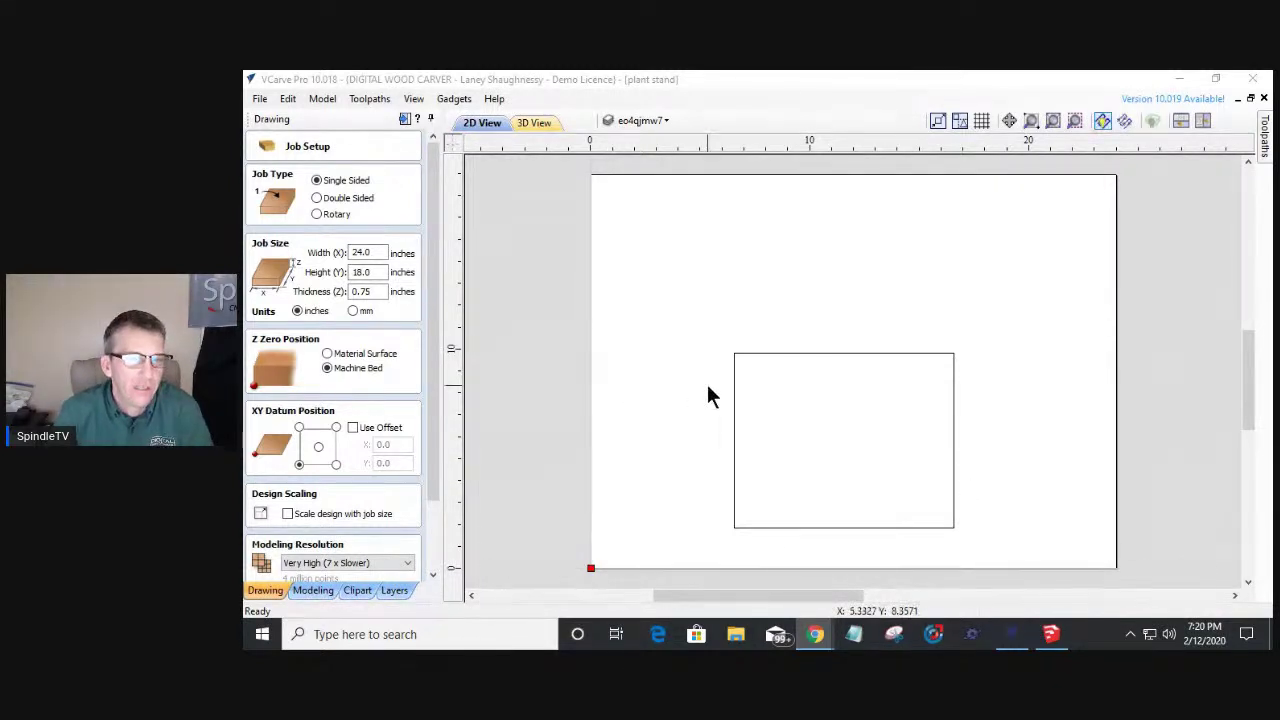
Review the single-sided job setup for the plant stand and accept it without changing its dimensions.
scroll(710, 392, "down", 3)
scroll(697, 436, "up", 5)
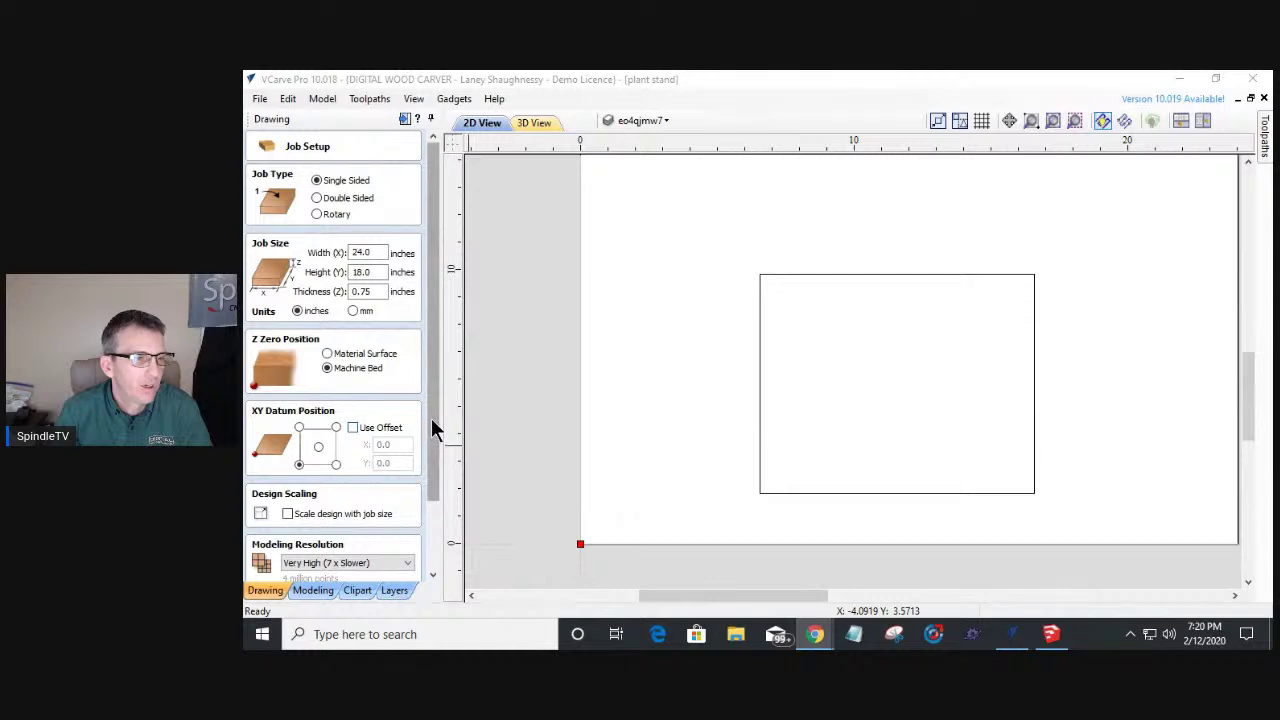
scroll(431, 418, "down", 3)
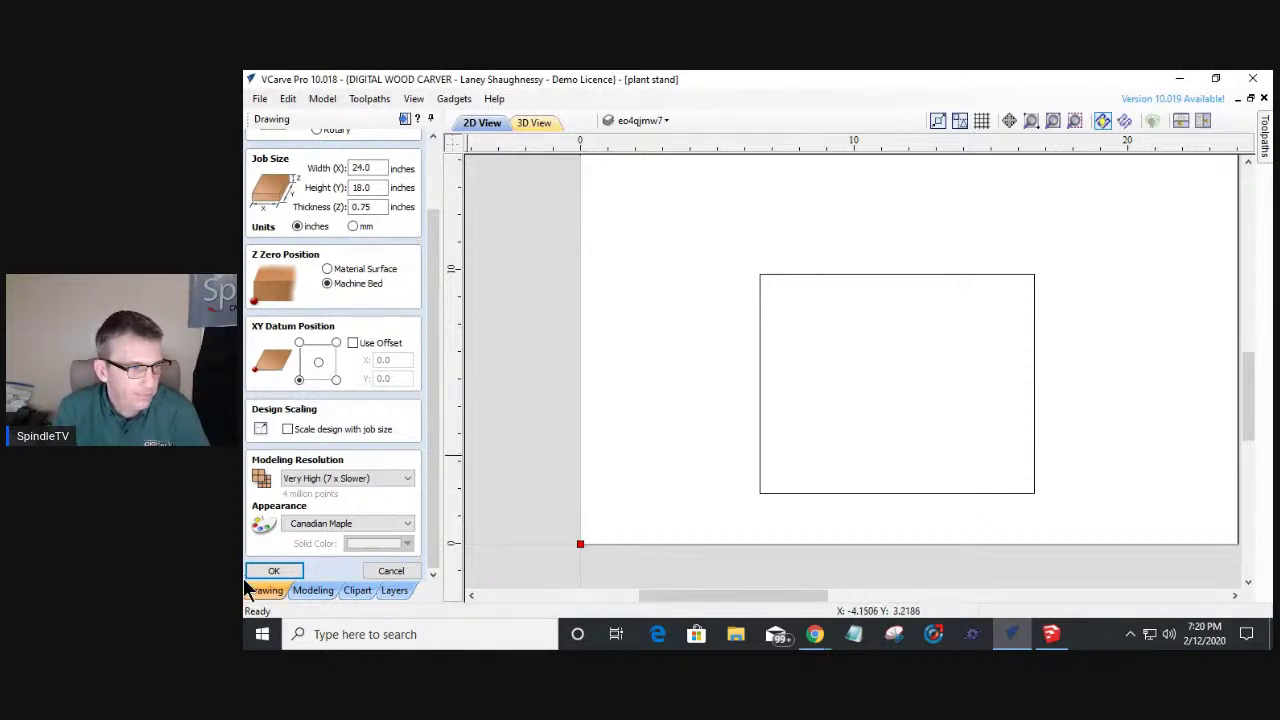
left_click(283, 570)
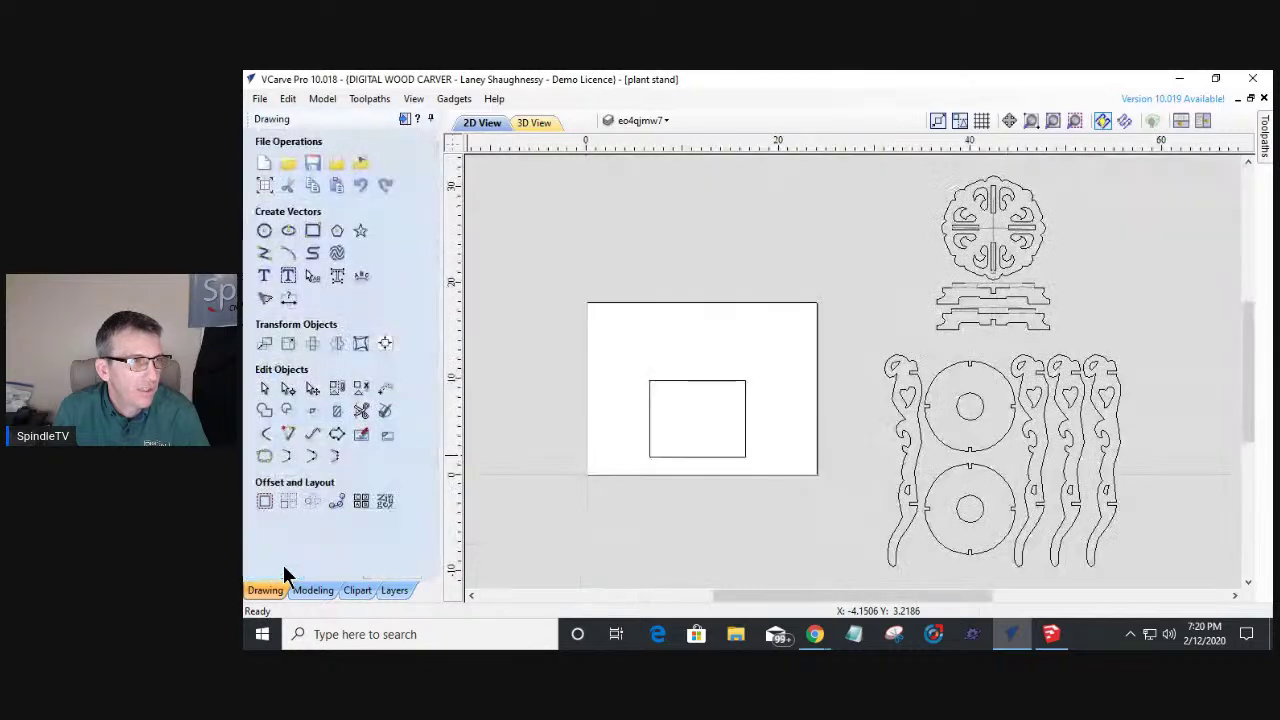
Examine the rectangle inside the job area and the plant stand part outlines beside it.
scroll(590, 390, "up", 2)
scroll(585, 380, "up", 2)
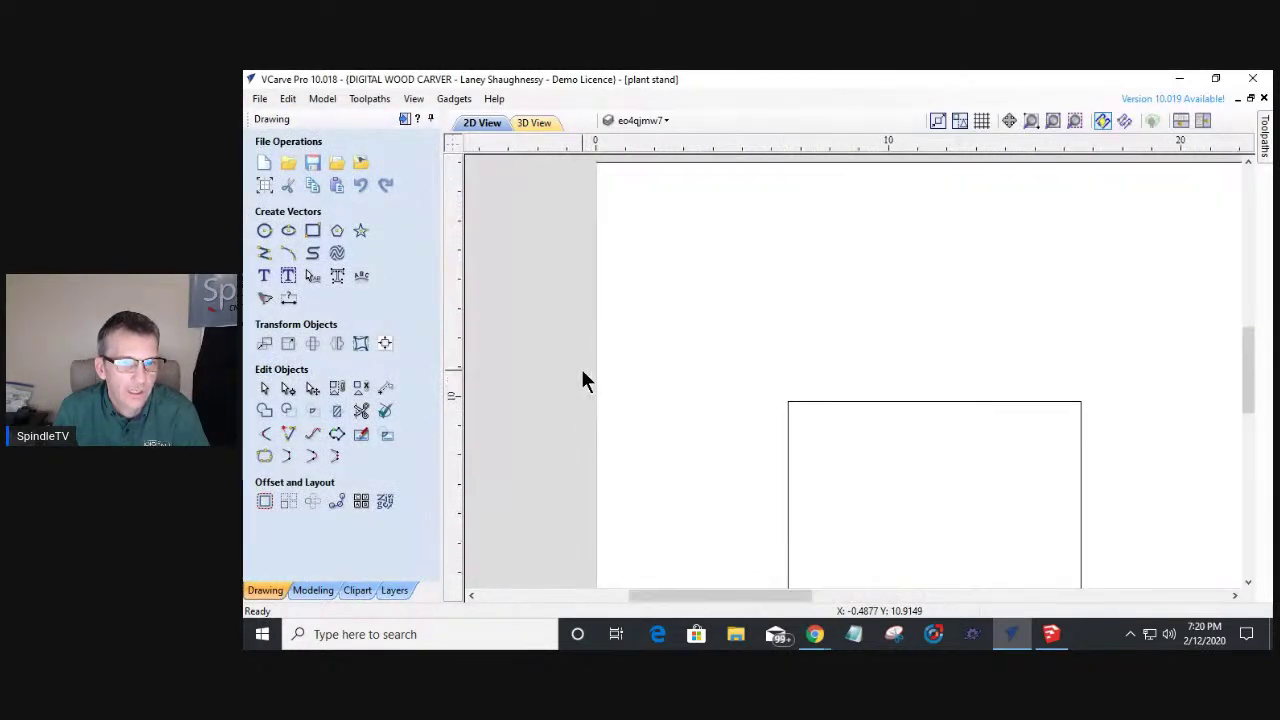
scroll(585, 380, "down", 4)
scroll(585, 380, "up", 3)
scroll(583, 378, "down", 2)
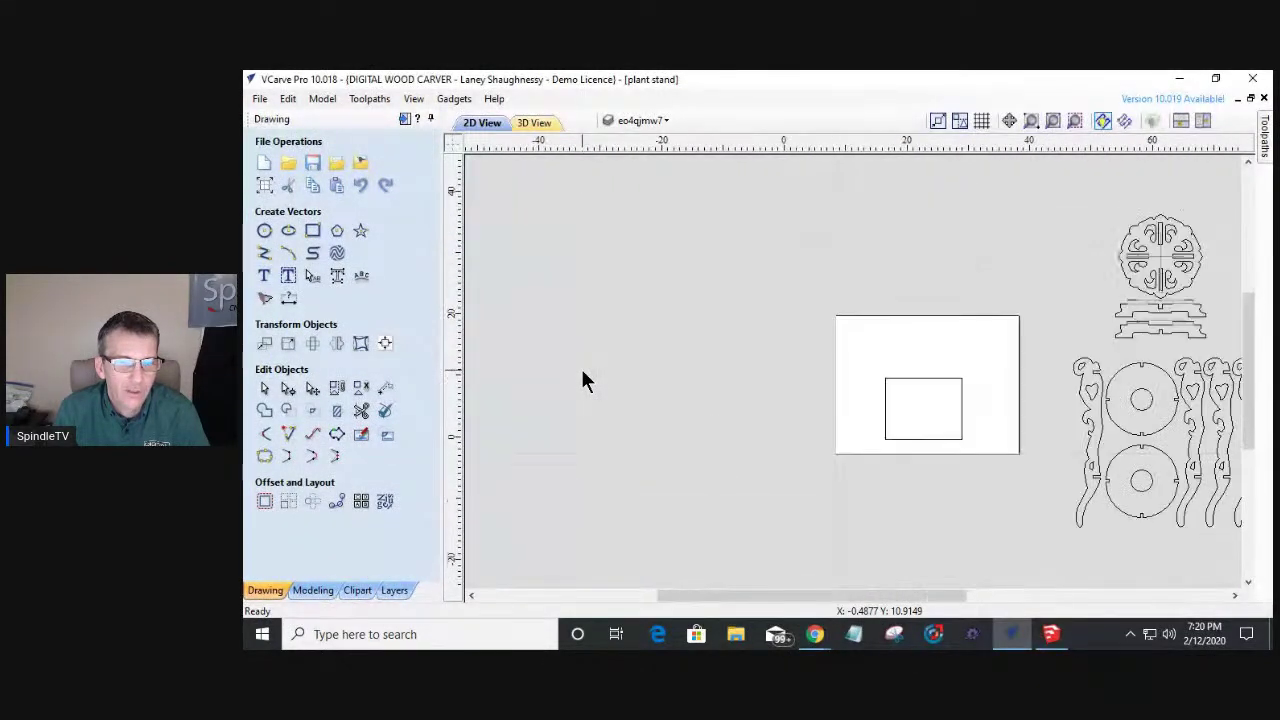
scroll(808, 388, "down", 1)
scroll(810, 385, "up", 3)
scroll(810, 388, "up", 2)
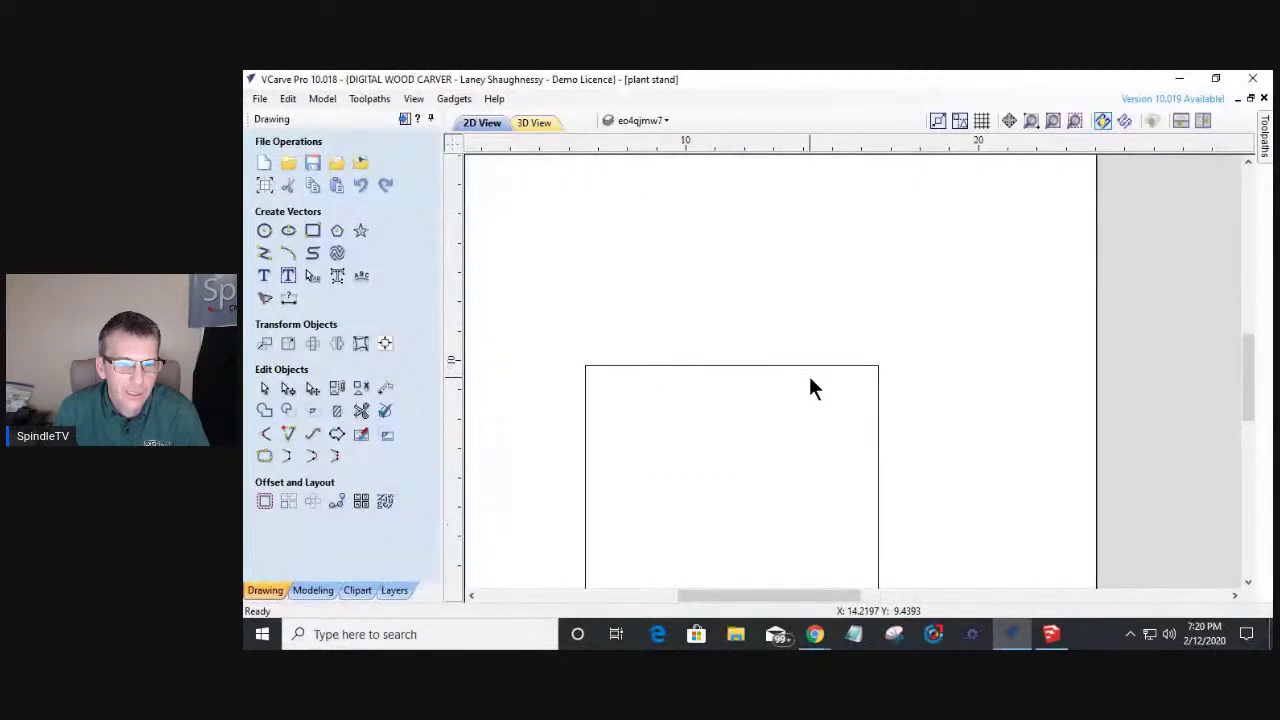
left_click_drag(1250, 368, 1245, 398)
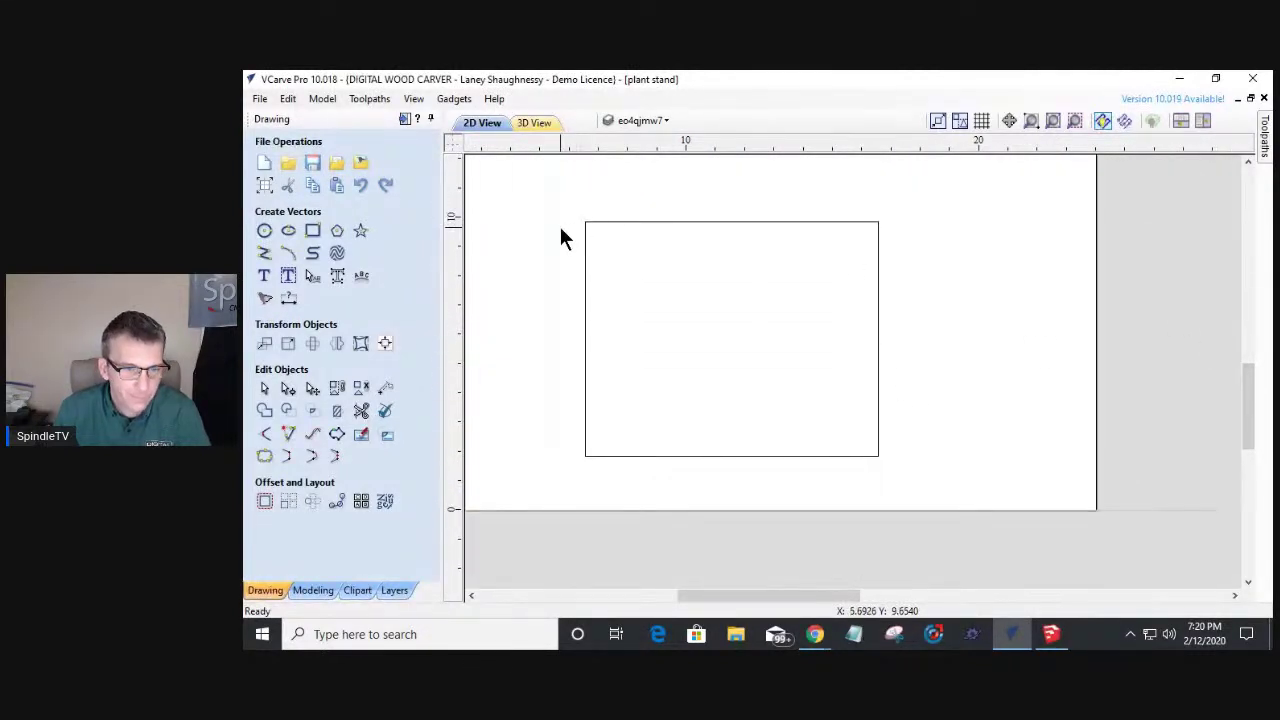
scroll(560, 232, "up", 1)
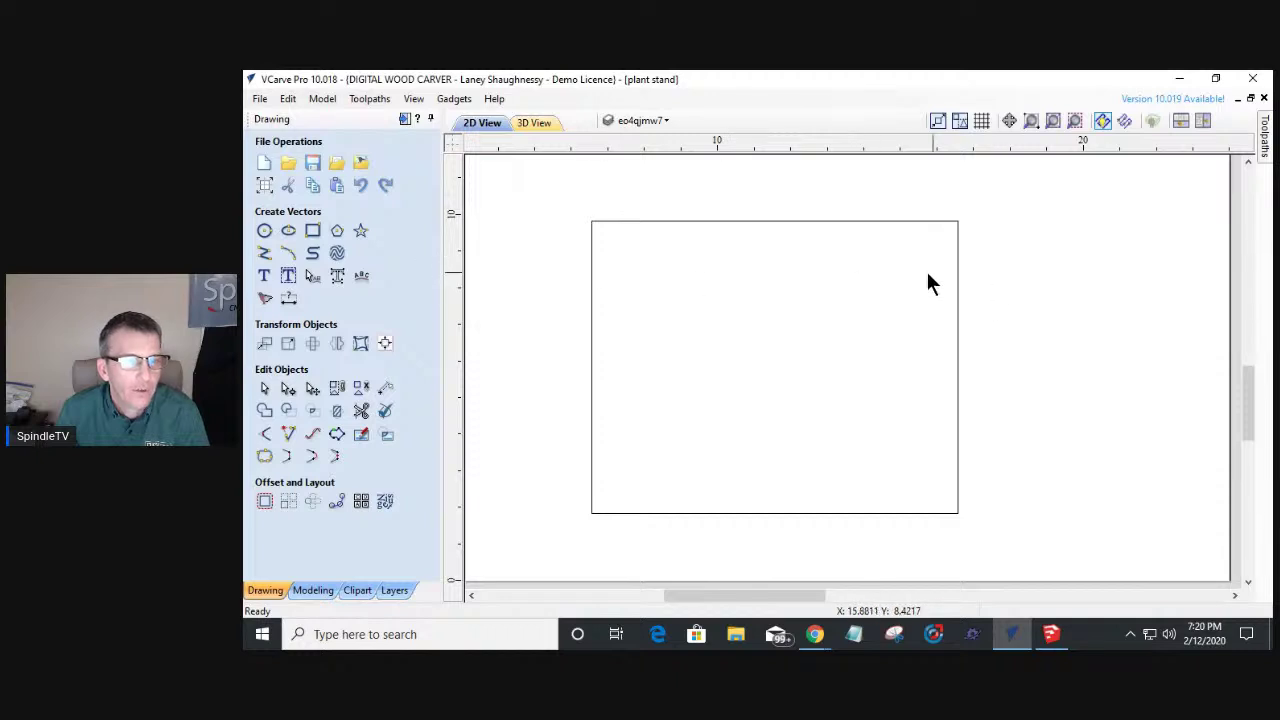
Toggle the visibility of the existing guide lines around the rectangle, leaving them shown.
left_click(453, 147)
left_click(453, 147)
left_click(453, 147)
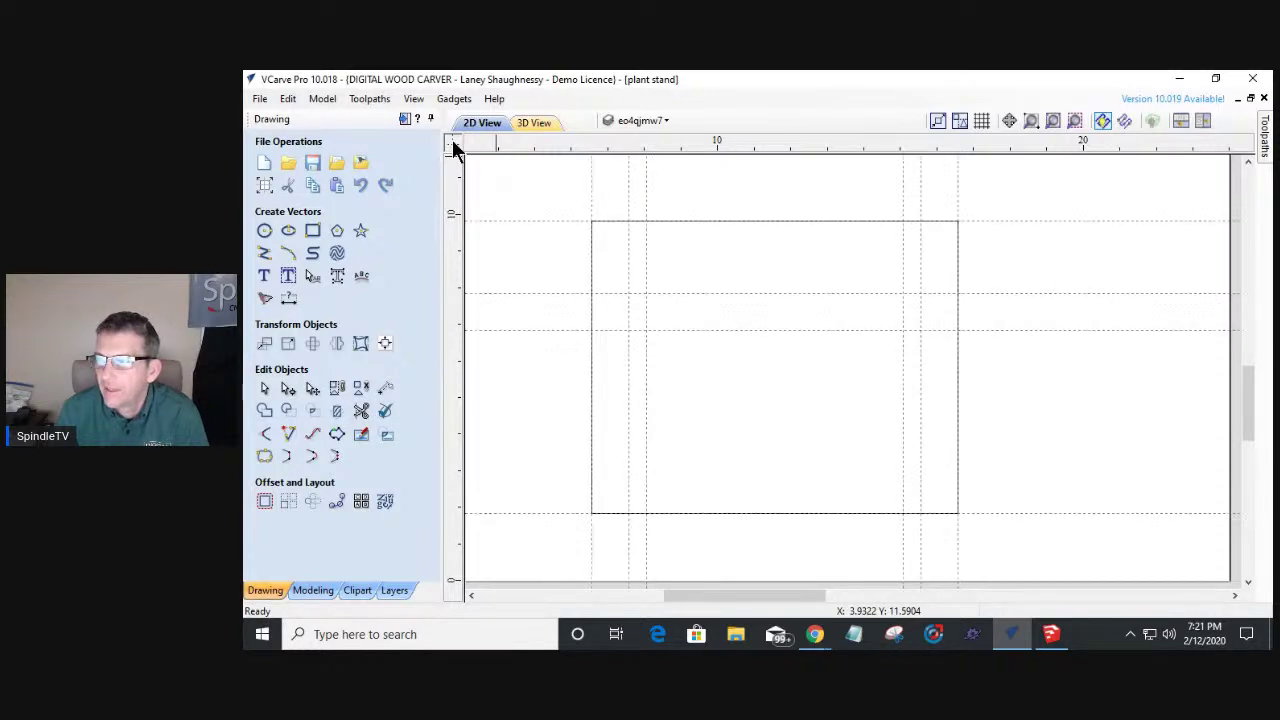
left_click(453, 147)
left_click(453, 147)
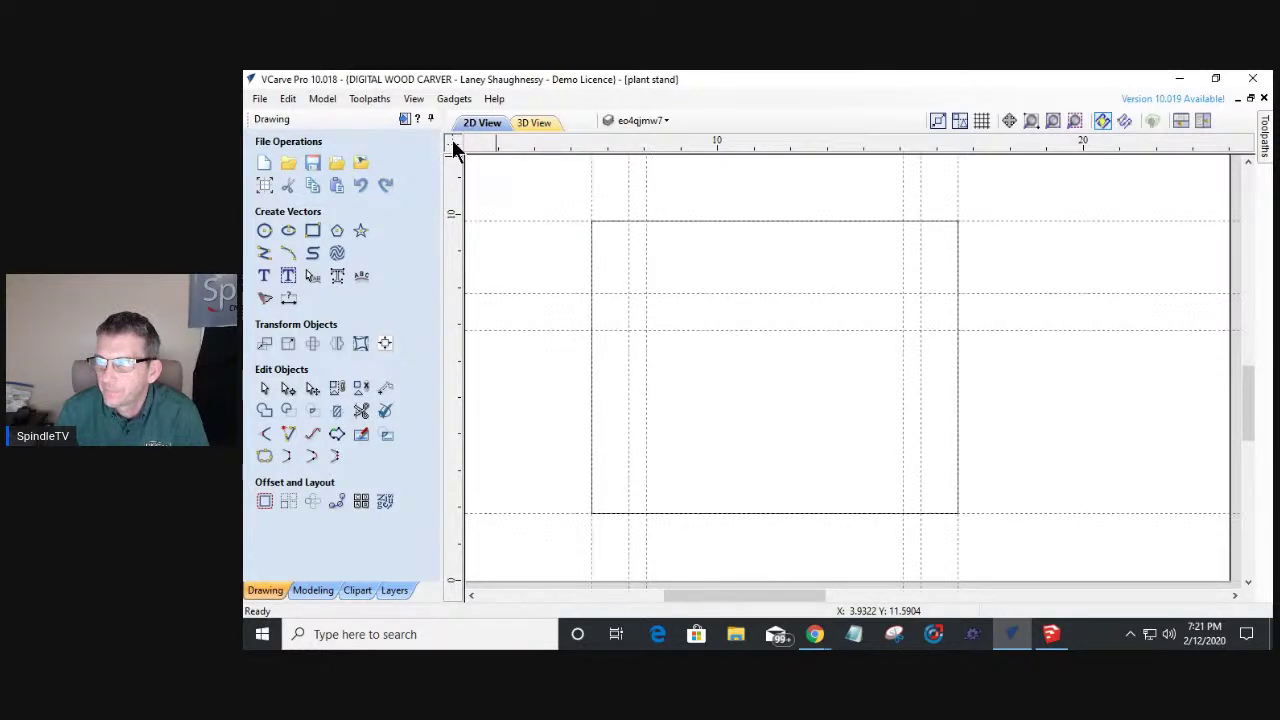
left_click(454, 148)
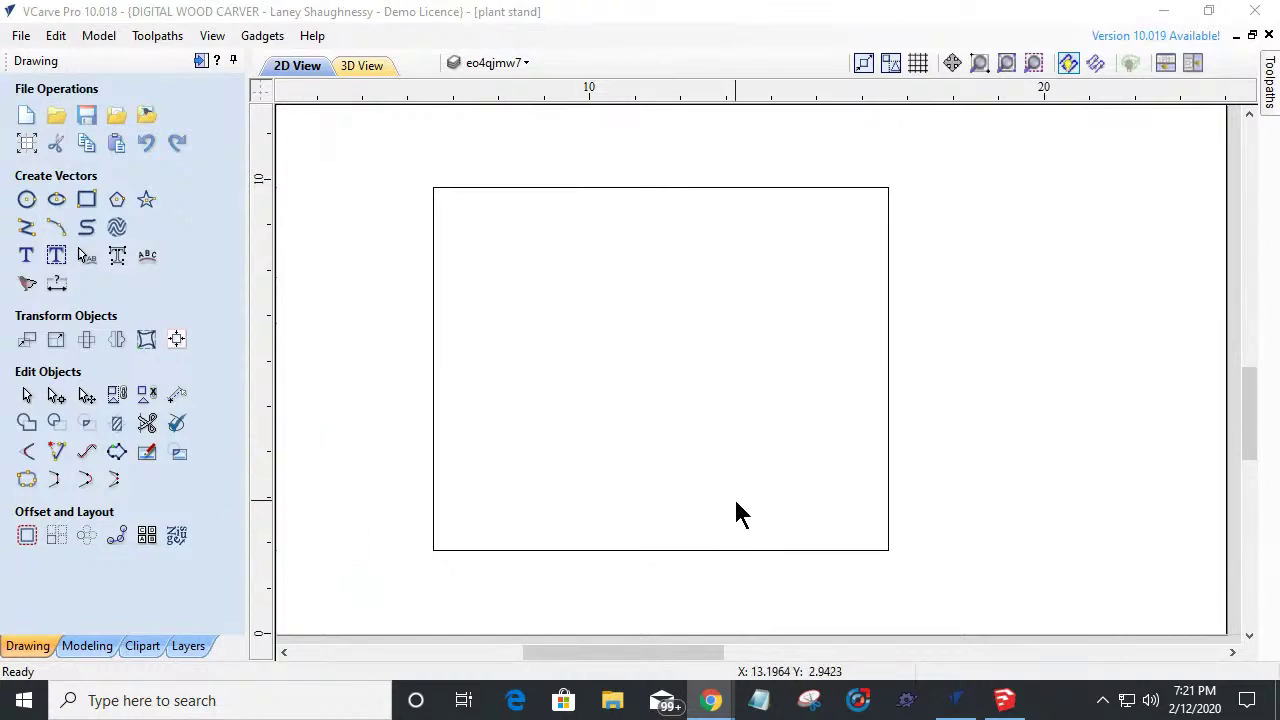
left_click(258, 97)
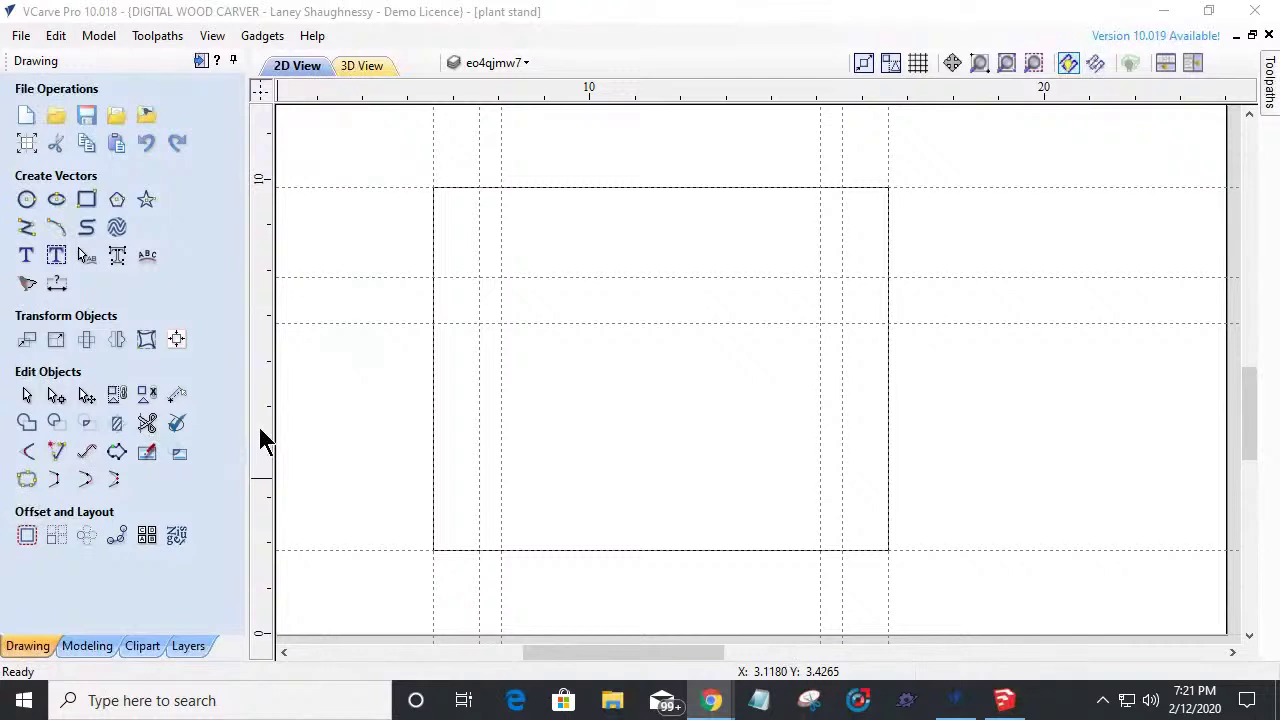
Place a vertical guide at about X 11 inches through the rectangle and review its position, angle and relative parallel-guide options.
mouse_move(268, 428)
left_mouse_down()
mouse_move(363, 428)
mouse_move(282, 414)
mouse_move(257, 395)
mouse_move(690, 406)
mouse_move(643, 405)
mouse_move(800, 555)
mouse_move(897, 548)
mouse_move(636, 552)
left_mouse_up()
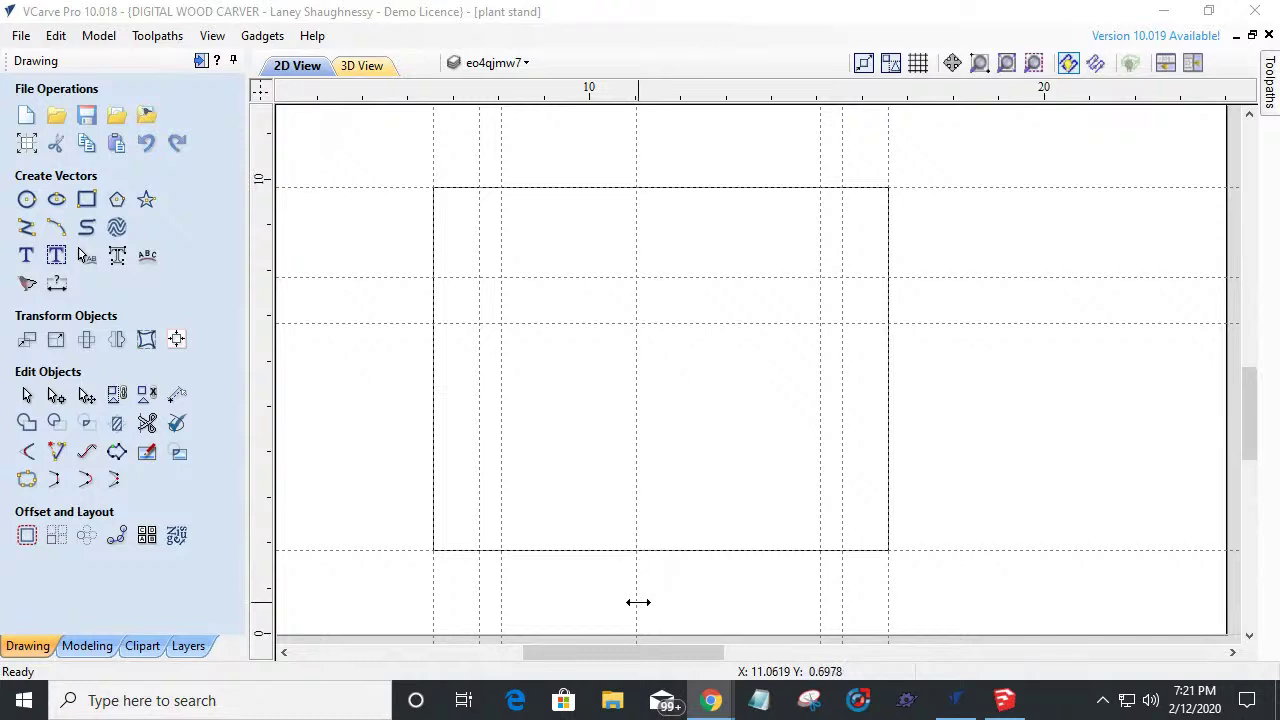
double_click(634, 369)
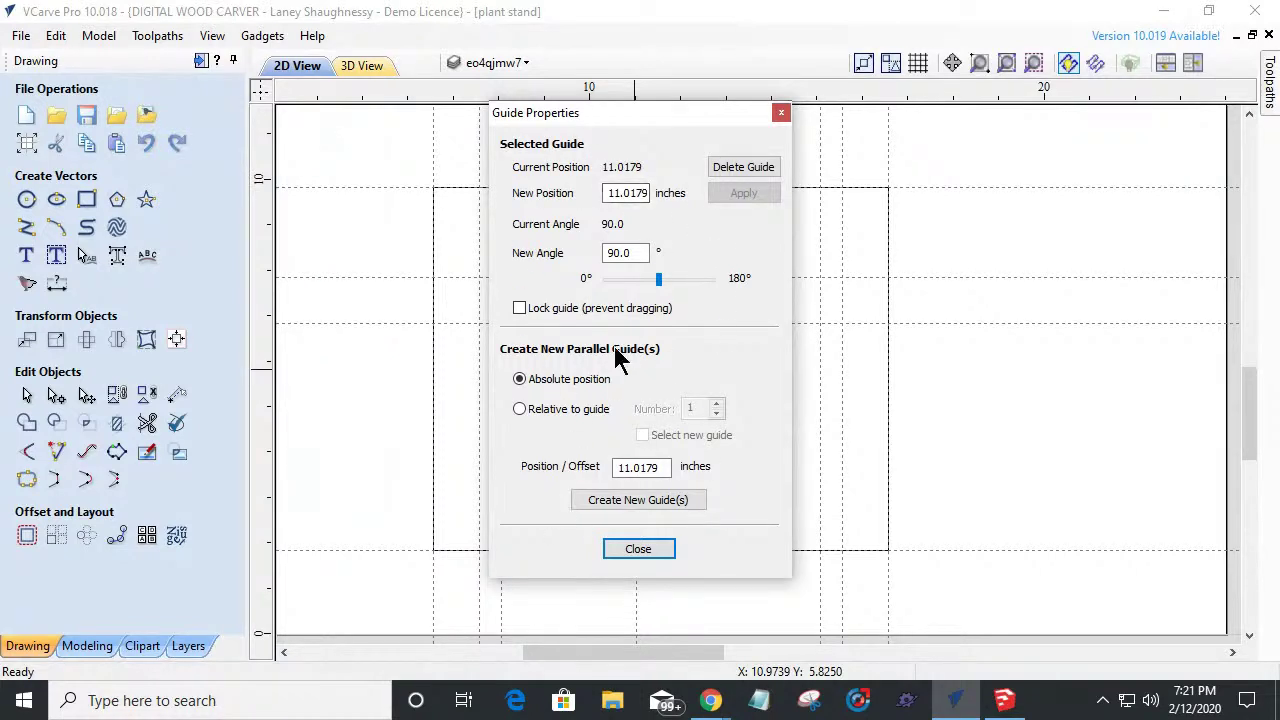
double_click(626, 193)
left_click(644, 196)
left_click(615, 252)
left_click(520, 409)
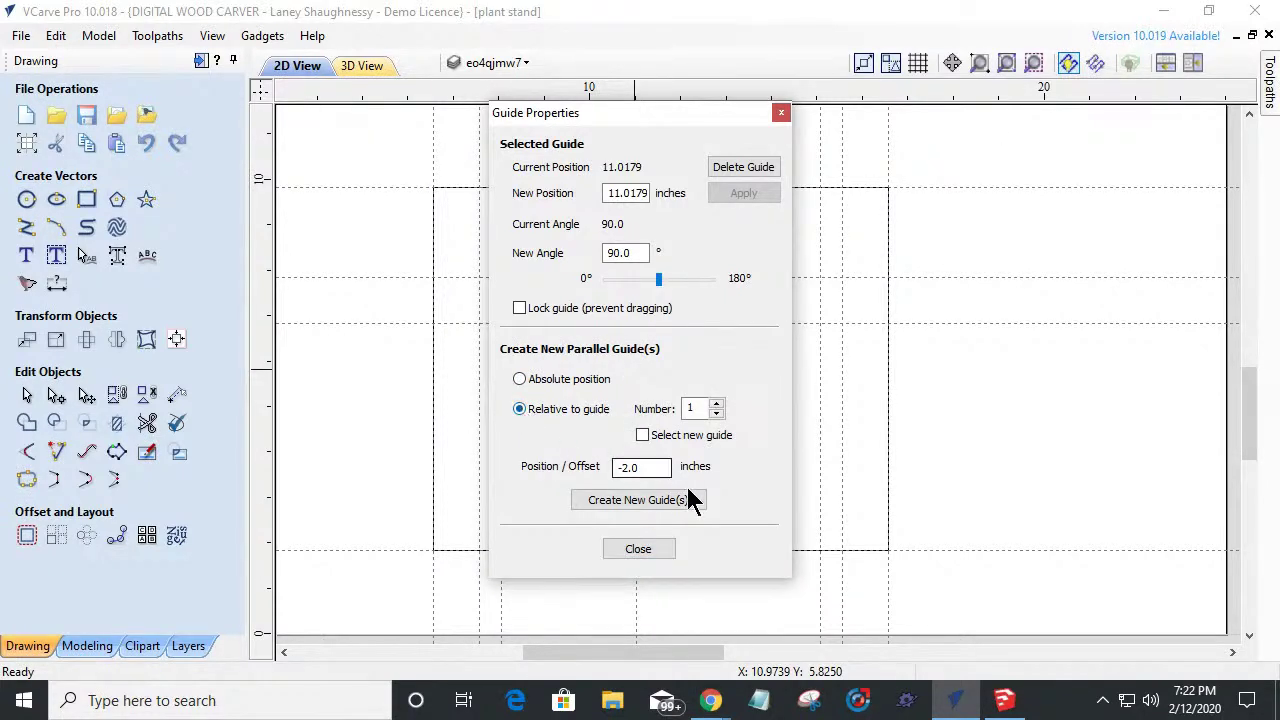
left_click_drag(650, 467, 592, 466)
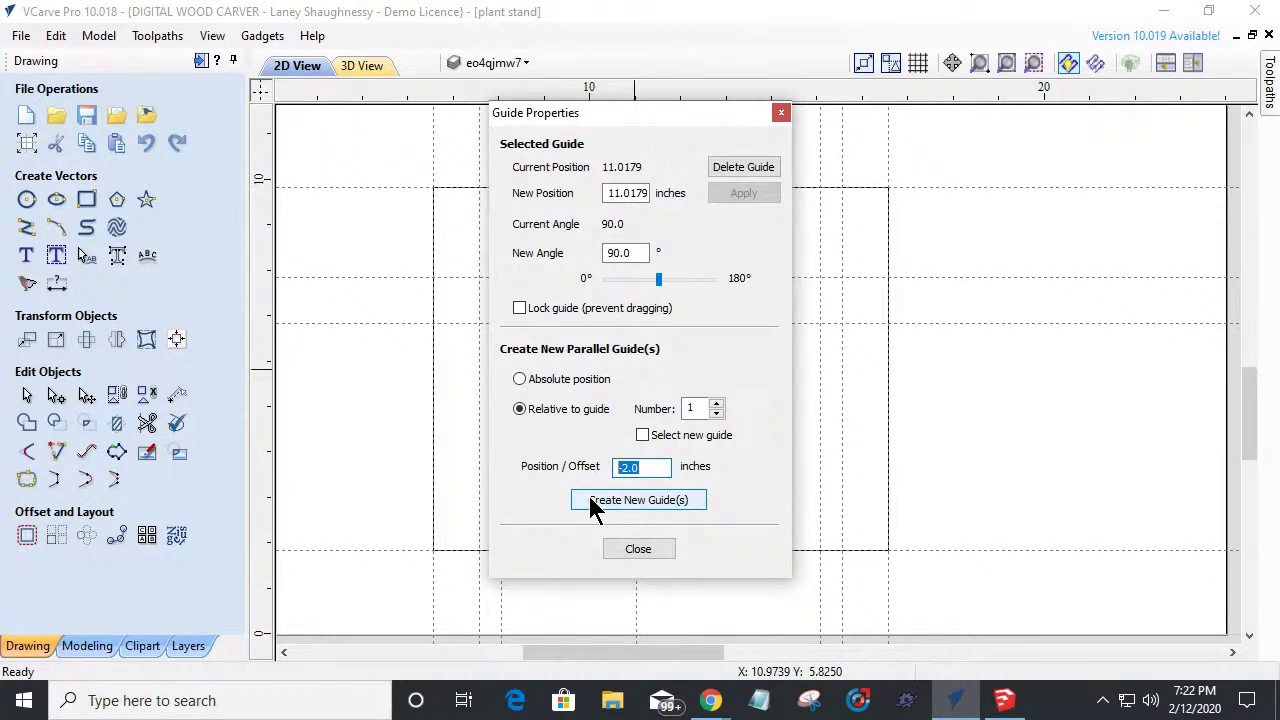
left_click(601, 501)
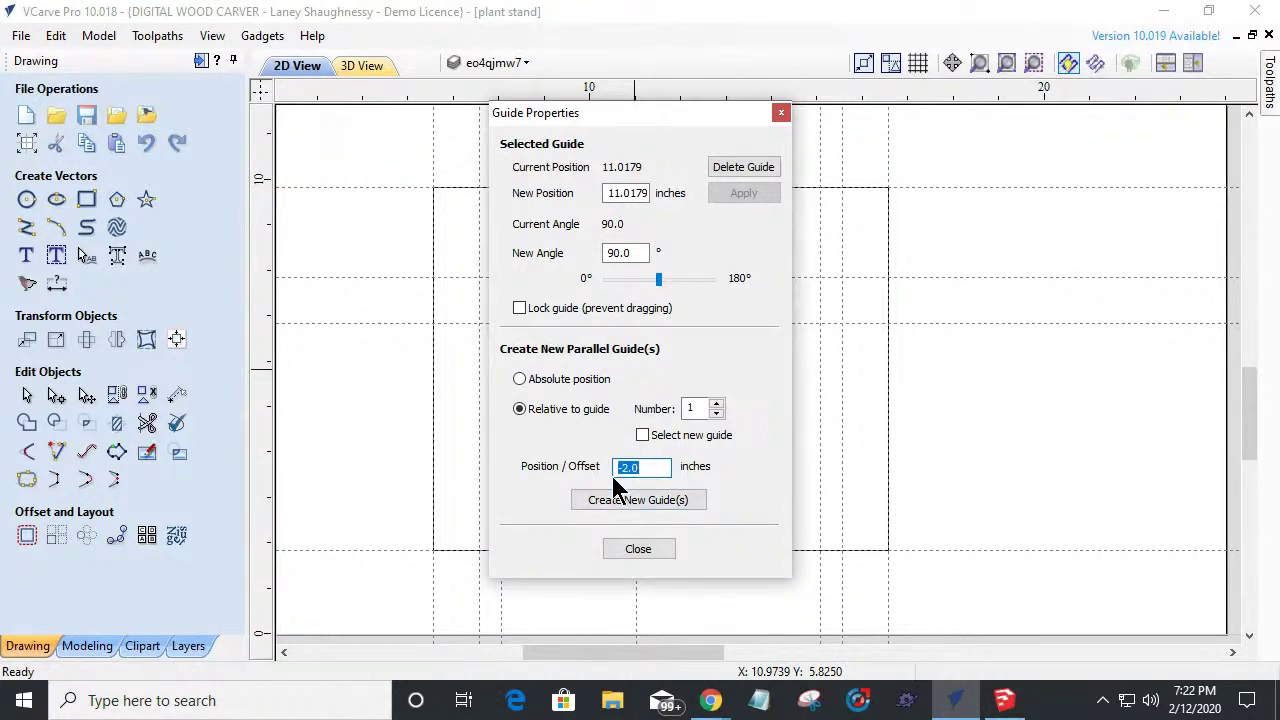
left_click(640, 550)
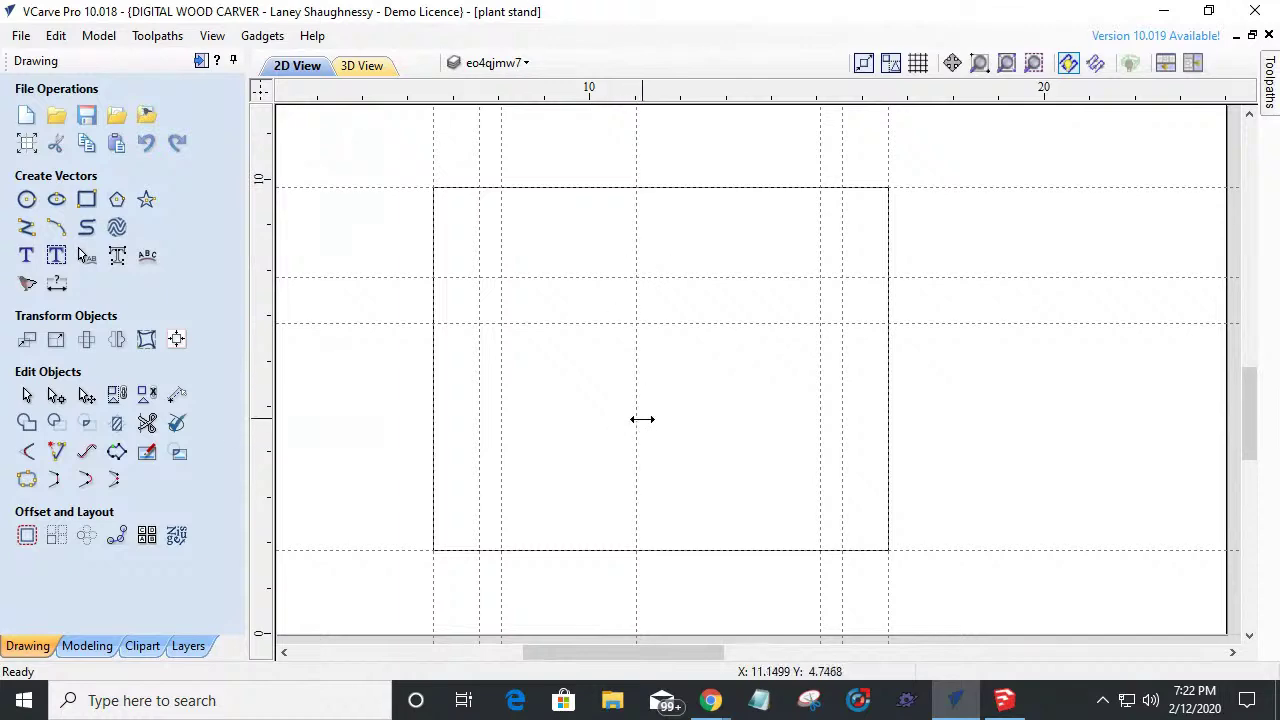
Check the available guide line options and hide all guides in the 2D view.
scroll(590, 432, "down", 3)
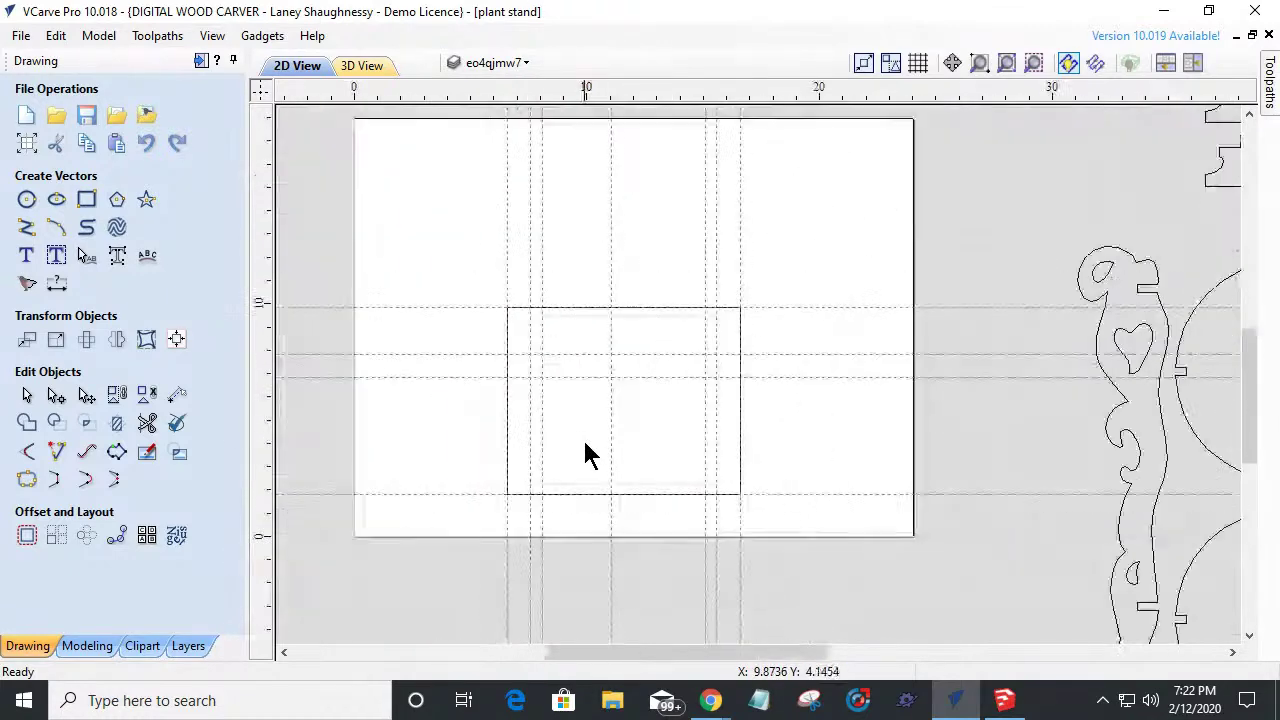
scroll(583, 443, "up", 2)
scroll(395, 395, "up", 2)
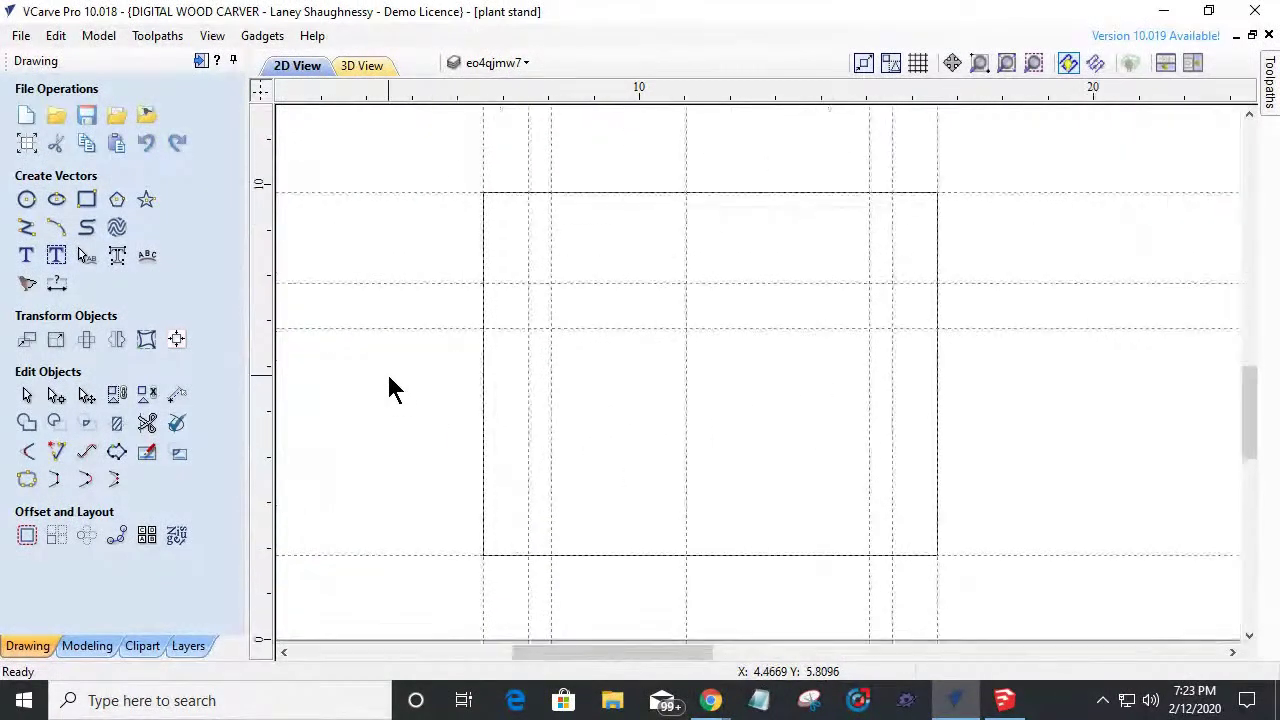
scroll(440, 430, "down", 1)
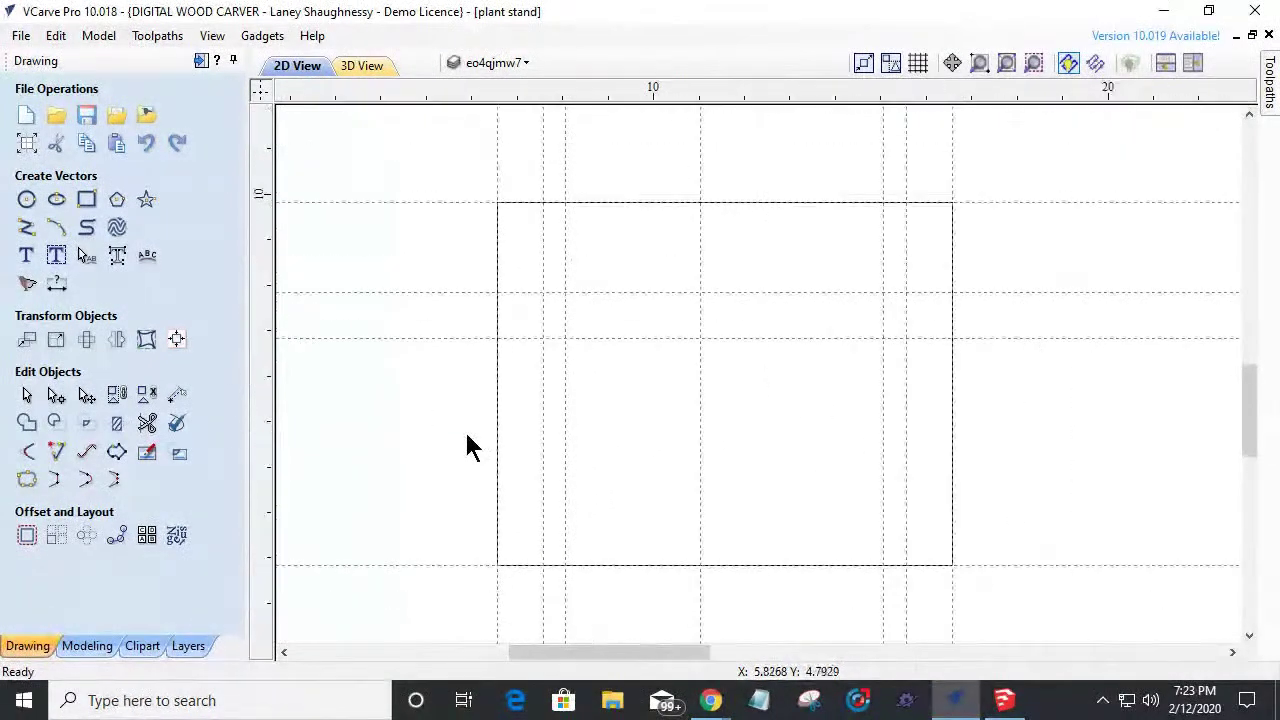
left_click(265, 90)
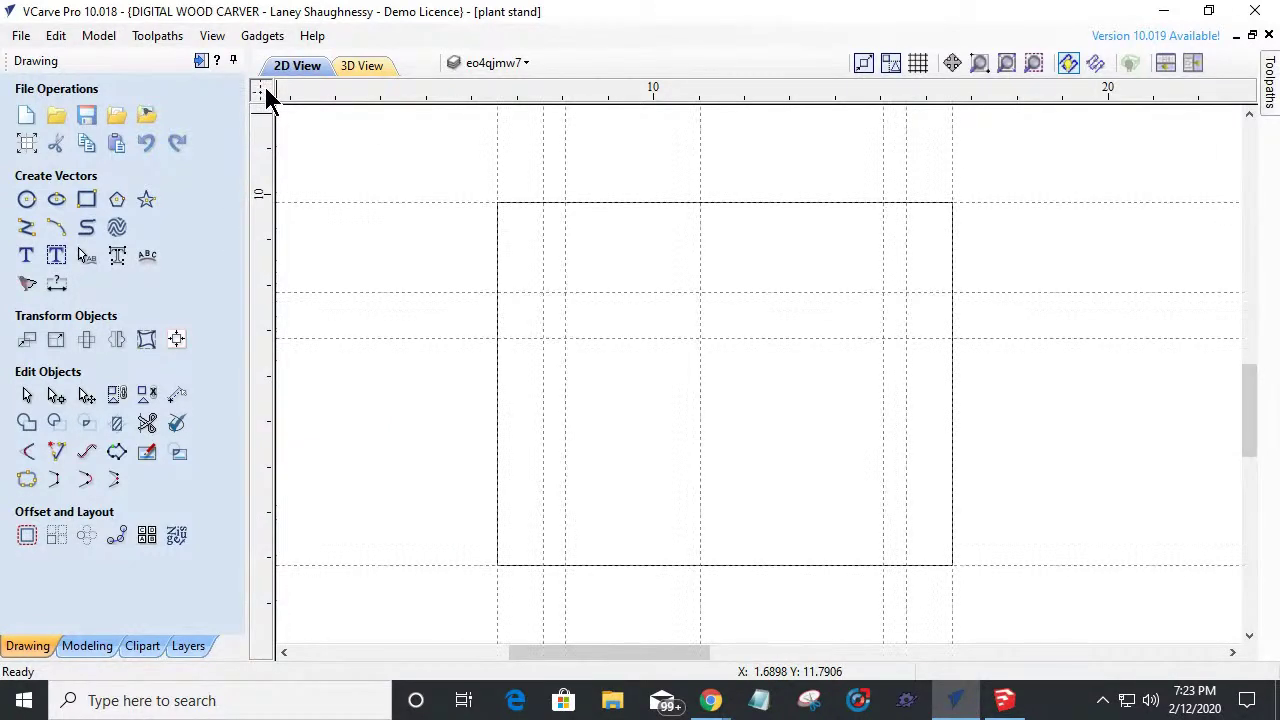
left_click(212, 37)
mouse_move(255, 101)
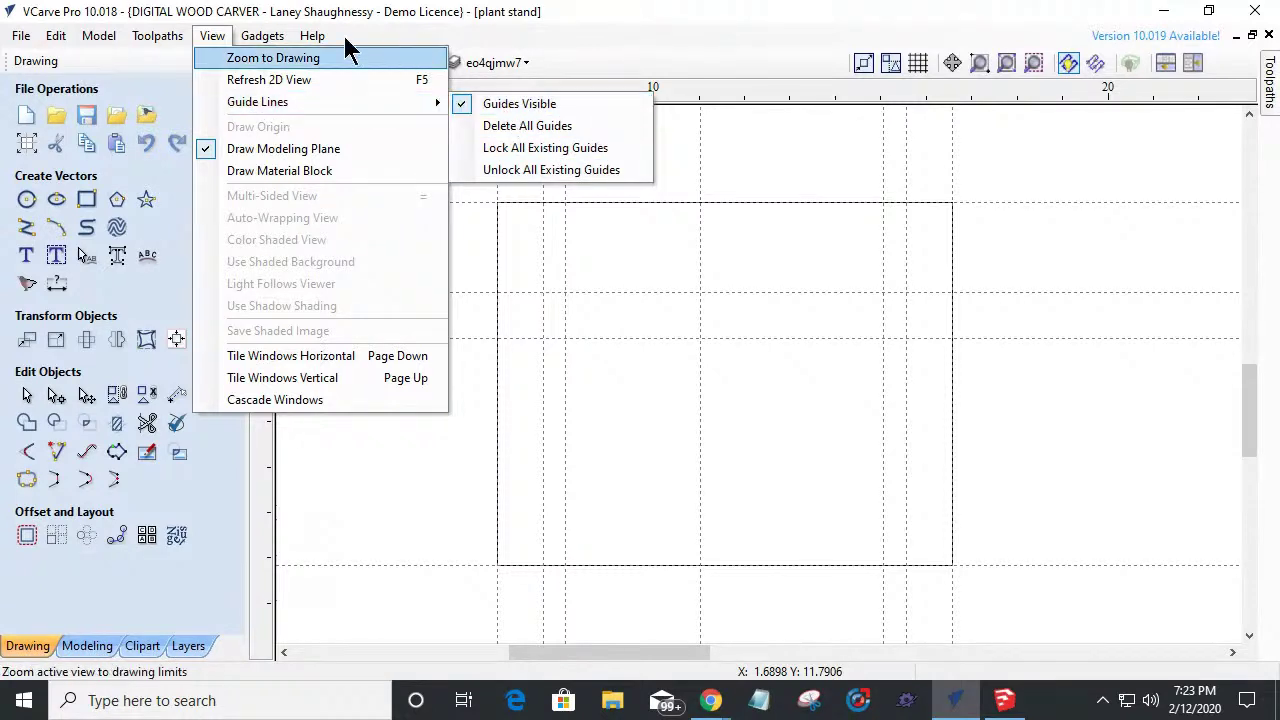
left_click(657, 43)
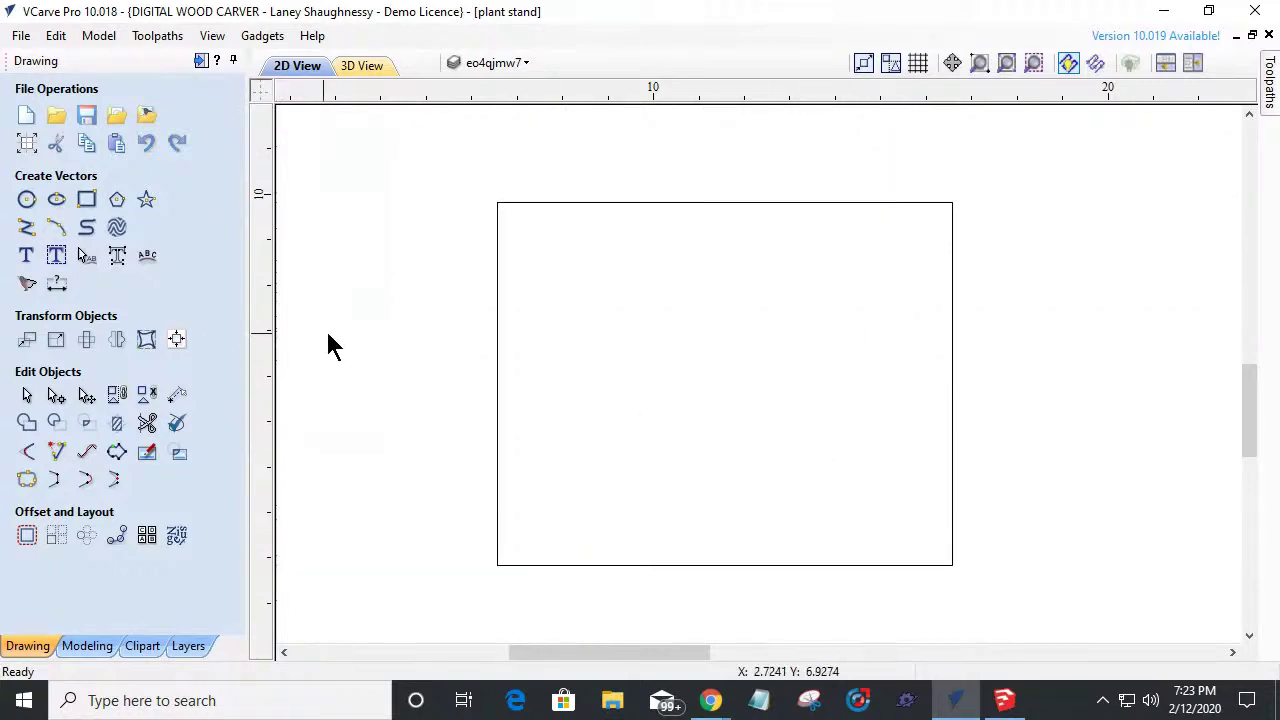
Open the size settings of the rectangle in the job area to check its width and height.
left_click(496, 314)
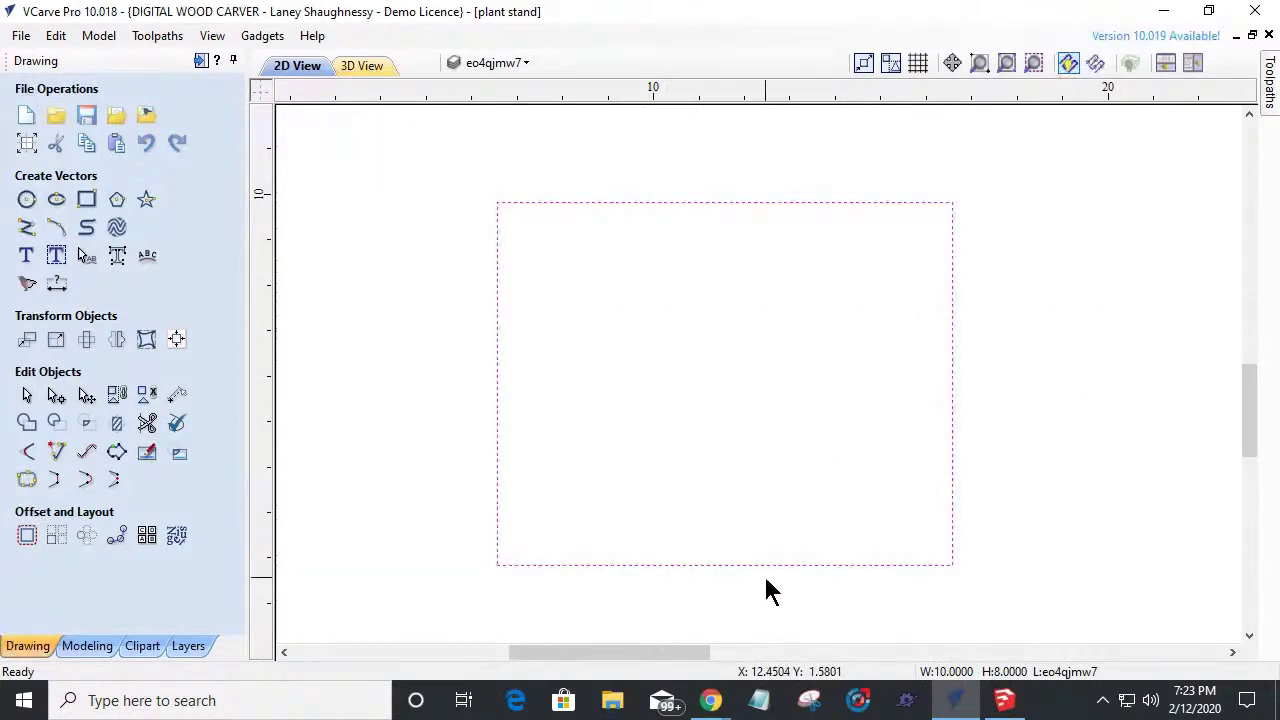
left_click(56, 339)
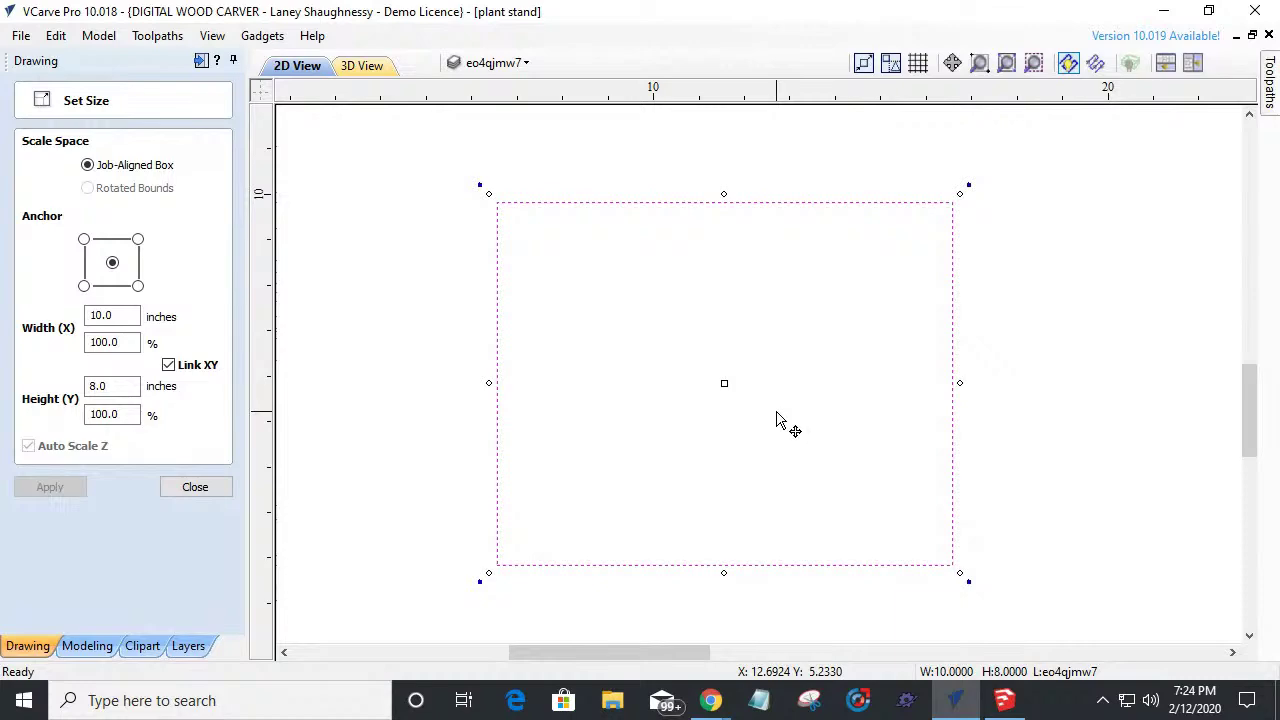
Switch to SketchUp and hide the guides in the interlocking stand model.
left_click(1005, 702)
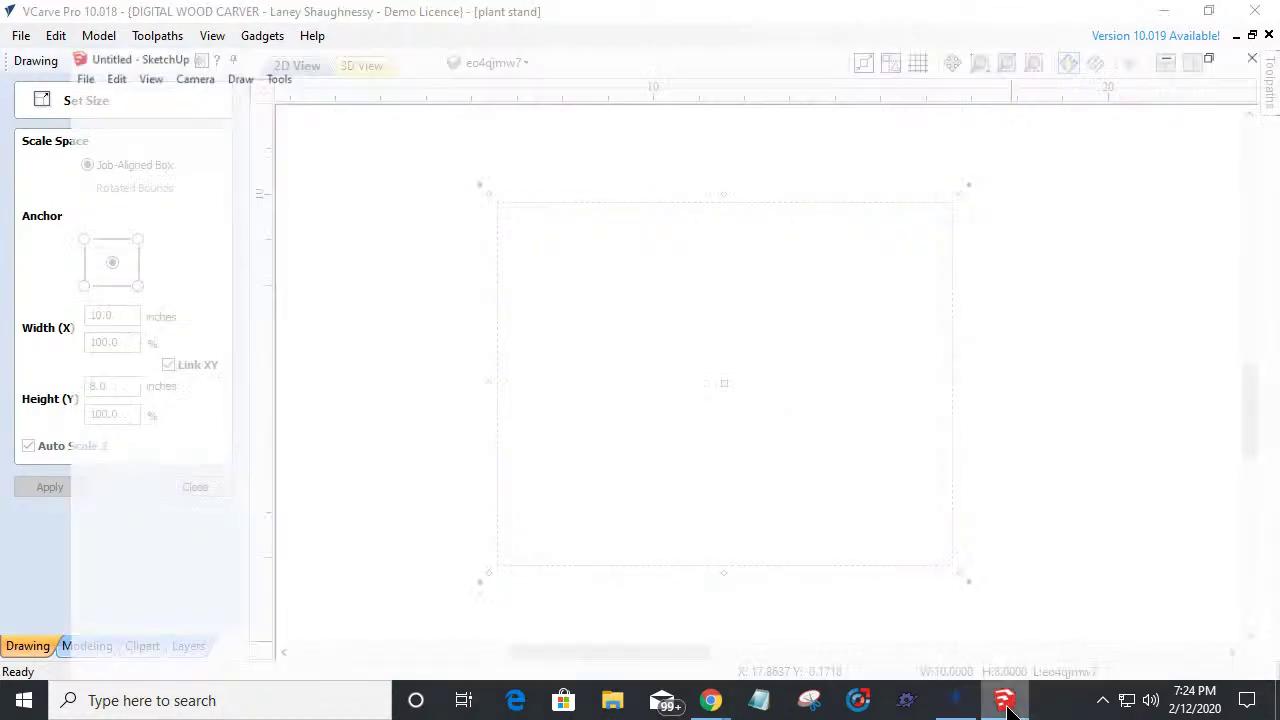
scroll(750, 445, "down", 10)
scroll(790, 520, "up", 2)
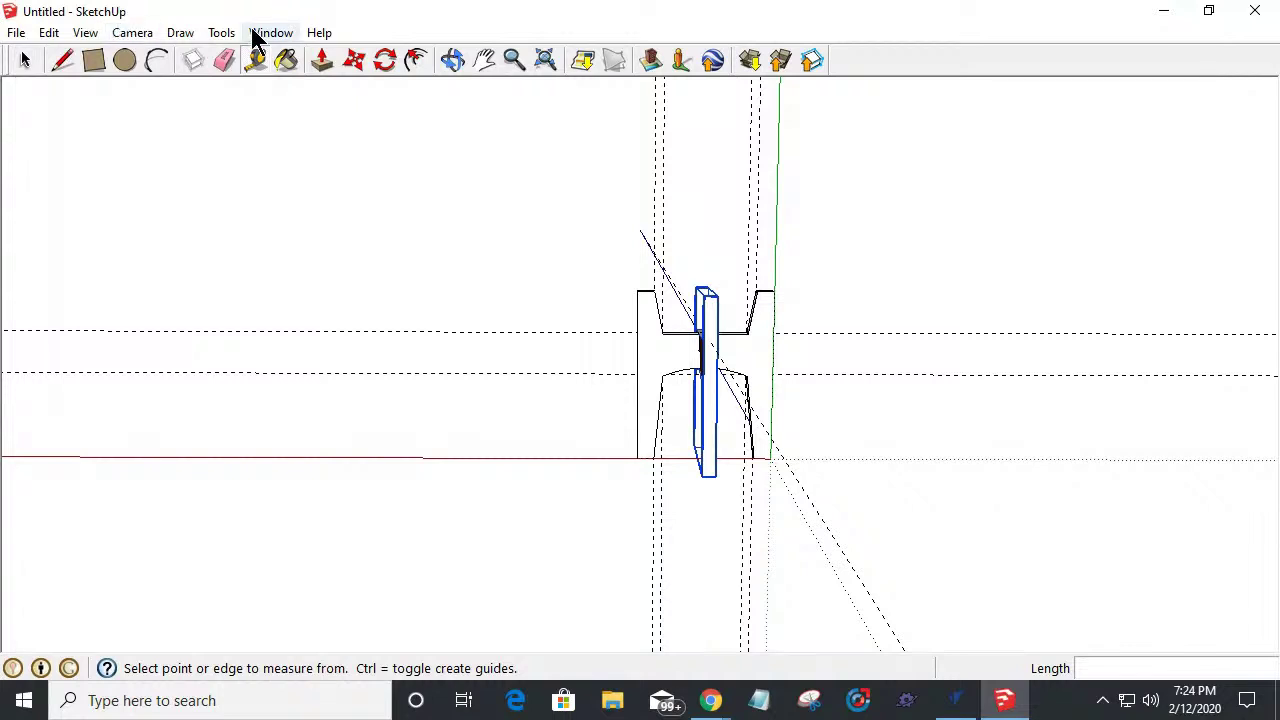
left_click(97, 33)
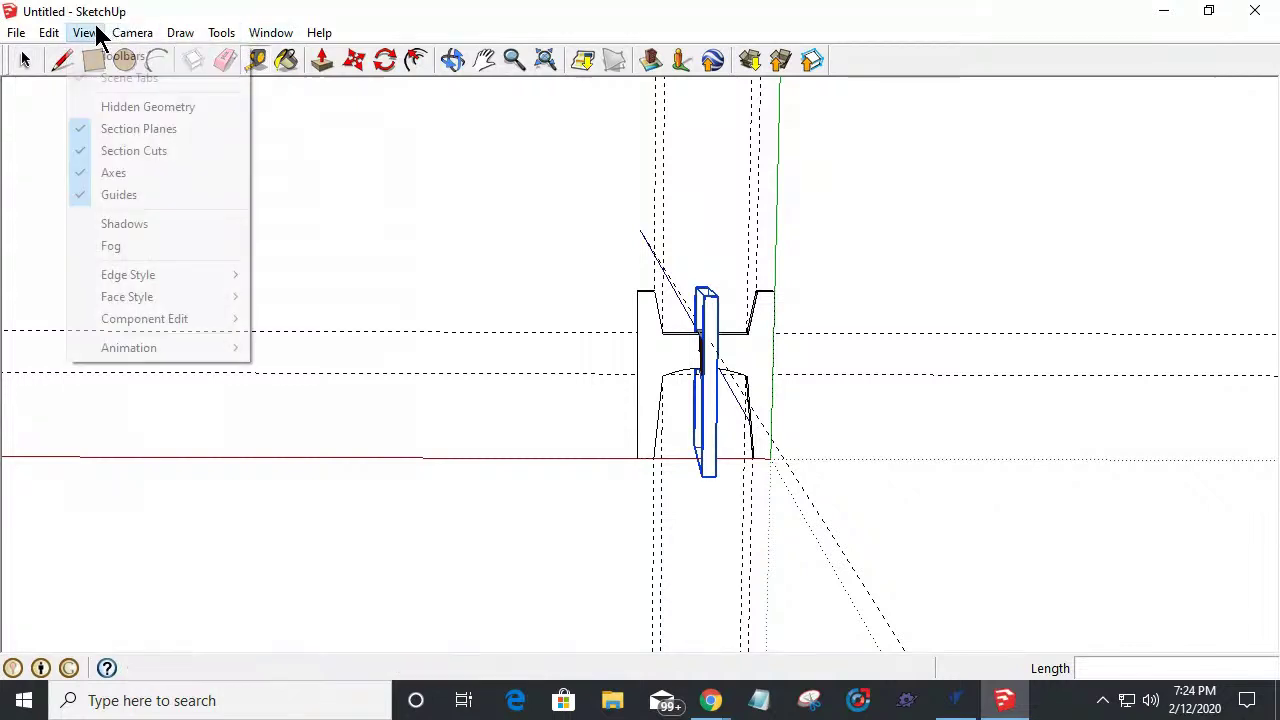
left_click(118, 195)
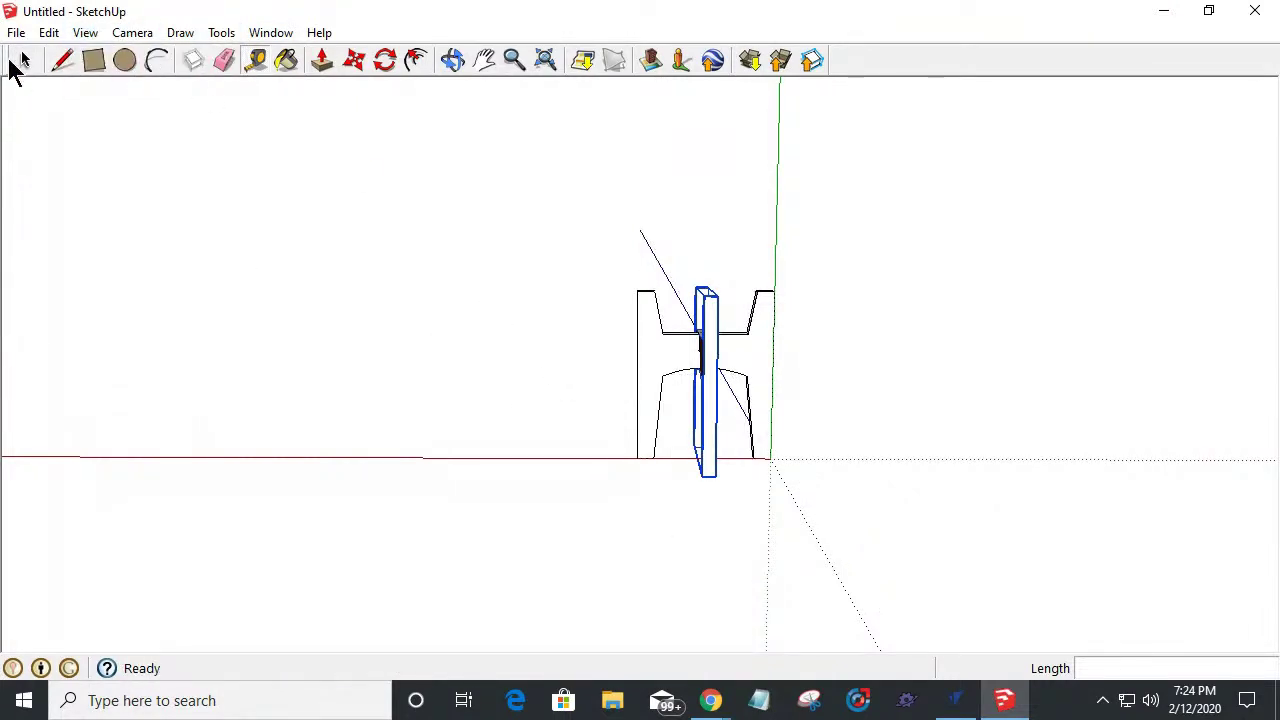
Clear the selection and examine the interlocking stand from several angles, focusing on where its two legs cross.
left_click(452, 62)
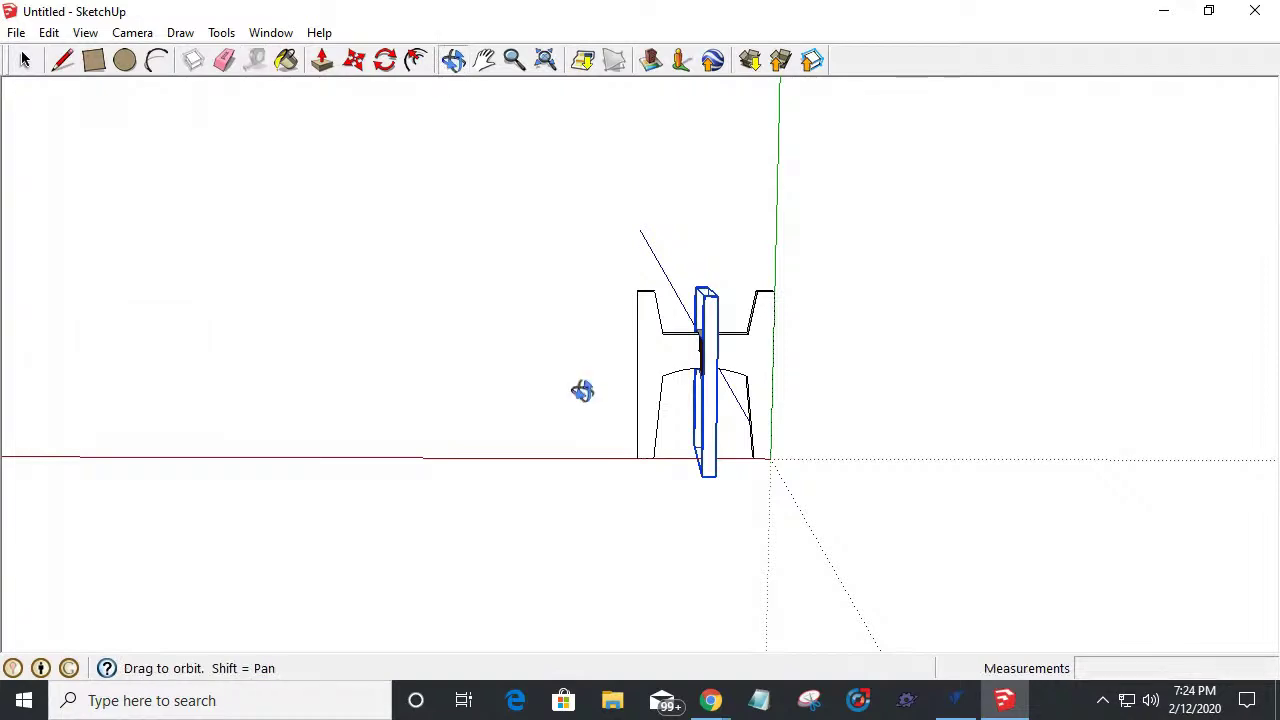
left_click_drag(562, 368, 608, 489)
key("space")
left_click(674, 498)
middle_click_drag(786, 515, 769, 549)
scroll(751, 367, "up", 4)
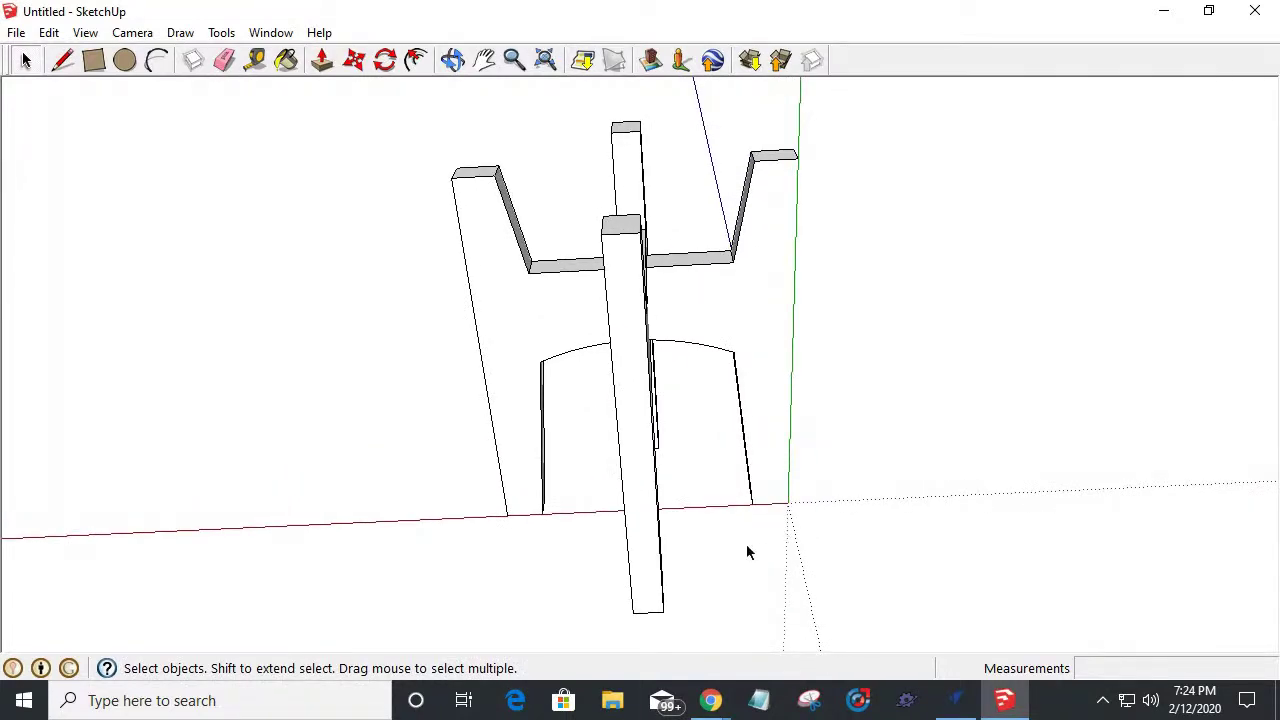
middle_click_drag(731, 553, 640, 360)
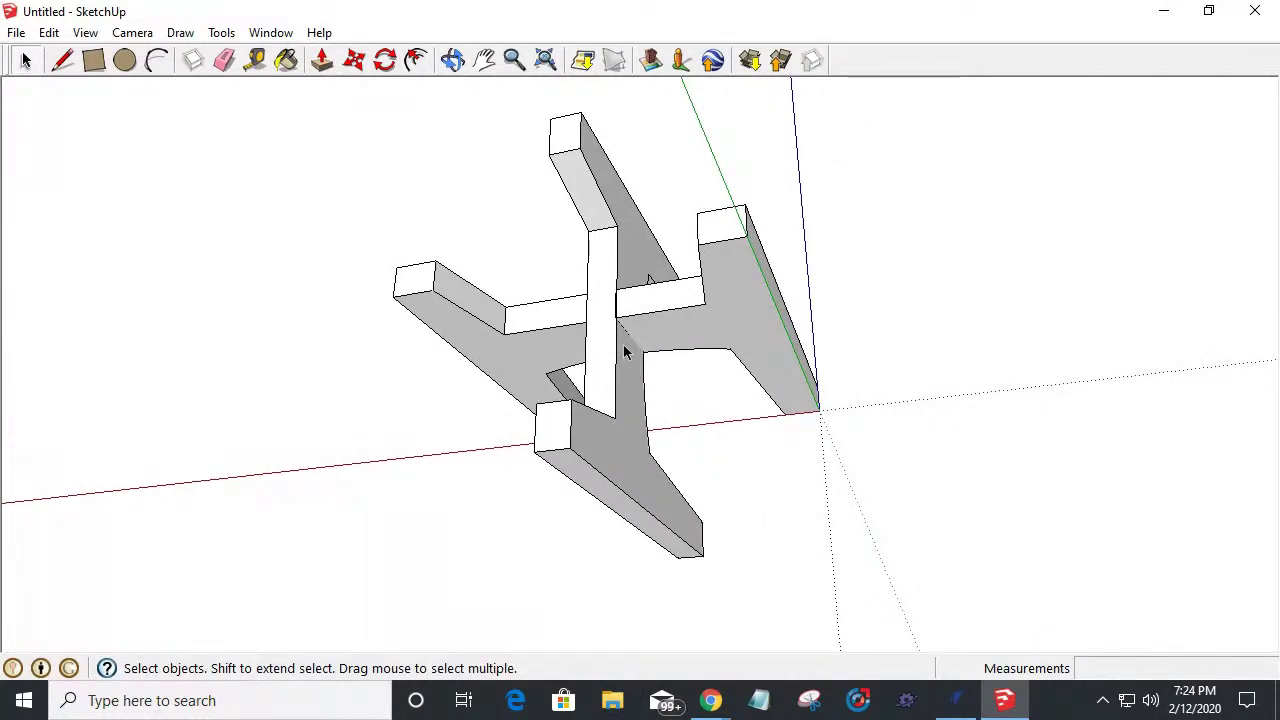
Move the crossing leg about 8 1/16" out of the stand to examine the joint notch, and undo the move.
left_click(624, 352)
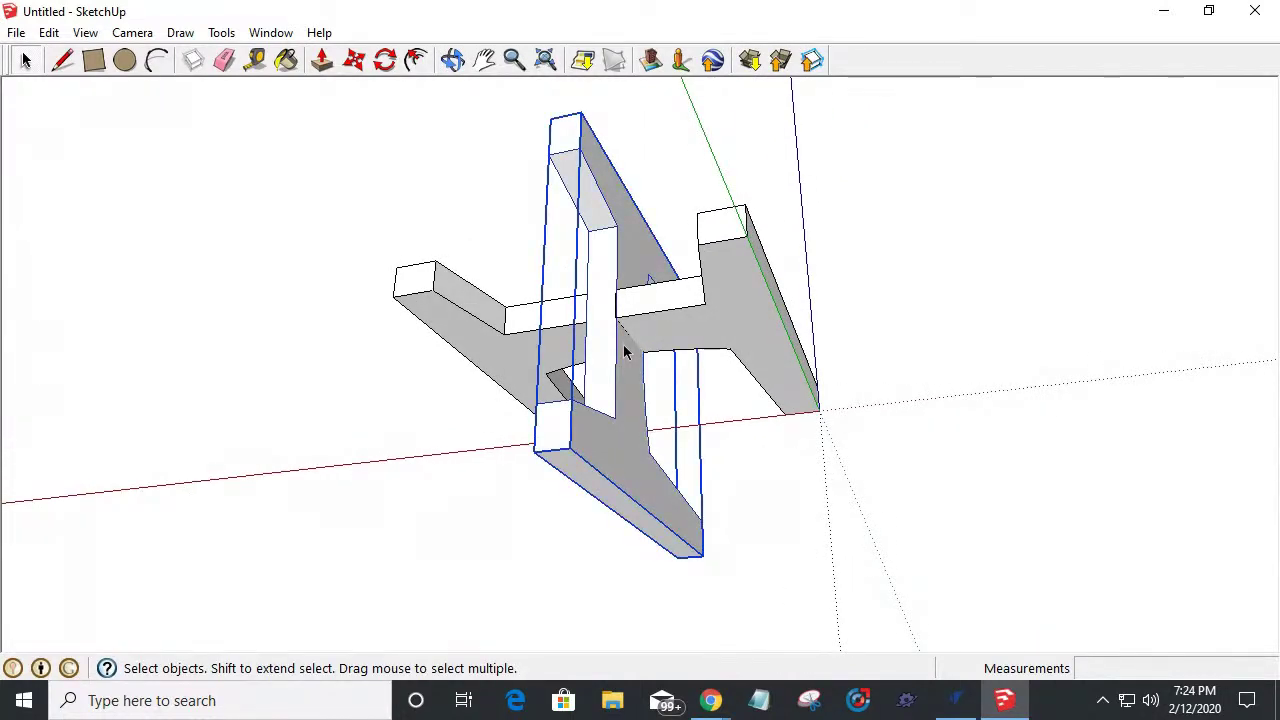
key("m")
left_click(615, 337)
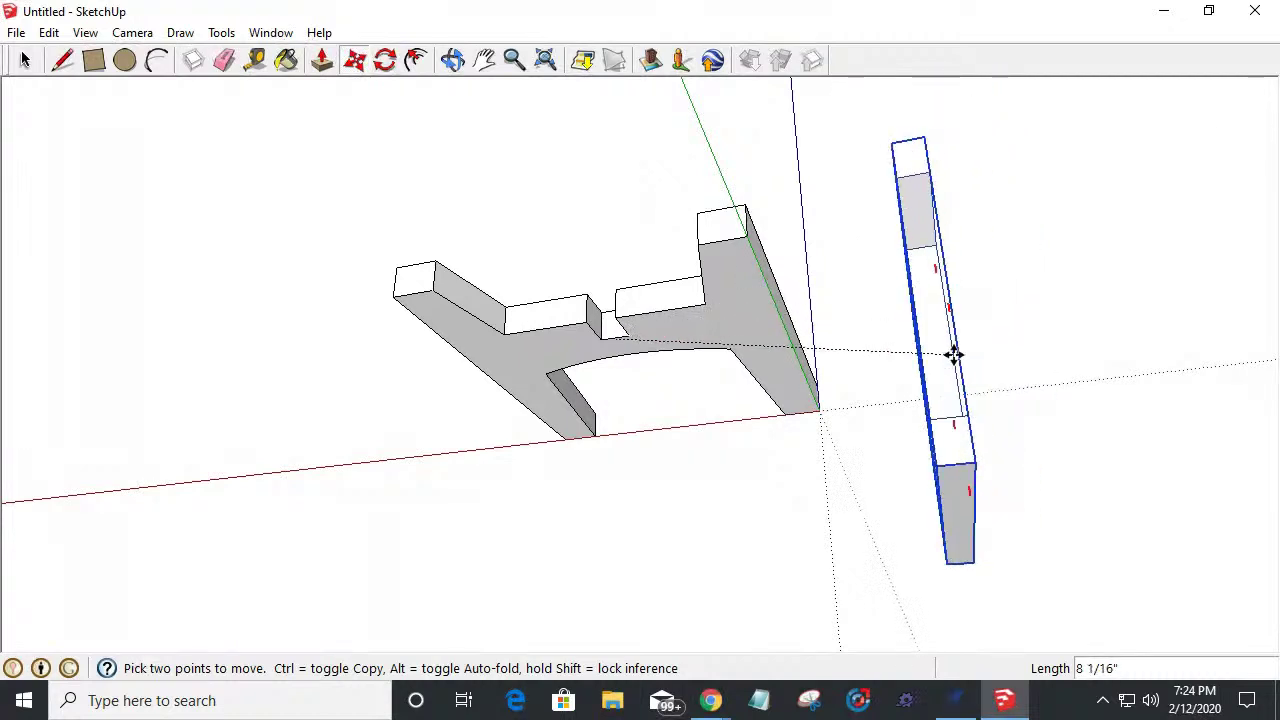
left_click(894, 360)
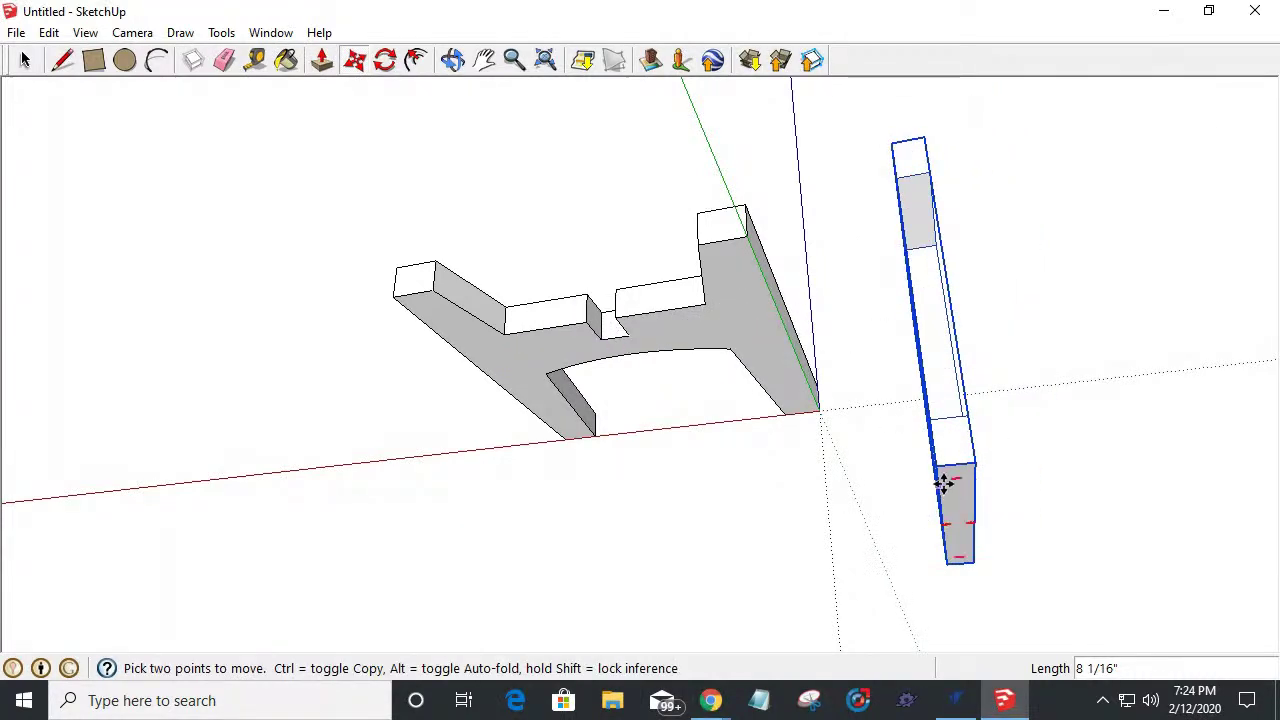
middle_click_drag(893, 473, 999, 440)
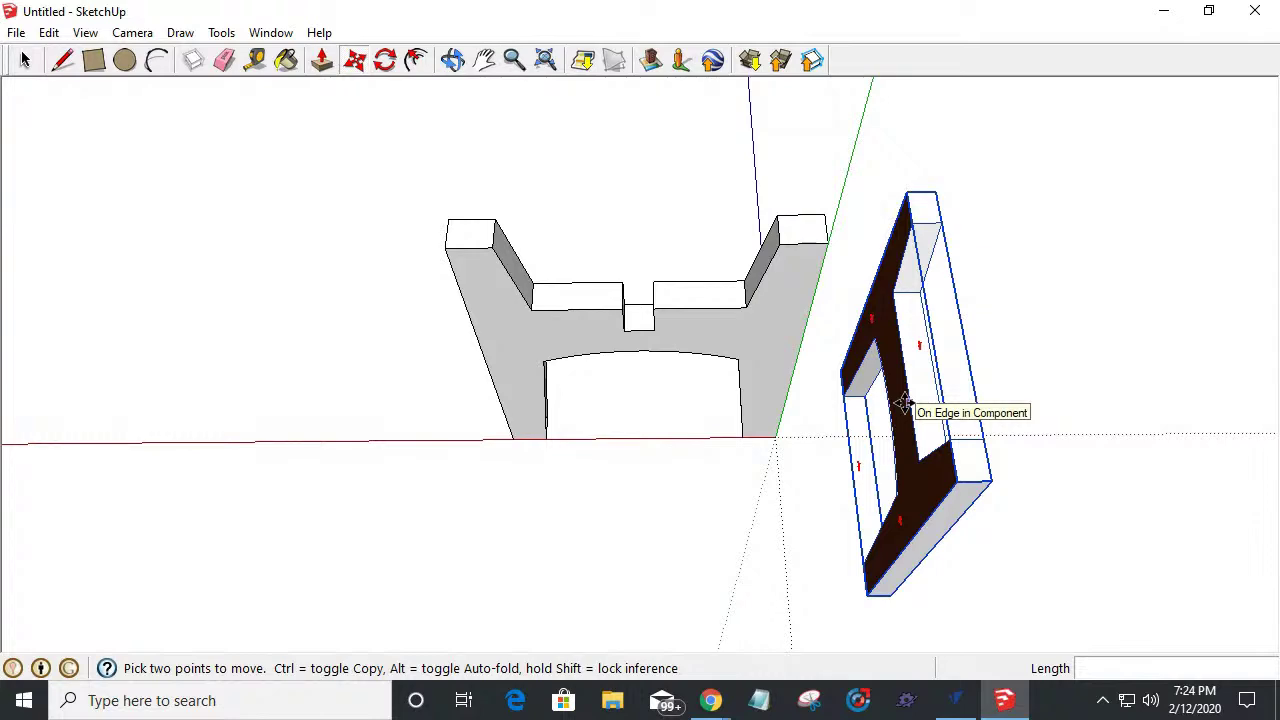
key("ctrl+z")
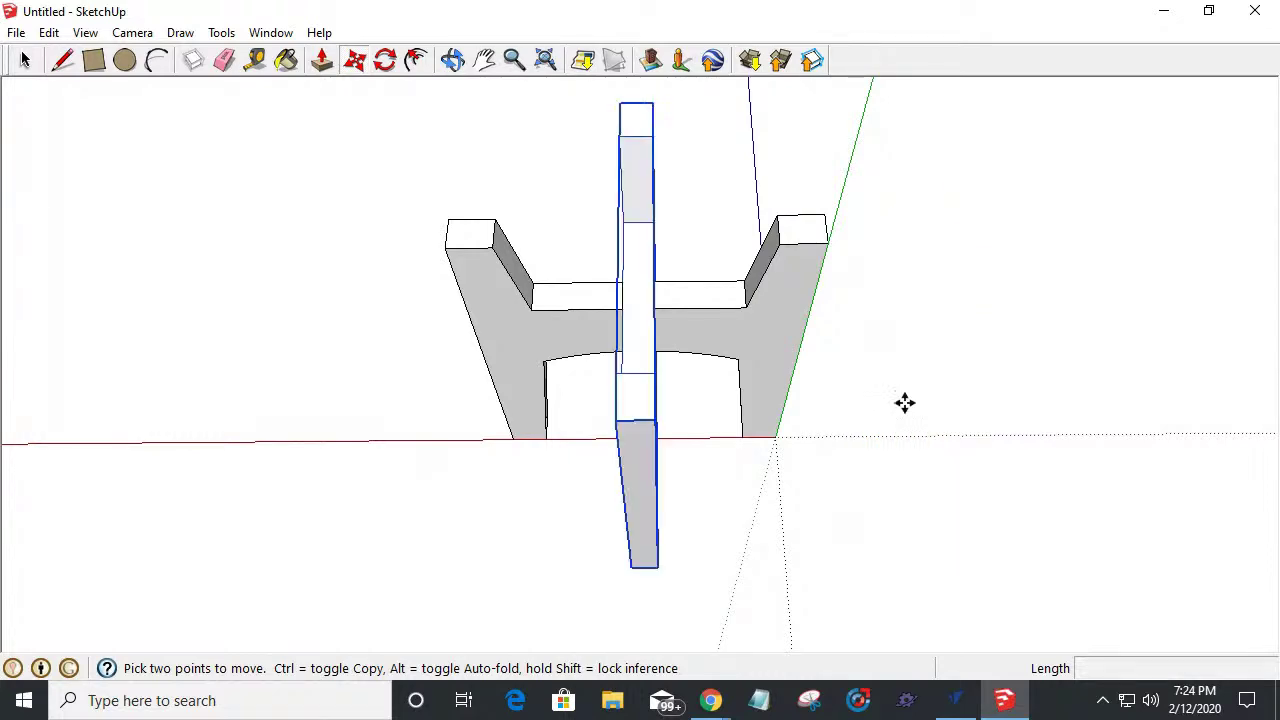
Examine the assembled stand by orbiting around it and viewing it from the standard Top view.
middle_click_drag(904, 402, 669, 409)
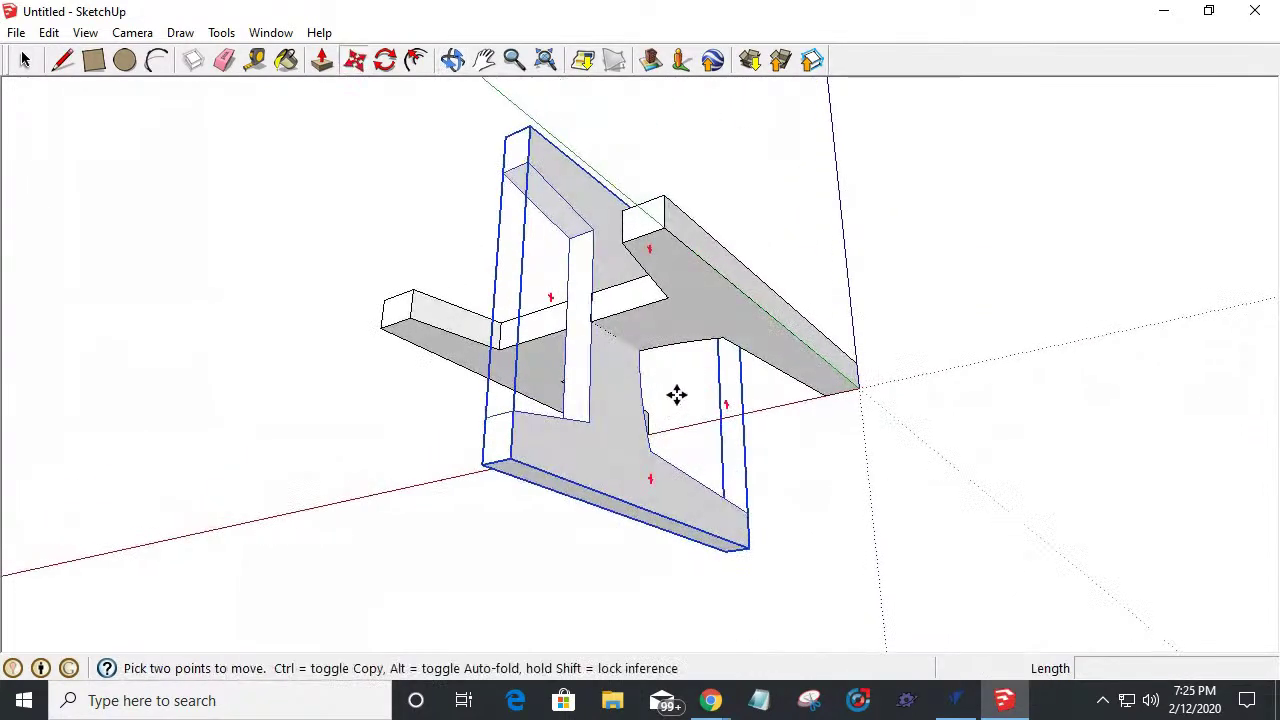
mouse_move(514, 426)
middle_mouse_down()
mouse_move(439, 272)
mouse_move(354, 169)
mouse_move(414, 323)
mouse_move(520, 331)
mouse_move(726, 125)
mouse_move(700, 203)
mouse_move(690, 369)
middle_mouse_up()
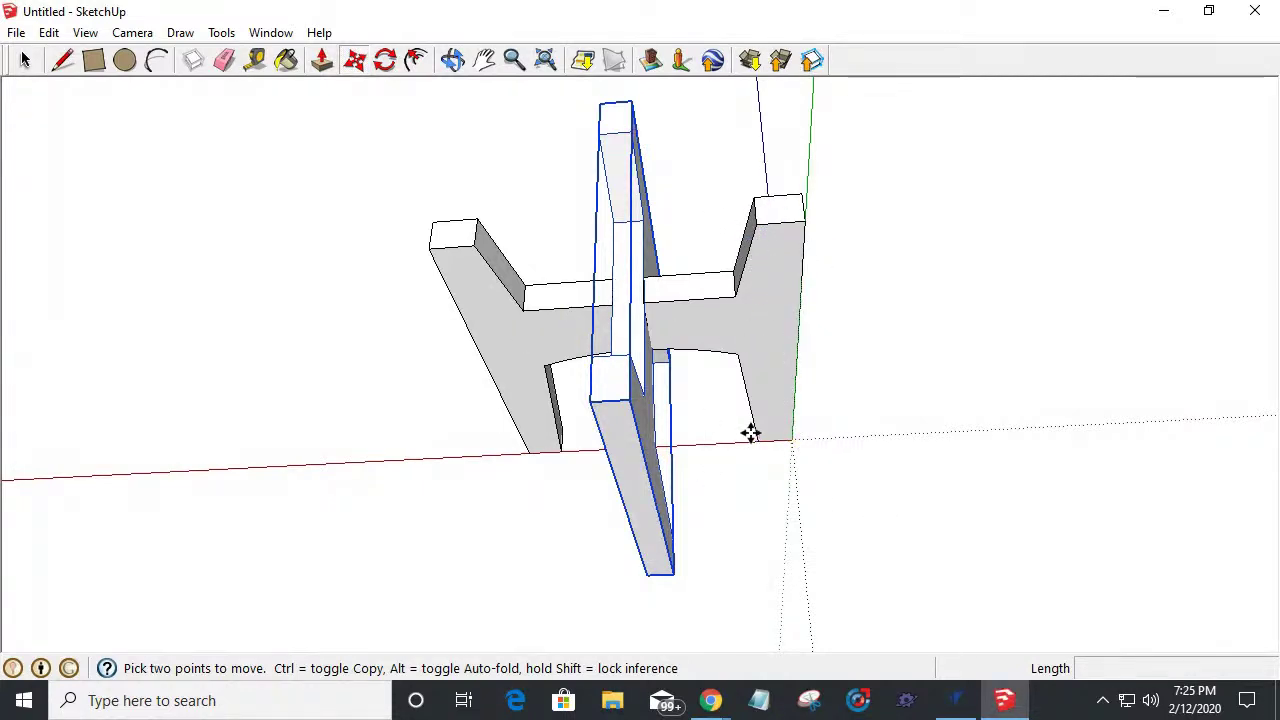
middle_click_drag(725, 422, 748, 508)
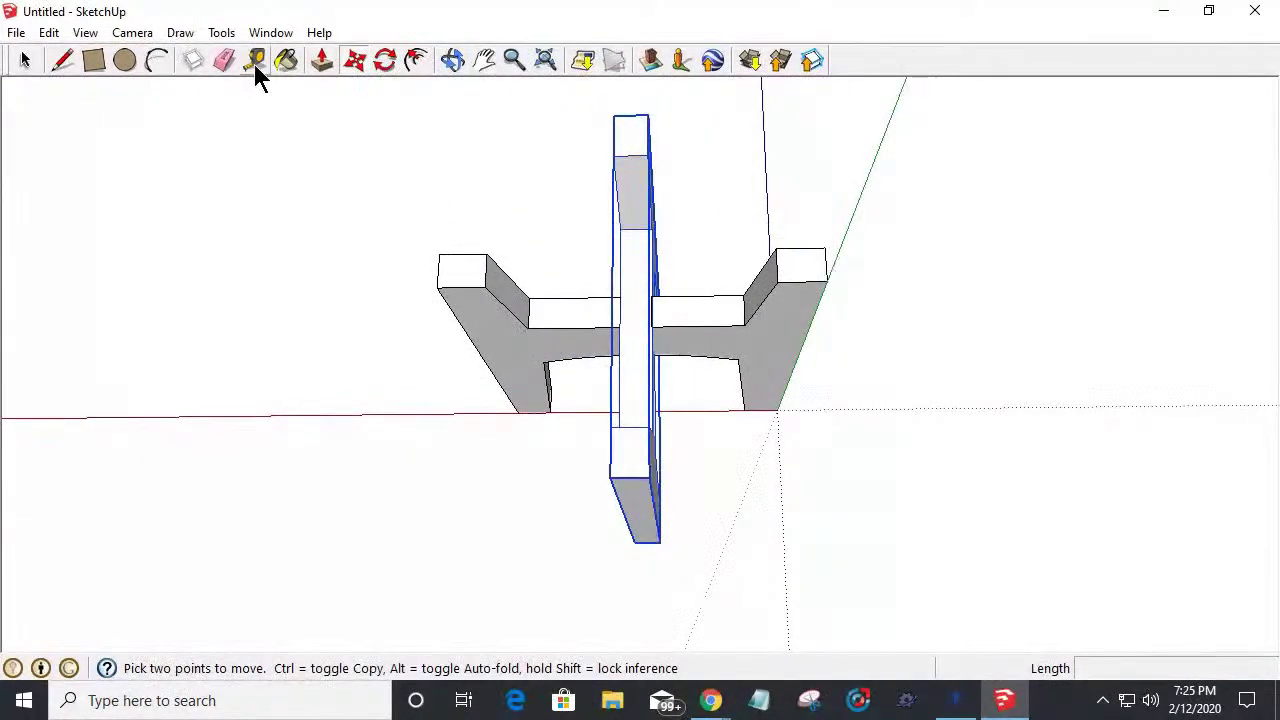
middle_click_drag(580, 197, 604, 402)
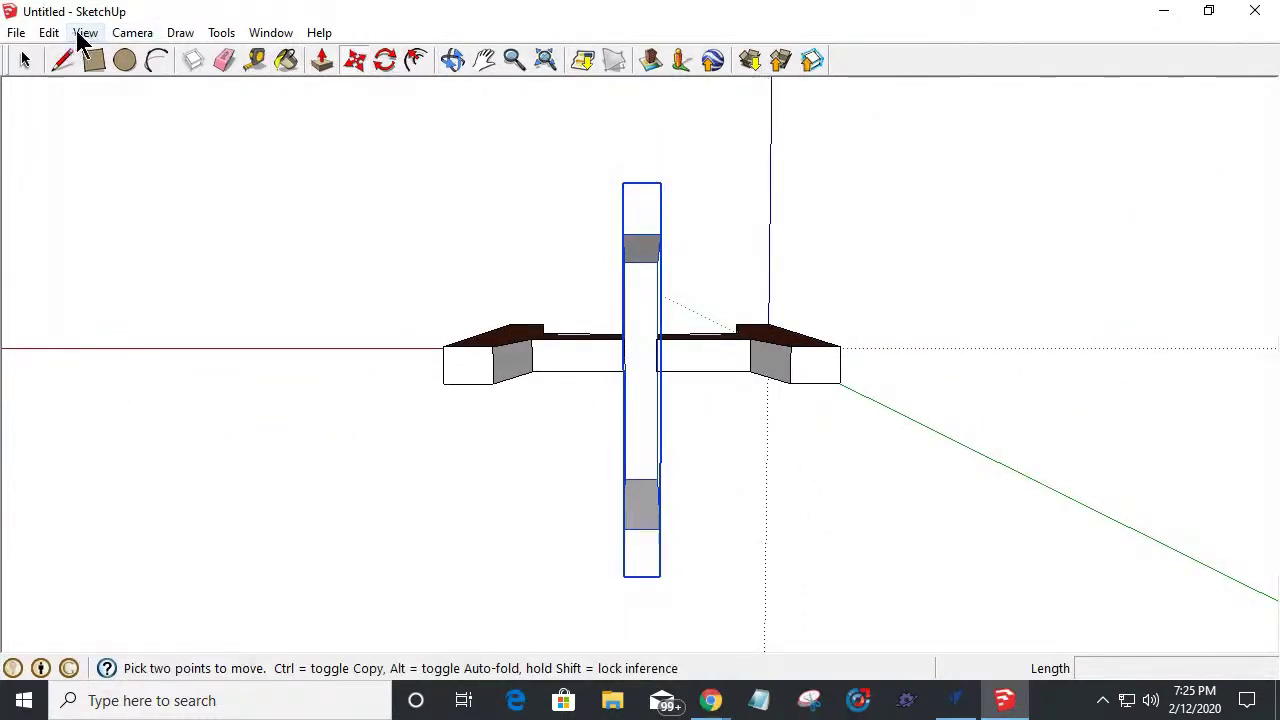
left_click(127, 33)
mouse_move(353, 108)
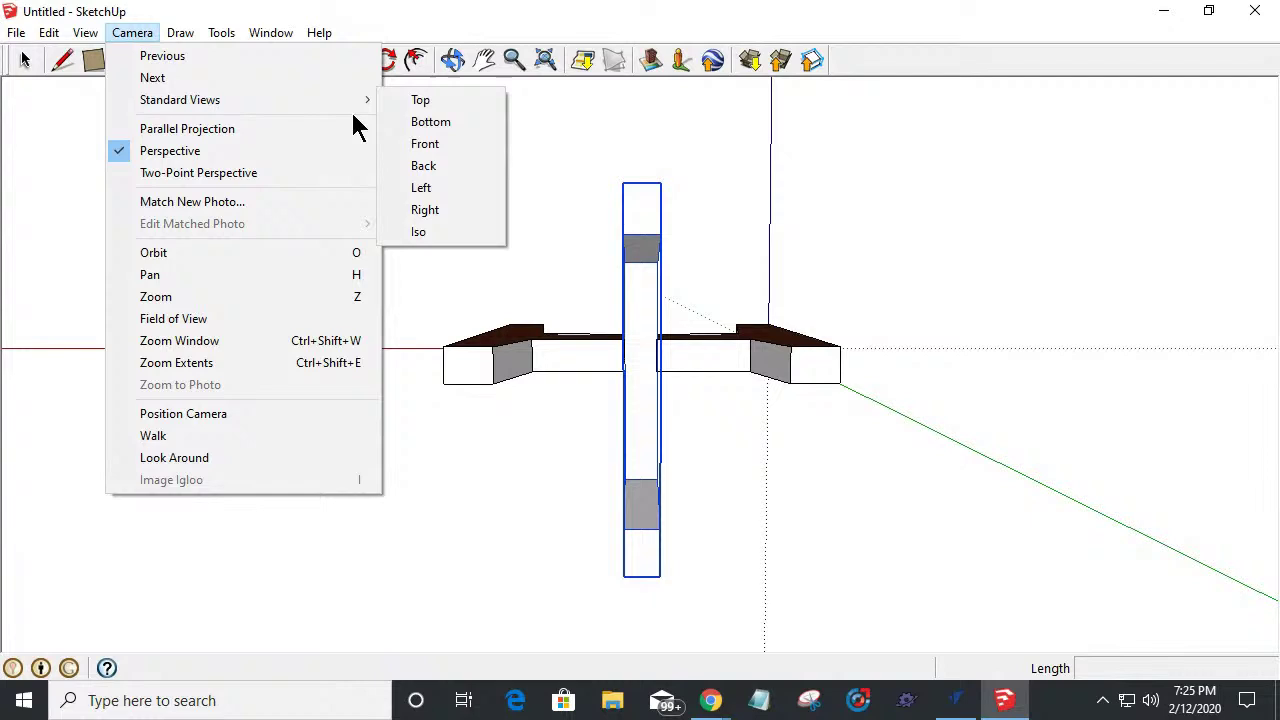
left_click(436, 104)
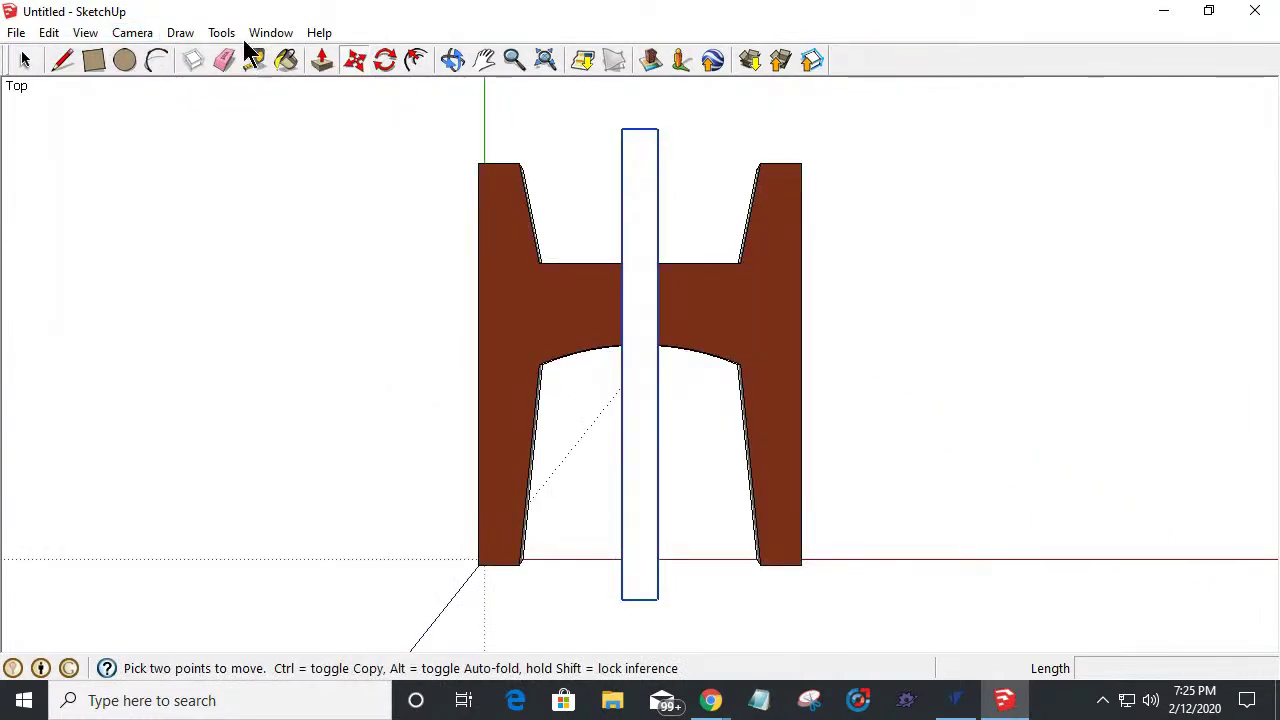
In the standard Front view, draw a circle of about 2 9/16" radius from the joint's midpoint to the midpoint of the crossbar's end edge.
left_click(130, 33)
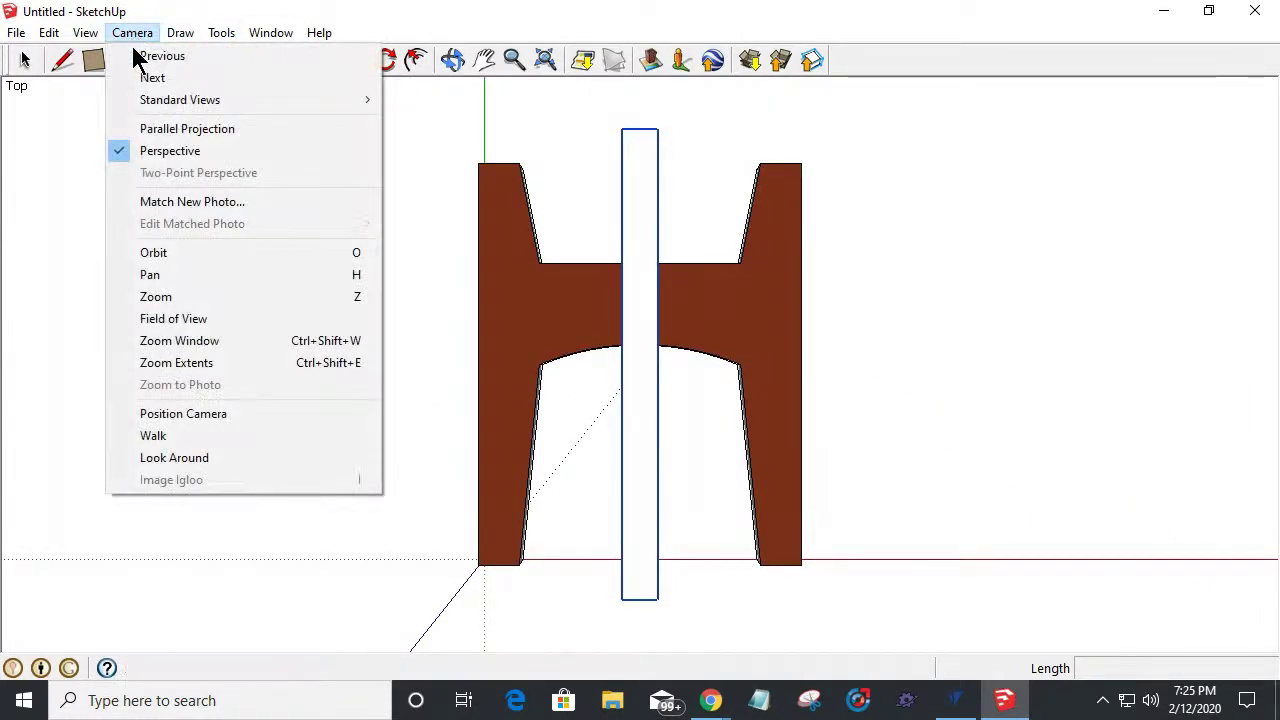
mouse_move(163, 100)
left_click(414, 143)
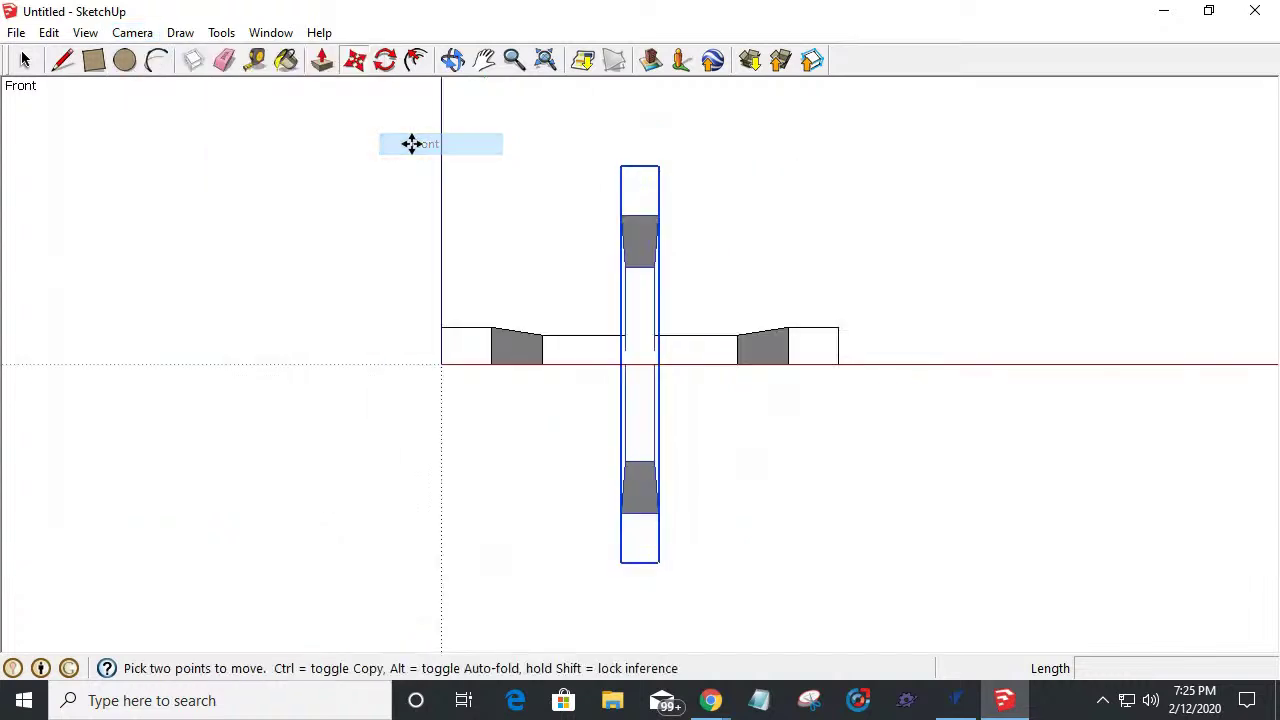
key("space")
left_click(797, 534)
scroll(645, 373, "up", 4)
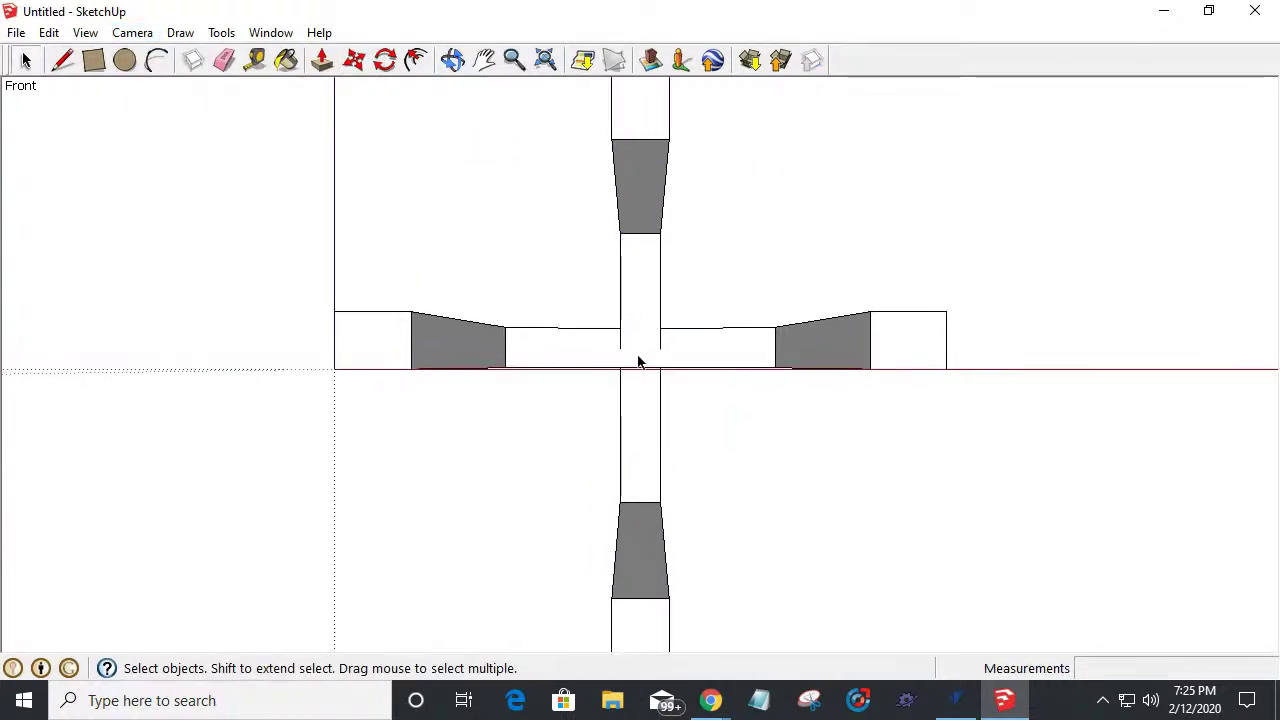
left_click(124, 60)
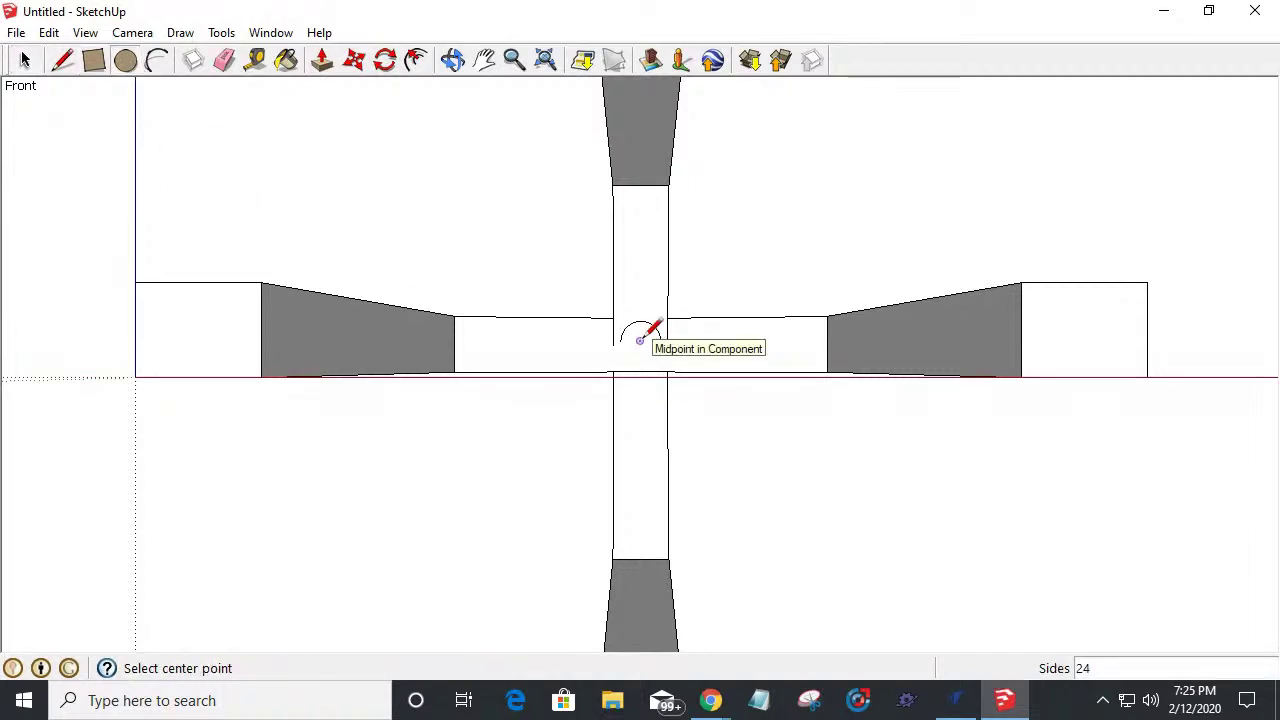
left_click(640, 340)
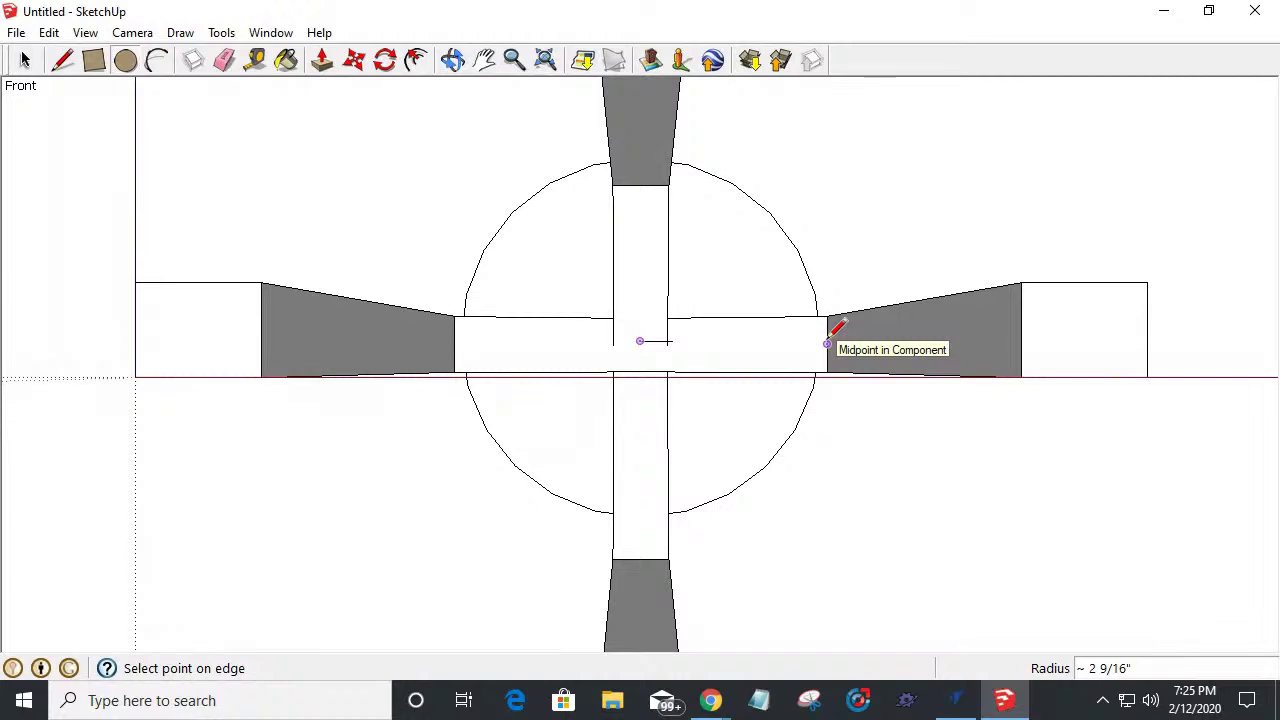
left_click(828, 343)
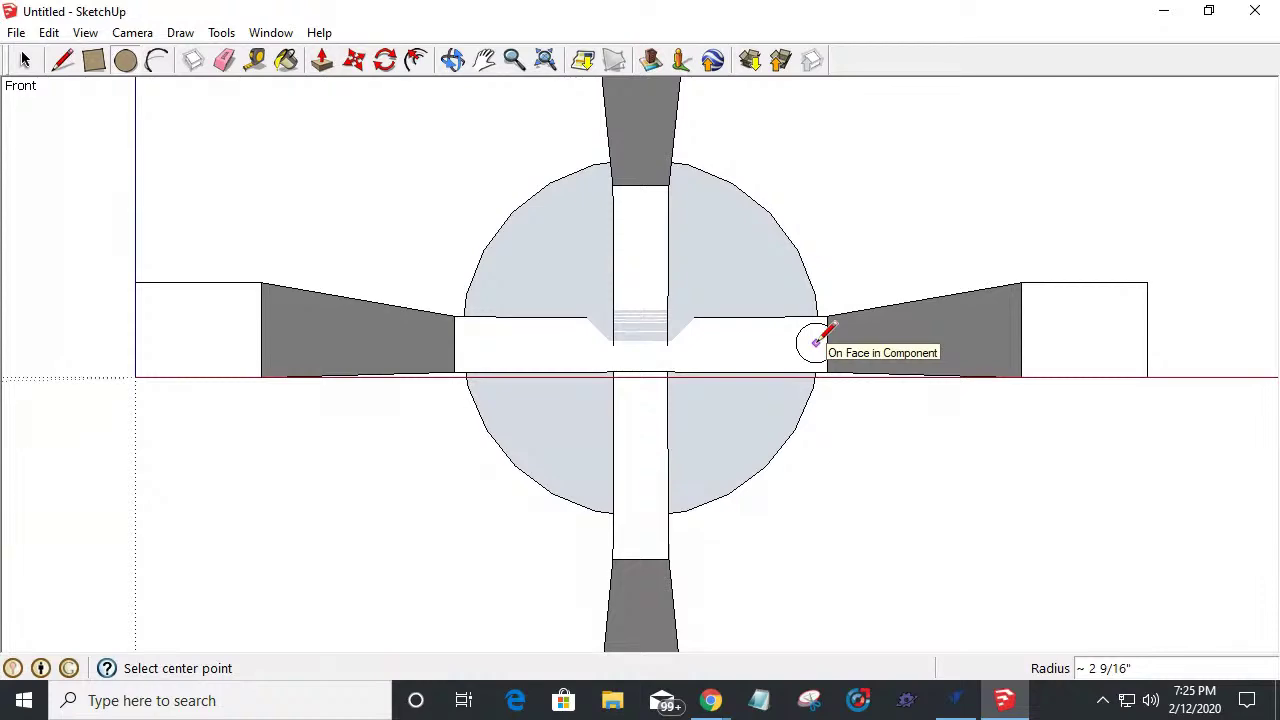
Inspect the circle's position between the legs from other angles and delete it.
scroll(766, 377, "down", 3)
middle_click_drag(686, 529, 685, 250)
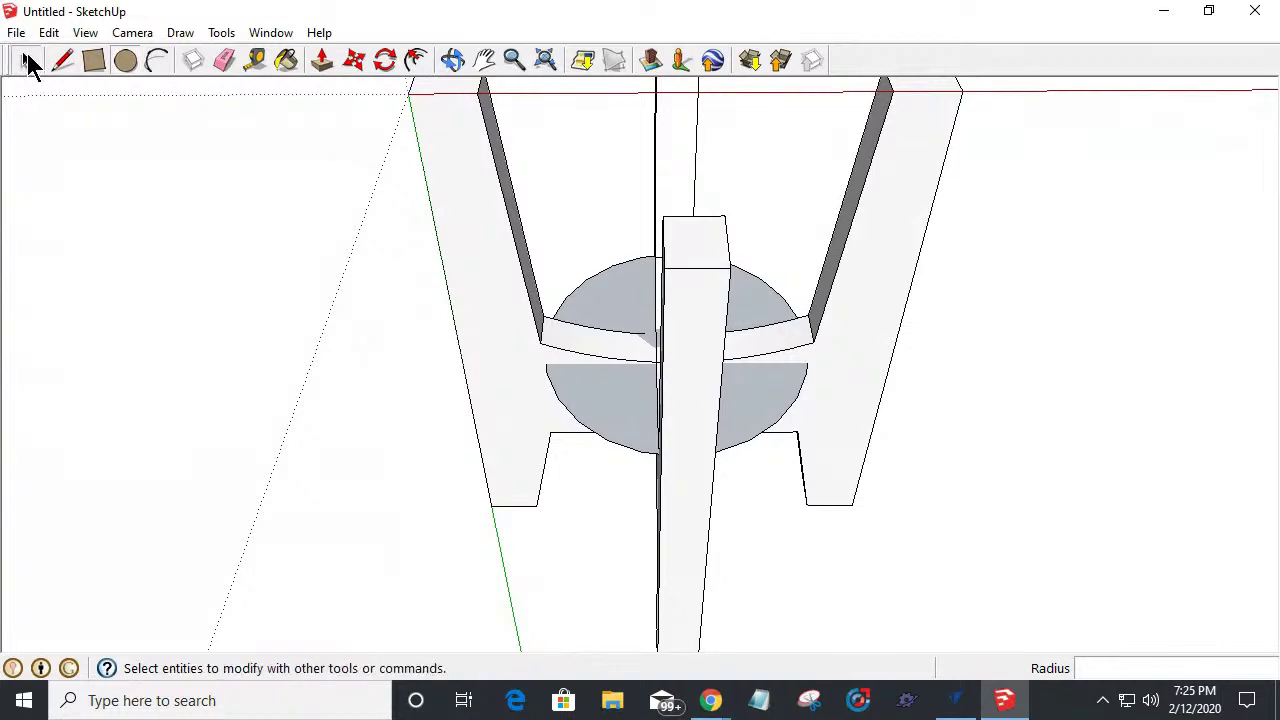
left_click(25, 60)
middle_click_drag(580, 409, 596, 517)
left_click_drag(561, 570, 587, 594)
key("space")
middle_click_drag(545, 256, 563, 494)
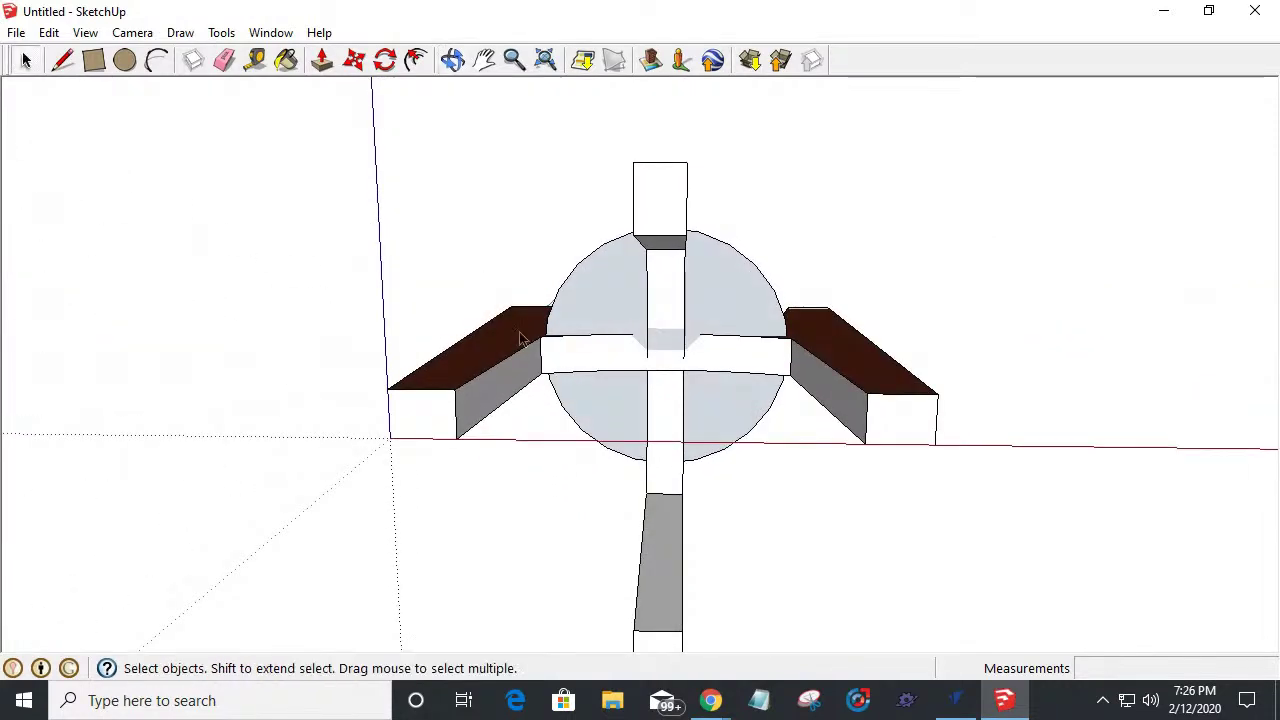
key("Delete")
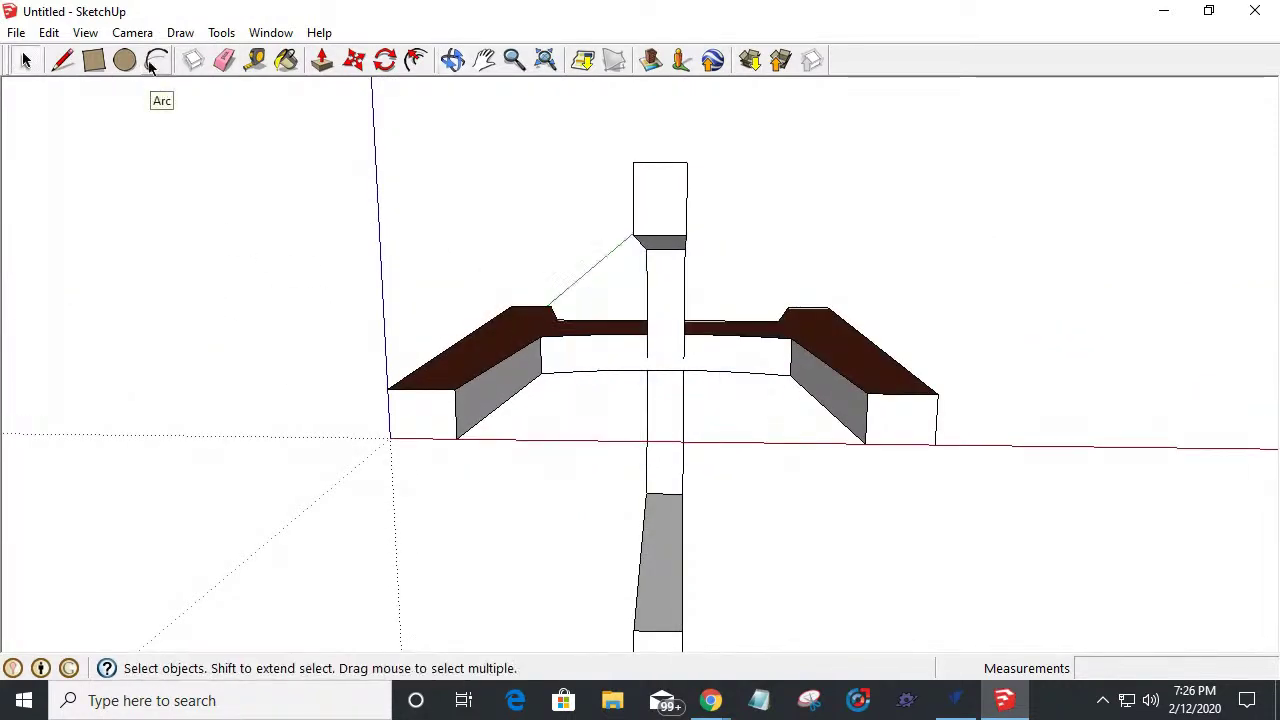
Try to redraw the circle from the joint's midpoint out to the end of the crossbar, check its placement and undo it.
left_click(125, 60)
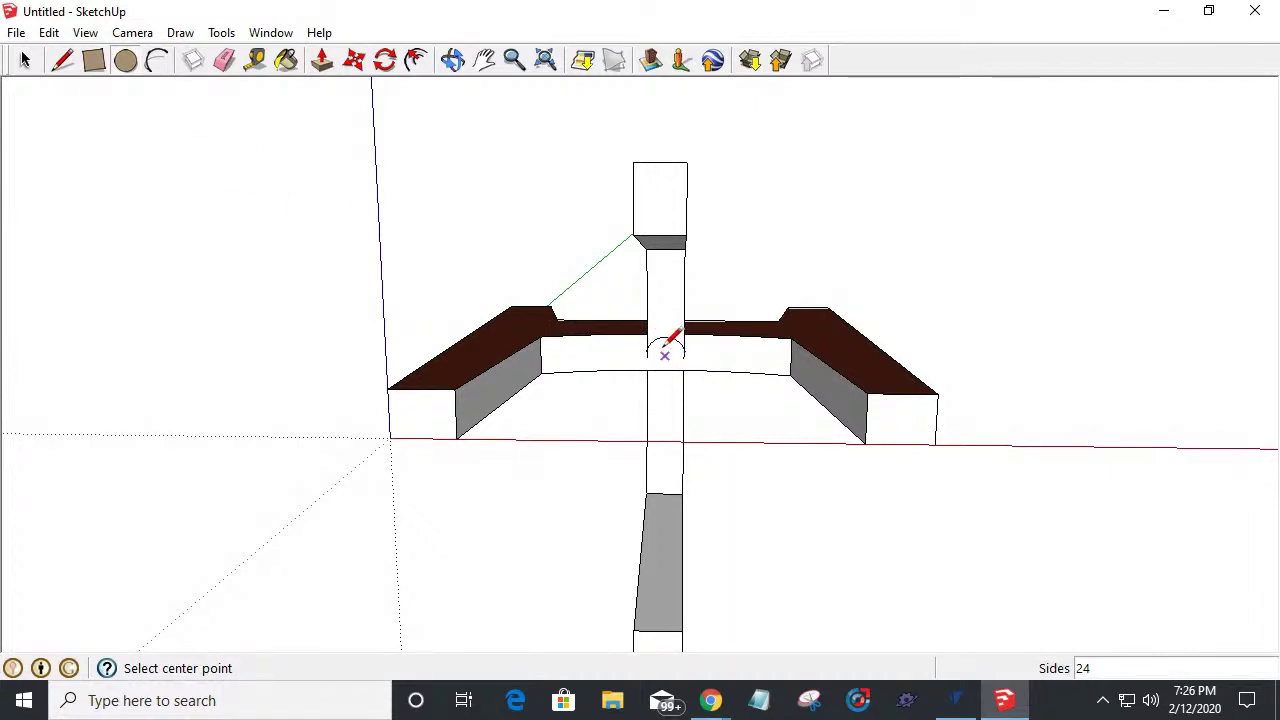
scroll(670, 342, "up", 5)
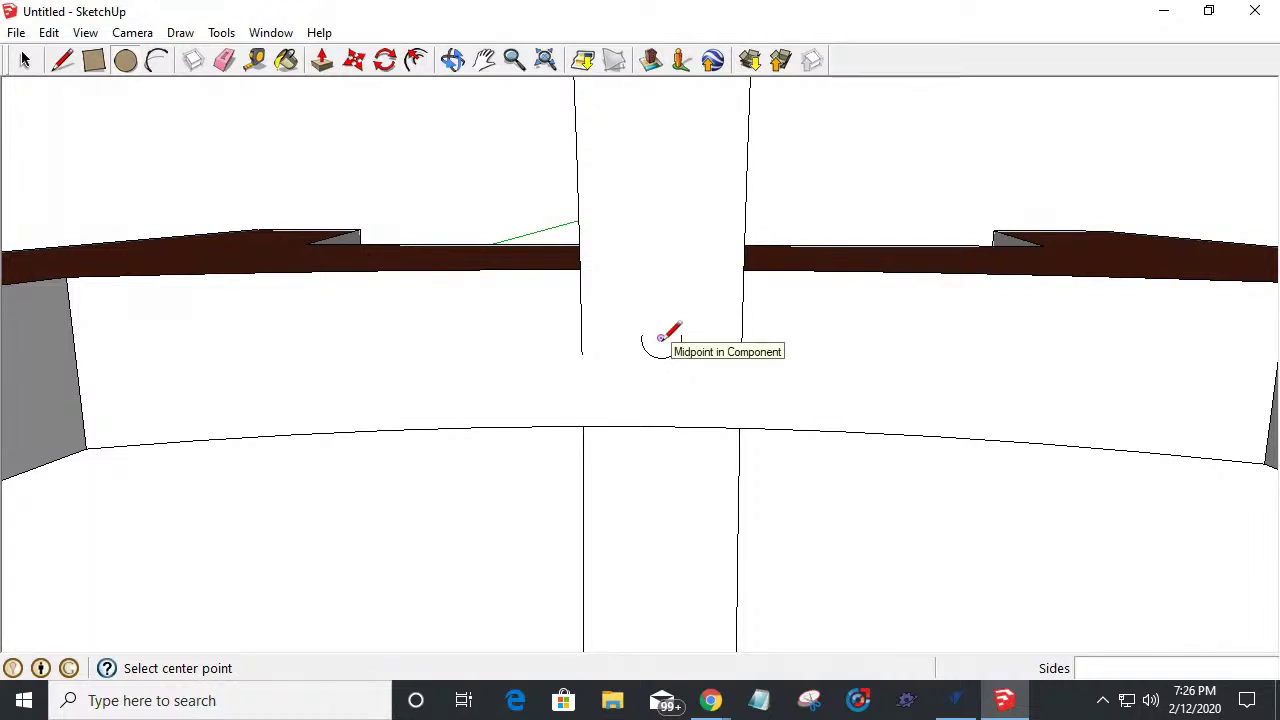
scroll(660, 338, "down", 1)
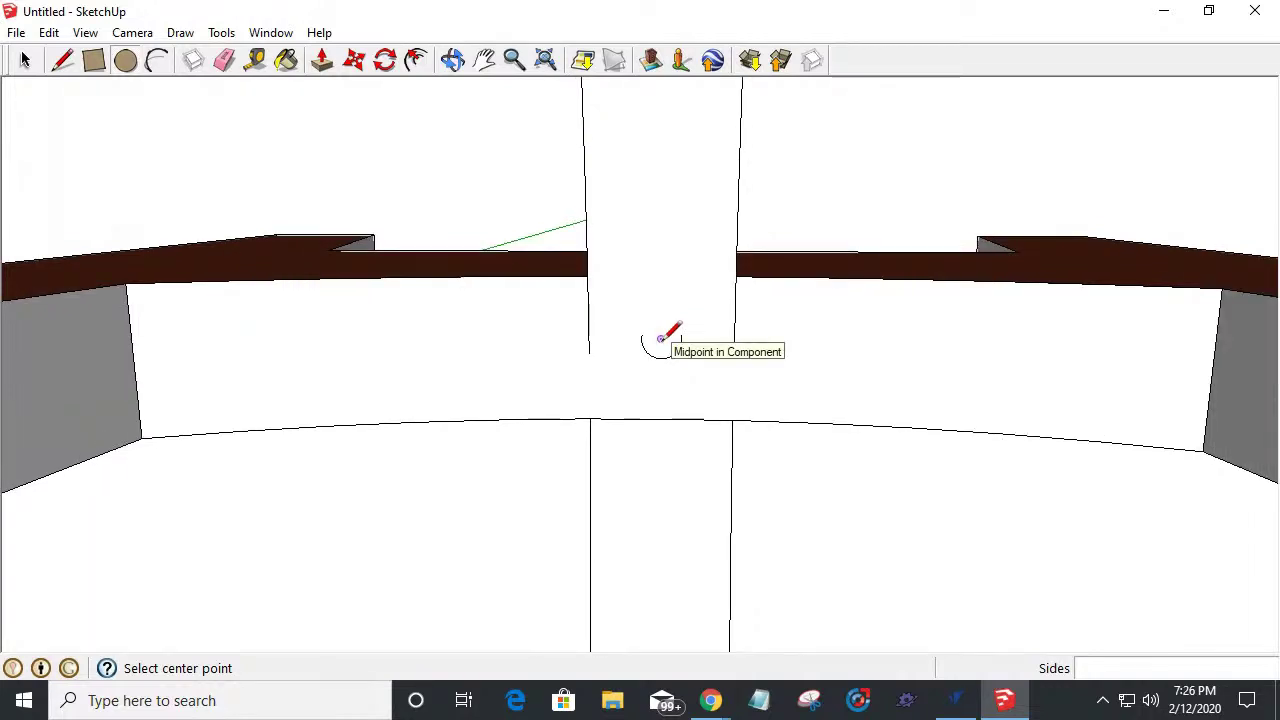
left_click(660, 339)
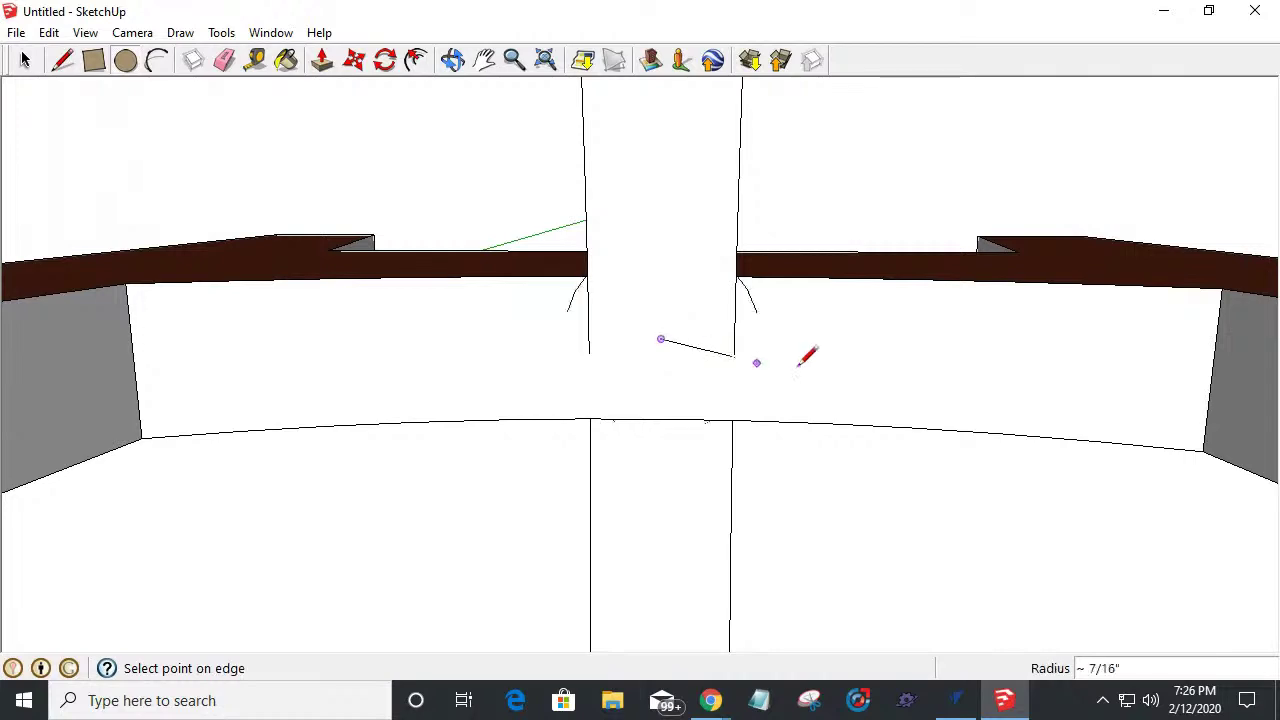
left_click(1218, 359)
middle_click_drag(1218, 359, 868, 175)
middle_click_drag(640, 457, 783, 690)
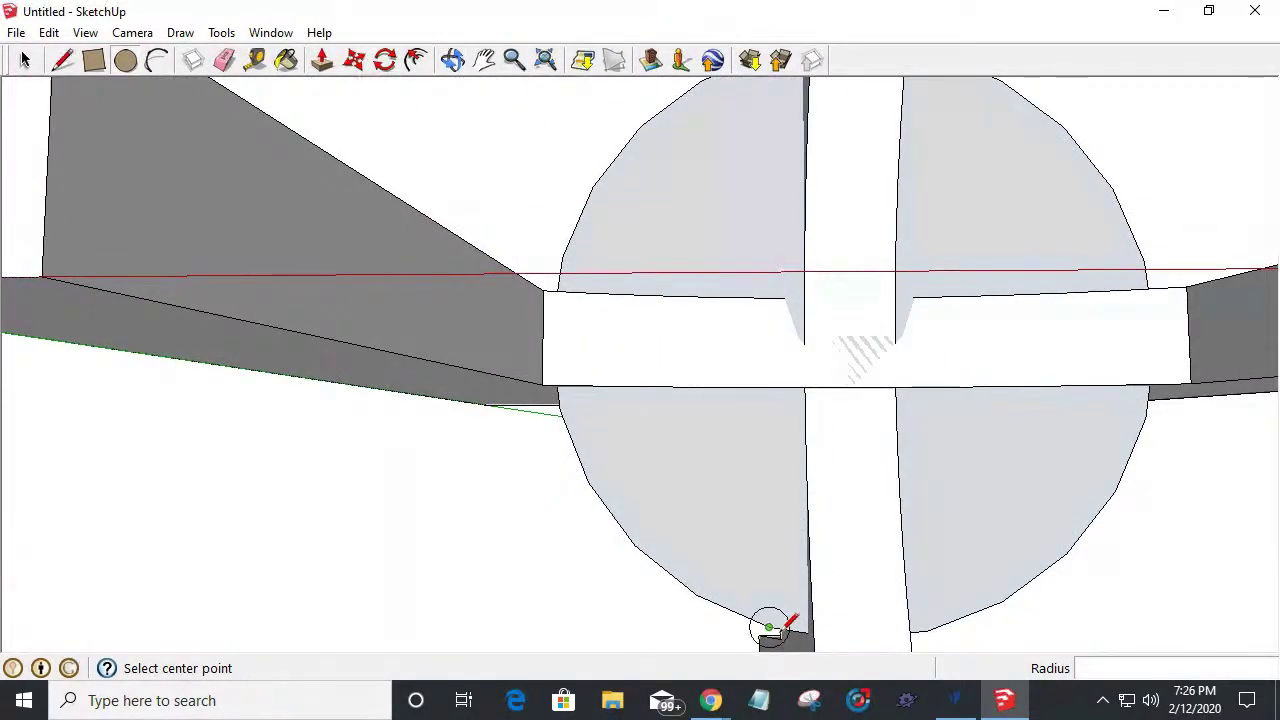
key("ctrl+z")
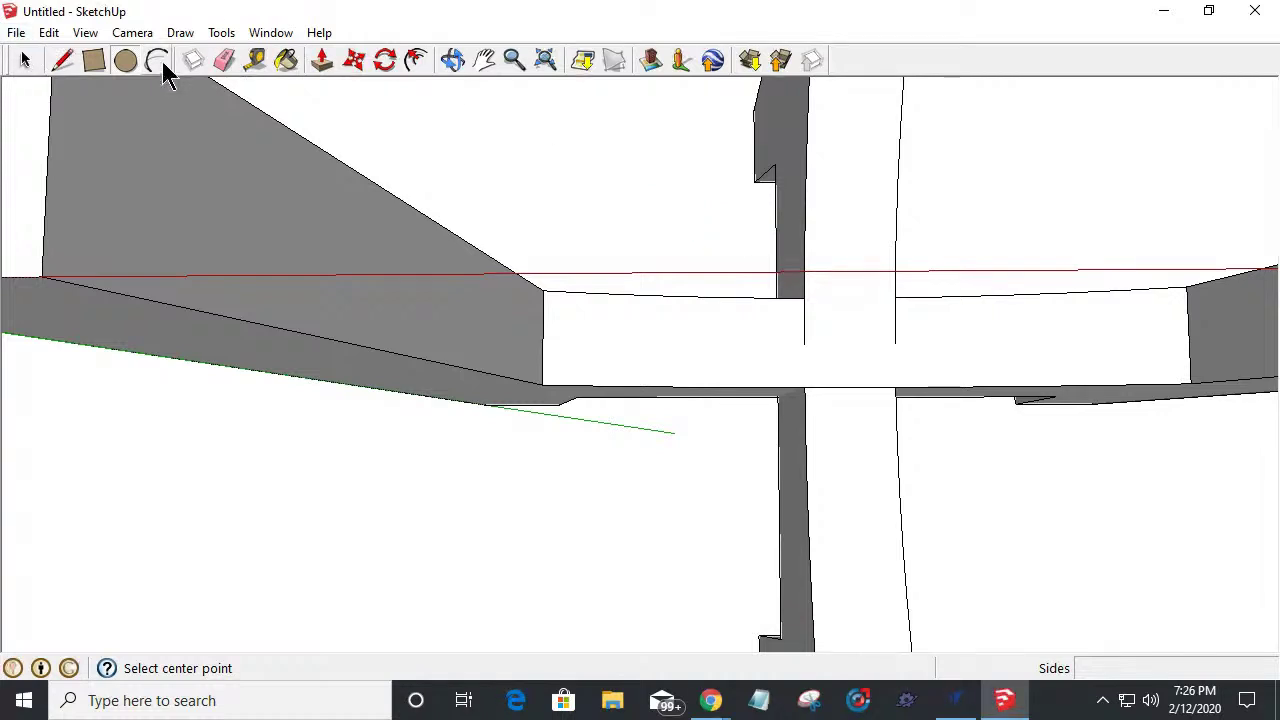
In the standard Back view, draw a circle of about 2 7/16" radius from the joint's center to the midpoint of the crossbar's end edge.
left_click(133, 34)
mouse_move(145, 101)
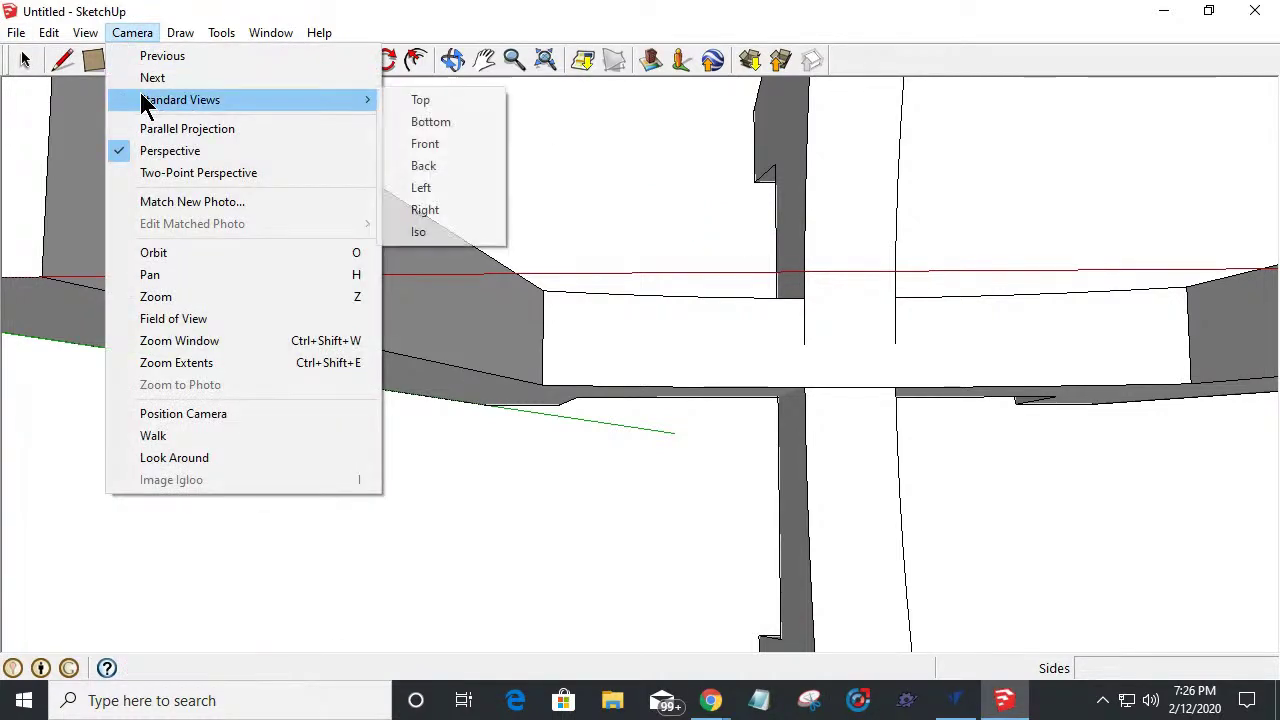
left_click(422, 165)
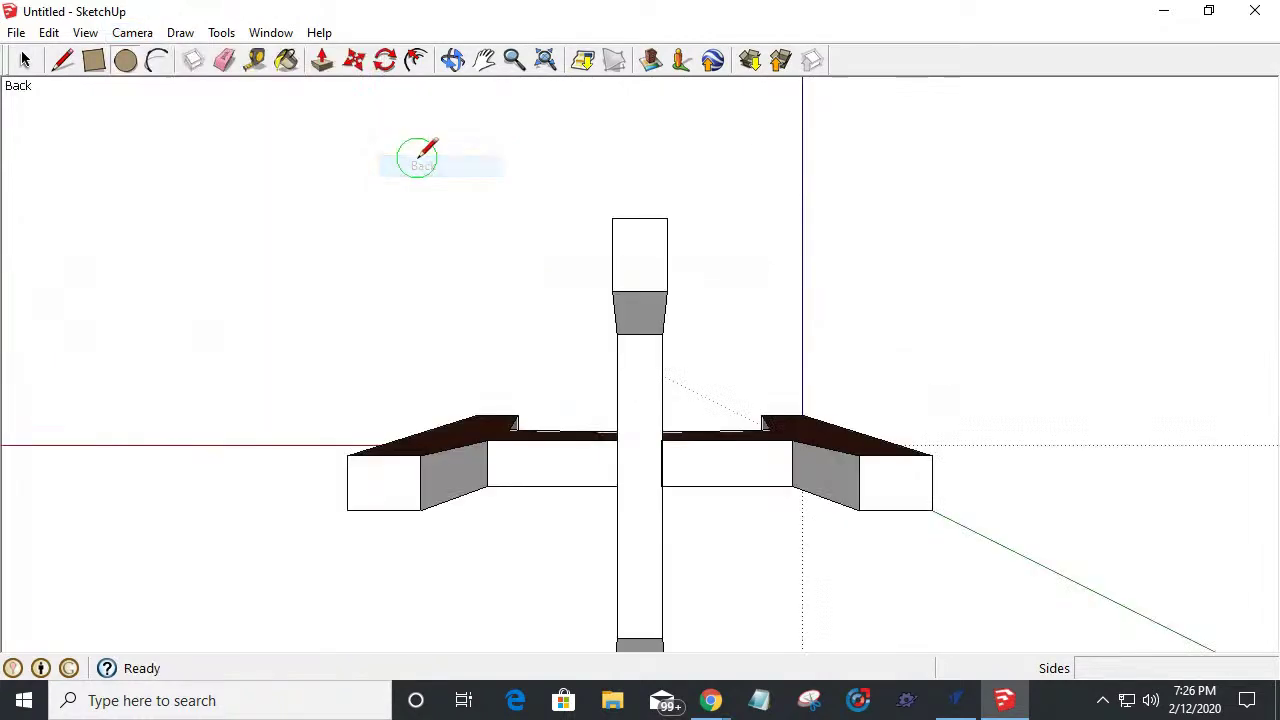
key("o")
left_click_drag(589, 606, 569, 563)
key("c")
scroll(674, 323, "up", 5)
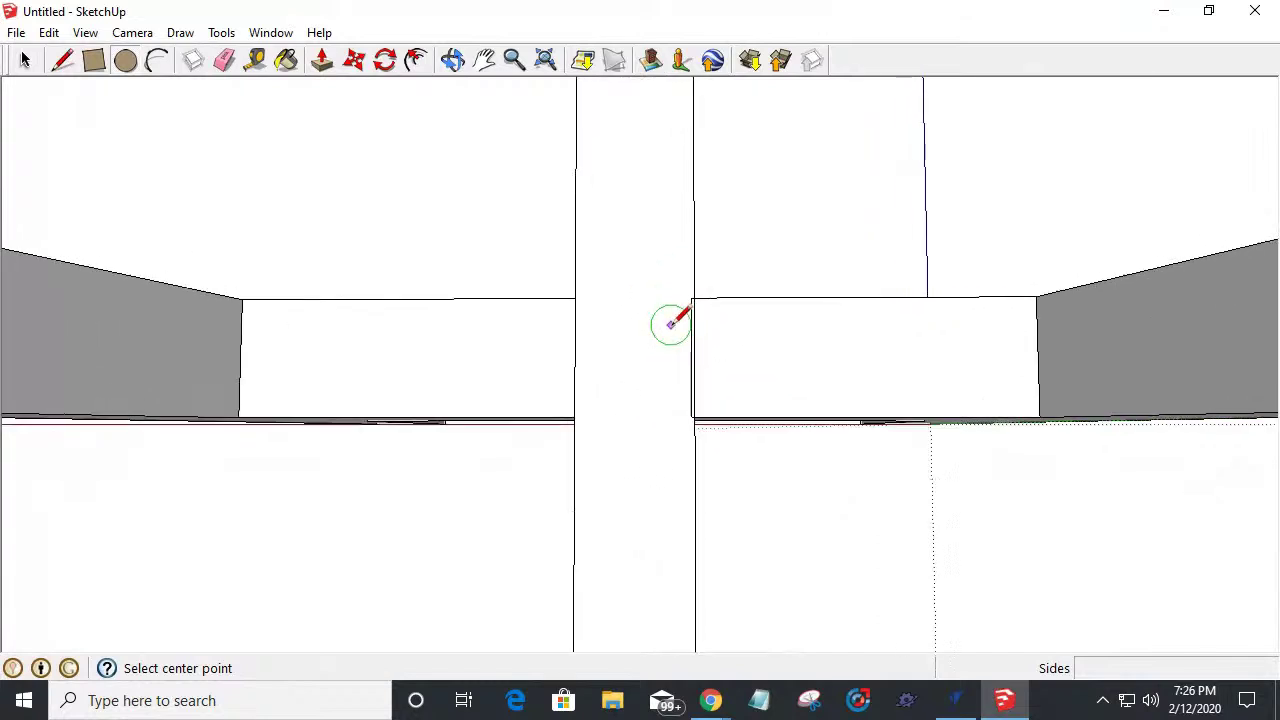
scroll(670, 330, "down", 3)
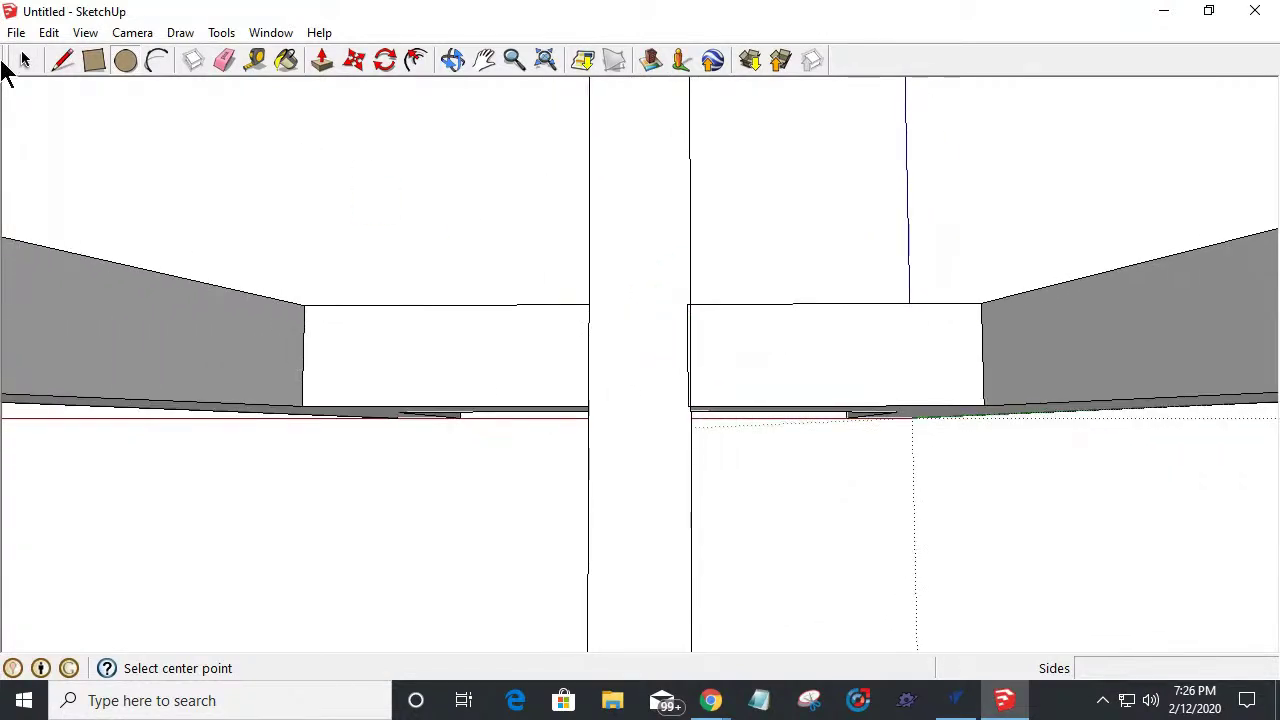
left_click(16, 70)
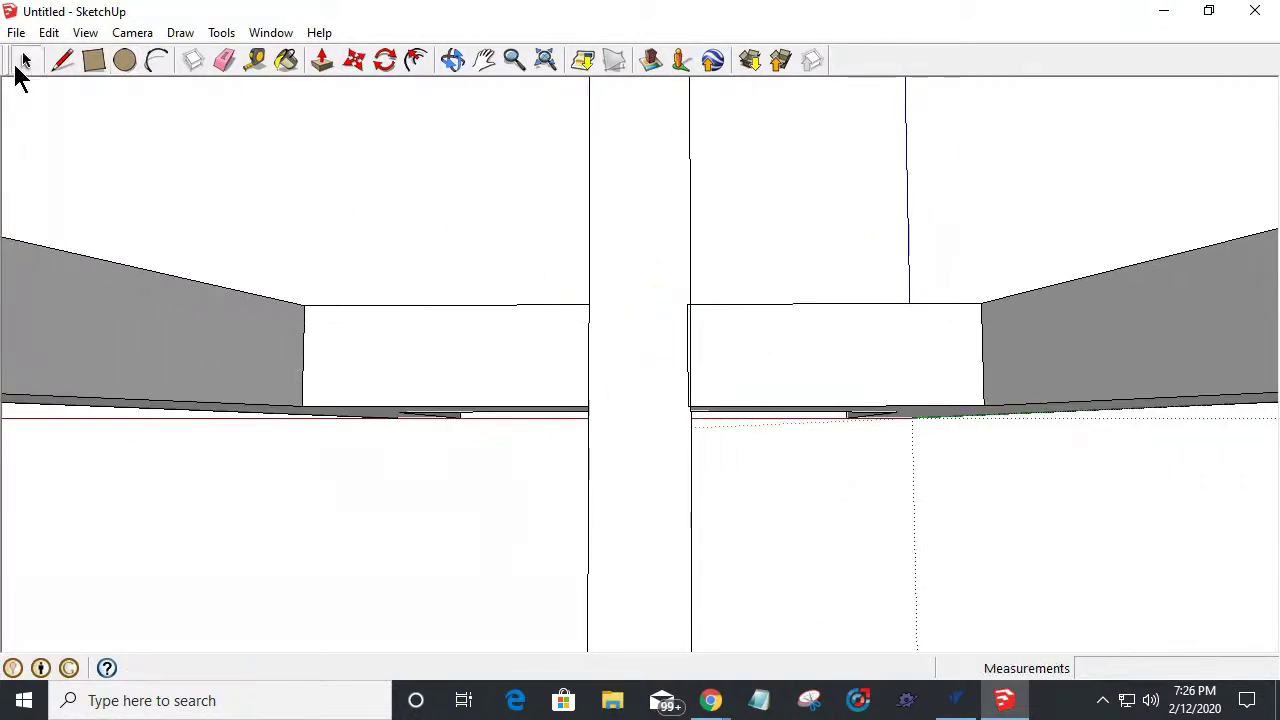
left_click(125, 60)
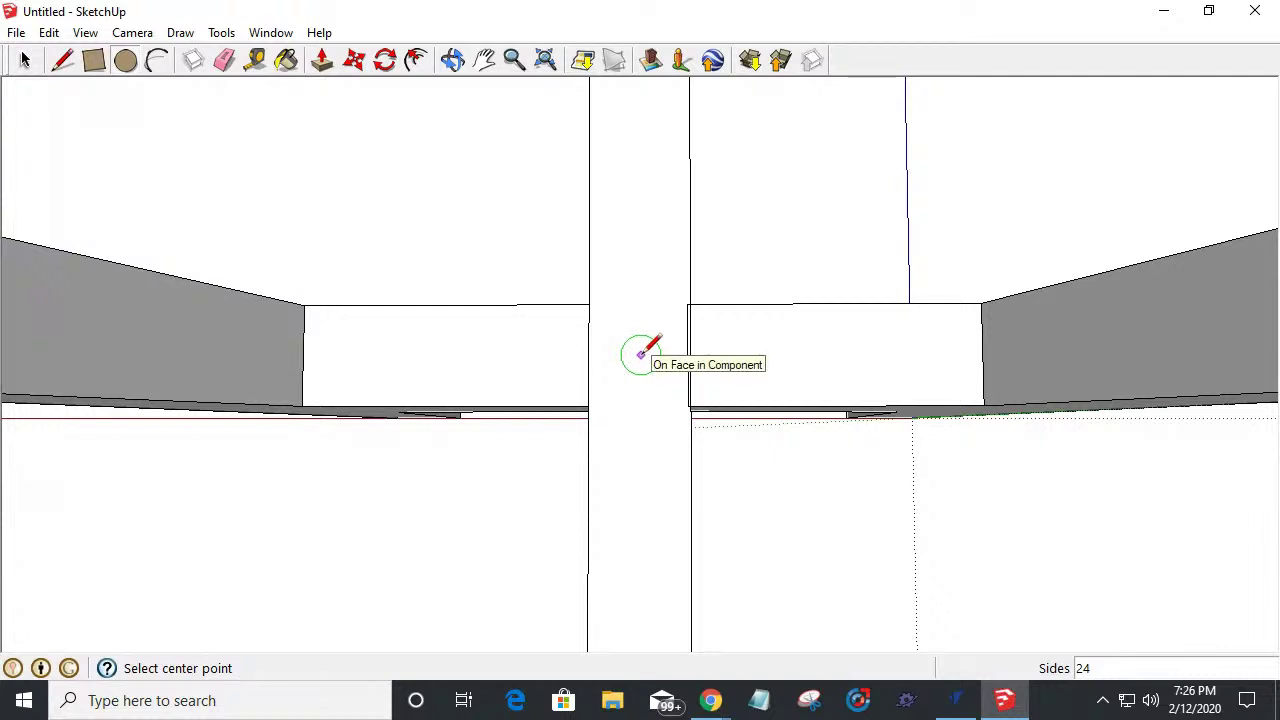
left_click(645, 352)
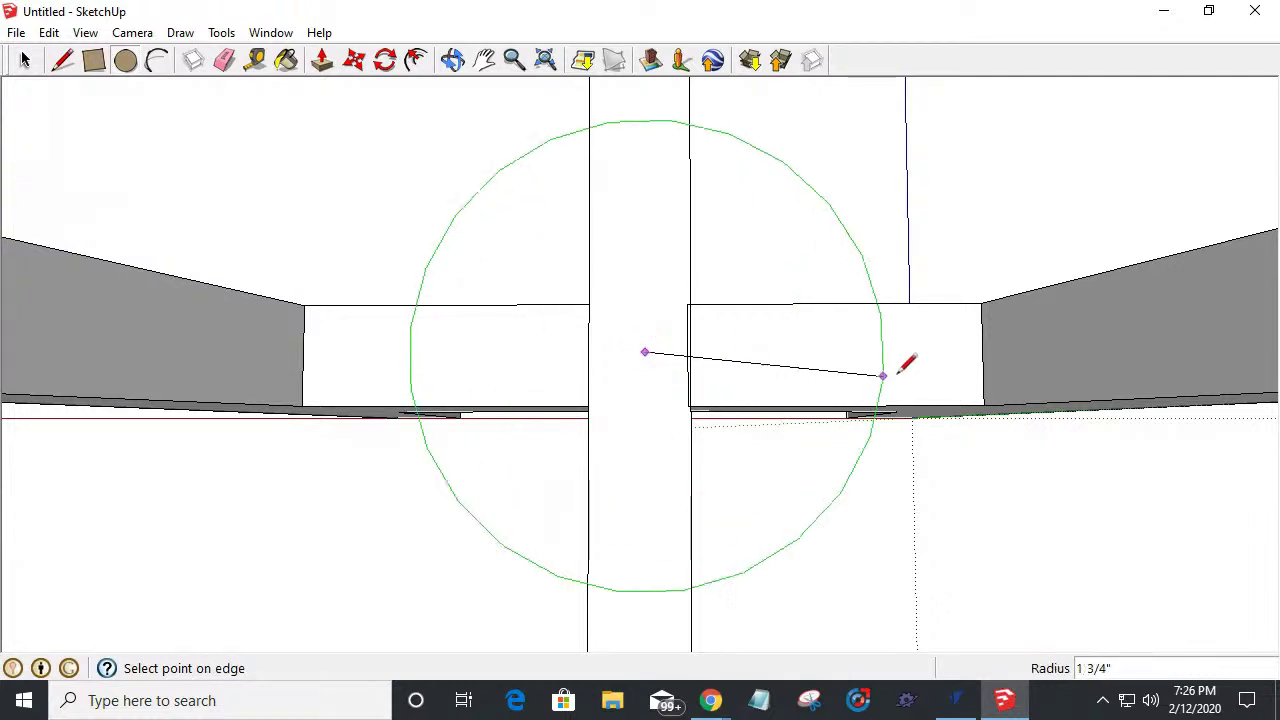
left_click(983, 354)
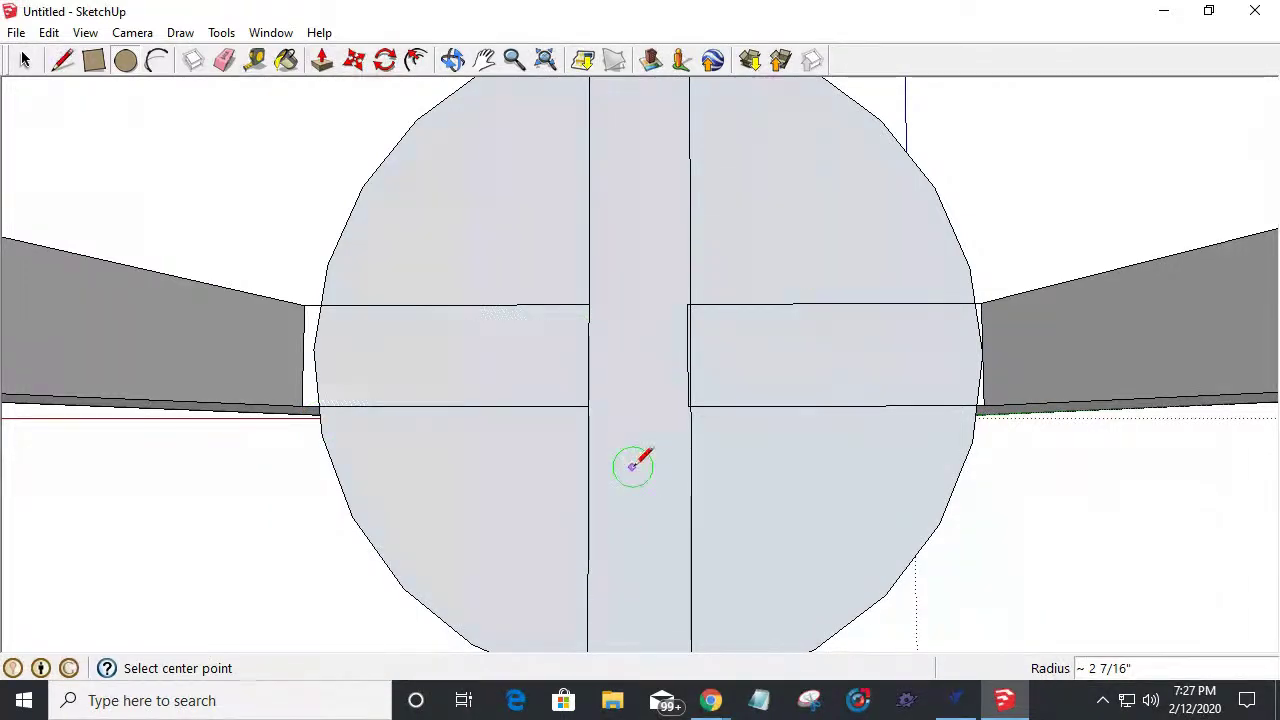
Pull the circle's face up about 3 11/16" with Push/Pull to form a pot cylinder between the legs.
middle_click_drag(611, 457, 648, 127)
key("p")
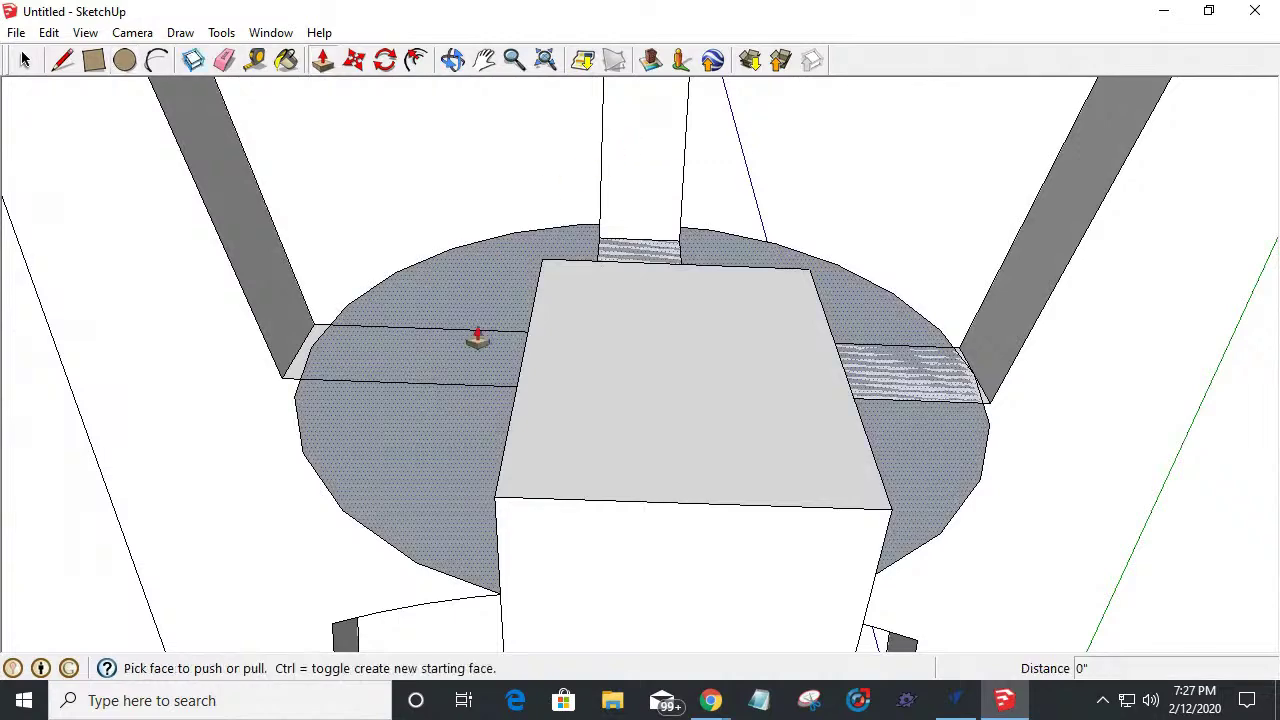
scroll(482, 385, "down", 6)
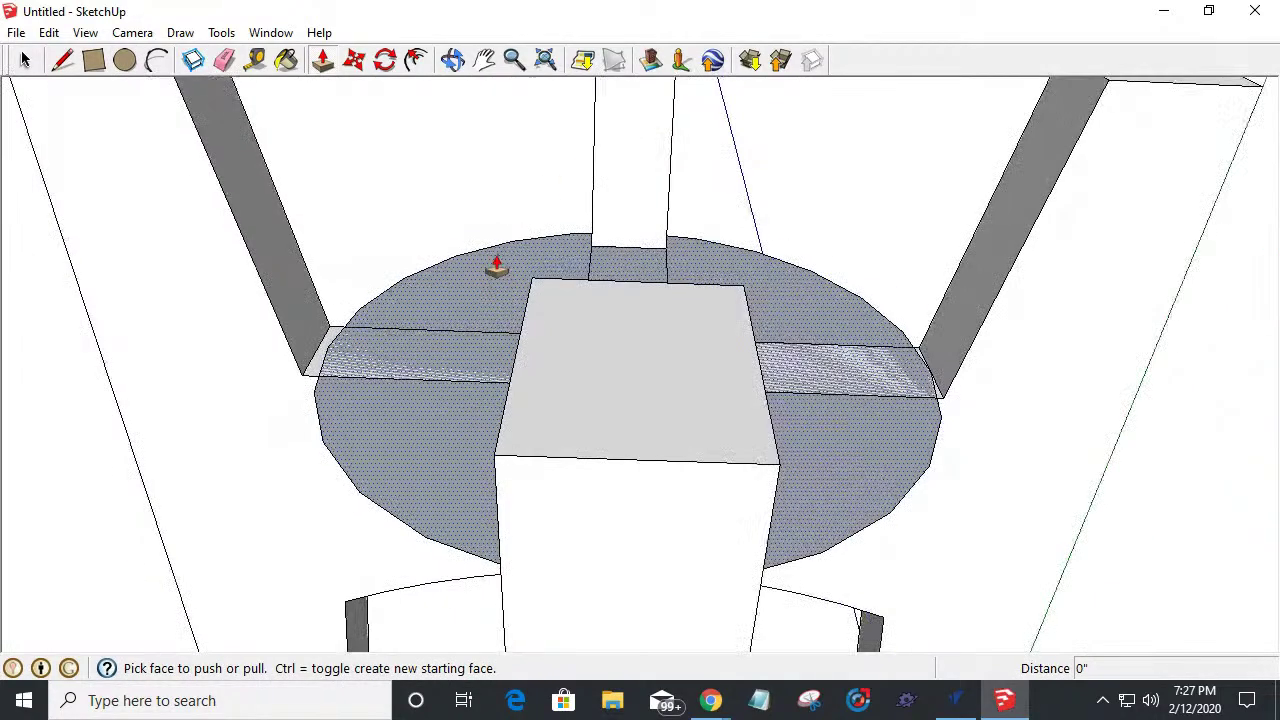
left_click(465, 343)
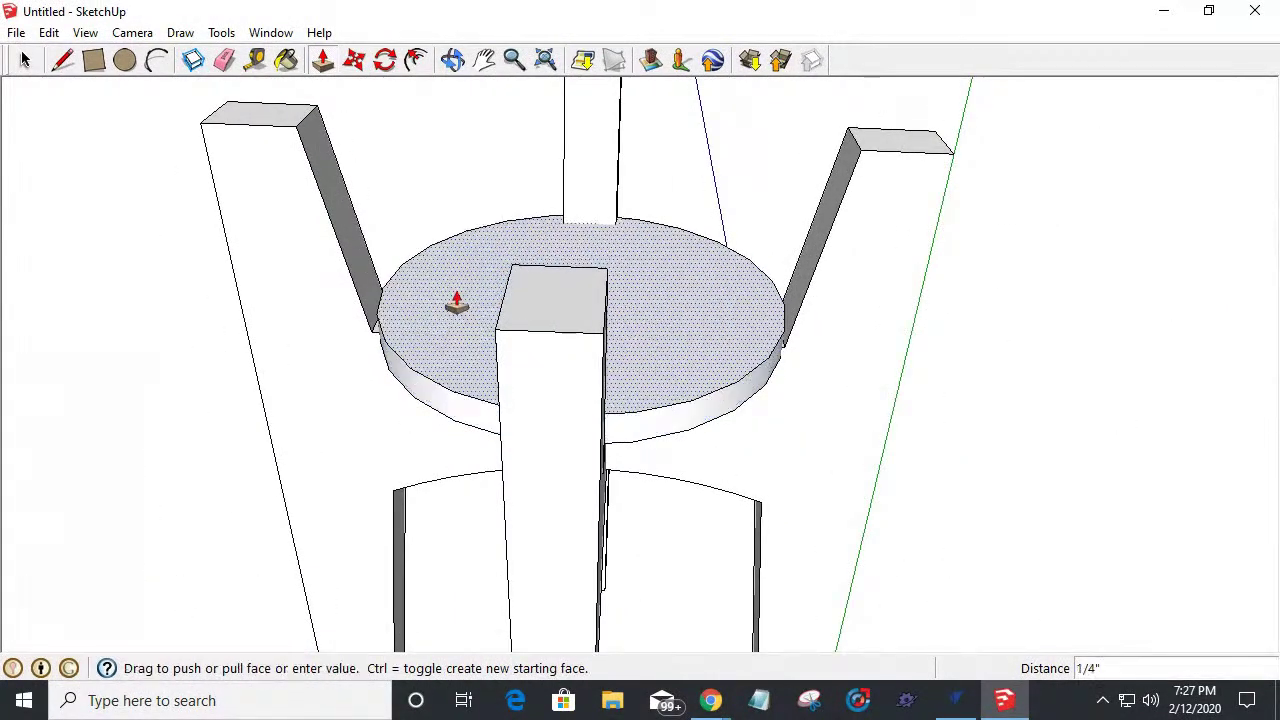
middle_click_drag(460, 125, 477, 94)
left_click(481, 97)
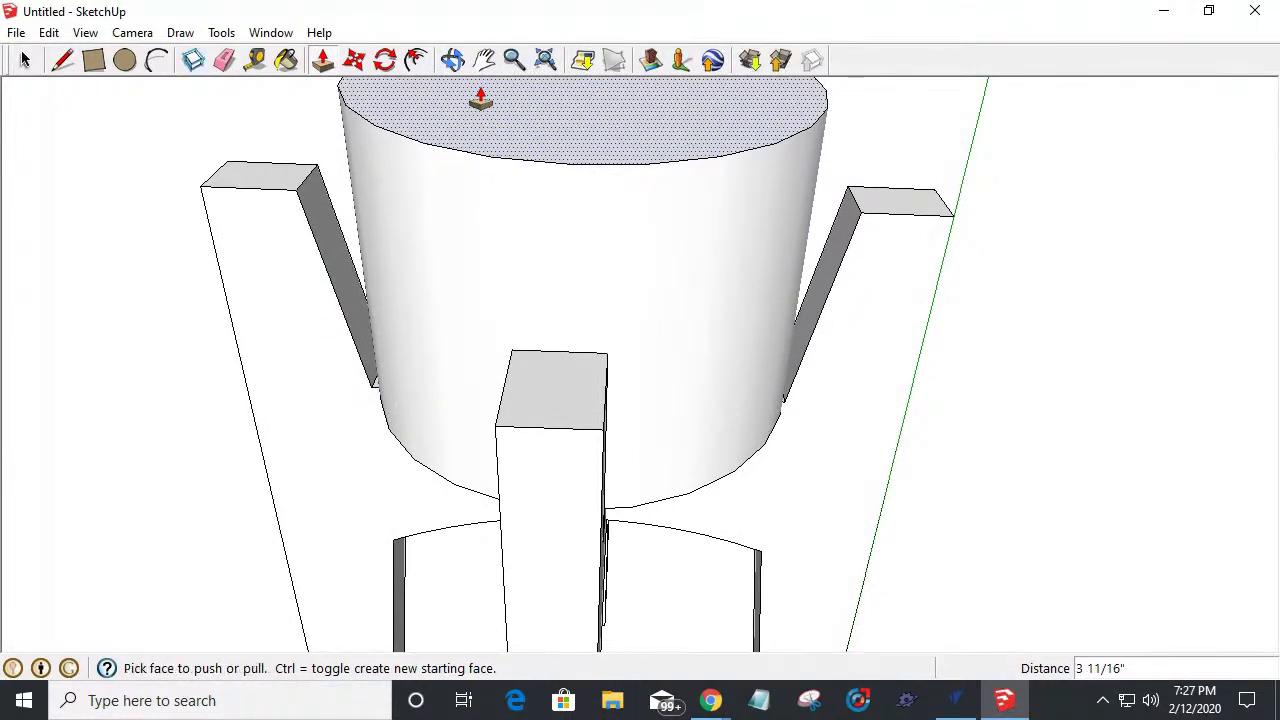
Move the cylinder's top edge downward to shorten the pot toward the height of the leg tops.
key("space")
left_click(341, 100)
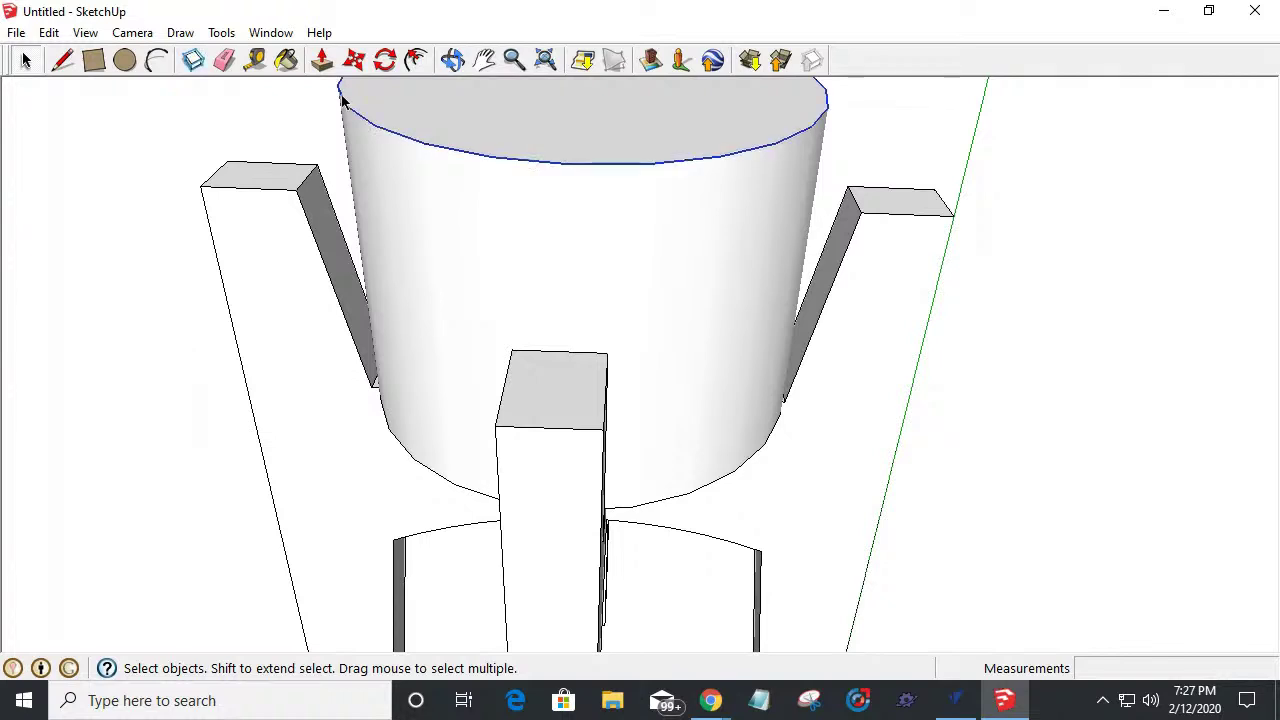
key("m")
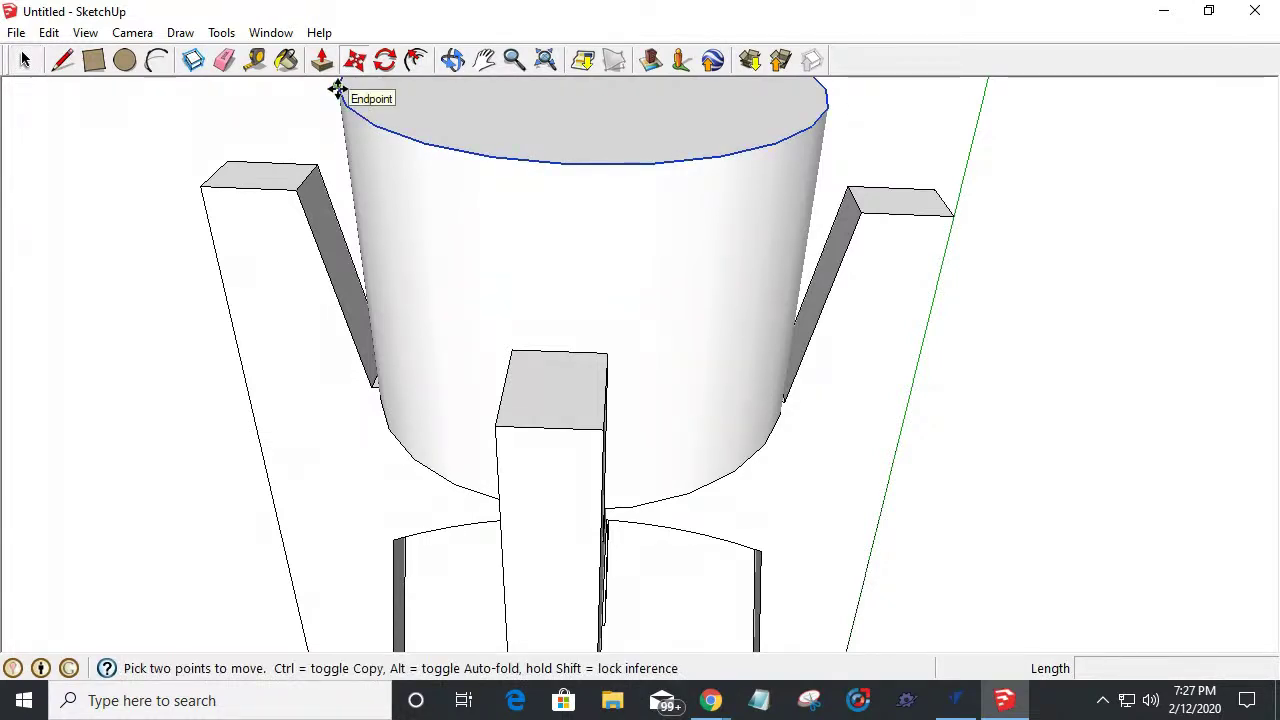
left_click(337, 90)
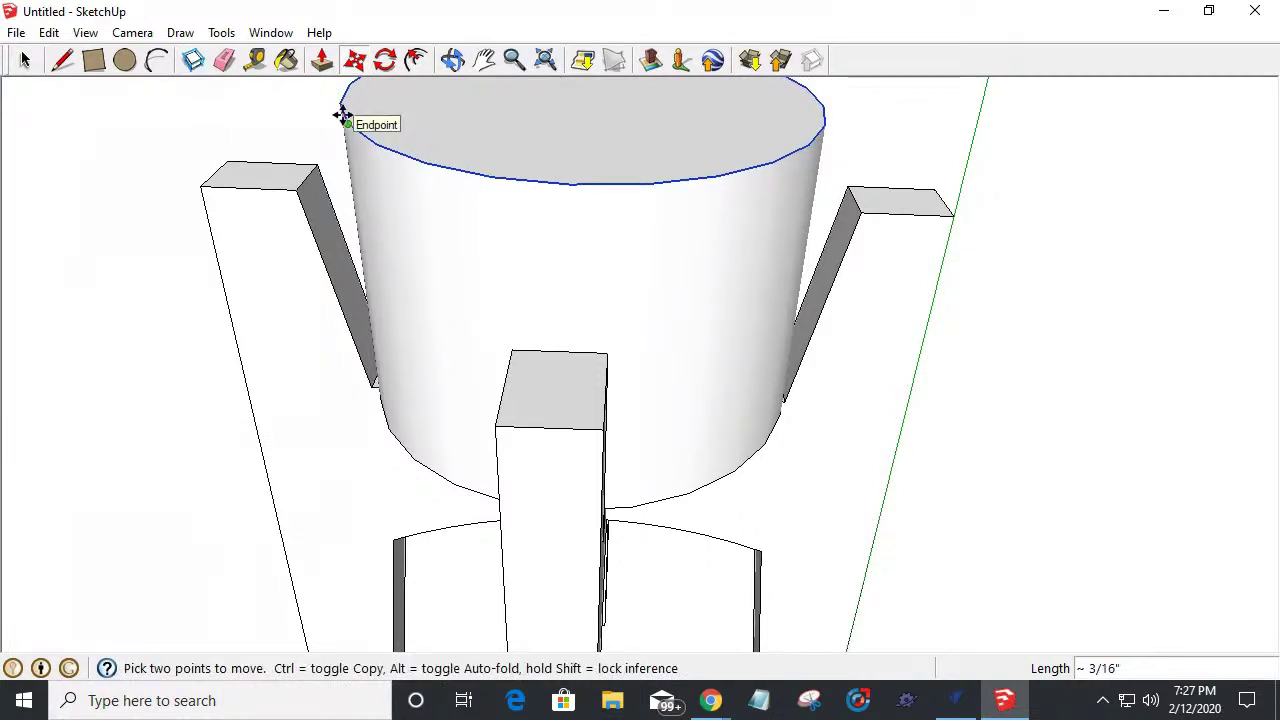
scroll(343, 114, "down", 5)
middle_click_drag(343, 114, 371, 463)
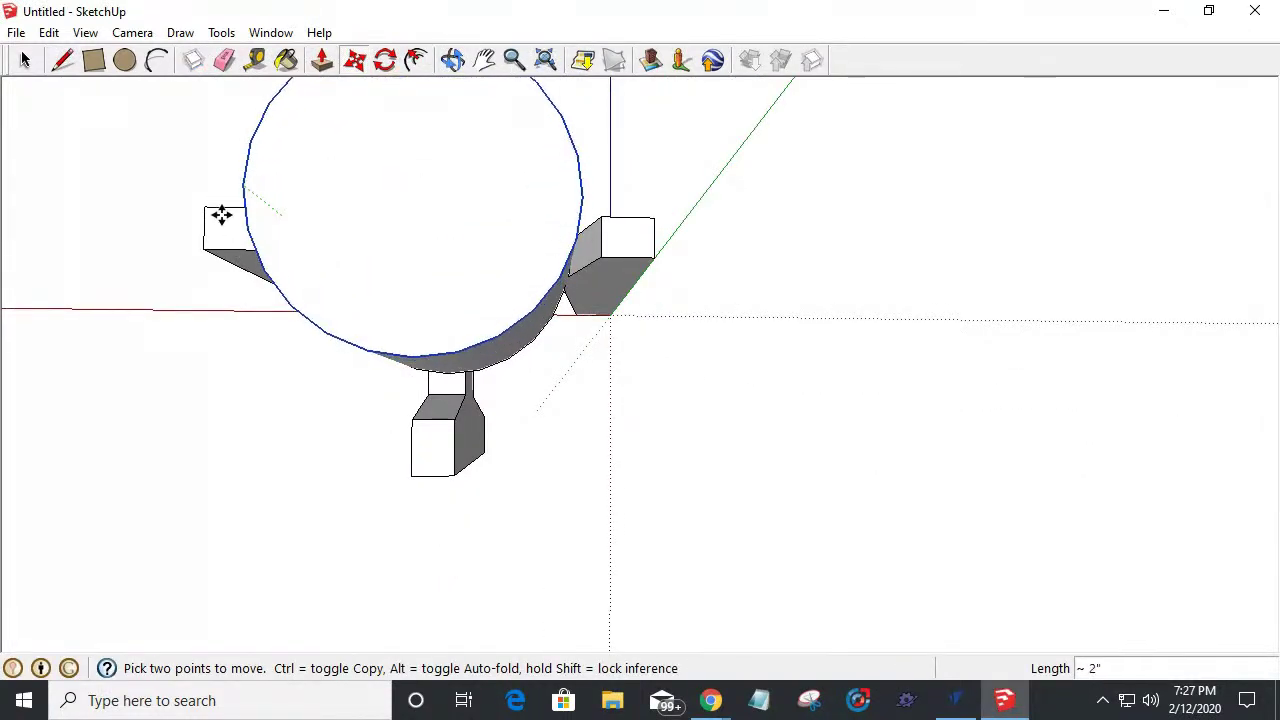
left_click(271, 266)
middle_click_drag(423, 344, 528, 268)
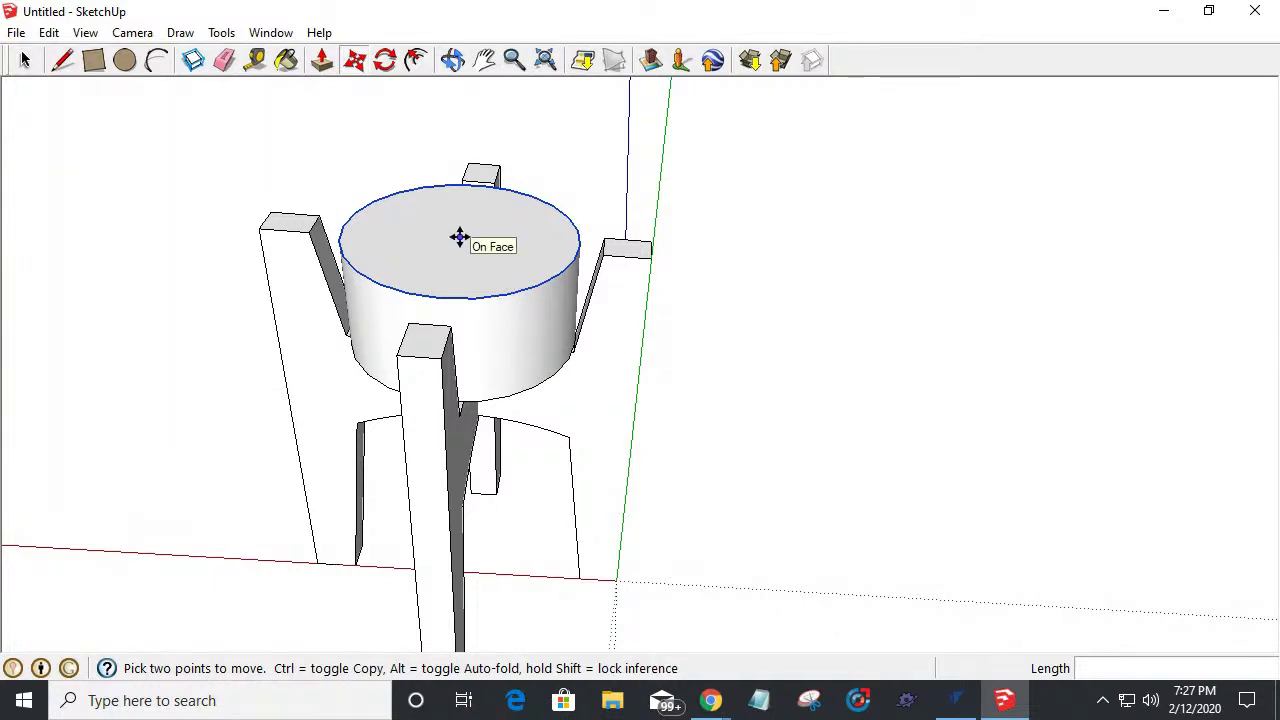
Raise the pot's top edge by 1/4" with the Move tool.
left_click(459, 299)
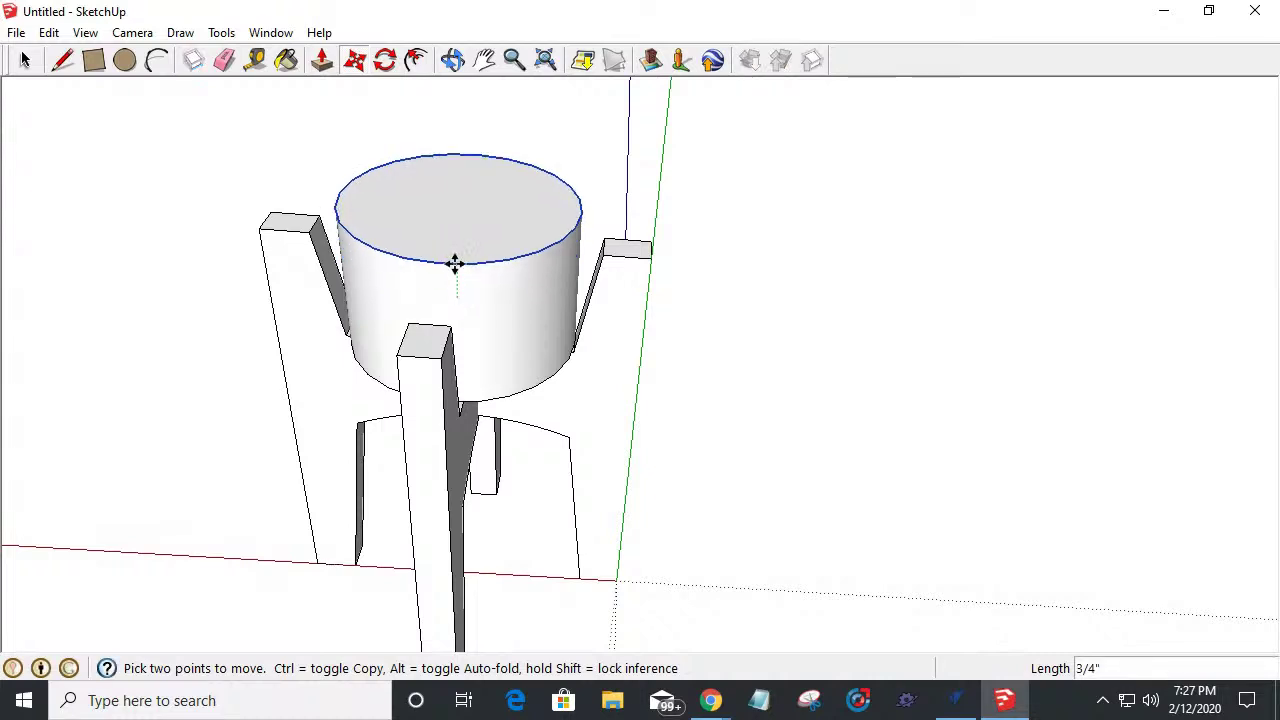
left_click(454, 286)
left_click(24, 62)
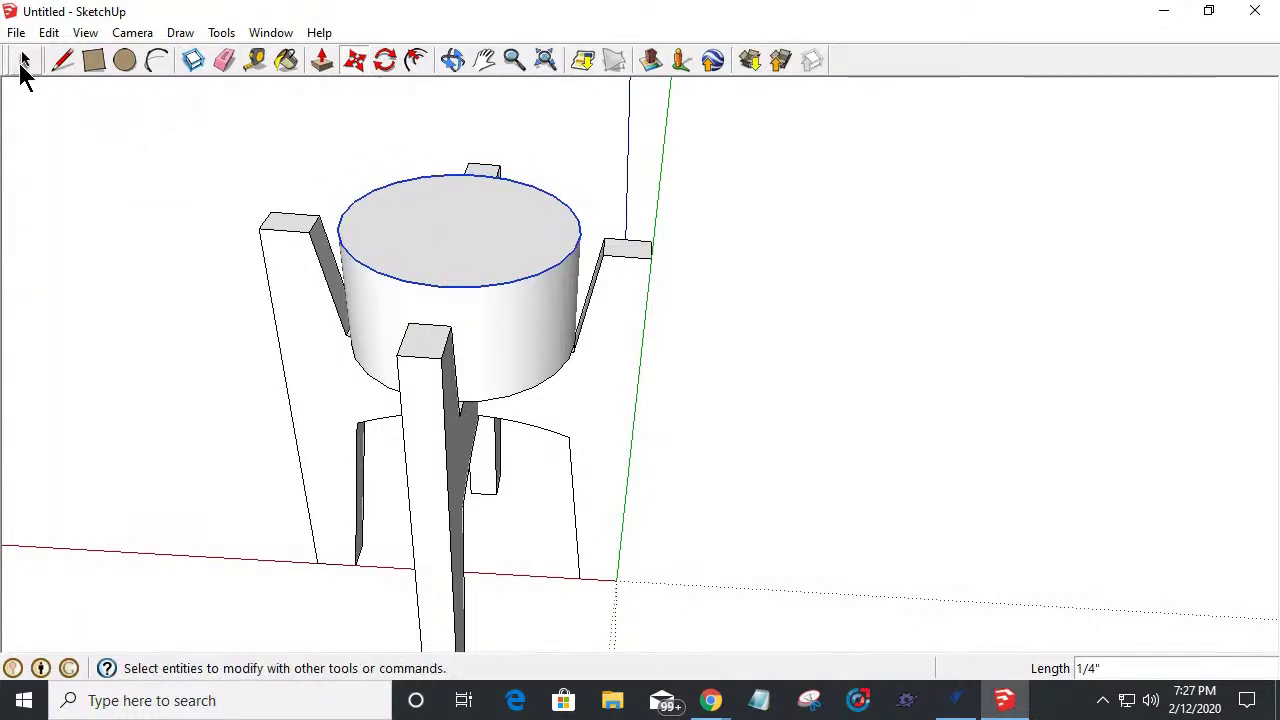
Offset the pot's top edge outward about 9/16" to reach the inner corners of the leg tops.
left_click(417, 60)
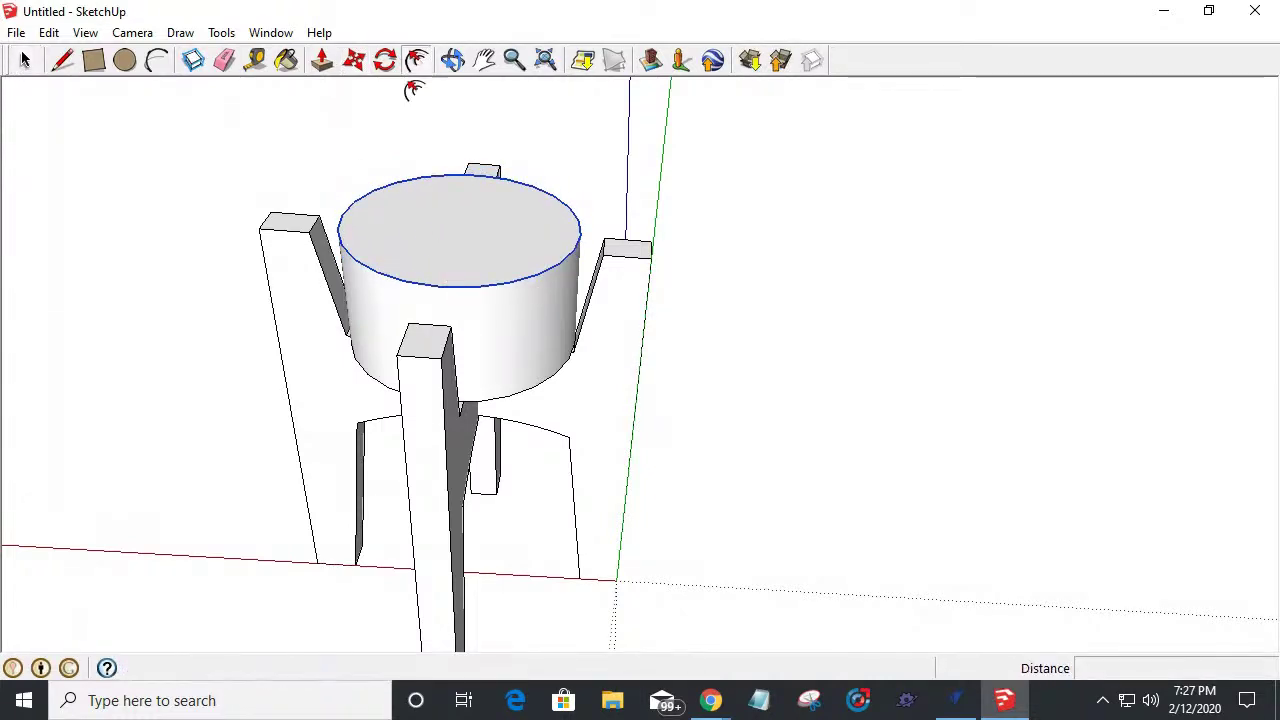
left_click(343, 222)
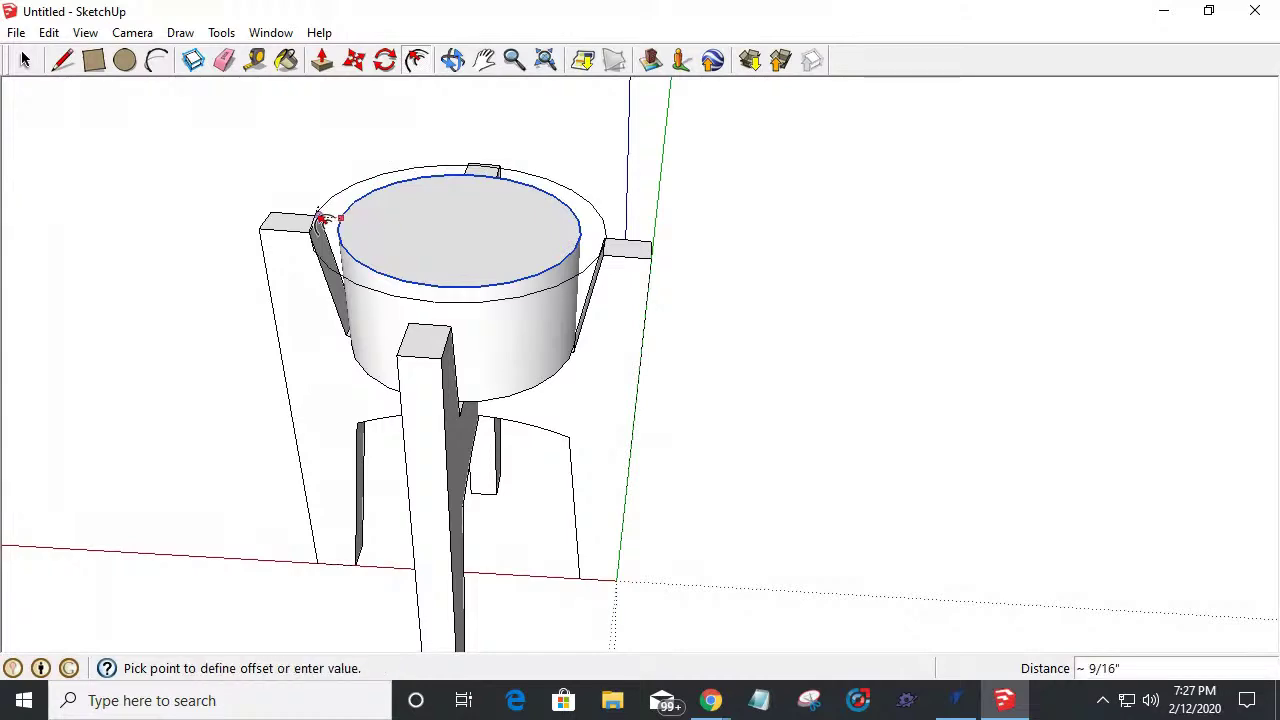
left_click(319, 219)
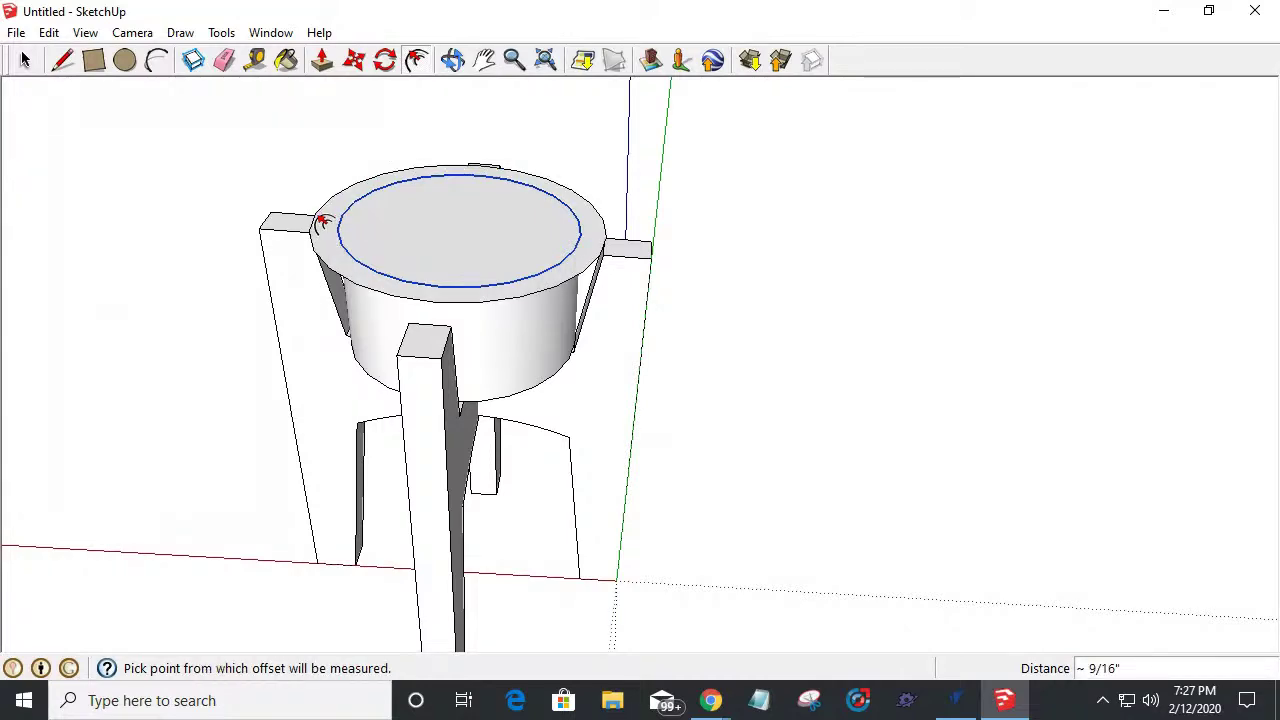
Measure across the pot's outer rim circle and inspect how the pot sits between the legs.
middle_click_drag(343, 277, 431, 592)
middle_click_drag(451, 80, 441, 207)
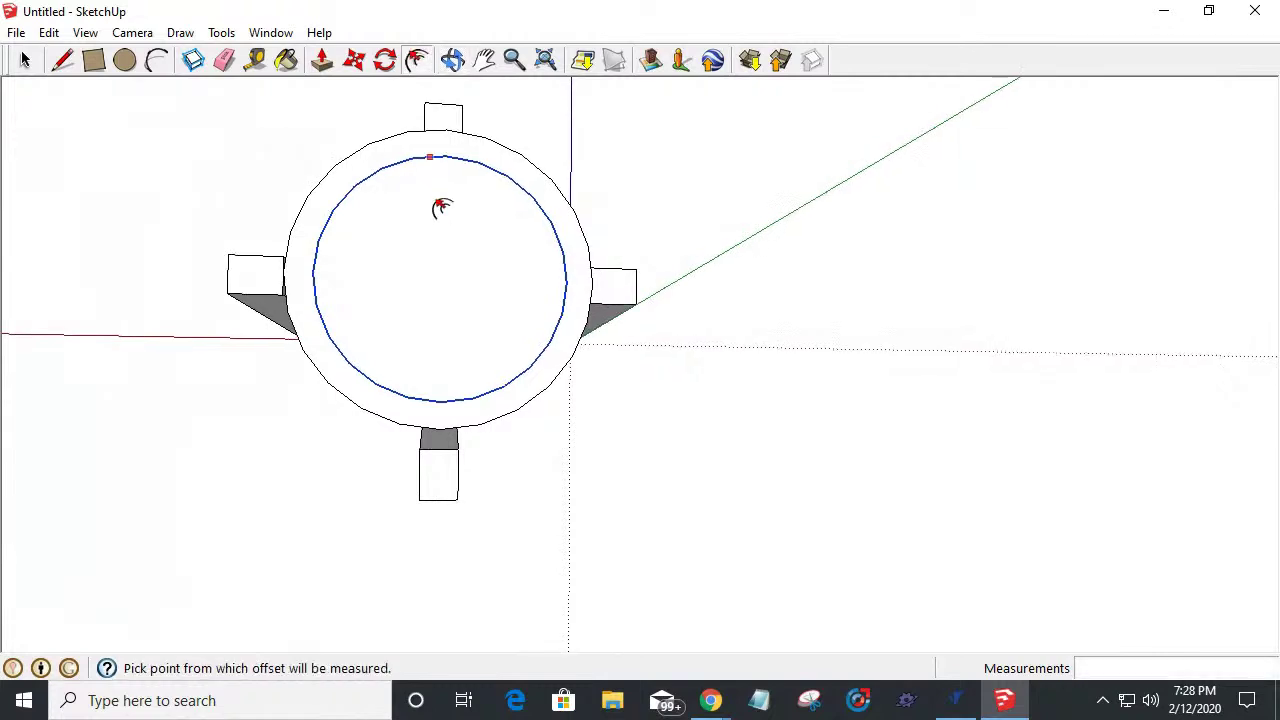
left_click(24, 60)
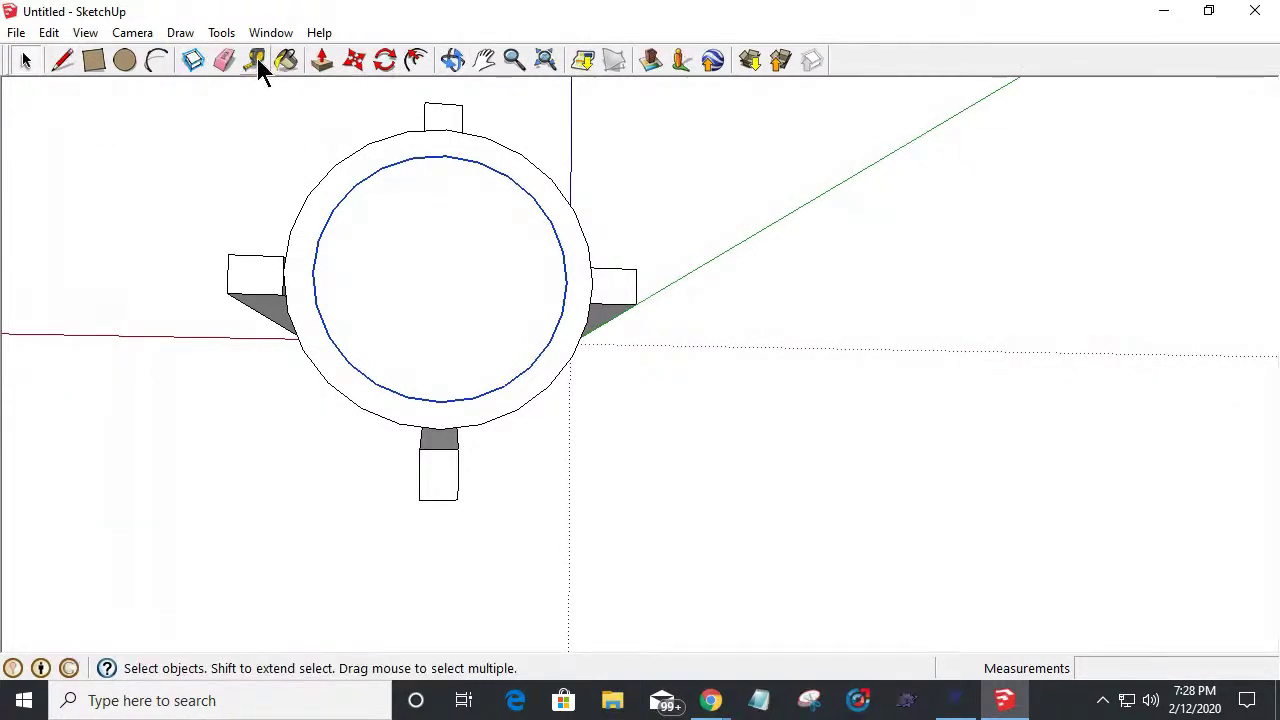
left_click(257, 58)
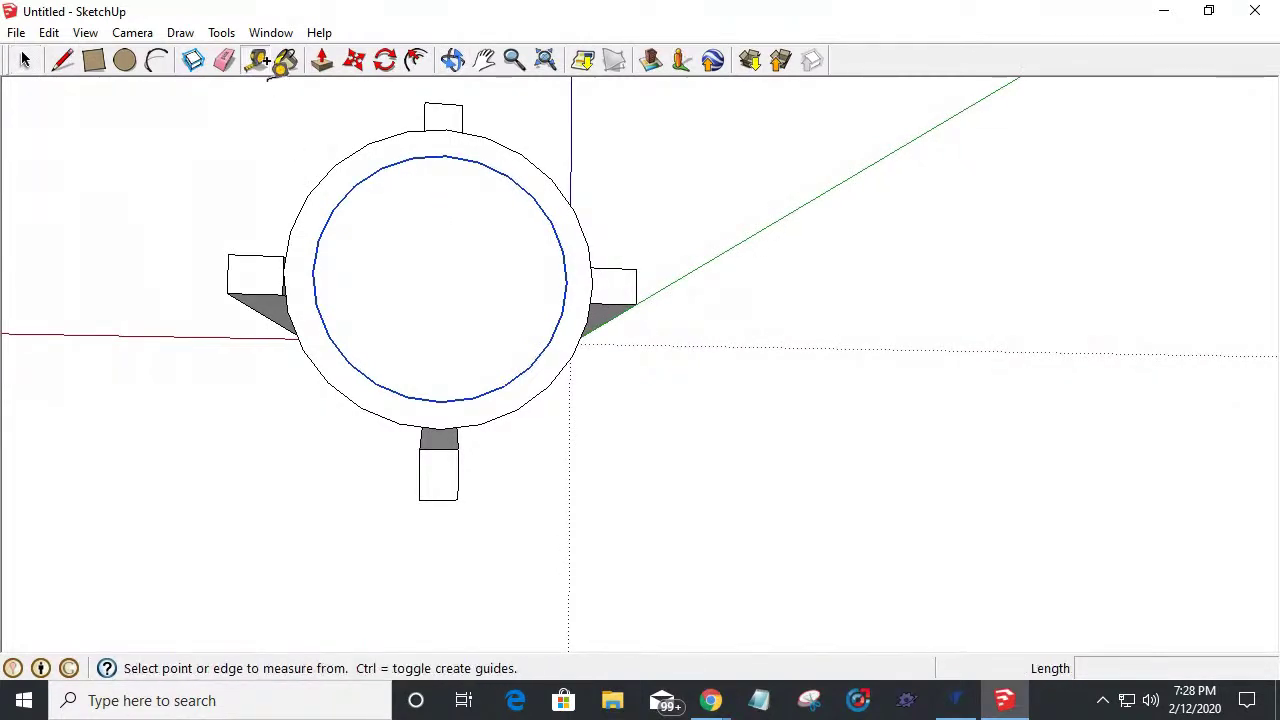
left_click(338, 148)
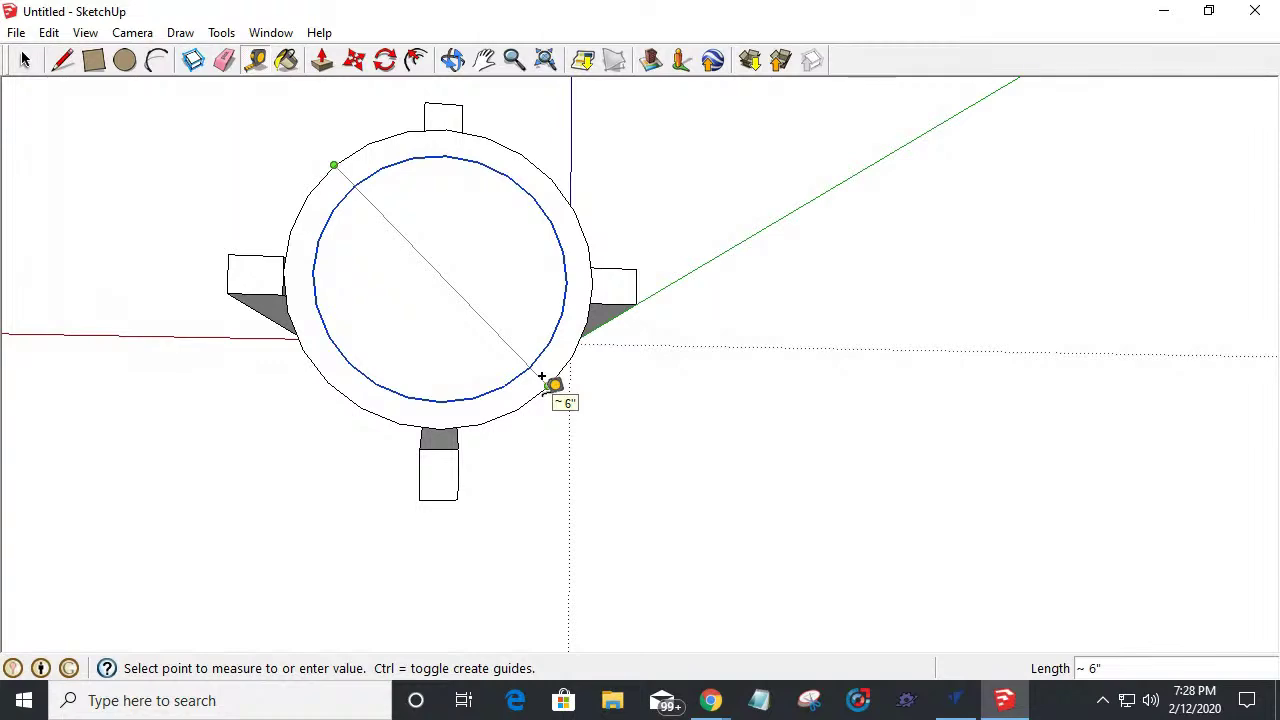
left_click(25, 62)
middle_click_drag(428, 525, 434, 43)
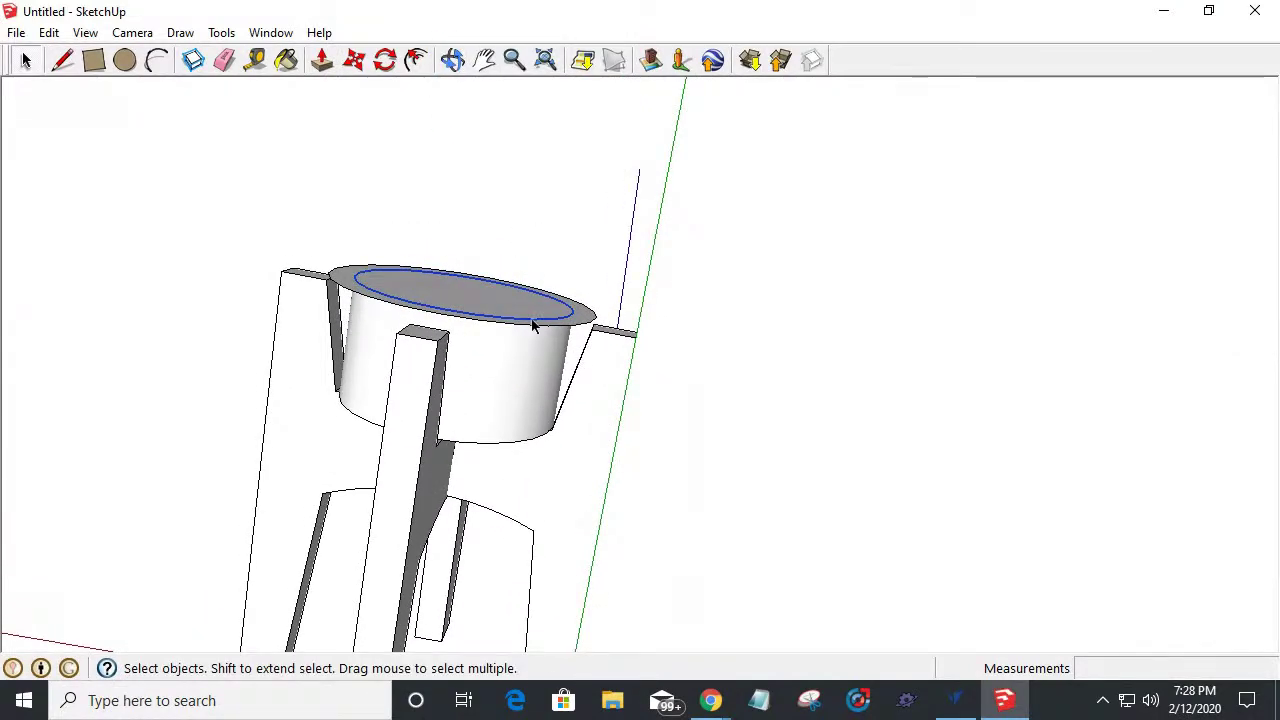
scroll(535, 325, "down", 3)
scroll(480, 450, "up", 5)
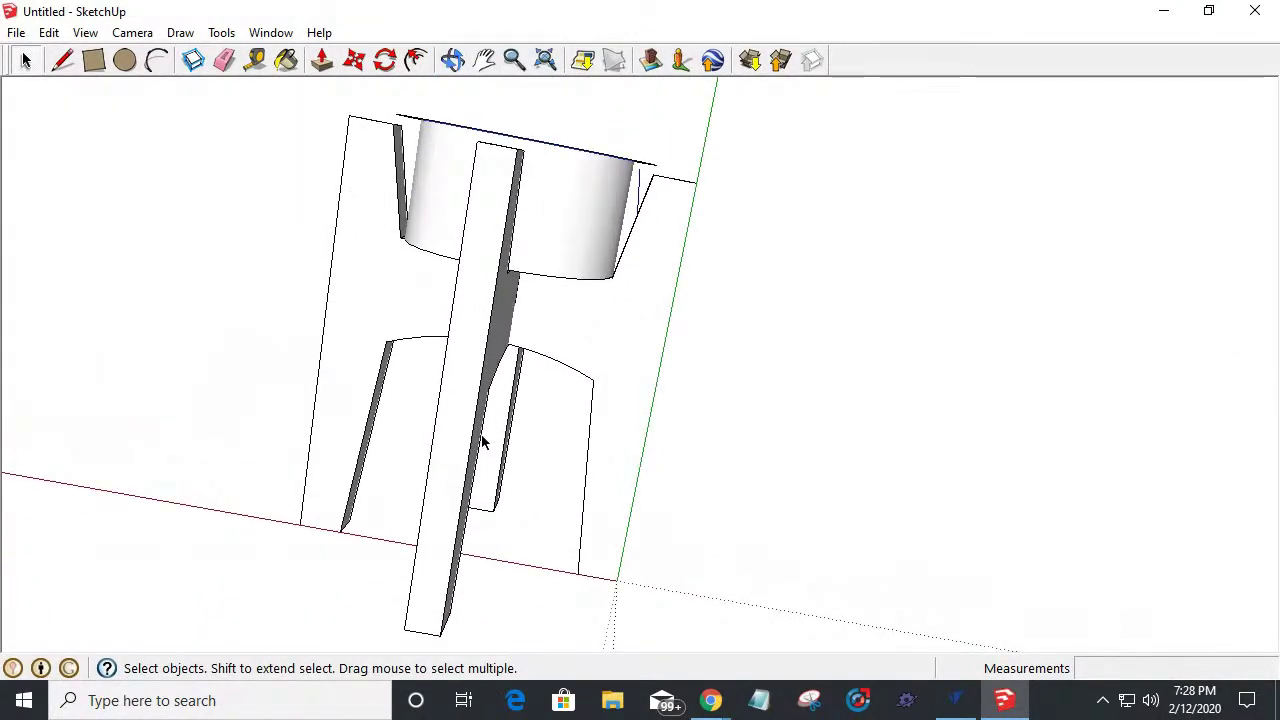
mouse_move(519, 360)
middle_mouse_down()
mouse_move(400, 360)
mouse_move(463, 451)
mouse_move(545, 483)
middle_mouse_up()
Switch to VCarve Pro, look over the plant stand drawing and its guidelines, and deselect the 10 by 8 inch rectangle.
left_click(956, 700)
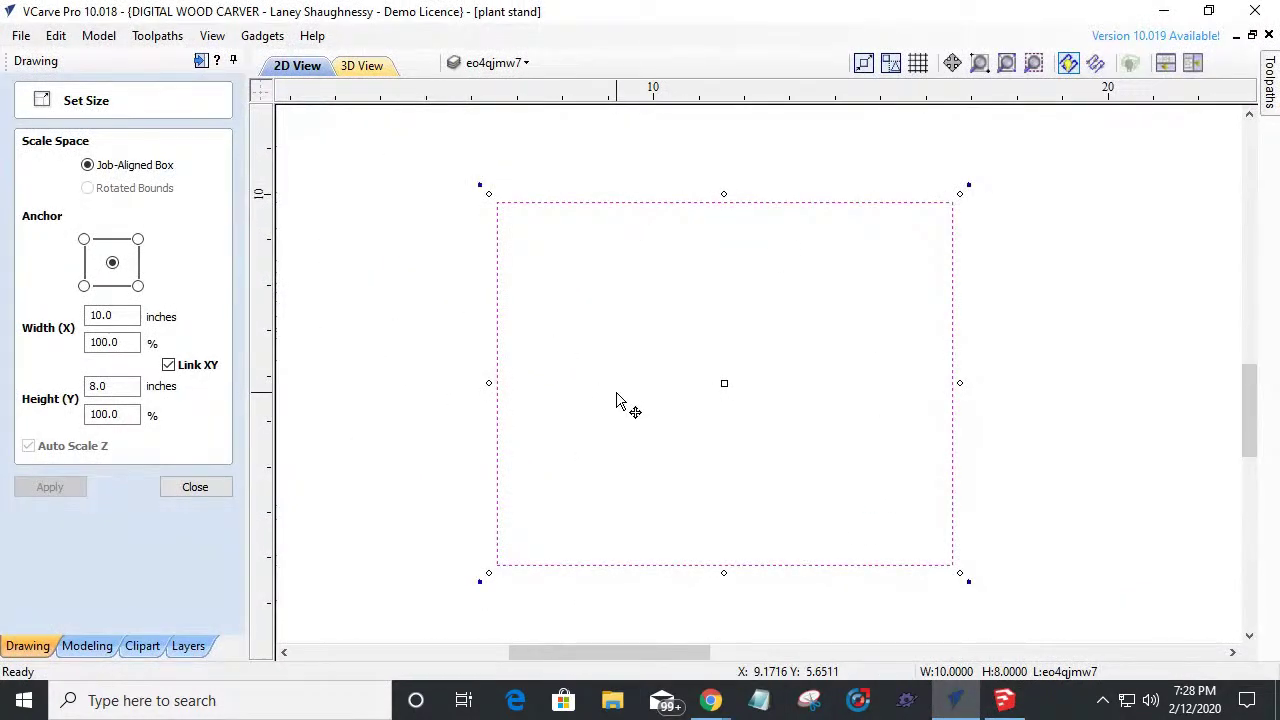
scroll(617, 400, "down", 4)
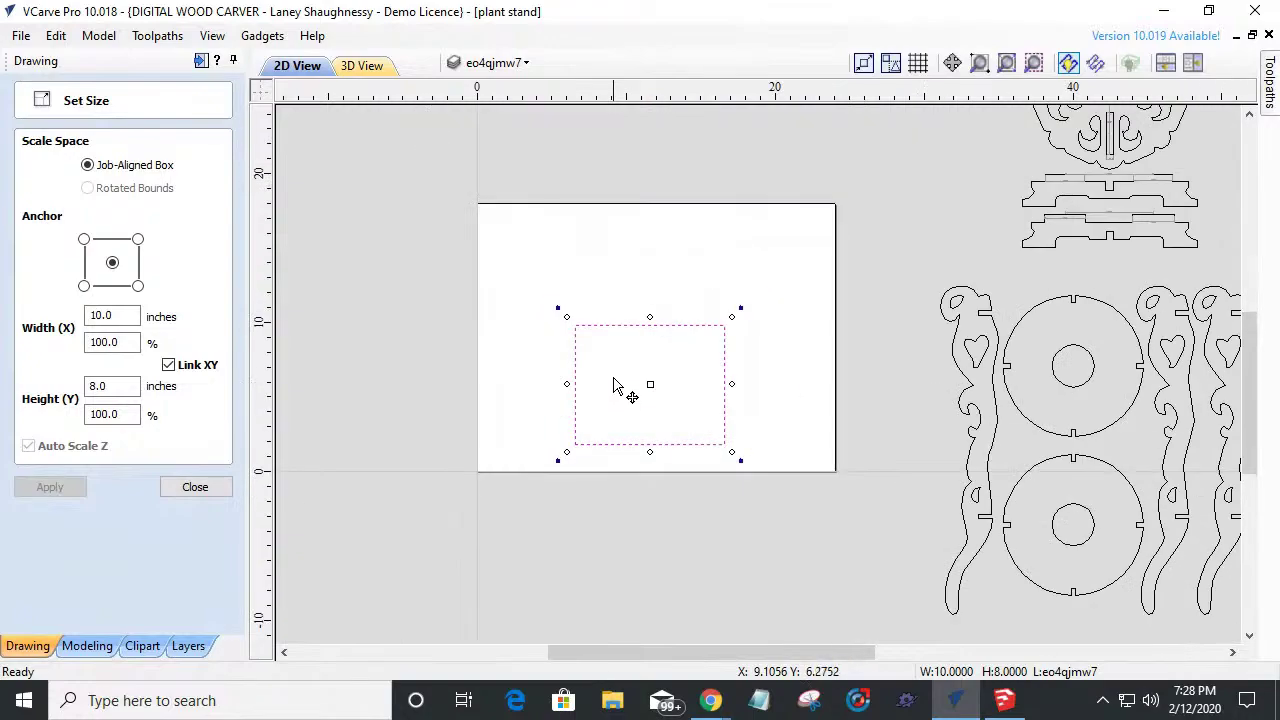
scroll(617, 391, "up", 3)
scroll(617, 388, "down", 3)
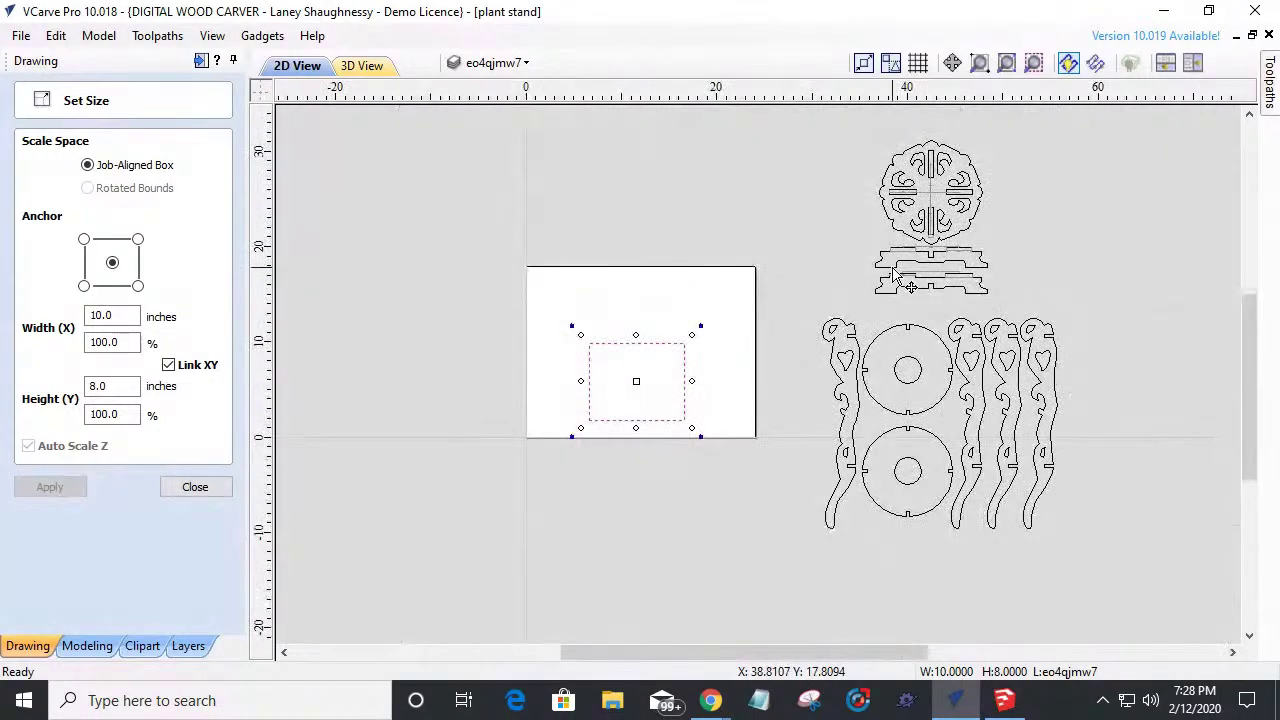
scroll(906, 280, "up", 3)
scroll(906, 280, "down", 3)
scroll(808, 486, "up", 4)
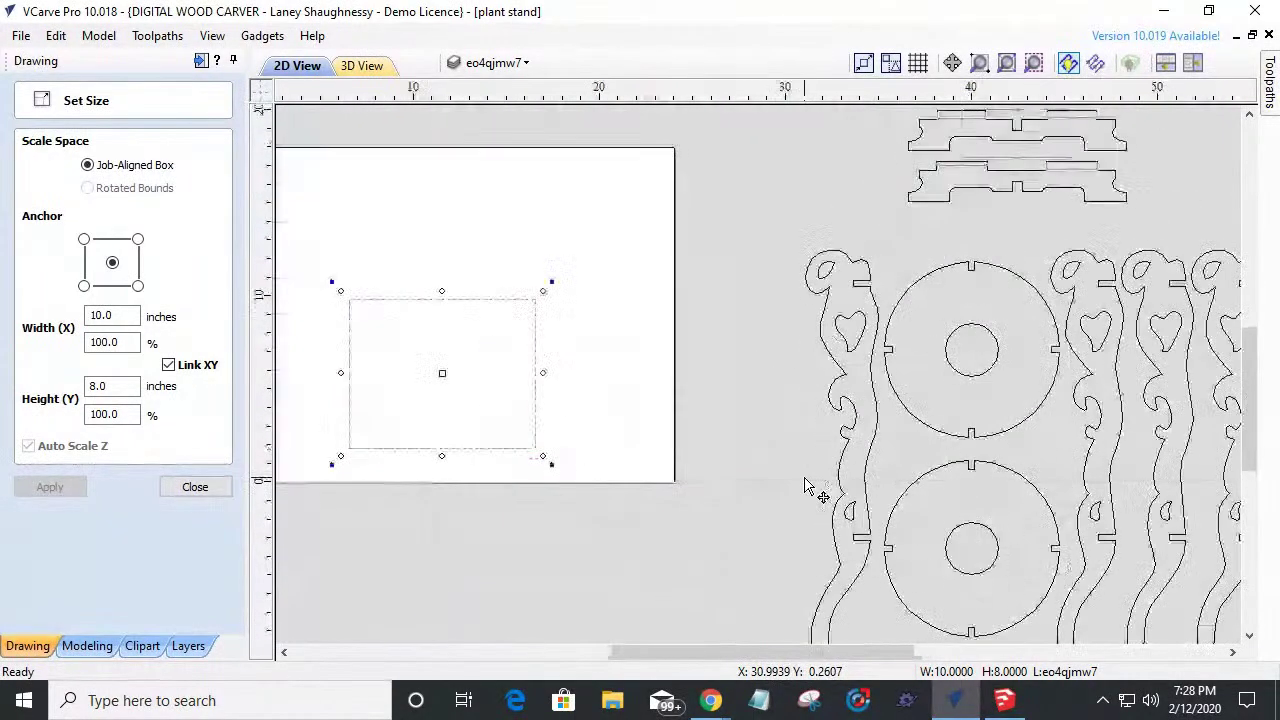
scroll(414, 329, "down", 3)
scroll(460, 369, "up", 4)
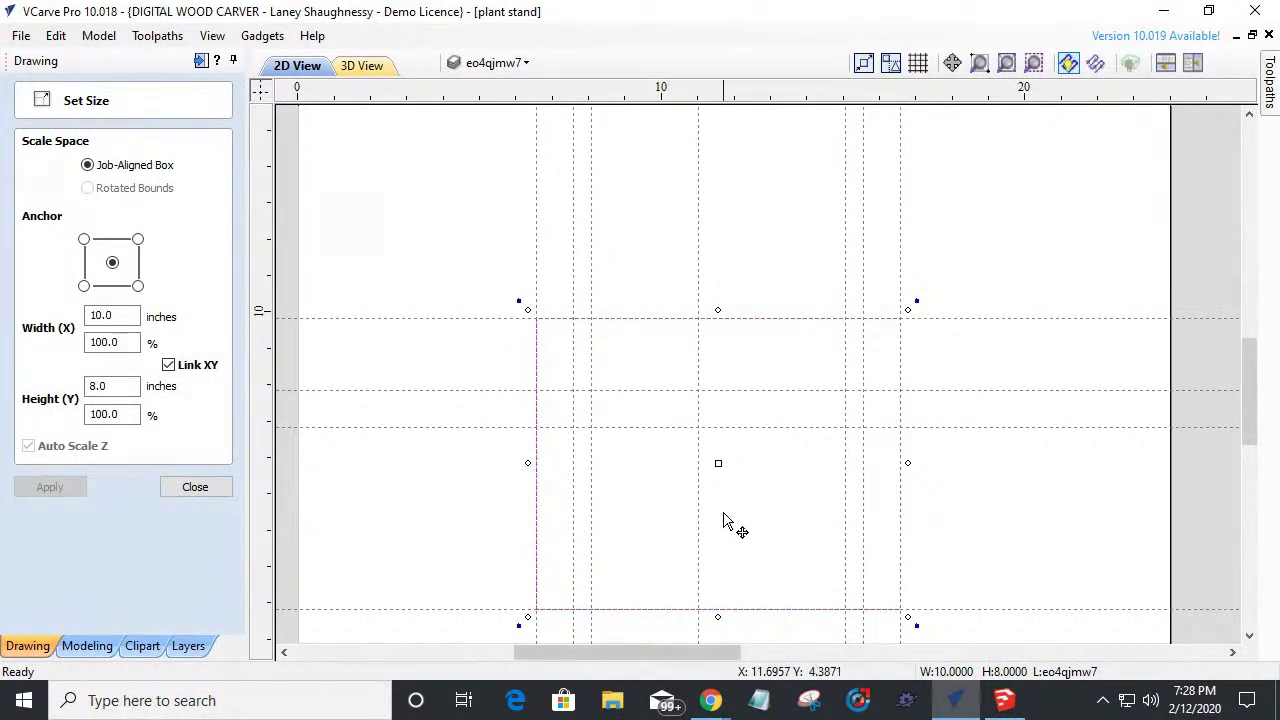
scroll(683, 589, "down", 3)
scroll(691, 607, "up", 4)
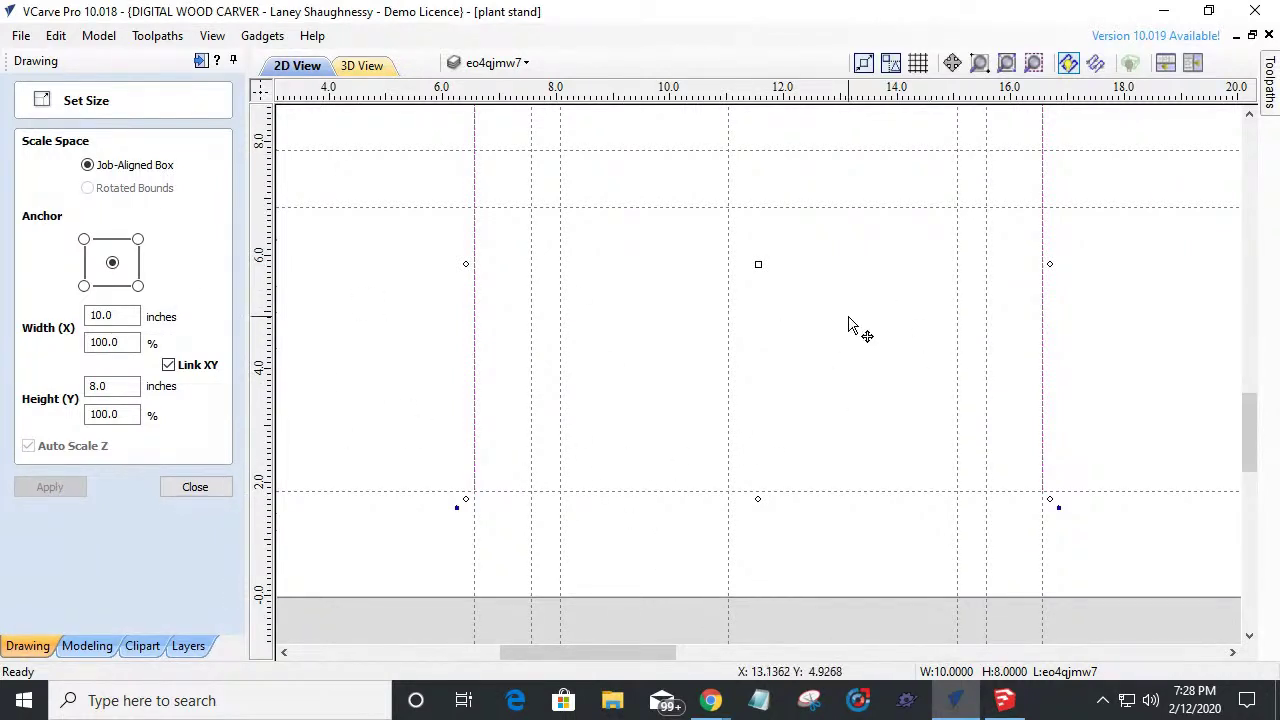
key("Escape")
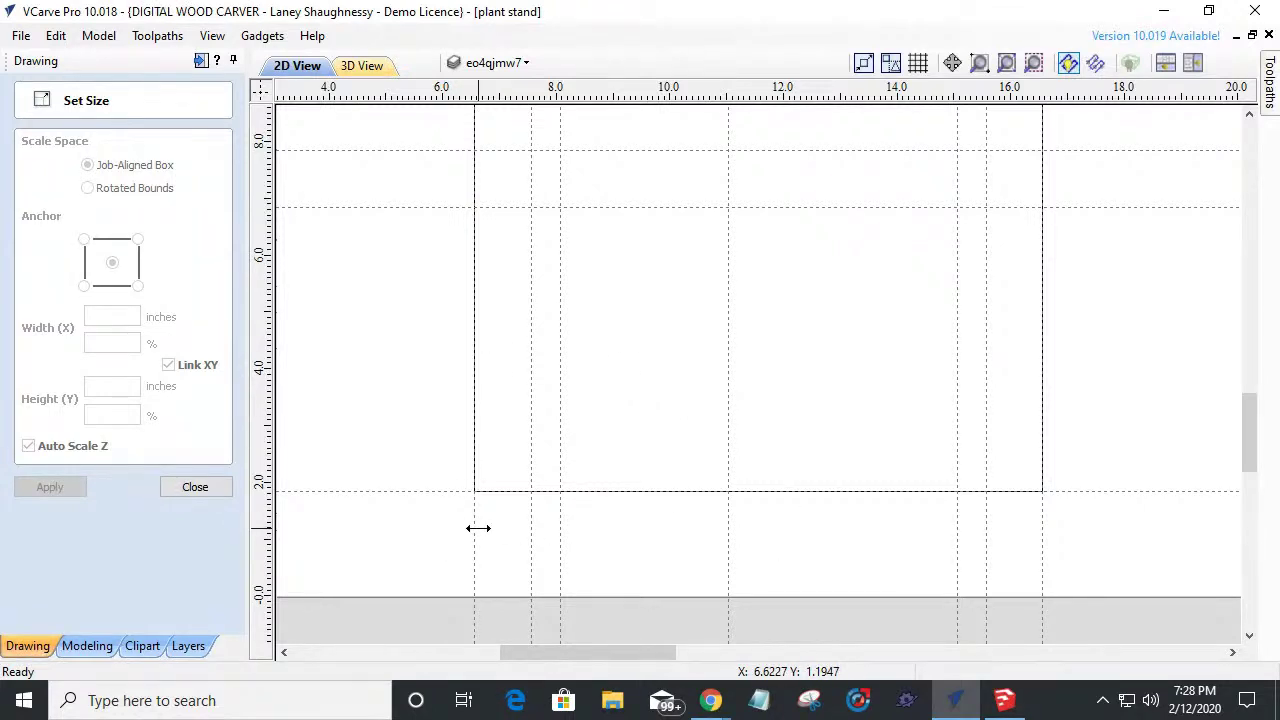
Remove the guidelines that lie along the left, bottom and right edges of the 10 by 8 inch rectangle.
left_click_drag(478, 528, 10, 476)
left_click_drag(410, 497, 390, 700)
scroll(398, 190, "down", 2)
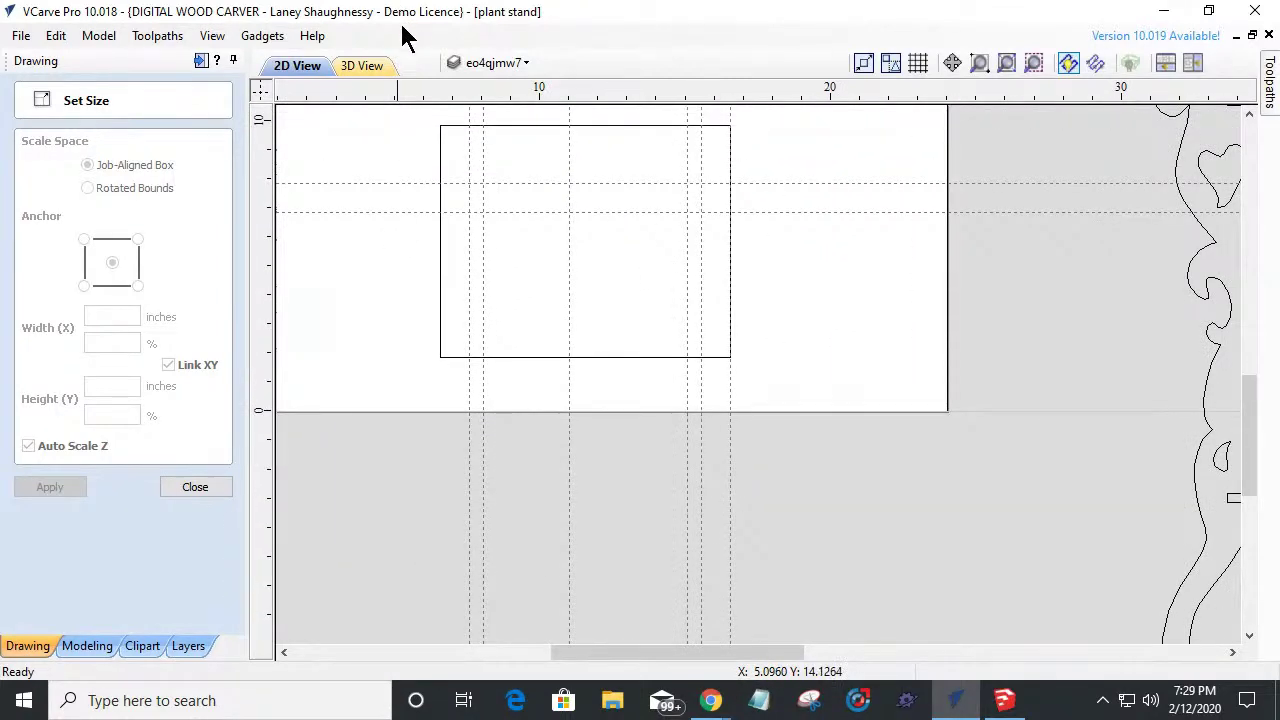
left_click_drag(734, 399, 71, 366)
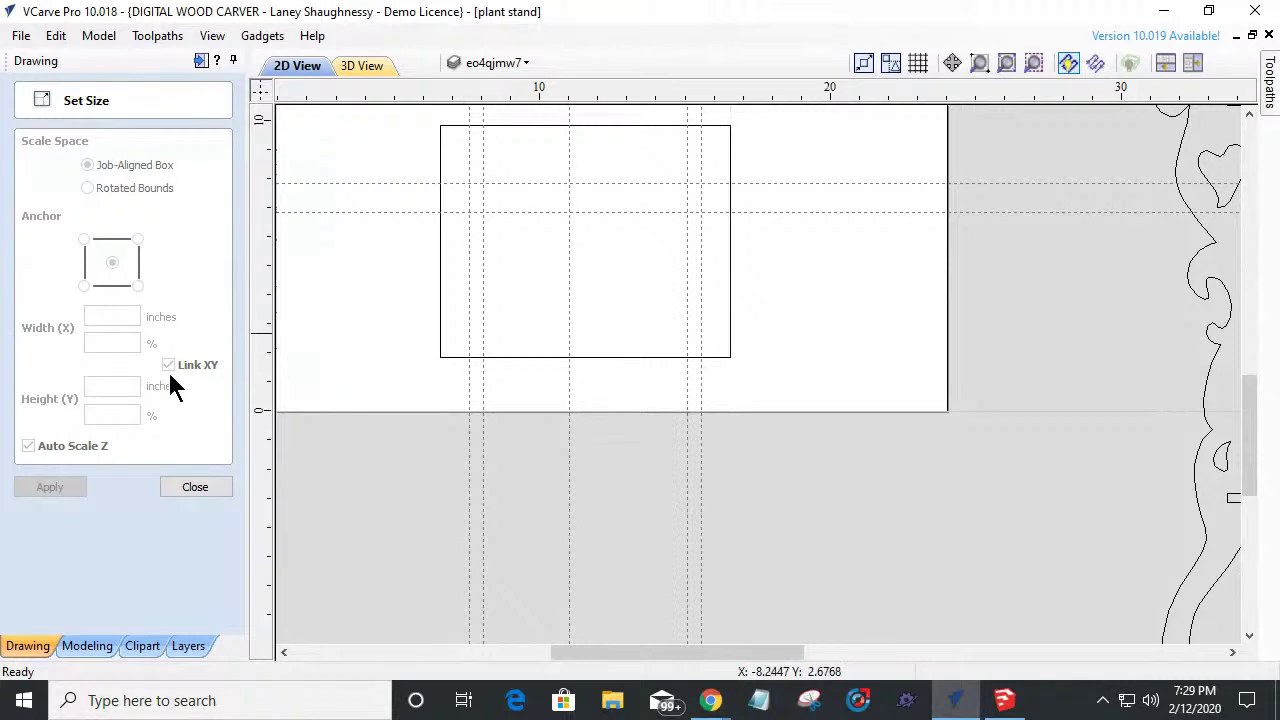
scroll(294, 315, "down", 2)
scroll(420, 320, "up", 3)
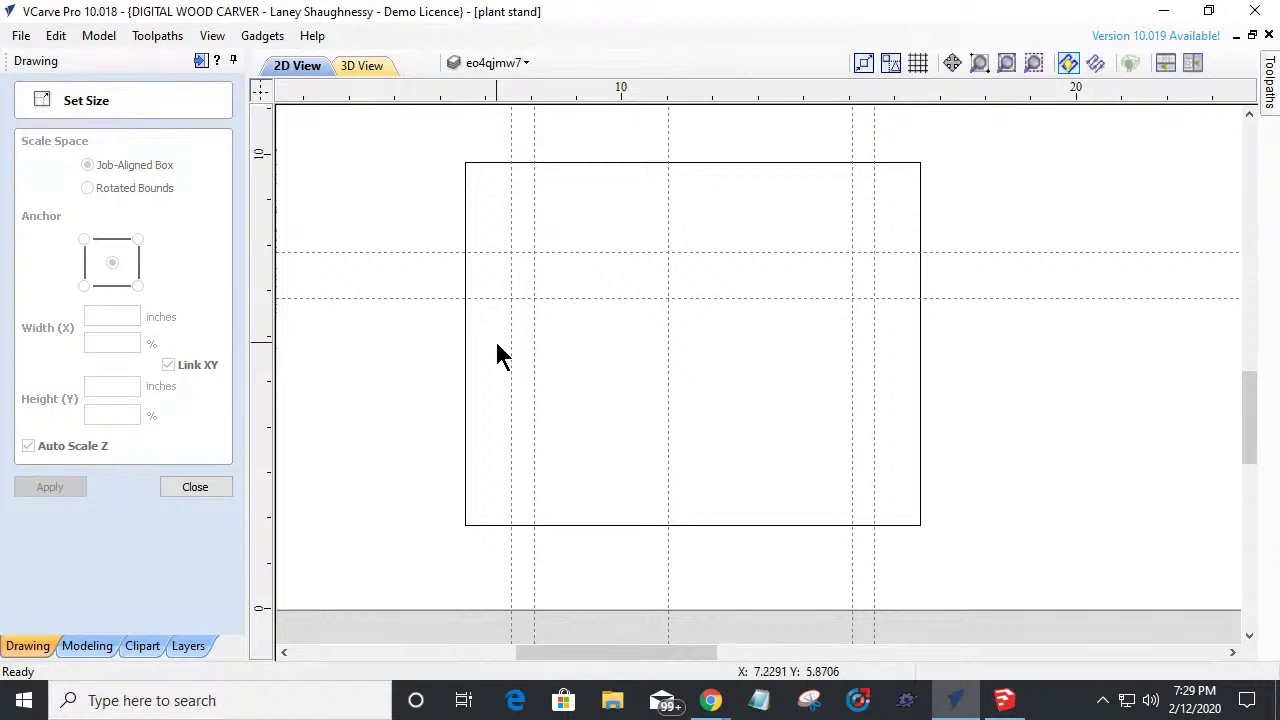
Draw an open polyline from the rectangle's bottom edge up the inner guidelines, across 7 inches at Y 6.8409, and back down to the bottom edge.
left_click(204, 489)
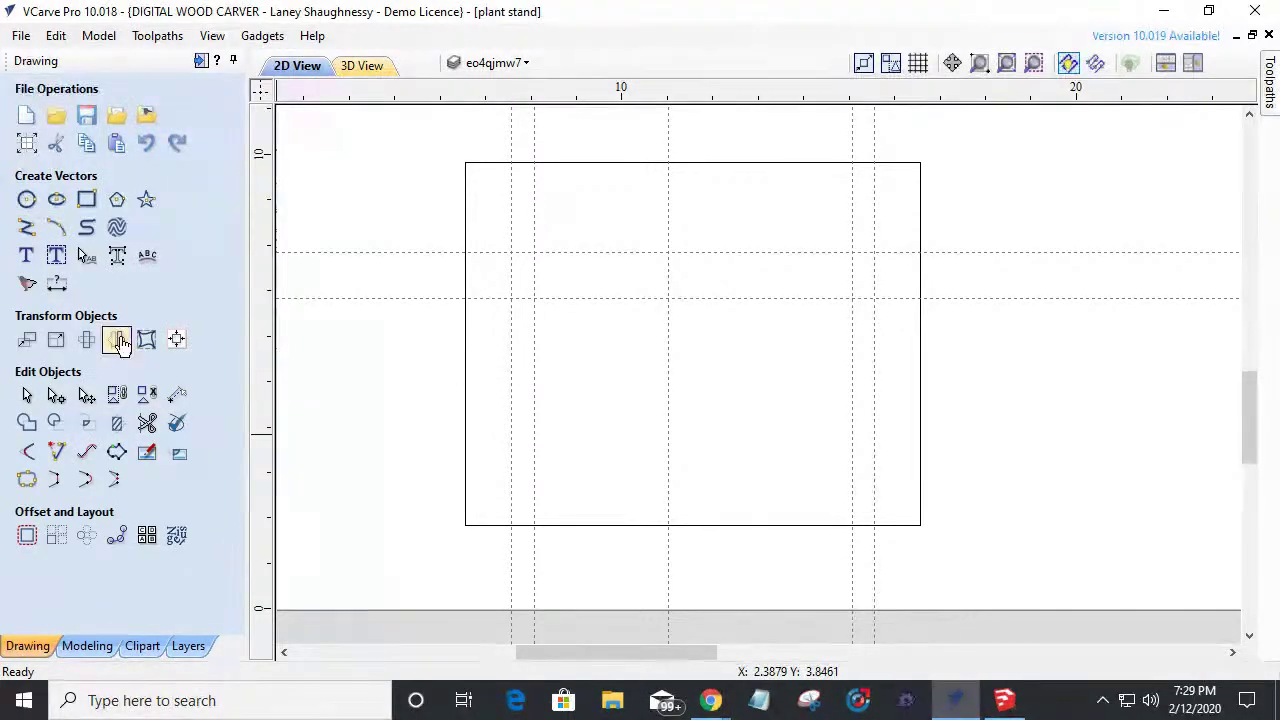
left_click(25, 229)
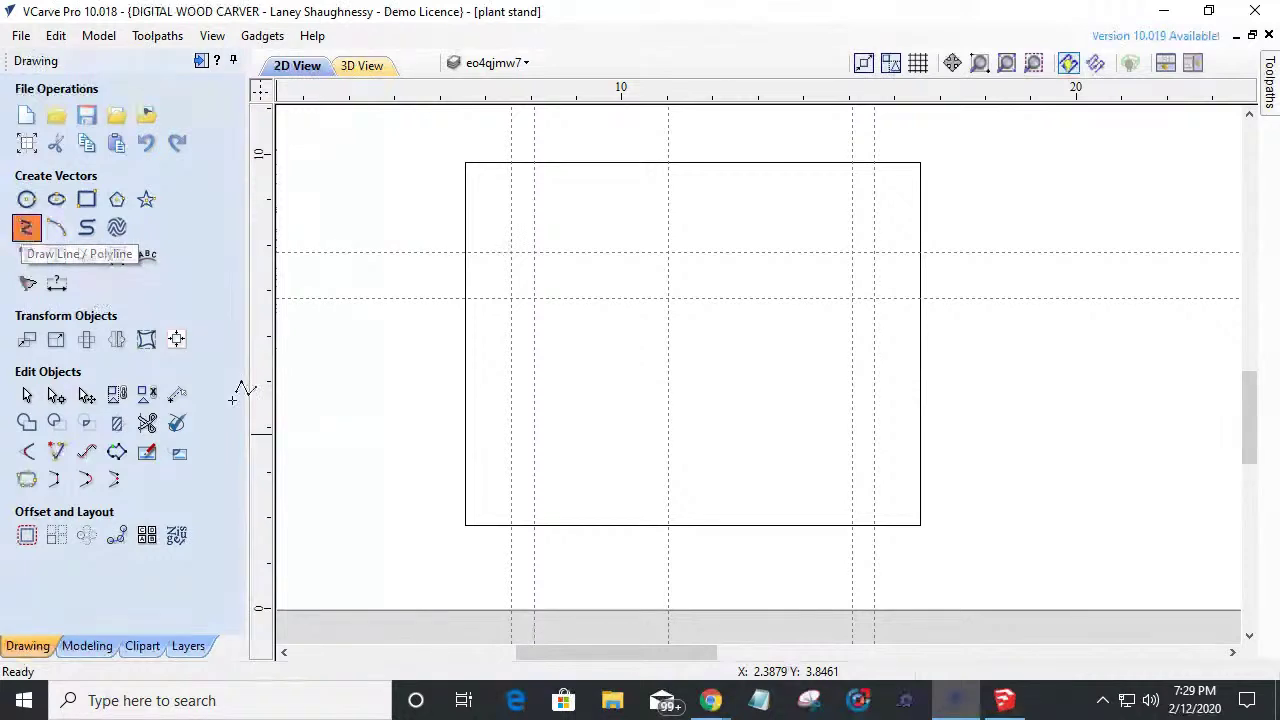
left_click(512, 526)
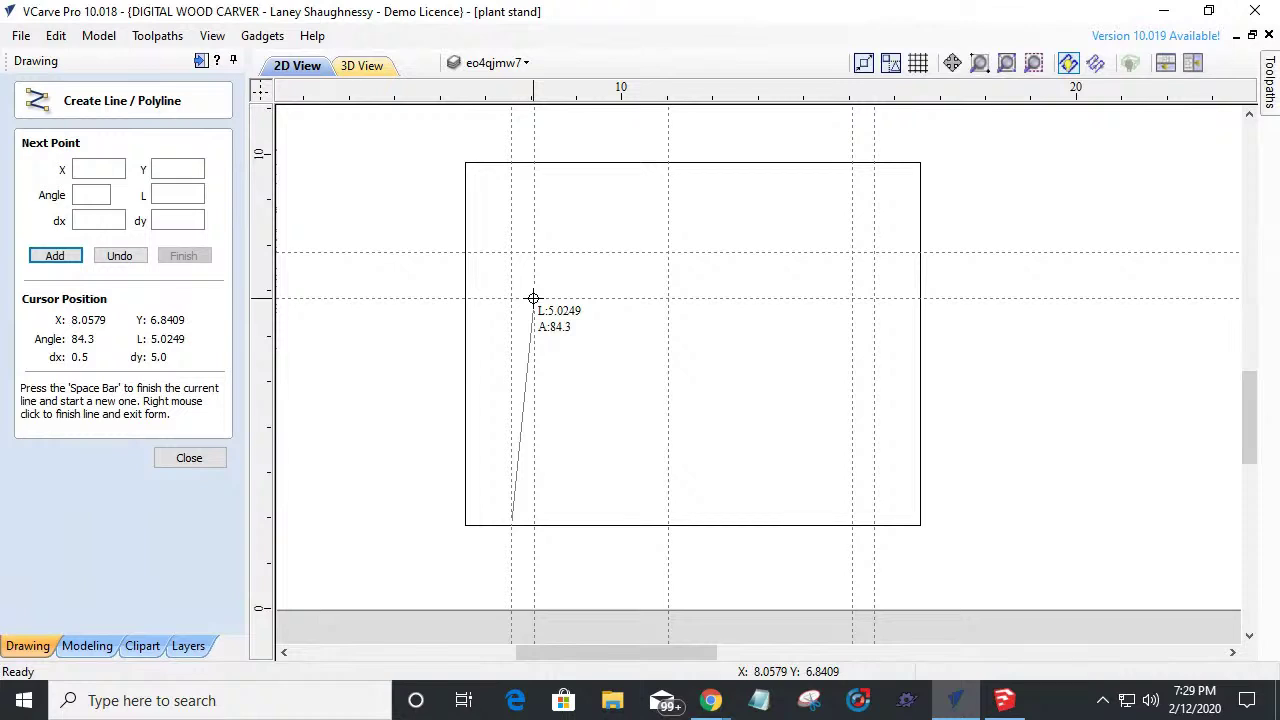
left_click(533, 298)
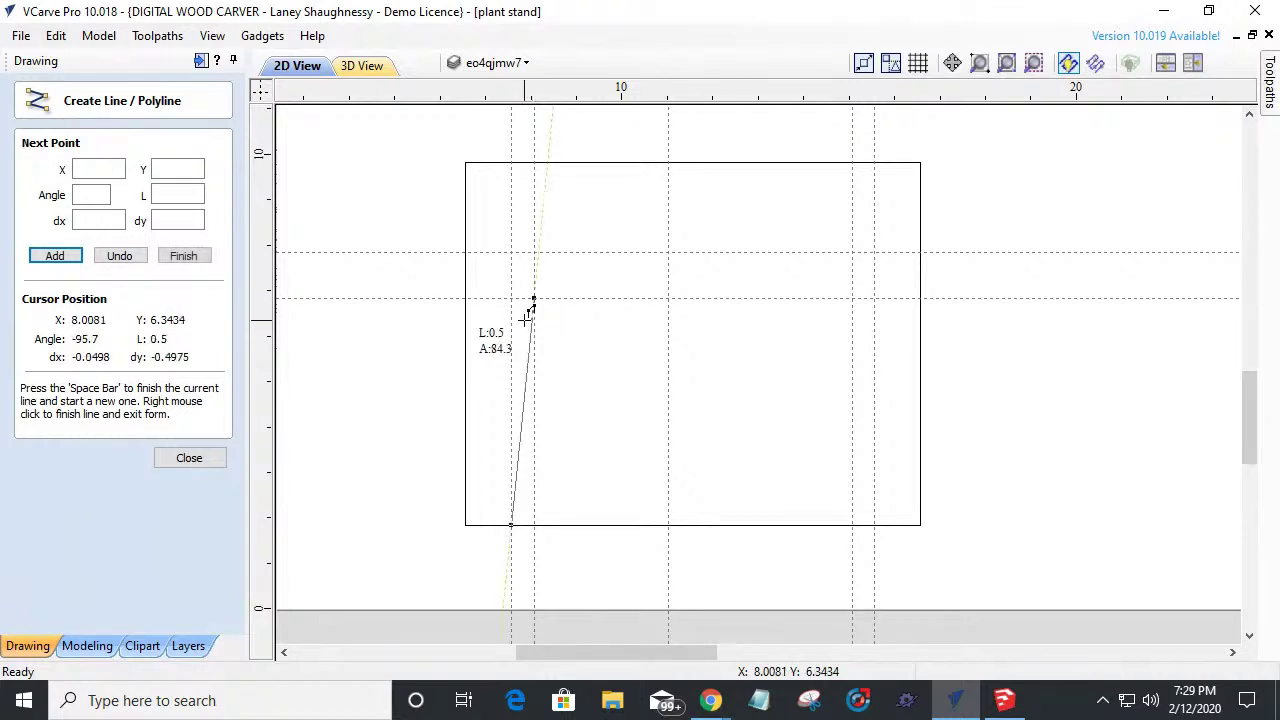
left_click(850, 298)
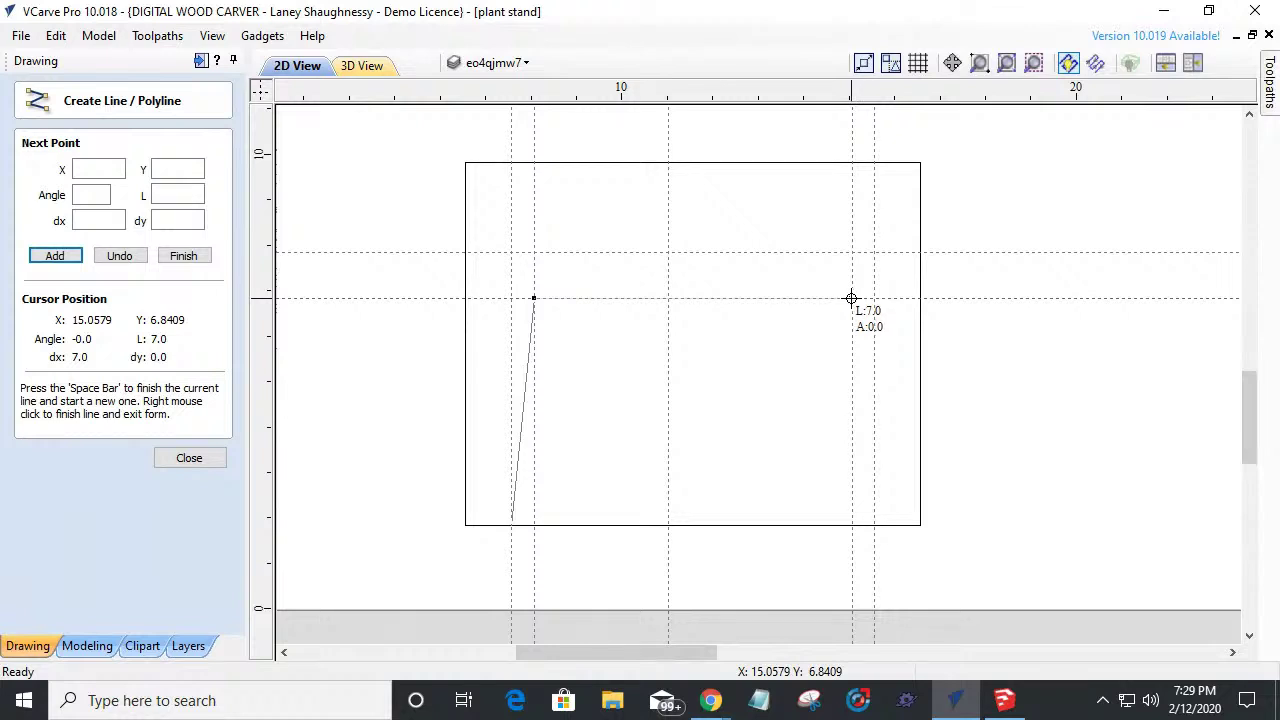
left_click(875, 525)
key("space")
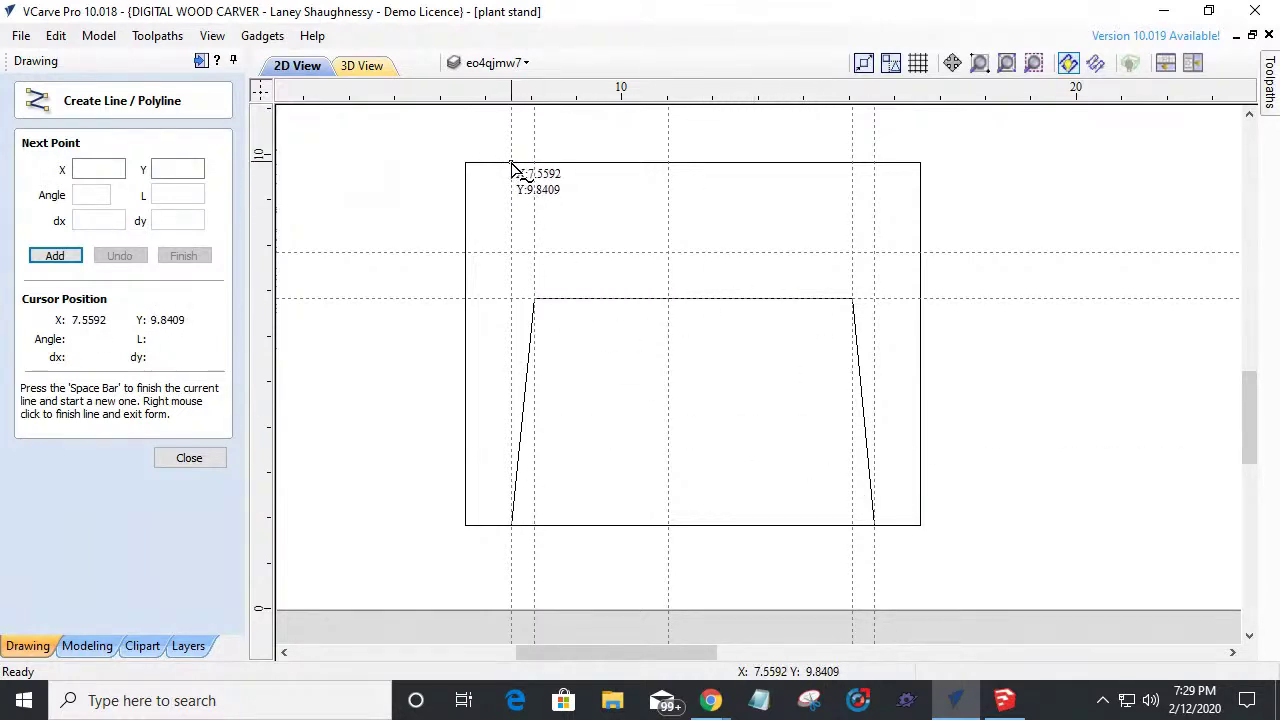
Draw an upper polyline from the rectangle's top edge at X 7.5592 down to Y 7.8409, across 7 inches, and back up to the top edge.
scroll(511, 165, "up", 2)
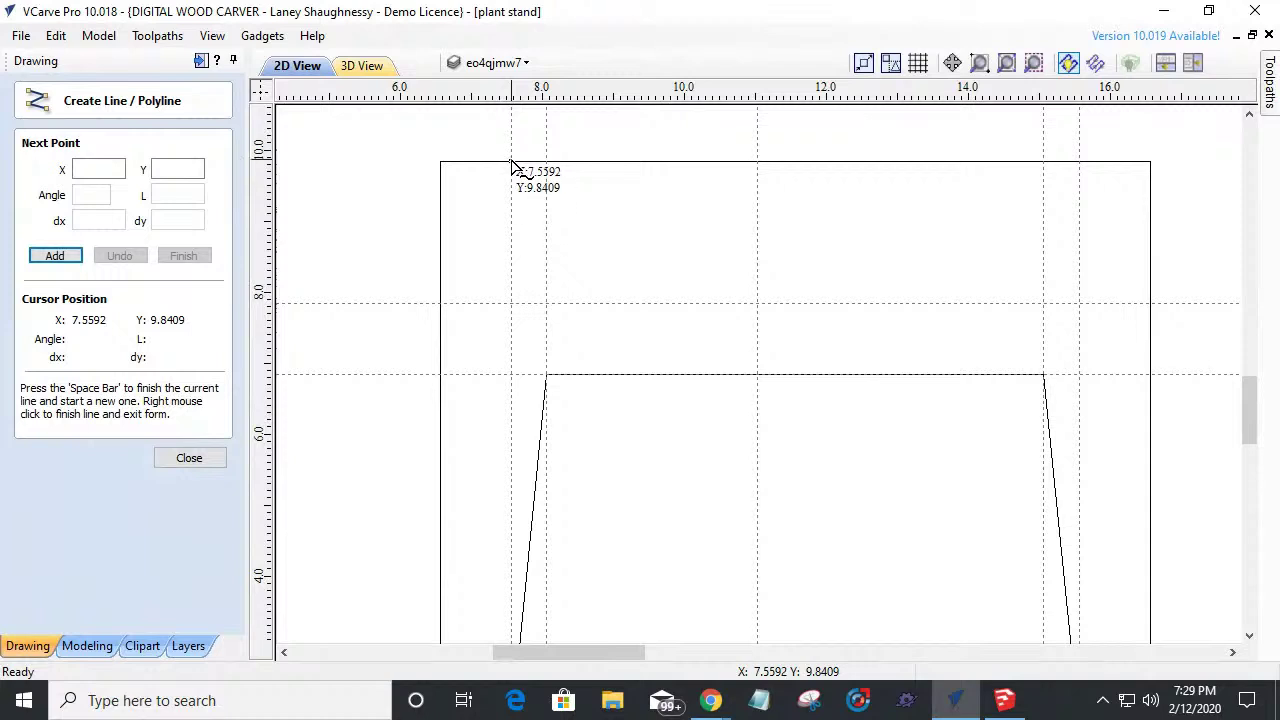
left_click(511, 164)
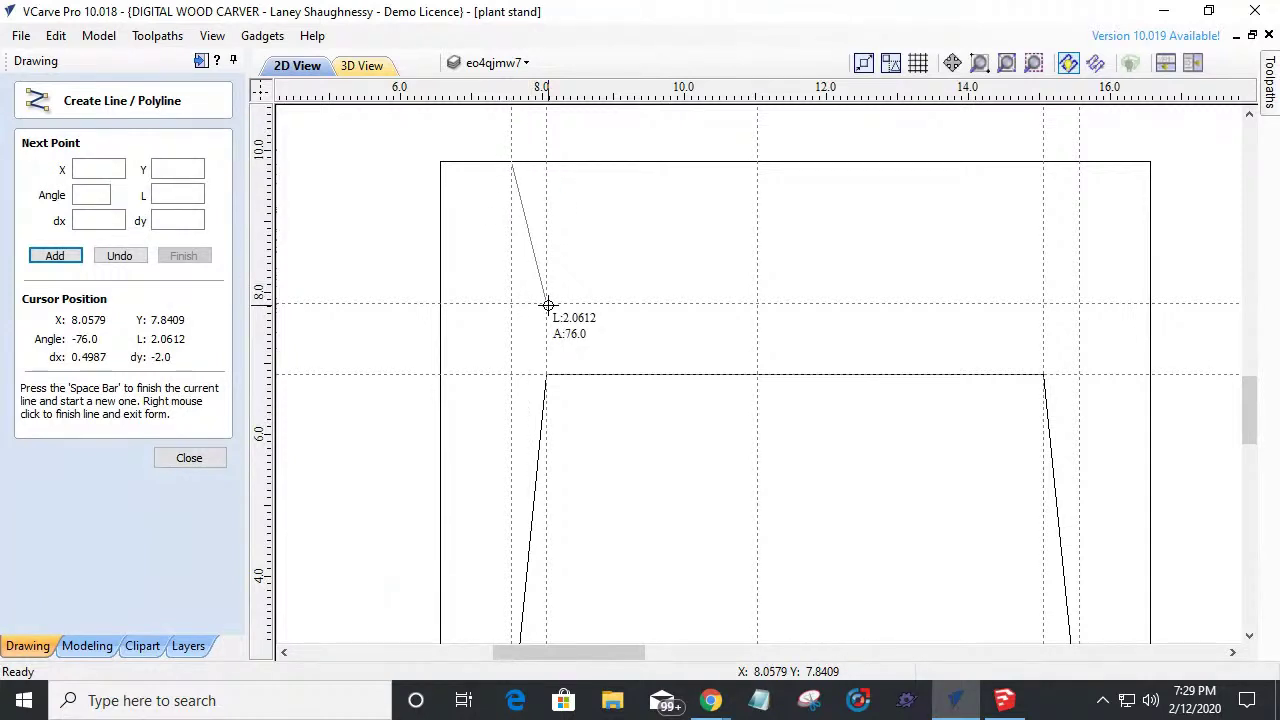
left_click(547, 303)
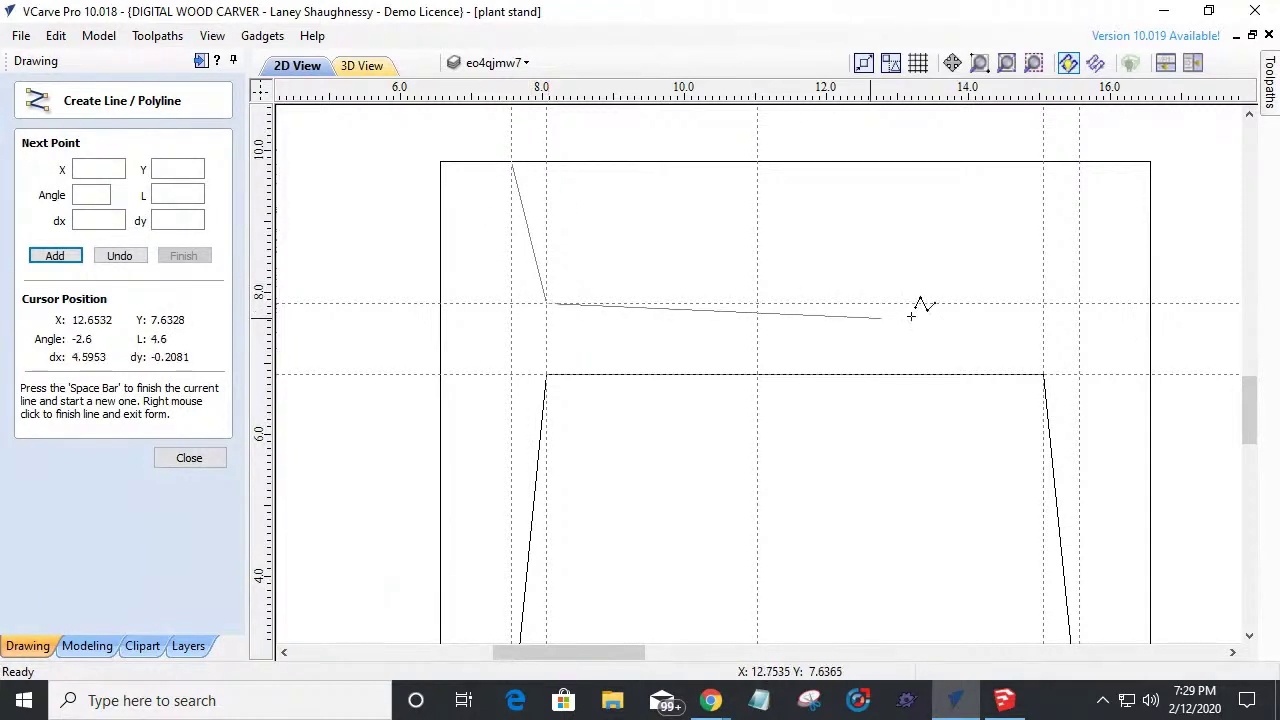
left_click(1043, 303)
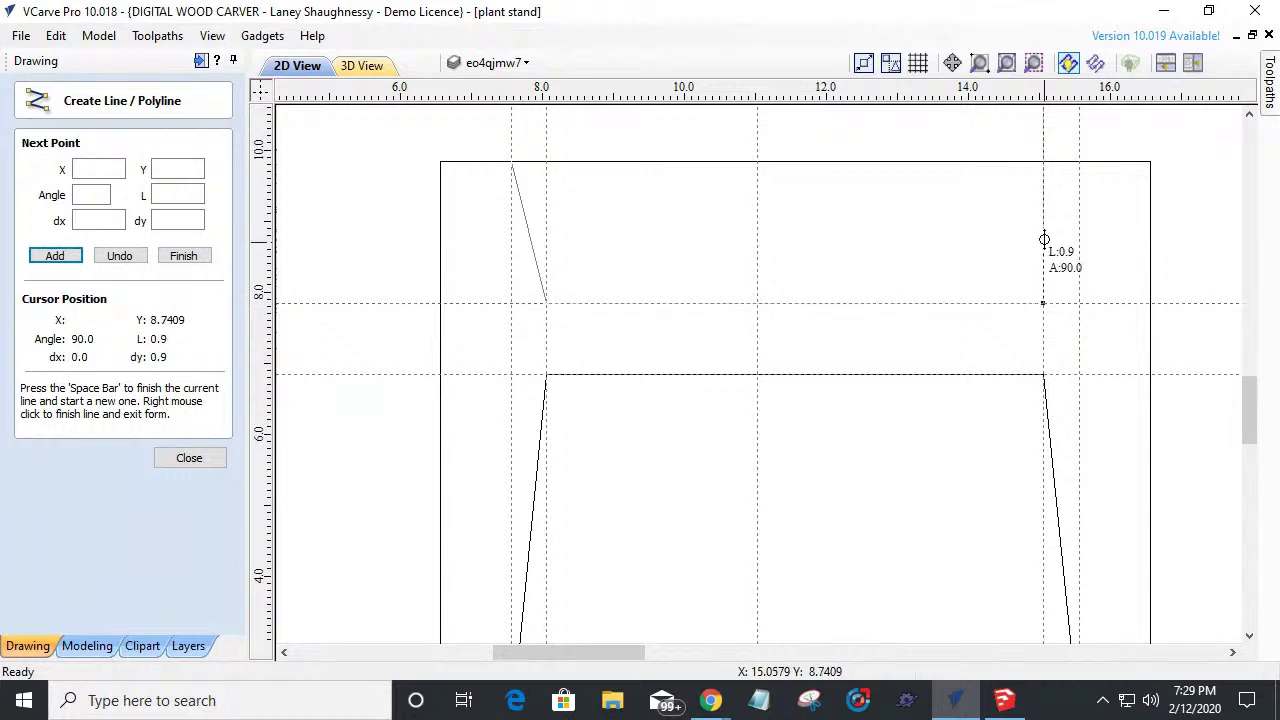
left_click(1080, 162)
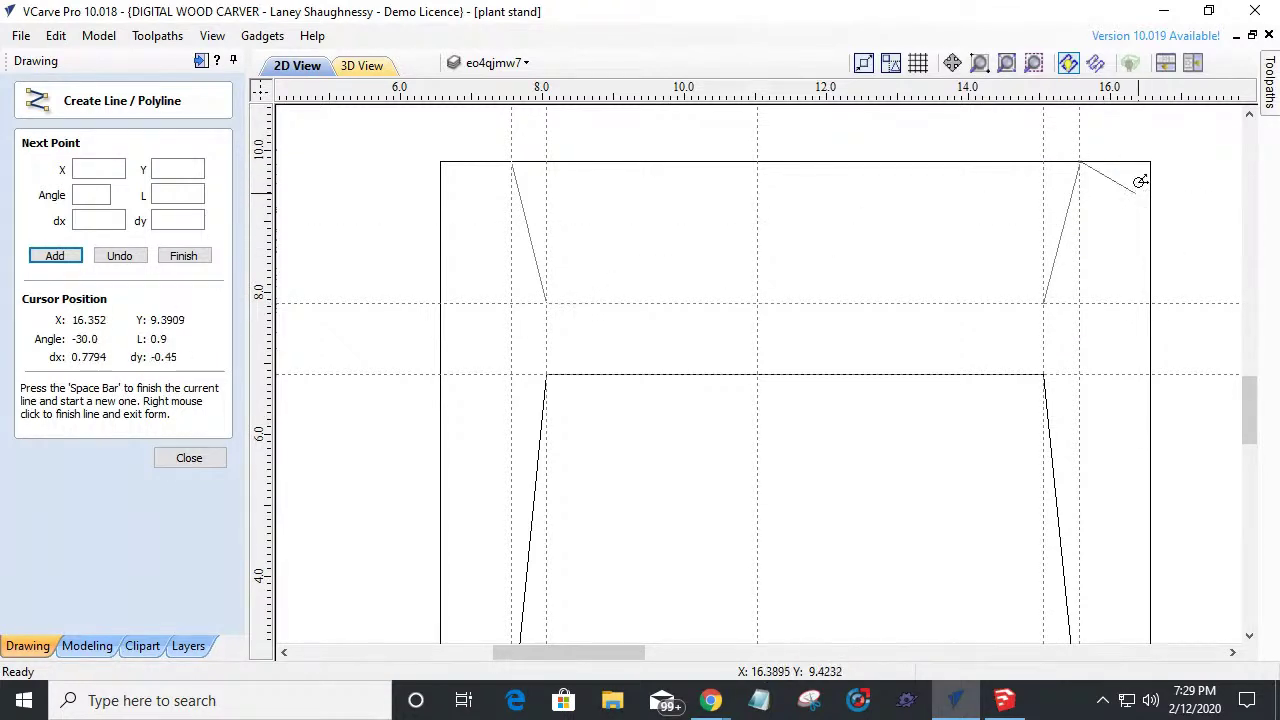
key("space")
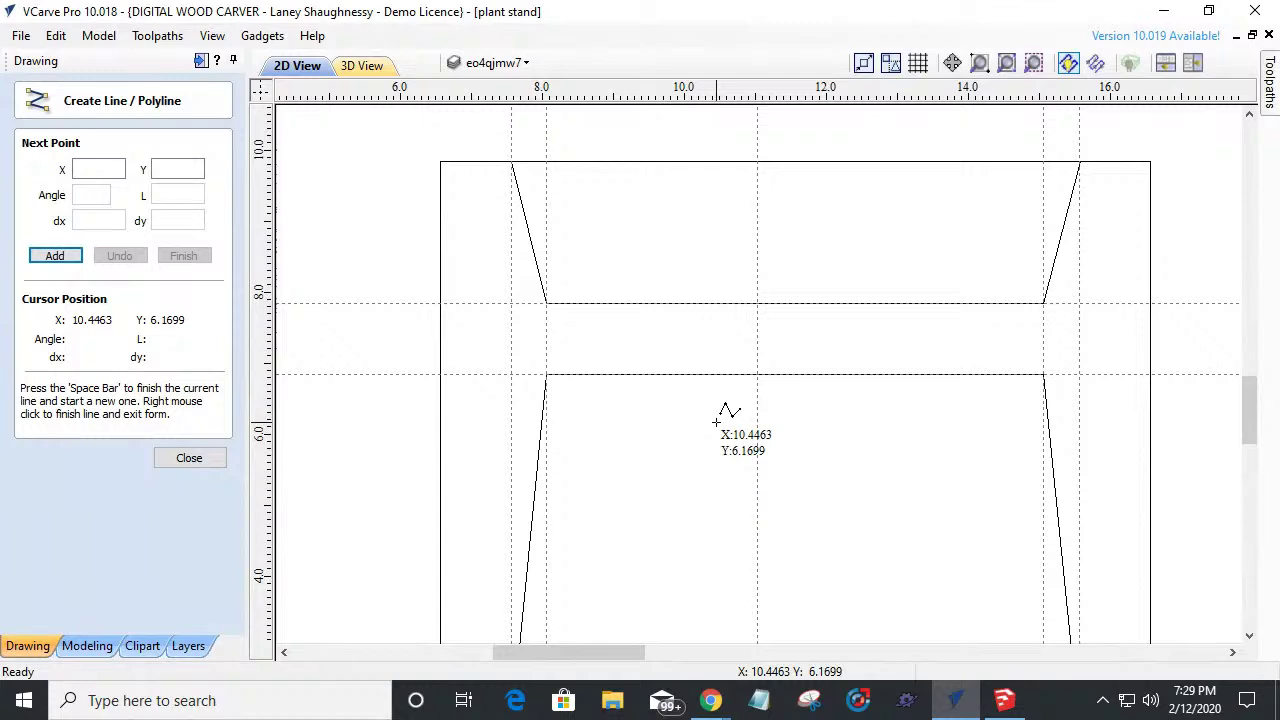
left_click(189, 458)
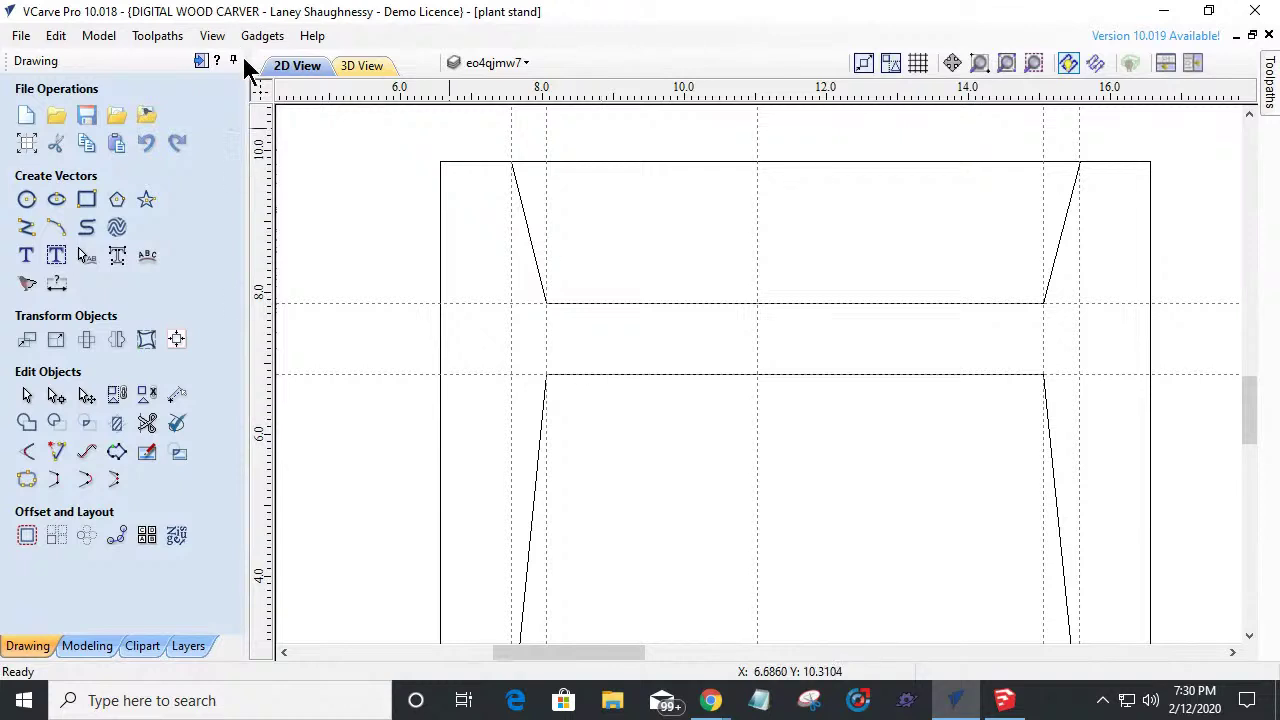
Hide the guidelines and trim away the rectangle's top and bottom edge sections between the two polylines' ends, with trimmed sections rejoined automatically.
scroll(722, 346, "down", 3)
scroll(714, 473, "up", 1)
scroll(716, 479, "up", 1)
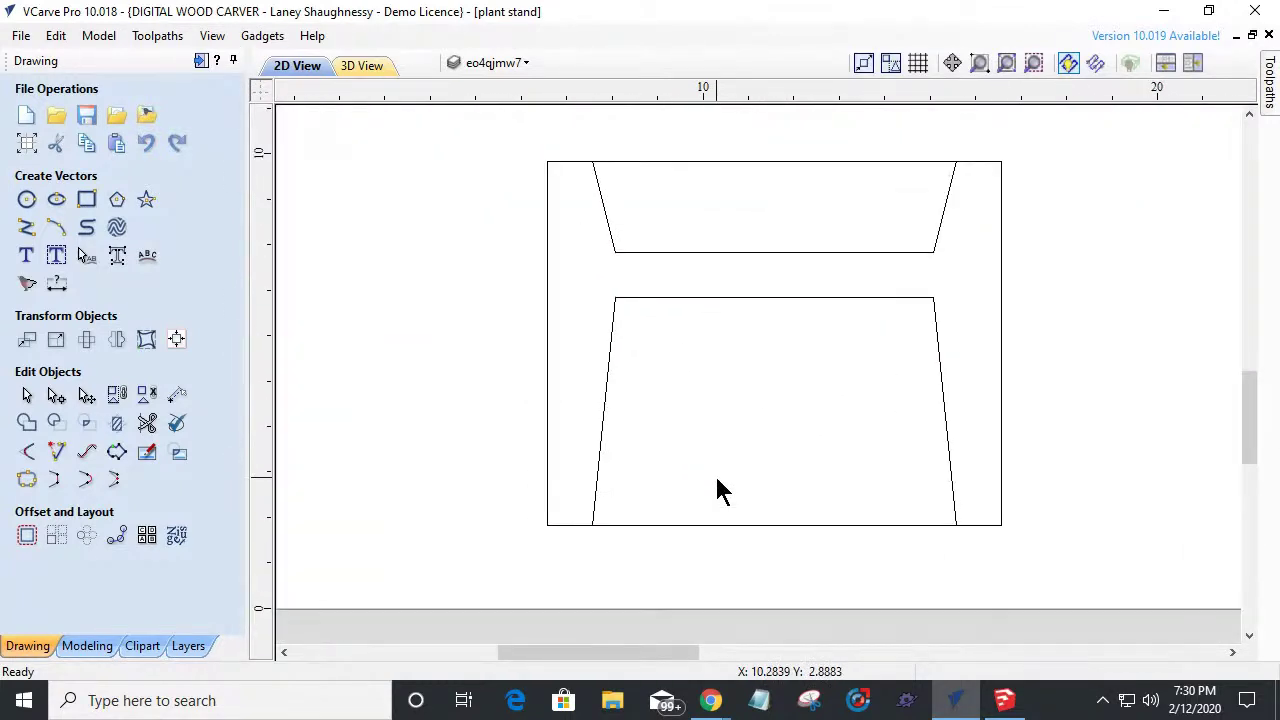
left_click(685, 170)
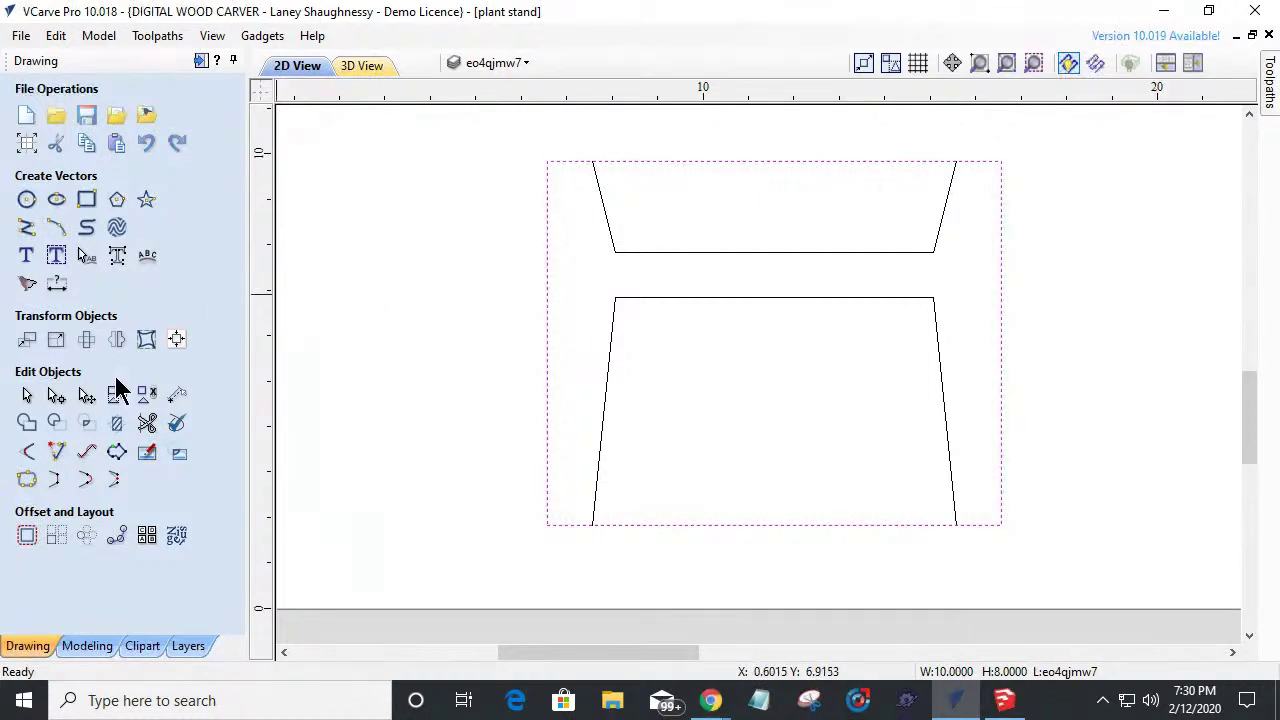
left_click(147, 424)
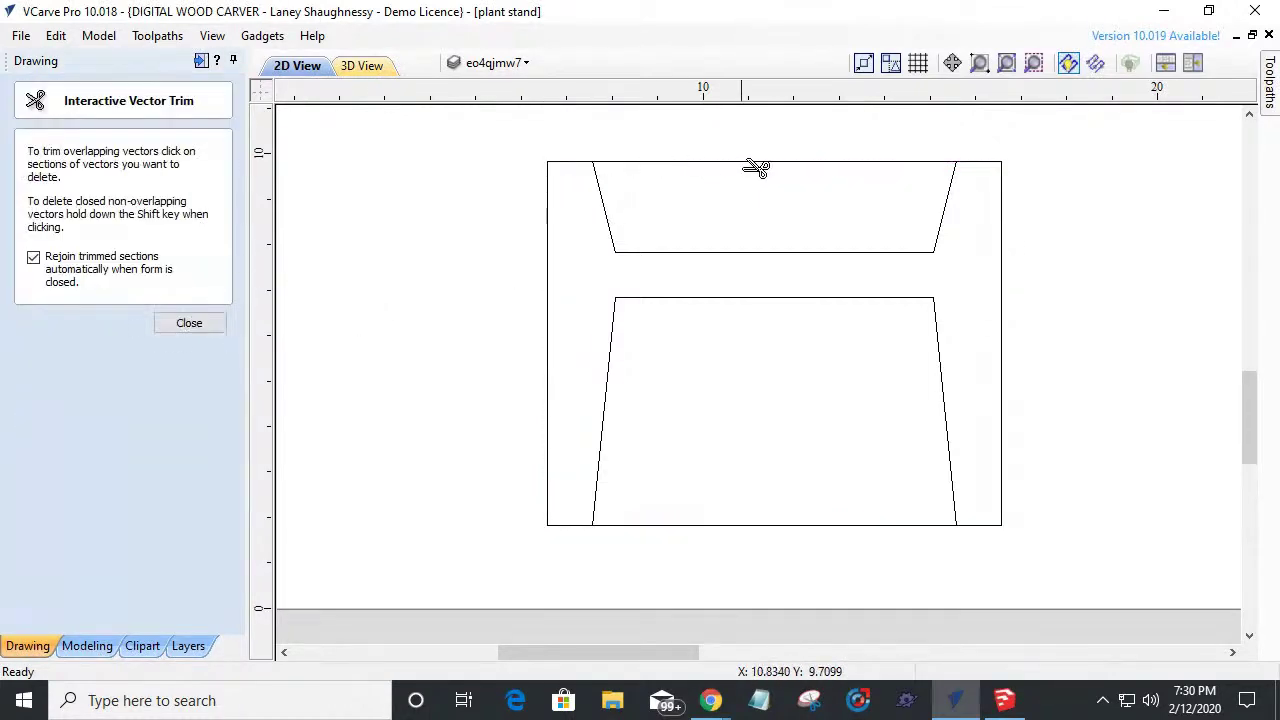
left_click(766, 525)
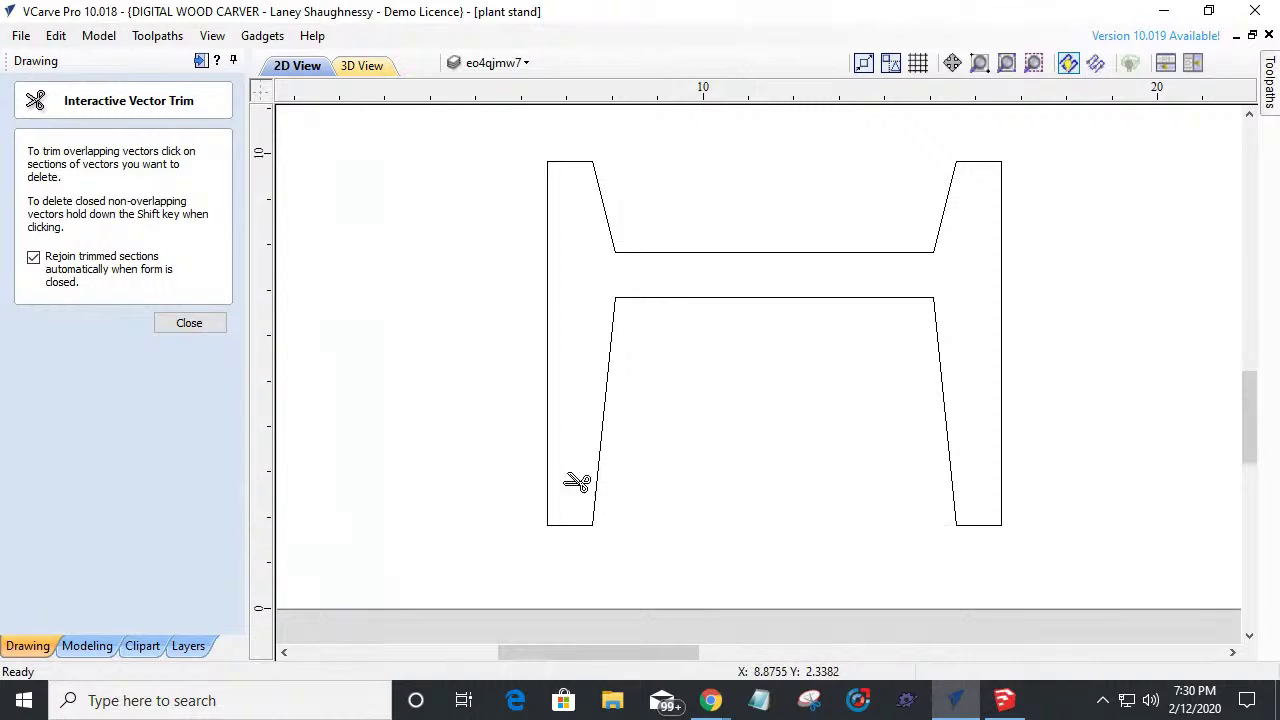
left_click(199, 334)
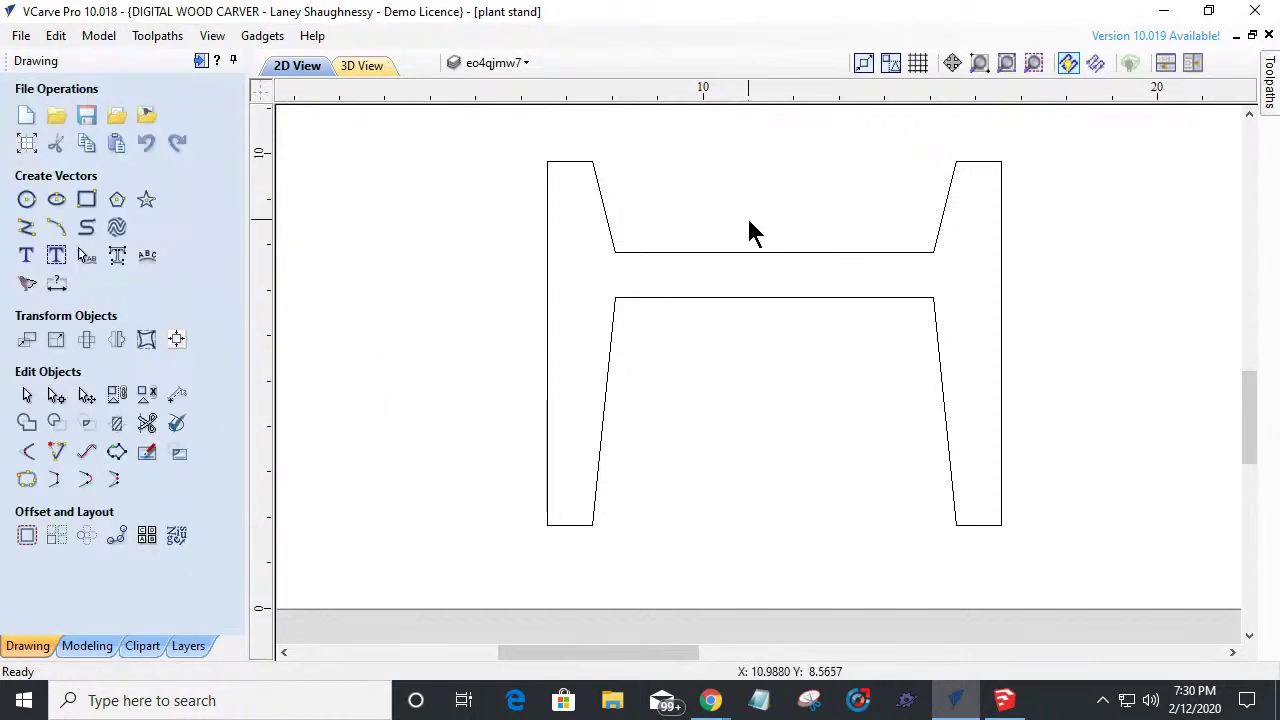
scroll(752, 232, "up", 1)
scroll(752, 232, "down", 1)
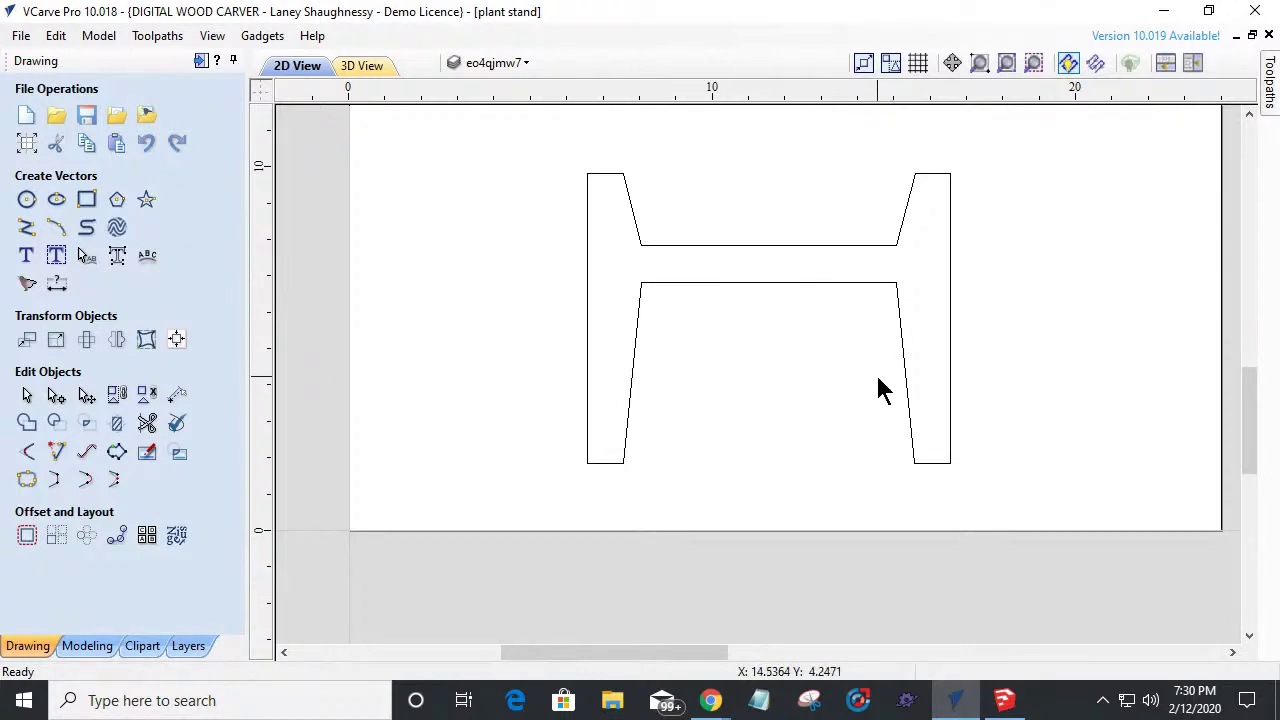
scroll(877, 378, "down", 2)
scroll(877, 378, "up", 2)
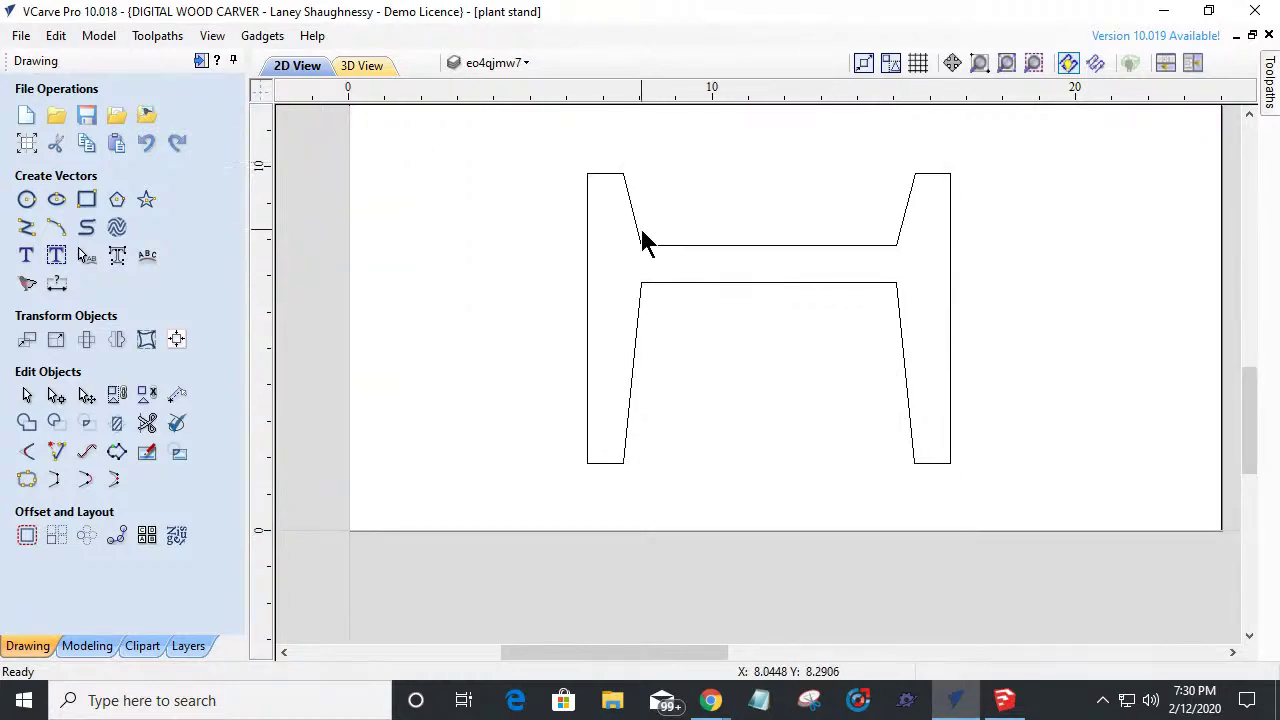
Try to peak the crossbar's lower edge by raising a point inserted at its middle, undo the move and delete the point.
scroll(700, 286, "up", 2)
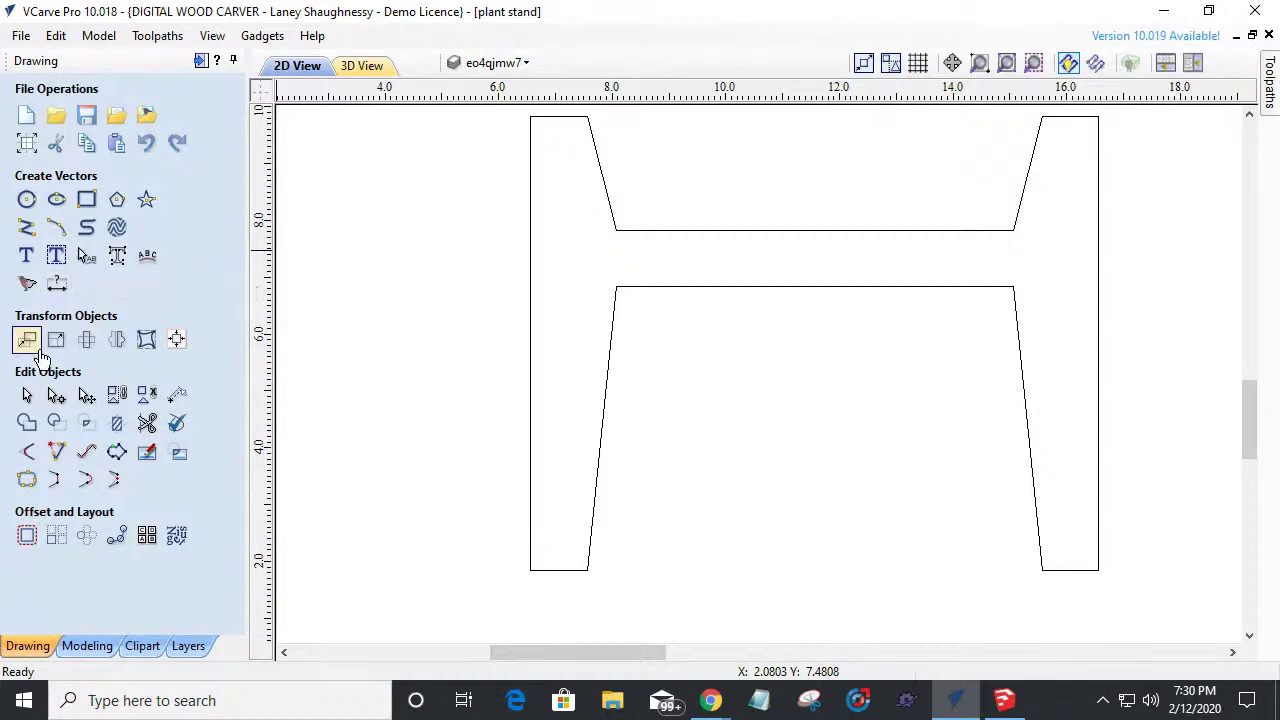
left_click(697, 292)
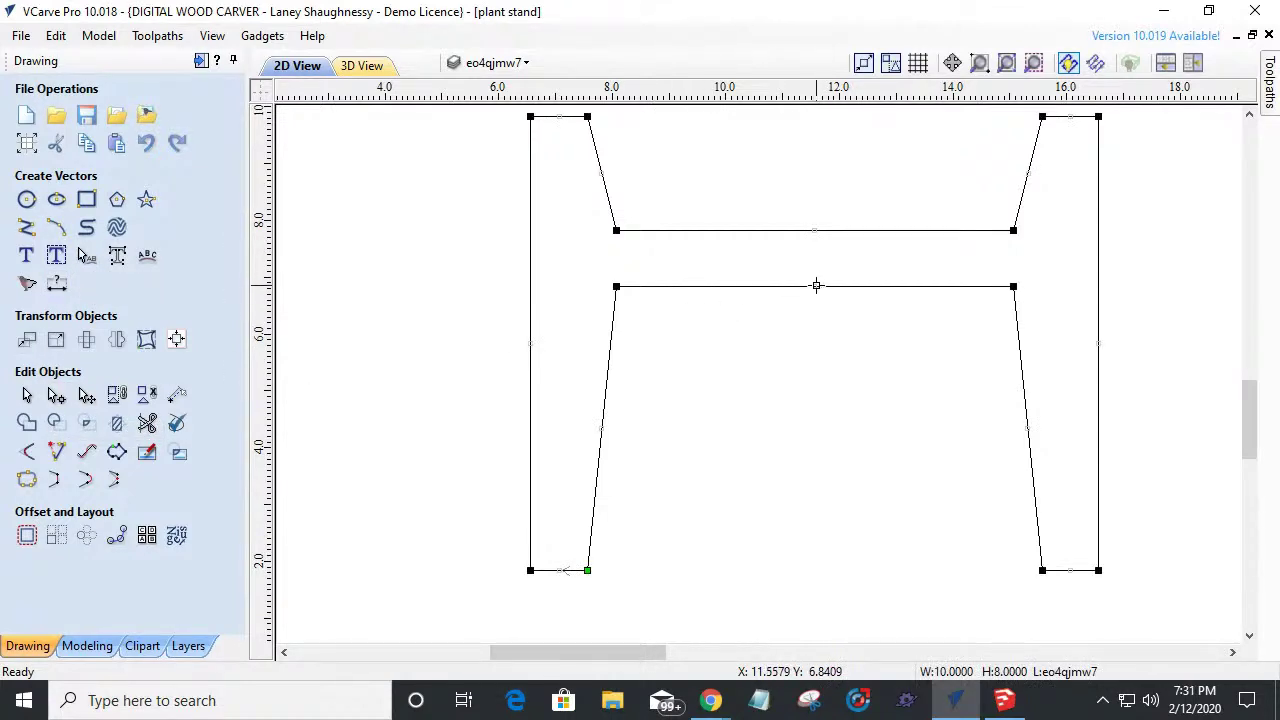
left_click_drag(816, 286, 814, 248)
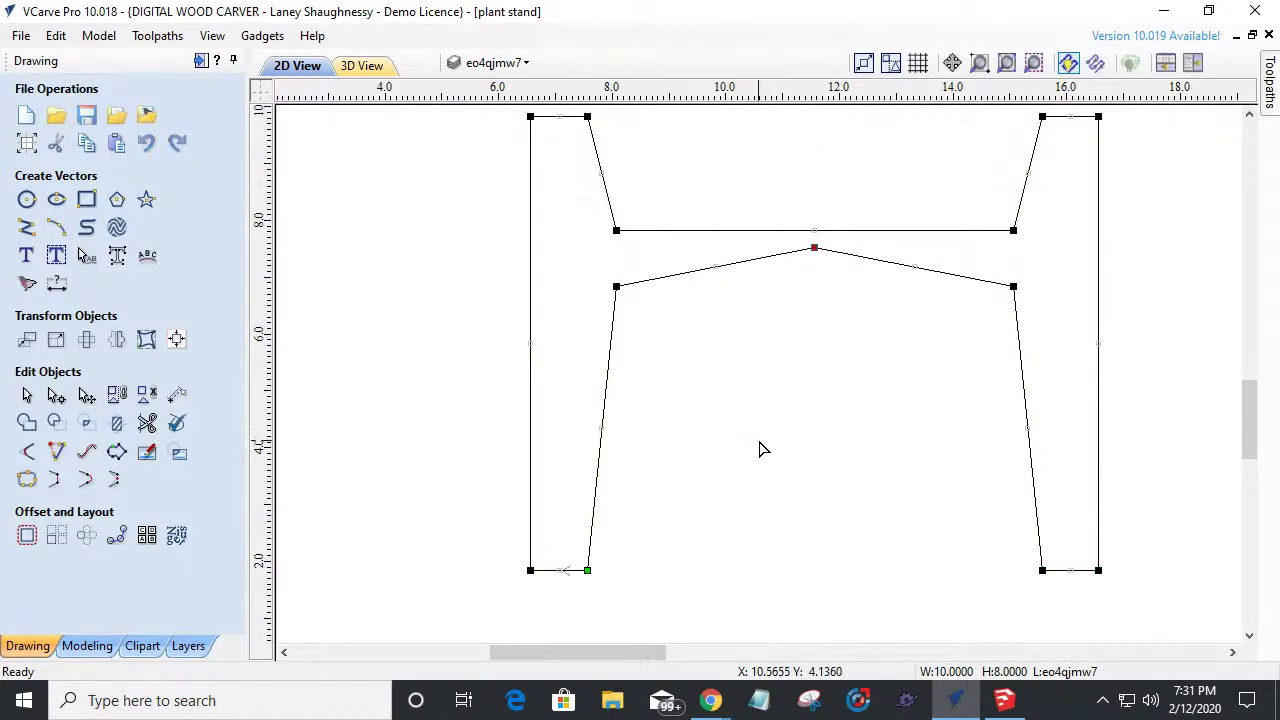
key("ctrl+z")
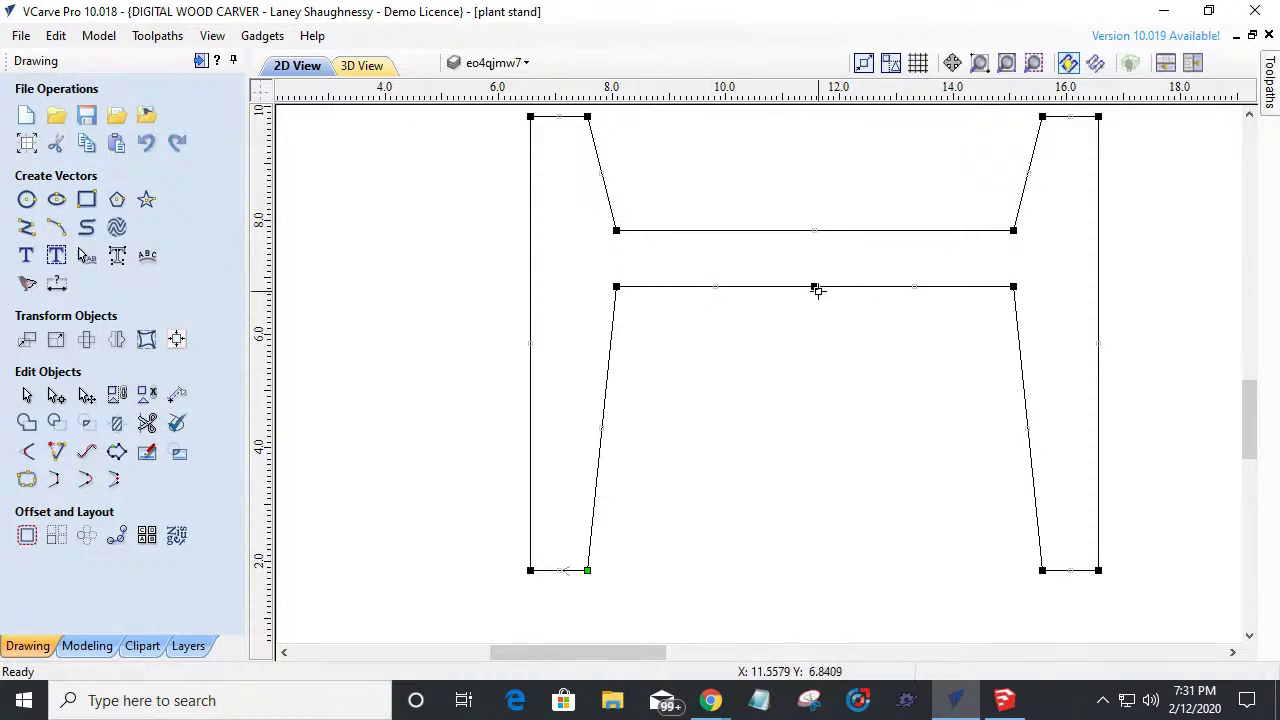
right_click(815, 288)
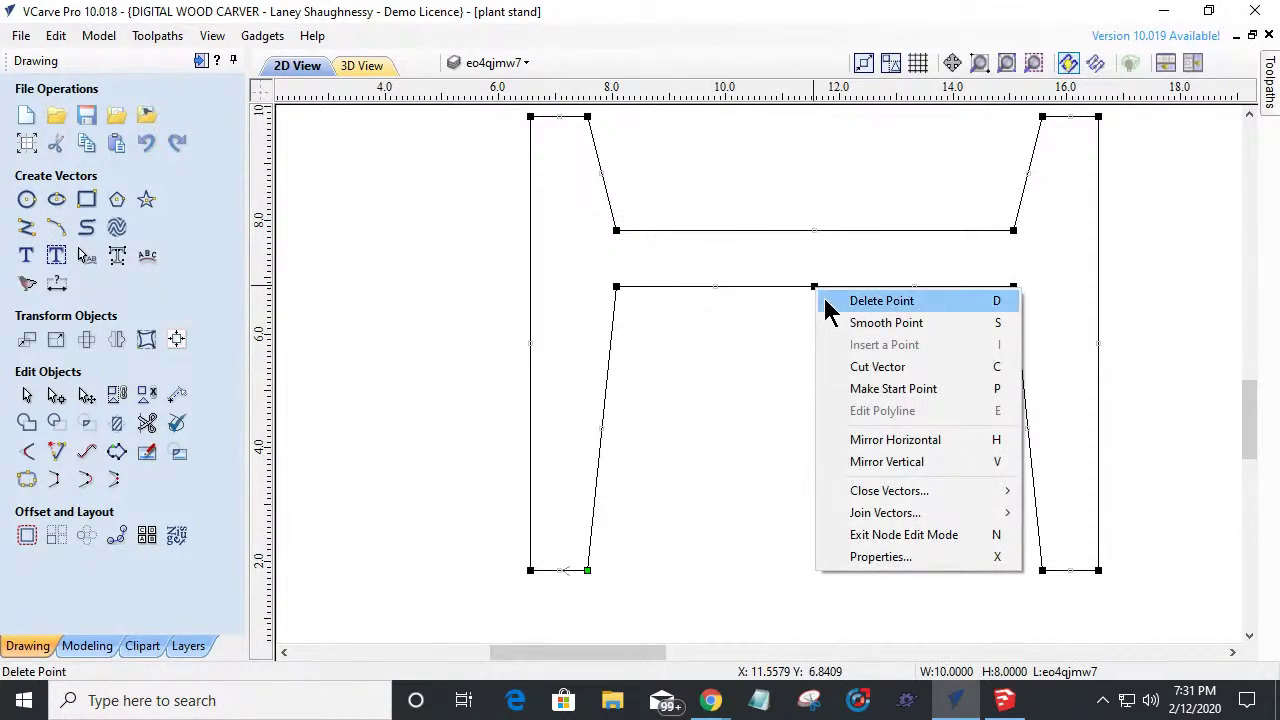
left_click(828, 297)
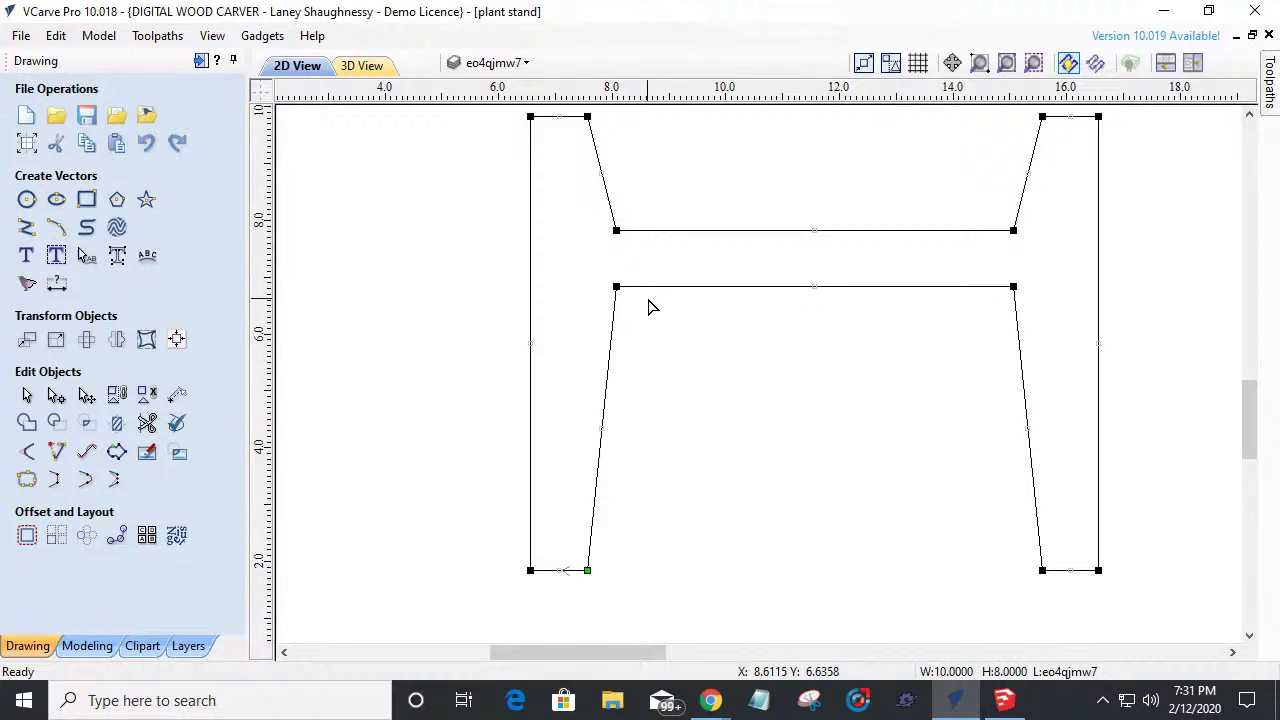
Convert the crossbar's lower edge to an arc, flatten it to a shallow arch about 1/4 inch high, and finish node editing.
right_click(735, 288)
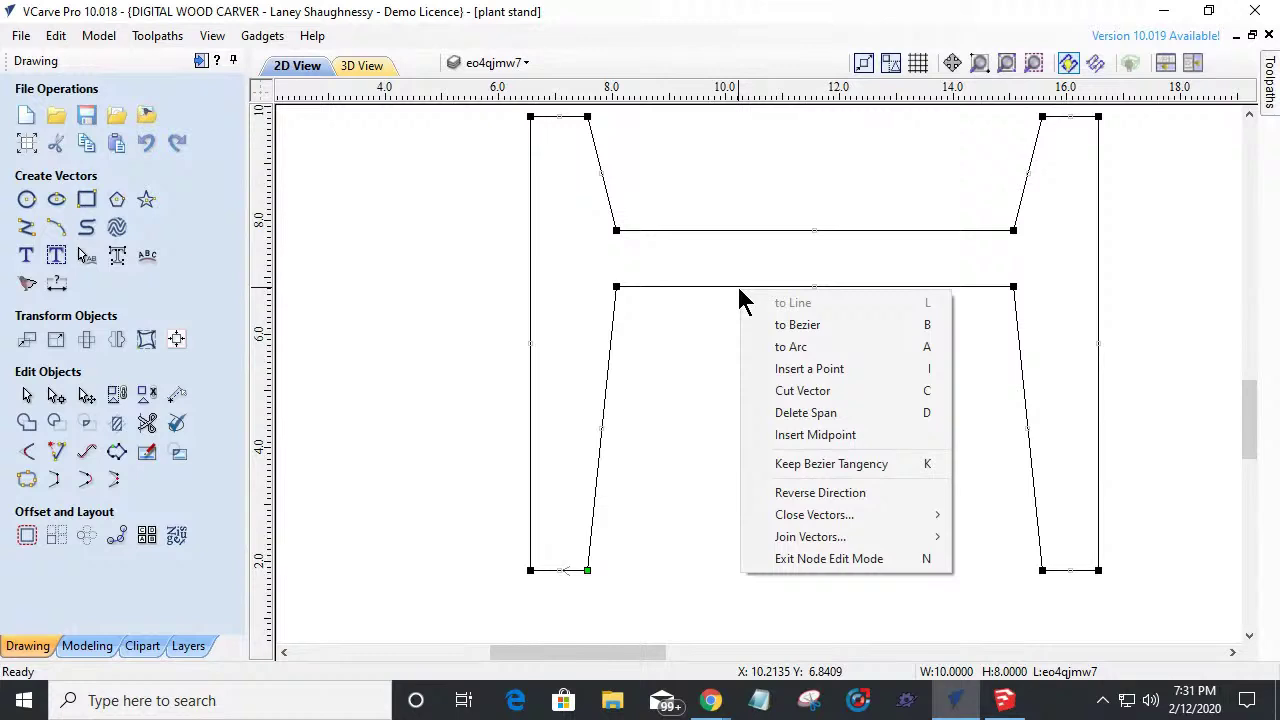
left_click(768, 350)
scroll(795, 470, "down", 3)
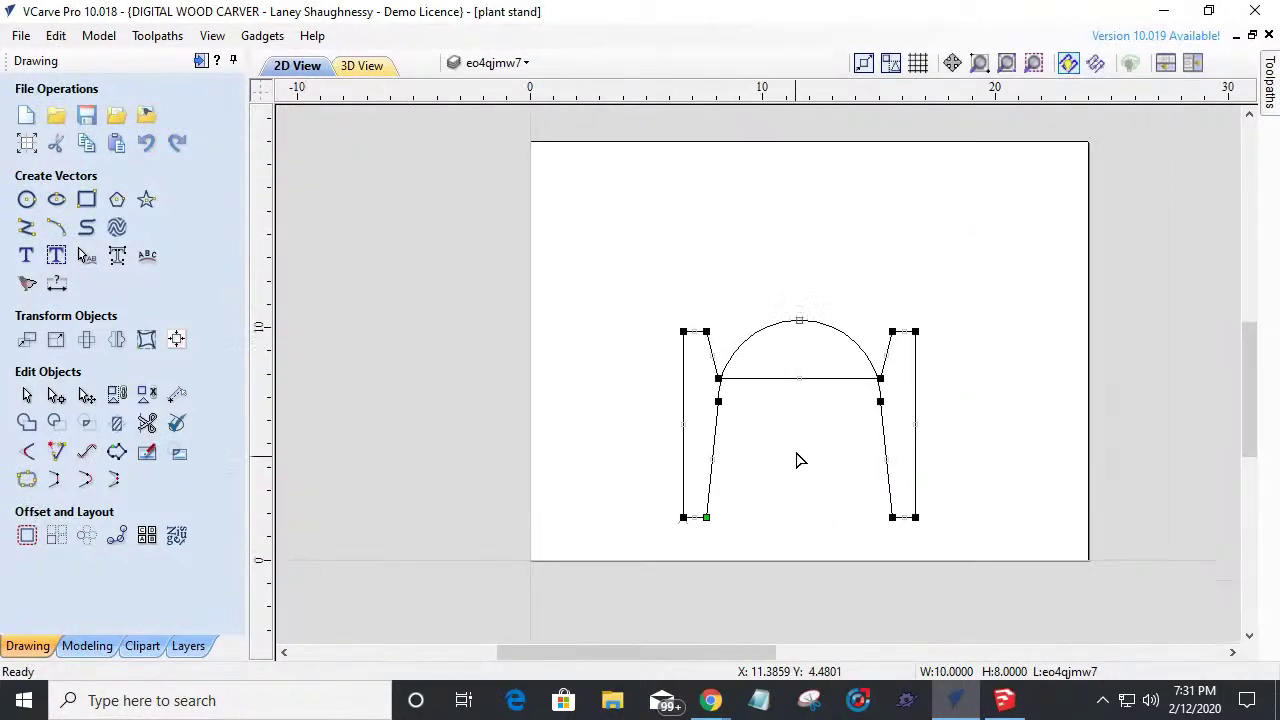
scroll(803, 400, "up", 2)
left_click(800, 246)
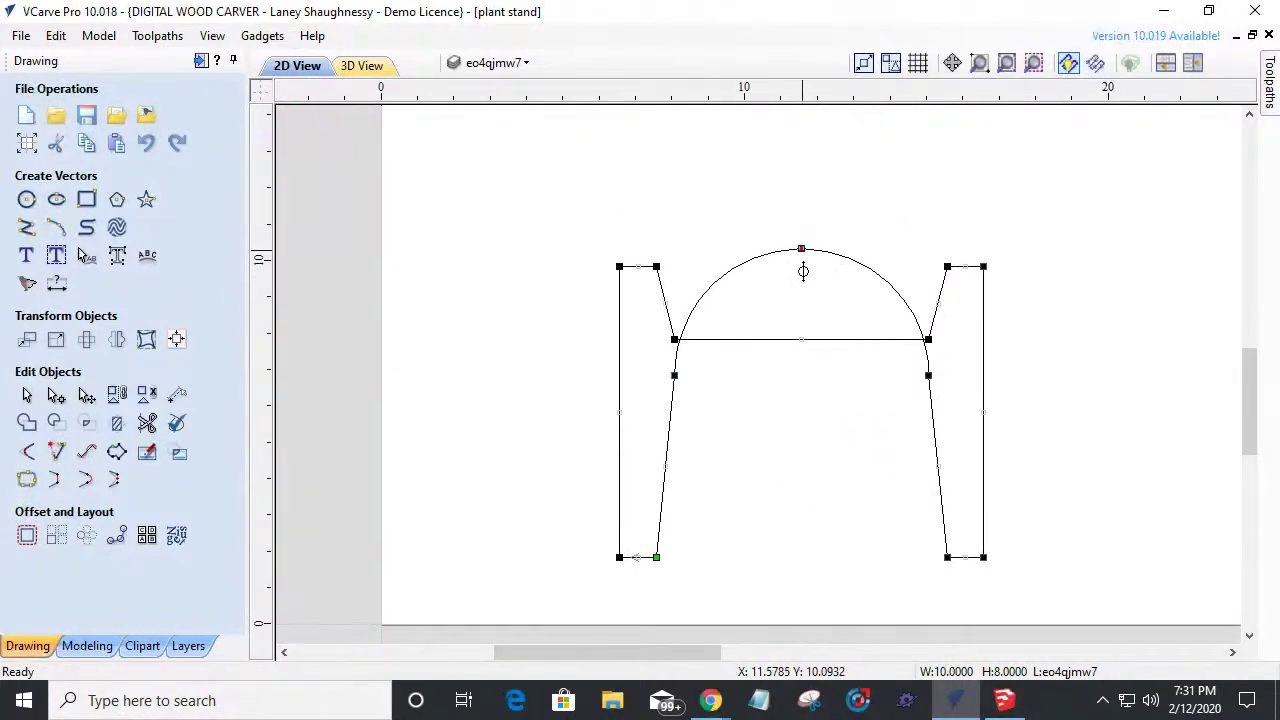
left_click_drag(804, 366, 796, 384)
scroll(796, 384, "up", 3)
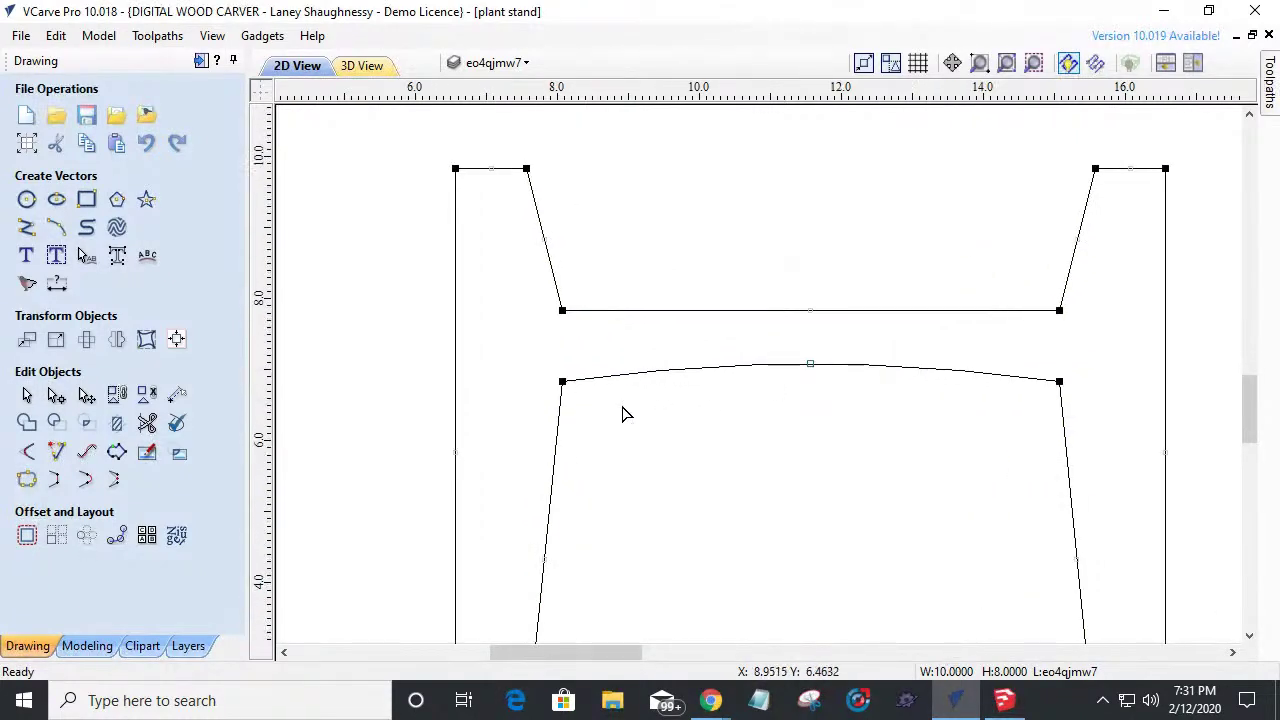
key("Escape")
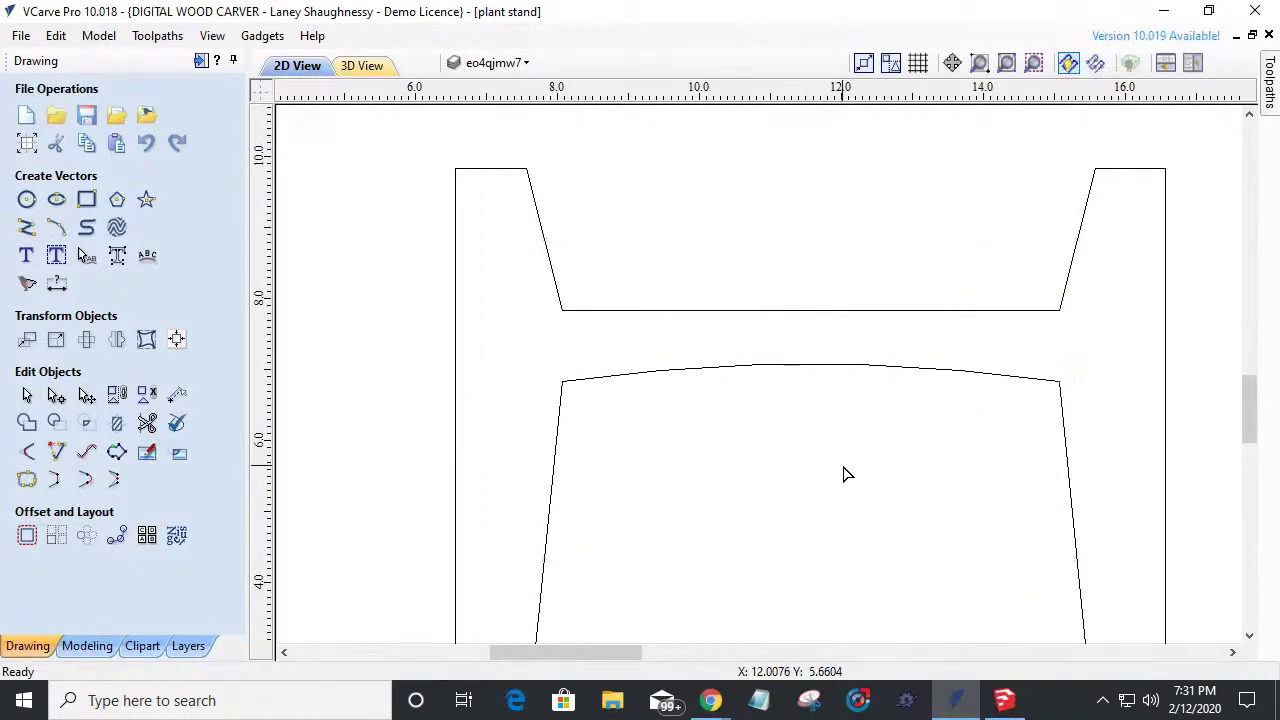
scroll(631, 400, "down", 2)
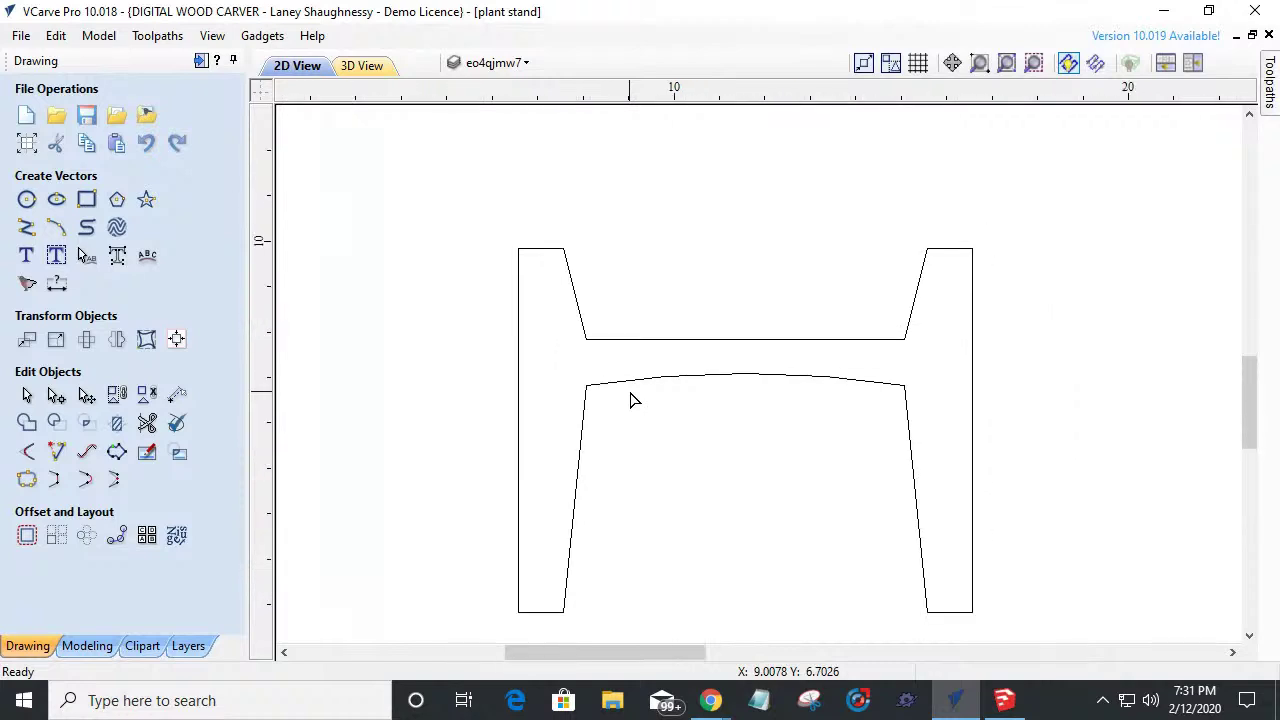
Convert the left leg's inner edge to a Bezier and shape it into an S-curve that bulges near the crossbar and hollows above the foot.
scroll(631, 400, "up", 1)
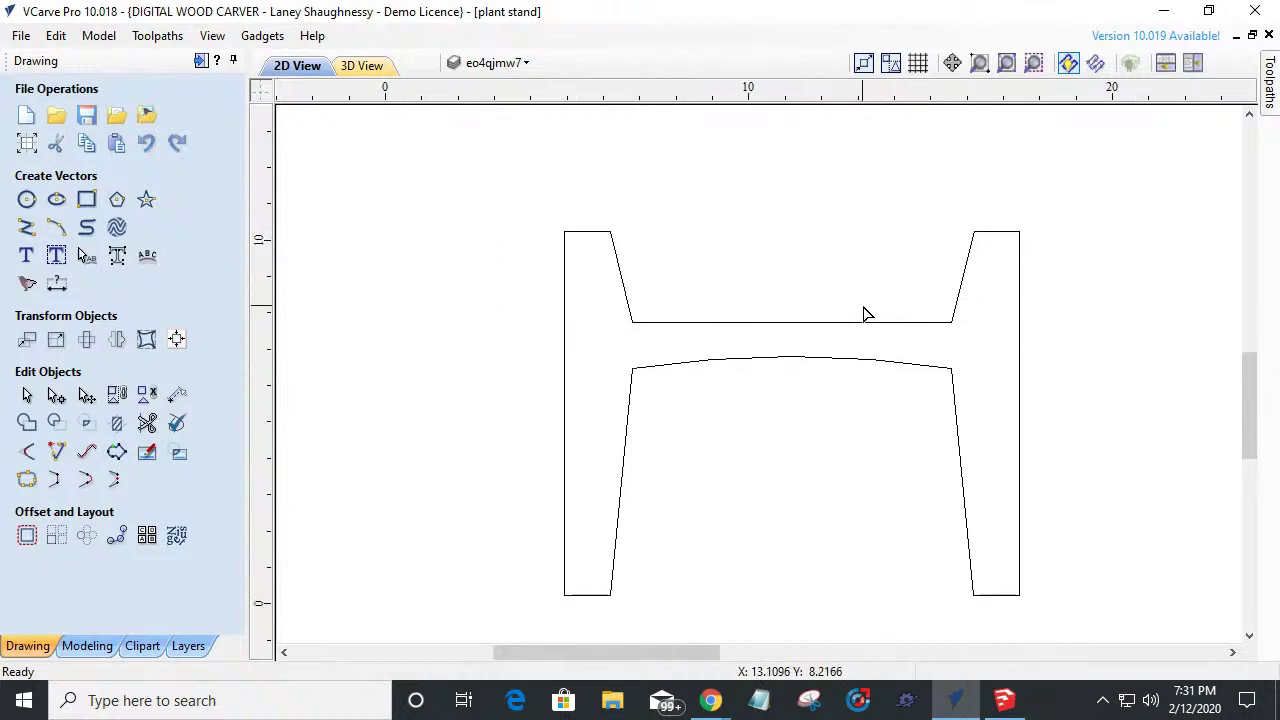
scroll(860, 315, "down", 2)
scroll(723, 486, "up", 1)
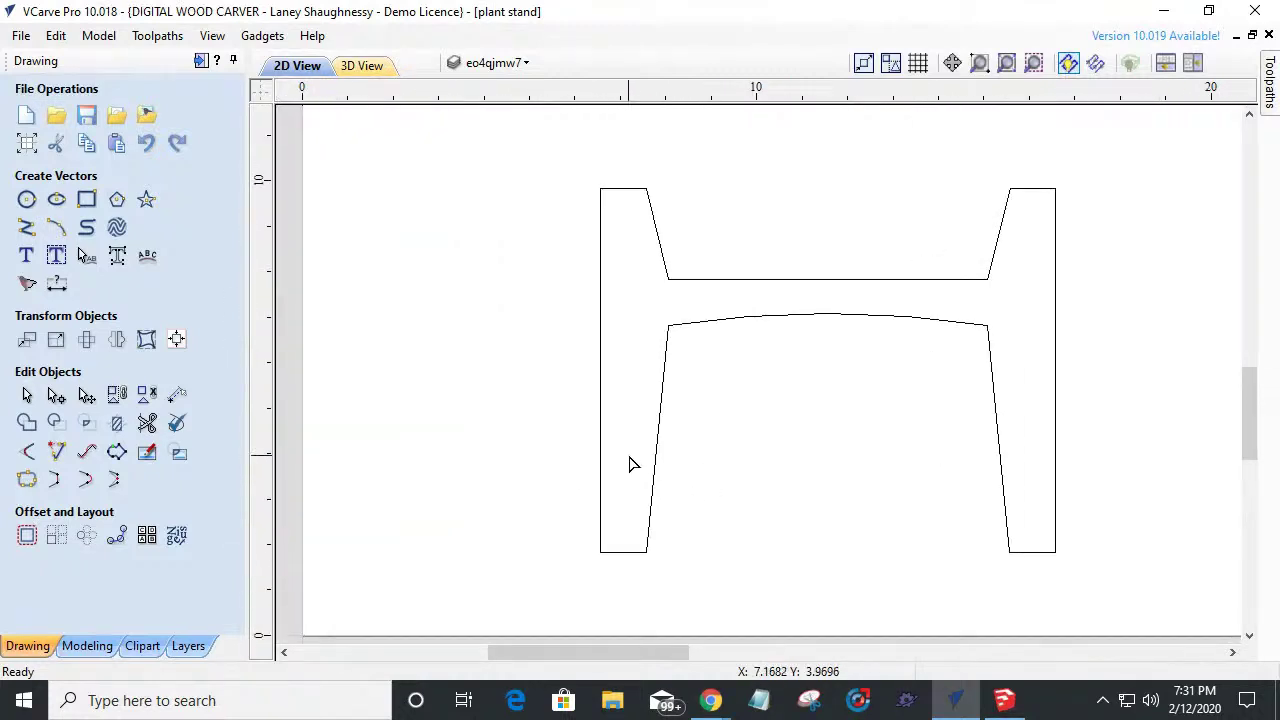
left_click(660, 418)
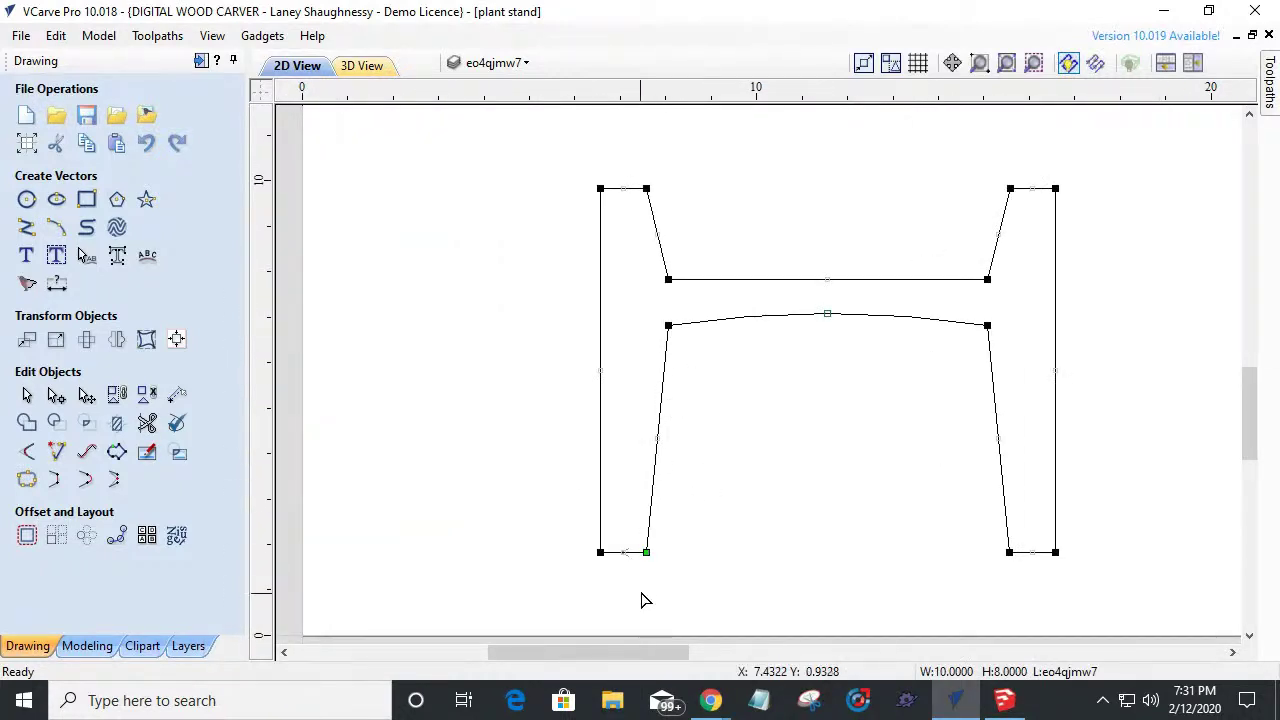
right_click(665, 400)
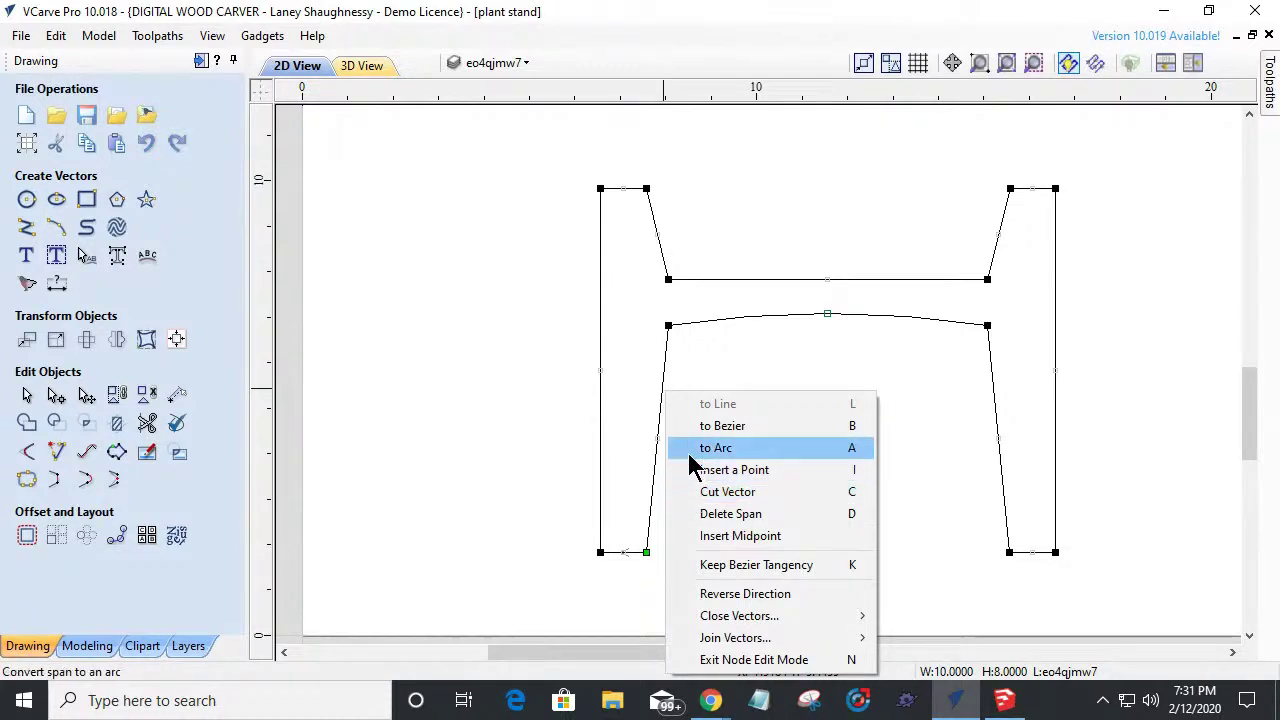
left_click(722, 426)
left_click_drag(660, 389, 628, 387)
left_click_drag(653, 486, 619, 482)
left_click_drag(627, 384, 717, 395)
left_click_drag(619, 482, 609, 482)
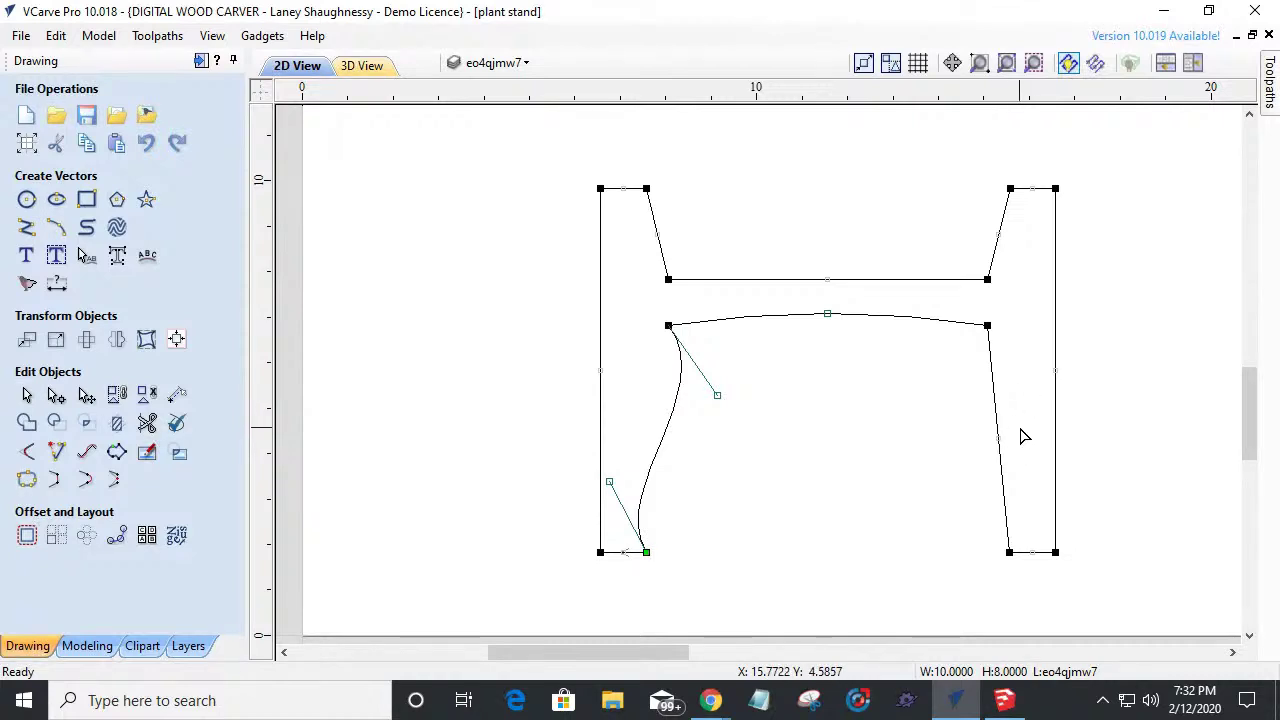
Enlarge the upper bulge of the leg's S-curve slightly by moving its top control handle outward, and finish node editing.
scroll(805, 300, "down", 1)
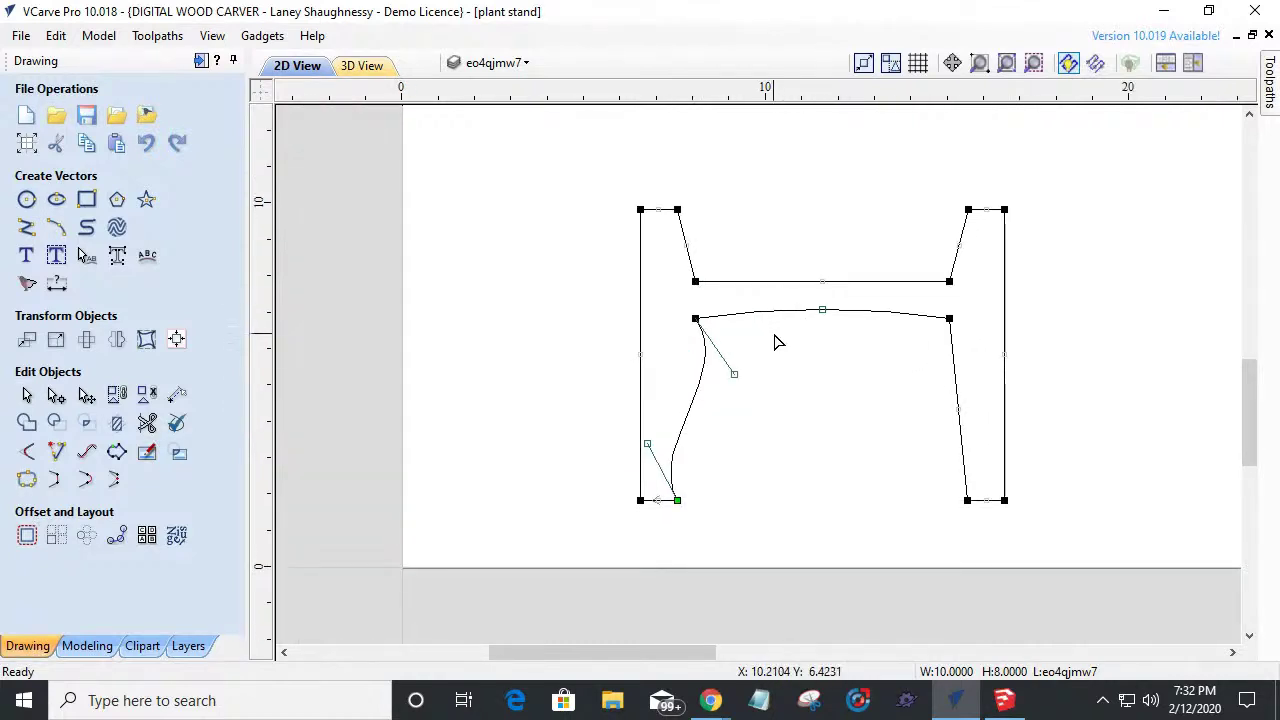
scroll(780, 350, "up", 1)
scroll(797, 400, "up", 1)
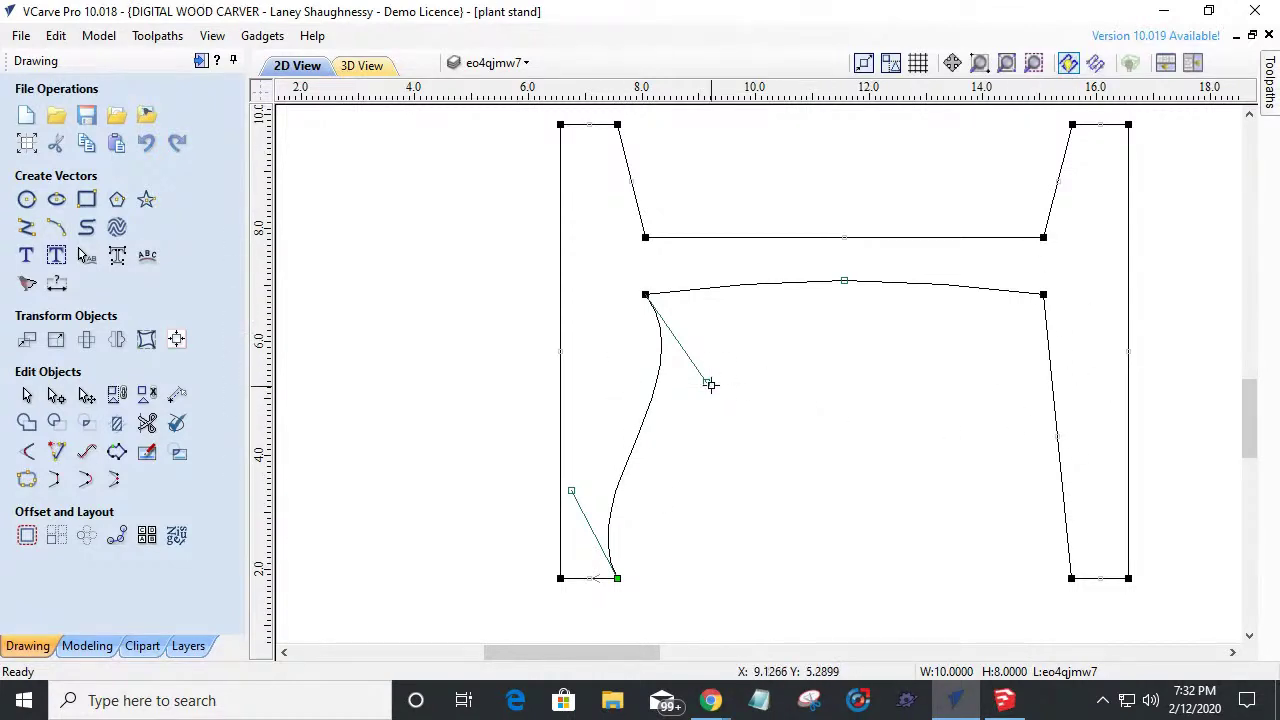
left_click_drag(708, 385, 723, 386)
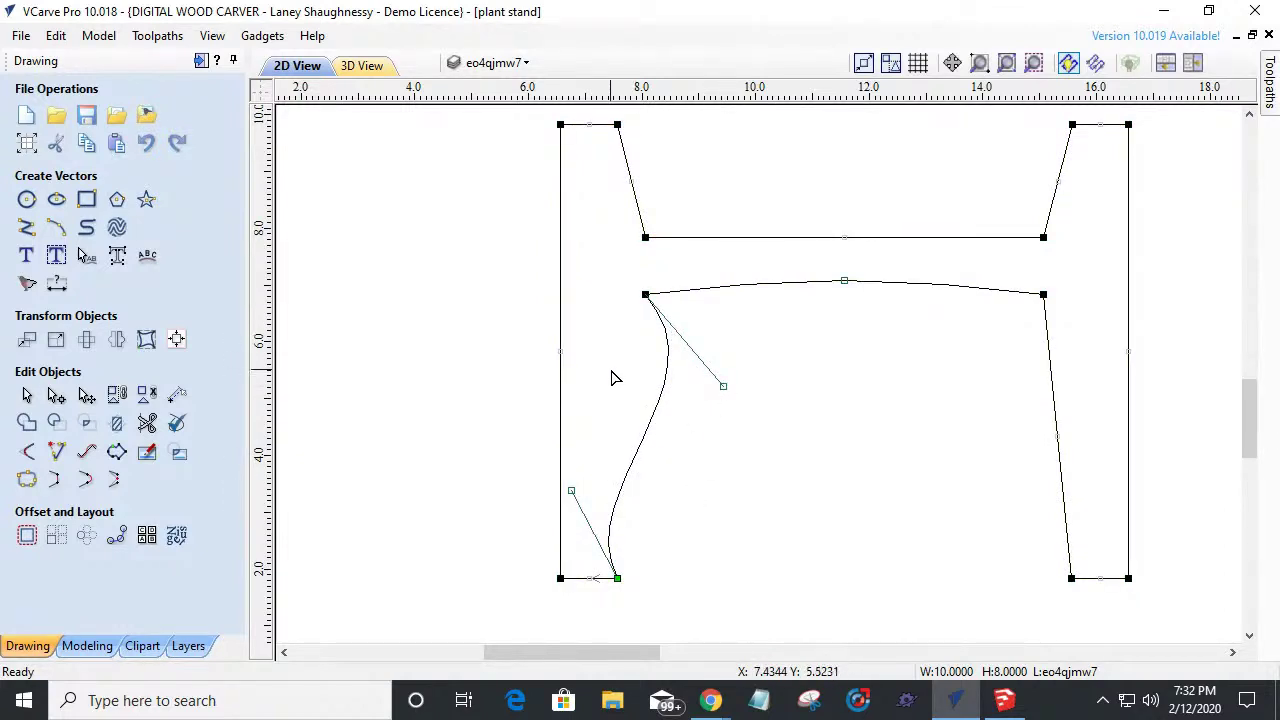
left_click(643, 506)
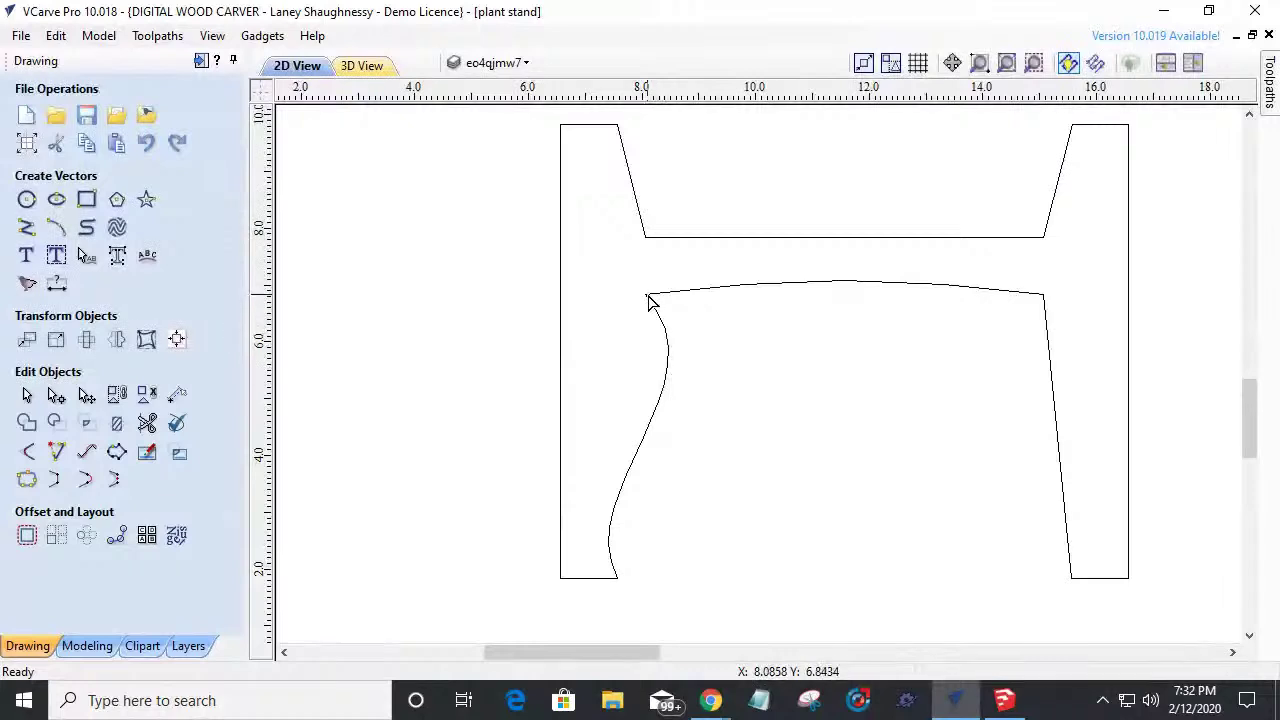
Try to round the sharp corner between the left leg's S-curve and the arched crossbar edge with a 0.5 inch normal fillet.
scroll(646, 312, "up", 4)
scroll(651, 283, "up", 3)
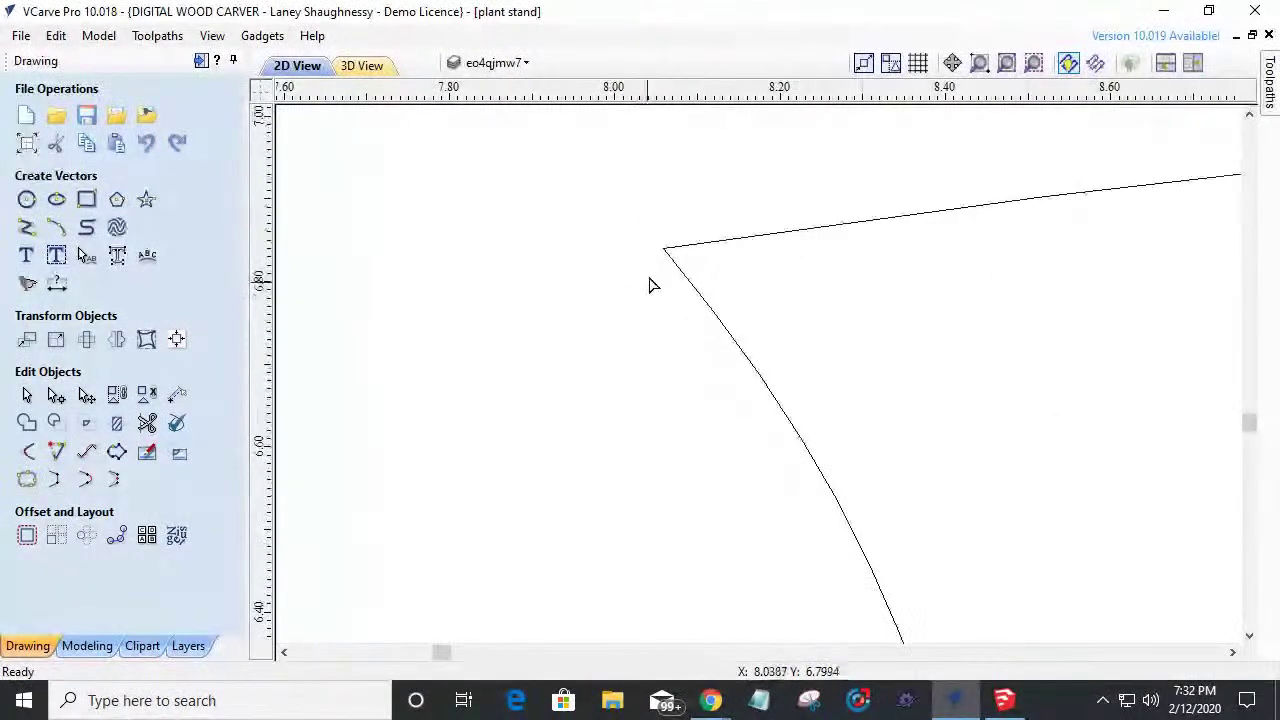
scroll(694, 274, "down", 2)
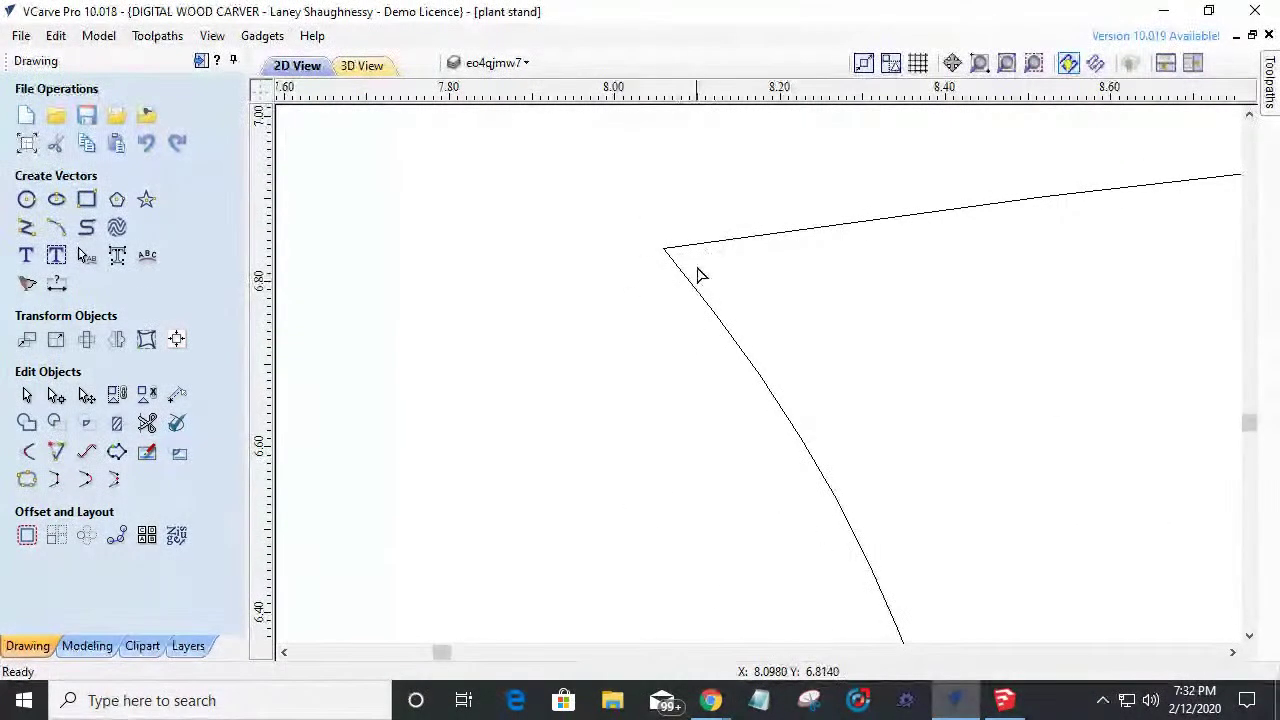
scroll(697, 279, "down", 4)
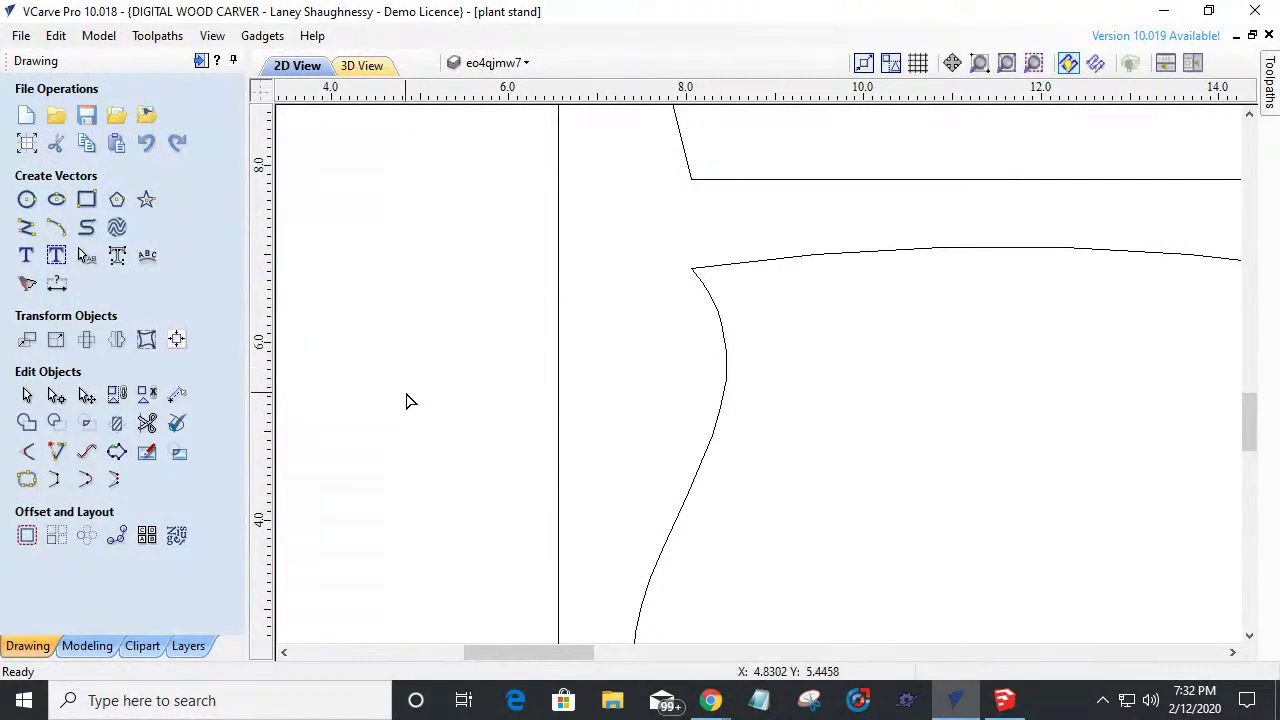
left_click(29, 452)
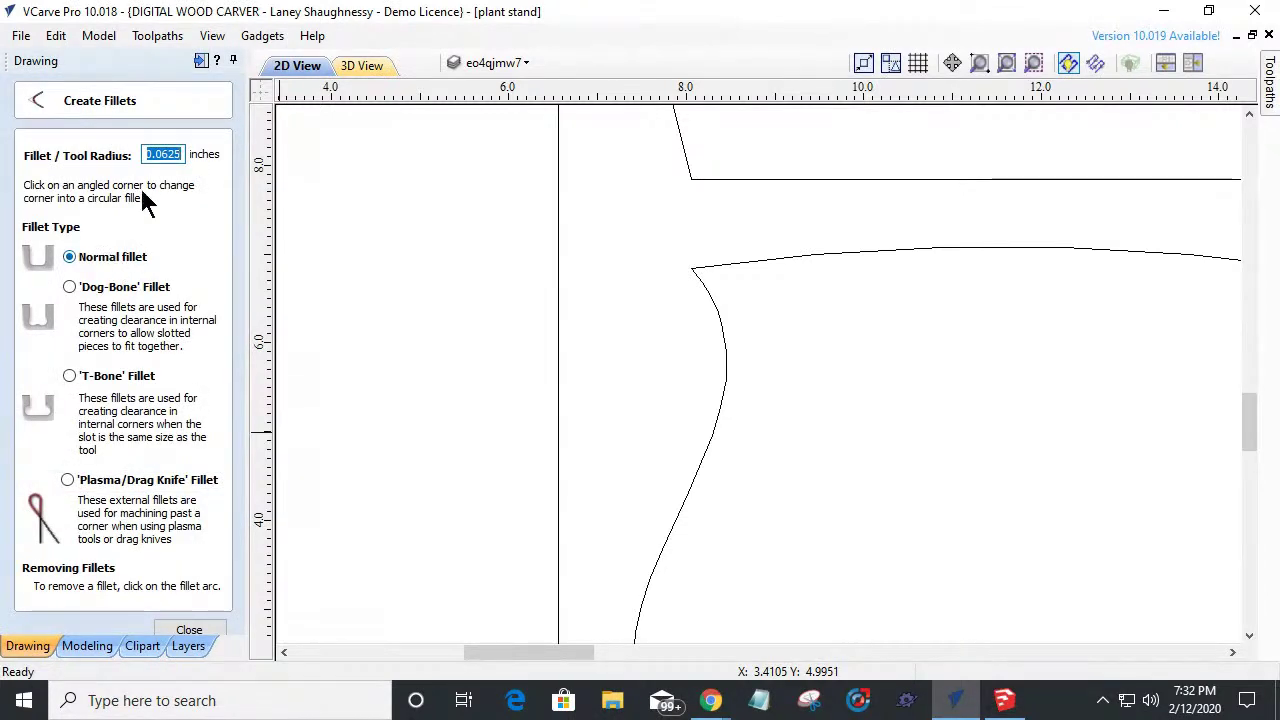
double_click(152, 155)
type("0..5")
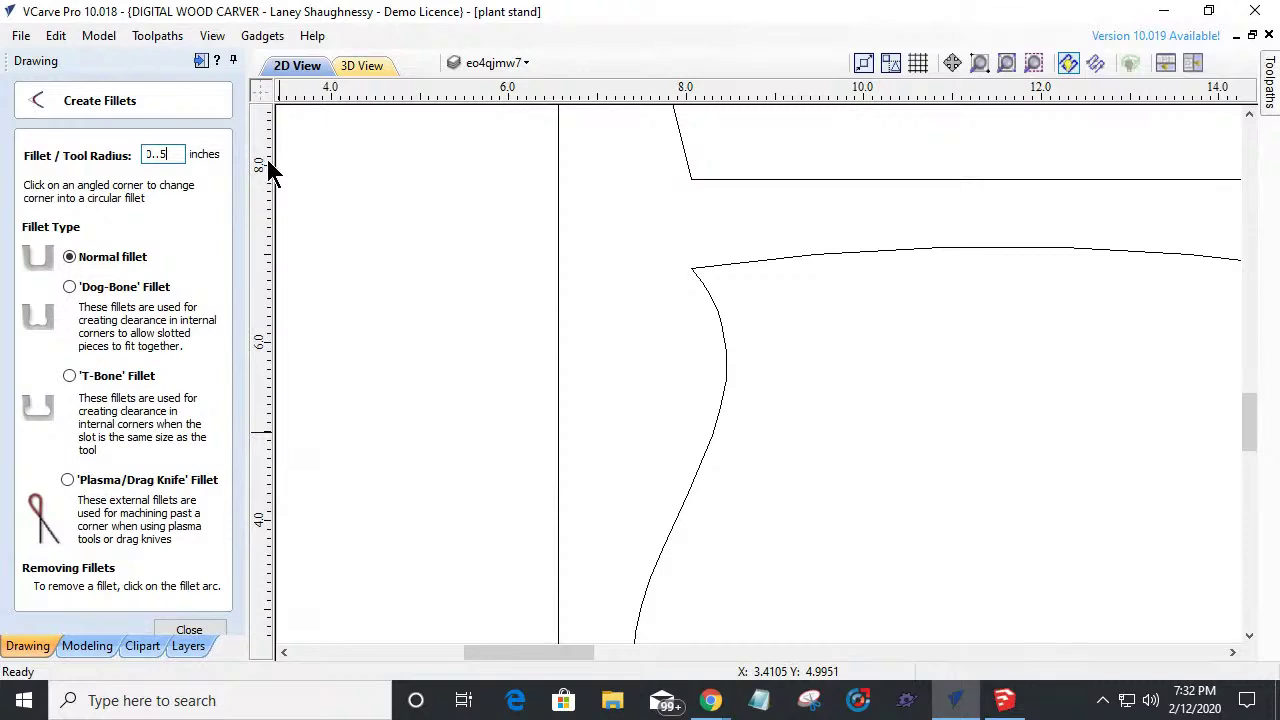
key("BackSpace")
type("5")
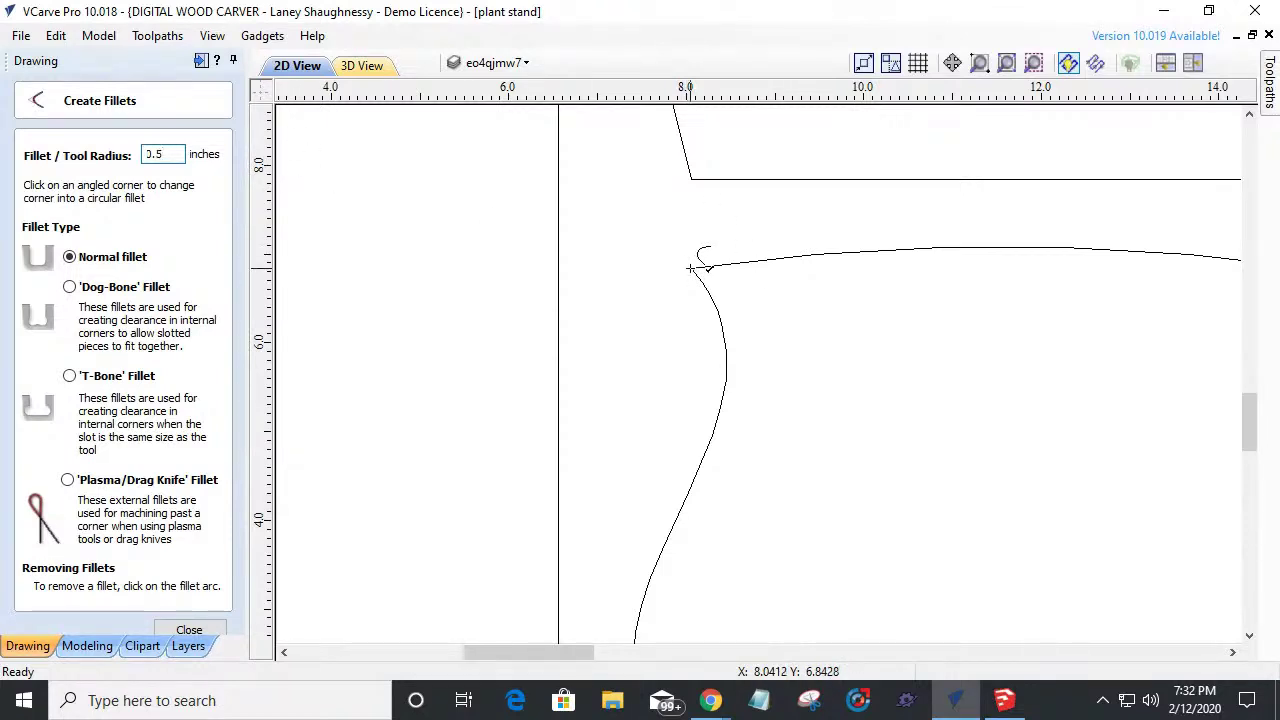
left_click(689, 268)
scroll(694, 337, "down", 5)
scroll(697, 343, "up", 2)
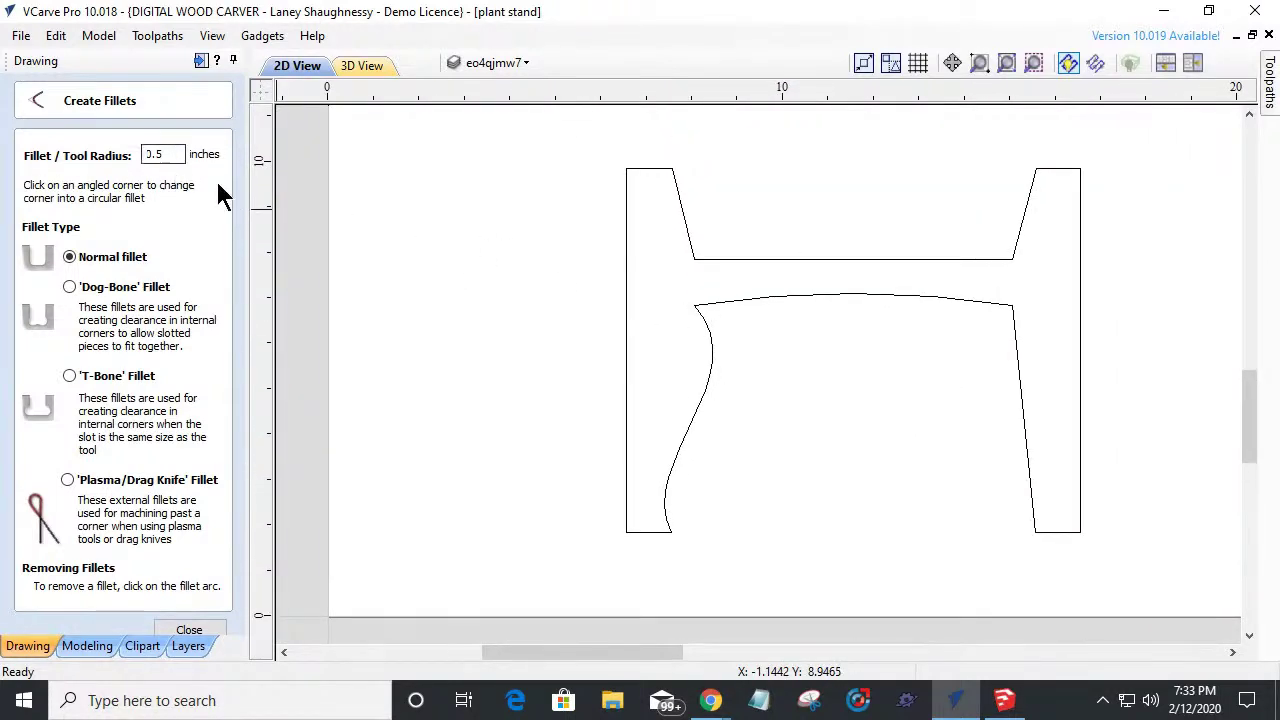
Round the corner between the left leg's S-curve and the crossbar with a 0.25 inch normal fillet and finish filleting.
left_click(157, 155)
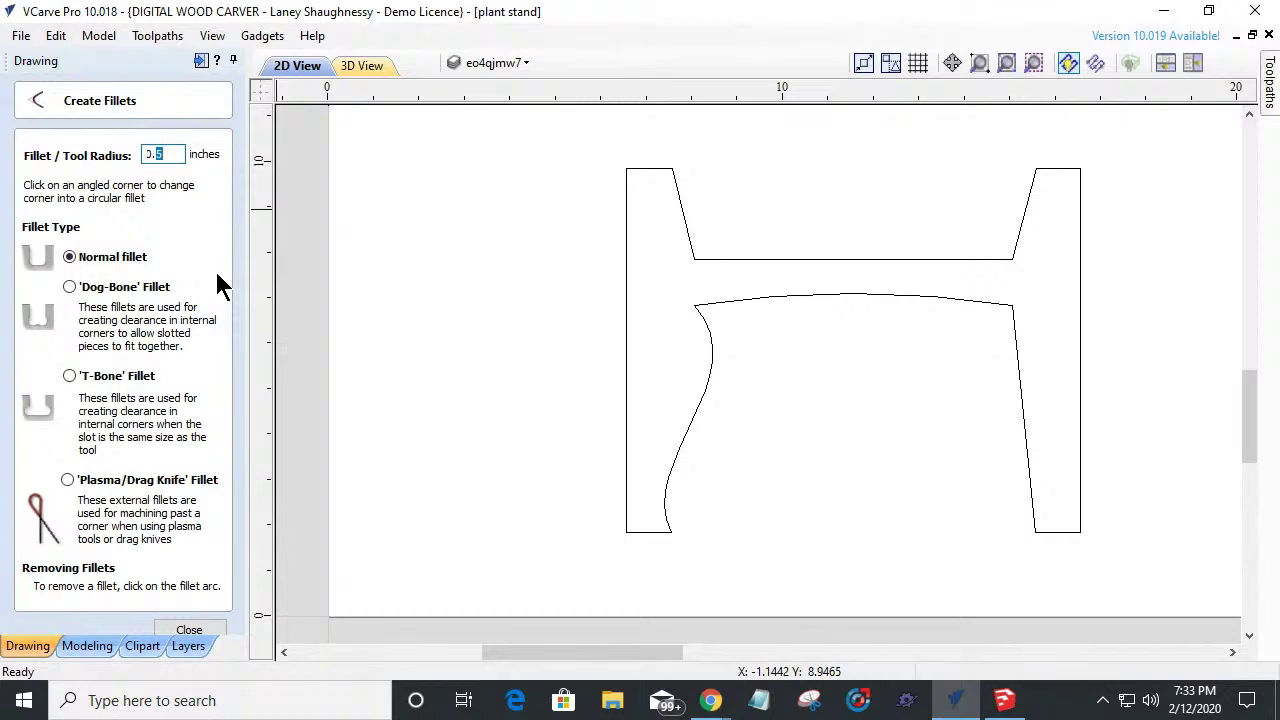
scroll(685, 312, "up", 2)
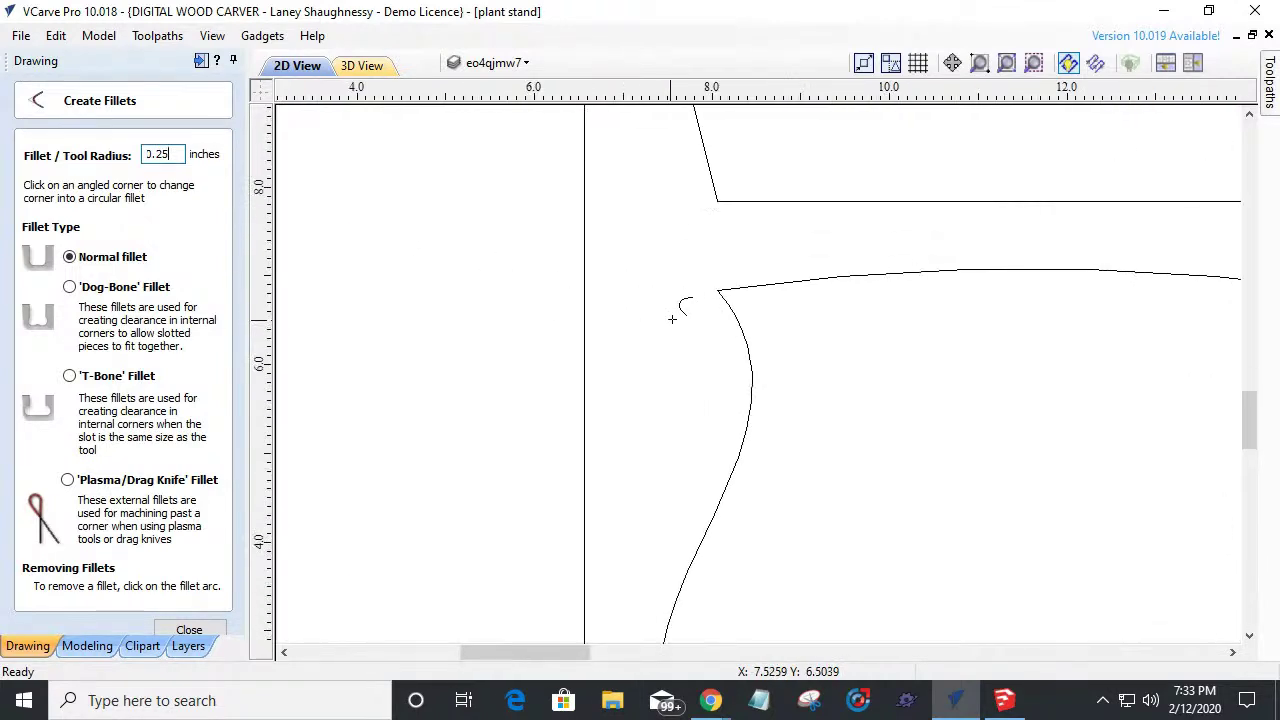
scroll(700, 300, "down", 3)
scroll(663, 337, "down", 1)
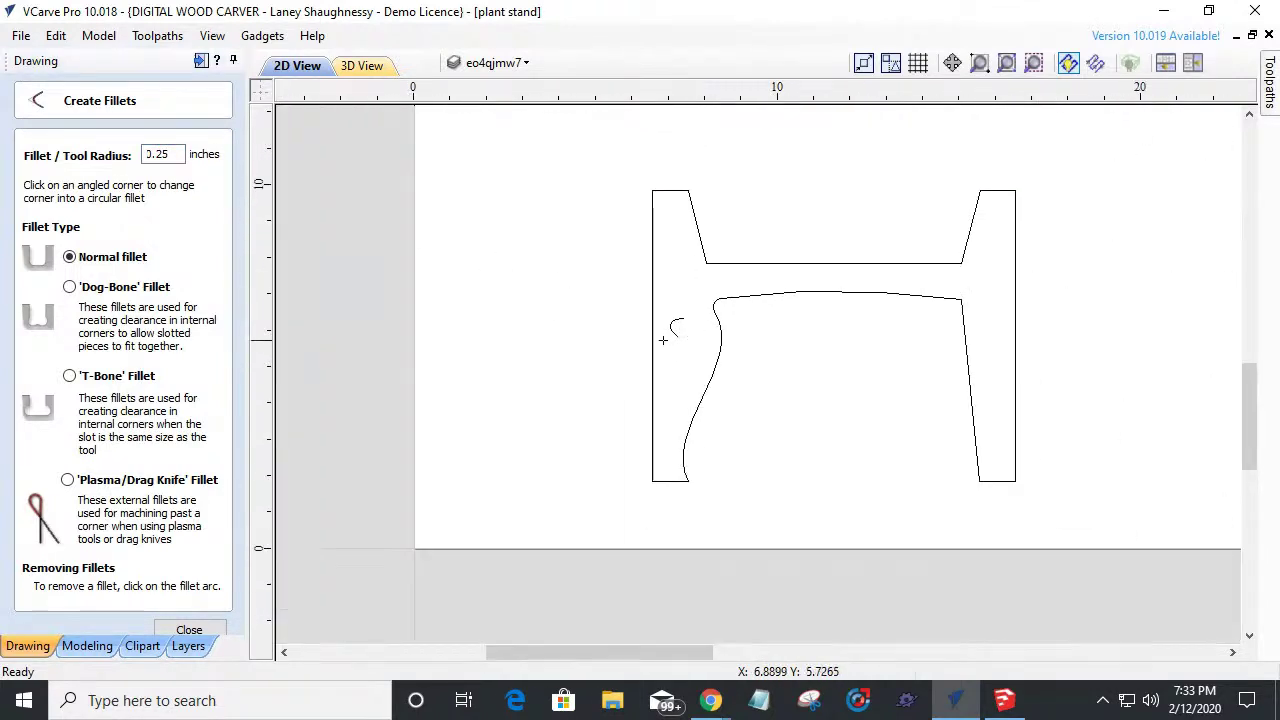
scroll(652, 340, "up", 1)
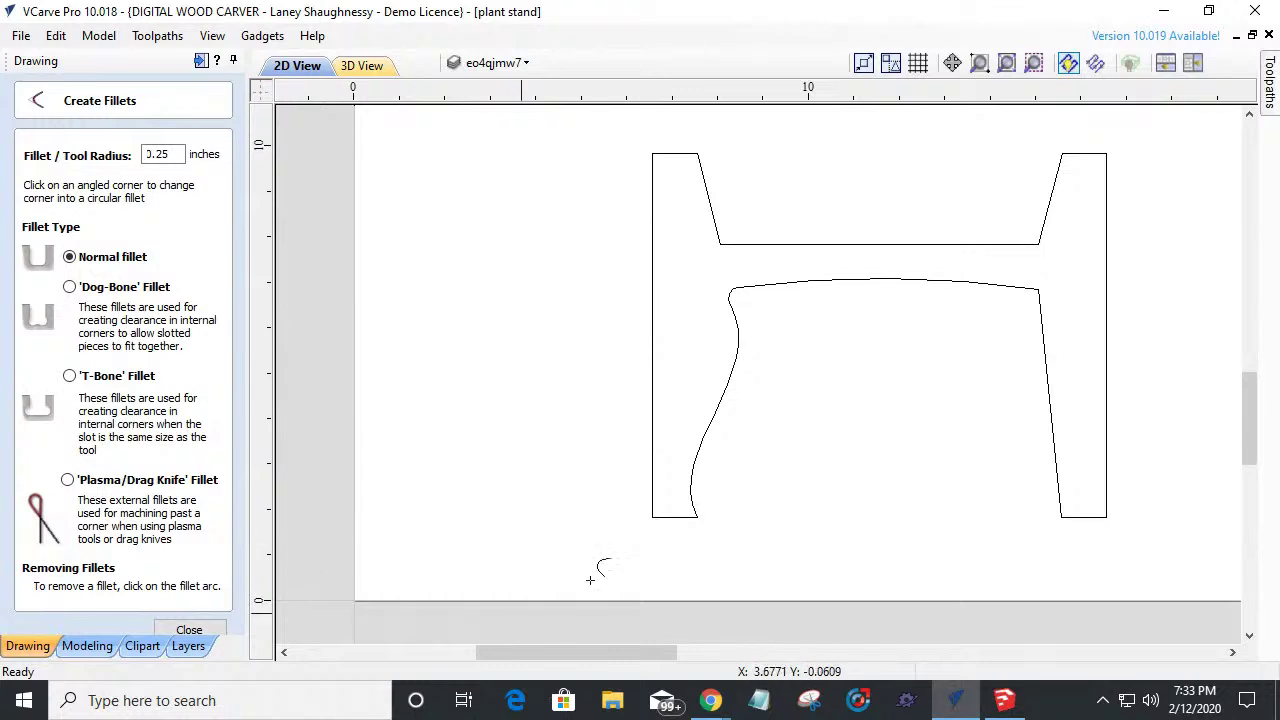
scroll(690, 527, "up", 2)
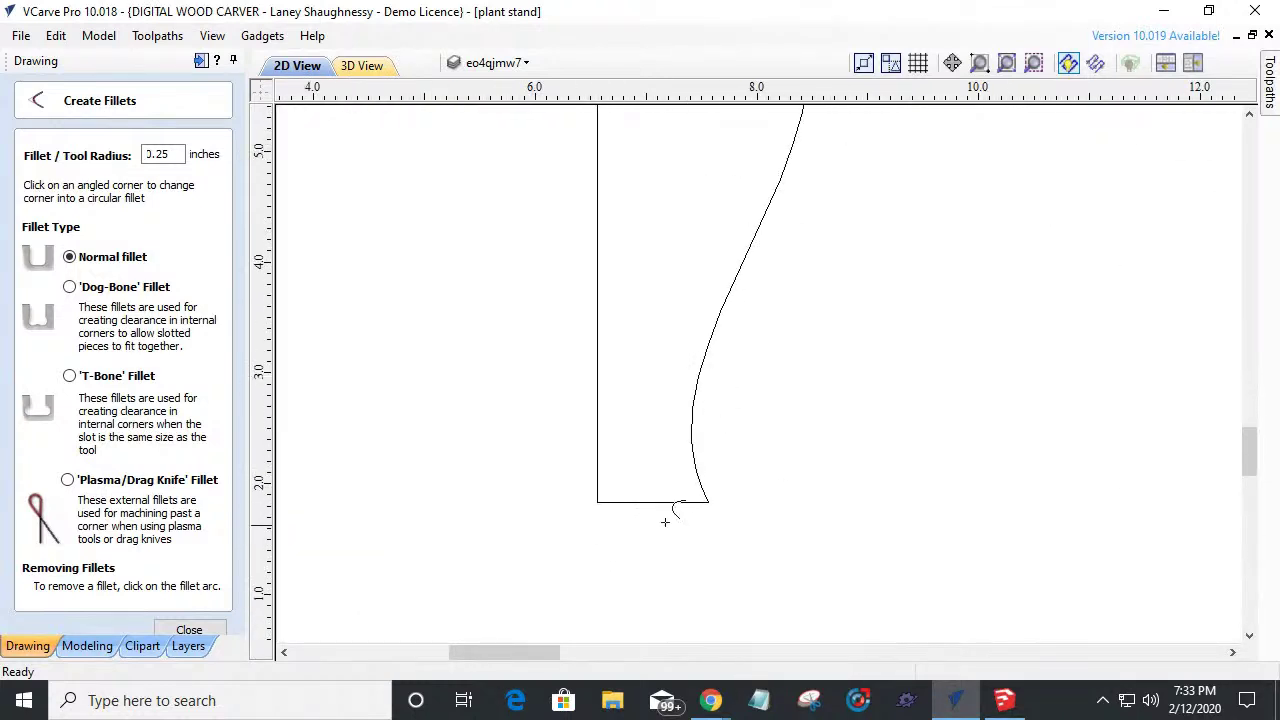
left_click(190, 630)
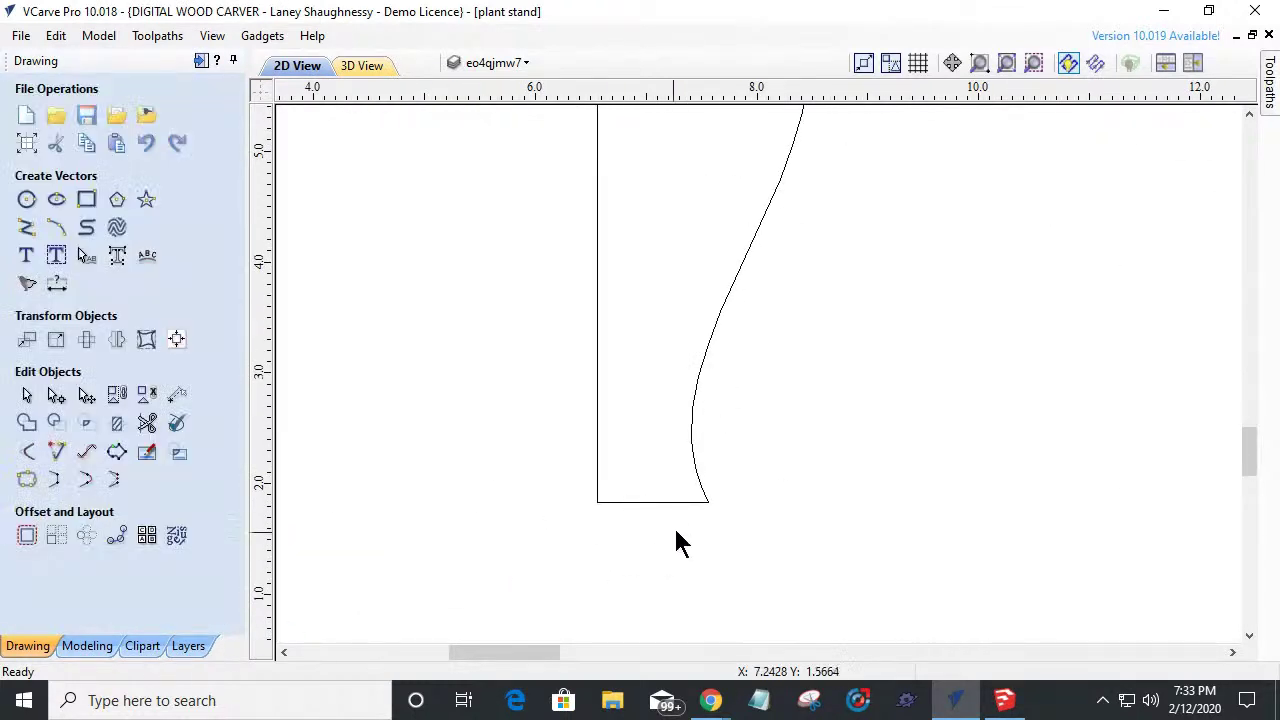
Edit the leg profile's nodes and insert a point on the left leg's inner curve just above the foot, at about Y 1.96.
left_click(681, 500)
scroll(681, 500, "up", 2)
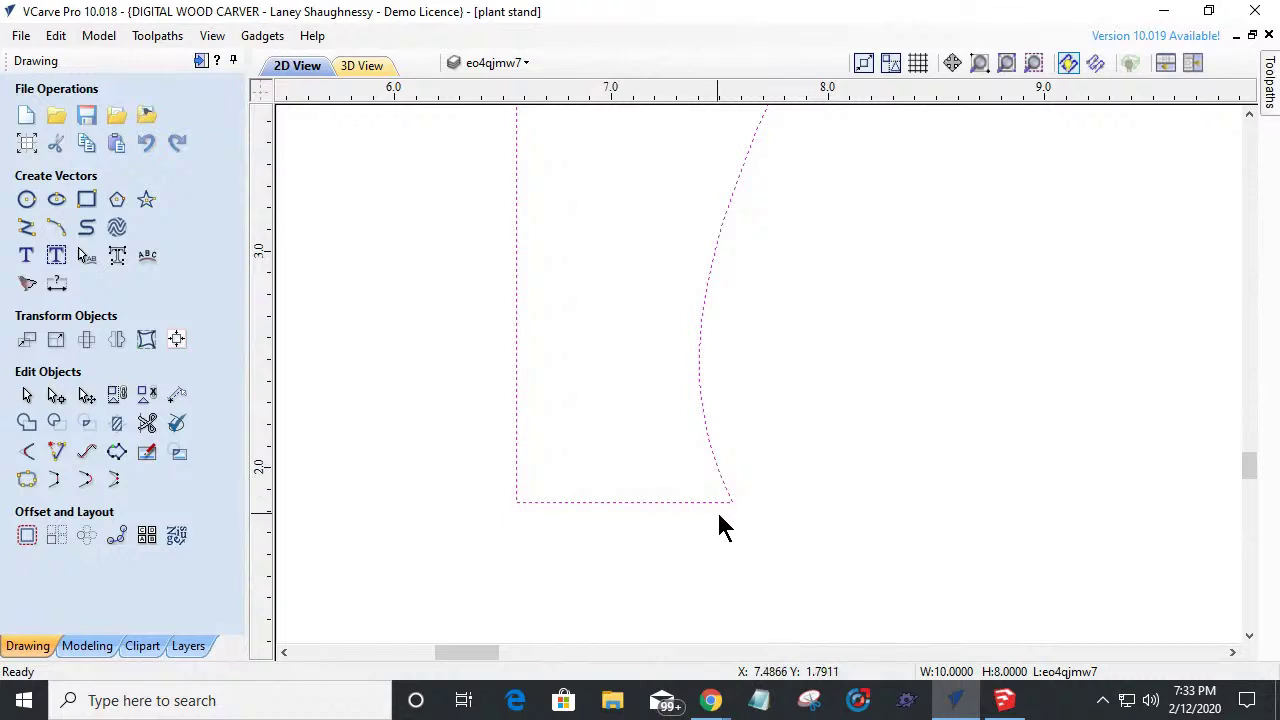
key("n")
scroll(722, 511, "up", 4)
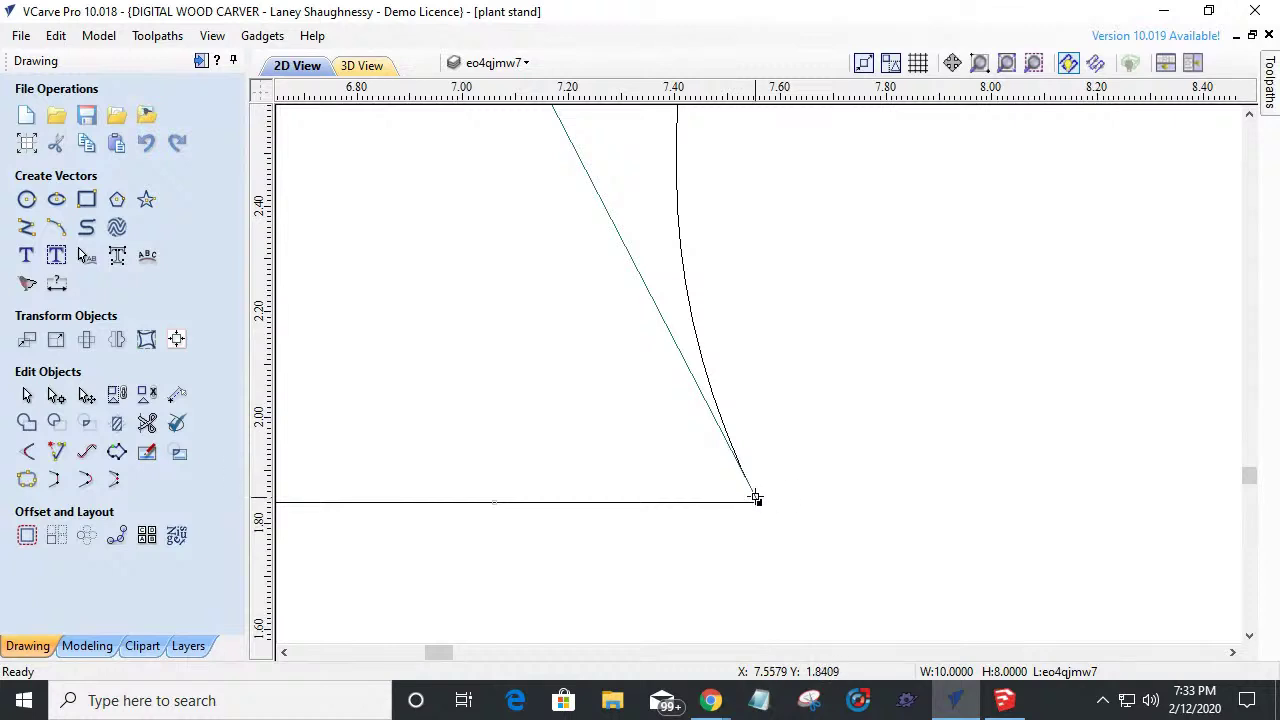
right_click(733, 449)
left_click(774, 237)
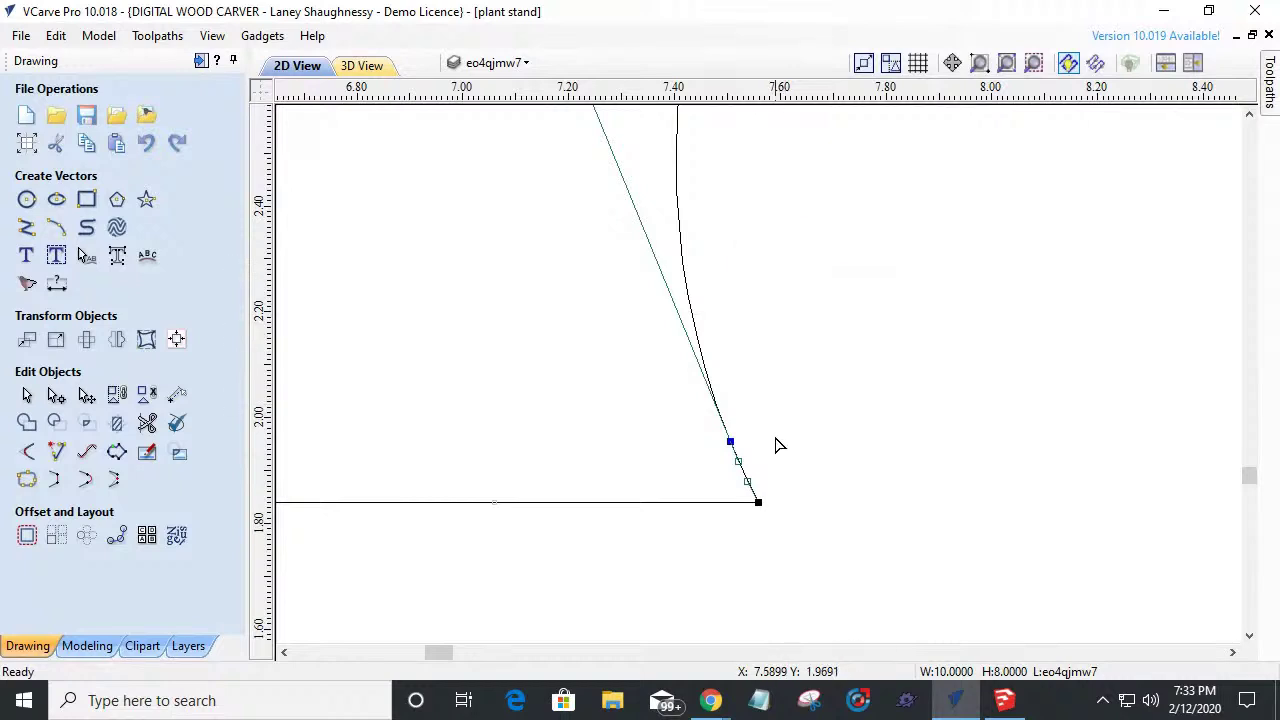
Insert a second point on the curve slightly below the first, at X 7.5127, Y 1.9367, keeping the profile in node editing.
scroll(733, 462, "up", 2)
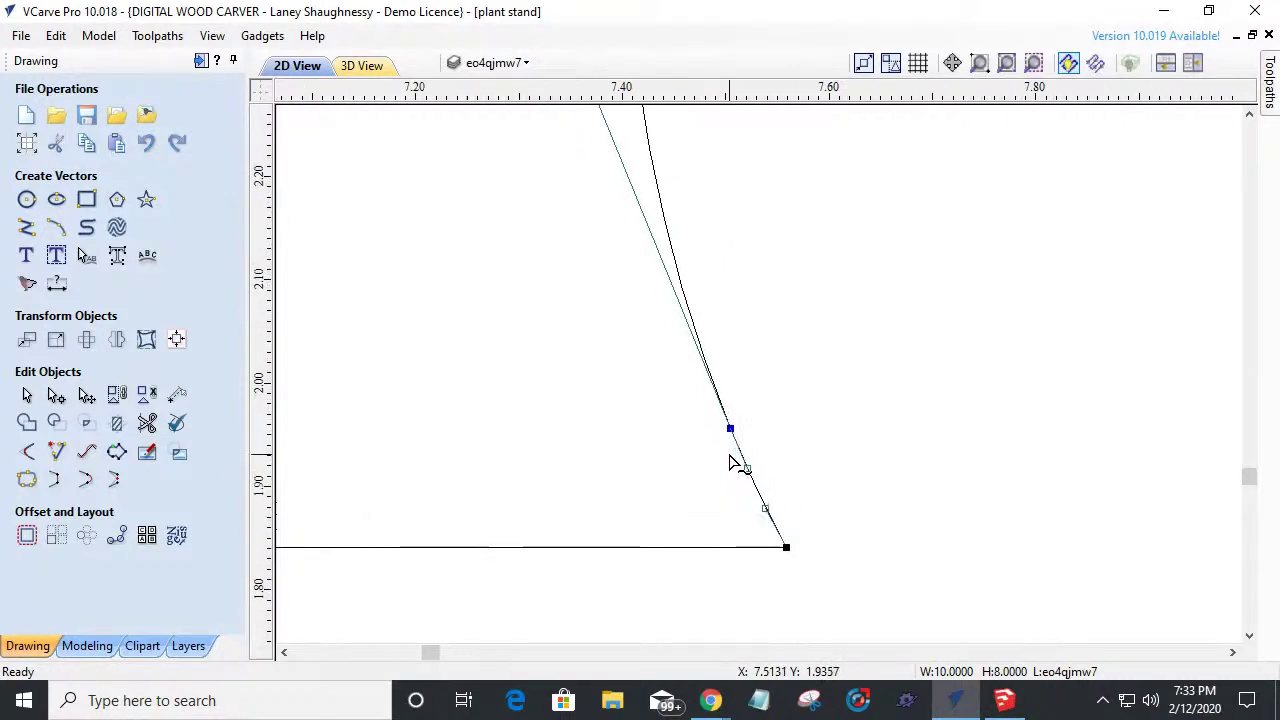
scroll(733, 462, "up", 2)
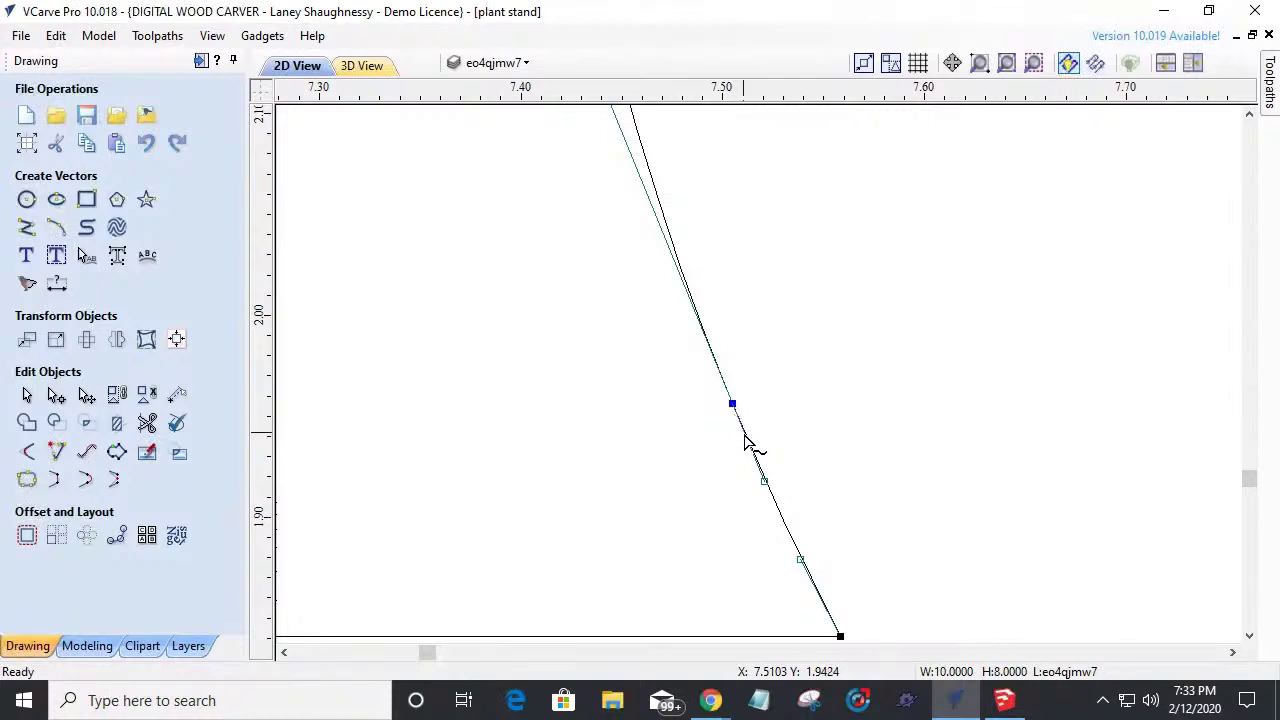
right_click(752, 452)
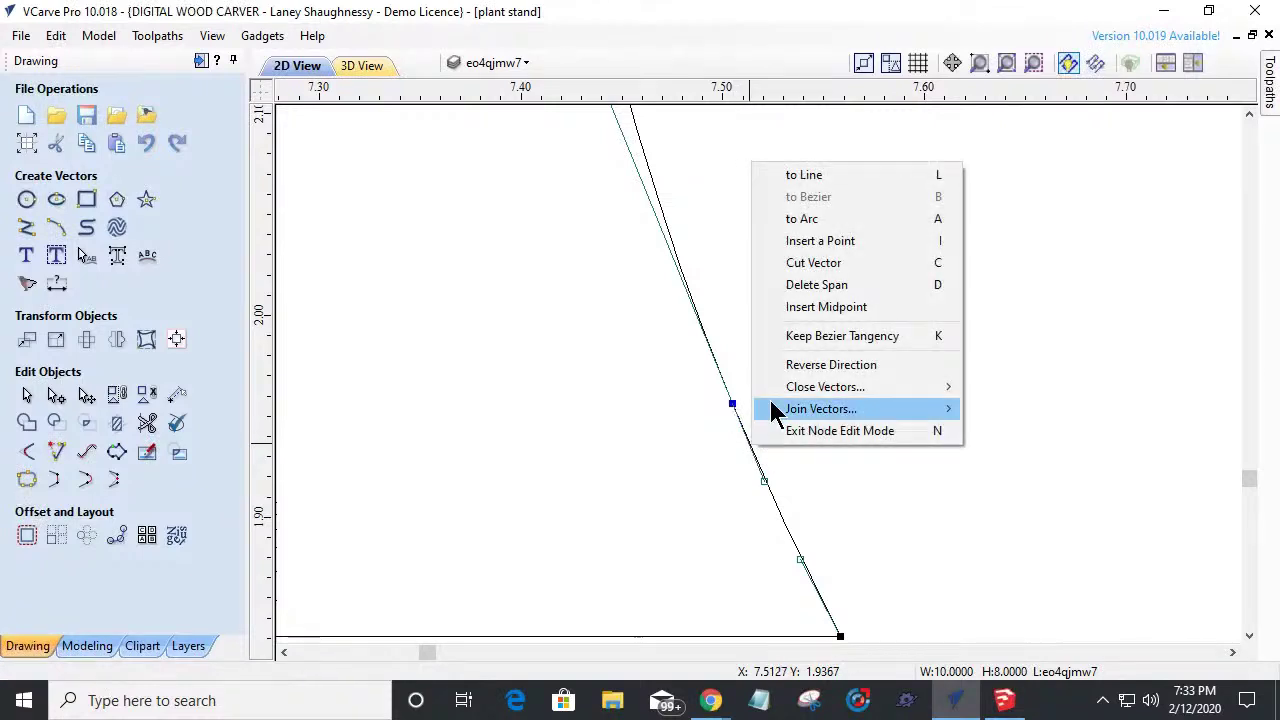
left_click(815, 240)
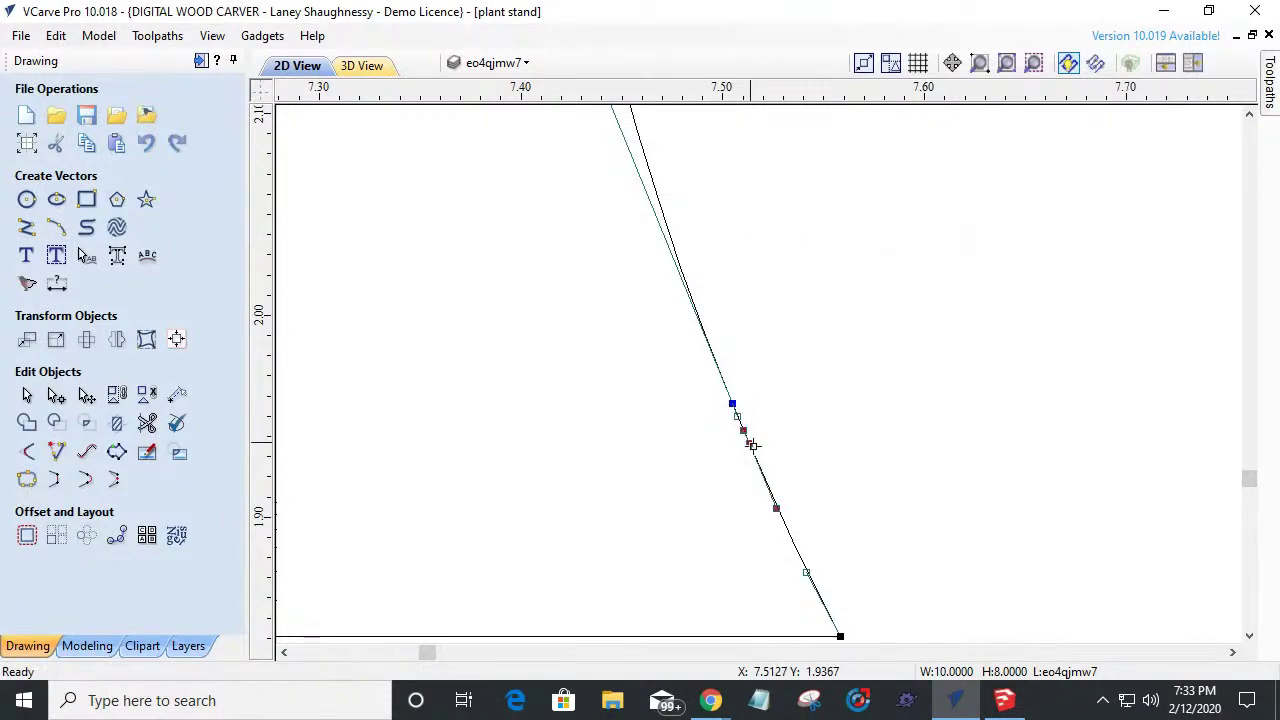
left_click(814, 623)
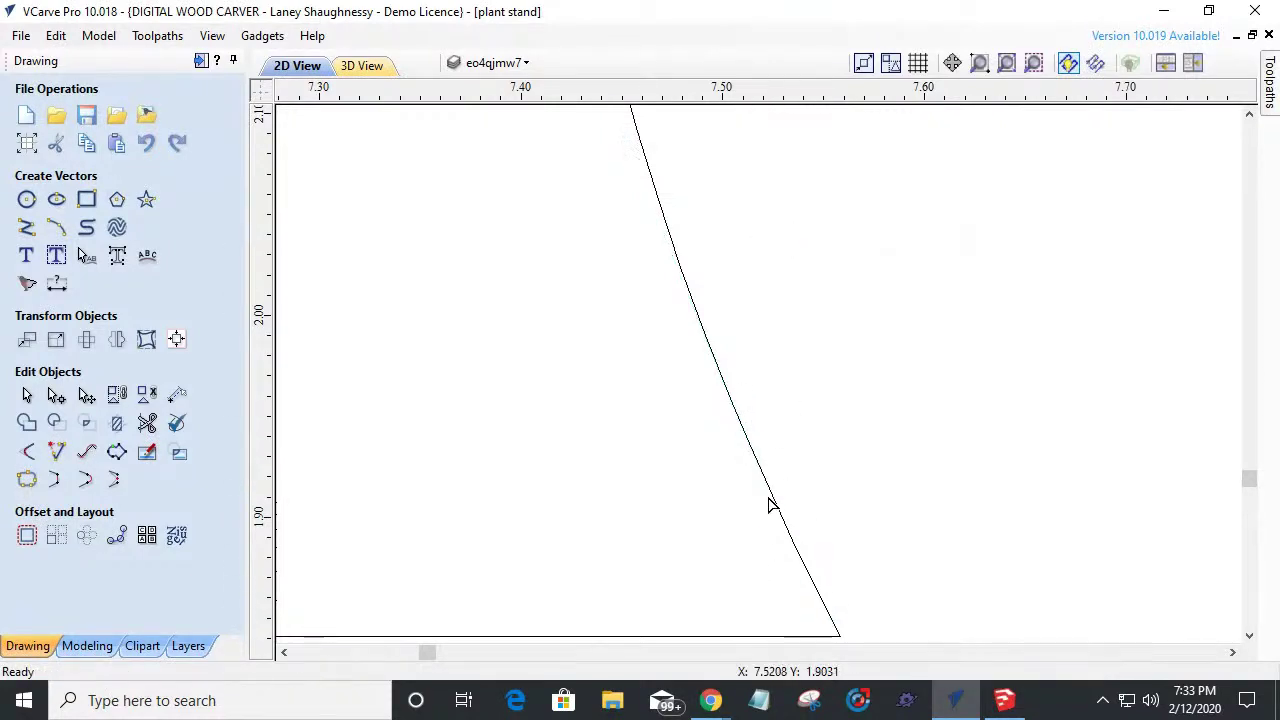
left_click(836, 636)
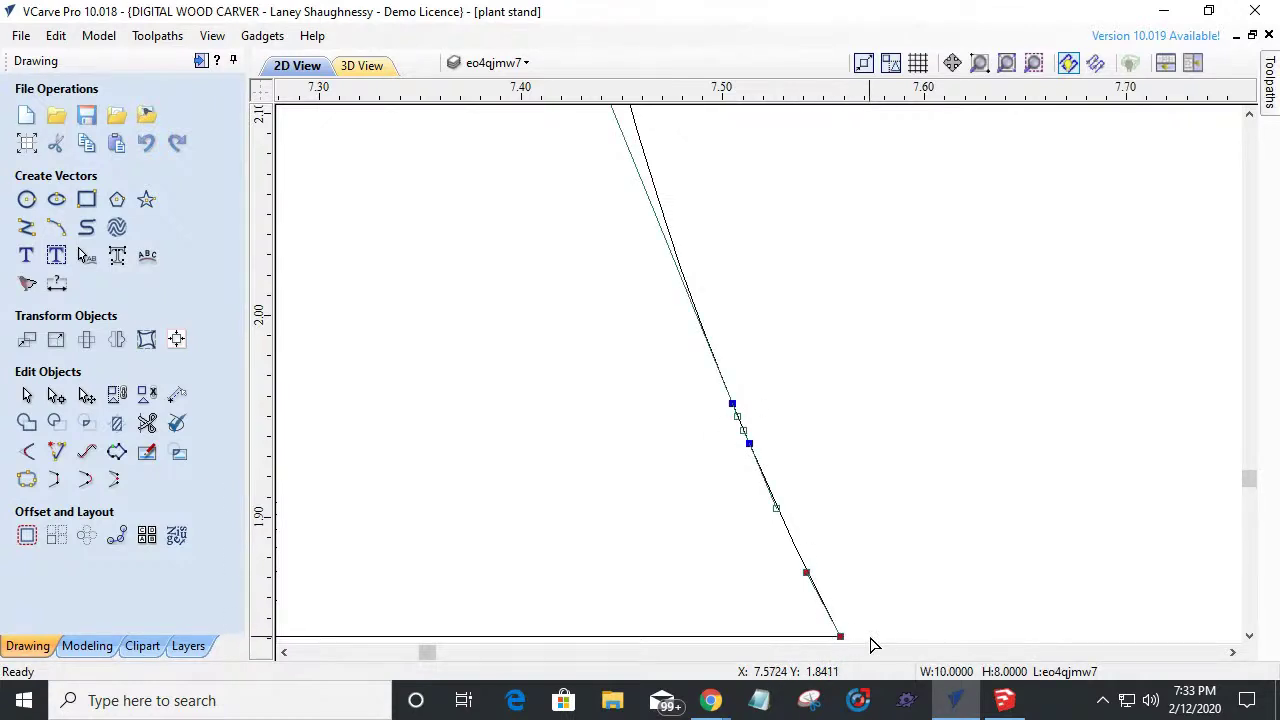
Move the lower inserted point outward to X 7.5579, directly above the left foot's inner corner.
scroll(840, 636, "down", 2)
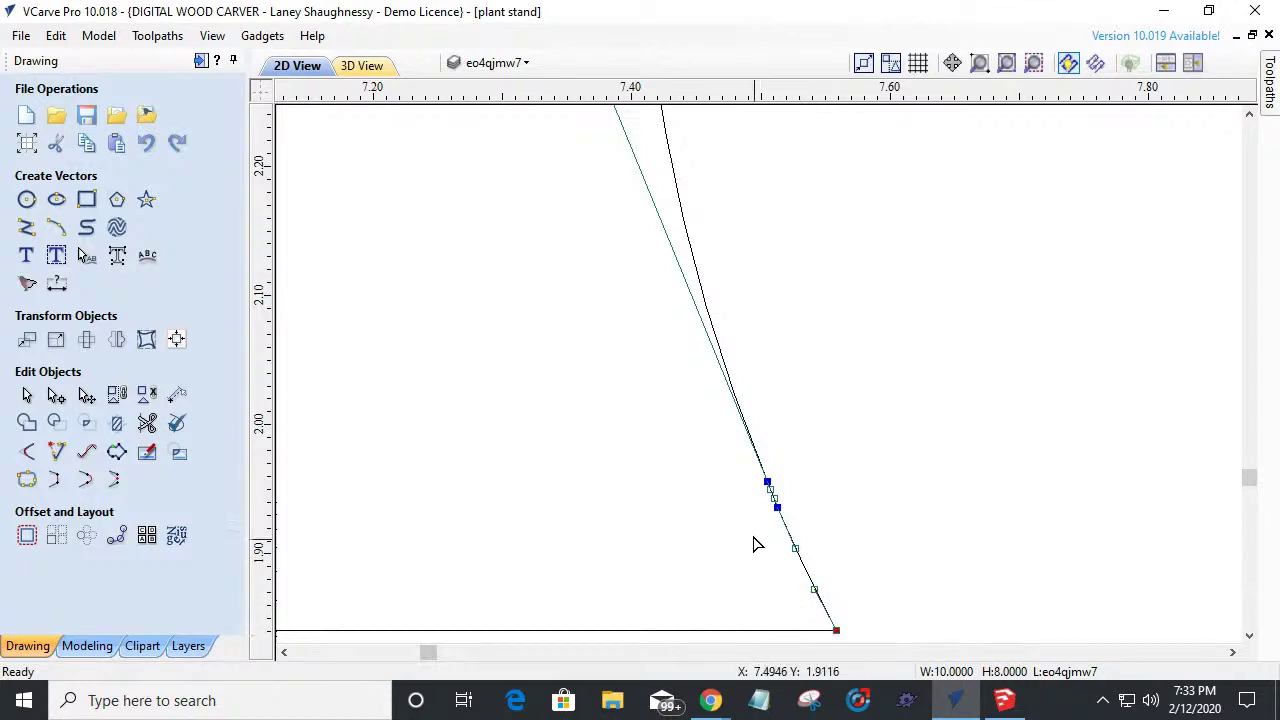
left_click(778, 509)
key("Right")
key("Right")
key("Right")
key("Right")
key("Right")
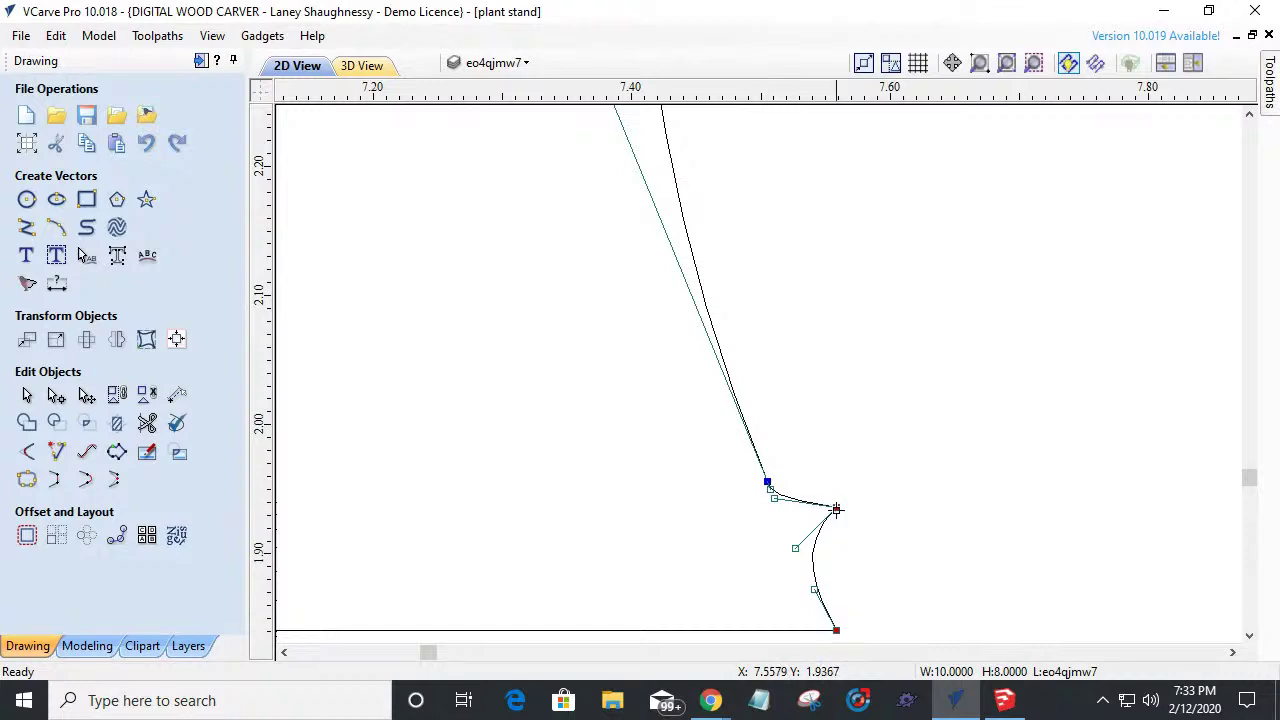
Convert the span between the moved point and the foot's inner corner to a line, and finish node editing.
right_click(818, 578)
left_click(845, 299)
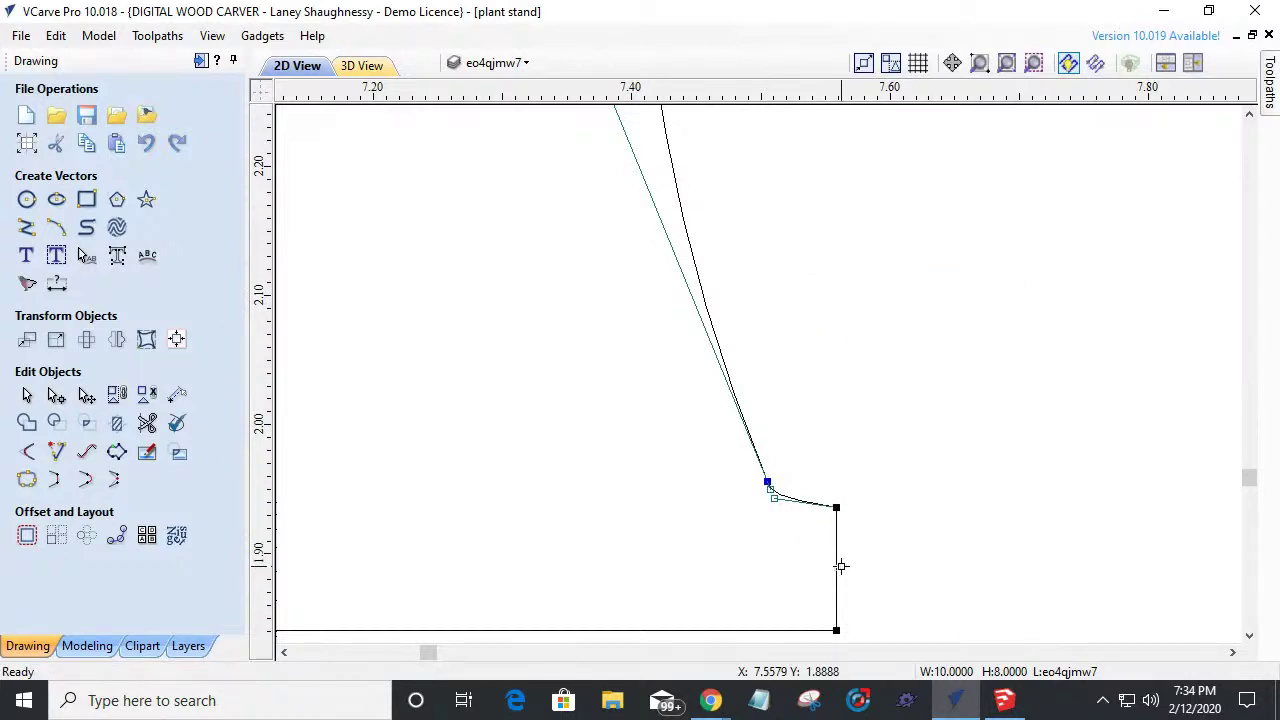
left_click(737, 597)
scroll(737, 597, "down", 3)
scroll(737, 597, "up", 4)
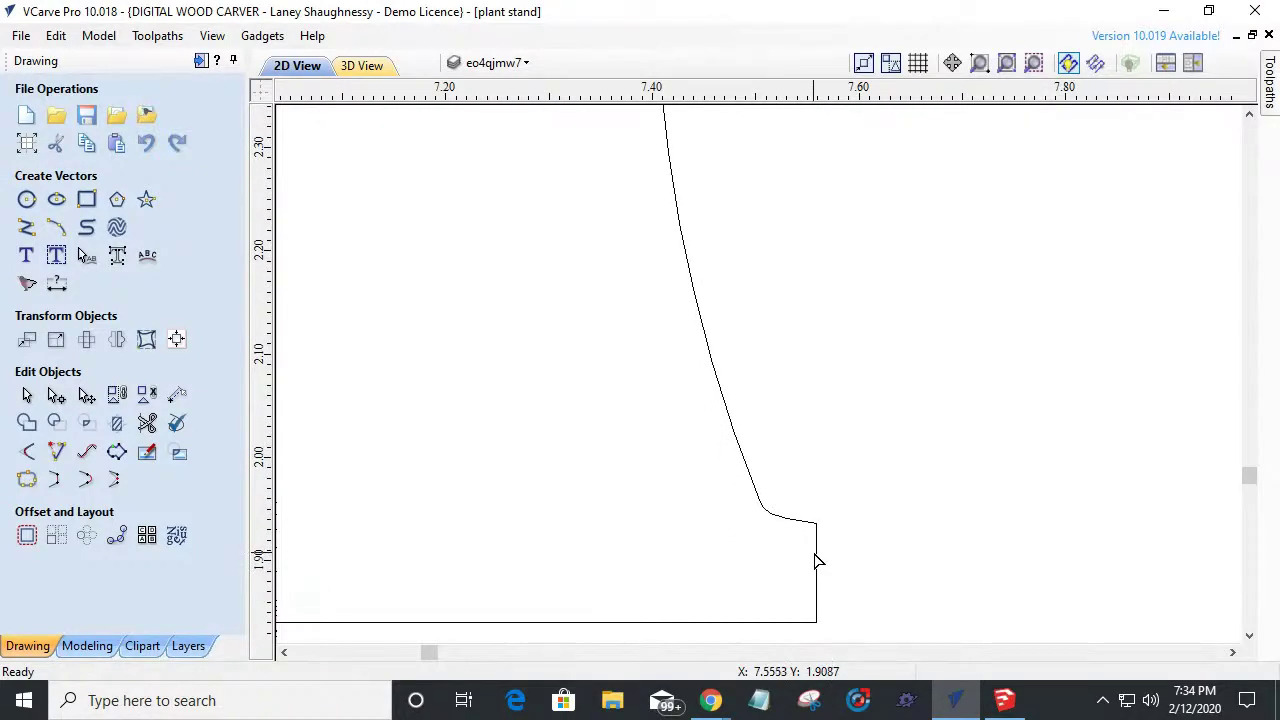
Convert the left foot's short vertical inner edge to an arc bulging about 0.05 inch toward the opposite leg.
left_click(816, 561)
right_click(816, 561)
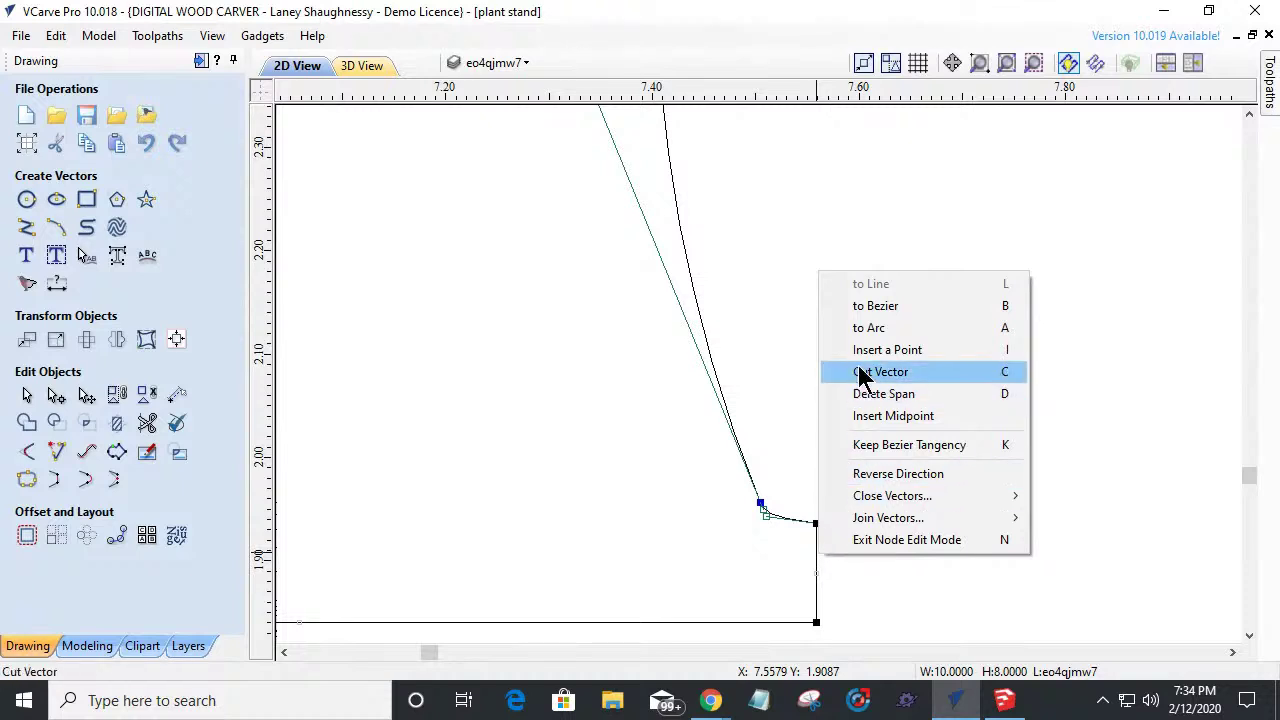
left_click(860, 328)
left_click_drag(768, 574, 980, 623)
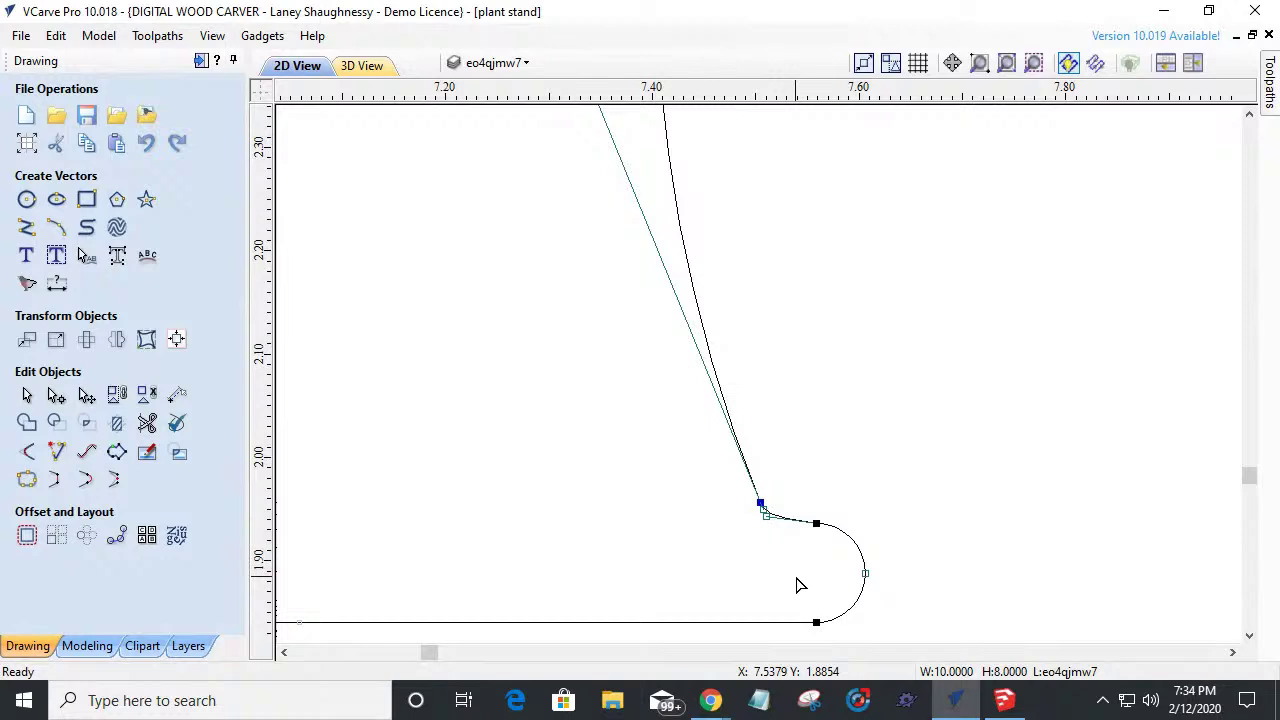
Enlarge the left foot's rounded inner toe to about 0.24 inch high by moving its upper nodes, and finish node editing.
scroll(798, 585, "down", 6)
scroll(798, 590, "down", 2)
scroll(834, 620, "up", 3)
scroll(716, 531, "up", 2)
scroll(730, 535, "up", 2)
left_click(804, 484)
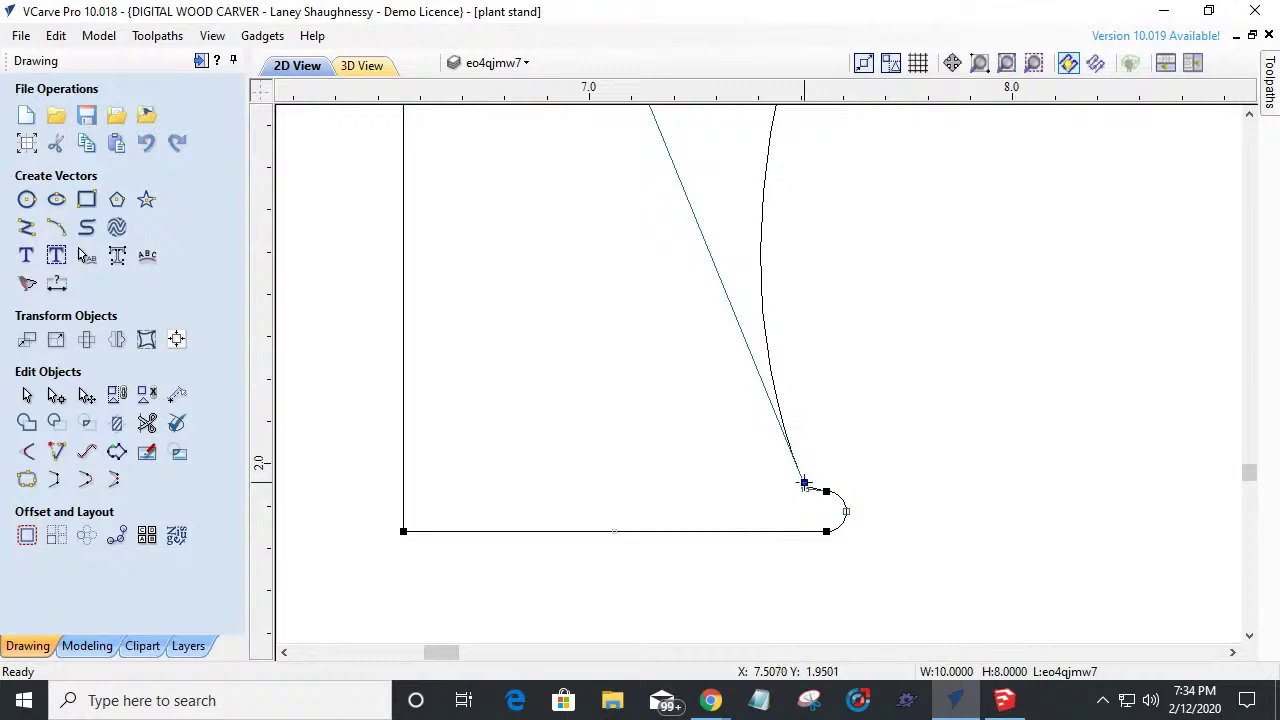
left_click(805, 484)
left_click_drag(778, 464, 846, 517)
scroll(846, 530, "down", 6)
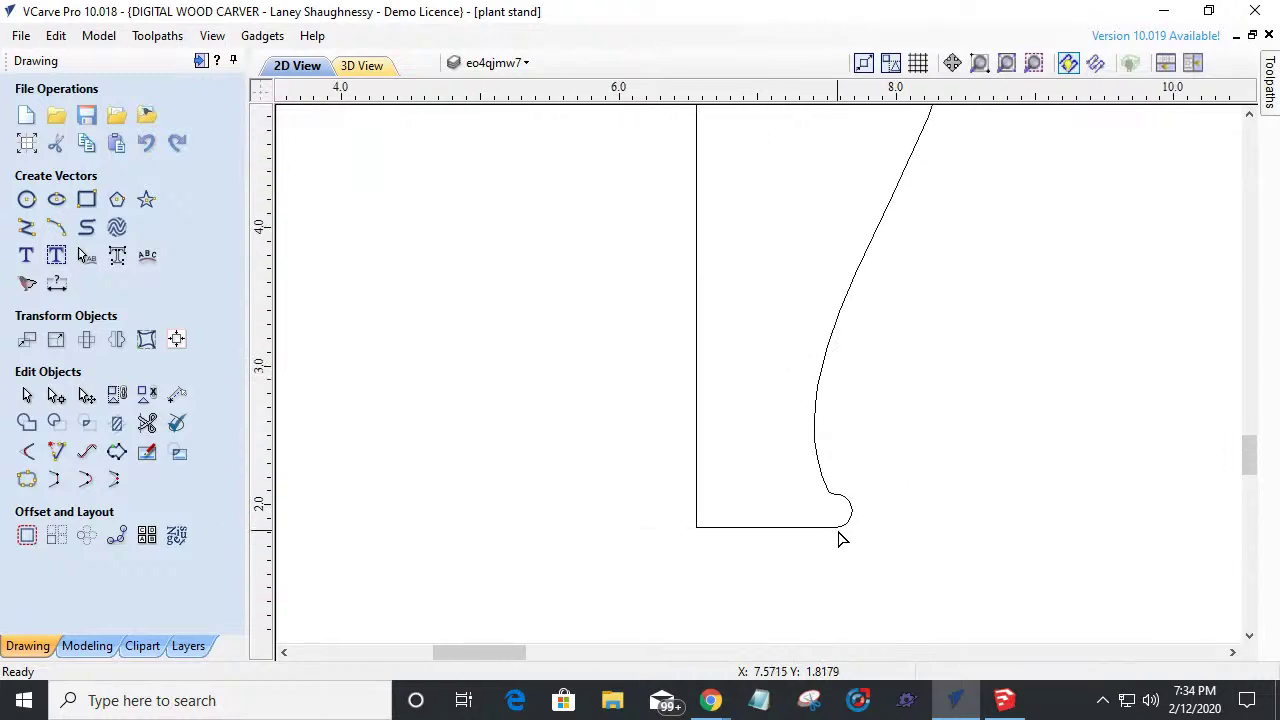
Edit the leg profile's nodes and place a vertical guide through the crossbar's midpoint at about X 11.558.
scroll(838, 538, "down", 2)
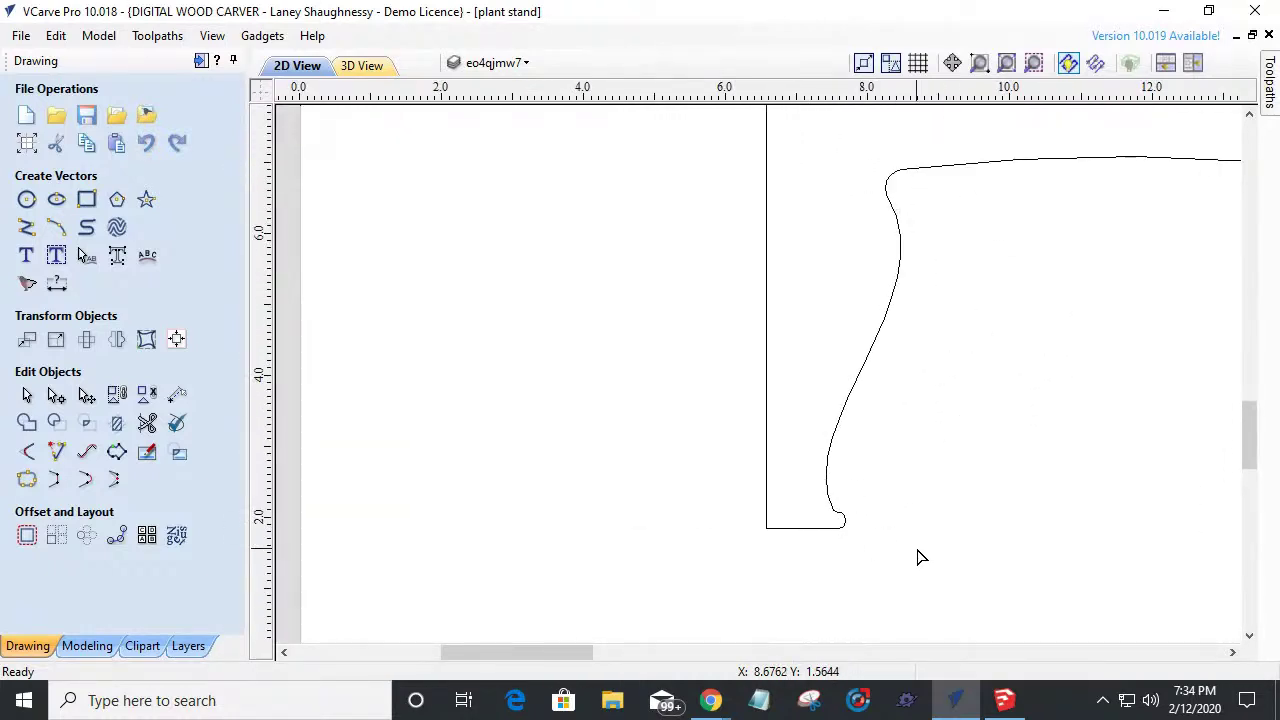
scroll(843, 491, "down", 4)
scroll(940, 434, "up", 3)
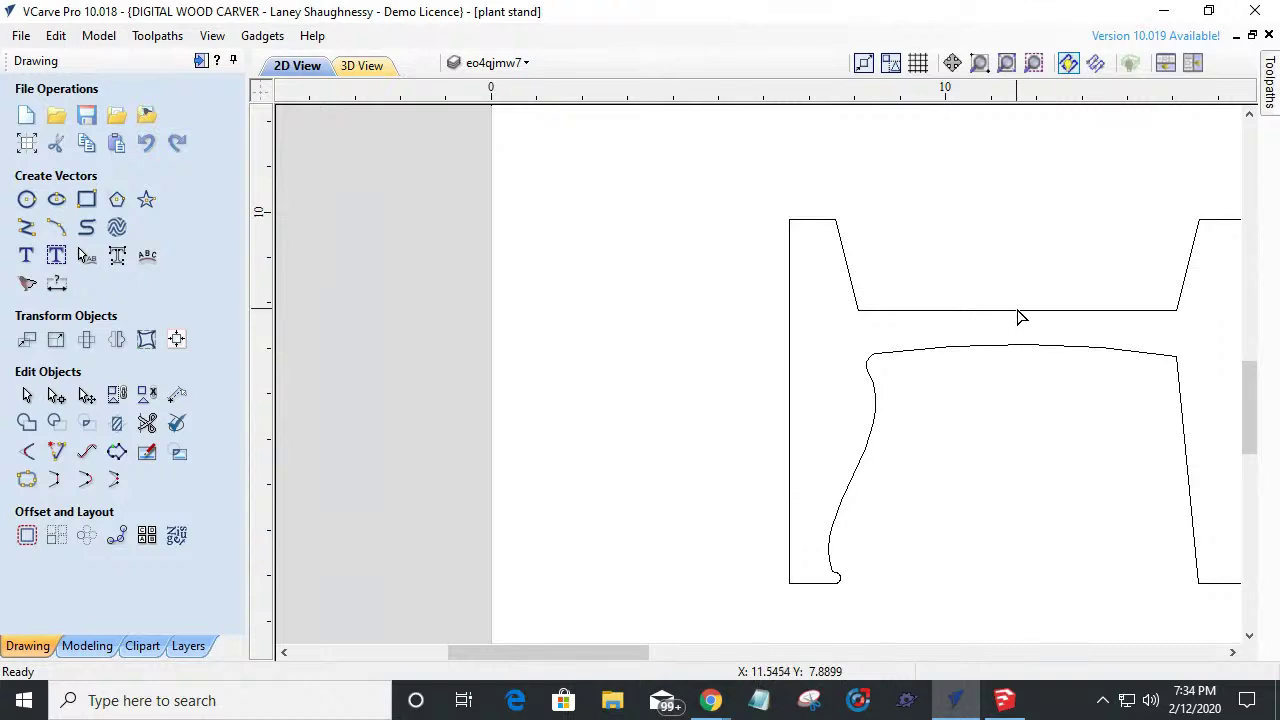
left_click(894, 345)
scroll(808, 401, "down", 2)
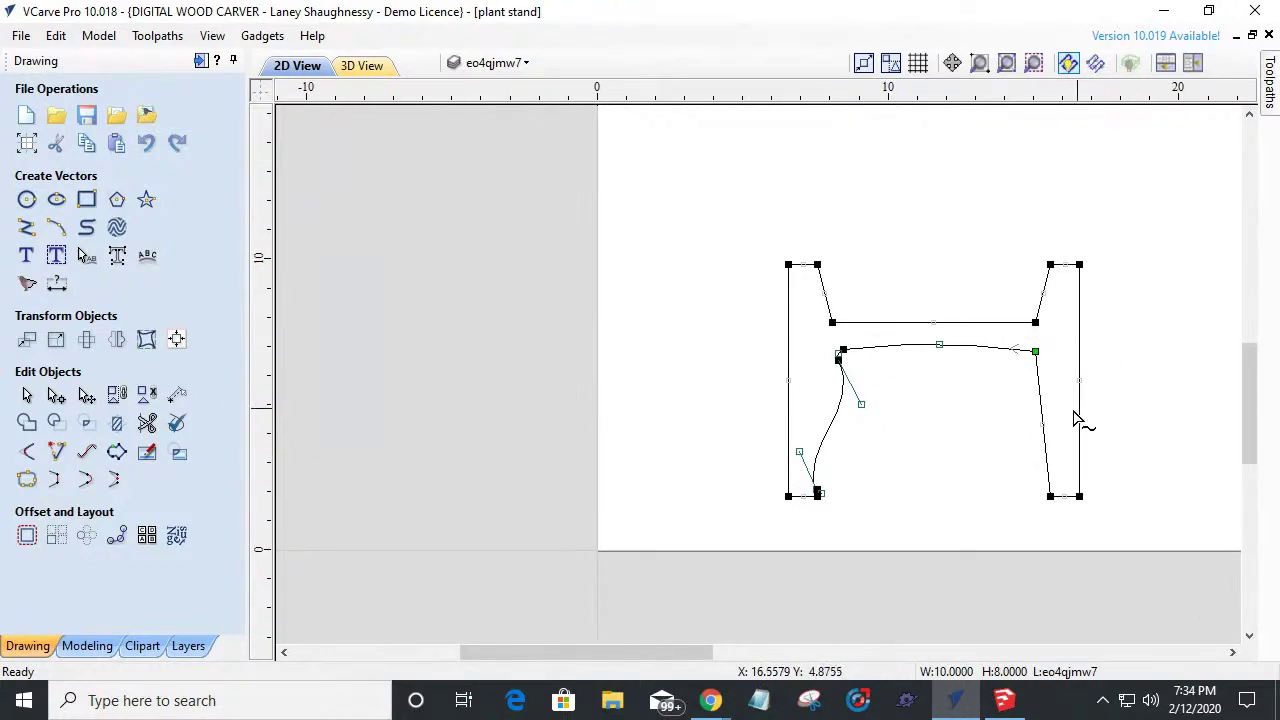
scroll(922, 357, "up", 2)
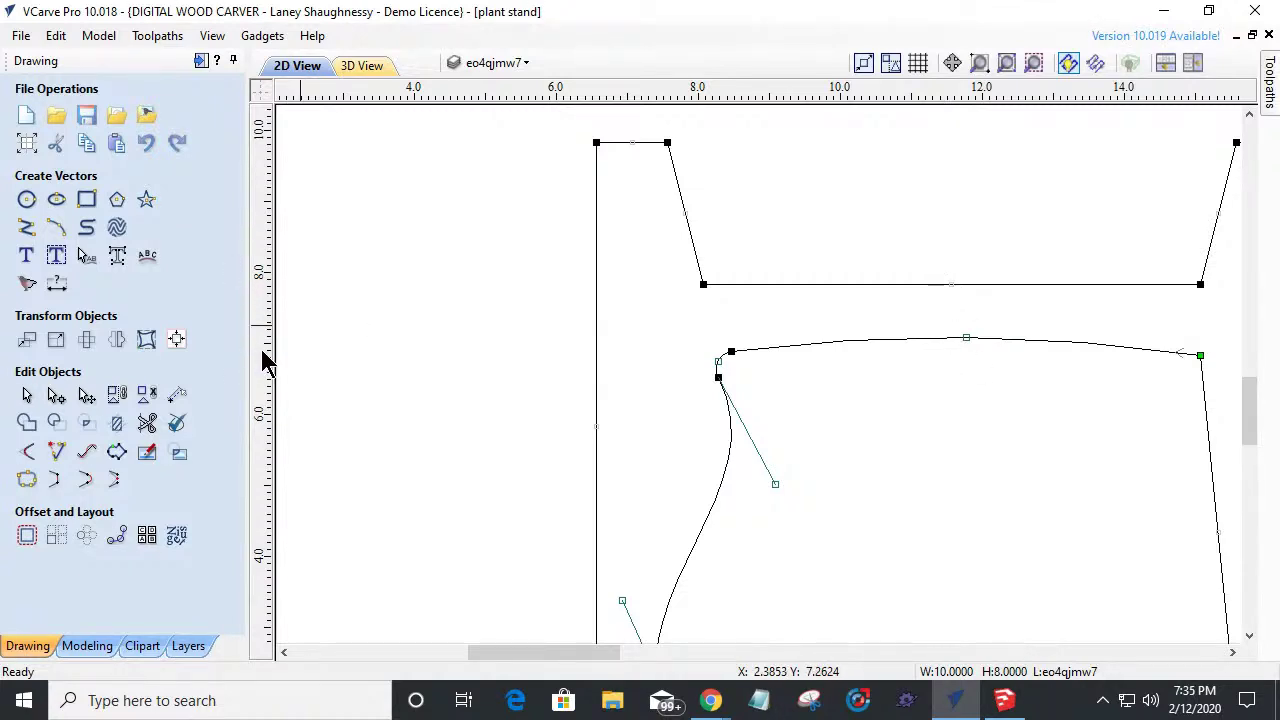
mouse_move(260, 357)
left_mouse_down()
mouse_move(420, 323)
mouse_move(977, 306)
mouse_move(951, 277)
mouse_move(950, 300)
left_mouse_up()
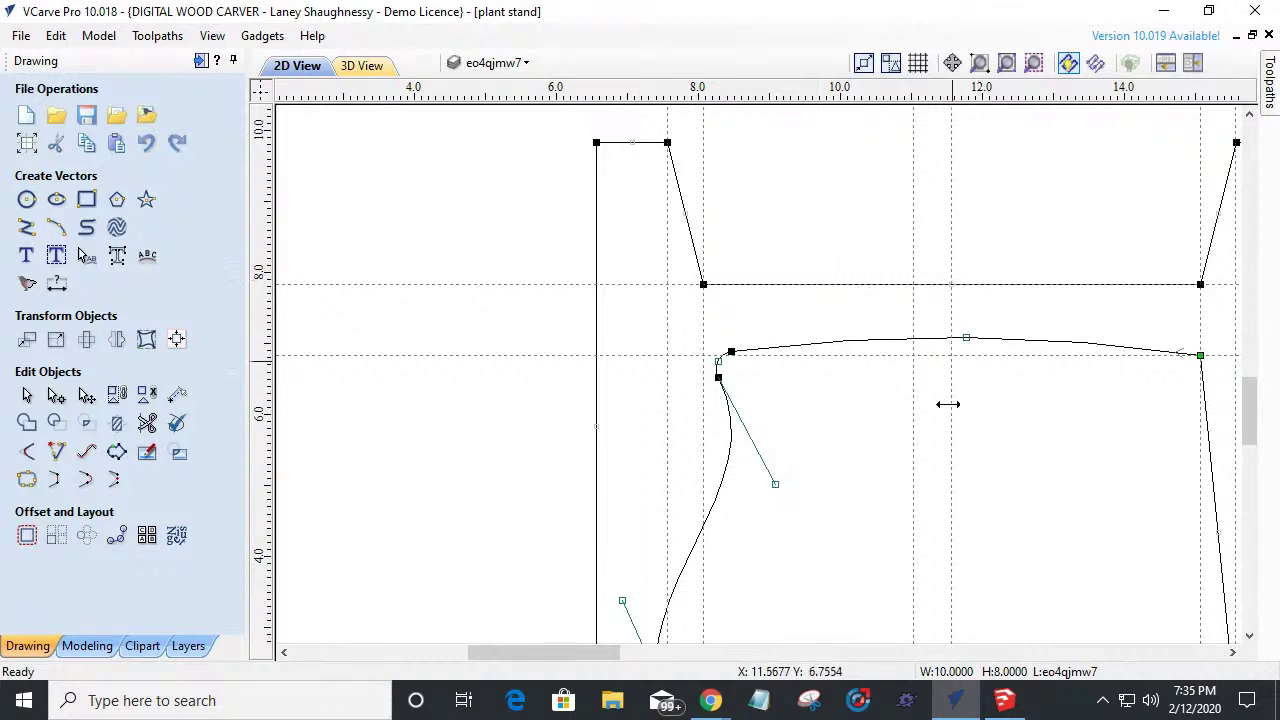
Cut the profile on the crossbar's straight upper edge and arched lower edge at the vertical guide, and leave node editing.
right_click(950, 285)
left_click(983, 363)
right_click(955, 342)
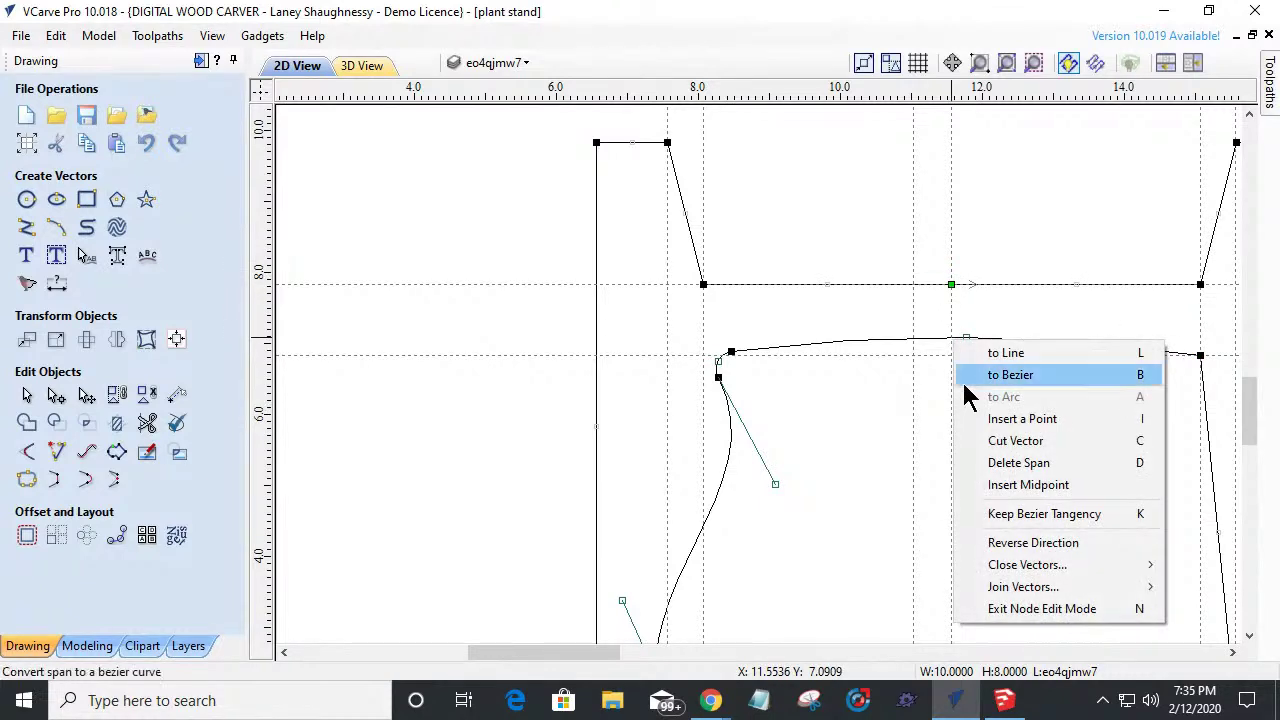
left_click(980, 440)
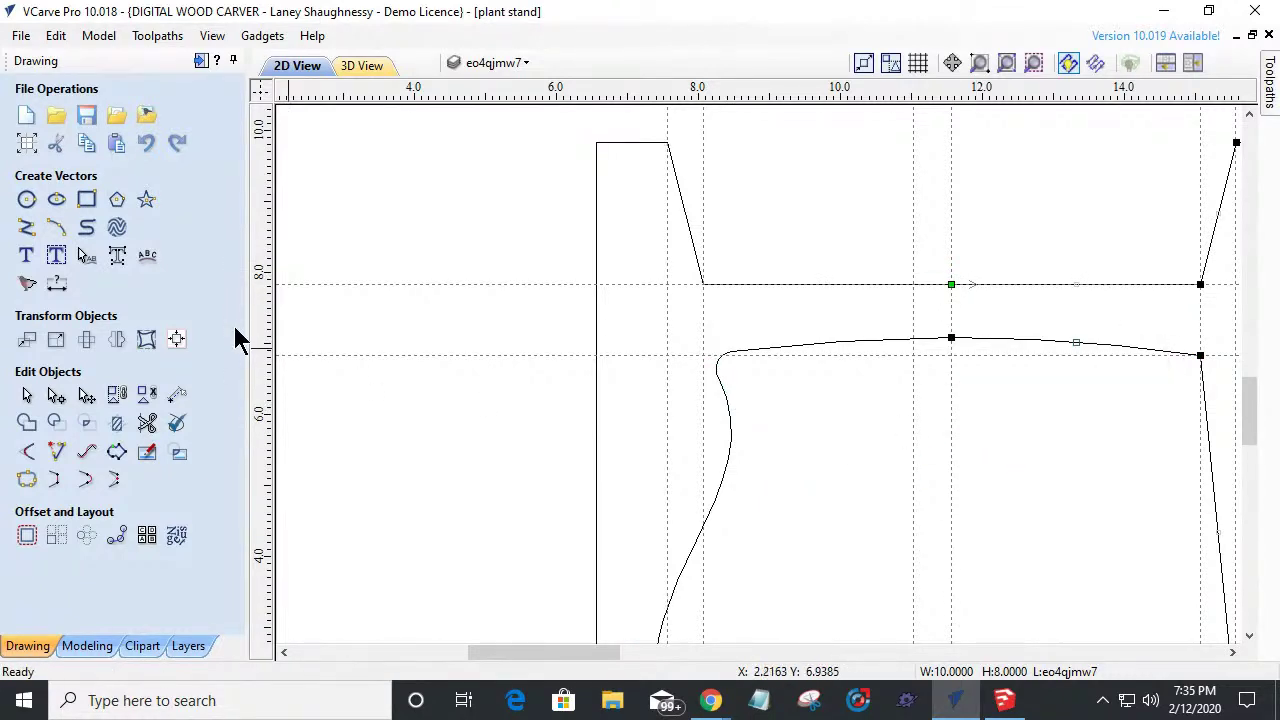
left_click(26, 394)
Hide the guides and delete the right half of the cut leg profile.
left_click(1100, 347)
scroll(883, 409, "down", 3)
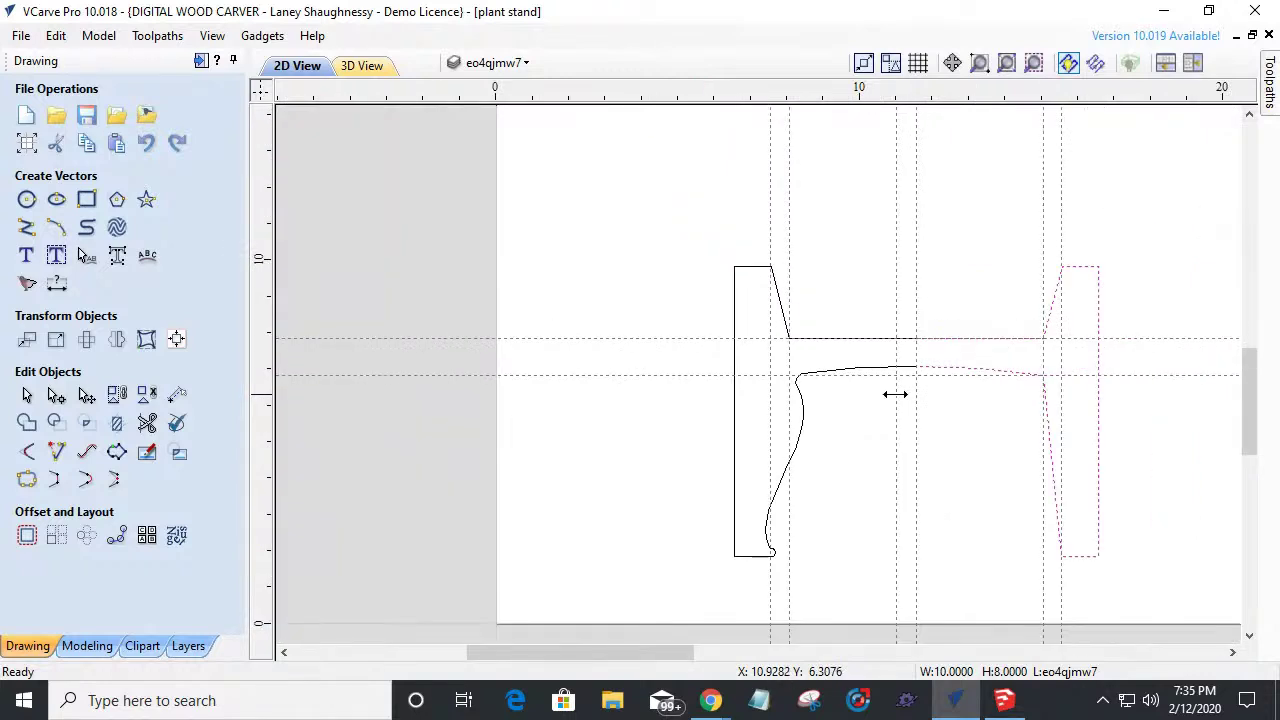
left_click(266, 90)
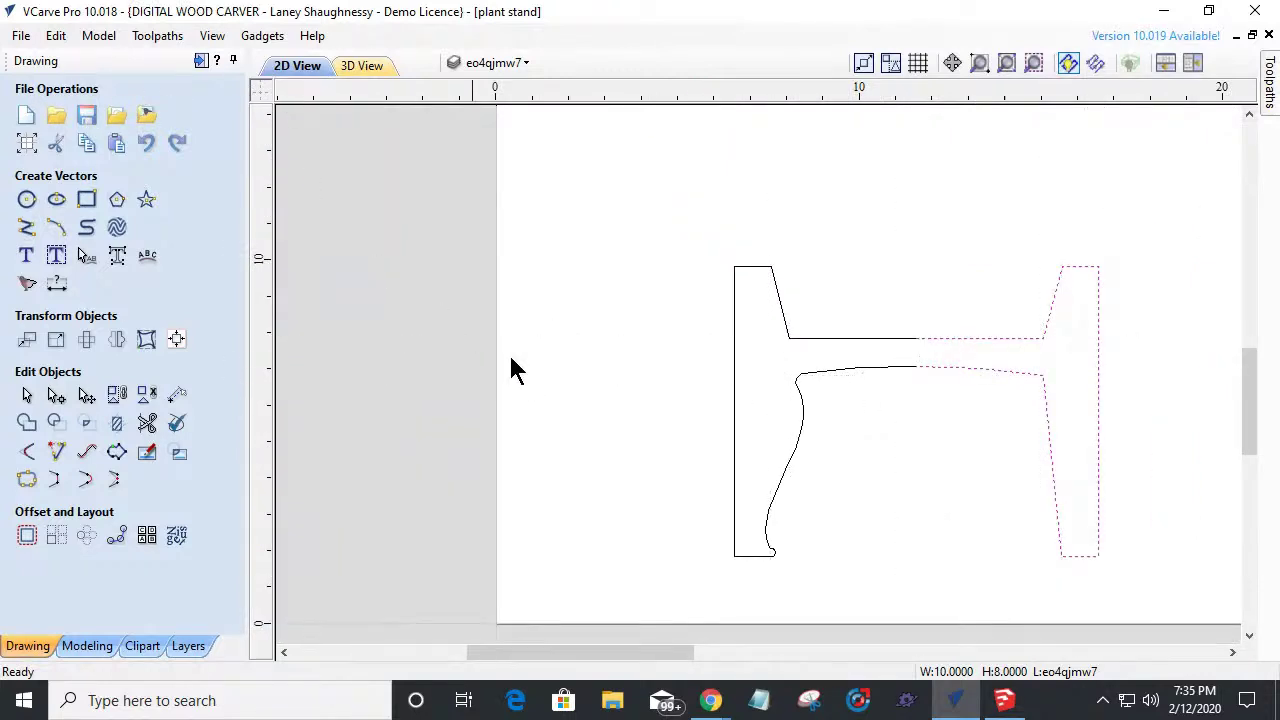
left_click(1020, 337)
key("Delete")
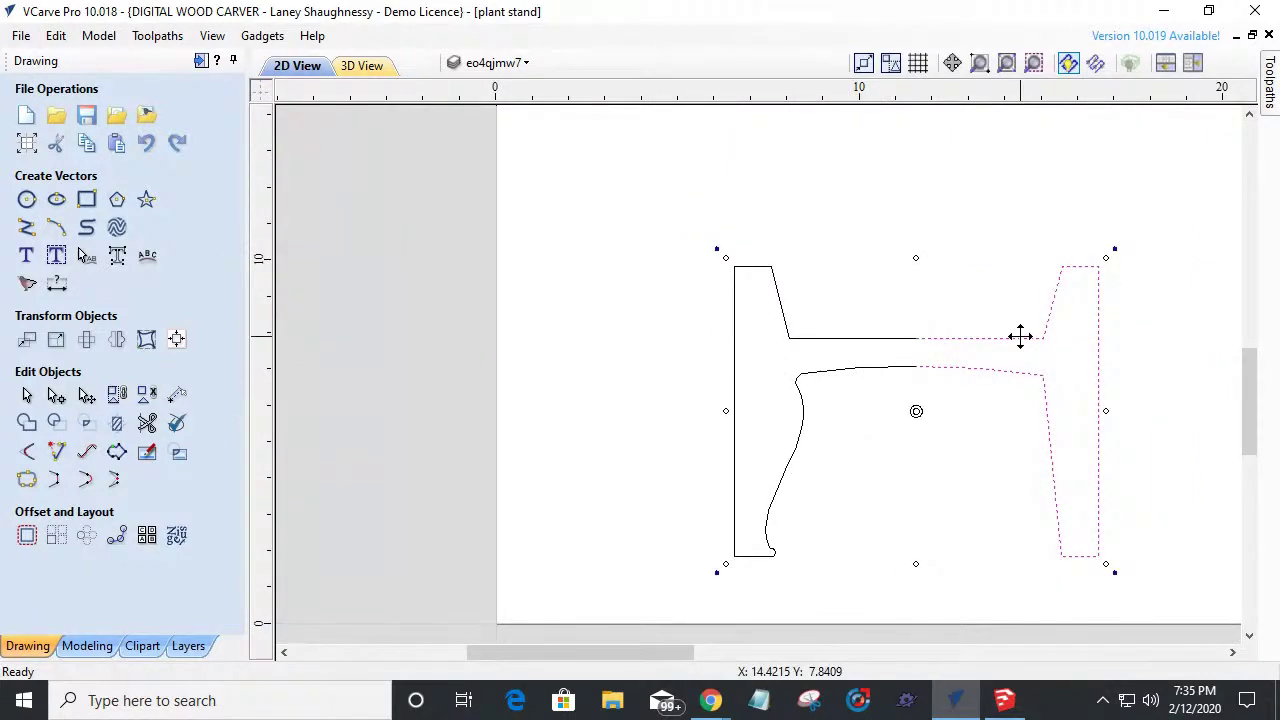
Mirror a copy of the remaining left half to its right side, with flipping about the job center turned off.
left_click(808, 345)
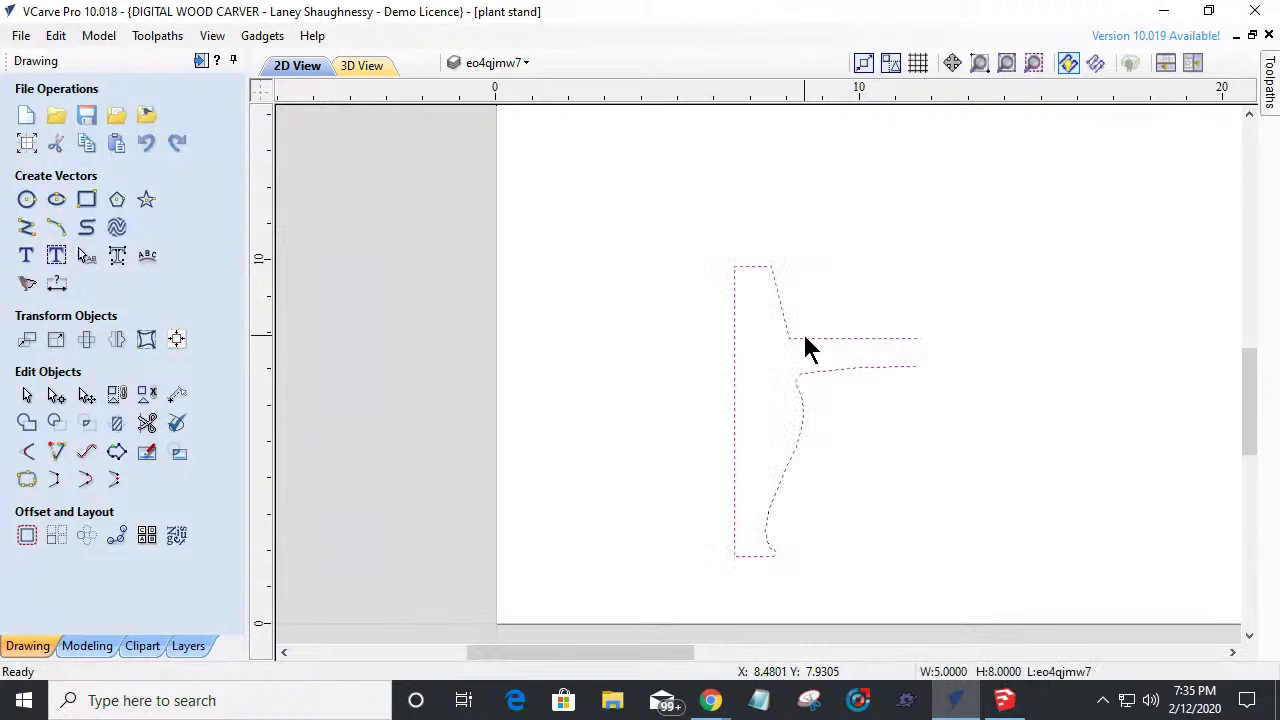
left_click(118, 345)
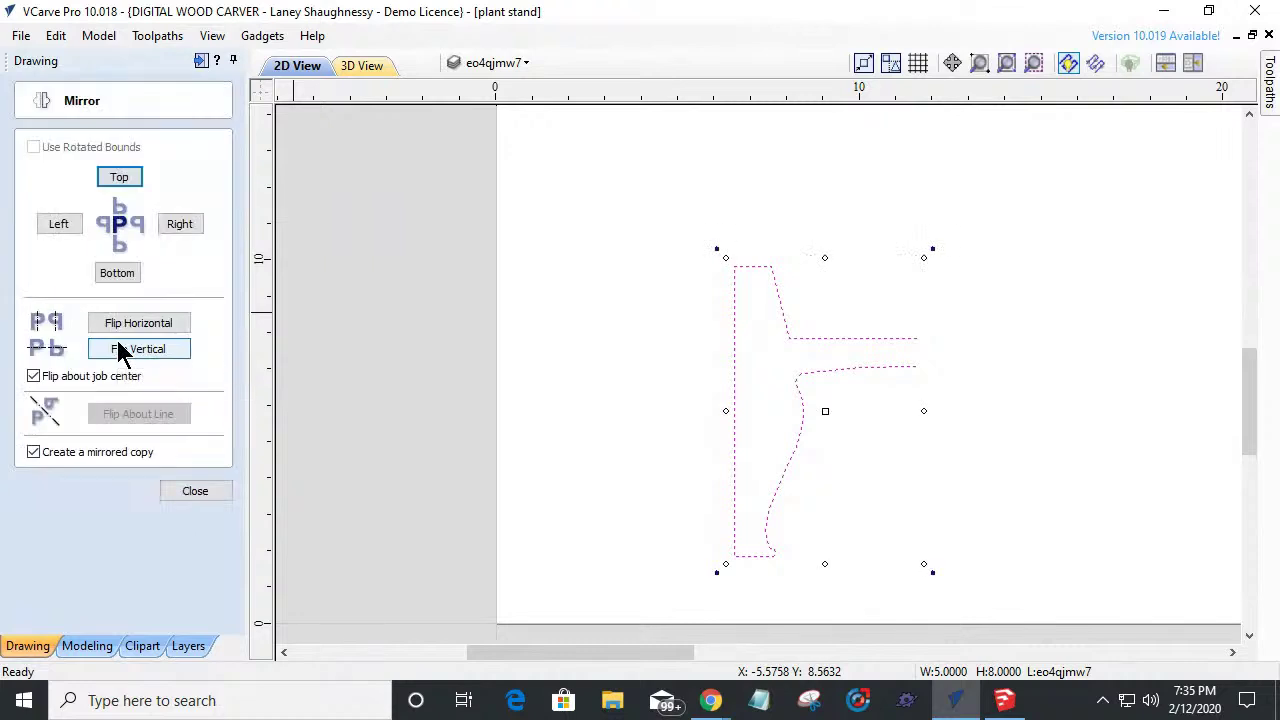
left_click(33, 376)
left_click(181, 227)
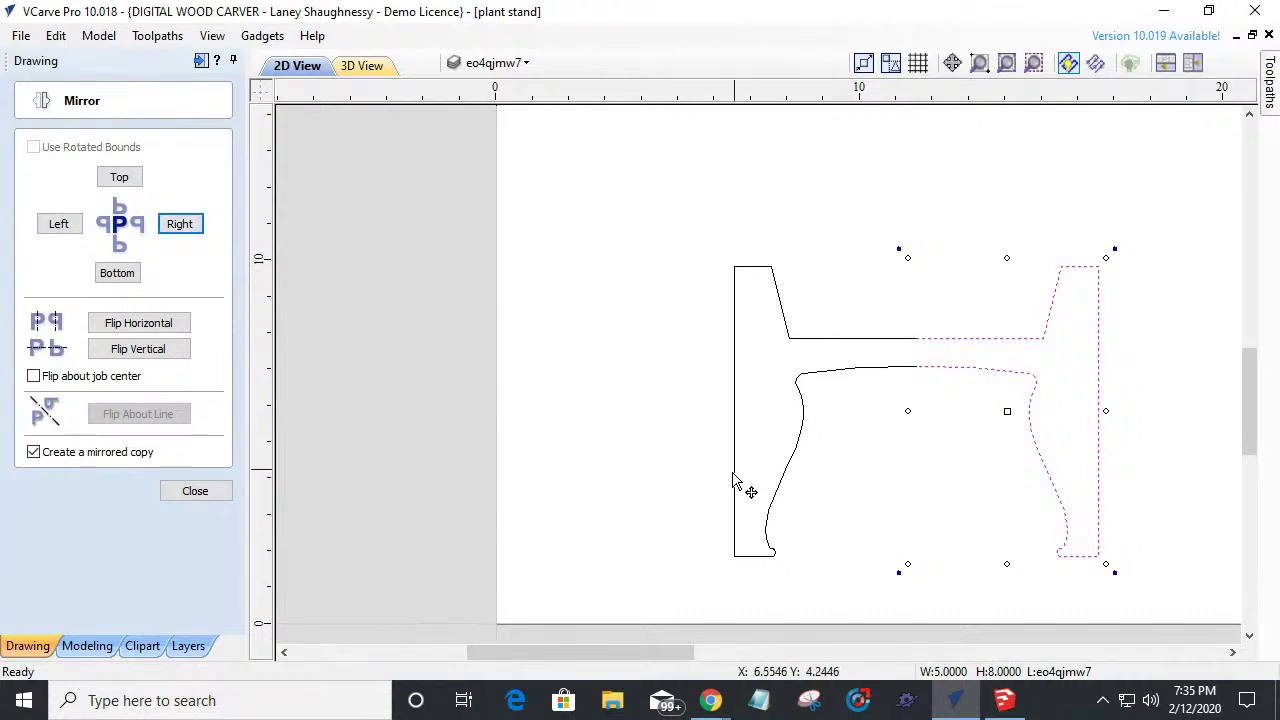
Select both halves of the leg profile and join them into one closed vector with a 0.01 inch tolerance.
left_click_drag(1146, 474, 697, 323)
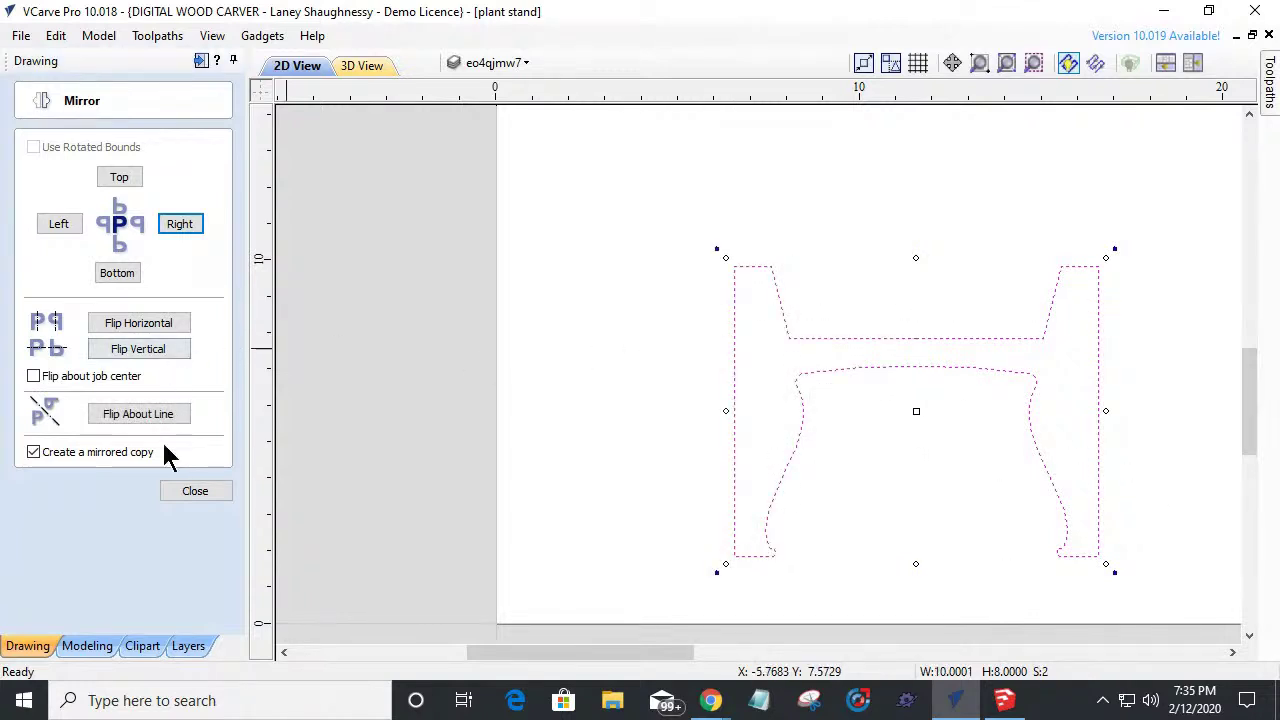
left_click(194, 491)
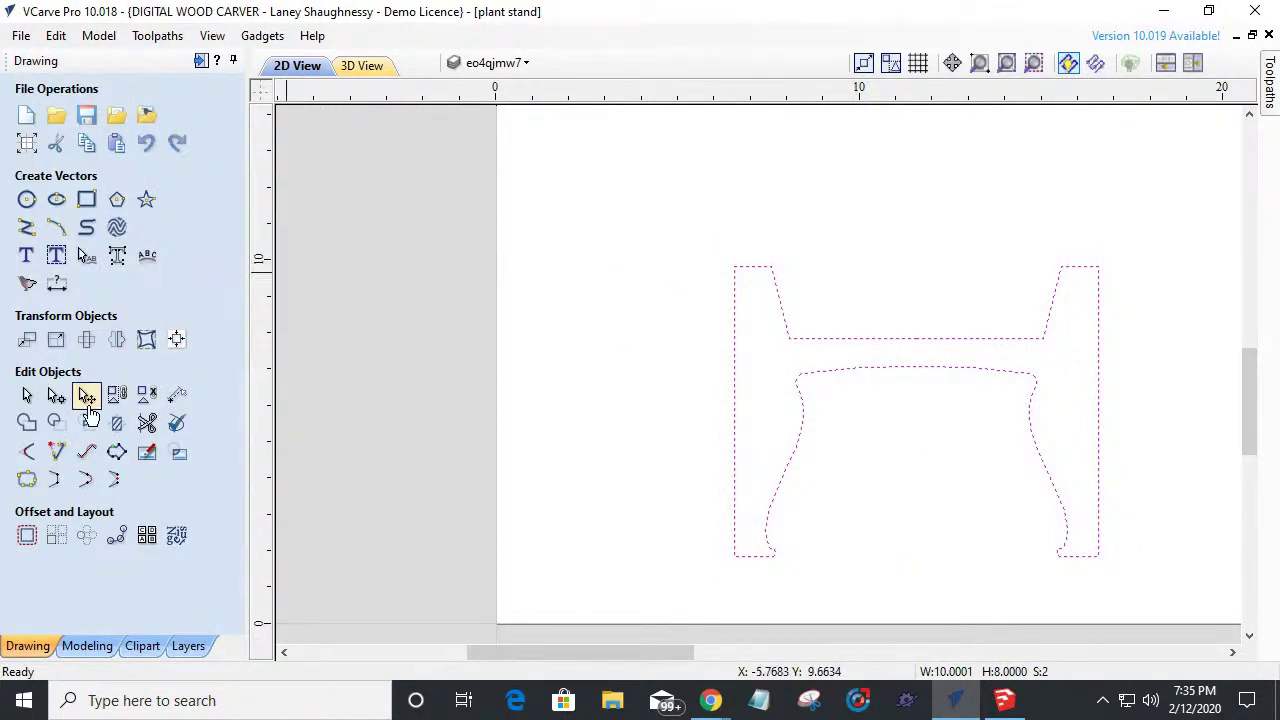
left_click(26, 483)
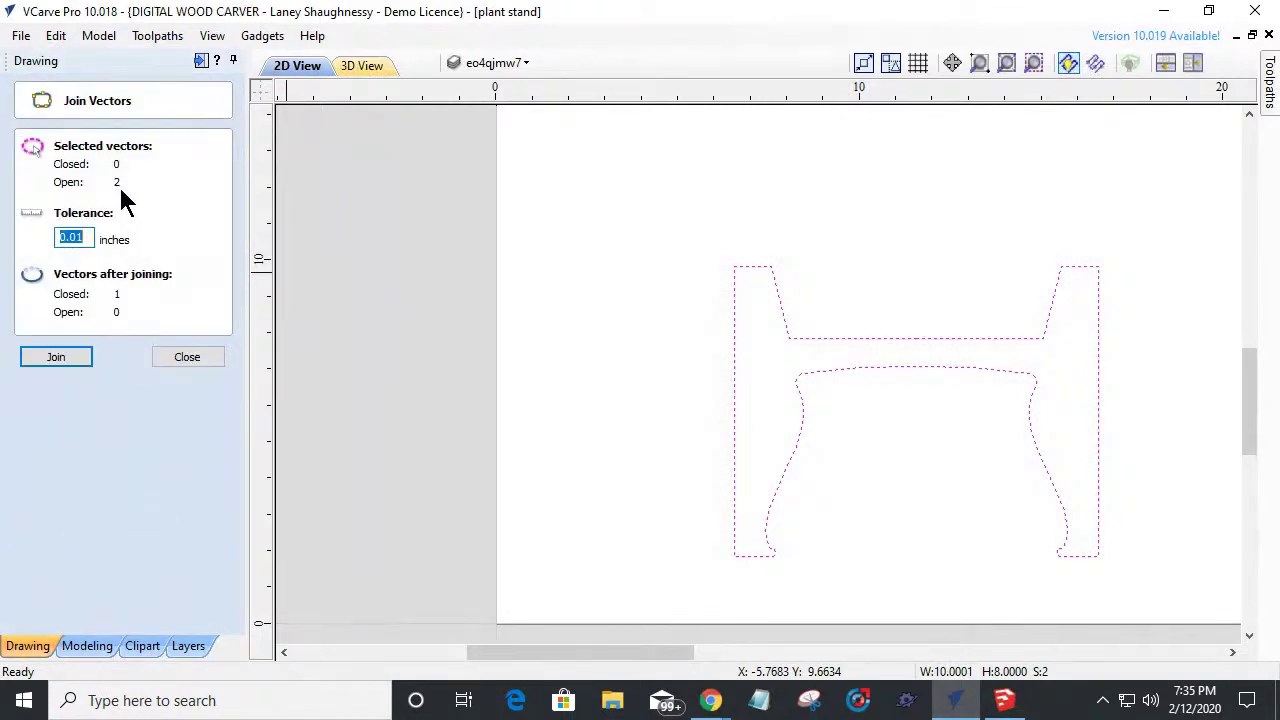
left_click(56, 357)
left_click(192, 360)
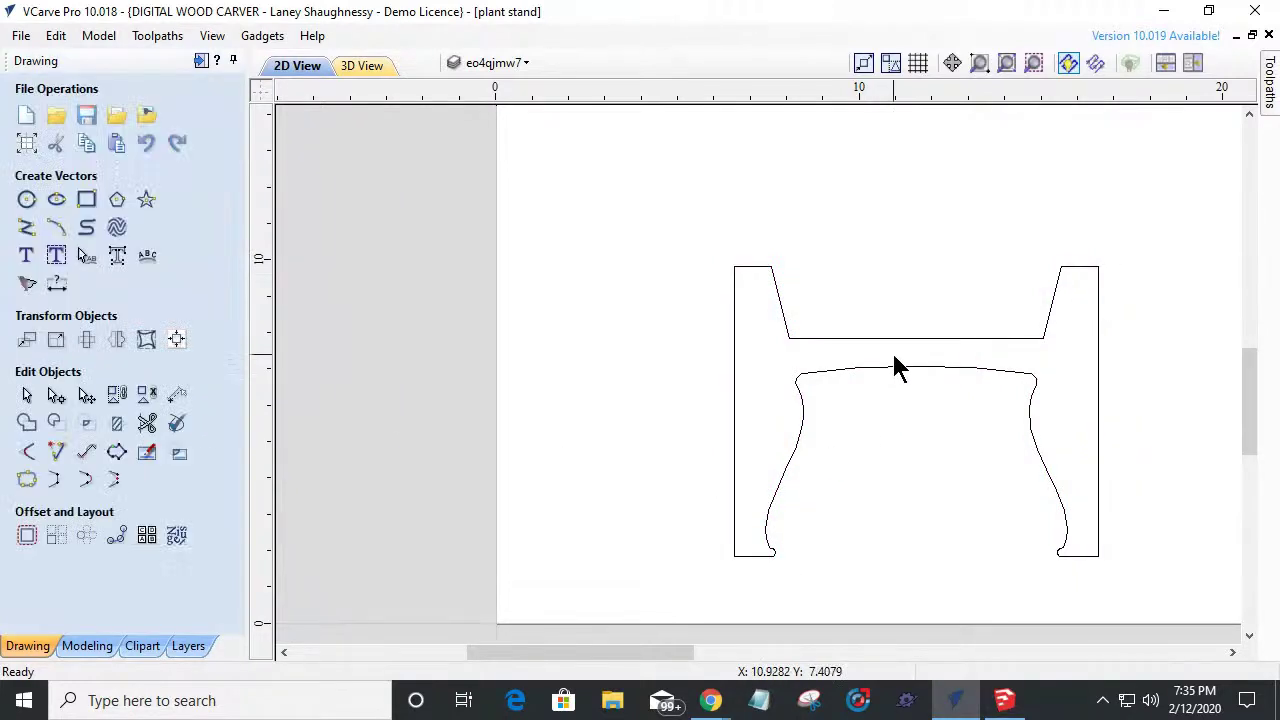
Move the joined leg profile to the material's lower right corner, centred at about X 18.4, Y 4.7.
scroll(895, 367, "up", 3)
scroll(895, 367, "down", 3)
scroll(871, 391, "down", 3)
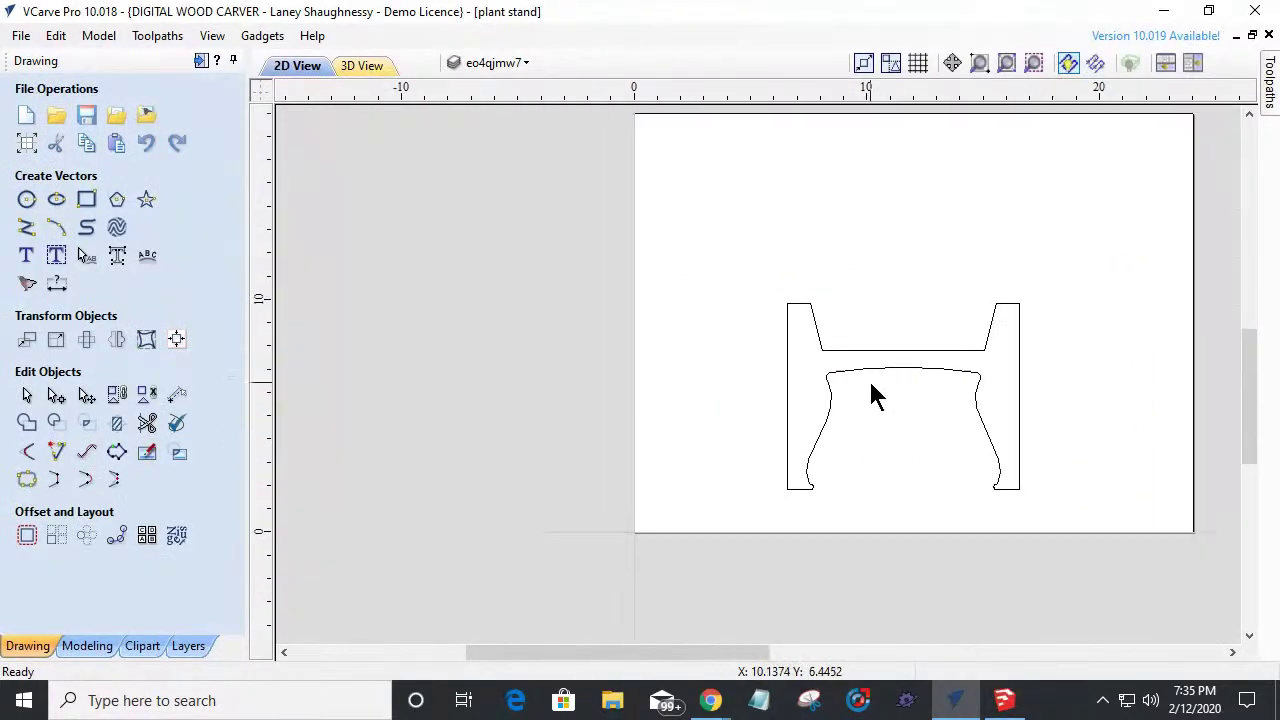
scroll(872, 395, "up", 3)
scroll(975, 449, "up", 1)
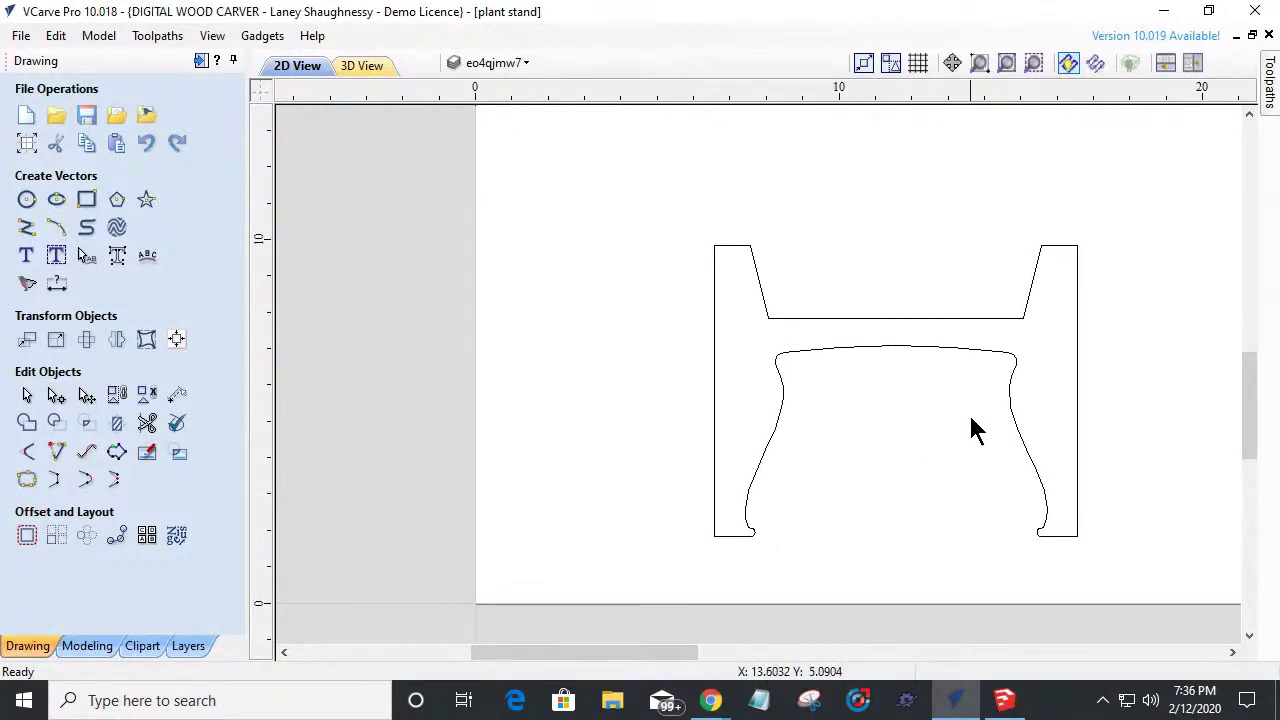
scroll(972, 420, "down", 1)
left_click(913, 352)
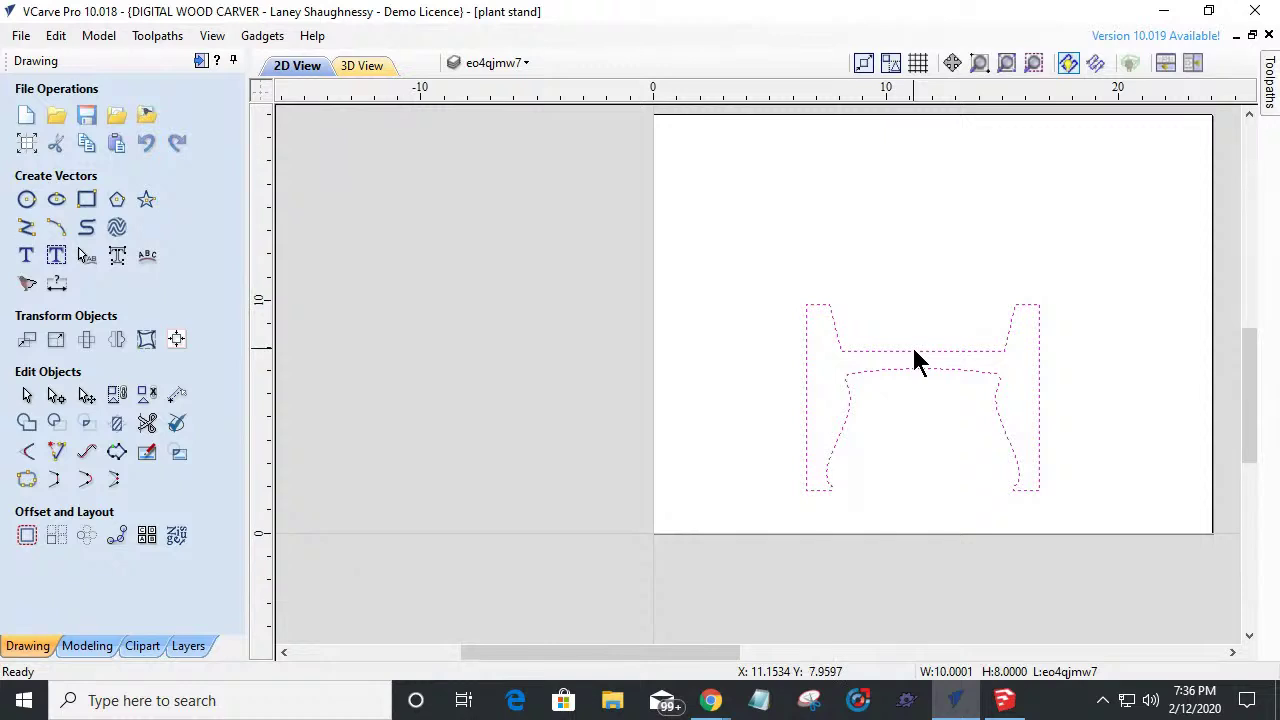
left_click(914, 352)
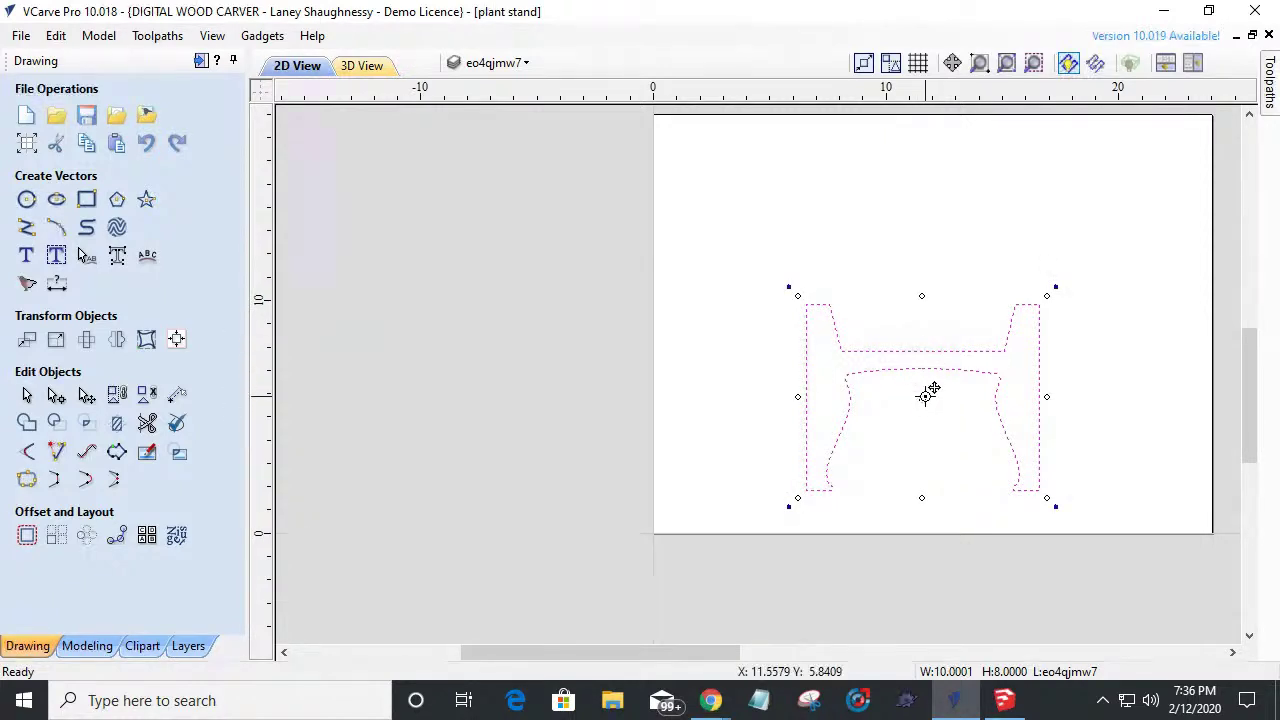
left_click_drag(925, 397, 1082, 421)
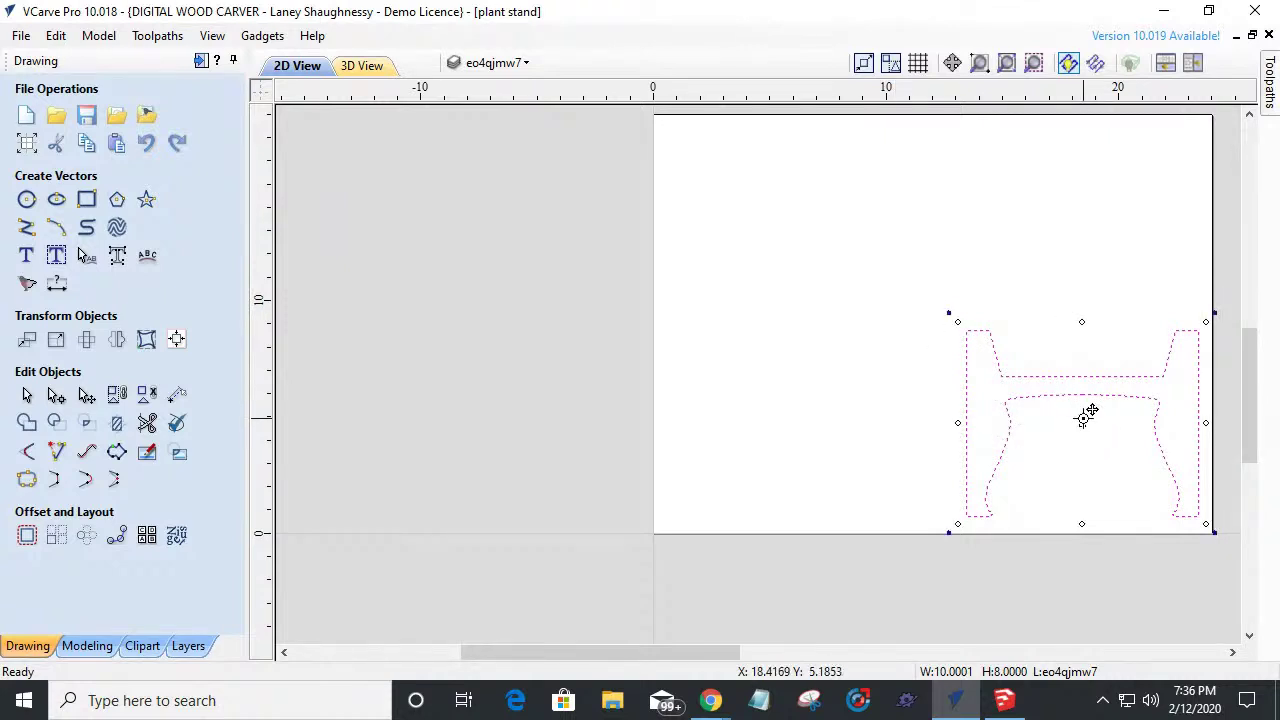
Copy the leg profile horizontally to the left side of the material, centred at about X 6.4, Y 4.7, and deselect it.
left_click_drag(1085, 422, 806, 422)
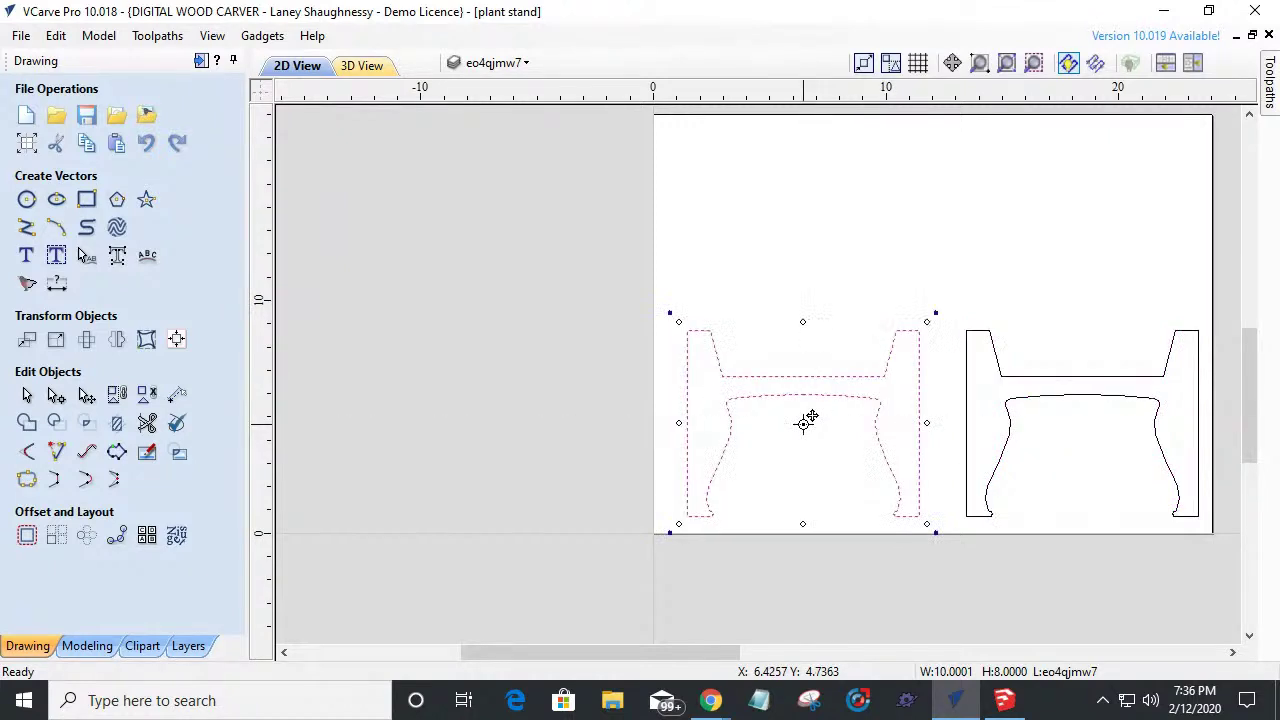
scroll(806, 422, "up", 2)
scroll(809, 394, "down", 1)
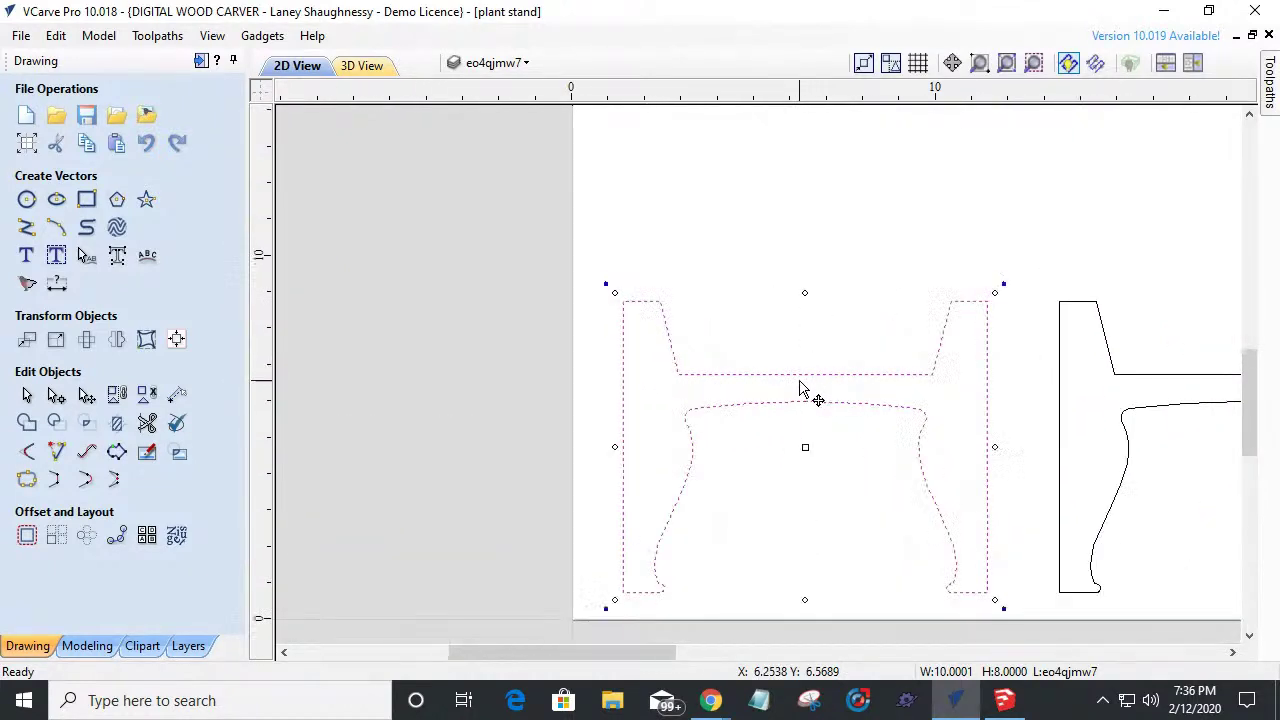
scroll(846, 449, "down", 2)
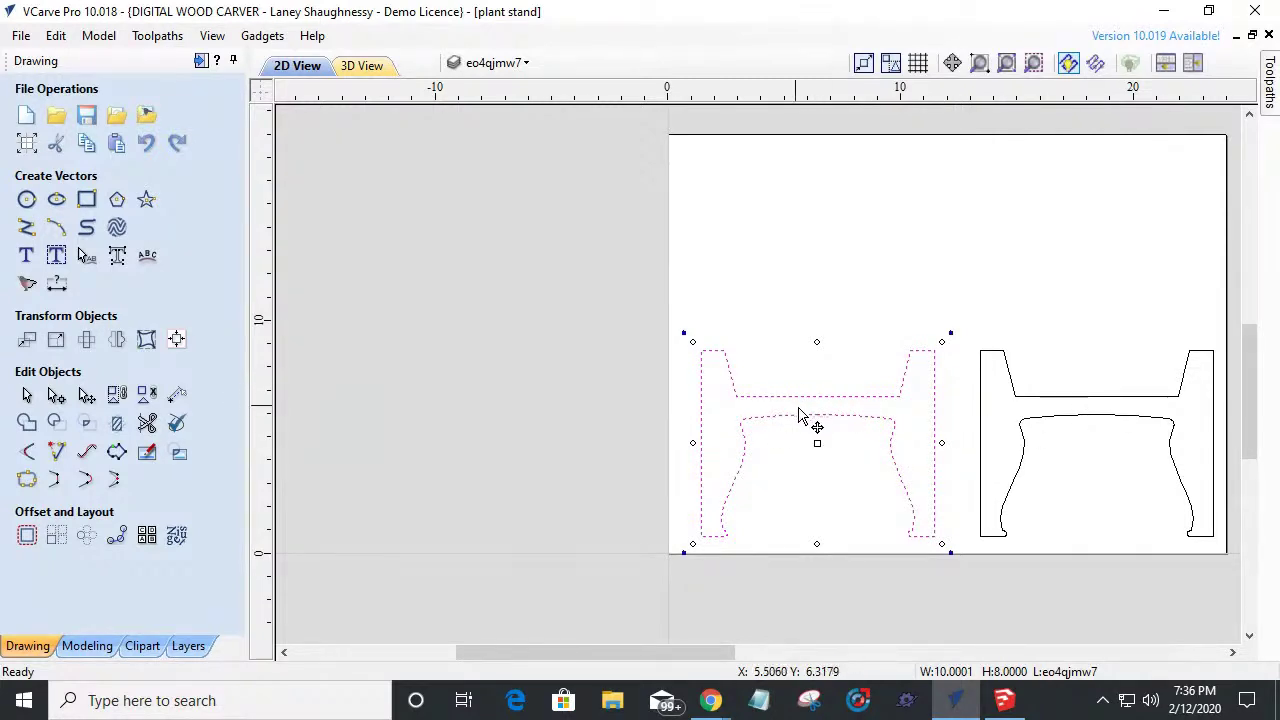
left_click(808, 445)
scroll(803, 425, "up", 3)
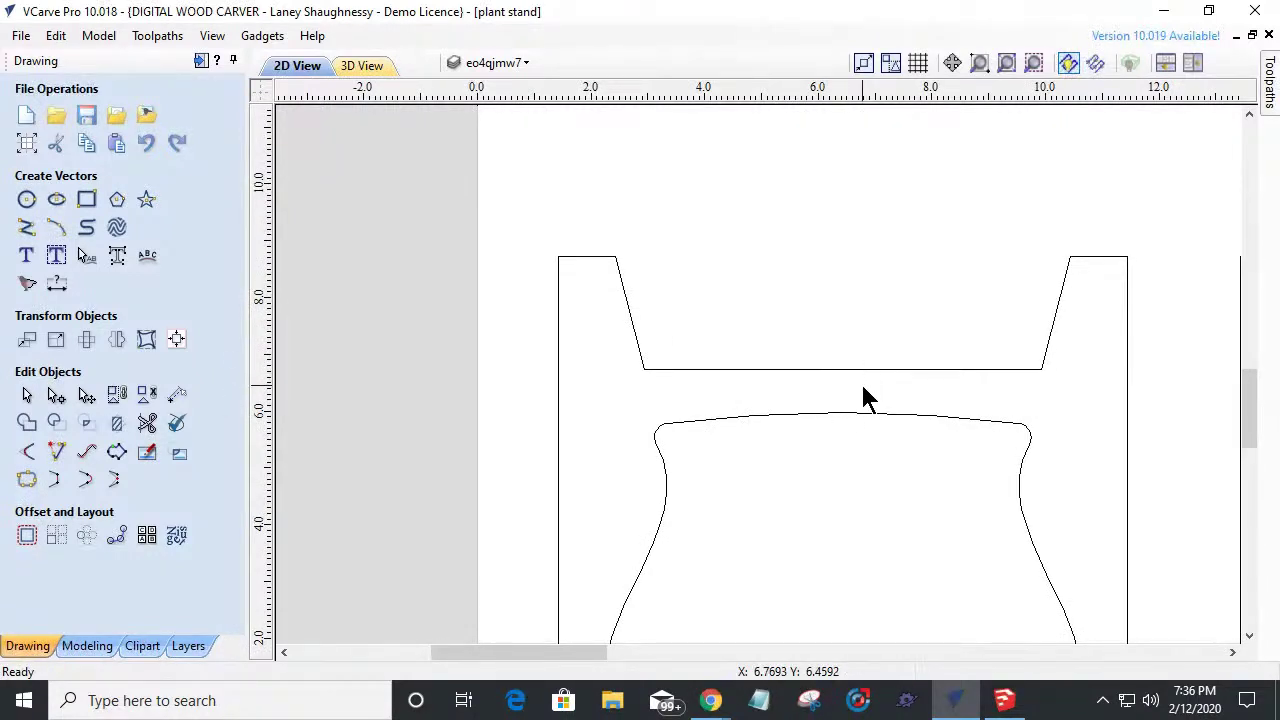
scroll(866, 397, "down", 3)
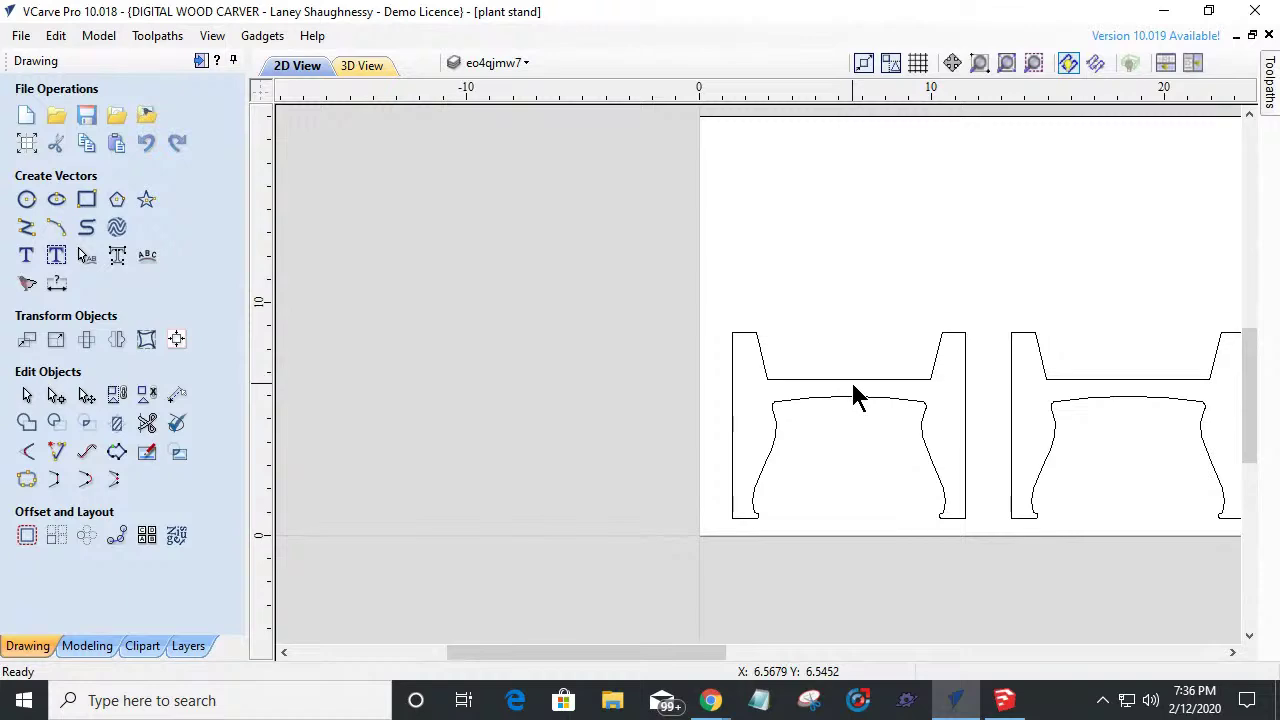
scroll(860, 434, "down", 2)
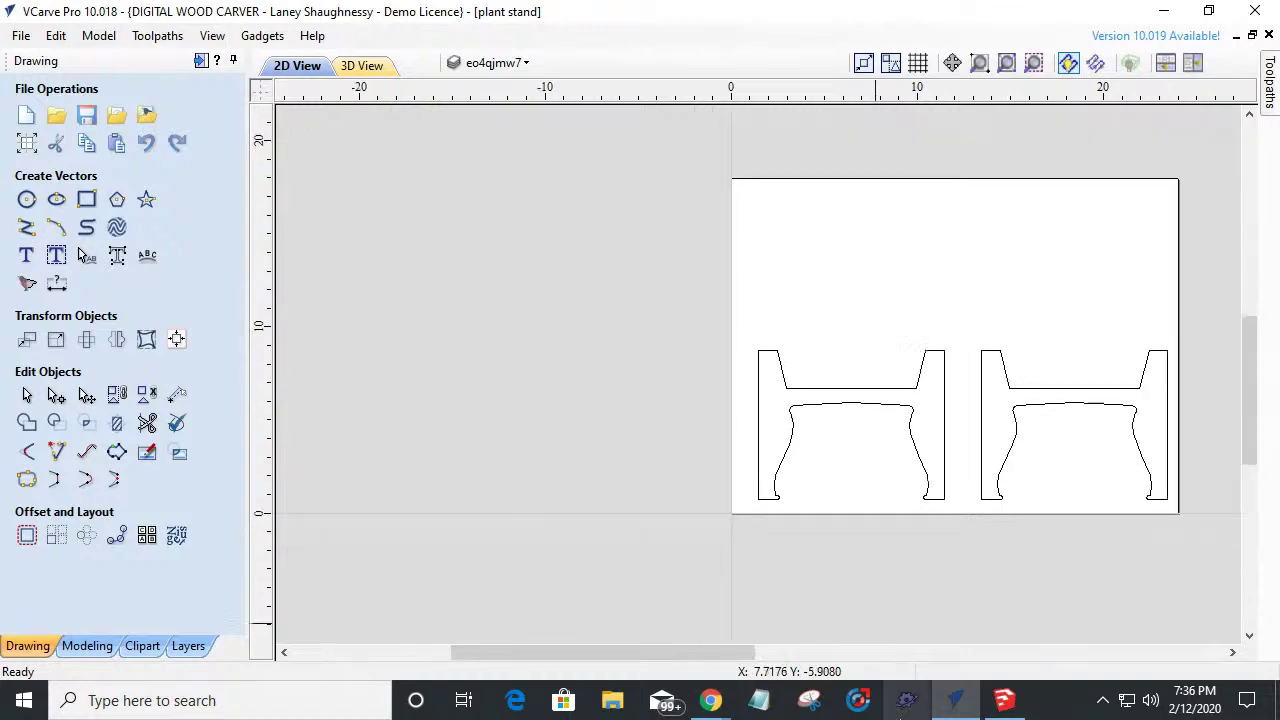
Switch to SketchUp and delete the side wall, rim and inner top face of the pot on the plant stand model.
left_click(1004, 700)
scroll(718, 487, "down", 2)
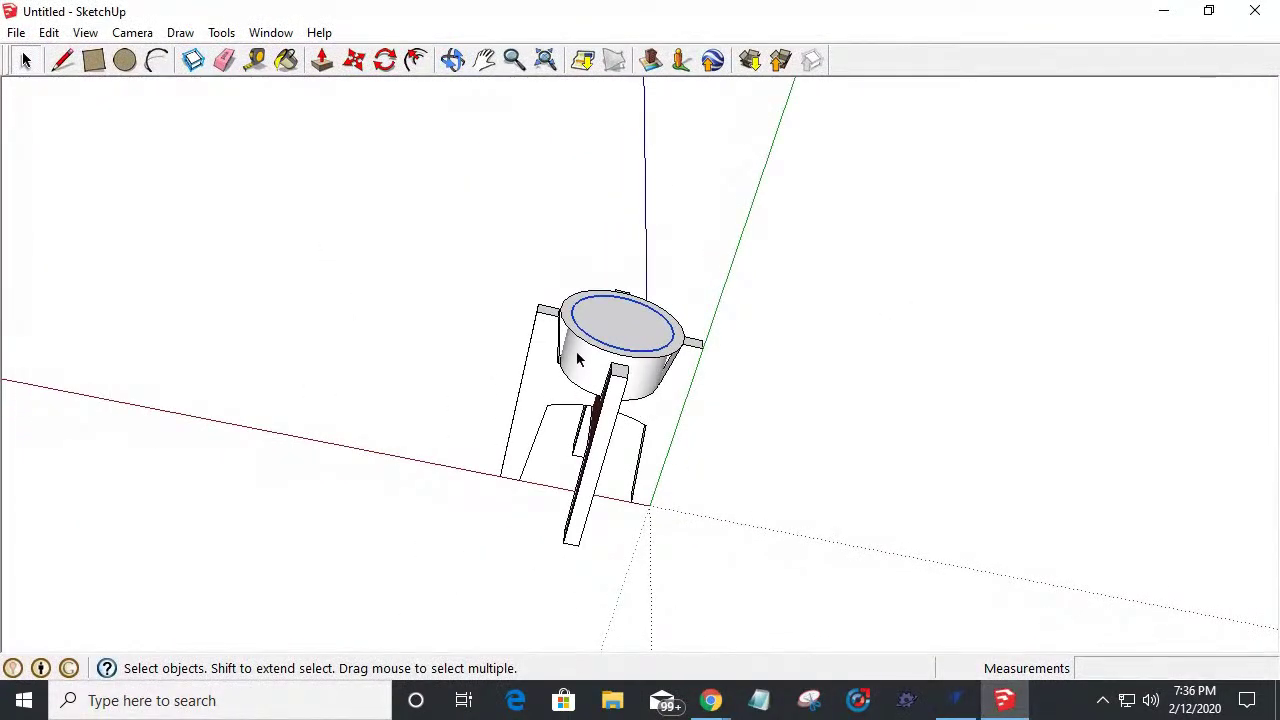
key("Delete")
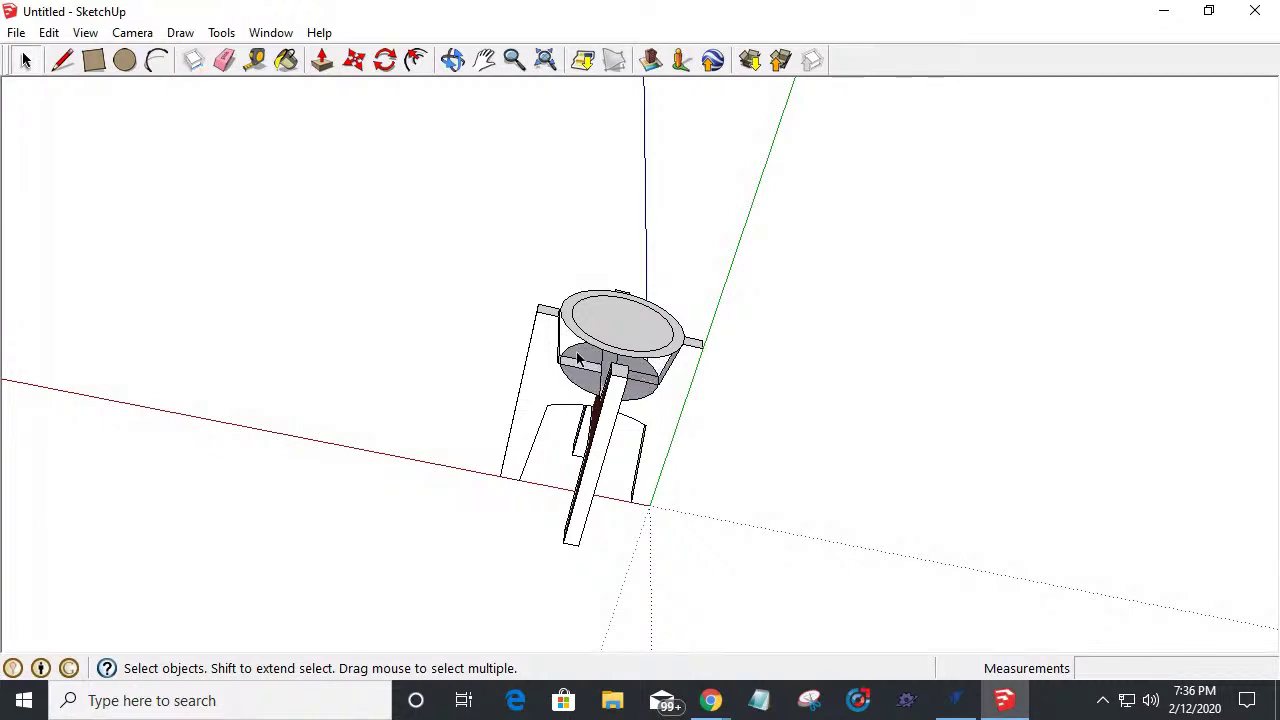
left_click(585, 343)
key("Delete")
left_click(586, 337)
key("Delete")
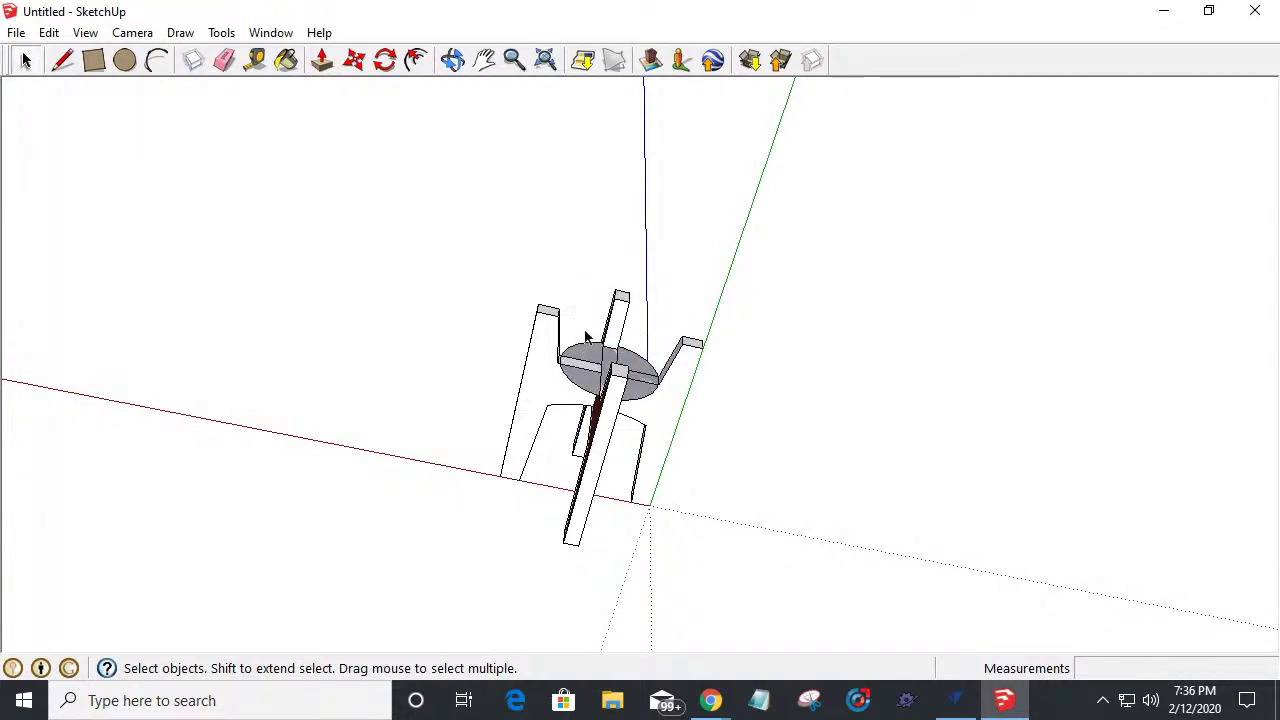
Delete the remaining round bottom face of the pot so only the crossed legs are left in the model.
key("Delete")
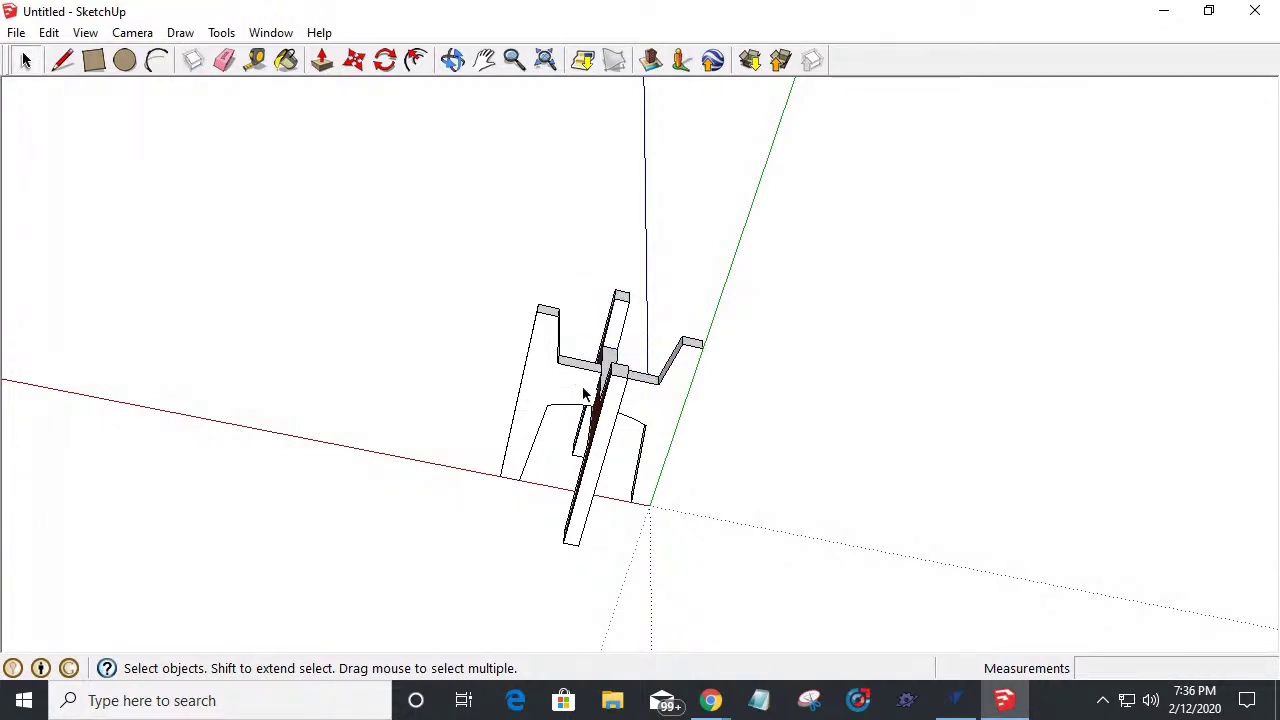
middle_click_drag(590, 392, 620, 300)
scroll(531, 432, "up", 3)
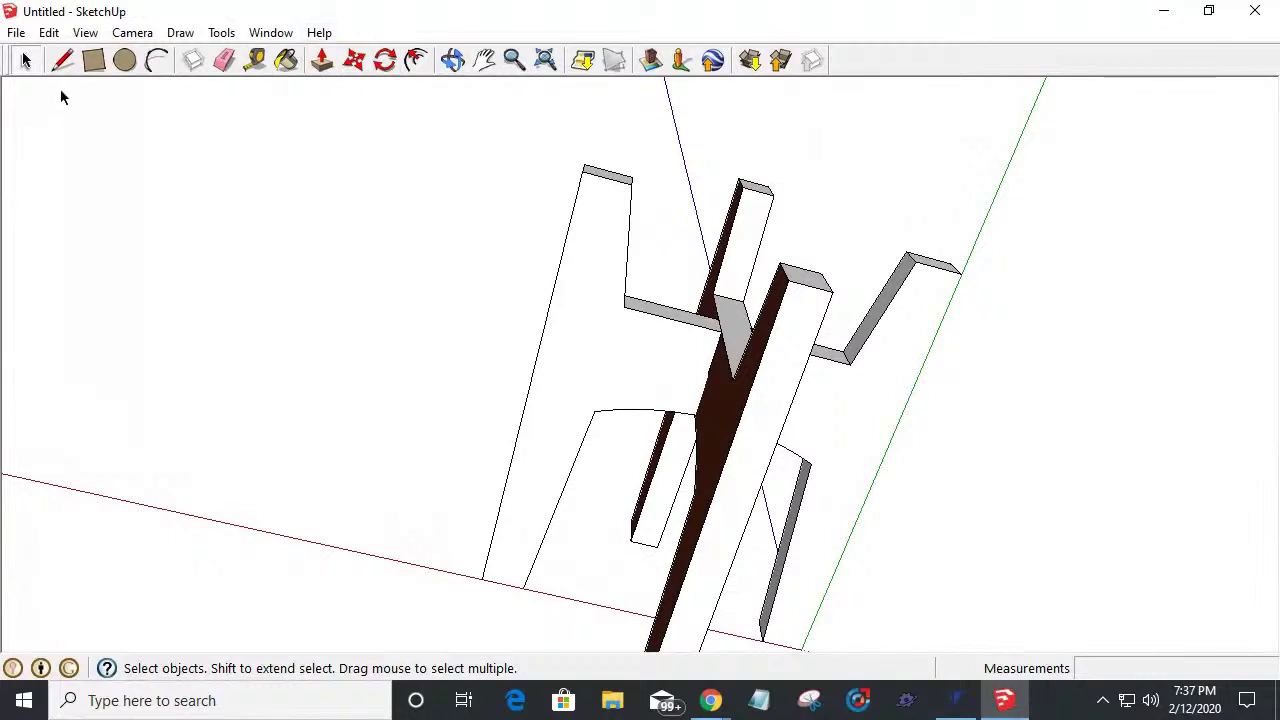
Switch to VCarve Pro and delete all existing guide lines from the plant stand drawing.
left_click(957, 700)
scroll(1006, 417, "up", 3)
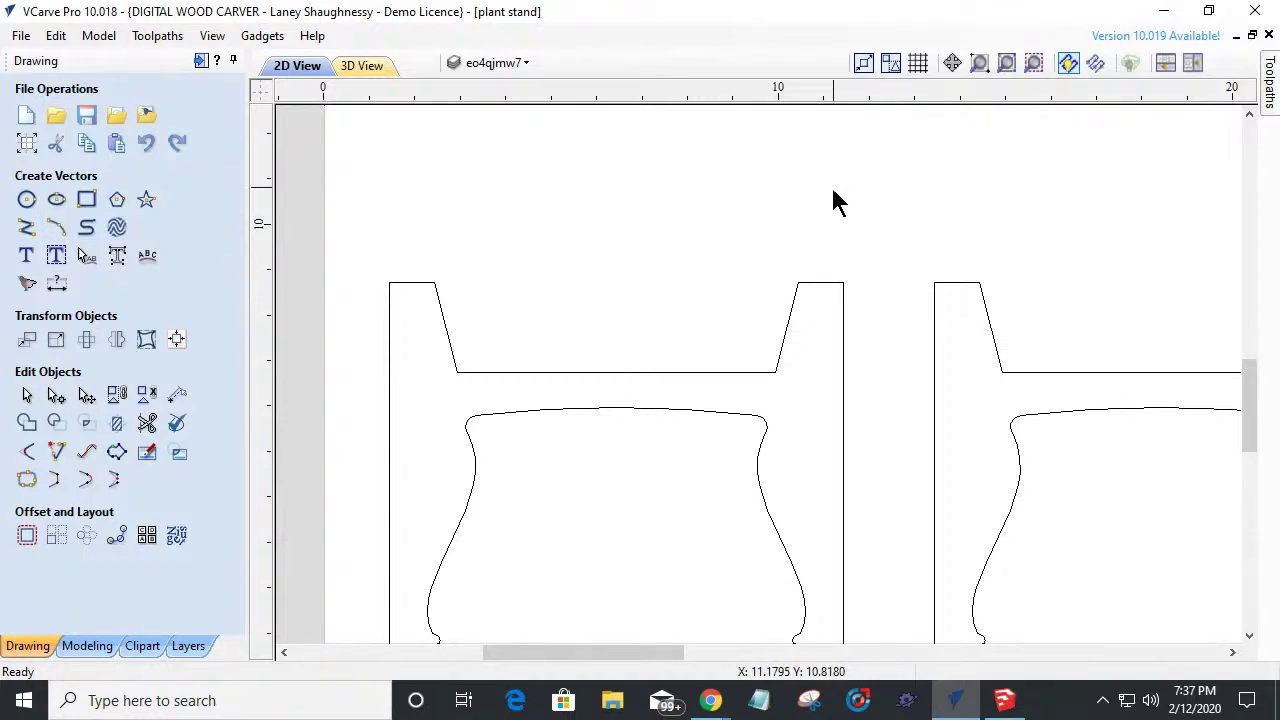
scroll(818, 230, "down", 2)
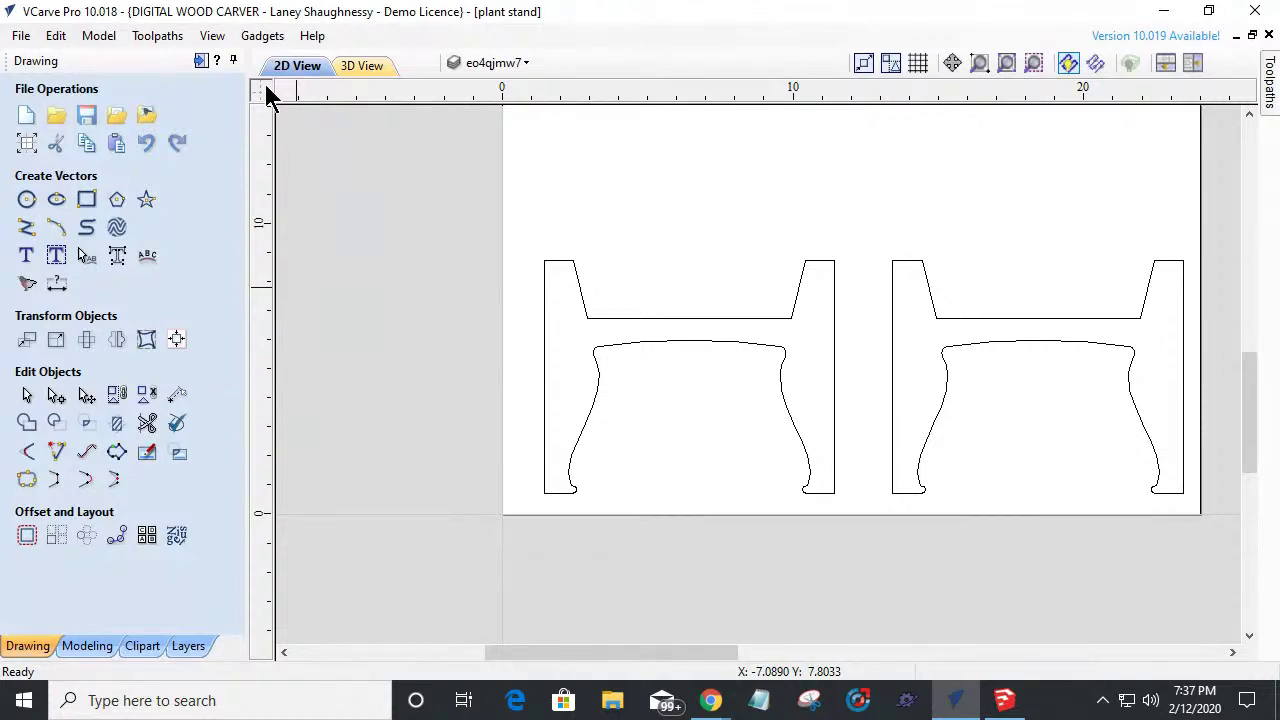
left_click(210, 36)
mouse_move(243, 106)
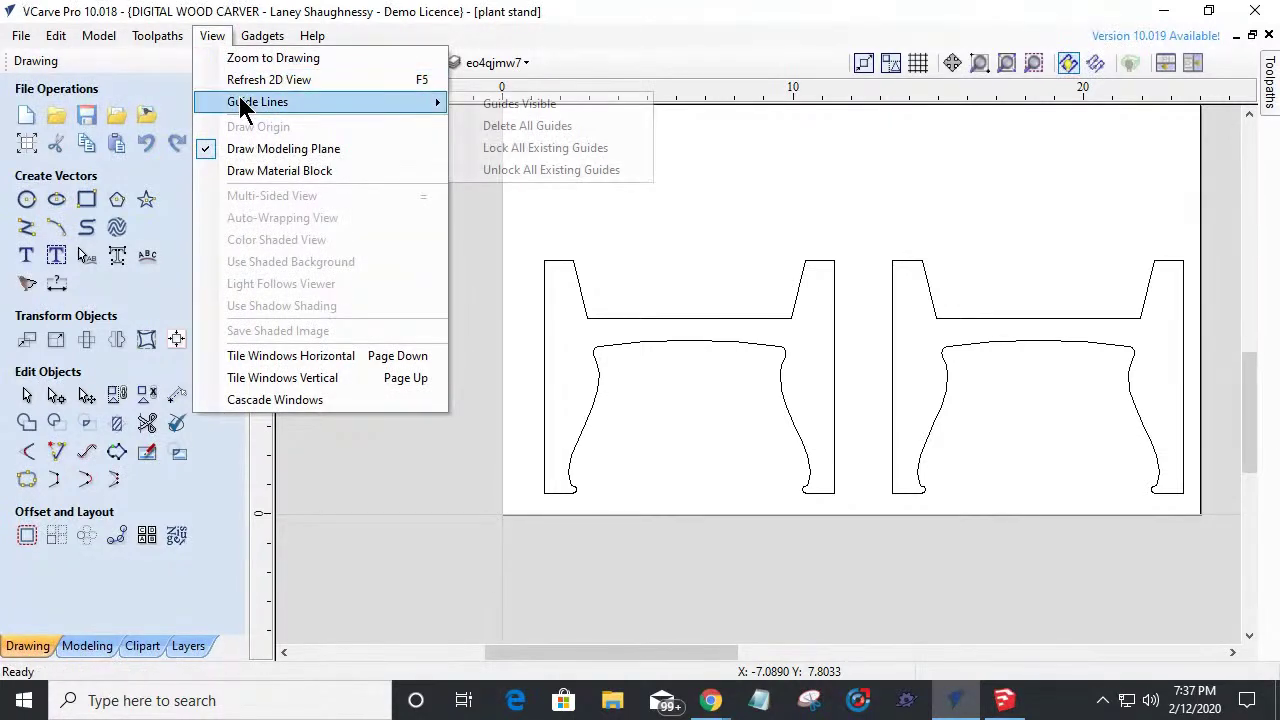
left_click(486, 125)
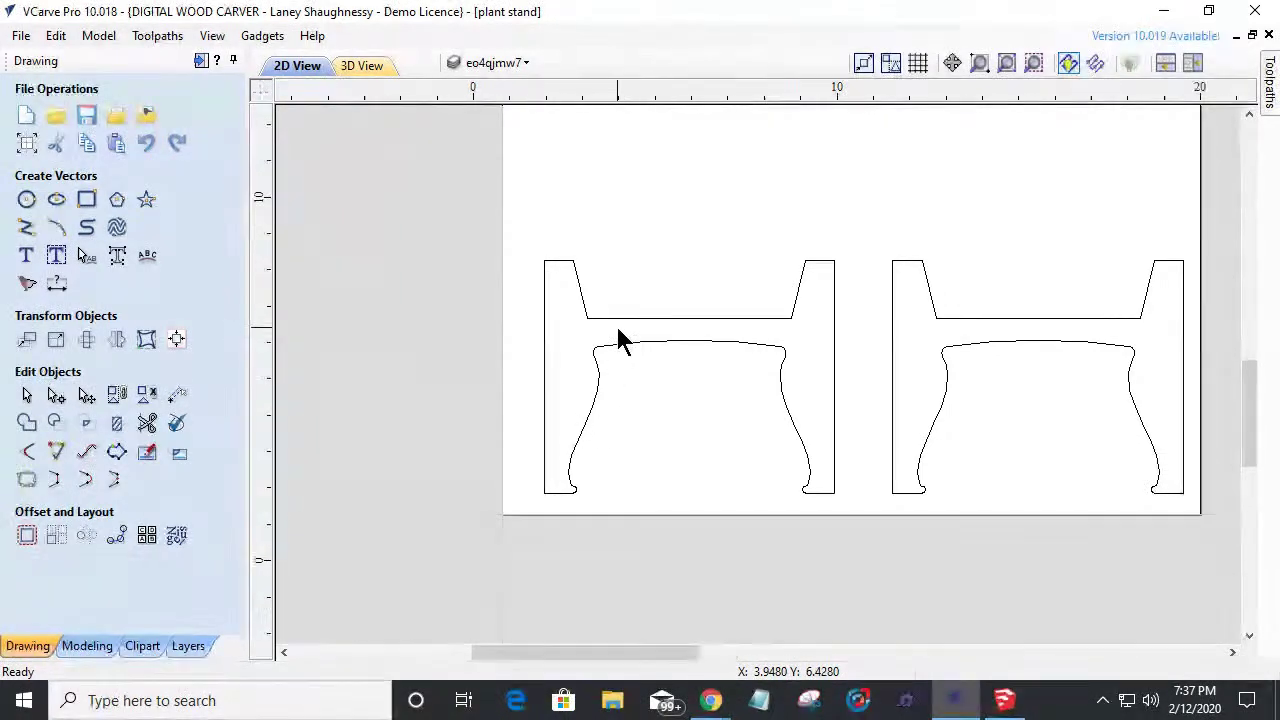
Place vertical guides through the centres of both leg profiles, at about X 6.43 and X 18.42 inches.
scroll(616, 325, "up", 2)
scroll(616, 325, "down", 3)
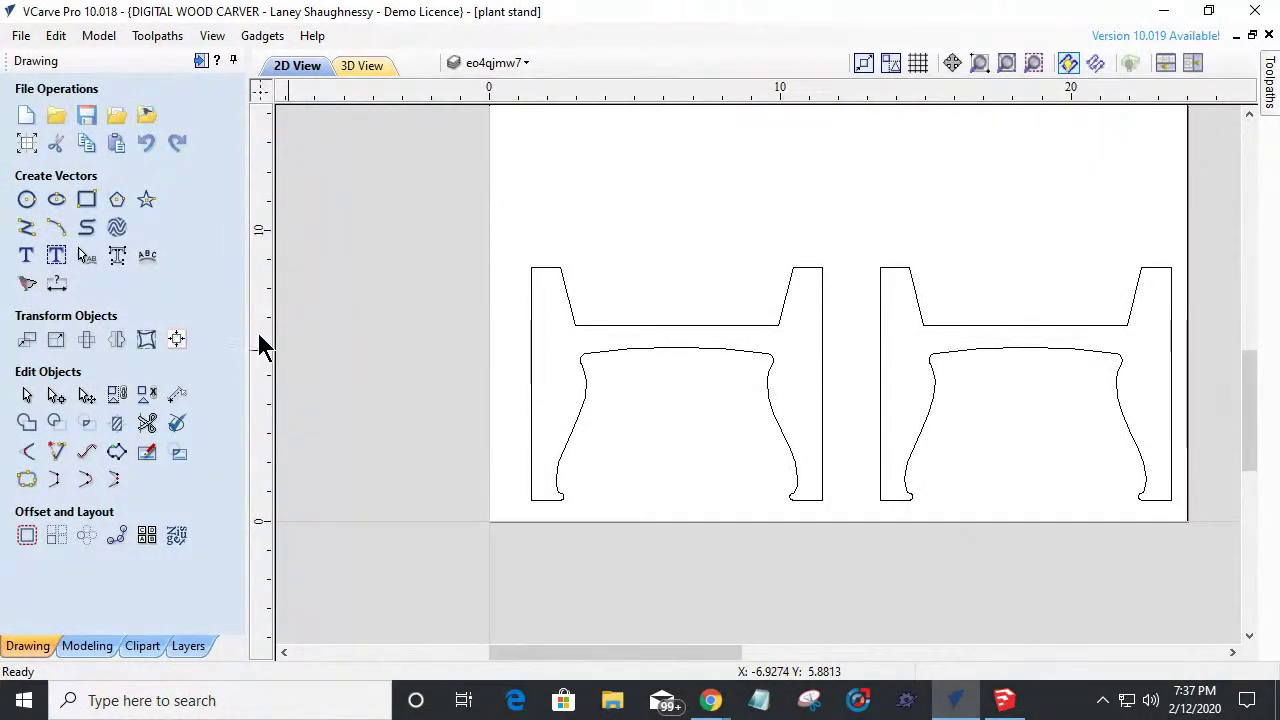
left_click_drag(497, 350, 677, 324)
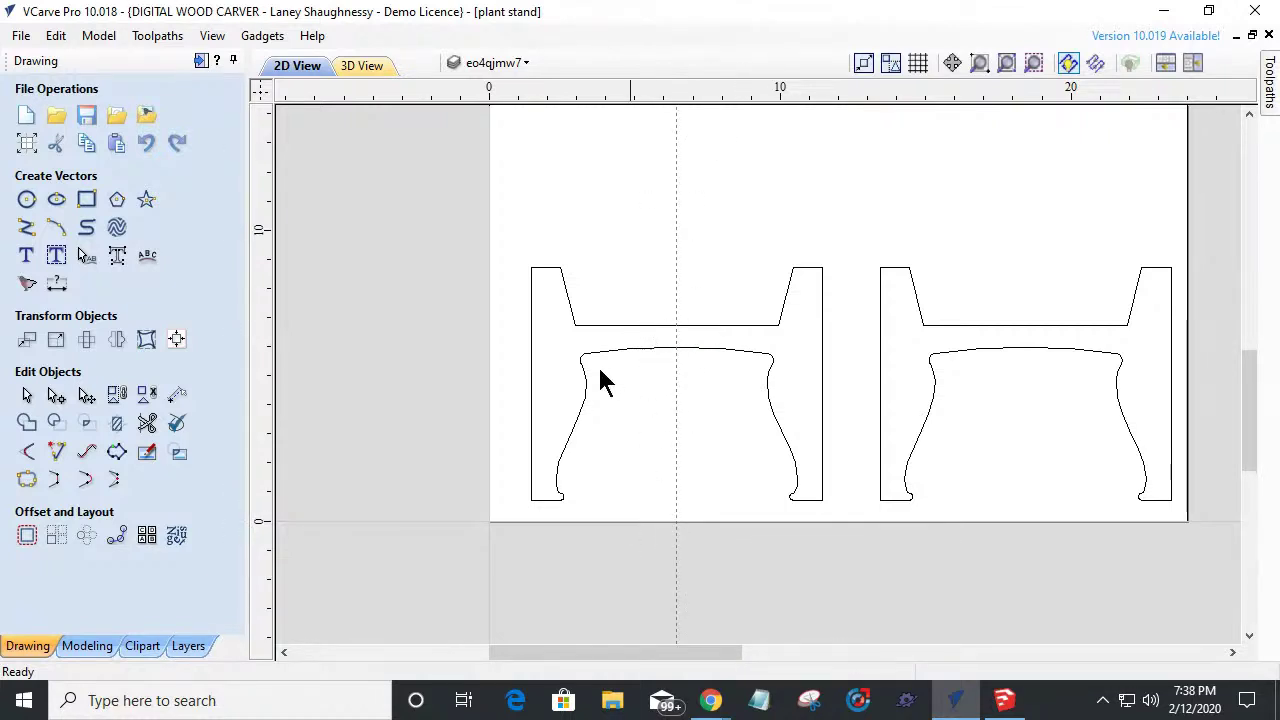
mouse_move(258, 405)
left_mouse_down()
mouse_move(971, 348)
mouse_move(1015, 319)
mouse_move(1025, 326)
left_mouse_up()
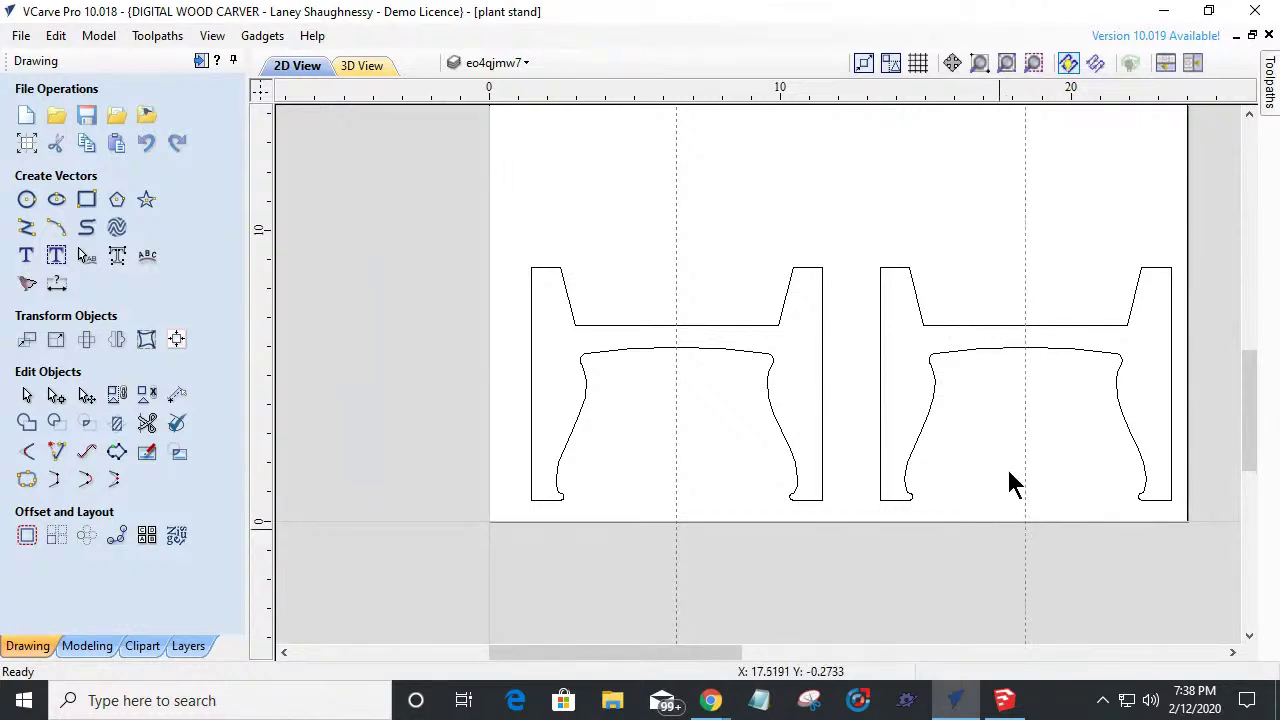
Create two parallel guides relative to the left leg's centre guide, at offsets of .375 and -.375 inches.
scroll(645, 332, "up", 4)
scroll(655, 332, "up", 1)
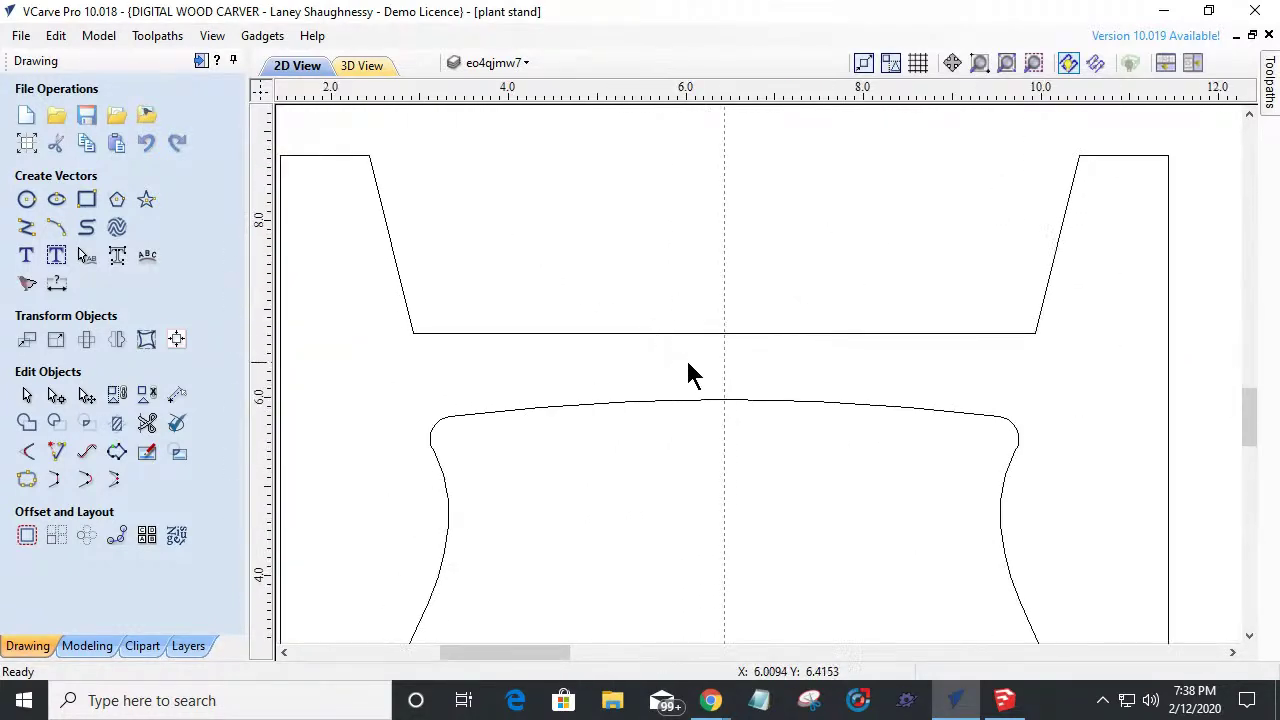
double_click(724, 357)
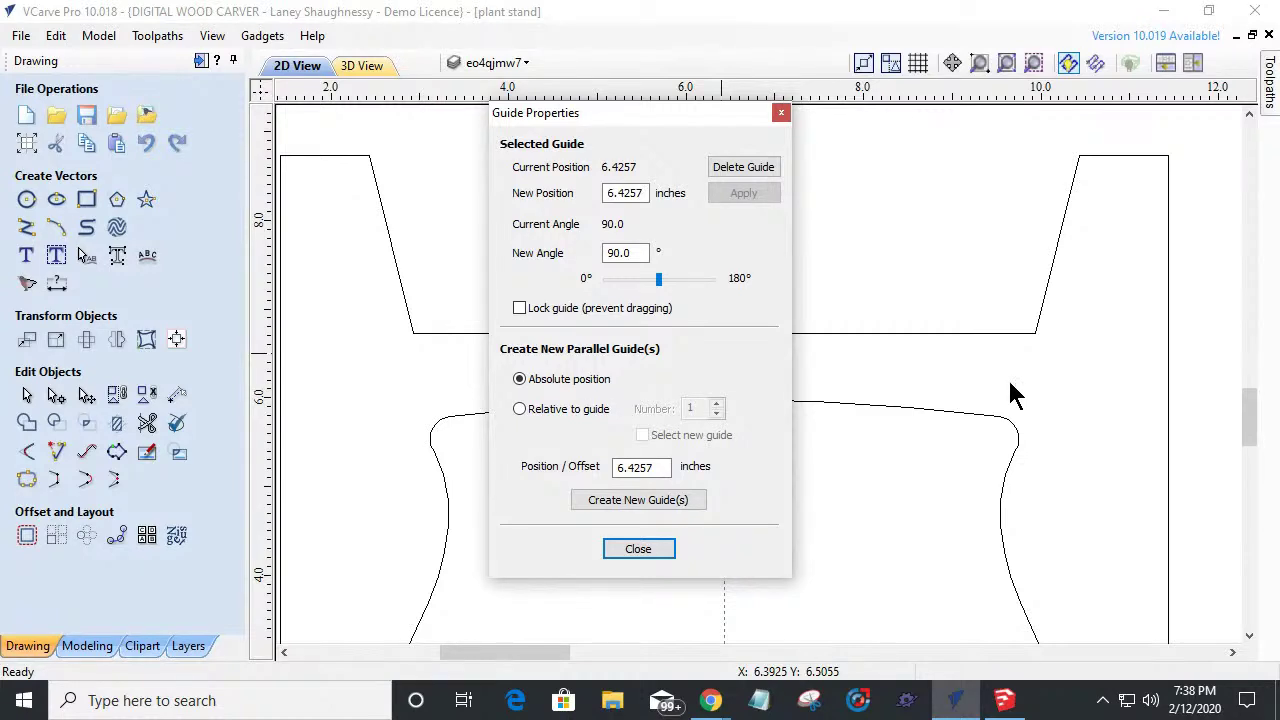
left_click(520, 410)
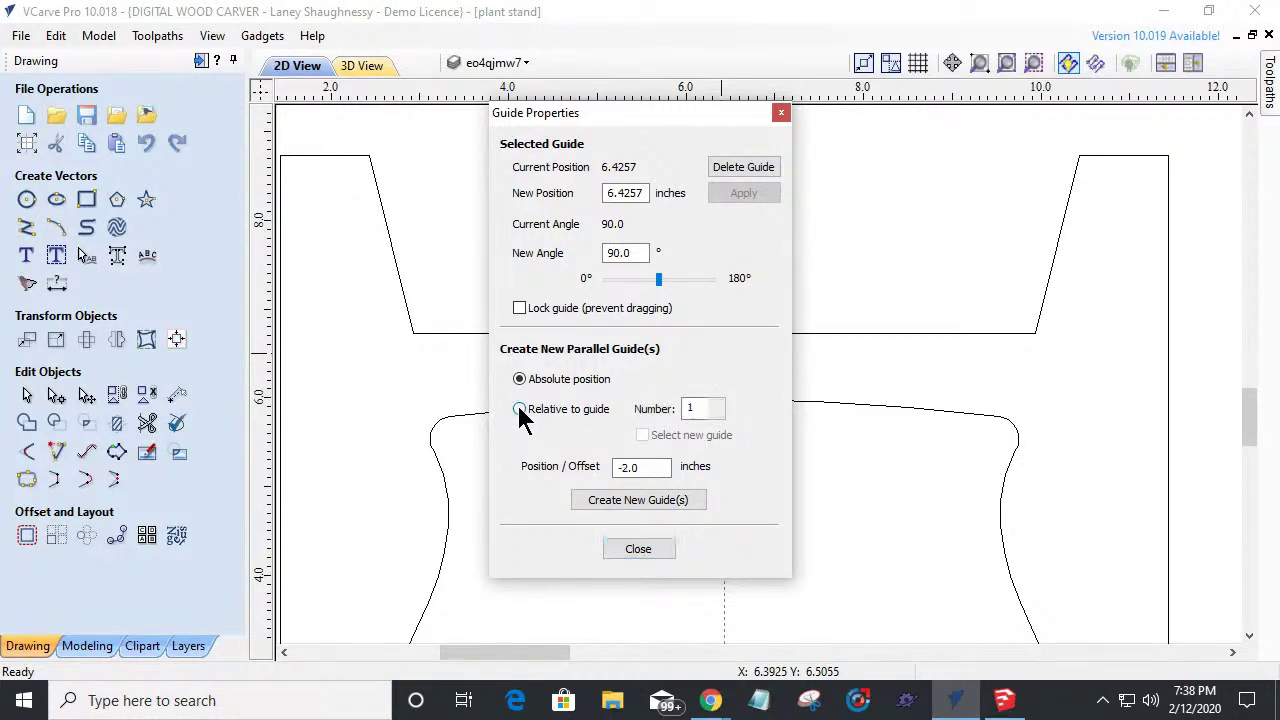
left_click_drag(643, 466, 588, 477)
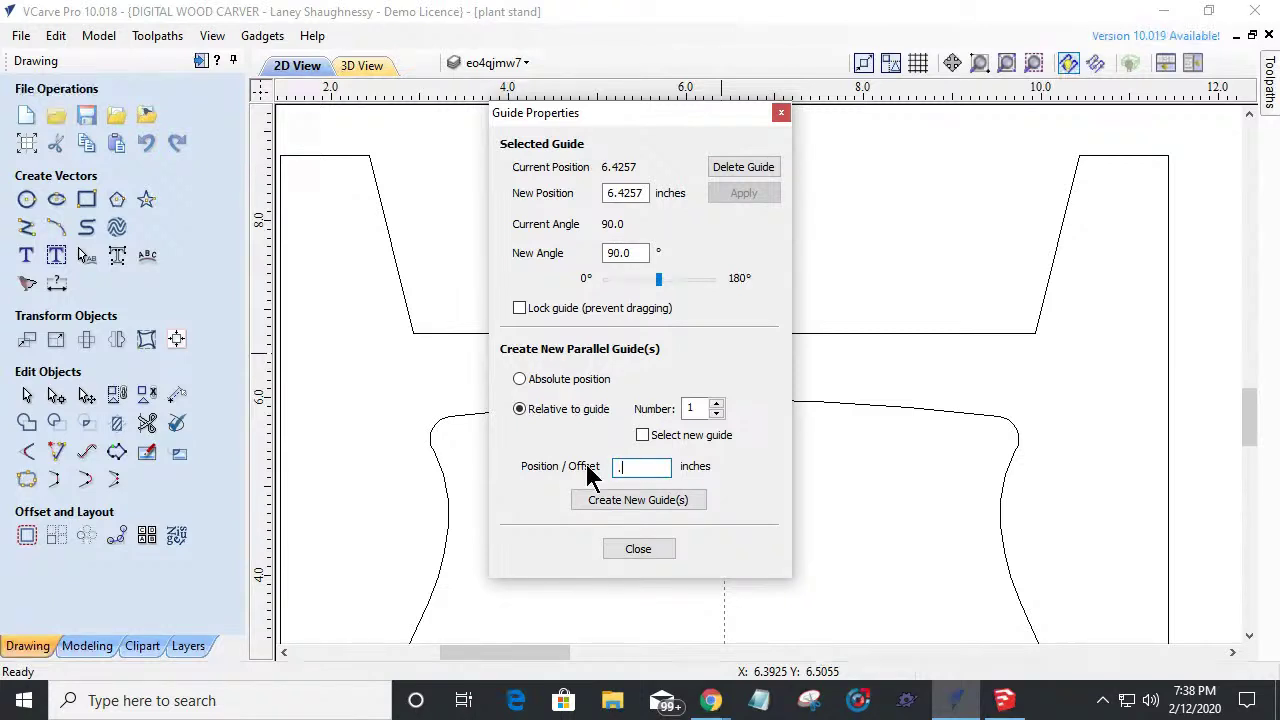
type(".375")
left_click(632, 500)
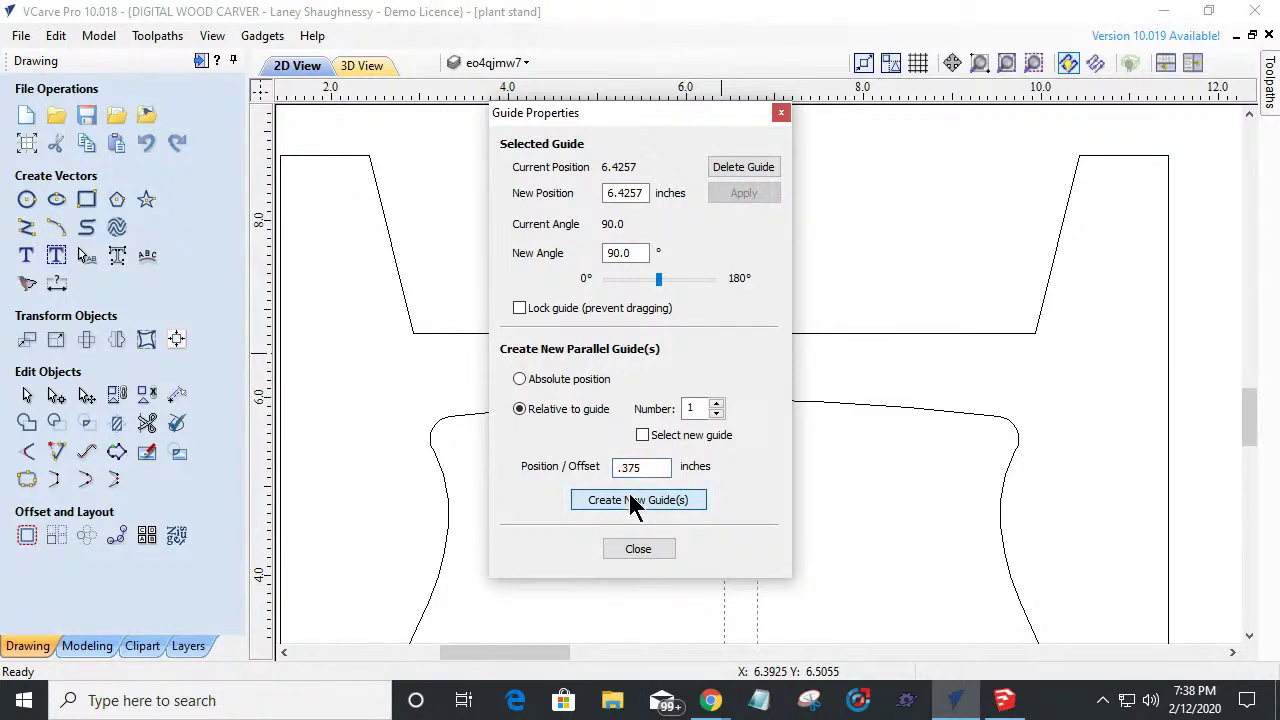
left_click(616, 468)
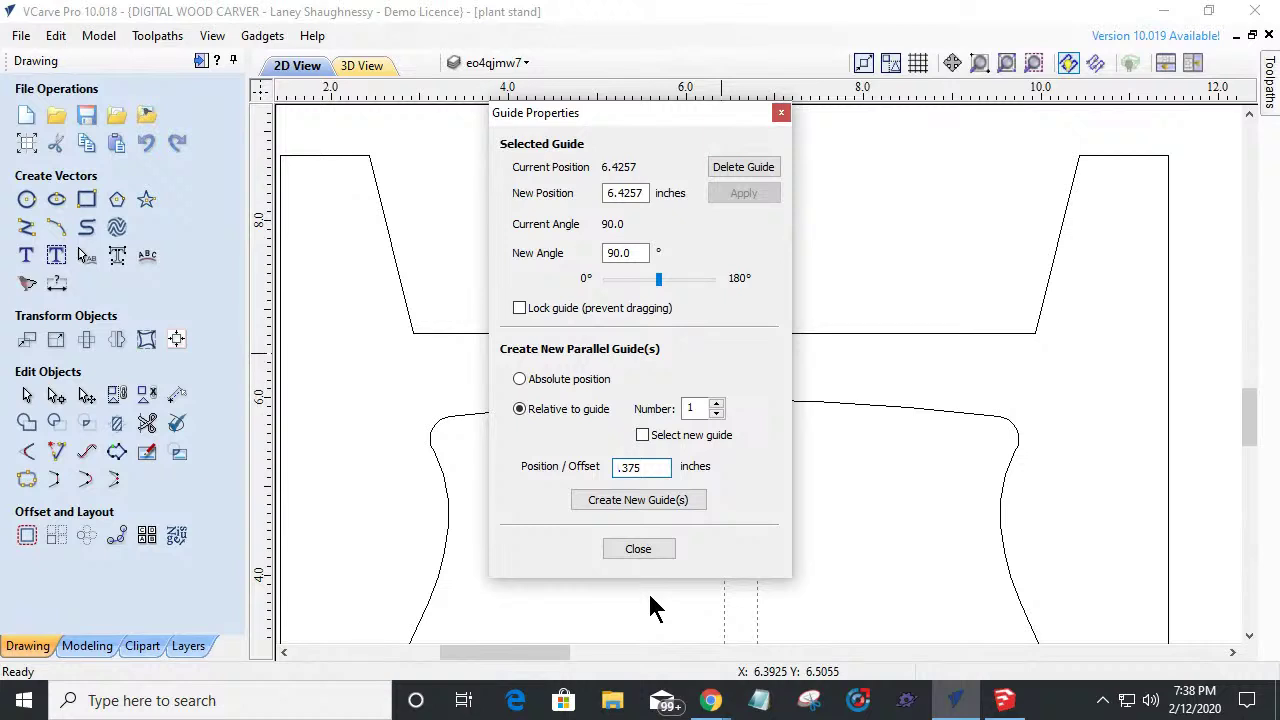
type("-")
left_click(632, 502)
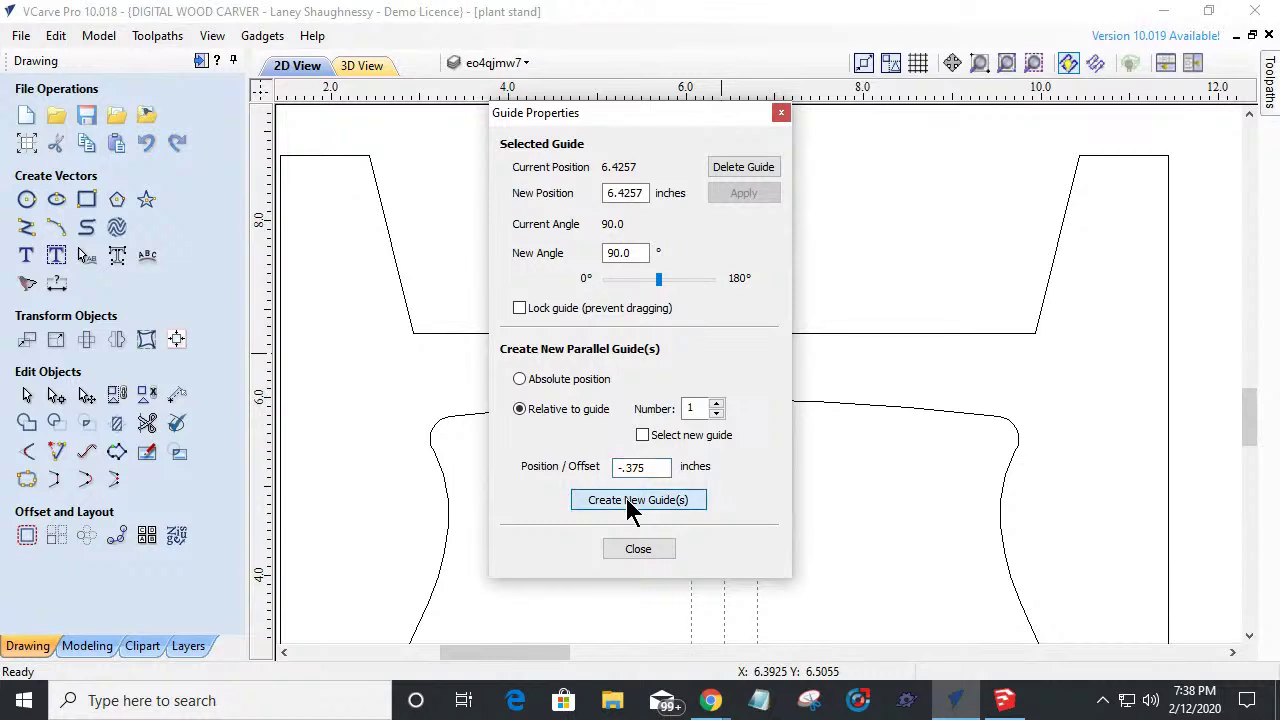
left_click(650, 550)
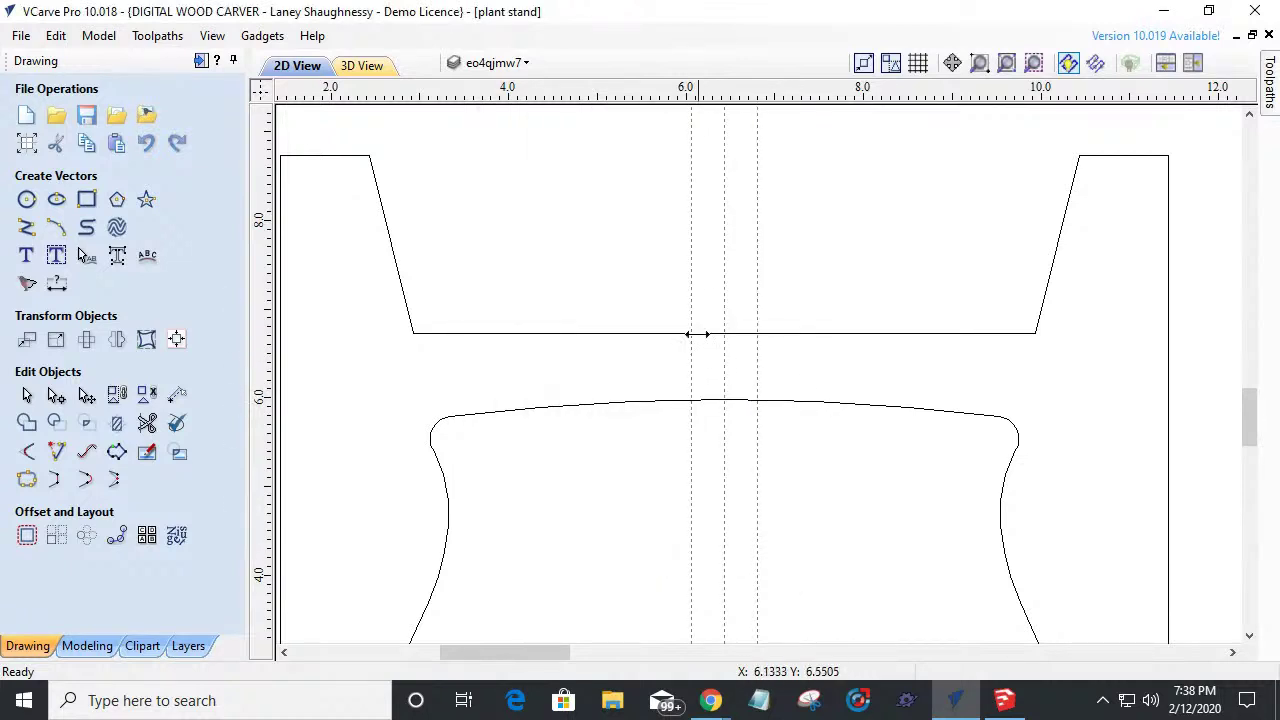
Create two parallel guides relative to the right leg's centre guide, at offsets of -0.375 and 0.375 inches.
scroll(669, 414, "down", 5)
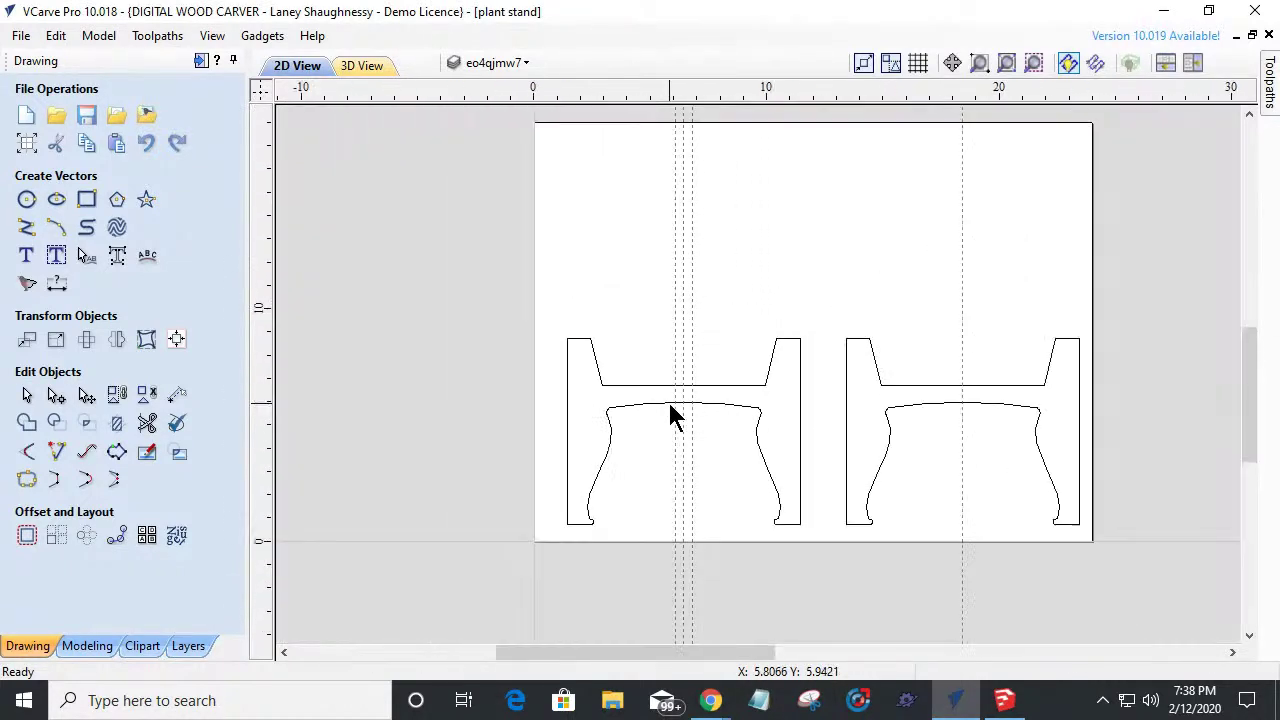
scroll(990, 408, "up", 4)
scroll(995, 408, "up", 2)
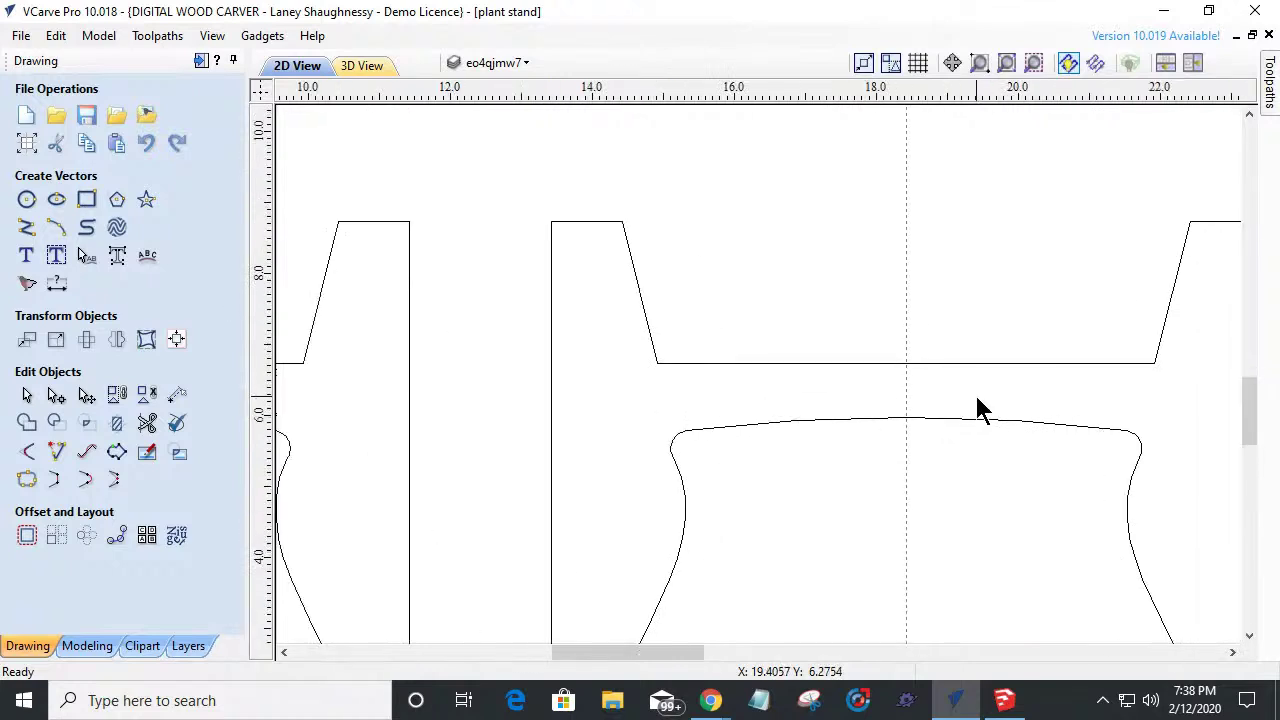
double_click(906, 385)
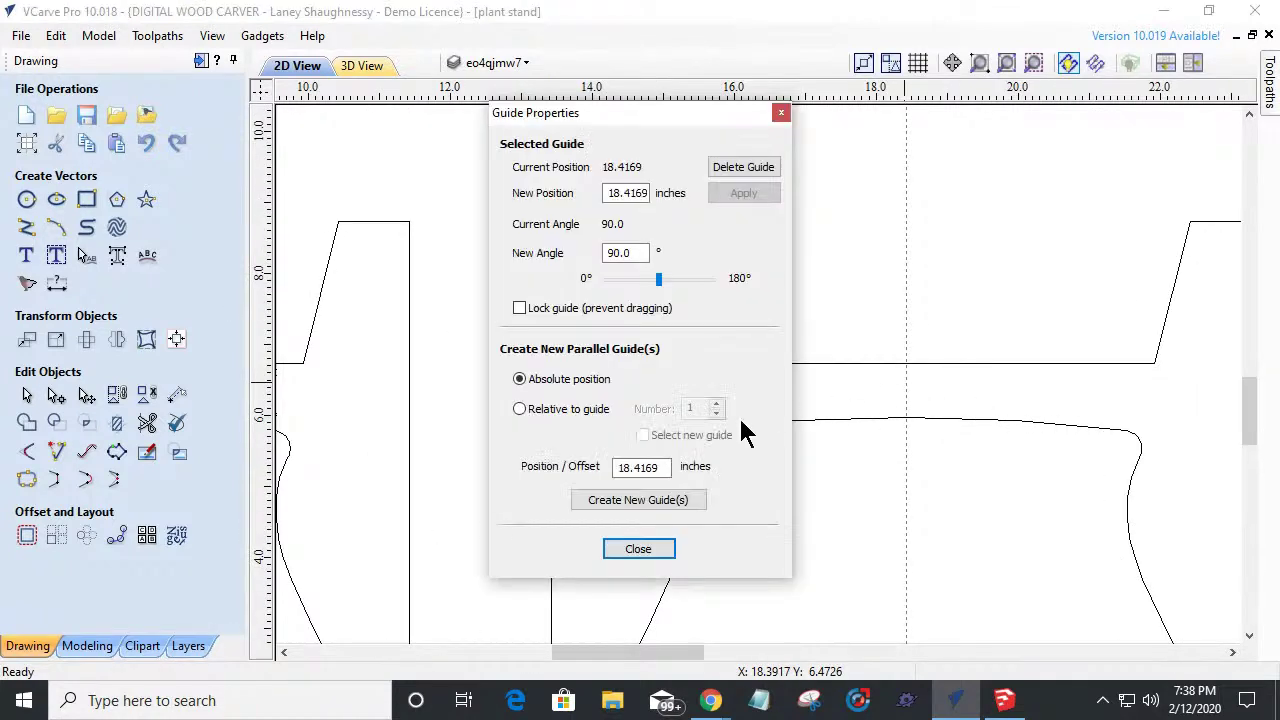
left_click(519, 409)
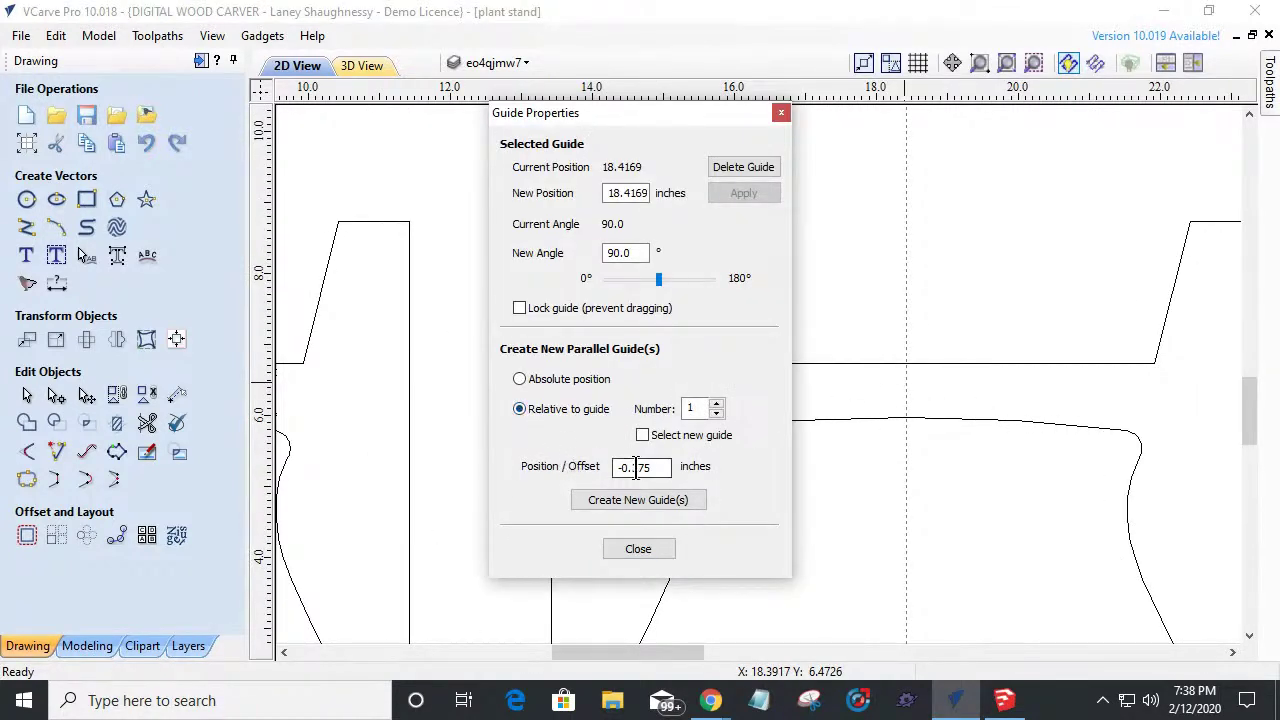
left_click(632, 500)
key("Delete")
left_click(600, 502)
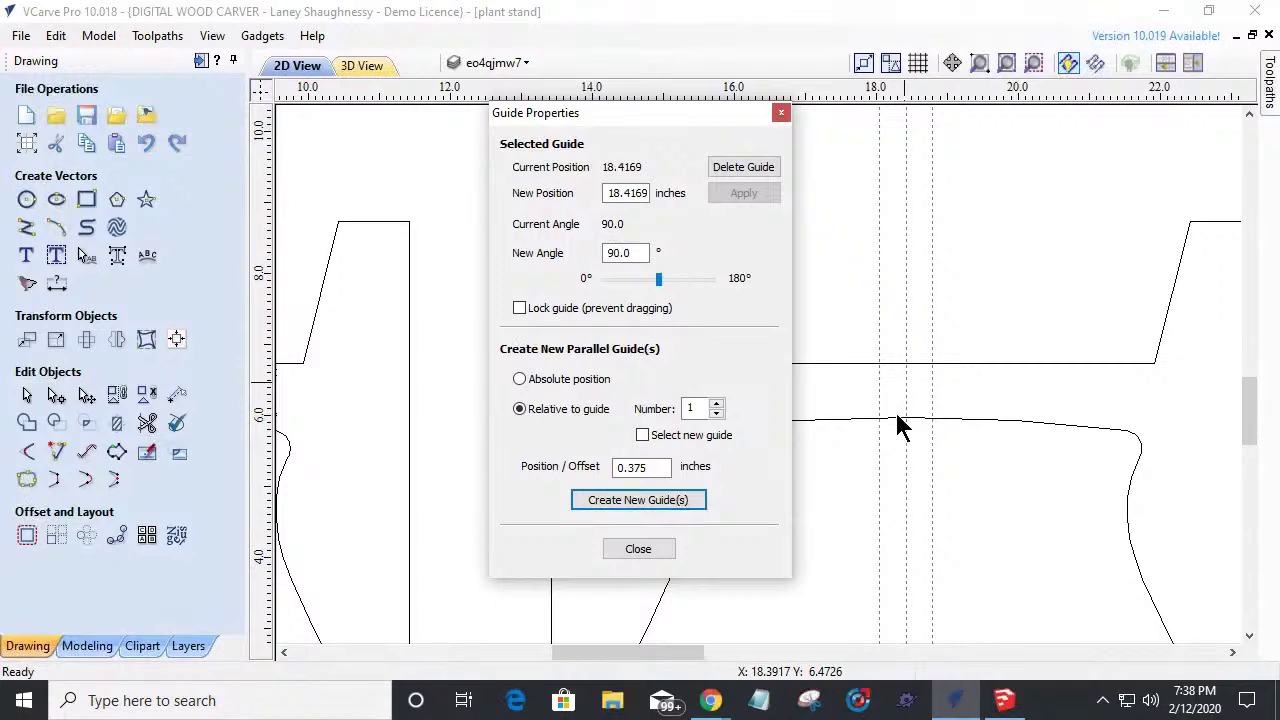
left_click(637, 549)
Add a vertical dimension along the left leg's centre guide, from the crossbar's upper edge to the arch below it.
scroll(908, 334, "down", 3)
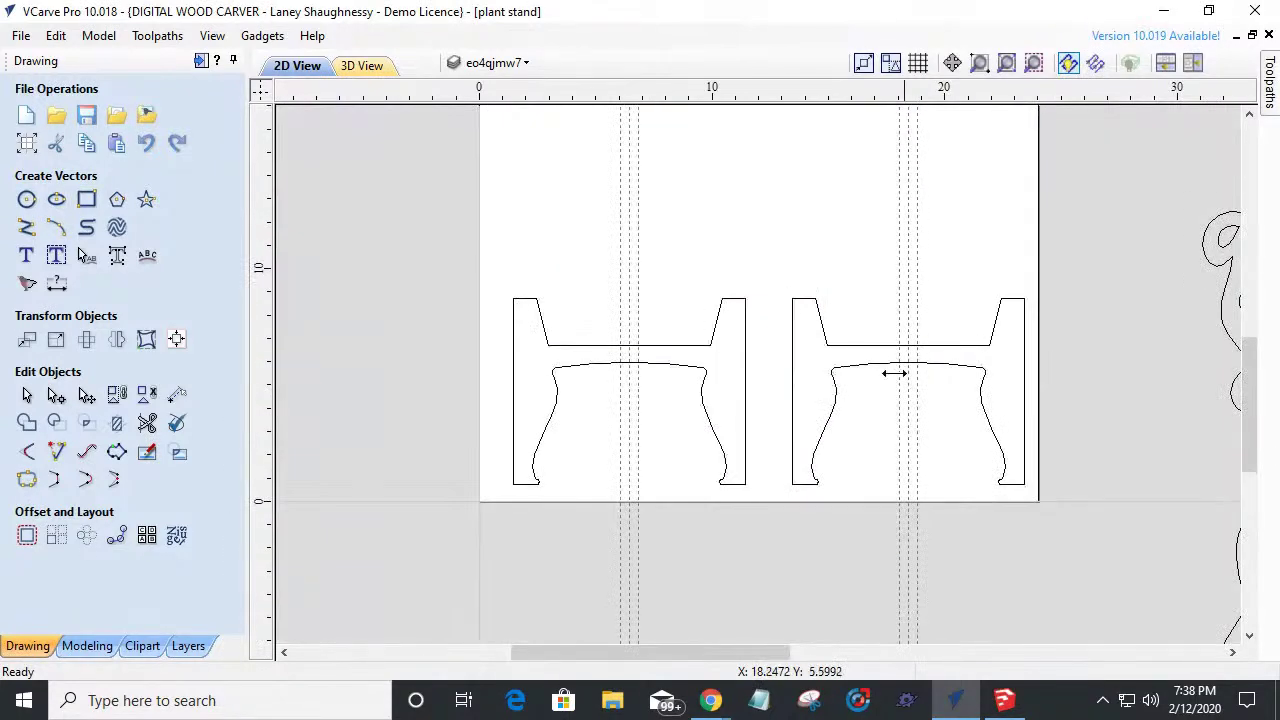
scroll(585, 310, "up", 3)
scroll(622, 395, "up", 3)
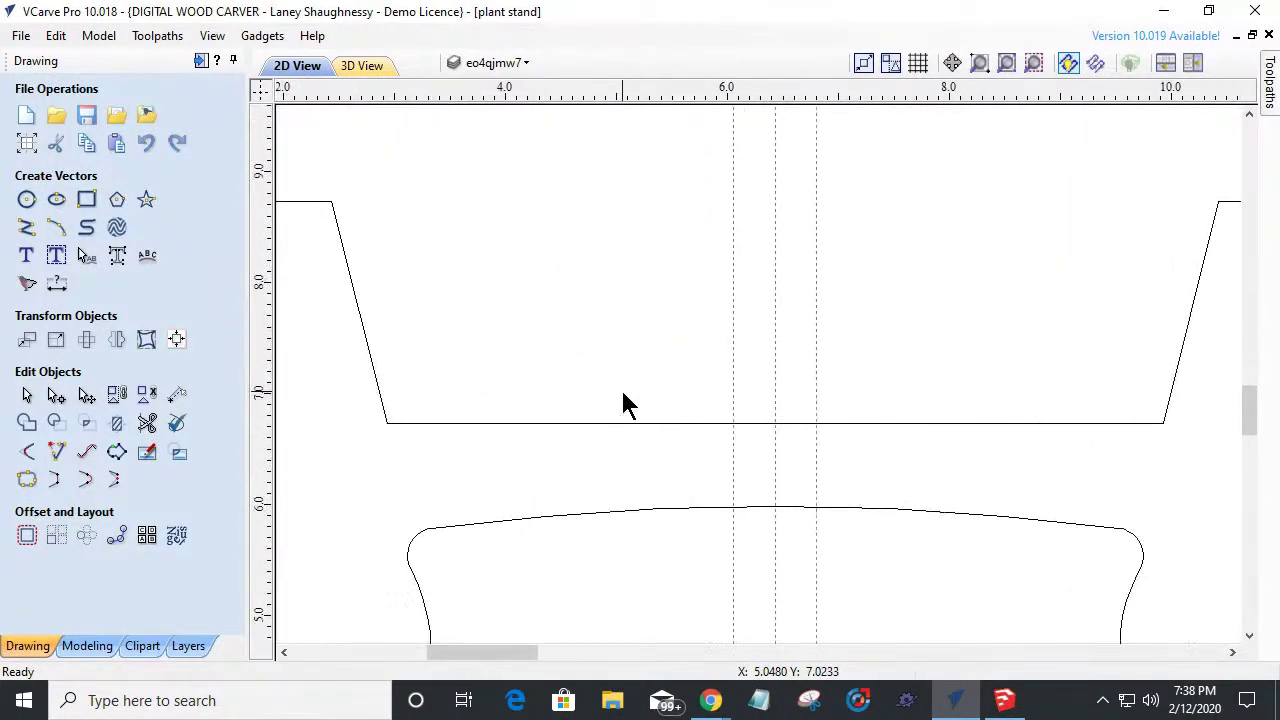
scroll(625, 392, "down", 2)
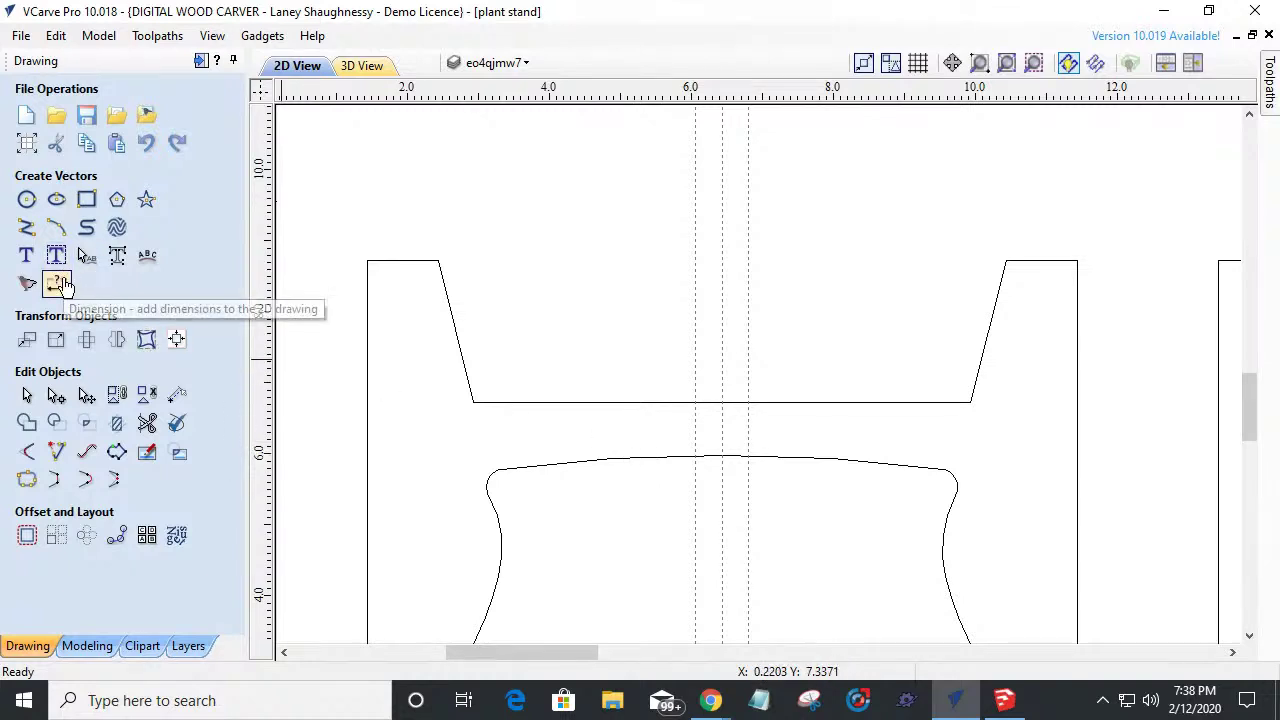
left_click(59, 284)
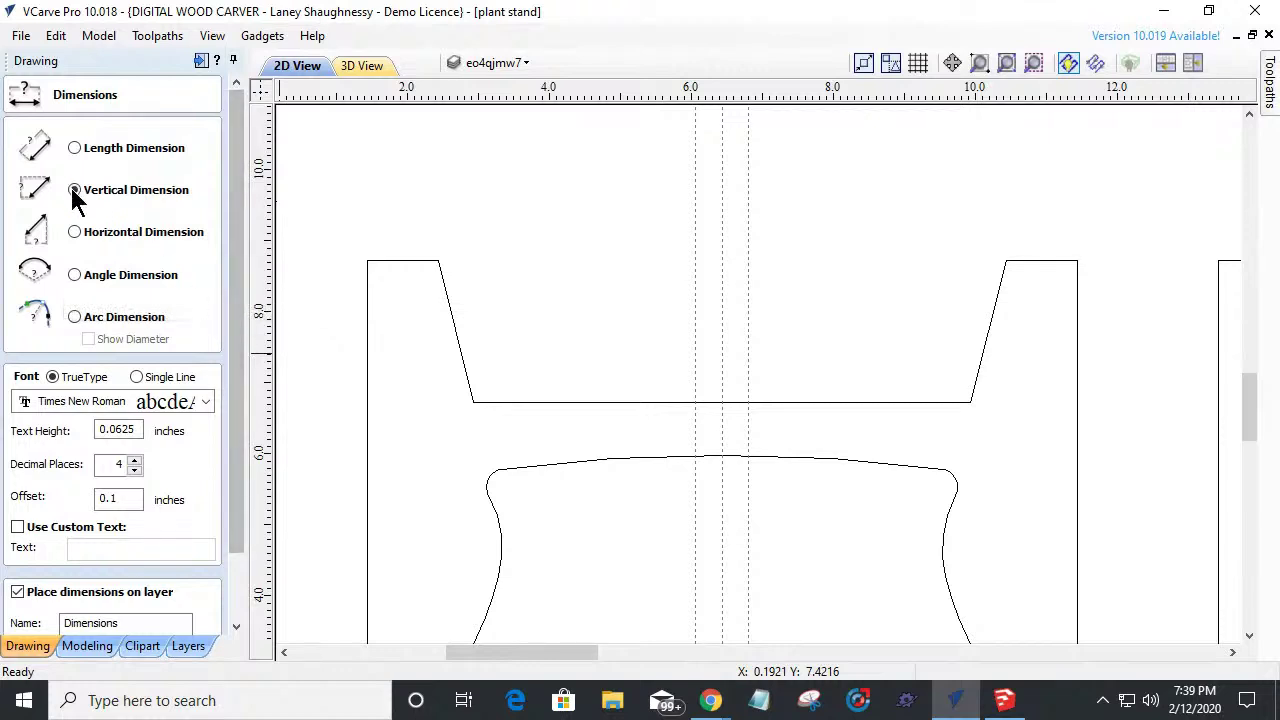
scroll(725, 402, "up", 3)
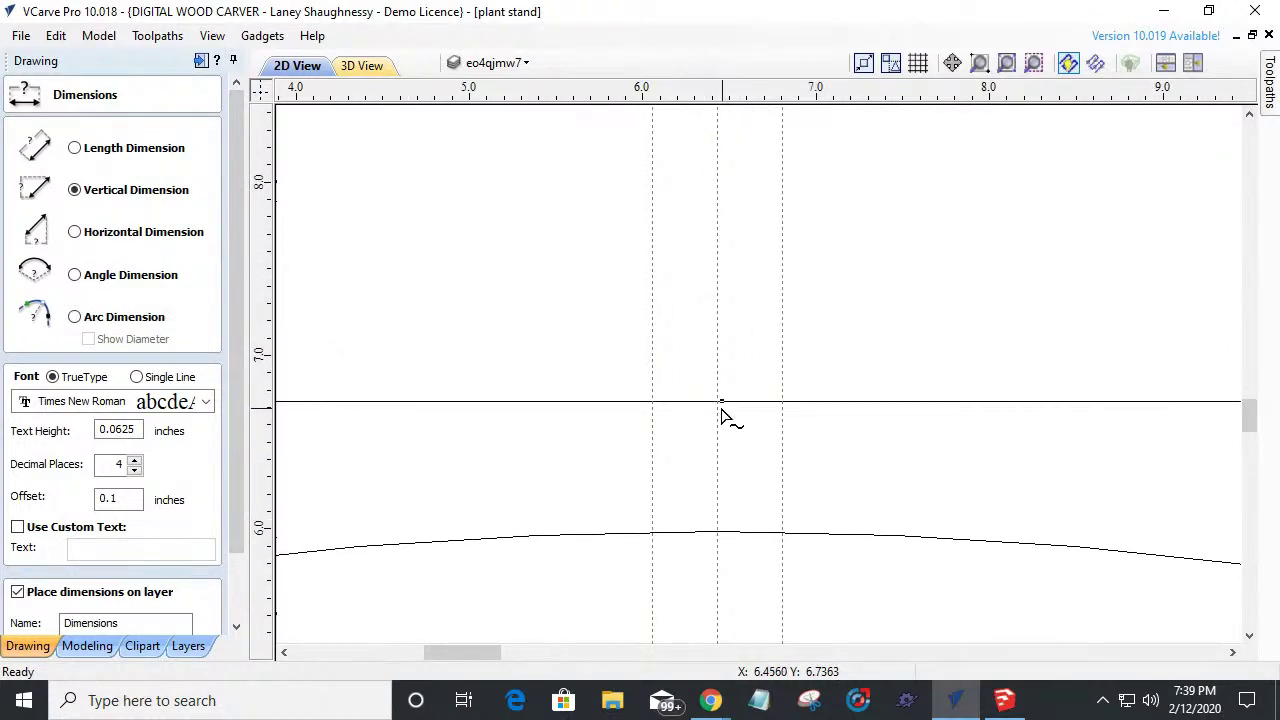
left_click(718, 401)
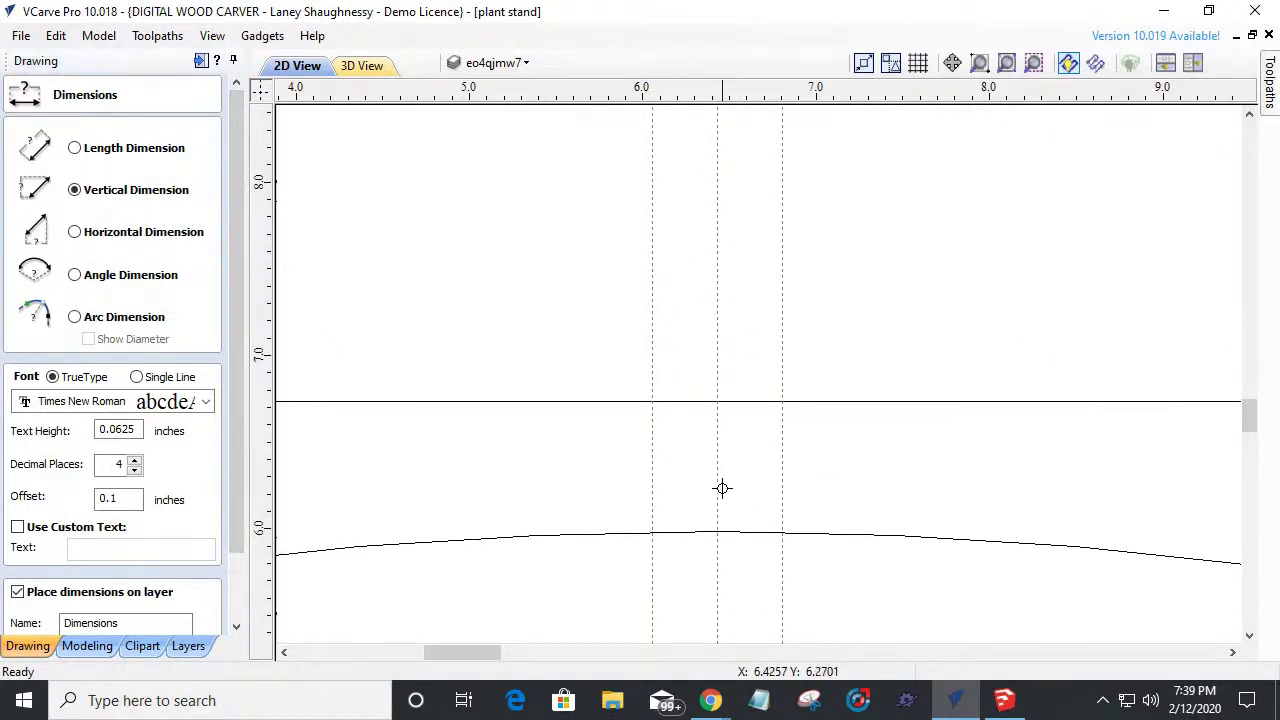
left_click(717, 530)
scroll(717, 500, "up", 3)
scroll(716, 503, "down", 3)
scroll(716, 503, "down", 3)
left_click(718, 500)
scroll(701, 540, "up", 1)
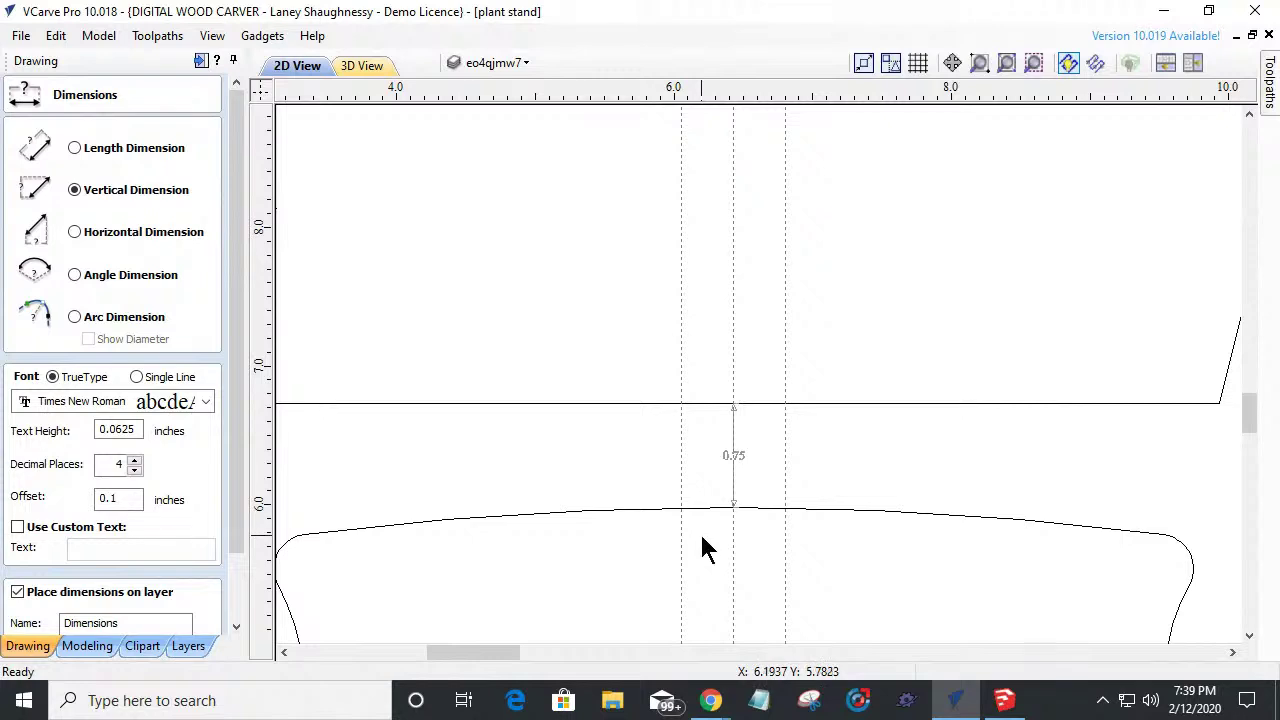
scroll(765, 486, "down", 2)
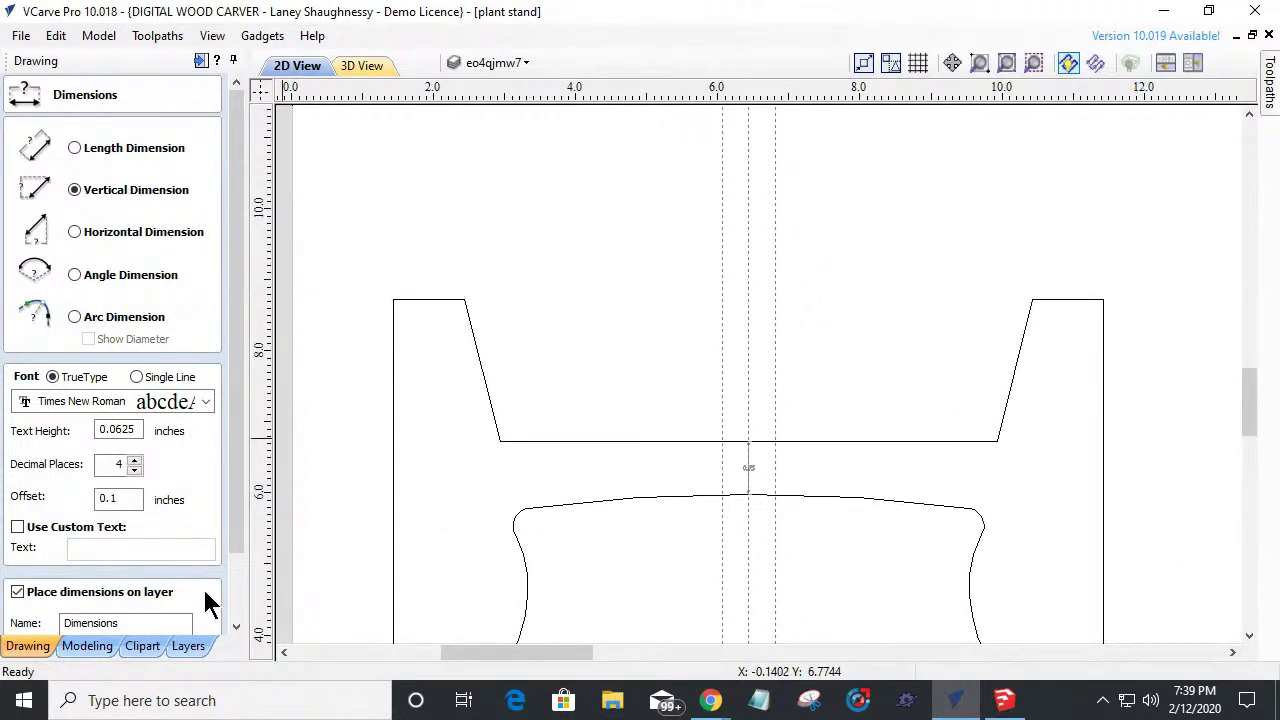
scroll(240, 553, "down", 1)
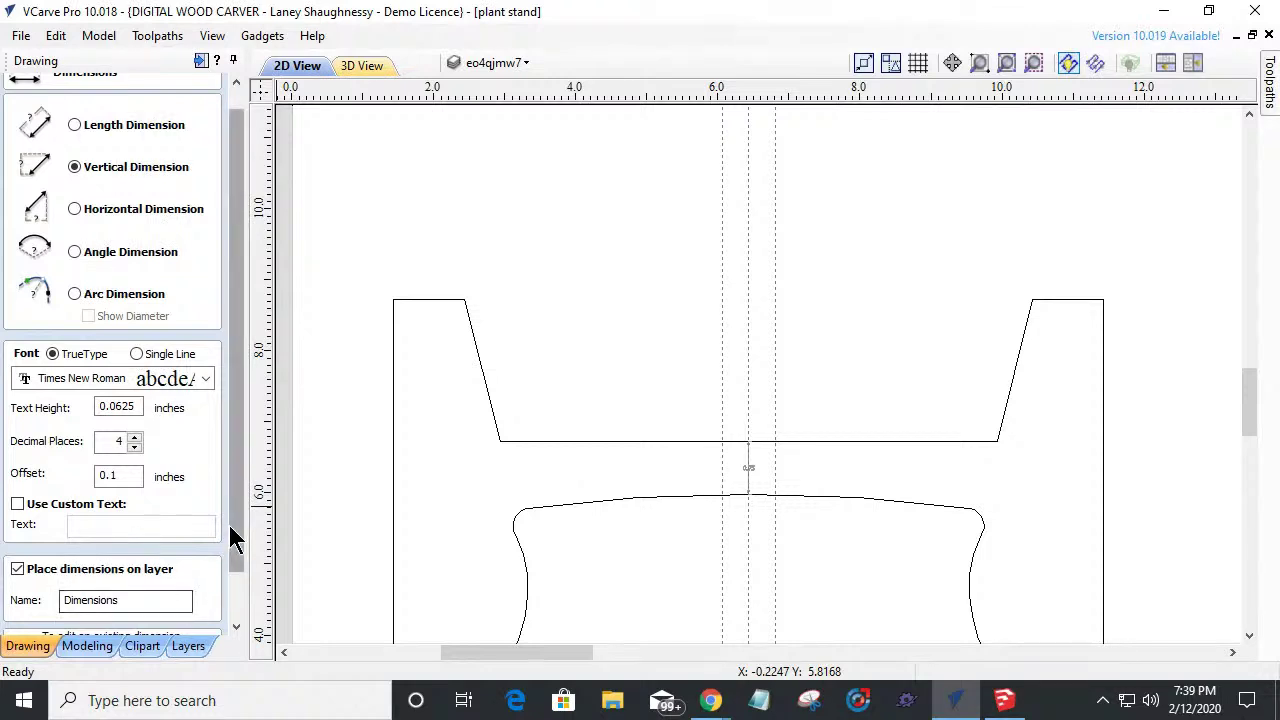
scroll(238, 555, "down", 1)
scroll(238, 555, "down", 2)
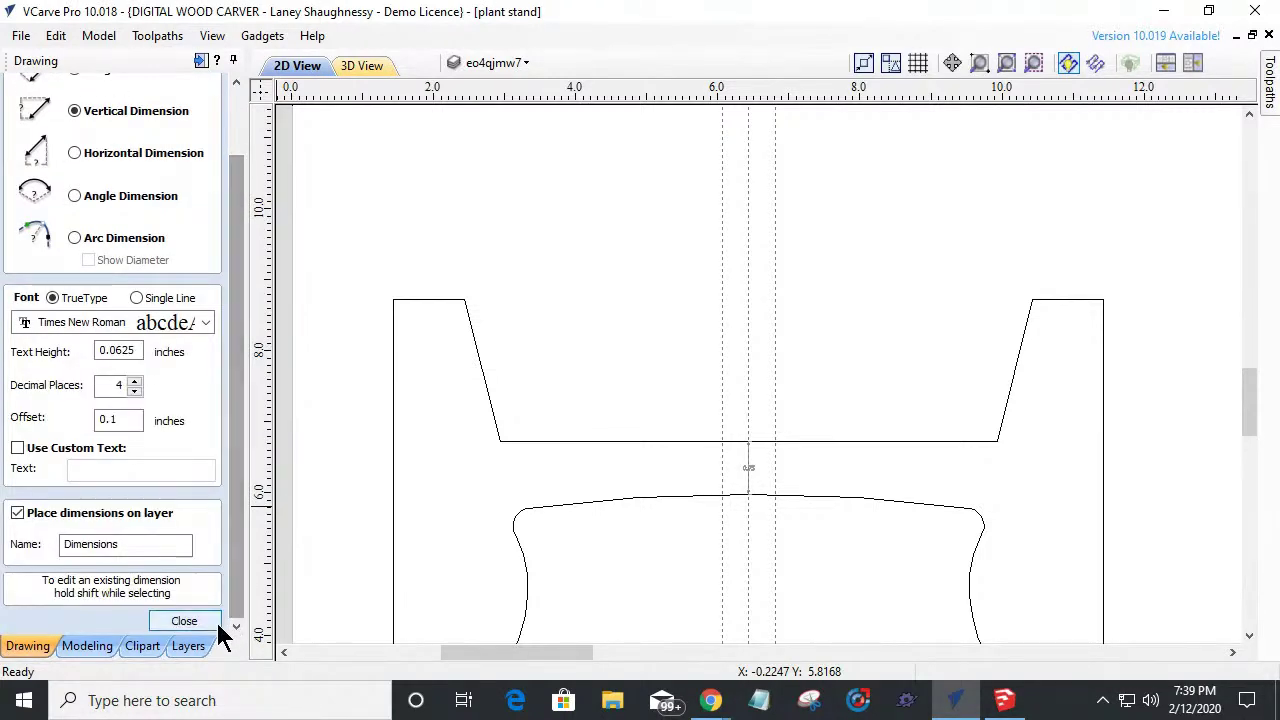
left_click(218, 620)
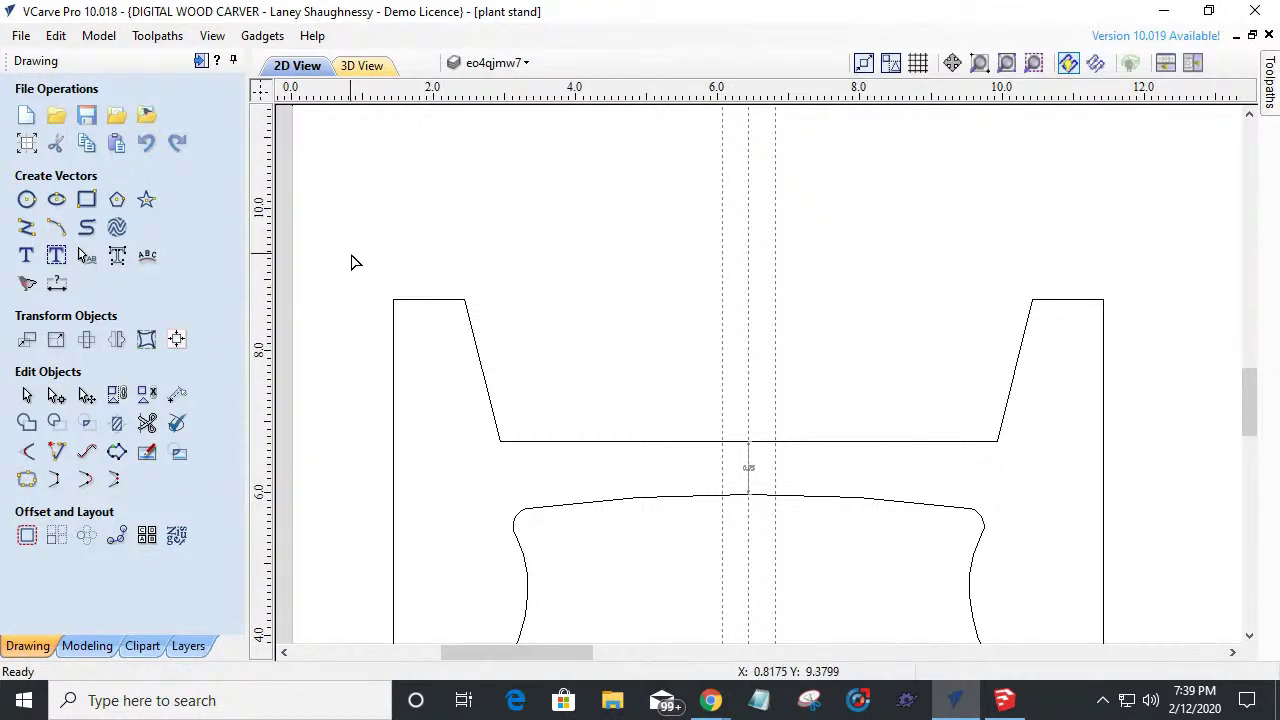
Try to raise the upper nodes of the left leg profile, including the crossbar's upper edge, by 1 inch.
left_click_drag(349, 257, 1169, 486)
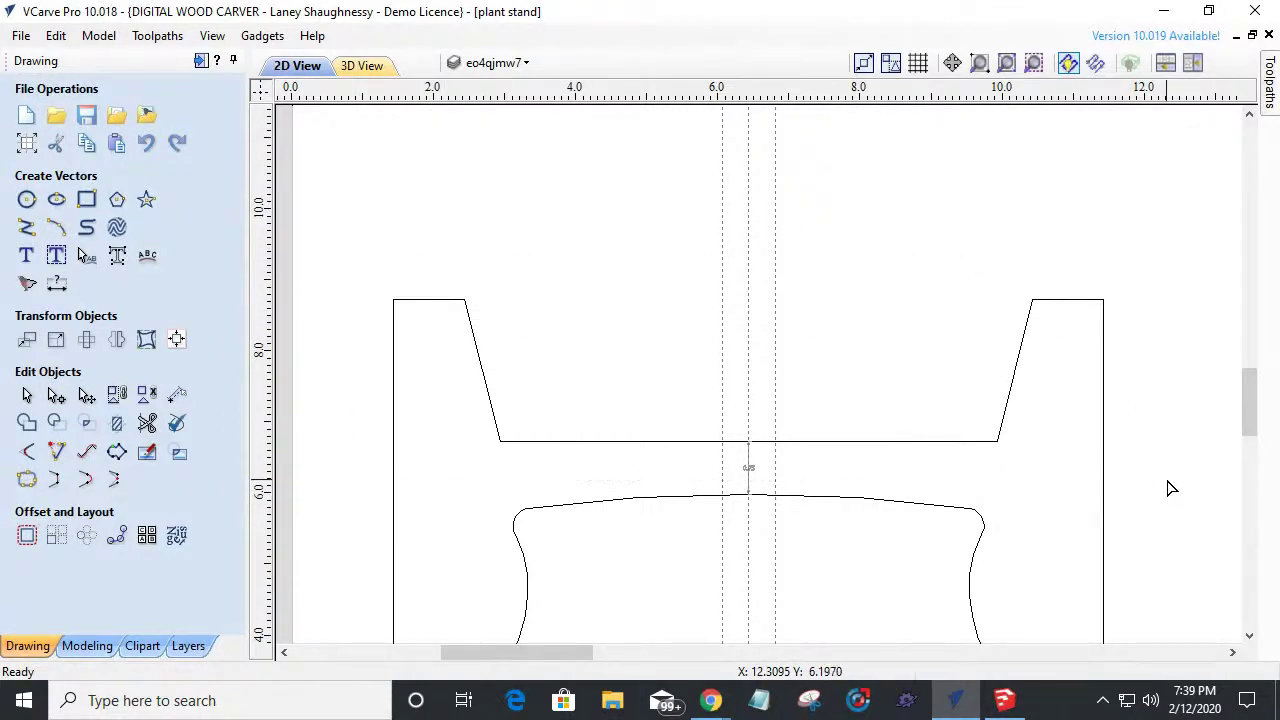
left_click(1000, 440)
left_click_drag(335, 250, 1205, 465)
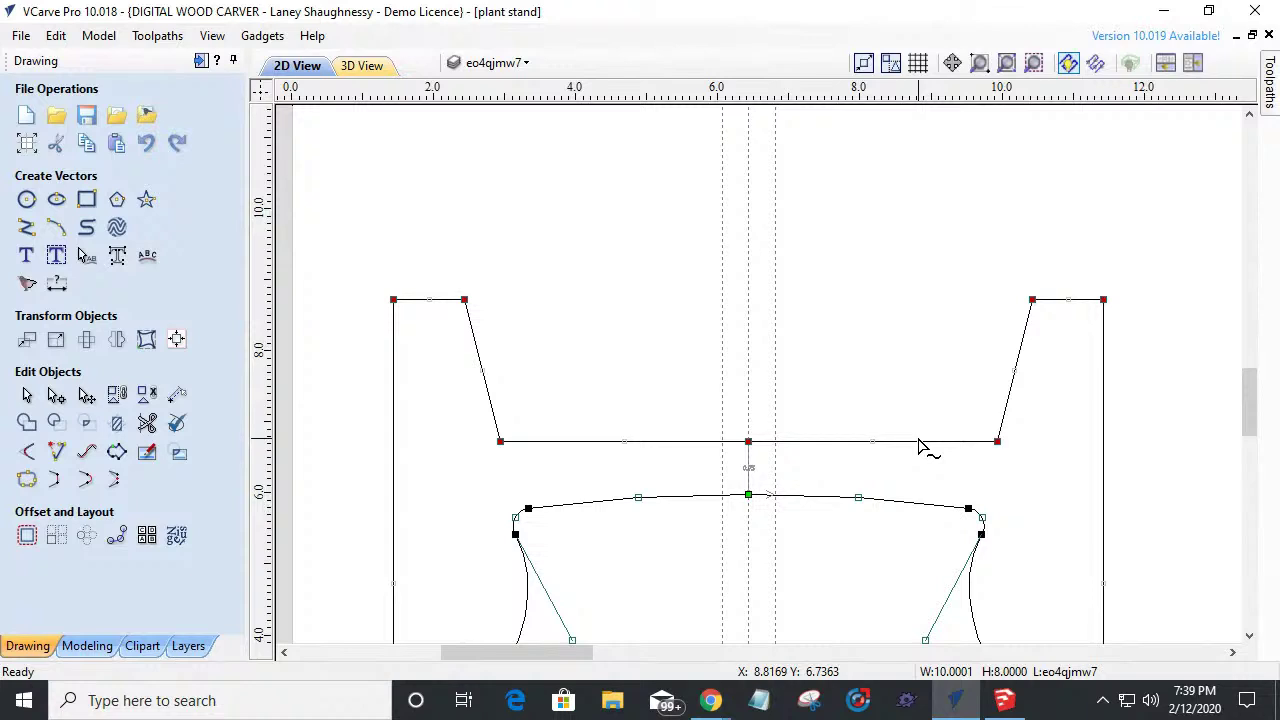
left_click_drag(749, 441, 747, 408)
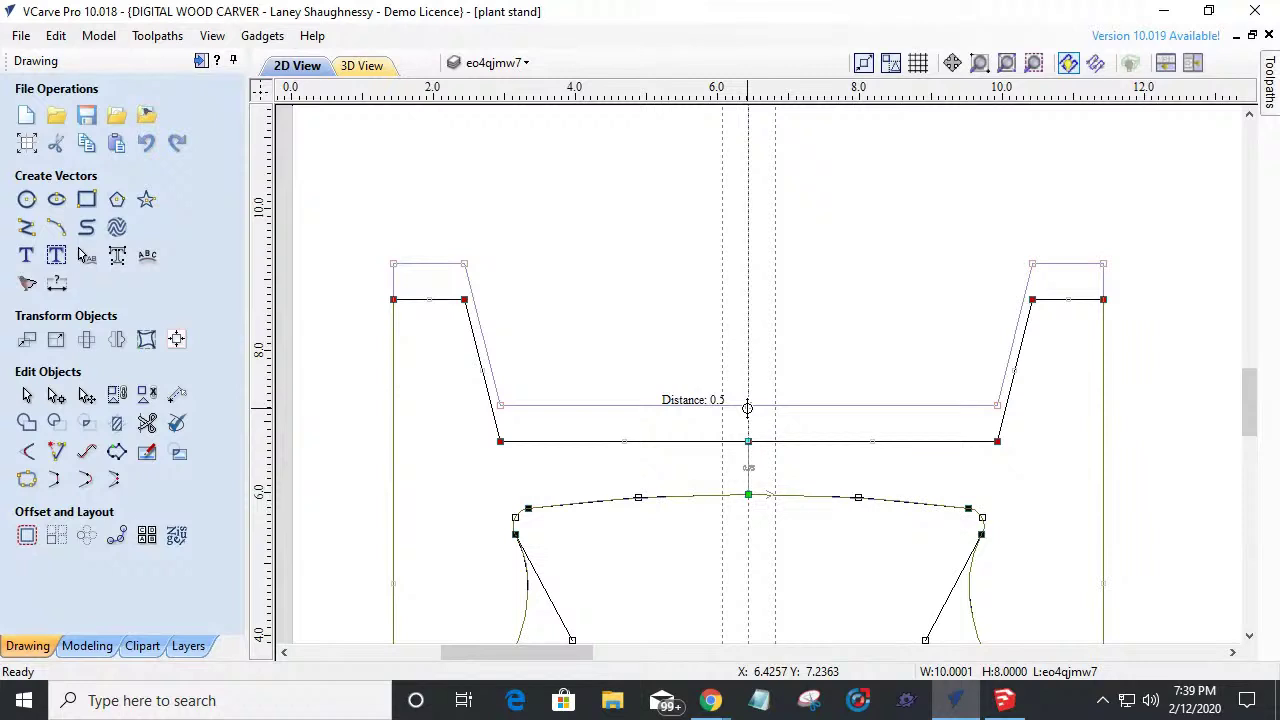
left_click_drag(747, 408, 747, 408)
type("1")
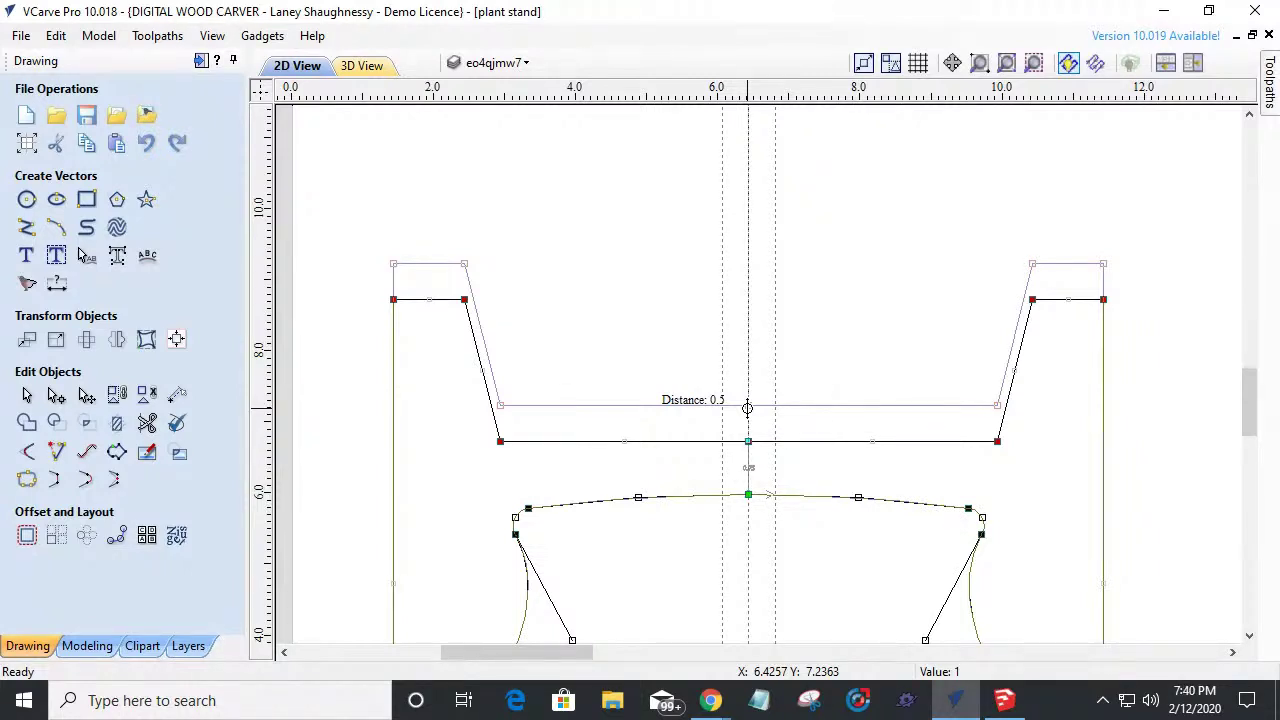
key("Return")
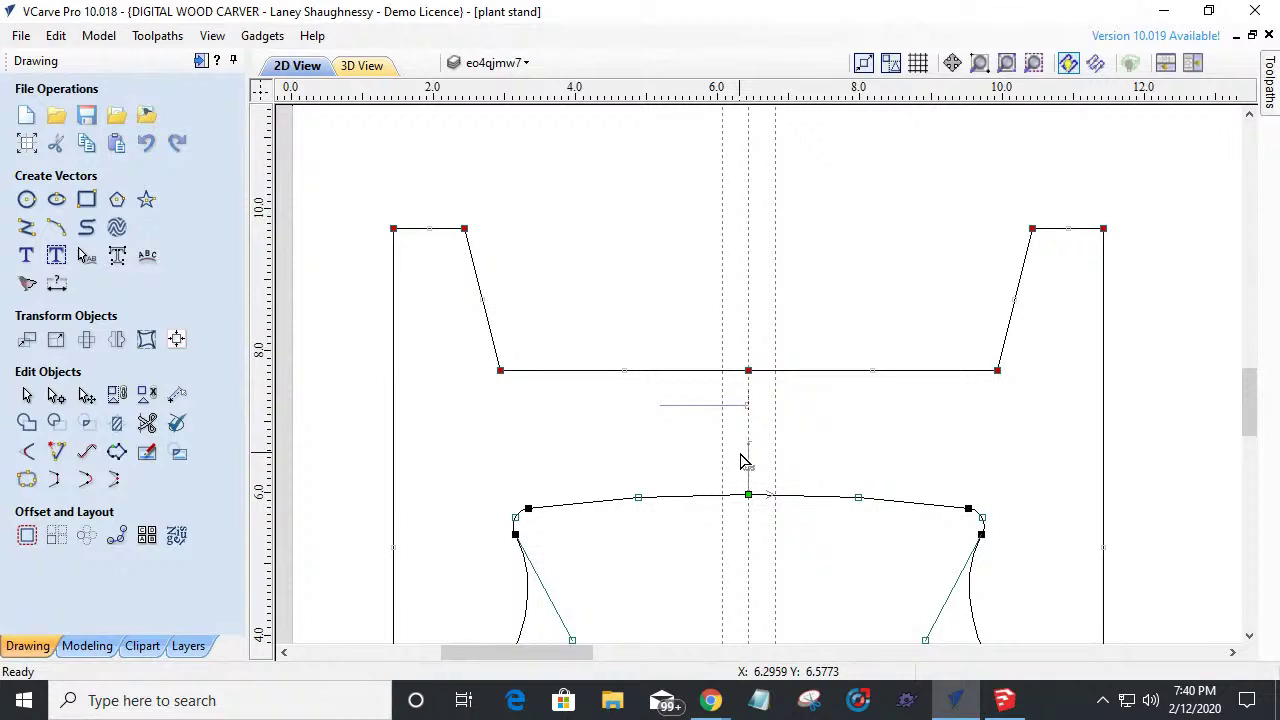
left_click(739, 453)
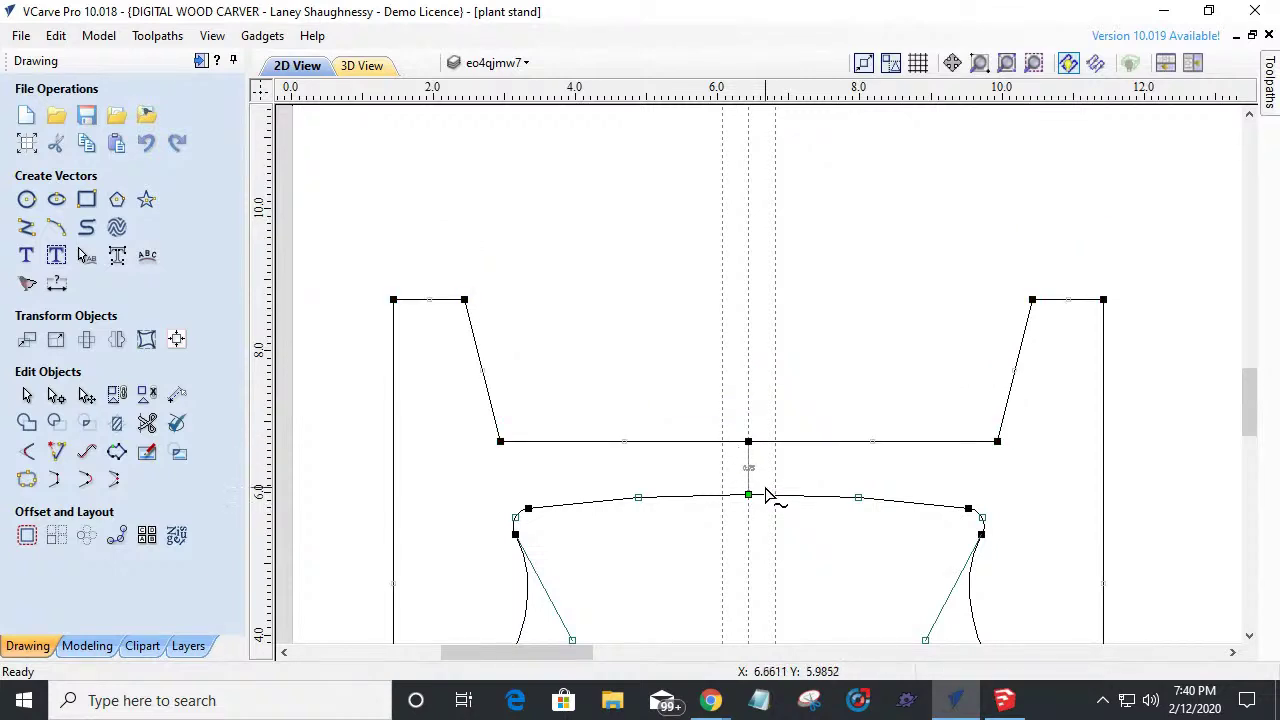
Move all the upper nodes of the left leg profile, including the crossbar's upper edge, up by .75 inches.
scroll(749, 466, "up", 2)
scroll(750, 476, "up", 4)
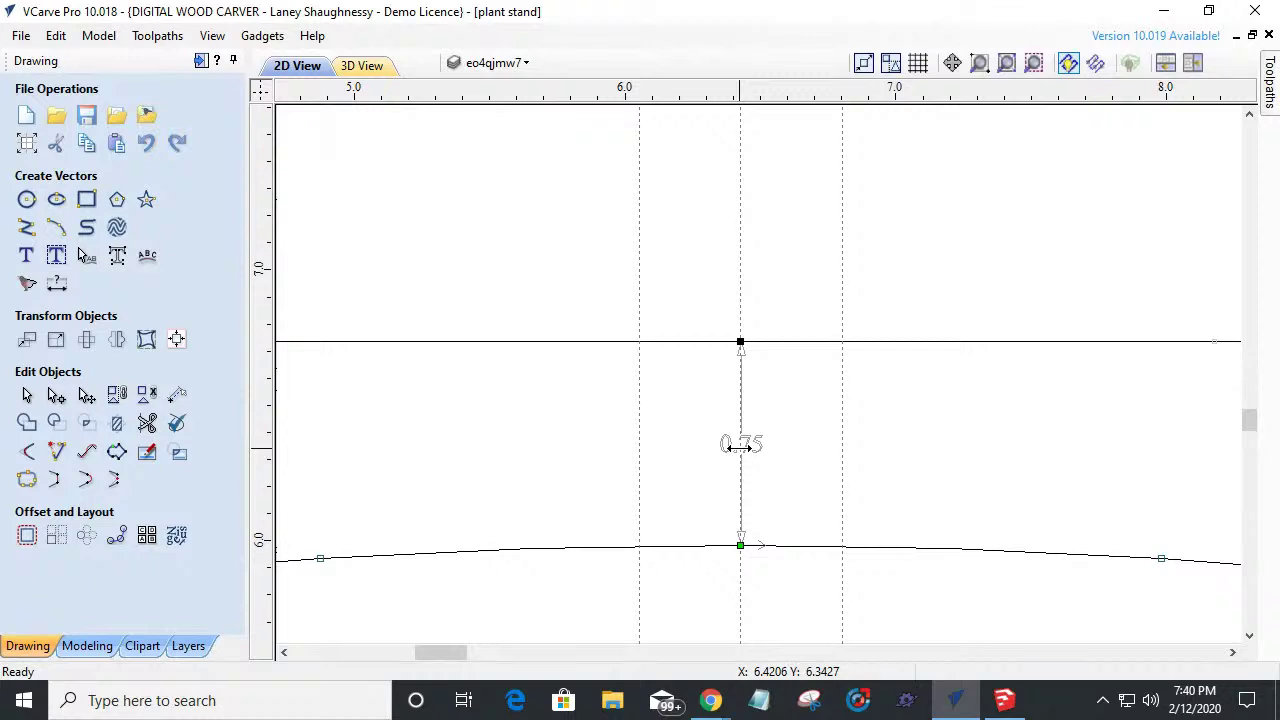
scroll(768, 440, "down", 5)
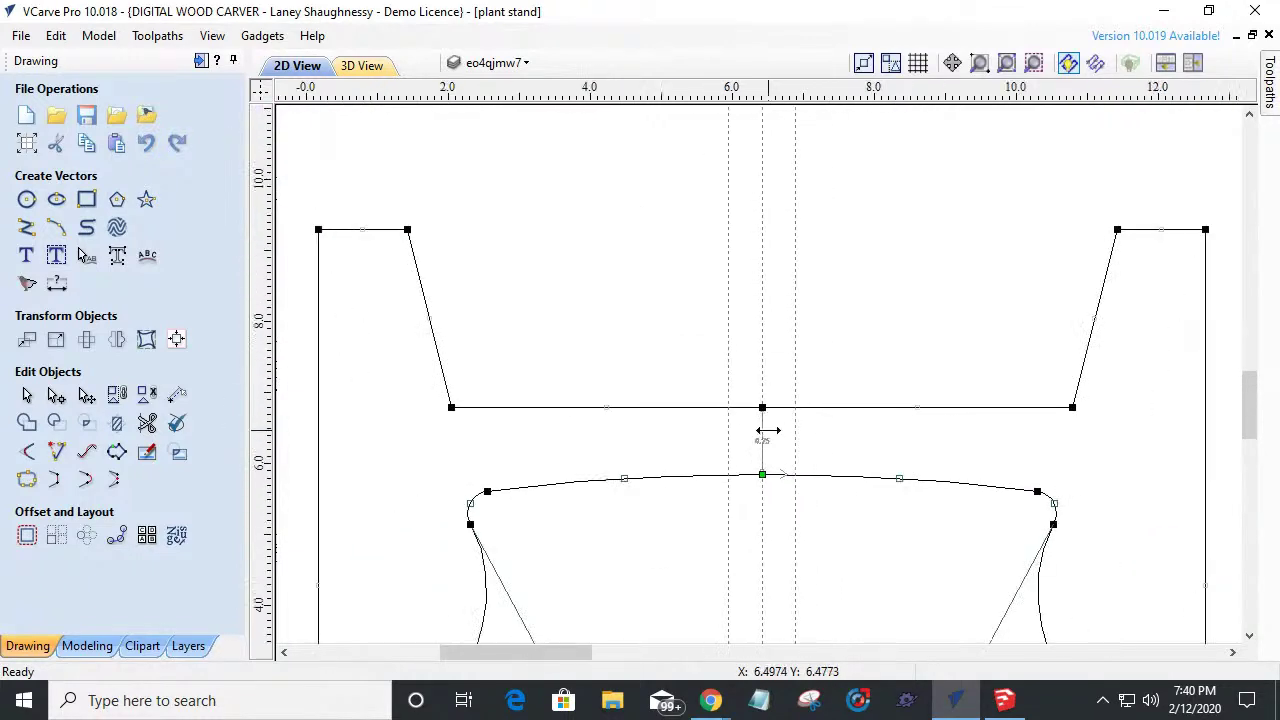
left_click_drag(337, 221, 1210, 418)
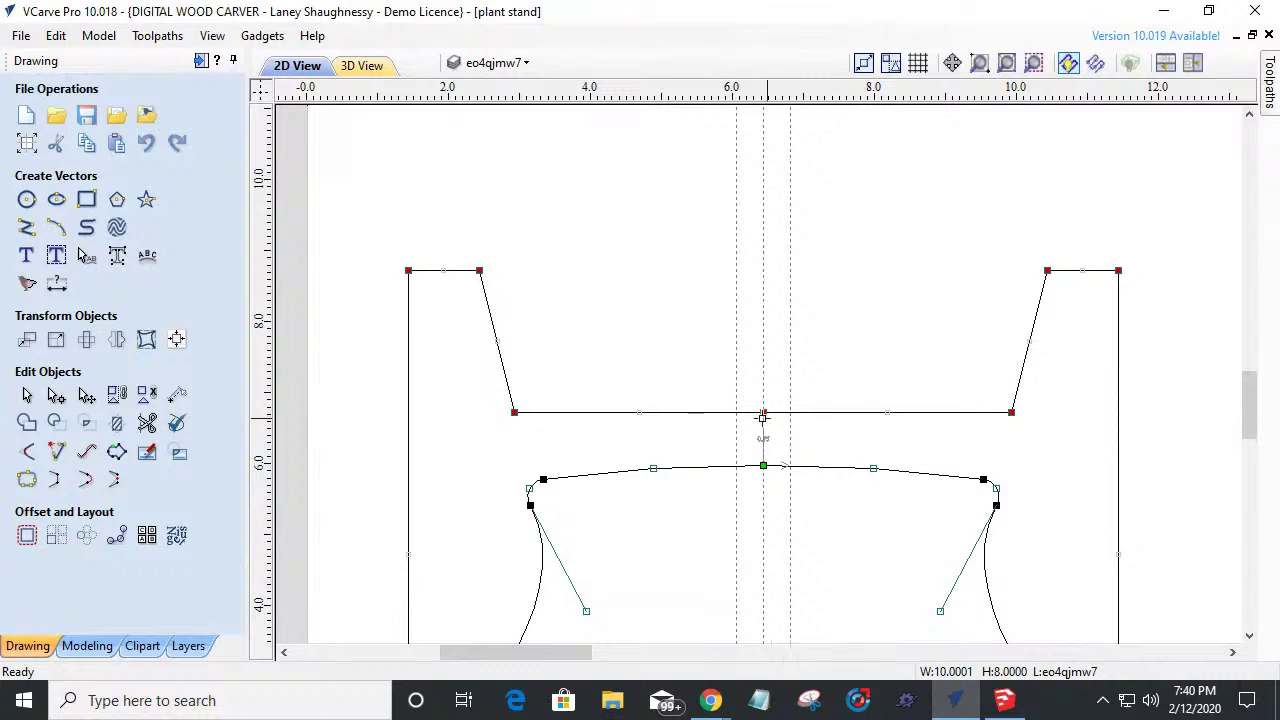
left_click_drag(764, 413, 763, 374)
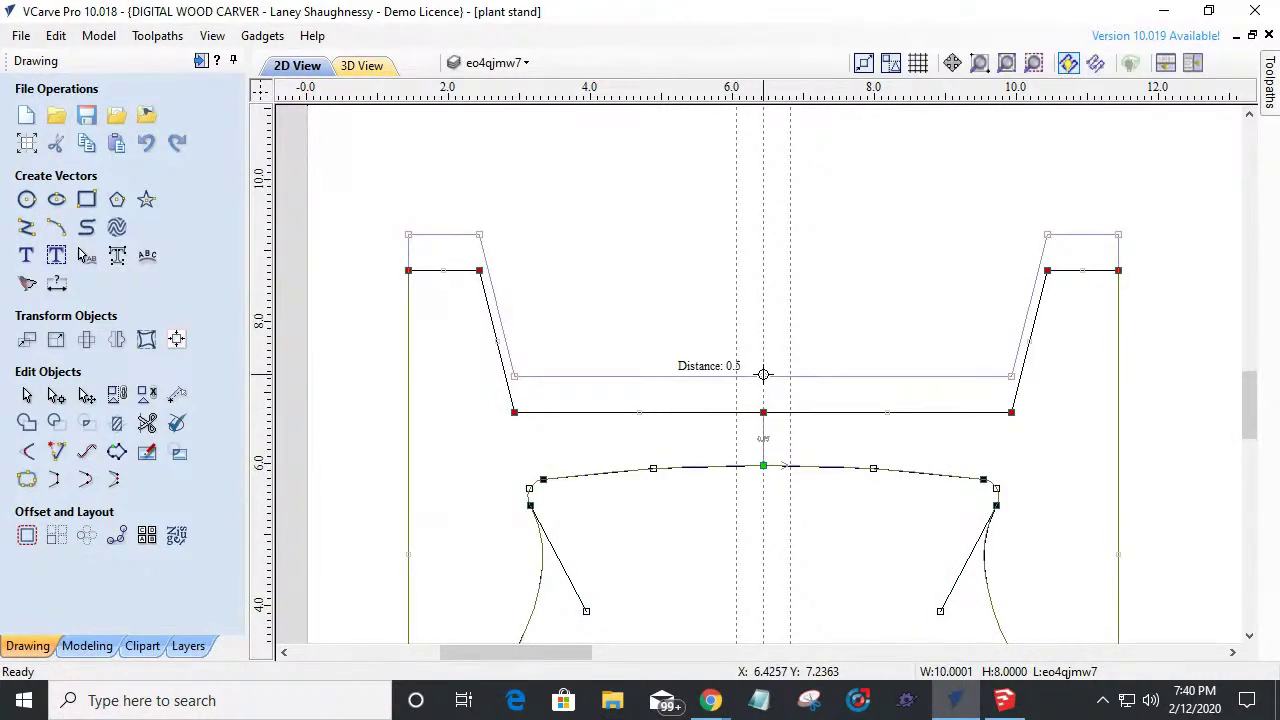
type(".75")
left_click_drag(763, 374, 766, 374)
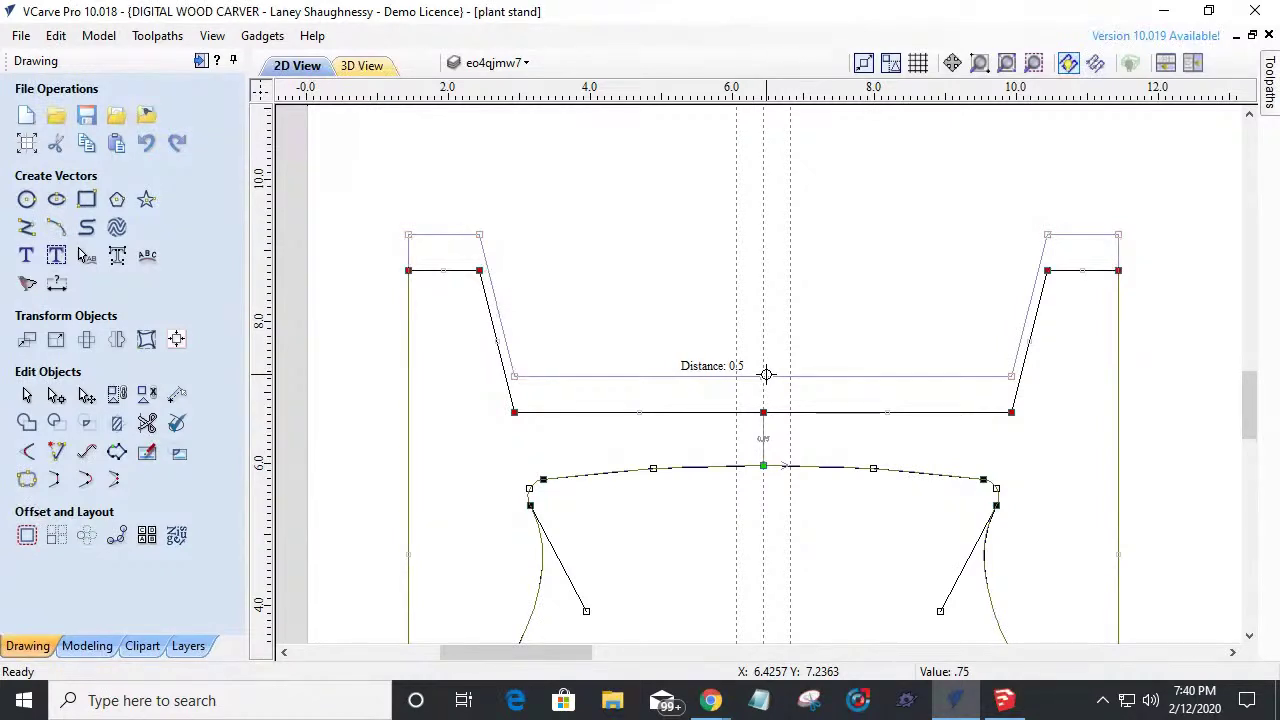
key("Return")
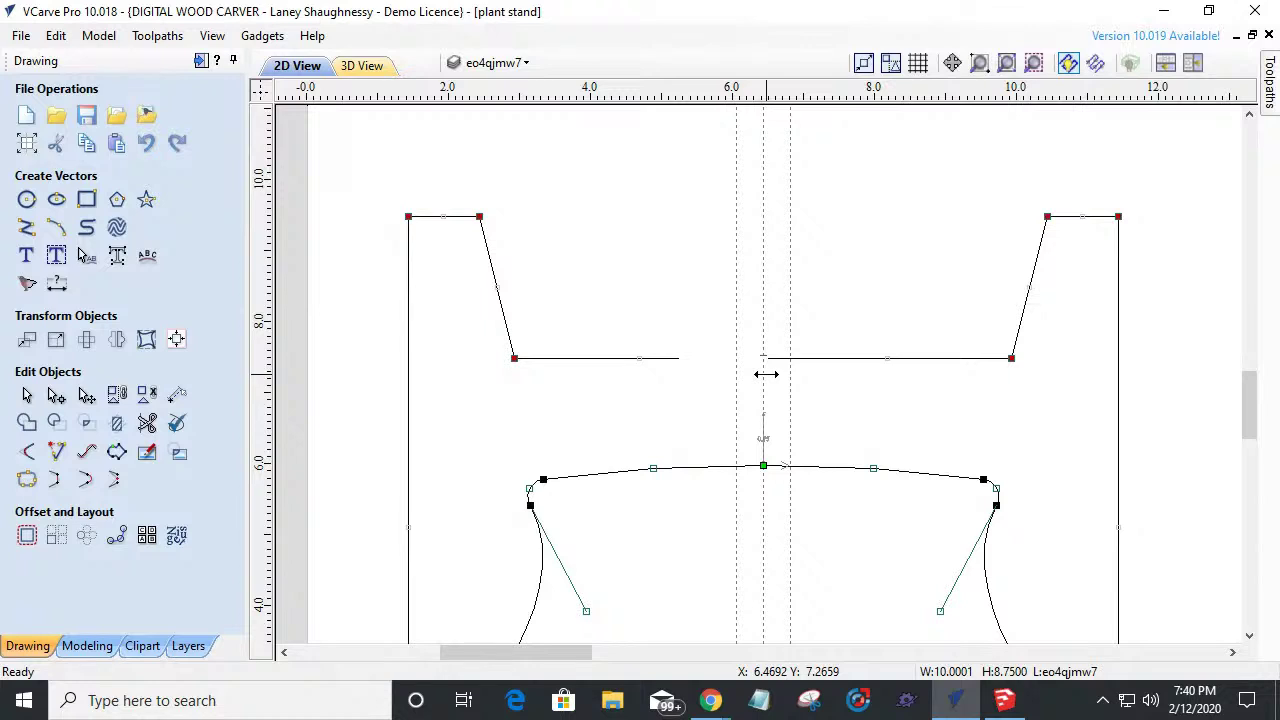
Delete the outdated vertical dimension on the left leg's centre guide.
scroll(760, 420, "down", 1)
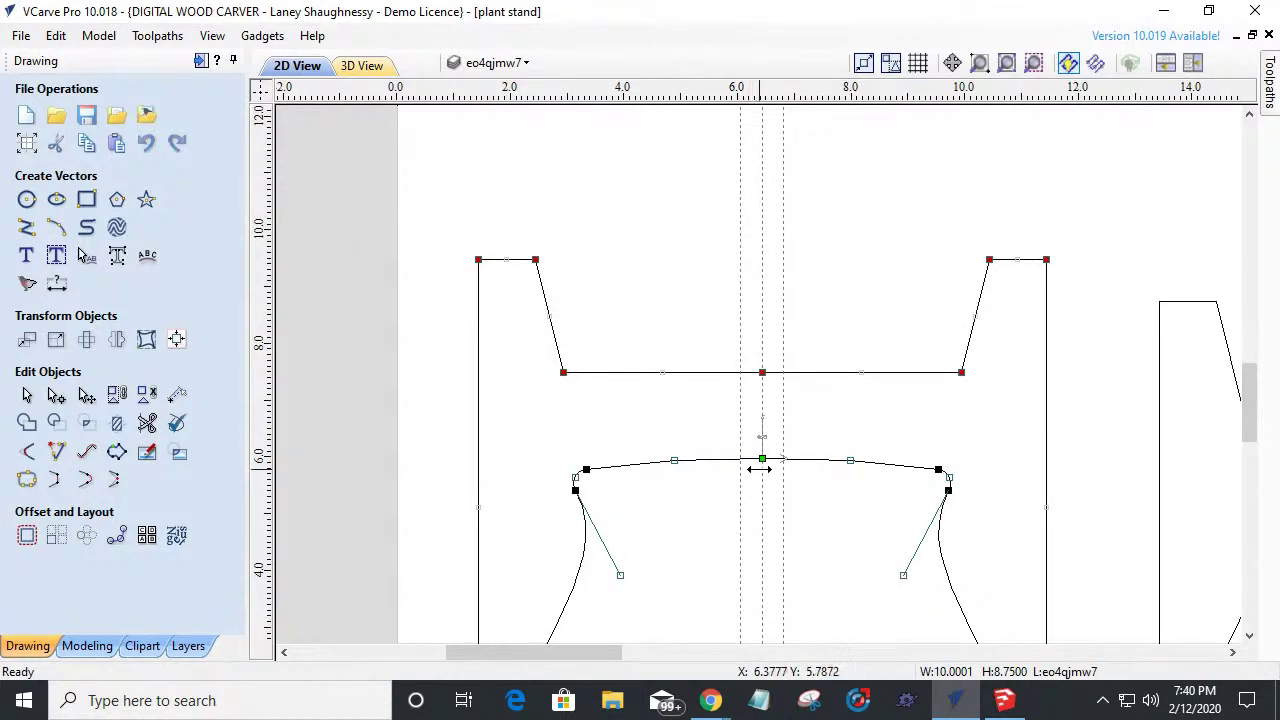
scroll(760, 469, "up", 2)
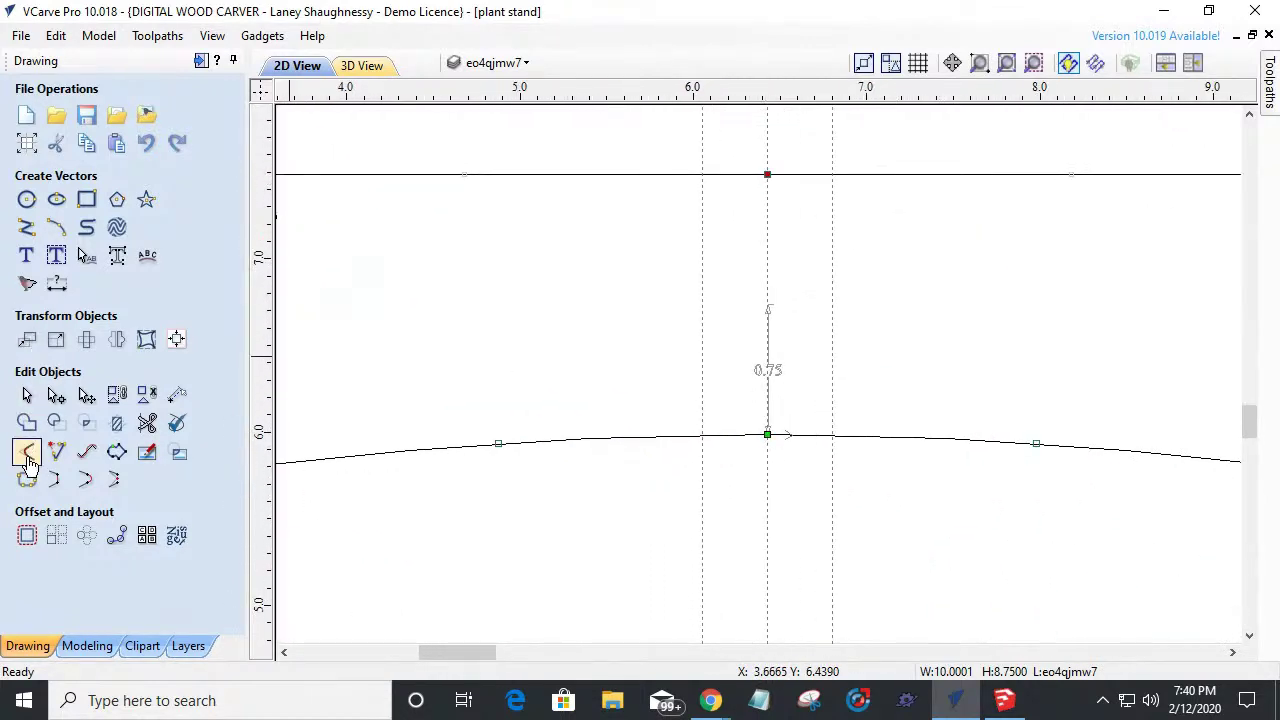
left_click(58, 286)
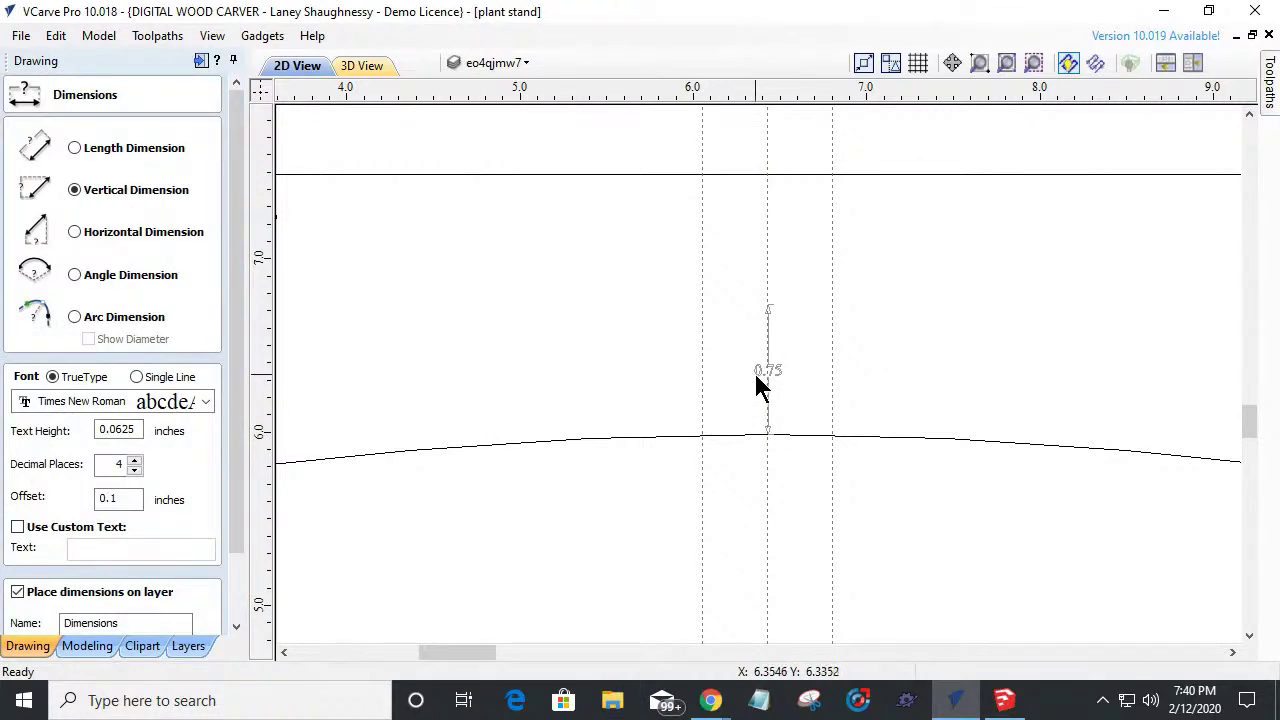
left_click(756, 377)
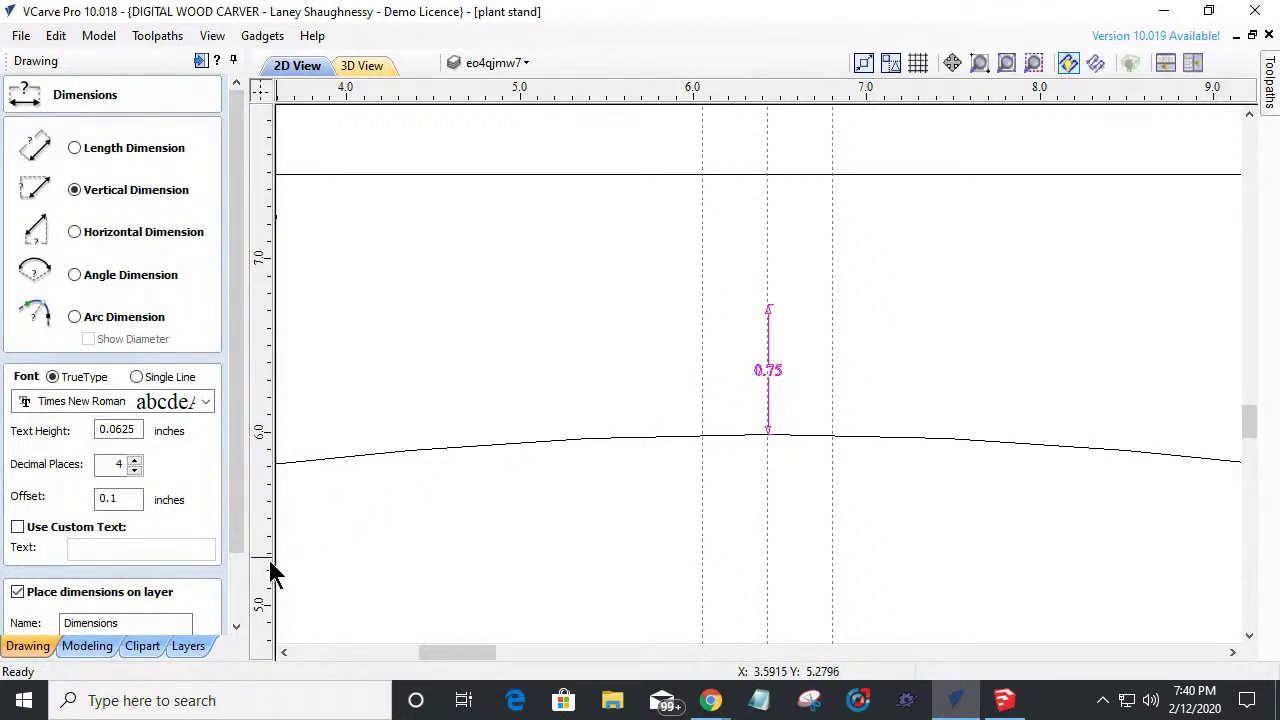
left_click_drag(245, 541, 229, 620)
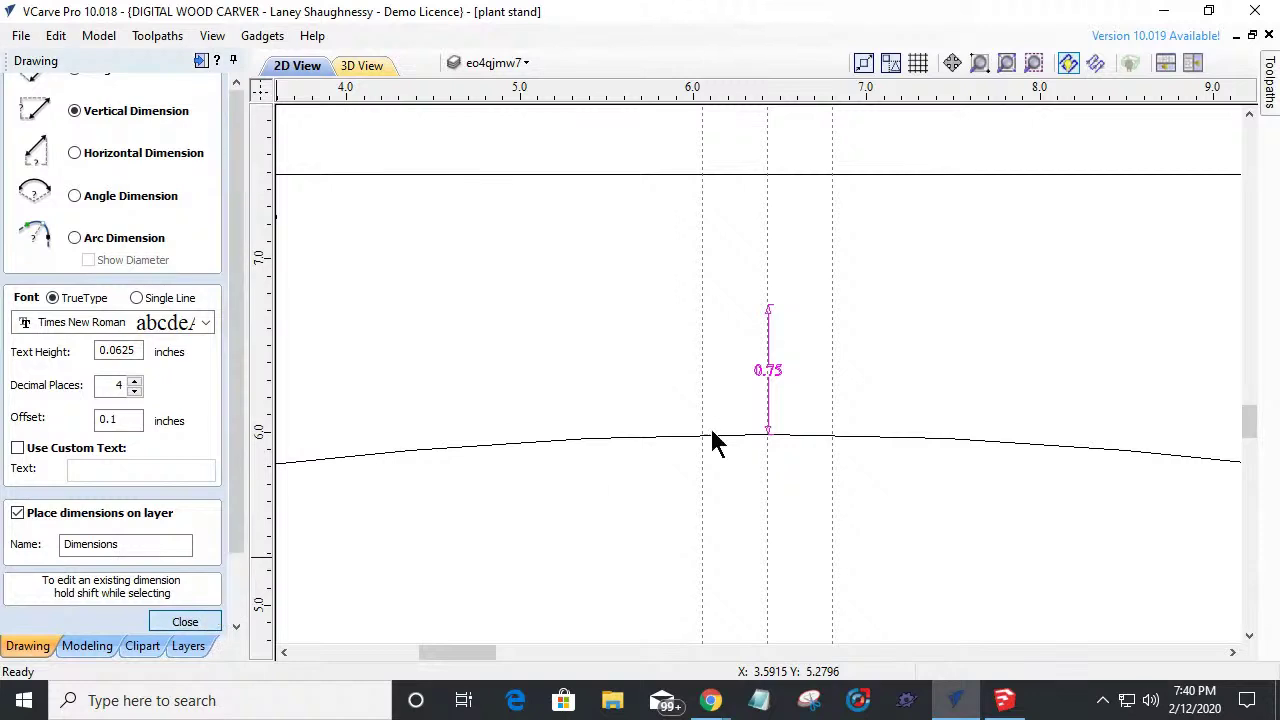
key("Escape")
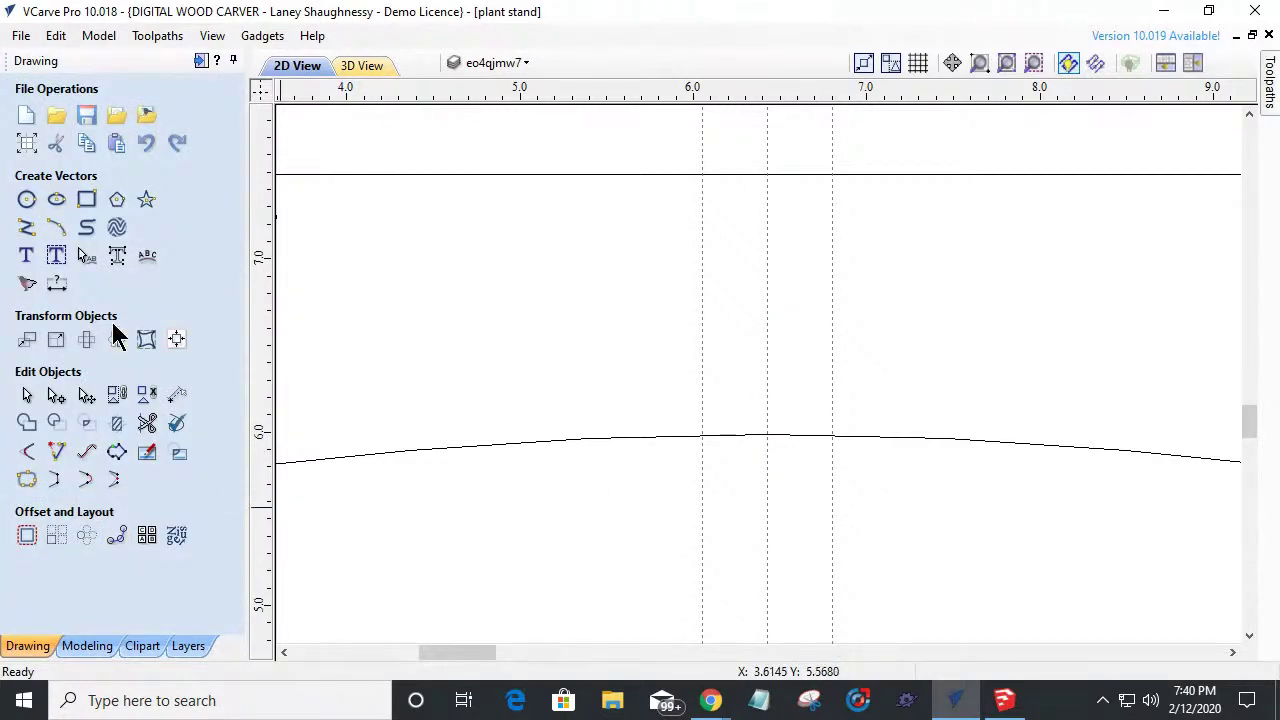
Add a vertical dimension along the left leg's centre guide, from the raised crossbar edge down to the arch.
left_click(56, 284)
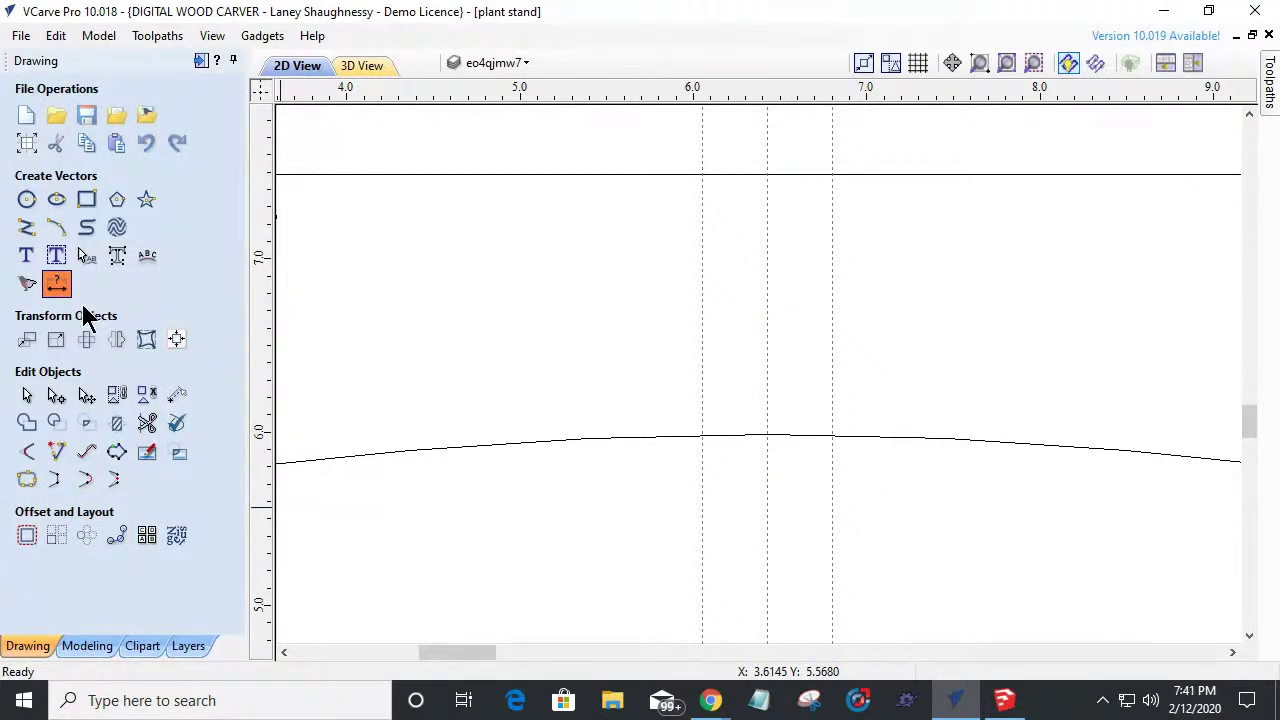
left_click(767, 174)
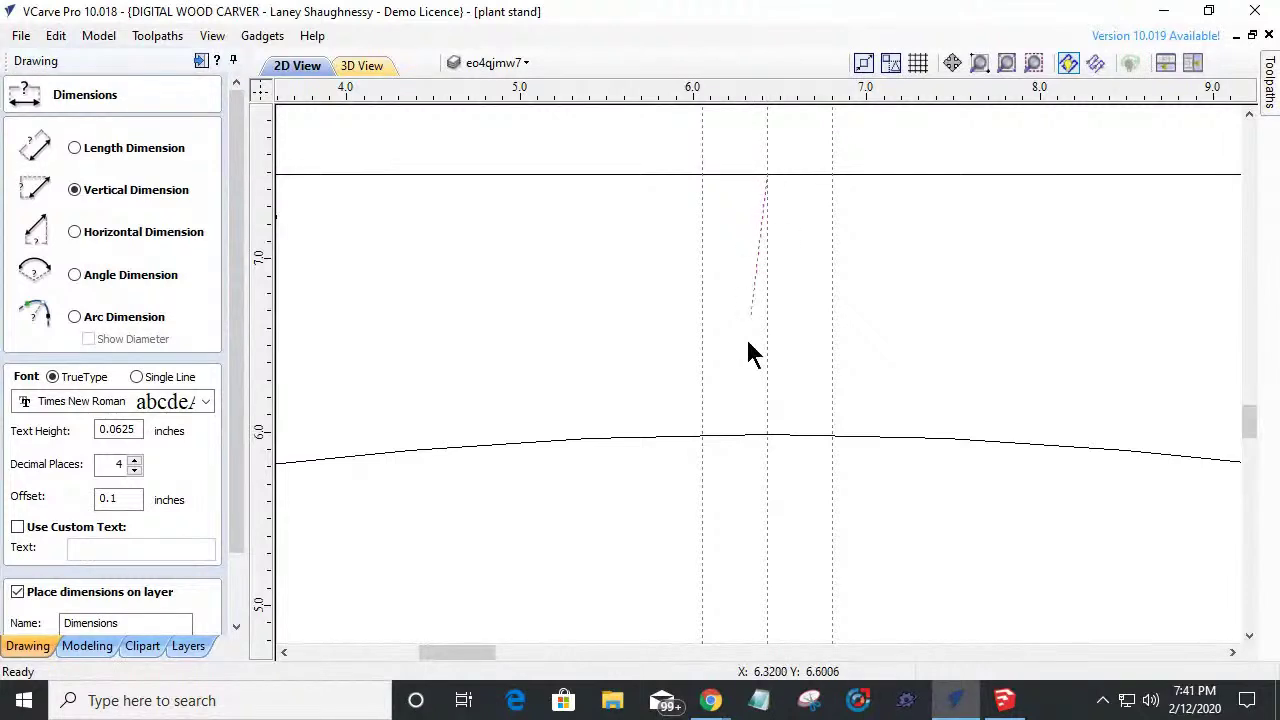
left_click(766, 436)
left_click(764, 311)
scroll(764, 322, "up", 5)
scroll(766, 335, "down", 5)
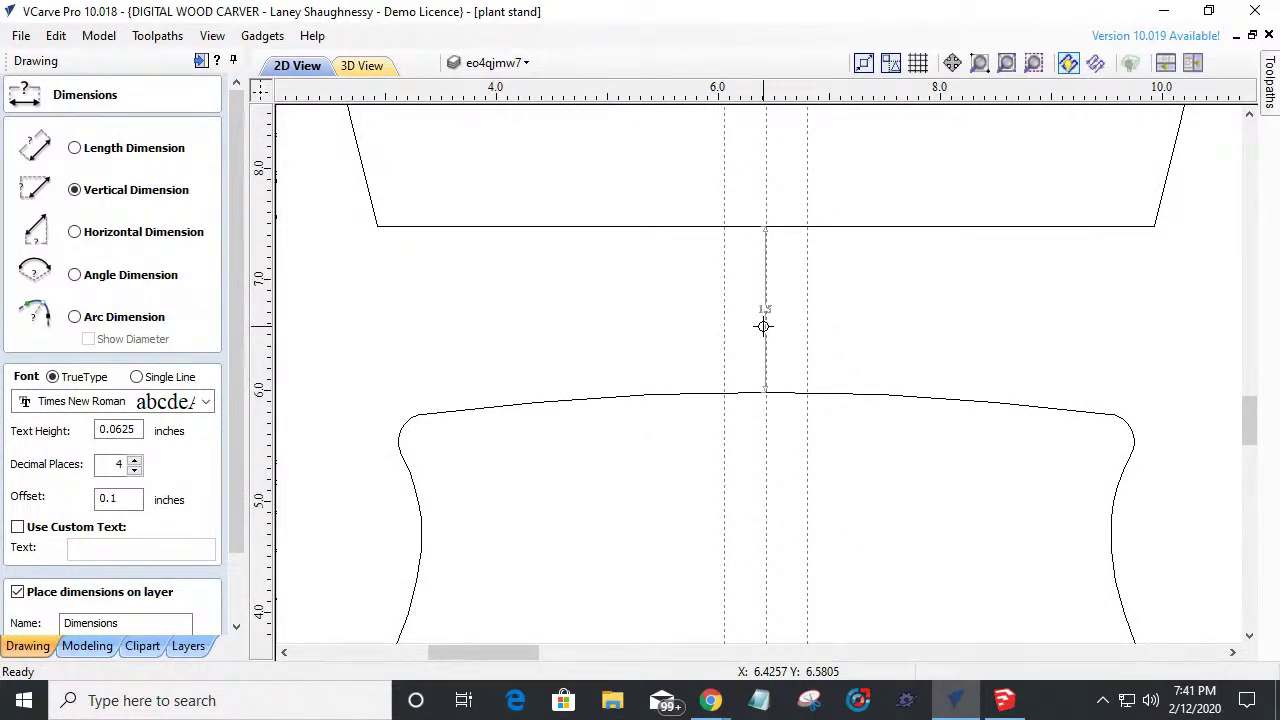
scroll(764, 326, "down", 3)
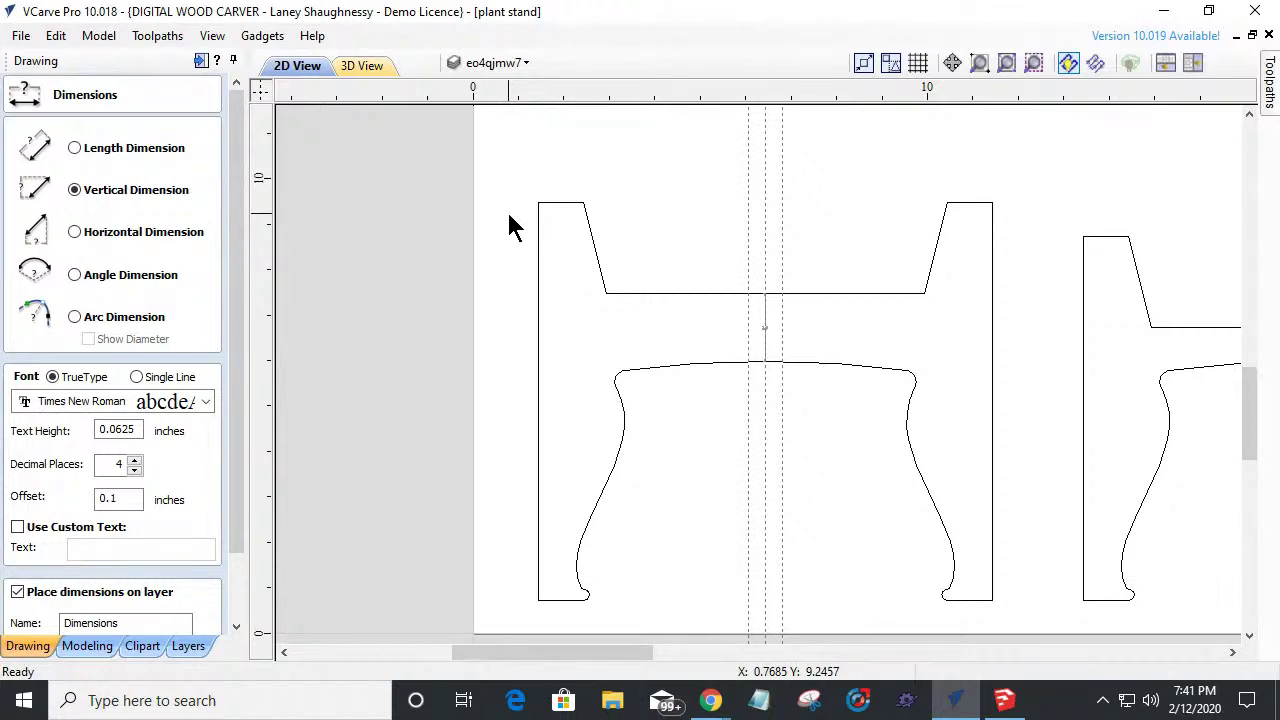
scroll(766, 354, "up", 3)
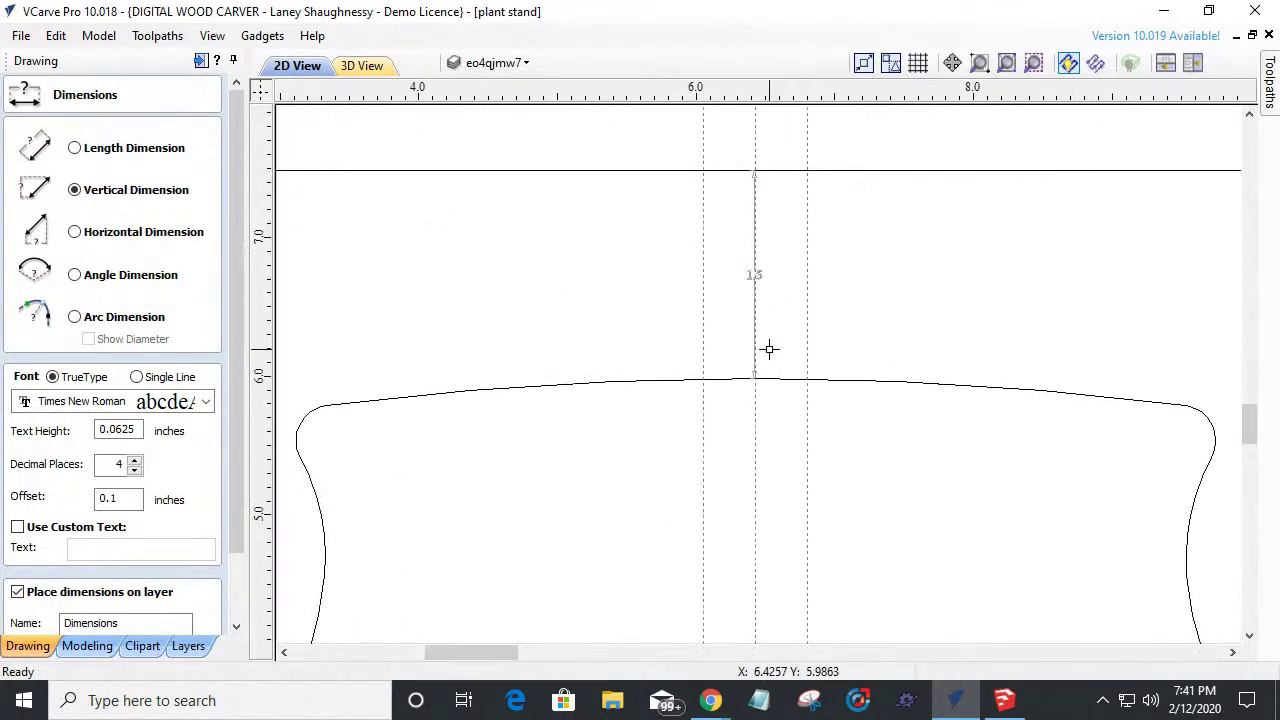
scroll(768, 349, "down", 2)
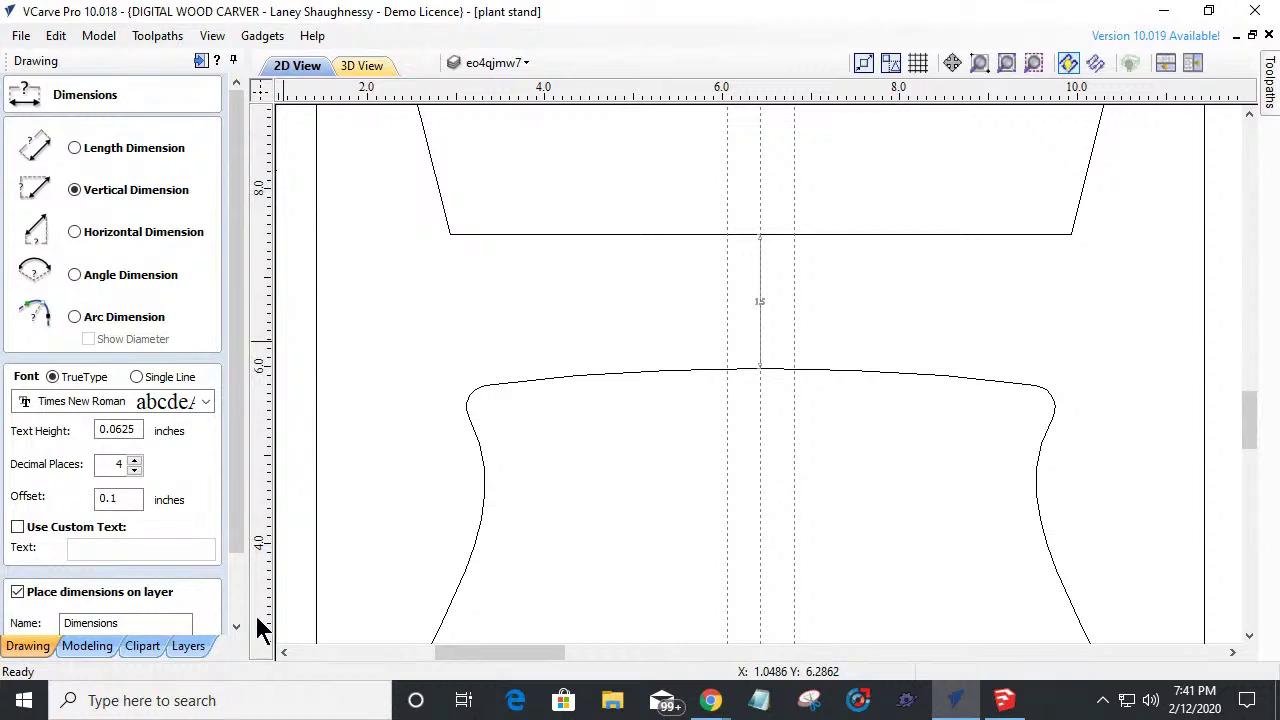
scroll(240, 537, "down", 2)
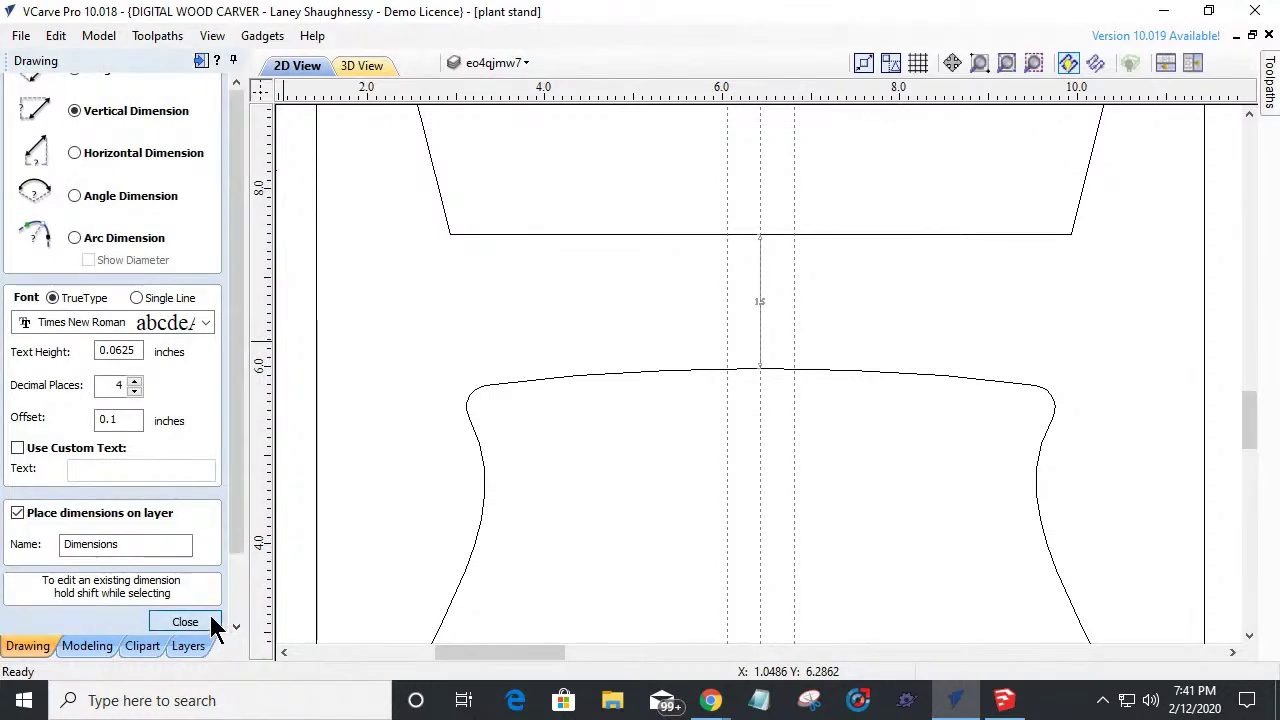
left_click(211, 620)
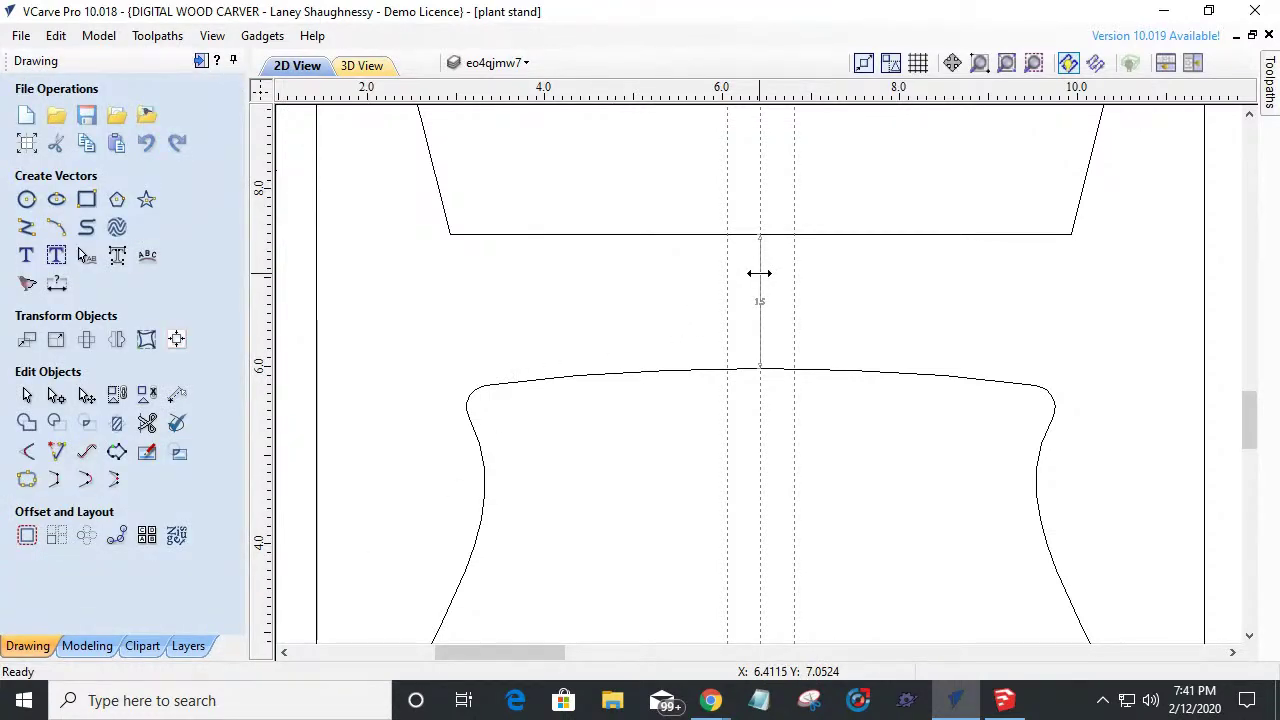
Remove the vertical dimension between the left leg's raised crossbar edge and the arch.
scroll(766, 290, "down", 2)
scroll(766, 286, "up", 1)
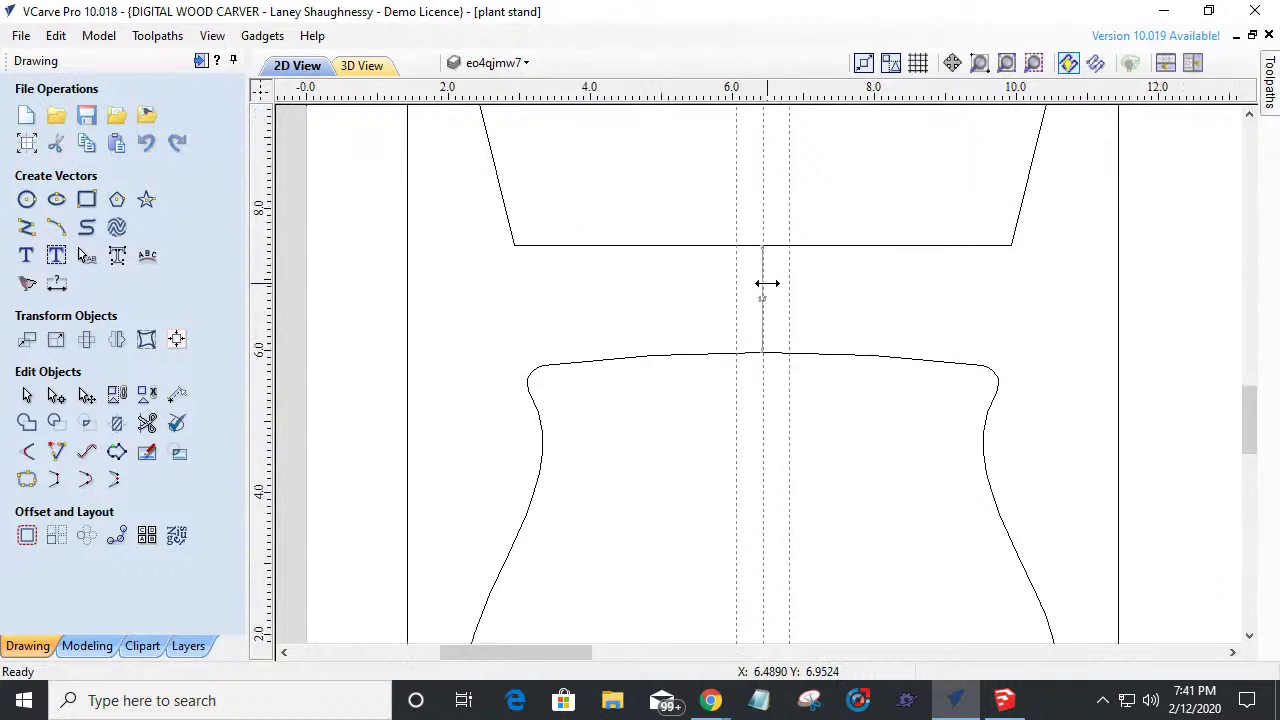
scroll(766, 283, "down", 2)
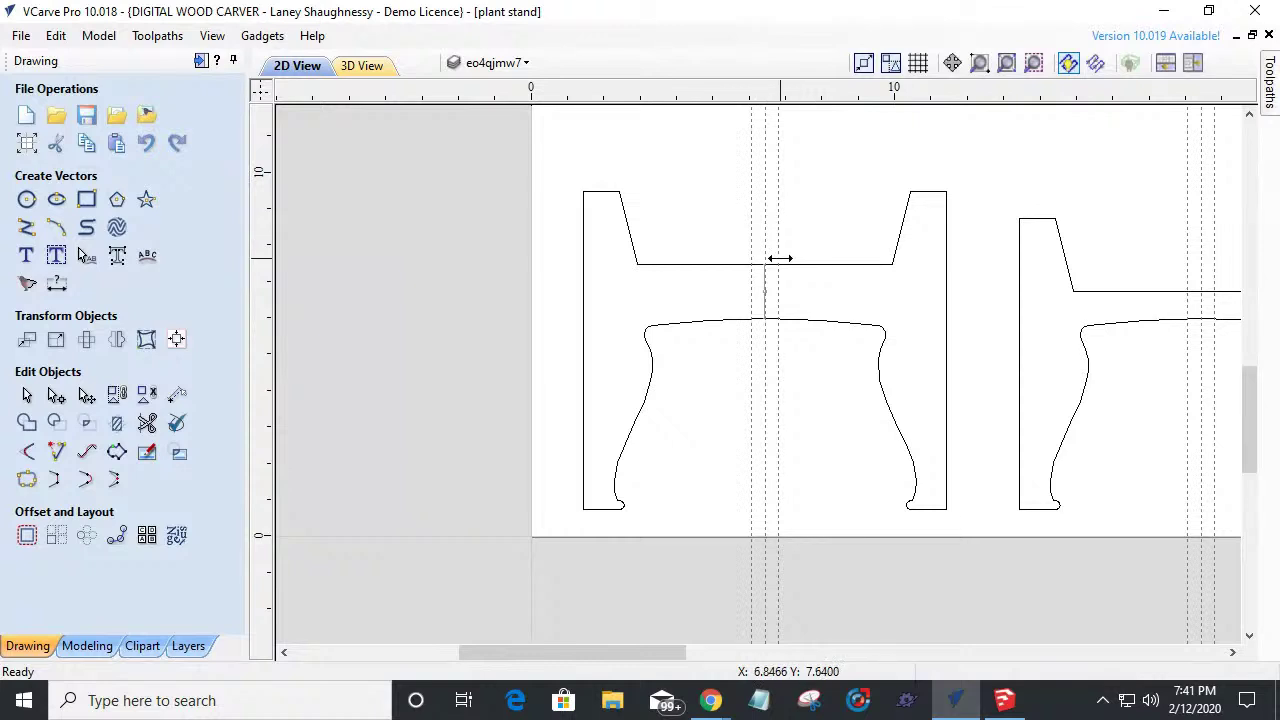
scroll(777, 257, "up", 3)
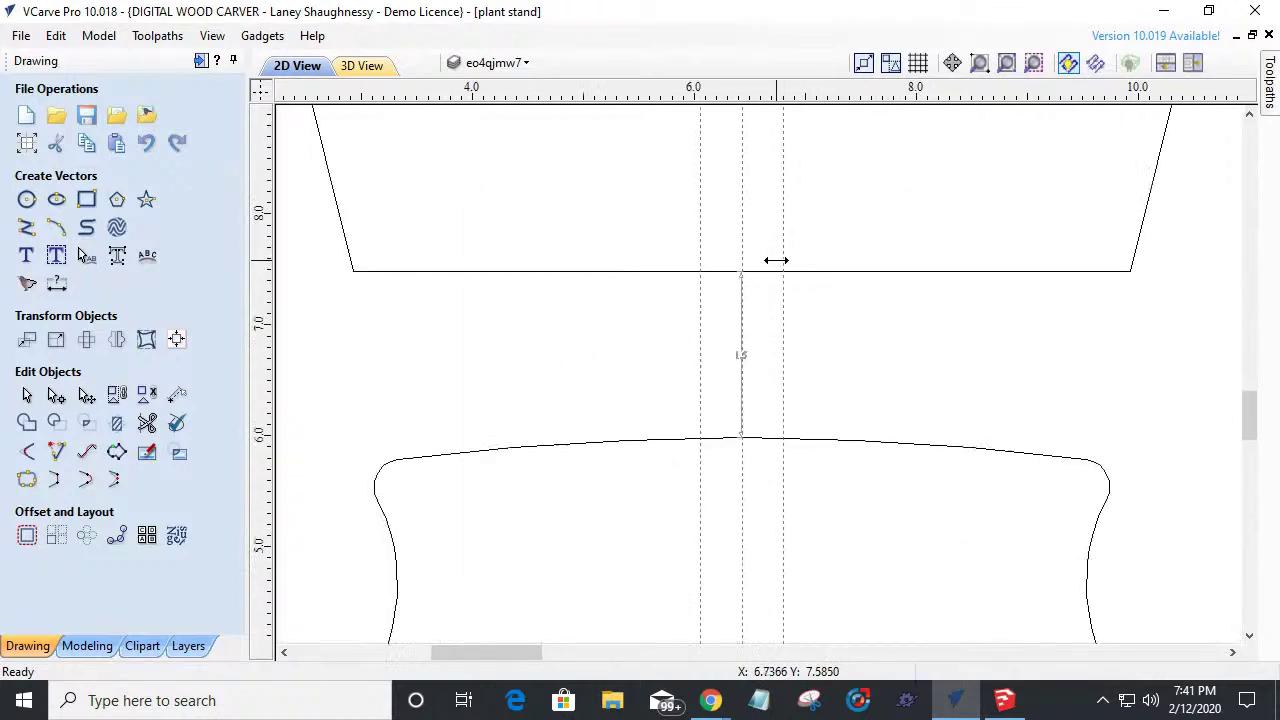
left_click(727, 377)
key("Delete")
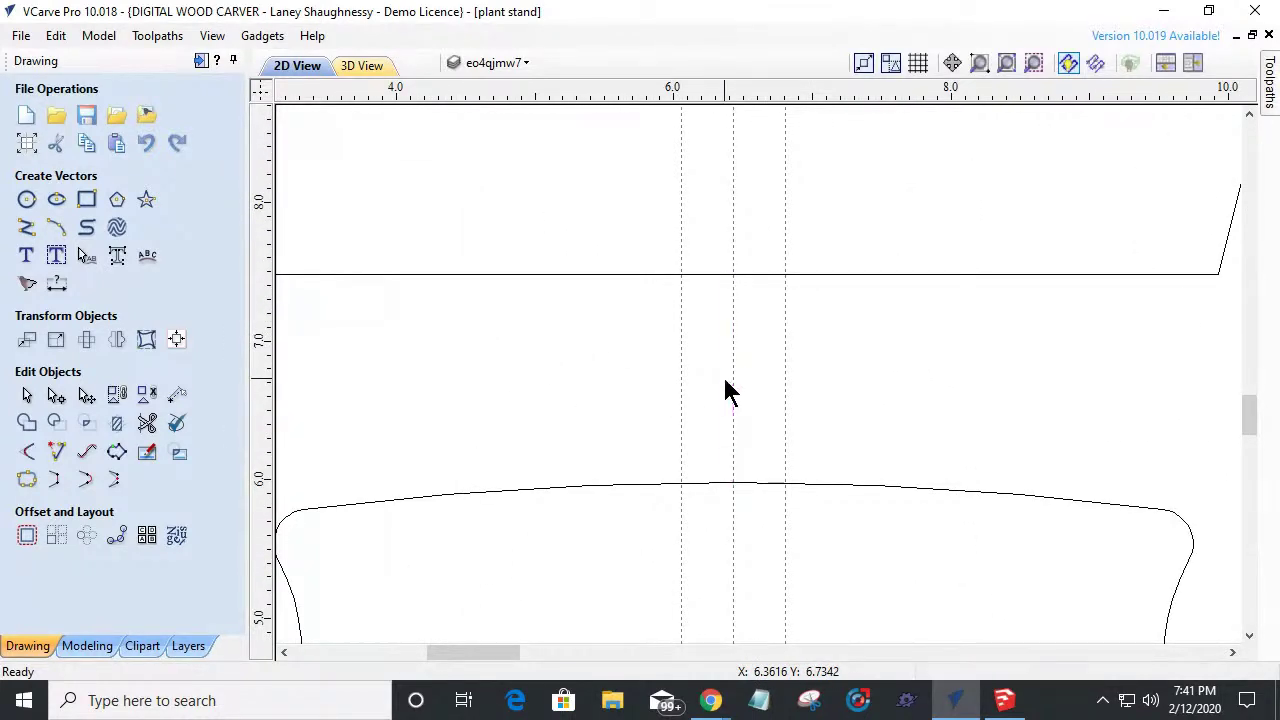
Delete the shorter right leg profile and select the remaining left leg for transforming.
scroll(691, 409, "down", 5)
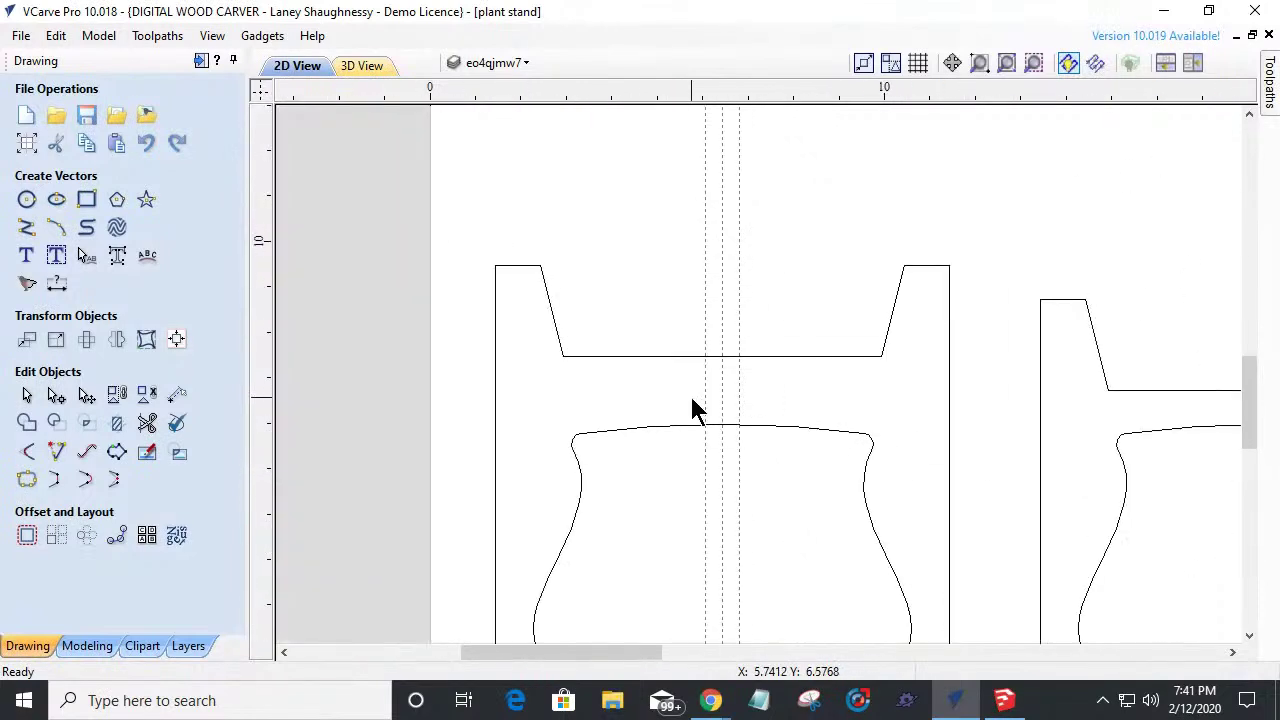
scroll(691, 409, "up", 1)
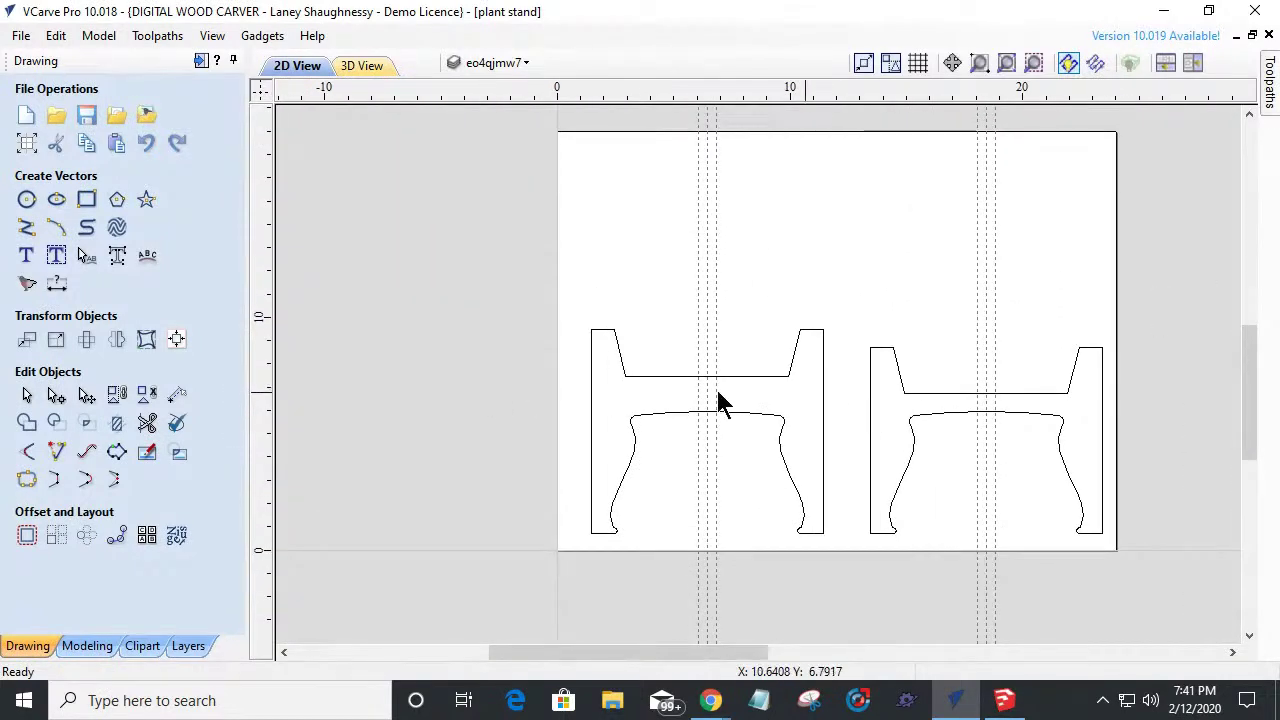
left_click(871, 426)
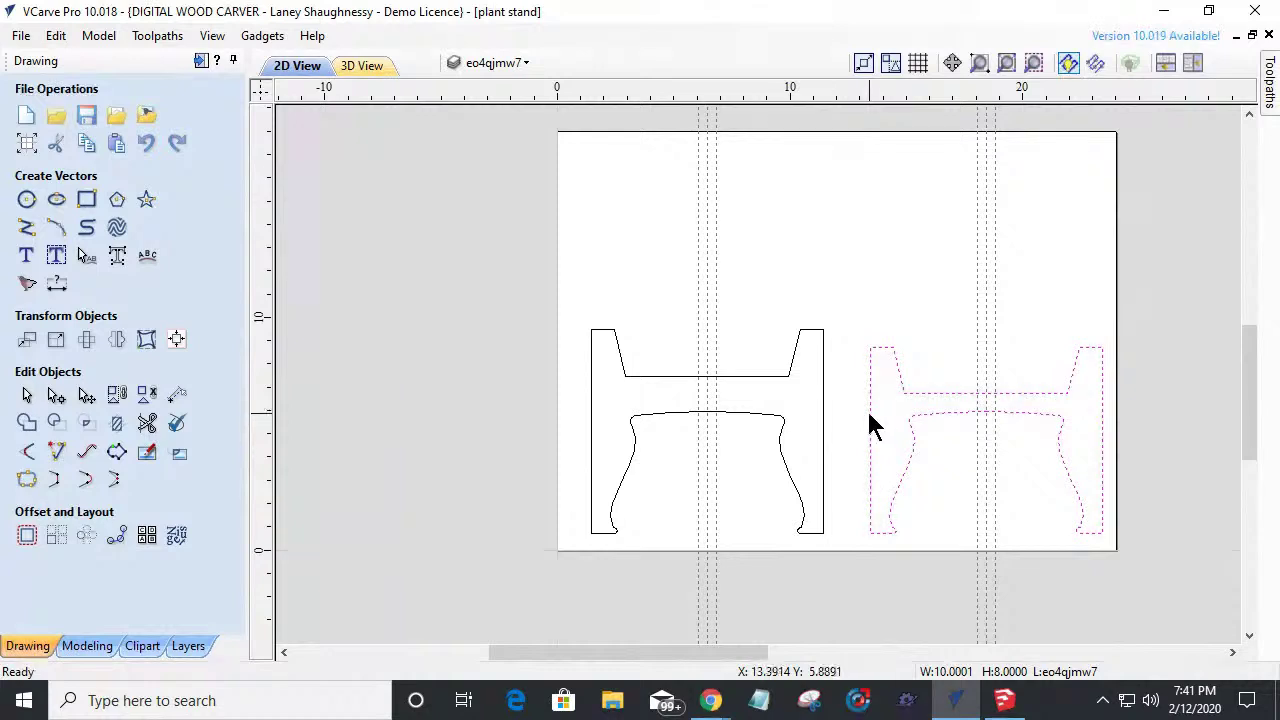
key("Delete")
left_click(823, 414)
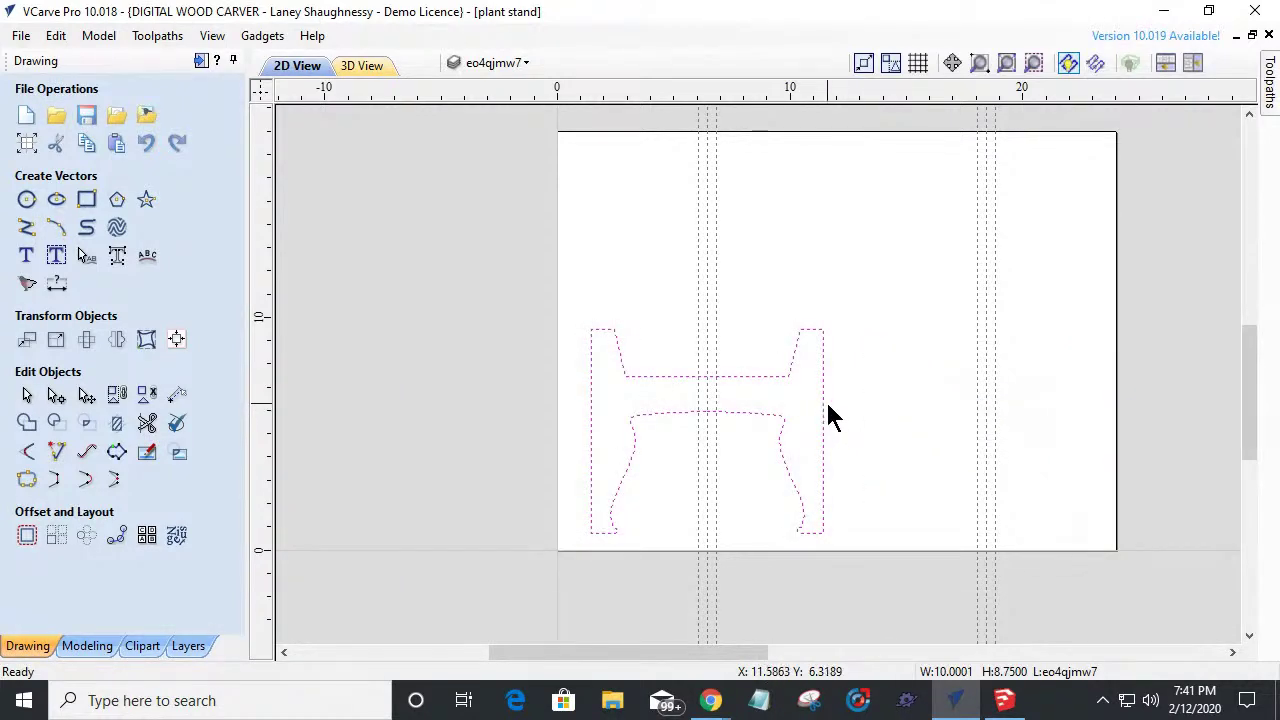
left_click(829, 408)
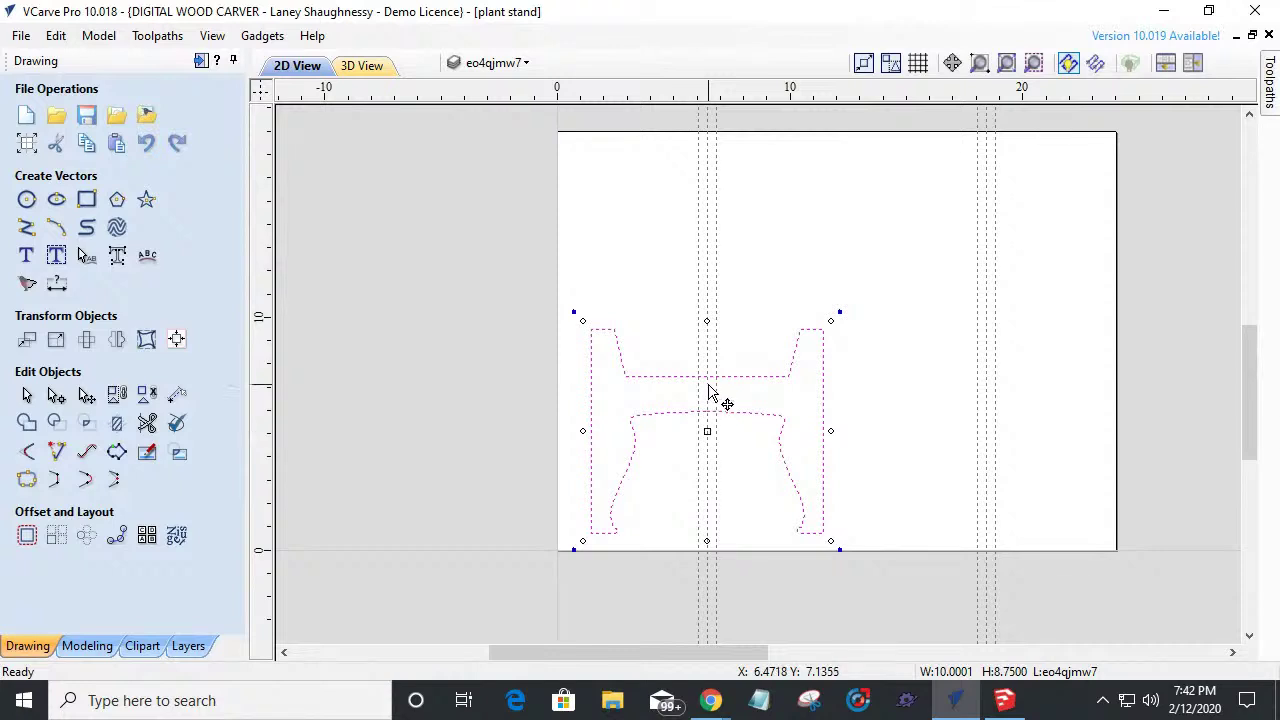
Copy the left leg profile to the second set of guides, with its crossbar midpoint on their centre guide at the same height.
left_click_drag(716, 371, 987, 376)
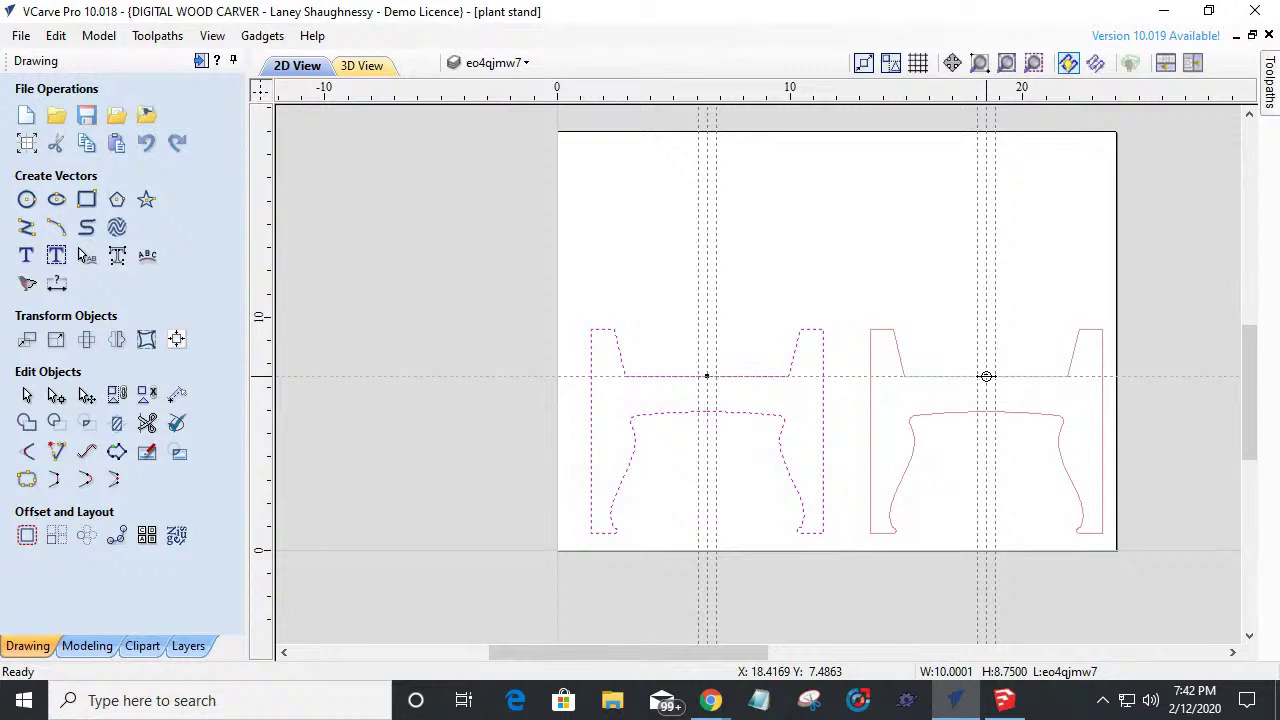
left_click_drag(986, 376, 986, 376)
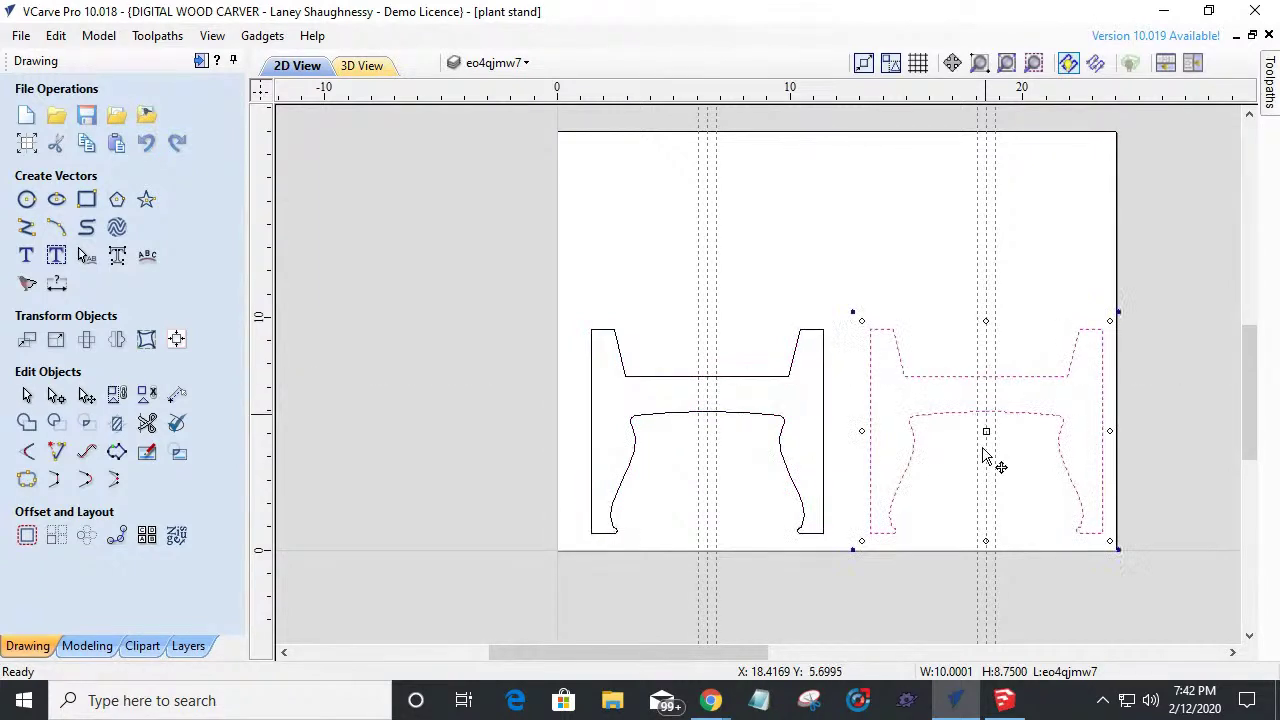
key("Escape")
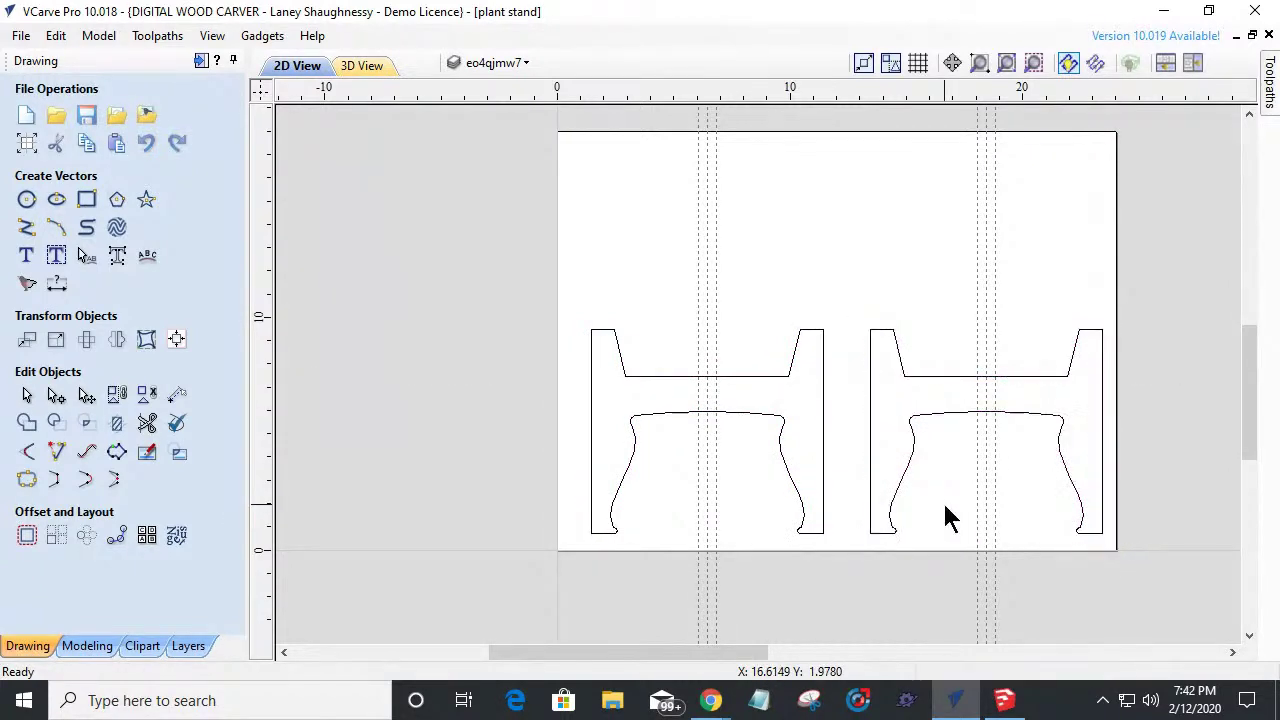
scroll(933, 465, "up", 3)
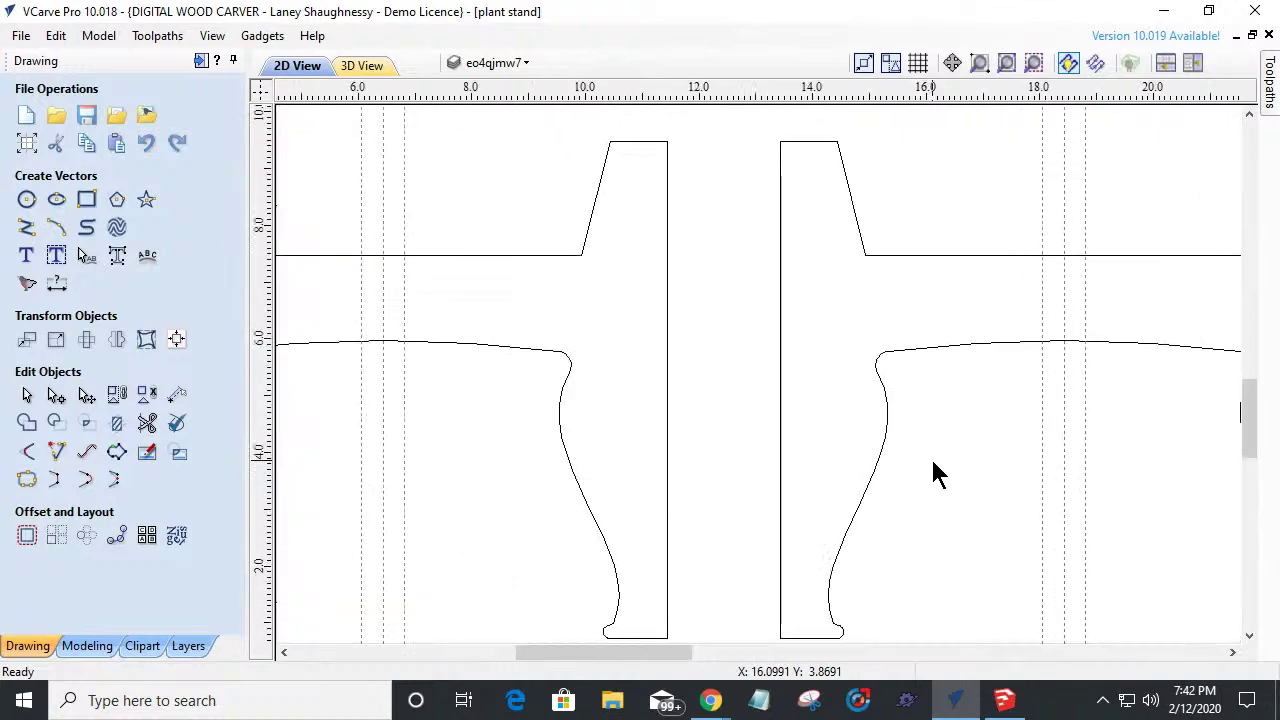
scroll(933, 465, "down", 3)
scroll(933, 465, "up", 1)
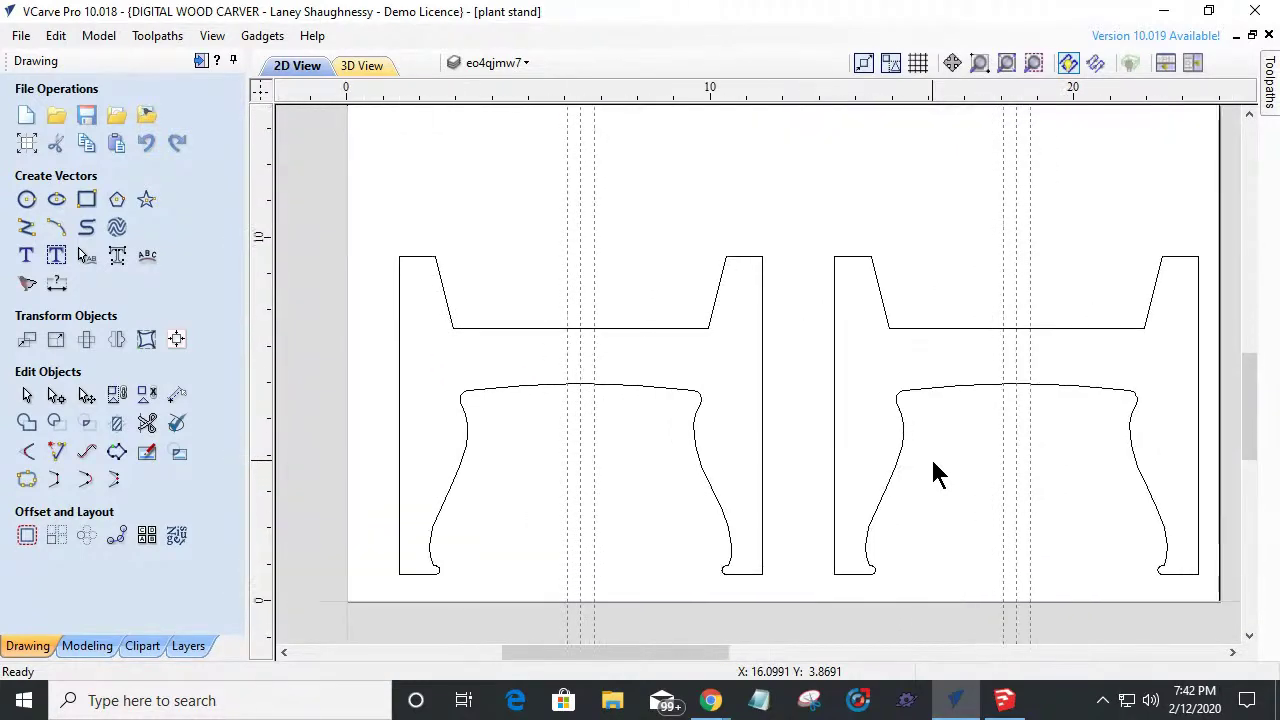
Inspect the copied right leg's crossbar midpoint node up close for alignment with its centre guide.
left_click(946, 328)
left_click(945, 326)
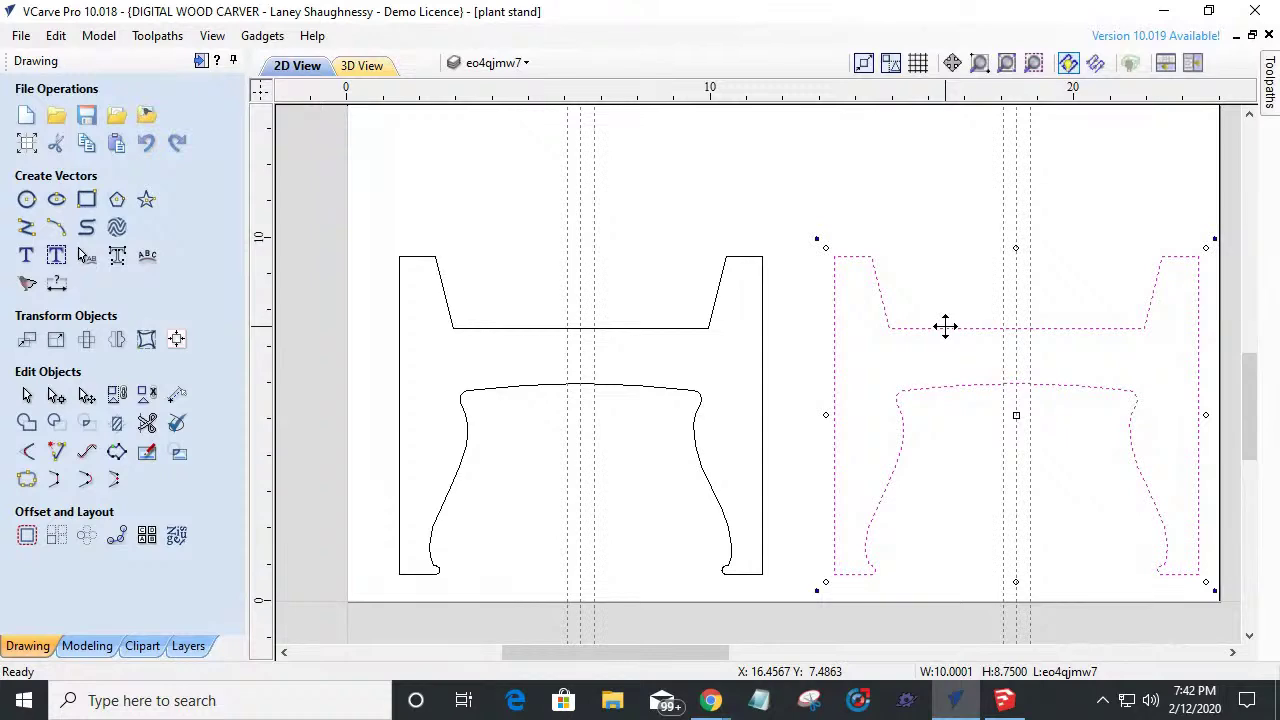
double_click(945, 326)
scroll(943, 323, "up", 10)
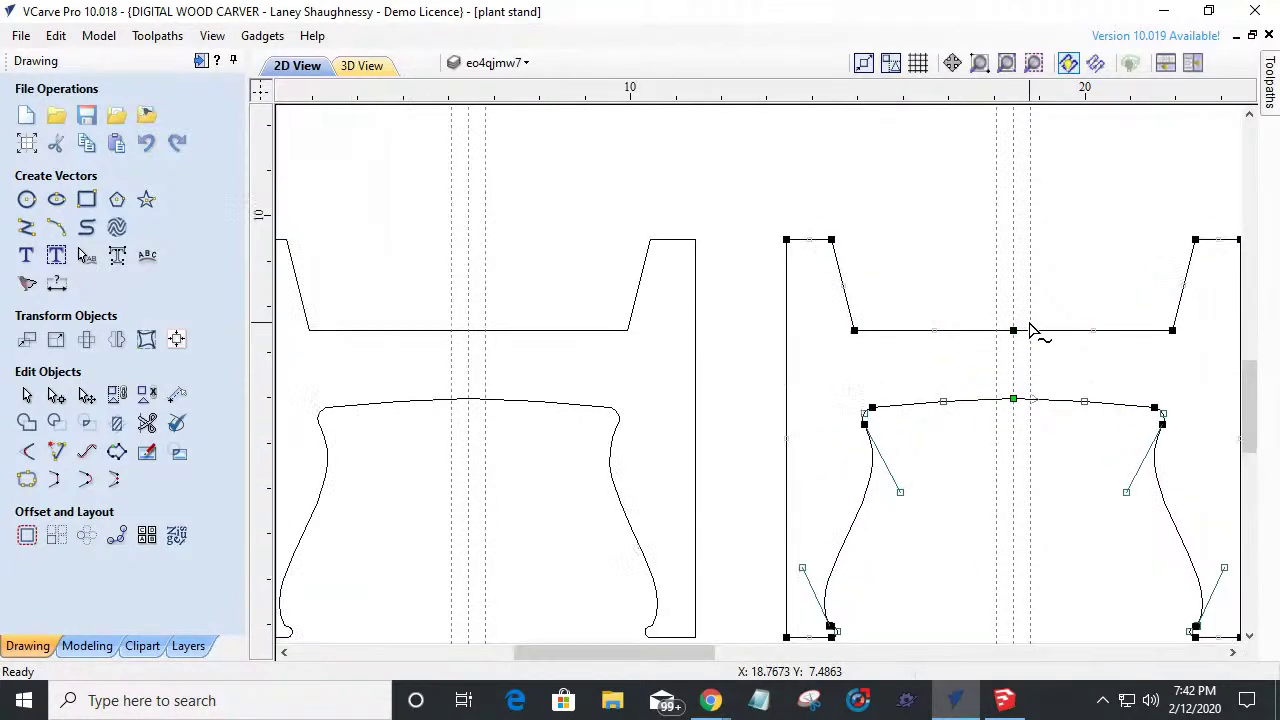
scroll(851, 423, "up", 5)
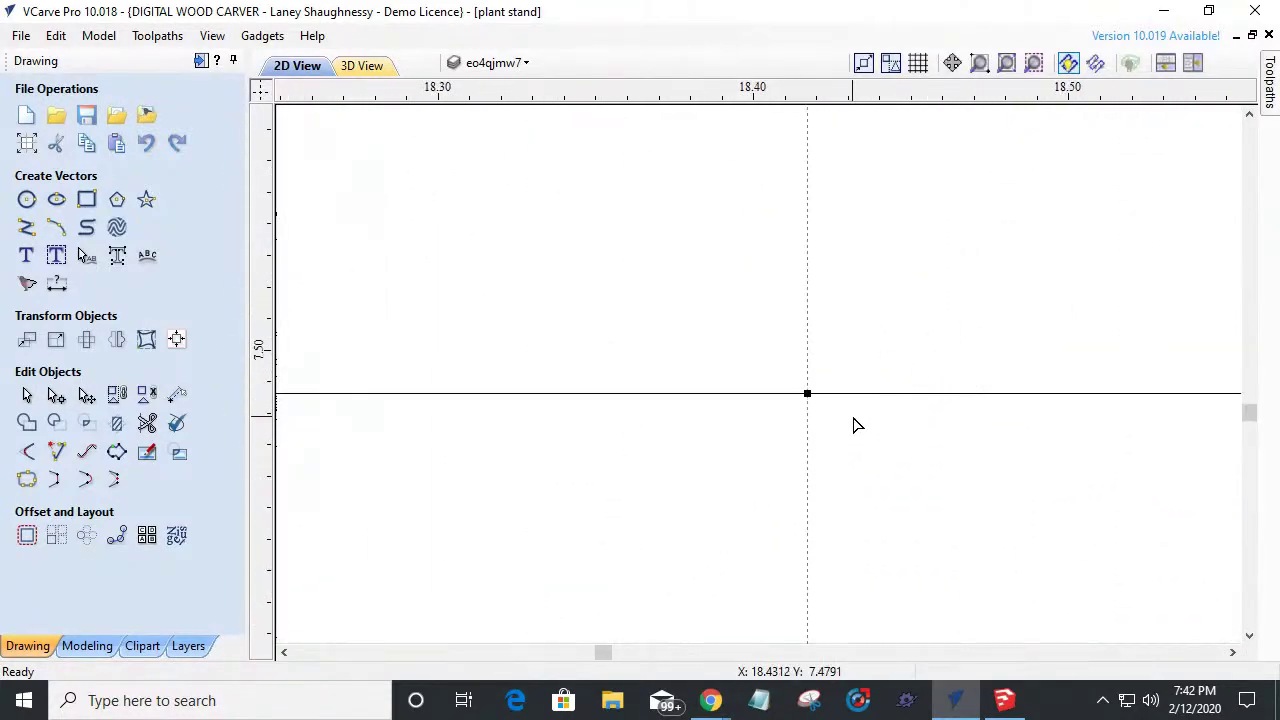
scroll(857, 429, "down", 10)
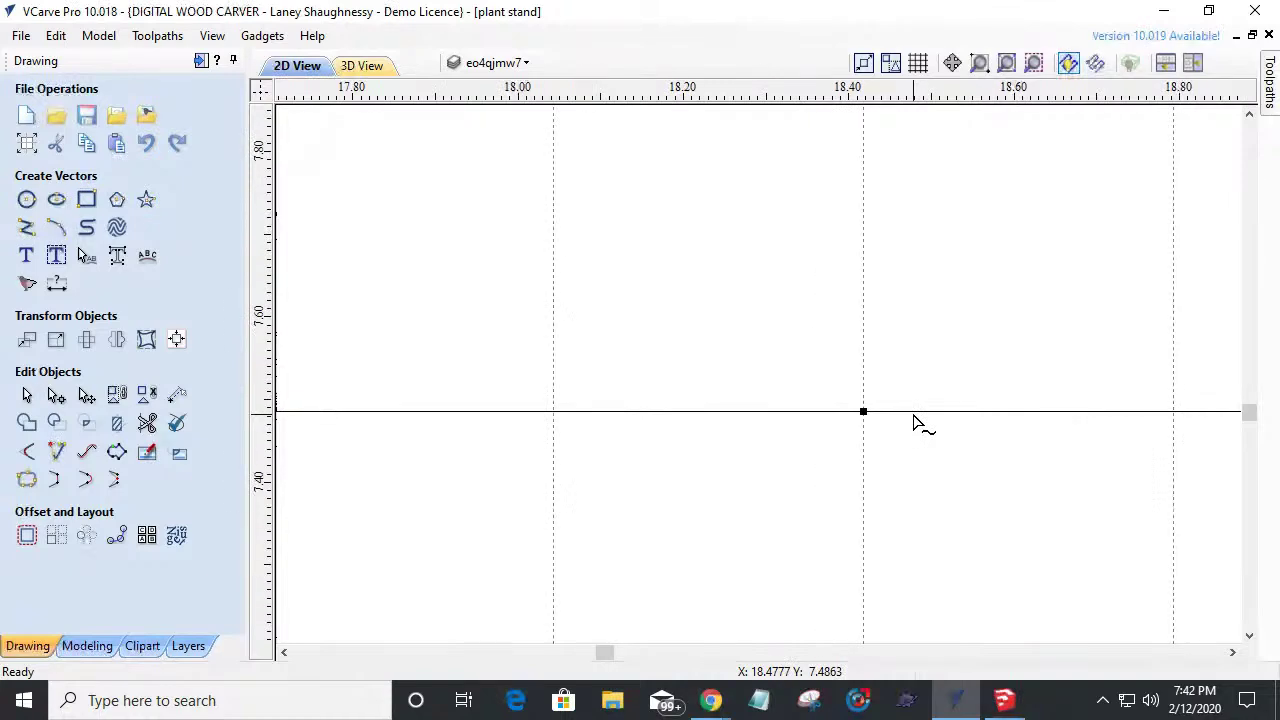
scroll(913, 410, "up", 5)
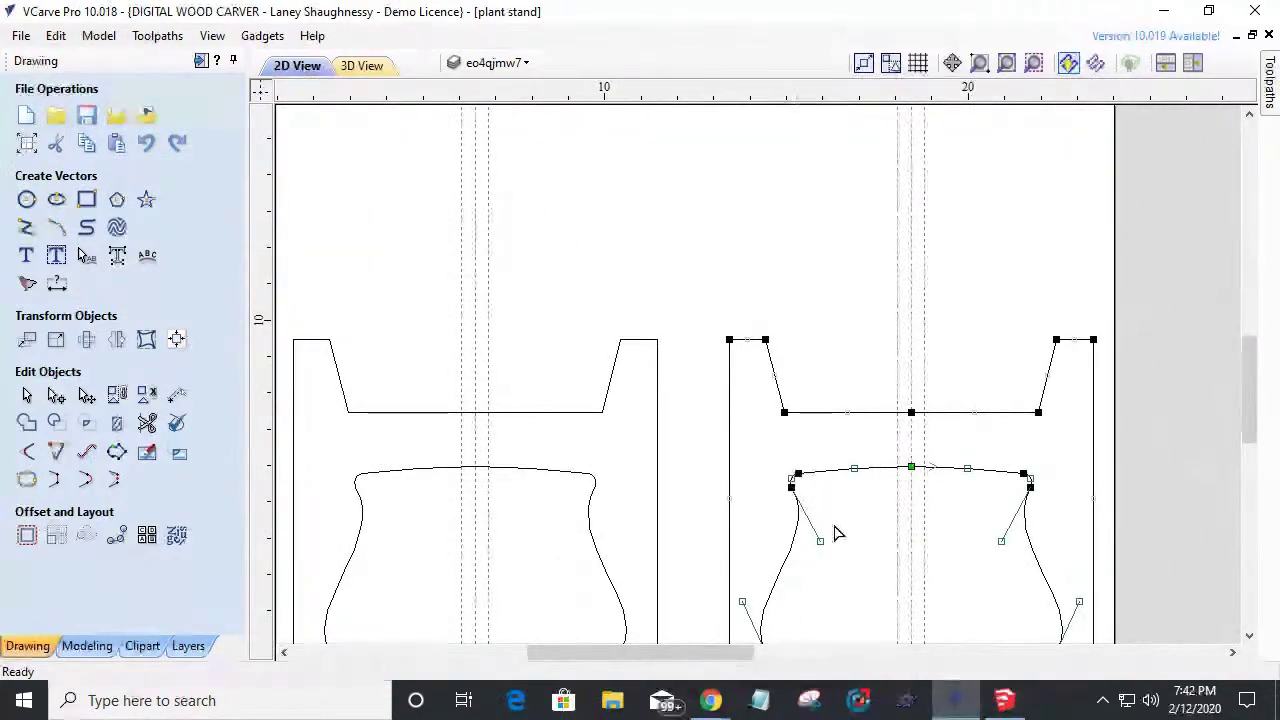
left_click(863, 577)
Draw a 0.75 by 0.75 inch square between the left leg's outer guides, extending down from the crossbar's upper edge.
scroll(862, 576, "down", 4)
scroll(863, 577, "down", 3)
scroll(752, 580, "up", 5)
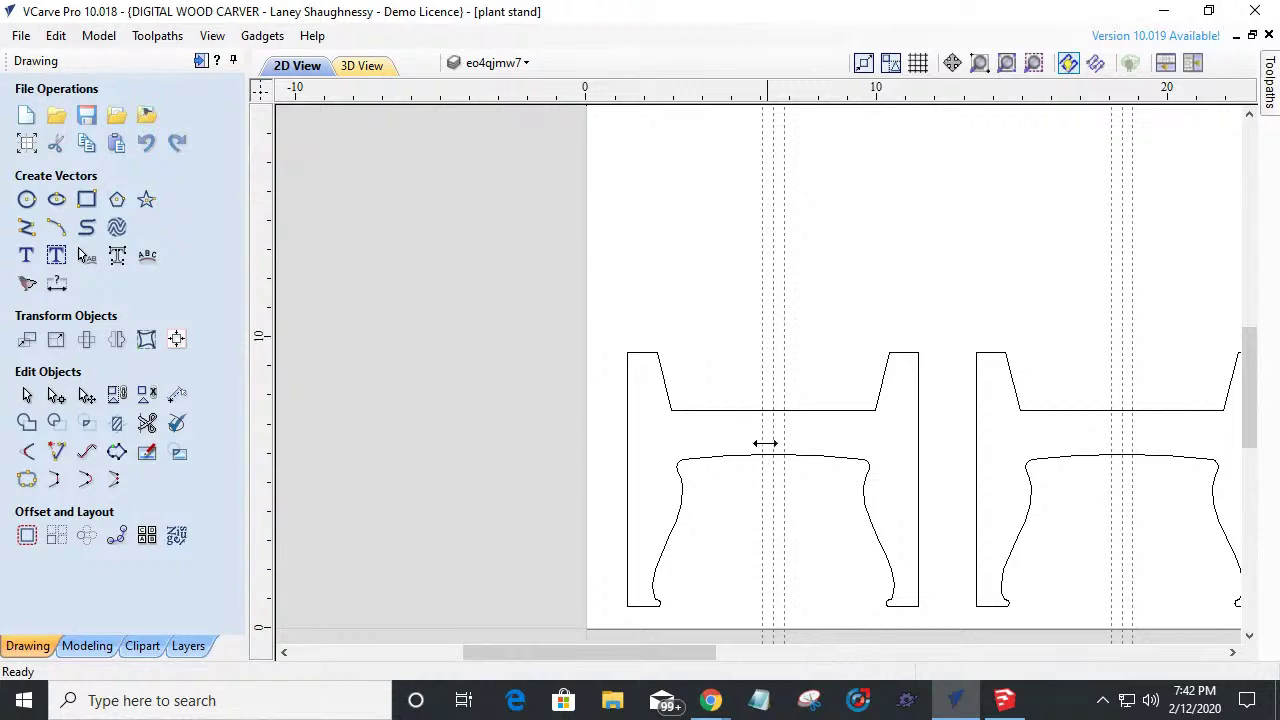
scroll(762, 440, "up", 4)
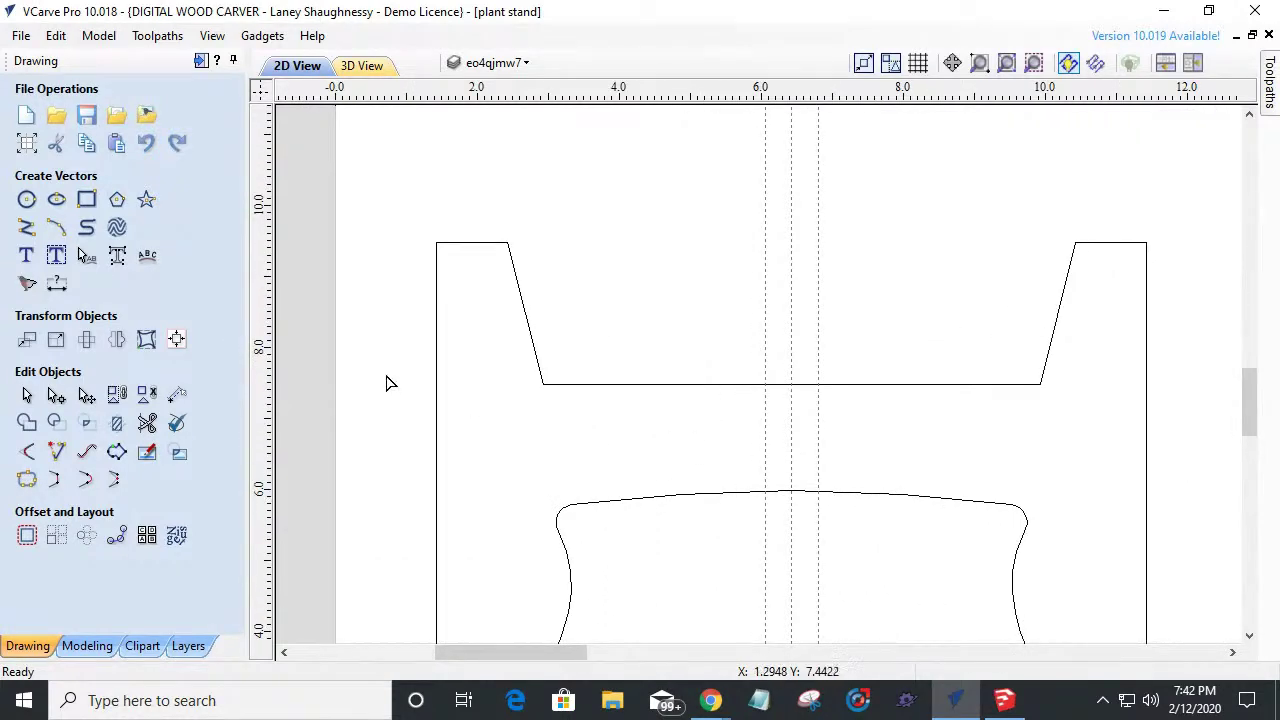
left_click(82, 205)
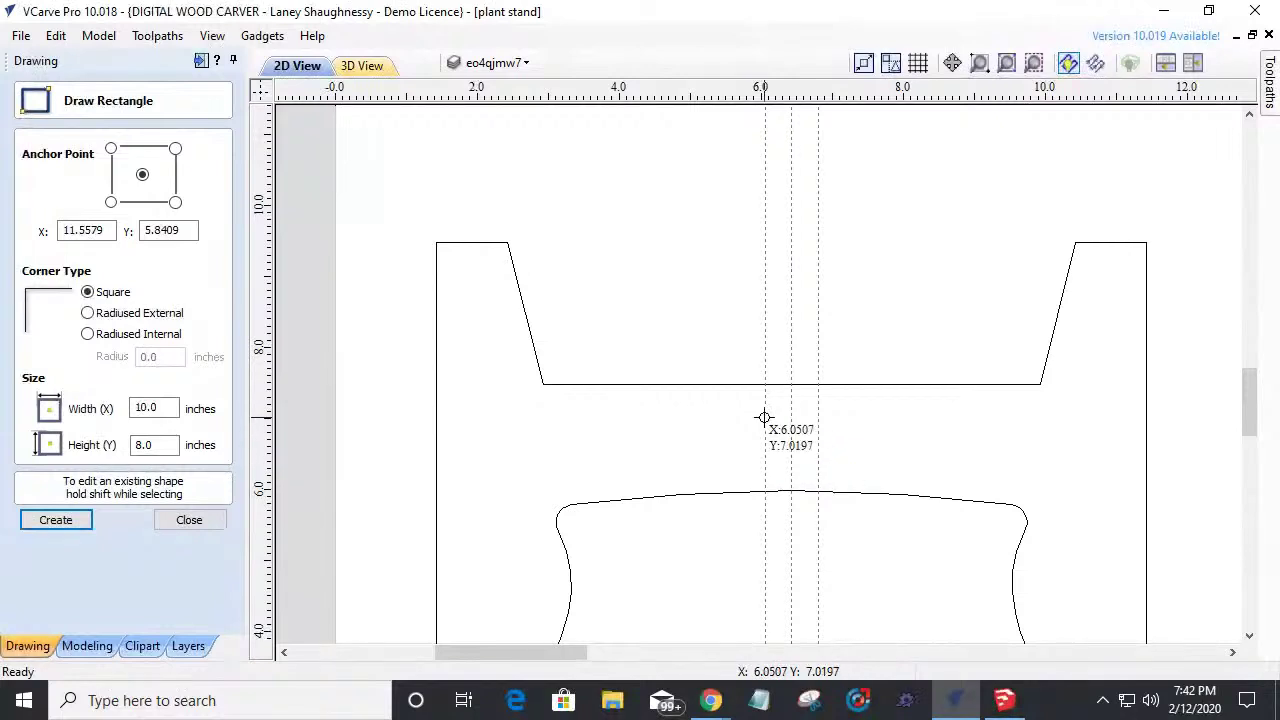
left_click_drag(791, 384, 819, 434)
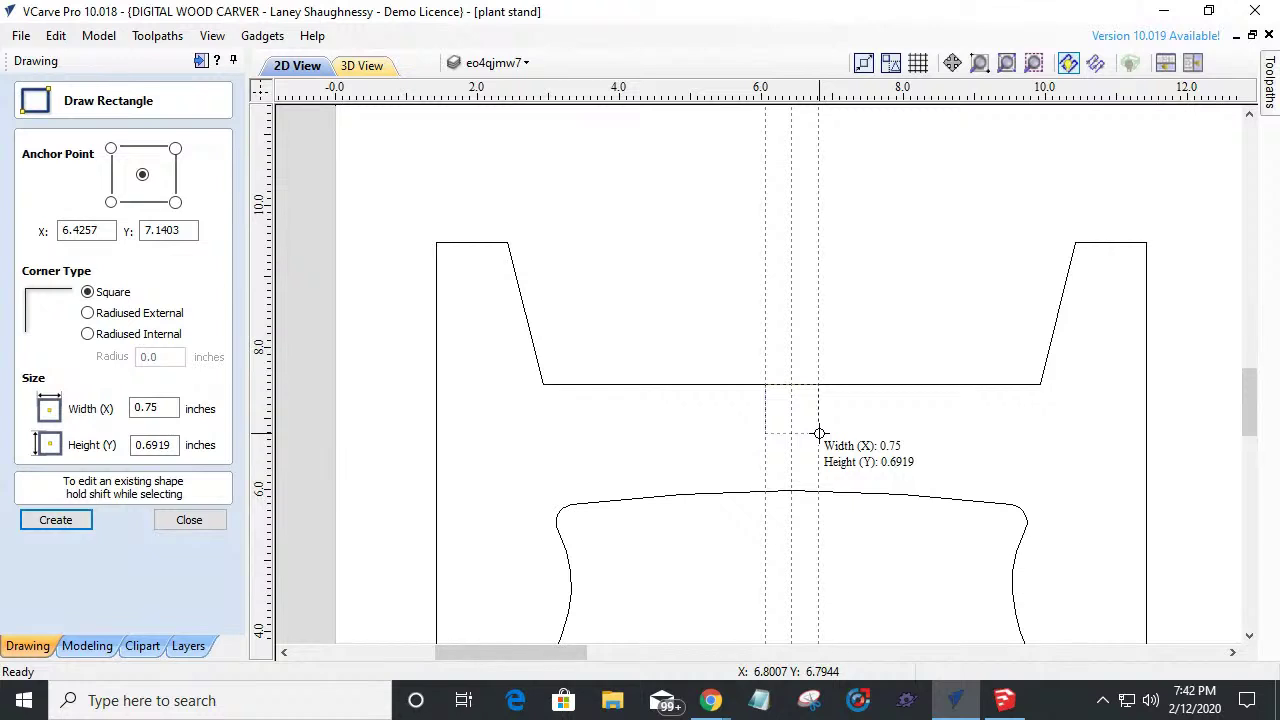
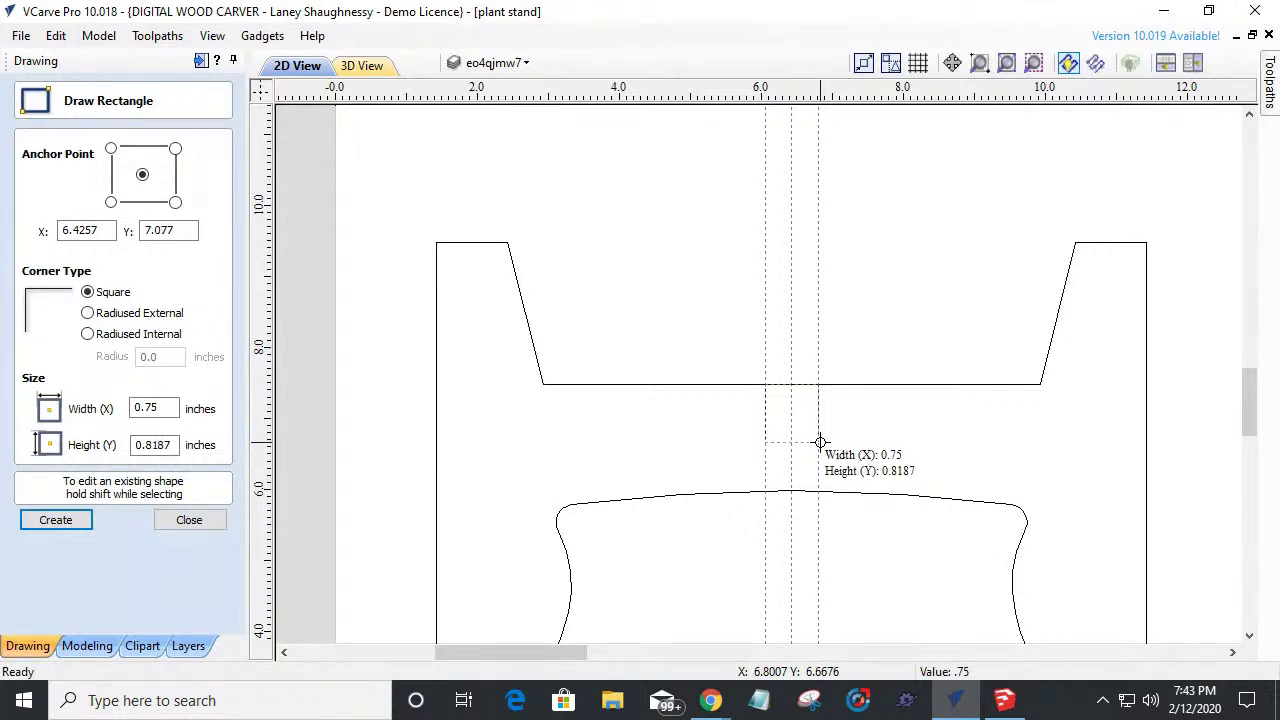
type(".75")
key("Return")
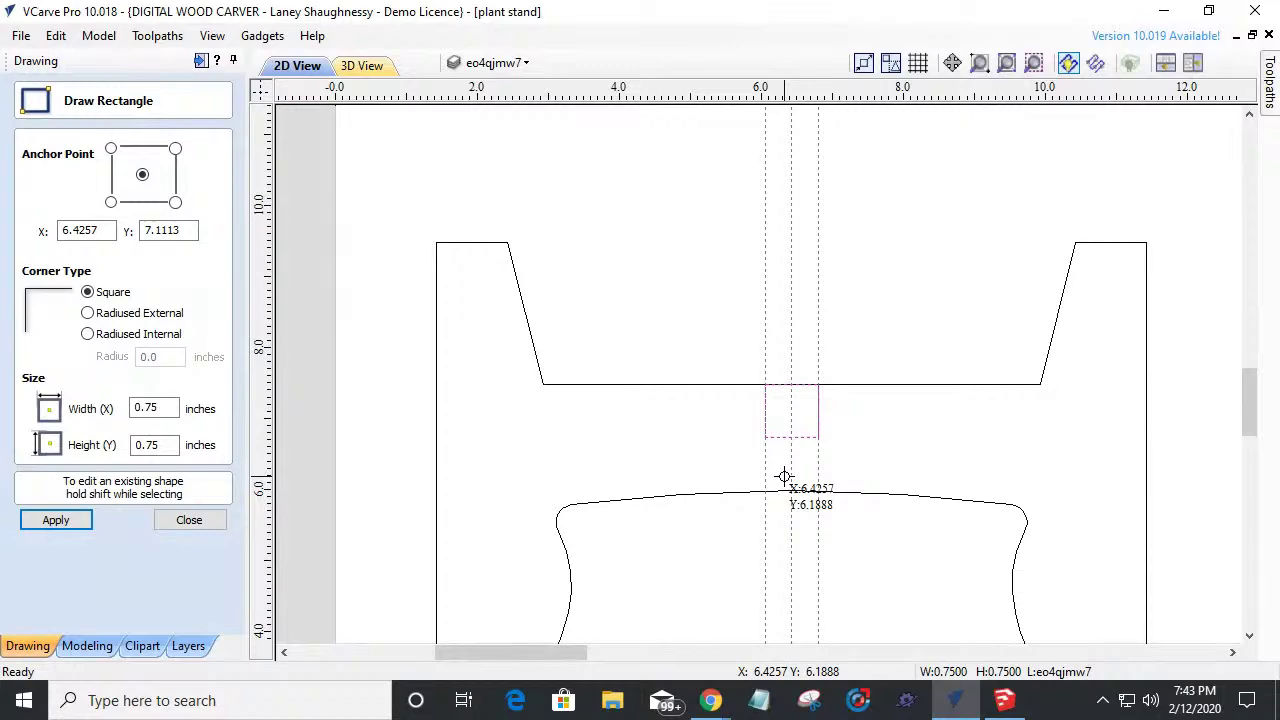
left_click(168, 521)
Draw a 0.75 by 0.75 inch square between the right leg's outer guides, extending up from the arch into the crossbar.
scroll(731, 447, "down", 3)
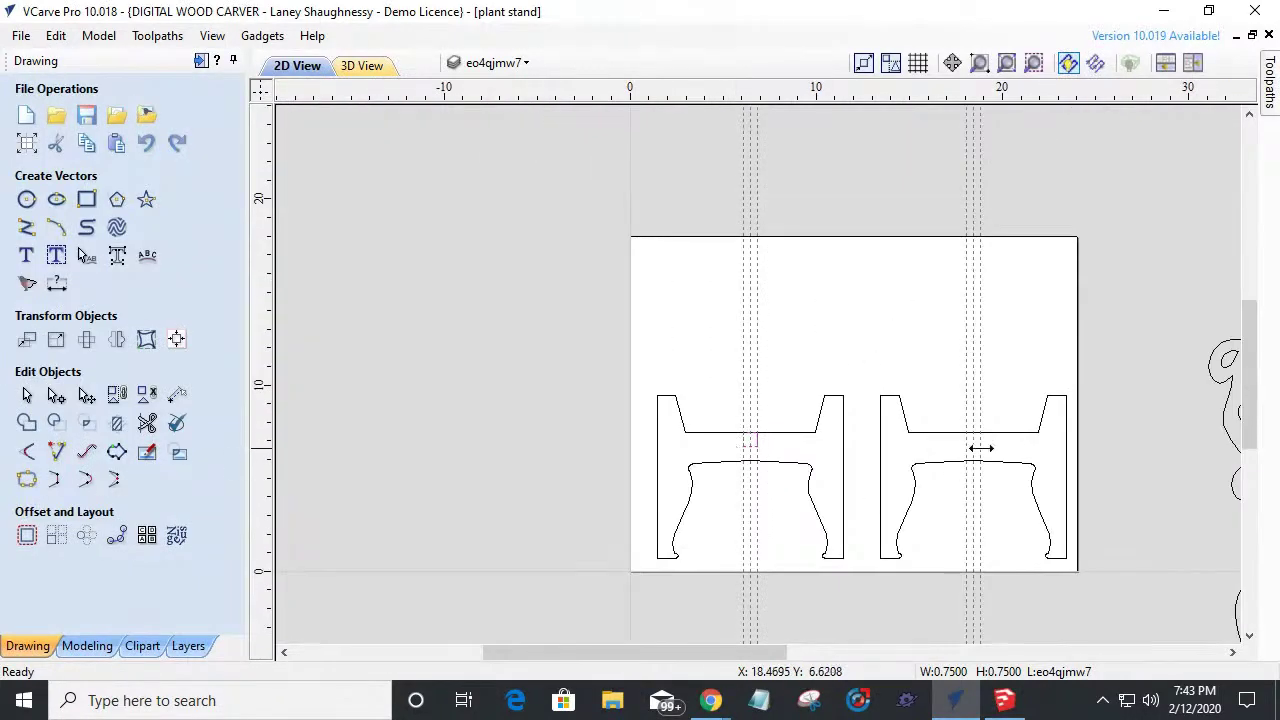
scroll(990, 458, "up", 3)
scroll(995, 462, "up", 4)
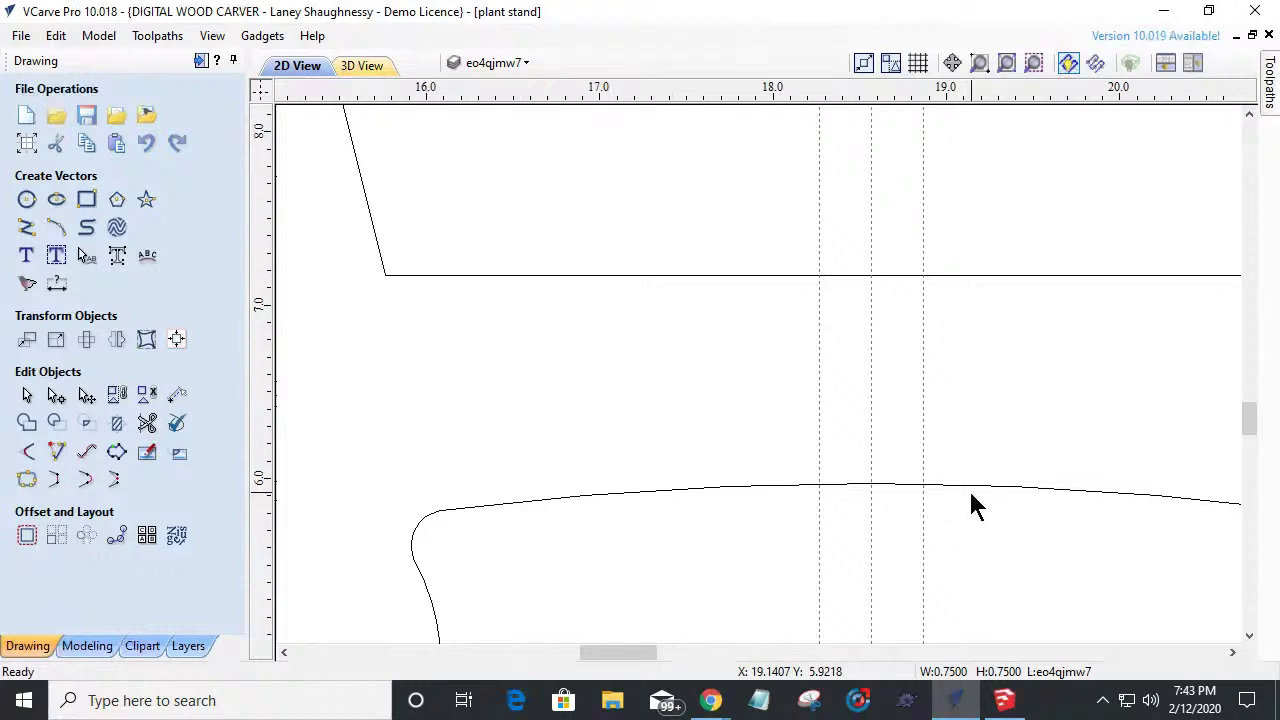
left_click(87, 199)
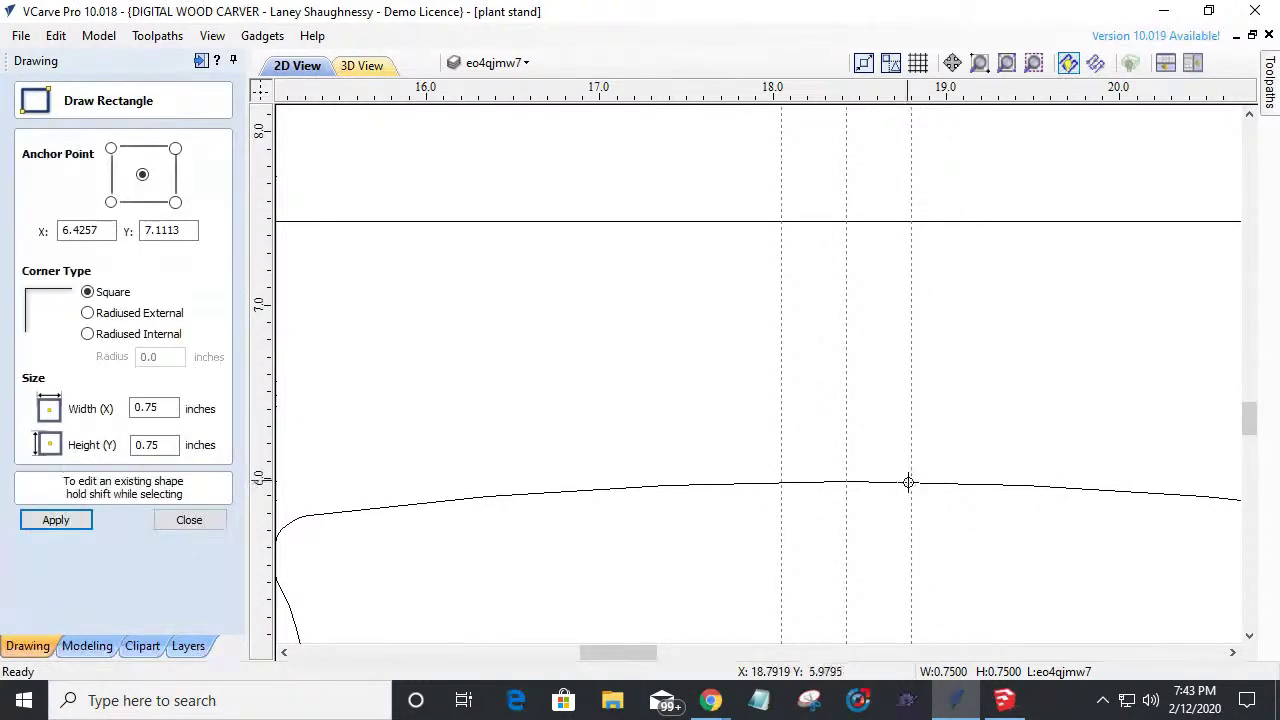
left_click_drag(911, 483, 780, 483)
left_click_drag(780, 381, 778, 351)
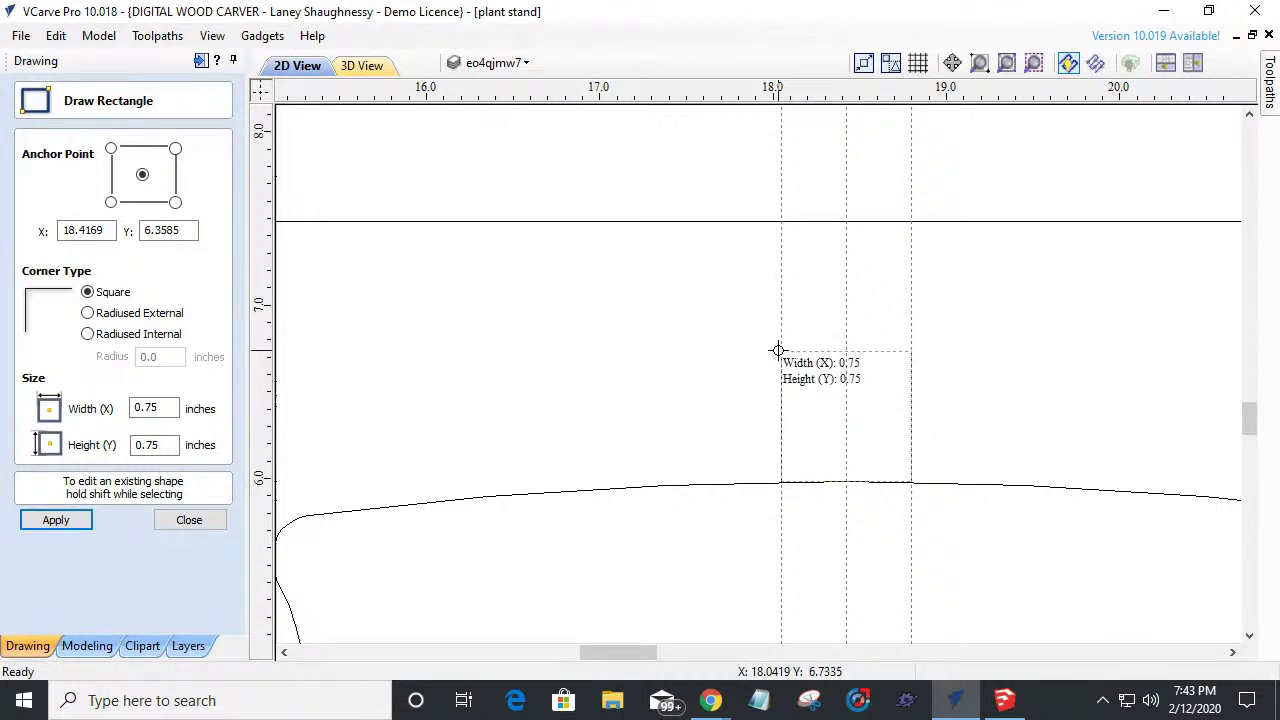
left_click_drag(778, 351, 778, 351)
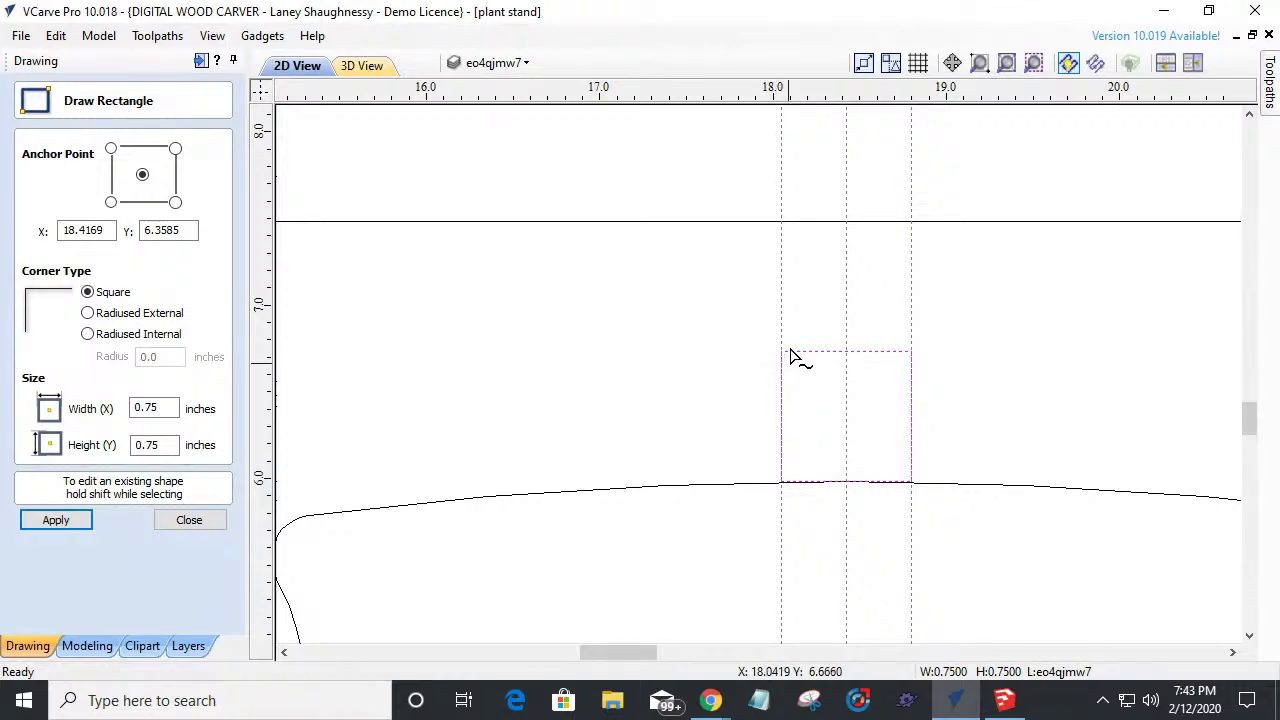
scroll(822, 404, "down", 3)
scroll(822, 404, "down", 3)
scroll(509, 414, "down", 6)
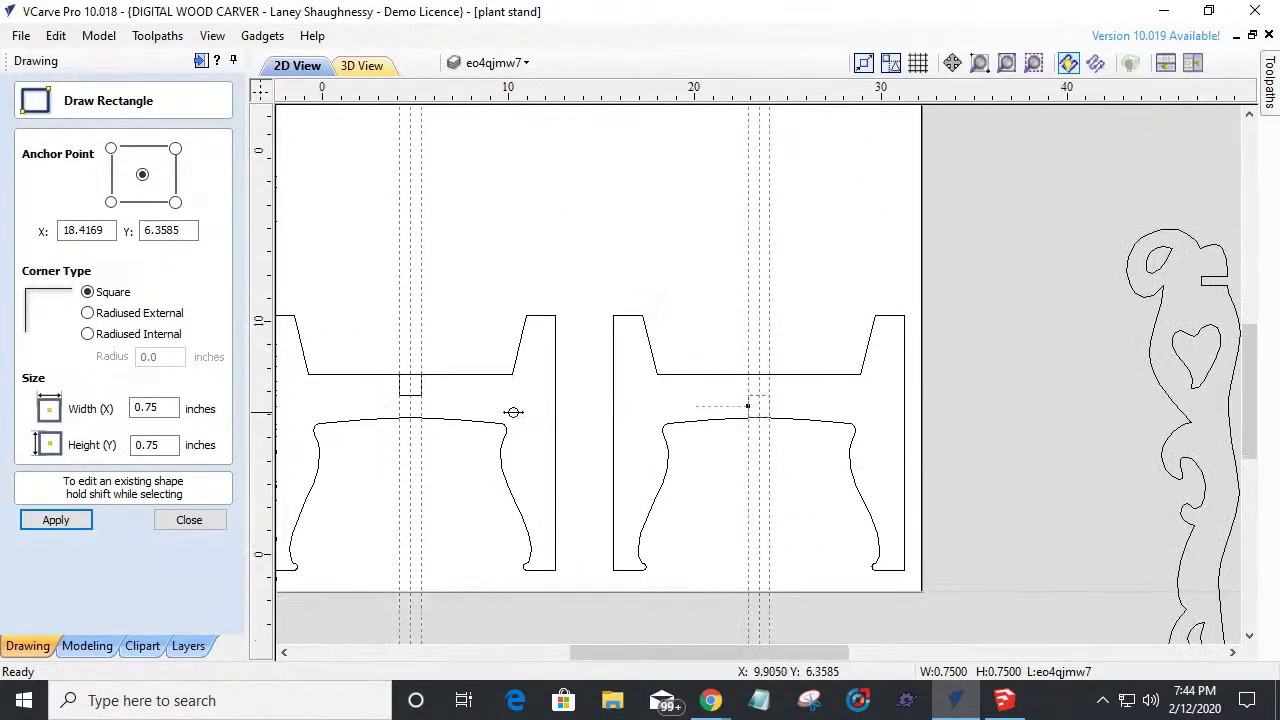
scroll(432, 404, "up", 6)
left_click(189, 520)
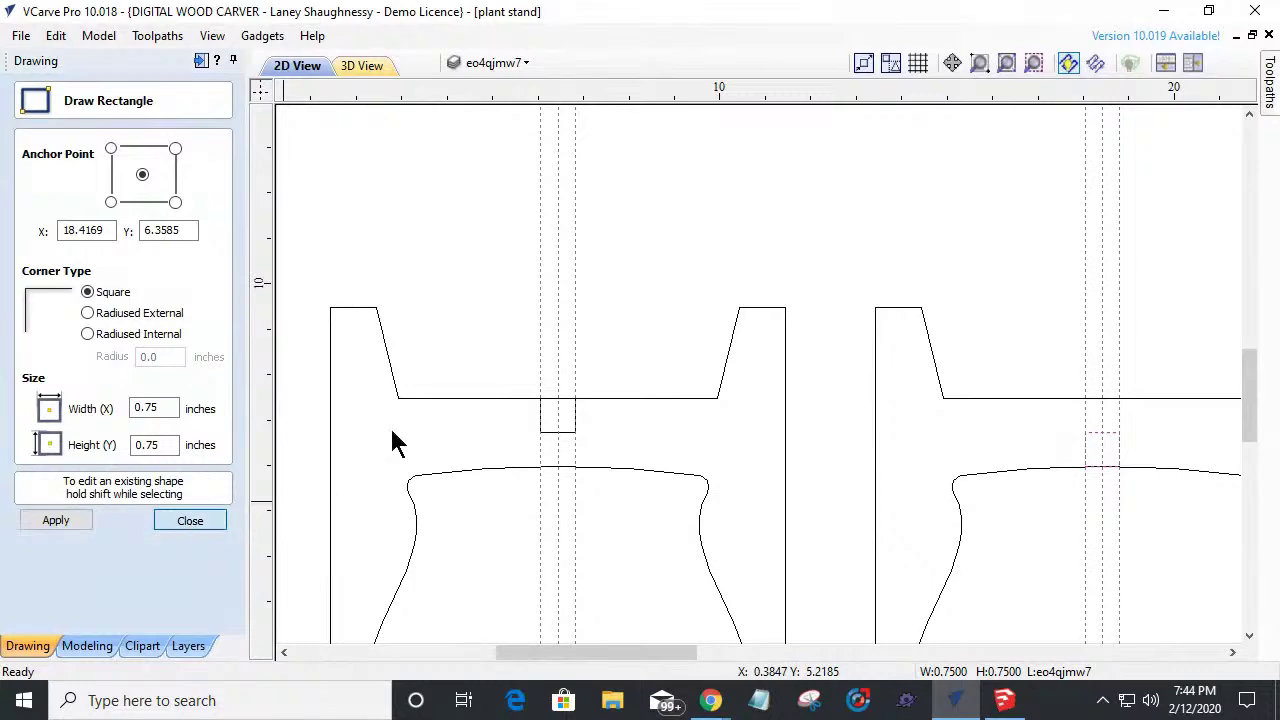
Trim away the crossbar edge segment across the left leg's square to open its slot upward.
scroll(585, 442, "down", 4)
scroll(526, 434, "up", 6)
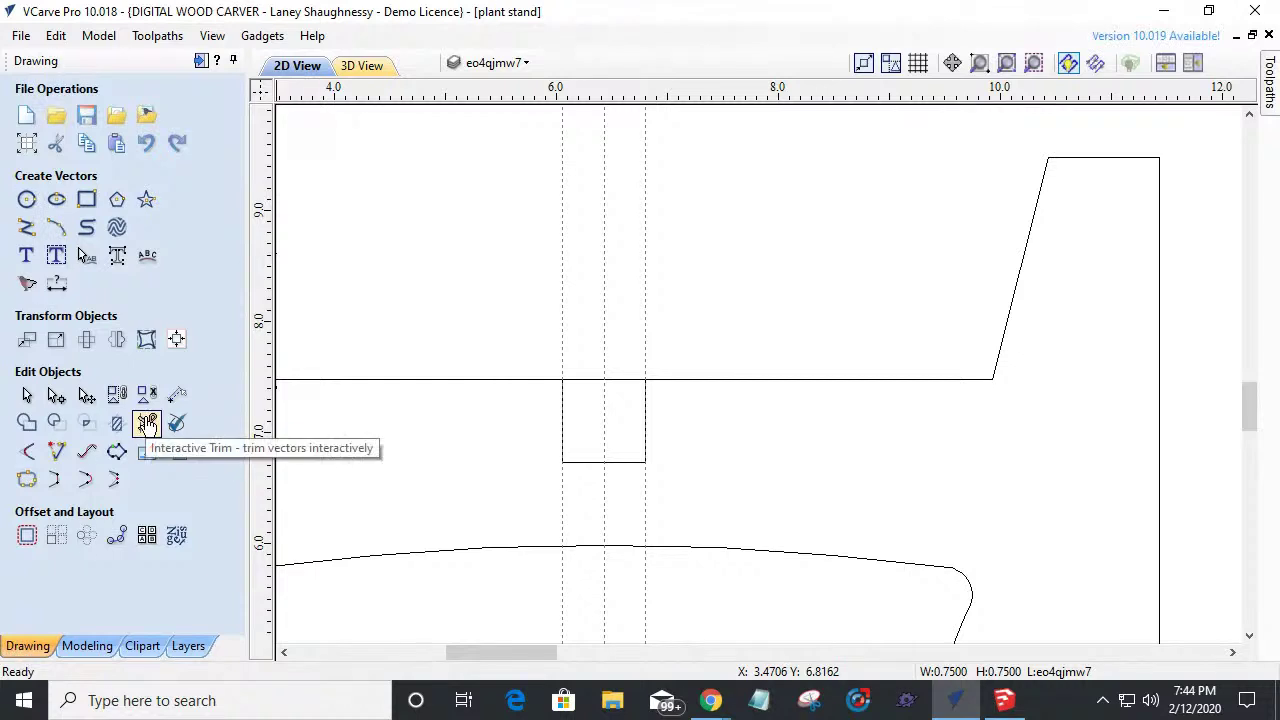
left_click(147, 424)
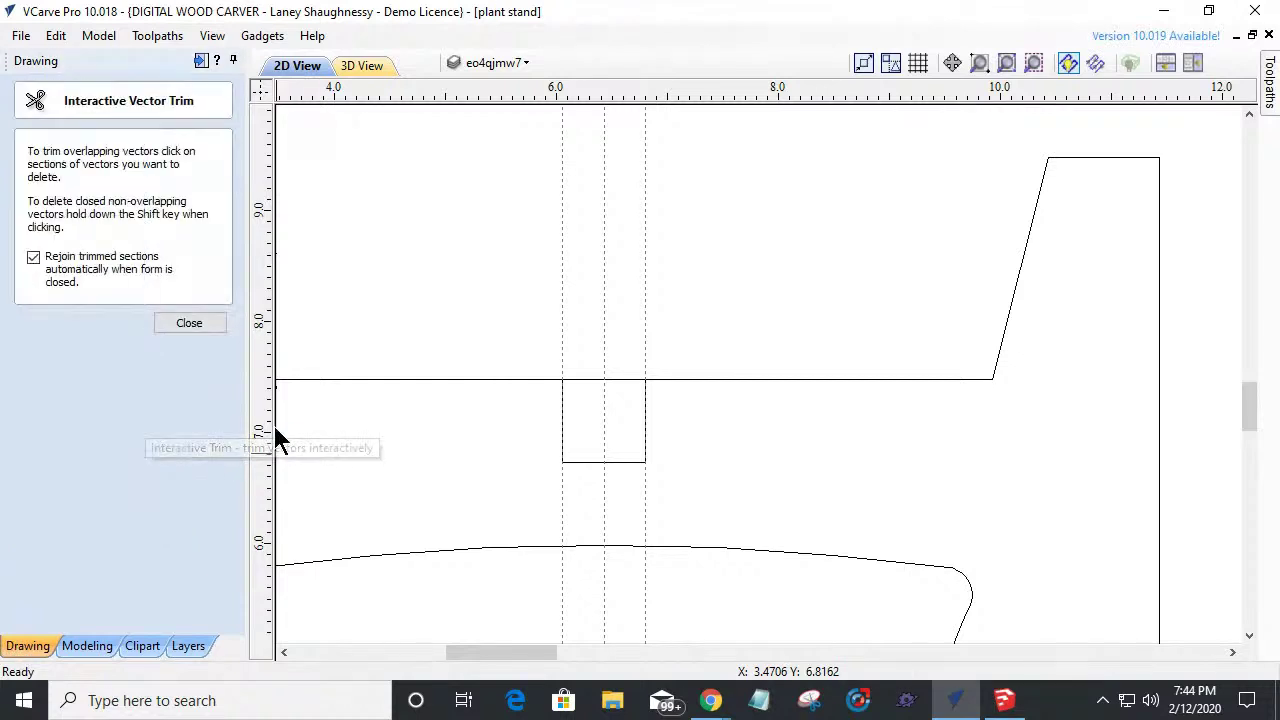
left_click(594, 380)
scroll(591, 425, "down", 3)
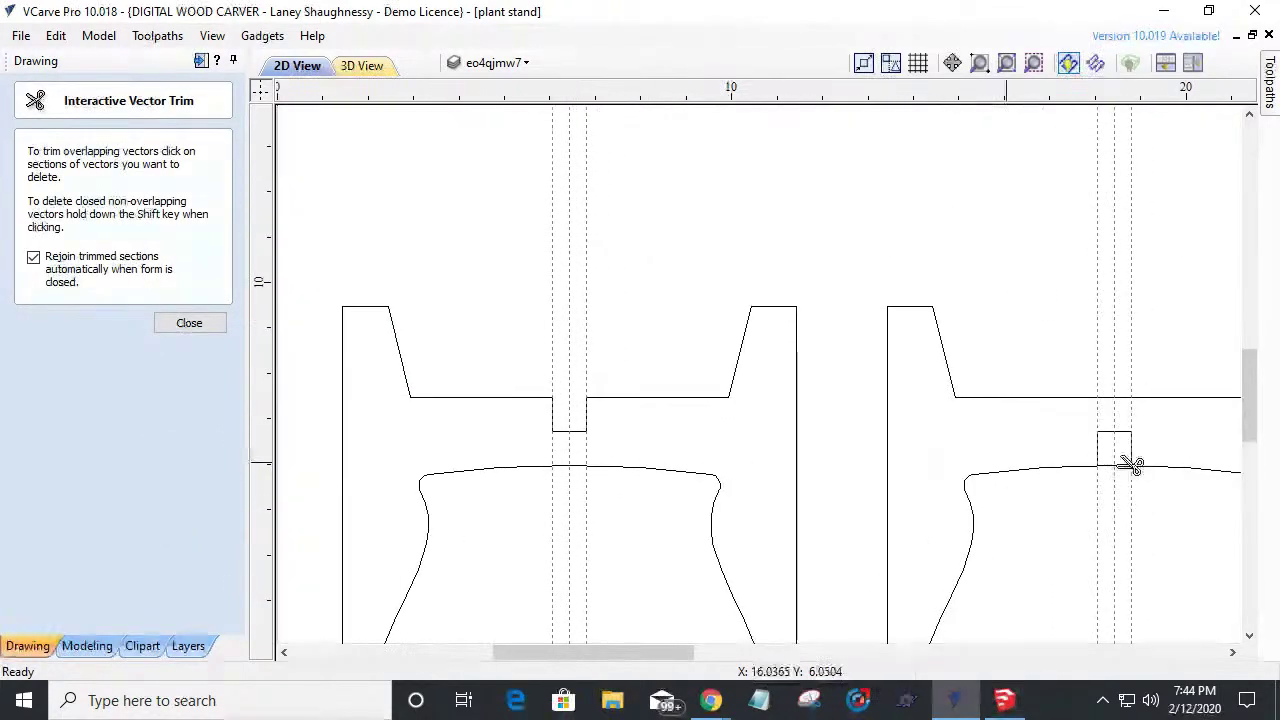
Trim away the arch segment across the right leg's square and the line stubs overshooting both lower slot corners.
scroll(1130, 479, "up", 4)
left_click(1155, 420)
scroll(1034, 418, "up", 4)
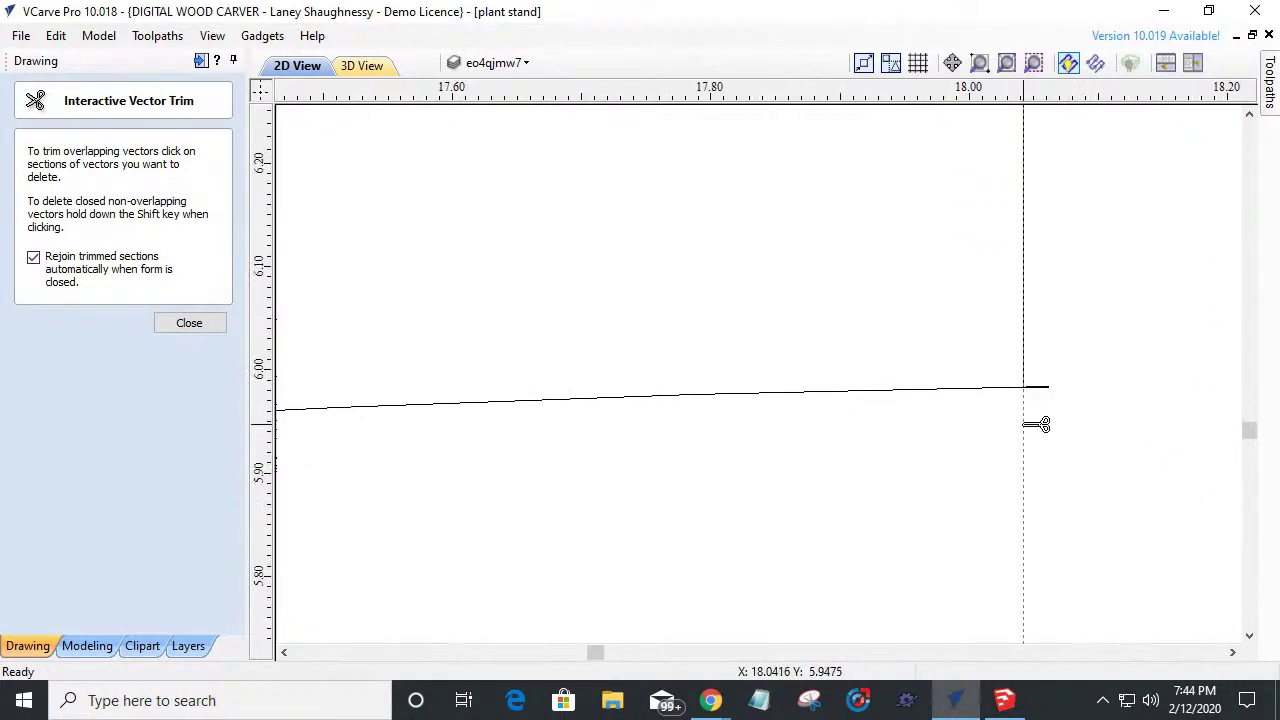
scroll(1042, 412, "up", 3)
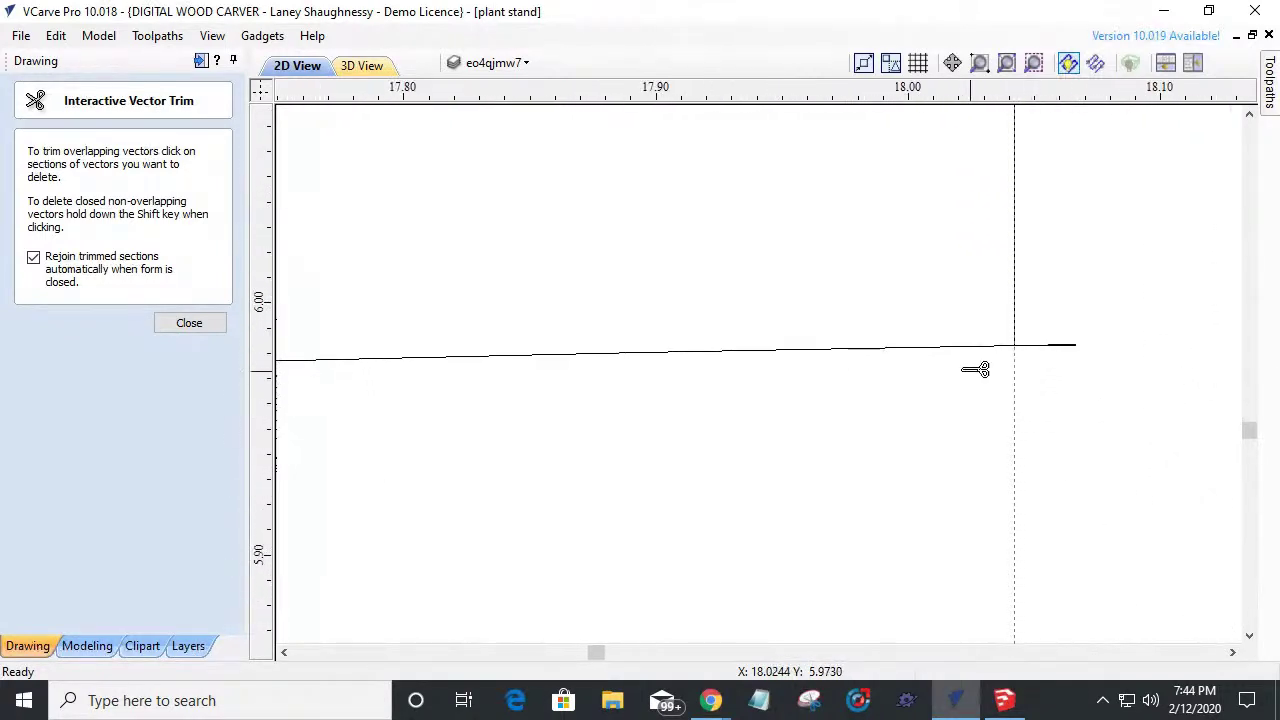
left_click(1081, 347)
scroll(1078, 349, "down", 8)
scroll(1145, 360, "up", 3)
scroll(1152, 353, "up", 6)
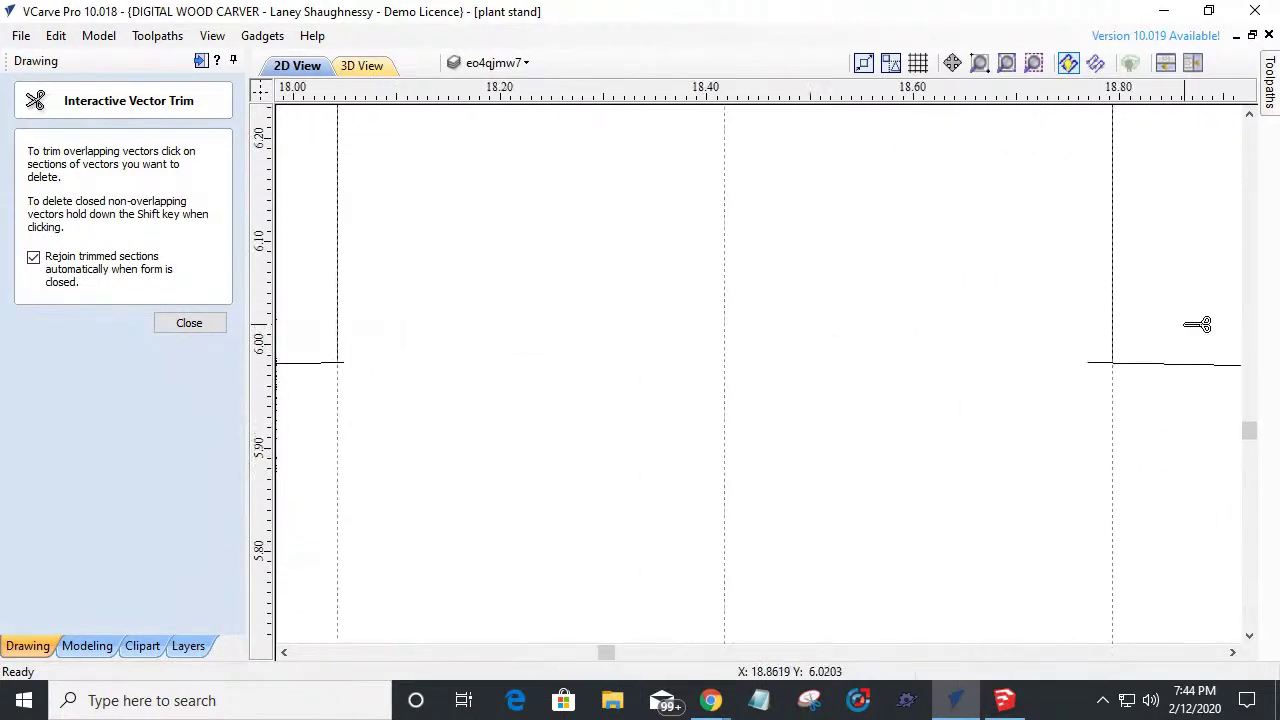
left_click(1088, 366)
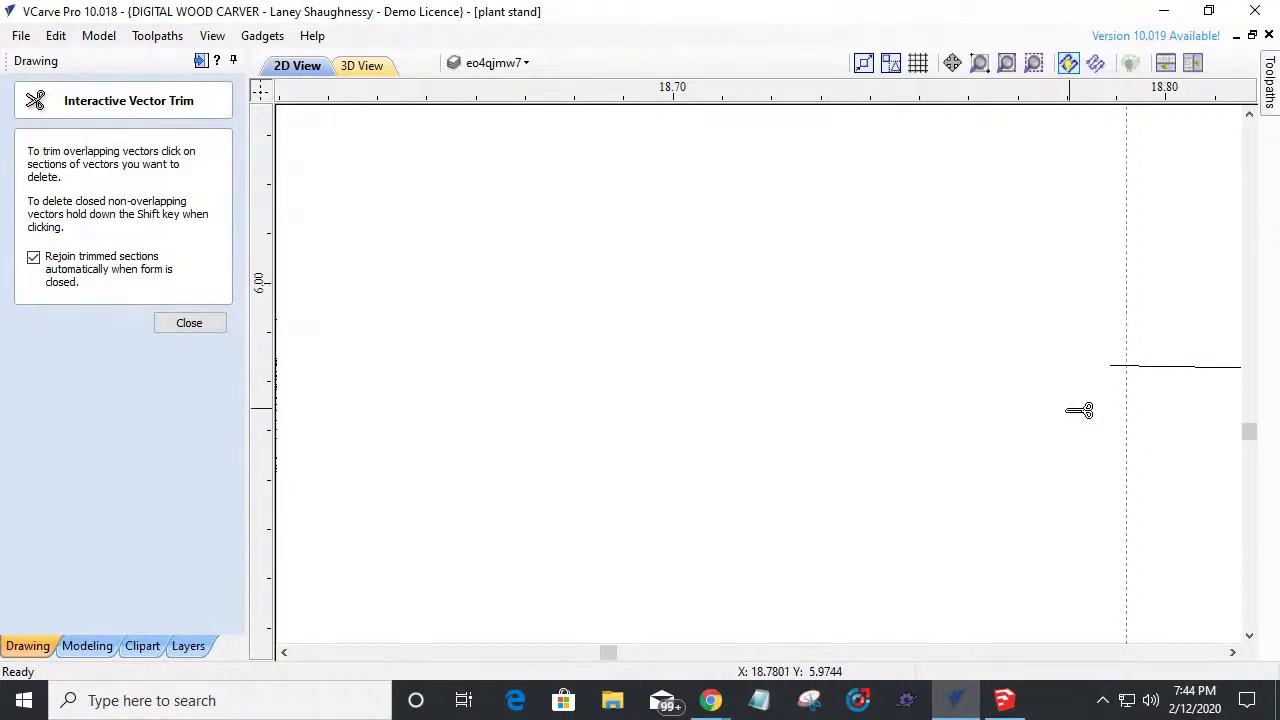
Examine the lower-left corner of the slot in the right leg's arch for leftover overlapping segments beyond the slot side.
scroll(1079, 411, "down", 5)
scroll(391, 114, "down", 1)
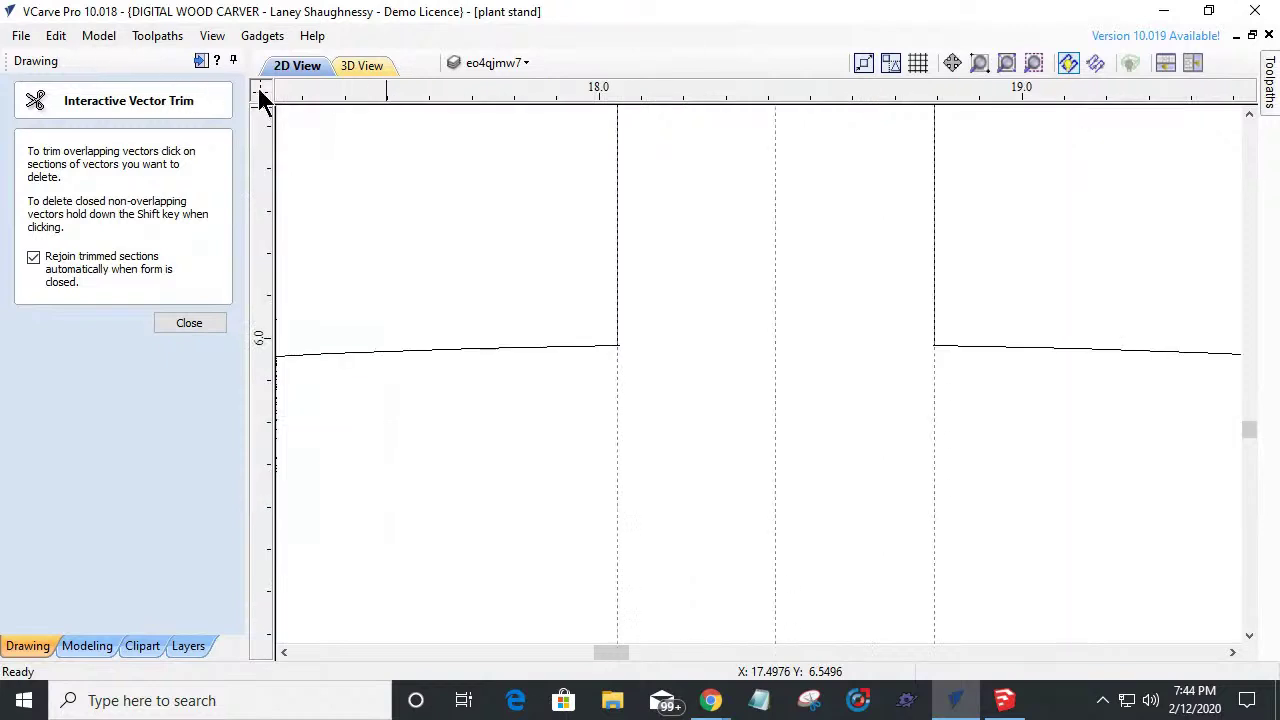
scroll(540, 346, "up", 3)
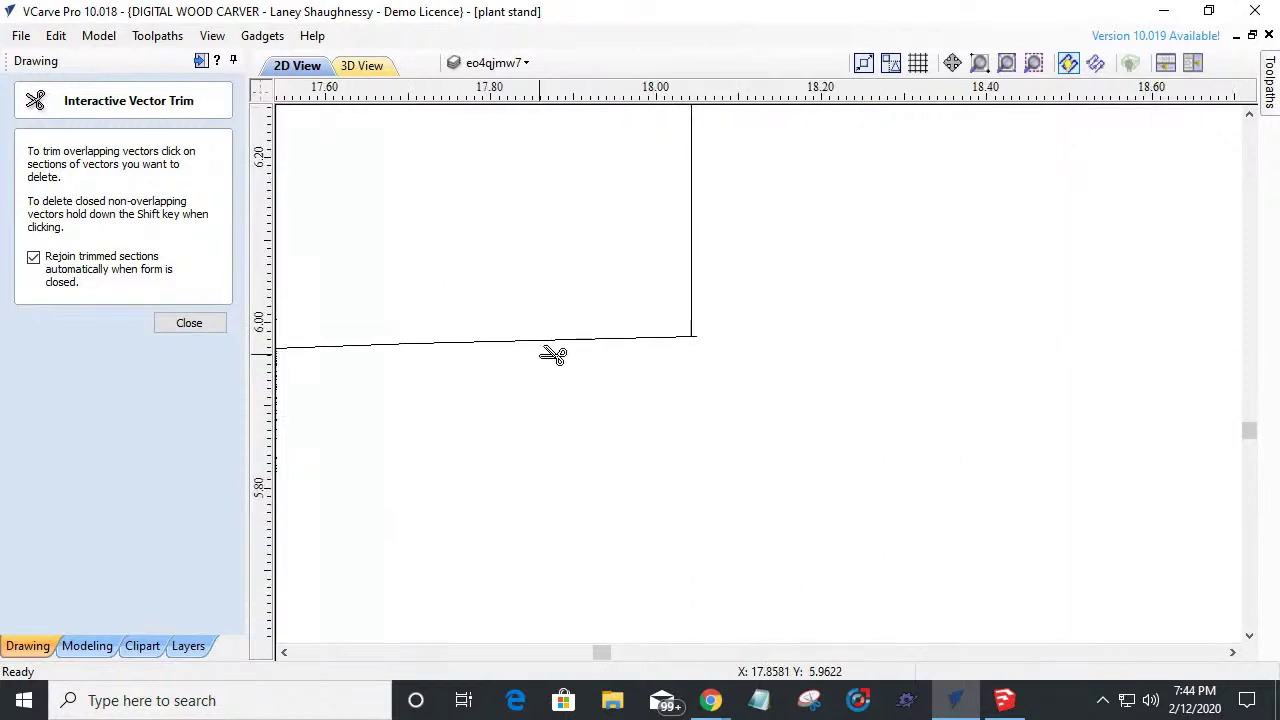
left_click(186, 325)
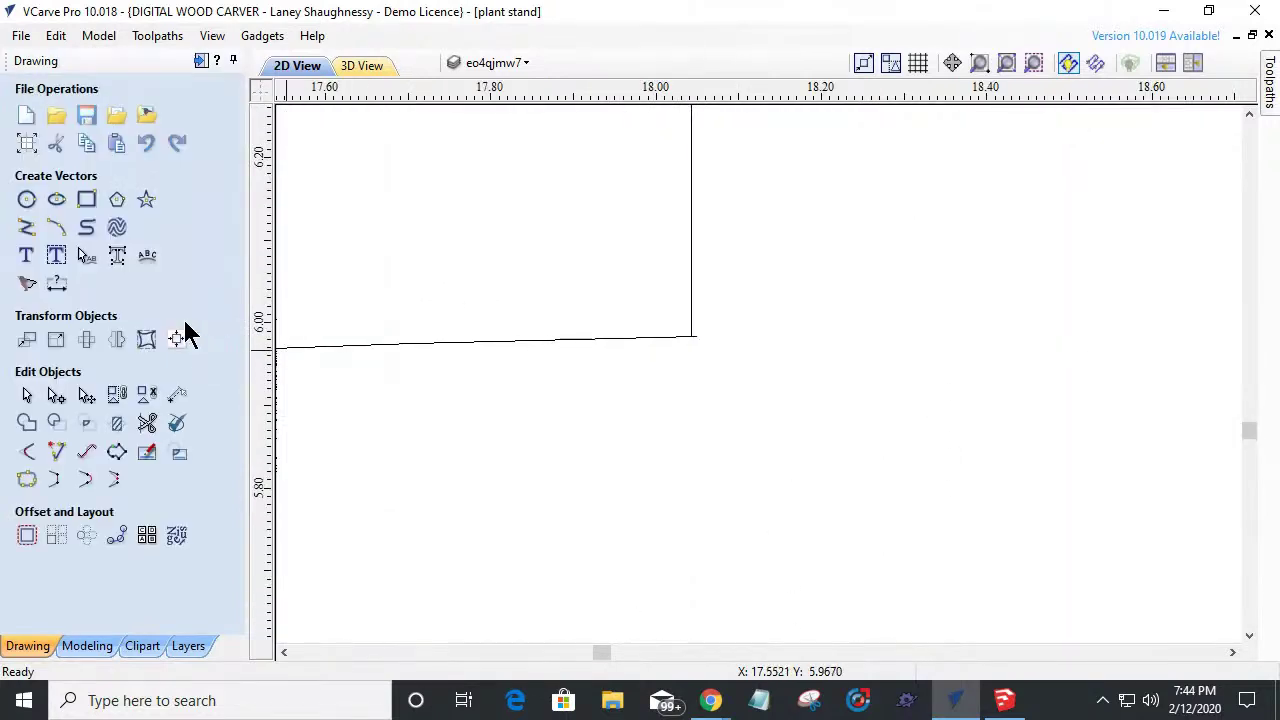
left_click(698, 337)
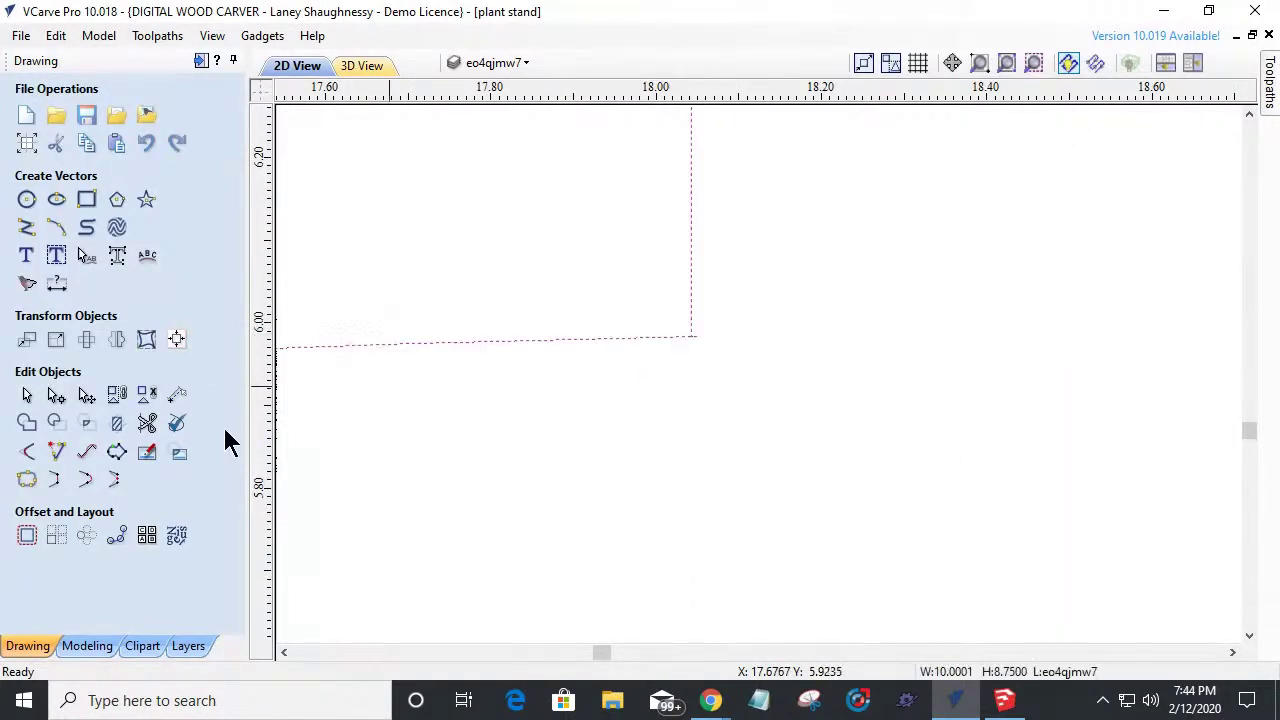
left_click(147, 423)
scroll(700, 337, "up", 20)
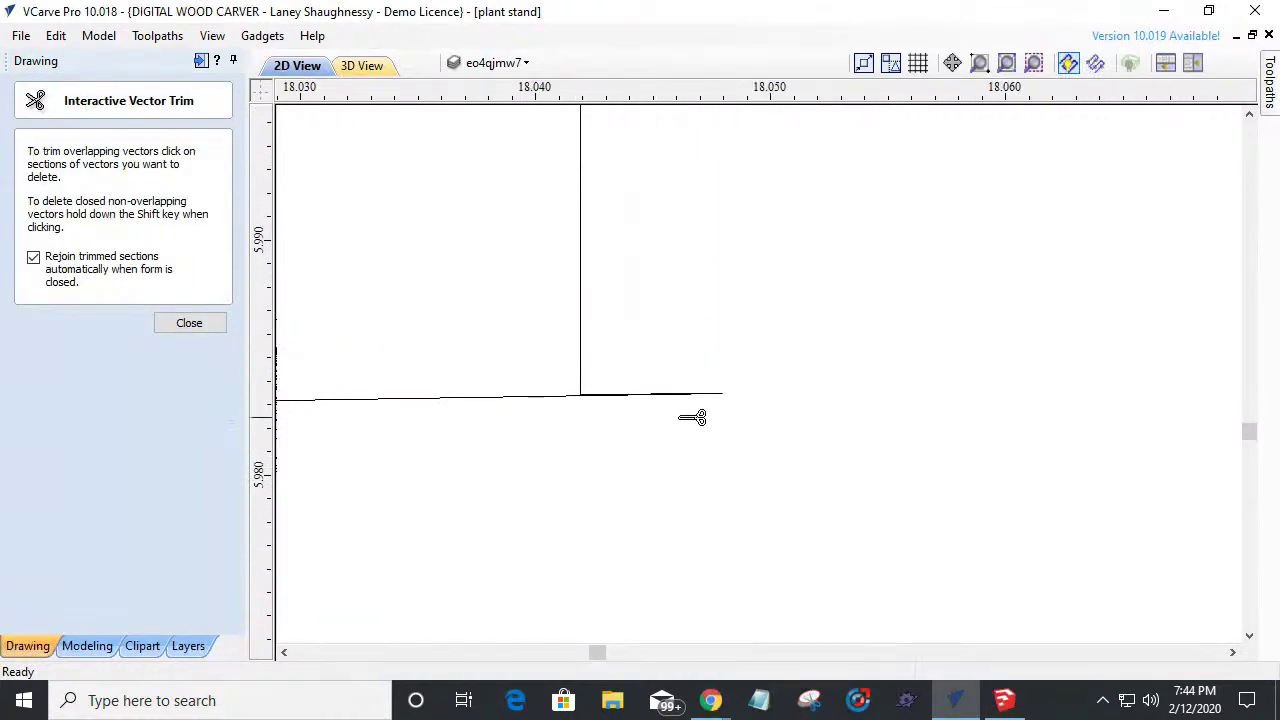
scroll(626, 405, "up", 1)
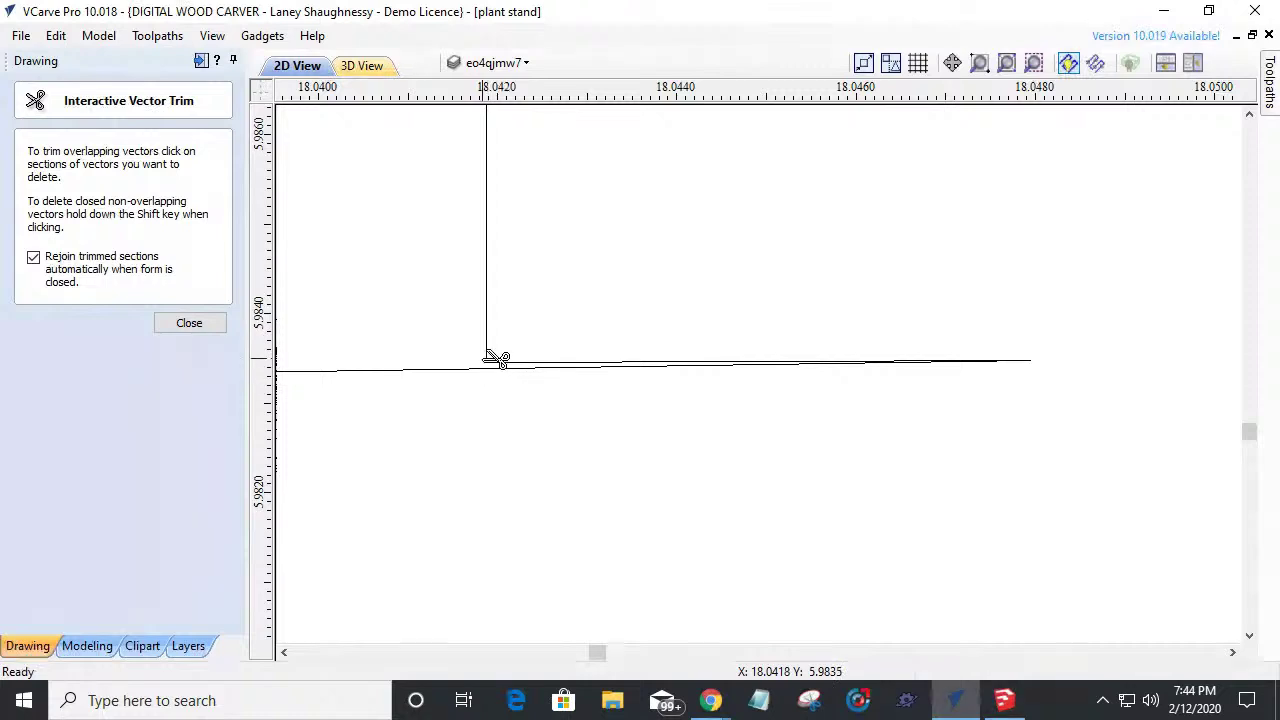
left_click(202, 328)
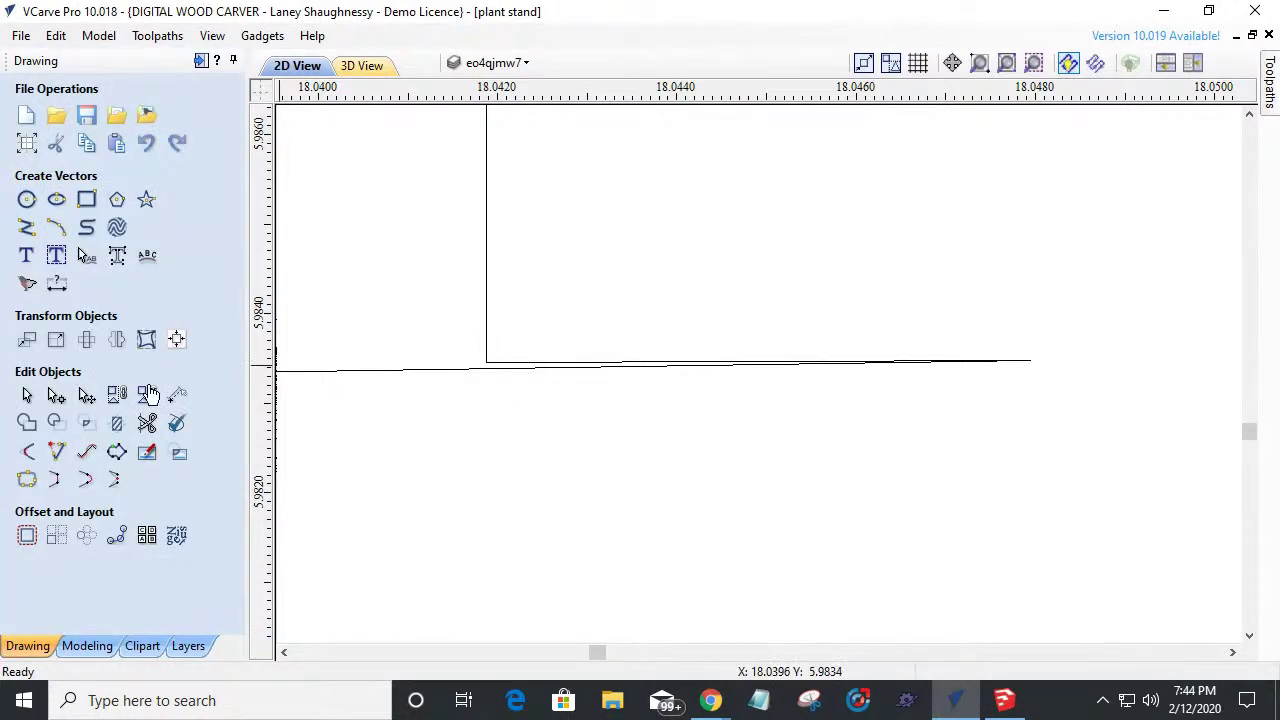
left_click(147, 423)
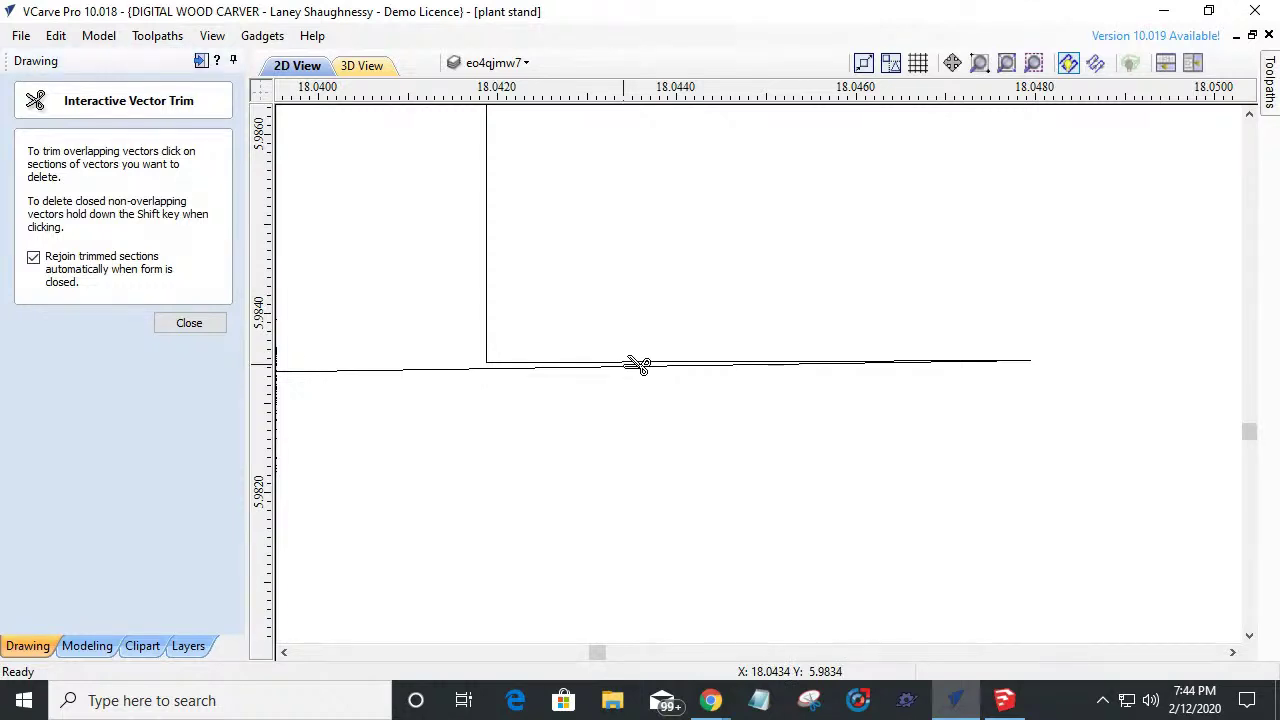
scroll(590, 390, "down", 5)
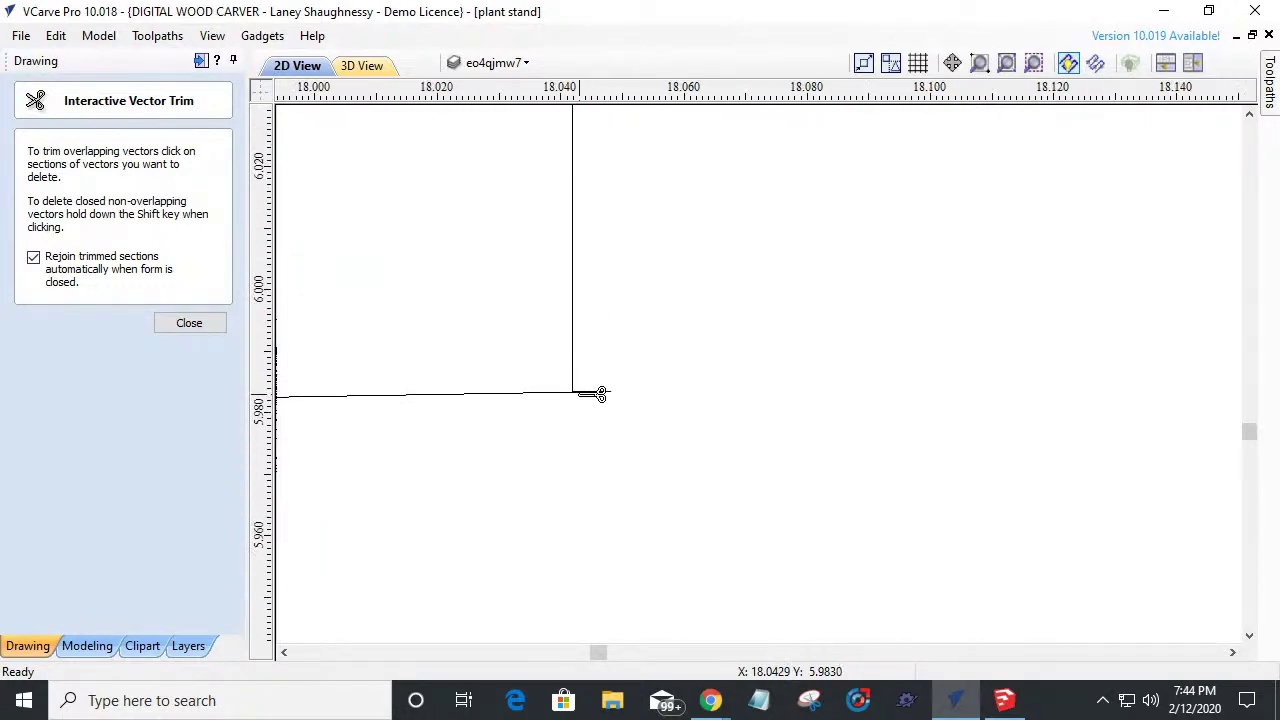
scroll(596, 394, "down", 8)
scroll(496, 388, "up", 4)
scroll(800, 409, "up", 15)
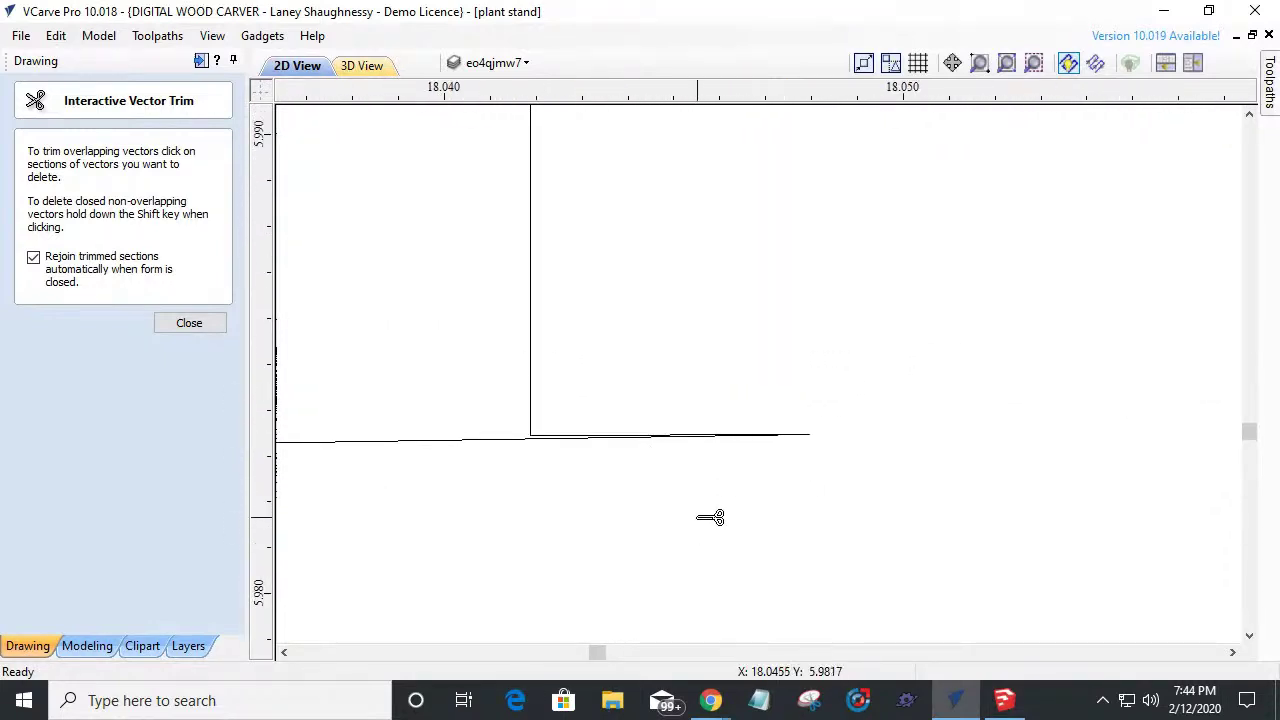
scroll(354, 365, "up", 1)
left_click(181, 322)
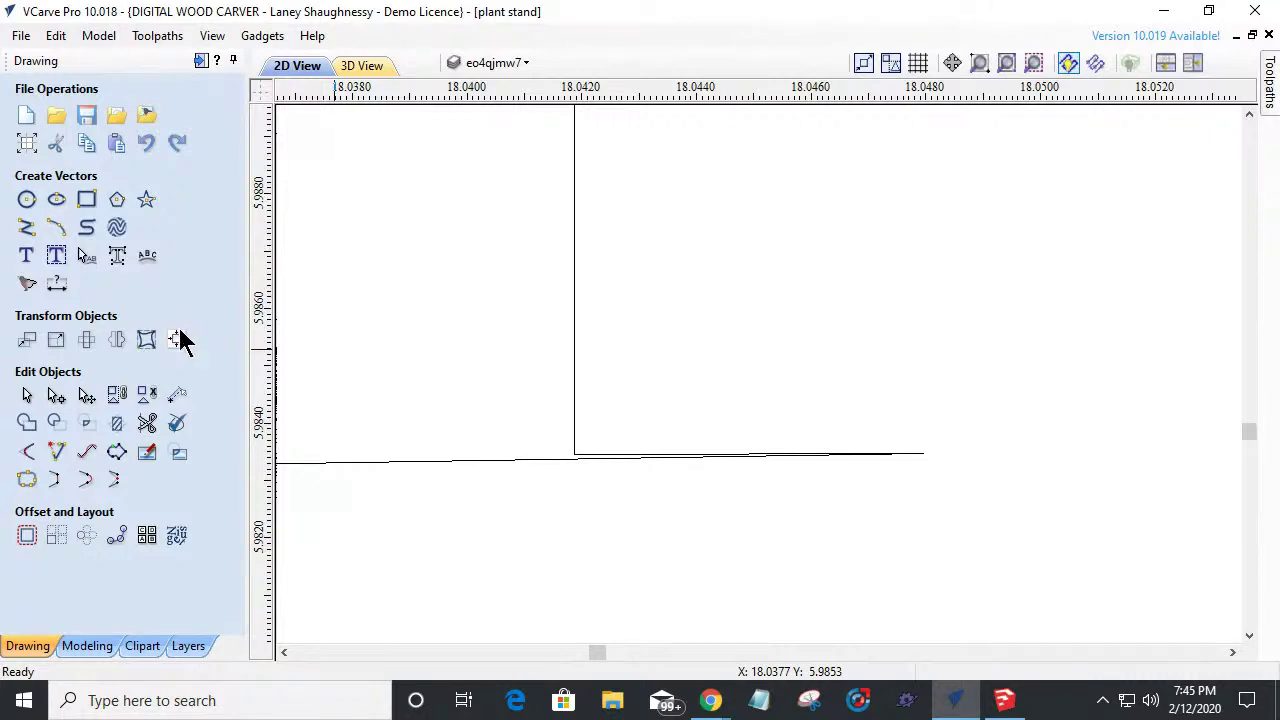
Try to delete the end node of the stub that overshoots the slot's lower-left corner.
left_click(637, 461)
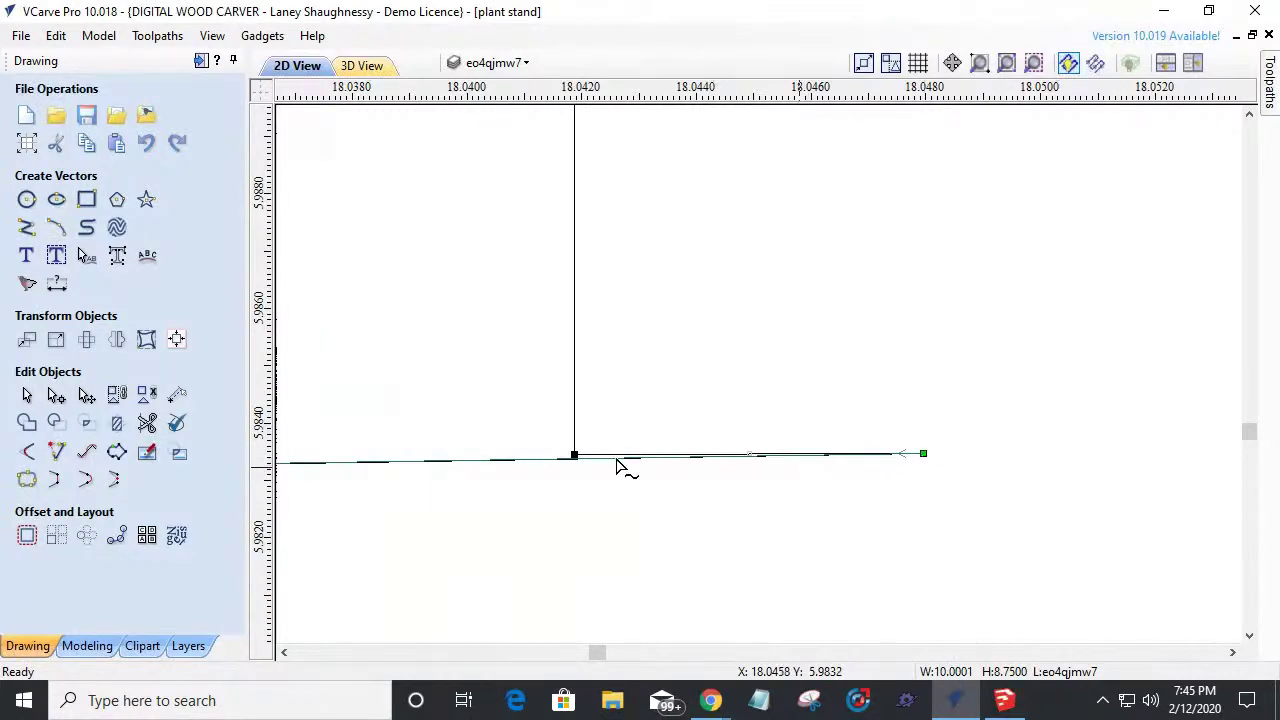
scroll(495, 518, "up", 2)
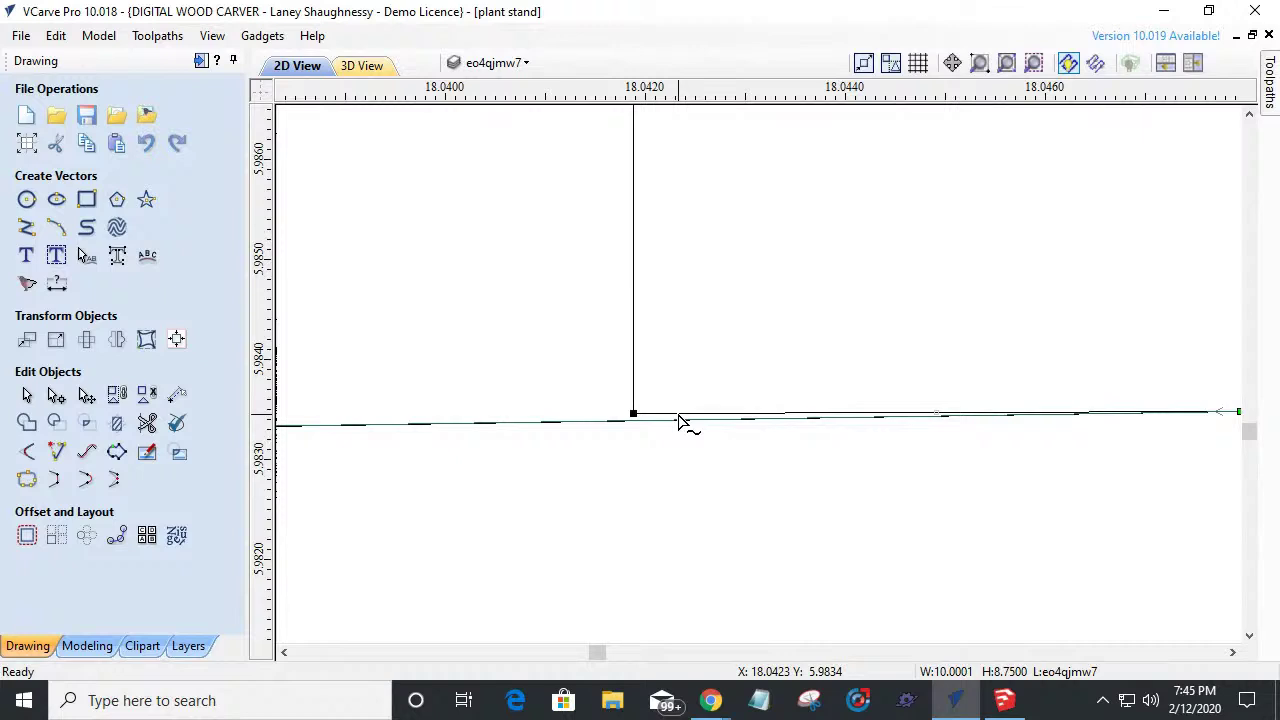
scroll(660, 413, "down", 2)
scroll(927, 421, "up", 2)
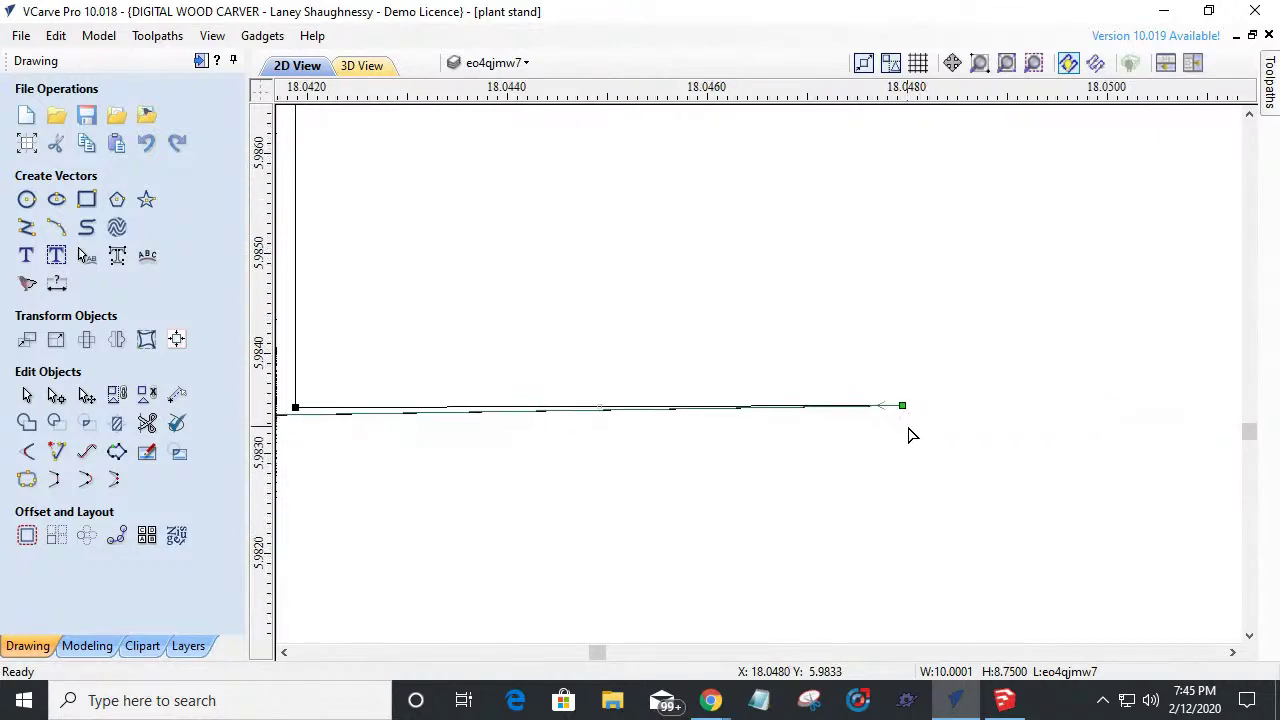
right_click(902, 407)
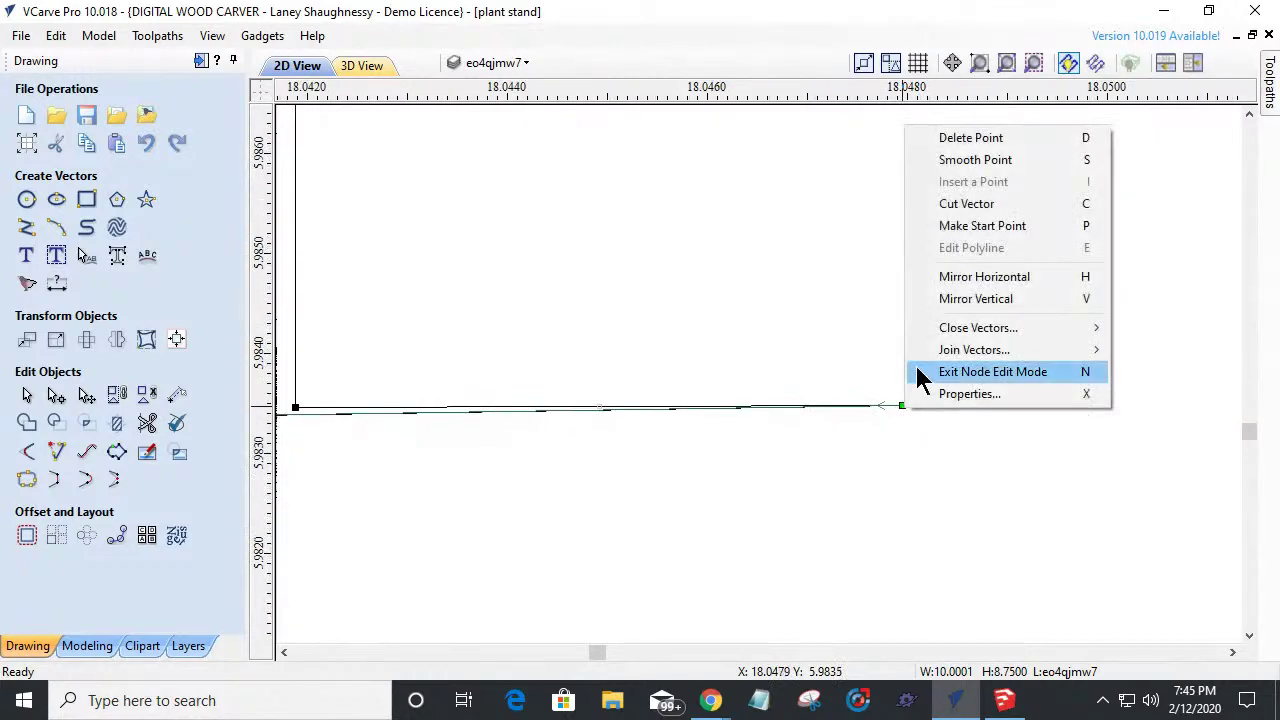
left_click(935, 138)
scroll(1060, 467, "down", 2)
scroll(800, 531, "down", 3)
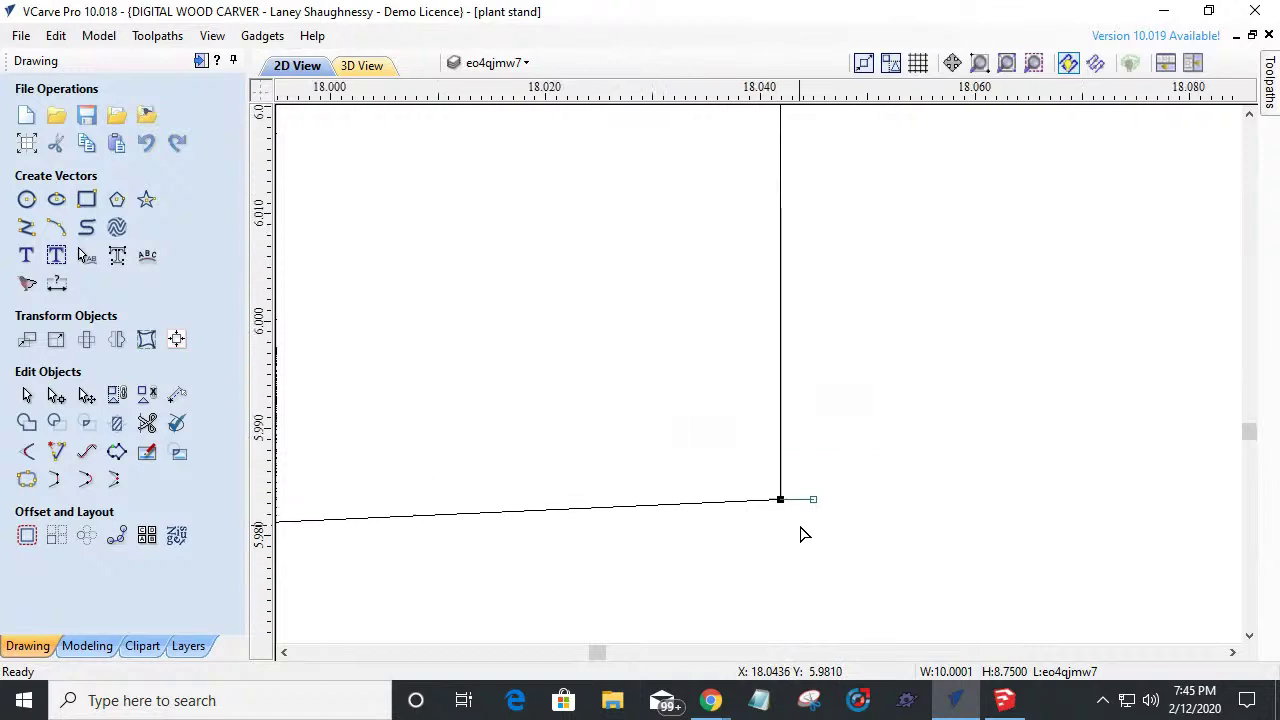
scroll(530, 569, "down", 5)
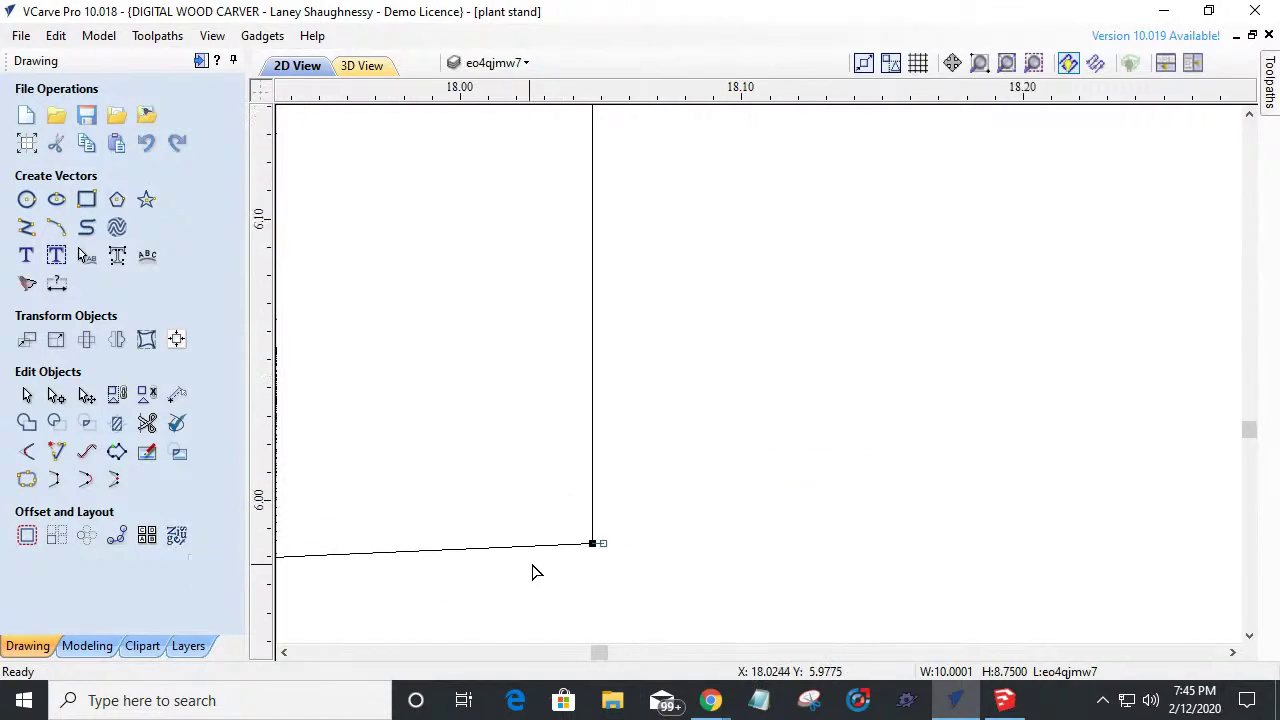
scroll(536, 565, "down", 5)
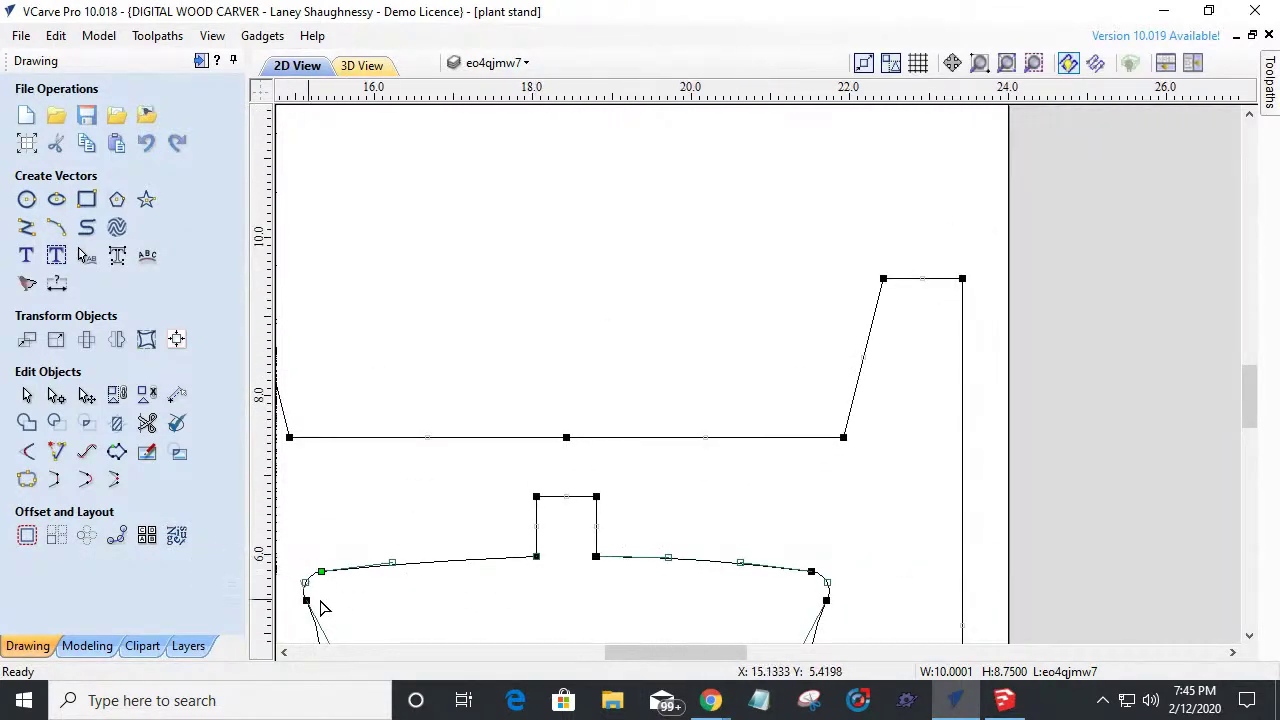
scroll(310, 588, "down", 2)
scroll(345, 597, "up", 3)
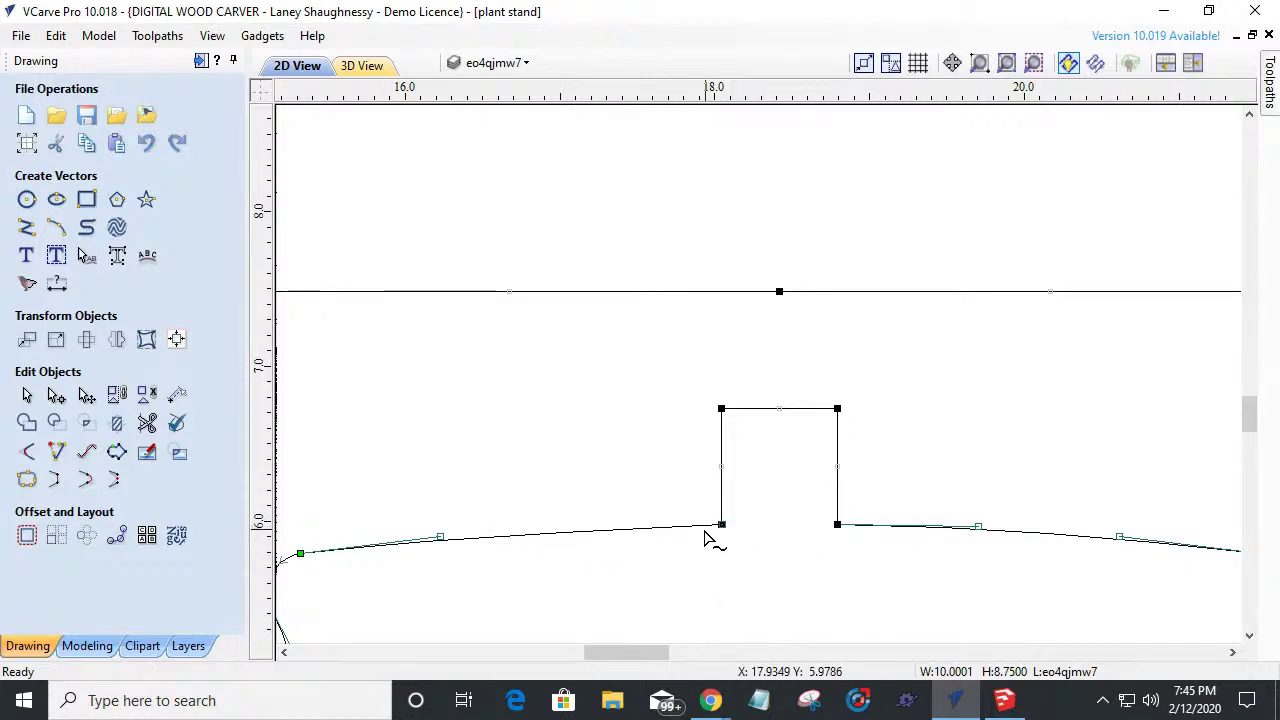
scroll(720, 526, "up", 7)
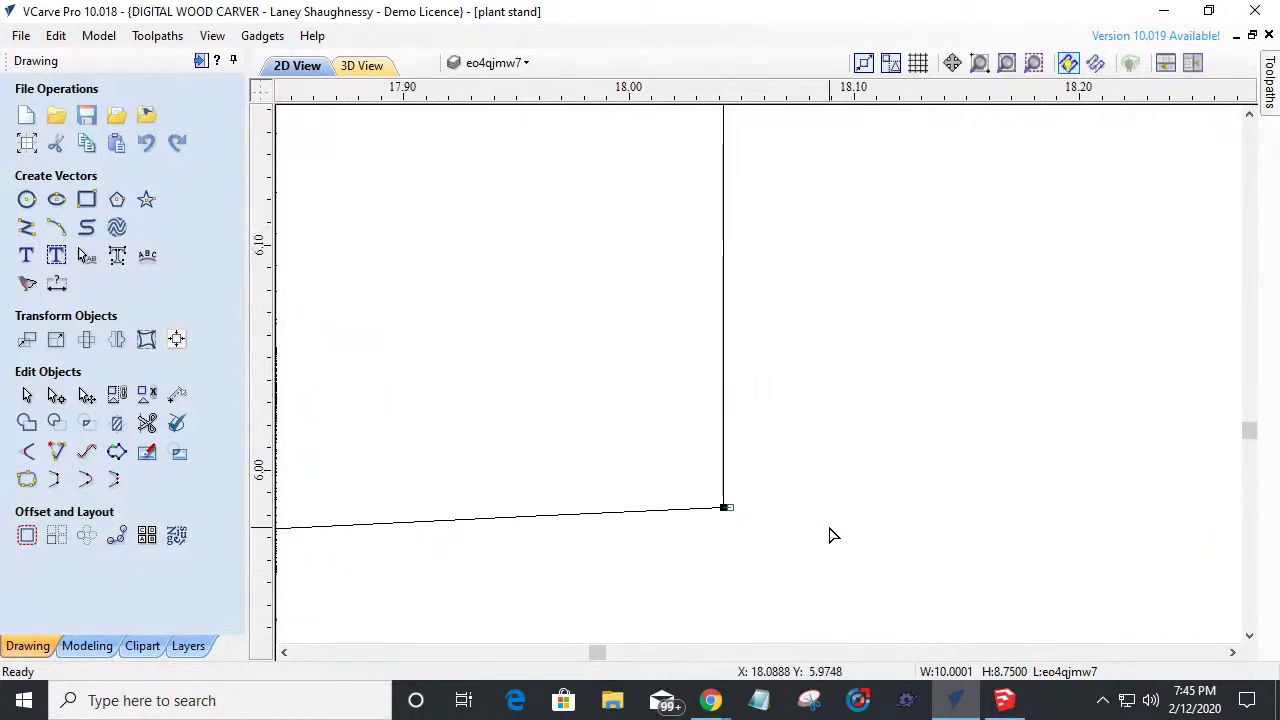
scroll(652, 520, "up", 1)
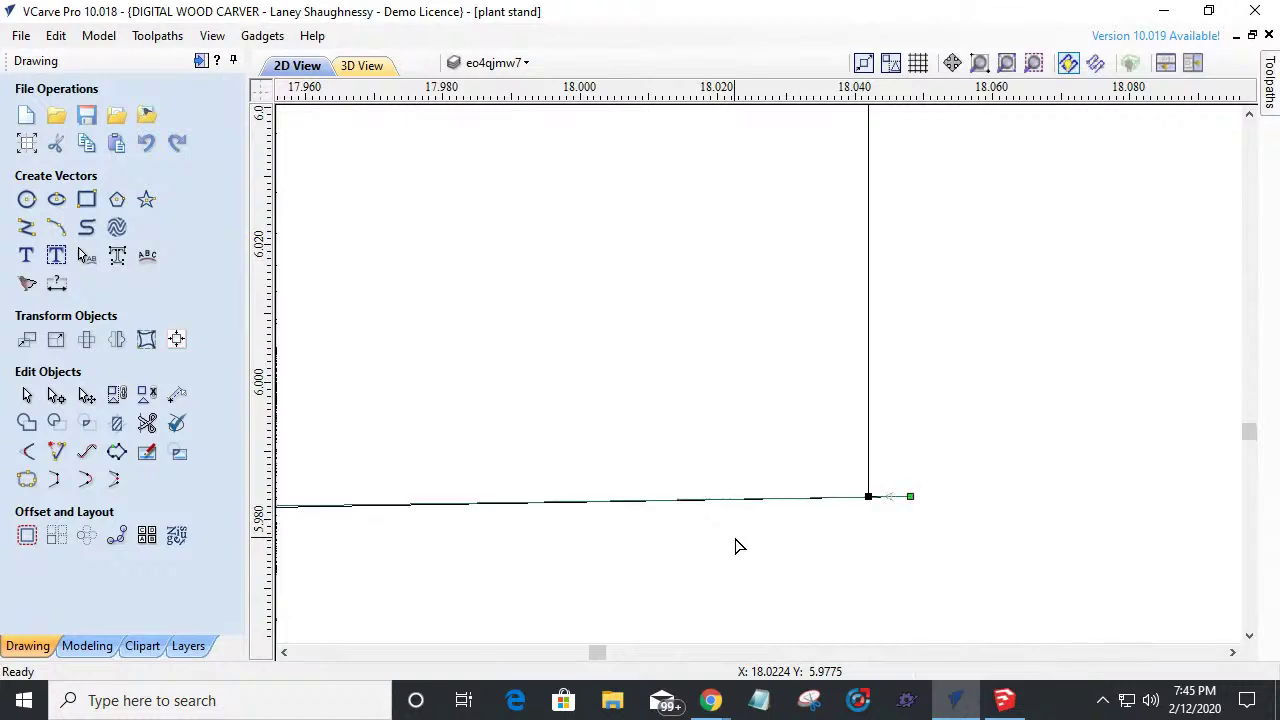
Cut the vector at the slot's lower-left corner node, separate the stub's end, and extend the slot side slightly below the arch.
scroll(779, 575, "up", 8)
scroll(785, 553, "up", 4)
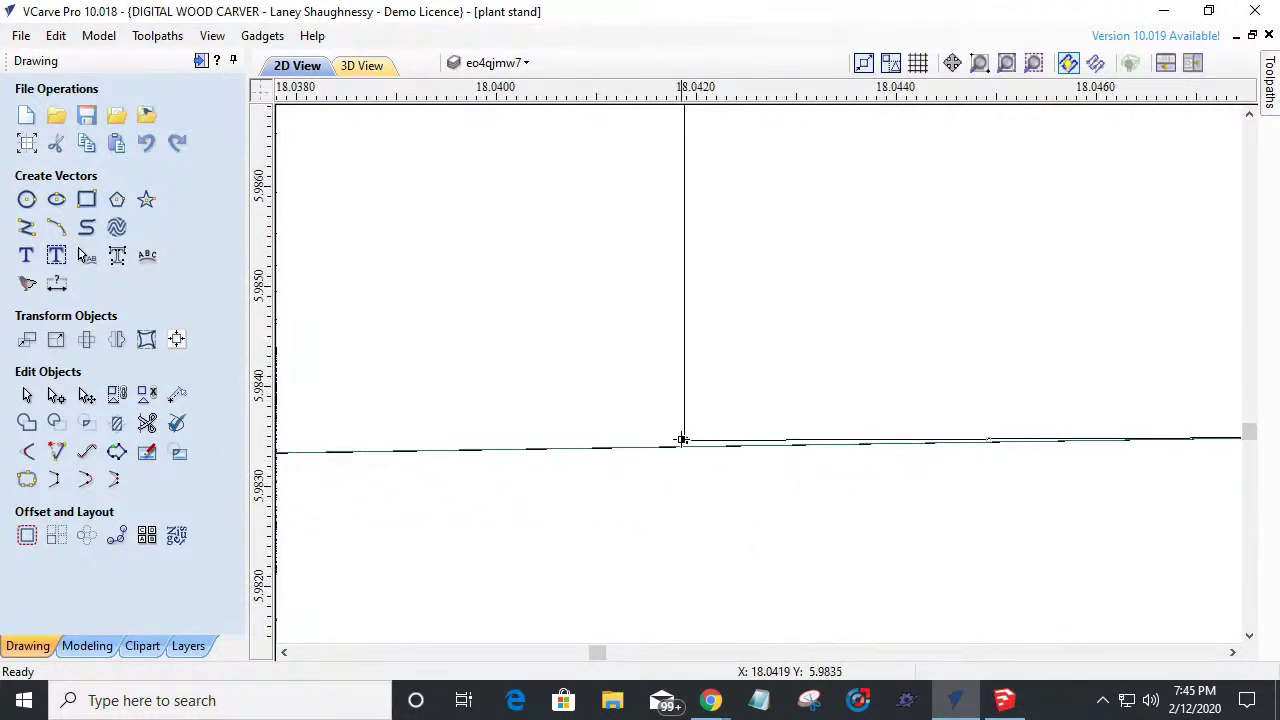
right_click(685, 441)
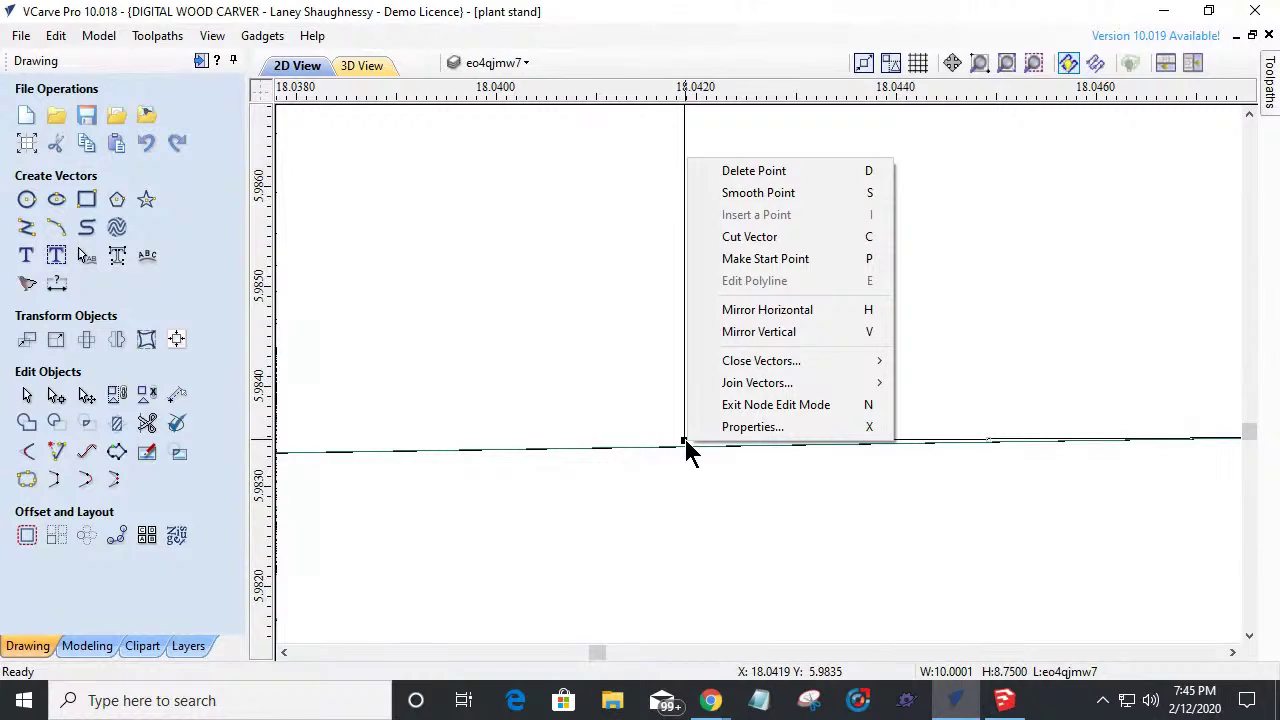
left_click(749, 237)
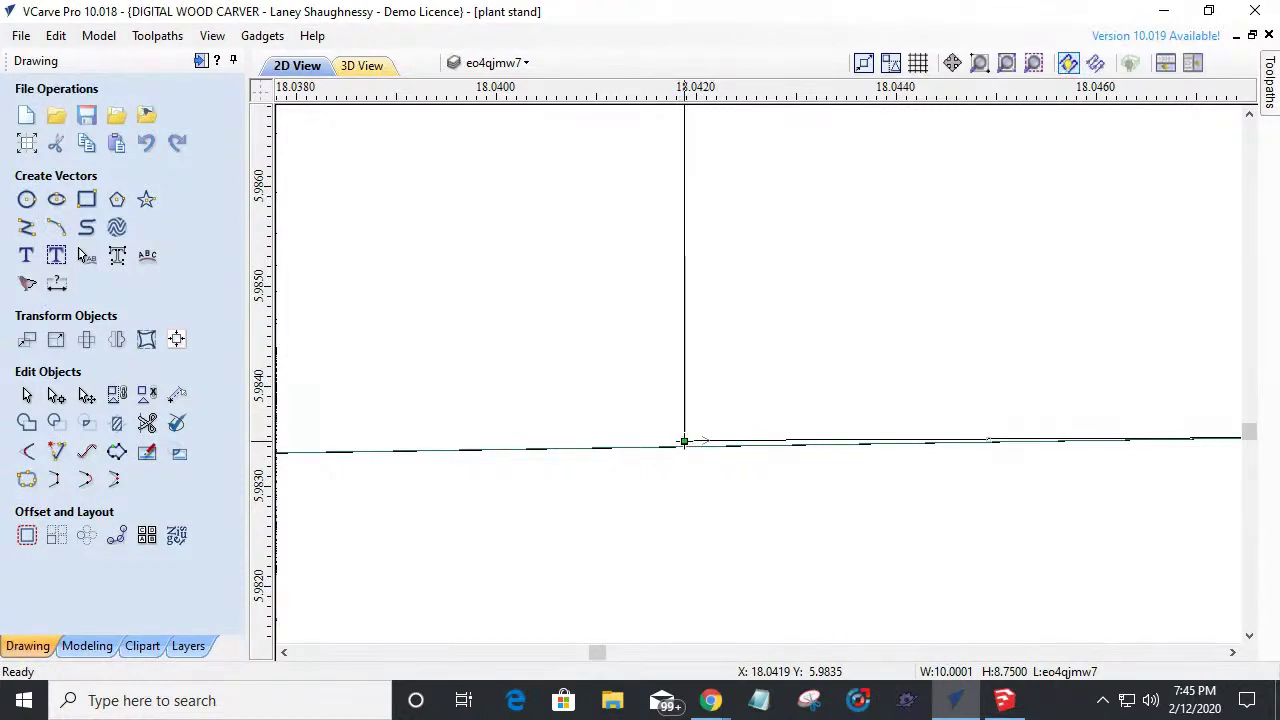
left_click_drag(684, 441, 906, 303)
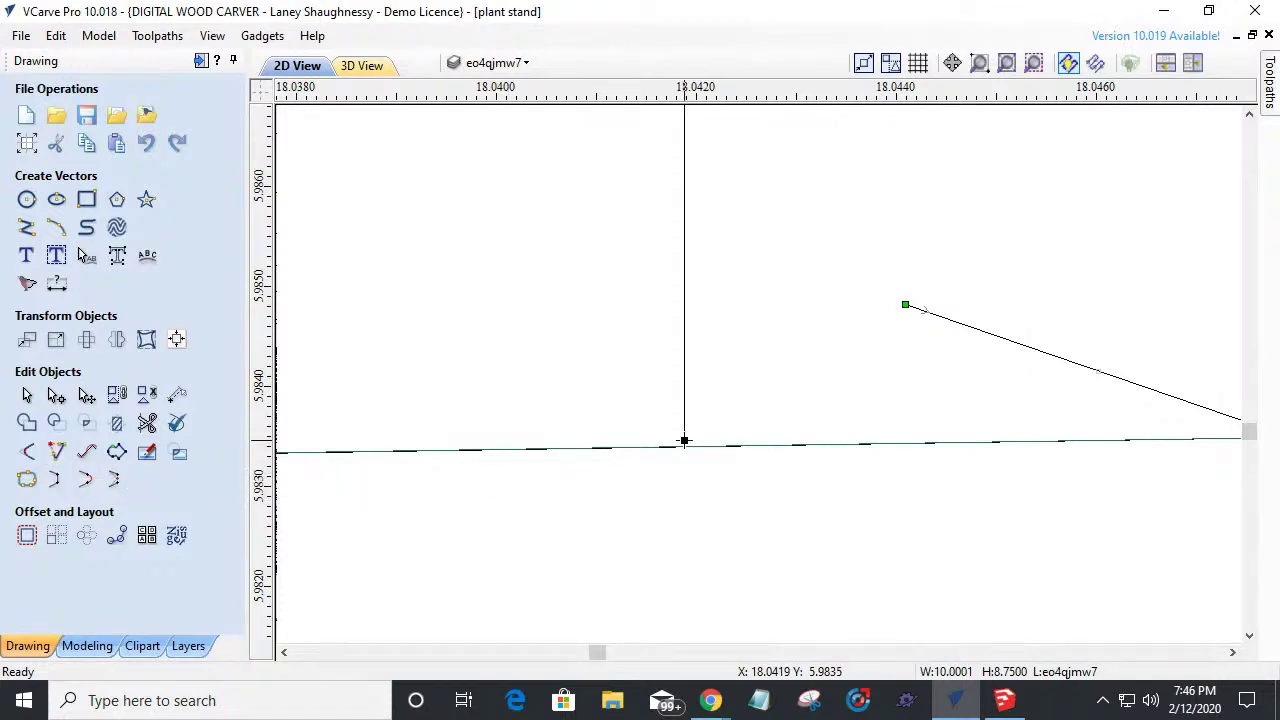
left_click_drag(684, 451, 684, 460)
Trim the slot side's end below the arch and the arch stub extending into the slot at the lower-left corner.
left_click(147, 423)
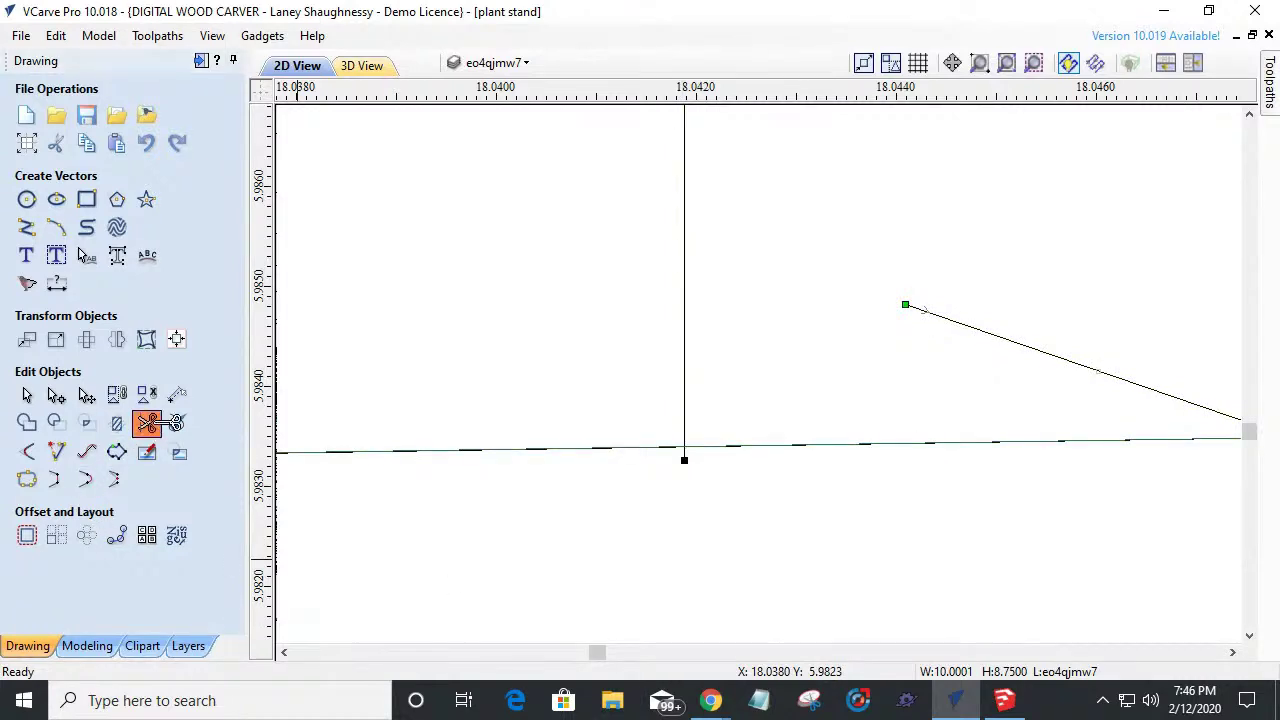
left_click(685, 456)
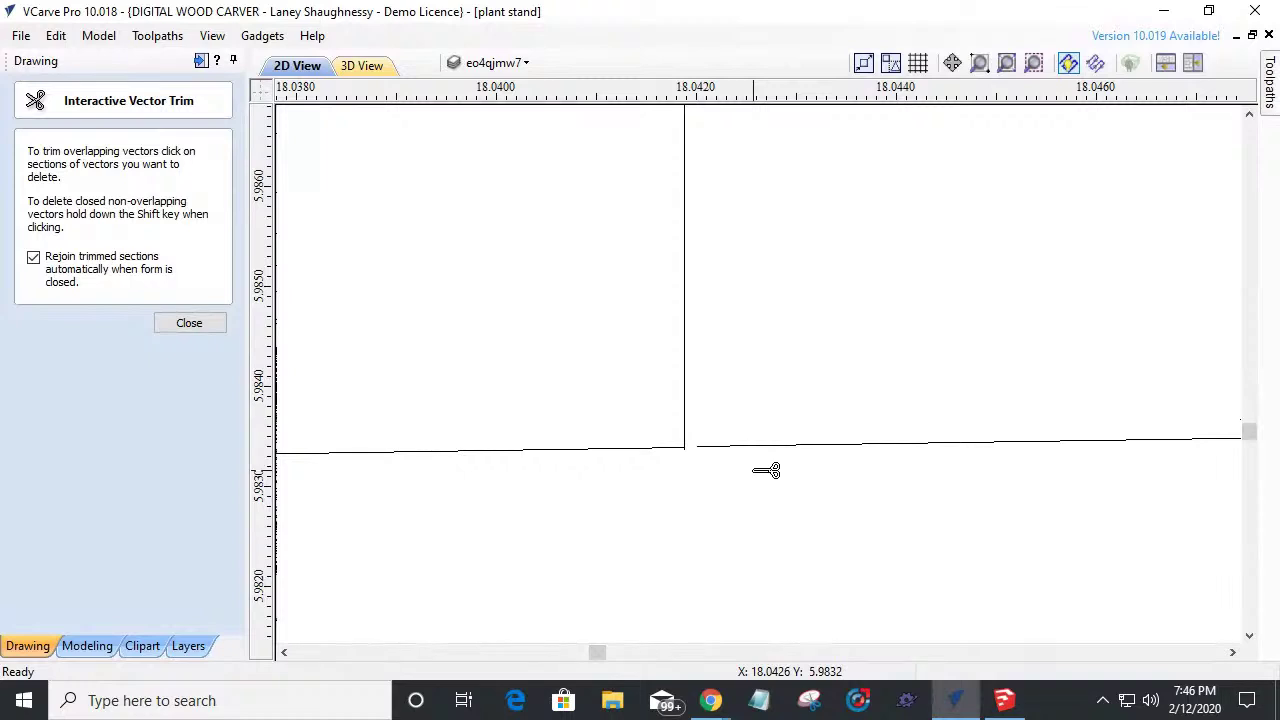
left_click(164, 320)
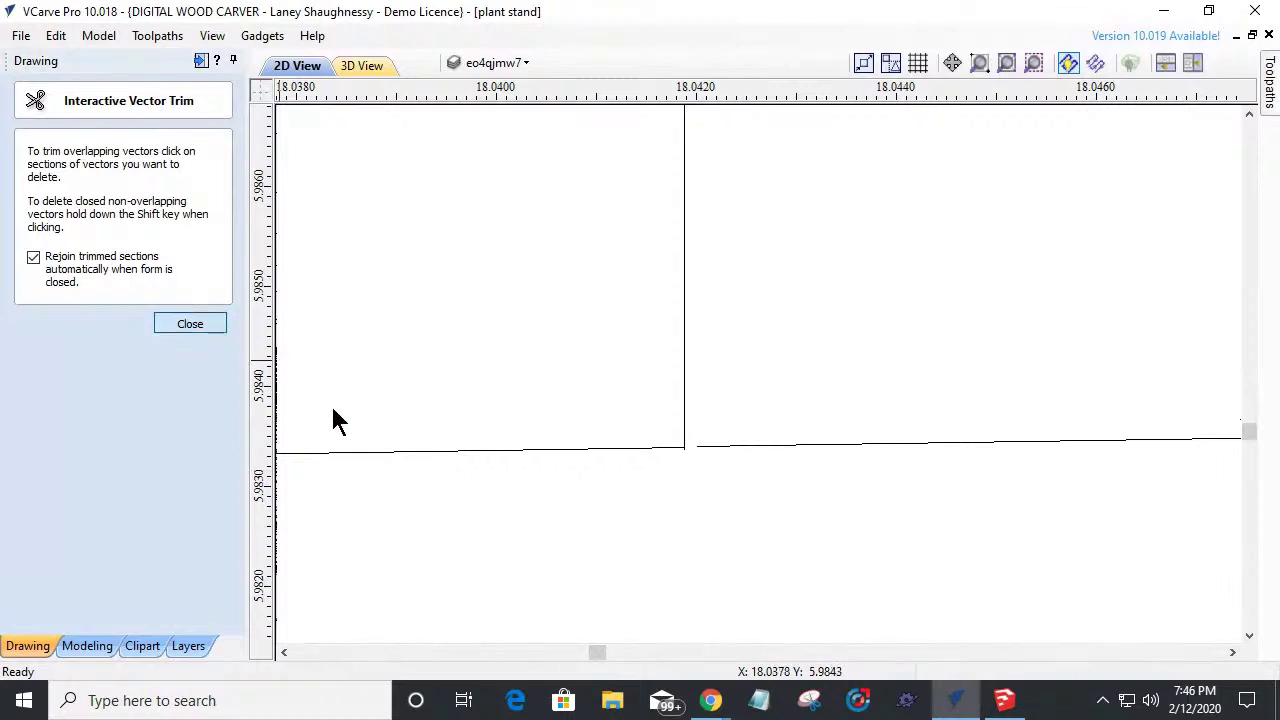
left_click(733, 444)
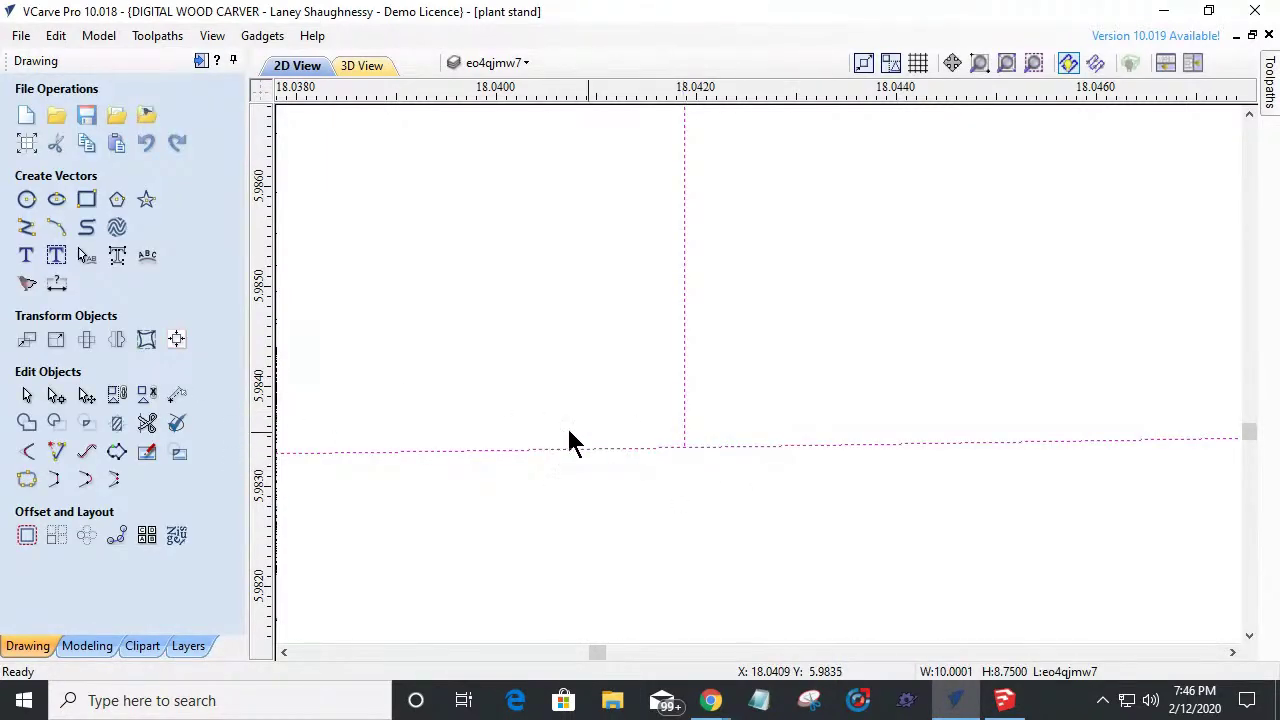
left_click(147, 423)
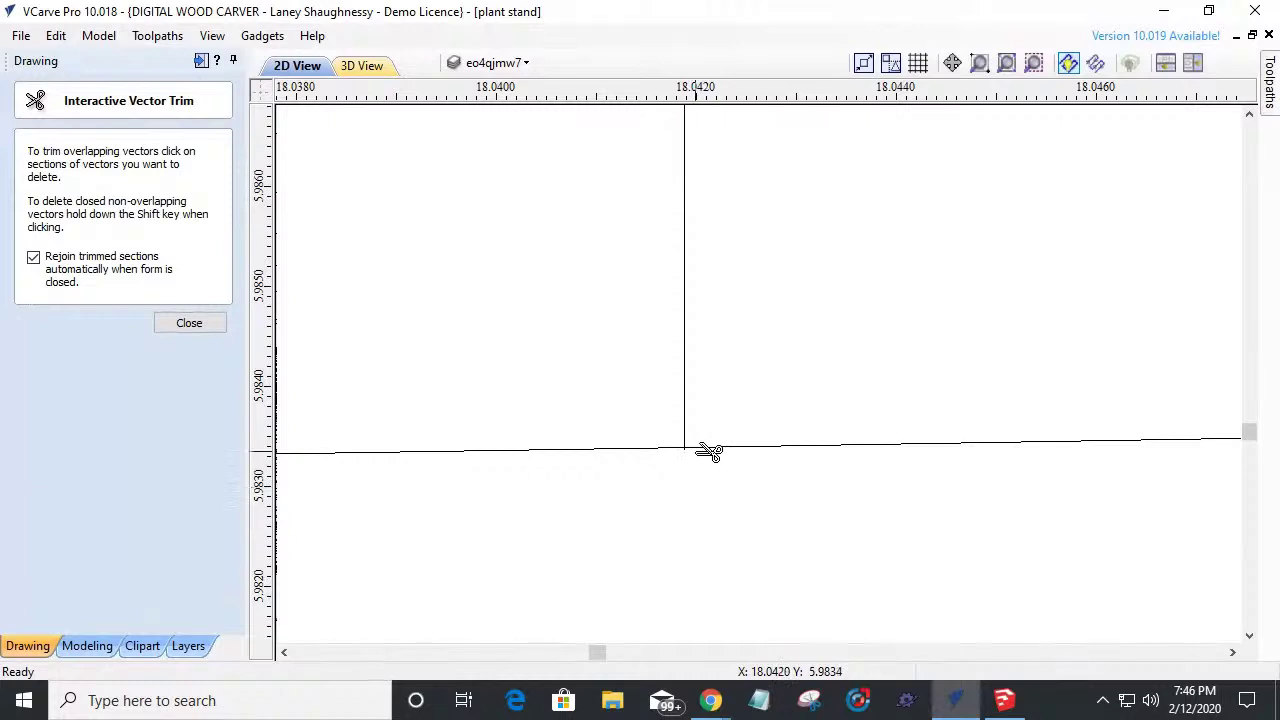
left_click(749, 446)
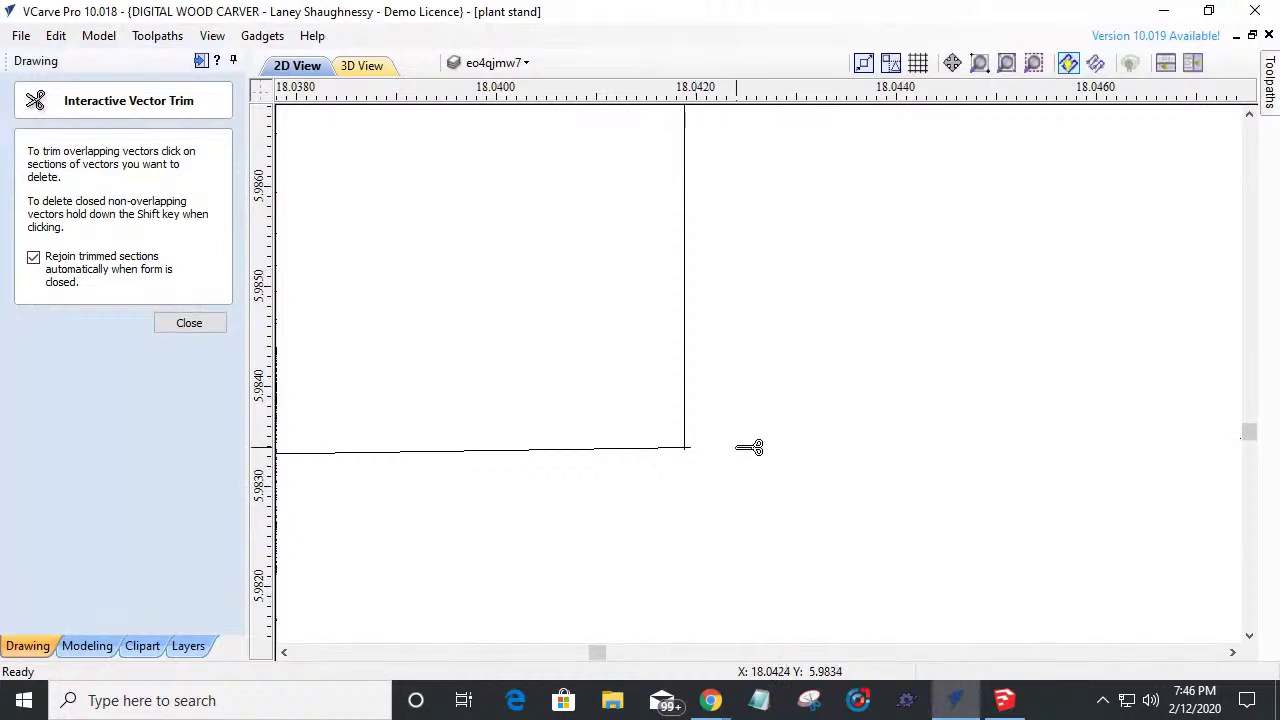
left_click(186, 324)
Cut the vector at the lower-right corner node of the slot in the right leg's arch.
scroll(671, 476, "down", 3)
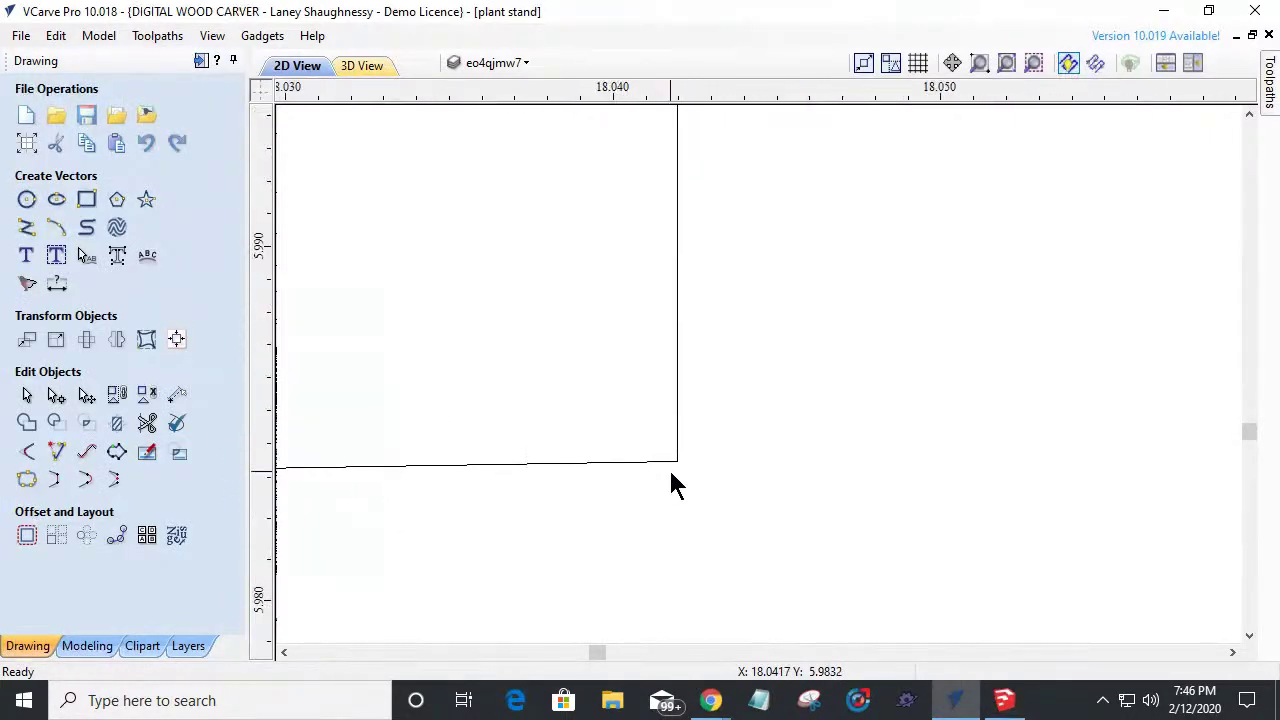
scroll(669, 479, "down", 10)
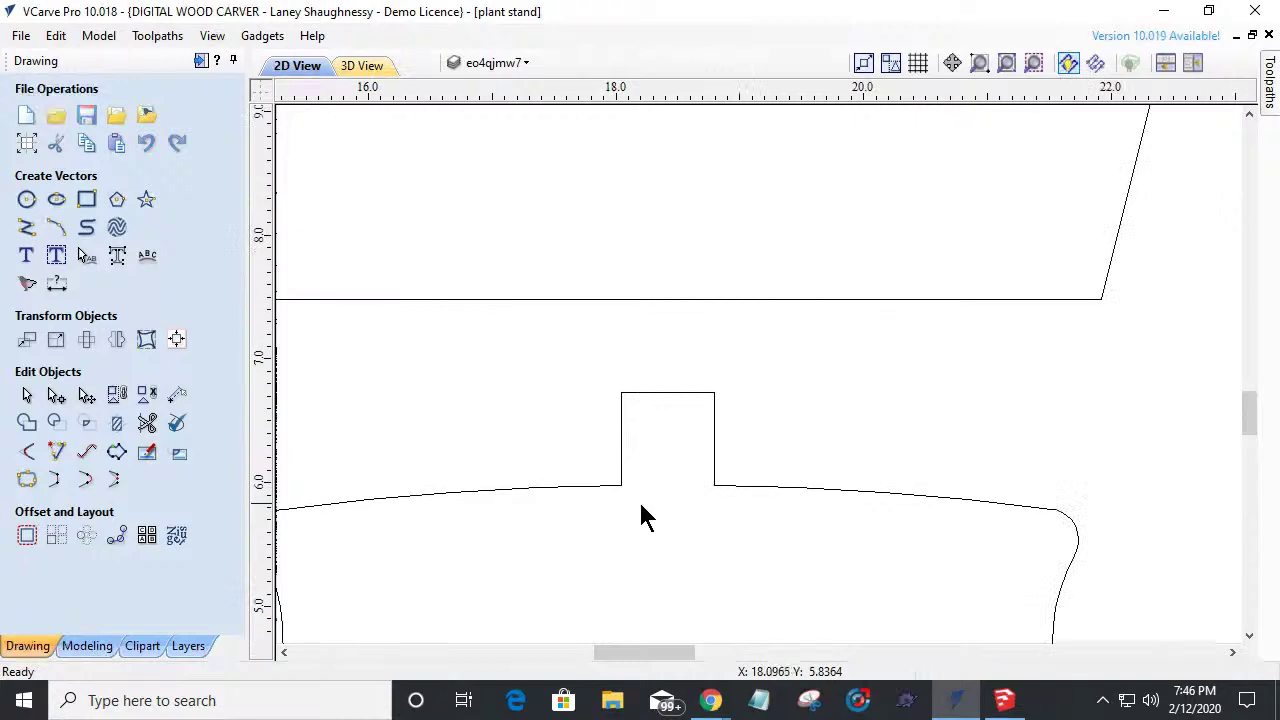
scroll(643, 515, "up", 12)
scroll(614, 463, "up", 6)
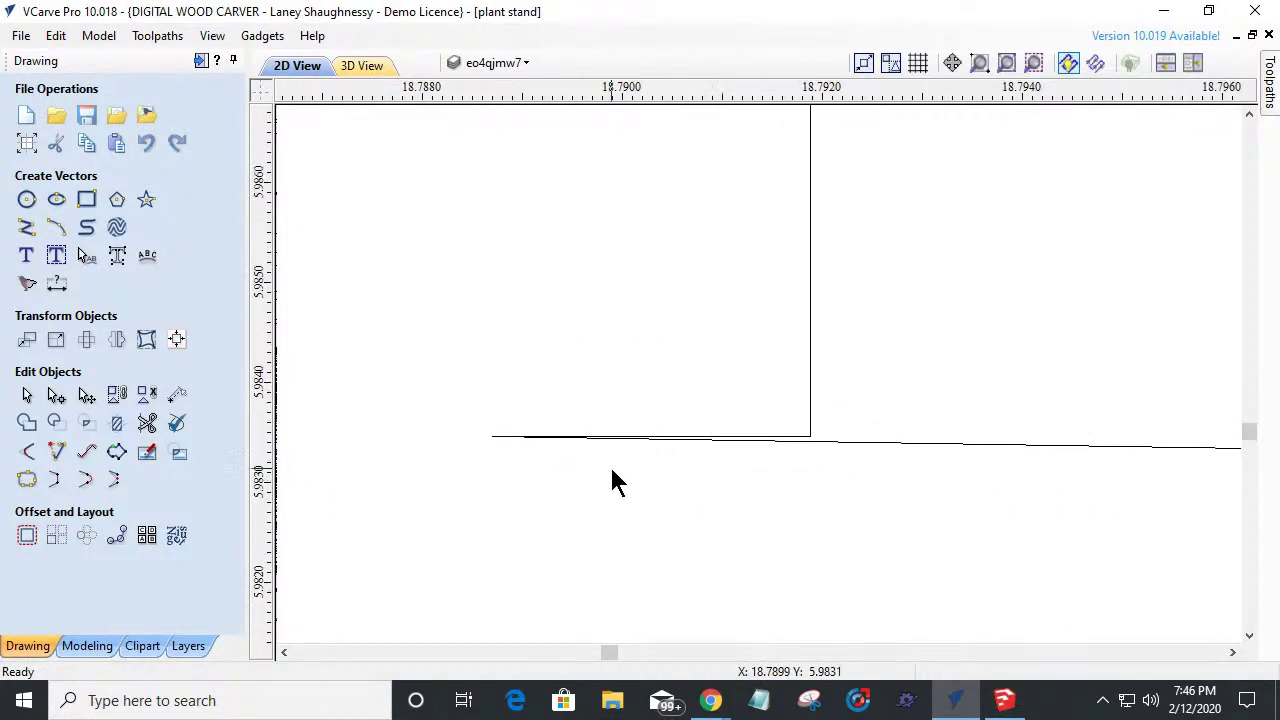
left_click(821, 444)
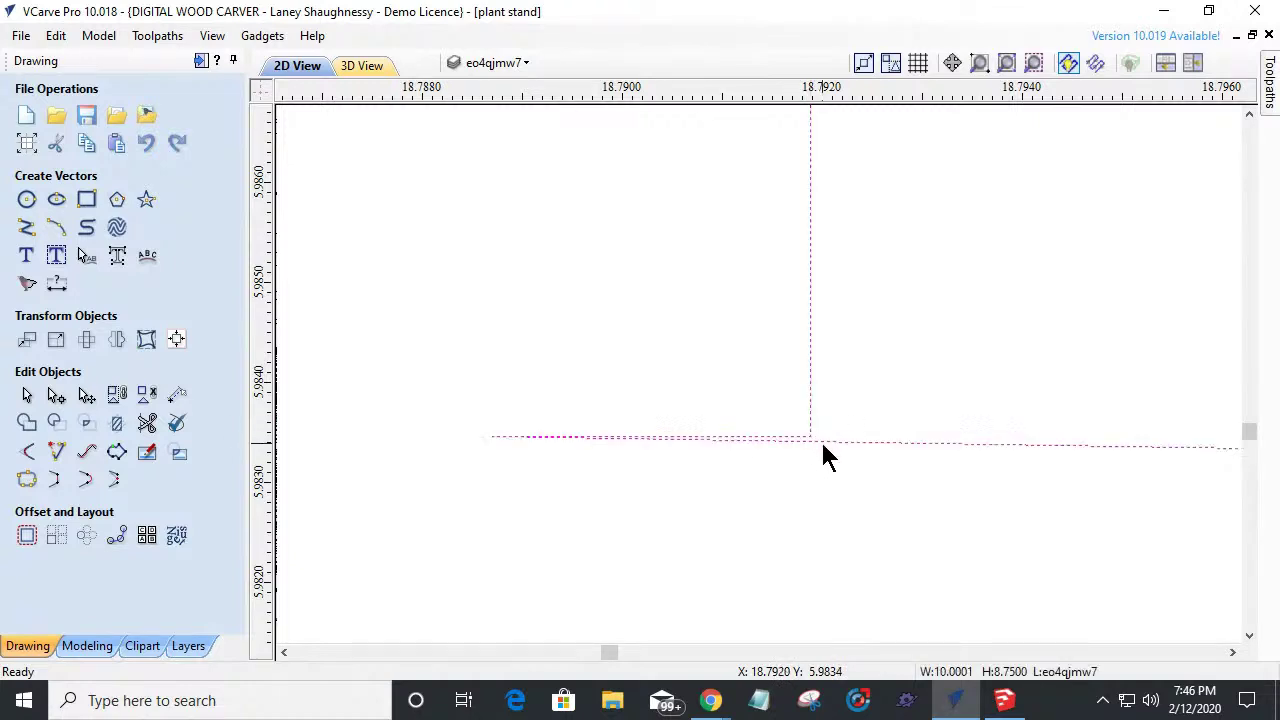
left_click(56, 395)
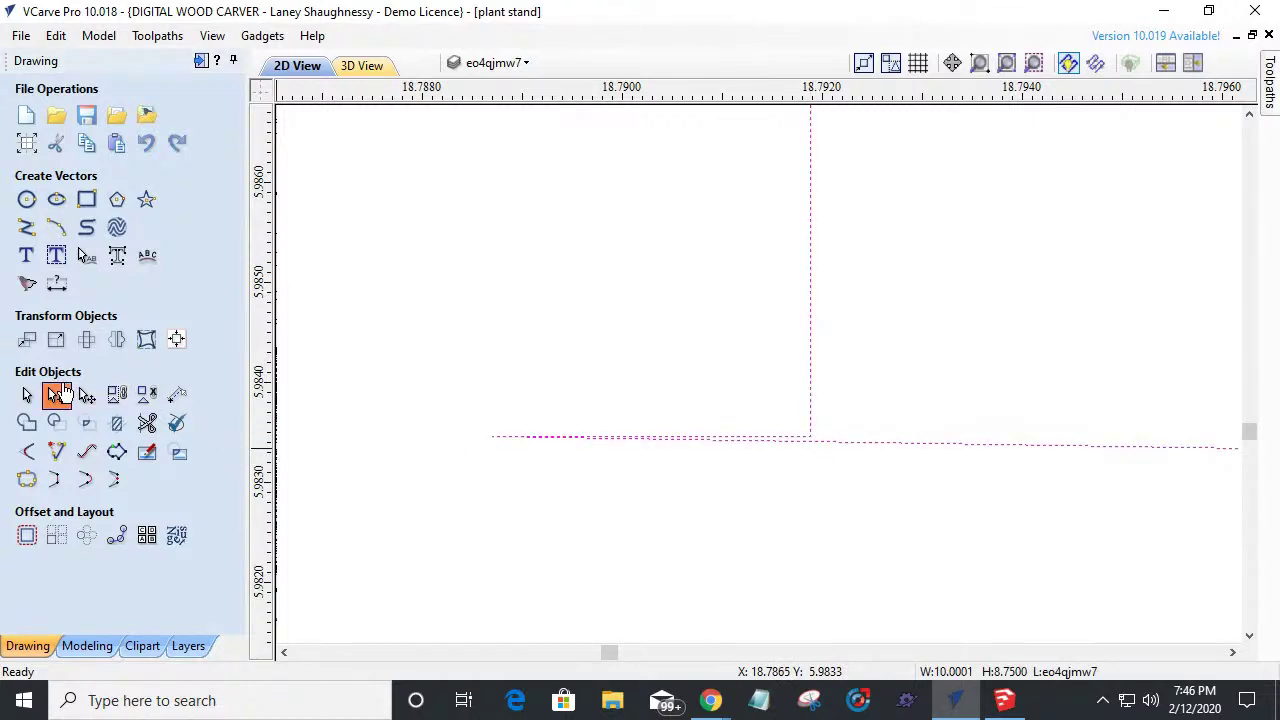
right_click(809, 437)
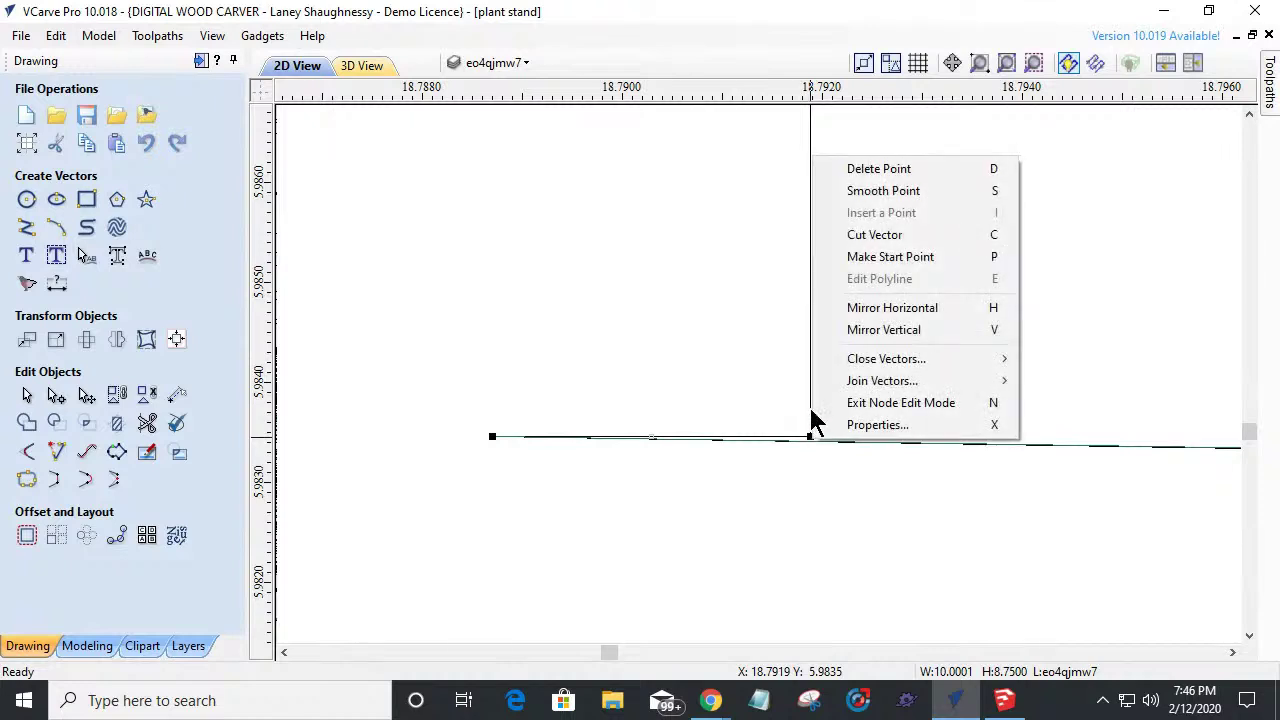
left_click(862, 236)
Pull the stub's cut end away from the slot's lower-right corner and extend the slot side slightly below the arch.
left_click_drag(617, 325, 611, 321)
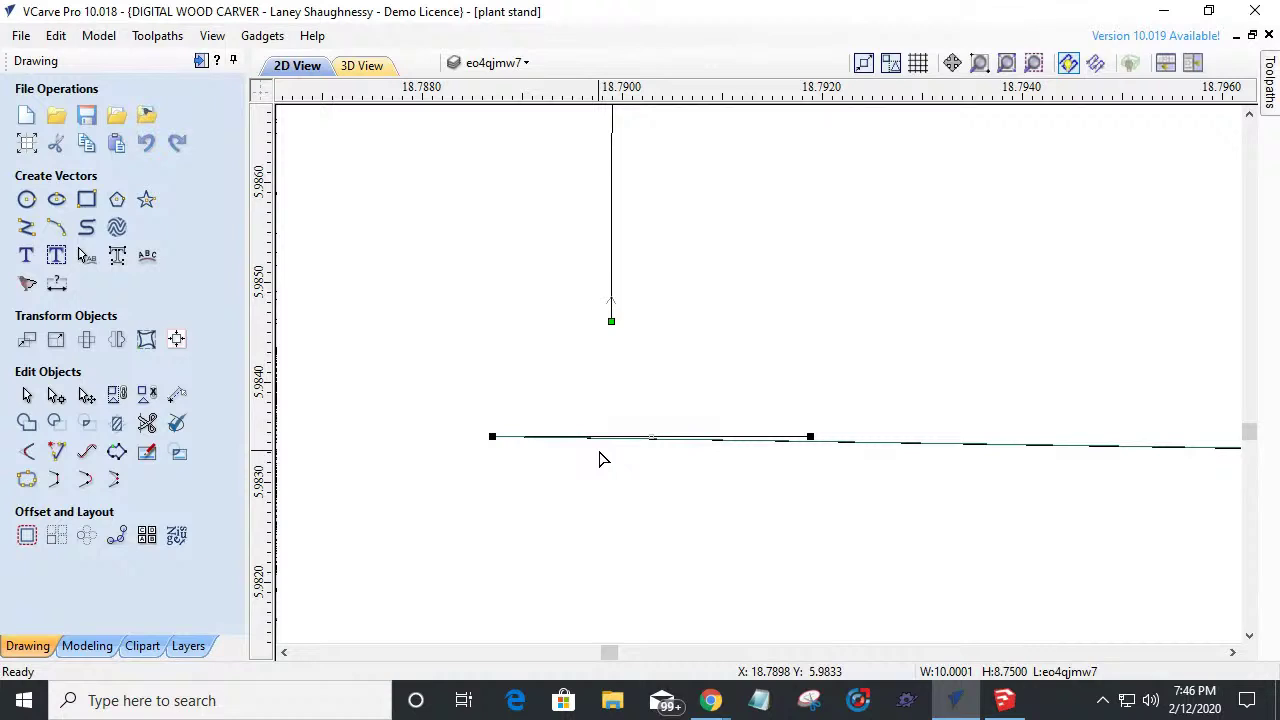
key("ctrl+z")
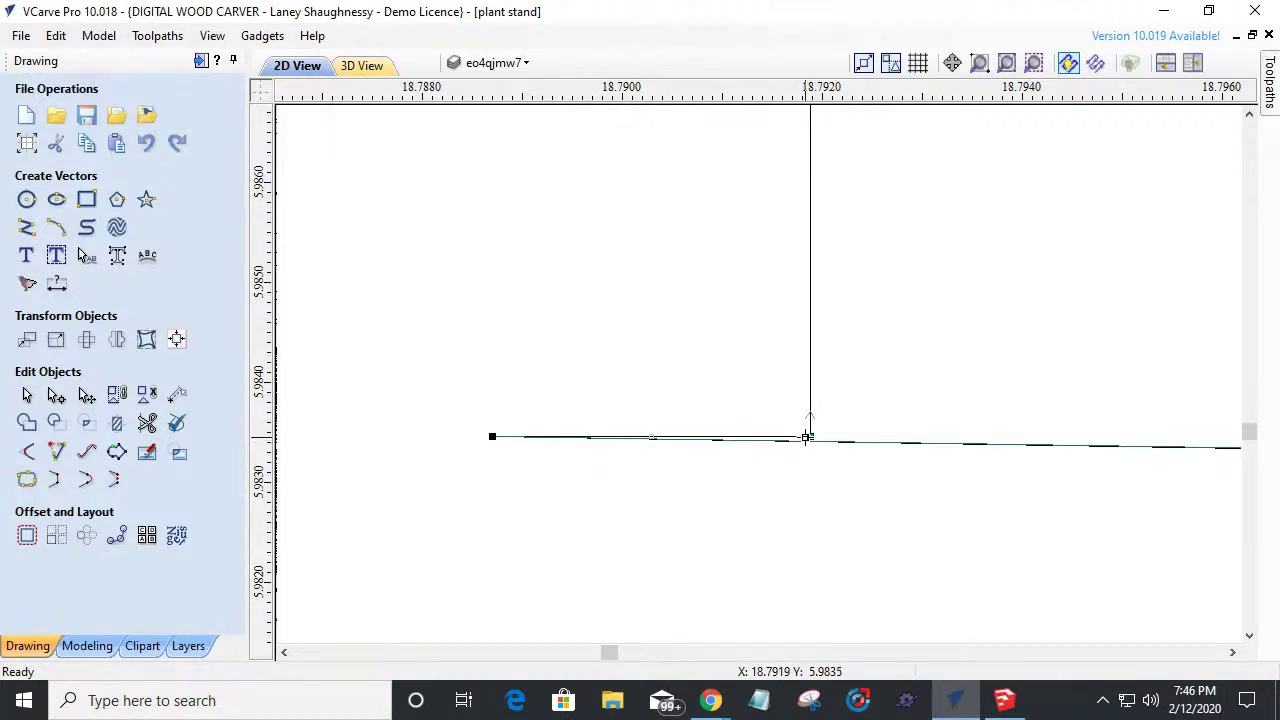
left_click_drag(812, 437, 674, 353)
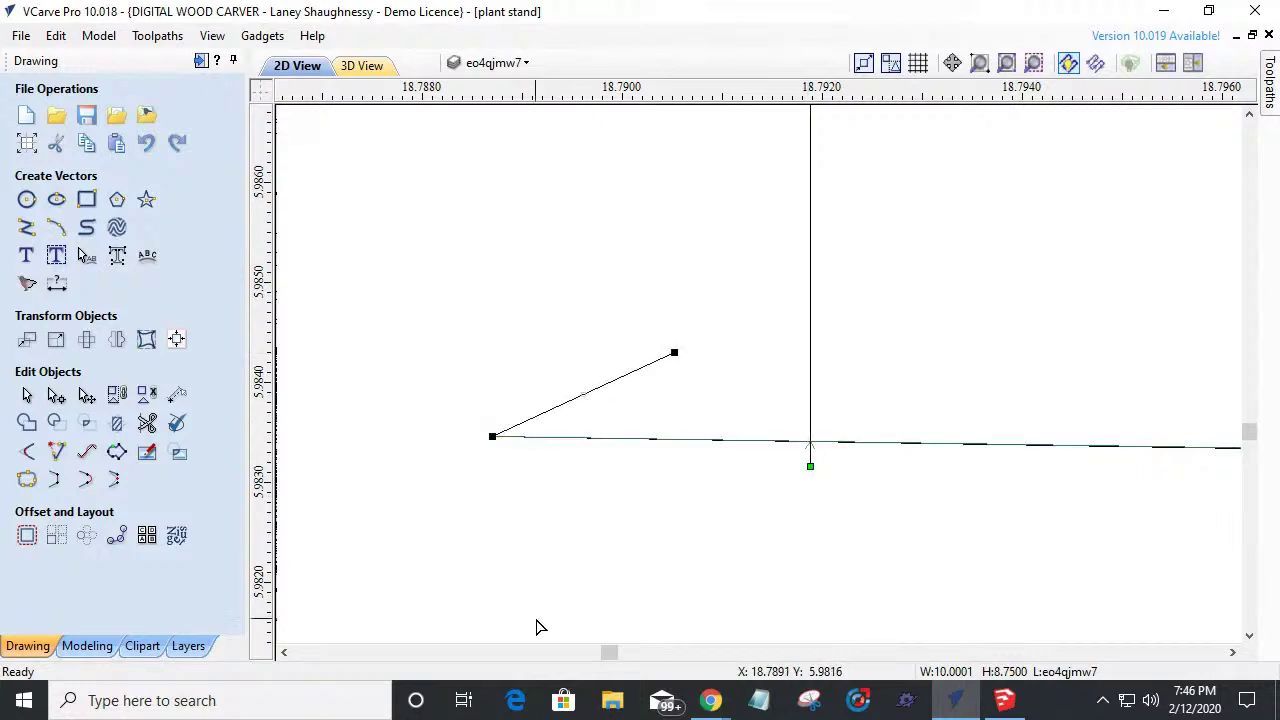
Trim the arch stub extending into the slot at the lower-right corner.
left_click(147, 423)
left_click(751, 446)
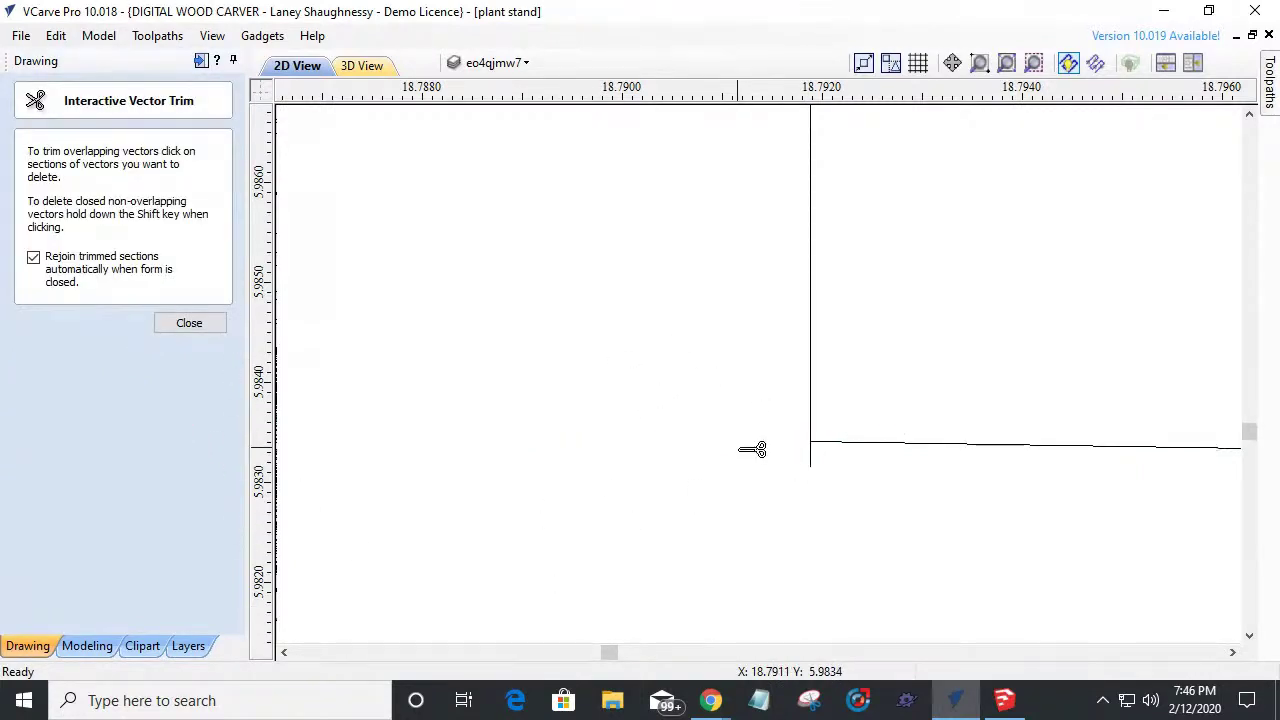
left_click(196, 328)
scroll(916, 357, "down", 3)
scroll(918, 353, "down", 8)
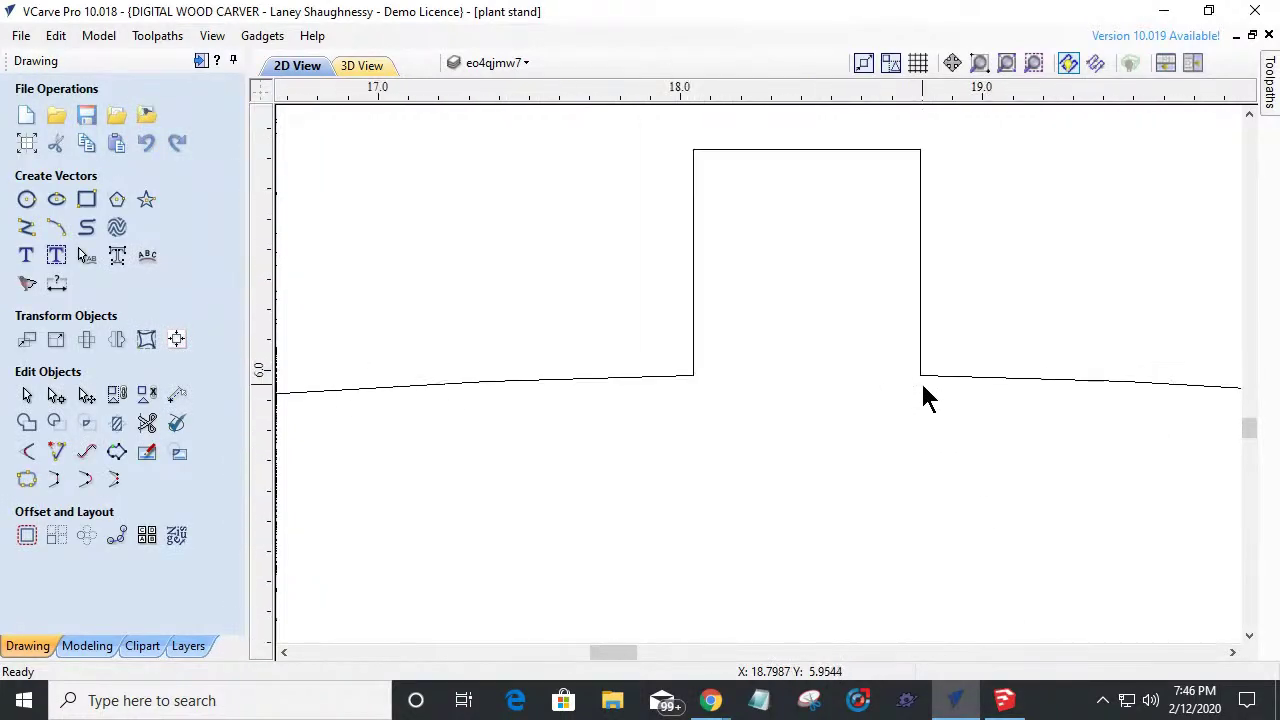
Examine the notches and inner leg curves of the two stand parts up close, comparing the upper notch with the lower one.
scroll(905, 432, "down", 3)
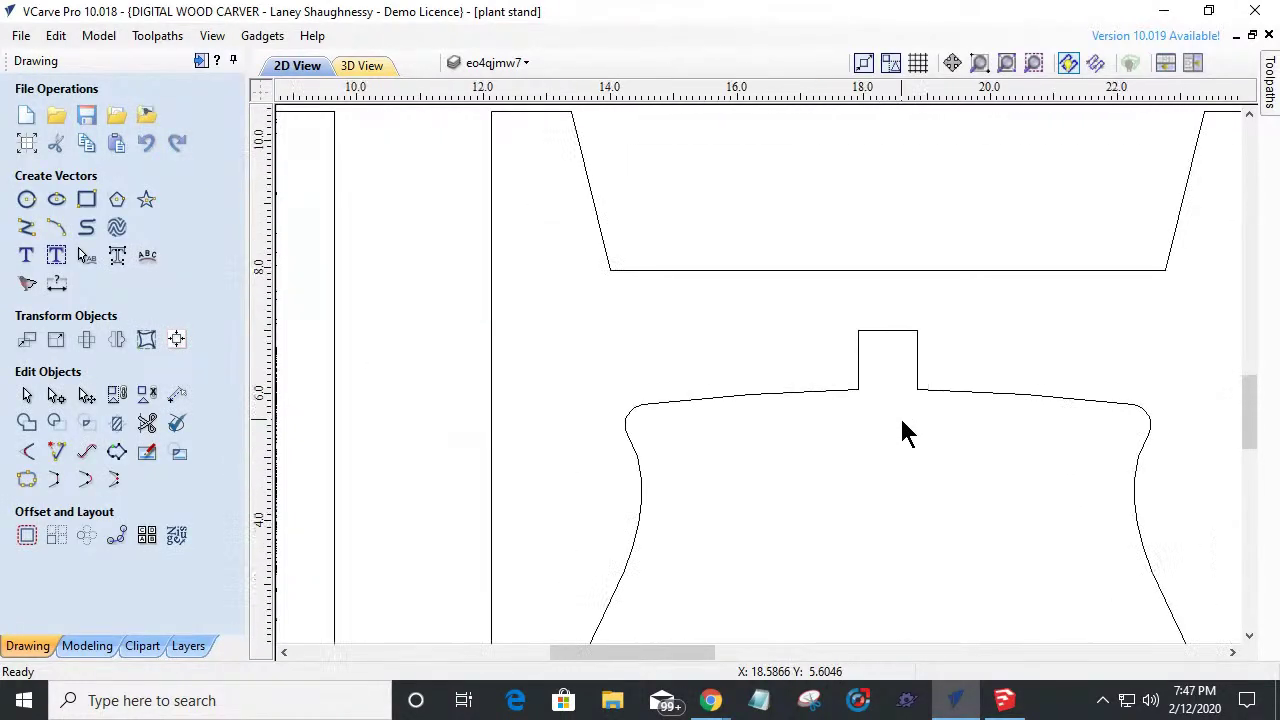
scroll(380, 355, "up", 4)
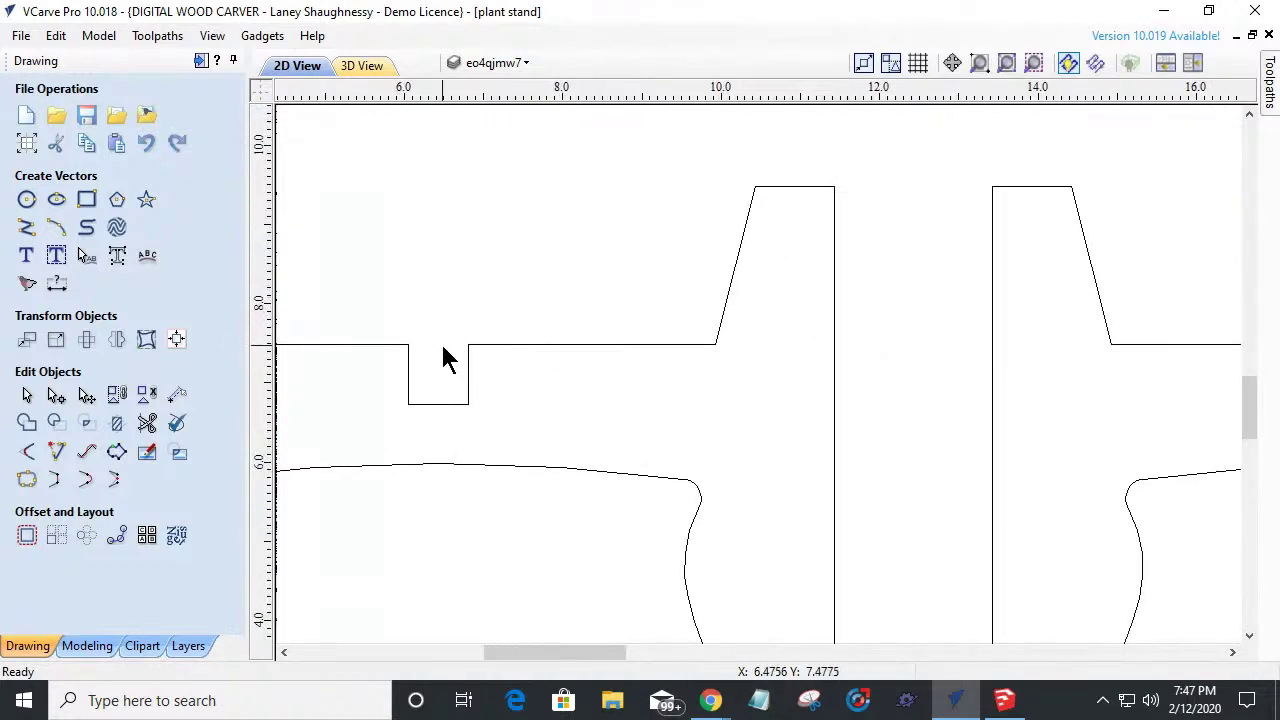
scroll(447, 358, "down", 3)
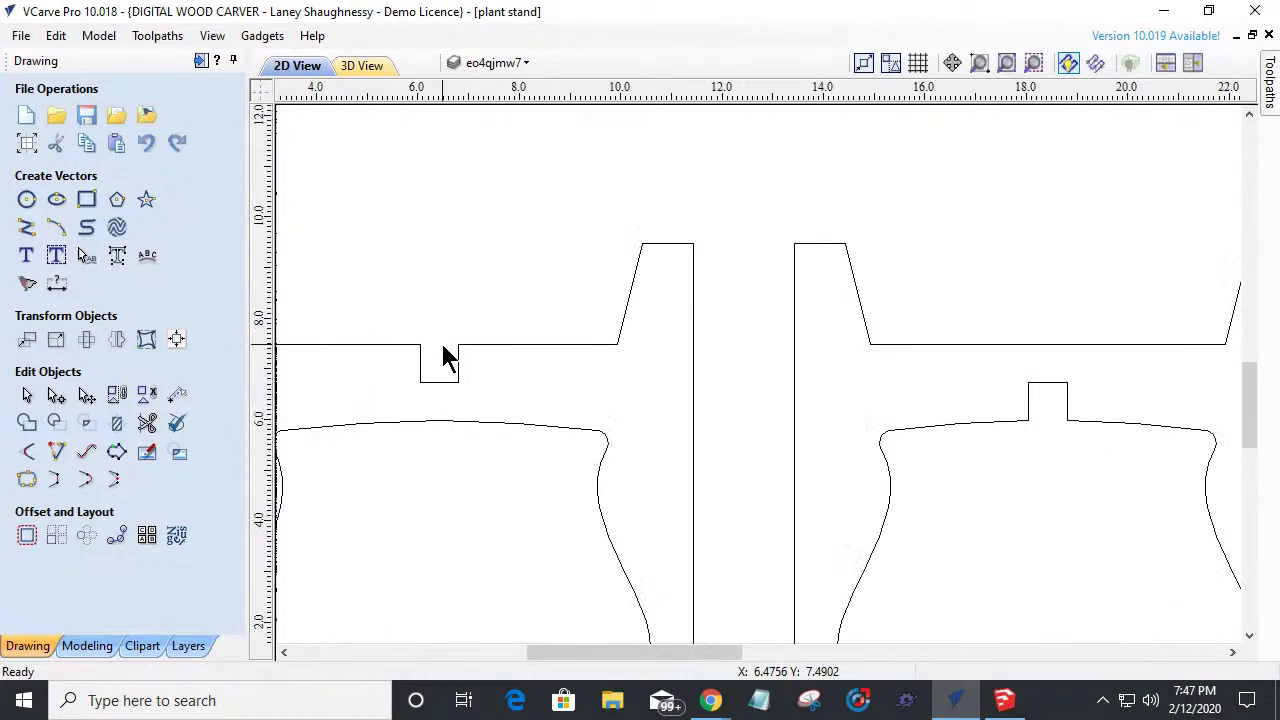
scroll(837, 409, "up", 4)
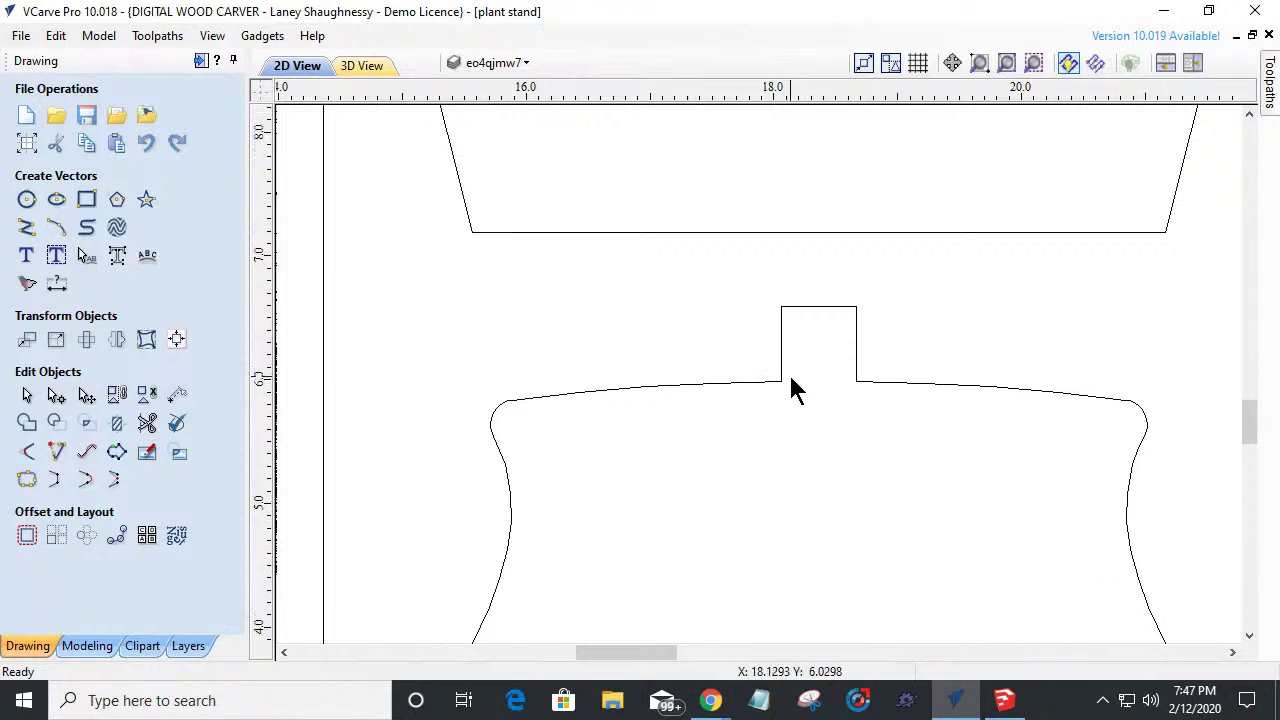
scroll(787, 386, "up", 6)
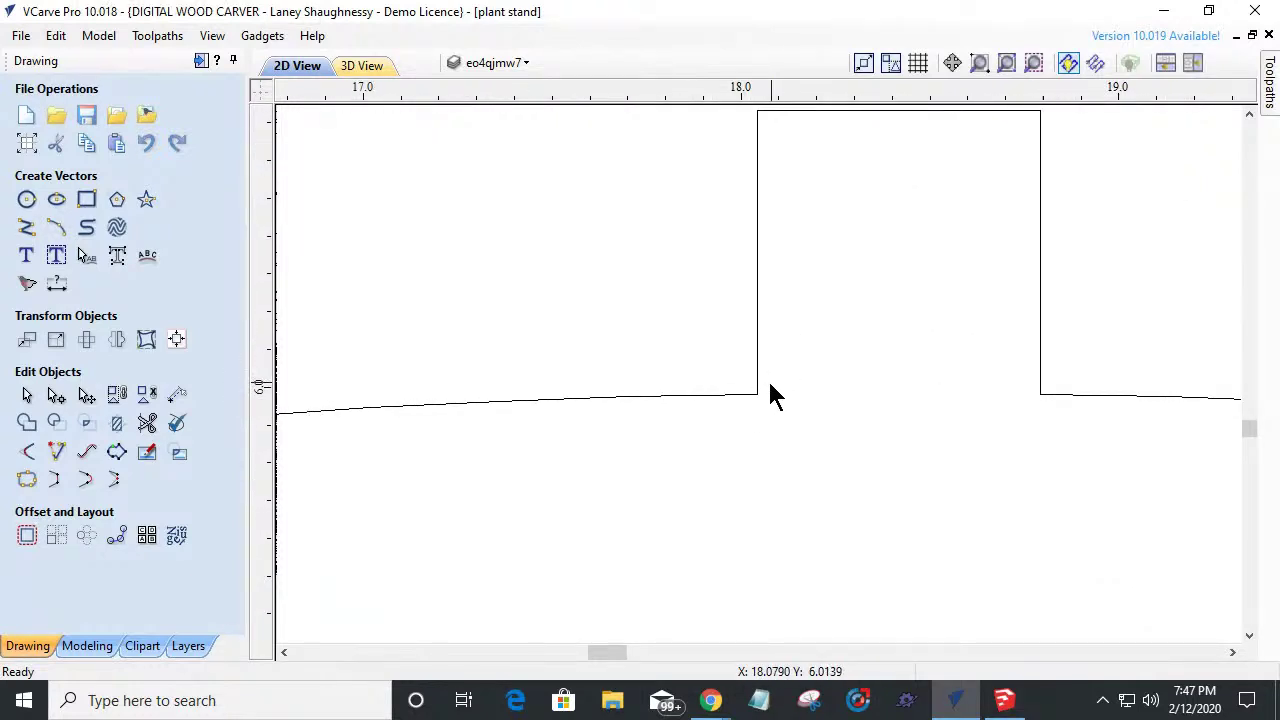
scroll(847, 513, "down", 12)
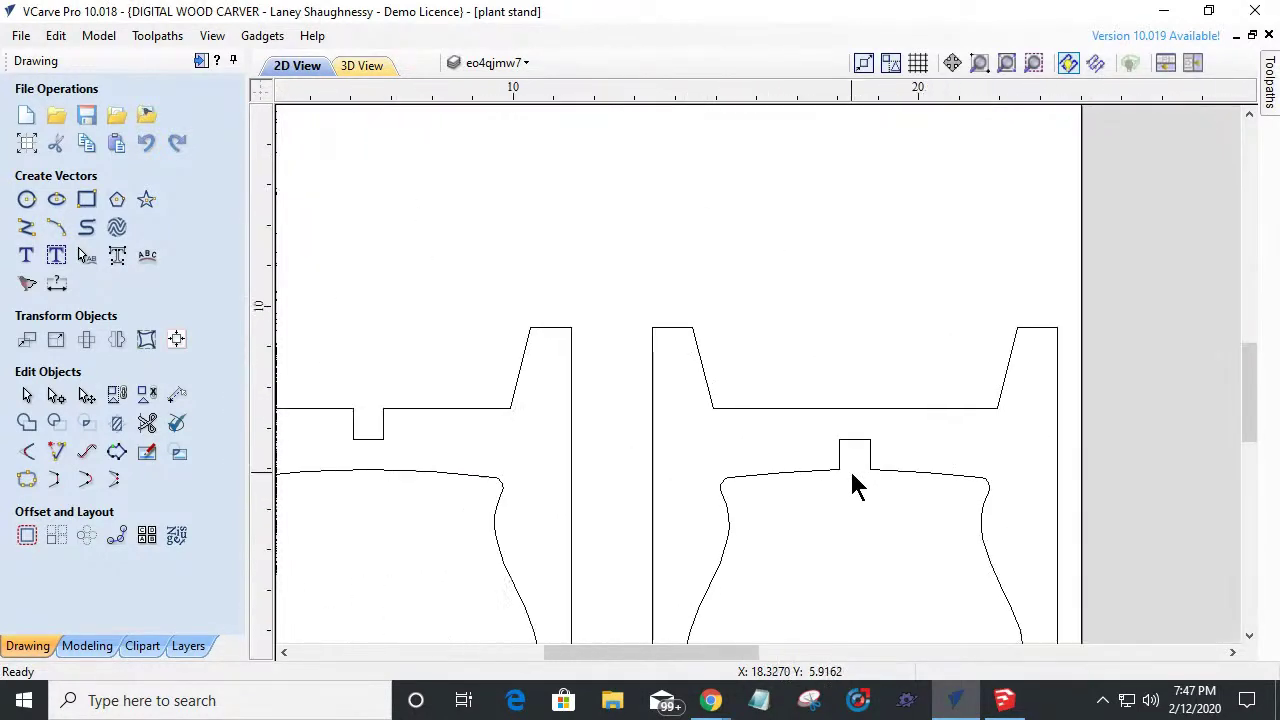
scroll(703, 585, "up", 1)
scroll(703, 585, "up", 1)
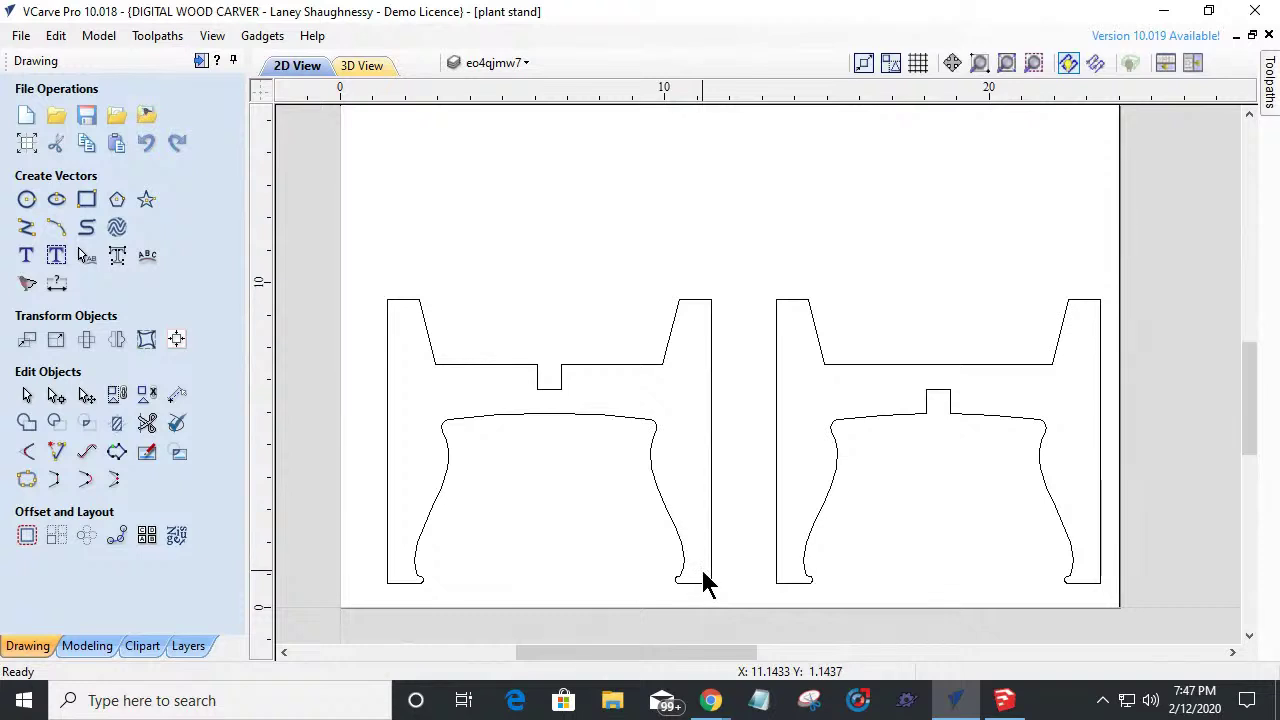
Move the stand part with the lower notch directly onto the other part so their outlines overlap.
left_click(937, 366)
left_click(935, 375)
left_click_drag(941, 388, 551, 386)
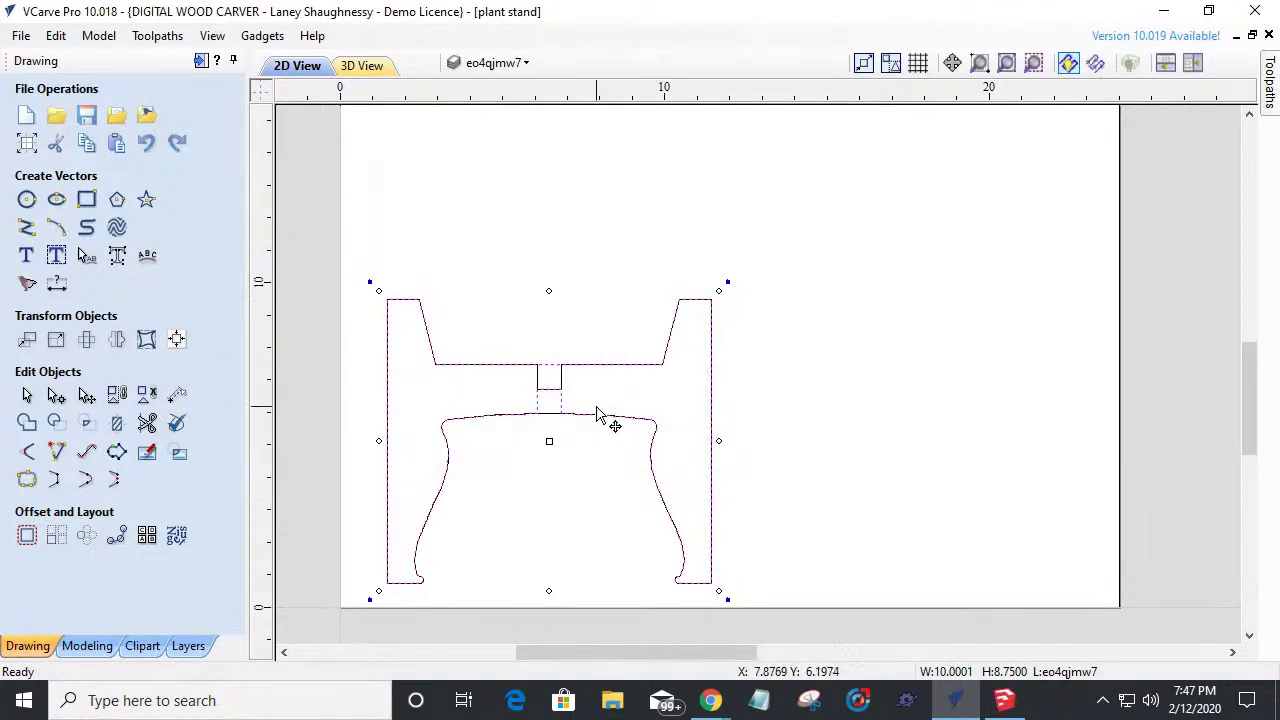
Switch to SketchUp and view the assembled stand model from another angle.
left_click(1004, 700)
middle_click_drag(794, 508, 656, 503)
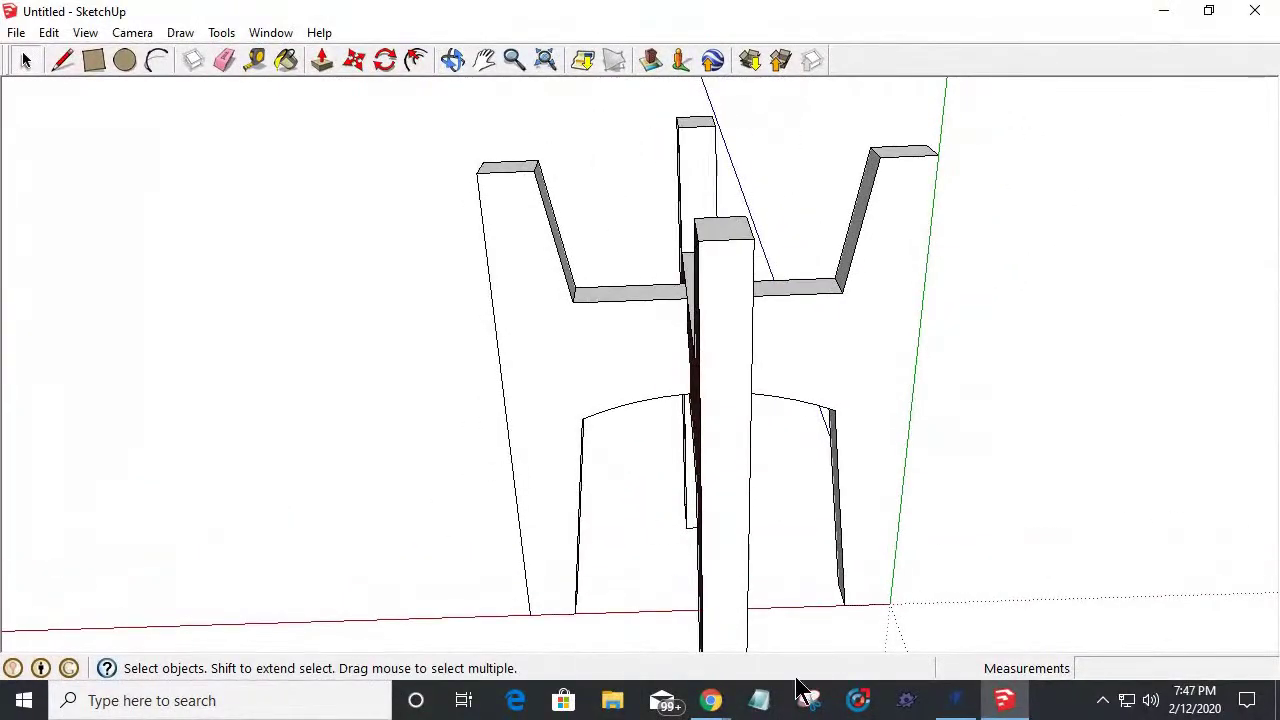
Switch back to VCarve Pro, undo the overlapping move of the stand part, and clear the selection.
left_click(957, 700)
key("ctrl+v")
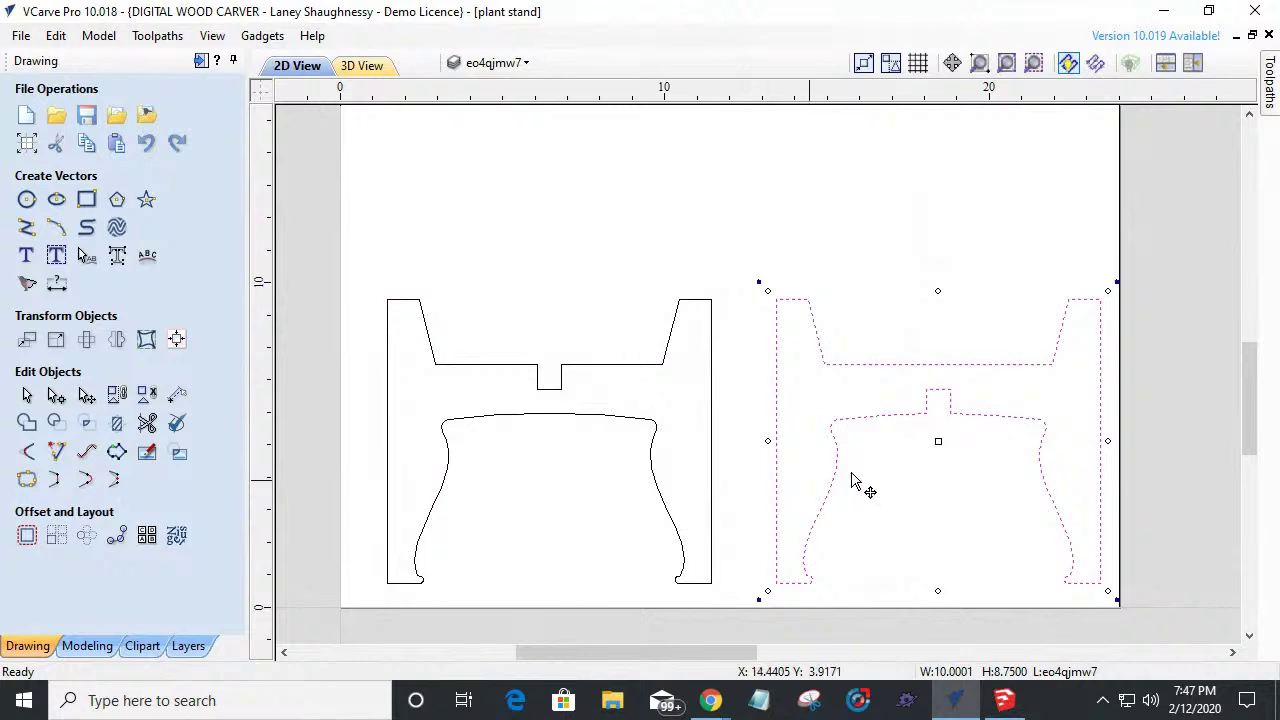
left_click(620, 322)
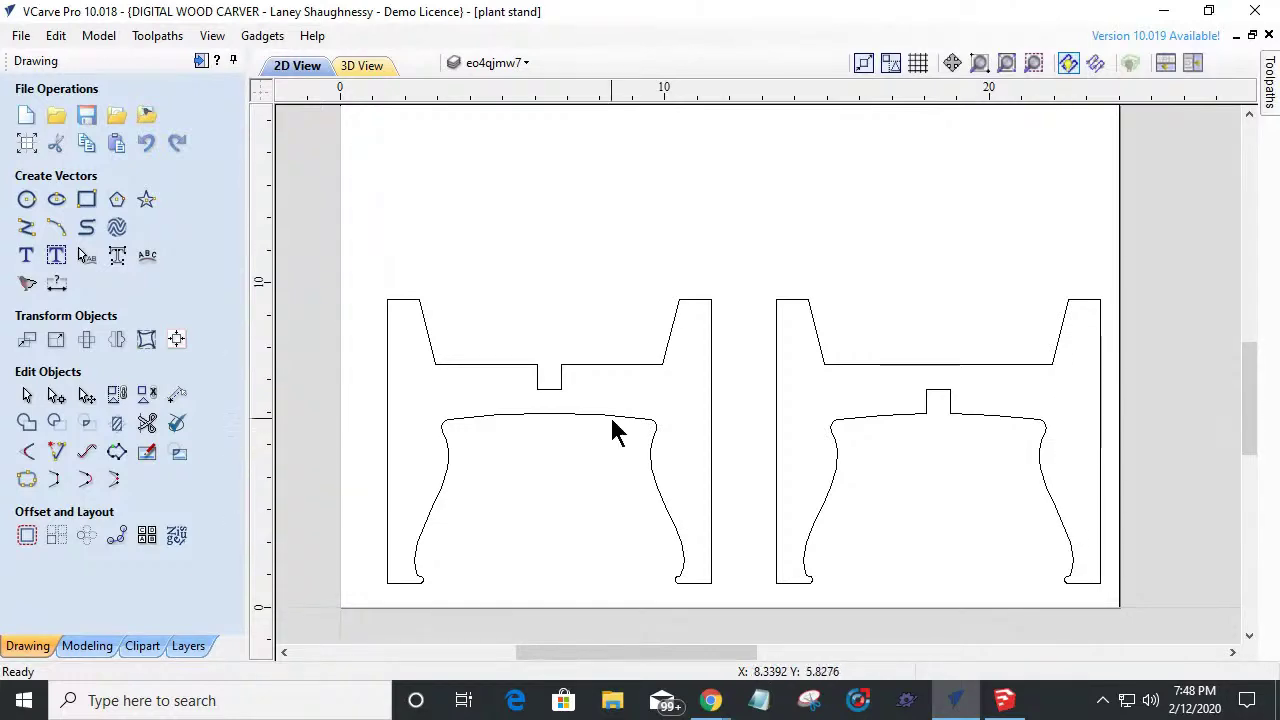
Examine the decorative plant stand parts outside the material, including the scrolled legs and round shelves, alongside the two simple parts.
scroll(613, 430, "down", 3)
scroll(858, 380, "down", 2)
scroll(789, 480, "up", 3)
scroll(745, 515, "up", 2)
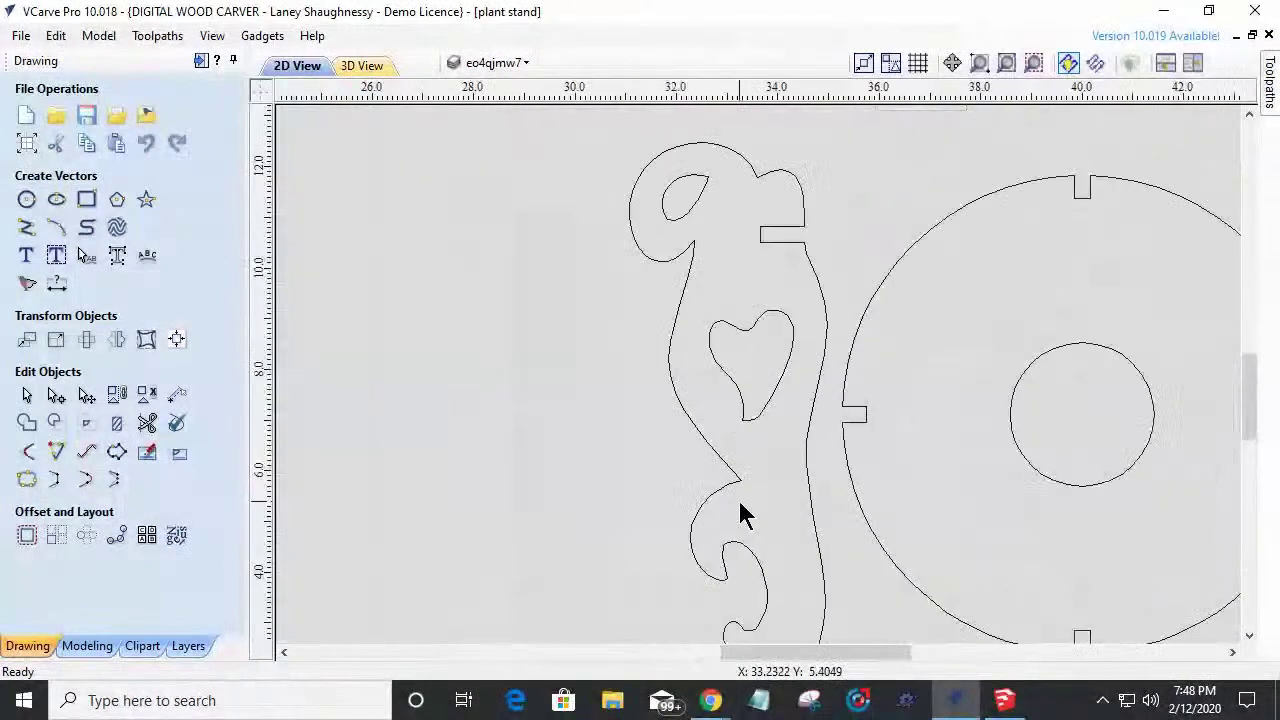
scroll(735, 495, "up", 1)
scroll(877, 363, "down", 3)
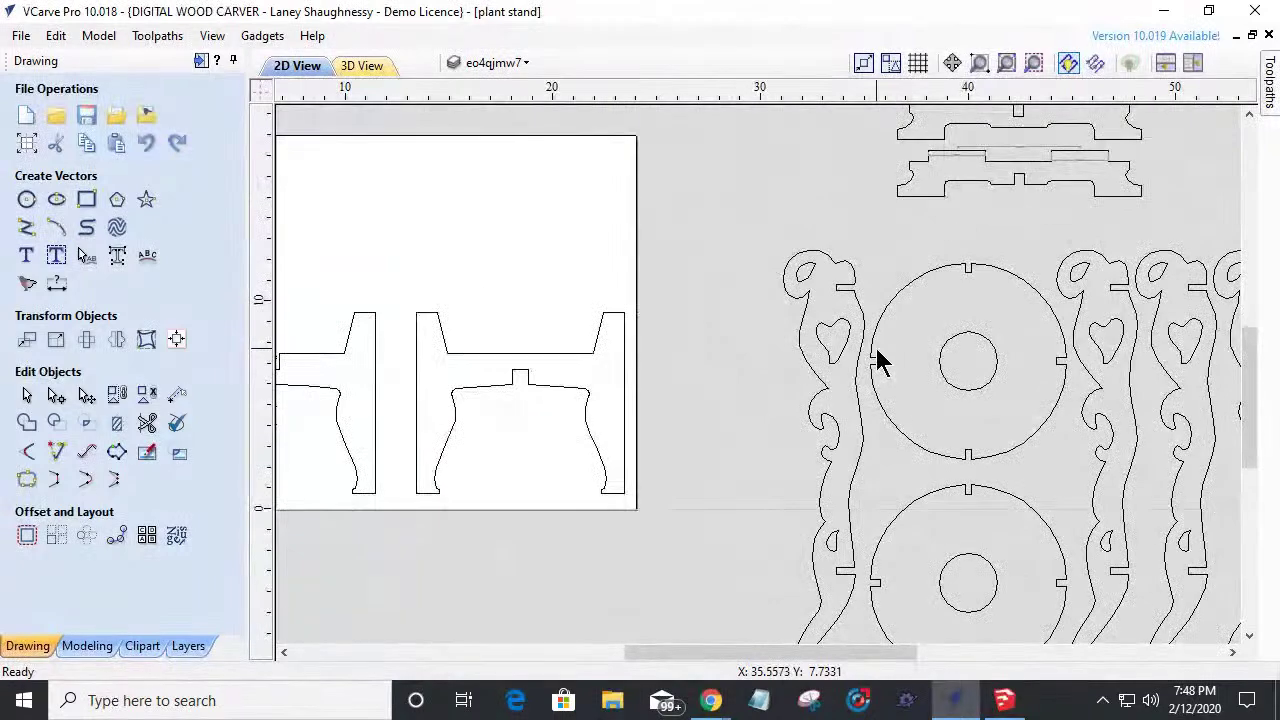
scroll(894, 366, "down", 2)
scroll(655, 395, "up", 4)
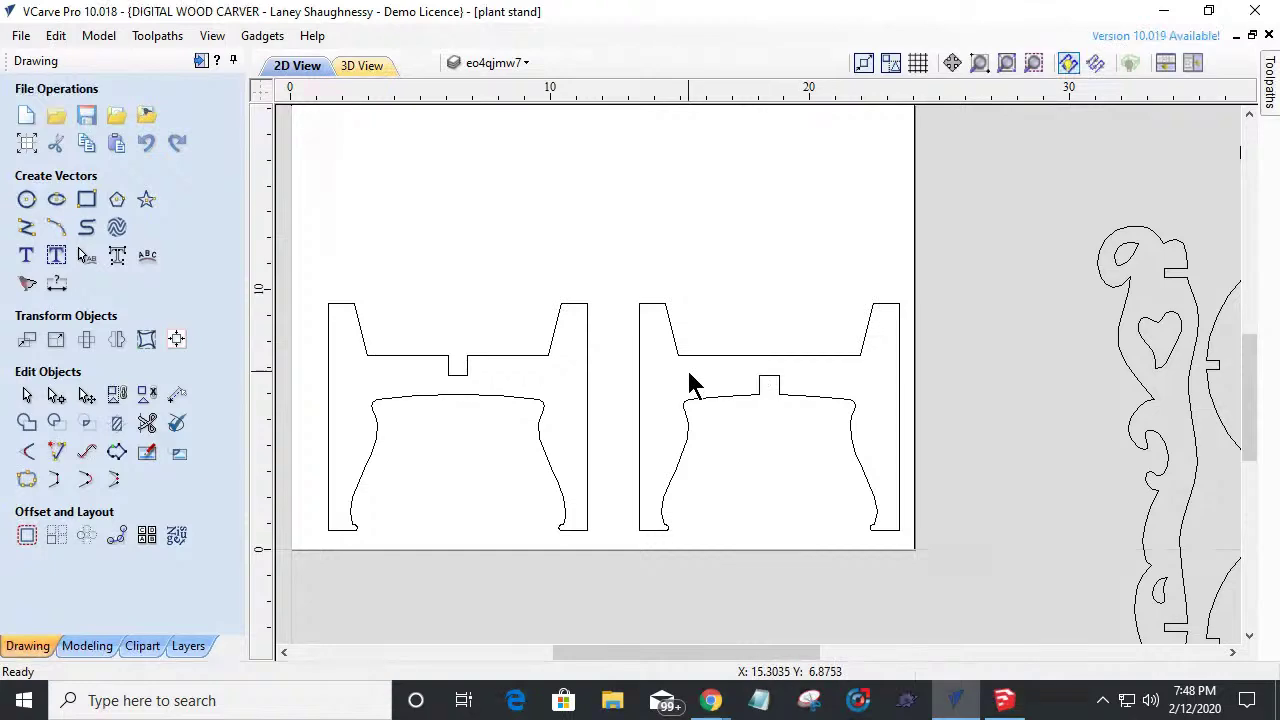
scroll(690, 385, "down", 4)
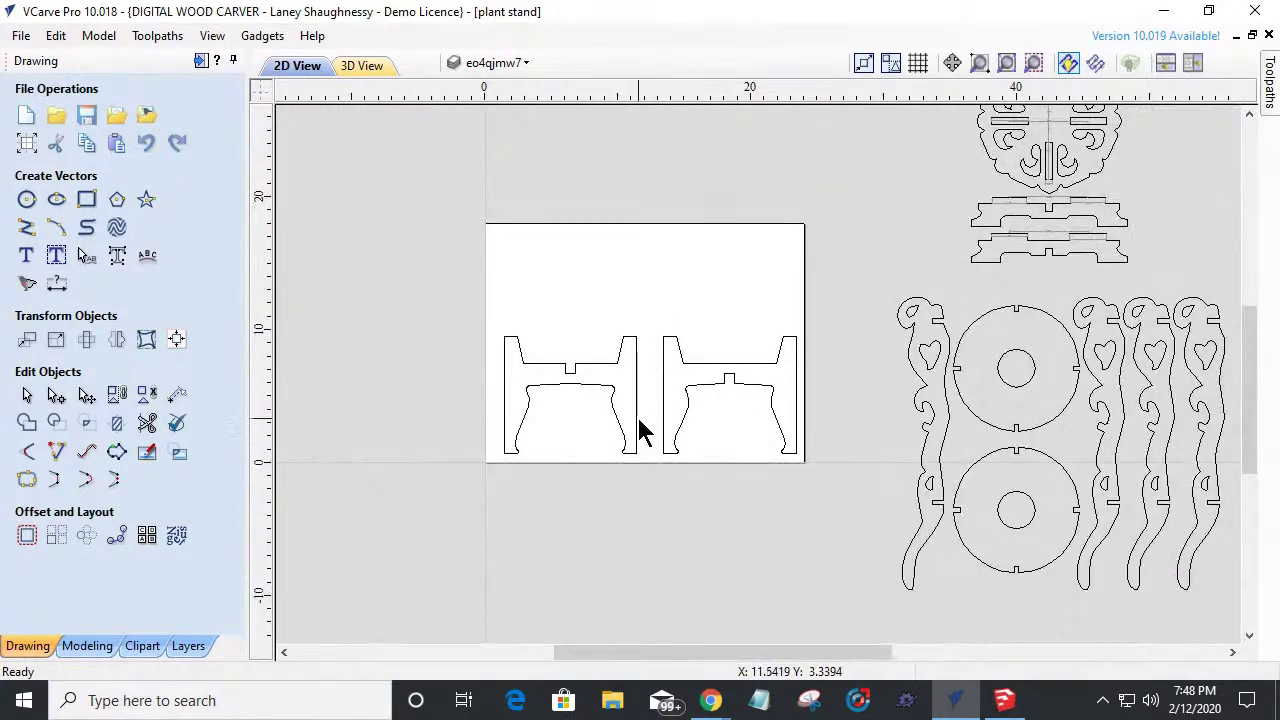
scroll(637, 429, "up", 3)
scroll(640, 430, "up", 1)
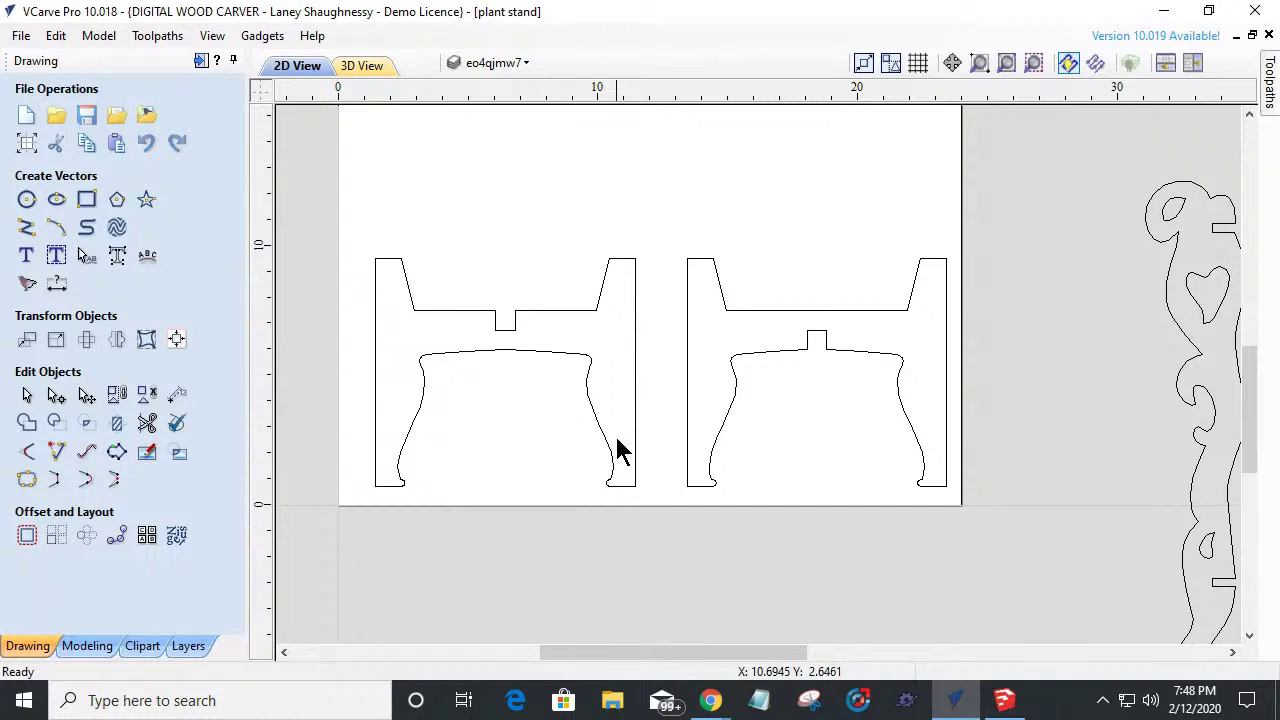
scroll(444, 362, "up", 1)
scroll(455, 387, "up", 1)
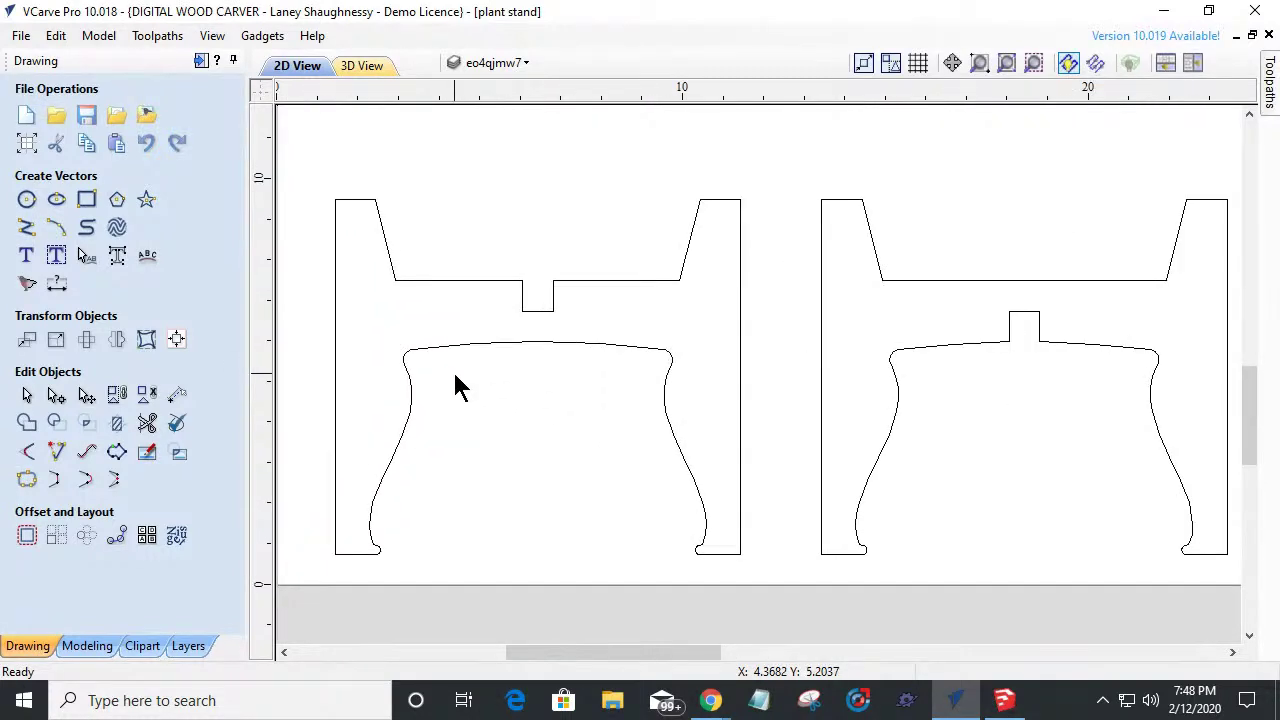
scroll(505, 398, "down", 1)
scroll(545, 415, "up", 1)
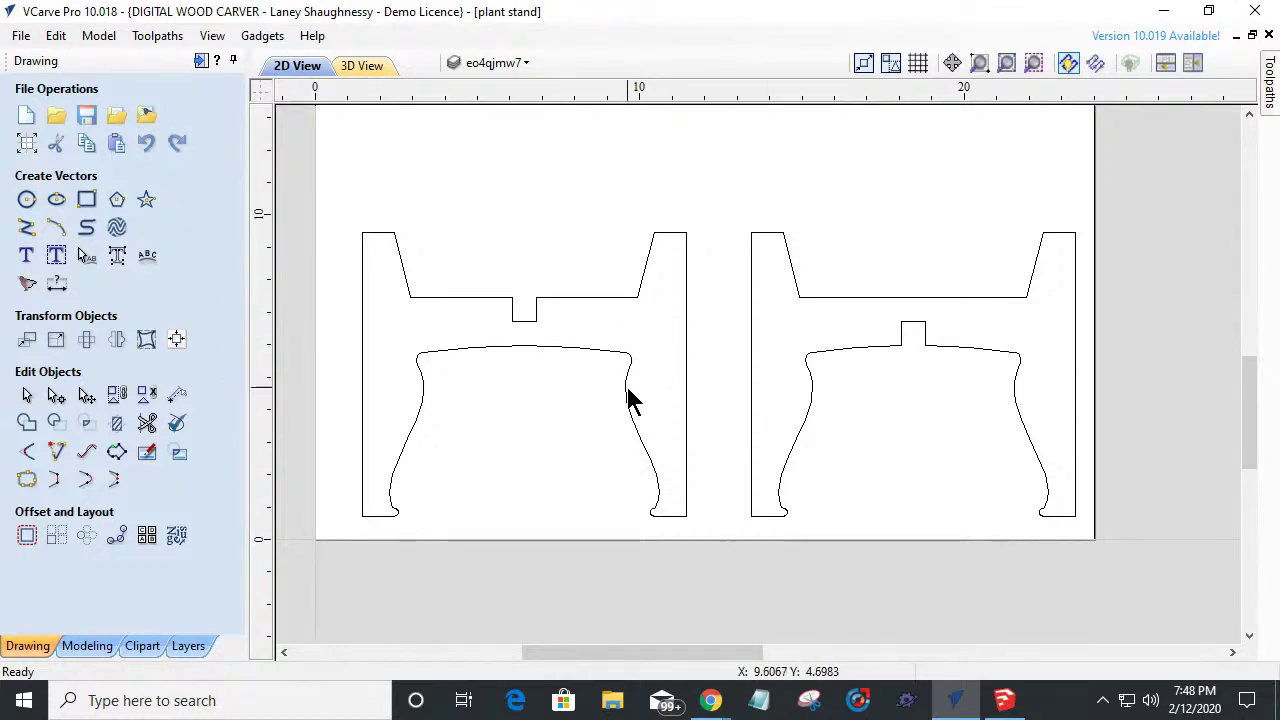
scroll(630, 398, "down", 1)
scroll(630, 398, "up", 1)
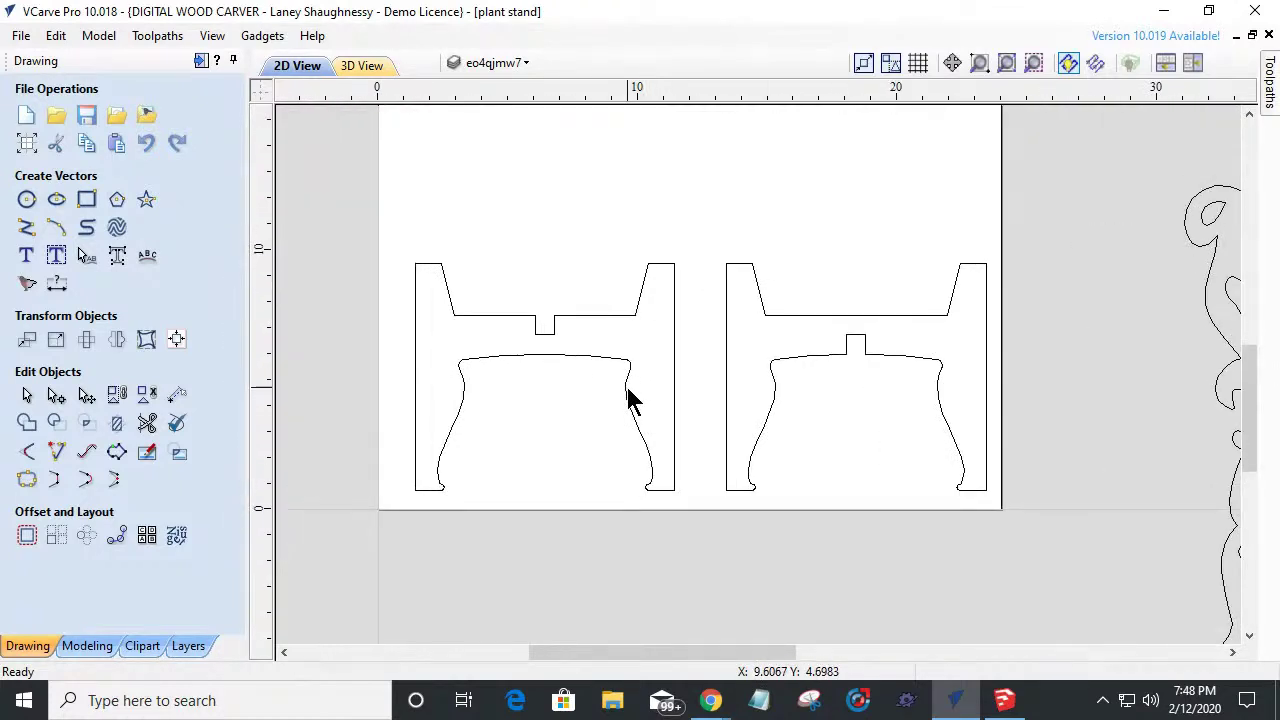
scroll(818, 463, "up", 1)
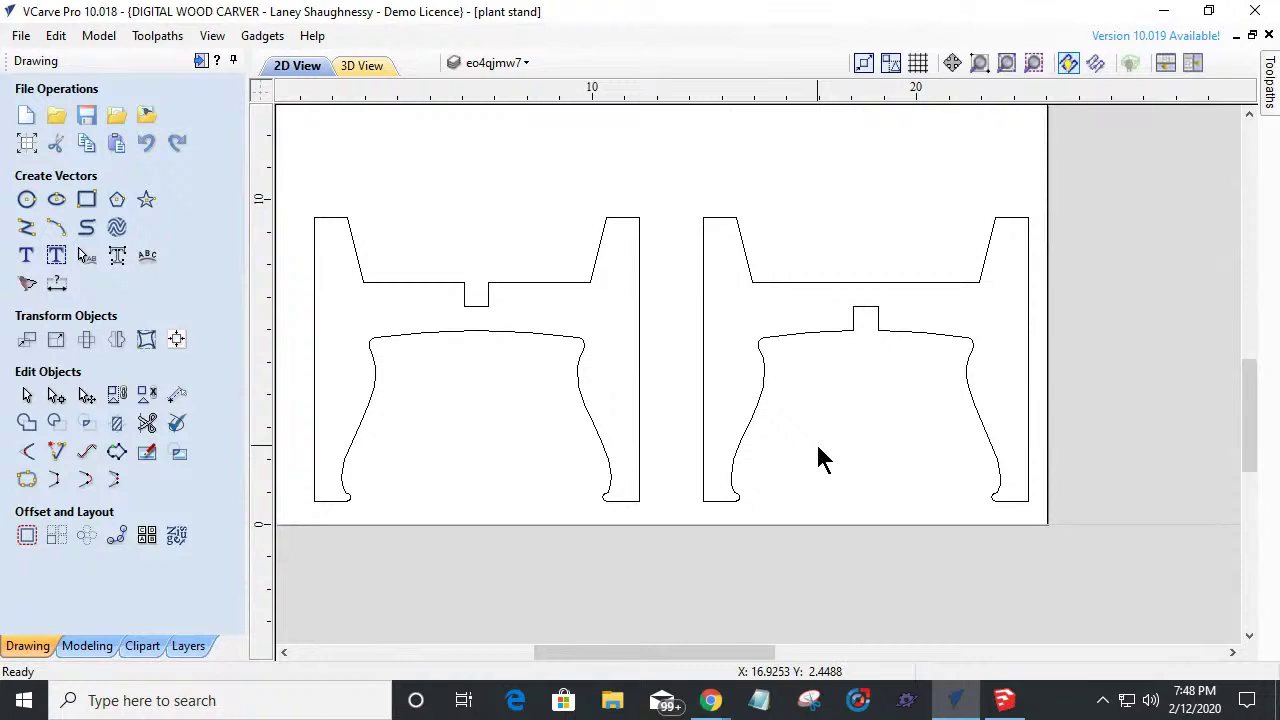
Select both stand parts on the material sheet together.
scroll(818, 460, "down", 2)
left_click_drag(417, 263, 1045, 546)
scroll(595, 414, "up", 2)
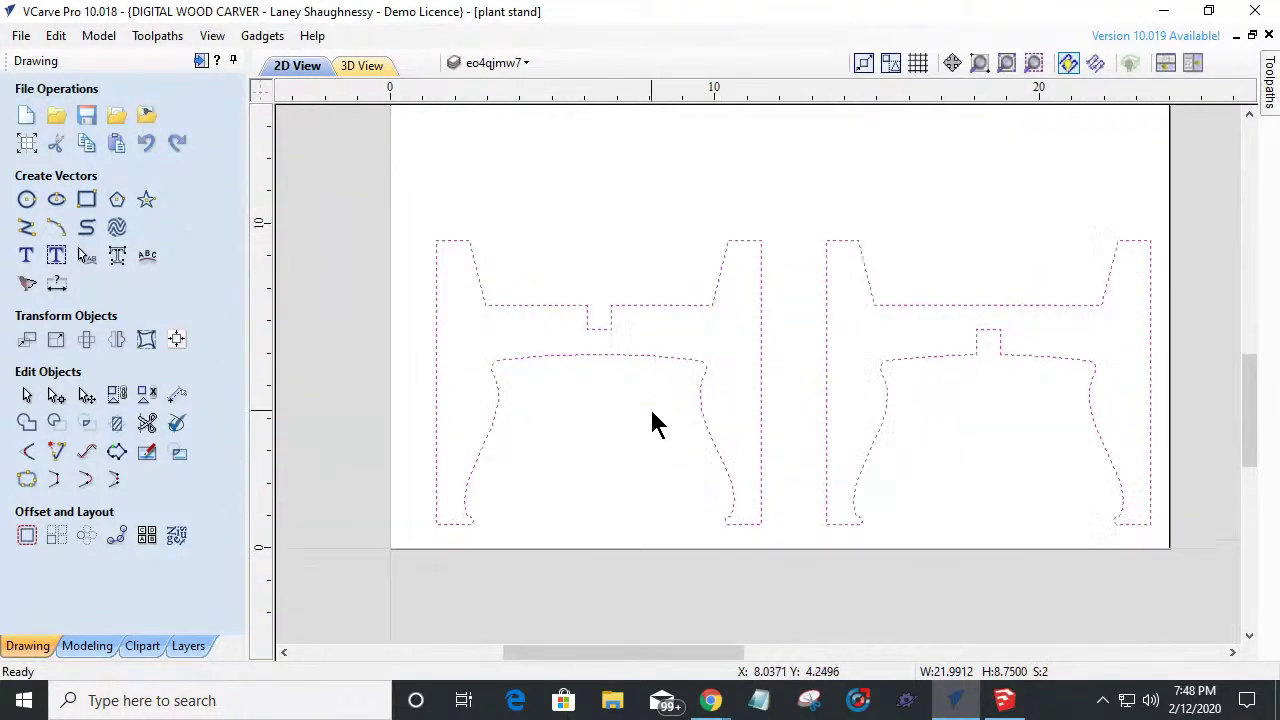
Try moving both selected stand parts off the material to its upper left, and undo that move.
scroll(654, 422, "down", 3)
left_click_drag(655, 420, 384, 132)
scroll(662, 404, "up", 2)
scroll(662, 404, "down", 4)
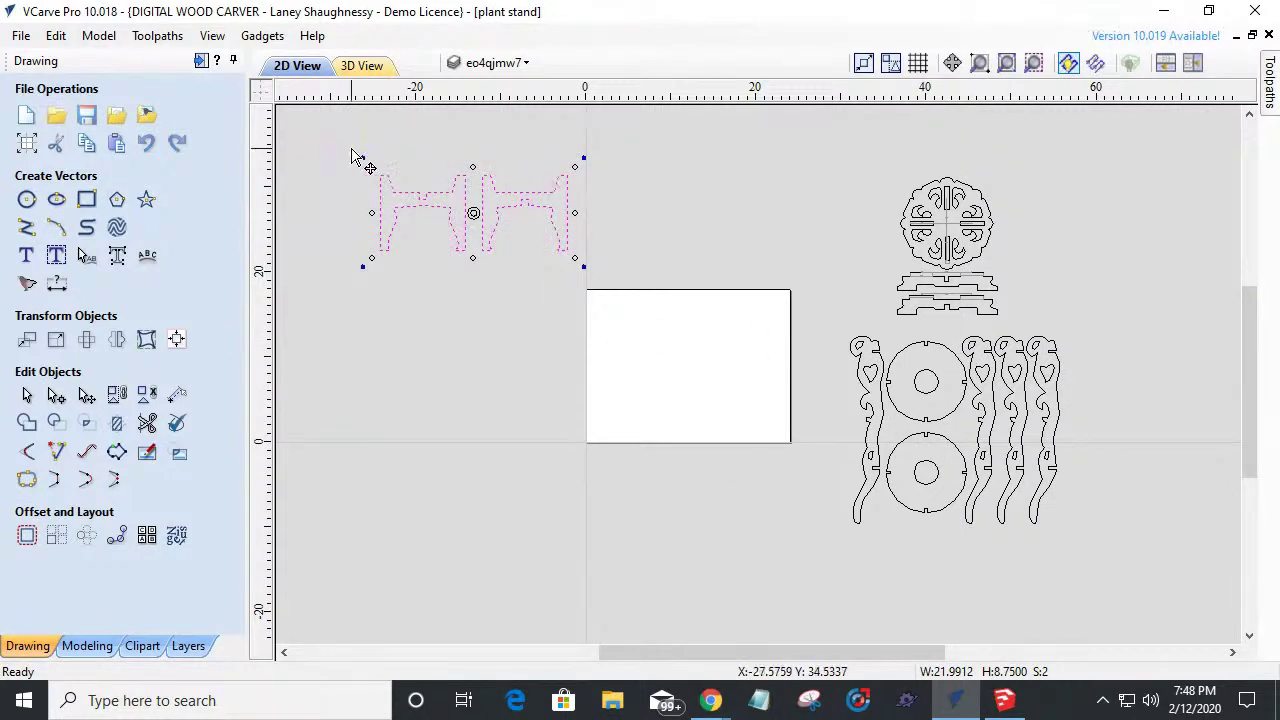
key("ctrl+z")
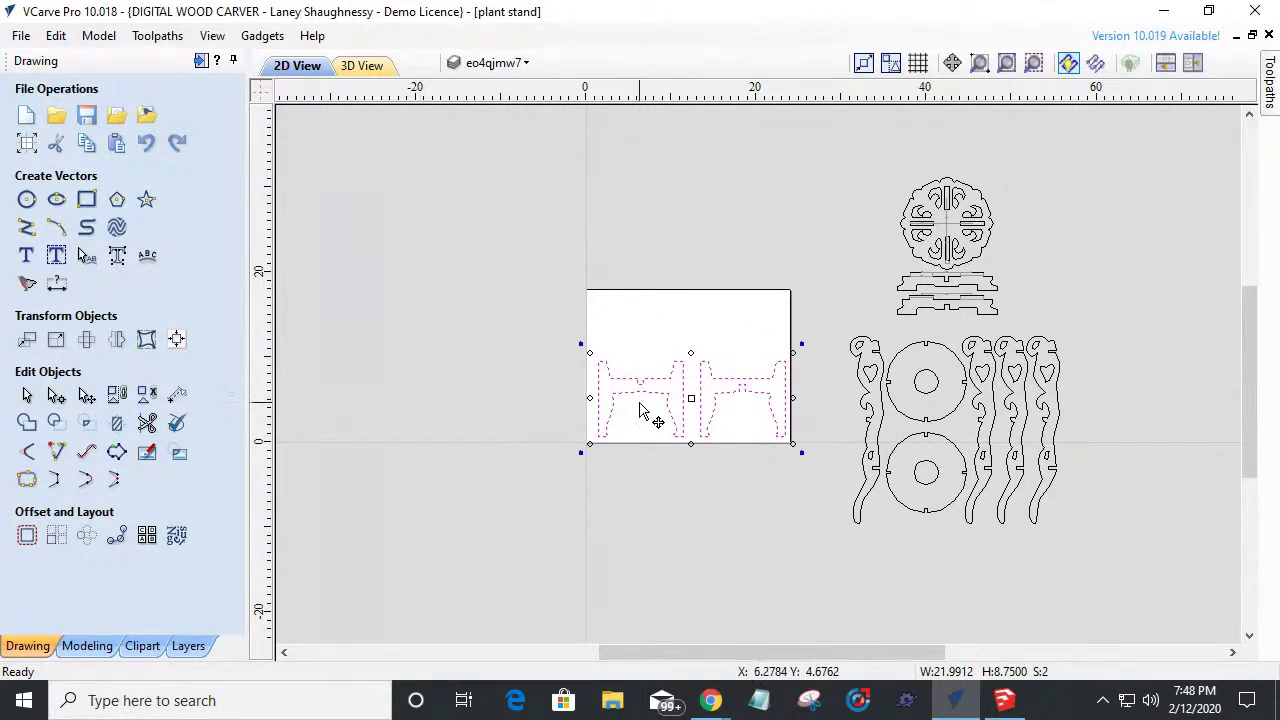
Center the two selected stand parts on the material both horizontally and vertically.
scroll(640, 372, "up", 5)
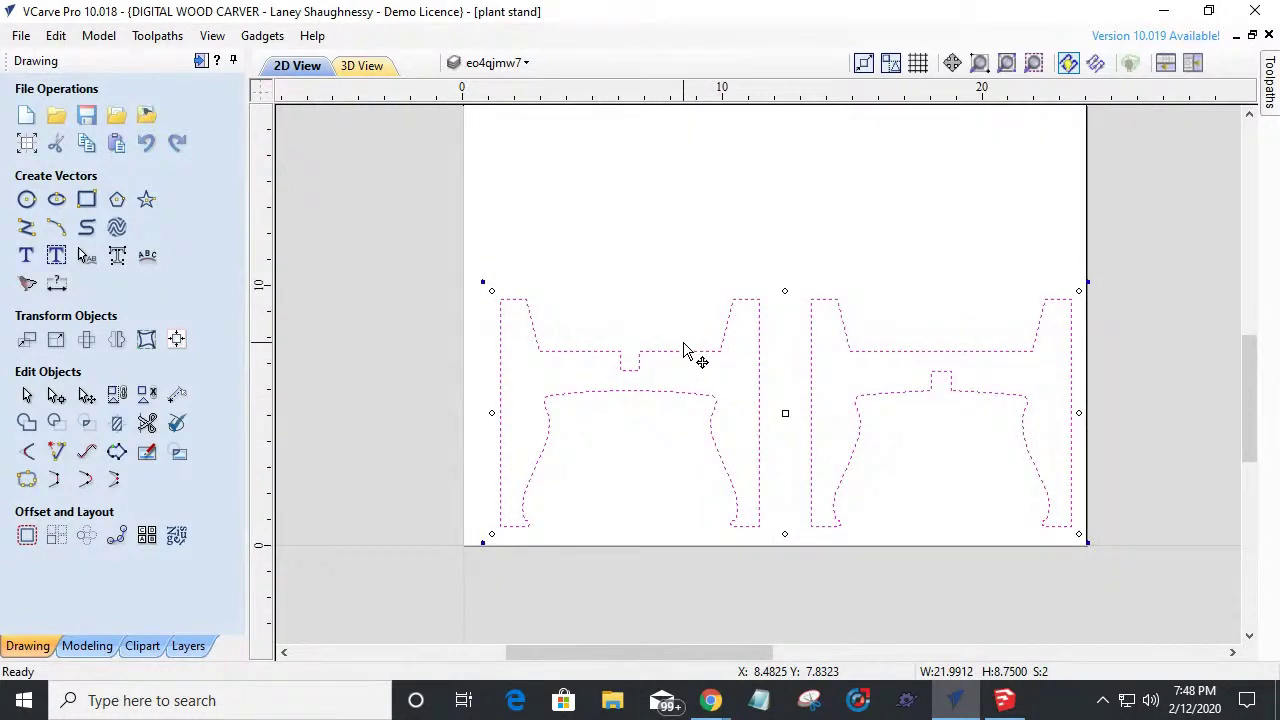
left_click(176, 339)
left_click(113, 158)
scroll(518, 362, "down", 5)
scroll(518, 362, "up", 4)
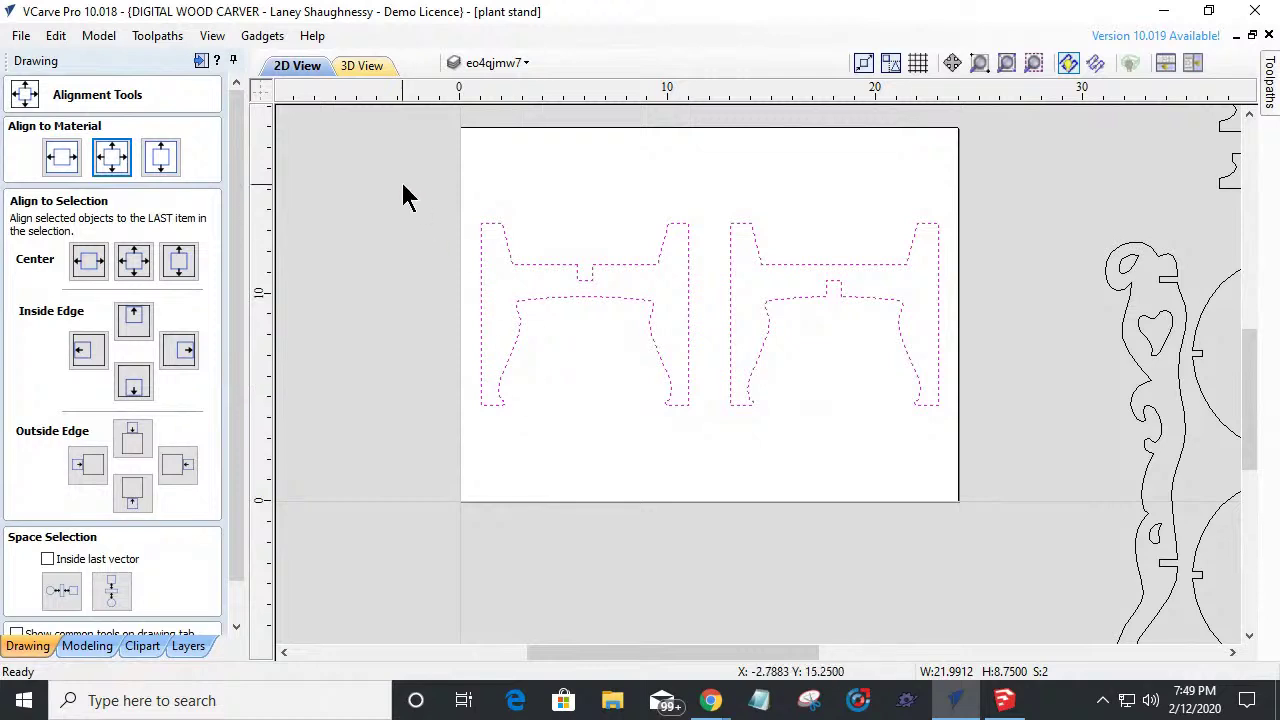
Move the centered pair of stand parts straight down to about 0.25 above the material's bottom edge.
left_click(729, 316)
left_click_drag(731, 271, 737, 486)
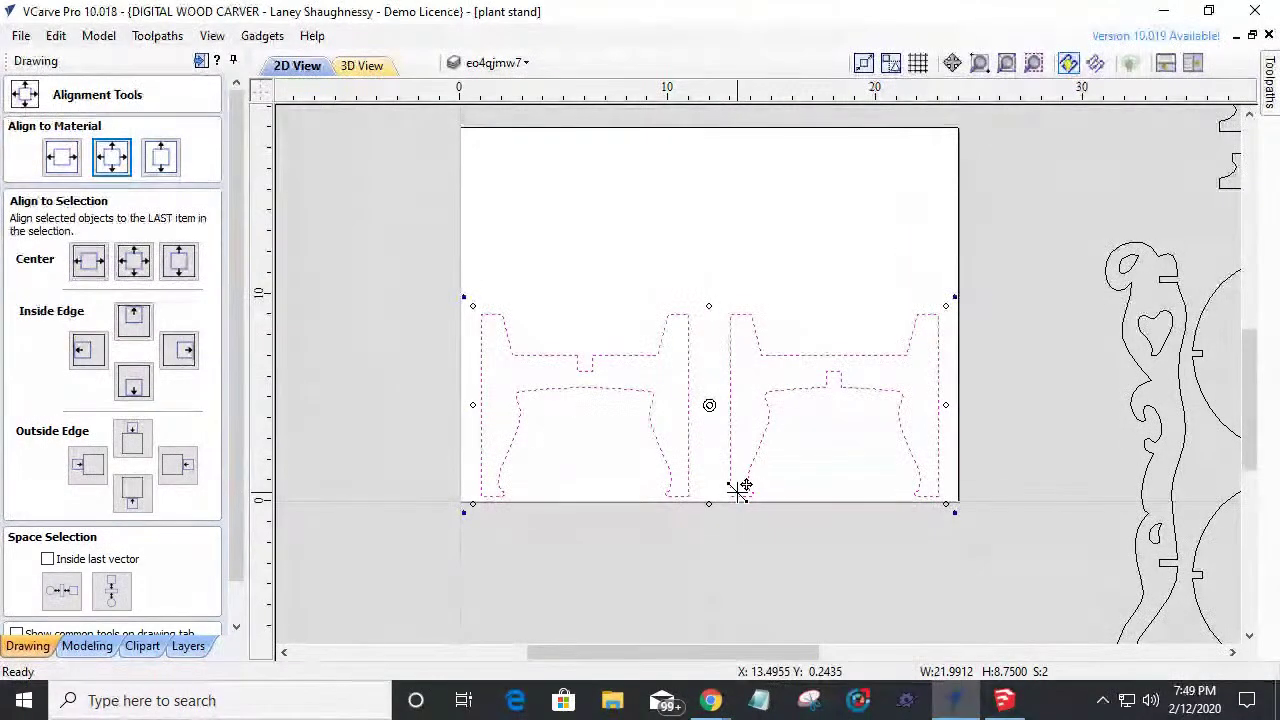
scroll(238, 610, "down", 1)
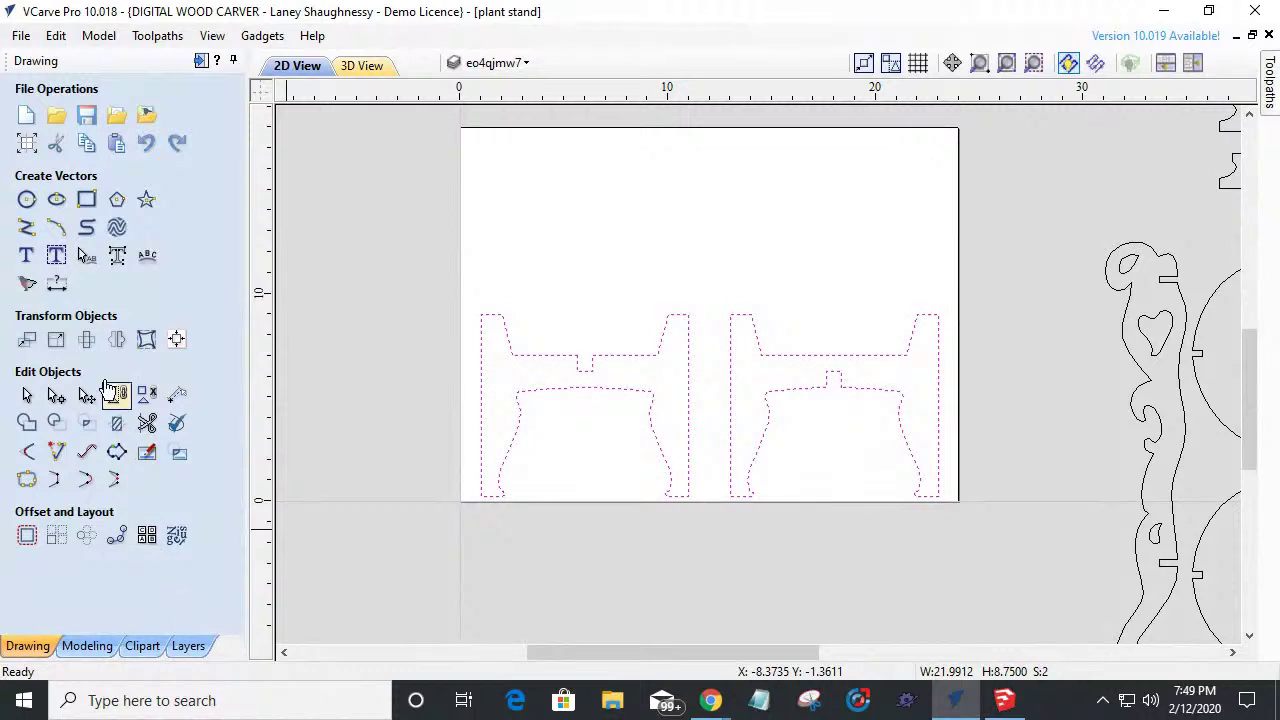
Create a mirrored copy of both stand parts by flipping them vertically about the job center.
left_click(113, 342)
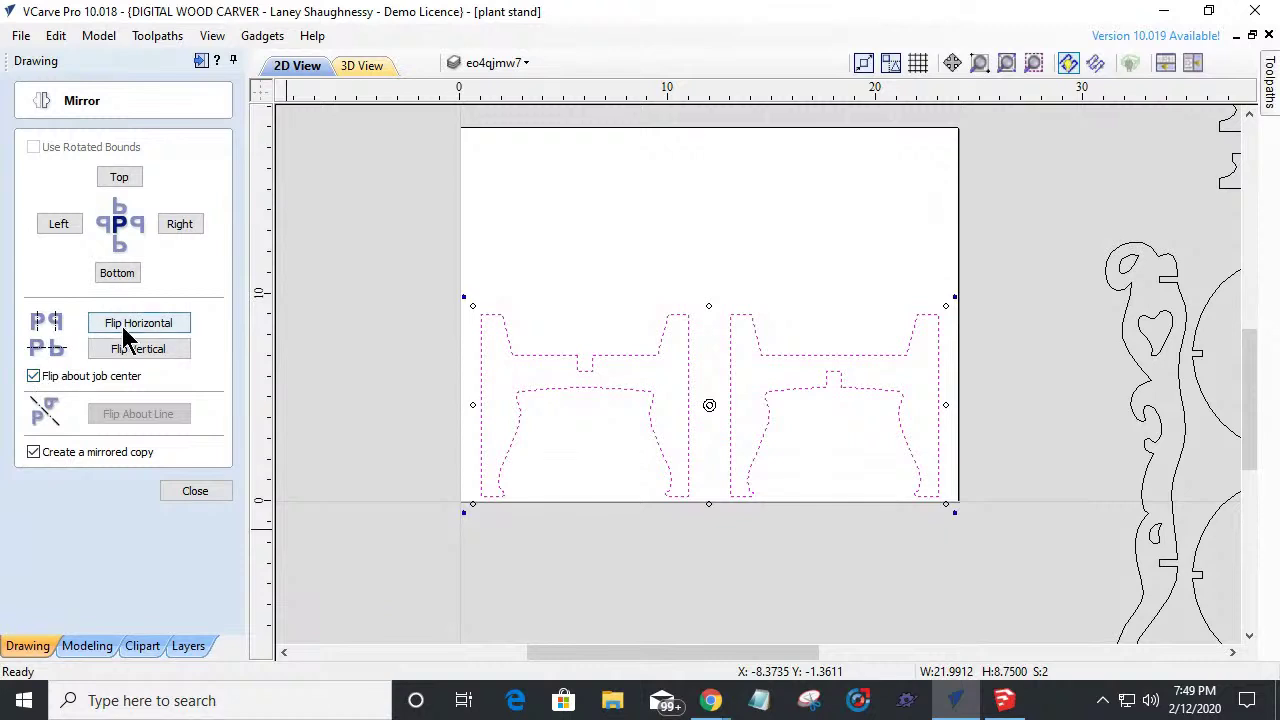
left_click(145, 356)
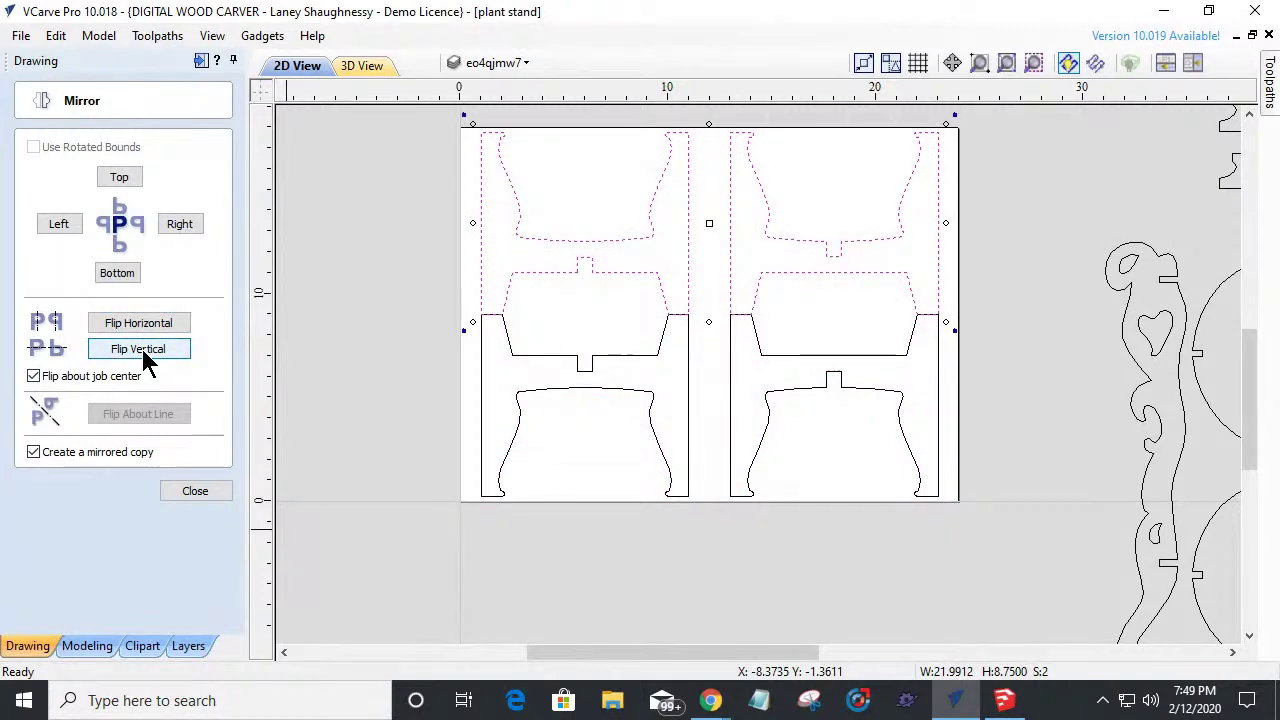
left_click(196, 493)
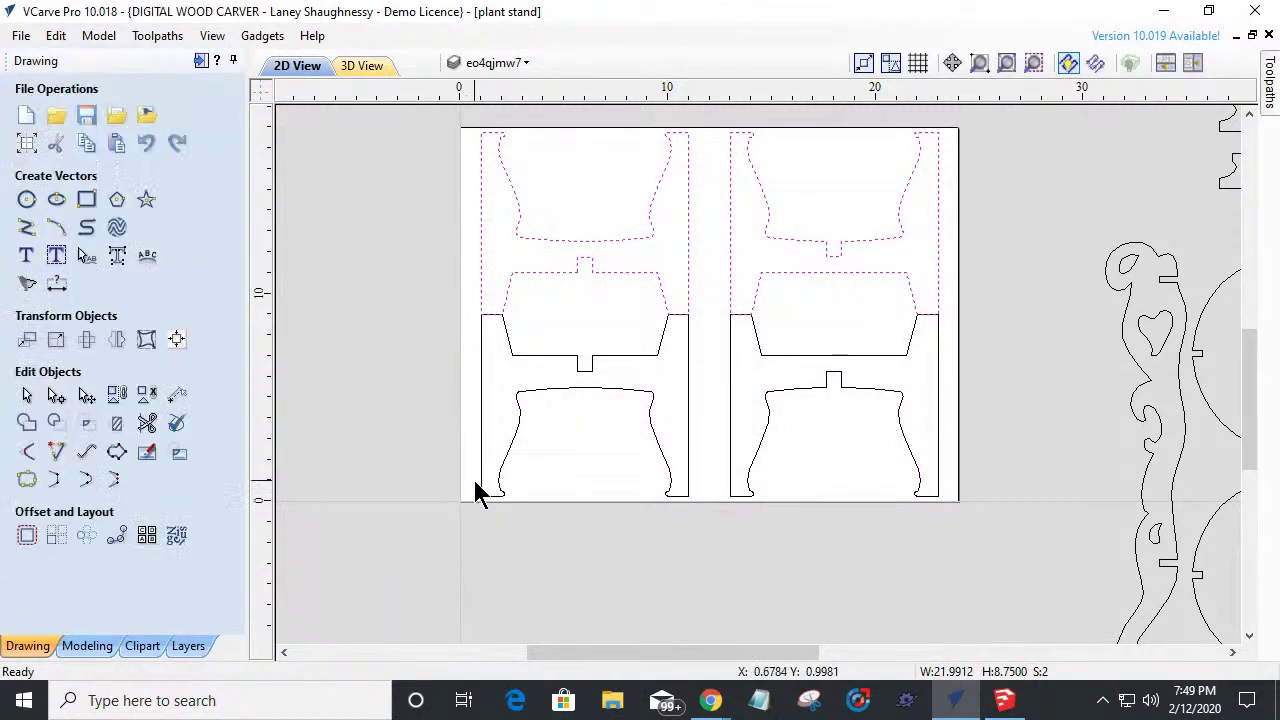
Select the two lower stand parts and move them straight down so their feet sit on the material's bottom edge.
scroll(615, 506, "up", 1)
left_click(689, 493)
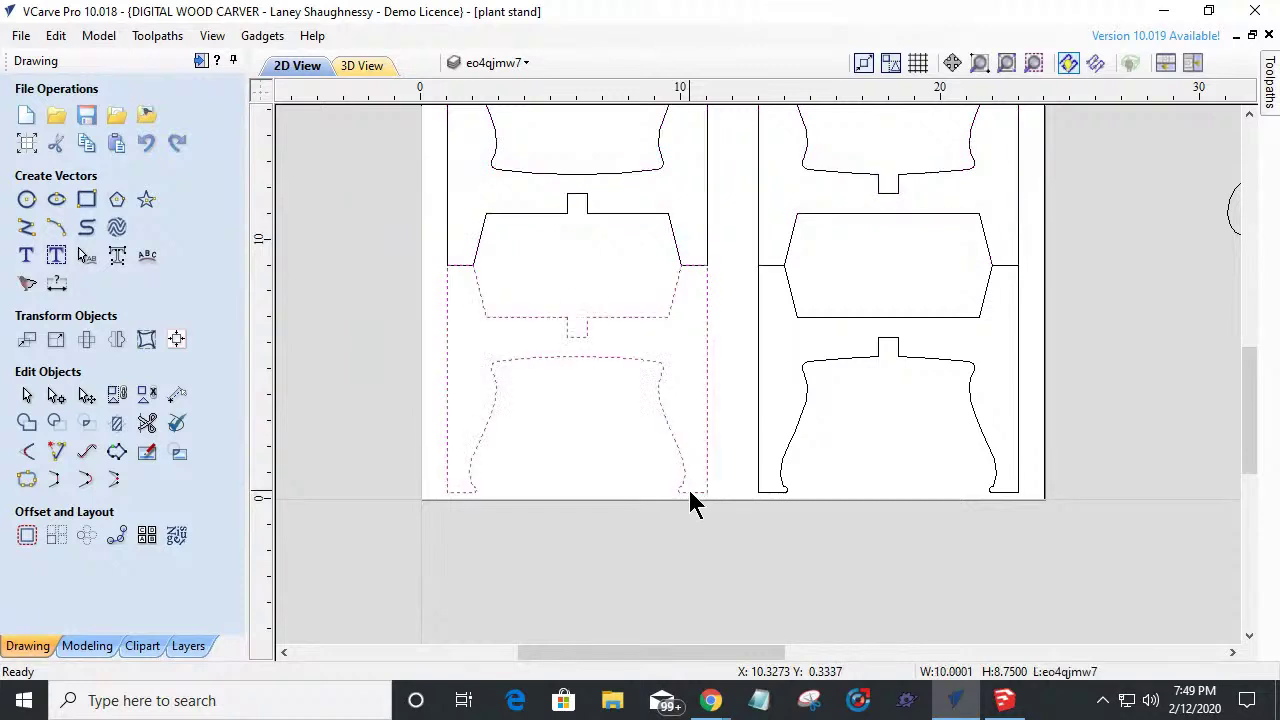
left_click(765, 490, "shift")
scroll(760, 490, "up", 2)
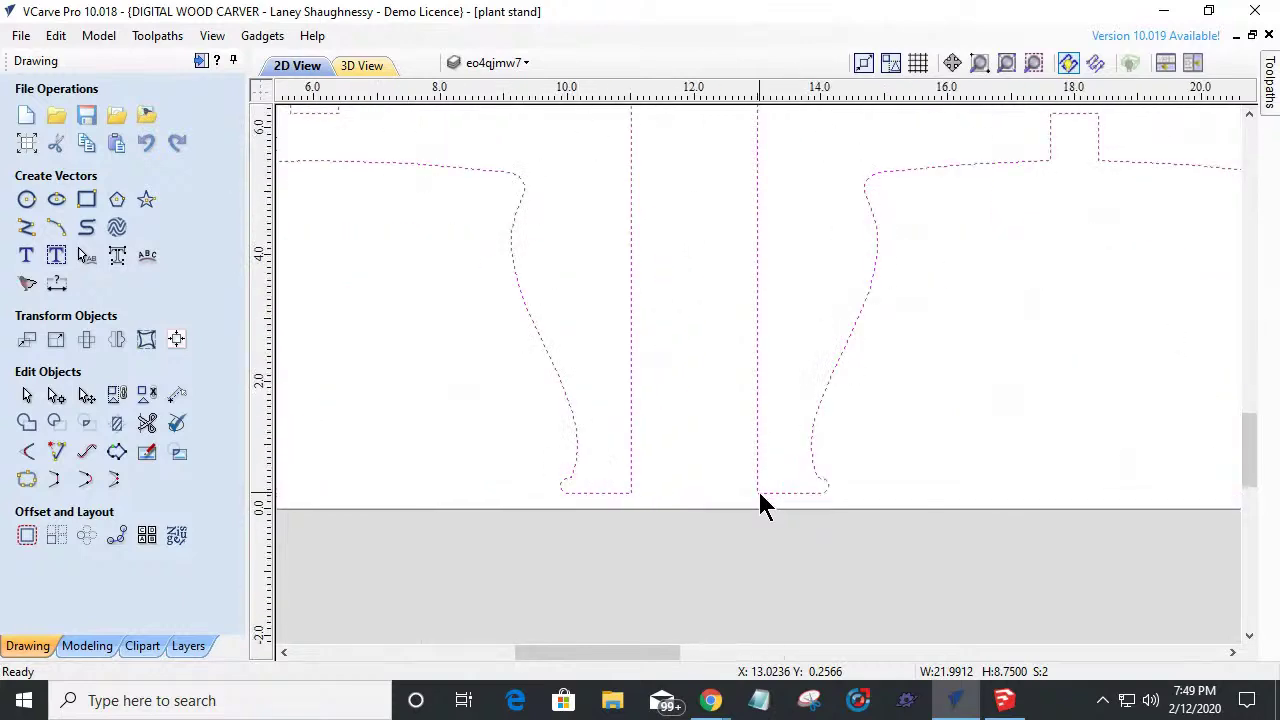
left_click(759, 492)
left_click_drag(760, 492, 760, 508)
scroll(763, 503, "down", 3)
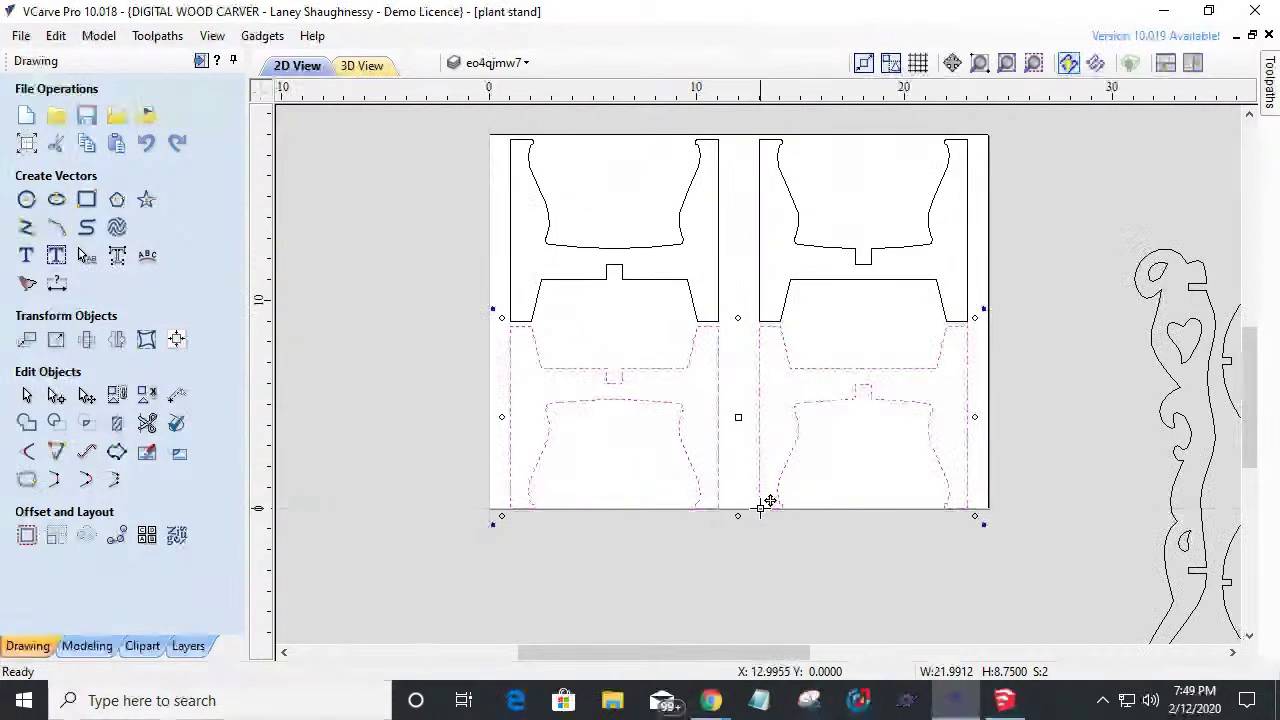
Select the two upper stand parts and move them straight up so their feet sit on the material's top edge.
scroll(680, 266, "up", 2)
scroll(714, 157, "down", 2)
scroll(709, 150, "up", 2)
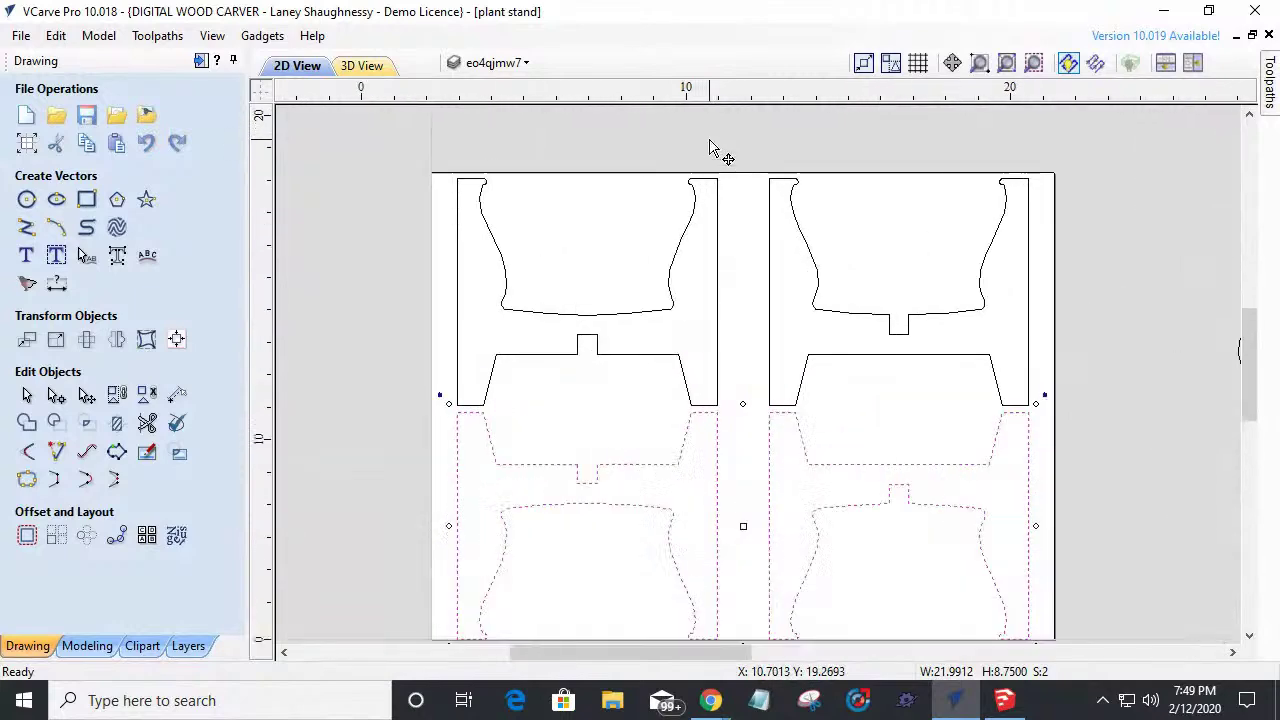
left_click(717, 195)
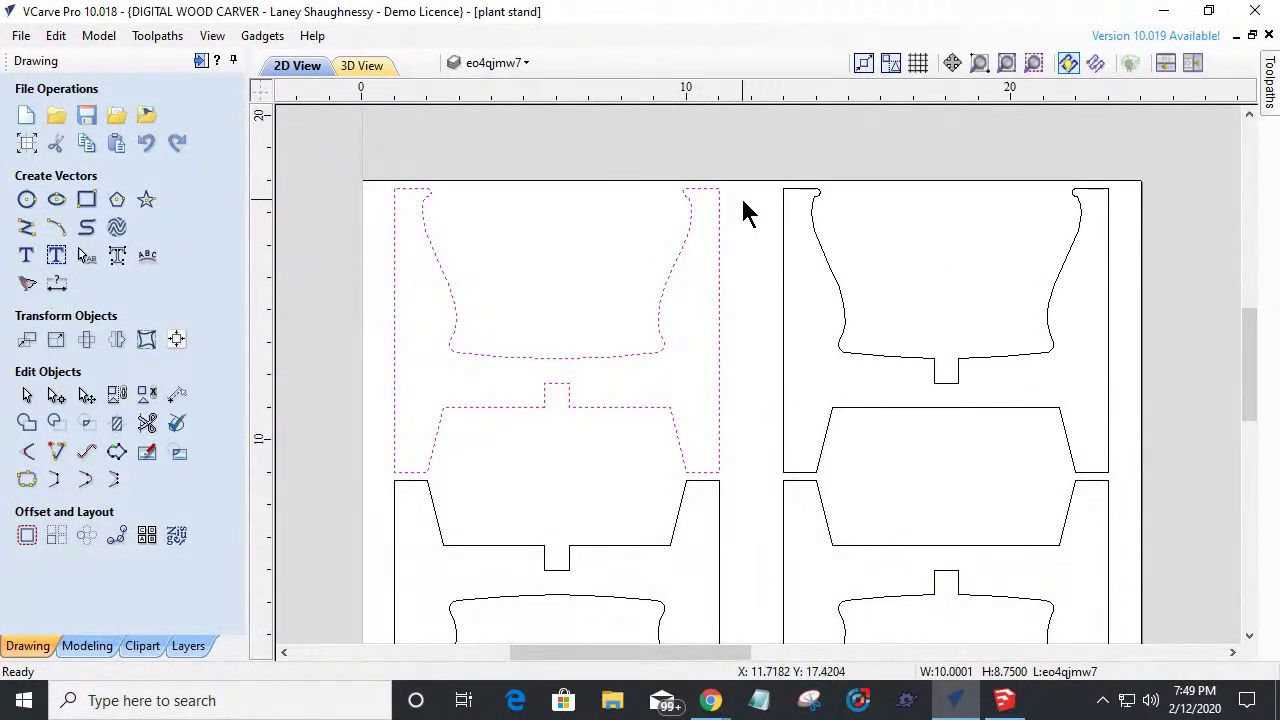
left_click(784, 218, "shift")
left_click(781, 206)
scroll(779, 186, "up", 2)
scroll(780, 188, "up", 2)
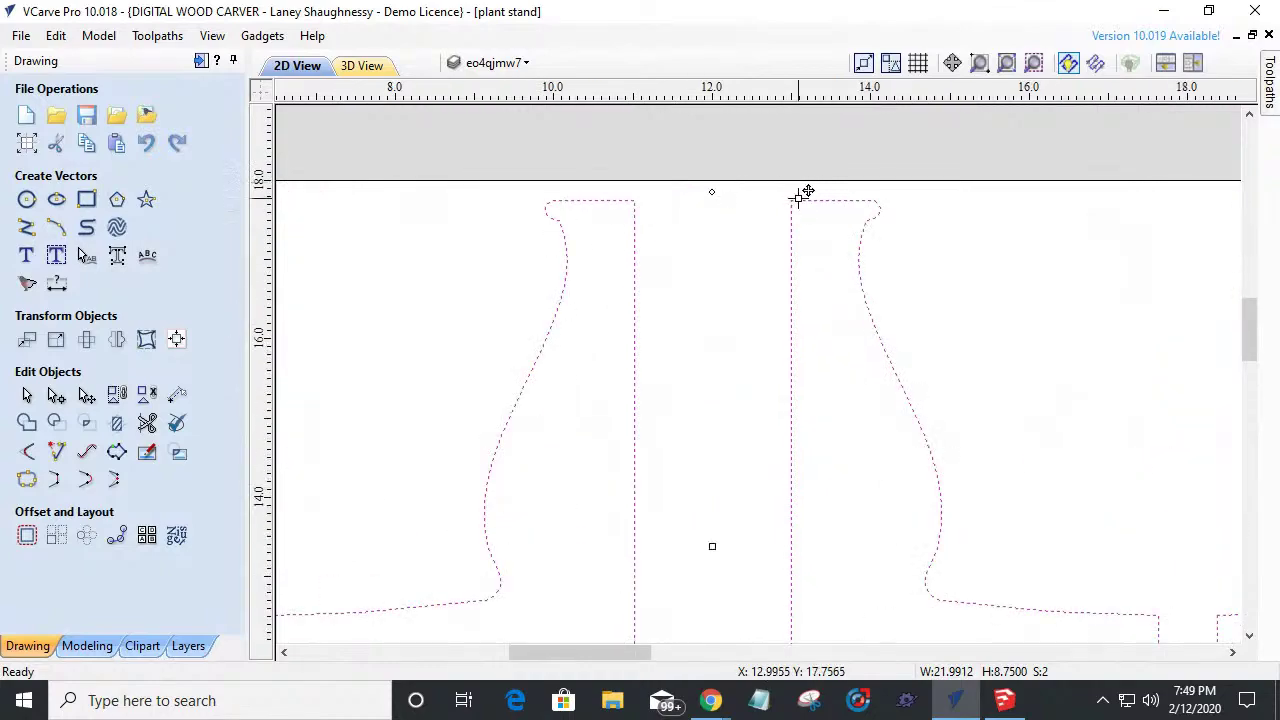
scroll(791, 195, "down", 5)
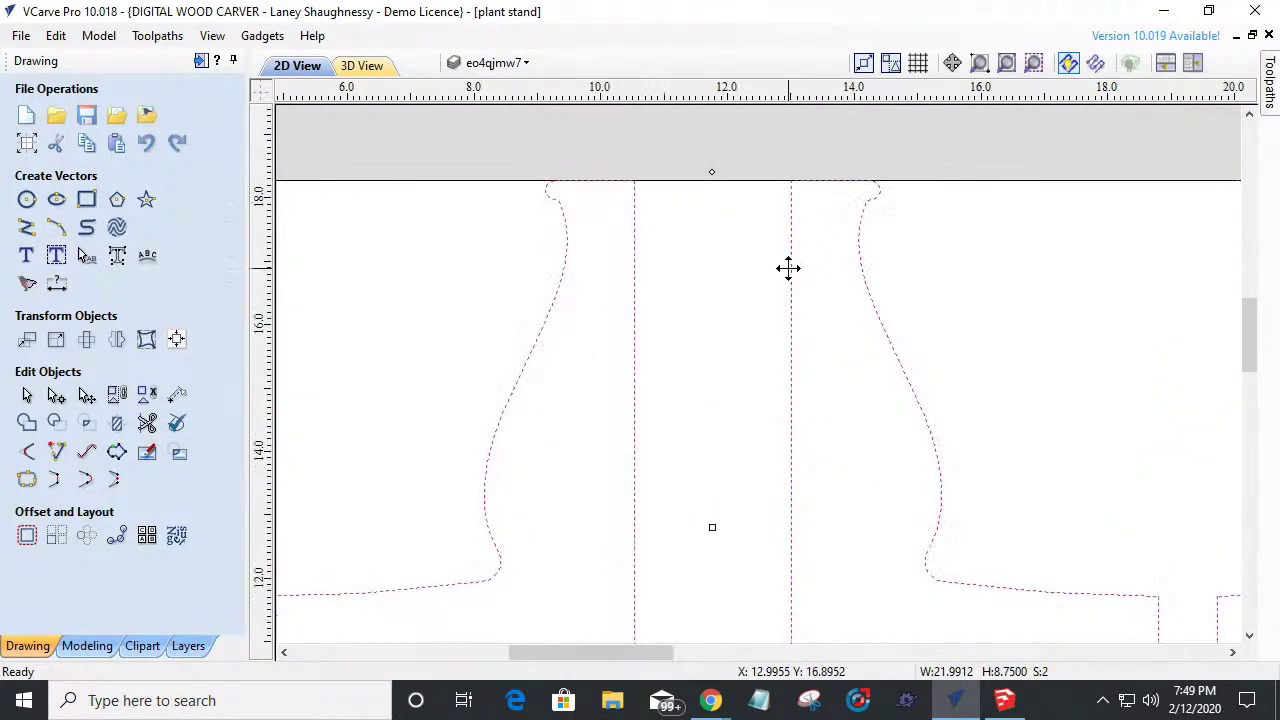
scroll(725, 528, "down", 4)
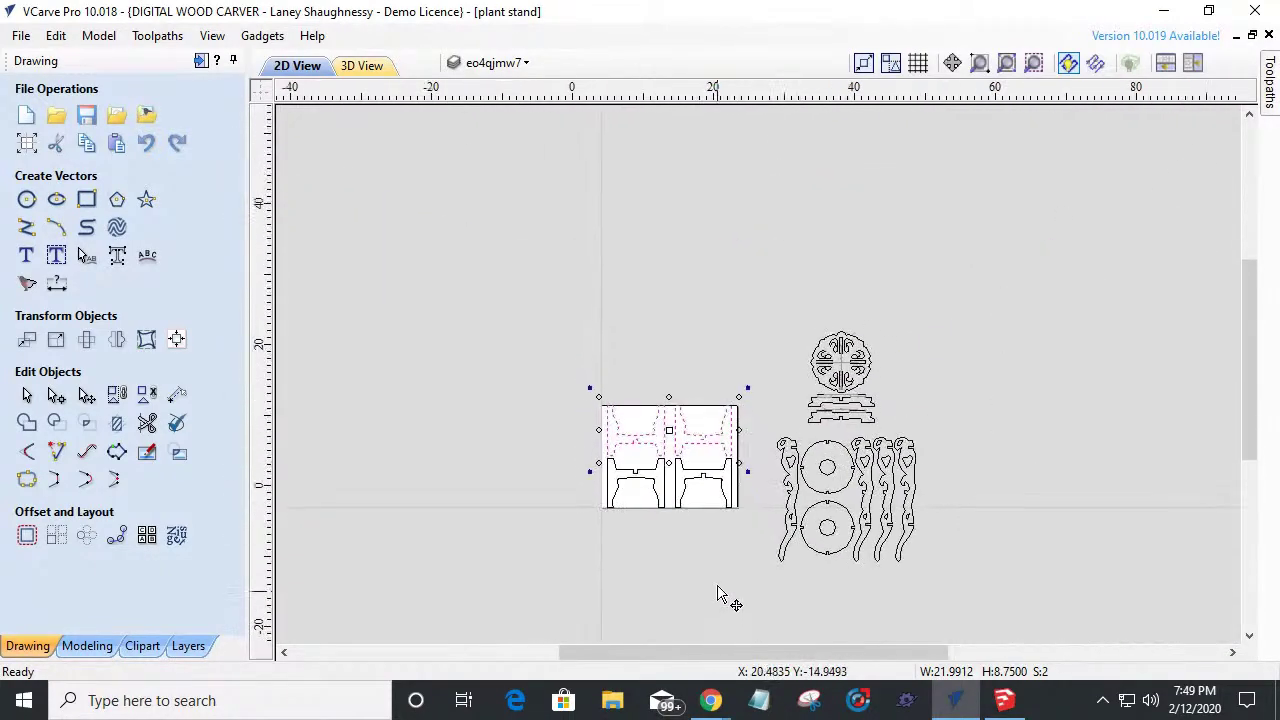
scroll(629, 385, "up", 3)
scroll(629, 385, "down", 3)
scroll(614, 334, "up", 6)
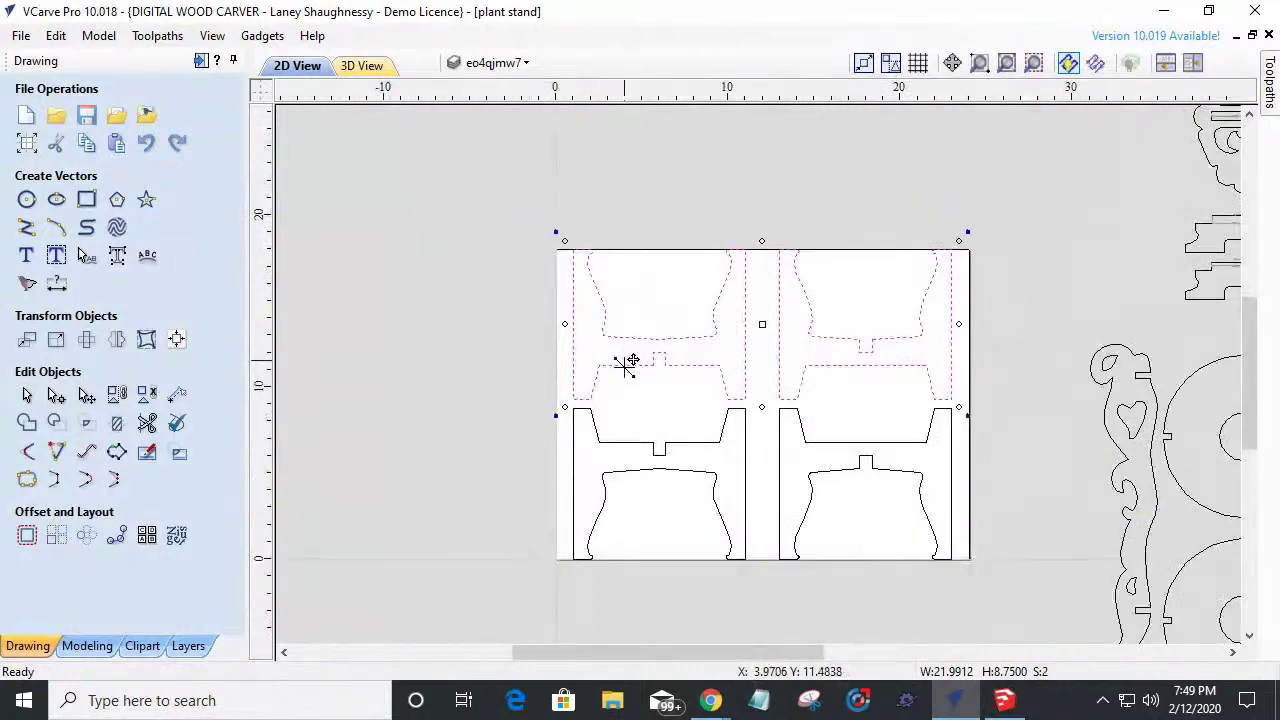
left_click(649, 412)
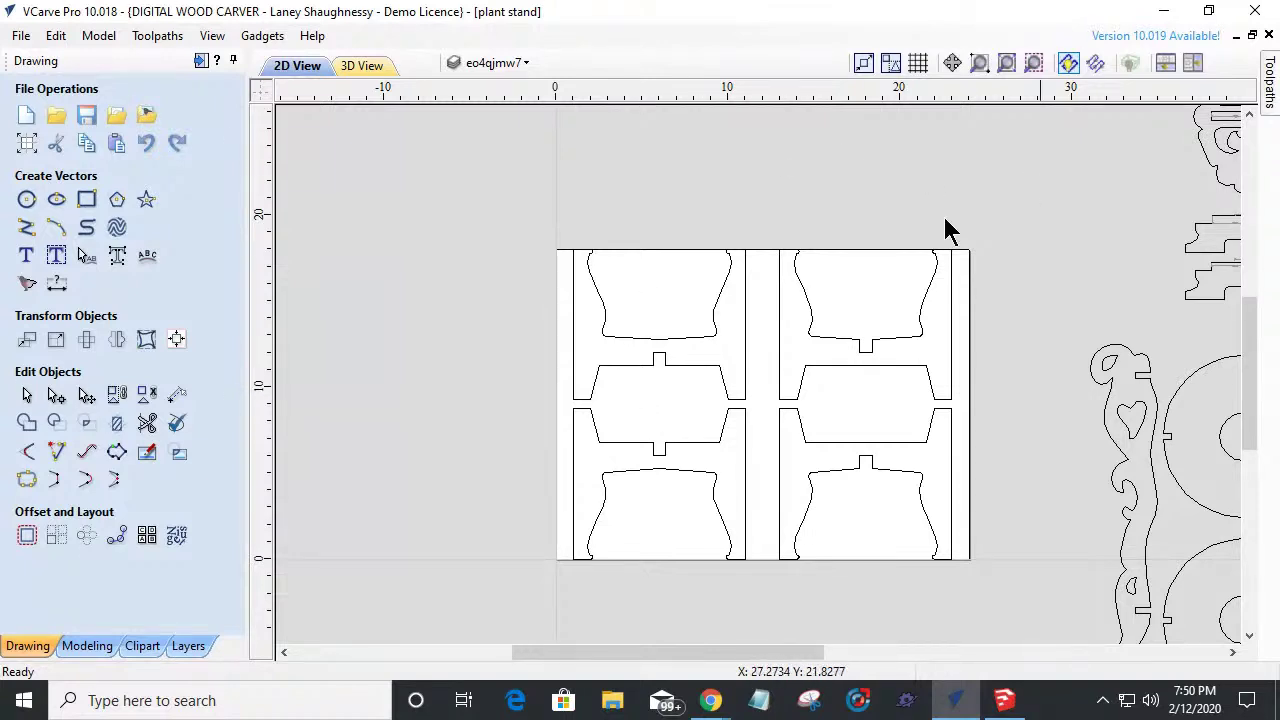
Select all four stand parts and move them to a new layer named Plant Stand 1, with its visibility turned off.
left_click_drag(465, 200, 1006, 606)
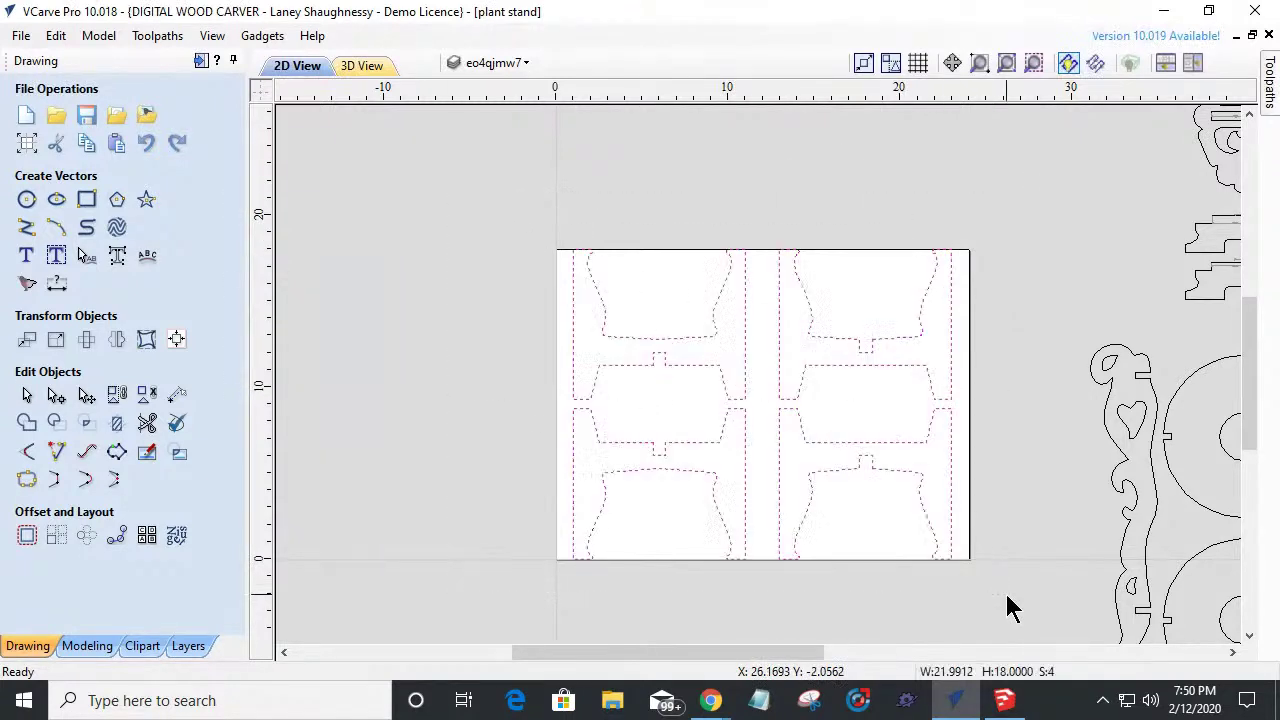
right_click(803, 444)
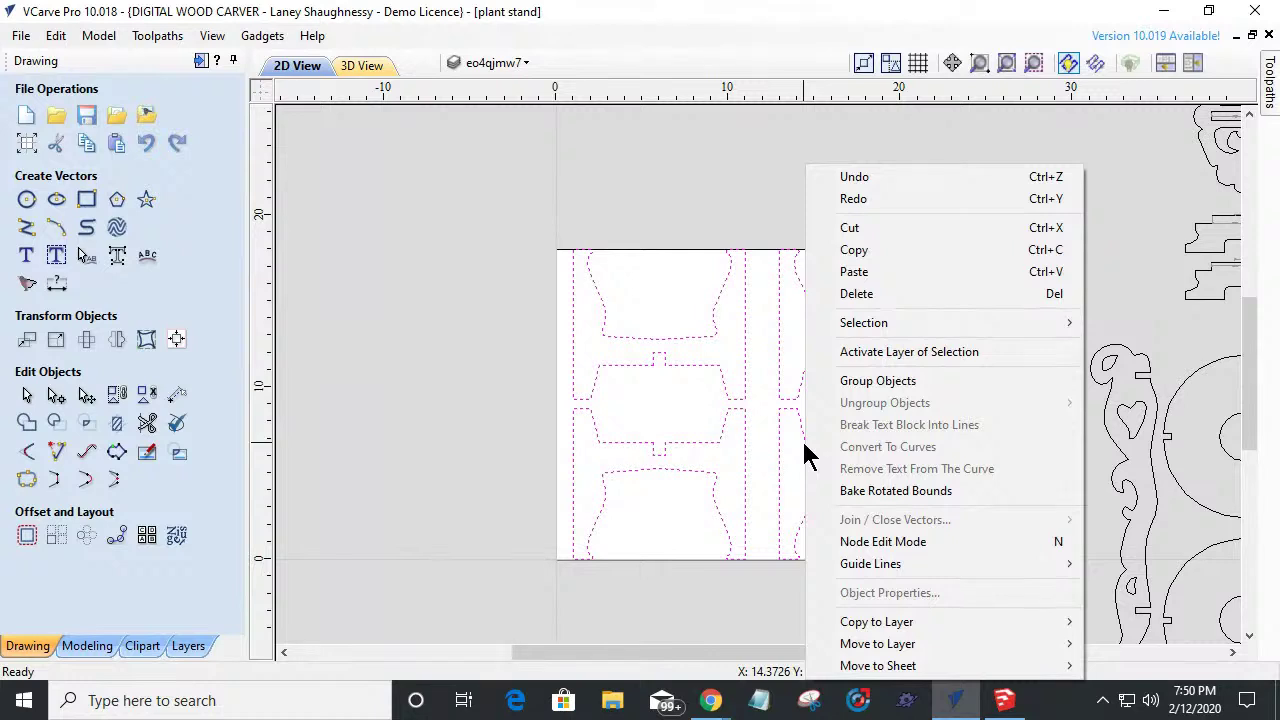
mouse_move(843, 646)
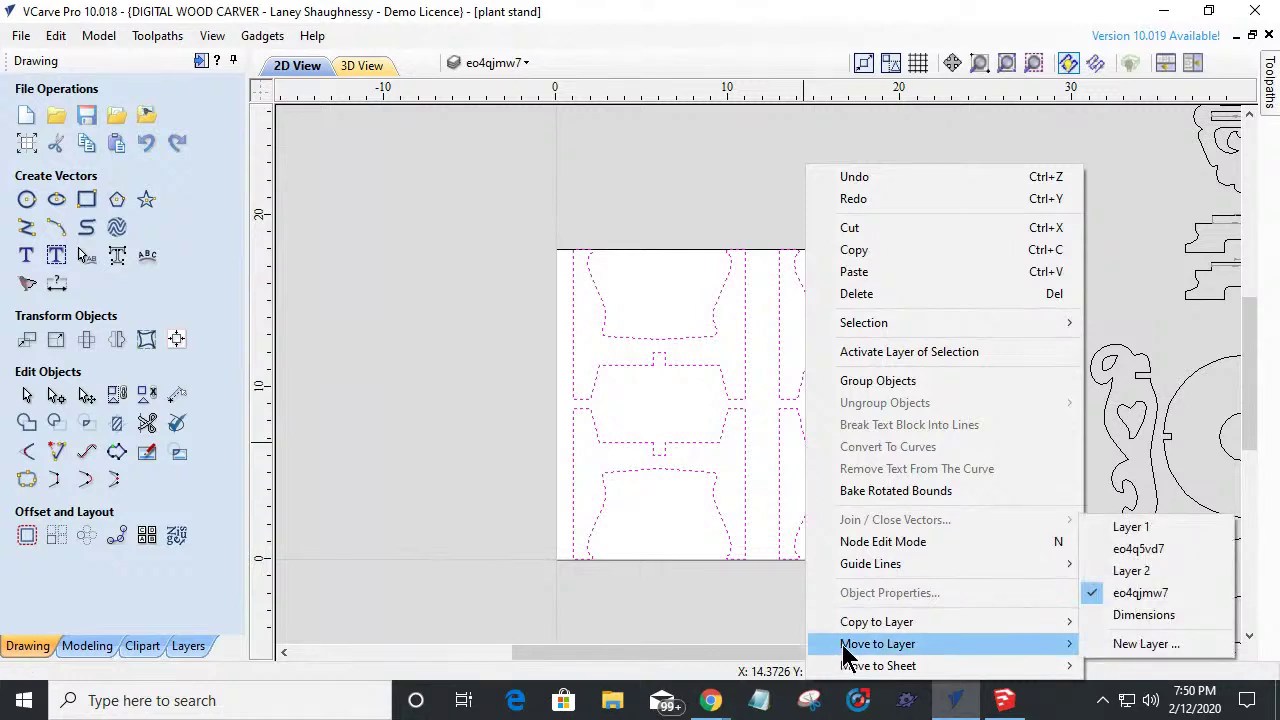
left_click(1169, 648)
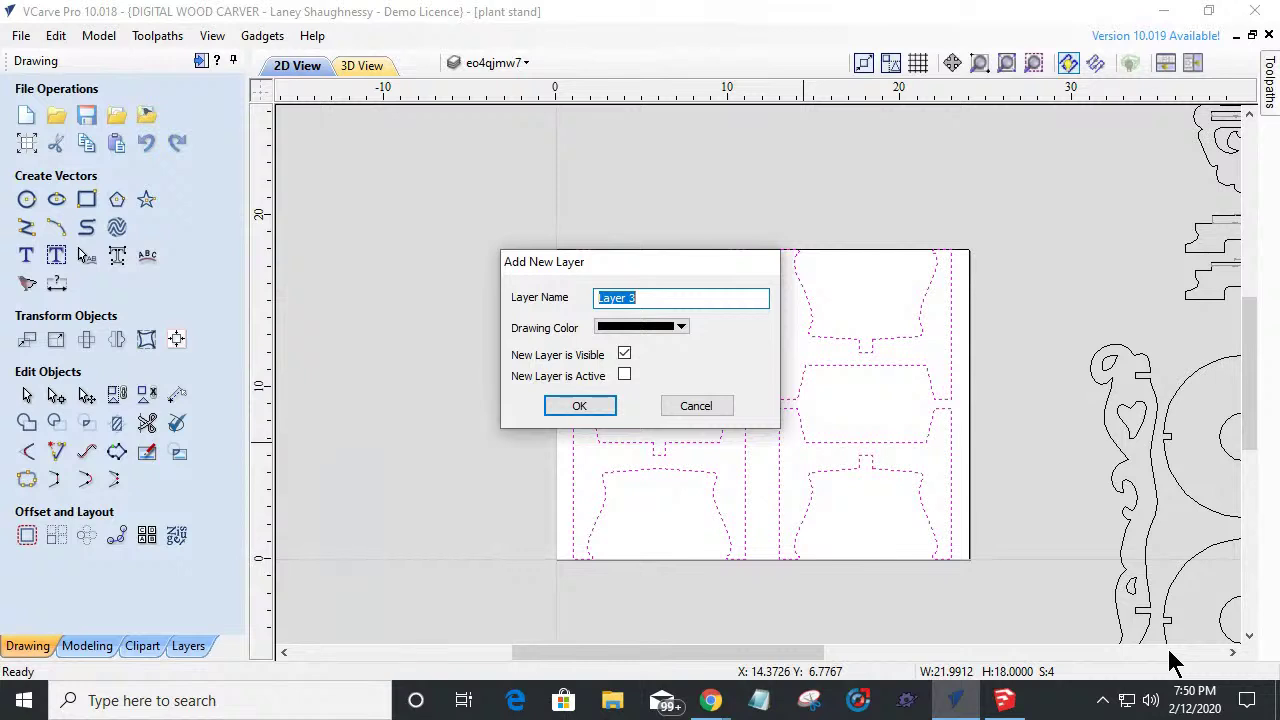
type("PL")
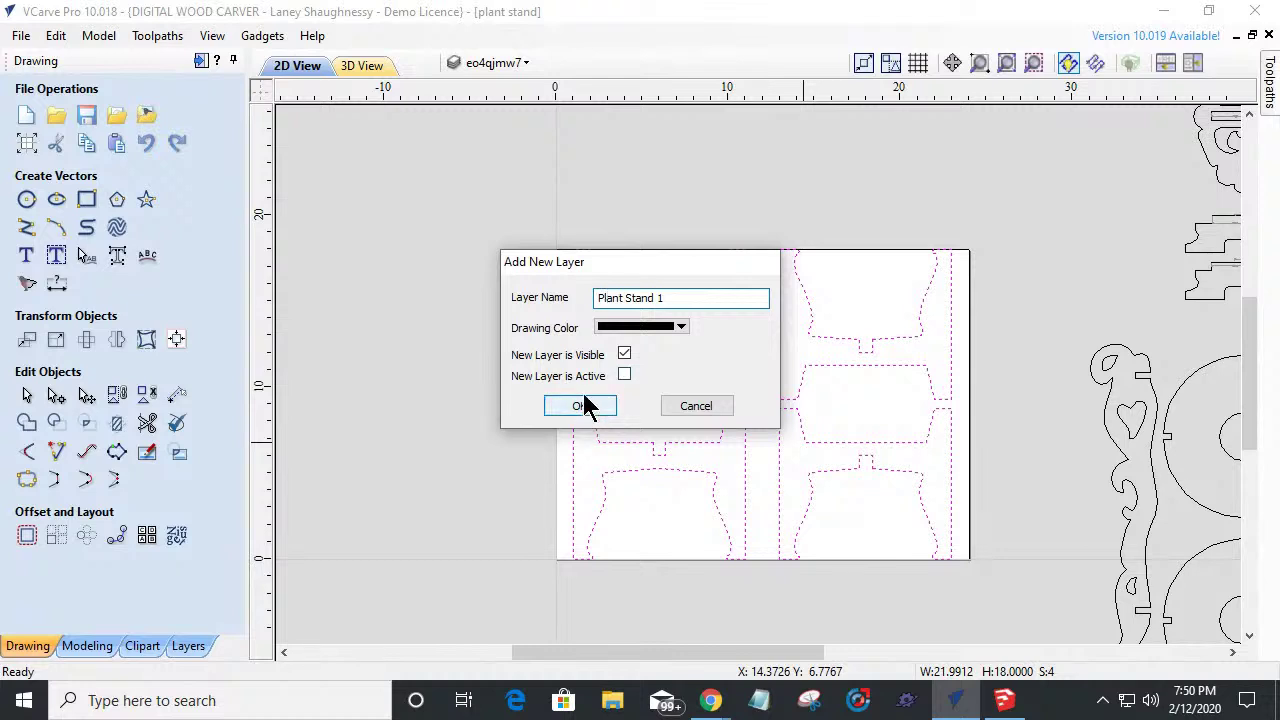
left_click(624, 355)
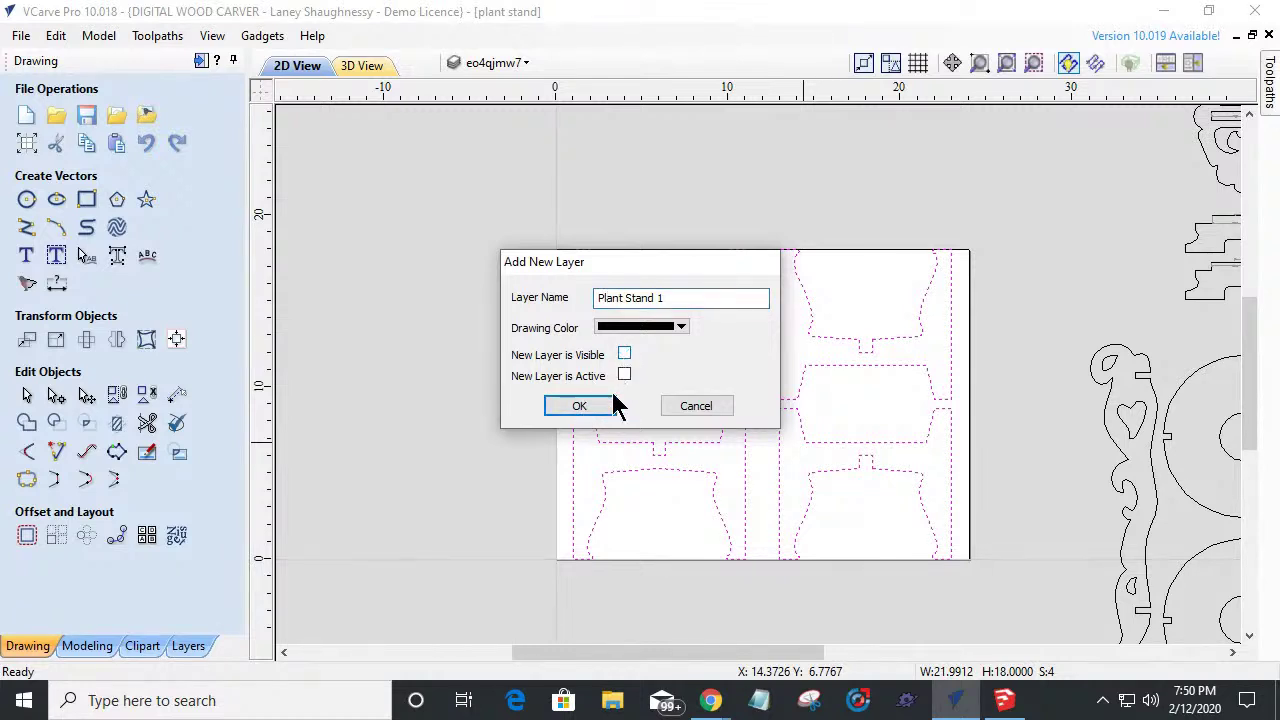
left_click(597, 410)
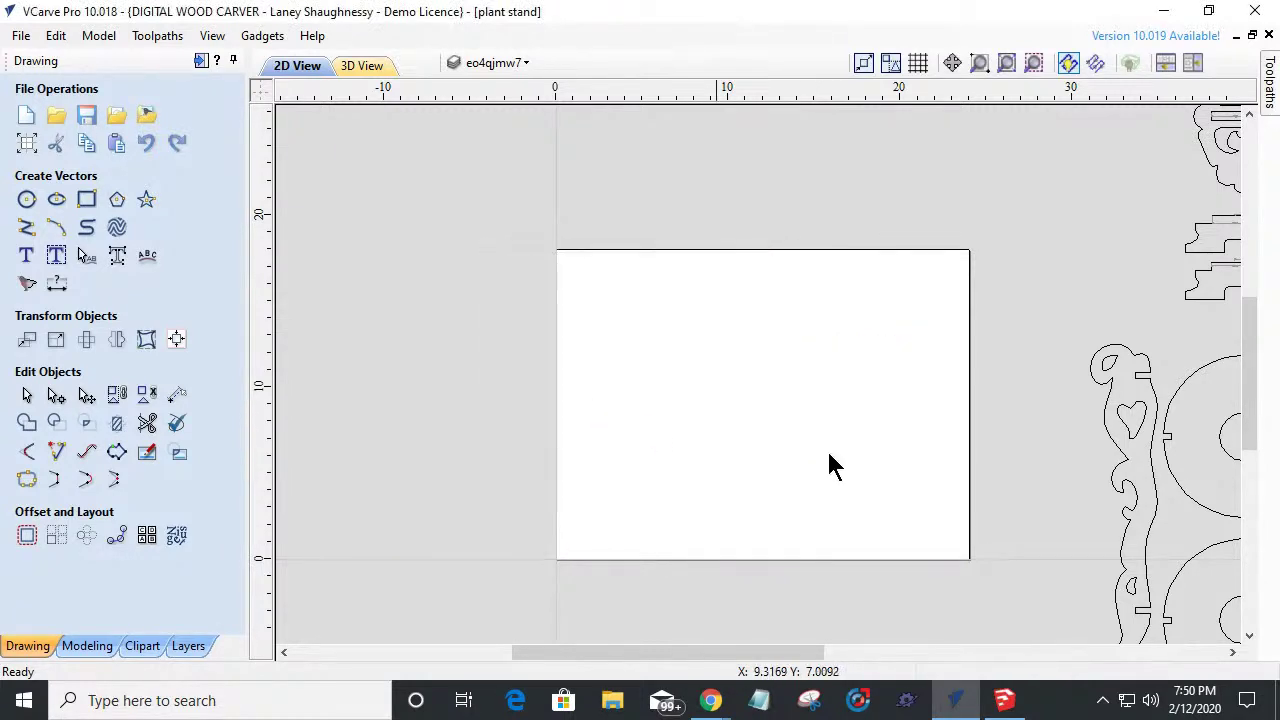
Show the Plant Stand 1 layer to check its contents, and hide it again.
left_click(495, 62)
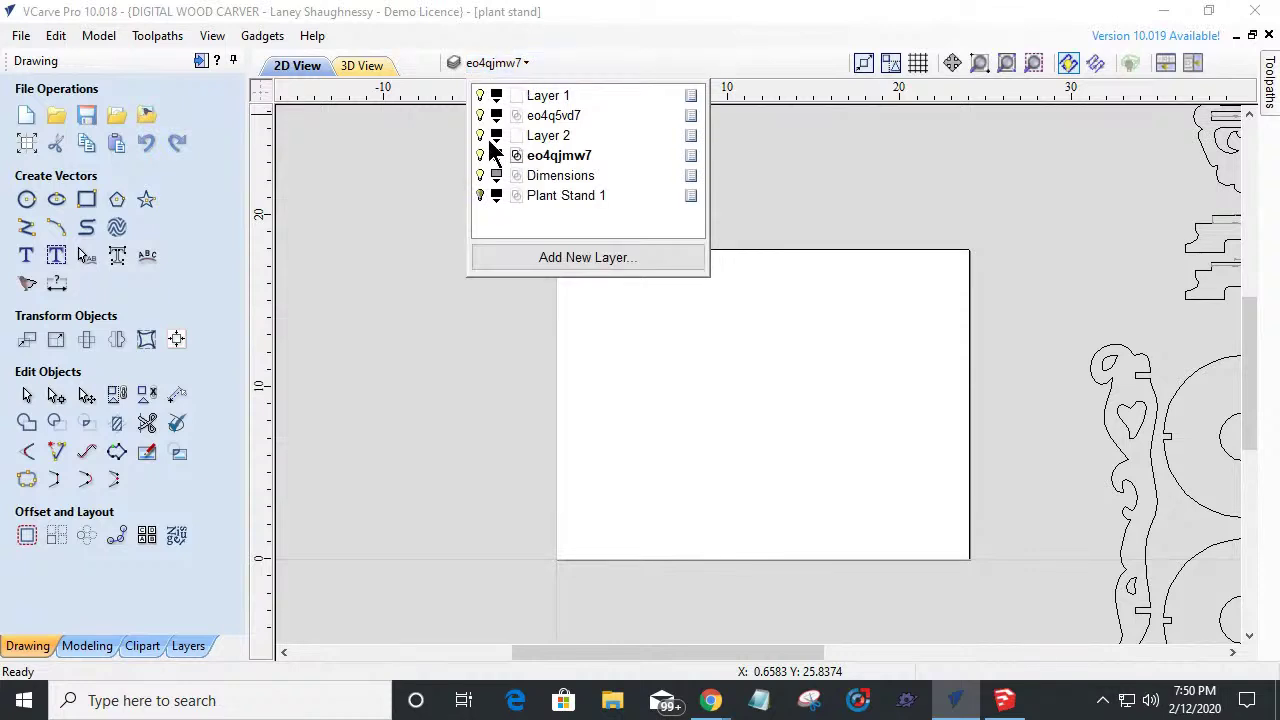
left_click(481, 195)
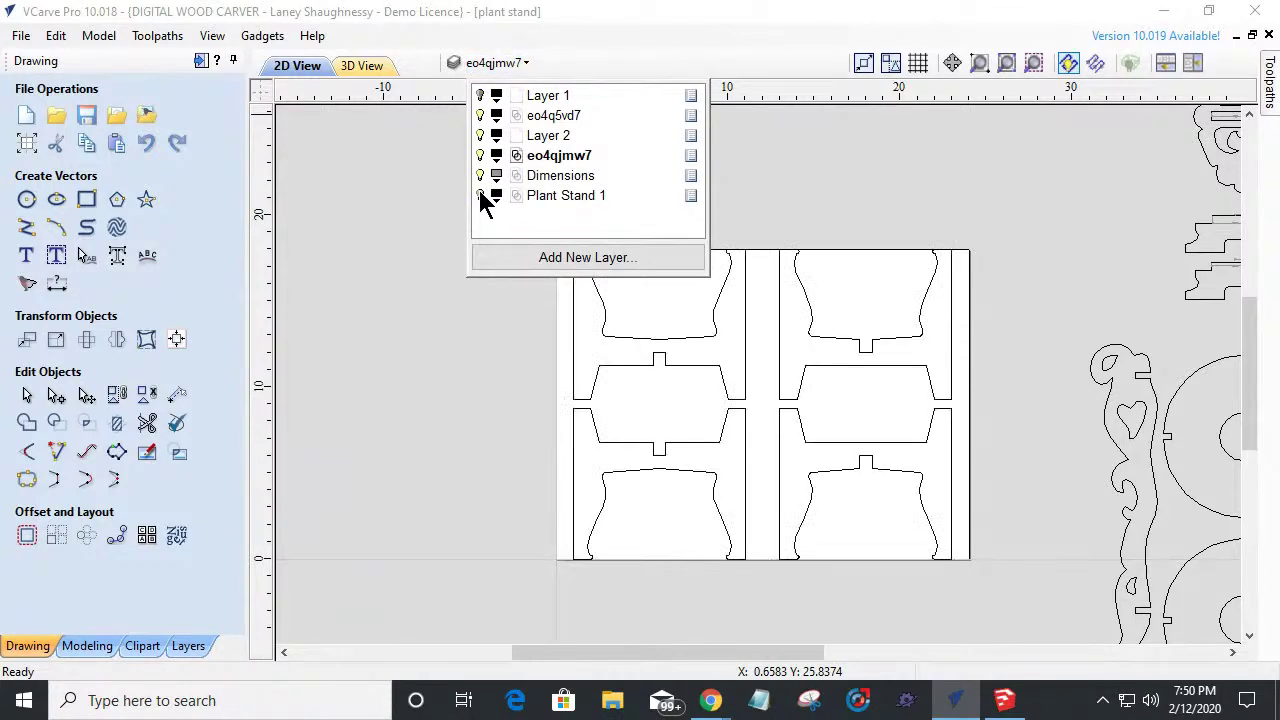
left_click(481, 195)
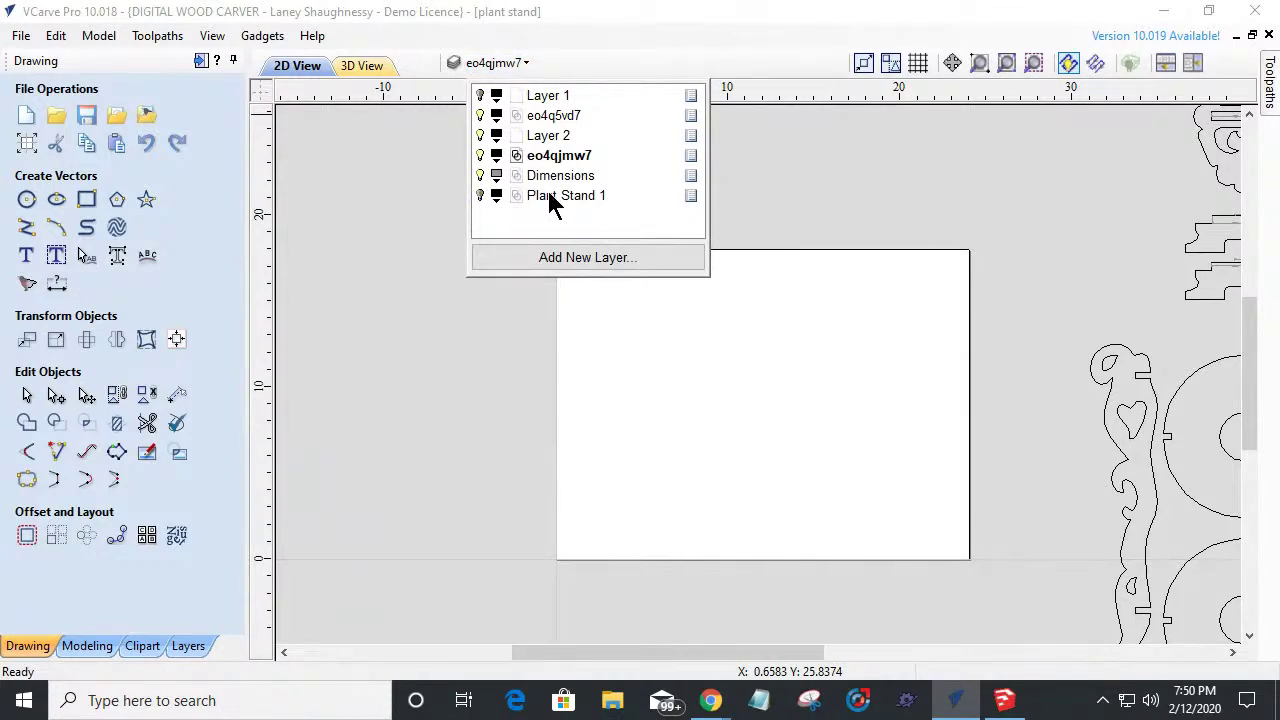
Delete the empty layers Layer 2 and Layer 1.
right_click(543, 142)
left_click(571, 290)
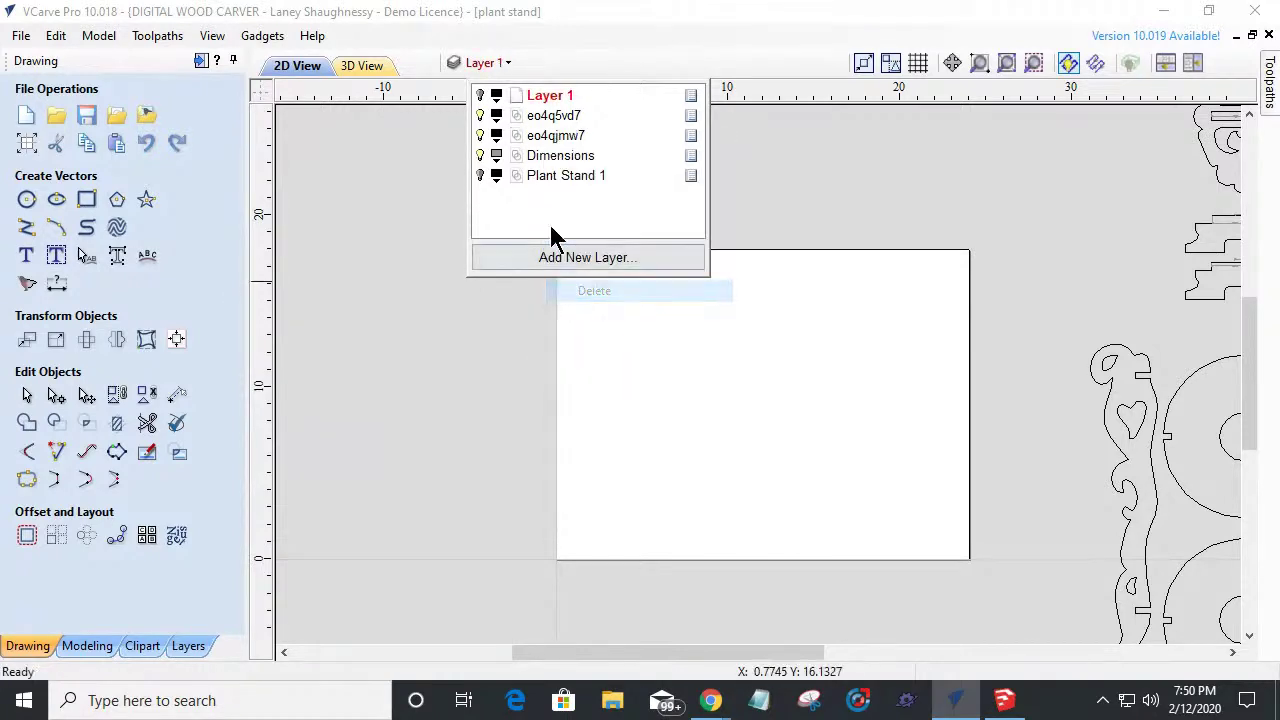
right_click(536, 100)
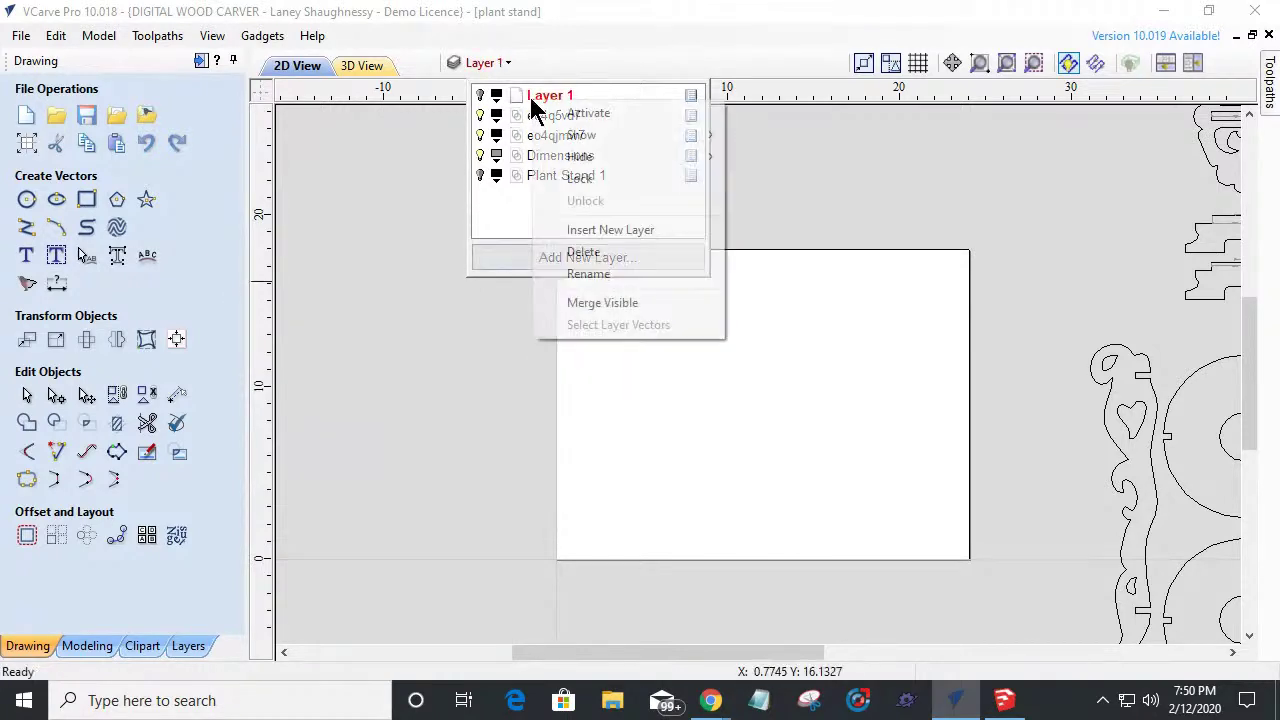
left_click(575, 252)
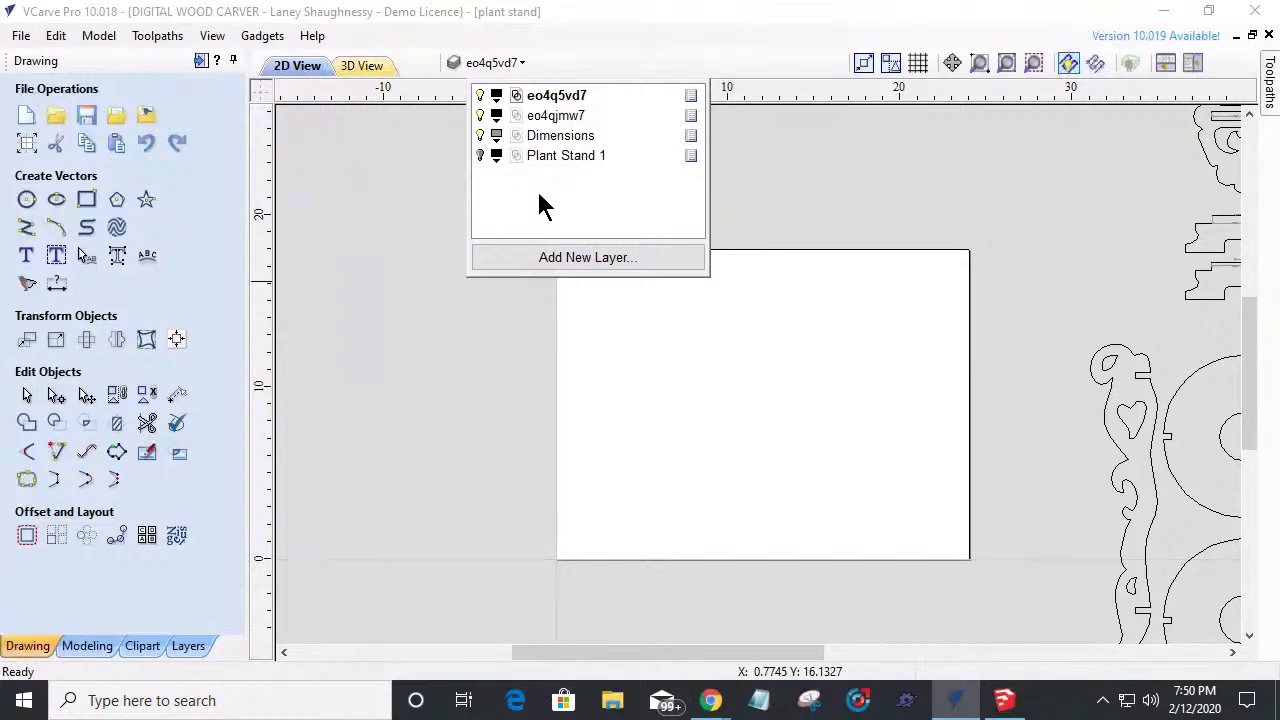
scroll(677, 428, "down", 5)
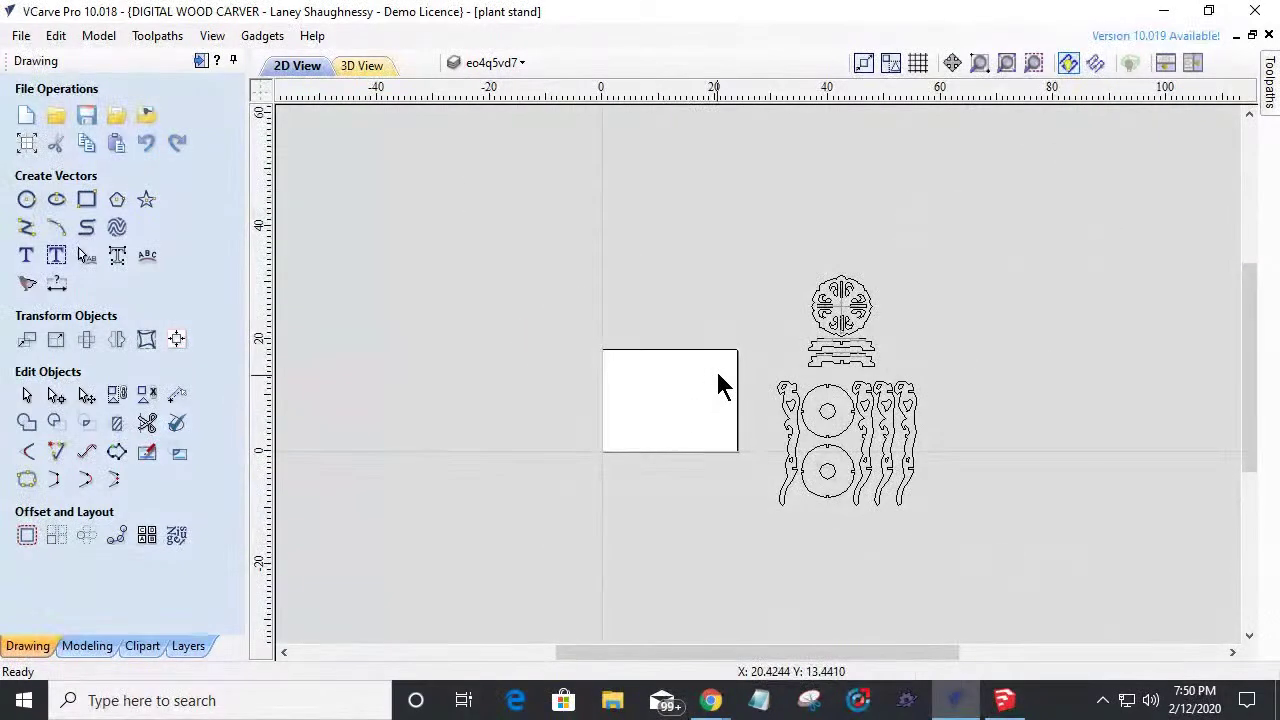
scroll(724, 388, "up", 5)
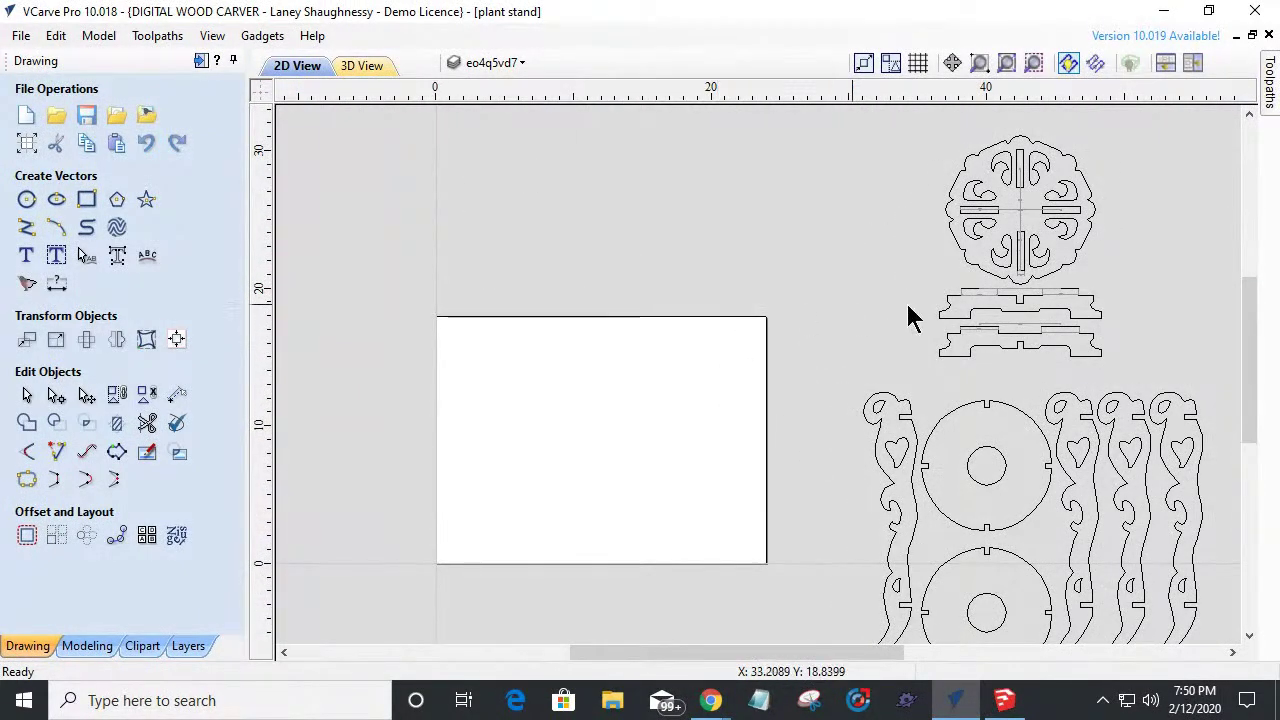
scroll(1015, 306, "down", 3)
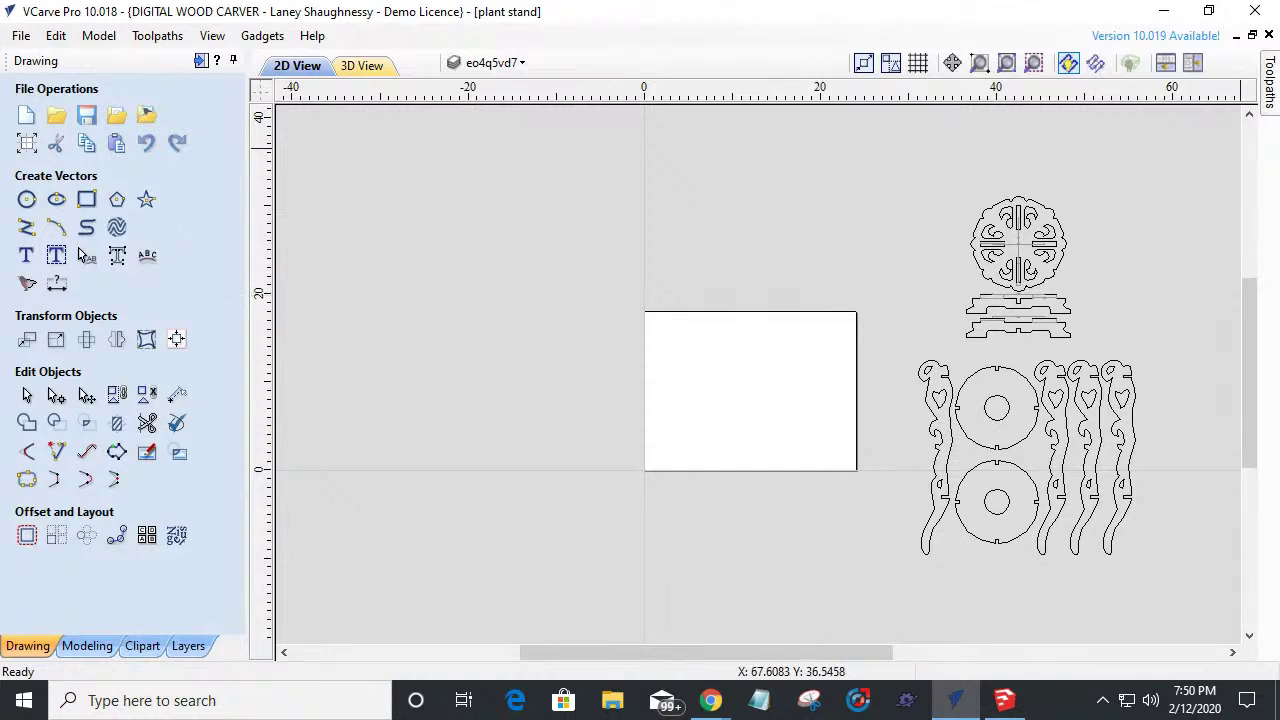
Switch to the Chrome browser and open the website 3axis.co.
key("alt+Tab")
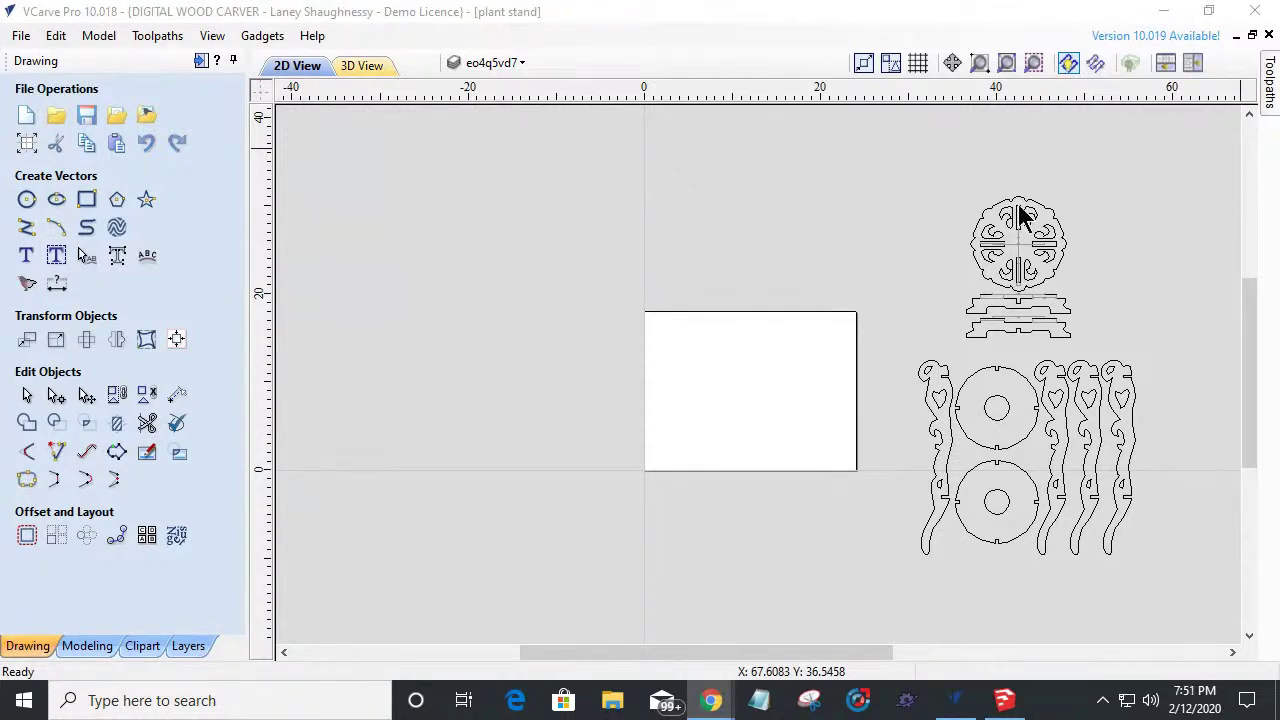
left_click_drag(737, 257, 129, 23)
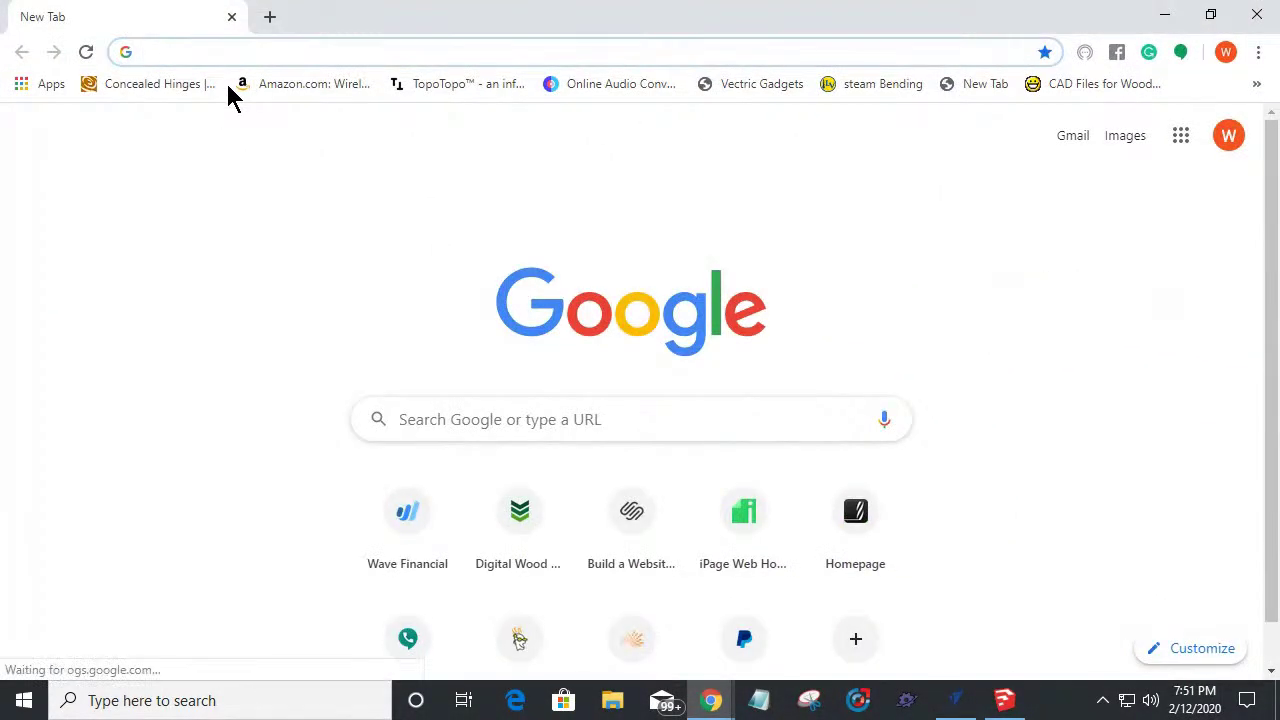
type("3axis.co")
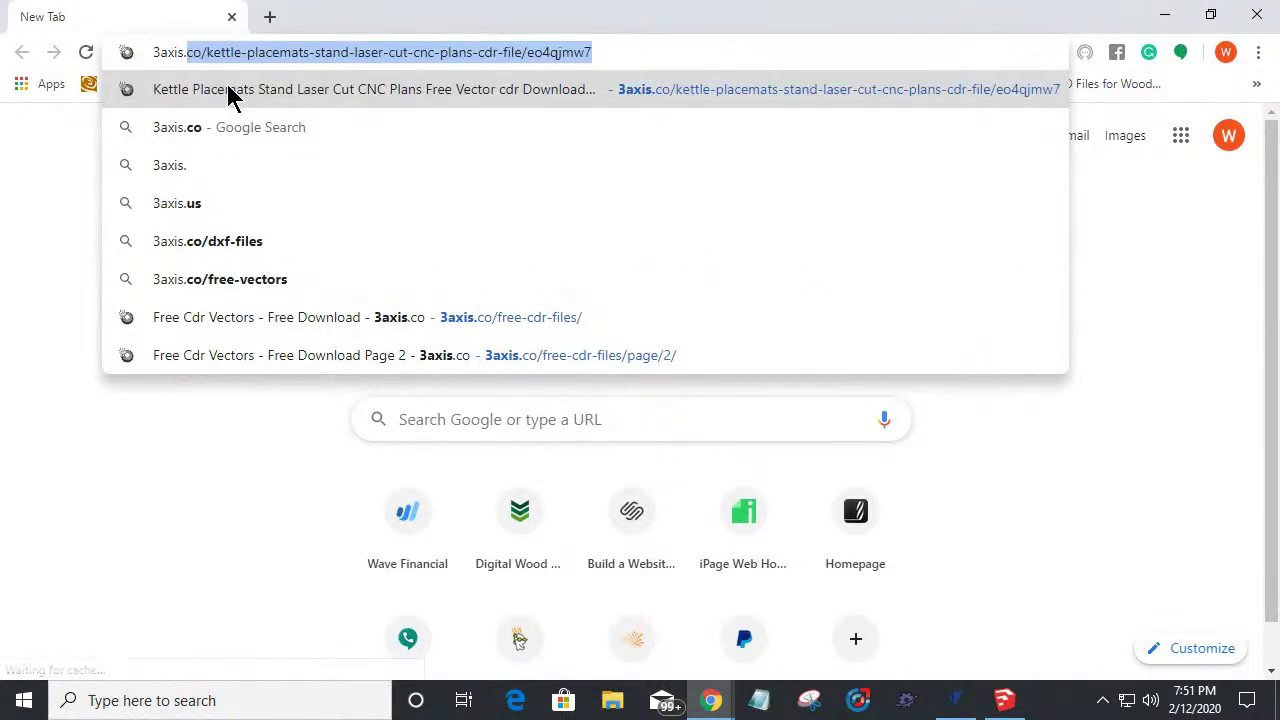
key("Return")
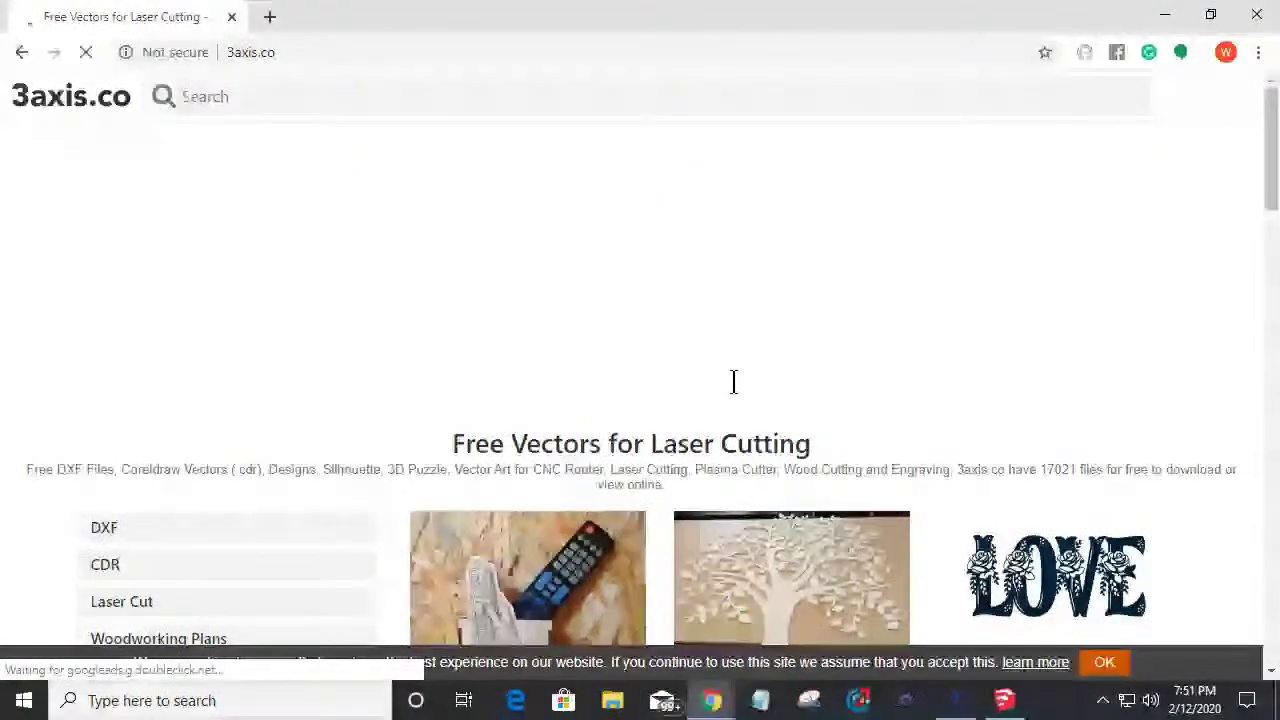
Look through the free laser-cutting vector files offered on the 3axis.co home page.
scroll(733, 383, "down", 2)
scroll(733, 383, "down", 1)
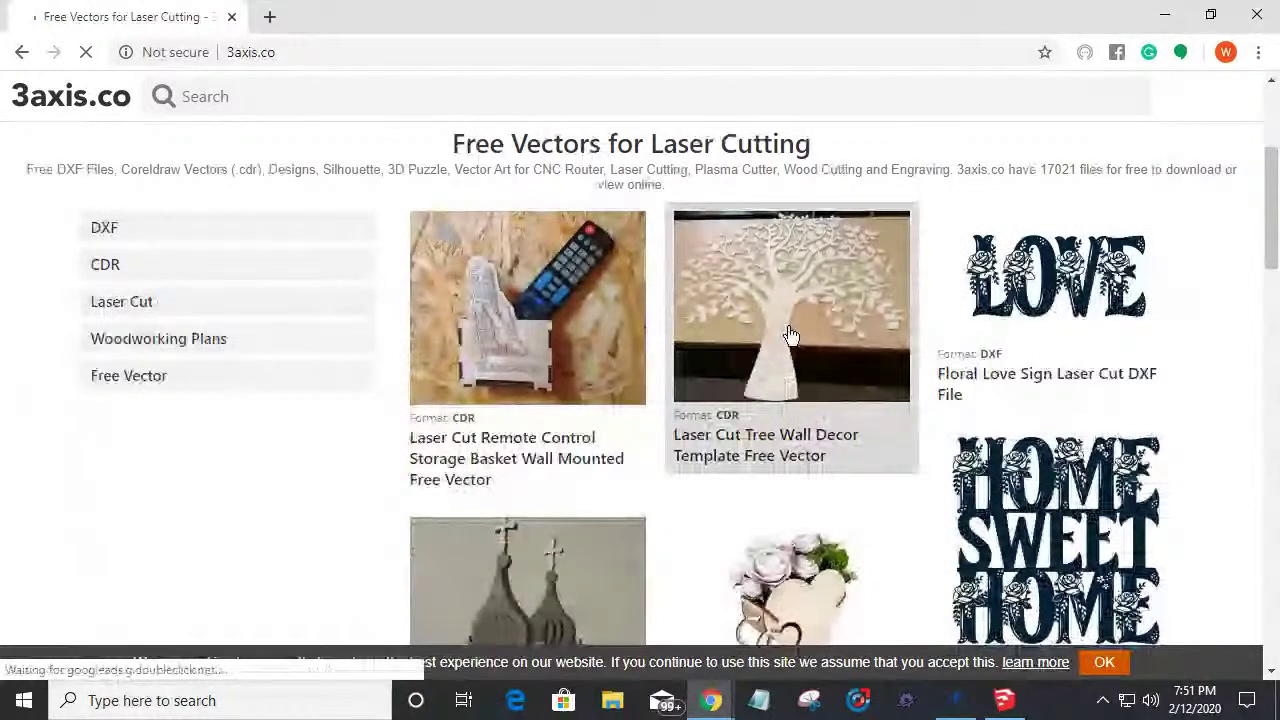
scroll(574, 395, "down", 3)
scroll(1027, 525, "down", 1)
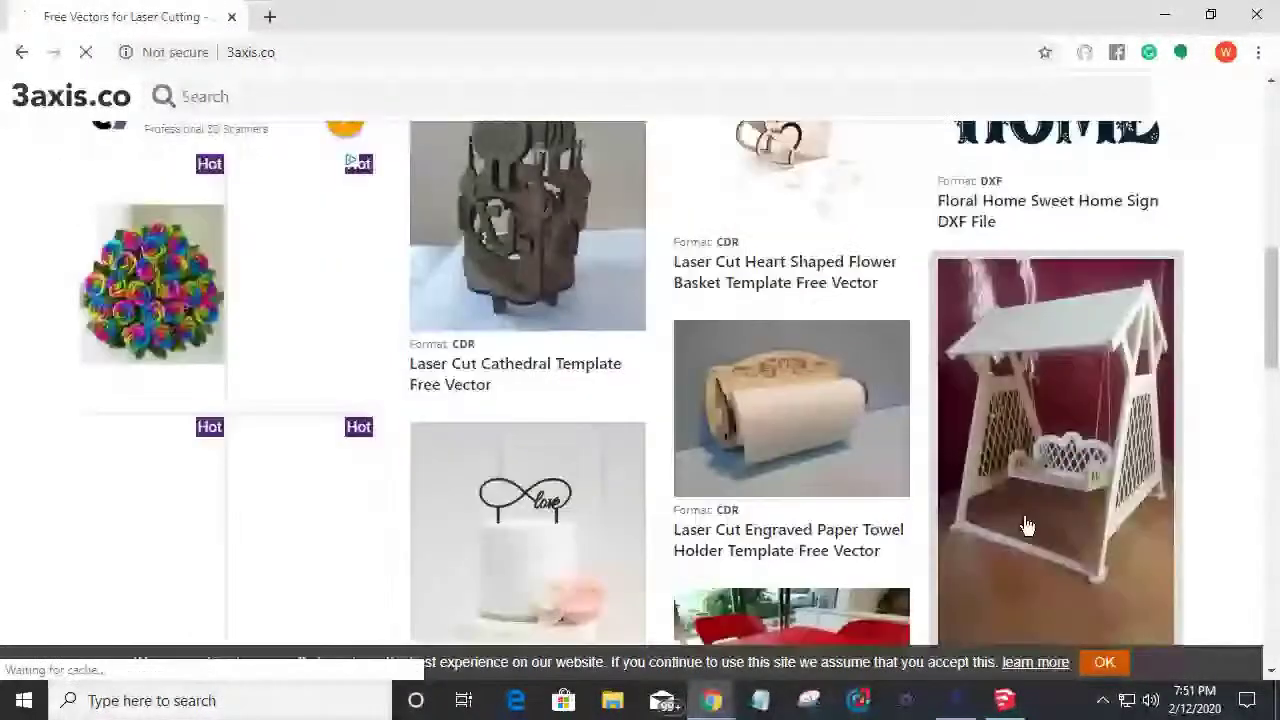
scroll(1027, 525, "down", 5)
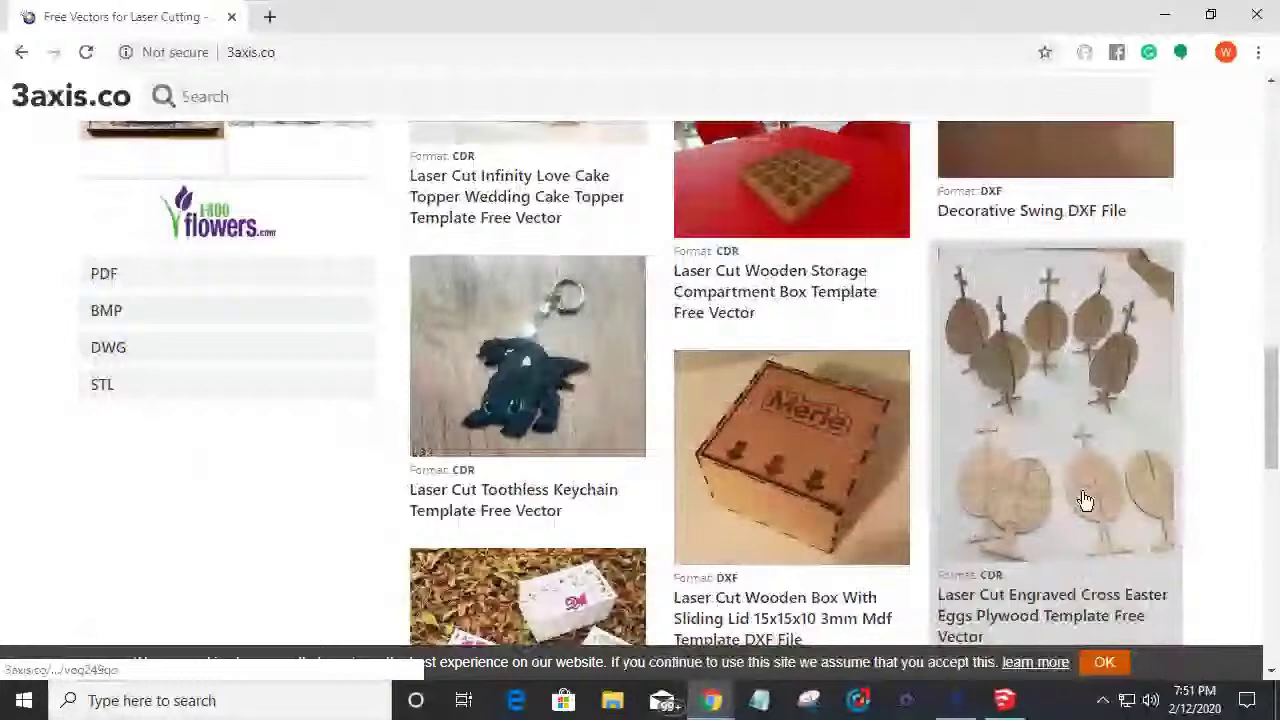
scroll(782, 376, "down", 3)
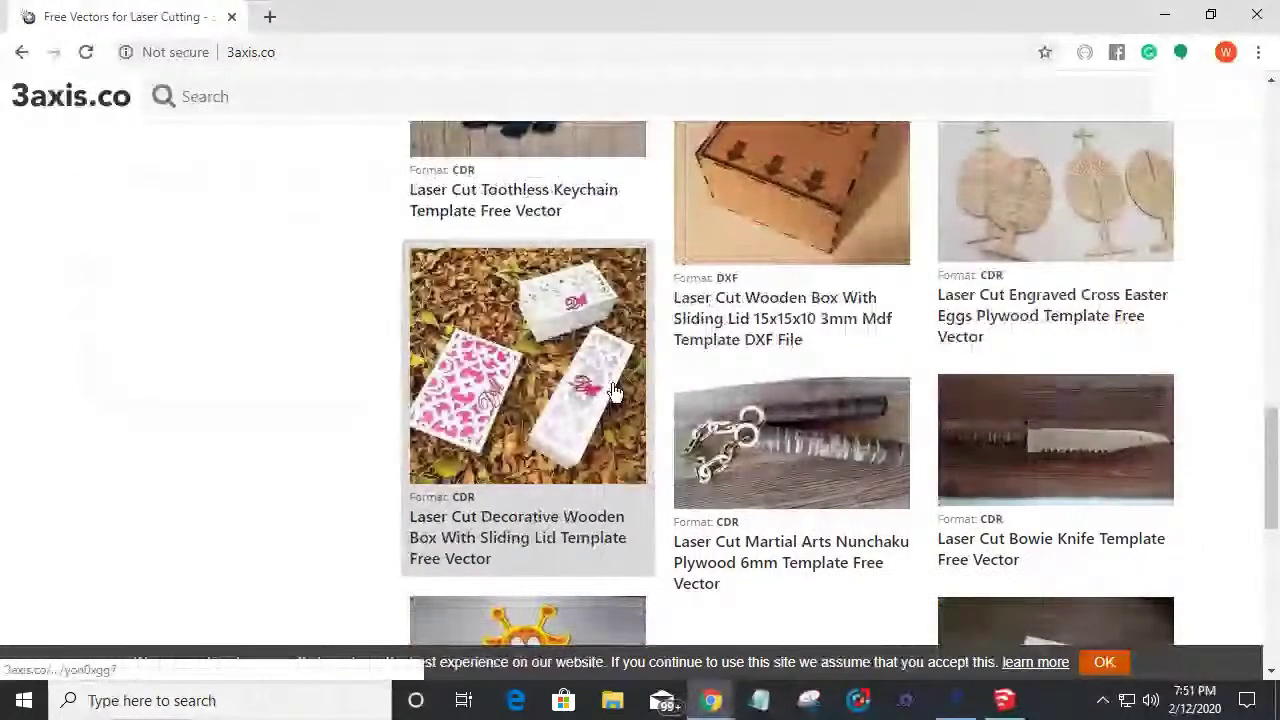
scroll(612, 392, "down", 5)
scroll(848, 392, "up", 1)
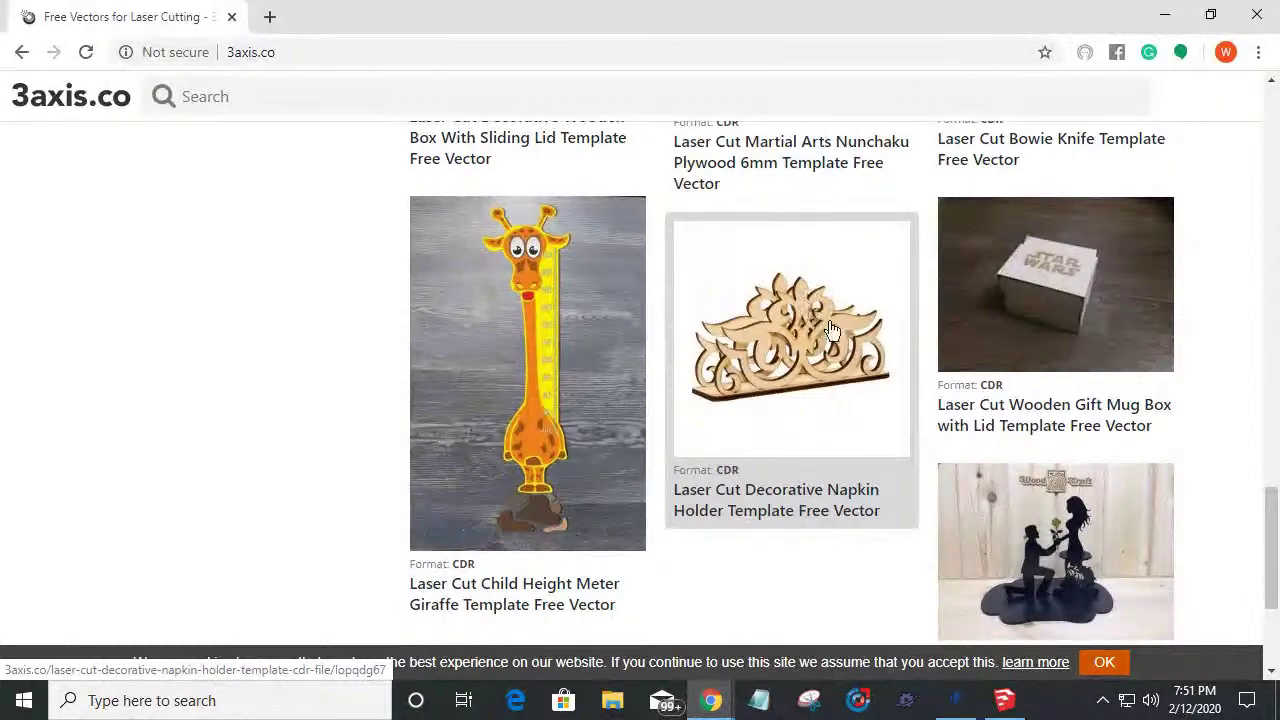
scroll(833, 331, "up", 5)
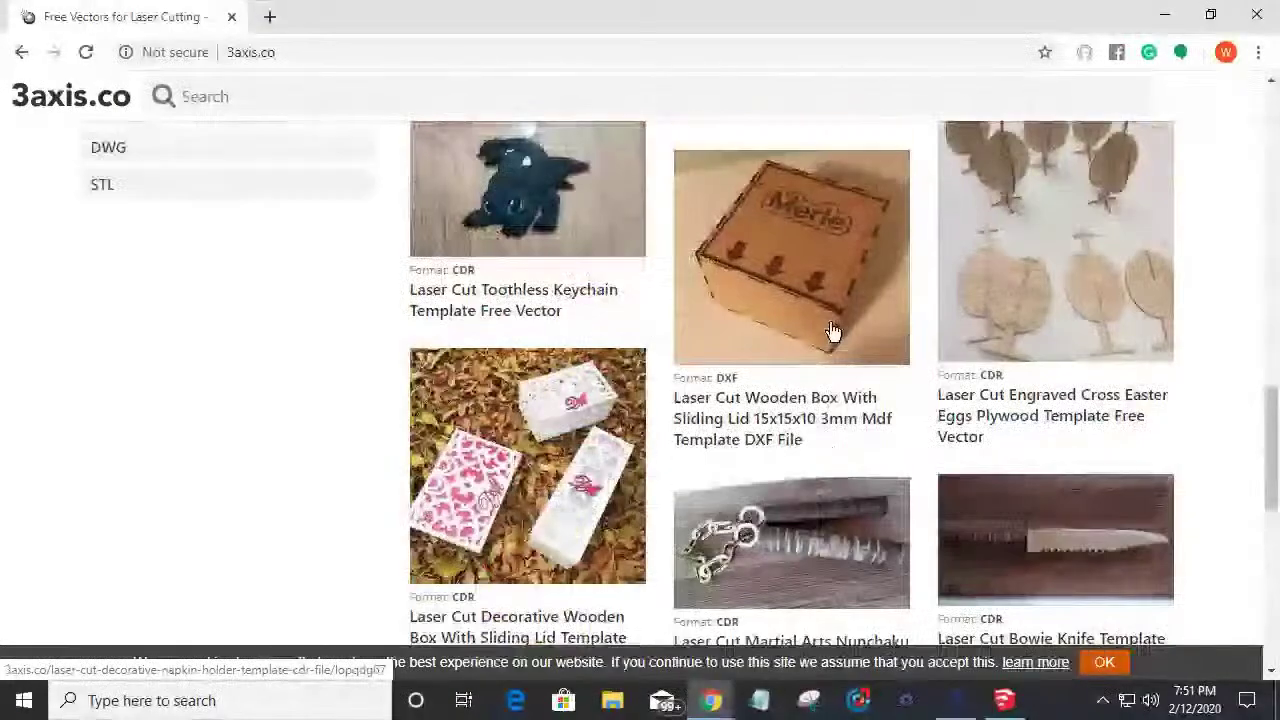
scroll(840, 335, "up", 3)
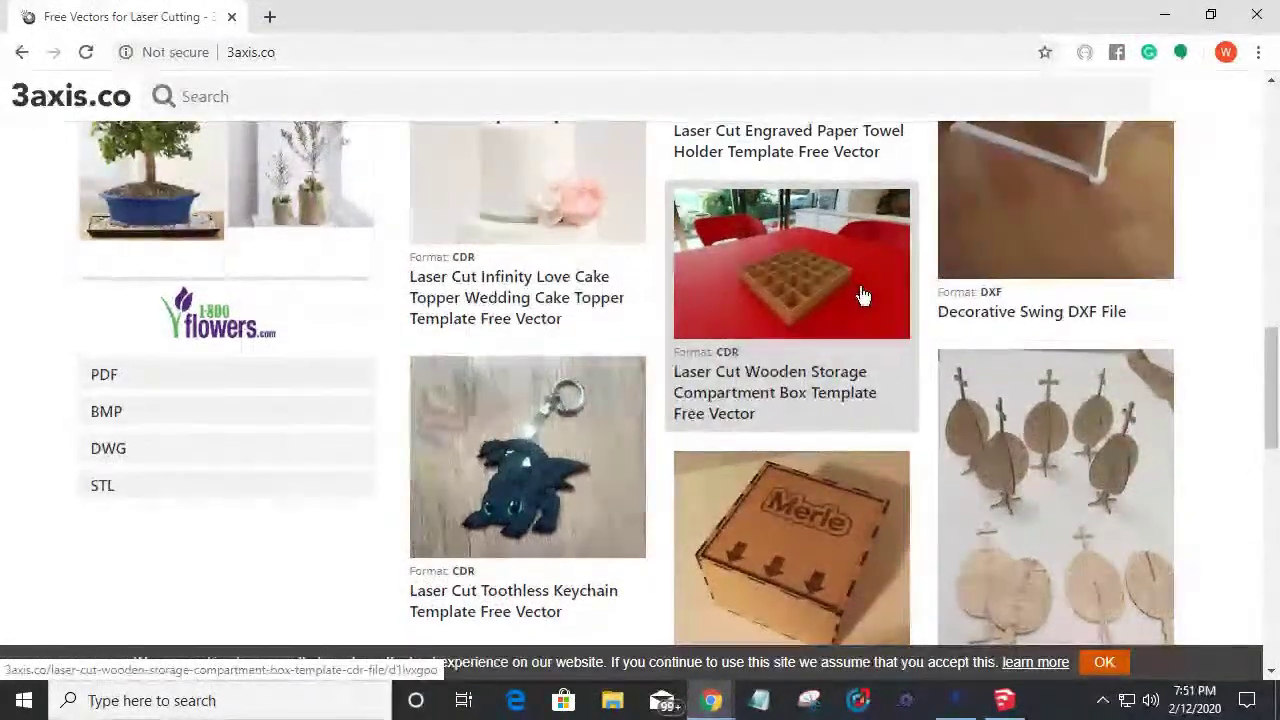
scroll(860, 292, "up", 2)
scroll(860, 295, "up", 1)
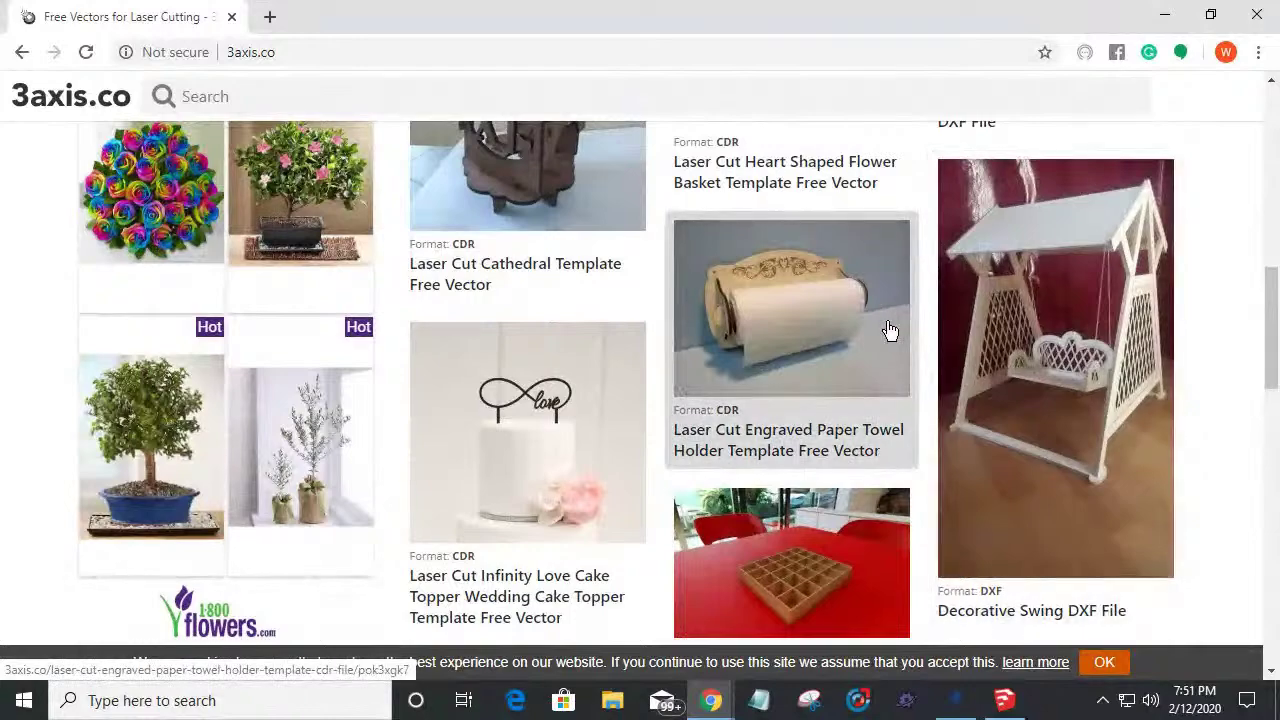
Open the Free Vector category on 3axis.co and look through its designs.
scroll(780, 323, "up", 4)
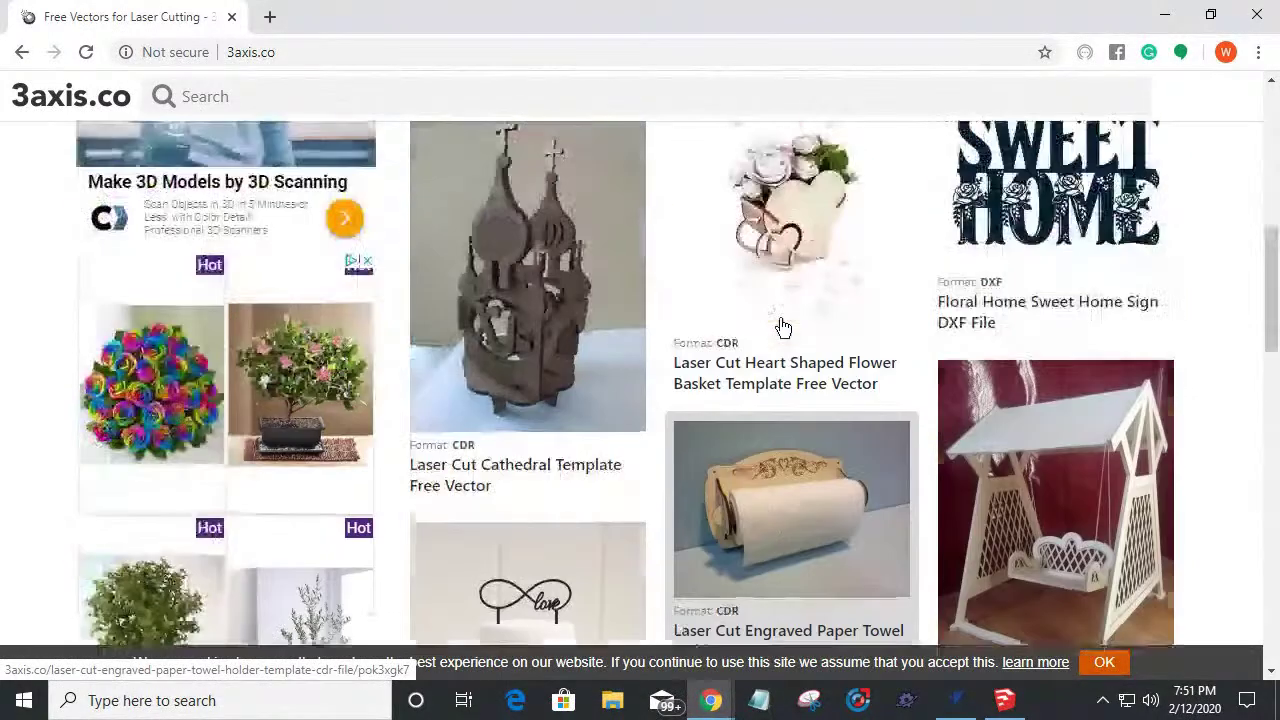
scroll(780, 329, "up", 2)
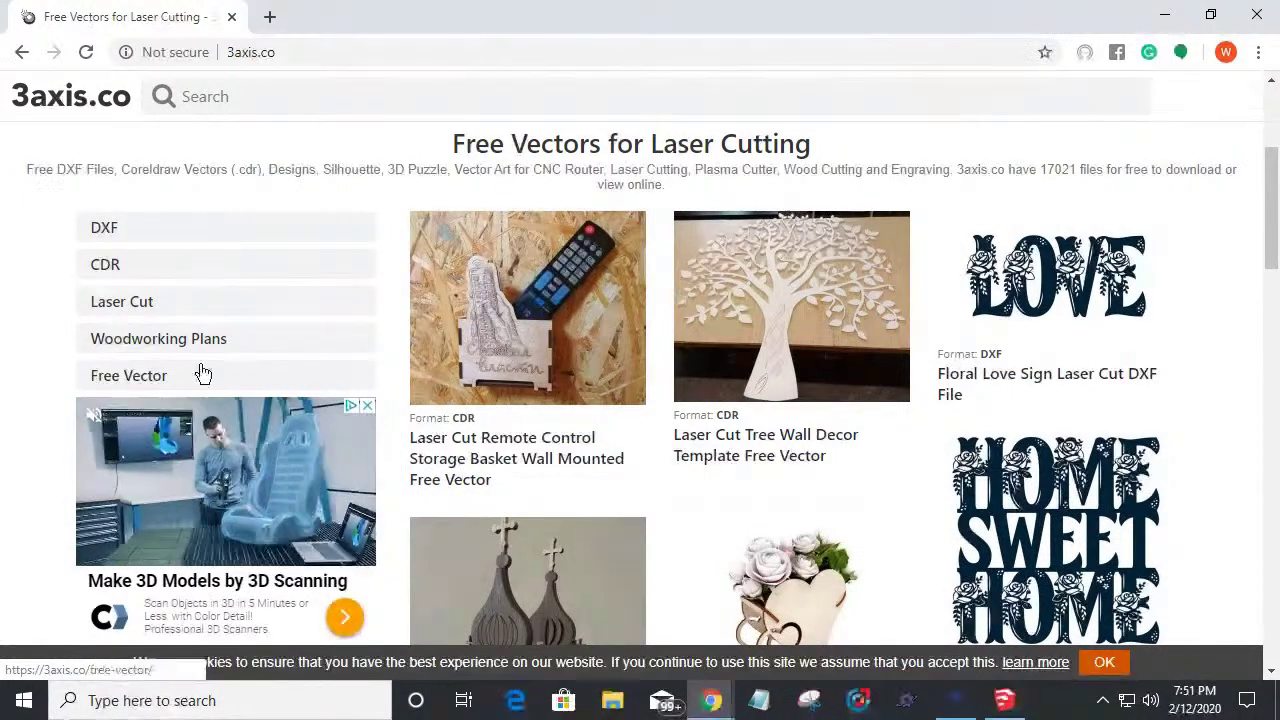
left_click(136, 378)
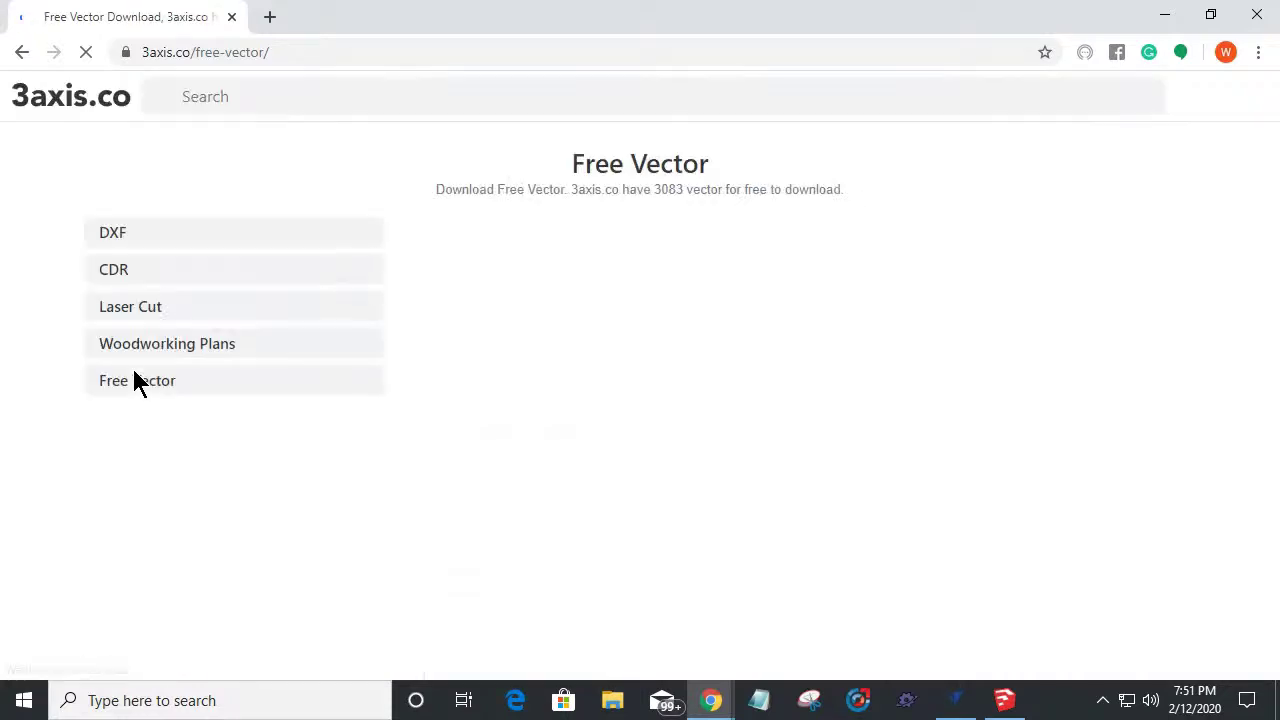
scroll(839, 376, "down", 7)
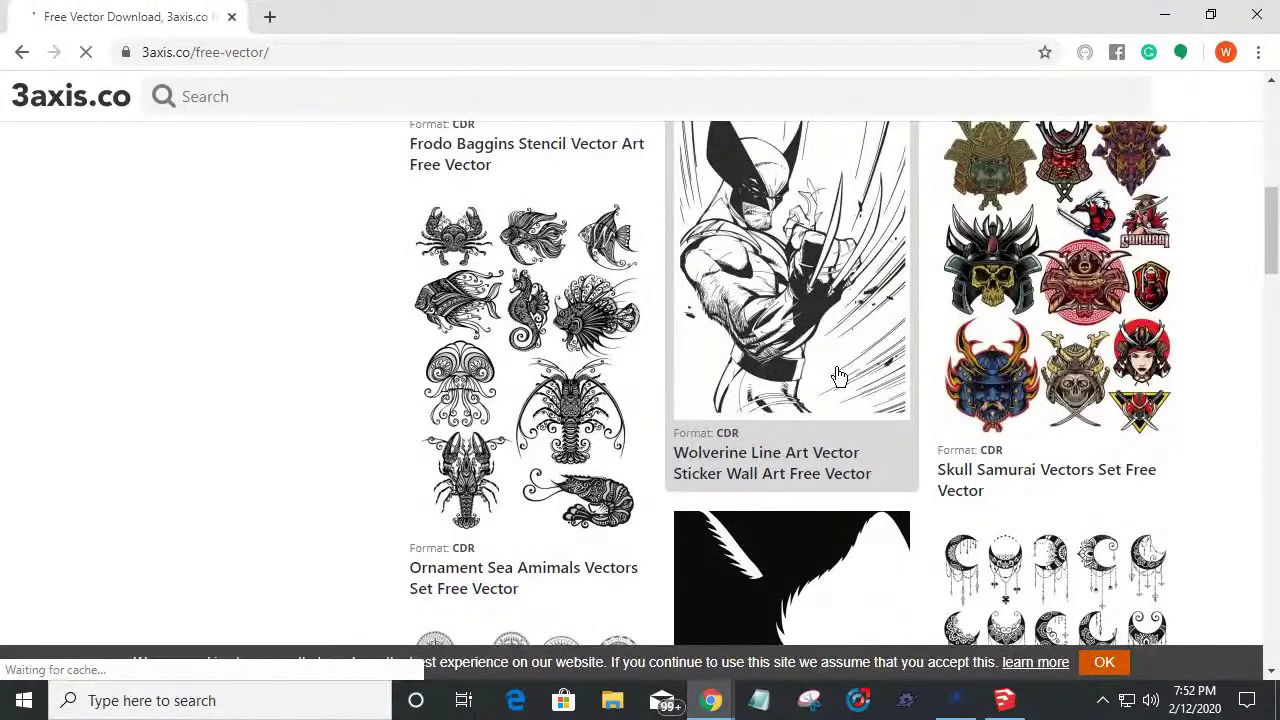
scroll(839, 376, "down", 4)
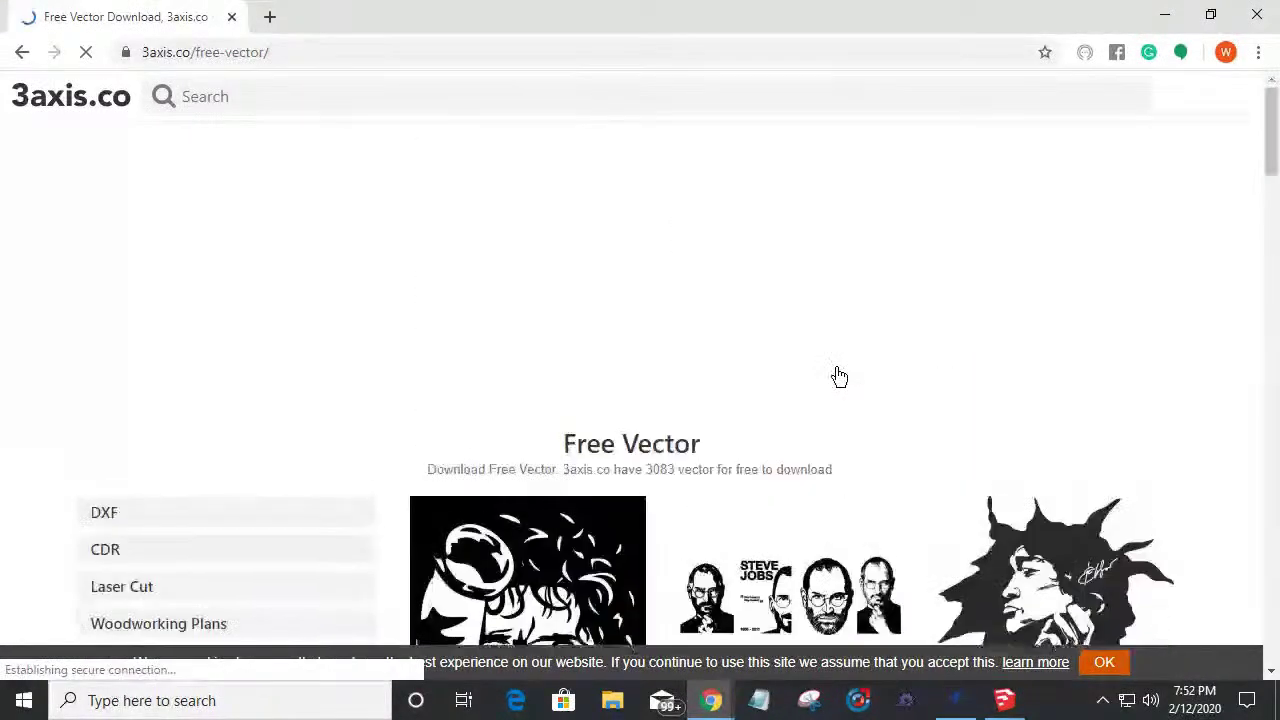
Open the CDR category and look at the first Corel Draw vector files offered.
scroll(839, 376, "down", 3)
left_click(177, 257)
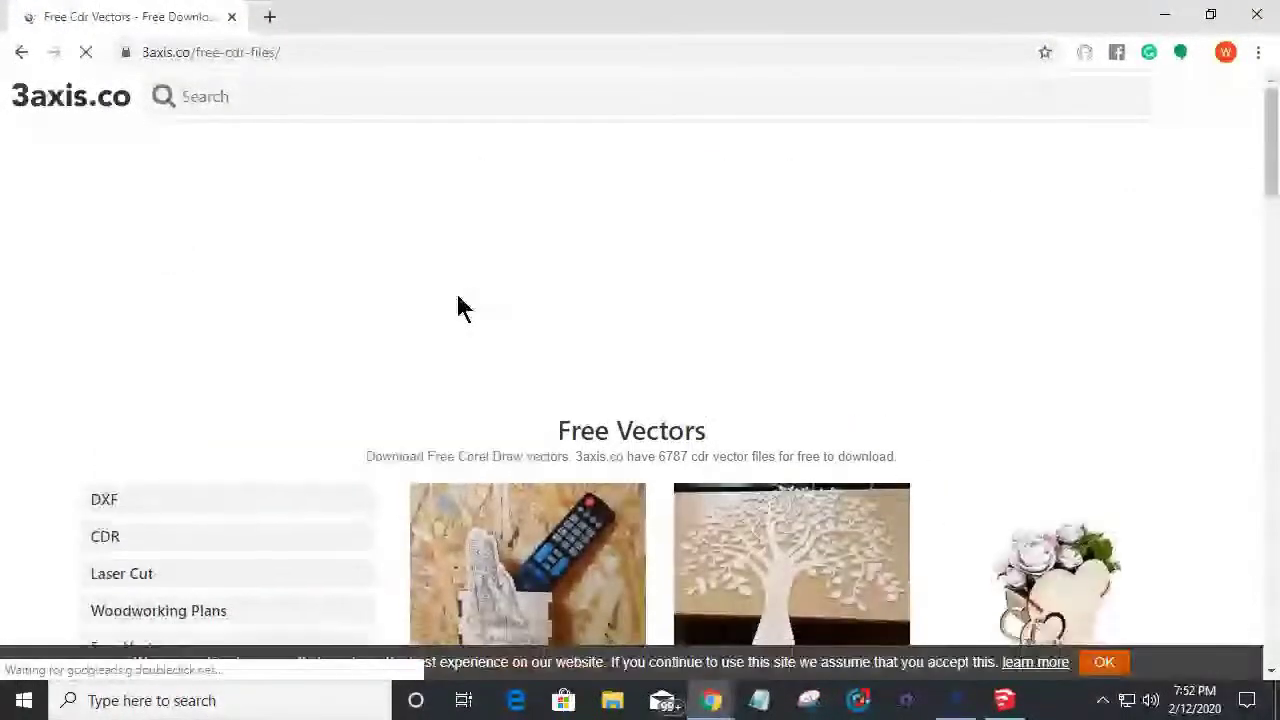
scroll(457, 304, "down", 4)
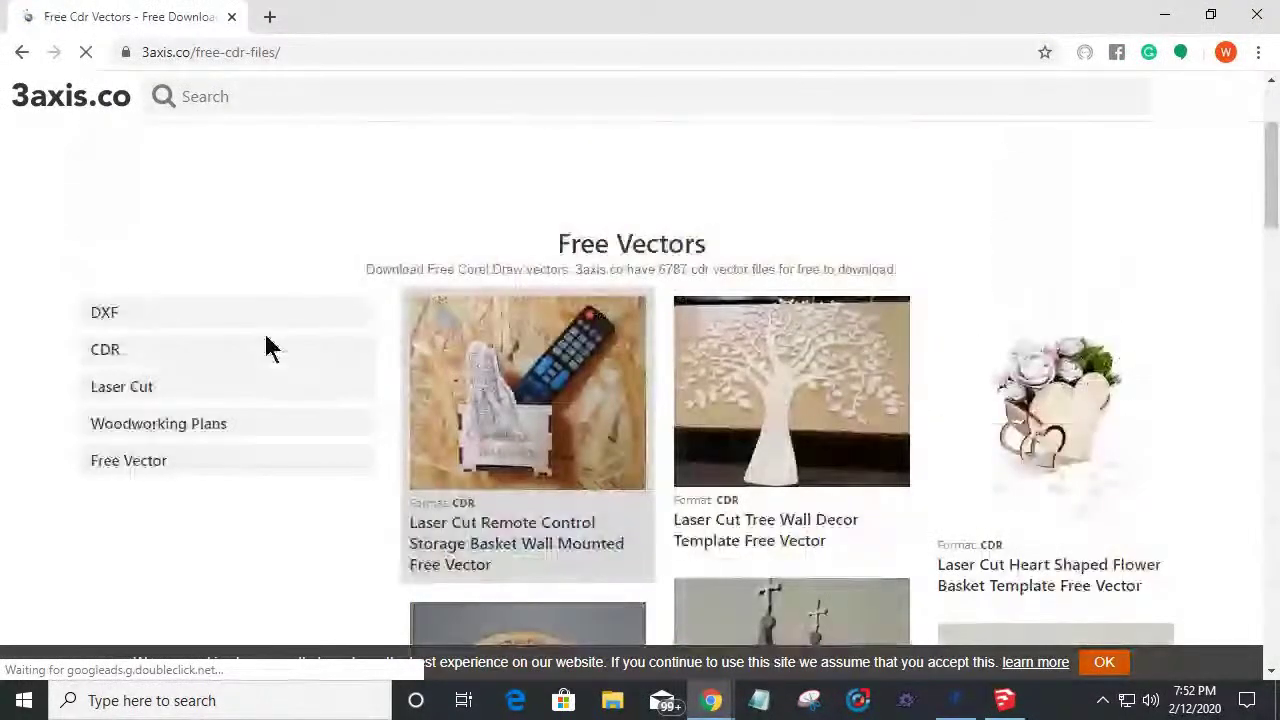
Open the Laser Cut category, look through its first templates, and close the banner advertisement above the list.
left_click(157, 392)
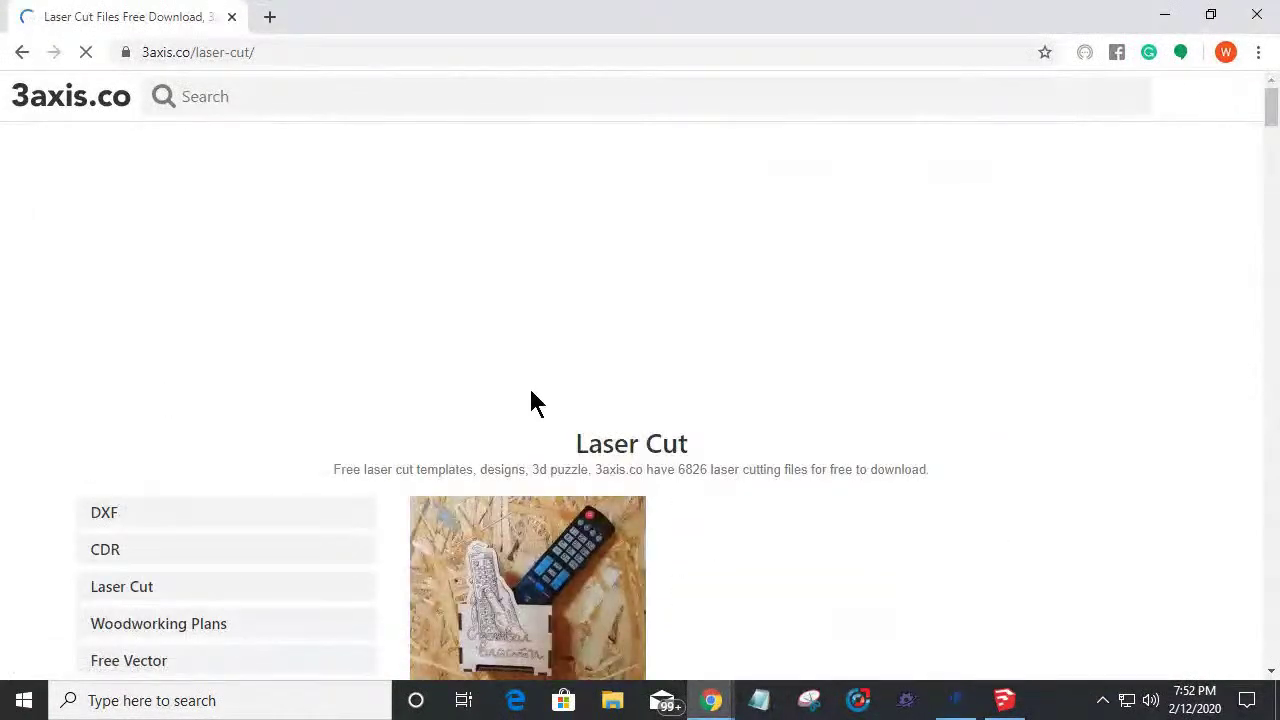
scroll(597, 386, "down", 4)
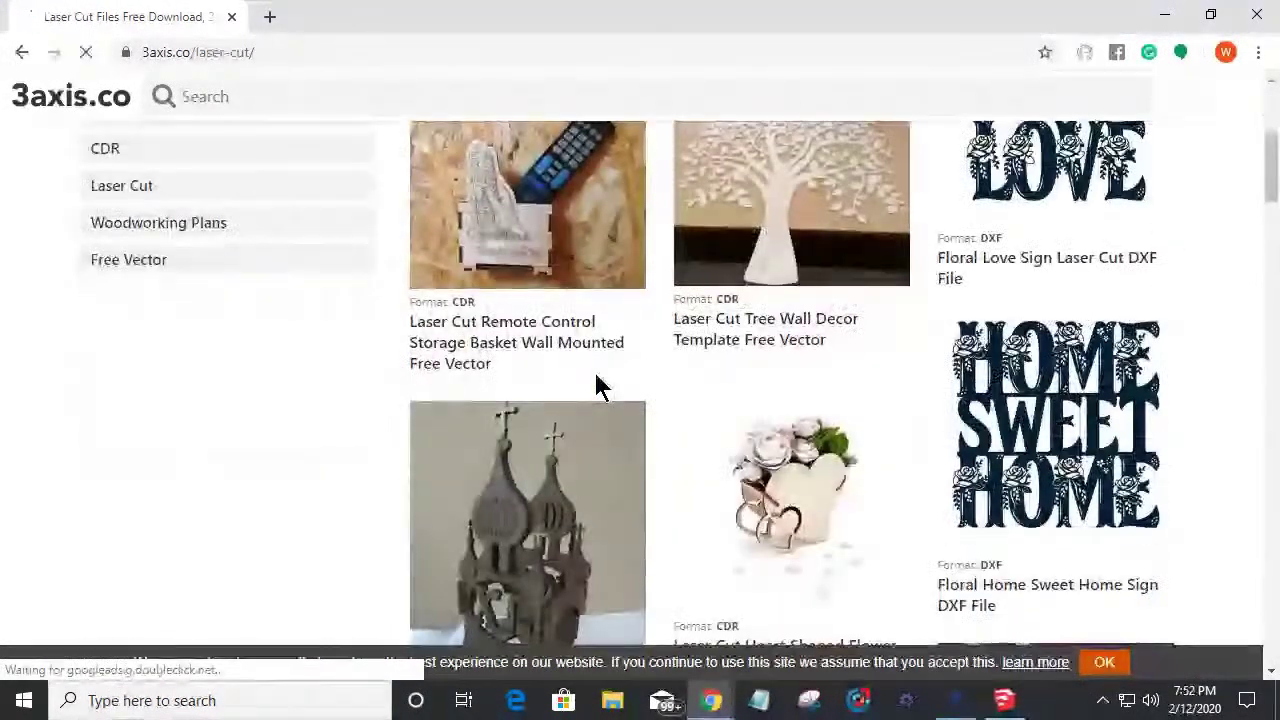
scroll(597, 386, "down", 3)
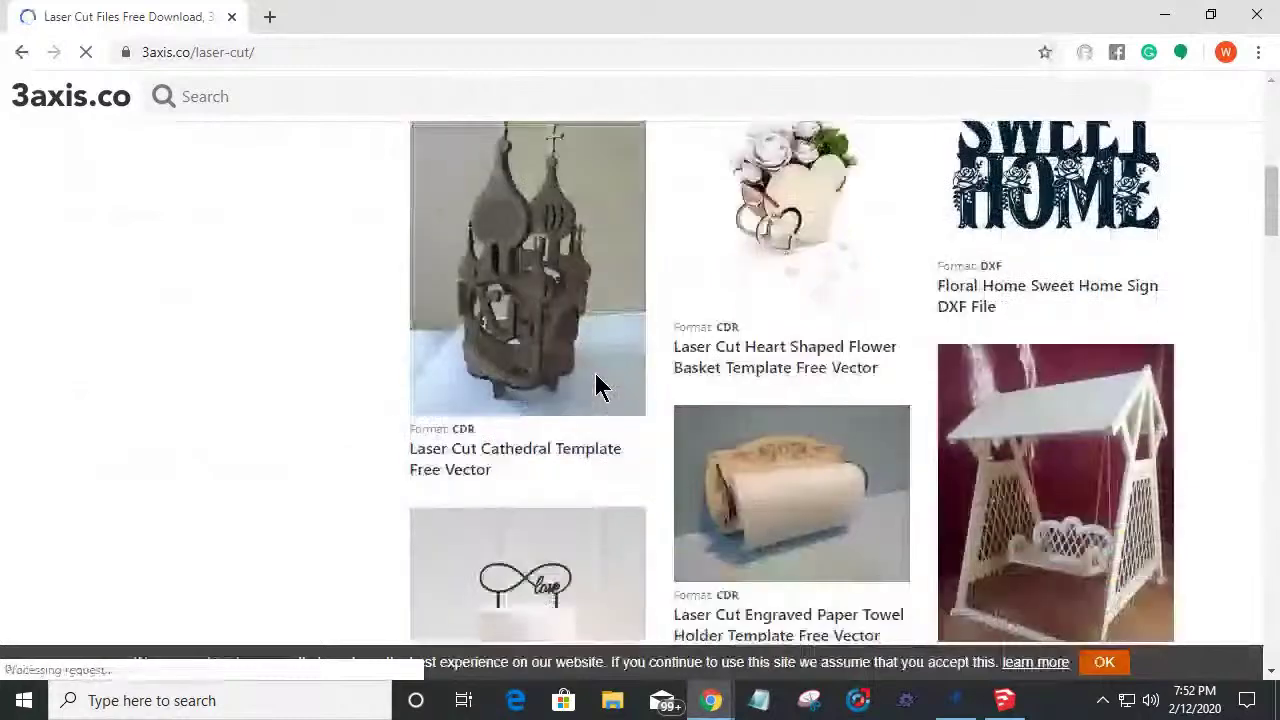
scroll(597, 386, "down", 2)
scroll(597, 386, "up", 4)
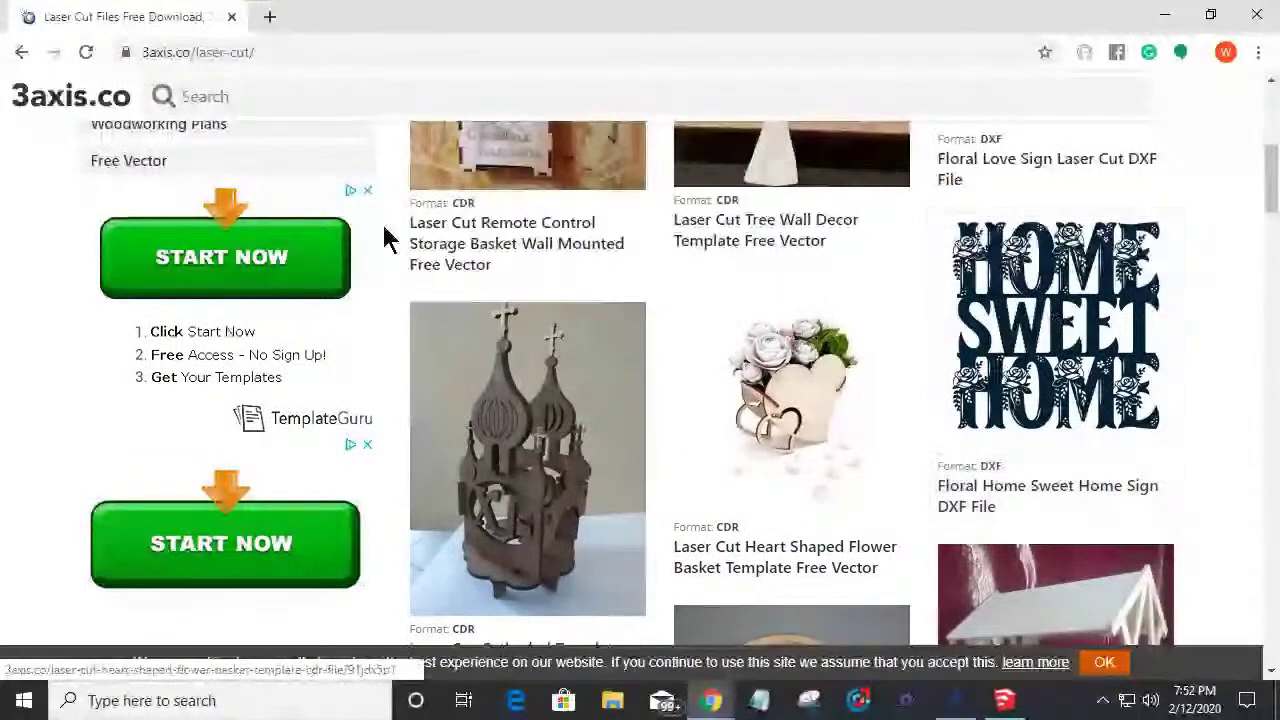
scroll(231, 314, "up", 2)
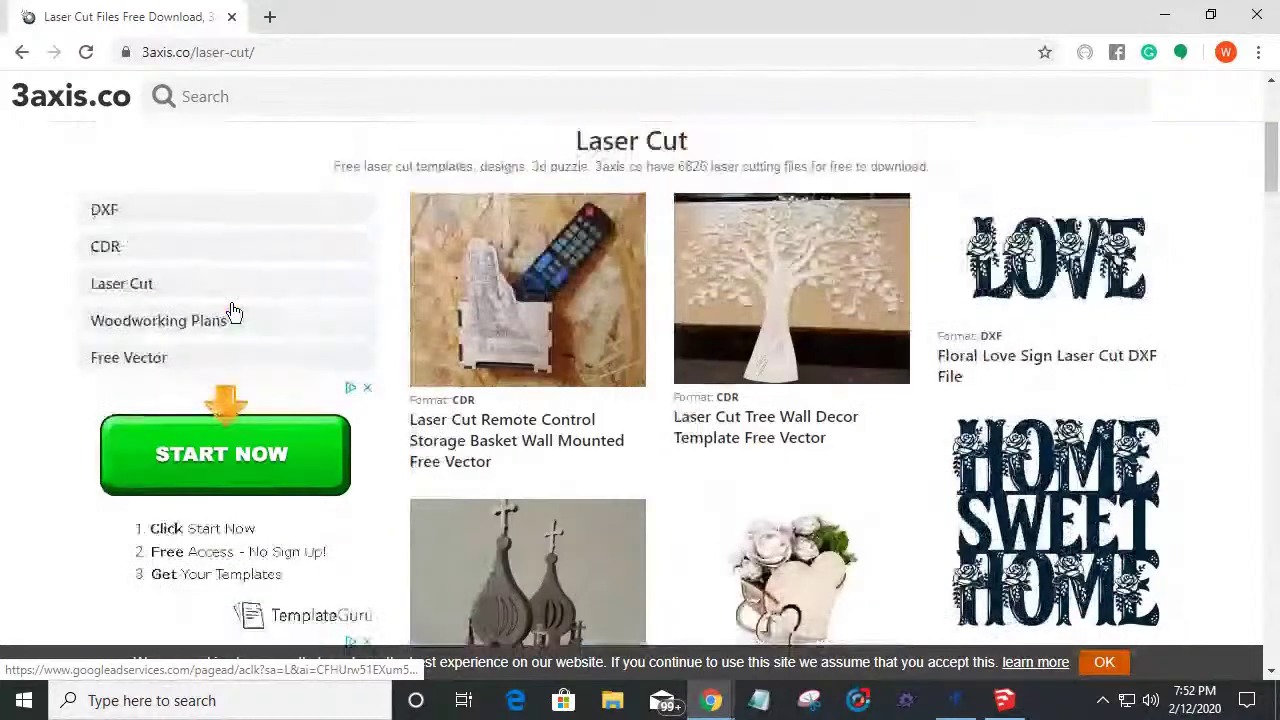
scroll(231, 314, "up", 1)
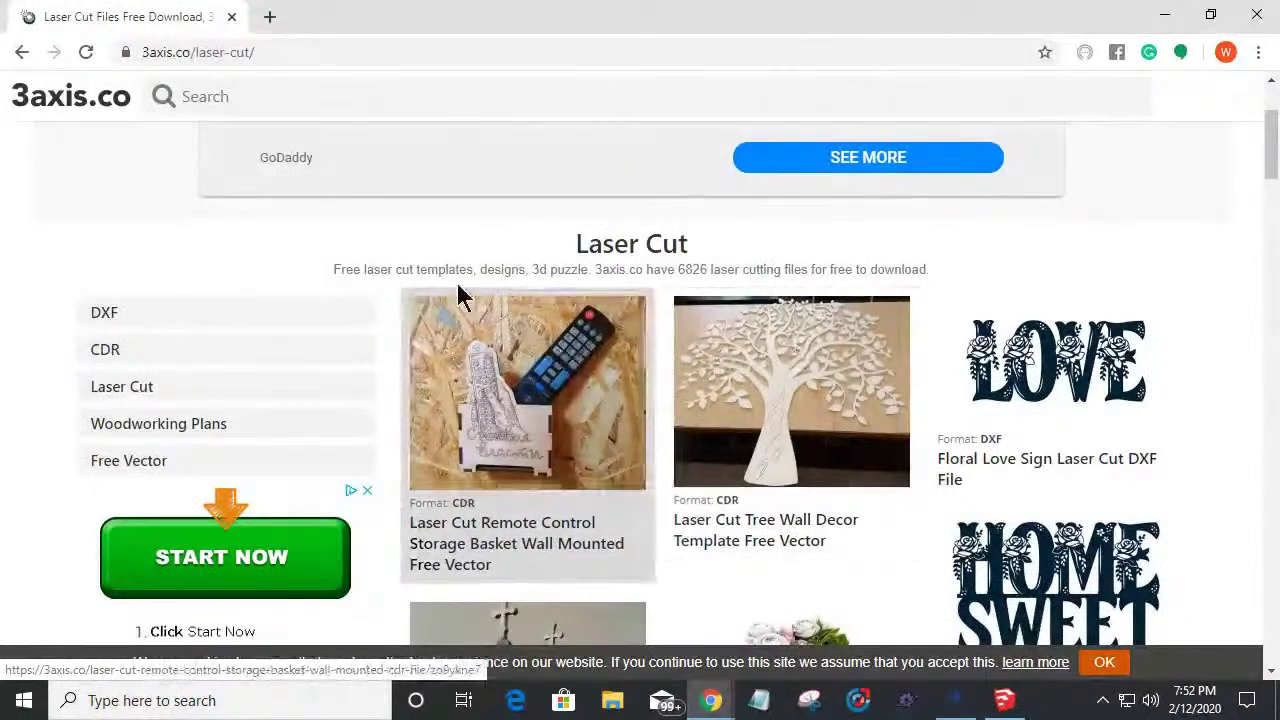
scroll(714, 345, "up", 2)
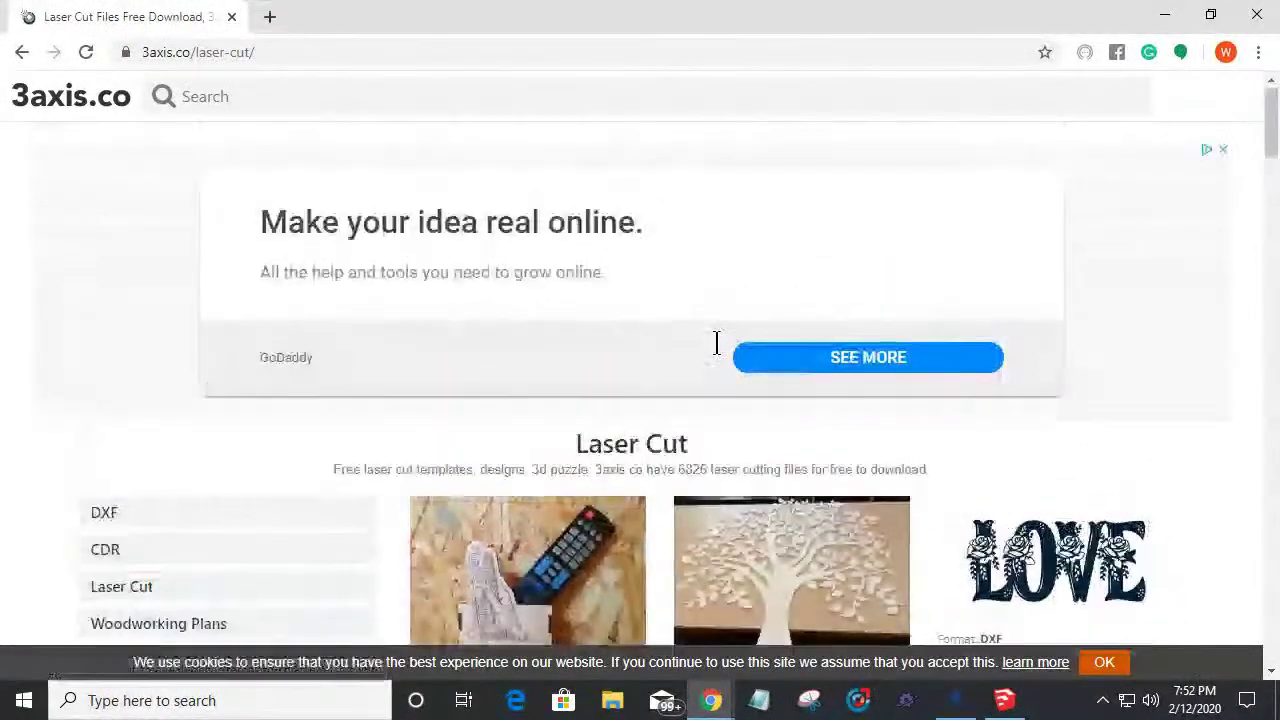
left_click(1223, 152)
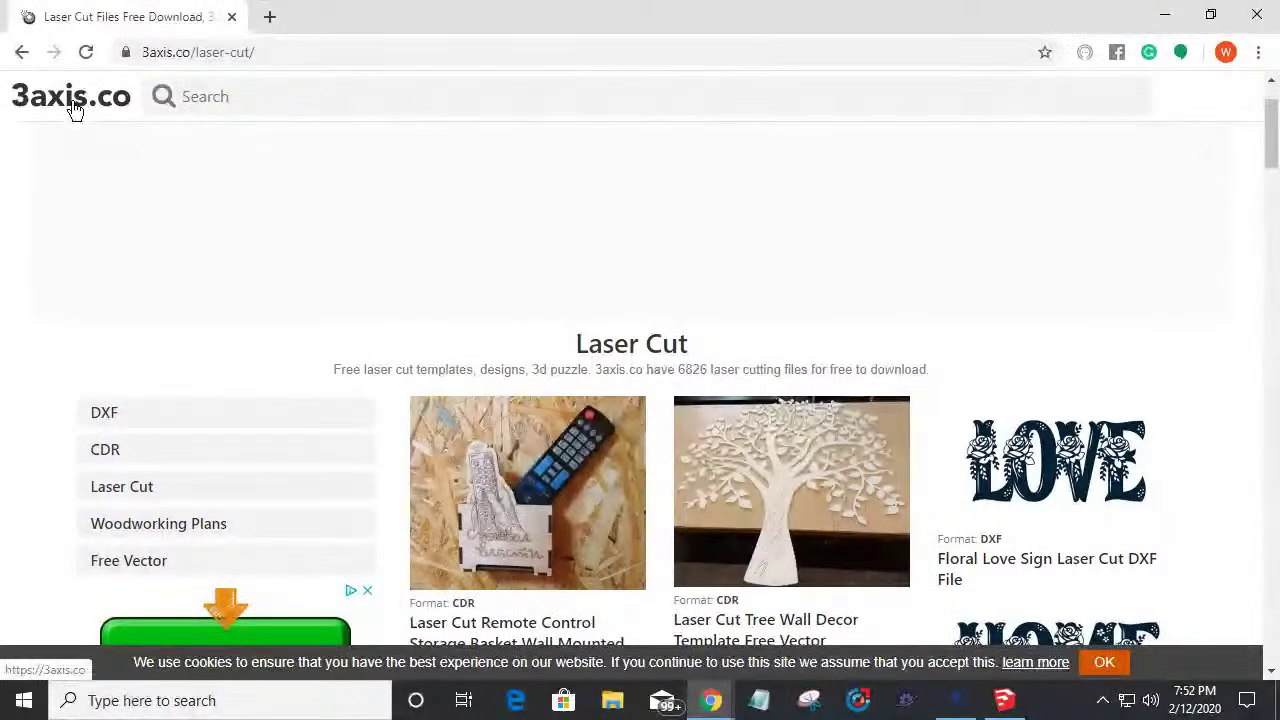
Examine the rest of the Laser Cut page, including its topic tags and the file format given for each template.
scroll(277, 171, "down", 20)
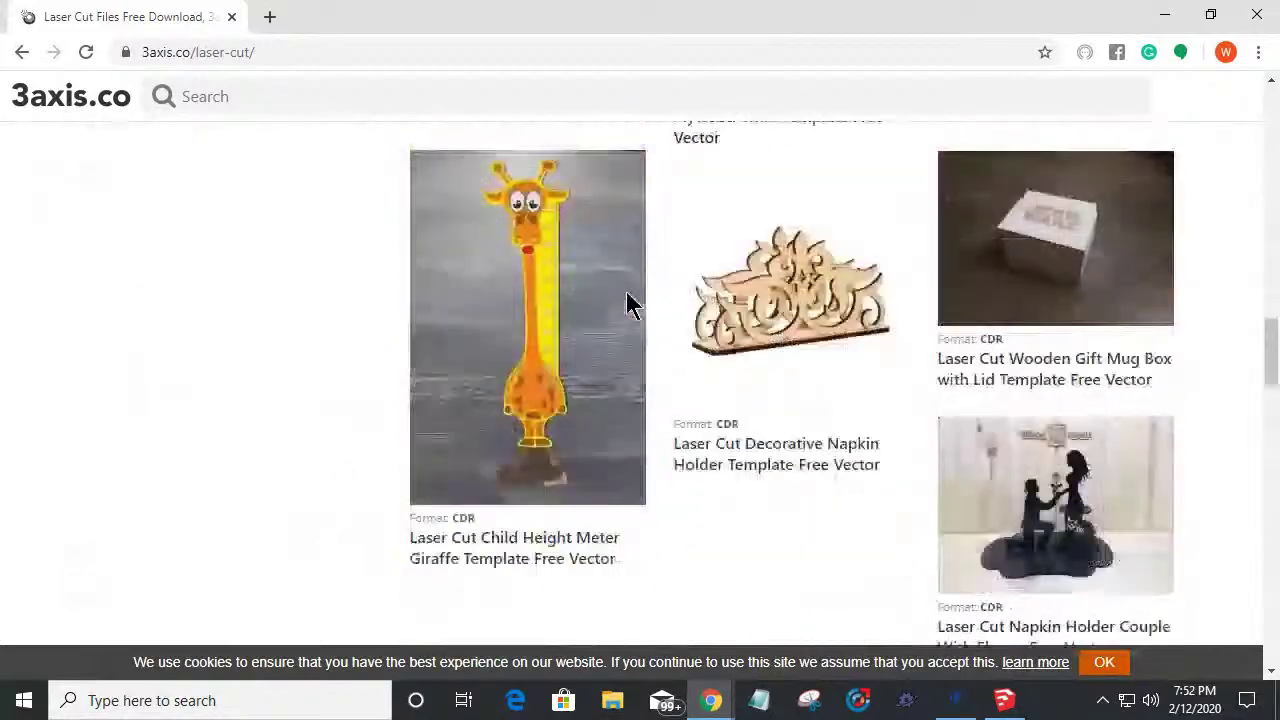
scroll(628, 305, "down", 5)
scroll(628, 303, "down", 2)
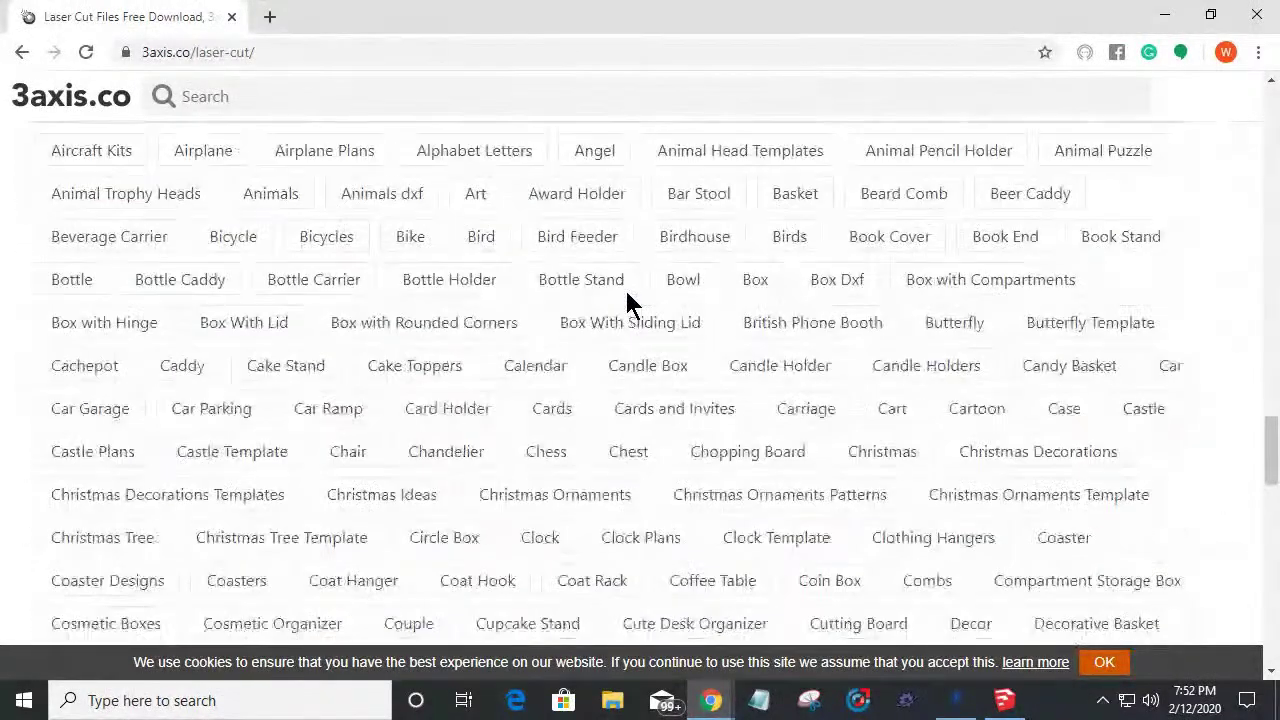
scroll(628, 300, "down", 6)
scroll(629, 294, "up", 7)
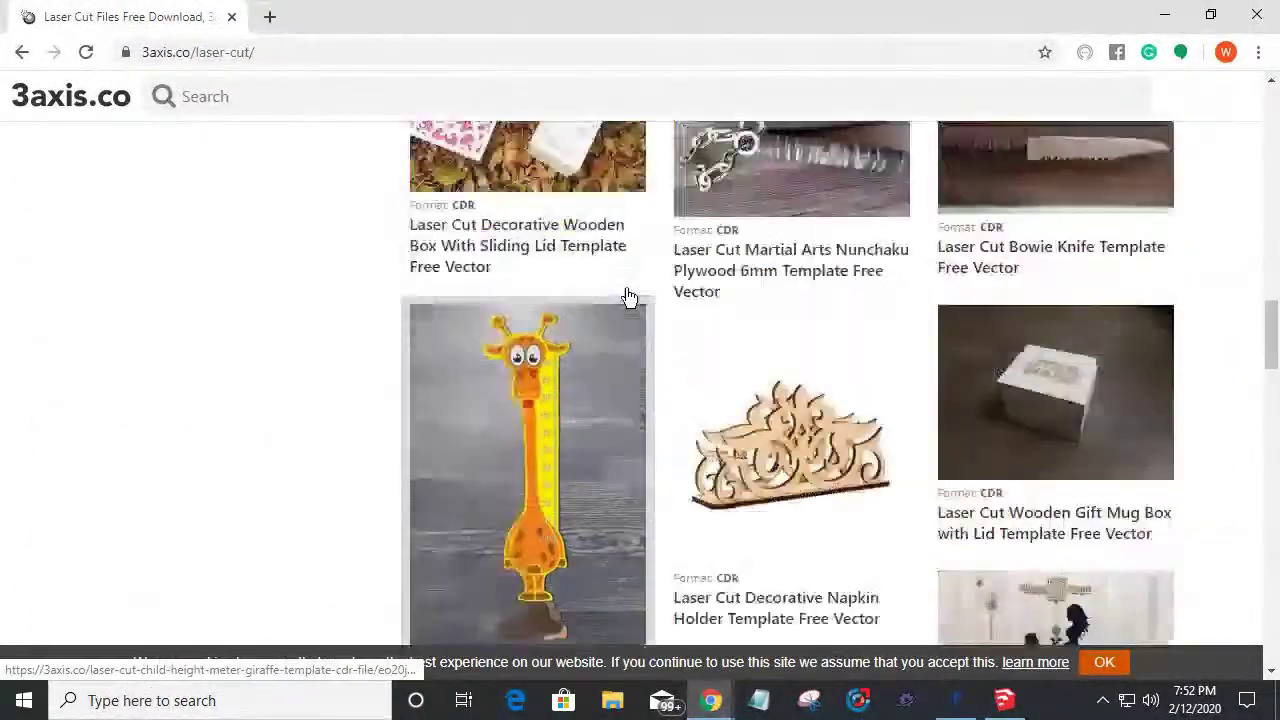
scroll(655, 288, "up", 3)
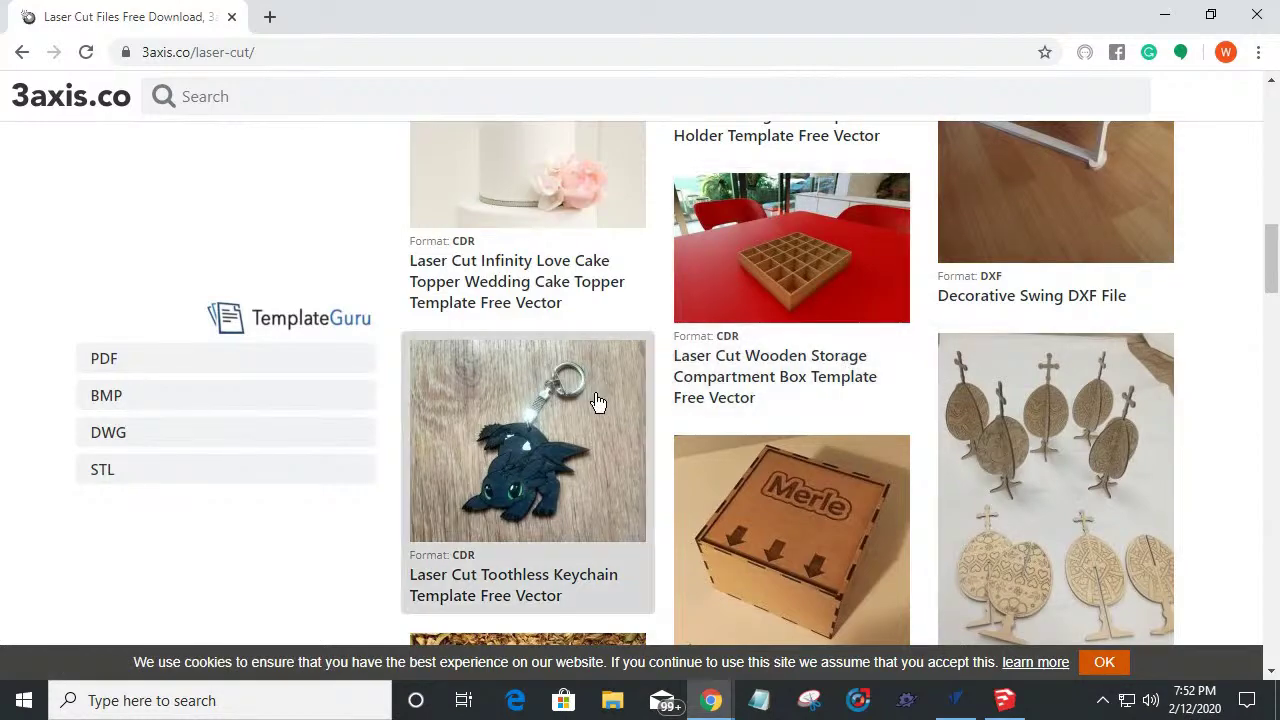
scroll(698, 440, "down", 2)
scroll(698, 440, "down", 1)
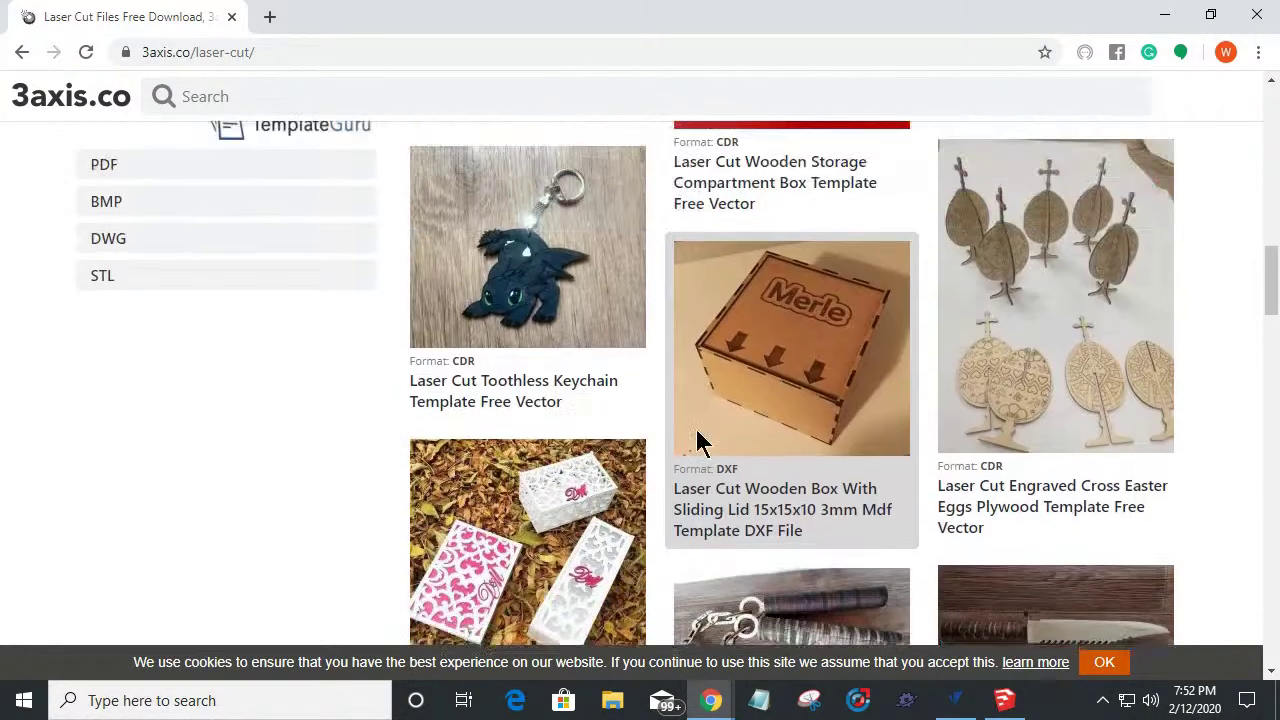
scroll(698, 438, "up", 6)
scroll(698, 438, "up", 3)
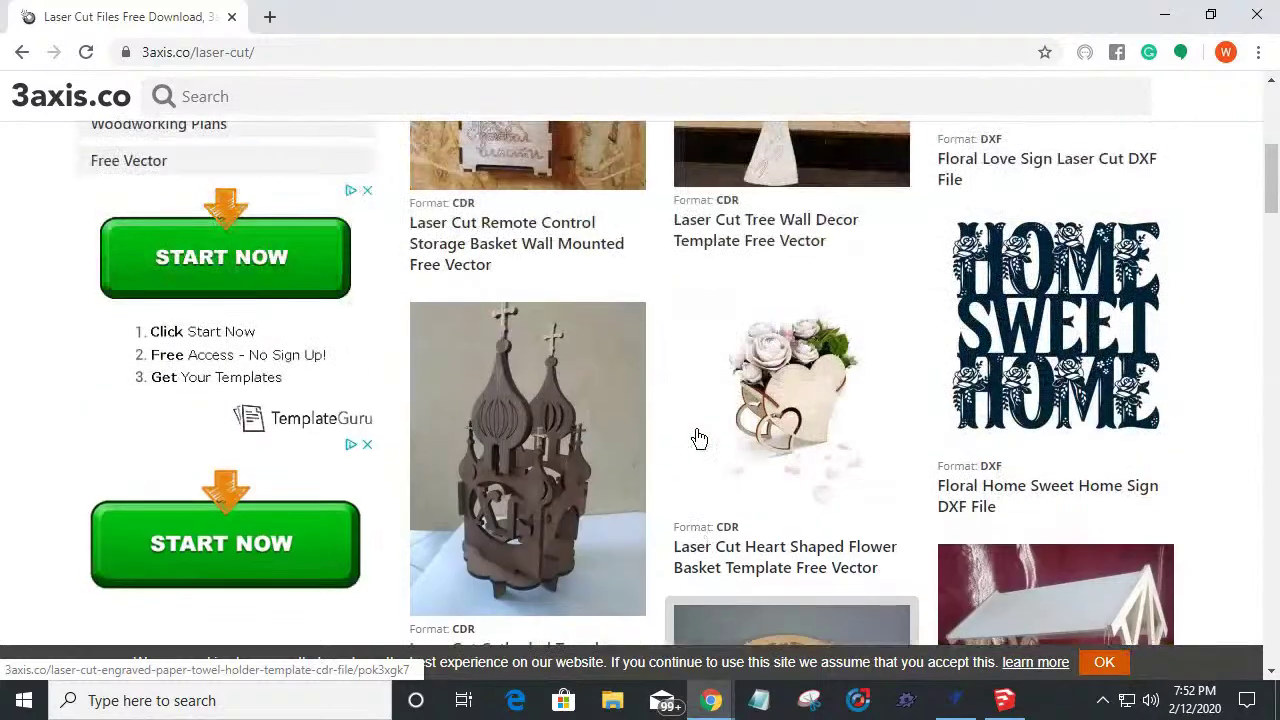
scroll(698, 438, "up", 2)
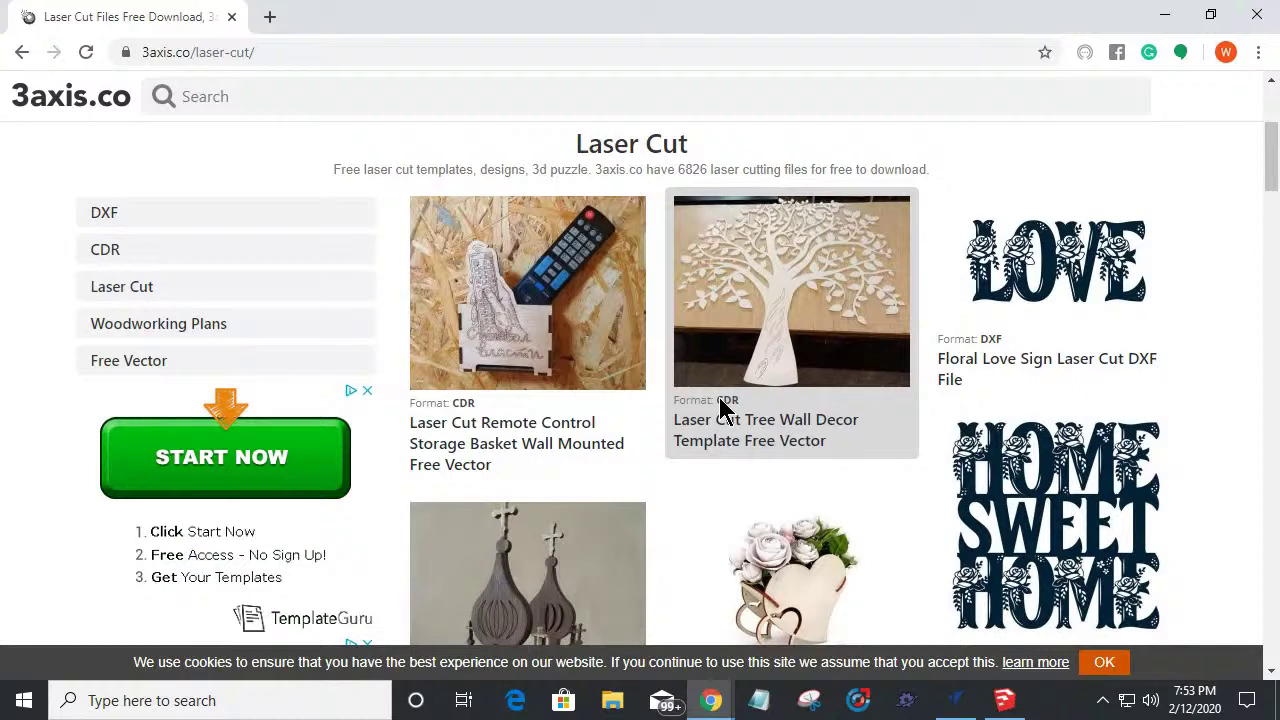
Switch to VCarve Pro, check which file types the vector import supports, and cancel the import.
left_click(955, 700)
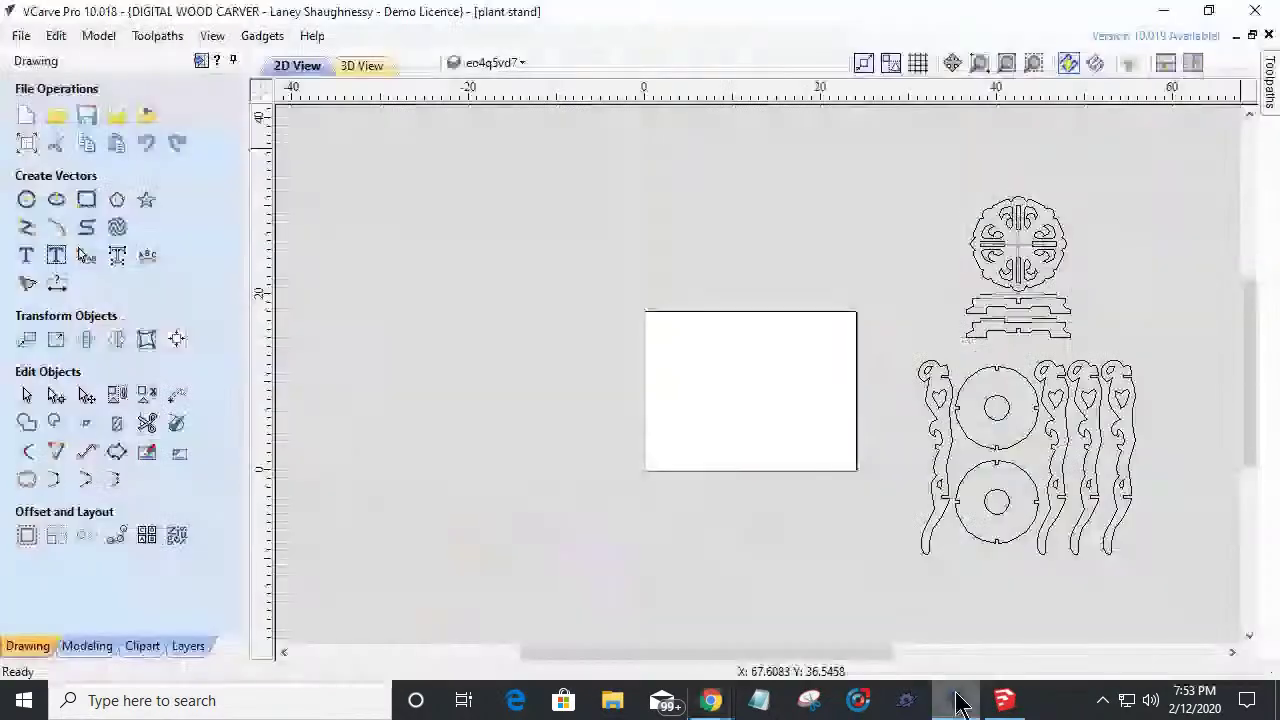
left_click(118, 118)
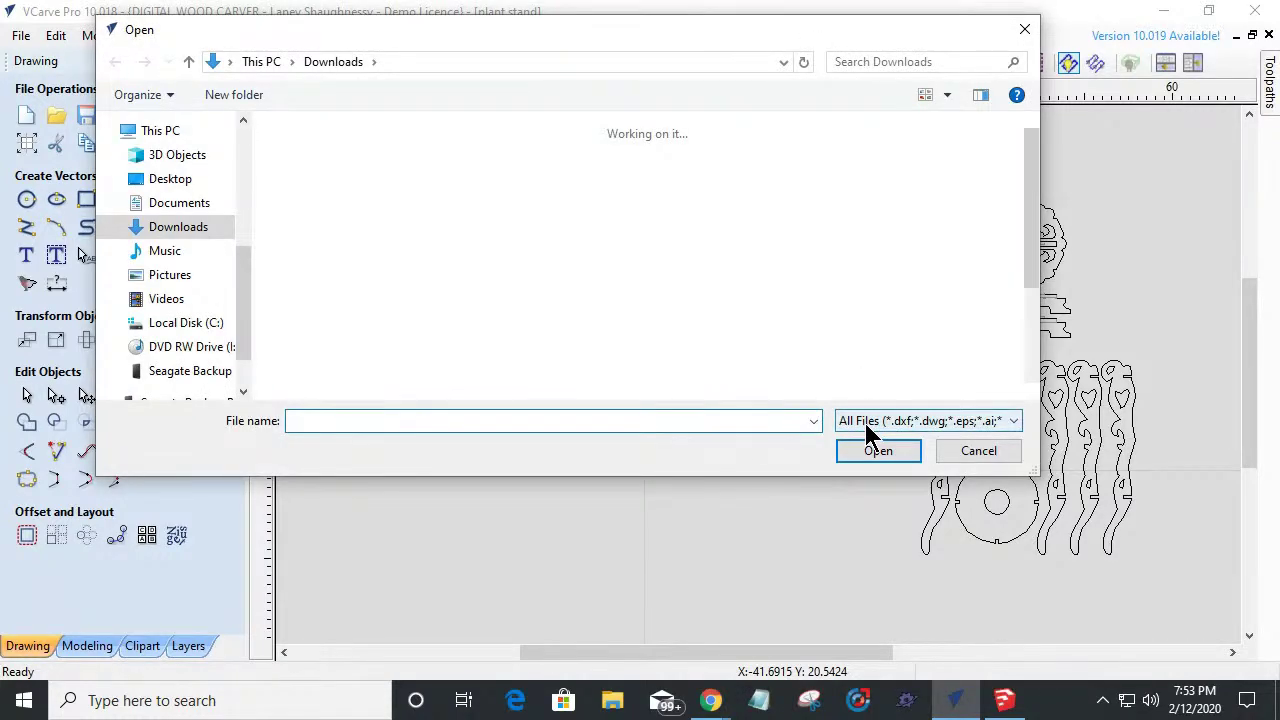
left_click(862, 424)
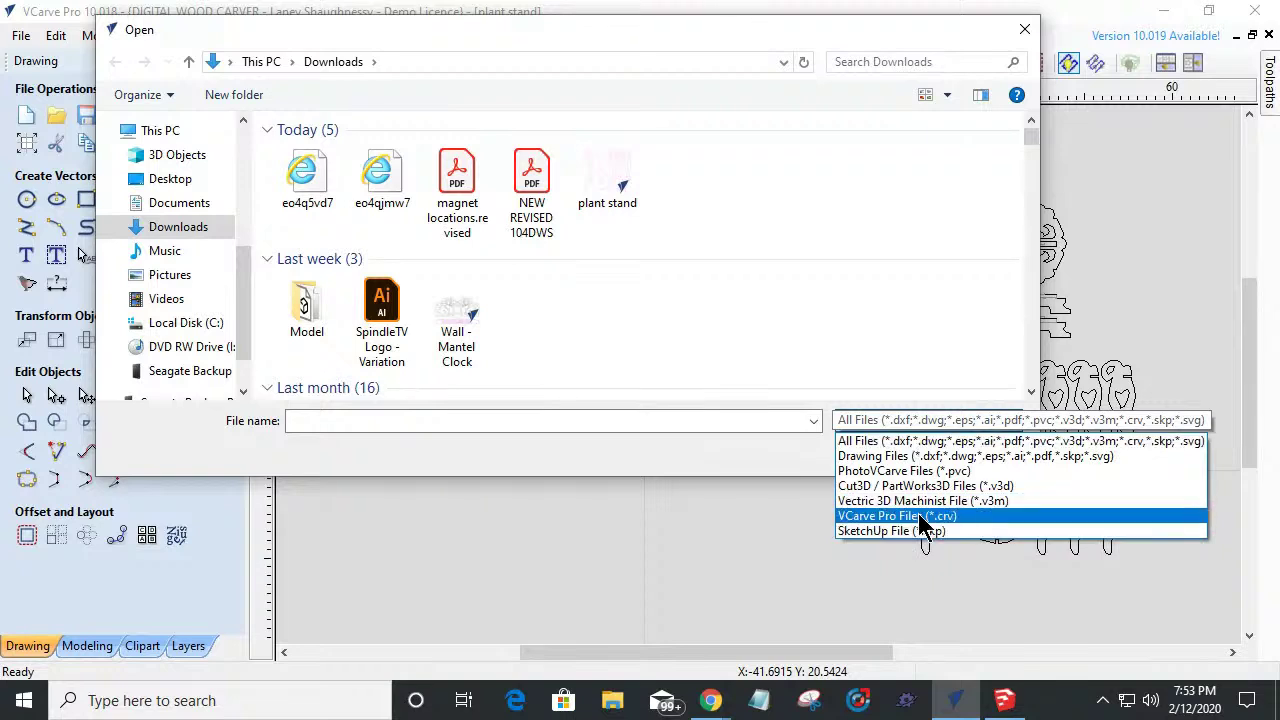
left_click(640, 606)
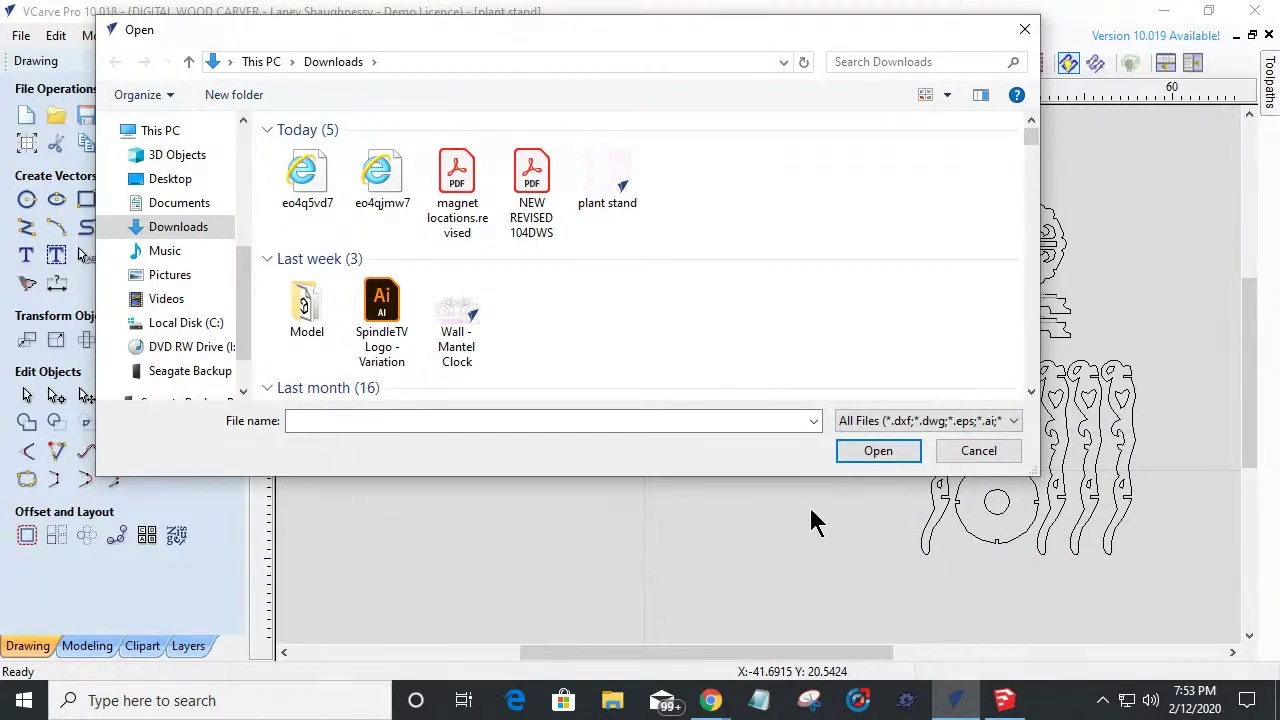
left_click(1003, 456)
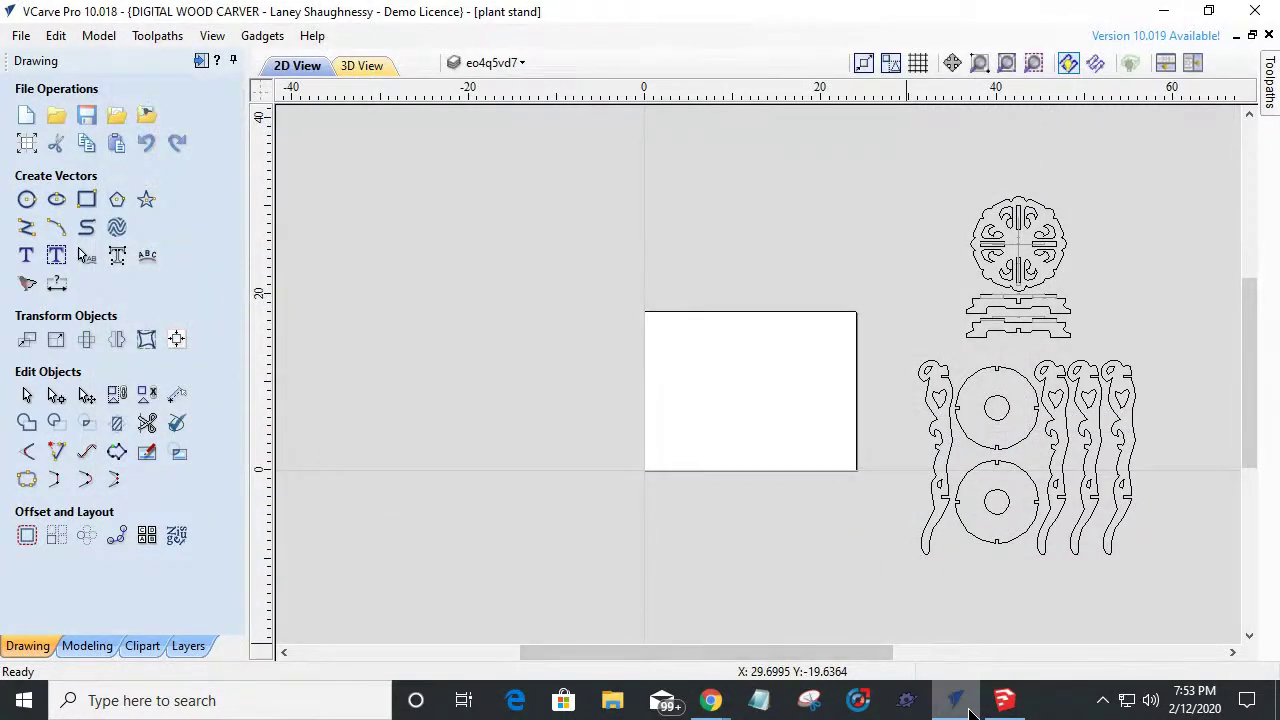
Switch back to the Laser Cut page in Chrome and review the file formats of the first templates.
mouse_move(710, 703)
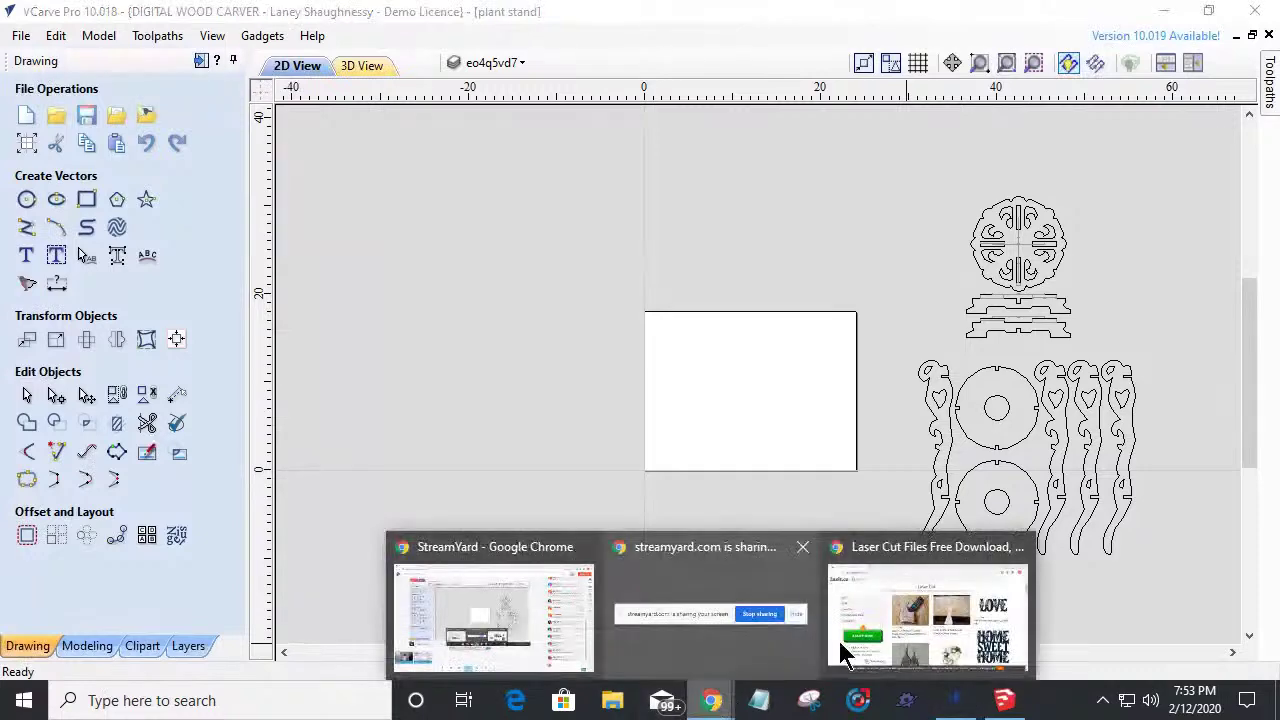
left_click(944, 606)
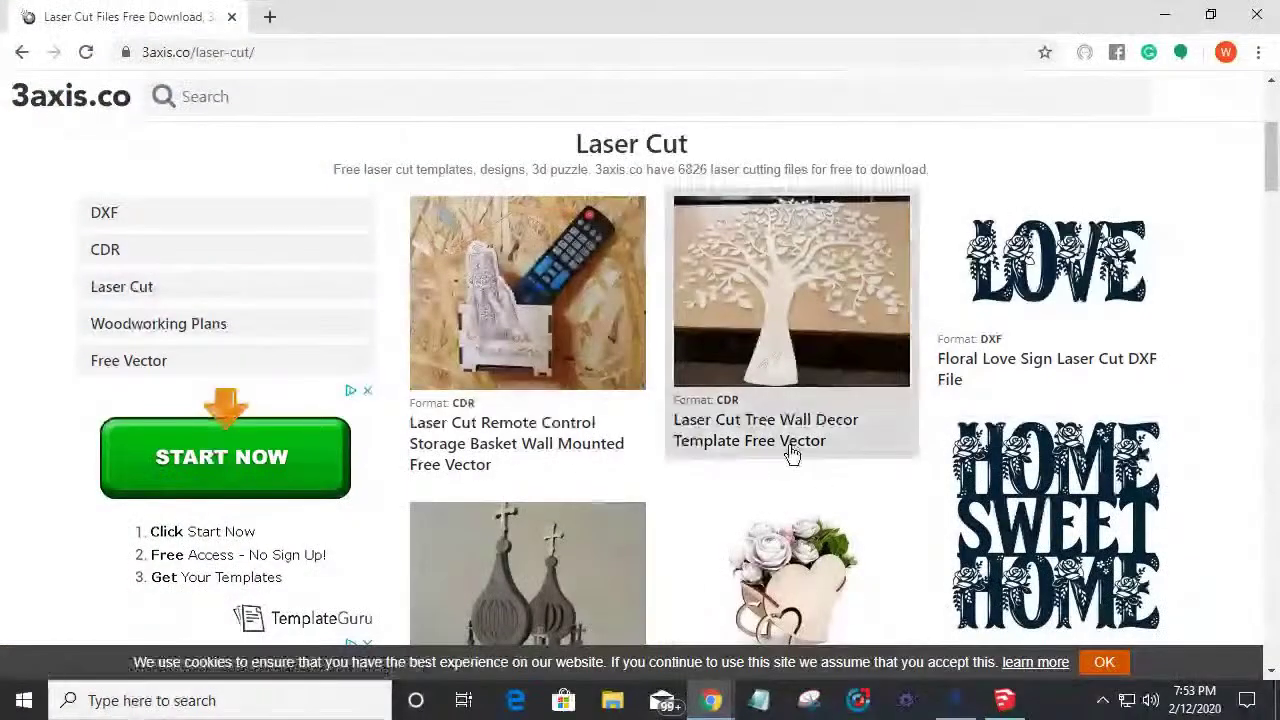
scroll(785, 453, "down", 3)
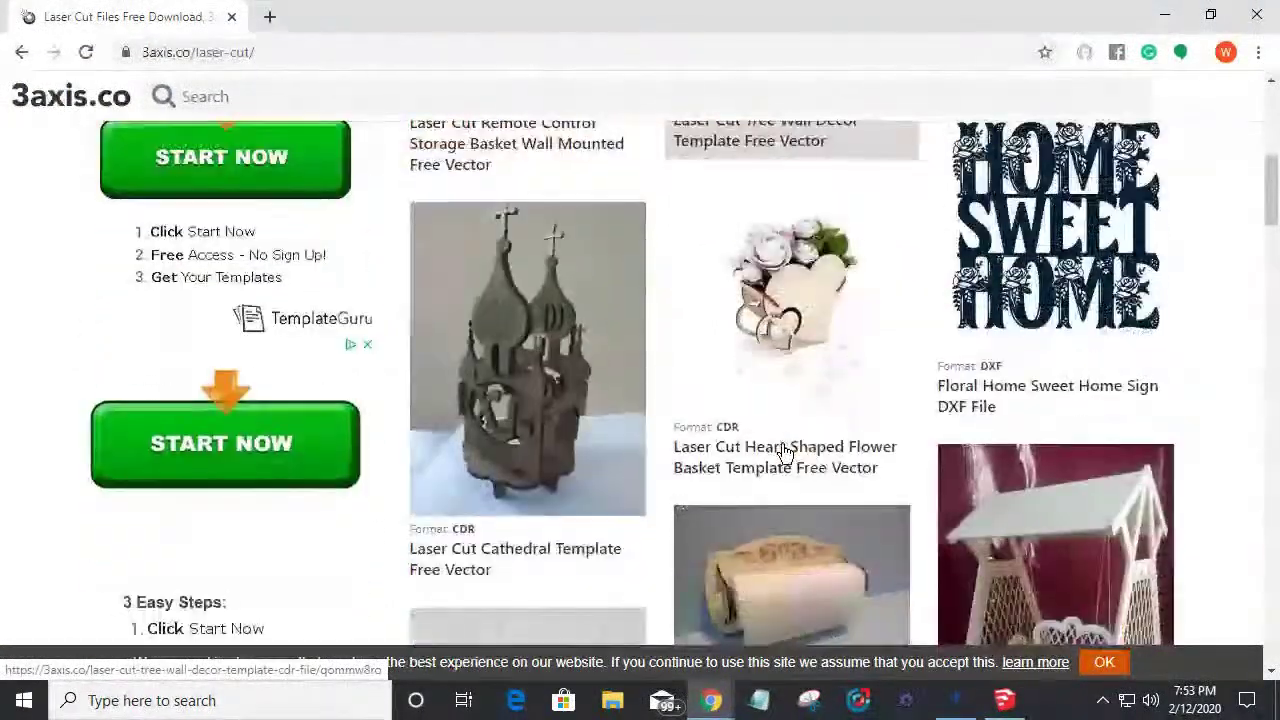
scroll(785, 453, "up", 3)
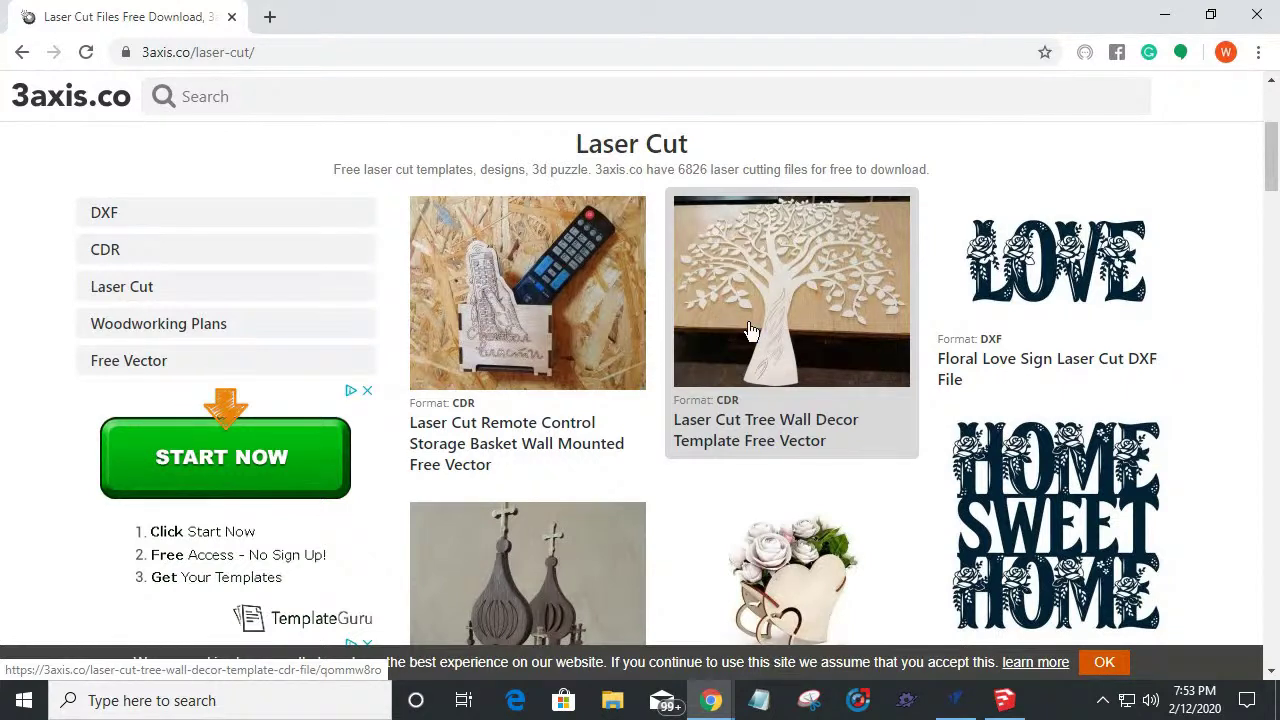
Open the bookmarked Zamzar file conversion page in a new browser tab and choose to convert more files.
left_click(268, 17)
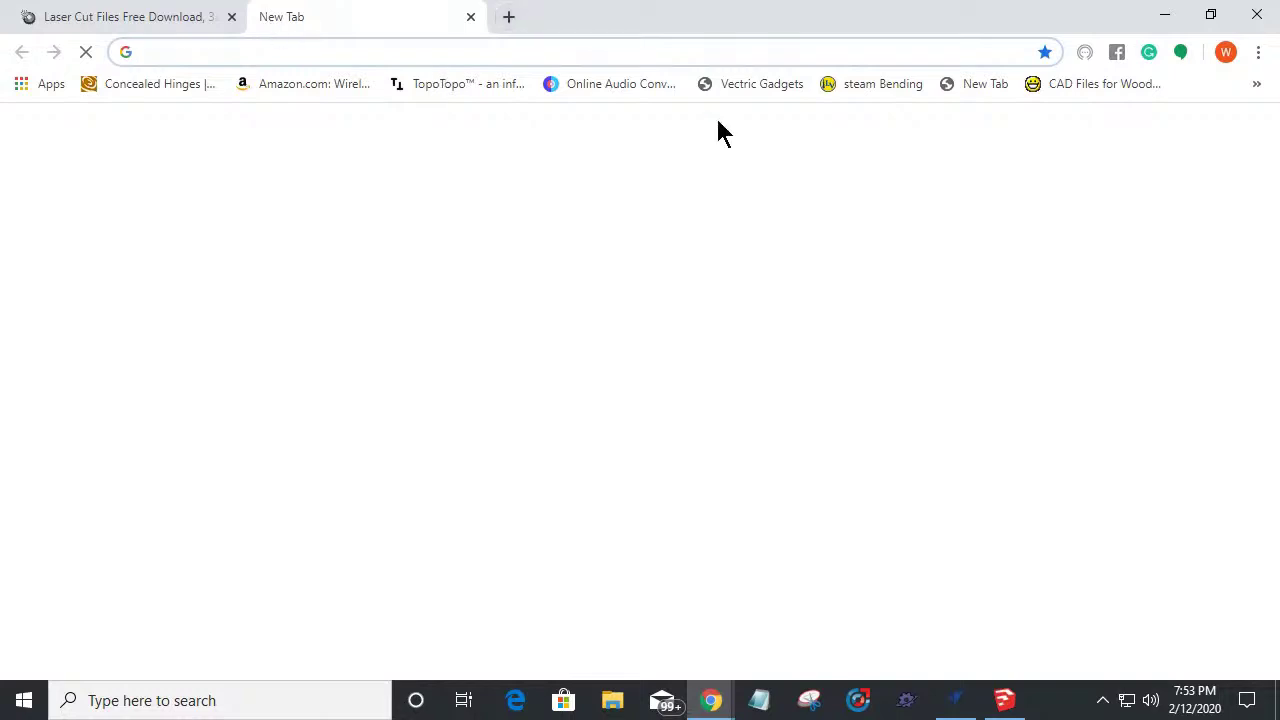
left_click(1260, 58)
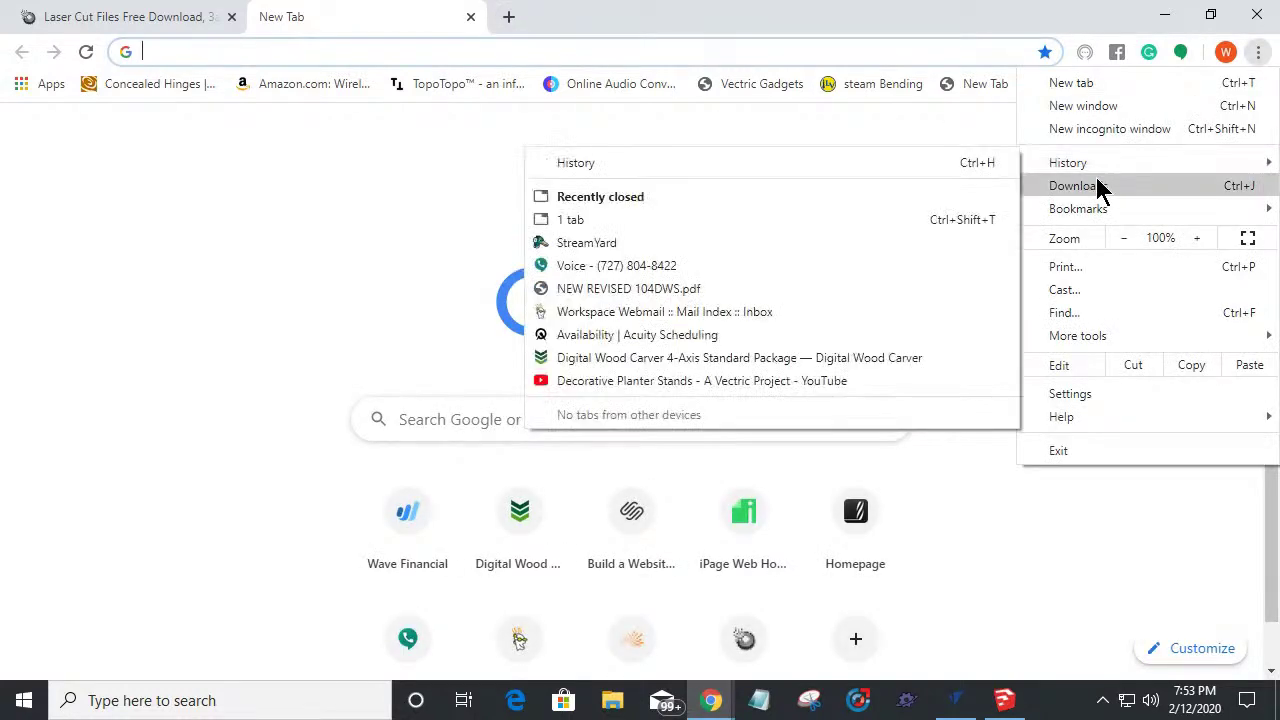
mouse_move(1068, 218)
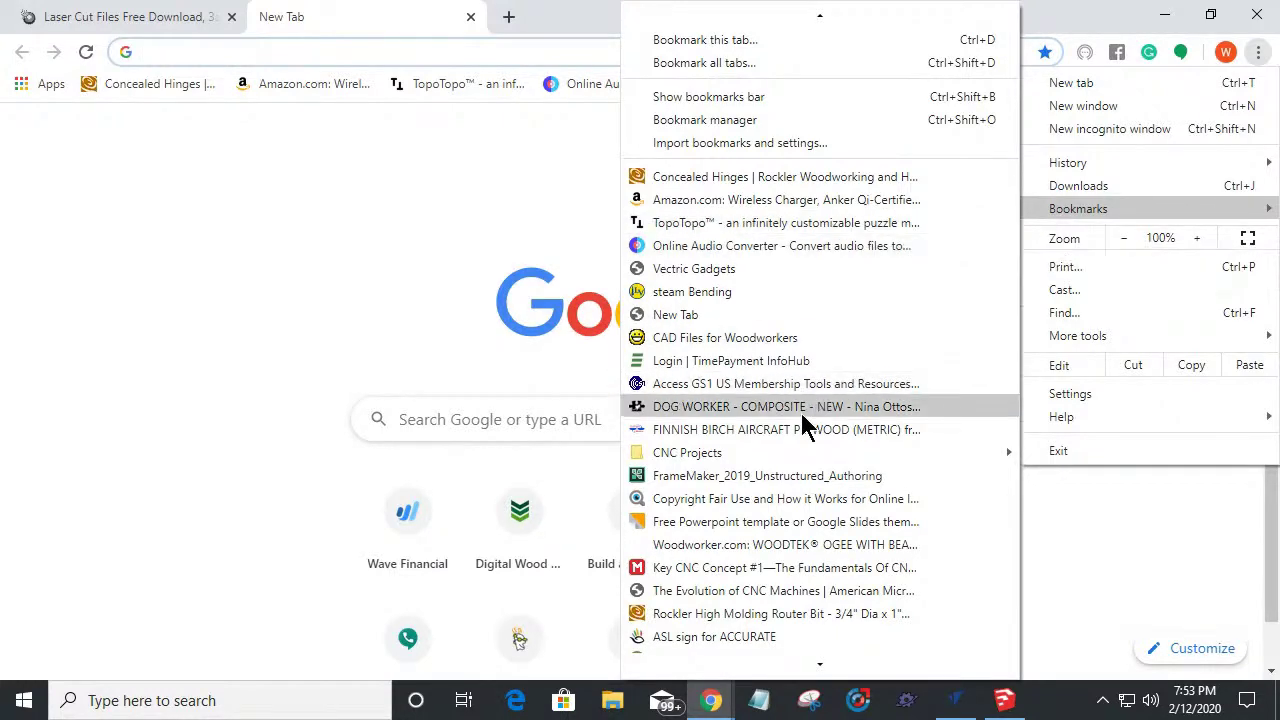
mouse_move(663, 666)
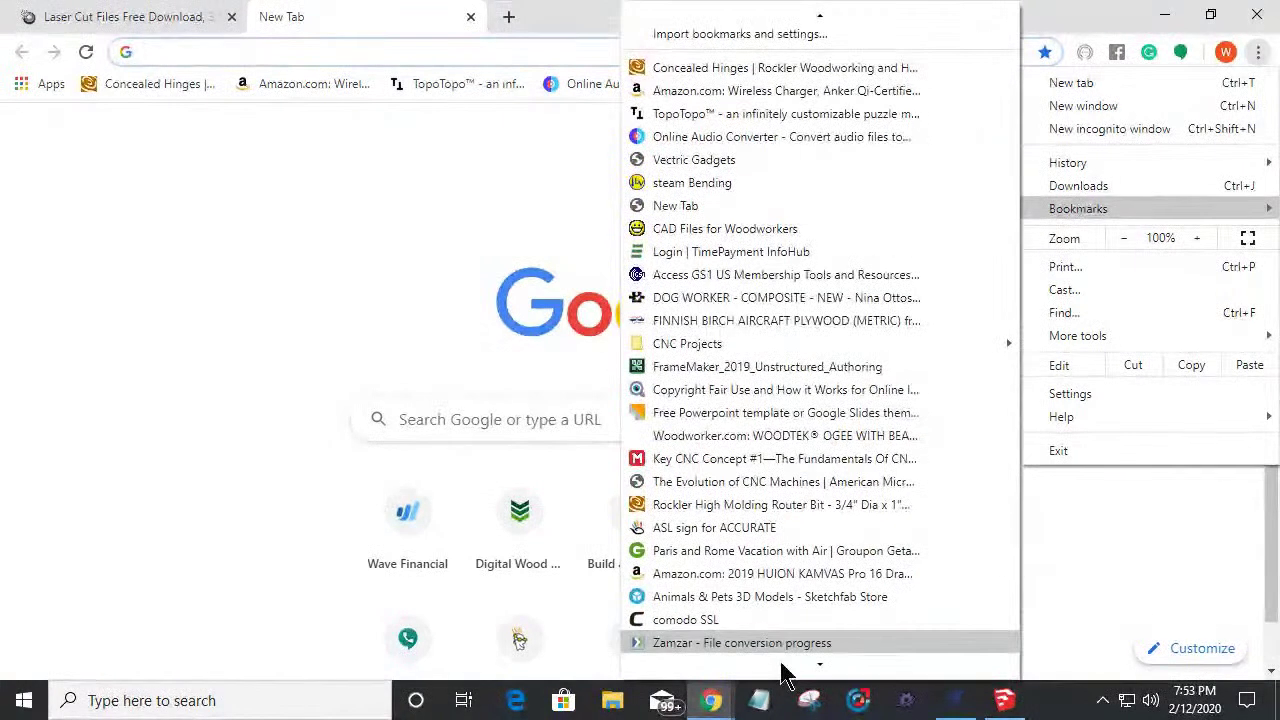
left_click(679, 644)
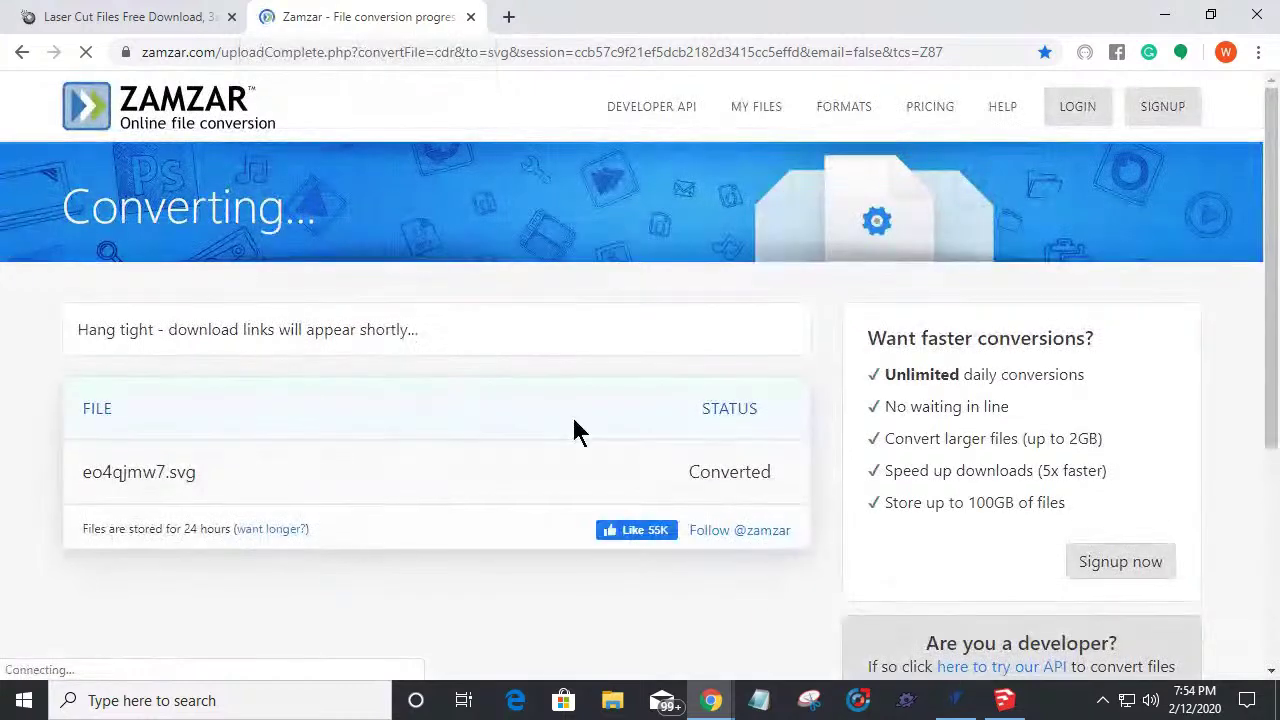
scroll(641, 428, "down", 2)
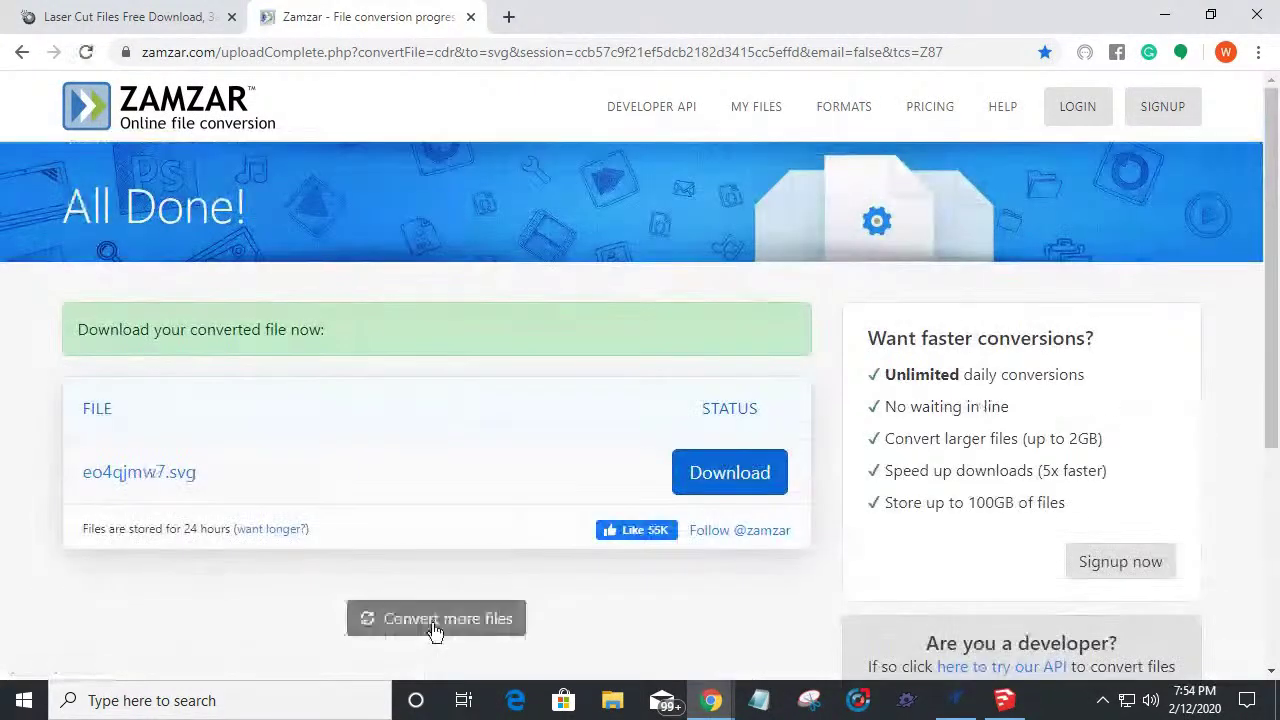
left_click(437, 622)
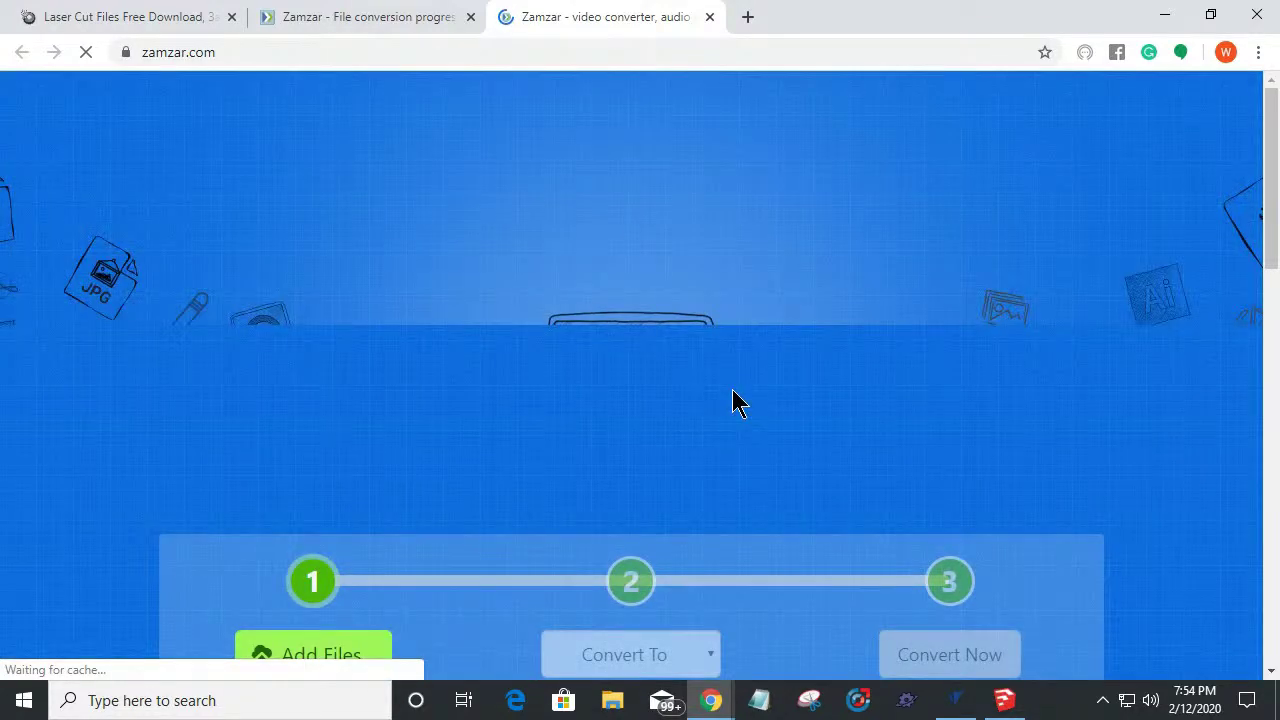
Review the output formats that Zamzar offers for file conversion.
scroll(732, 400, "down", 3)
left_click(694, 335)
scroll(700, 355, "down", 1)
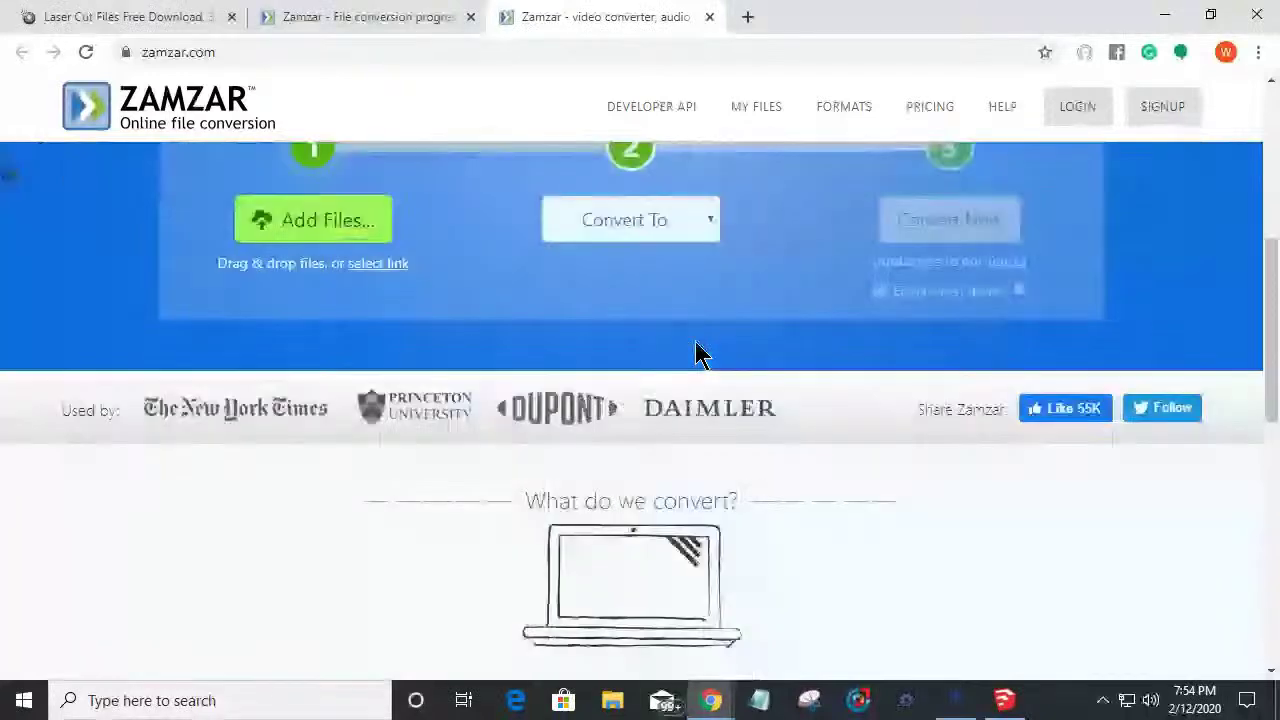
left_click(709, 219)
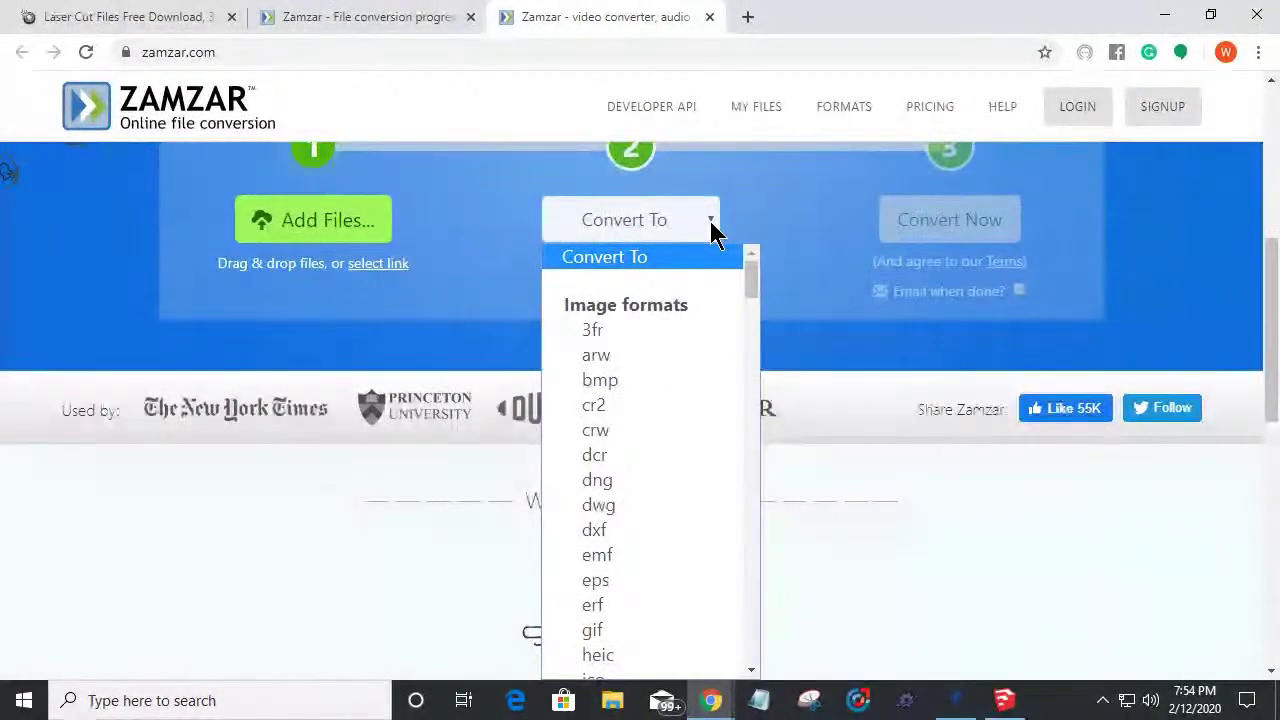
left_click_drag(753, 296, 757, 257)
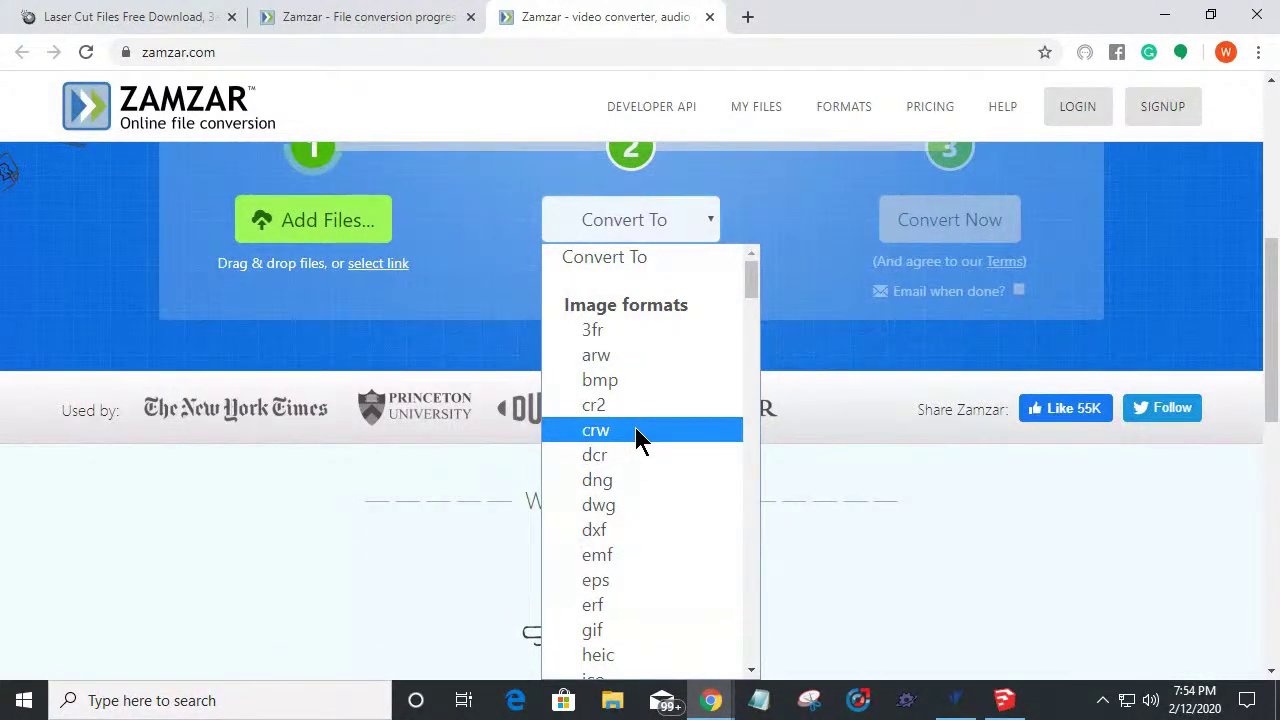
scroll(645, 440, "down", 3)
scroll(649, 443, "up", 3)
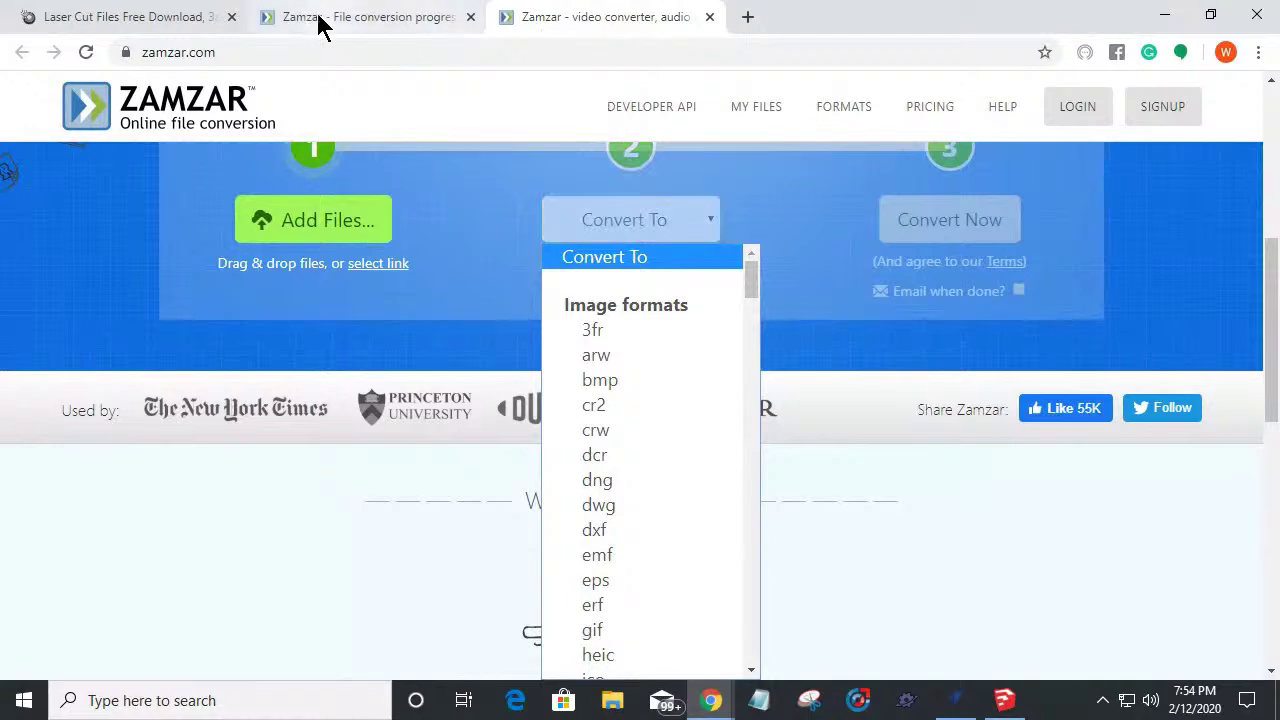
Return to the 3axis.co Laser Cut page, open the Laser Cut Tree Wall Decor Template, and locate its real download option among the advertisements.
left_click(117, 22)
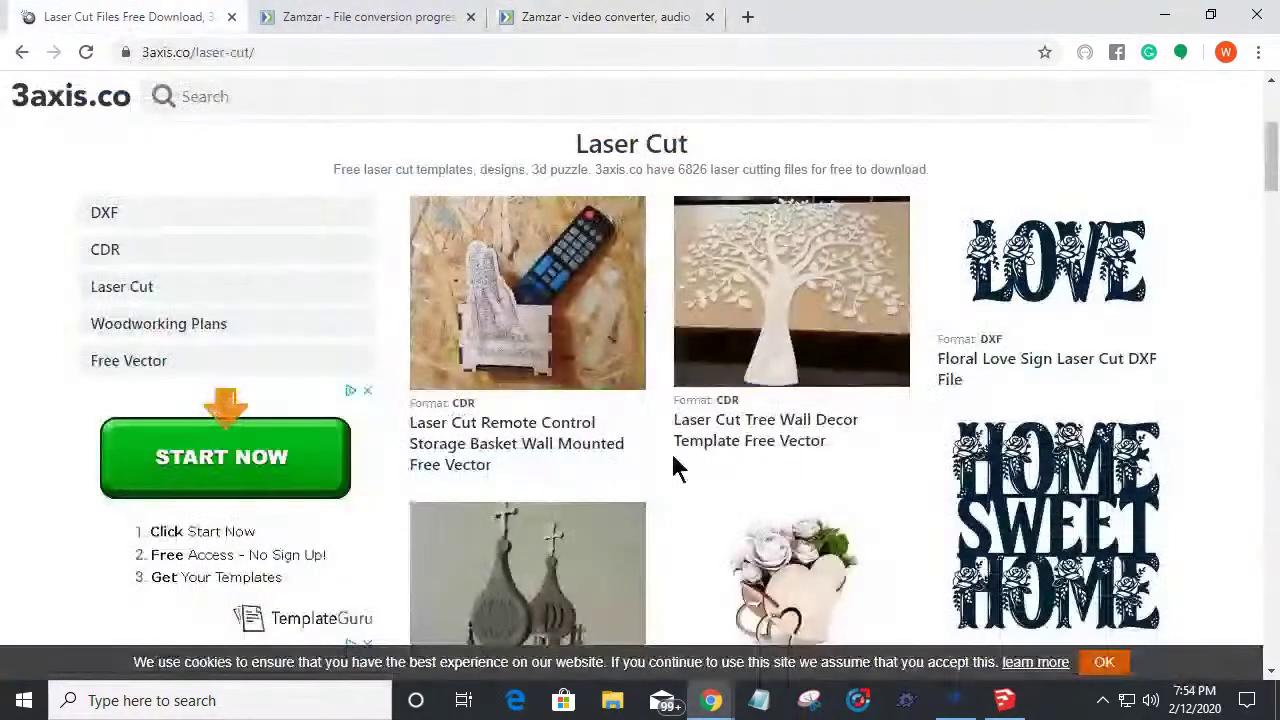
left_click(768, 320)
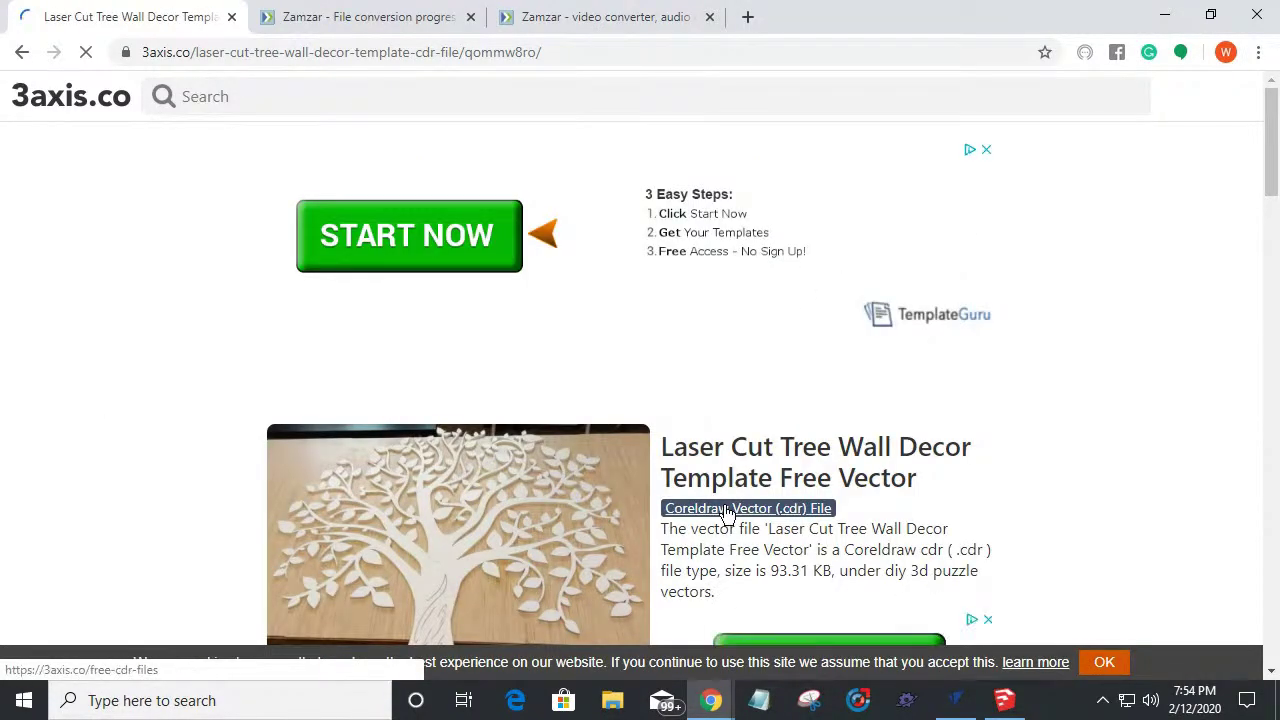
scroll(777, 389, "down", 4)
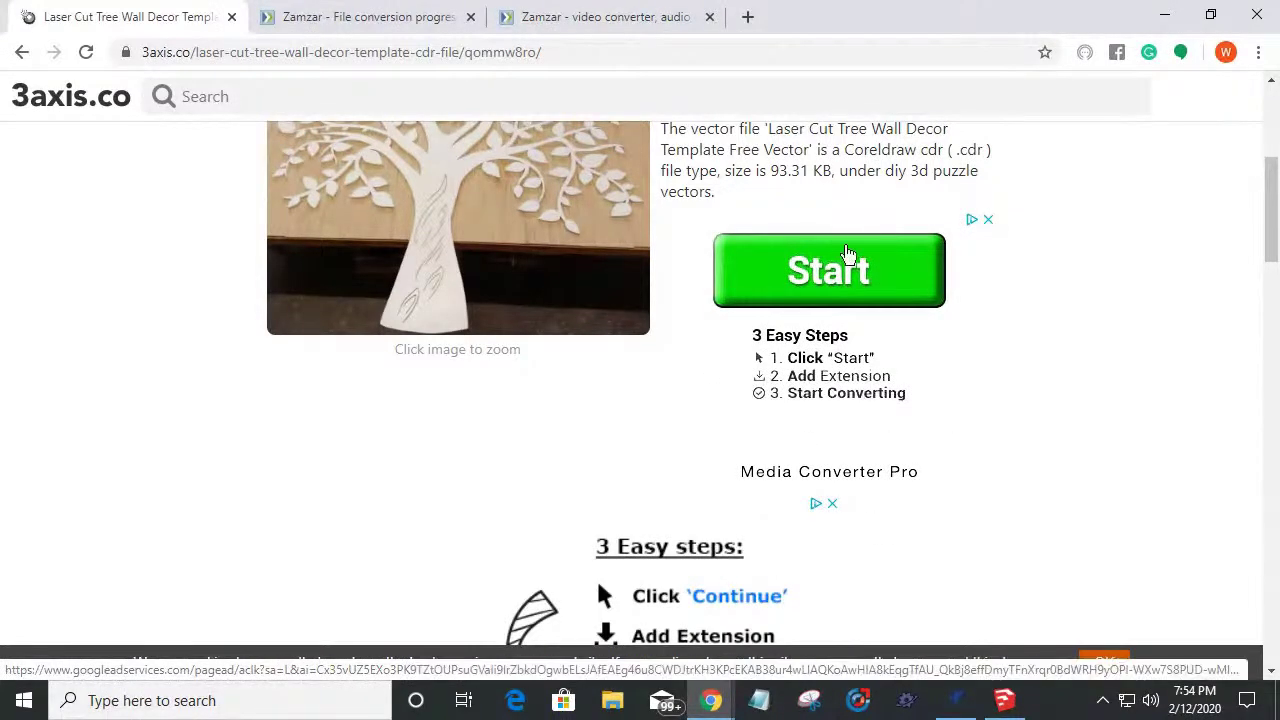
scroll(532, 455, "down", 3)
scroll(529, 447, "down", 2)
scroll(529, 447, "up", 5)
scroll(529, 447, "down", 4)
scroll(529, 455, "down", 1)
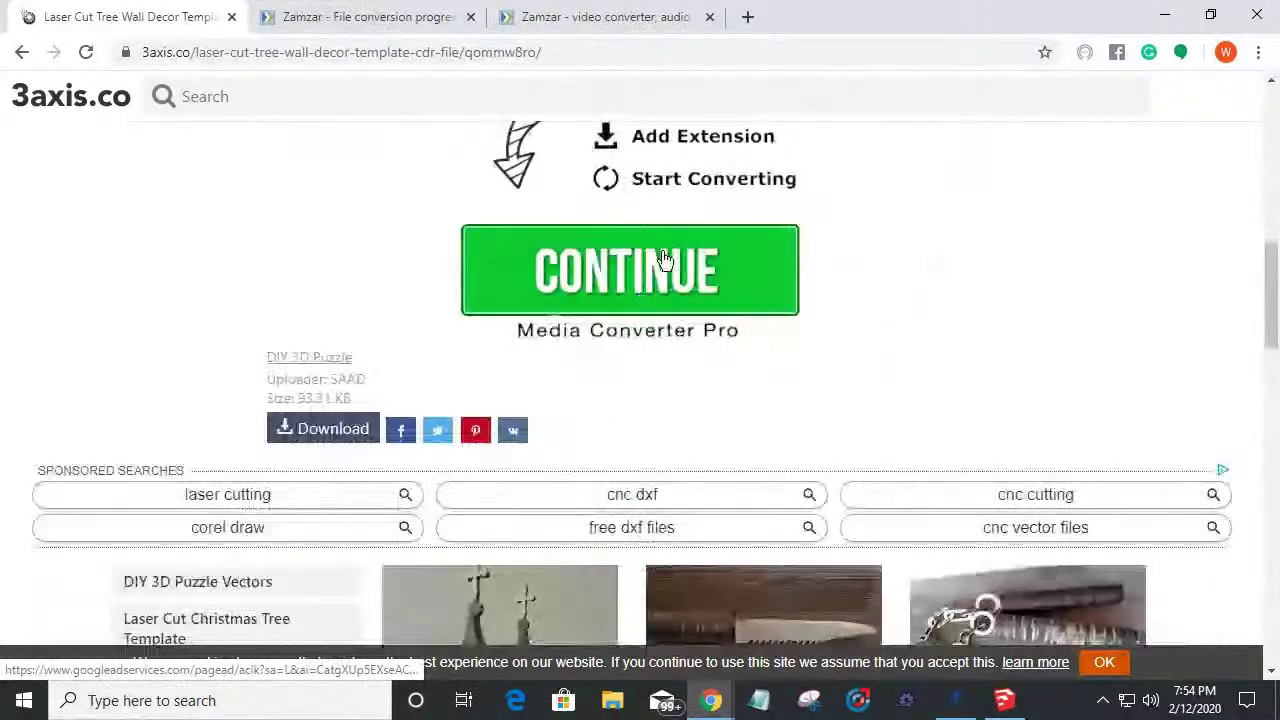
scroll(663, 345, "up", 3)
scroll(655, 396, "down", 4)
scroll(660, 403, "up", 5)
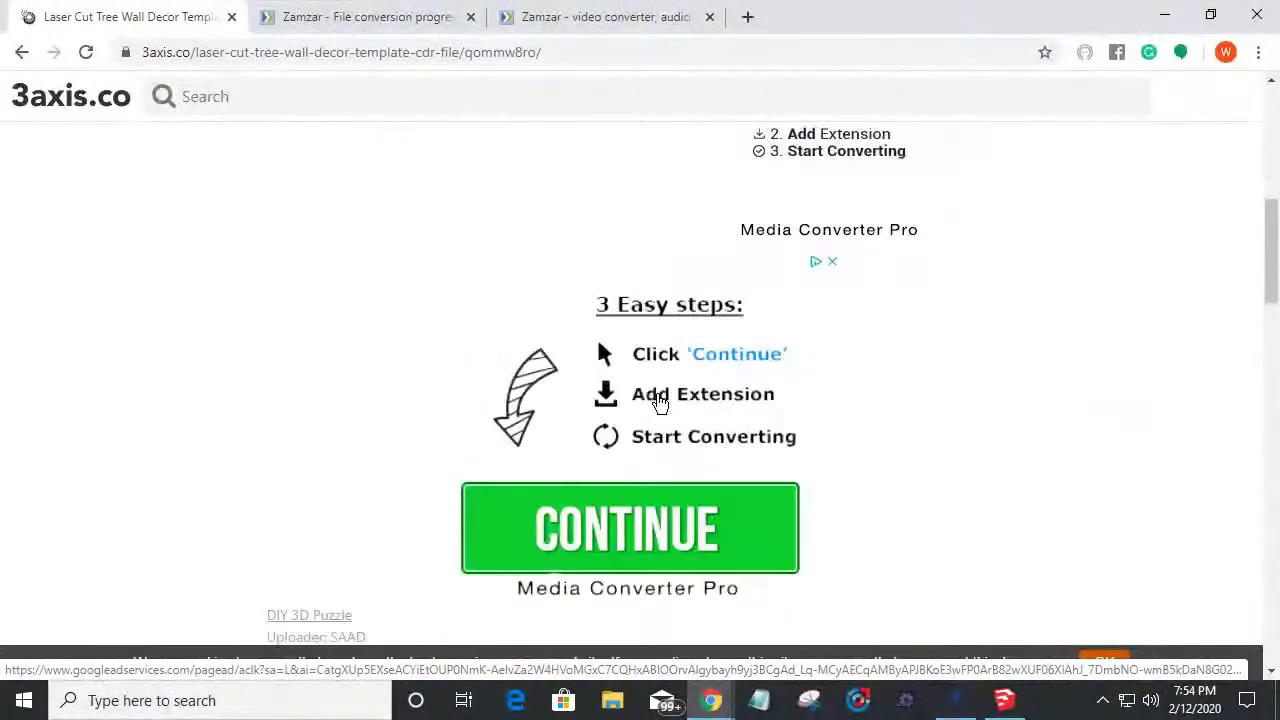
scroll(660, 403, "down", 5)
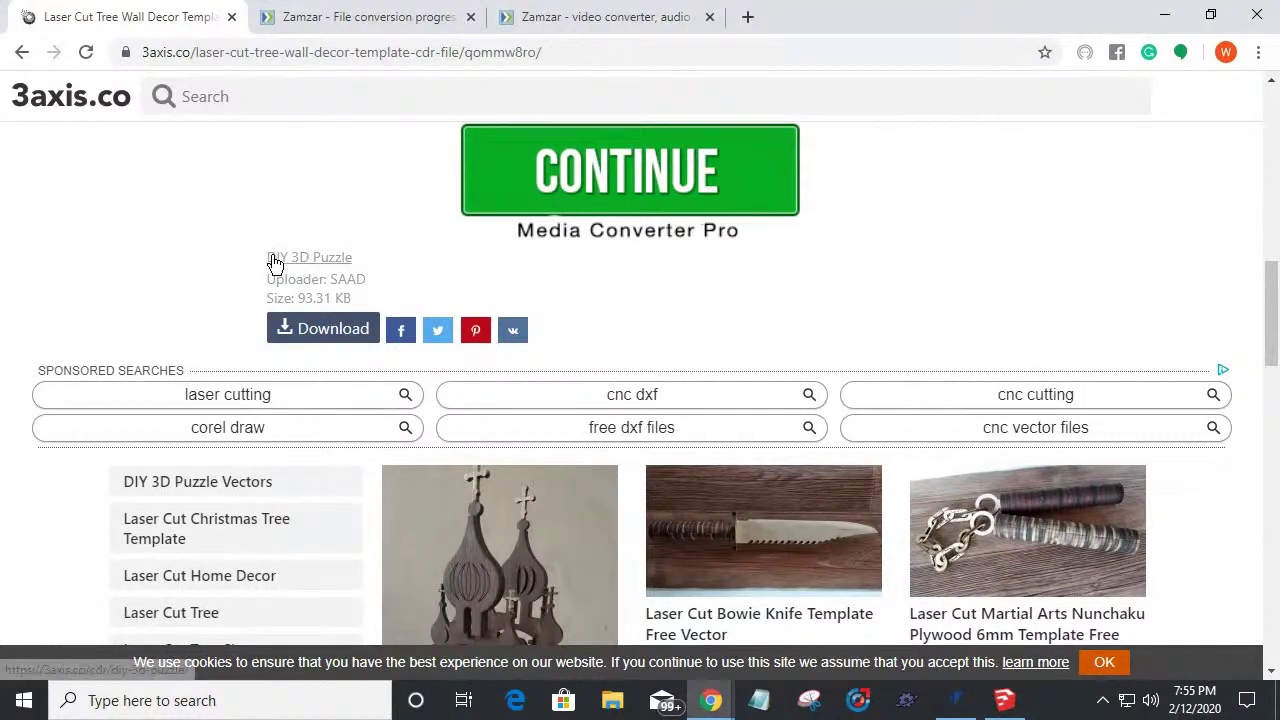
Download the CDR file of the Laser Cut Tree Wall Decor Template.
left_click(311, 339)
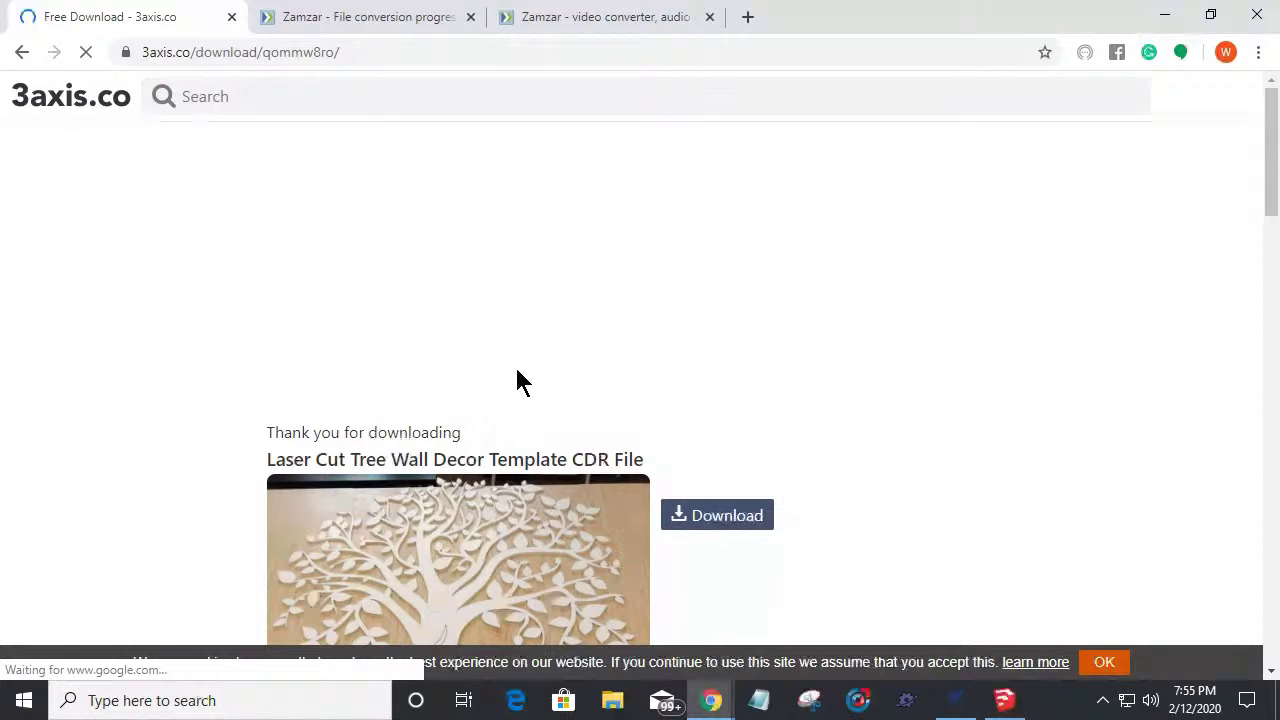
scroll(519, 381, "down", 3)
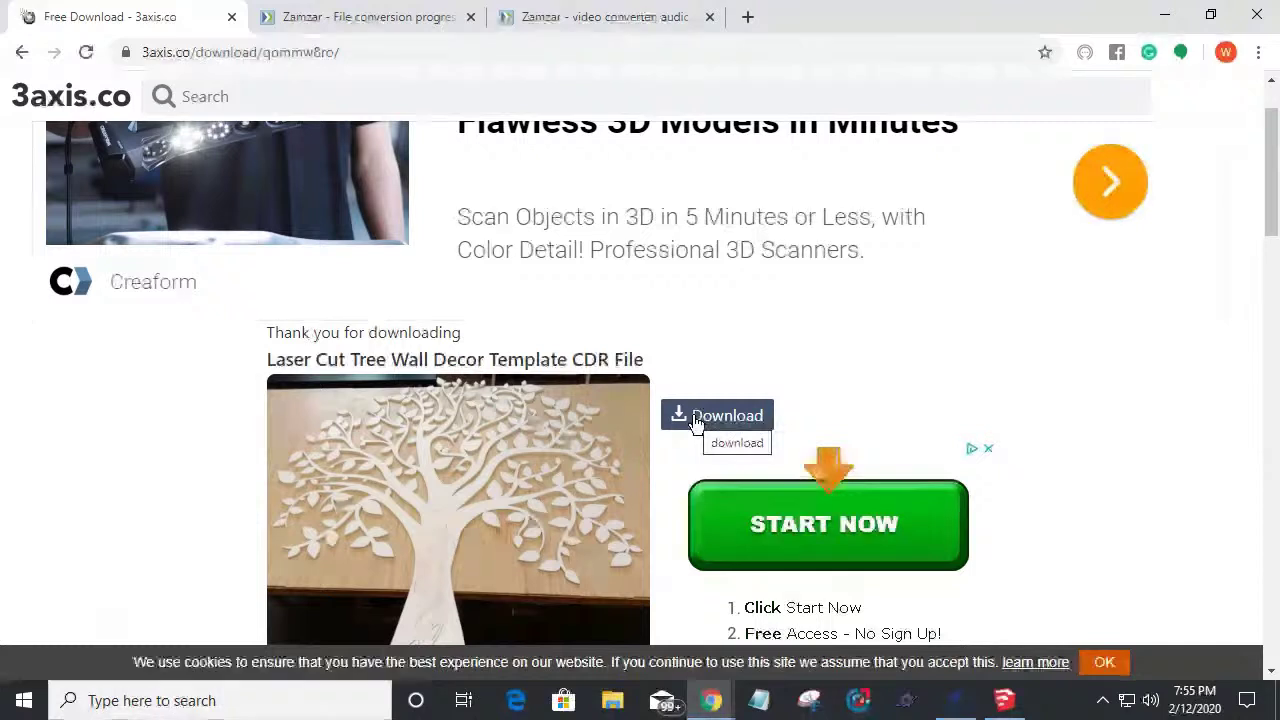
left_click(697, 421)
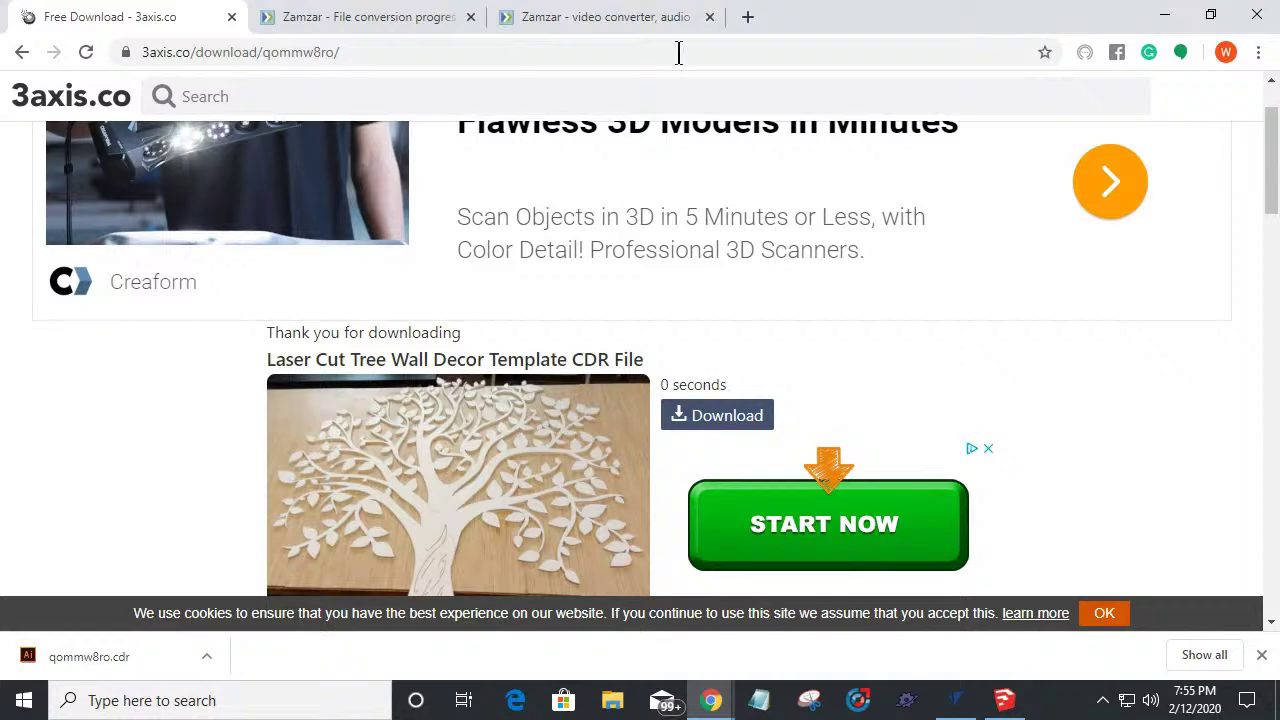
Go back to the Zamzar converter and add qommw8ro.cdr from the Downloads folder.
left_click(540, 16)
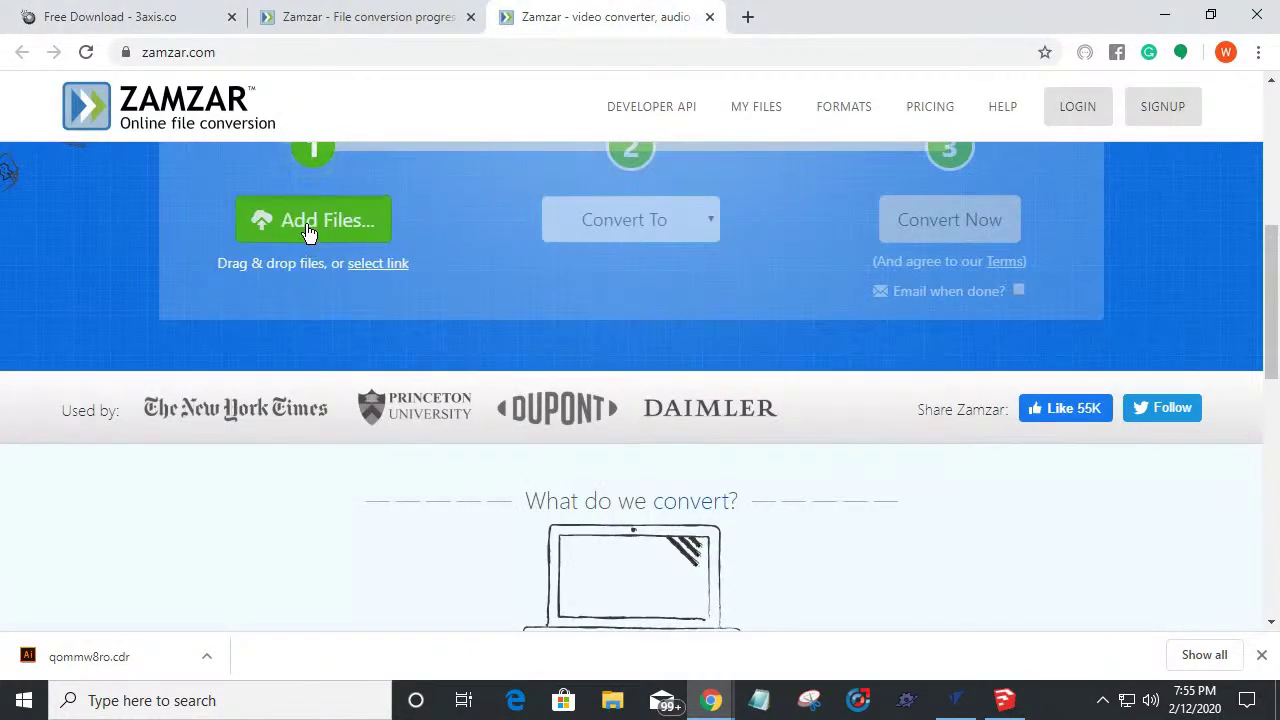
left_click(390, 263)
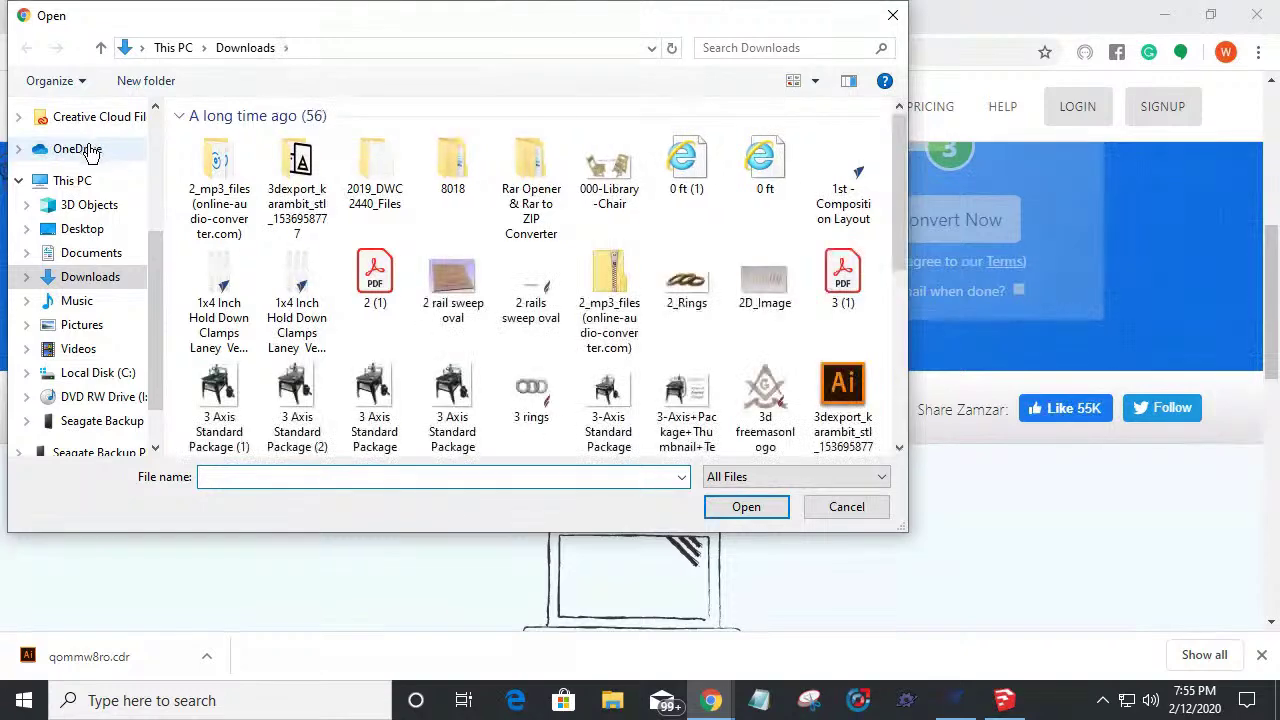
scroll(87, 168, "up", 4)
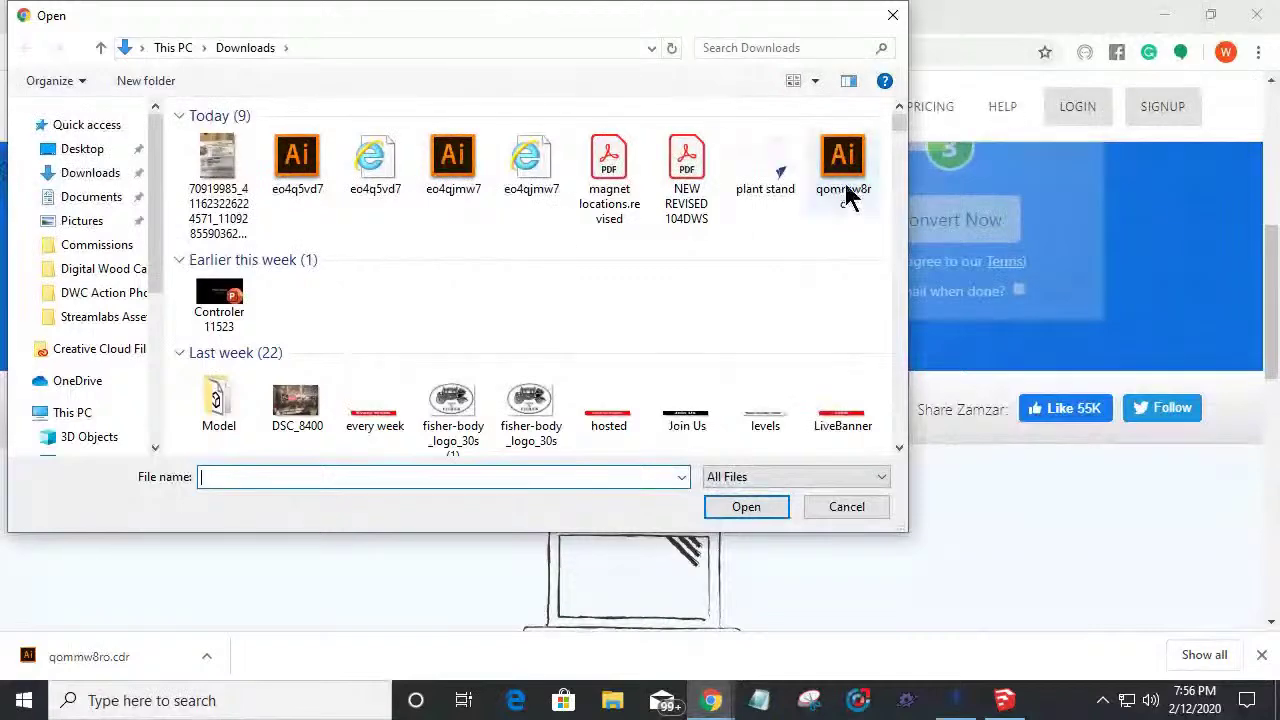
left_click(850, 177)
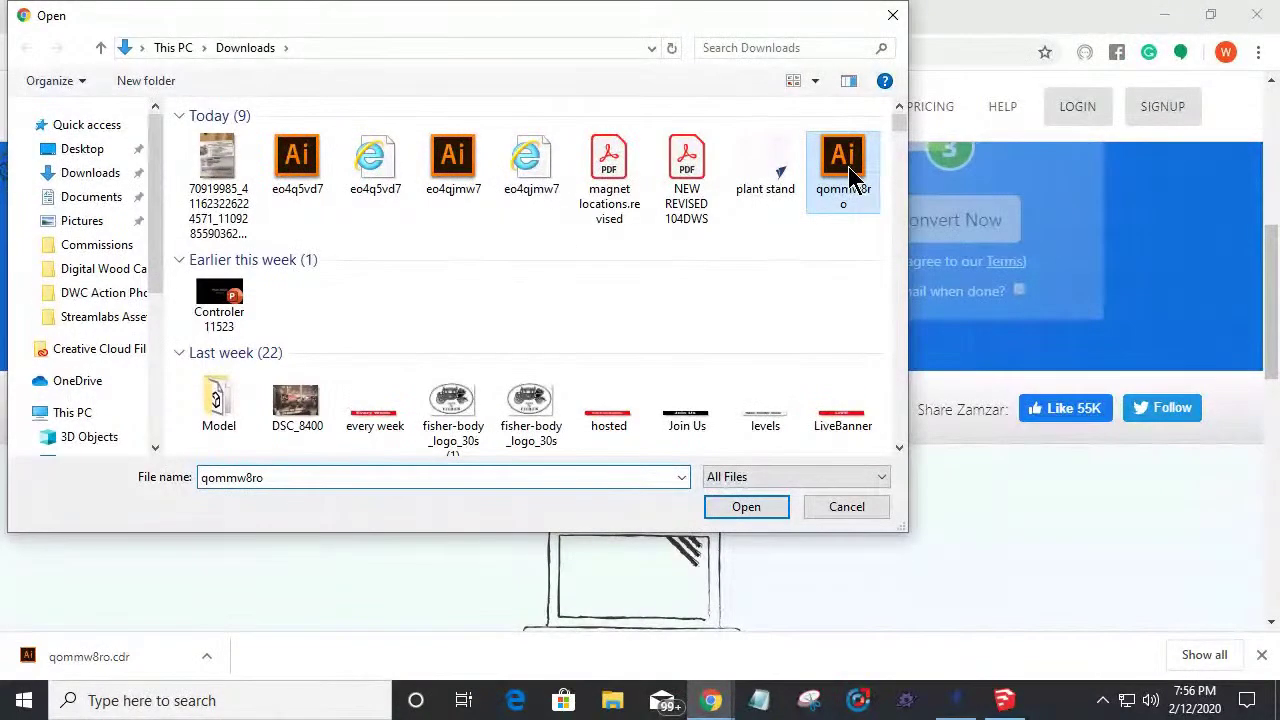
left_click(745, 507)
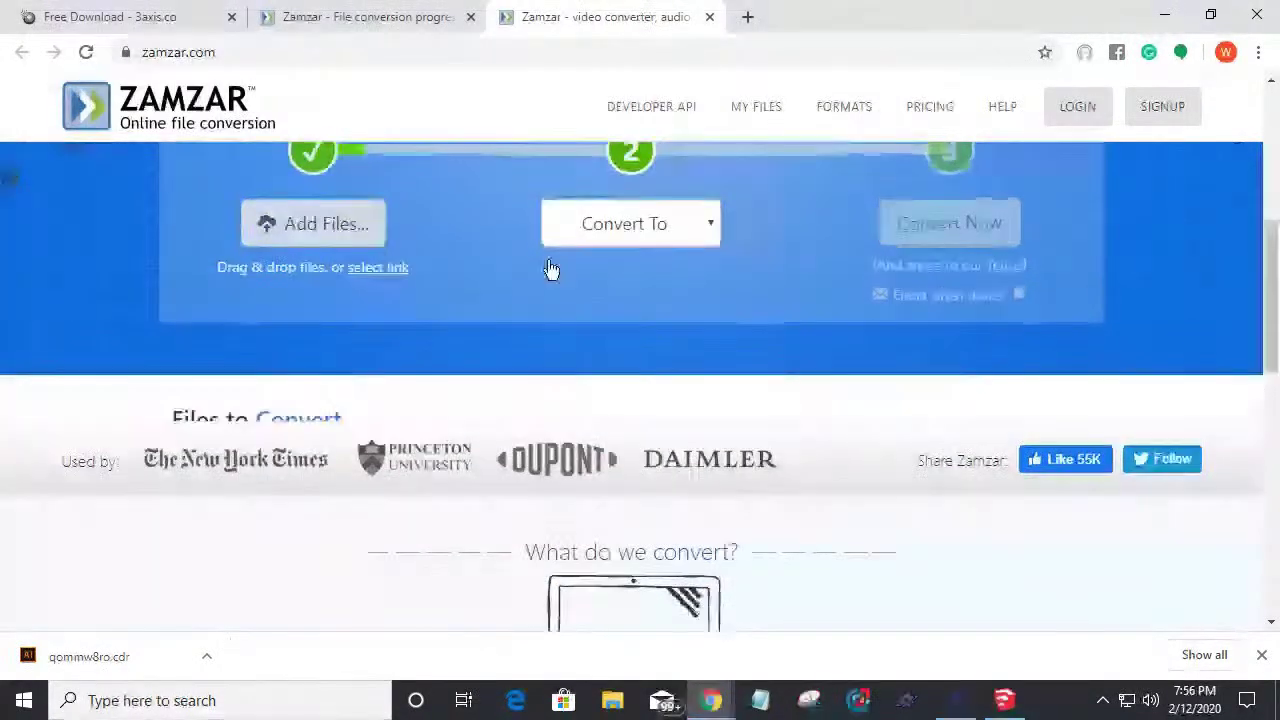
Convert the added CDR file to svg format.
left_click(700, 268)
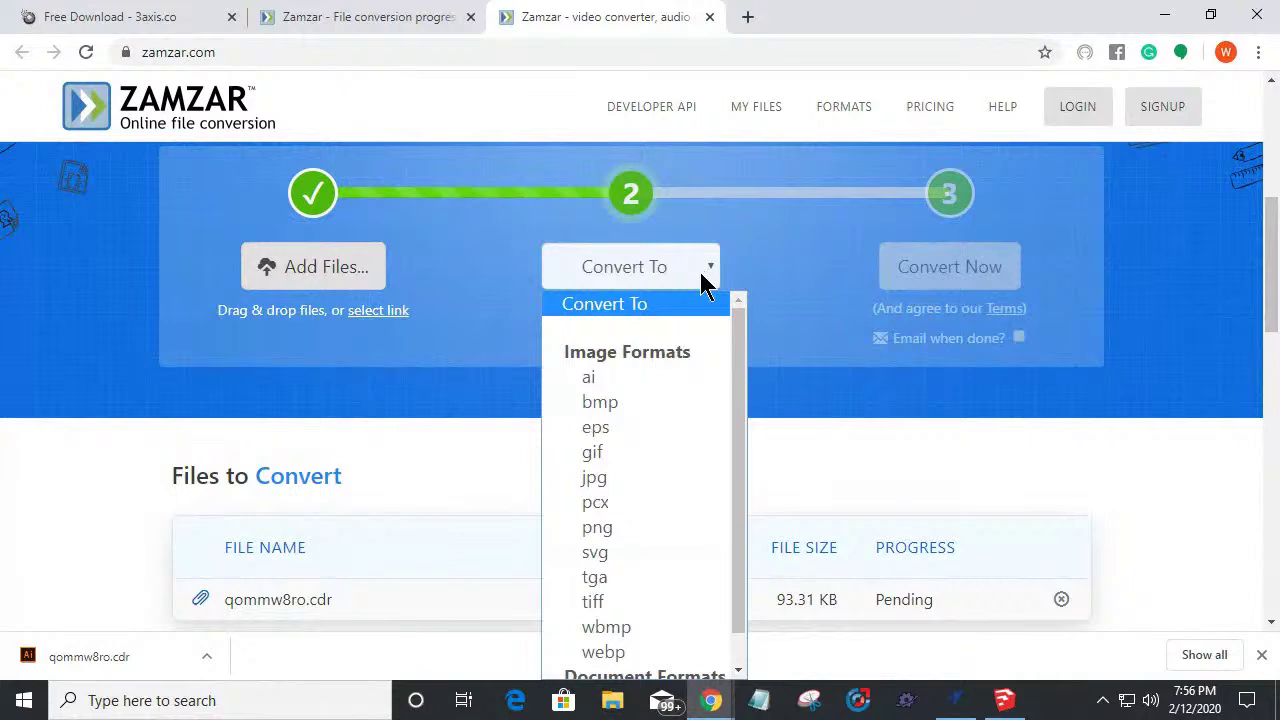
left_click(603, 553)
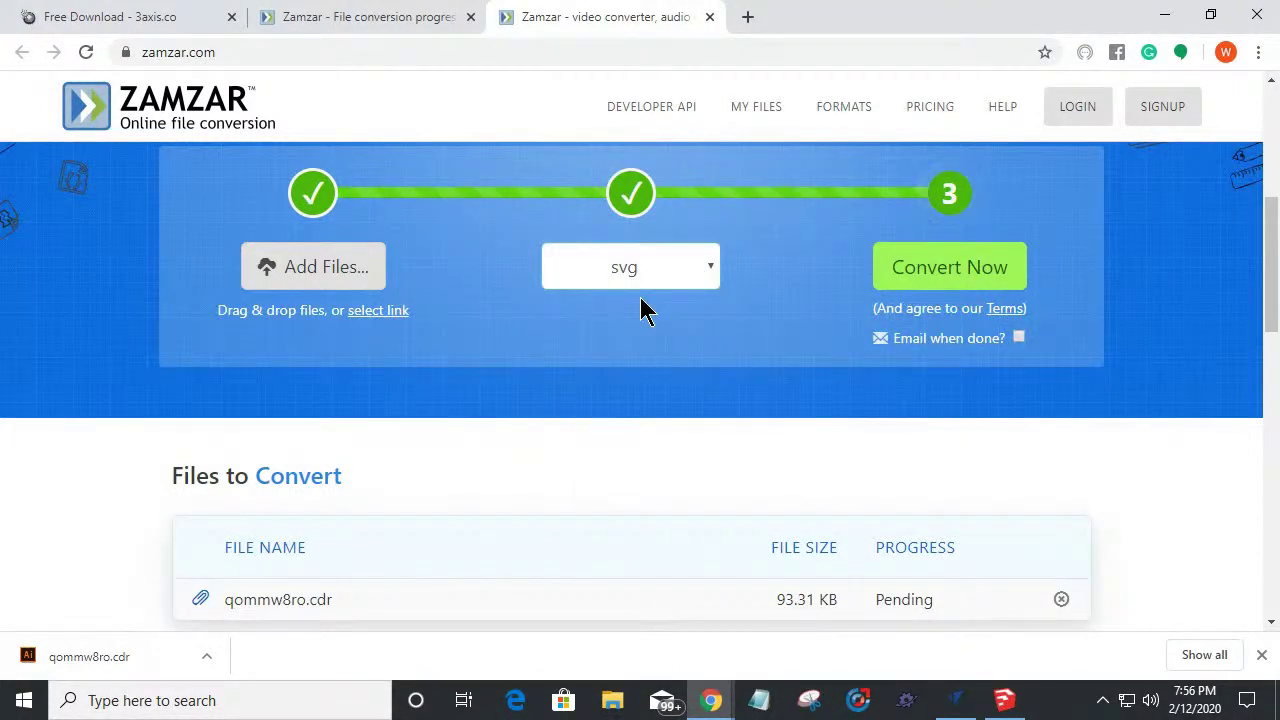
left_click(983, 270)
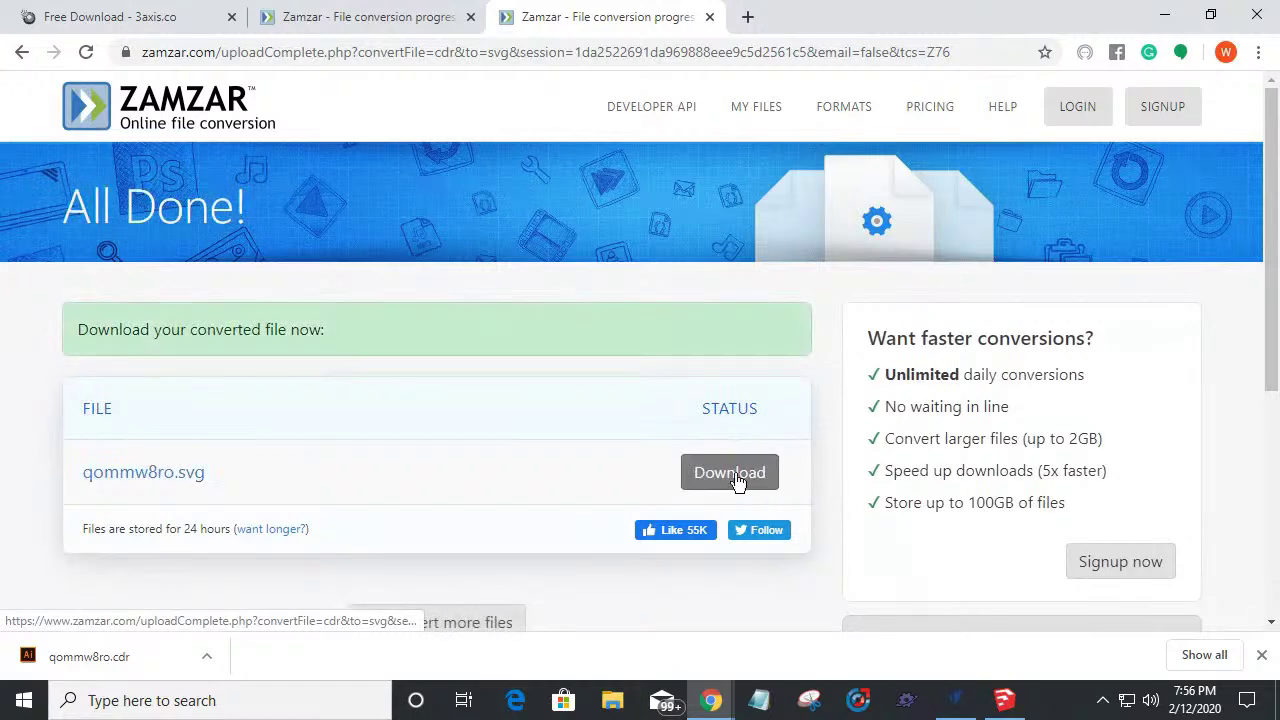
Try to download the converted qommw8ro.svg, read the notice about conversion limits, and decline the offer to remove them.
left_click(729, 476)
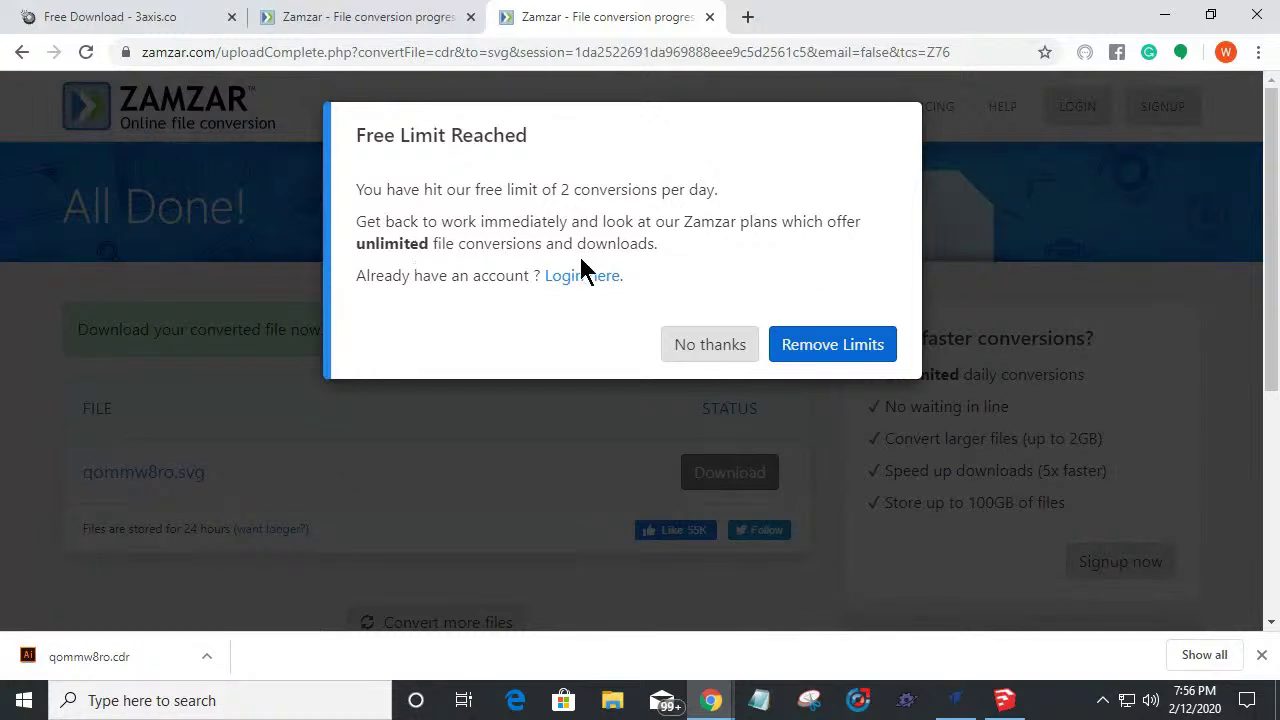
left_click_drag(655, 222, 852, 229)
left_click_drag(371, 280, 540, 280)
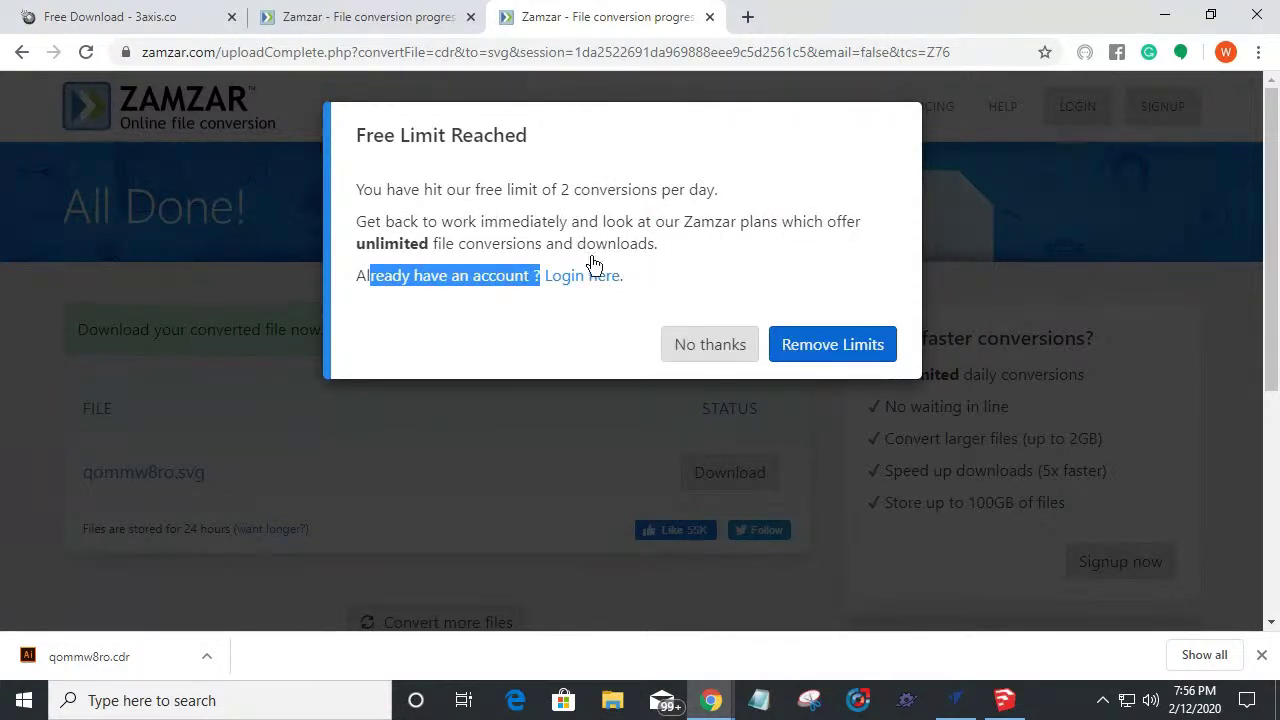
left_click(718, 347)
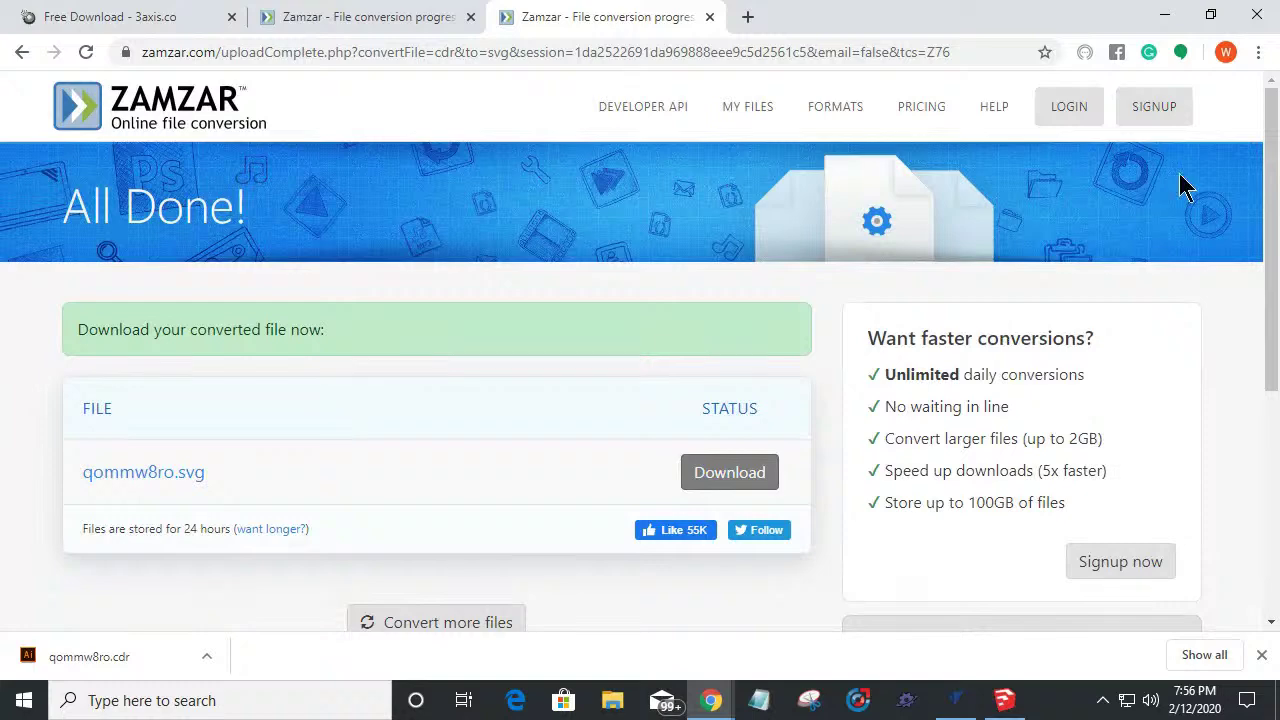
Switch to VCarve Pro and inspect the imported plant stand vectors, selecting the group of legs and rings and the ornate round piece's outline.
left_click(1163, 22)
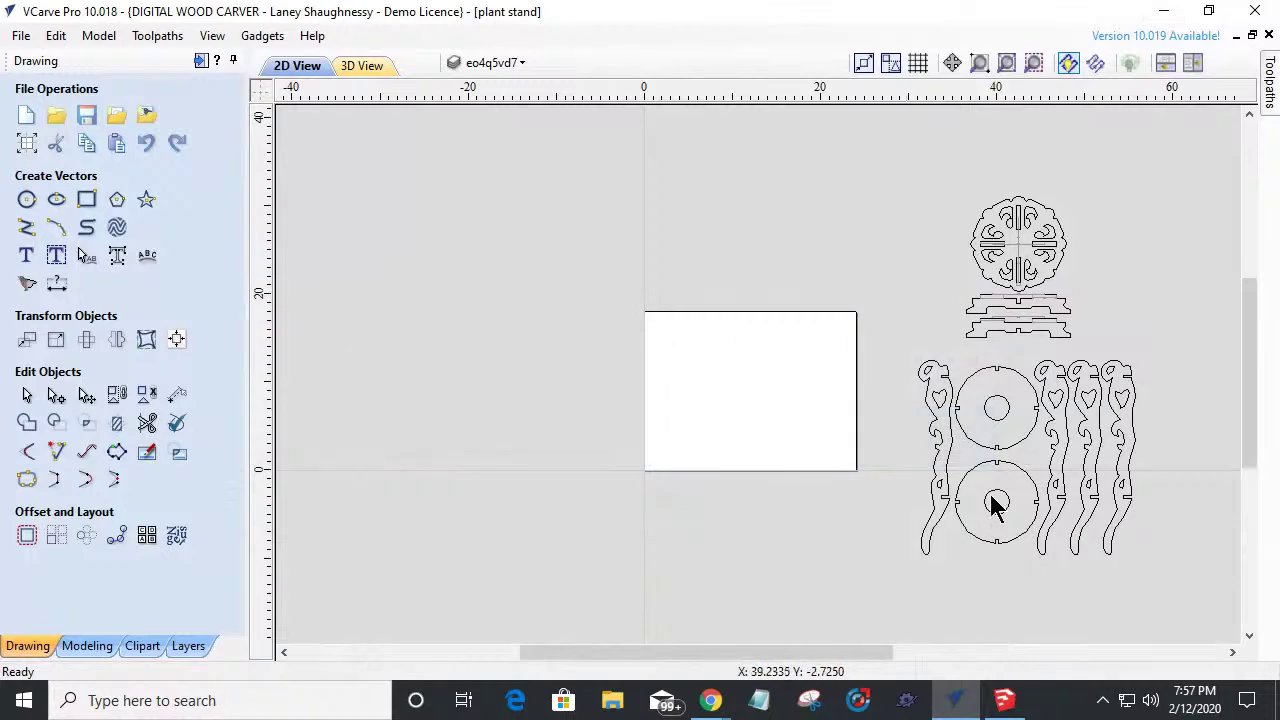
left_click(966, 438)
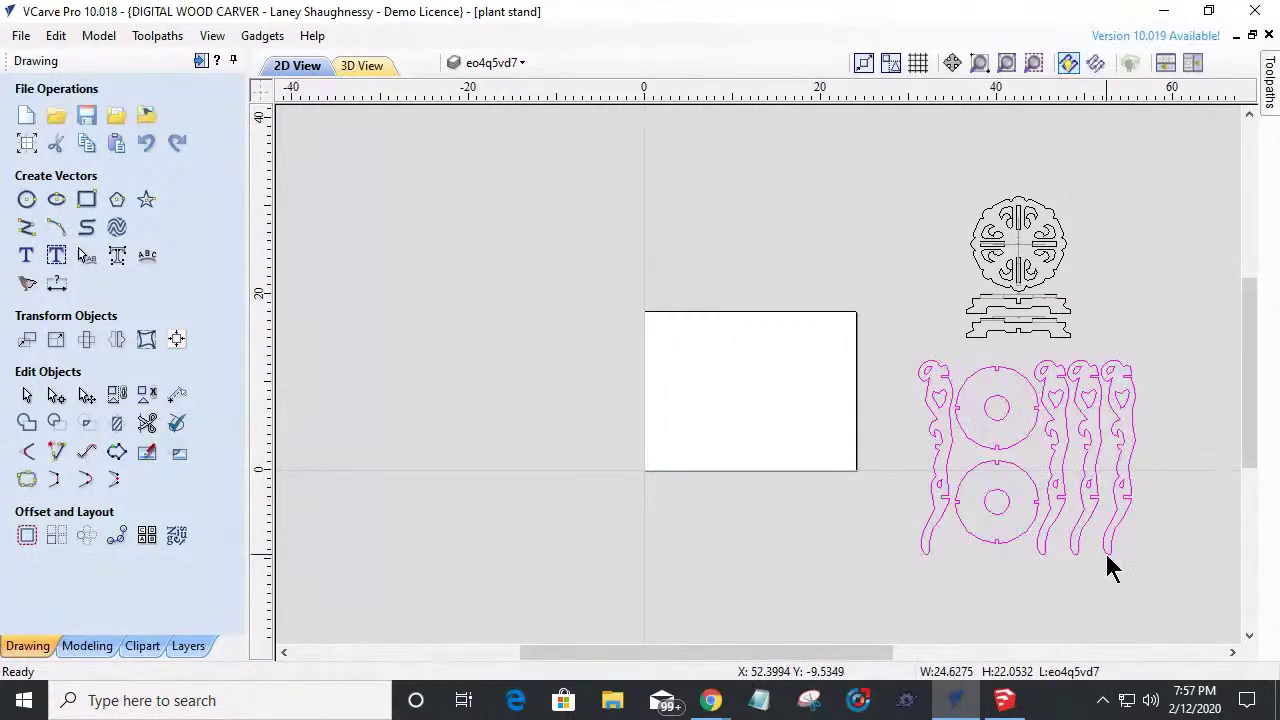
scroll(1104, 556, "up", 3)
scroll(1104, 556, "down", 2)
scroll(1126, 251, "down", 1)
scroll(1126, 251, "up", 2)
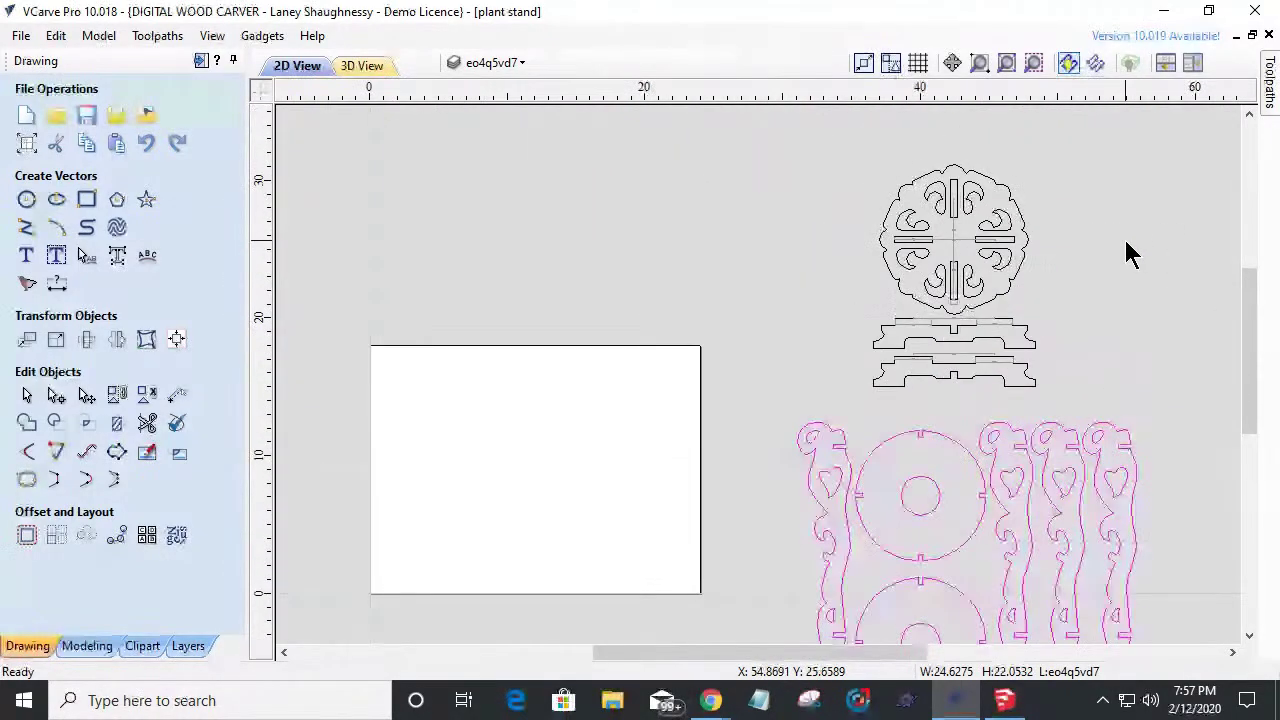
scroll(849, 200, "up", 1)
left_click(843, 192)
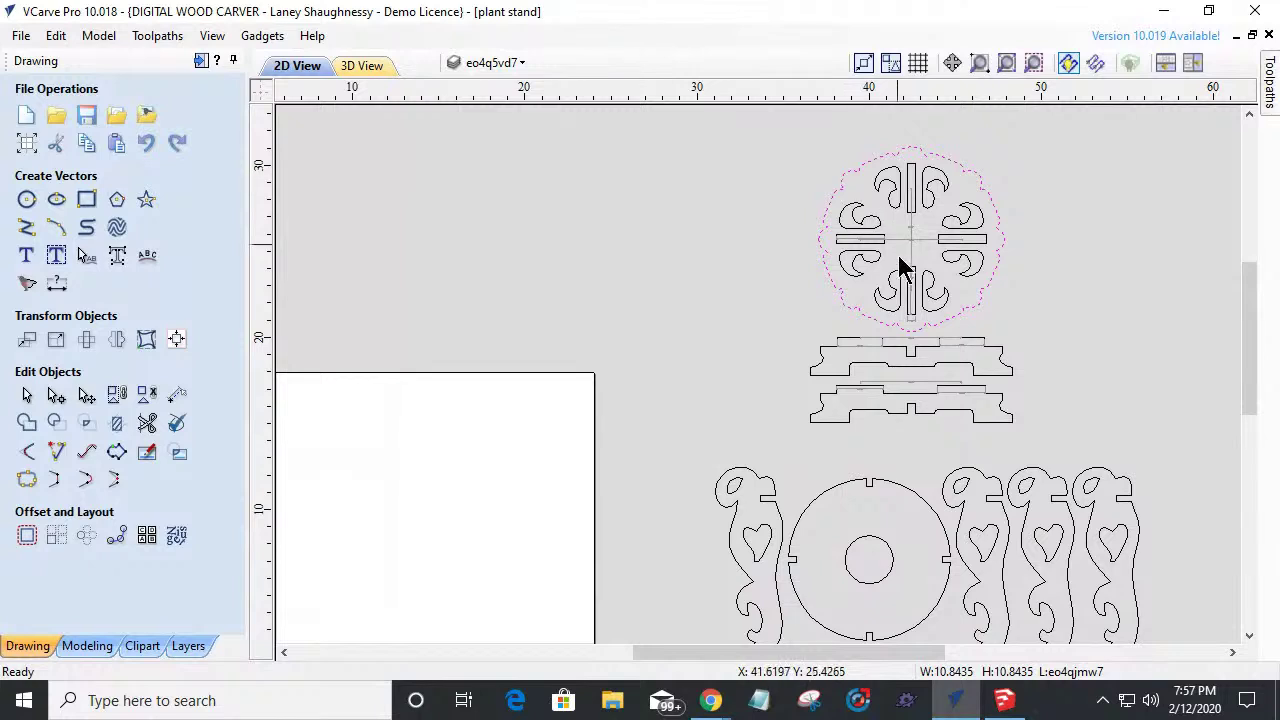
Import the eo4q5vd7 SVG file from the Downloads folder into the drawing.
left_click(921, 418)
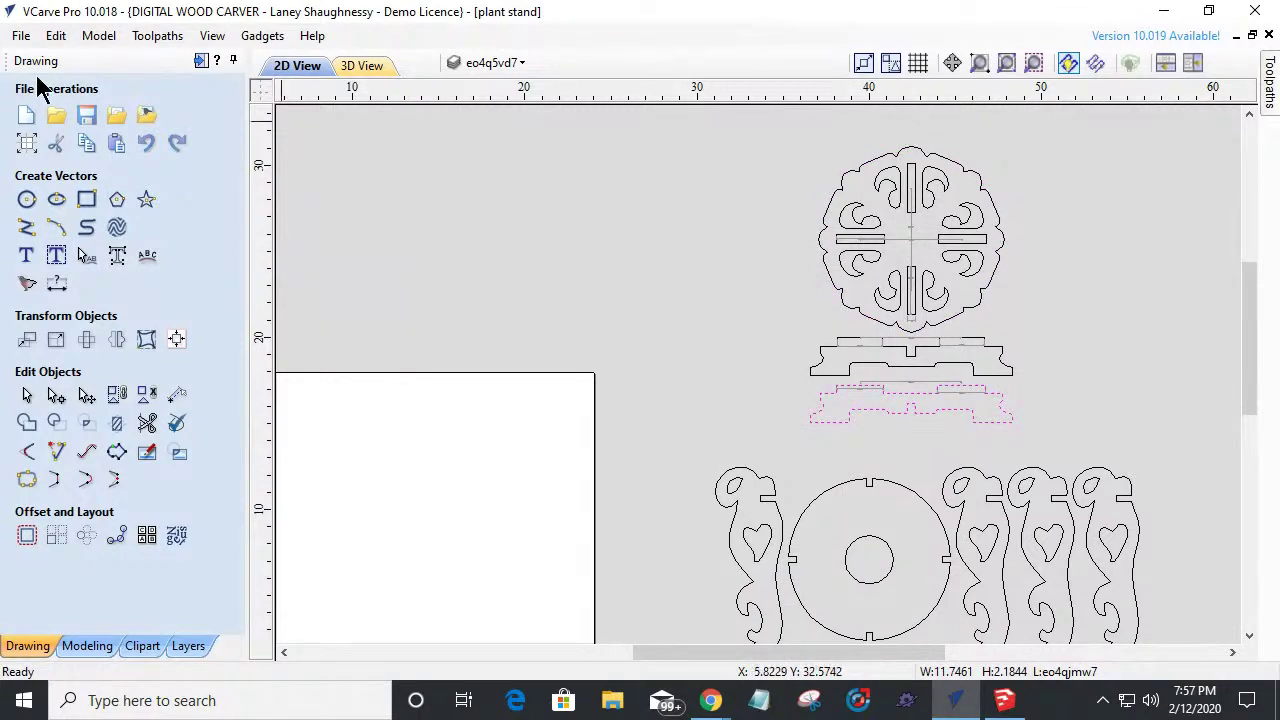
left_click(119, 119)
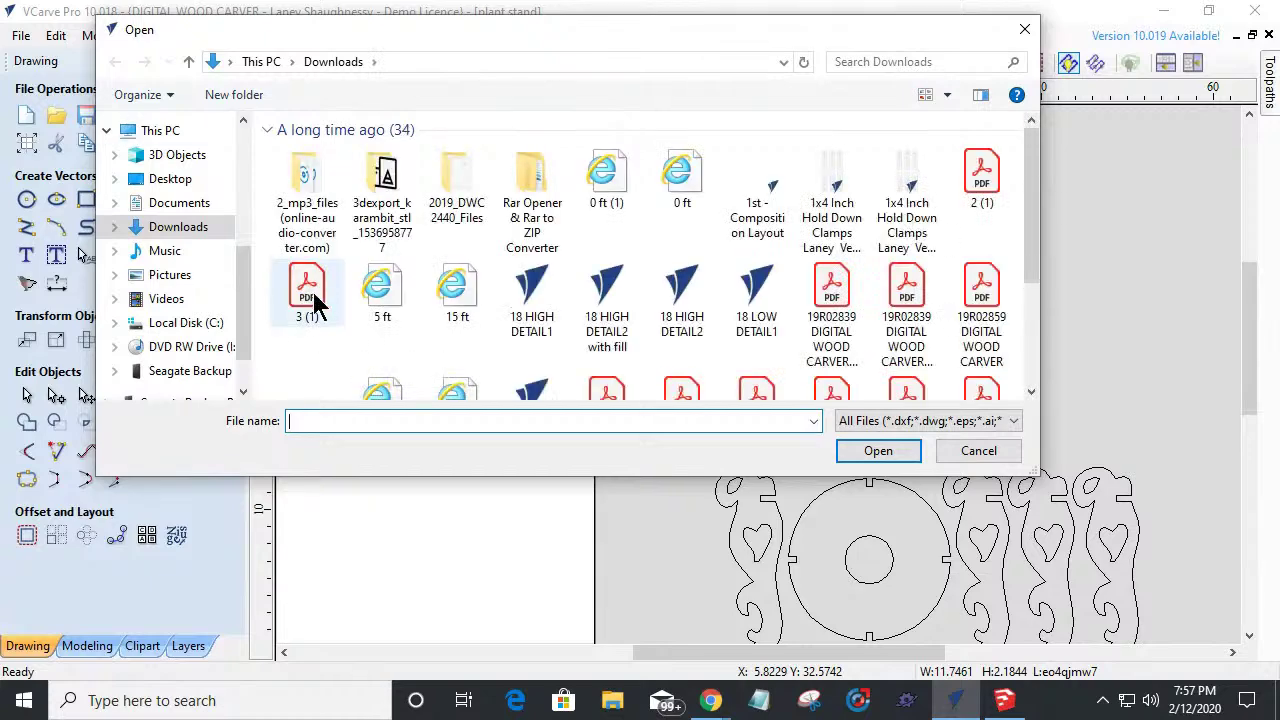
scroll(313, 300, "up", 10)
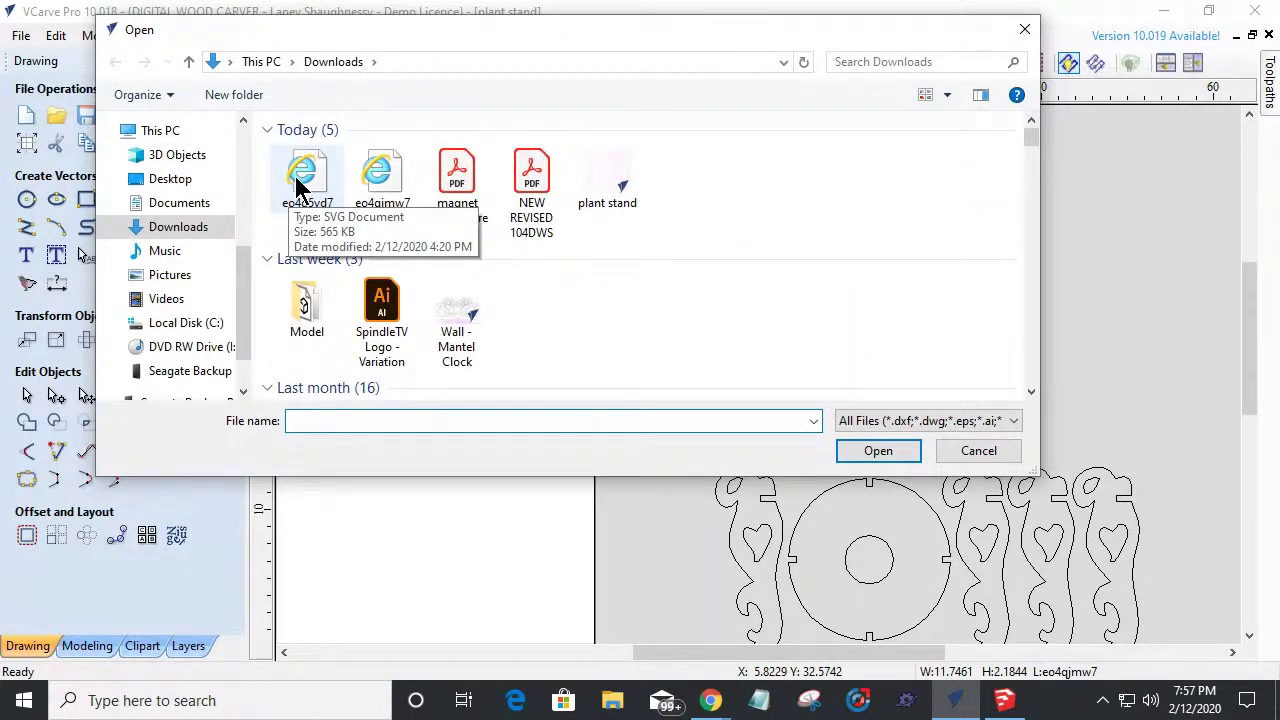
left_click(300, 180)
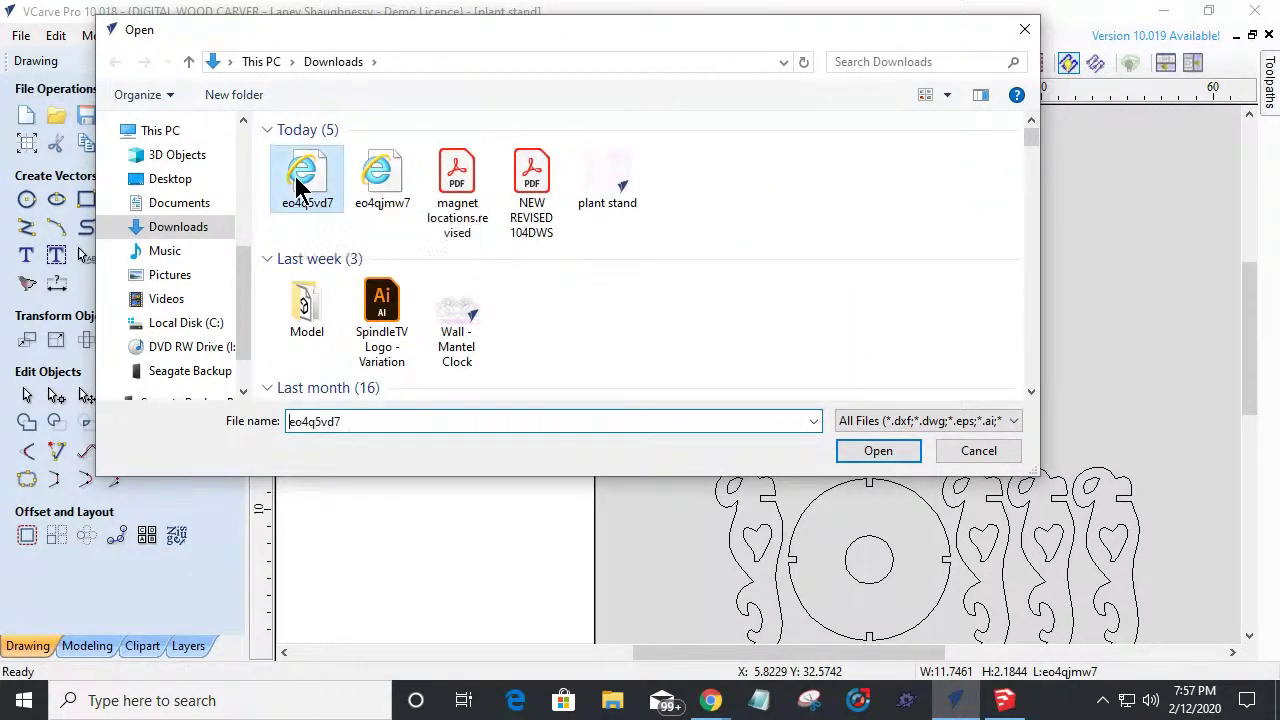
left_click(848, 453)
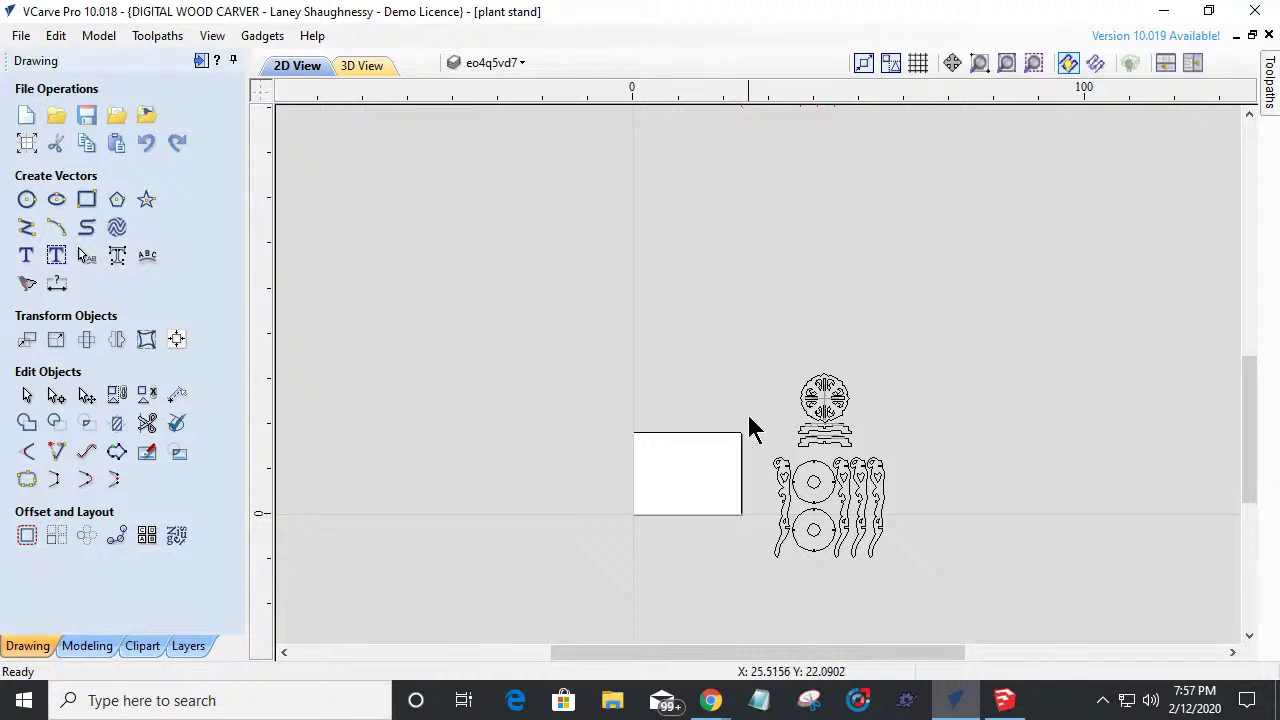
Check the layer list, and delete the ornate round piece with its cutouts and the two foot pieces beneath it.
scroll(790, 450, "up", 3)
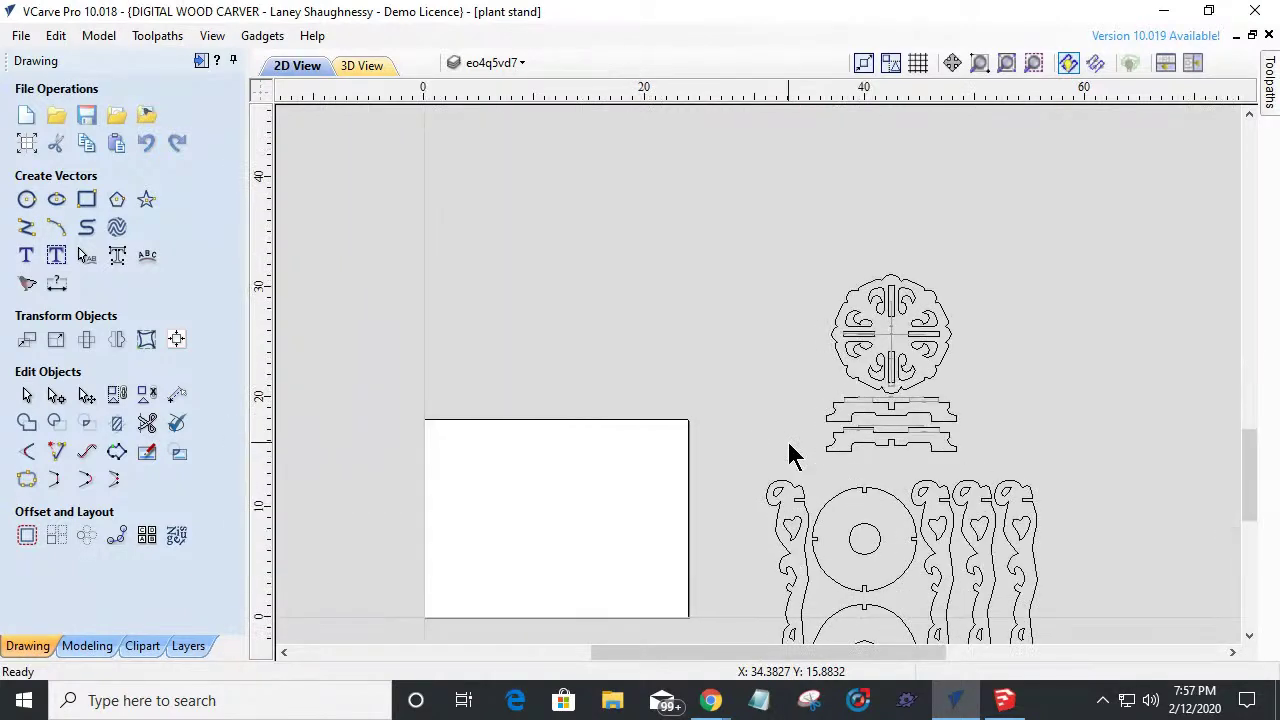
left_click(929, 375)
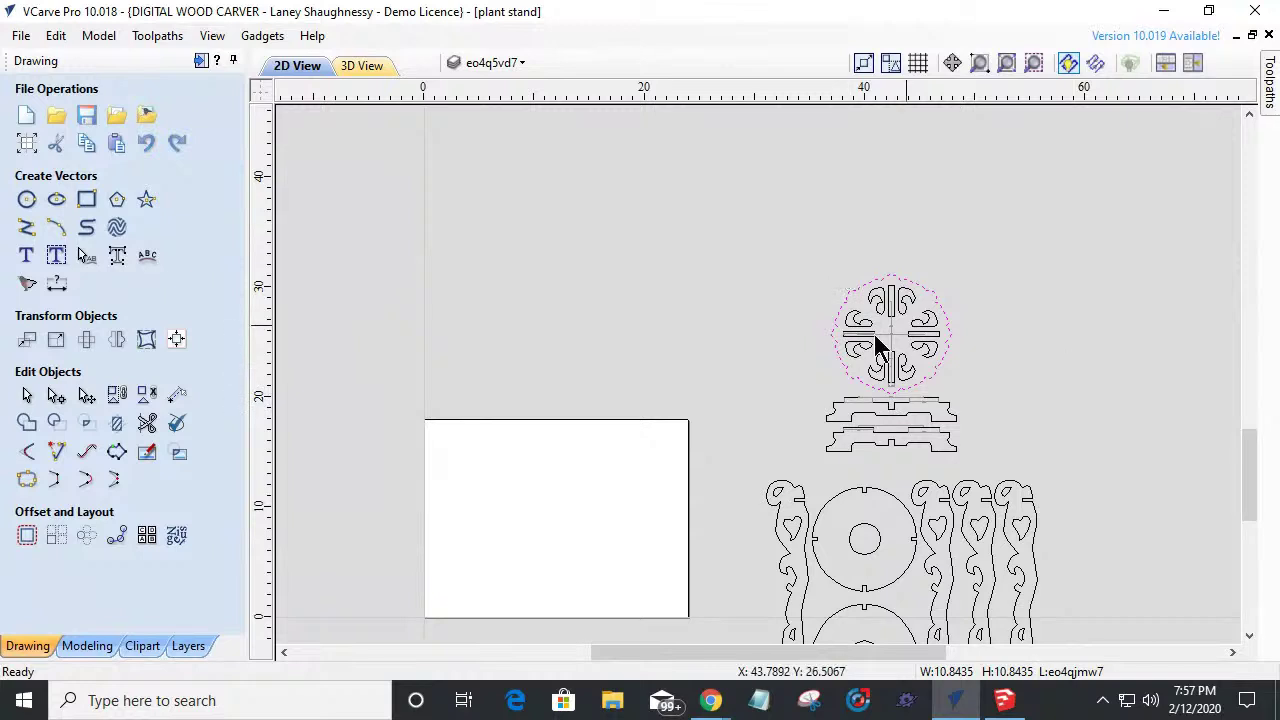
left_click(510, 62)
left_click(512, 64)
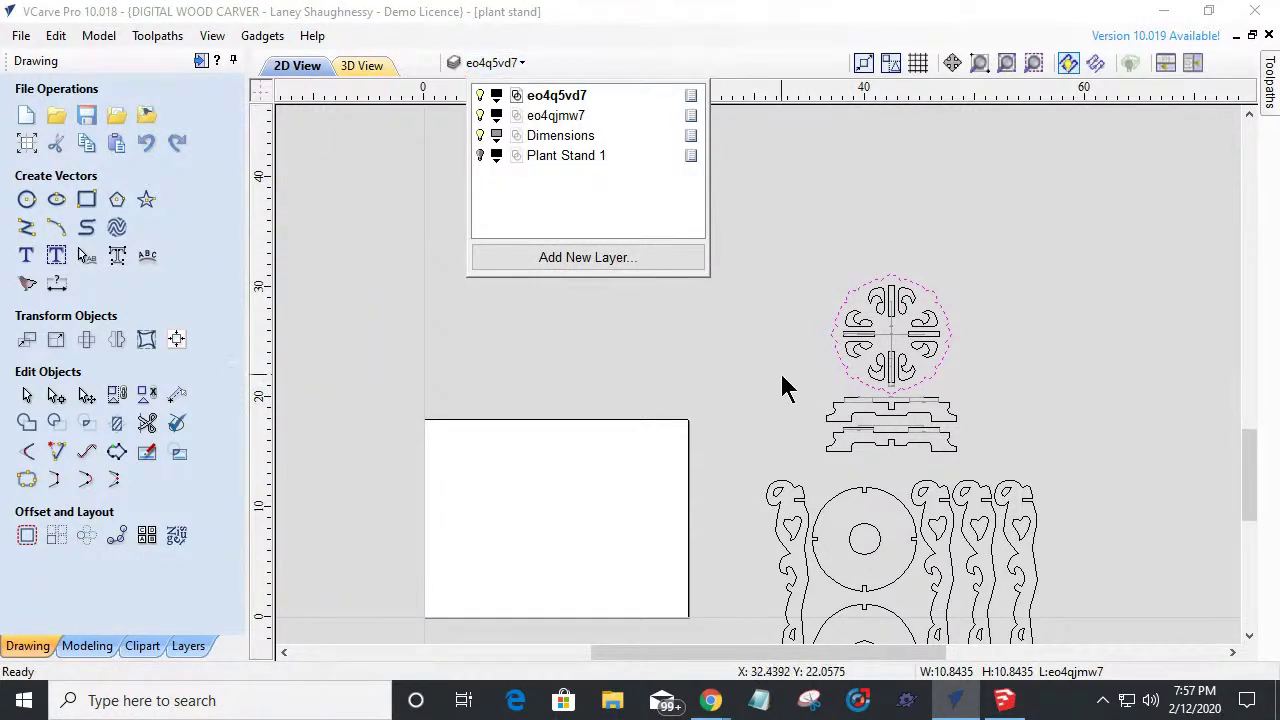
left_click(770, 330)
left_click(946, 374)
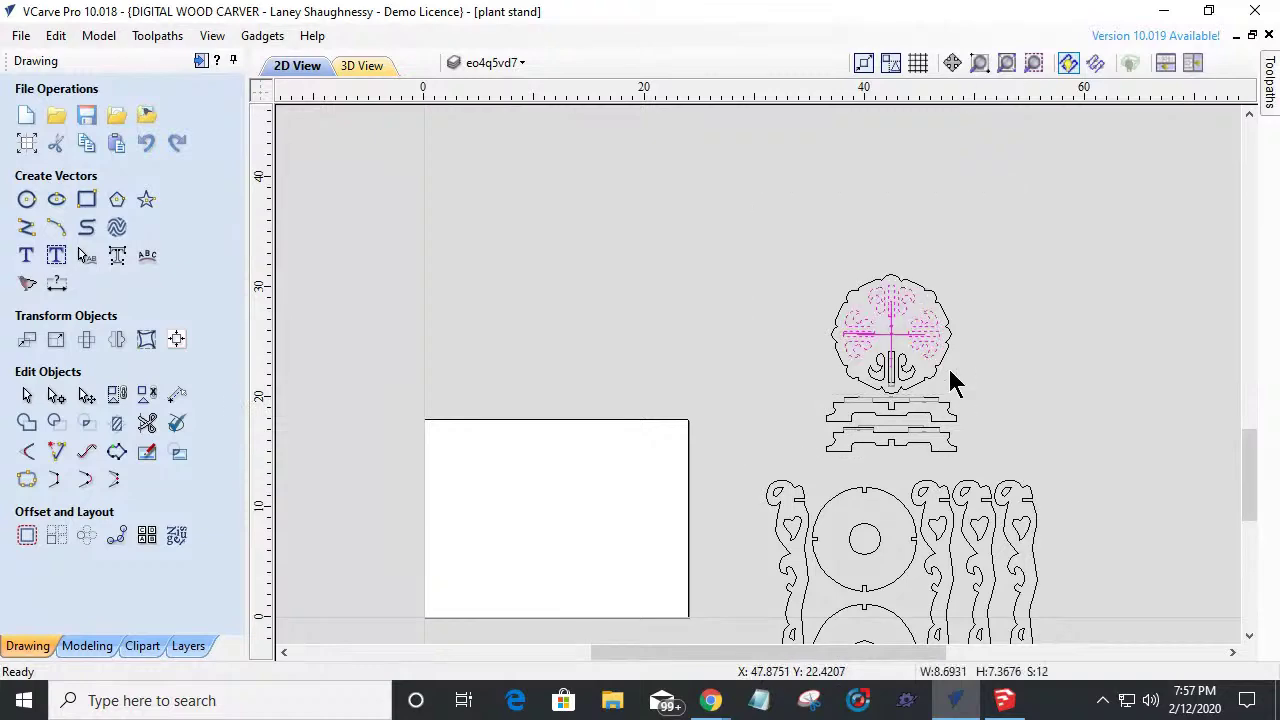
scroll(892, 363, "up", 3)
scroll(893, 362, "up", 3)
scroll(894, 360, "down", 6)
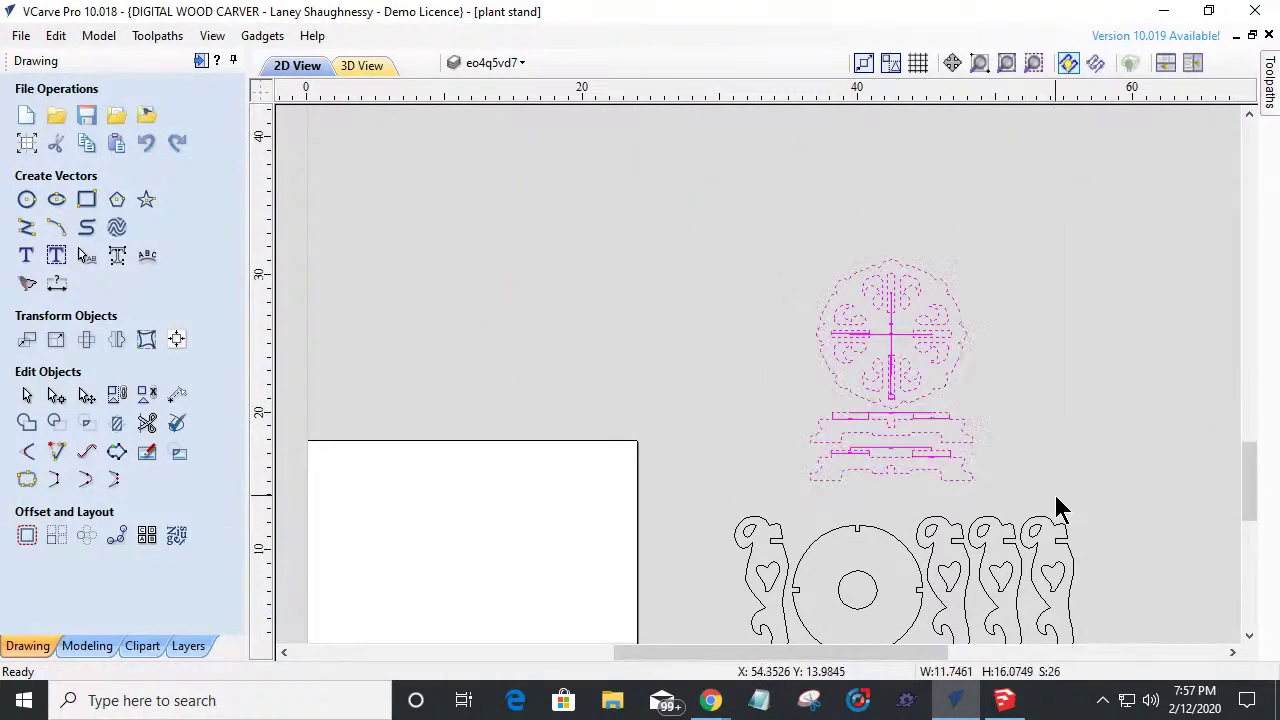
key("Delete")
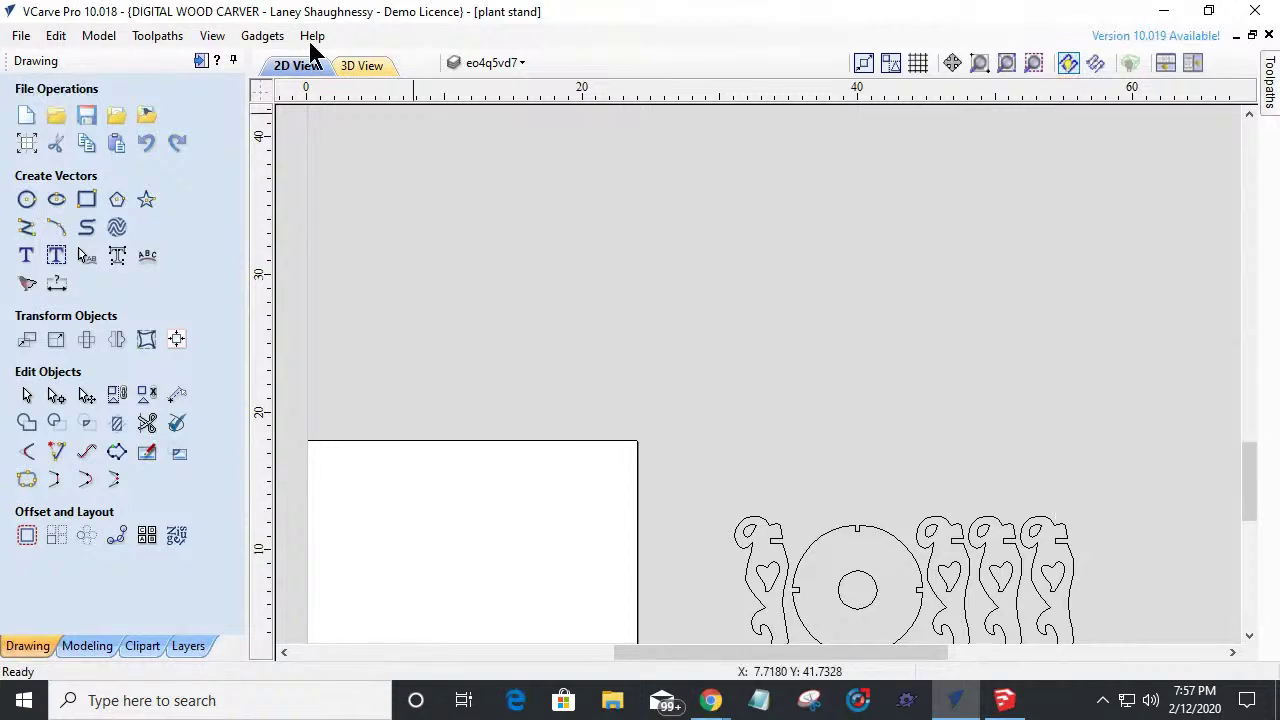
Import the eo4qjmw7 vector file from the Downloads folder.
left_click(119, 118)
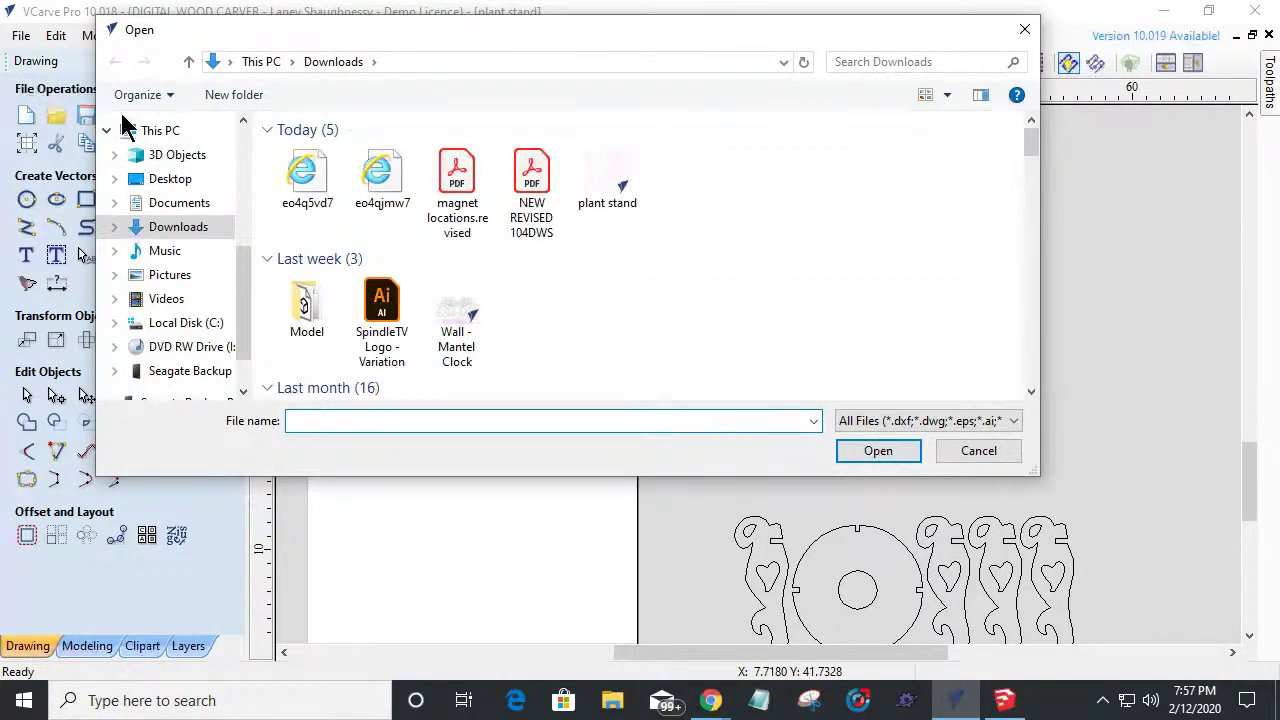
left_click(377, 180)
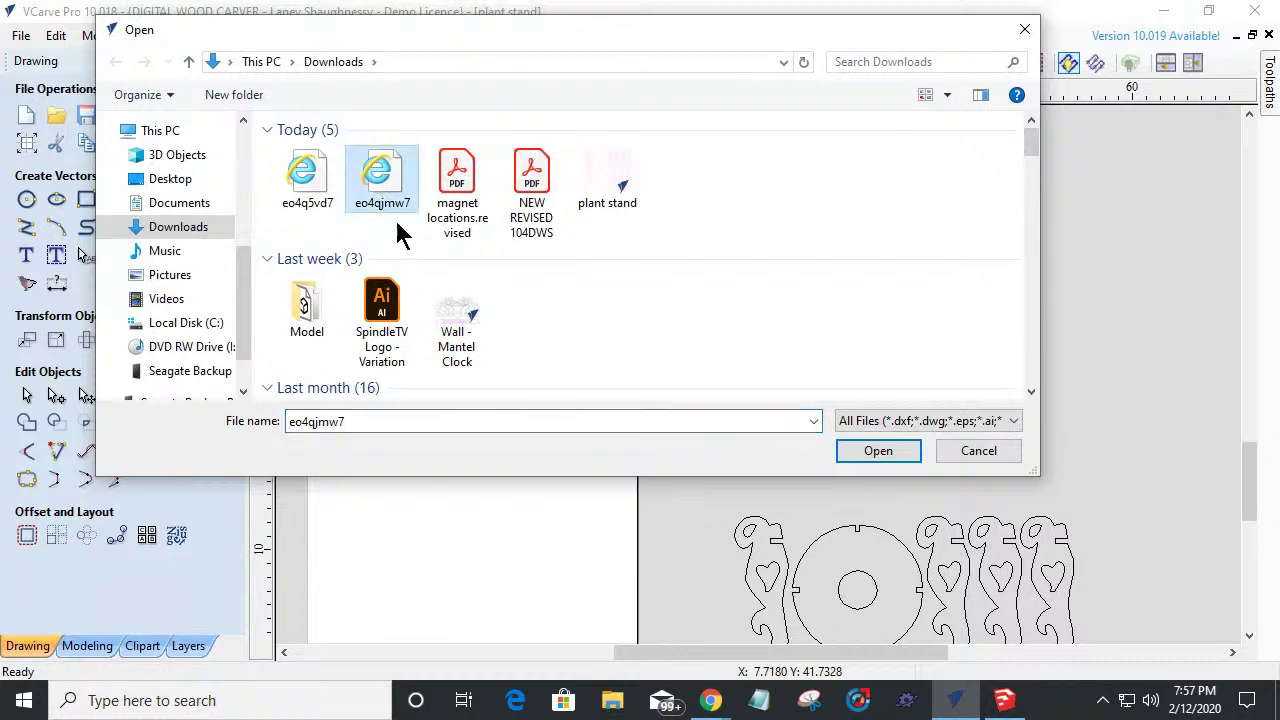
left_click(877, 451)
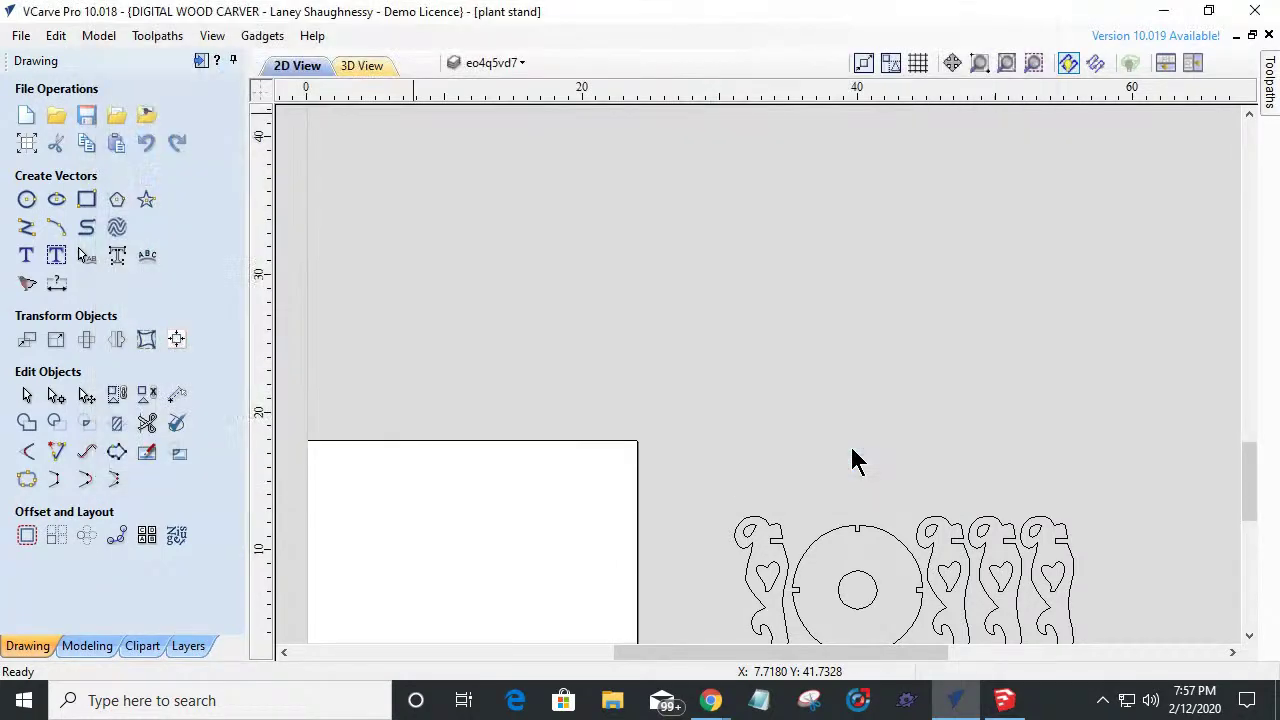
Move the newly imported round piece and feet off the sheet, to just above its upper edge near X 20.
scroll(455, 532, "down", 1)
scroll(380, 545, "up", 5)
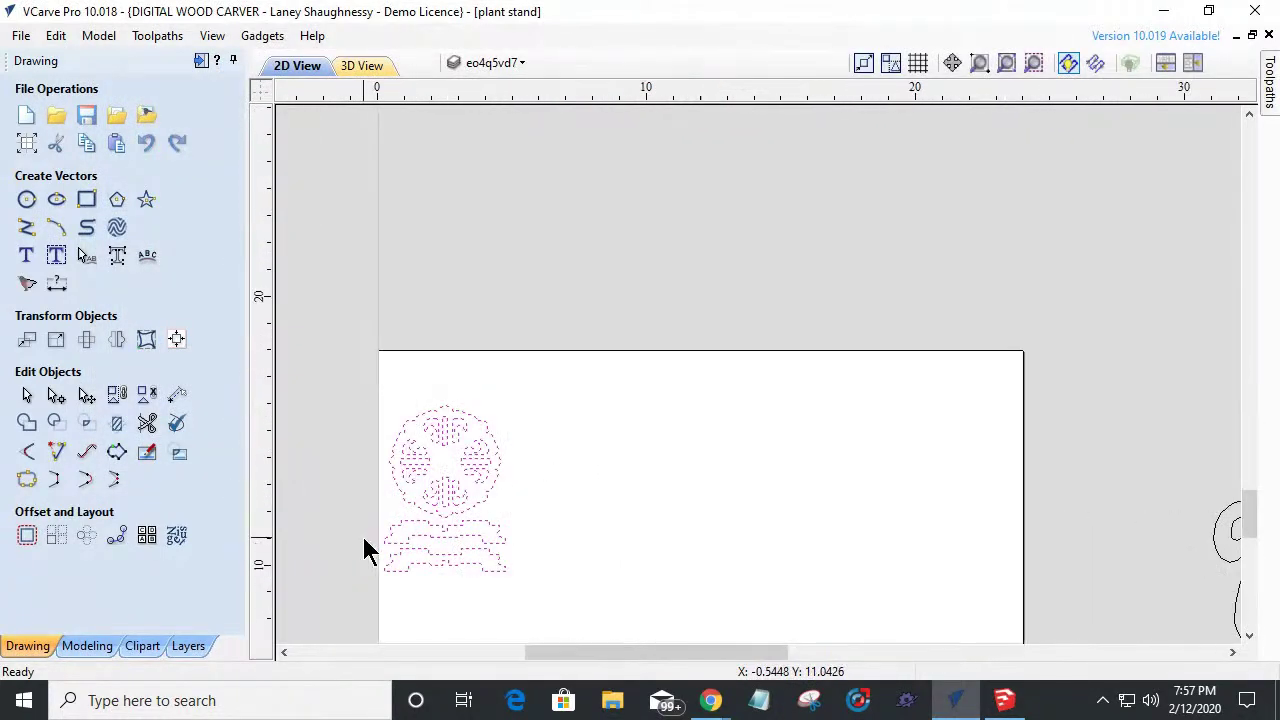
scroll(357, 490, "down", 2)
scroll(330, 400, "up", 1)
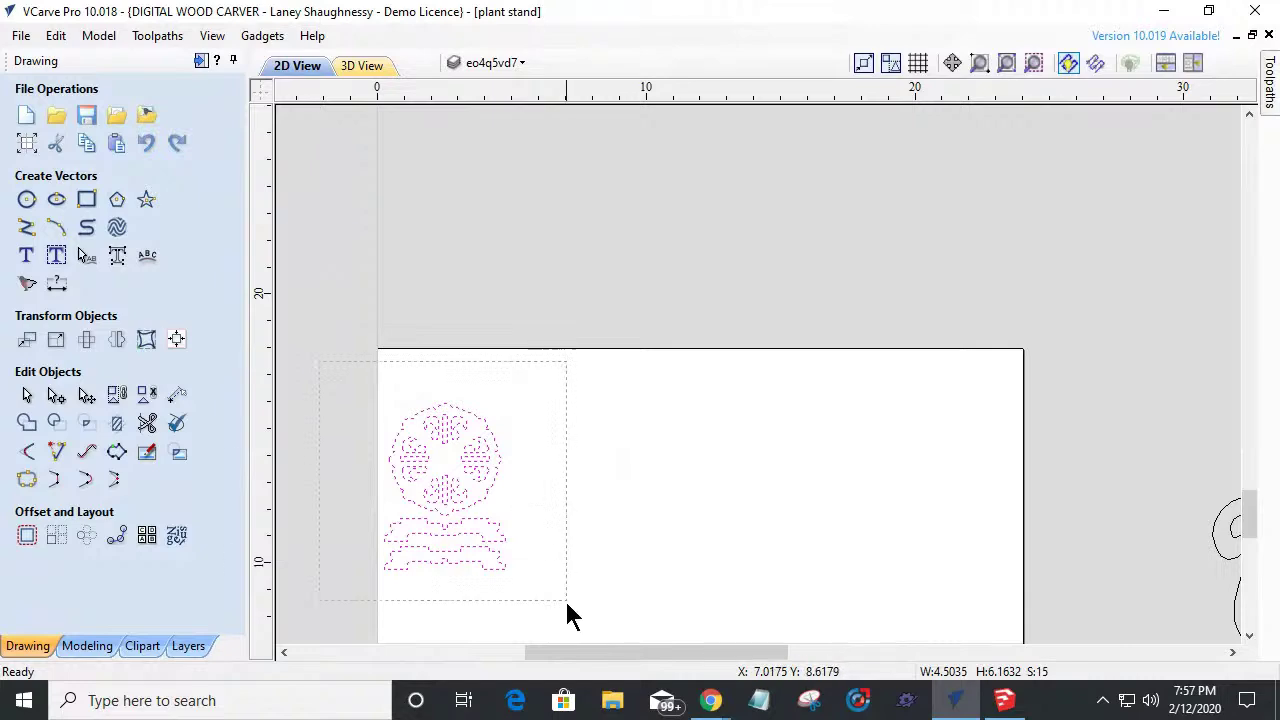
scroll(434, 551, "up", 3)
scroll(435, 545, "down", 2)
scroll(435, 545, "down", 1)
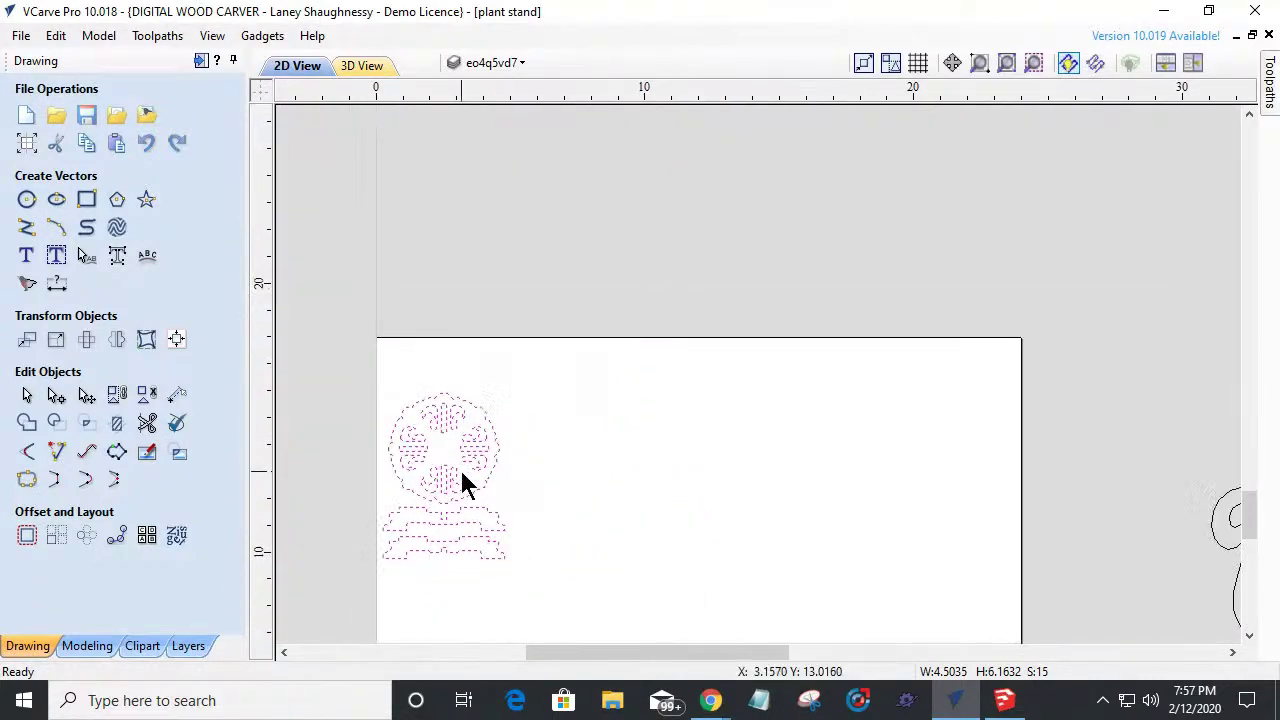
left_click(466, 455)
left_click_drag(467, 450, 928, 214)
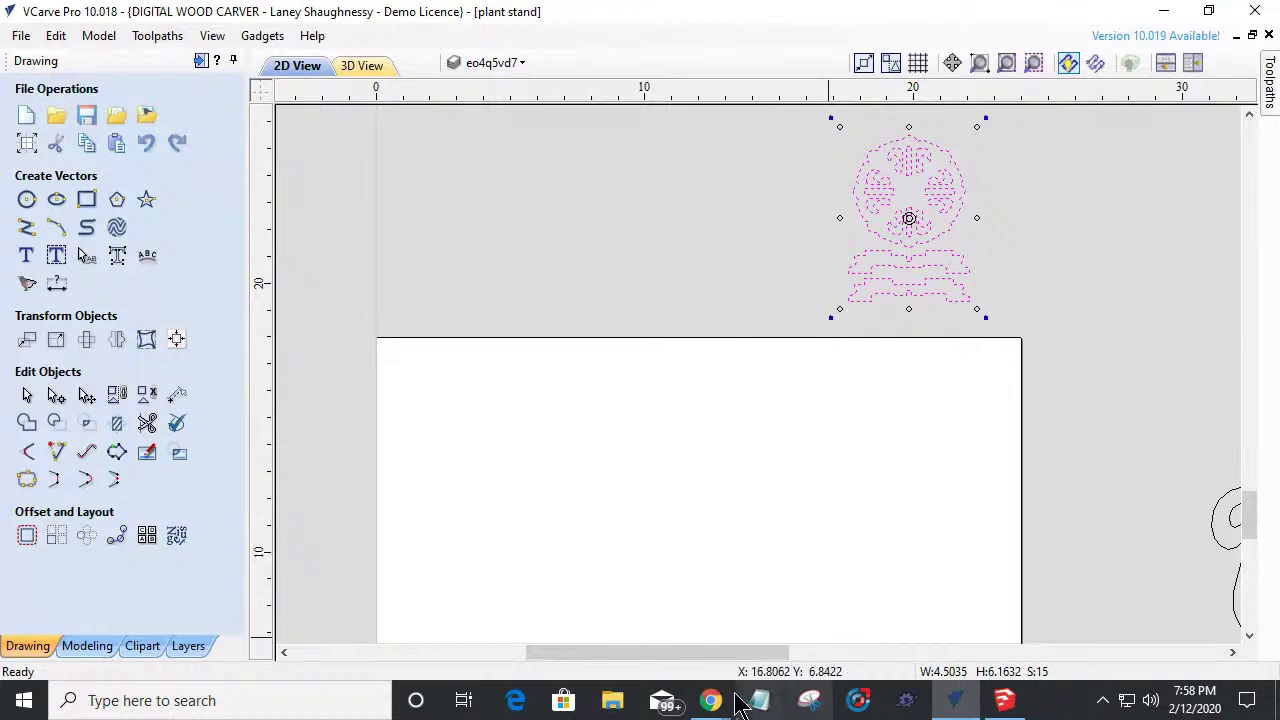
Switch to Zamzar in Chrome, compare the features and monthly prices of its Basic, Pro and Business plans, and close both Zamzar pages.
mouse_move(713, 695)
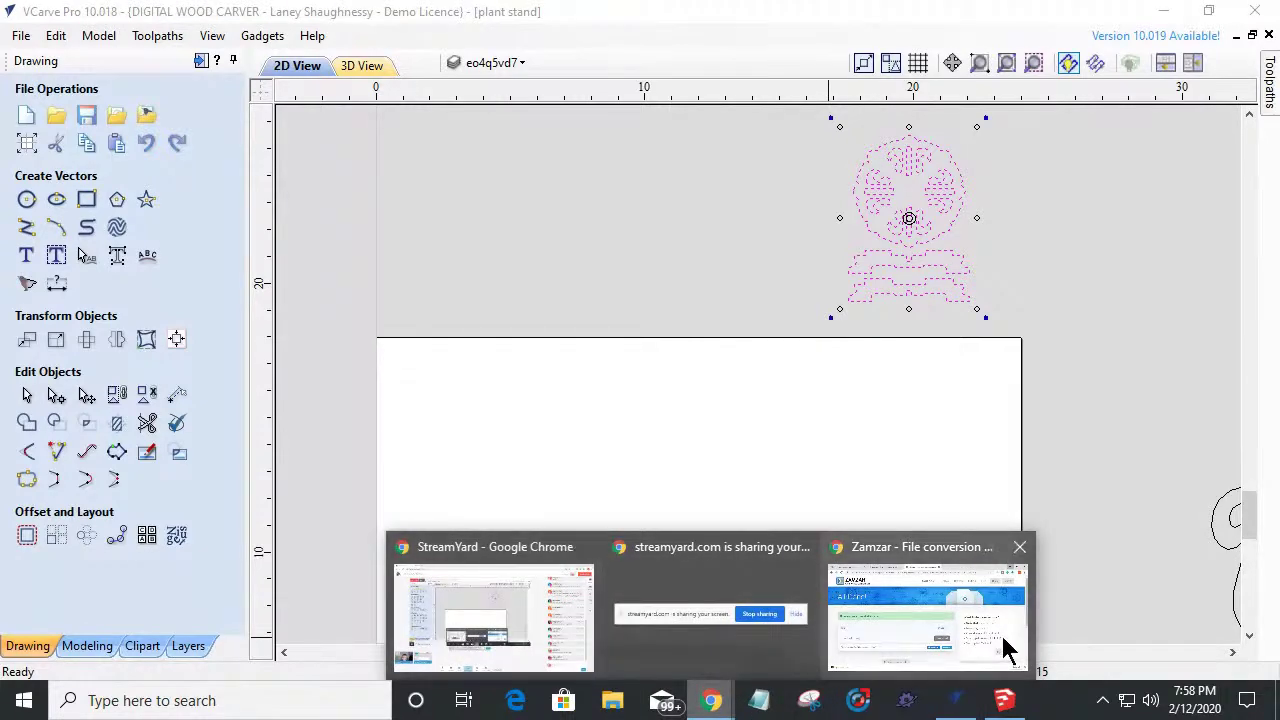
left_click(943, 620)
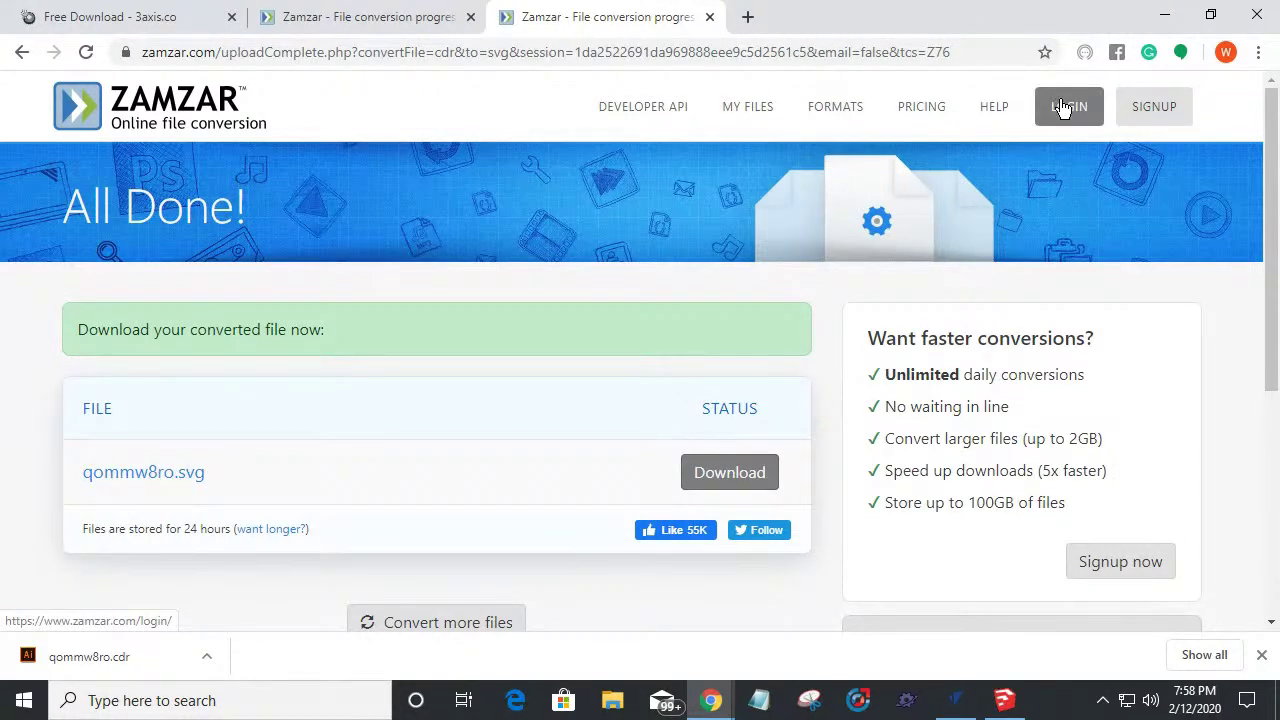
left_click(947, 120)
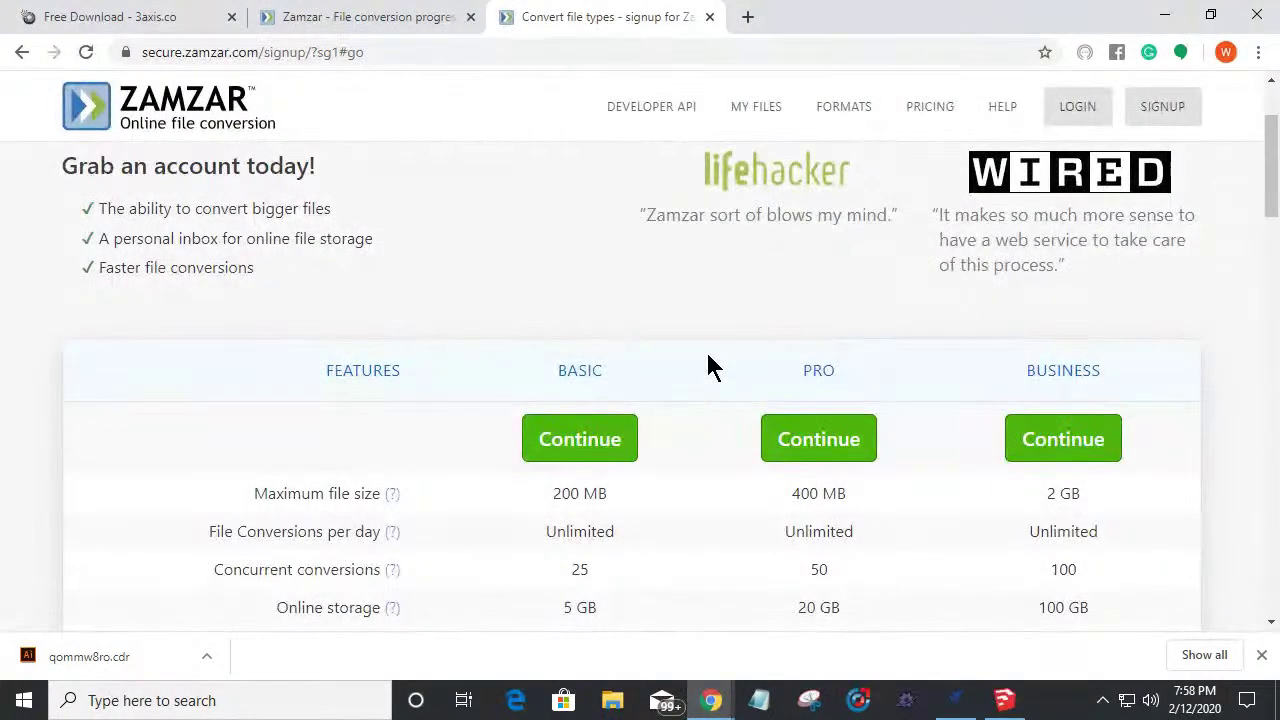
scroll(709, 390, "down", 3)
scroll(709, 351, "down", 1)
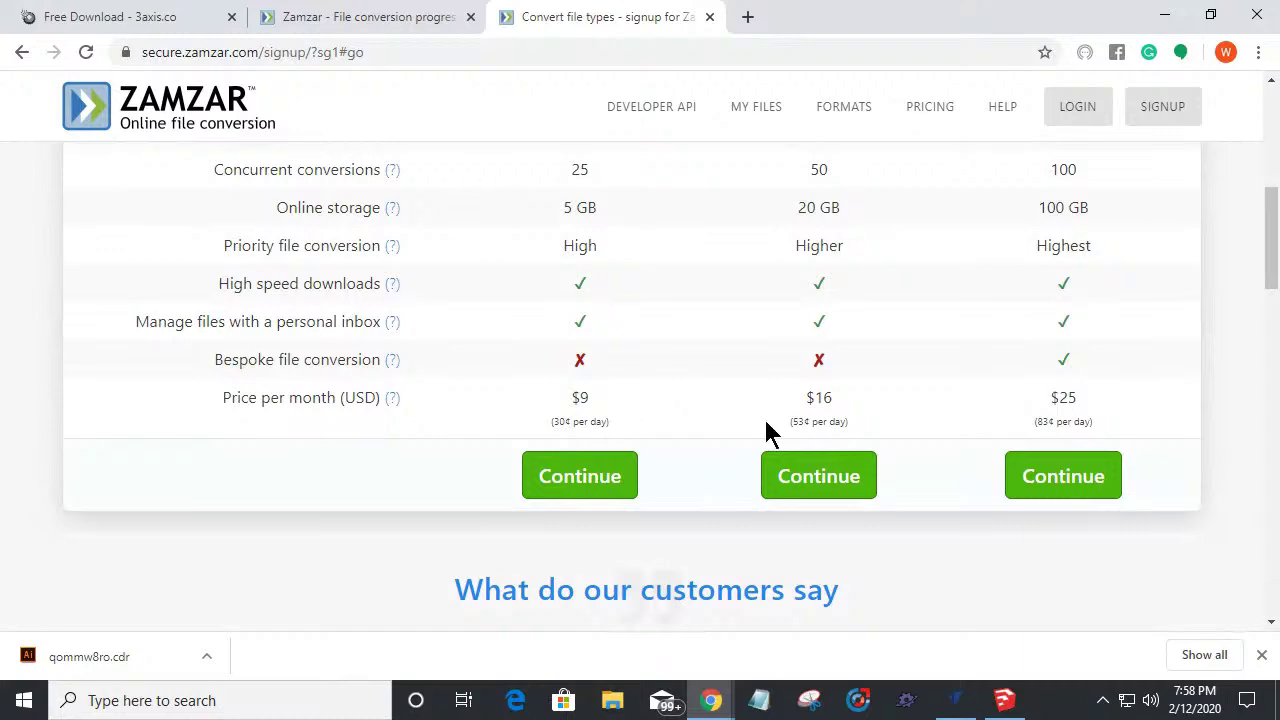
scroll(976, 405, "up", 4)
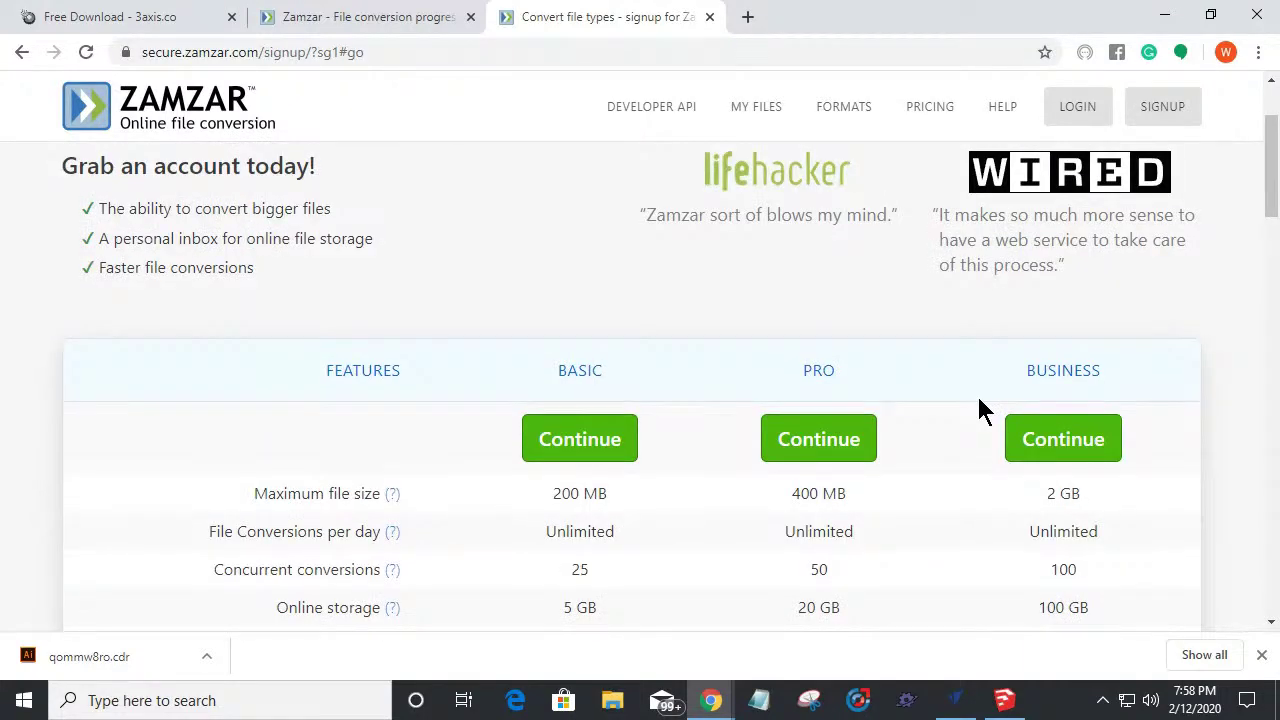
scroll(980, 408, "up", 2)
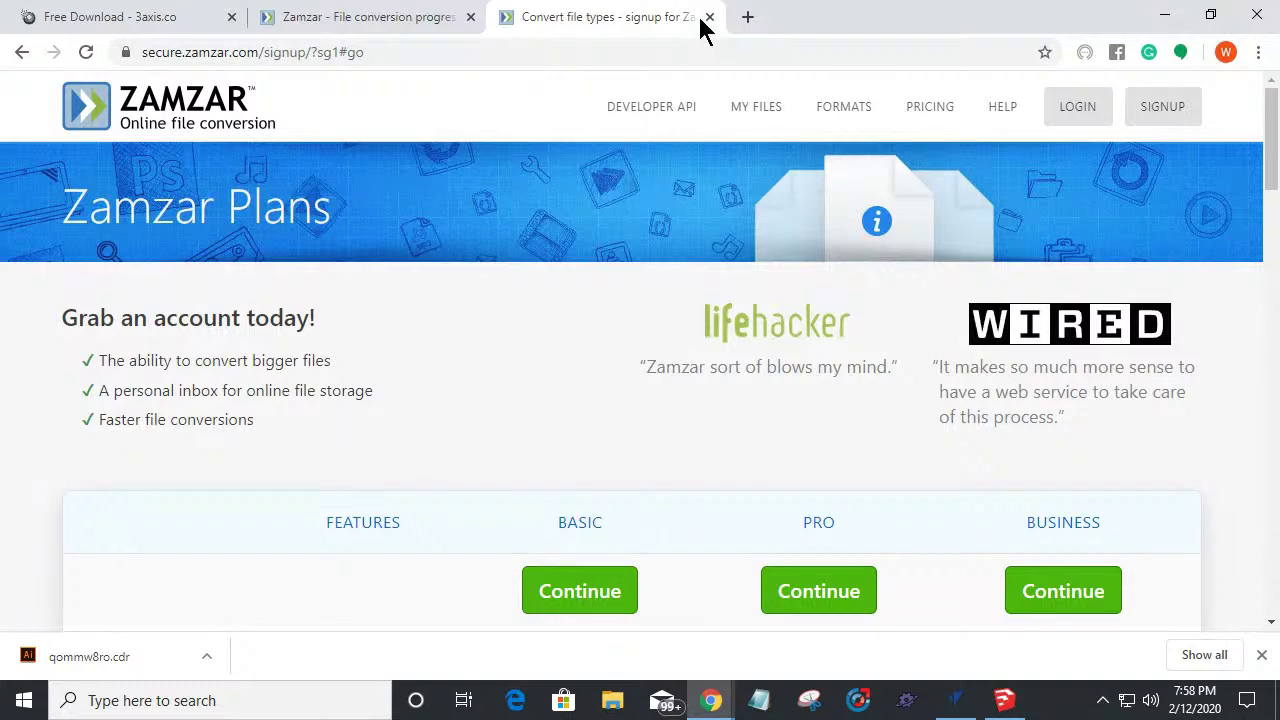
scroll(731, 243, "down", 4)
scroll(731, 243, "up", 4)
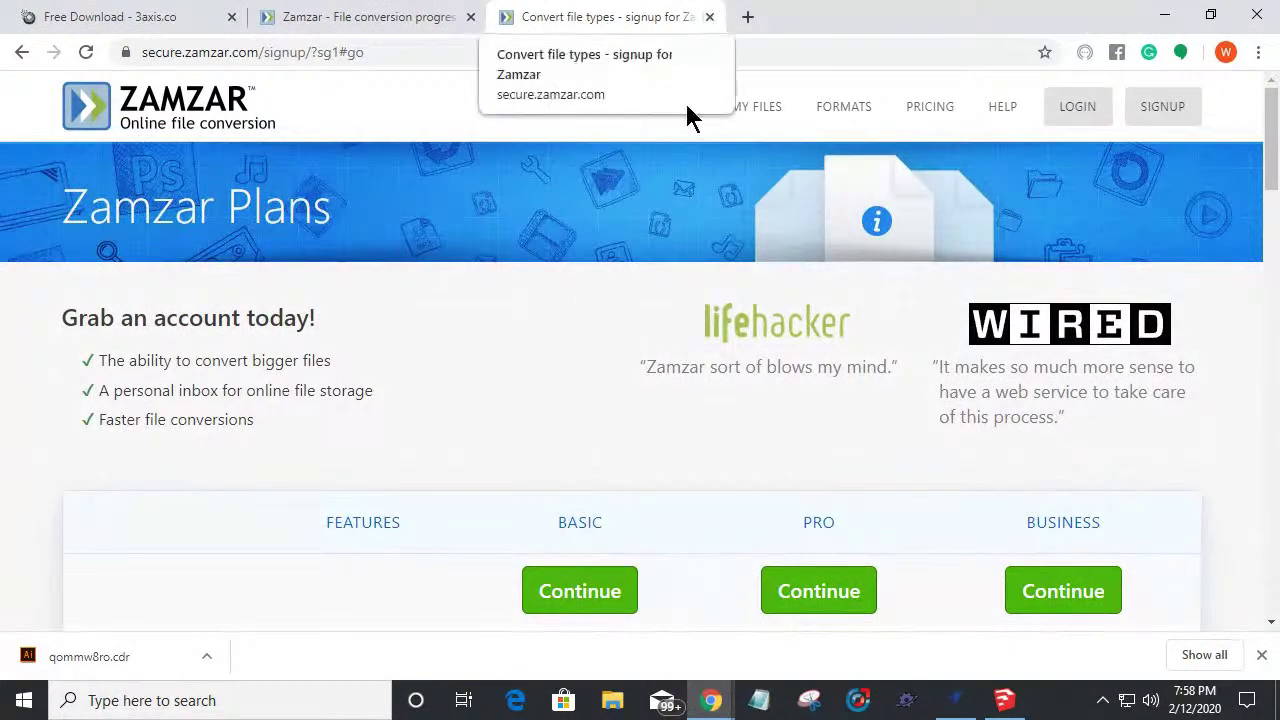
left_click(710, 18)
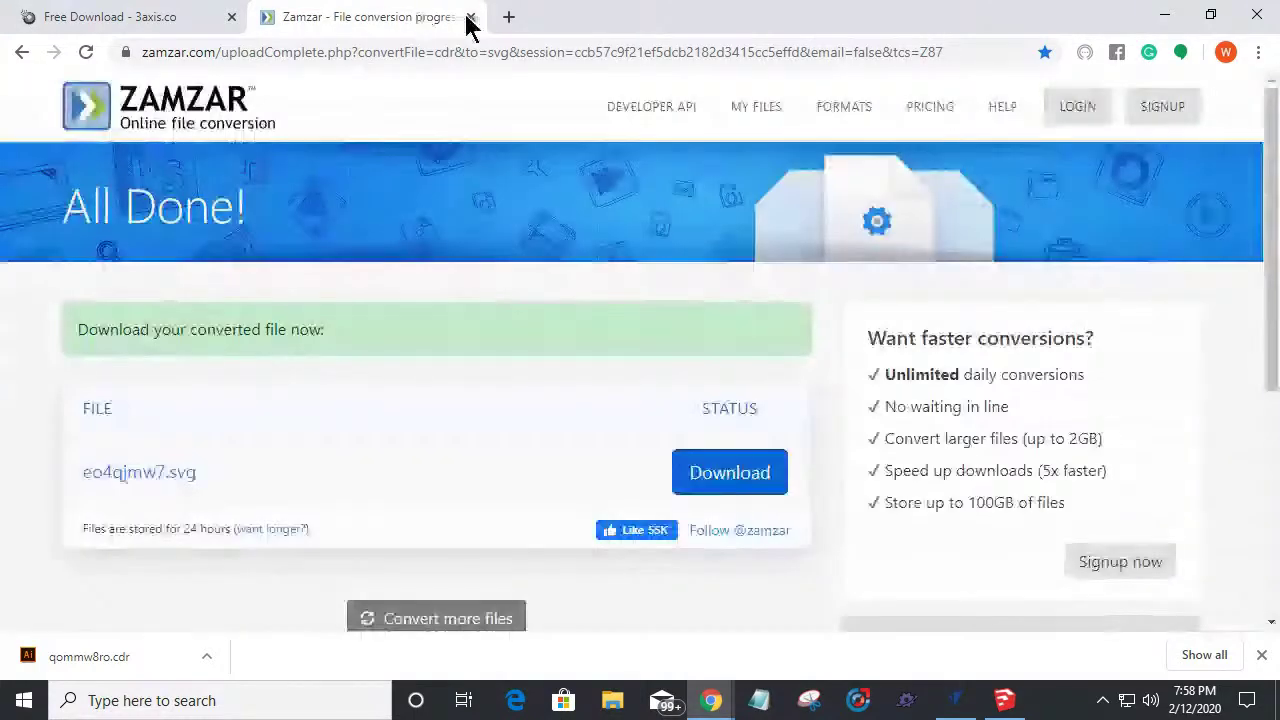
left_click(470, 18)
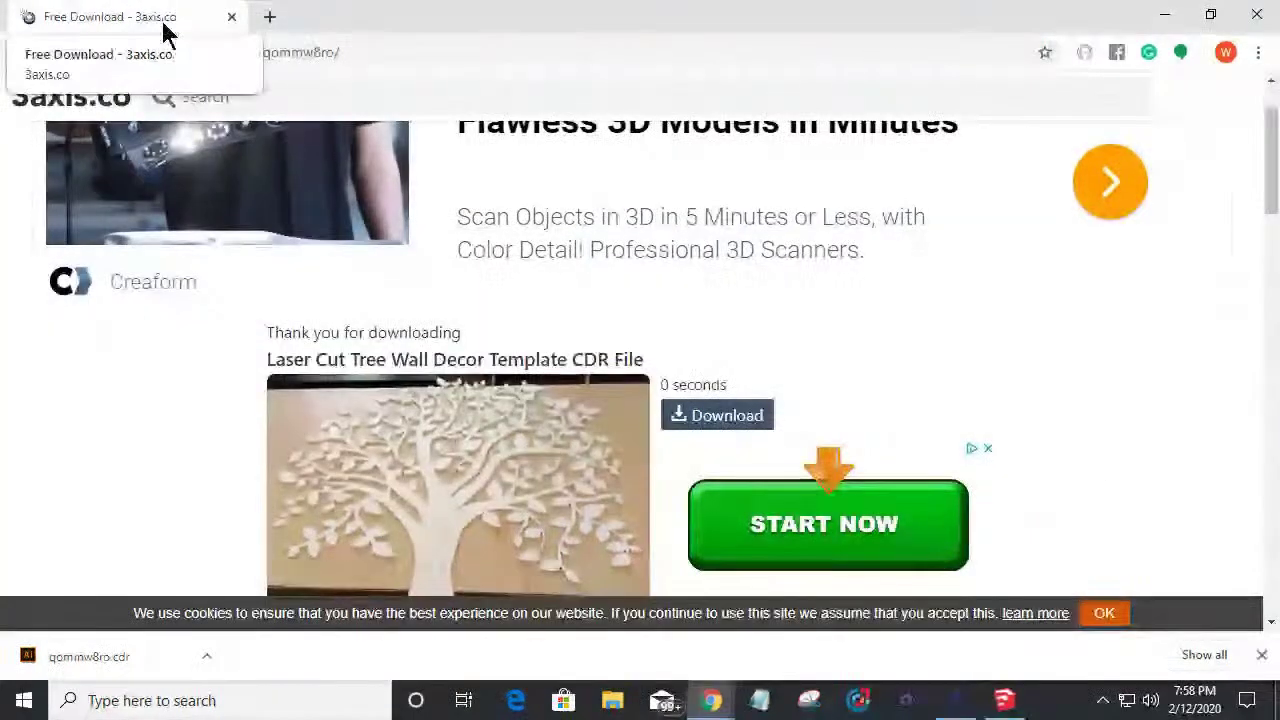
Browse the similar laser-cut designs listed below the tree wall decor template on 3axis.co.
scroll(745, 300, "down", 2)
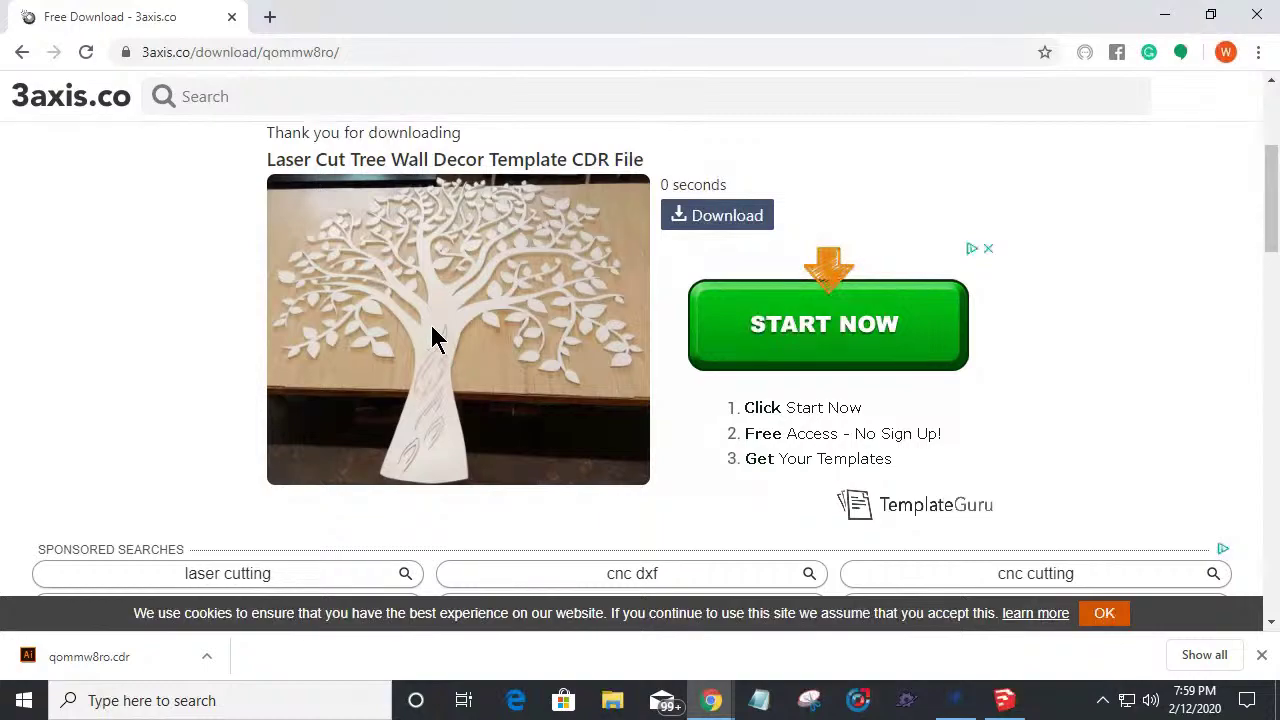
scroll(432, 337, "down", 1)
scroll(432, 337, "down", 5)
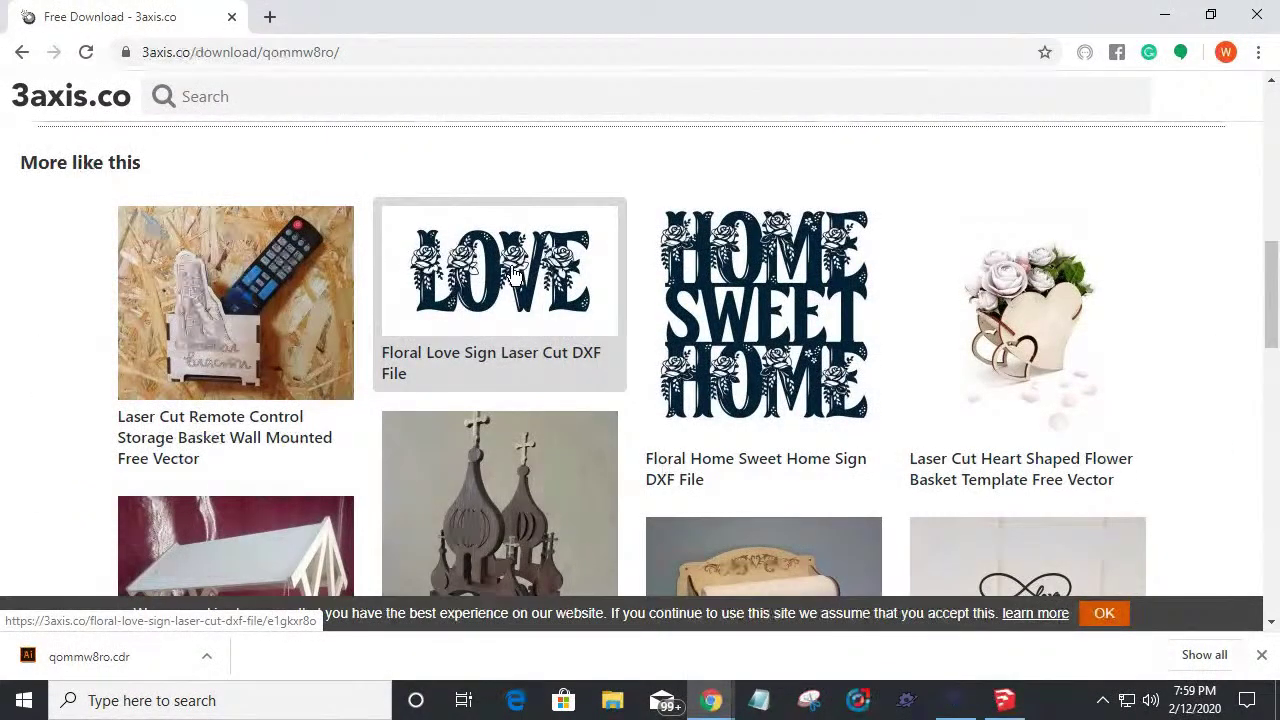
scroll(512, 272, "down", 8)
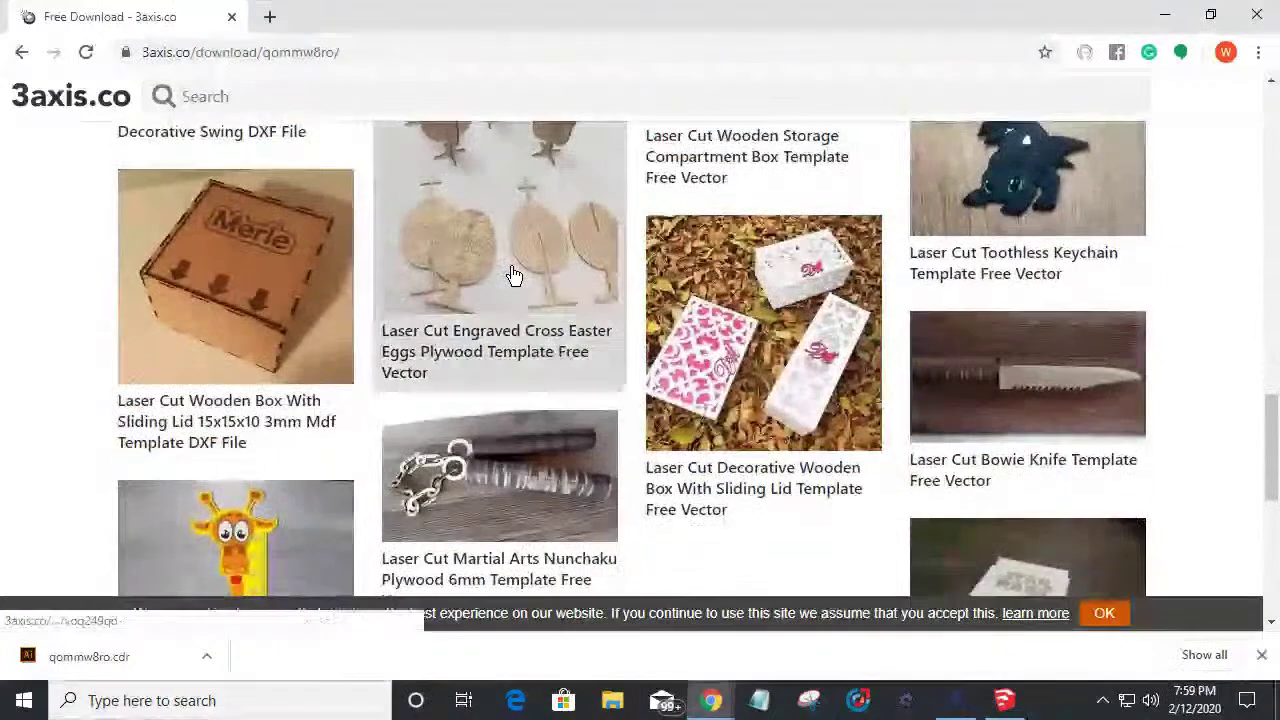
scroll(512, 277, "down", 2)
scroll(512, 277, "up", 14)
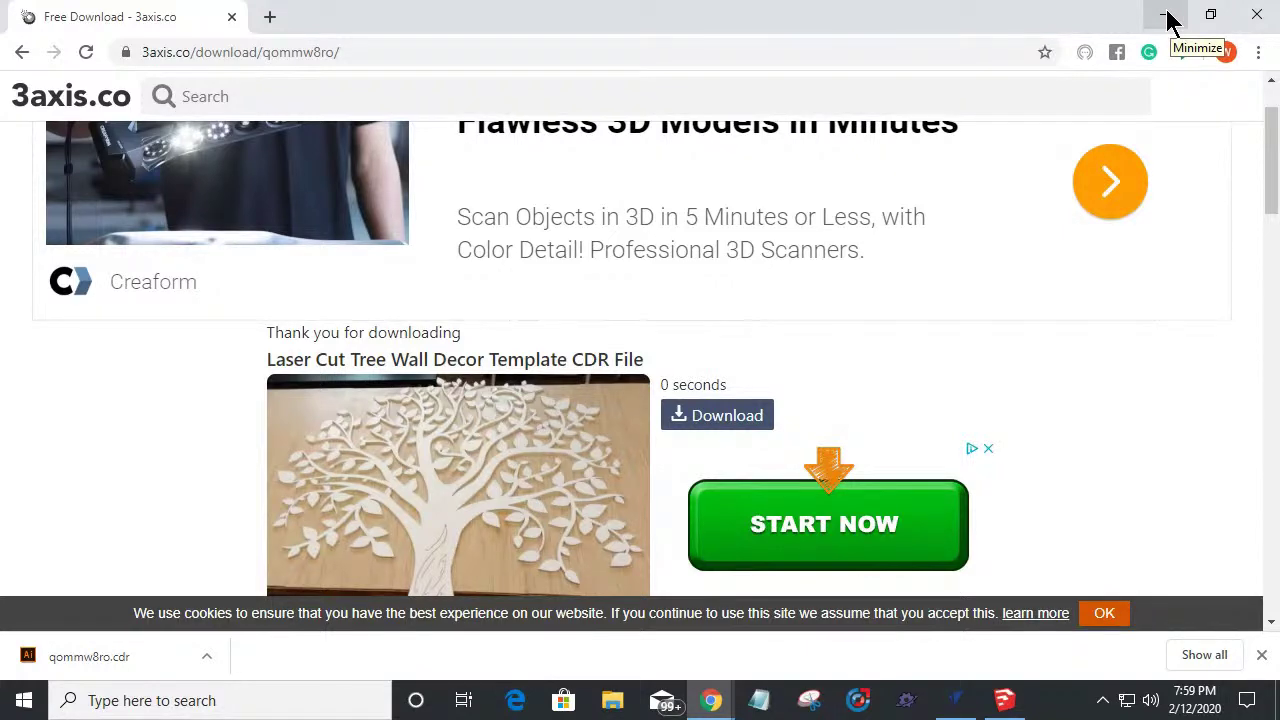
Return to VCarve Pro and move the selected round piece and feet onto the sheet, centred at about X 10.8, Y 13.5.
left_click(1166, 16)
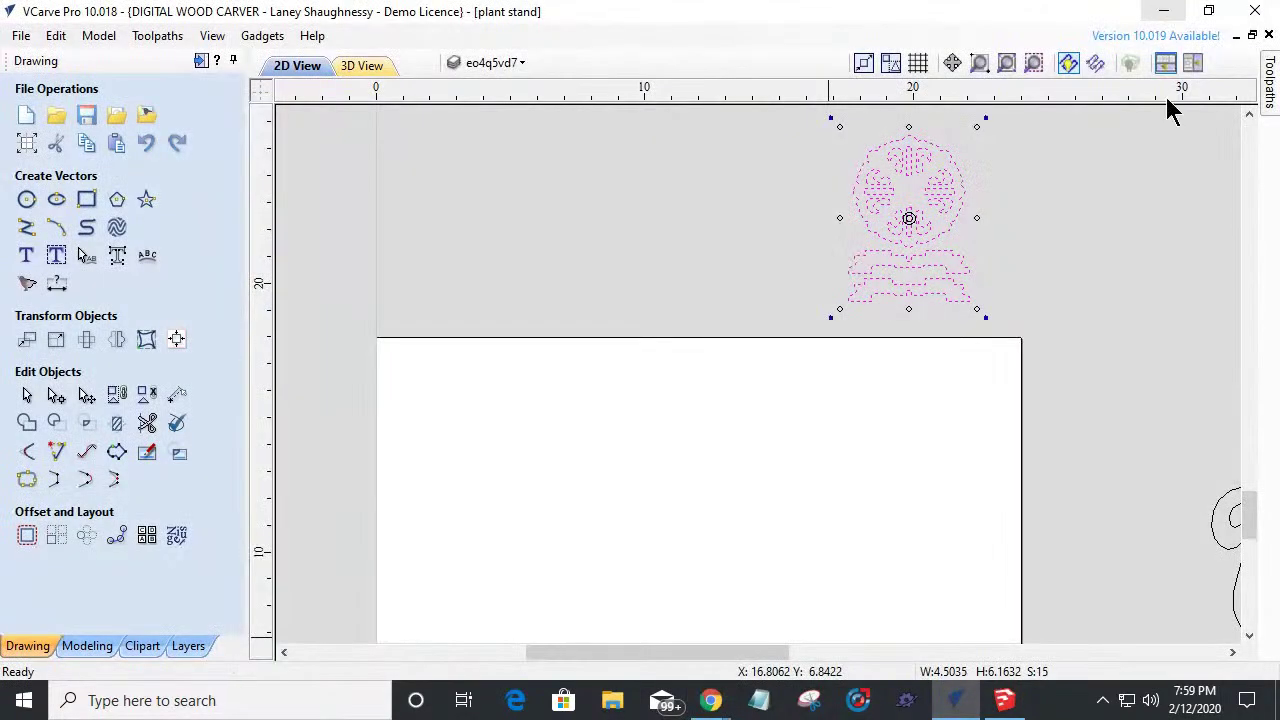
scroll(1029, 277, "down", 1)
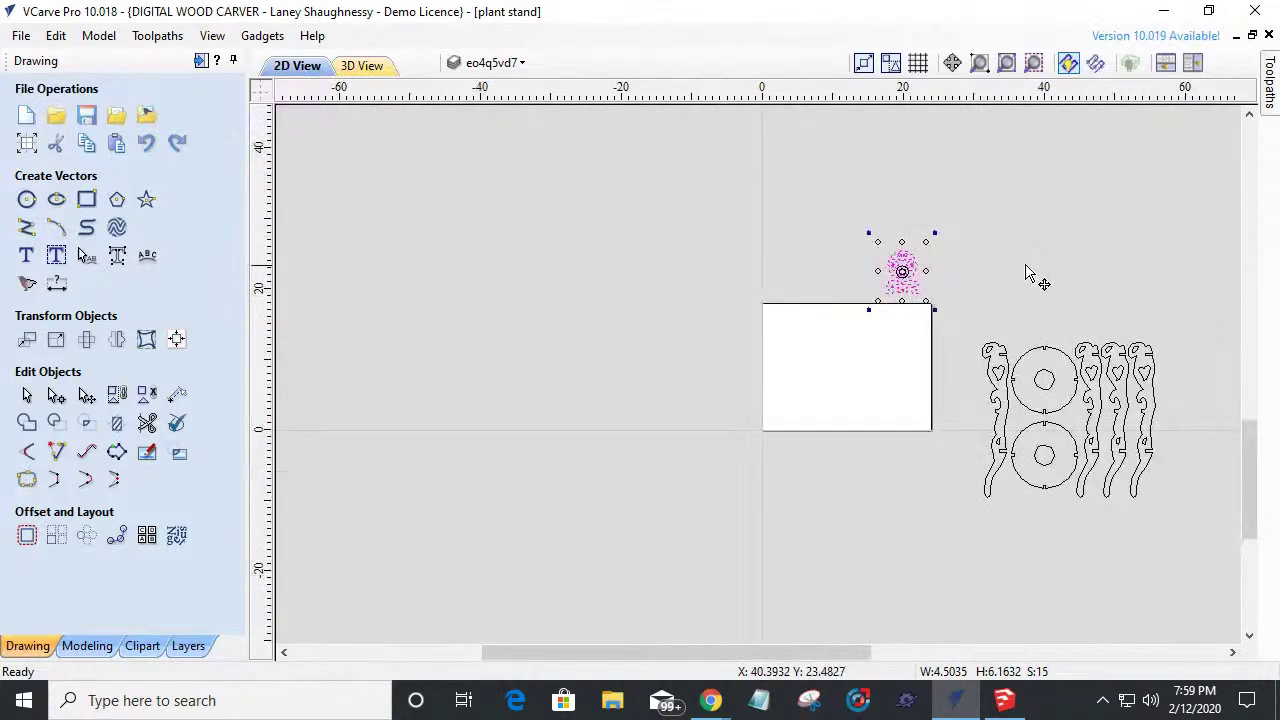
scroll(920, 234, "up", 3)
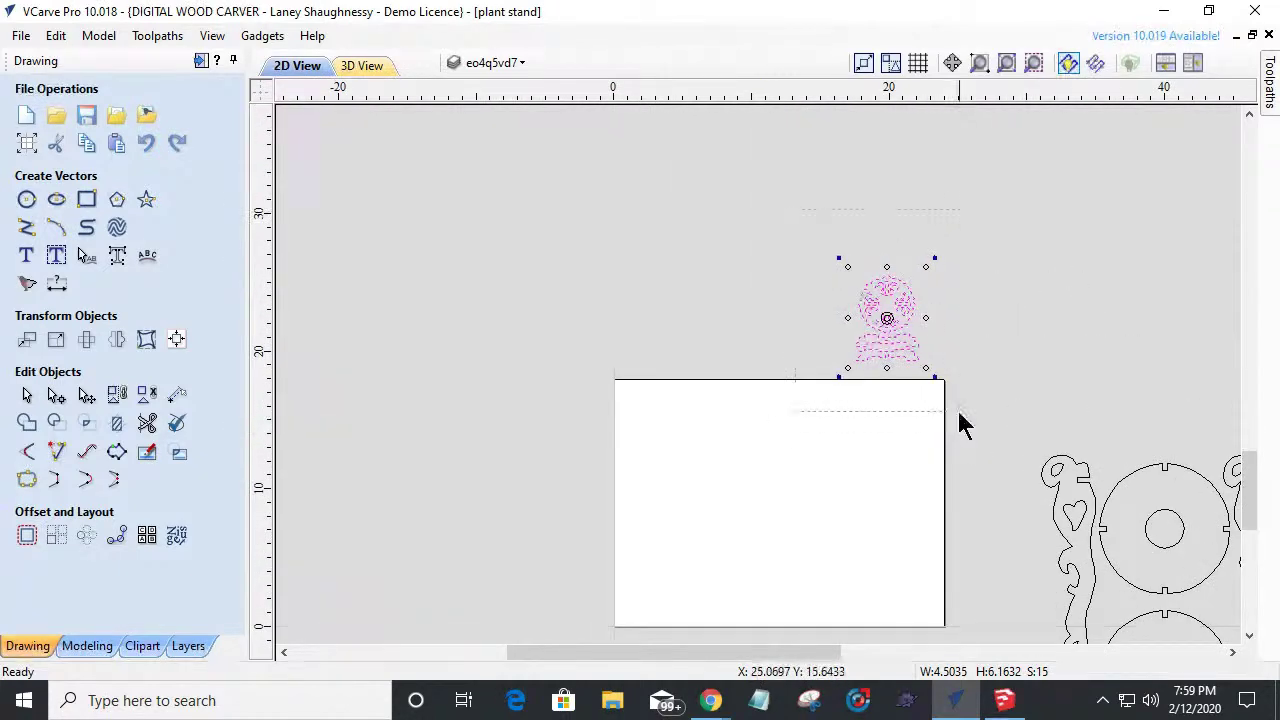
scroll(1035, 372, "up", 3)
scroll(1003, 365, "up", 4)
scroll(871, 277, "down", 5)
left_click_drag(895, 345, 640, 599)
scroll(640, 600, "up", 4)
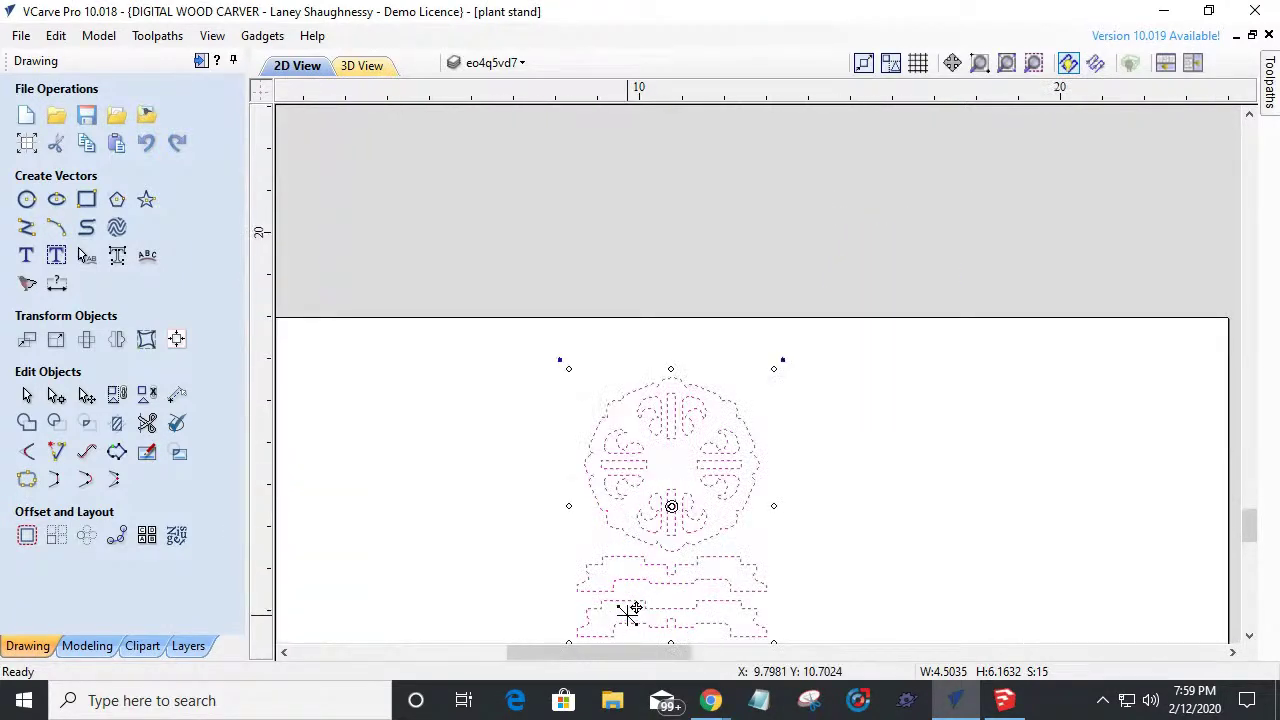
Check the sizes of the round piece's outer contour and the upper foot with Set Size.
scroll(990, 330, "down", 4)
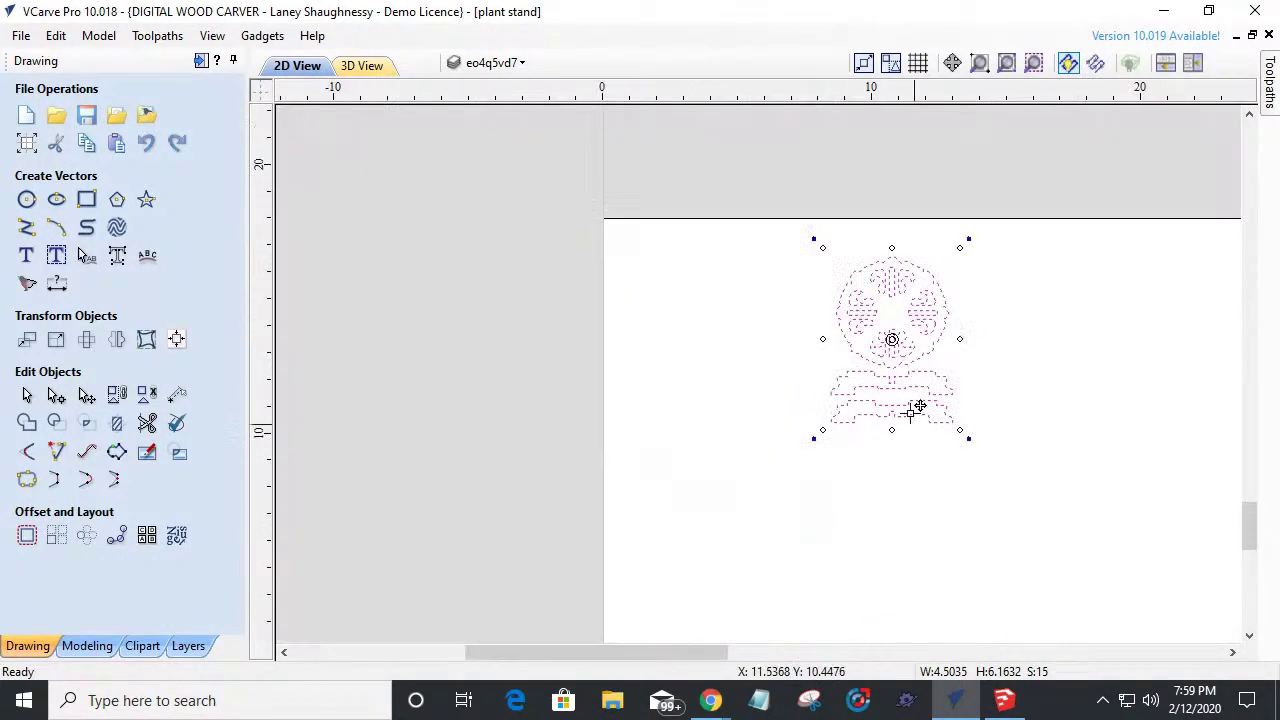
scroll(909, 391, "up", 2)
left_click(666, 357)
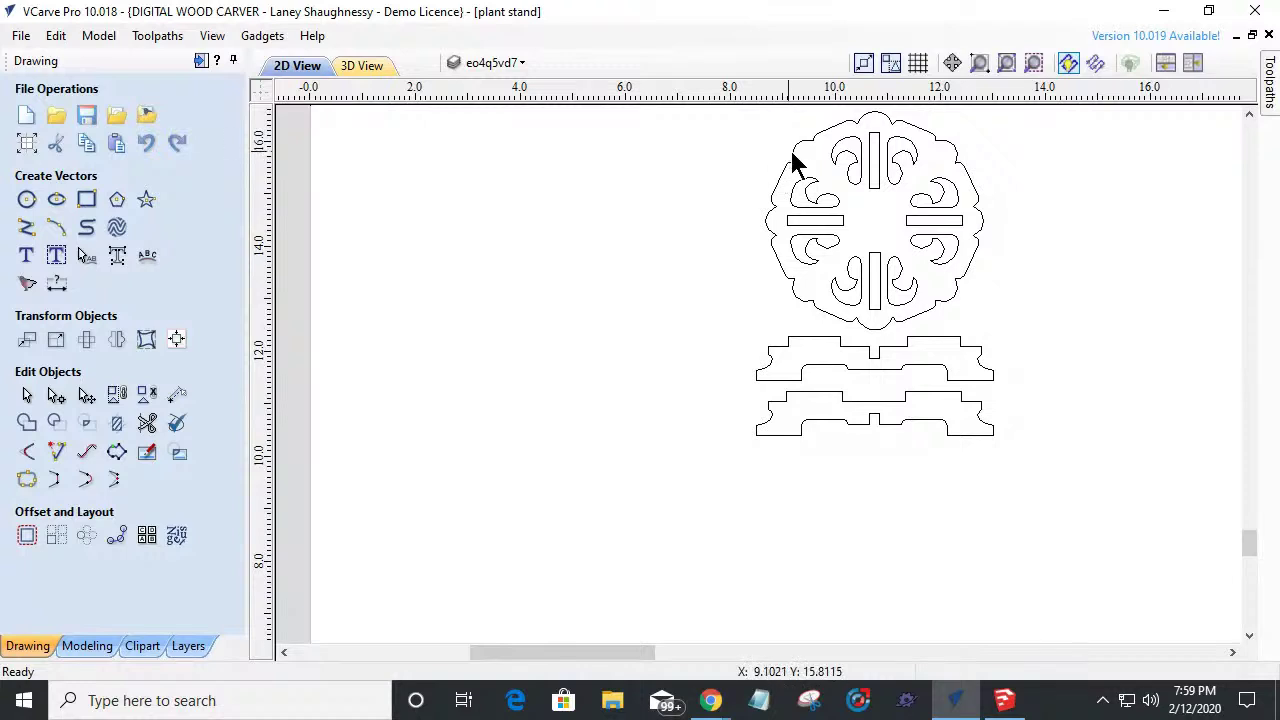
left_click(795, 158)
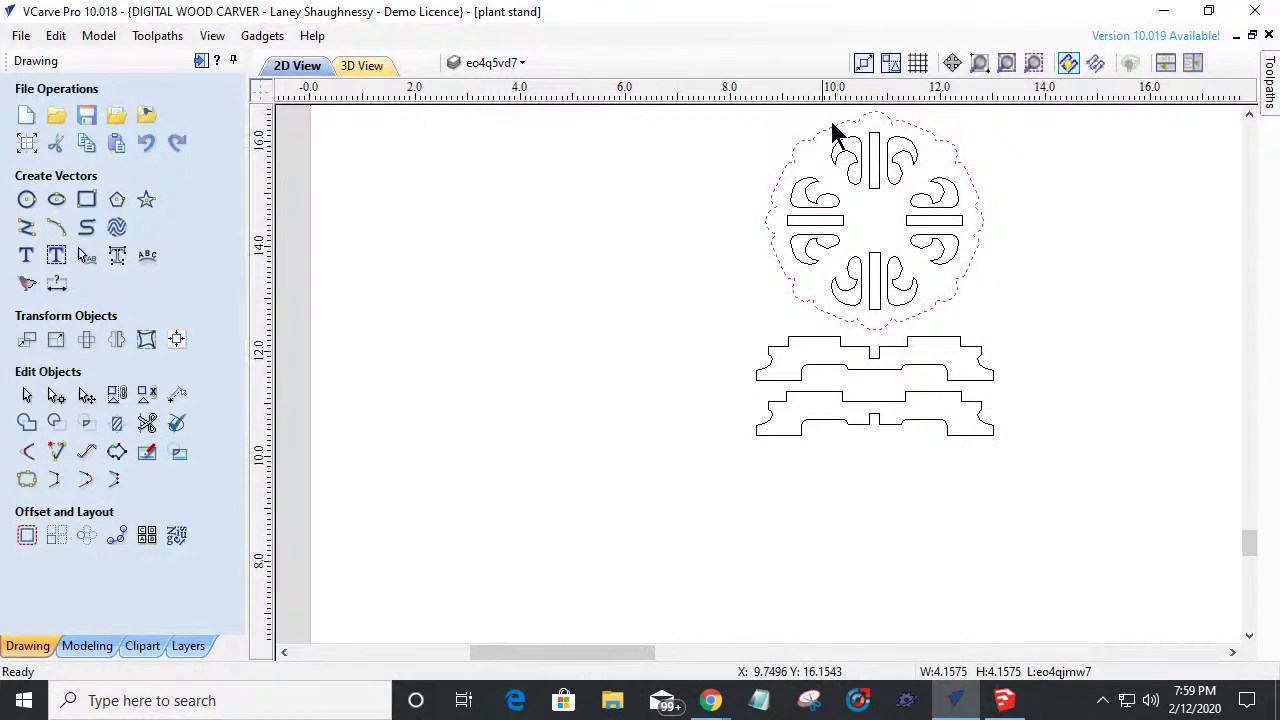
left_click(57, 340)
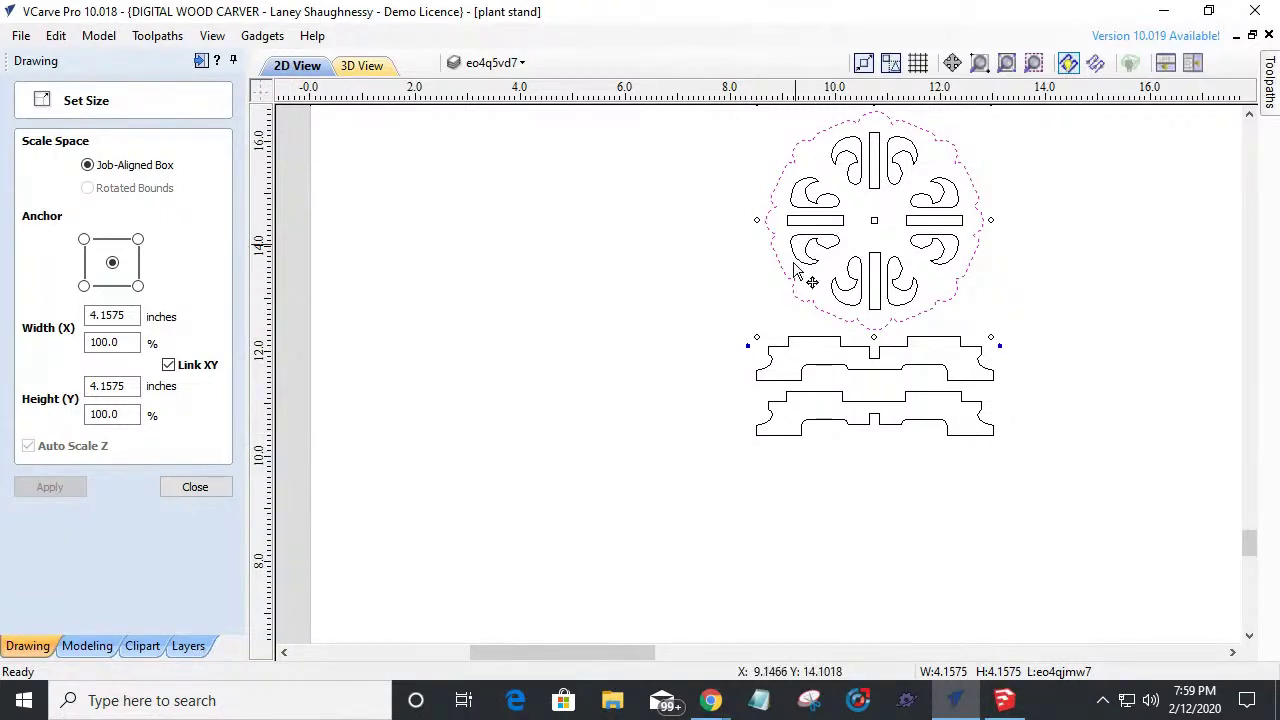
left_click(795, 338)
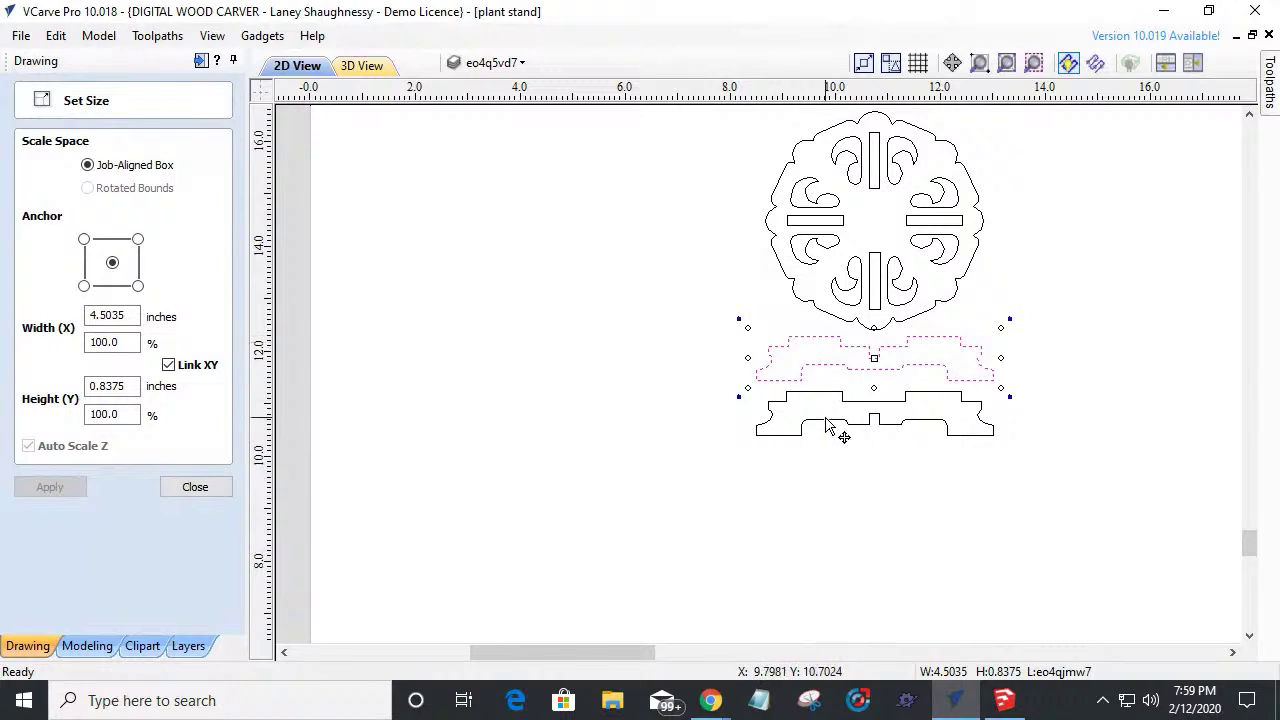
scroll(849, 398, "up", 2)
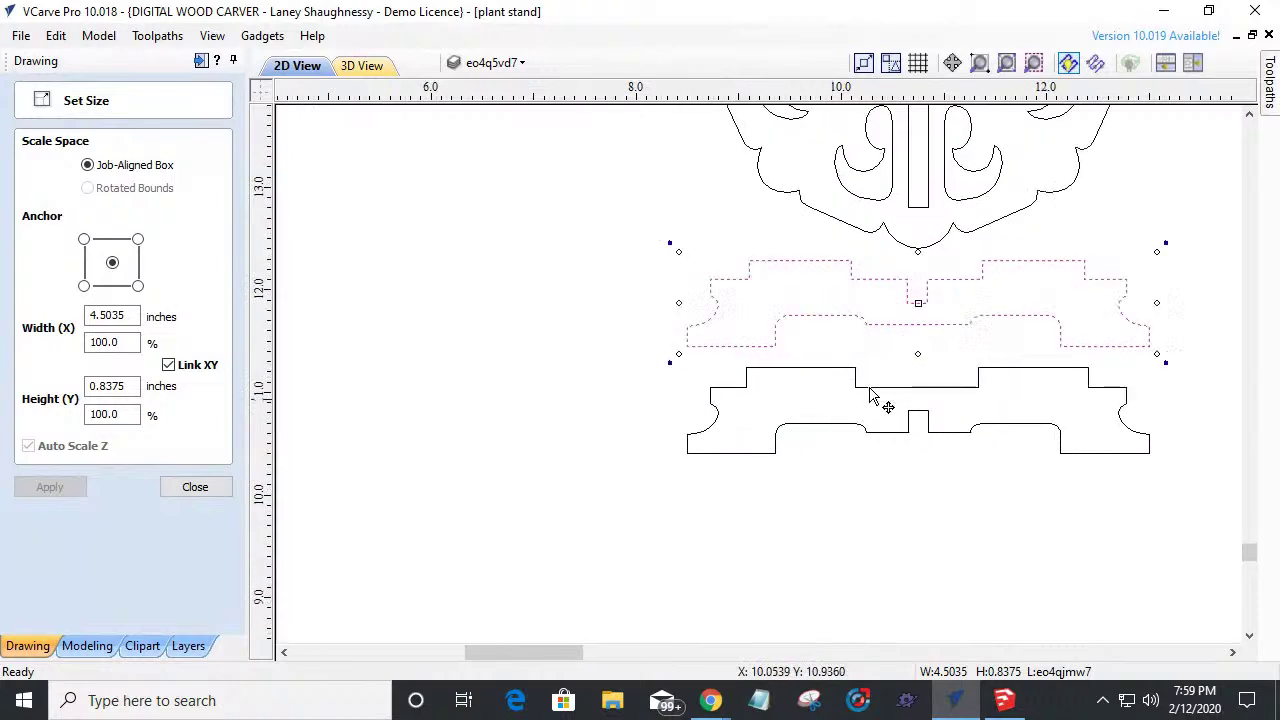
left_click(866, 327)
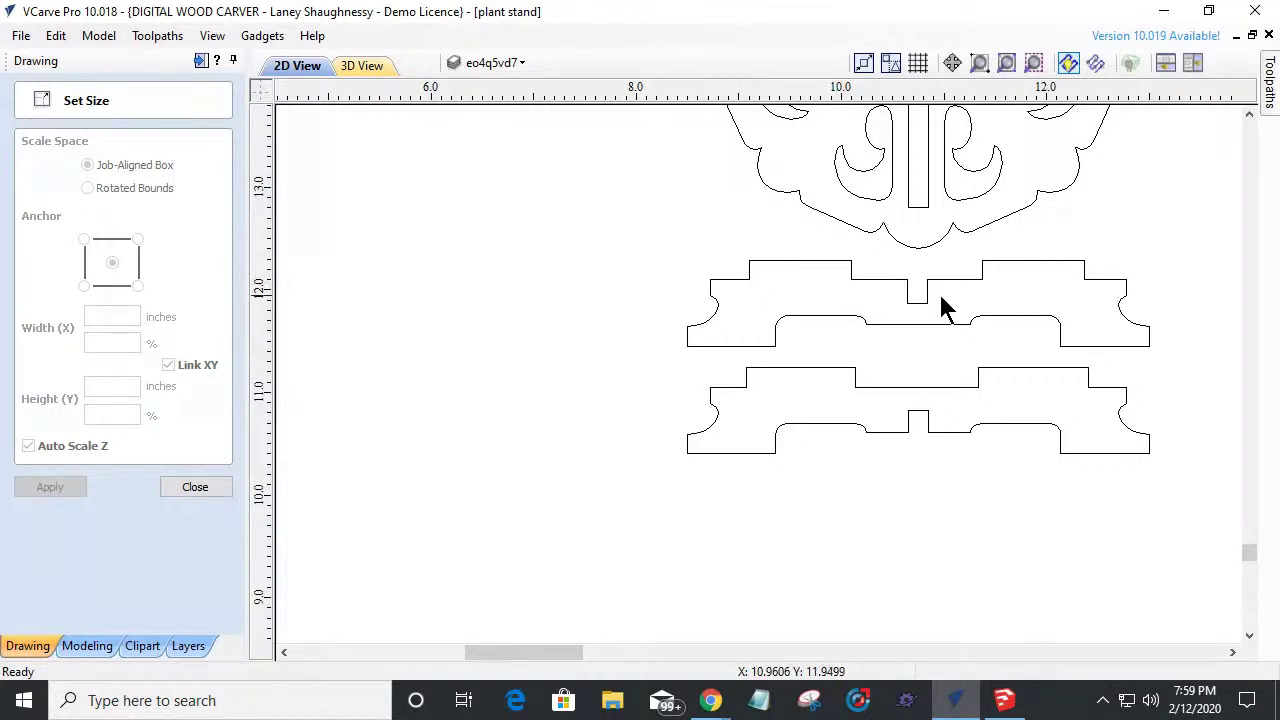
Check the width and height of the round piece's rectangular slots one after another in Set Size.
scroll(877, 329, "down", 2)
scroll(894, 243, "up", 3)
left_click(858, 266)
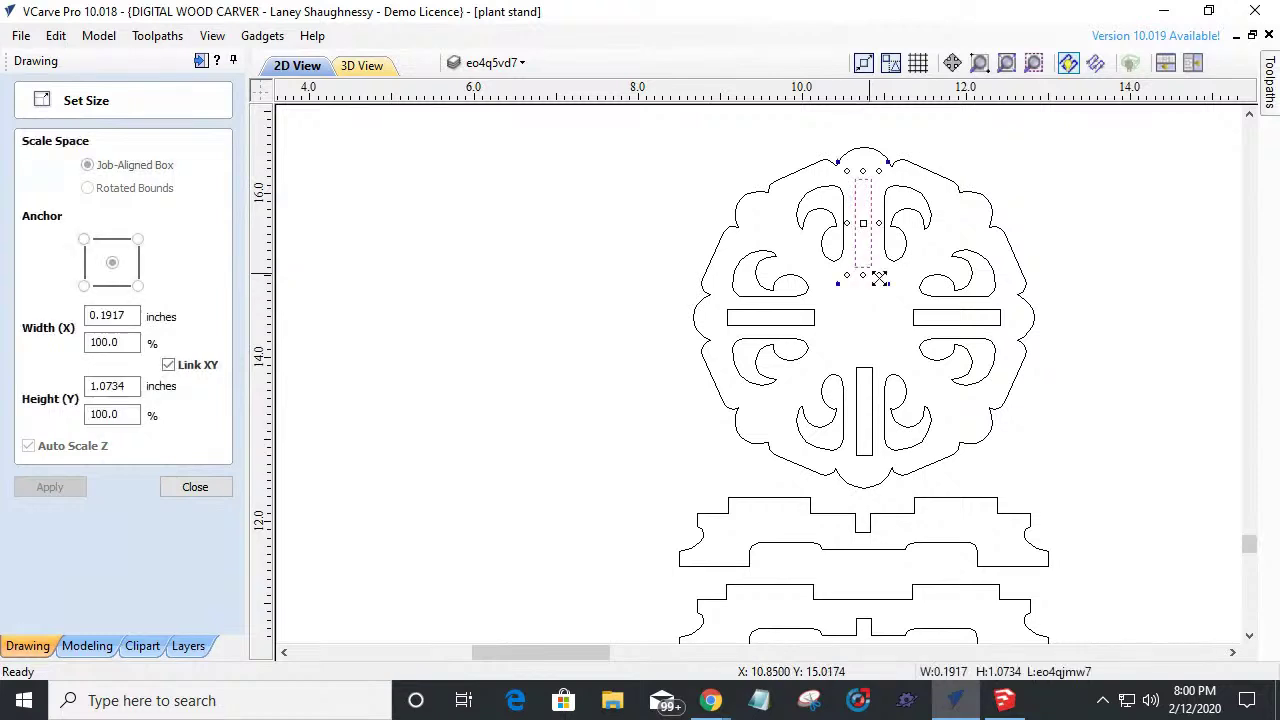
left_click(940, 324)
left_click(864, 376)
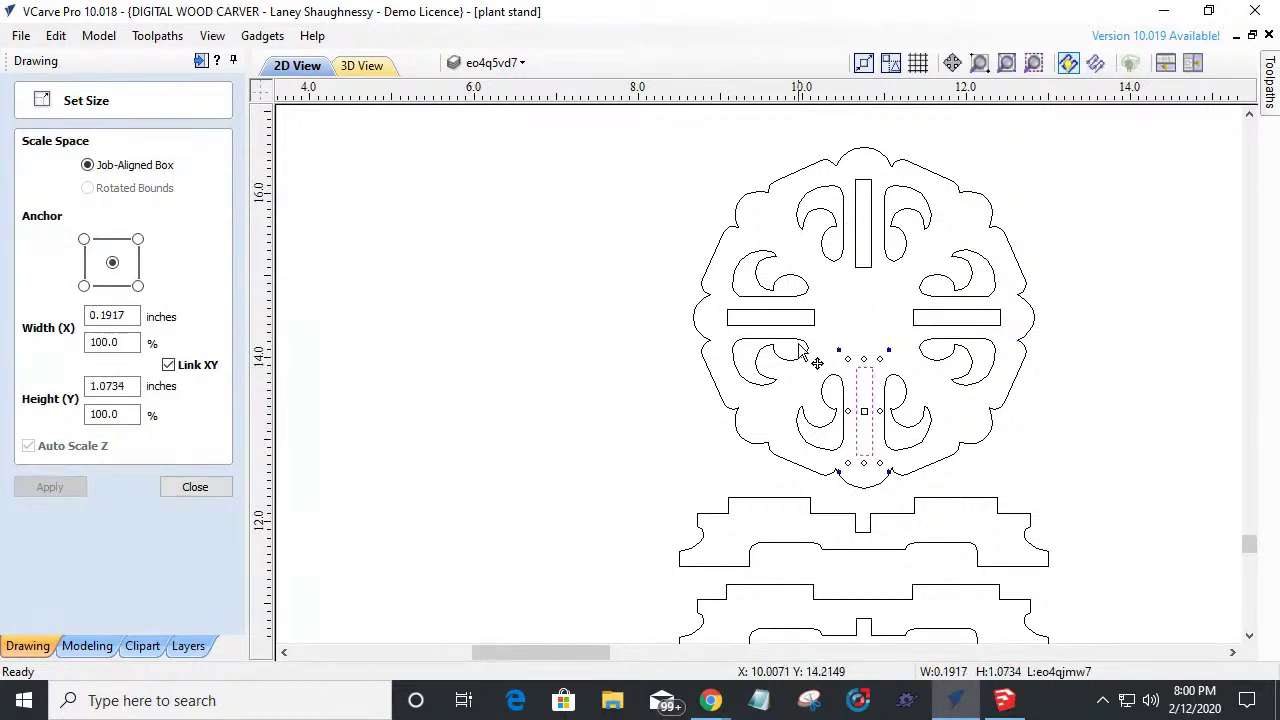
left_click(786, 324)
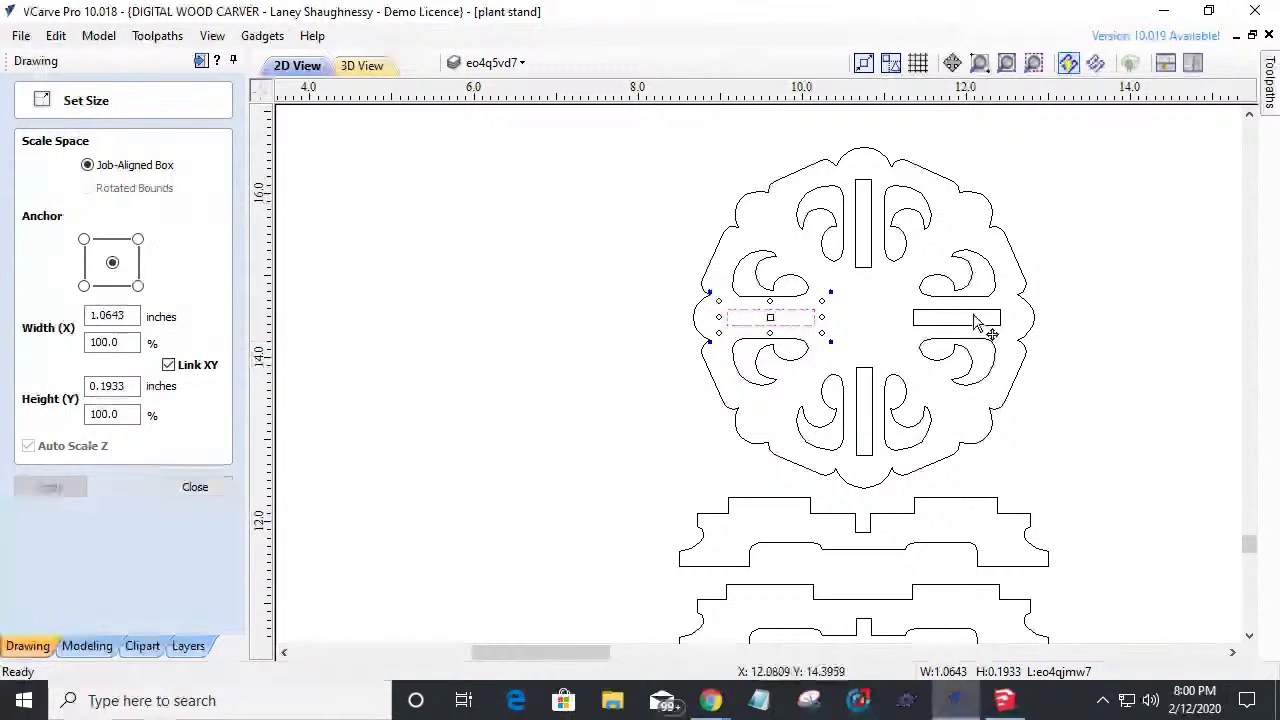
Examine the round piece's slots and the upper foot's raised tabs up close to compare how they fit.
scroll(925, 320, "up", 2)
scroll(925, 322, "up", 1)
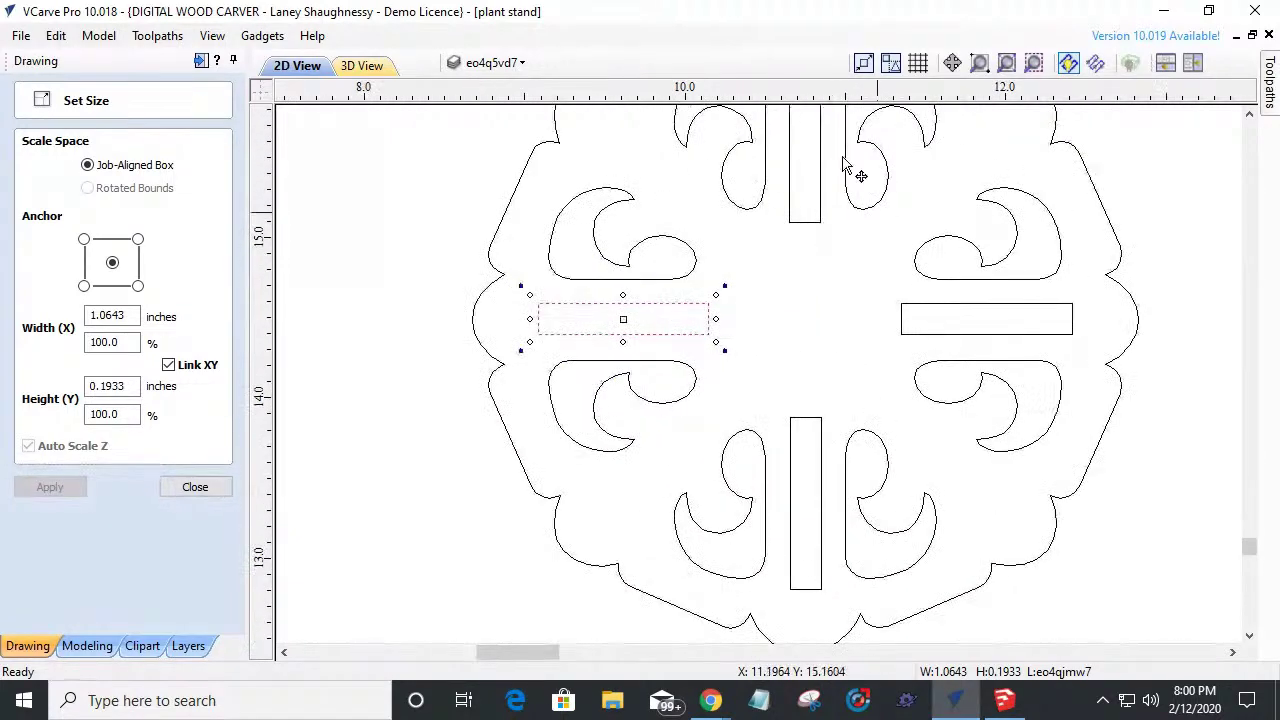
scroll(910, 330, "up", 2)
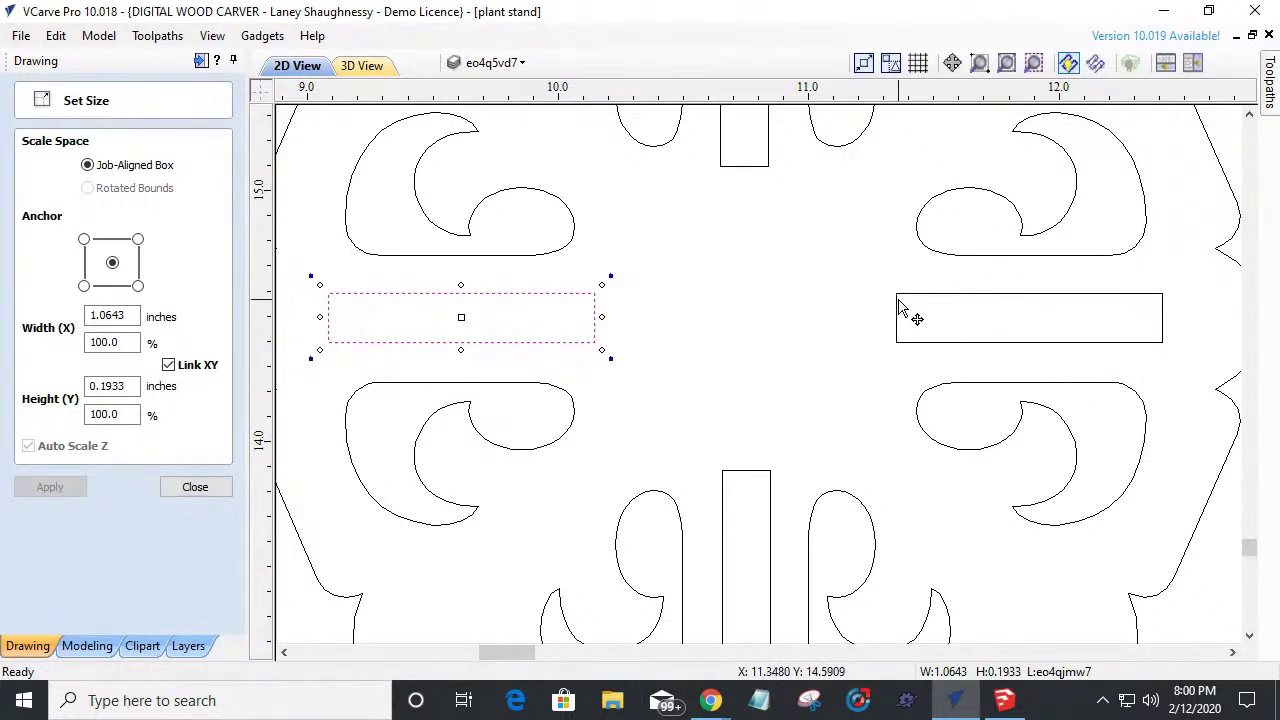
scroll(903, 331, "down", 3)
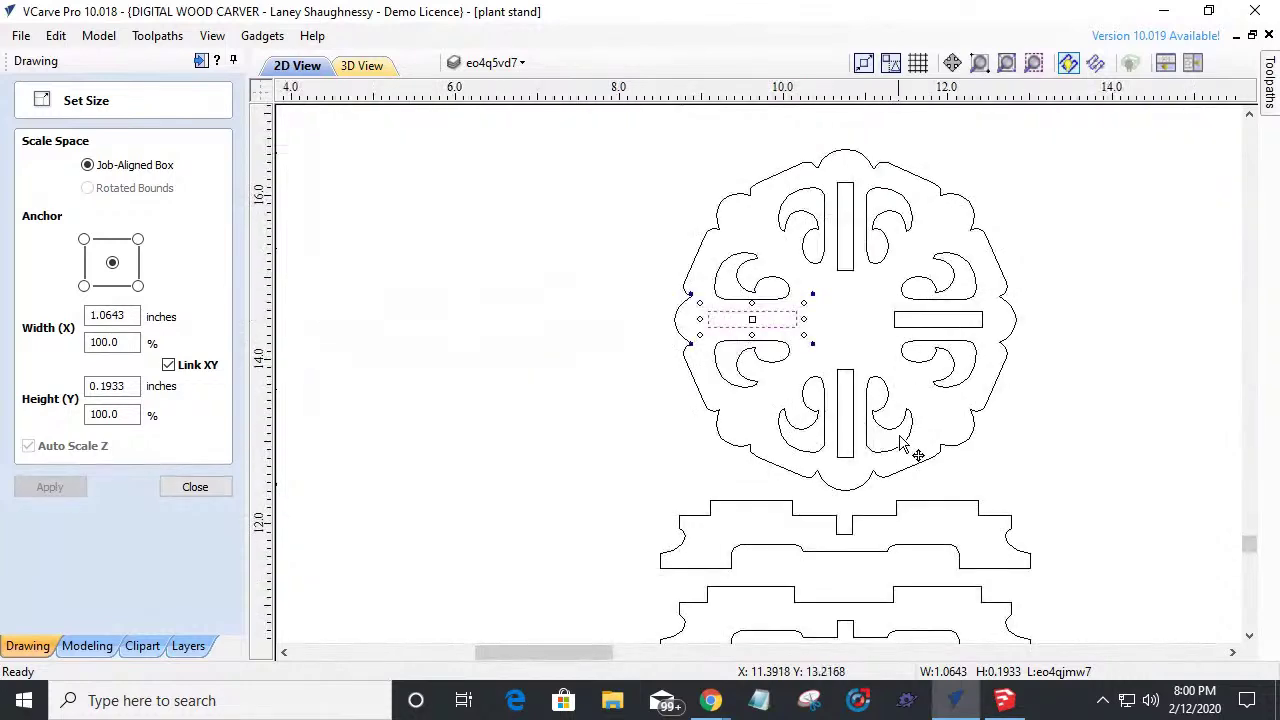
scroll(872, 455, "up", 3)
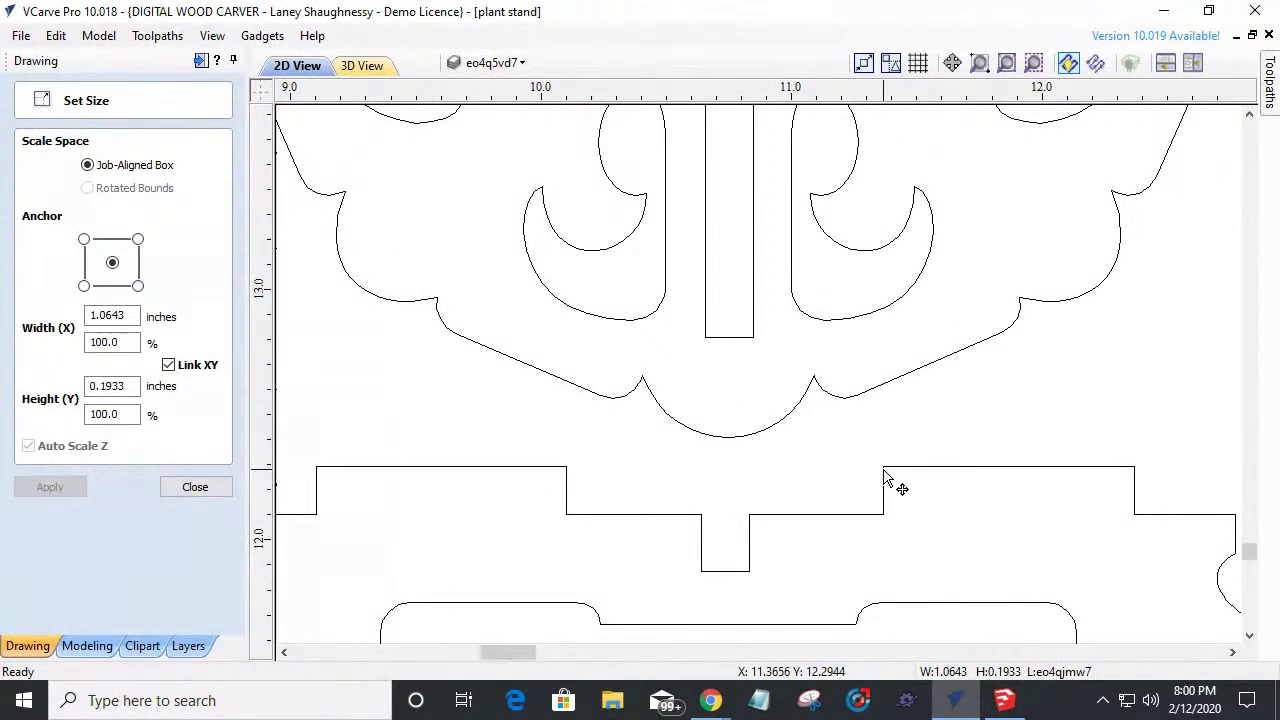
scroll(884, 478, "down", 3)
scroll(915, 294, "up", 3)
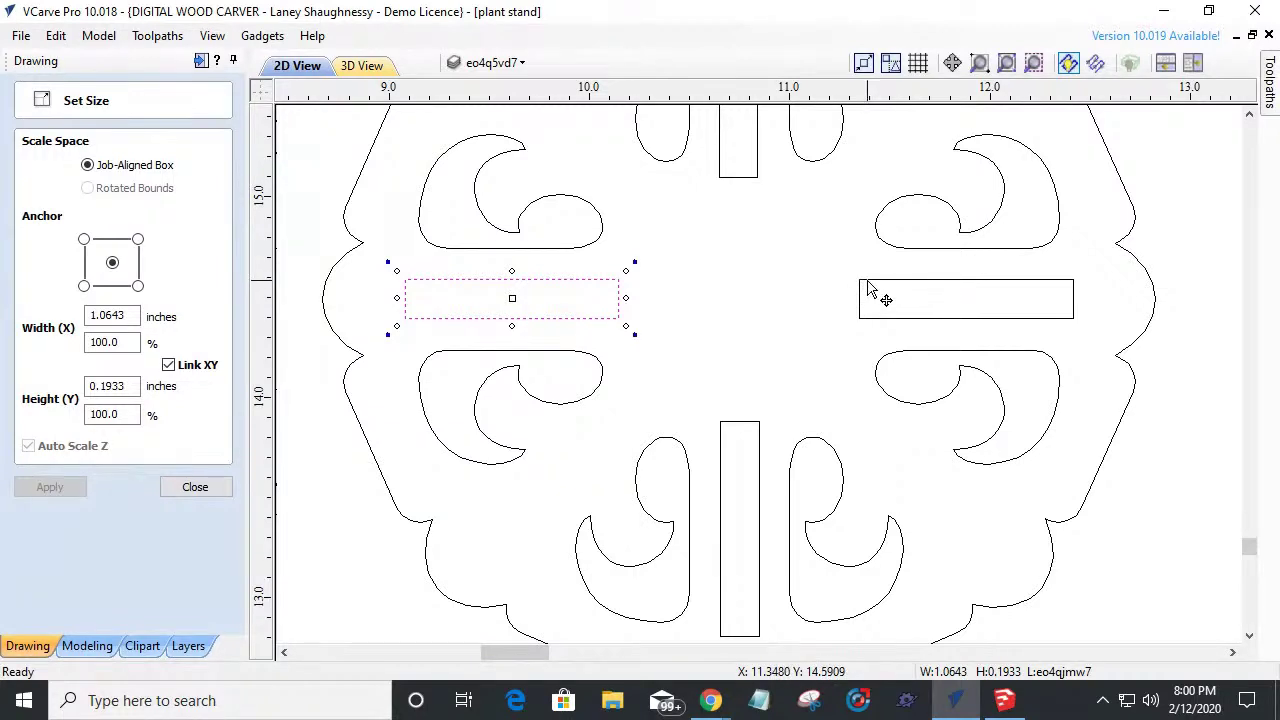
Try a dog-bone fillet with a 0.125 inch tool radius on the upper outer corner of the round piece's left-hand slot.
left_click(190, 487)
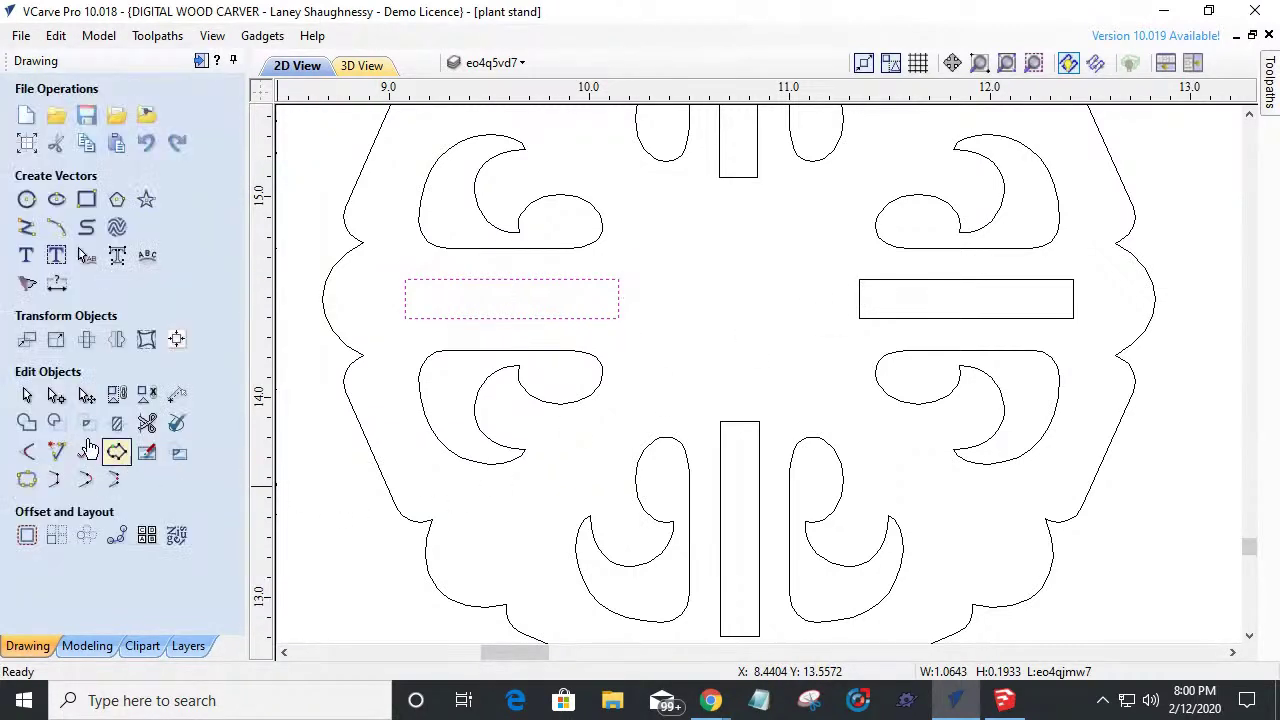
left_click(26, 449)
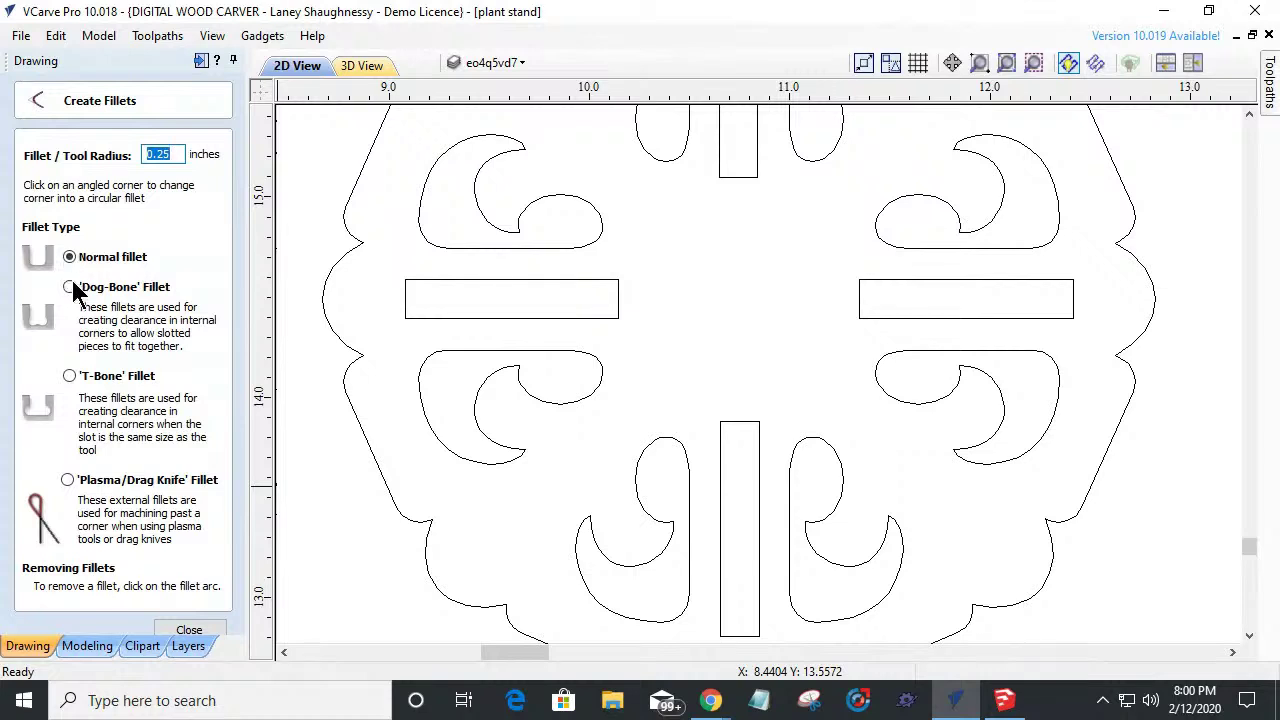
left_click(69, 287)
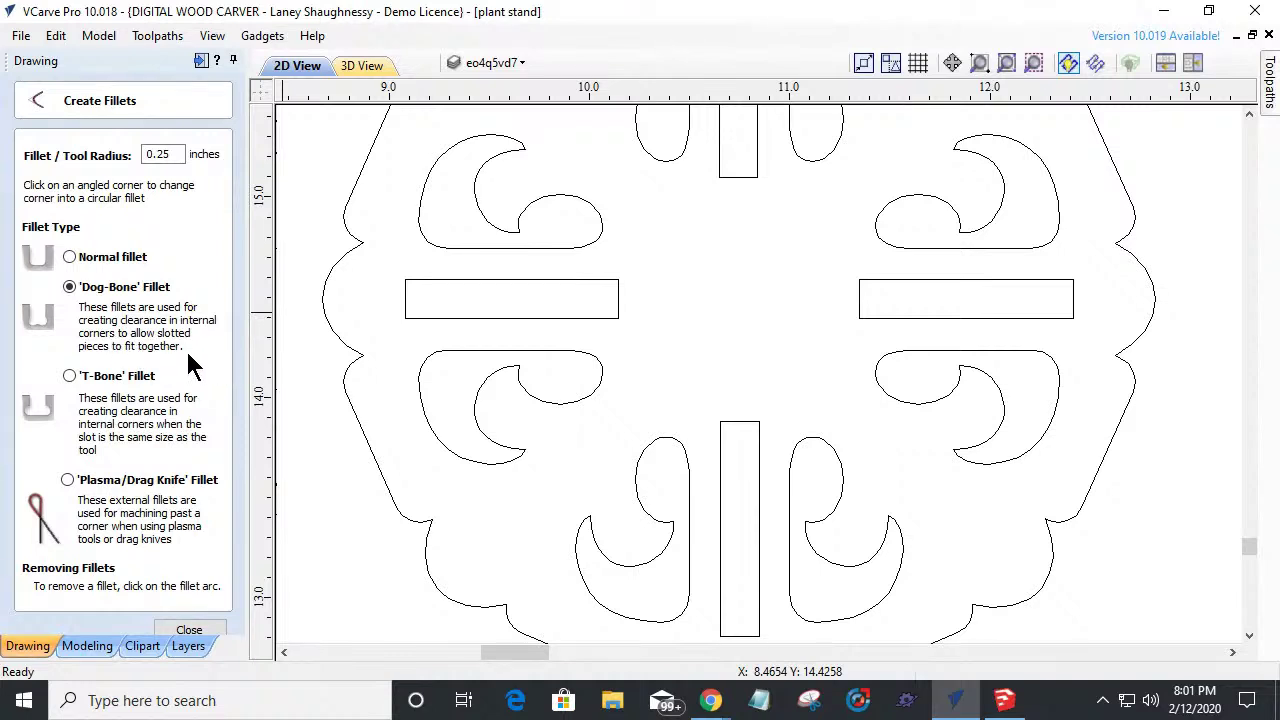
left_click(158, 160)
left_click(405, 280)
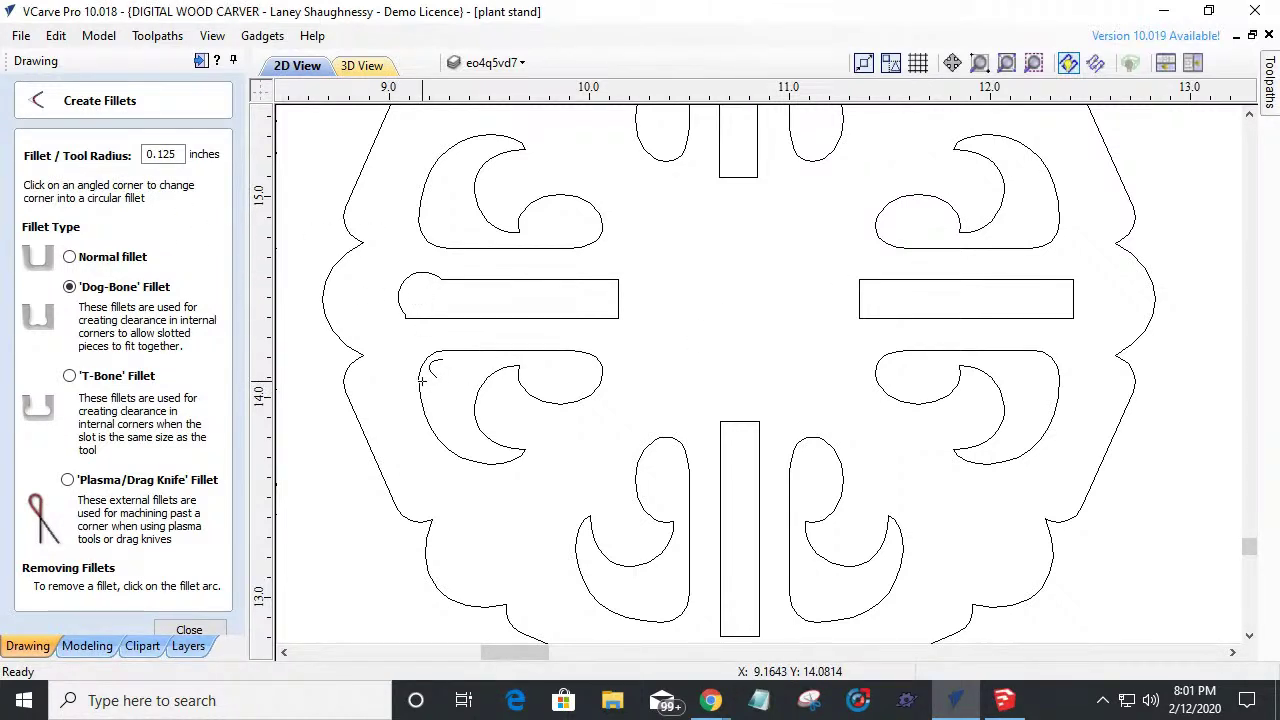
Try the dog-bone fillet on the same slot corner with a 0.0625 inch tool radius and leave the fillet tool.
left_click(157, 153)
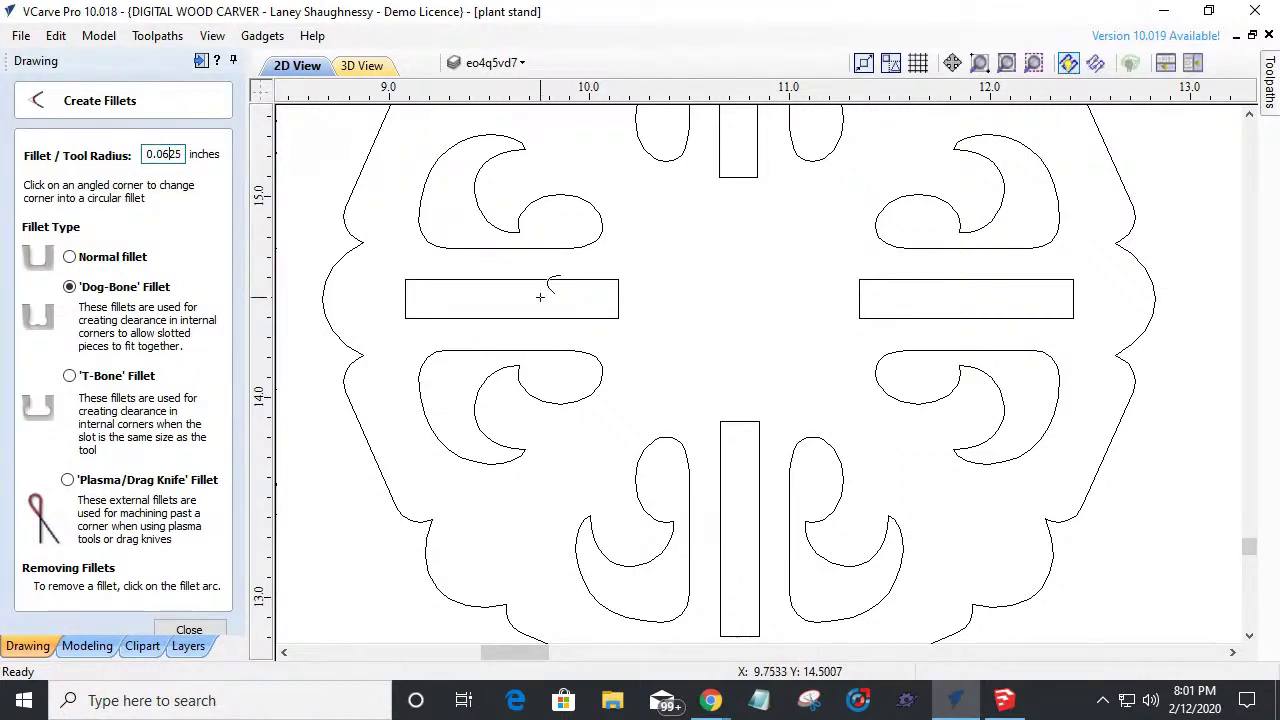
left_click(407, 274)
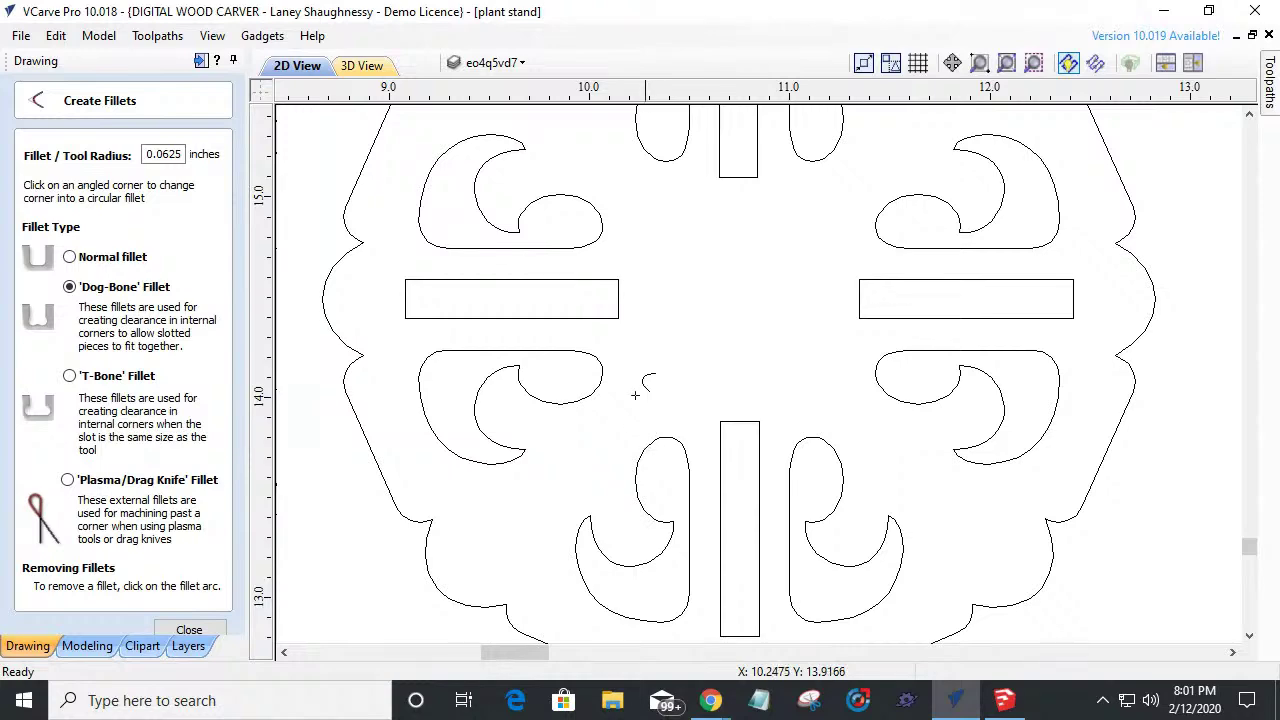
scroll(642, 428, "down", 6)
left_click(189, 631)
Compare the round piece's right-hand slot with the upper foot by selecting each in turn, ending on the slot.
scroll(517, 352, "down", 6)
scroll(609, 366, "up", 4)
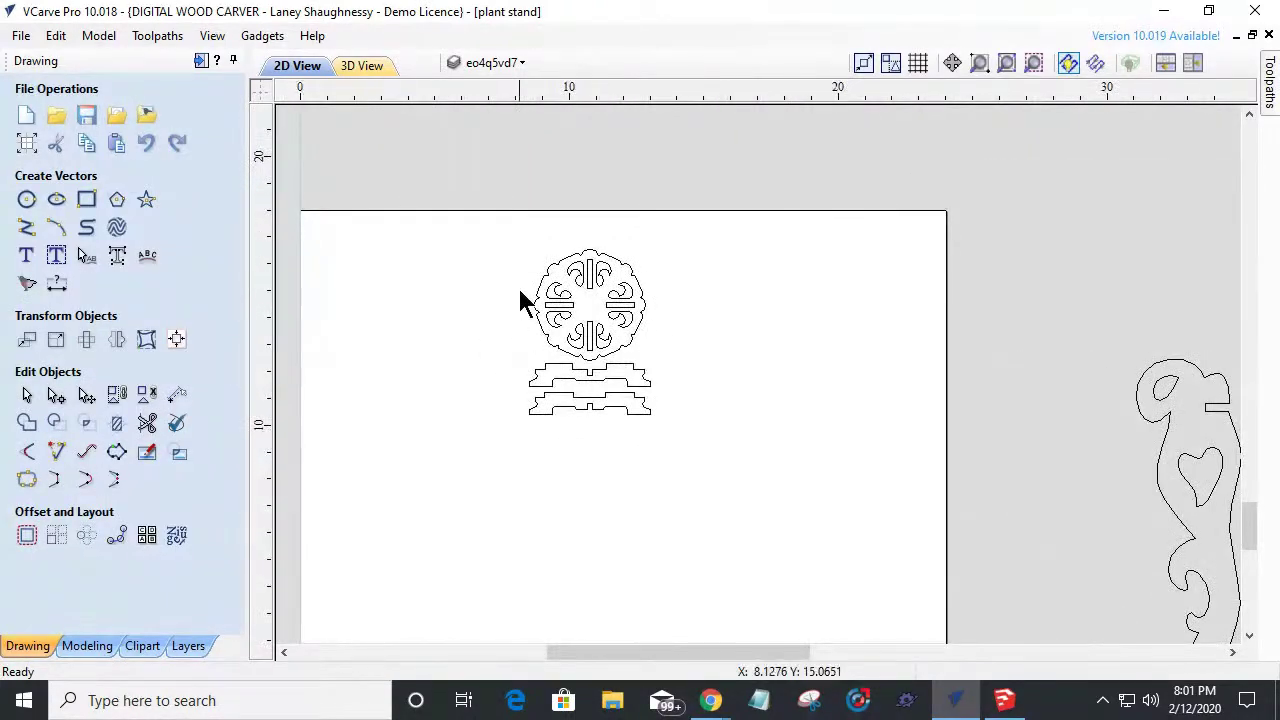
scroll(522, 305, "up", 4)
scroll(578, 493, "up", 2)
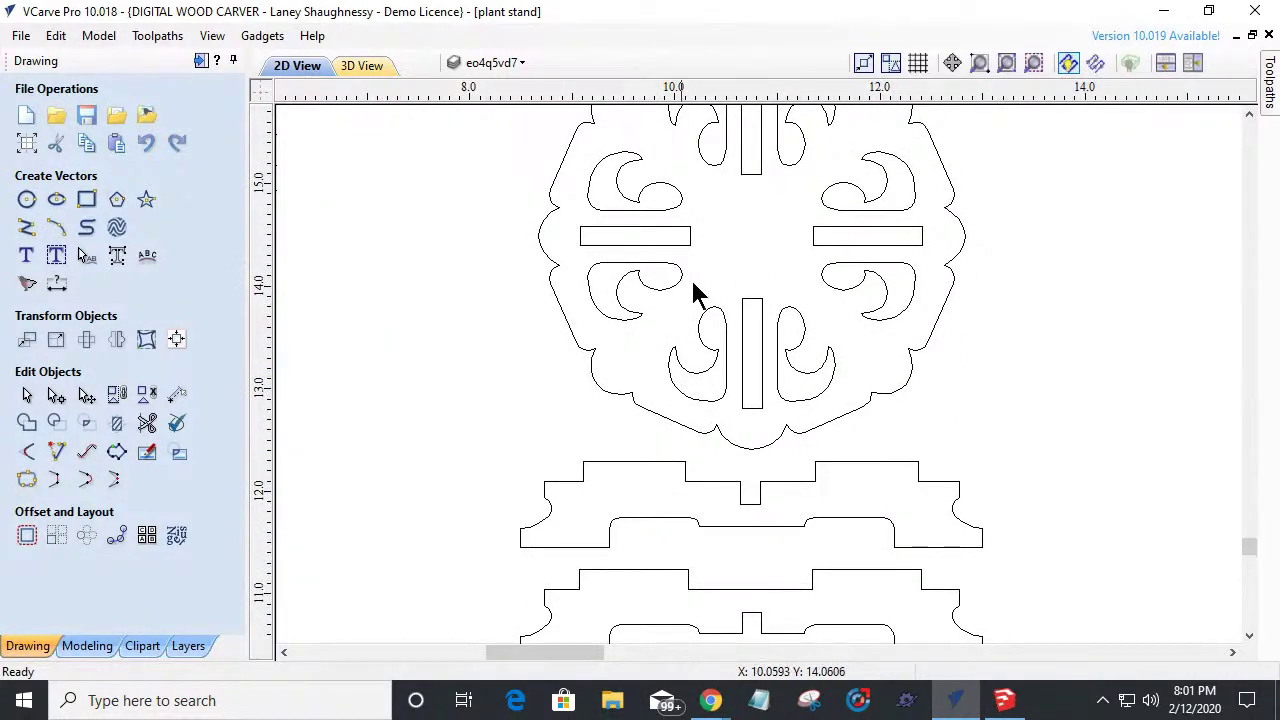
left_click(820, 236)
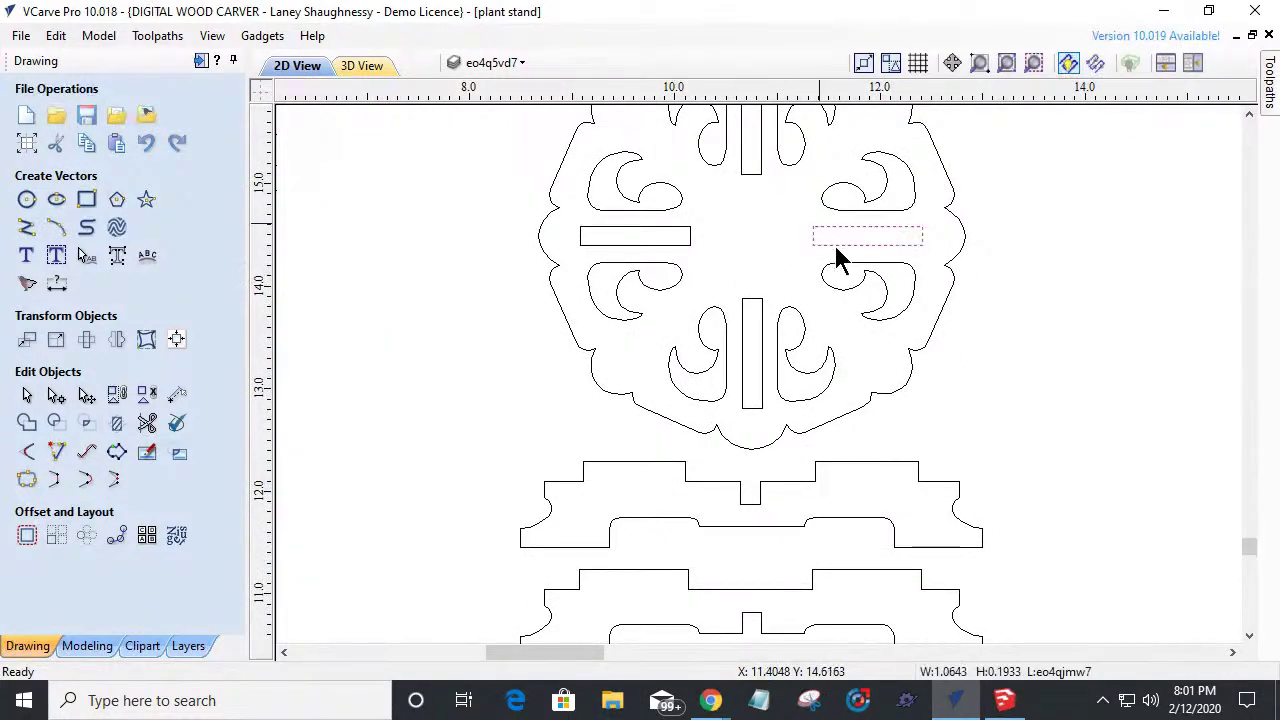
left_click(877, 462)
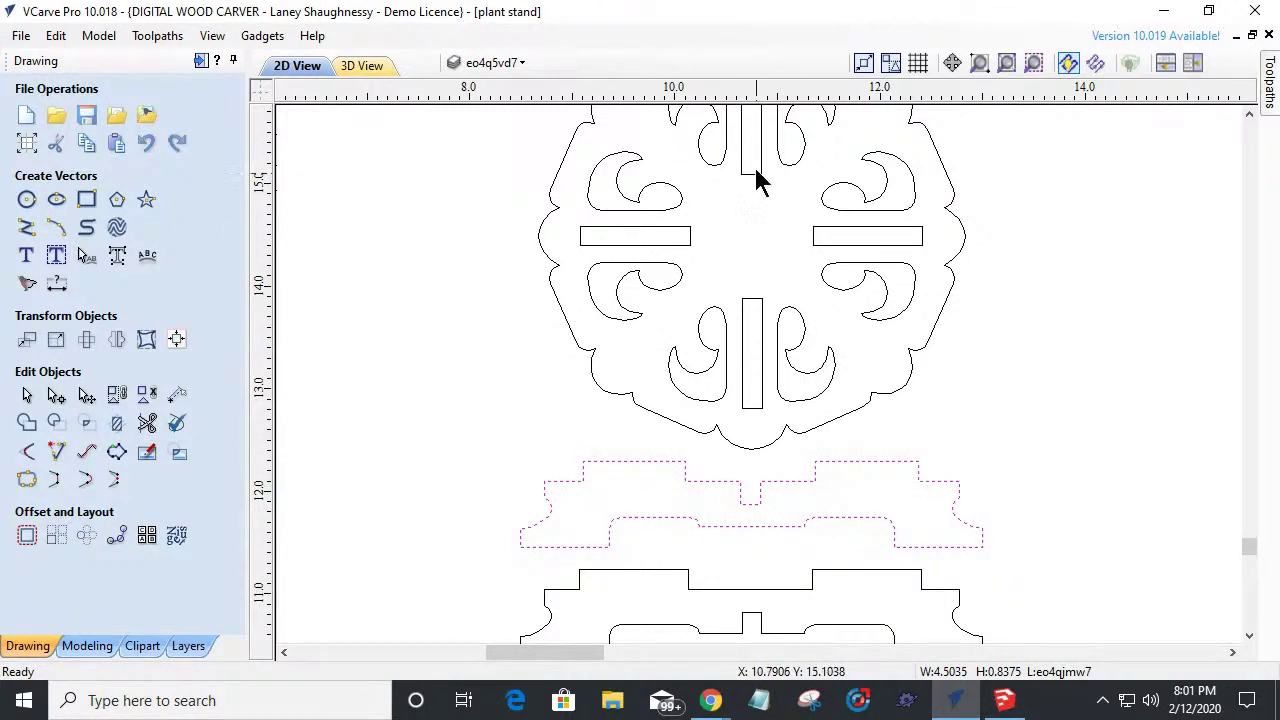
left_click(818, 238)
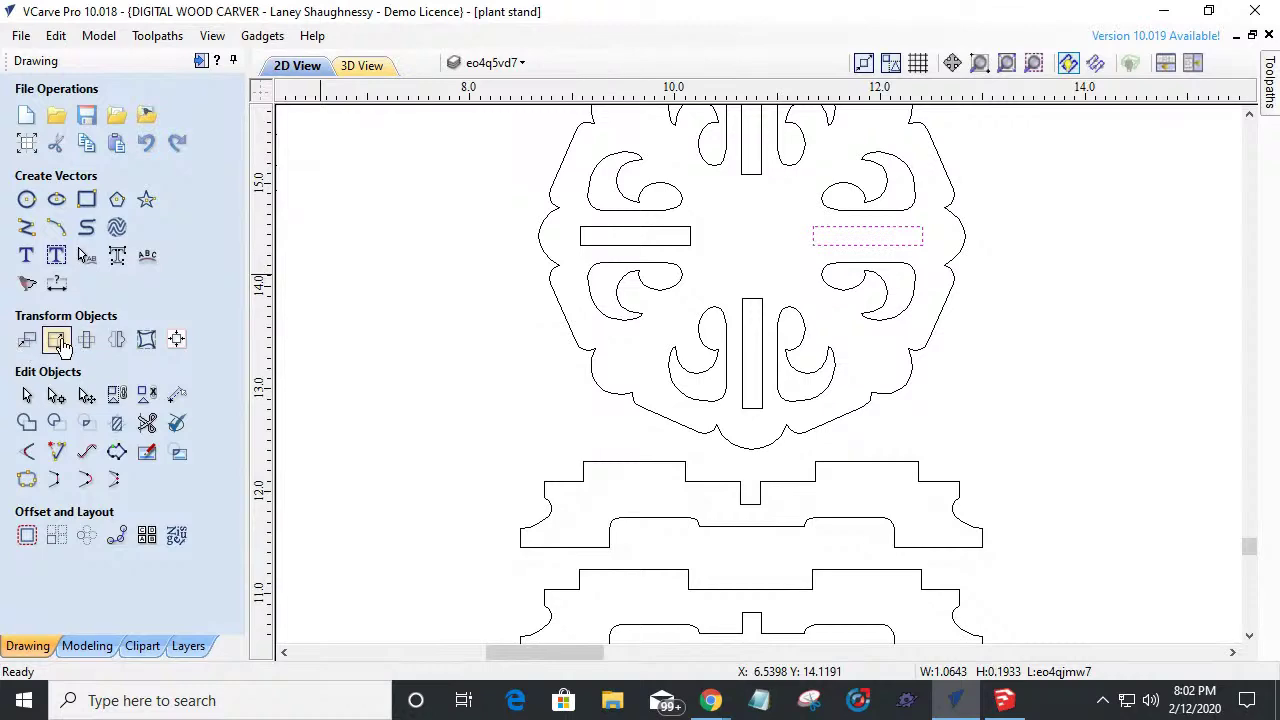
Check the right-hand slot's height in Set Size against the foot's notch and tabs, and close the size settings.
left_click(58, 342)
scroll(866, 229, "up", 3)
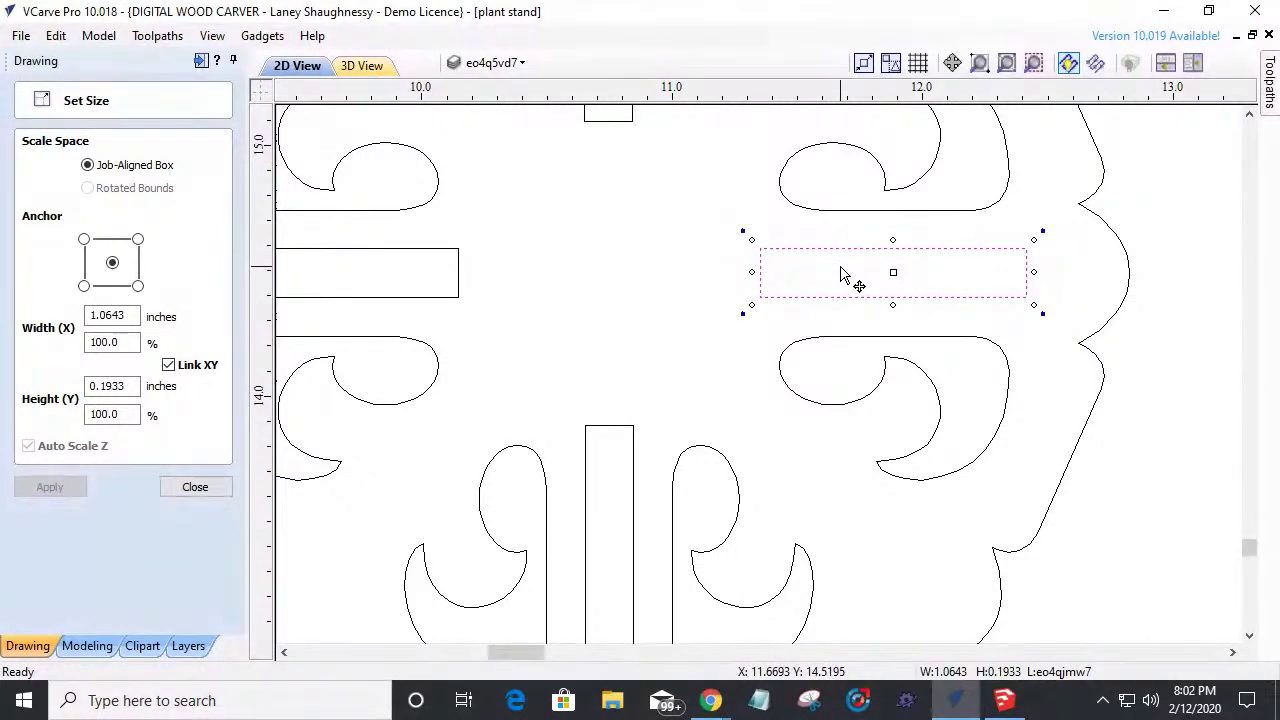
left_click_drag(91, 386, 150, 388)
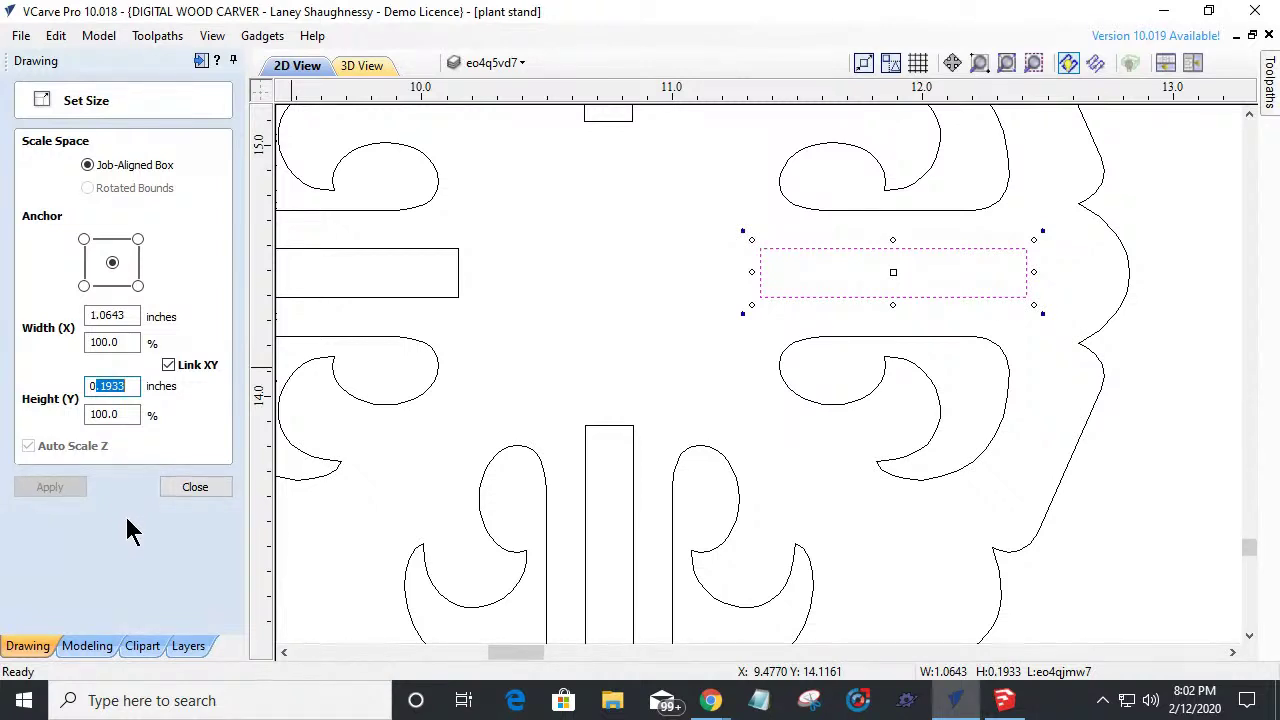
scroll(757, 394, "down", 5)
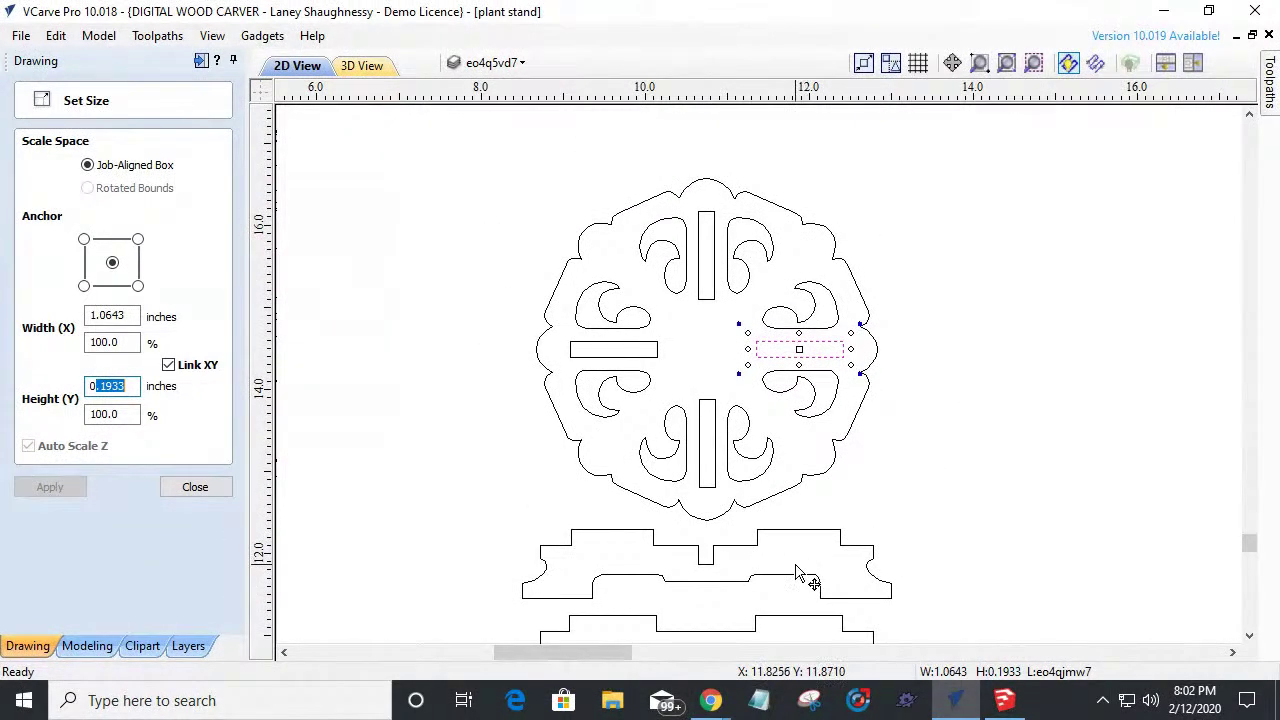
scroll(805, 575, "down", 2)
scroll(737, 571, "up", 3)
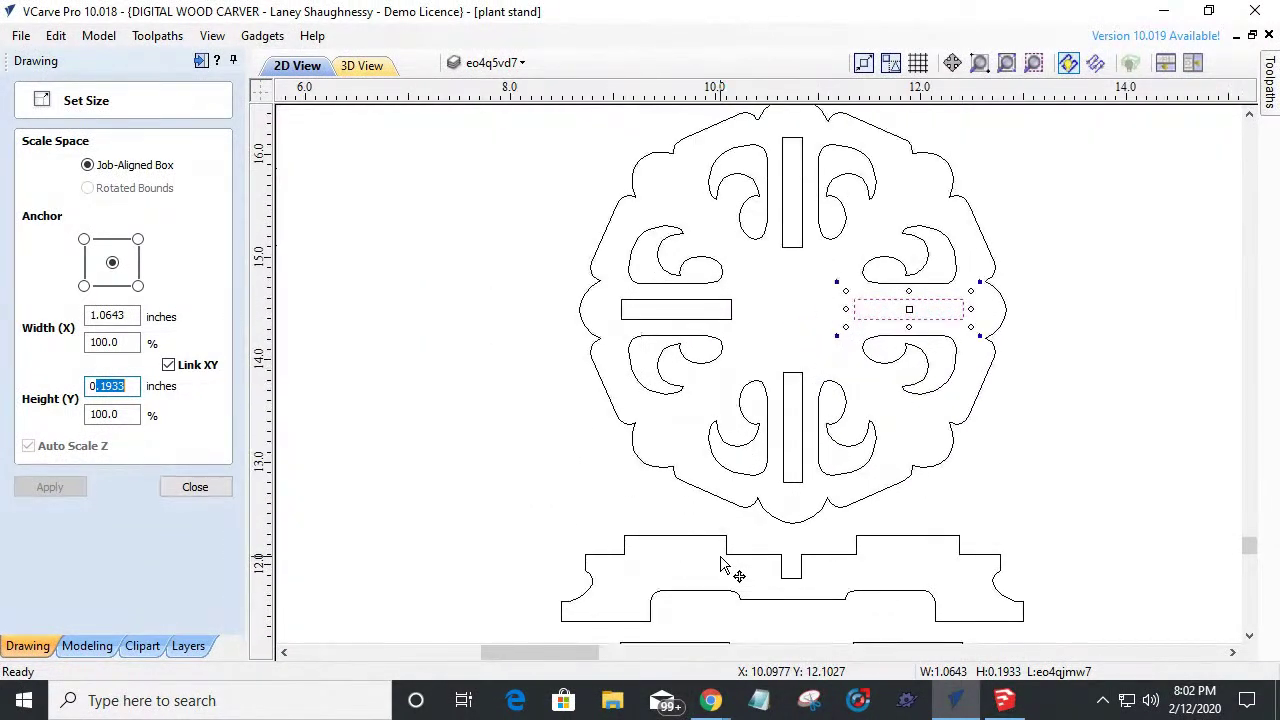
left_click(217, 488)
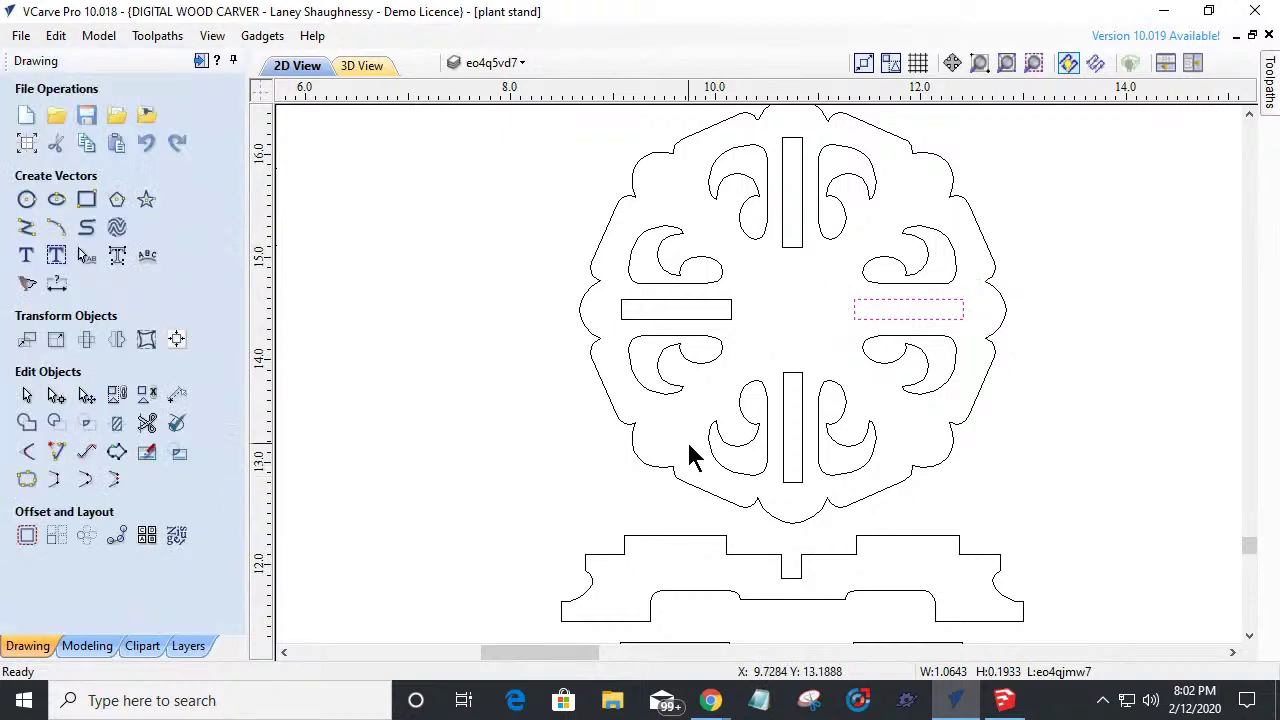
Add a vertical dimension between the centres of the round piece's upper and lower slots.
scroll(794, 457, "down", 1)
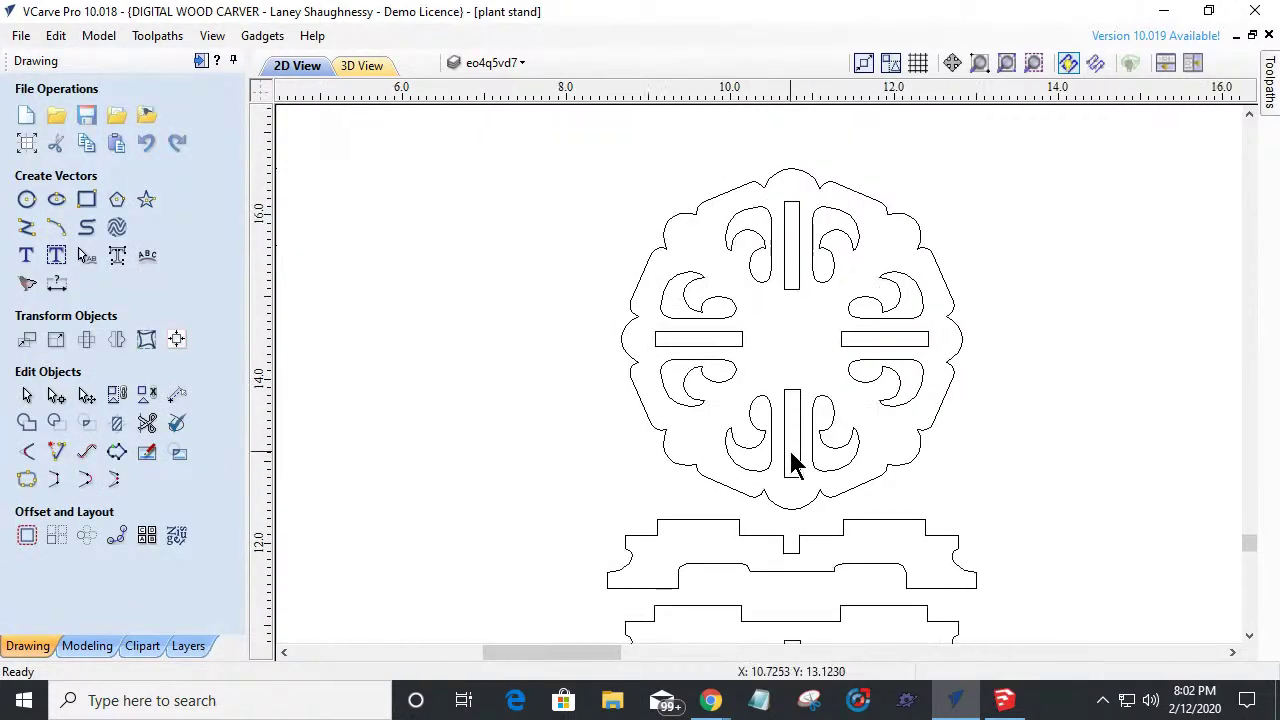
scroll(958, 500, "down", 1)
scroll(871, 560, "down", 2)
scroll(874, 563, "up", 3)
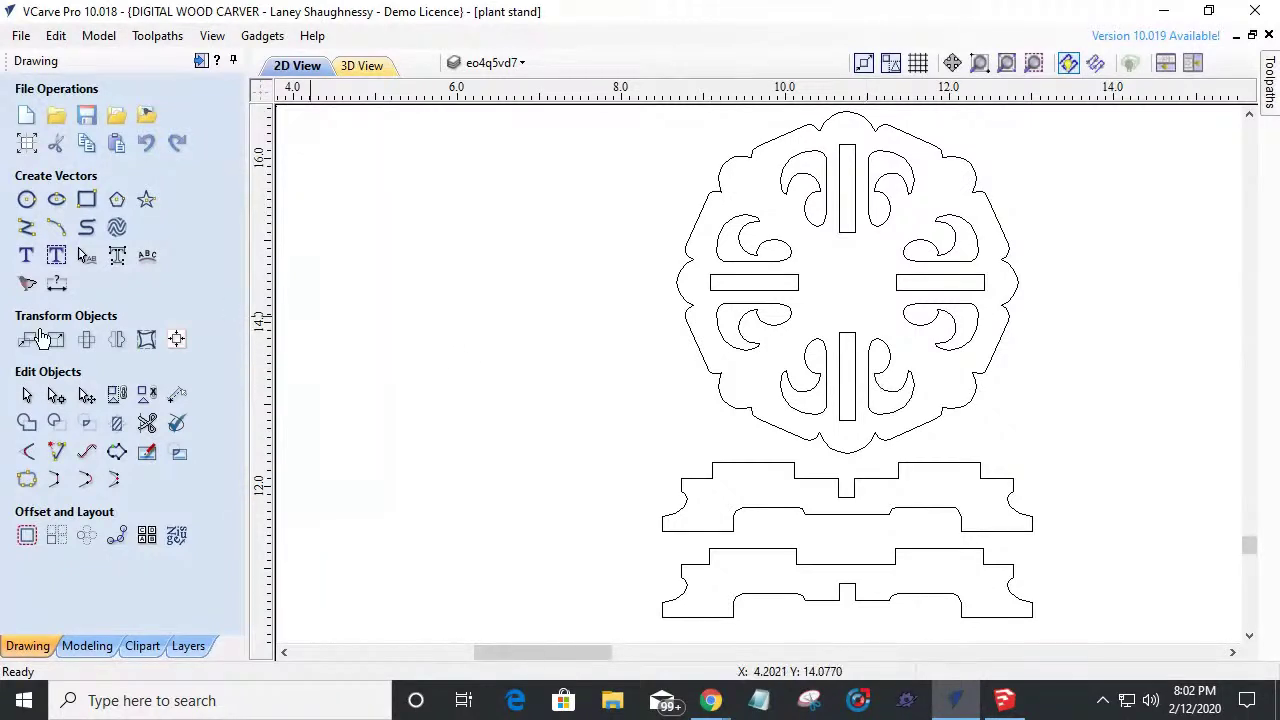
left_click(57, 285)
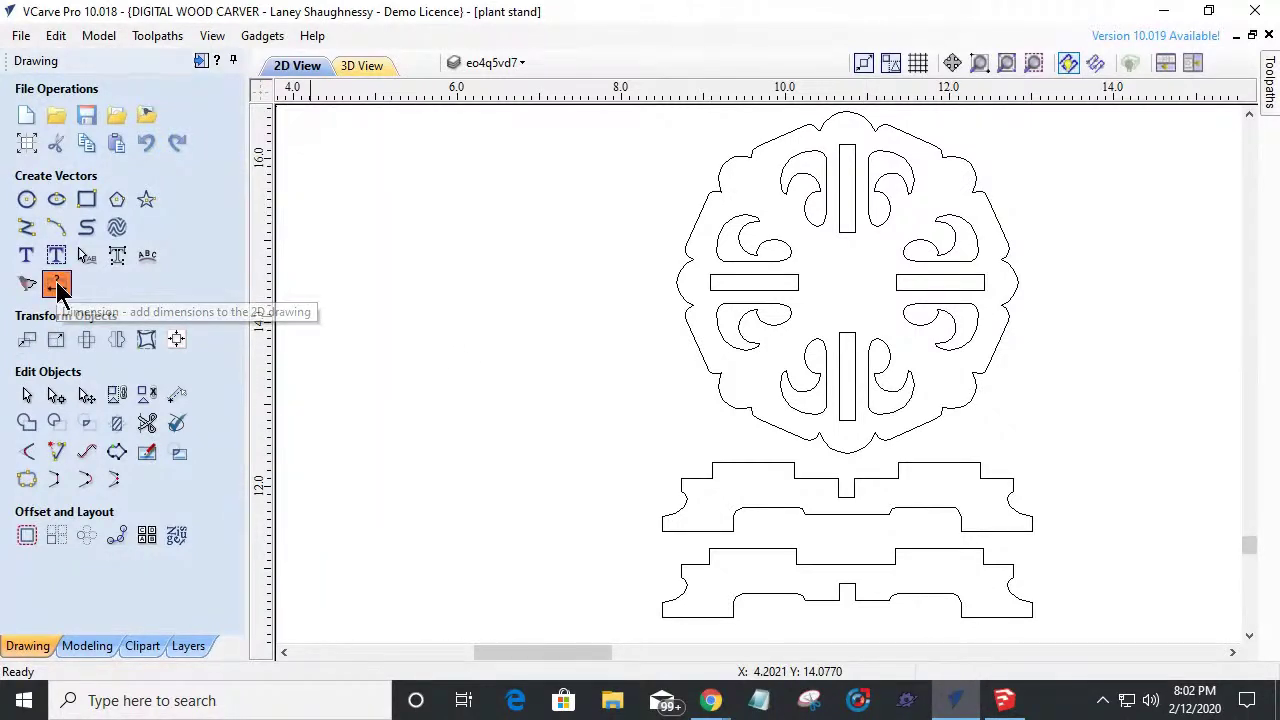
left_click(57, 285)
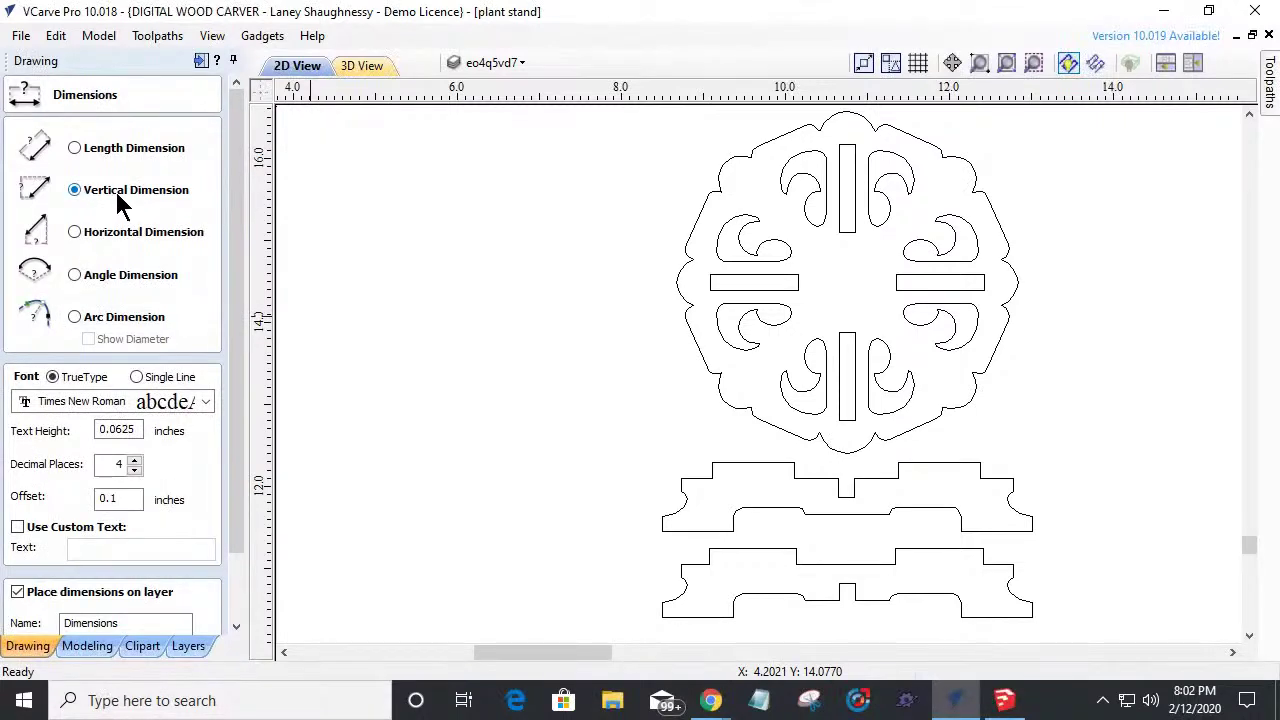
left_click(846, 189)
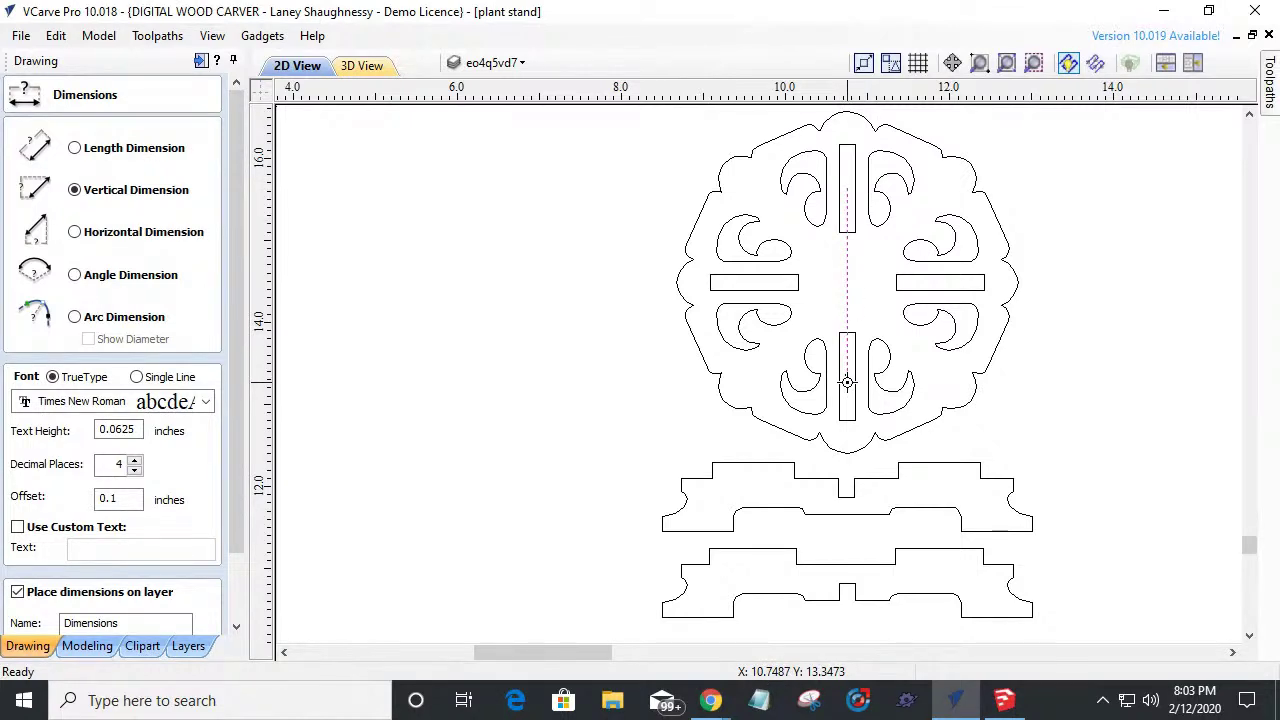
key("Escape")
scroll(826, 318, "up", 8)
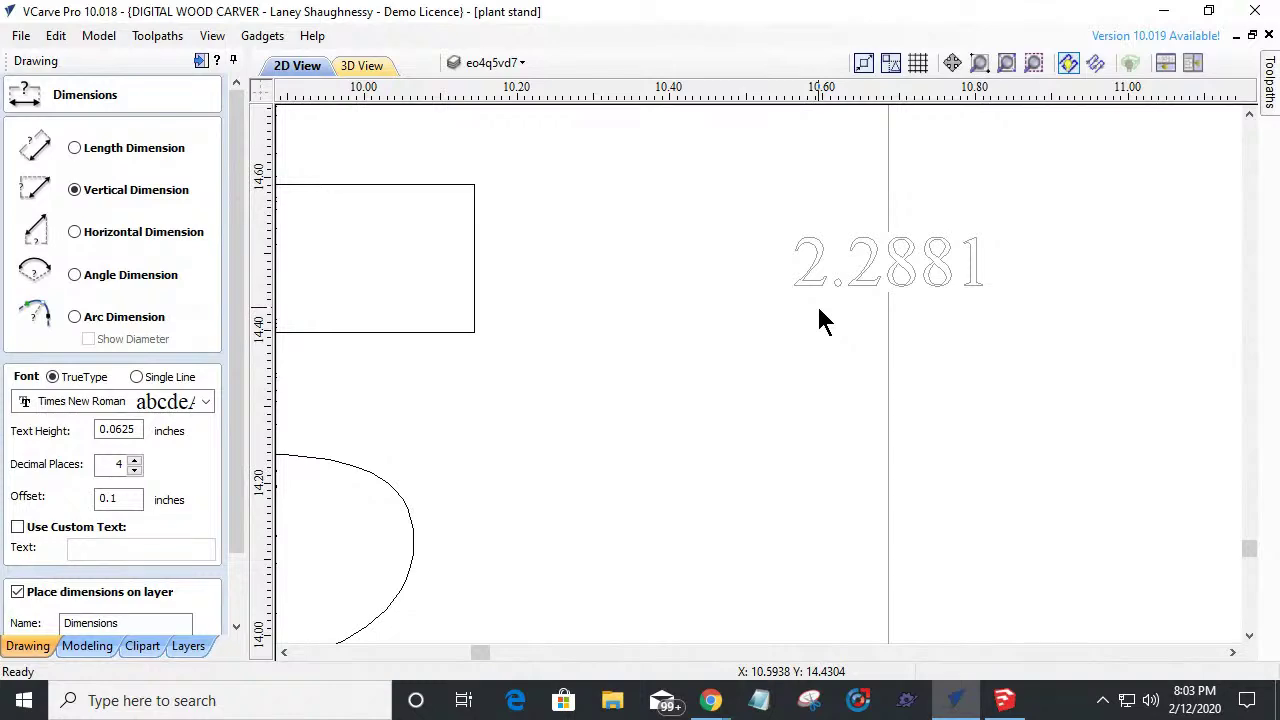
scroll(822, 318, "down", 10)
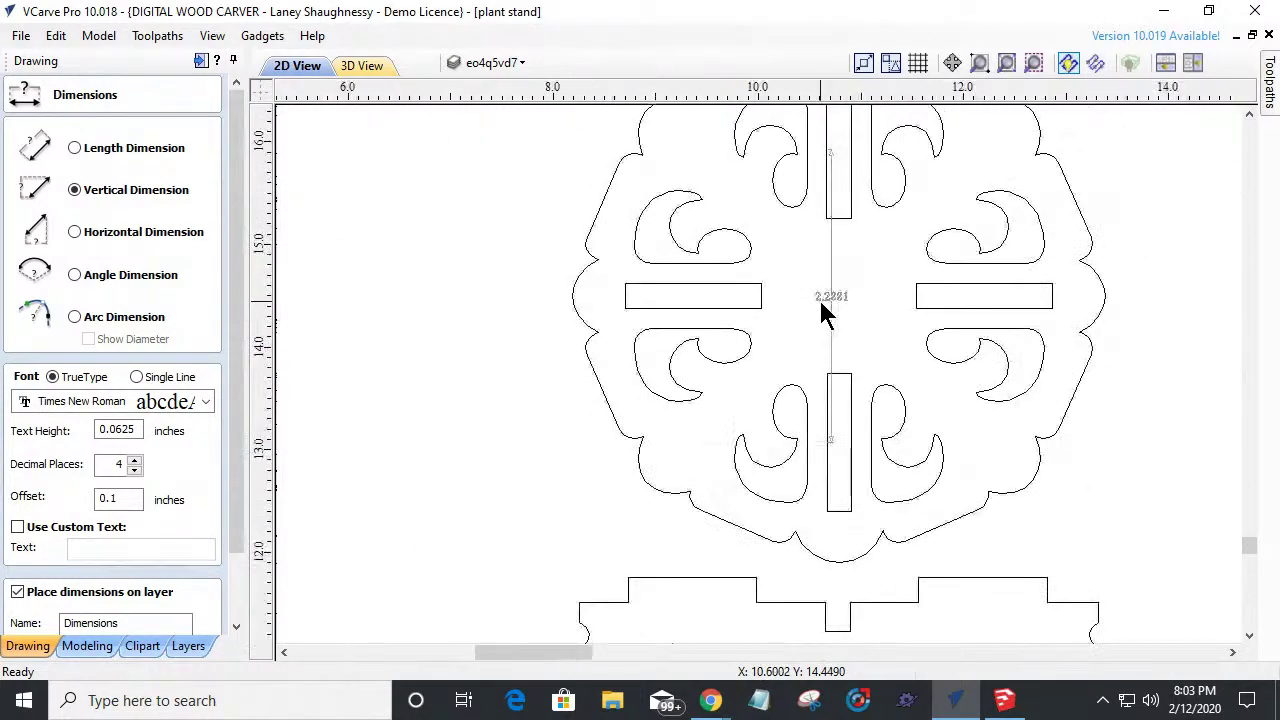
Add a horizontal dimension between the midpoints of the upper foot's two top tabs.
scroll(750, 465, "up", 1)
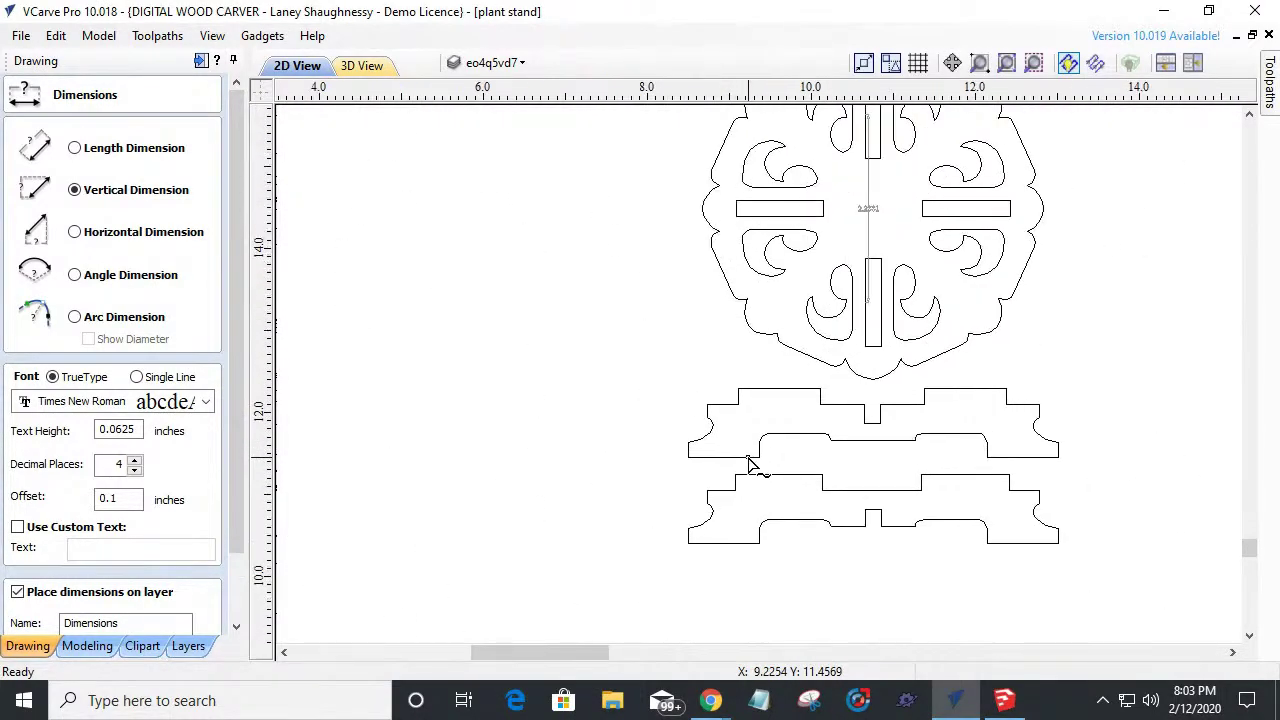
scroll(750, 465, "up", 1)
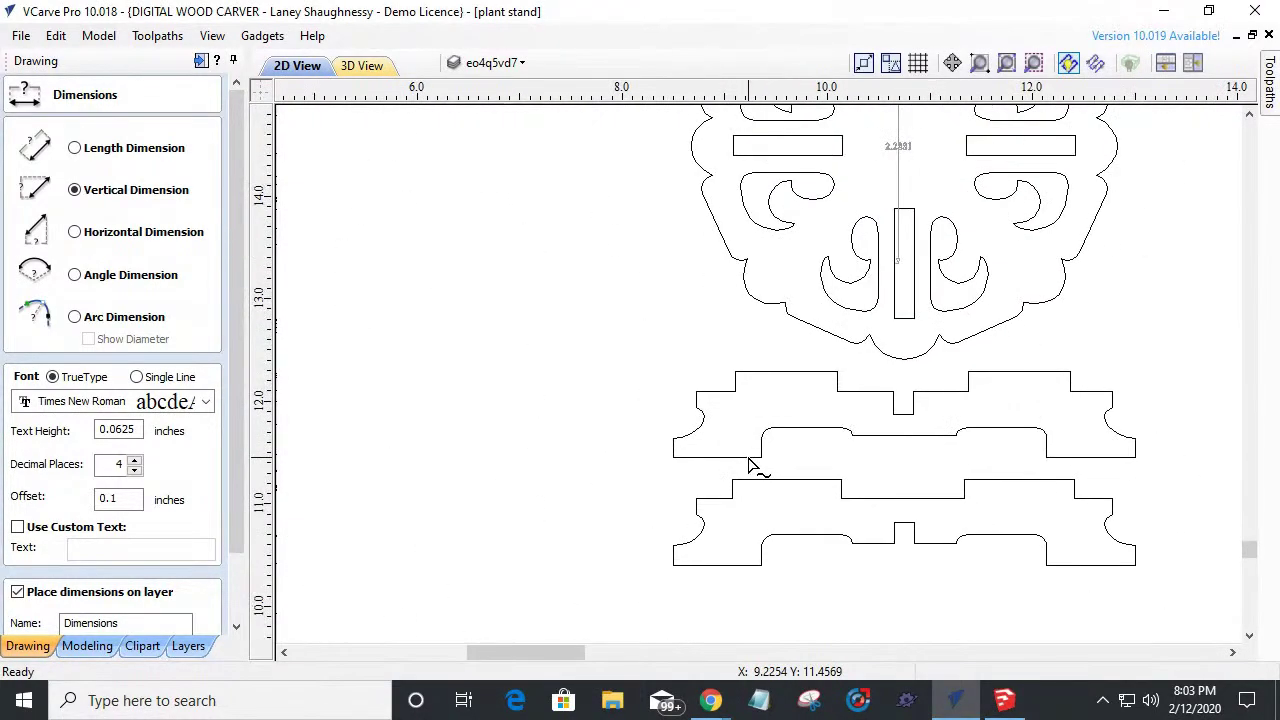
left_click(788, 362)
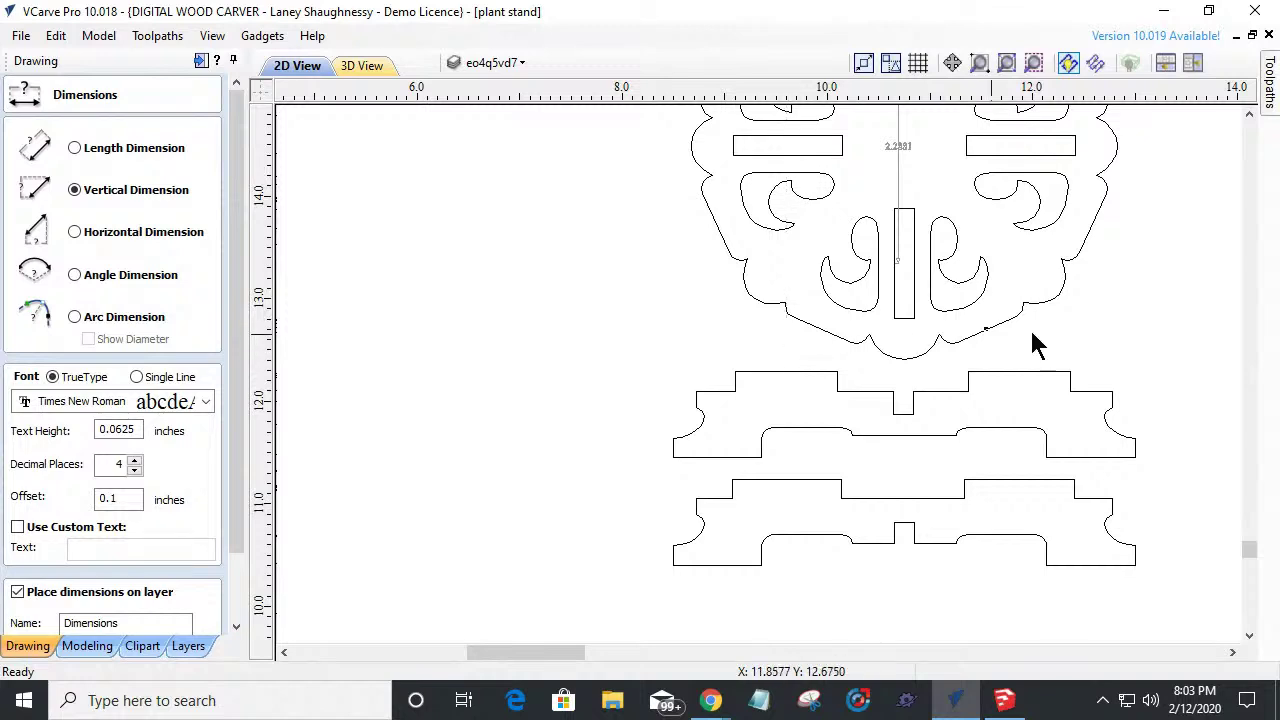
left_click(84, 236)
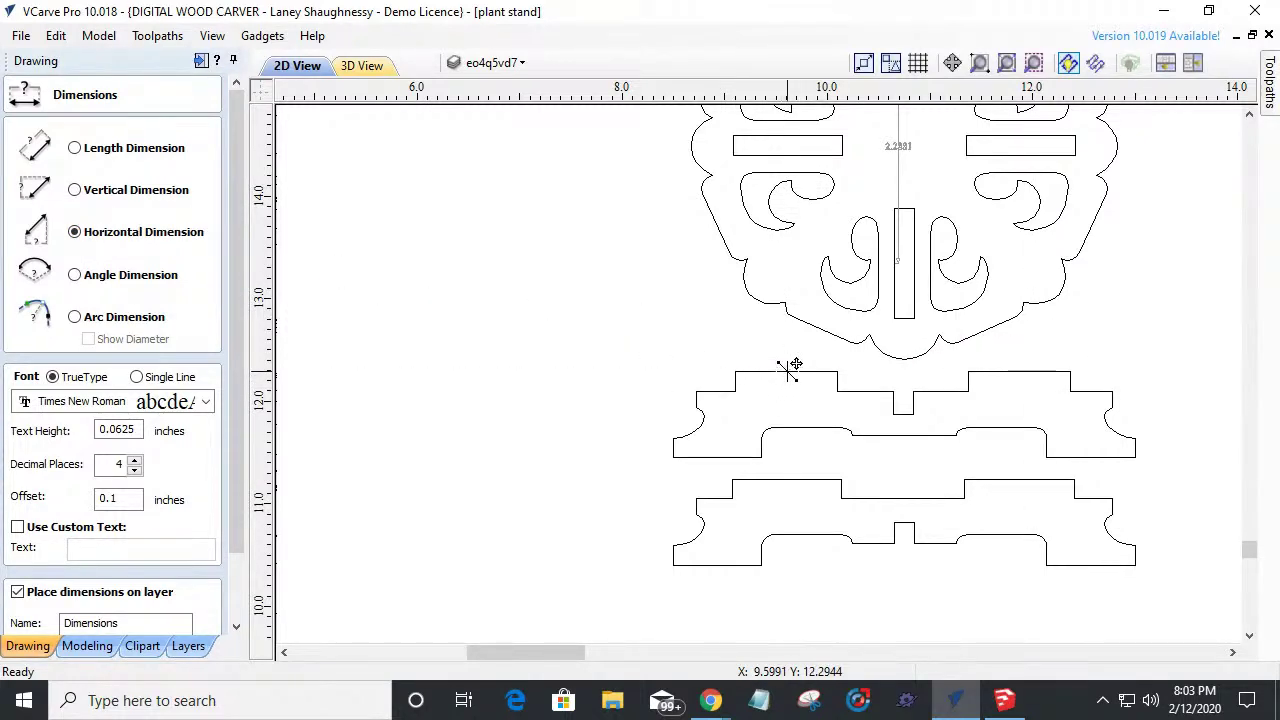
left_click(1022, 370)
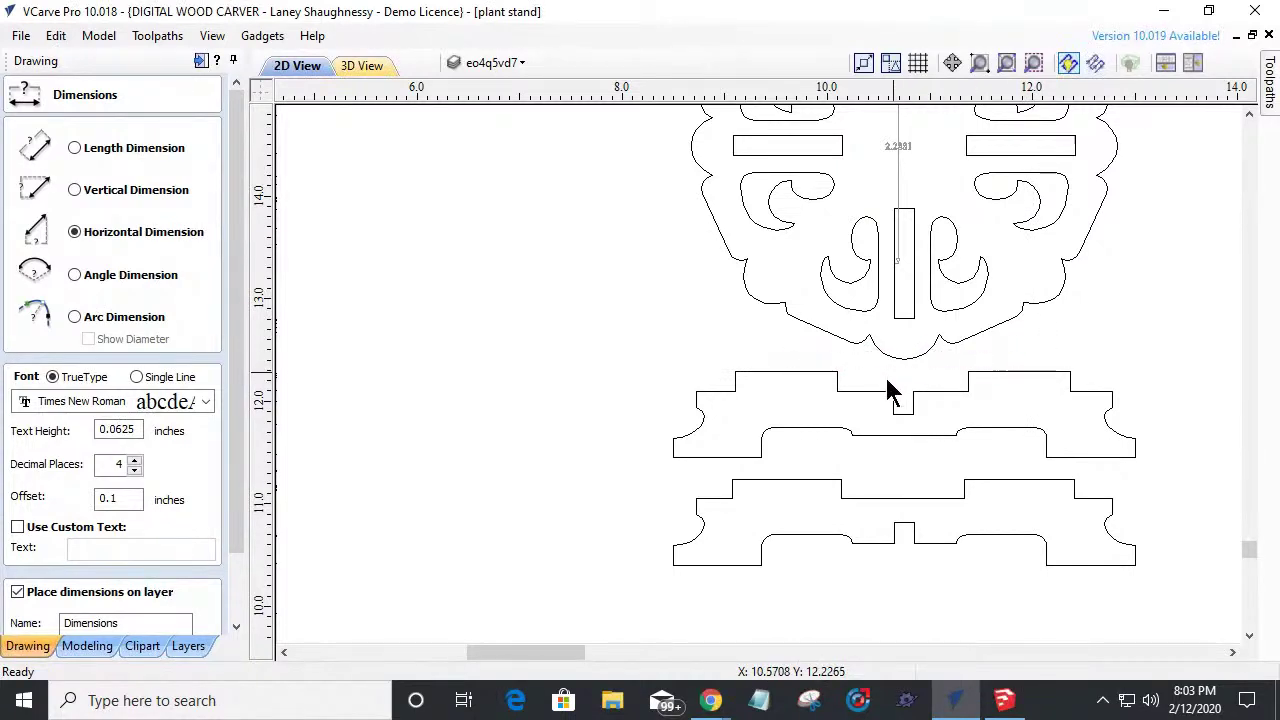
left_click(900, 380)
scroll(898, 390, "up", 4)
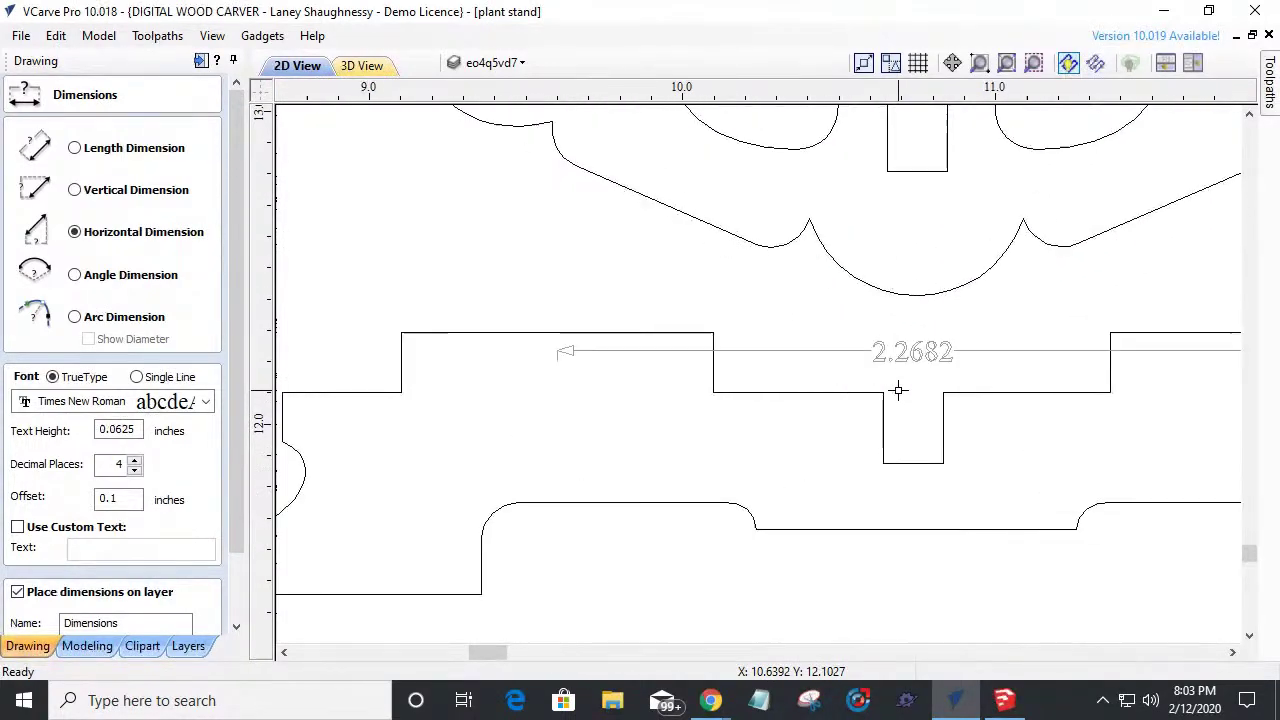
scroll(898, 390, "up", 3)
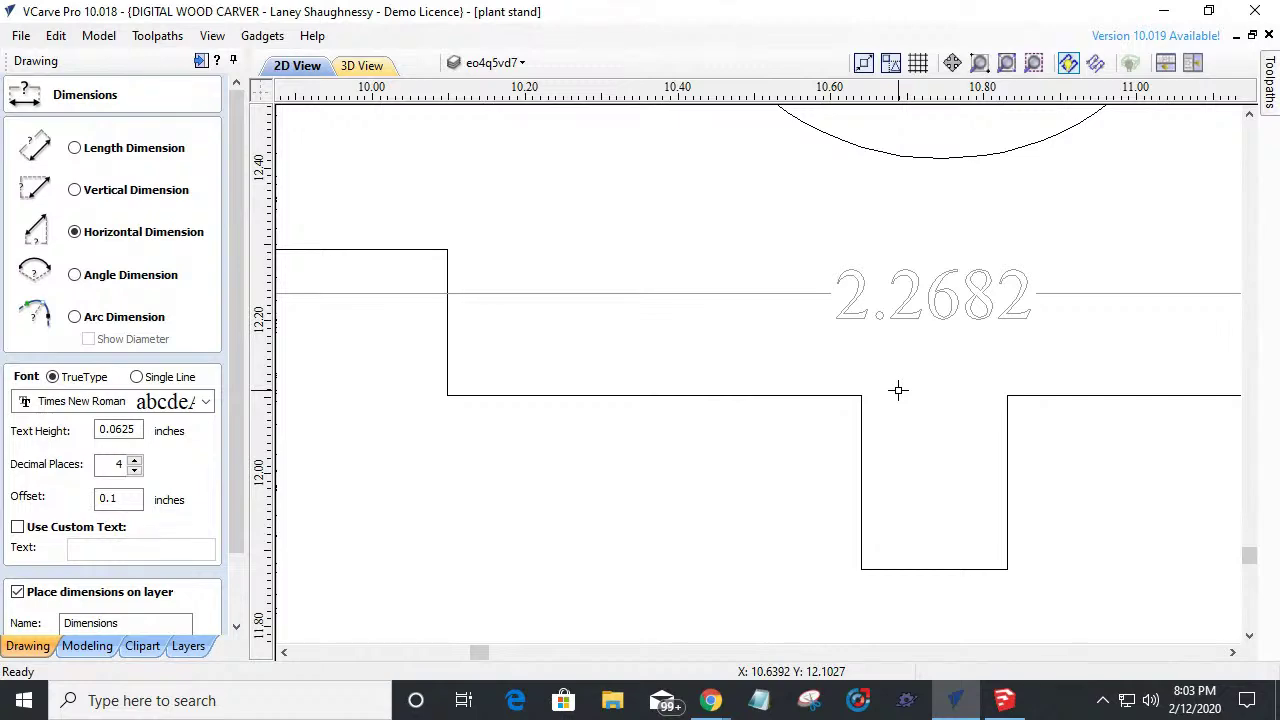
Compare the foot's tab spacing dimension with the round piece's slot spacing dimension, and close the dimension tool.
scroll(898, 390, "down", 9)
scroll(887, 238, "up", 4)
scroll(886, 244, "up", 3)
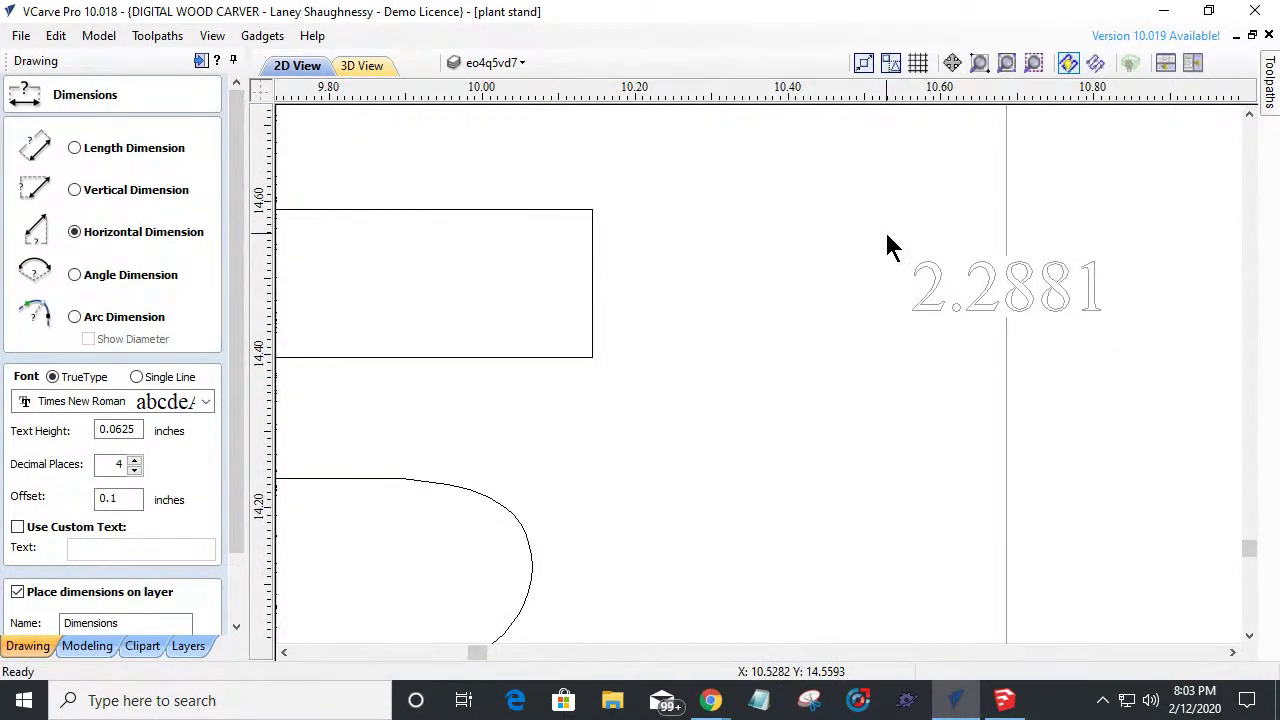
scroll(886, 250, "down", 4)
scroll(897, 430, "up", 1)
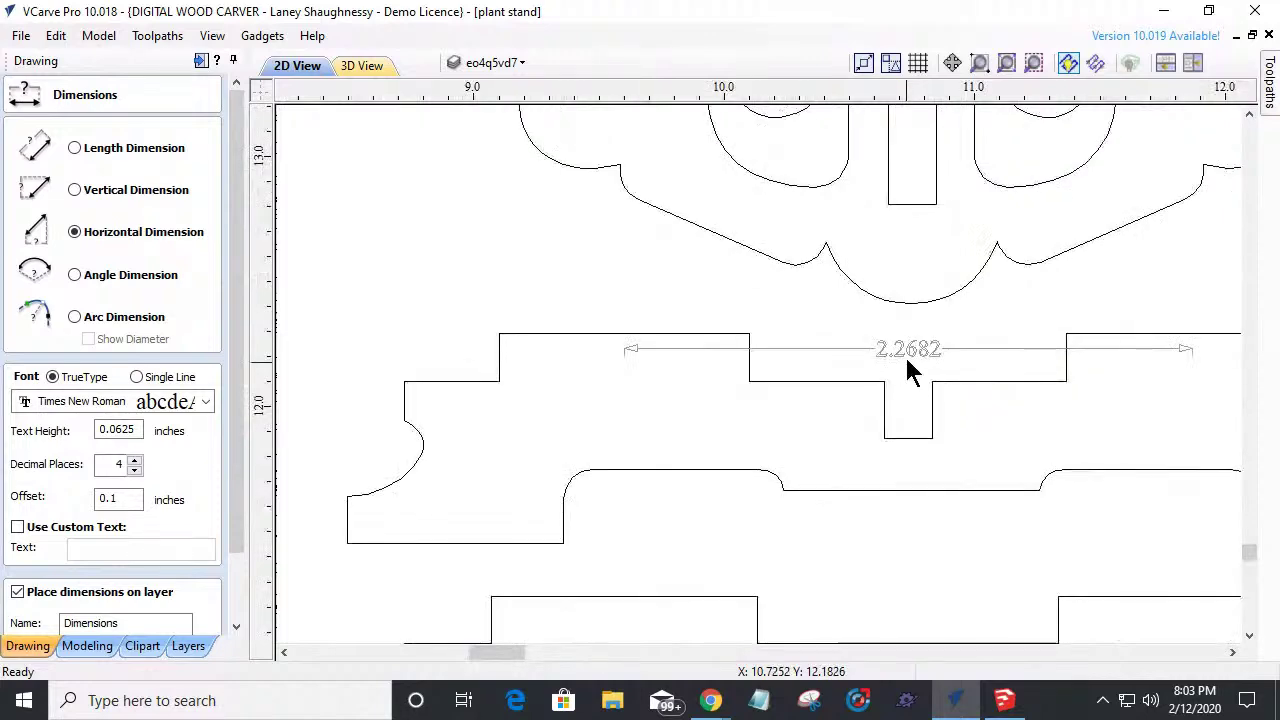
scroll(908, 366, "up", 2)
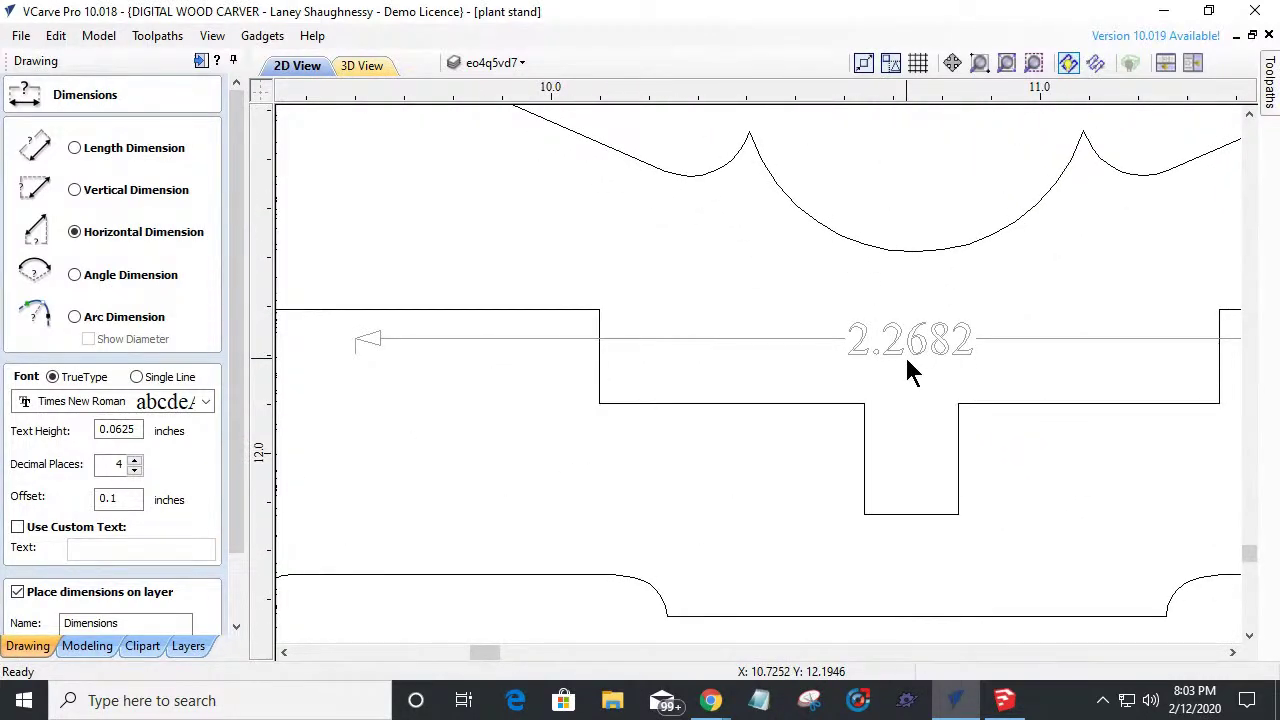
scroll(908, 370, "down", 5)
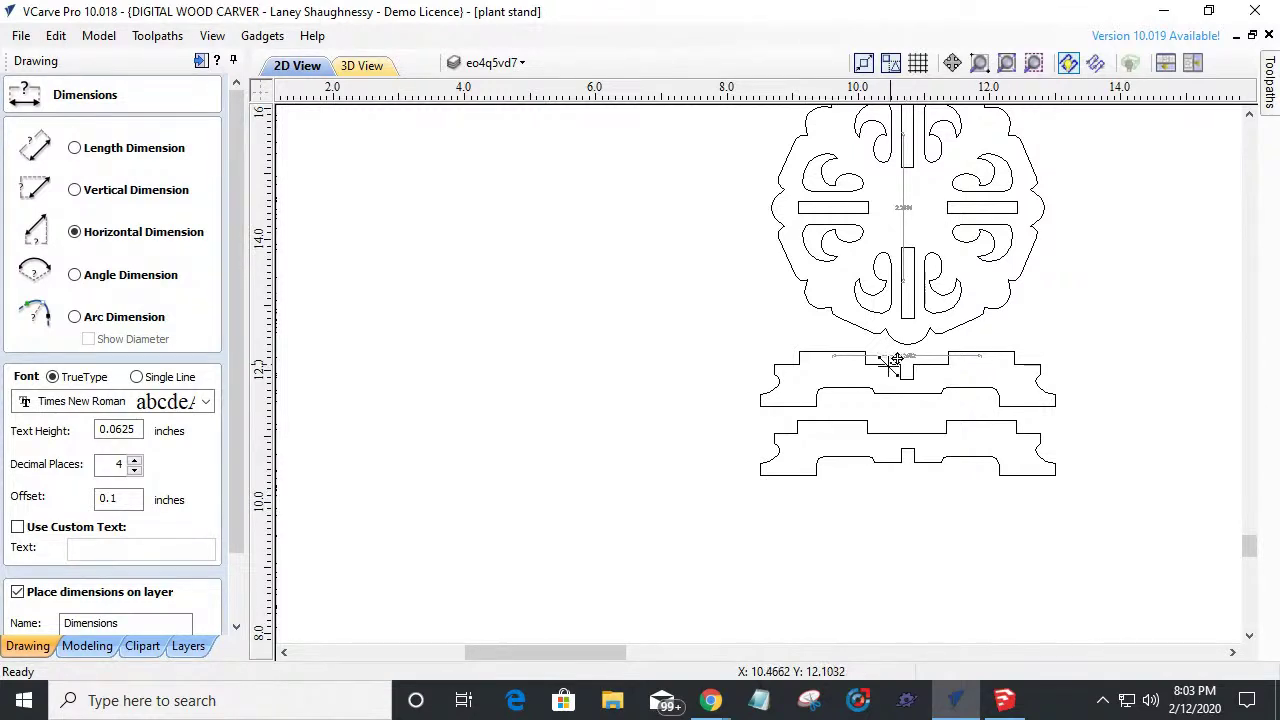
left_click_drag(237, 491, 228, 592)
left_click(184, 621)
Move the upper foot onto the round piece so its two tabs overlap the left and right horizontal slots.
left_click(868, 378)
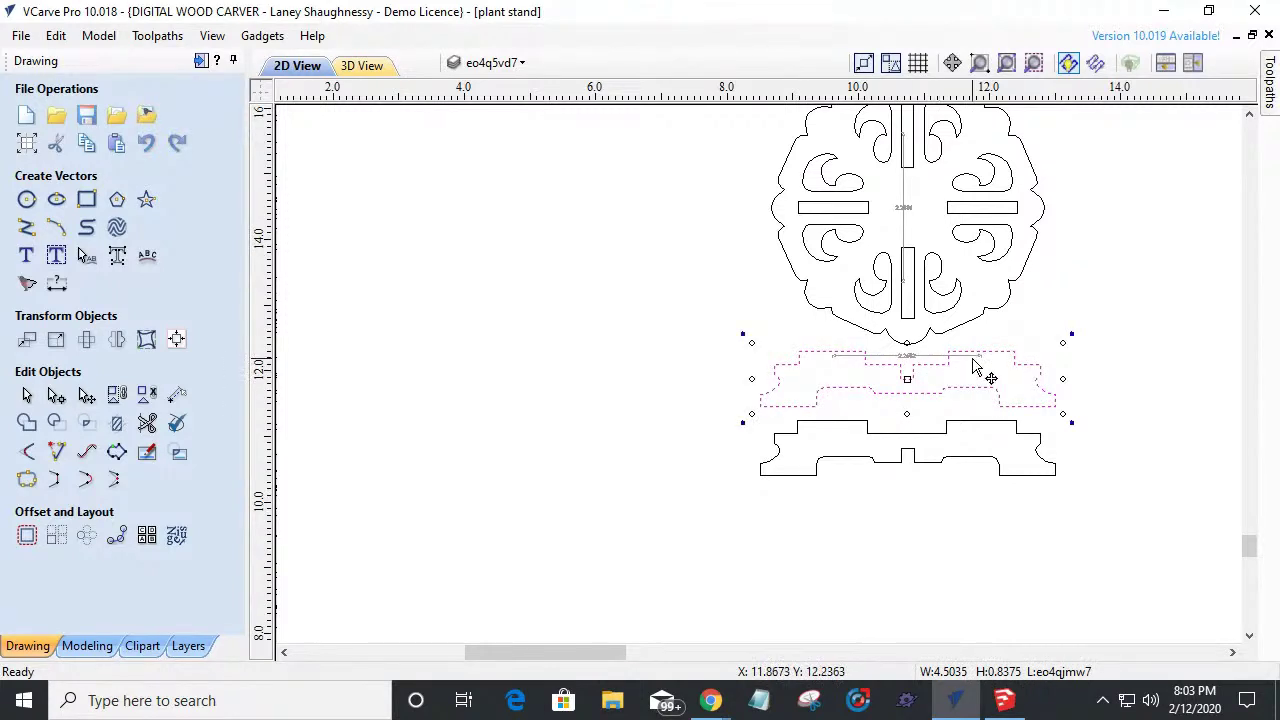
scroll(984, 380, "up", 4)
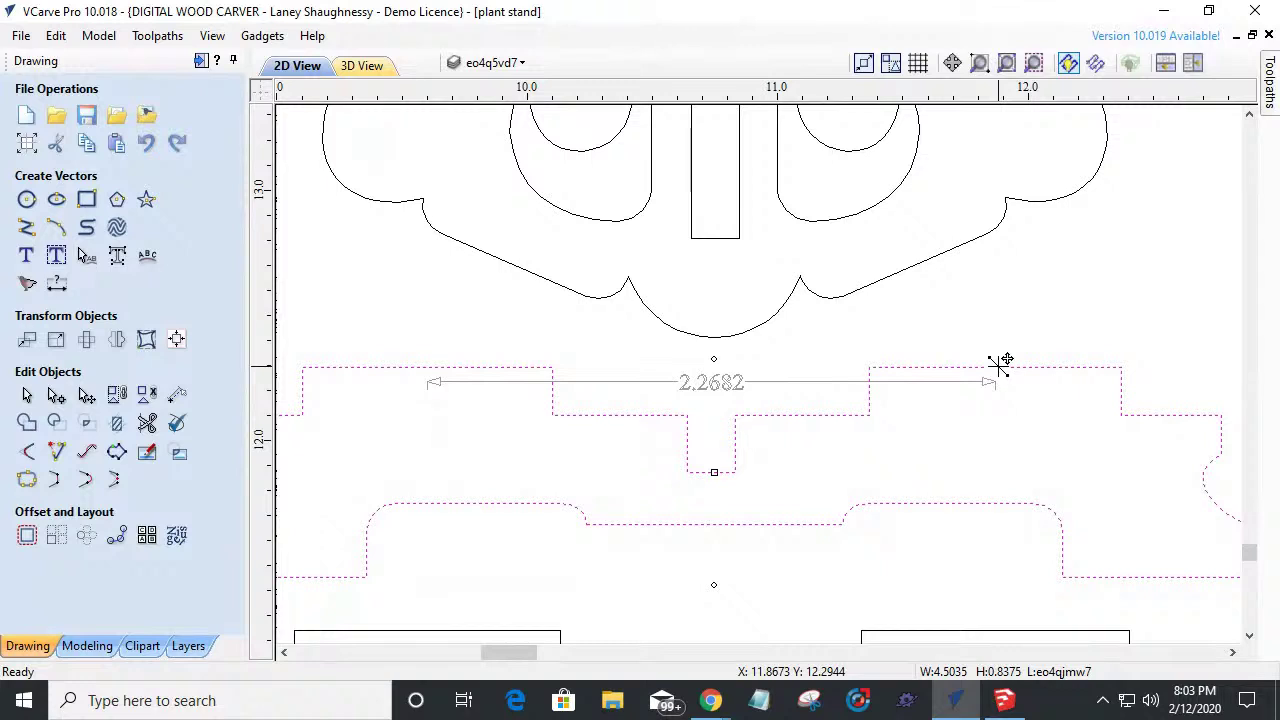
scroll(1000, 365, "down", 3)
scroll(998, 367, "down", 2)
left_click_drag(1000, 365, 997, 226)
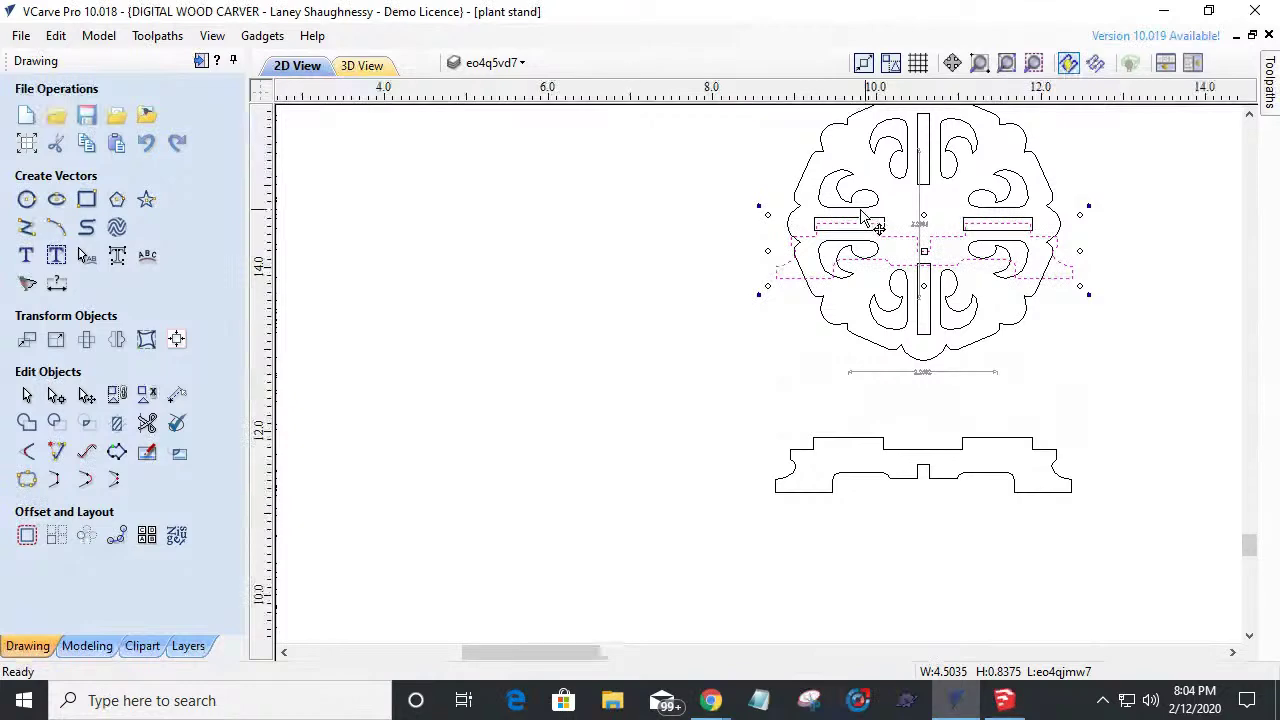
scroll(866, 222, "up", 6)
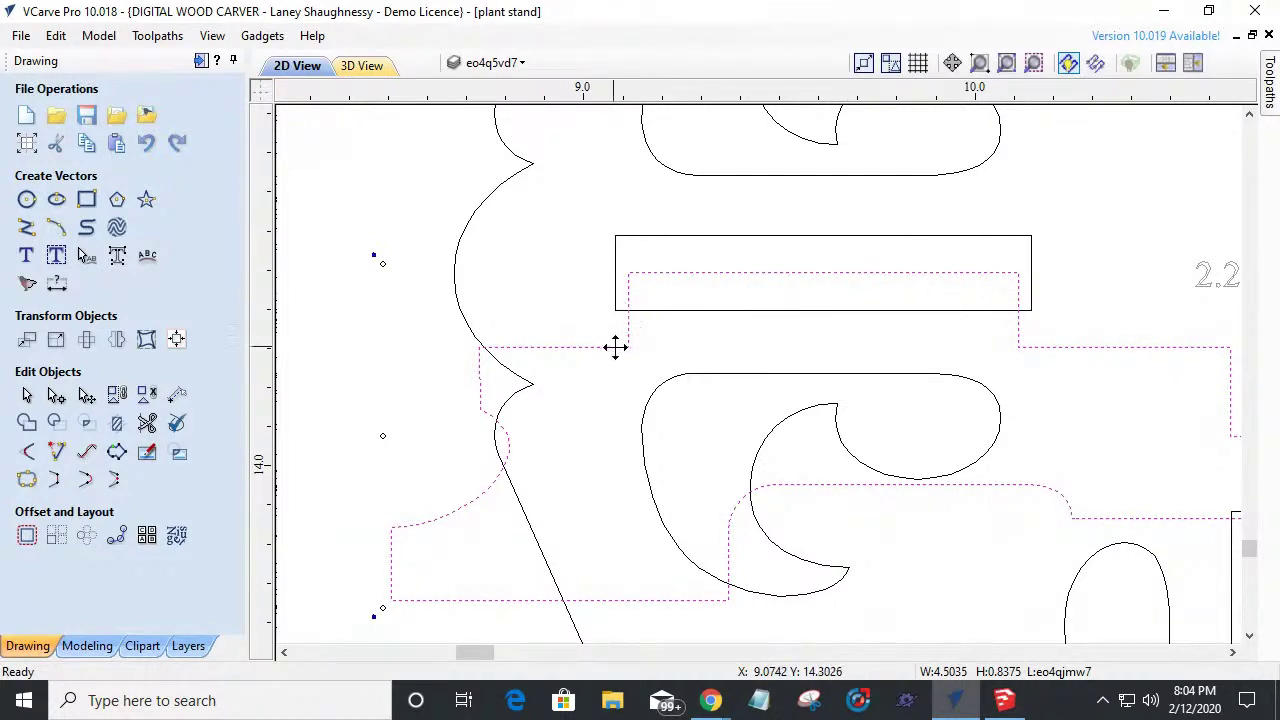
scroll(526, 349, "down", 3)
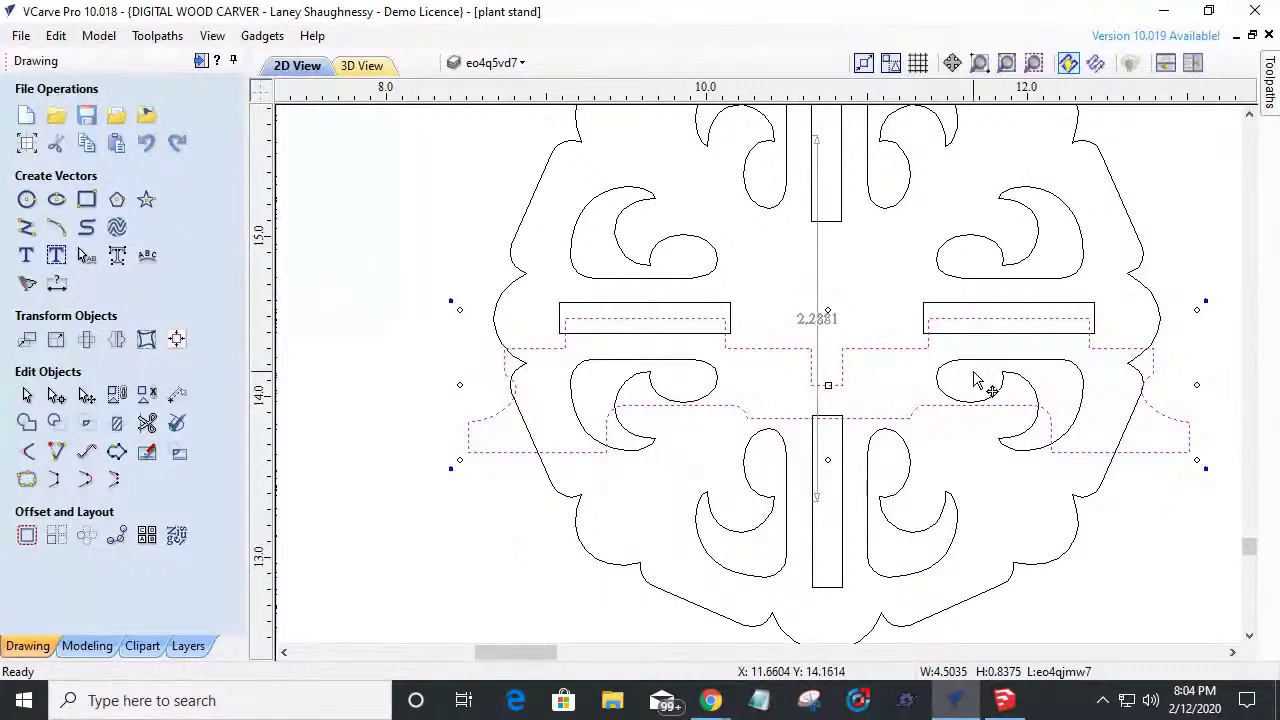
Add a horizontal dimension for the gap between the right-hand slot's inner end and the foot tab's inner edge.
scroll(978, 352, "up", 1)
scroll(603, 332, "up", 1)
scroll(888, 322, "up", 3)
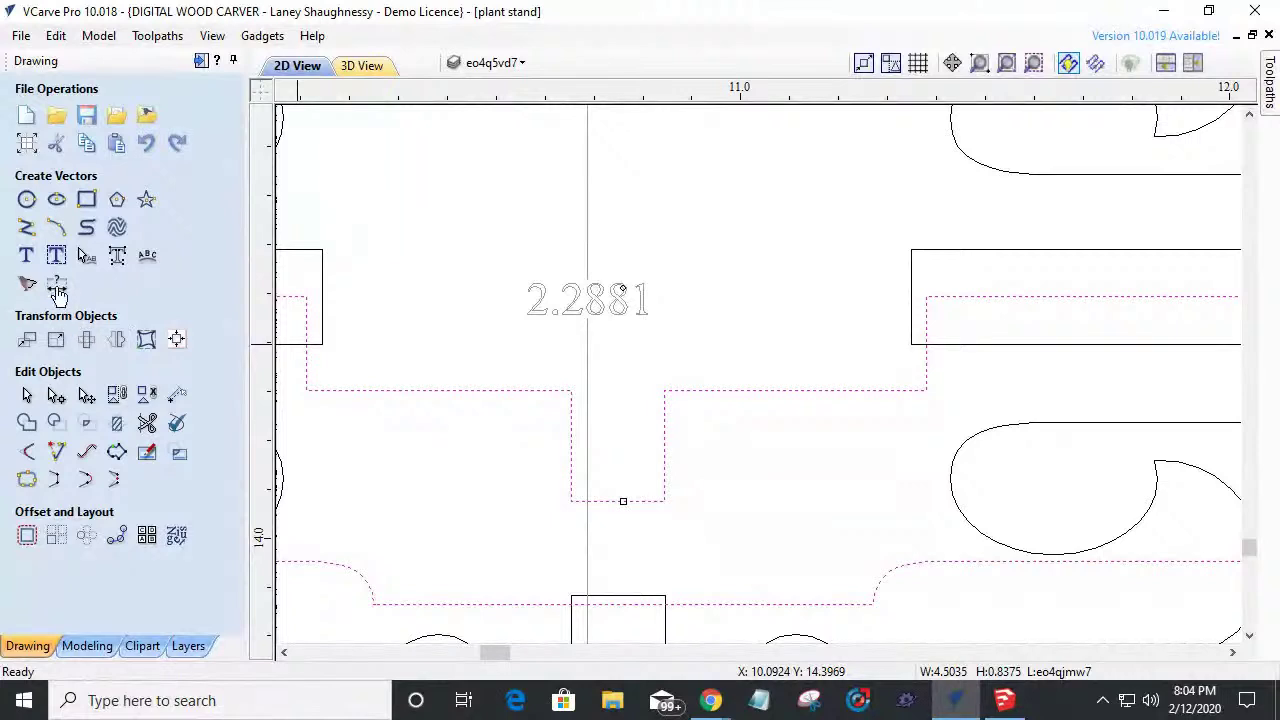
left_click(57, 286)
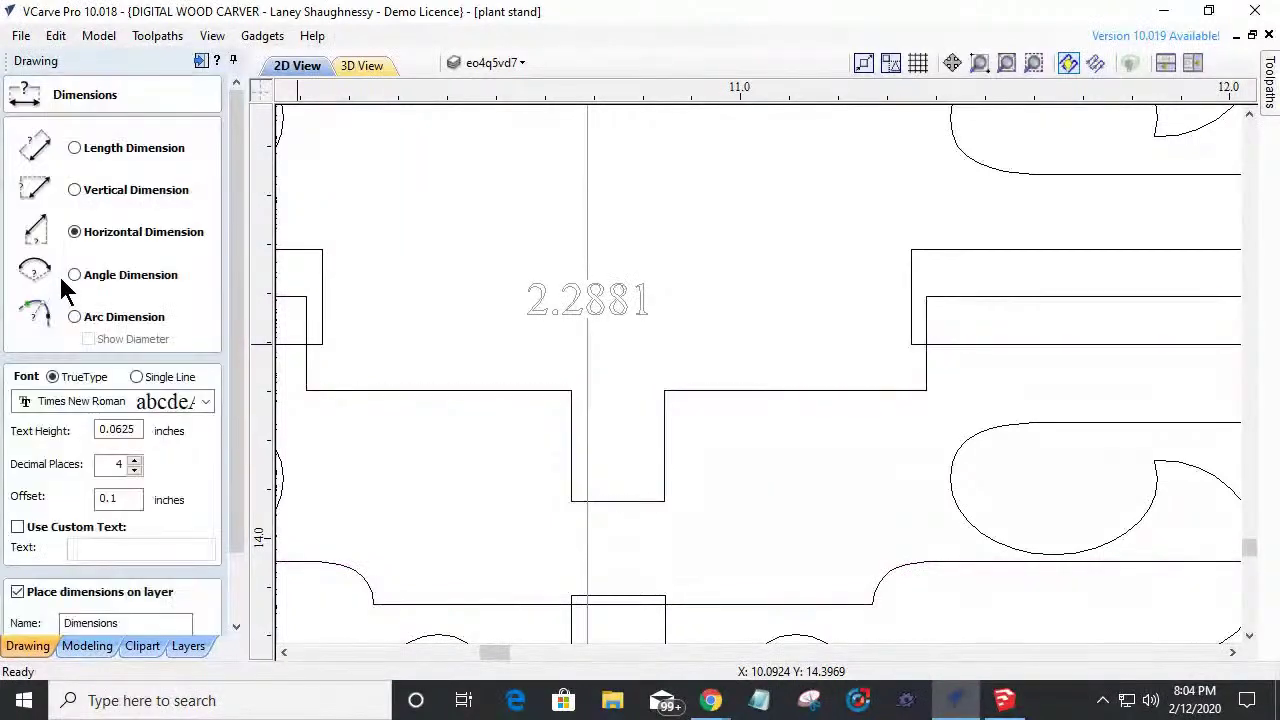
scroll(894, 325, "up", 2)
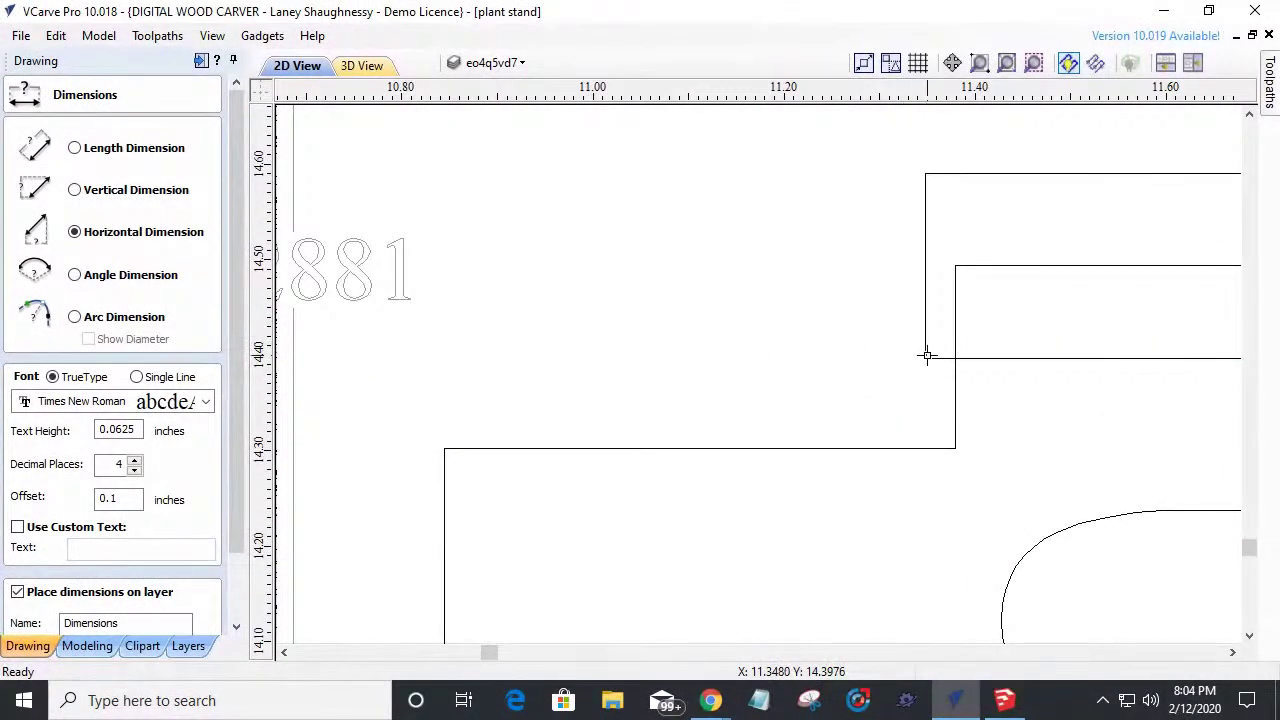
left_click(956, 360)
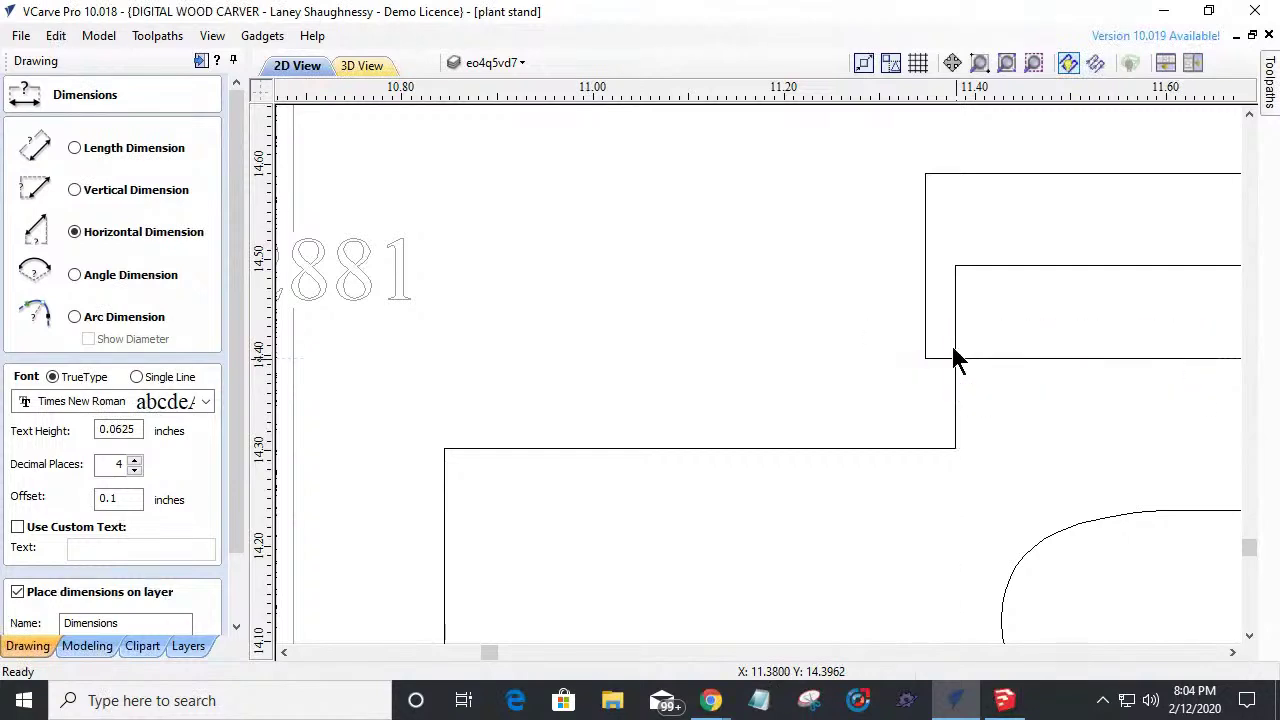
left_click(855, 305)
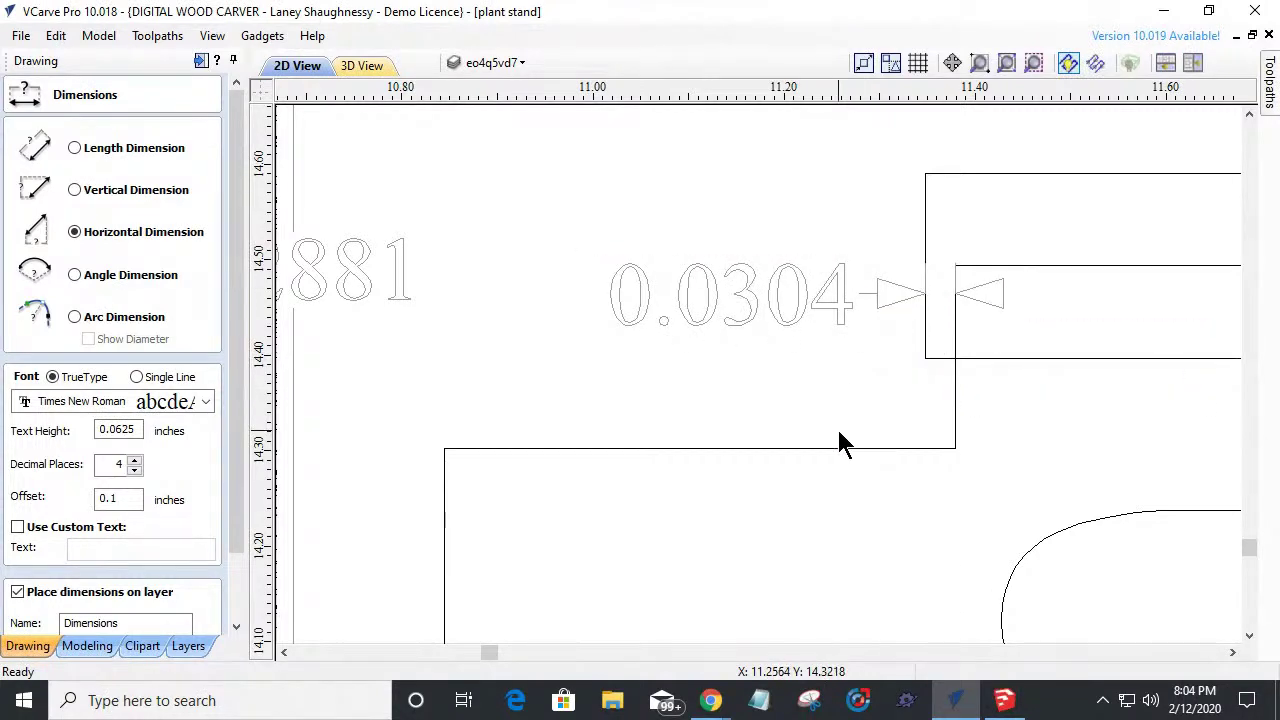
Add a horizontal dimension for the gap between the left-hand slot's inner end and the foot tab's inner edge.
scroll(840, 432, "down", 3)
scroll(223, 349, "down", 1)
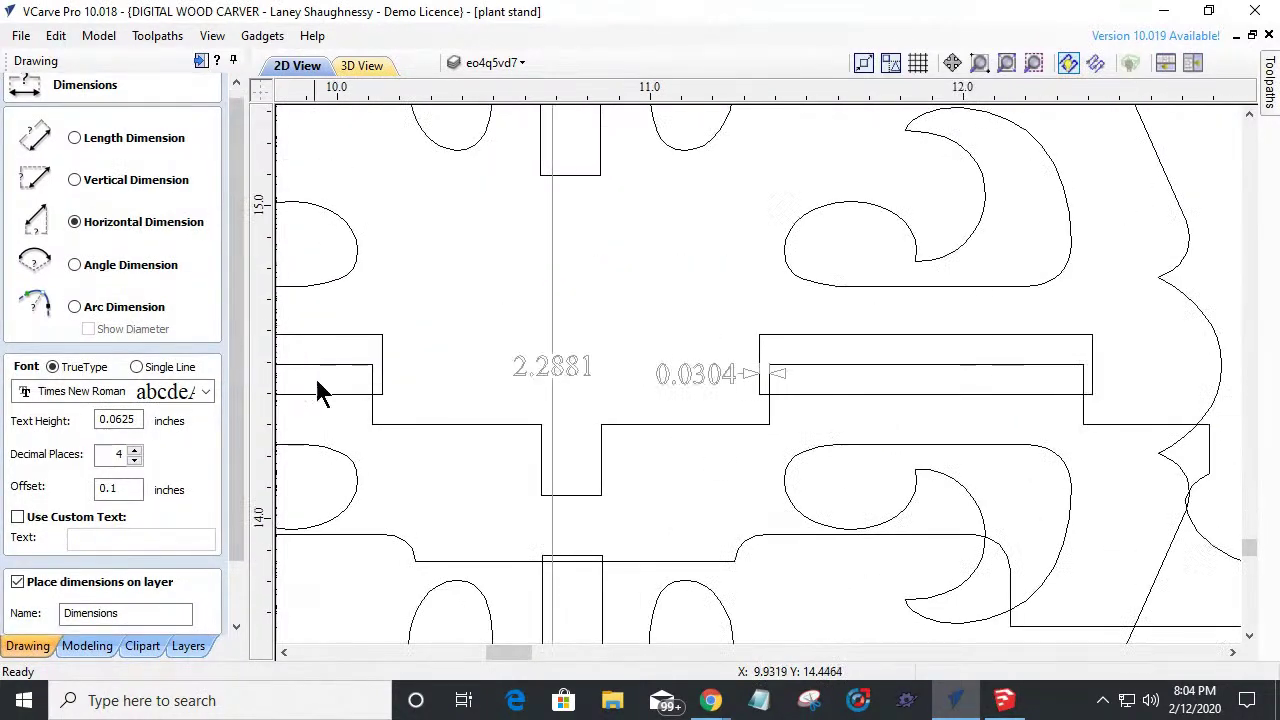
scroll(313, 377, "up", 5)
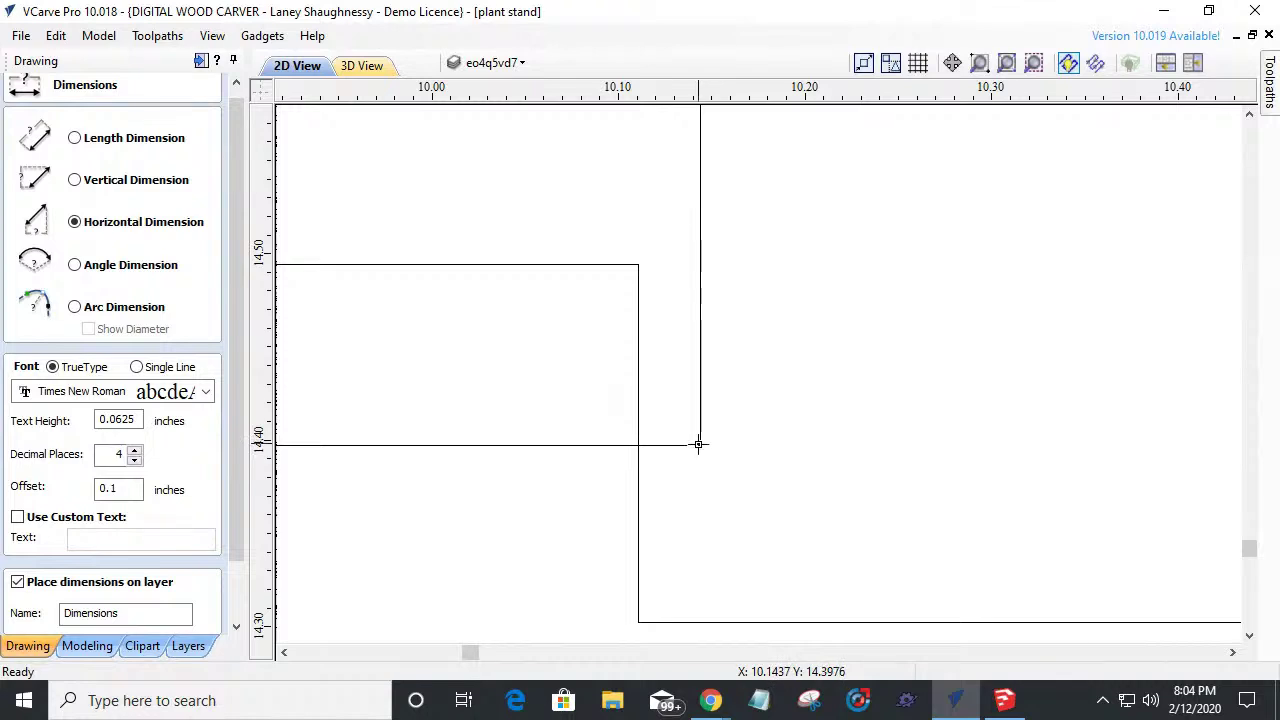
left_click(699, 444)
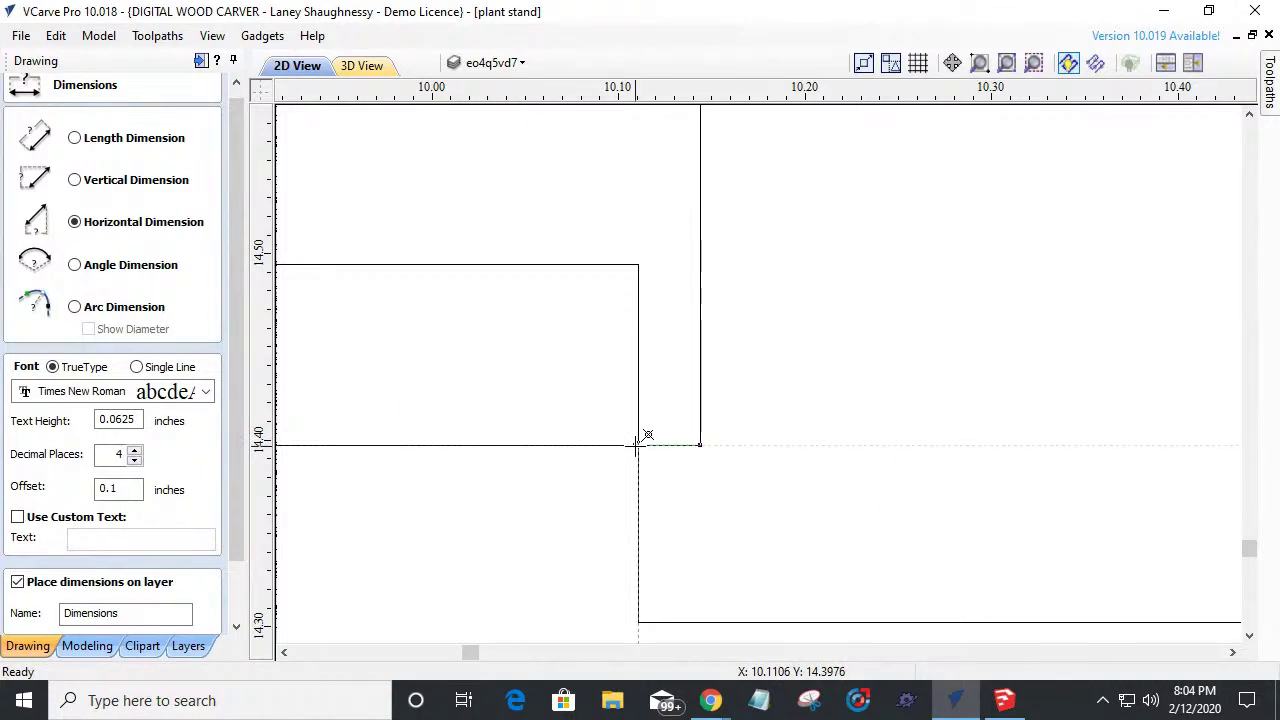
scroll(745, 428, "down", 4)
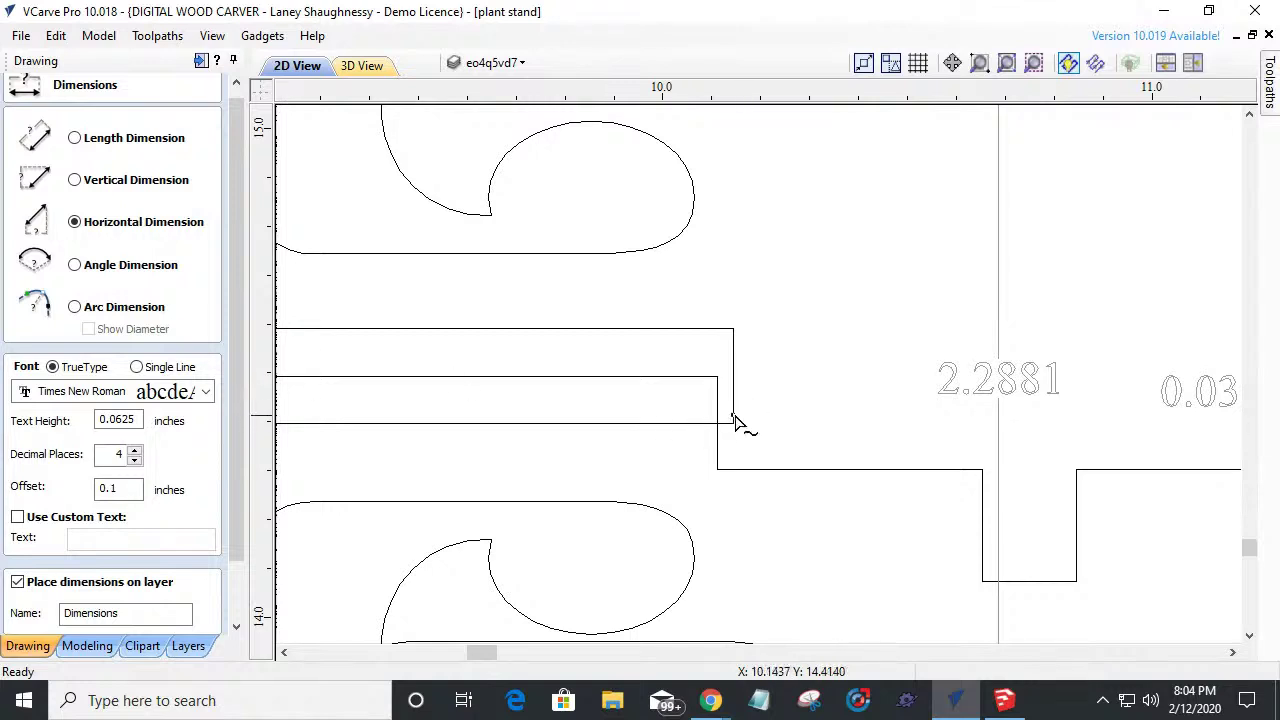
scroll(735, 422, "up", 3)
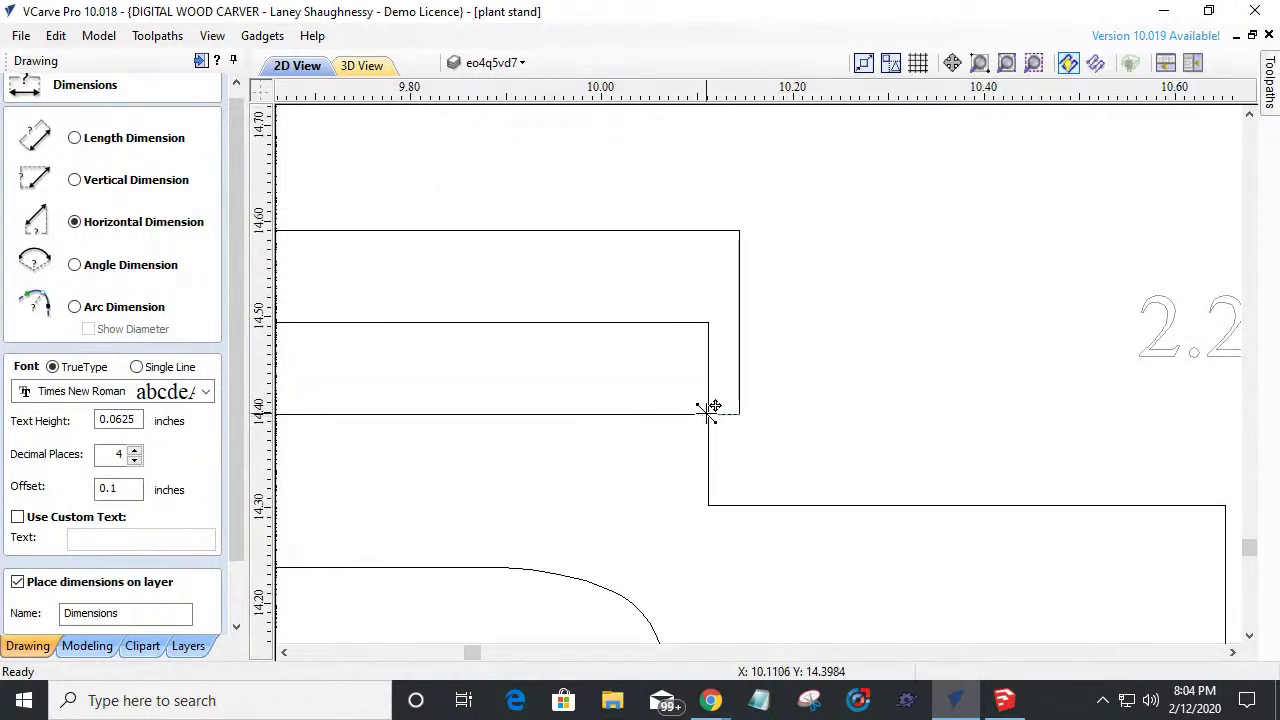
left_click(714, 409)
left_click(740, 413)
left_click(817, 354)
scroll(756, 399, "down", 2)
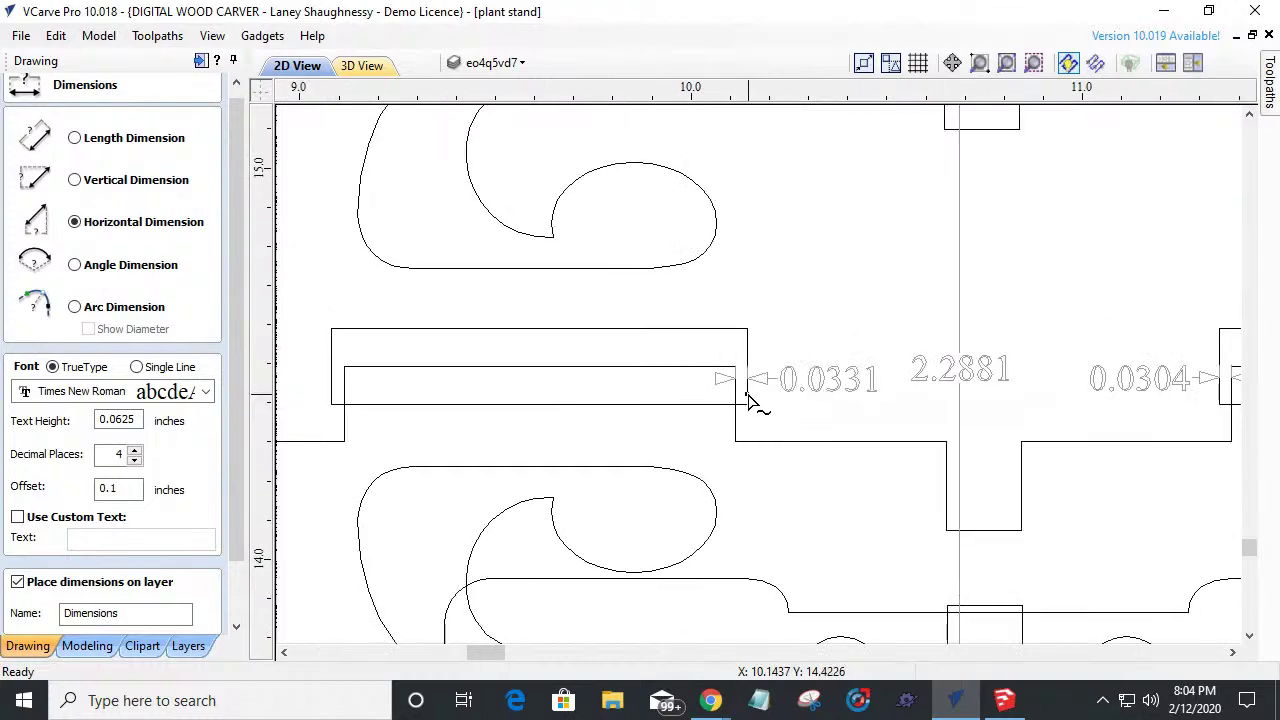
scroll(750, 400, "down", 2)
scroll(966, 425, "up", 1)
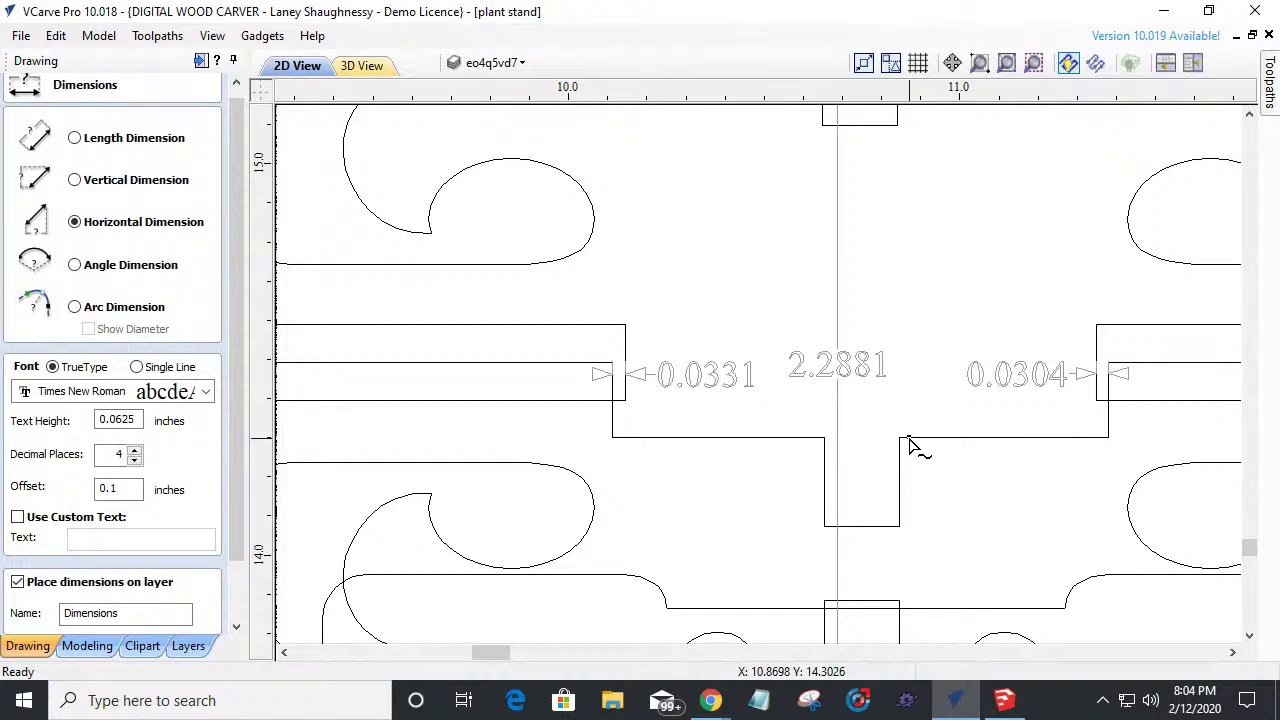
Examine the gaps between the foot's tabs and the slots, and undo the gap dimensions and the foot's move onto the round piece.
scroll(910, 441, "down", 4)
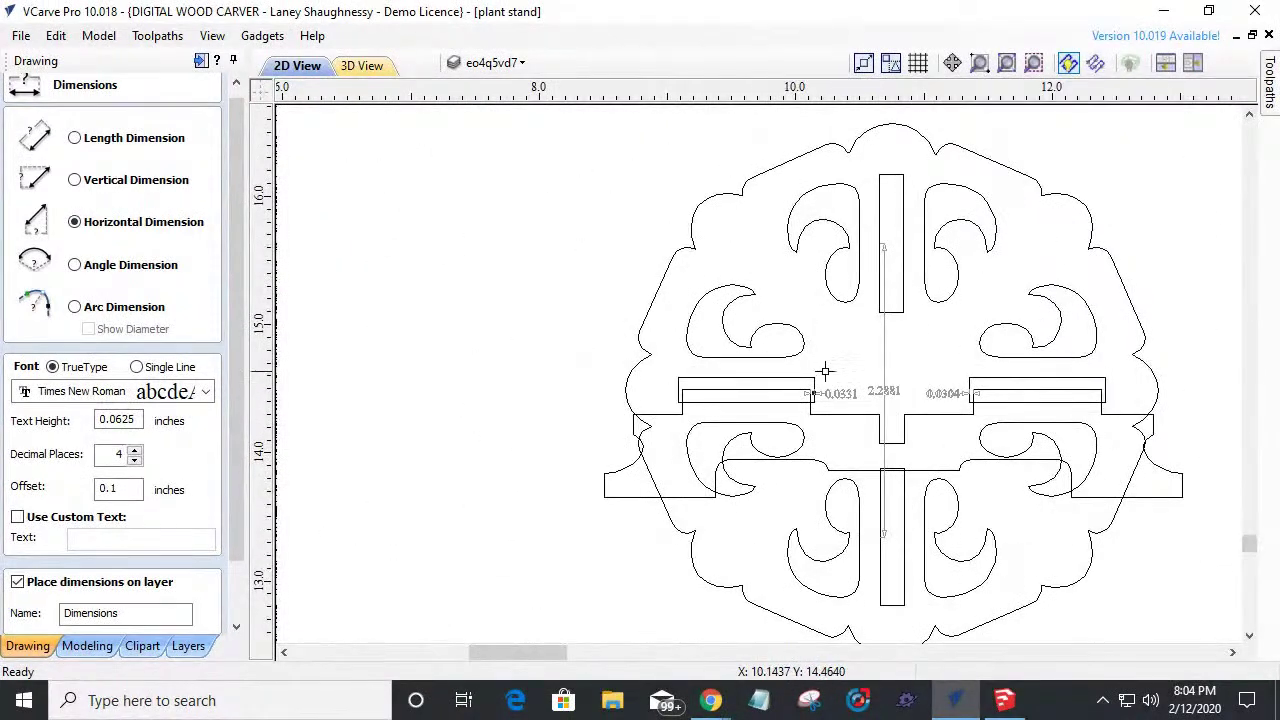
scroll(790, 380, "up", 1)
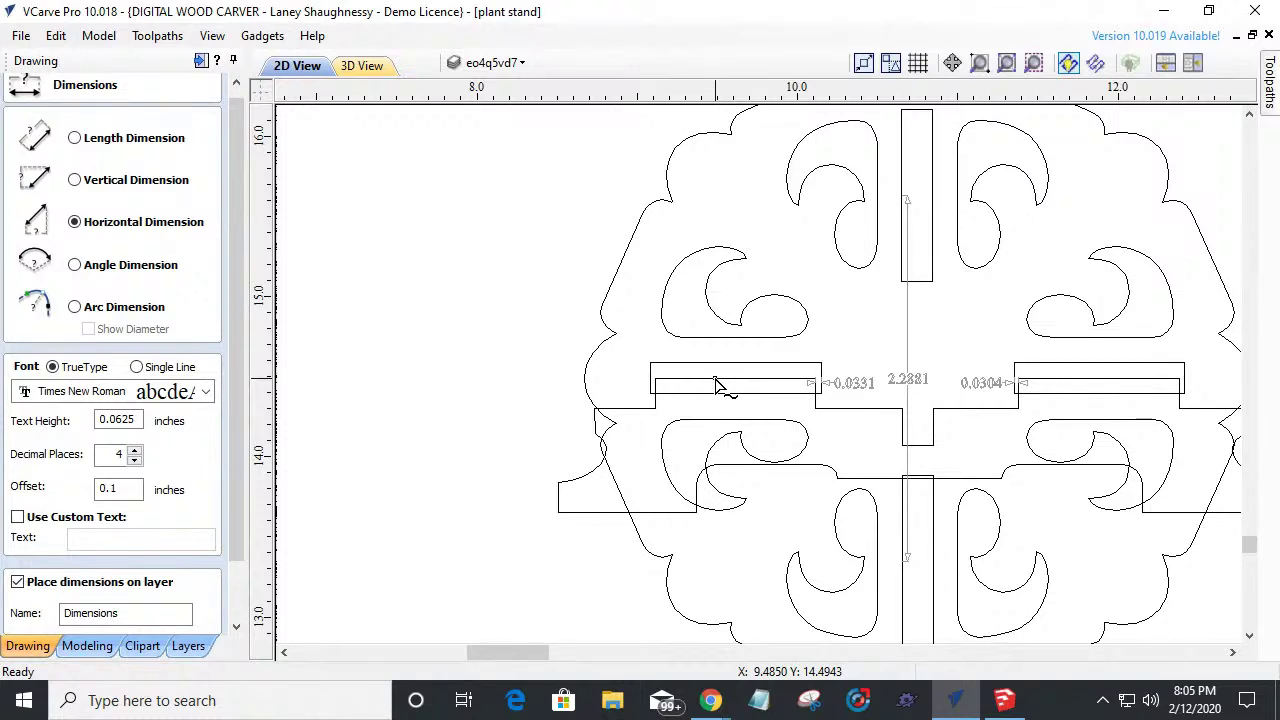
scroll(716, 386, "down", 3)
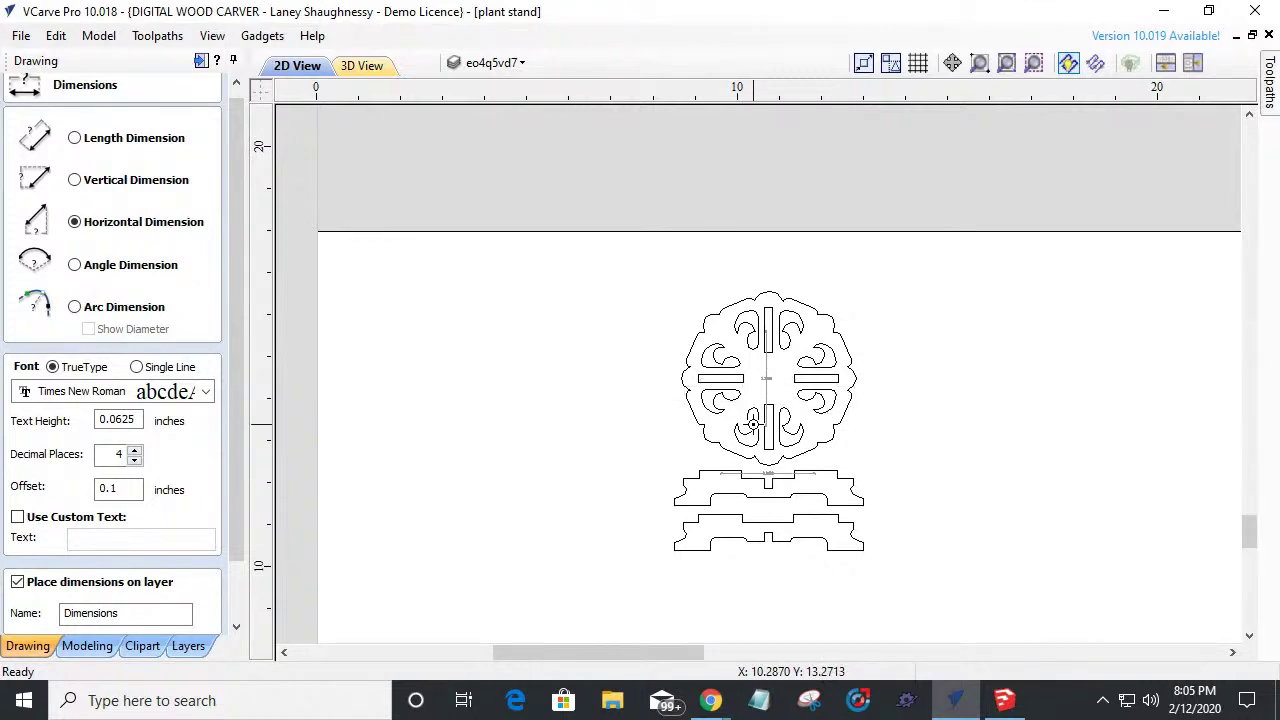
Close the dimension tool and delete the foot's tab spacing dimension and the round piece's slot spacing dimension.
scroll(768, 478, "up", 2)
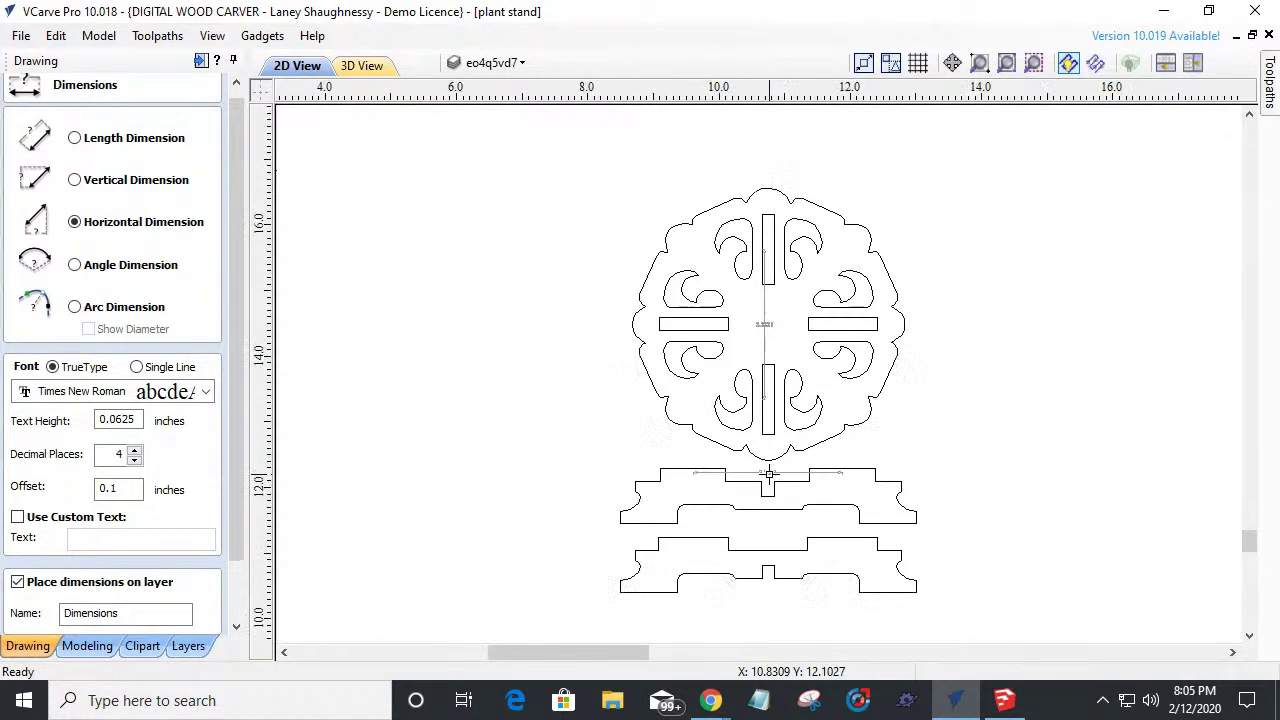
scroll(768, 478, "up", 1)
left_click_drag(238, 558, 244, 626)
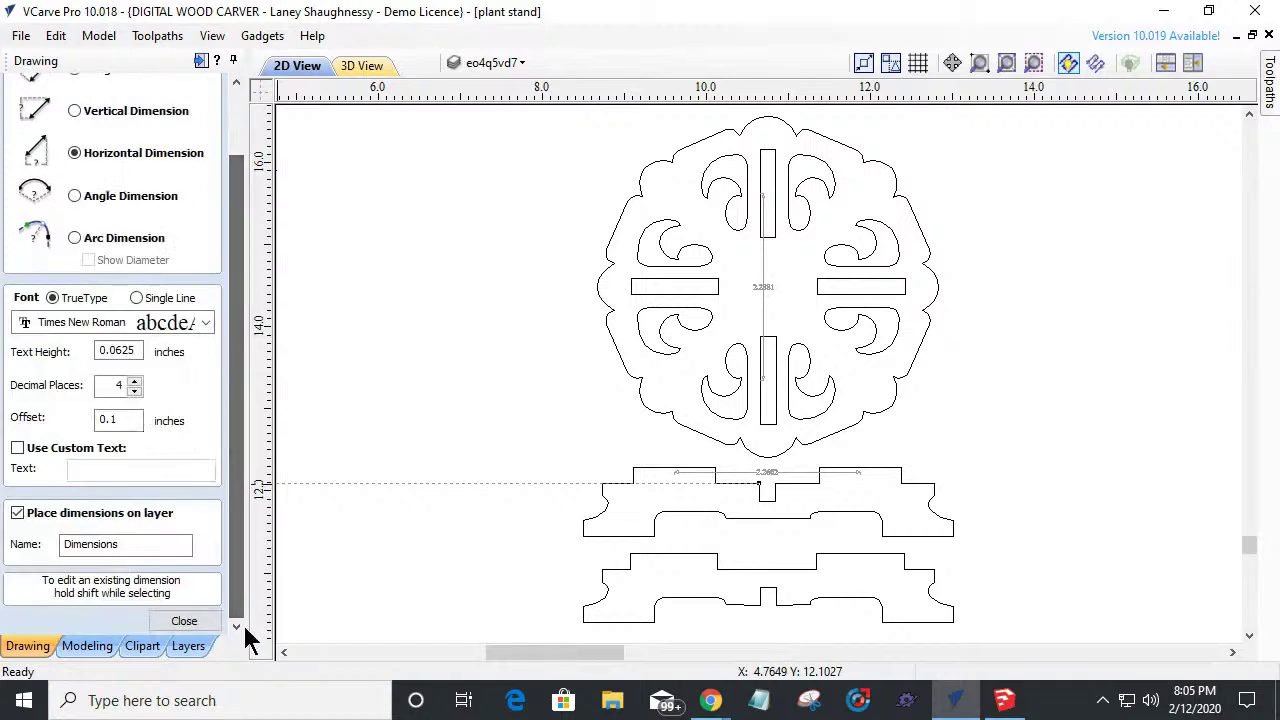
left_click(184, 621)
left_click(752, 474)
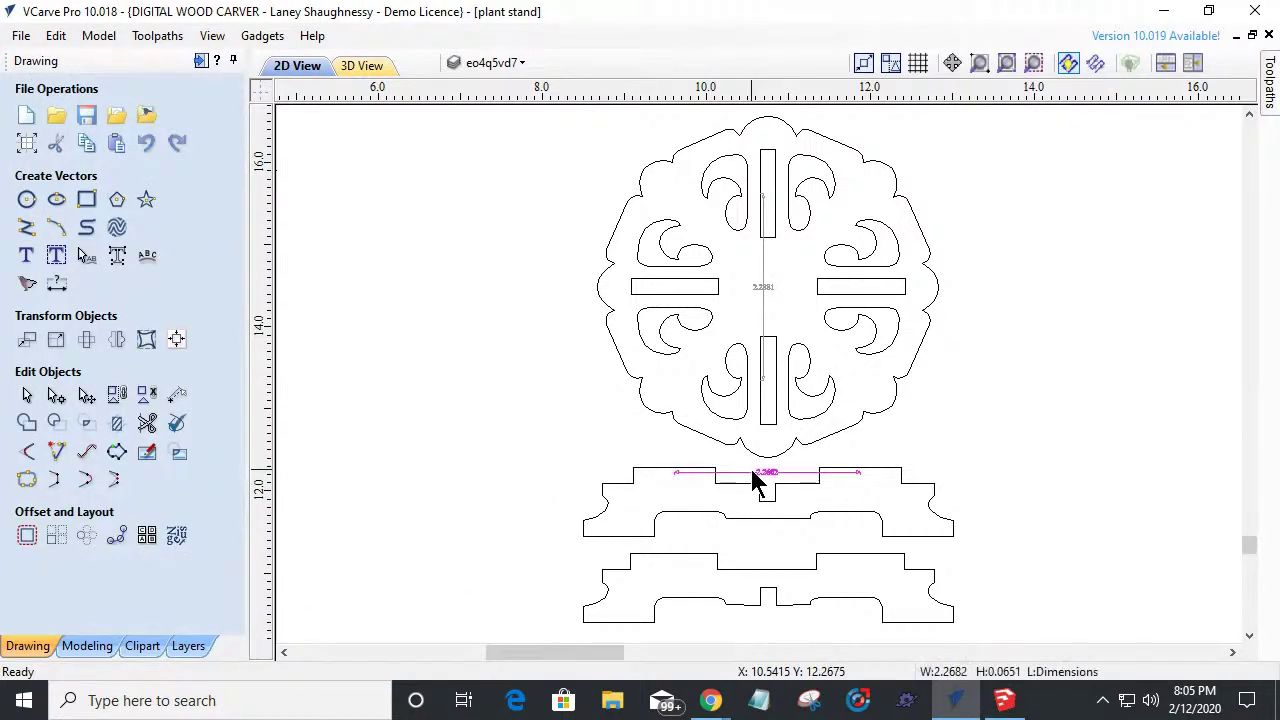
key("Delete")
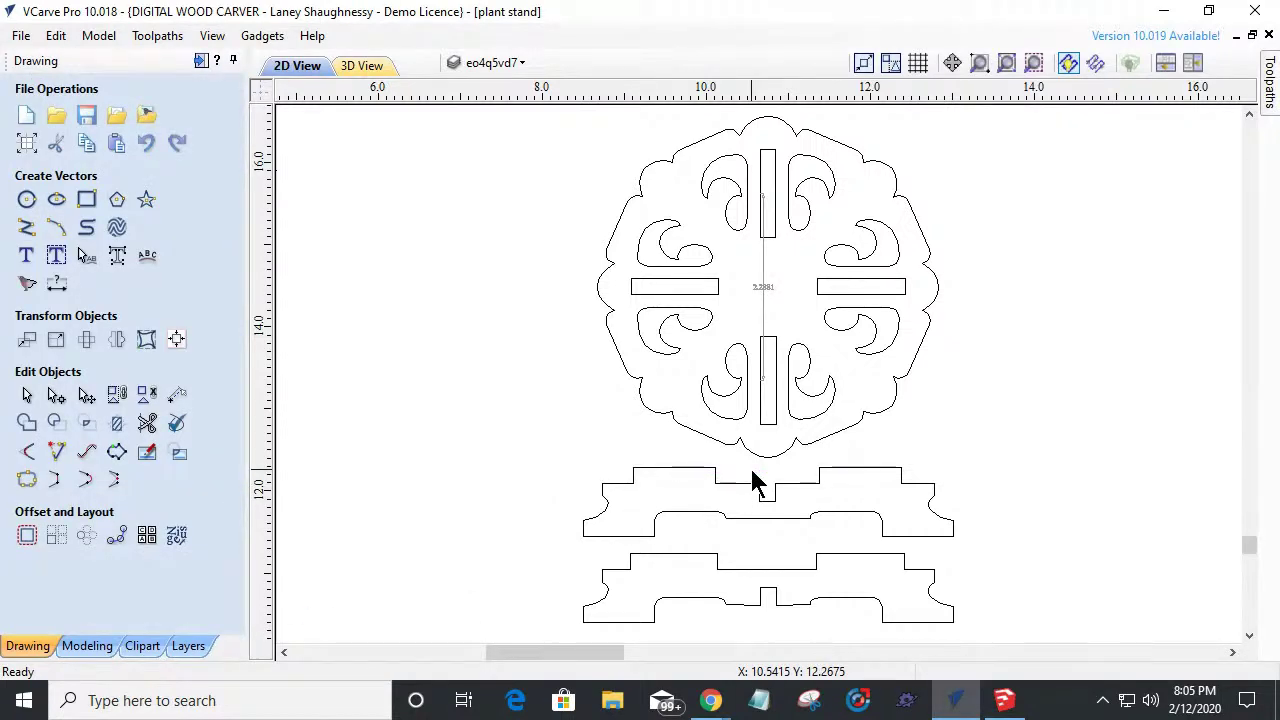
left_click(763, 289)
key("Delete")
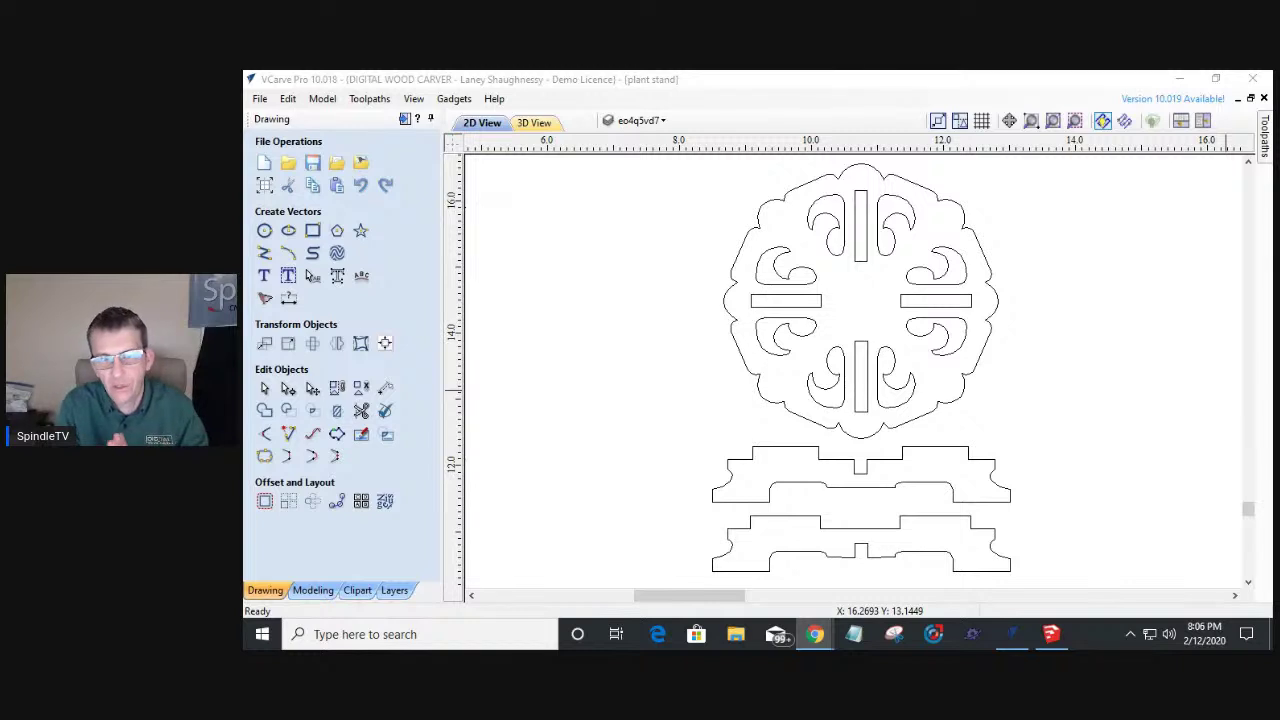
Add a vertical dimension across the width of the round piece's right-hand horizontal slot, and look over the upper foot's notch.
left_click(289, 299)
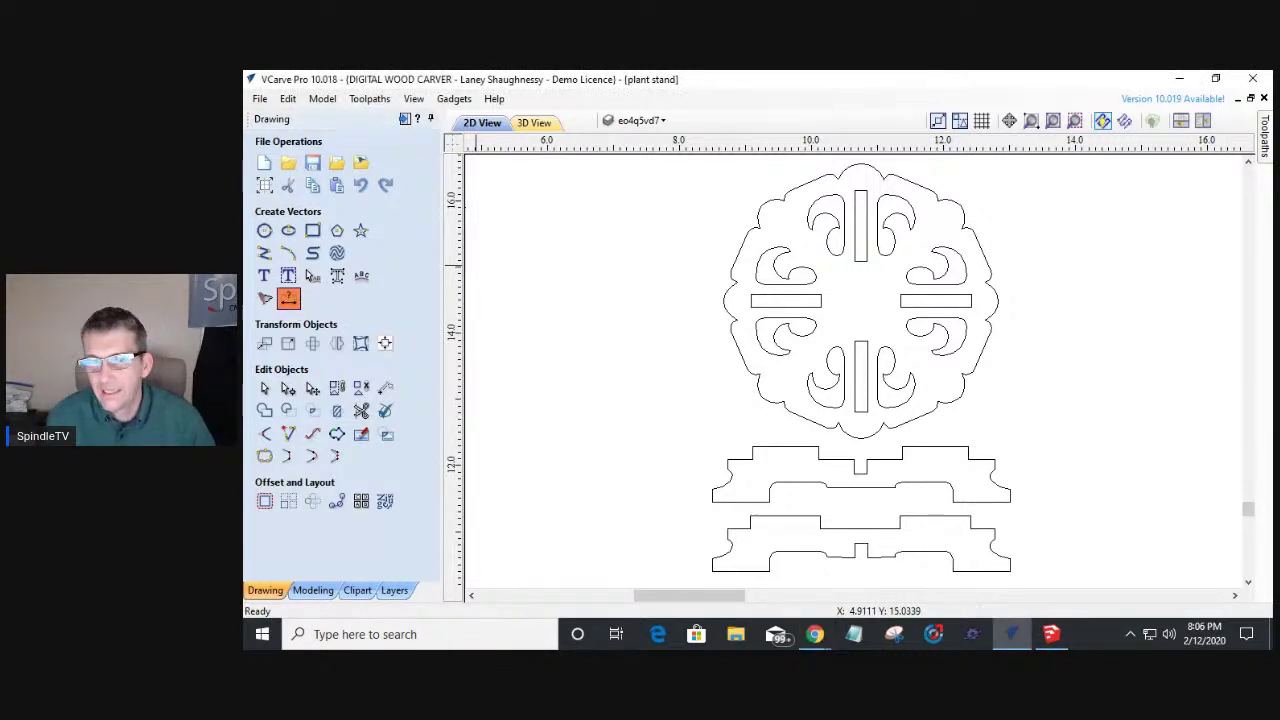
scroll(975, 292, "up", 5)
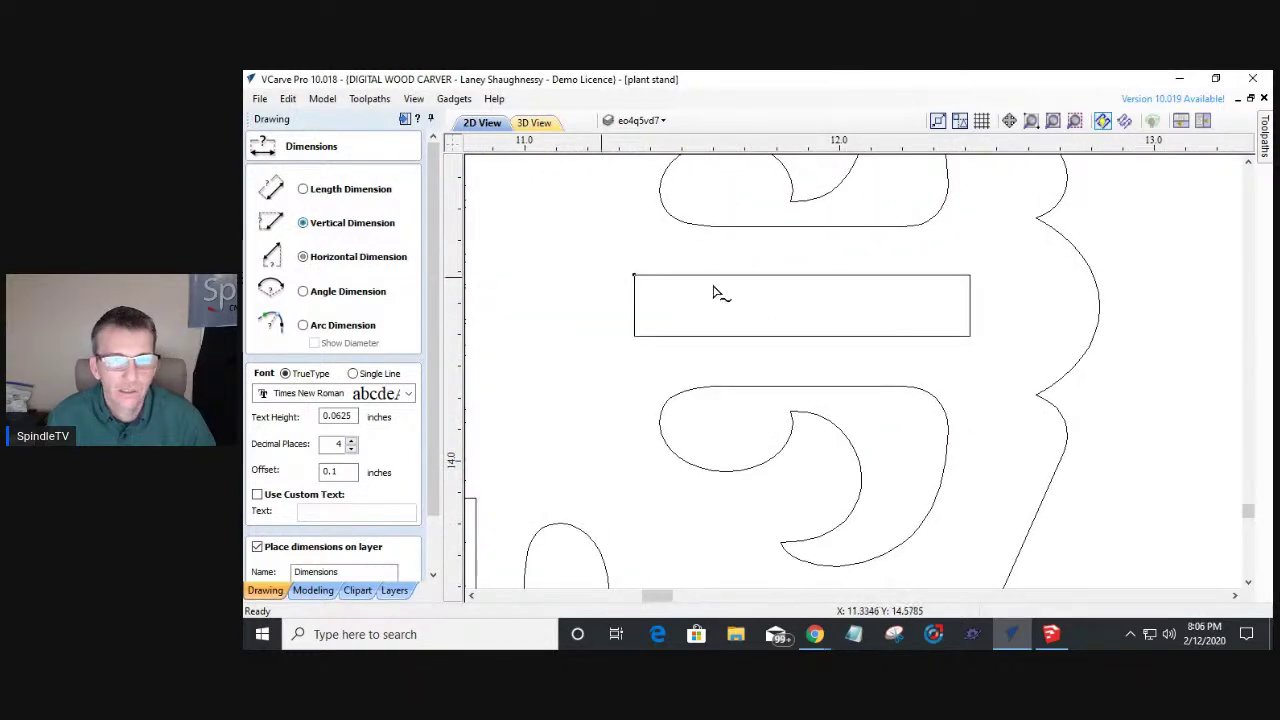
left_click(970, 277)
left_click(968, 336)
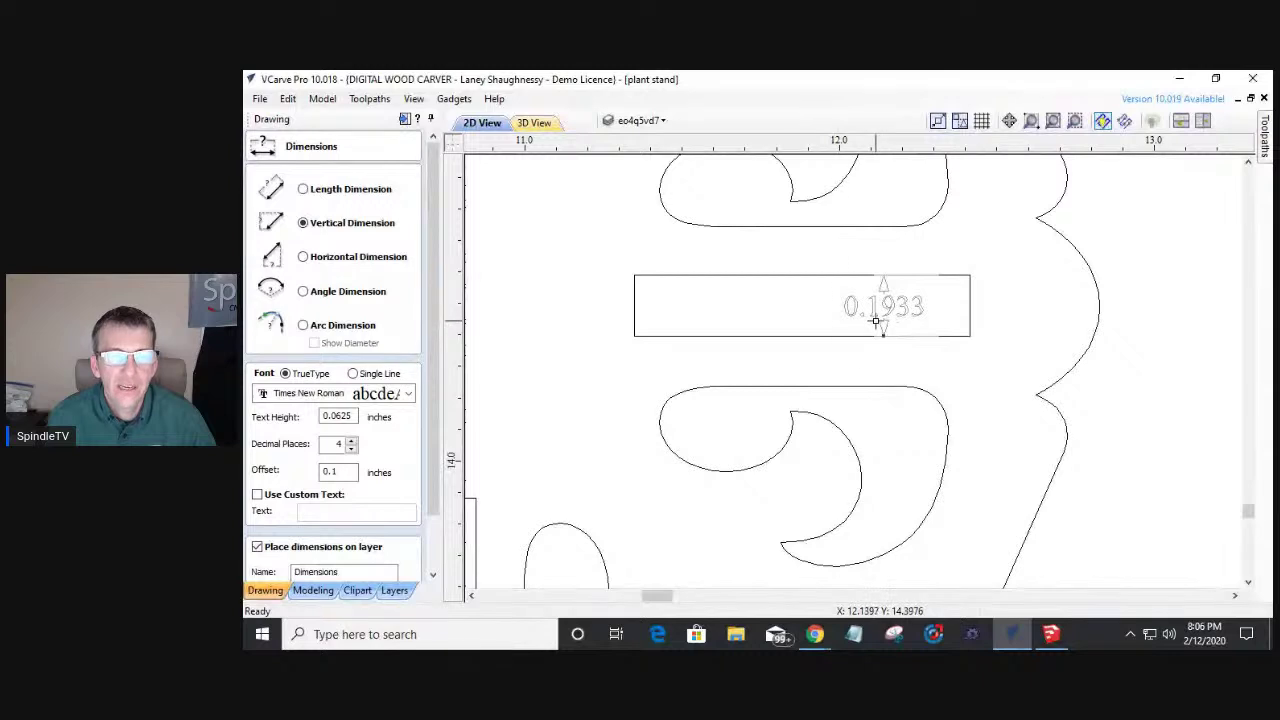
scroll(876, 321, "up", 3)
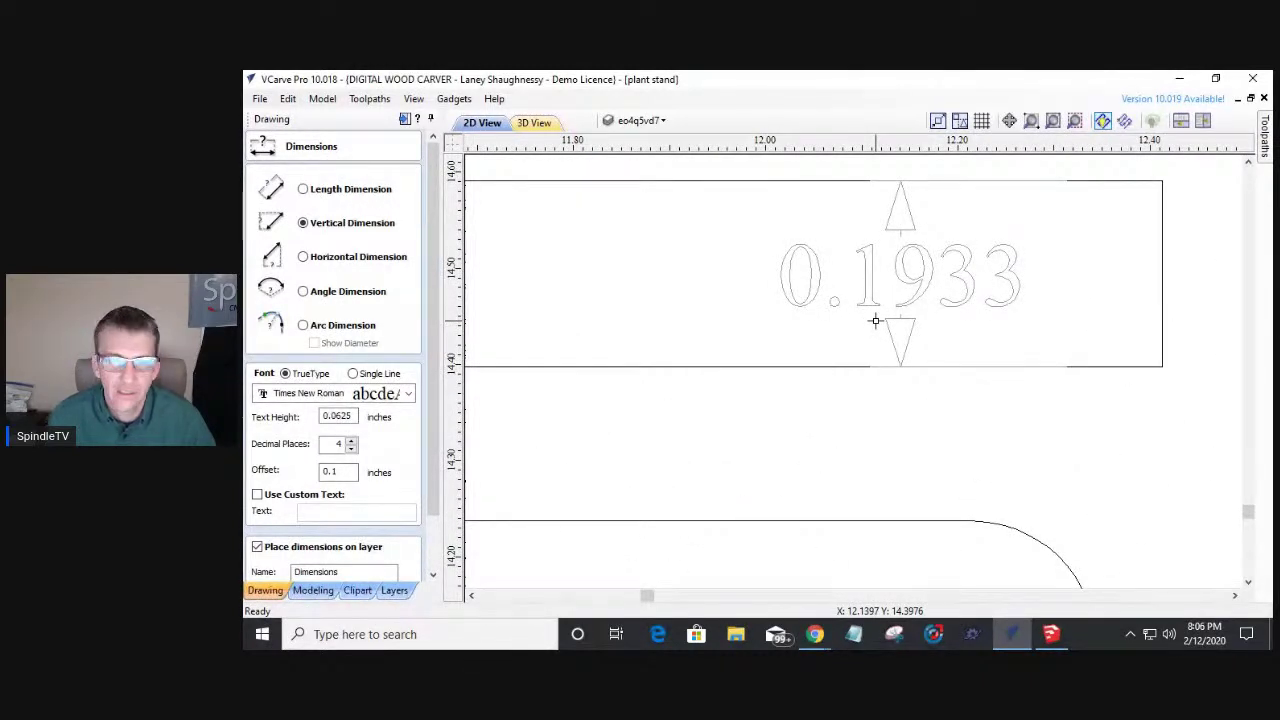
scroll(876, 321, "down", 8)
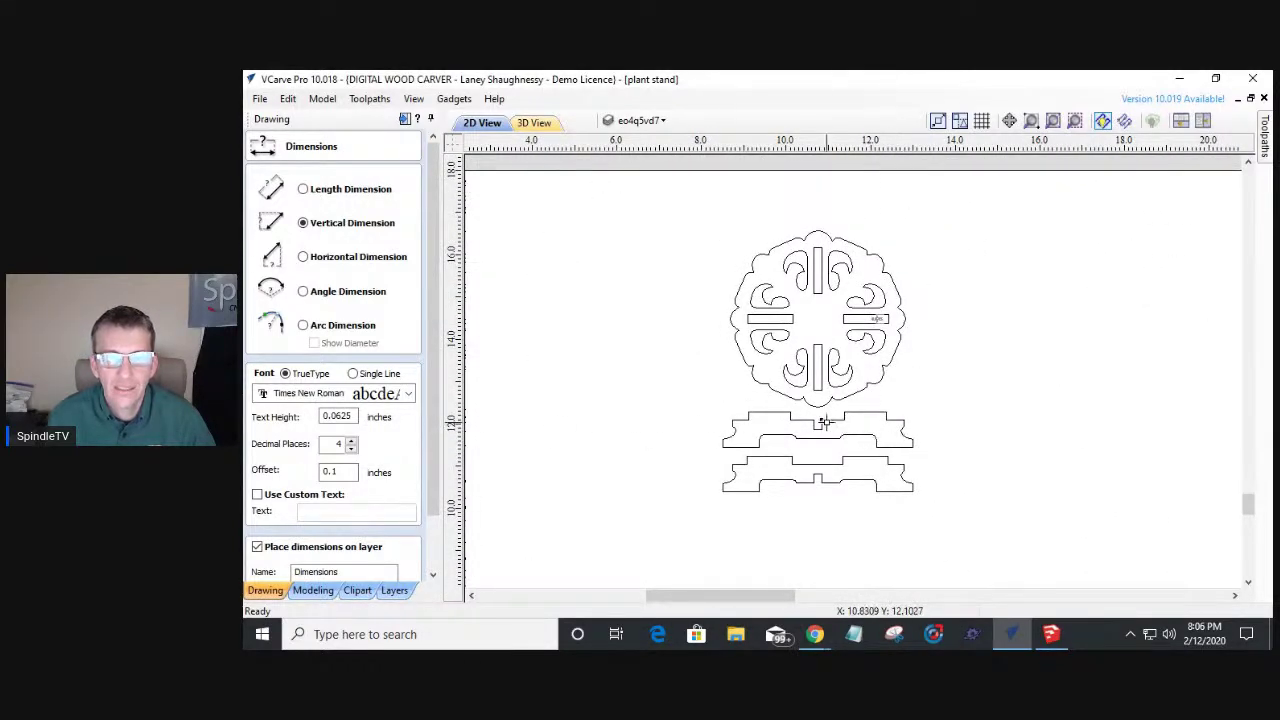
scroll(823, 423, "up", 5)
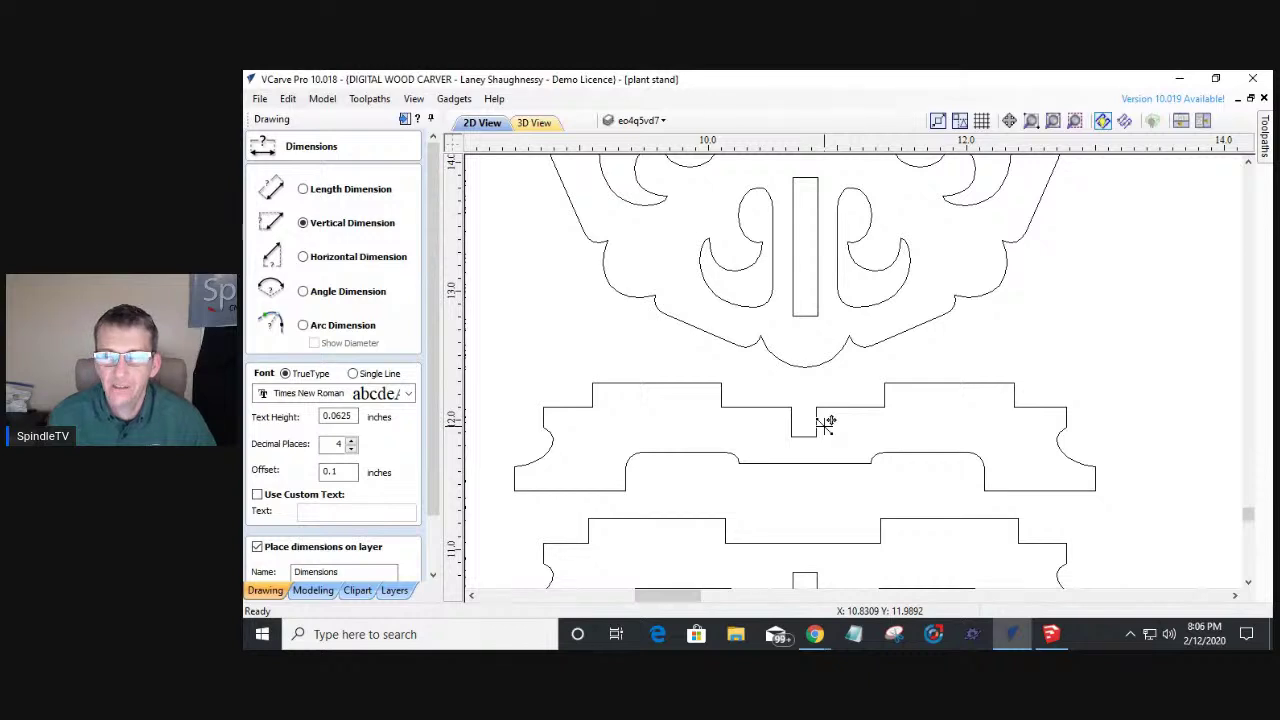
scroll(824, 424, "down", 3)
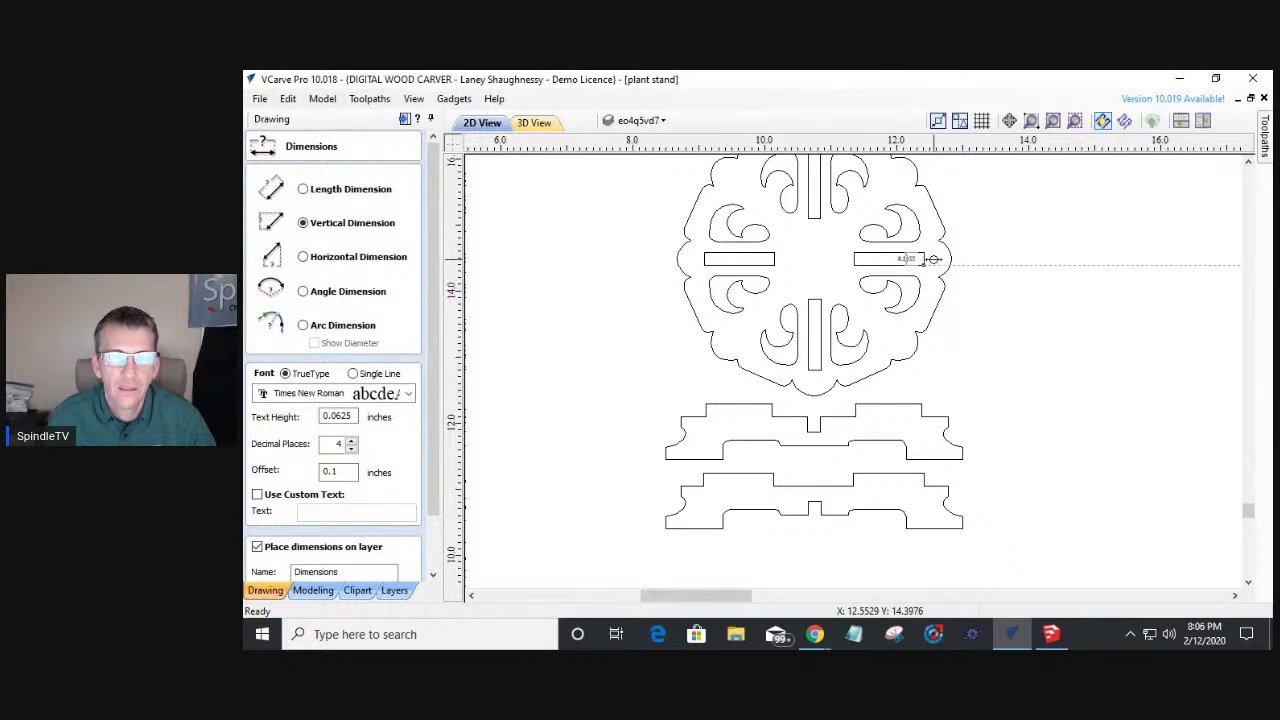
Close the dimension tool and delete the vertical dimension inside the right-hand horizontal slot.
scroll(910, 265, "down", 3)
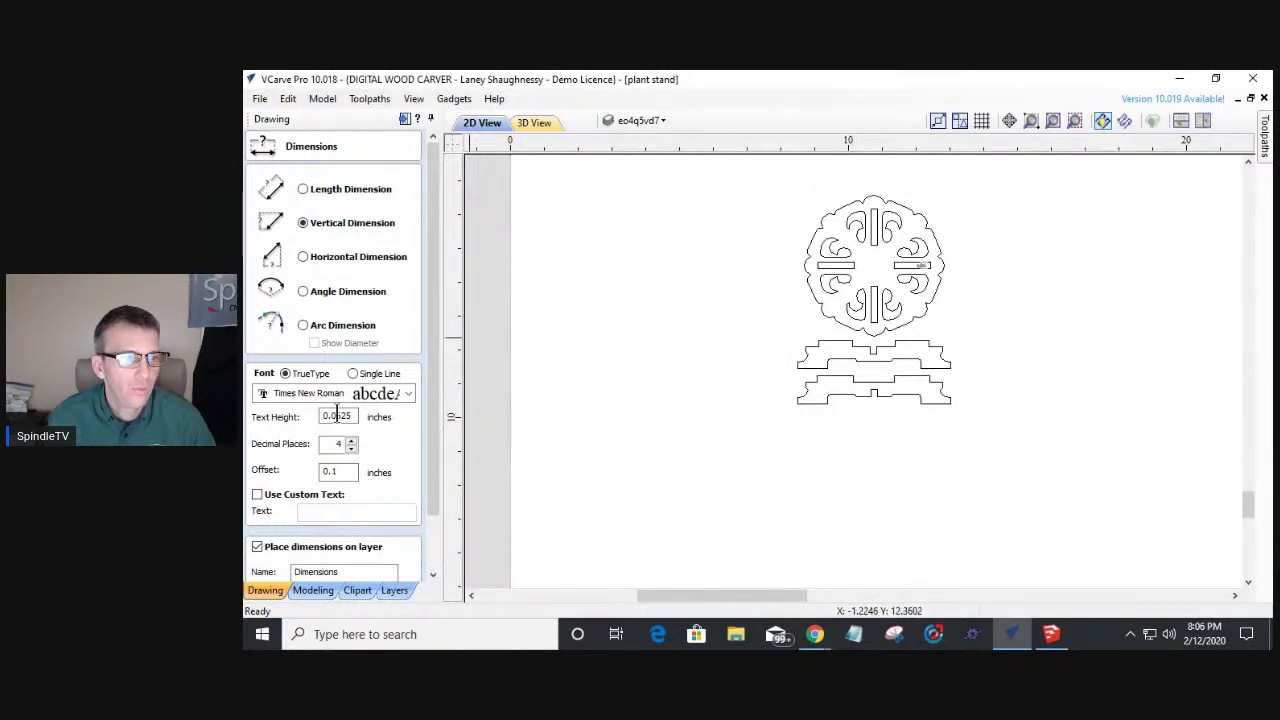
scroll(434, 446, "down", 2)
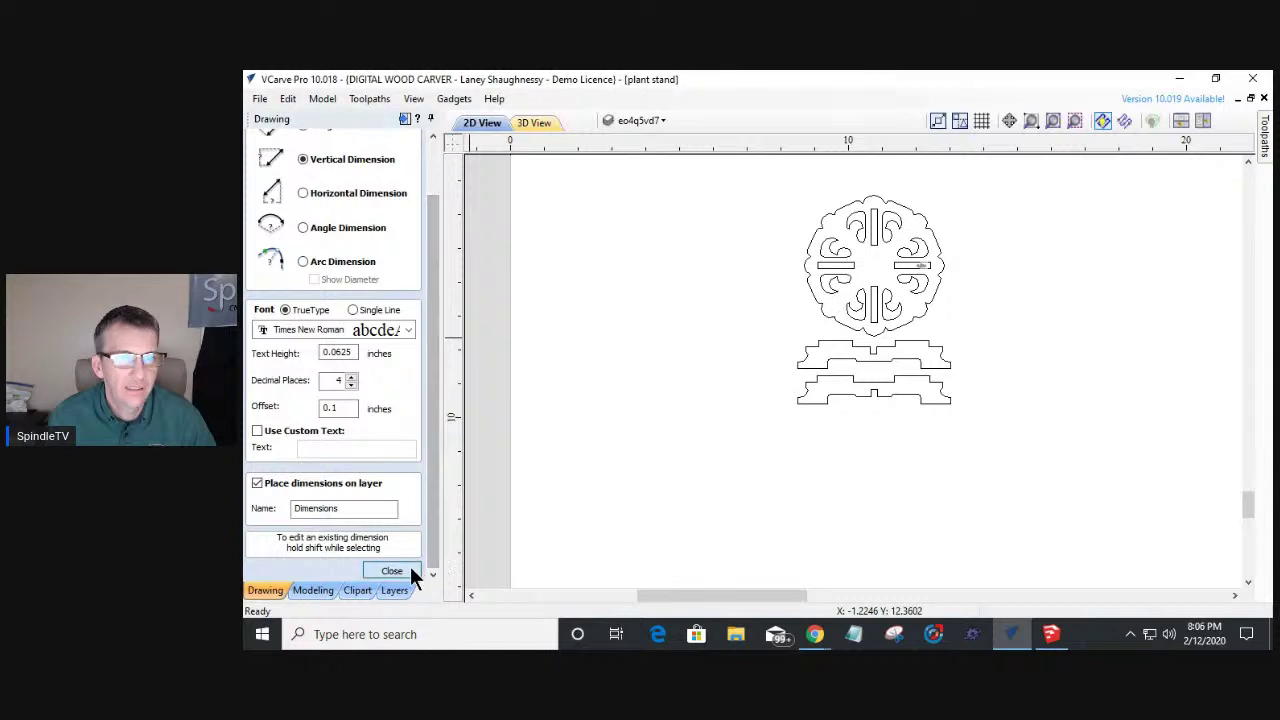
key("Escape")
left_click(919, 262)
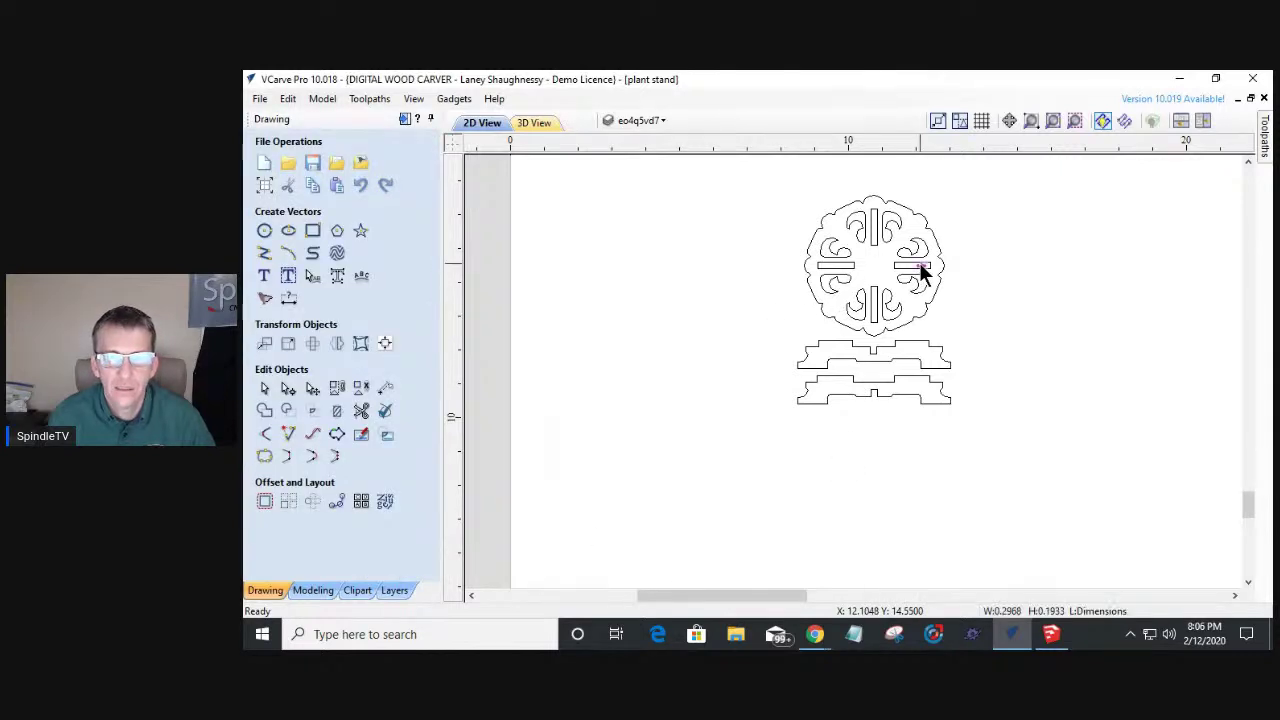
key("Delete")
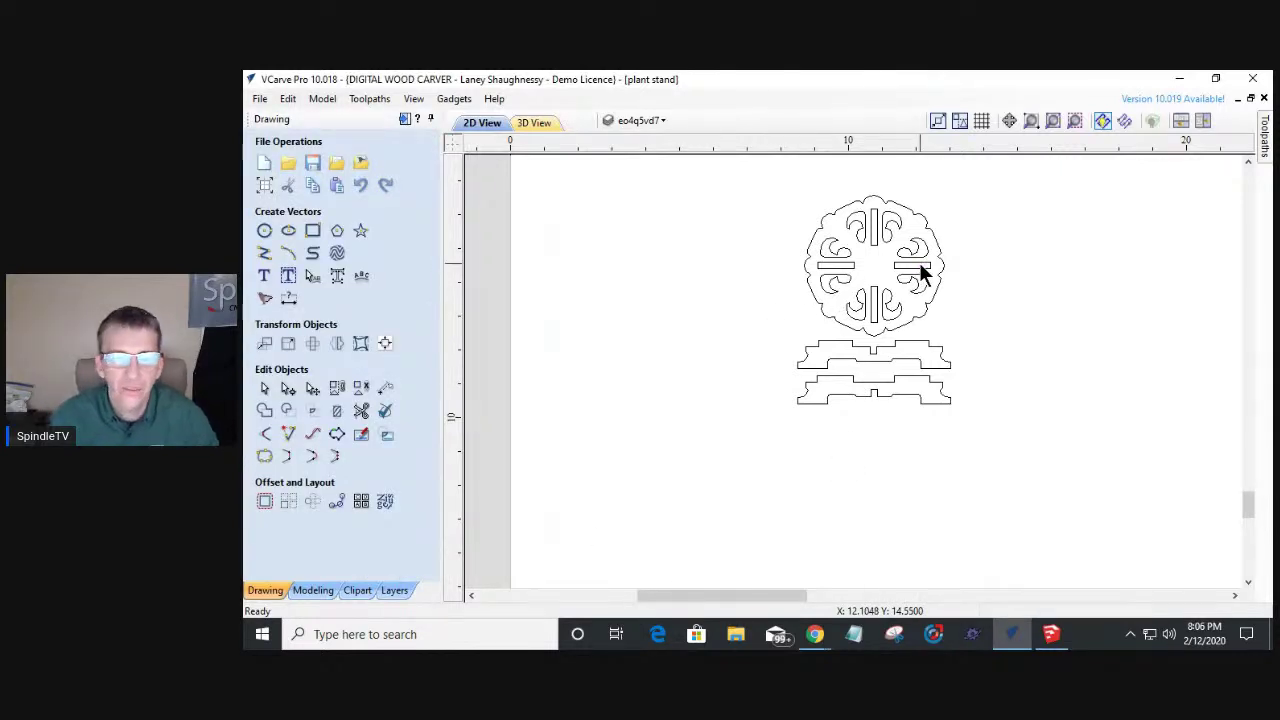
Open the Windows Calculator.
left_click(263, 634)
scroll(330, 470, "down", 4)
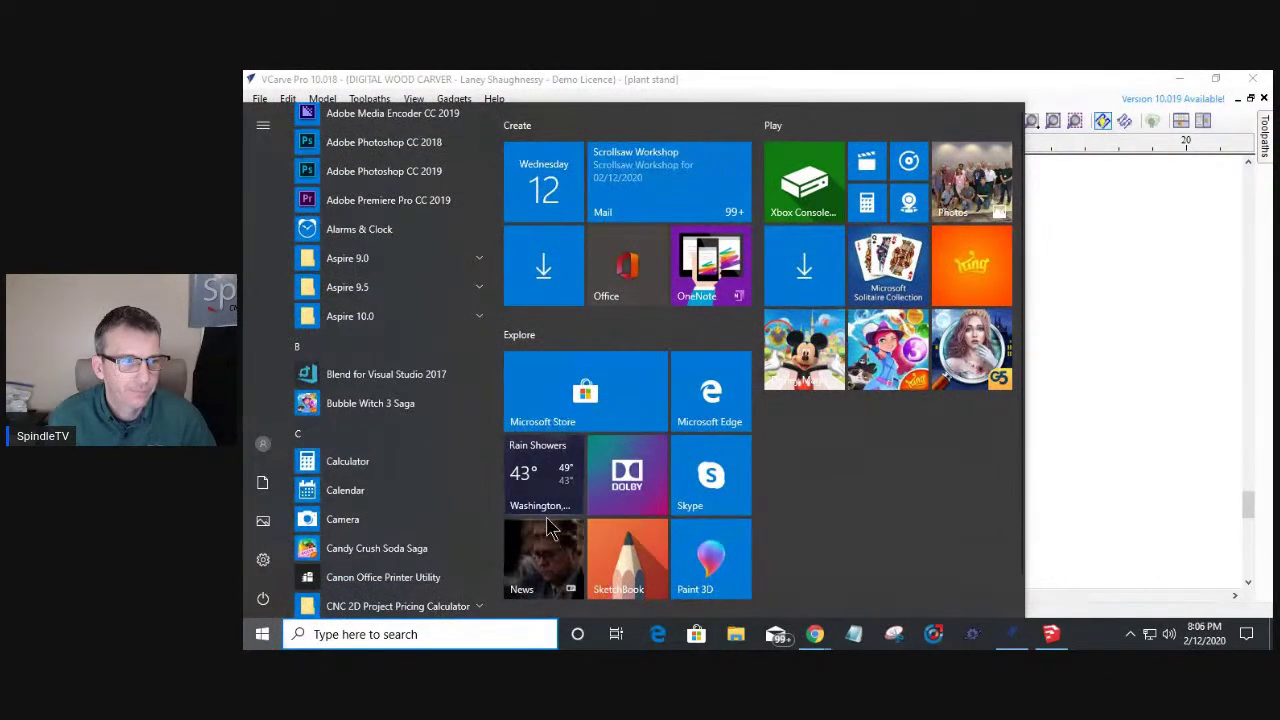
left_click(1021, 470)
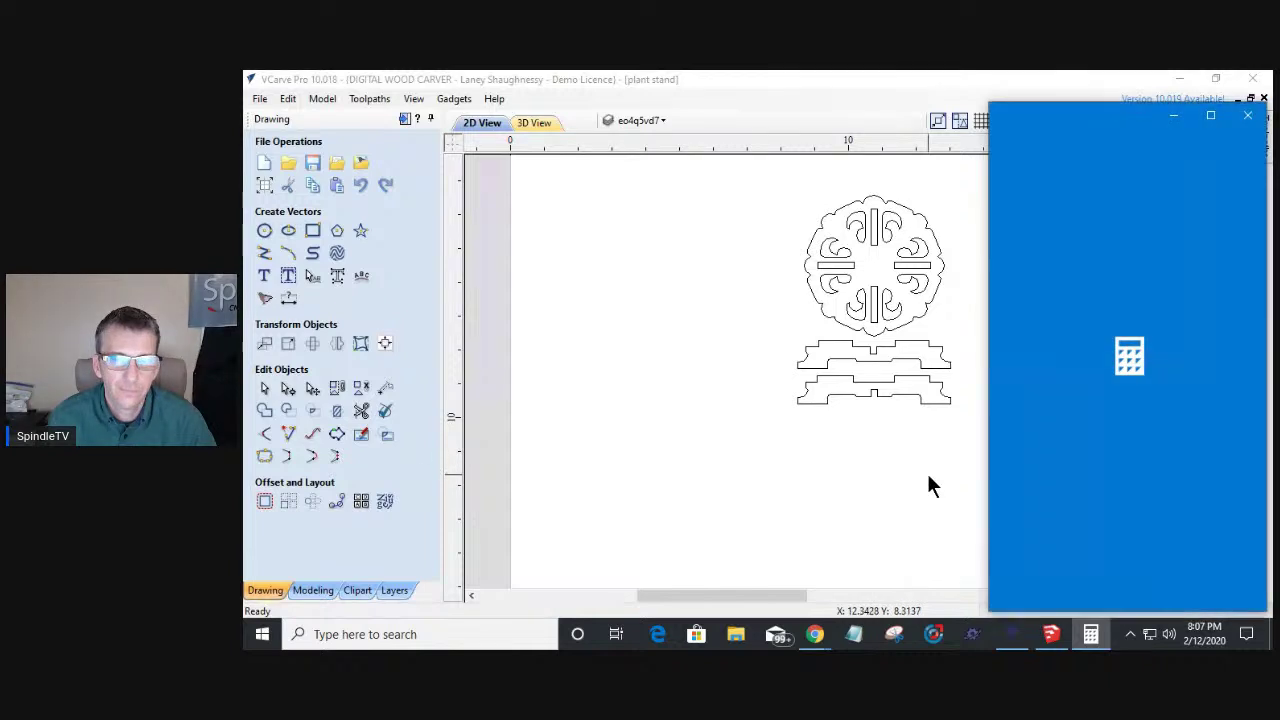
In VCarve Pro, dimension the right-hand horizontal slot's width again with a vertical dimension.
left_click(287, 299)
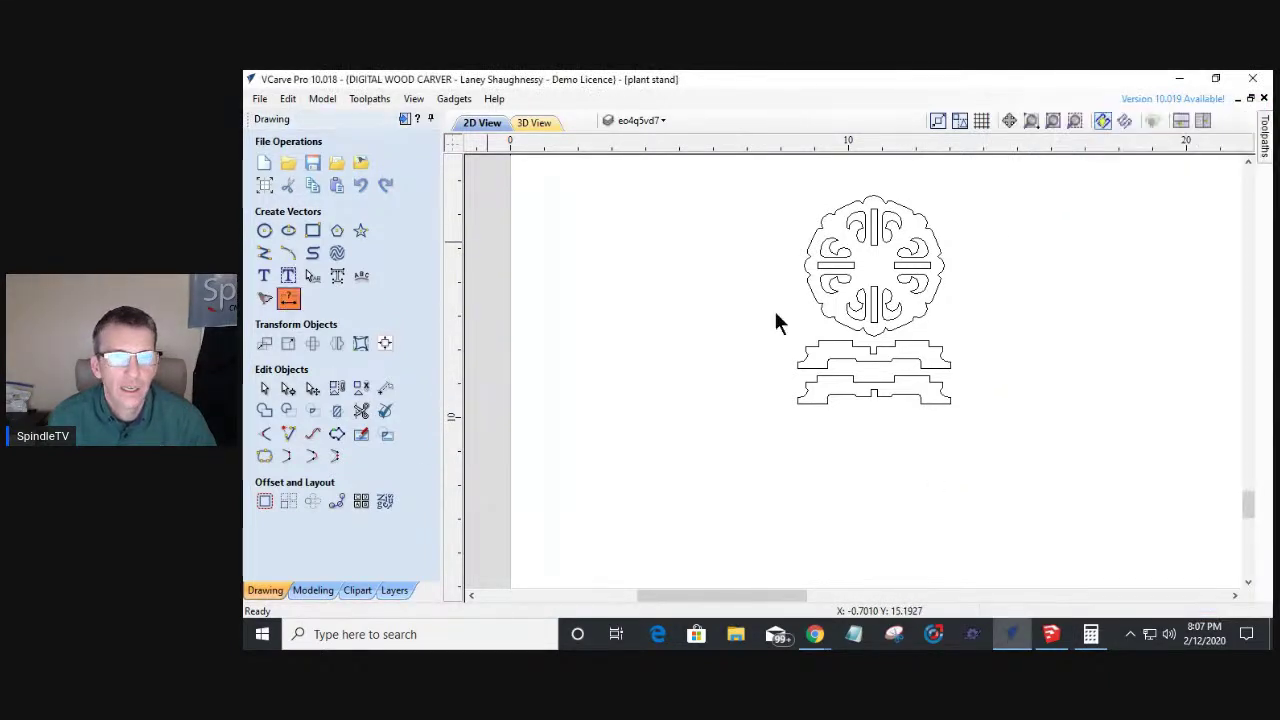
scroll(930, 272, "up", 5)
left_click(930, 272)
scroll(930, 275, "down", 5)
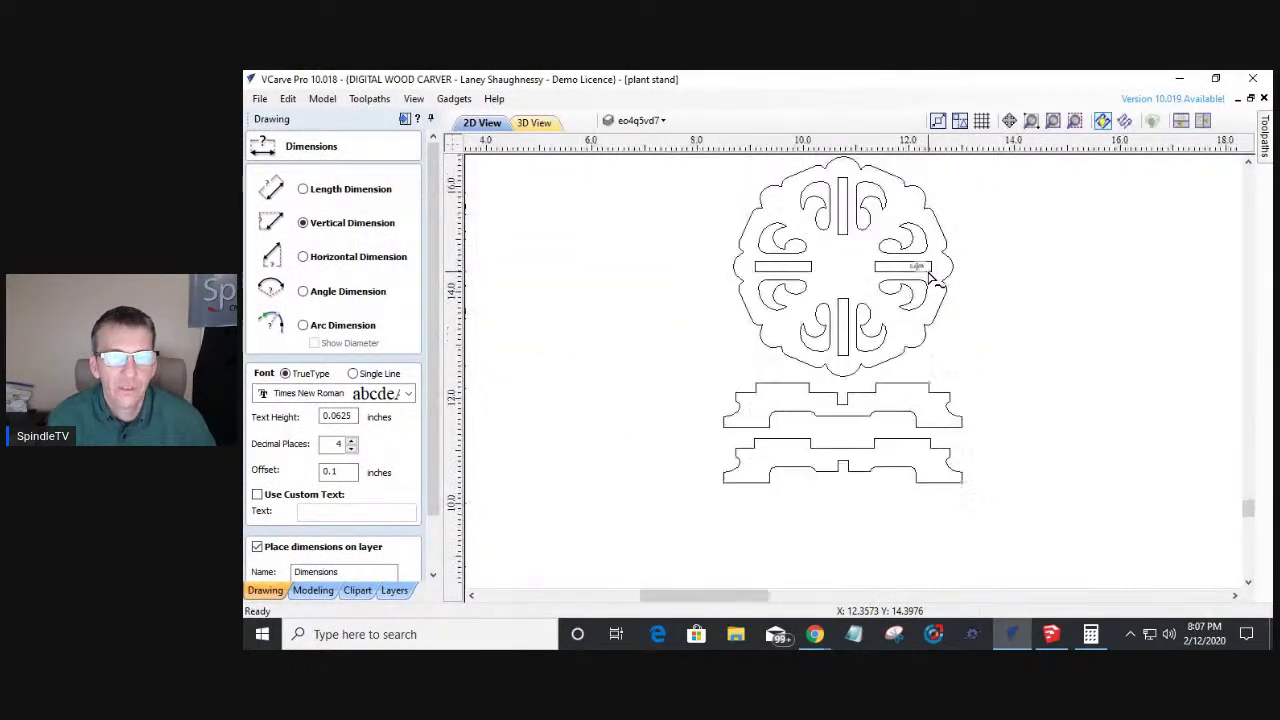
scroll(930, 280, "down", 2)
Switch to the Calculator and divide 0.5 by the slot width of 0.1933 to get the scale factor.
left_click(1091, 634)
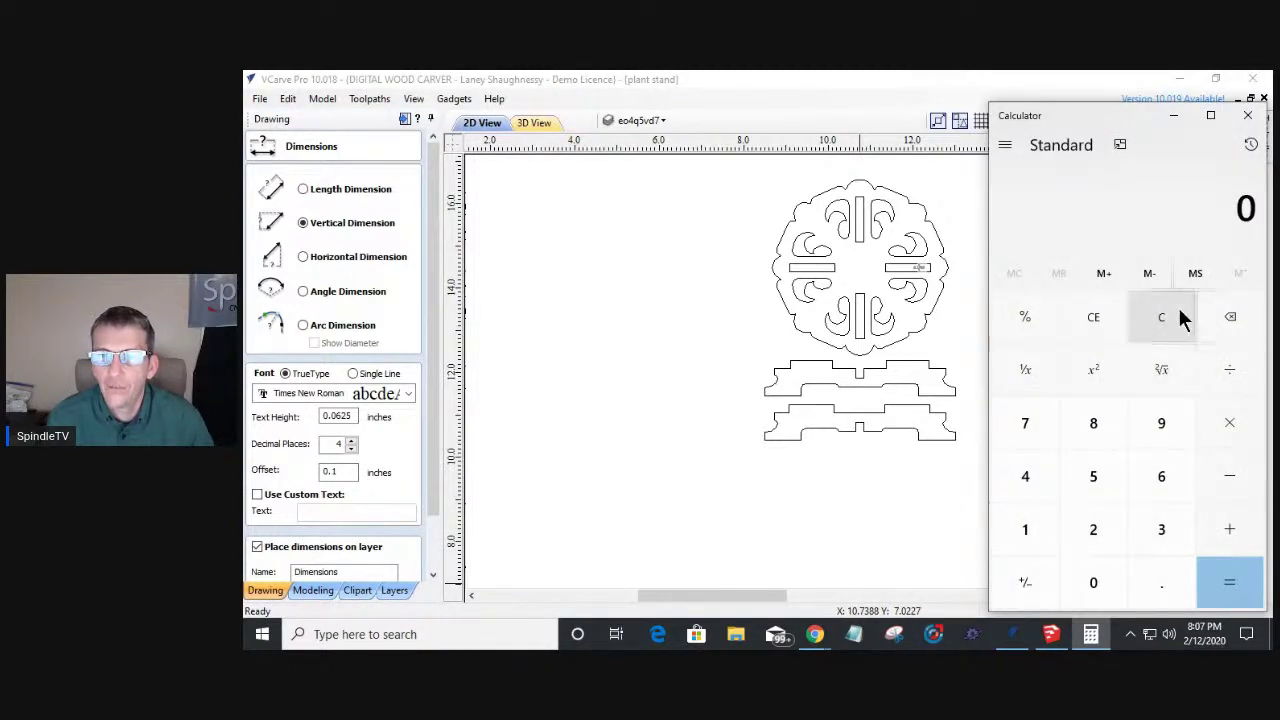
left_click(1160, 594)
left_click(1110, 490)
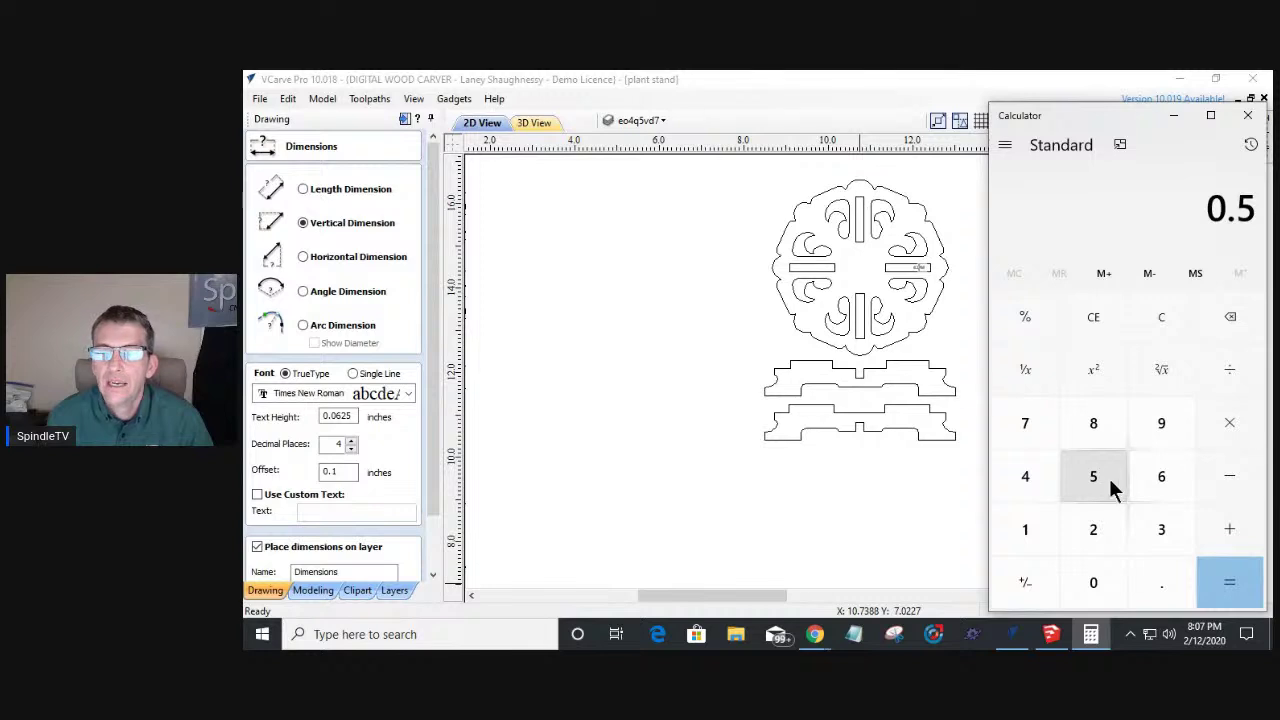
left_click(1229, 378)
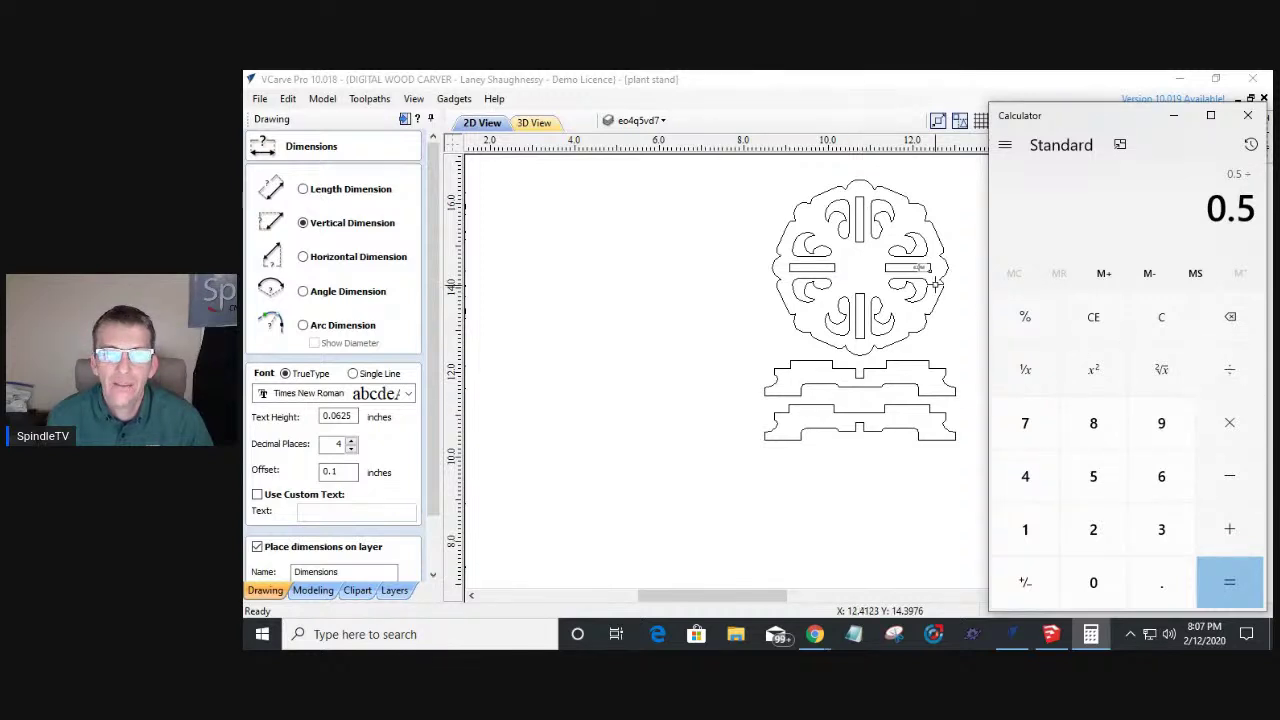
scroll(923, 271, "up", 5)
scroll(923, 271, "down", 5)
left_click(1160, 585)
left_click(1025, 529)
left_click(1172, 425)
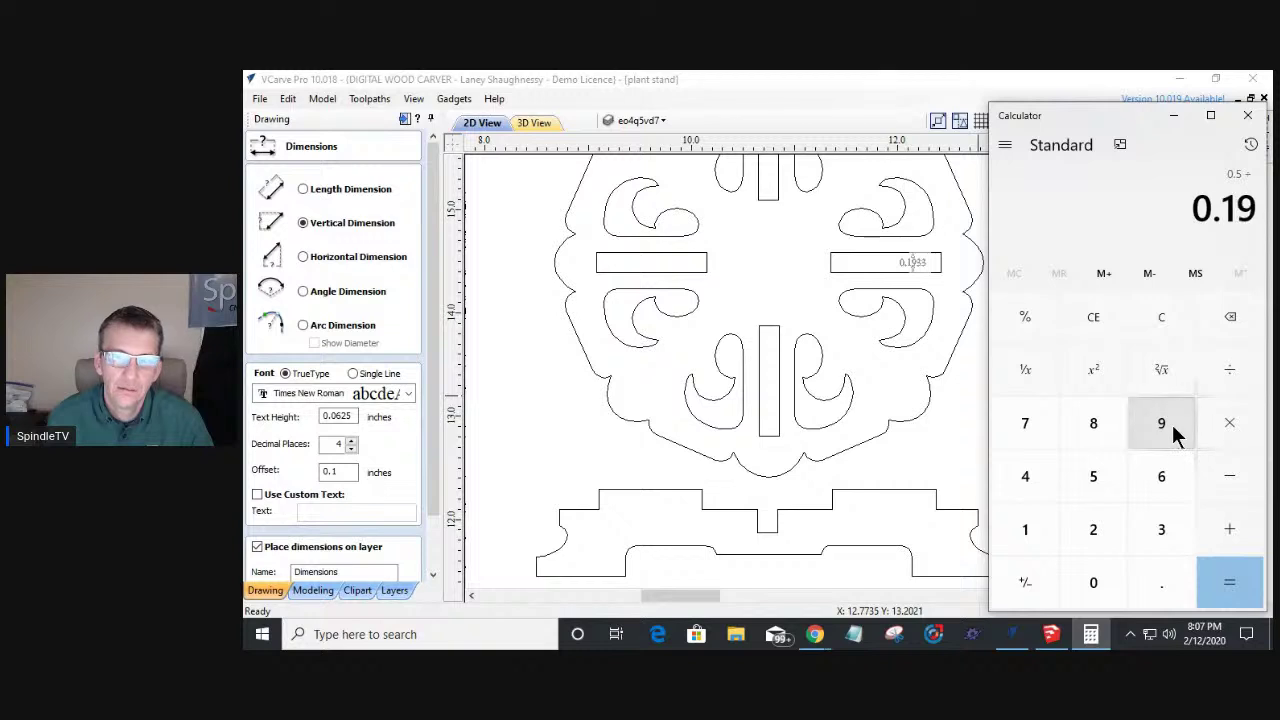
left_click(1162, 535)
left_click(1162, 535)
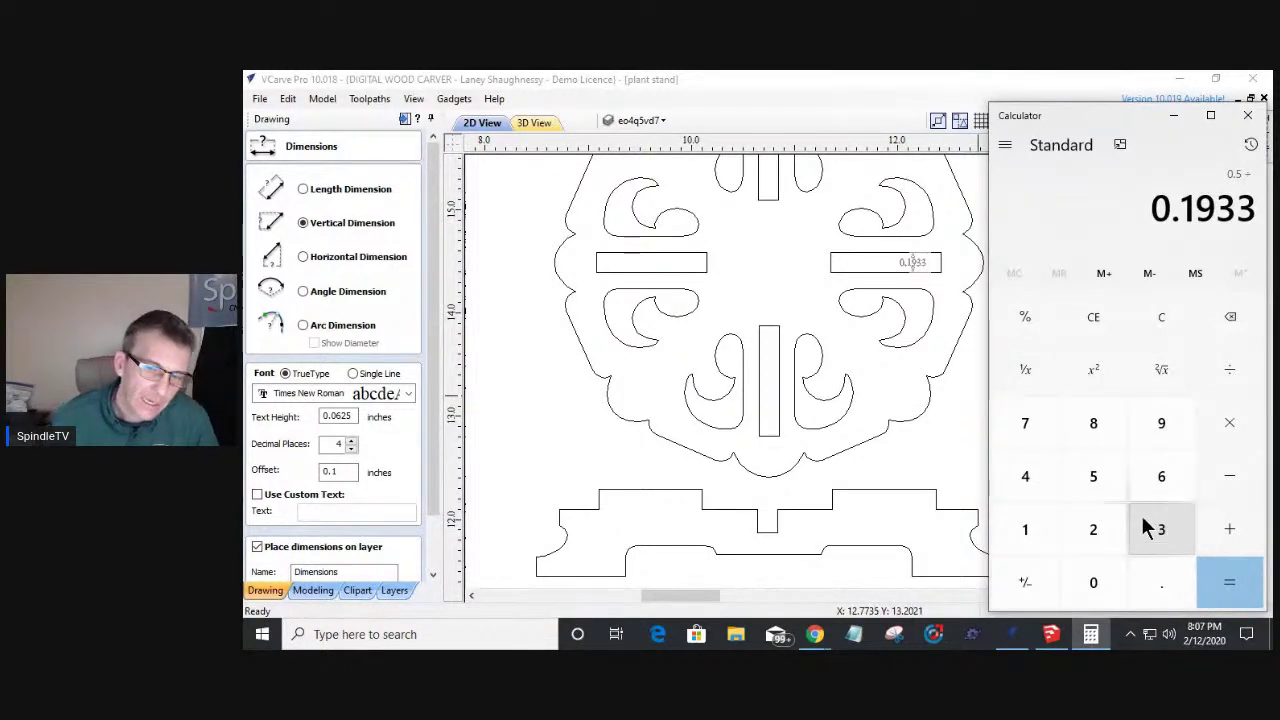
left_click(1232, 590)
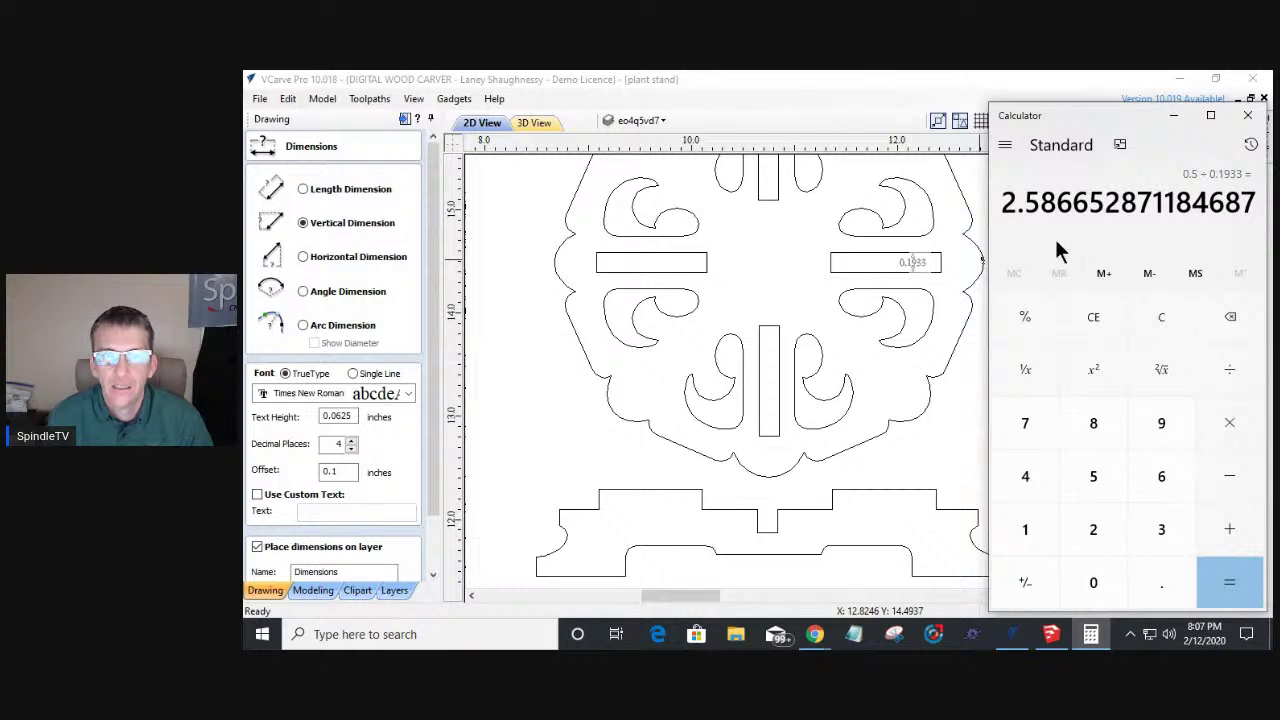
Switch back to VCarve Pro and close the dimension tool.
left_click(885, 270)
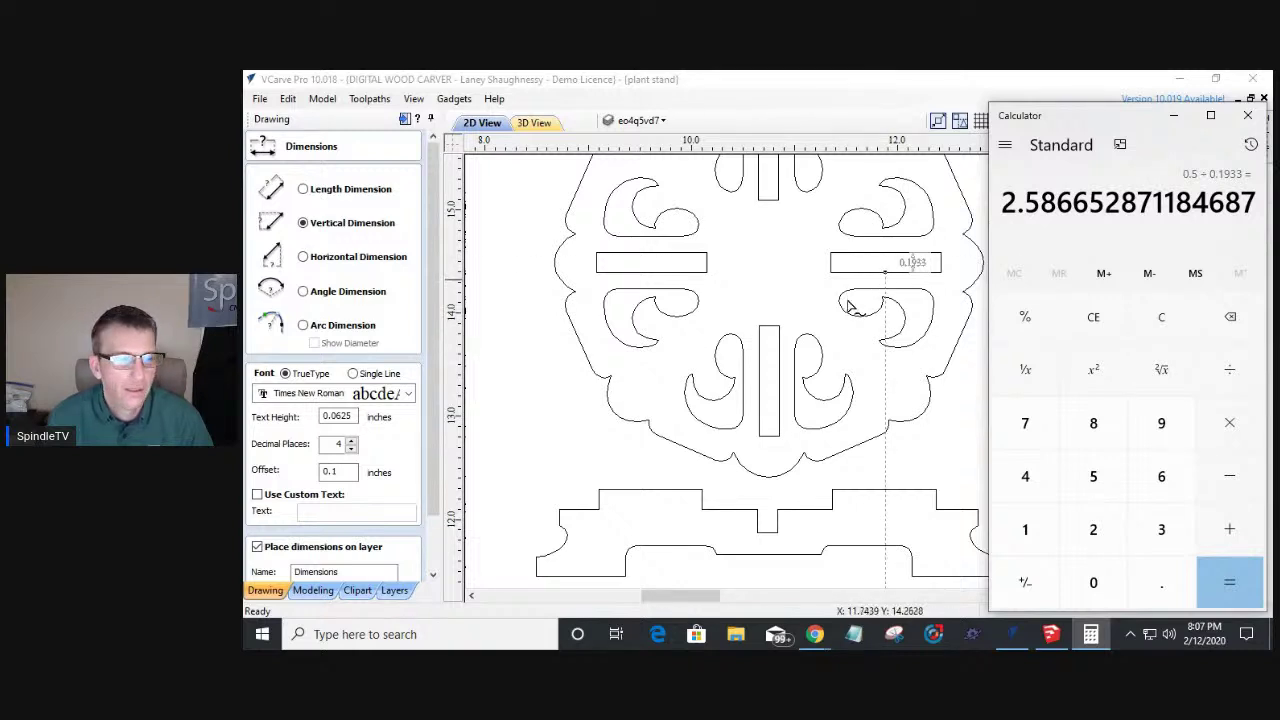
left_click(437, 457)
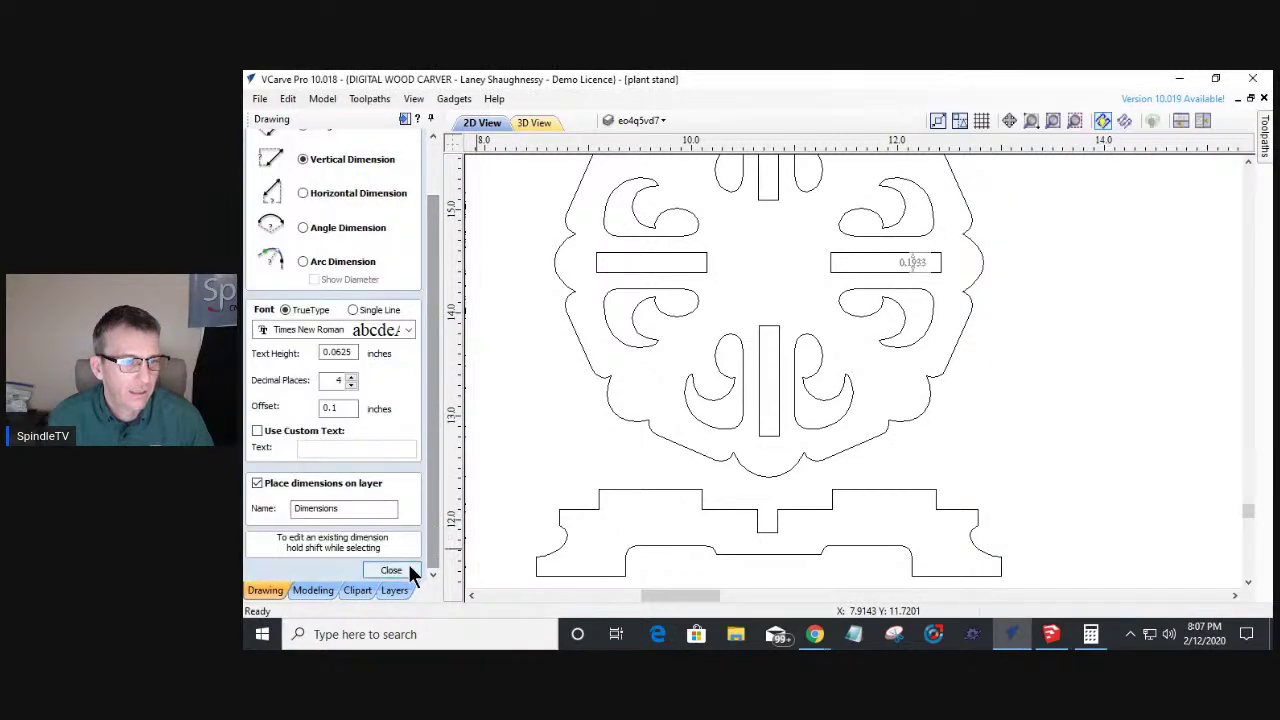
left_click(410, 572)
Select the round plate and both notched base pieces on the job sheet and start setting their size.
scroll(760, 450, "down", 5)
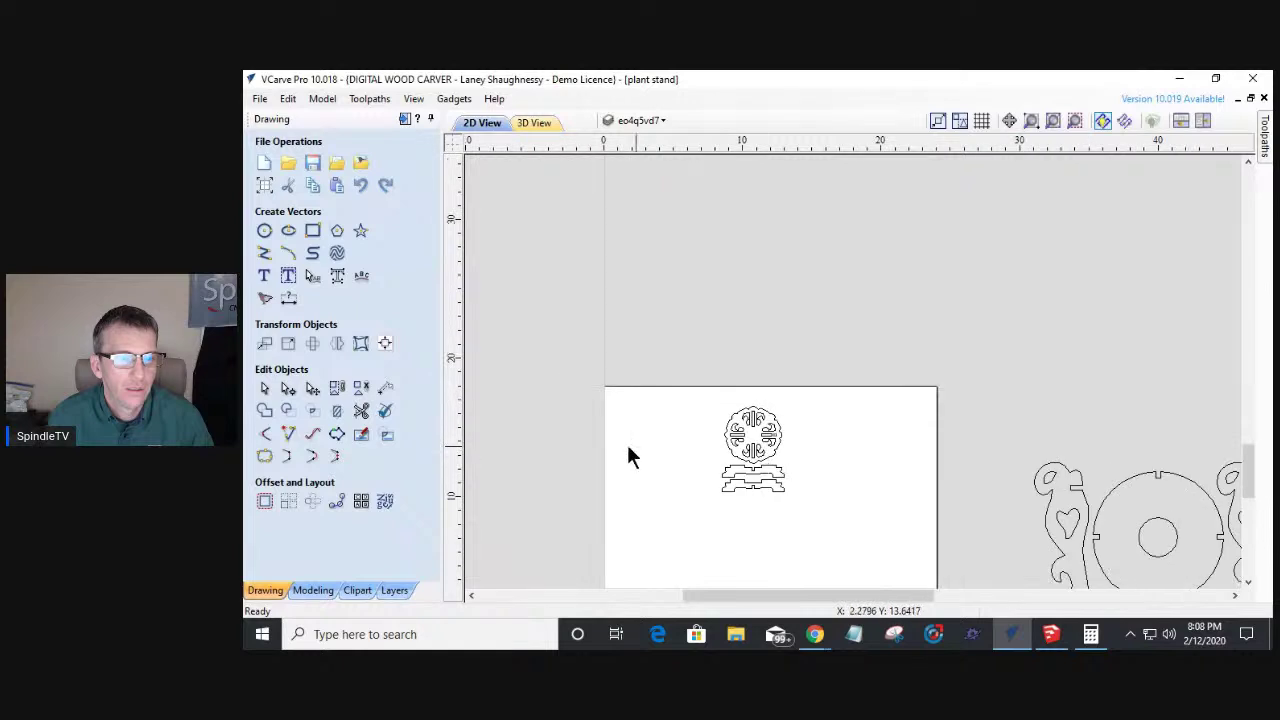
scroll(657, 462, "up", 2)
scroll(747, 477, "up", 1)
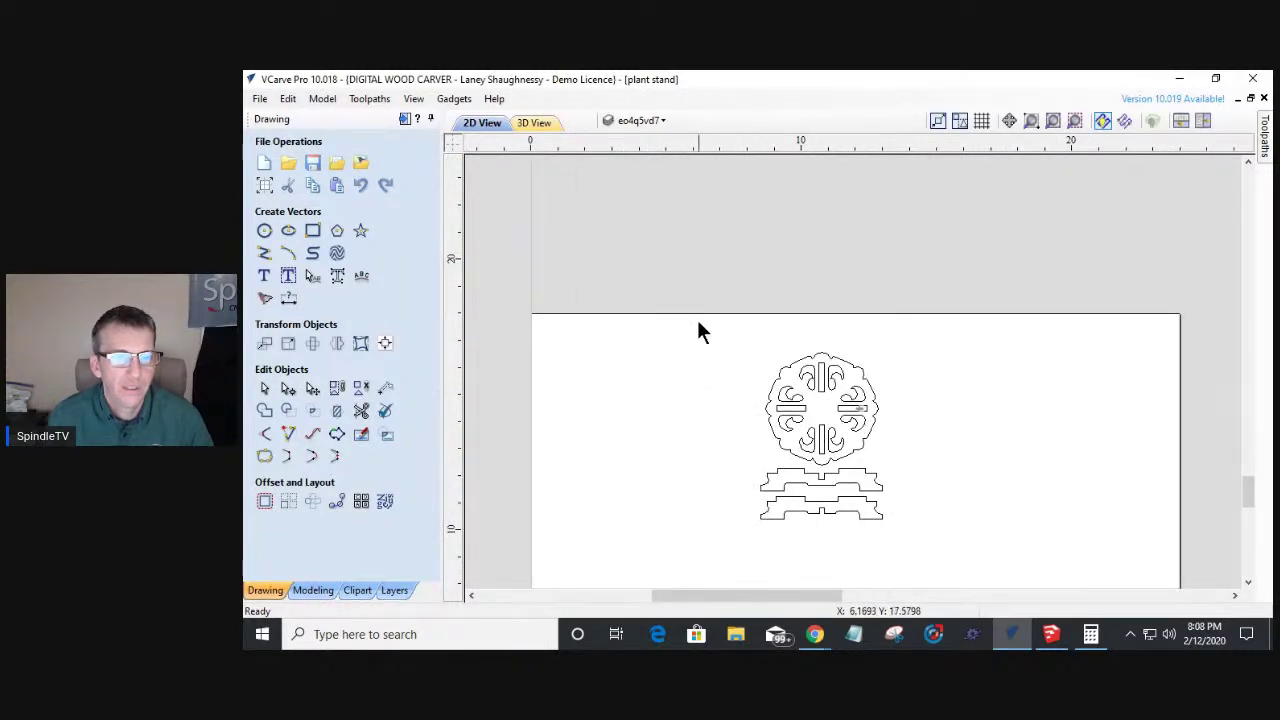
left_click_drag(702, 306, 918, 538)
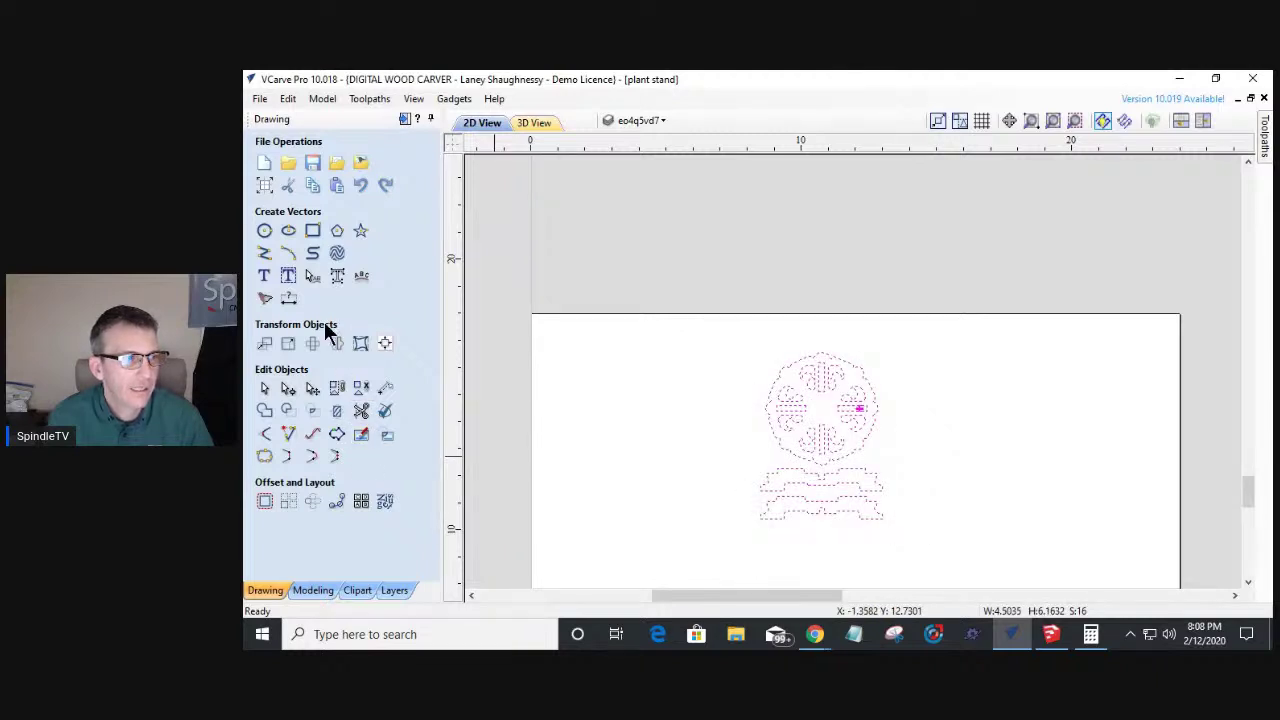
left_click(289, 343)
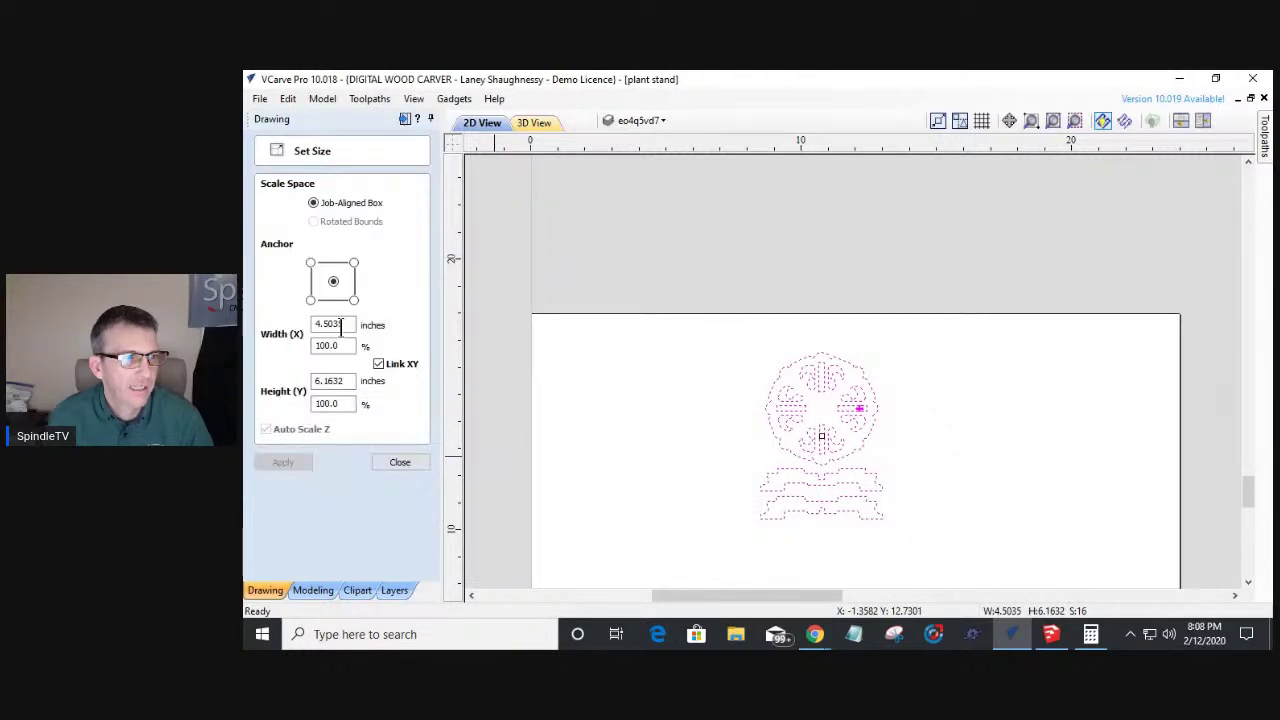
Look up the calculated scale factor in the Calculator for the width percentage.
double_click(335, 346)
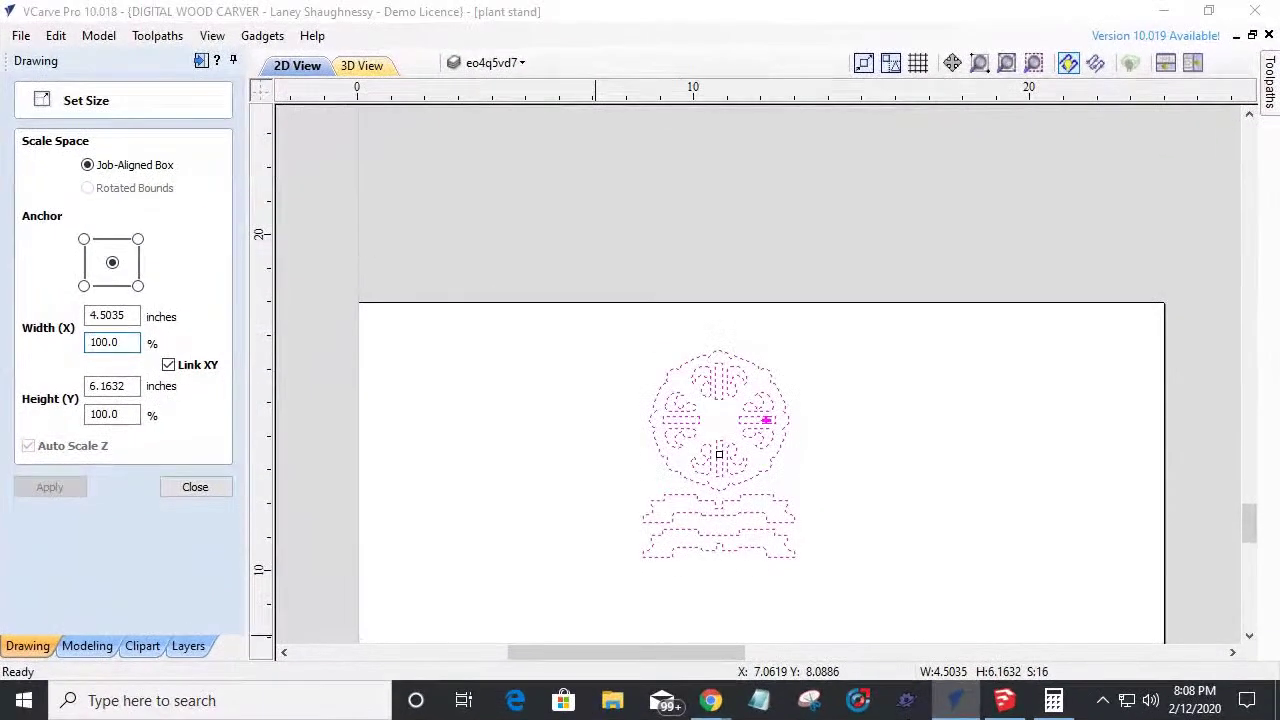
left_click(130, 316)
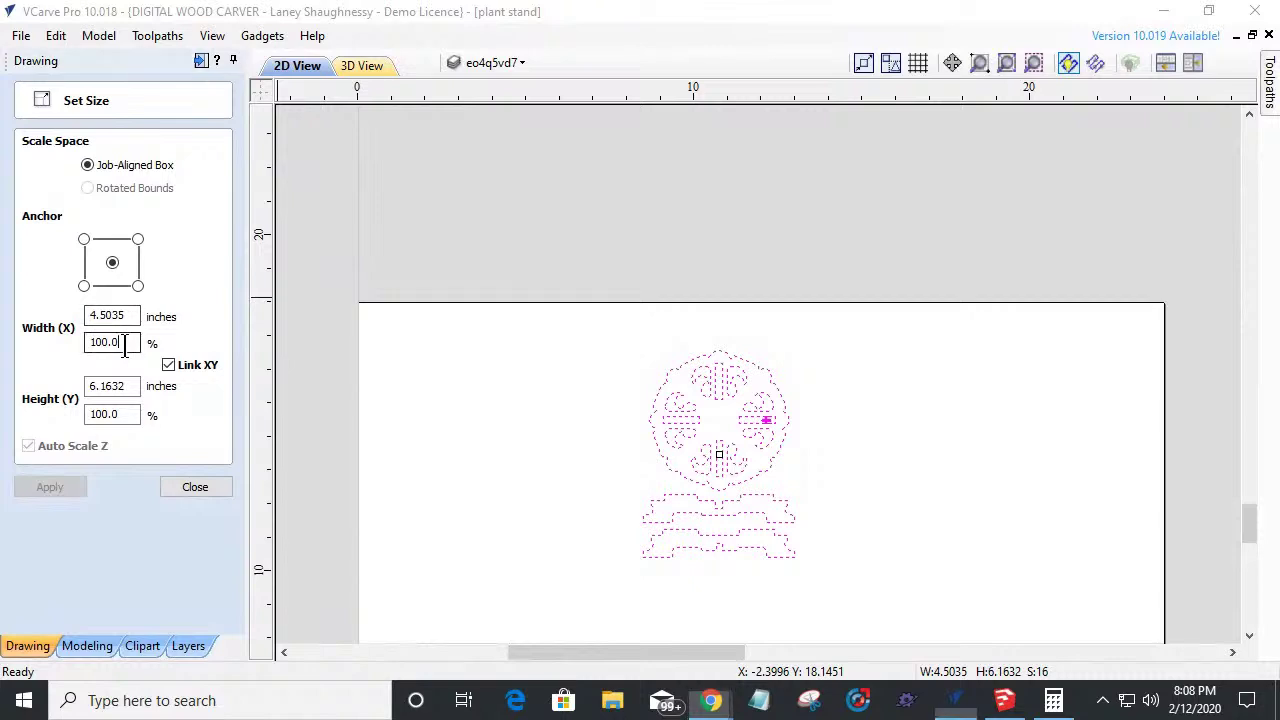
double_click(126, 341)
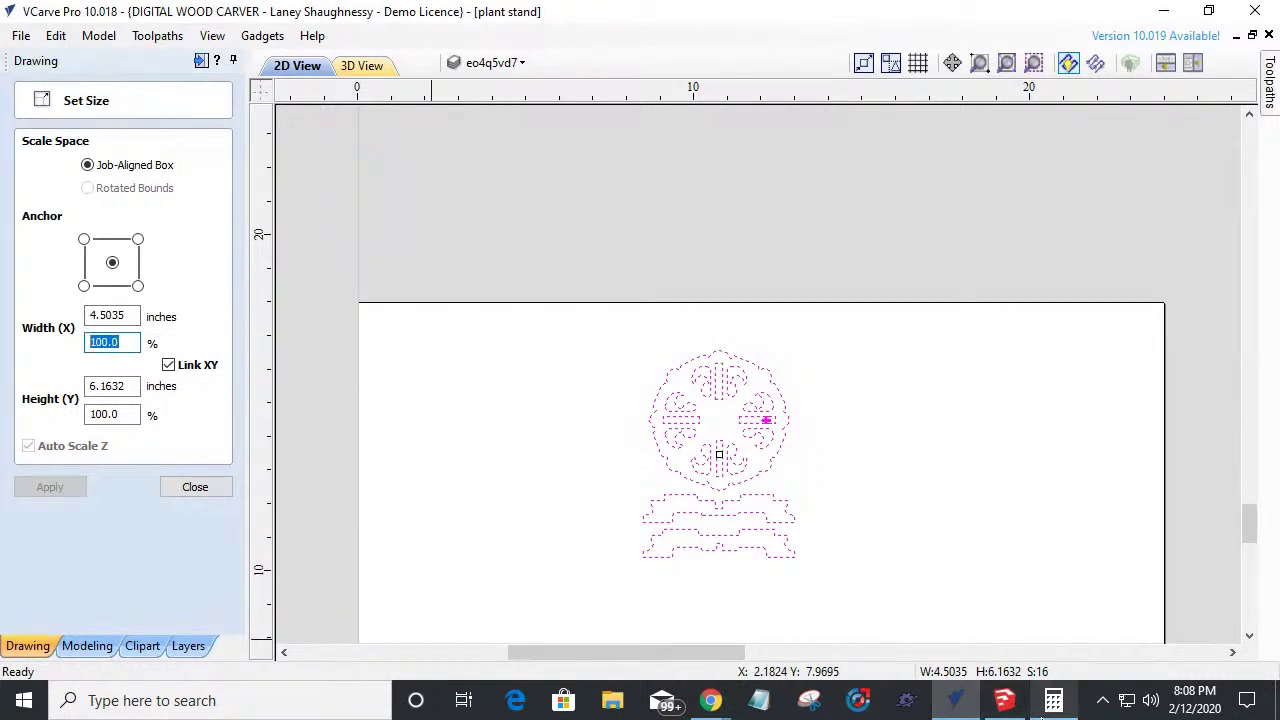
left_click(1054, 700)
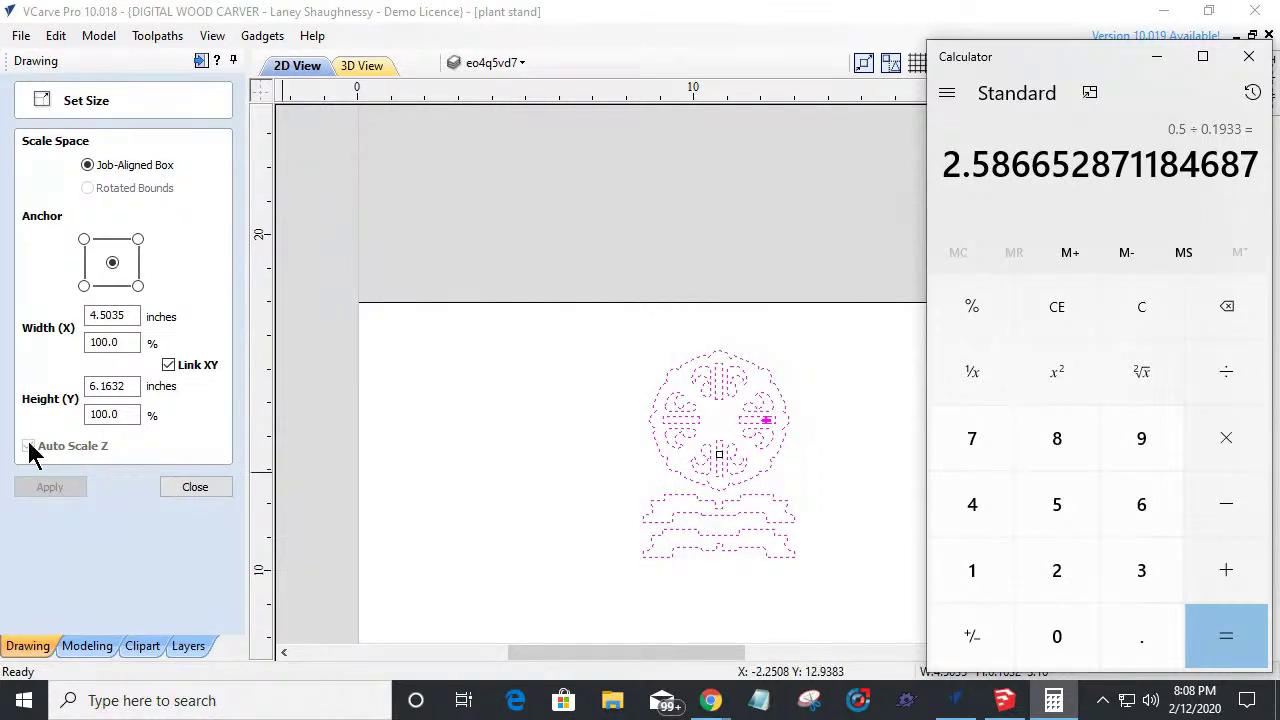
left_click_drag(134, 345, 104, 345)
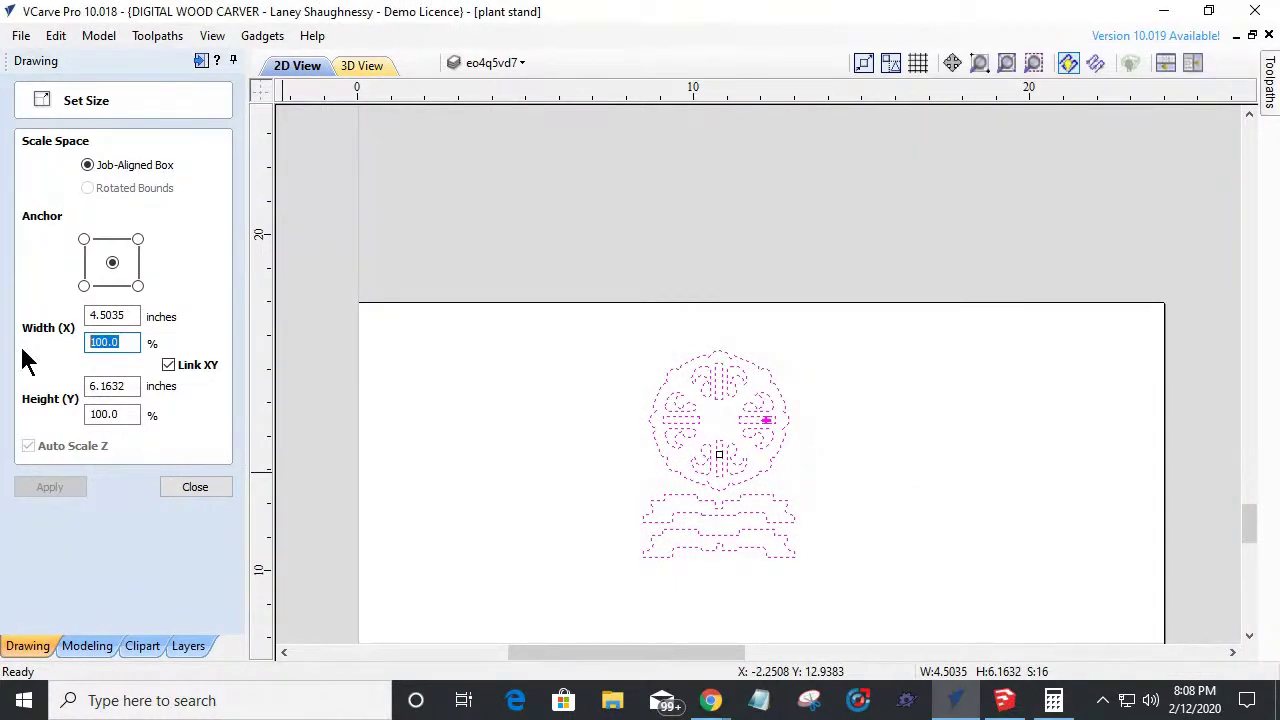
left_click(1053, 702)
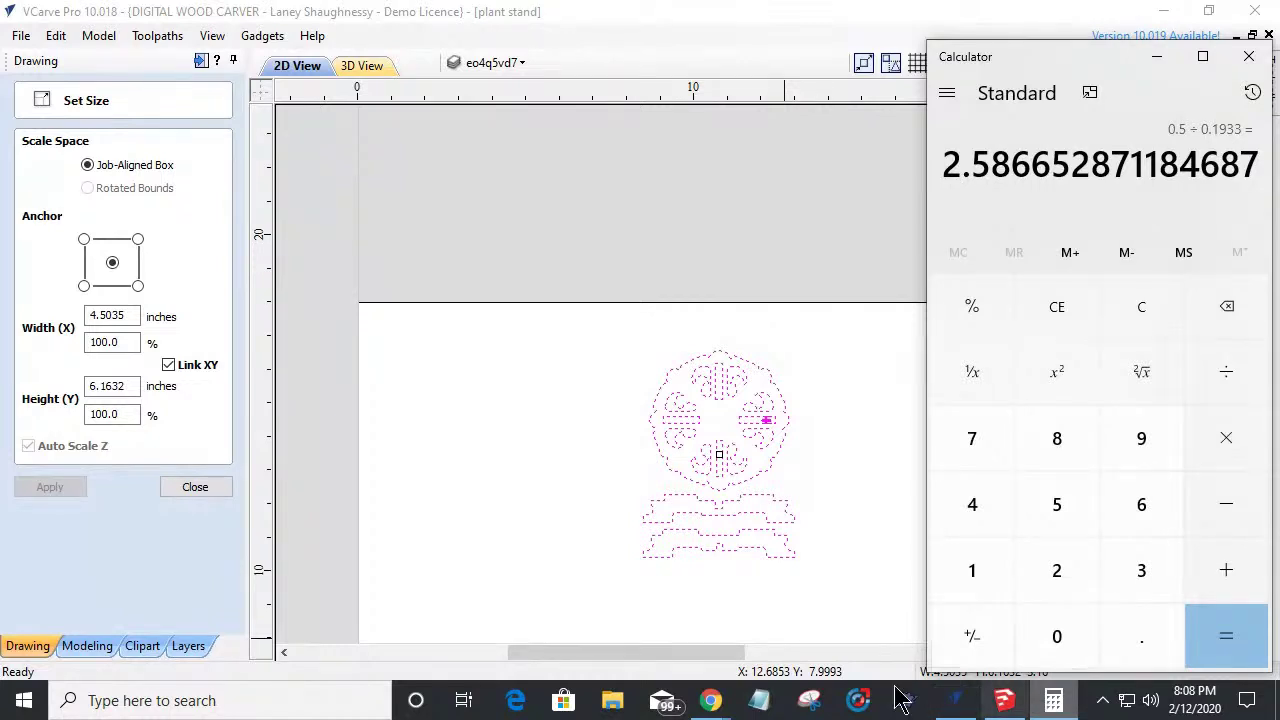
Switch back to VCarve Pro and try to scale the selected parts proportionally to 258.665 percent.
left_click(117, 344)
left_click_drag(117, 345, 31, 340)
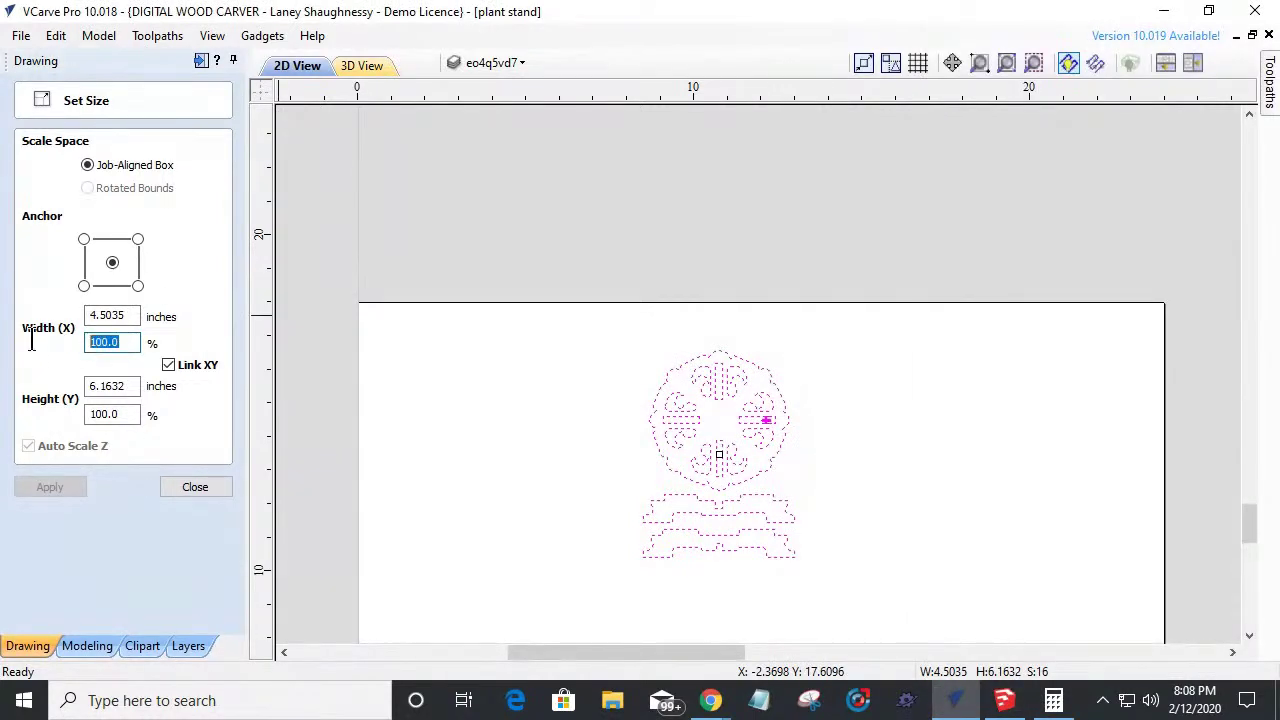
type("258.665")
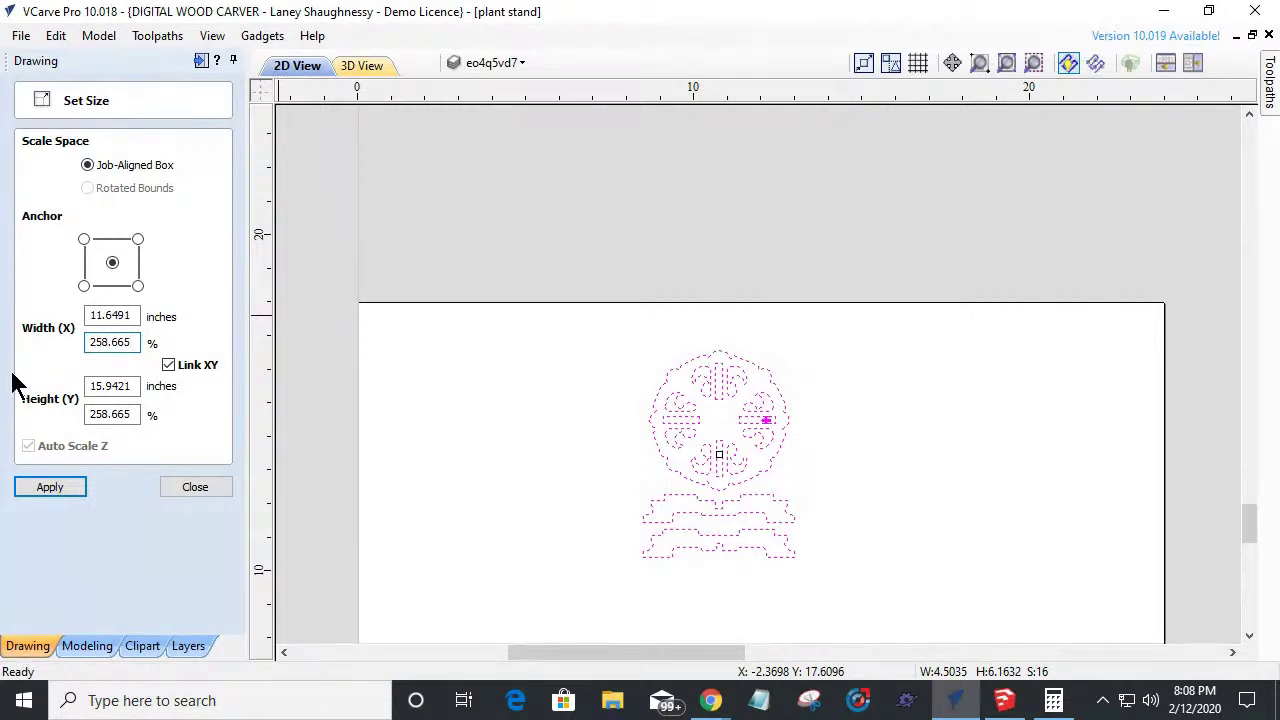
left_click(49, 486)
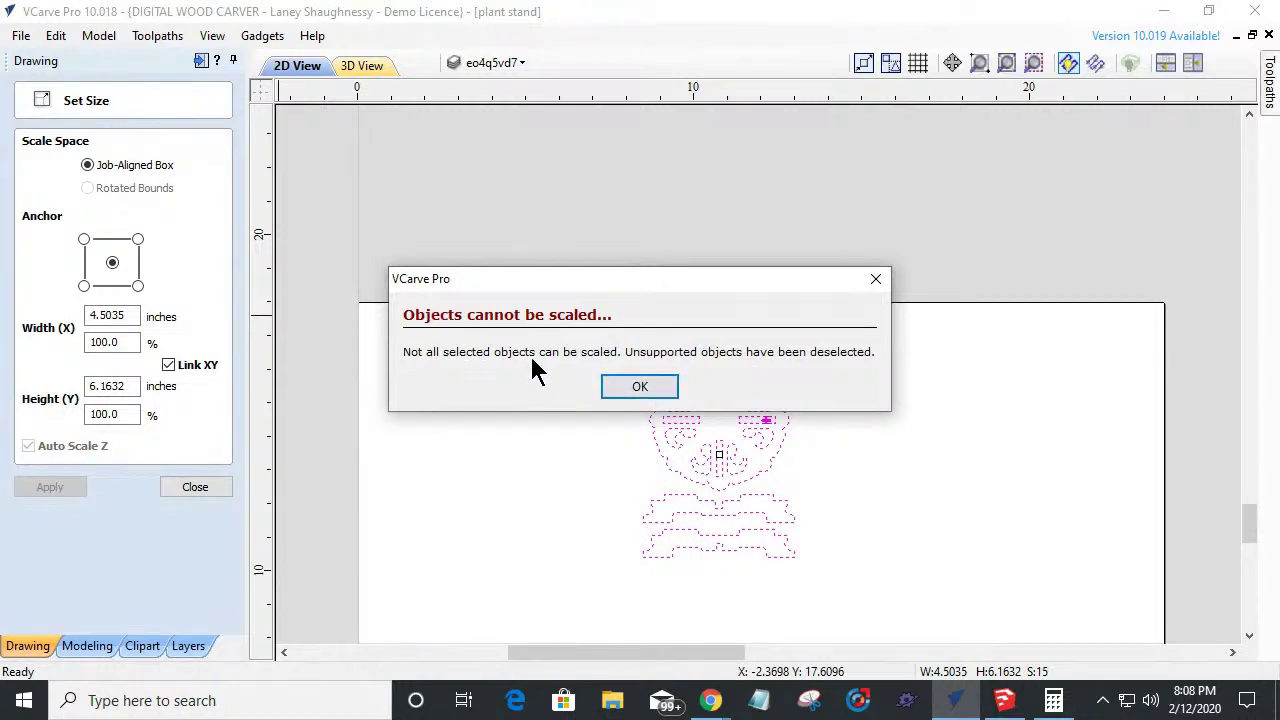
left_click(632, 389)
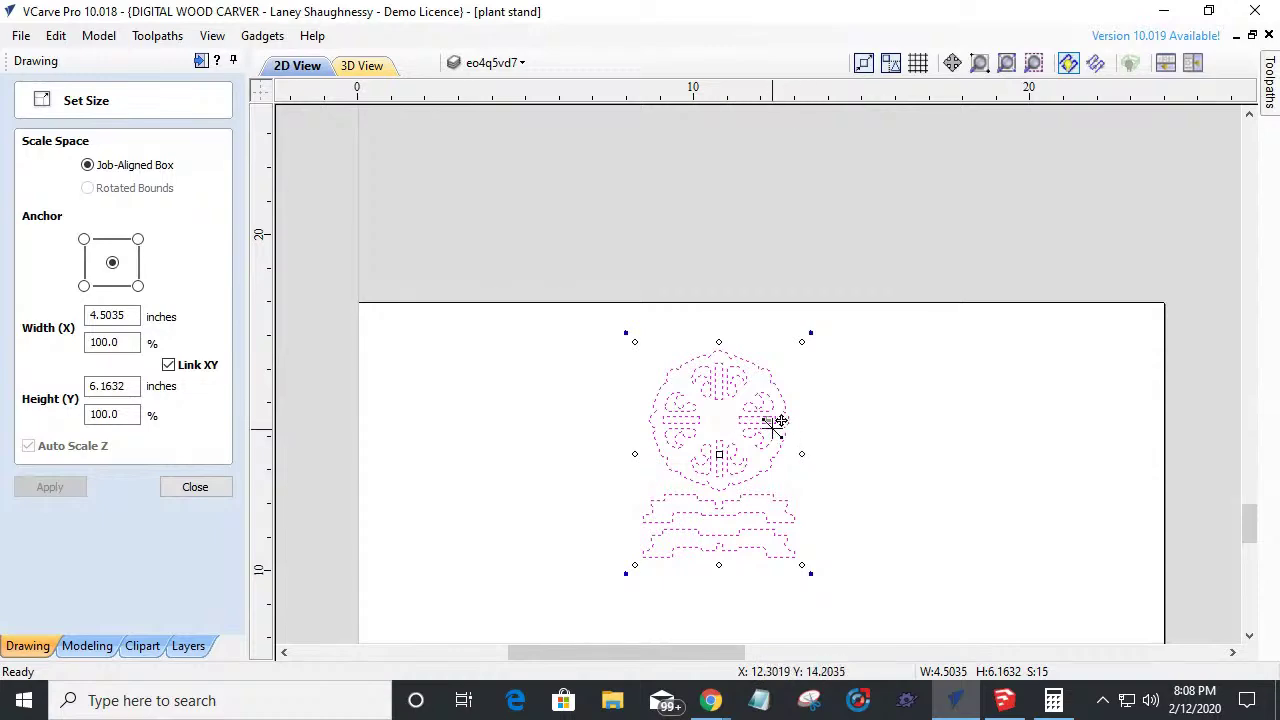
Delete the vertical dimension inside the round plate's right-hand horizontal slot.
scroll(765, 440, "up", 3)
scroll(770, 445, "up", 3)
left_click(810, 375)
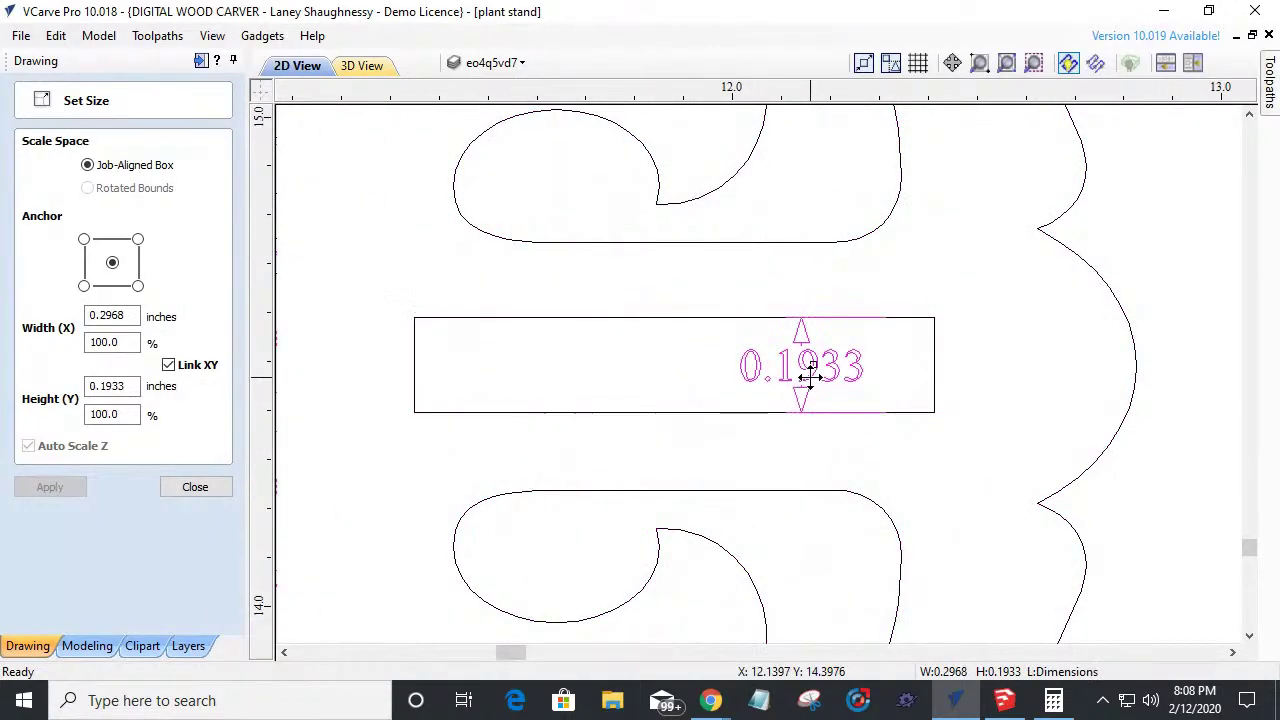
key("Delete")
Reselect the round plate and both base pieces and set their width scale to 255.66 percent.
scroll(814, 390, "down", 8)
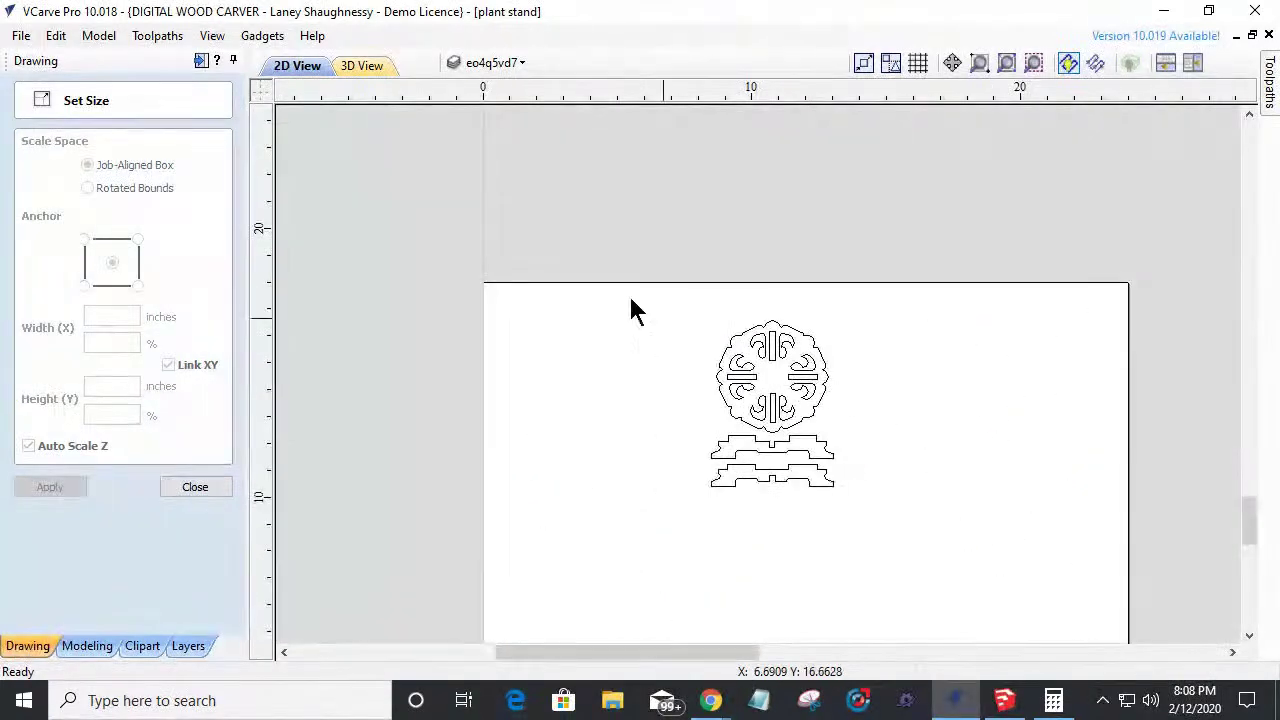
left_click_drag(886, 551, 690, 298)
left_click(125, 341)
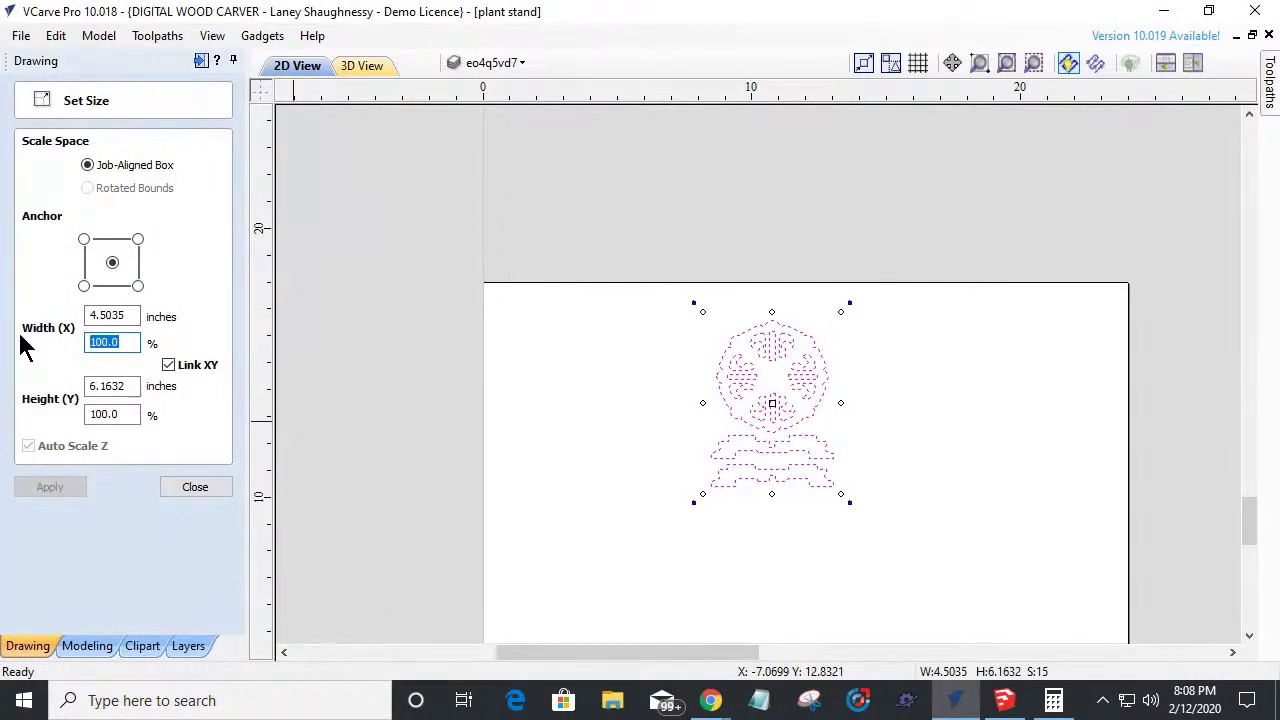
type("255.66")
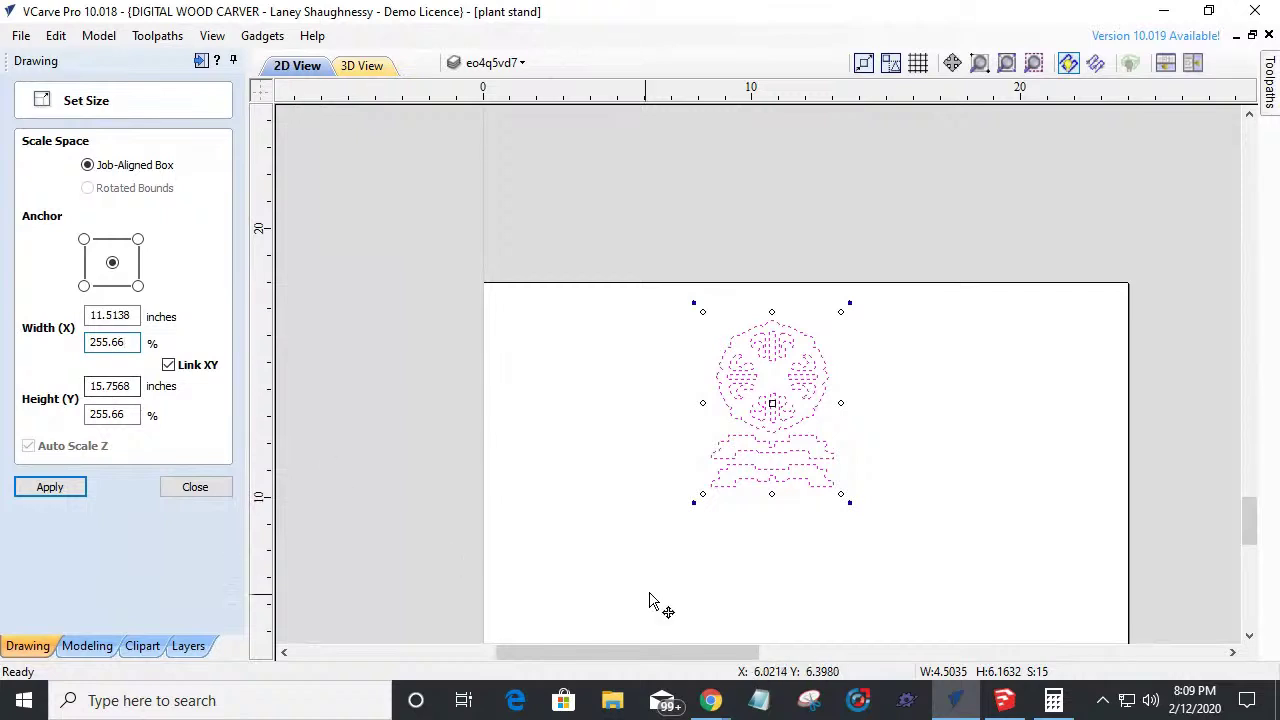
Check the factor in the Calculator, correct the width scale to 258.66 percent in VCarve Pro and apply it.
left_click(1053, 700)
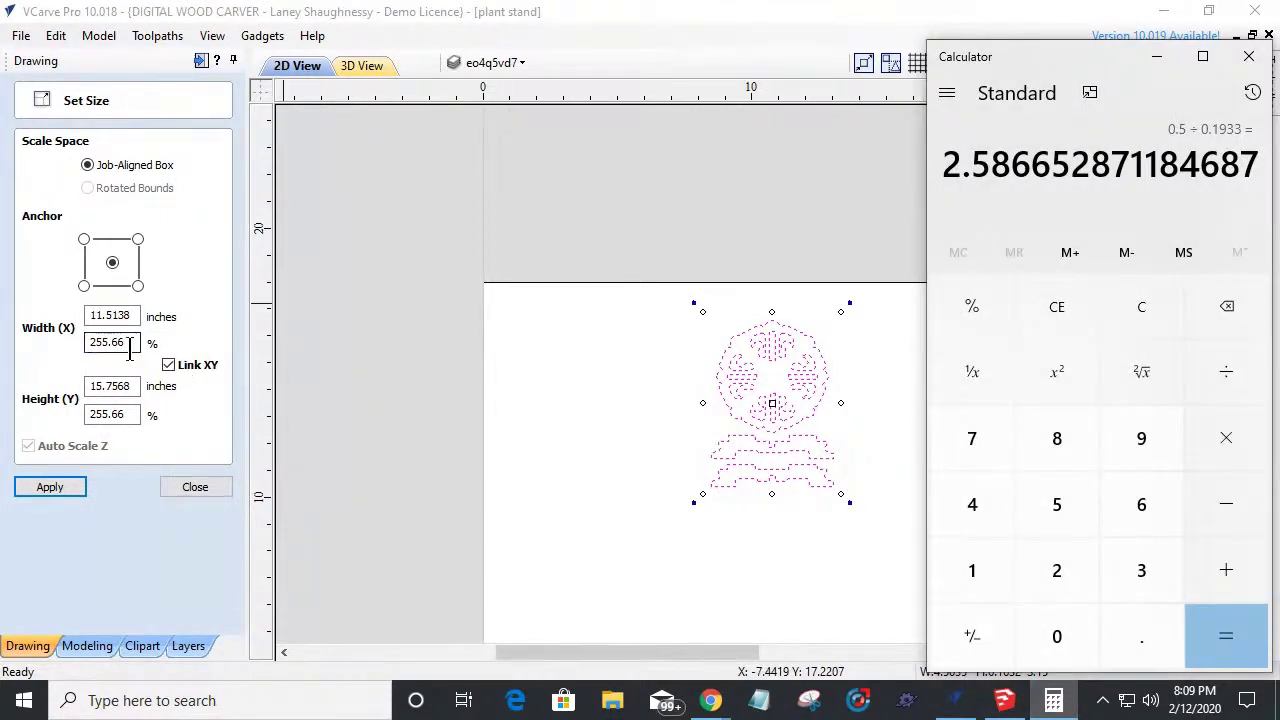
left_click(98, 342)
type("8")
key("Delete")
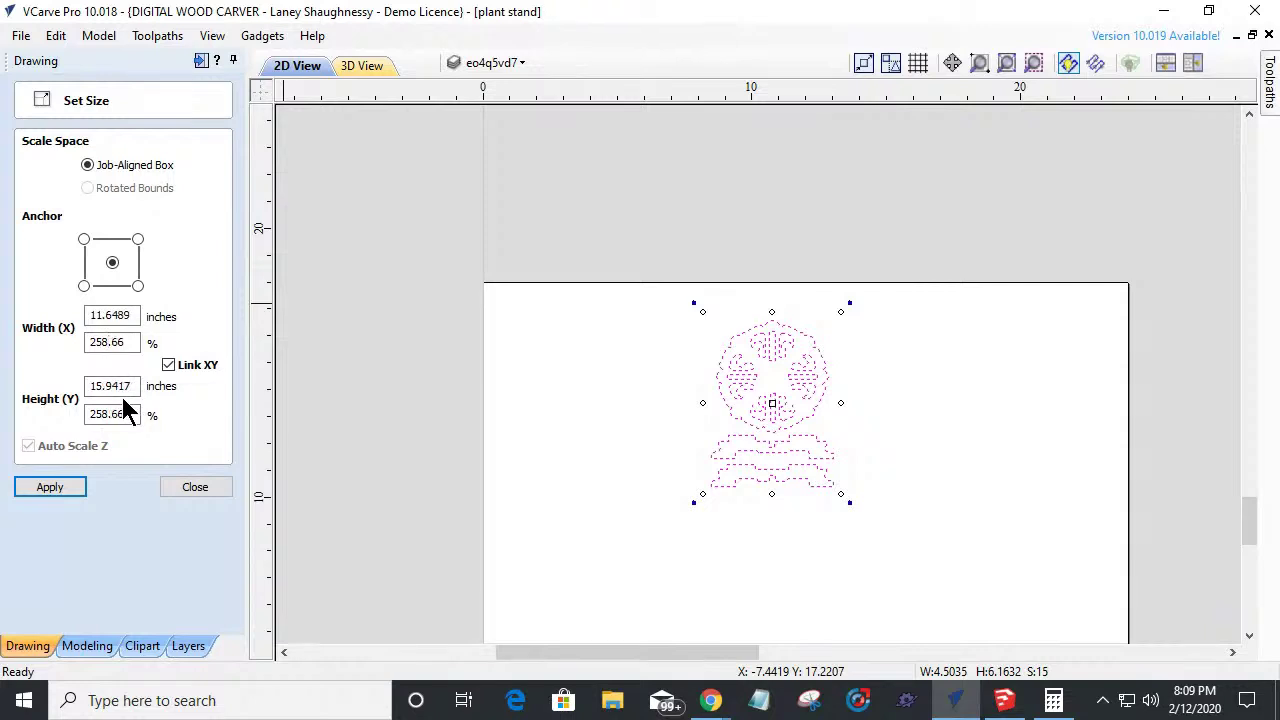
left_click(38, 487)
scroll(472, 280, "down", 2)
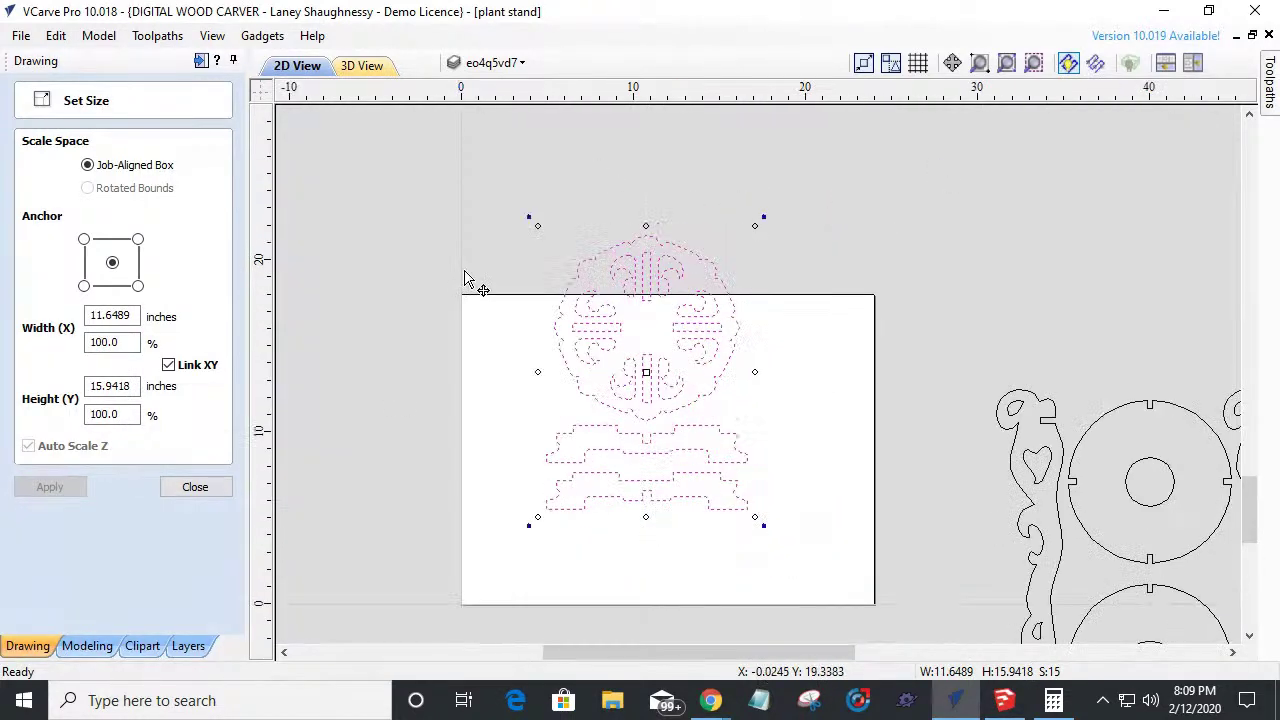
scroll(588, 270, "up", 1)
scroll(590, 268, "up", 1)
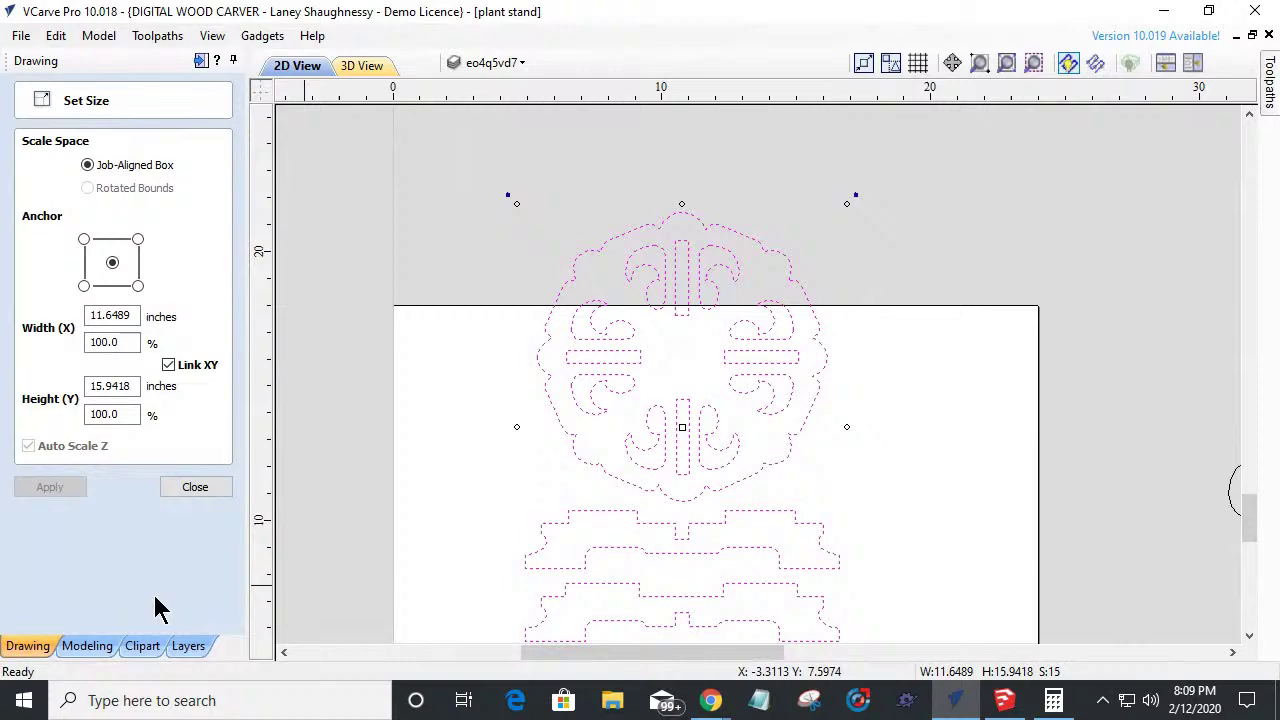
left_click(191, 487)
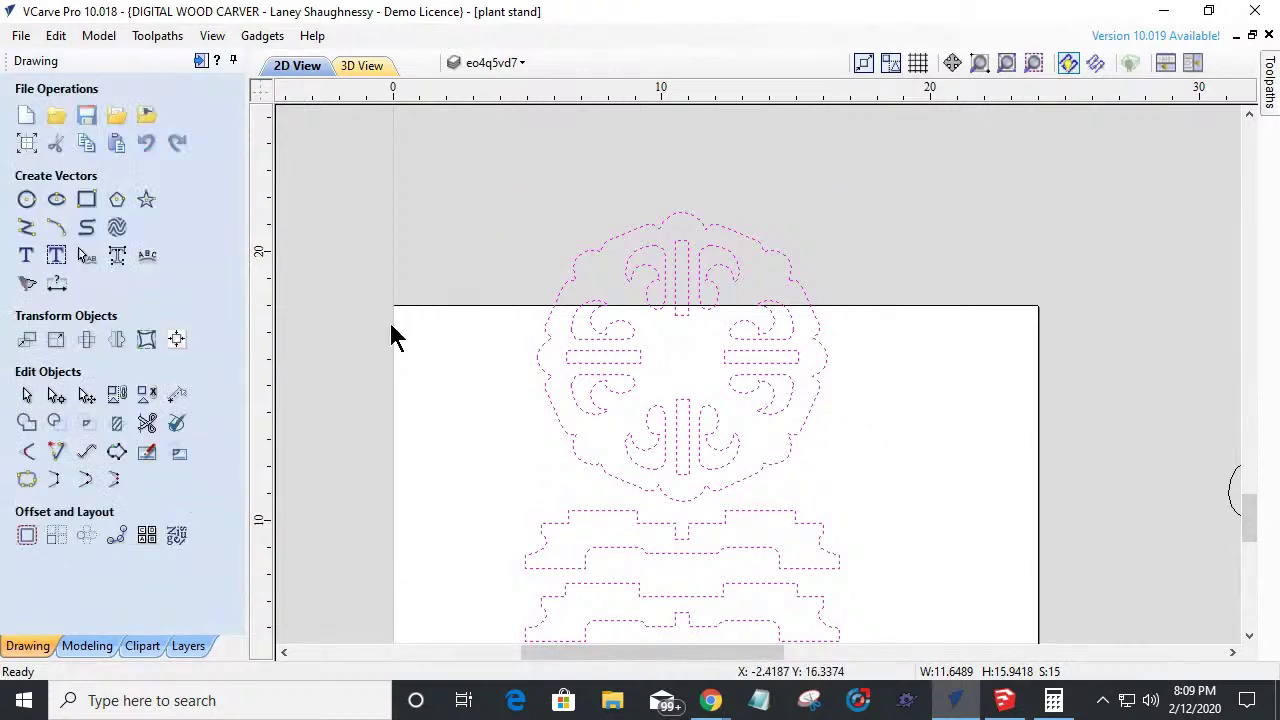
Dimension the width of the scaled plate's right-hand horizontal slot with a vertical dimension and inspect it up close.
left_click(56, 284)
scroll(805, 368, "up", 6)
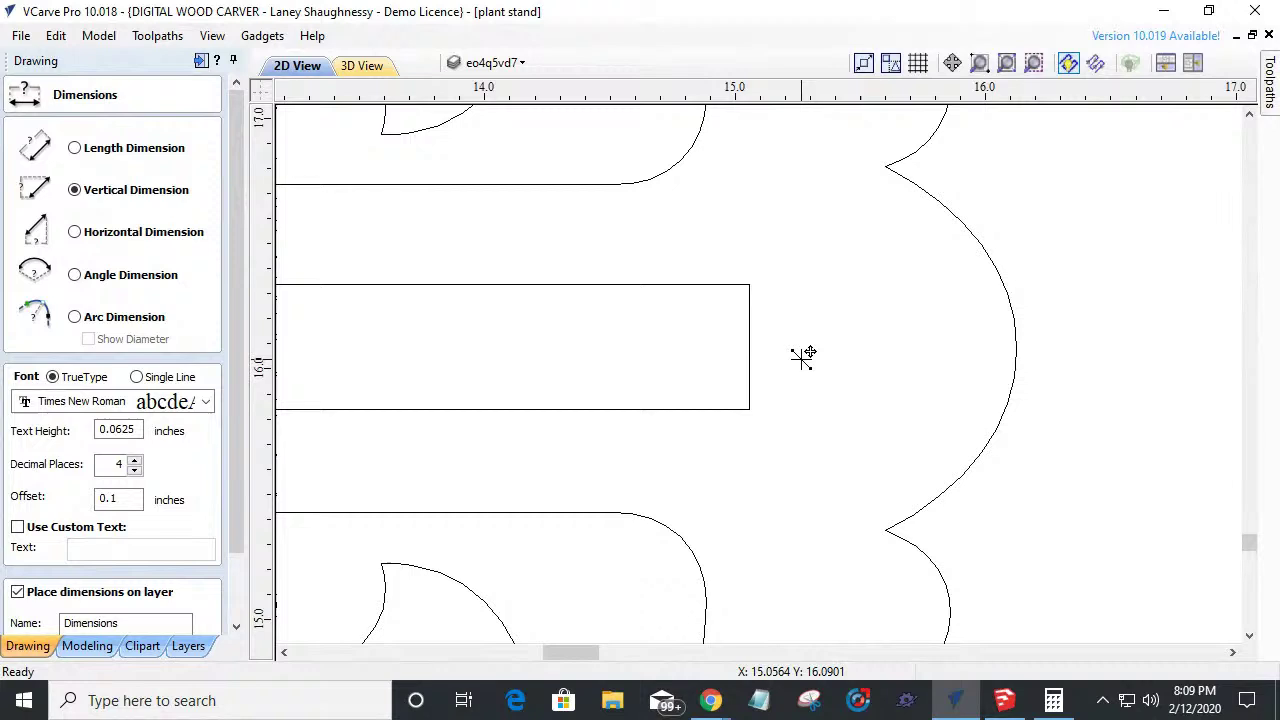
left_click(750, 286)
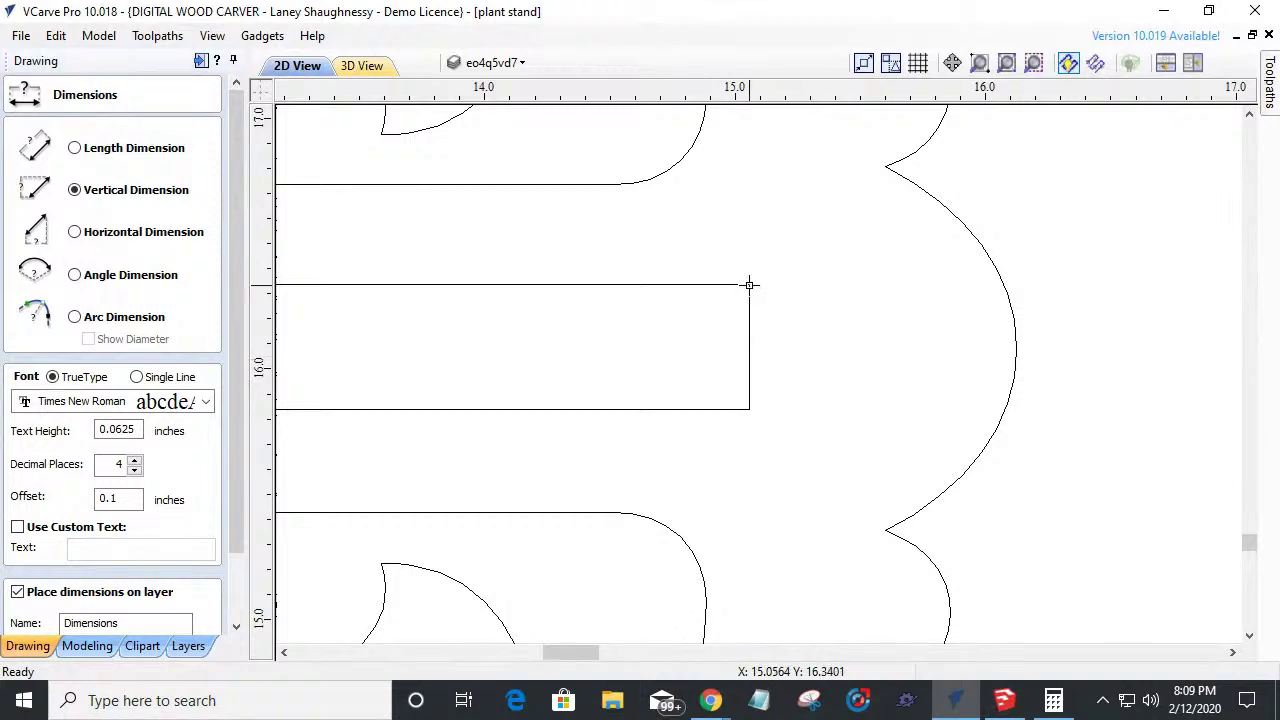
left_click(749, 409)
key("Escape")
left_click(685, 358)
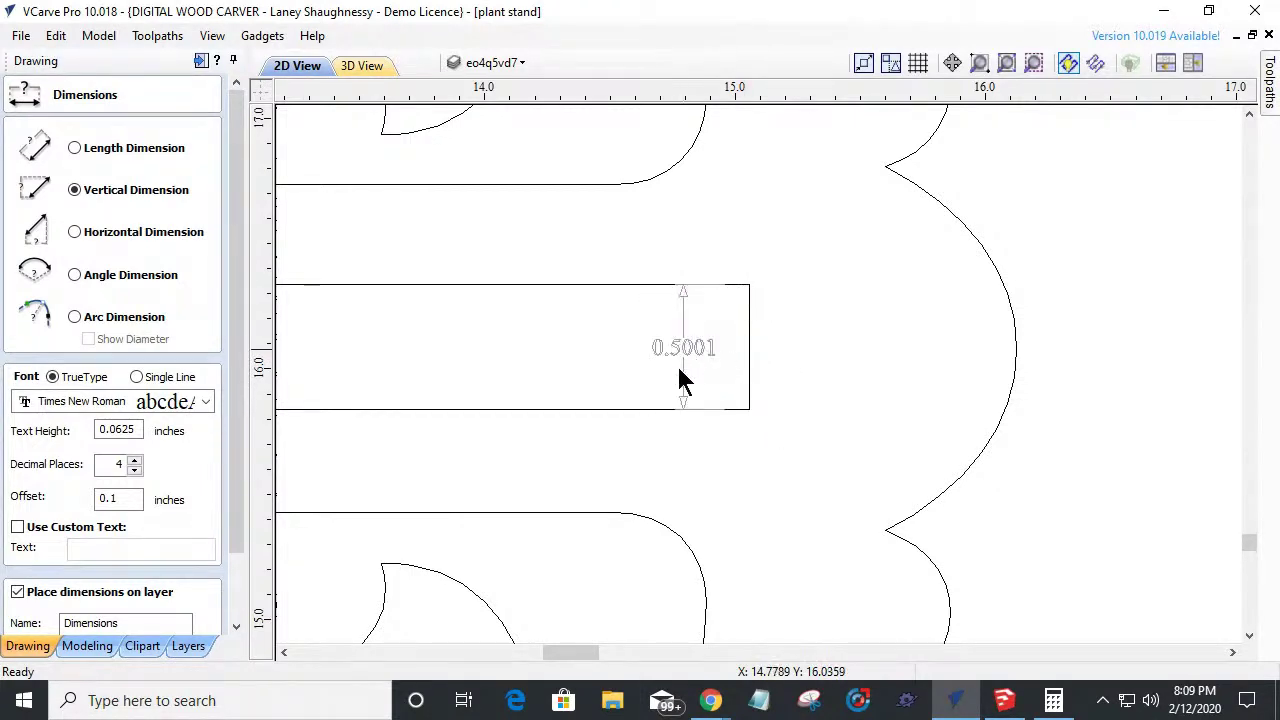
scroll(674, 360, "up", 5)
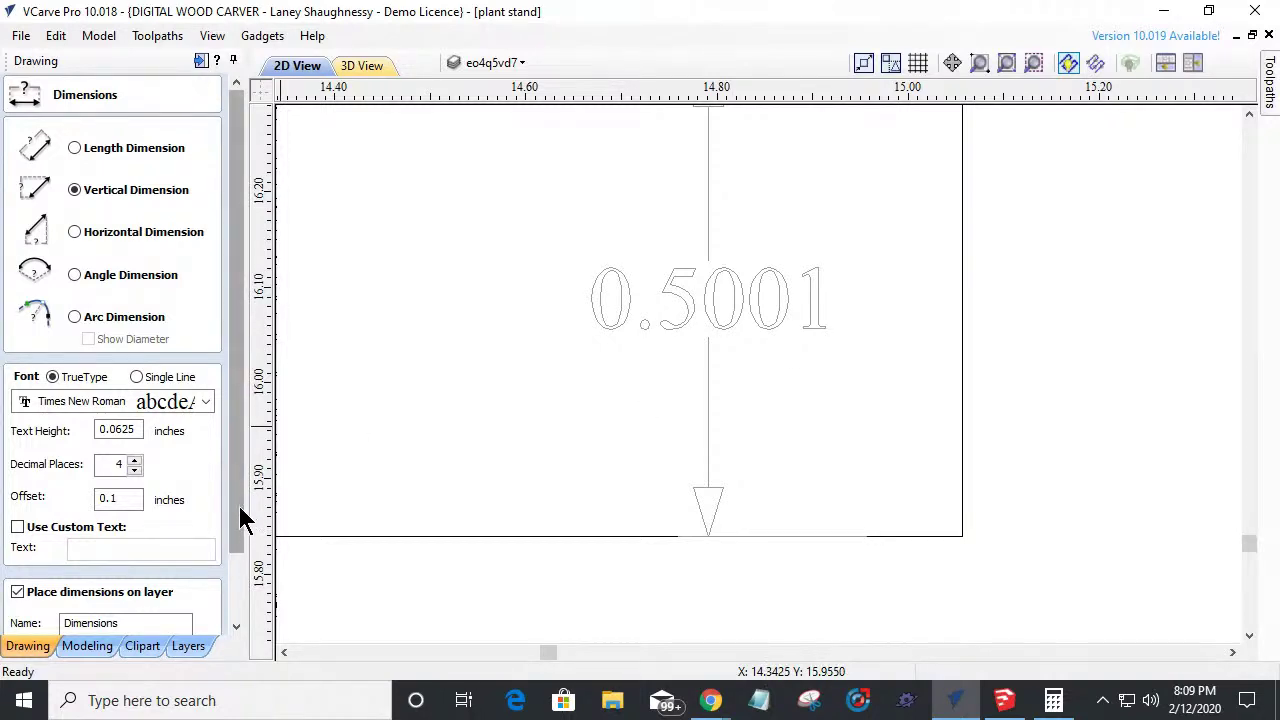
left_click_drag(240, 510, 237, 594)
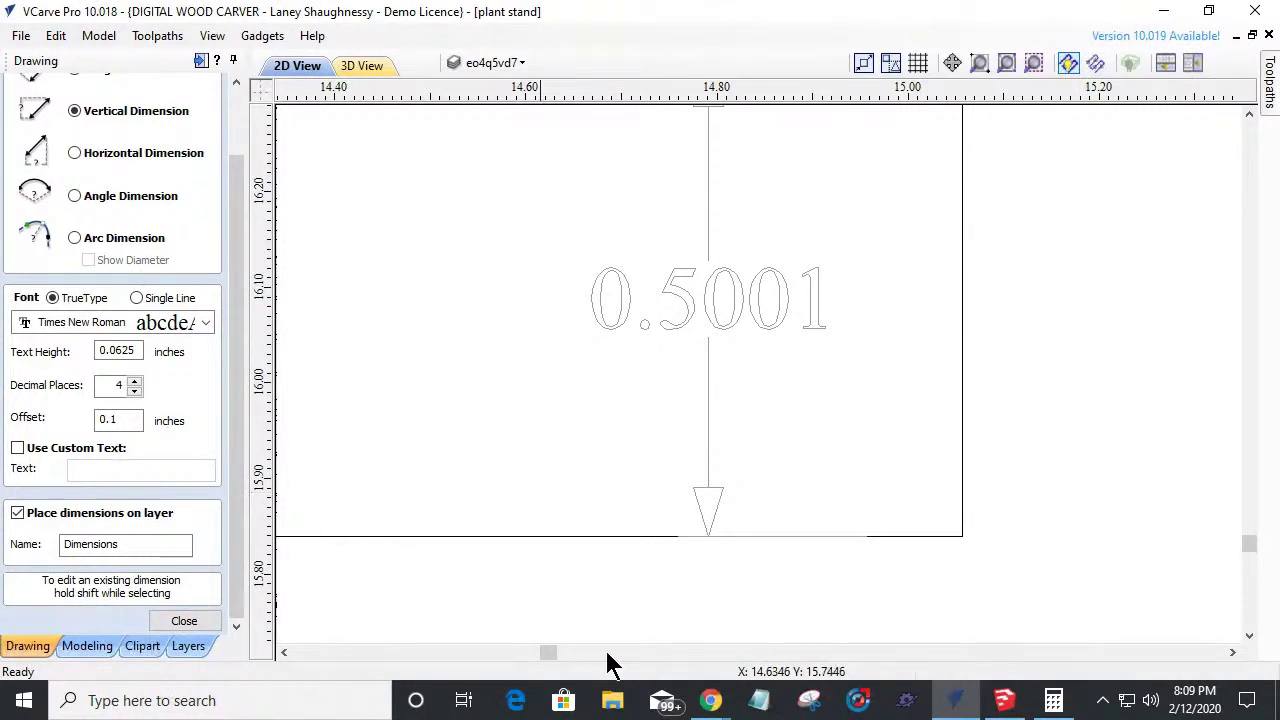
Switch to the Calculator and copy the full-precision result of 0.5 divided by 0.1933.
left_click(1053, 702)
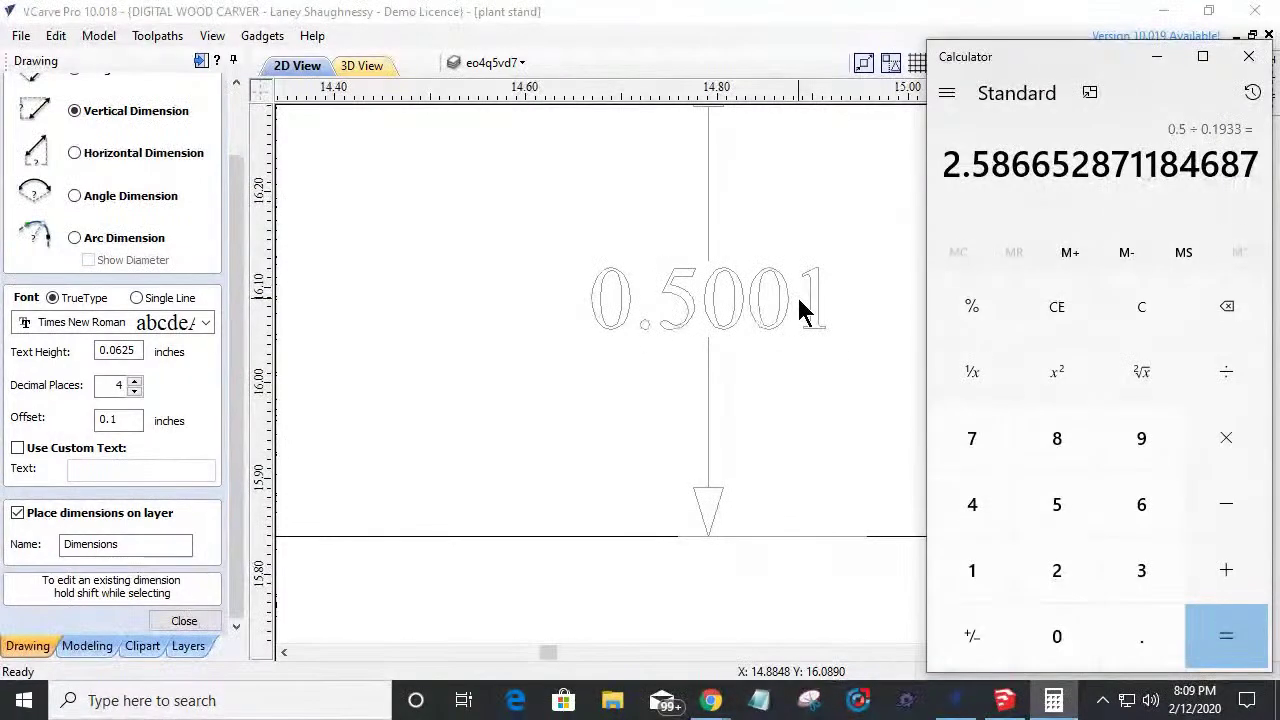
left_click_drag(943, 163, 1207, 175)
right_click(1188, 175)
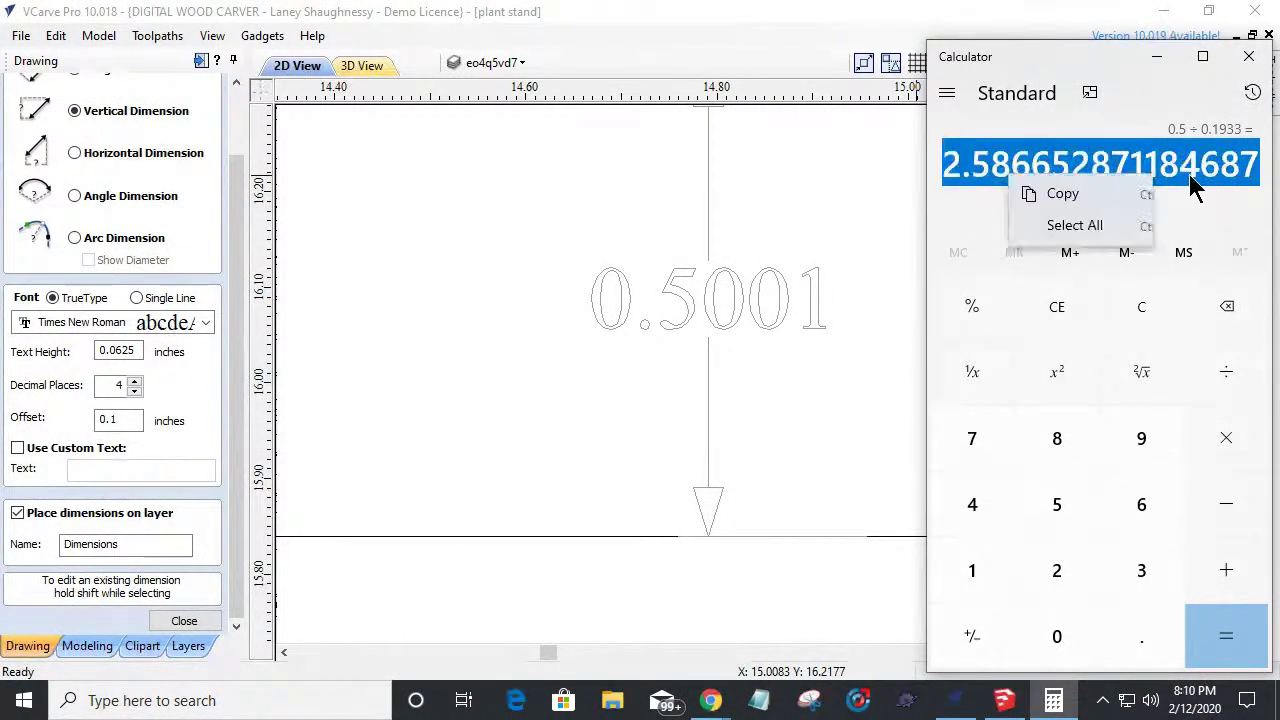
left_click(1082, 187)
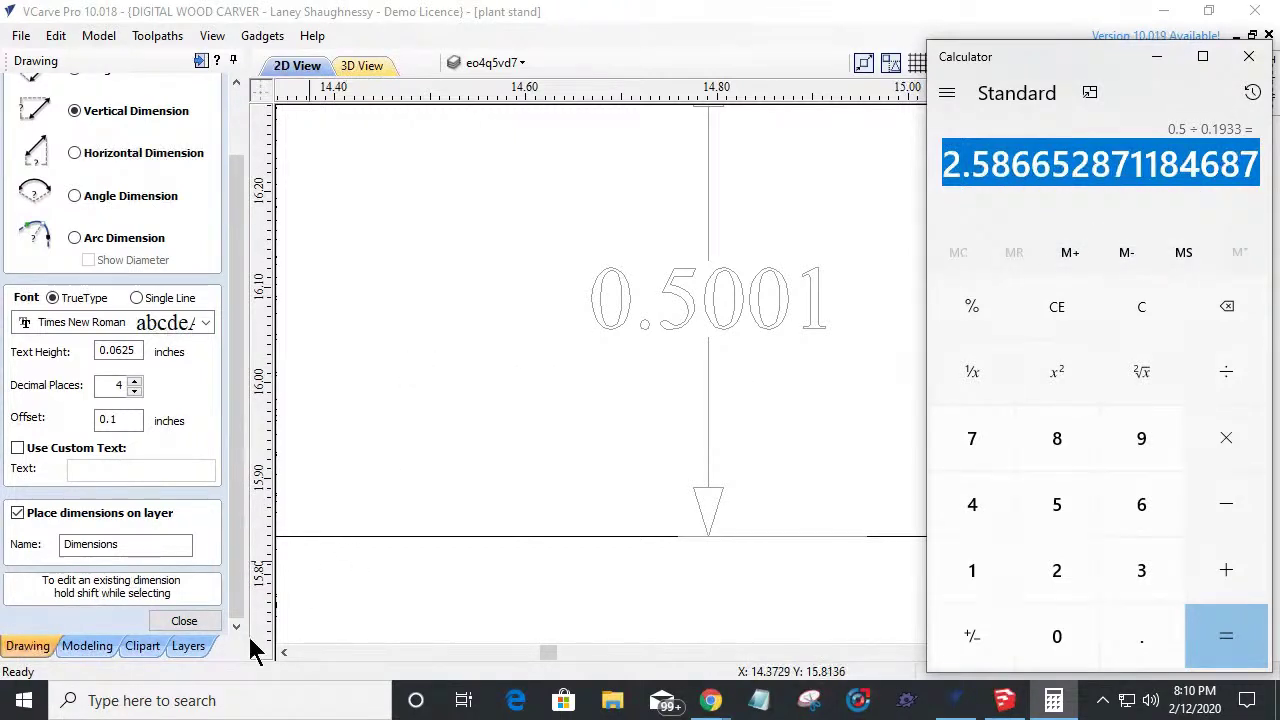
Return to VCarve Pro, close the dimension tool and undo the slot dimension together with the last scaling.
left_click(166, 596)
key("Escape")
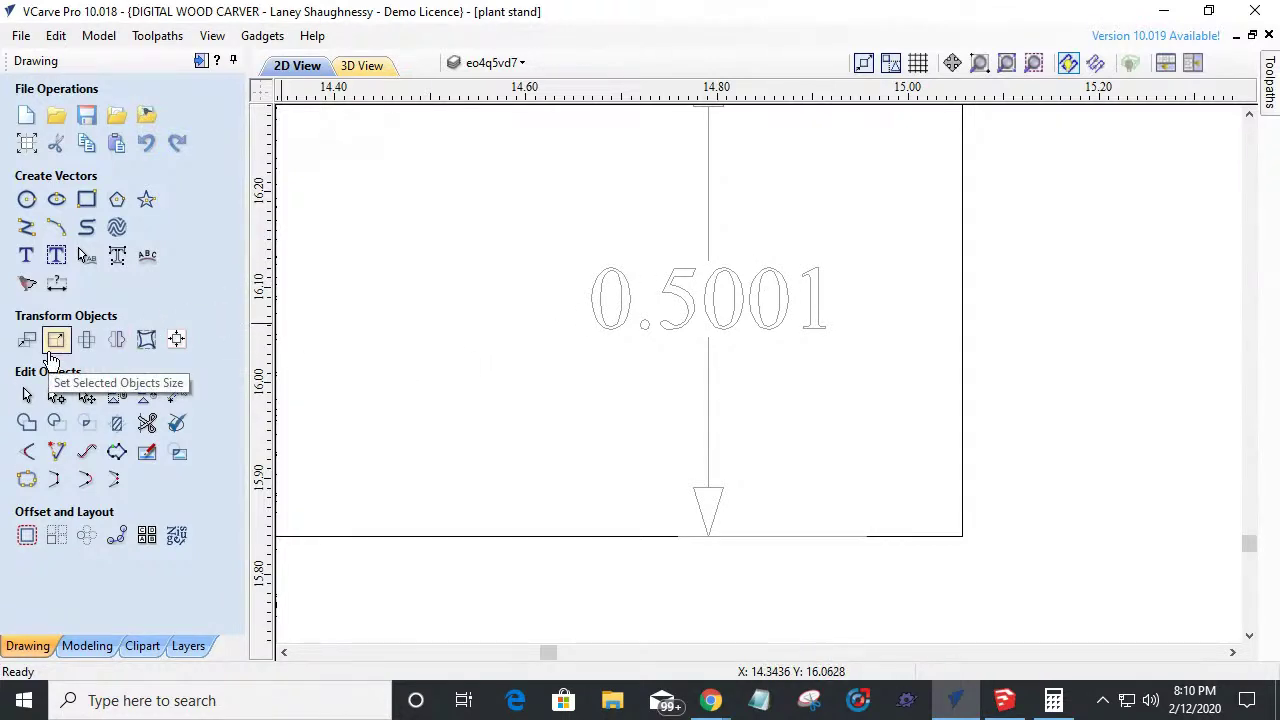
scroll(780, 409, "down", 5)
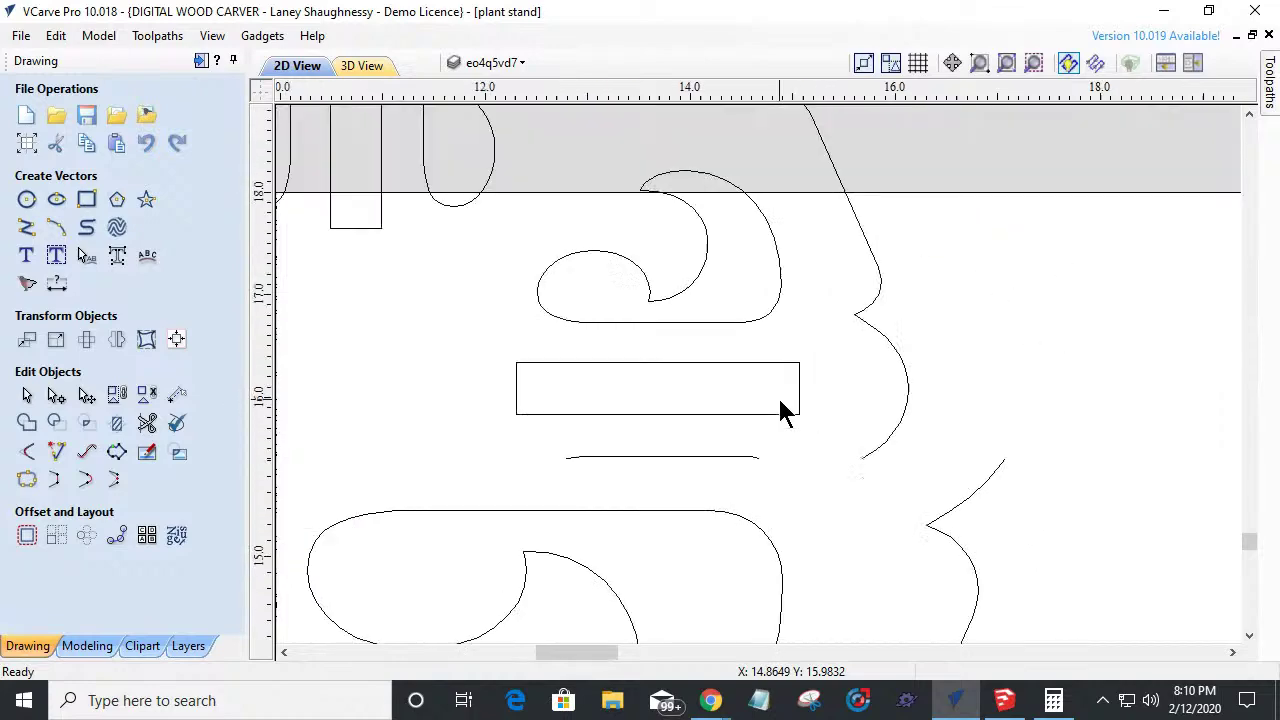
scroll(781, 406, "down", 5)
scroll(780, 409, "down", 2)
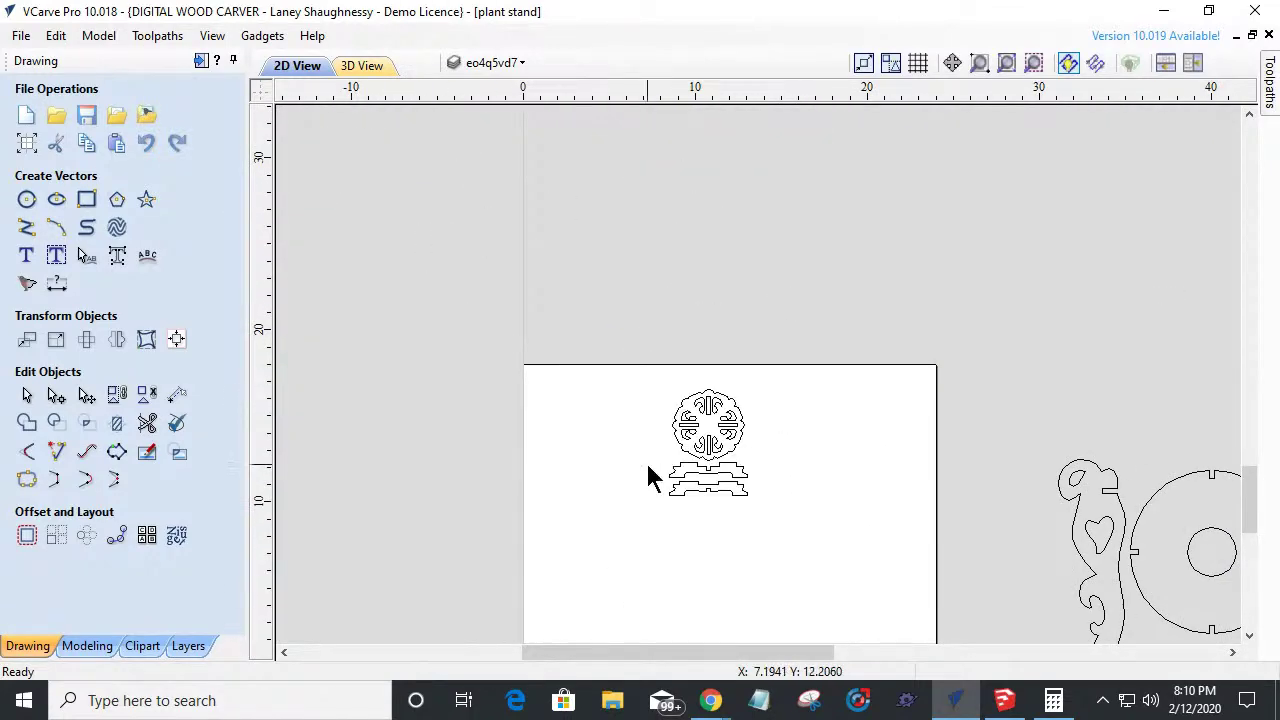
Select the round plate's vectors together with both leg pieces and open their size settings at the width percentage.
scroll(650, 477, "up", 3)
left_click_drag(631, 272, 968, 540)
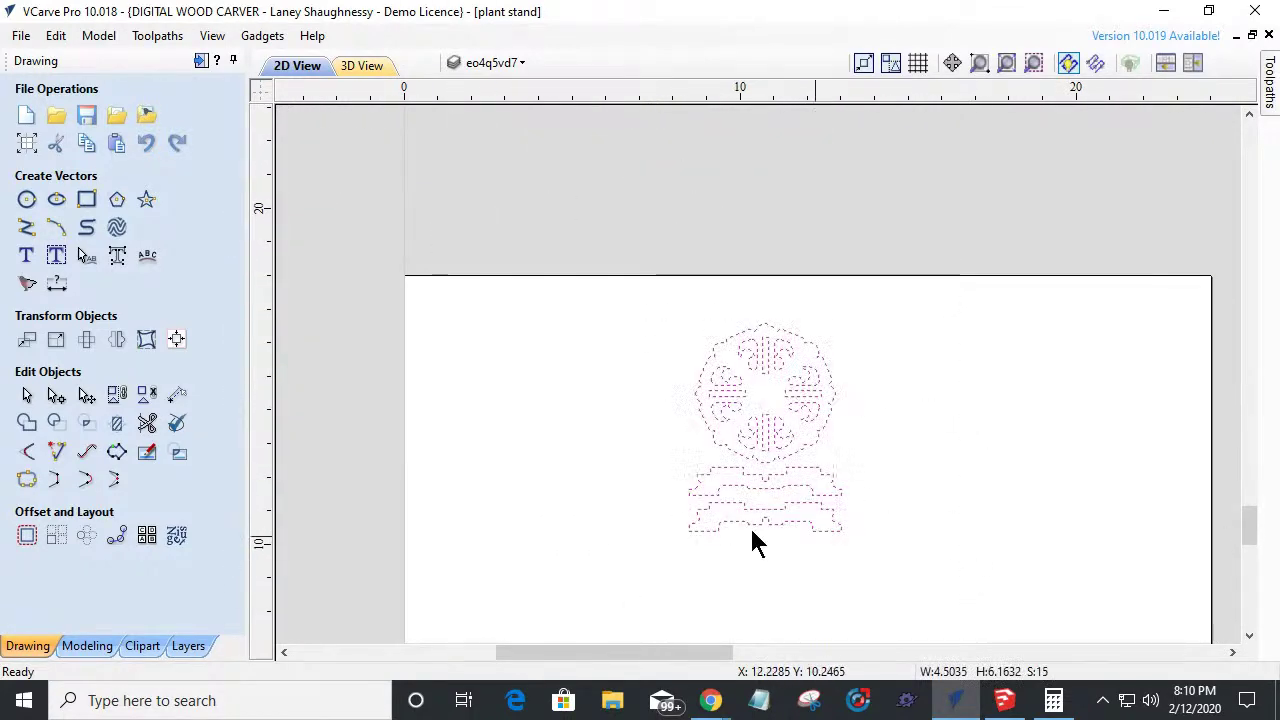
left_click(56, 339)
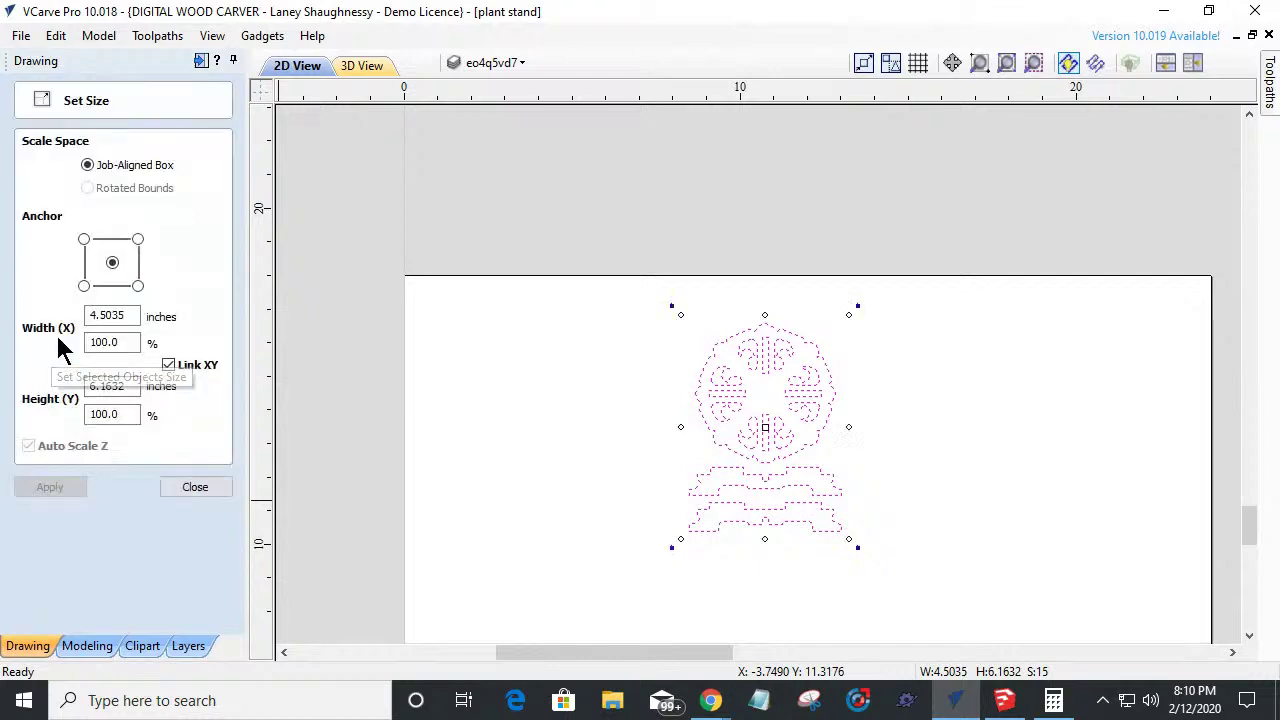
left_click_drag(125, 342, 92, 350)
right_click(93, 352)
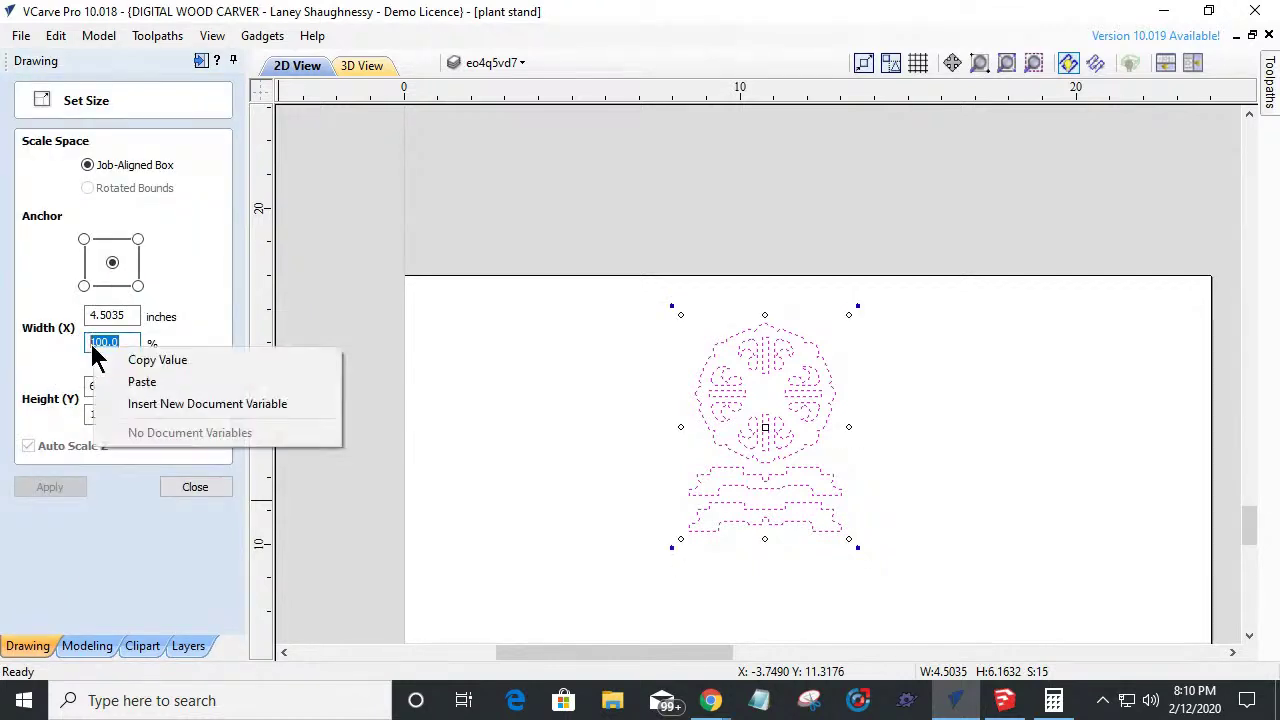
left_click(116, 358)
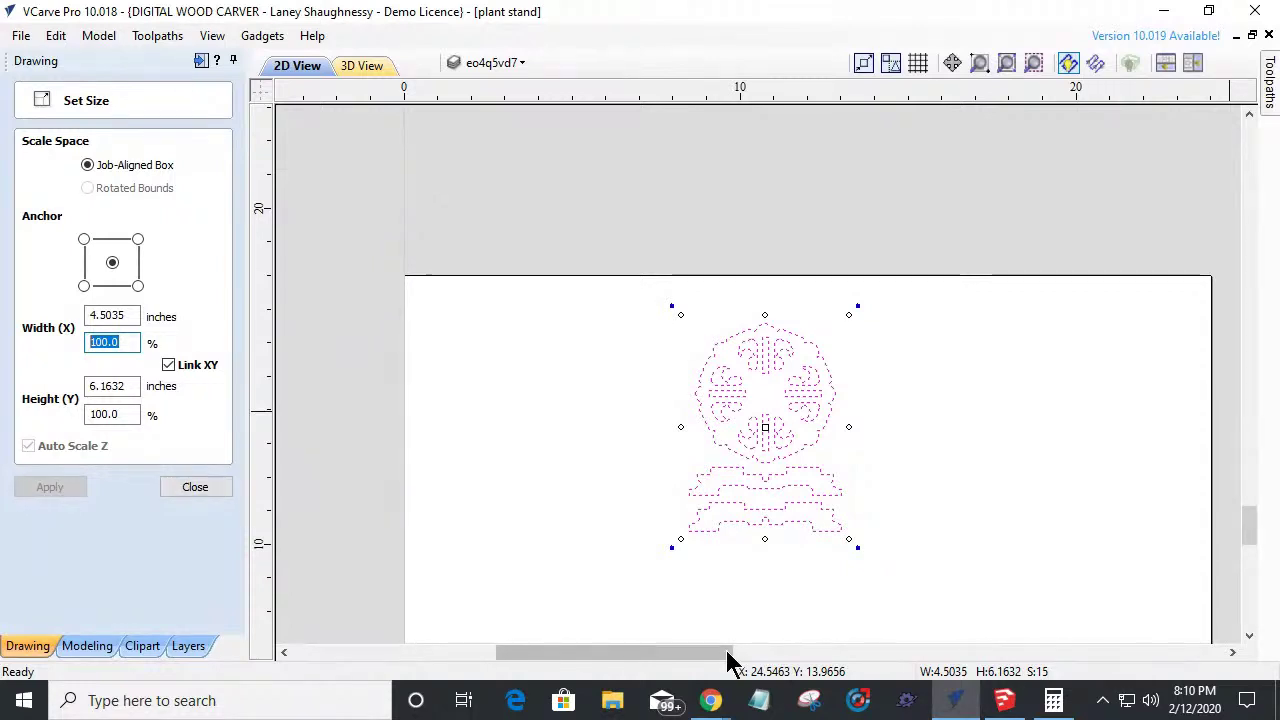
Switch to the Calculator and copy the full result of 0.5 divided by 0.1933 again.
left_click(1054, 700)
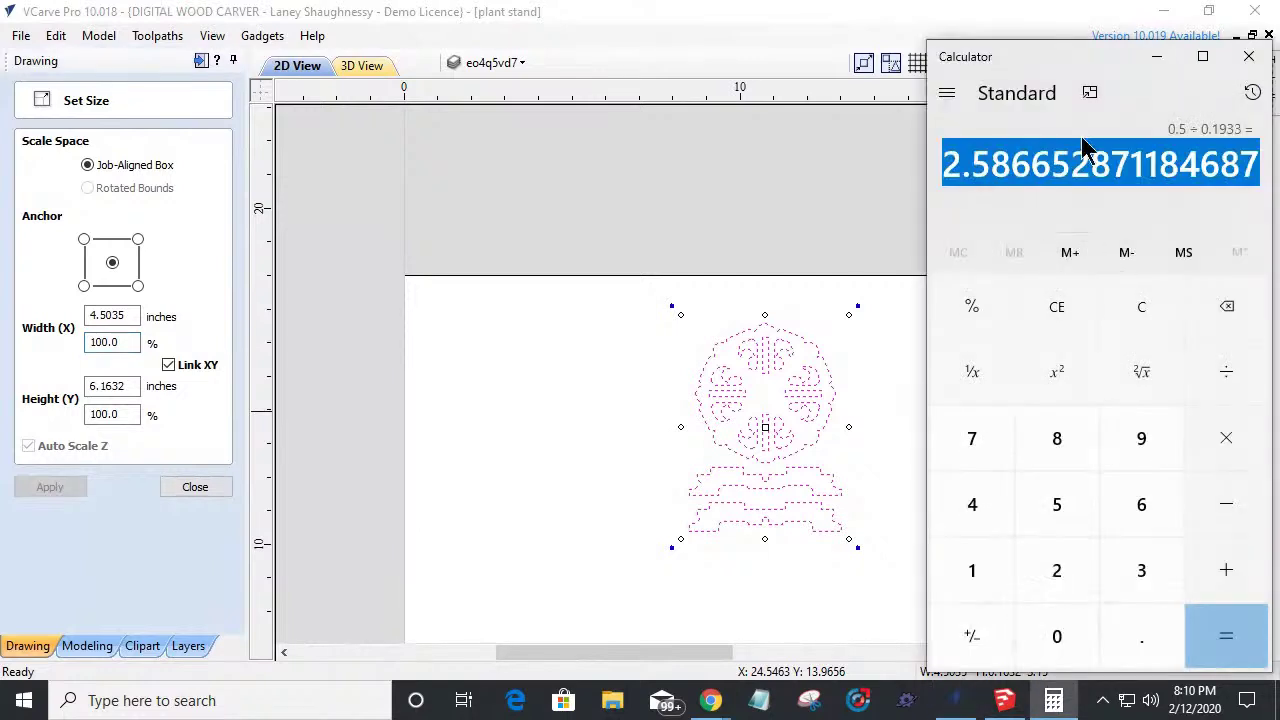
right_click(1078, 160)
left_click(1106, 169)
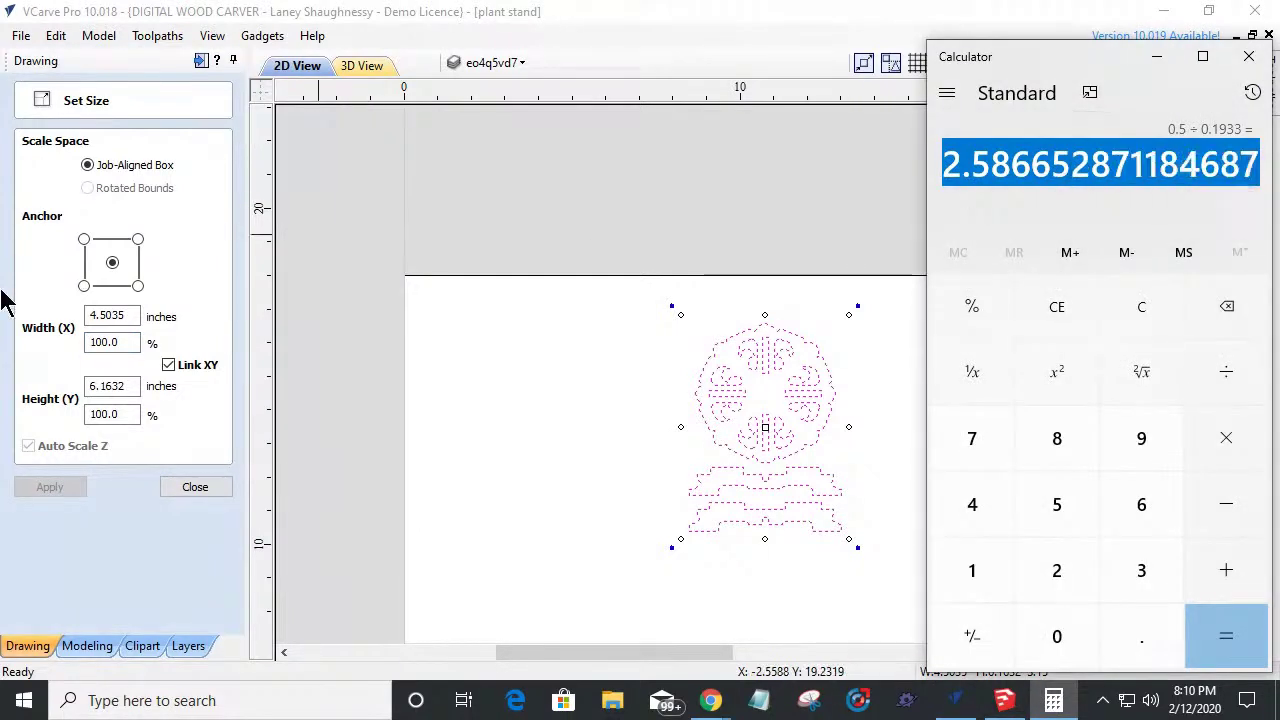
Paste the copied factor as the width percentage in VCarve Pro and shift its decimal point two places to make it a percentage.
double_click(120, 342)
key("ctrl+v")
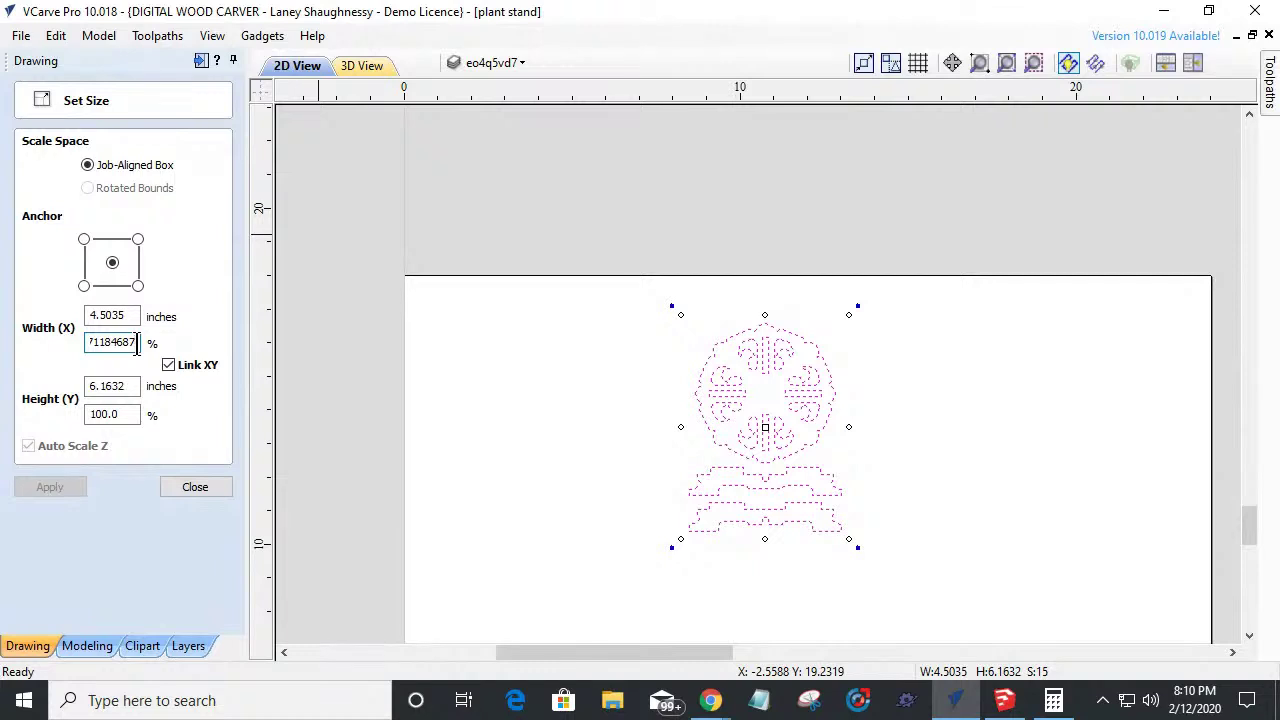
key("Home")
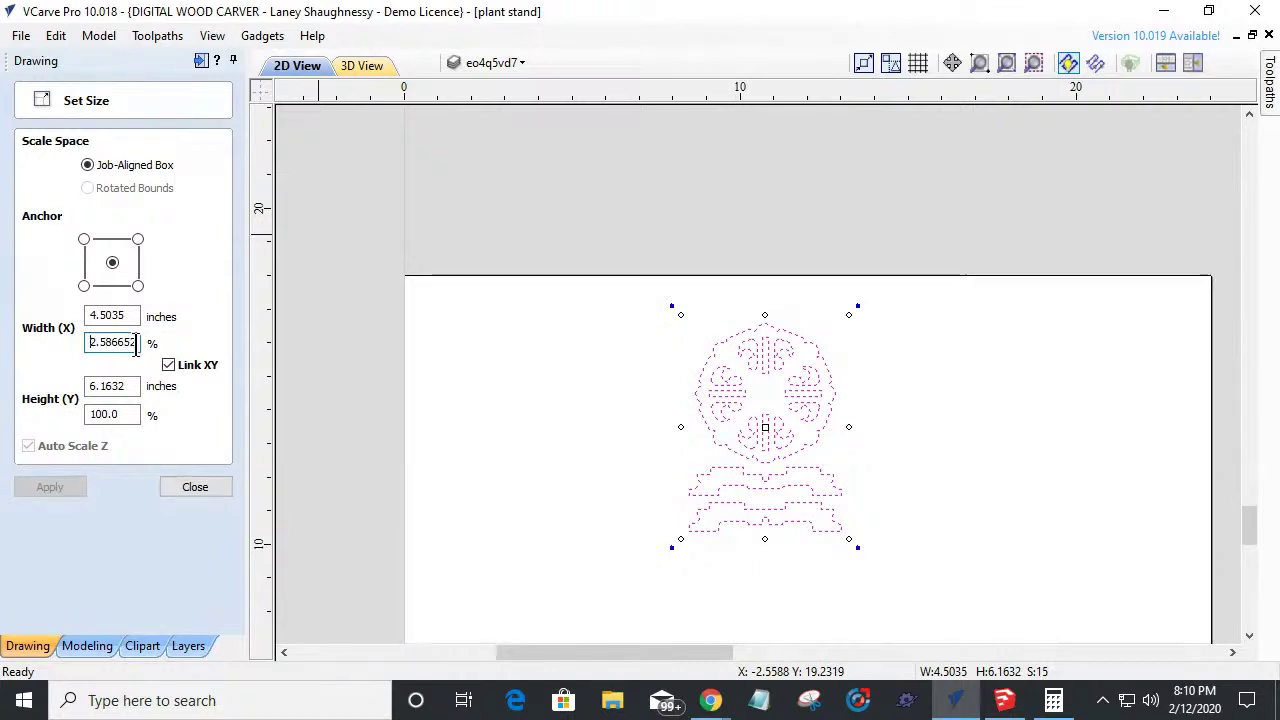
left_click(97, 342)
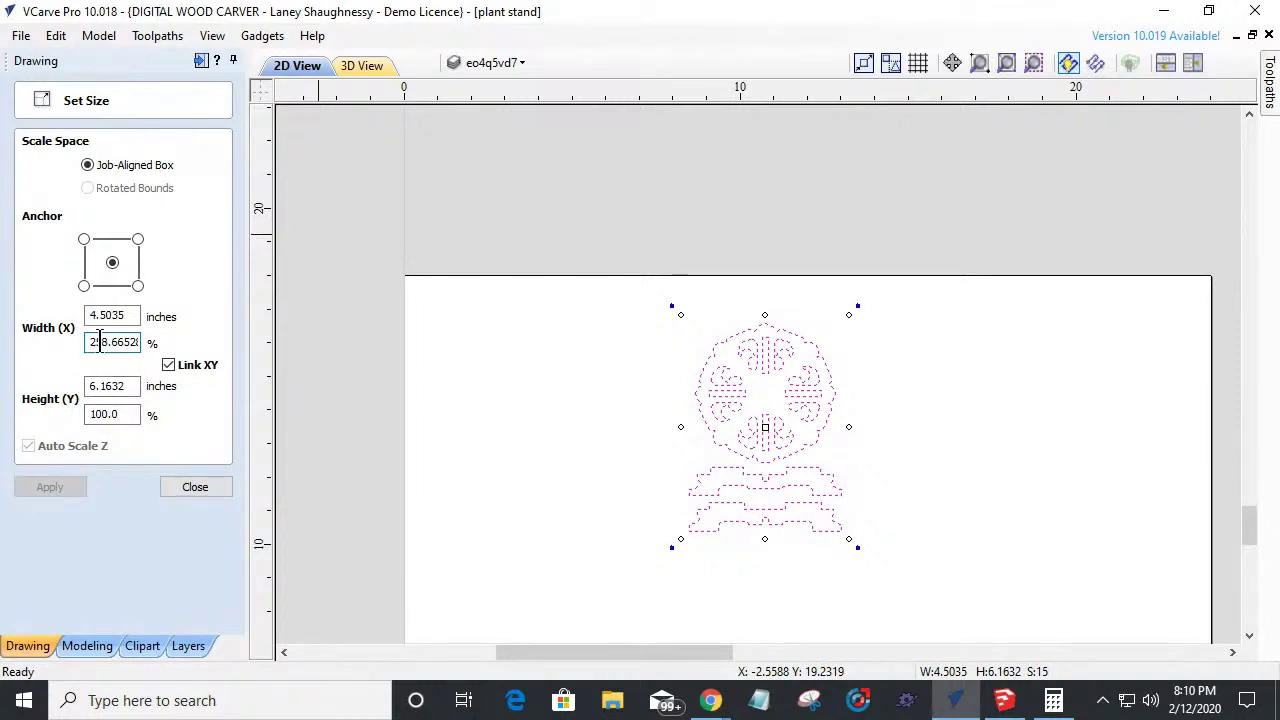
Trim the width percentage to 258.6652, apply the linked scaling to the selected parts and close the size settings.
left_click_drag(104, 343, 133, 343)
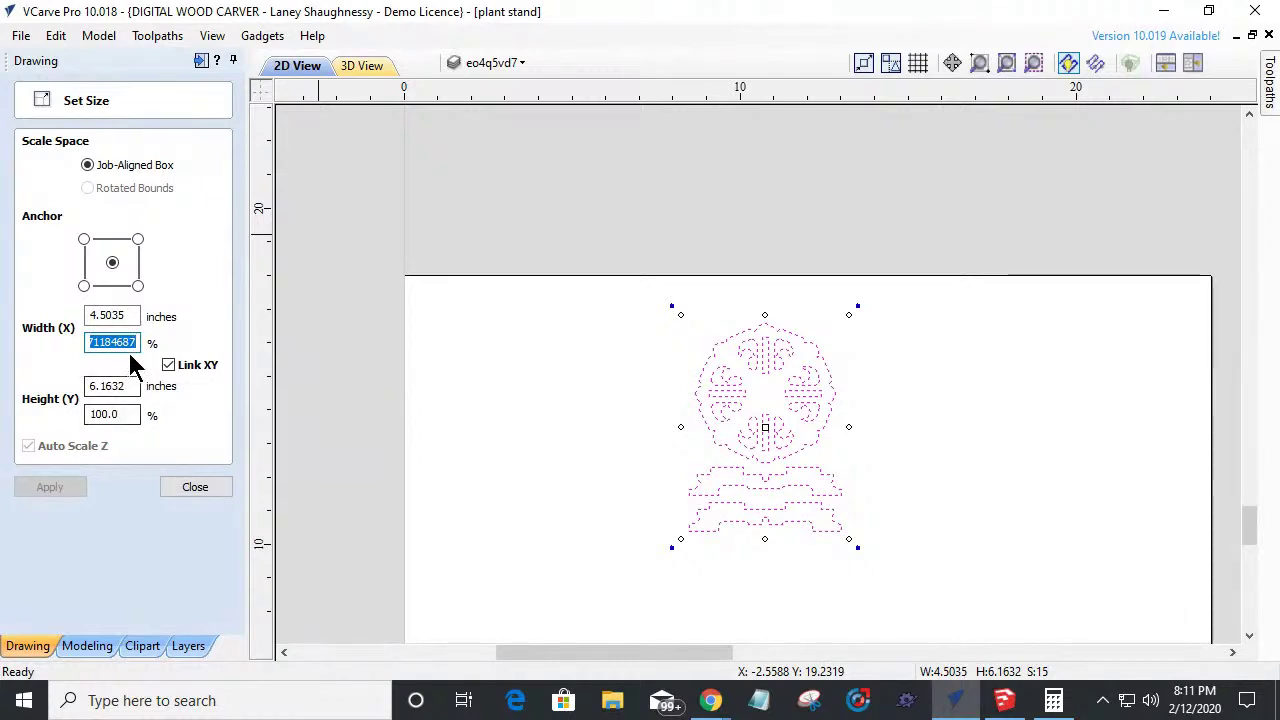
left_click(132, 342)
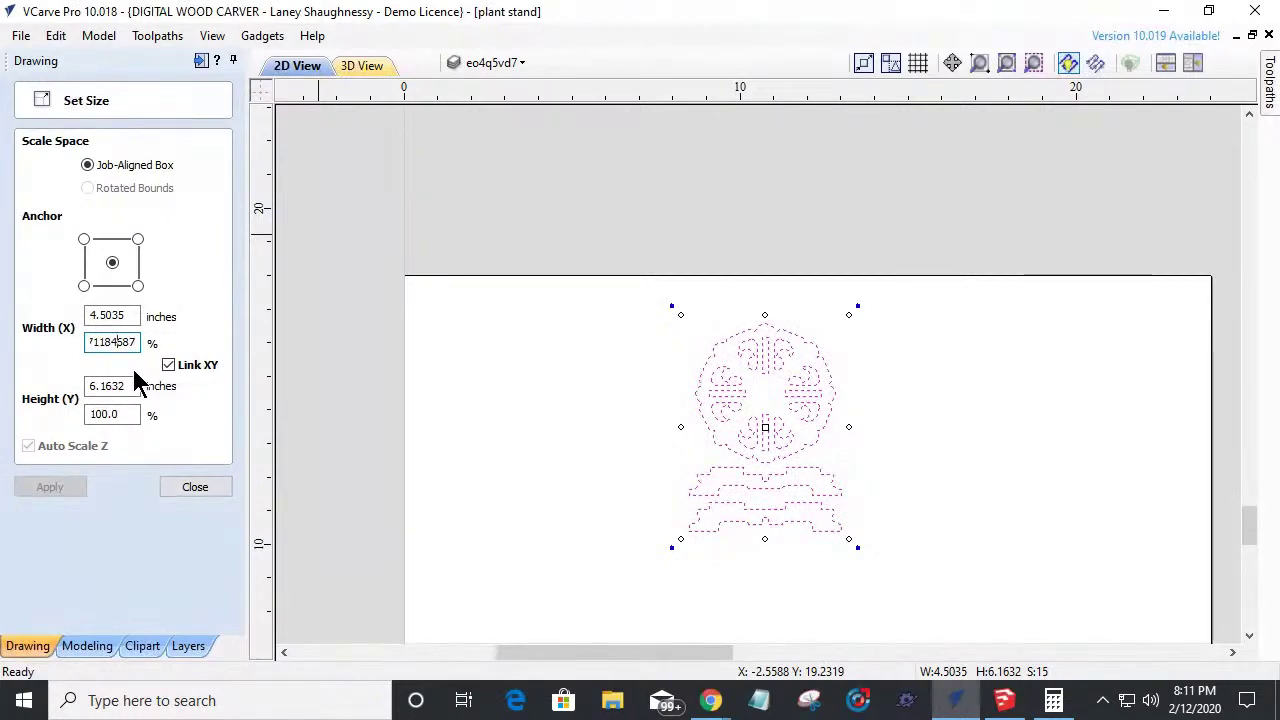
type("8")
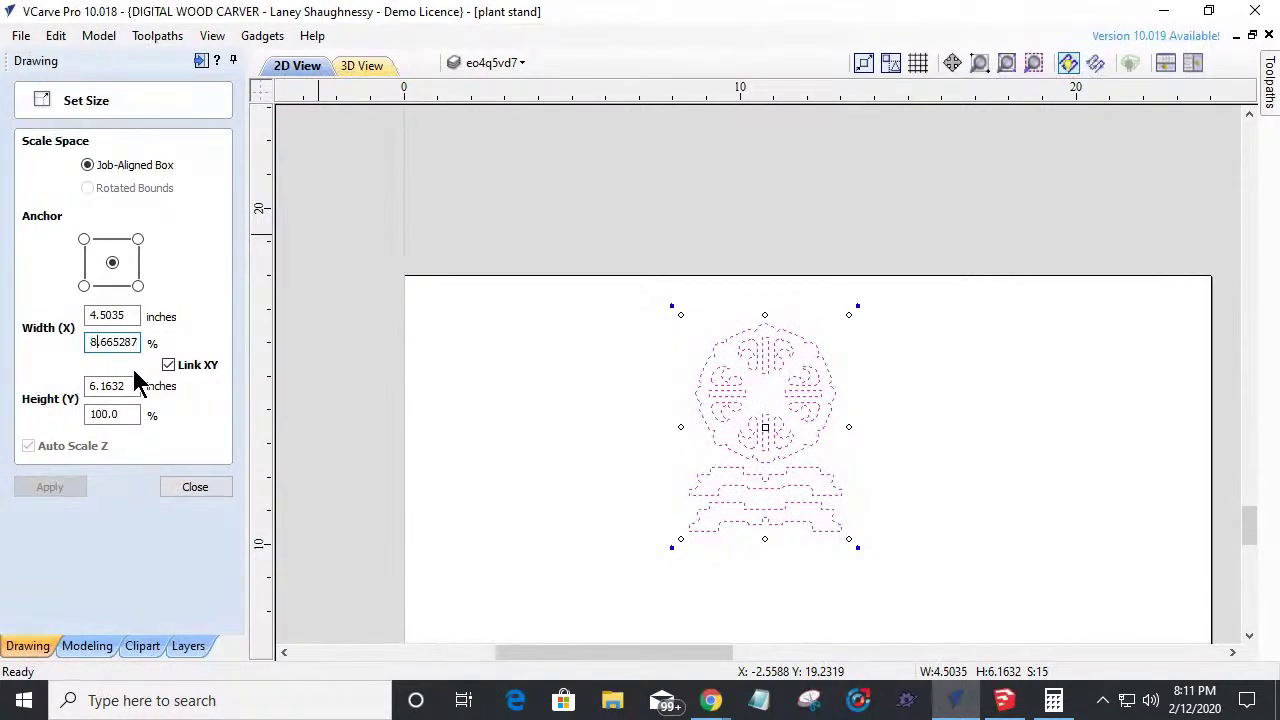
type(".6")
left_click_drag(125, 342, 132, 342)
key("Delete")
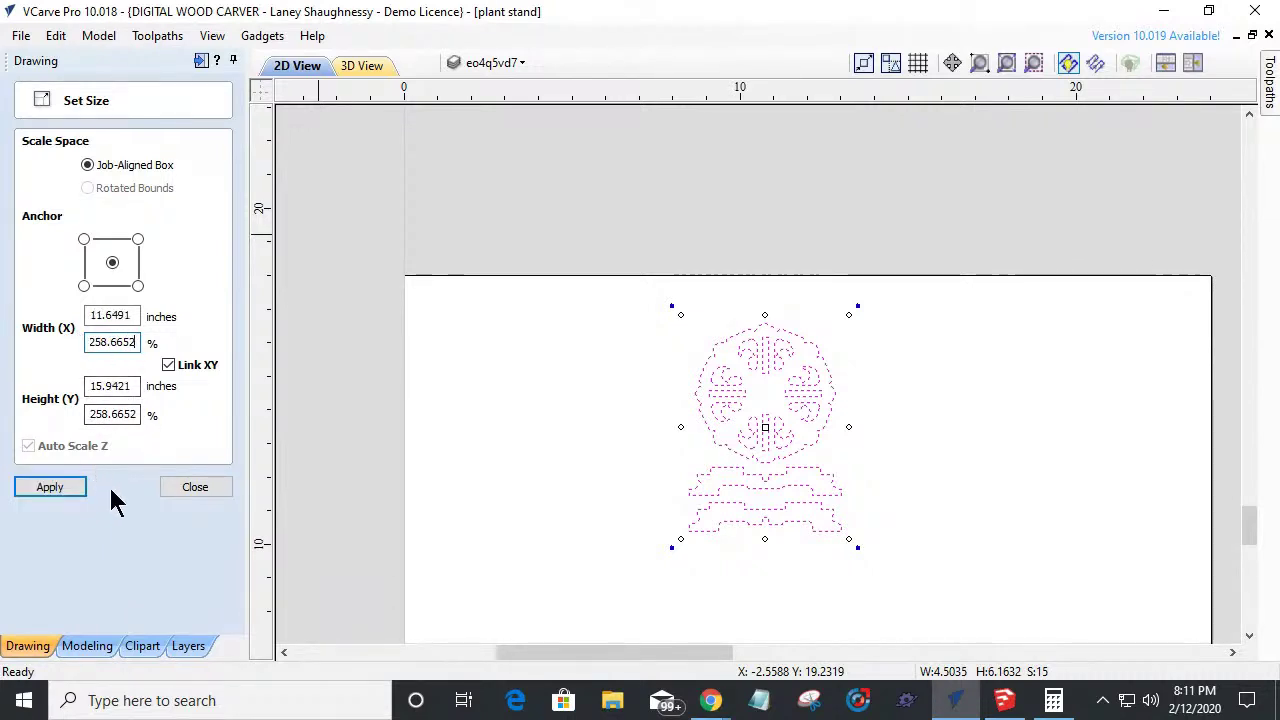
left_click(63, 485)
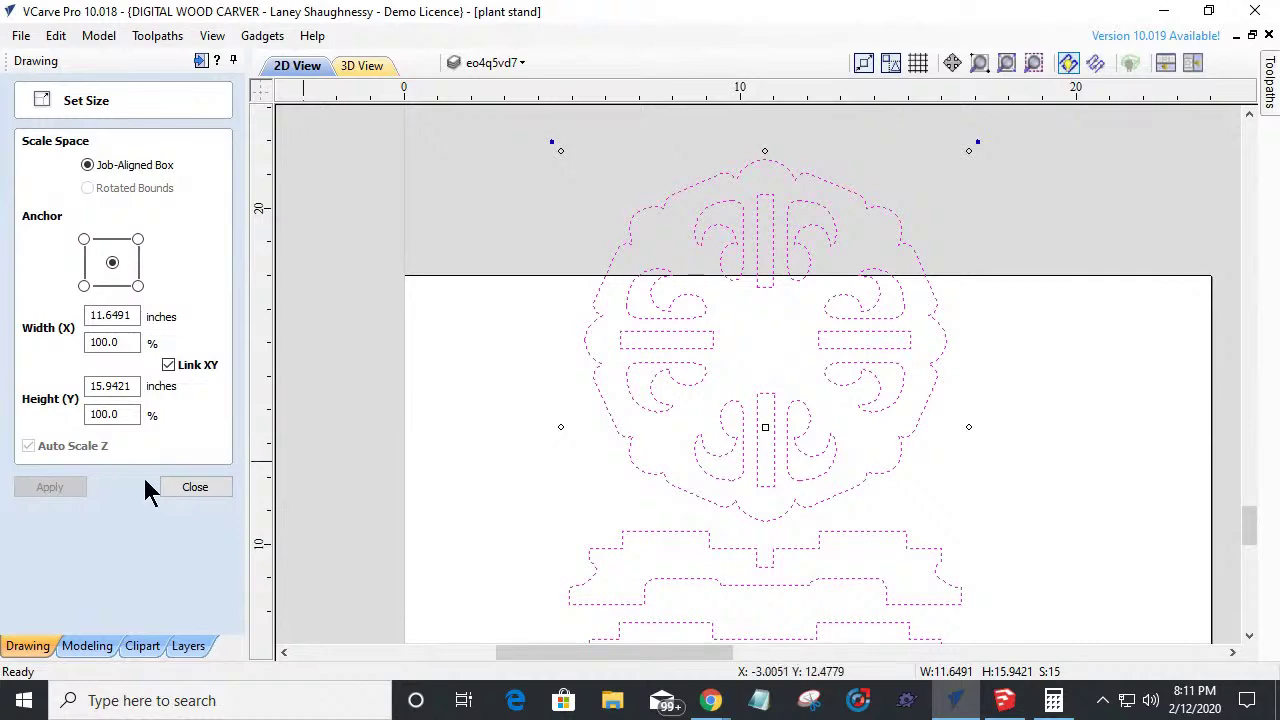
left_click(195, 487)
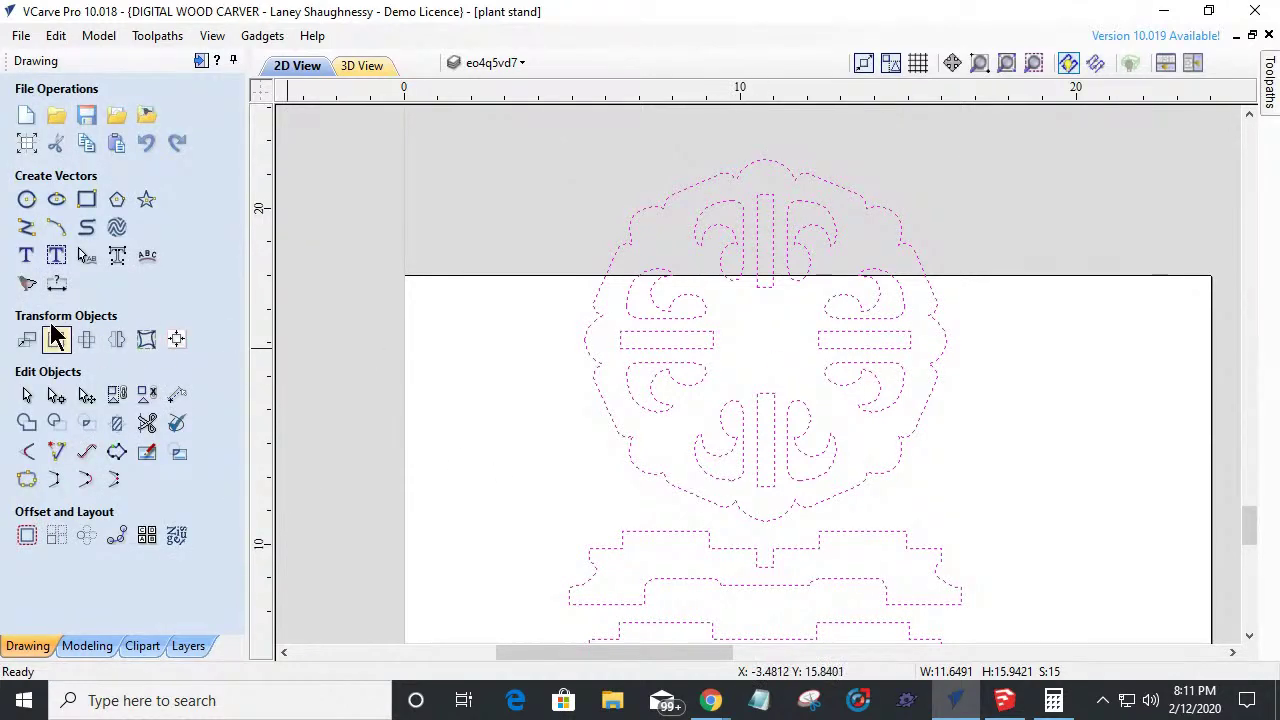
Place a vertical dimension across the width of the scaled plate's right-hand horizontal slot and inspect it up close.
left_click(57, 284)
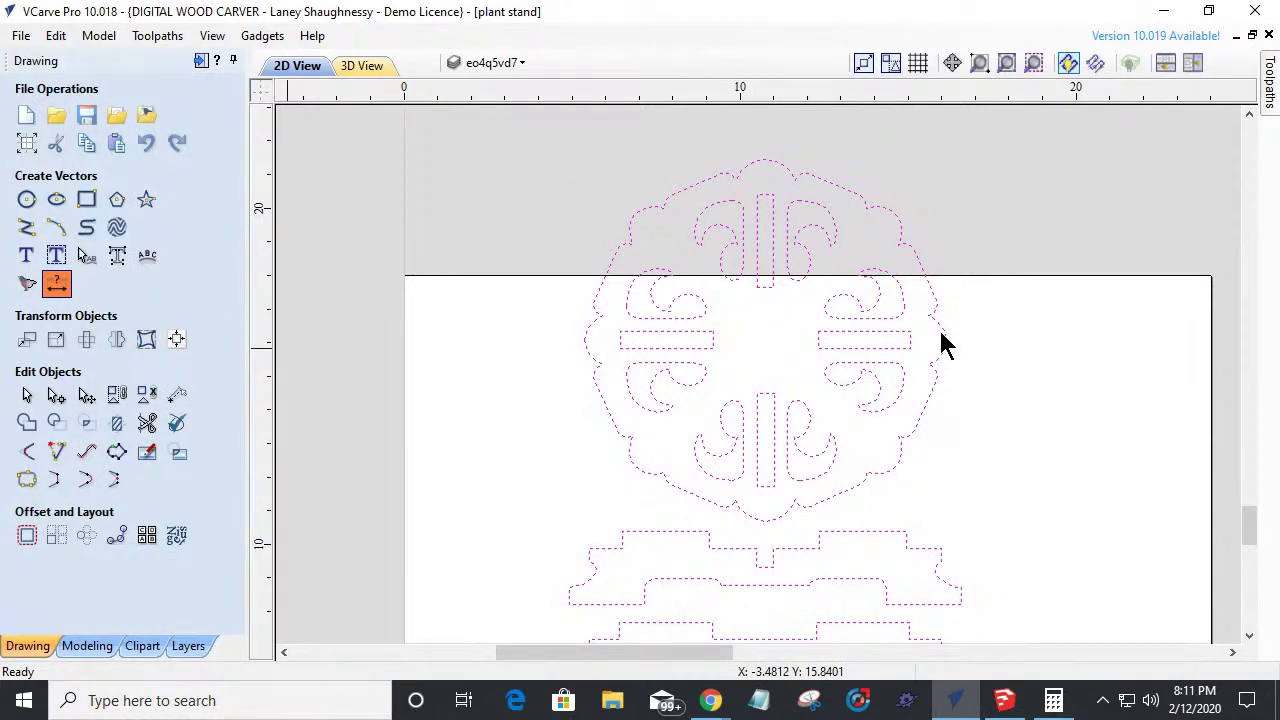
scroll(940, 352, "up", 1)
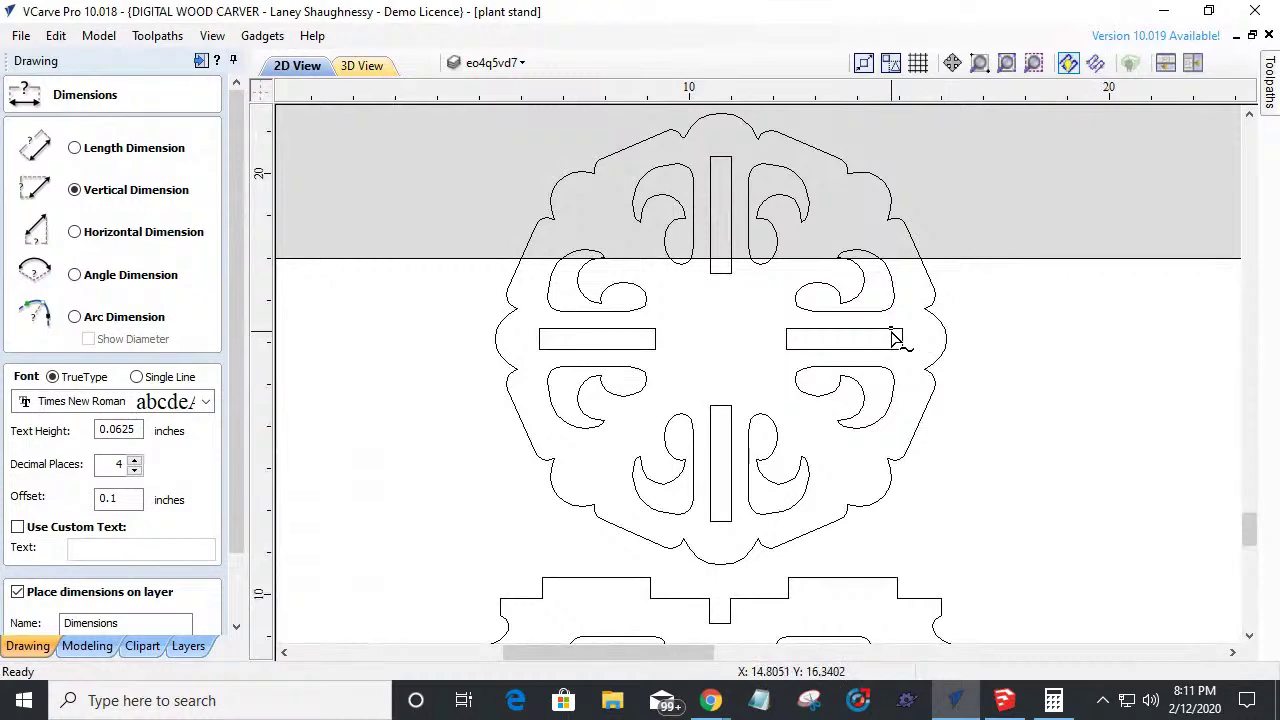
scroll(915, 337, "up", 4)
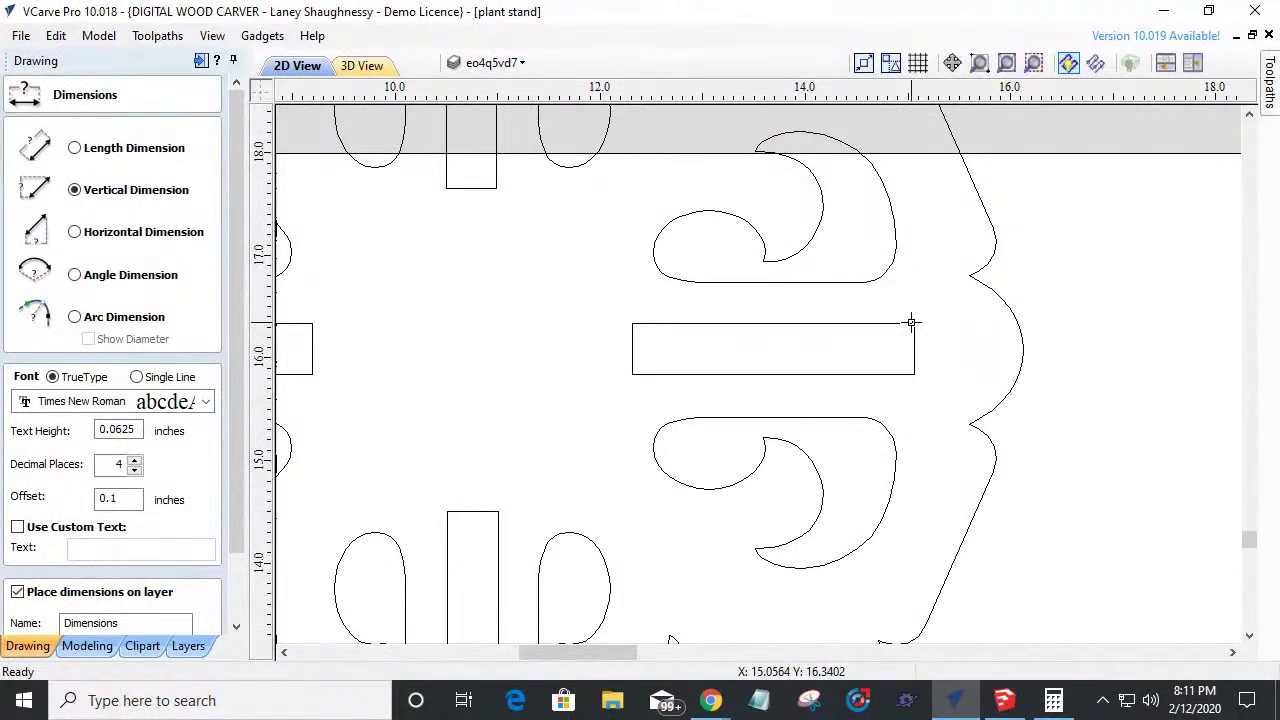
left_click(914, 321)
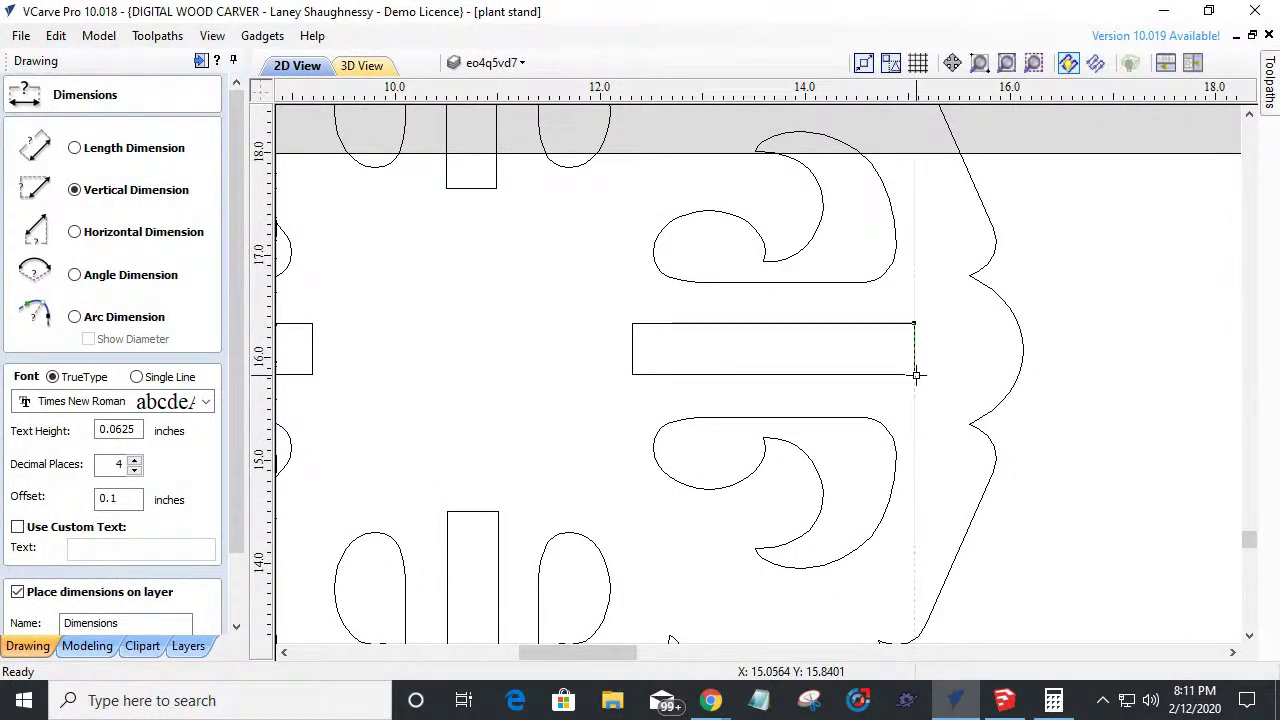
left_click(914, 374)
left_click(871, 350)
scroll(871, 357, "up", 10)
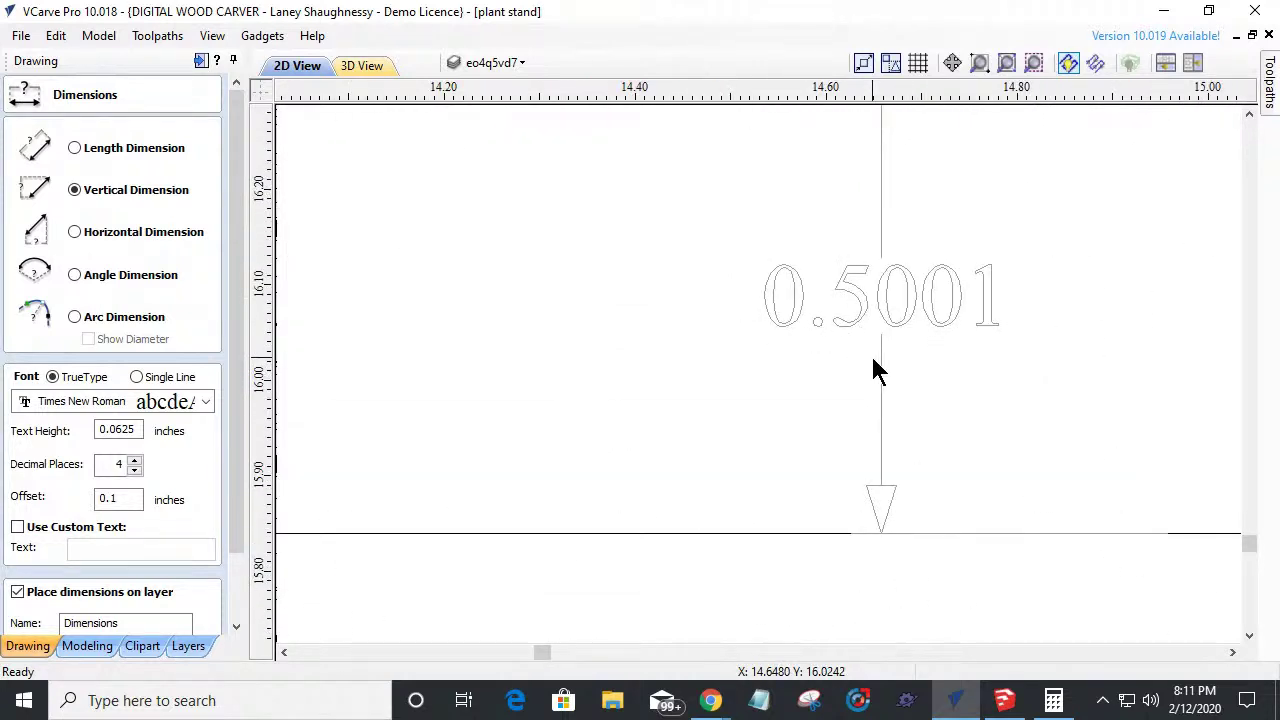
scroll(872, 362, "down", 2)
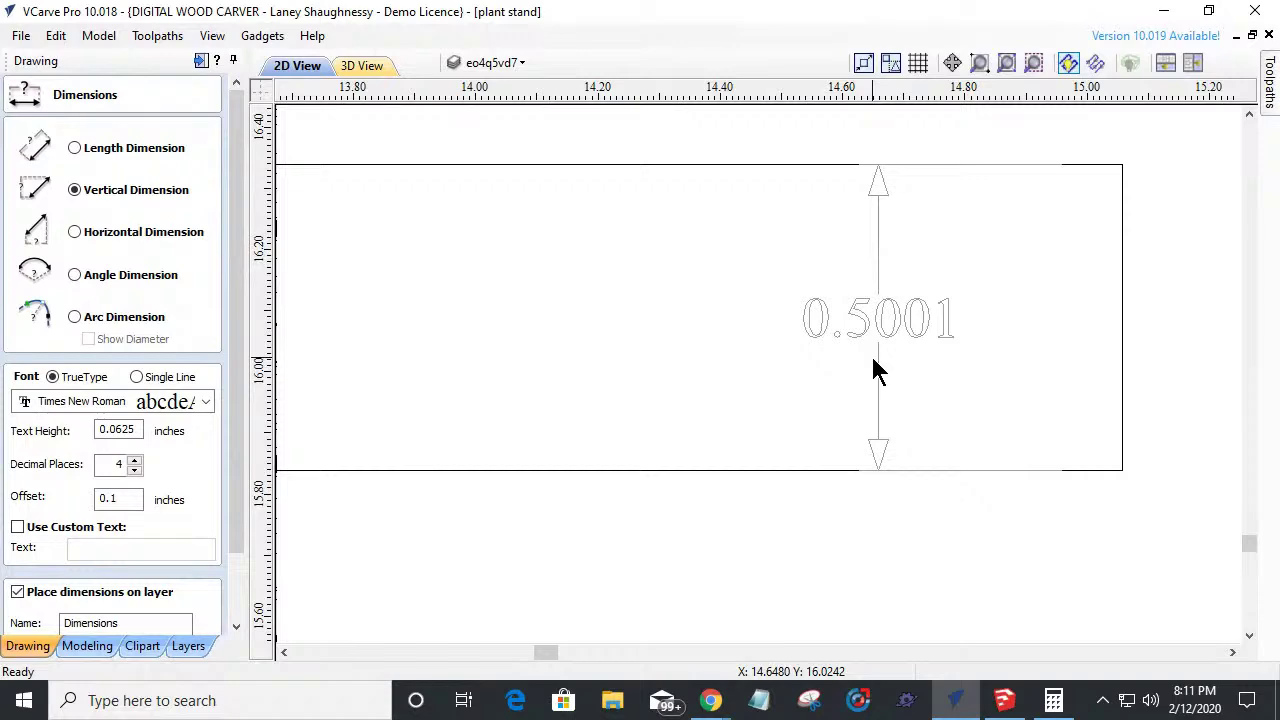
Close the dimension tool, select the plate's scalloped outer outline and open its size settings.
scroll(1035, 432, "down", 8)
scroll(1035, 432, "down", 3)
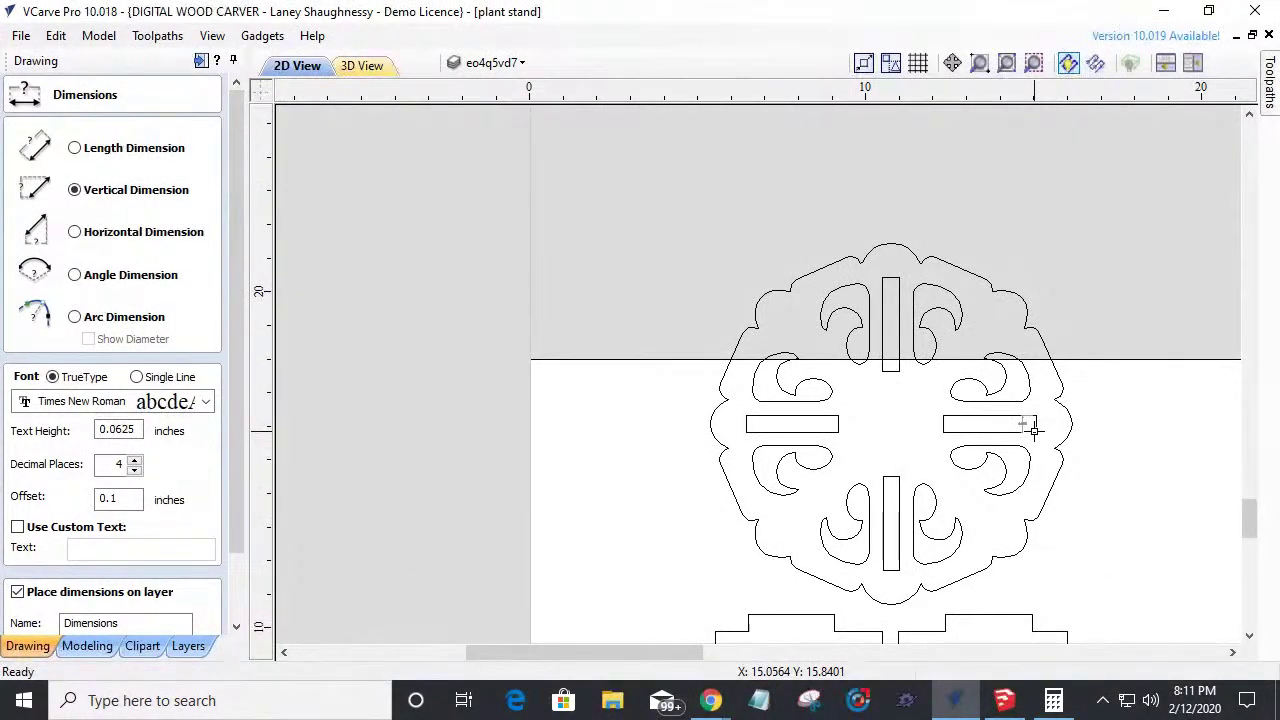
scroll(850, 598, "down", 3)
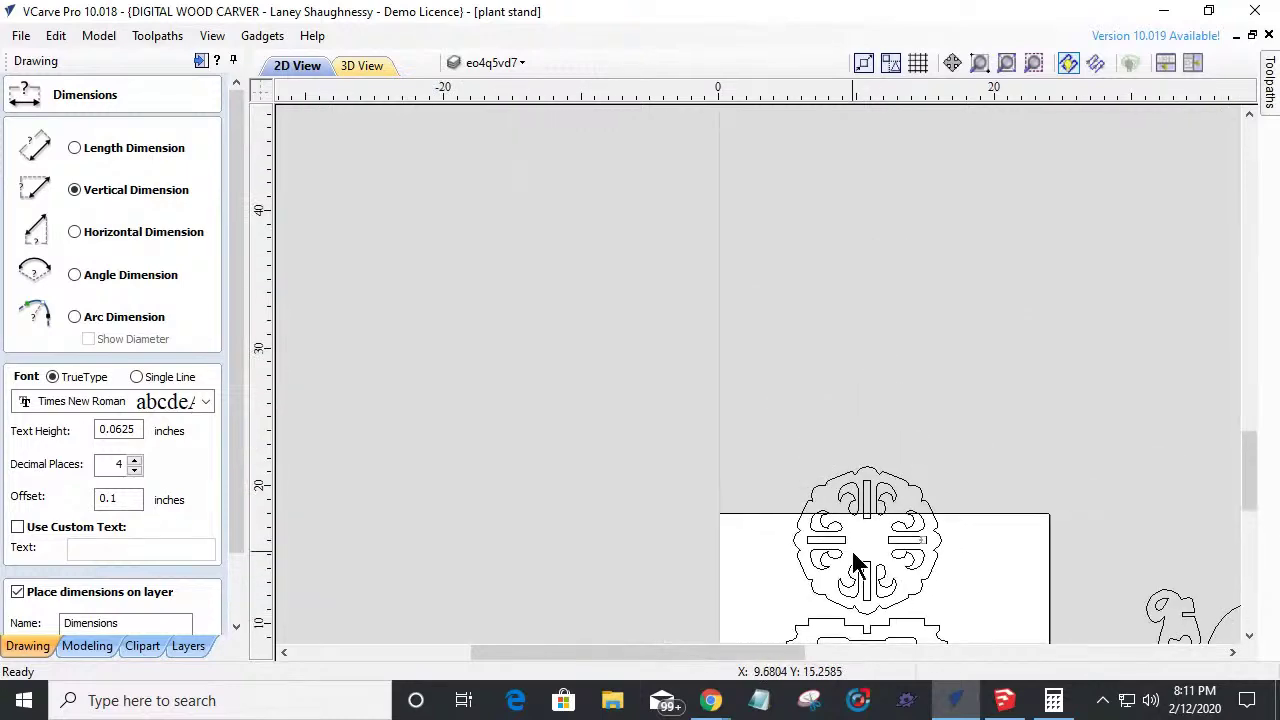
scroll(843, 664, "up", 3)
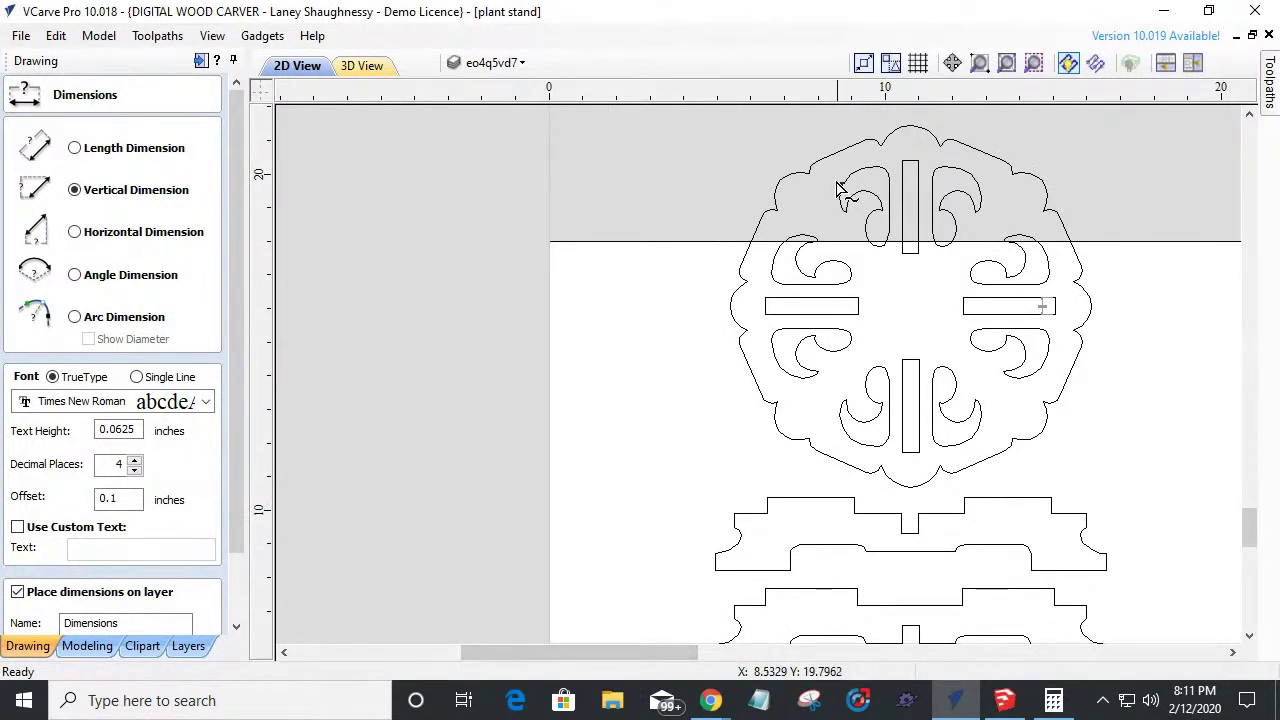
scroll(232, 540, "down", 2)
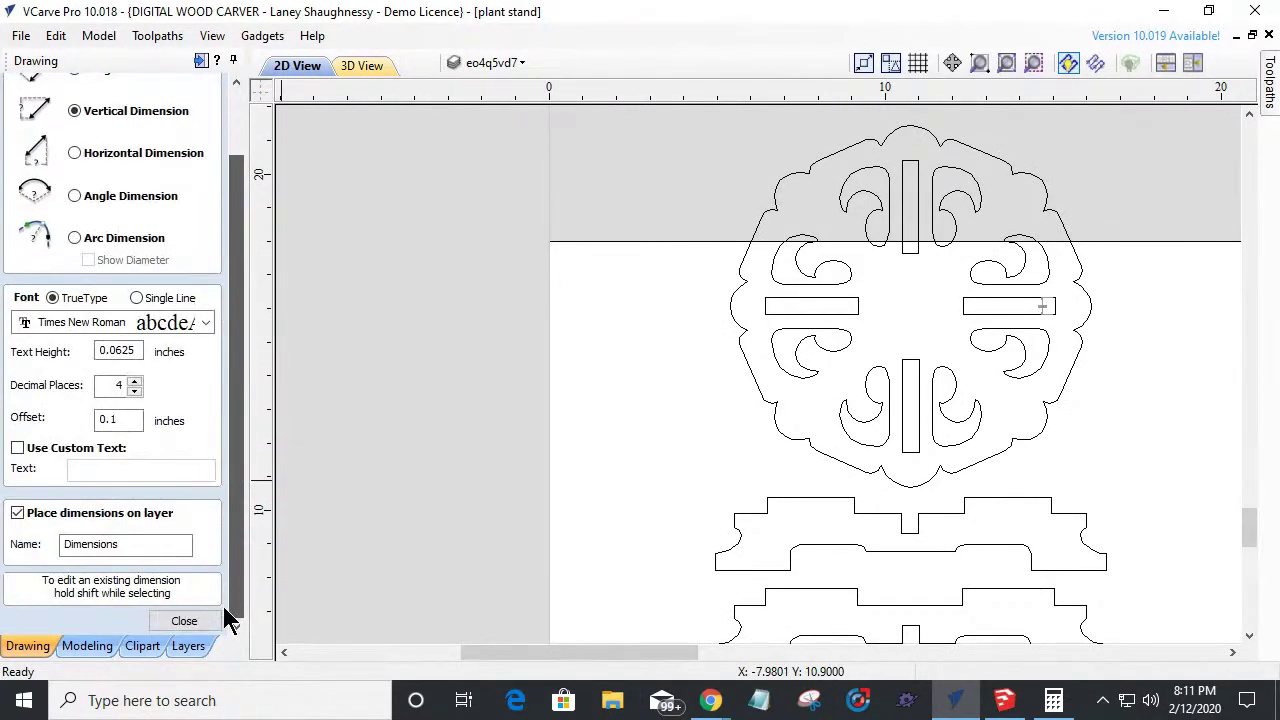
left_click(184, 621)
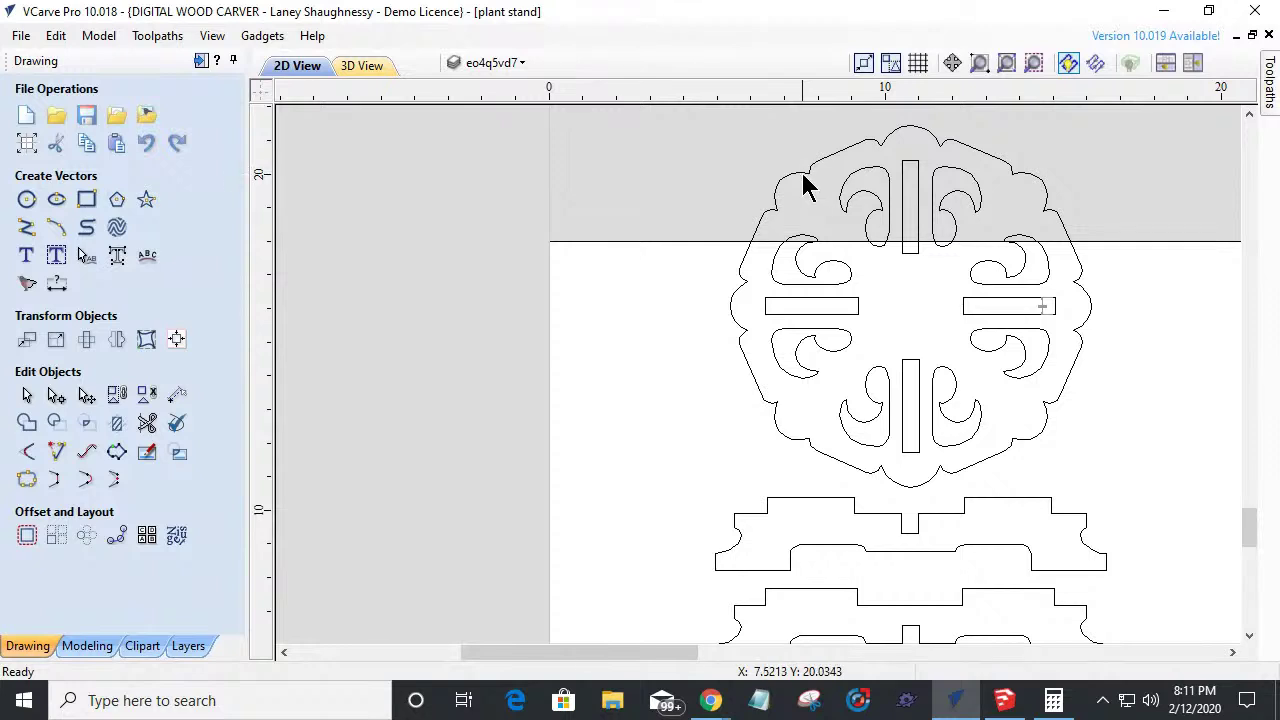
left_click(801, 172)
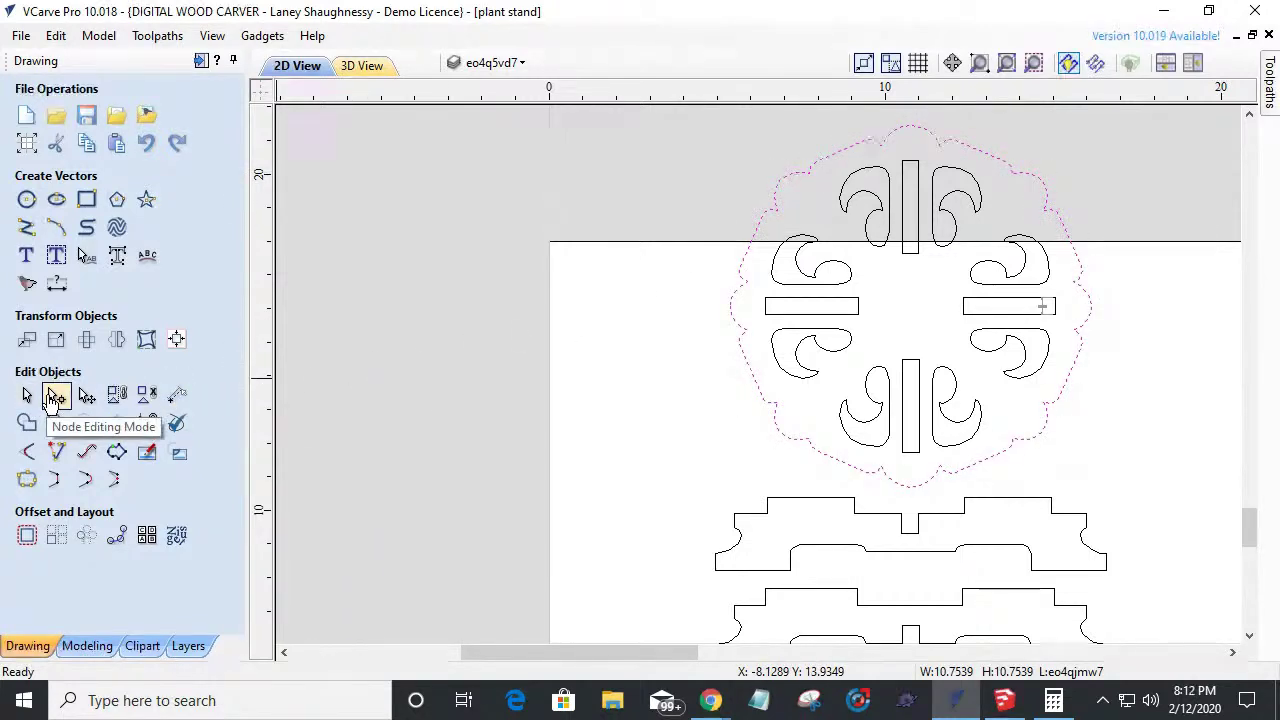
left_click(54, 341)
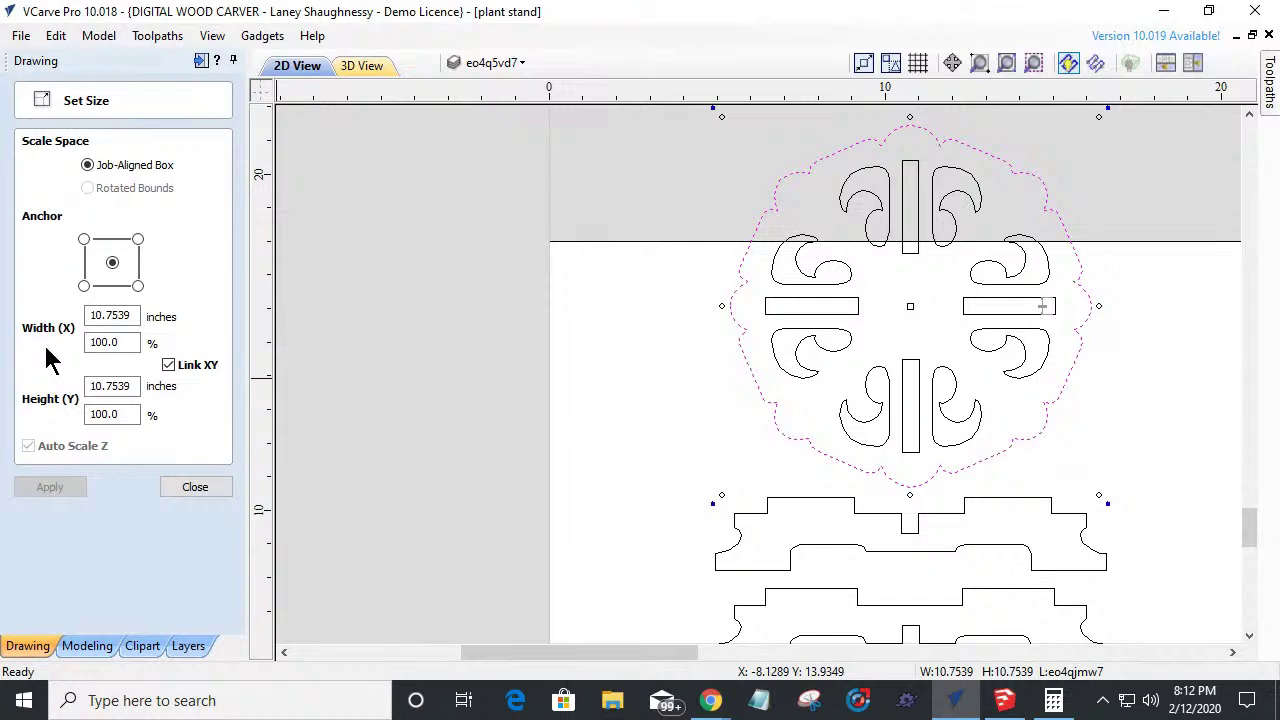
Review the full-precision scale factor in the Calculator against the scaled parts and close the Calculator.
scroll(1047, 385, "down", 4)
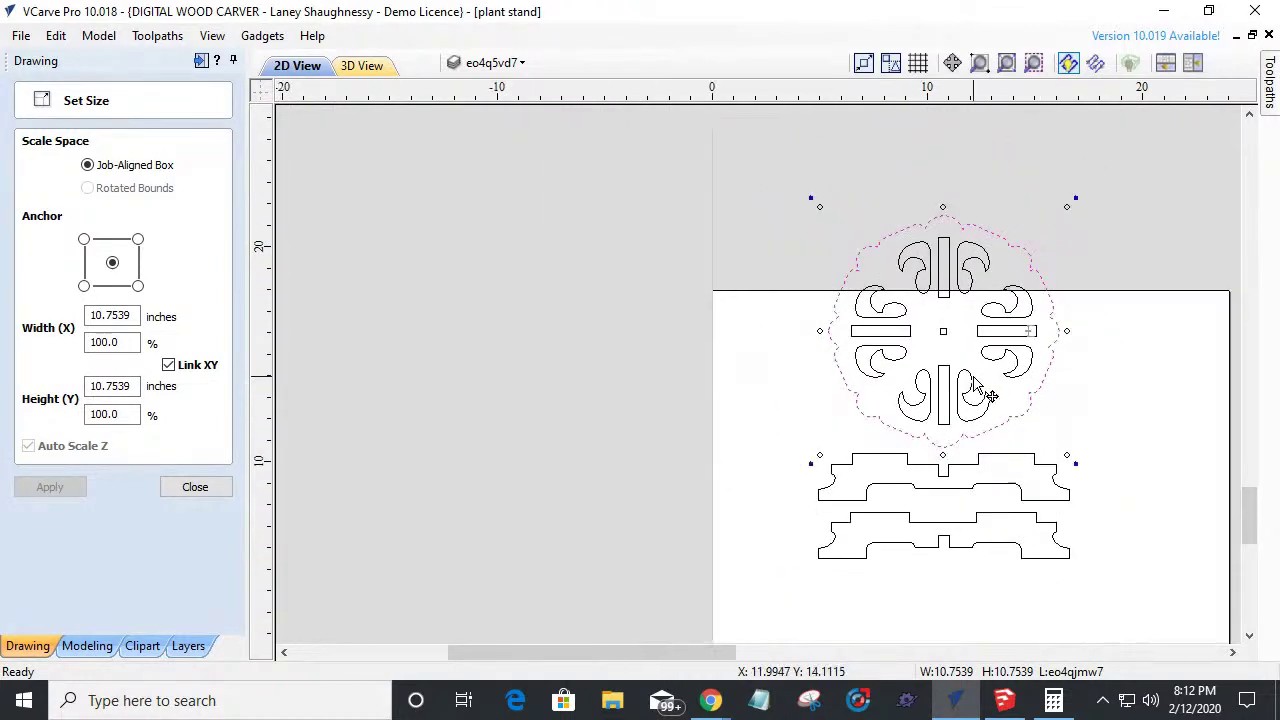
scroll(997, 406, "up", 3)
scroll(1033, 364, "up", 1)
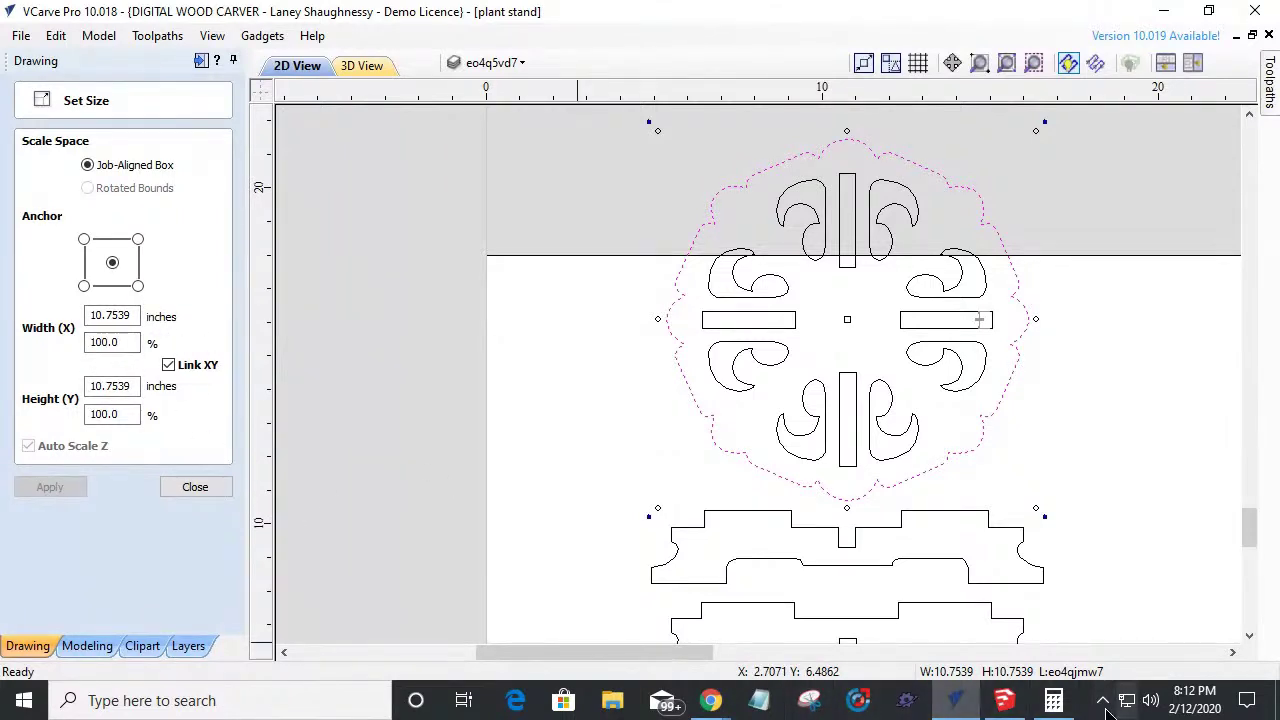
left_click(1054, 700)
double_click(1213, 177)
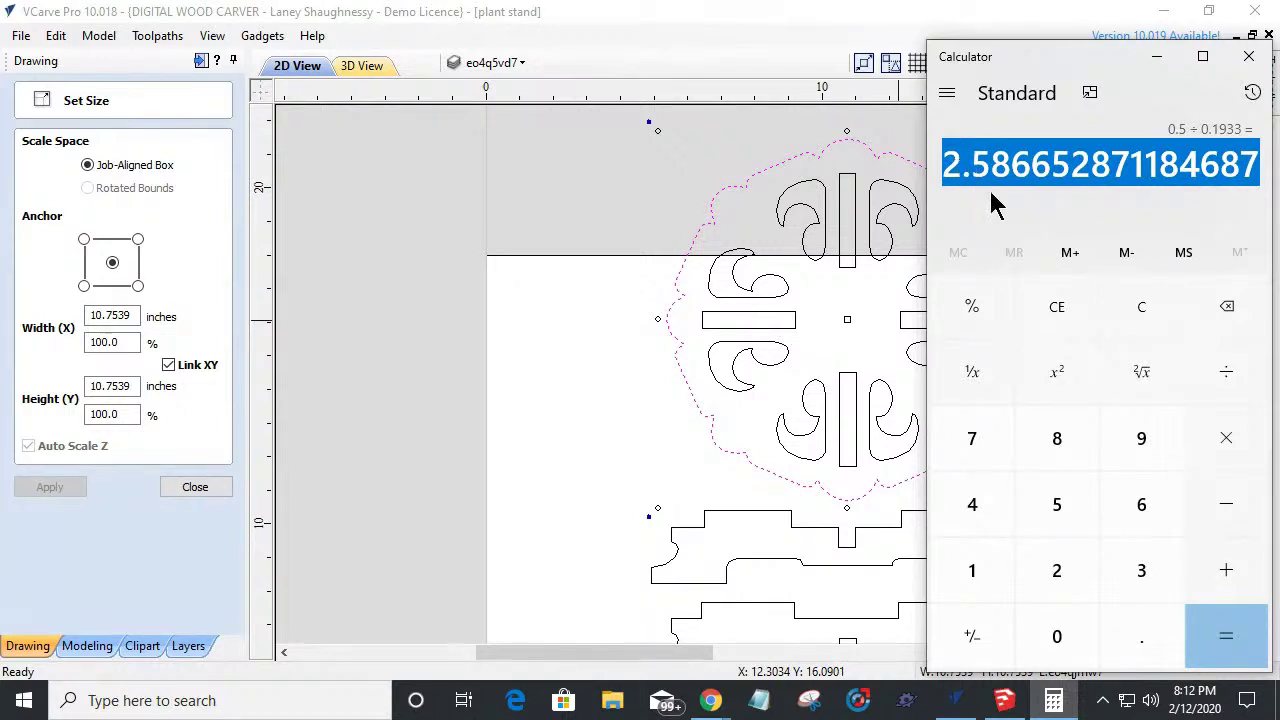
left_click(1014, 165)
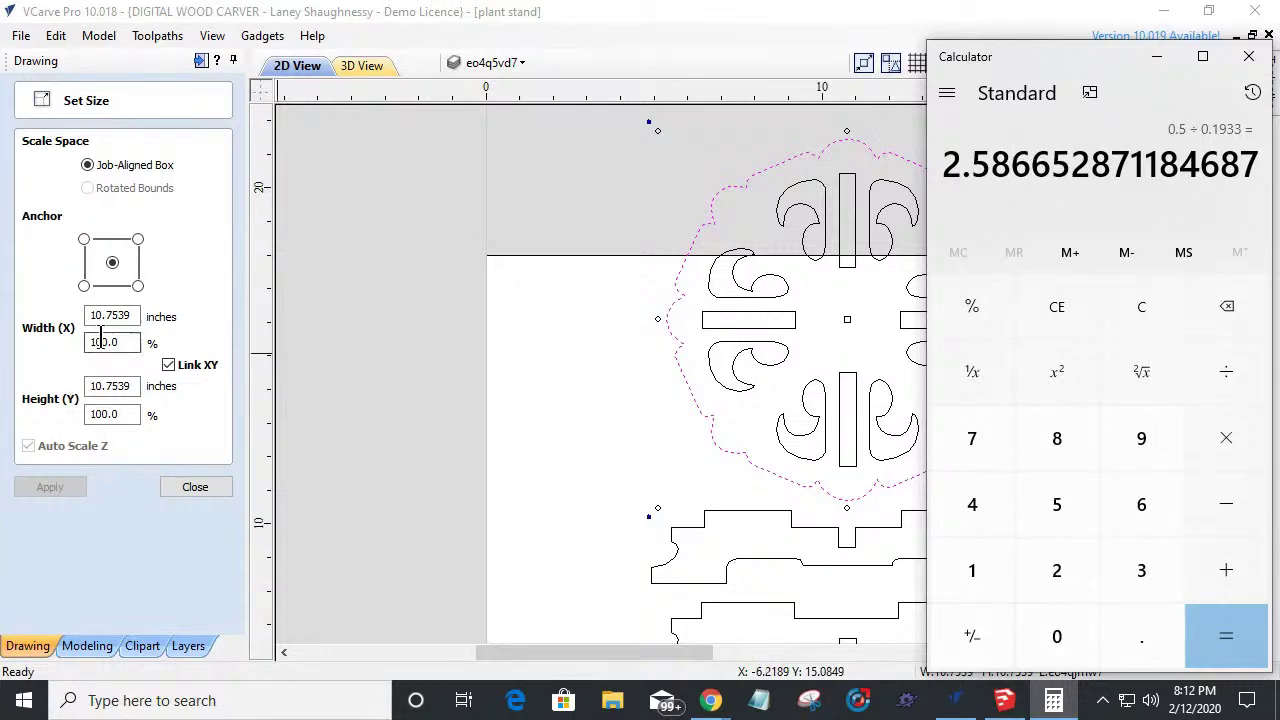
scroll(665, 405, "down", 1)
scroll(668, 415, "down", 3)
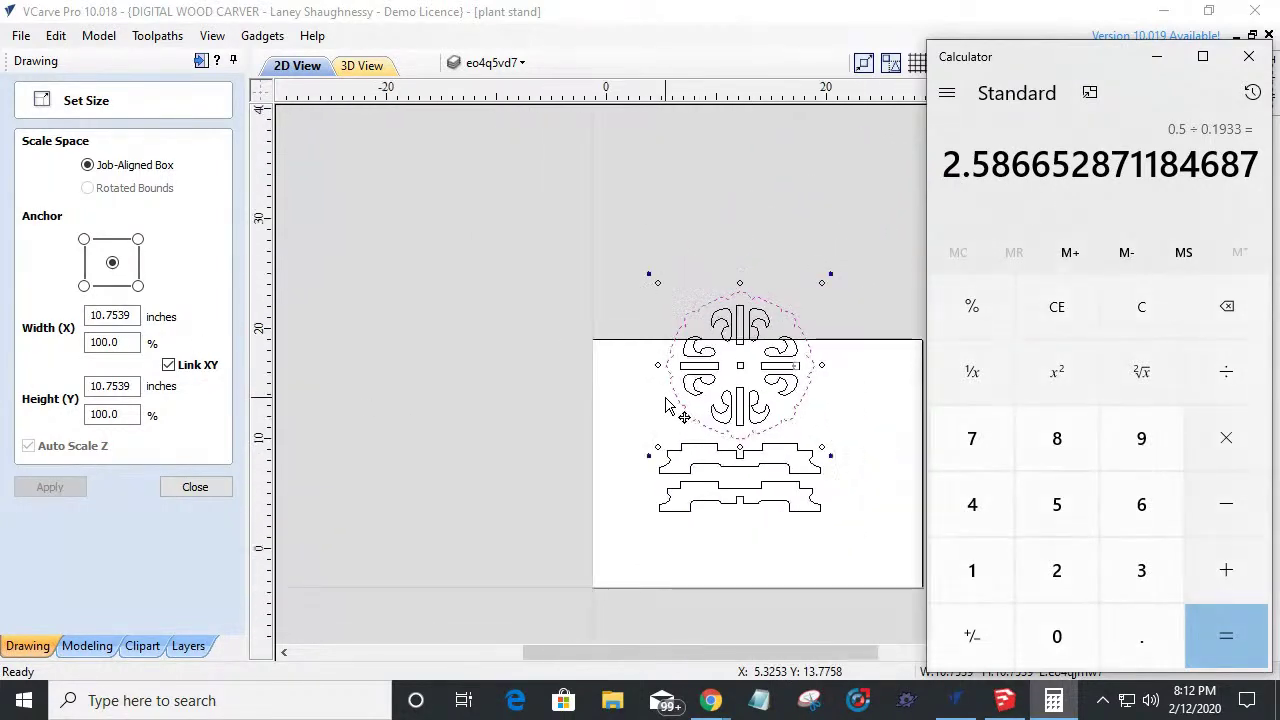
scroll(675, 440, "up", 2)
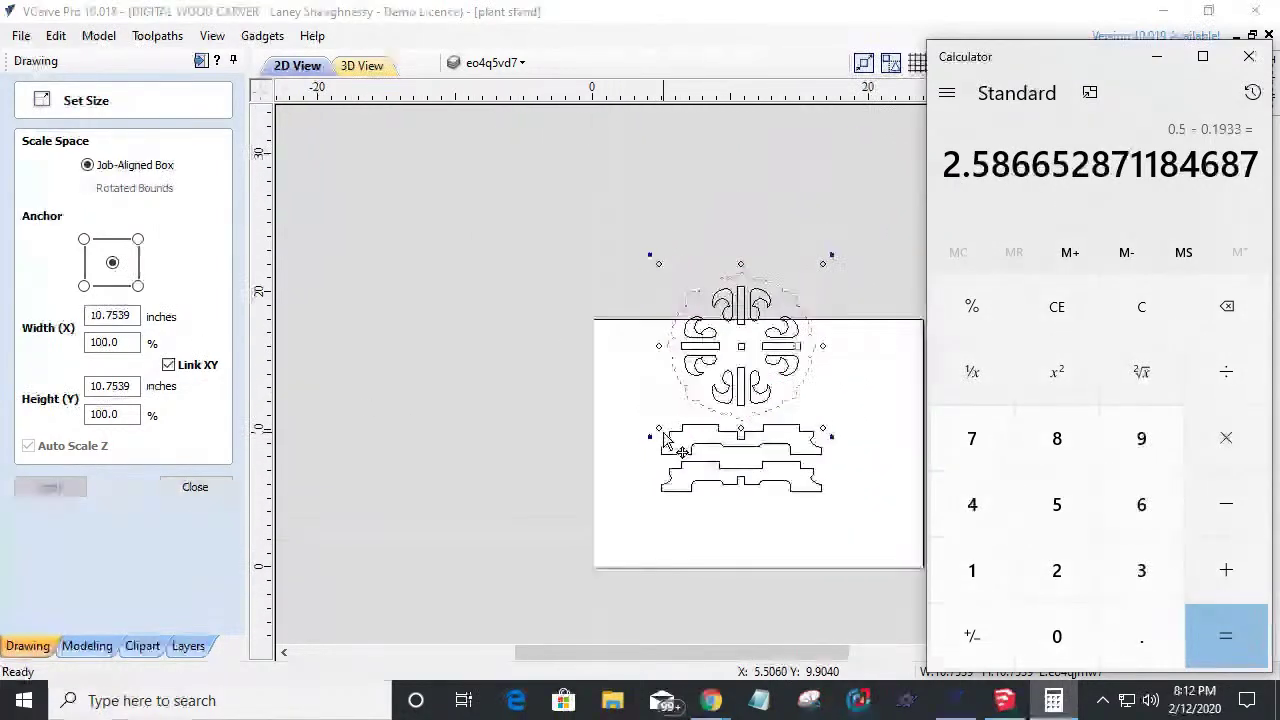
left_click(1249, 56)
Enter a width of 7 inches for the plate's outer outline, keeping width and height linked.
scroll(812, 418, "up", 3)
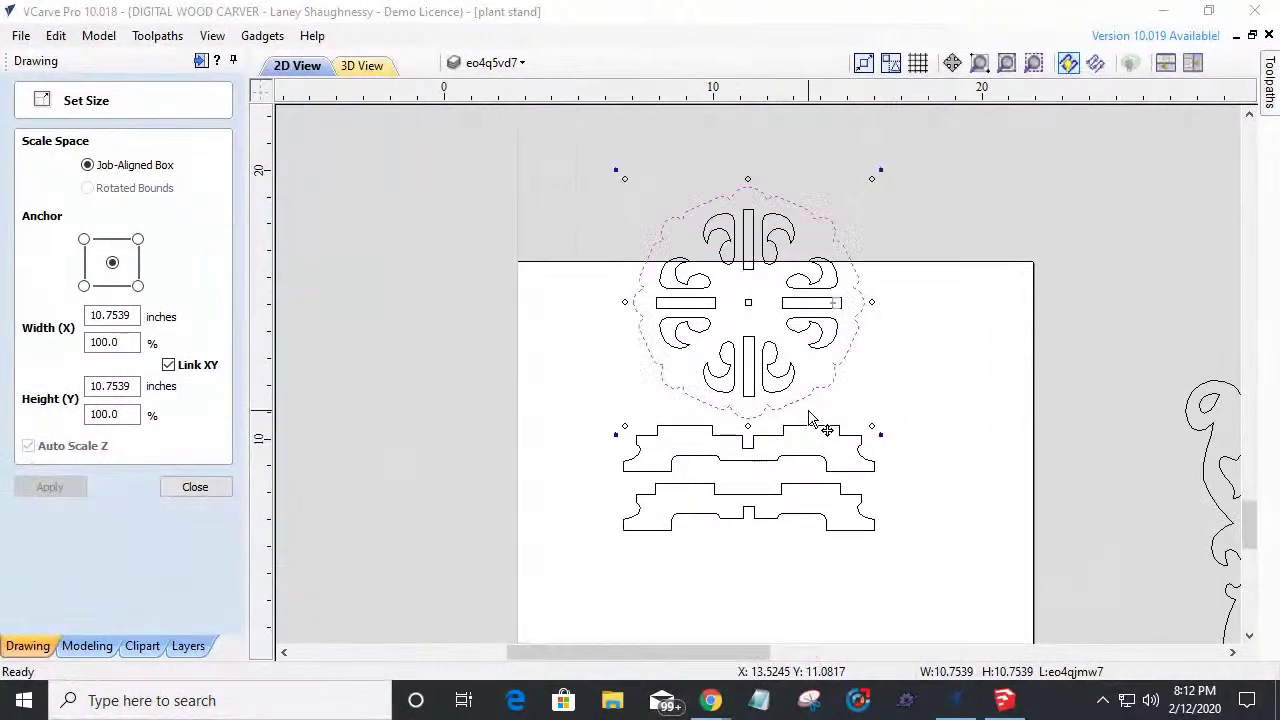
scroll(812, 418, "down", 1)
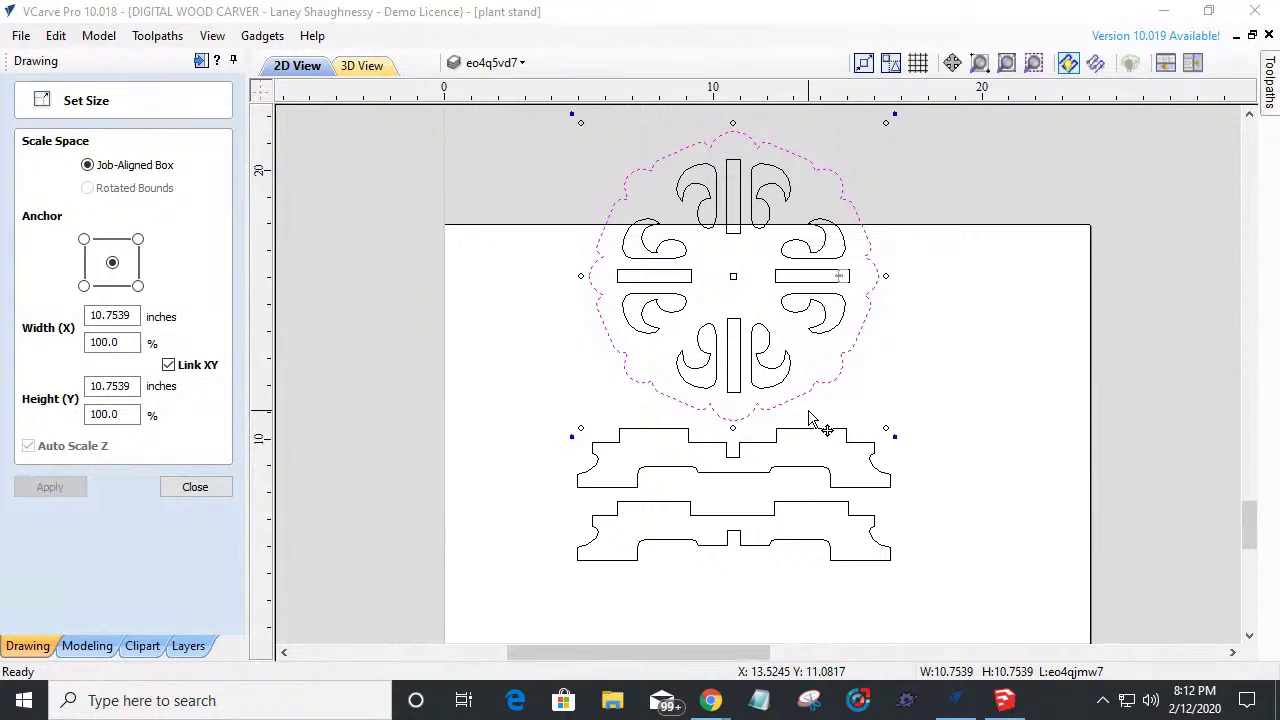
scroll(812, 418, "down", 1)
scroll(812, 418, "down", 2)
scroll(812, 418, "up", 3)
scroll(812, 418, "up", 1)
scroll(769, 346, "down", 2)
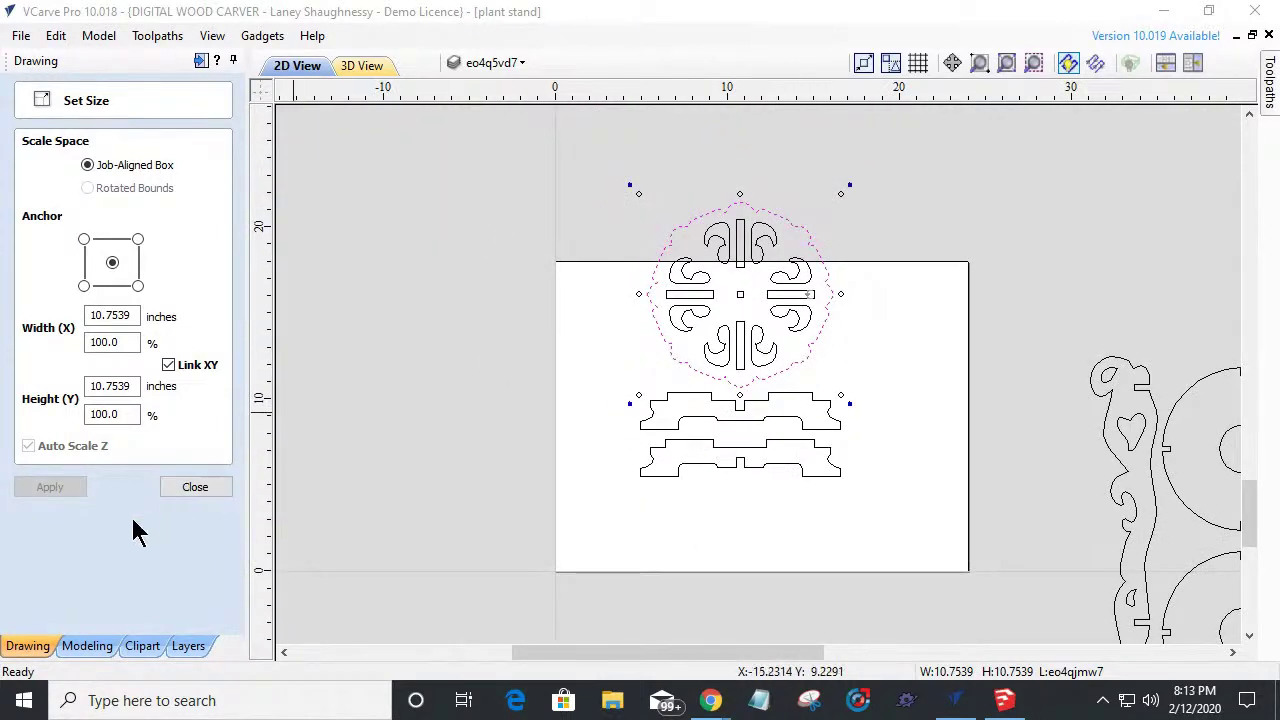
double_click(110, 315)
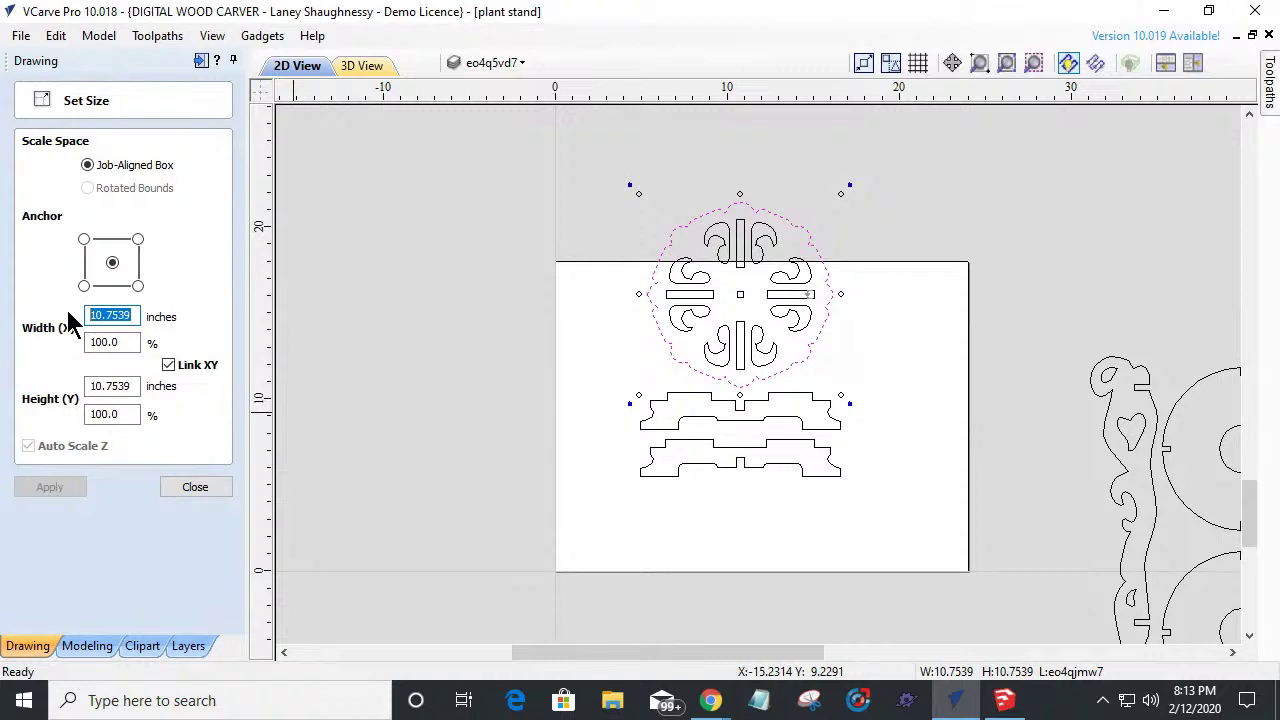
type("7")
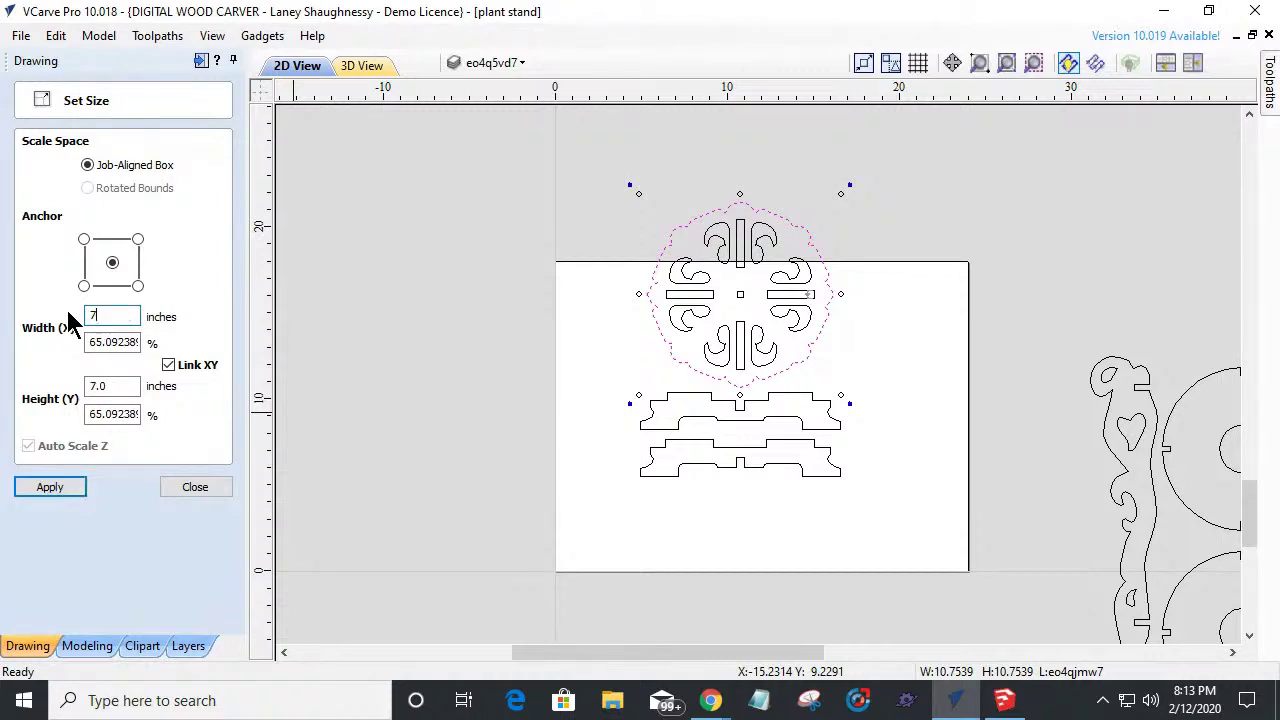
Try to scale the round fretwork plate with everything inside its outline to 7 inches wide.
left_click_drag(443, 133, 907, 400)
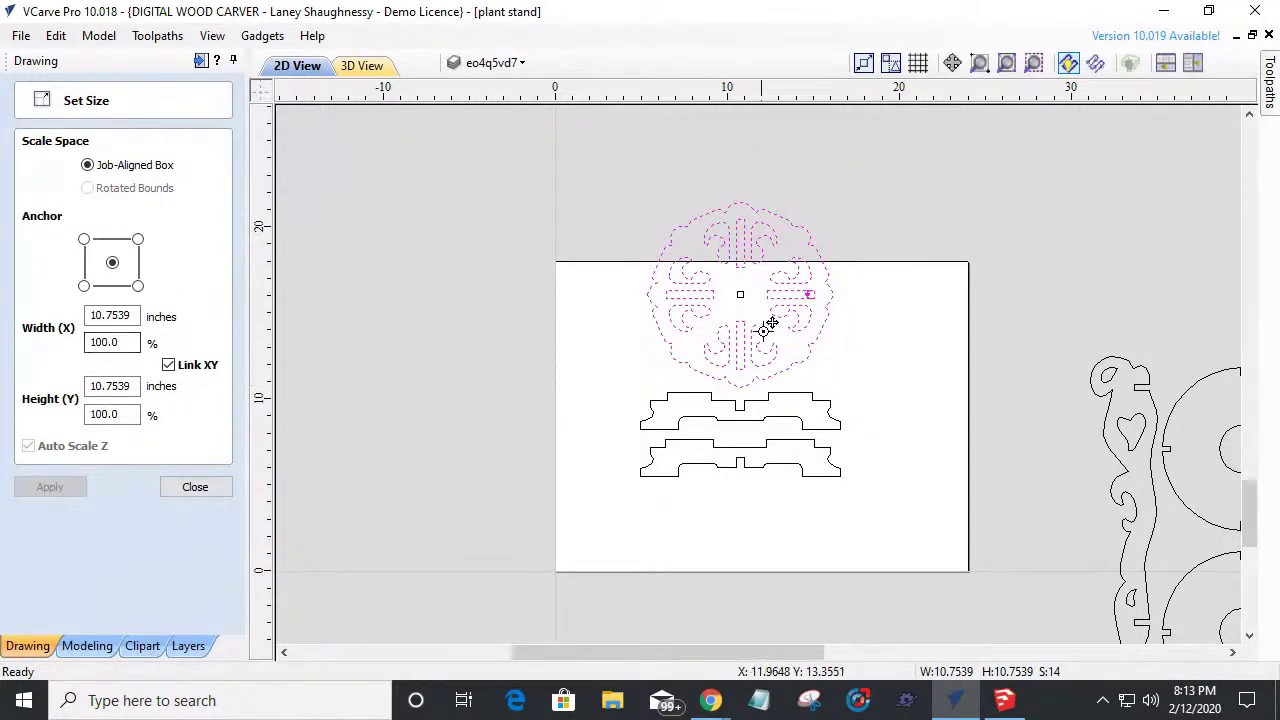
left_click_drag(143, 318, 67, 310)
type("7")
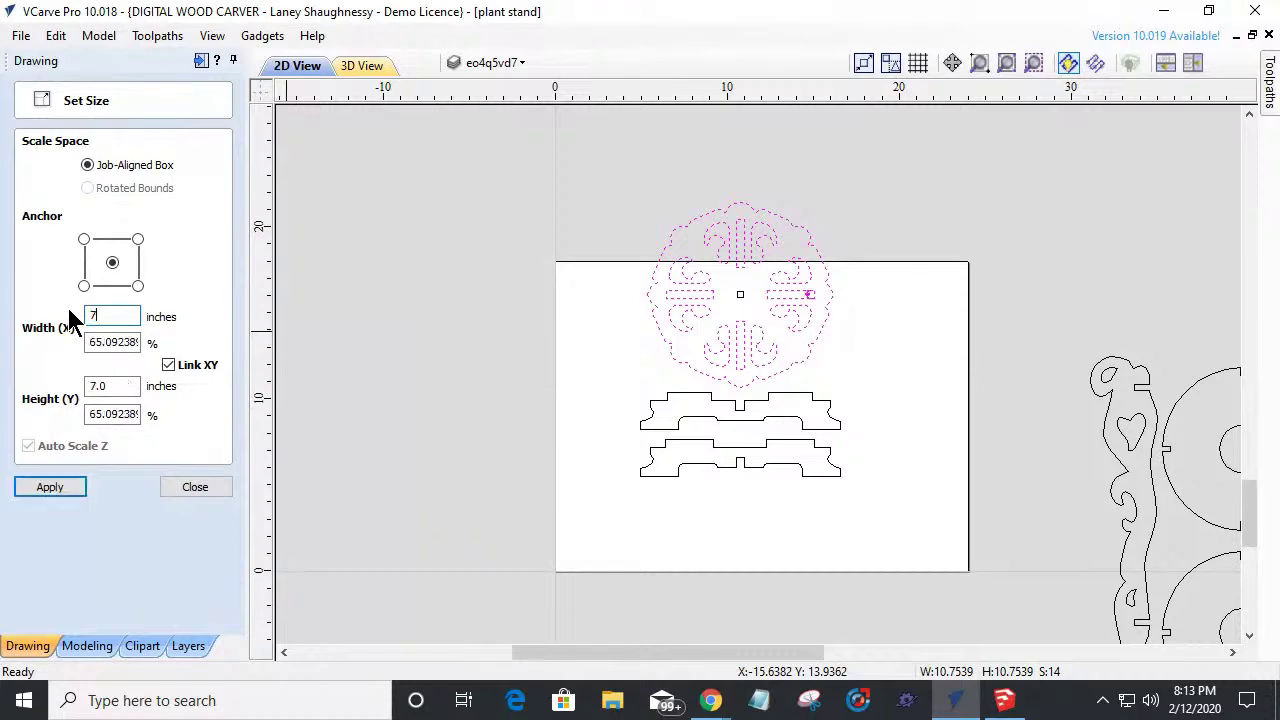
left_click(45, 488)
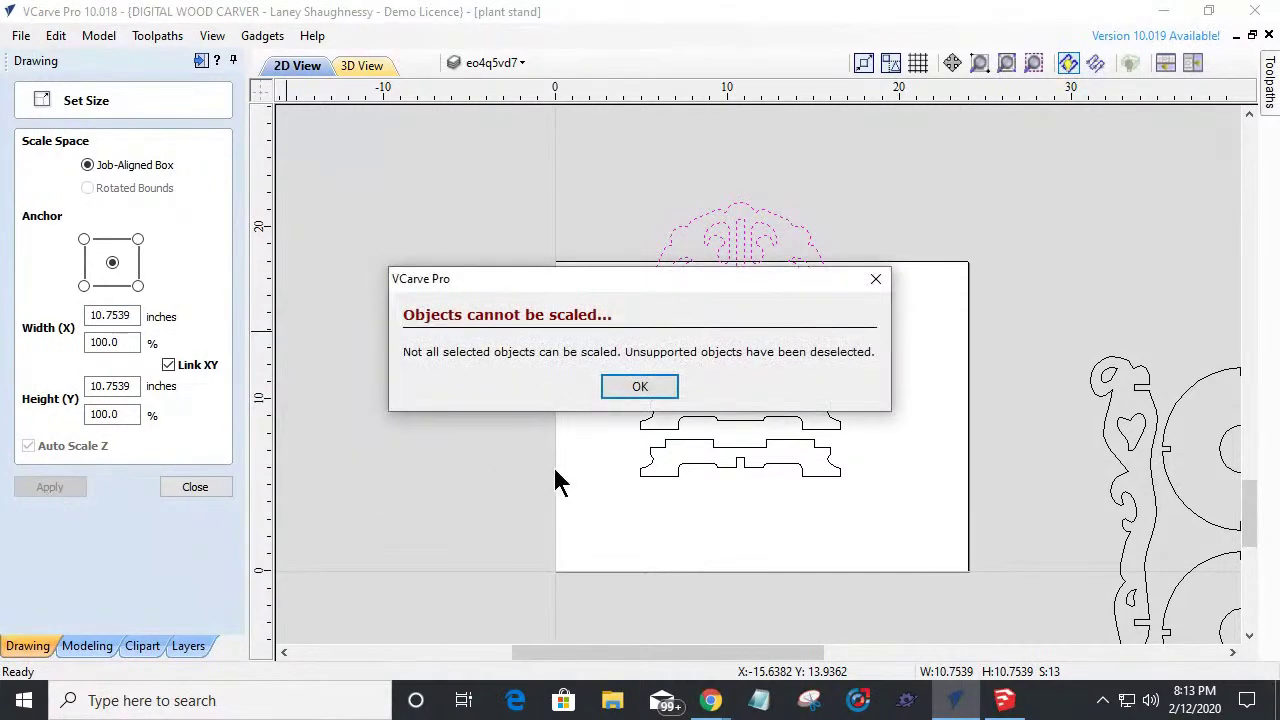
left_click(623, 392)
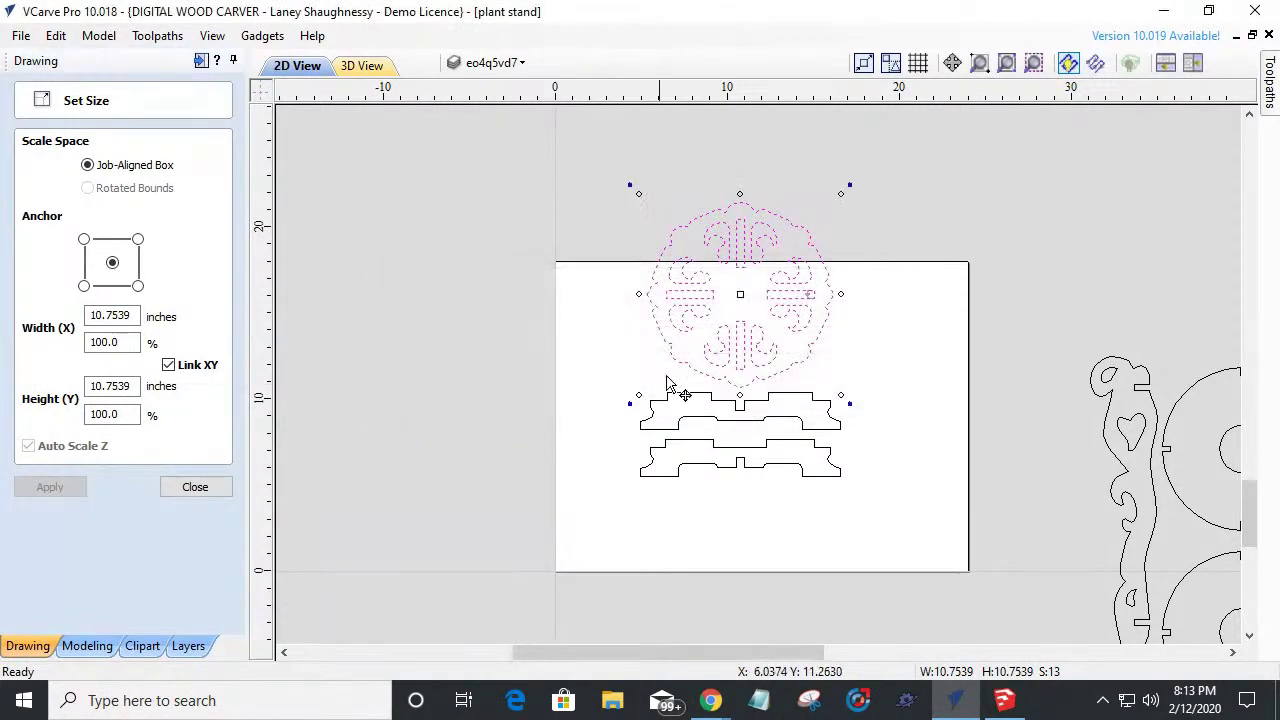
Remove the stray unsupported object from the round plate's horizontal slot nearest its positive X edge.
scroll(800, 291, "up", 6)
left_click(790, 228)
left_click(808, 249)
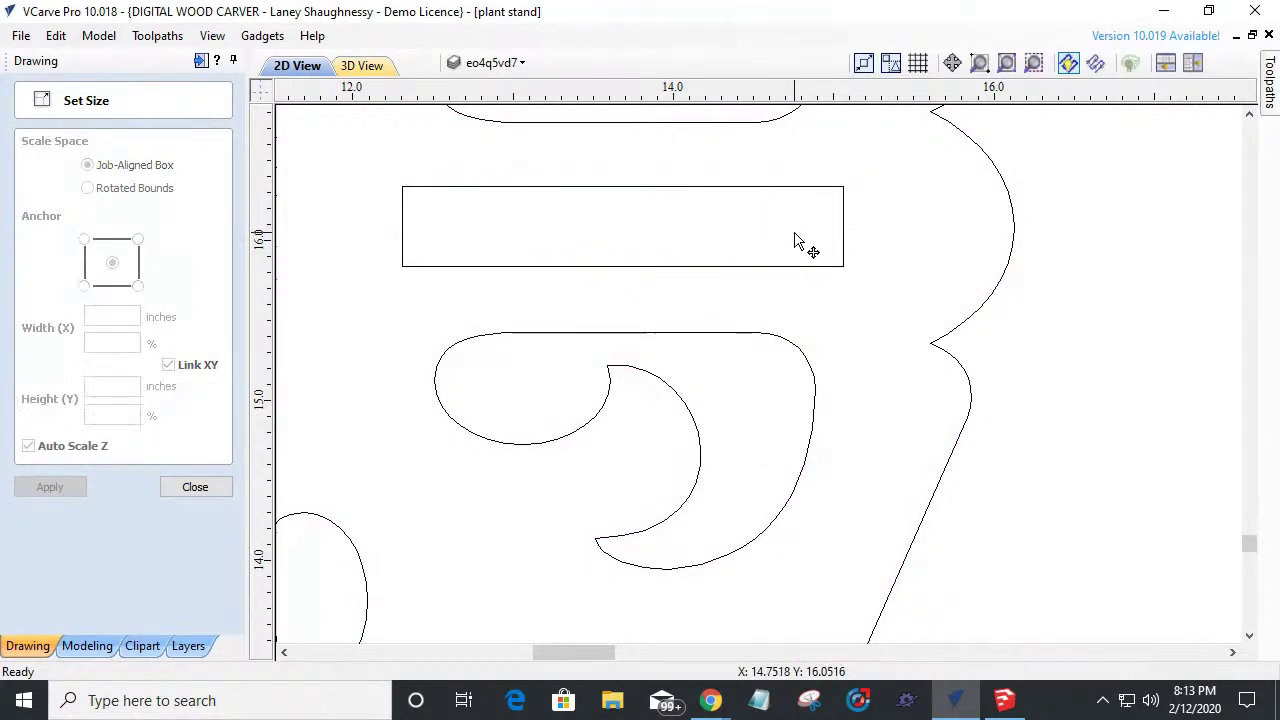
scroll(846, 249, "down", 8)
Try resizing the round plate with its cutouts to 7 inches wide, and undo that resize.
left_click_drag(657, 133, 899, 324)
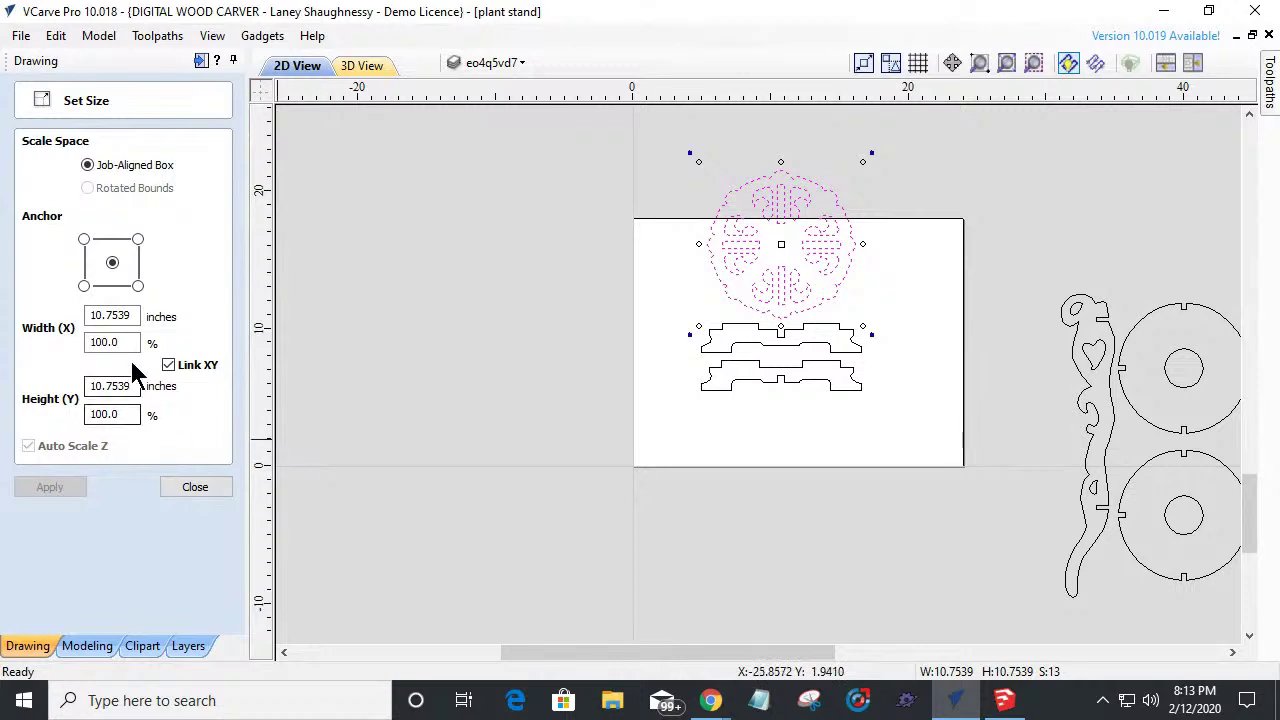
double_click(110, 315)
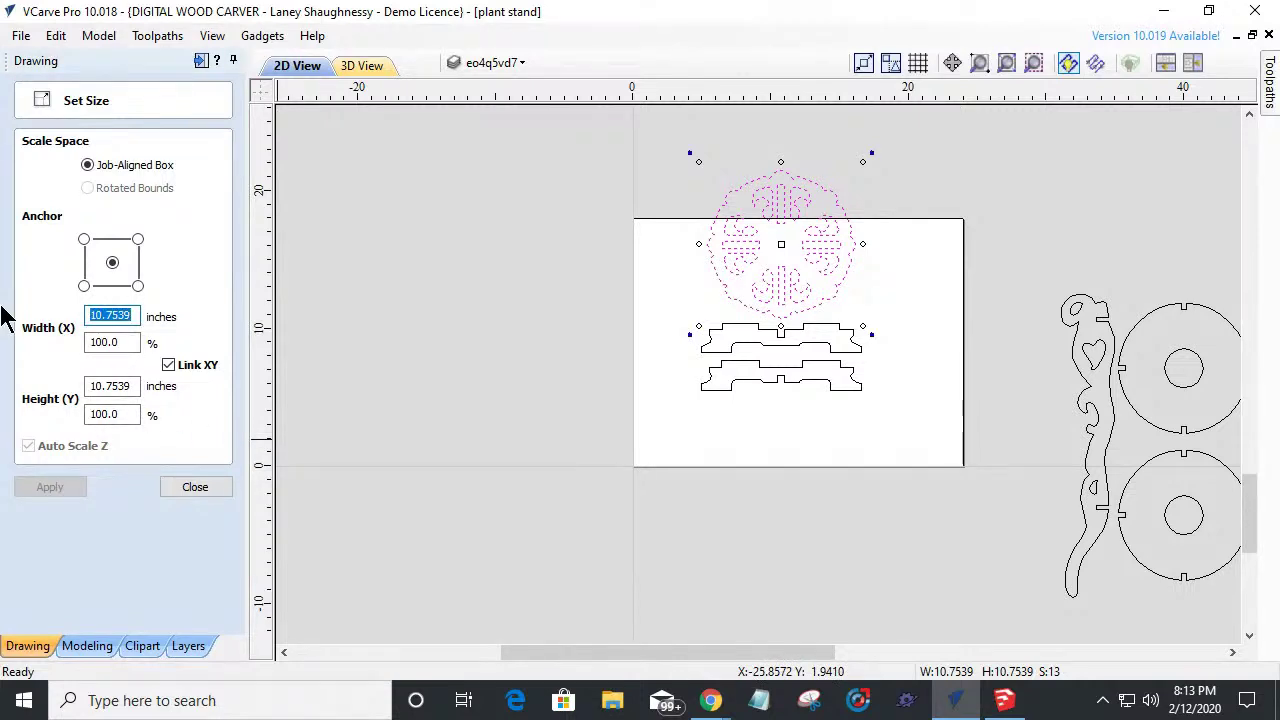
type("7")
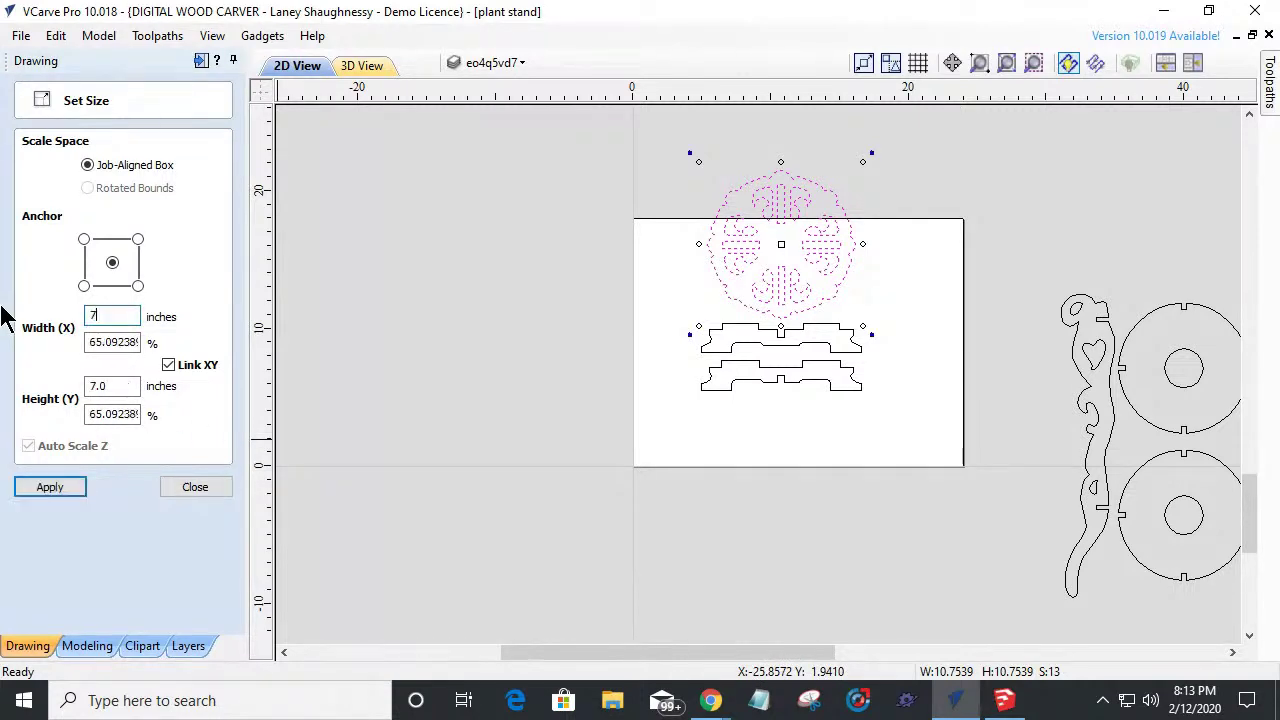
left_click(36, 489)
scroll(837, 220, "up", 5)
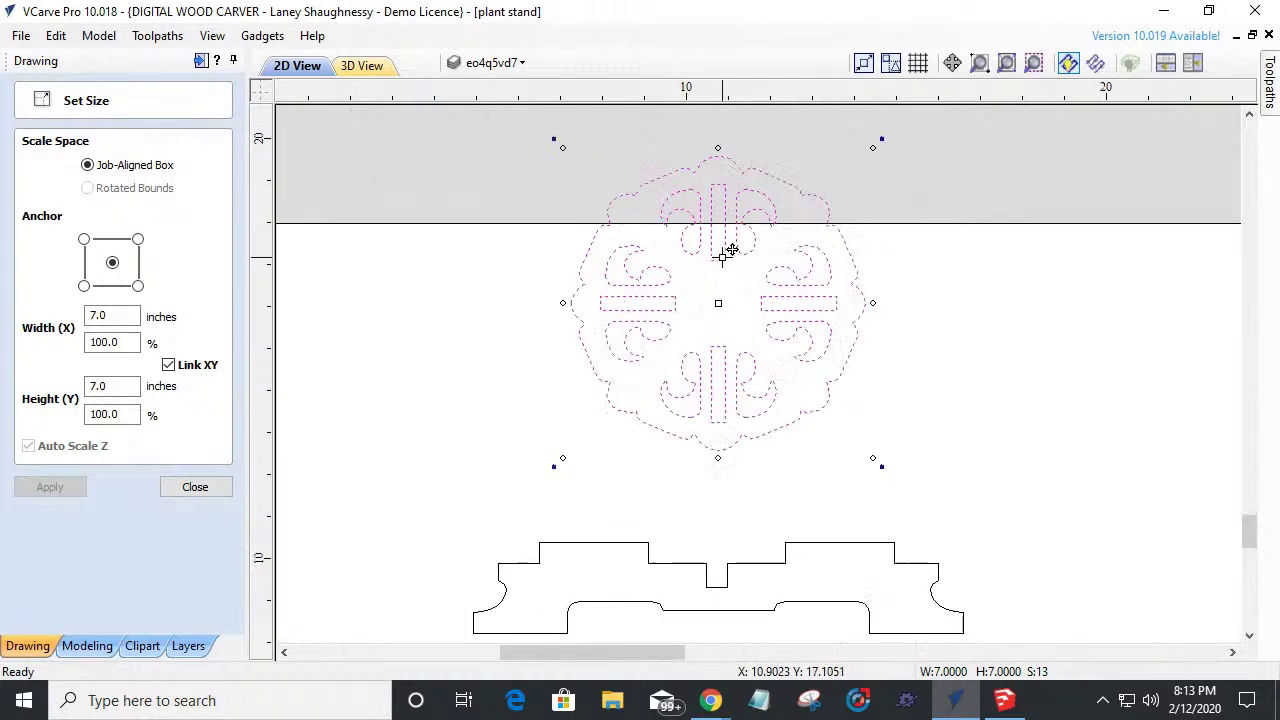
left_click(670, 375)
left_click(190, 489)
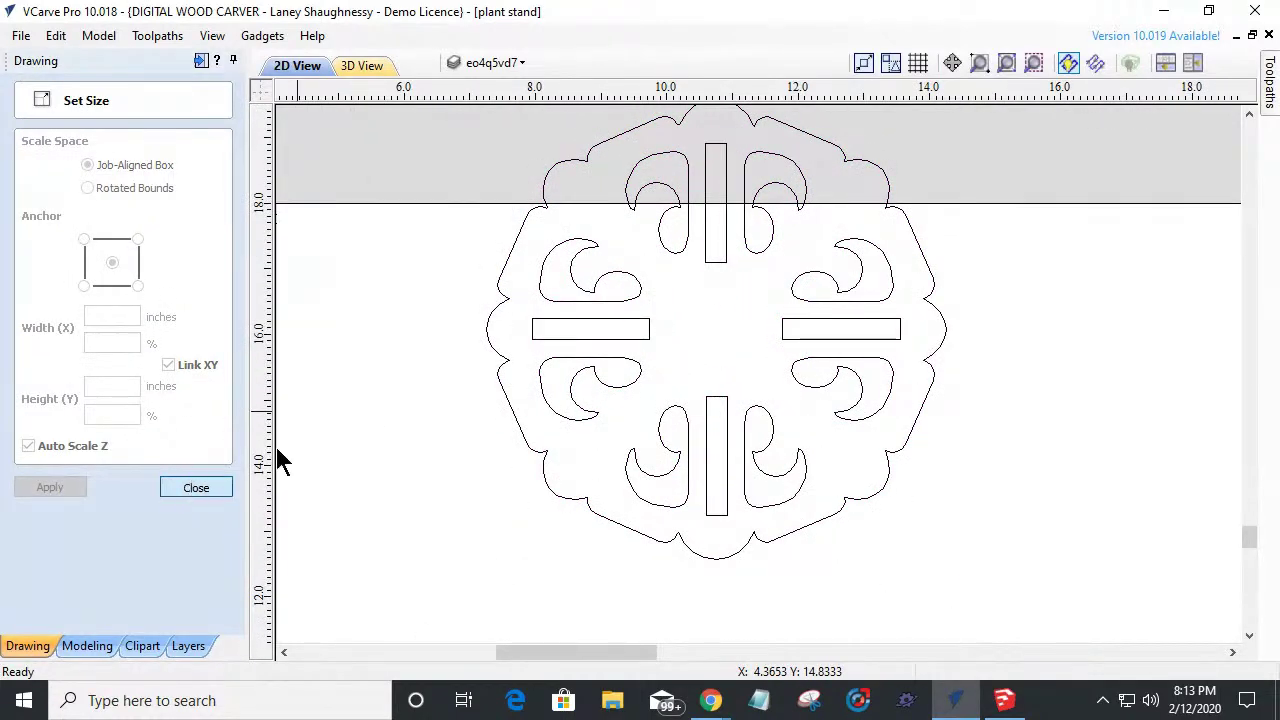
scroll(816, 388, "down", 5)
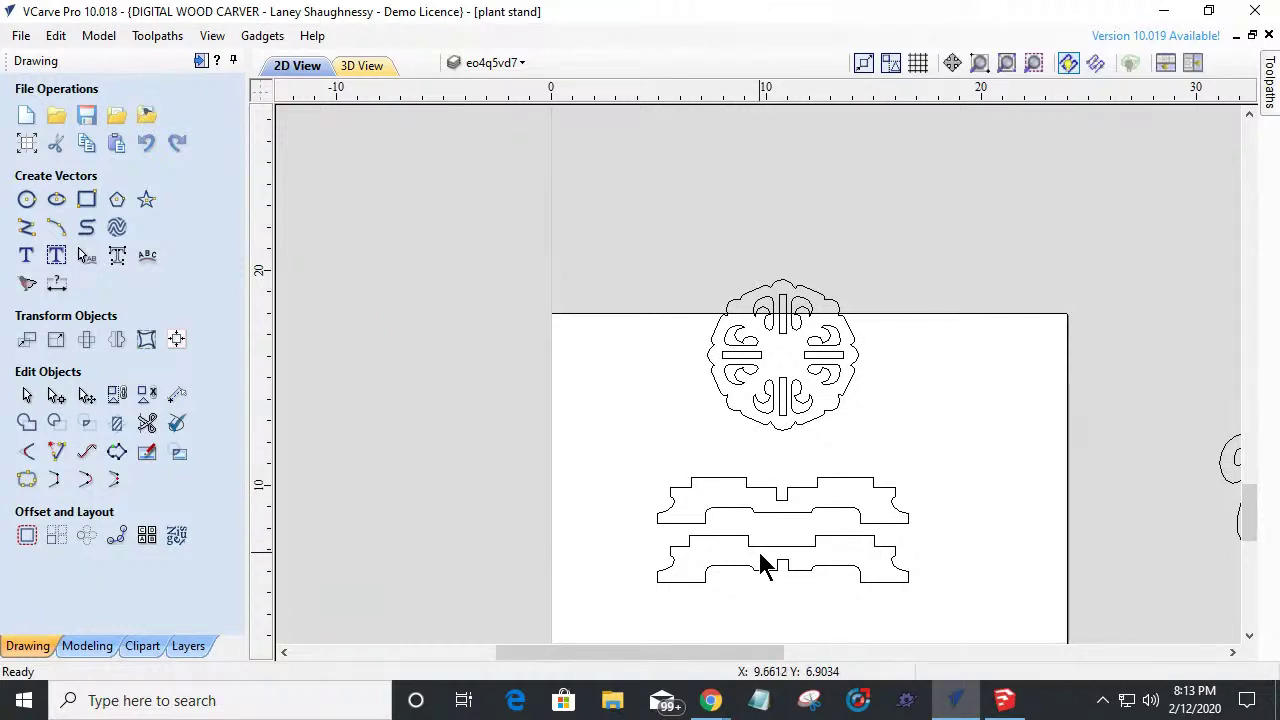
key("ctrl+z")
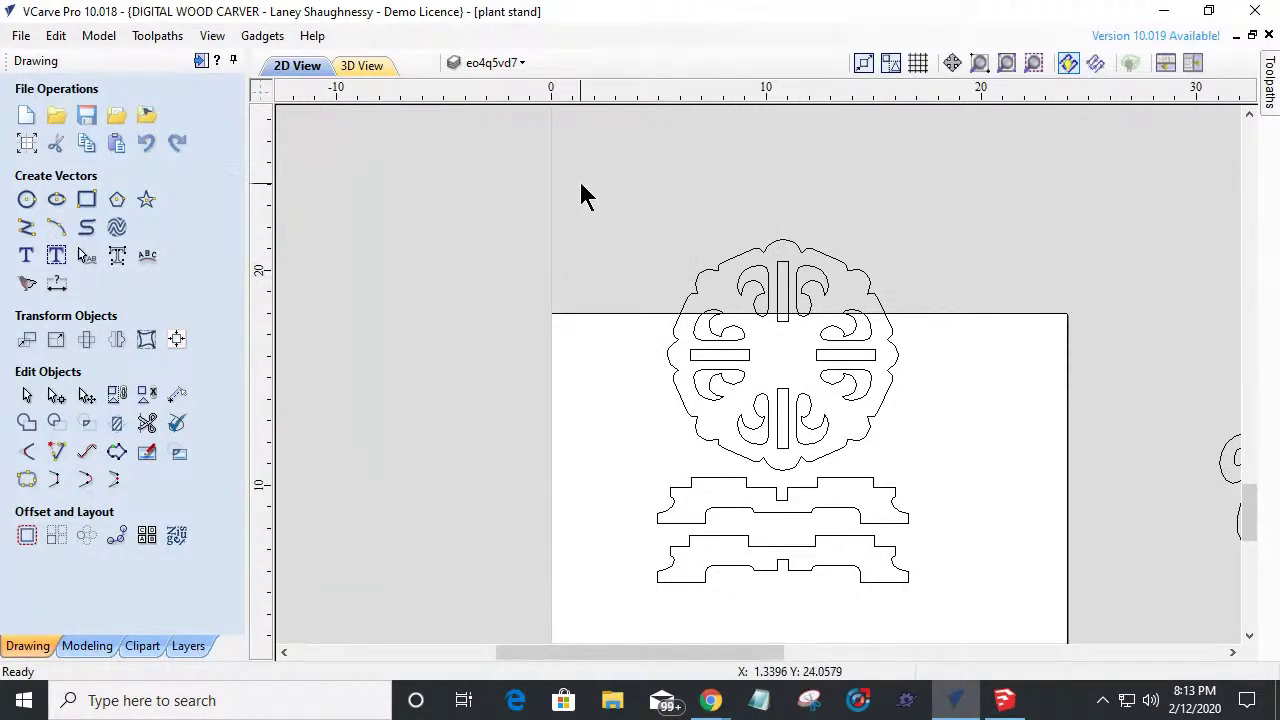
Start Set Size for the round plate and both base brackets together, checking the plate outline's size on its own.
key("ctrl+a")
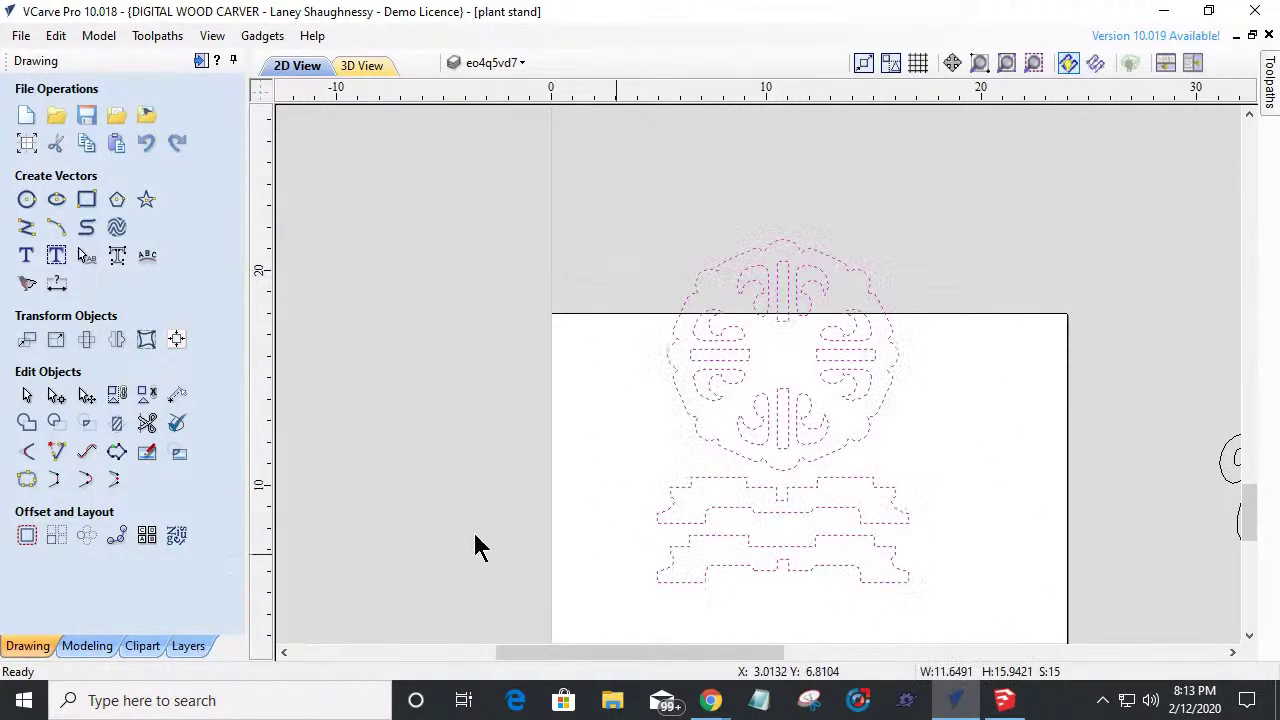
left_click(57, 342)
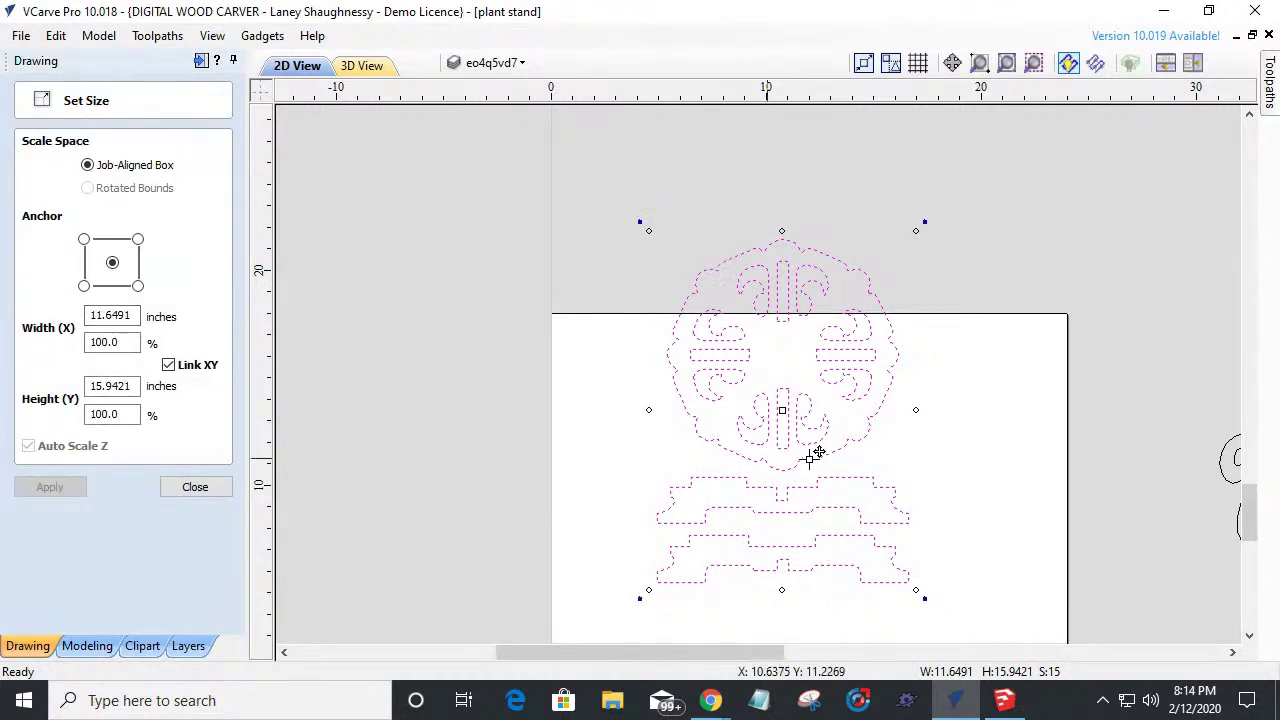
left_click(658, 372)
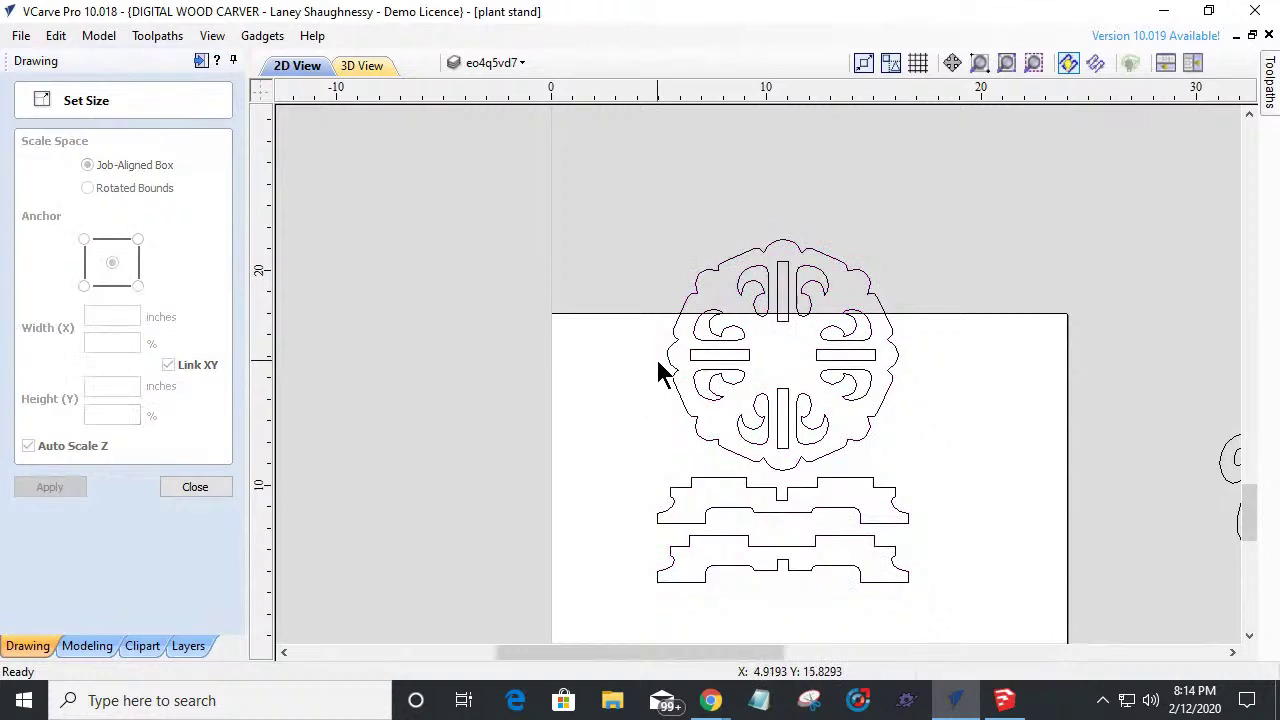
left_click(669, 362)
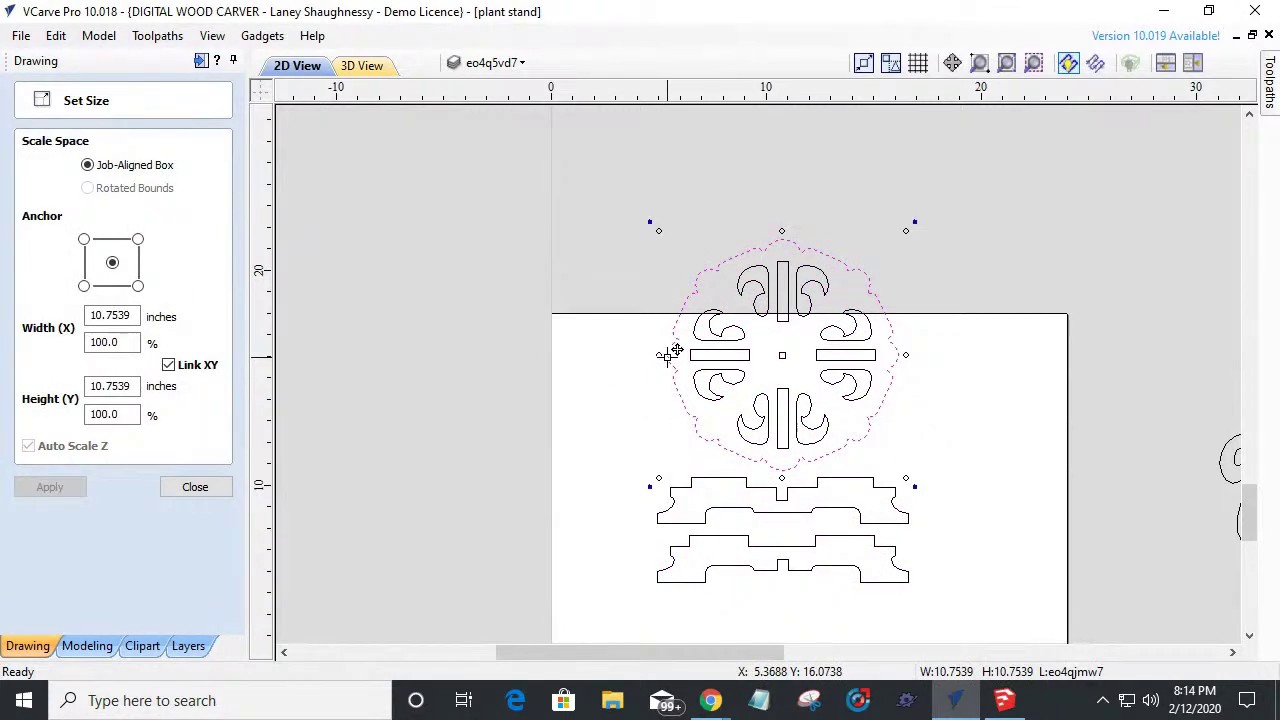
left_click_drag(600, 200, 975, 655)
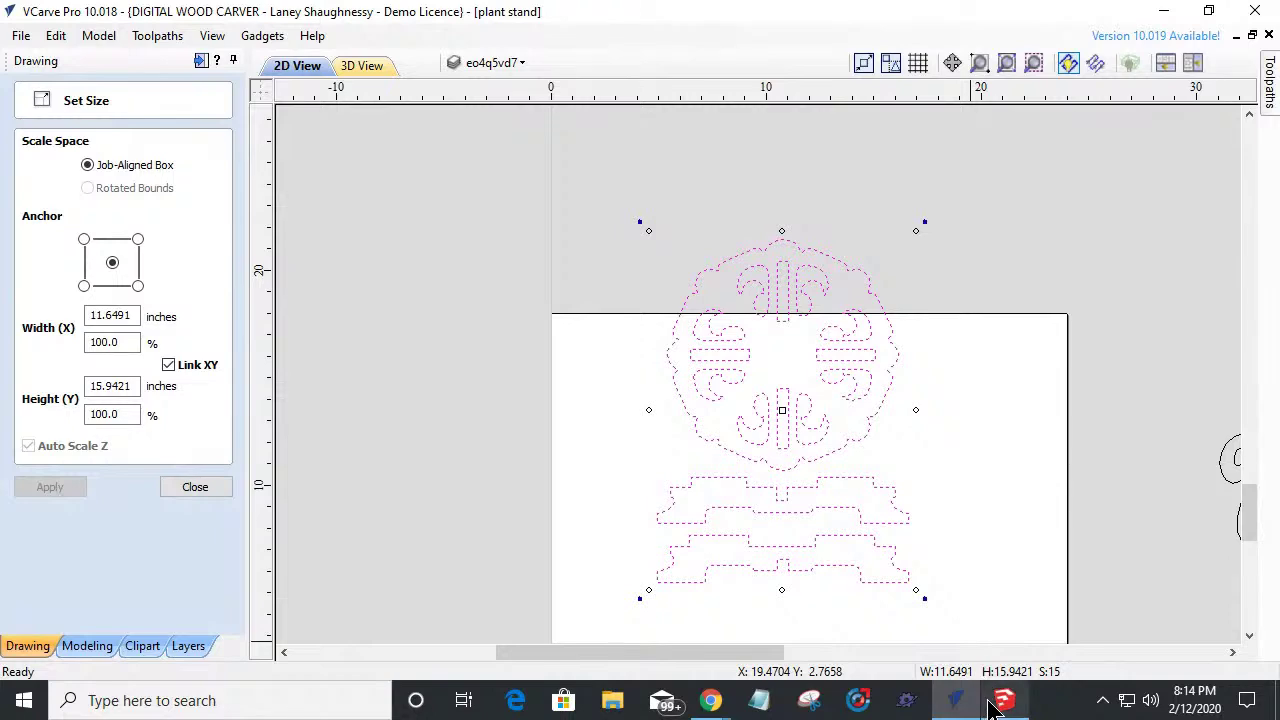
Open the Windows Calculator and divide 10.75 by 7.
left_click(22, 703)
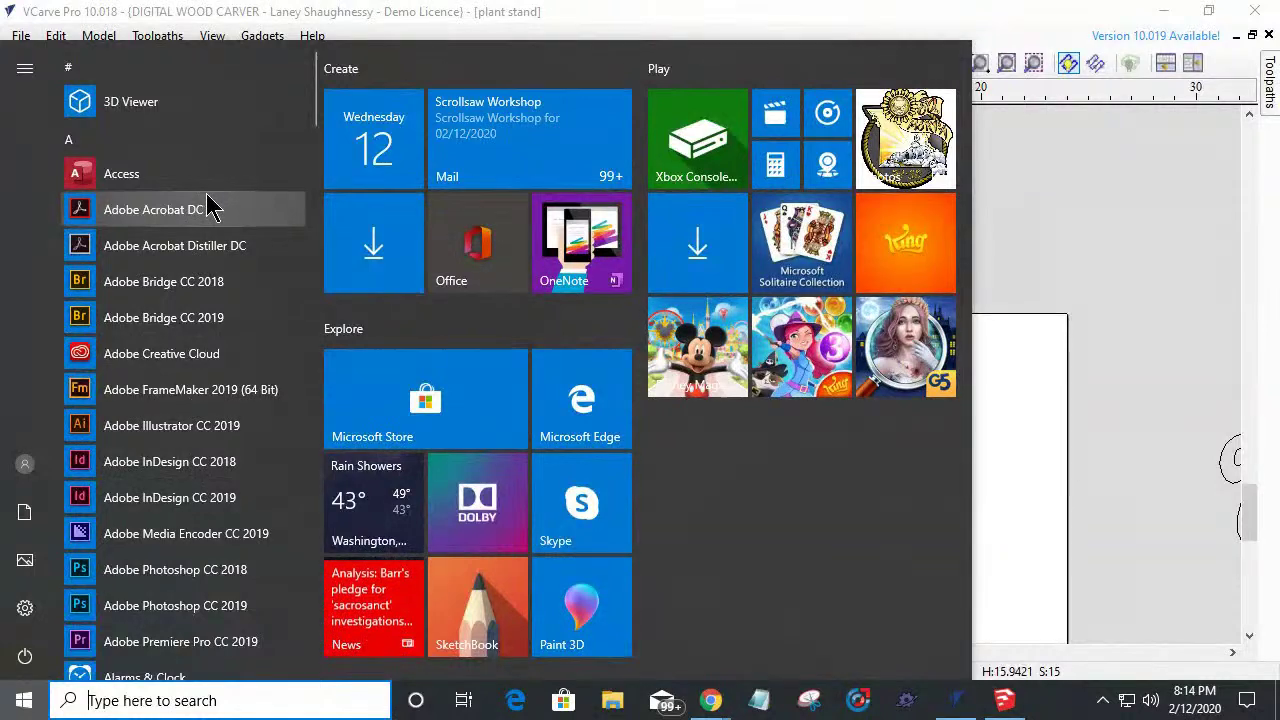
scroll(214, 265, "down", 12)
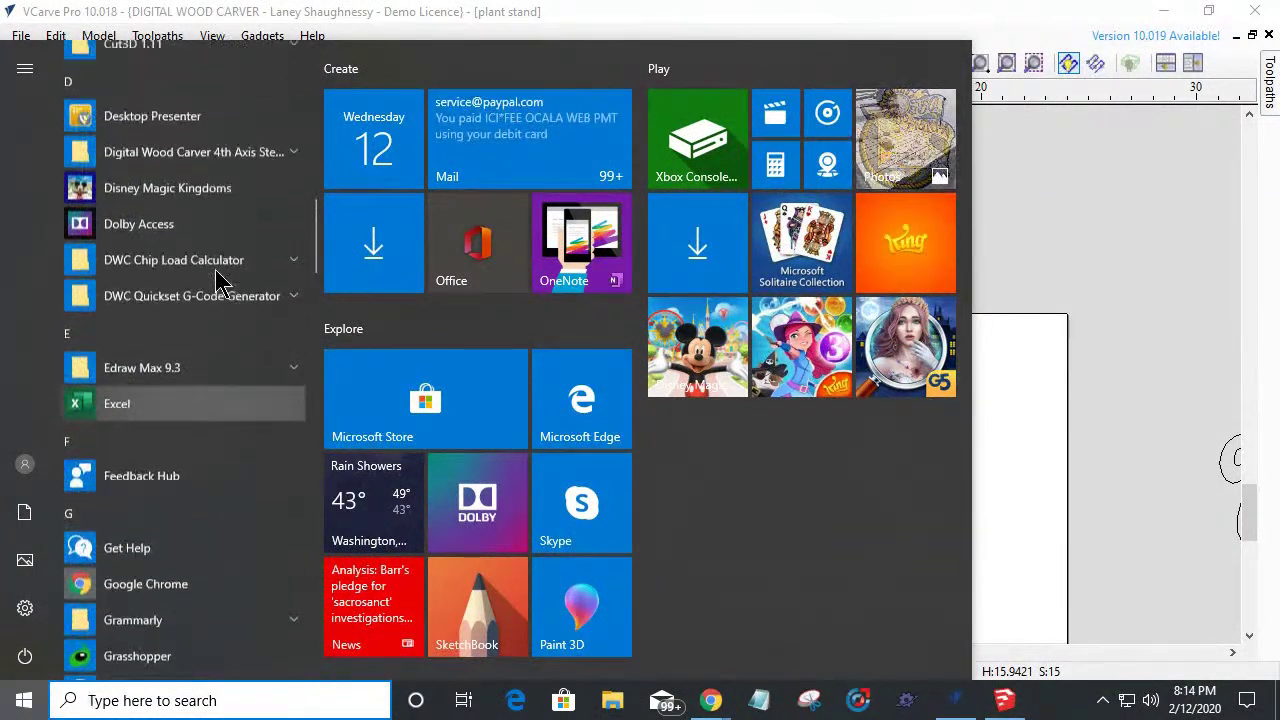
scroll(218, 280, "up", 4)
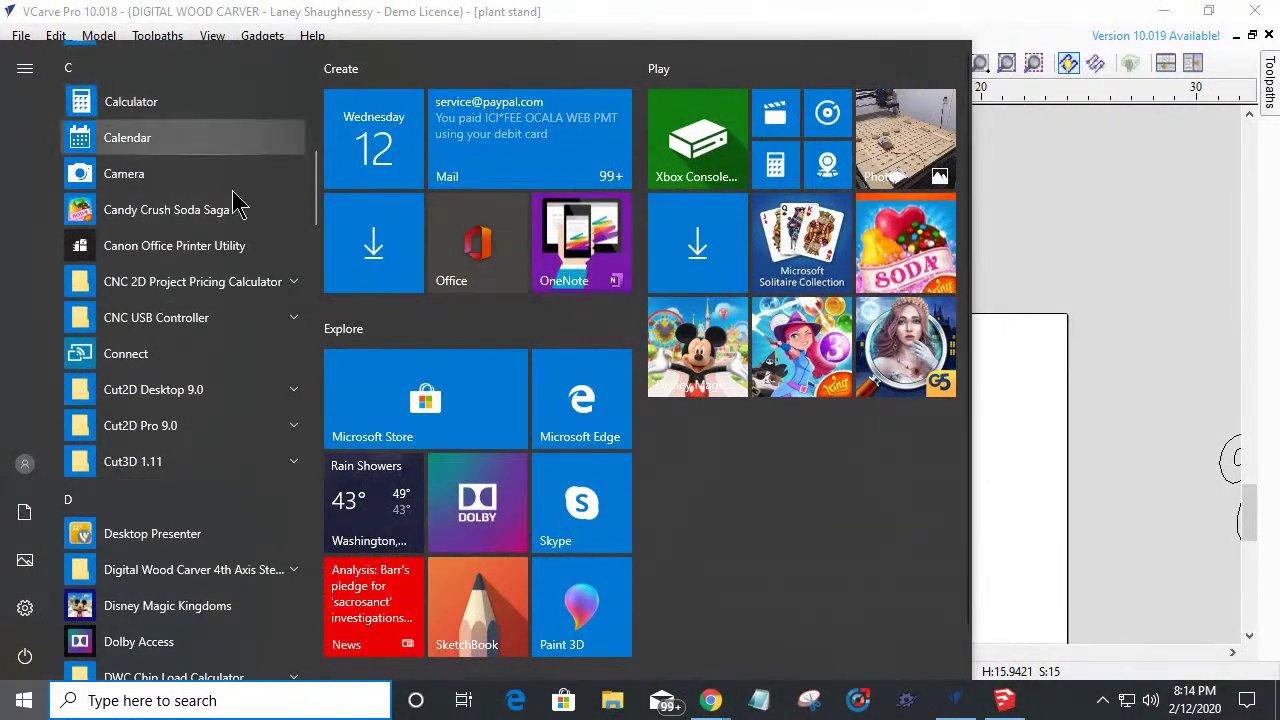
left_click(130, 101)
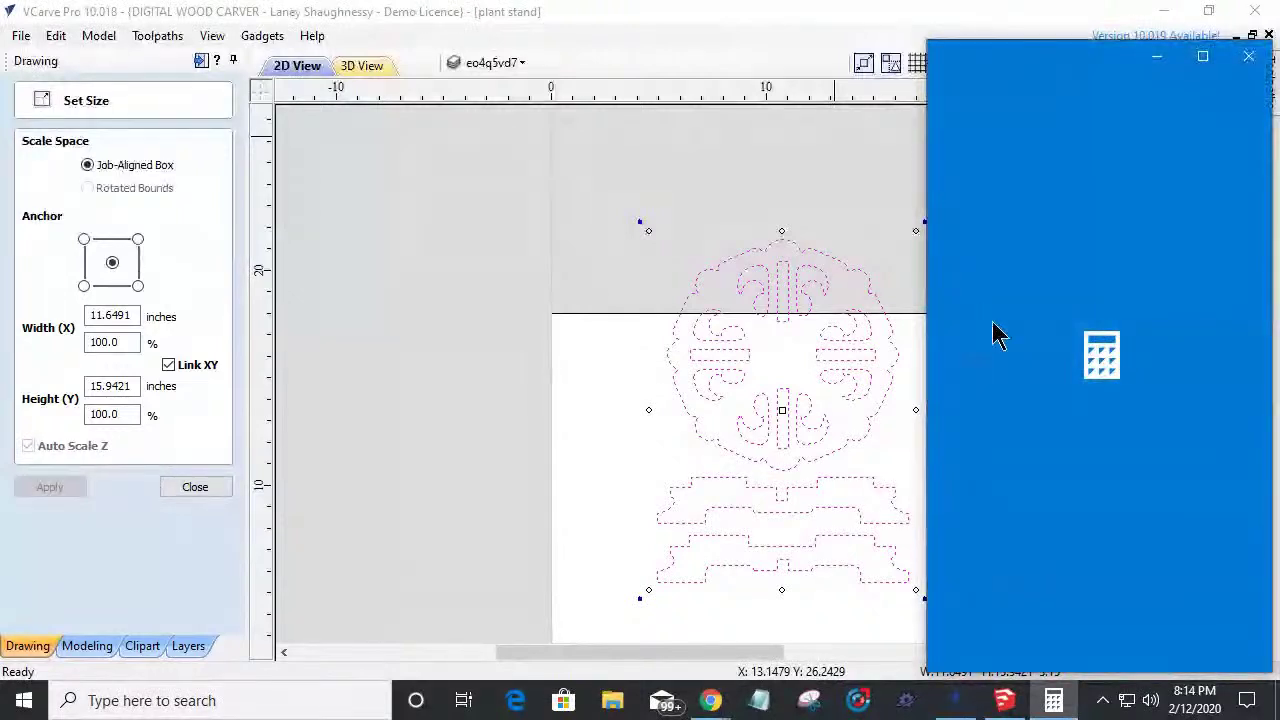
left_click(968, 575)
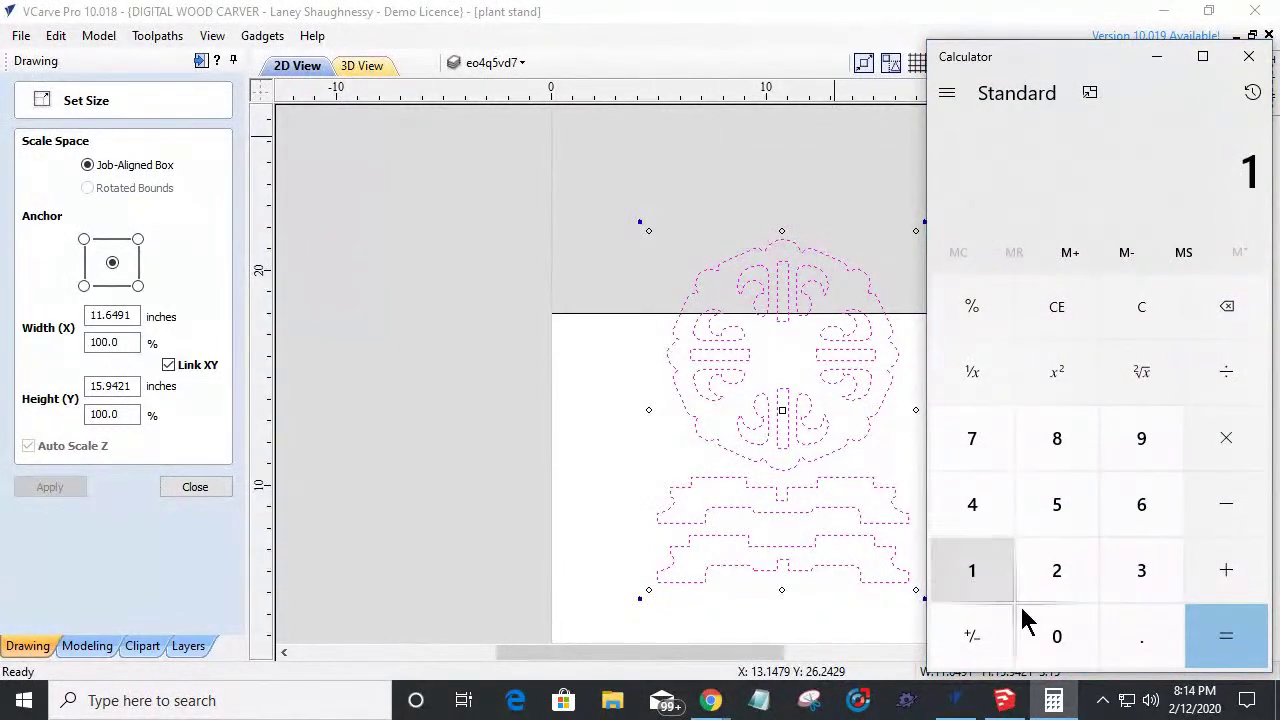
left_click(1092, 636)
left_click(1117, 645)
left_click(971, 443)
left_click(1057, 500)
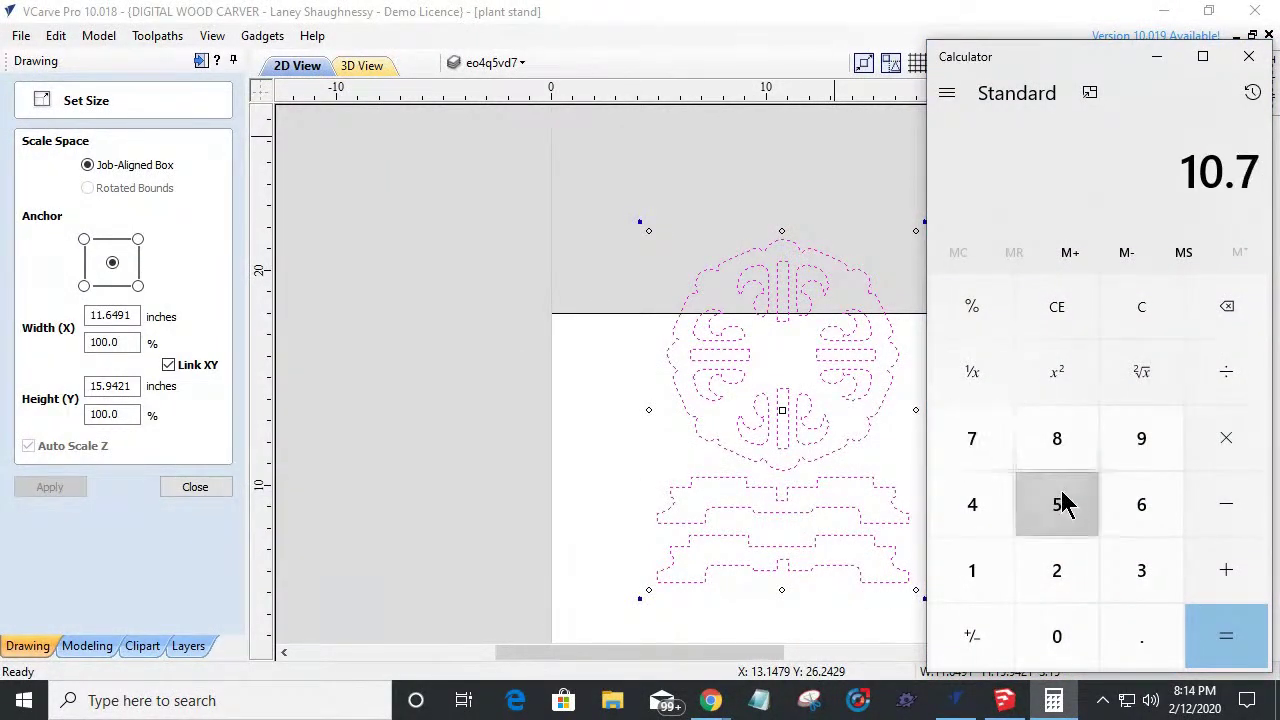
left_click(1226, 386)
left_click(980, 447)
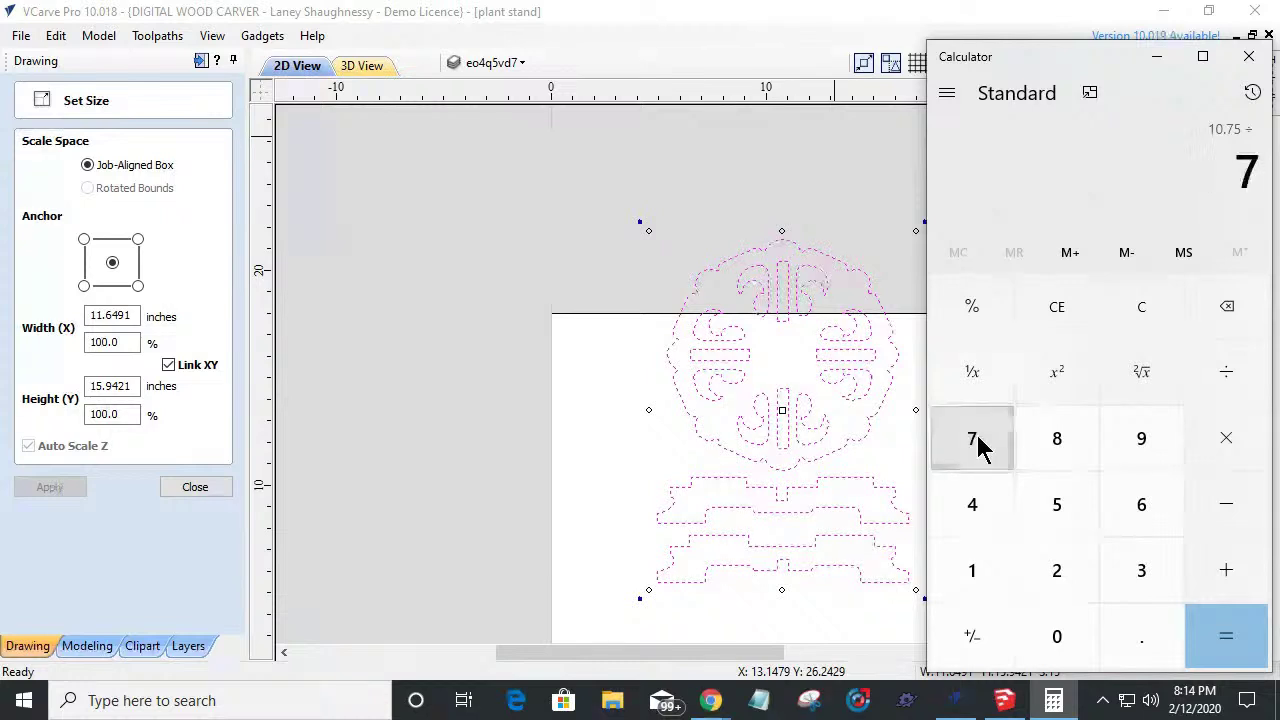
left_click(1203, 620)
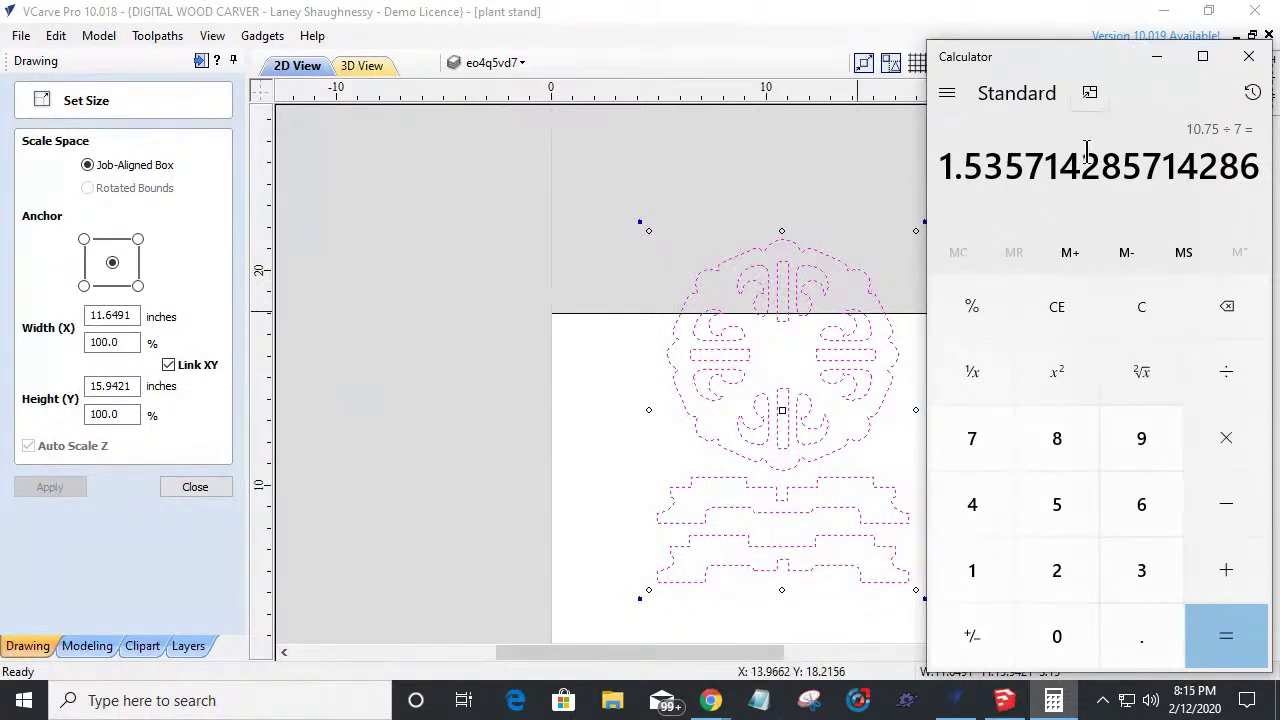
Clear the calculation, divide 7 by 10, and close the Calculator.
left_click(1134, 321)
left_click(988, 448)
left_click(1222, 365)
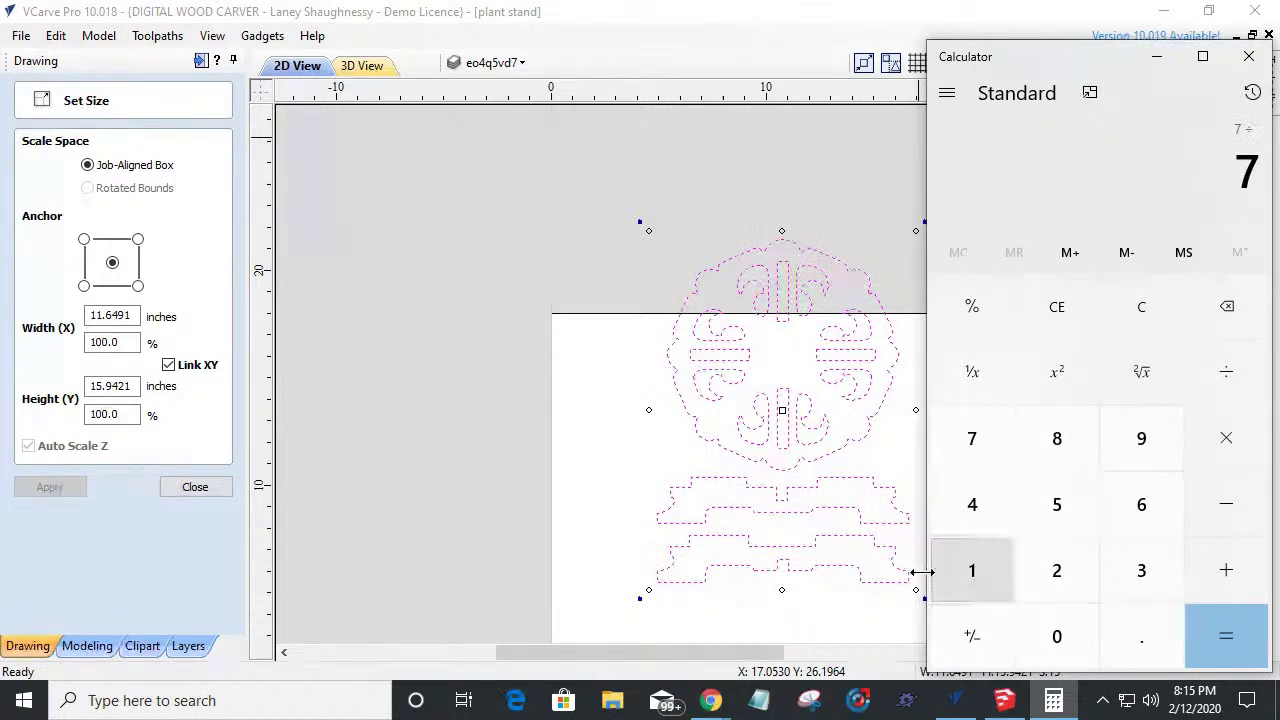
left_click(962, 584)
left_click(1072, 645)
left_click(1238, 638)
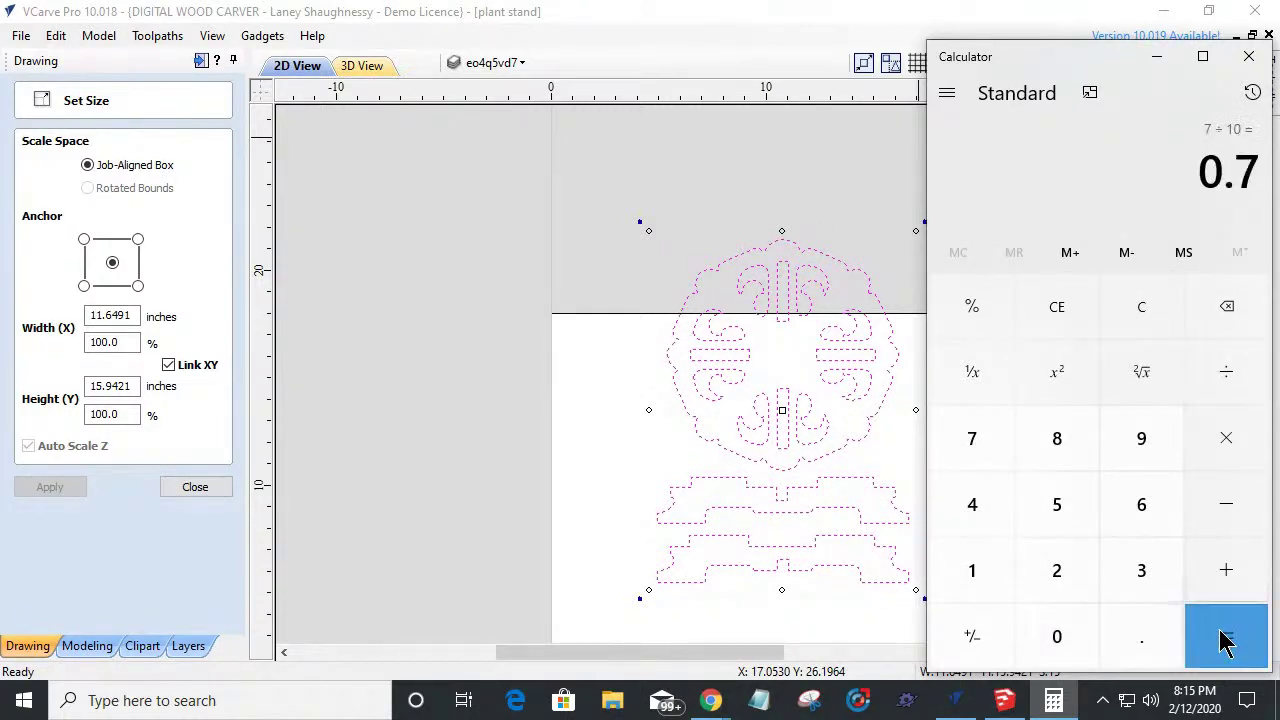
left_click(1252, 57)
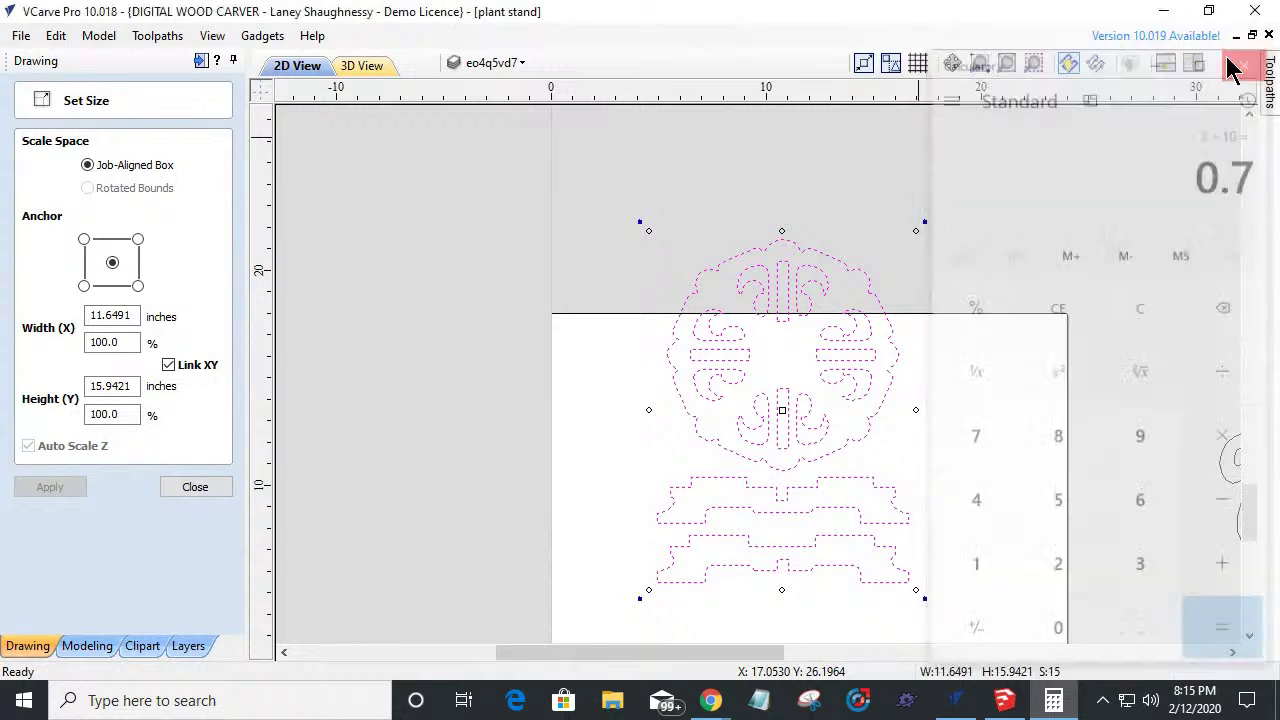
Scale the round plate, its cutouts and both base brackets together to 70 percent, and close Set Size.
double_click(128, 343)
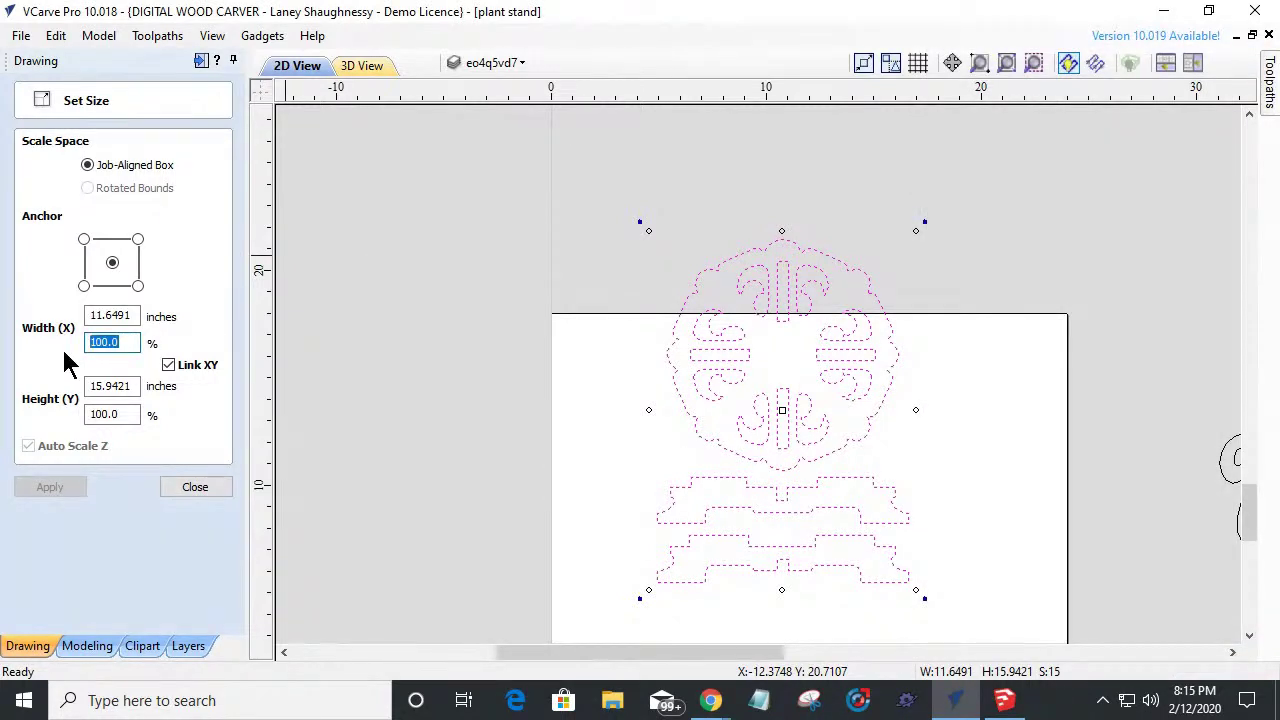
type("70")
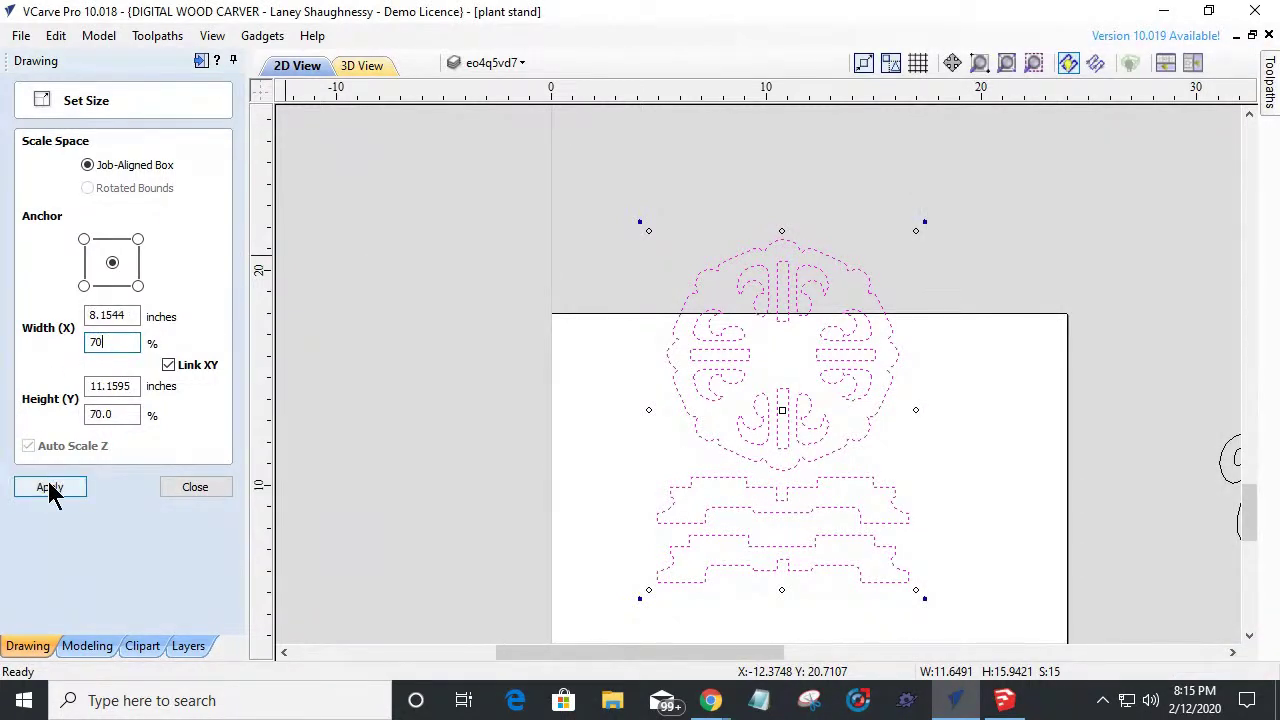
left_click(50, 488)
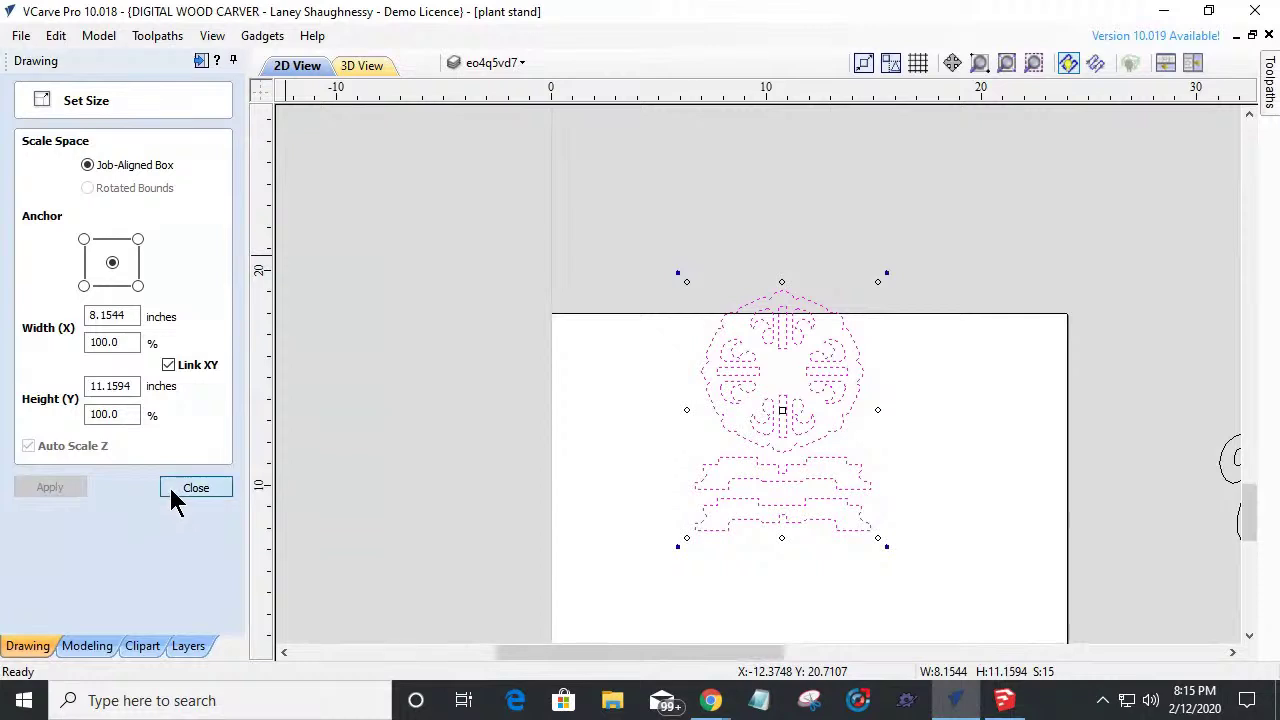
left_click(192, 488)
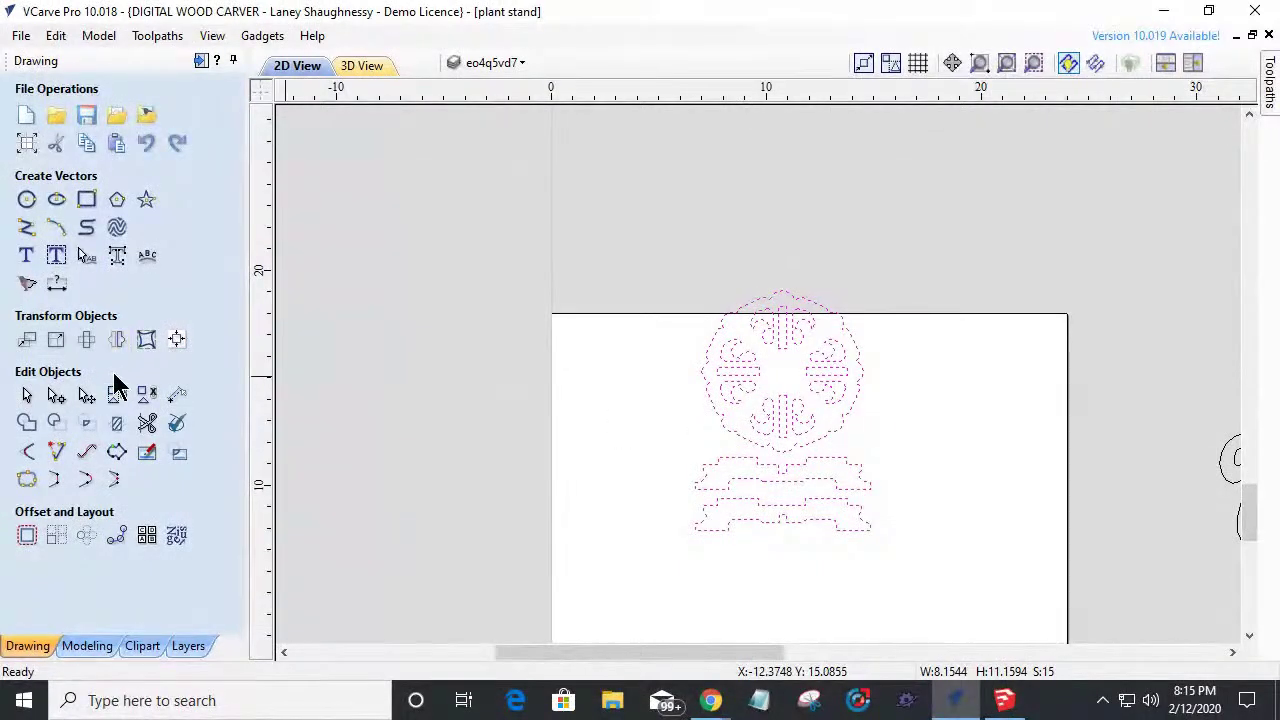
Check the dimensions of the round plate's outline on its own with Set Size.
left_click(56, 339)
left_click(617, 437)
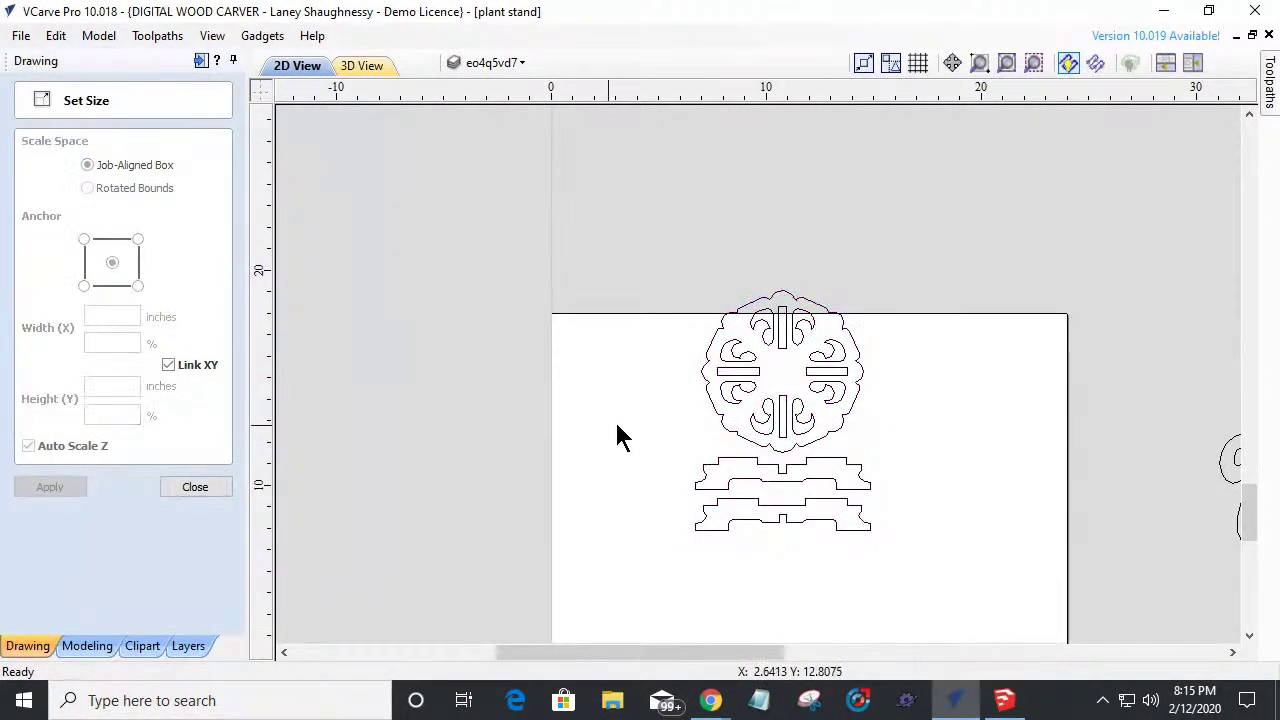
left_click(709, 388)
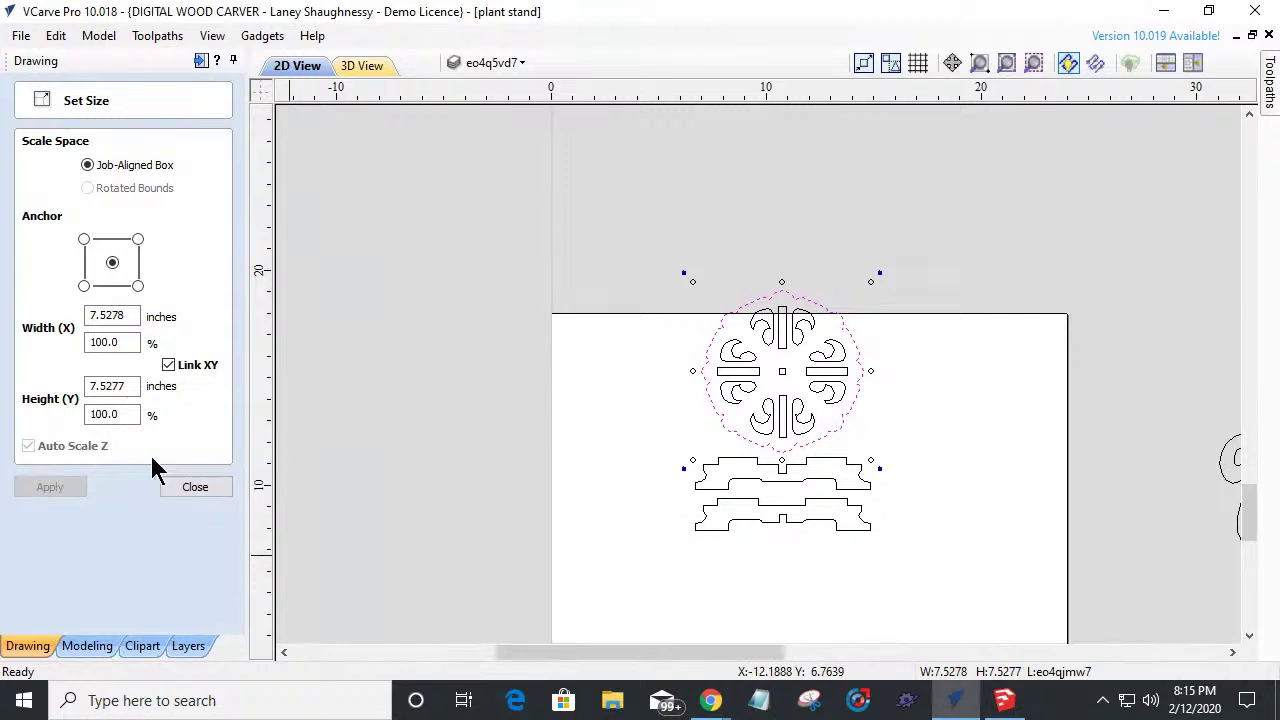
left_click(190, 486)
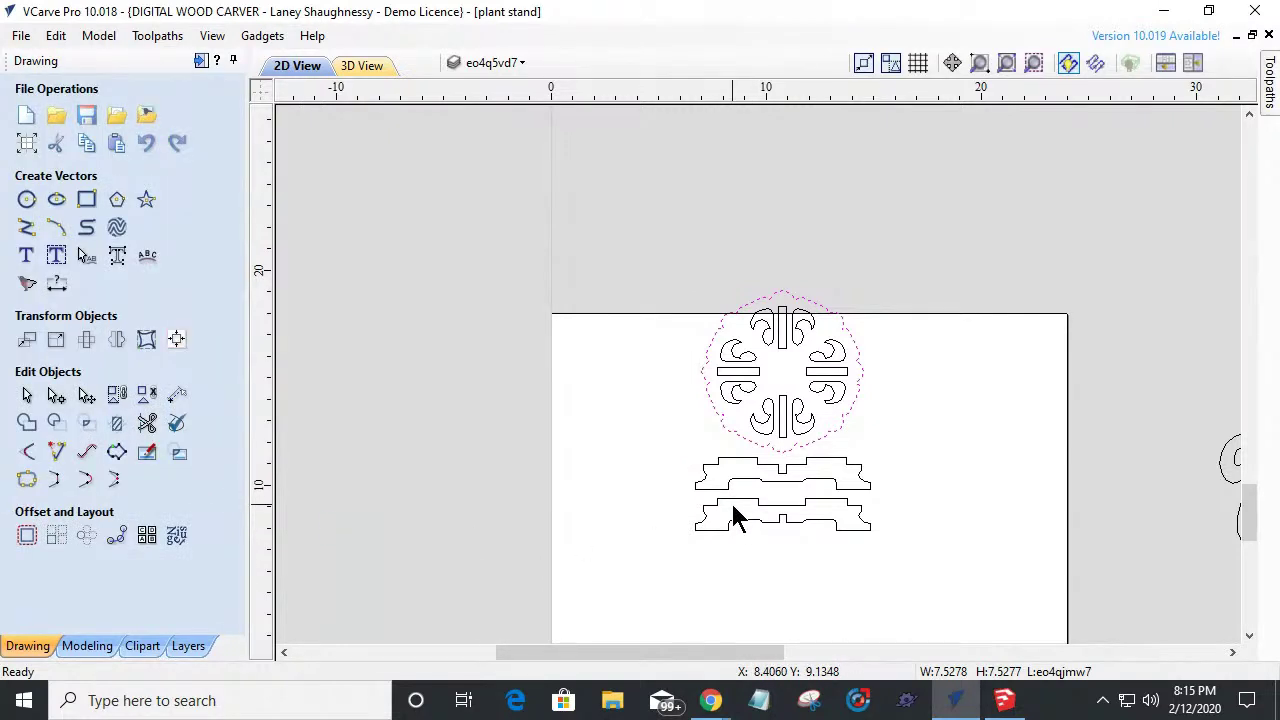
Check the width and height of the round plate's upper vertical slot with Set Size.
scroll(734, 517, "up", 3)
scroll(734, 517, "down", 1)
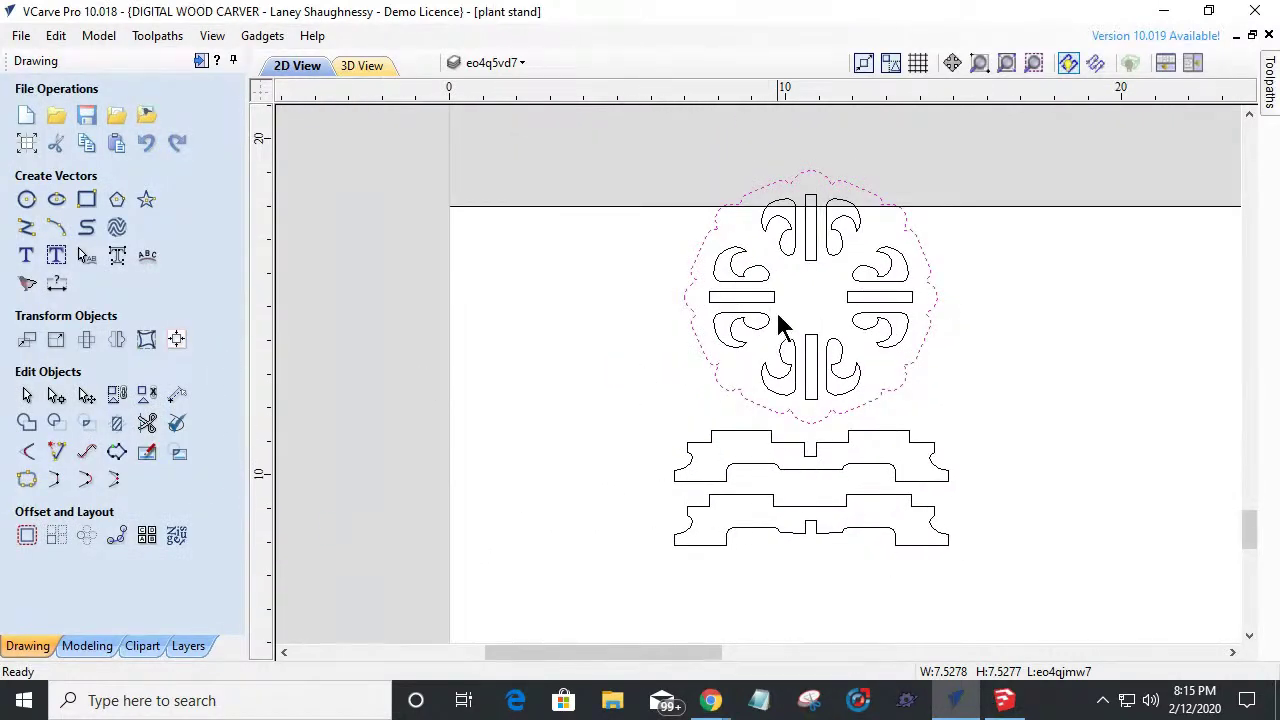
scroll(836, 295, "up", 2)
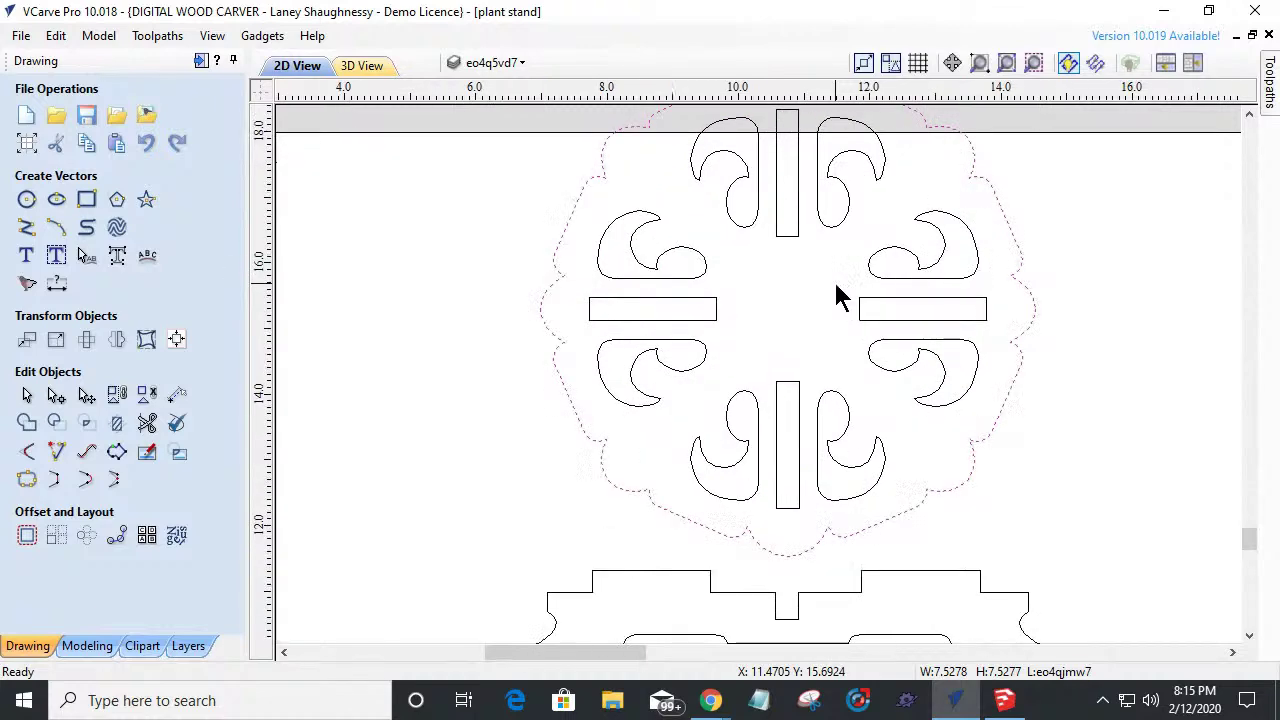
scroll(836, 295, "down", 2)
scroll(843, 330, "up", 2)
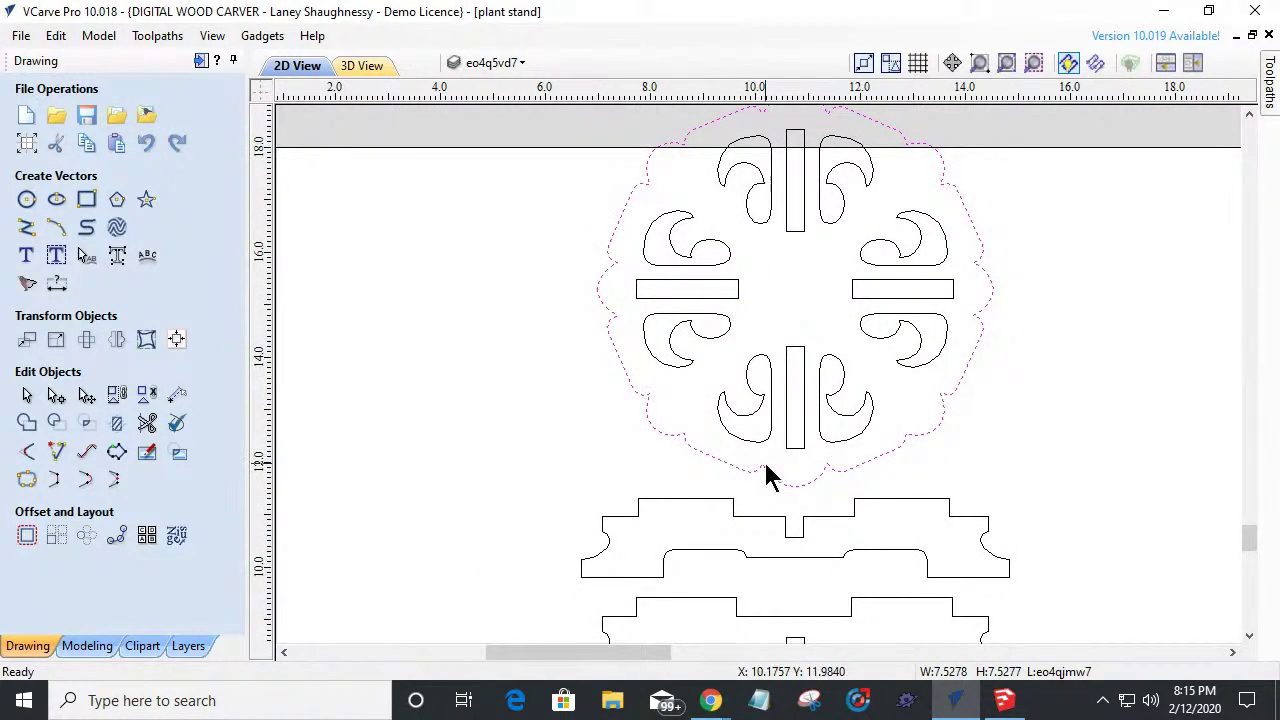
scroll(771, 455, "down", 1)
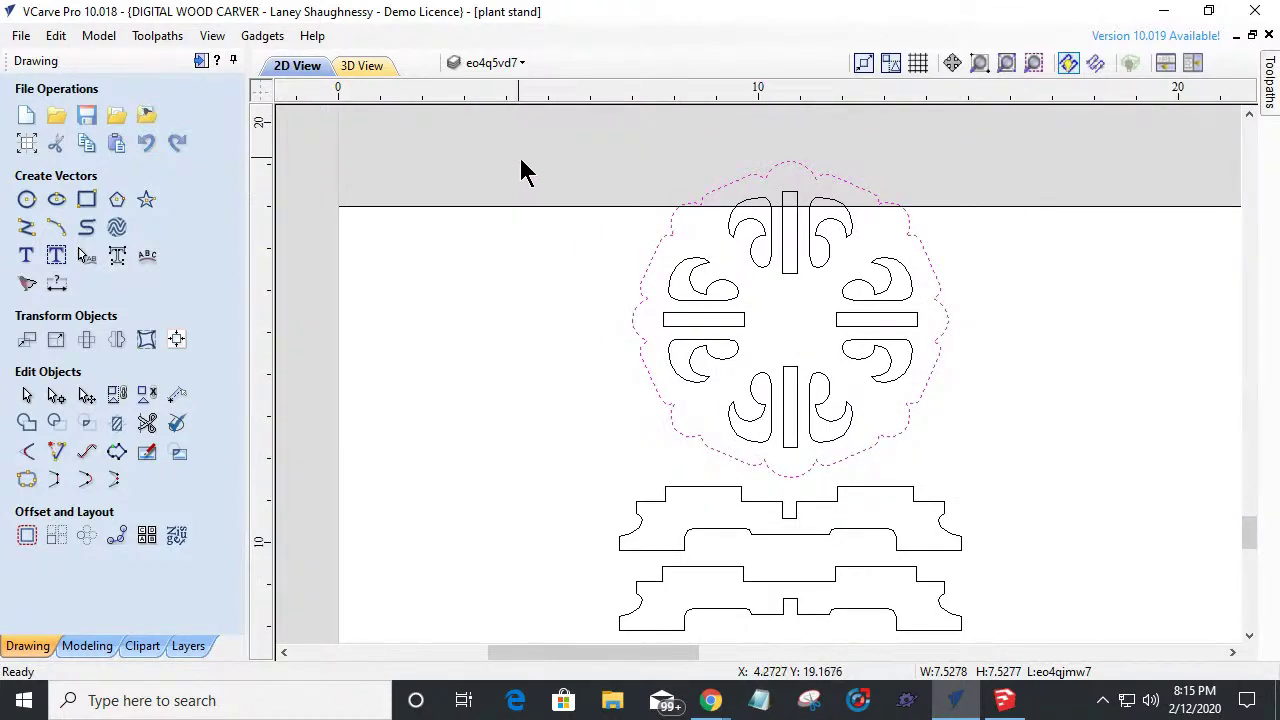
left_click(672, 330)
left_click(789, 392)
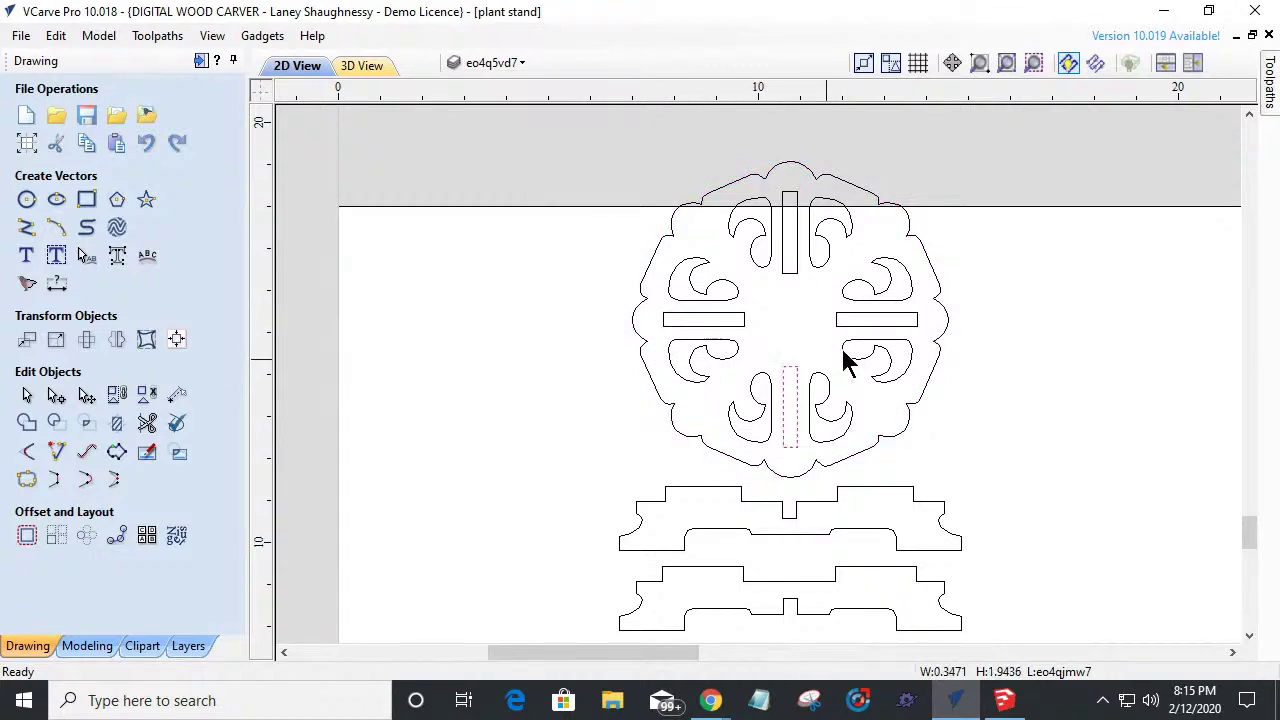
left_click(869, 322)
left_click(790, 266)
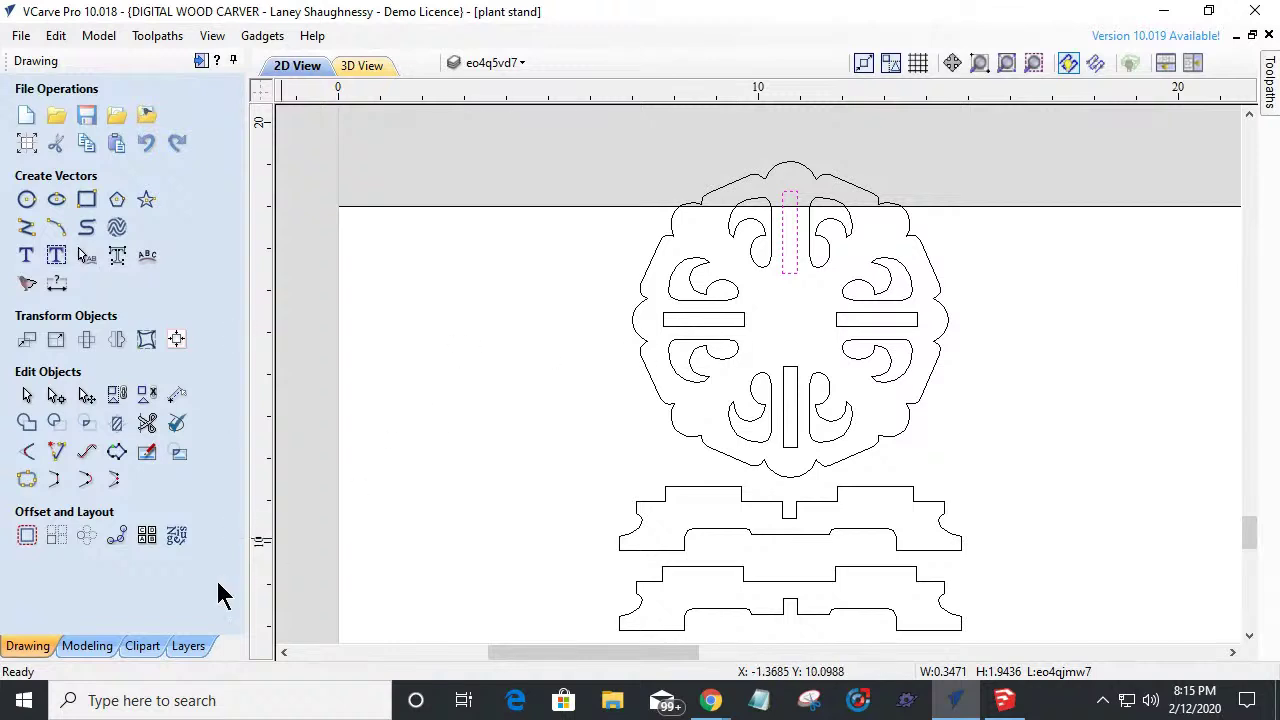
left_click(56, 339)
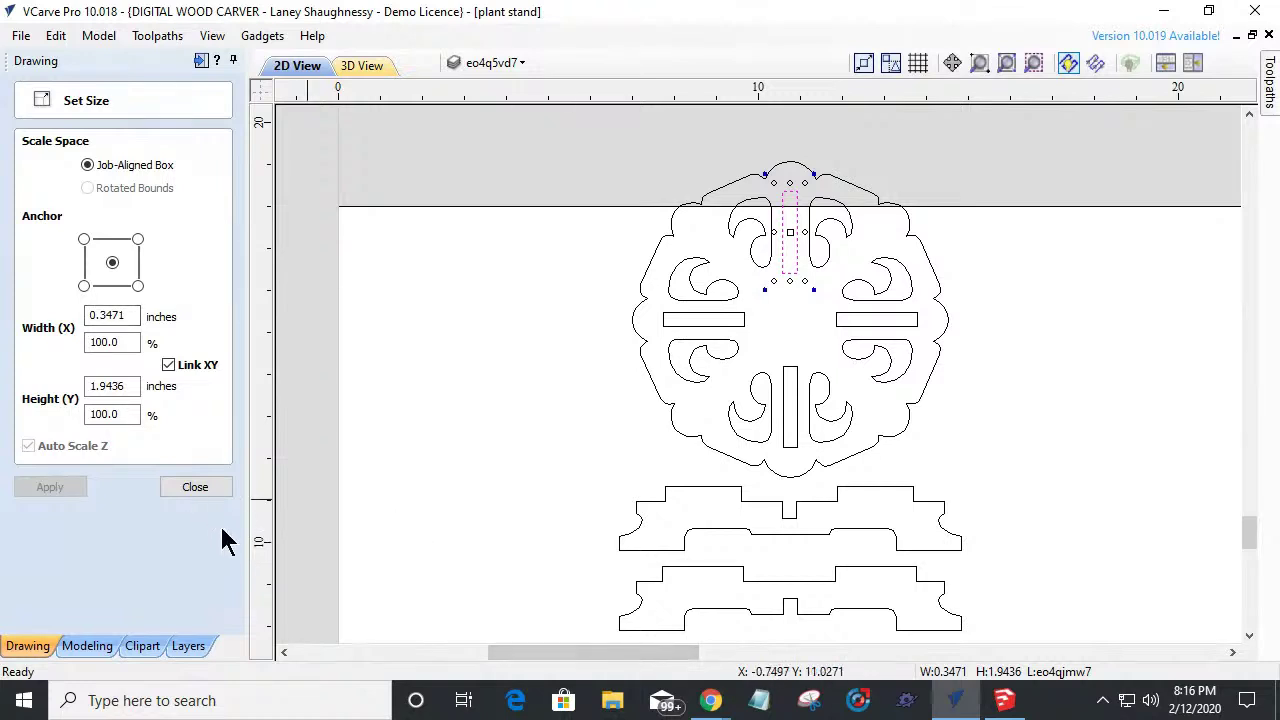
left_click(195, 487)
Add a horizontal dimension across the left raised tab of the upper base bracket.
left_click(684, 489)
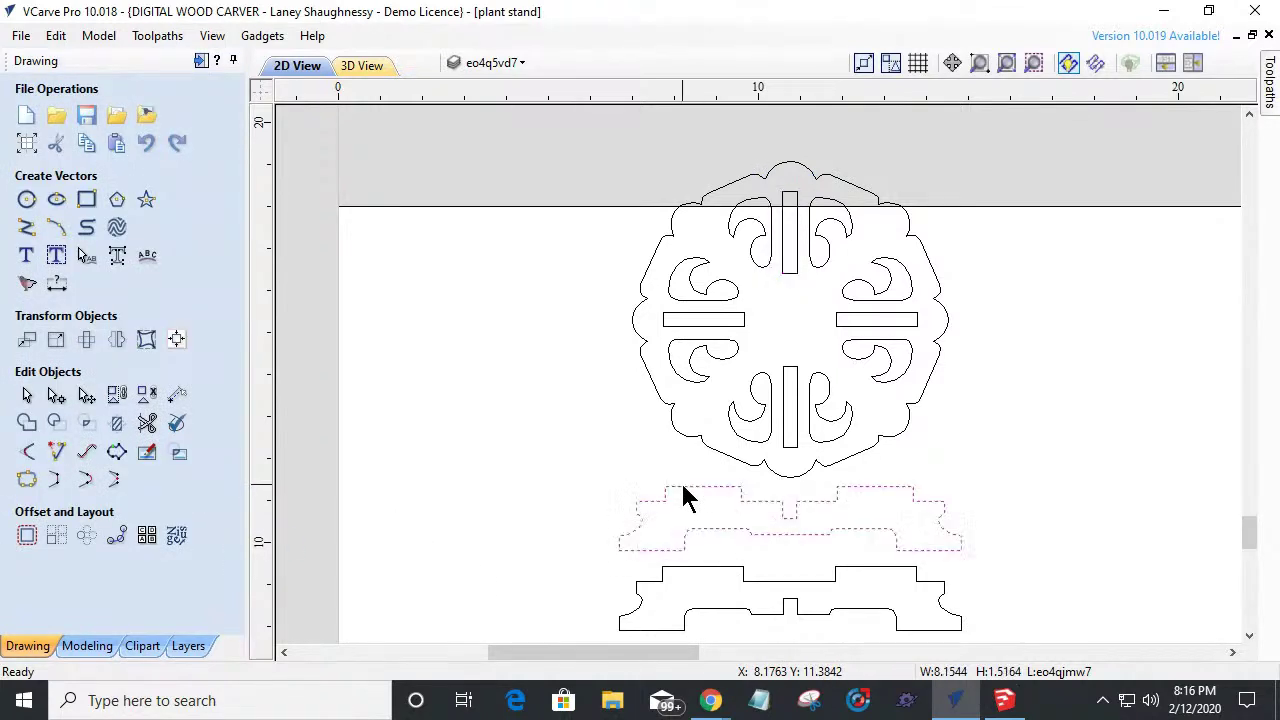
scroll(684, 489, "up", 3)
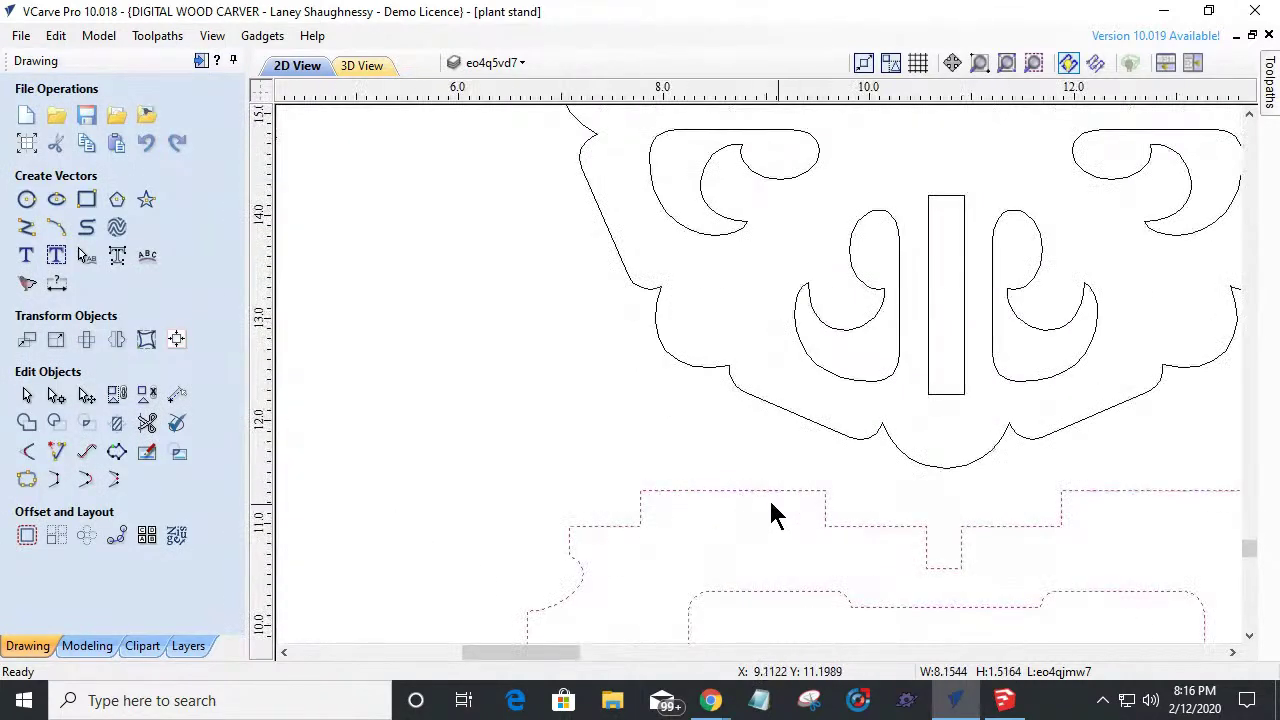
left_click(56, 284)
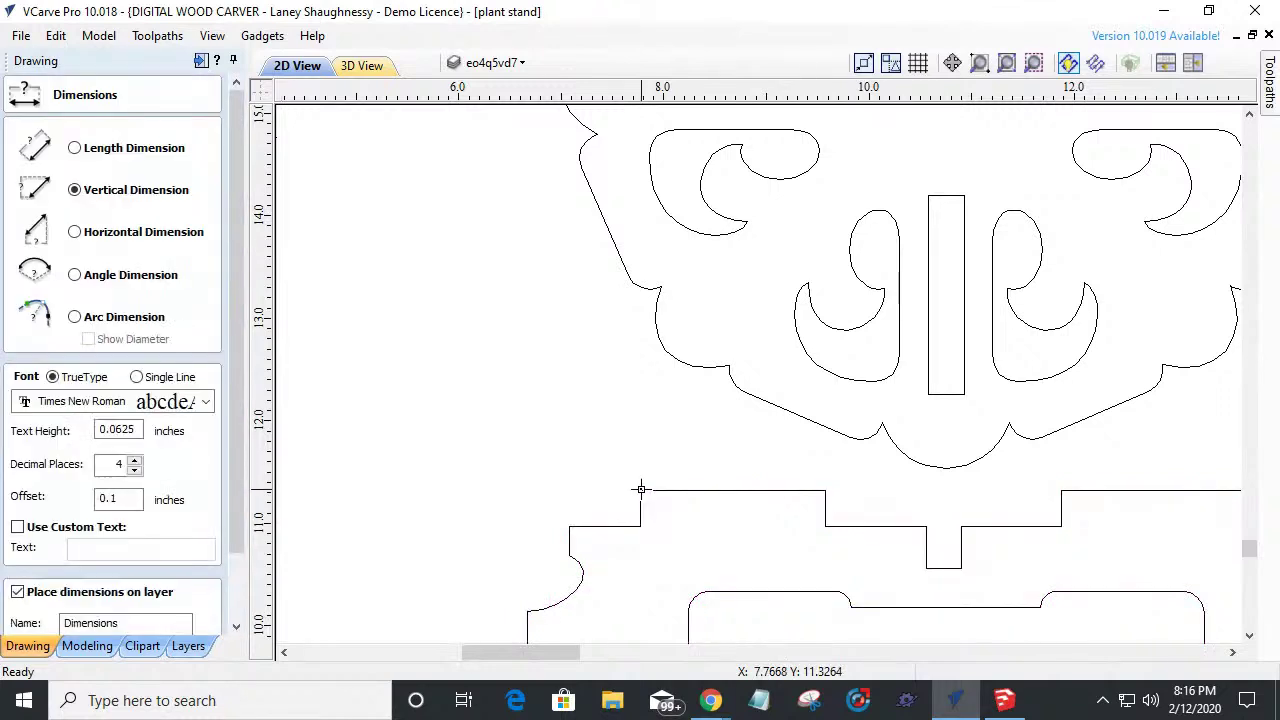
left_click(74, 232)
left_click(640, 491)
left_click(825, 491)
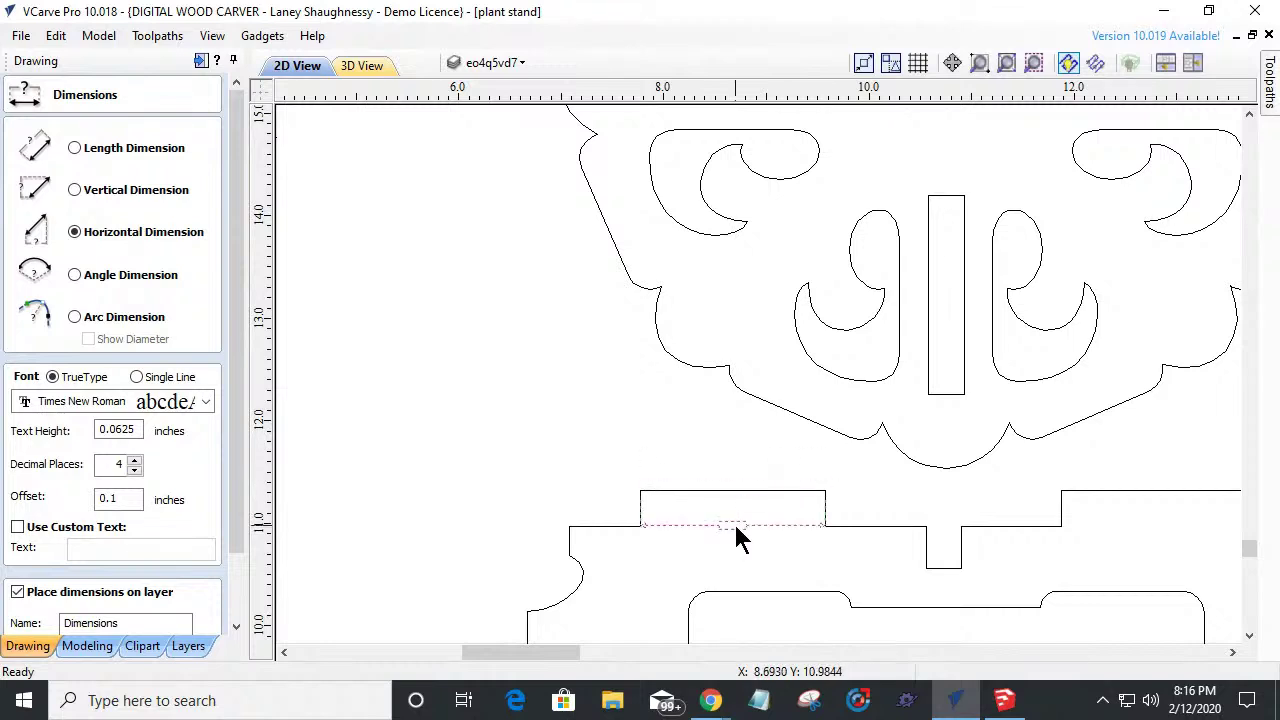
left_click(733, 514)
scroll(740, 558, "up", 3)
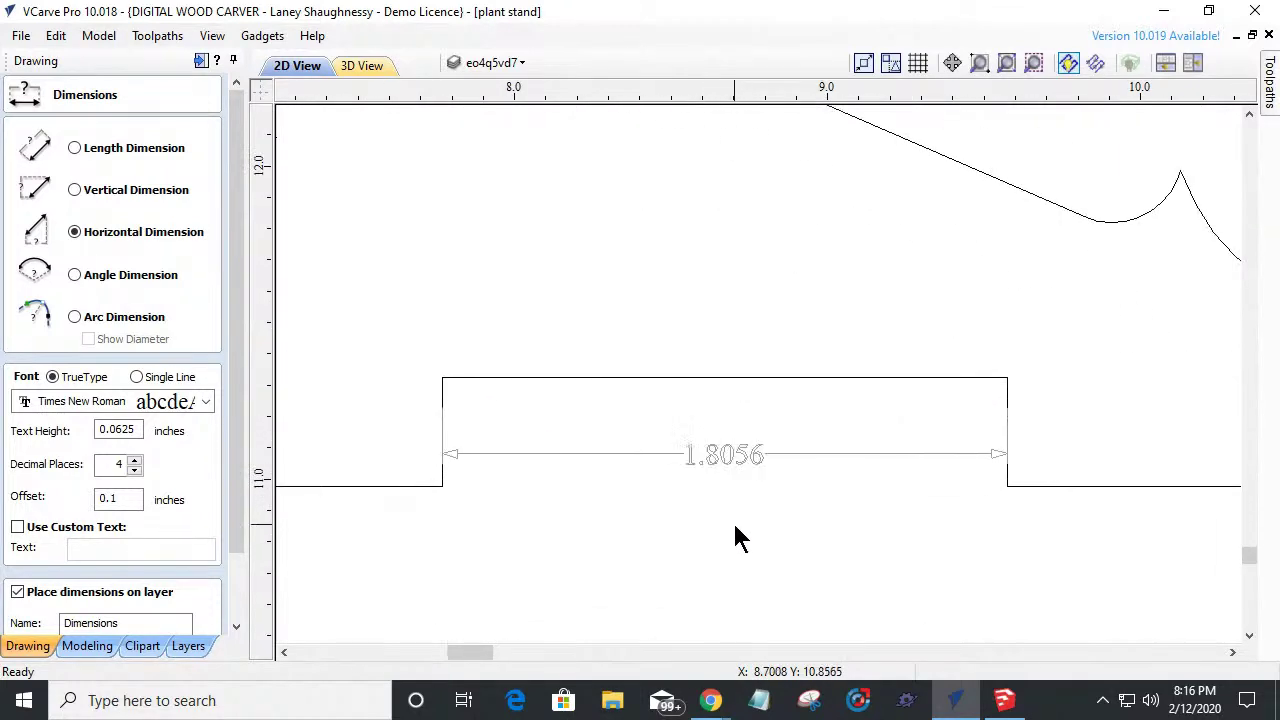
scroll(735, 537, "up", 1)
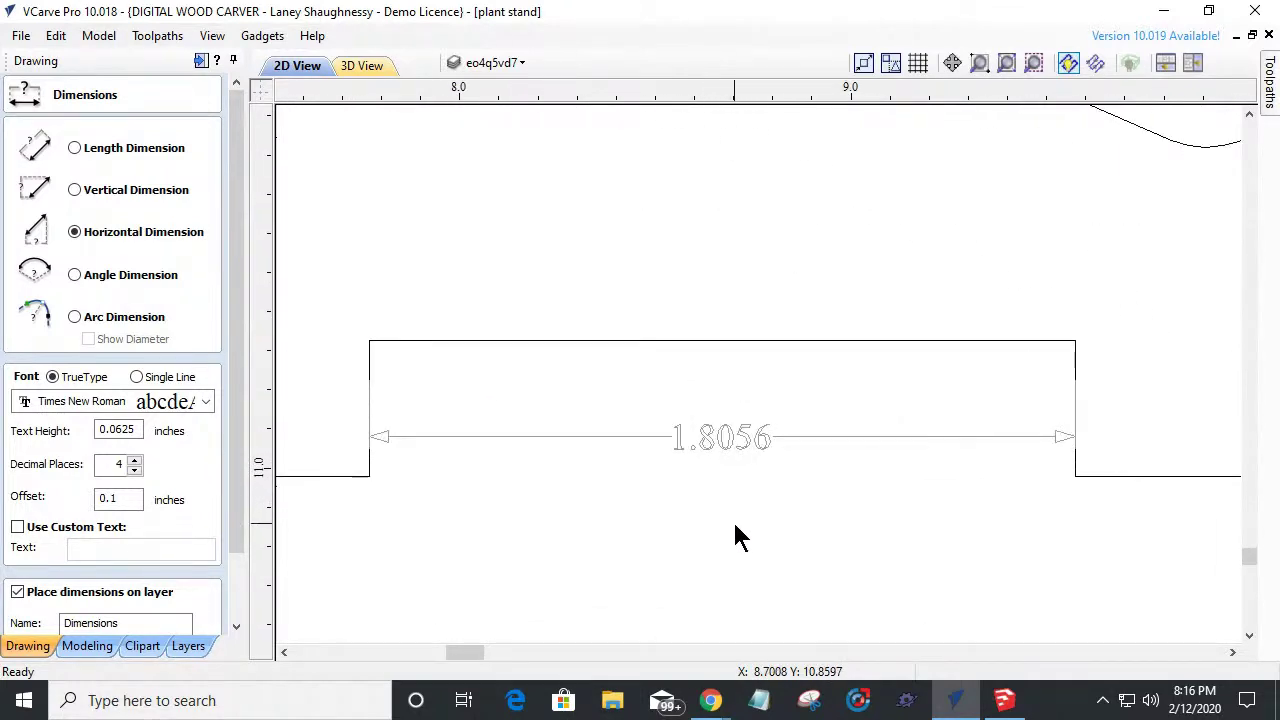
Add a horizontal dimension across the right raised tab of the upper base bracket.
scroll(677, 471, "down", 6)
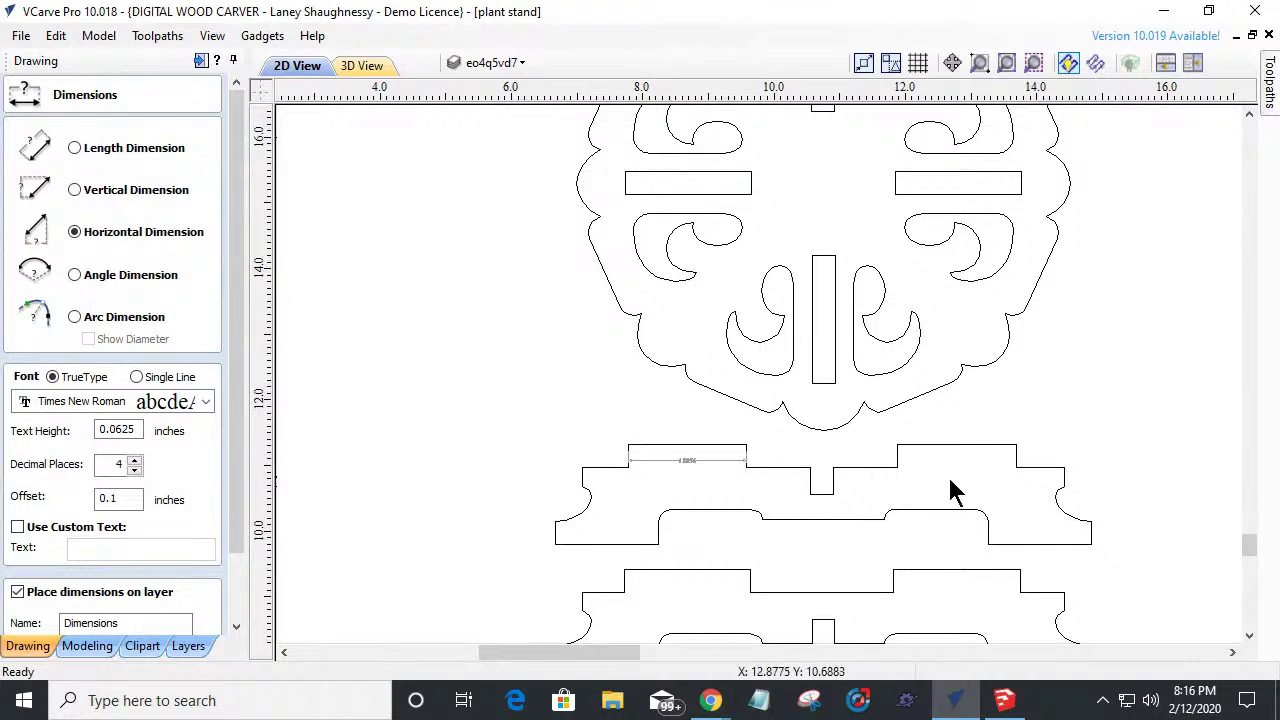
scroll(908, 453, "up", 3)
scroll(777, 449, "down", 2)
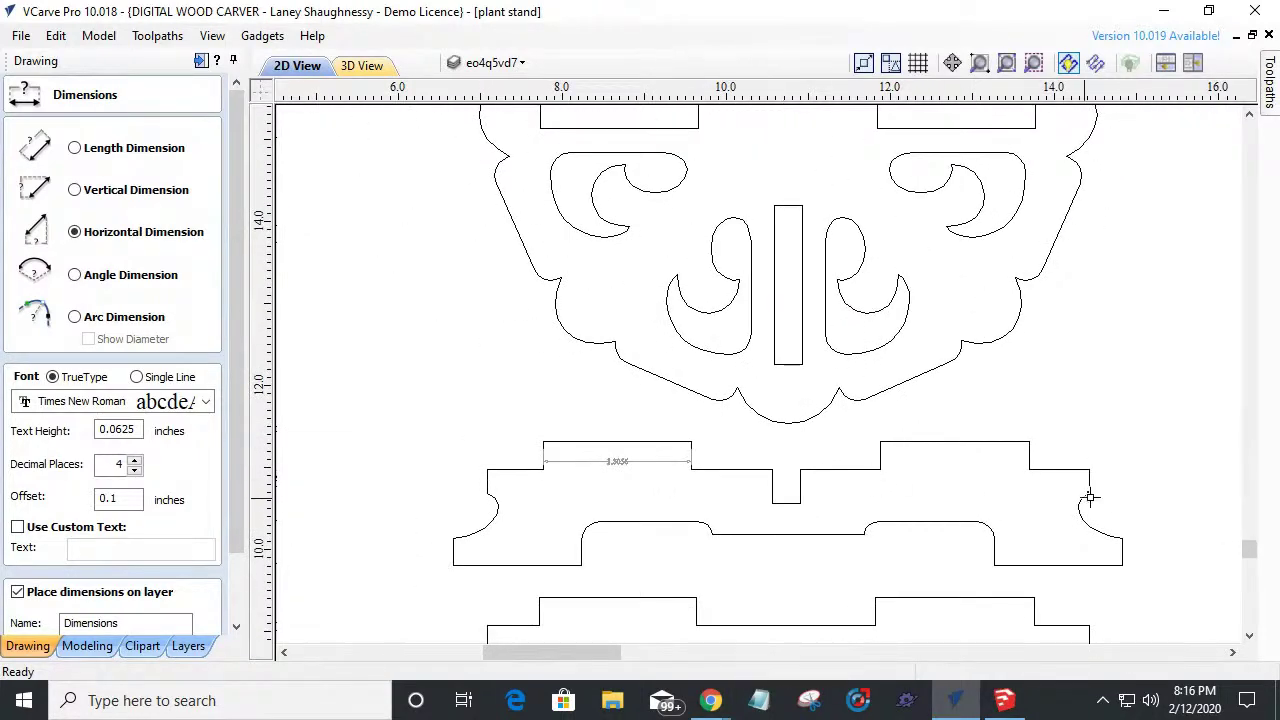
scroll(1087, 474, "up", 1)
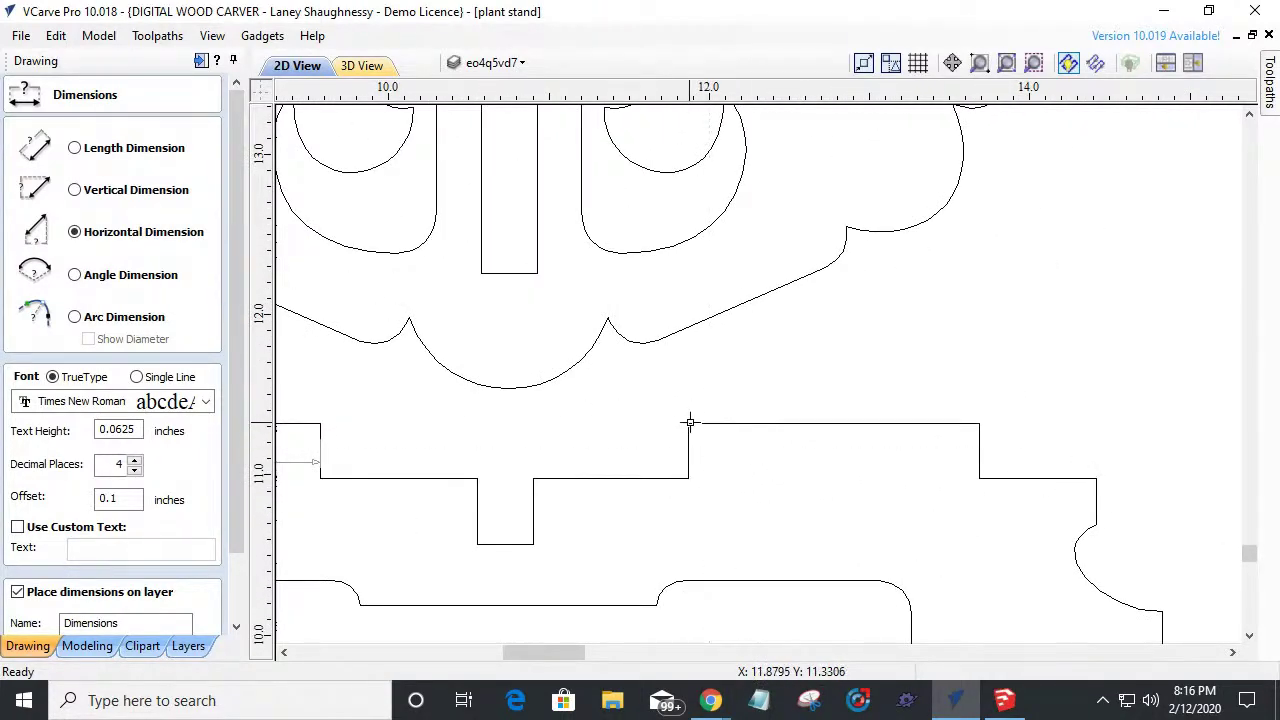
left_click(979, 424)
left_click(843, 476)
scroll(846, 509, "up", 3)
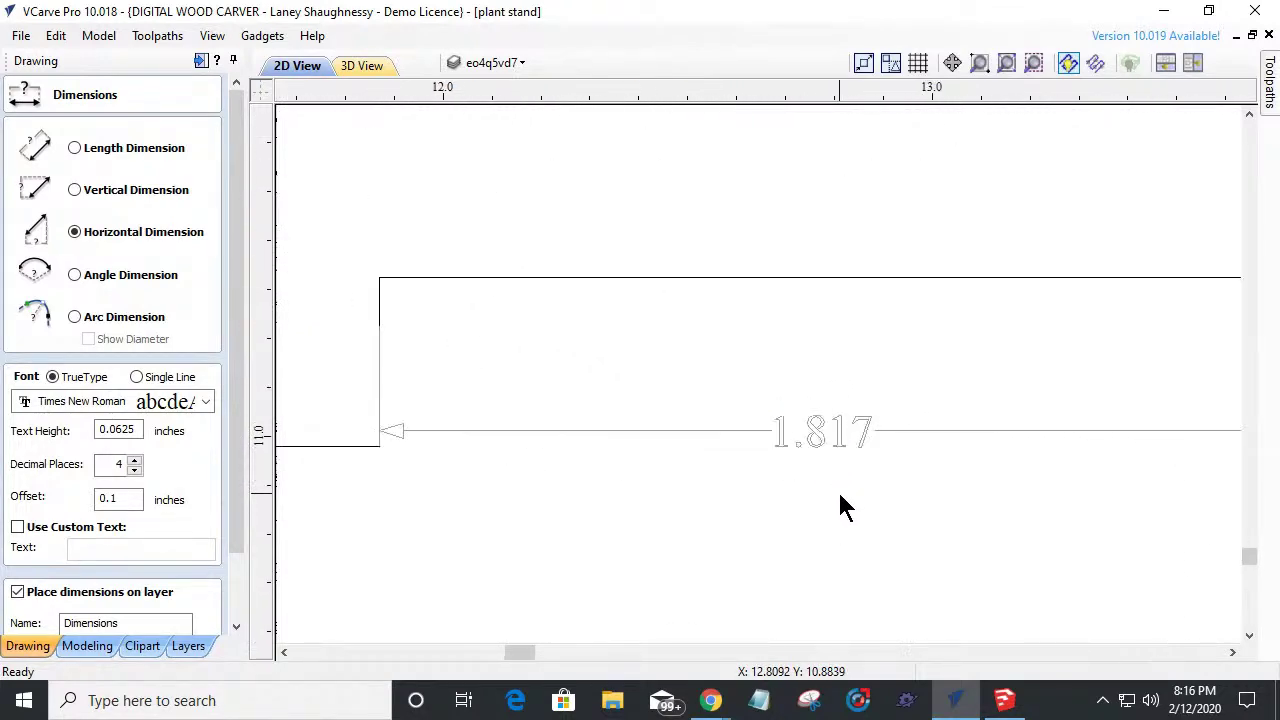
Compare the dimensions of the upper bracket's two raised tabs and close the Dimensions tool.
scroll(806, 486, "down", 5)
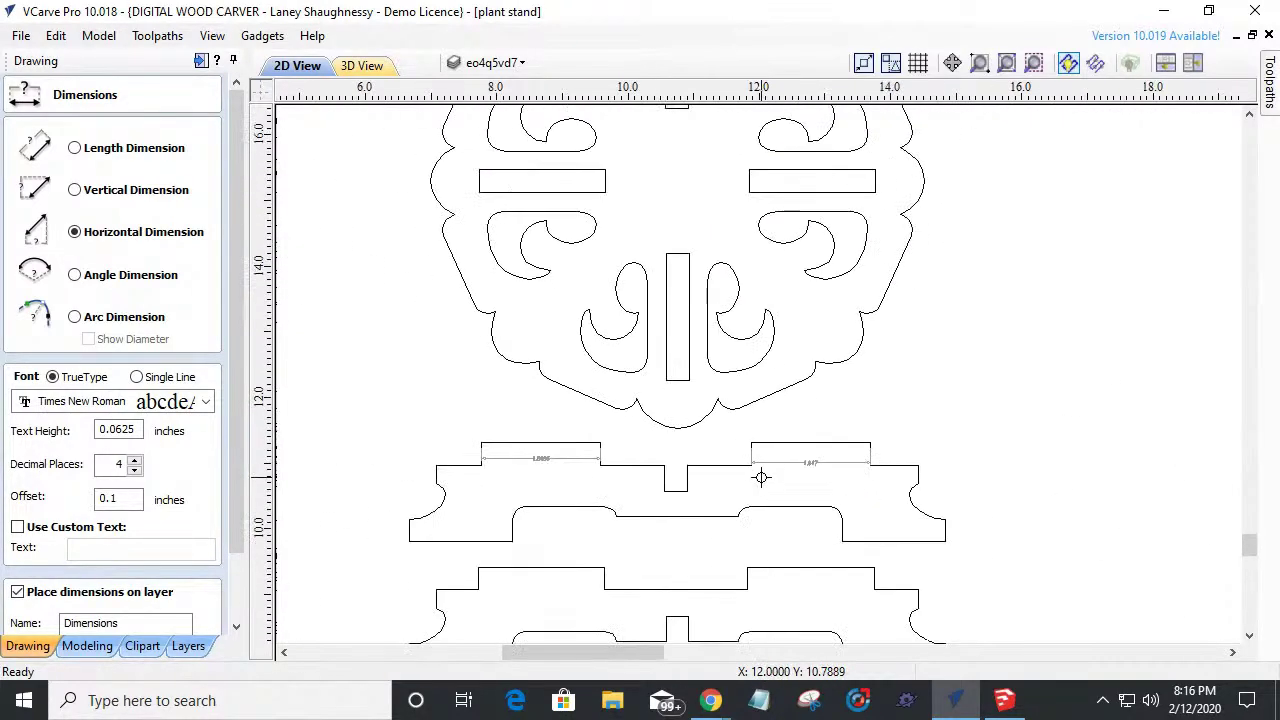
scroll(523, 462, "up", 5)
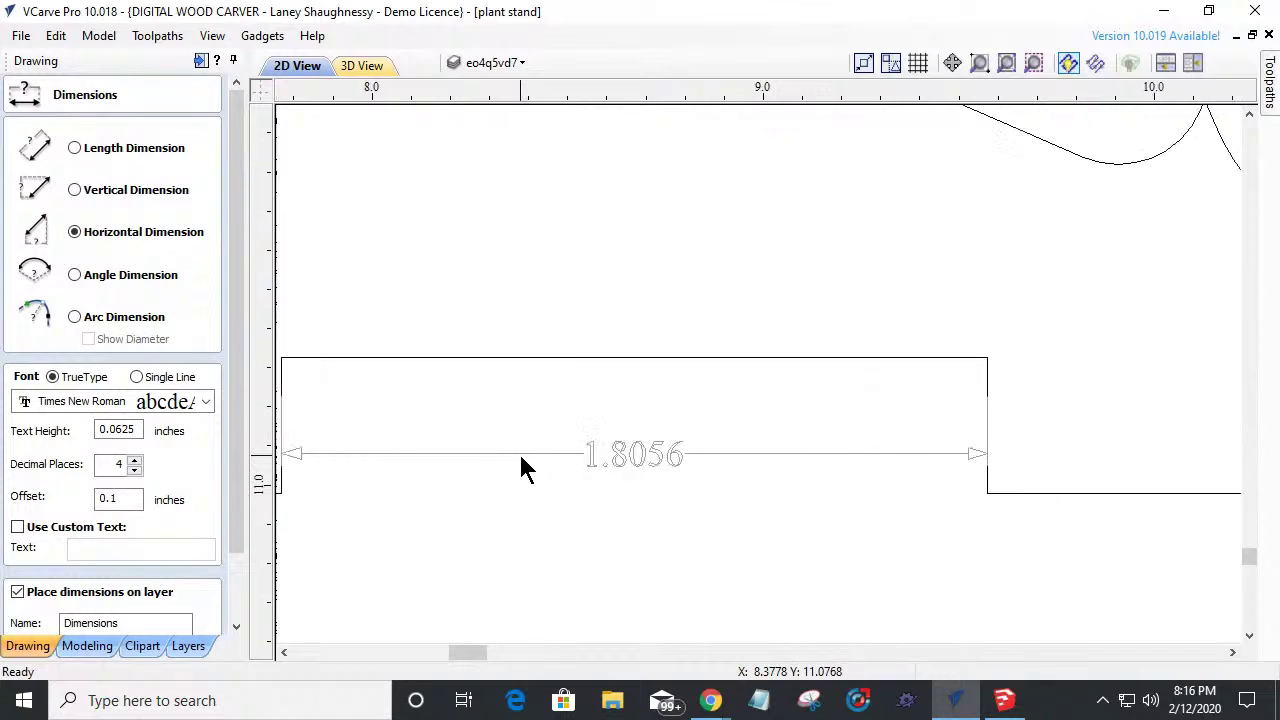
scroll(521, 468, "down", 4)
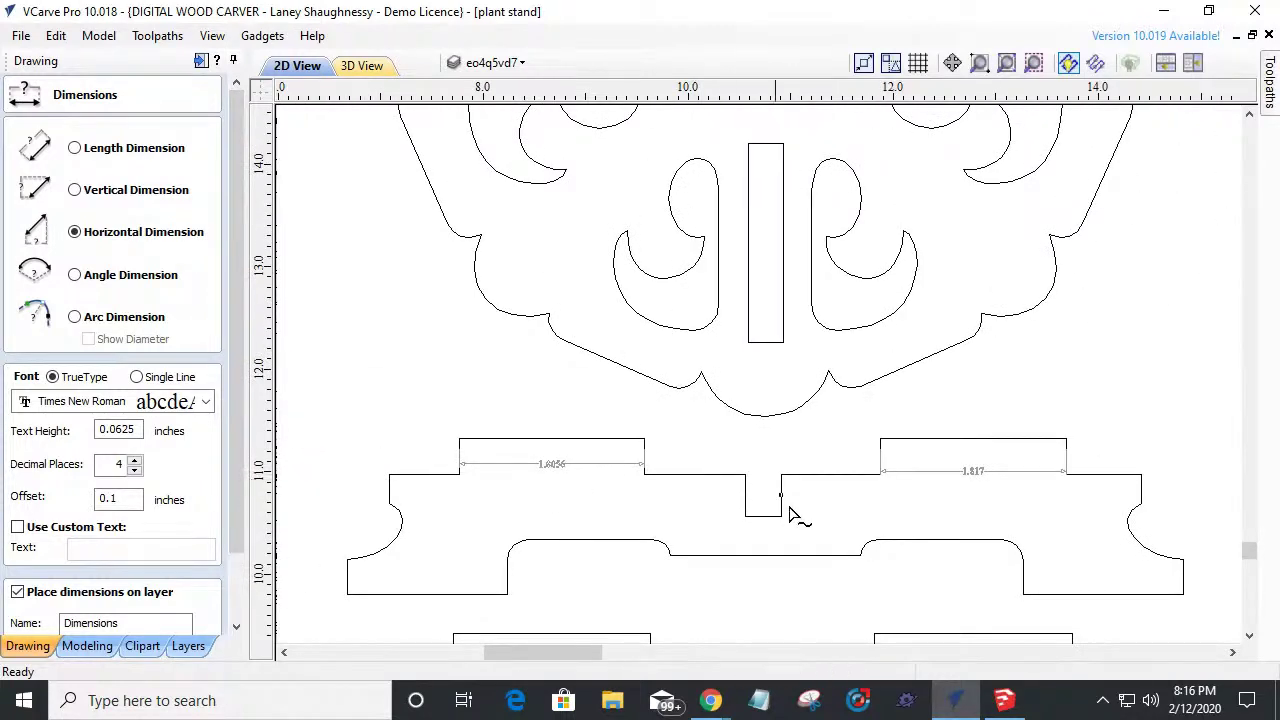
left_click(781, 495)
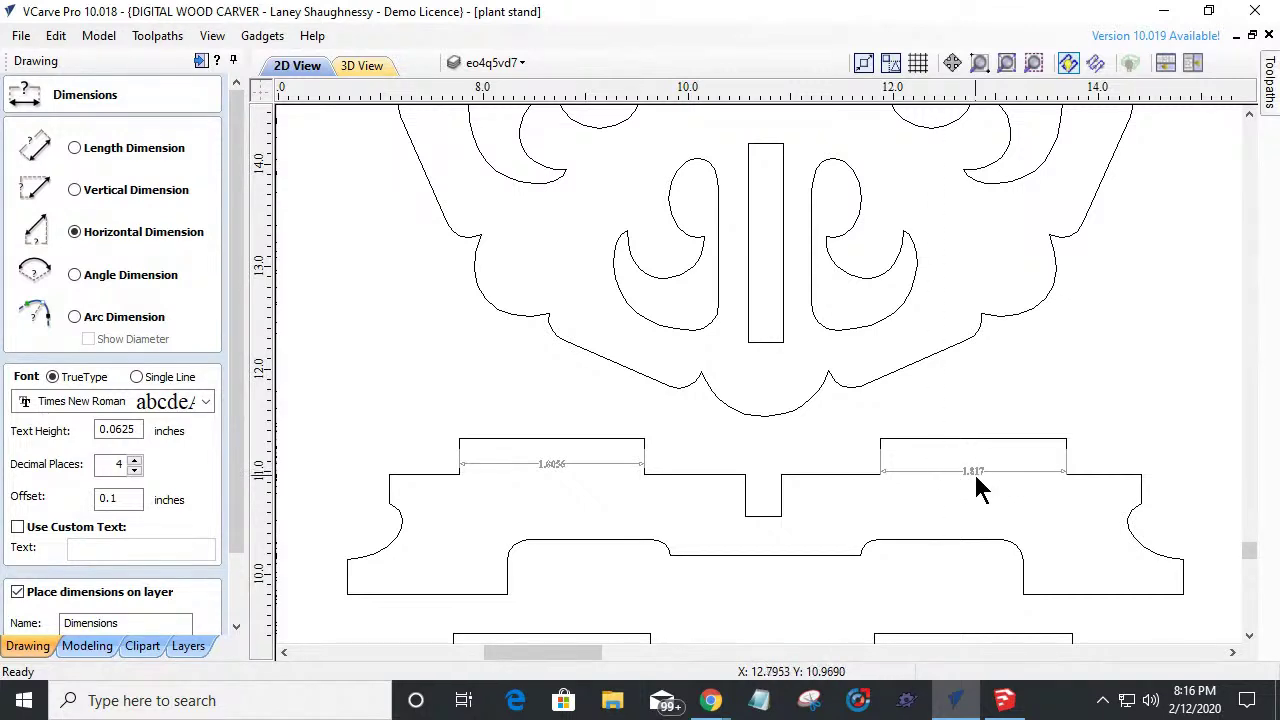
scroll(961, 476, "up", 3)
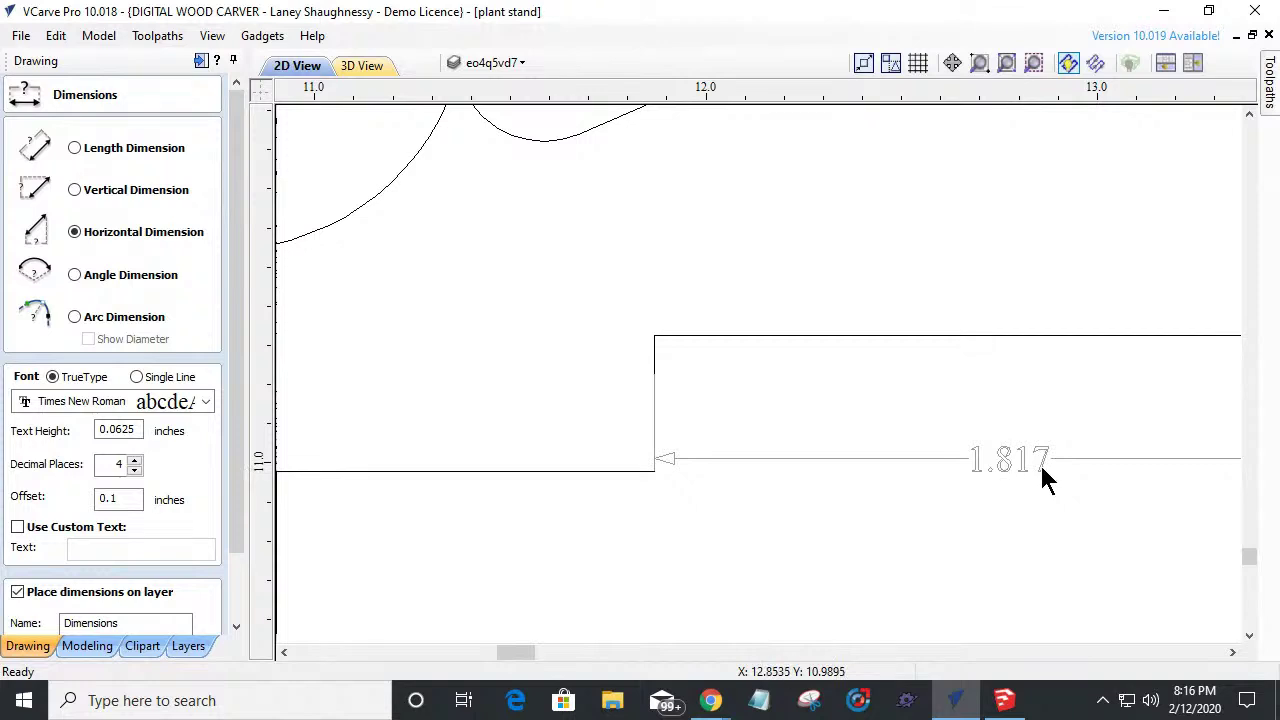
scroll(1006, 445, "down", 5)
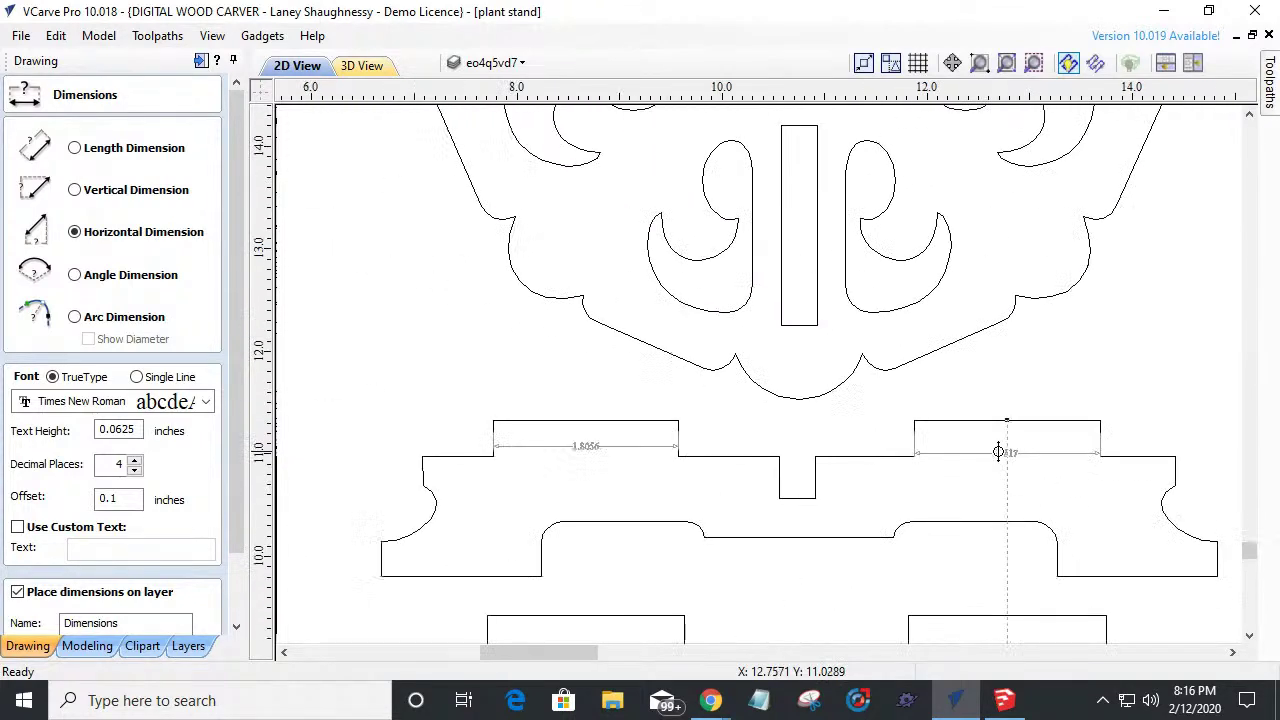
scroll(903, 458, "down", 2)
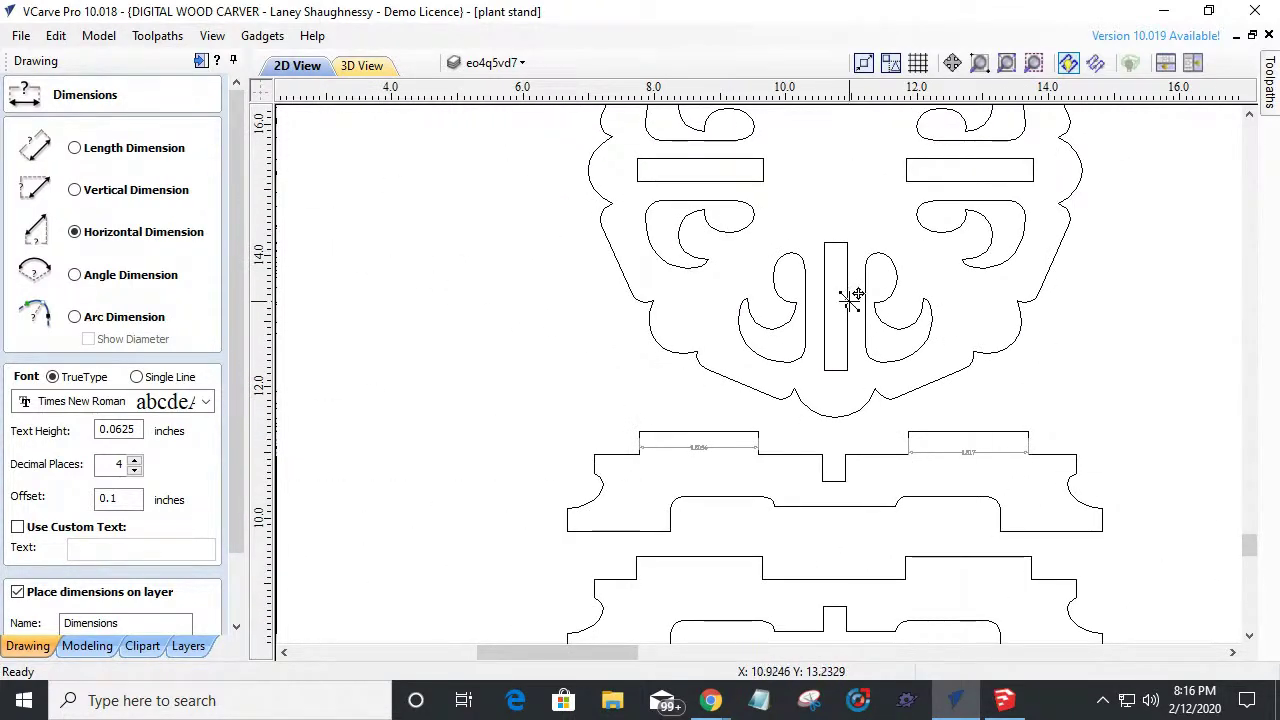
scroll(237, 540, "down", 2)
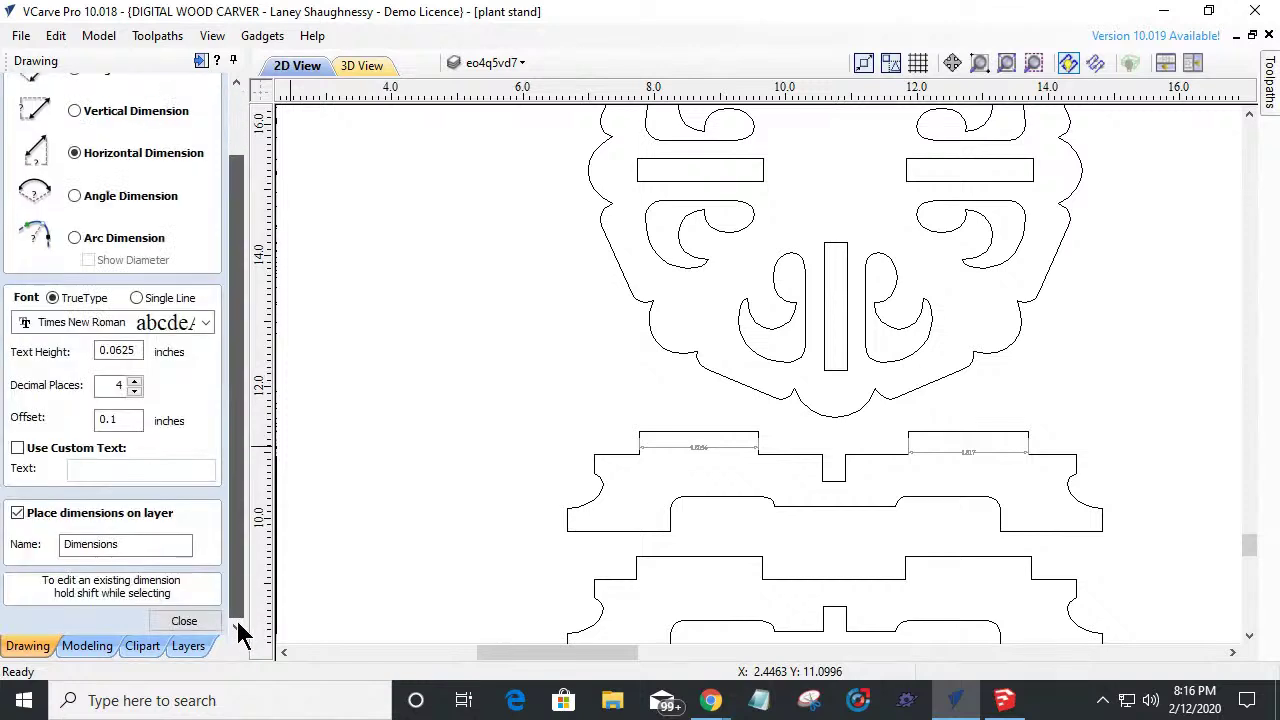
left_click(183, 540)
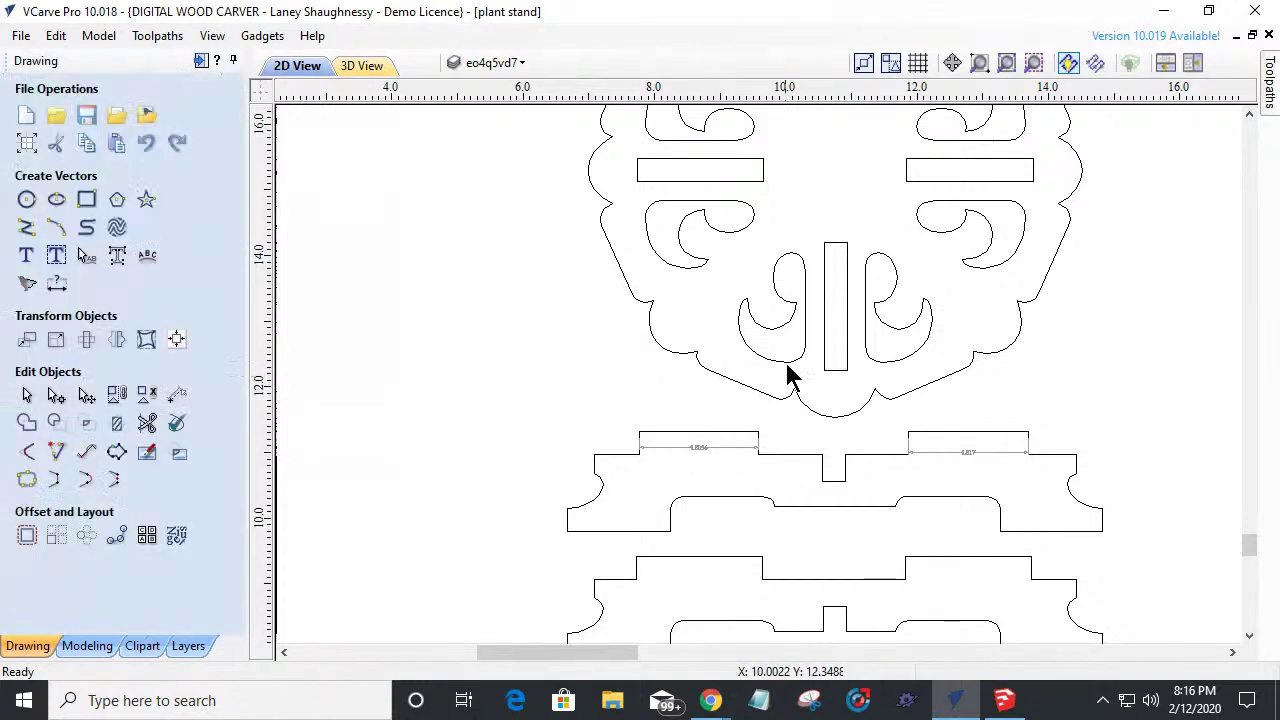
Resize the round plate's lower vertical slot to 0.5 inches wide and 1.8 inches high with Link XY off, and close Set Size.
left_click(847, 334)
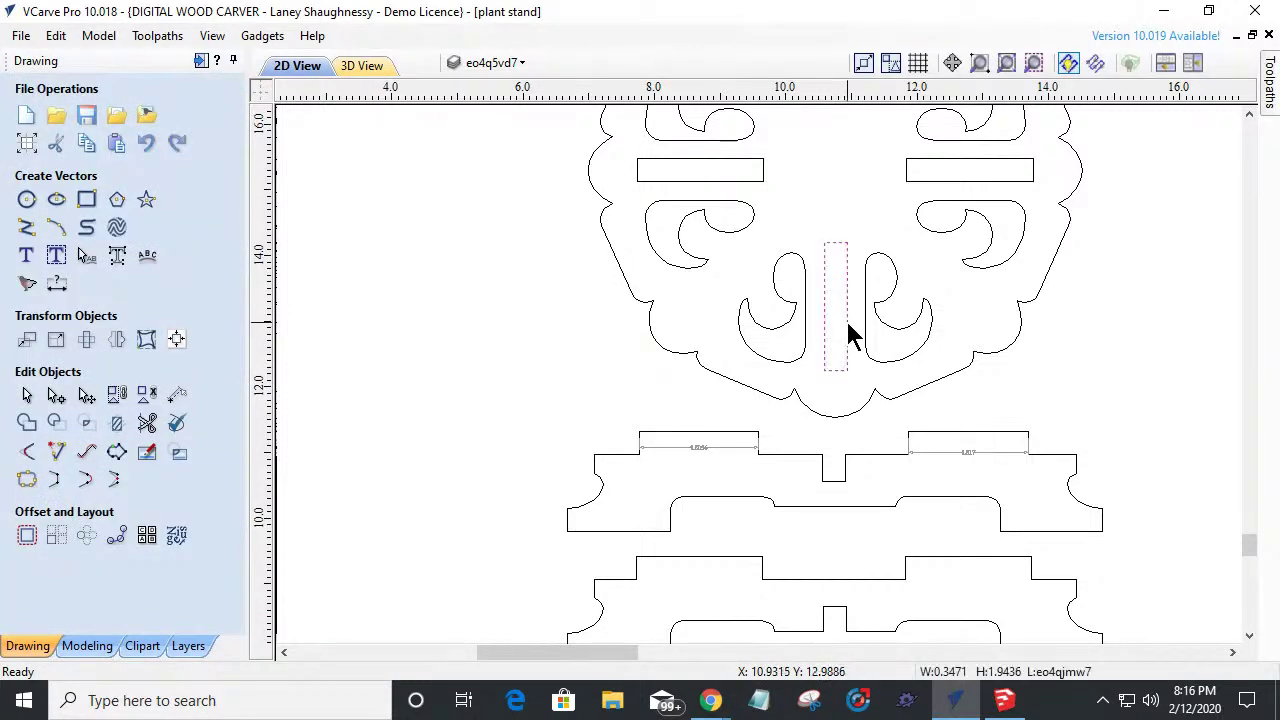
left_click(55, 343)
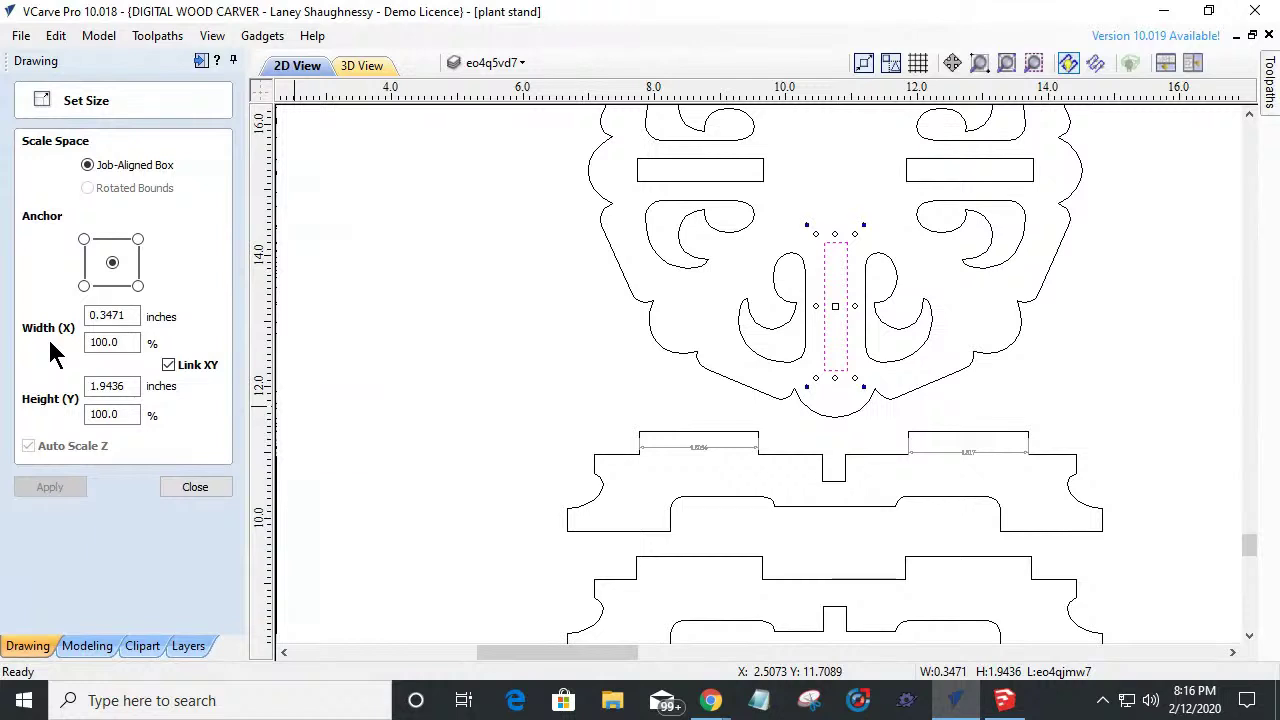
left_click_drag(130, 315, 69, 311)
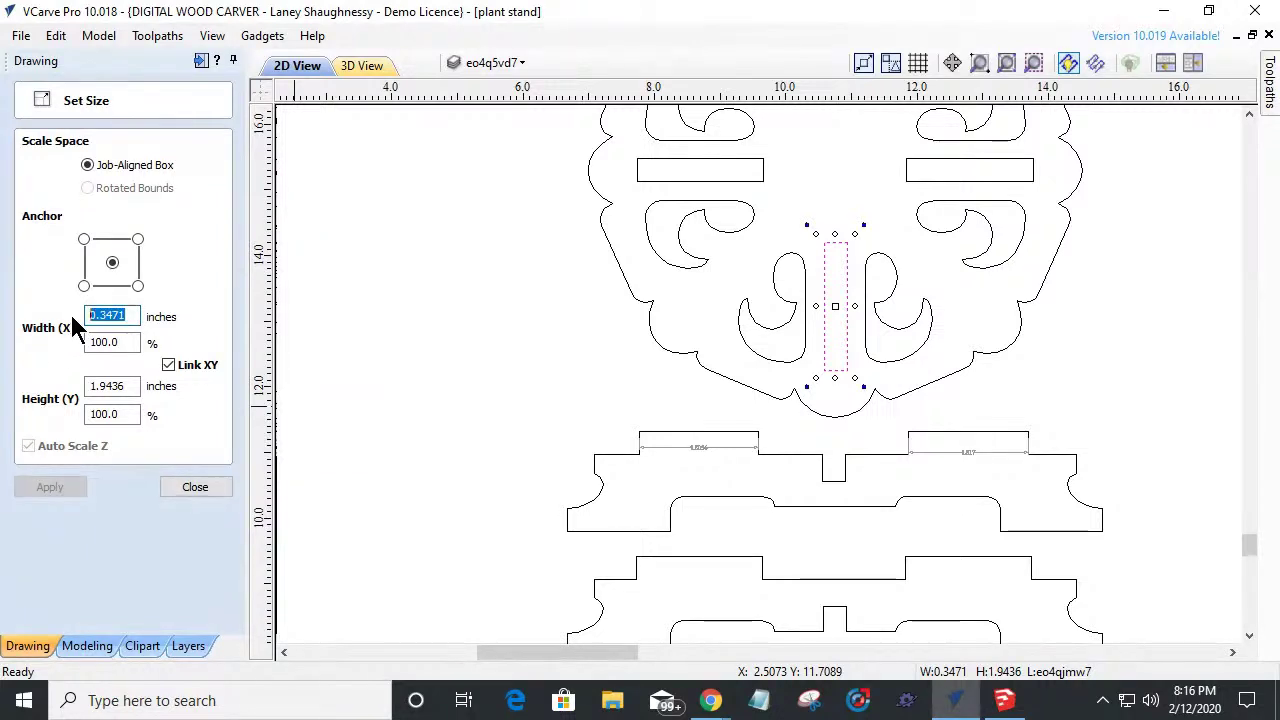
left_click(169, 365)
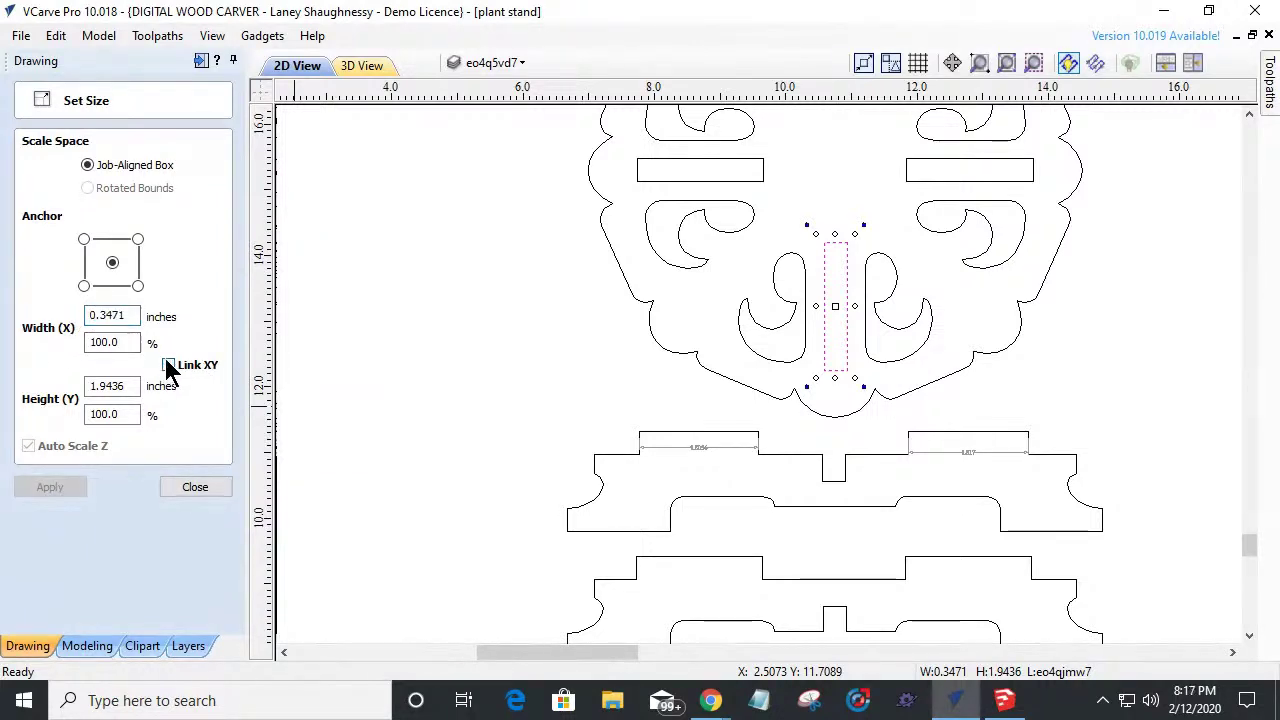
left_click_drag(136, 315, 45, 313)
type(".5")
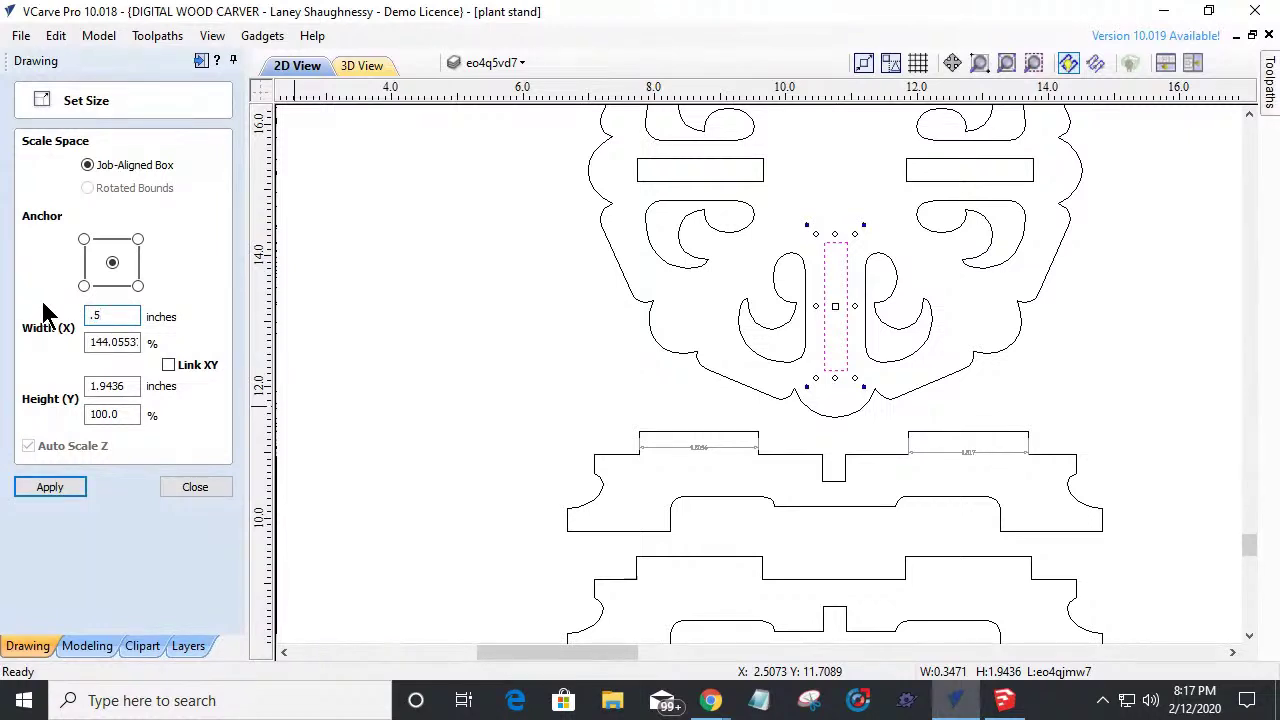
left_click_drag(120, 384, 46, 377)
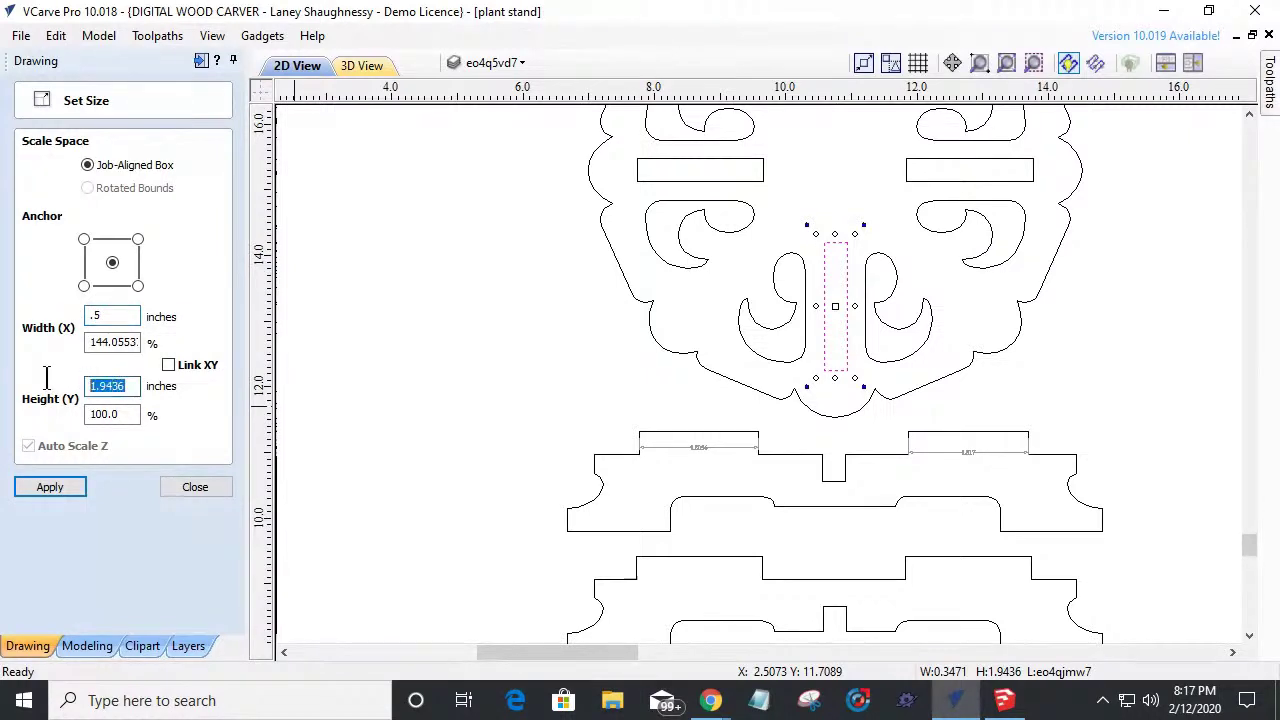
type("1.8")
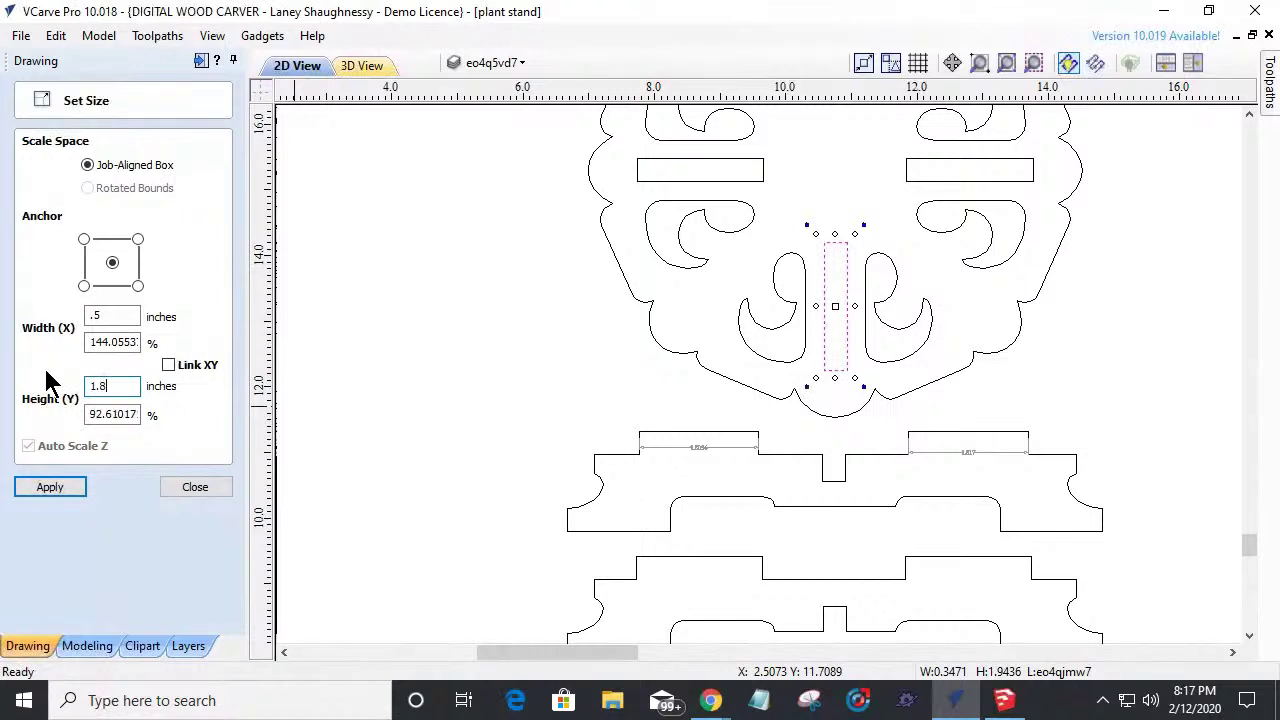
left_click(50, 487)
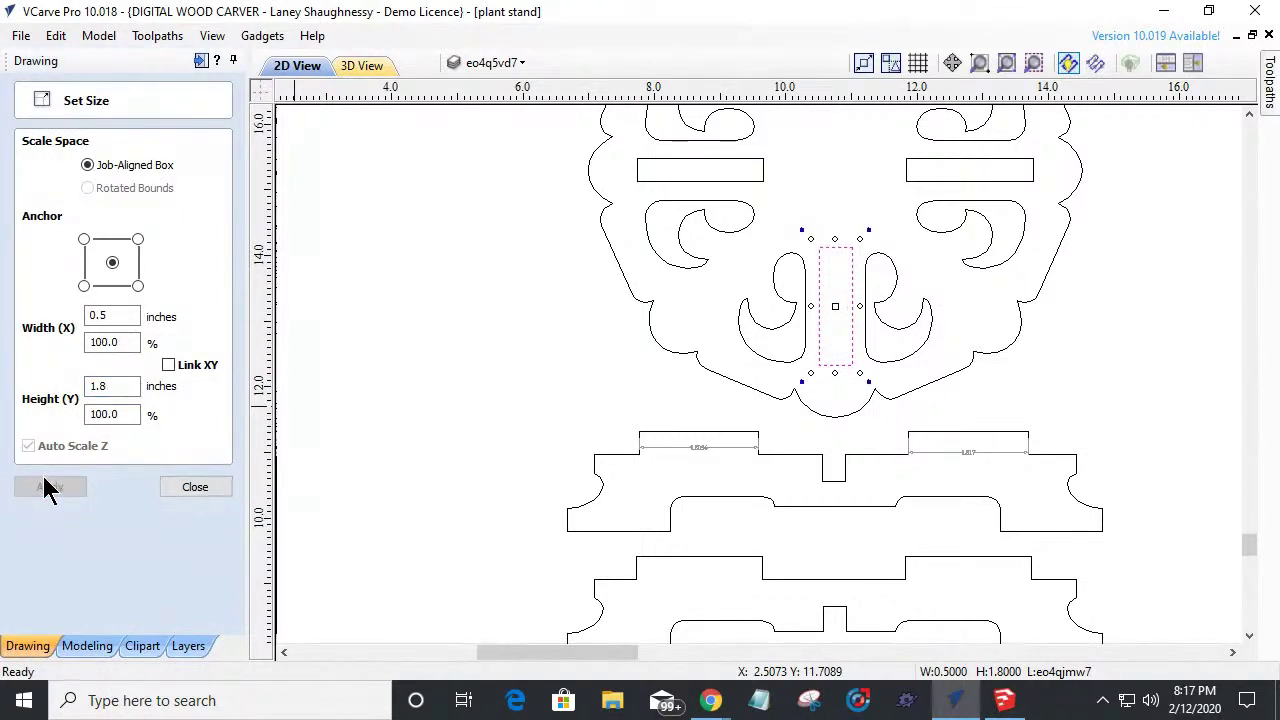
left_click(212, 492)
scroll(600, 400, "down", 3)
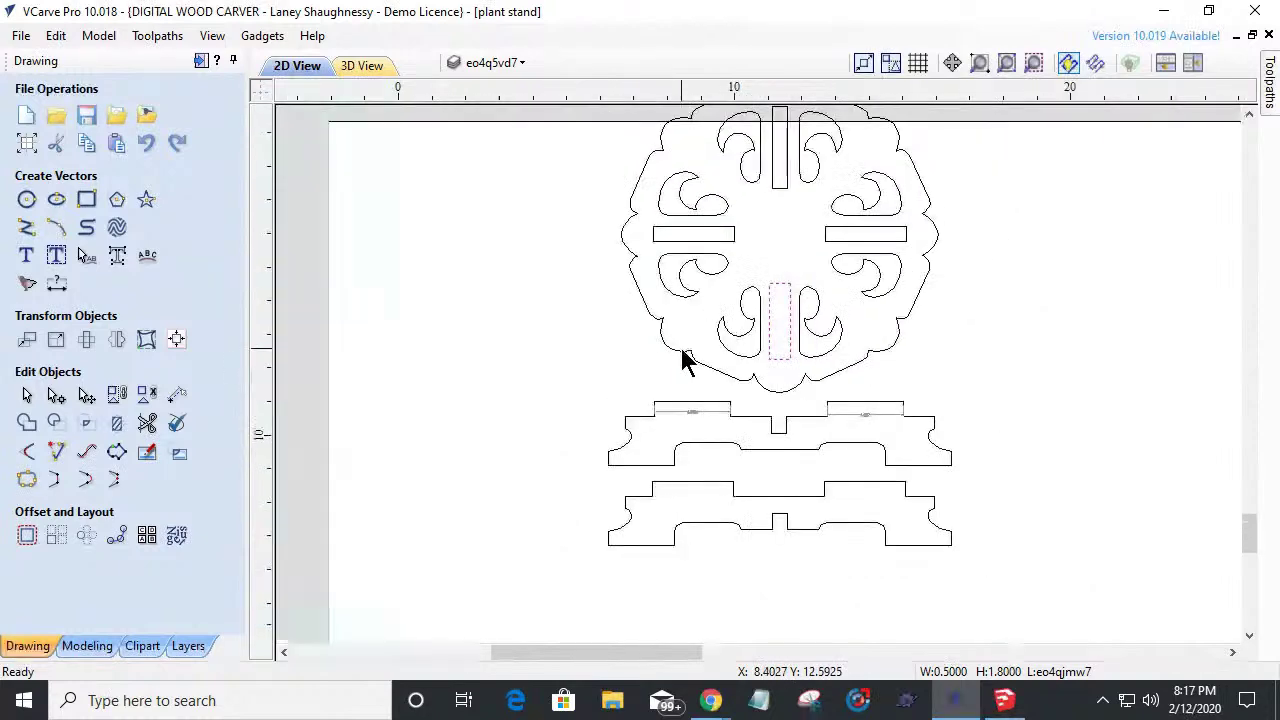
scroll(737, 223, "up", 2)
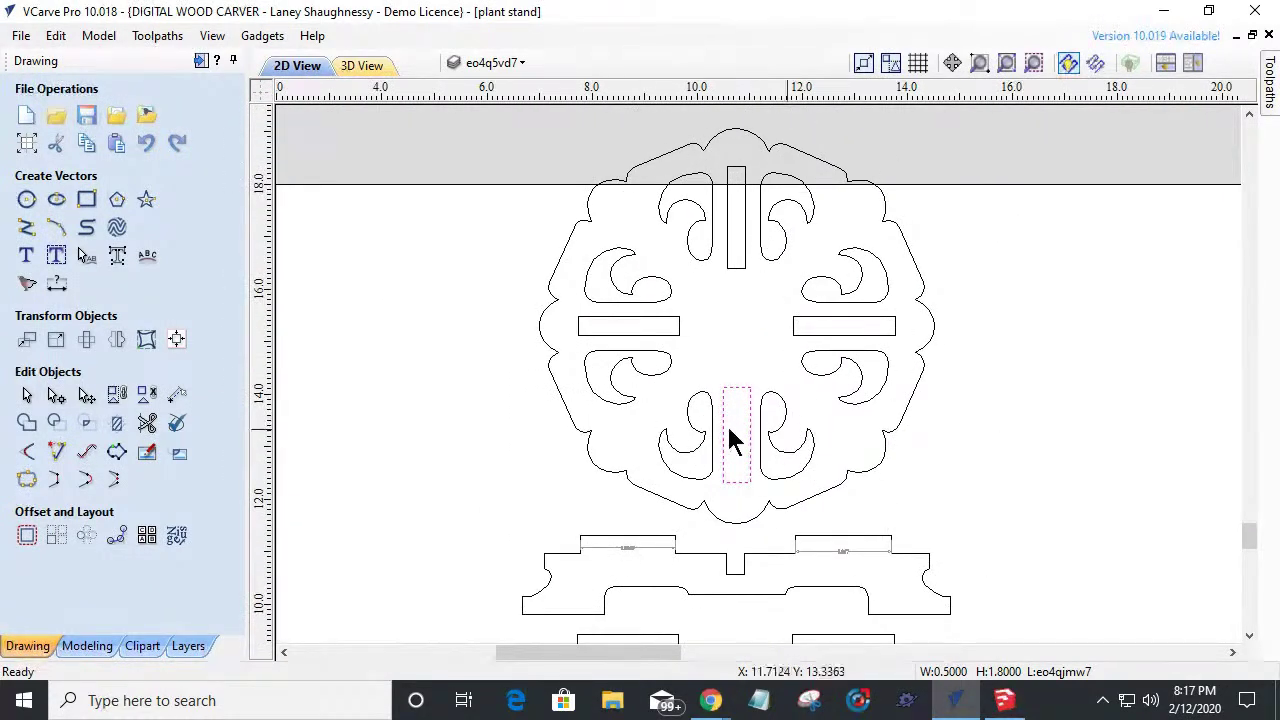
scroll(582, 300, "up", 1)
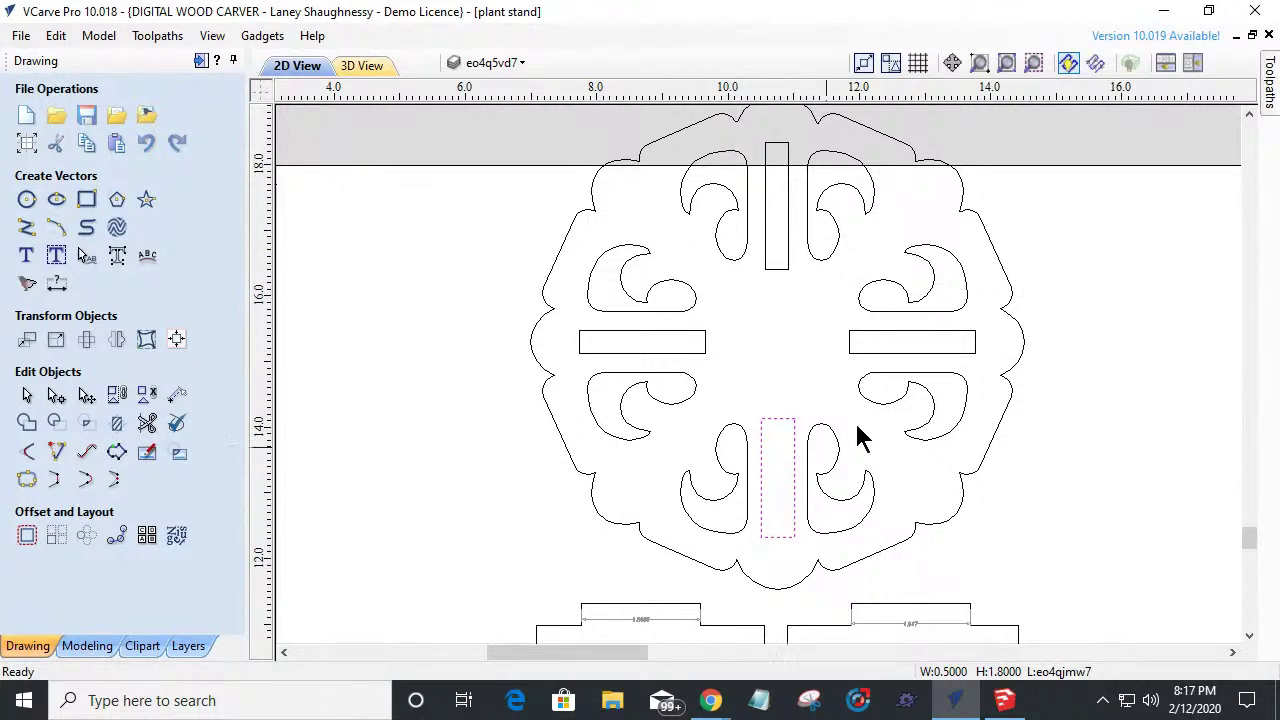
scroll(810, 387, "down", 1)
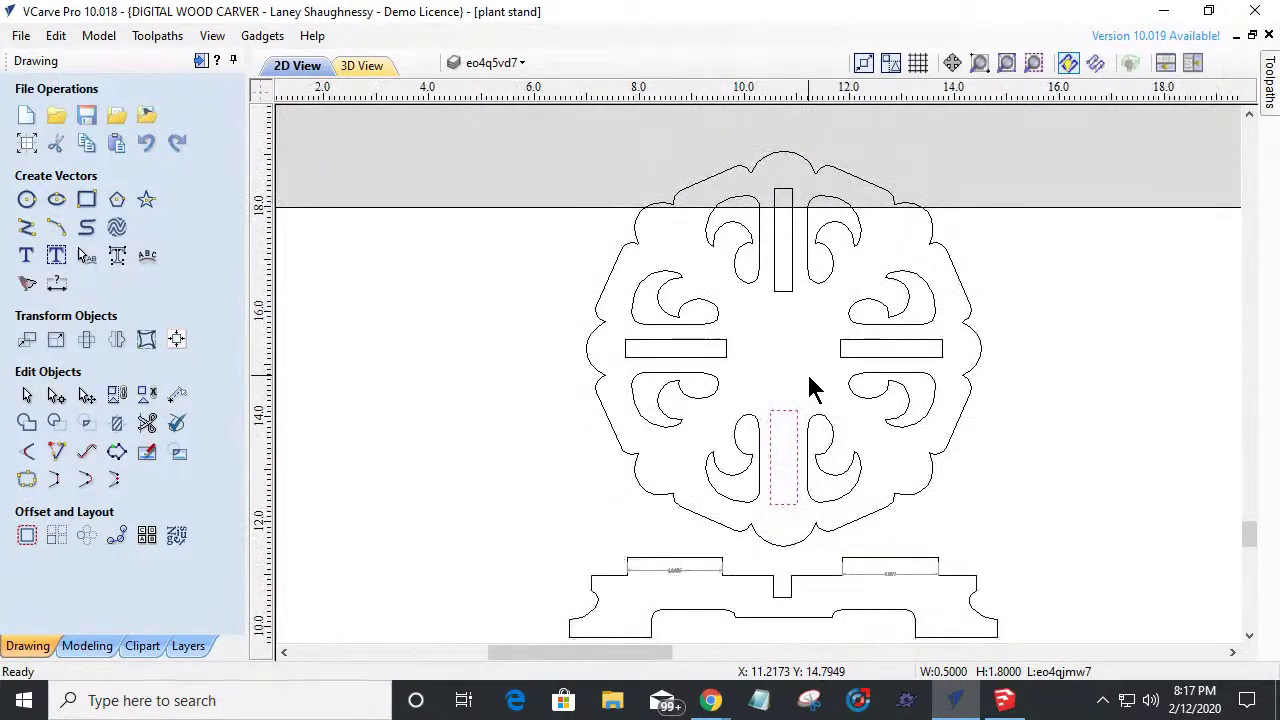
left_click(600, 310)
left_click(600, 290)
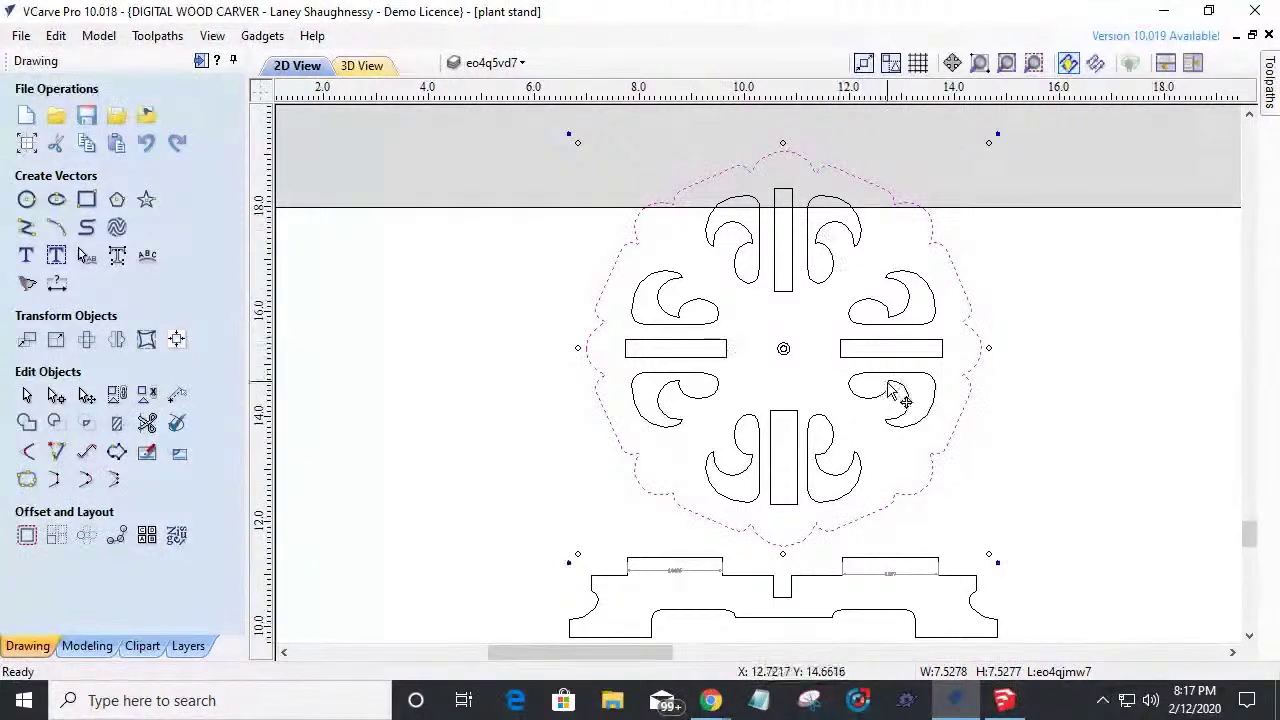
left_click(779, 413)
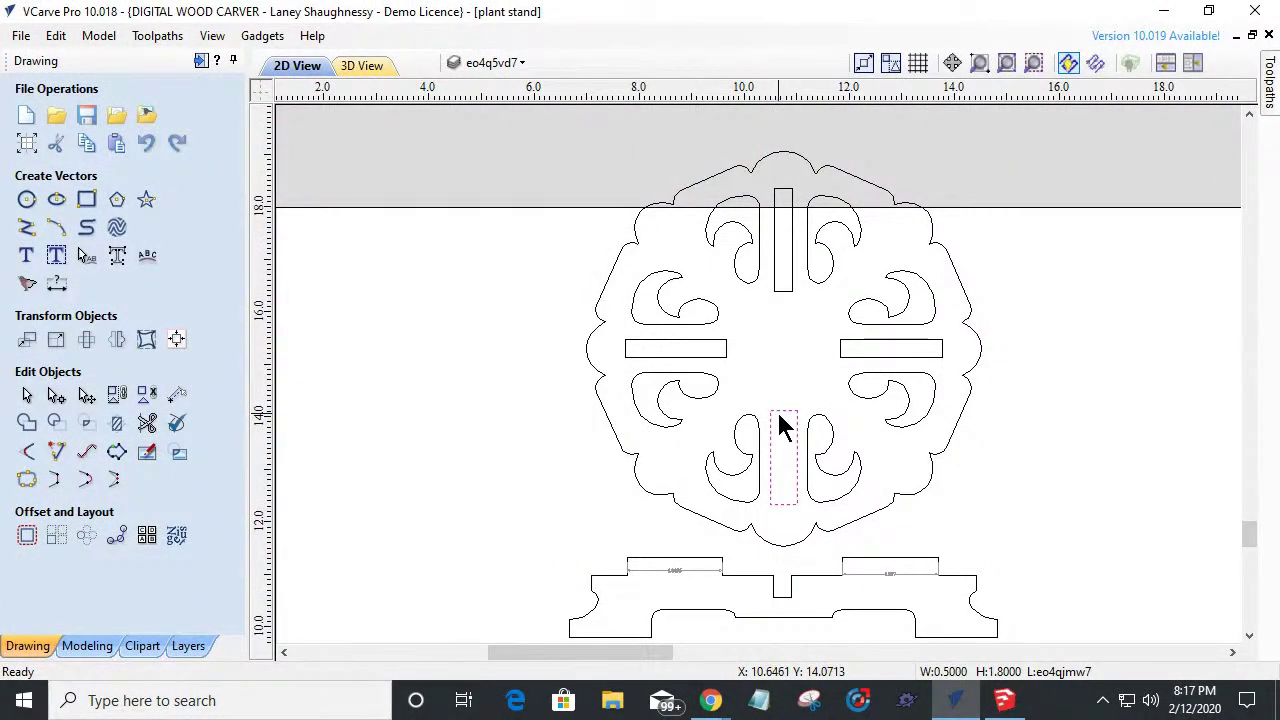
left_click(88, 541)
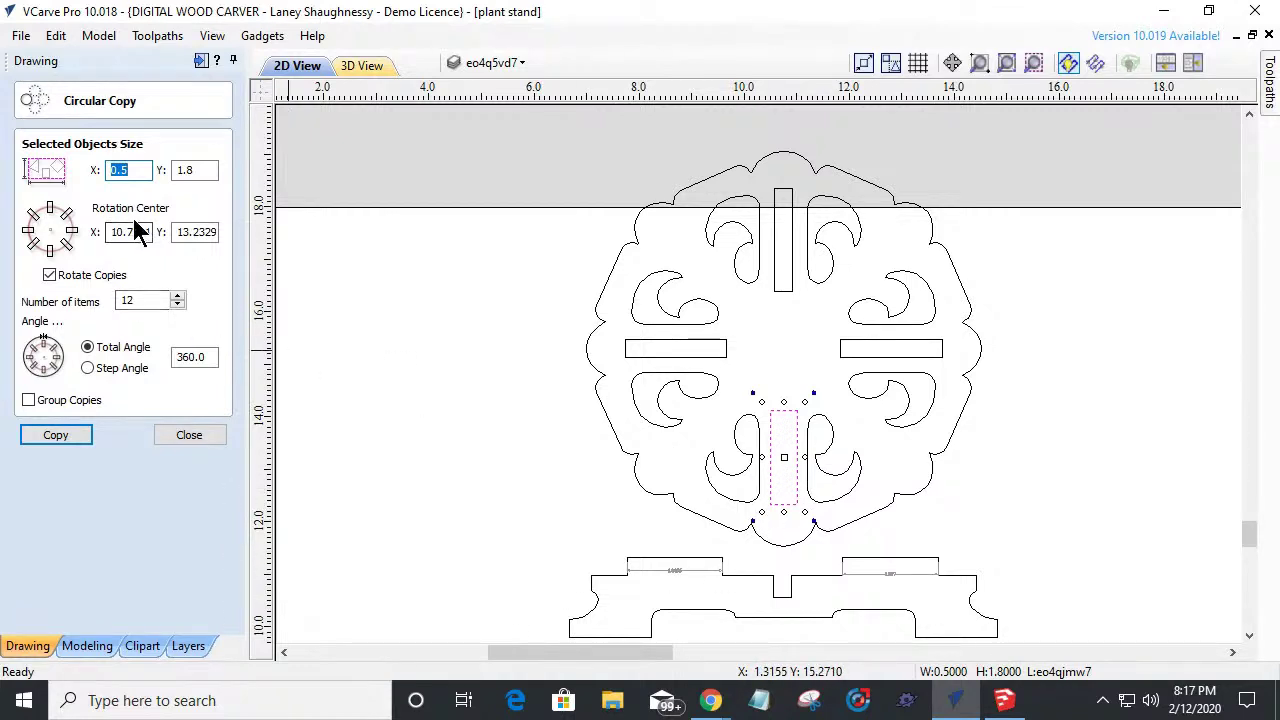
left_click(785, 357)
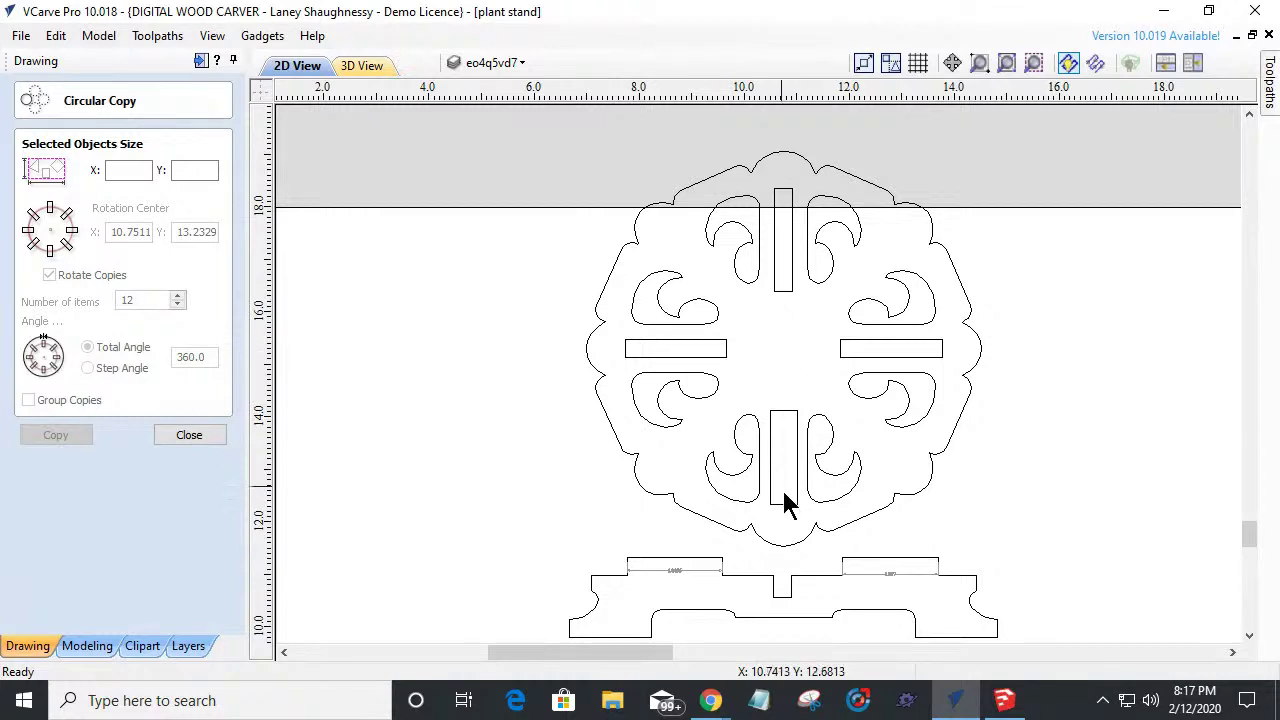
left_click(197, 440)
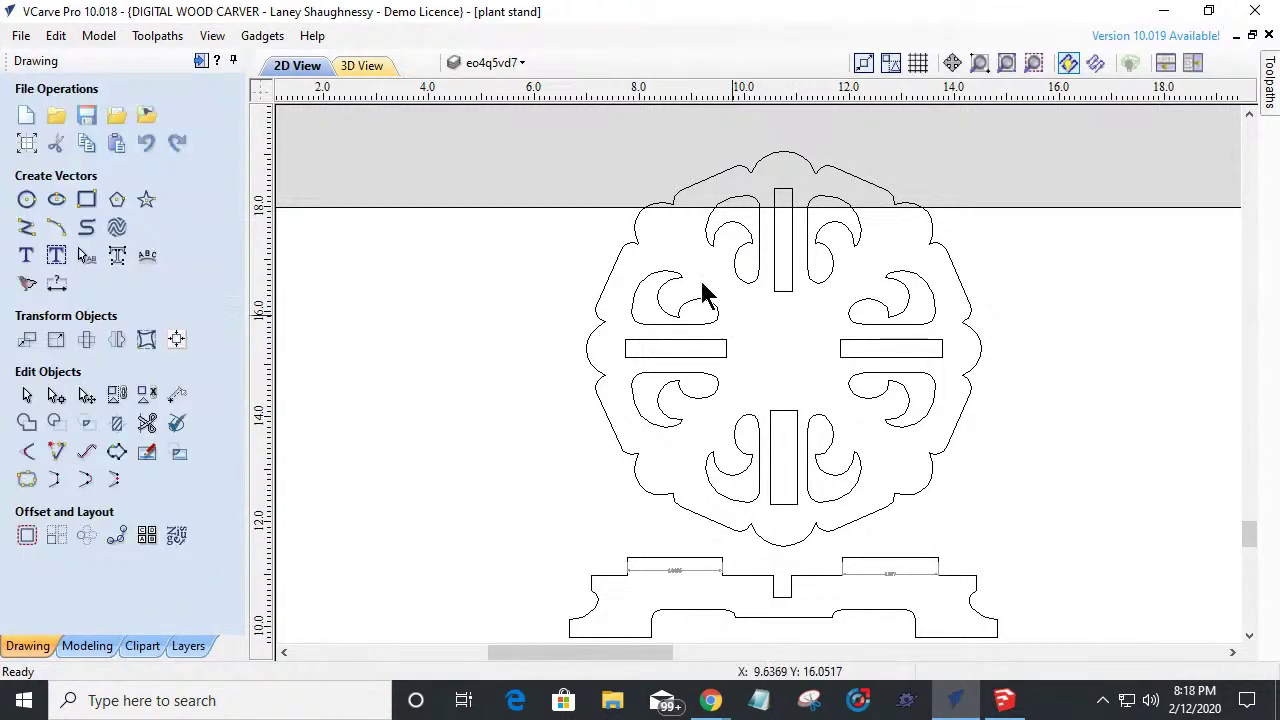
Look up the plate outline's center coordinates from the Rotate tool's pivot point, then close the tool without rotating the outline.
left_click(662, 207)
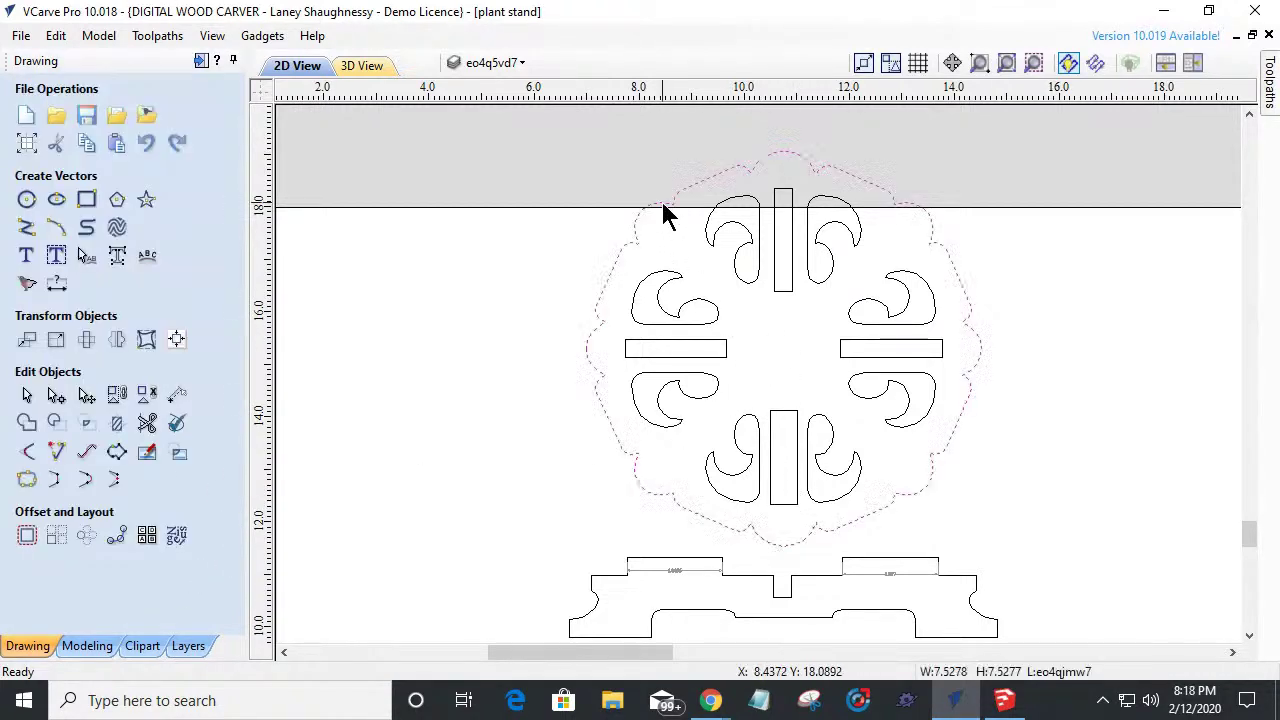
left_click(785, 357)
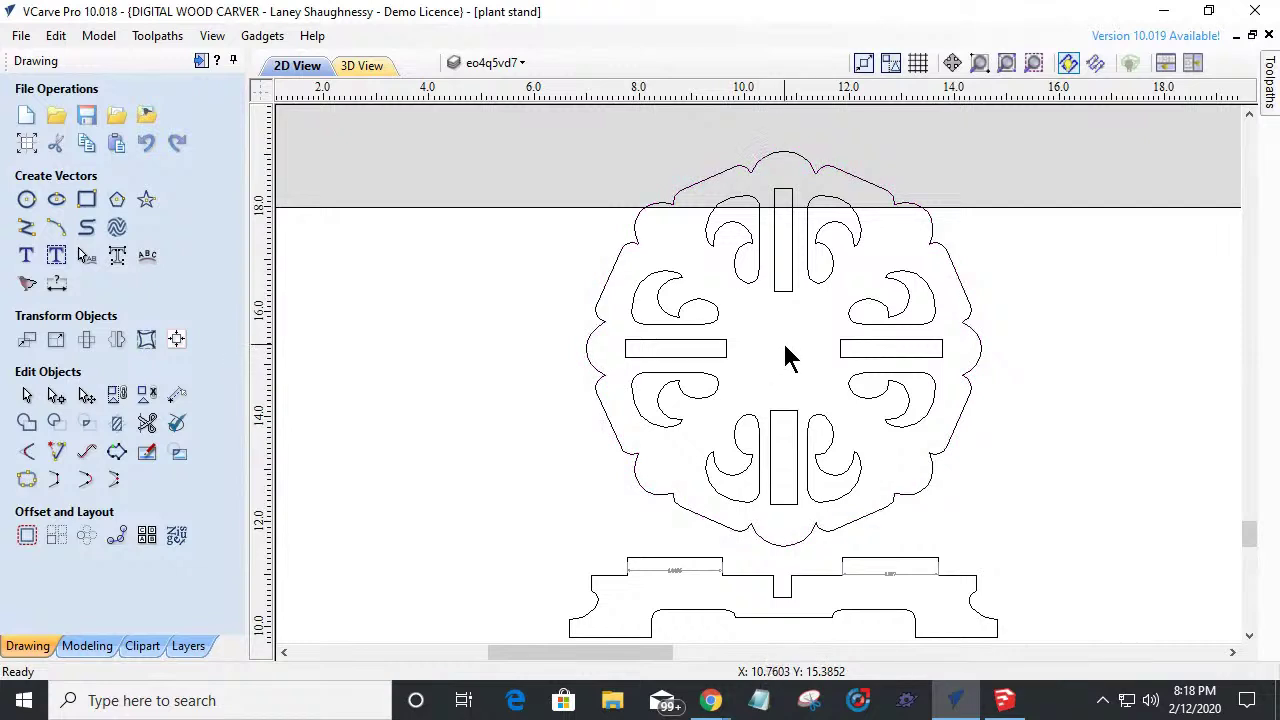
left_click(640, 229)
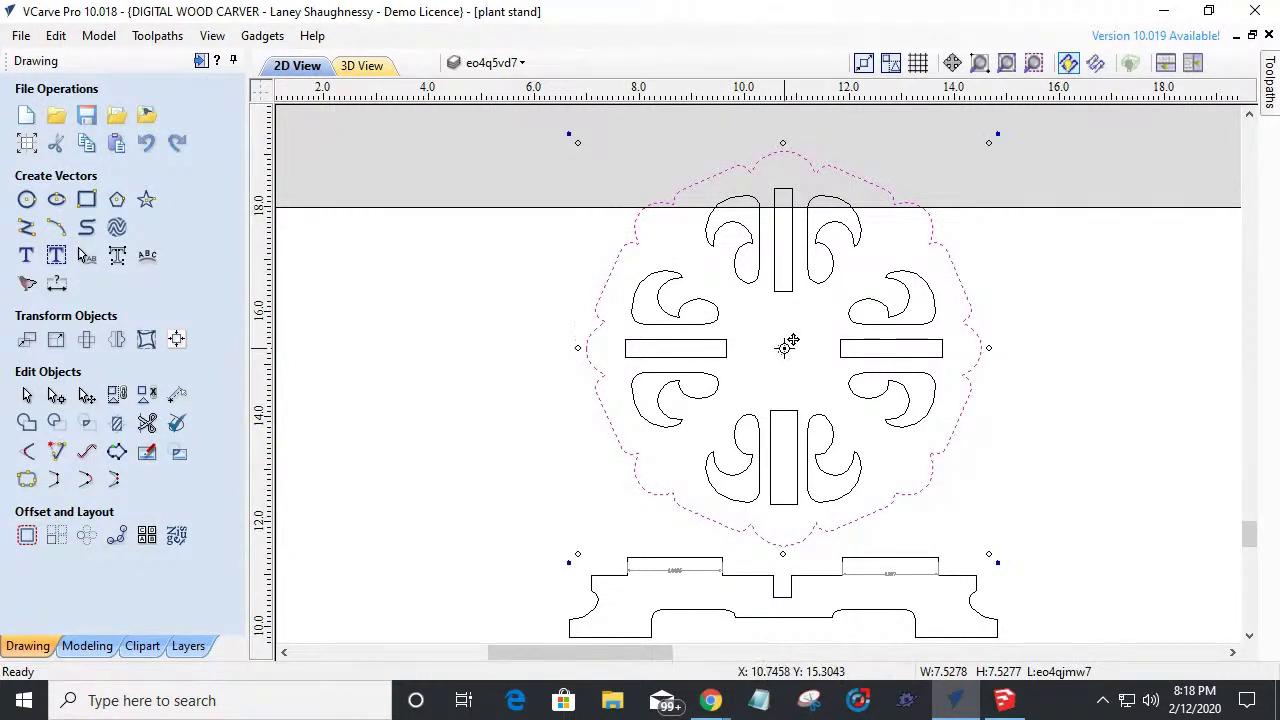
left_click(92, 341)
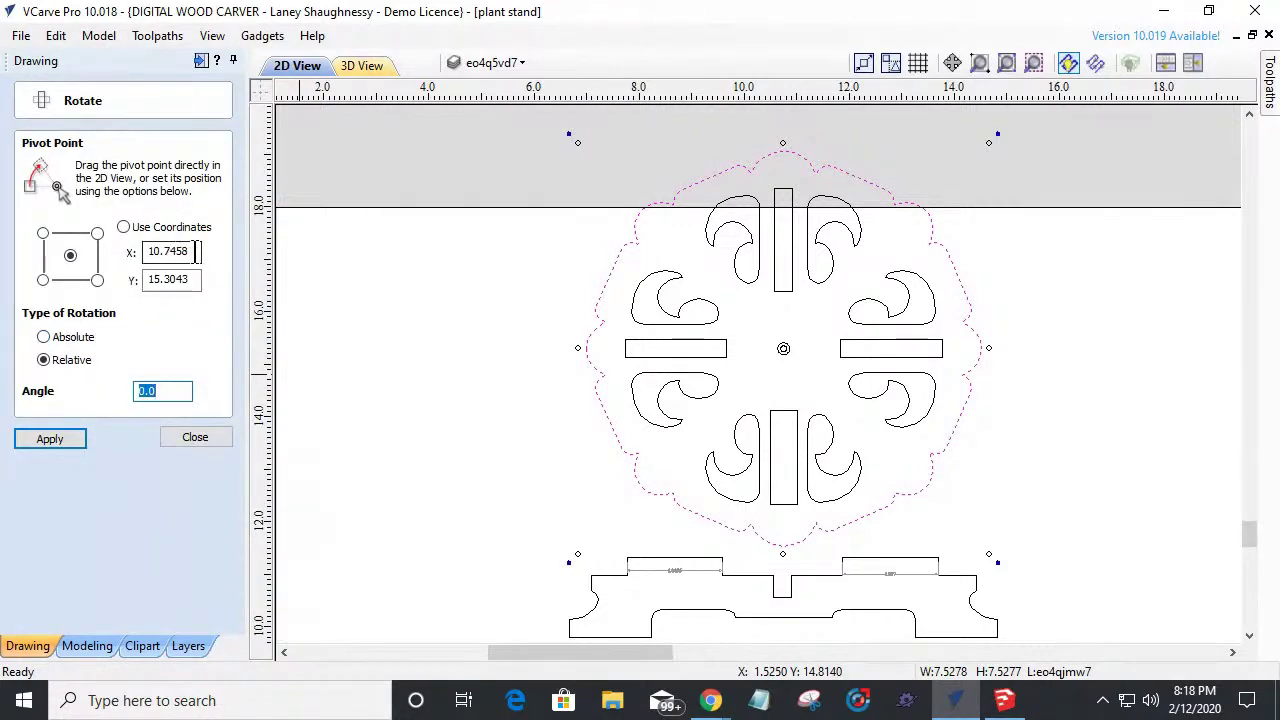
double_click(196, 252)
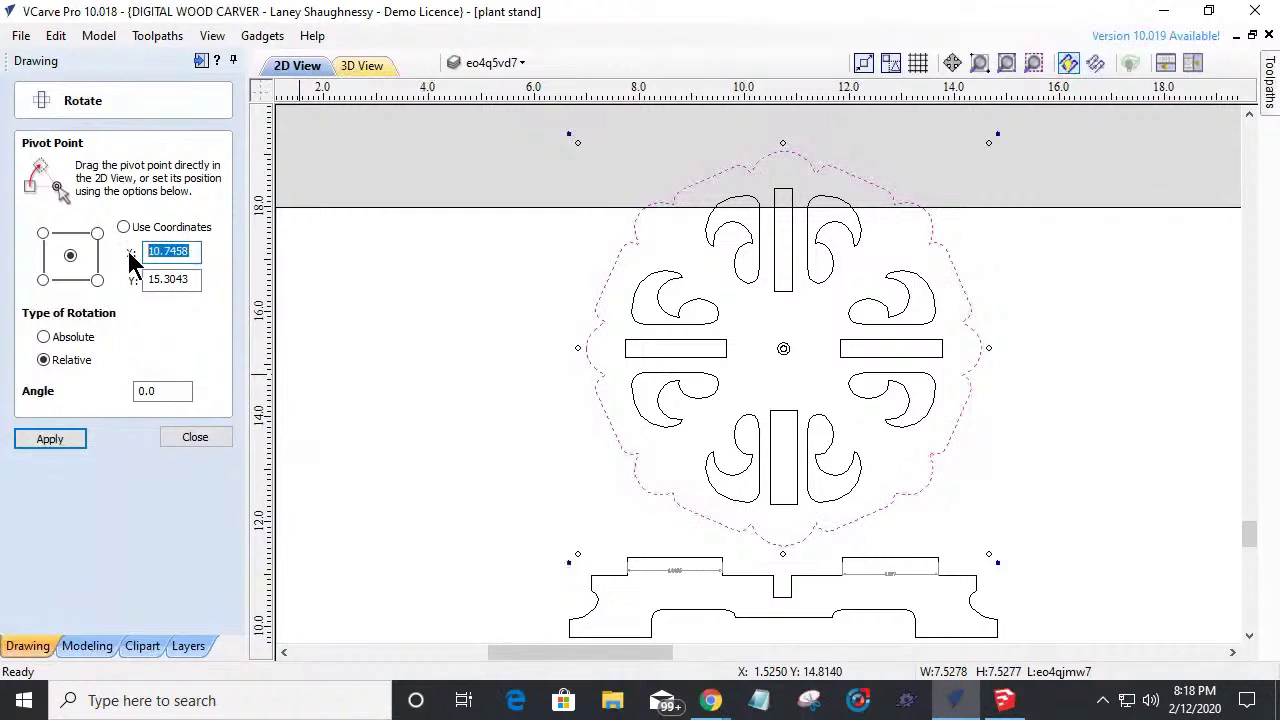
right_click(182, 260)
left_click(240, 265)
left_click(74, 440)
left_click(194, 440)
Circular-copy the resized lower slot into 4 rotated items over 360 degrees about the plate's center at X 10.7458, Y 15.3043.
left_click(786, 423)
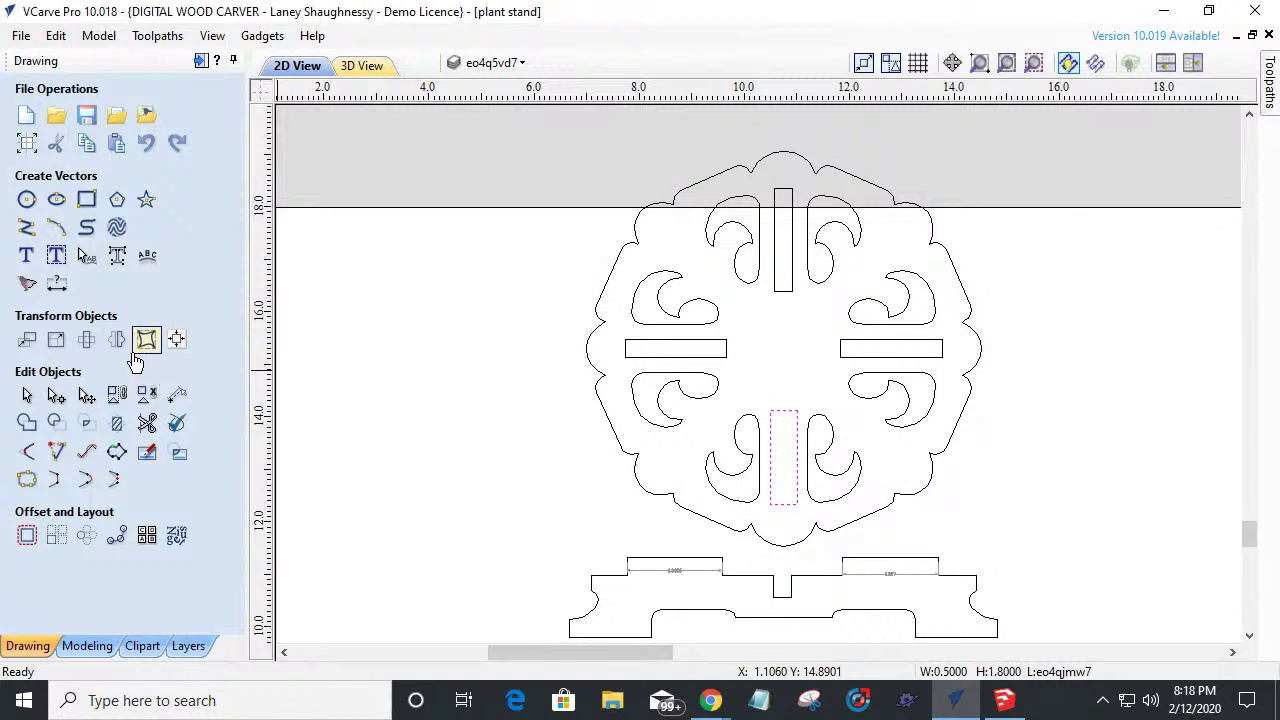
left_click(86, 535)
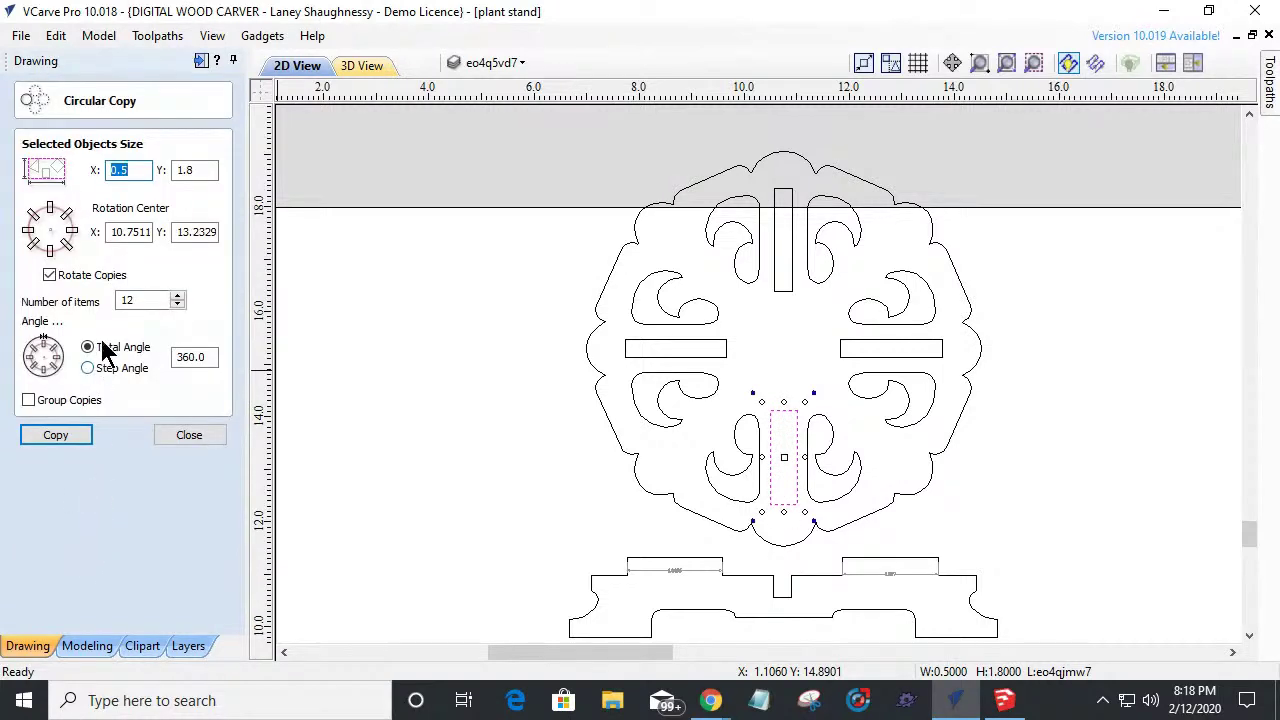
left_click_drag(138, 232, 213, 245)
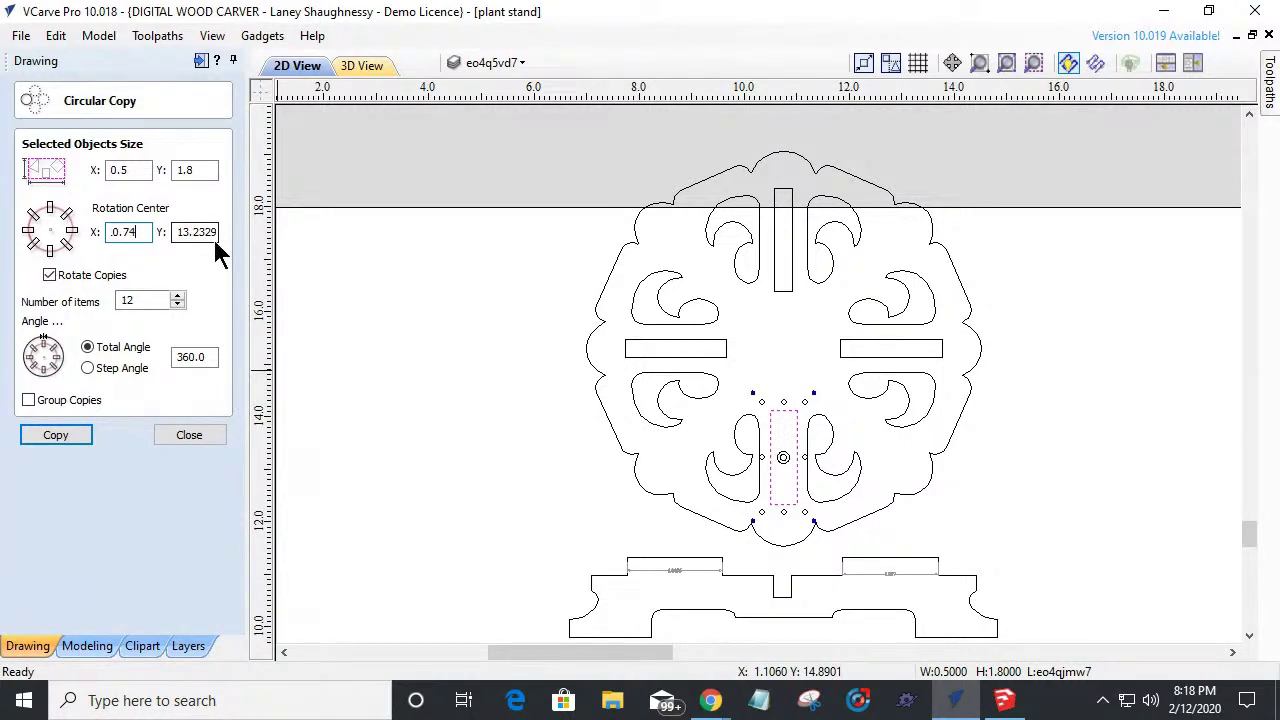
type("58")
key("Tab")
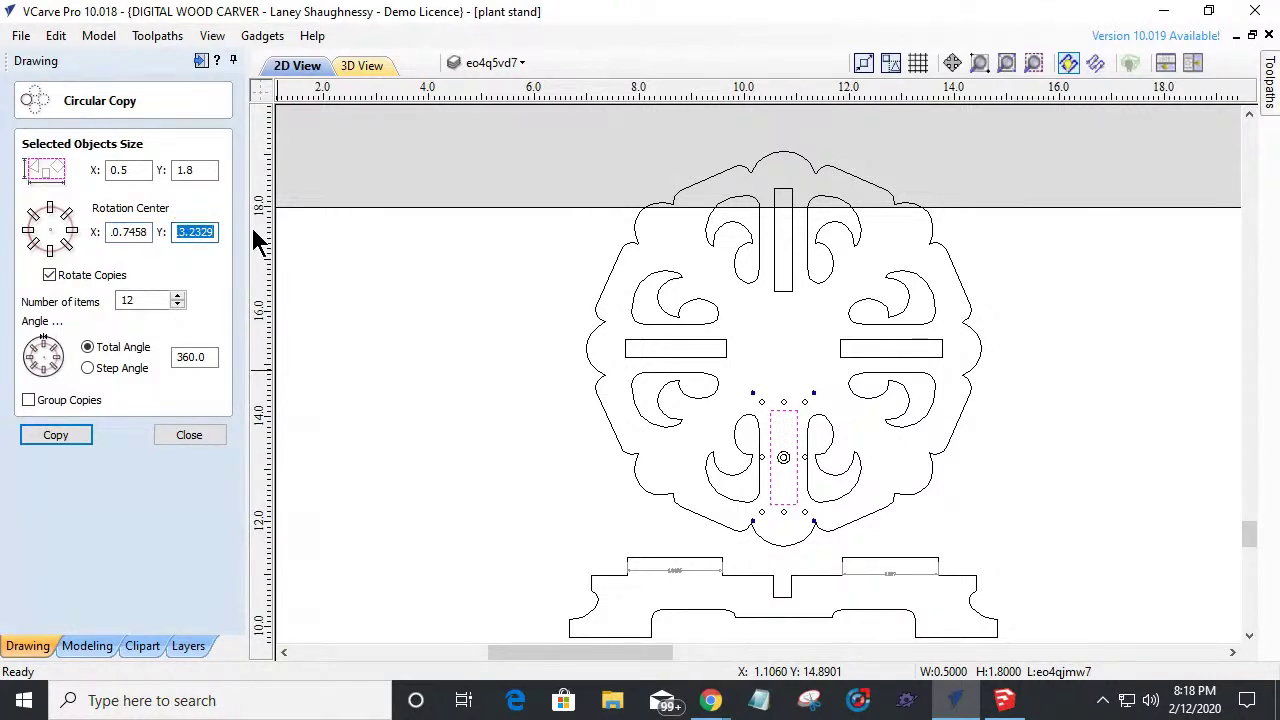
type("15.3043")
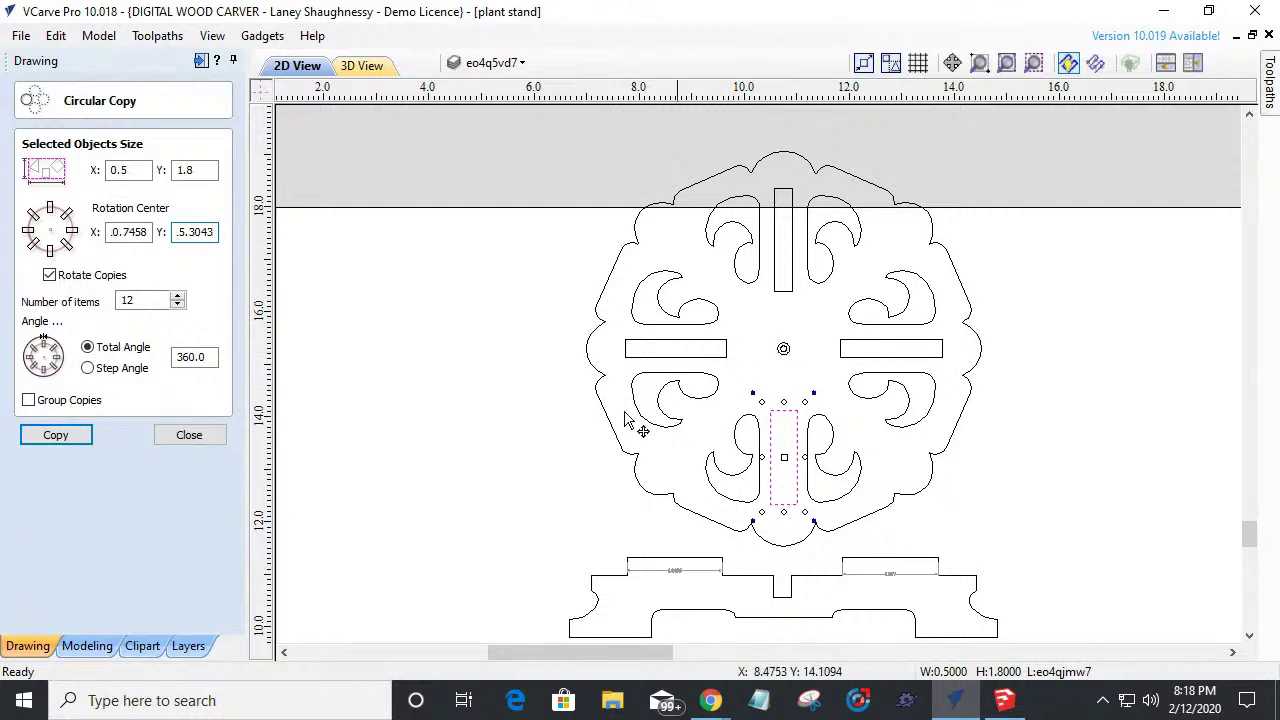
left_click(177, 305)
left_click(177, 305)
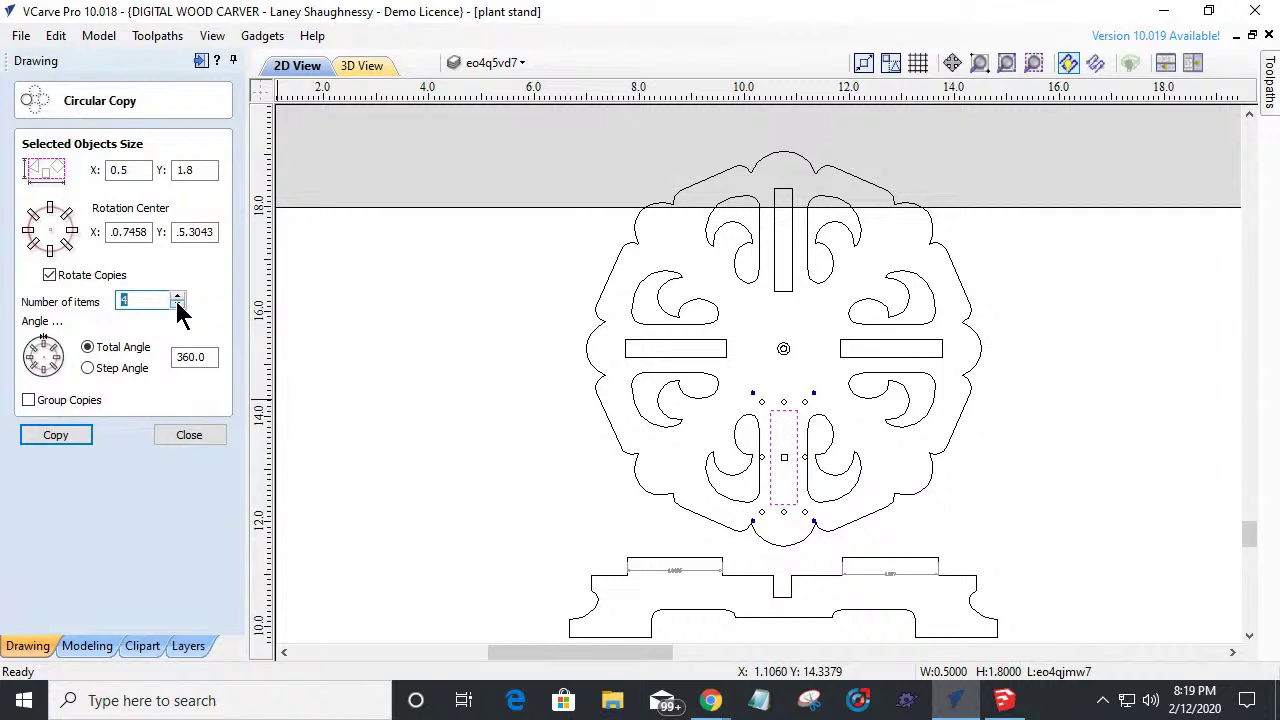
left_click(68, 438)
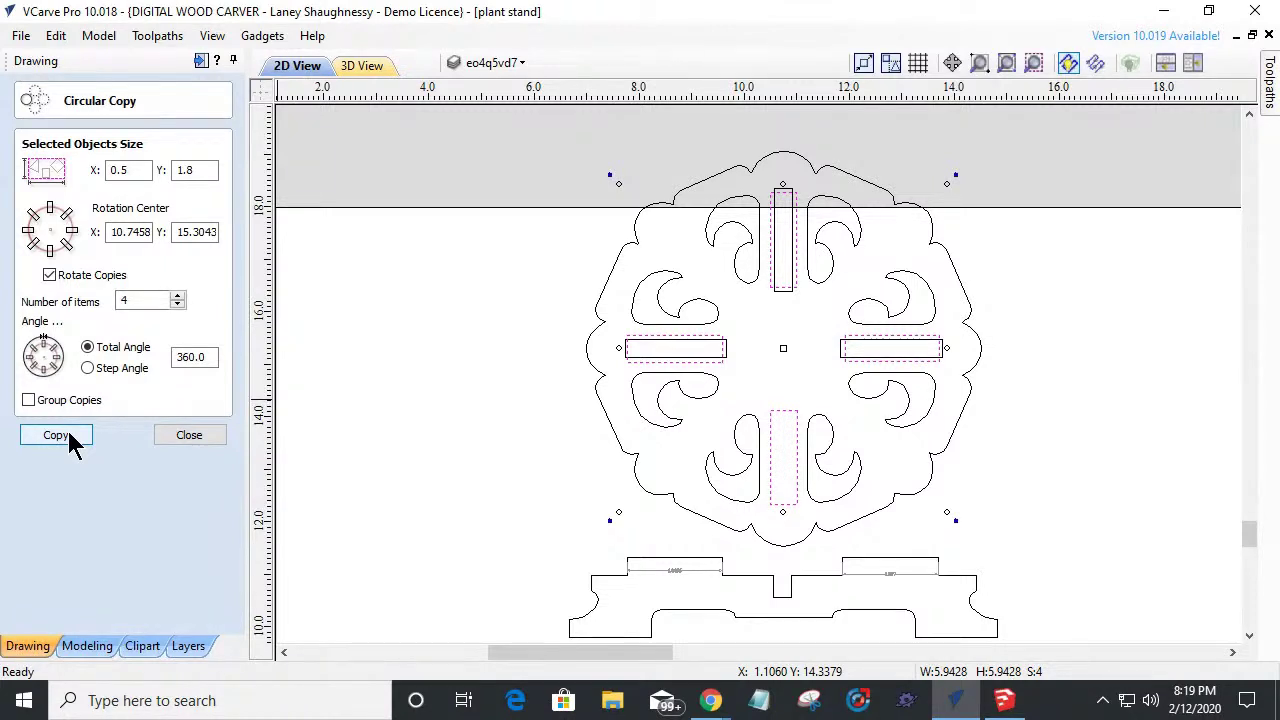
left_click(190, 436)
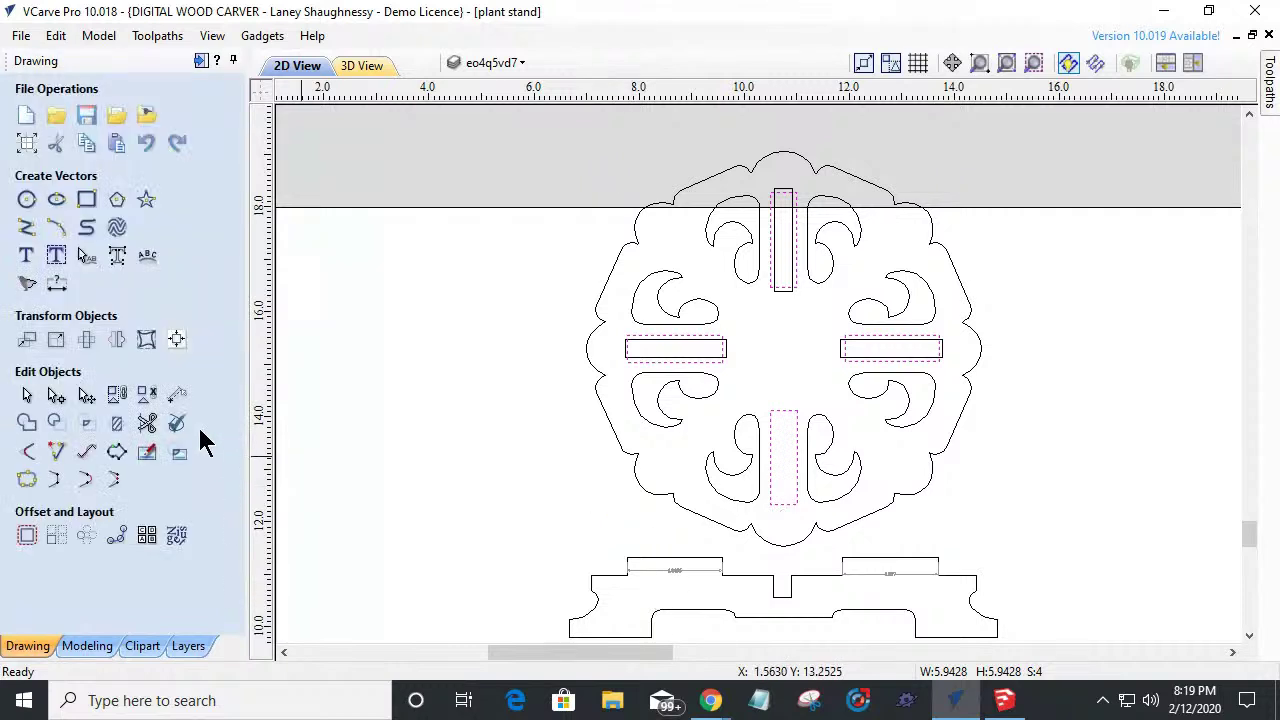
Delete the plate's original upper, left and right narrow slots, keeping the wider copies.
left_click(727, 362)
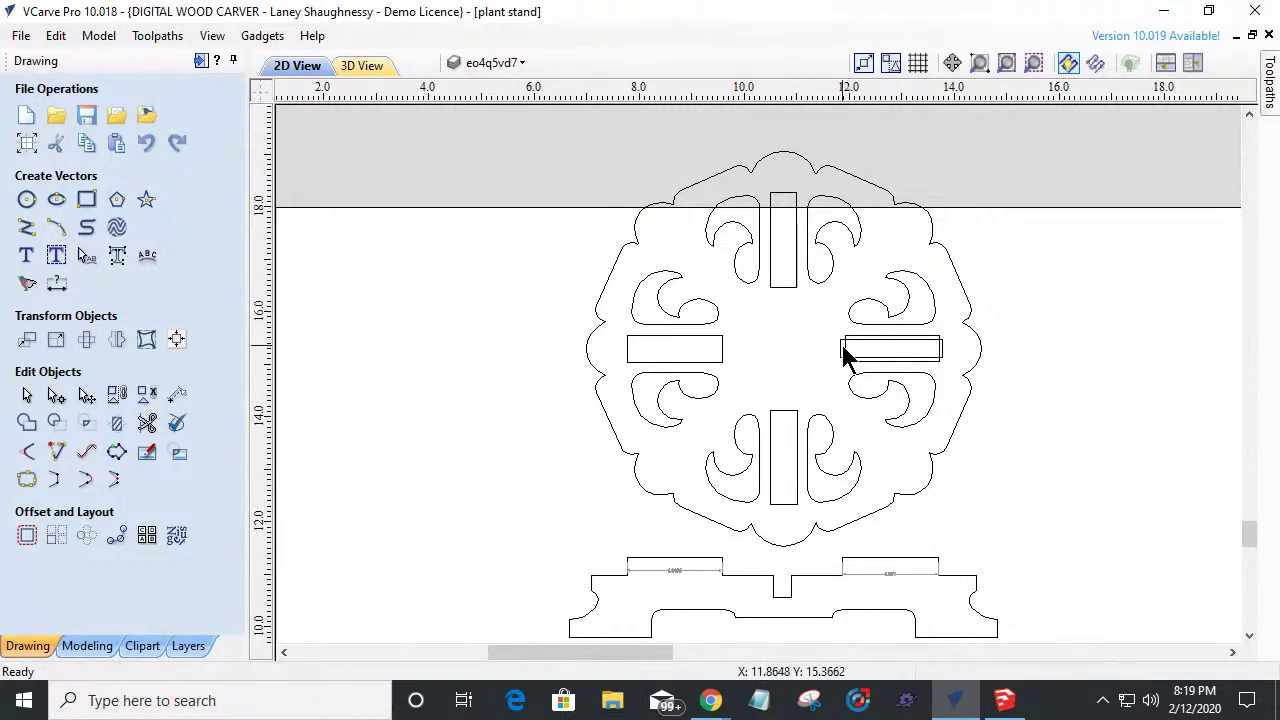
scroll(814, 434, "down", 1)
scroll(815, 435, "up", 1)
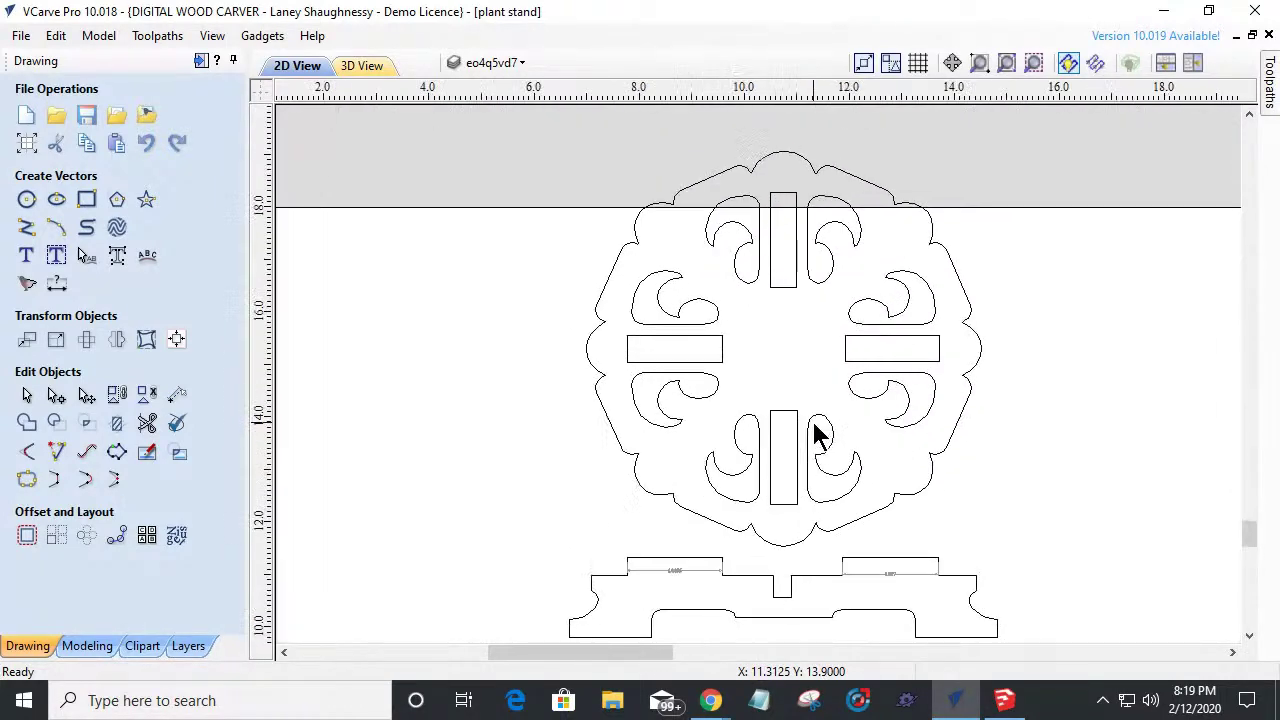
Inspect how the plate's four resized slots line up with the dimensioned raised tabs of the upper bracket.
scroll(793, 480, "up", 2)
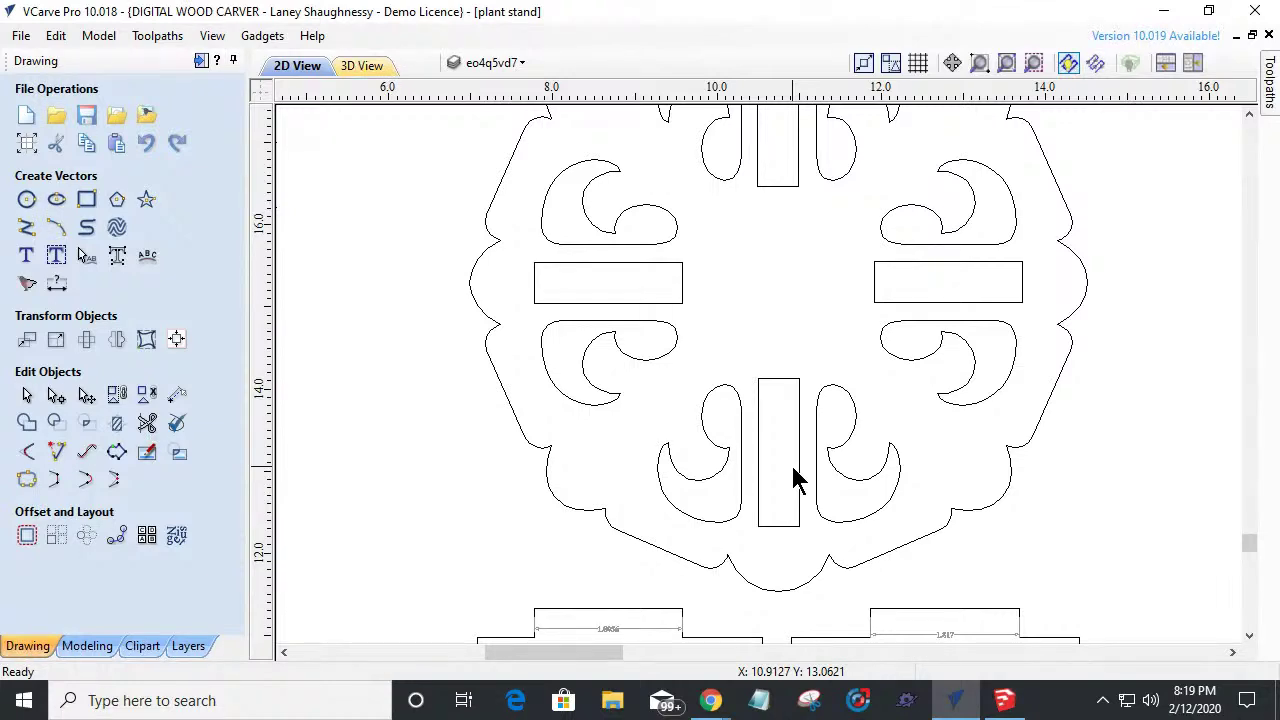
scroll(795, 480, "down", 4)
scroll(791, 471, "up", 3)
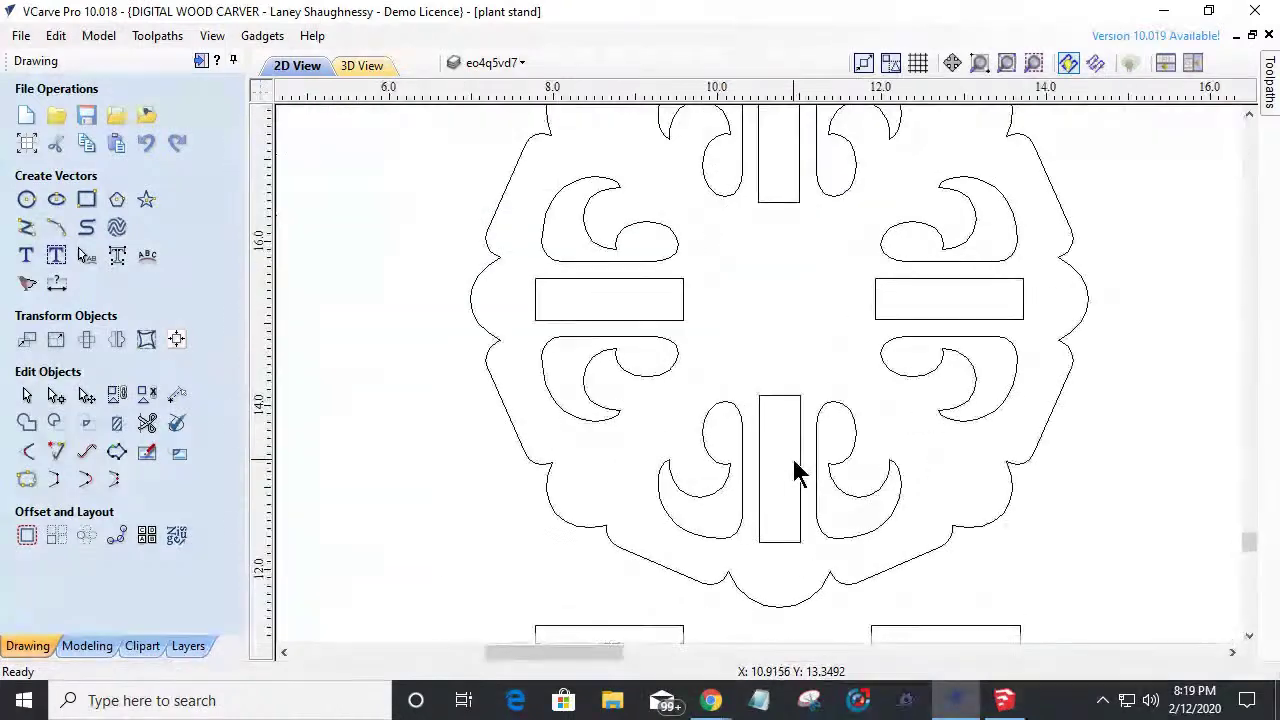
scroll(786, 575, "down", 3)
scroll(787, 563, "up", 4)
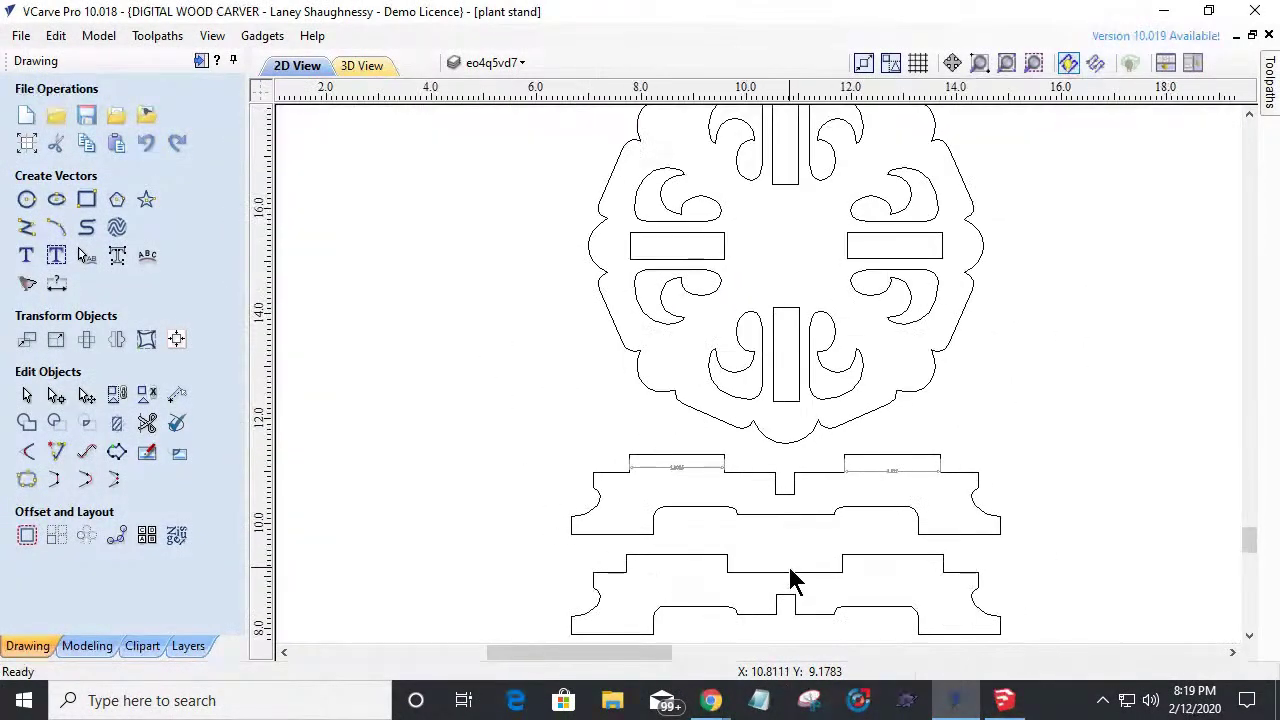
left_click(929, 419)
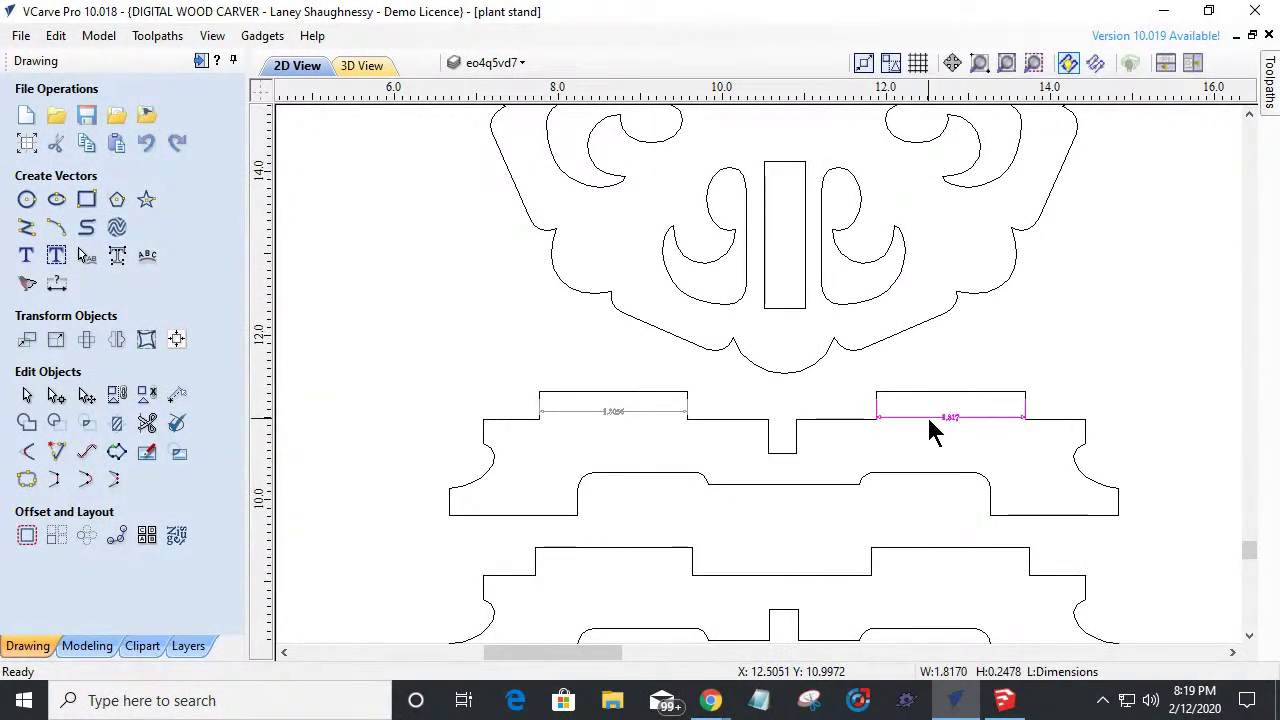
scroll(926, 414, "down", 3)
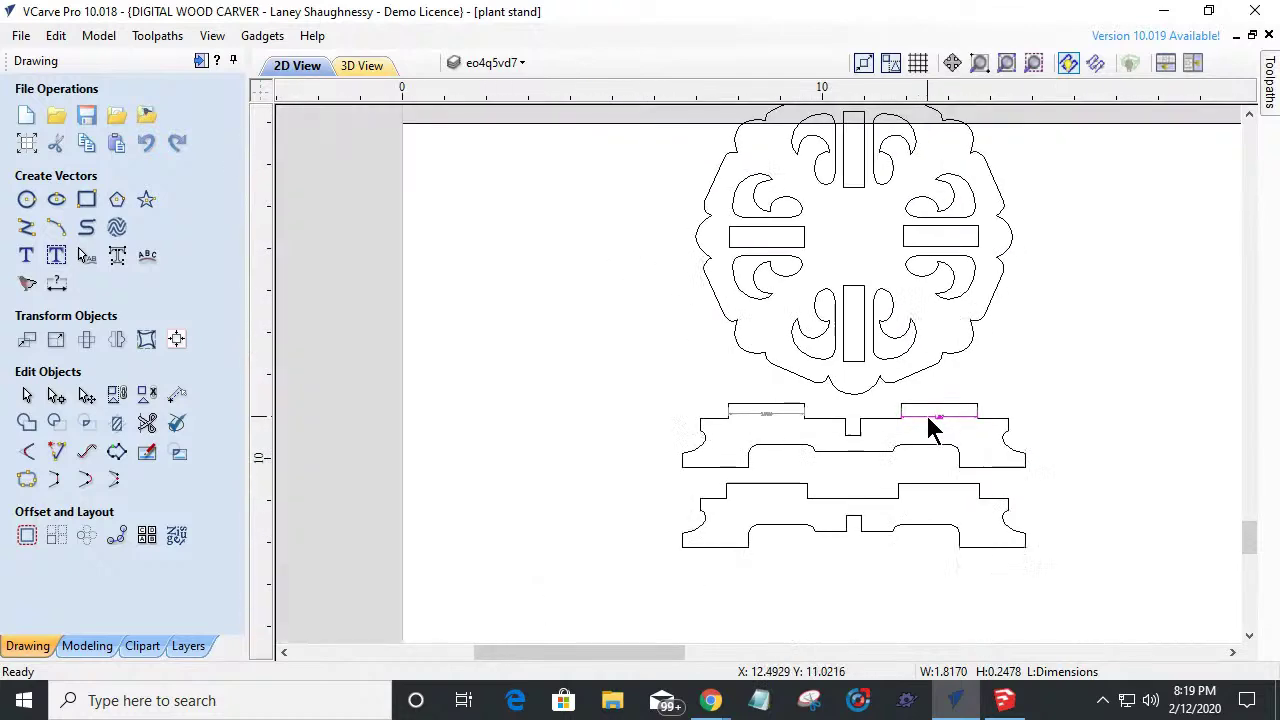
scroll(889, 363, "down", 2)
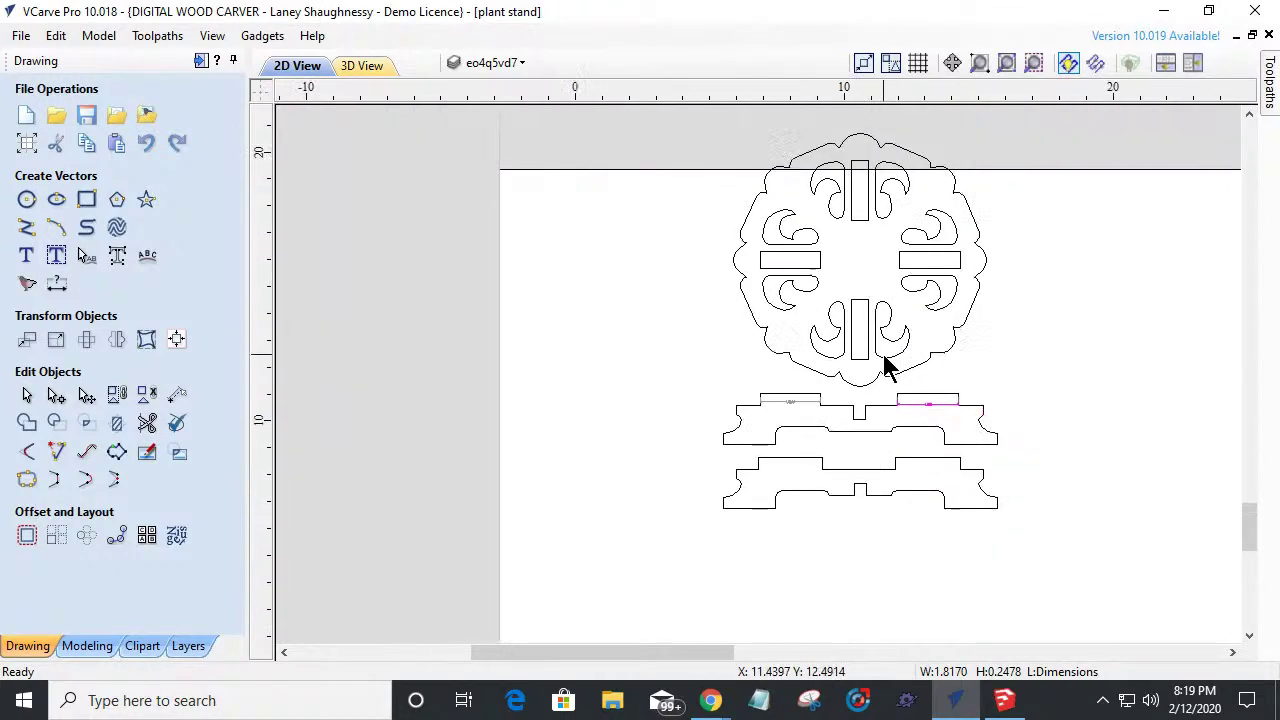
Select the plate, both base brackets and their dimensions, and move them together fully inside the material area.
scroll(539, 192, "down", 3)
left_click_drag(737, 171, 615, 315)
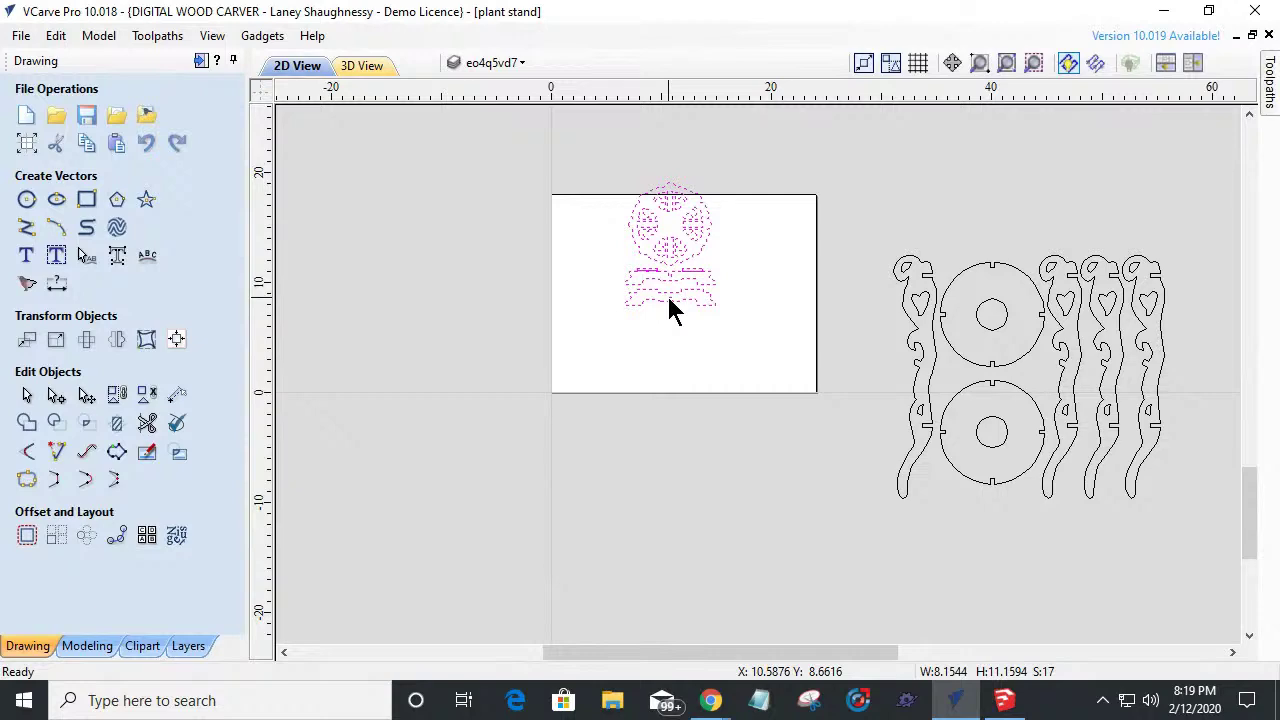
scroll(668, 308, "up", 3)
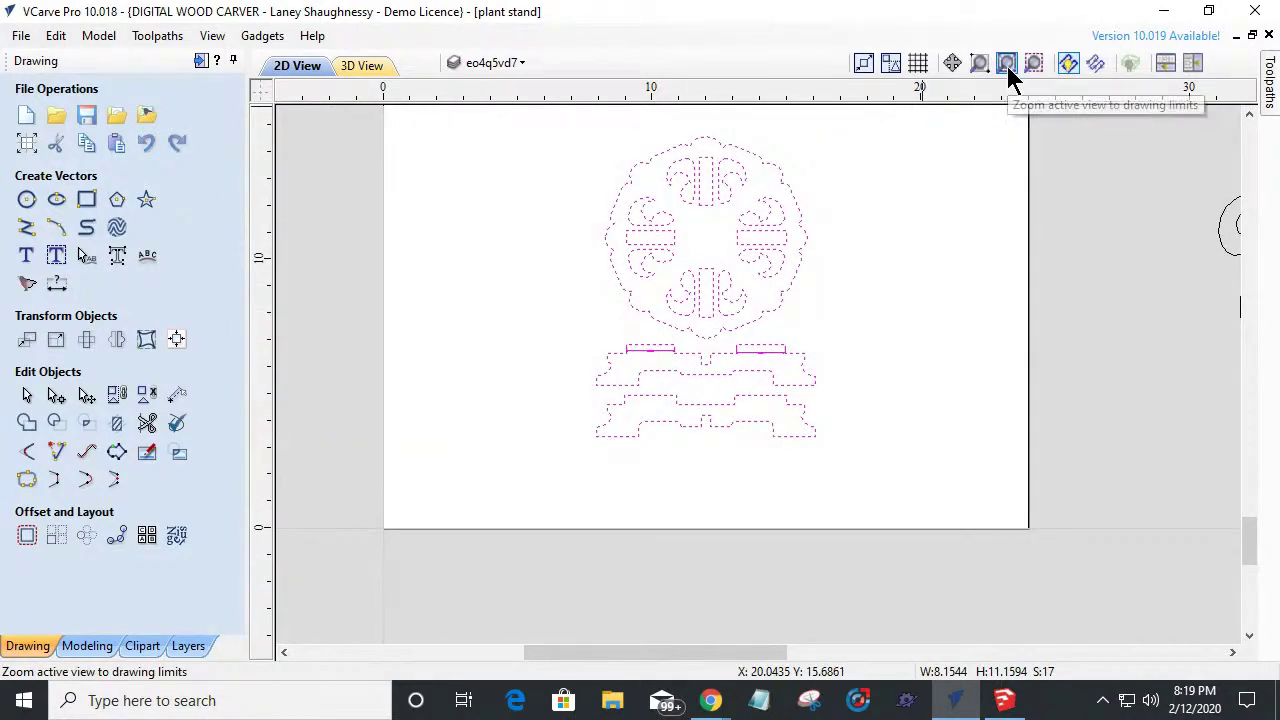
scroll(686, 189, "up", 2)
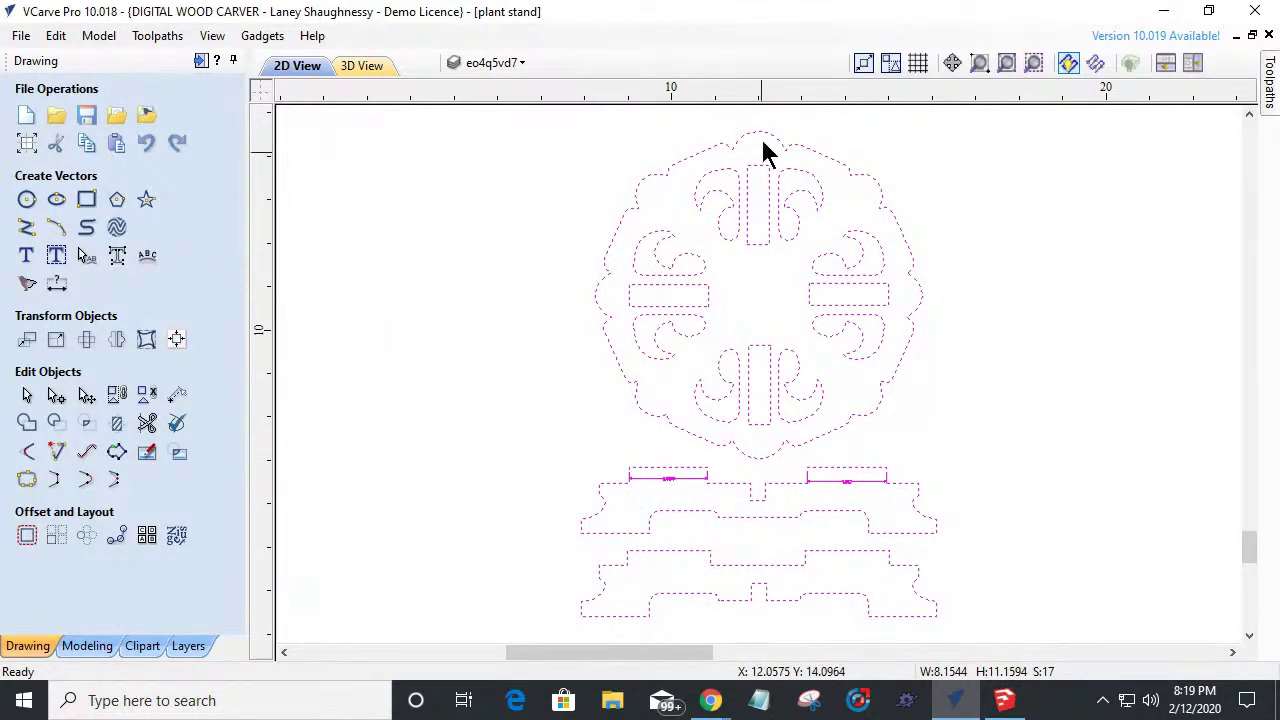
Add a horizontal dimension between the centers of the plate's left and right horizontal slots.
left_click(57, 286)
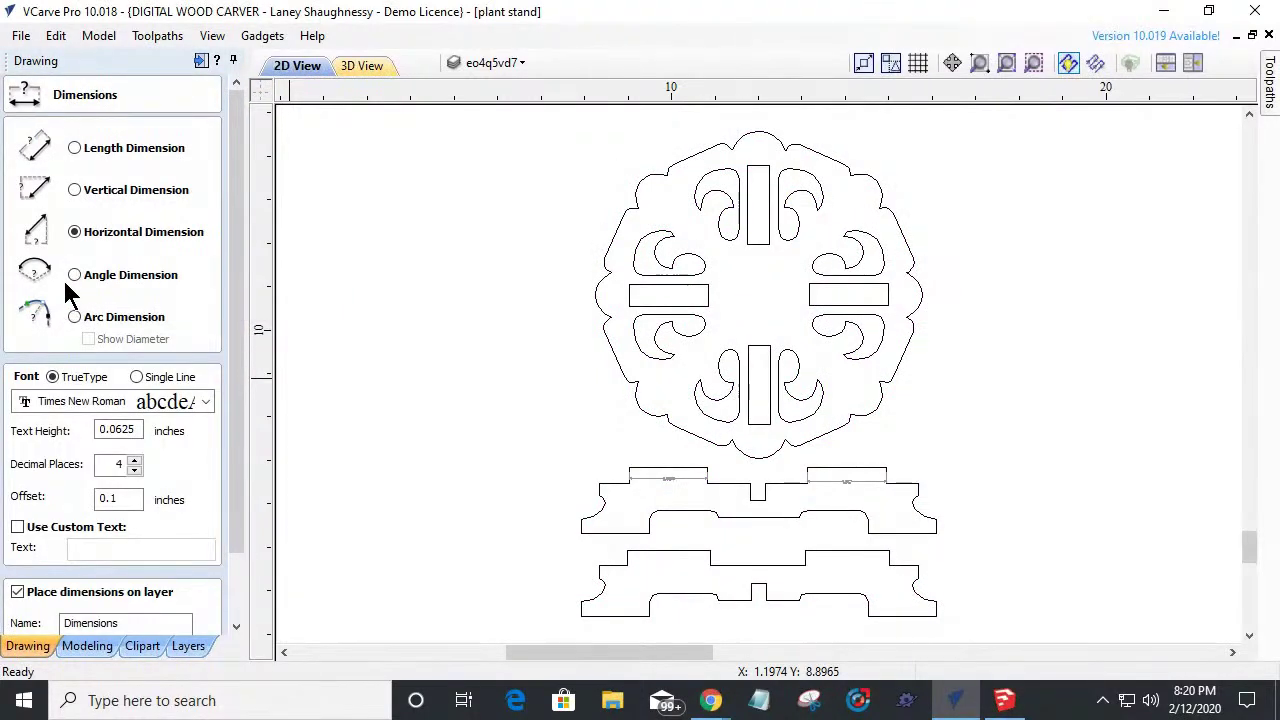
left_click(669, 295)
left_click(850, 296)
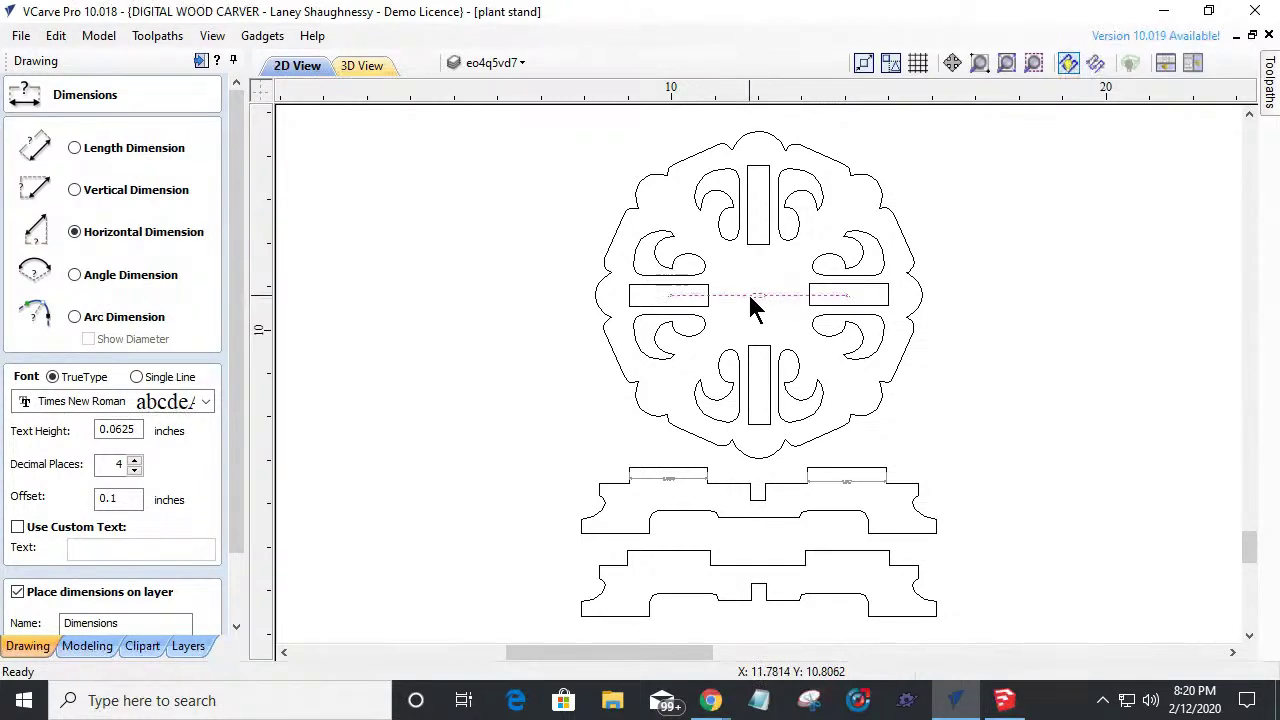
scroll(754, 296, "up", 4)
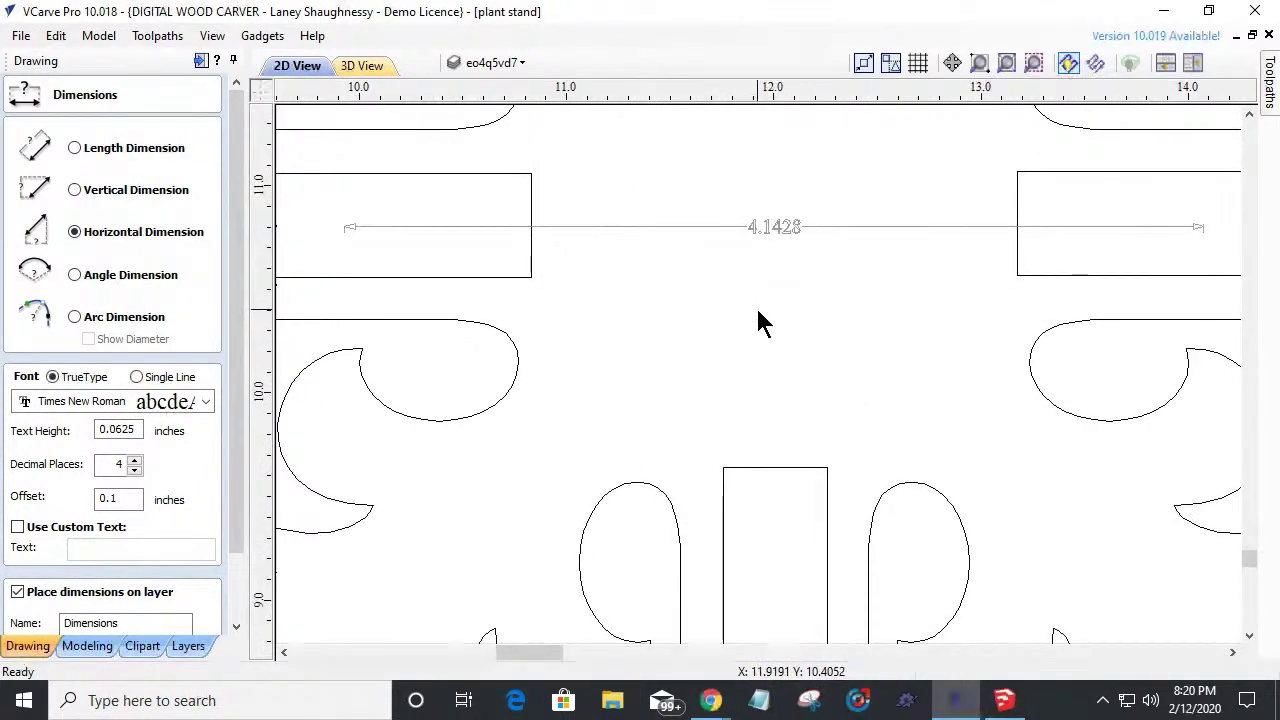
Add a vertical dimension between the centers of the plate's upper and lower vertical slots.
scroll(758, 308, "down", 2)
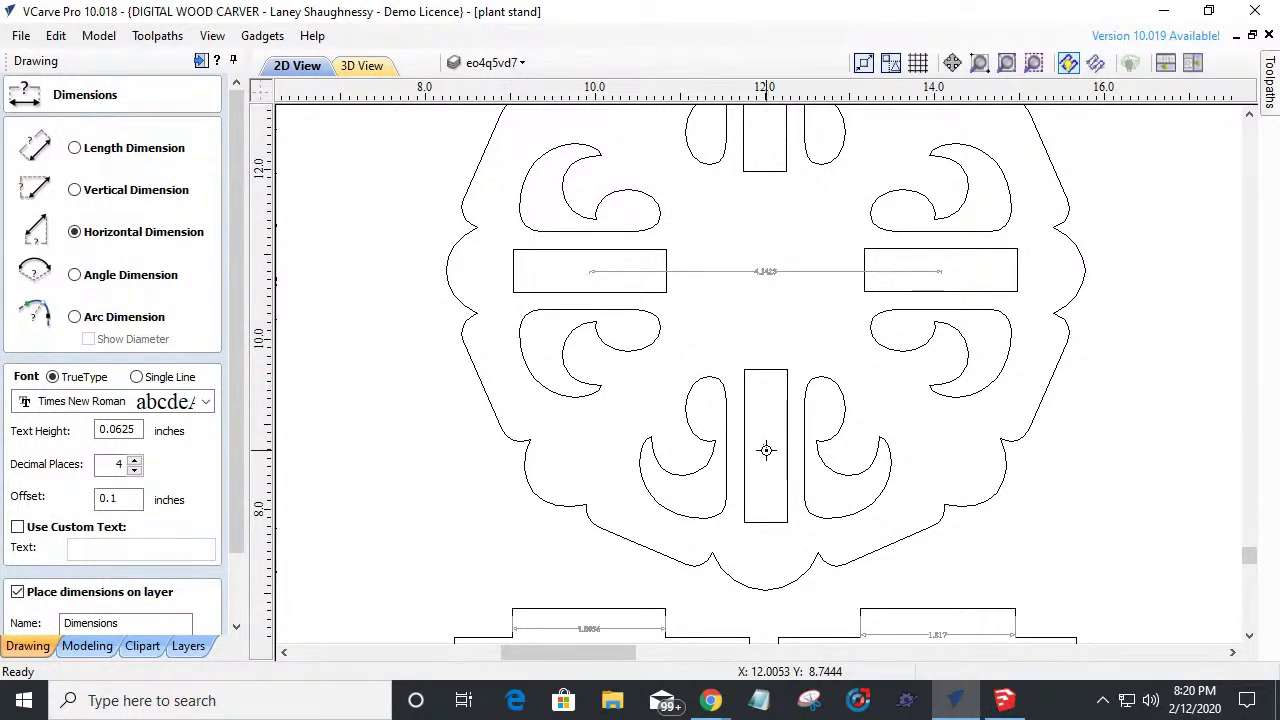
scroll(770, 250, "down", 3)
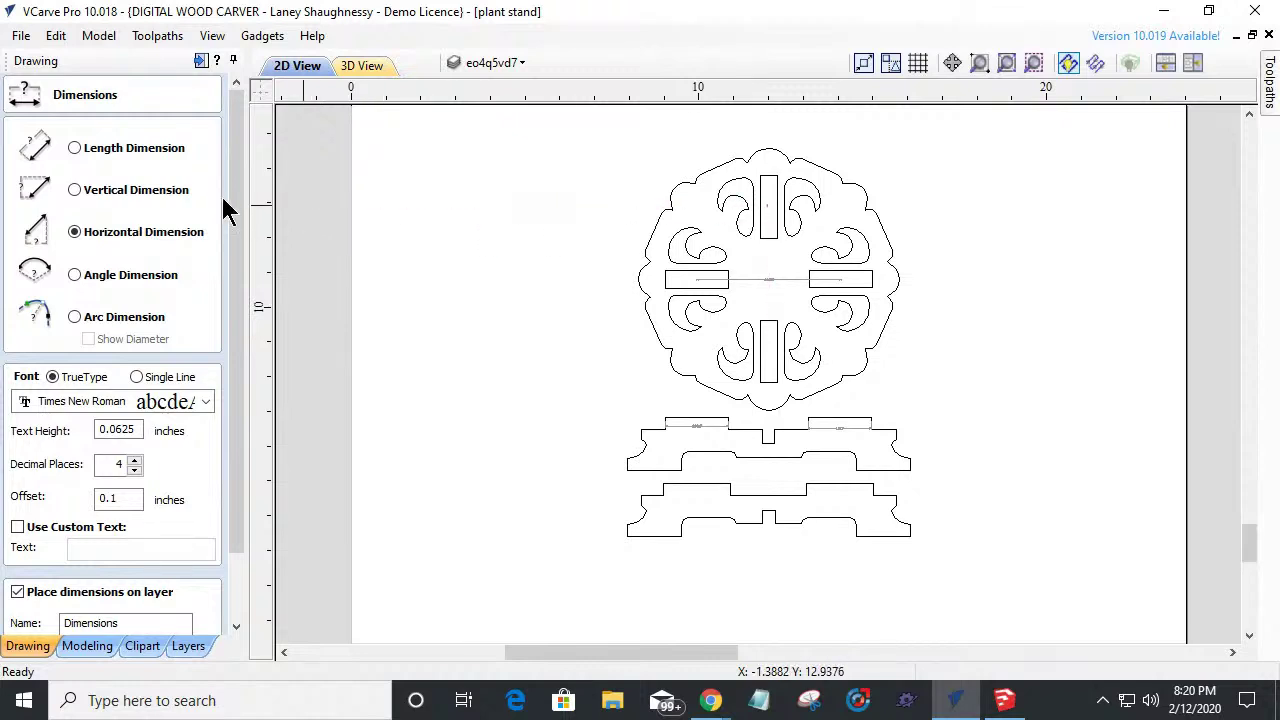
left_click(76, 190)
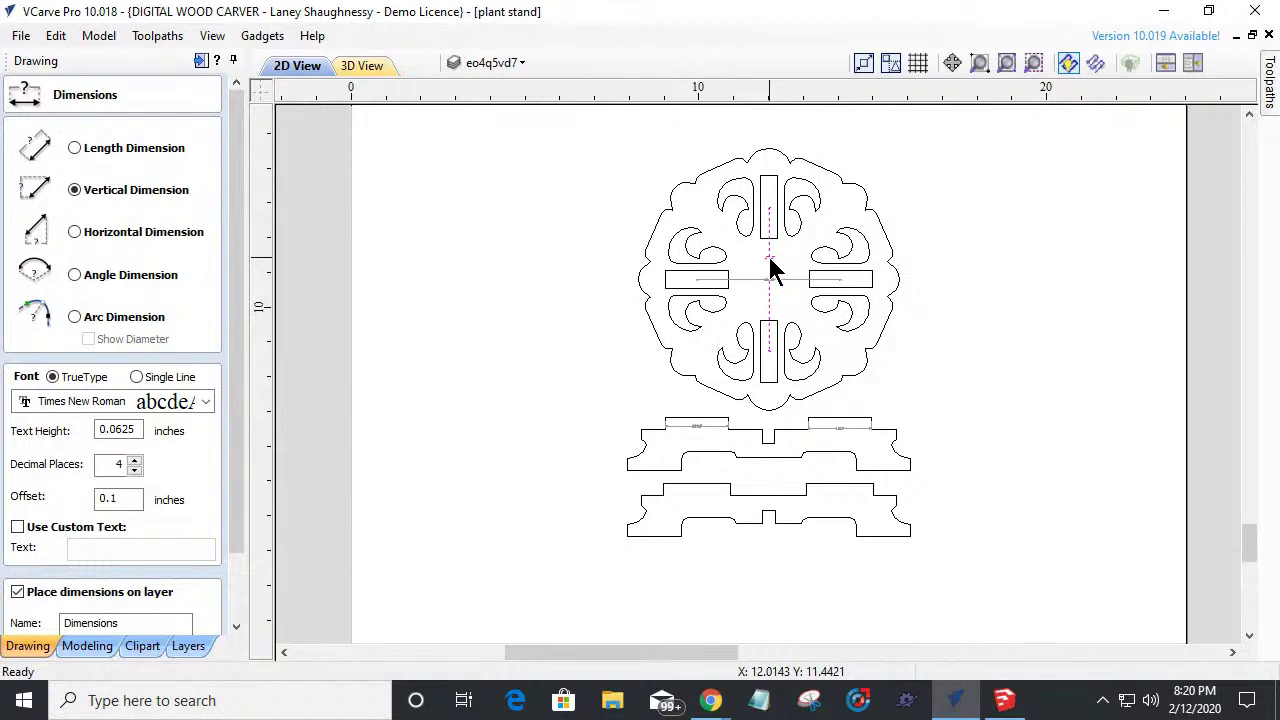
scroll(768, 260, "up", 6)
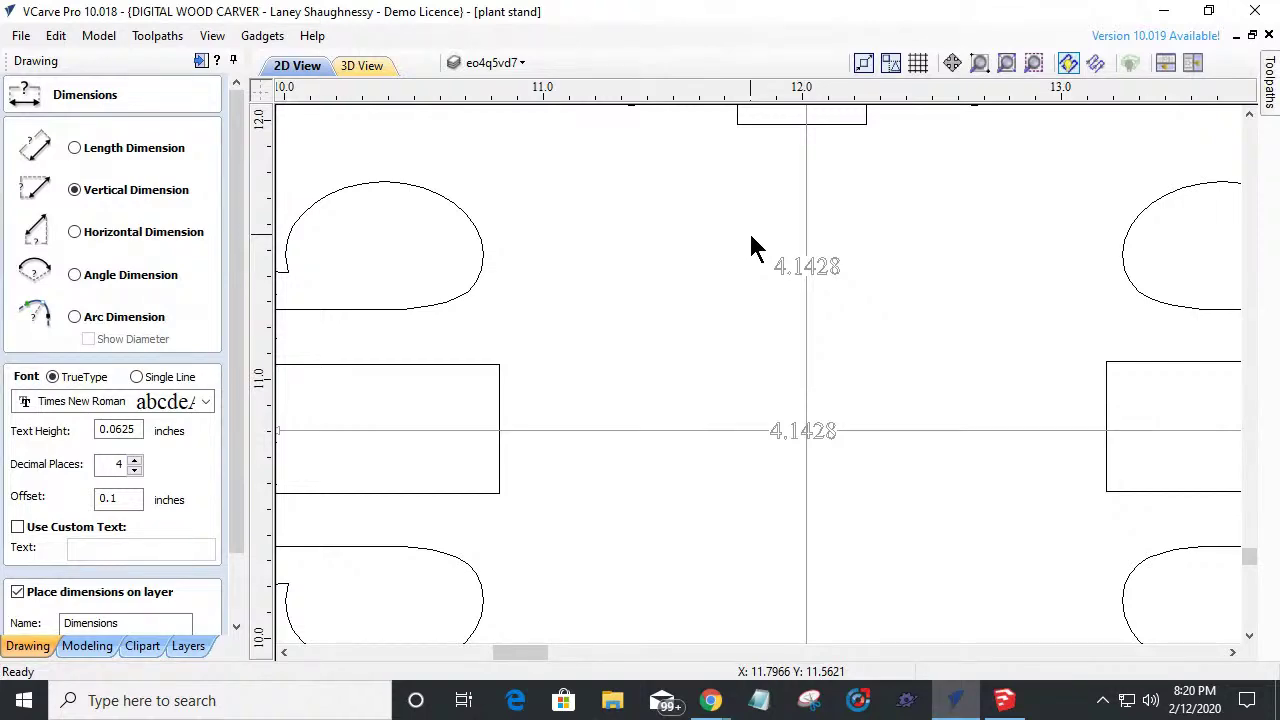
Compare the plate's slot-to-slot dimensions with the raised tabs on the upper base bracket.
scroll(755, 248, "down", 6)
scroll(686, 445, "up", 2)
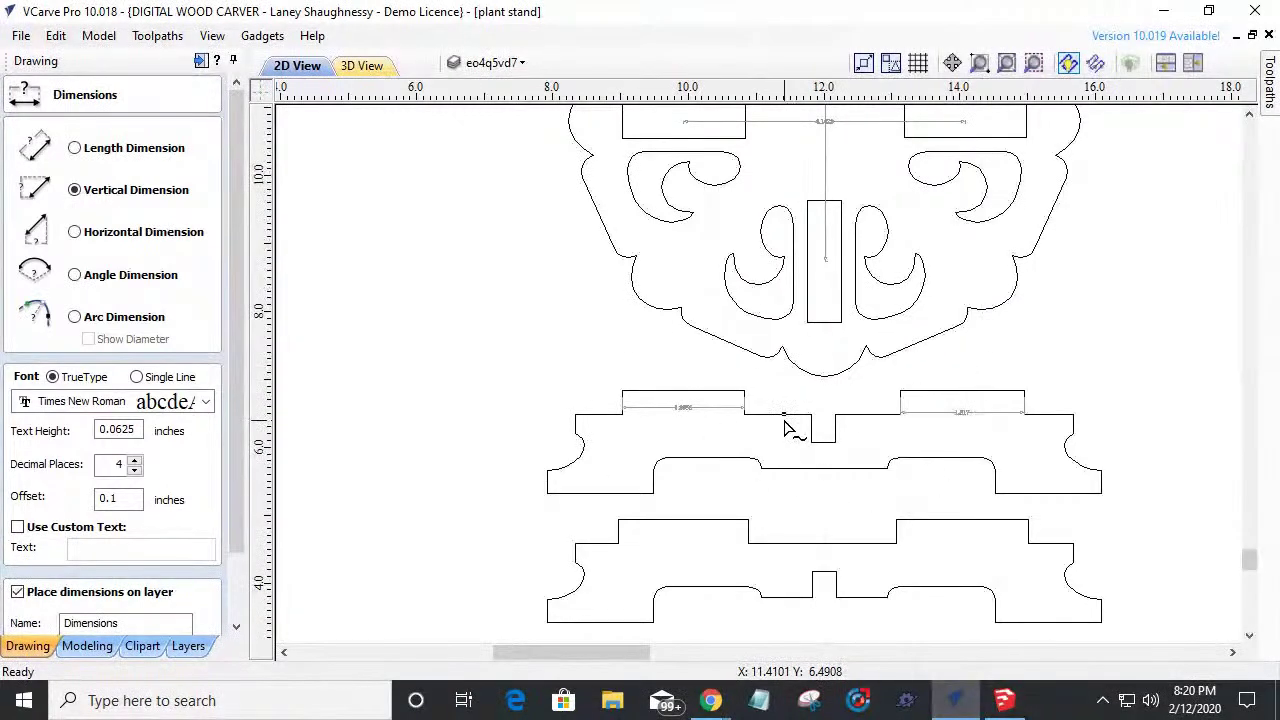
scroll(785, 415, "up", 3)
scroll(785, 415, "up", 1)
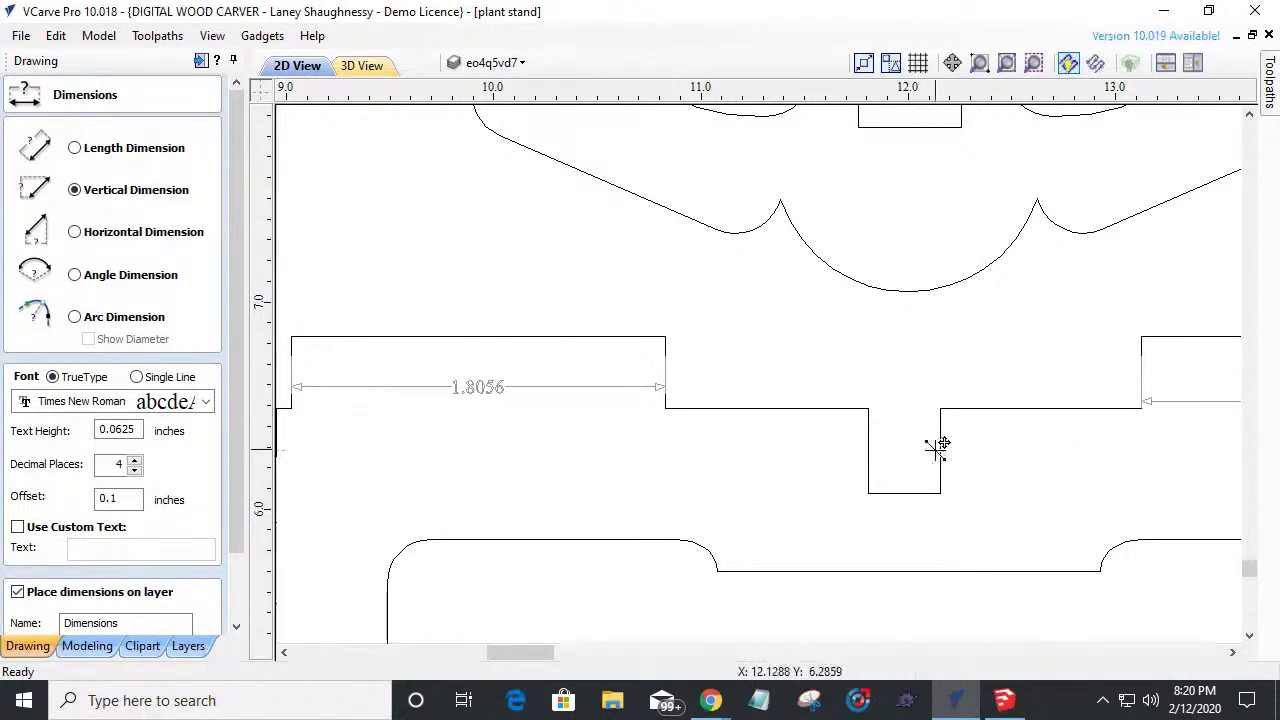
scroll(523, 366, "down", 1)
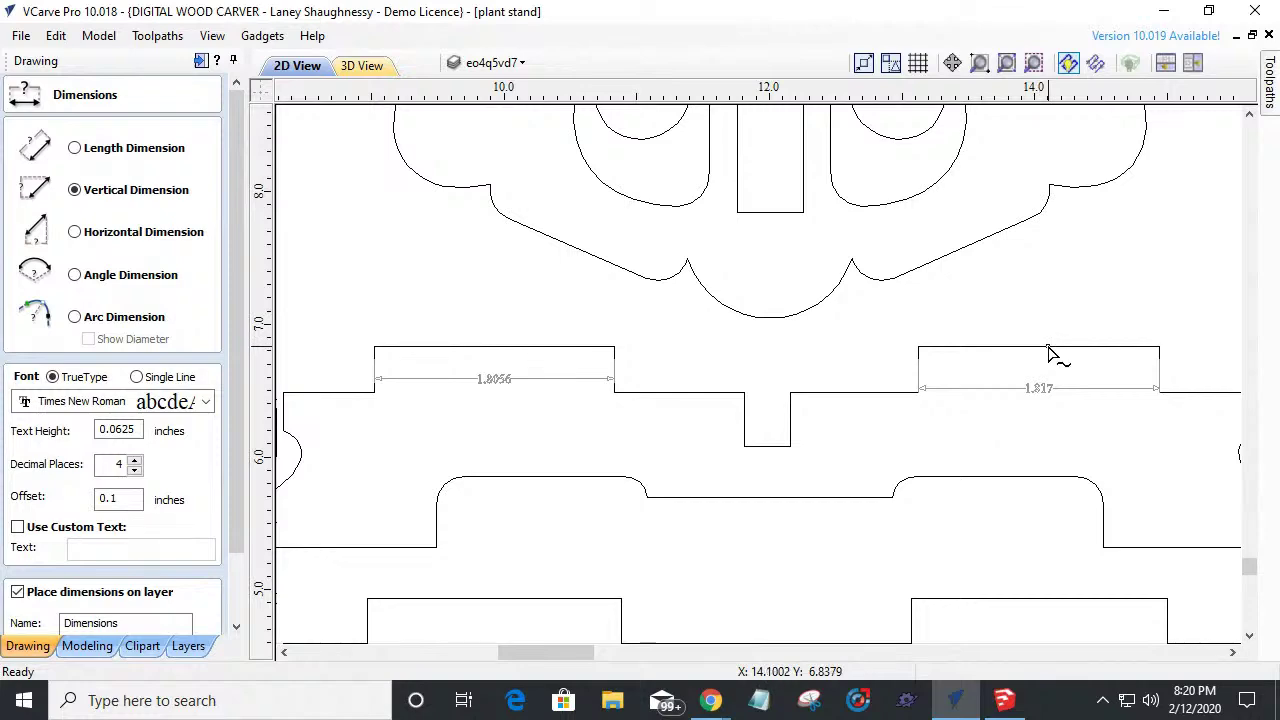
scroll(1048, 352, "down", 2)
scroll(980, 189, "up", 4)
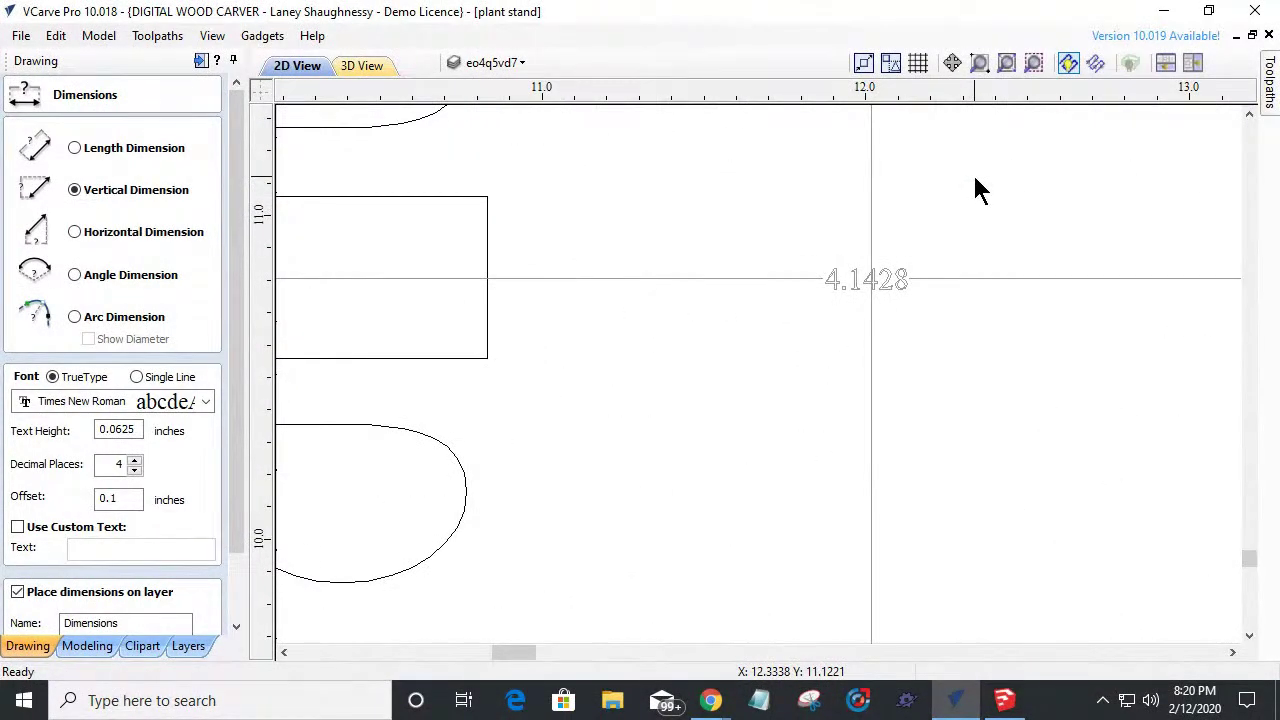
scroll(978, 190, "down", 5)
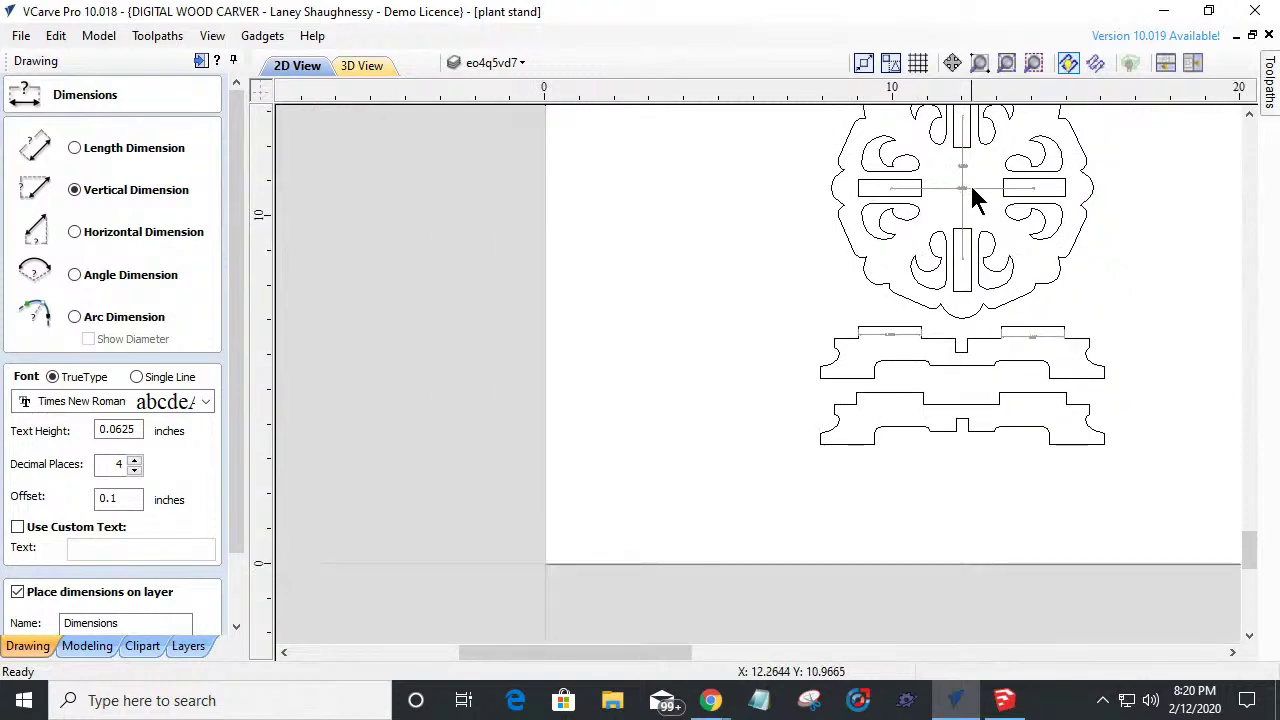
scroll(968, 327, "up", 4)
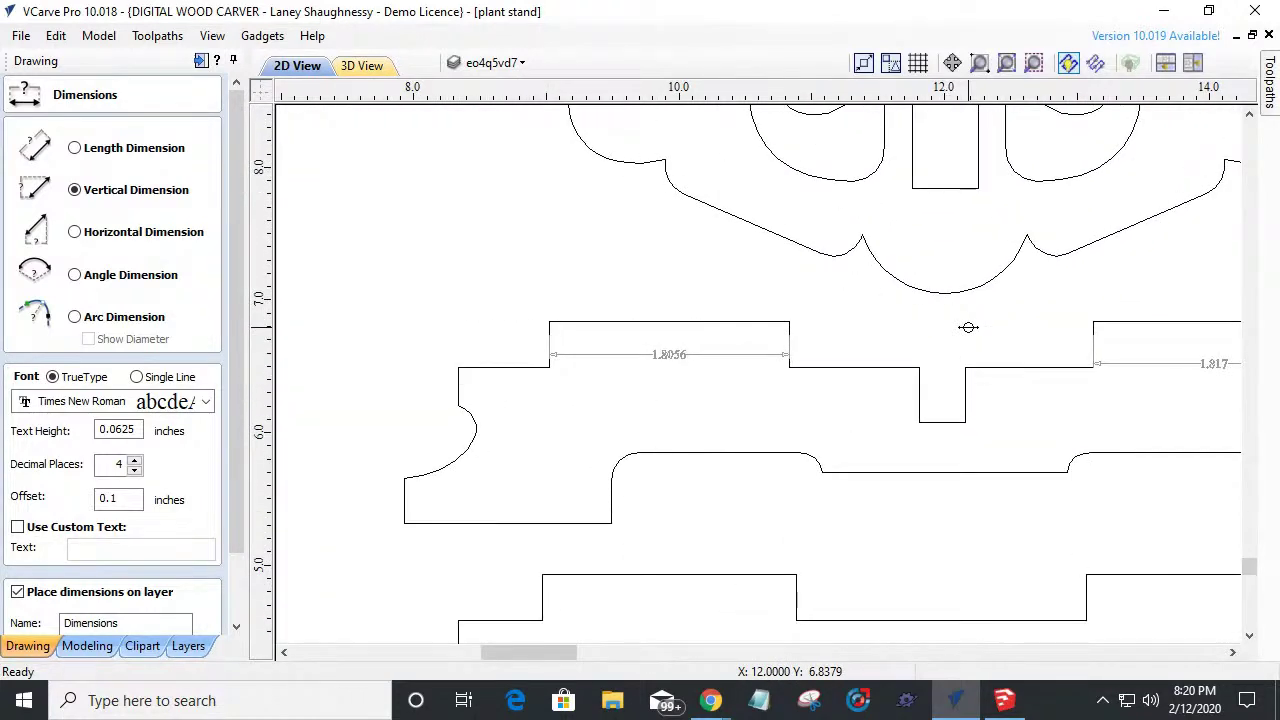
scroll(580, 410, "down", 2)
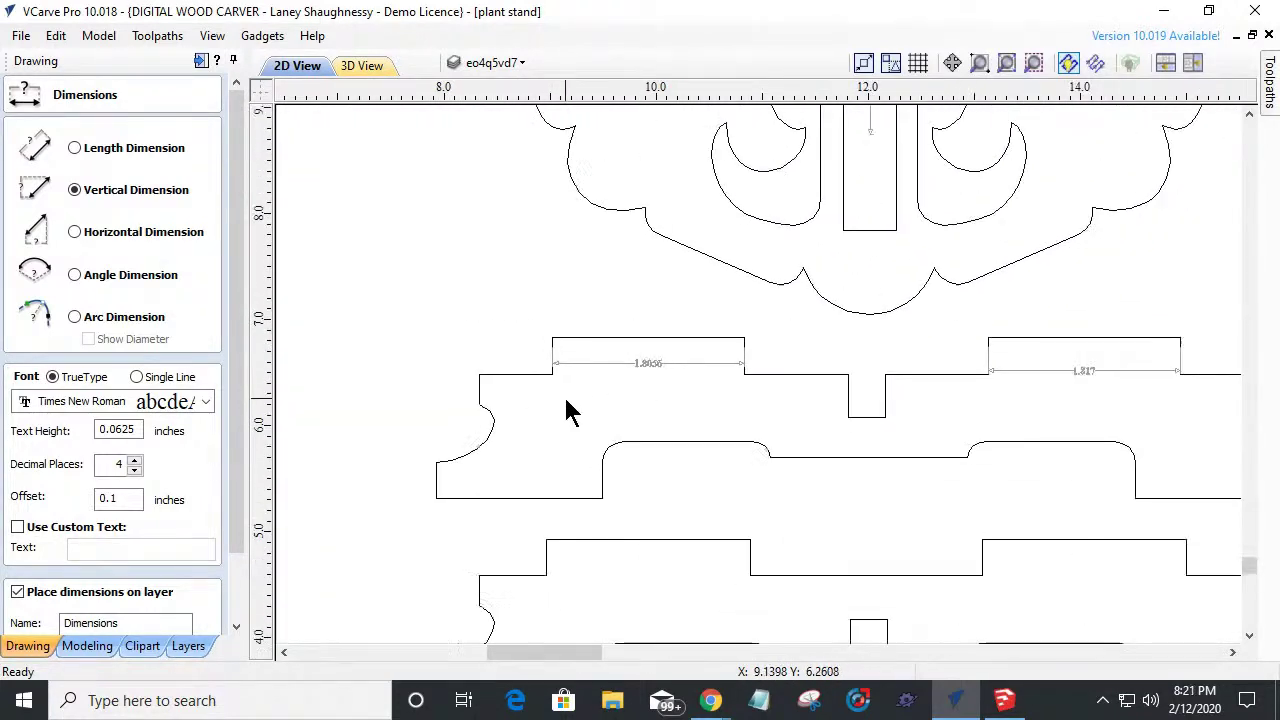
Add a horizontal dimension between the centers of the upper bracket's left and right tabs, and finish dimensioning.
left_click(75, 234)
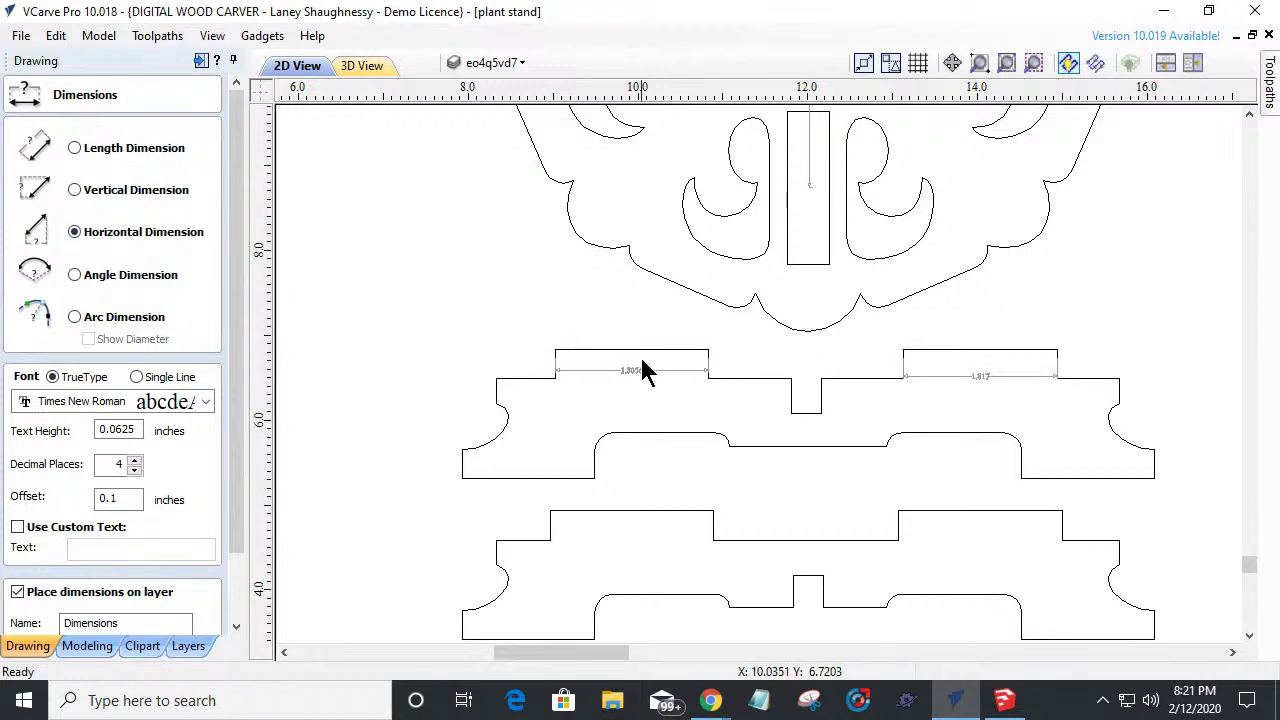
left_click(980, 351)
left_click(800, 357)
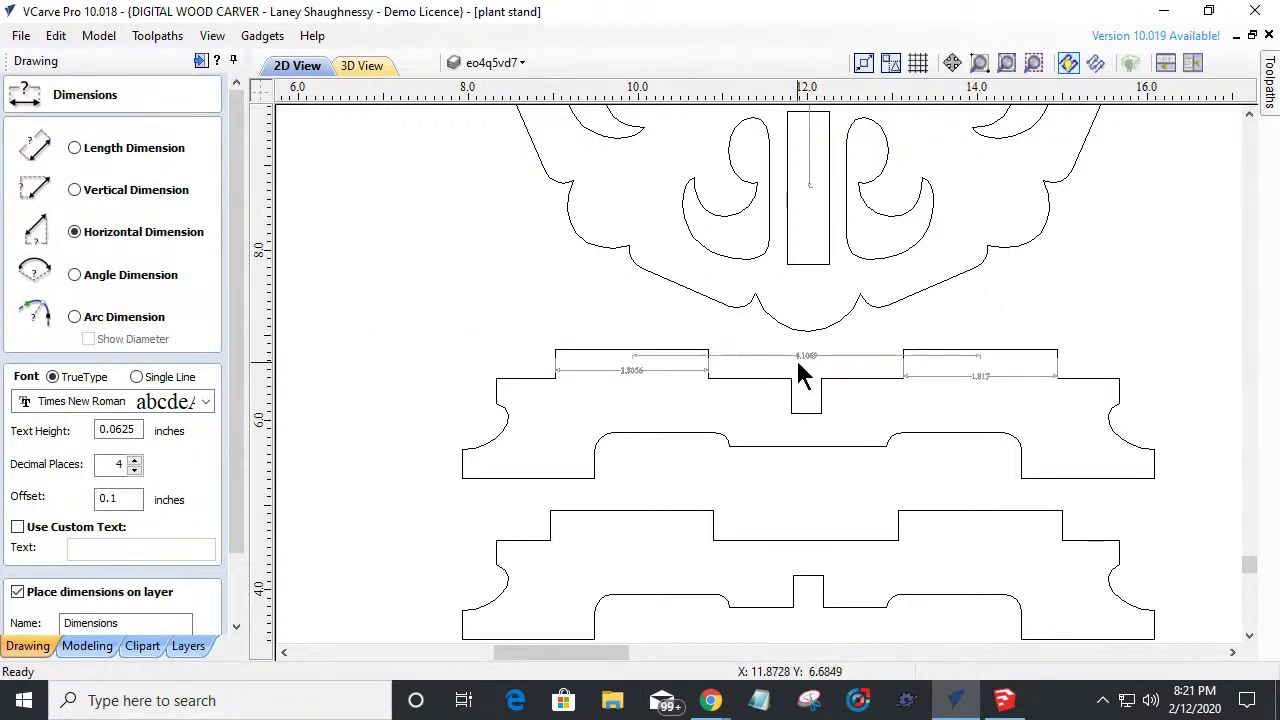
scroll(800, 358, "up", 3)
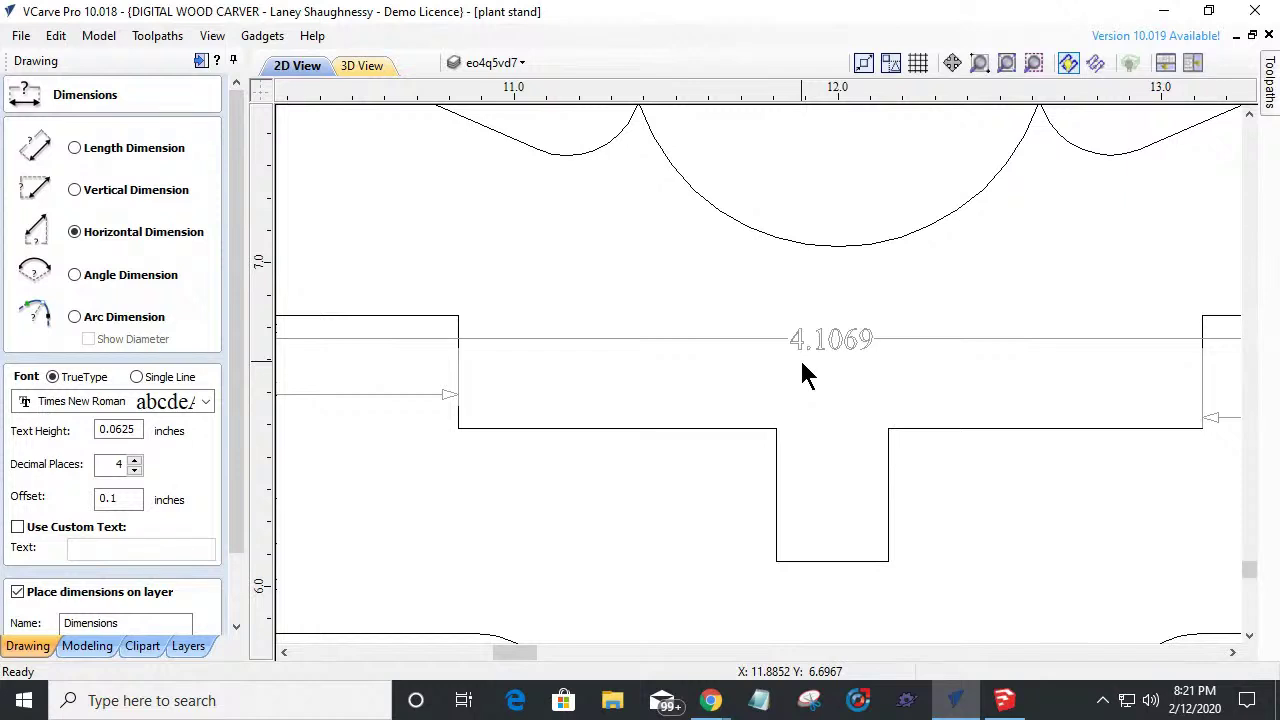
scroll(803, 364, "down", 5)
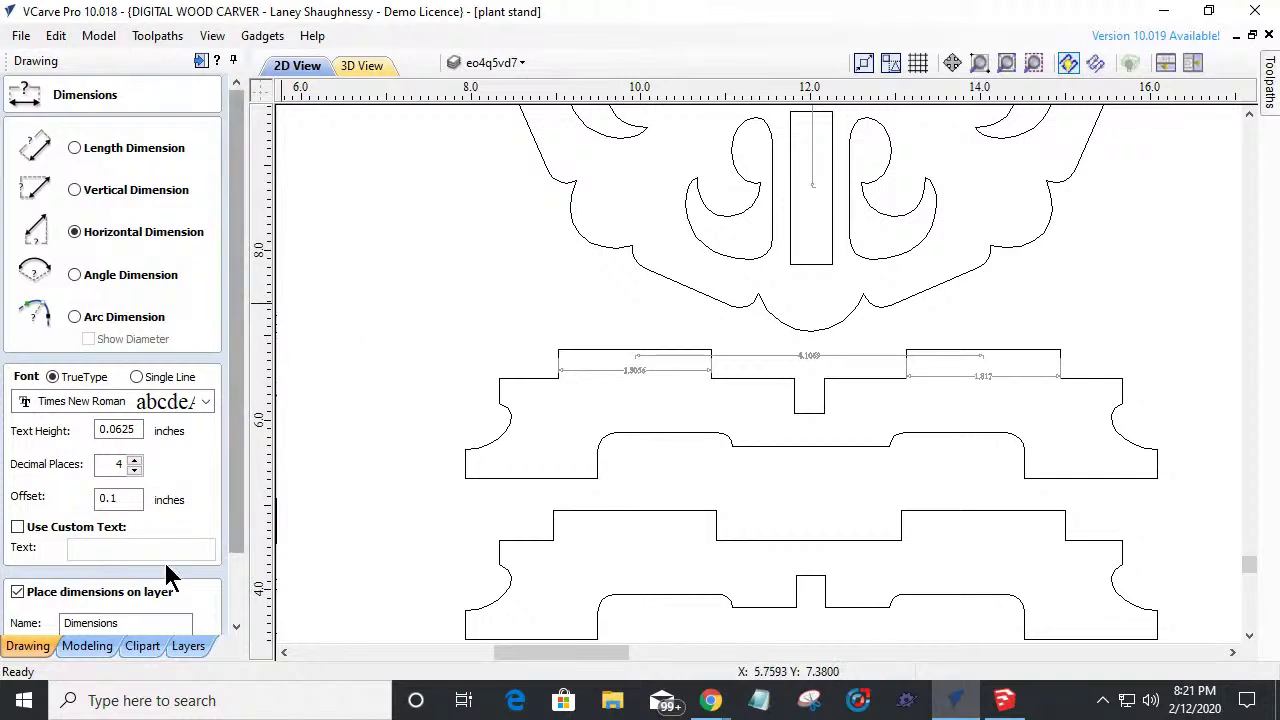
left_click_drag(230, 563, 237, 614)
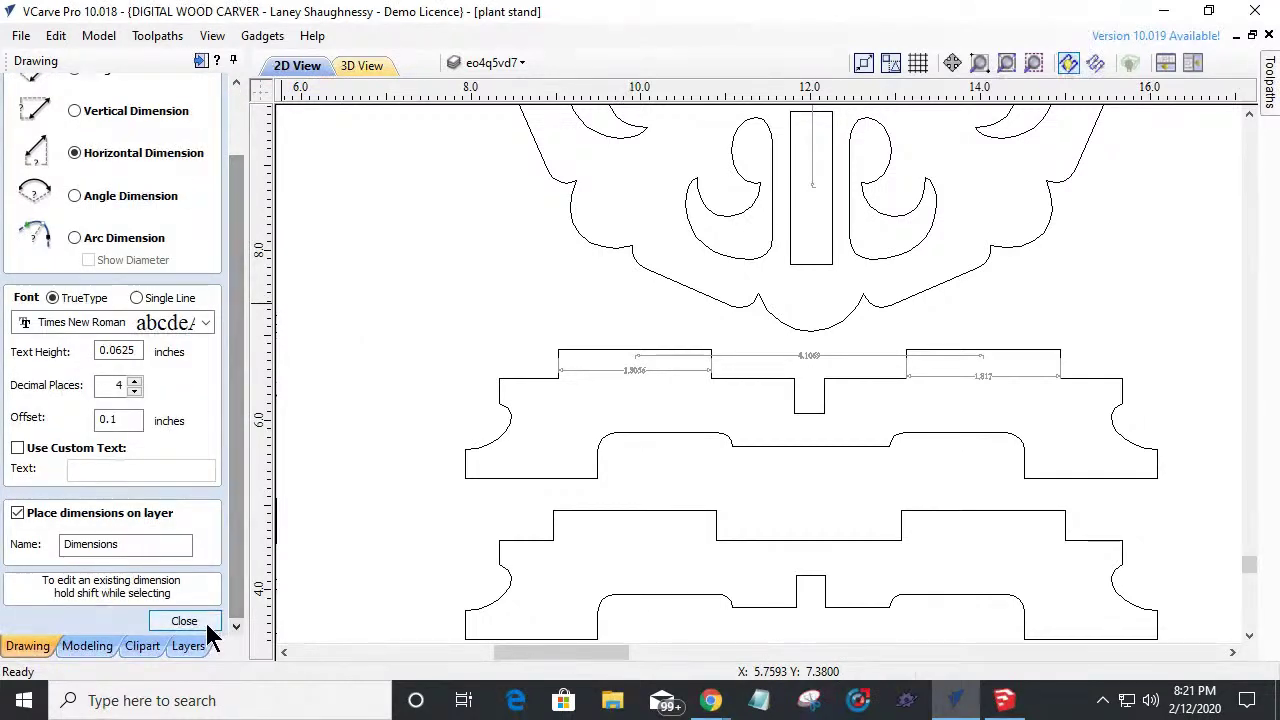
key("Escape")
Place a vertical guide through the center of the upper bracket's left tab, at about 9.92 inches.
left_click_drag(262, 386, 636, 347)
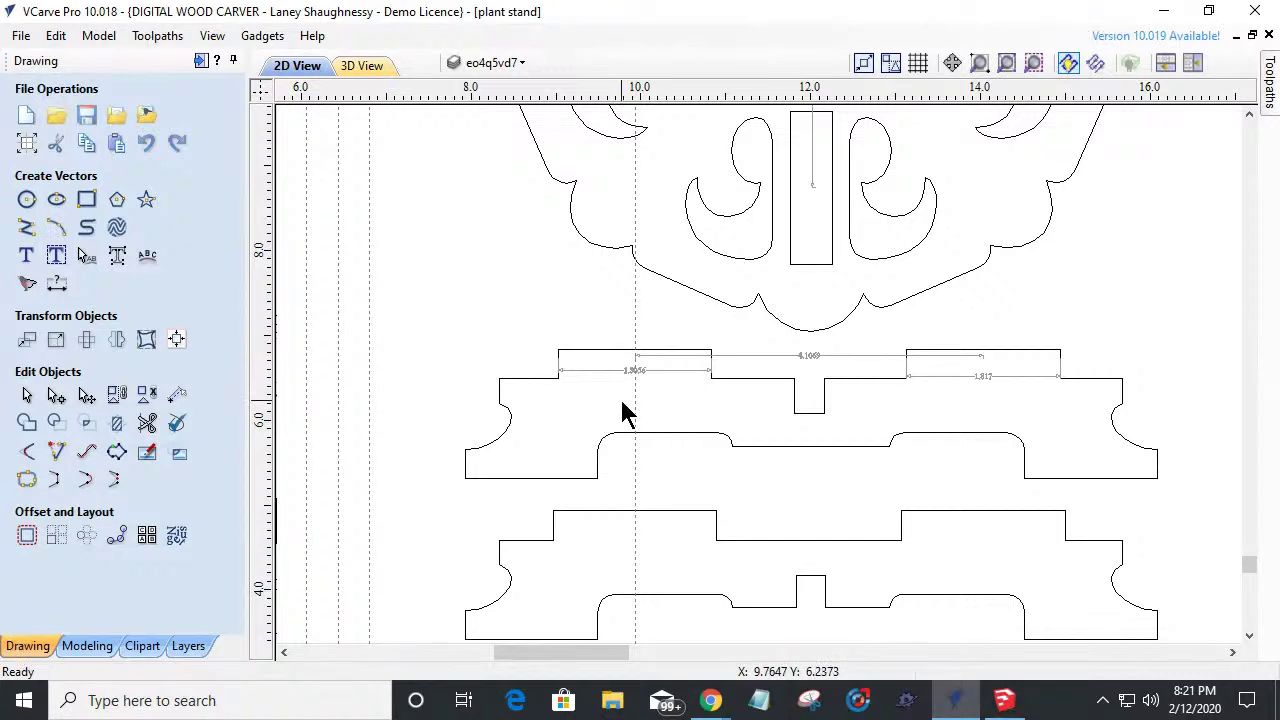
double_click(637, 314)
left_click(520, 409)
left_click_drag(657, 467, 556, 478)
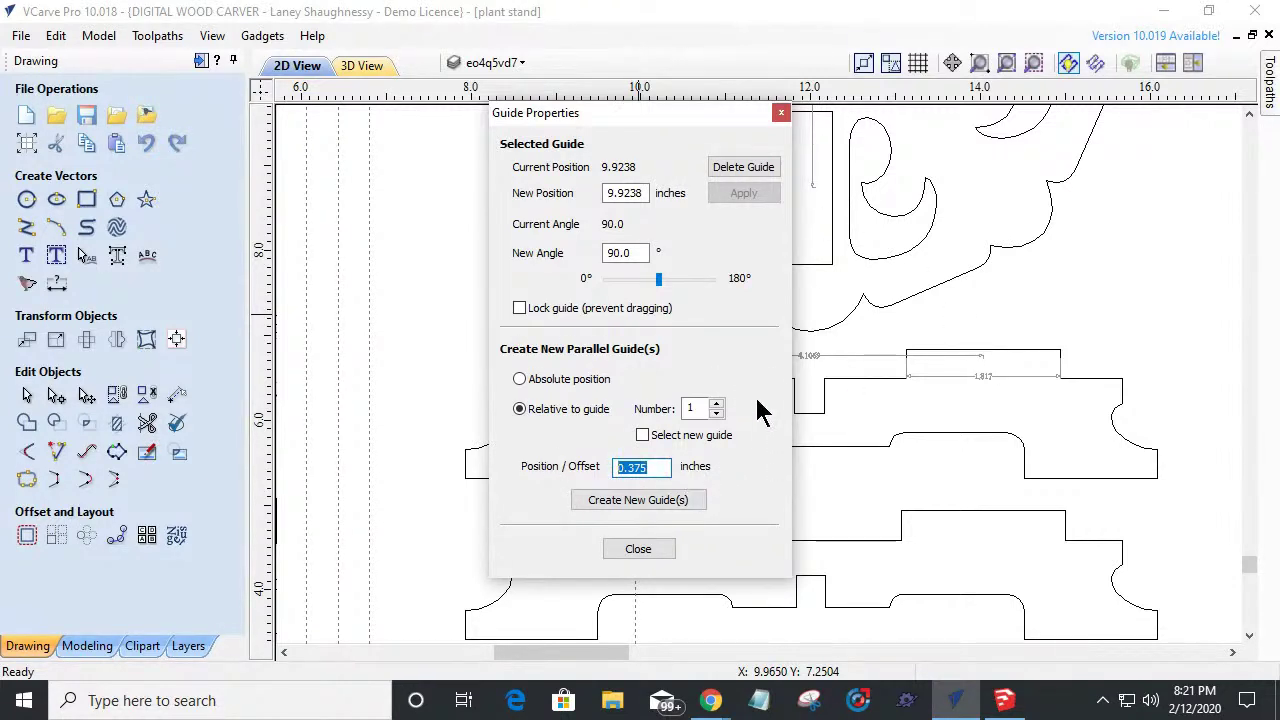
left_click(783, 114)
Create one parallel guide offset 4.1428 inches relative to the guide through the left tab's center.
scroll(797, 199, "up", 3)
scroll(800, 206, "down", 6)
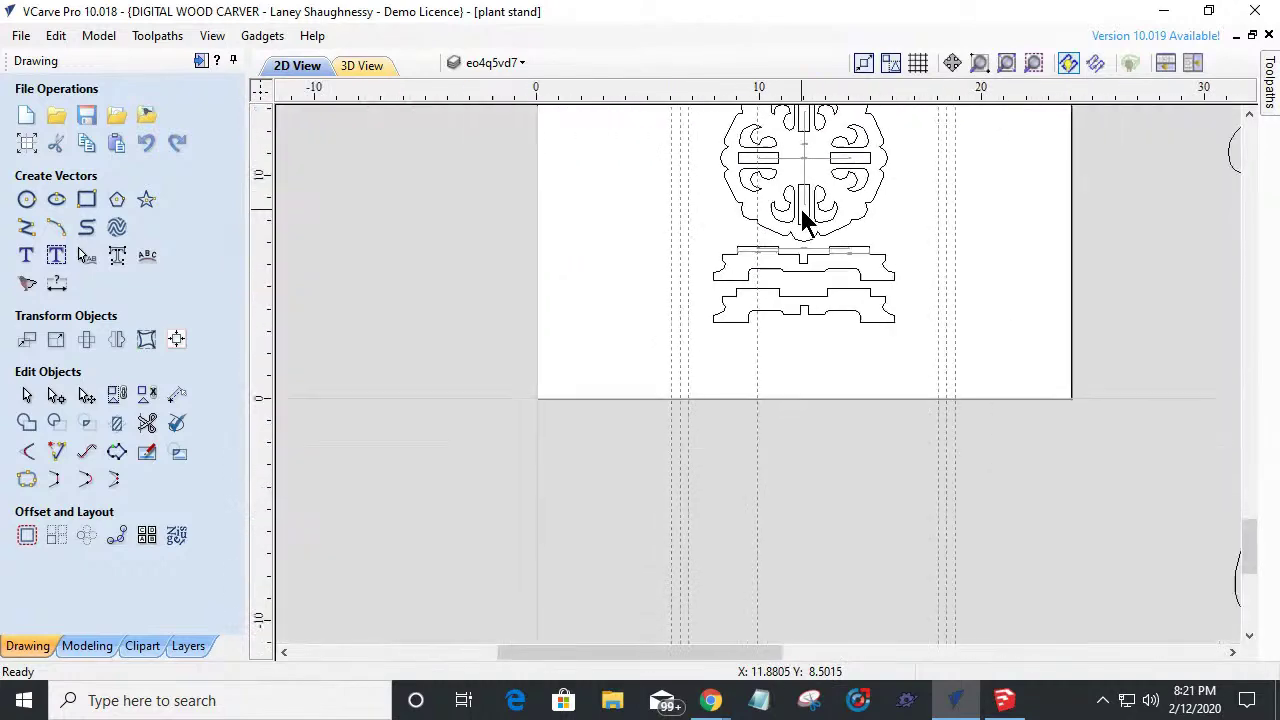
scroll(810, 127, "up", 5)
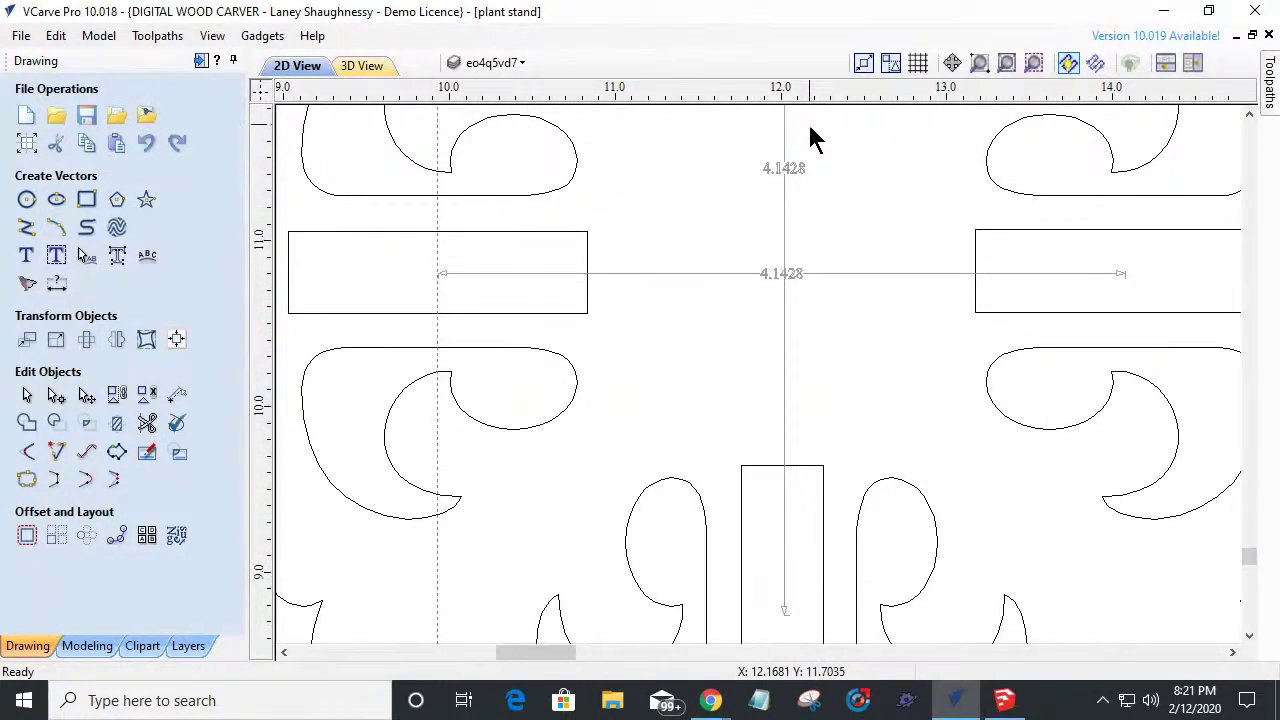
scroll(812, 140, "down", 5)
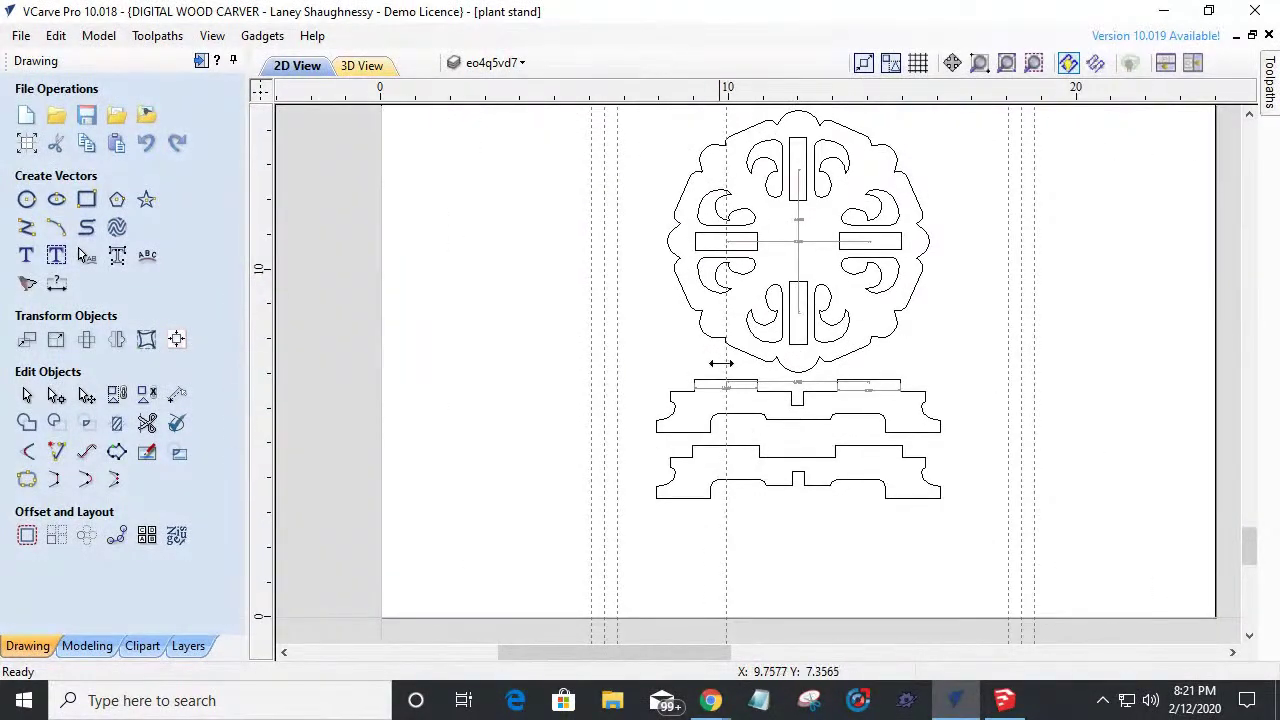
double_click(721, 363)
left_click(520, 409)
left_click_drag(660, 467, 572, 470)
type("4")
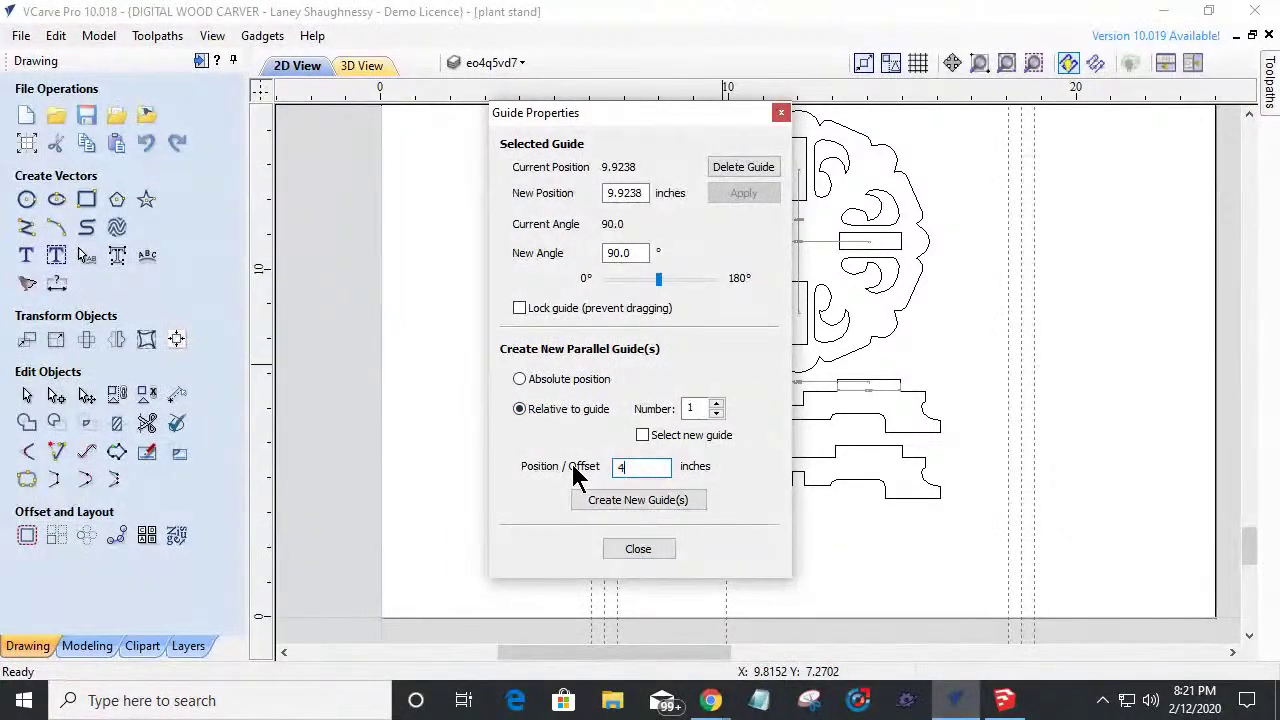
type(".1428")
left_click(636, 502)
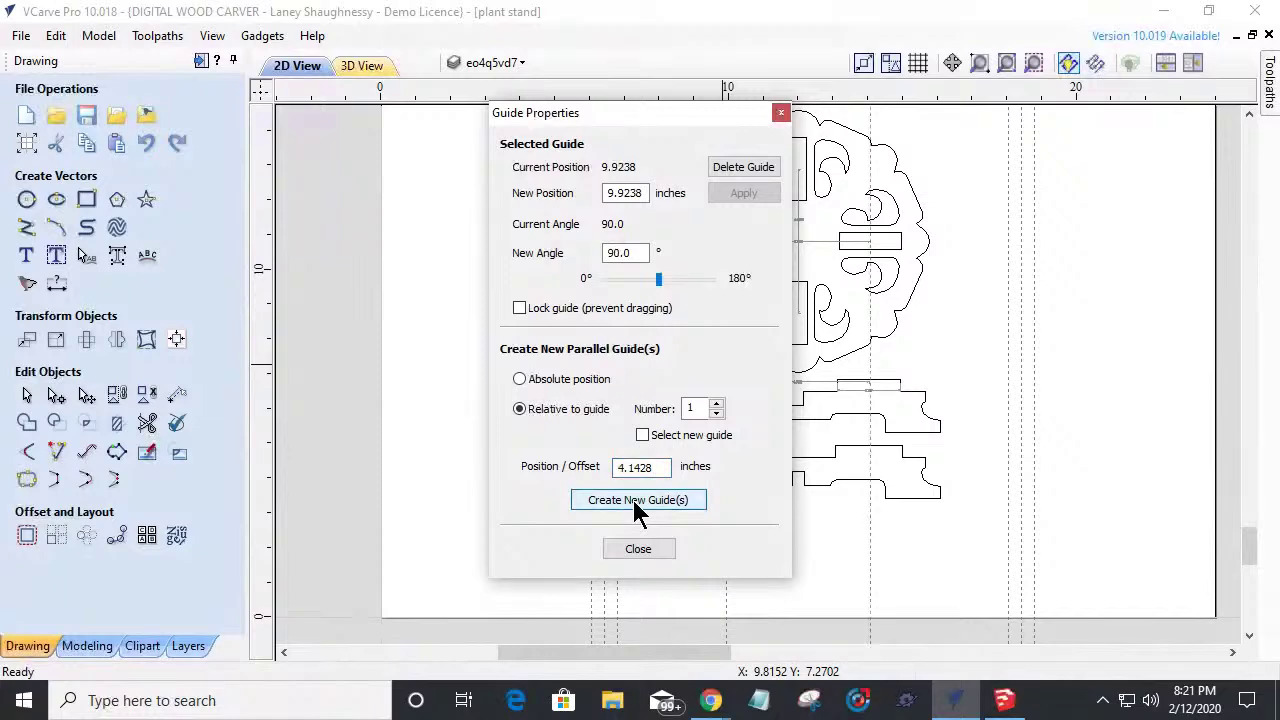
left_click(640, 550)
Examine how the new guide lines up with the center of the upper bracket's right tab and its dimensions.
scroll(868, 370, "up", 4)
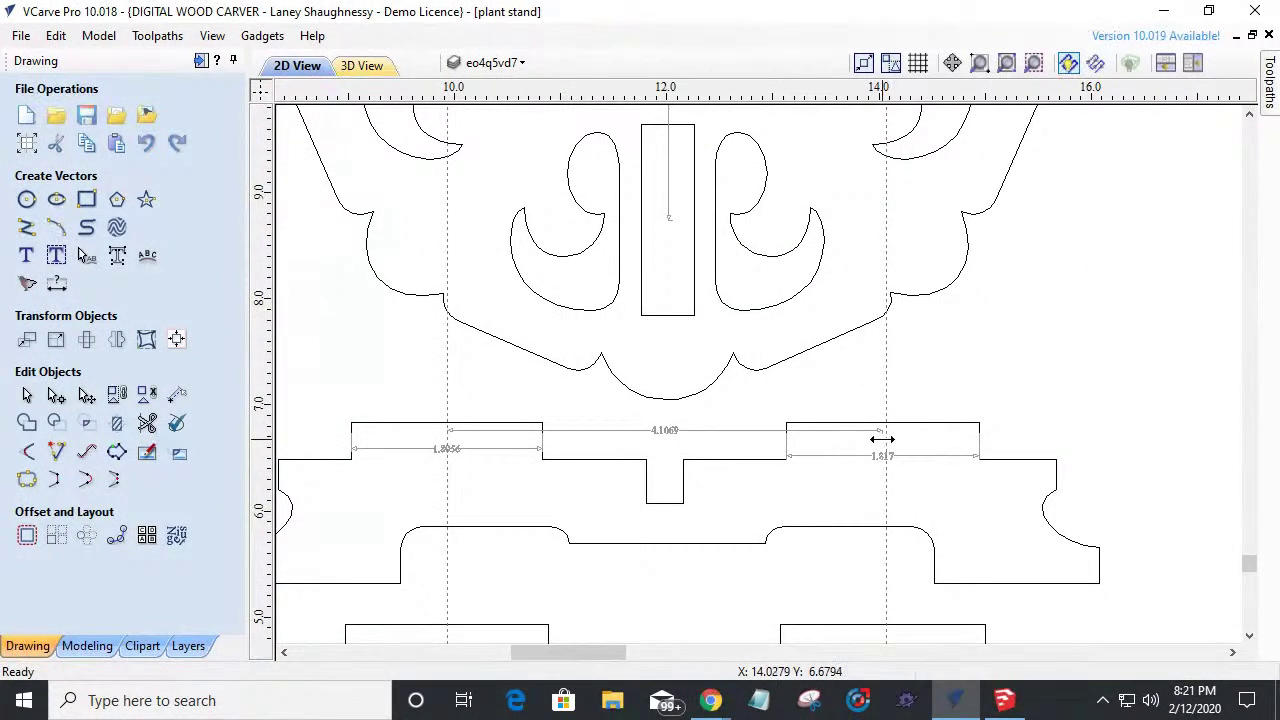
scroll(881, 438, "up", 4)
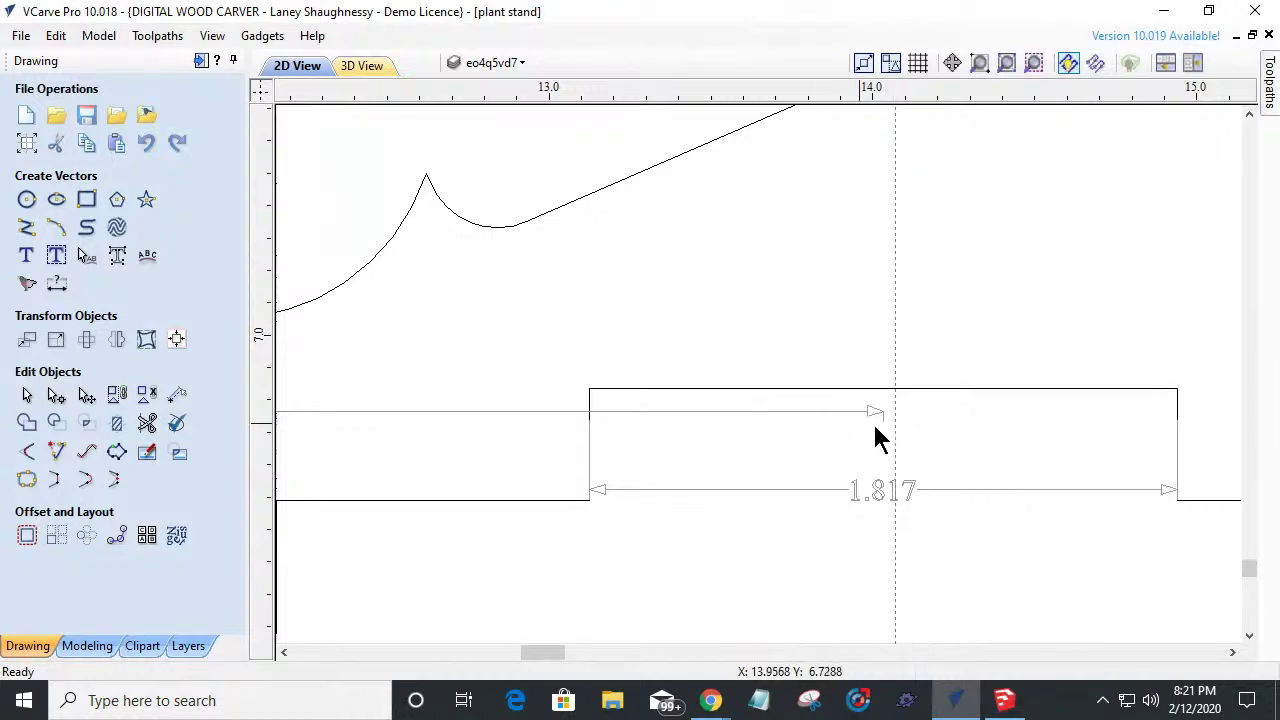
scroll(881, 438, "down", 4)
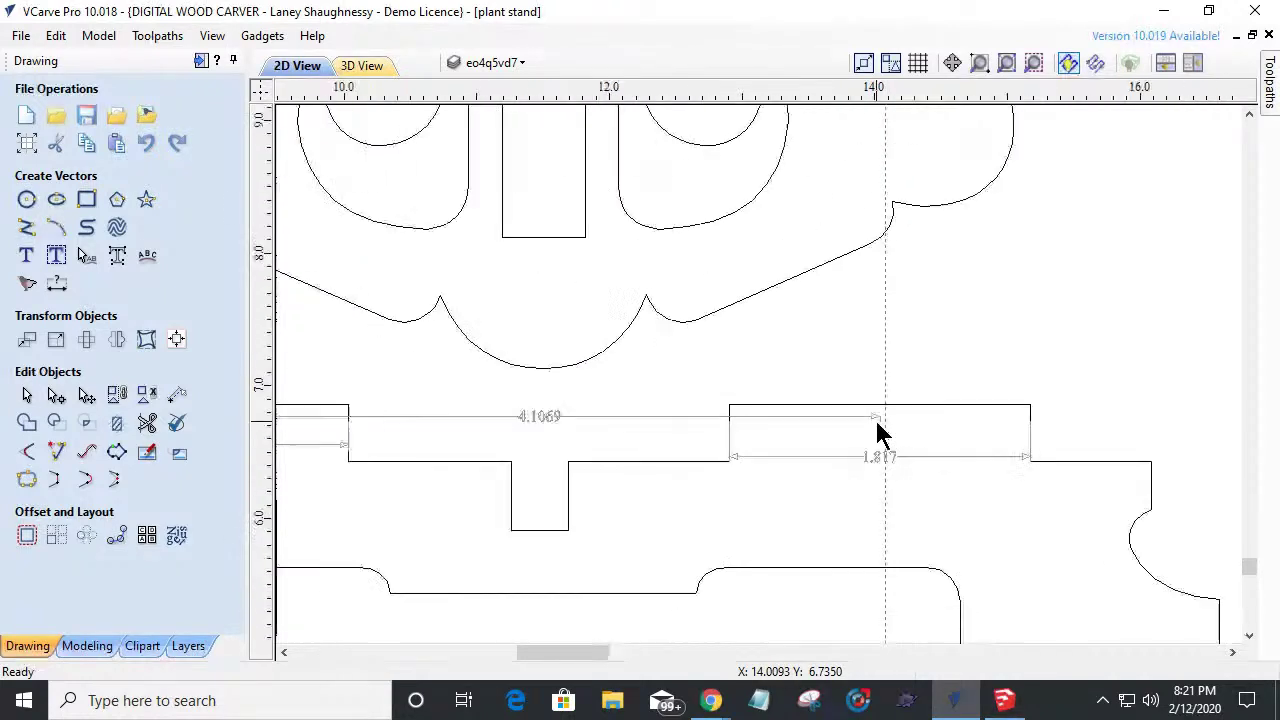
left_click(870, 447)
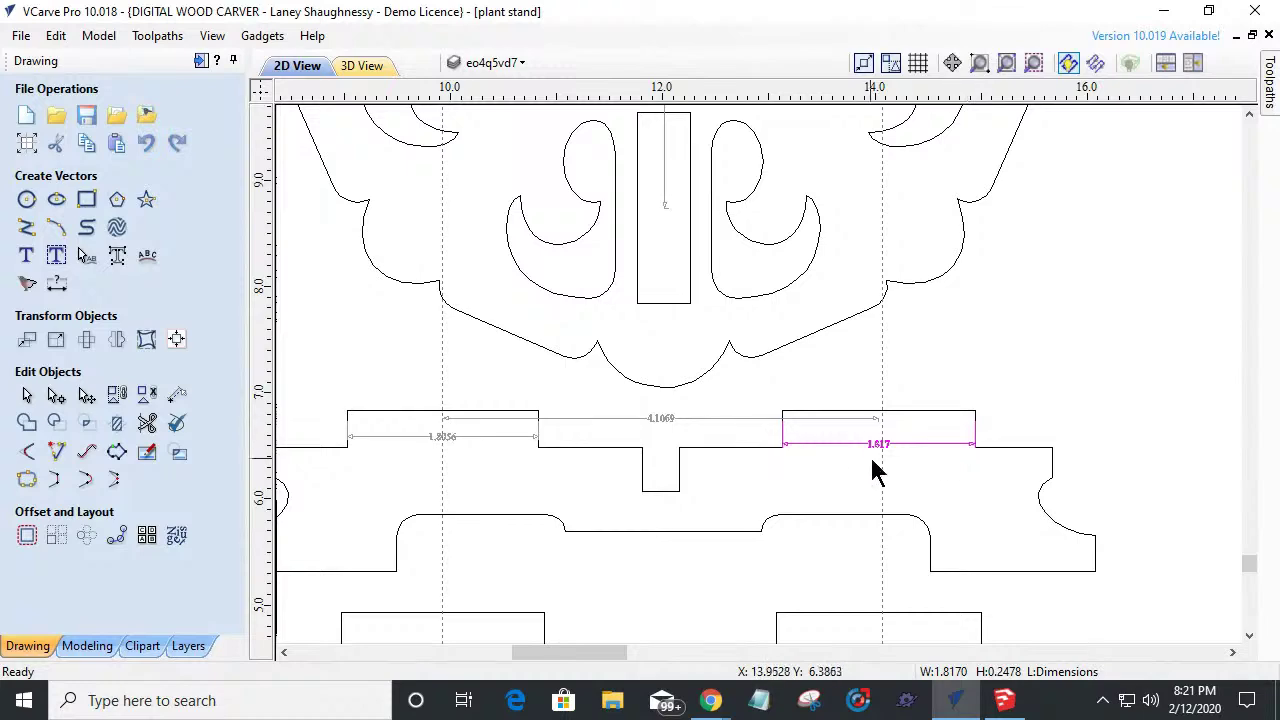
scroll(871, 460, "up", 4)
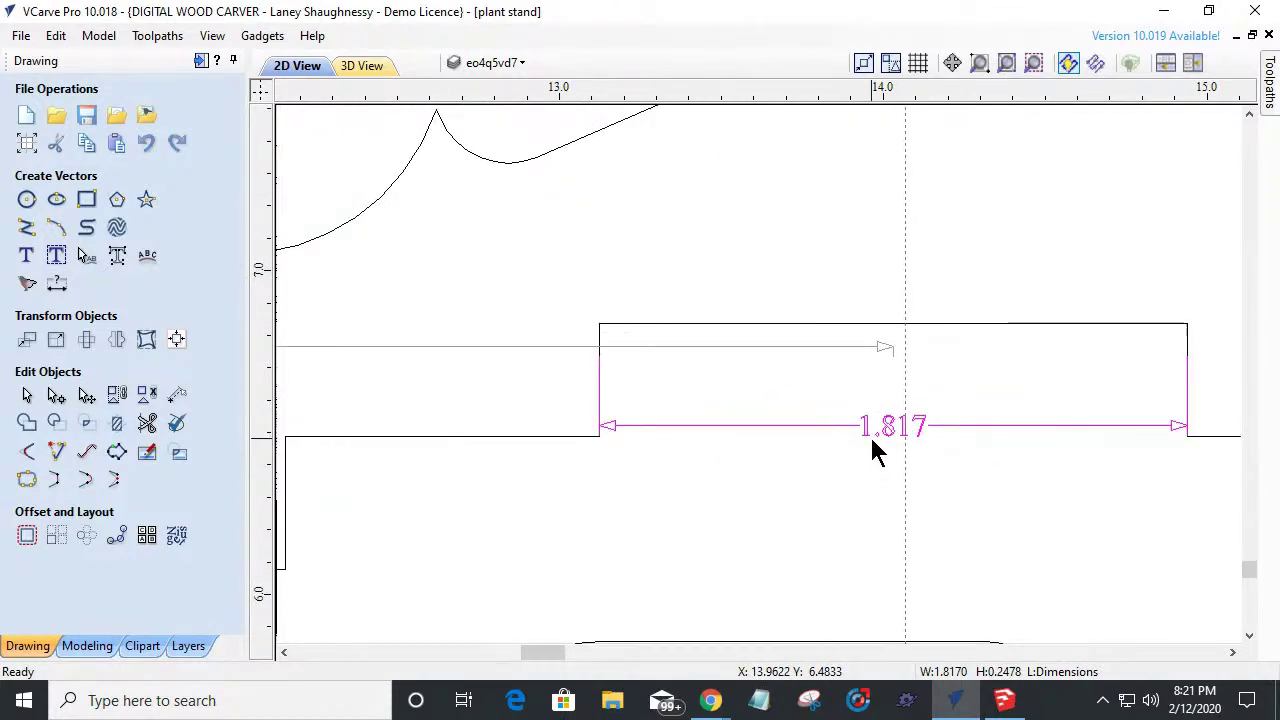
scroll(872, 443, "down", 2)
scroll(871, 449, "down", 3)
scroll(549, 471, "up", 1)
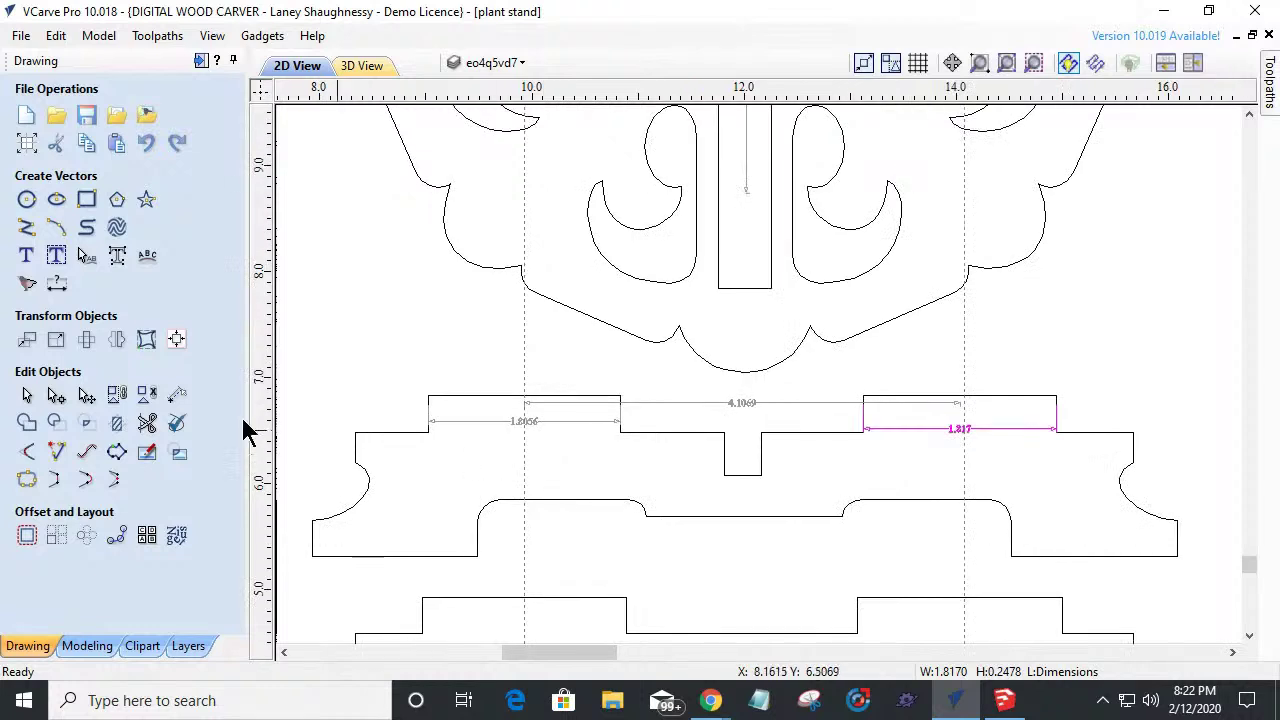
Draw a square-cornered rectangle 1.8 inches wide and 0.5 inches high, centered where the left guide crosses the left tab's top edge.
left_click(84, 203)
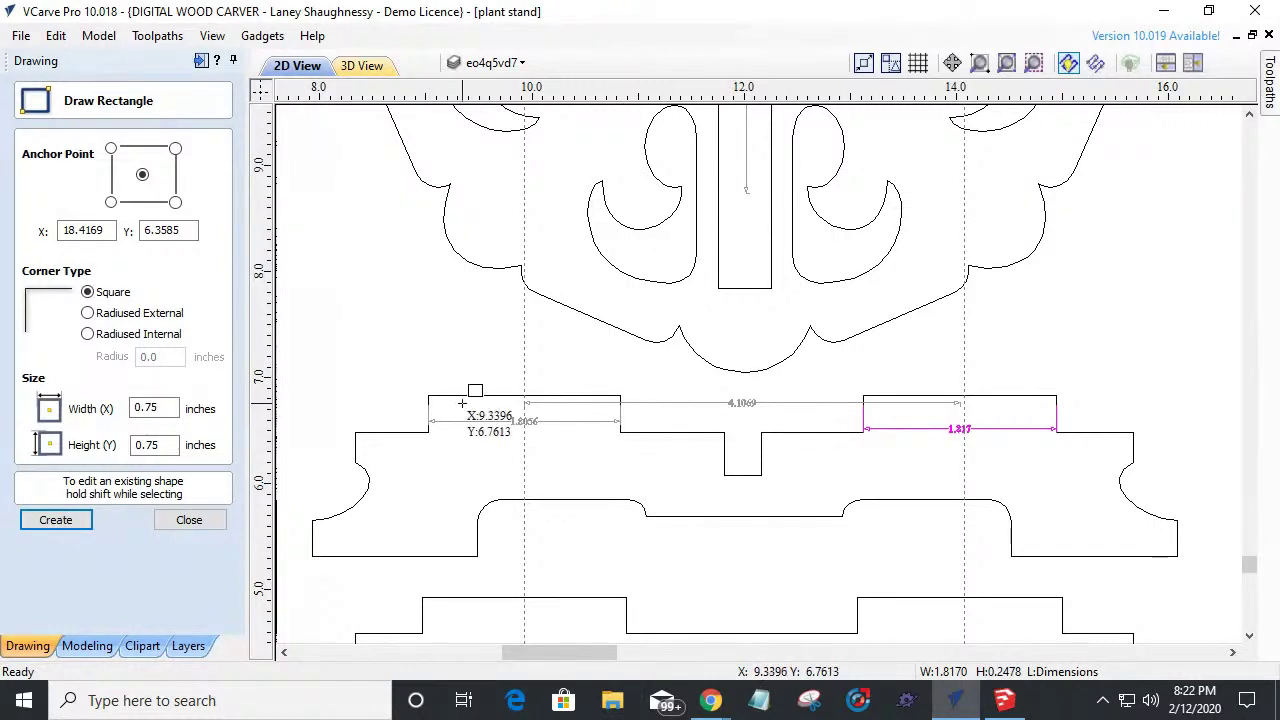
double_click(168, 408)
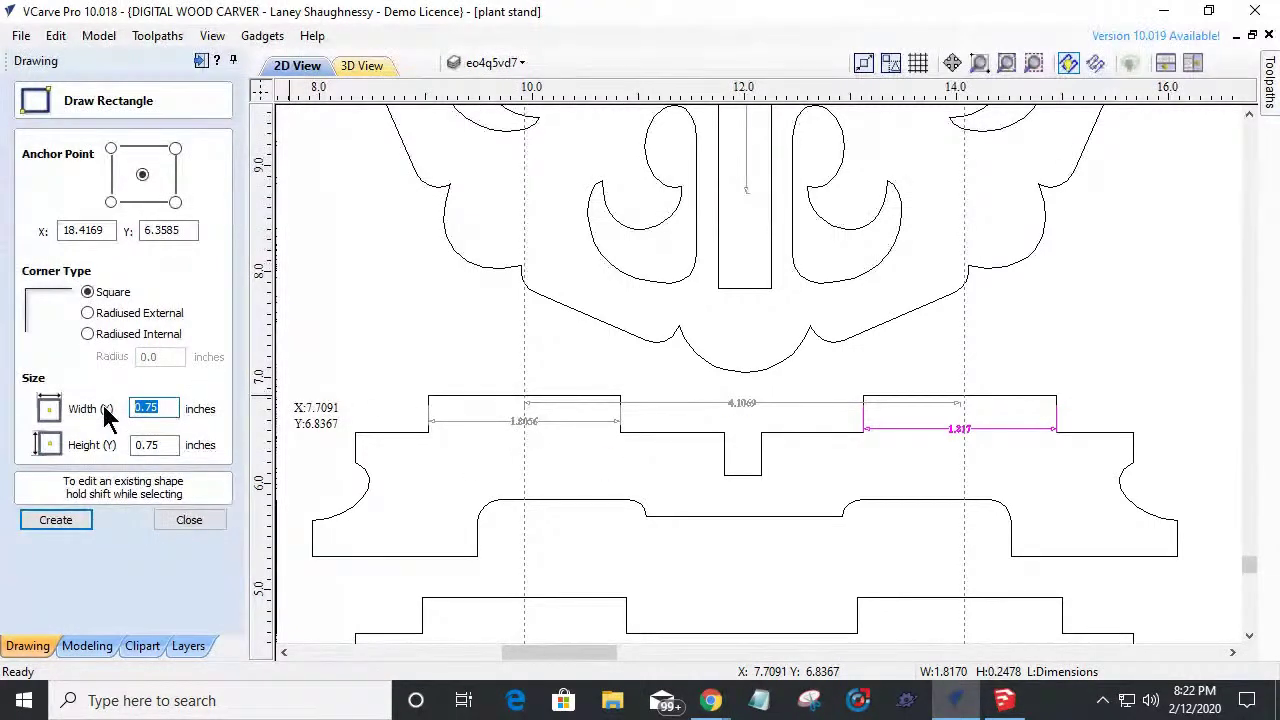
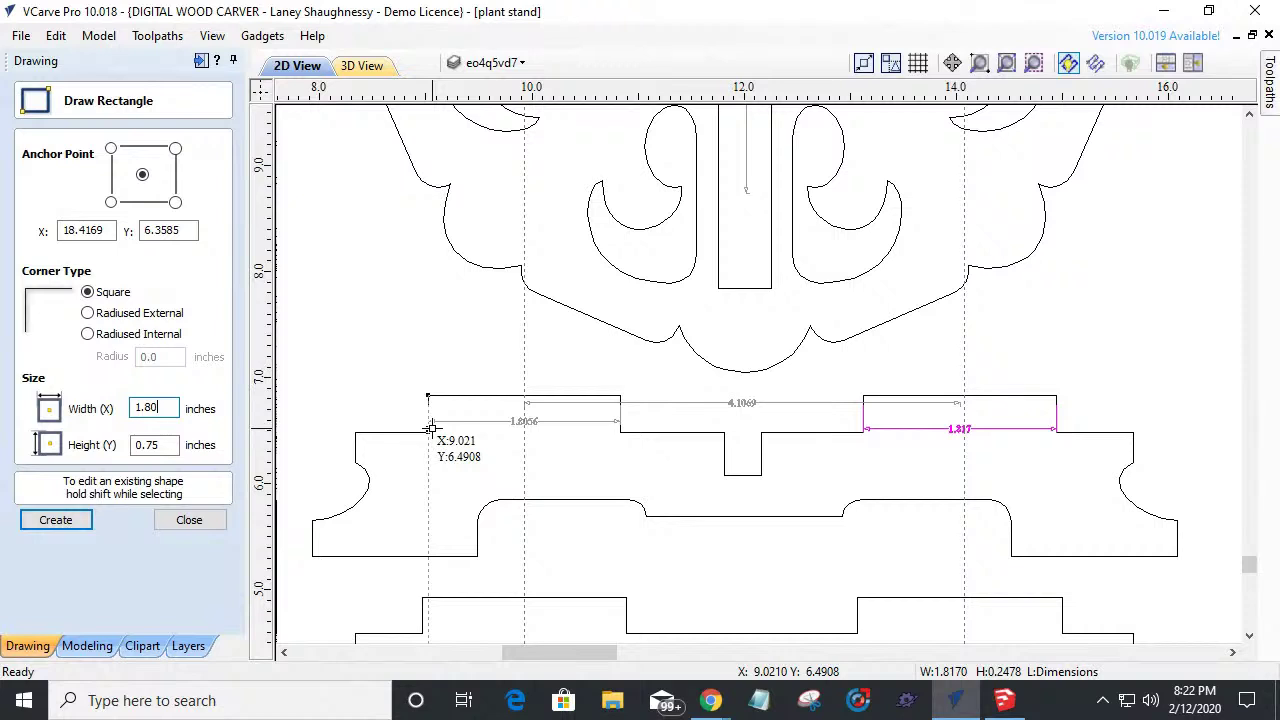
left_click_drag(142, 447, 103, 455)
type(".5")
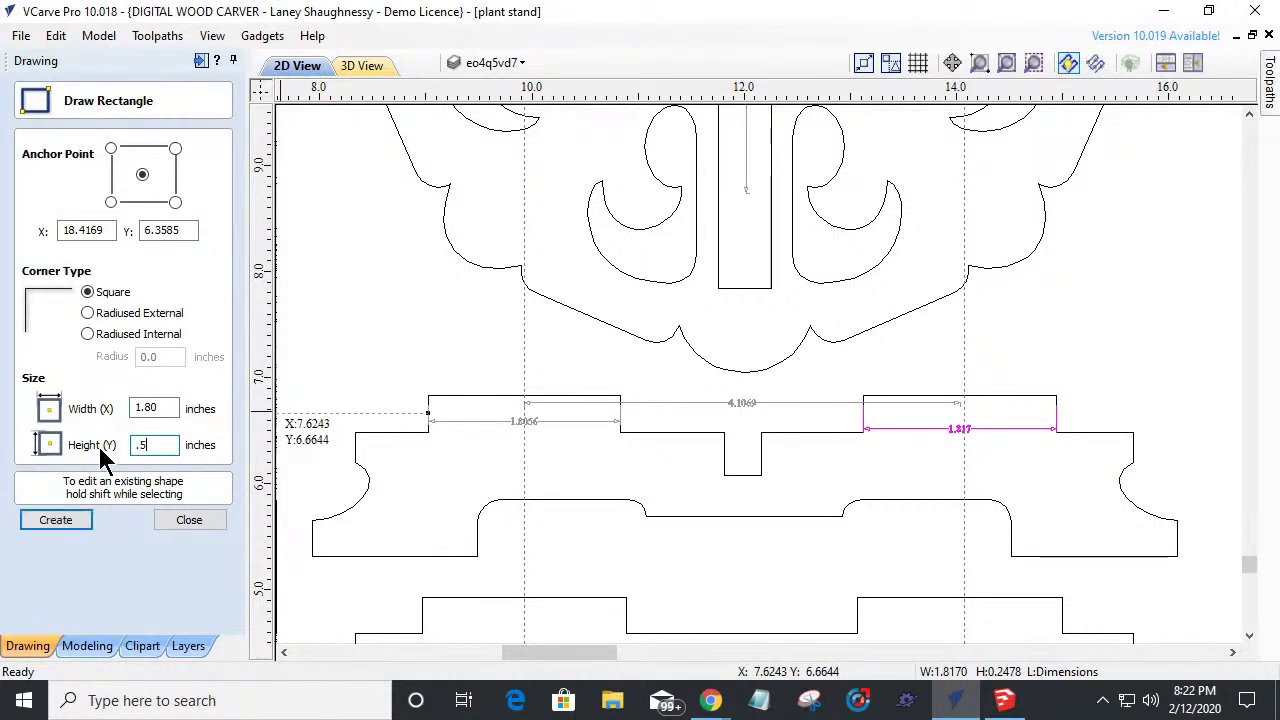
left_click(78, 526)
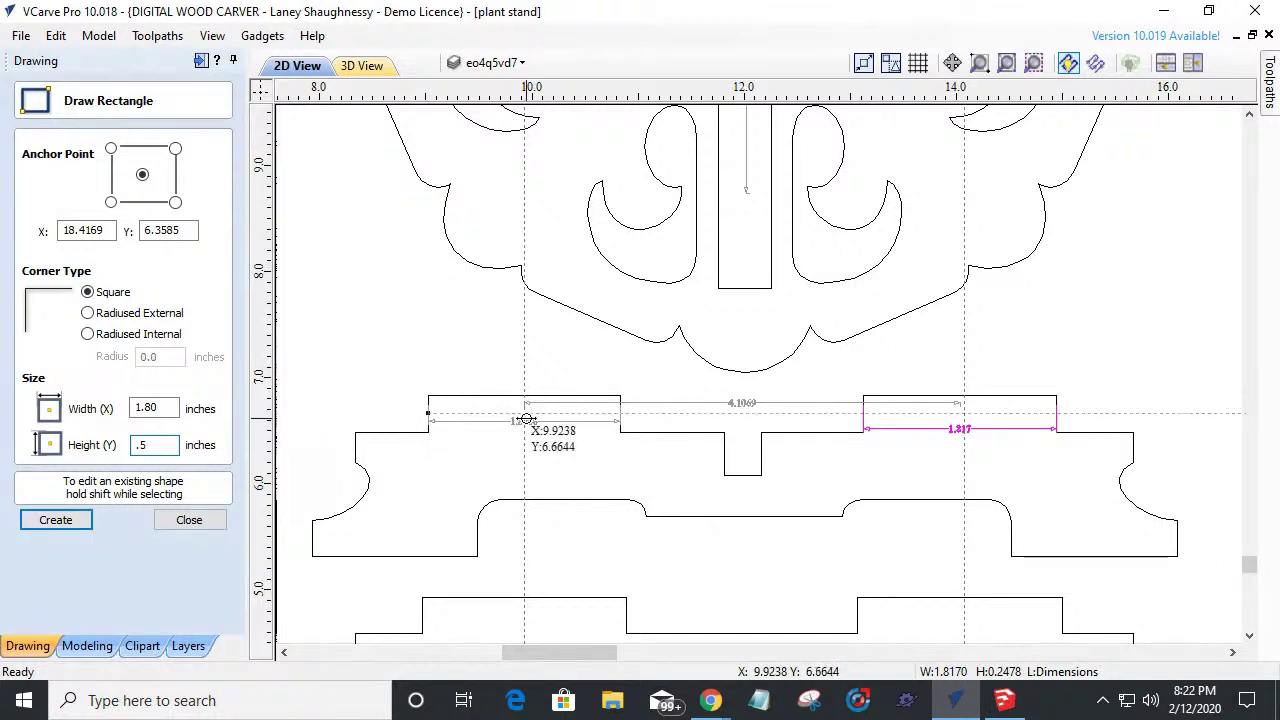
left_click(518, 387)
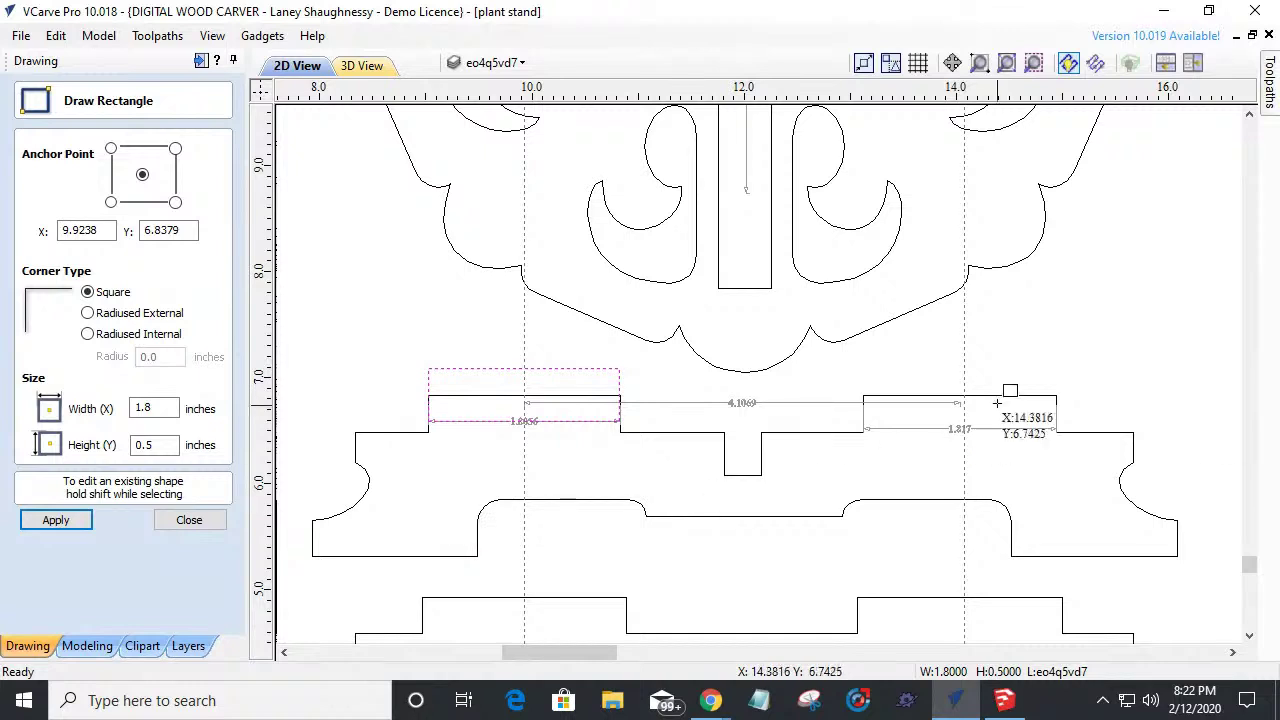
Place a second 1.8 by 0.5 inch rectangle centered on the right tab's top edge, and compare the left rectangle with its tab.
left_click(963, 386)
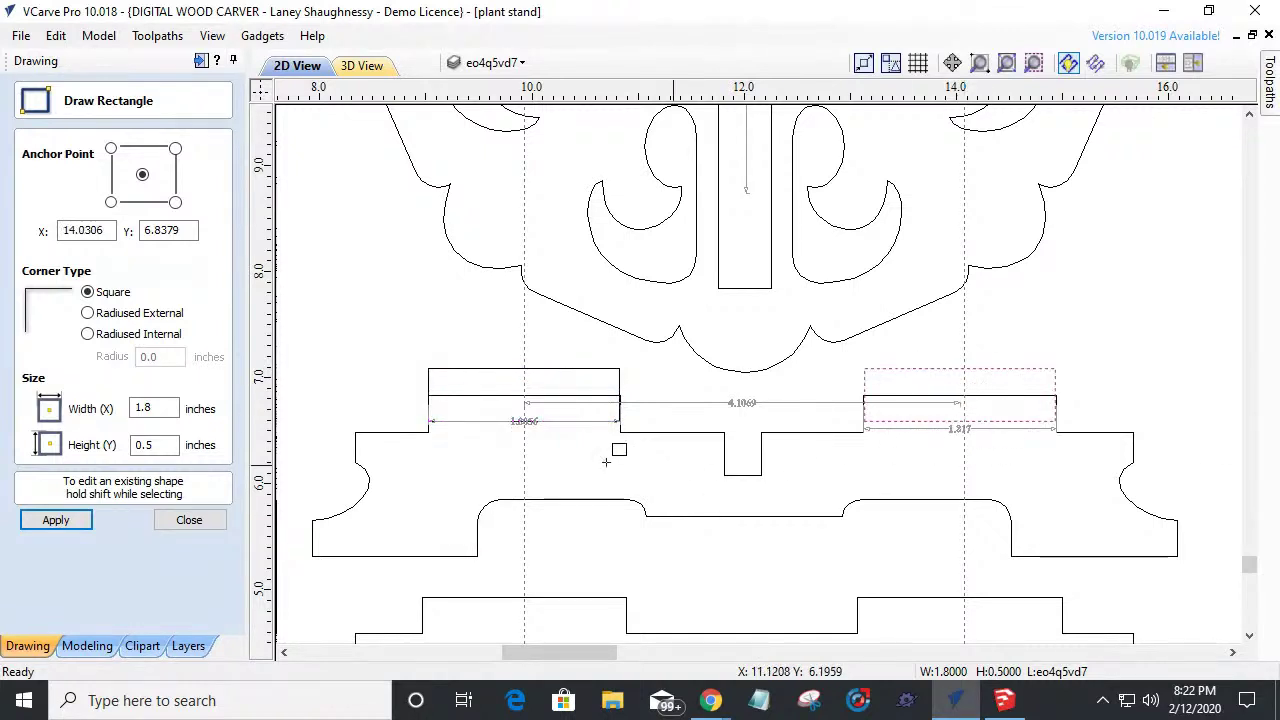
left_click(205, 519)
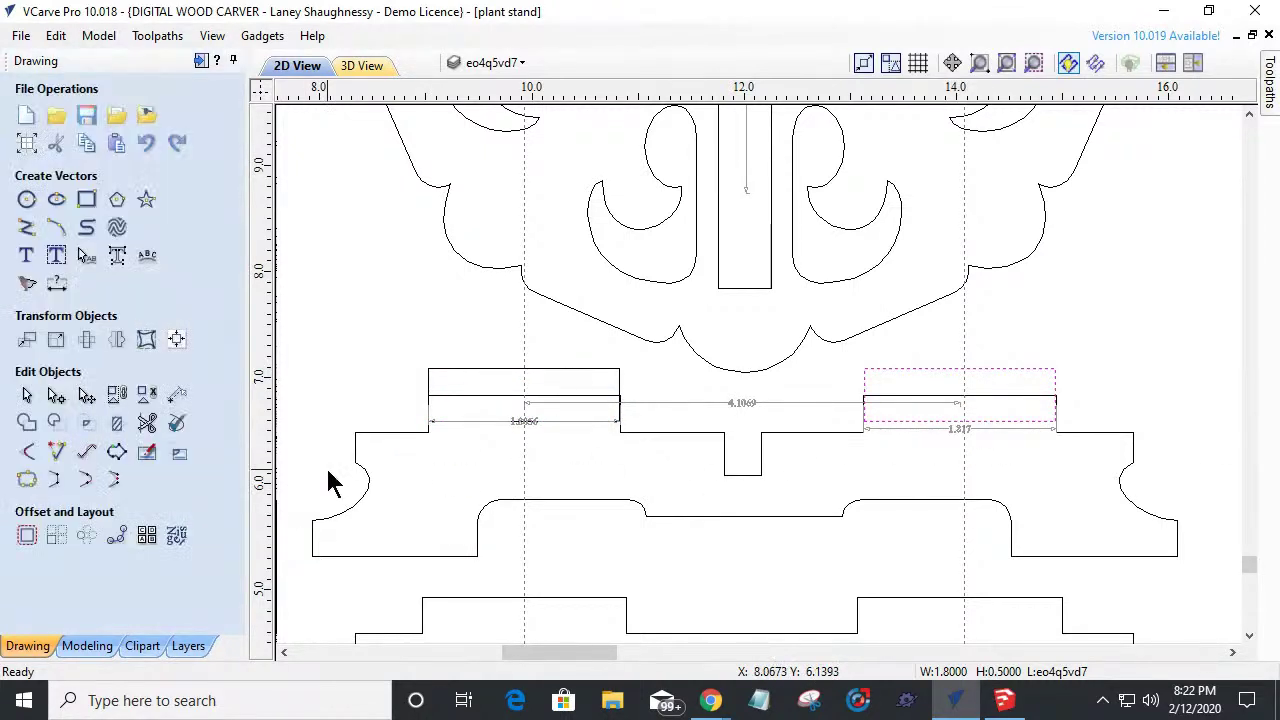
scroll(330, 482, "up", 2)
scroll(330, 482, "up", 1)
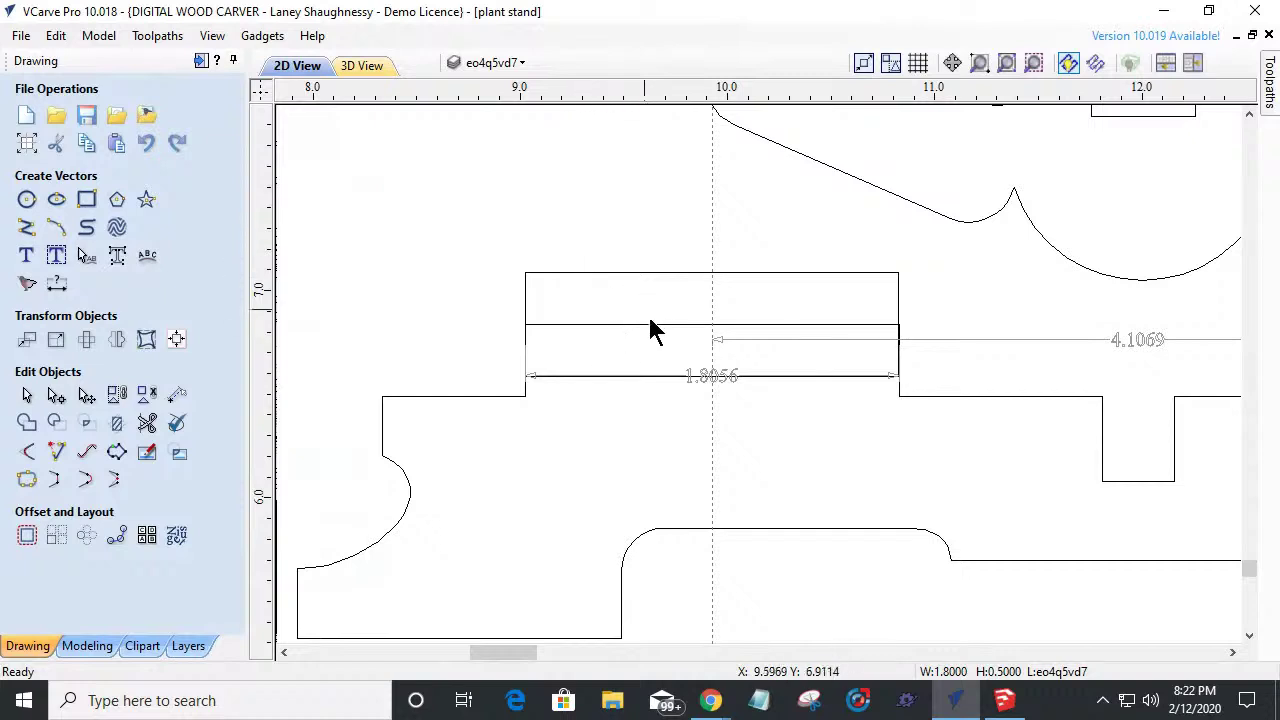
left_click(693, 287)
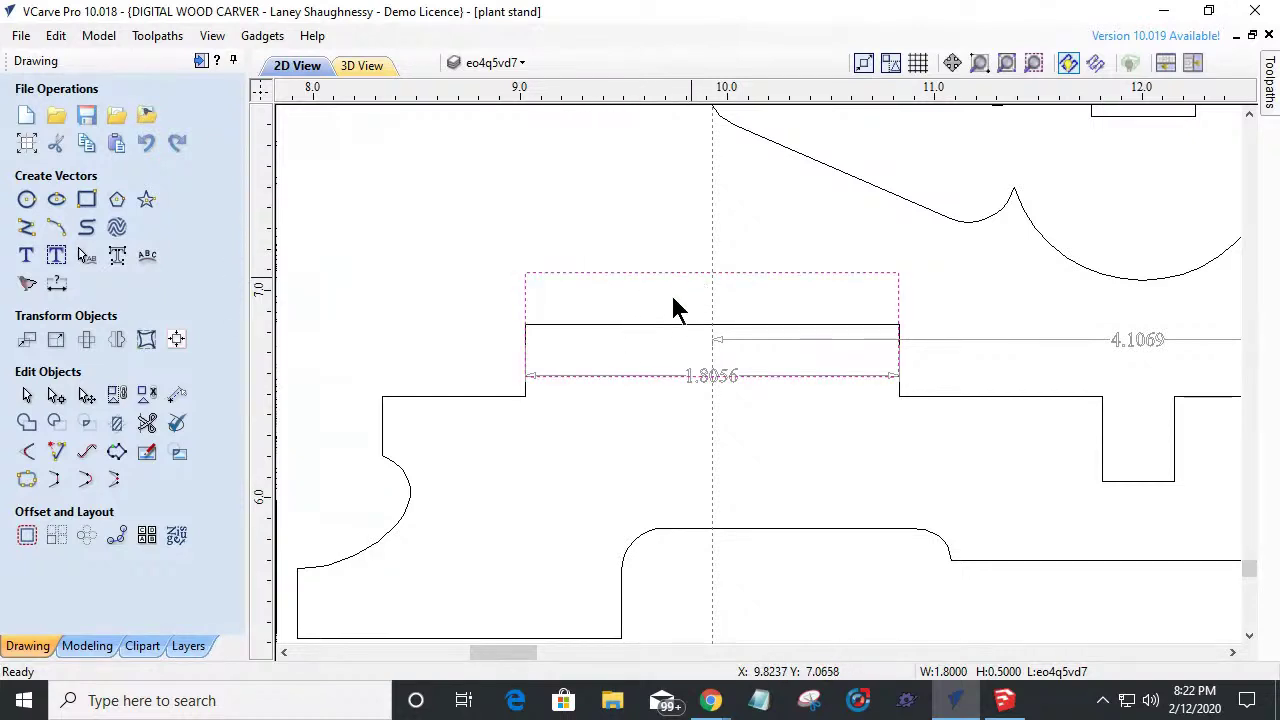
scroll(521, 385, "up", 5)
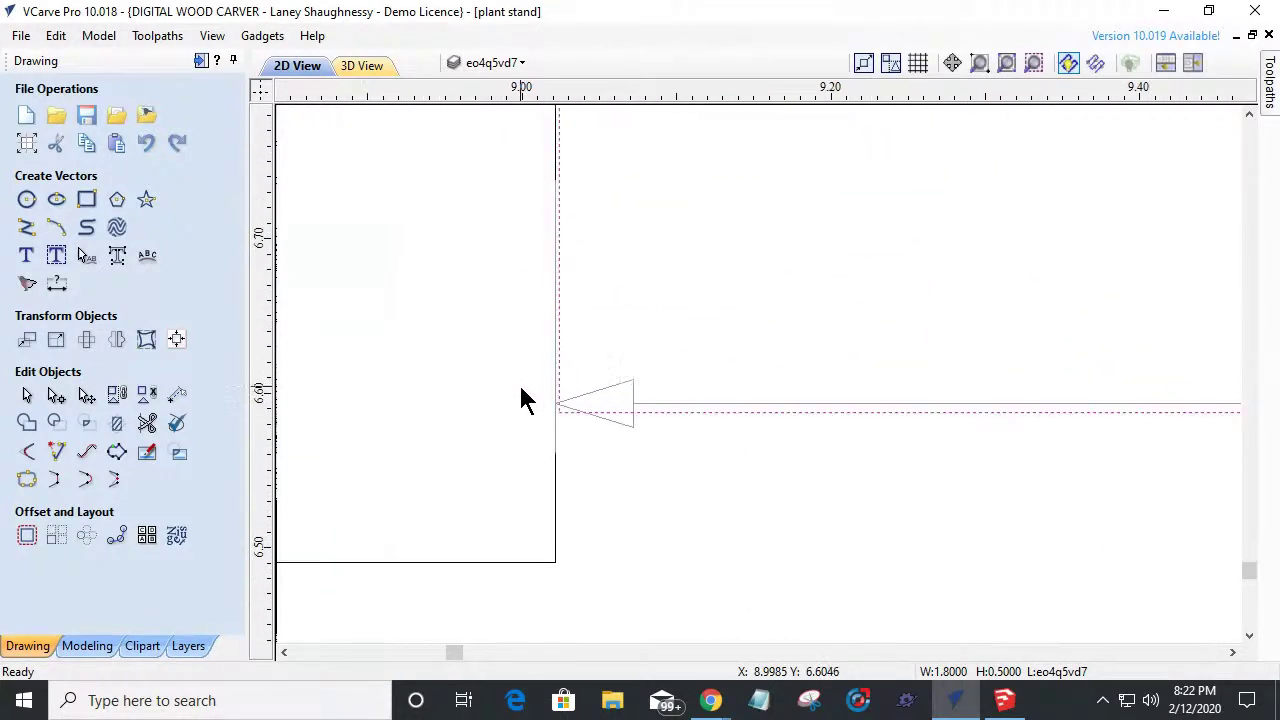
scroll(566, 418, "down", 4)
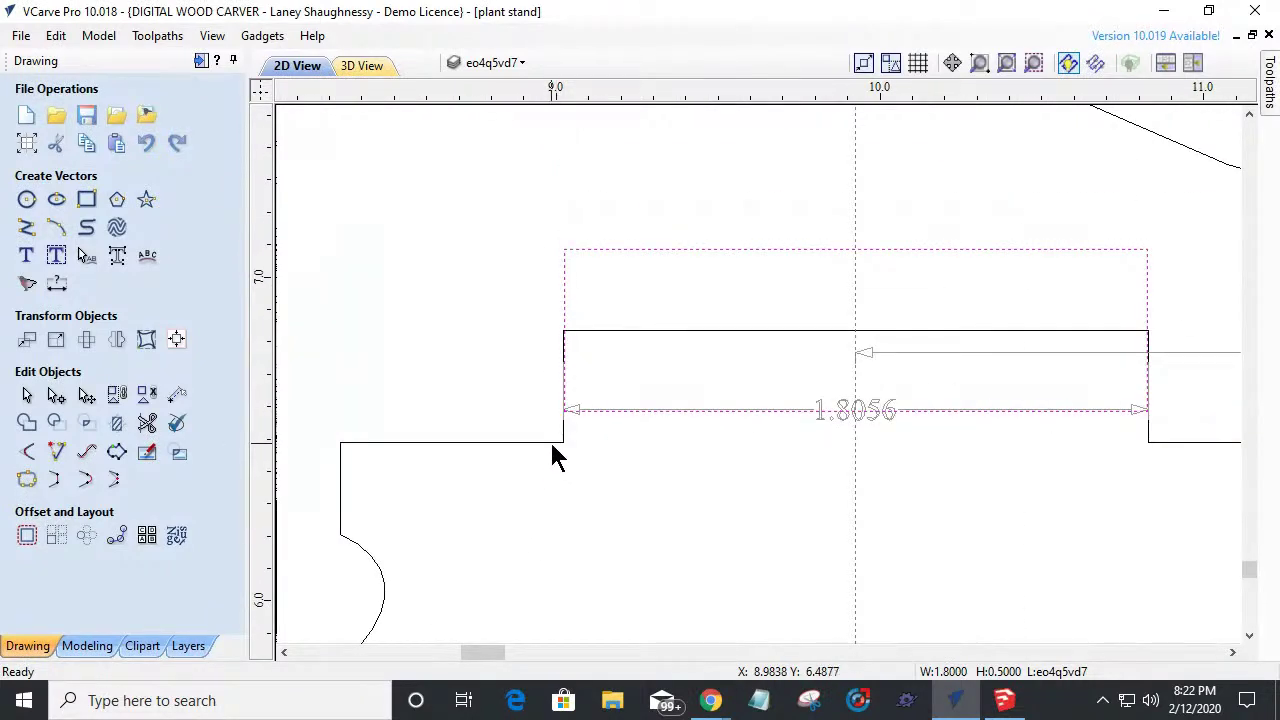
Open the upper bracket's outline for node editing and cut the vector at the left tab's outer base corner.
left_click(551, 445)
scroll(480, 440, "down", 3)
left_click(477, 437)
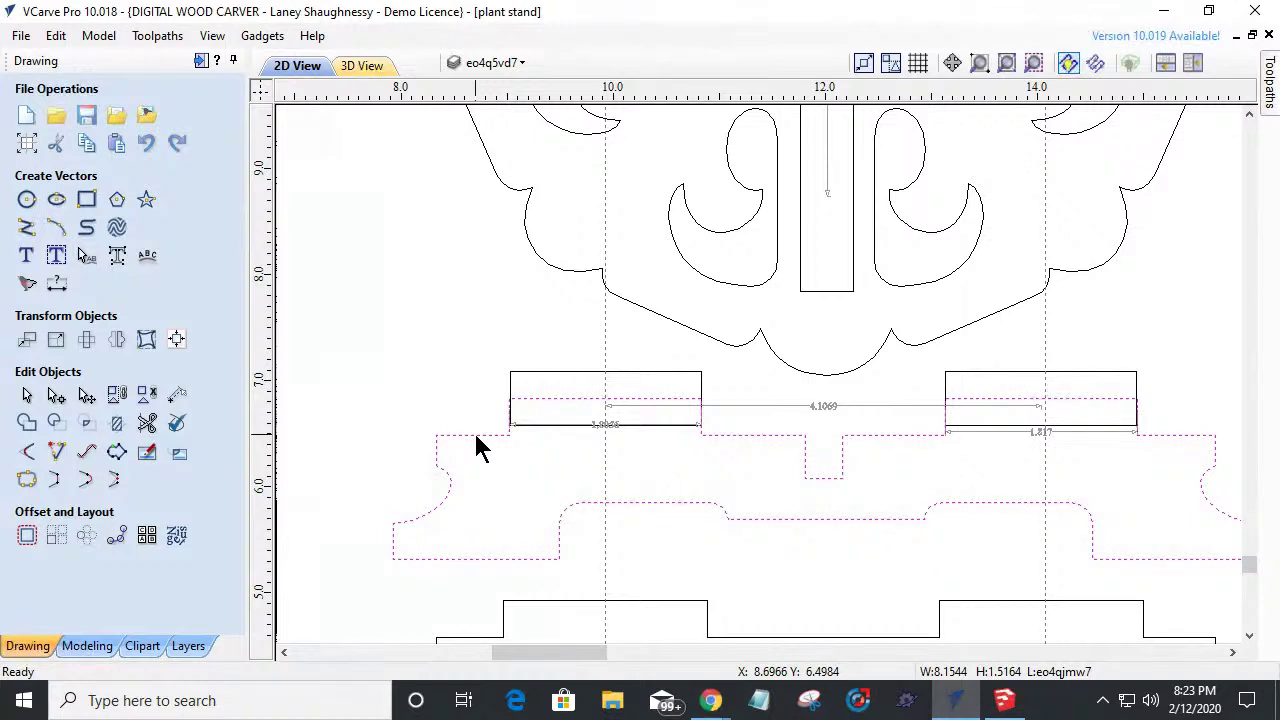
double_click(477, 437)
scroll(480, 445, "up", 3)
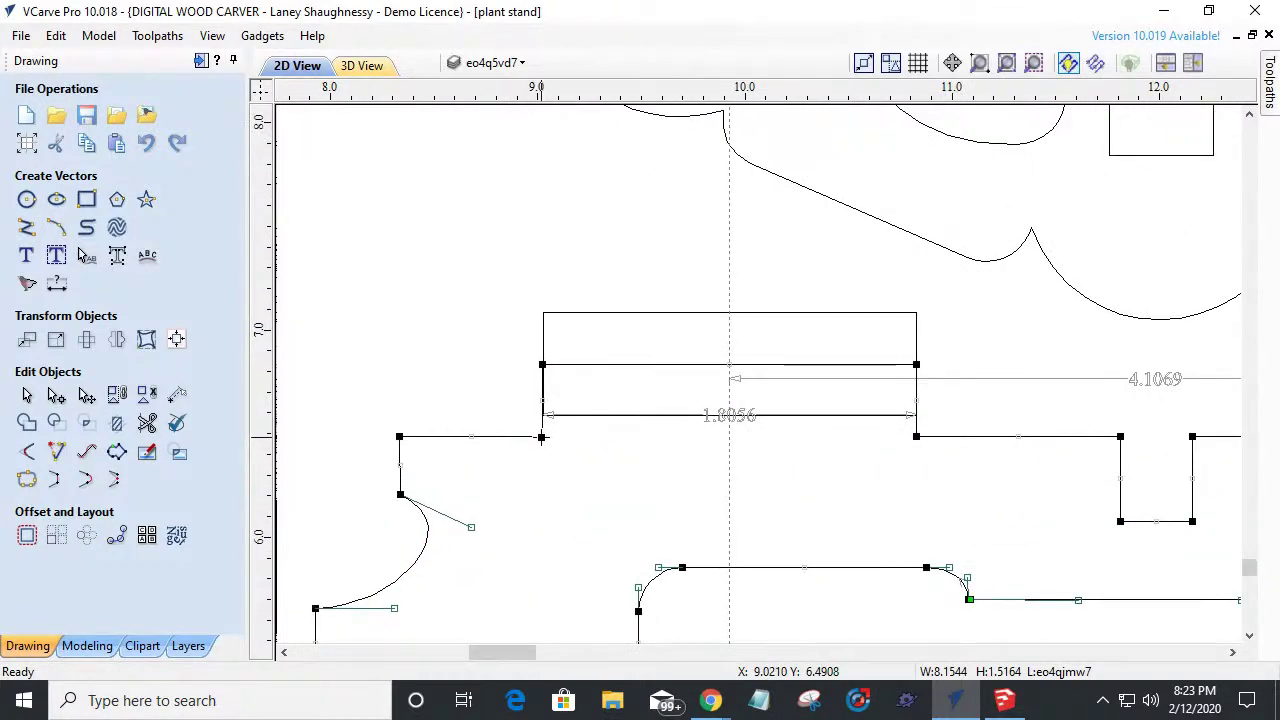
right_click(542, 436)
left_click(588, 236)
Cut the upper bracket's outline at the left tab's inner base corner.
scroll(576, 488, "down", 3)
scroll(720, 480, "up", 4)
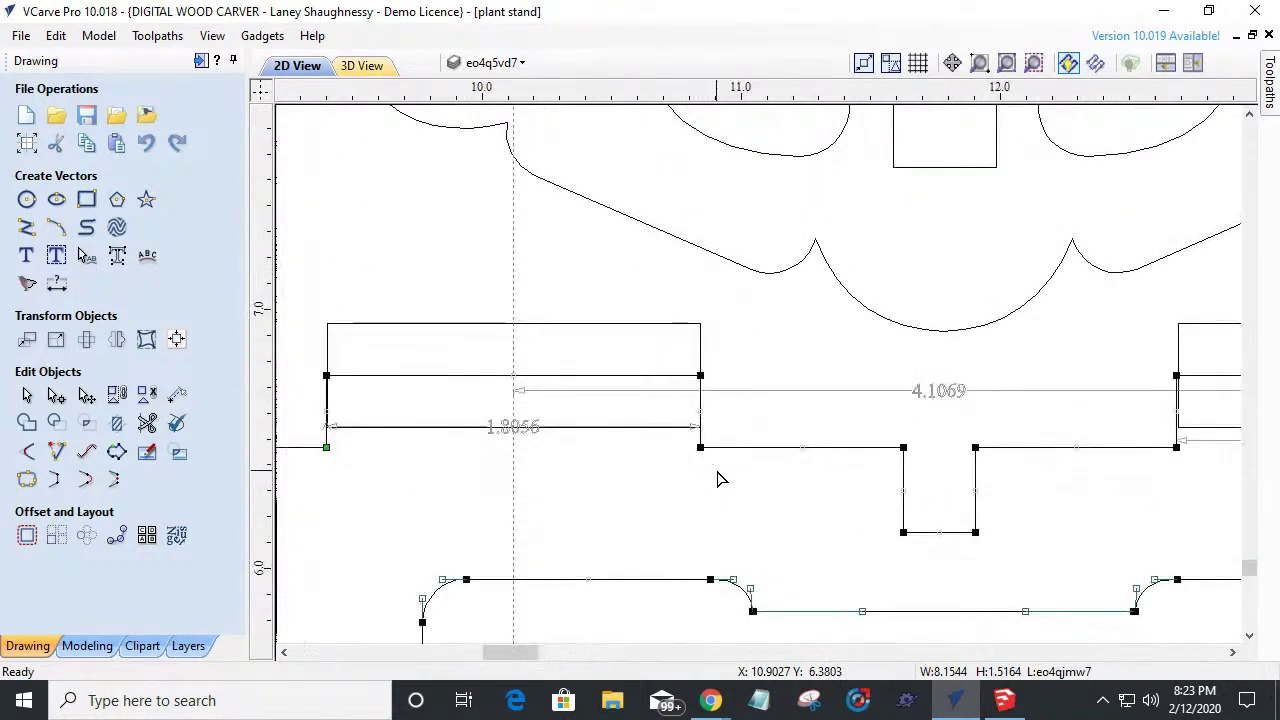
scroll(720, 480, "up", 1)
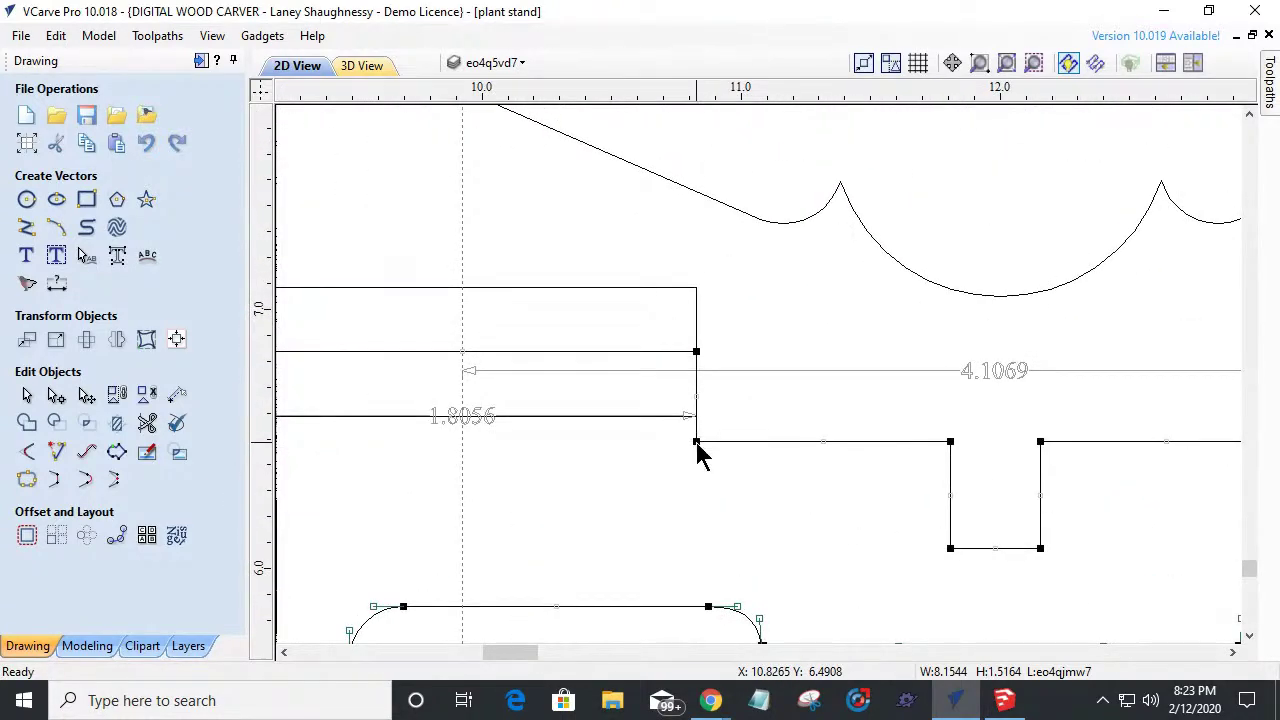
right_click(697, 442)
left_click(745, 240)
Cut the upper bracket's outline at the right tab's outer base corner.
scroll(660, 484, "down", 5)
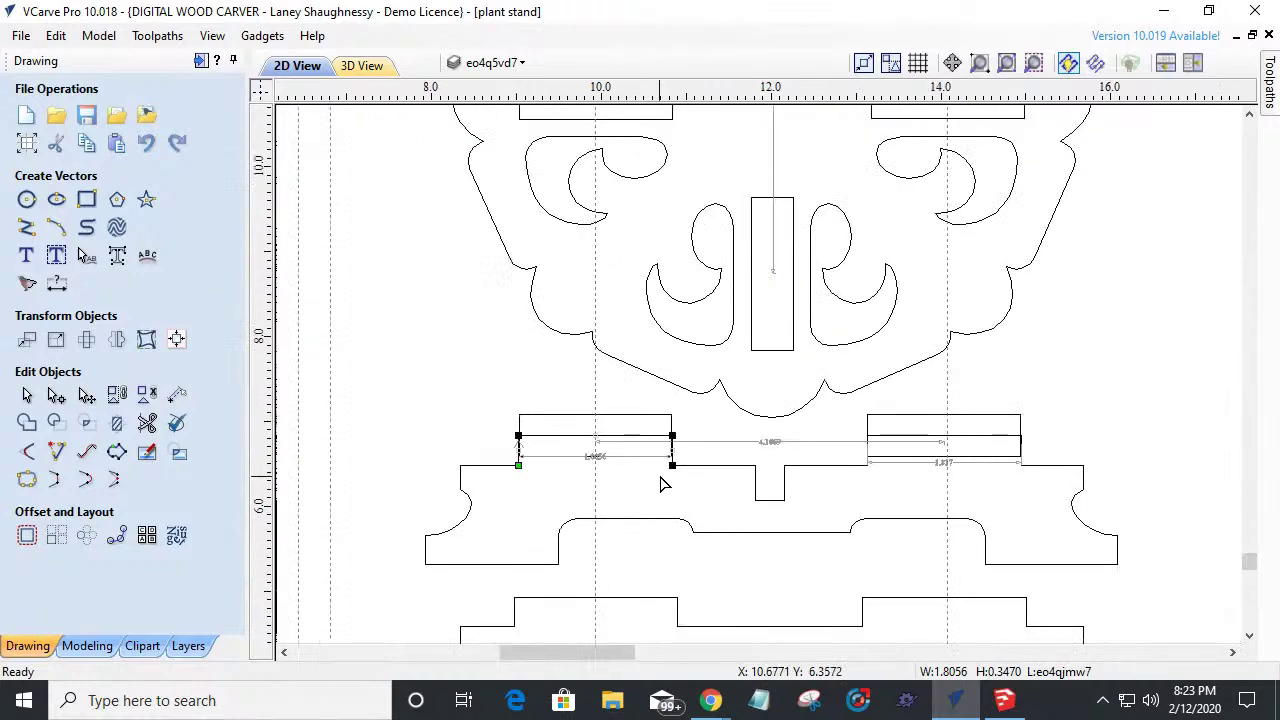
left_click(1048, 466)
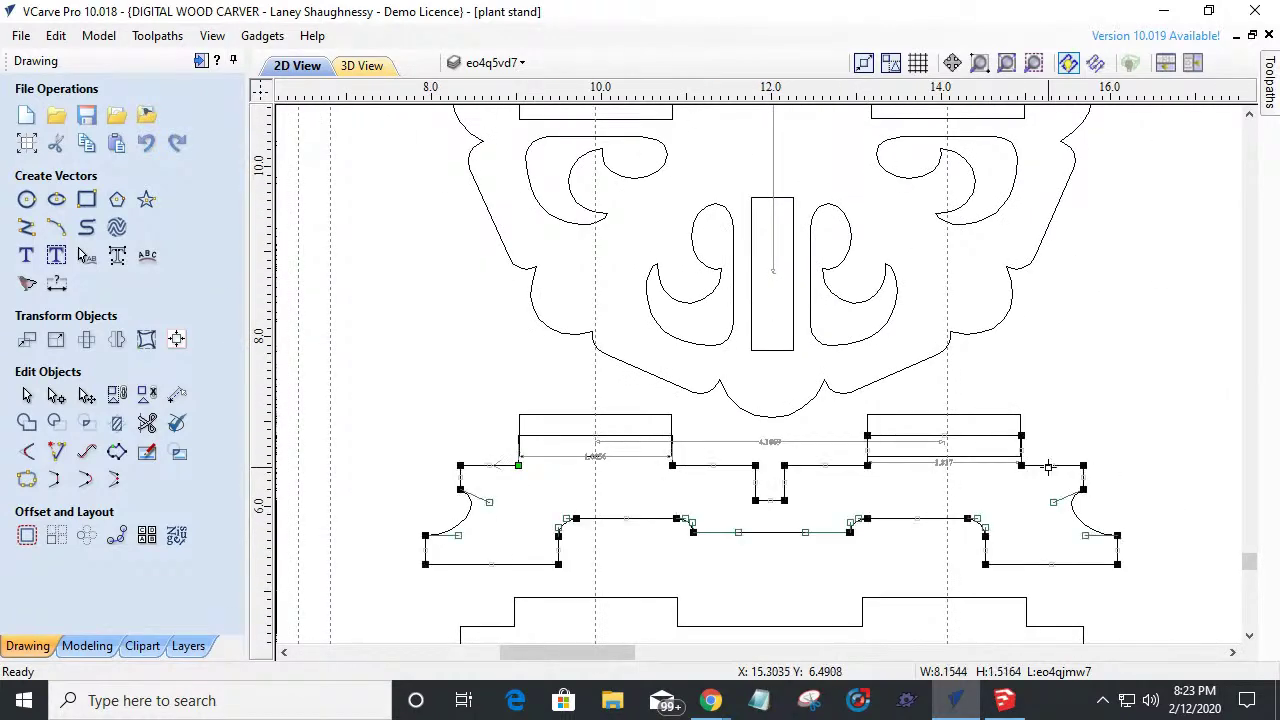
scroll(1040, 470, "up", 7)
right_click(984, 477)
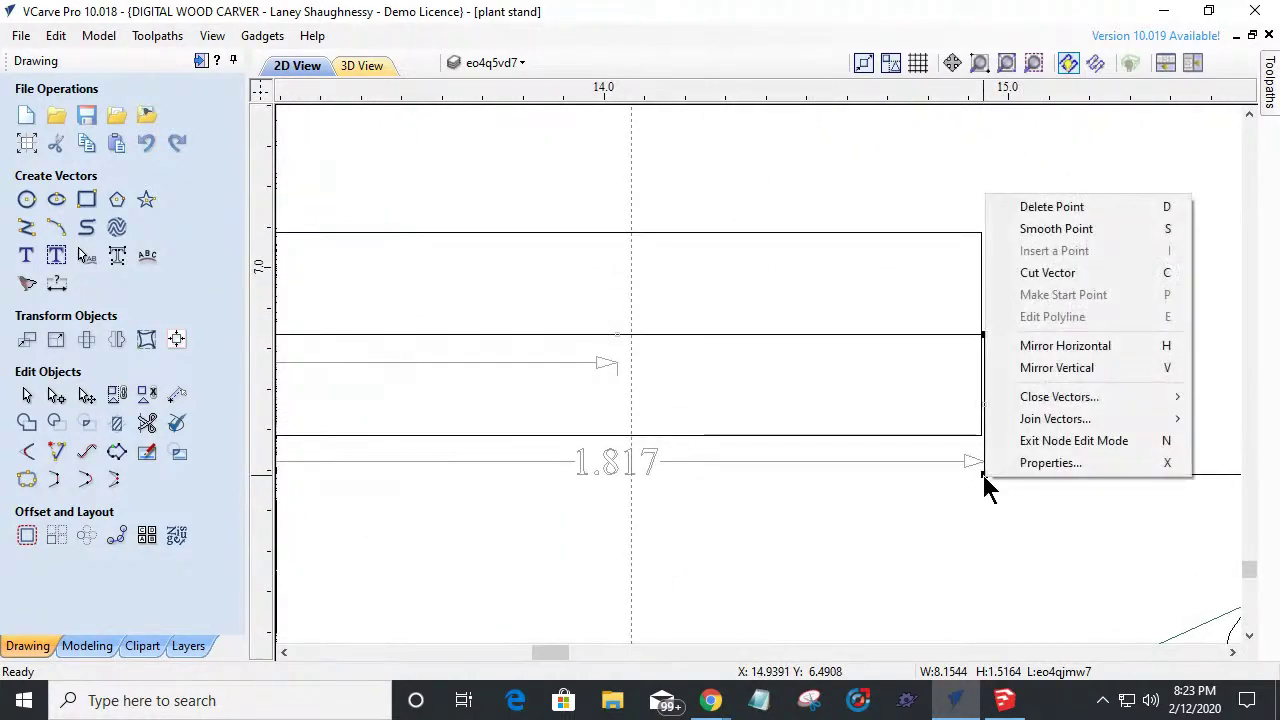
left_click(1040, 273)
Cut the upper bracket's outline at the right tab's inner base corner and leave node editing.
scroll(1137, 557, "down", 5)
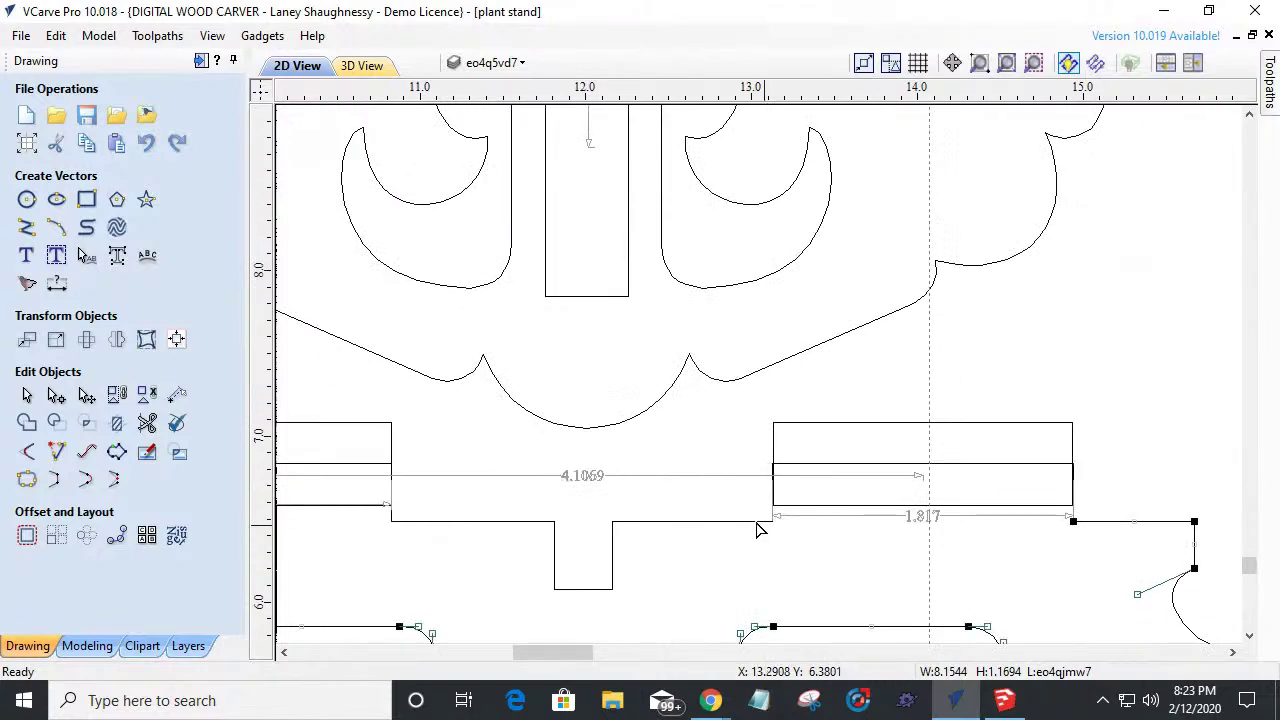
scroll(790, 540, "up", 3)
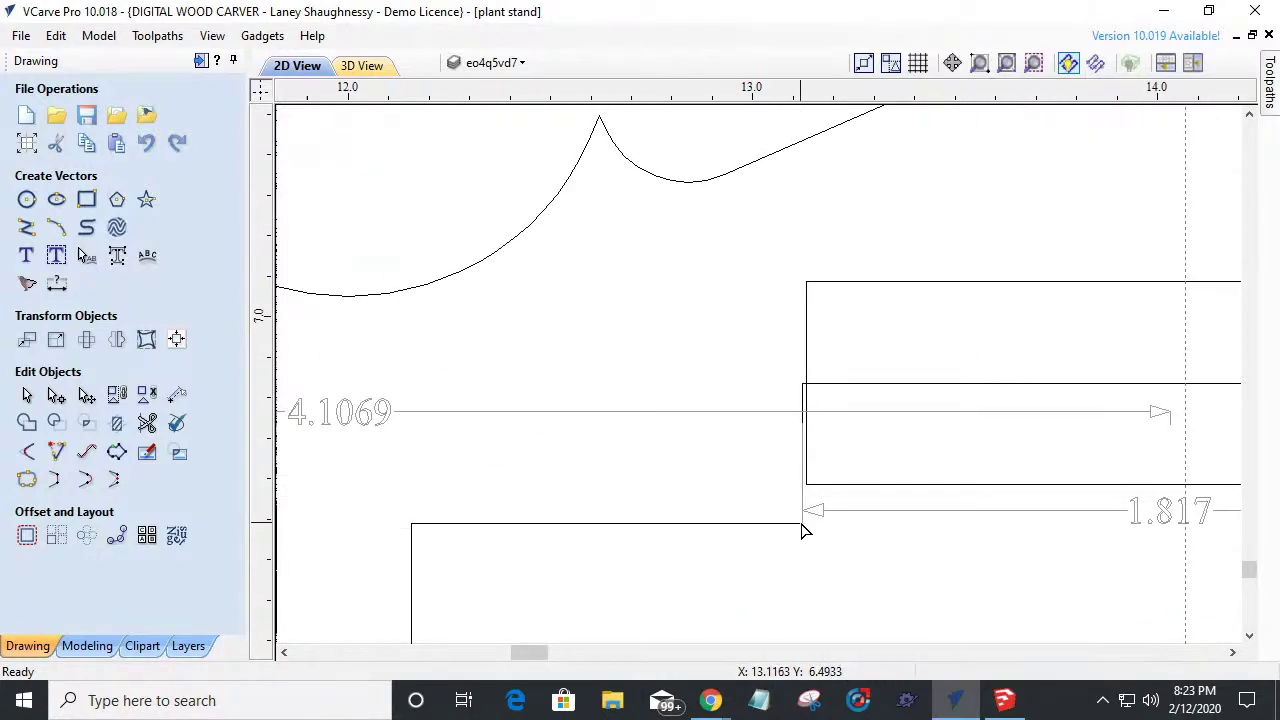
scroll(808, 533, "up", 3)
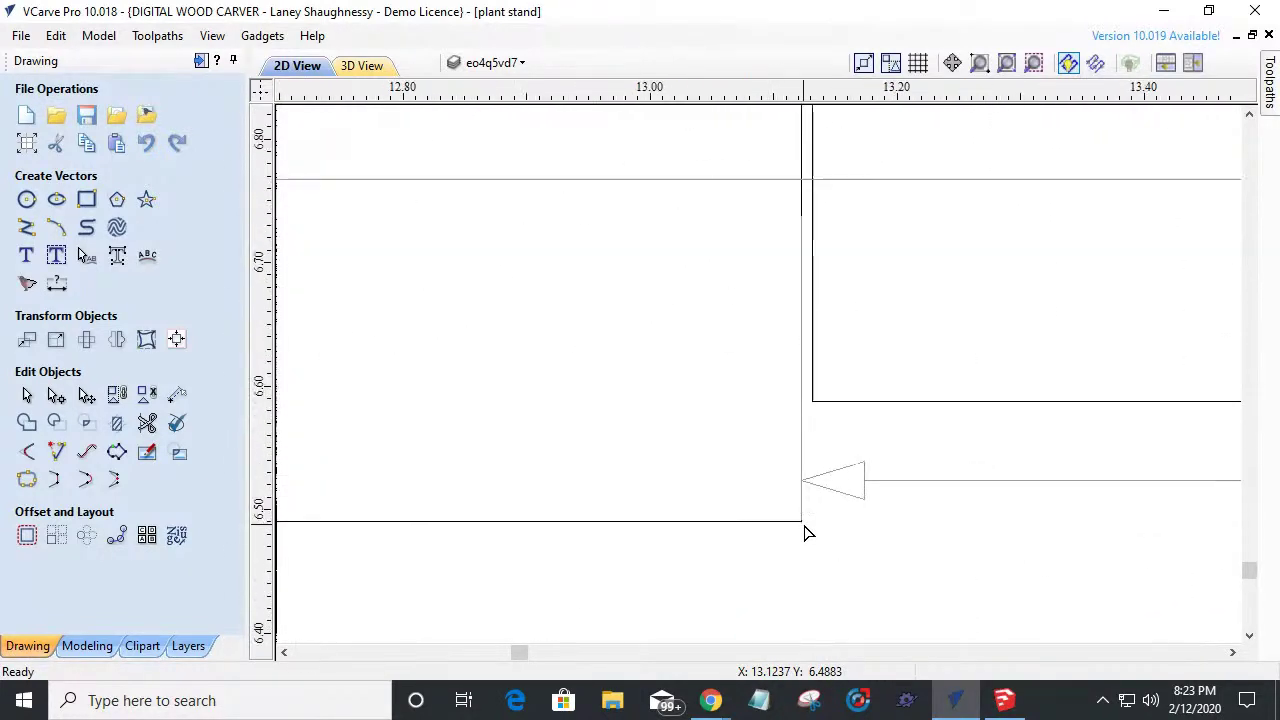
left_click(725, 526)
scroll(730, 535, "down", 3)
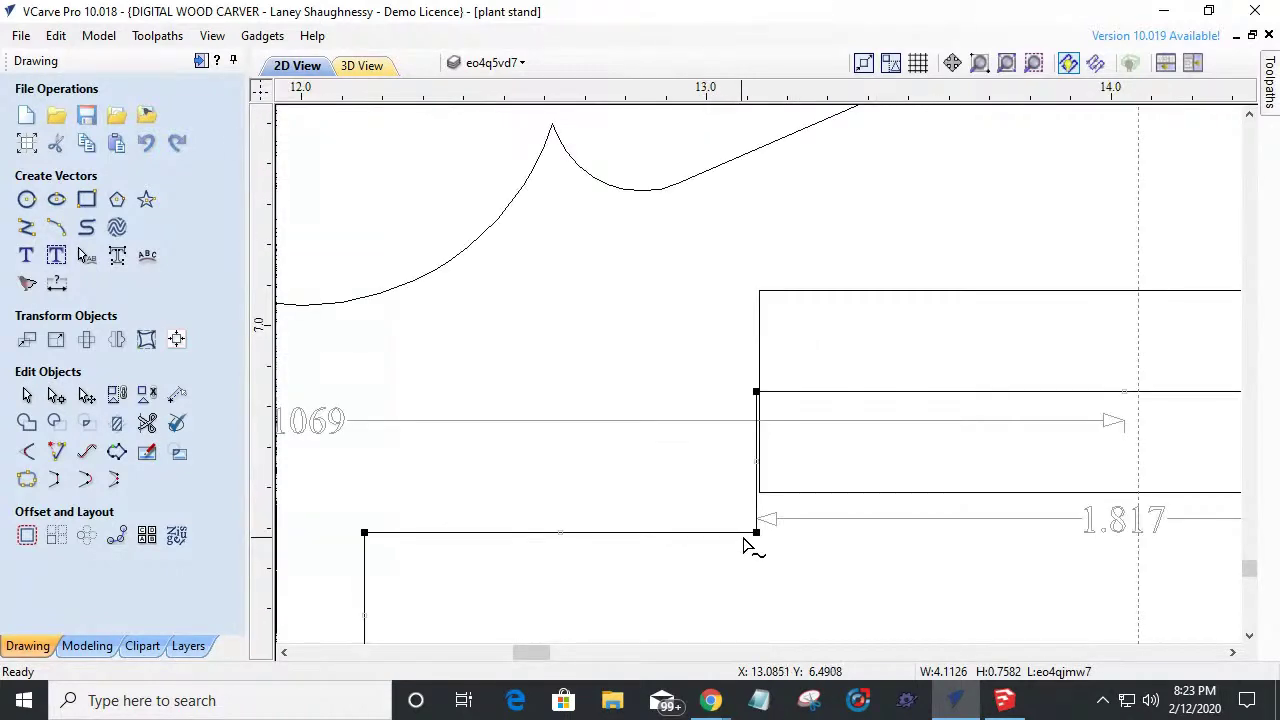
right_click(755, 533)
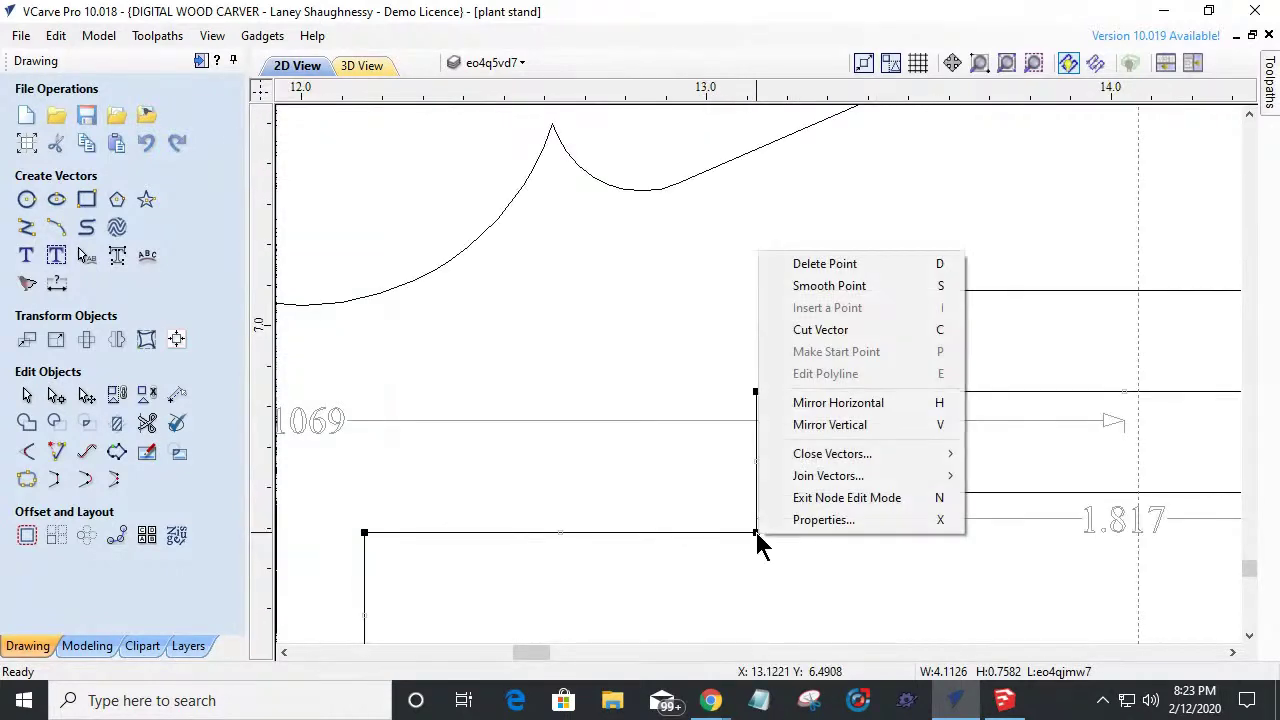
left_click(805, 331)
scroll(766, 537, "down", 7)
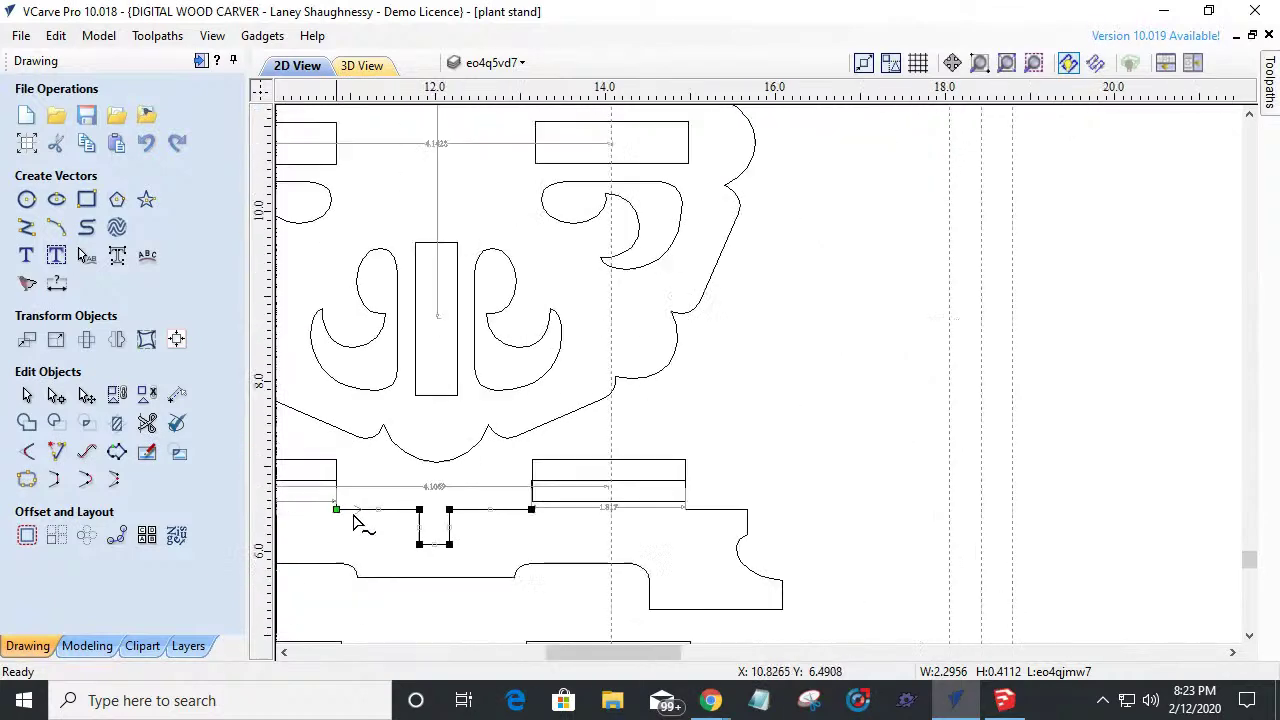
scroll(408, 523, "up", 4)
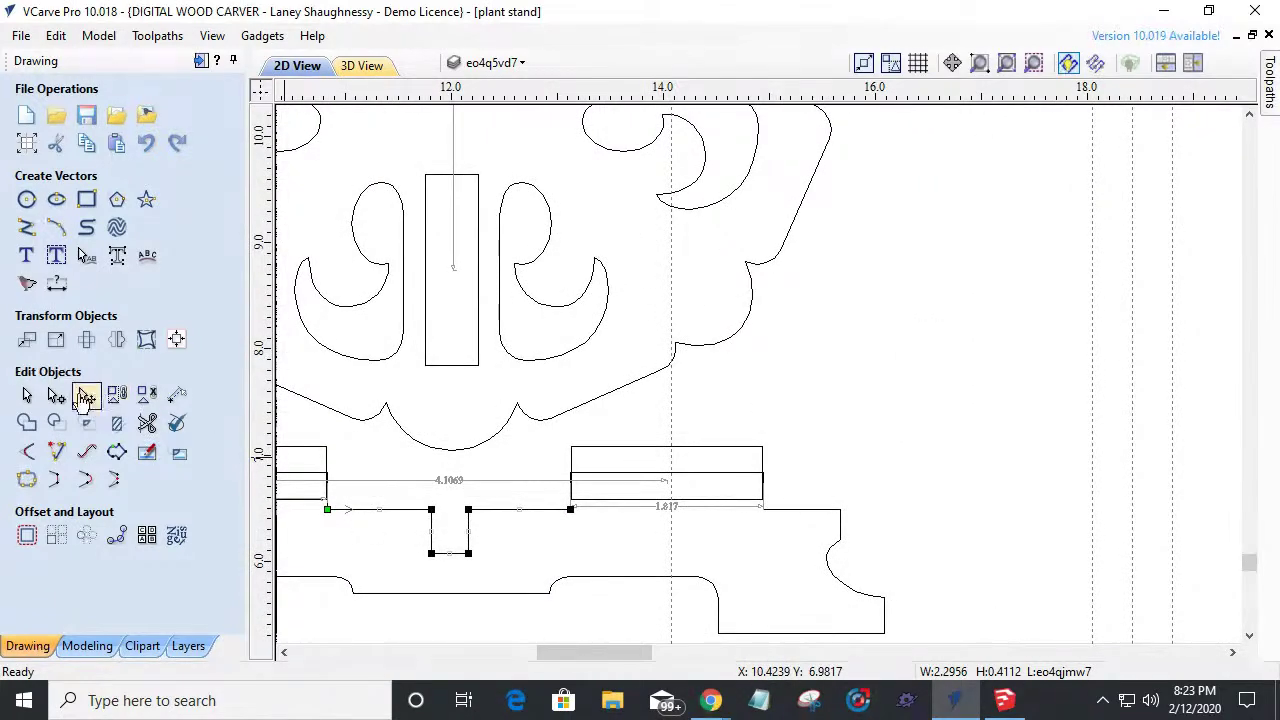
left_click(24, 398)
Delete the tab spacing dimension and both tab width dimensions from the upper bracket, and hide the guides.
left_click(808, 511)
left_click(1034, 63)
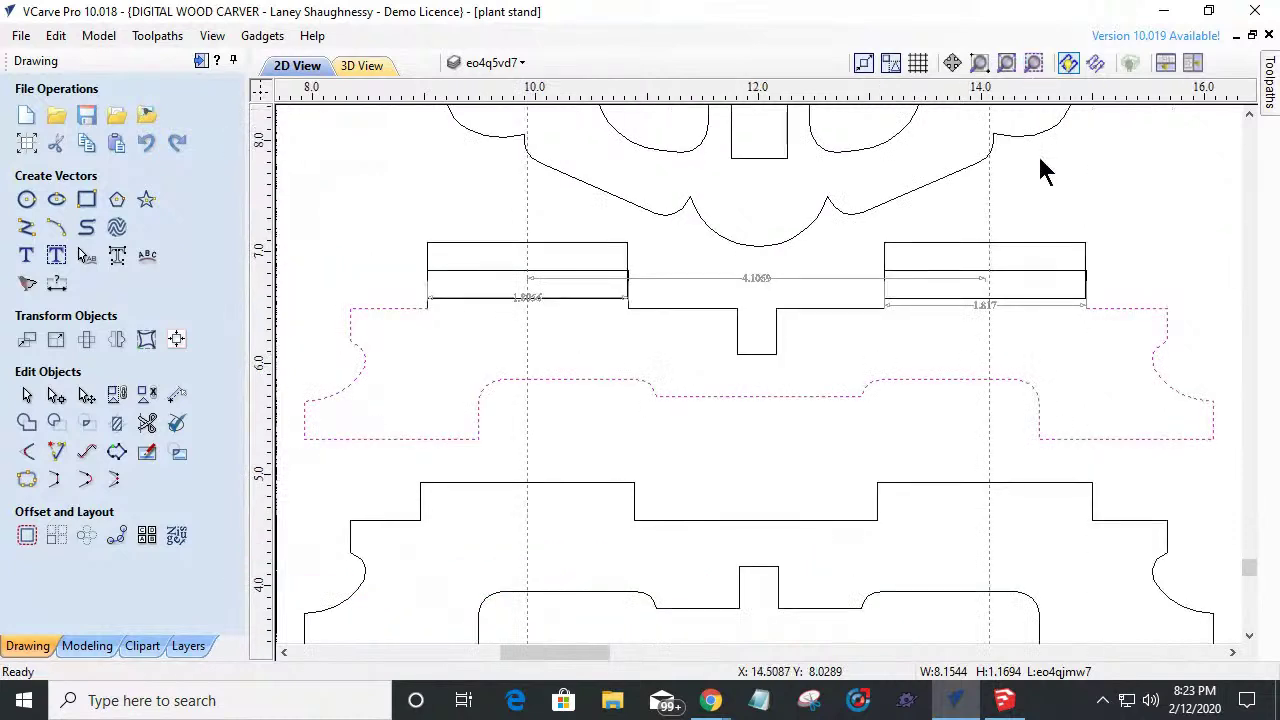
left_click(747, 280)
key("Delete")
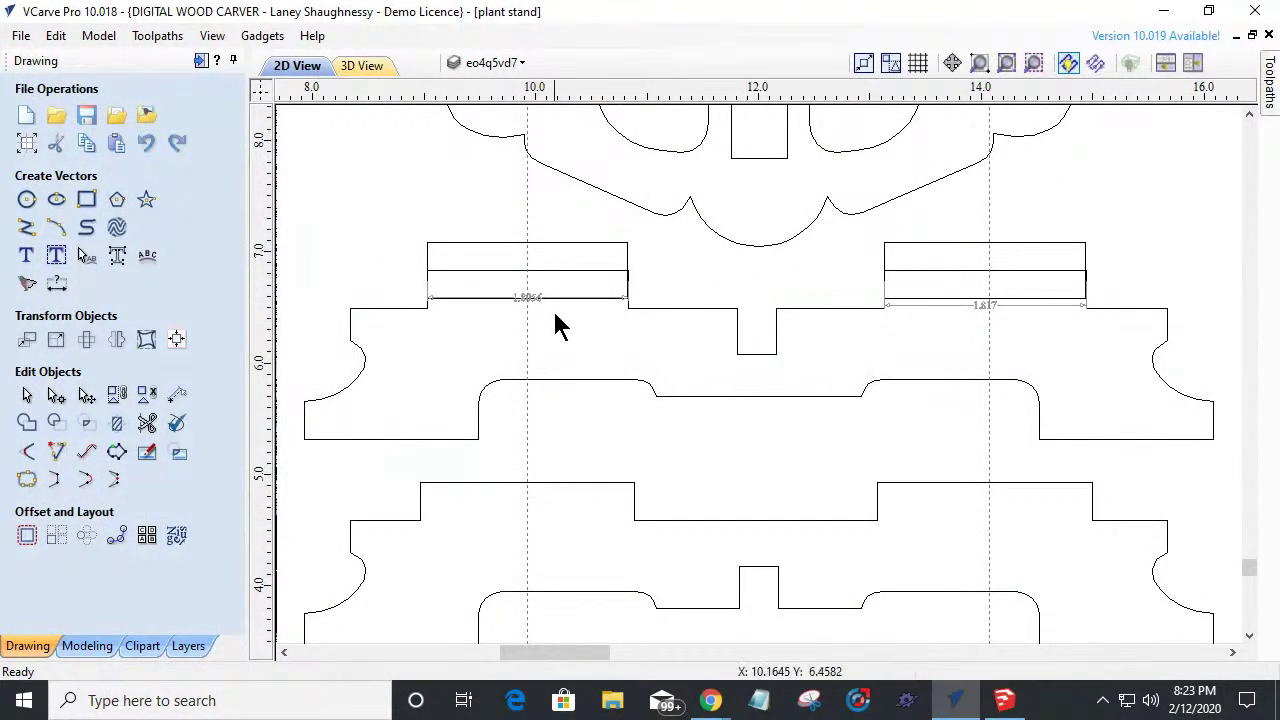
left_click(565, 298)
key("Delete")
left_click(1005, 296)
left_click(1001, 275)
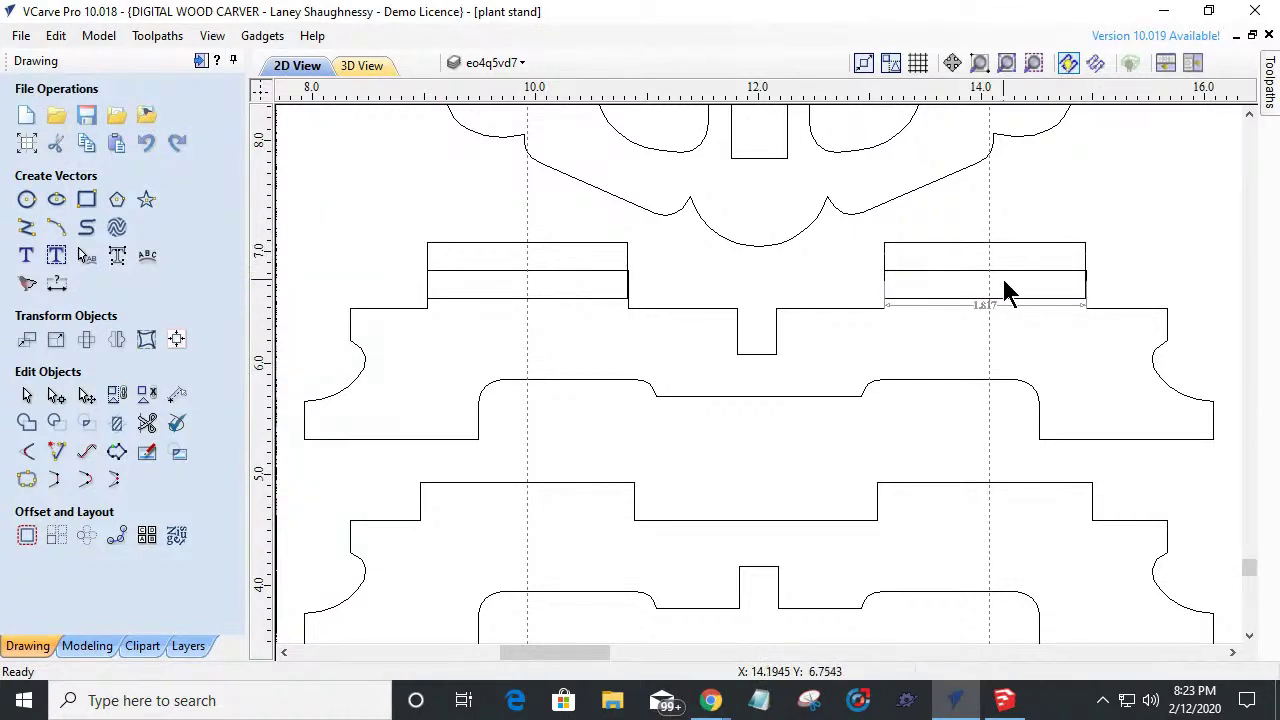
left_click(1026, 306)
key("Delete")
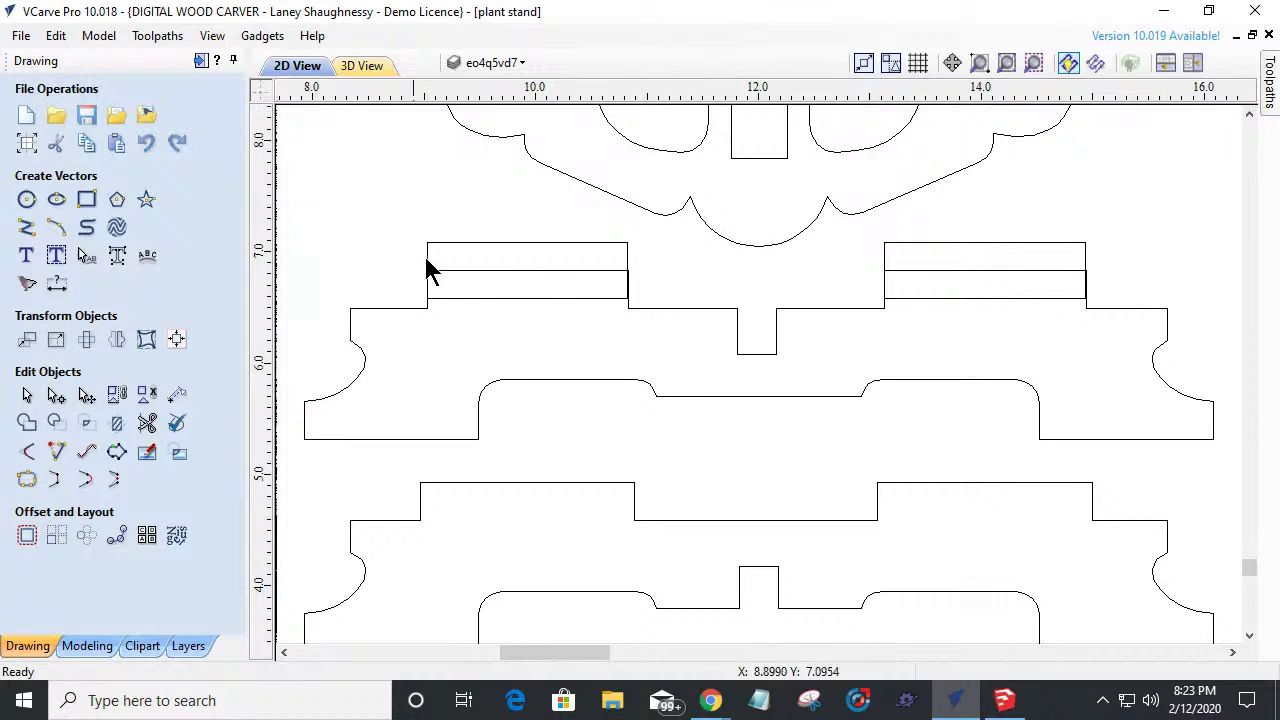
Delete the old left and right tab outlines that were cut from the upper bracket, keeping the new rectangles.
scroll(489, 340, "up", 2)
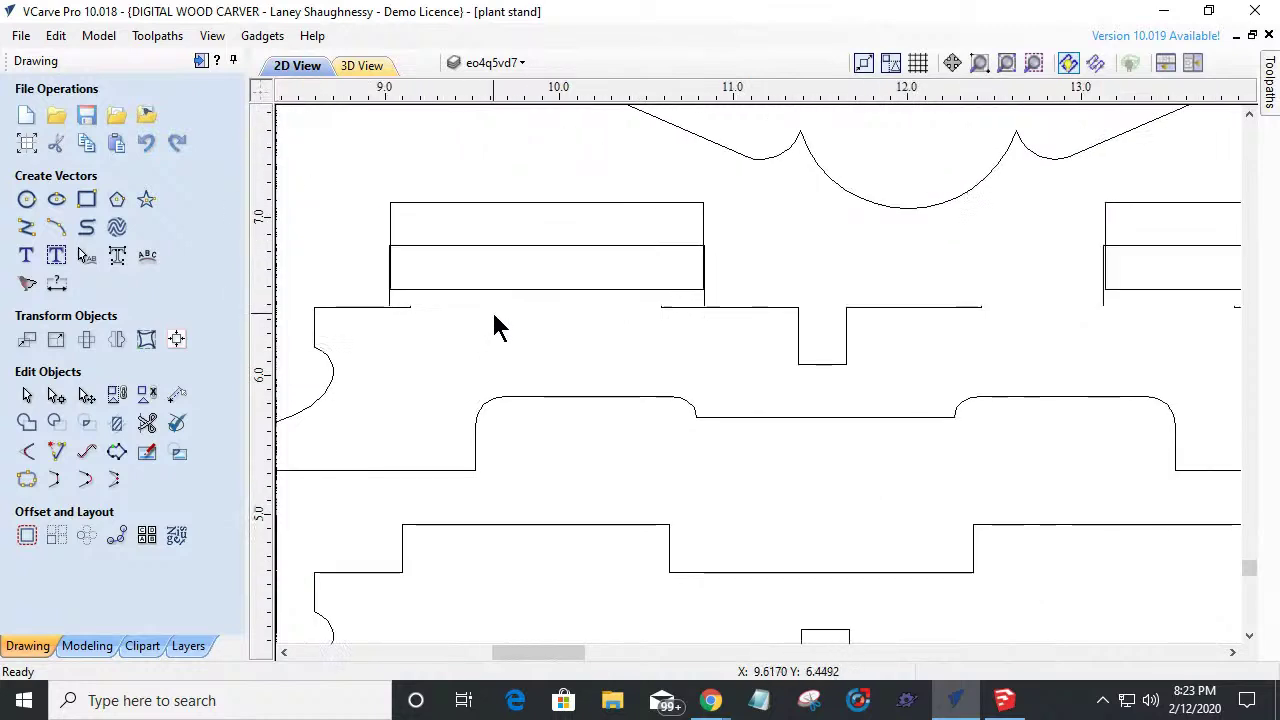
left_click(704, 300)
key("Delete")
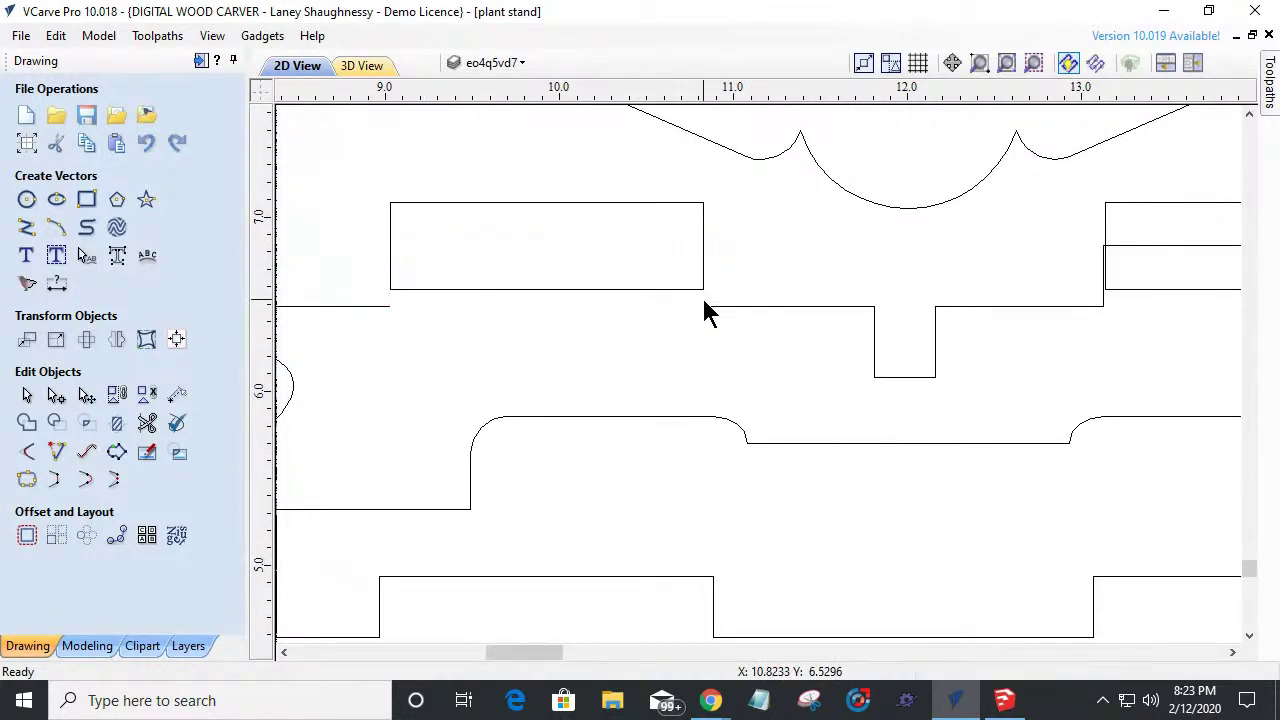
left_click(1115, 246)
key("Delete")
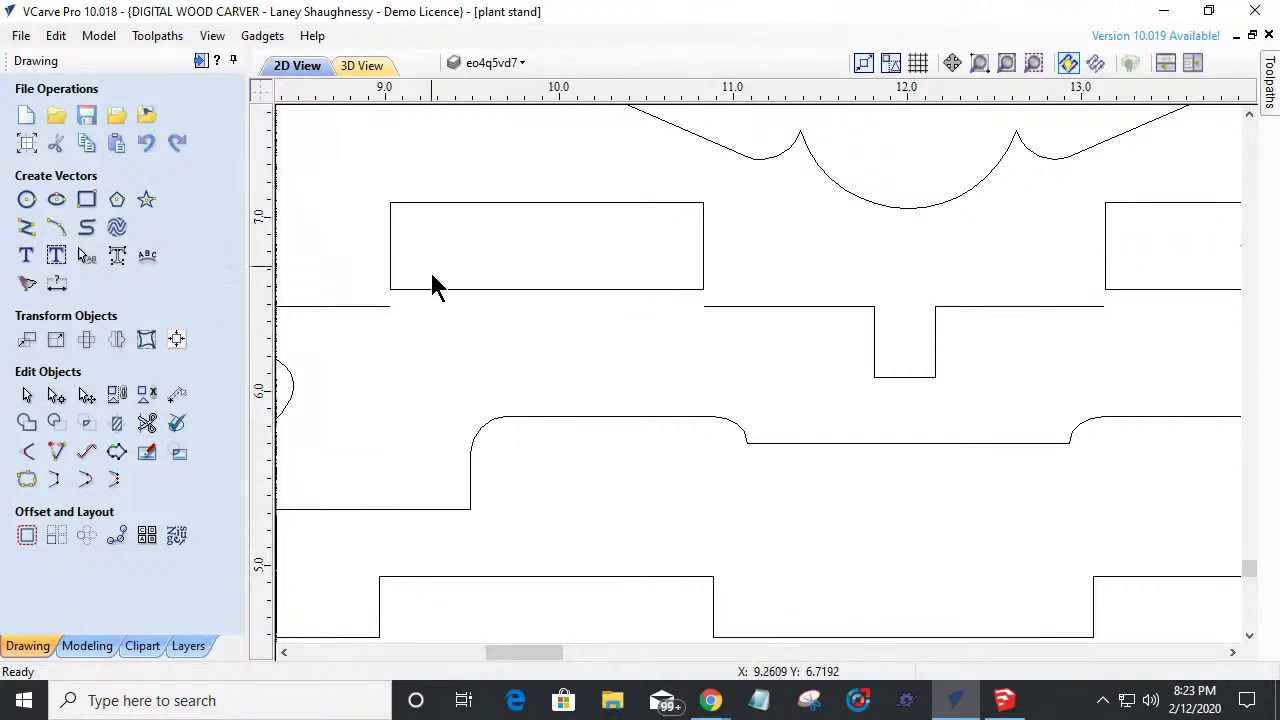
Try to move the left rectangle so its lower-left corner snaps to the open end of the bracket's left shoulder edge.
left_click(401, 288)
scroll(399, 286, "up", 2)
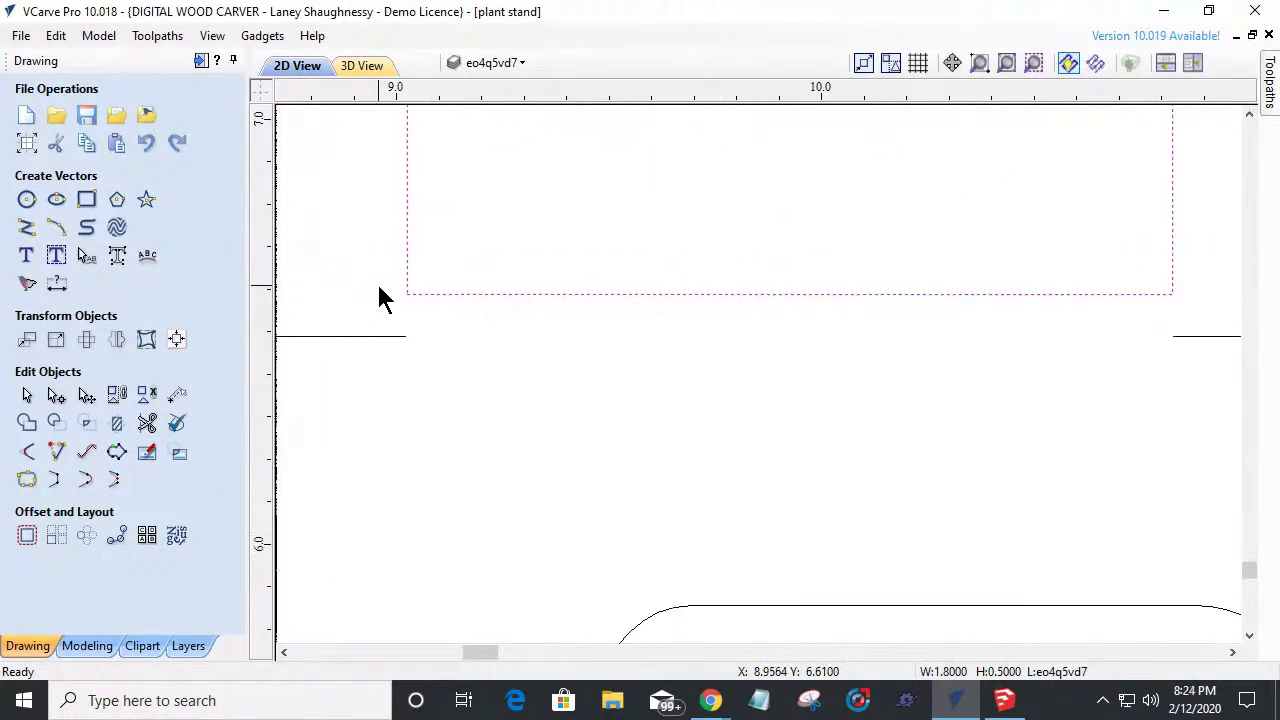
scroll(473, 335, "down", 2)
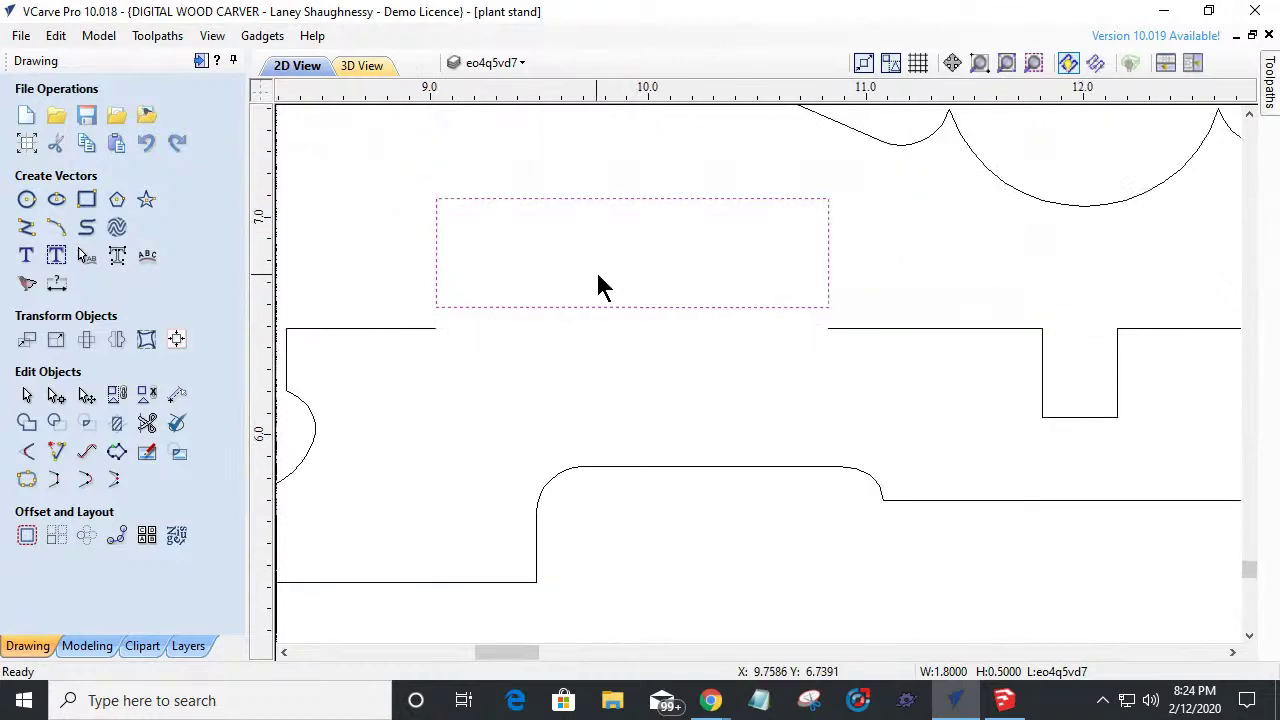
left_click(437, 307)
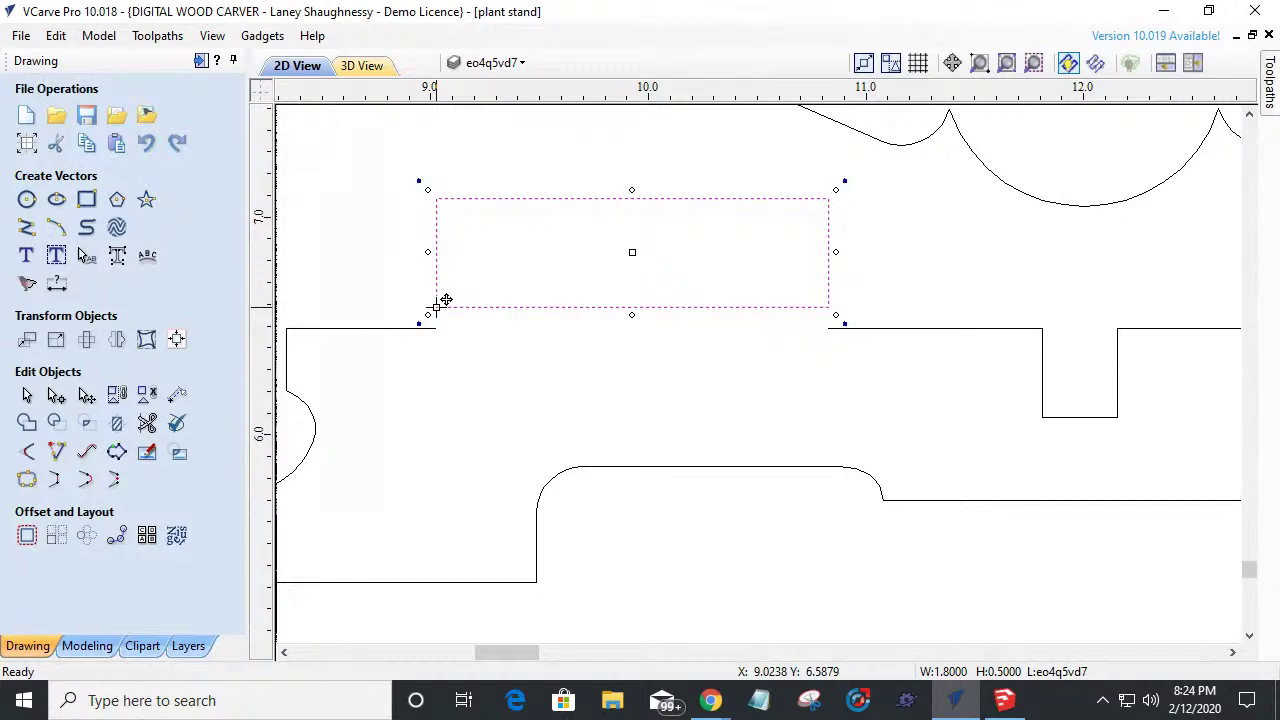
left_click_drag(437, 307, 431, 329)
scroll(443, 341, "up", 5)
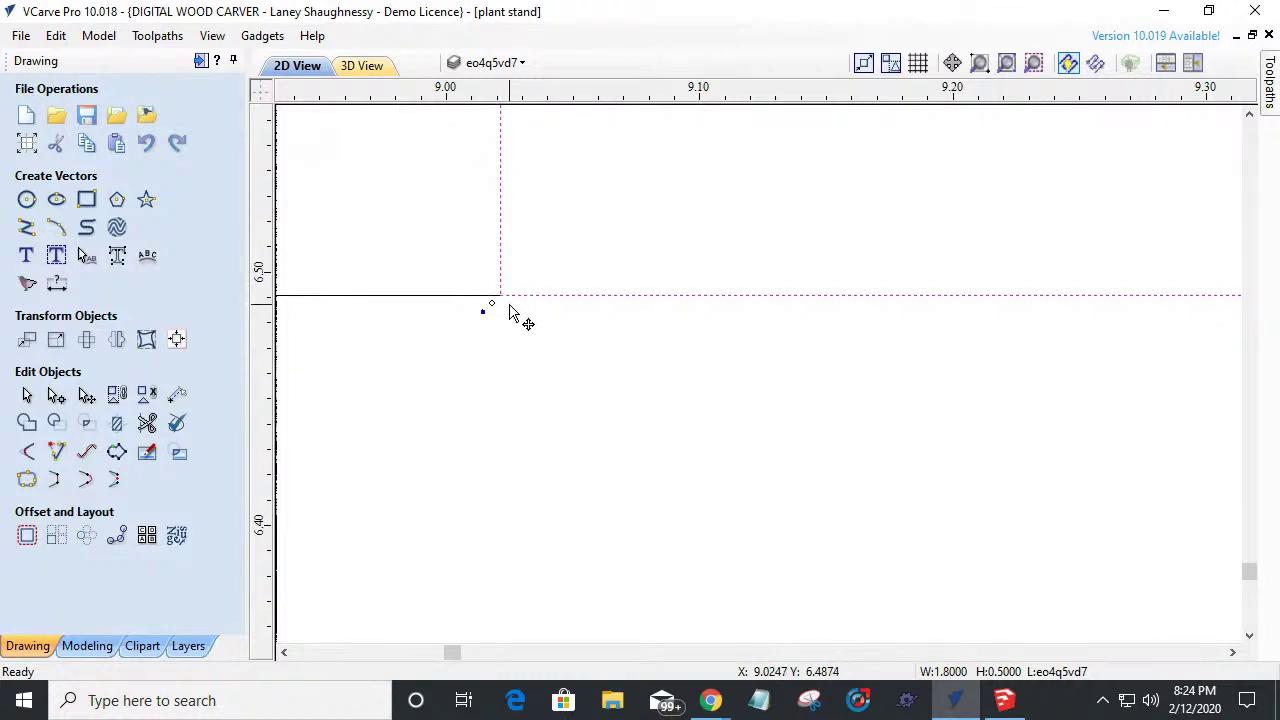
scroll(510, 313, "down", 3)
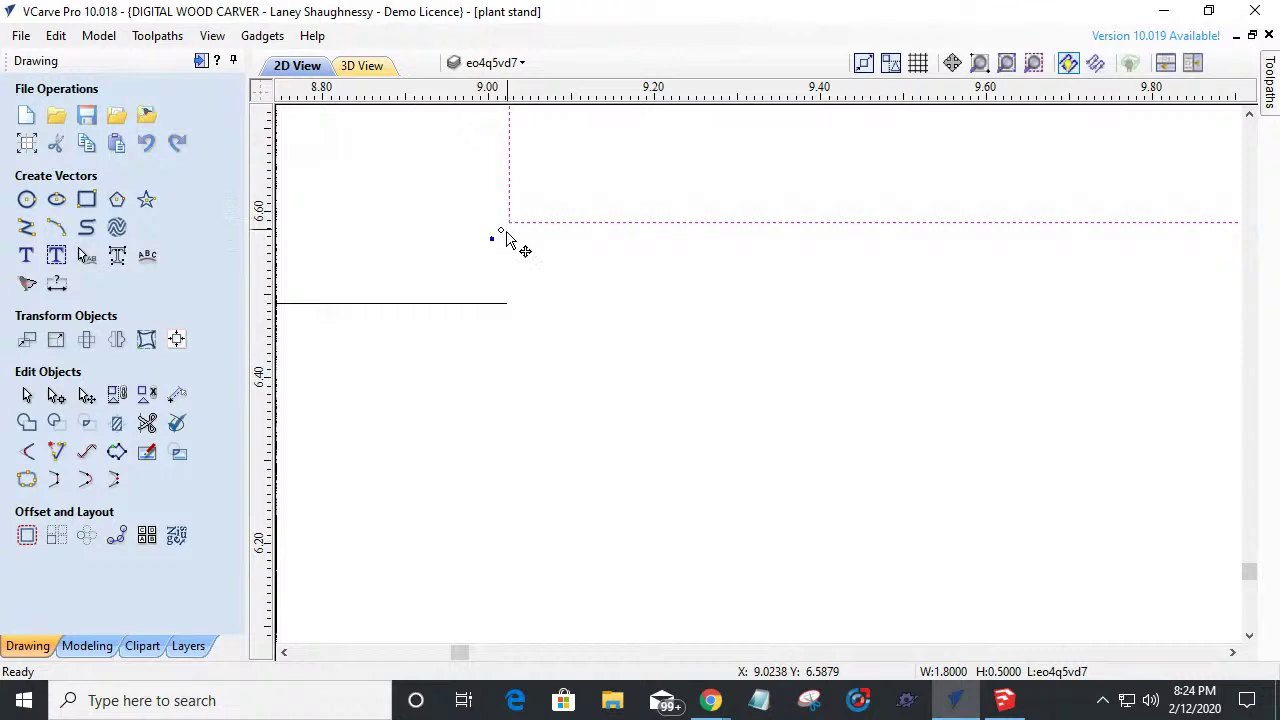
Move the left rectangle straight down until its lower edge lines up with the bracket's shoulder edge at Y 6.4908, and select the bracket outline.
left_click_drag(510, 222, 521, 300)
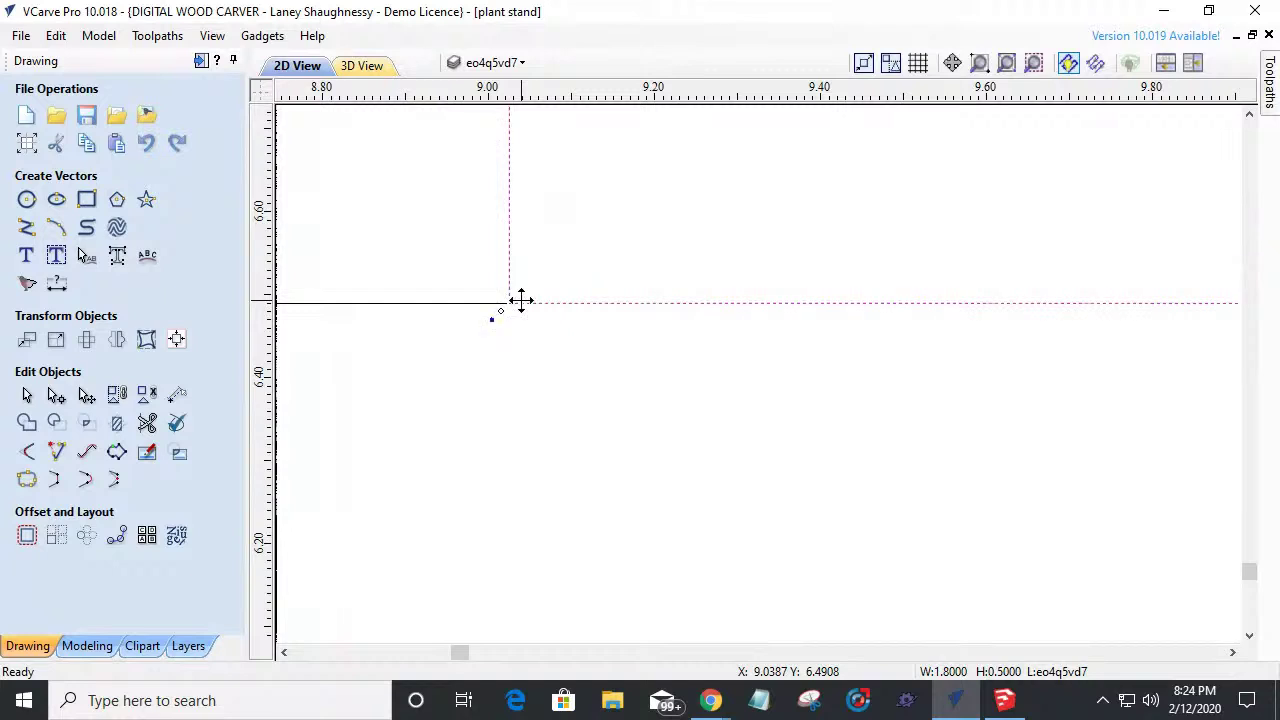
scroll(476, 305, "up", 10)
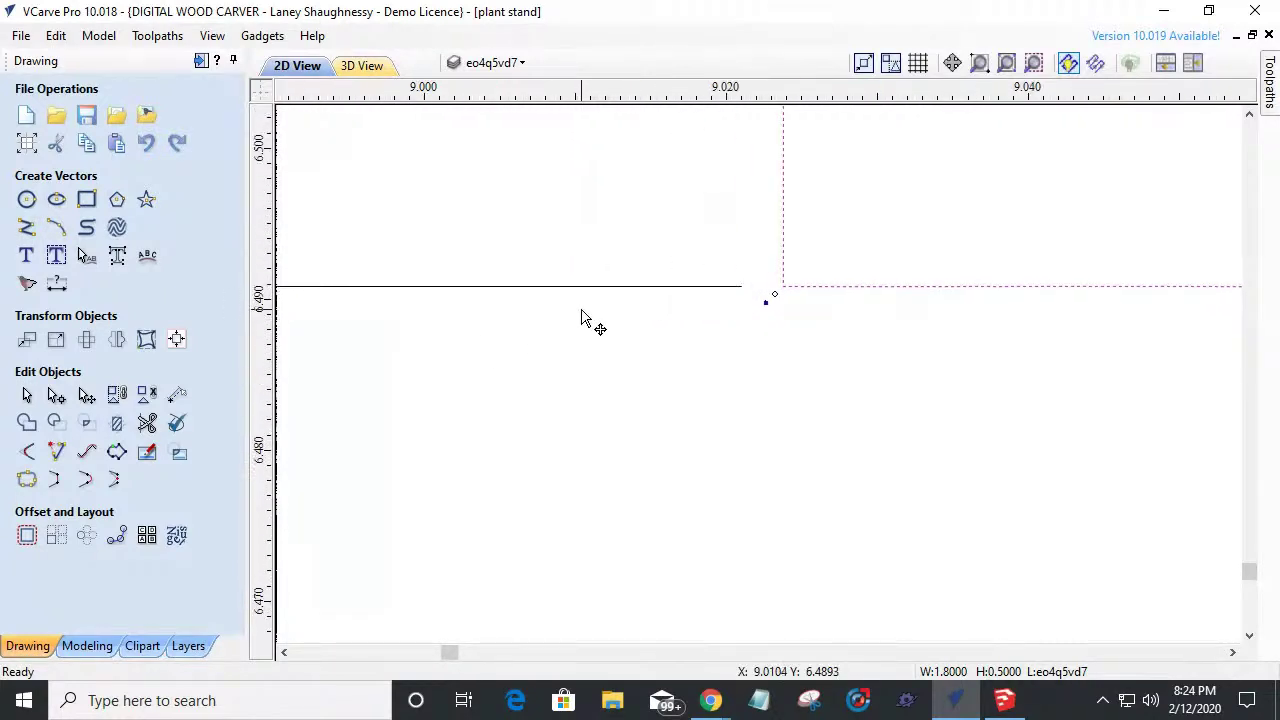
left_click(595, 286)
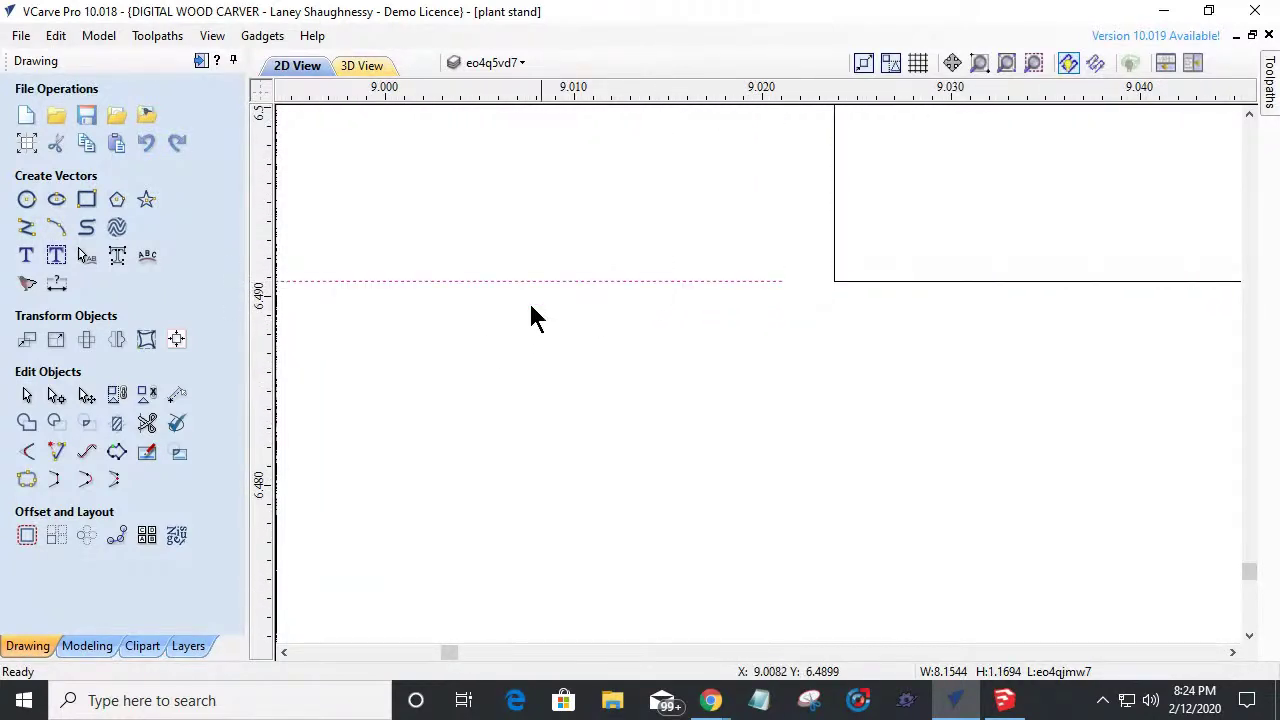
Extend the upper bracket's left shoulder edge to meet the left side of the left tab rectangle.
left_click(56, 452)
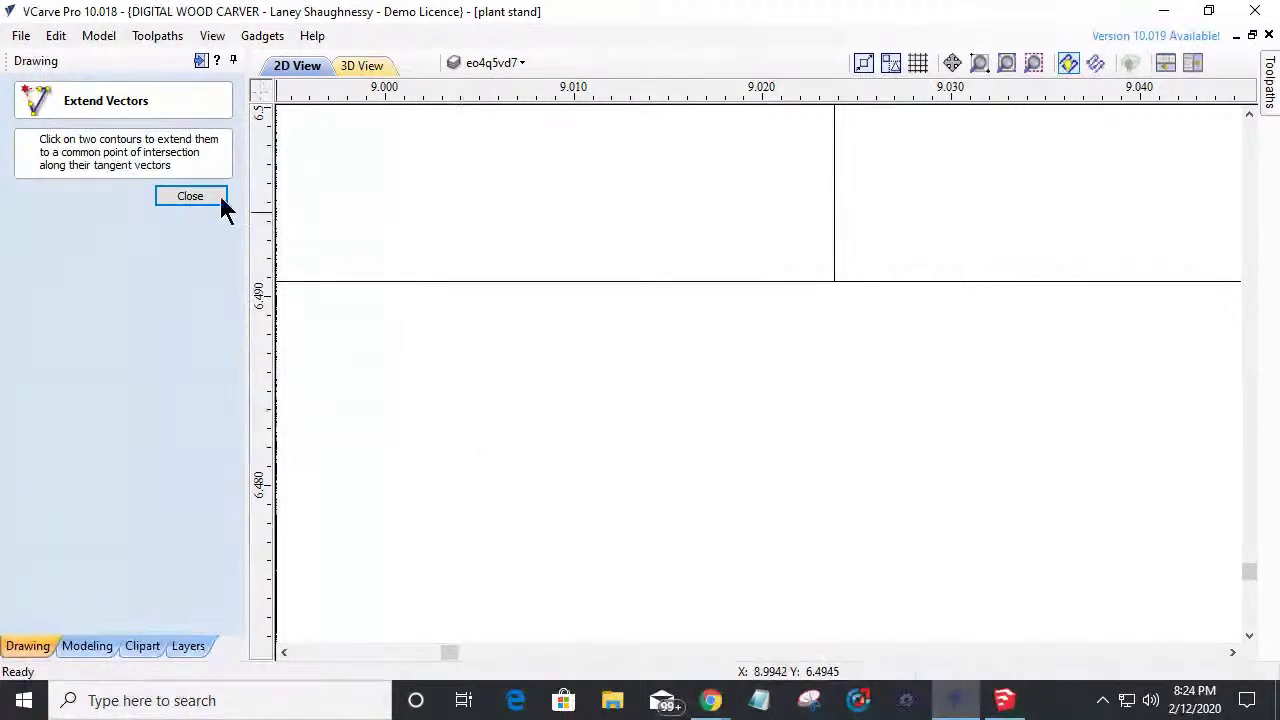
left_click(190, 195)
scroll(596, 344, "down", 2)
scroll(660, 350, "down", 9)
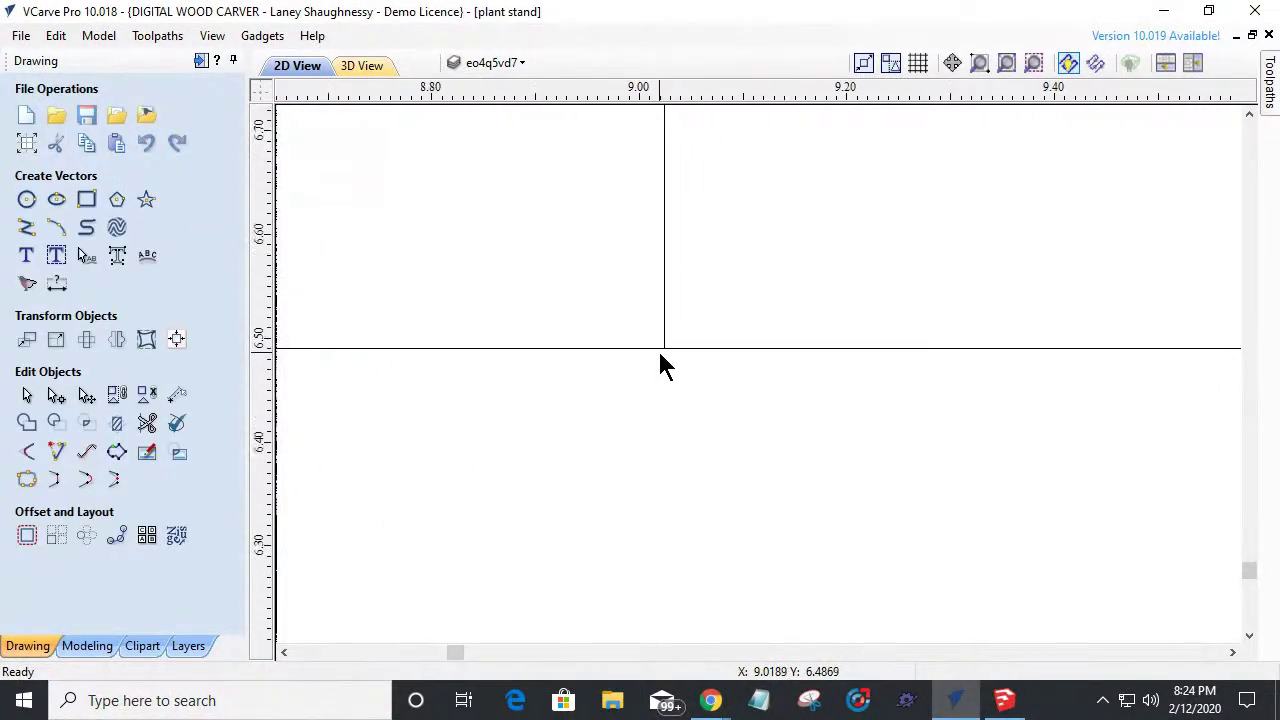
Extend the shoulder edge between the left tab and the center notch to meet the tab rectangle's lower-right corner.
scroll(814, 363, "up", 5)
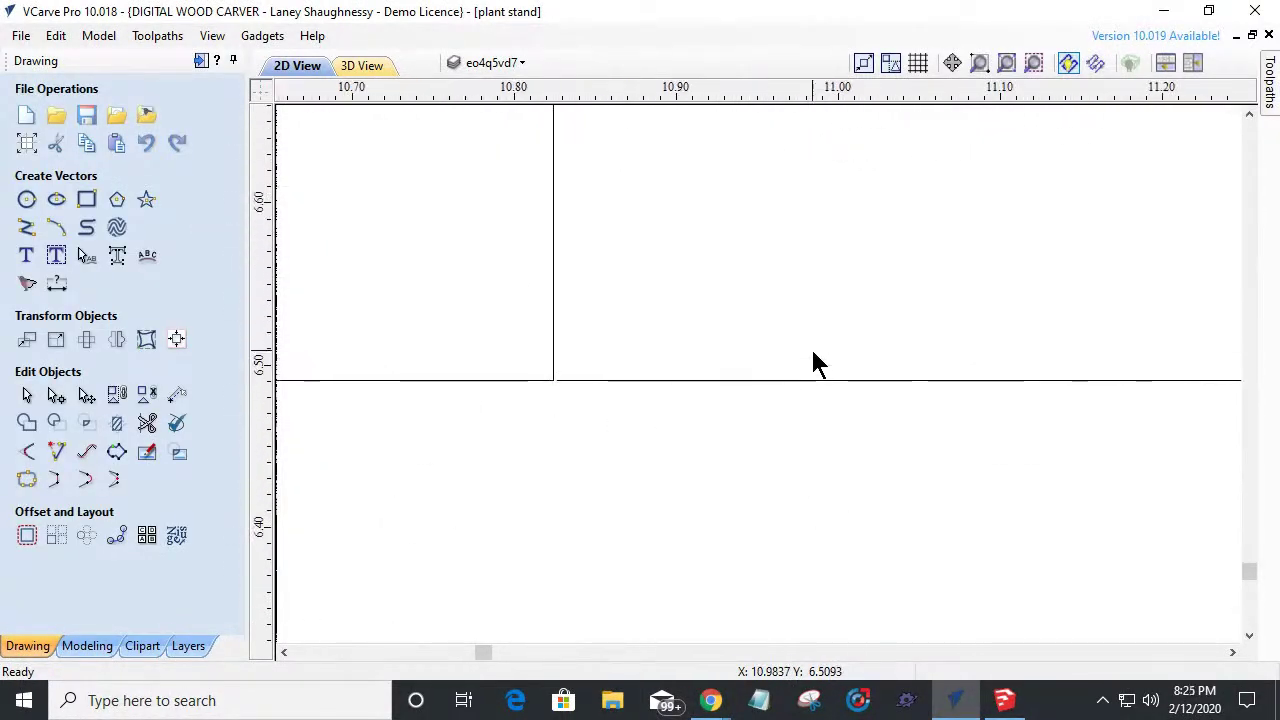
scroll(514, 390, "up", 4)
scroll(544, 368, "up", 1)
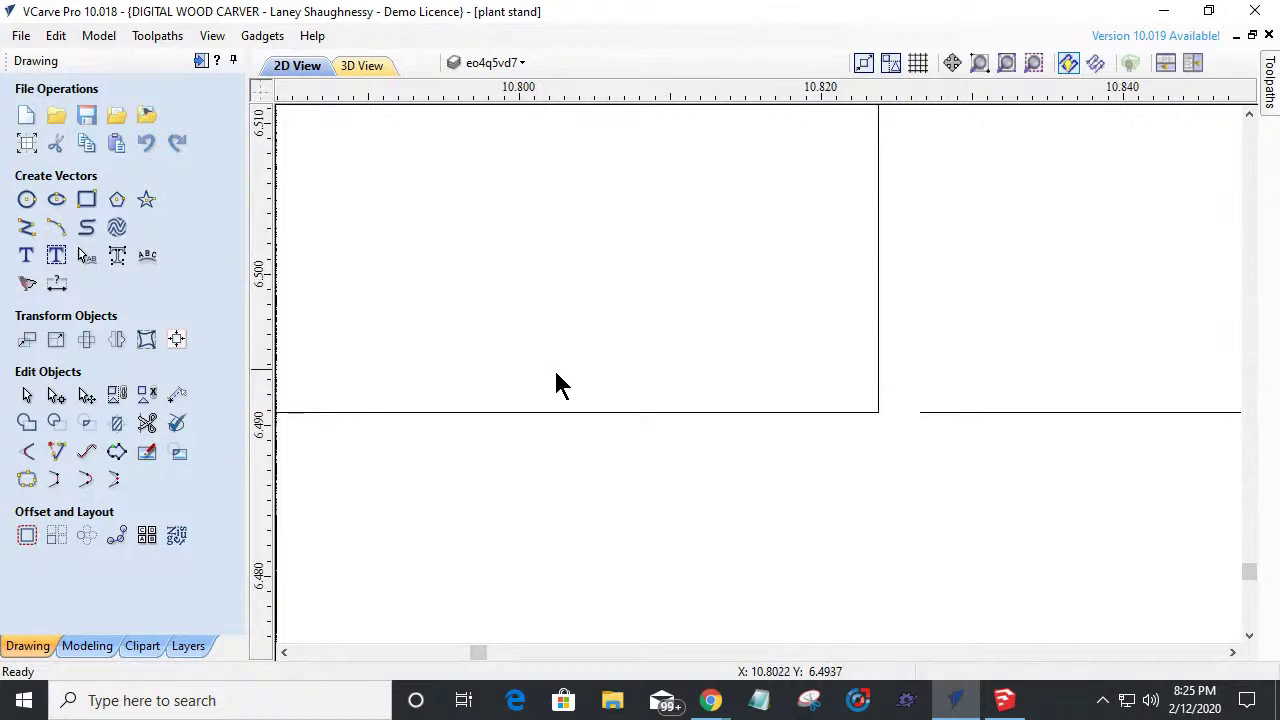
left_click(56, 452)
left_click(931, 414)
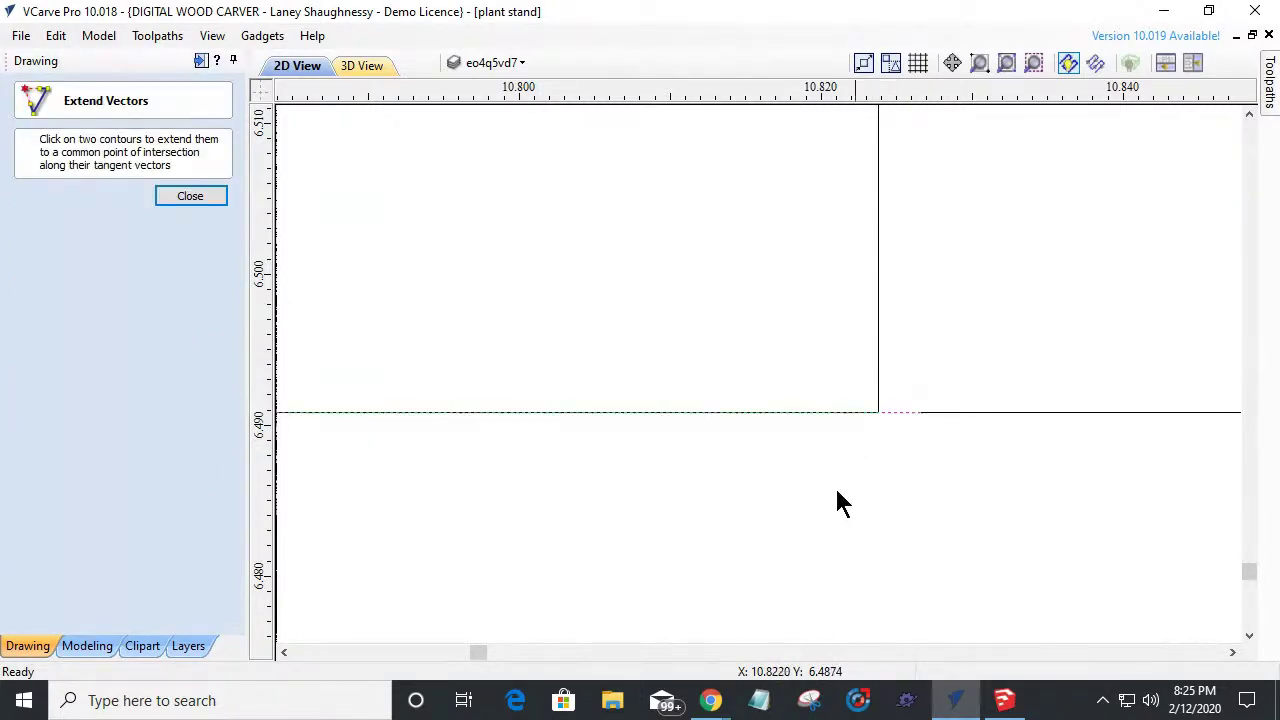
left_click(876, 400)
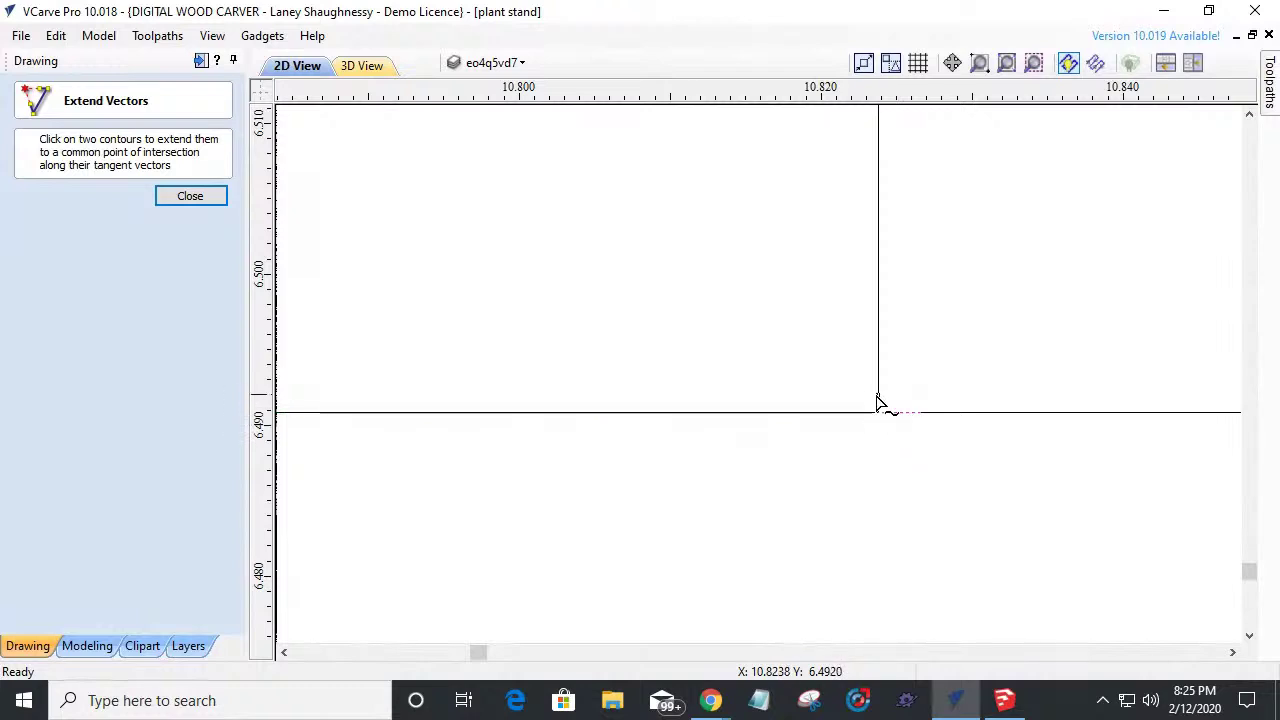
left_click(192, 199)
Trim away the left tab rectangle's lower edge so the tab and the upper bracket form one outline.
scroll(918, 480, "down", 6)
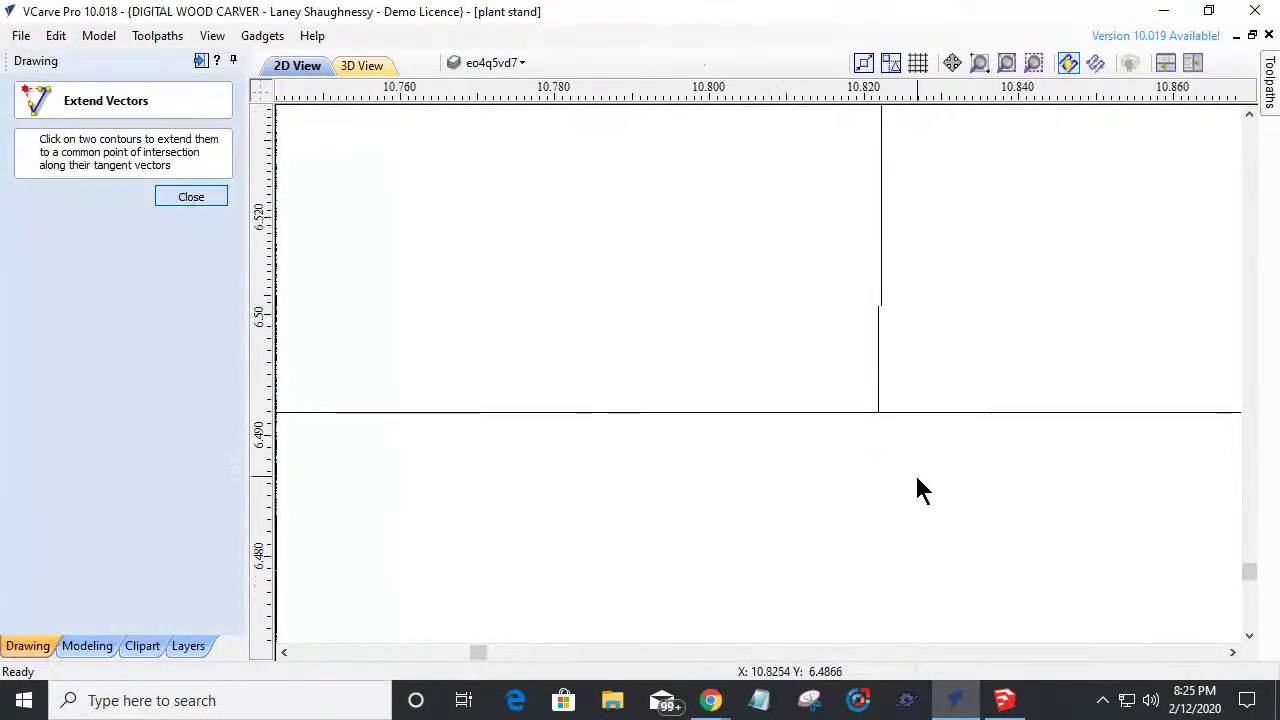
scroll(927, 477, "down", 5)
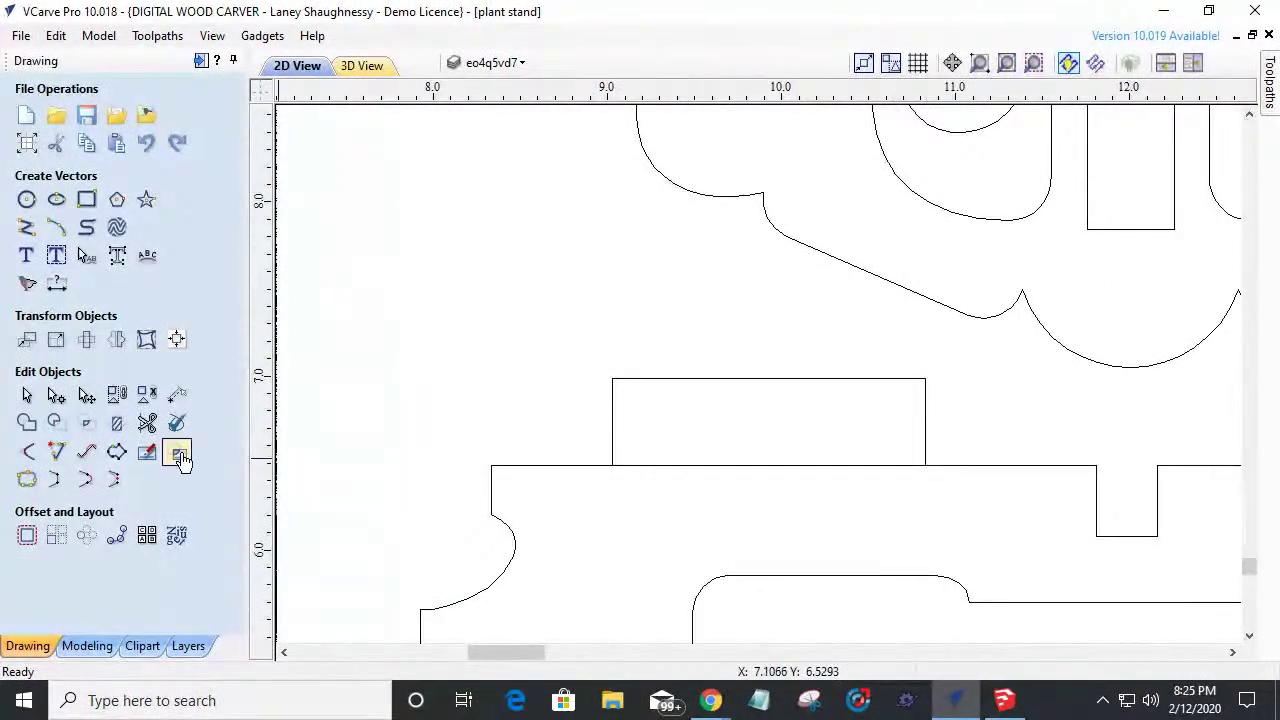
left_click(146, 425)
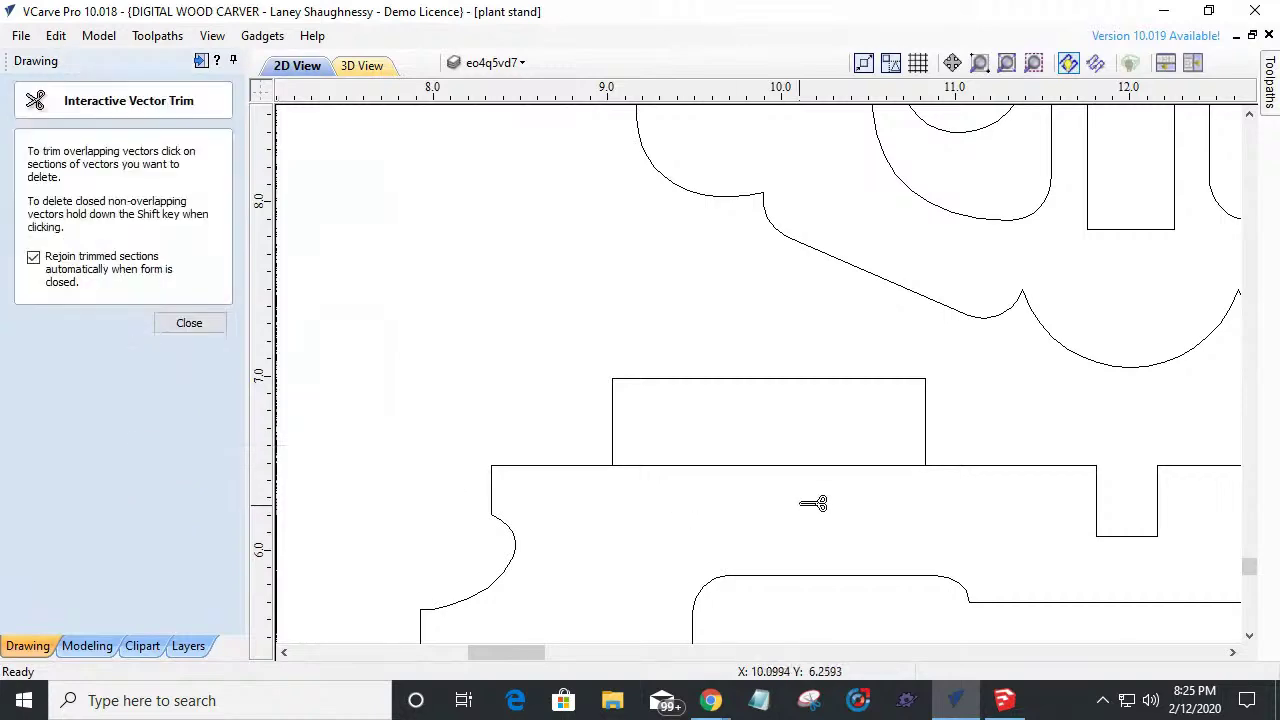
left_click(187, 324)
Move the right tab rectangle straight down until its lower edge lines up with the upper bracket's shoulder edge.
scroll(640, 480, "down", 3)
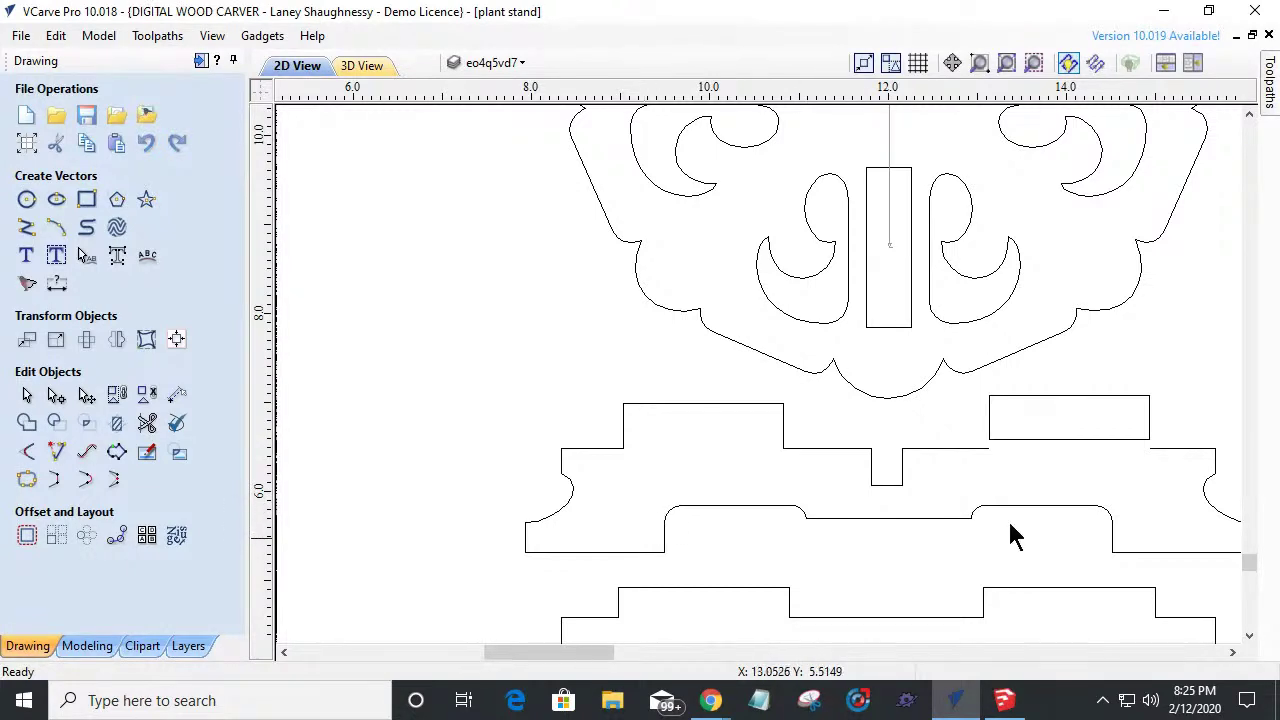
scroll(1010, 448, "up", 4)
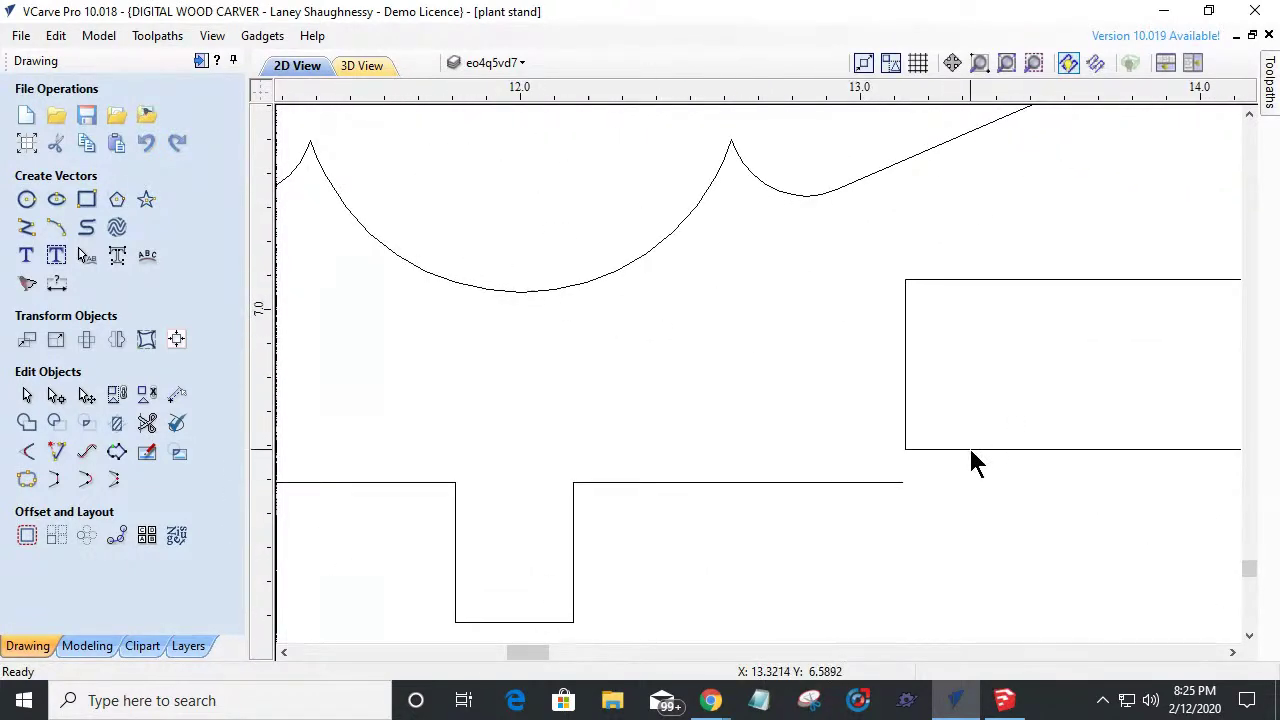
left_click(975, 449)
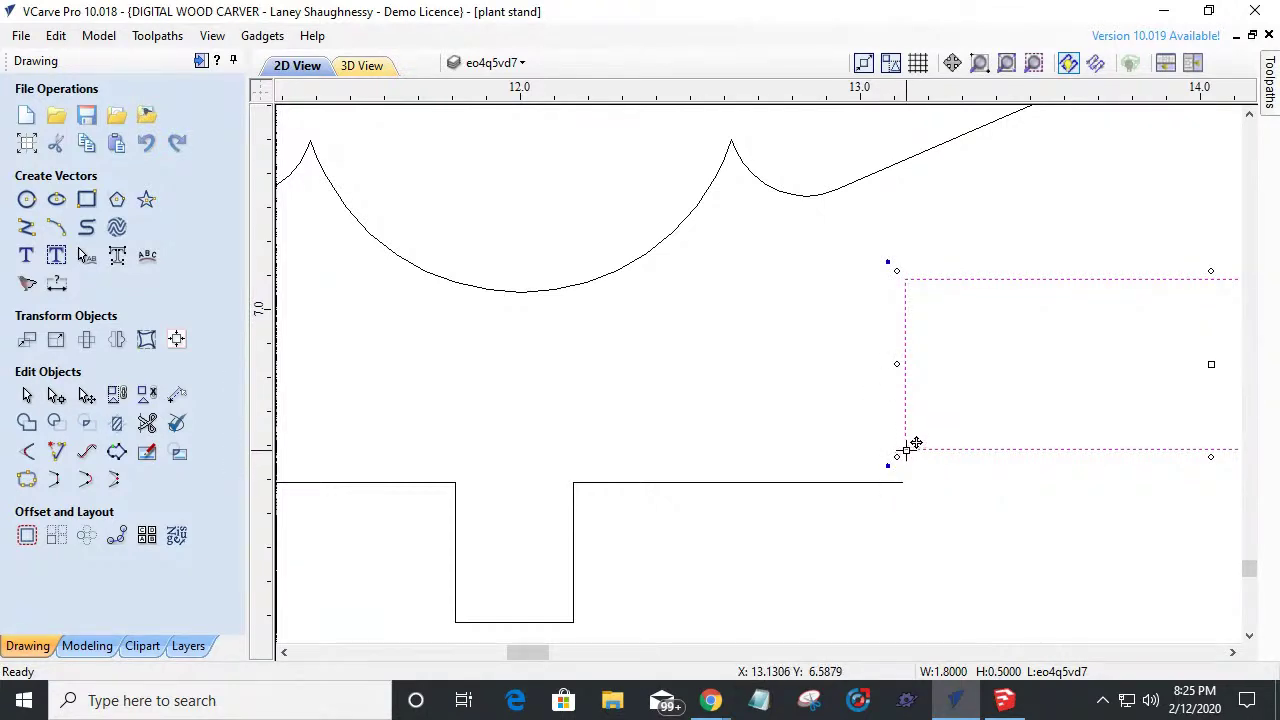
left_click_drag(913, 445, 884, 503)
scroll(873, 517, "up", 3)
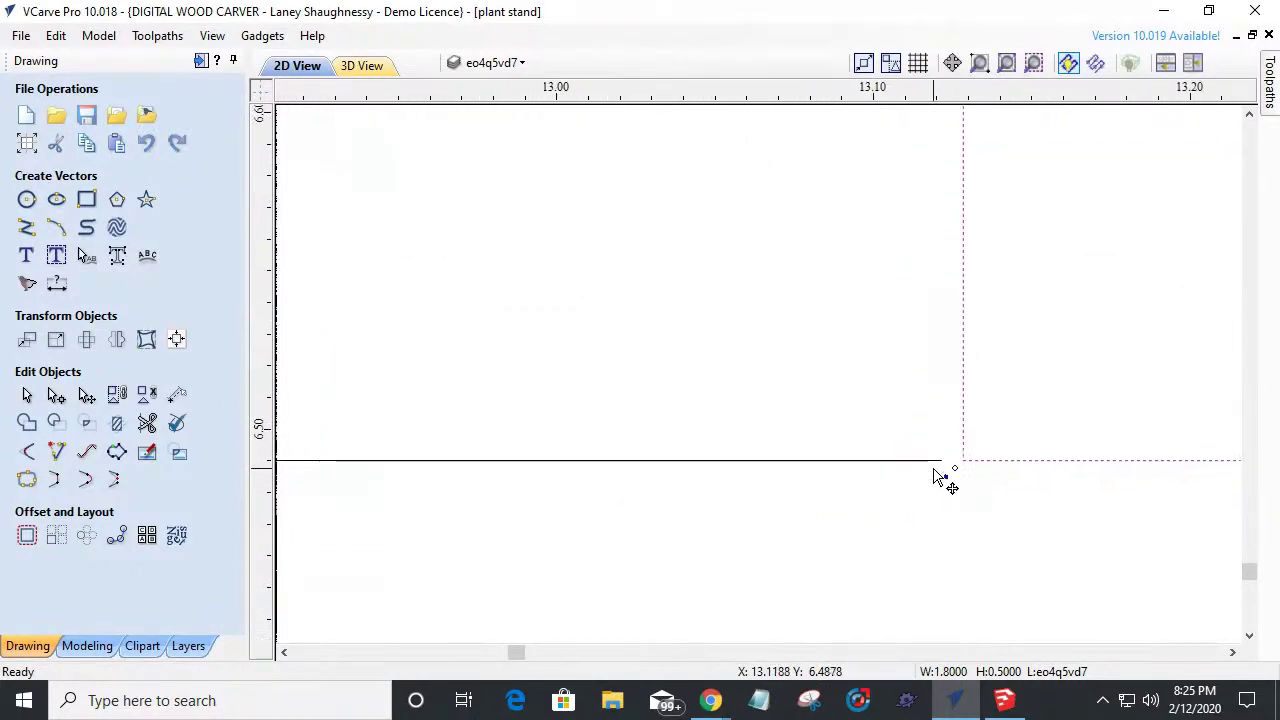
Extend the upper bracket's shoulder edges to meet both lower corners of the right tab rectangle.
left_click(56, 451)
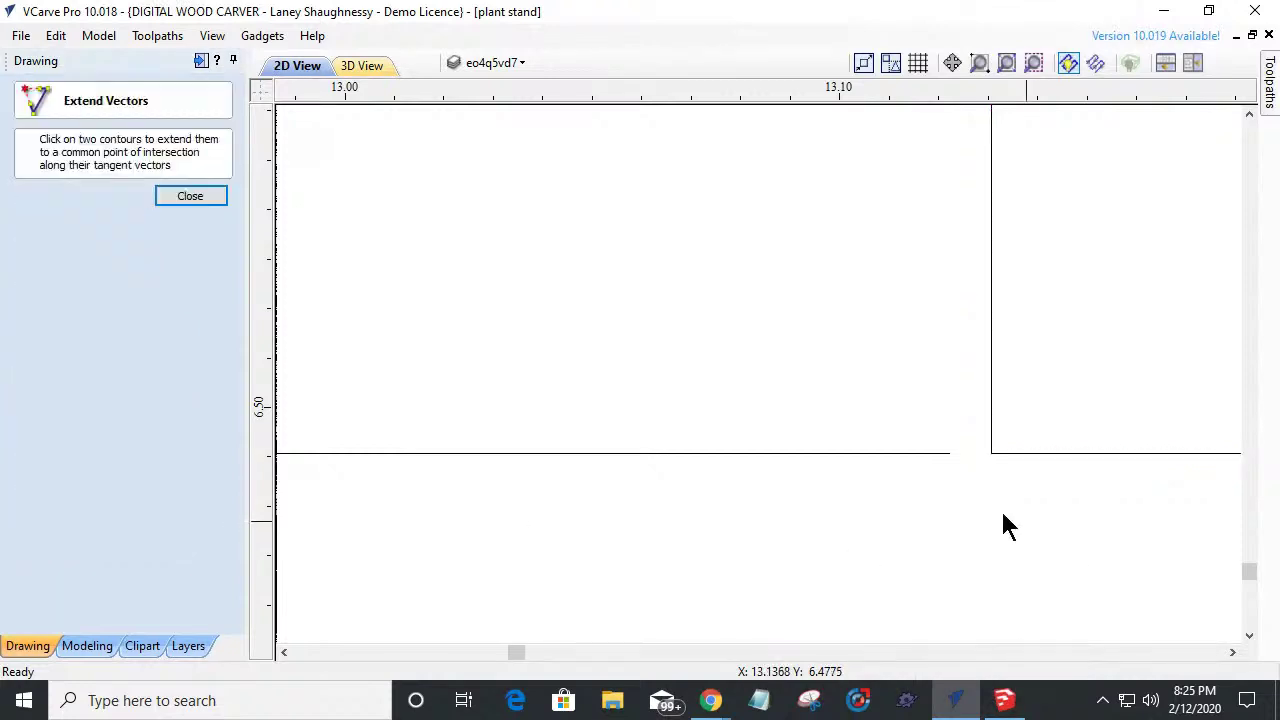
left_click(948, 458)
left_click(991, 438)
scroll(503, 410, "down", 2)
scroll(495, 405, "down", 2)
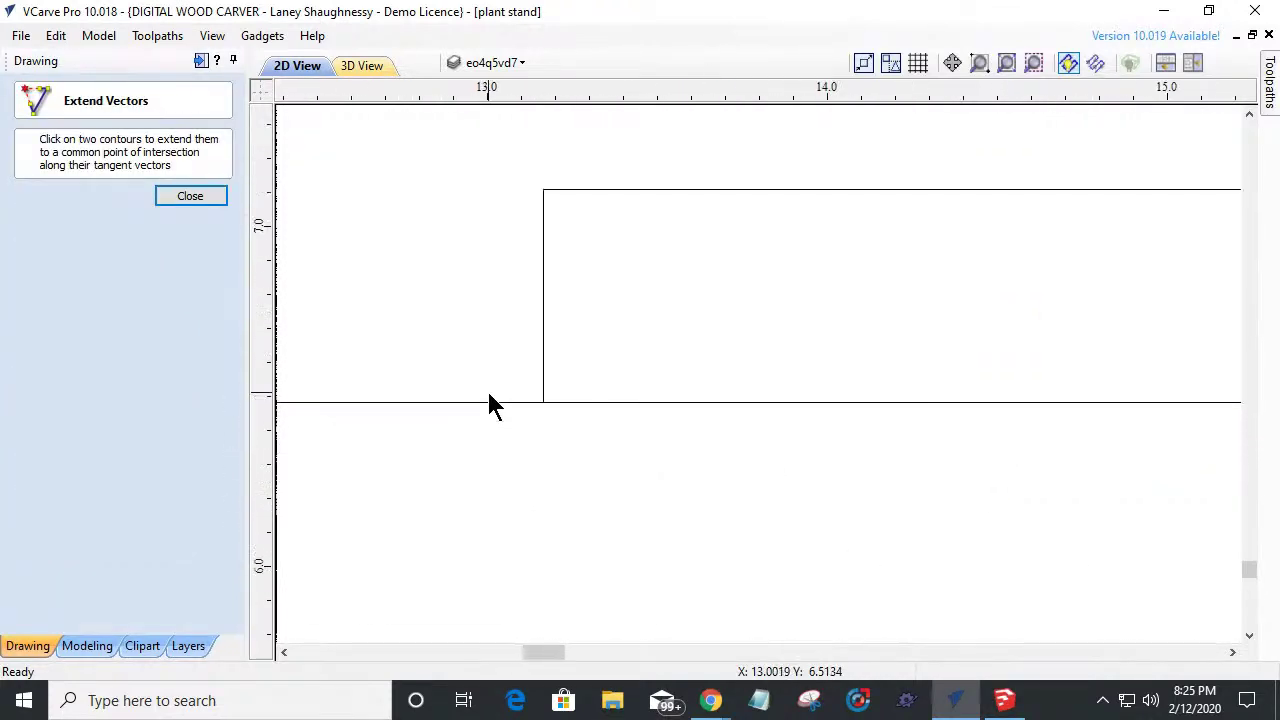
scroll(1186, 423, "up", 1)
scroll(1186, 423, "up", 1)
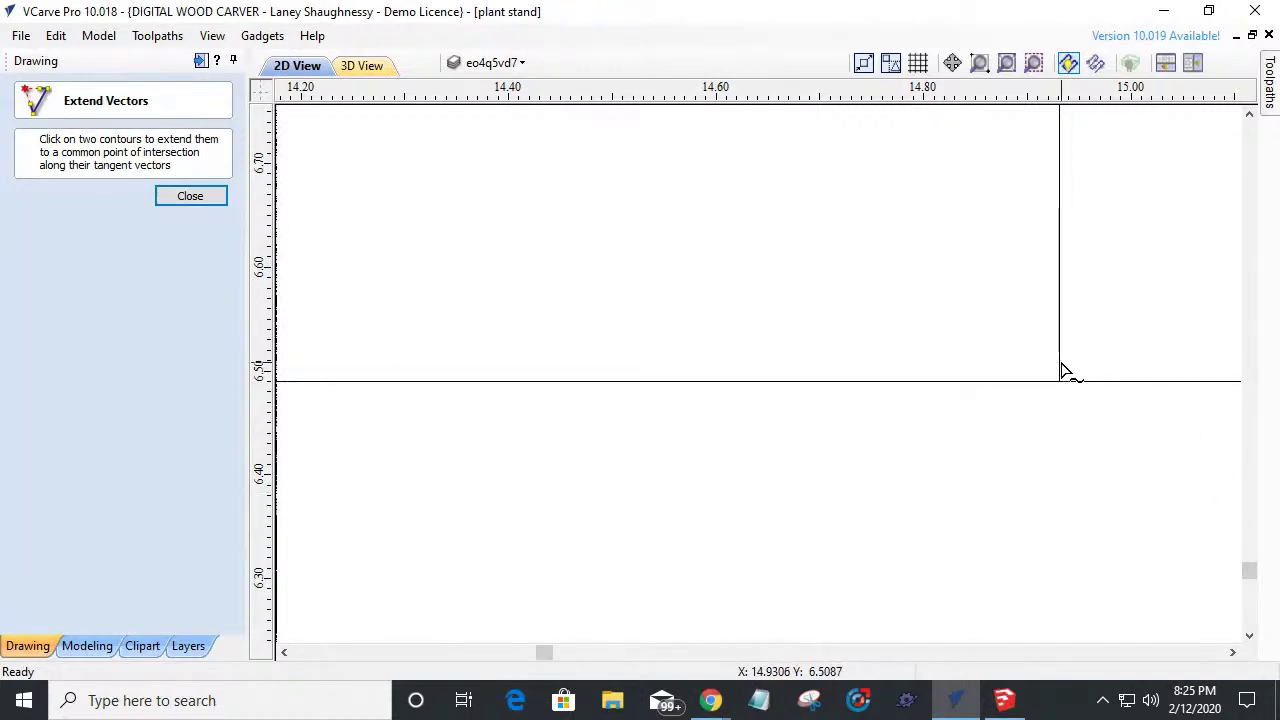
left_click(210, 198)
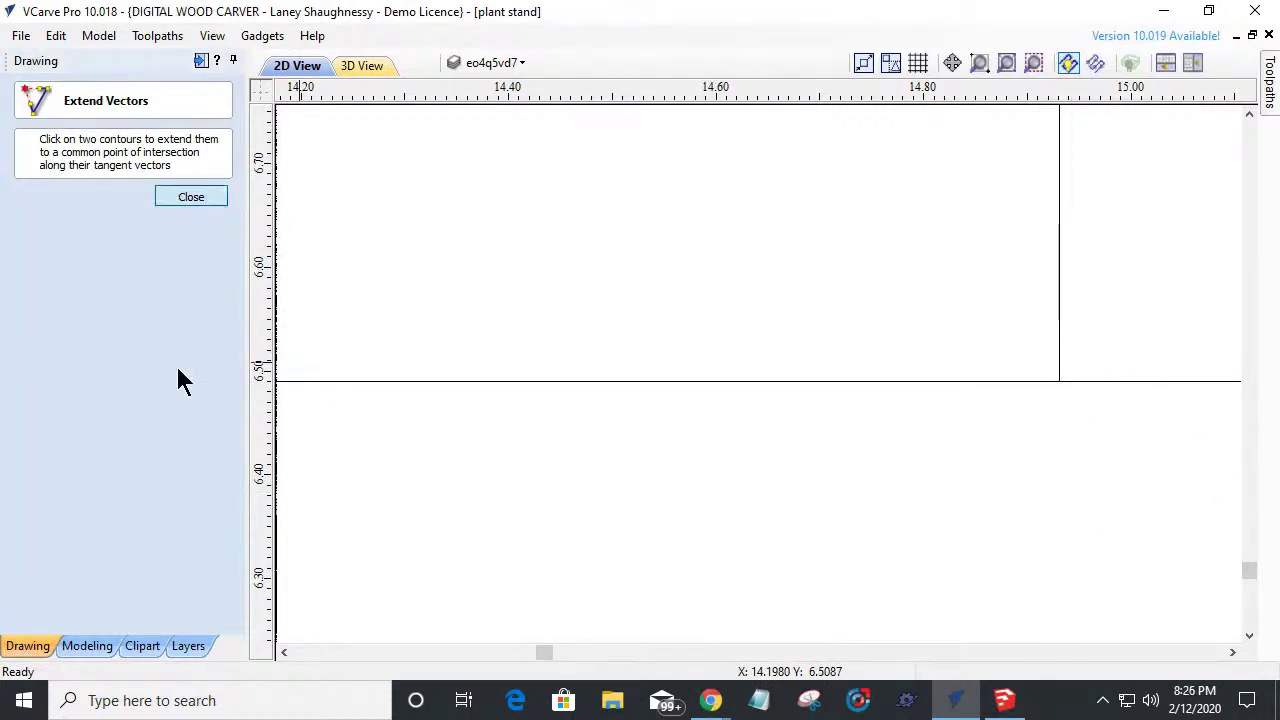
Trim away the right tab rectangle's lower edge and rejoin the tab with the upper bracket outline.
left_click(145, 425)
scroll(640, 457, "down", 10)
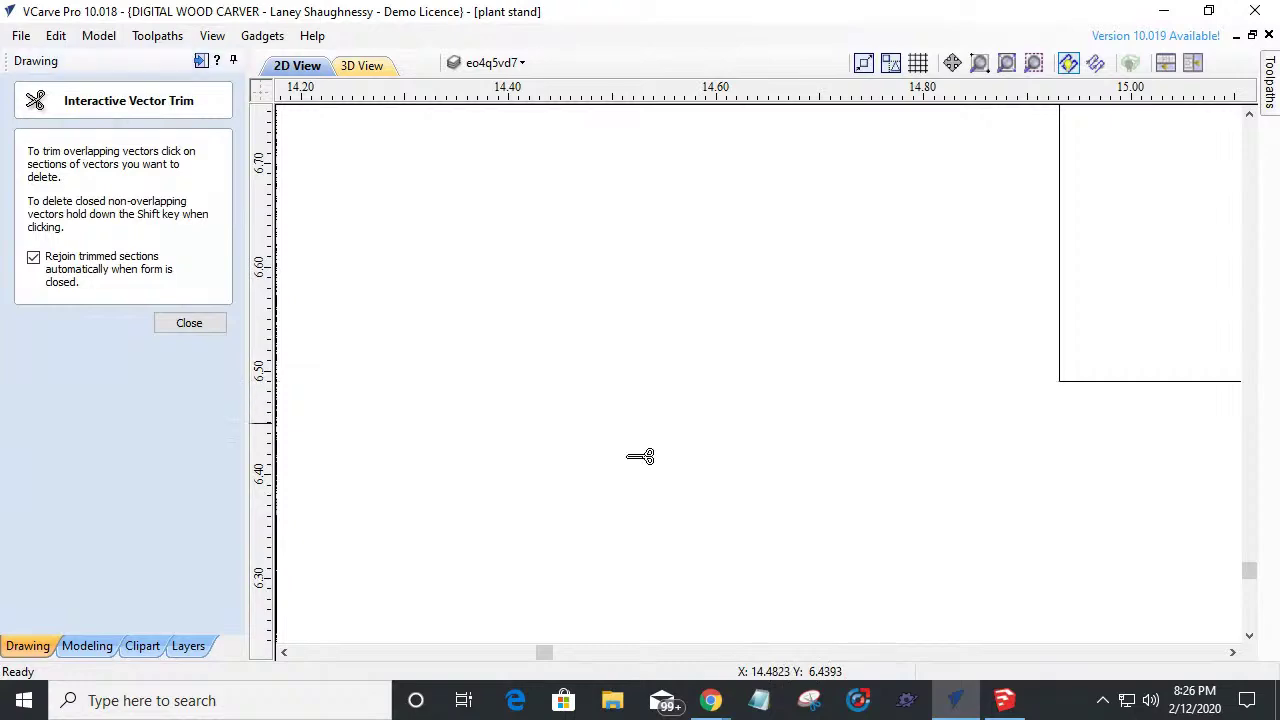
scroll(977, 593, "up", 5)
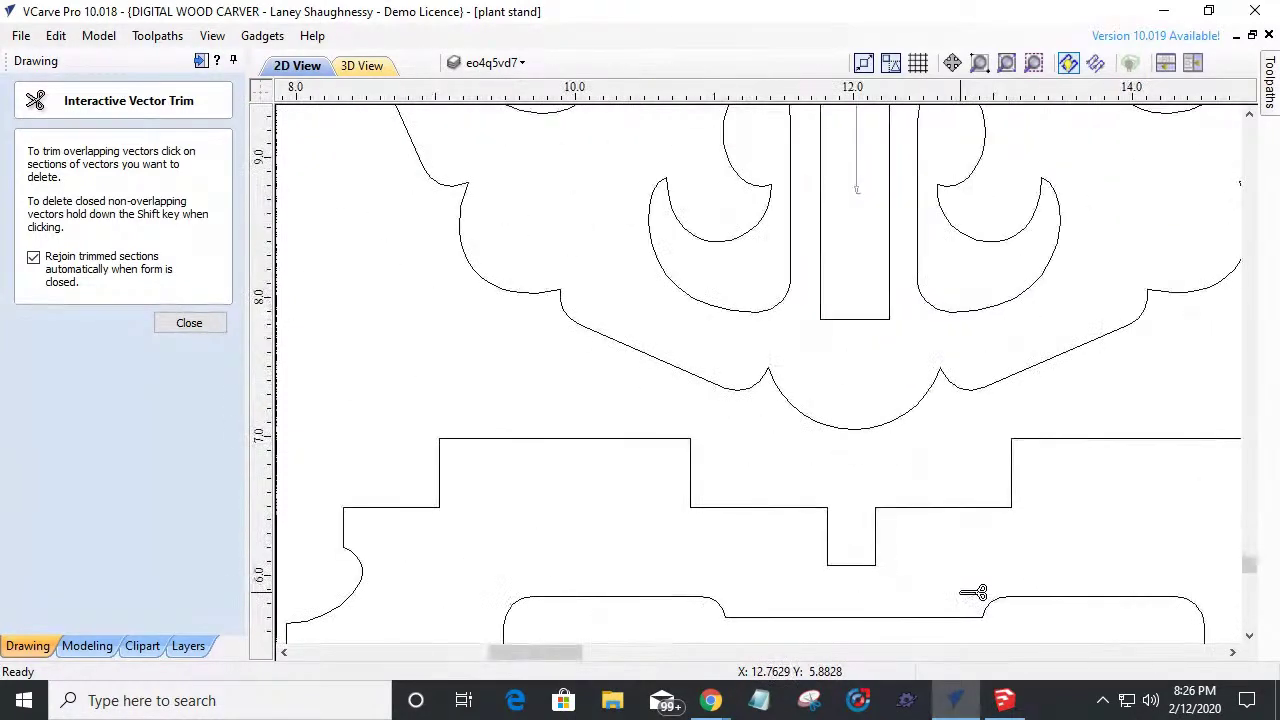
left_click(189, 322)
scroll(843, 556, "up", 2)
scroll(848, 548, "down", 5)
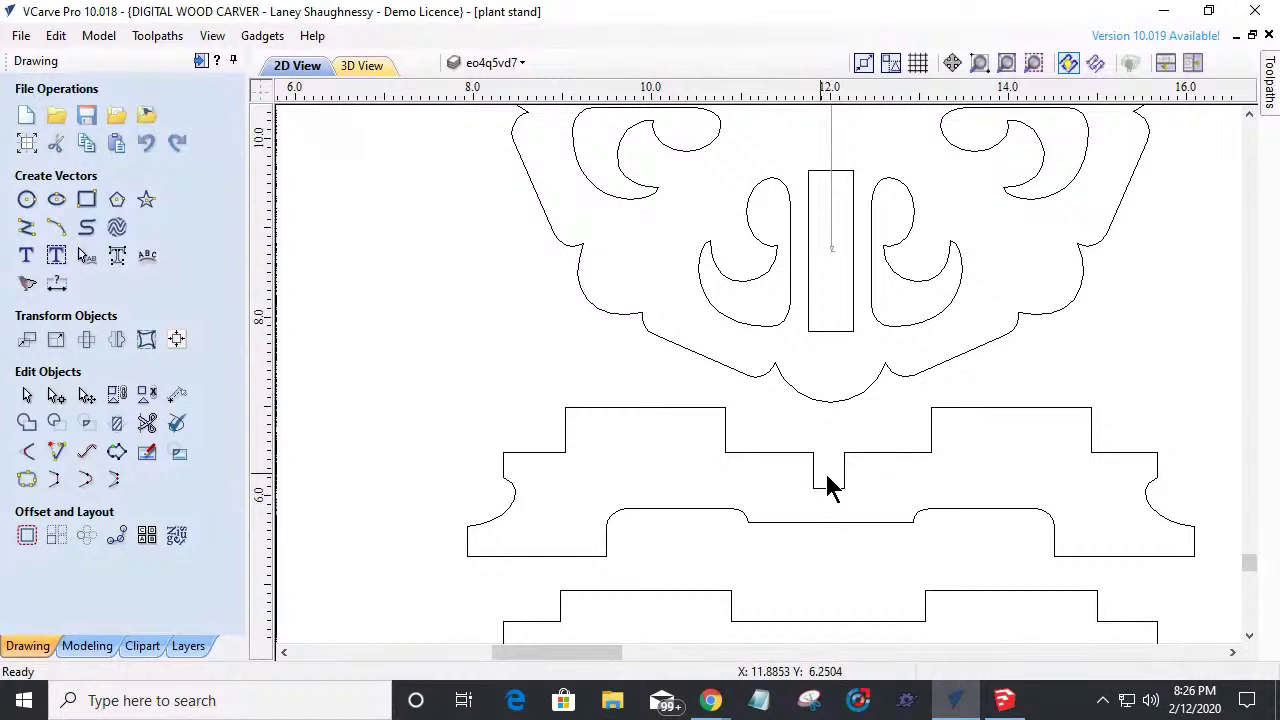
Add a horizontal dimension for the width of the upper bracket's center notch, placed just below the notch.
scroll(822, 490, "up", 4)
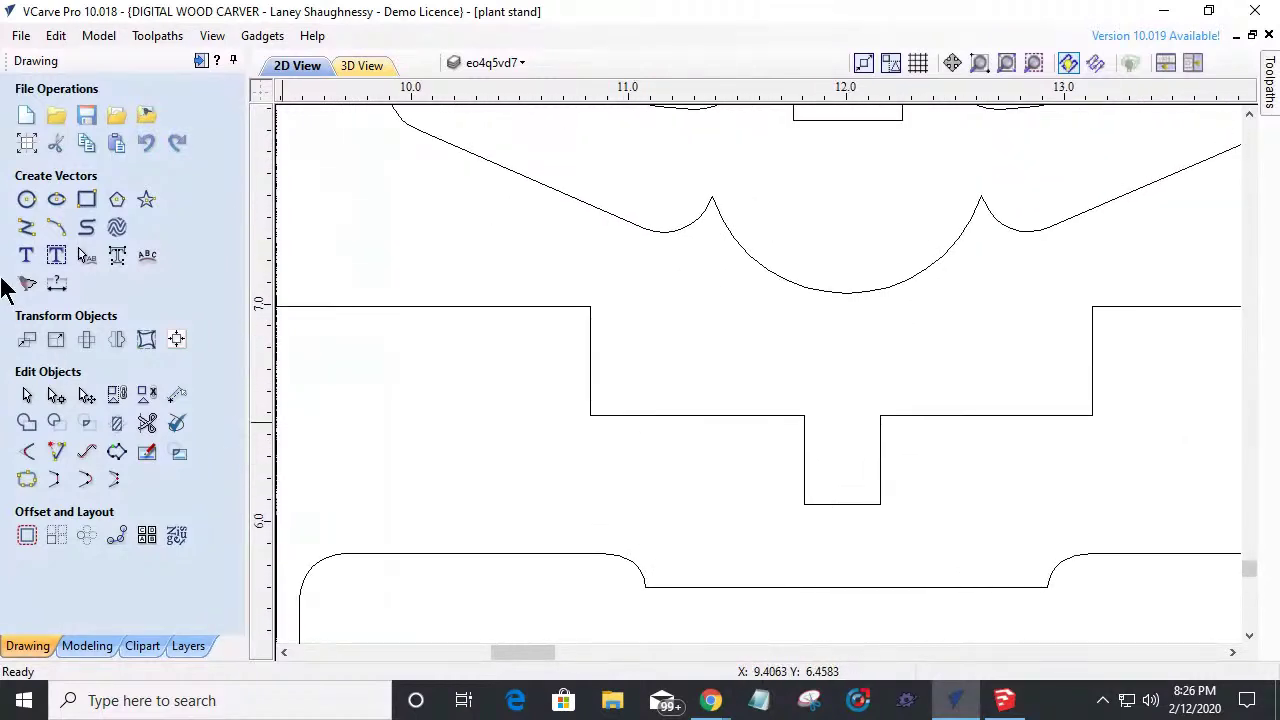
left_click(55, 287)
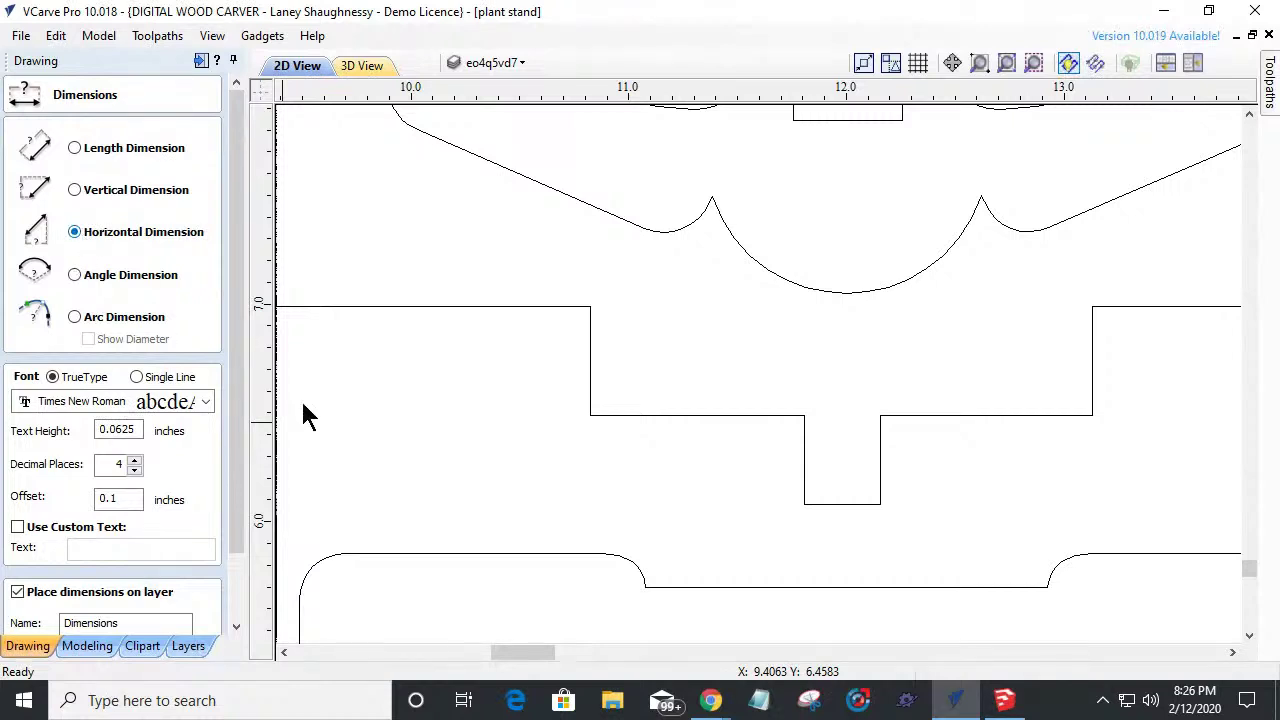
left_click(804, 503)
left_click(883, 503)
left_click(846, 521)
scroll(826, 545, "up", 1)
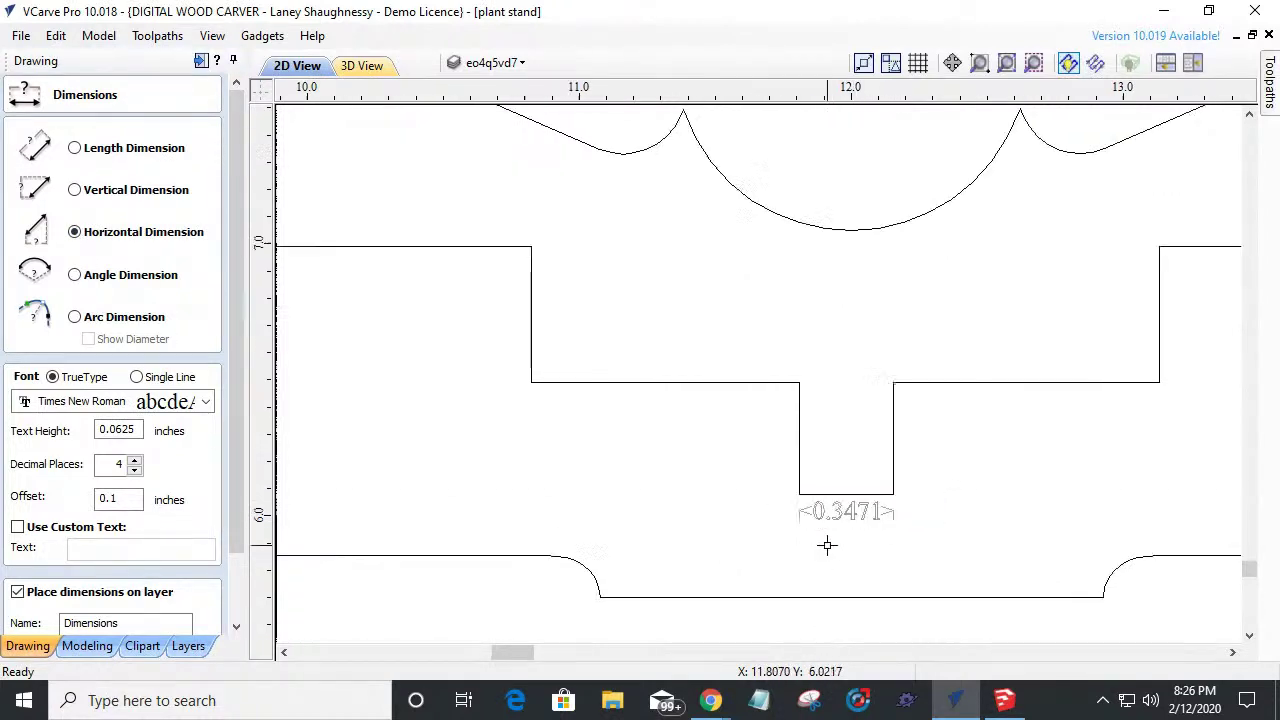
scroll(826, 545, "up", 2)
scroll(826, 545, "down", 2)
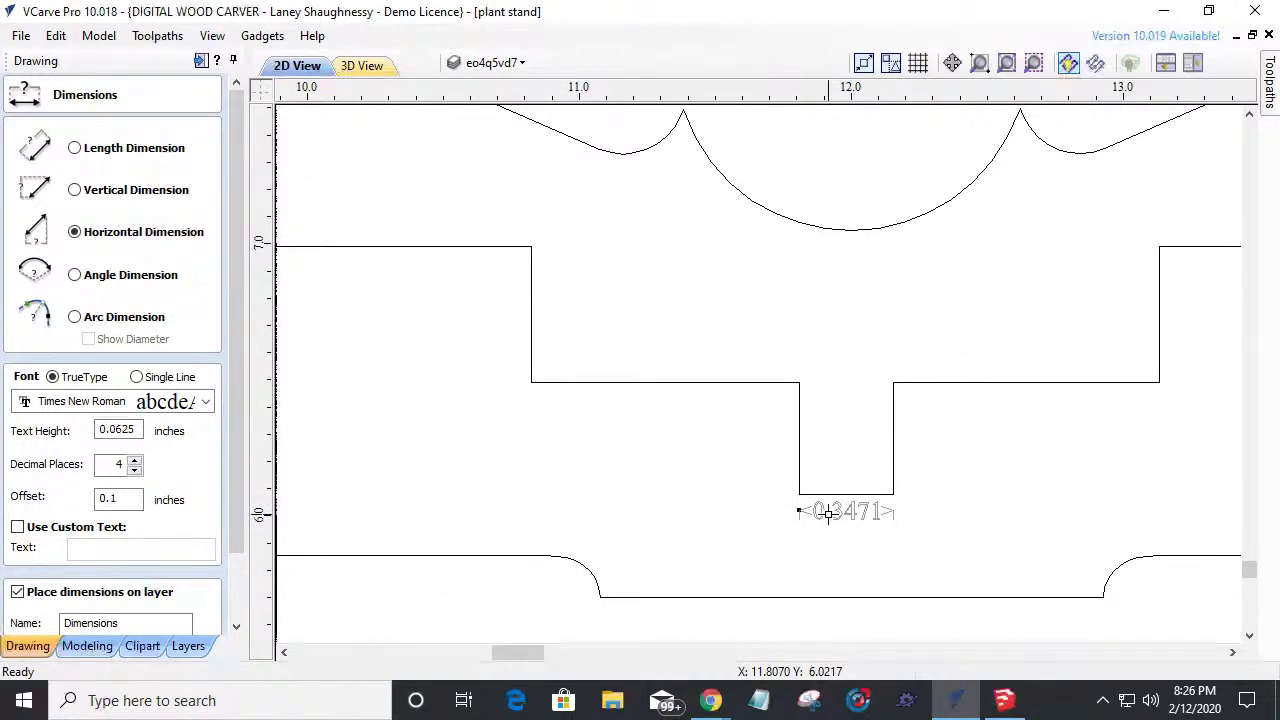
scroll(826, 514, "down", 1)
scroll(205, 590, "down", 2)
left_click(177, 615)
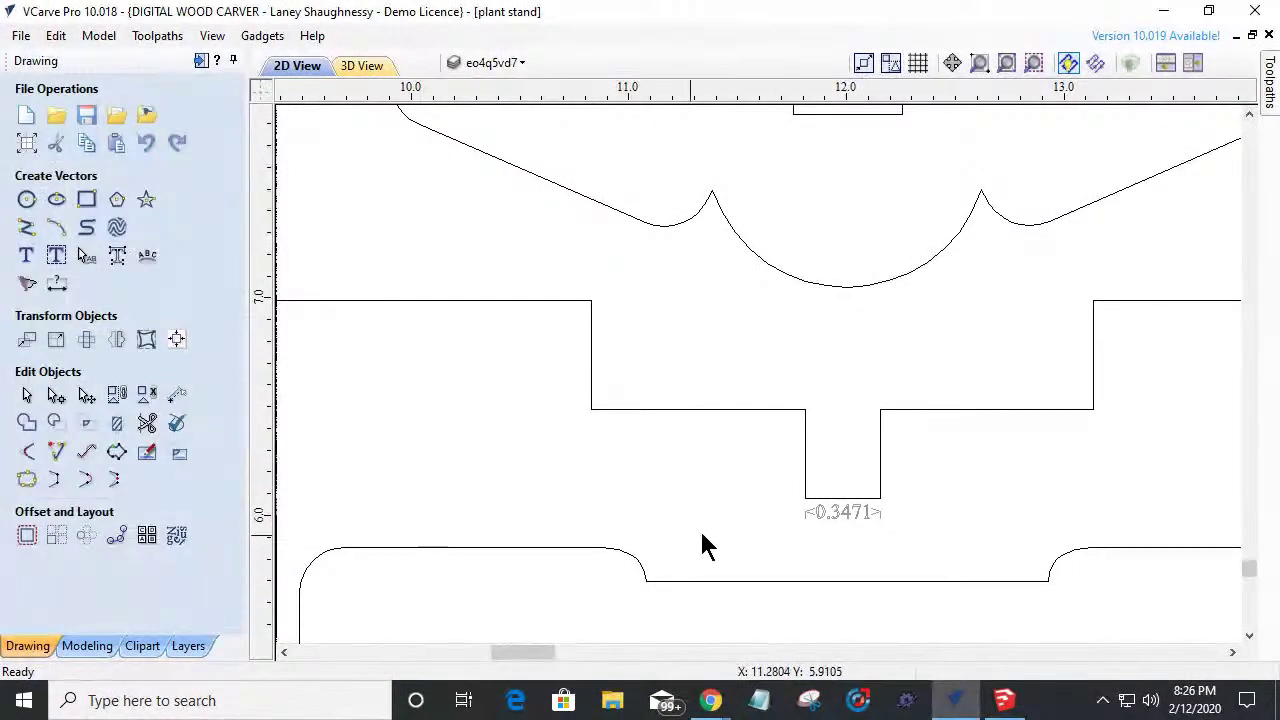
Draw a square-cornered rectangle 0.5 inches wide and 0.4112 inches high over the upper bracket's center notch.
left_click(87, 199)
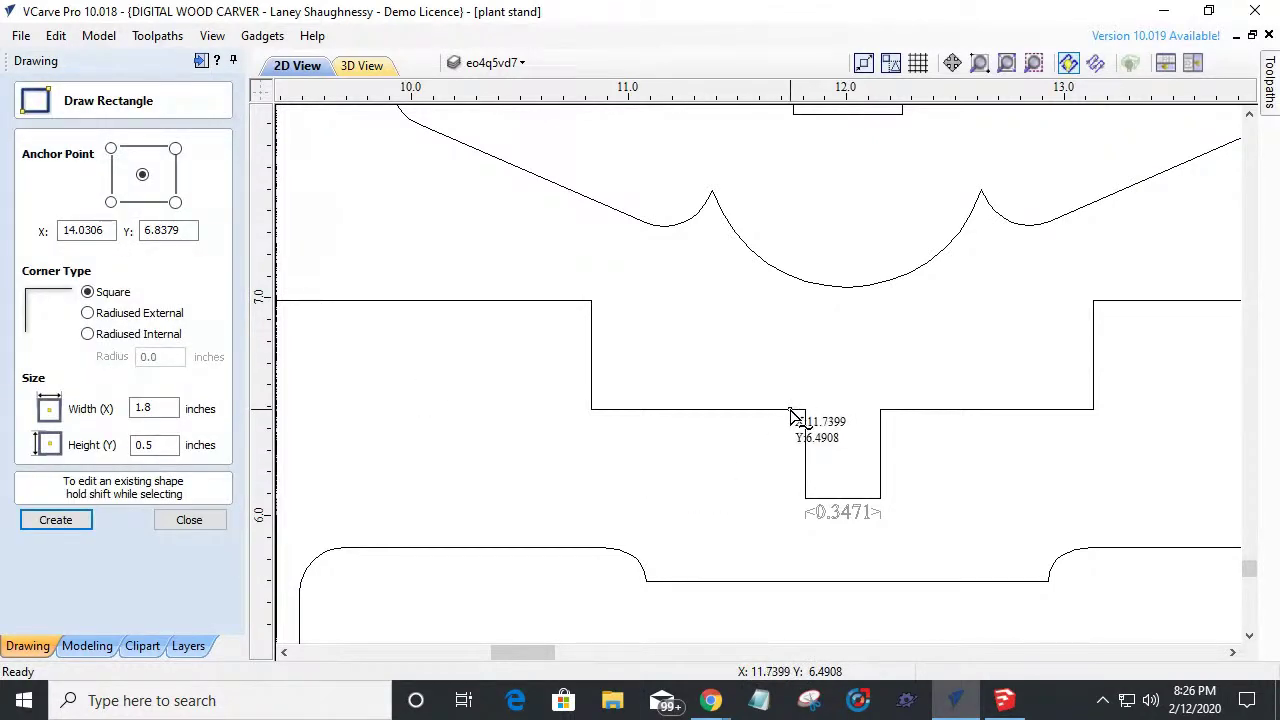
left_click_drag(791, 411, 898, 498)
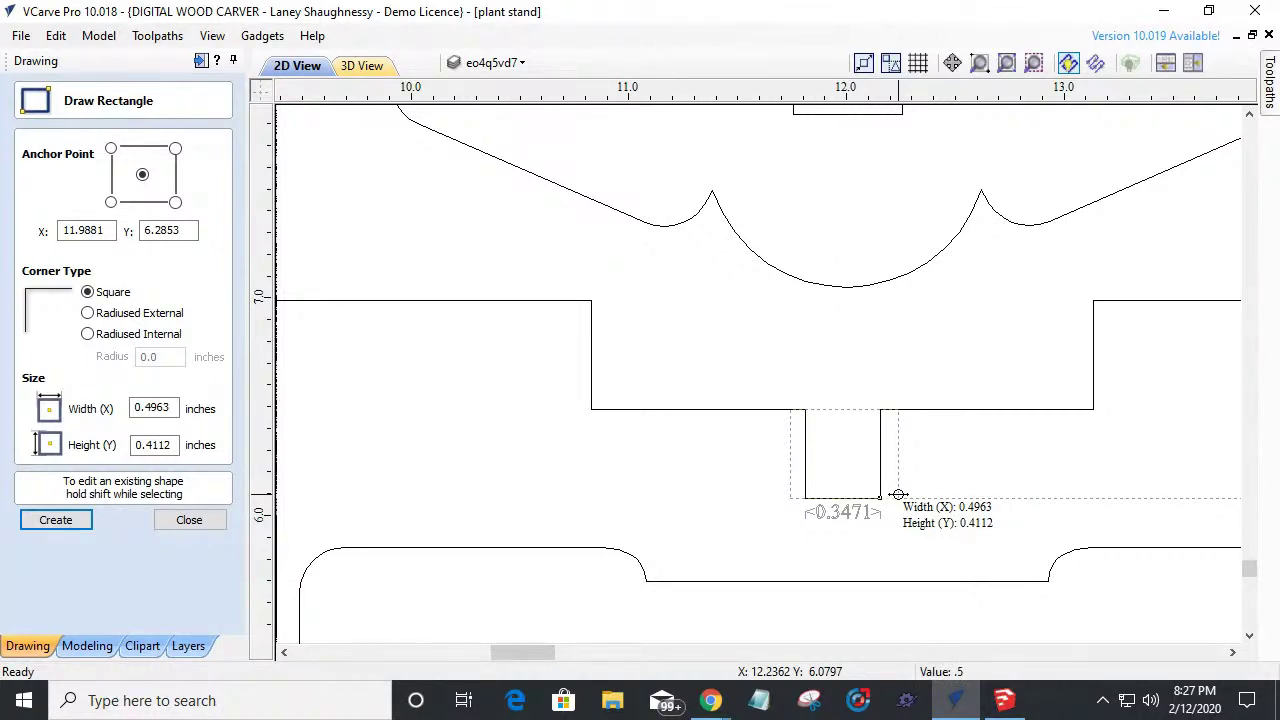
type(".411")
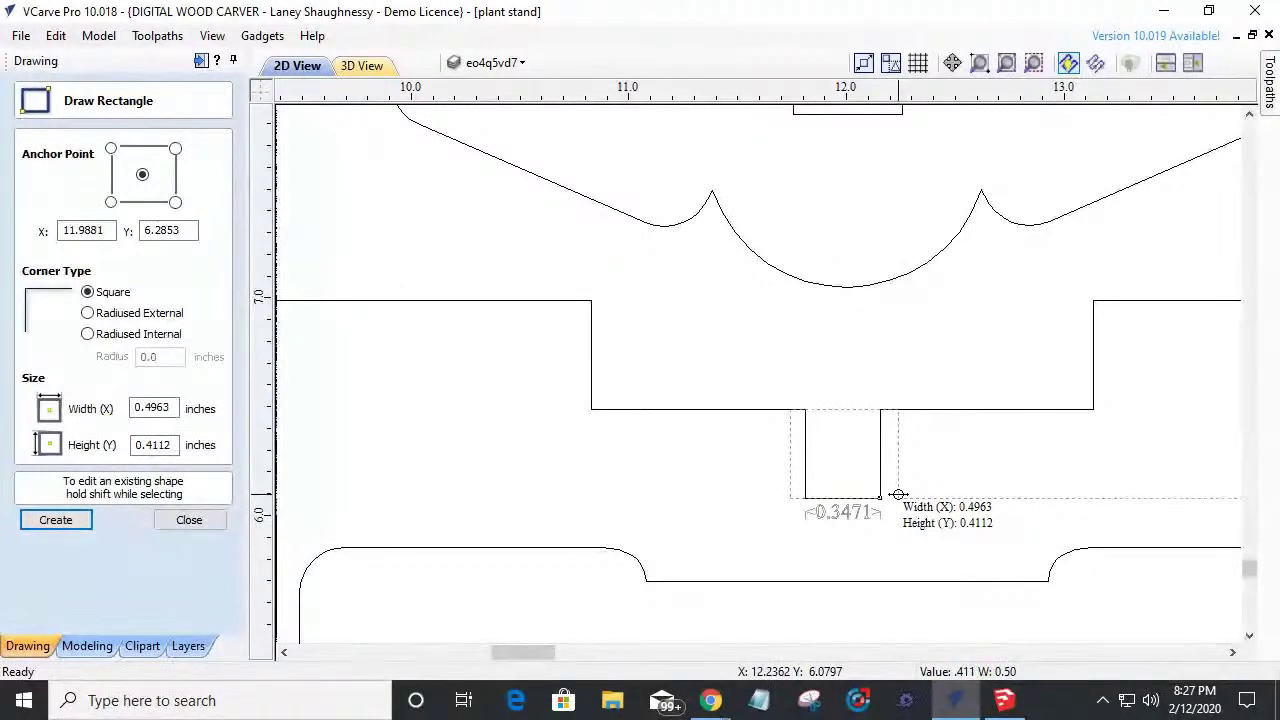
type("2")
key("Return")
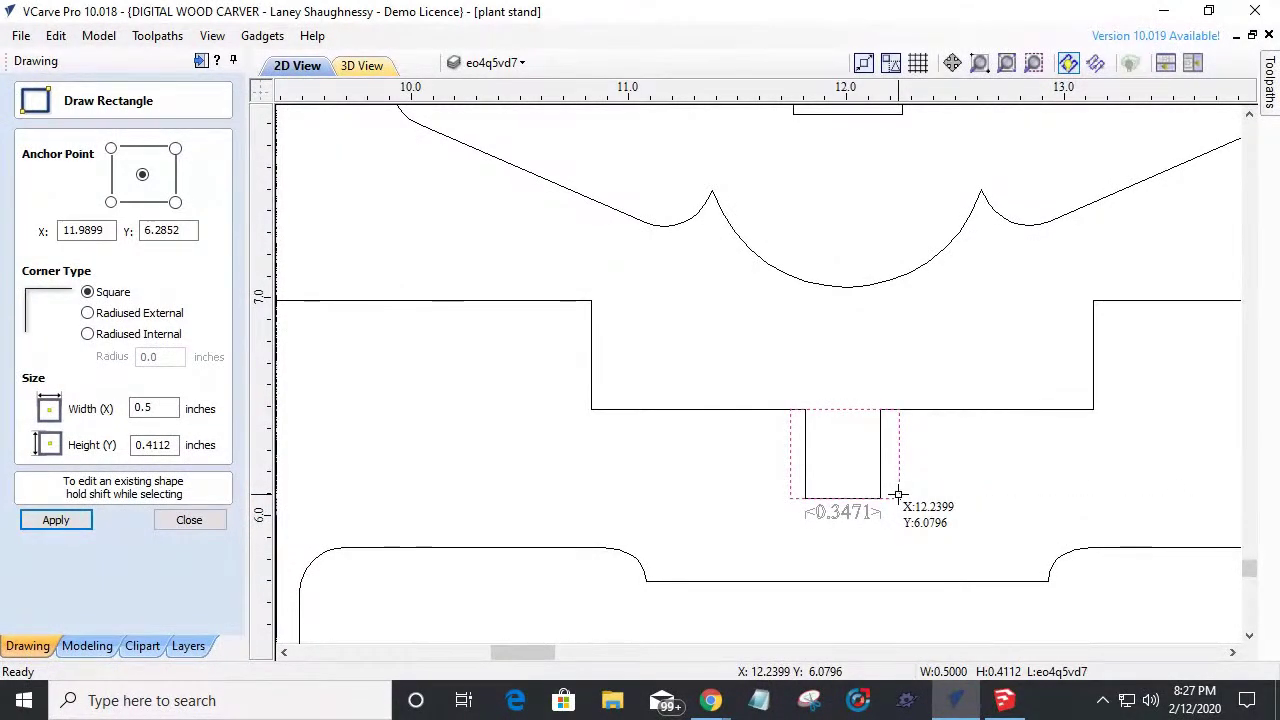
left_click(168, 518)
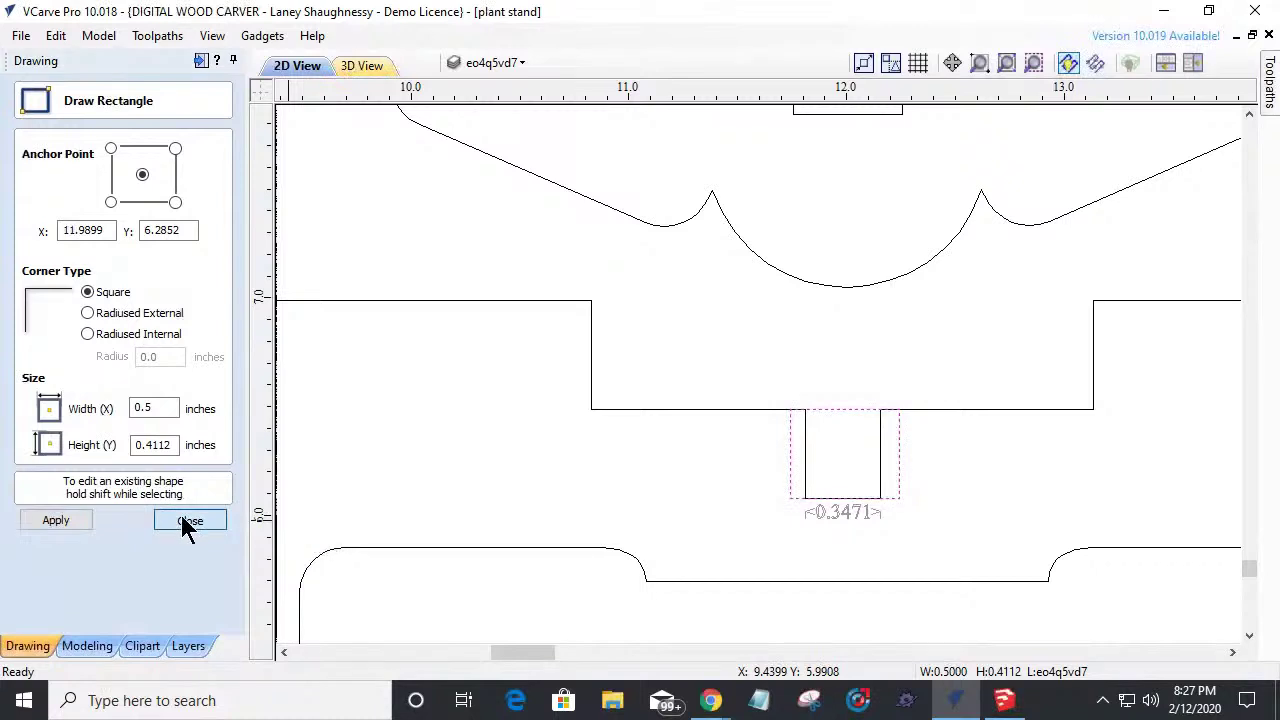
Shift the 0.5-inch rectangle slightly left so it is centered on the notch with its lower edge on the notch bottom.
scroll(850, 510, "up", 4)
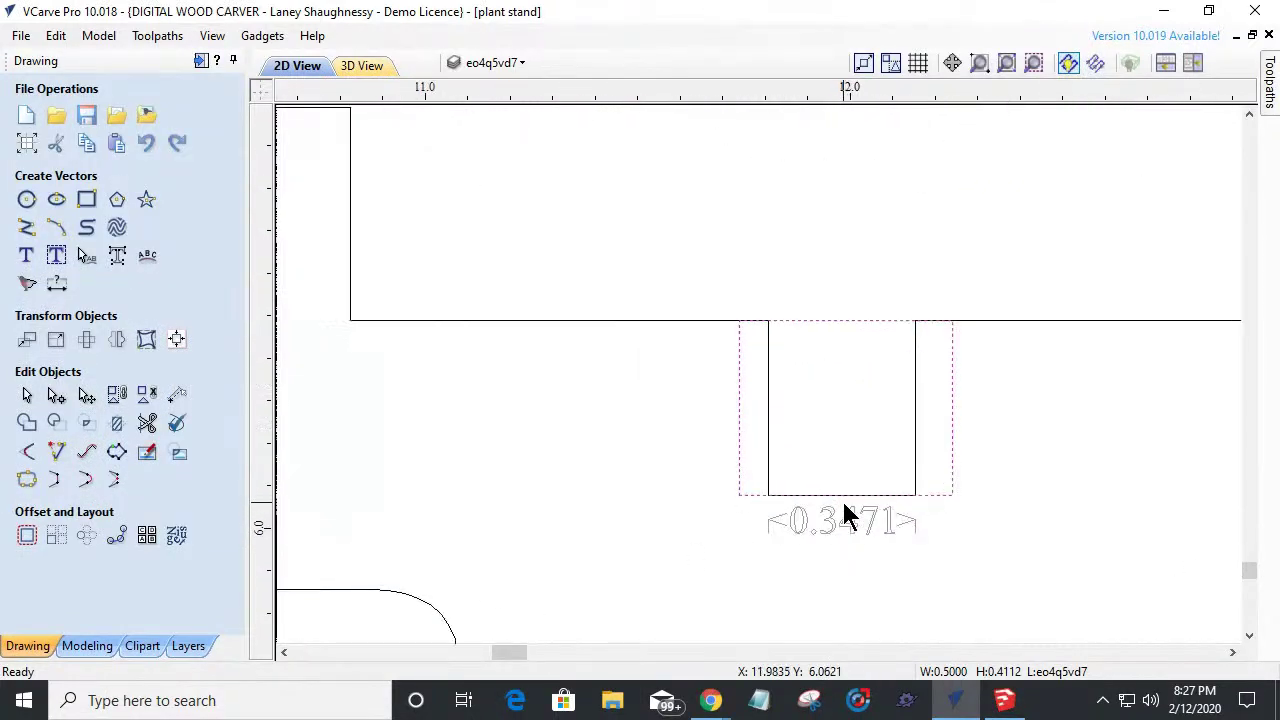
scroll(845, 515, "up", 2)
left_click(848, 479)
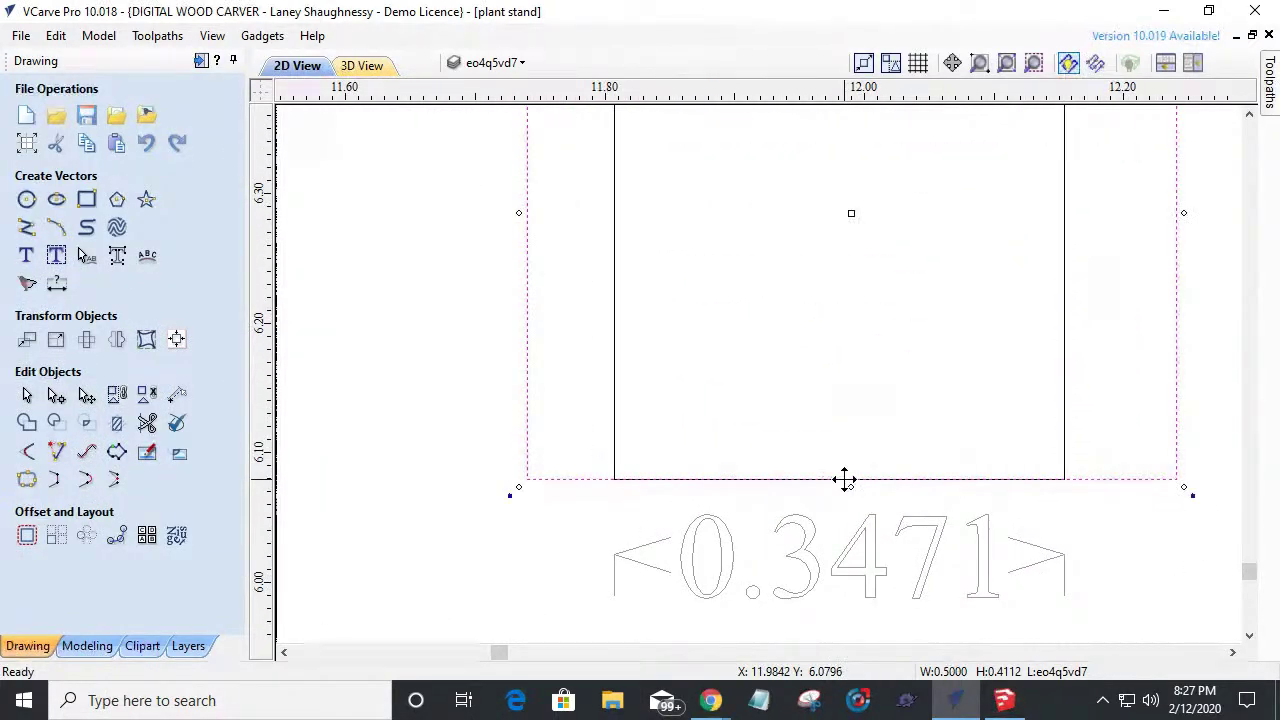
mouse_move(850, 477)
left_mouse_down()
mouse_move(589, 443)
mouse_move(860, 377)
mouse_move(835, 398)
mouse_move(838, 479)
left_mouse_up()
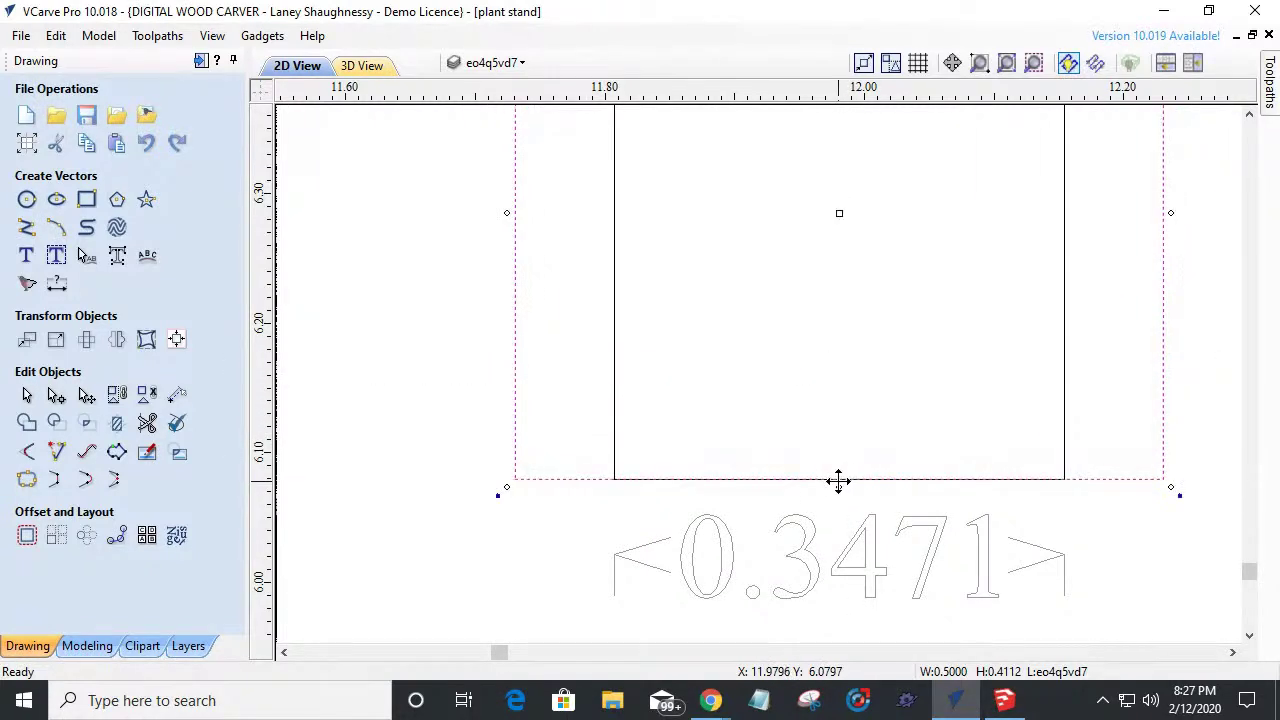
scroll(838, 480, "down", 4)
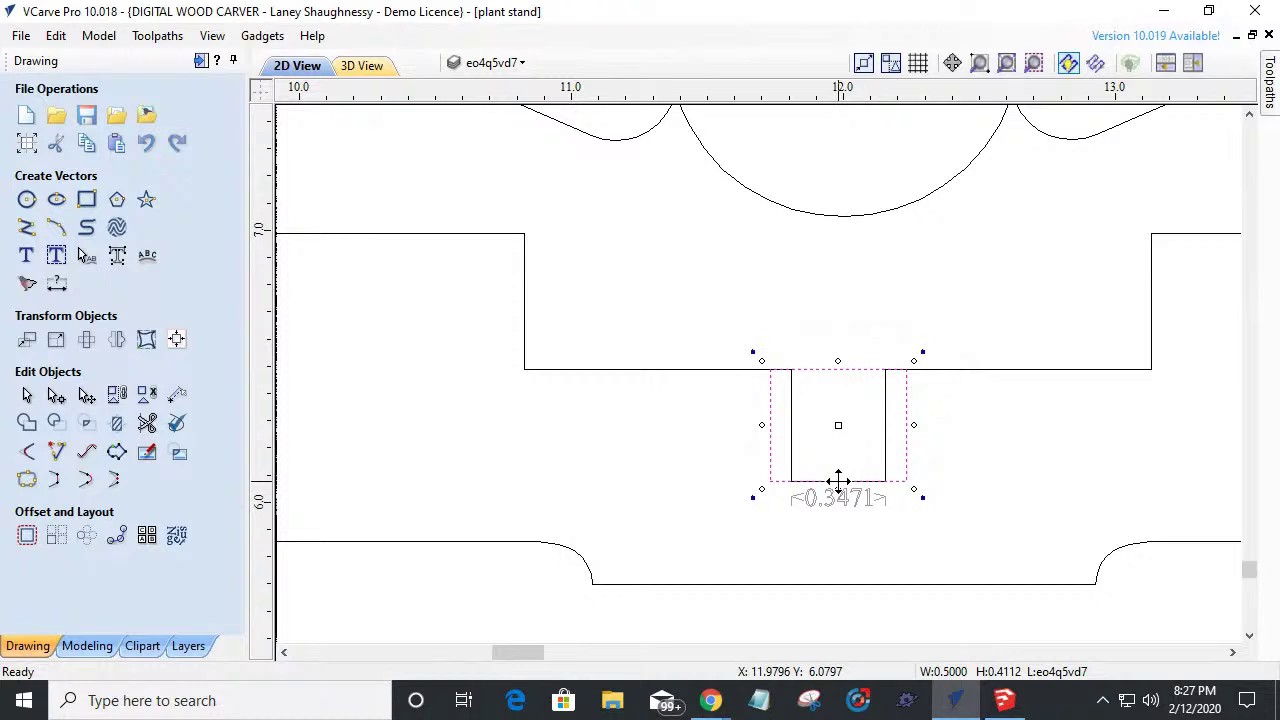
scroll(838, 480, "down", 1)
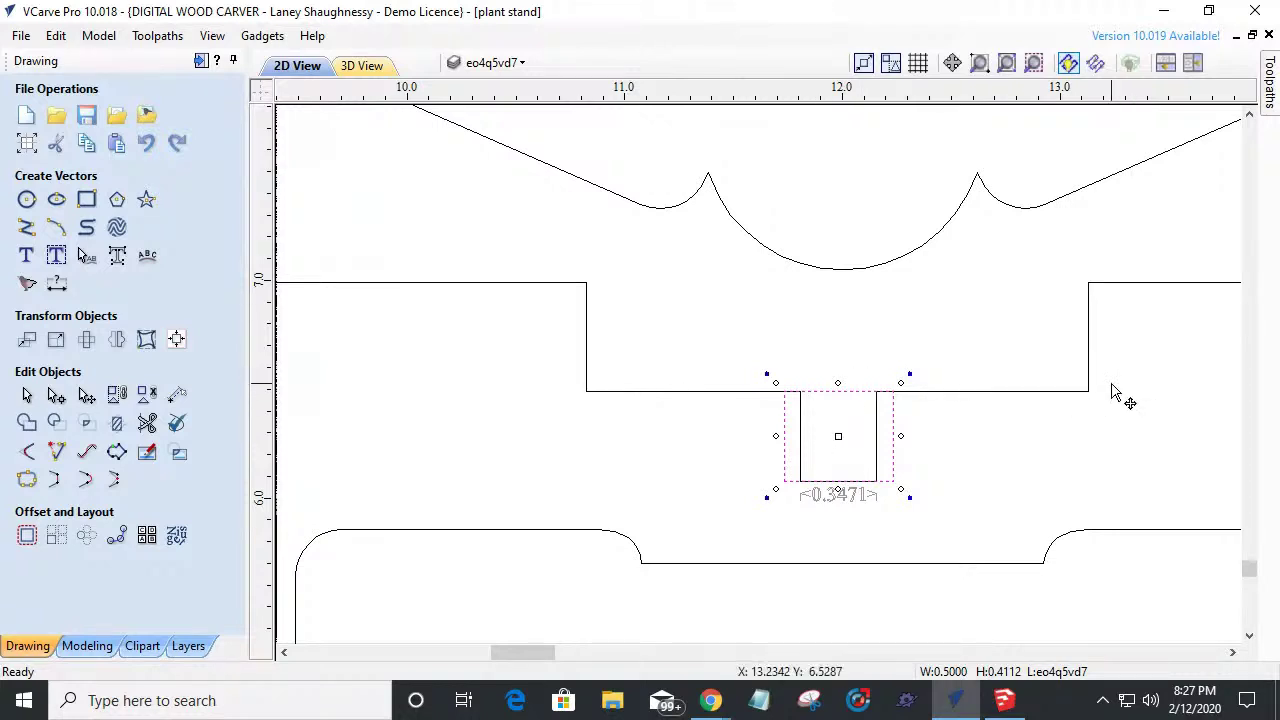
Add a horizontal dimension across the full width of the recess between the upper bracket's two tabs, placed inside the recess.
left_click(57, 287)
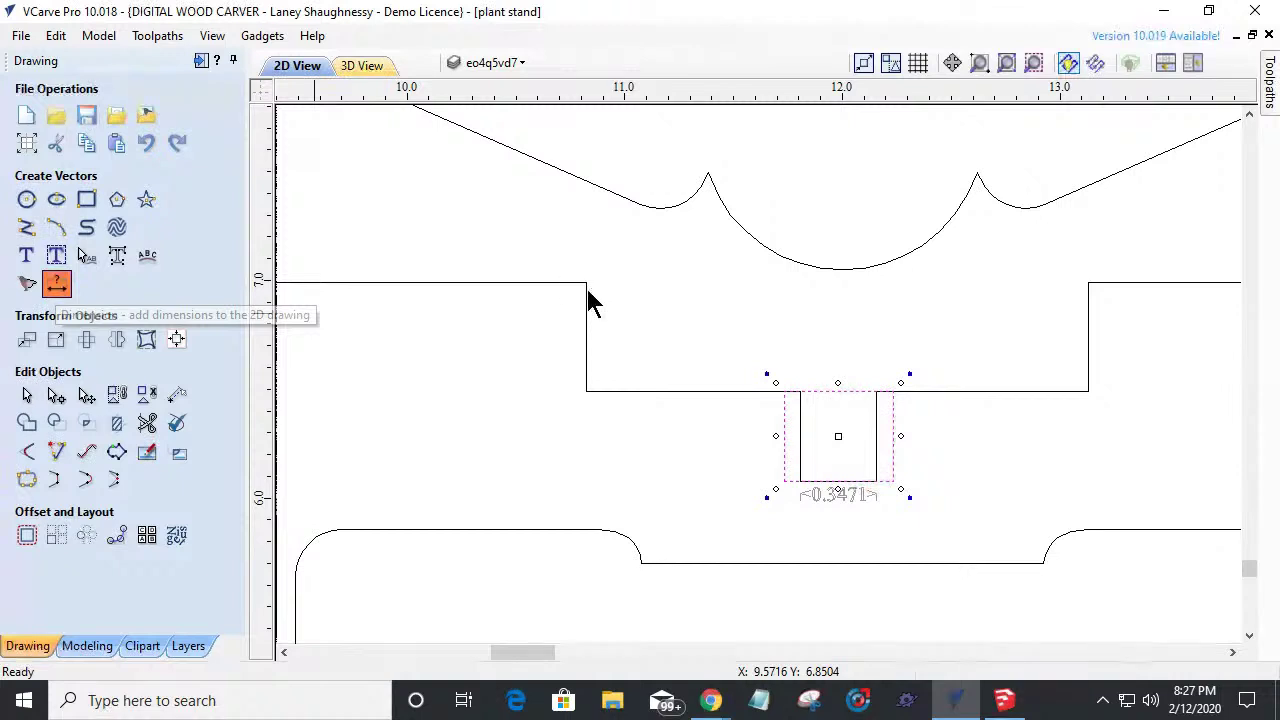
left_click(587, 391)
left_click(1088, 392)
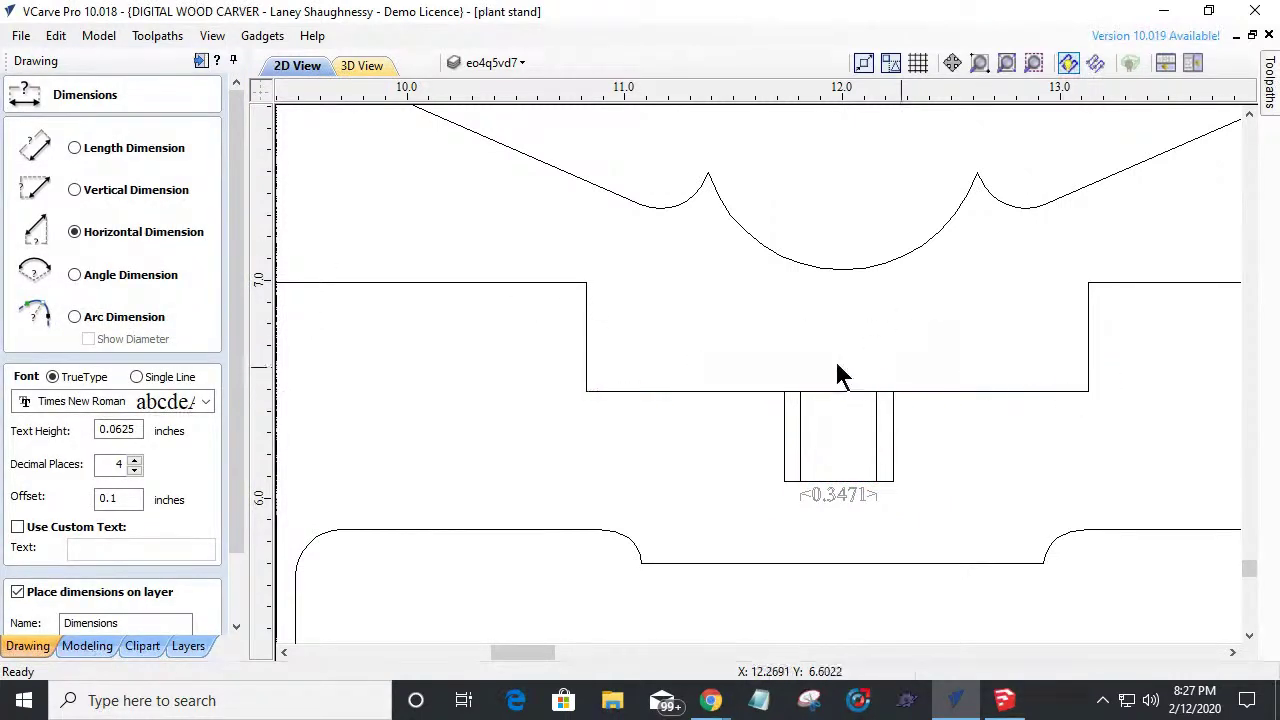
left_click(831, 352)
scroll(818, 352, "up", 4)
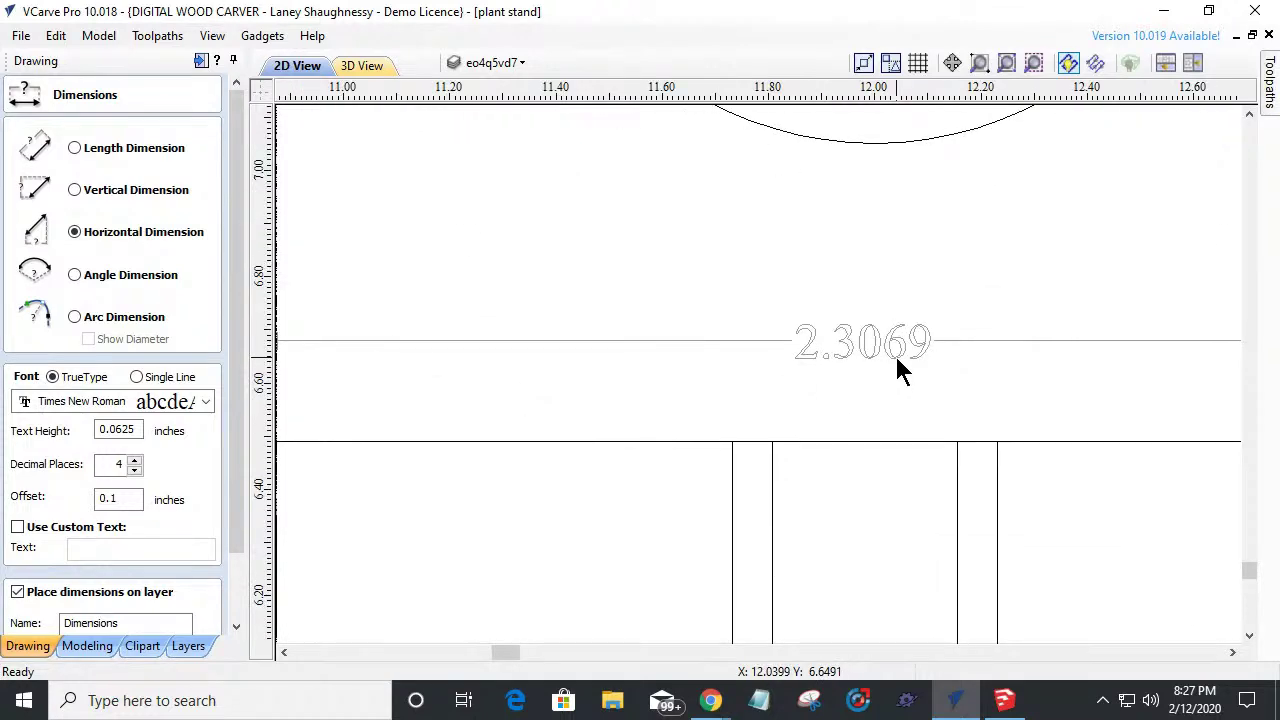
scroll(898, 368, "down", 4)
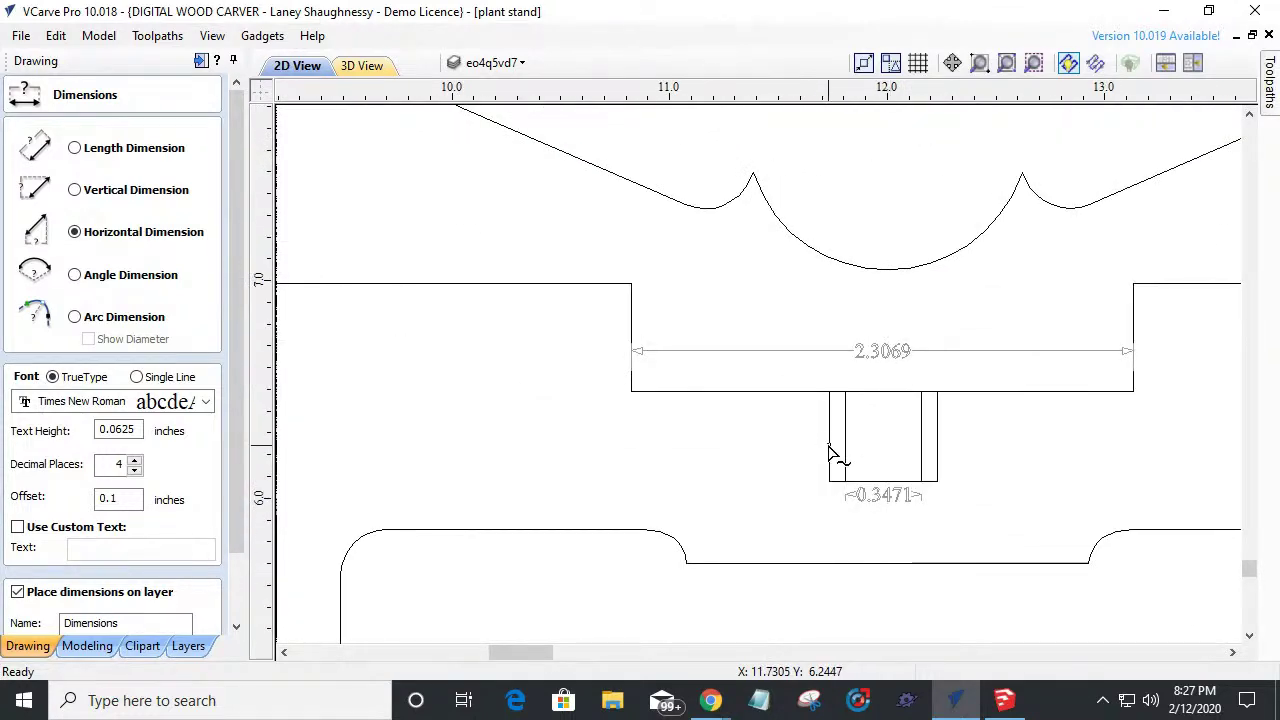
scroll(237, 520, "down", 2)
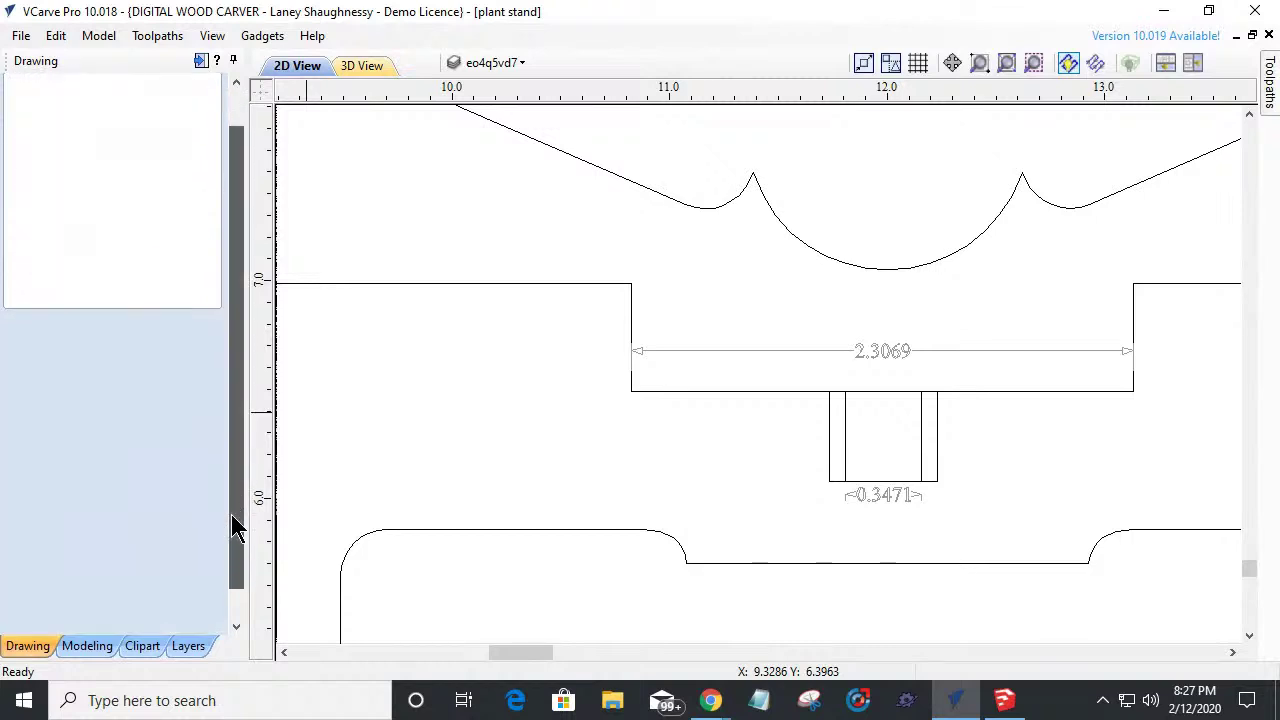
left_click(186, 621)
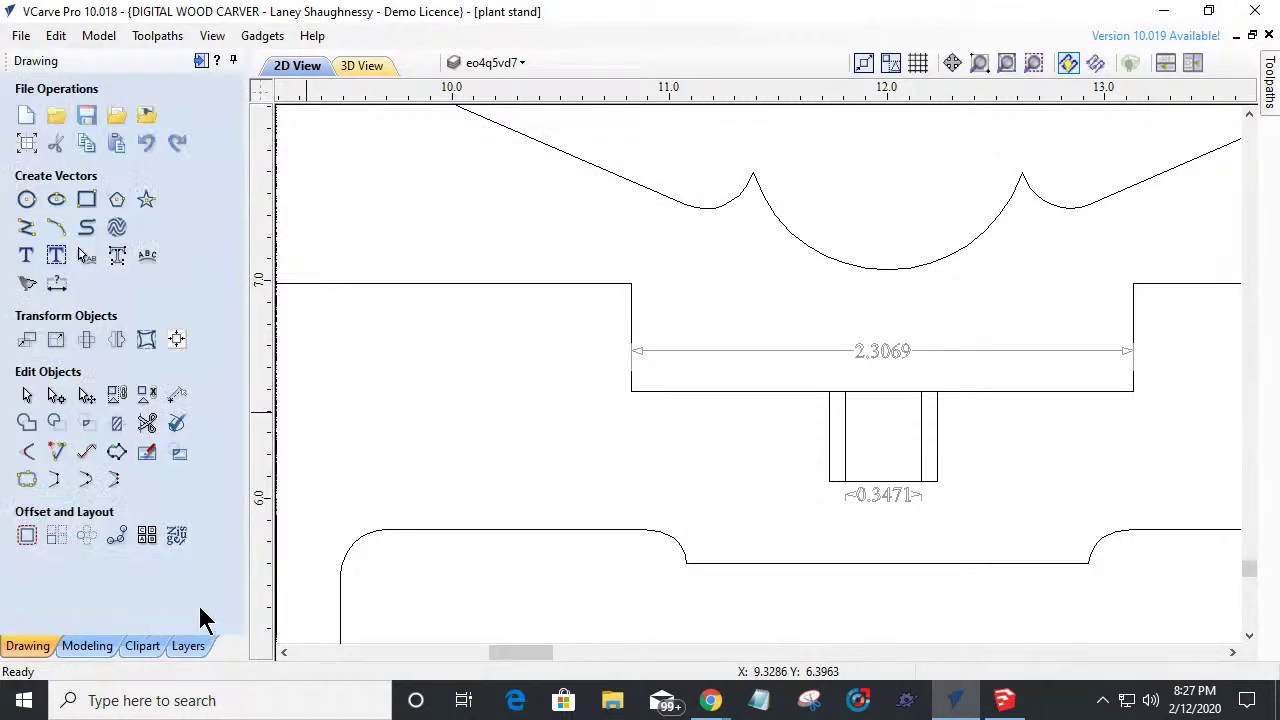
Place a vertical guide on the recess's left edge and create one parallel guide offset 2.3069/2 inches from it.
left_click(827, 471)
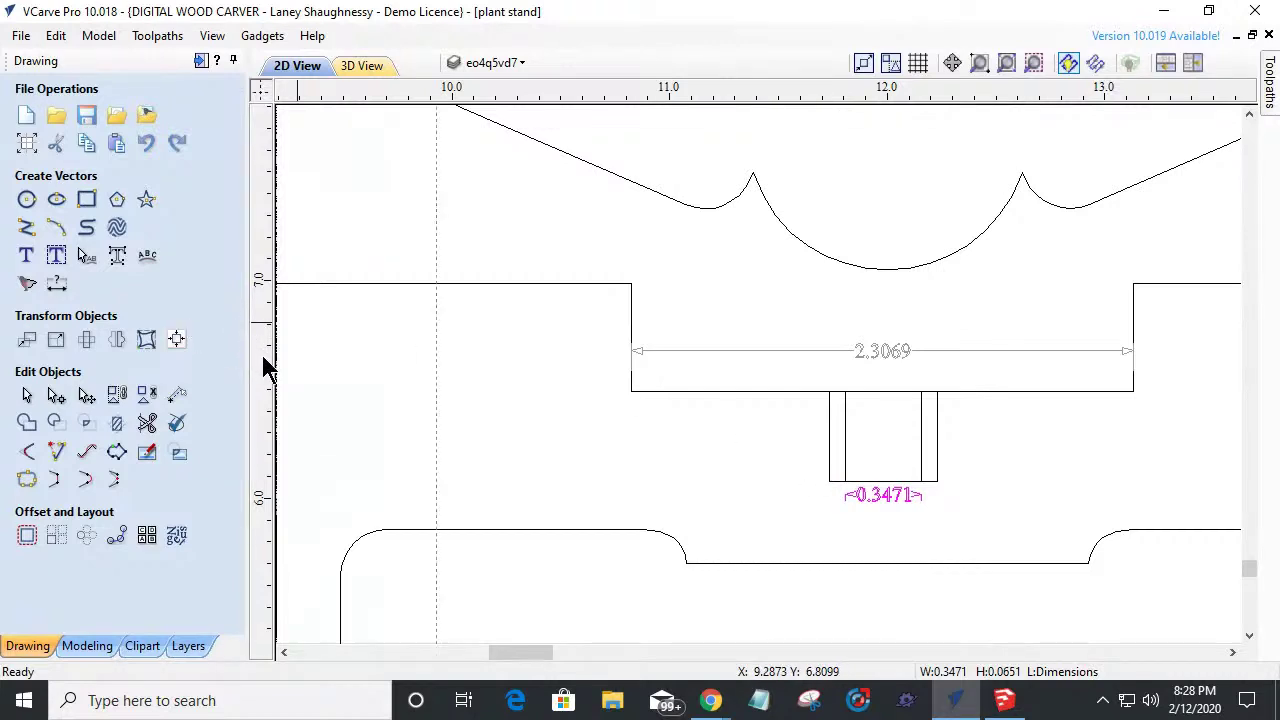
left_click_drag(434, 406, 621, 398)
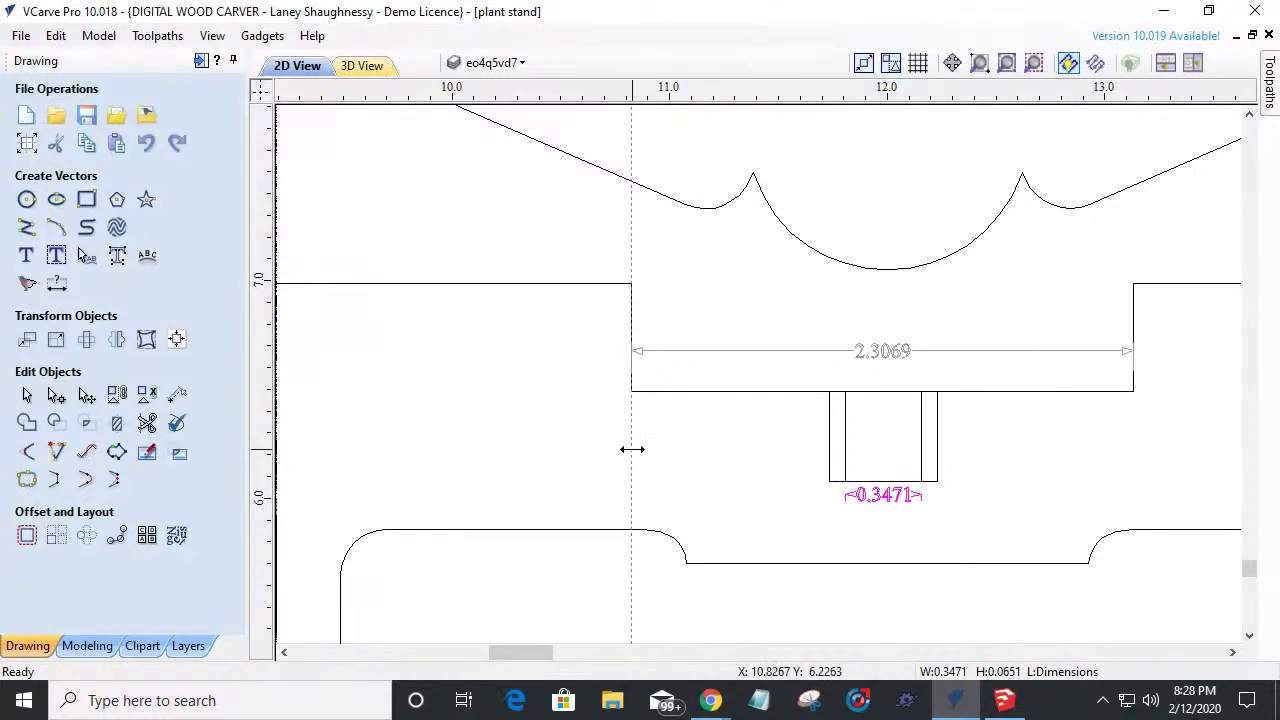
double_click(632, 449)
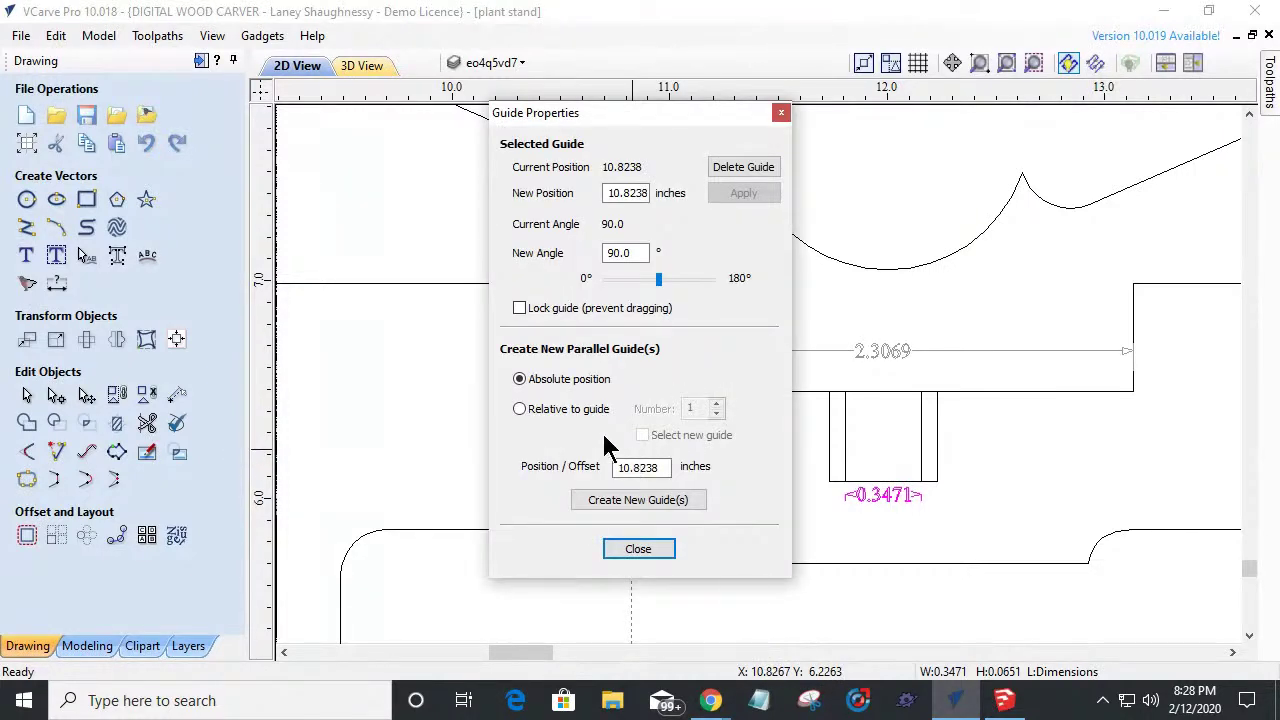
left_click(519, 409)
left_click_drag(660, 467, 527, 456)
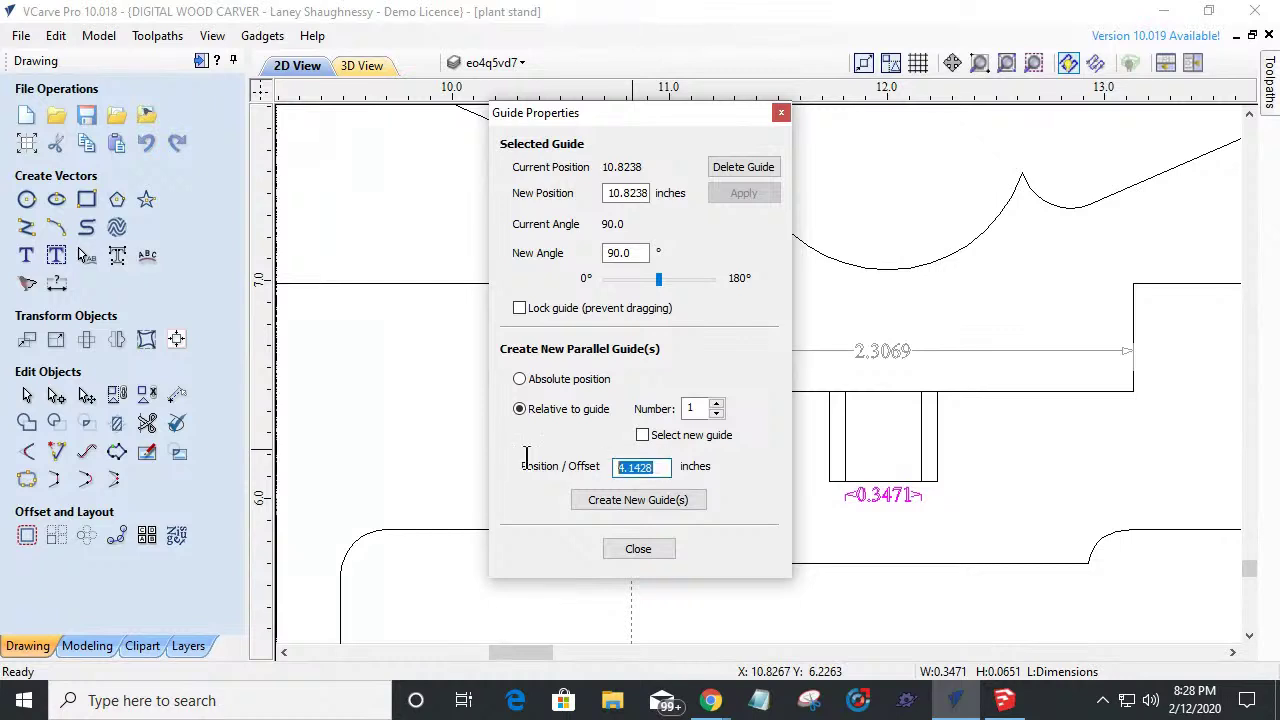
type("2.3069/2")
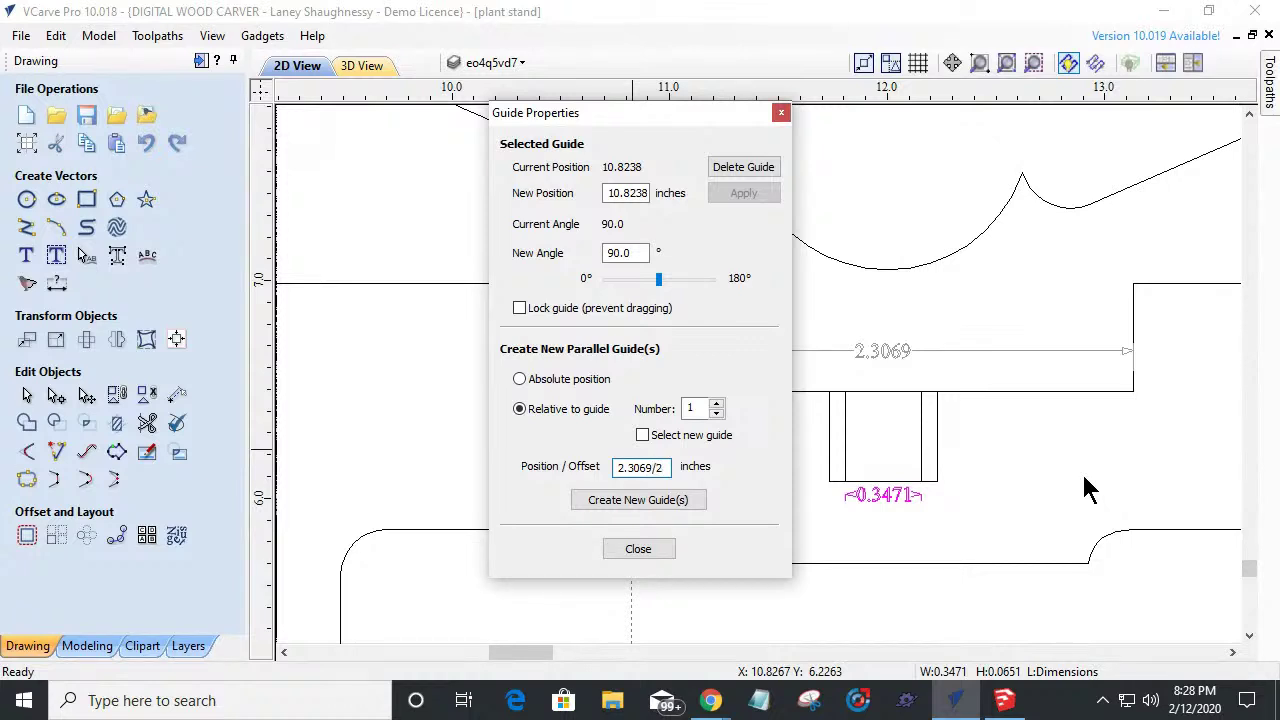
left_click(597, 505)
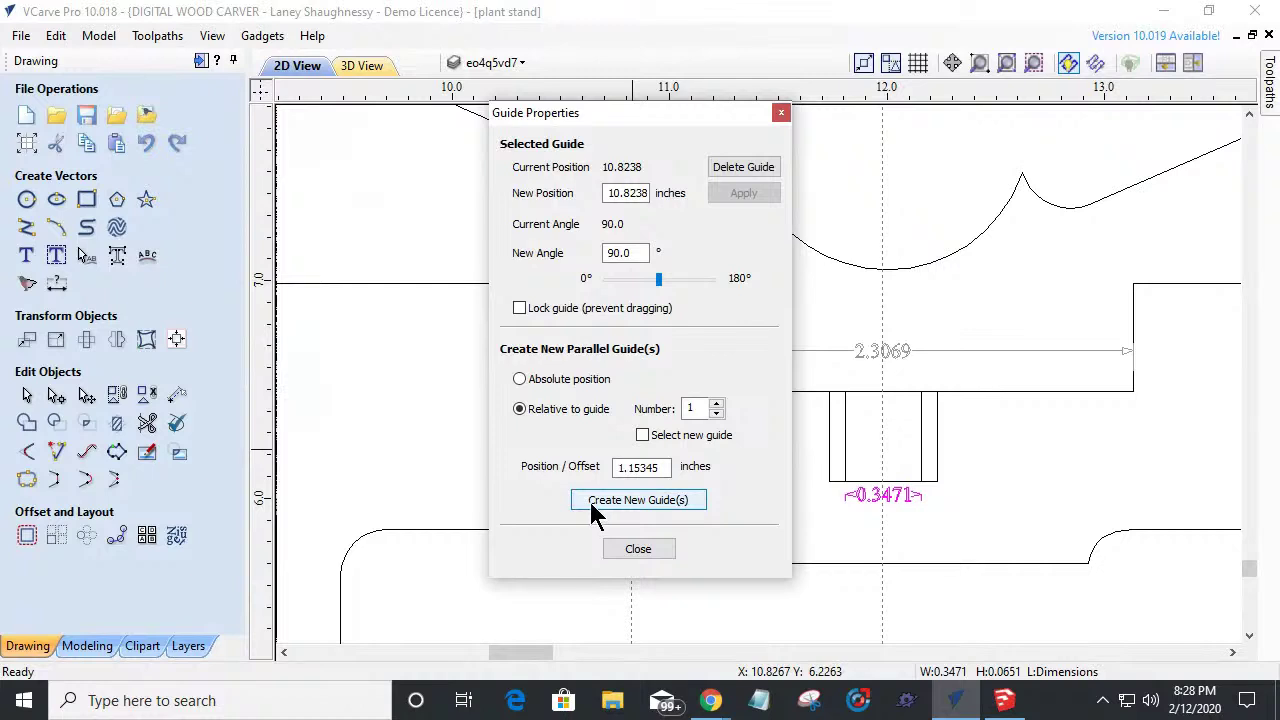
left_click(648, 550)
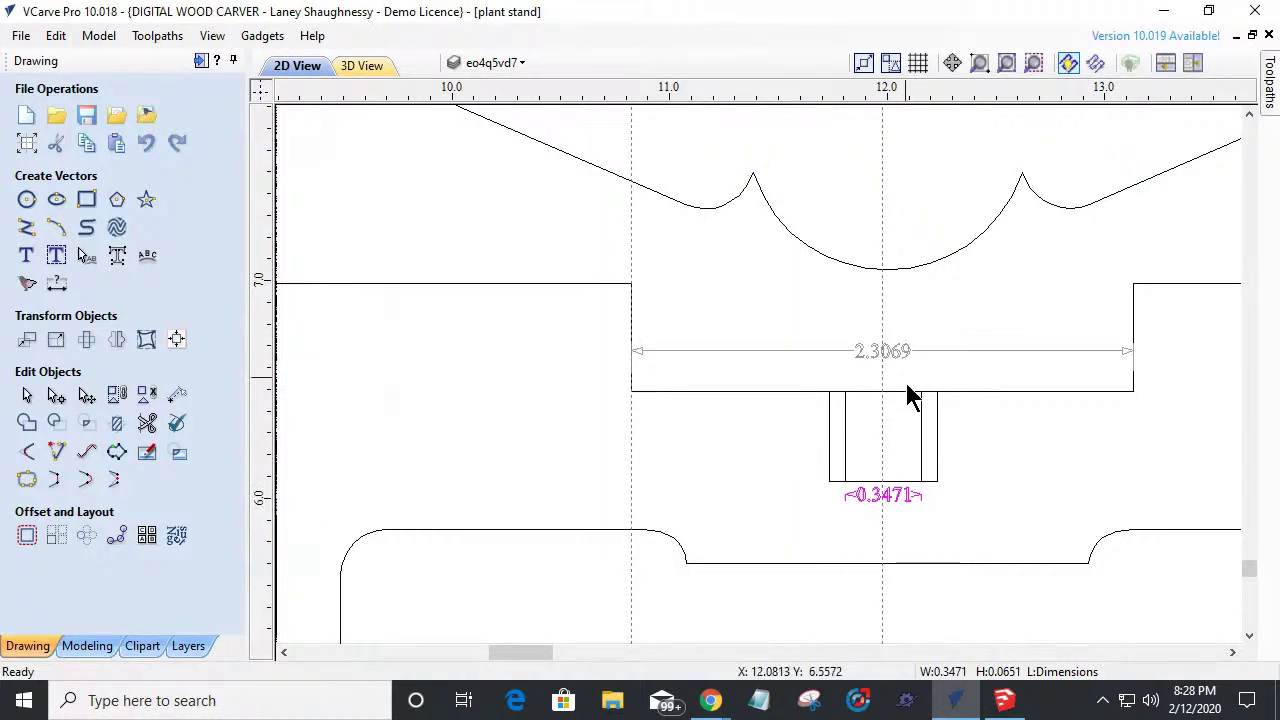
Center the 0.5-inch rectangle on the middle guide by snapping its top midpoint to the guide at the recess's lower edge.
left_click(831, 445)
scroll(904, 488, "up", 3)
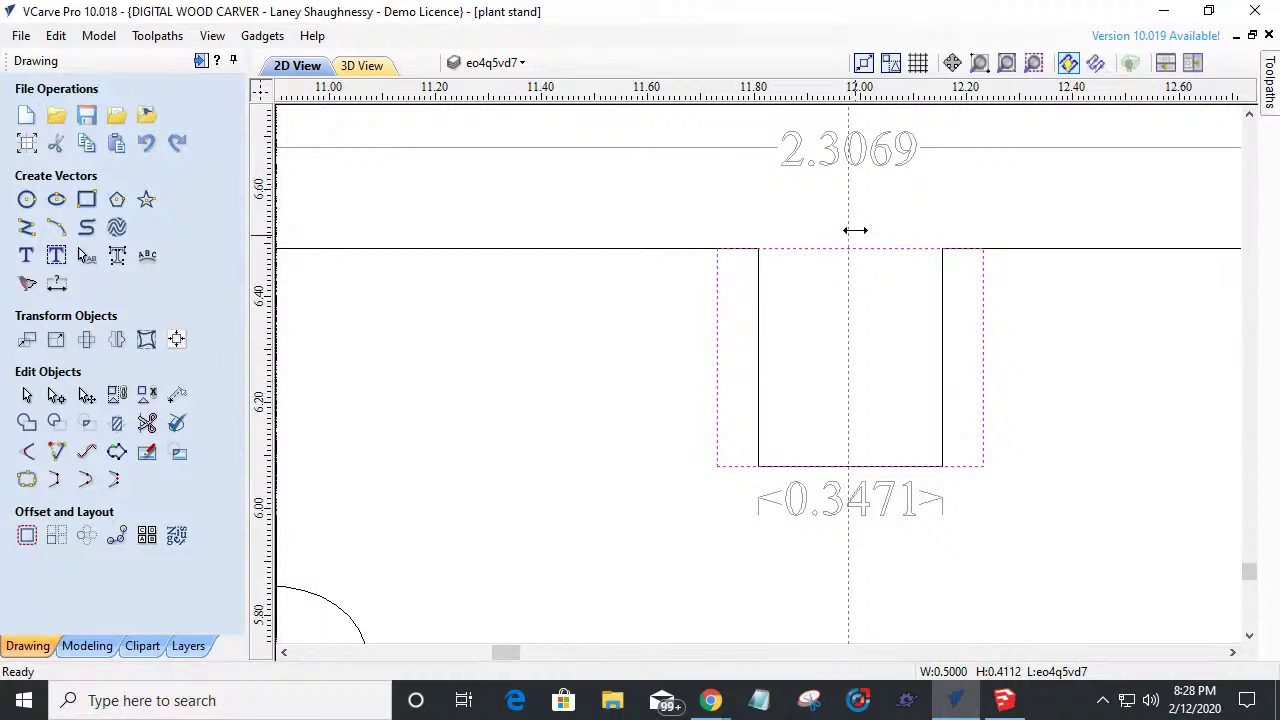
left_click(856, 245)
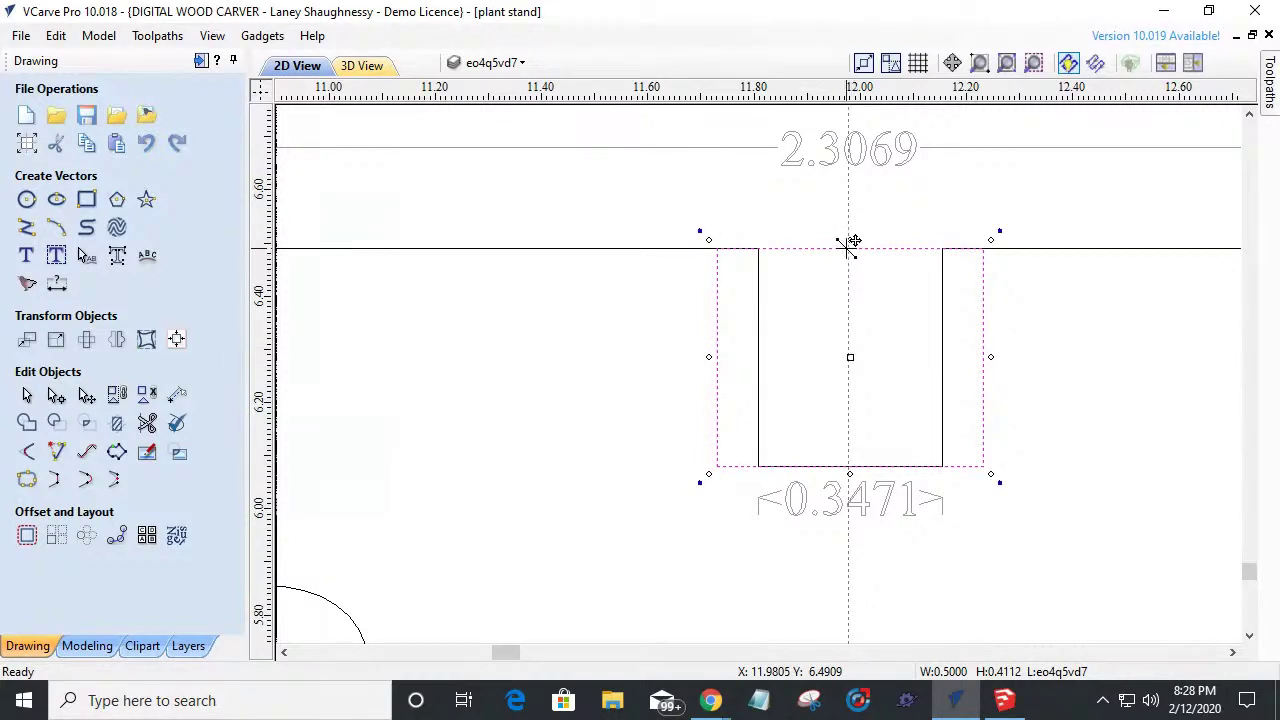
scroll(845, 358, "up", 5)
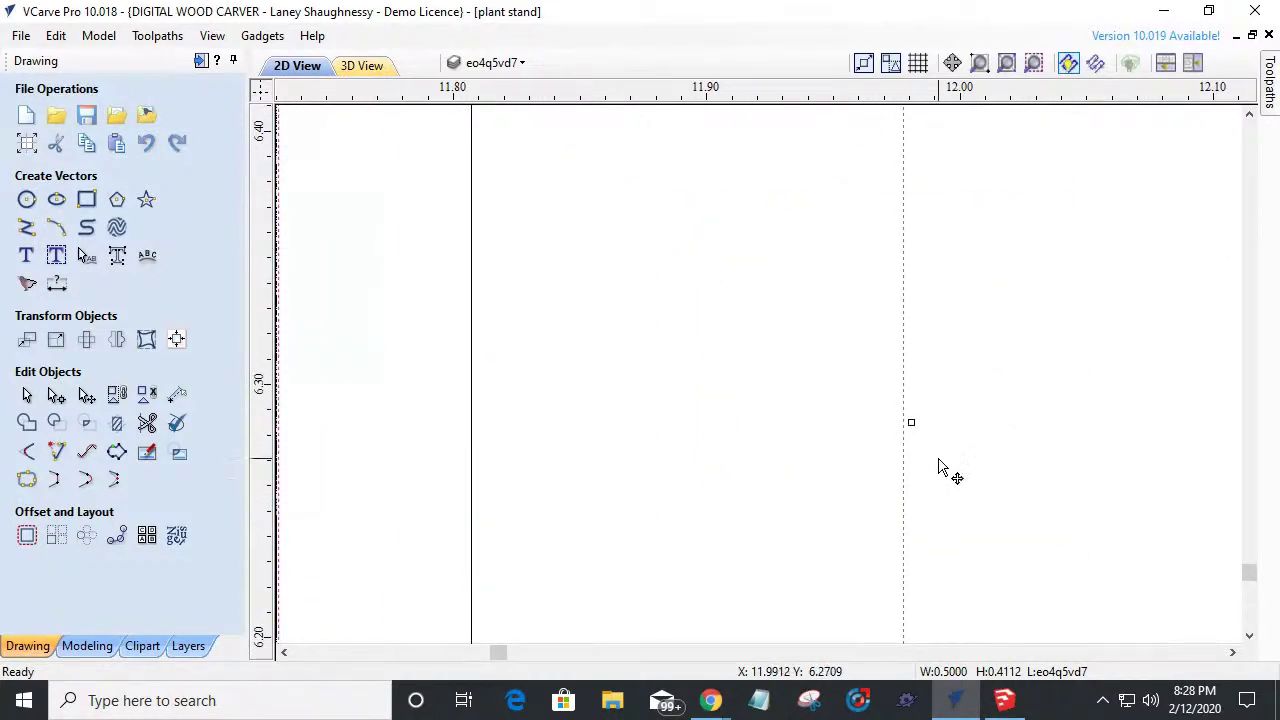
left_click_drag(911, 422, 905, 422)
scroll(914, 457, "down", 3)
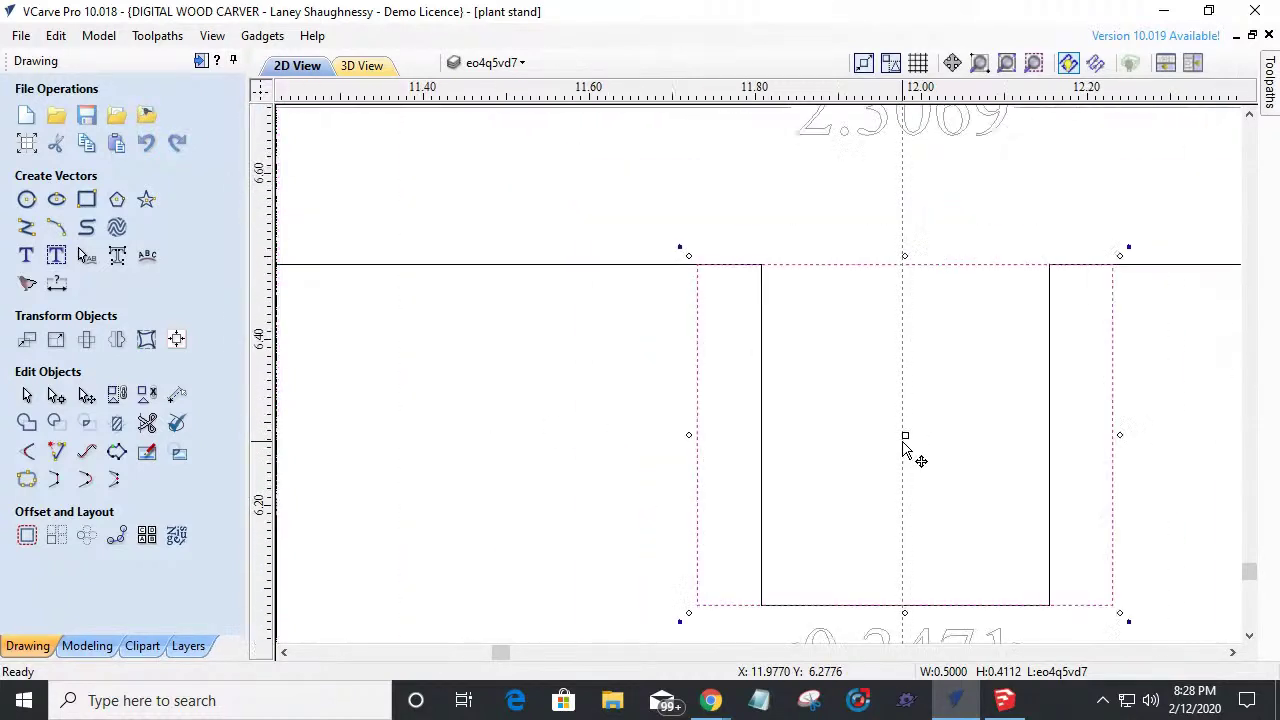
left_click_drag(904, 262, 951, 223)
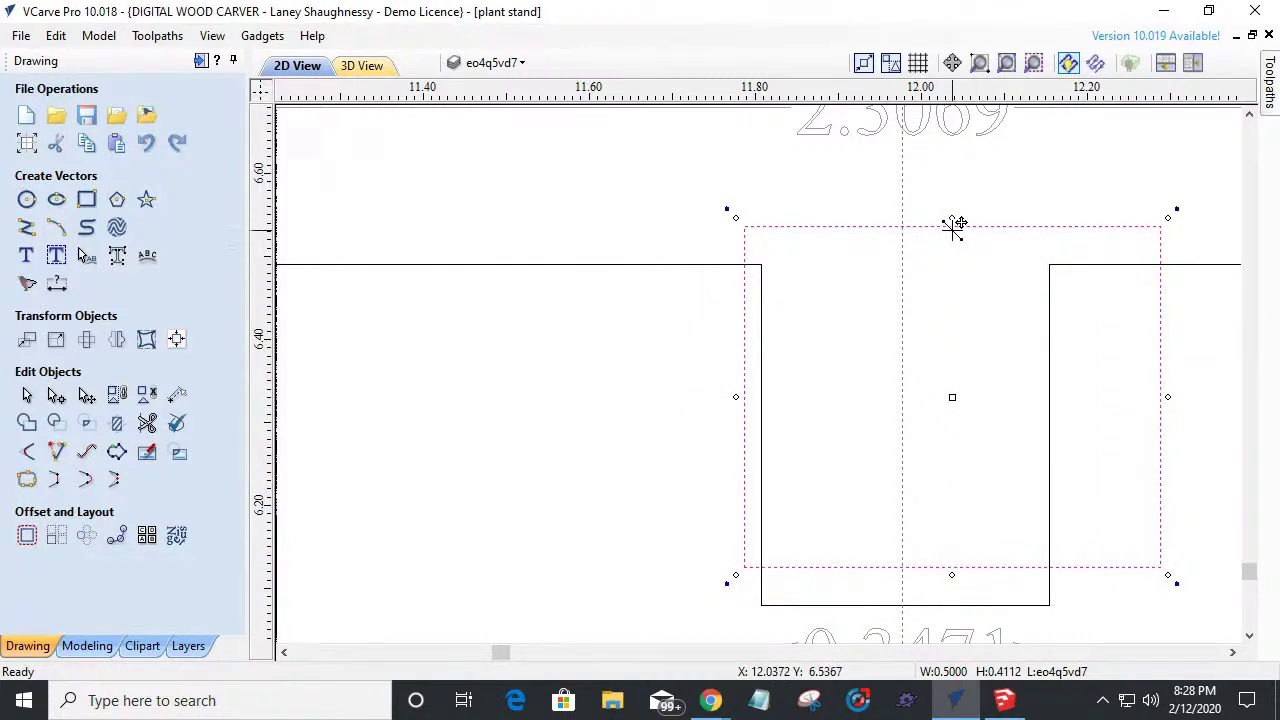
left_click_drag(954, 223, 901, 265)
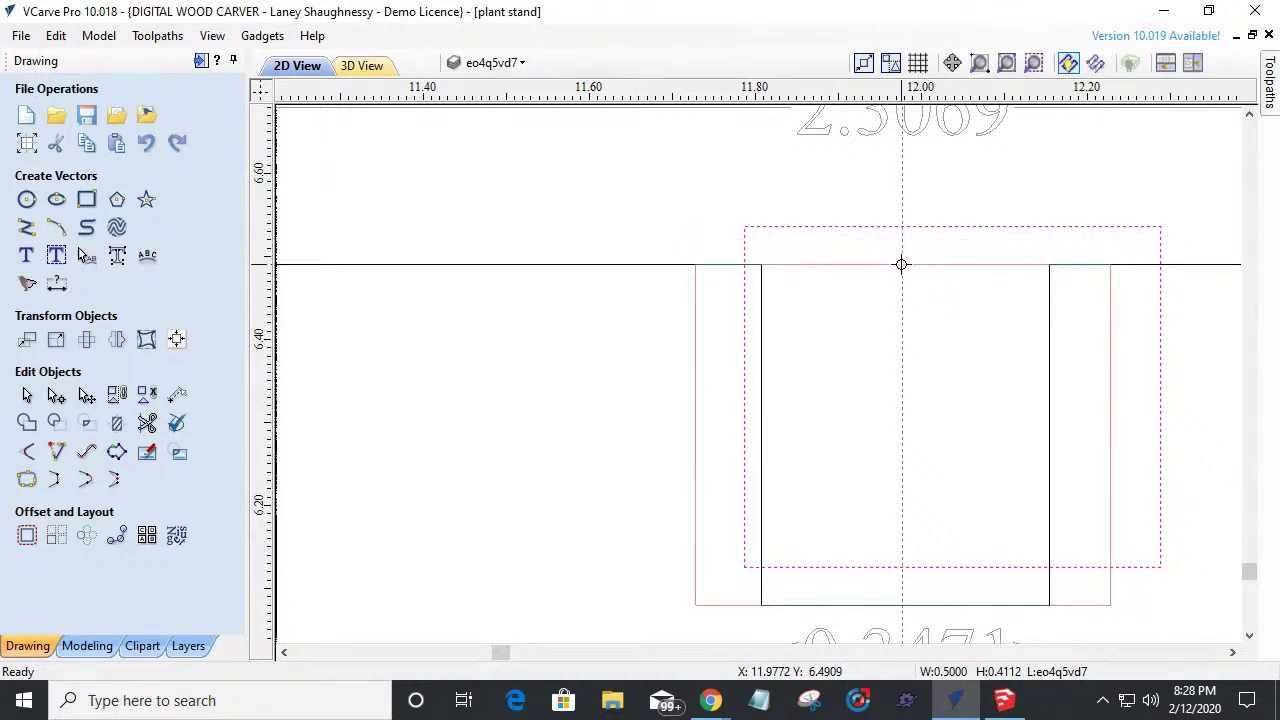
left_click_drag(901, 265, 902, 265)
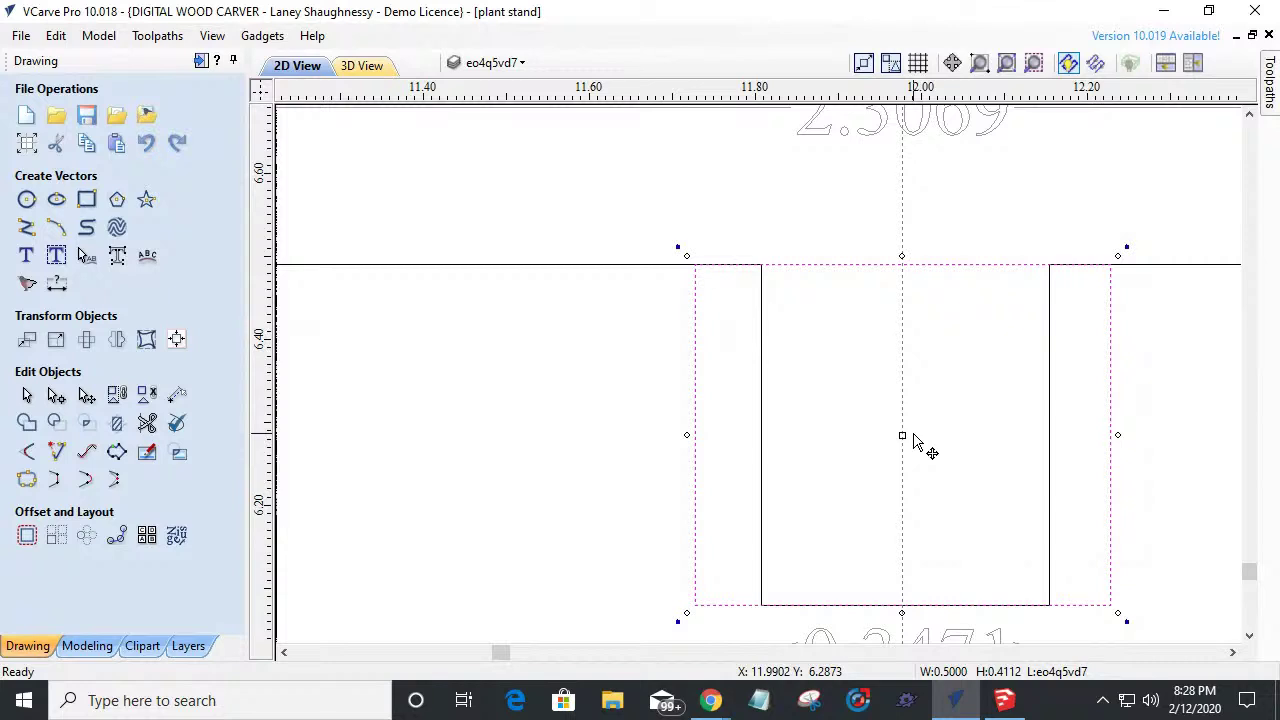
left_click(852, 438)
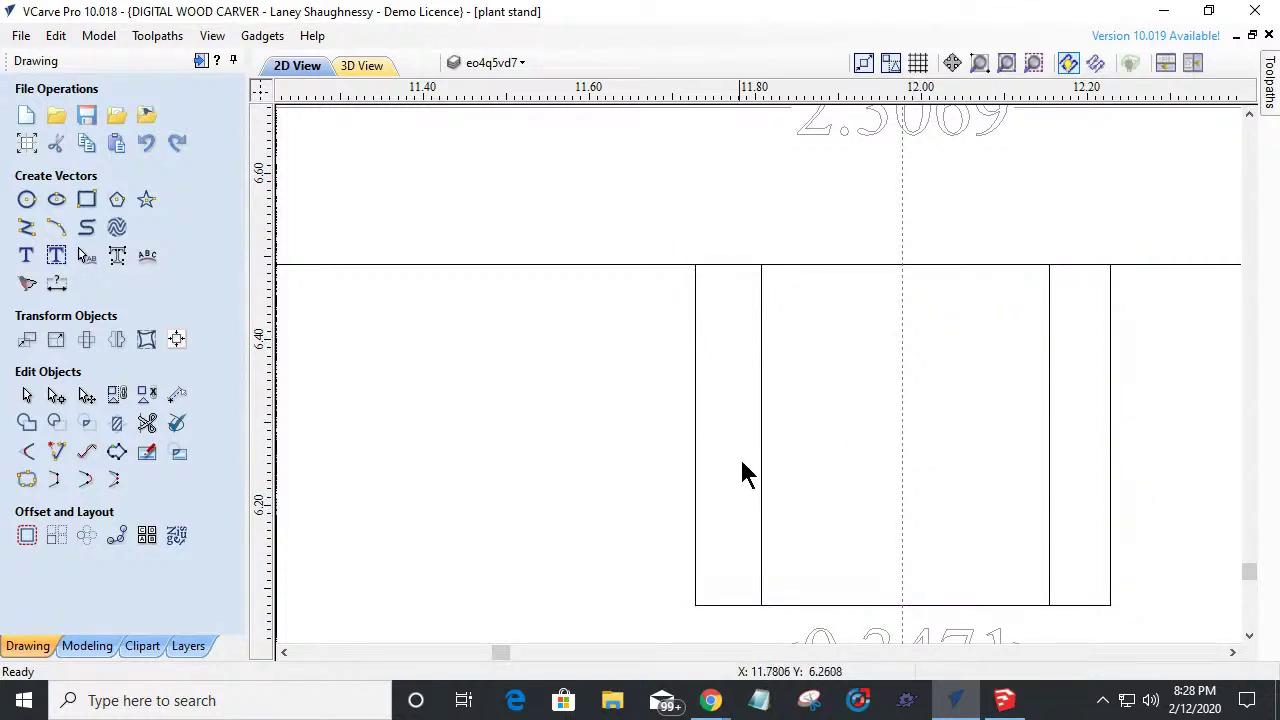
Trim away the old narrower notch's sides and the 0.5-inch rectangle's upper edge, rejoining the bracket outline.
left_click(147, 451)
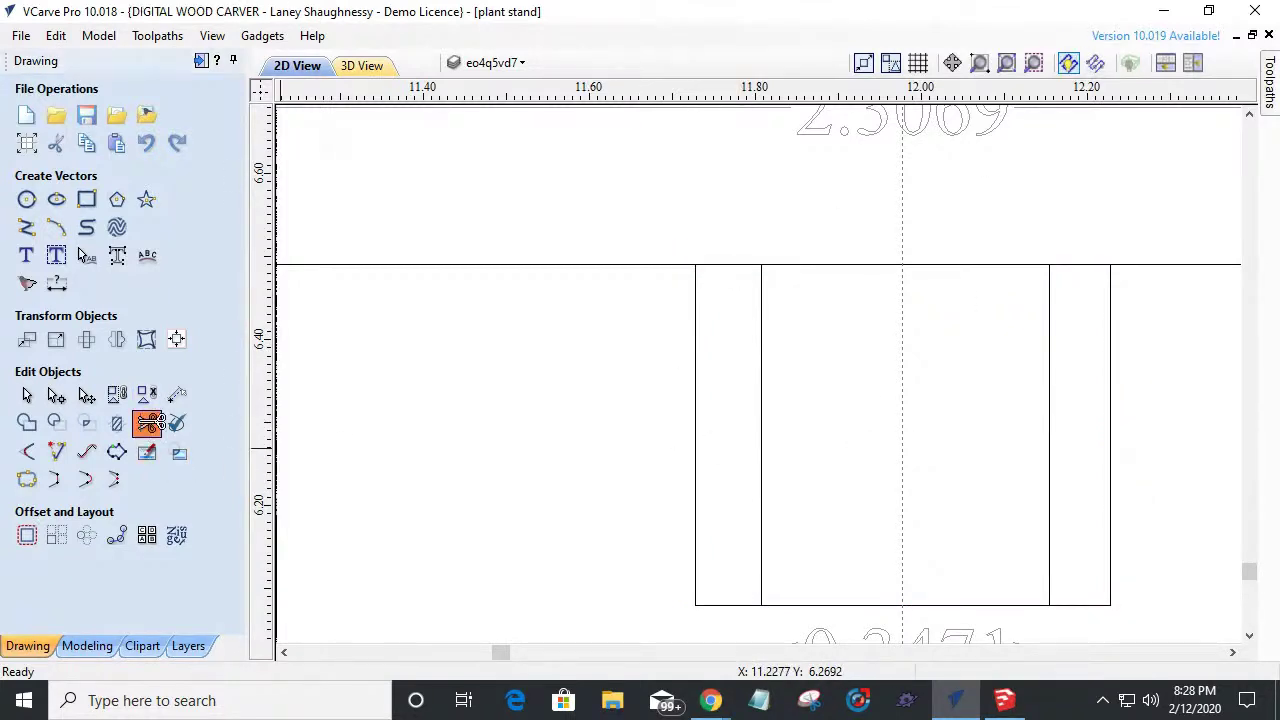
left_click(761, 486)
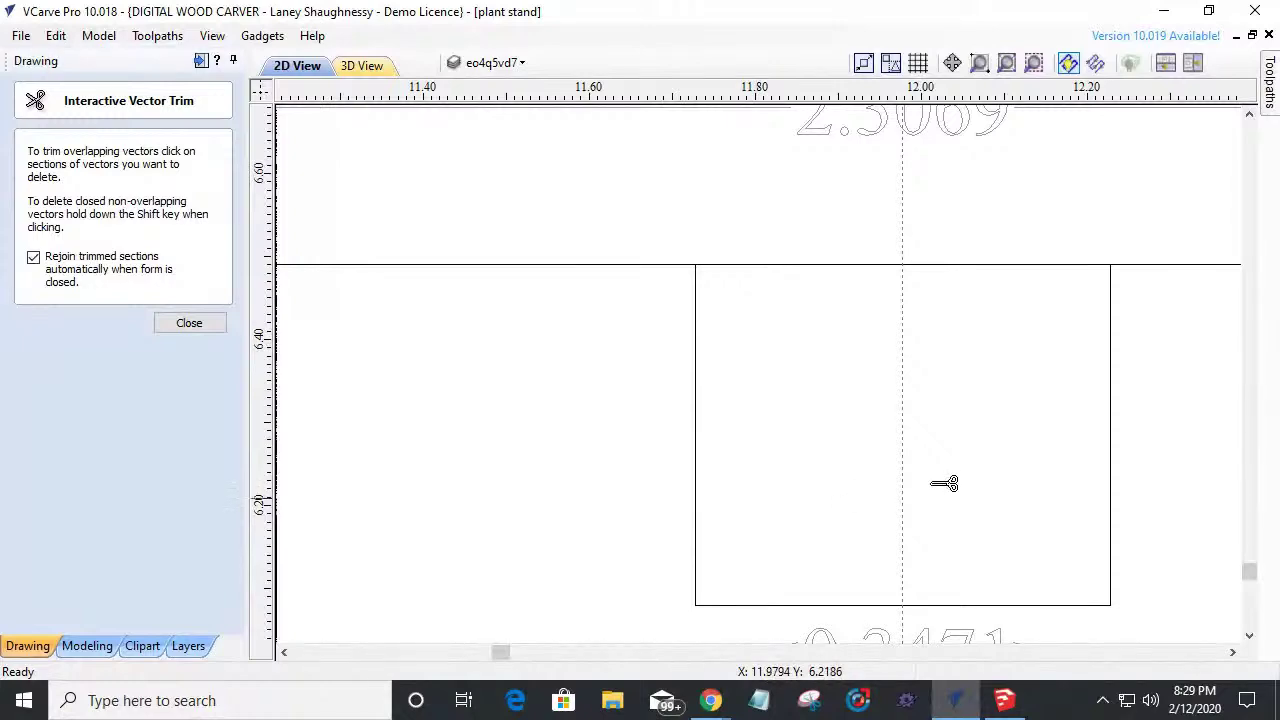
left_click(827, 266)
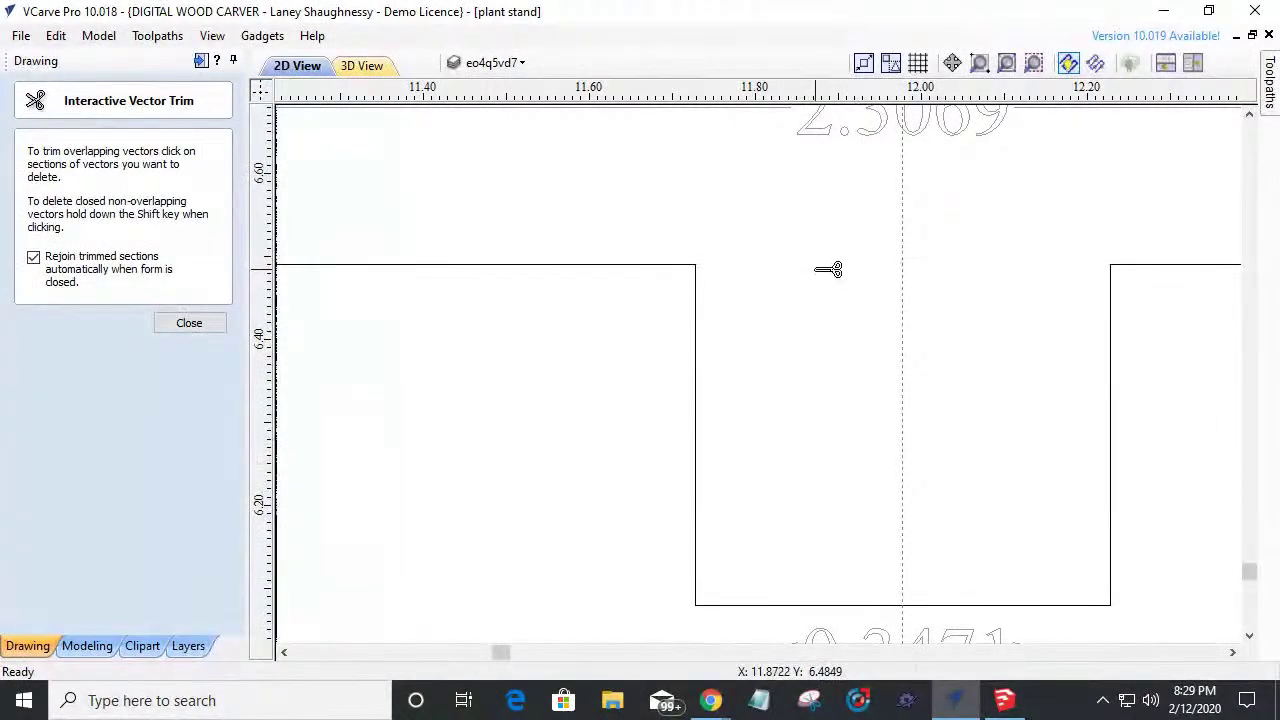
left_click(185, 325)
Delete the recess width dimension and the old notch width dimension from the upper bracket.
scroll(763, 440, "down", 3)
scroll(763, 440, "down", 2)
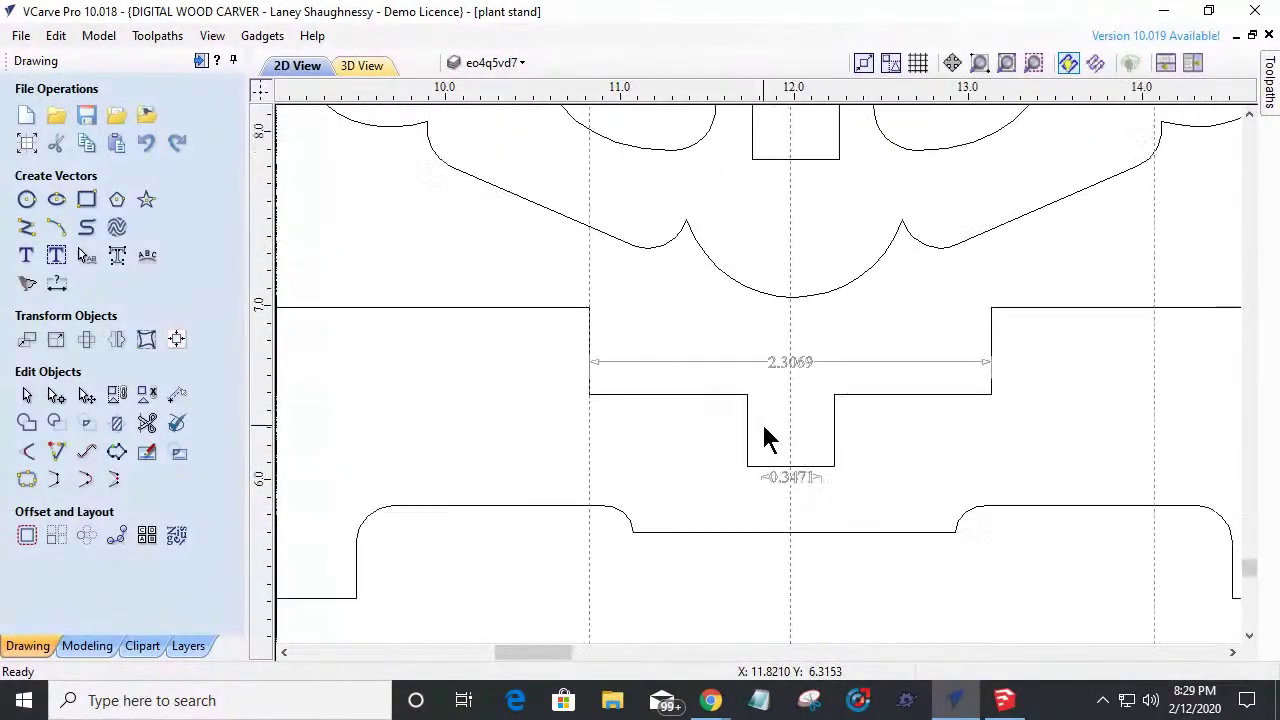
scroll(763, 440, "down", 2)
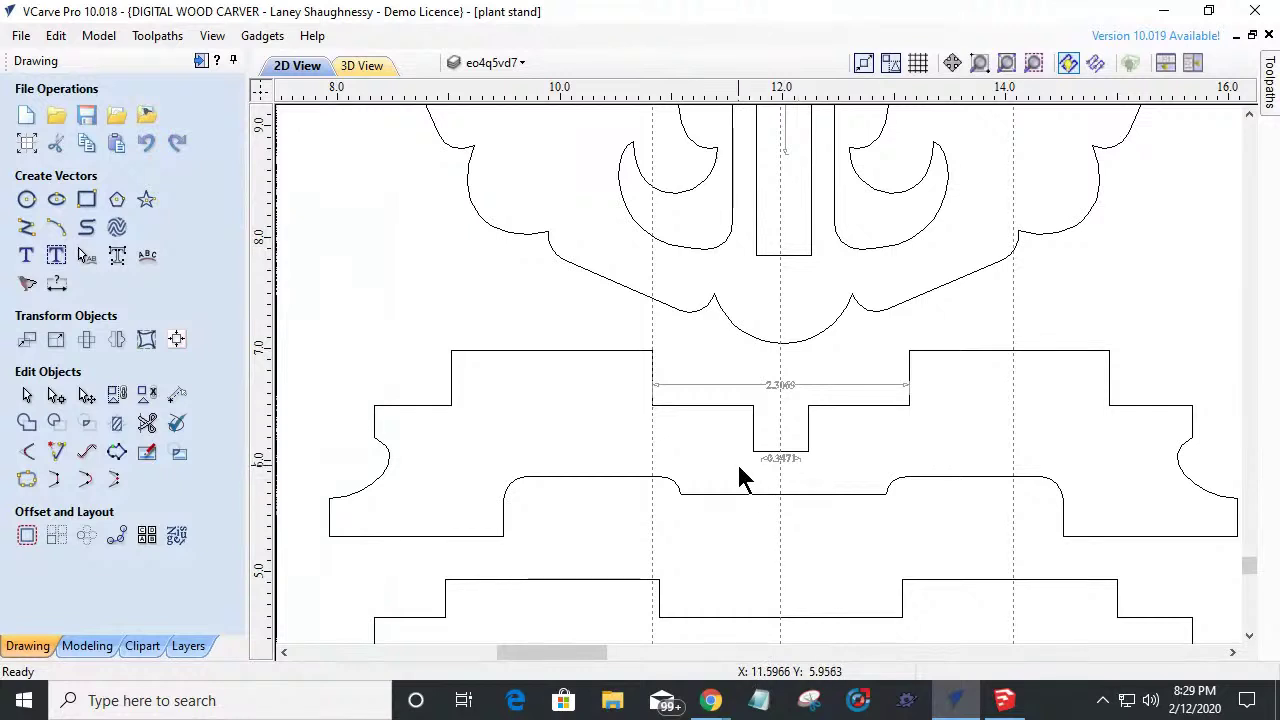
left_click(752, 390)
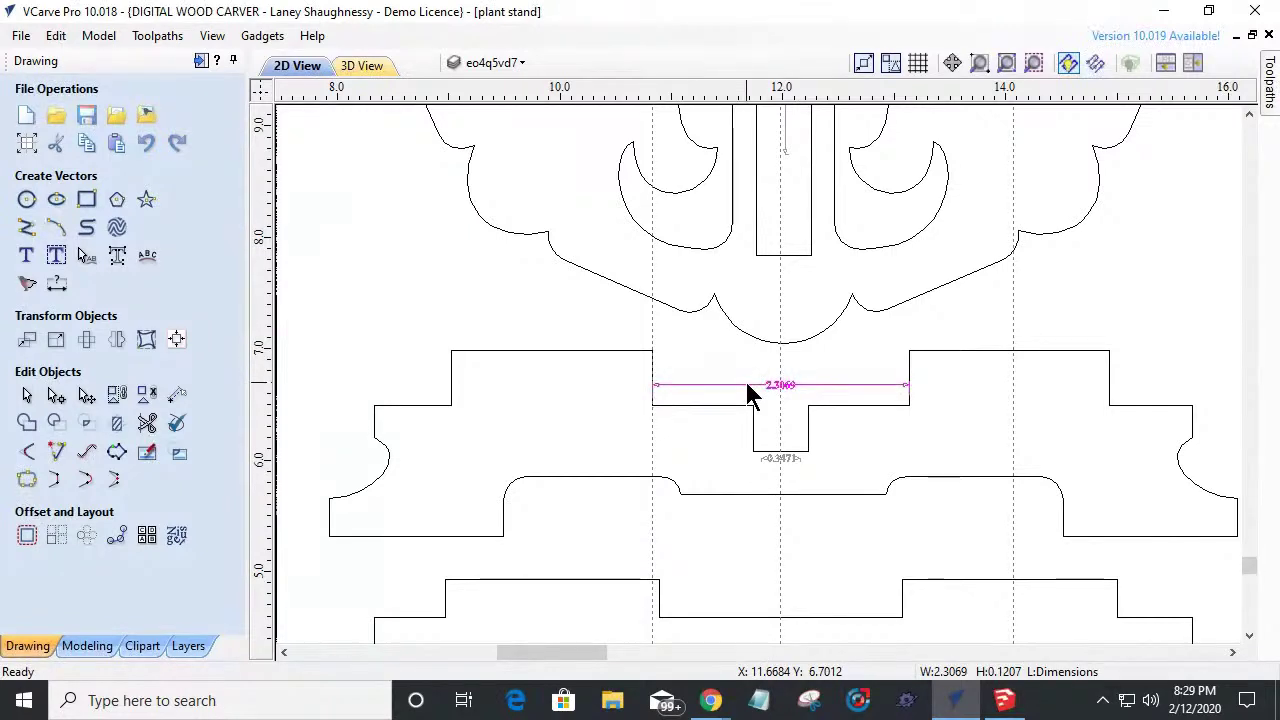
key("Delete")
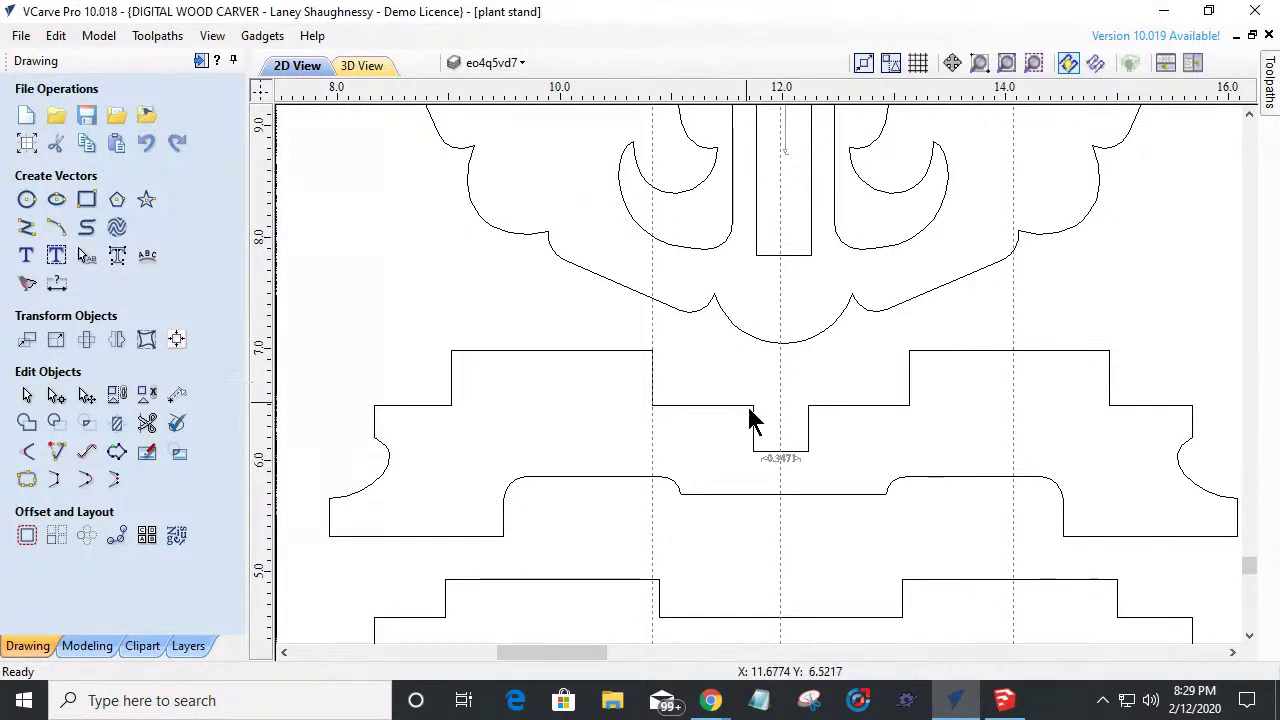
scroll(760, 493, "up", 4)
scroll(760, 495, "up", 1)
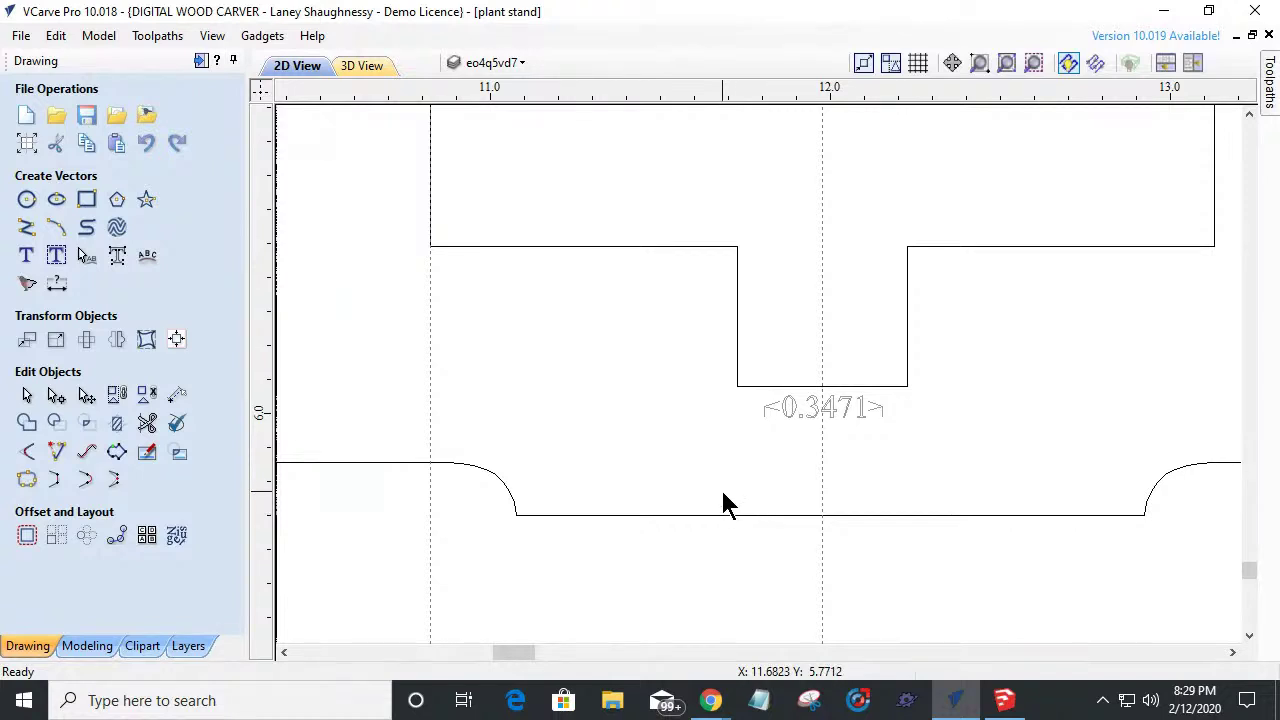
left_click(787, 414)
key("Delete")
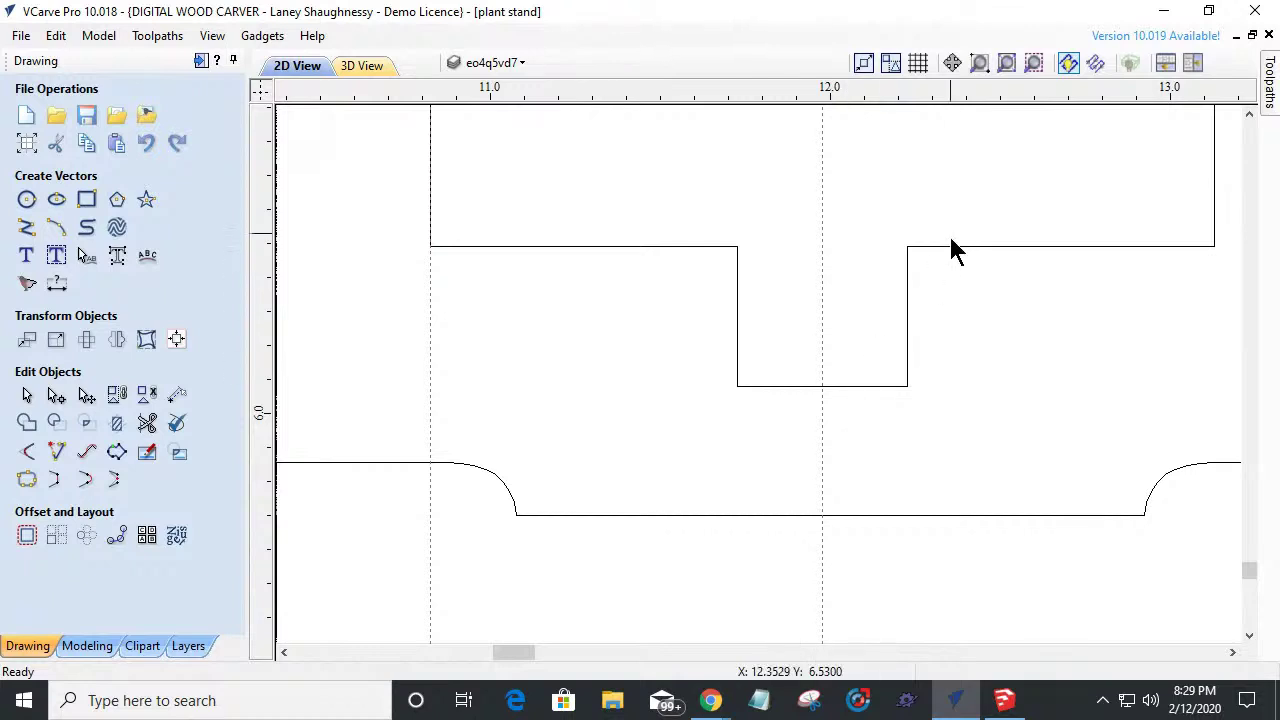
Add a vertical dimension from the upper bracket's recess edge down to the bracket's middle bottom edge.
scroll(1014, 329, "down", 1)
scroll(1014, 333, "up", 2)
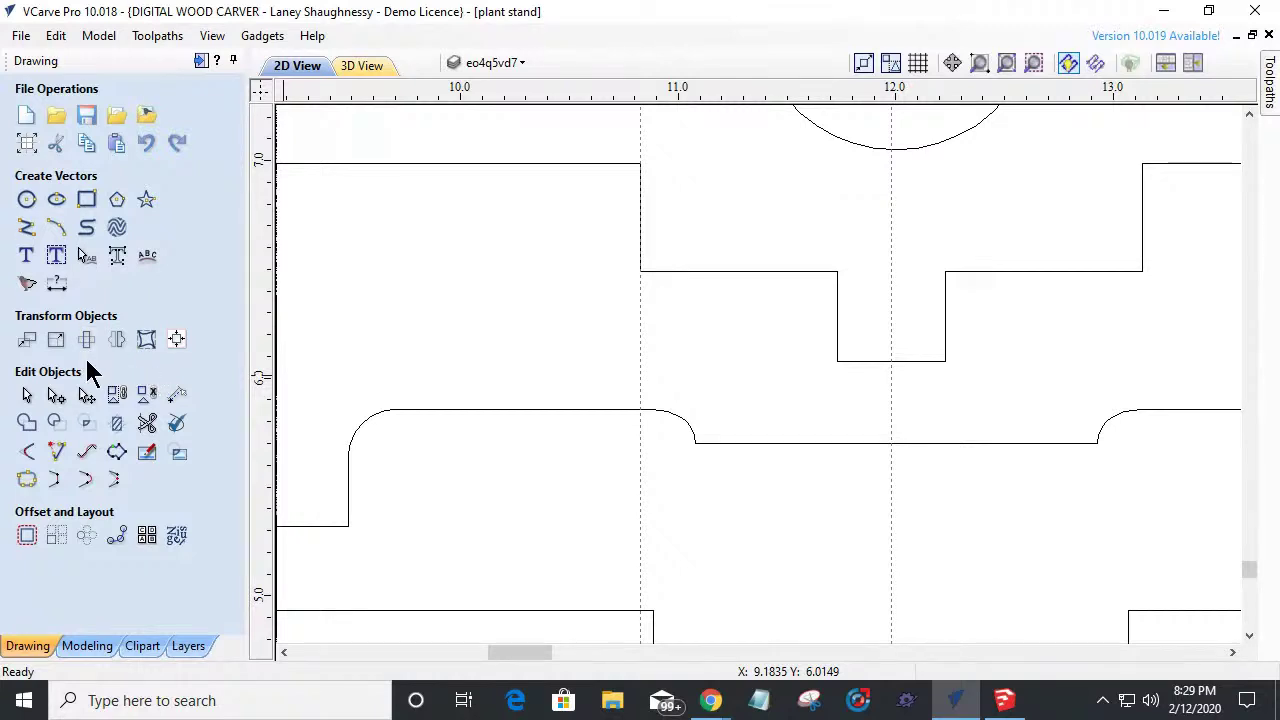
left_click(56, 283)
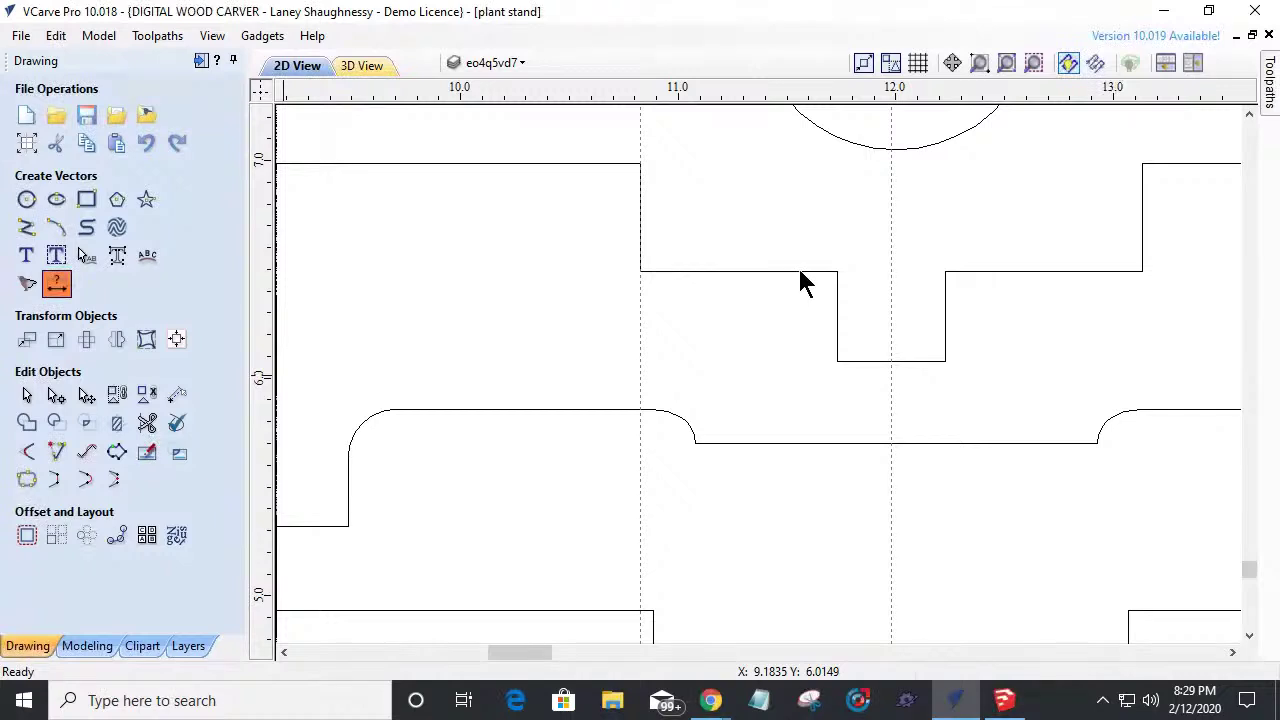
left_click(95, 196)
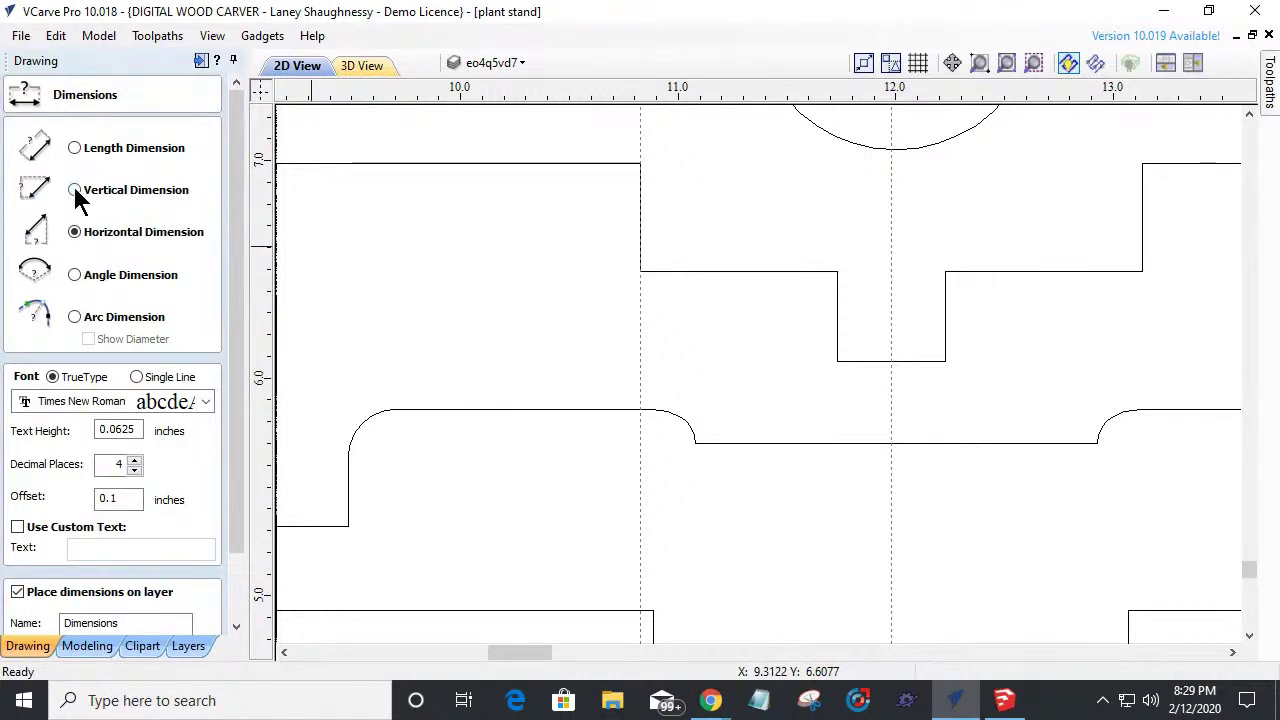
left_click(753, 271)
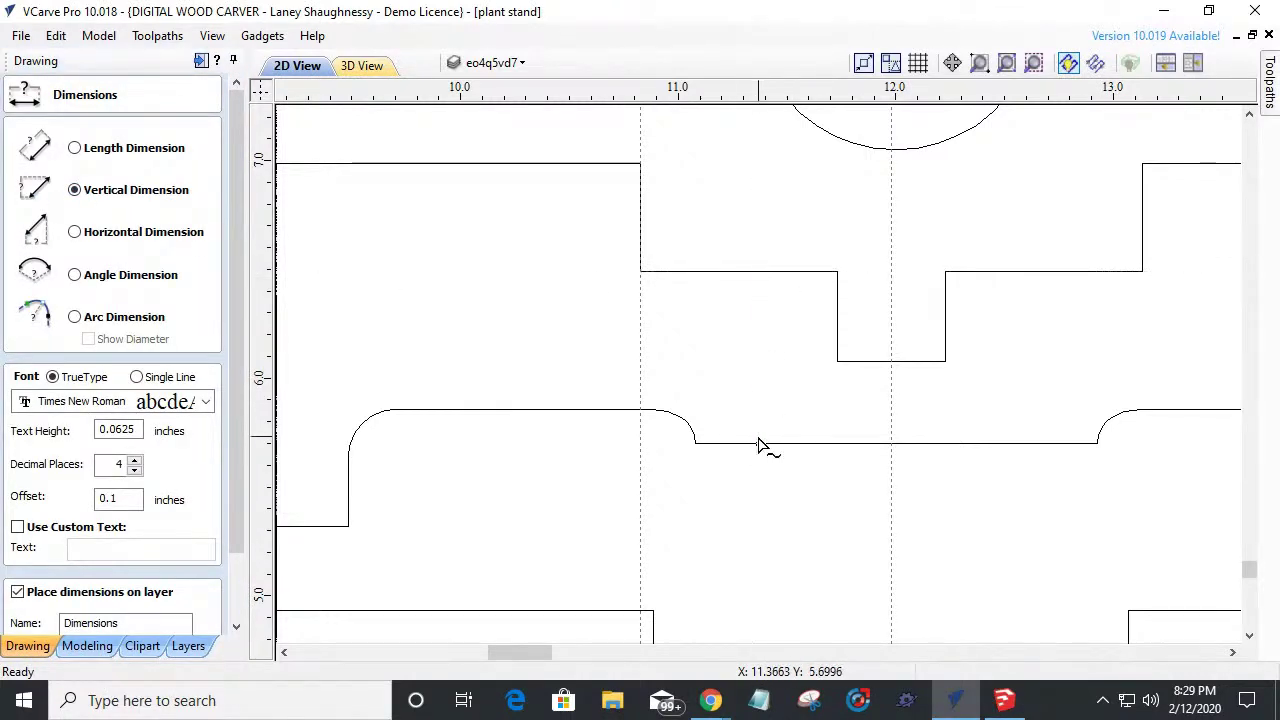
left_click(753, 445)
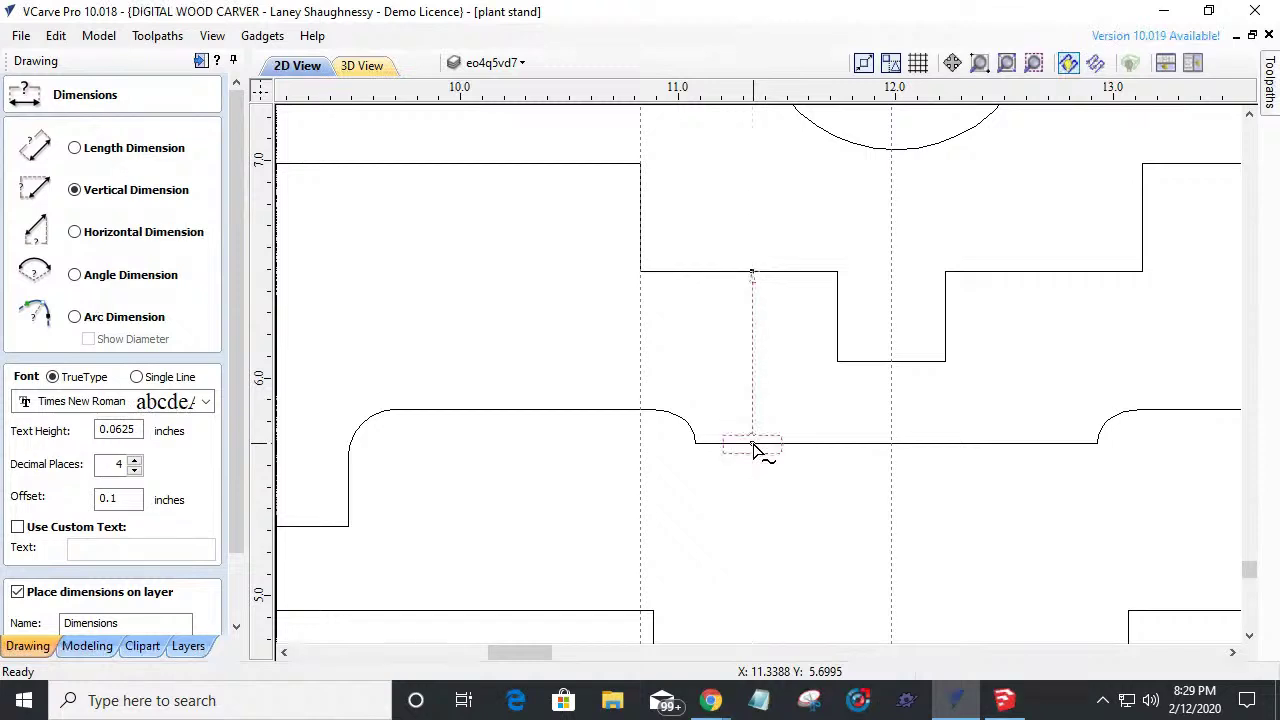
left_click(758, 346)
scroll(768, 352, "up", 4)
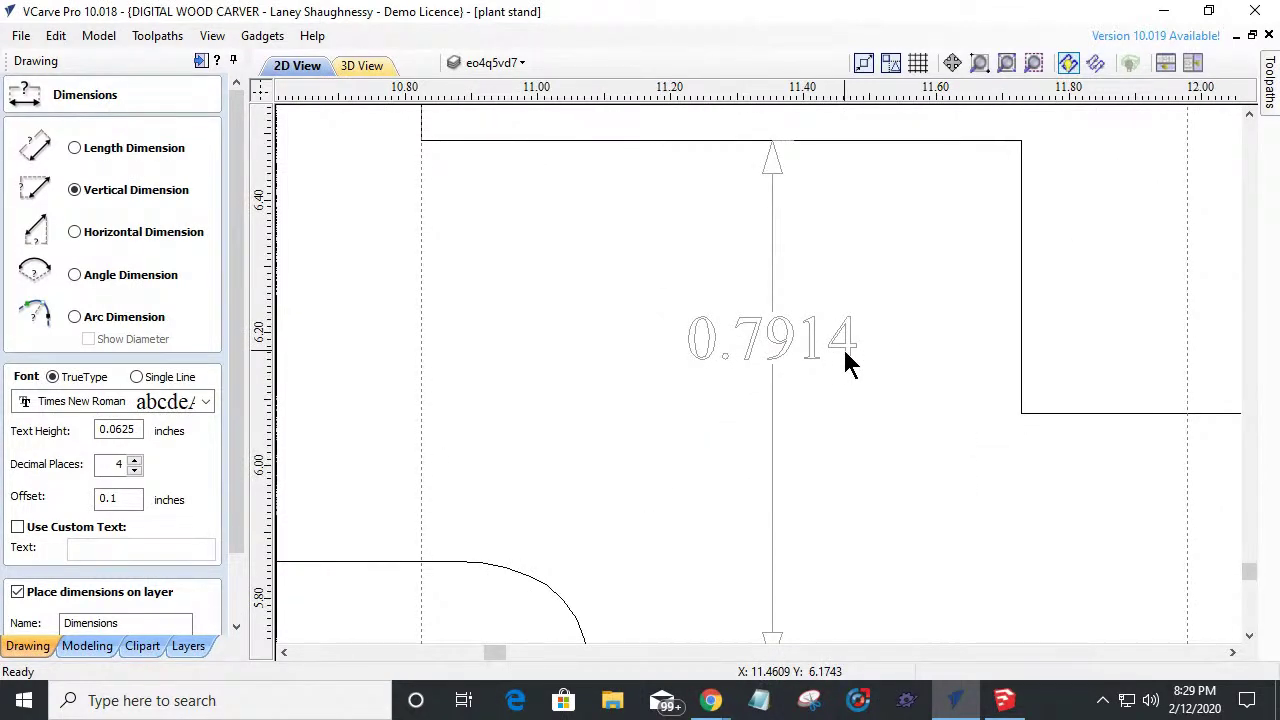
scroll(842, 350, "down", 4)
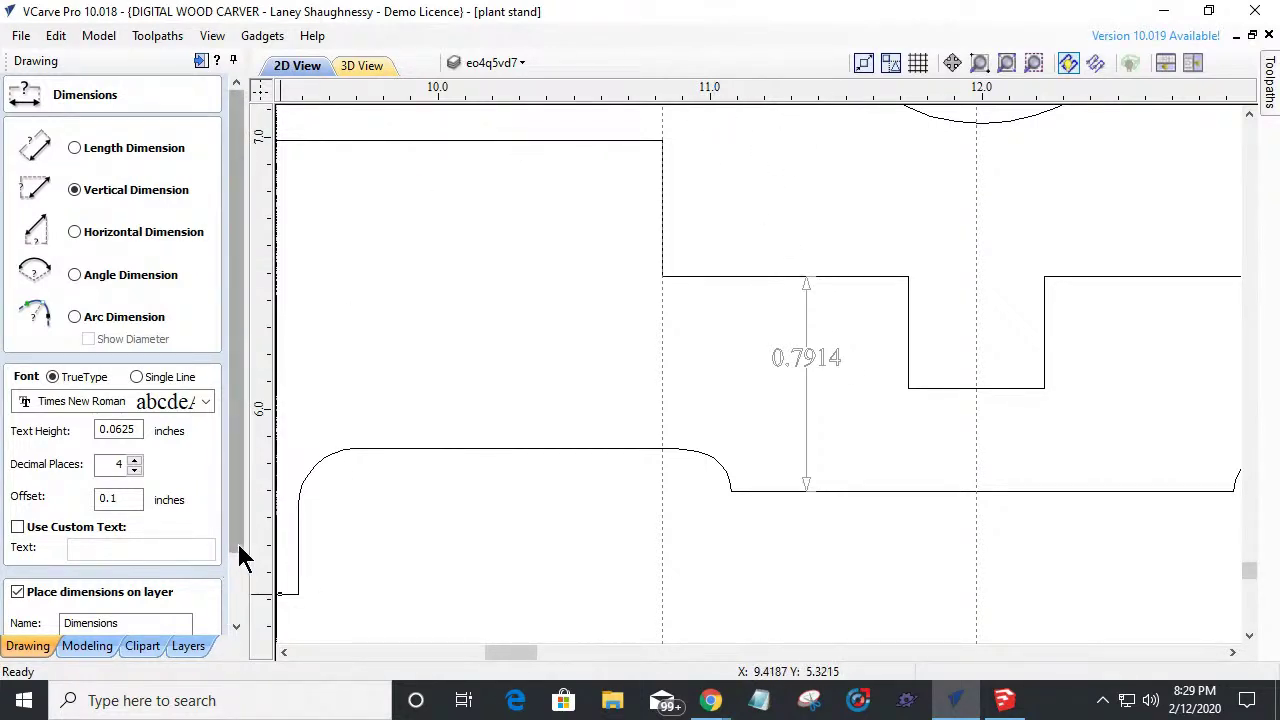
left_click_drag(243, 557, 246, 636)
key("Escape")
Place a horizontal guide on the recess's lower edge and create one parallel guide at a relative offset of -0.3957 inches (.7914/2).
mouse_move(828, 88)
left_mouse_down()
mouse_move(829, 180)
mouse_move(857, 276)
mouse_move(904, 276)
left_mouse_up()
double_click(930, 278)
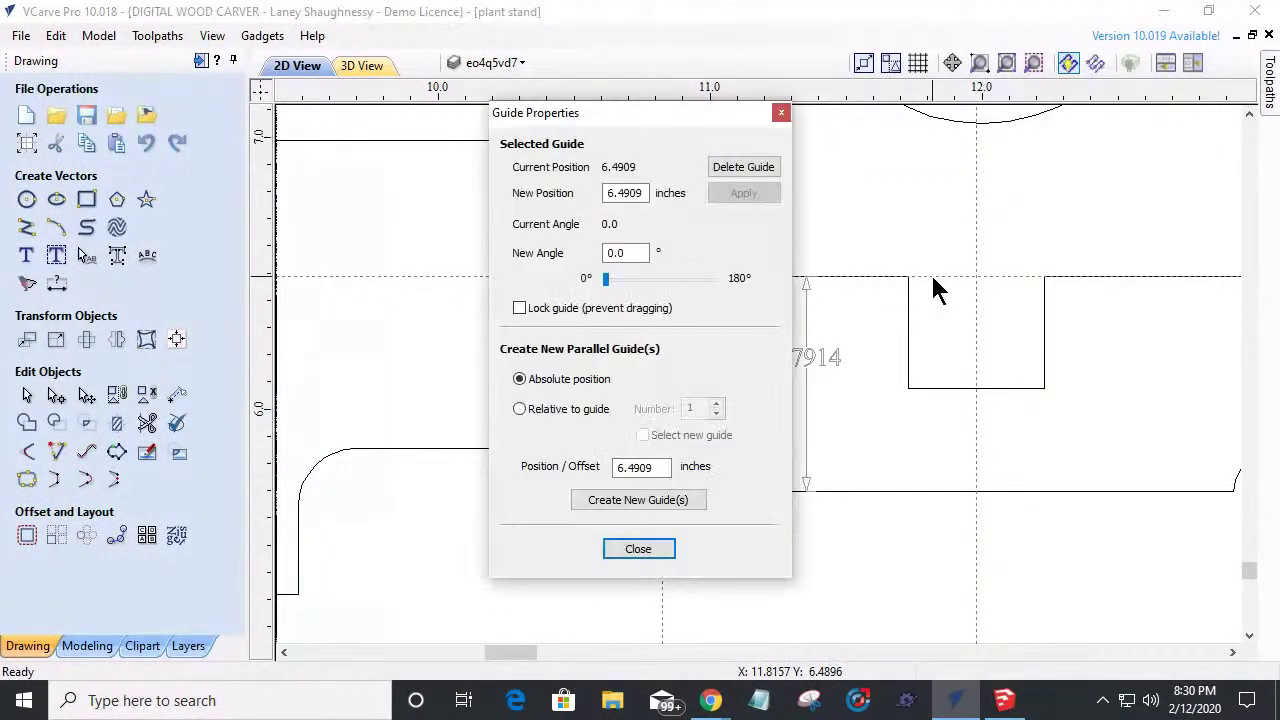
left_click(519, 409)
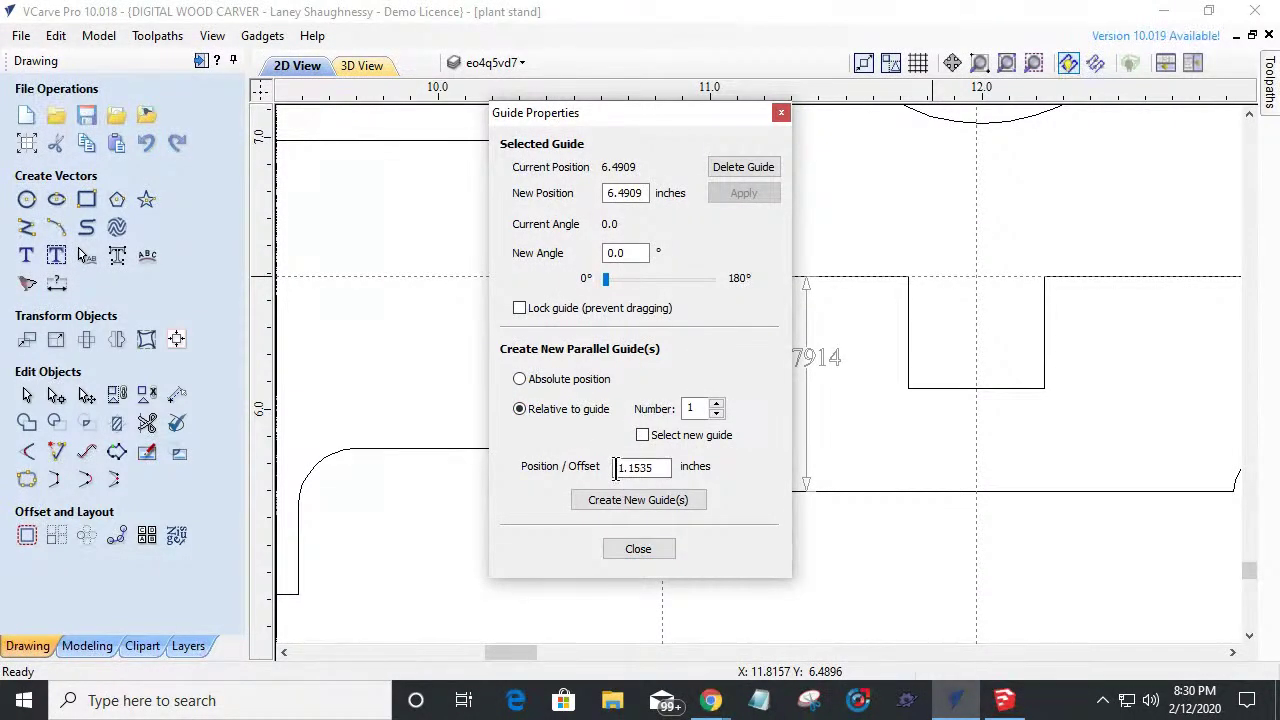
left_click_drag(615, 114, 529, 107)
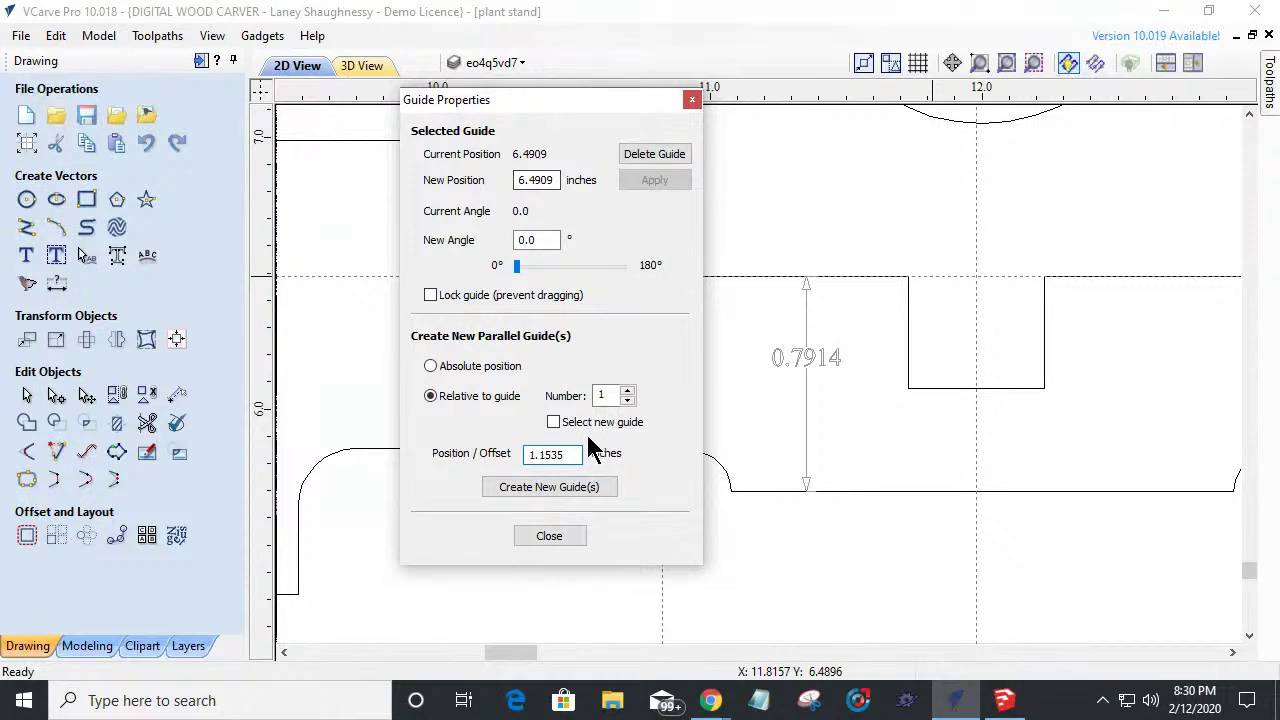
key("Delete")
key("Delete")
key("Delete")
key("Delete")
key("Delete")
key("Delete")
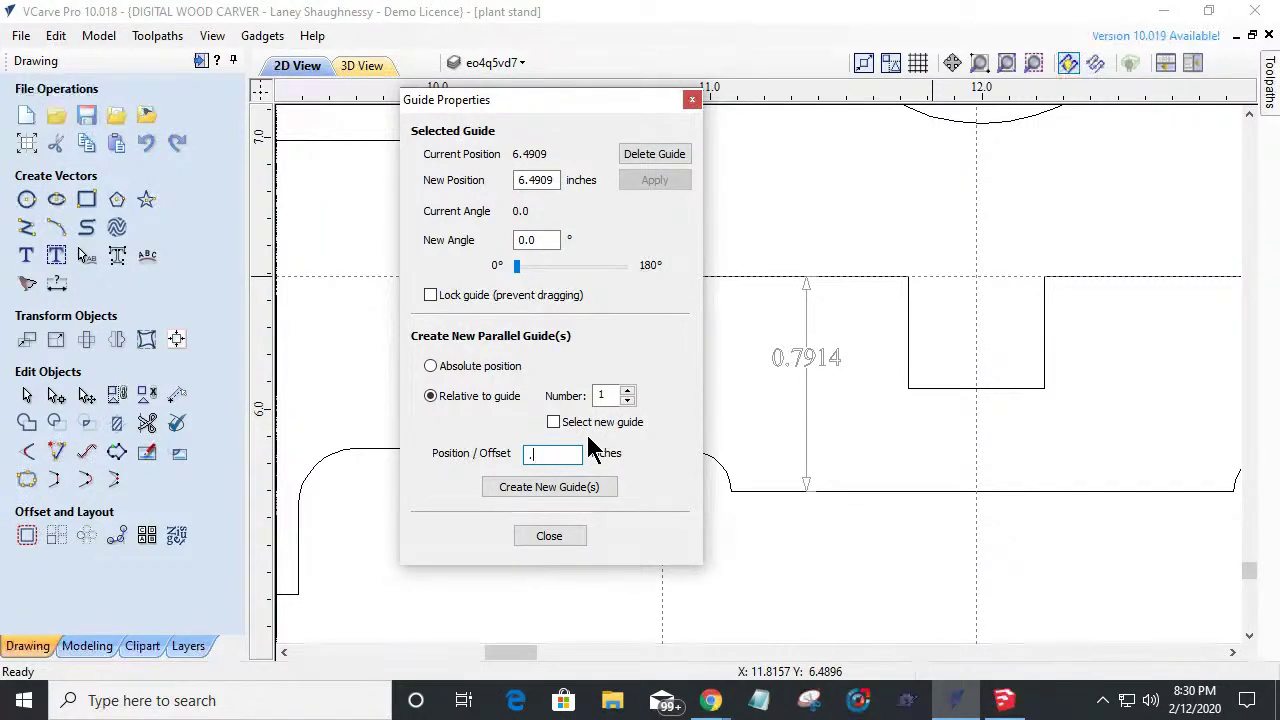
type(".7914")
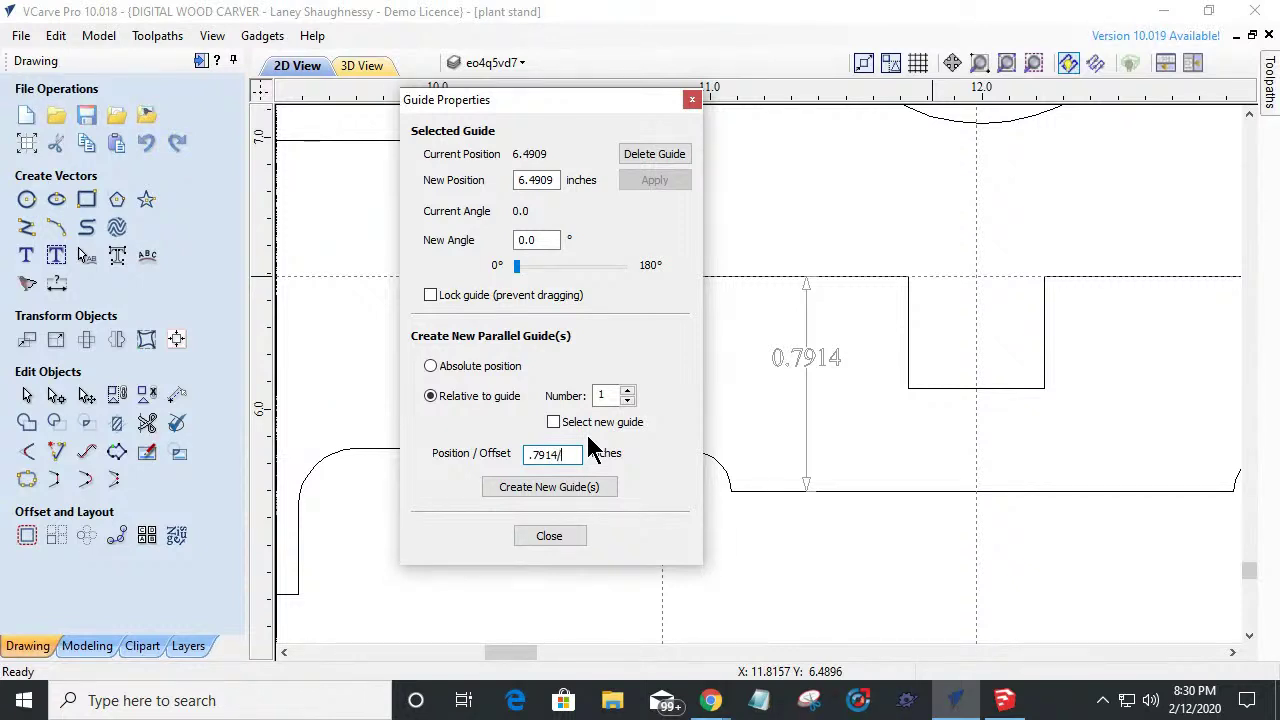
type("/2")
key("Return")
key("Home")
key("Delete")
type("-")
left_click(499, 487)
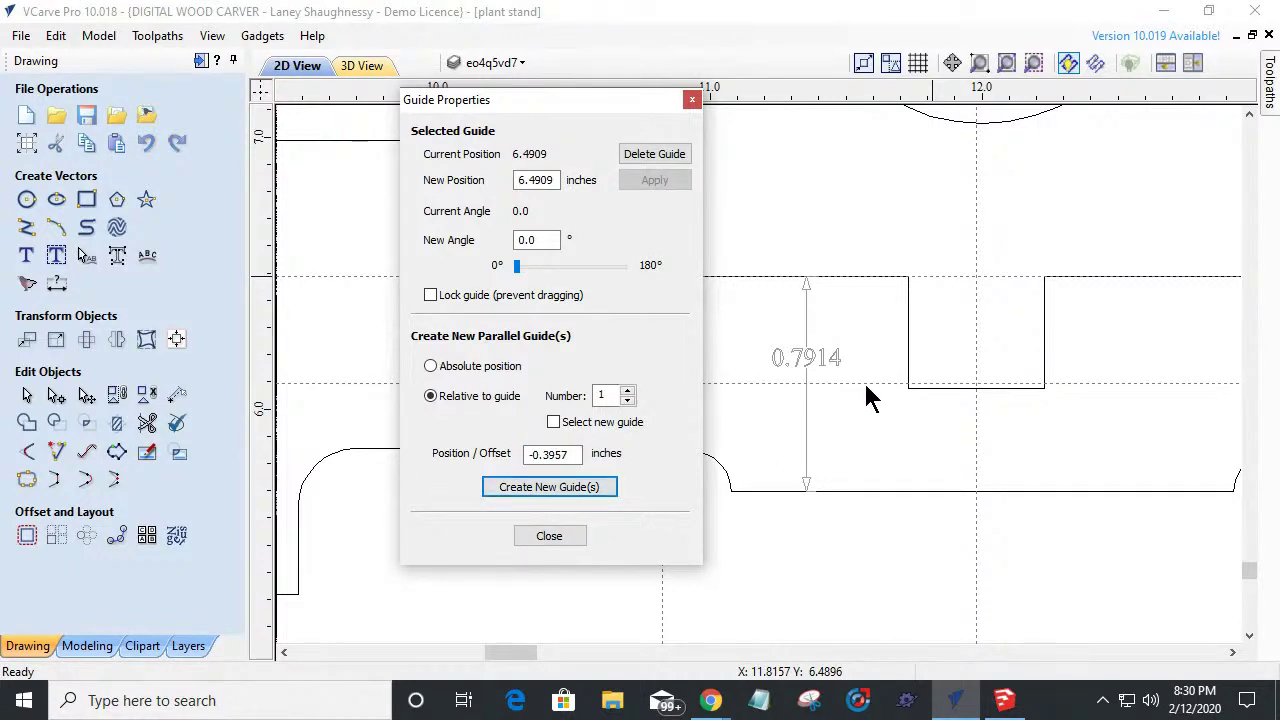
left_click(562, 540)
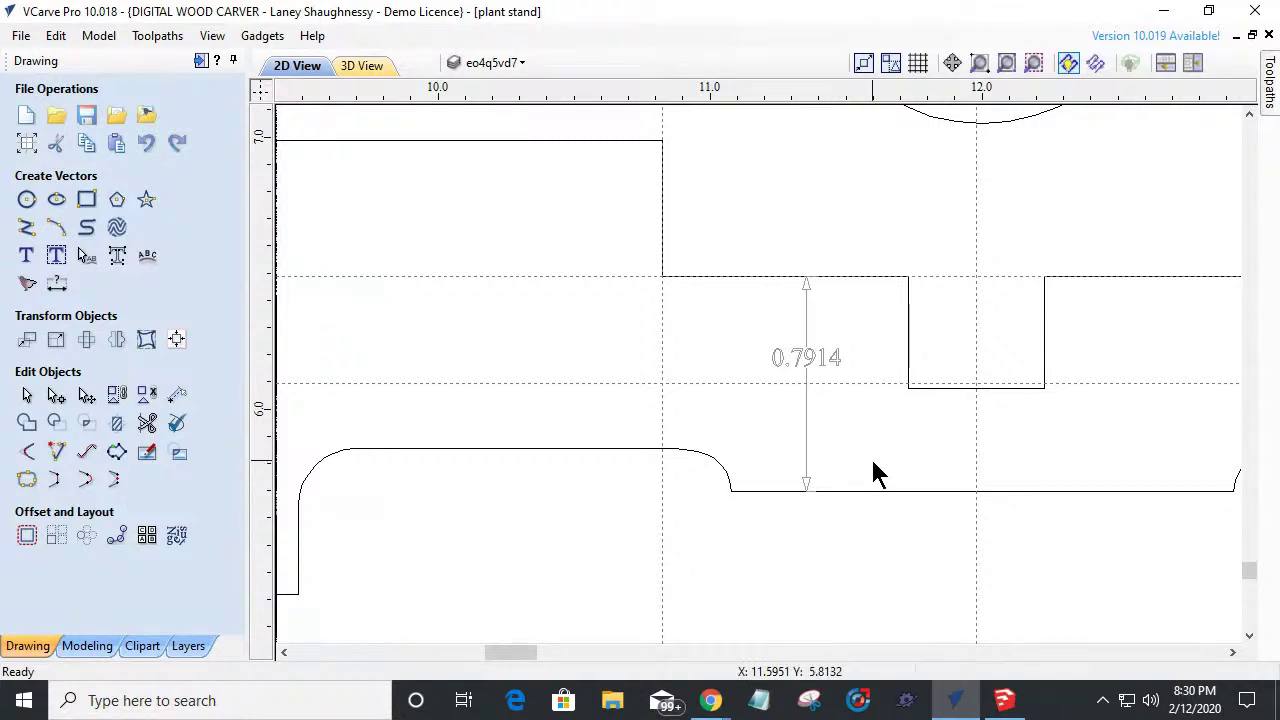
Node-edit the upper bracket to move the notch's bottom edge up onto the new horizontal guide.
key("ctrl+a")
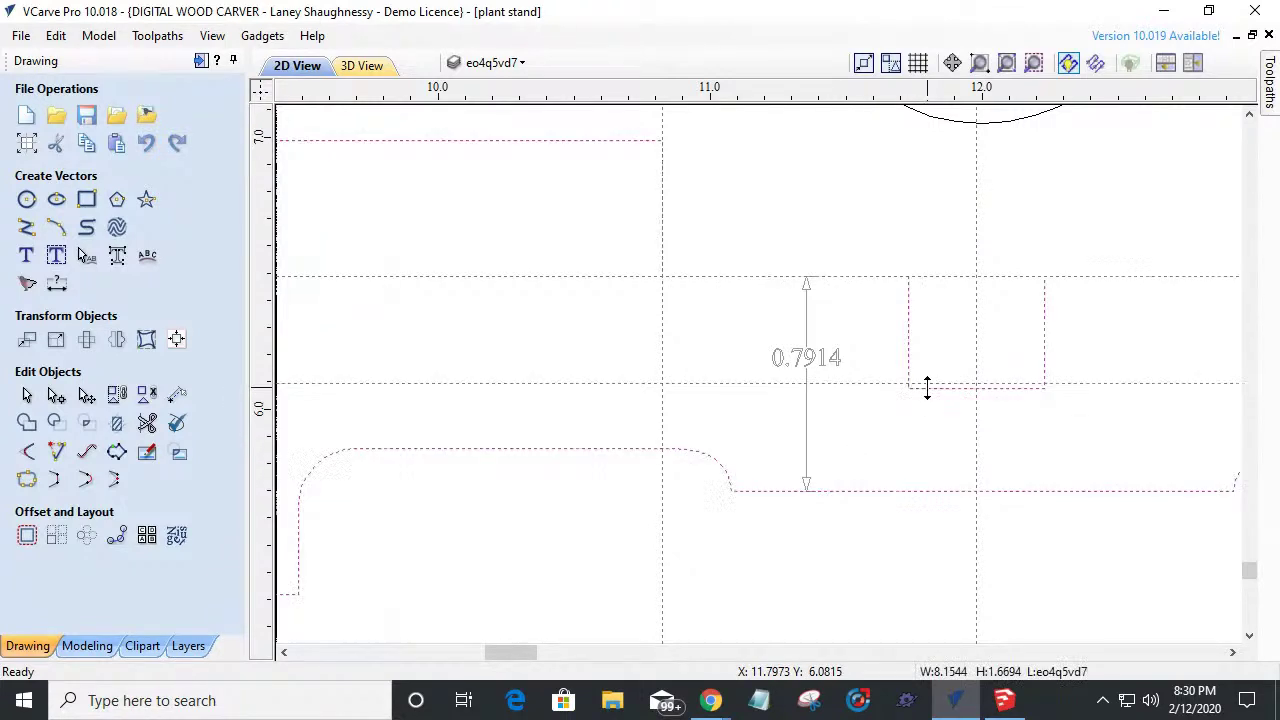
left_click(57, 396)
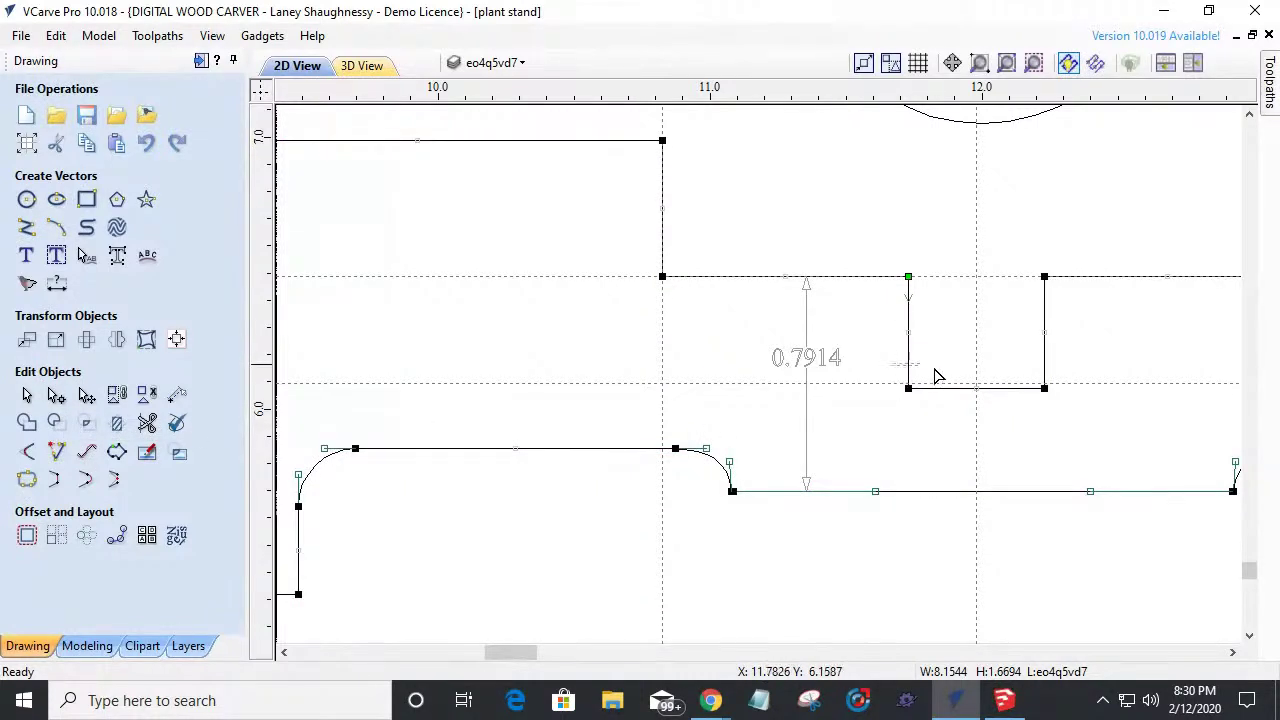
scroll(908, 400, "up", 4)
scroll(854, 390, "down", 2)
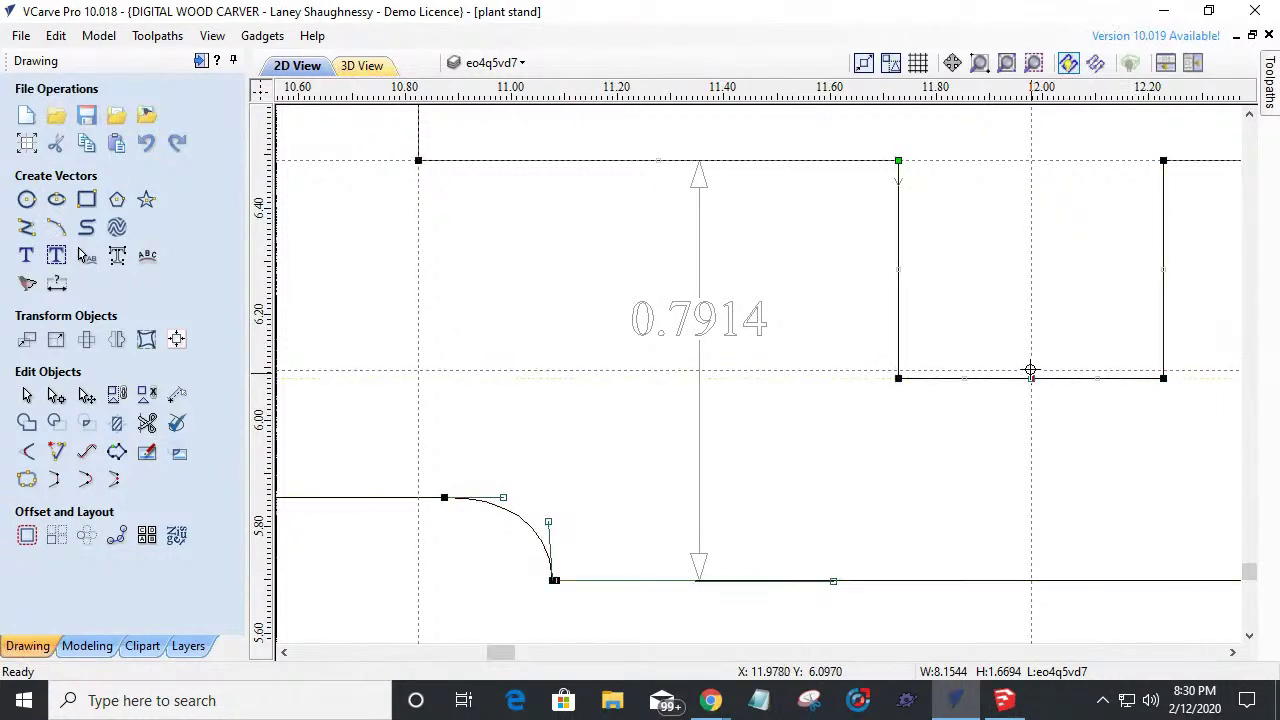
left_click(1030, 378)
left_click_drag(847, 348, 1235, 392)
left_click_drag(1033, 380, 1031, 370)
left_click(884, 443)
scroll(876, 474, "down", 2)
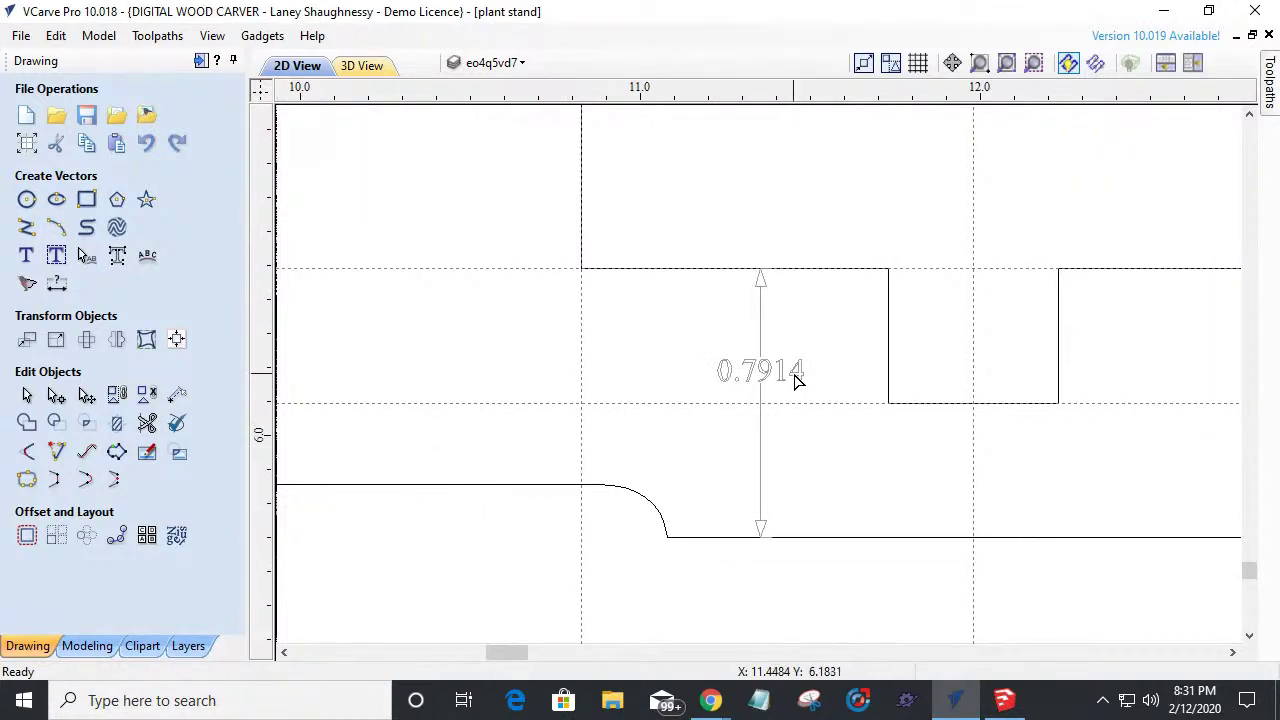
Delete the vertical dimension from the upper bracket and hide all the guides.
left_click(27, 395)
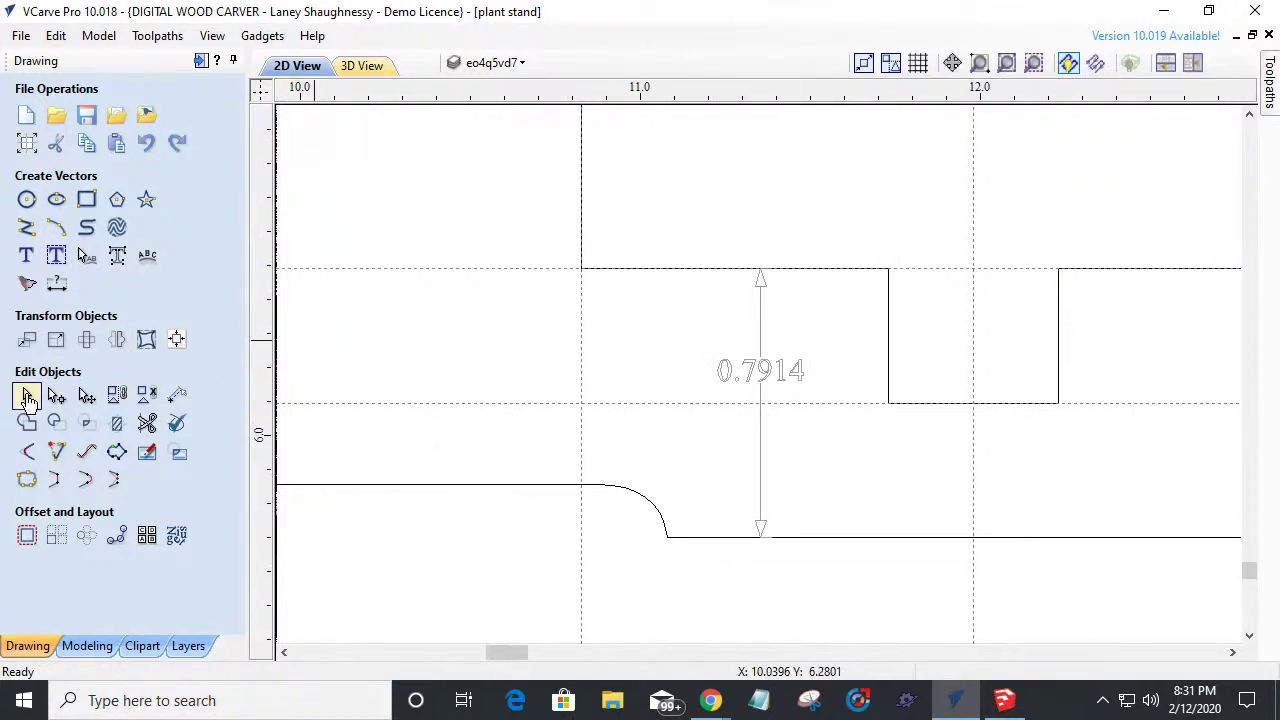
left_click(731, 362)
key("Delete")
scroll(738, 365, "down", 3)
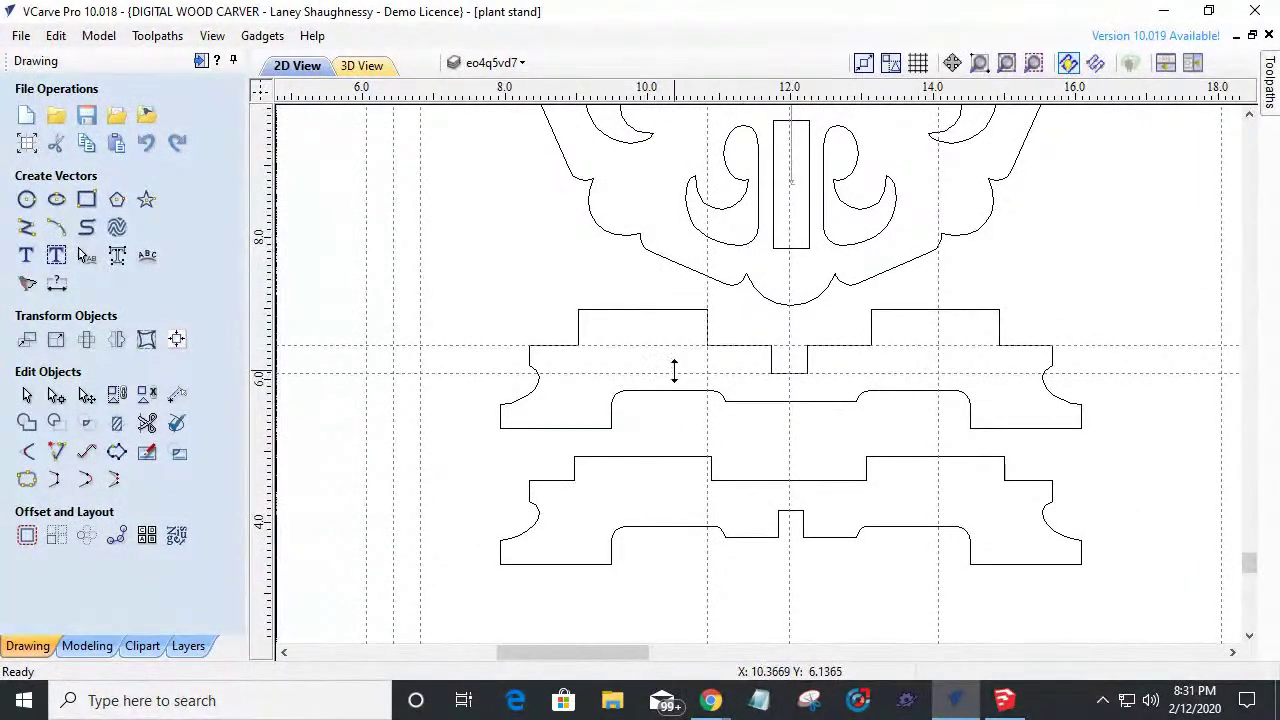
left_click(262, 91)
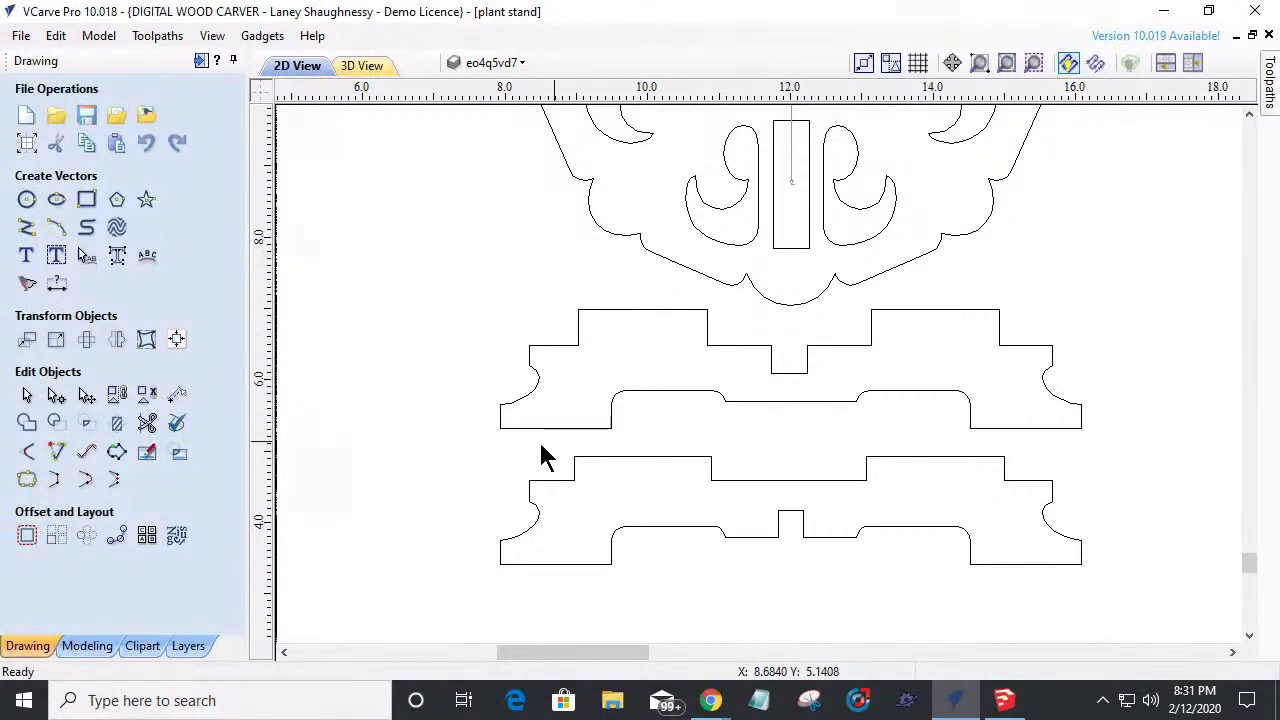
Delete the old lower bracket and place a copy of the upper bracket directly below the original.
left_click_drag(428, 434, 1088, 610)
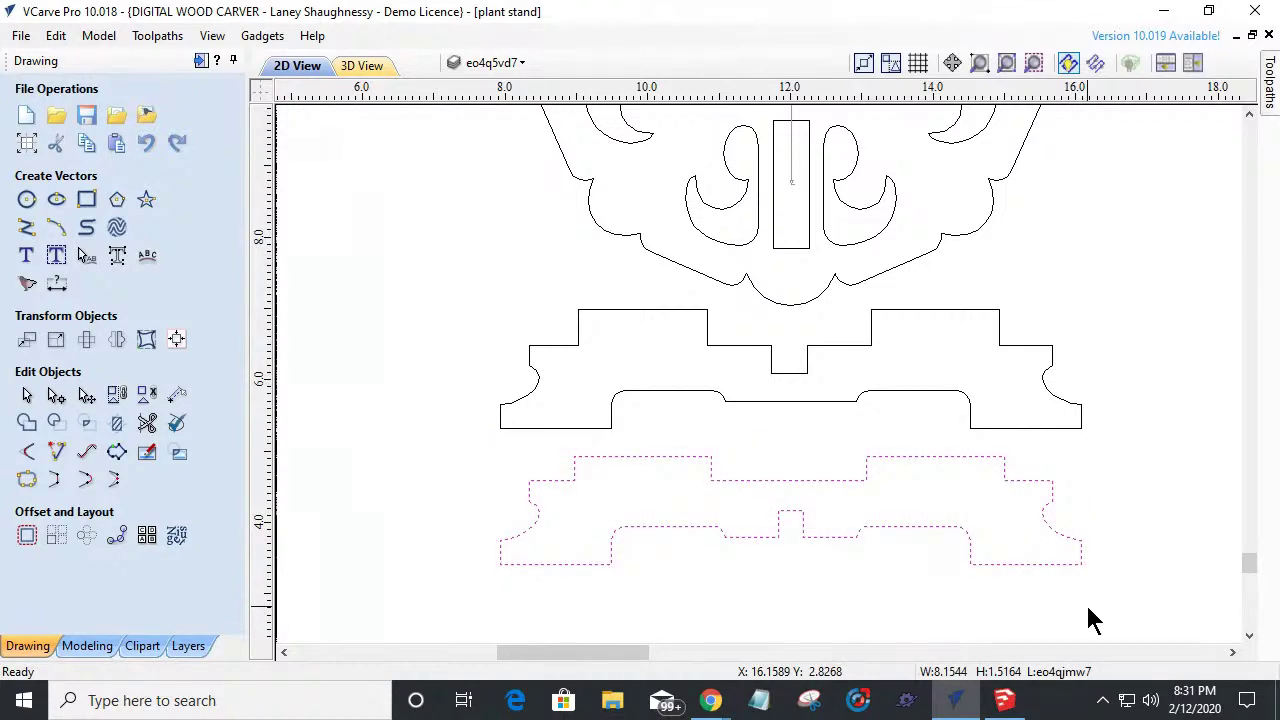
key("Delete")
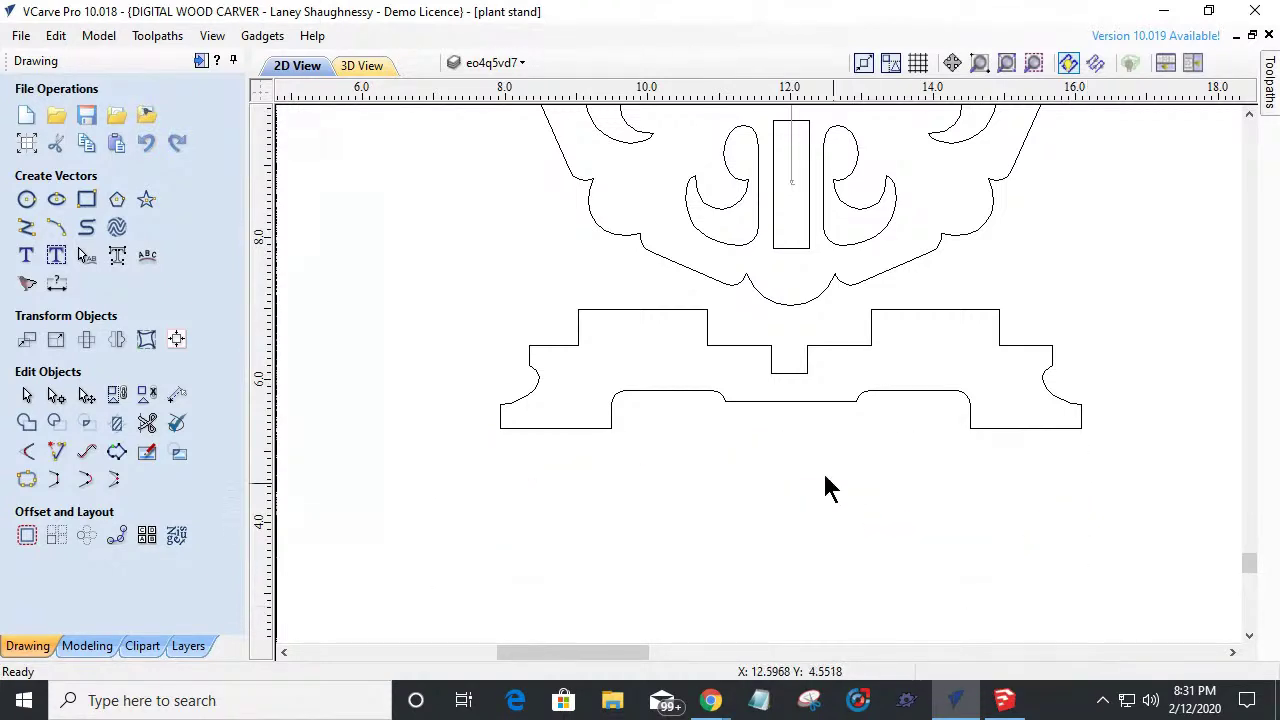
left_click(788, 401)
left_click(788, 402)
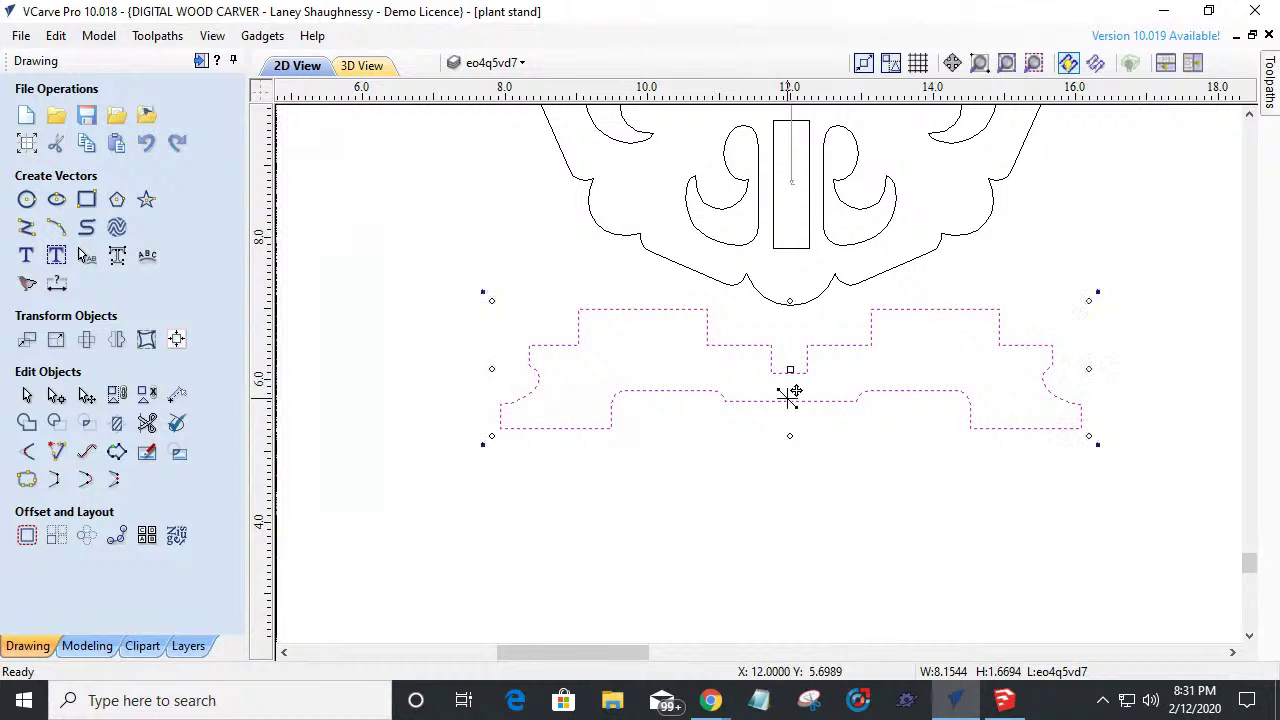
left_click_drag(792, 368, 797, 521)
scroll(798, 520, "up", 4)
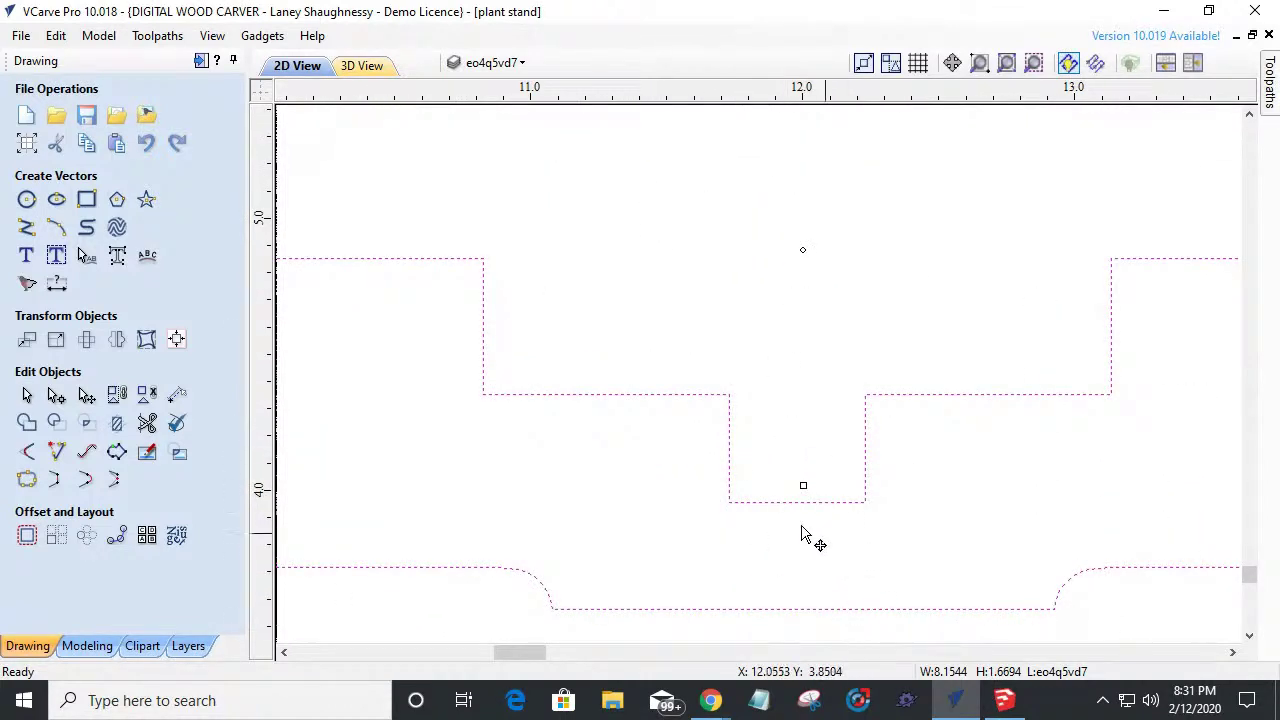
scroll(745, 595, "up", 1)
scroll(777, 334, "down", 3)
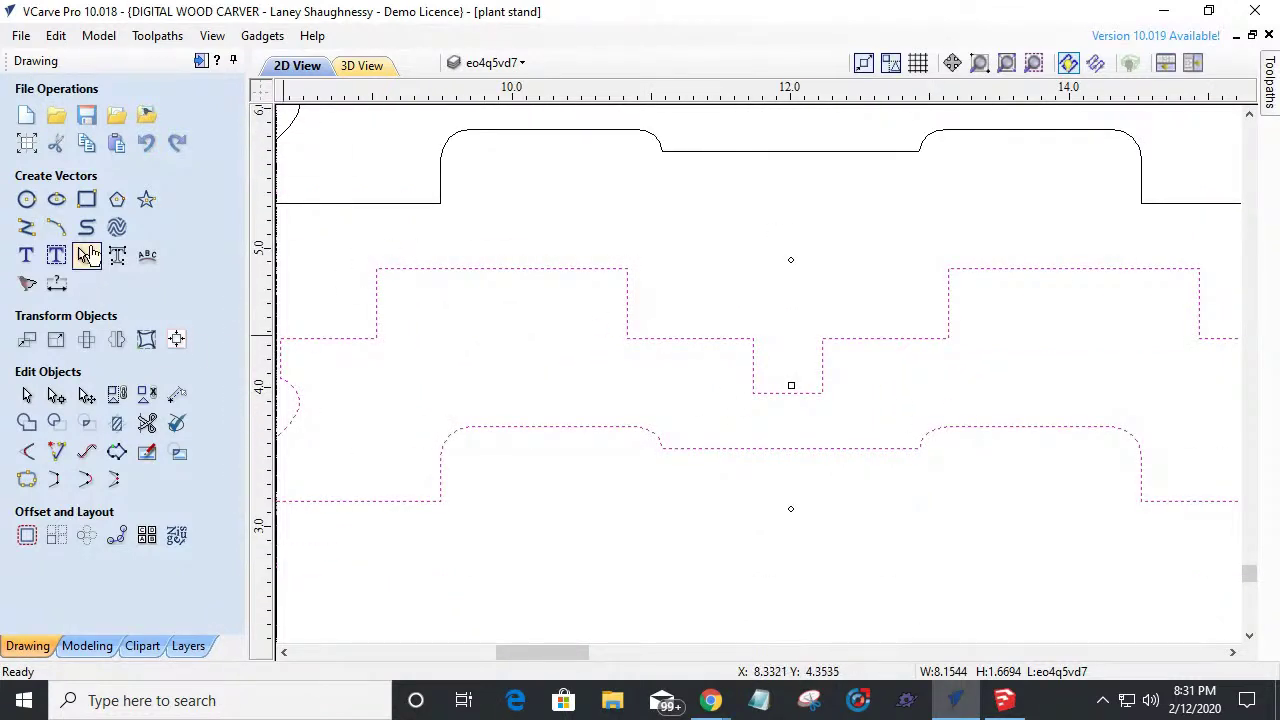
Draw a 0.5 by 0.3962-inch rectangle on the copied bracket, from its bottom edge up to the notch's lower edge.
left_click(86, 199)
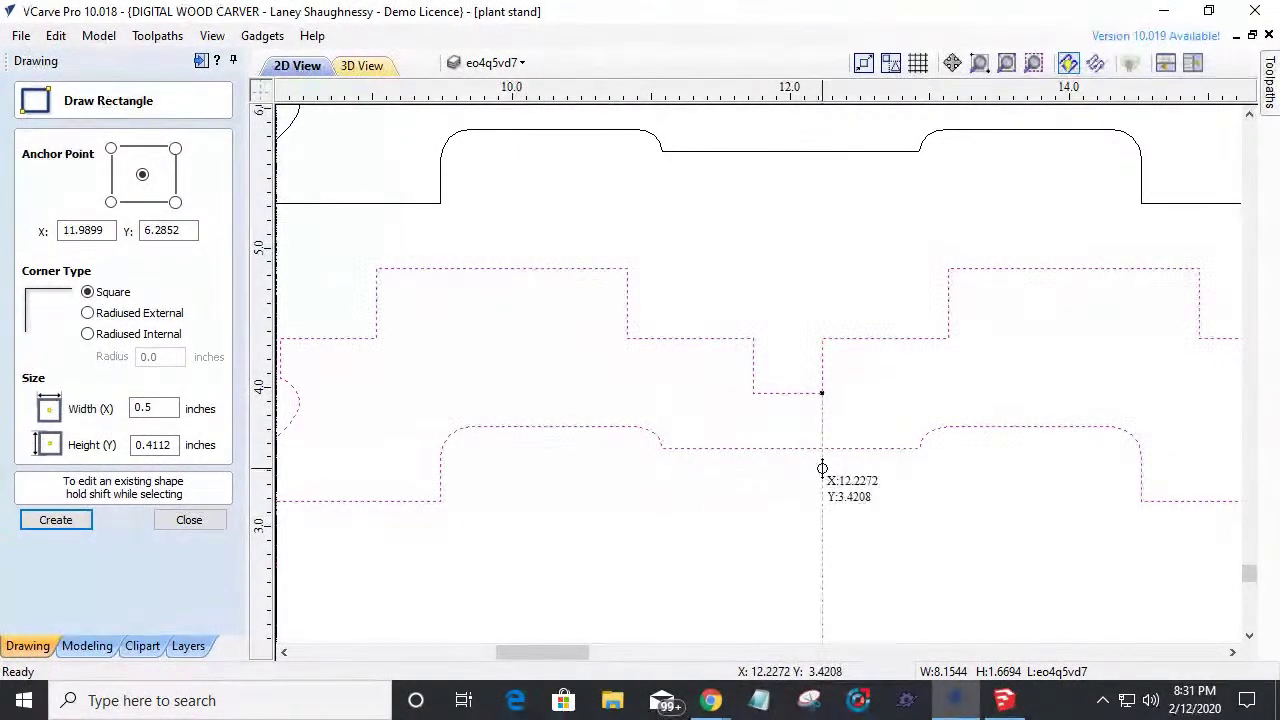
scroll(822, 468, "up", 3)
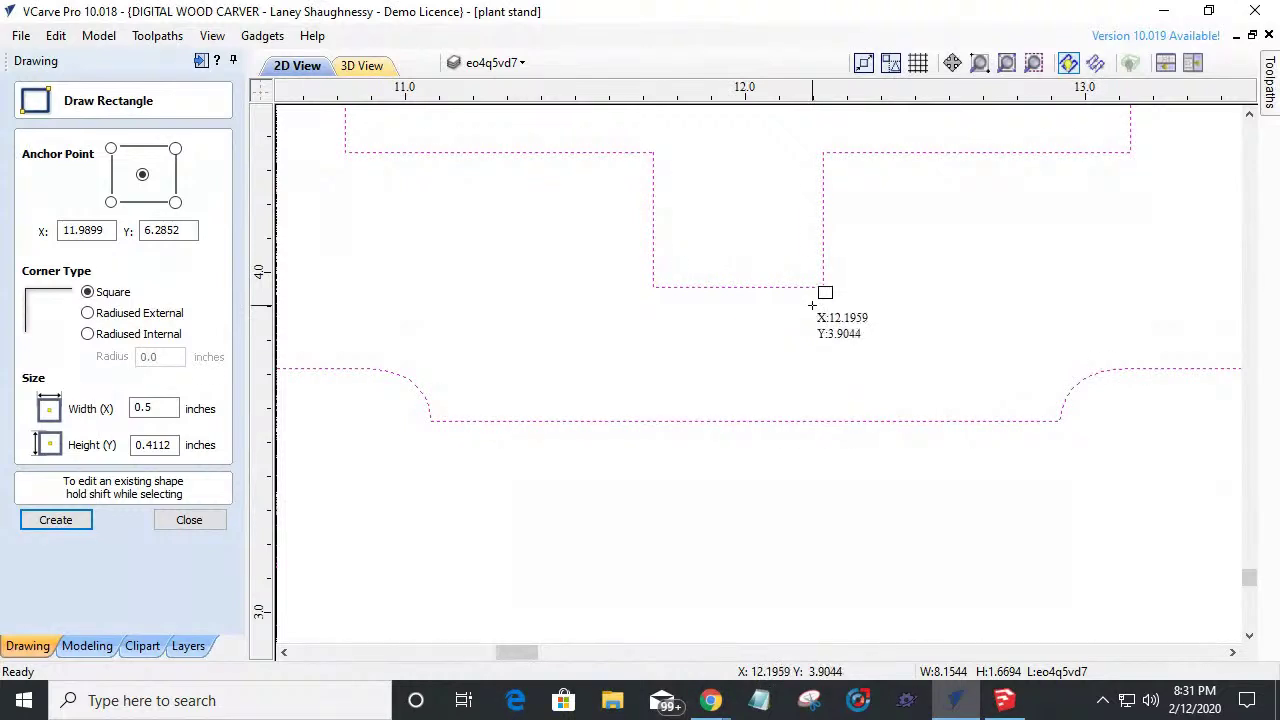
left_click(824, 423)
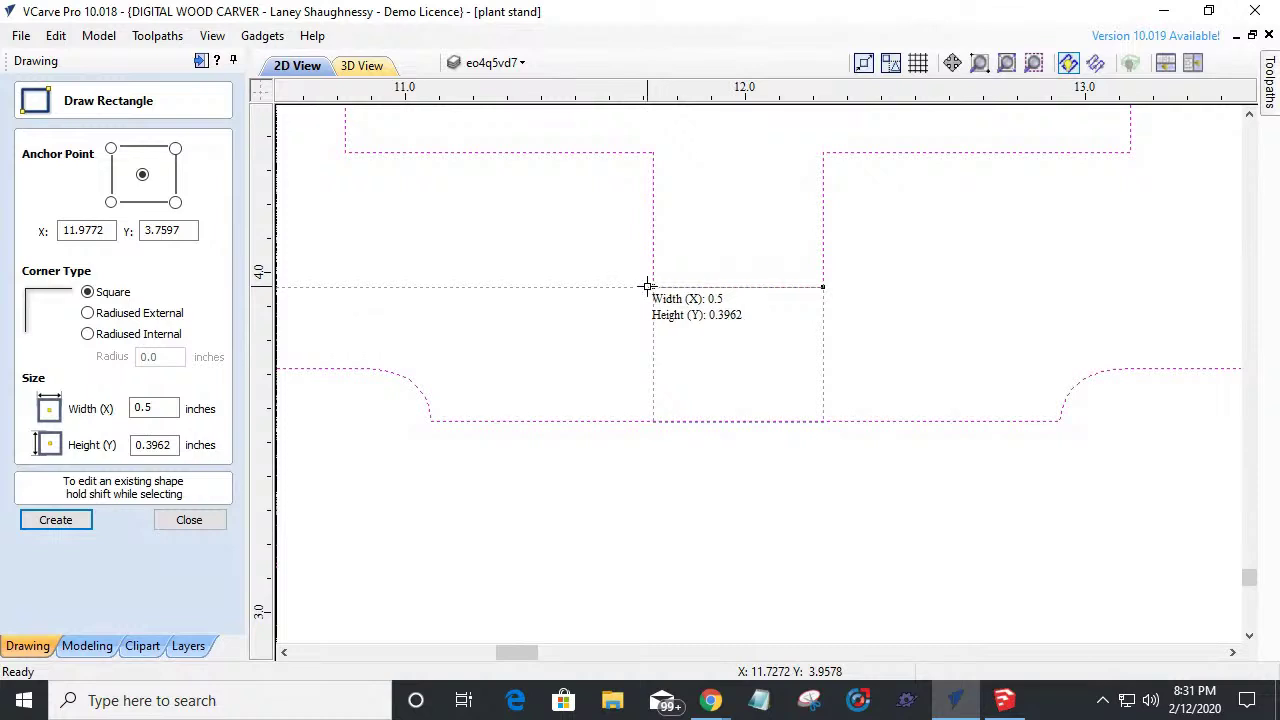
left_click(653, 286)
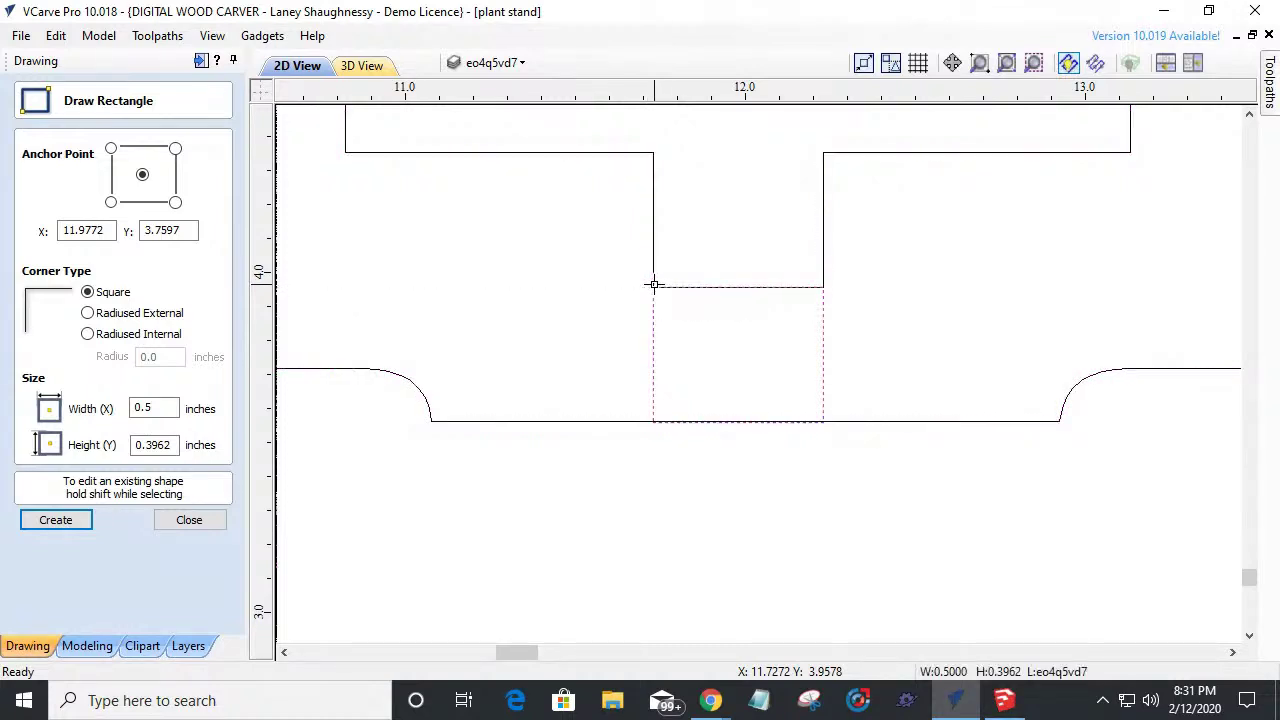
left_click(190, 521)
Draw a straight line across the copied bracket's notch opening, joining its two upper corners.
left_click(27, 224)
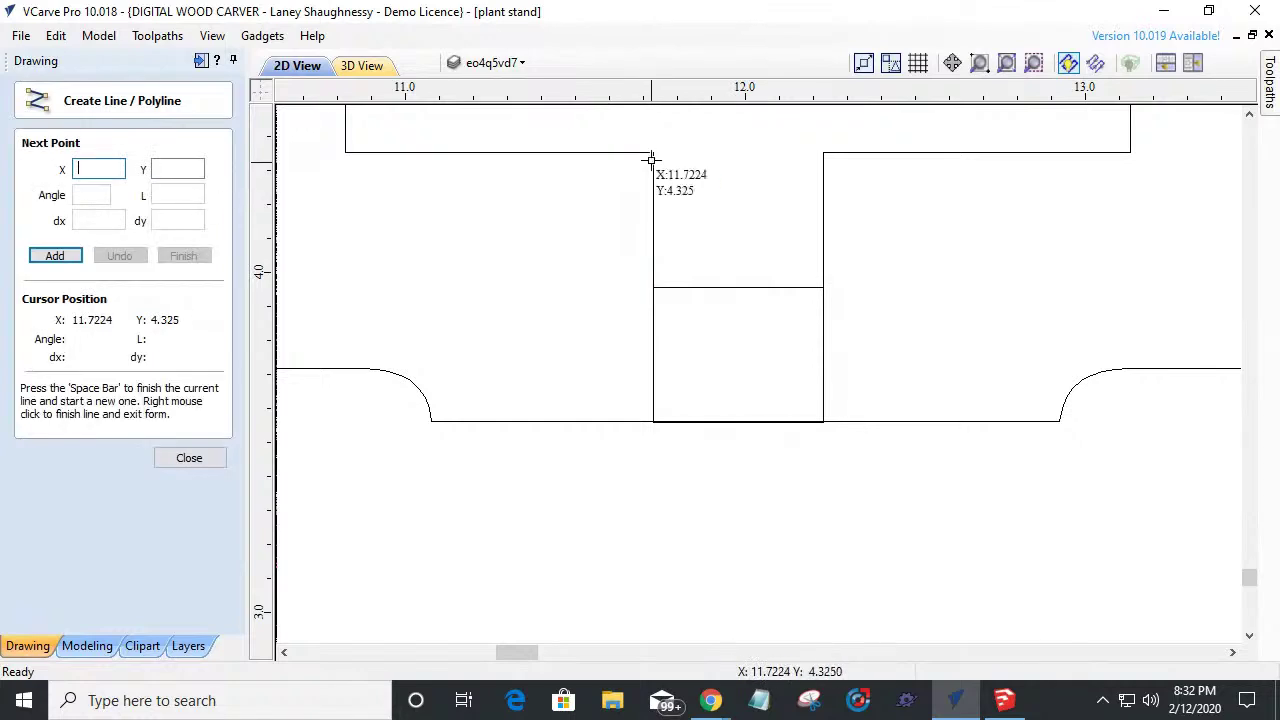
left_click(653, 152)
left_click(827, 152)
key("space")
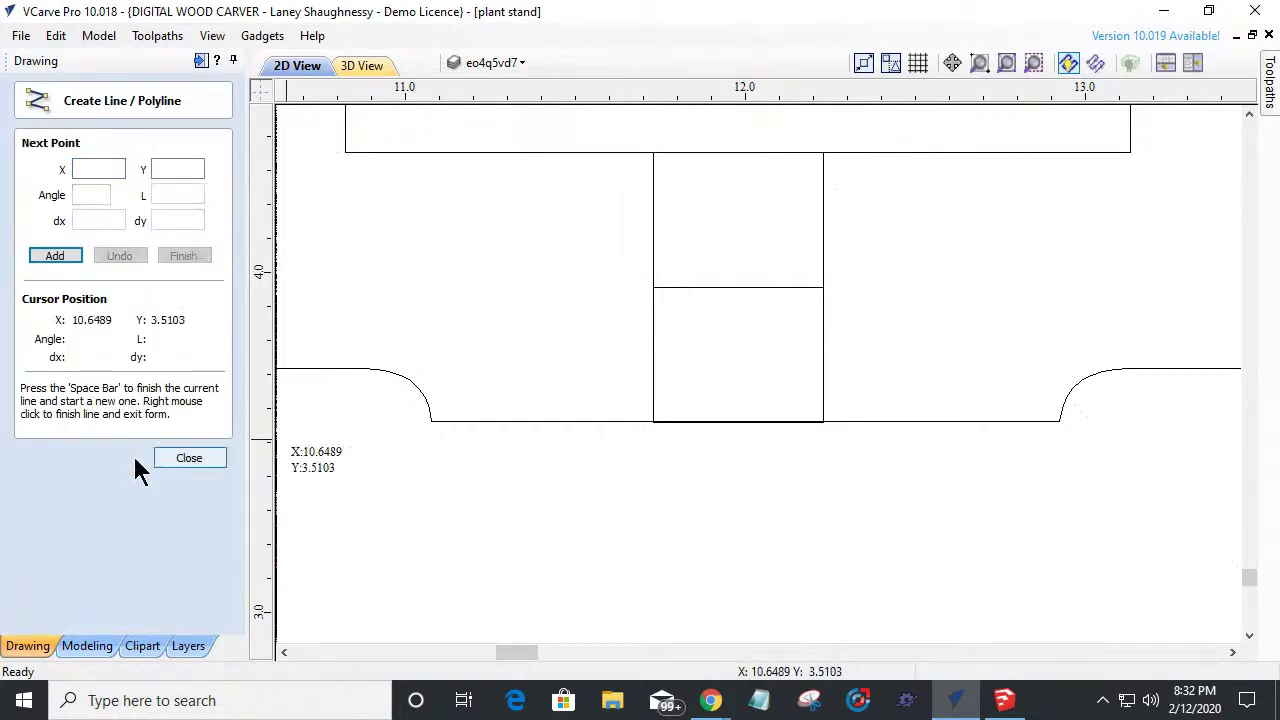
left_click(172, 457)
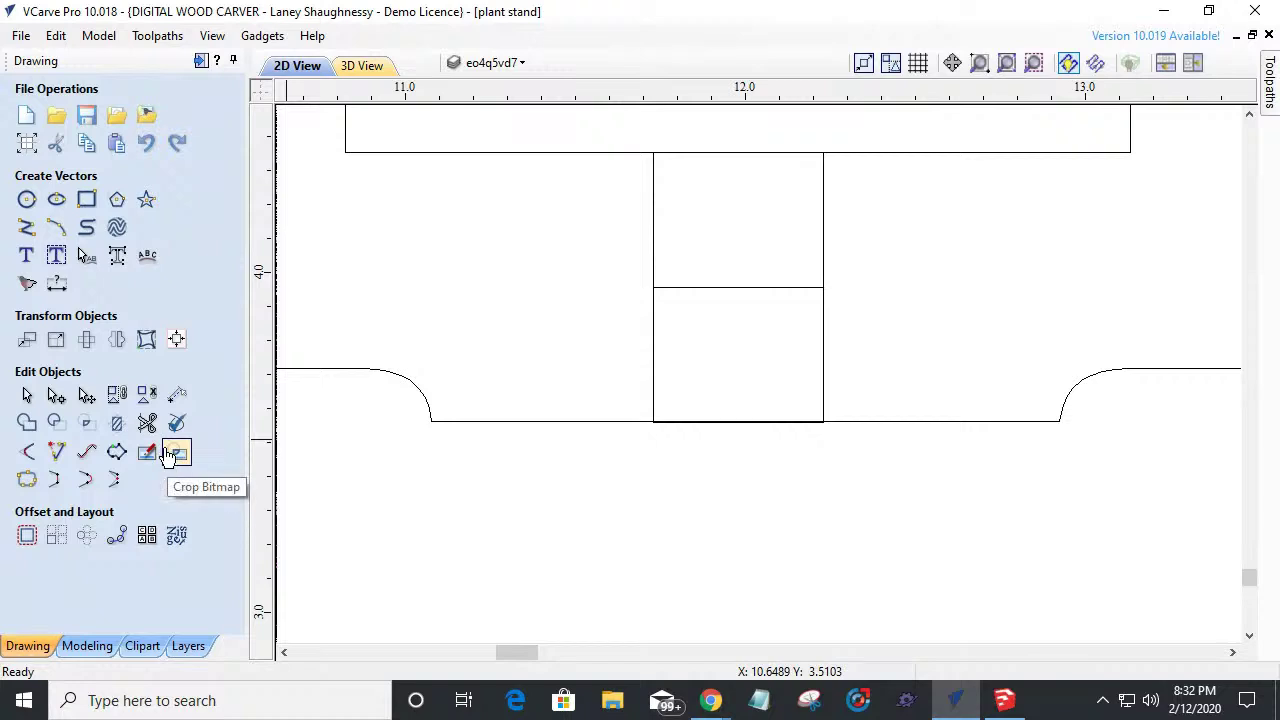
Trim away the overlapping bottom edges between the rectangle's two lower corners on the copied bracket.
left_click(147, 423)
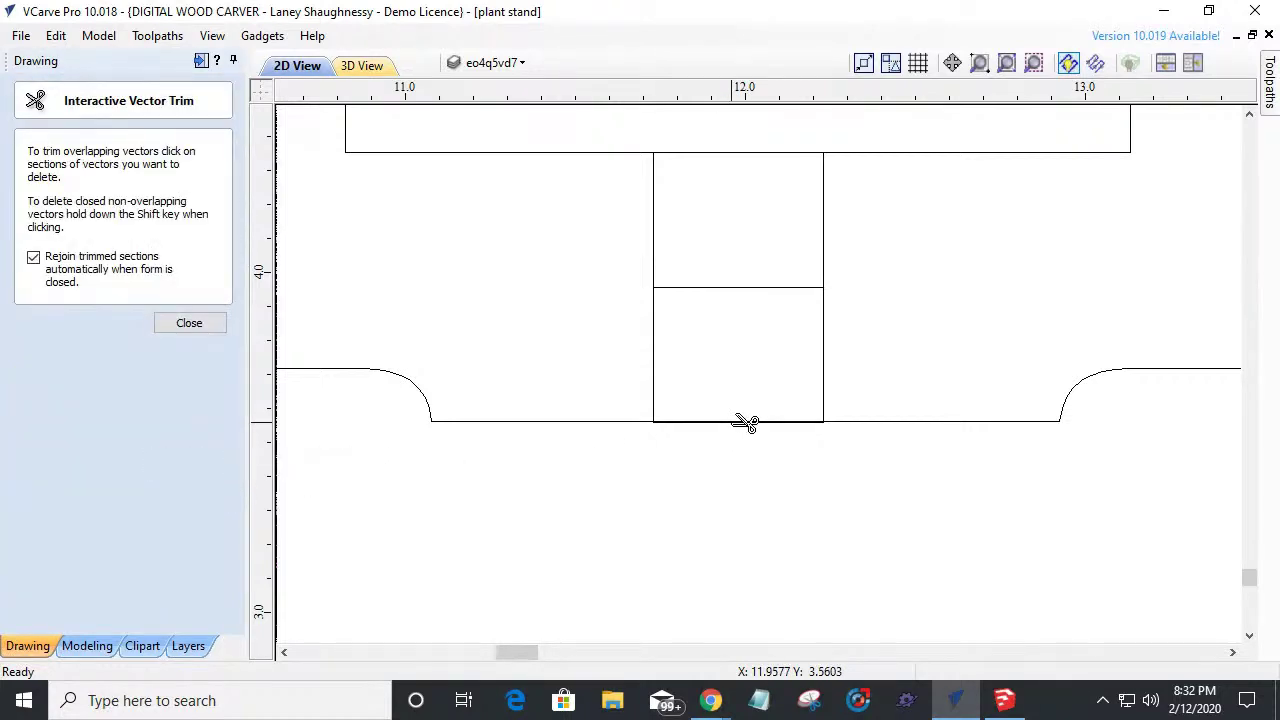
scroll(726, 446, "up", 4)
left_click(698, 340)
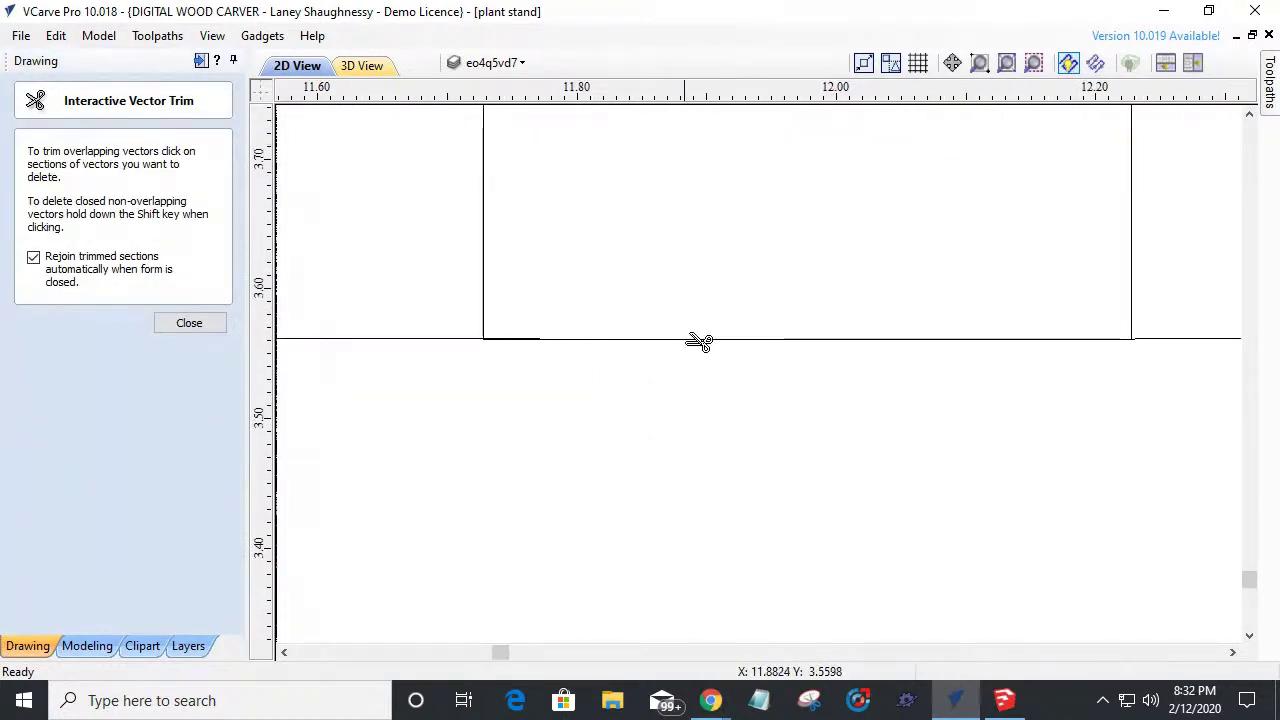
left_click(698, 340)
scroll(805, 458, "down", 3)
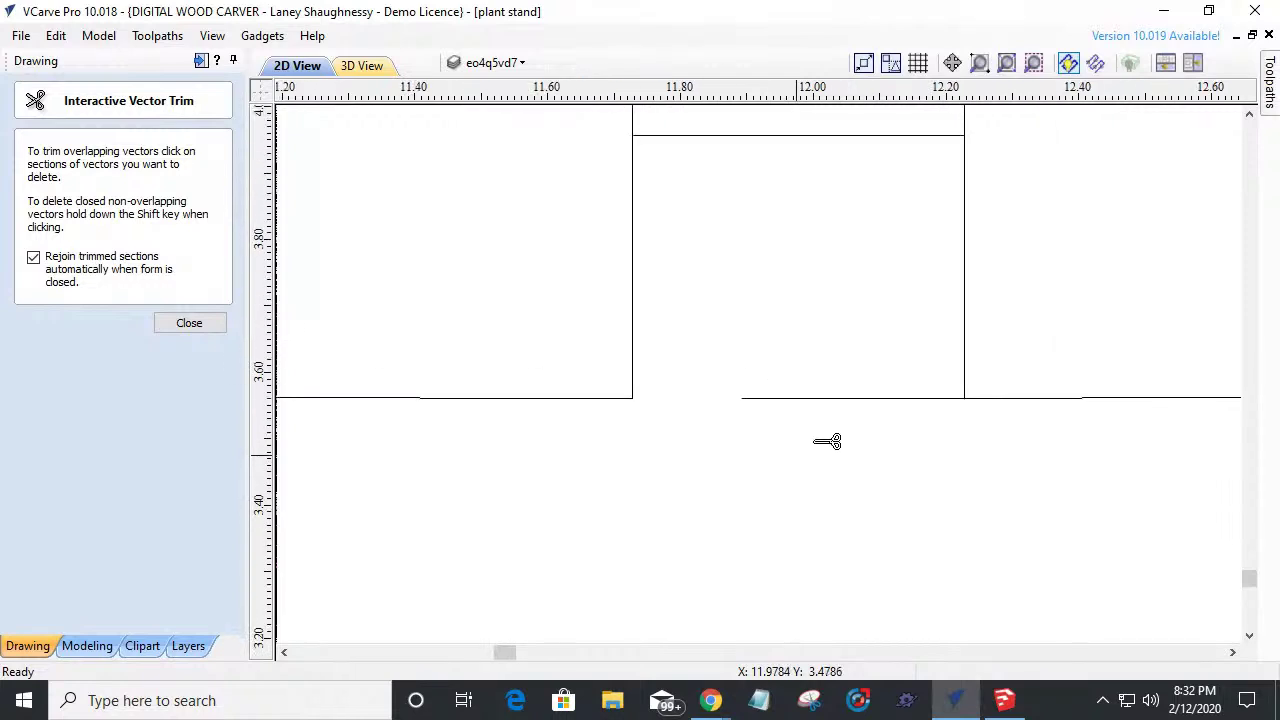
scroll(831, 406, "up", 1)
left_click(858, 393)
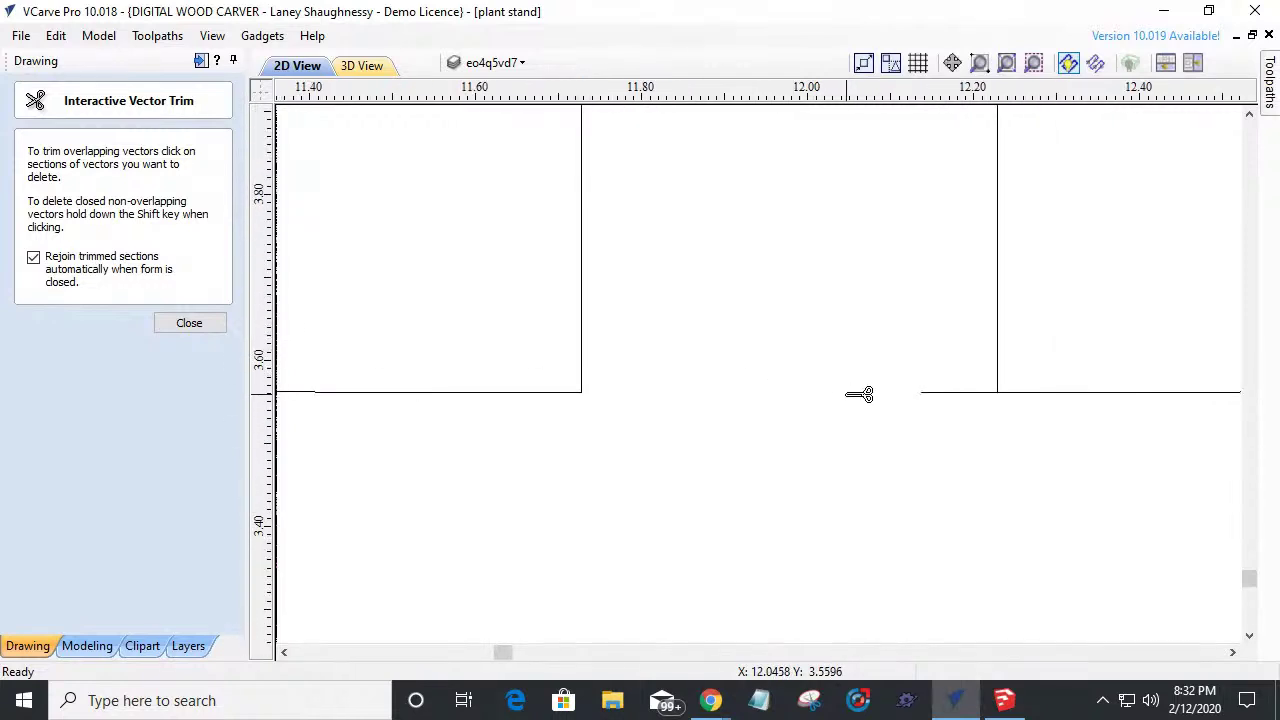
left_click(985, 392)
scroll(830, 449, "down", 2)
scroll(833, 290, "up", 3)
scroll(828, 295, "down", 4)
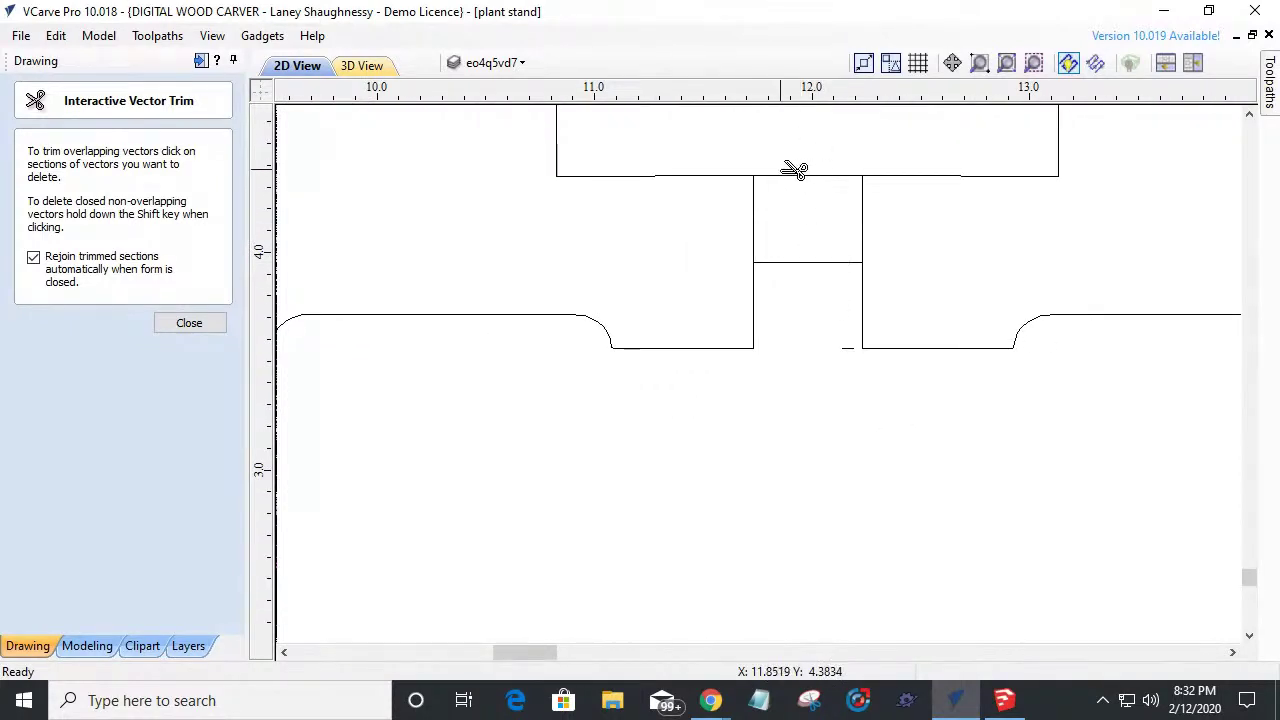
Trim off the old notch sides above the rectangle and delete the leftover segment in the new bottom opening.
scroll(820, 176, "down", 2)
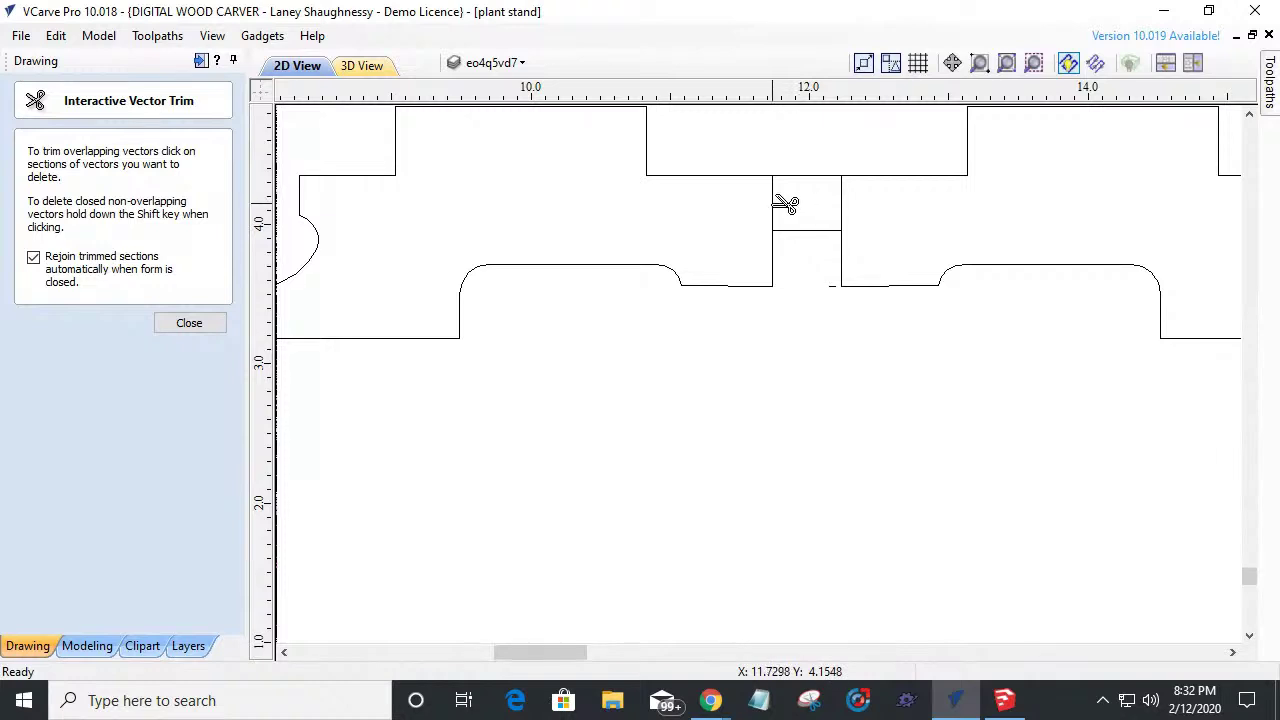
left_click(842, 202)
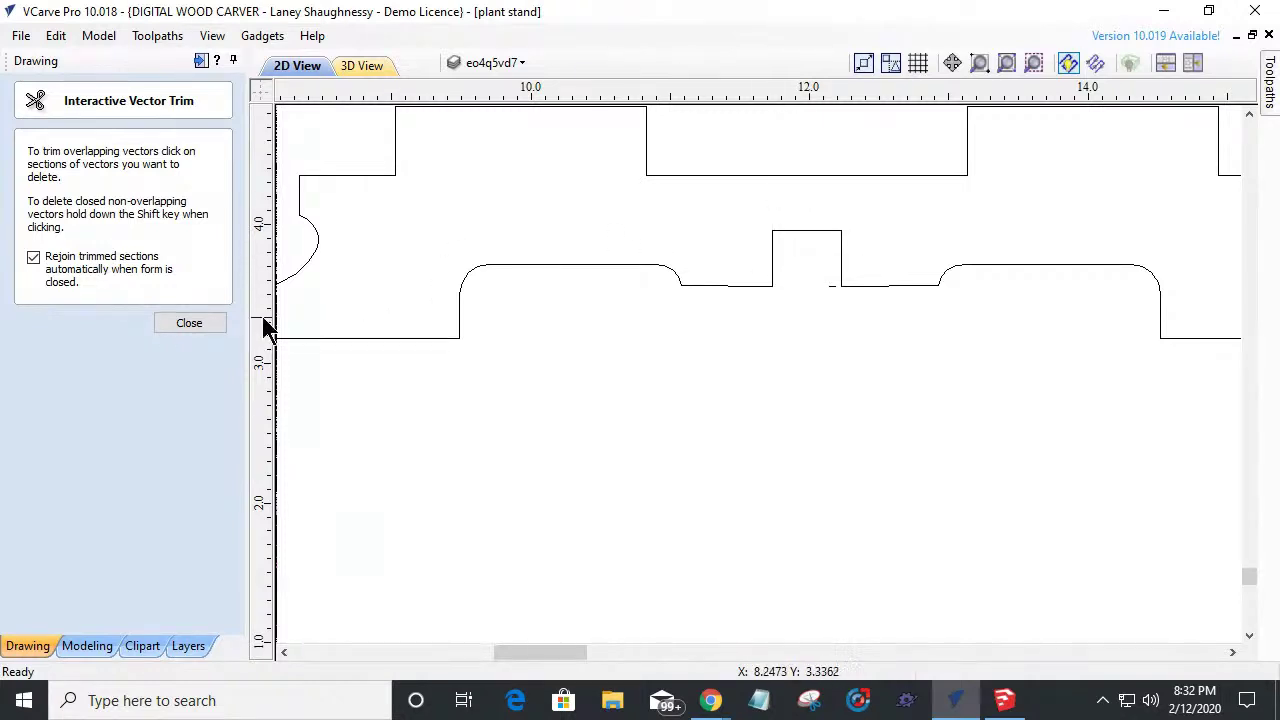
left_click(184, 324)
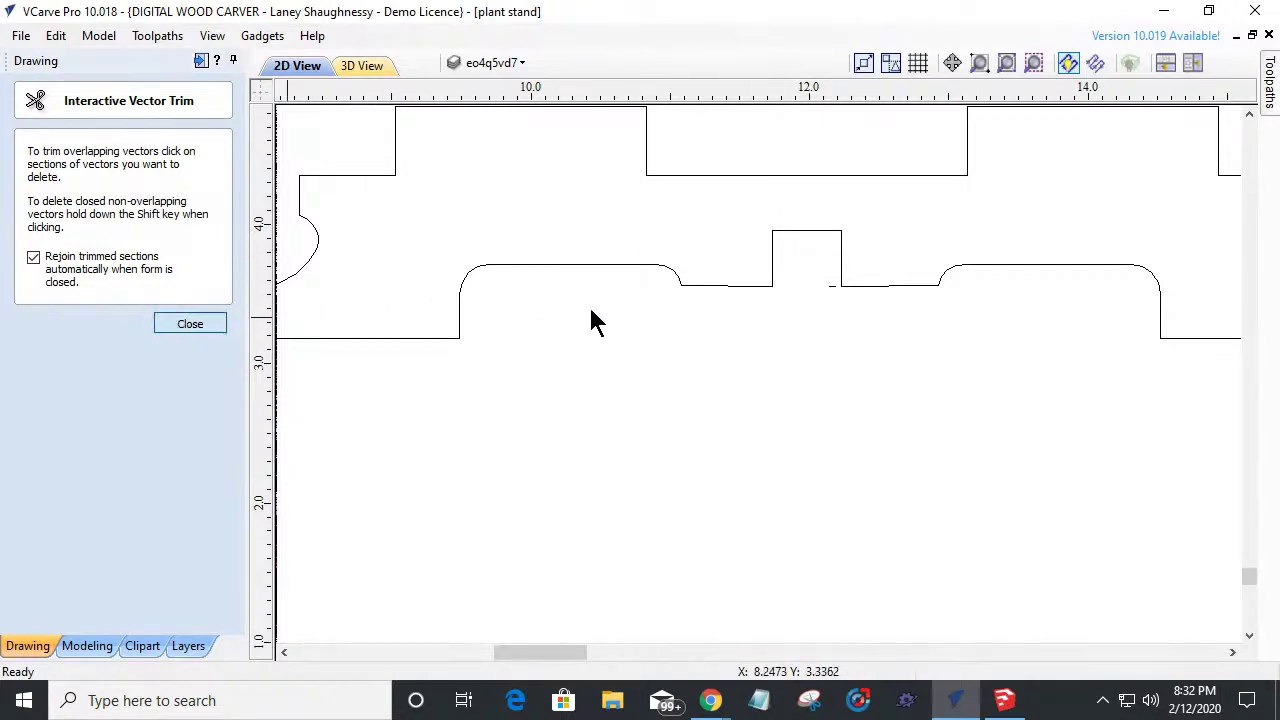
left_click(829, 287)
key("Delete")
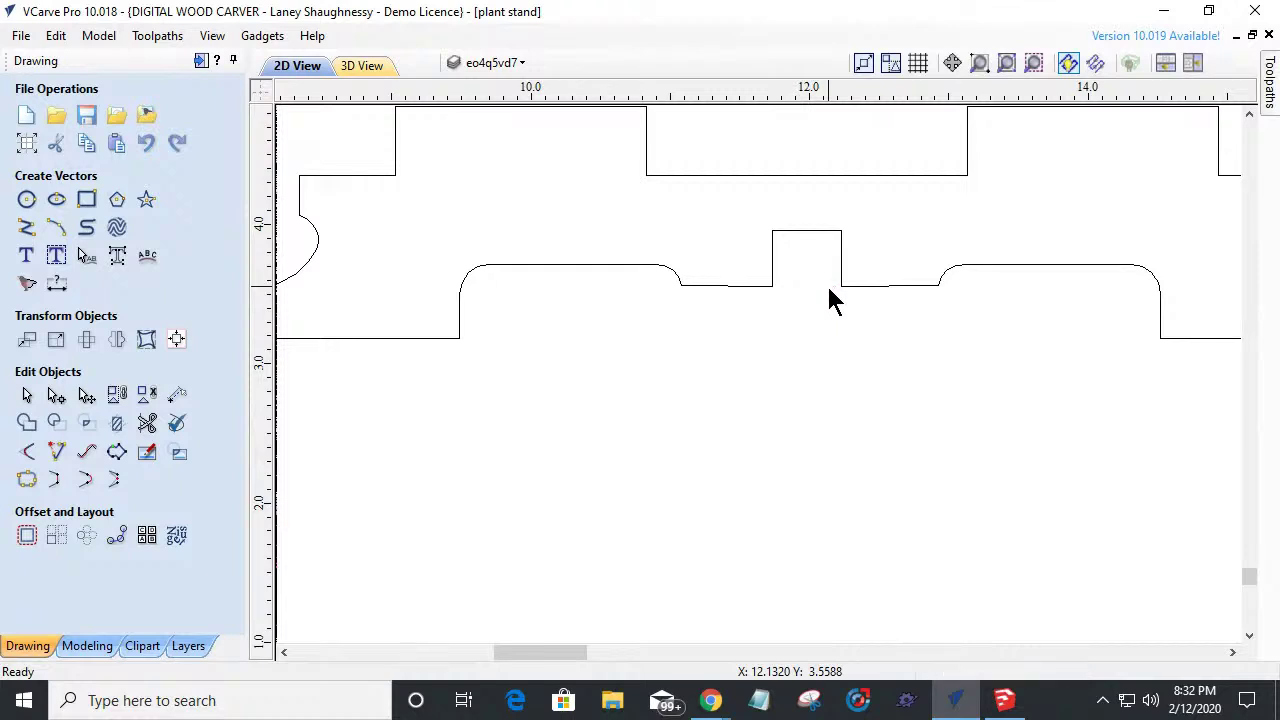
Place a horizontal guide along the copied bracket's central bottom edge, level with the notch's lower corners.
scroll(714, 285, "up", 4)
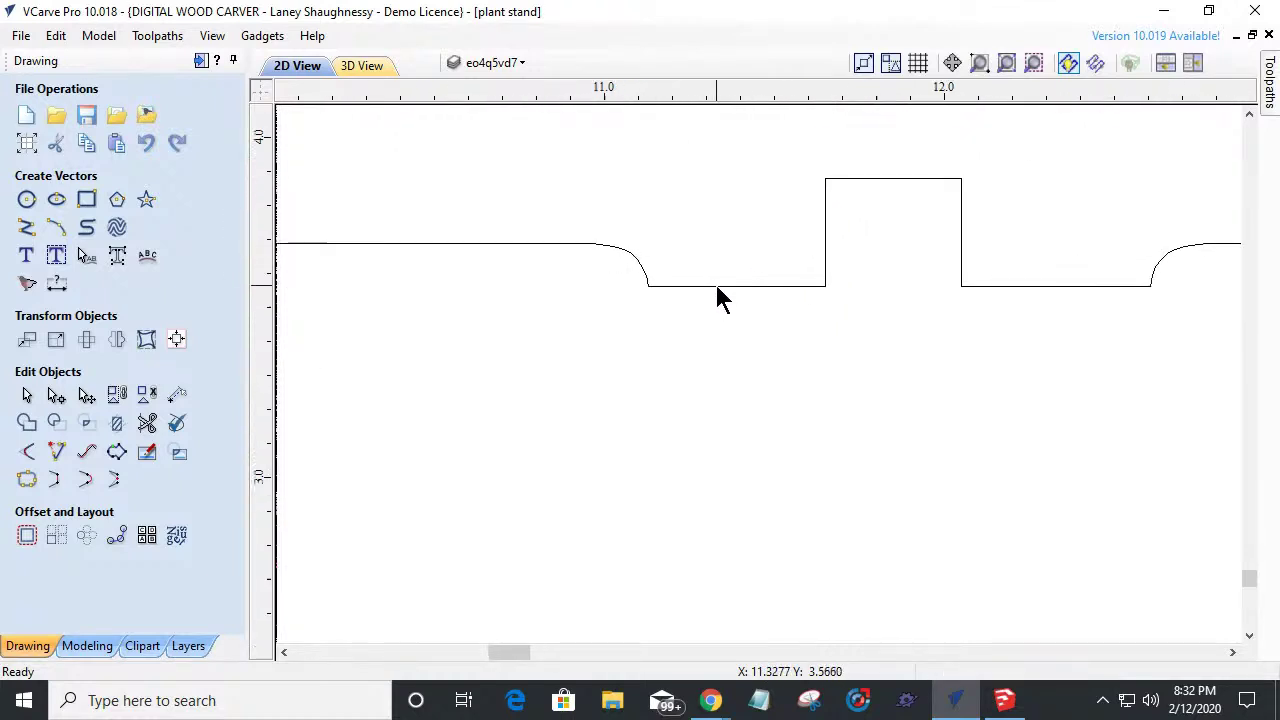
scroll(802, 287, "down", 1)
scroll(794, 302, "down", 1)
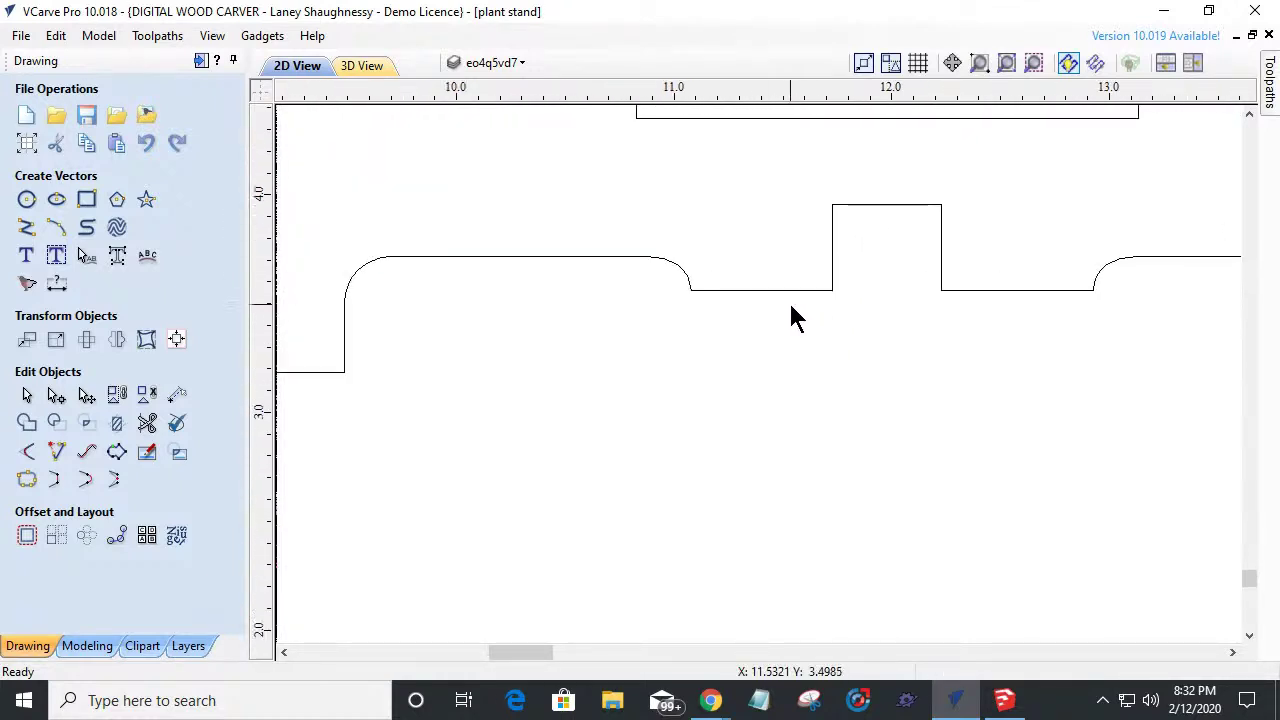
scroll(866, 313, "down", 3)
scroll(866, 313, "up", 2)
scroll(880, 306, "up", 1)
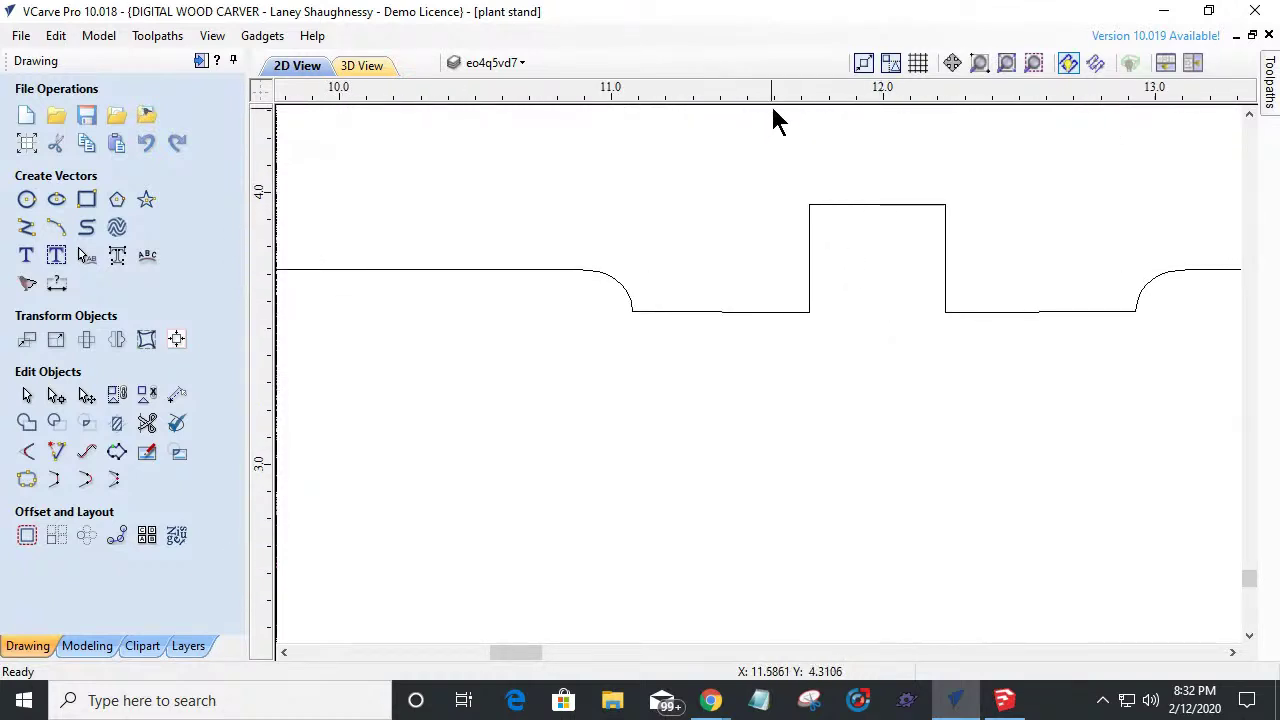
left_click_drag(768, 205, 797, 316)
Examine the copied bracket's bottom edge against the horizontal guide on both sides of the notch.
scroll(704, 308, "up", 3)
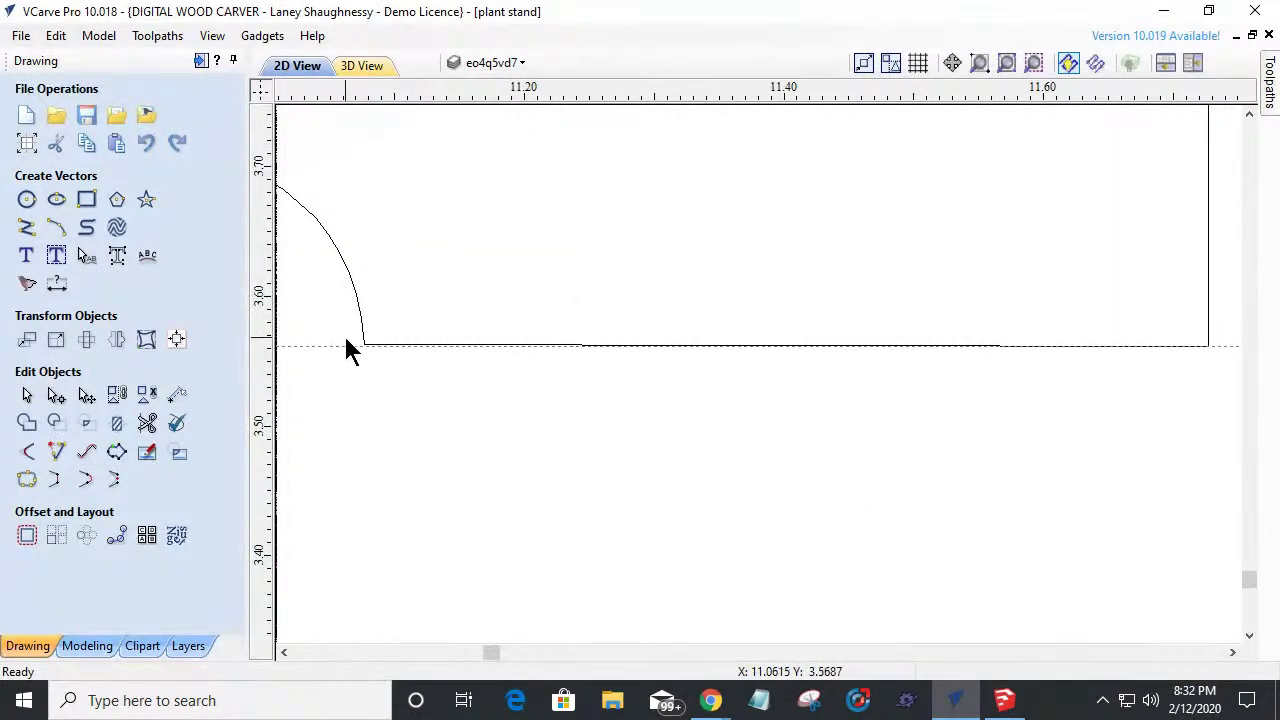
scroll(520, 345, "up", 2)
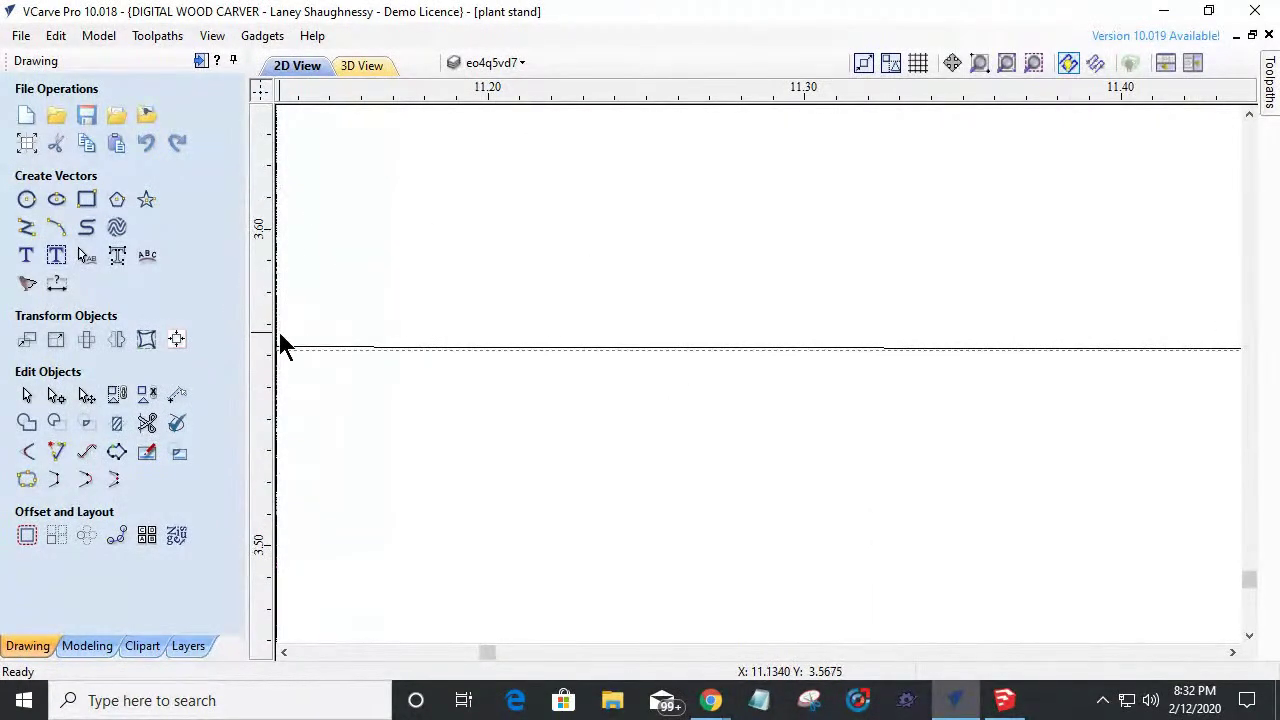
scroll(691, 355, "down", 5)
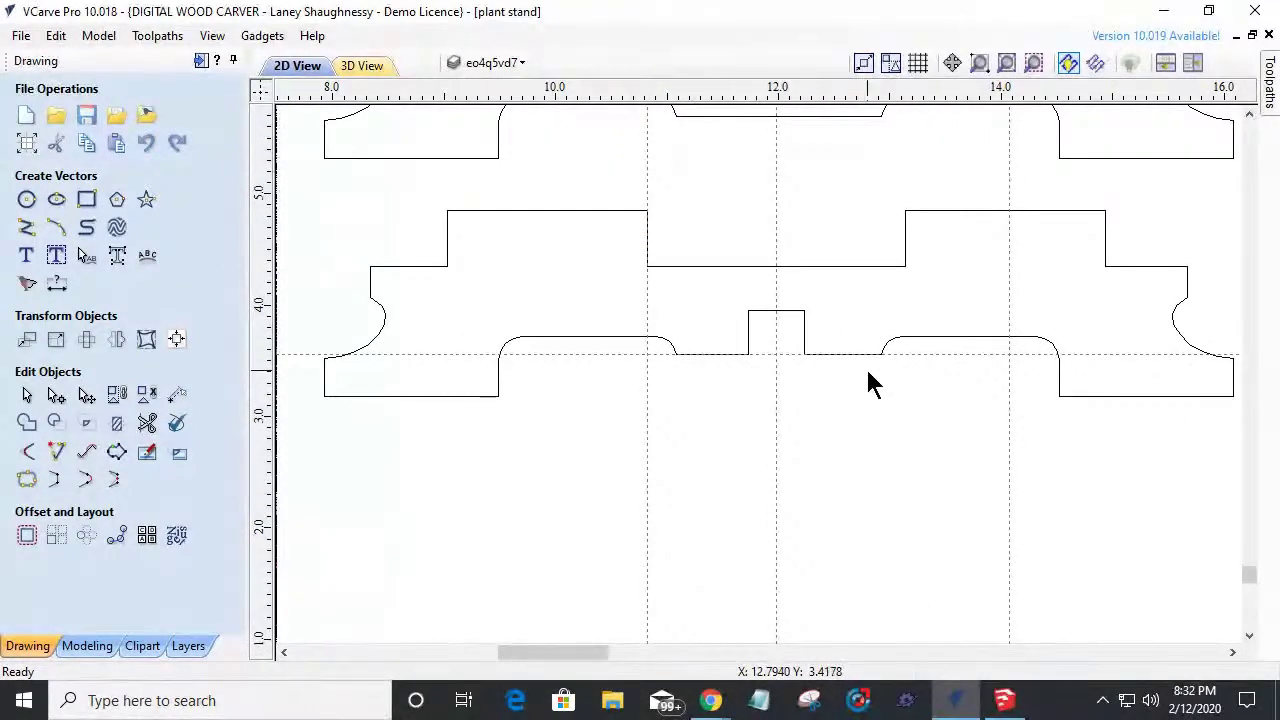
scroll(866, 360, "up", 3)
scroll(858, 343, "up", 1)
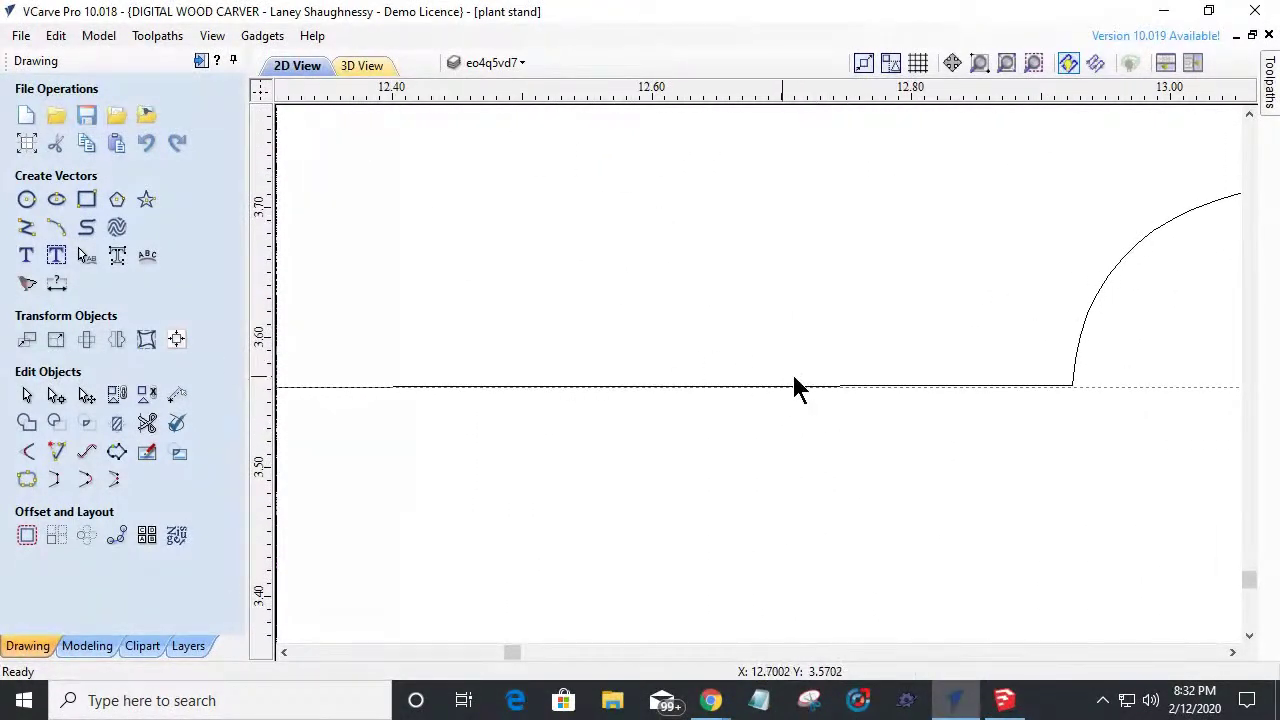
scroll(1070, 386, "down", 2)
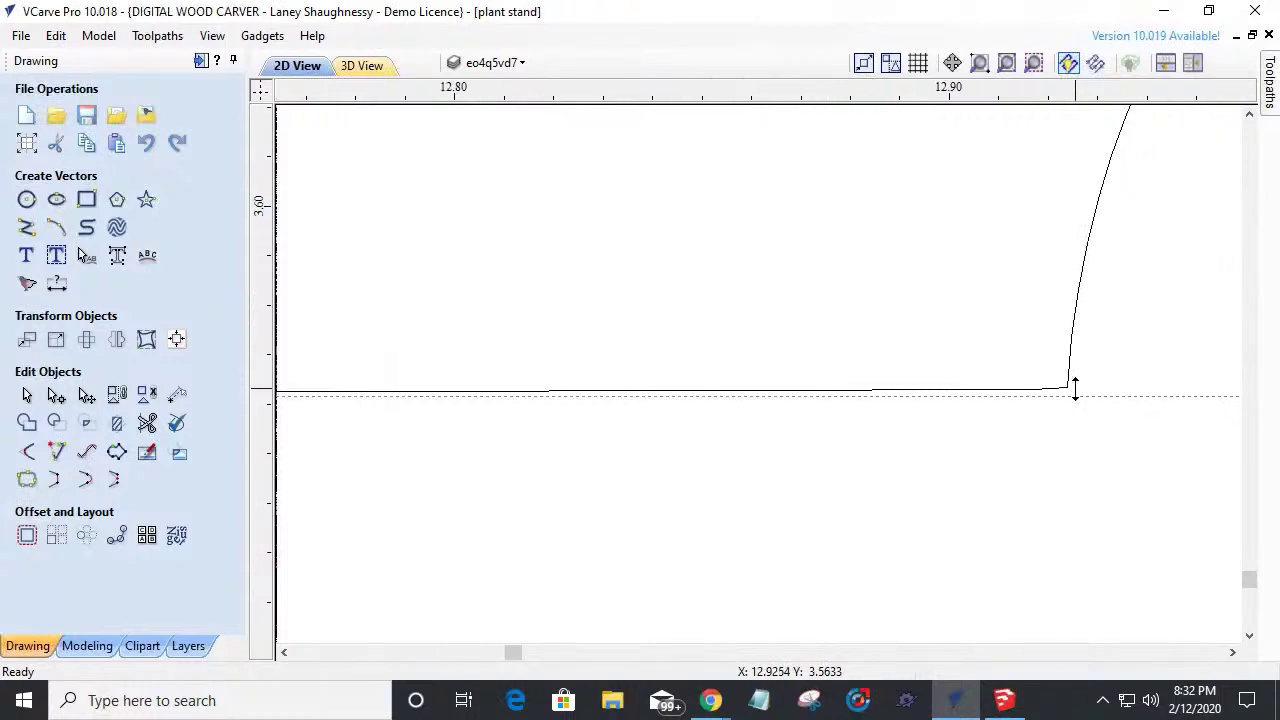
scroll(1075, 390, "down", 2)
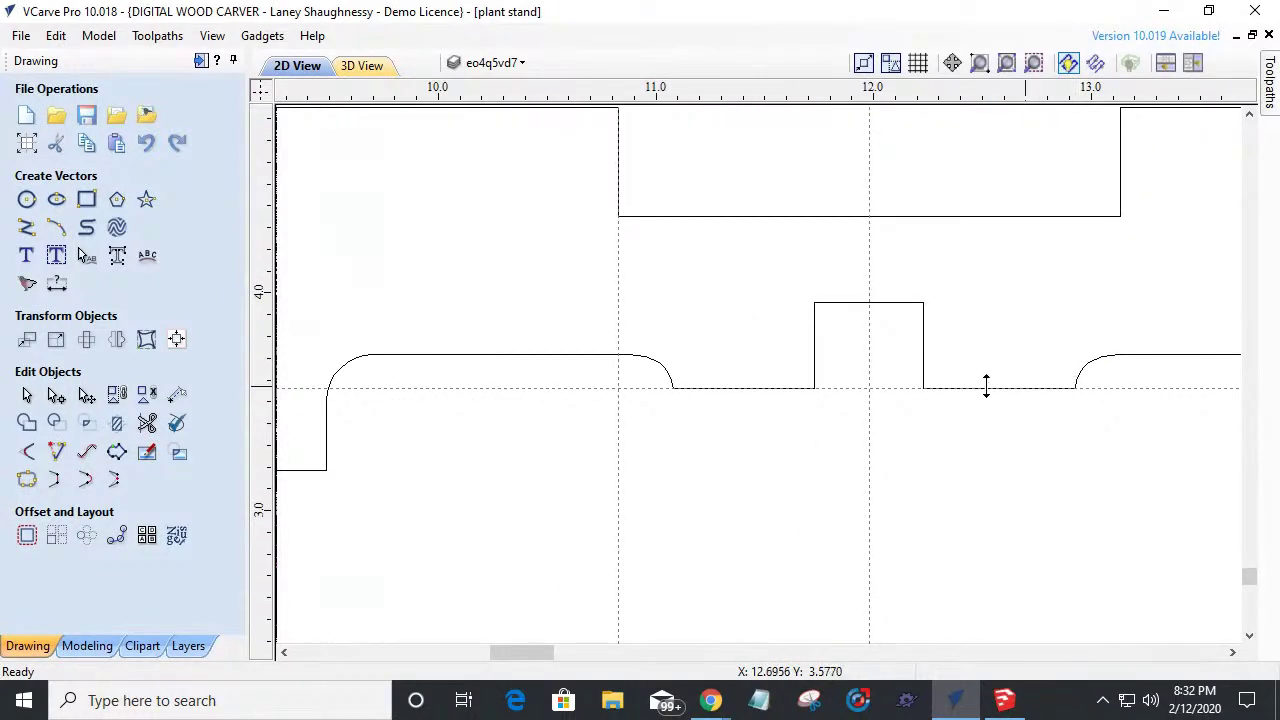
scroll(811, 409, "up", 4)
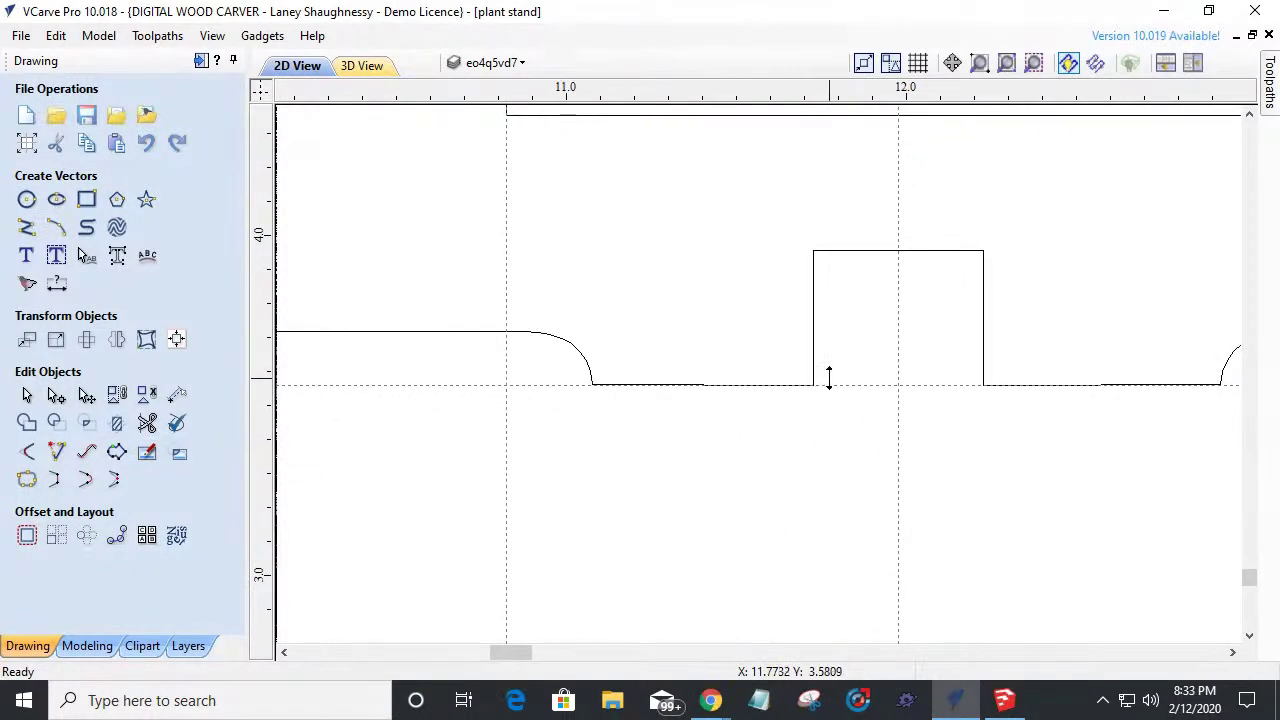
Undo the copied bracket's trims and the line across its notch opening, and hide all the guides.
scroll(773, 420, "up", 3)
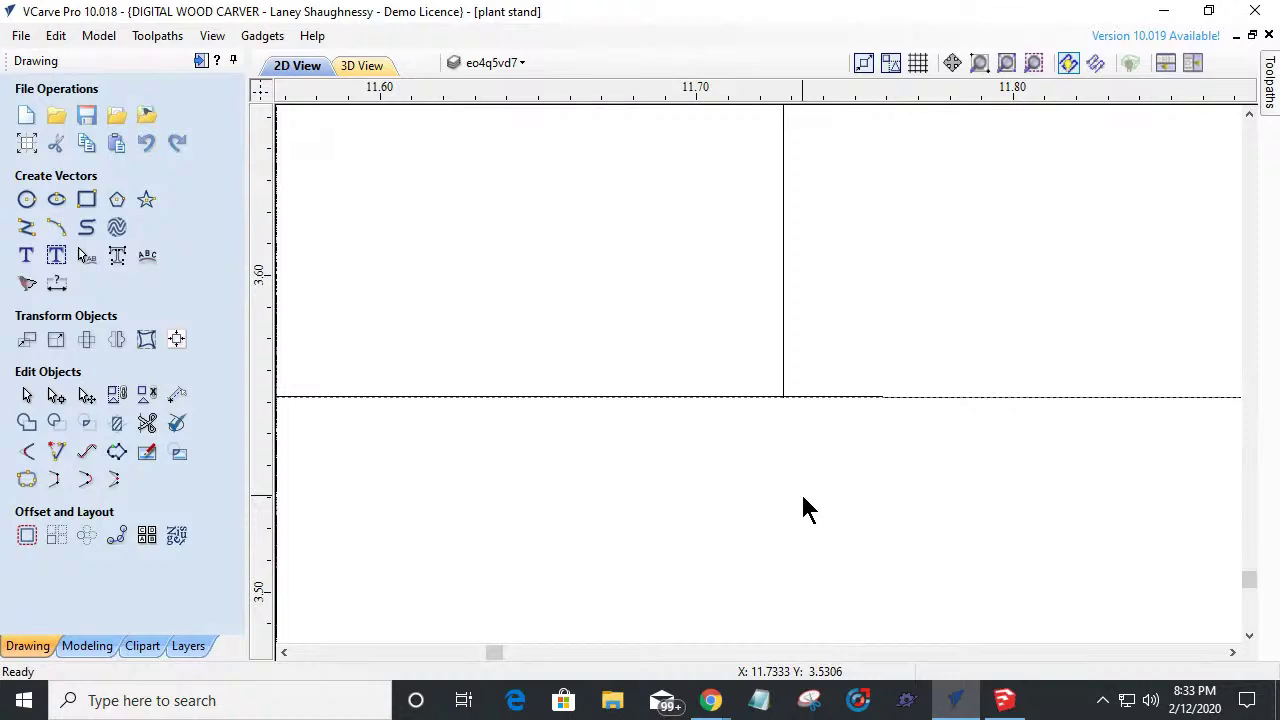
scroll(808, 508, "down", 5)
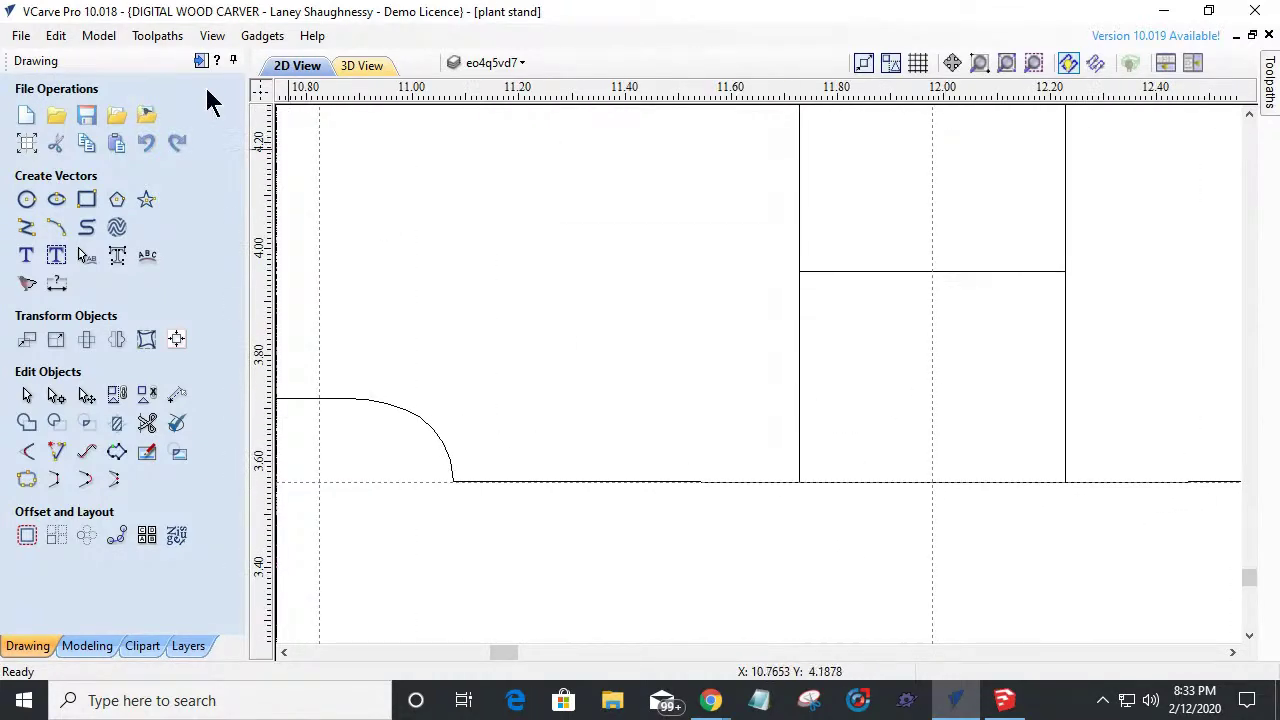
left_click(262, 88)
Examine closely how the rectangle's lower corner lines up with the copied bracket's bottom edge.
scroll(700, 500, "up", 2)
scroll(466, 500, "down", 5)
scroll(313, 489, "up", 3)
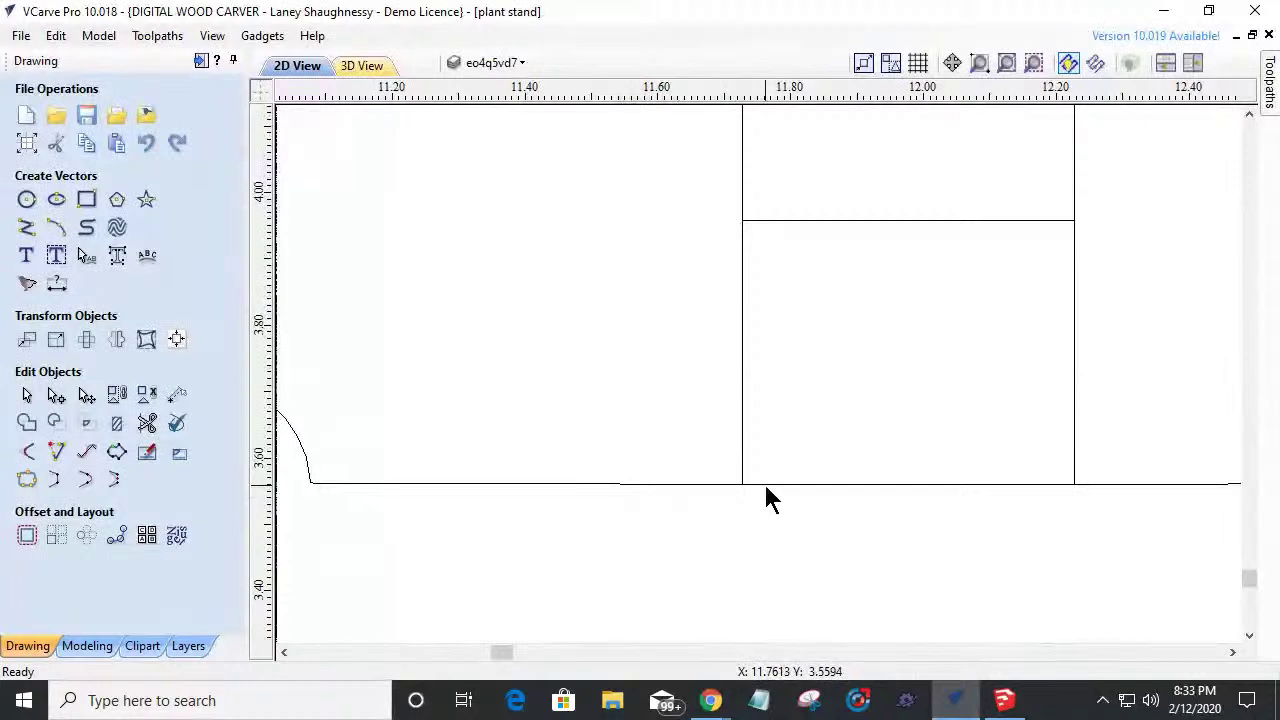
scroll(766, 497, "up", 10)
scroll(766, 470, "up", 4)
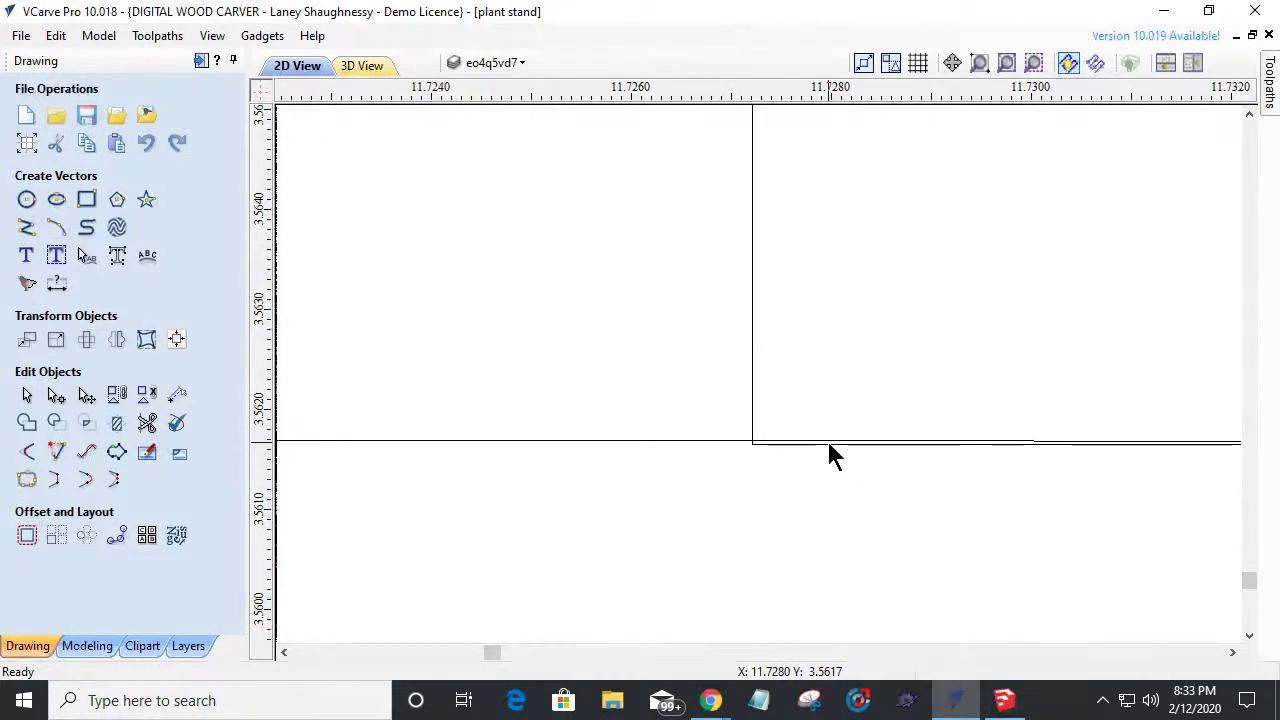
scroll(826, 446, "down", 8)
scroll(788, 452, "down", 10)
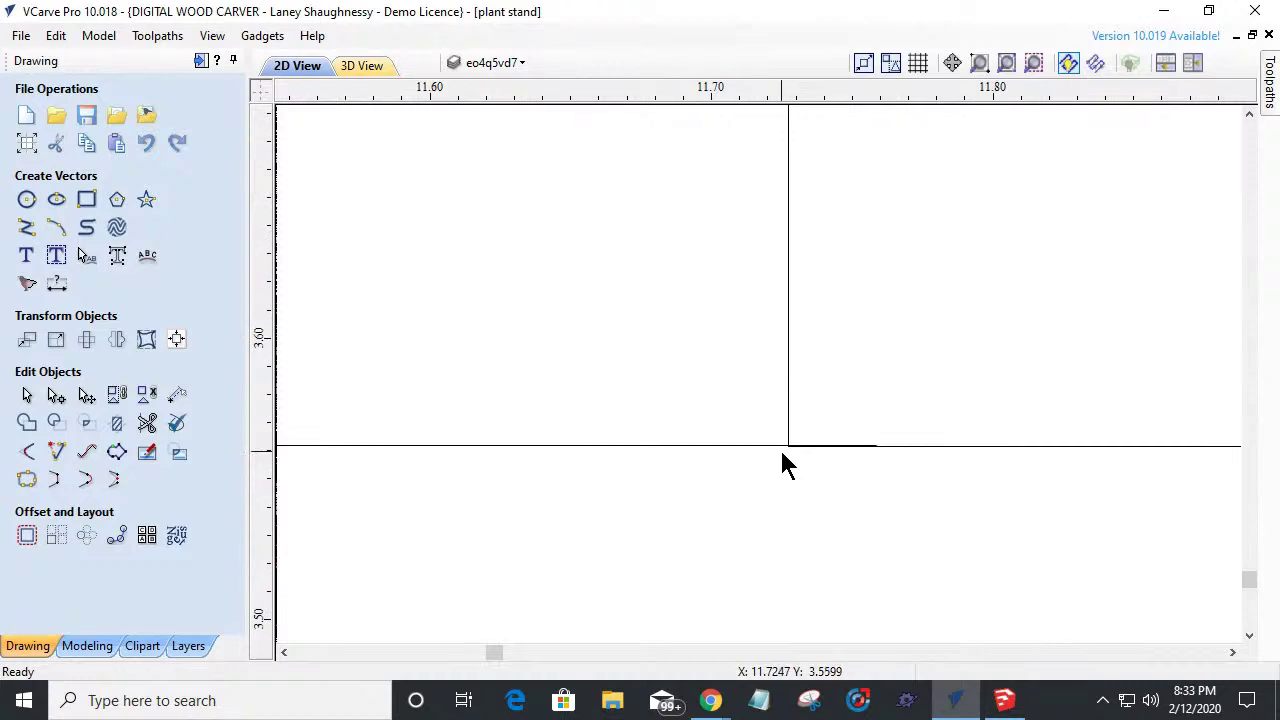
scroll(733, 462, "down", 3)
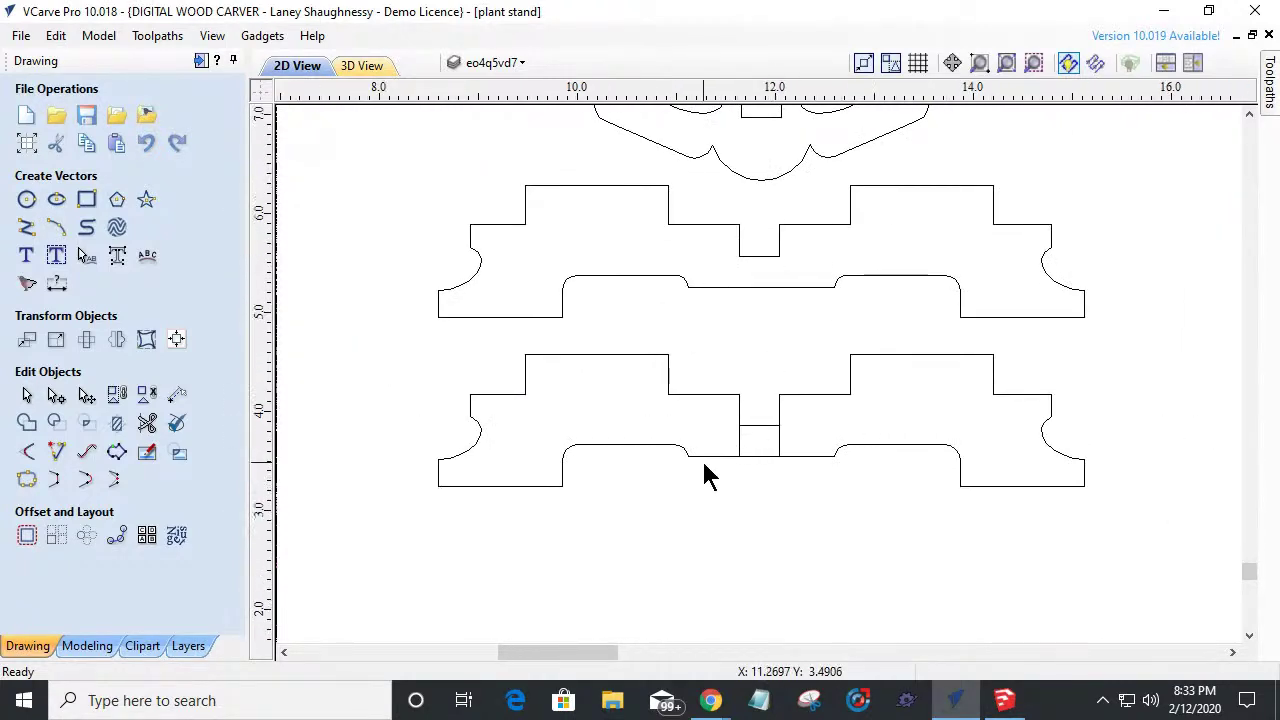
Node-edit the copied bracket and convert its central bottom span from a Bezier curve to a straight line.
scroll(705, 476, "up", 4)
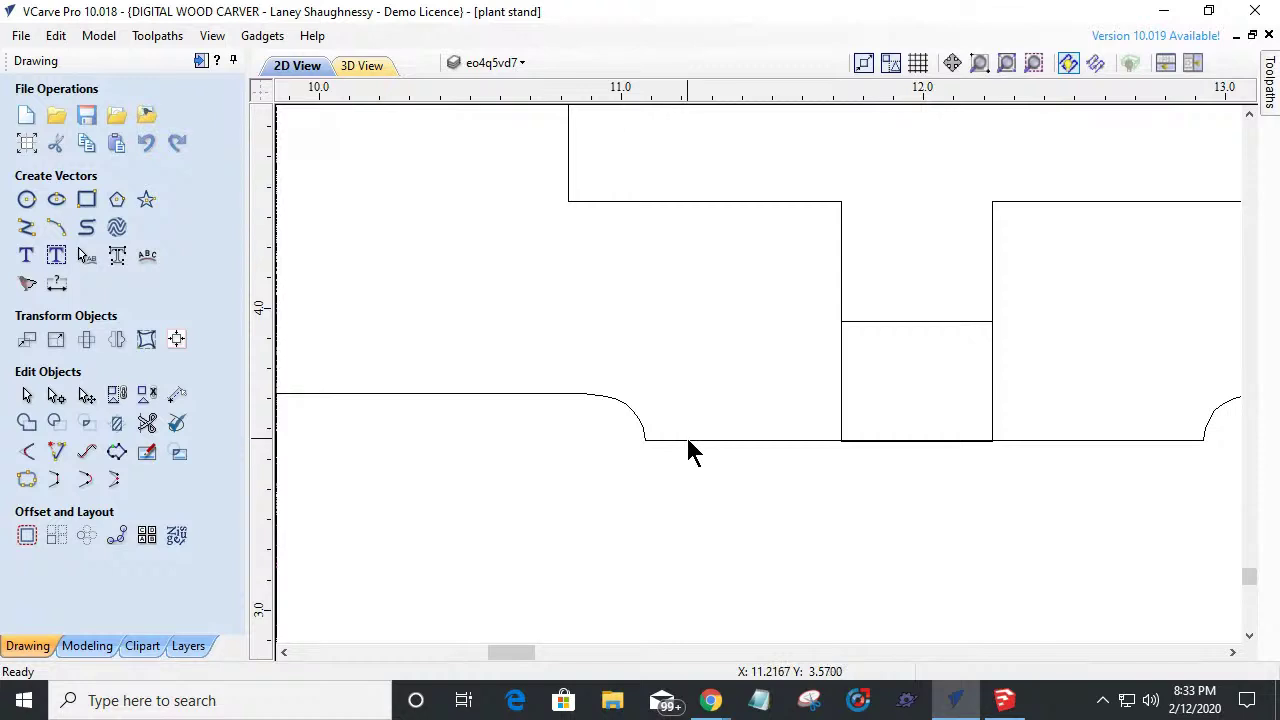
left_click(688, 440)
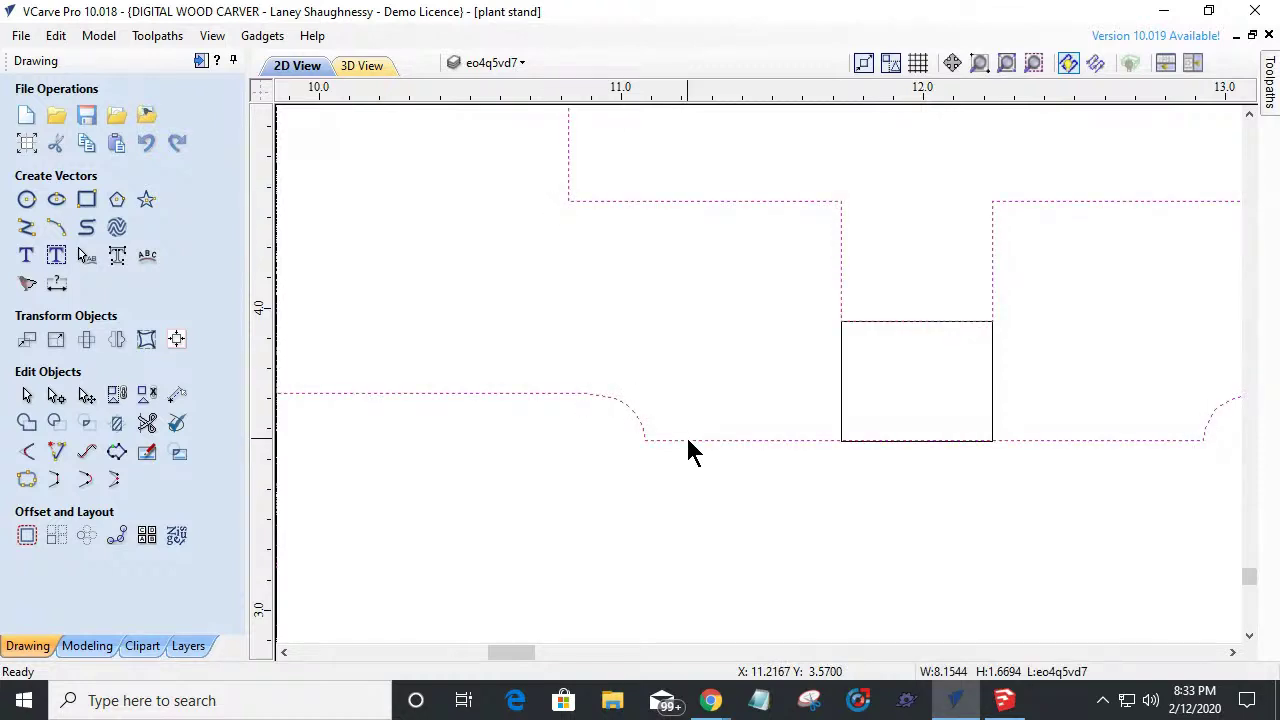
double_click(688, 440)
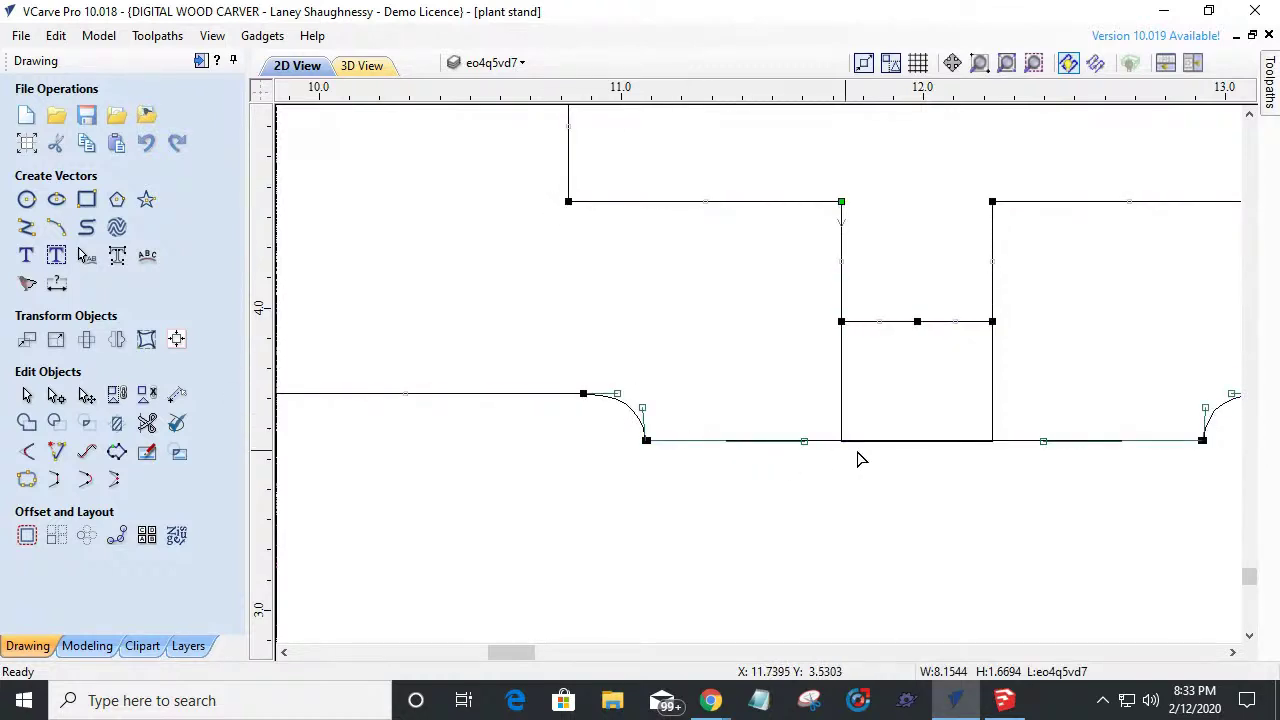
right_click(1027, 447)
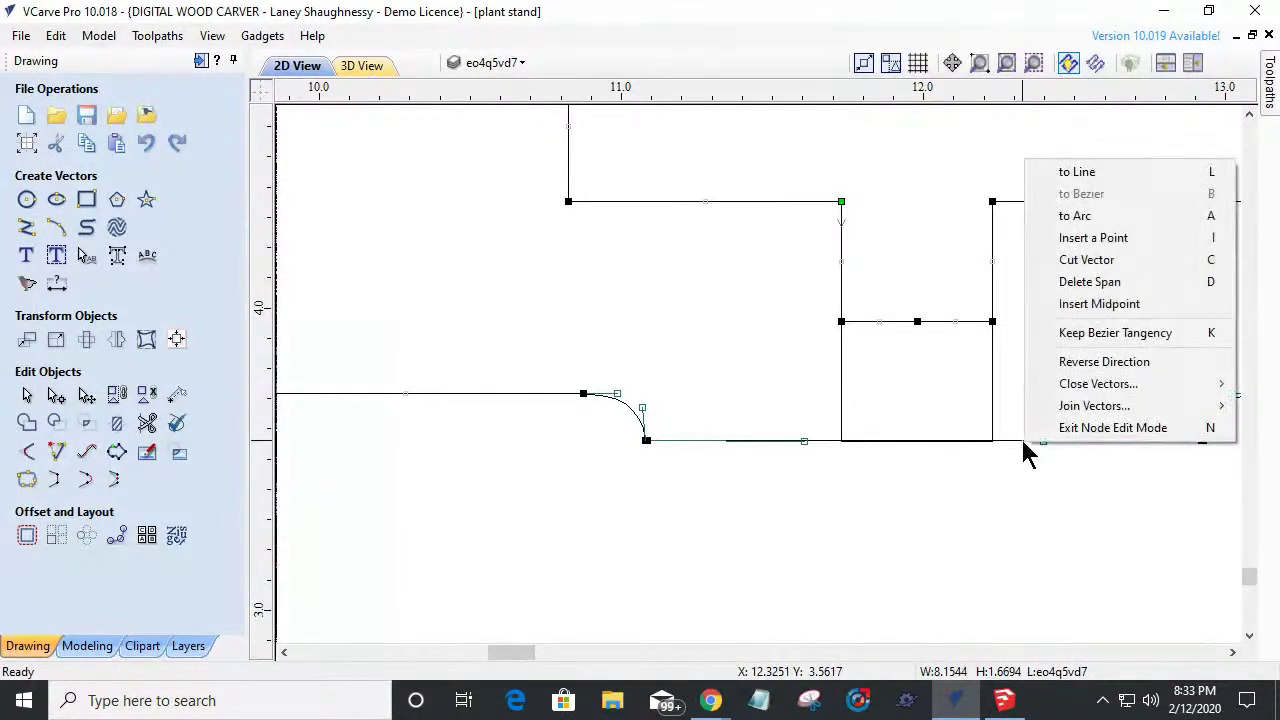
left_click(1062, 174)
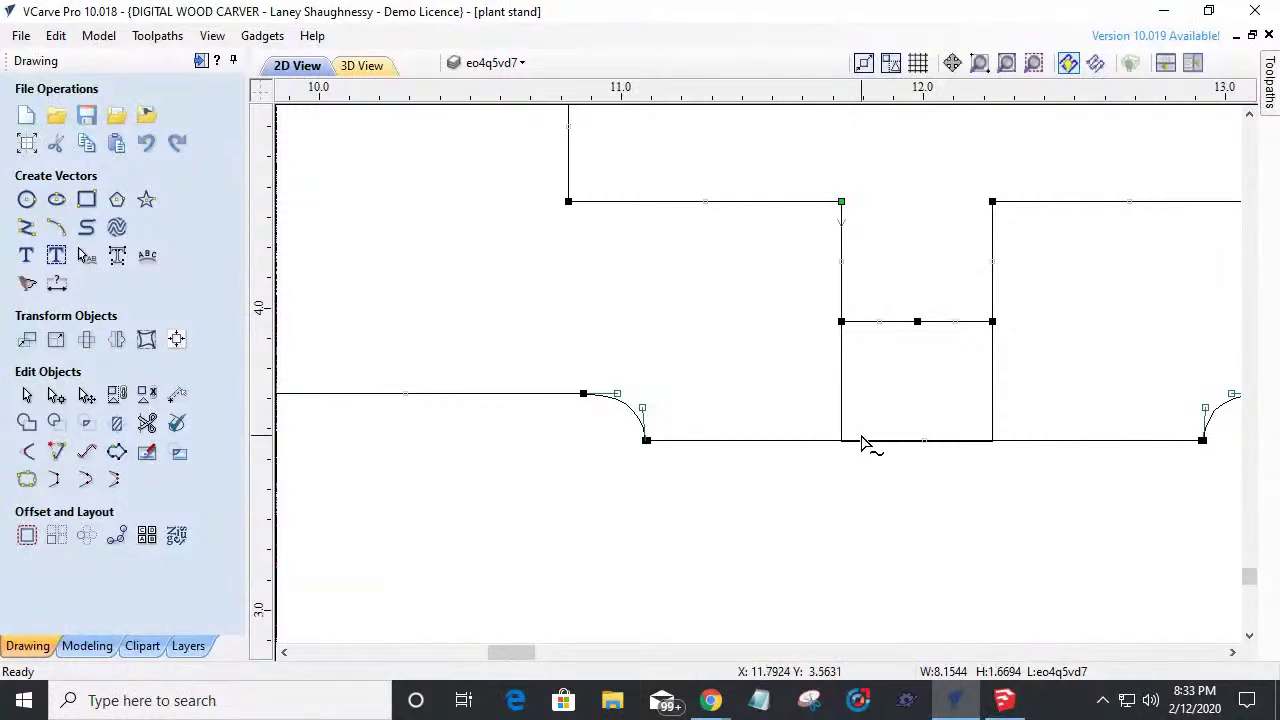
Examine both lower corners of the rectangle against the straightened bottom edge, checking the rectangle's and bracket's nodes.
scroll(863, 445, "up", 5)
scroll(746, 463, "down", 5)
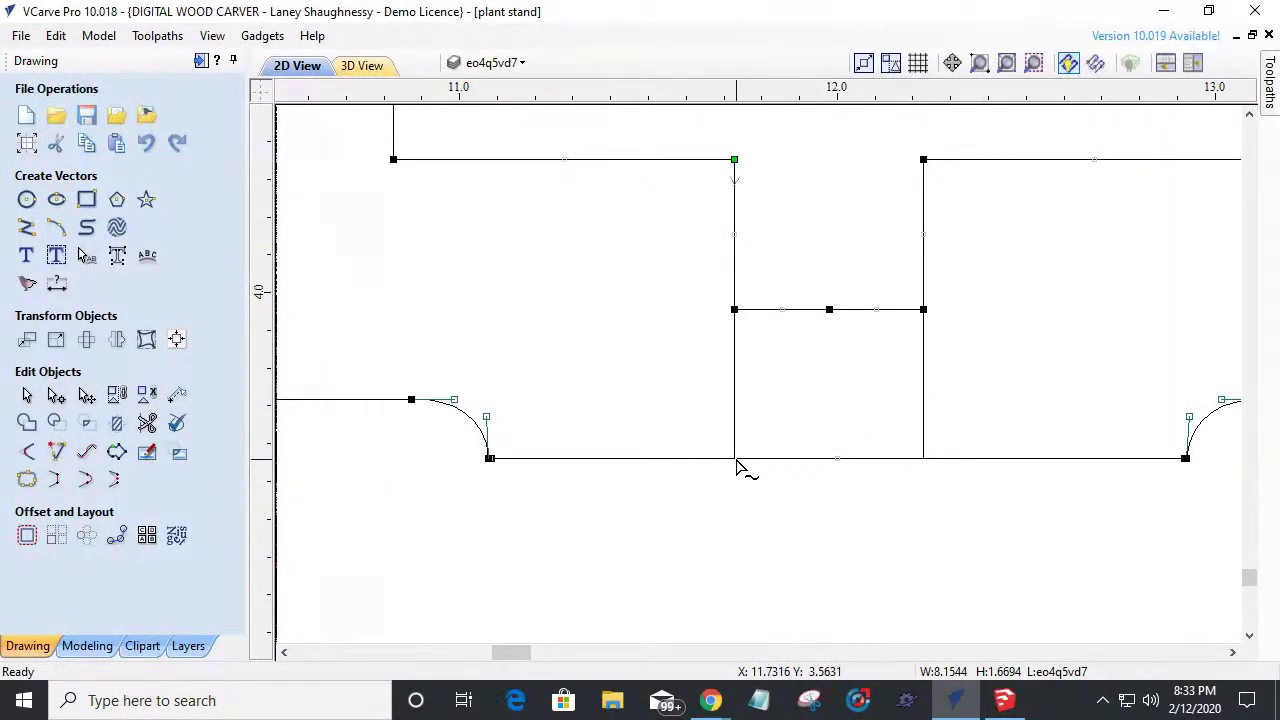
scroll(490, 460, "up", 3)
scroll(490, 460, "down", 2)
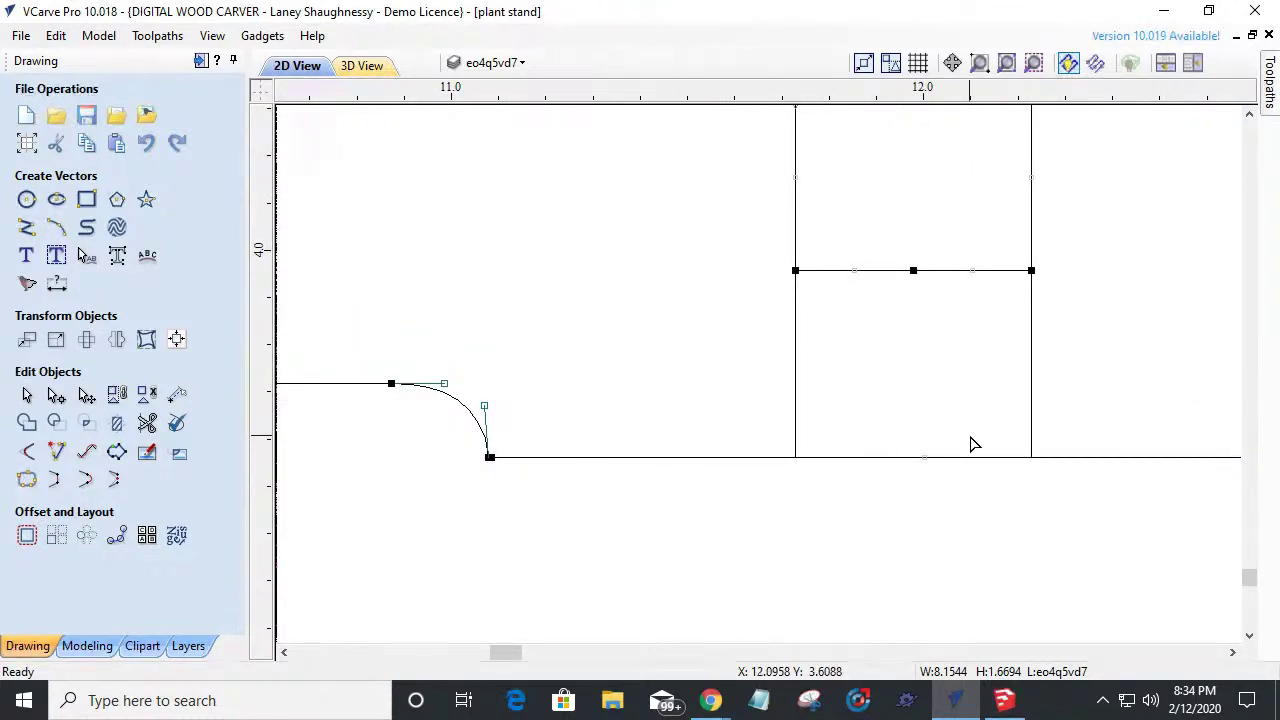
scroll(1010, 457, "down", 2)
left_click(1019, 434)
scroll(1025, 445, "up", 6)
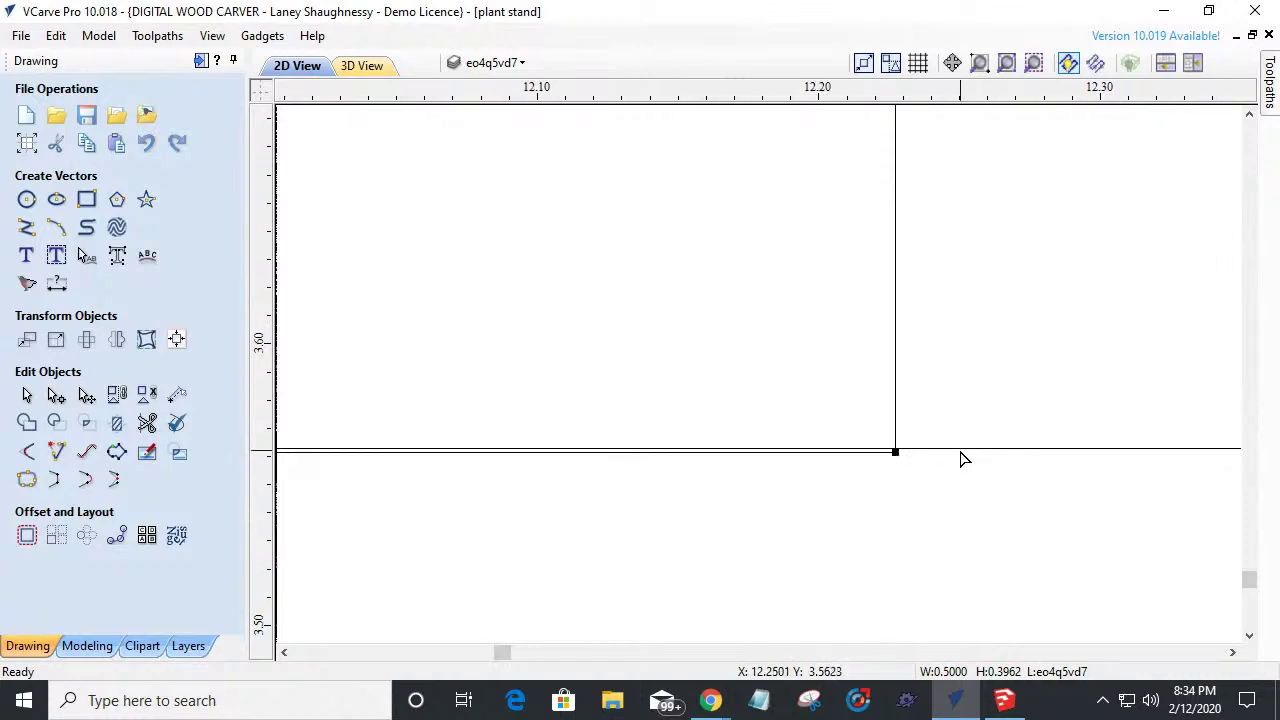
left_click(960, 455)
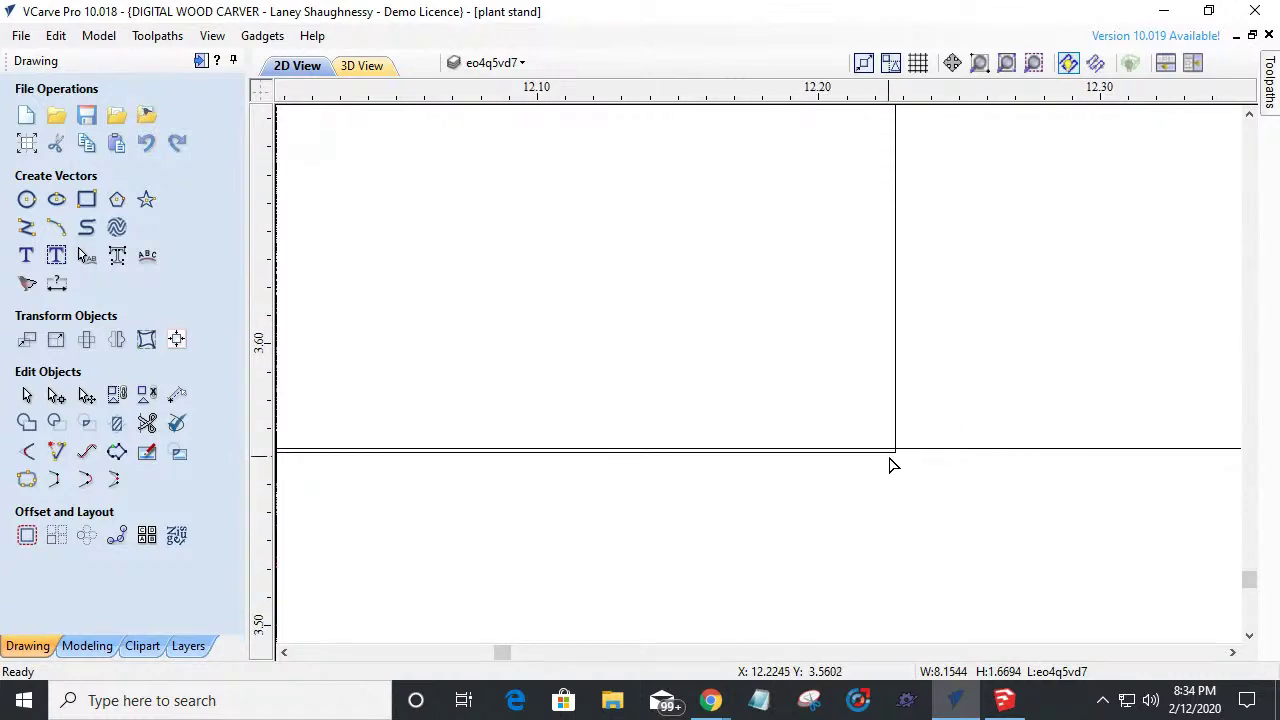
scroll(955, 470, "down", 5)
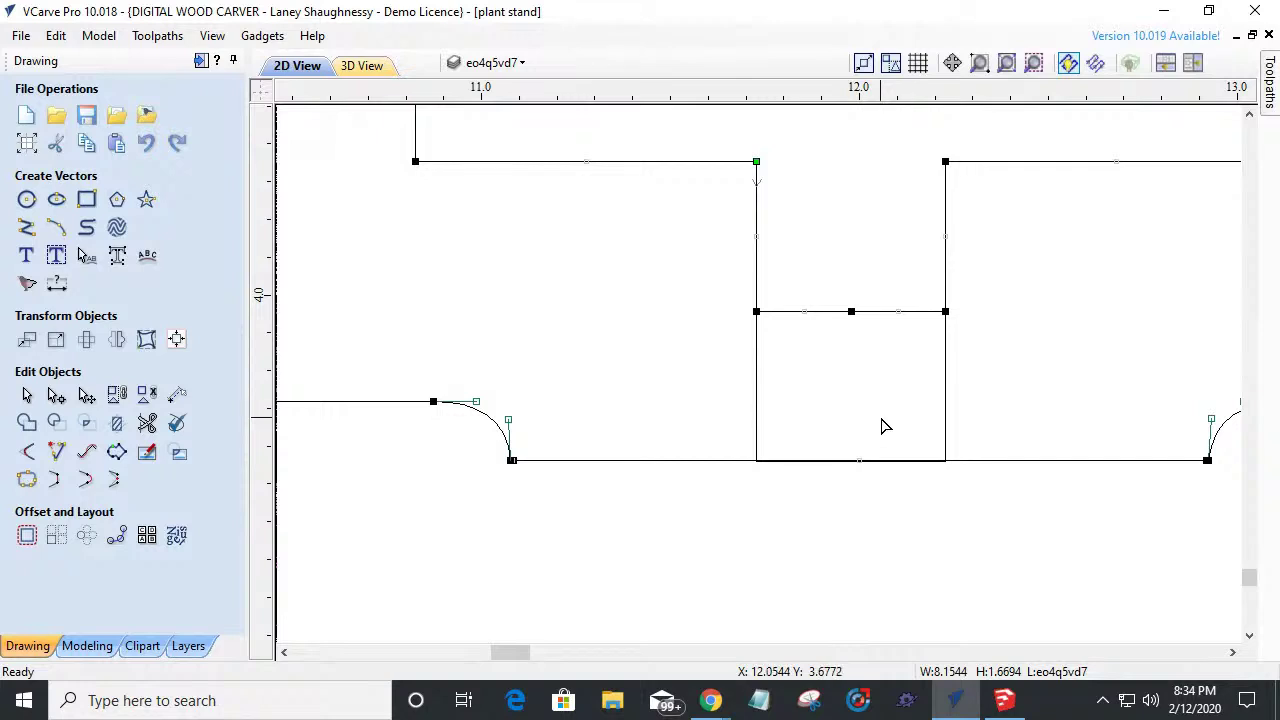
Add vertical dimensions for the copied bracket's notch depth and the height of the rectangle below the notch.
left_click(757, 393)
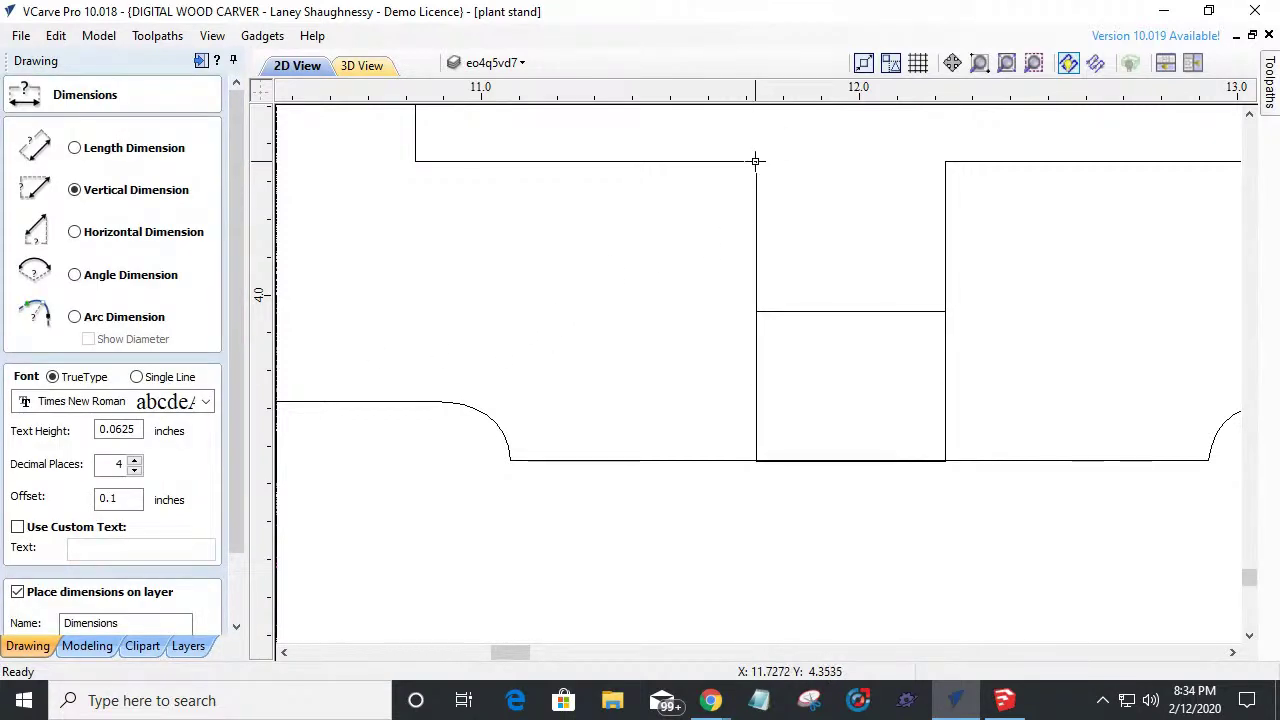
left_click(755, 160)
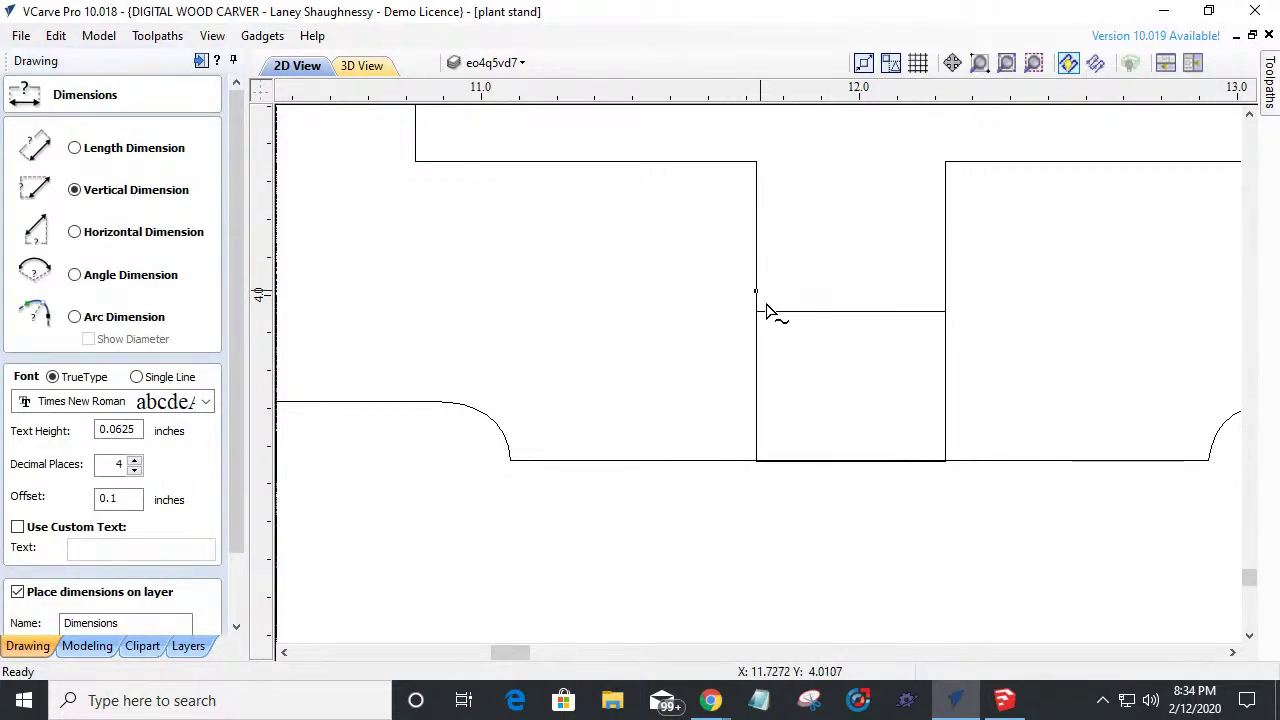
left_click(757, 311)
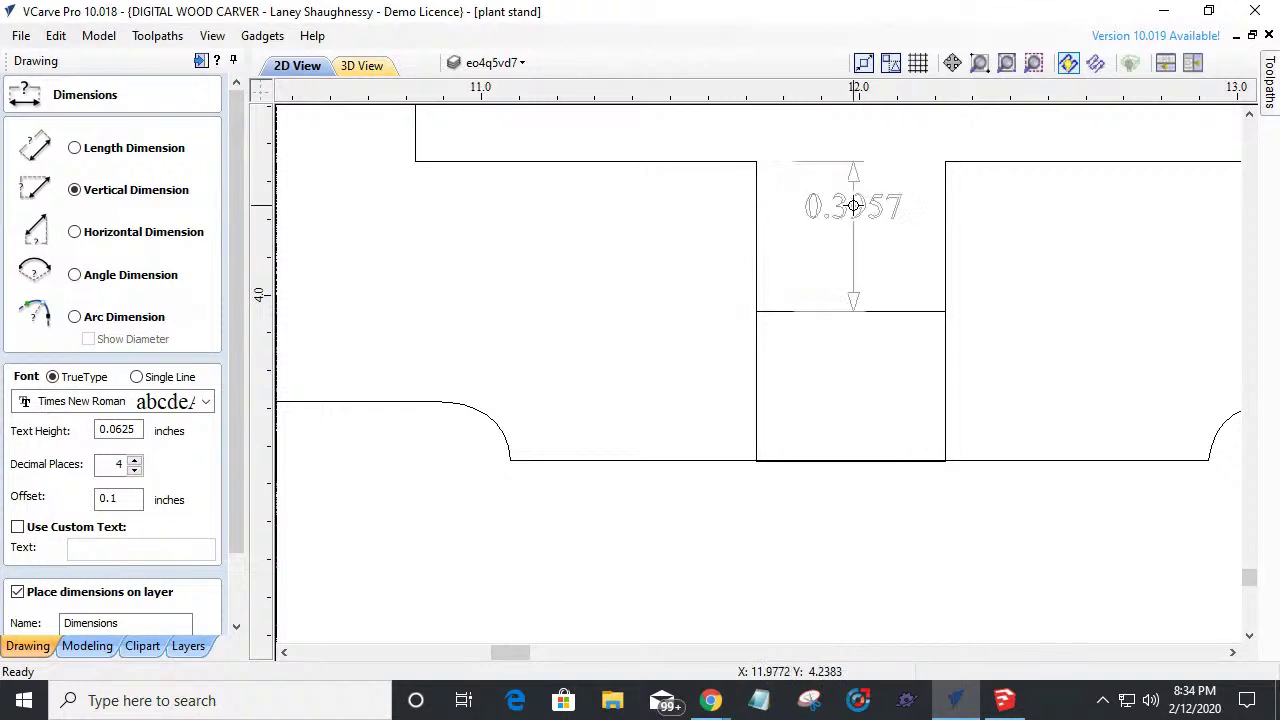
left_click(756, 311)
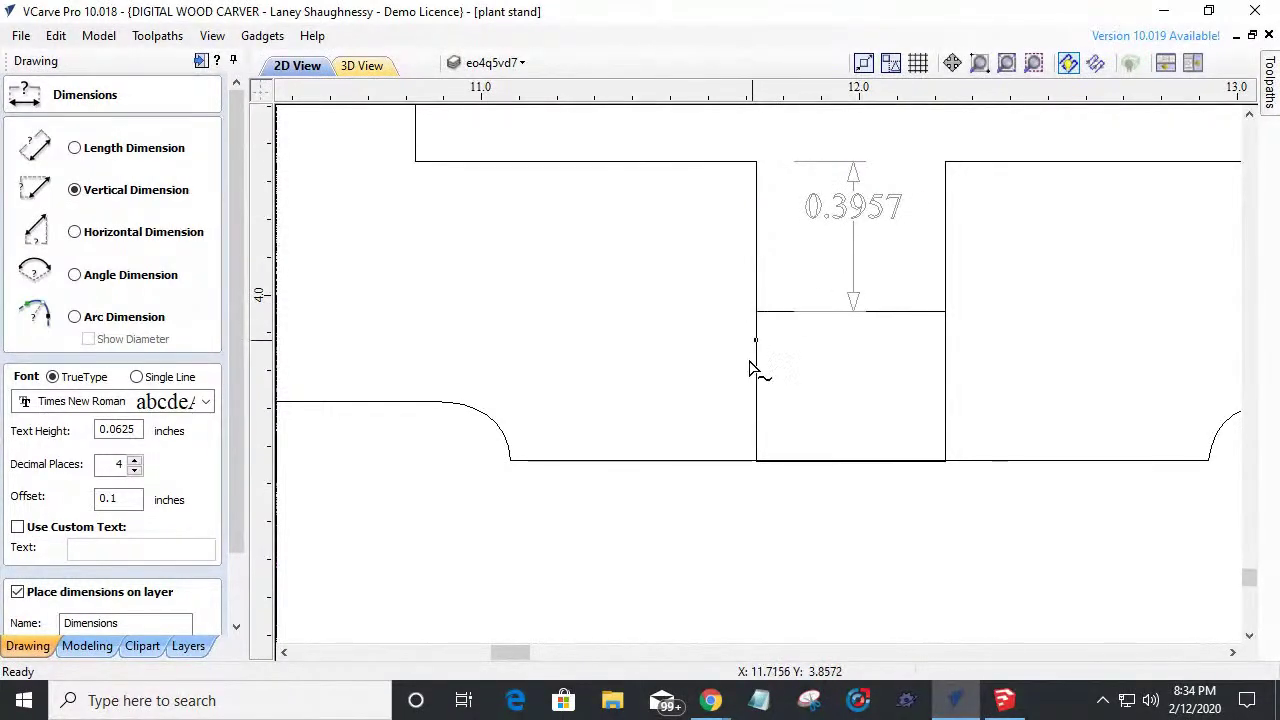
left_click(757, 461)
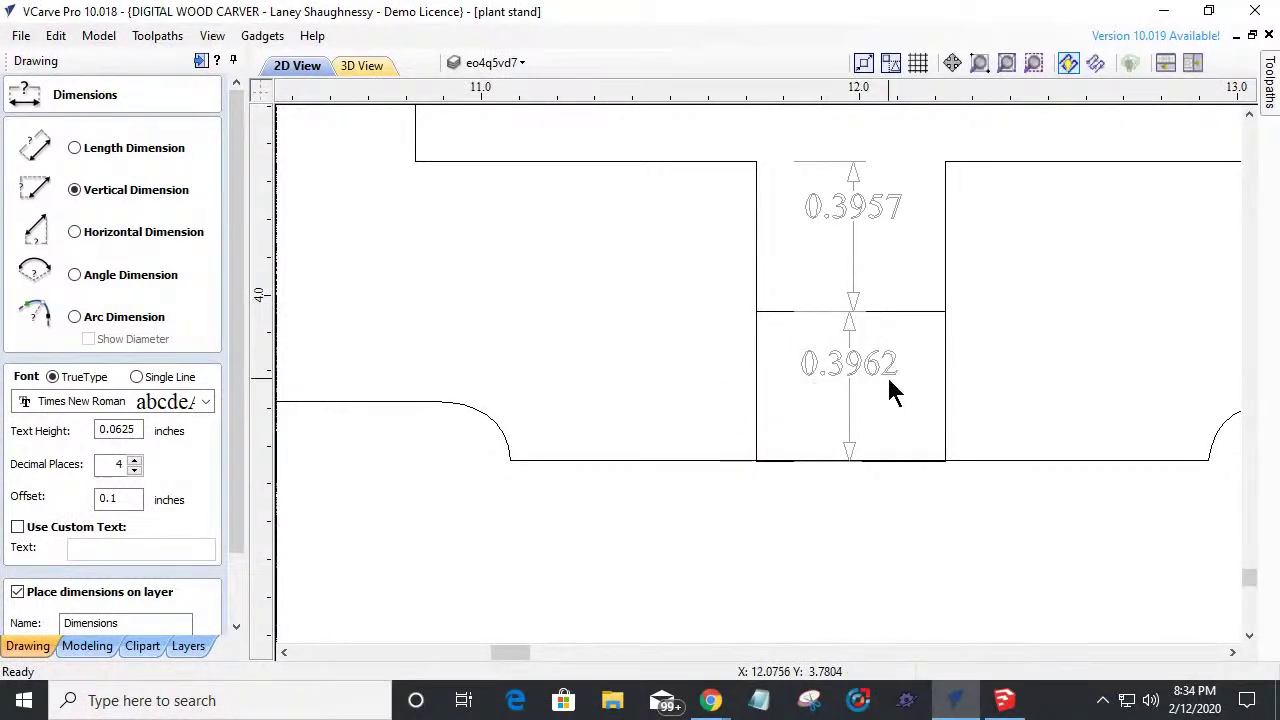
left_click(868, 370)
scroll(822, 460, "up", 5)
scroll(600, 480, "up", 3)
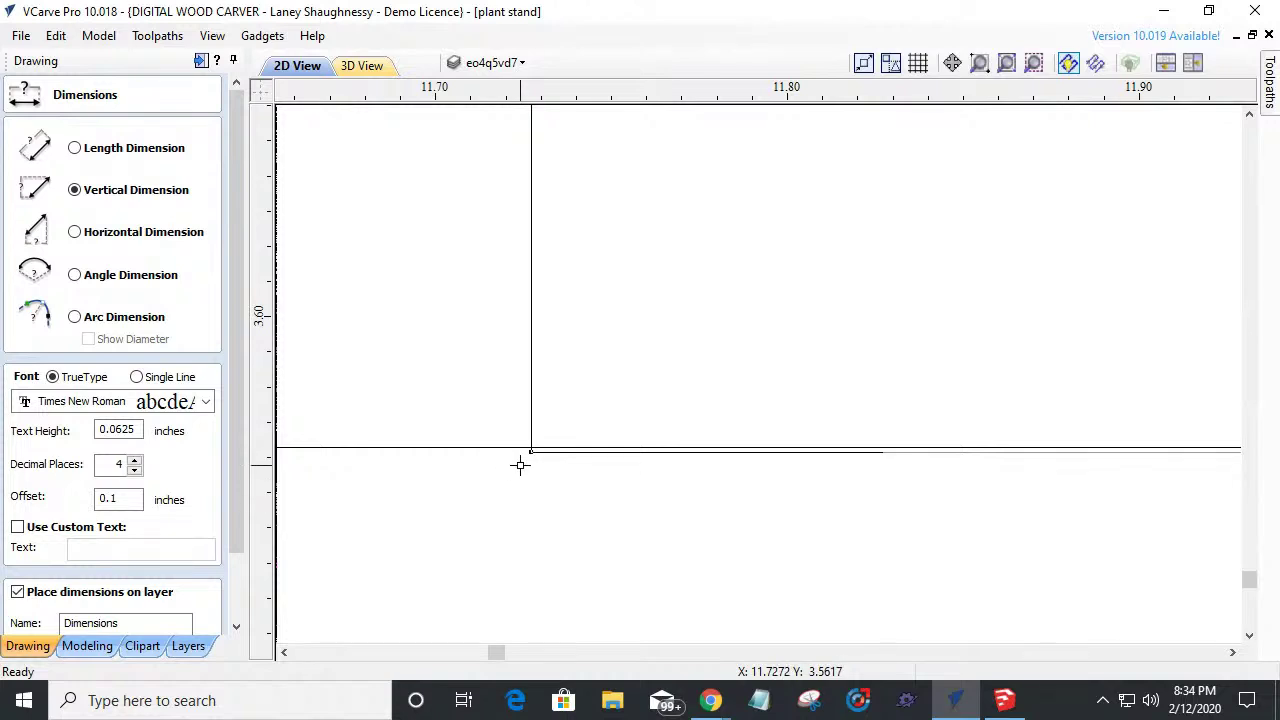
scroll(240, 525, "down", 1)
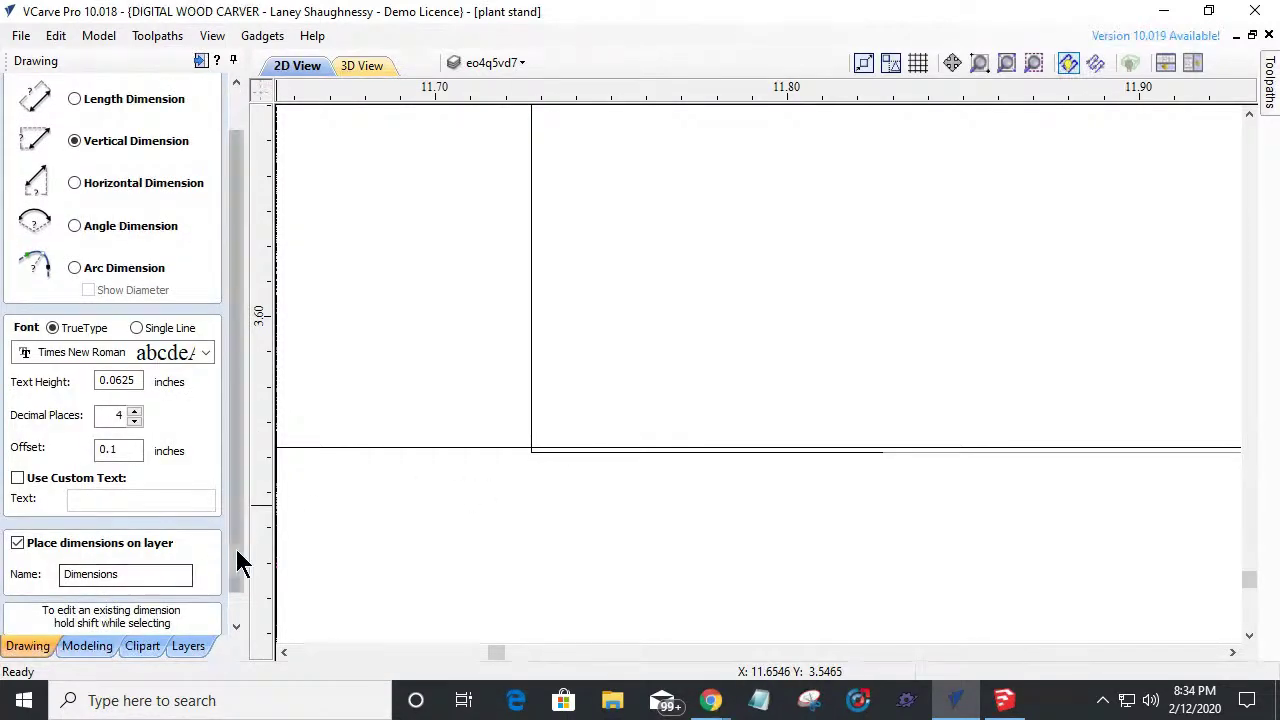
scroll(236, 580, "down", 1)
left_click(186, 622)
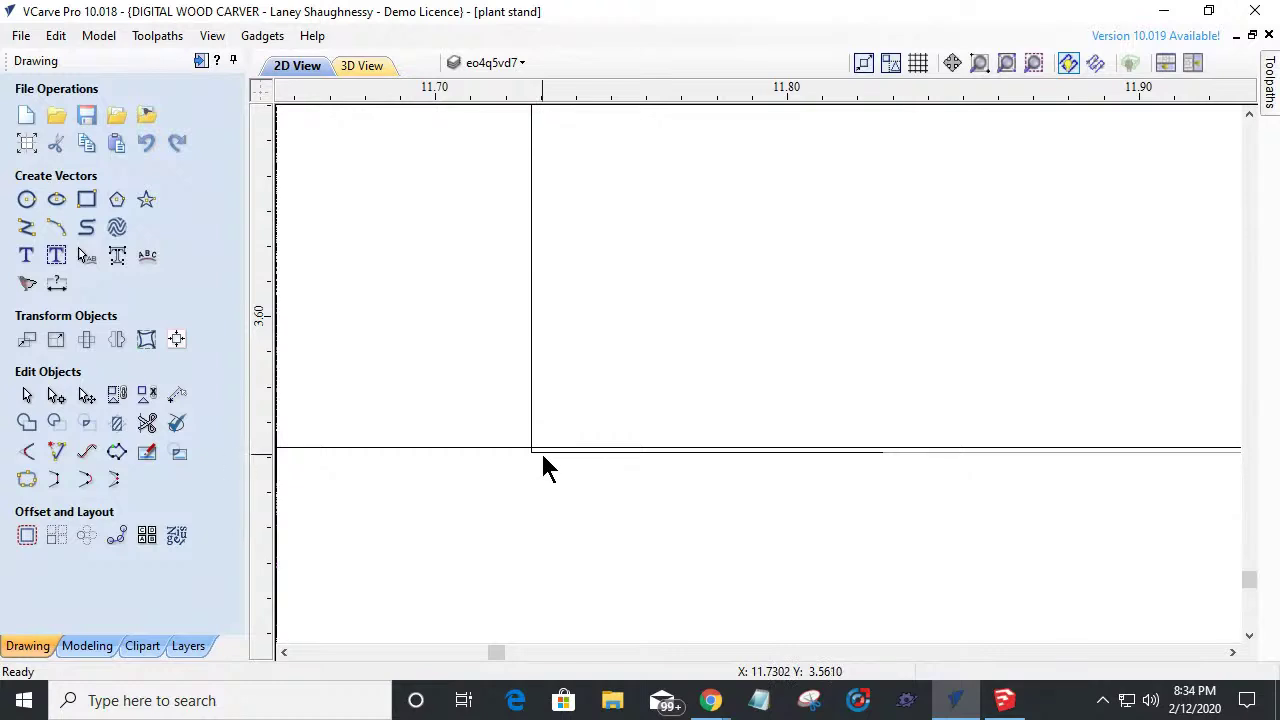
Resize the rectangle below the notch to a height of 0.3957 inches, keeping its 0.5-inch width and centre anchor.
scroll(520, 457, "down", 1)
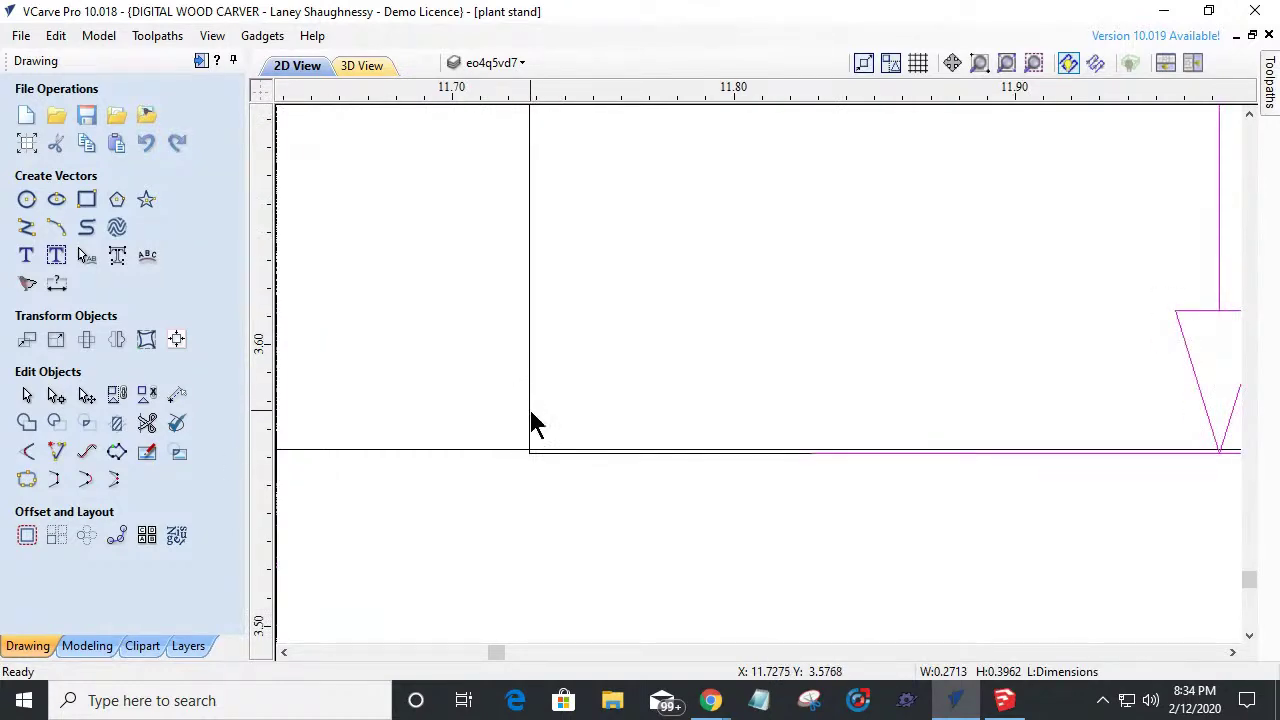
scroll(530, 410, "down", 4)
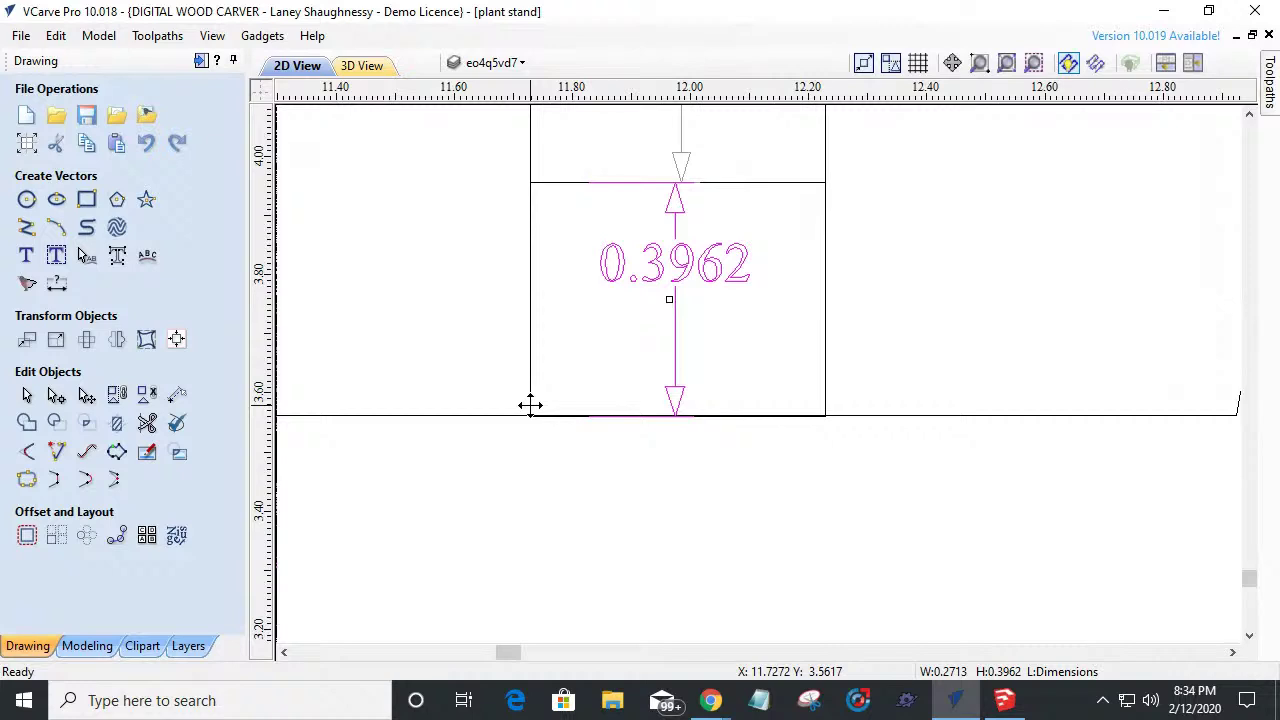
left_click(533, 327)
scroll(515, 334, "up", 2)
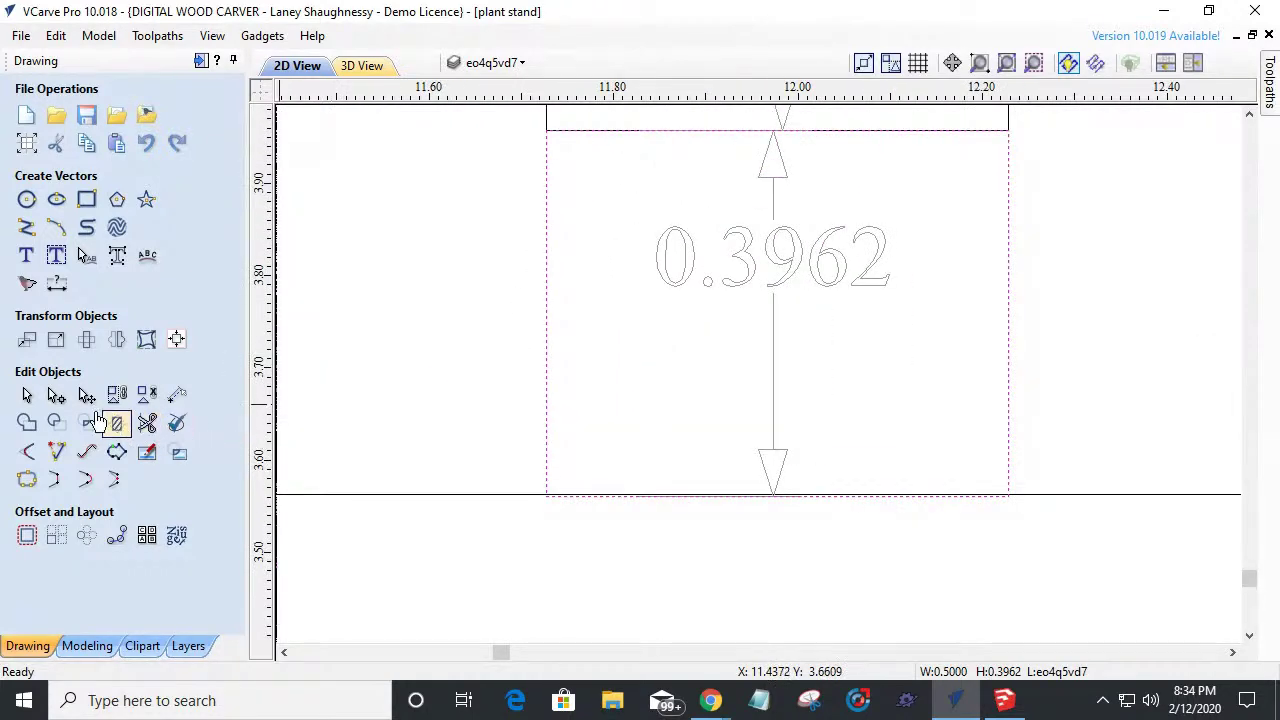
left_click(56, 341)
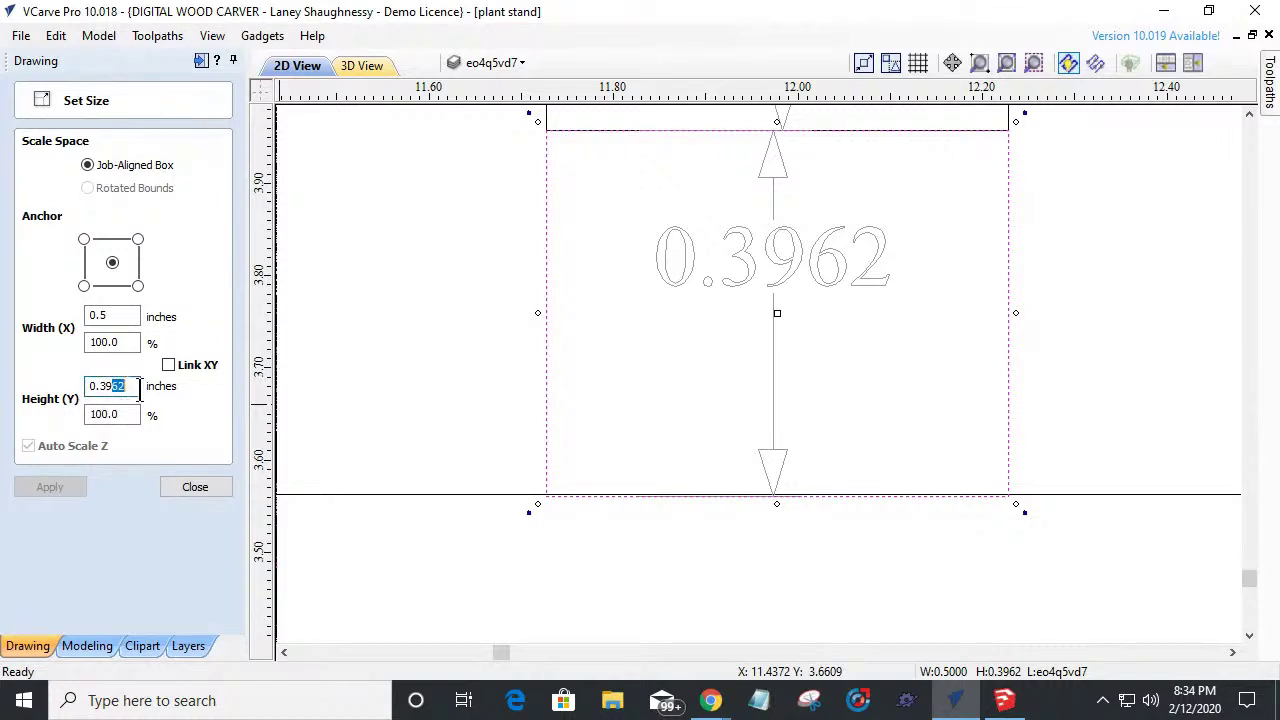
scroll(497, 541, "down", 2)
scroll(491, 540, "up", 2)
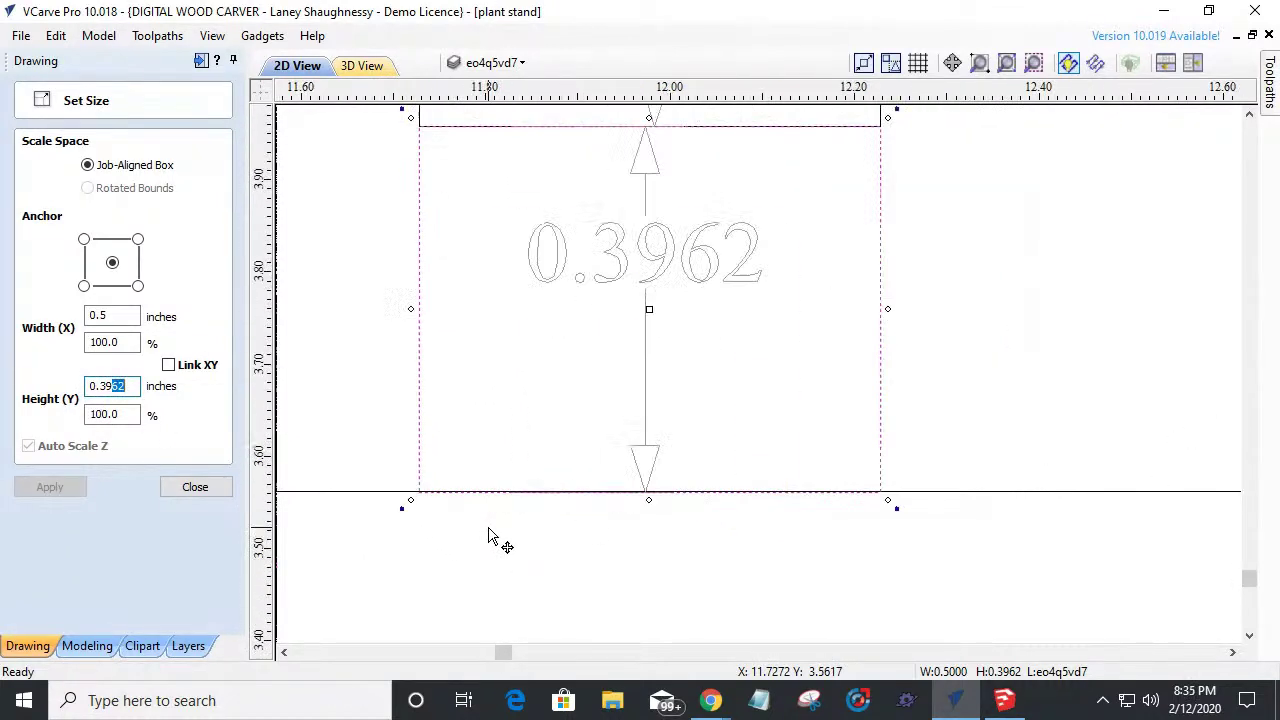
scroll(434, 526, "down", 2)
scroll(434, 526, "up", 2)
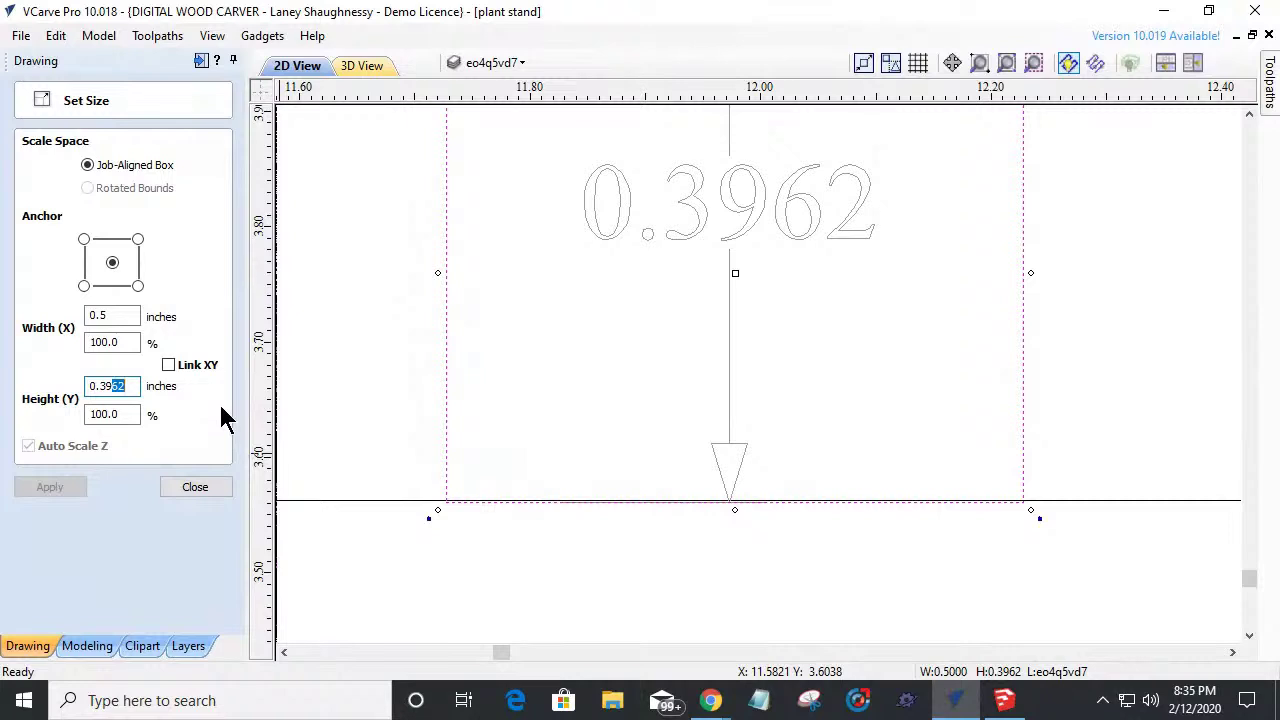
type("57")
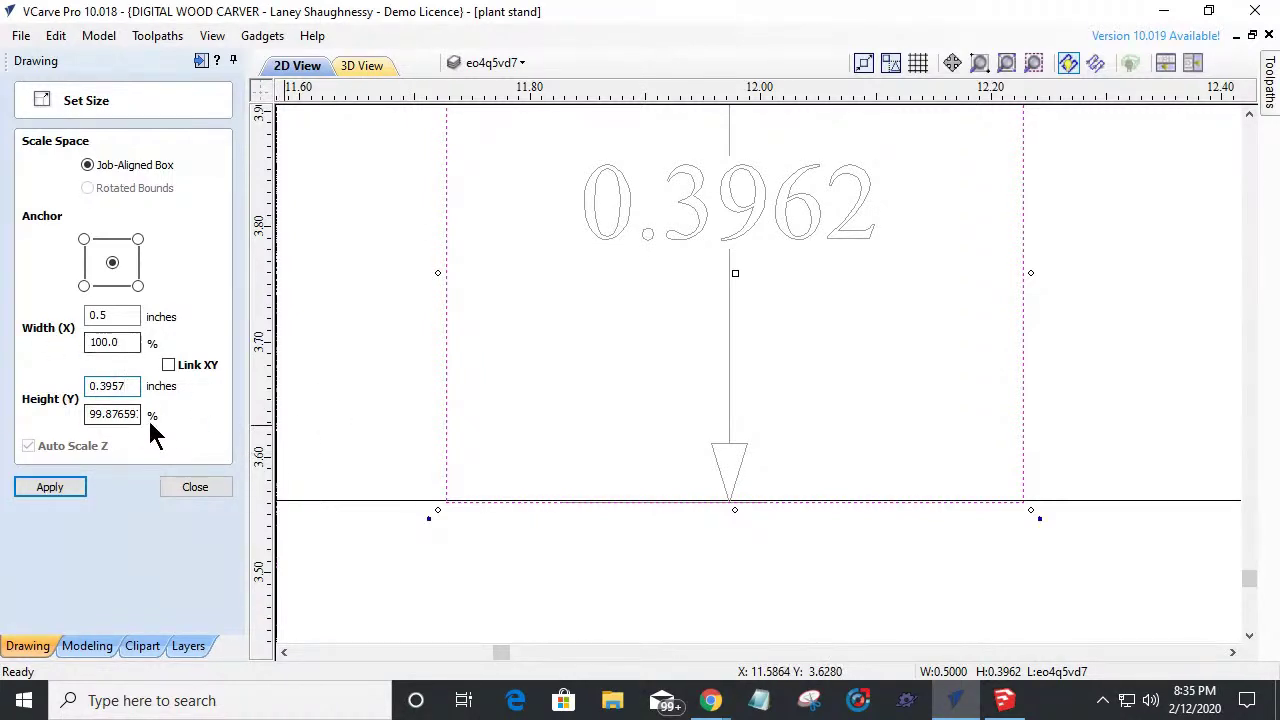
left_click(58, 492)
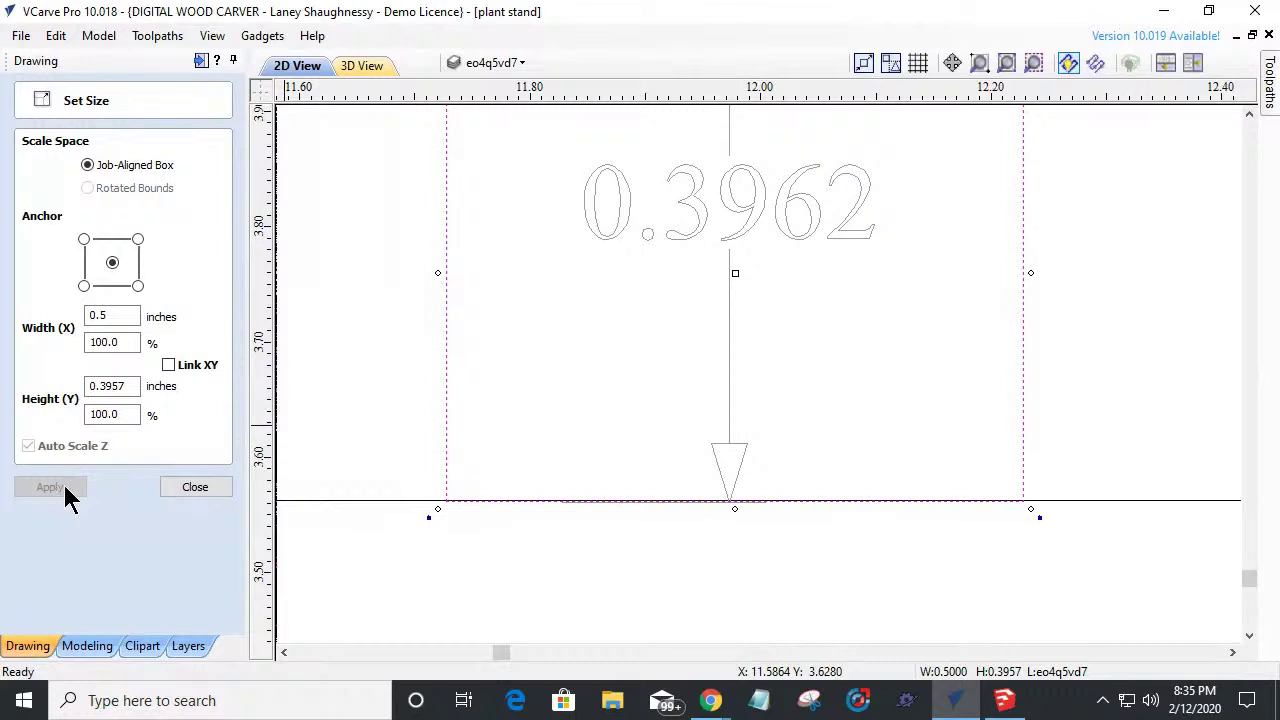
left_click(190, 489)
Move the resized rectangle so its upper-left corner snaps onto the notch's lower-left corner, and check its lower edge against the bracket.
scroll(425, 410, "down", 3)
scroll(391, 263, "up", 5)
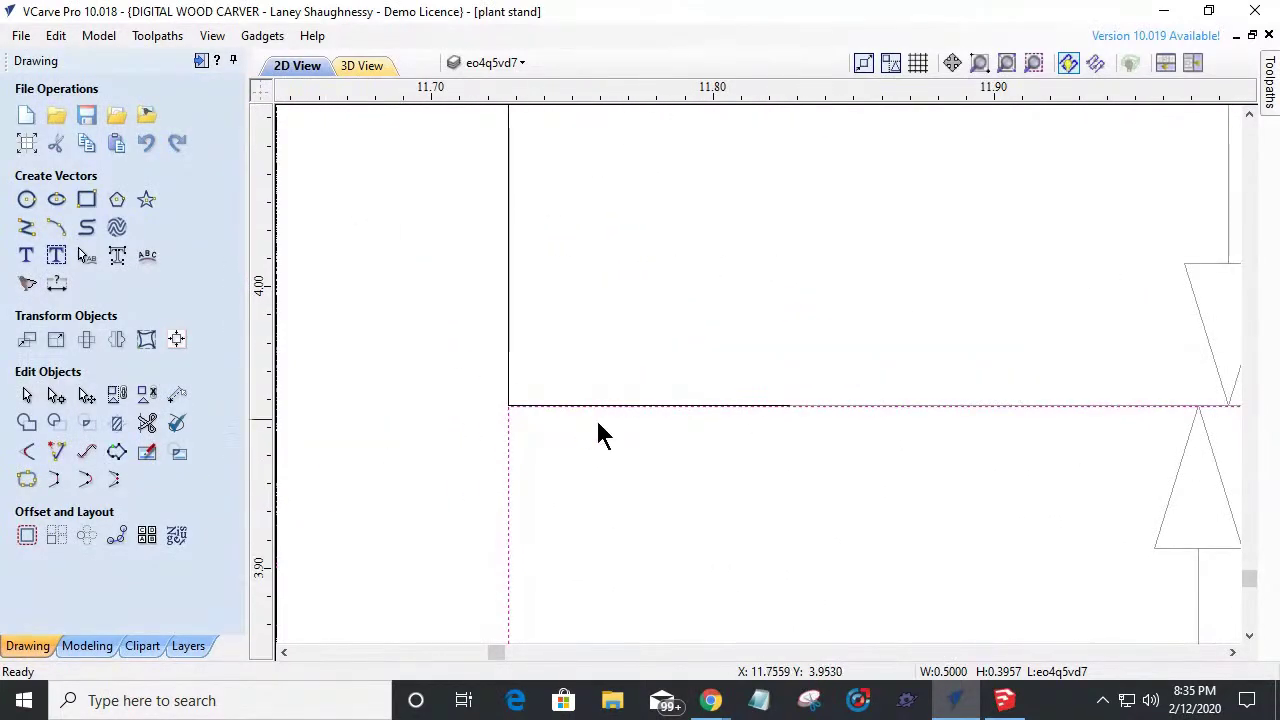
scroll(506, 403, "up", 5)
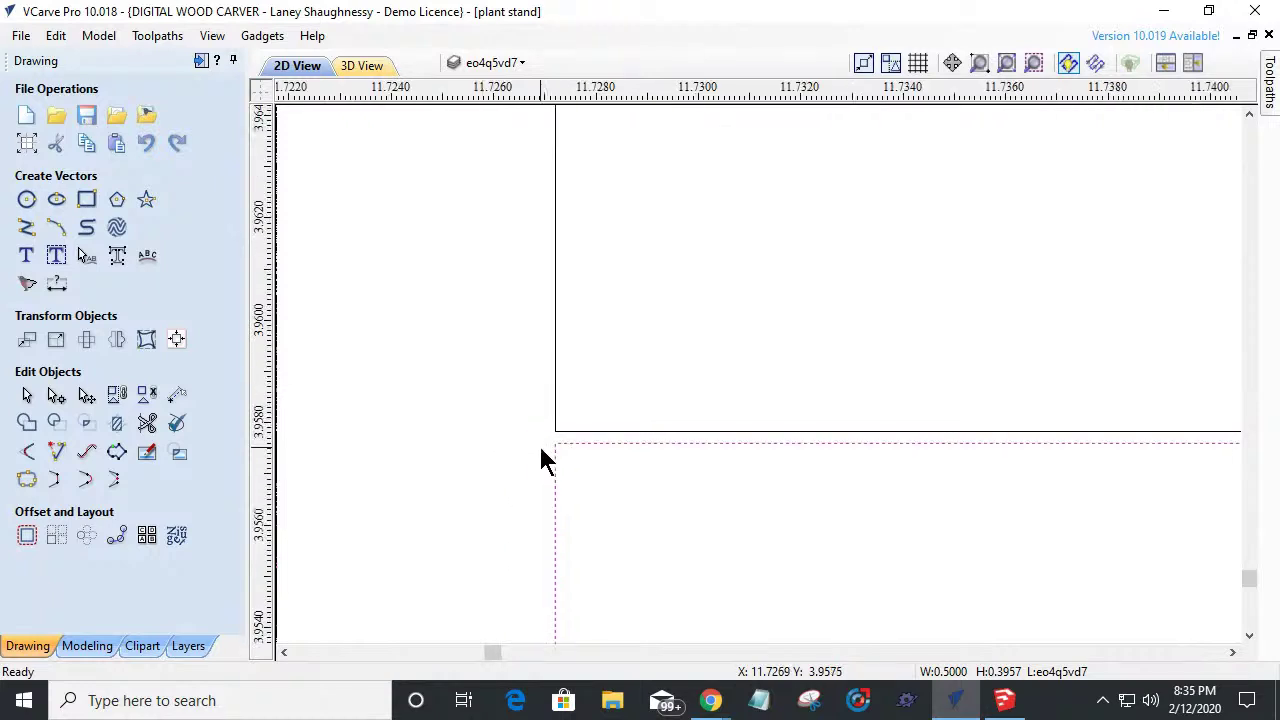
left_click_drag(578, 447, 553, 436)
scroll(556, 470, "down", 8)
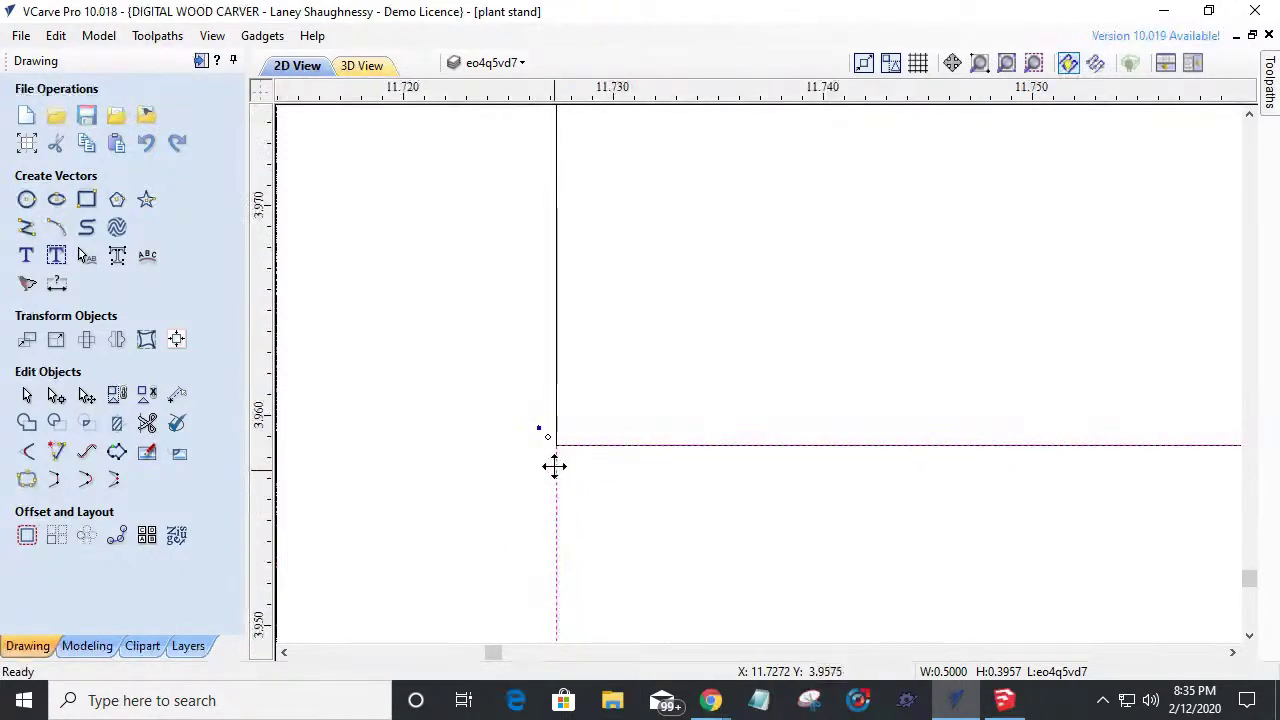
scroll(552, 458, "down", 6)
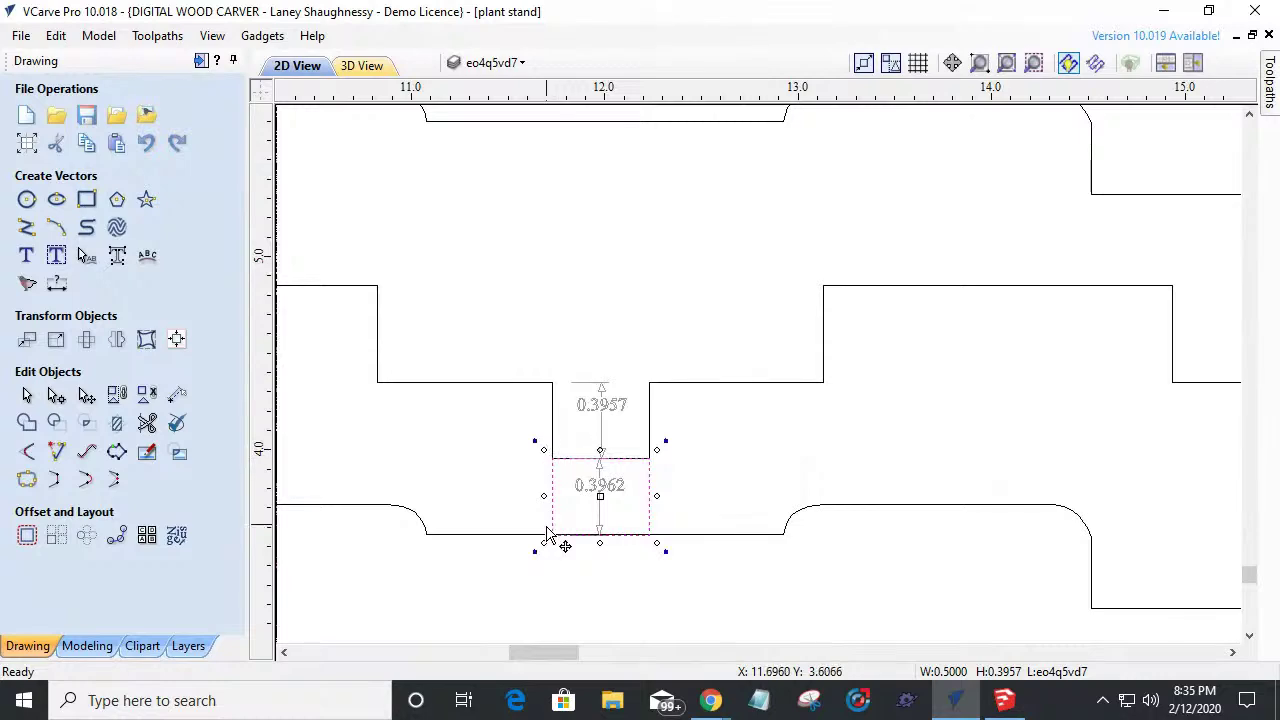
scroll(545, 532, "up", 4)
scroll(548, 541, "up", 10)
scroll(480, 525, "down", 3)
scroll(495, 518, "down", 8)
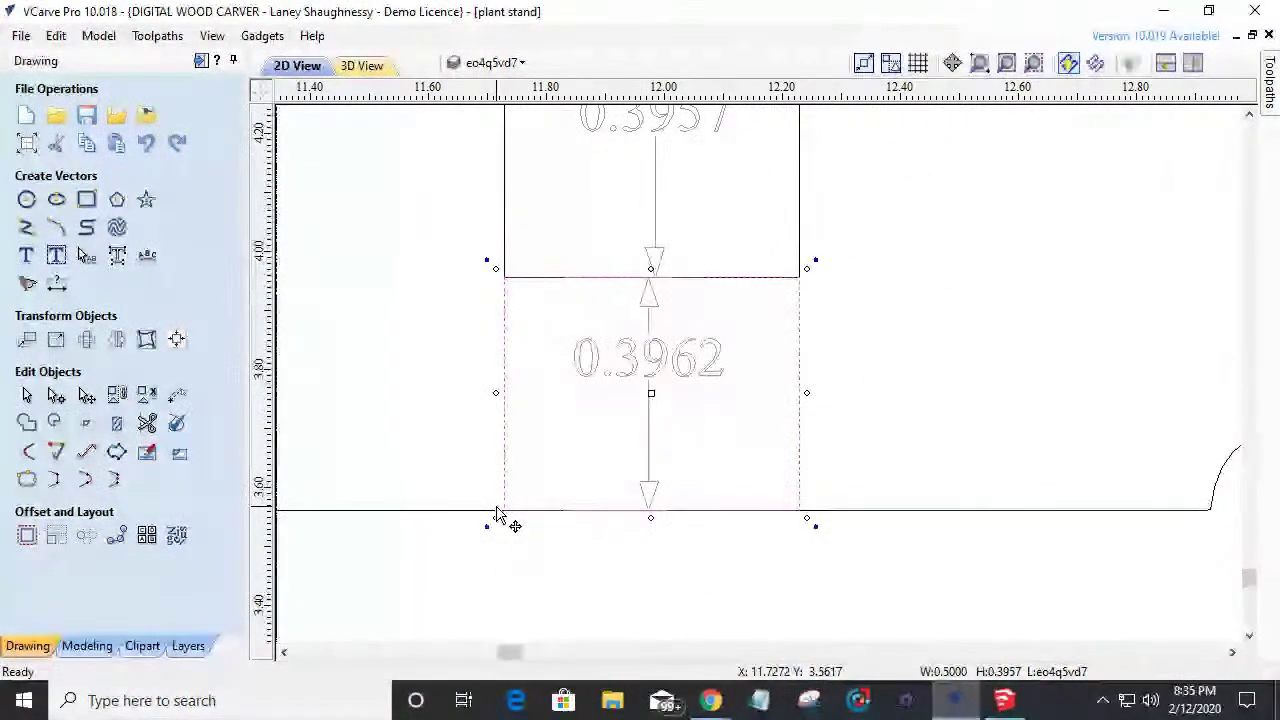
scroll(500, 515, "down", 1)
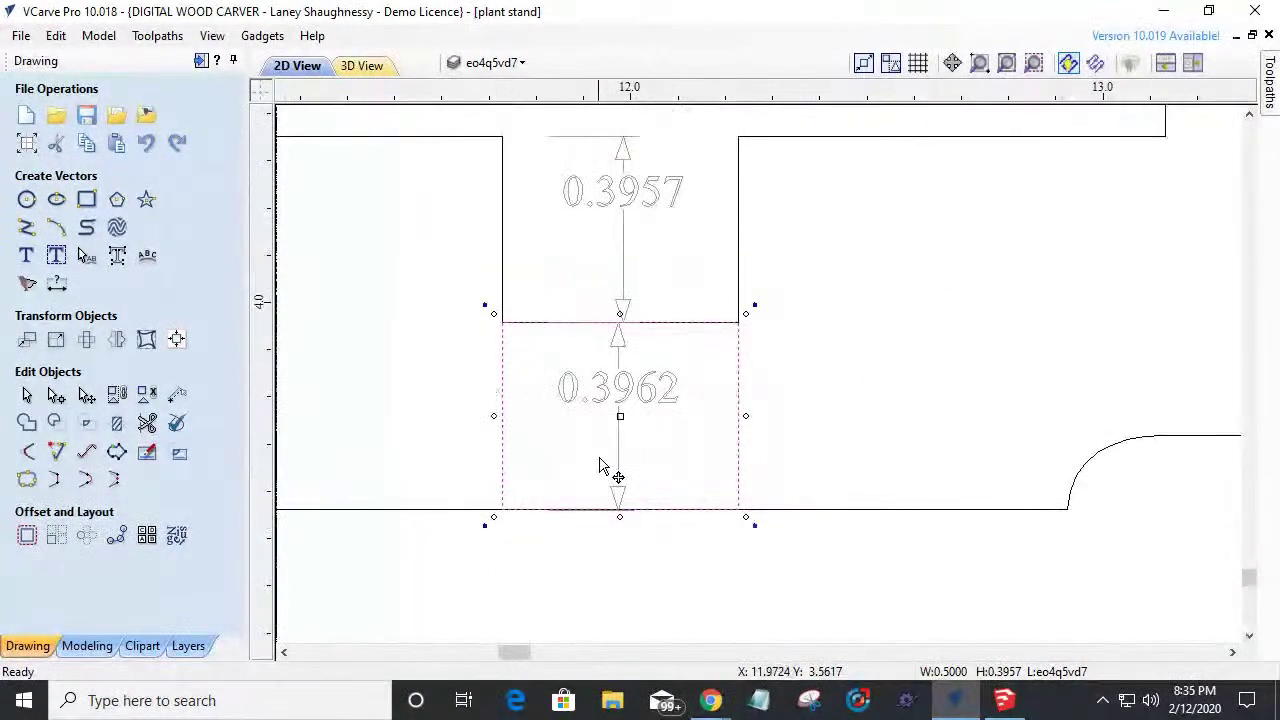
Delete the rectangle's outdated height dimension and add a new vertical dimension between its lower-left corner and the notch's lower-left corner.
left_click(624, 410)
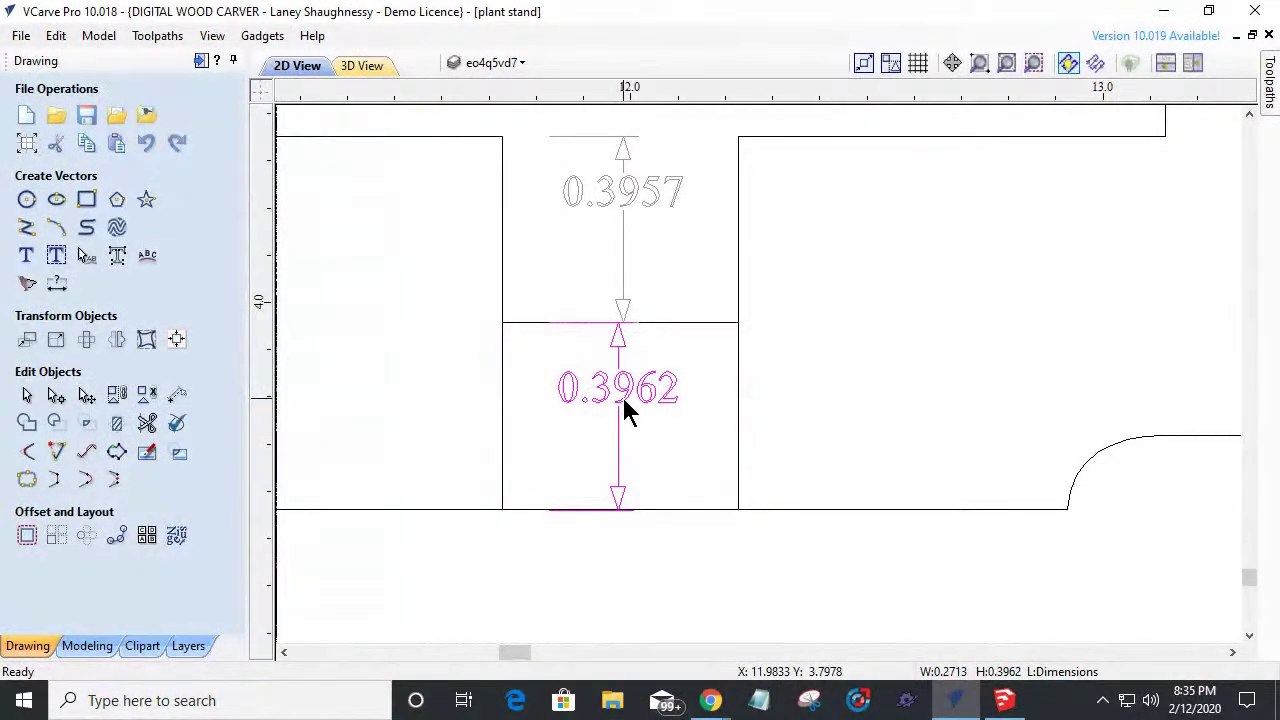
key("Delete")
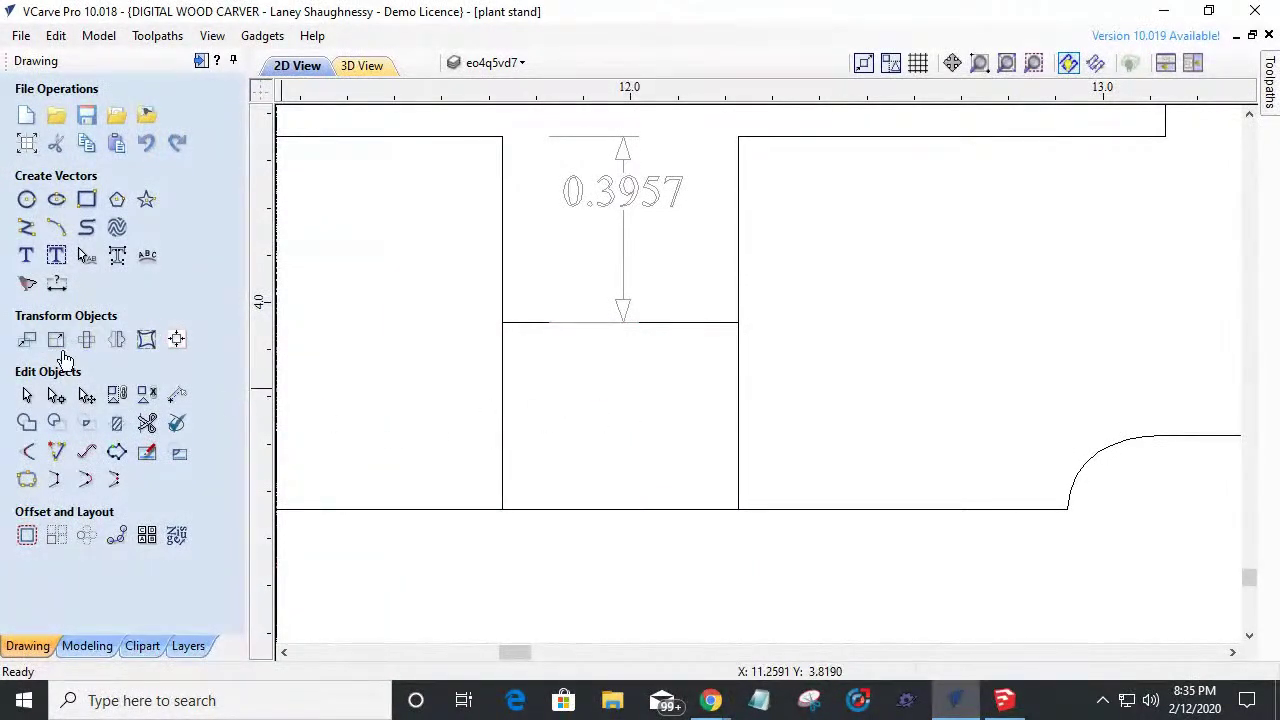
left_click(57, 284)
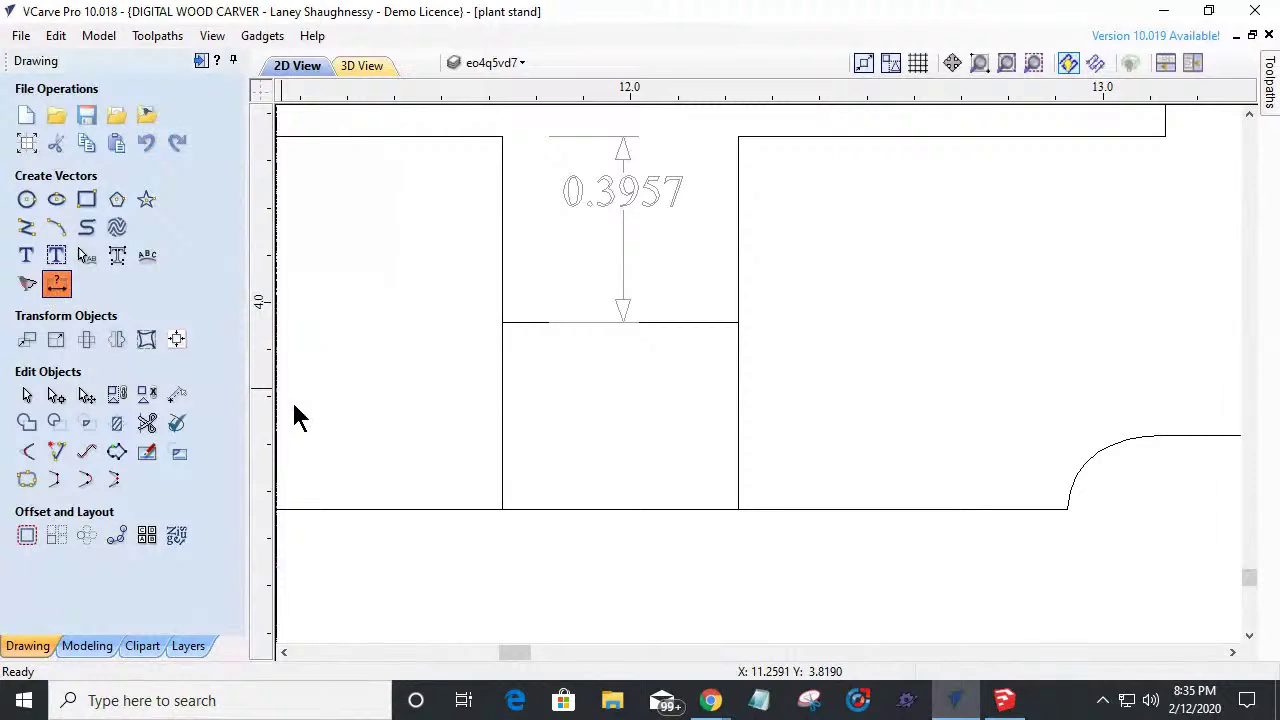
scroll(455, 509, "up", 10)
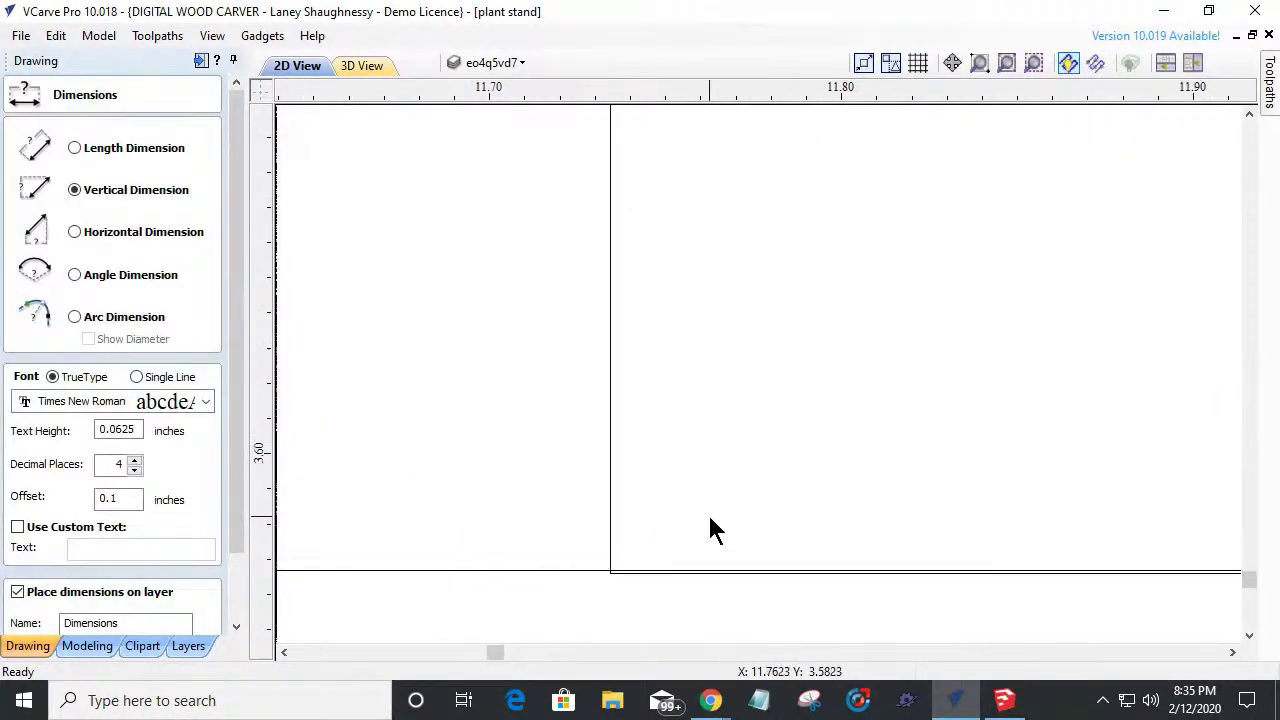
scroll(483, 530, "down", 2)
scroll(432, 617, "up", 2)
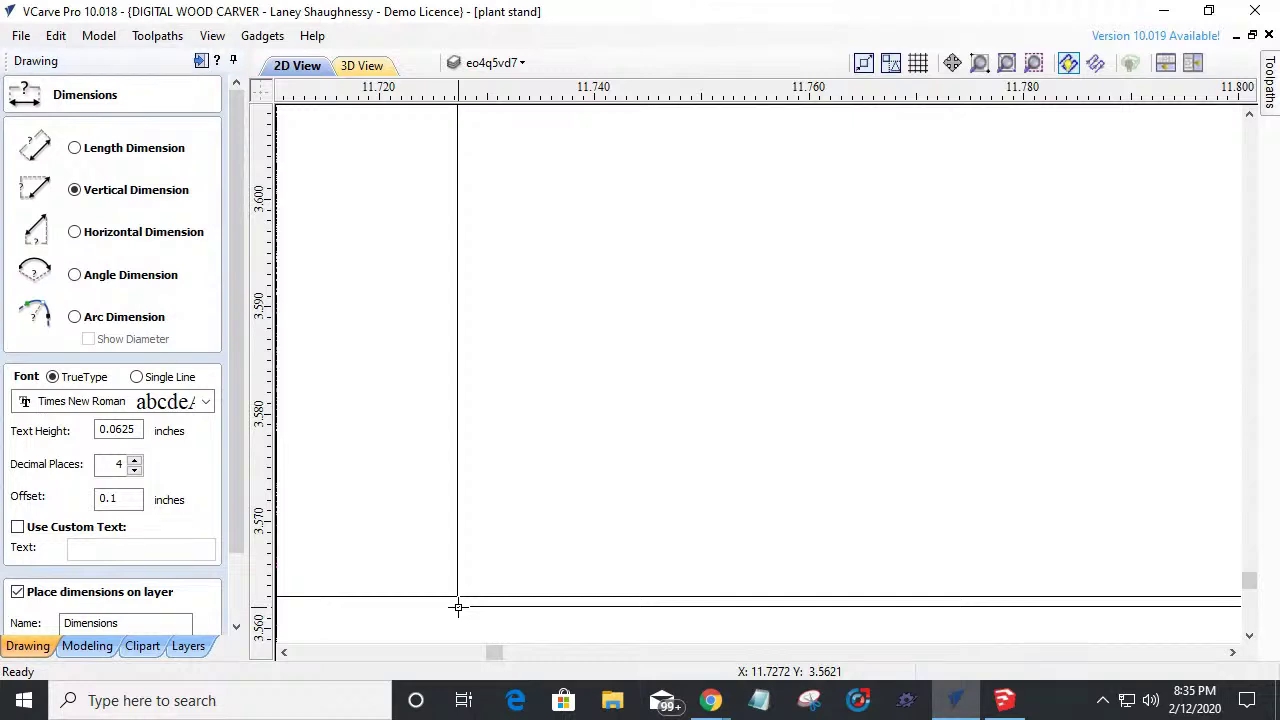
scroll(520, 646, "down", 6)
scroll(500, 417, "up", 6)
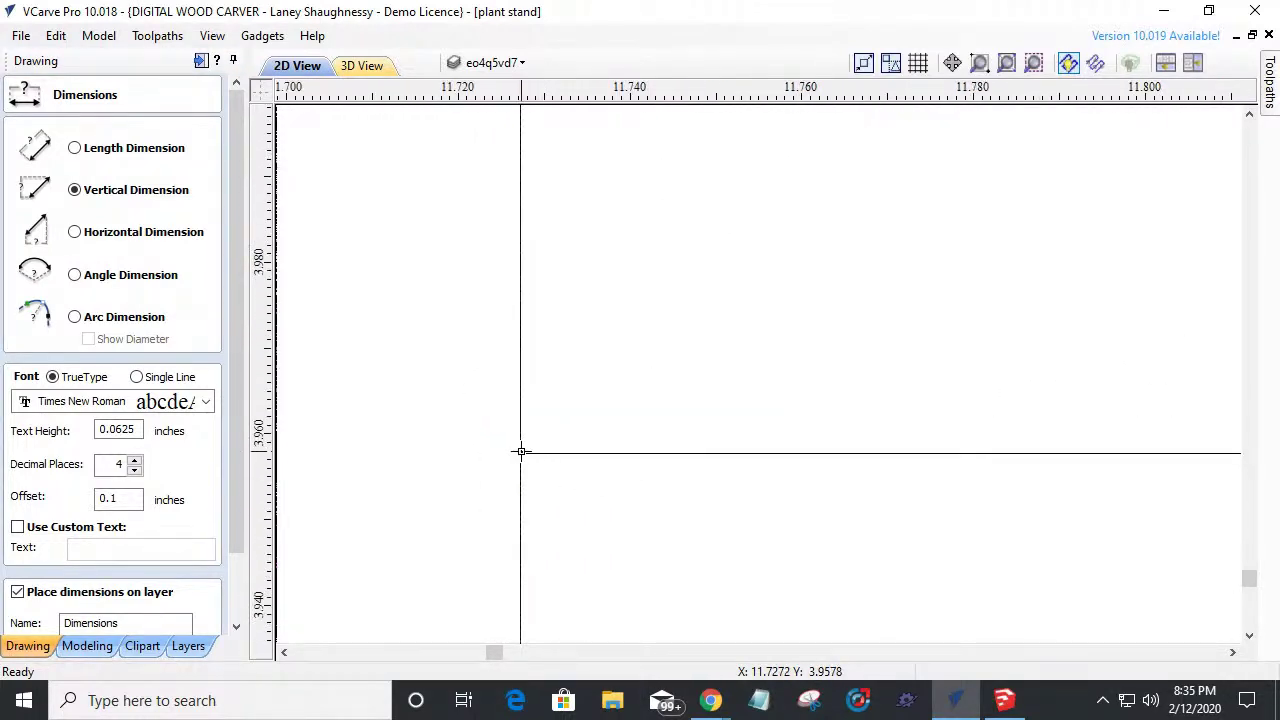
scroll(700, 471, "down", 5)
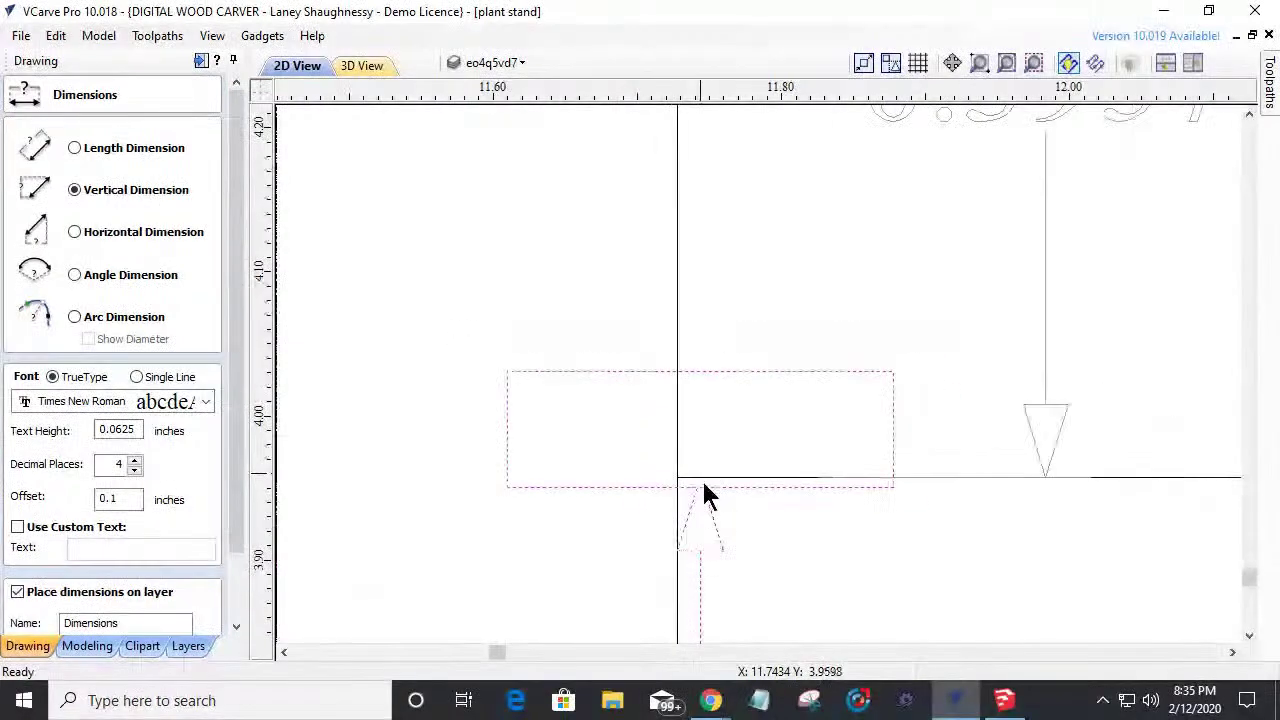
scroll(702, 490, "down", 1)
left_click(896, 556)
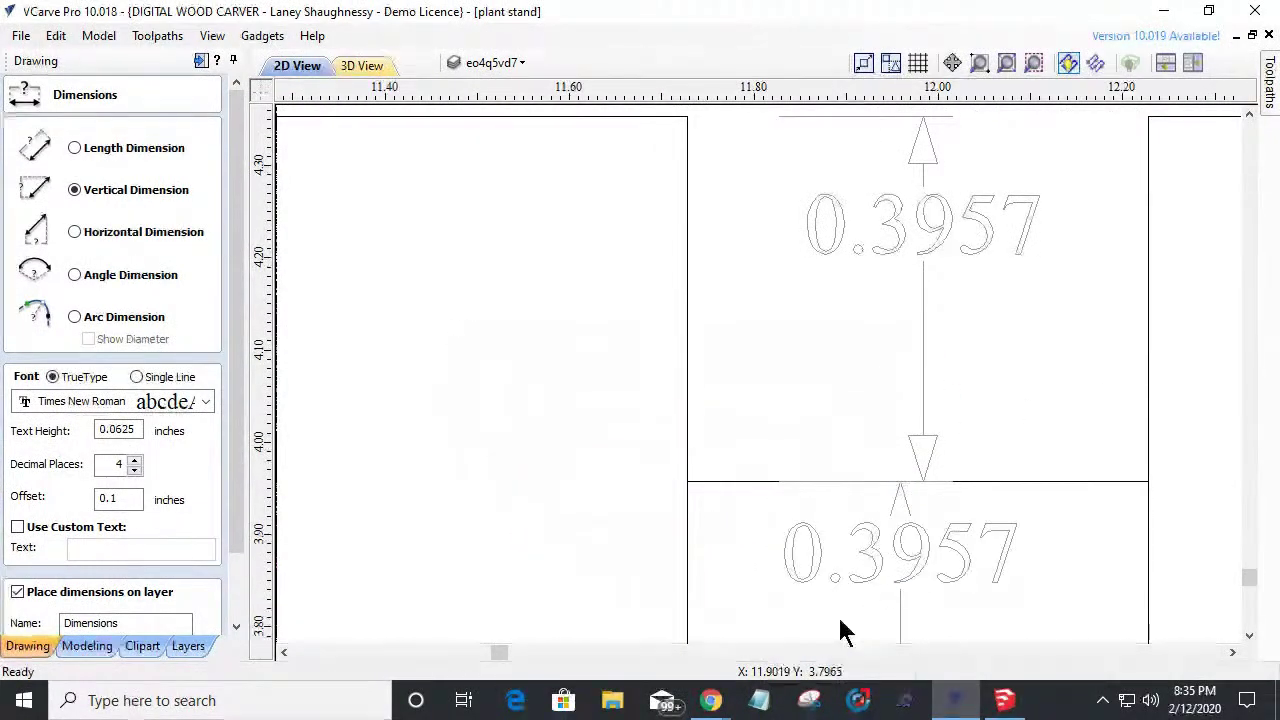
scroll(737, 460, "down", 4)
scroll(723, 591, "up", 3)
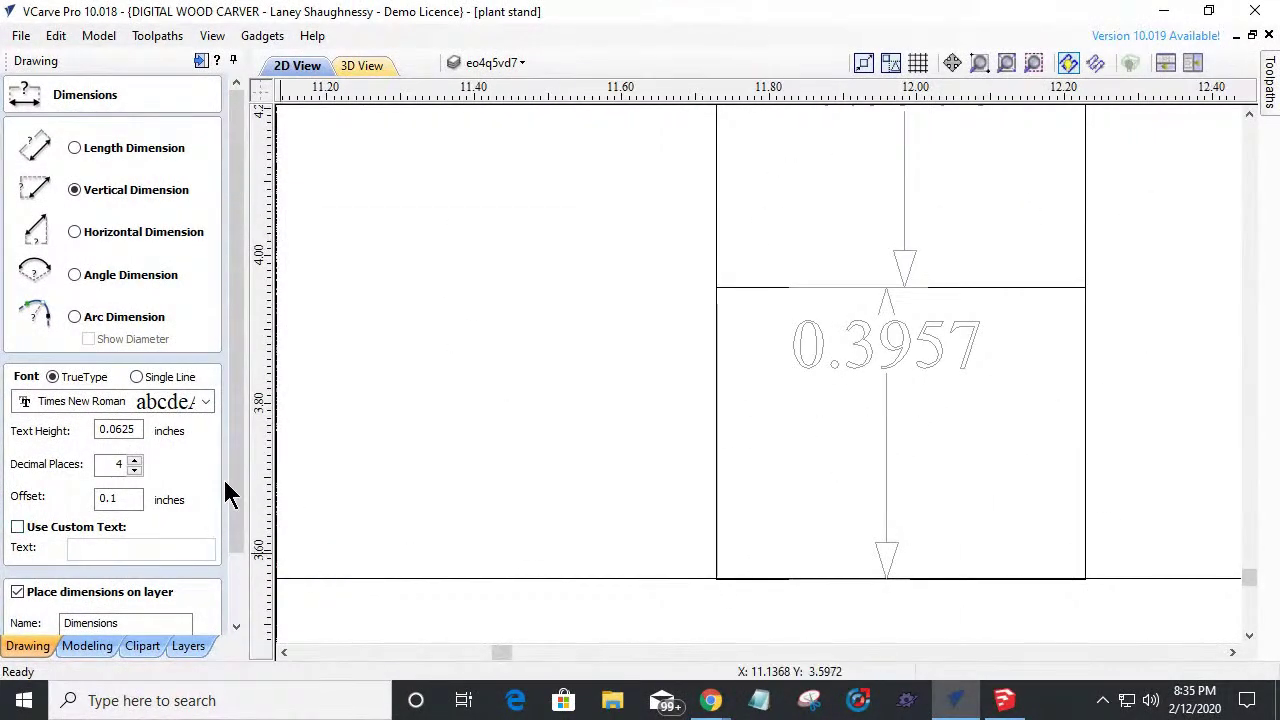
Close the dimension tool, select the lower bracket profile and switch it to node editing.
scroll(225, 490, "down", 3)
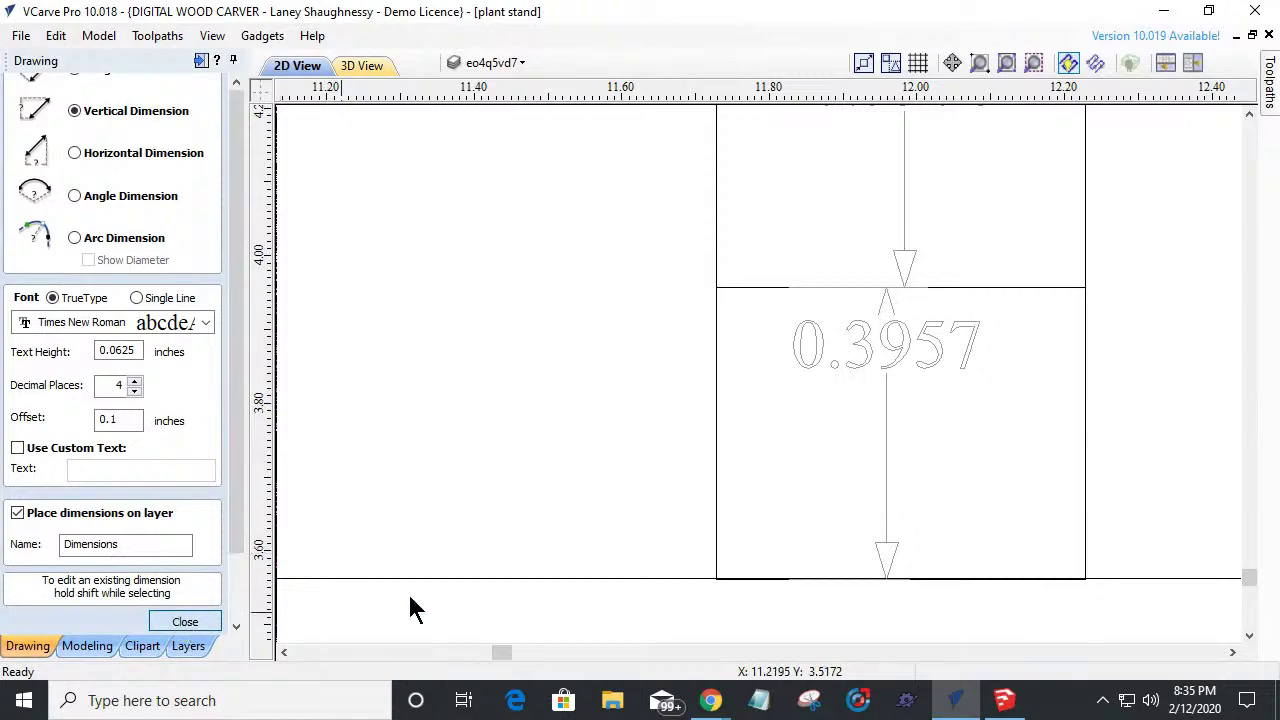
key("Escape")
left_click(484, 577)
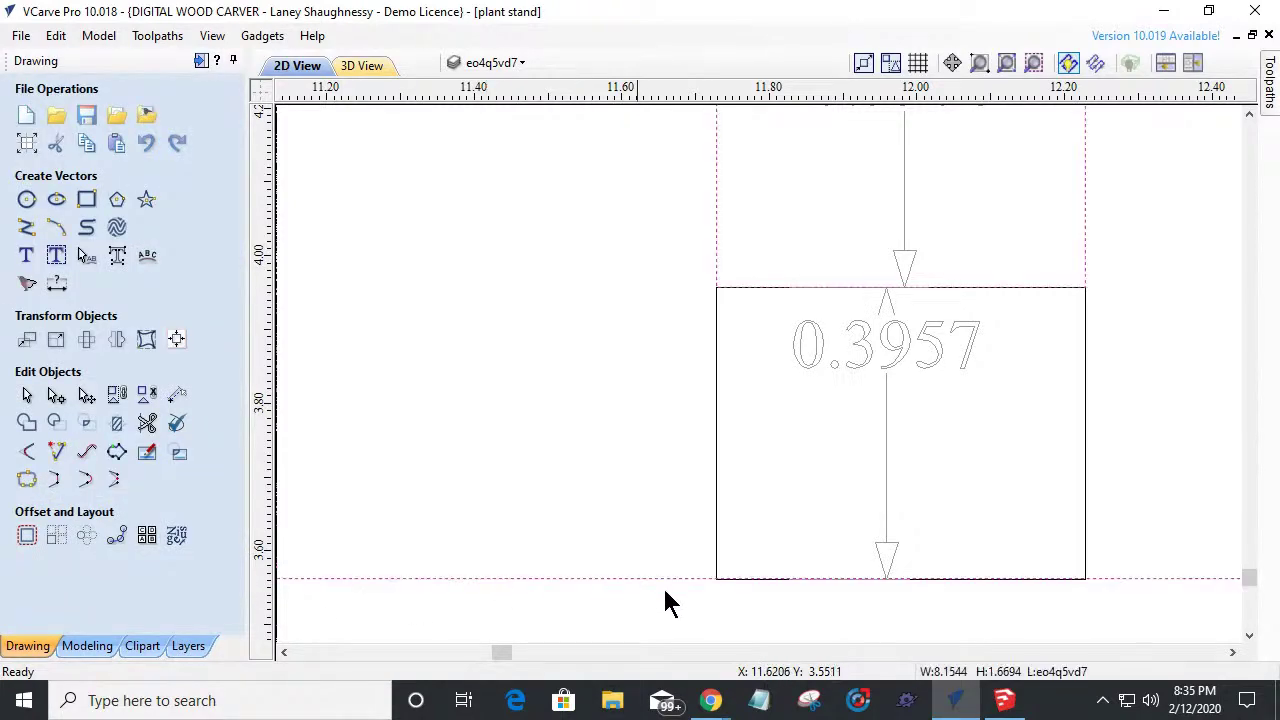
scroll(766, 597, "up", 3)
scroll(610, 533, "down", 3)
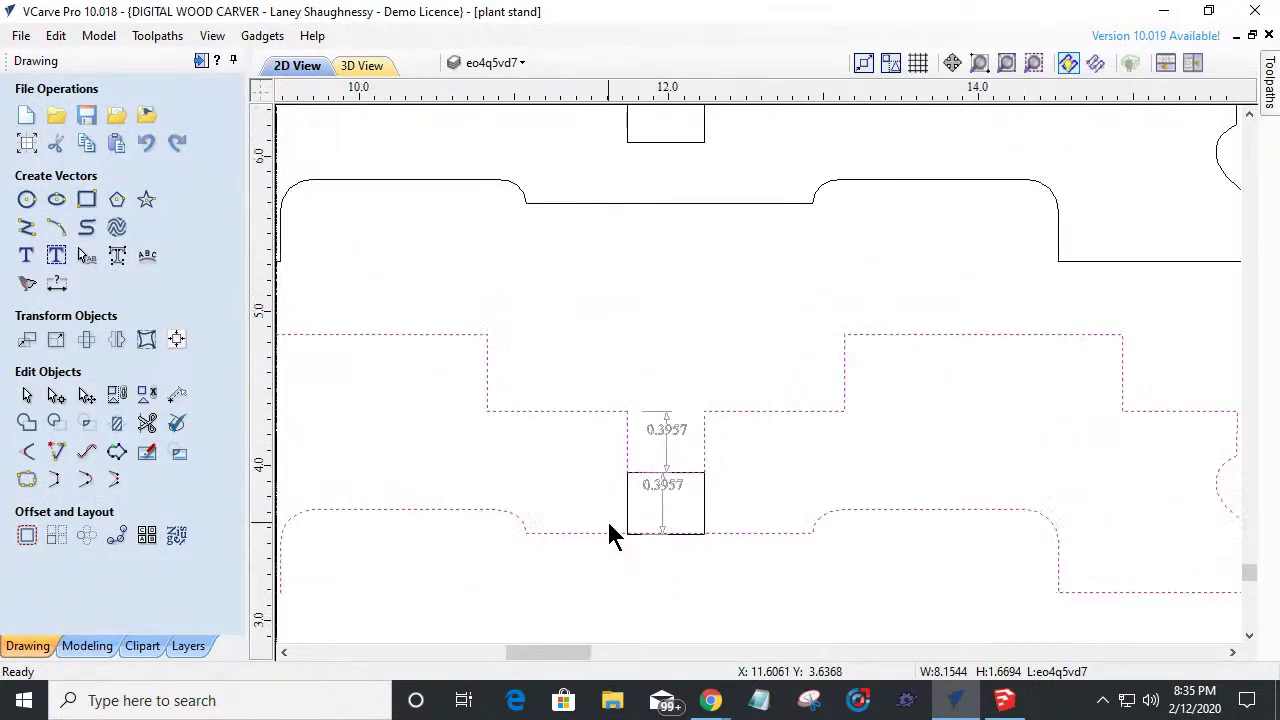
key("n")
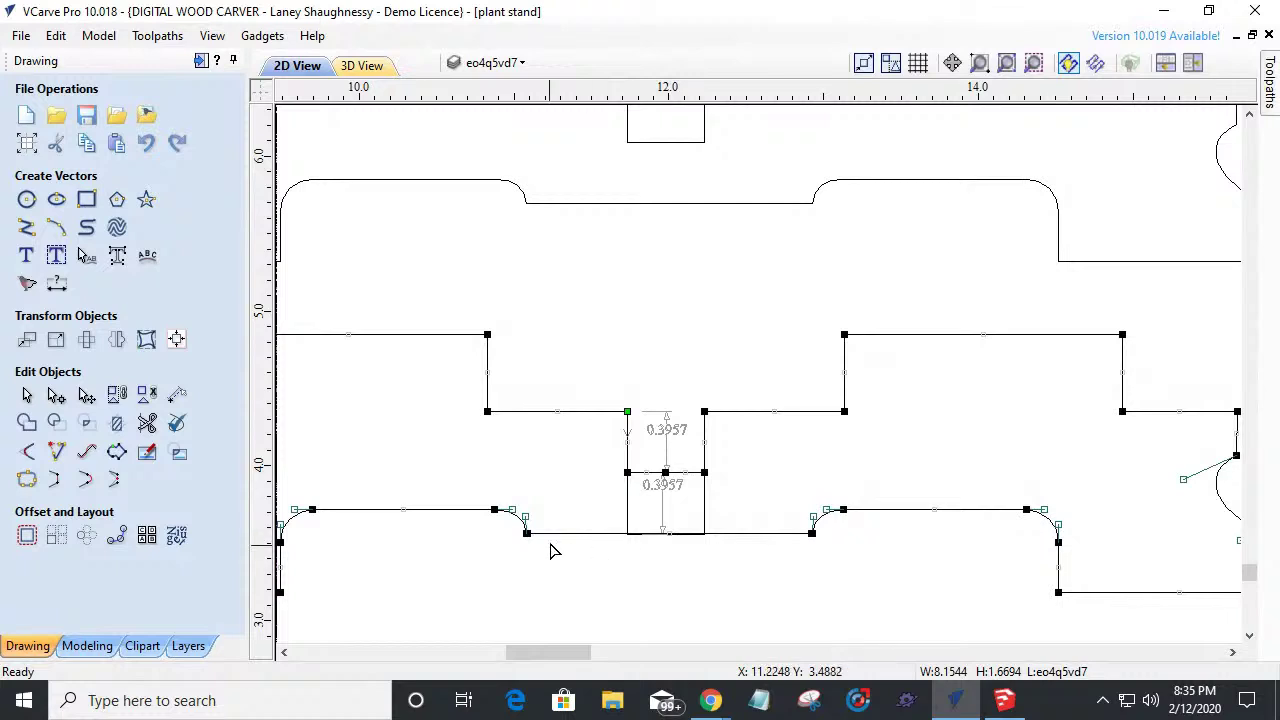
Select the corner nodes at both ends of the lower profile's middle bottom edge.
scroll(499, 533, "up", 5)
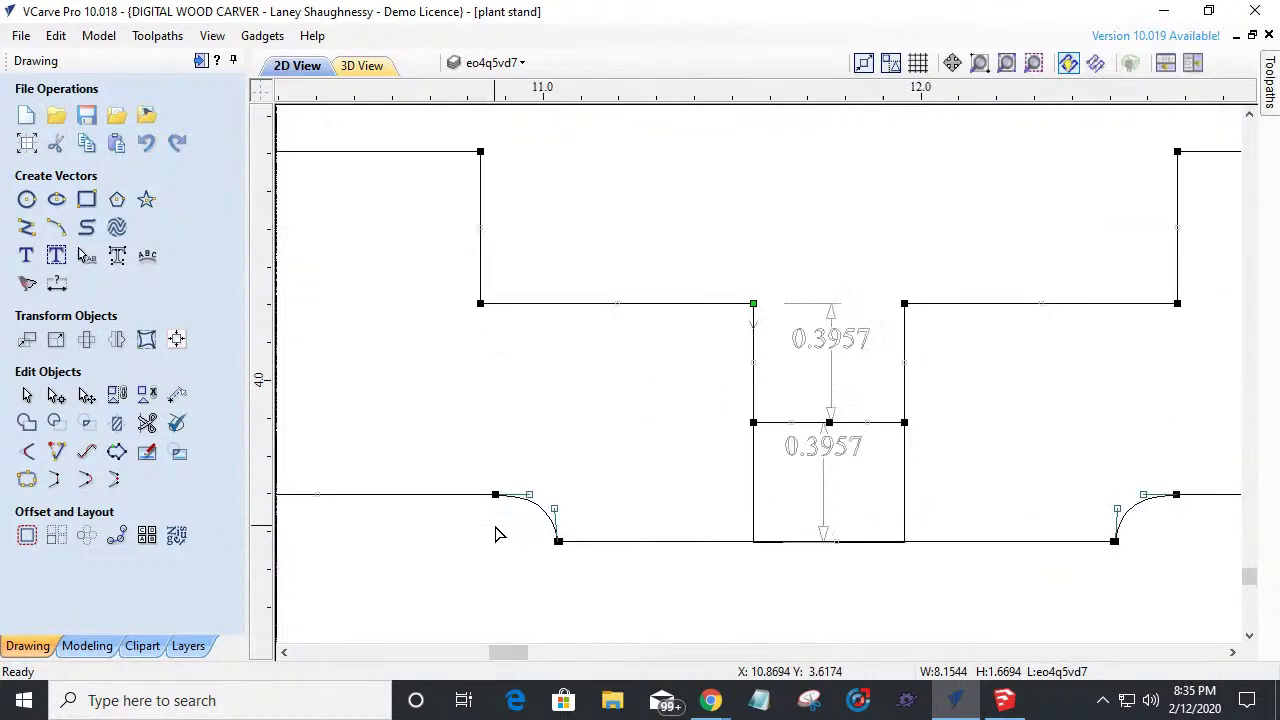
scroll(494, 533, "down", 3)
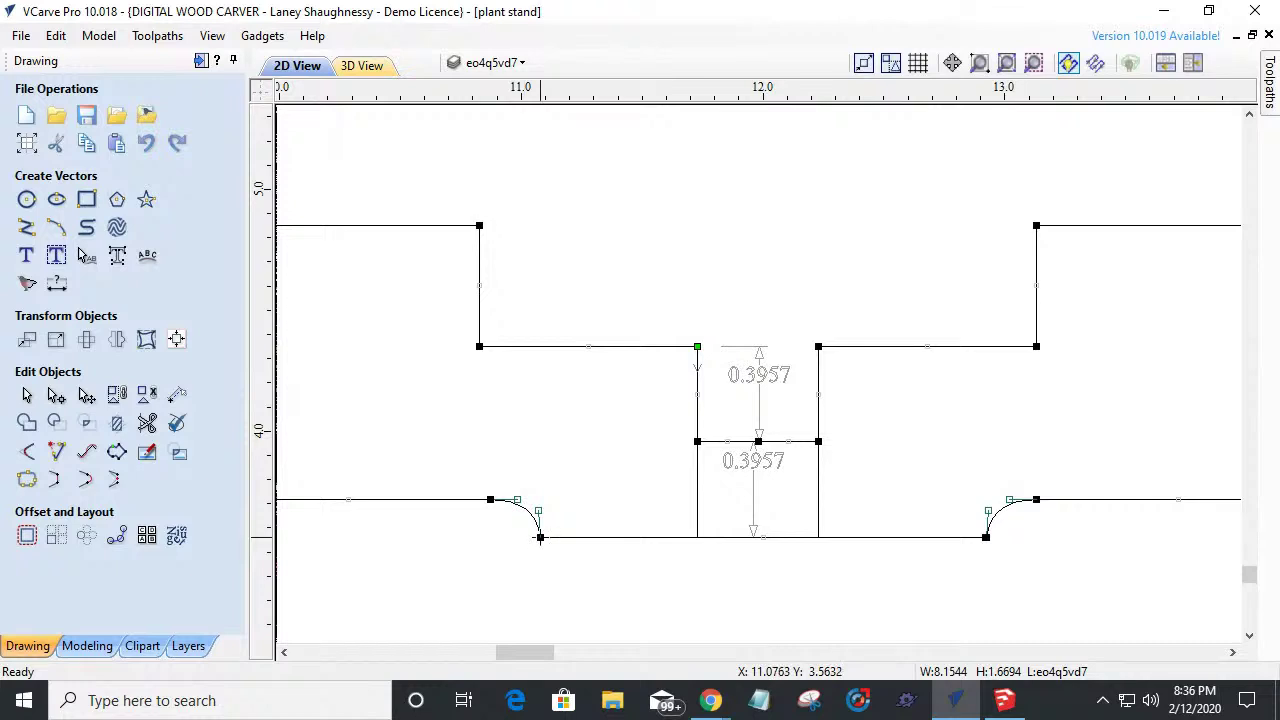
scroll(540, 537, "up", 10)
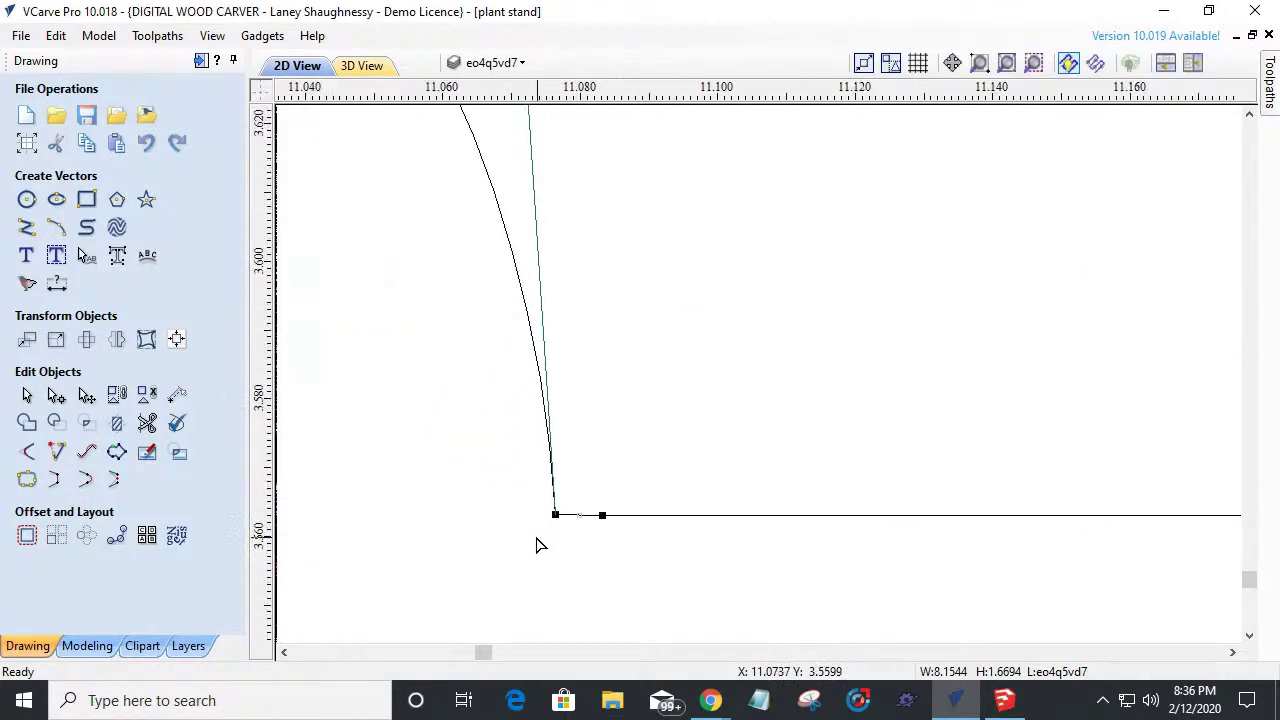
scroll(465, 500, "down", 8)
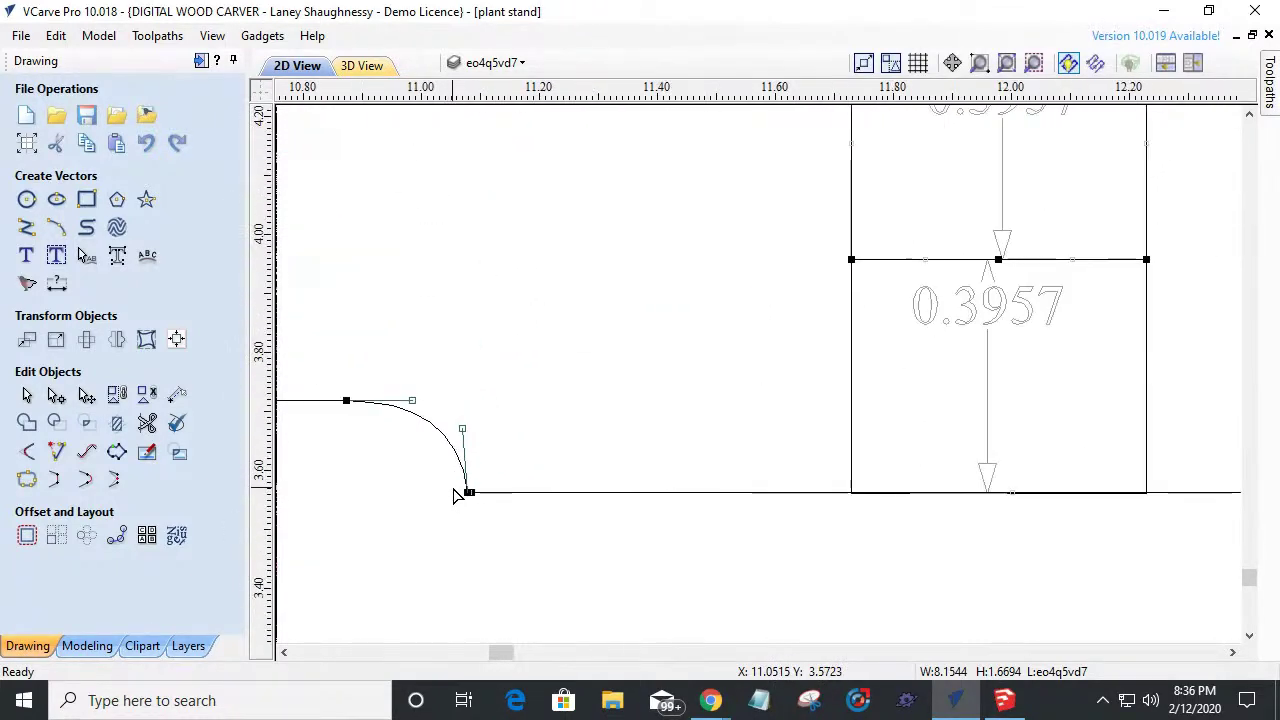
scroll(455, 495, "down", 4)
scroll(455, 496, "up", 2)
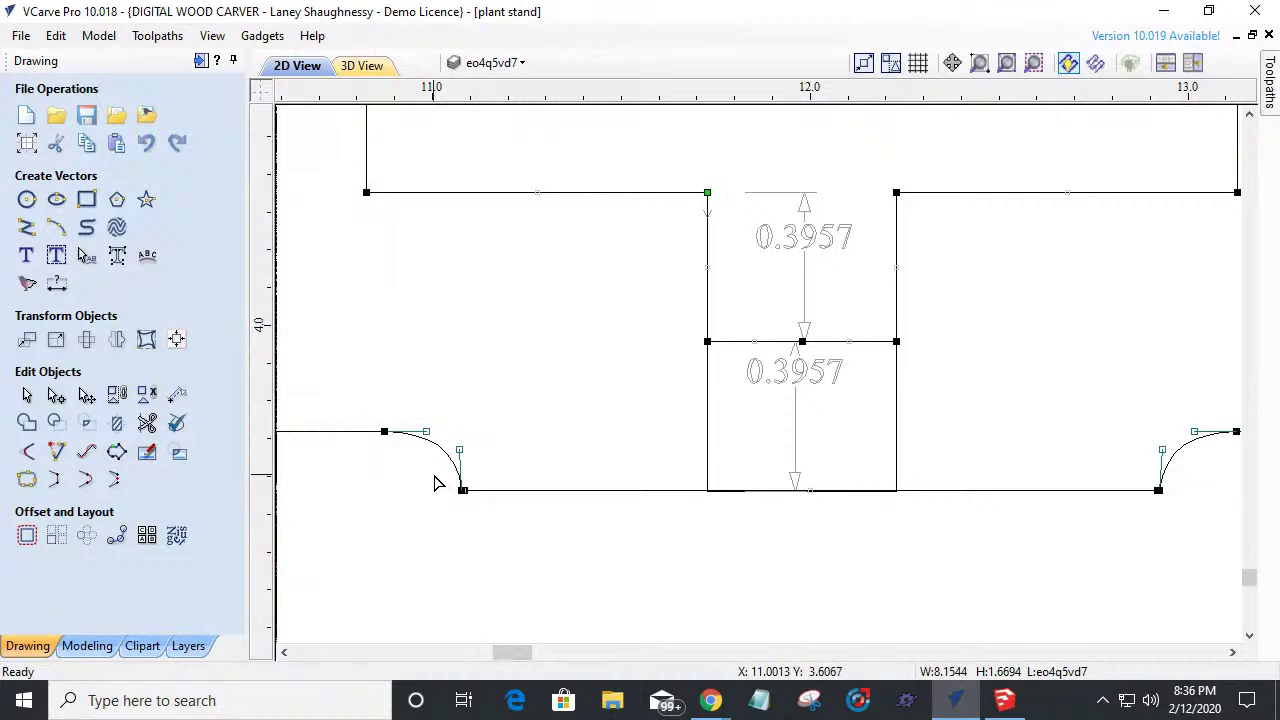
scroll(435, 483, "down", 3)
left_click_drag(437, 471, 822, 511)
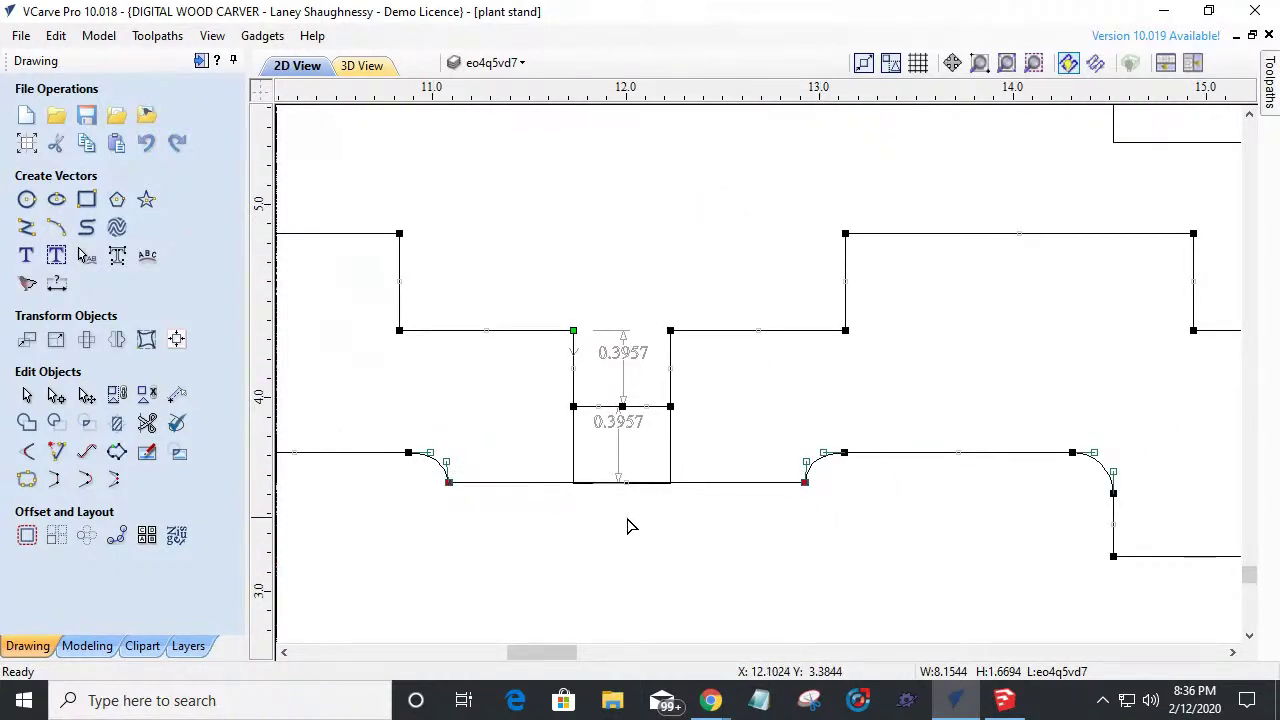
Add a midpoint node to the middle bottom edge and nudge the edge down toward the notch rectangle's lower side.
scroll(599, 523, "up", 5)
scroll(560, 495, "up", 2)
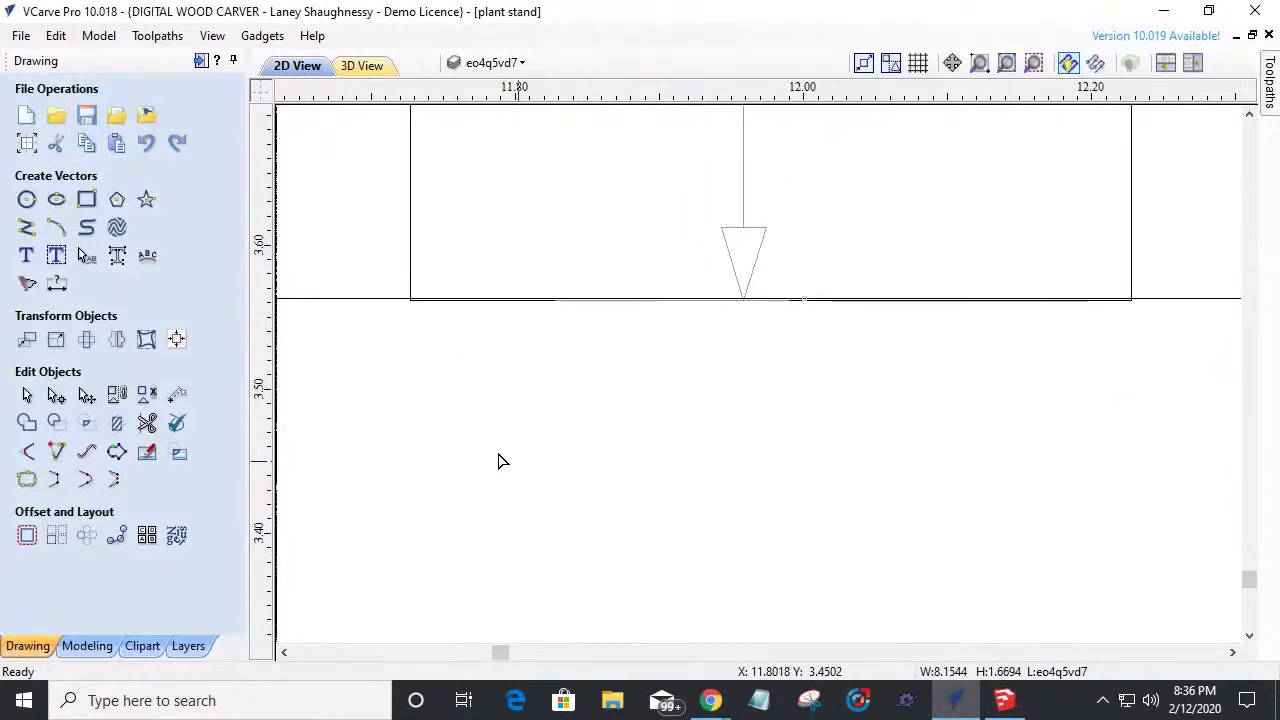
scroll(685, 463, "down", 6)
scroll(697, 454, "up", 2)
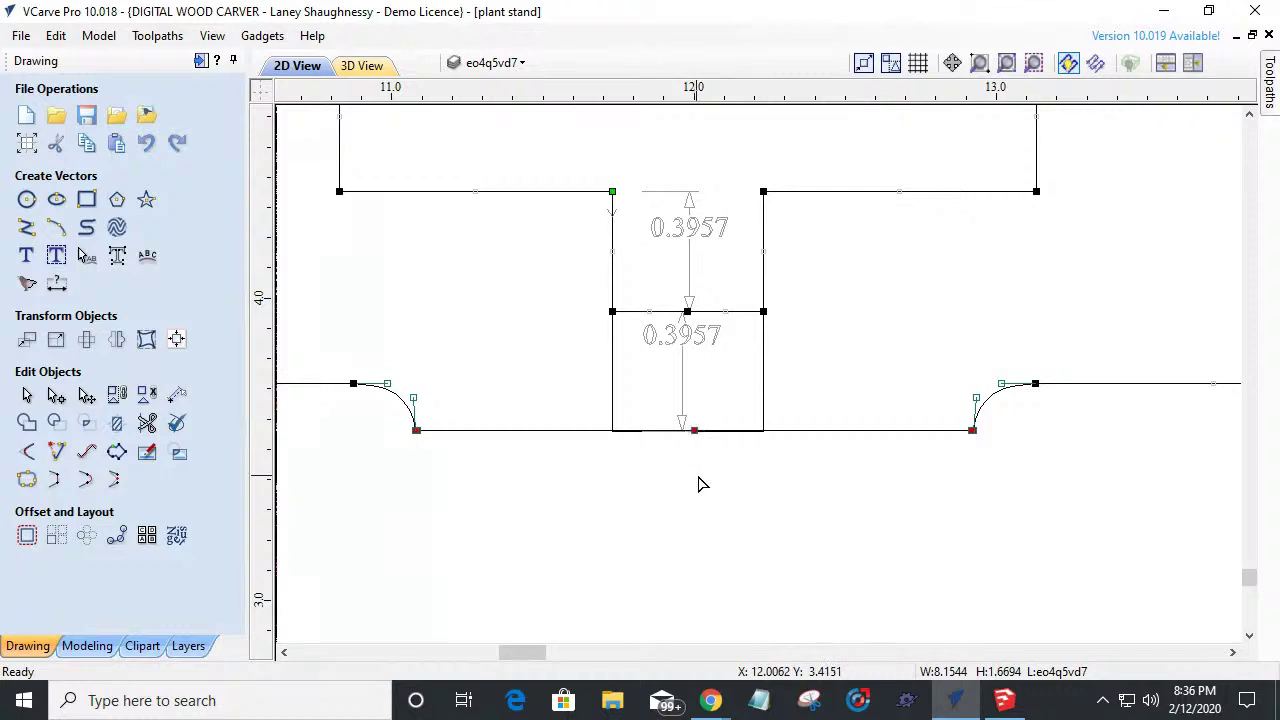
scroll(706, 437, "up", 10)
scroll(676, 393, "up", 5)
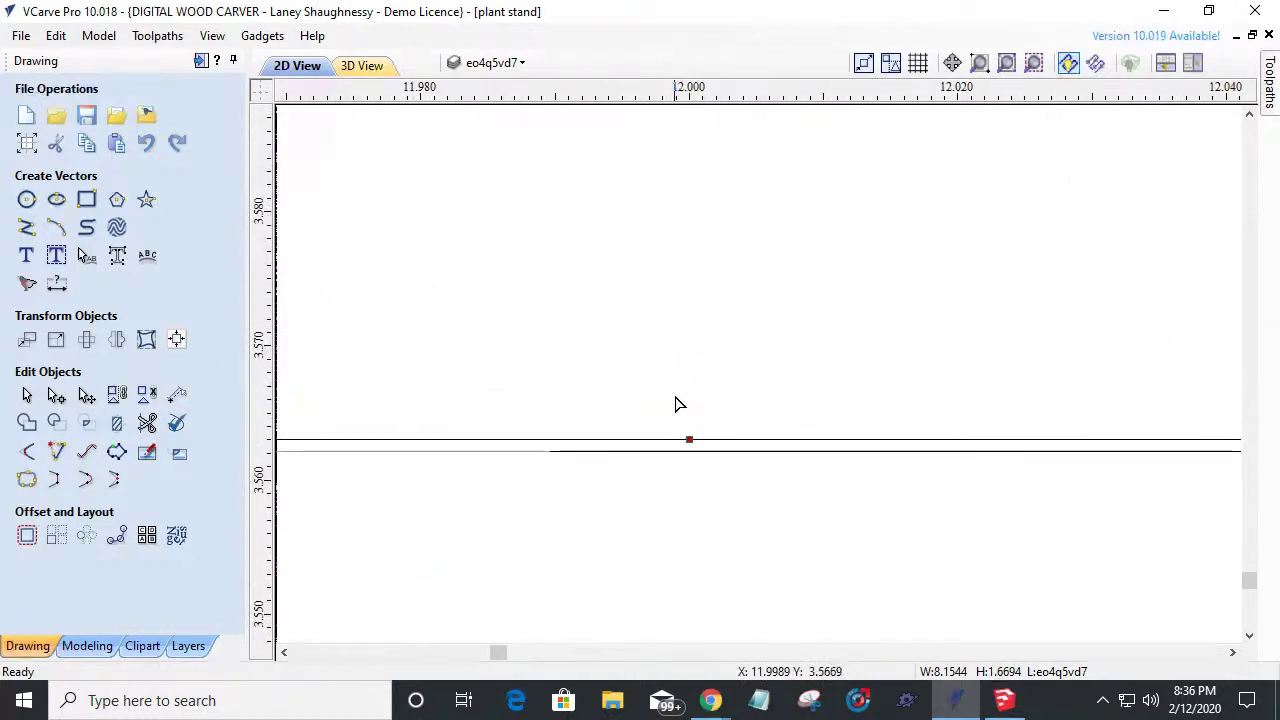
scroll(683, 455, "down", 3)
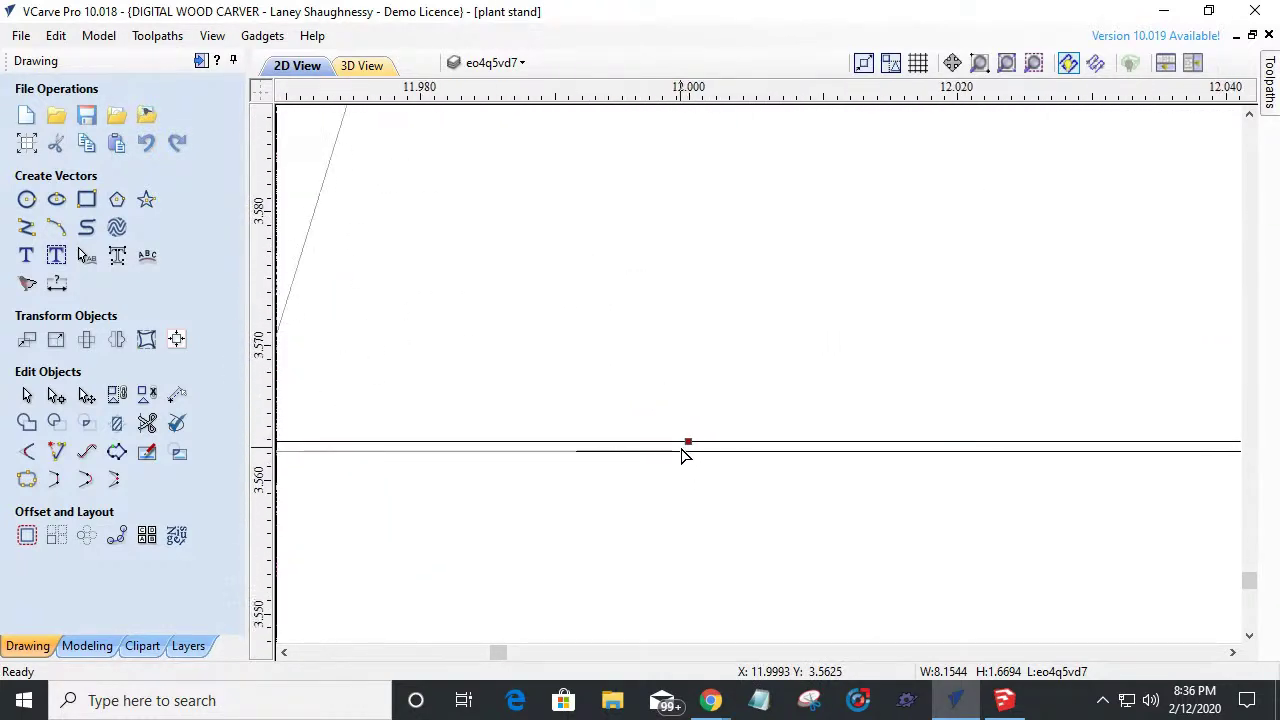
left_click(688, 440)
scroll(686, 451, "down", 8)
scroll(687, 527, "down", 4)
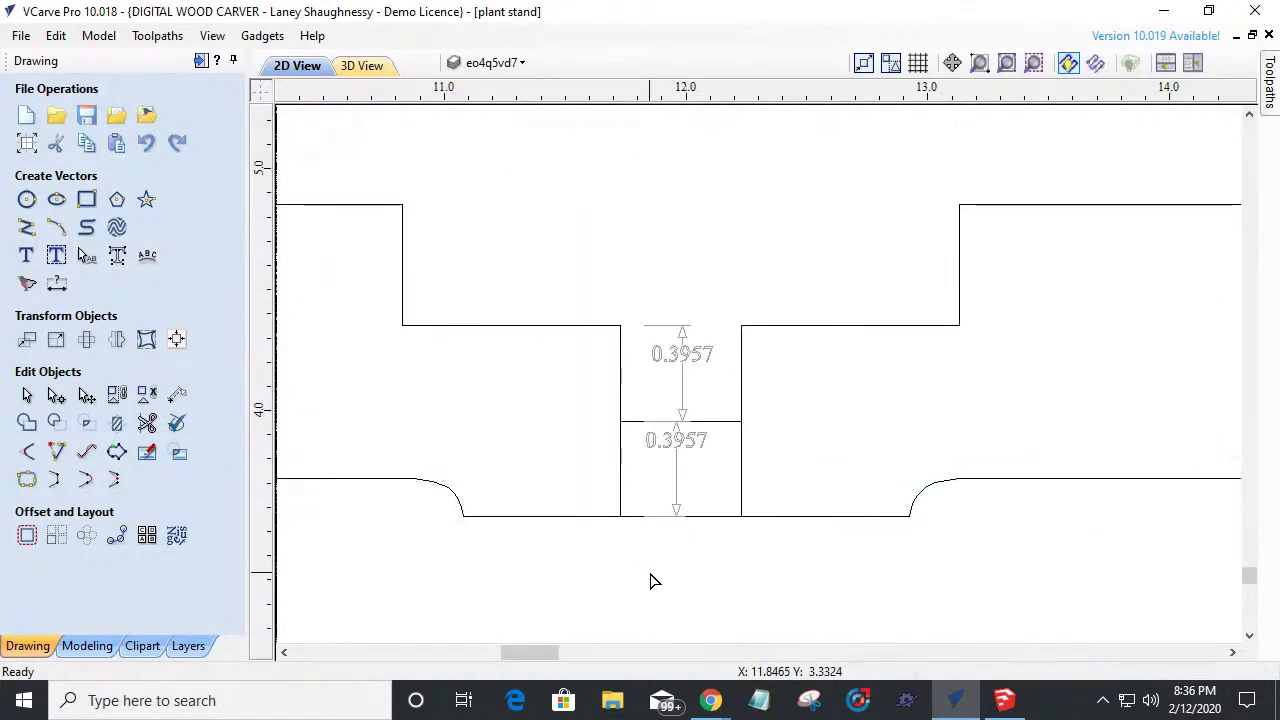
Delete the two vertical dimensions at the lower profile's notch.
scroll(650, 581, "down", 2)
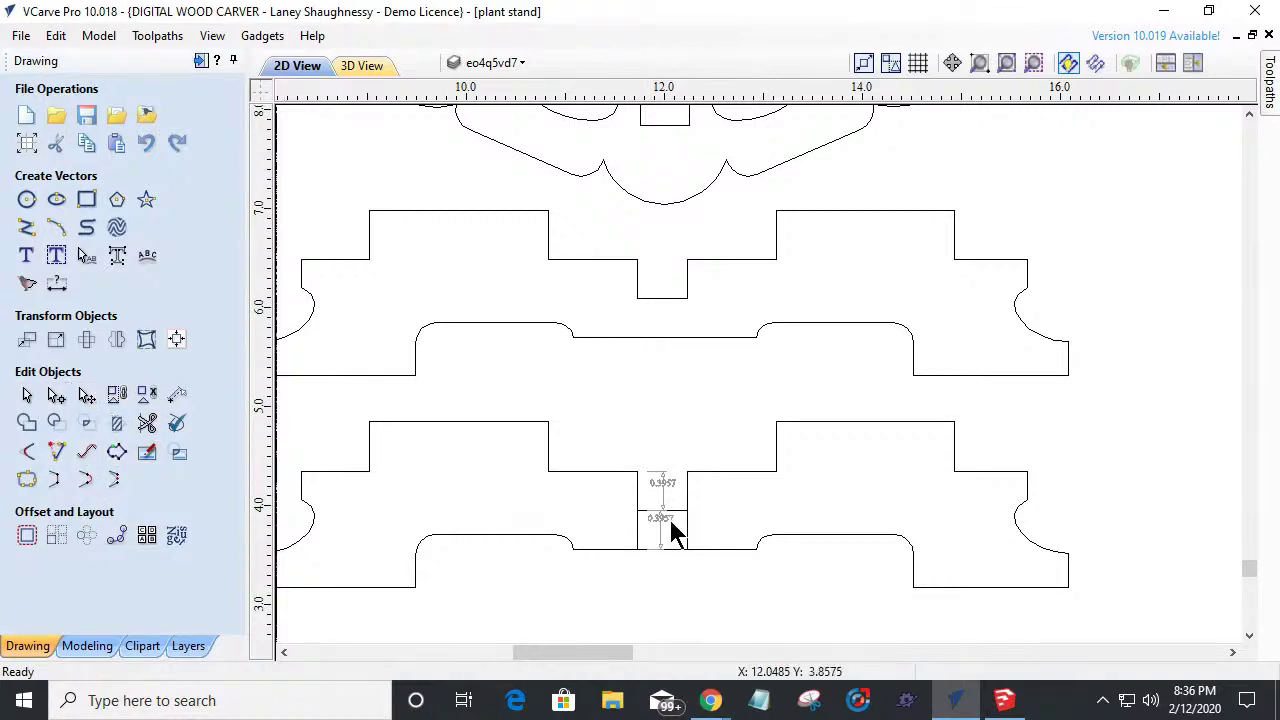
left_click(660, 489)
key("Delete")
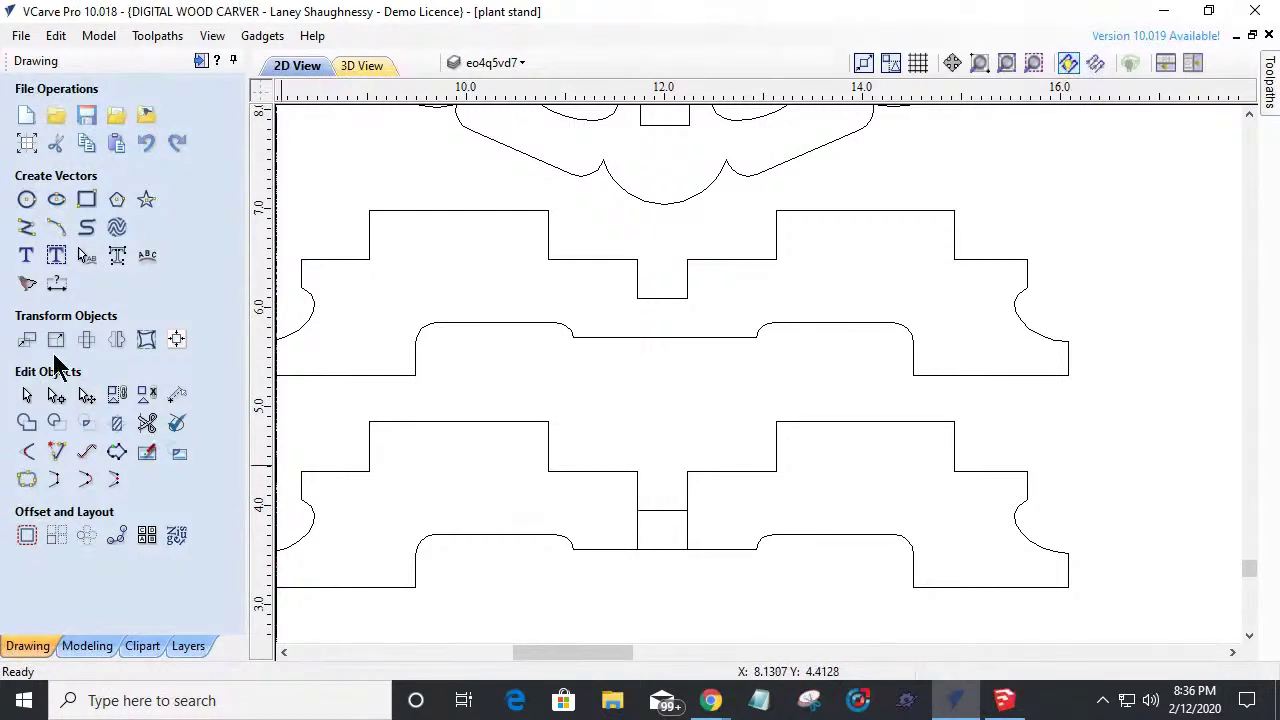
Draw a straight line across the open top of the lower profile's notch, joining its two upper corners.
left_click(26, 227)
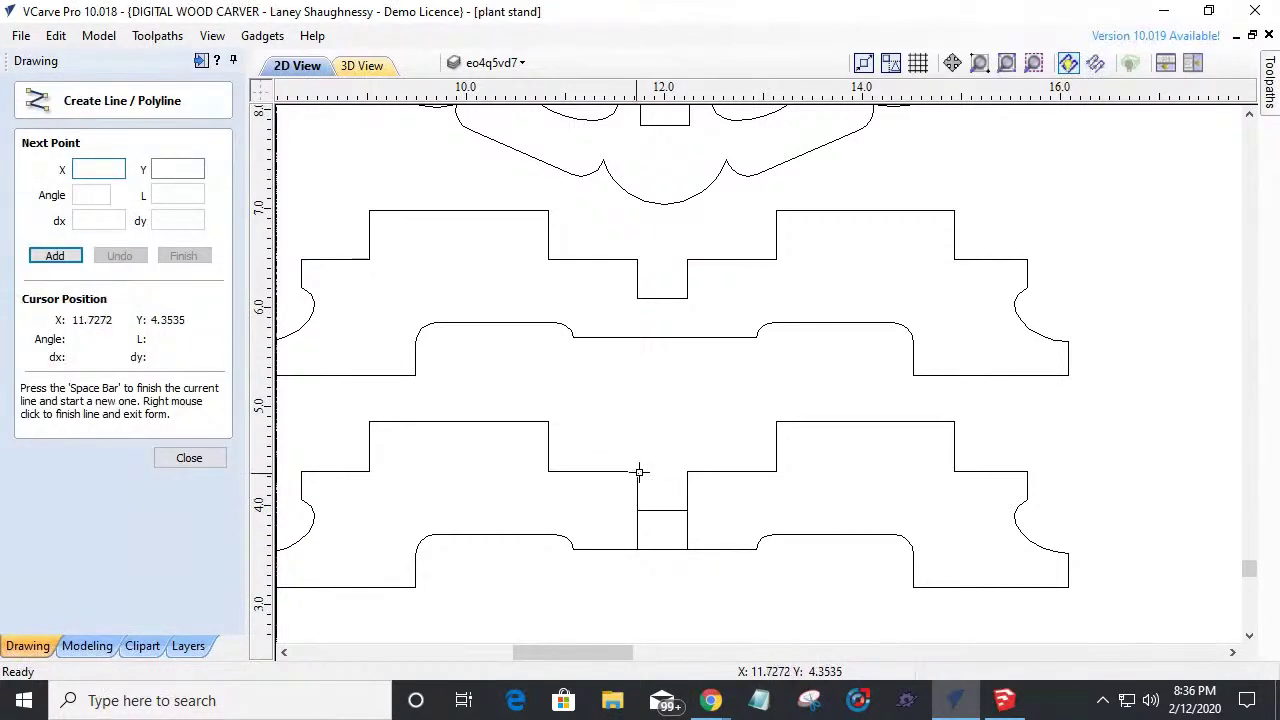
left_click(687, 471)
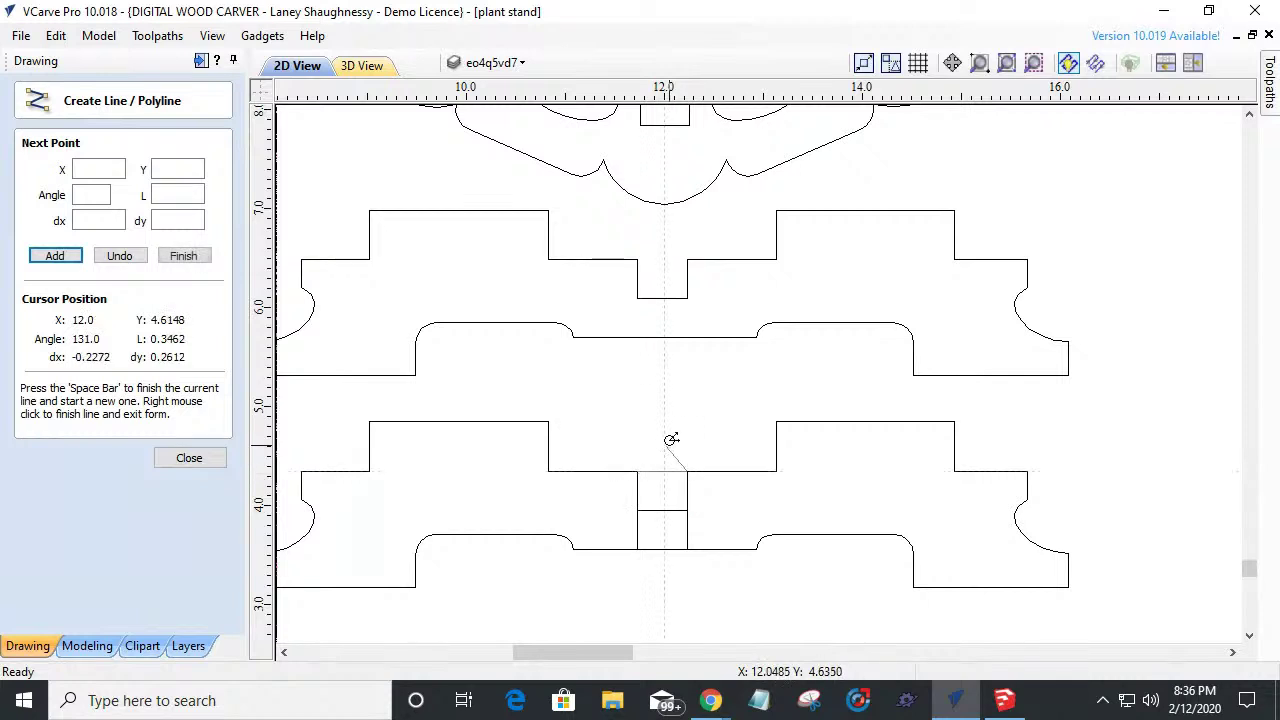
key("space")
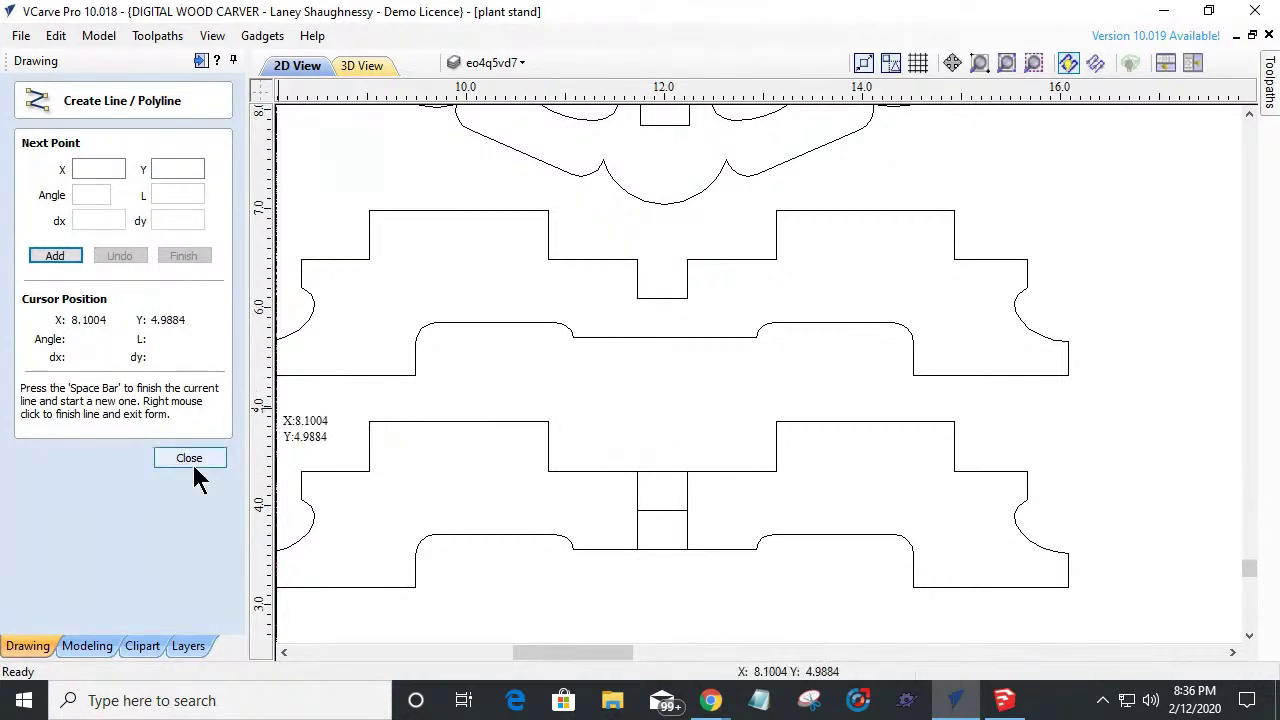
left_click(190, 460)
Trim away the sides of the lower profile's upper notch and the bottom edge segment beneath the small rectangle.
left_click(148, 425)
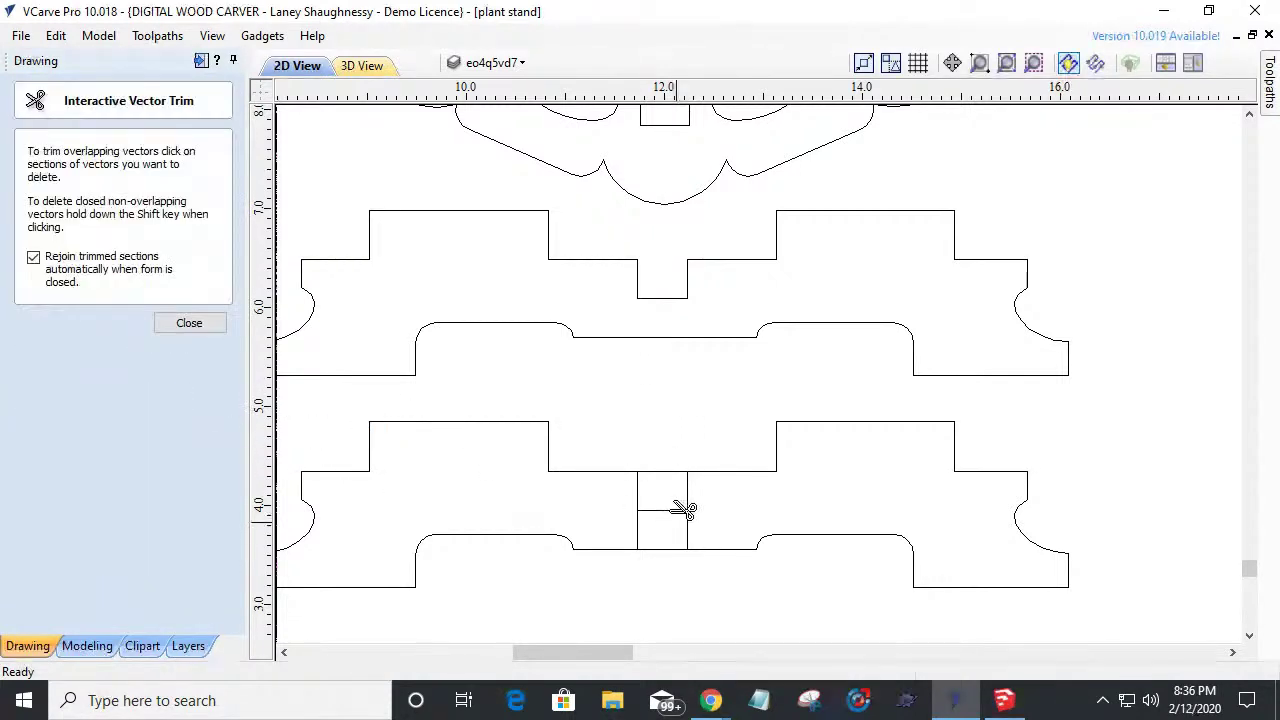
left_click(689, 490)
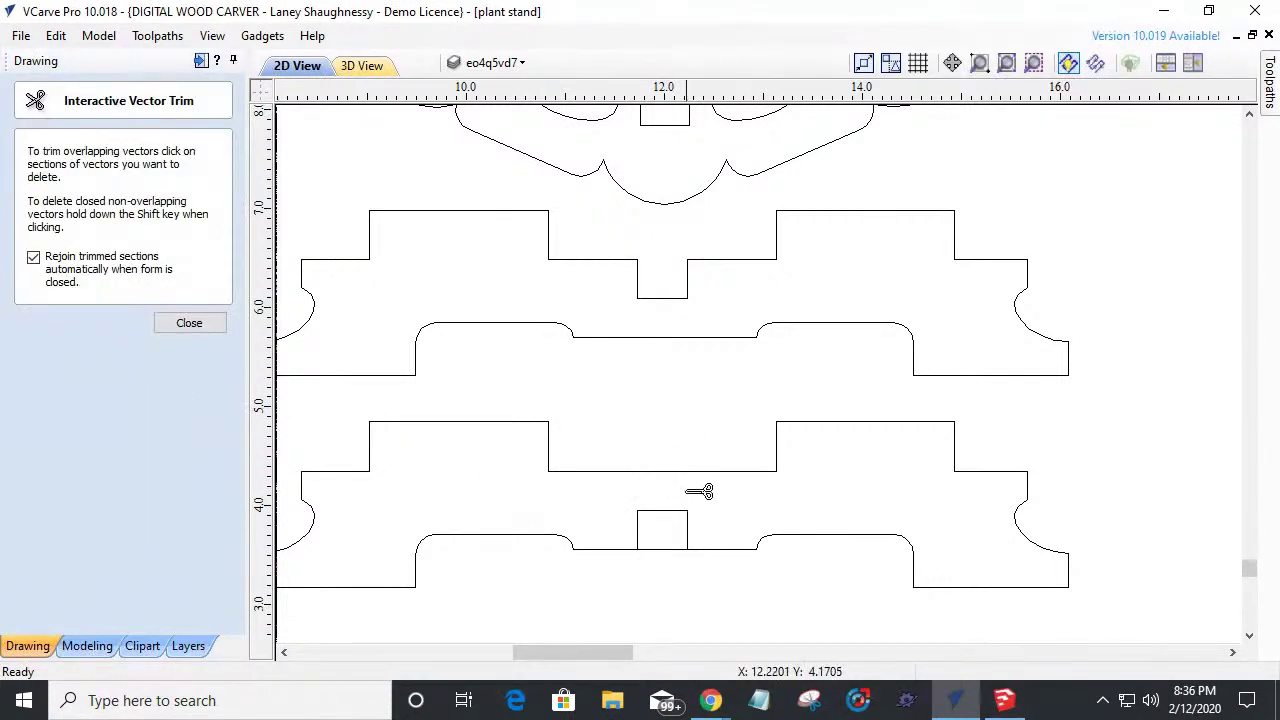
left_click(190, 328)
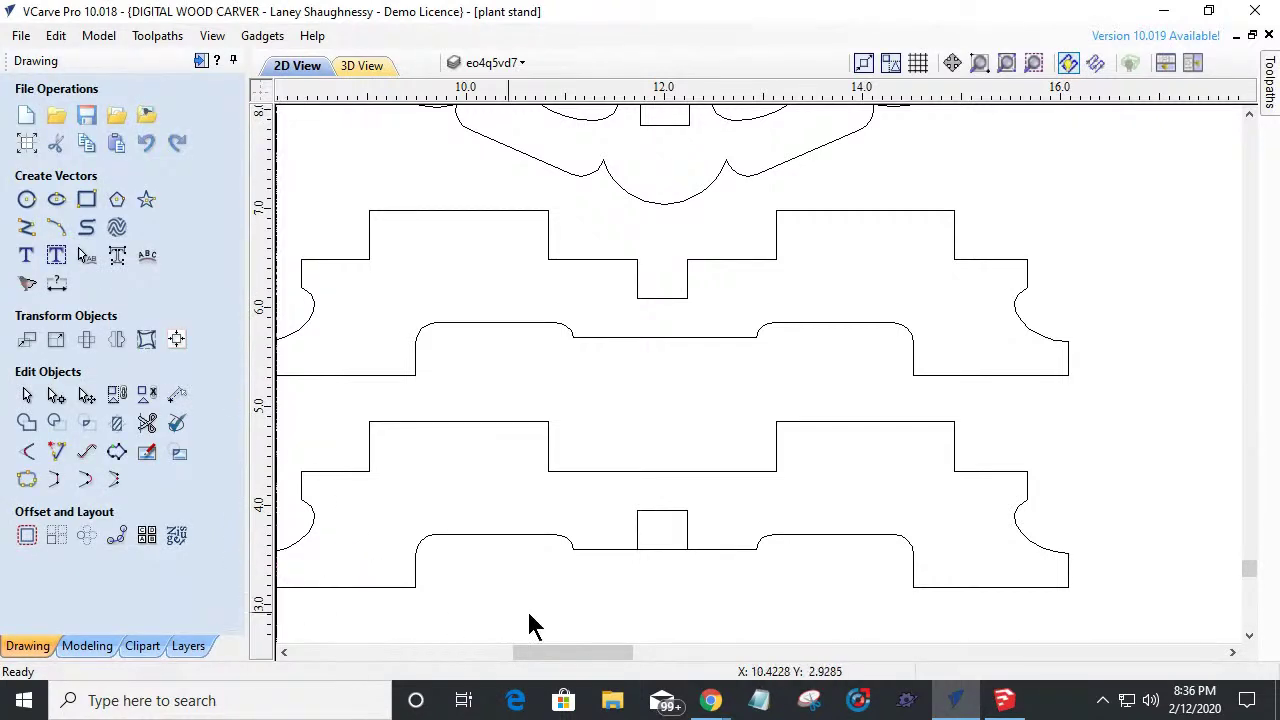
left_click(148, 425)
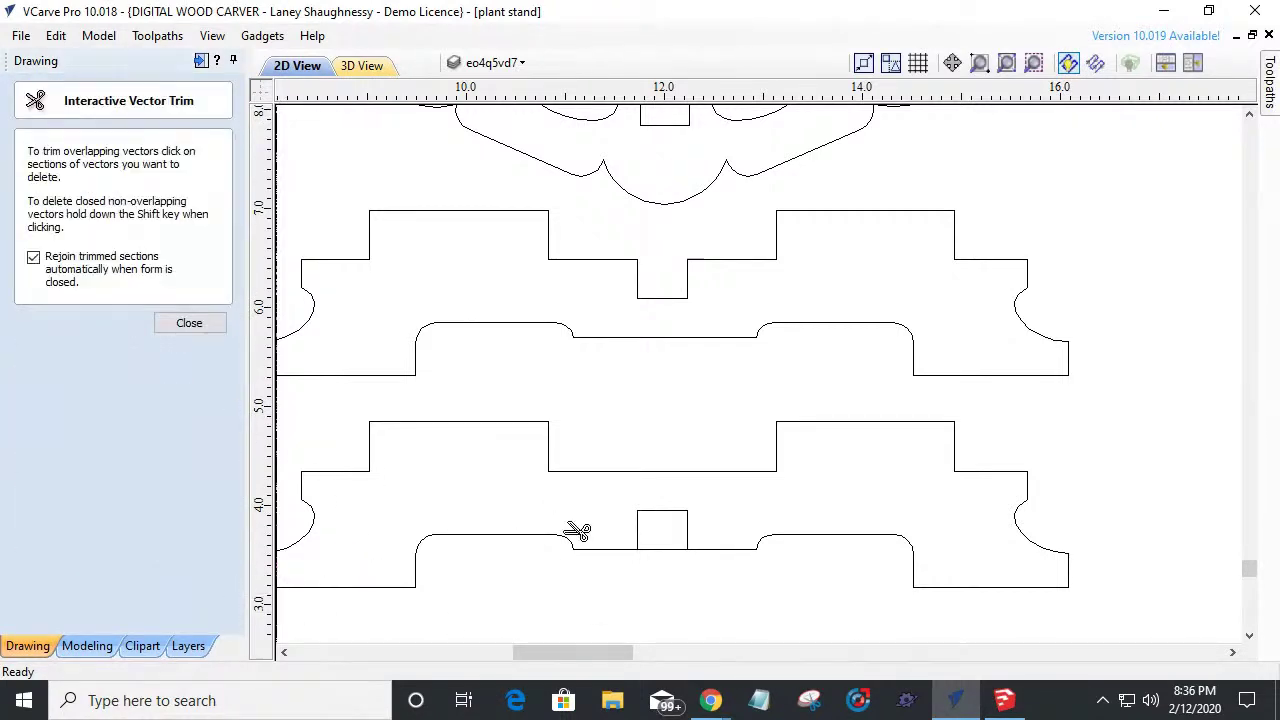
left_click(675, 549)
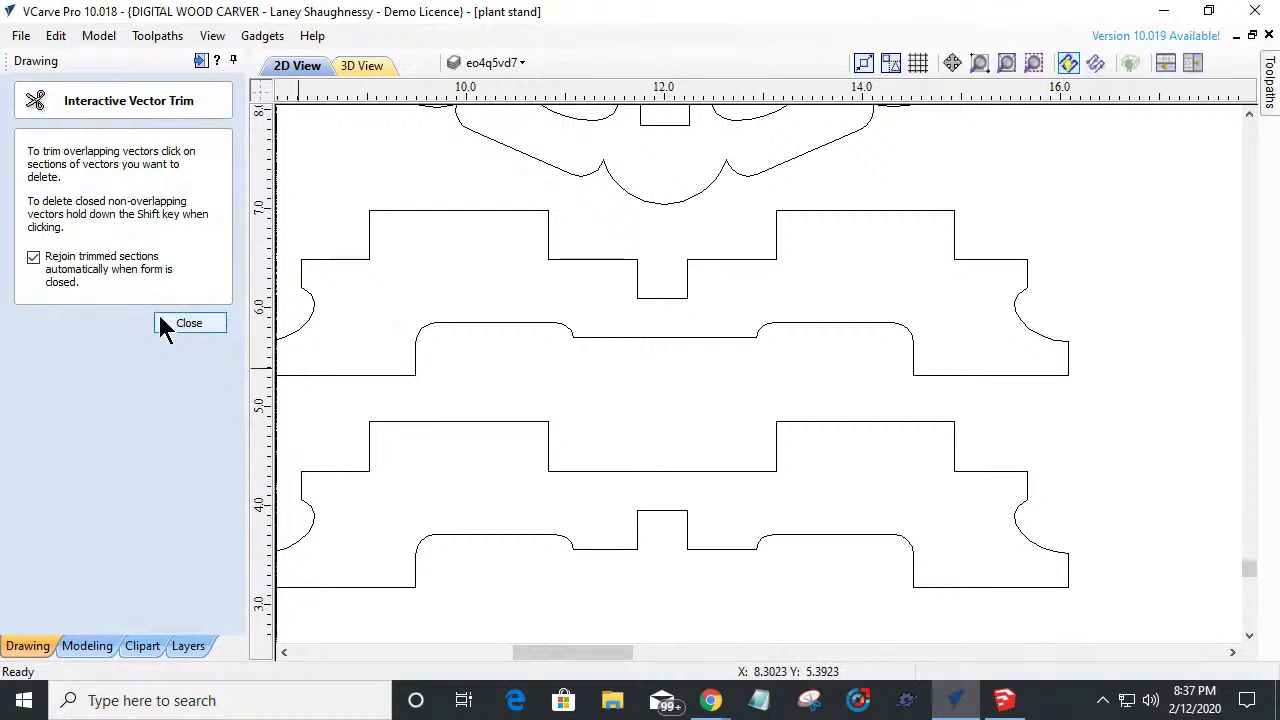
left_click(190, 326)
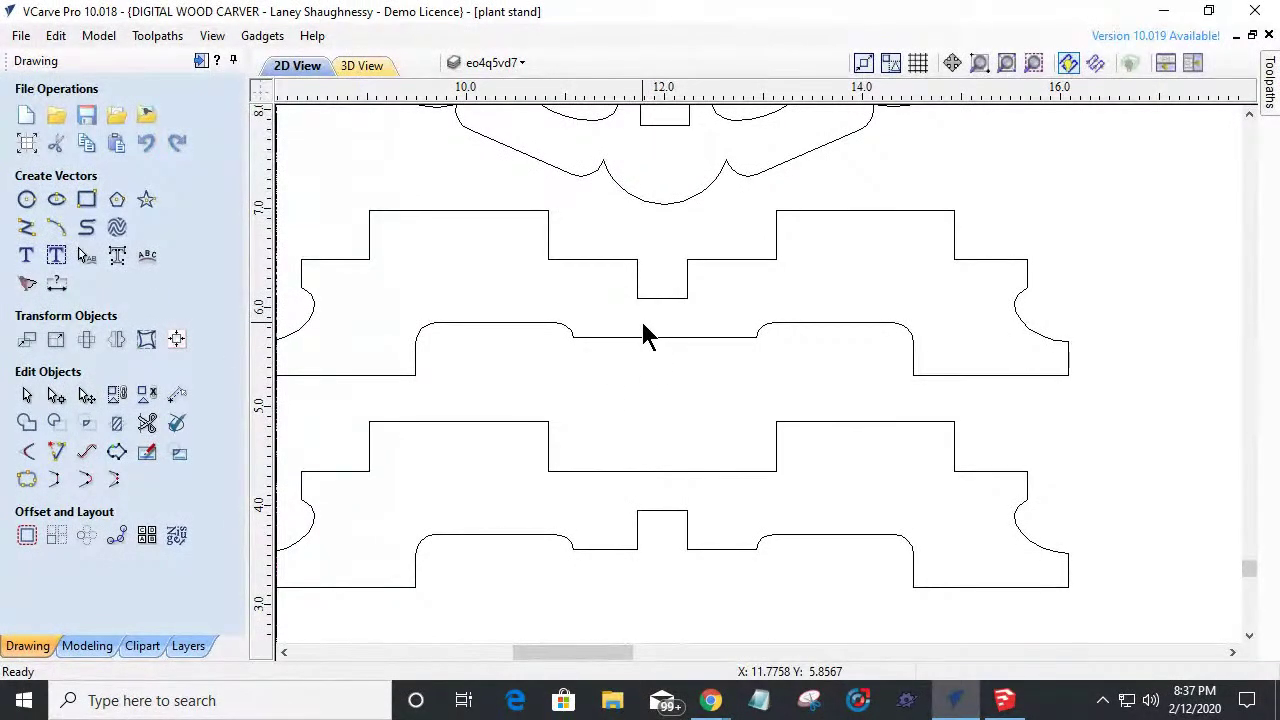
Add vertical dimensions beside the notches of the upper and lower profiles, spanning each profile's middle section.
left_click(57, 288)
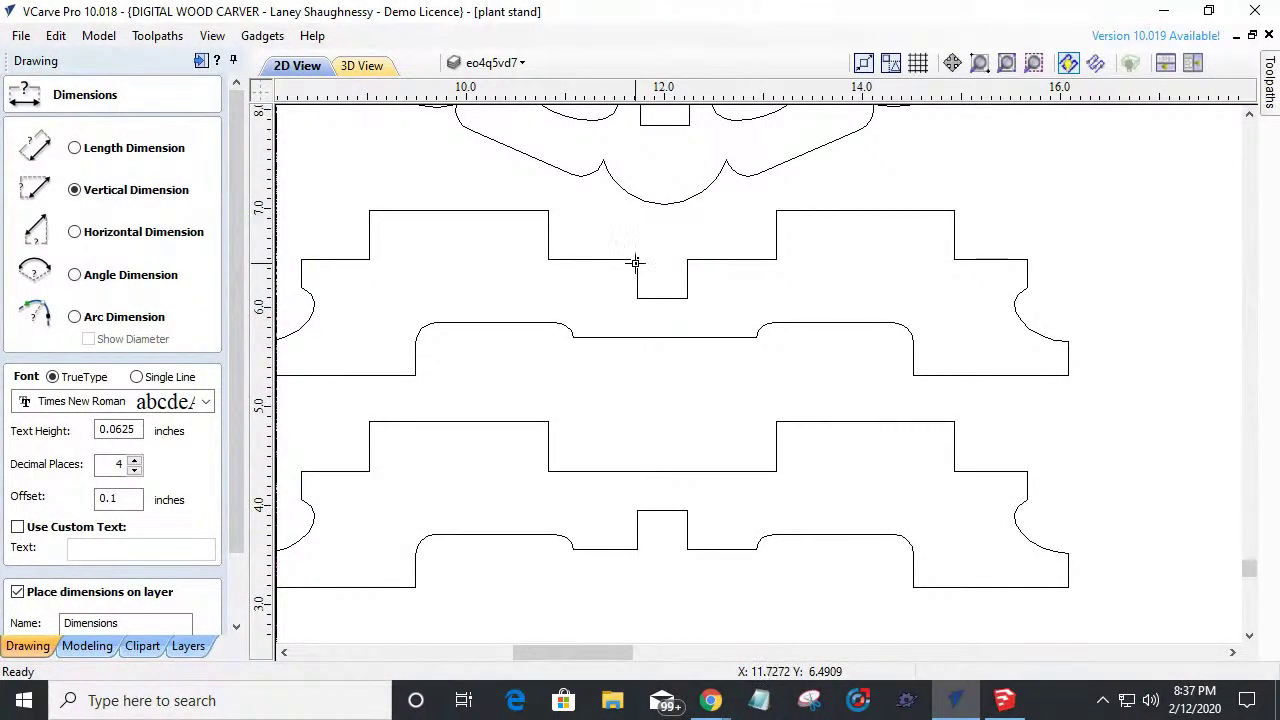
left_click(602, 337)
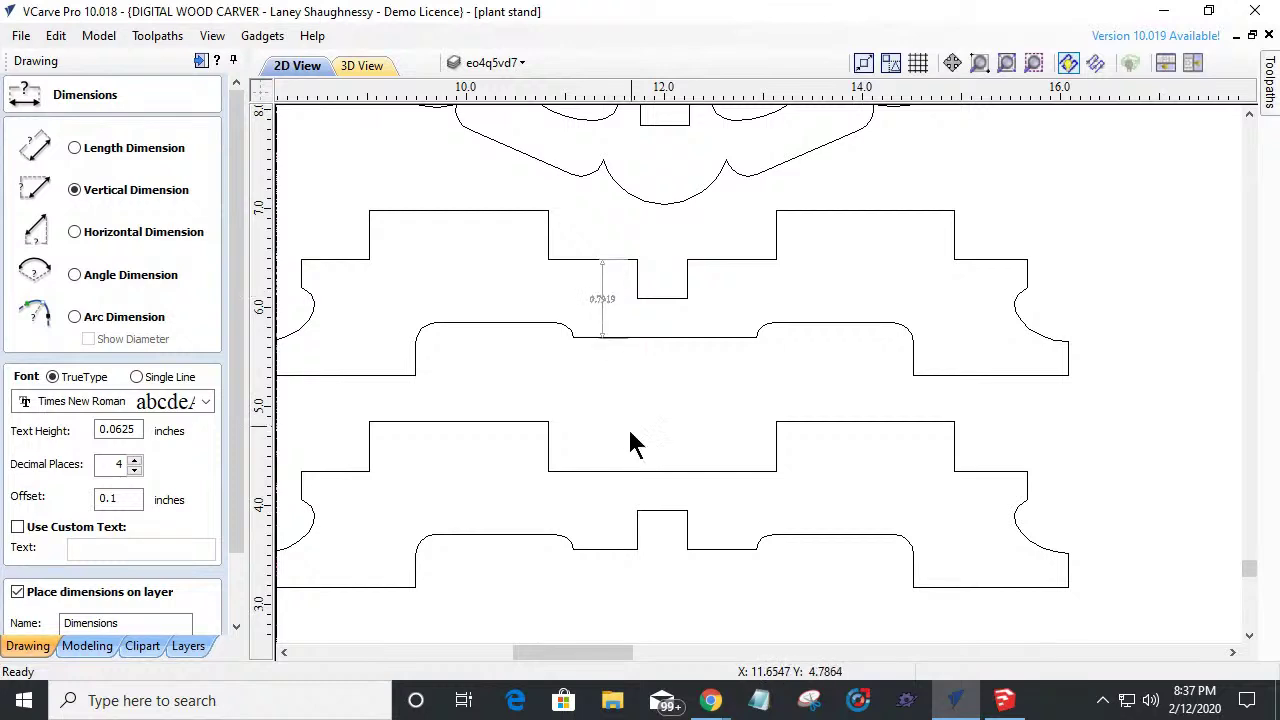
scroll(620, 390, "up", 1)
scroll(620, 371, "down", 1)
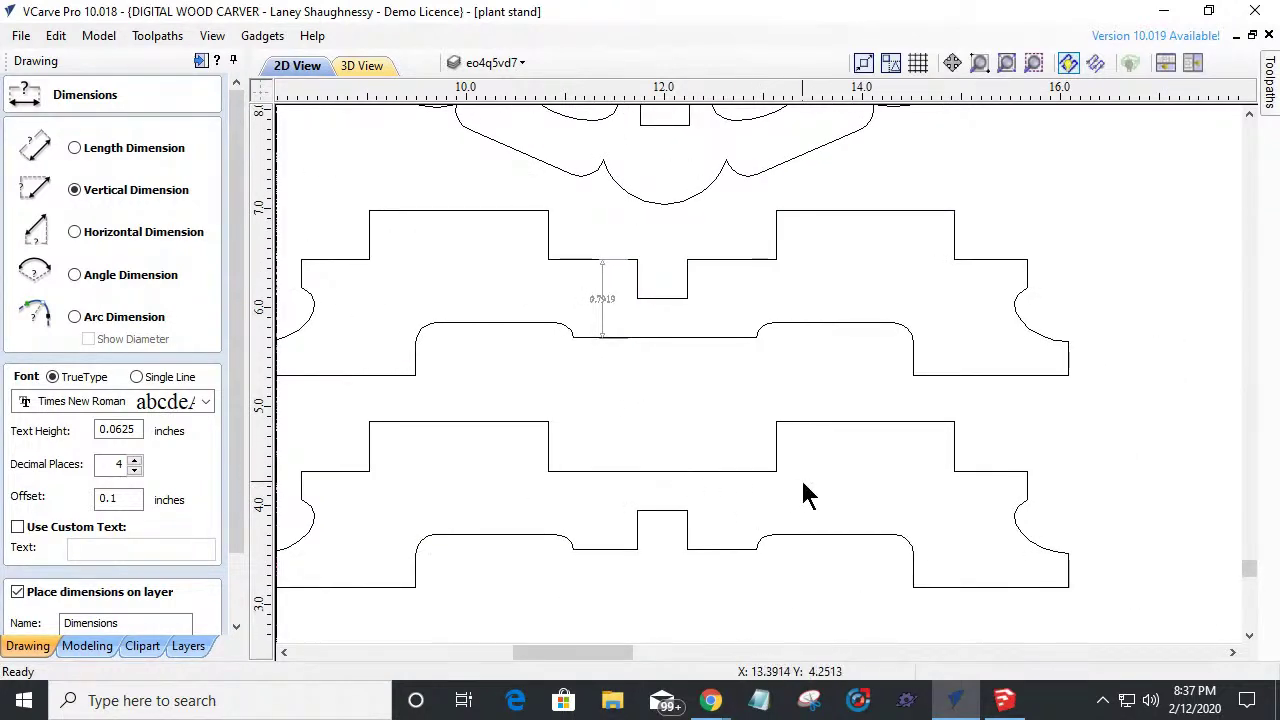
left_click(590, 470)
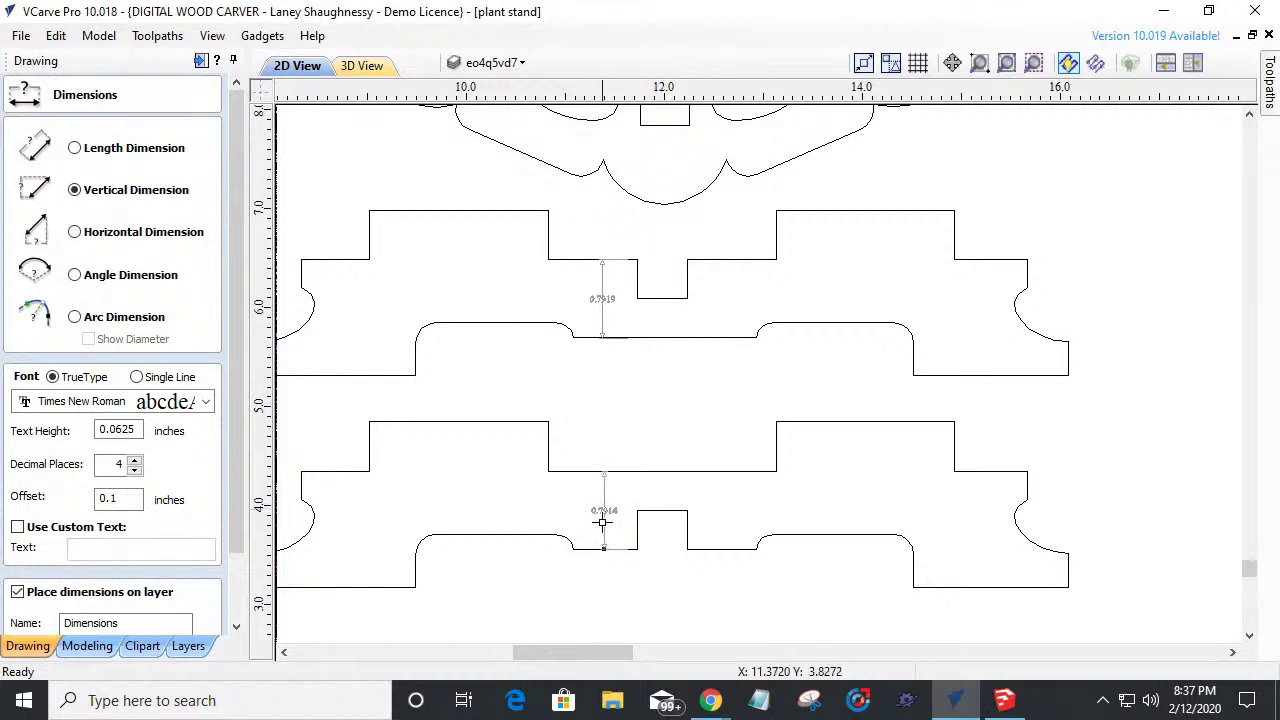
scroll(602, 525, "up", 6)
scroll(605, 530, "down", 5)
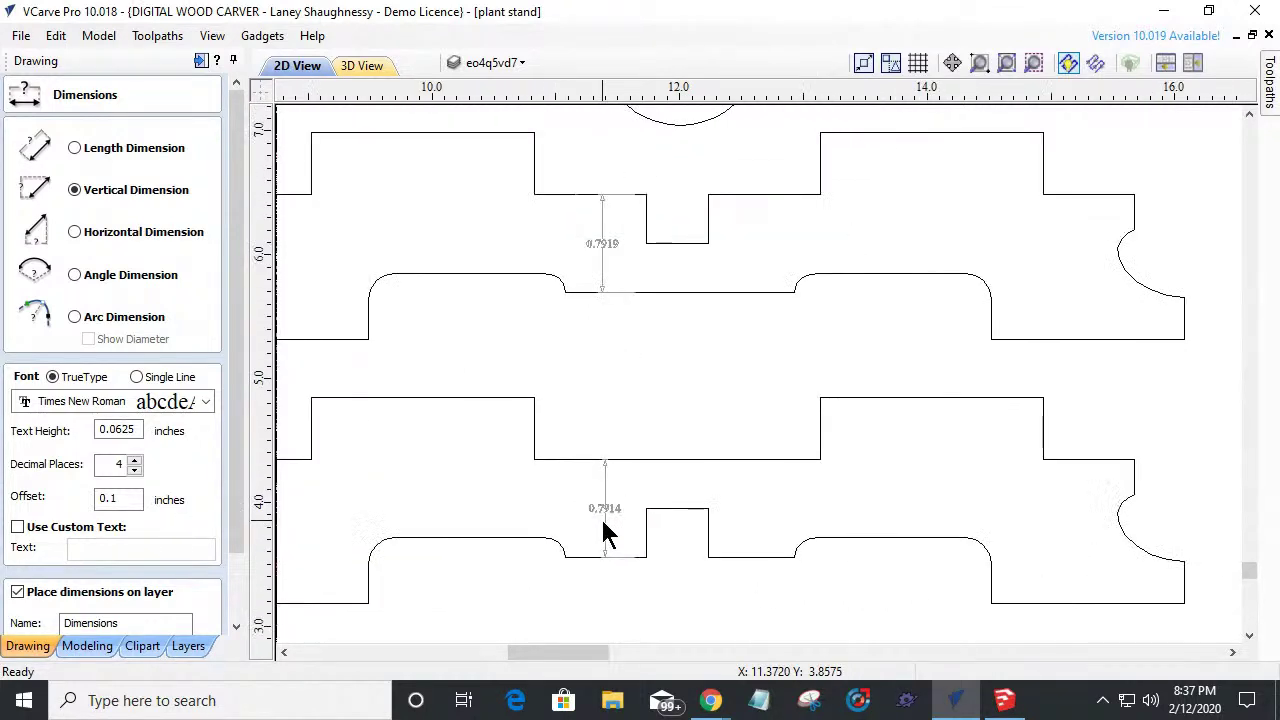
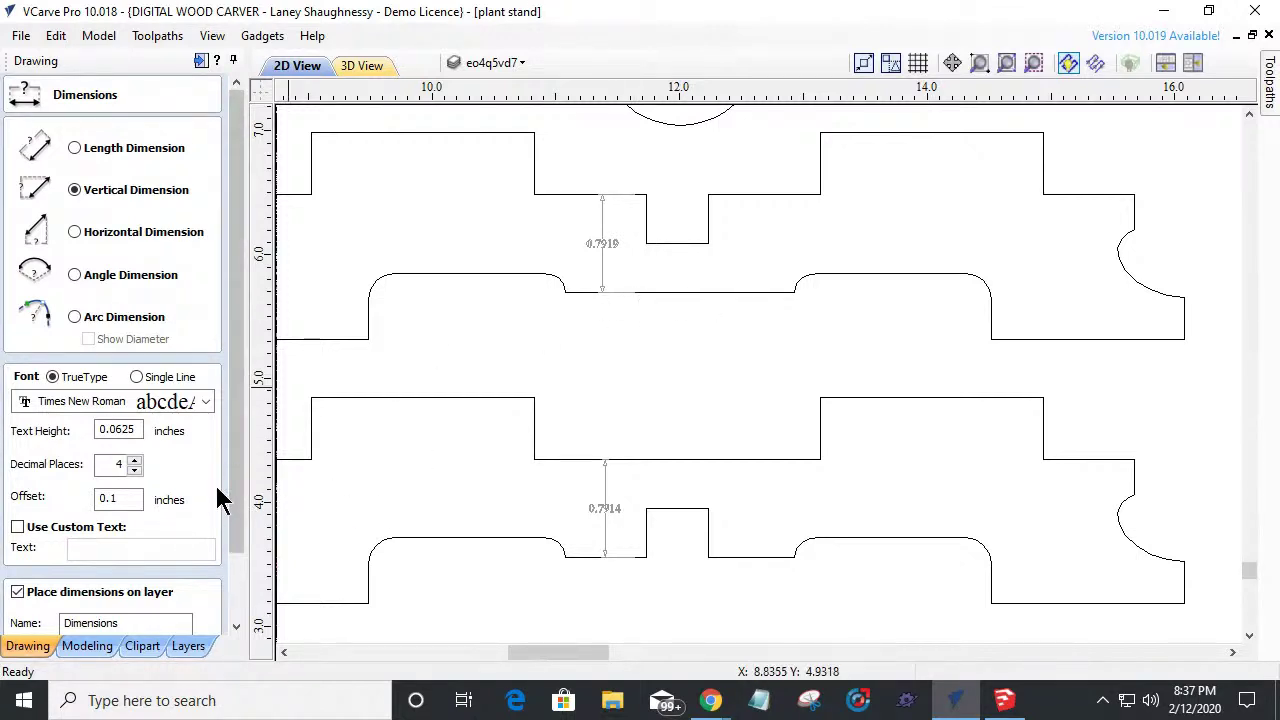
Move the straight bottom edge of the upper profile's middle section up by .0005 inches by shifting its nodes together.
left_click_drag(240, 514, 229, 614)
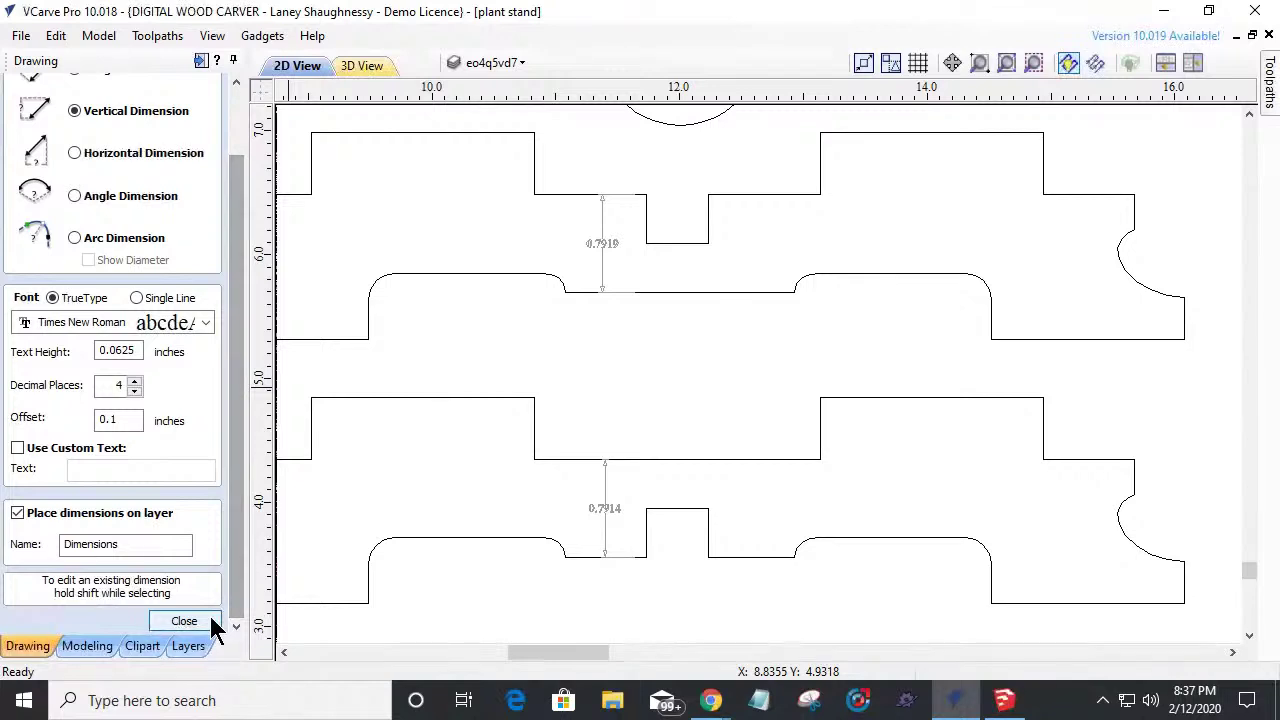
left_click(210, 620)
left_click(699, 296)
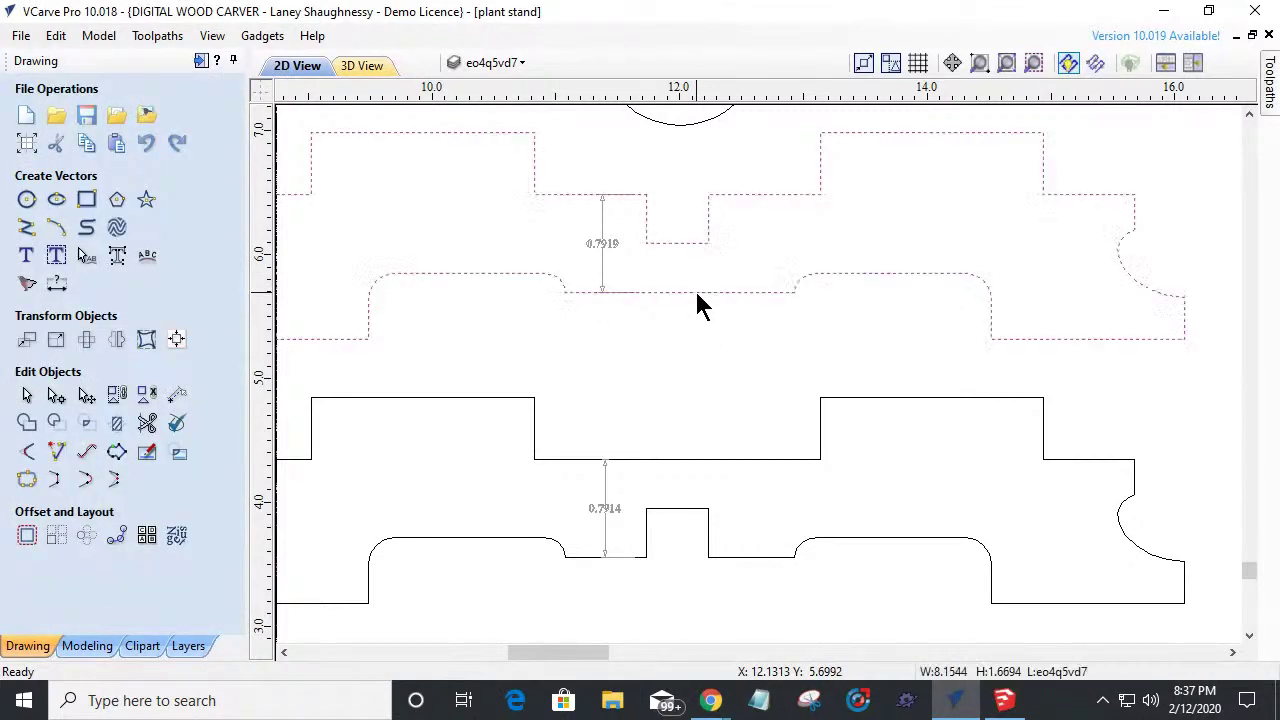
double_click(698, 294)
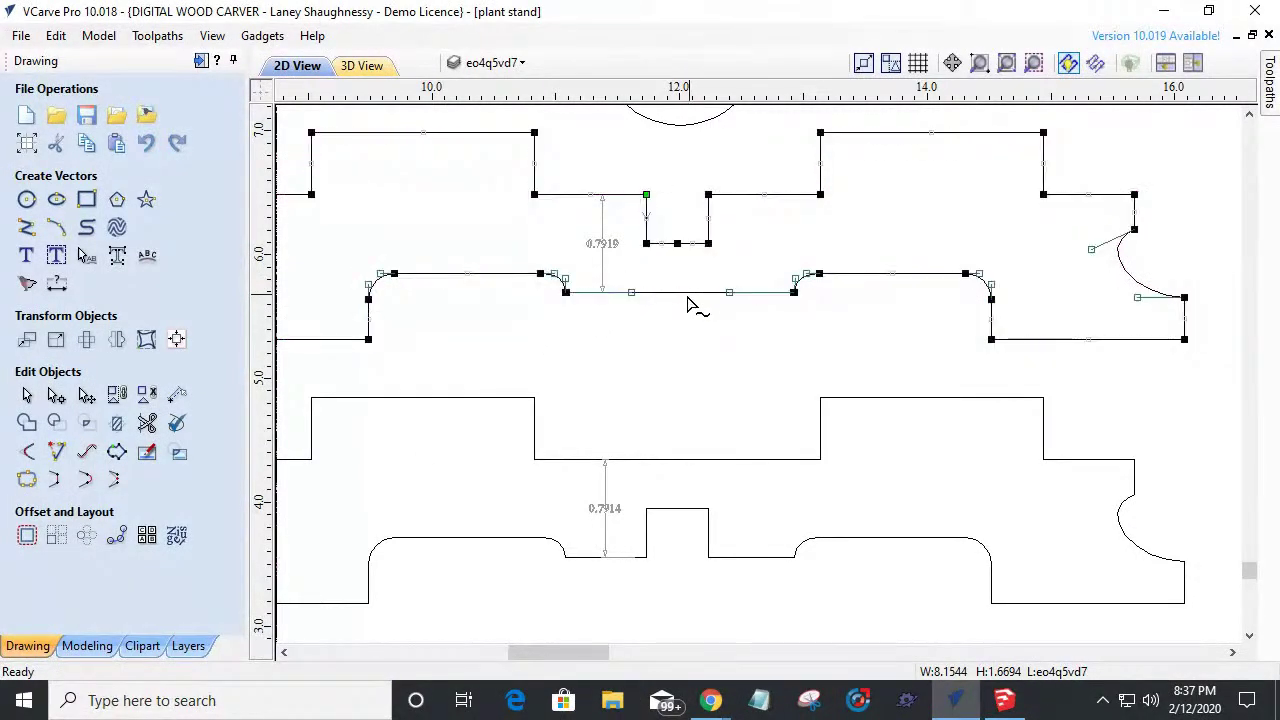
left_click_drag(530, 293, 812, 322)
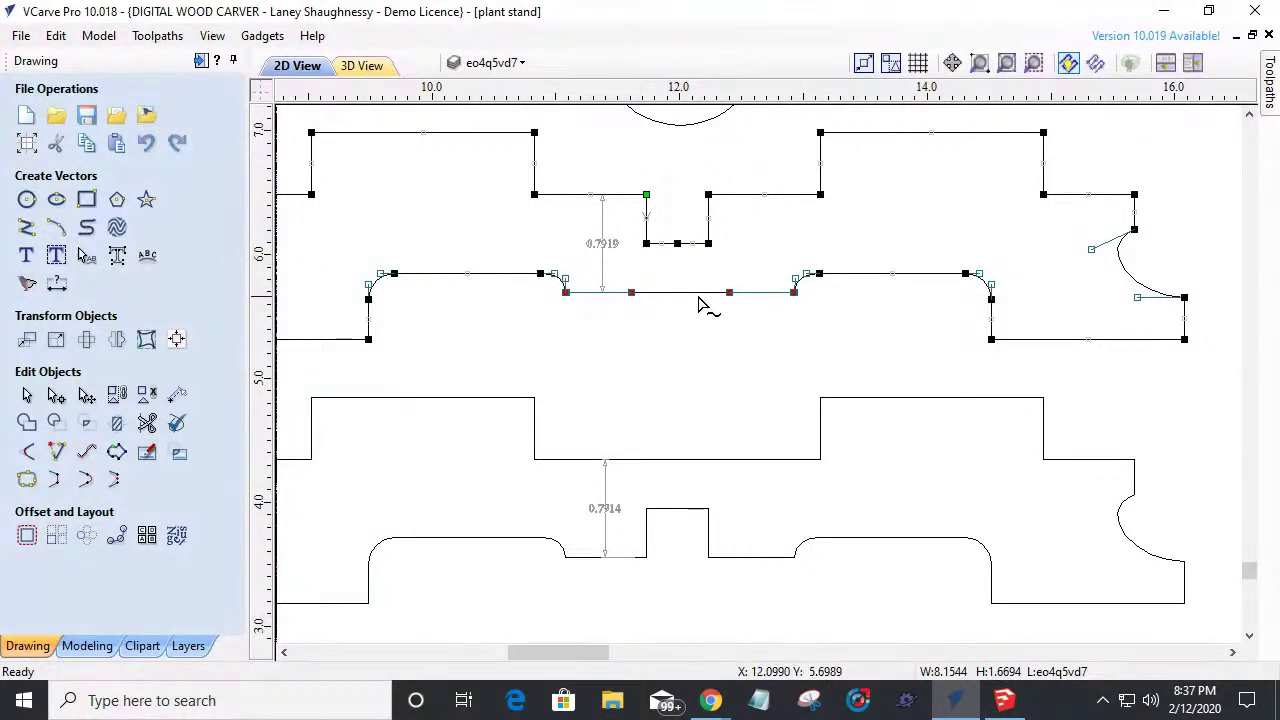
mouse_move(731, 292)
left_mouse_down()
mouse_move(731, 230)
mouse_move(730, 279)
left_mouse_up()
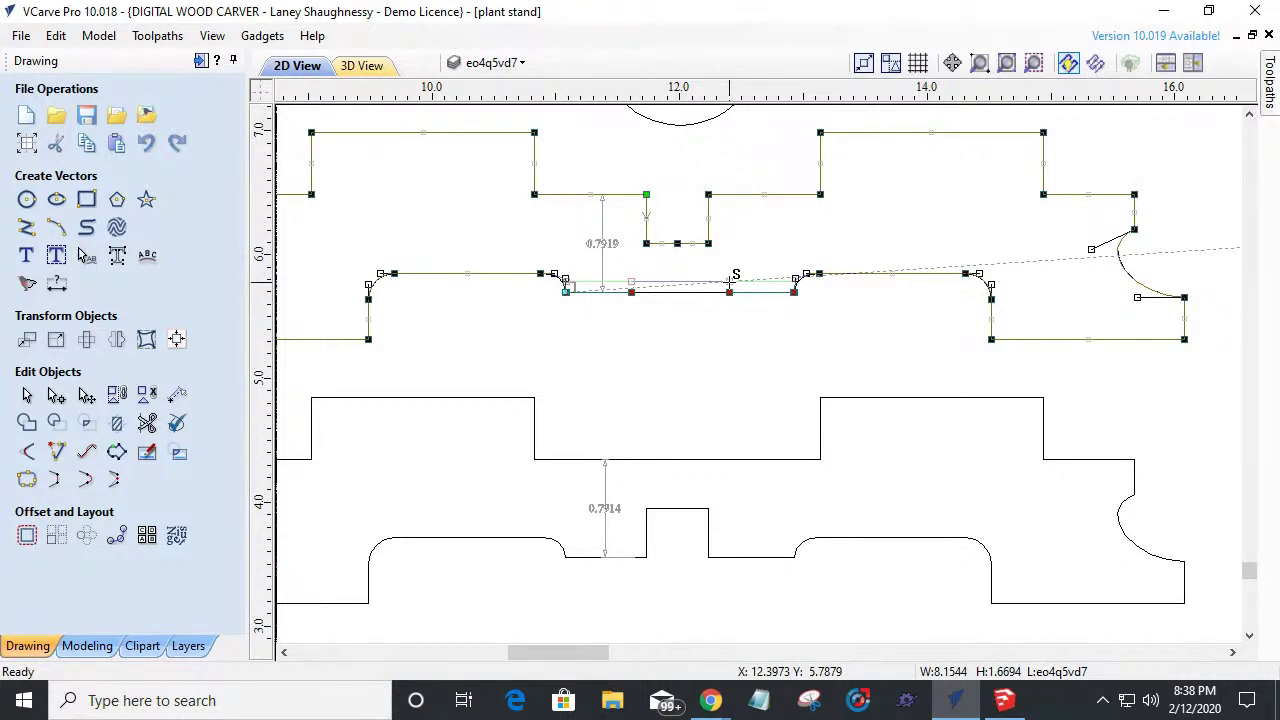
type(".0005")
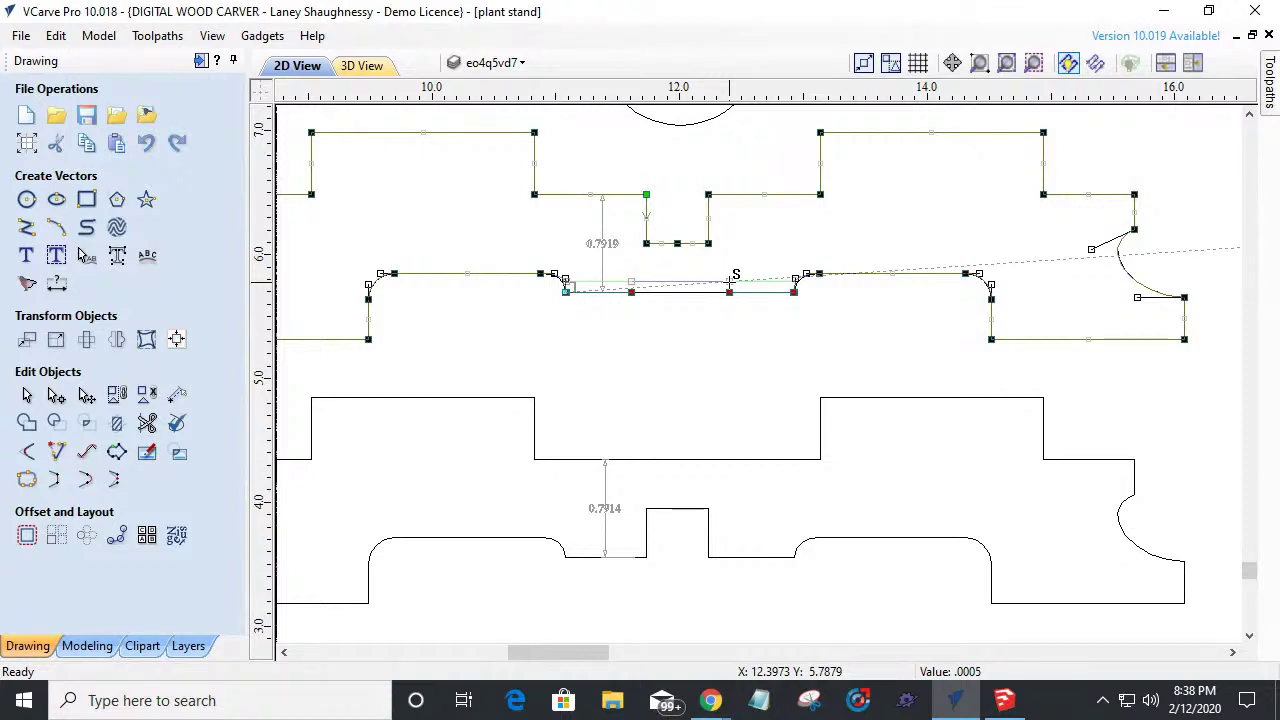
left_click_drag(731, 285, 732, 291)
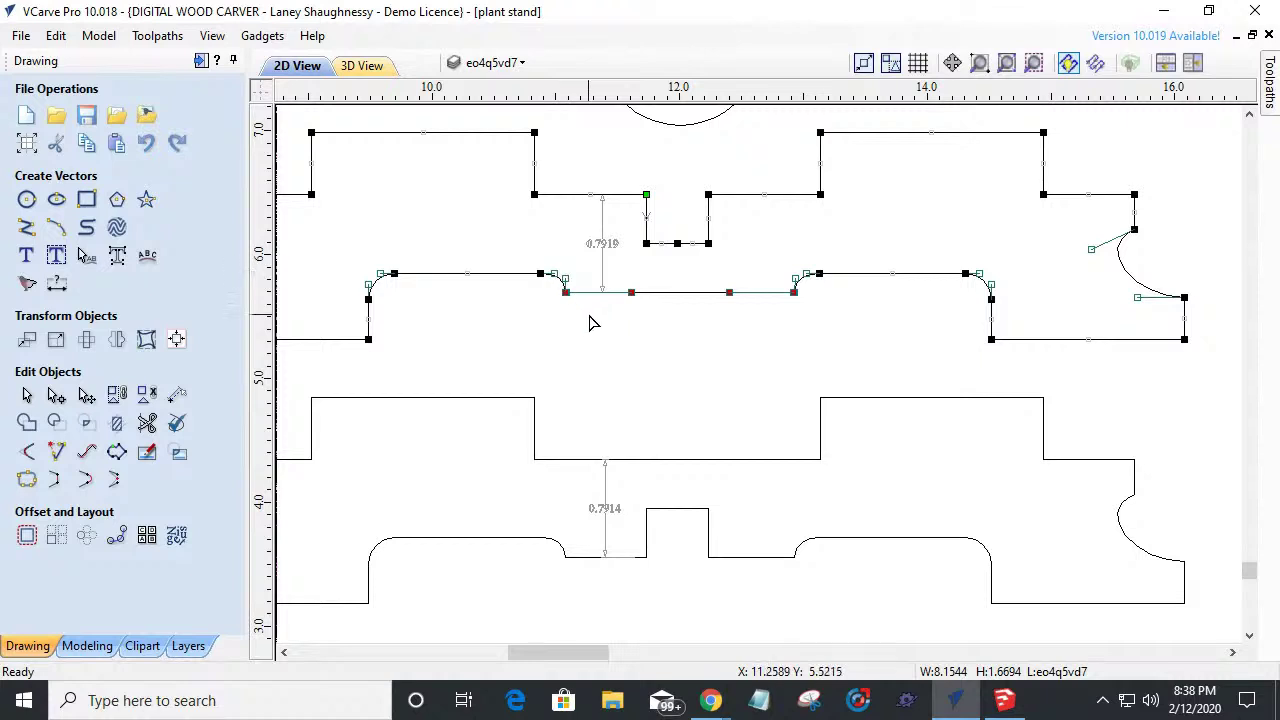
left_click(605, 266)
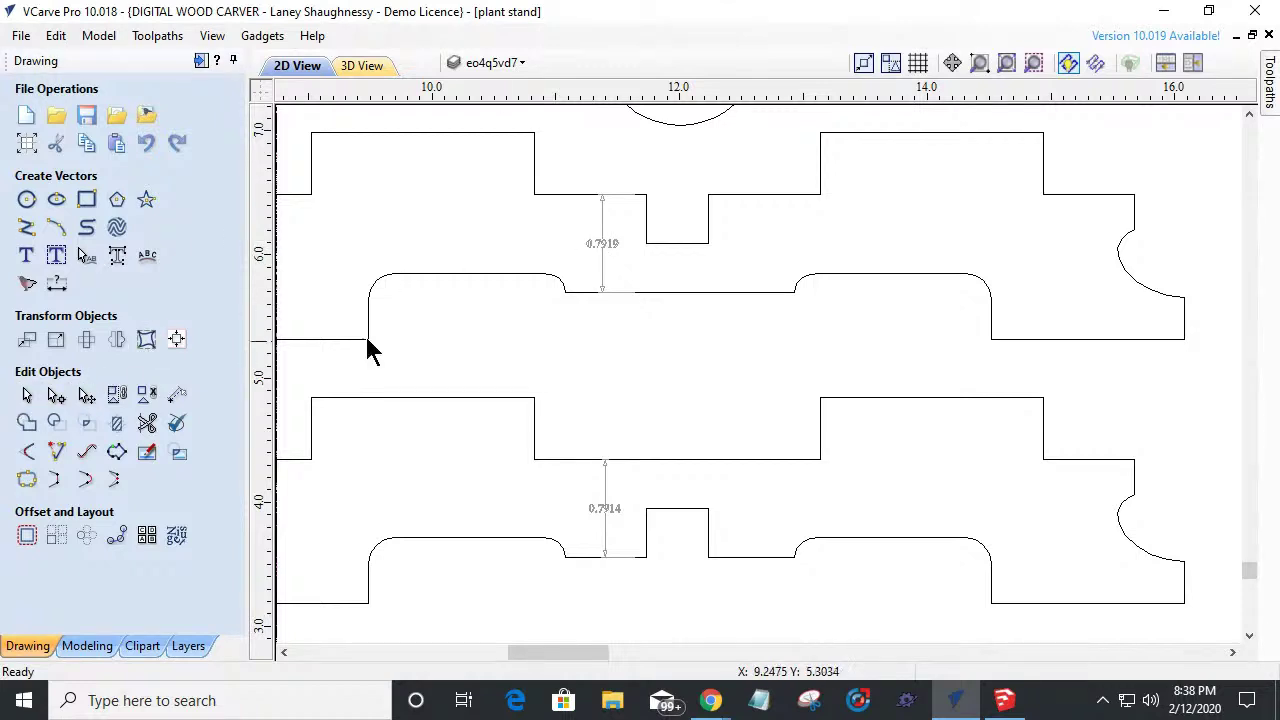
Replace the vertical dimension beside the upper profile's notch with a new one spanning the middle section.
left_click(599, 258)
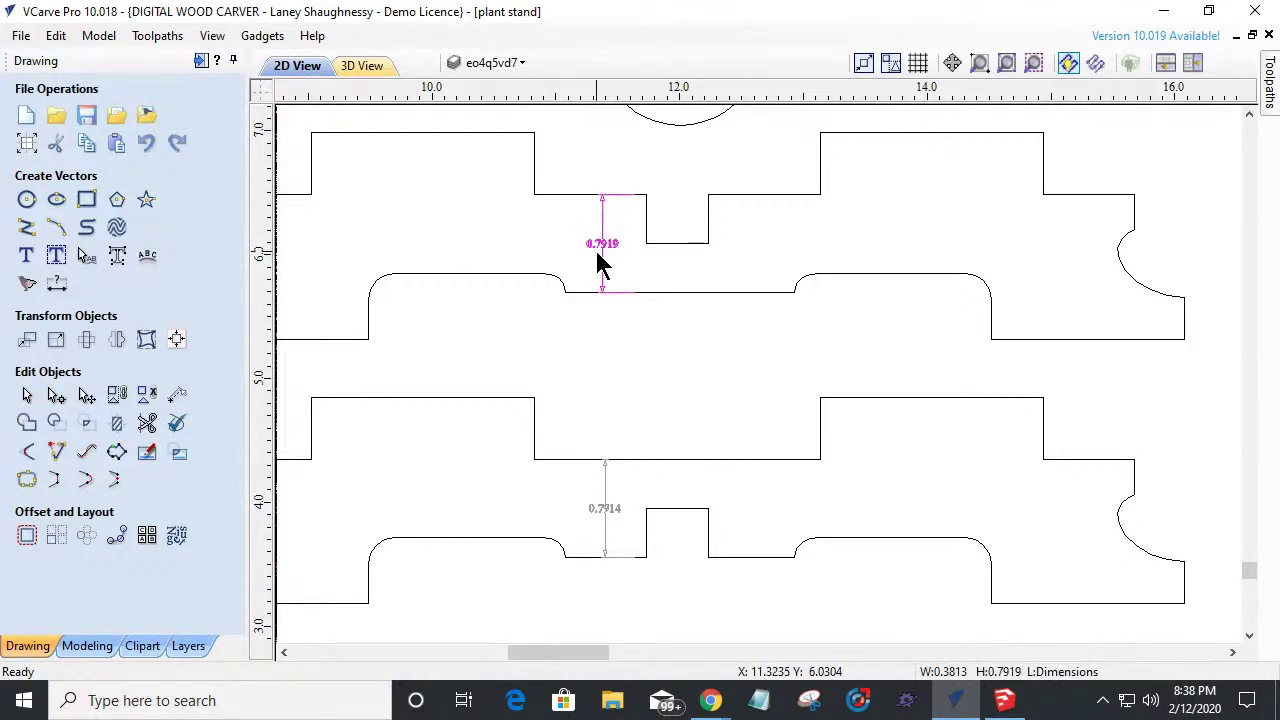
key("Delete")
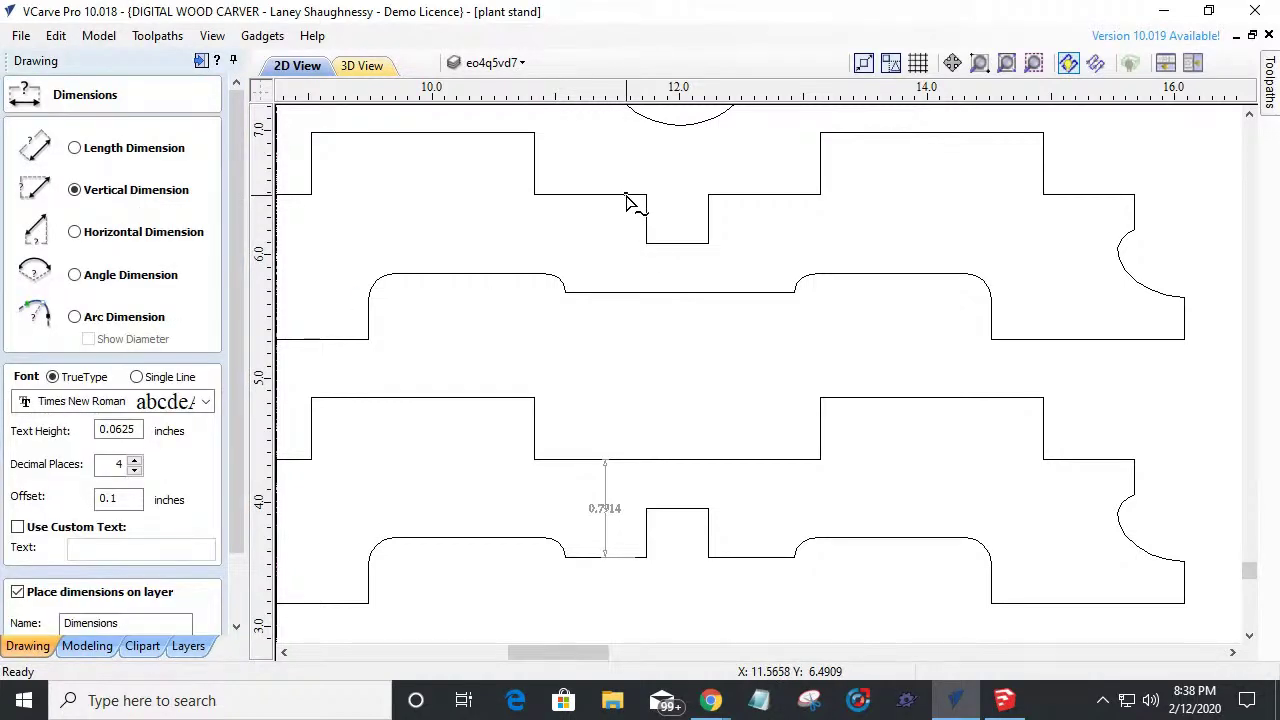
left_click(614, 291)
left_click(617, 243)
scroll(601, 270, "up", 3)
scroll(601, 268, "down", 2)
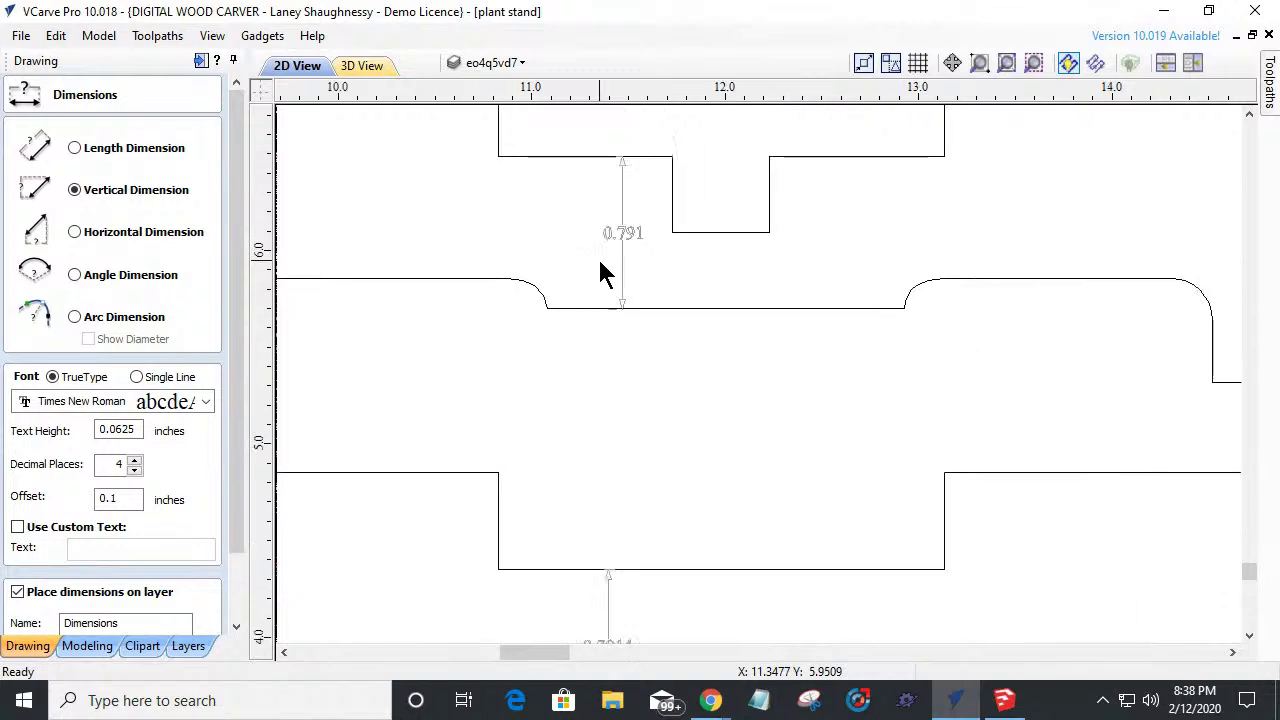
scroll(601, 266, "up", 1)
scroll(600, 272, "up", 1)
scroll(585, 227, "down", 1)
scroll(585, 227, "up", 2)
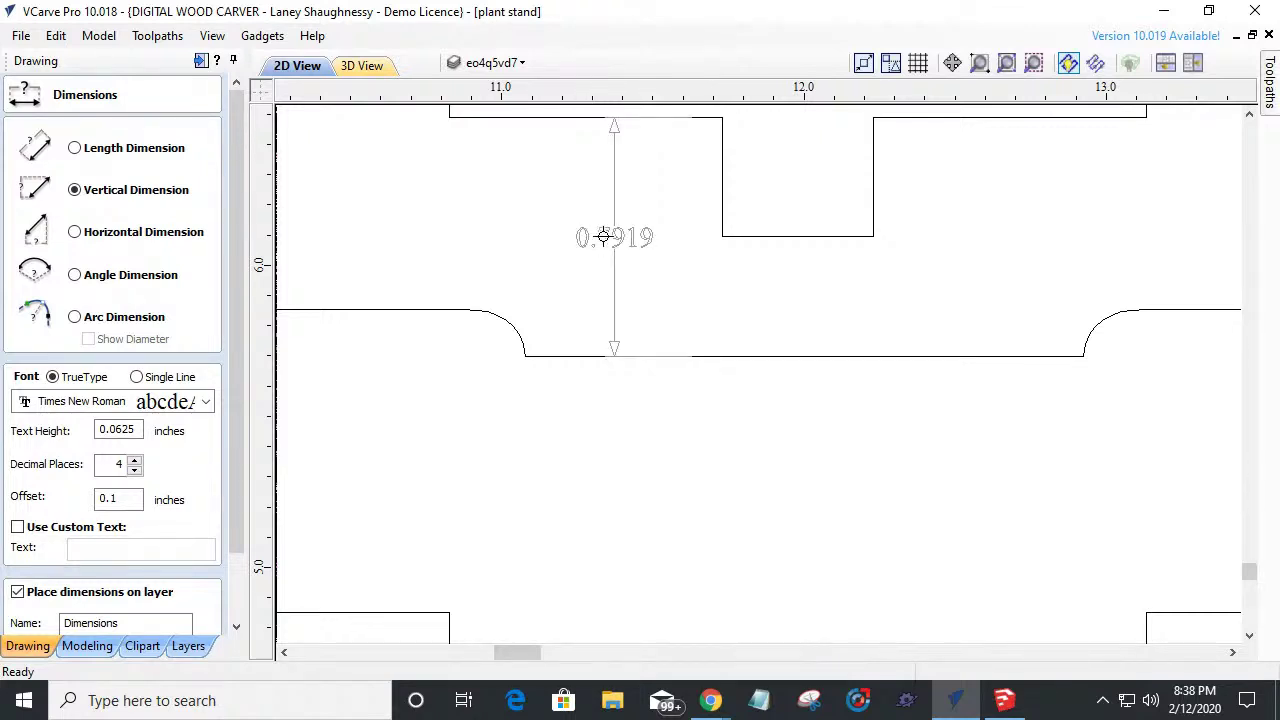
scroll(610, 248, "down", 2)
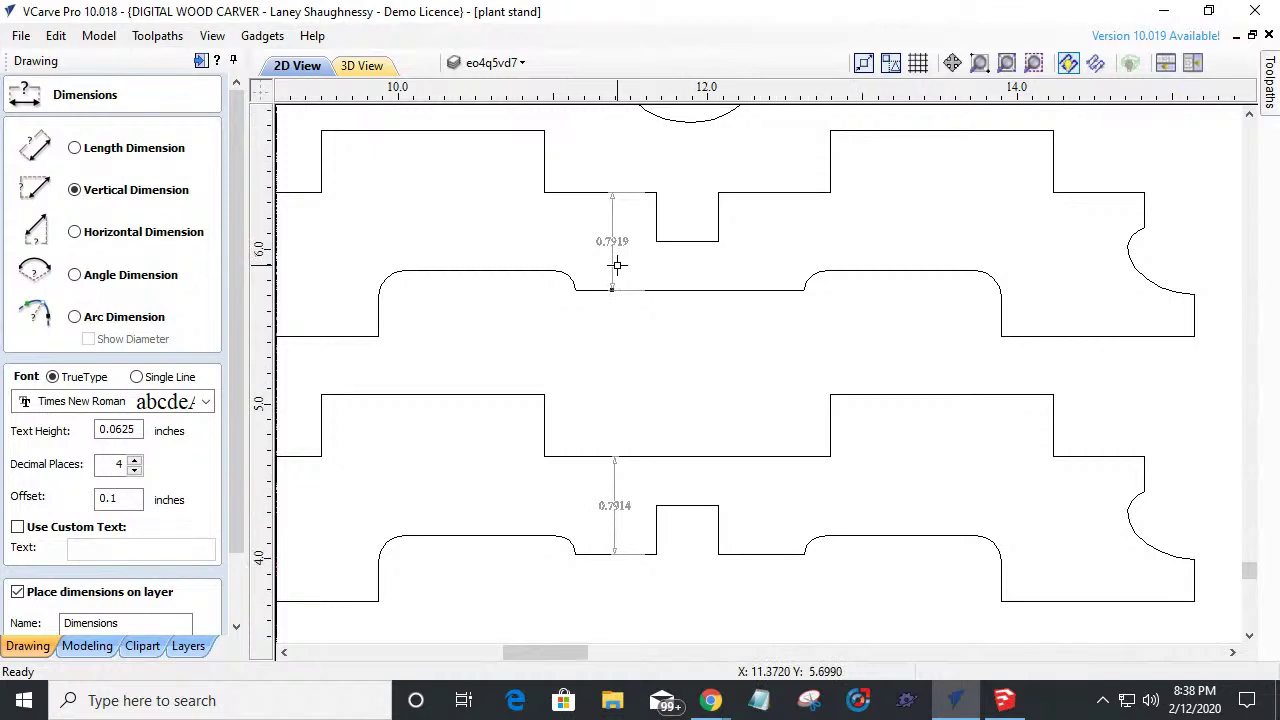
scroll(616, 265, "up", 2)
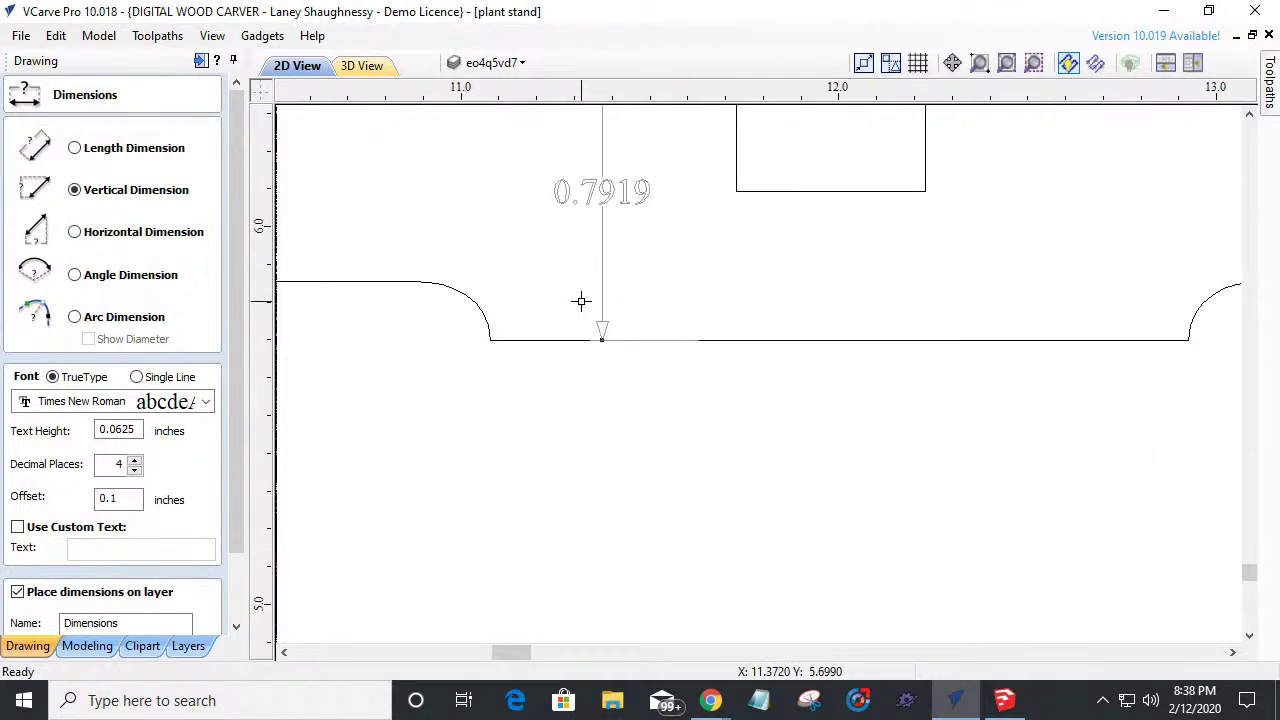
Delete the vertical dimension beside the upper profile's notch.
left_click(595, 205)
scroll(243, 560, "down", 3)
left_click(190, 620)
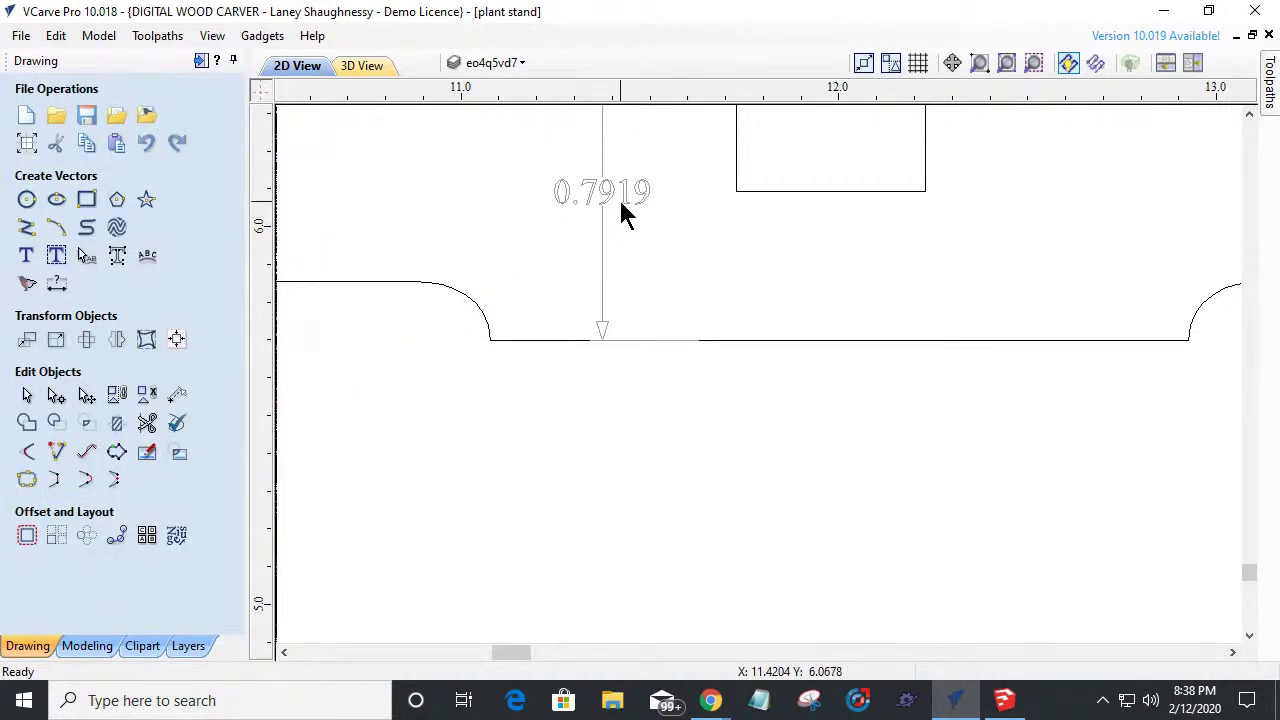
scroll(635, 202, "down", 1)
scroll(636, 205, "down", 2)
scroll(637, 210, "up", 3)
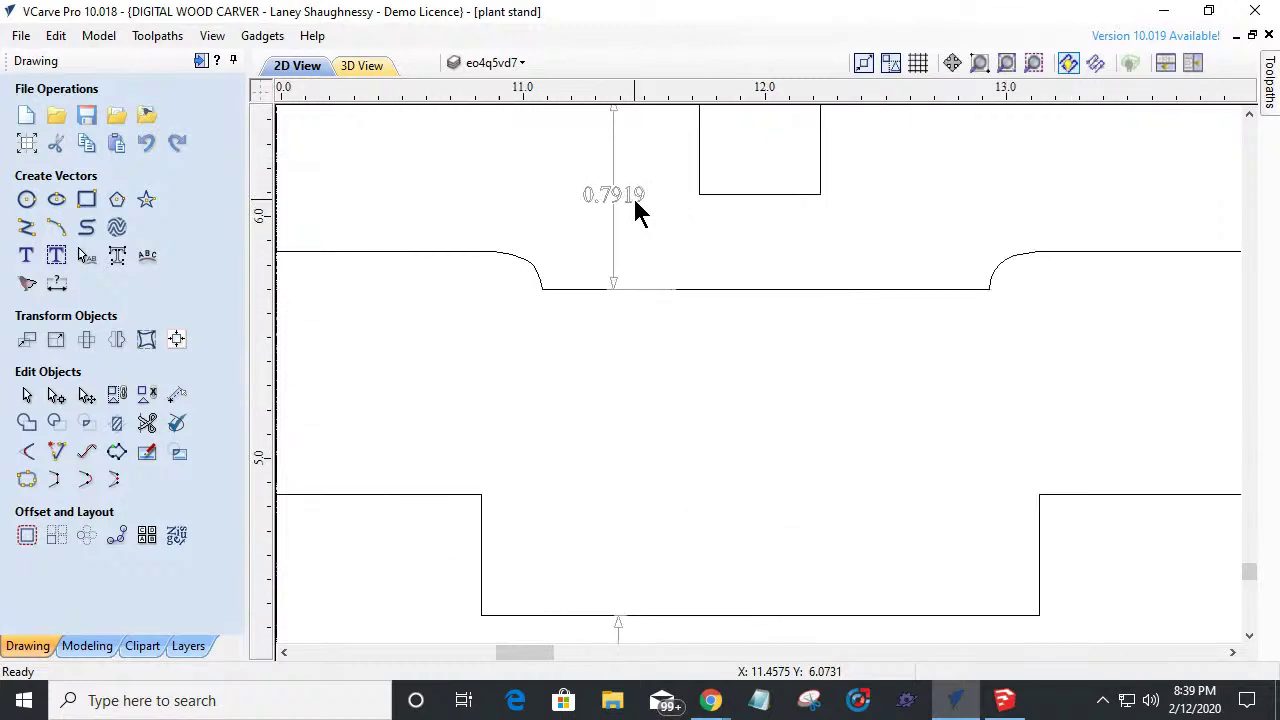
left_click(632, 198)
key("Delete")
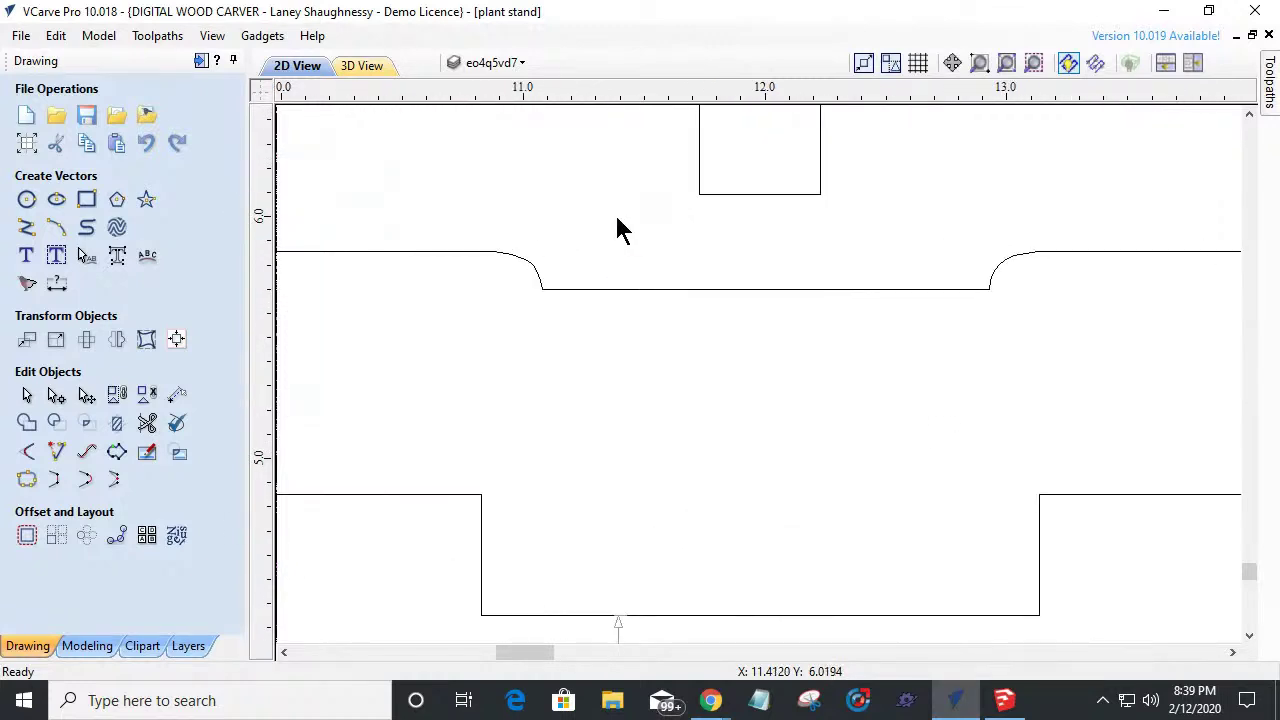
Measure the height of the upper profile's middle section with a fresh vertical dimension and compare it with the lower profile's dimension.
left_click(58, 285)
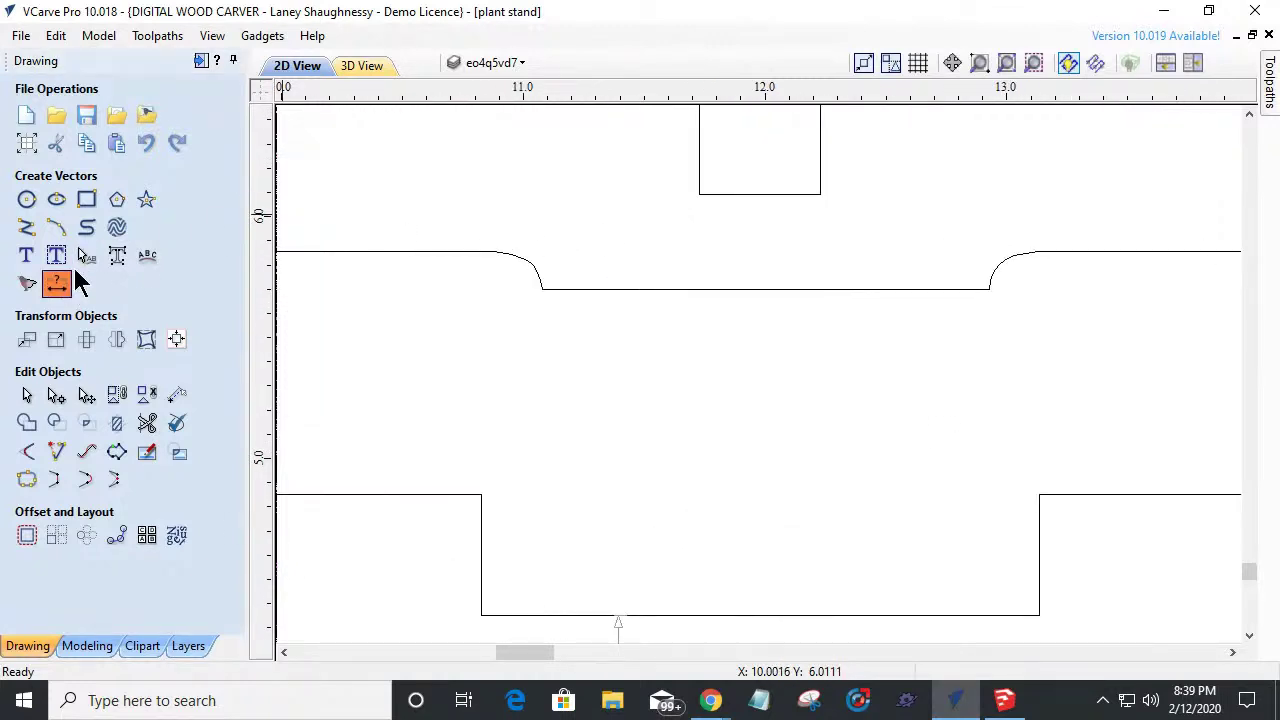
scroll(586, 271, "down", 3)
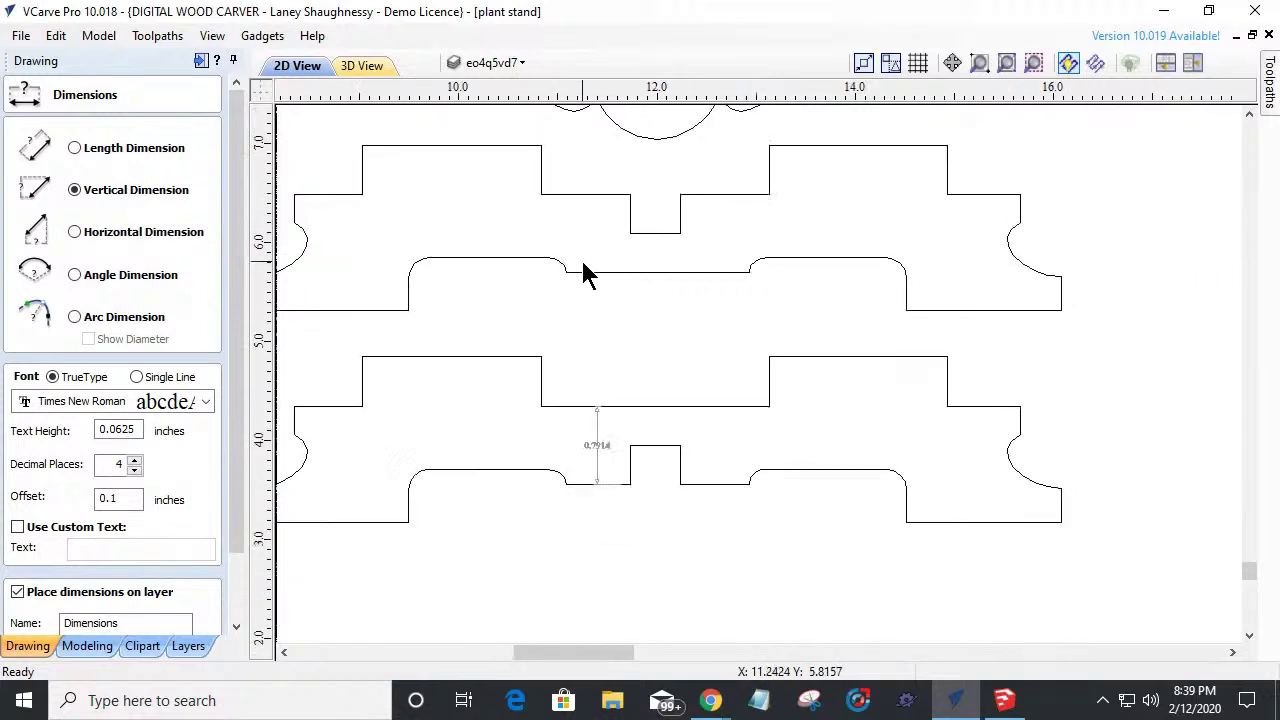
left_click(593, 195)
left_click(593, 270)
left_click(595, 232)
scroll(588, 228, "up", 4)
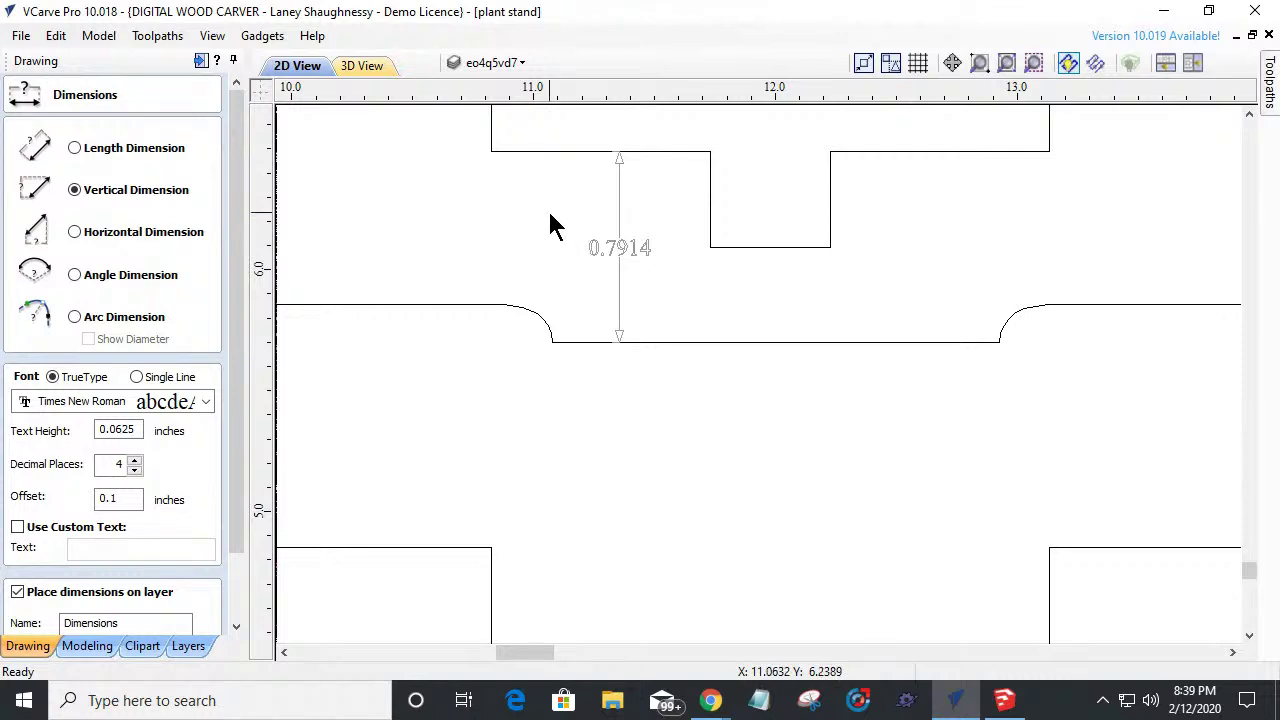
scroll(556, 226, "down", 2)
scroll(553, 224, "up", 2)
scroll(553, 224, "down", 2)
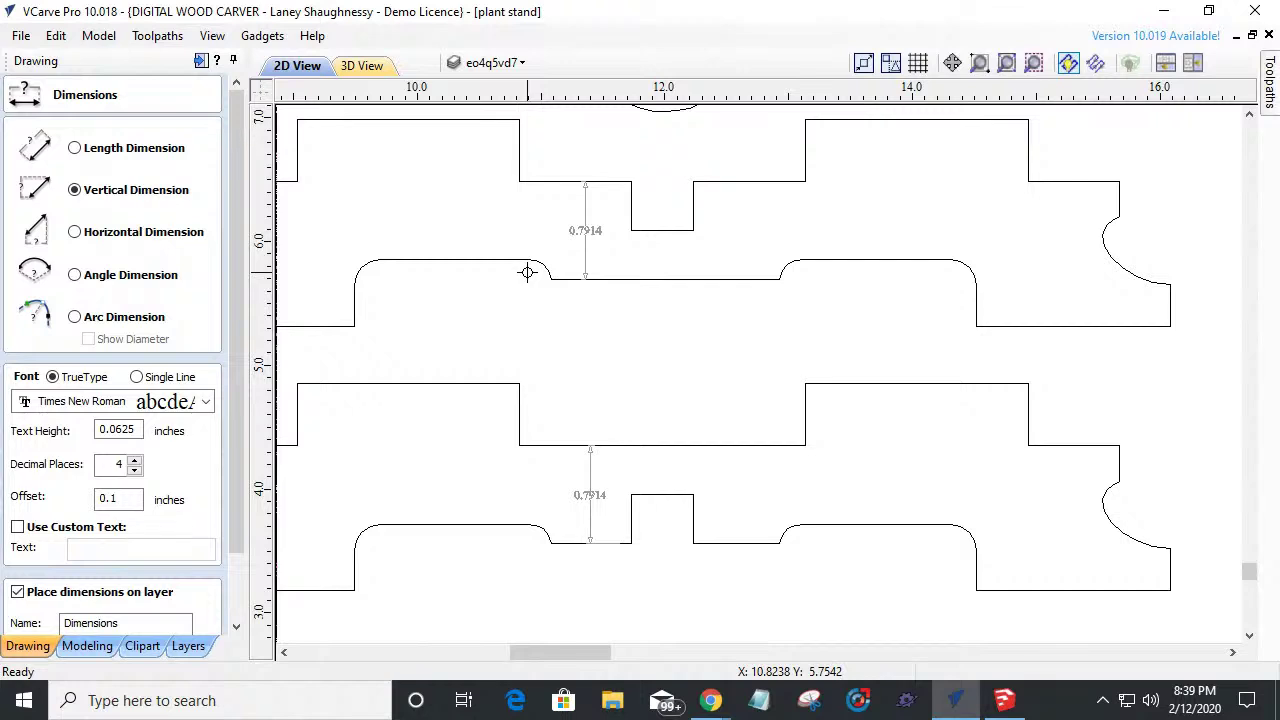
scroll(609, 330, "down", 3)
scroll(629, 371, "down", 4)
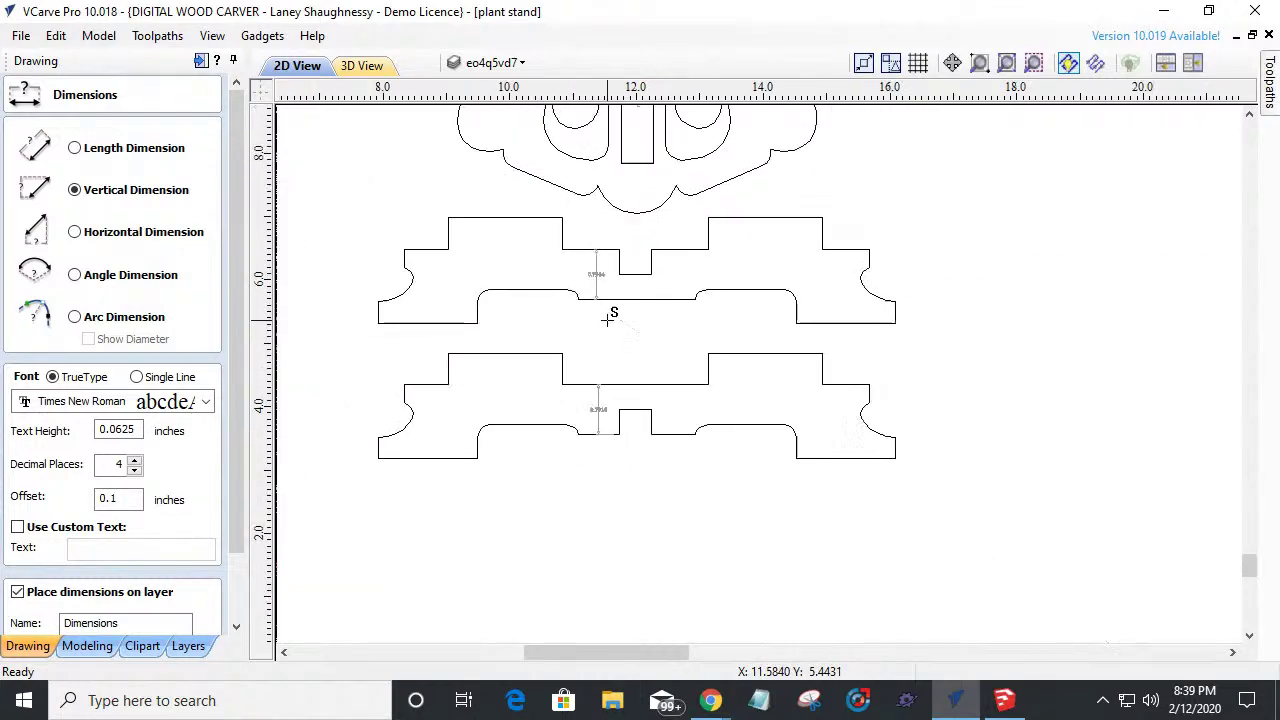
scroll(571, 351, "up", 2)
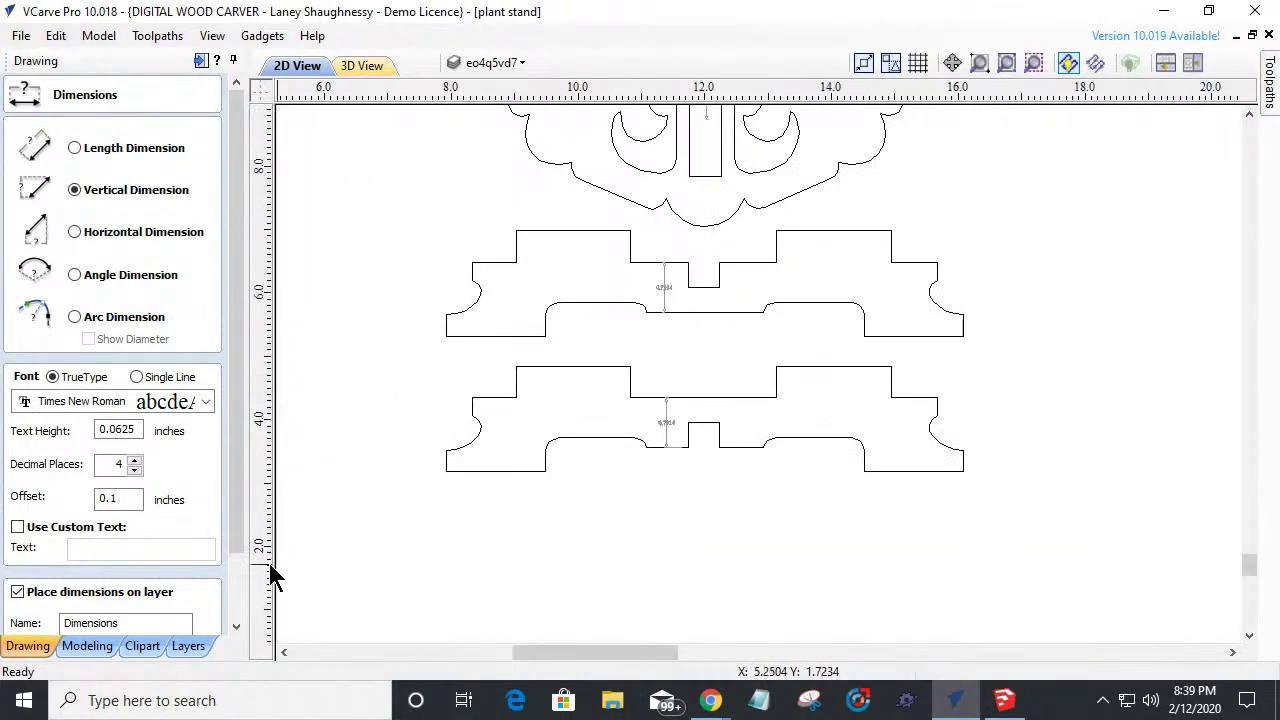
Delete the vertical dimensions beside the notches of both the upper and lower profiles.
left_click_drag(234, 500, 240, 594)
left_click(186, 621)
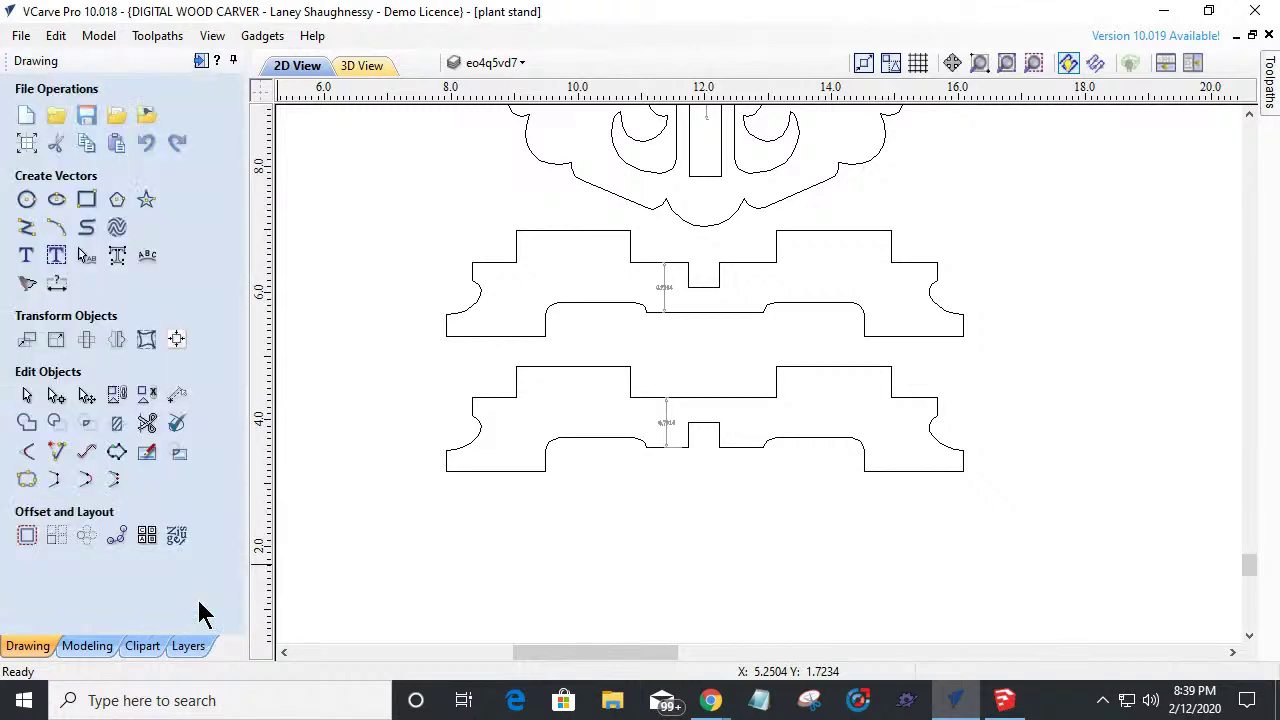
left_click(667, 298)
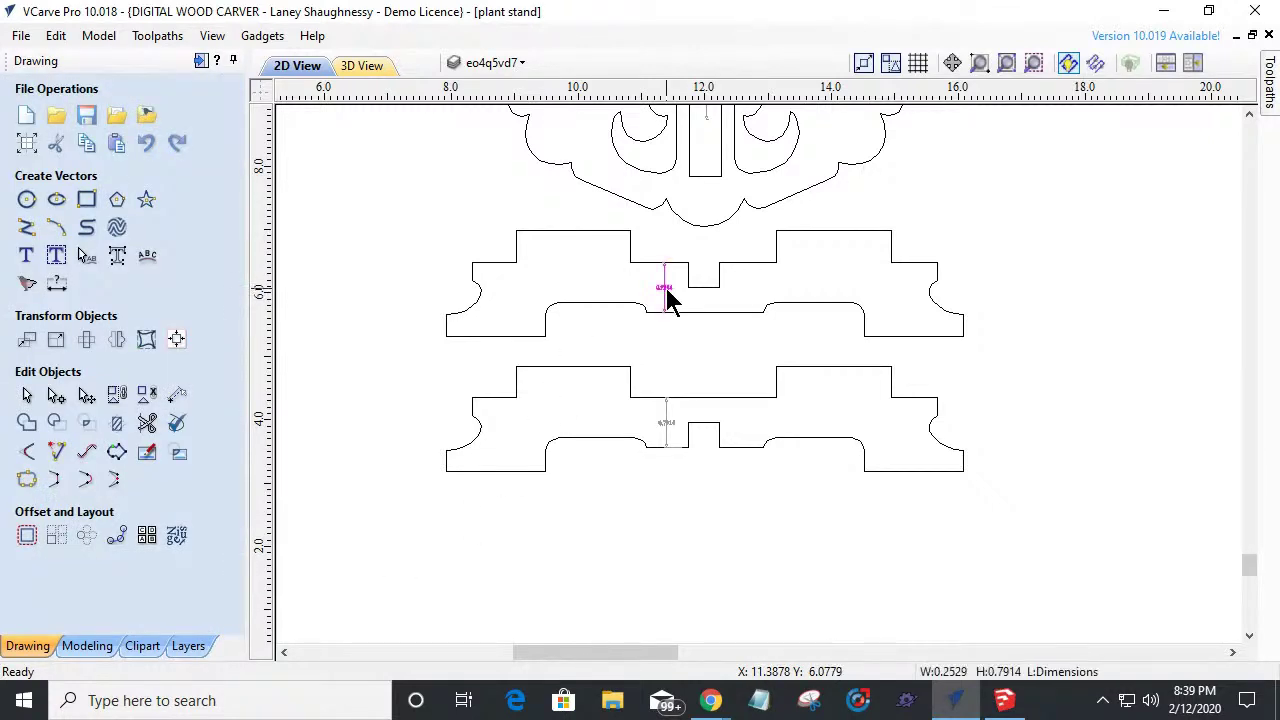
key("Delete")
left_click(664, 424)
key("Delete")
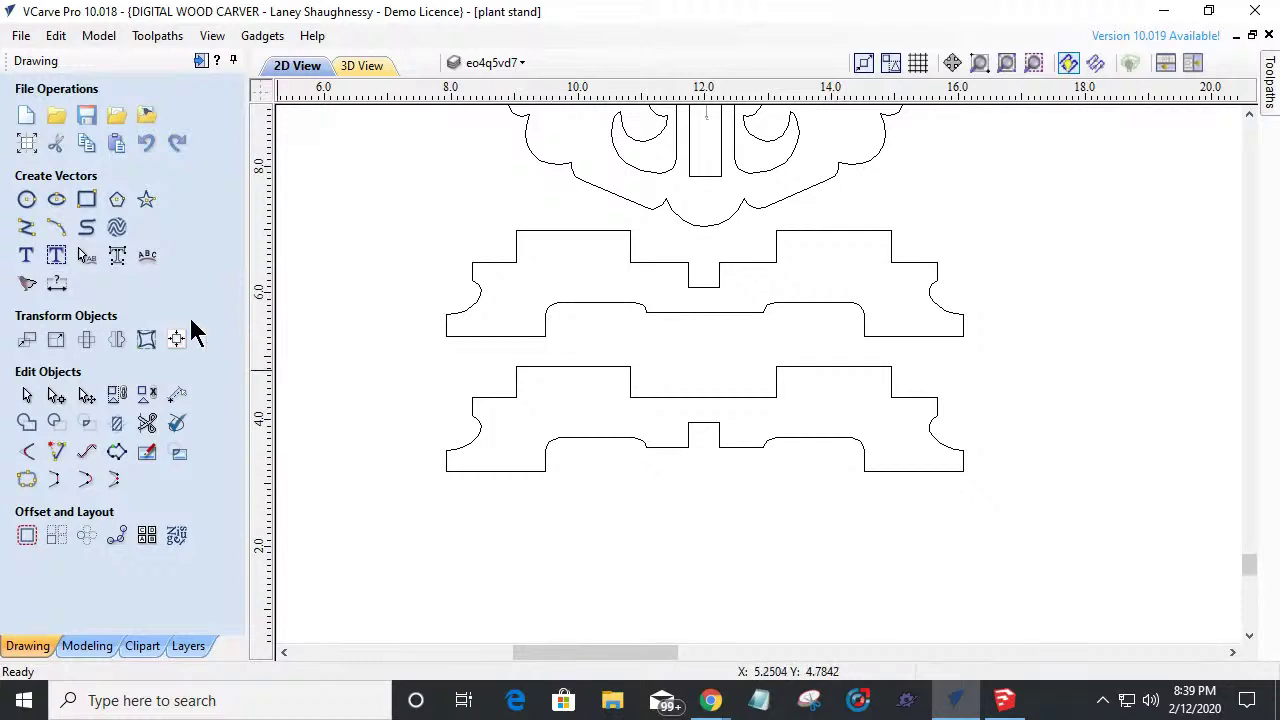
Add a horizontal dimension to each bracket profile, spanning the midpoints of its two raised tabs' top edges.
left_click(56, 284)
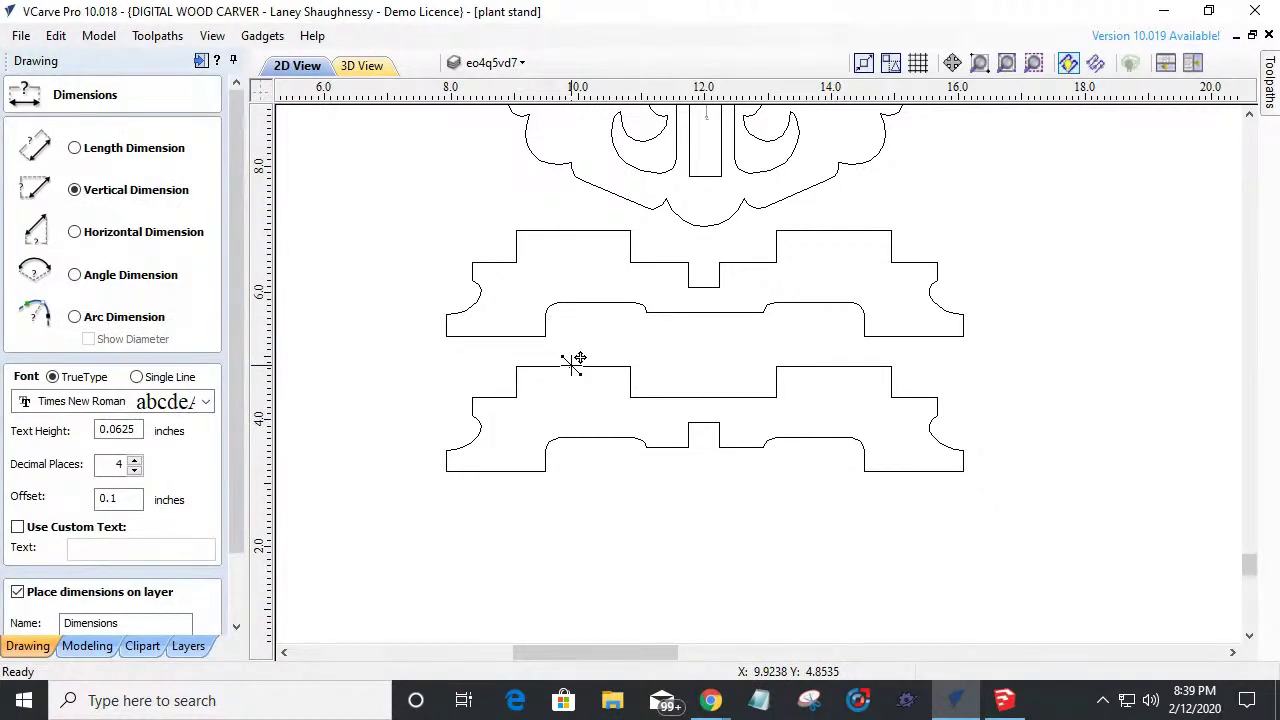
left_click(573, 363)
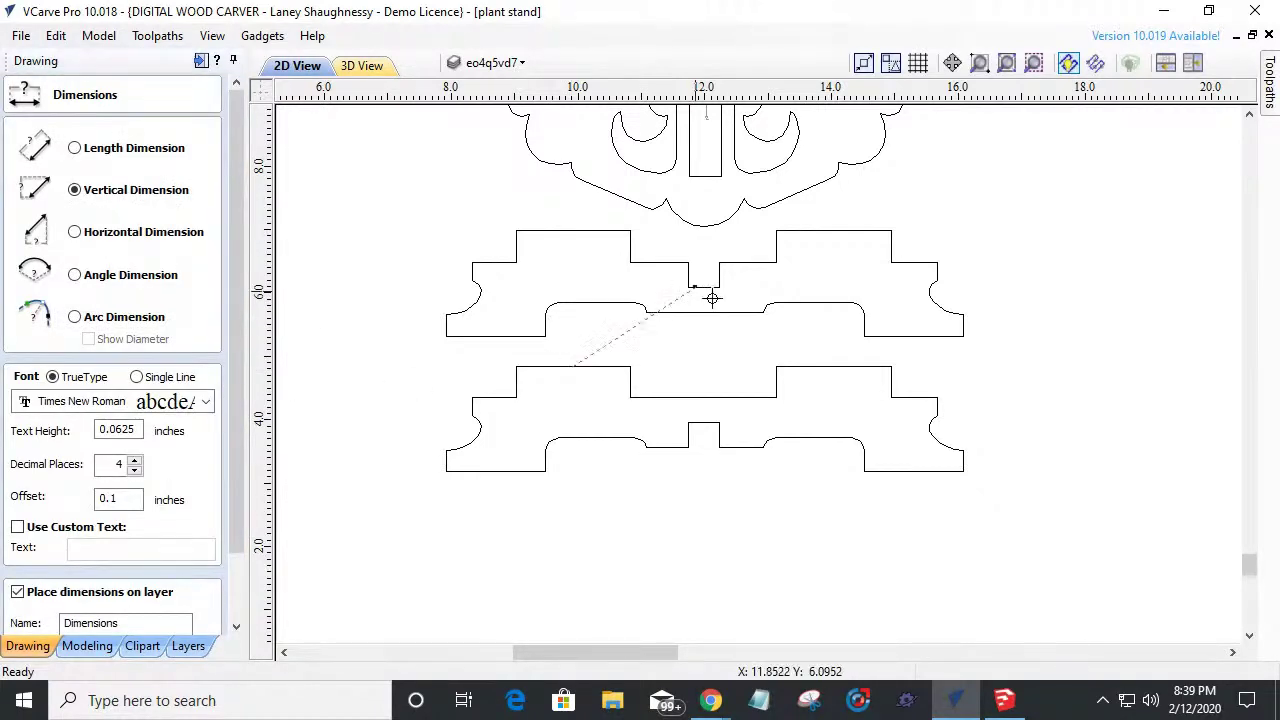
left_click(74, 232)
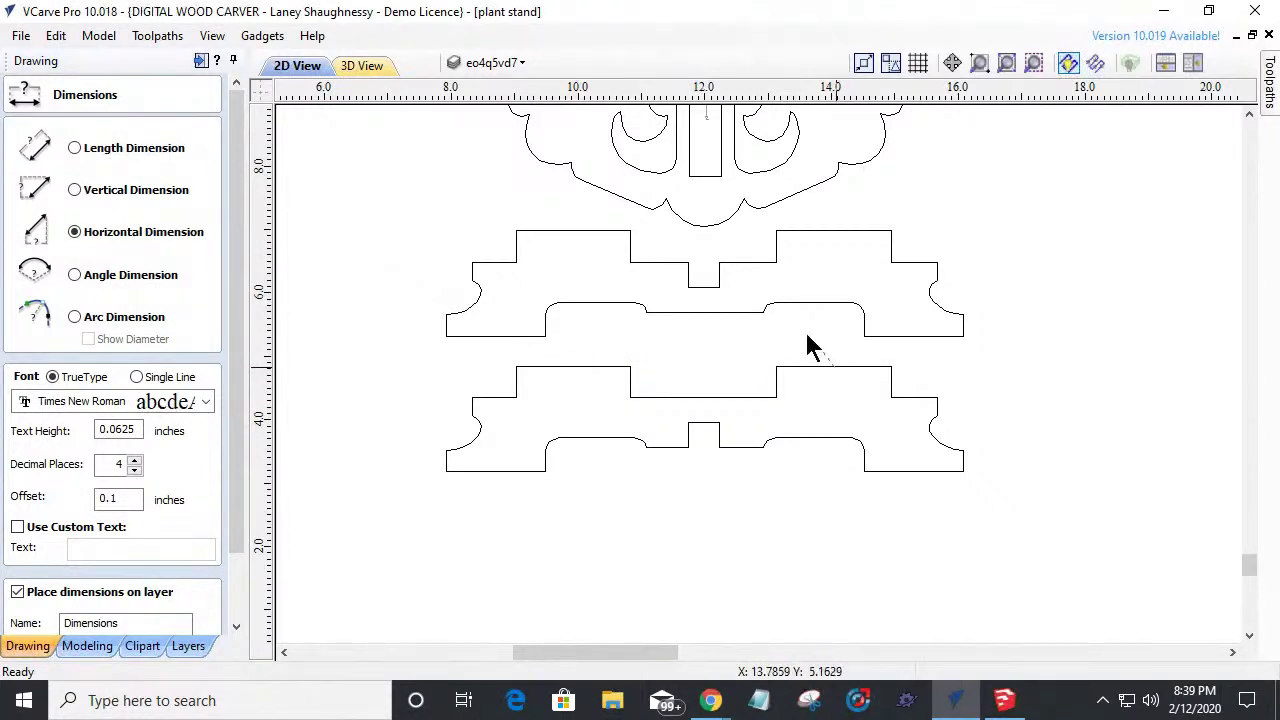
left_click(572, 363)
key("Escape")
left_click(707, 357)
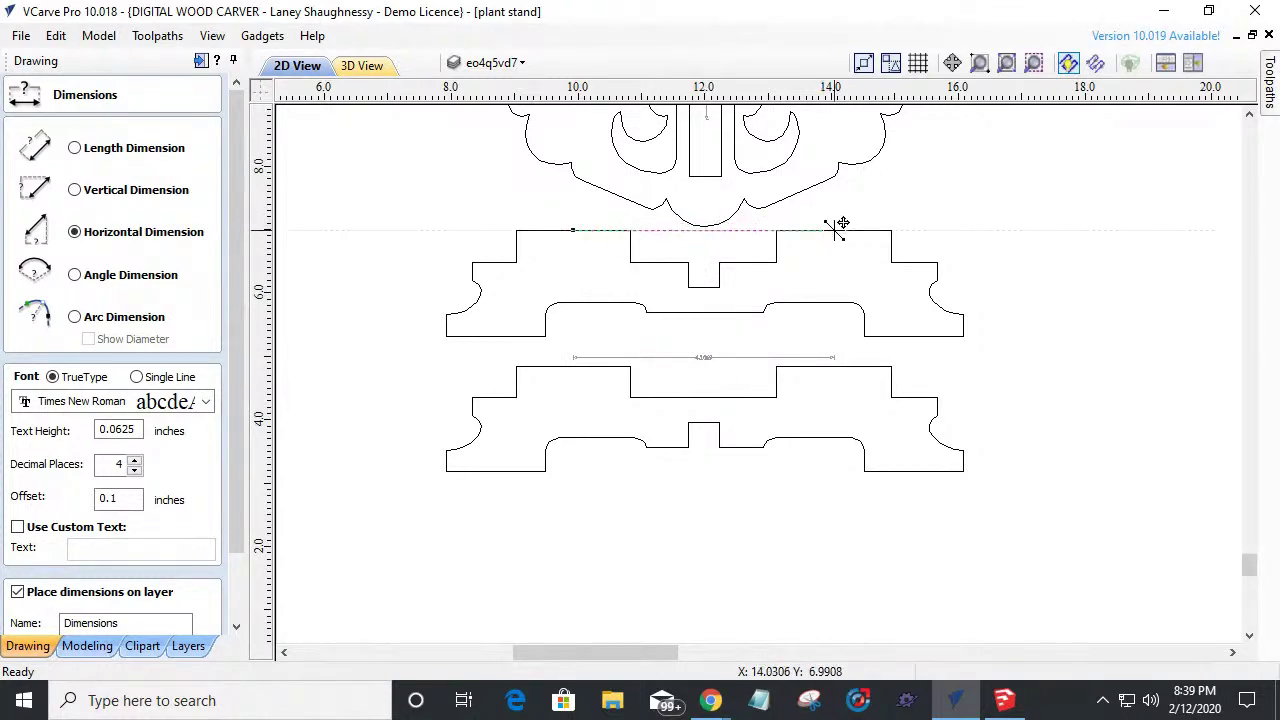
left_click(705, 248)
Compare the tab spacing dimensions on the two profiles with the center-to-center slot dimensions in the round top.
scroll(688, 233, "up", 3)
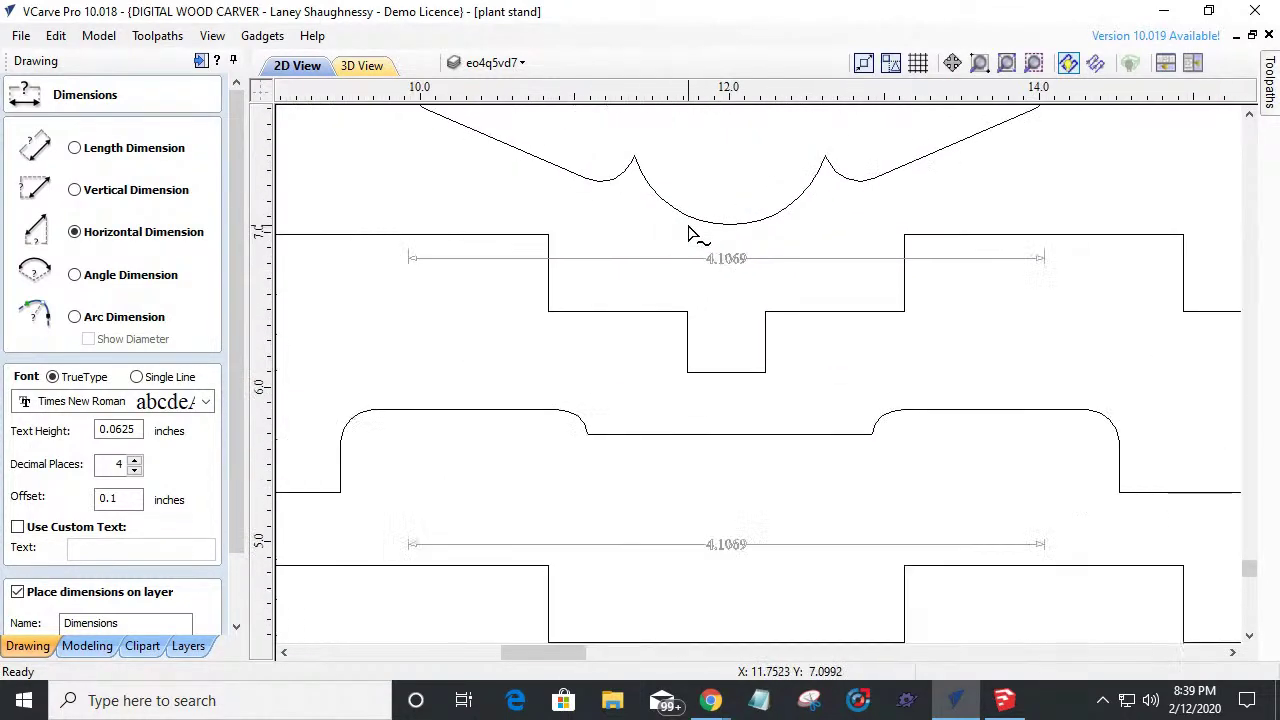
scroll(688, 233, "down", 1)
scroll(688, 233, "down", 1)
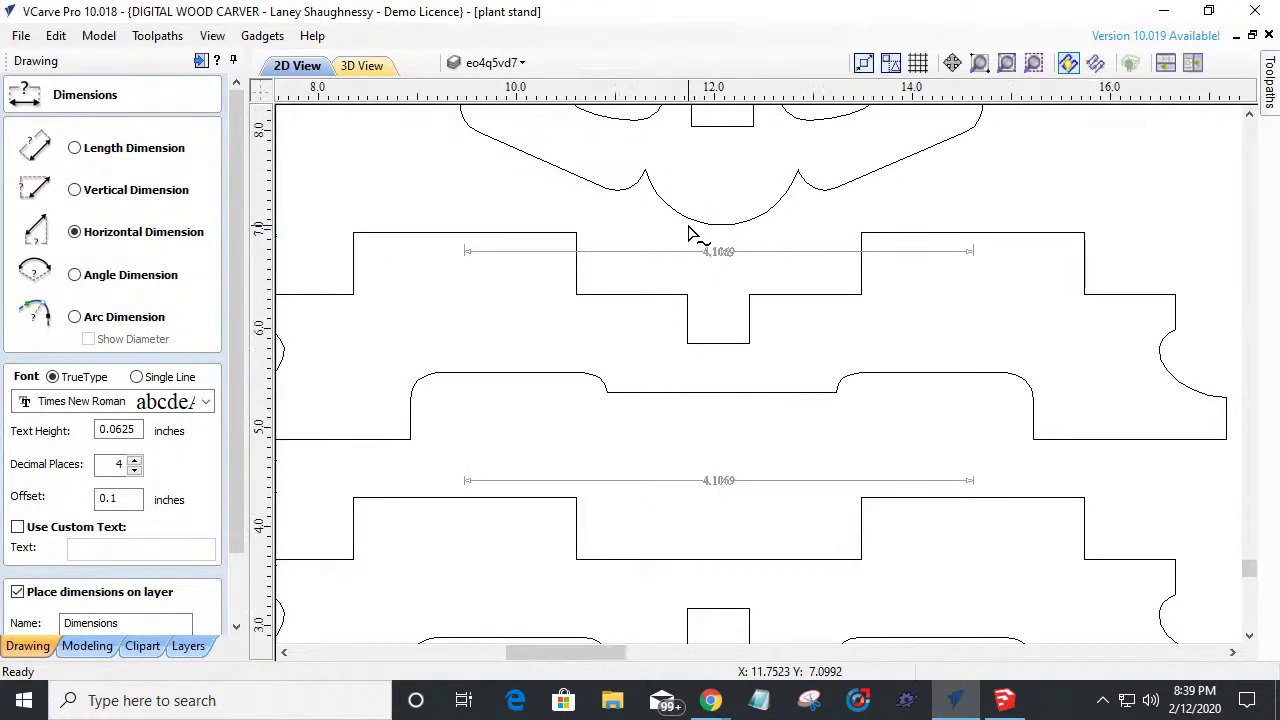
scroll(688, 233, "down", 3)
scroll(690, 185, "up", 2)
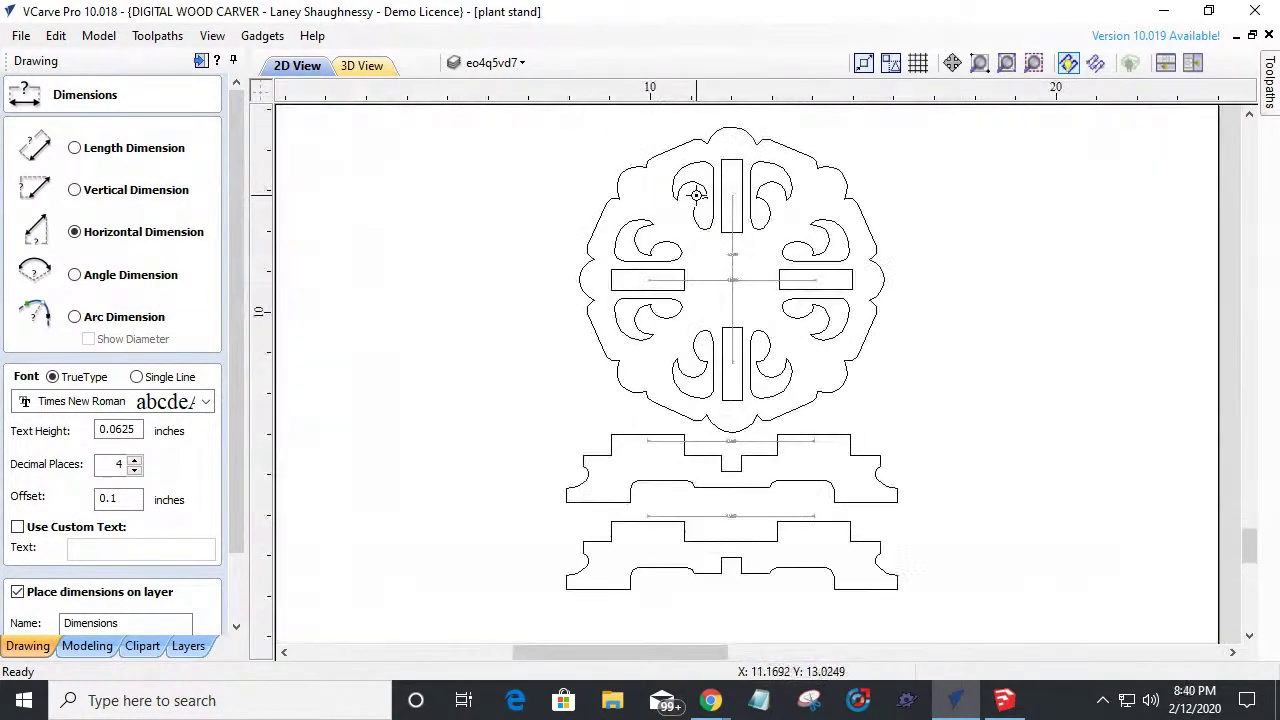
scroll(766, 380, "up", 5)
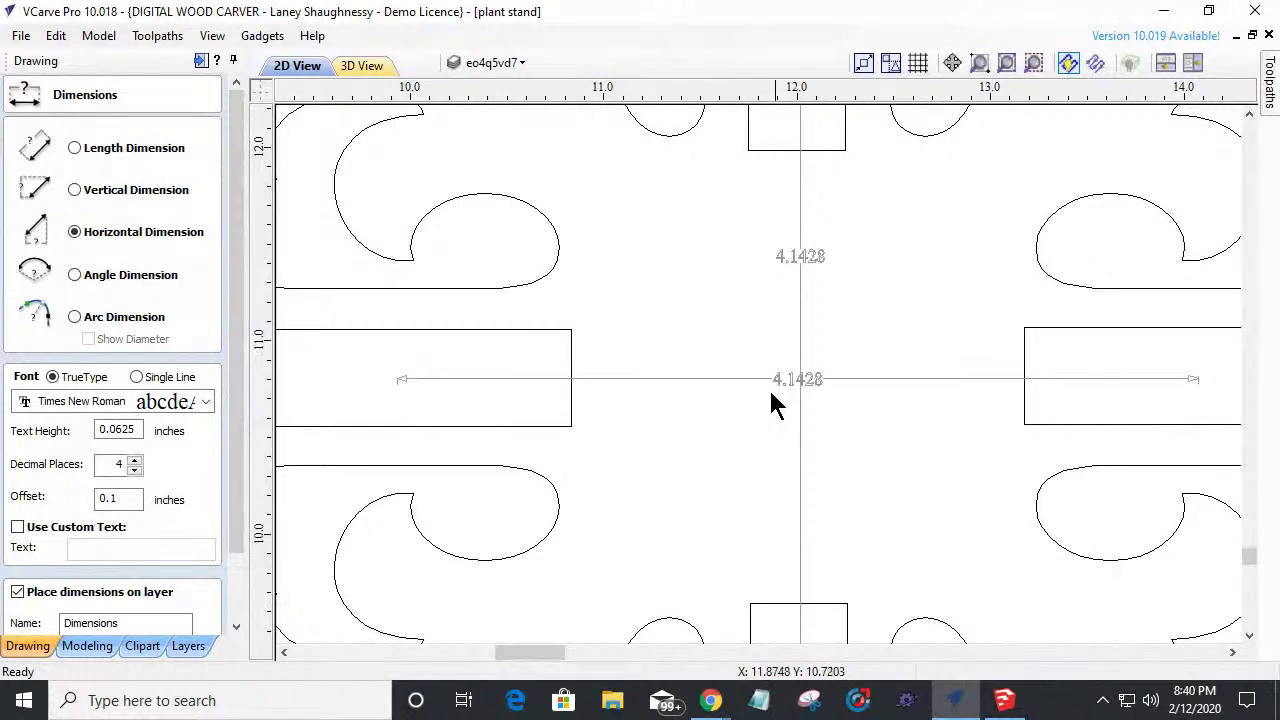
scroll(777, 402, "down", 1)
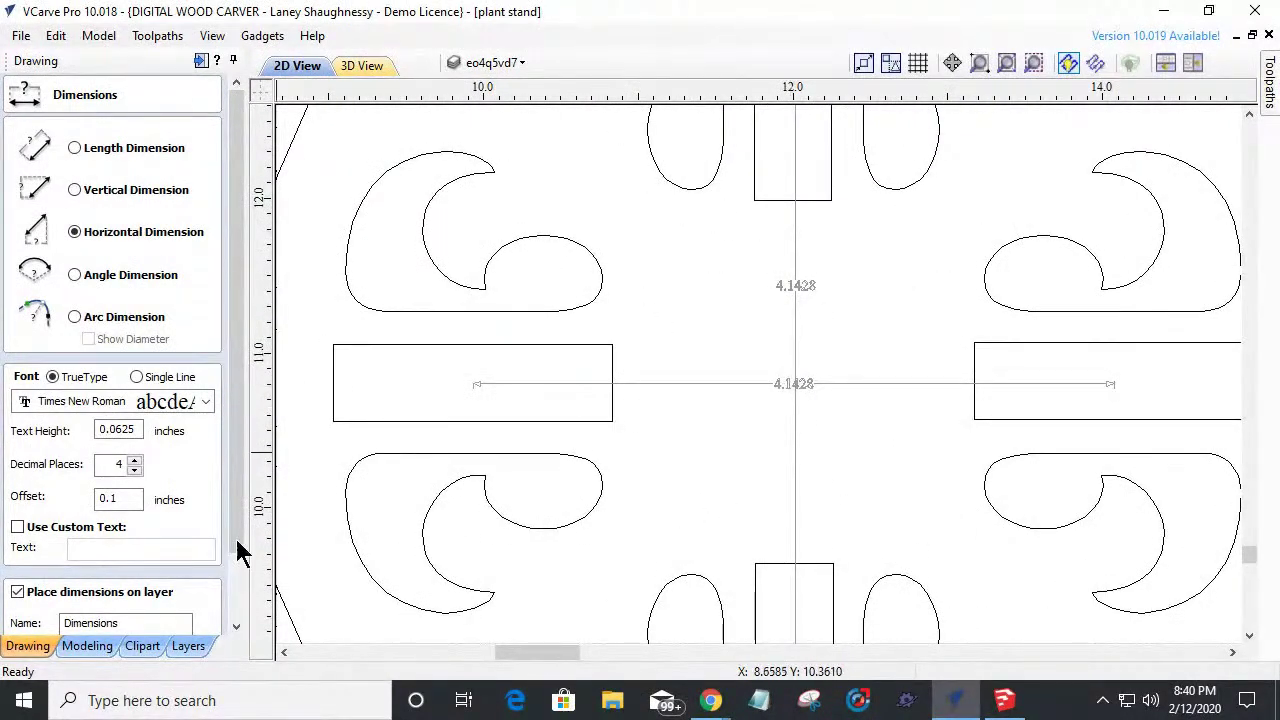
Delete the horizontal and vertical center-to-center slot dimensions in the middle of the round top.
scroll(240, 520, "down", 3)
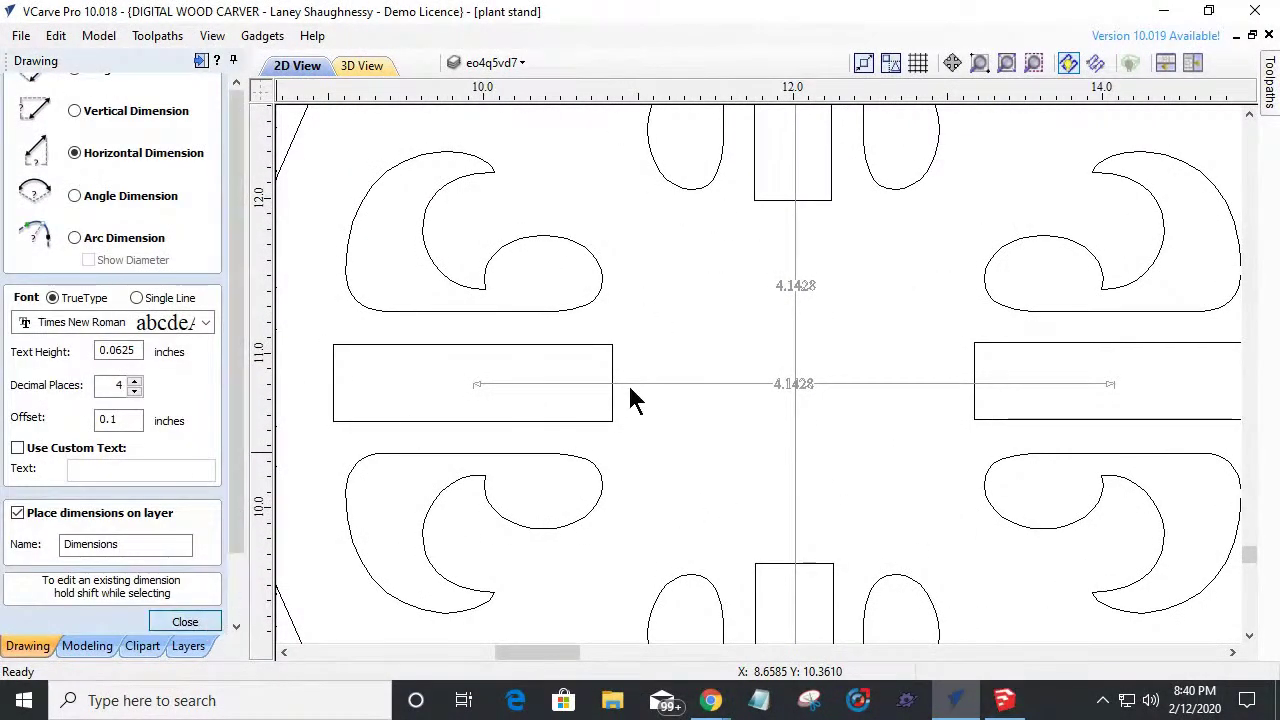
key("Escape")
left_click(794, 387)
left_click(809, 380)
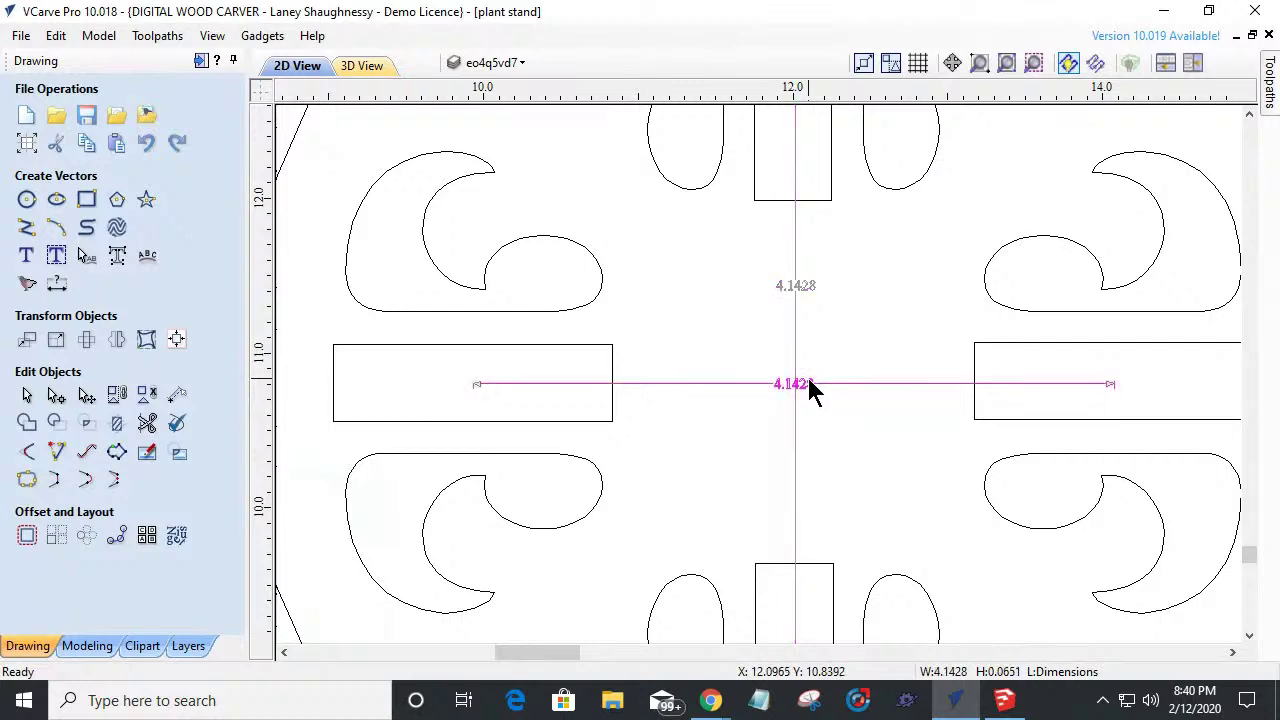
key("Delete")
left_click(808, 296)
key("Delete")
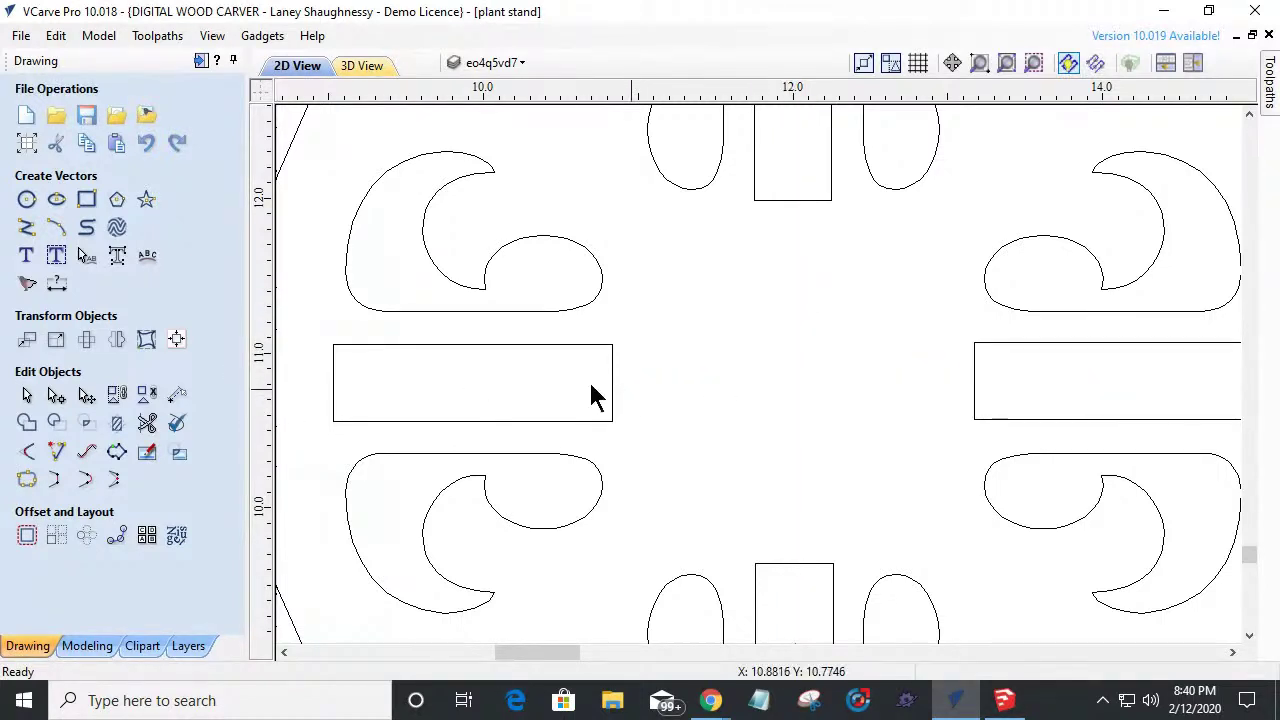
Re-measure the horizontal center-to-center distance between the round top's two side slots and compare it with the tab spacing on the bracket profiles.
scroll(510, 380, "down", 1)
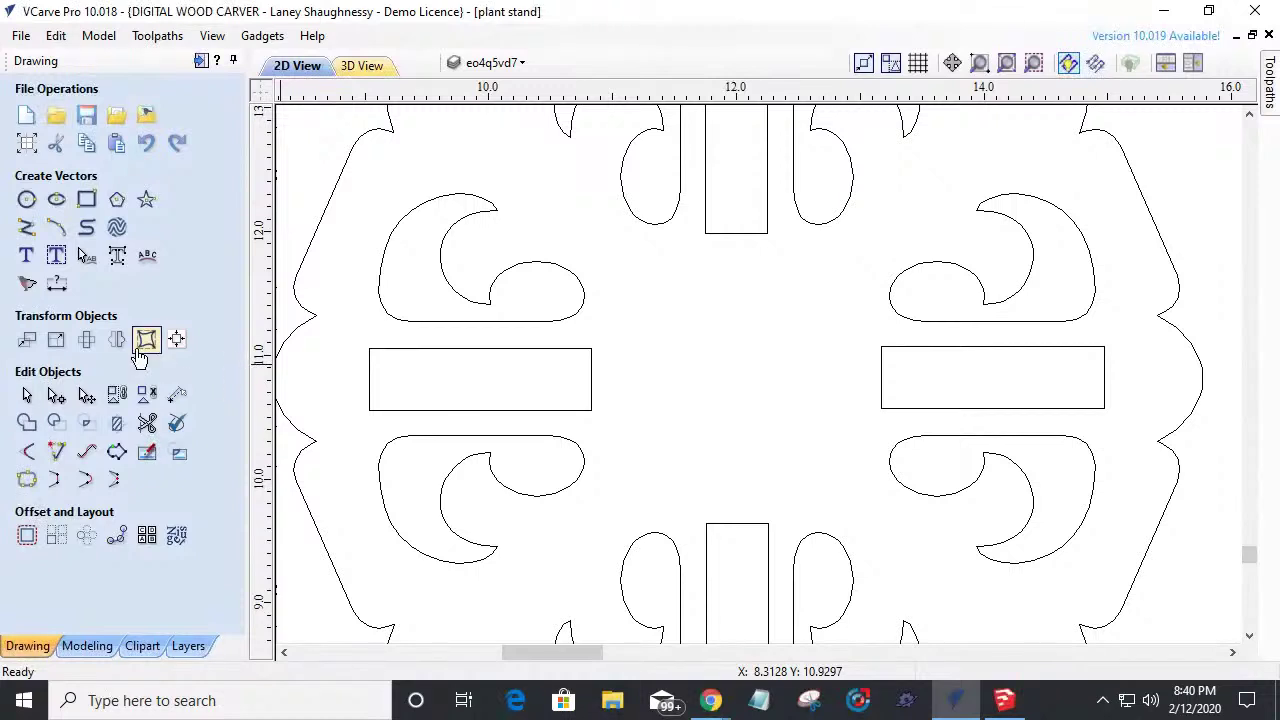
left_click(56, 285)
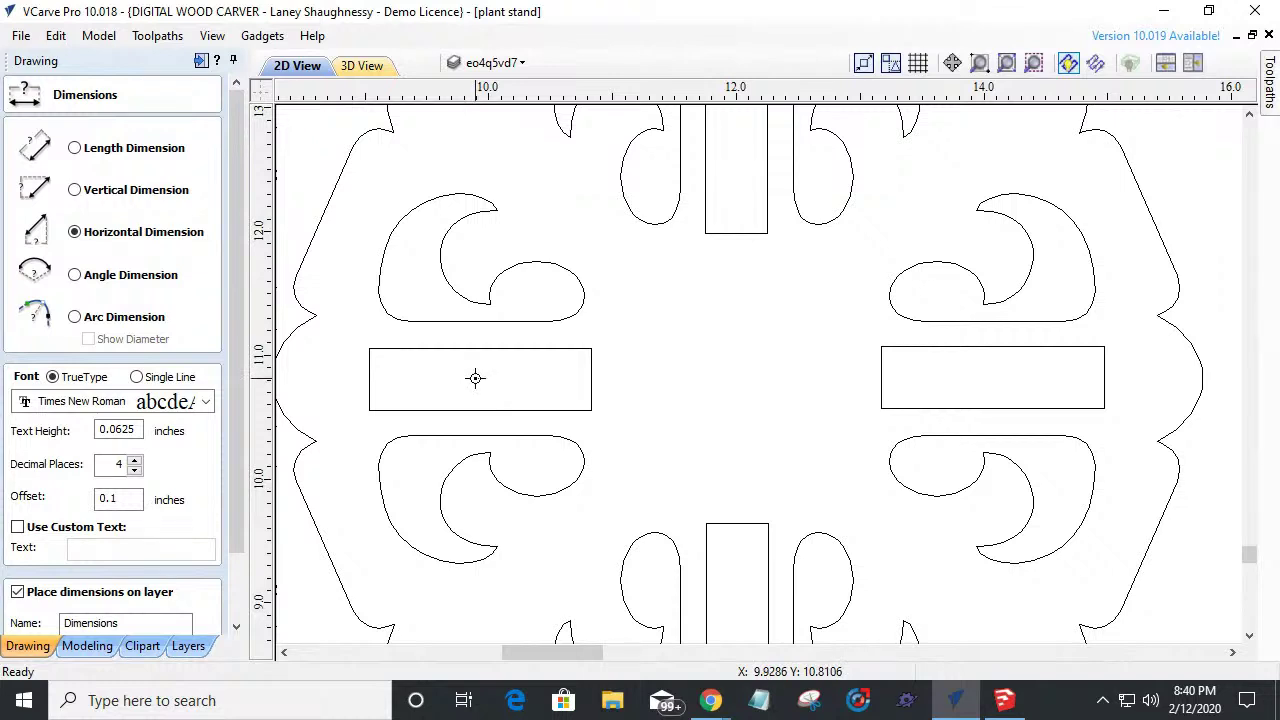
left_click(995, 379)
left_click(712, 372)
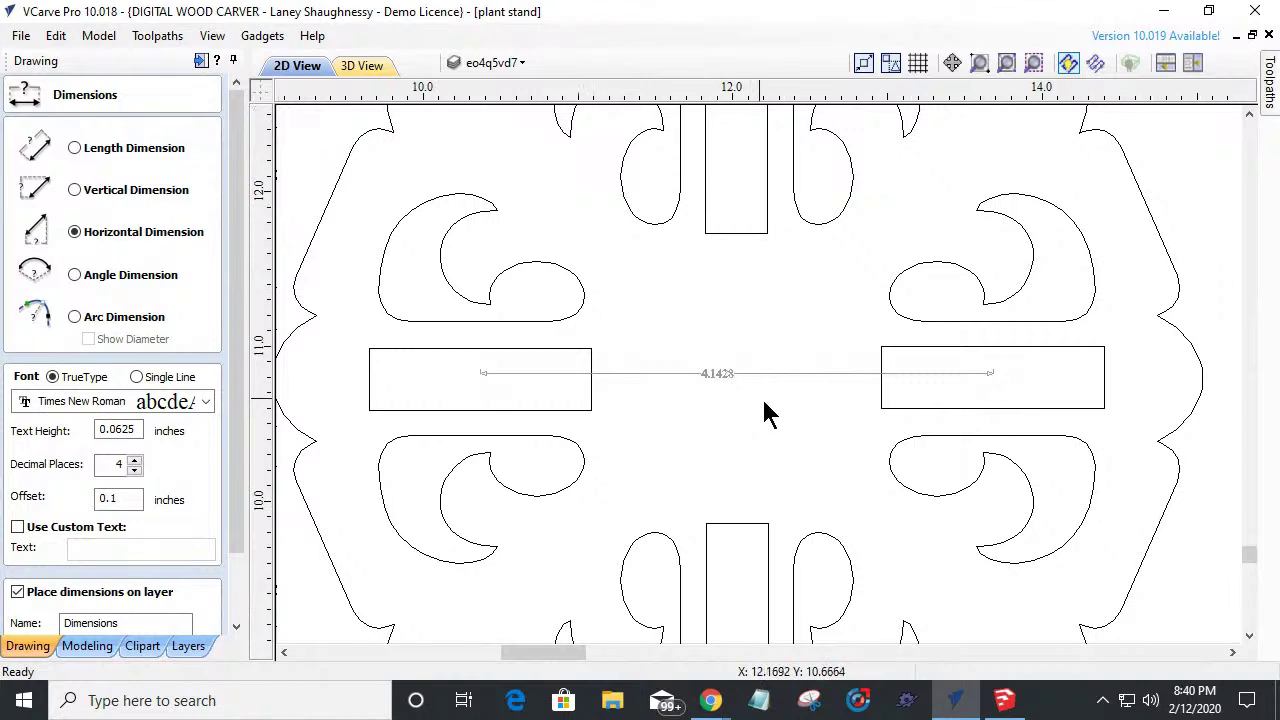
scroll(763, 401, "up", 2)
scroll(763, 401, "down", 5)
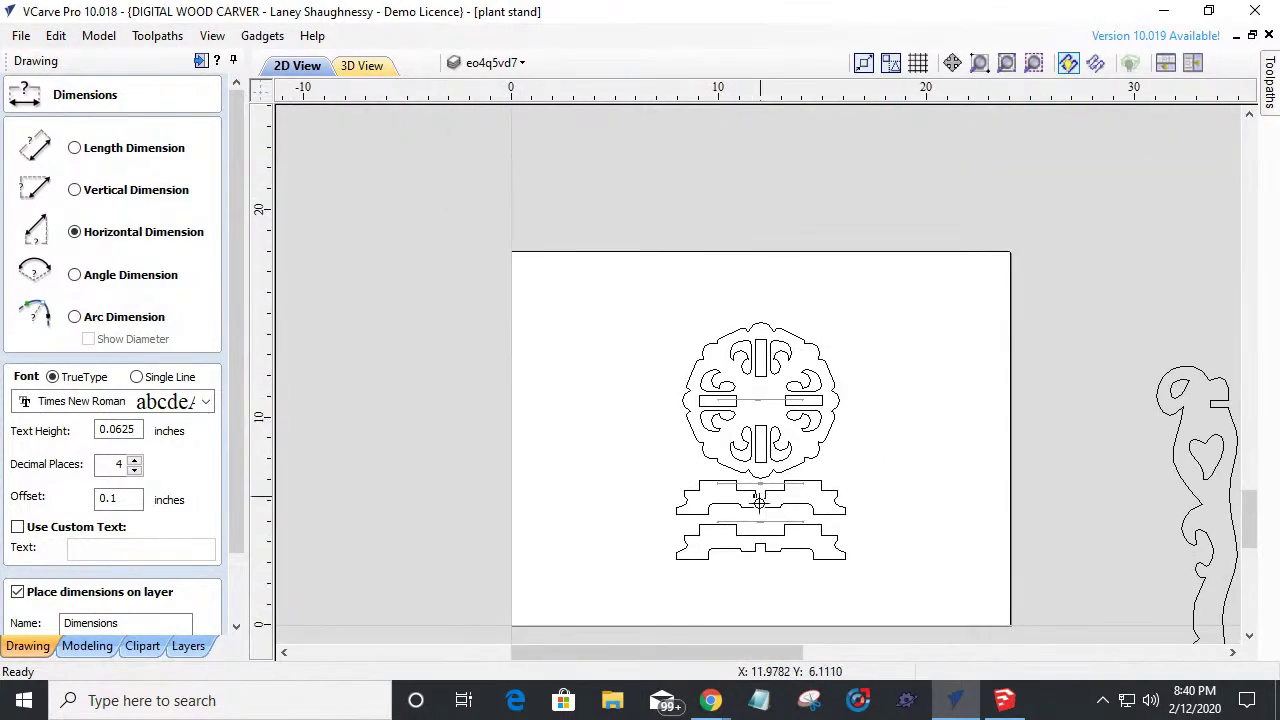
scroll(765, 420, "up", 5)
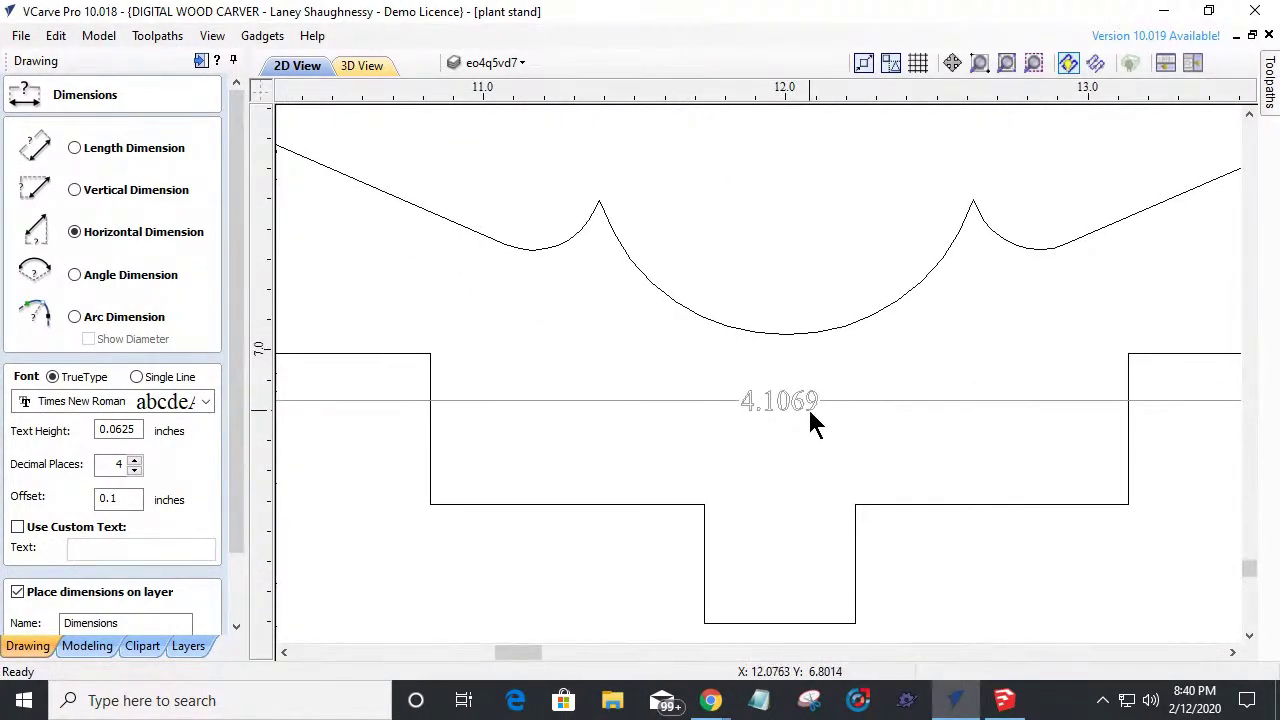
scroll(810, 418, "down", 3)
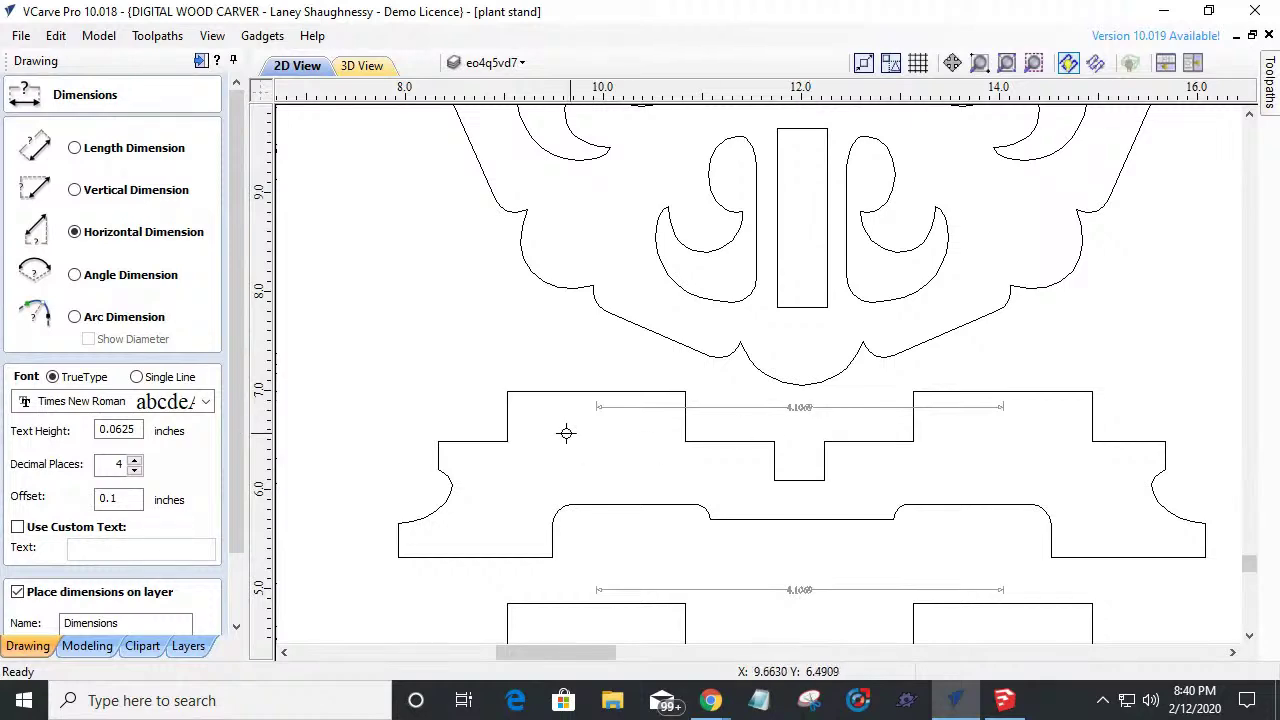
scroll(791, 368, "down", 3)
scroll(793, 223, "up", 3)
scroll(793, 223, "up", 4)
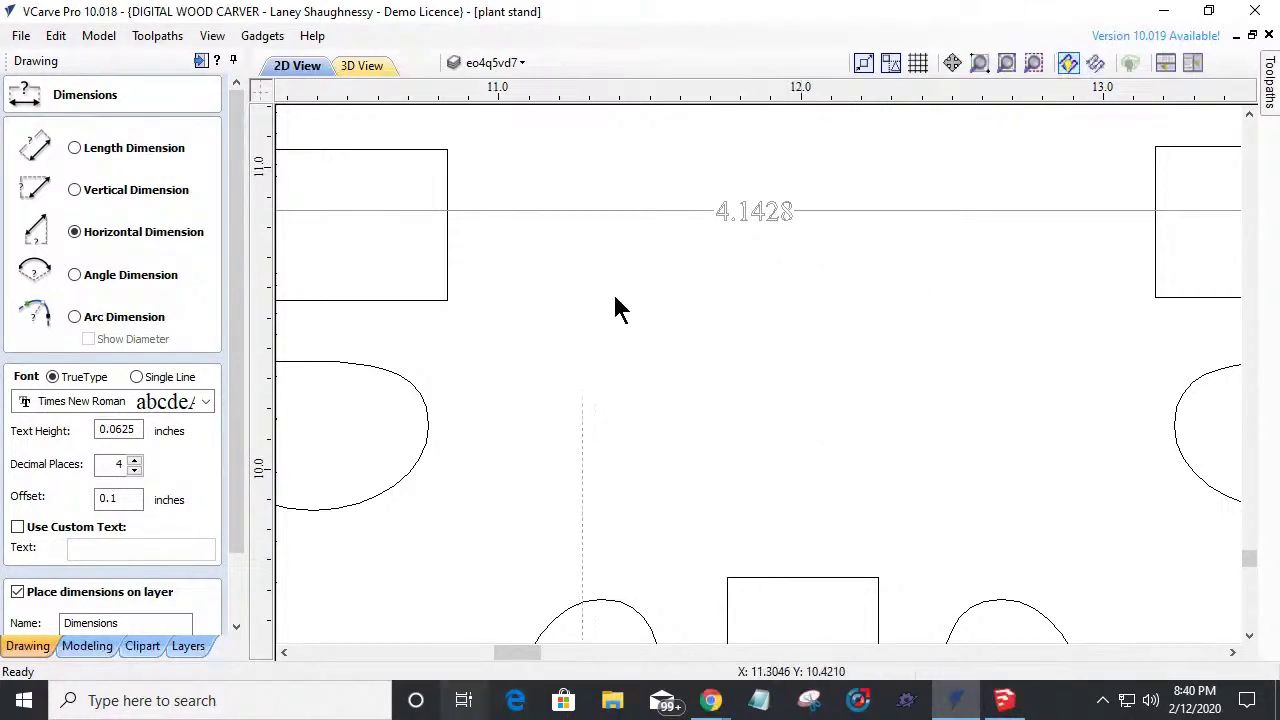
Discard the unfinished extra dimension and delete the horizontal dimension between the round top's side slots.
left_click(743, 208)
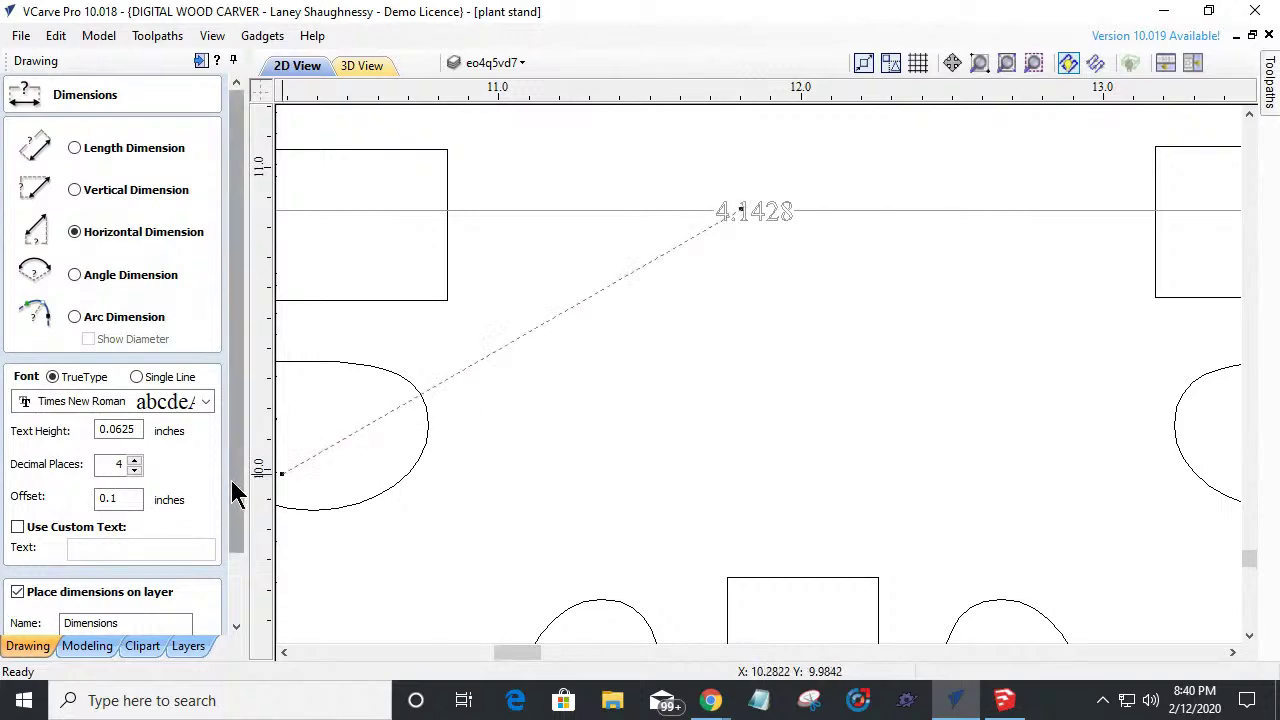
left_click_drag(234, 486, 234, 571)
key("Escape")
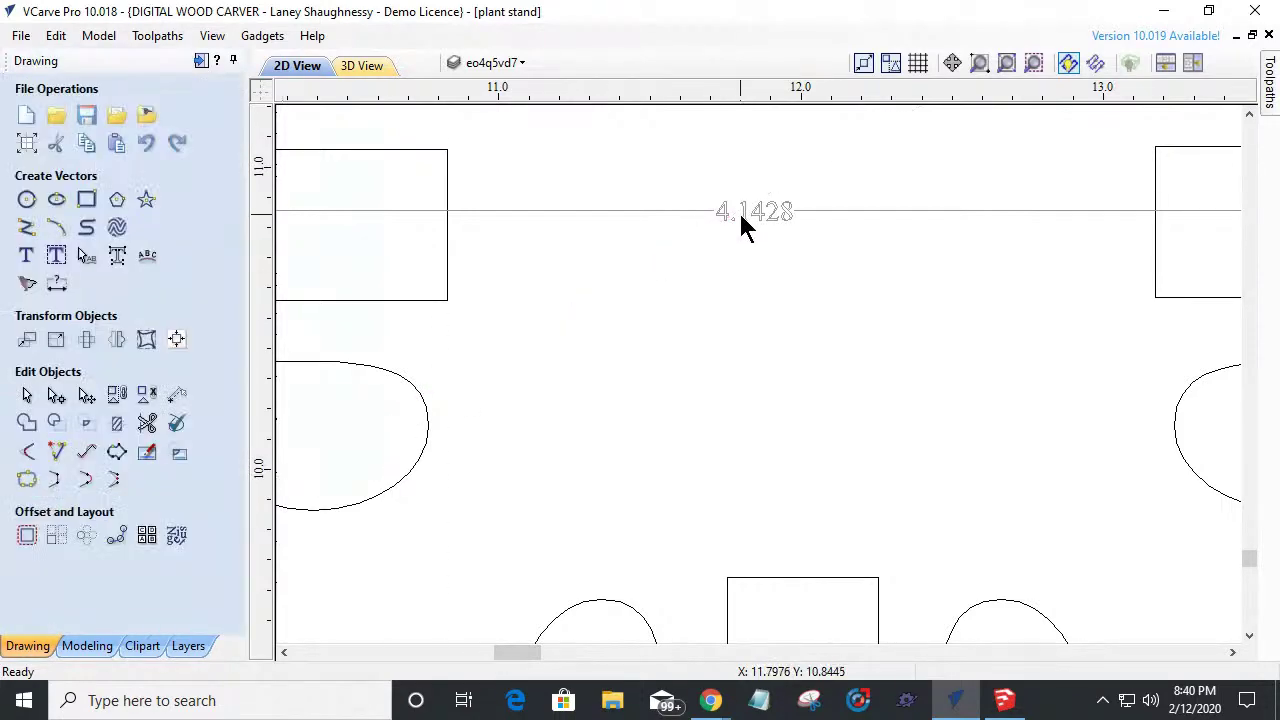
left_click(739, 210)
key("Delete")
Examine the tab spacing dimension on the upper bracket profile in relation to the slots of the round top.
scroll(765, 240, "down", 5)
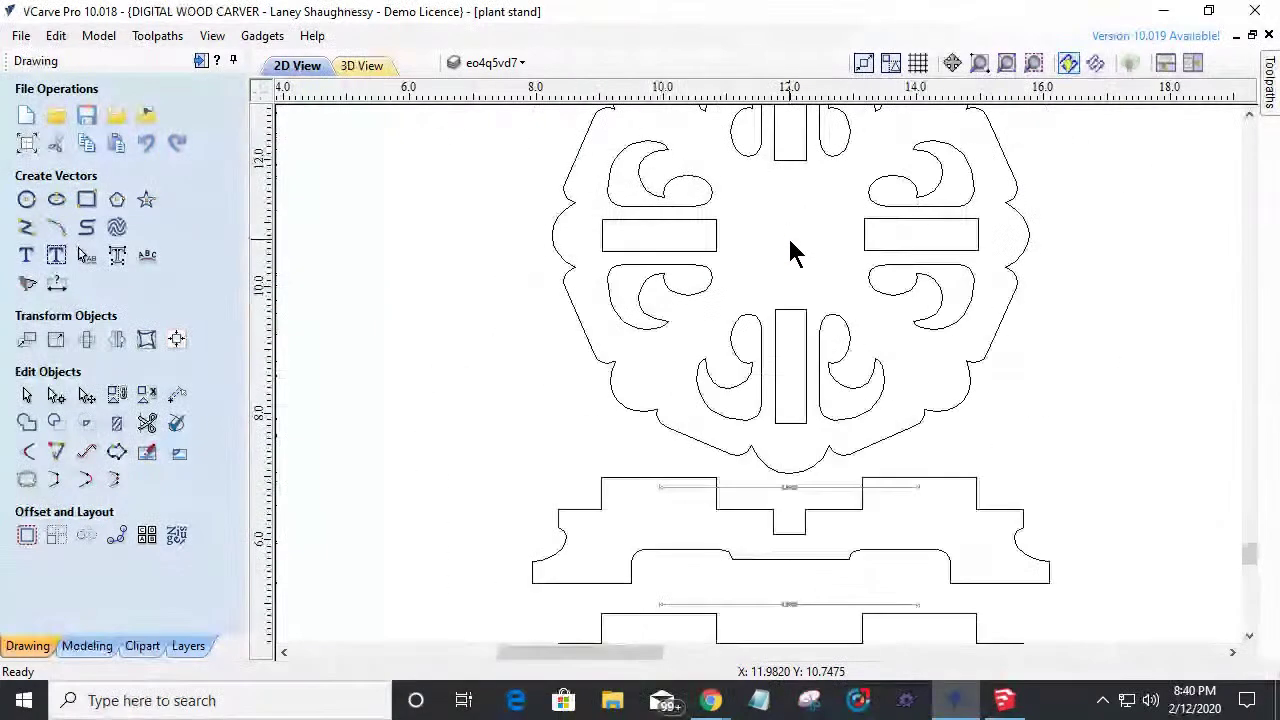
scroll(778, 485, "up", 2)
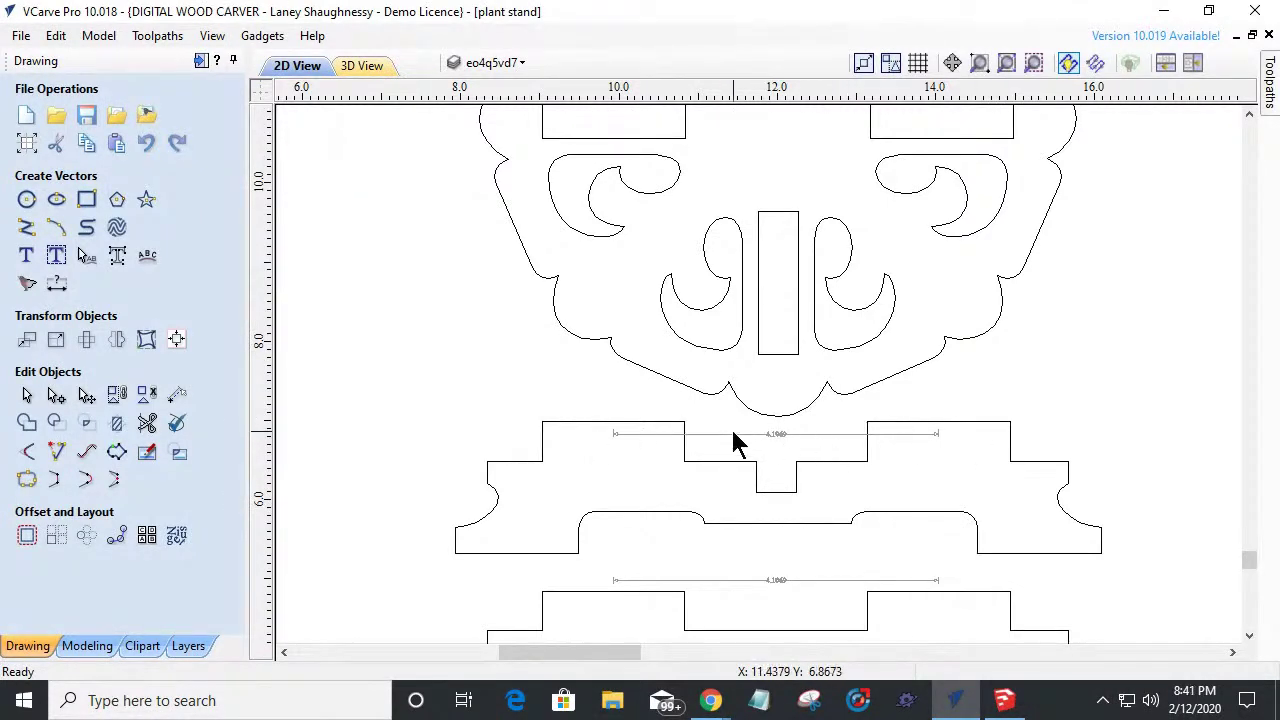
scroll(757, 437, "up", 2)
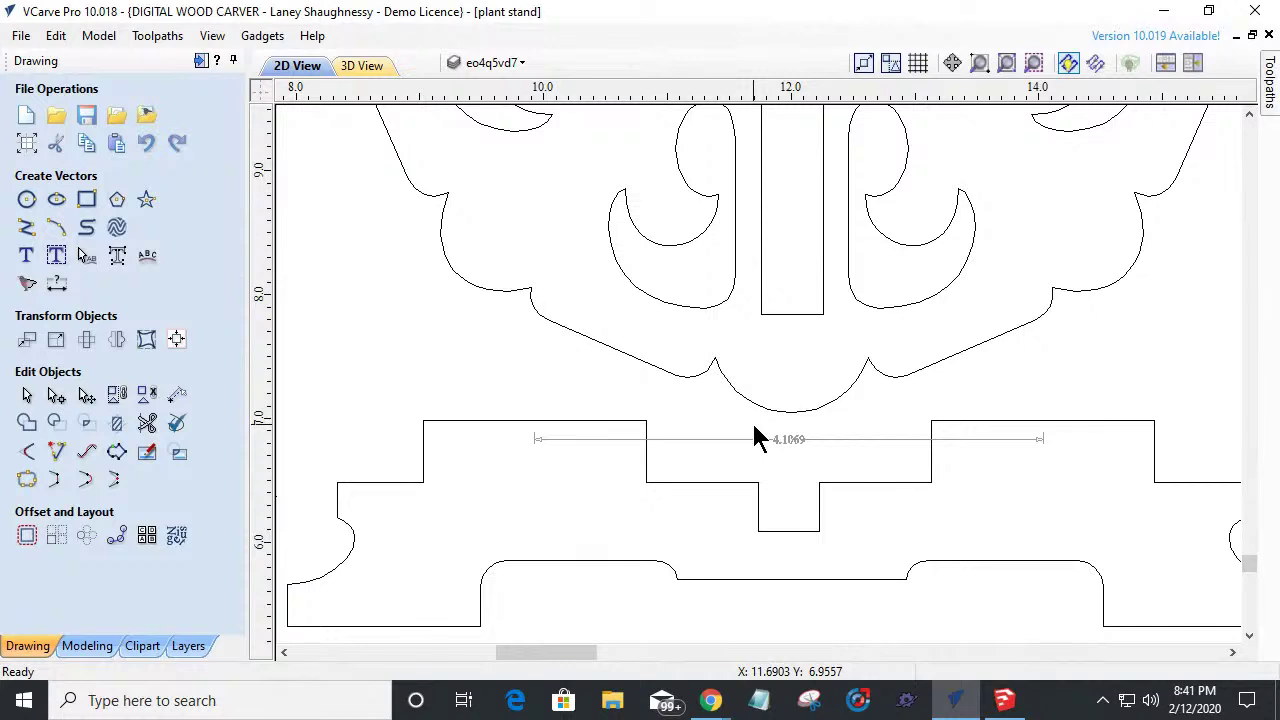
scroll(757, 437, "up", 3)
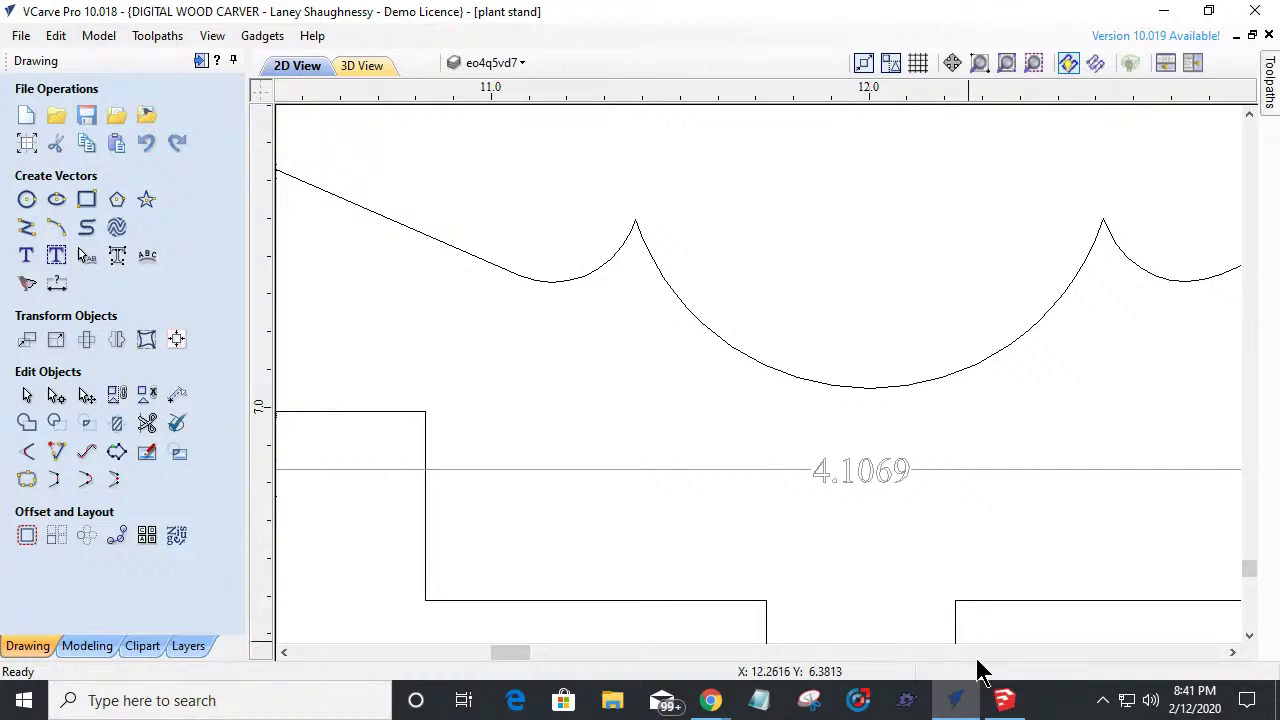
left_click(12, 704)
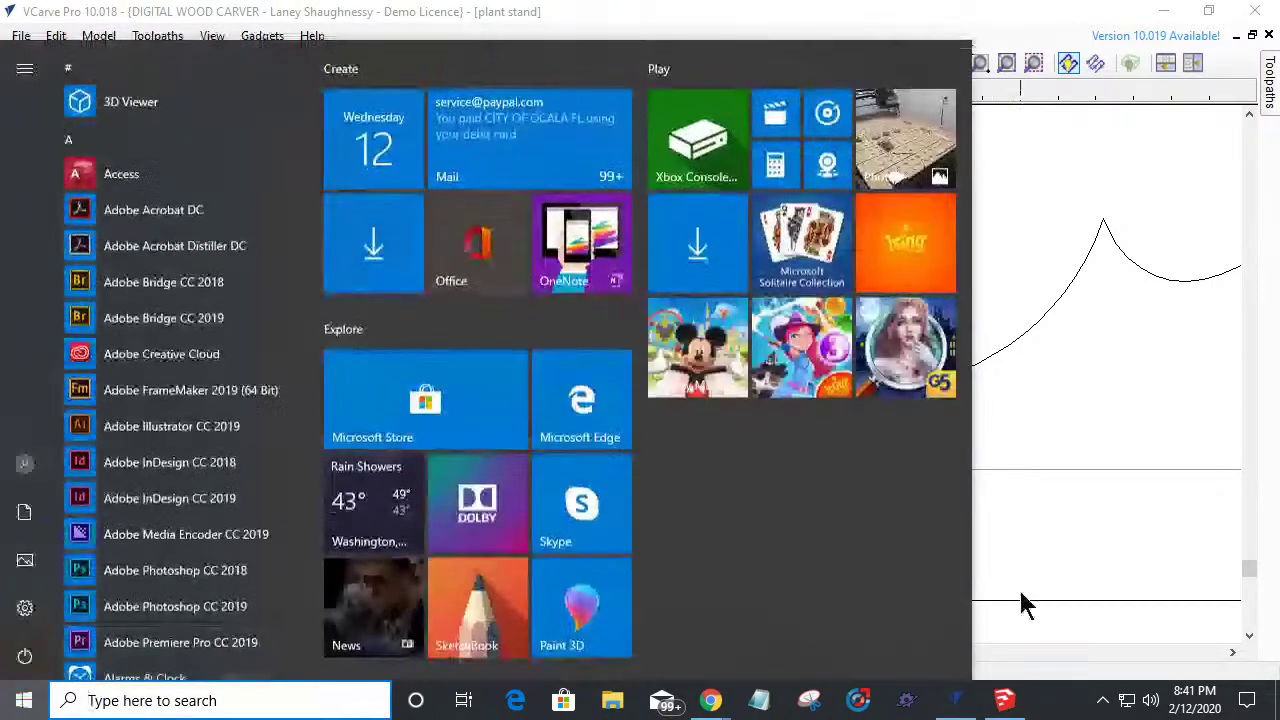
left_click(1034, 571)
scroll(857, 480, "down", 2)
scroll(857, 474, "down", 2)
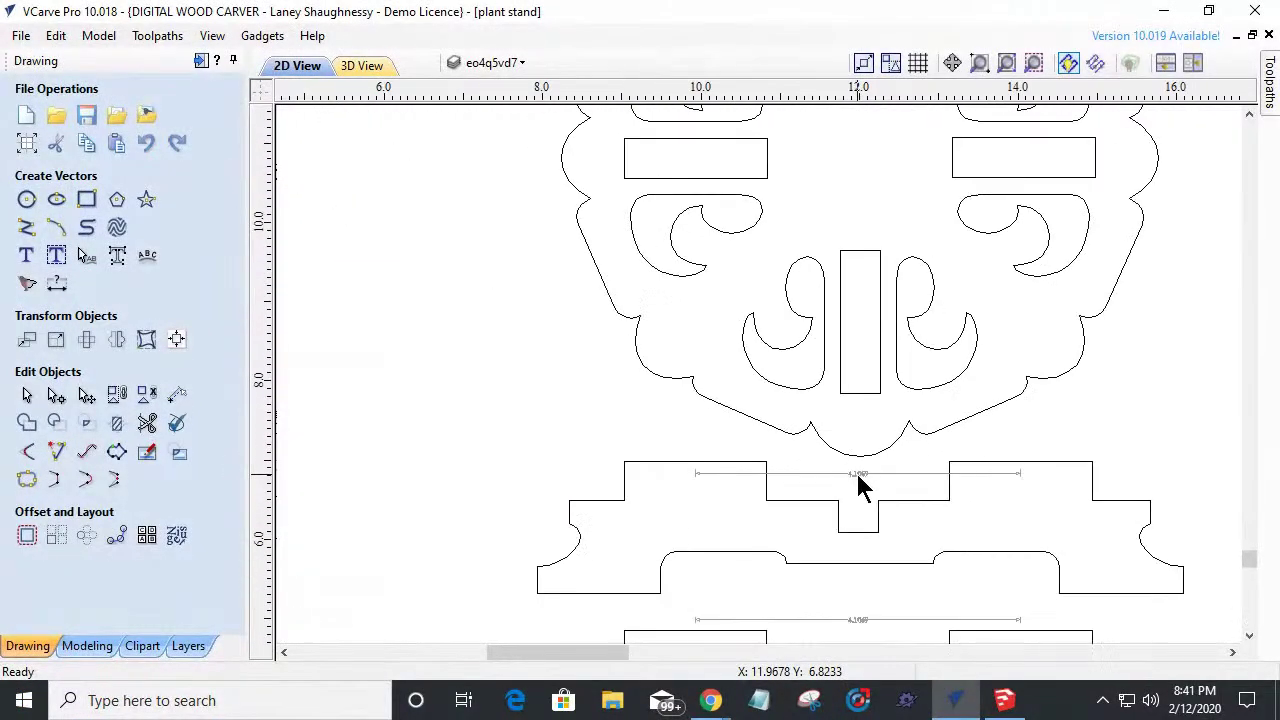
scroll(953, 478, "up", 1)
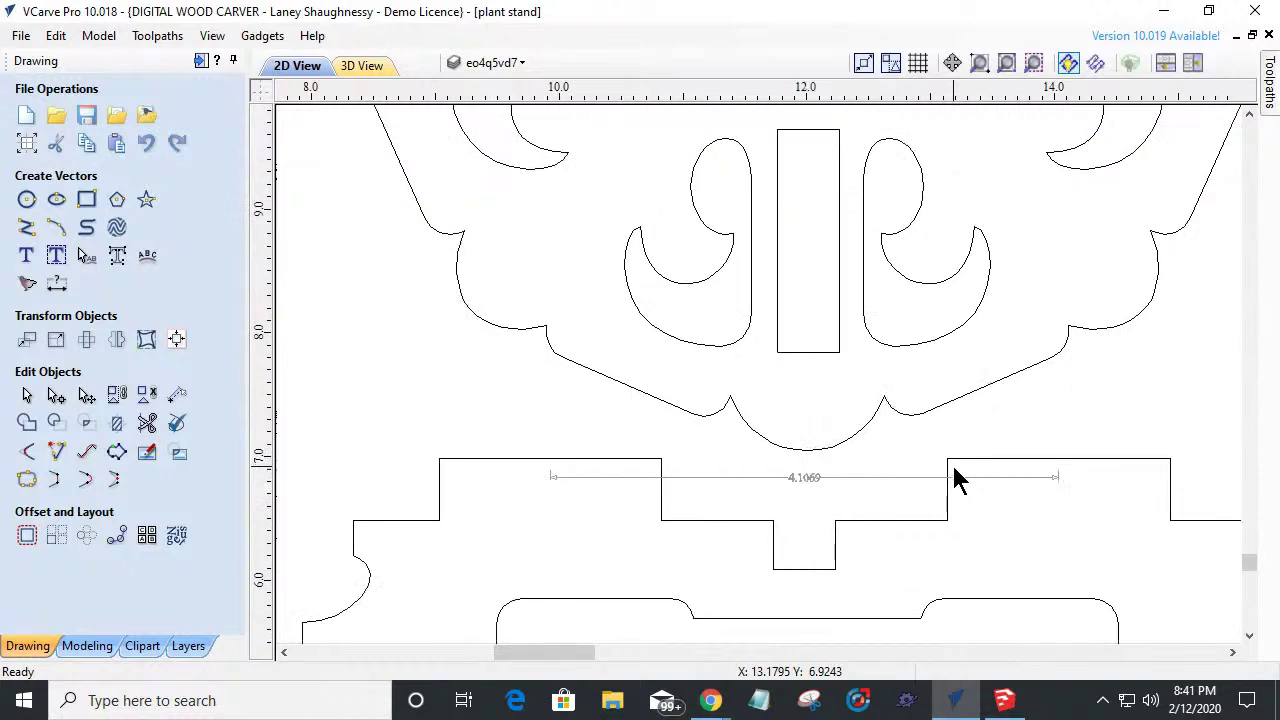
scroll(757, 487, "down", 2)
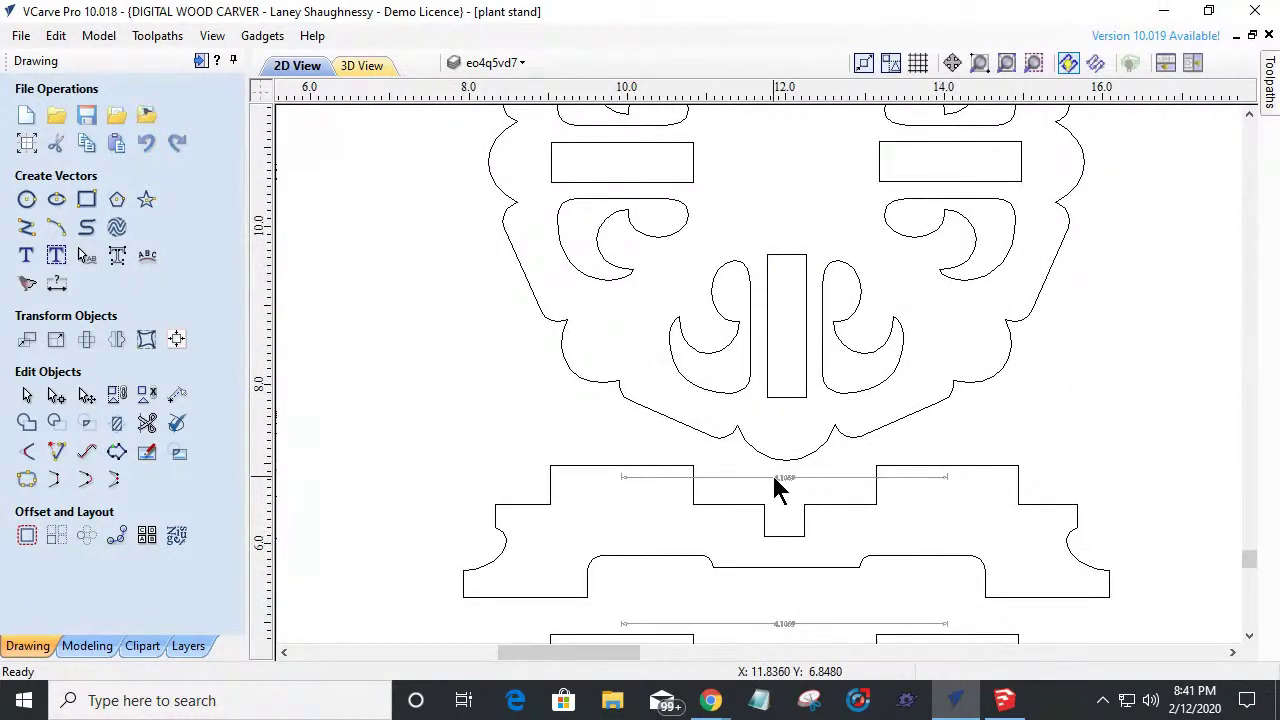
scroll(777, 486, "down", 2)
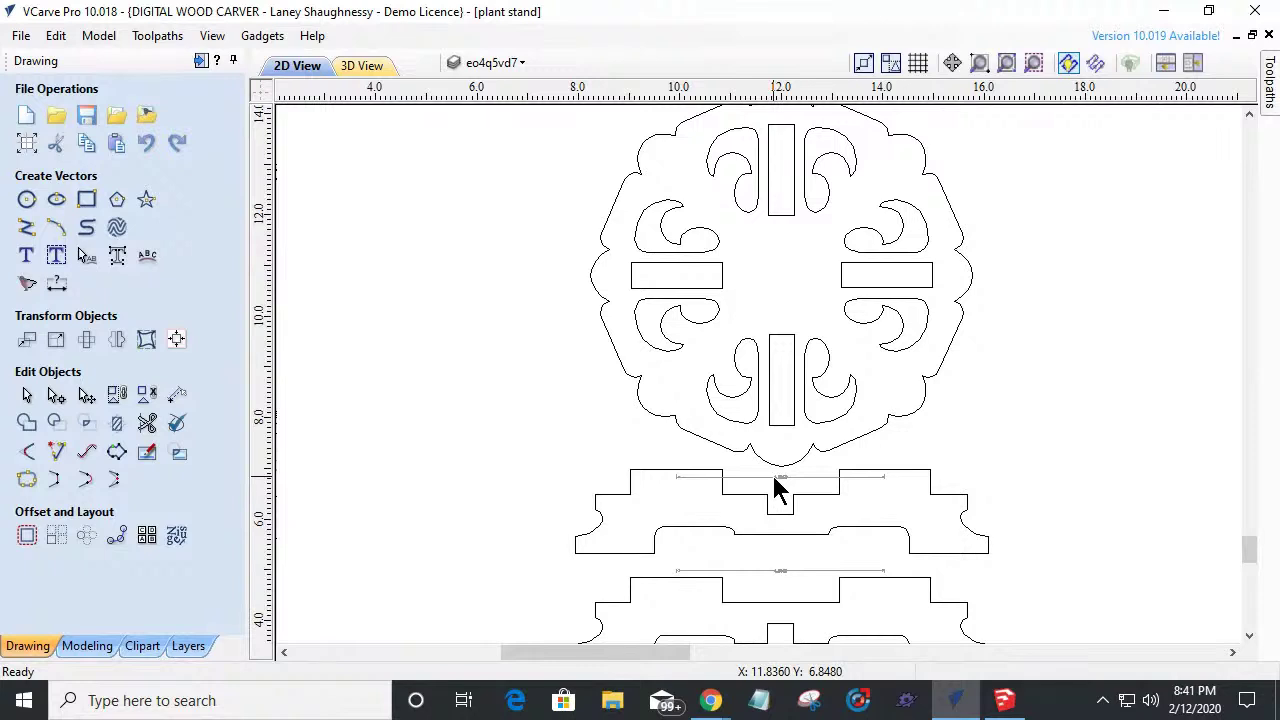
scroll(776, 481, "up", 3)
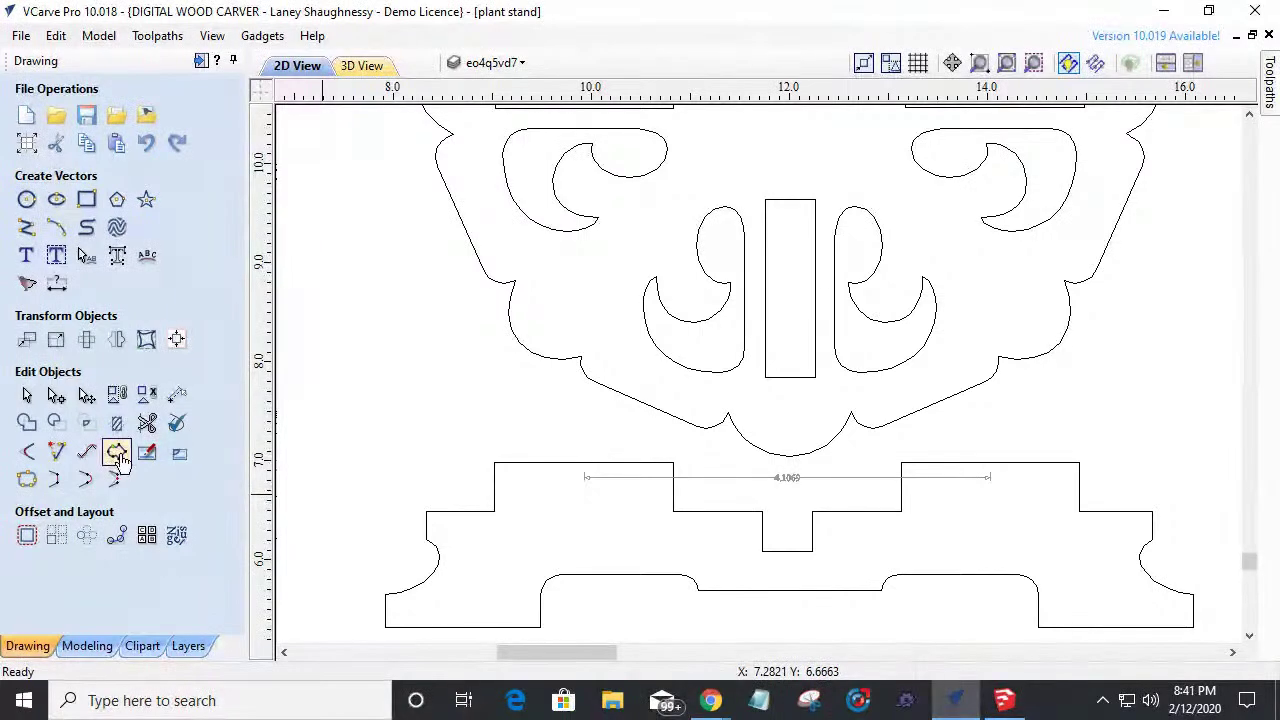
Open the Windows Calculator and place it over the drawing so the upper profile's tab spacing dimension stays readable.
left_click(24, 700)
scroll(160, 412, "down", 5)
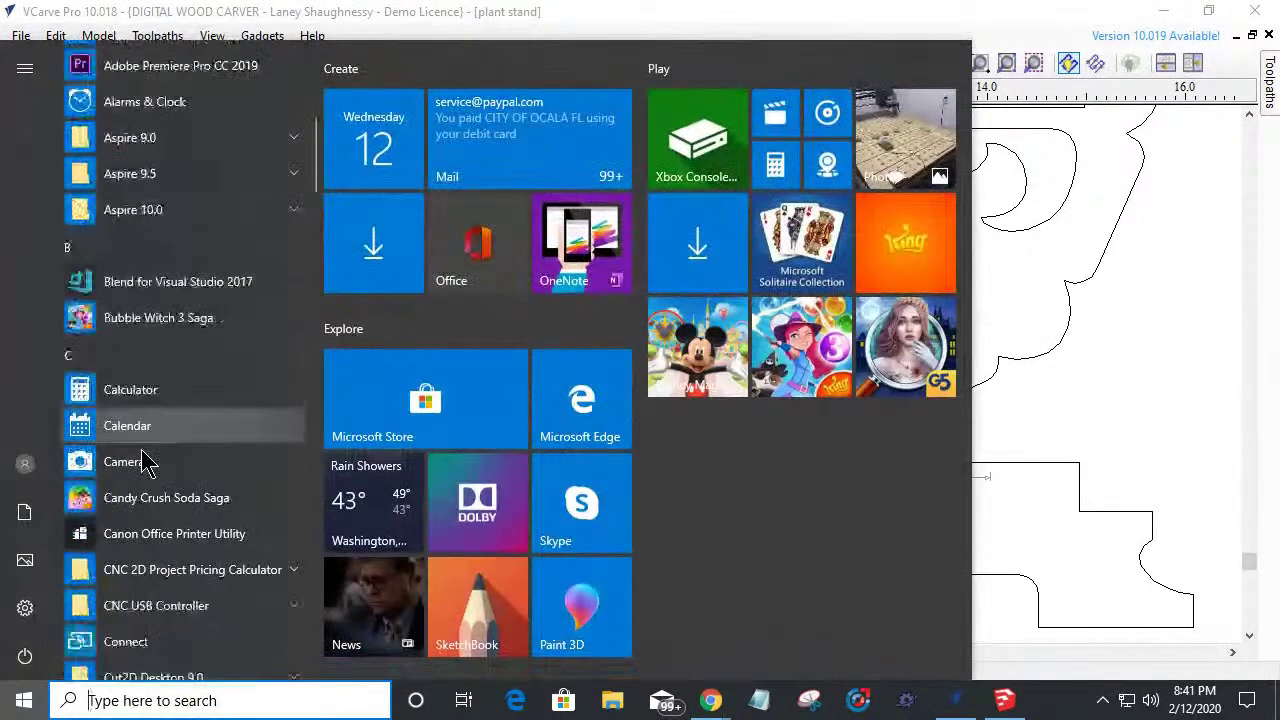
left_click(131, 390)
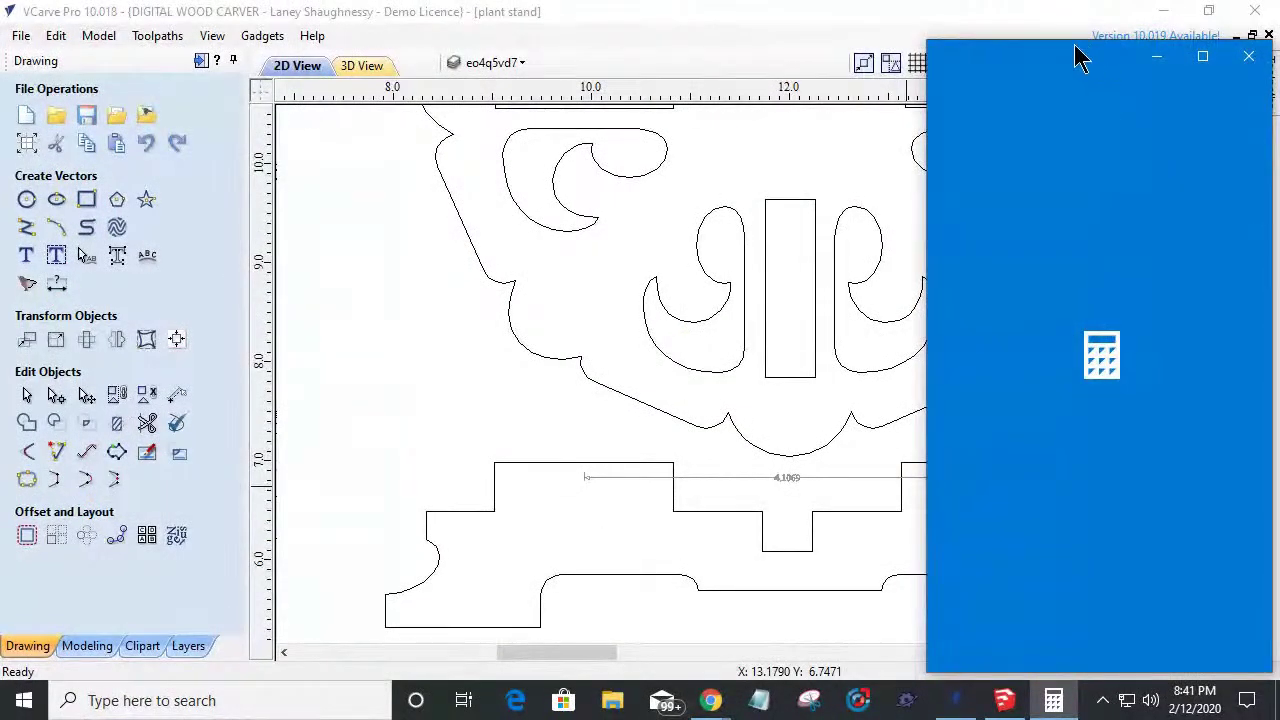
left_click_drag(1048, 60, 494, 30)
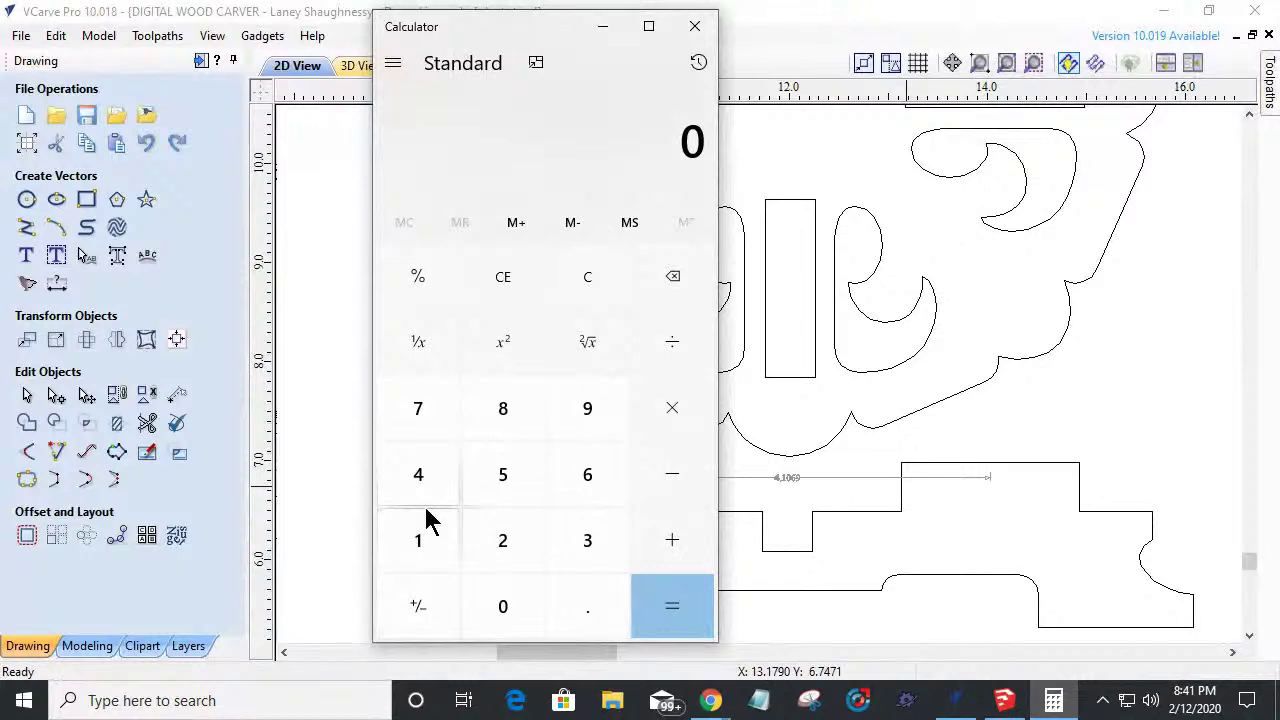
left_click(428, 488)
left_click(497, 606)
left_click(436, 545)
left_click(420, 468)
left_click(500, 542)
left_click(488, 402)
left_click(648, 482)
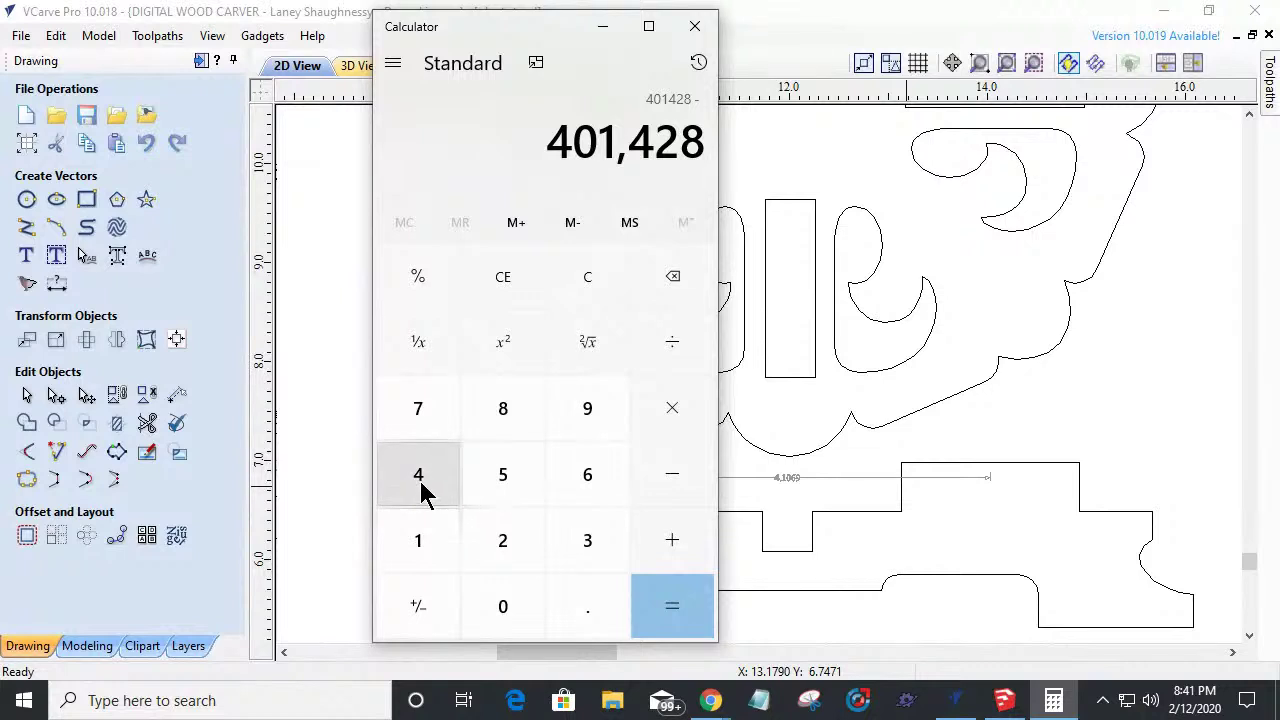
left_click(423, 491)
left_click(566, 608)
left_click(433, 535)
left_click(503, 606)
left_click(587, 474)
left_click(587, 409)
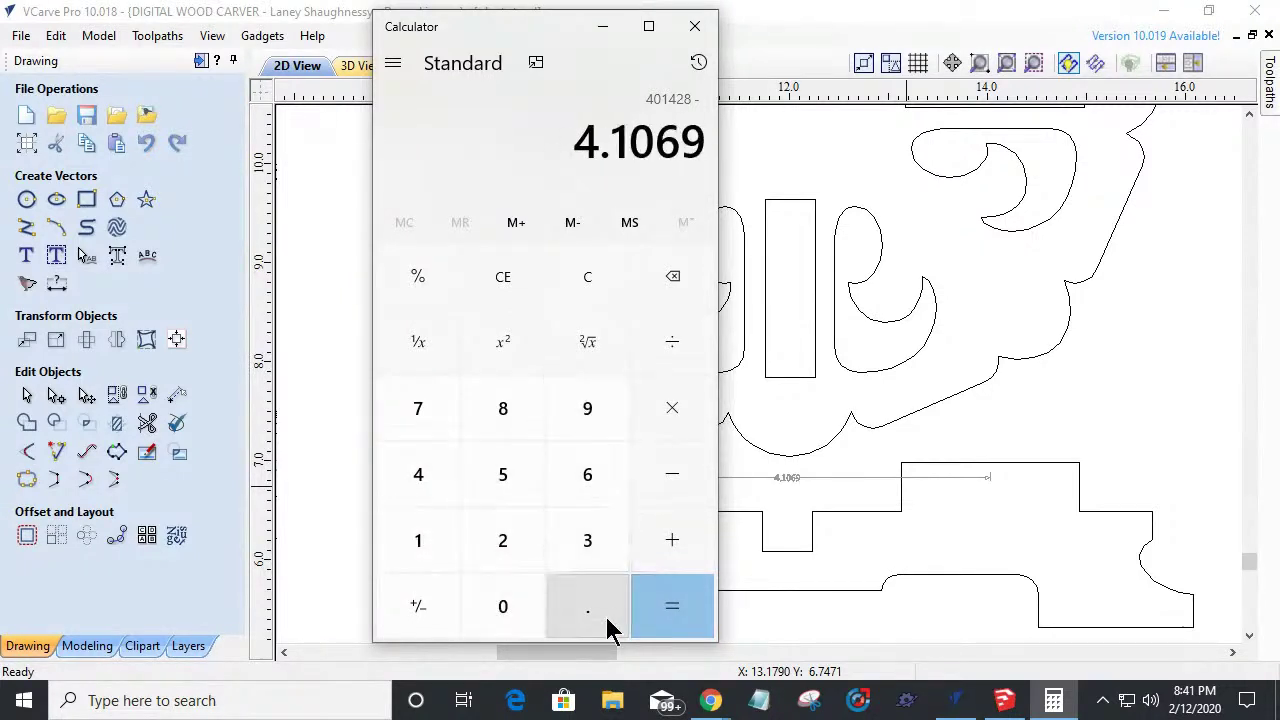
left_click(660, 606)
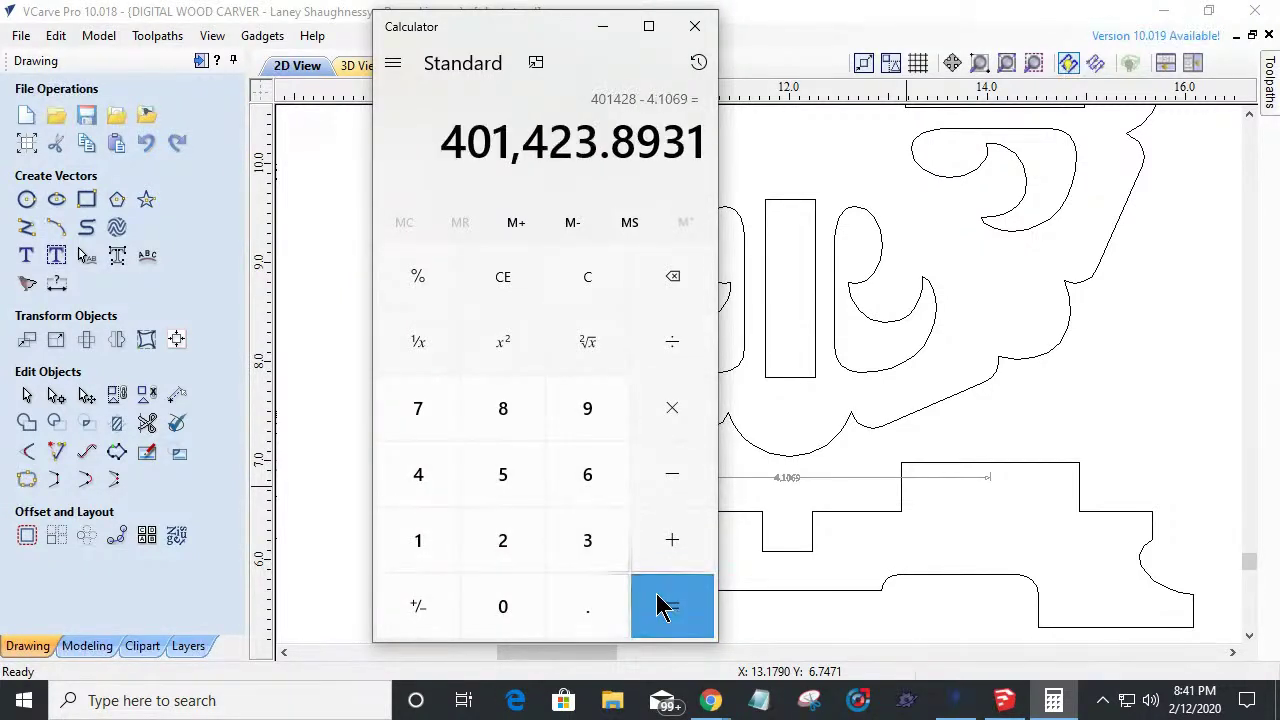
left_click(602, 280)
Calculate the difference between slot spacing and tab spacing as 4.1428 minus 4.1069, and select the result.
left_click(434, 476)
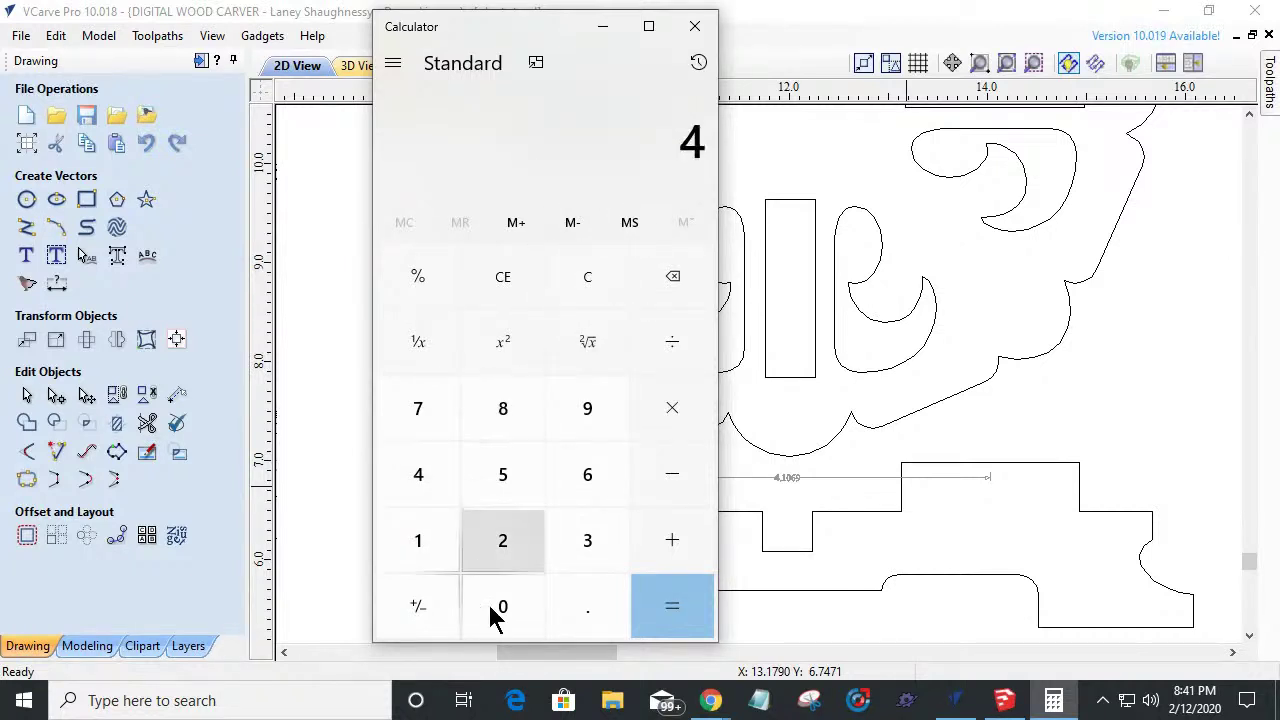
left_click(587, 618)
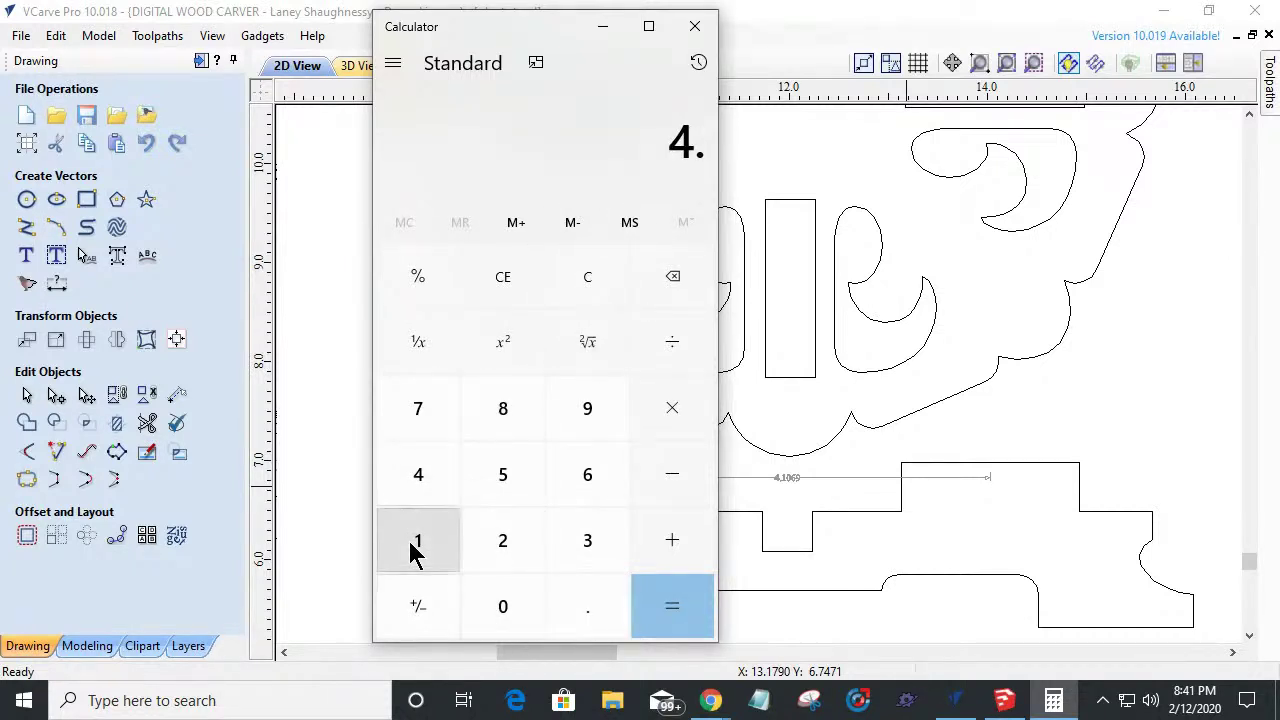
left_click(409, 541)
left_click(420, 480)
left_click(503, 540)
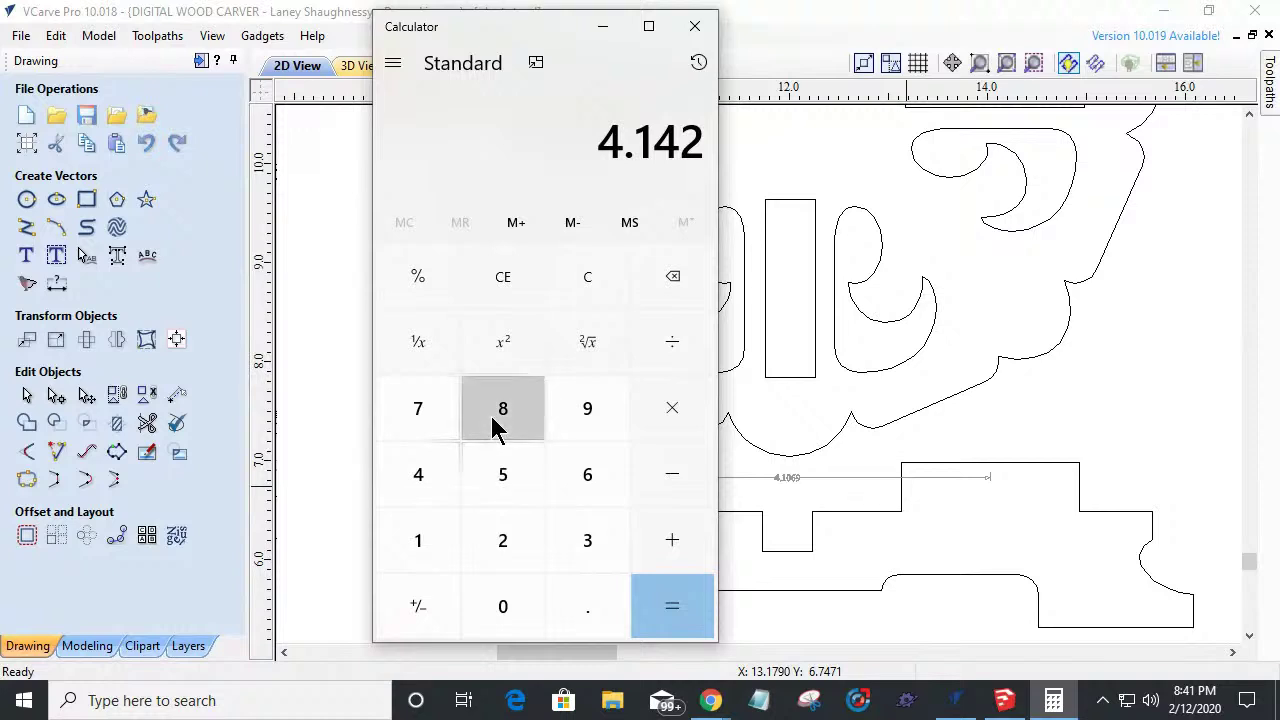
left_click(503, 418)
left_click(693, 477)
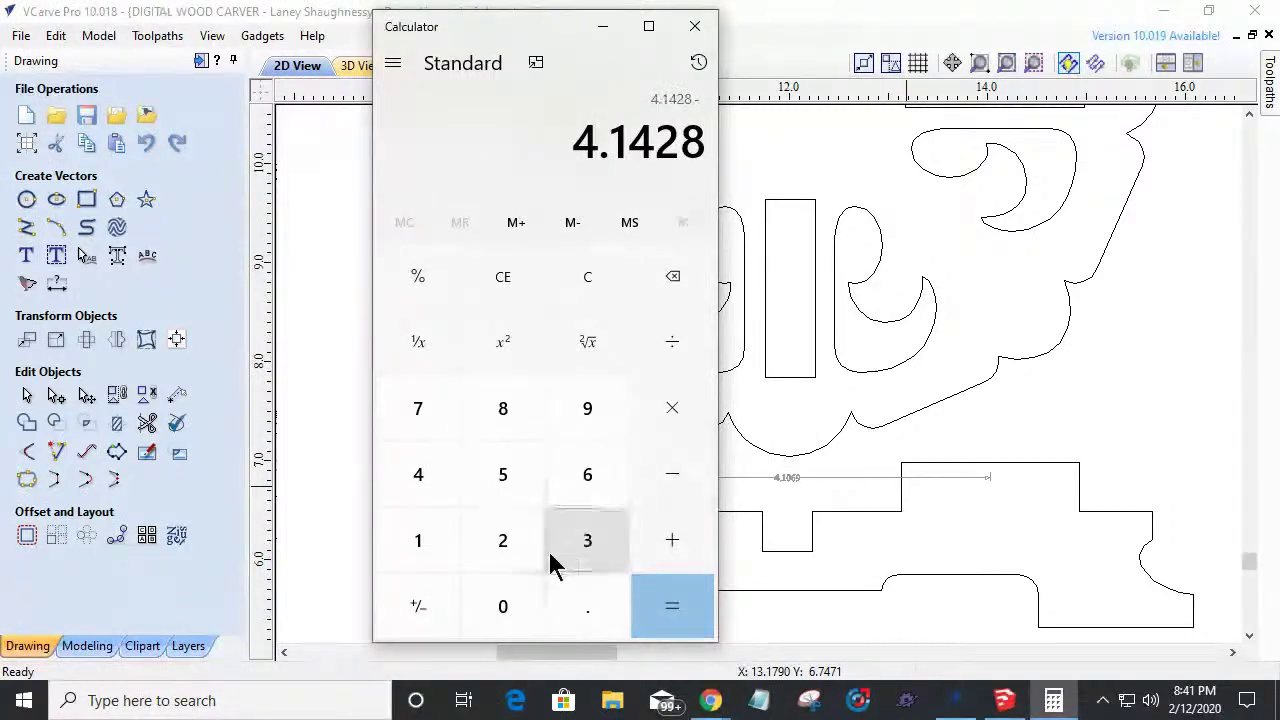
left_click(421, 488)
left_click(575, 615)
left_click(443, 536)
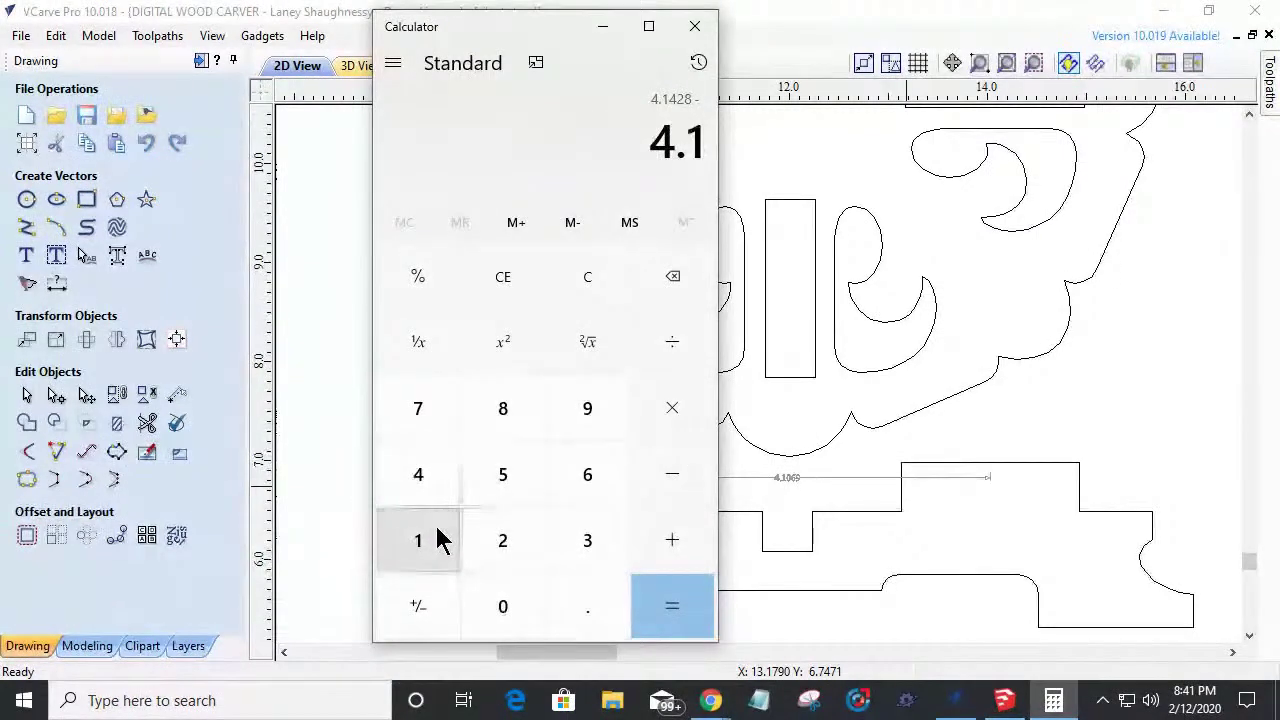
left_click(509, 607)
left_click(570, 485)
left_click(587, 414)
left_click(668, 615)
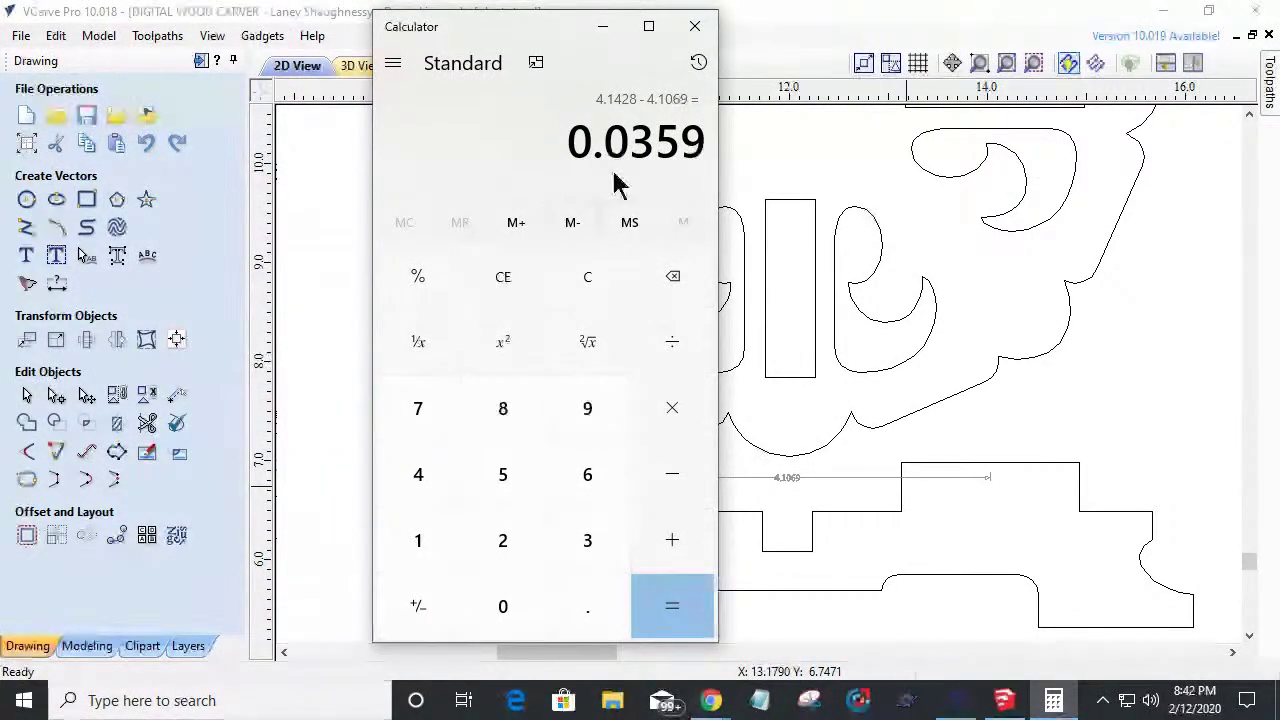
left_click_drag(704, 145, 509, 148)
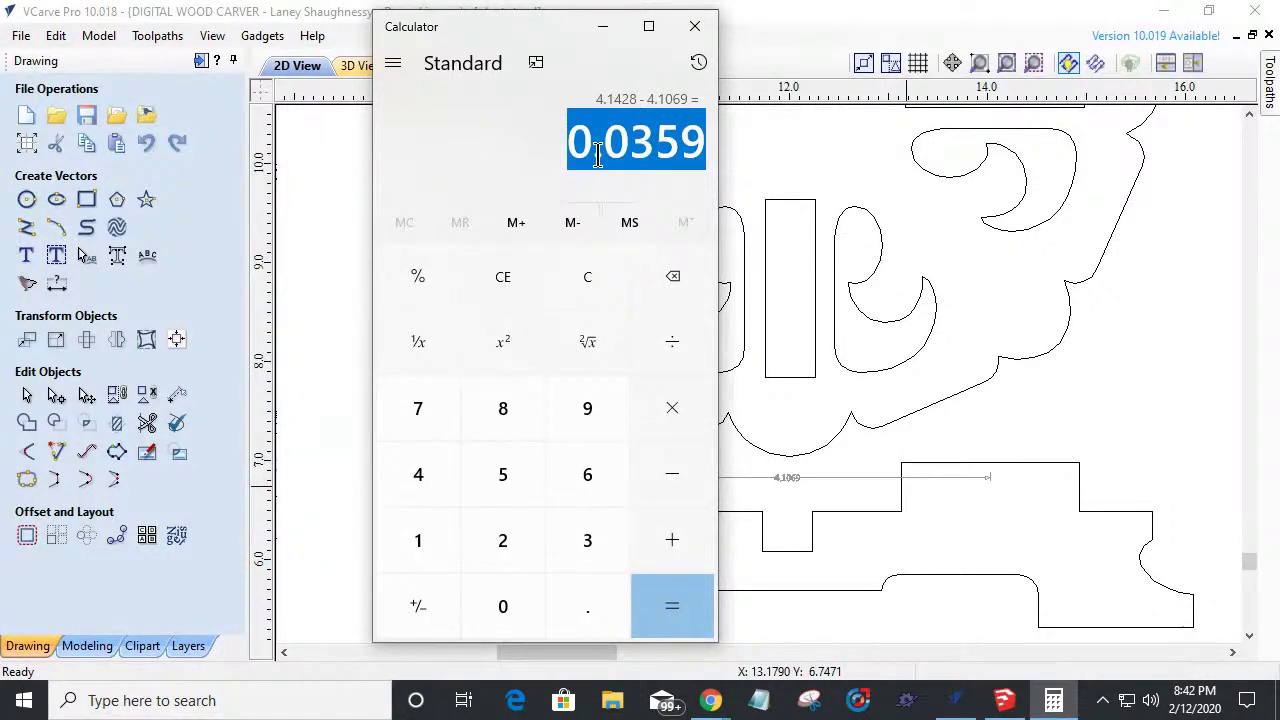
Divide the calculated spacing difference by 2 and copy the result.
left_click(668, 345)
left_click(503, 557)
left_click(650, 605)
left_click_drag(568, 144, 727, 152)
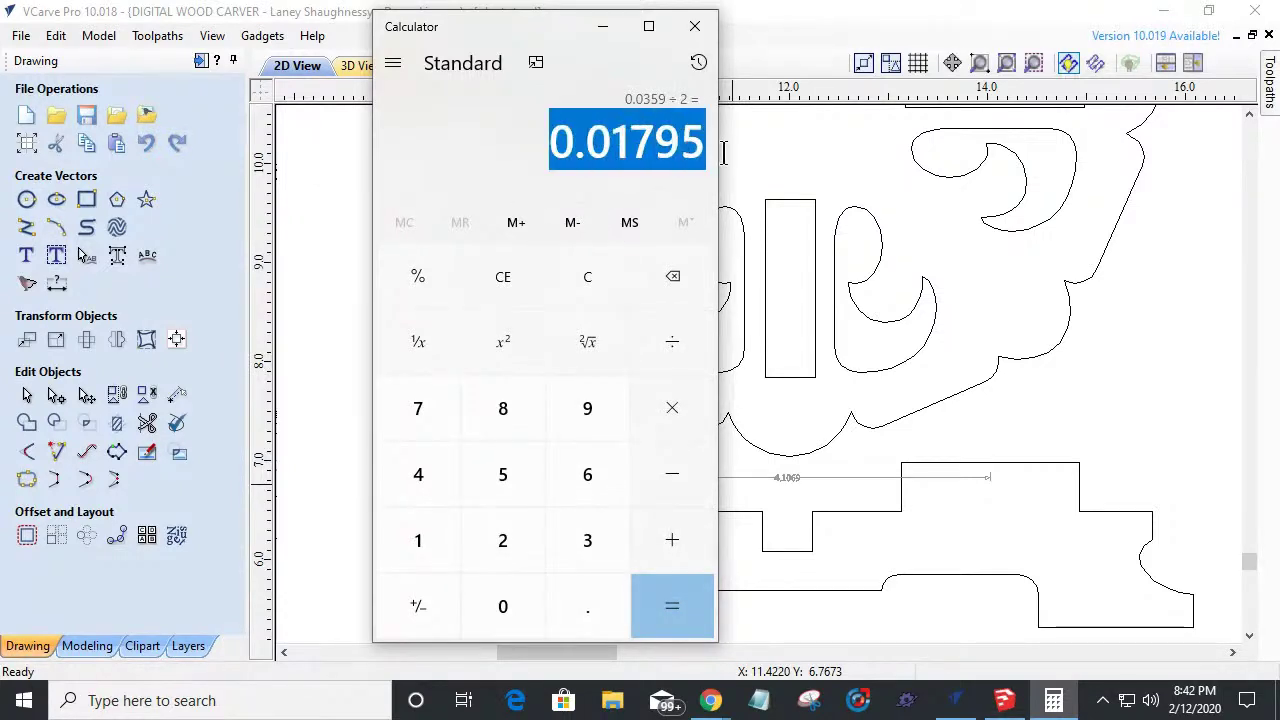
right_click(694, 140)
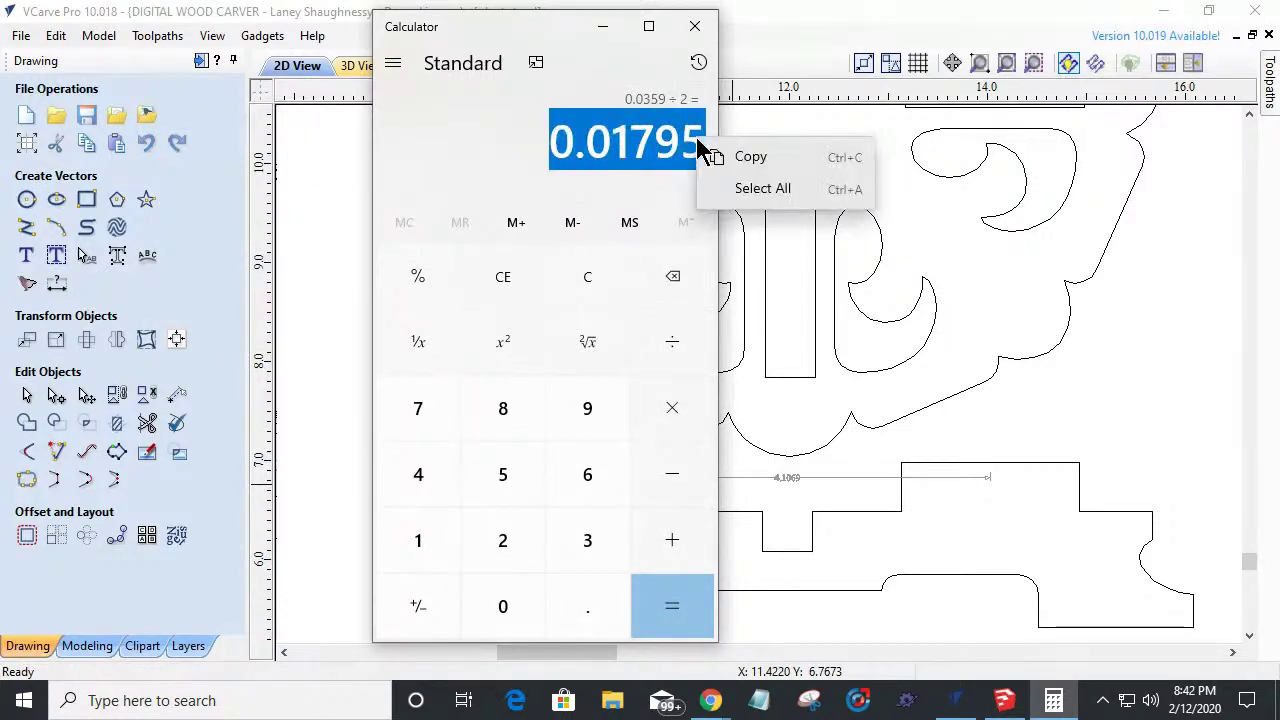
left_click(760, 163)
Return to the VCarve drawing and open the upper bracket profile for node editing.
scroll(782, 455, "down", 3)
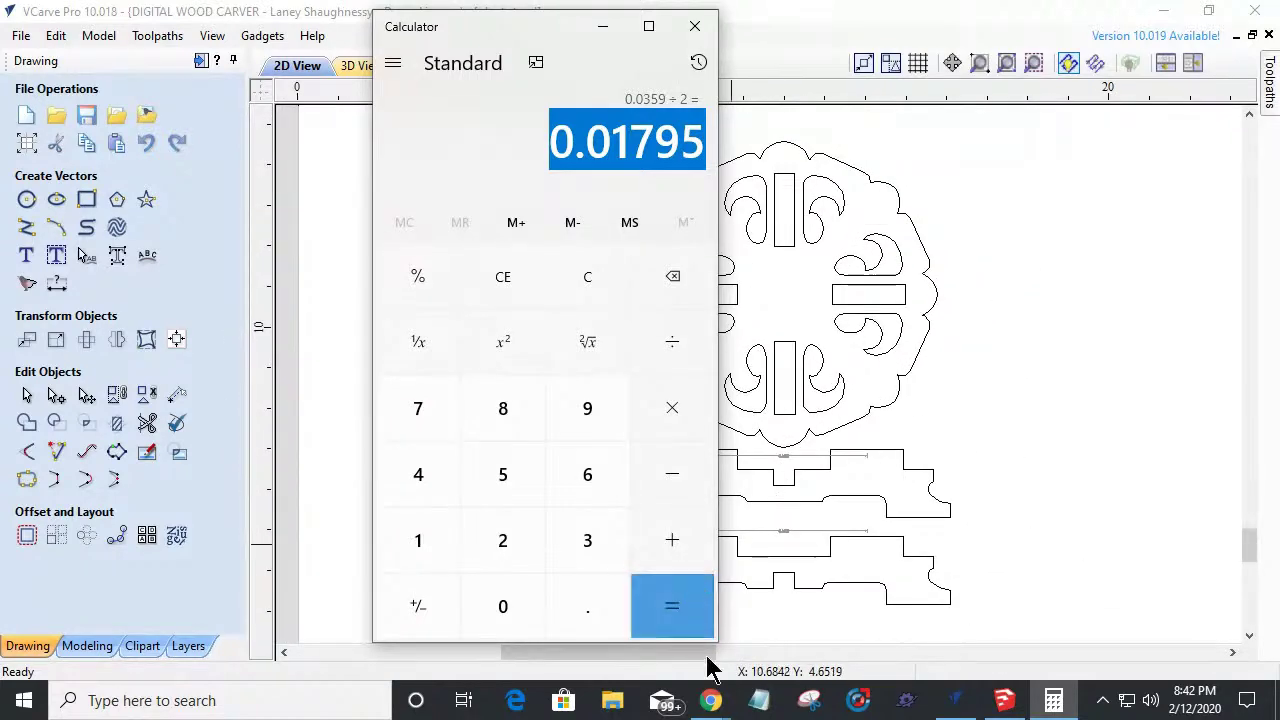
left_click(1018, 573)
scroll(868, 450, "up", 3)
scroll(868, 450, "up", 1)
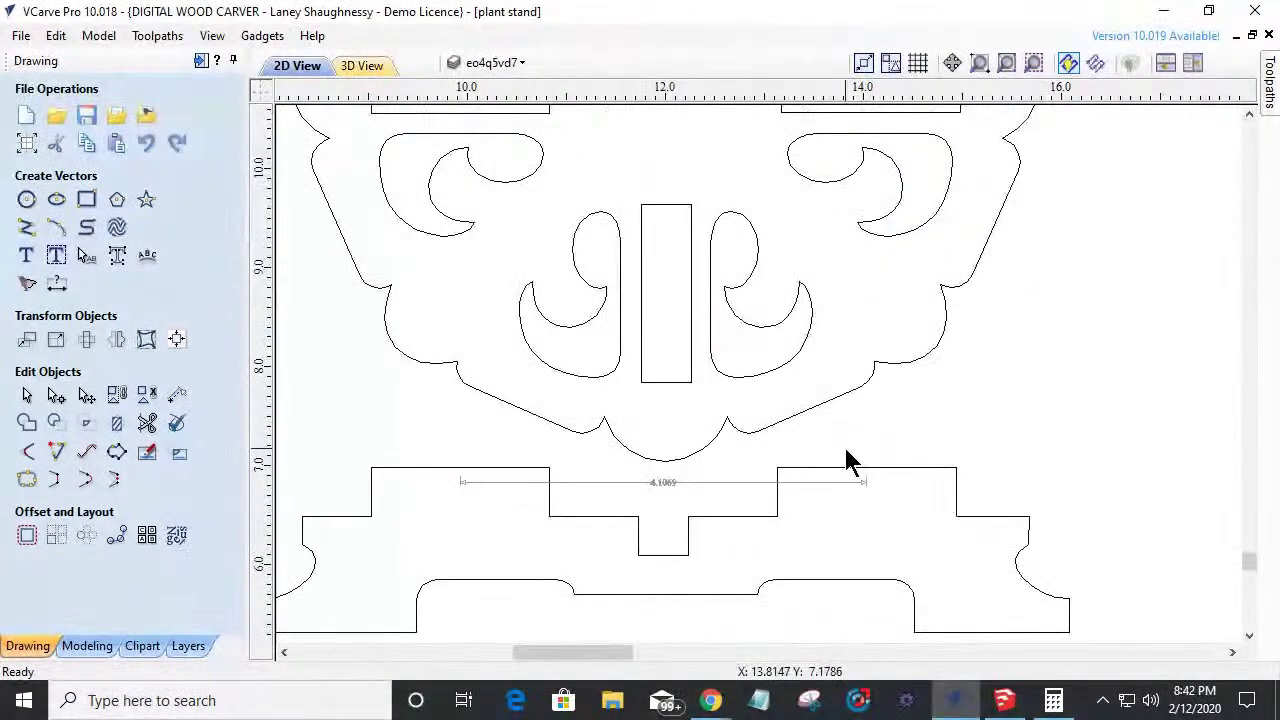
left_click(776, 492)
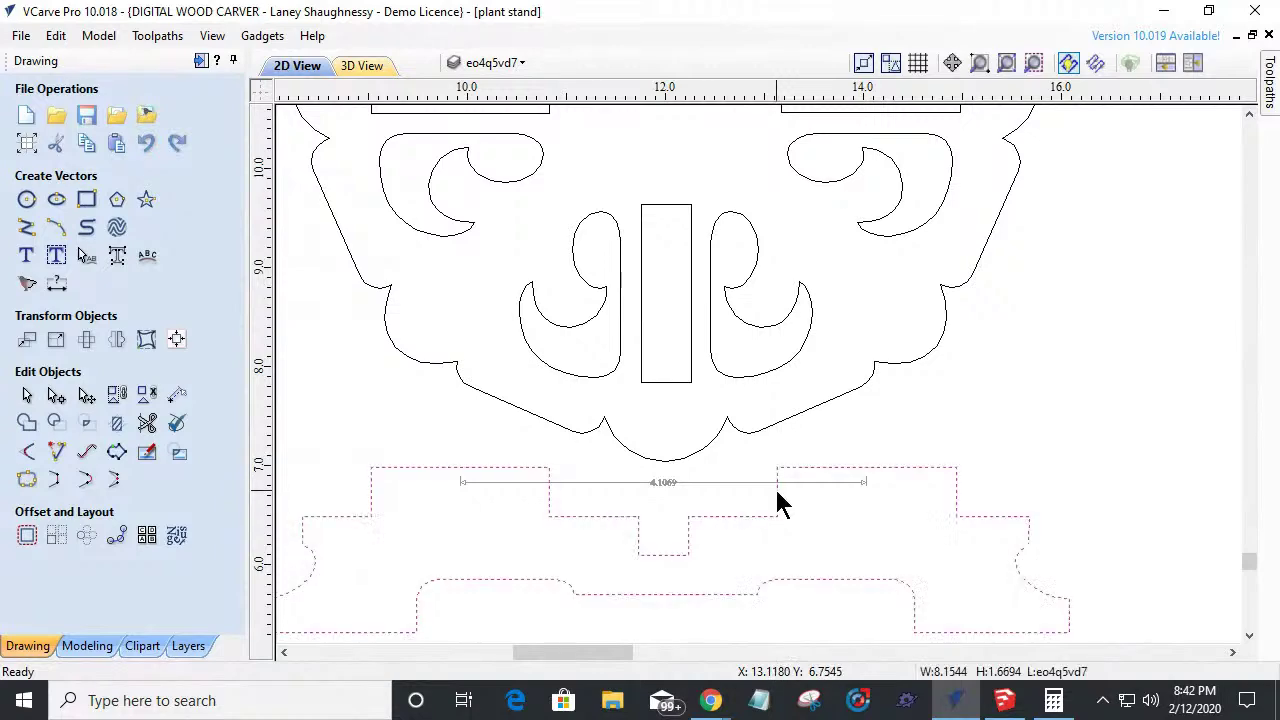
left_click(56, 395)
scroll(766, 491, "down", 1)
scroll(846, 537, "up", 3)
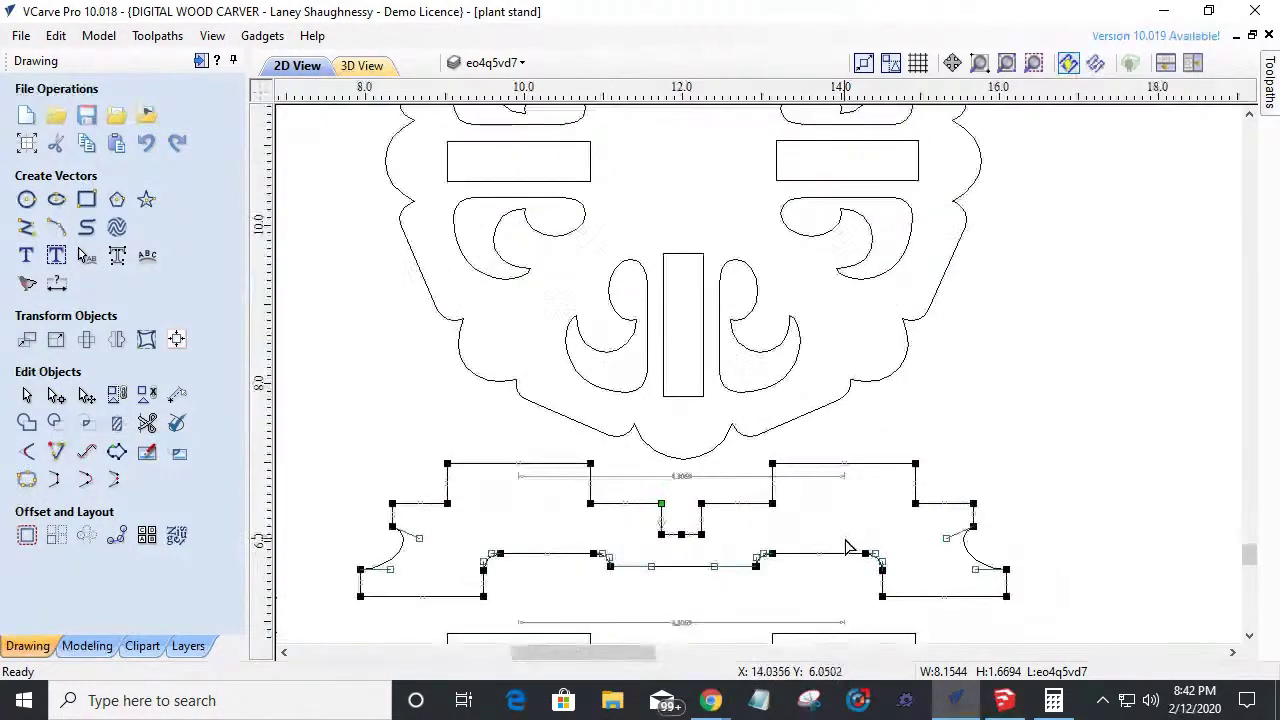
scroll(789, 491, "down", 2)
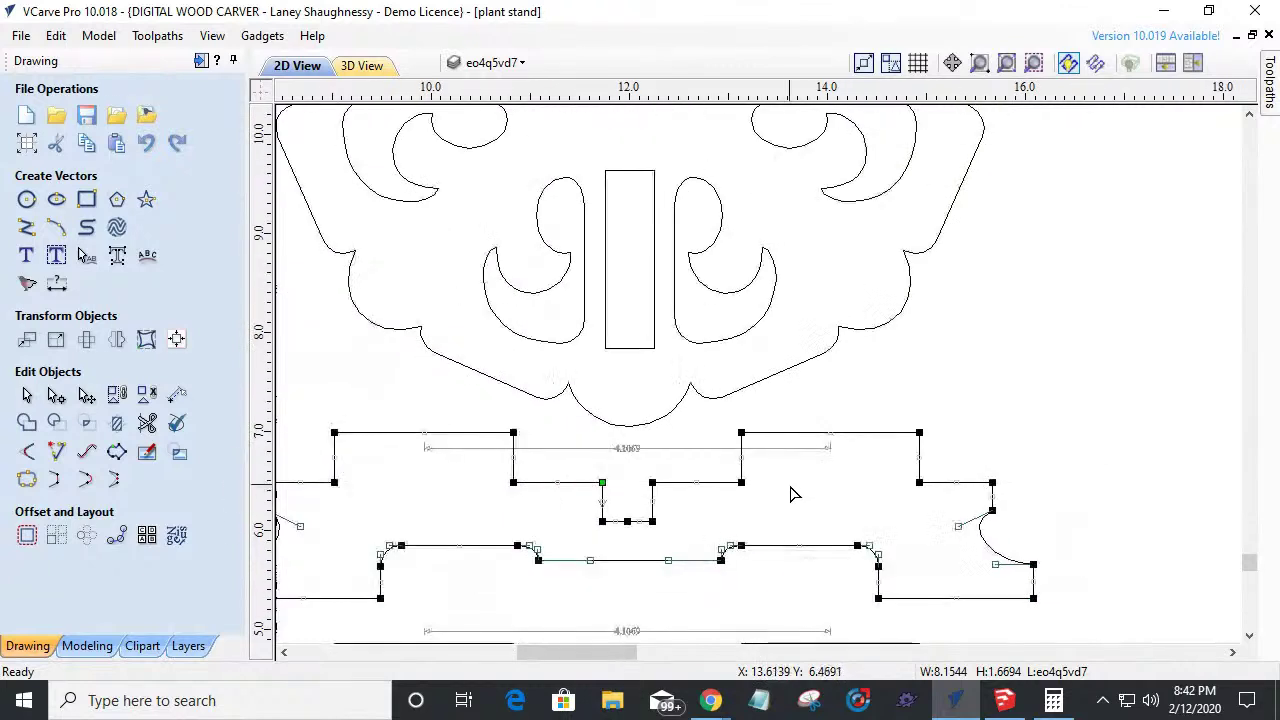
scroll(800, 487, "up", 1)
left_click_drag(972, 484, 968, 498)
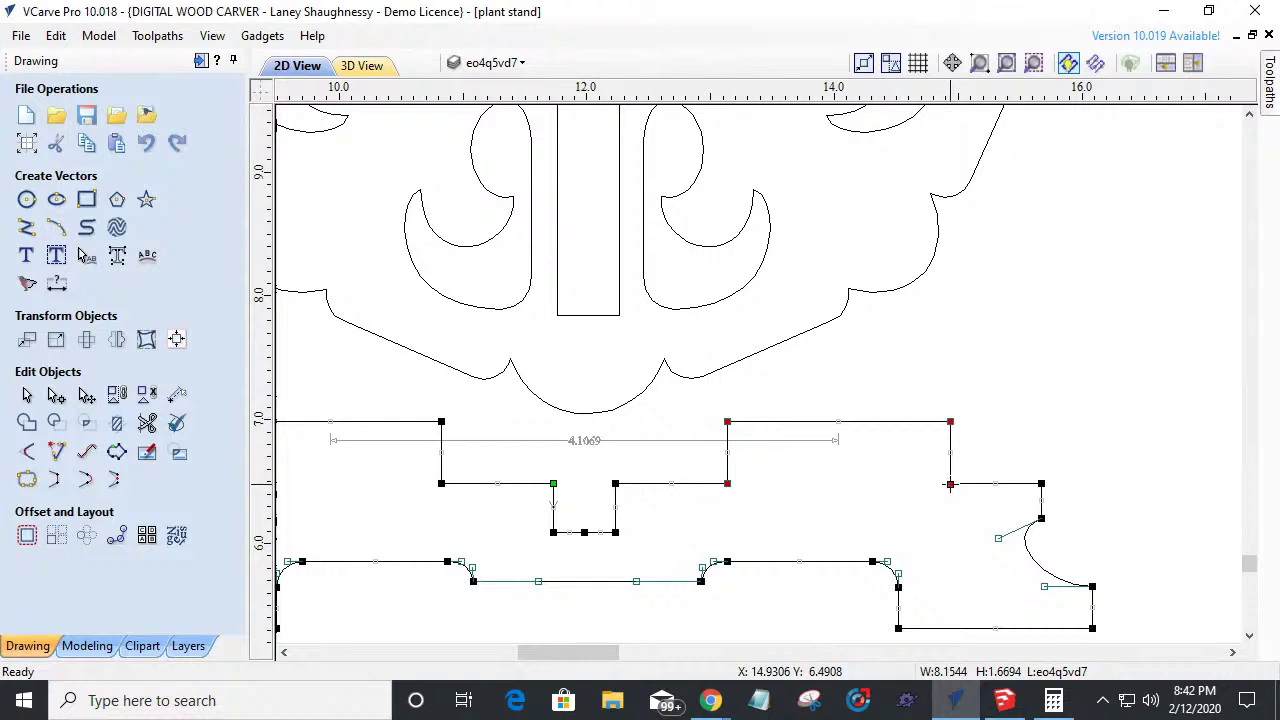
left_click(951, 484)
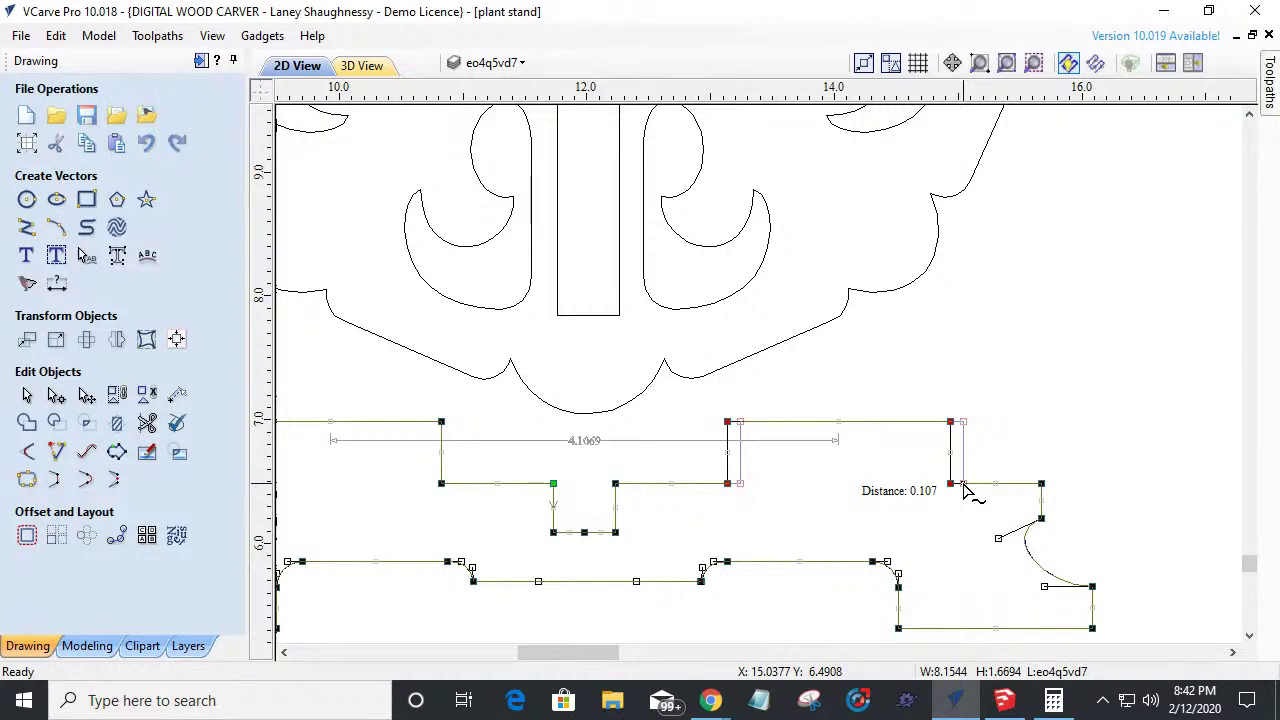
left_click_drag(963, 490, 835, 422)
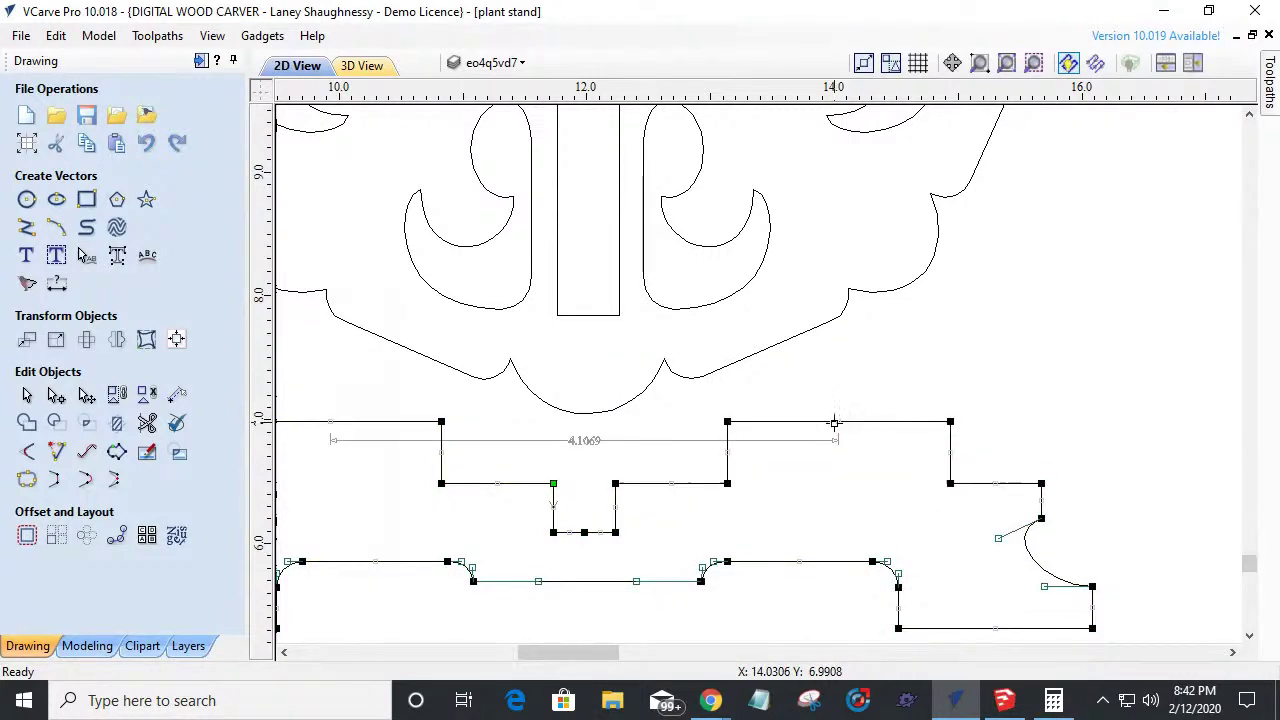
left_click(1054, 699)
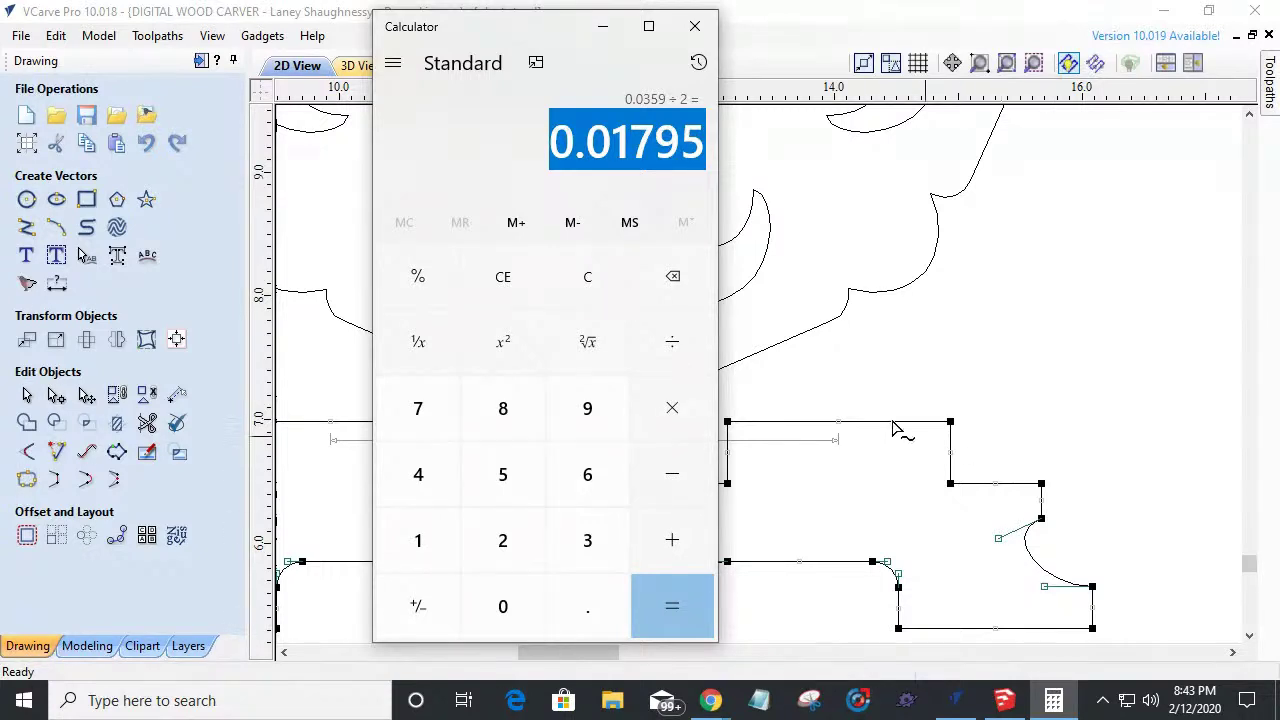
left_click(877, 374)
Move the four corner nodes of the upper profile's right tab horizontally outward by exactly .01795 inches.
left_click_drag(683, 401, 968, 506)
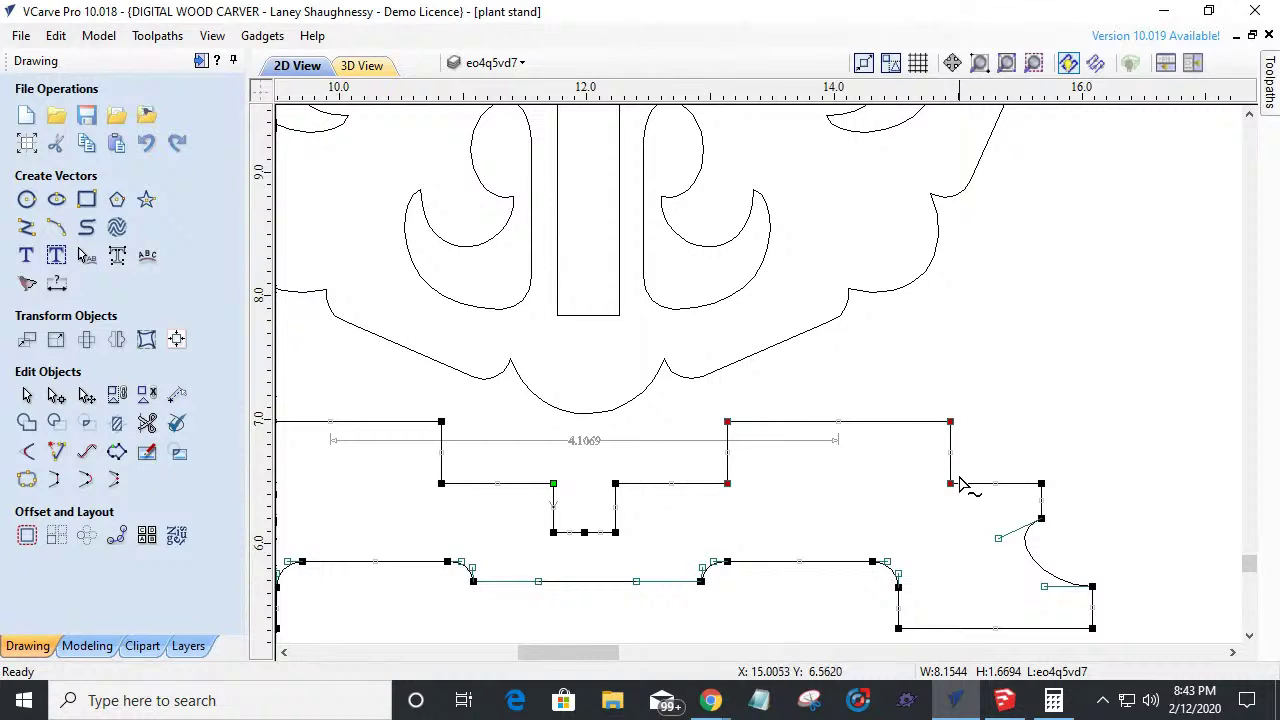
left_click_drag(950, 483, 964, 483)
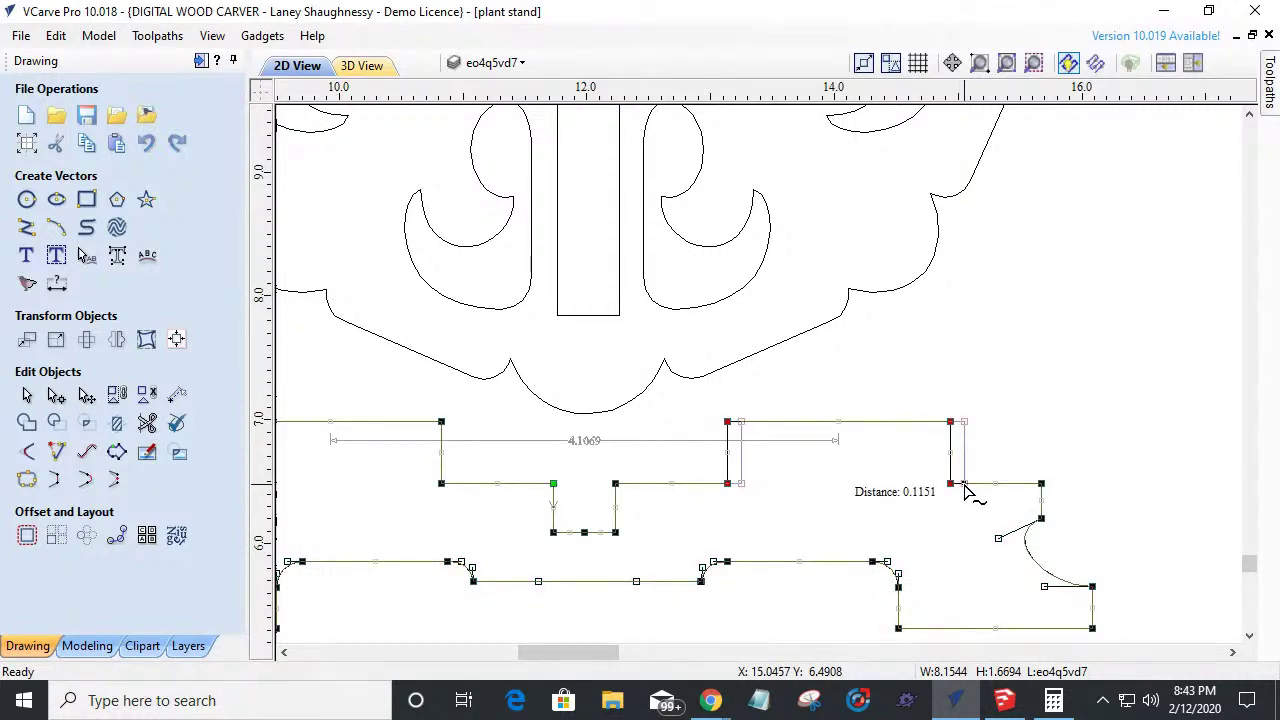
type(".01795")
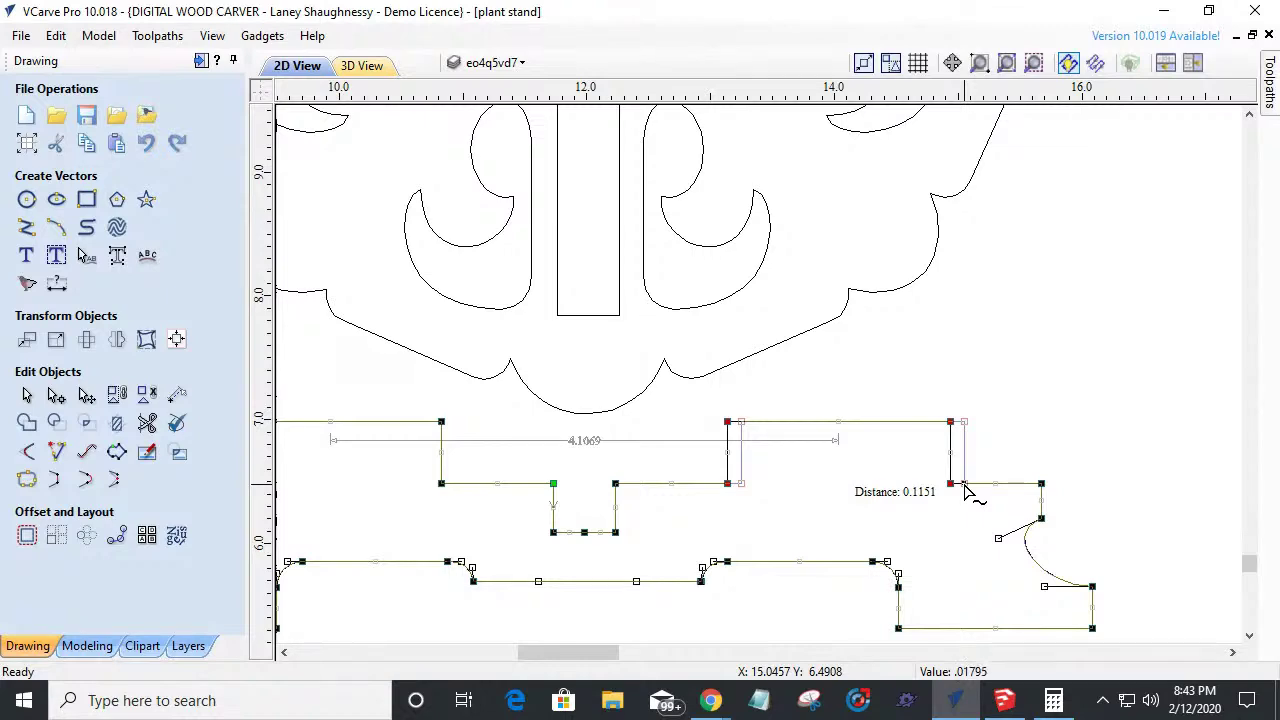
key("Return")
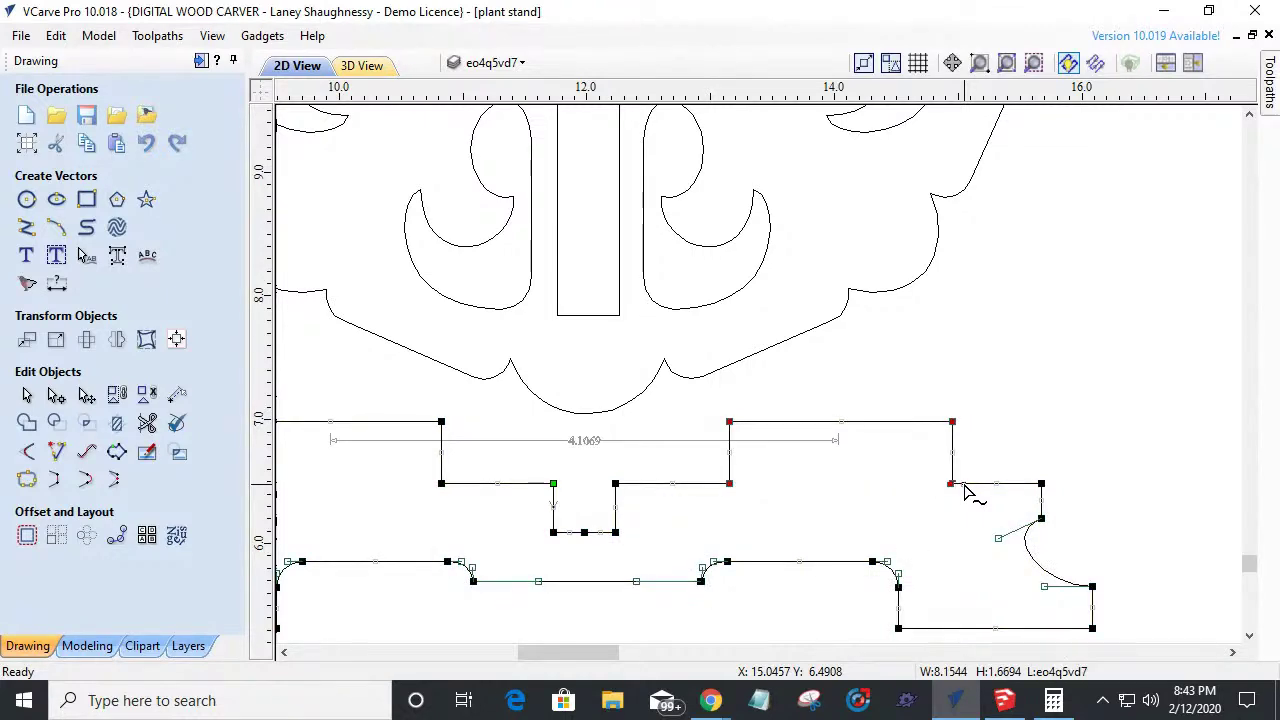
Move the four corner nodes of the upper profile's left tab horizontally outward by exactly .01795 inches.
scroll(1014, 523, "down", 3)
scroll(597, 519, "up", 3)
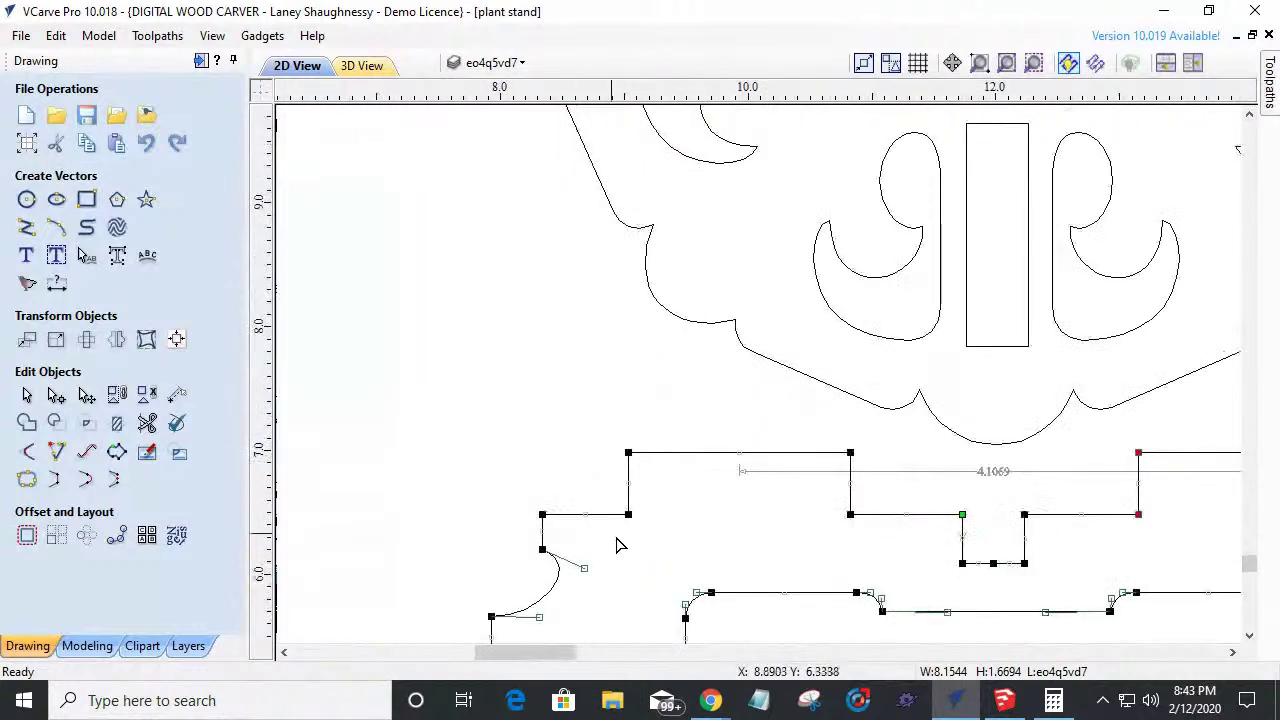
scroll(597, 519, "up", 1)
left_click_drag(571, 384, 927, 539)
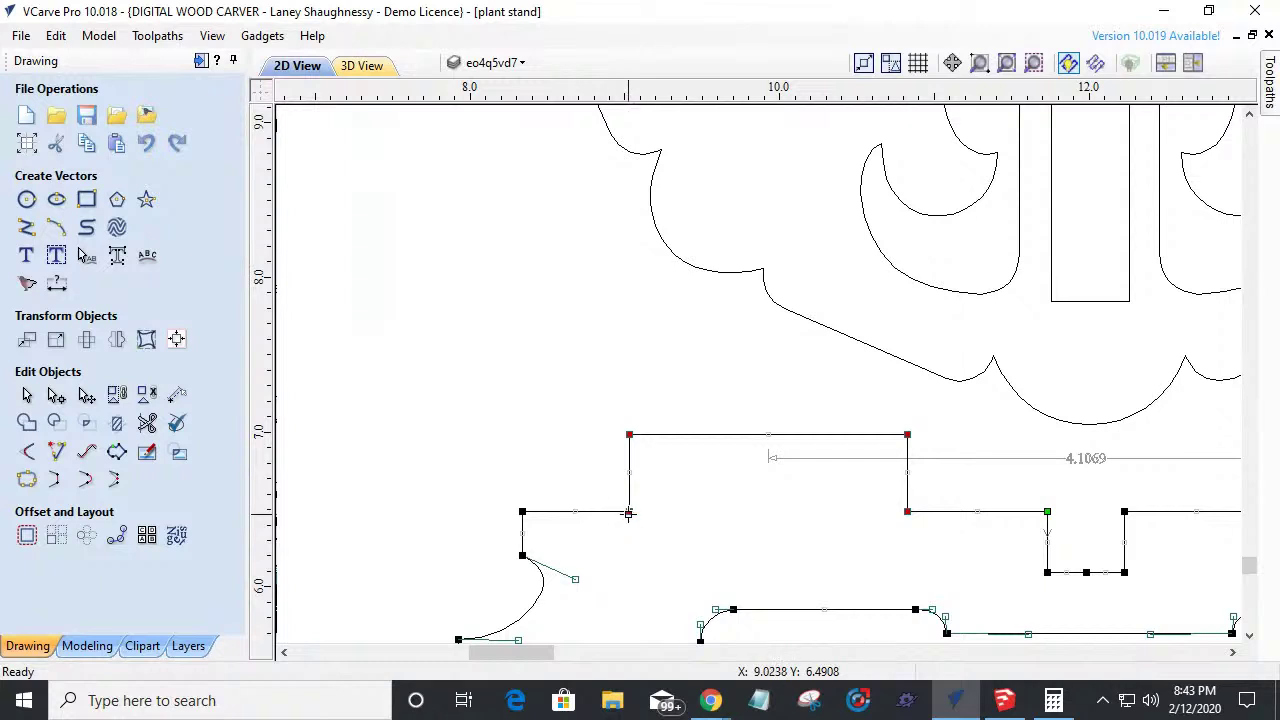
left_click_drag(629, 511, 617, 514)
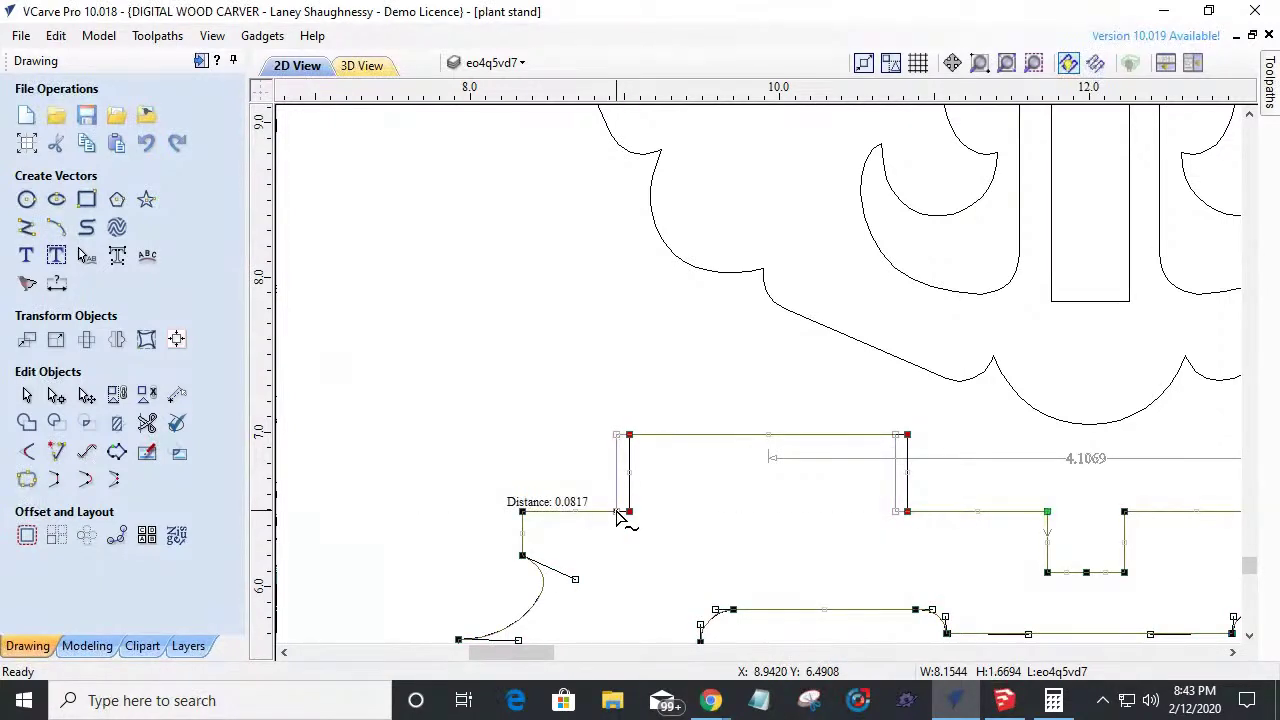
type(".01795")
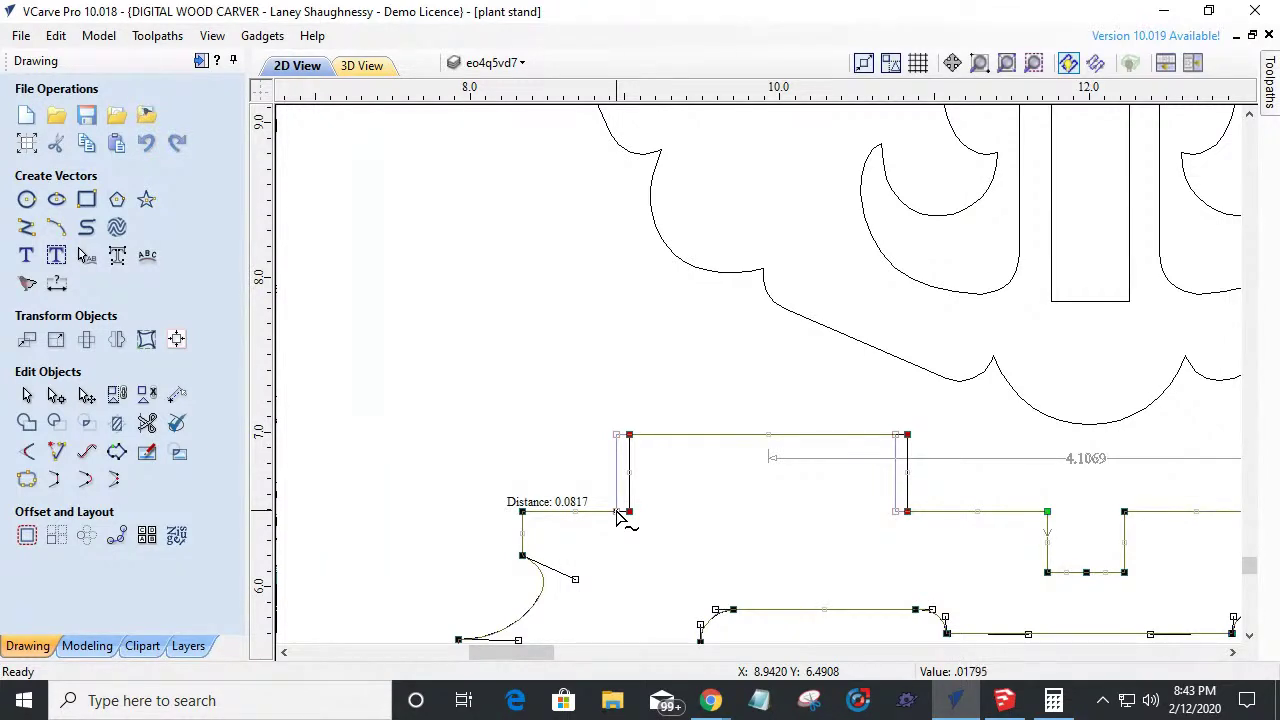
key("Return")
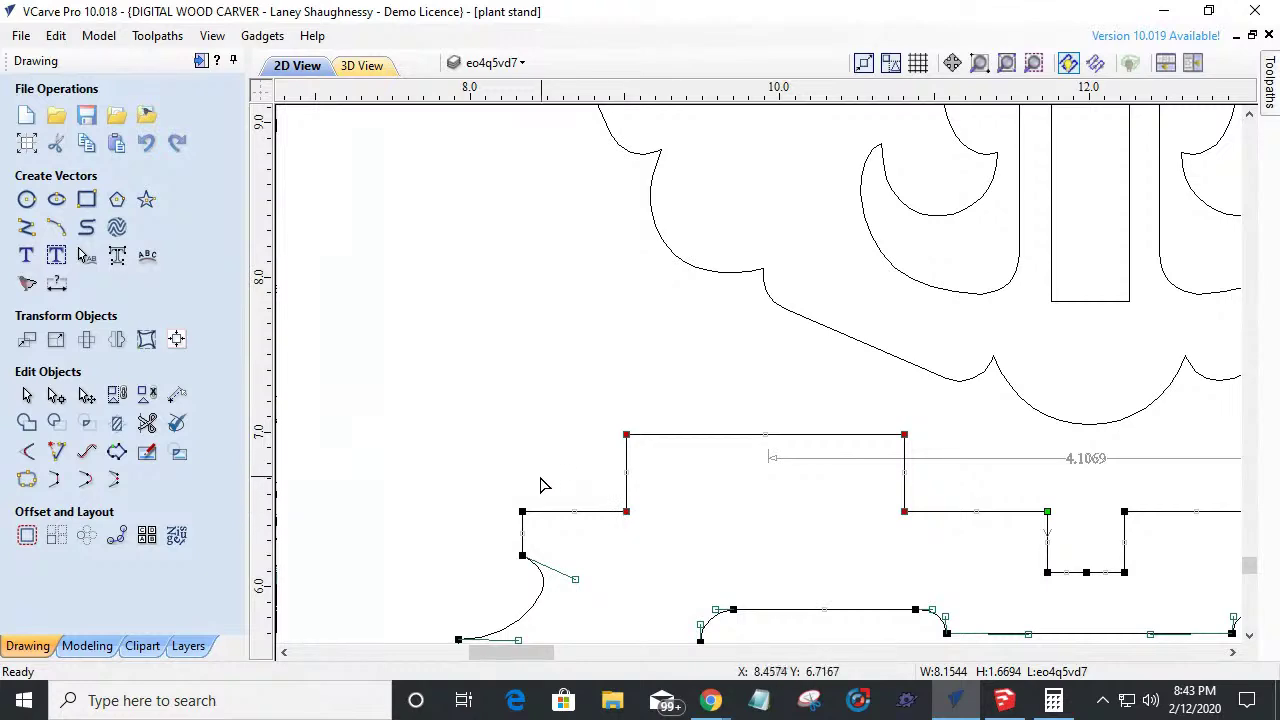
Open the lower bracket profile for node editing and shift its left tab's four corner nodes outward by .01795 inches.
scroll(420, 512, "down", 3)
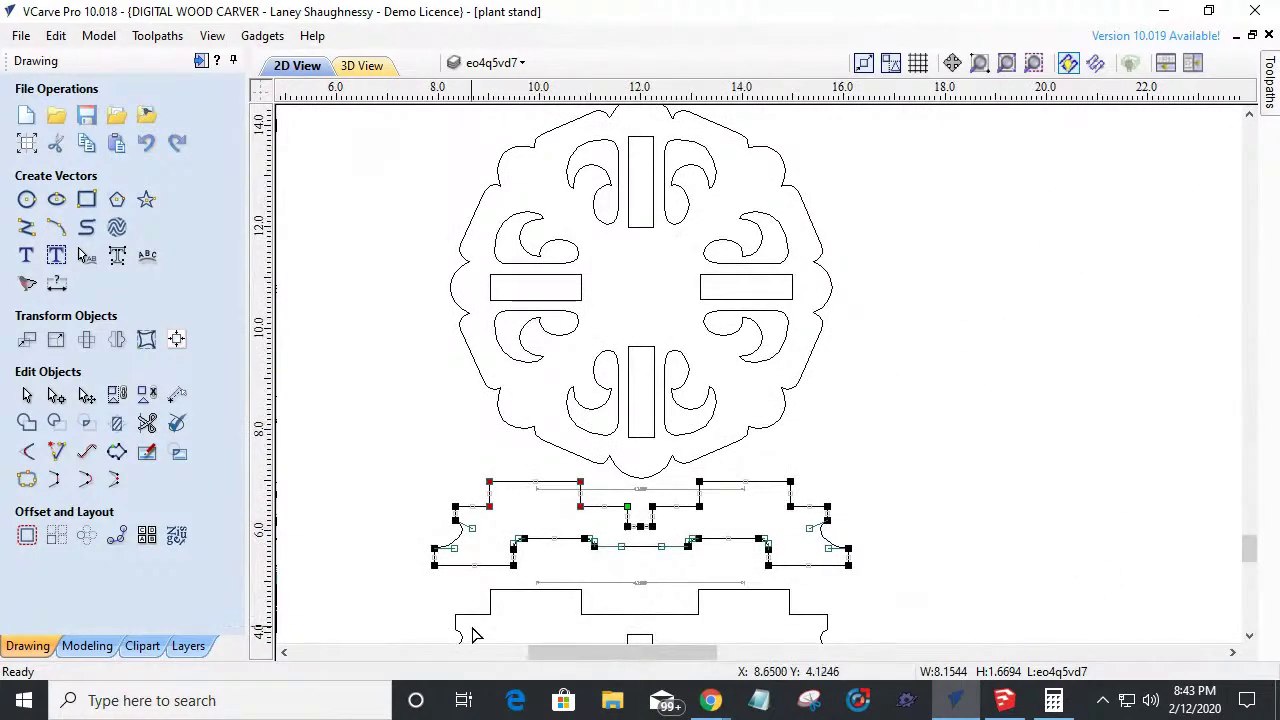
scroll(487, 611, "up", 3)
scroll(487, 611, "up", 1)
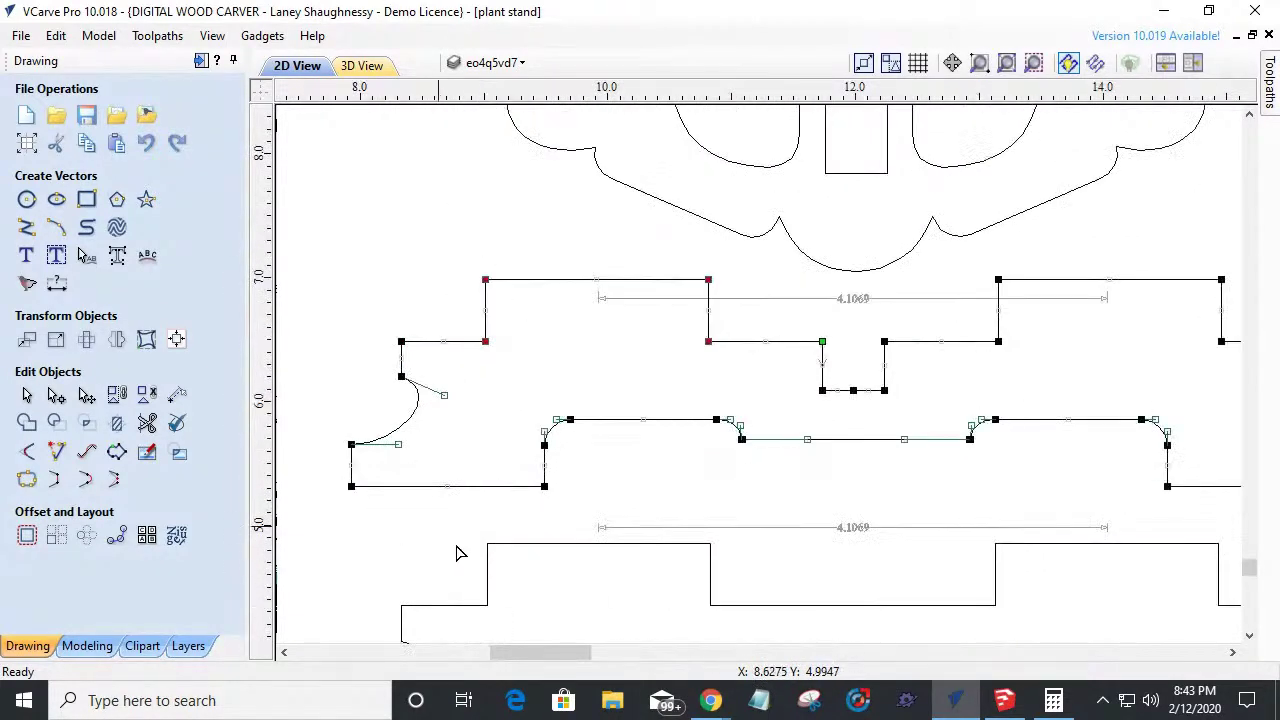
left_click(487, 546)
left_click_drag(641, 562, 729, 622)
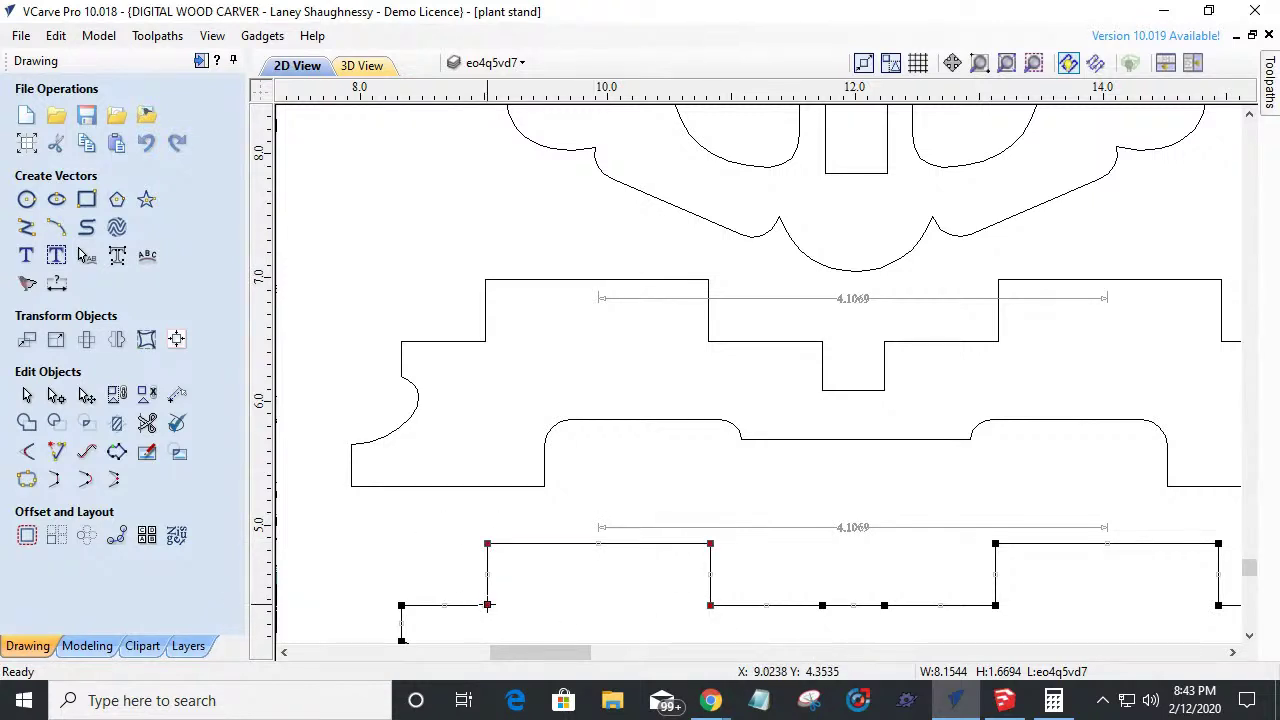
left_click_drag(487, 605, 474, 607)
type(".01795")
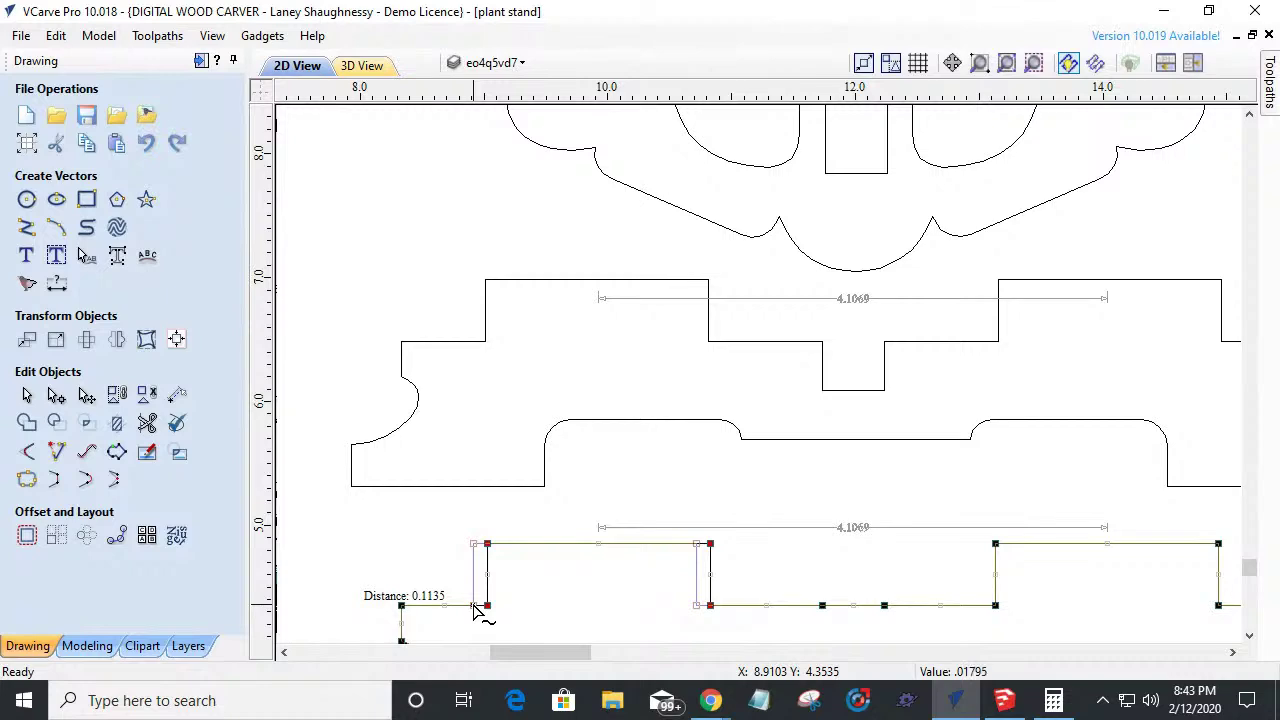
key("Return")
Shift the four corner nodes of the lower profile's right tab outward by .01795 inches and leave node editing.
scroll(963, 560, "down", 2)
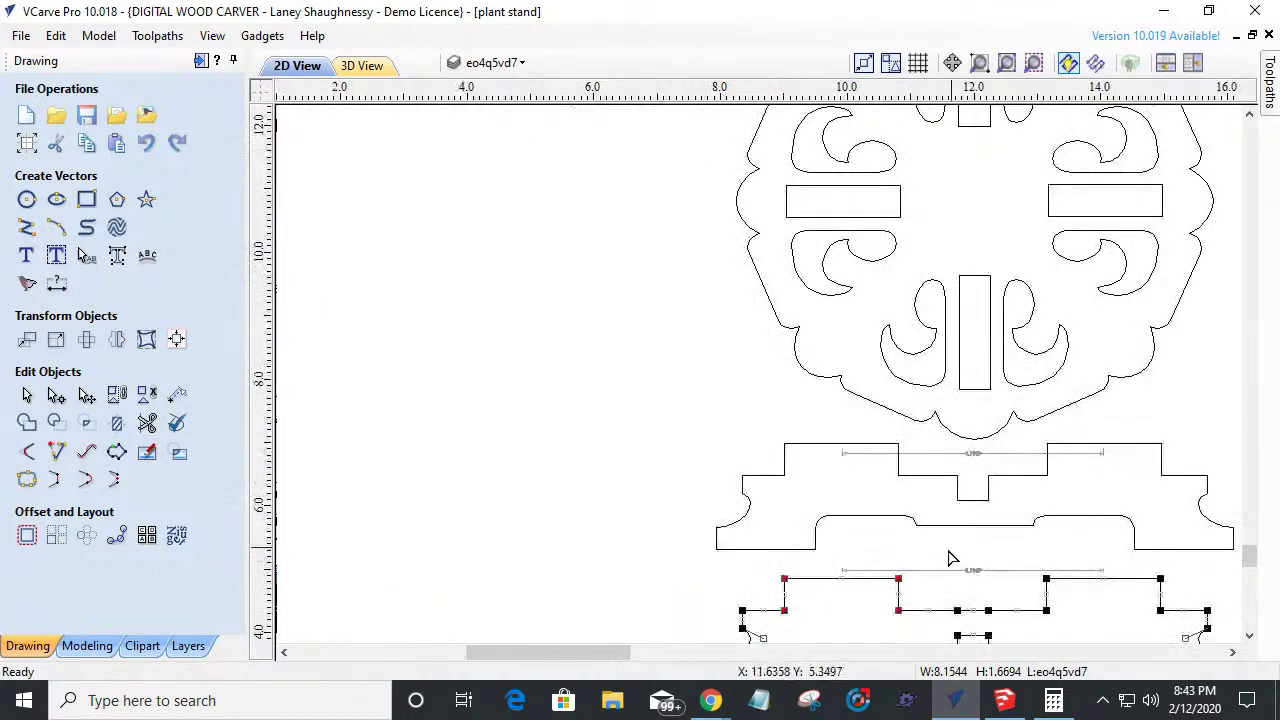
scroll(1103, 646, "up", 3)
scroll(854, 354, "up", 3)
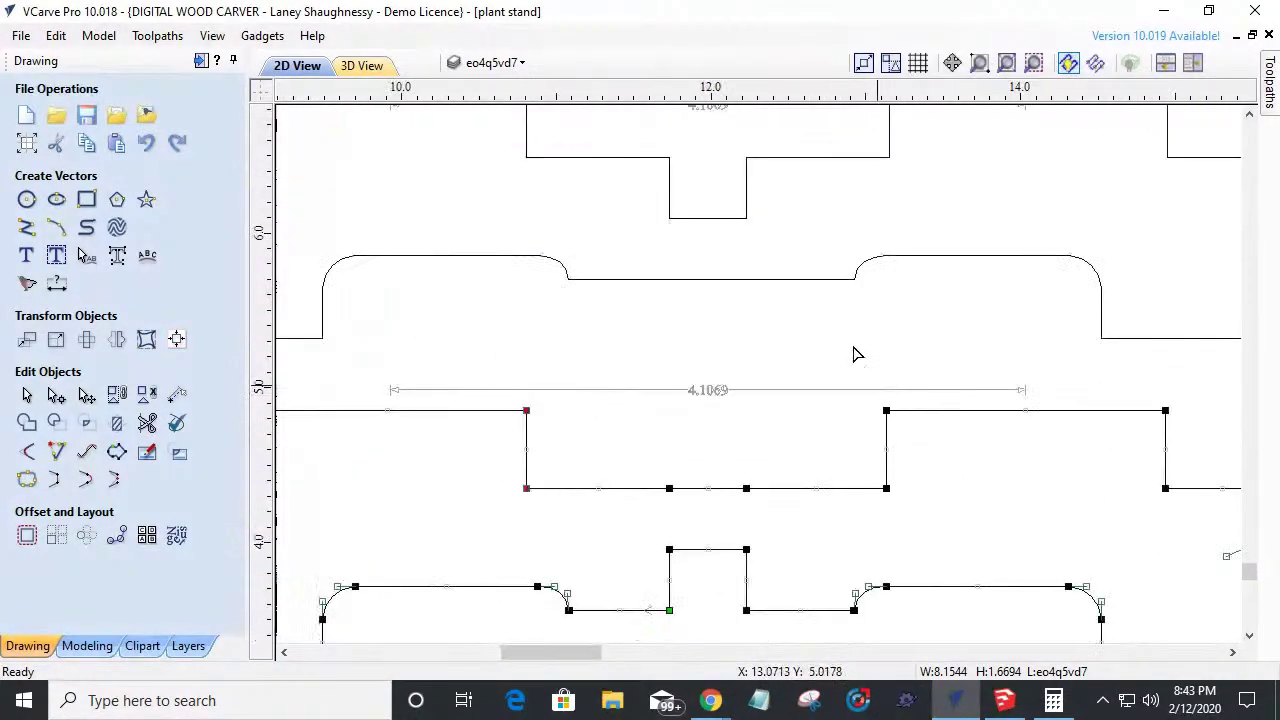
scroll(864, 395, "down", 5)
left_click_drag(850, 370, 1030, 432)
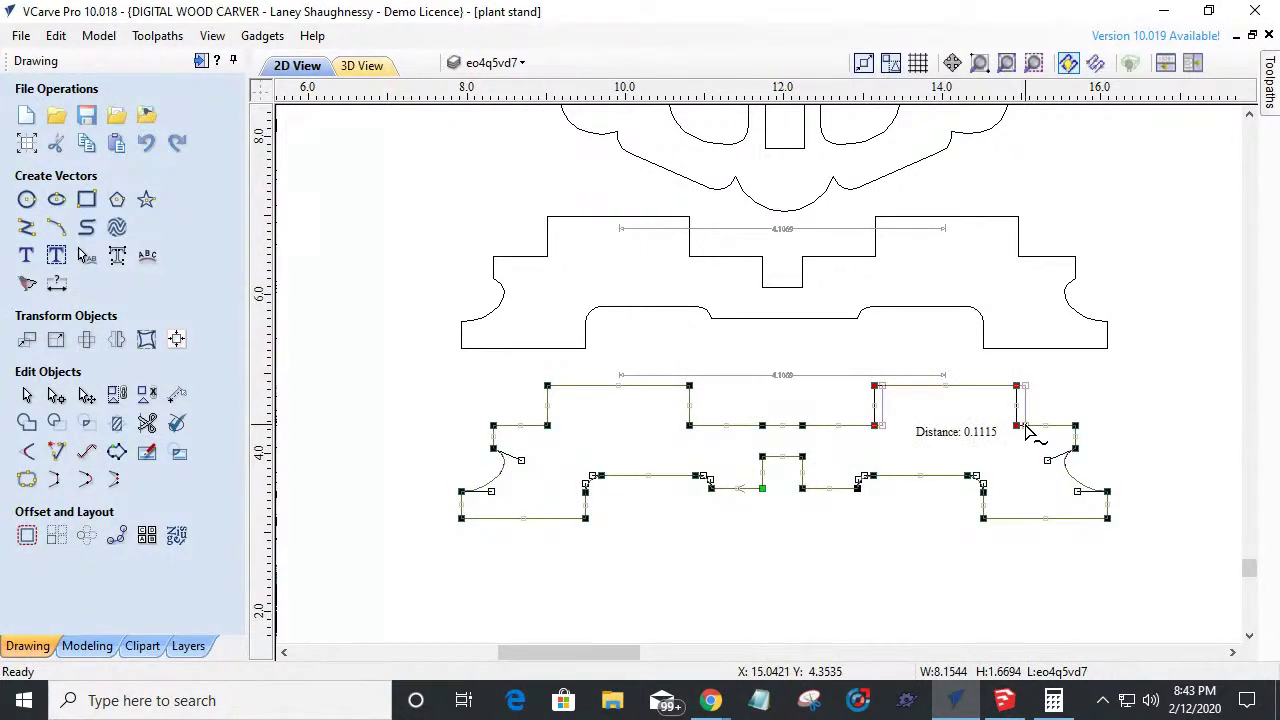
type(".01795")
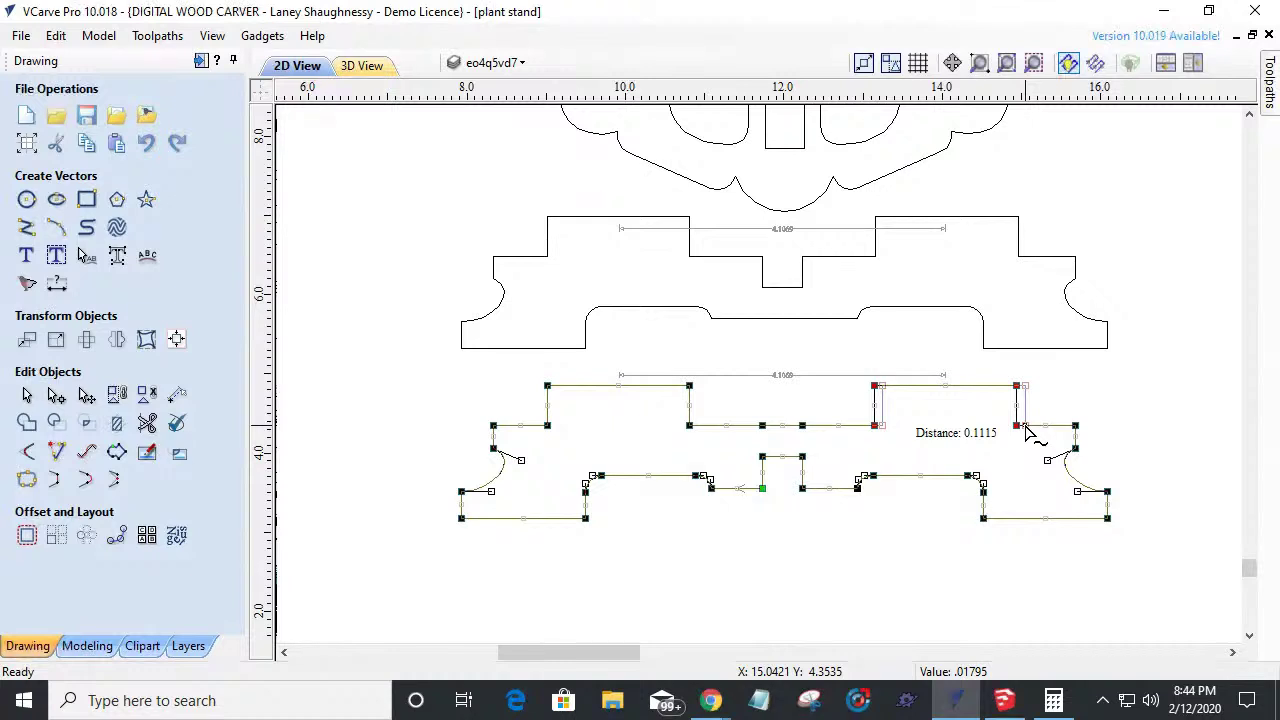
key("Return")
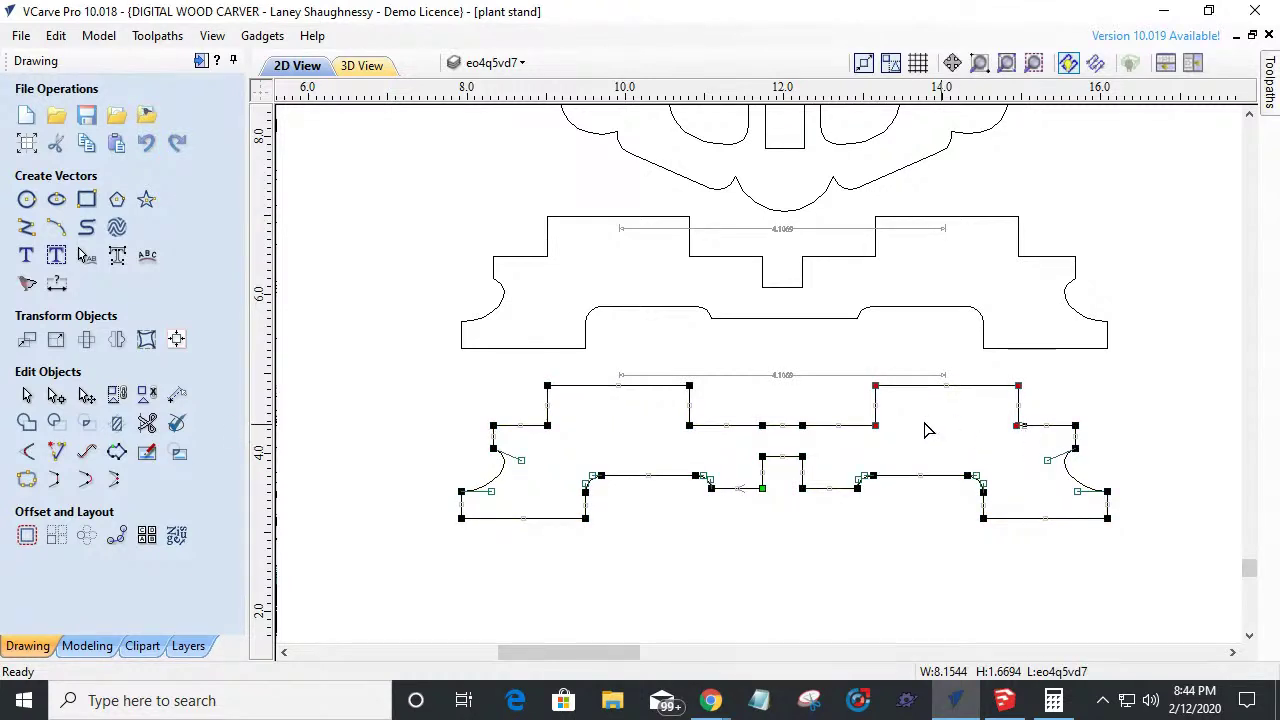
key("Escape")
Delete the outdated tab spacing dimensions from the lower and upper bracket profiles.
left_click(751, 379)
key("Escape")
left_click(781, 231)
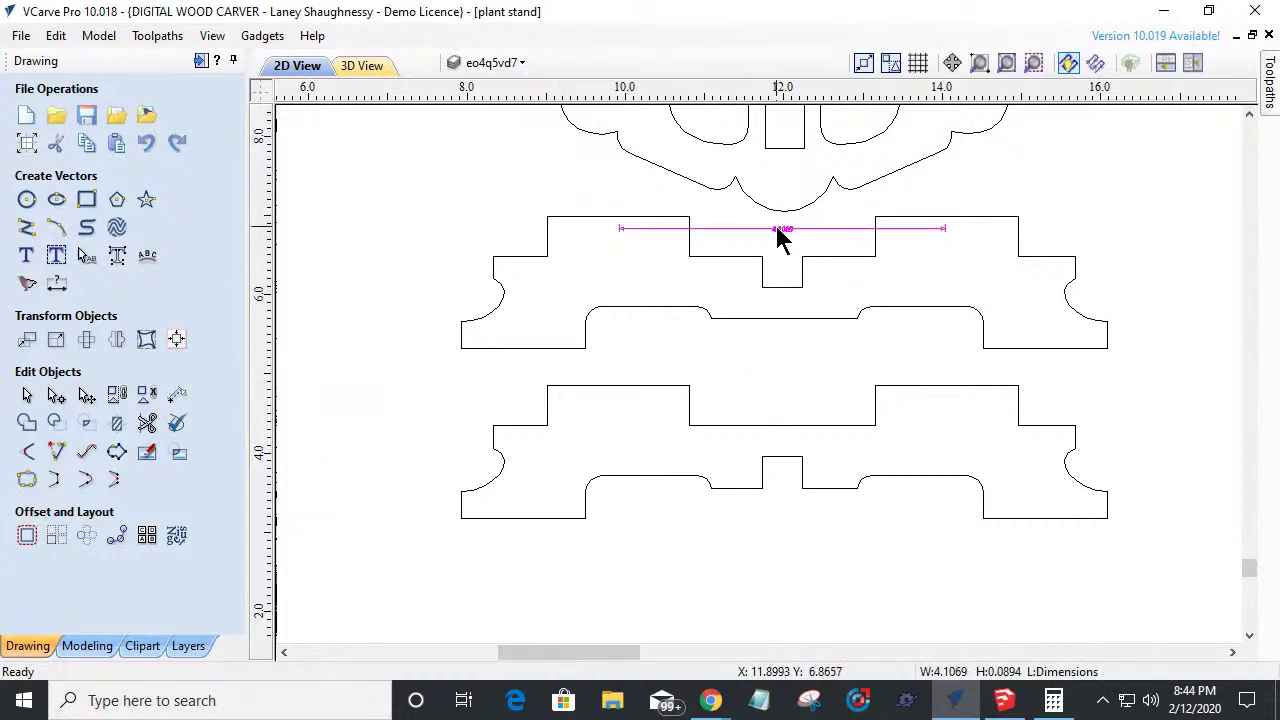
key("Delete")
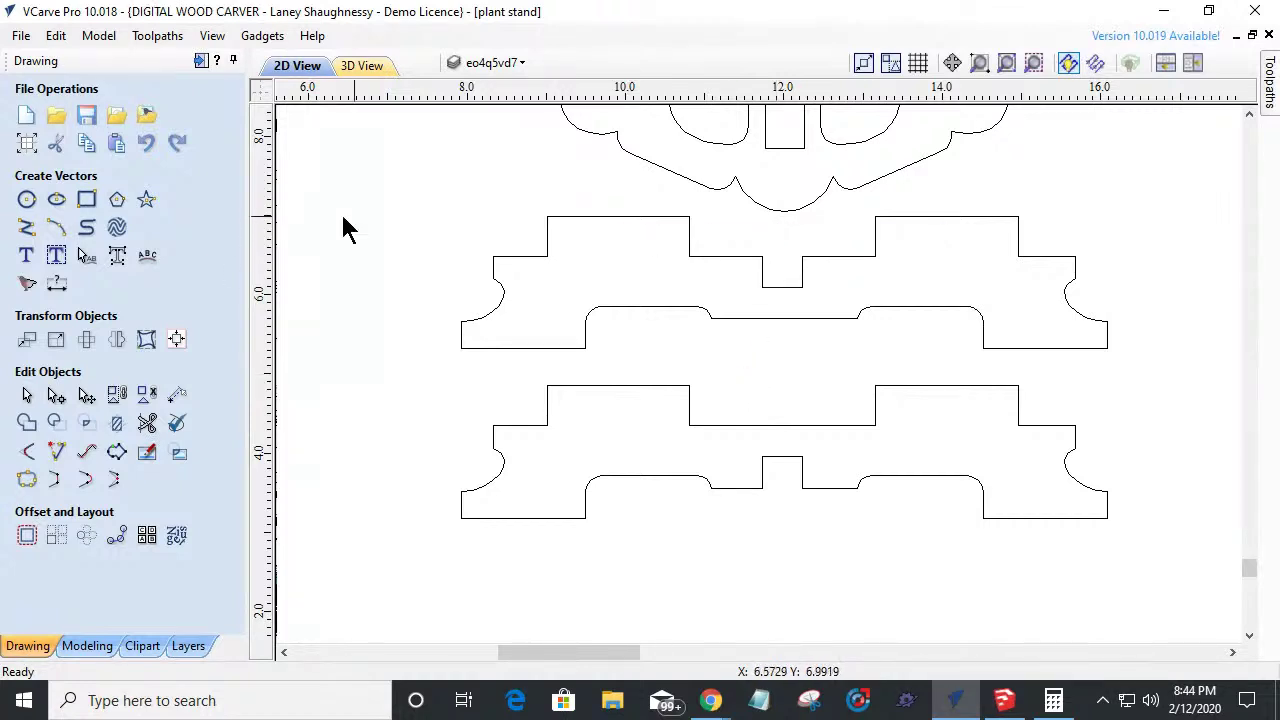
Add a horizontal dimension between the top-edge midpoints of the upper profile's two tabs and check its value.
left_click(53, 286)
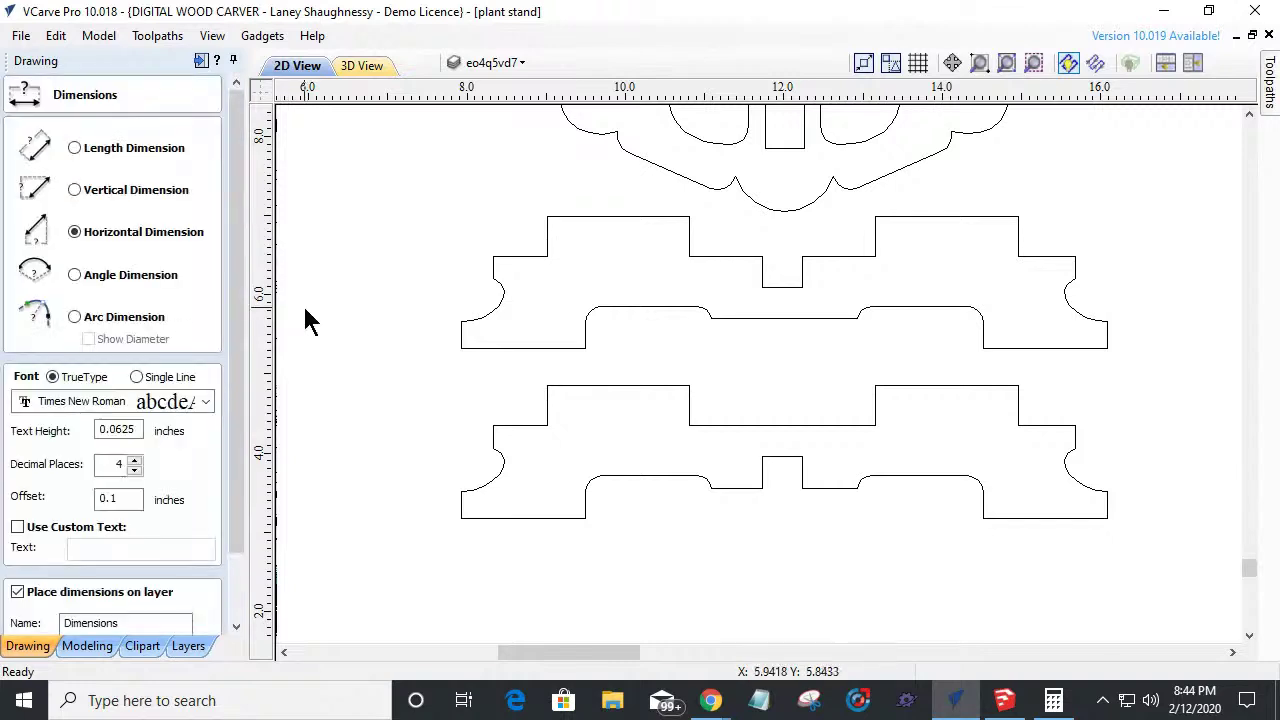
left_click(946, 216)
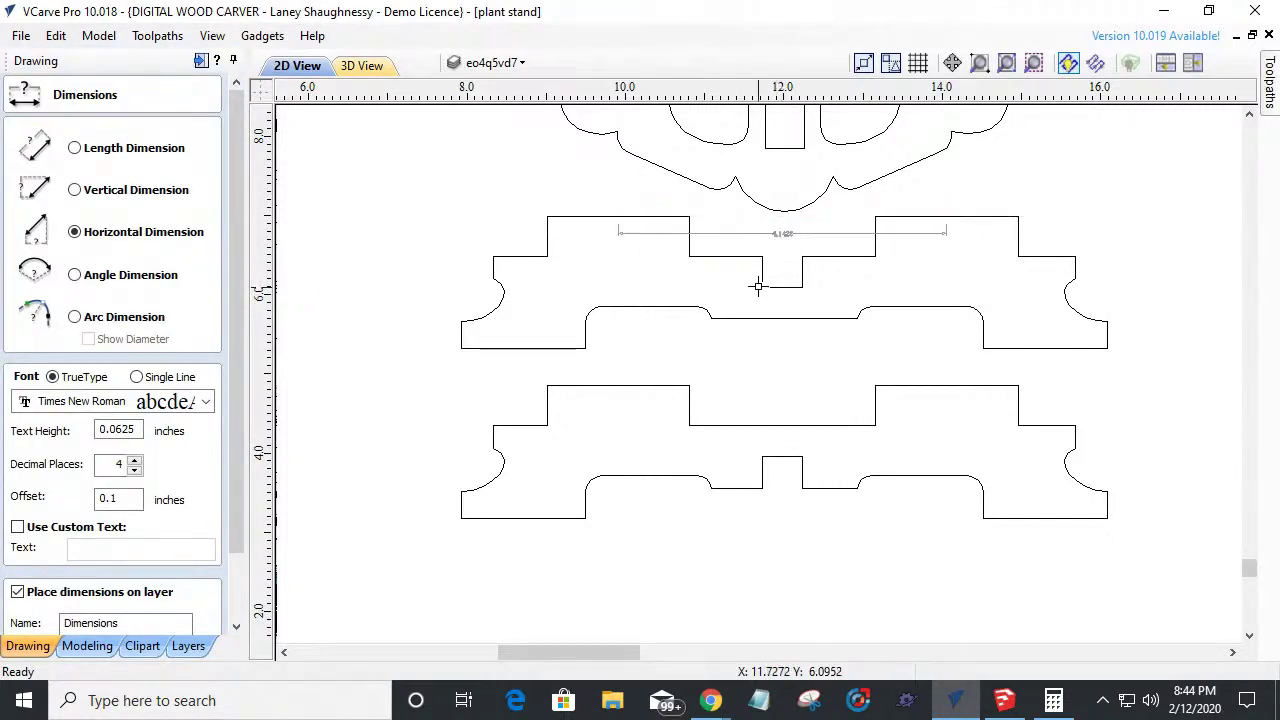
scroll(805, 219, "up", 5)
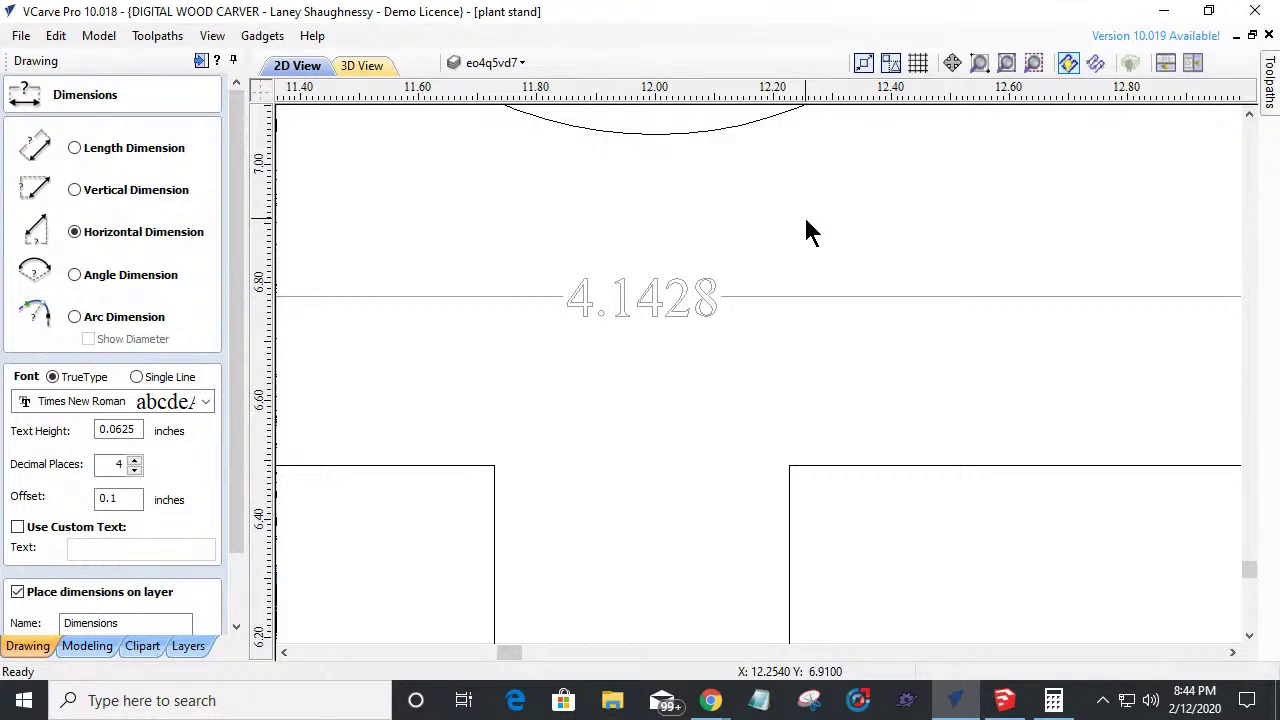
scroll(808, 230, "down", 10)
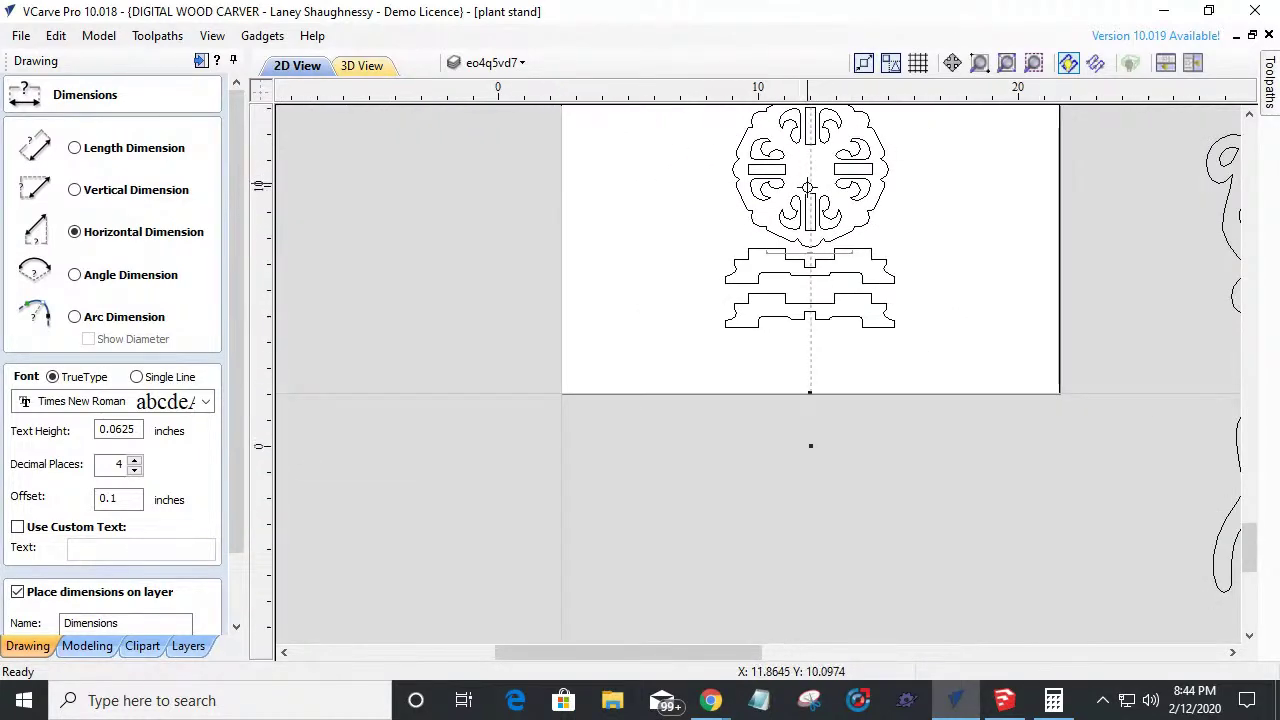
Add a horizontal dimension between the midpoints of the round top's left and right slots and compare it with the upper bracket's tab spacing.
scroll(808, 188, "up", 4)
scroll(795, 190, "down", 6)
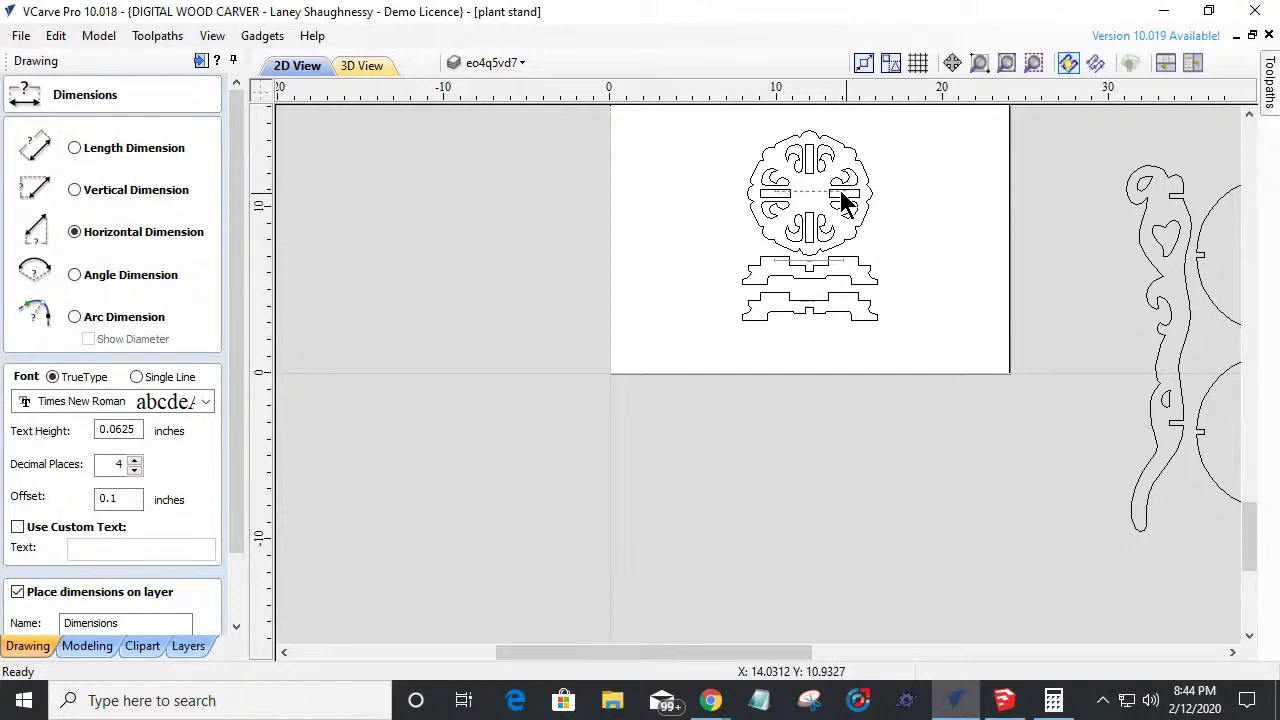
scroll(810, 189, "up", 10)
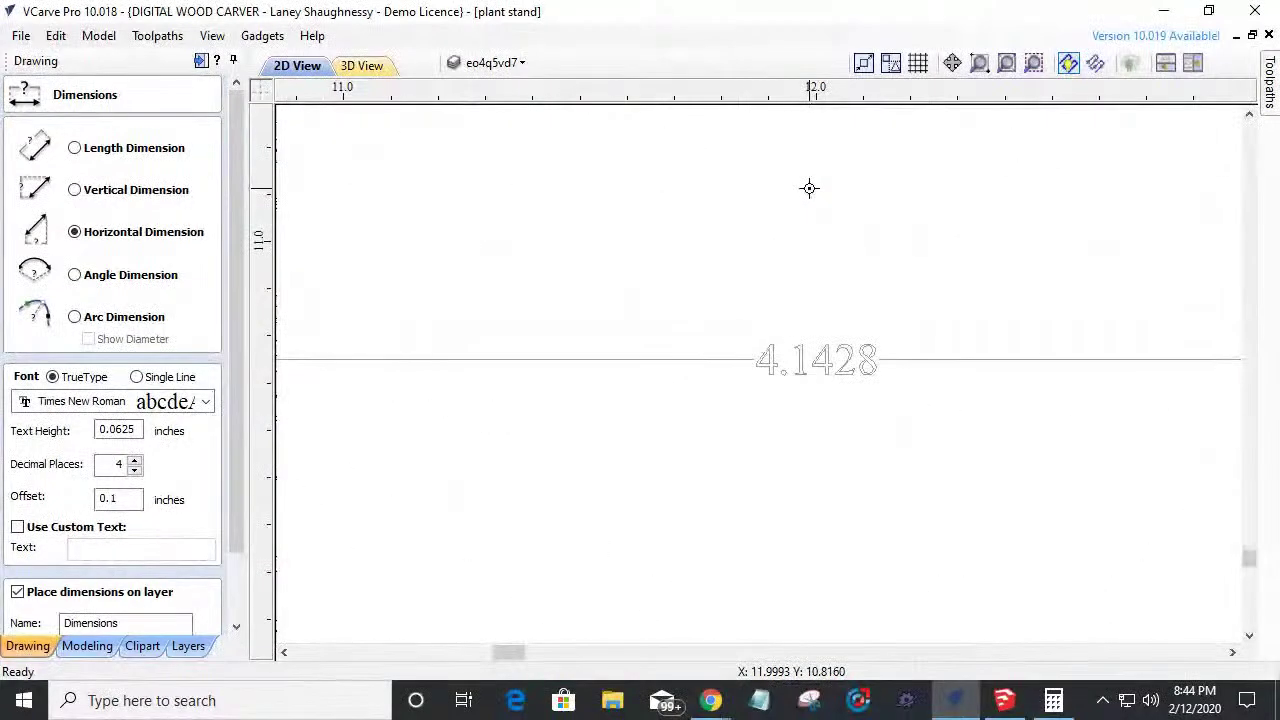
scroll(810, 189, "down", 10)
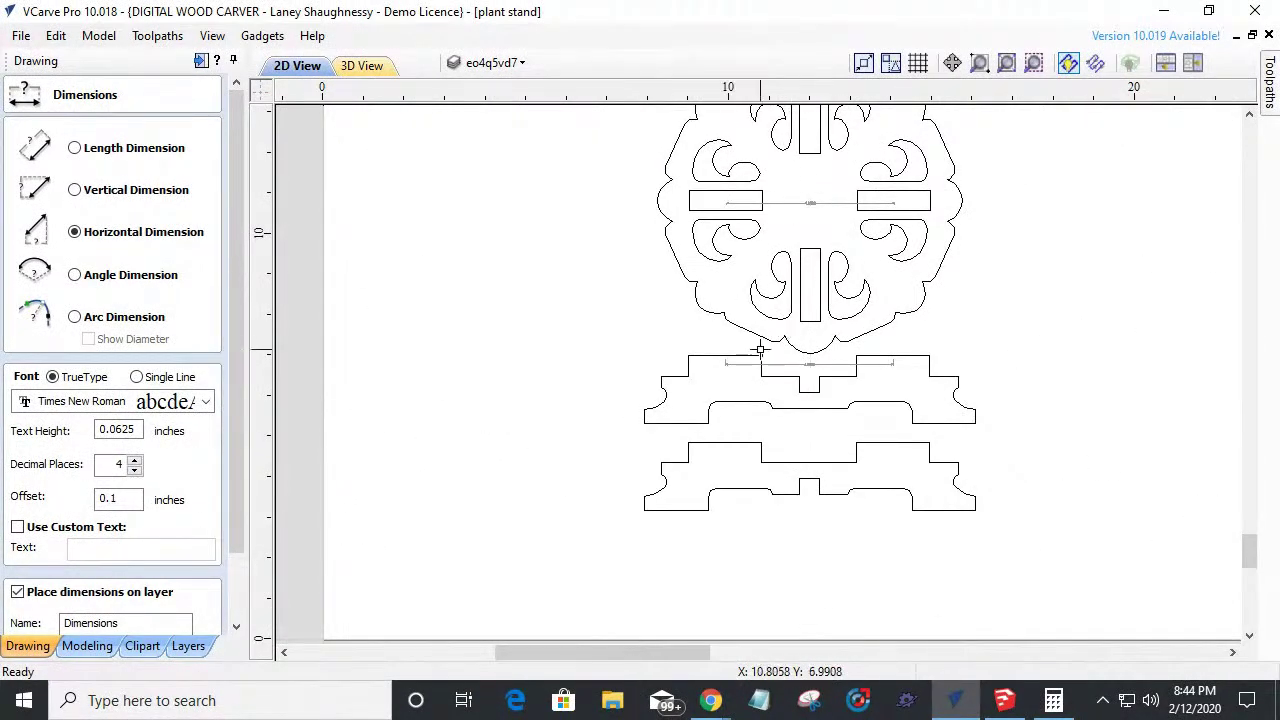
Leave the dimensioning tool and remove the horizontal dimensions from the round top and the upper bracket profile.
scroll(760, 349, "down", 2)
left_click_drag(238, 478, 233, 585)
left_click(206, 621)
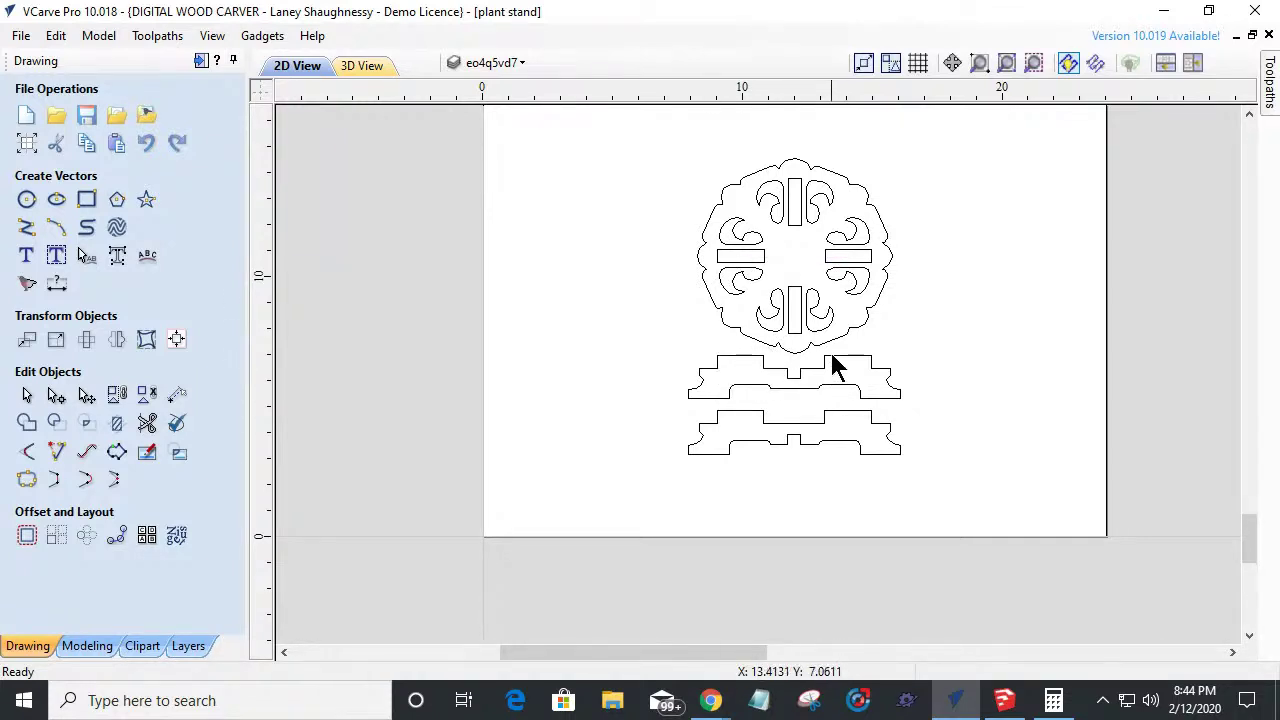
scroll(870, 372, "up", 5)
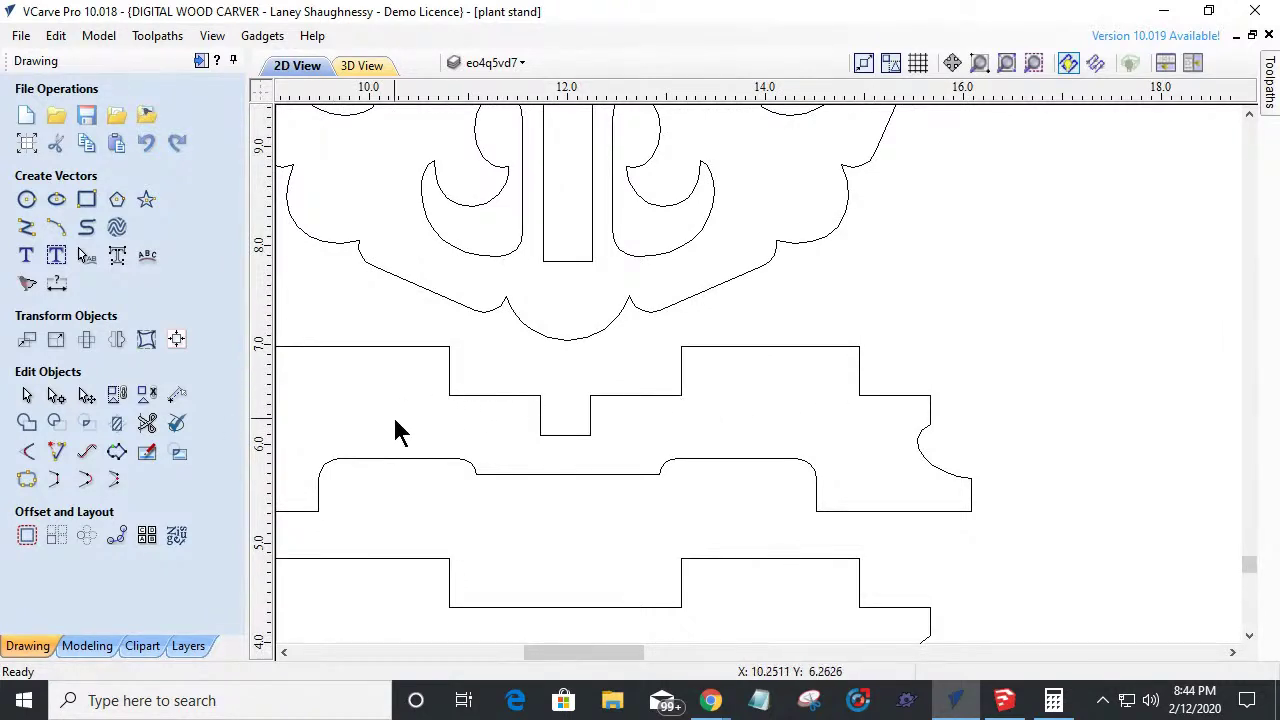
scroll(405, 430, "down", 1)
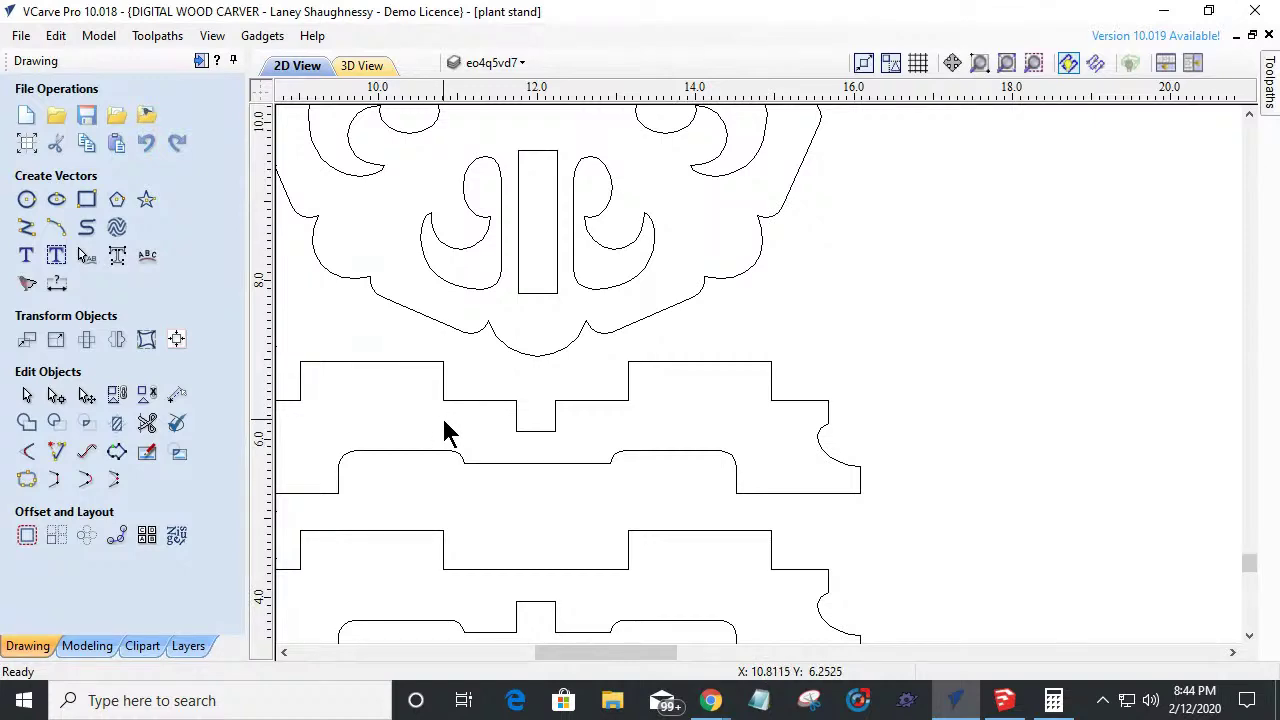
scroll(445, 430, "down", 2)
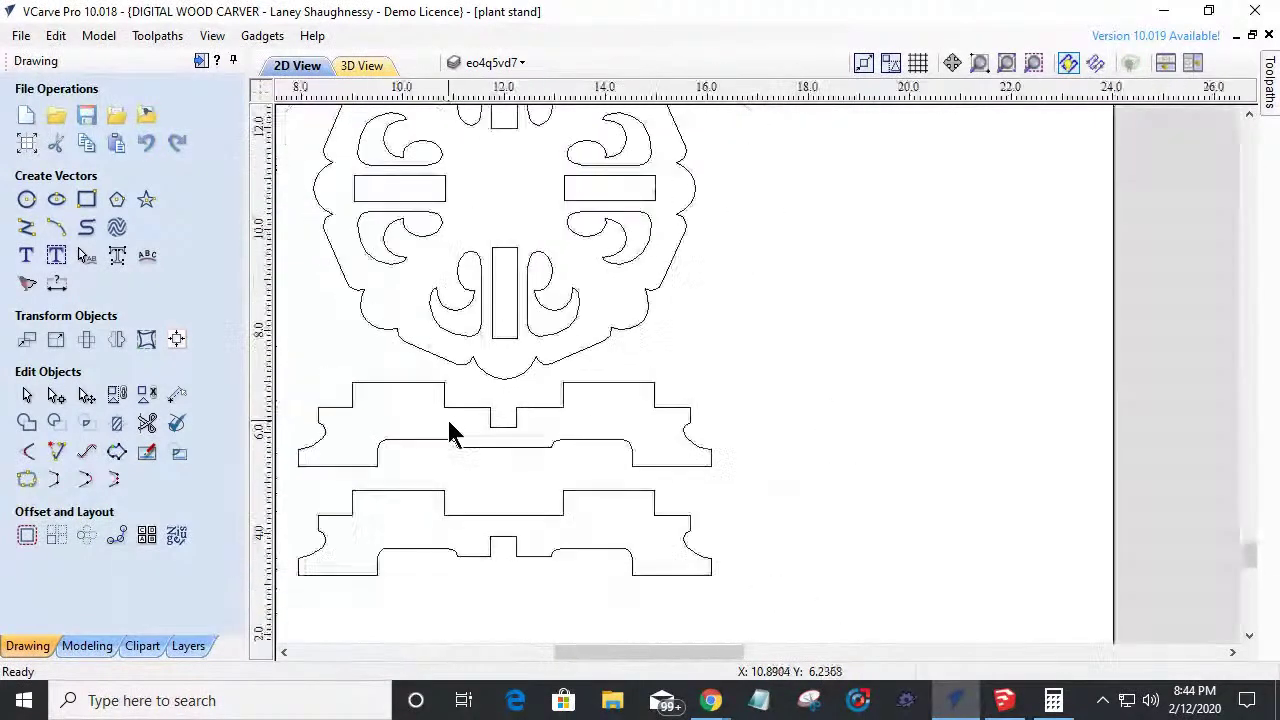
scroll(446, 430, "up", 2)
scroll(277, 229, "down", 2)
scroll(533, 205, "up", 1)
left_click_drag(703, 651, 660, 663)
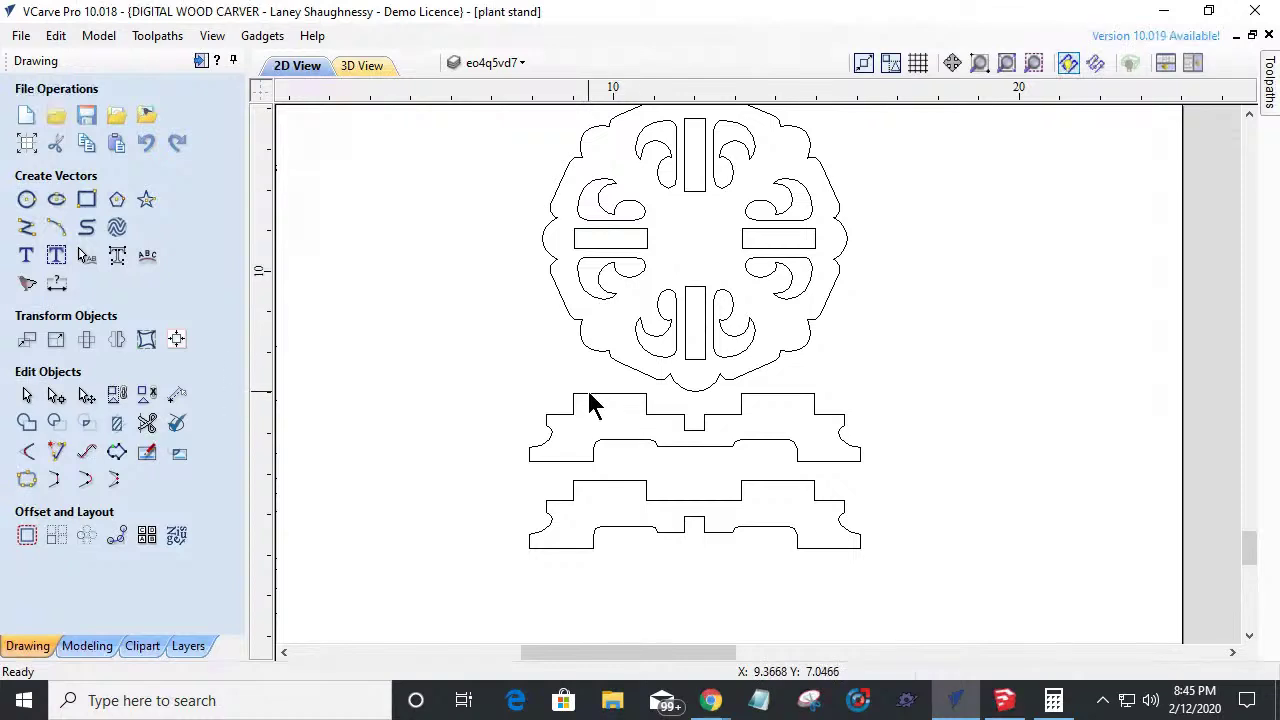
Draw a 0.25-inch diameter circle near the upper bracket's left tab, move it around beside the tab's inside corner, and delete it.
left_click(26, 199)
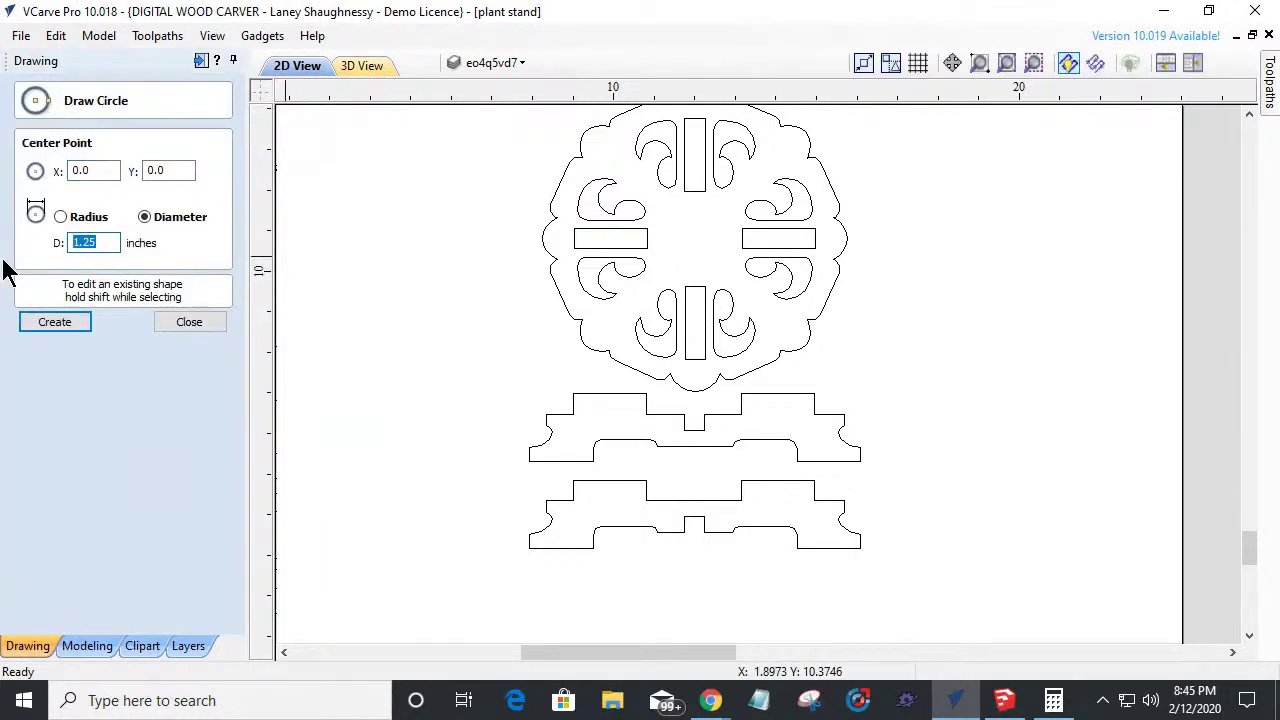
type(".25")
left_click(545, 388)
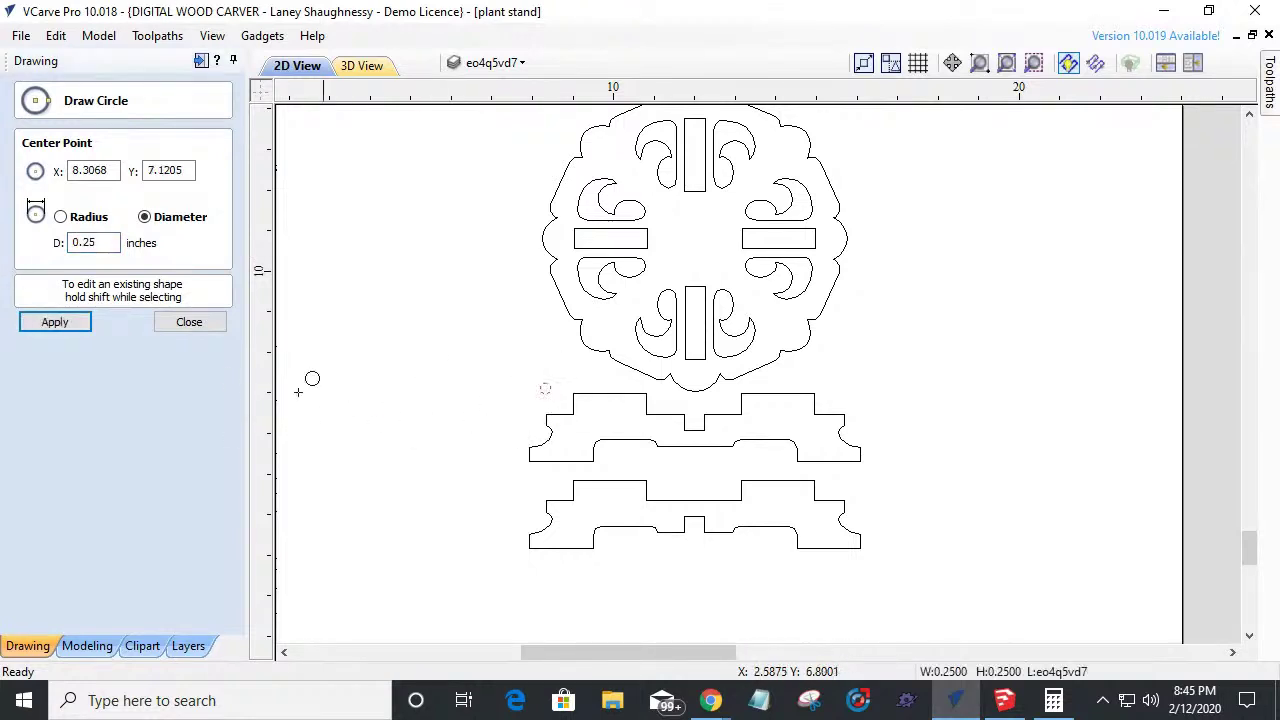
left_click(188, 323)
left_click(544, 389)
scroll(545, 388, "up", 3)
left_click(580, 414)
left_click_drag(581, 428, 507, 363)
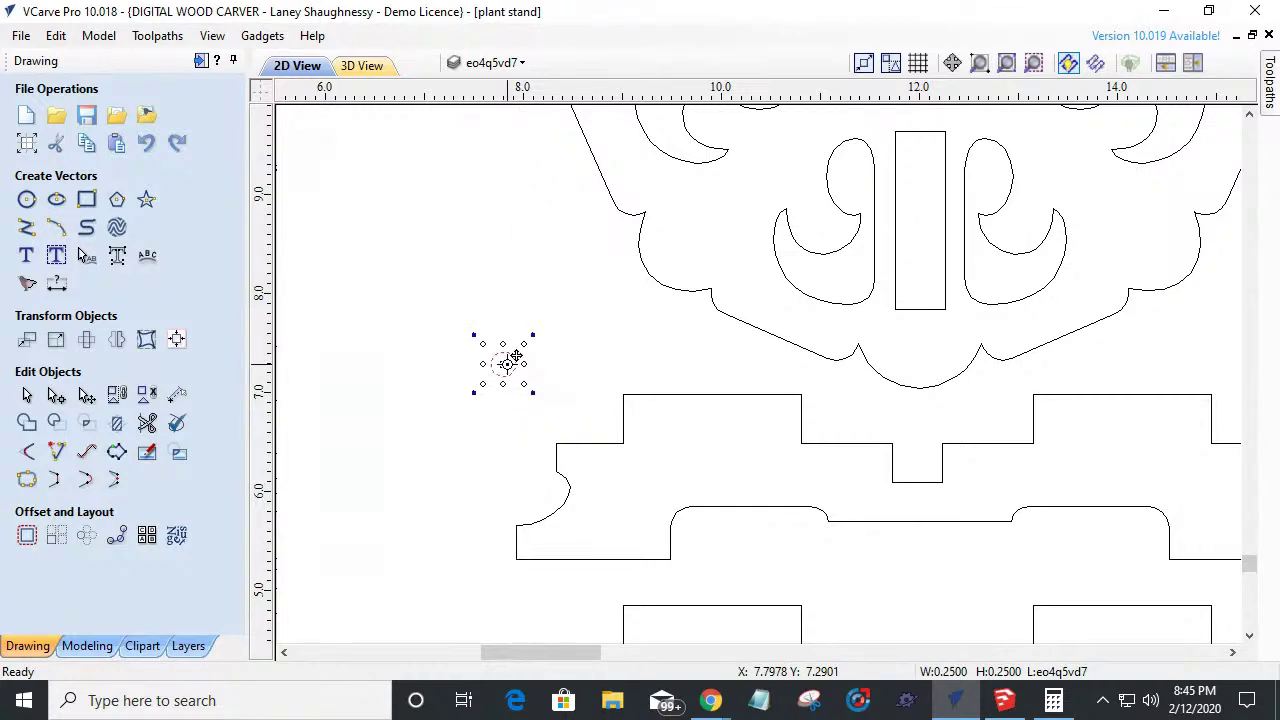
left_click_drag(512, 358, 506, 369)
scroll(506, 369, "down", 4)
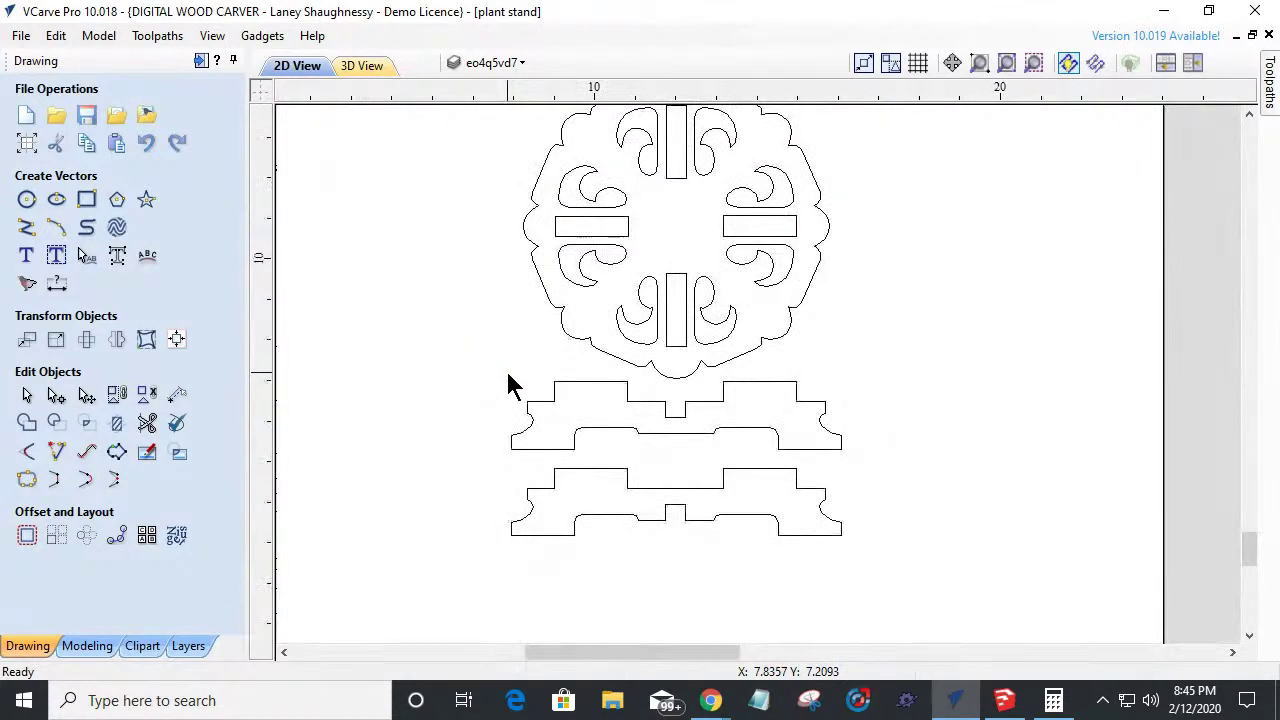
Examine the sharp inside corners of the round top's scalloped outline and the shapes of the slots and bracket profiles.
scroll(486, 220, "up", 3)
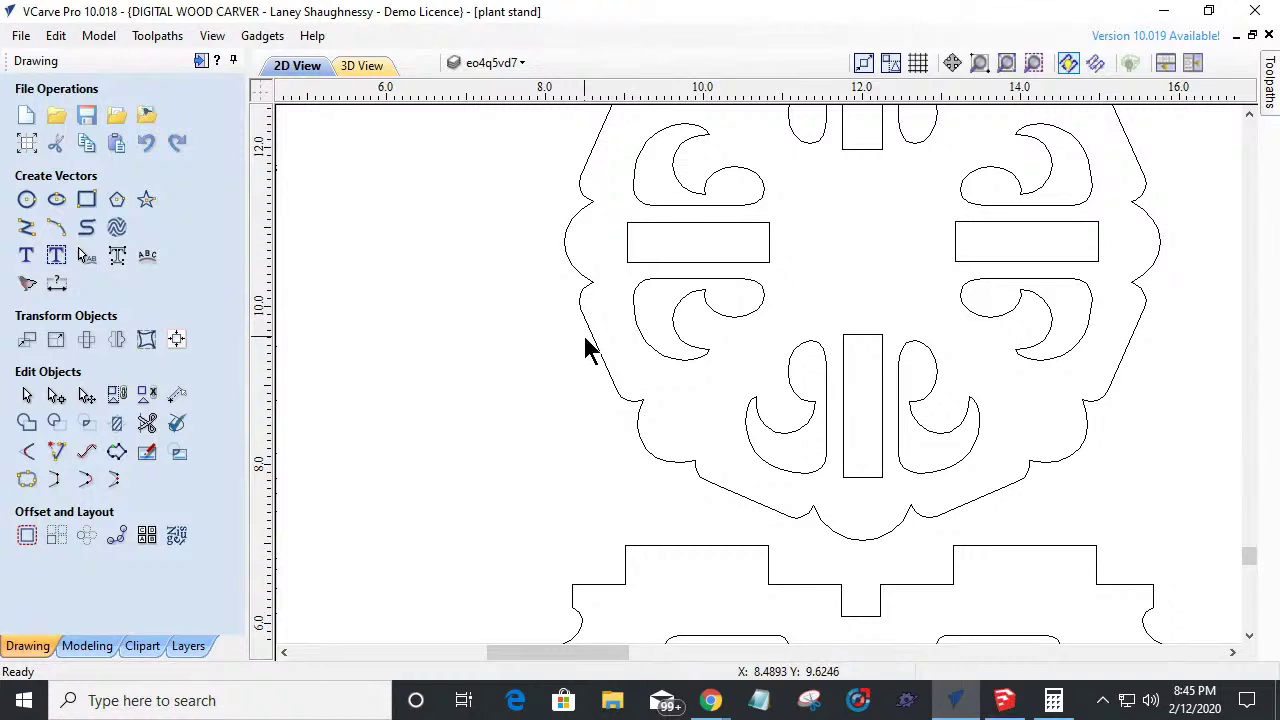
scroll(600, 358, "down", 1)
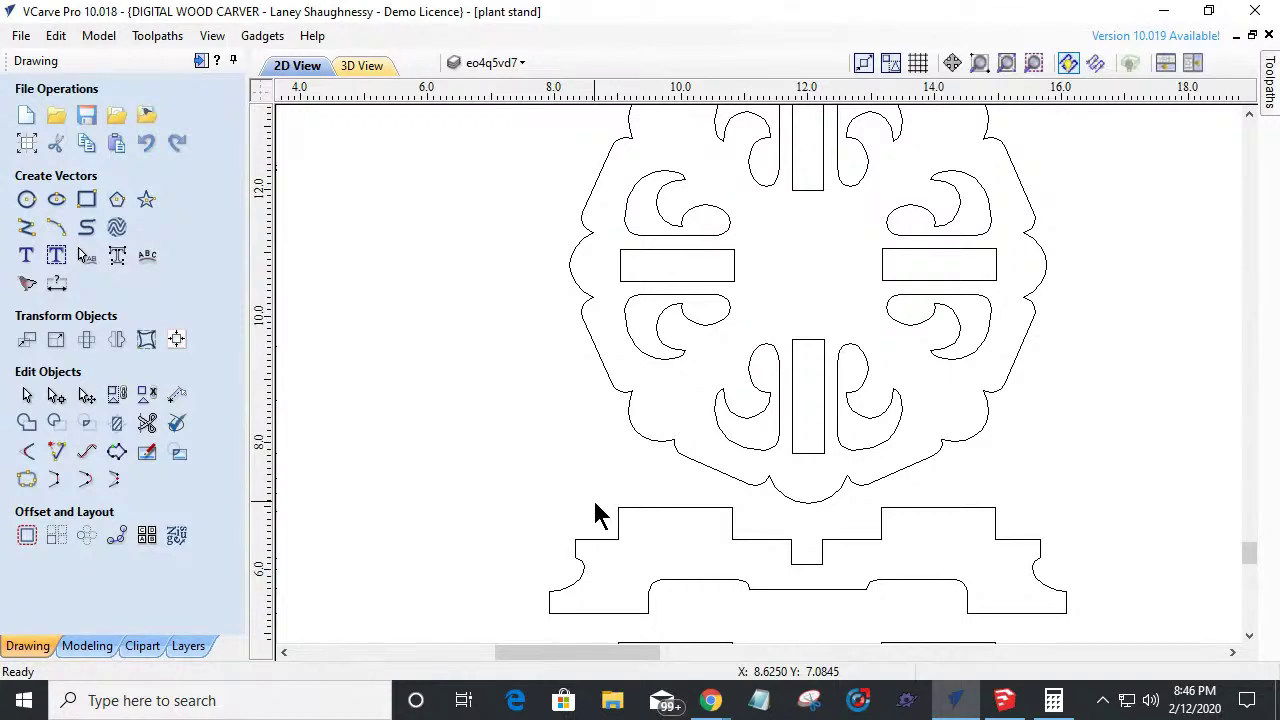
scroll(629, 400, "up", 2)
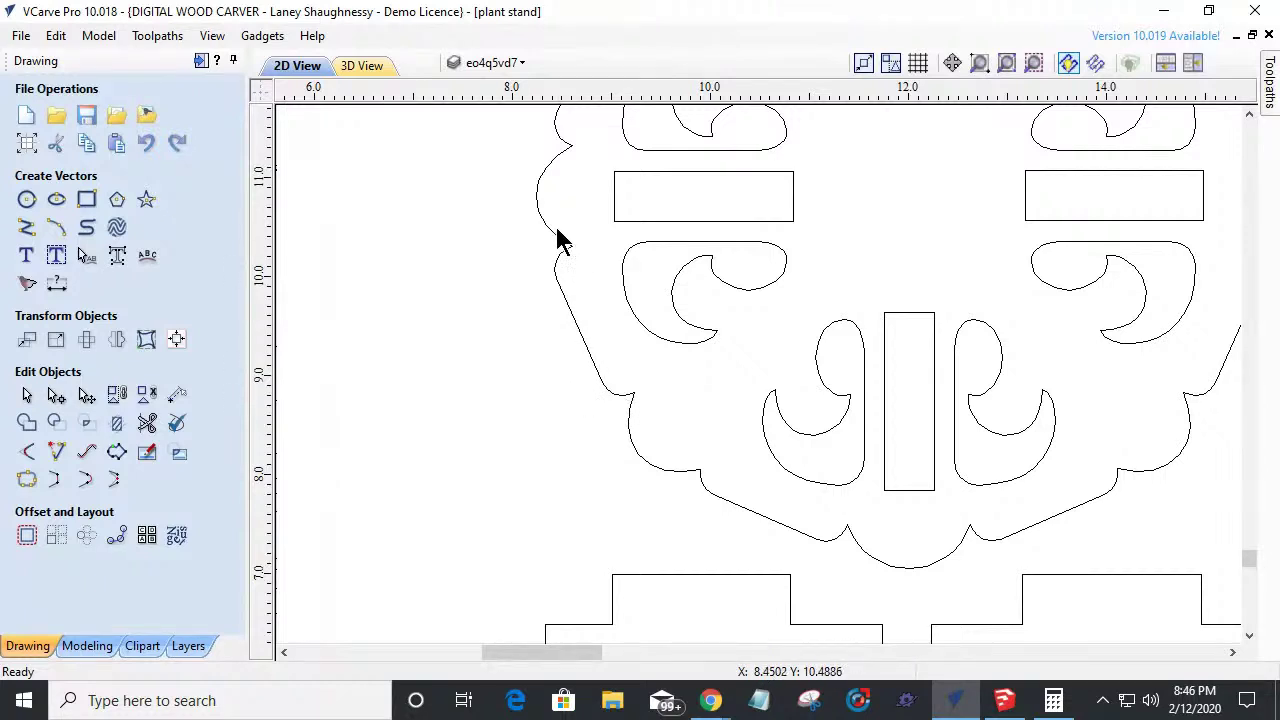
scroll(563, 240, "up", 8)
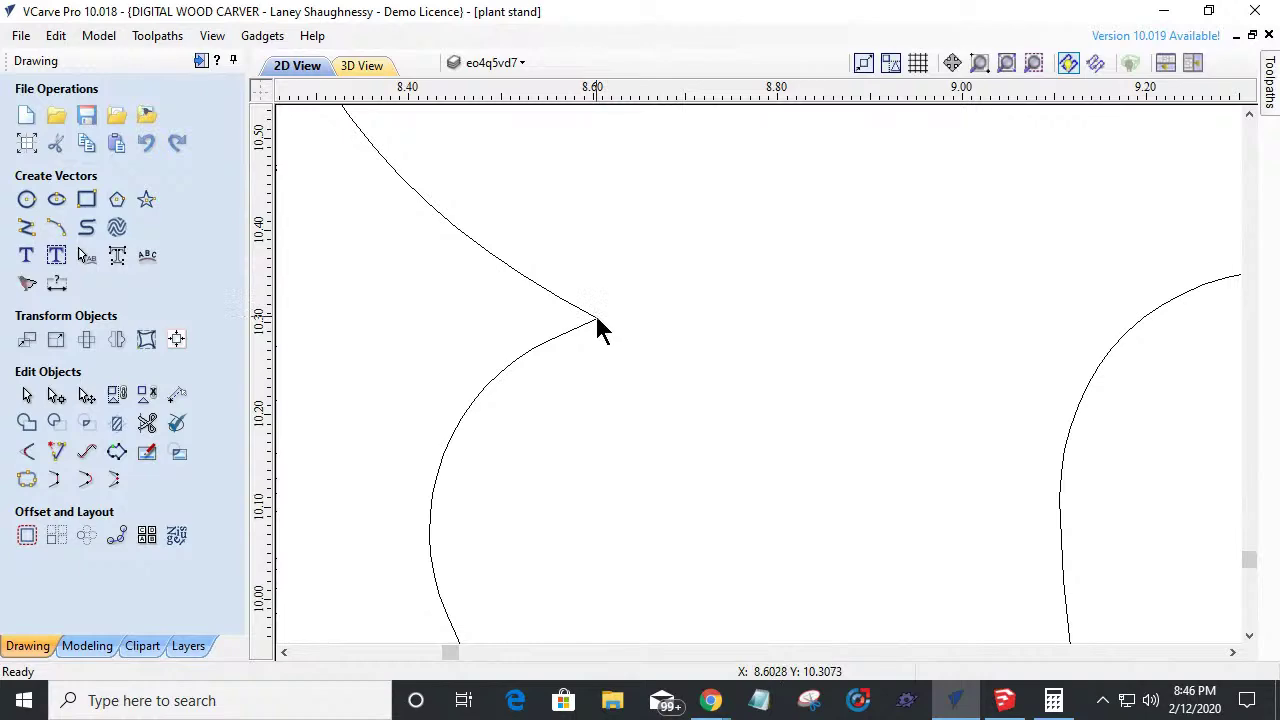
scroll(600, 326, "down", 5)
scroll(600, 326, "down", 7)
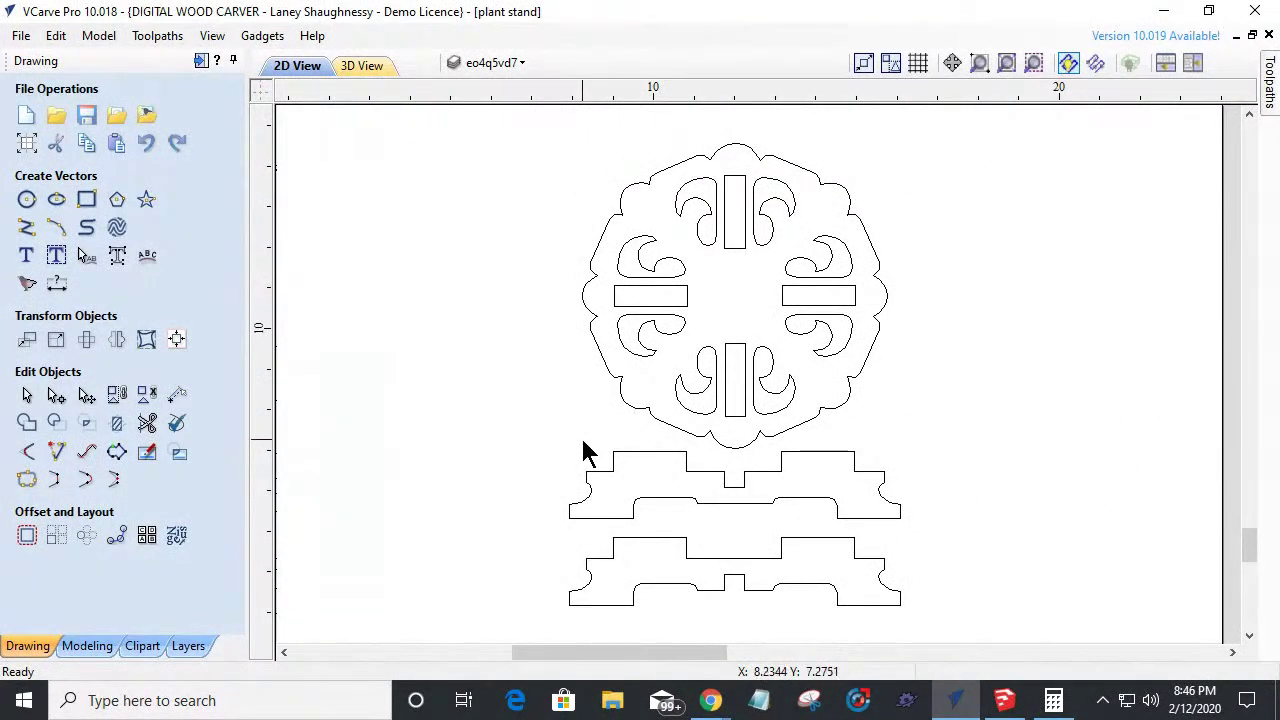
scroll(588, 477, "up", 1)
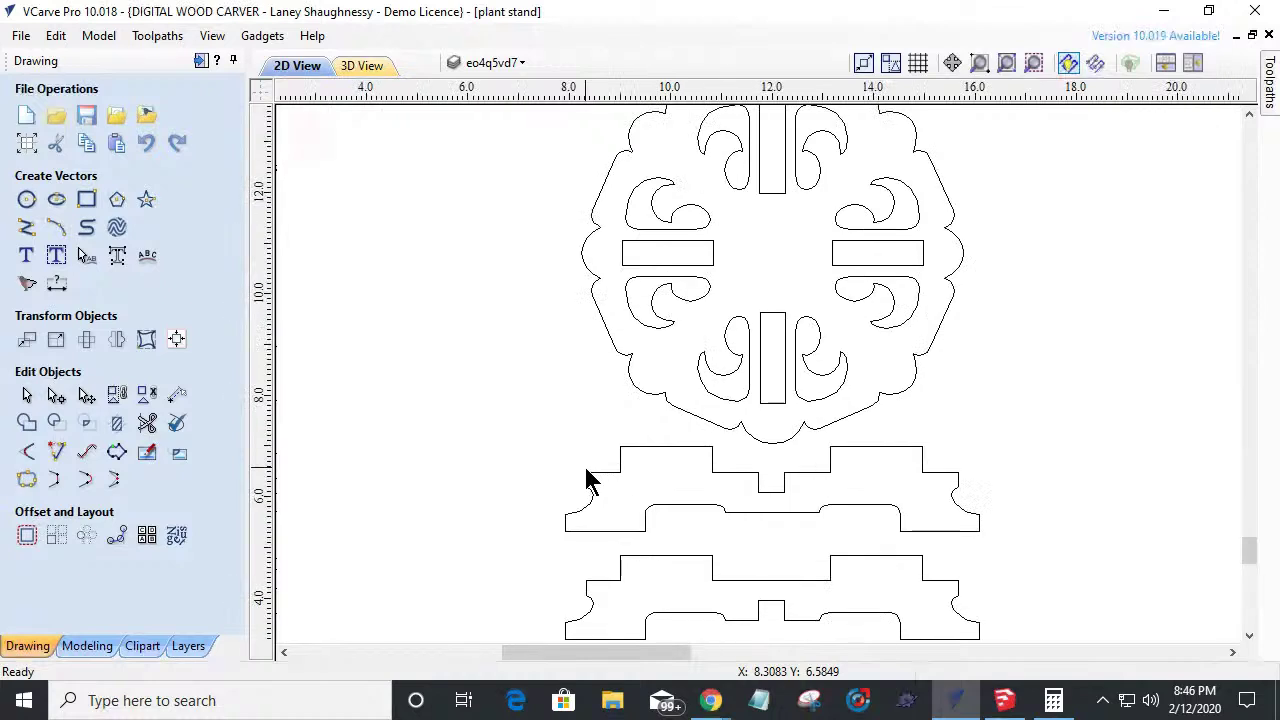
Add dog-bone fillets with a .125-inch tool radius to the four corners of the round top's left slot.
left_click(27, 481)
left_click(69, 286)
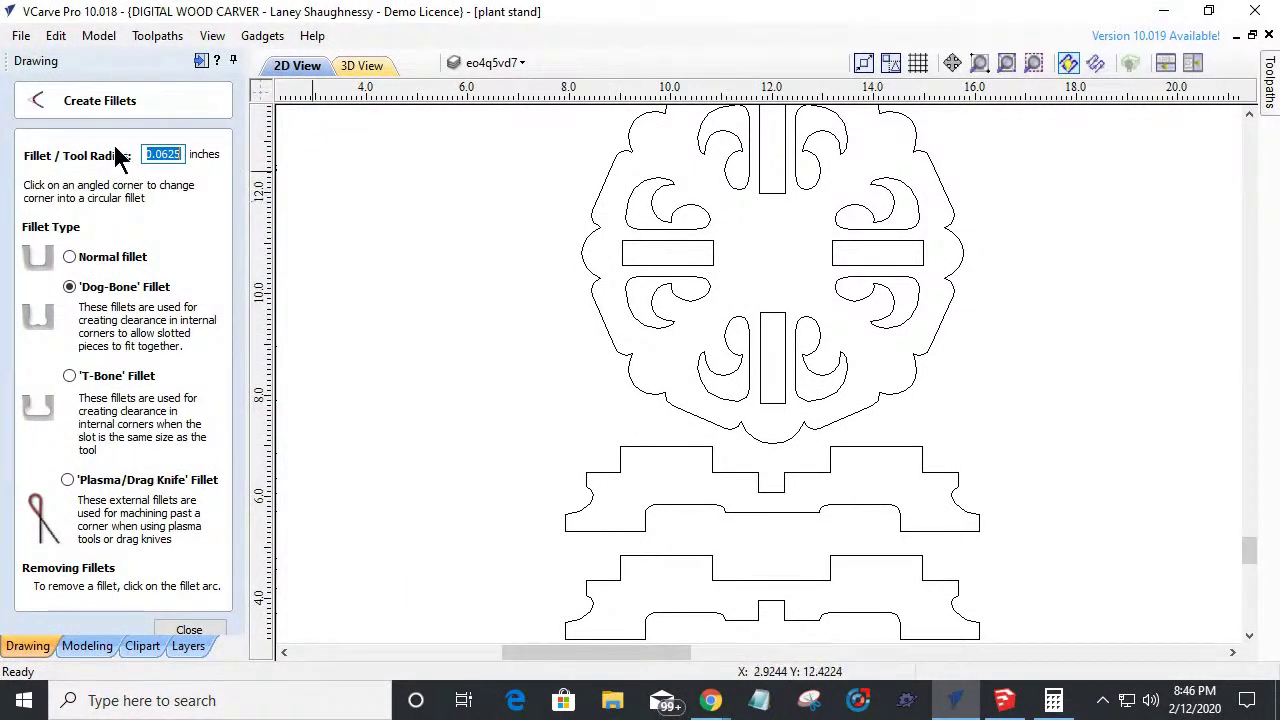
left_click_drag(184, 155, 128, 165)
type(".125")
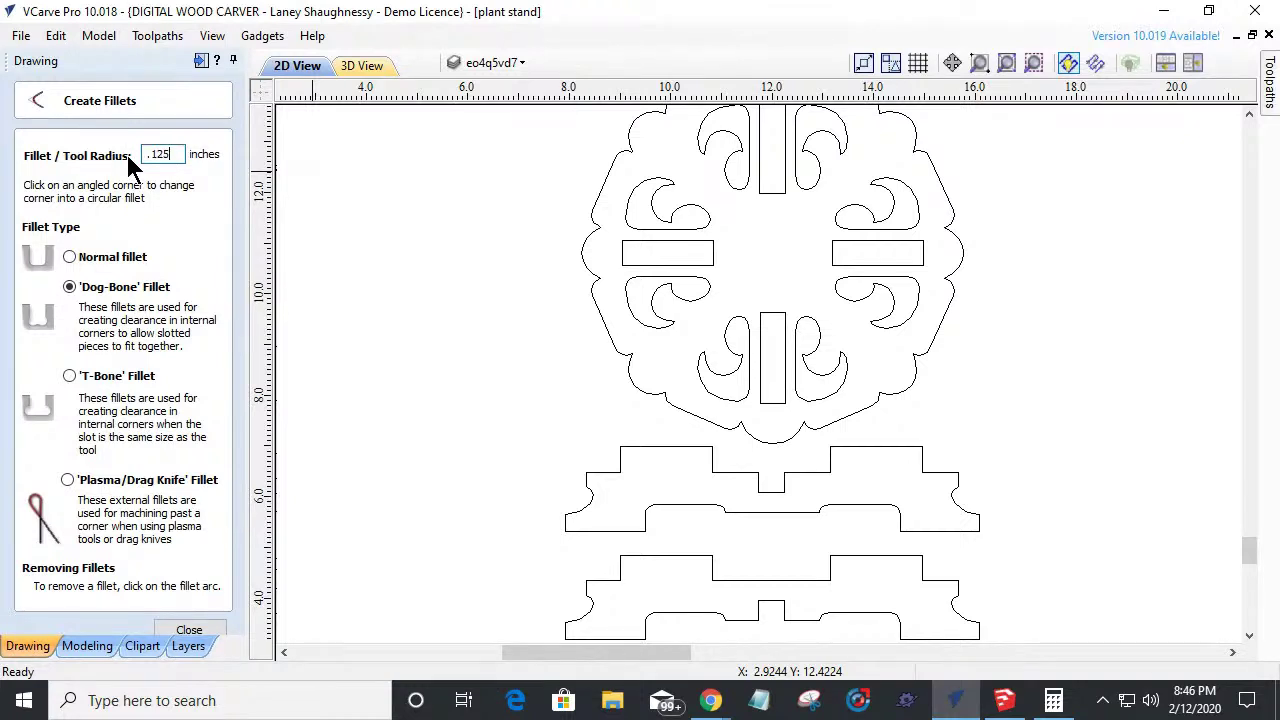
scroll(618, 234, "up", 2)
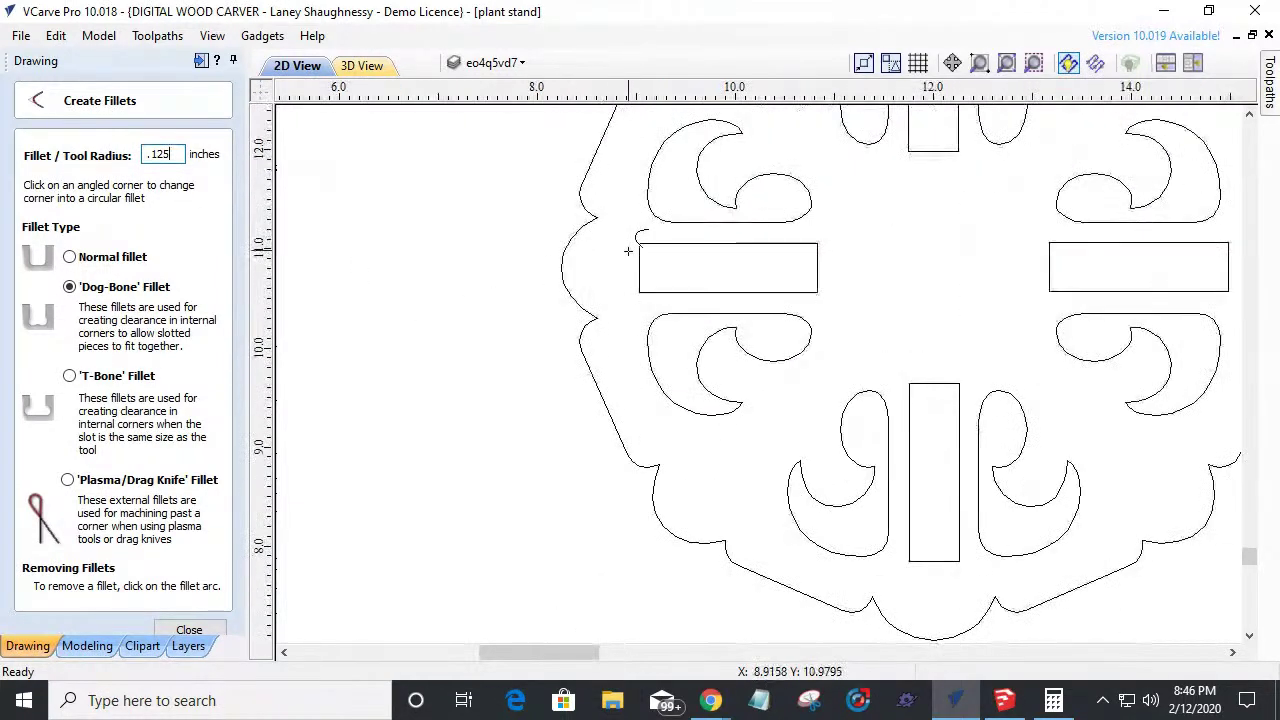
left_click(638, 242)
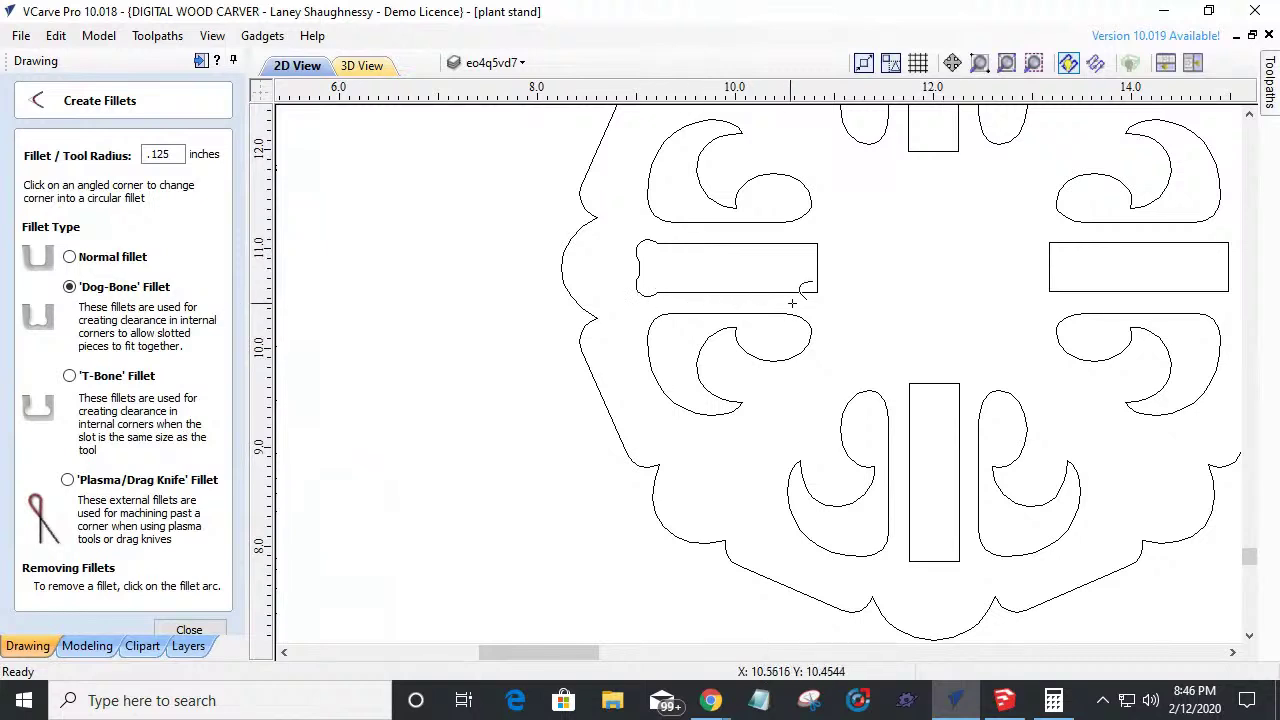
left_click(818, 244)
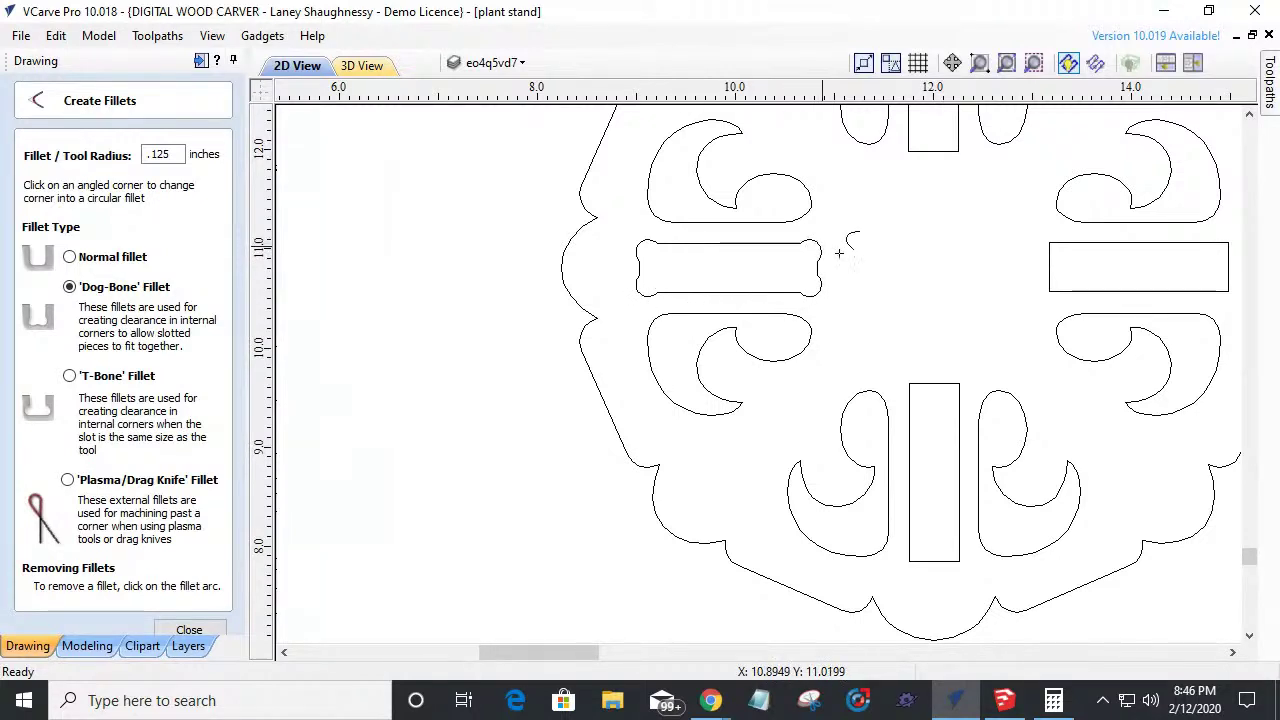
Add the same dog-bone fillets to all corners of the round top's right, lower and upper slots.
left_click(1049, 243)
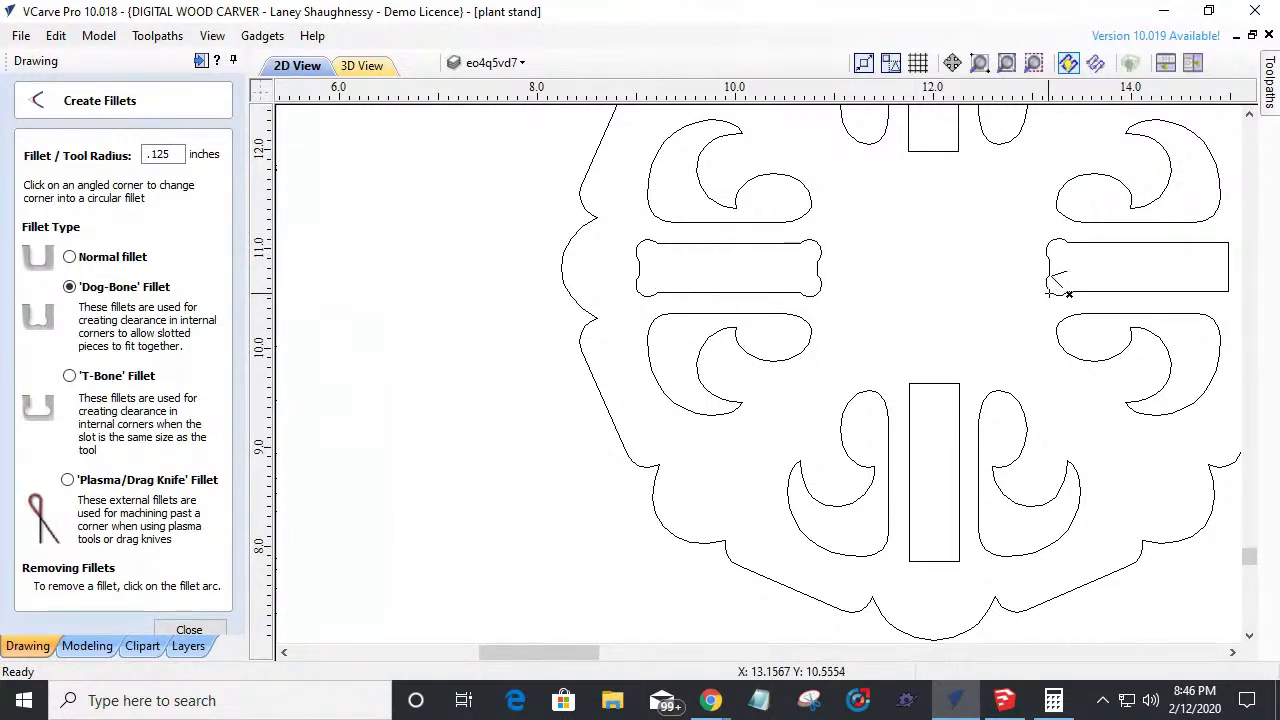
left_click(1228, 292)
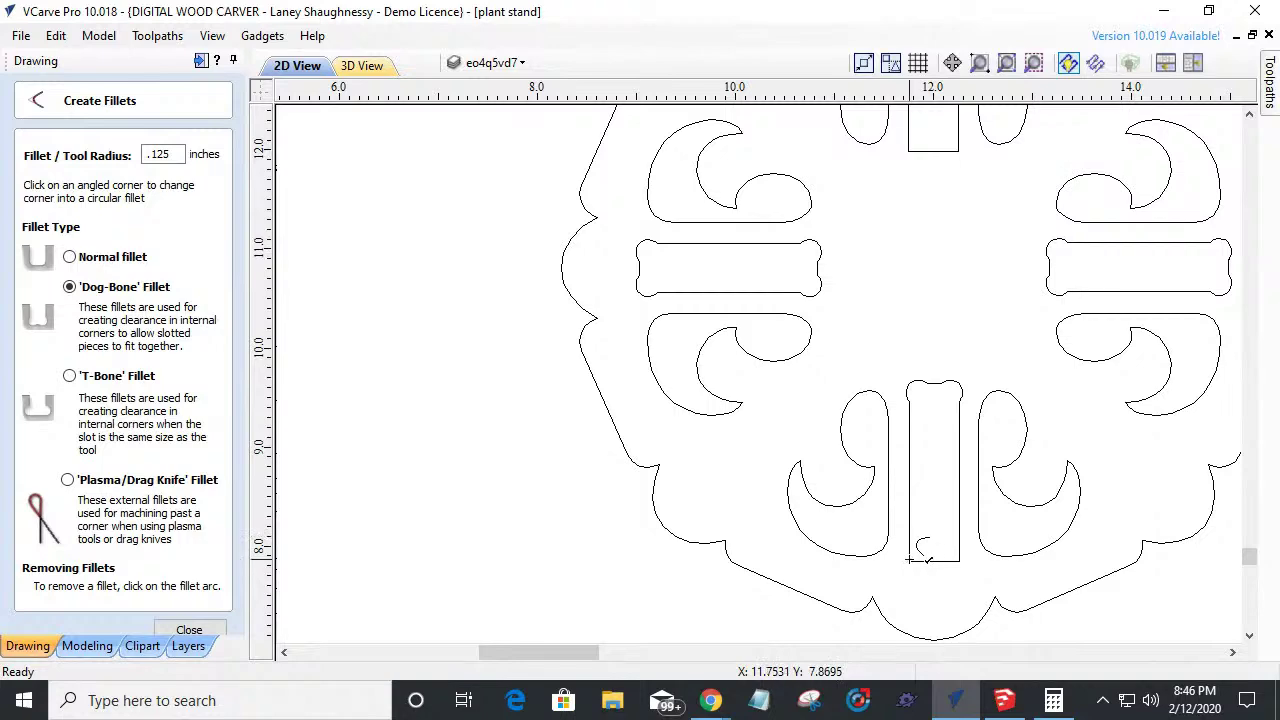
scroll(966, 486, "down", 5)
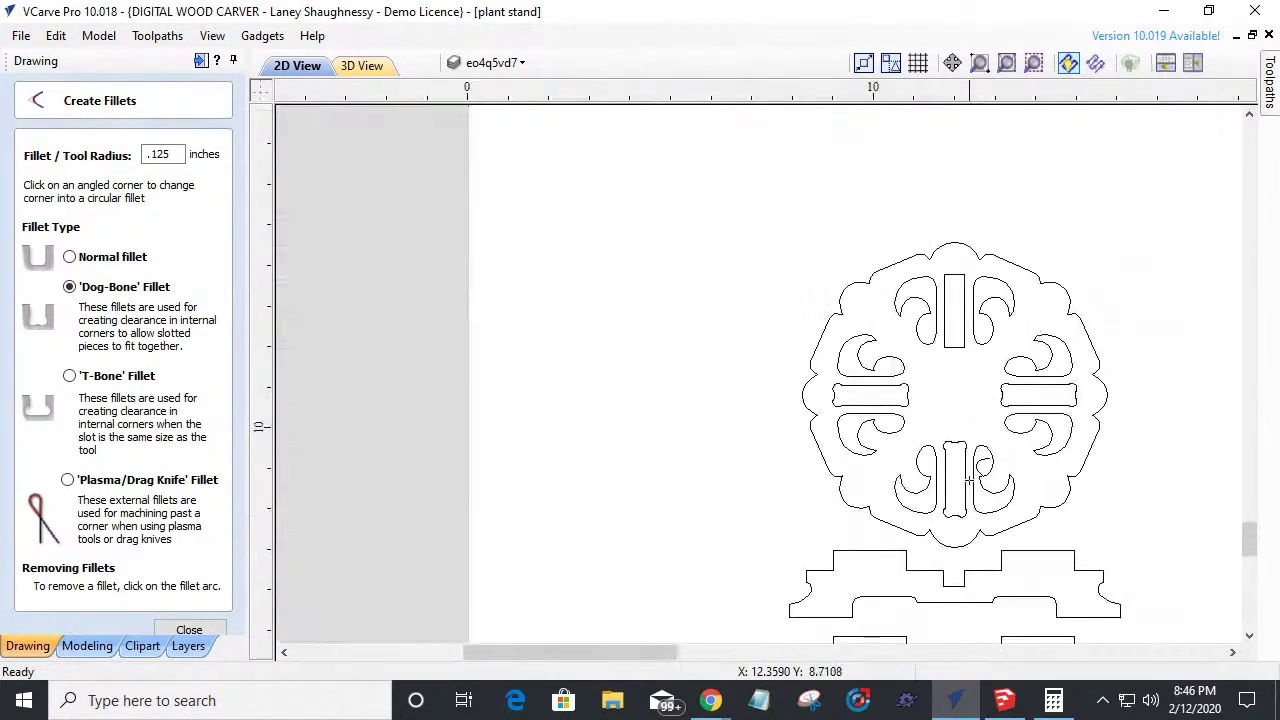
scroll(946, 273, "up", 2)
left_click(975, 273)
left_click(924, 395)
left_click(968, 388)
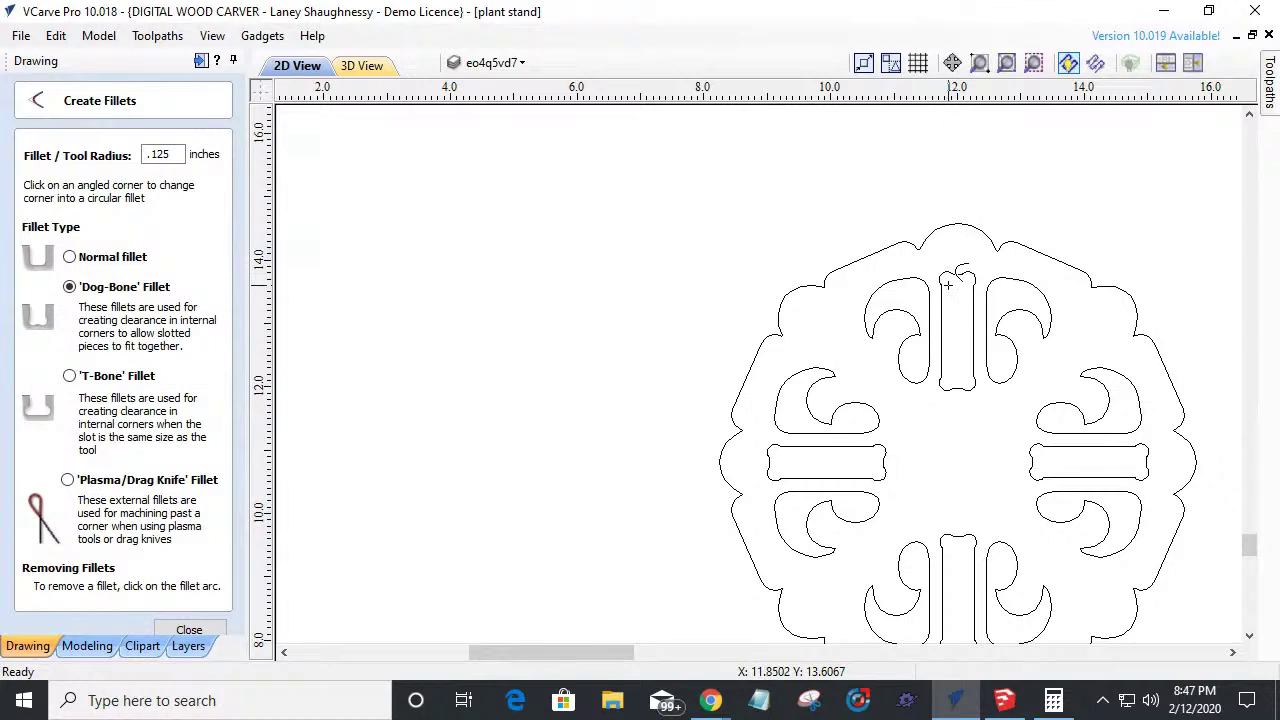
Add .125-inch dog-bone fillets to the inside corners at the base of both tabs on the upper bracket profile.
scroll(947, 285, "down", 5)
scroll(921, 496, "up", 6)
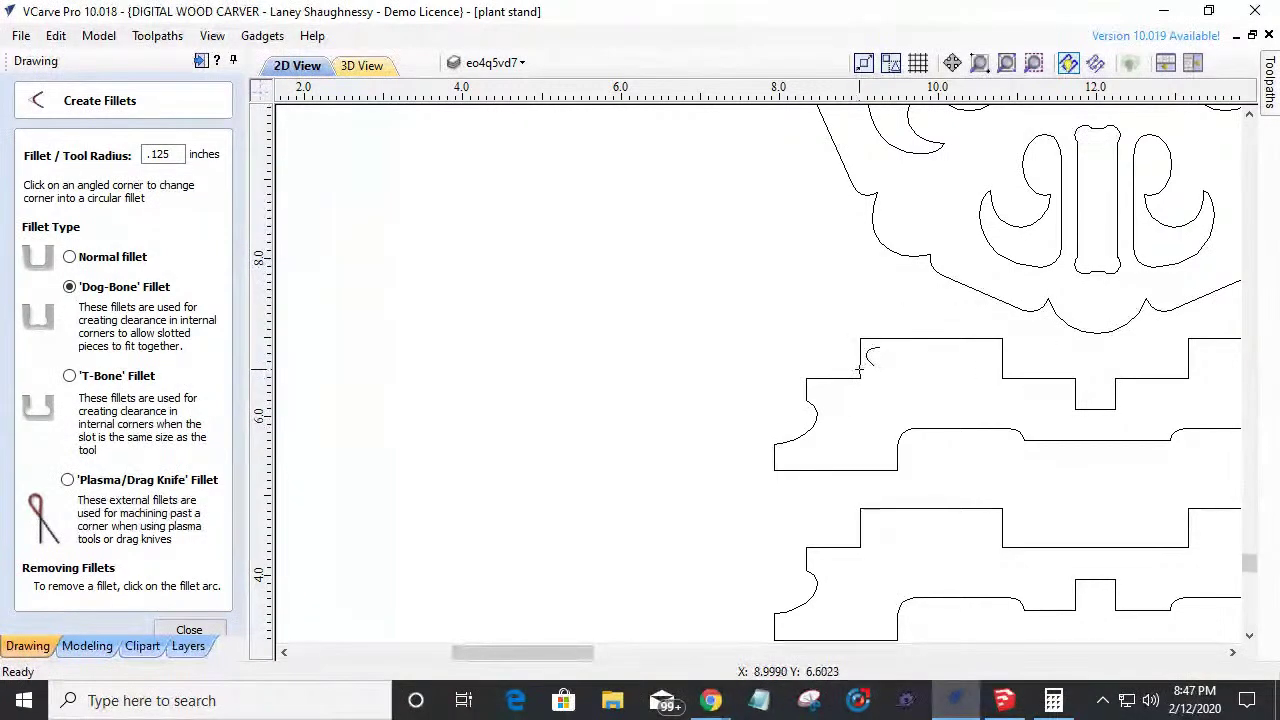
left_click(855, 381)
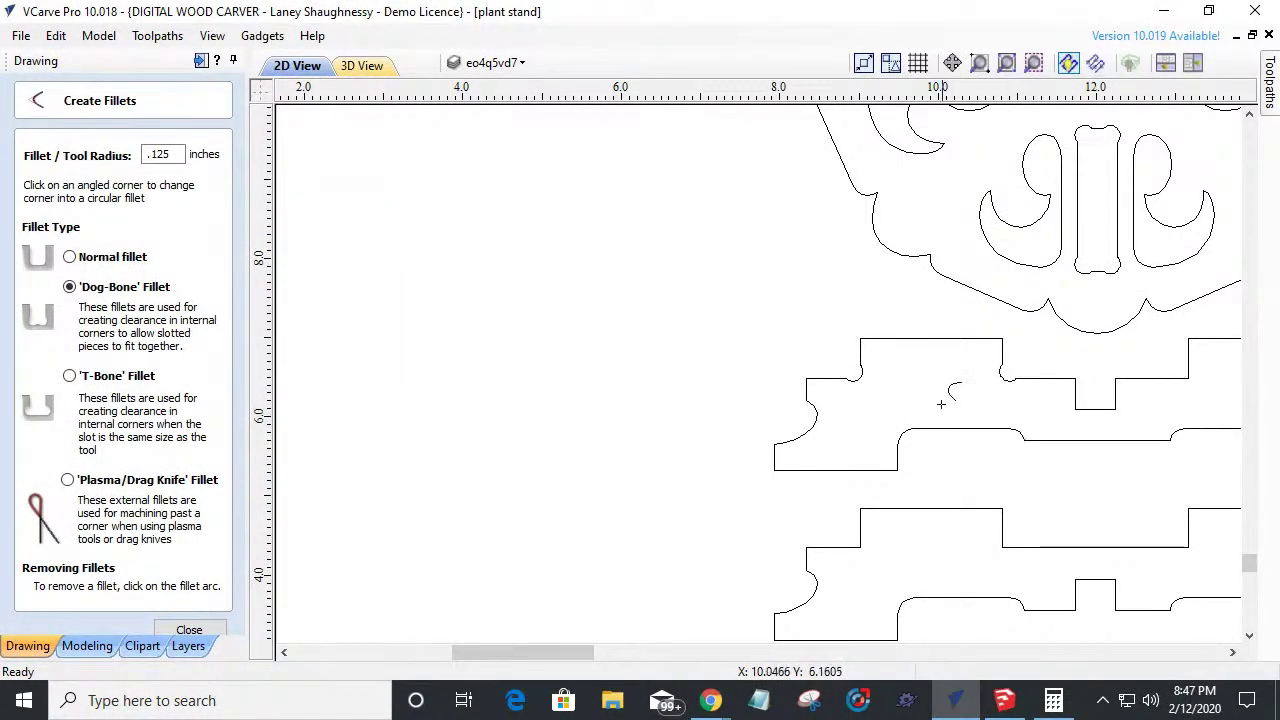
scroll(950, 400, "down", 3)
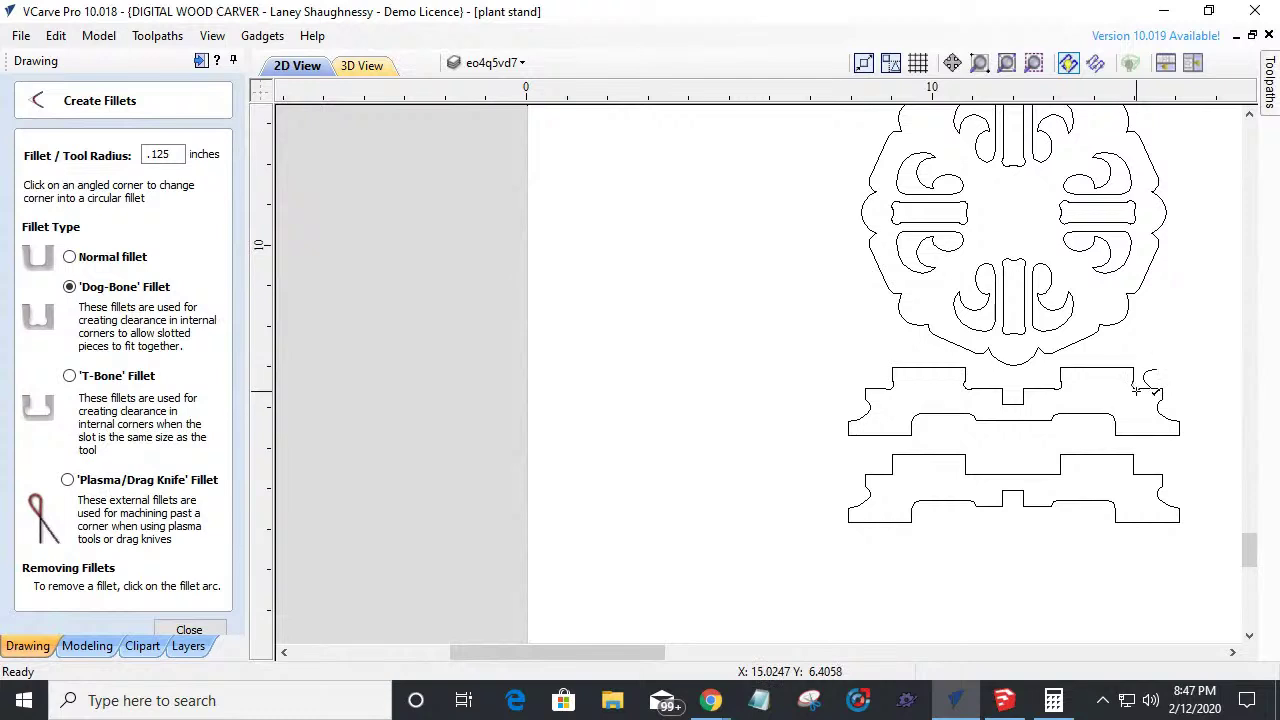
scroll(1050, 422, "up", 3)
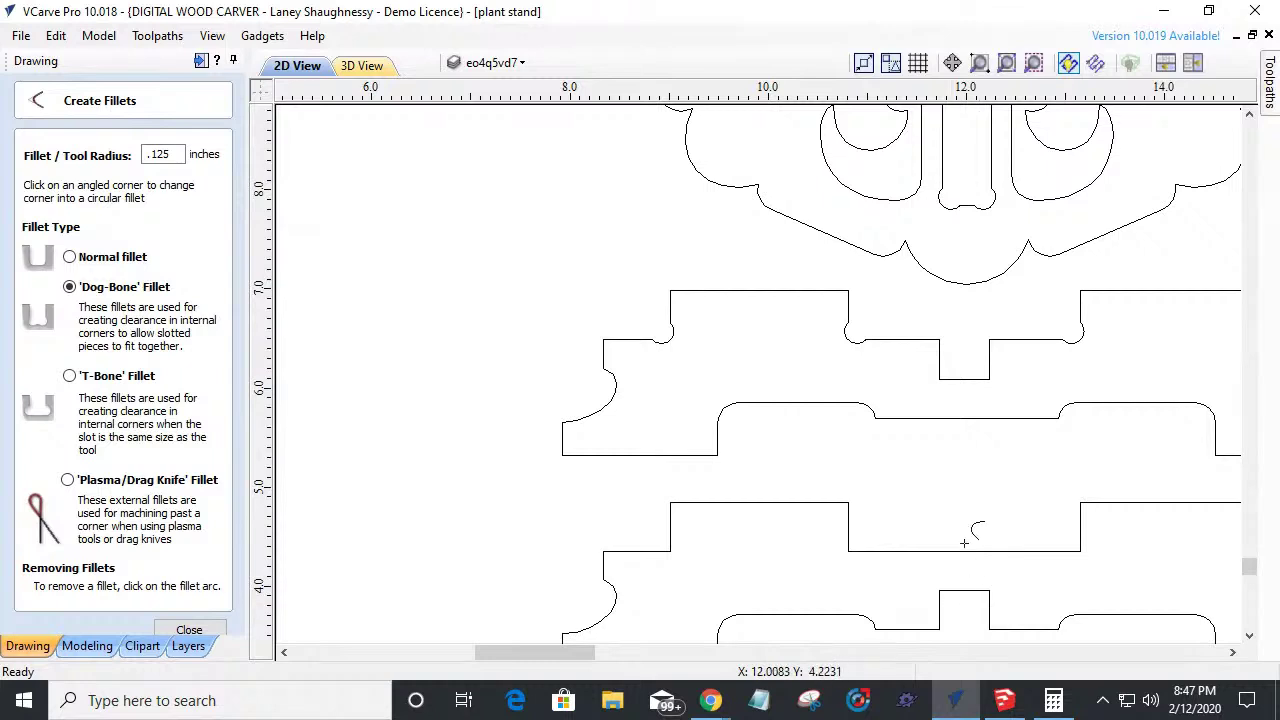
Add .125-inch dog-bone fillets to the inner corners of the center notches on both bracket profiles and inspect the lower notch.
left_click(990, 379)
left_click(940, 379)
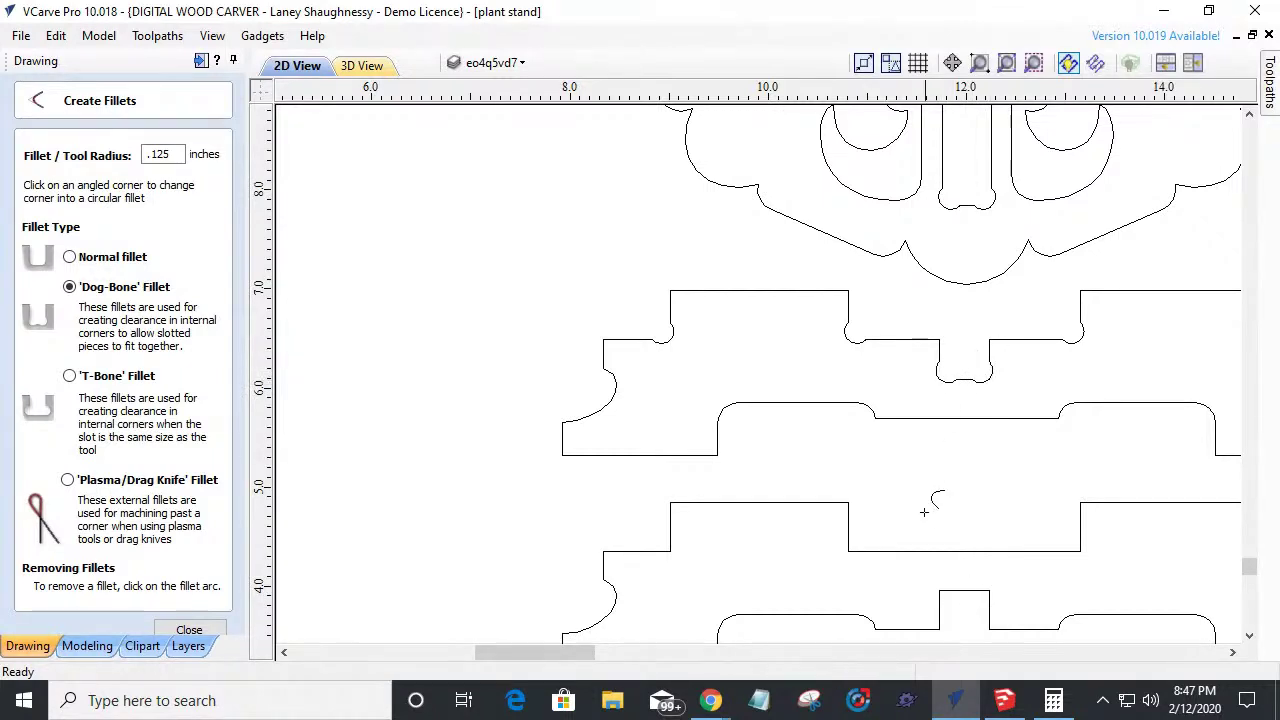
left_click(940, 590)
left_click(990, 590)
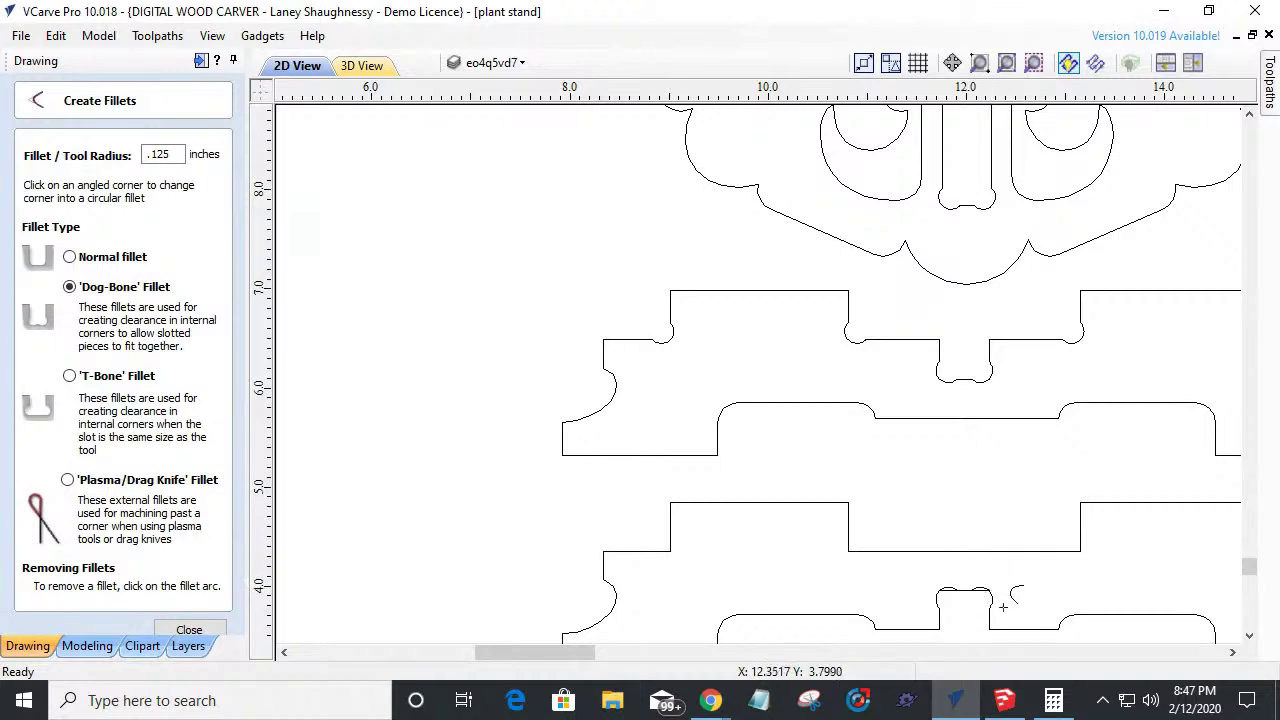
scroll(962, 610, "up", 5)
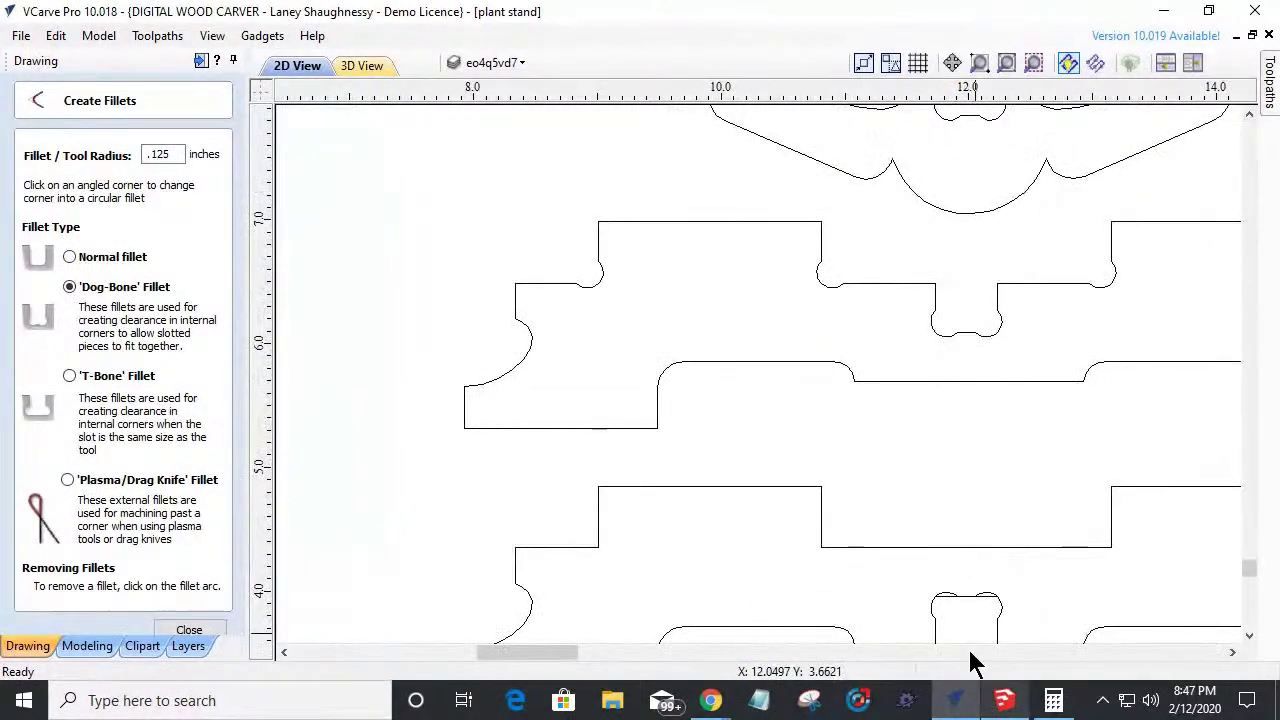
scroll(909, 567, "up", 2)
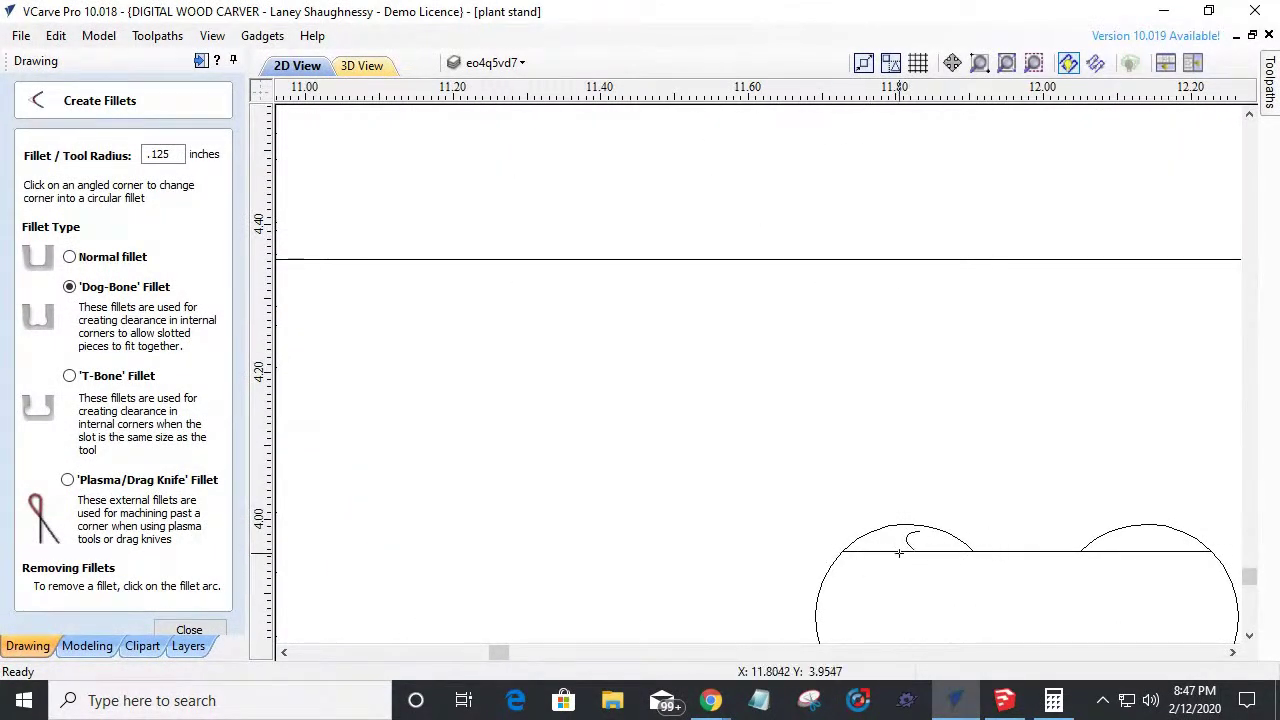
Add .125-inch dog-bone fillets to the inside corners at the base of both tabs on the lower bracket profile.
scroll(899, 551, "down", 10)
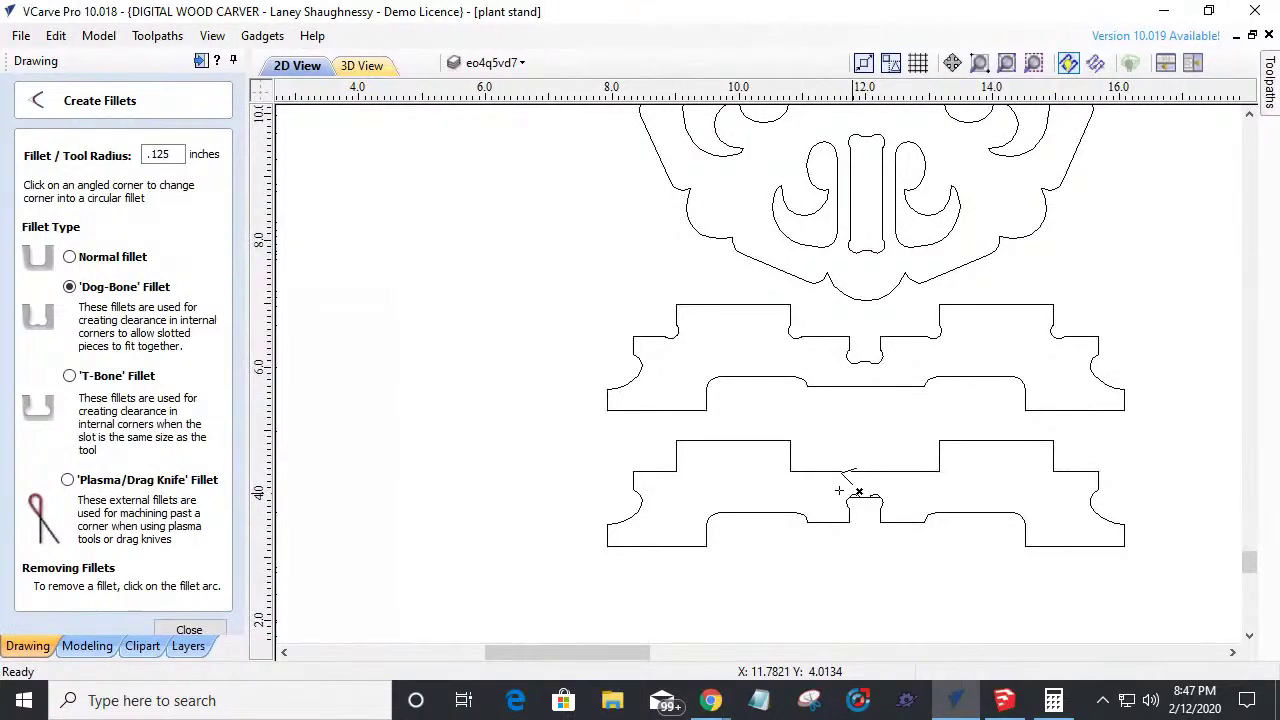
left_click(189, 629)
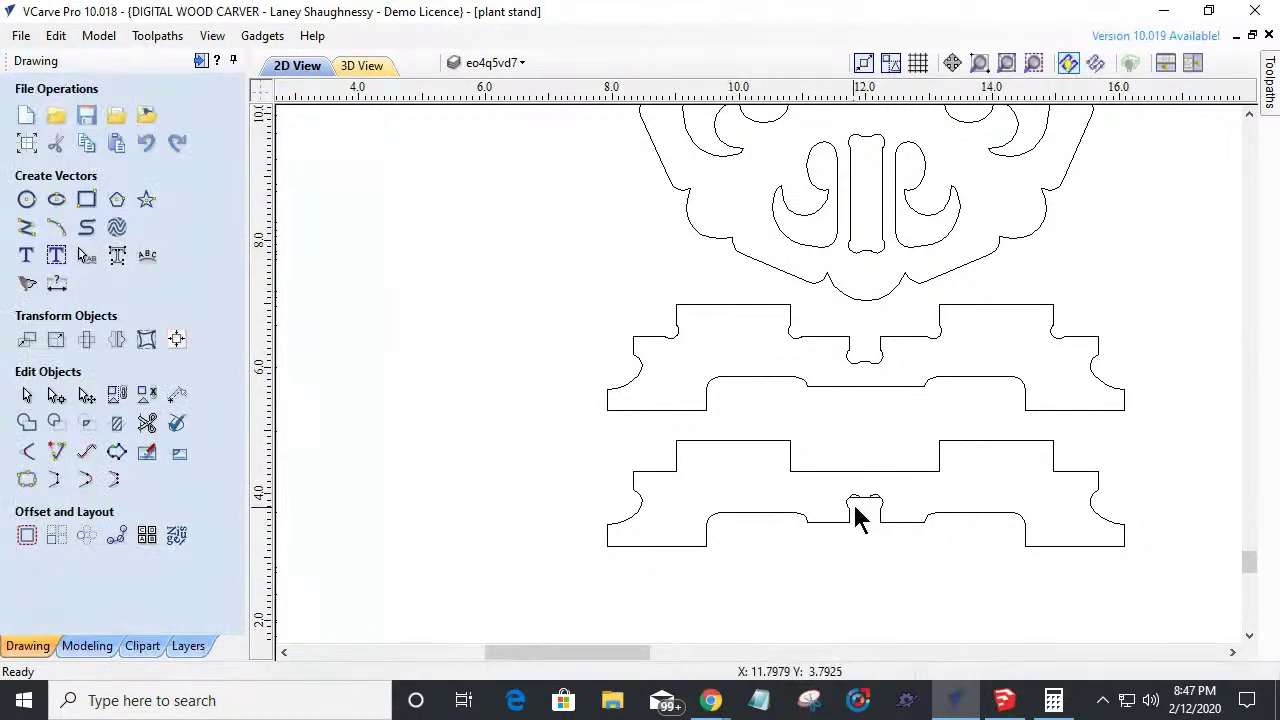
scroll(857, 515, "up", 4)
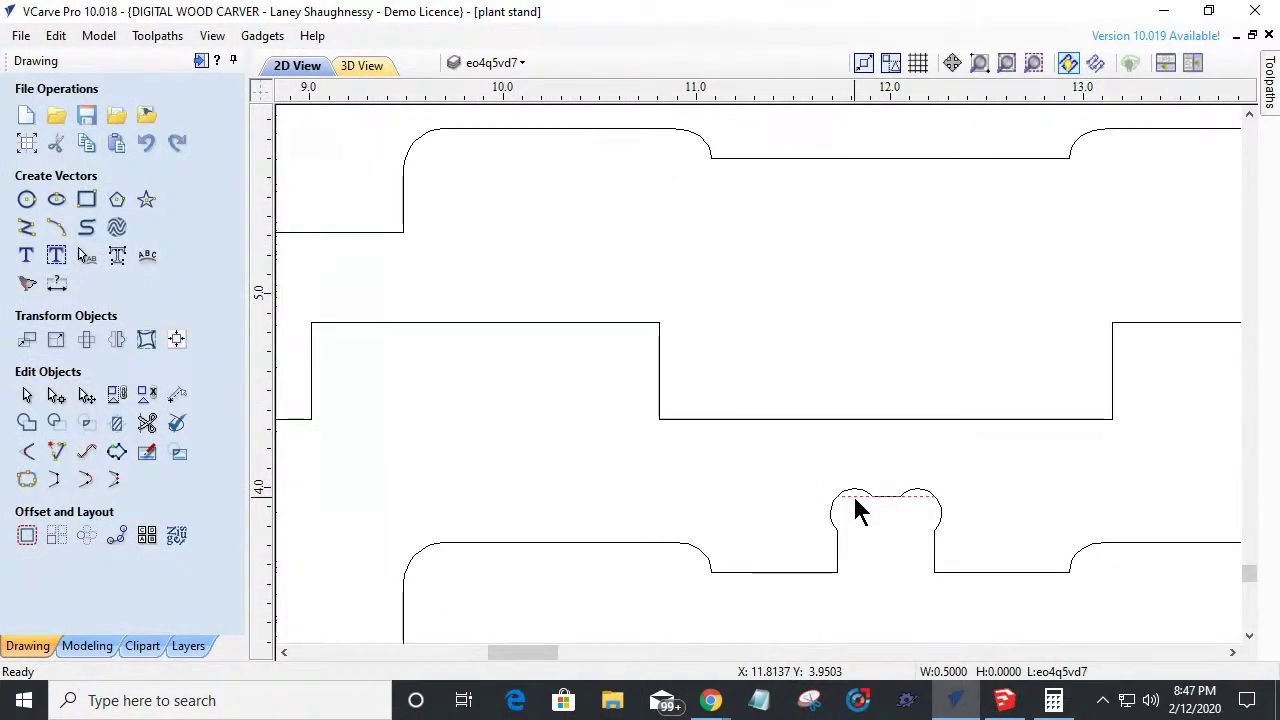
scroll(857, 511, "down", 4)
scroll(888, 480, "down", 1)
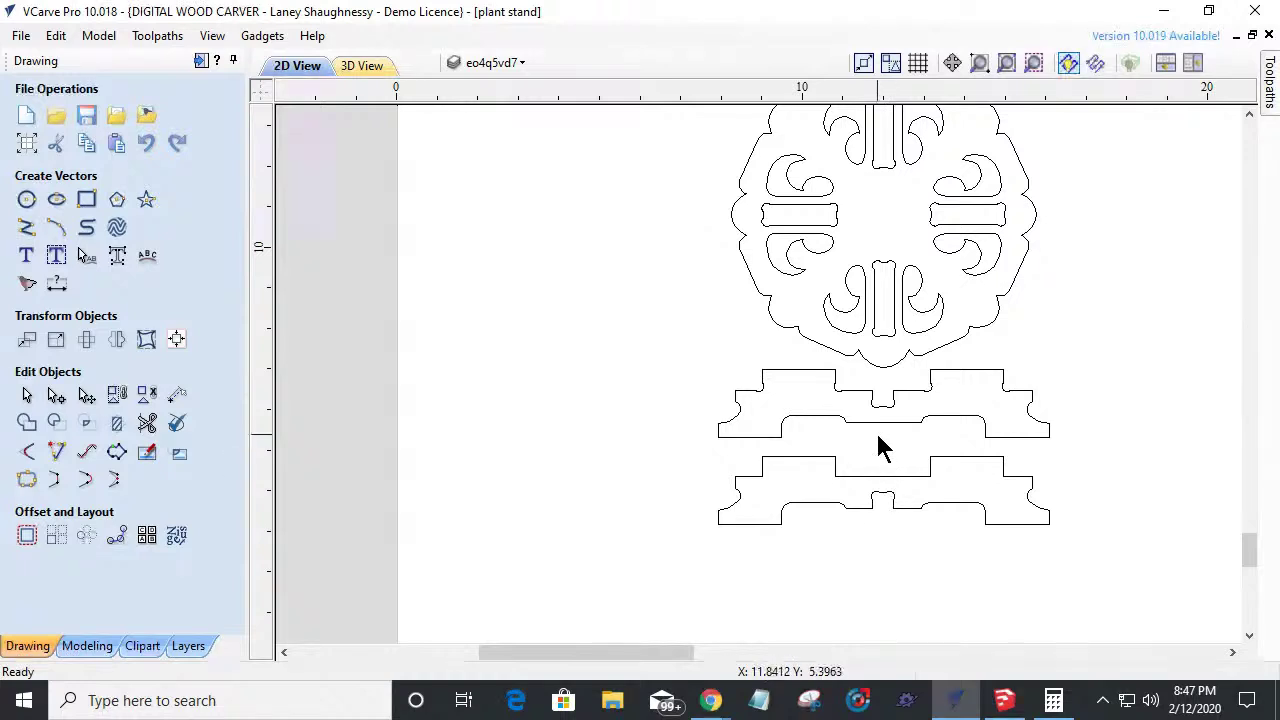
scroll(871, 527, "up", 2)
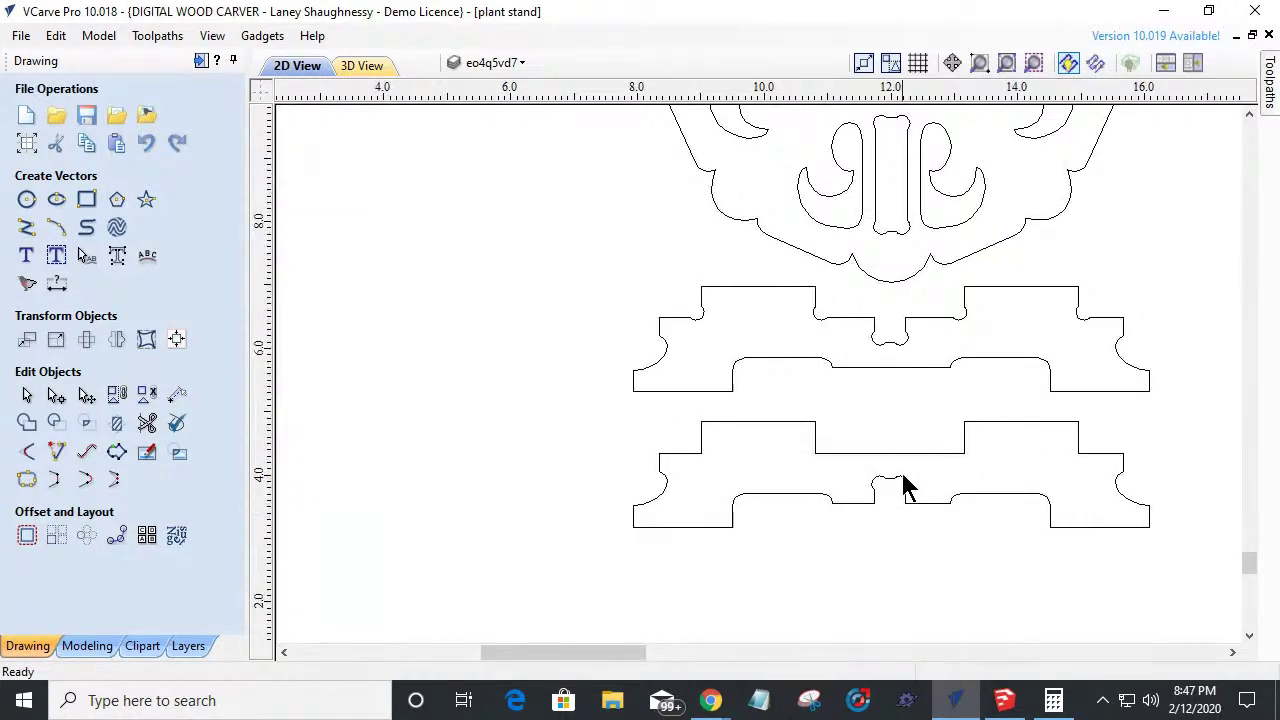
left_click(27, 452)
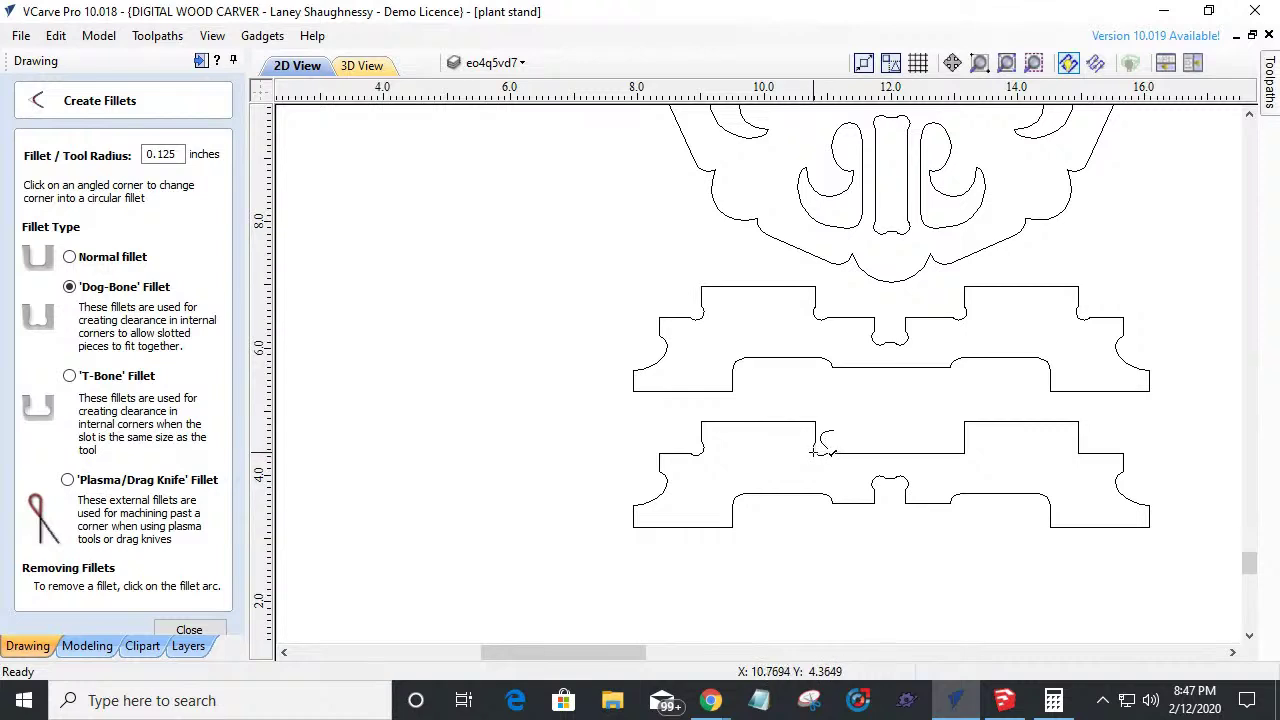
left_click(1080, 454)
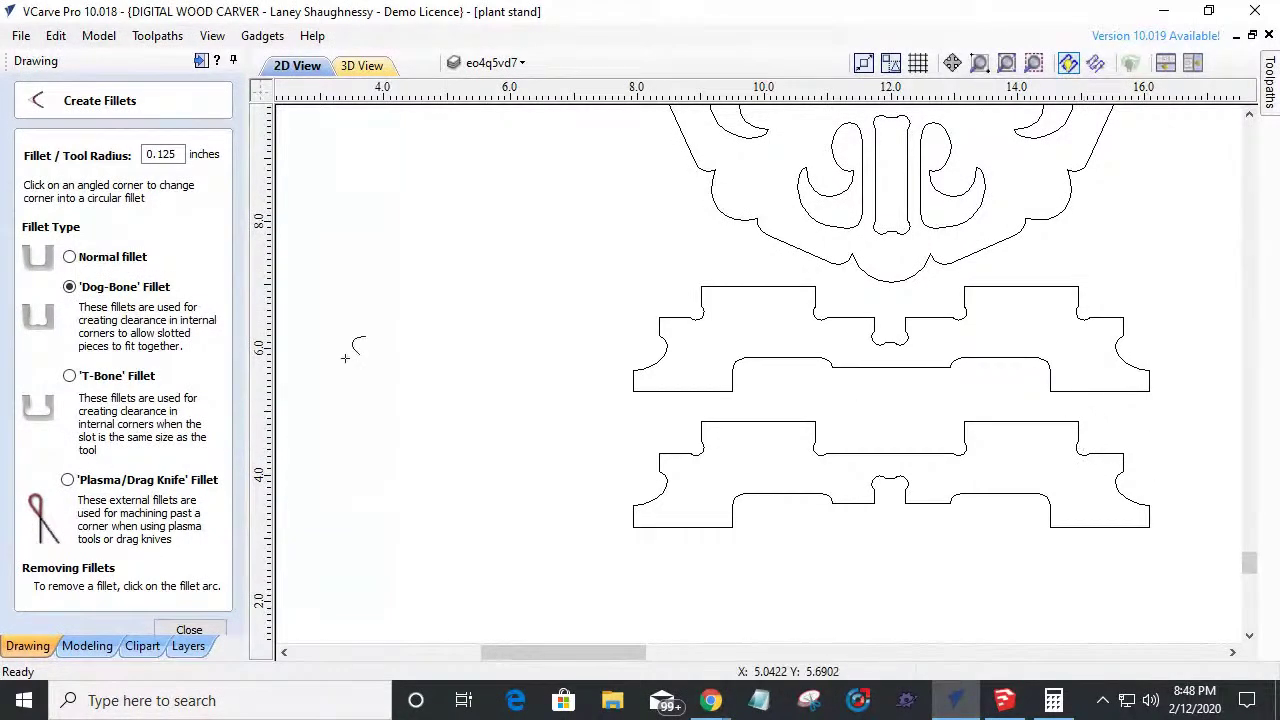
left_click(189, 629)
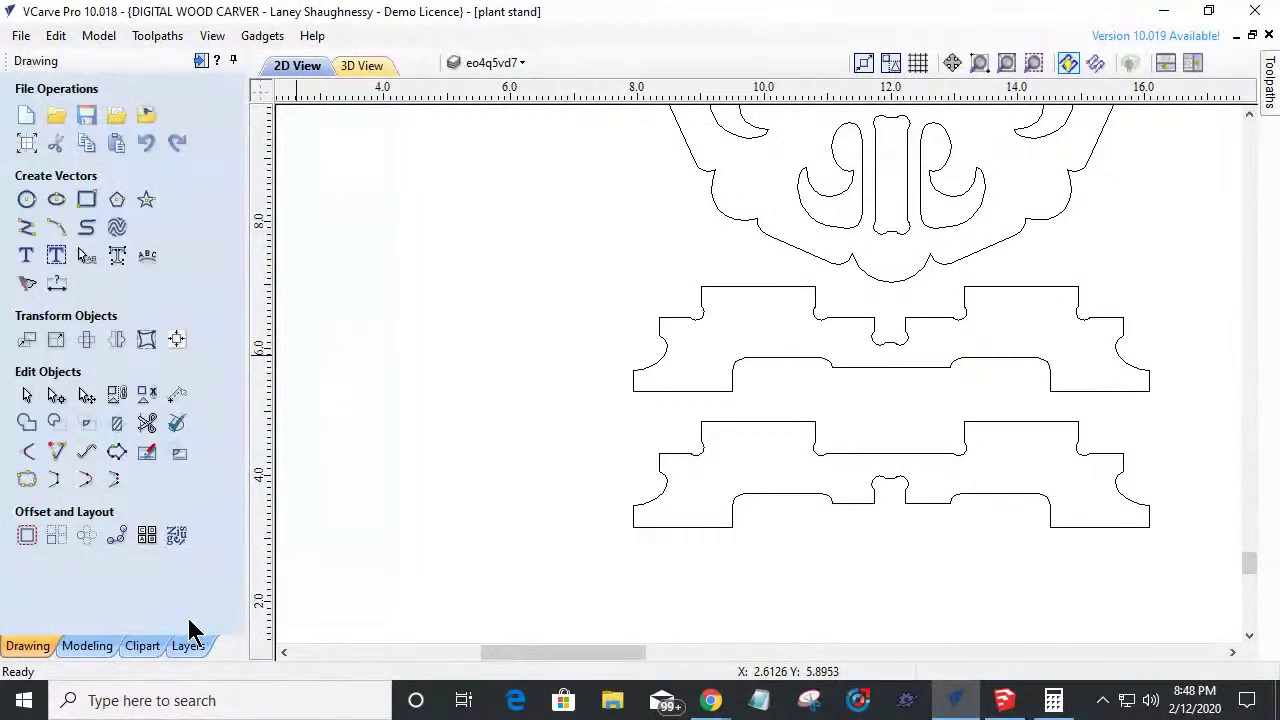
Draw a rectangle about 2.34 by 1.13 inches in the gap between the lower bracket's tabs, with its sides fitted to the tab edges.
left_click(86, 199)
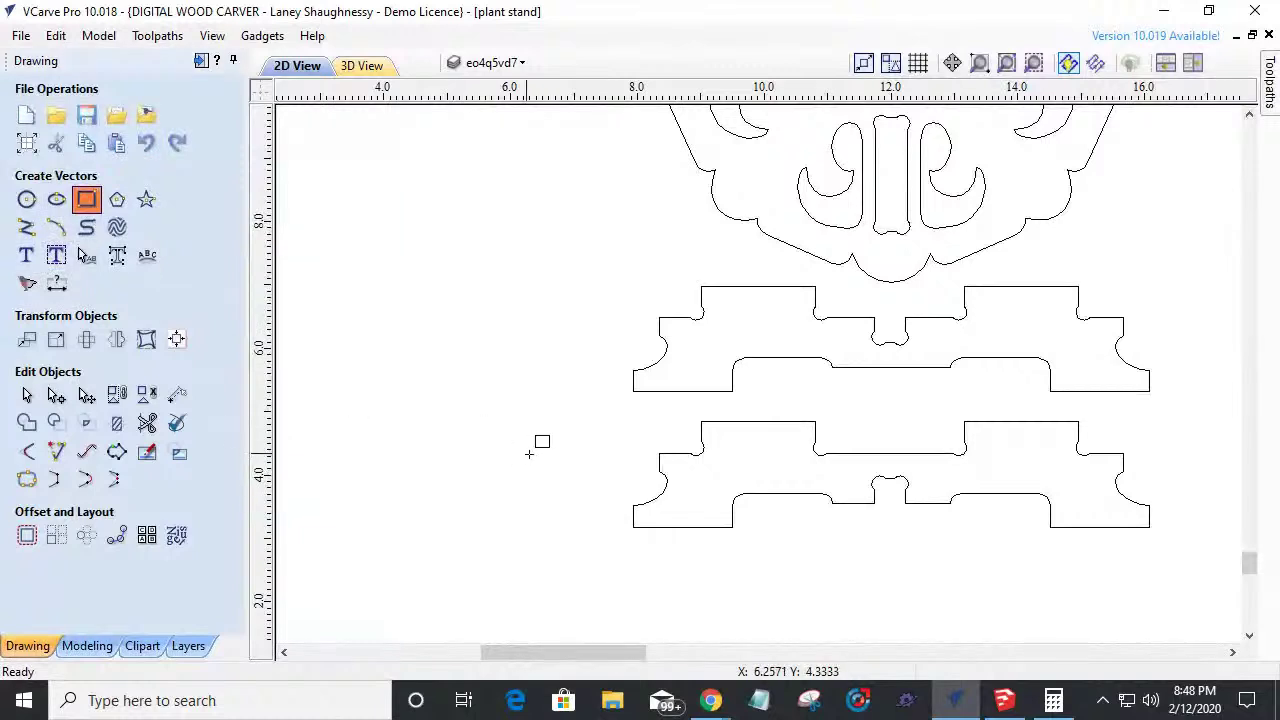
left_click_drag(816, 382, 966, 453)
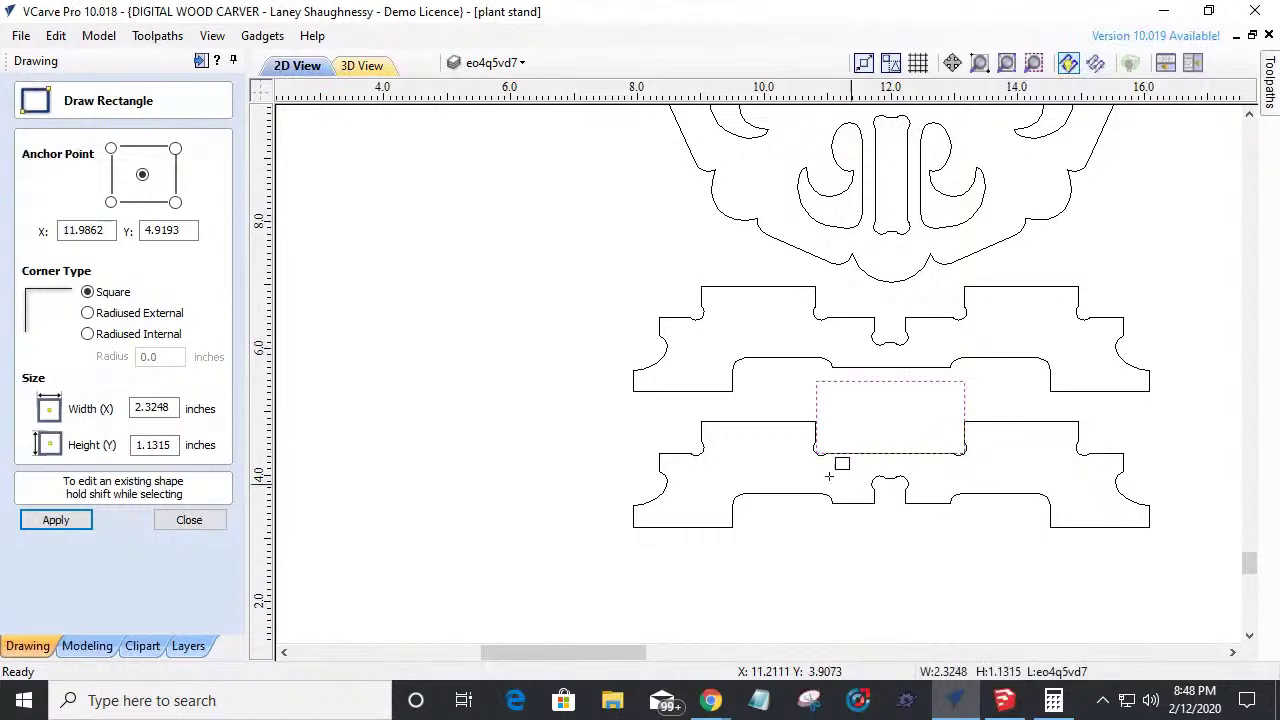
left_click(182, 522)
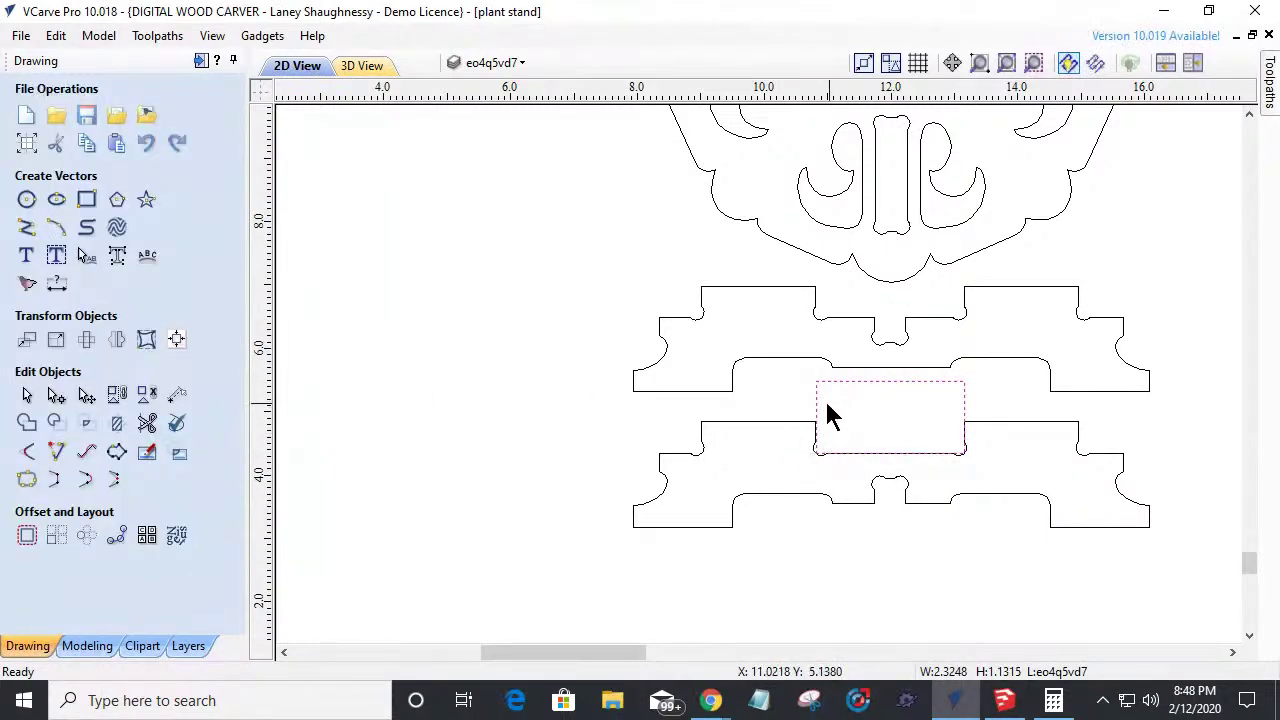
scroll(815, 401, "up", 5)
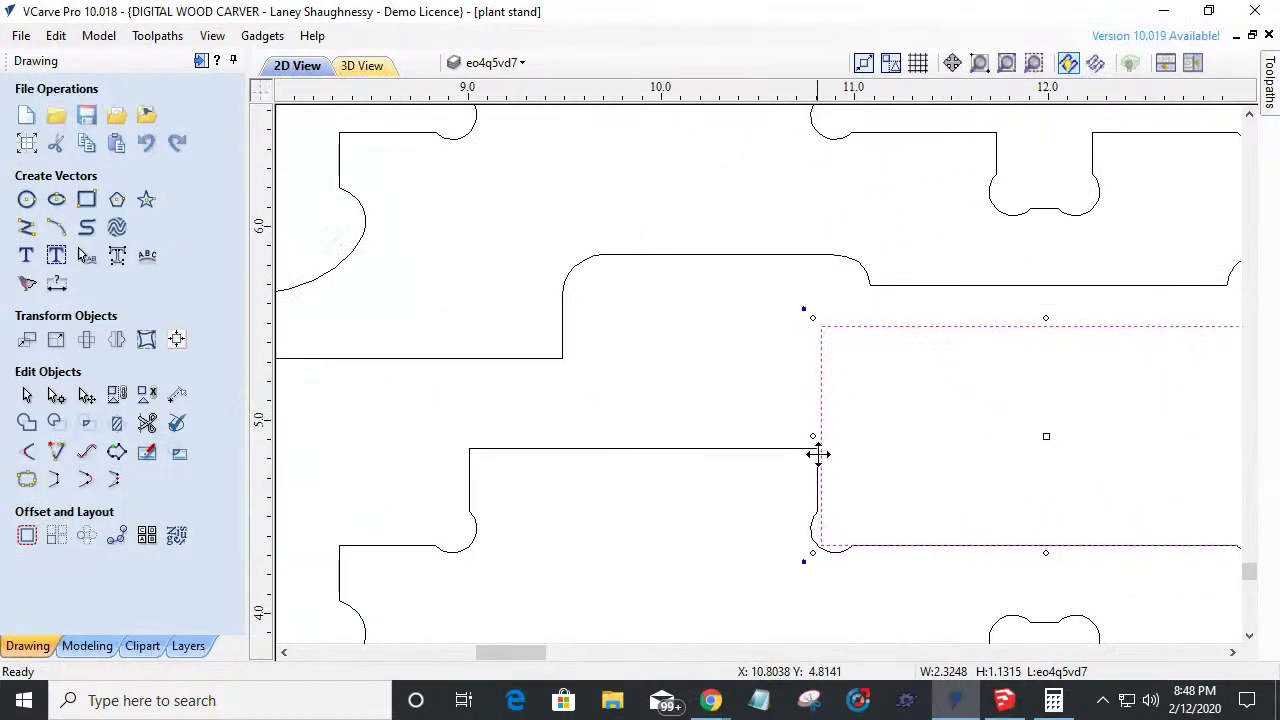
left_click(817, 452)
scroll(723, 465, "down", 1)
scroll(763, 486, "down", 1)
scroll(851, 486, "up", 6)
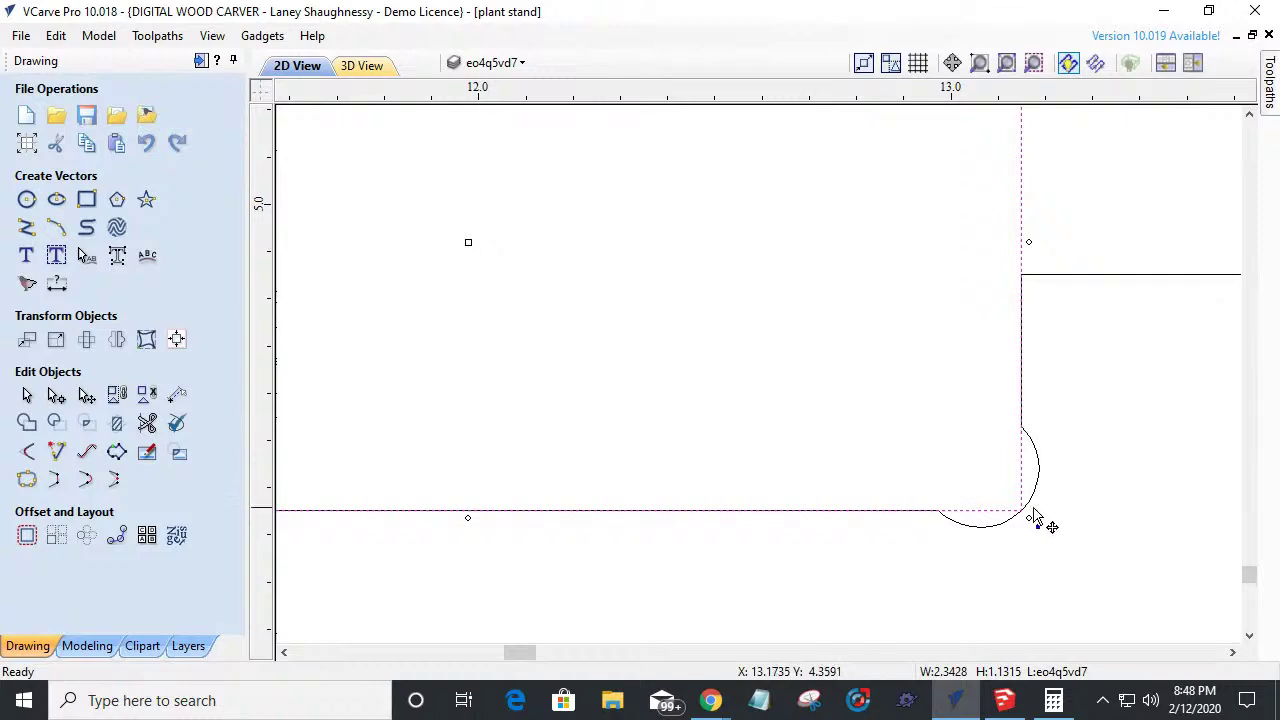
Check how the rectangle's corners sit against the dog-bone fillets and delete the rectangle.
scroll(1008, 528, "down", 3)
scroll(1008, 528, "down", 2)
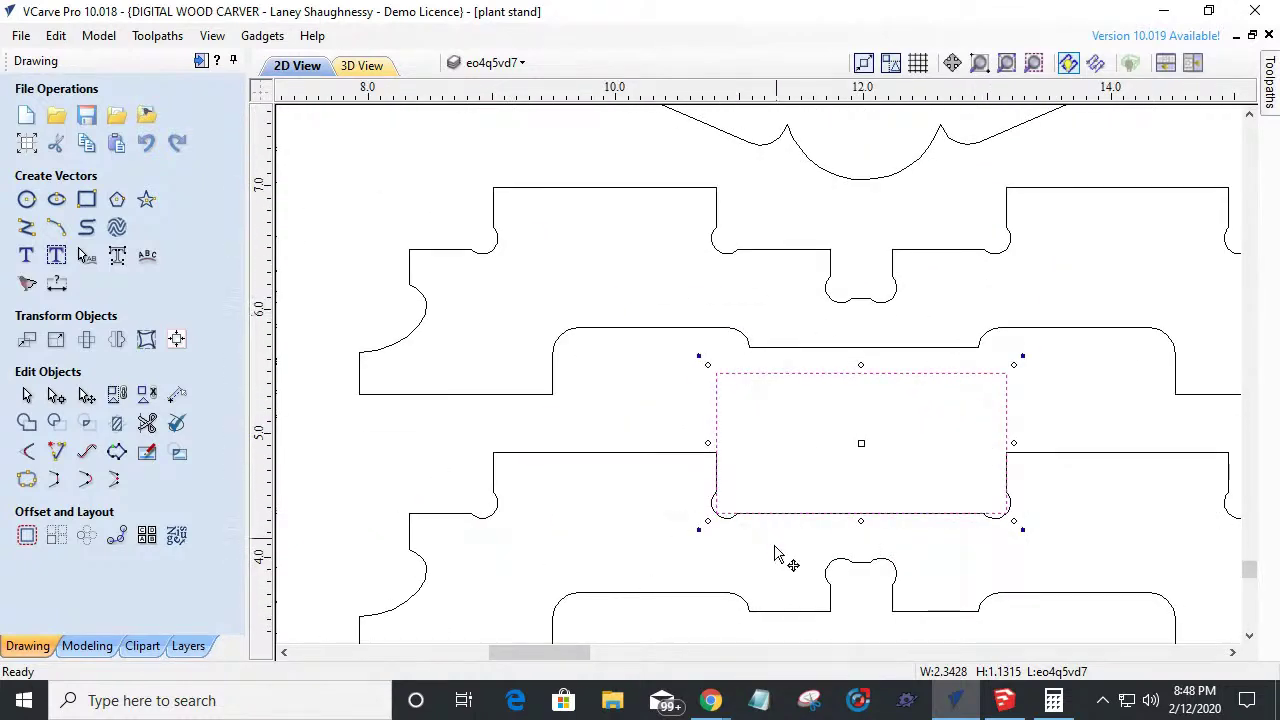
scroll(835, 566, "up", 3)
scroll(836, 563, "down", 3)
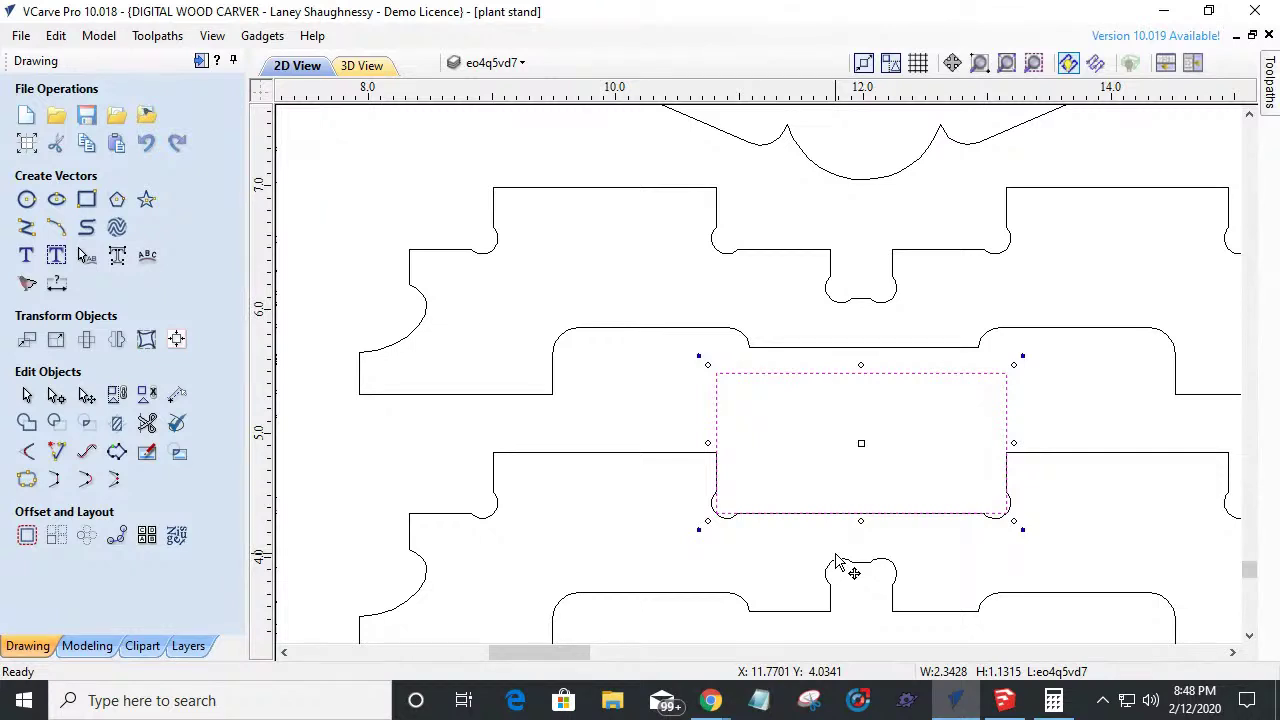
key("Delete")
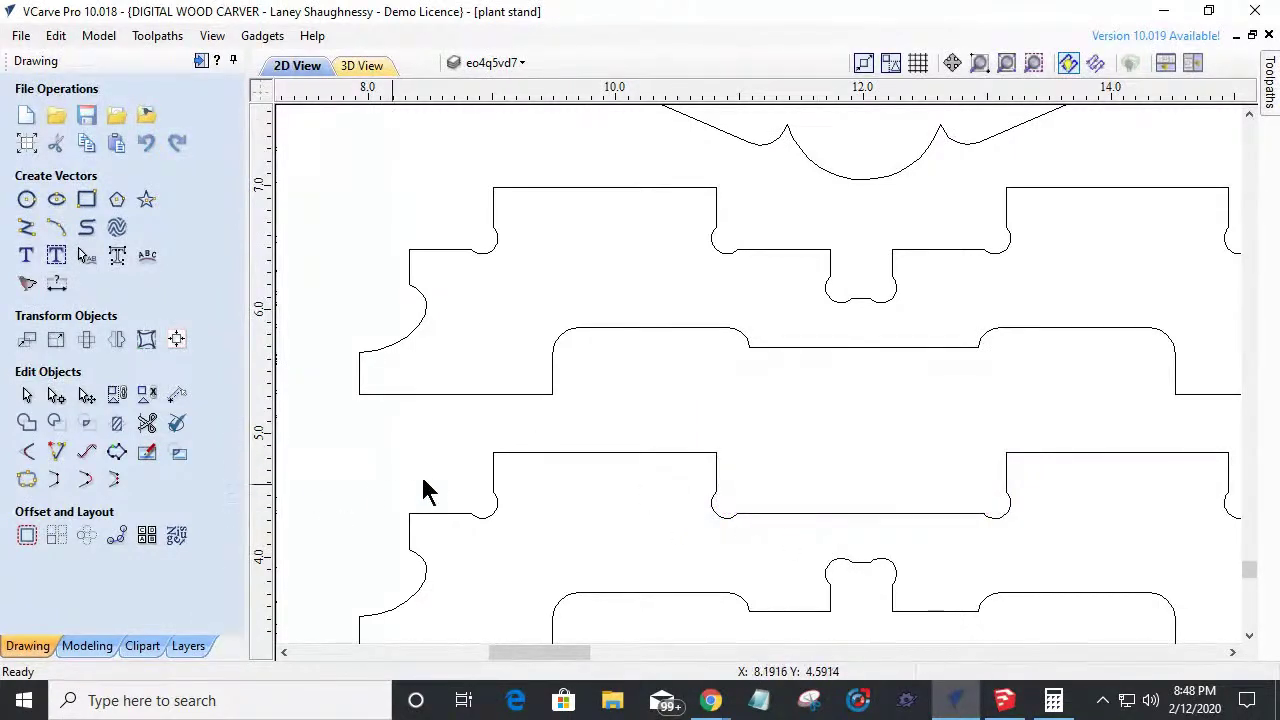
Undo the .125-inch dog-bone fillets on the round top's slots and on both bracket profiles.
scroll(849, 337, "down", 3)
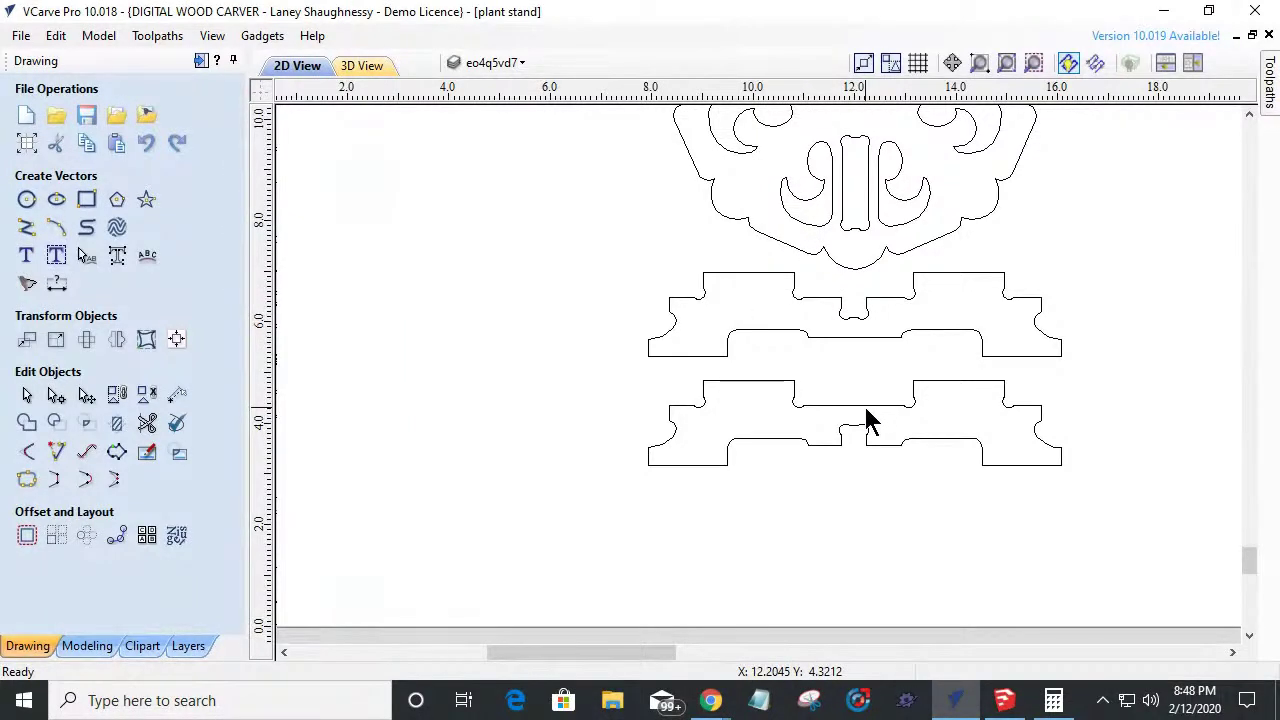
scroll(863, 409, "up", 2)
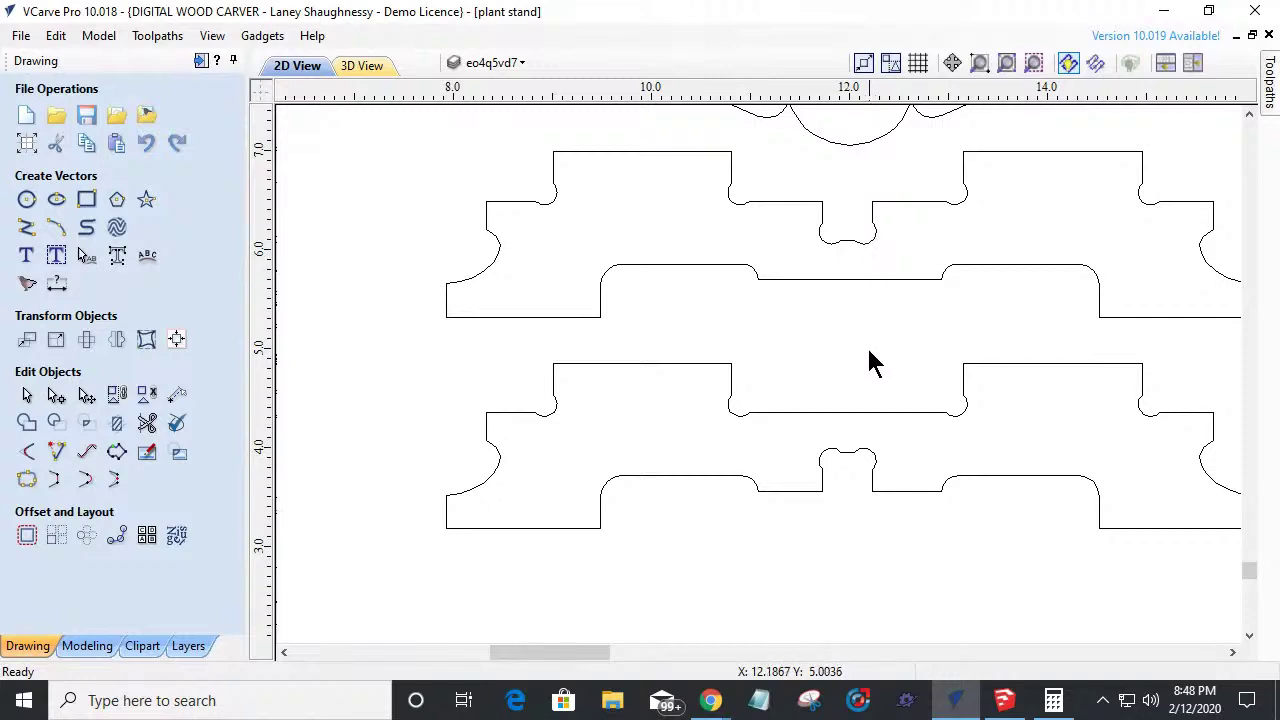
scroll(851, 394, "down", 5)
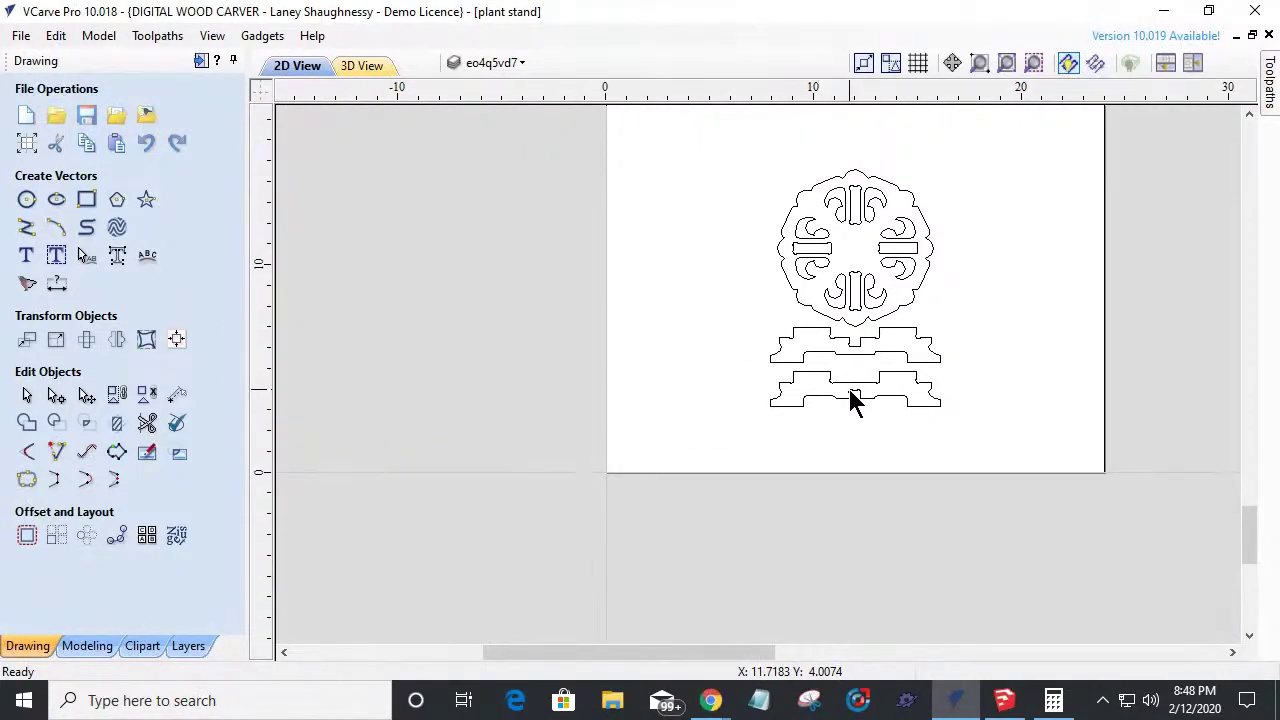
key("ctrl+z")
scroll(843, 222, "up", 3)
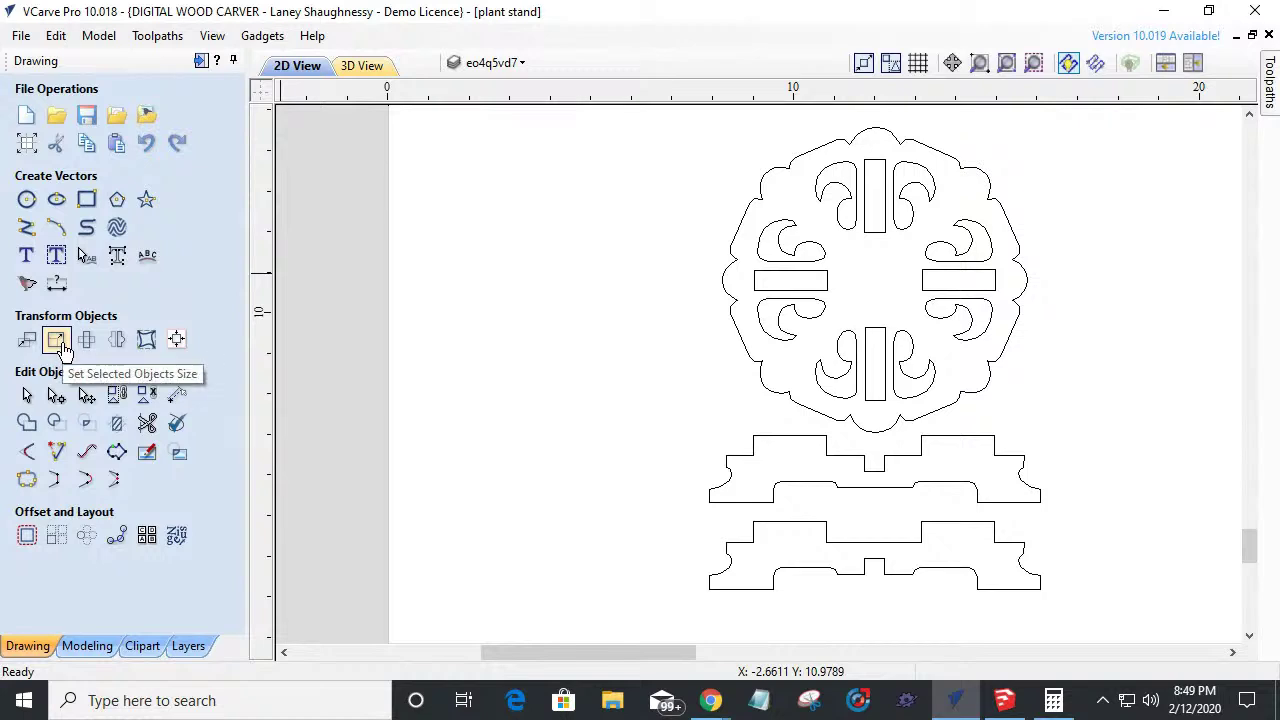
Add dog-bone fillets with a .0625-inch tool radius to the four corners of the round top's upper slot.
left_click(27, 452)
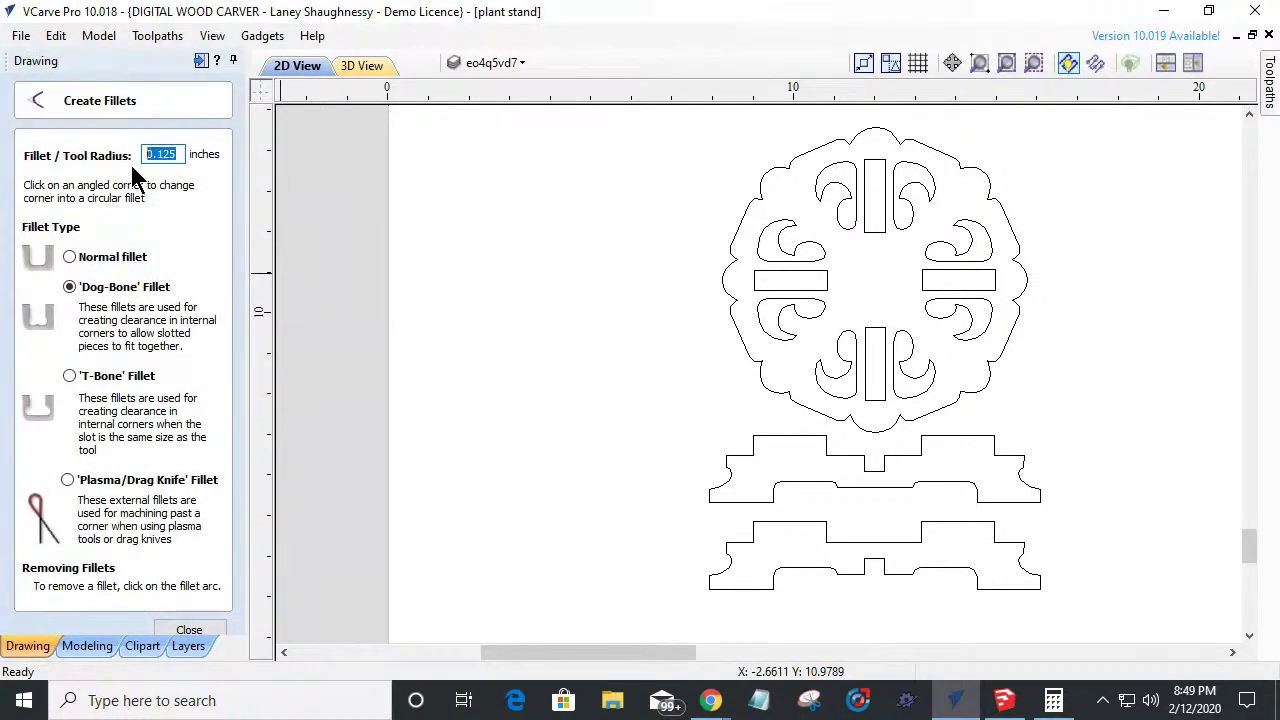
type(".06")
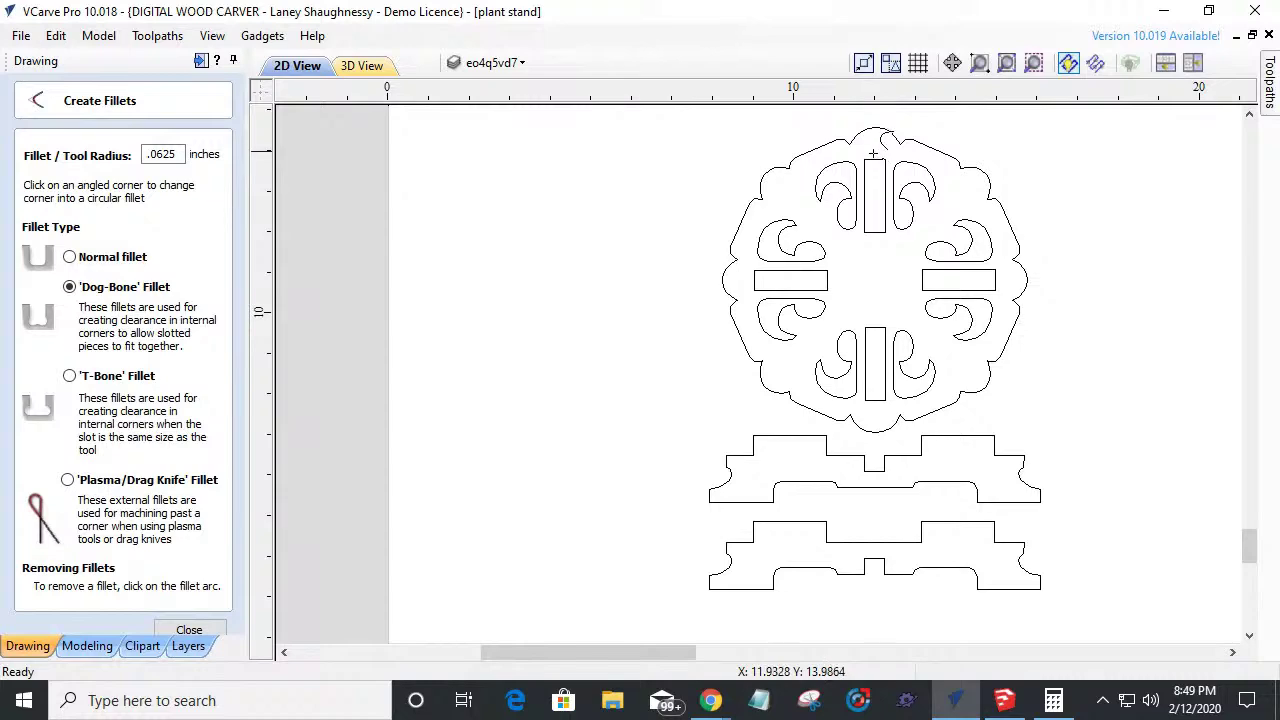
scroll(885, 152, "up", 3)
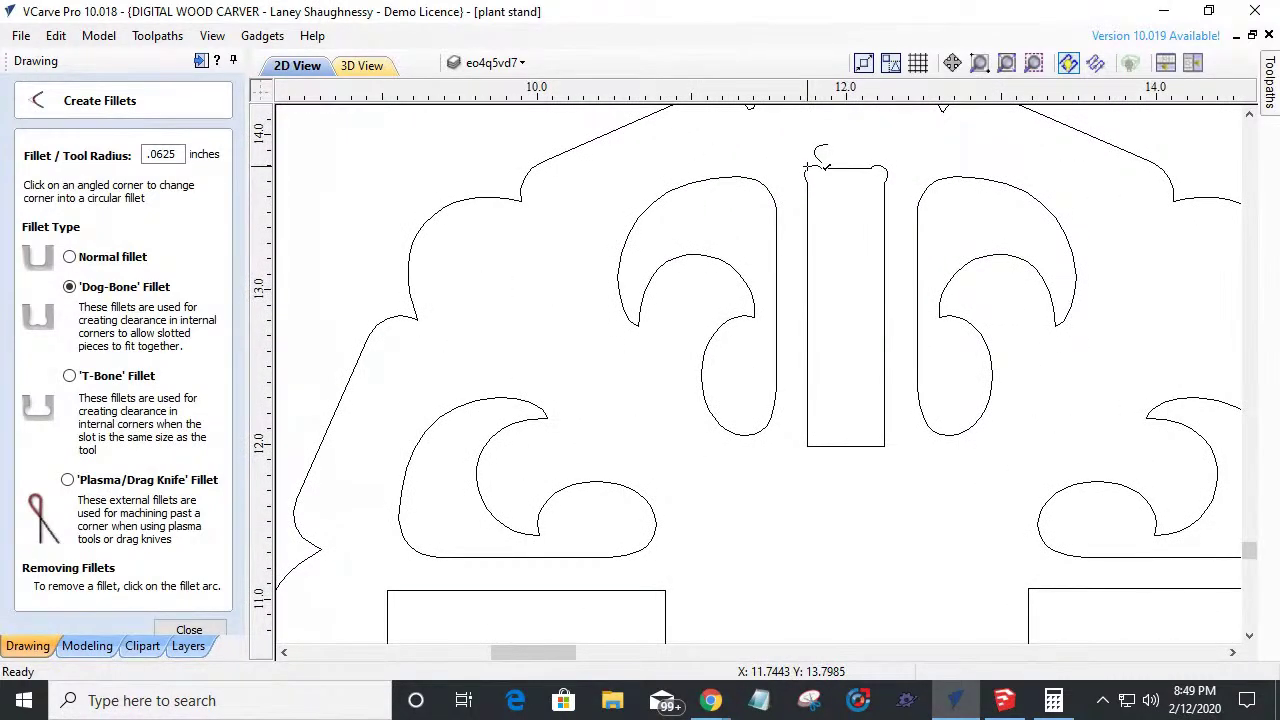
left_click(808, 446)
left_click(883, 446)
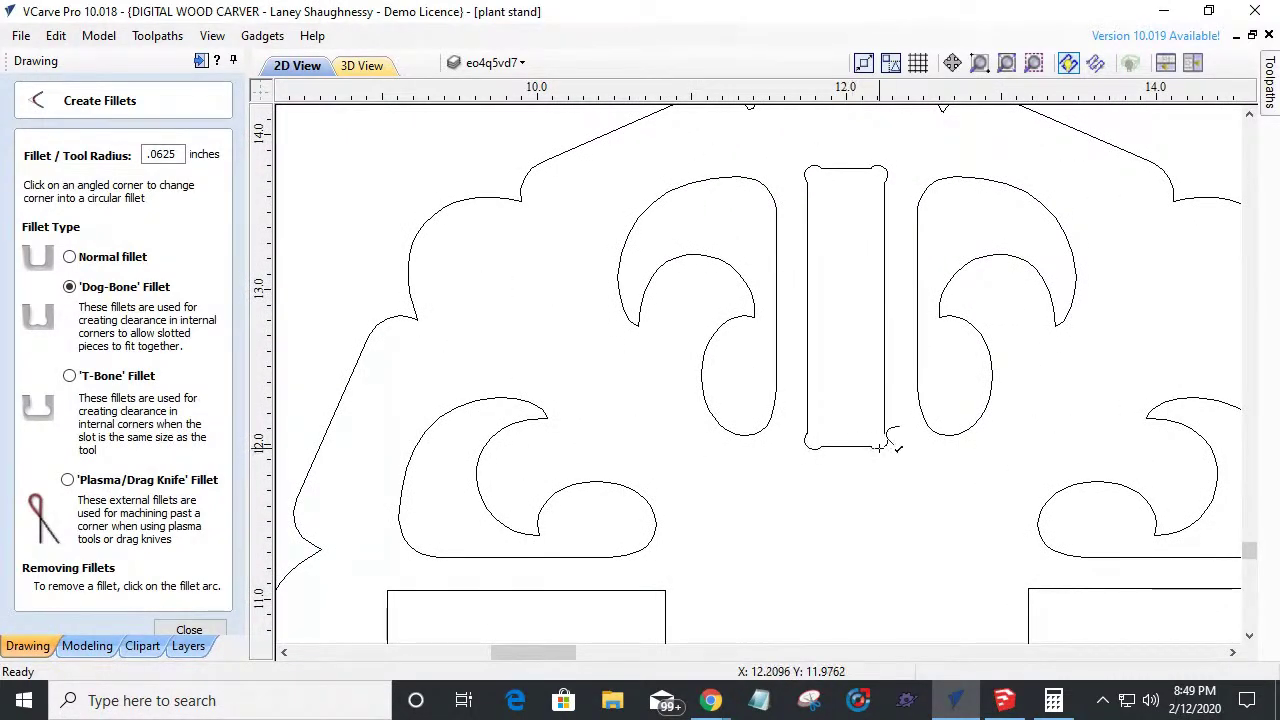
Add .0625-inch dog-bone fillets to all corners of the round top's left and right slots.
scroll(882, 532, "down", 2)
scroll(781, 550, "up", 2)
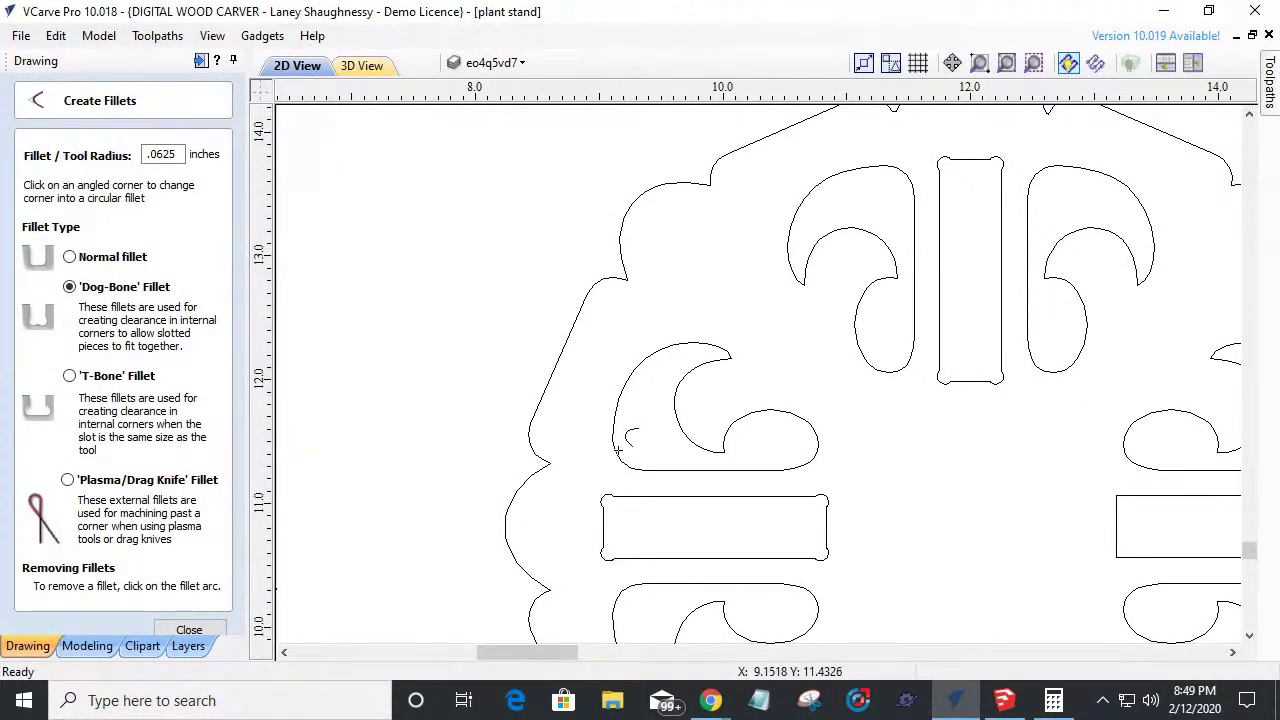
scroll(1092, 500, "down", 1)
scroll(929, 533, "up", 1)
scroll(929, 533, "up", 1)
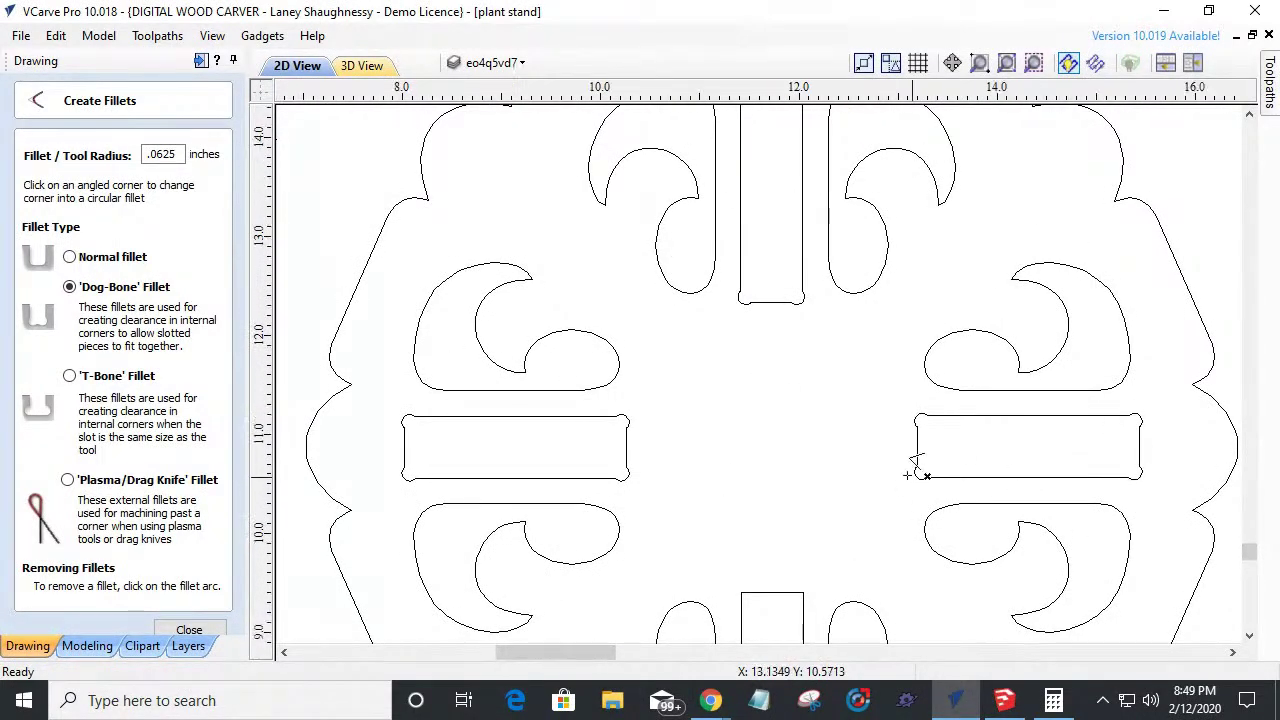
Add .0625-inch dog-bone fillets to the corners of the round top's lower slot and finish the fillet command.
scroll(914, 466, "down", 4)
scroll(842, 490, "up", 4)
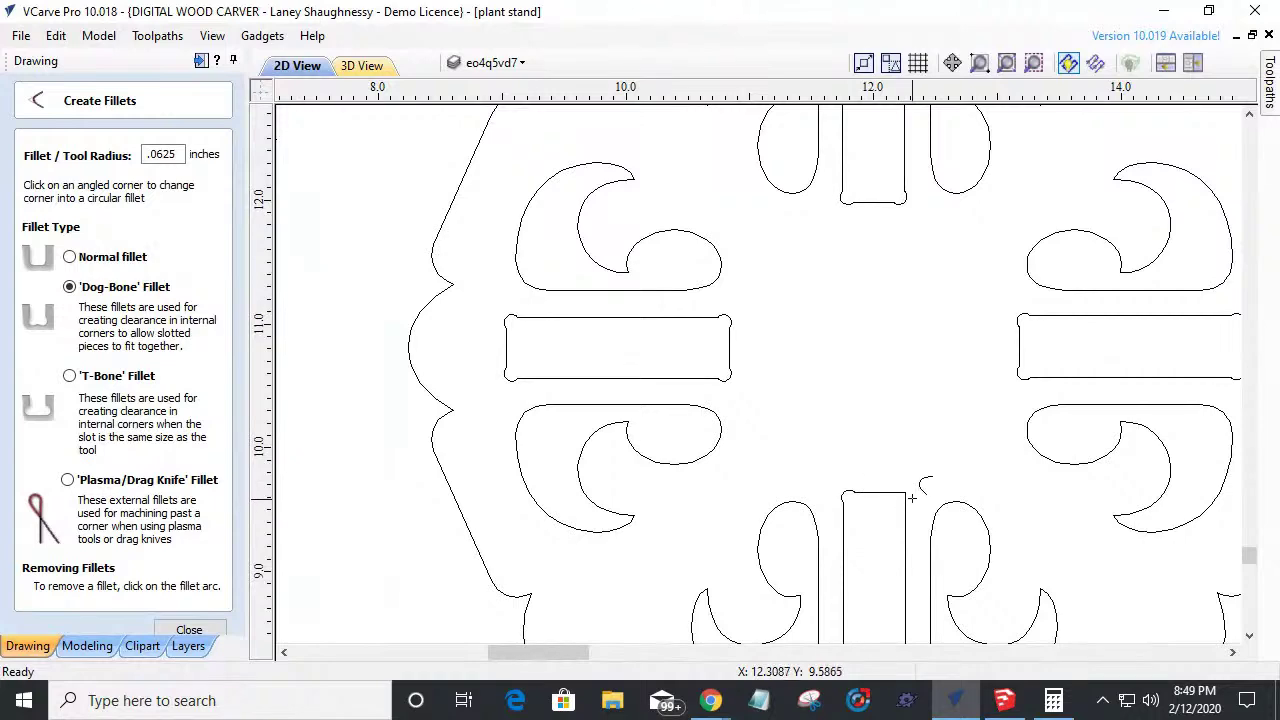
scroll(905, 540, "down", 4)
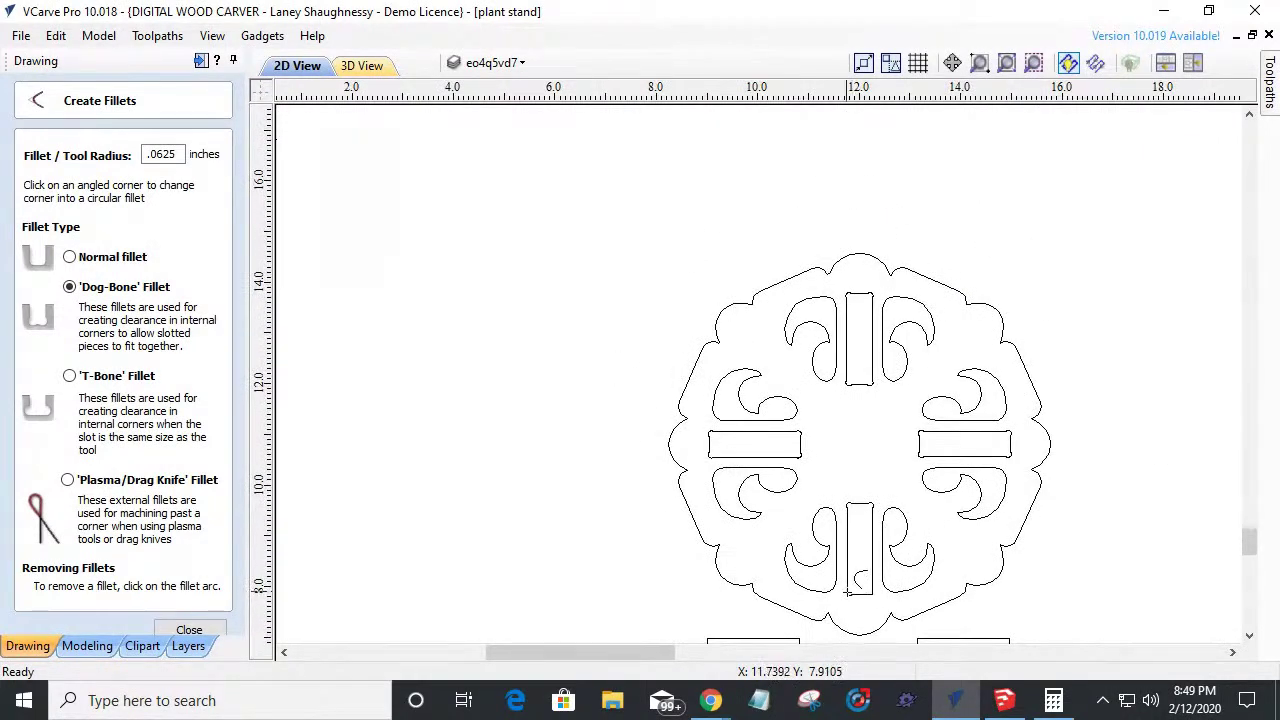
scroll(866, 620, "down", 4)
scroll(819, 477, "up", 4)
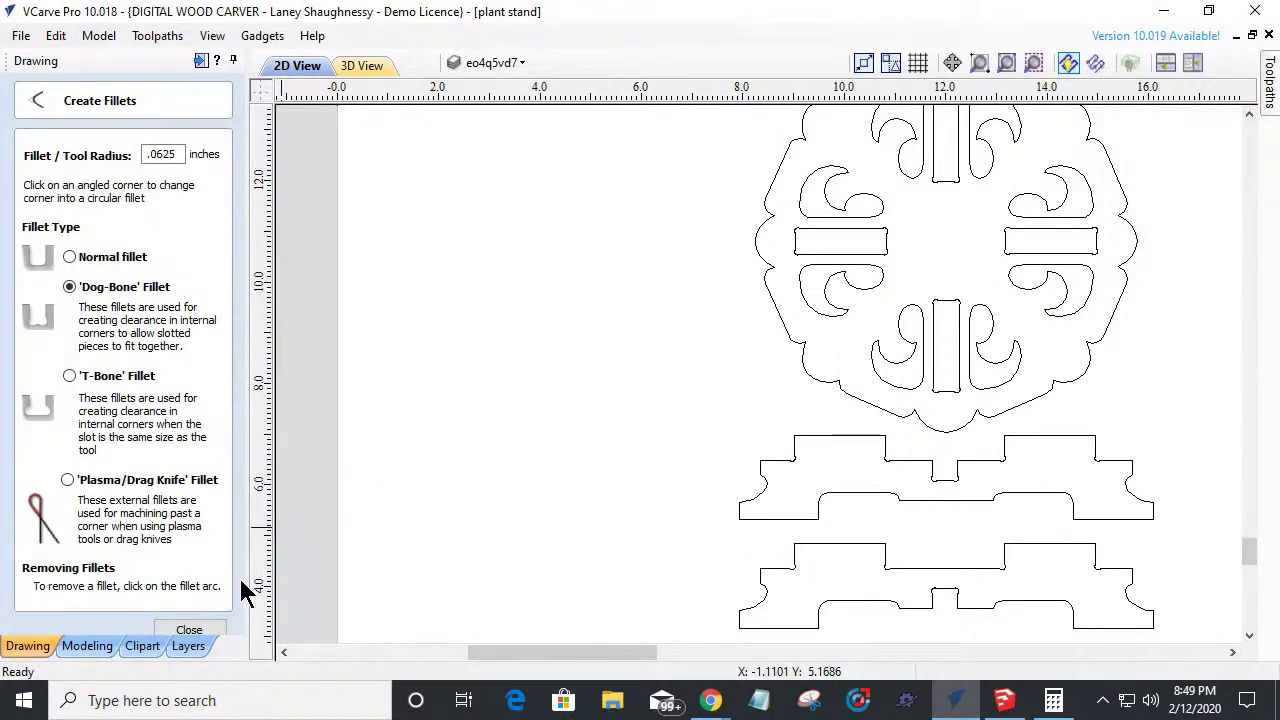
left_click(205, 630)
Copy the round top and both bracket profiles together to a spot about 10 inches to the right of the originals.
scroll(658, 370, "down", 4)
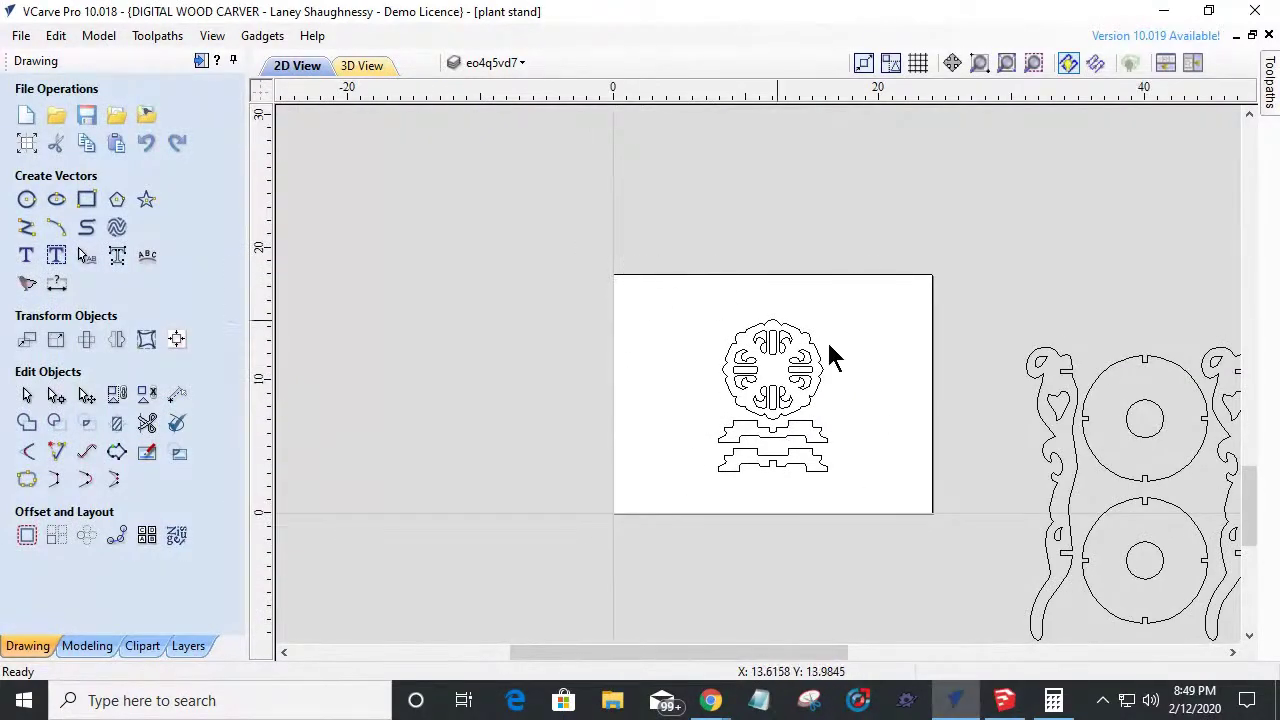
left_click_drag(700, 300, 862, 519)
scroll(785, 410, "up", 3)
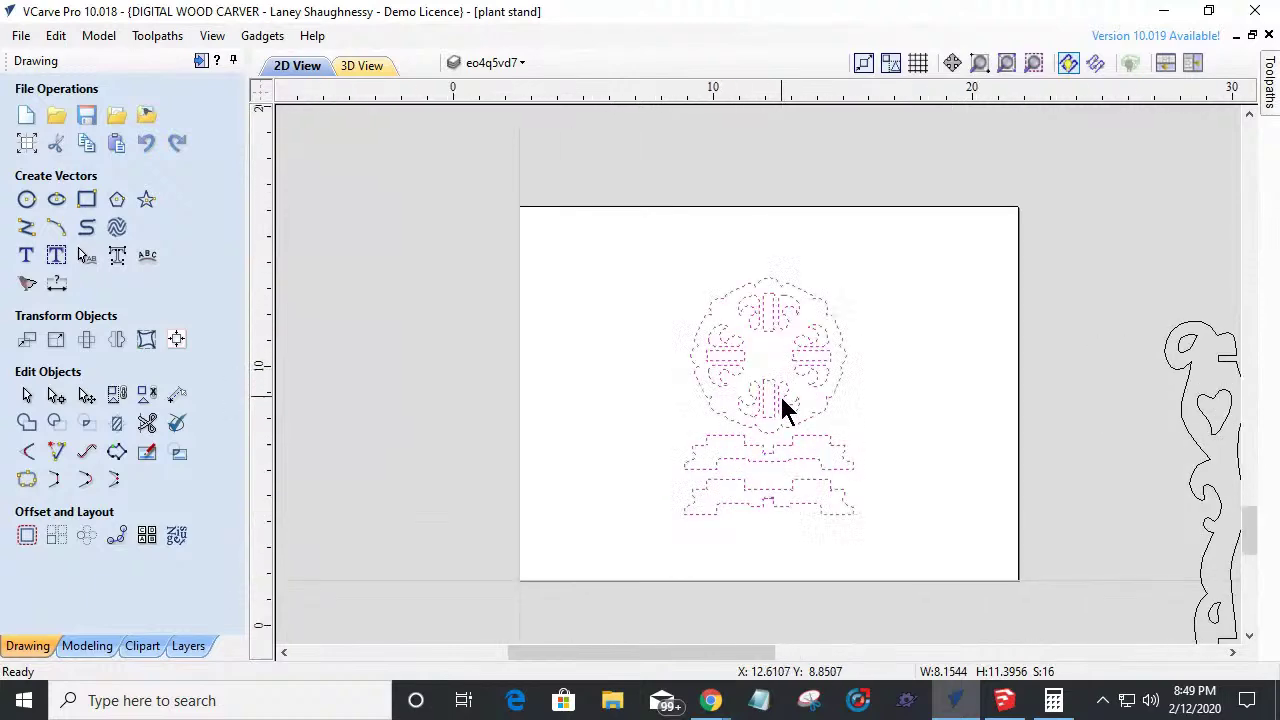
scroll(785, 410, "down", 1)
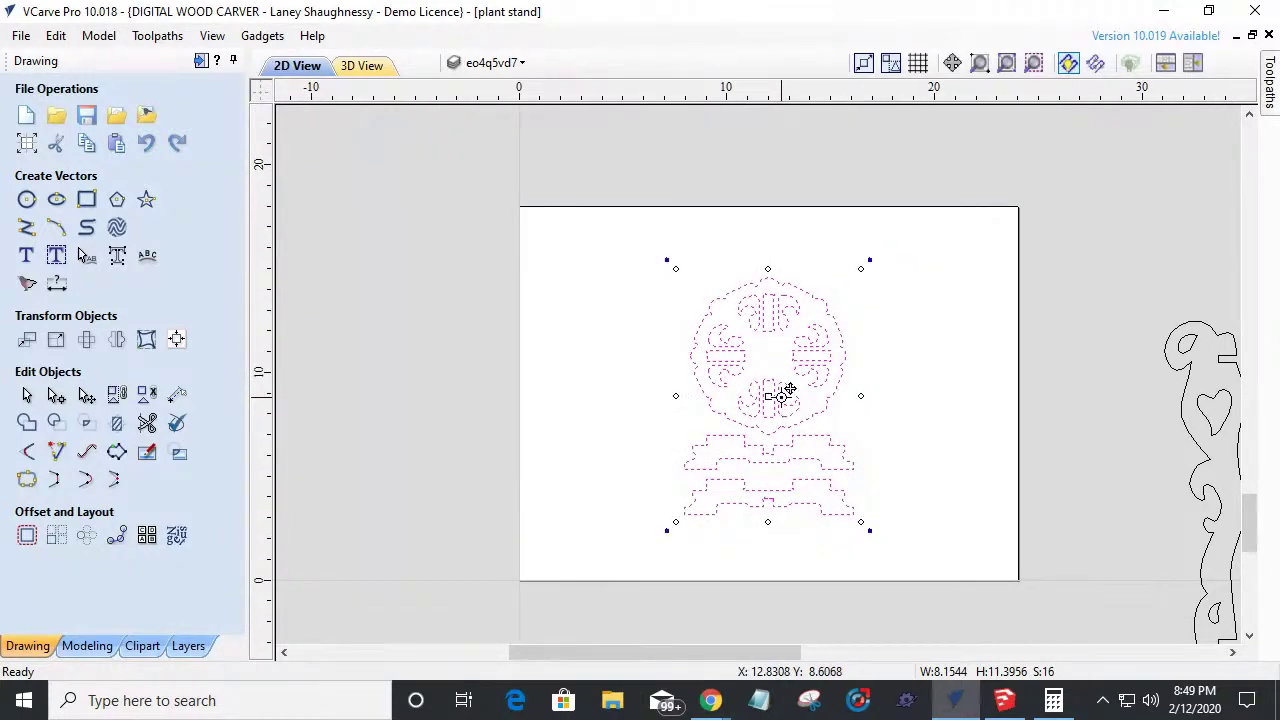
left_click_drag(776, 390, 979, 397)
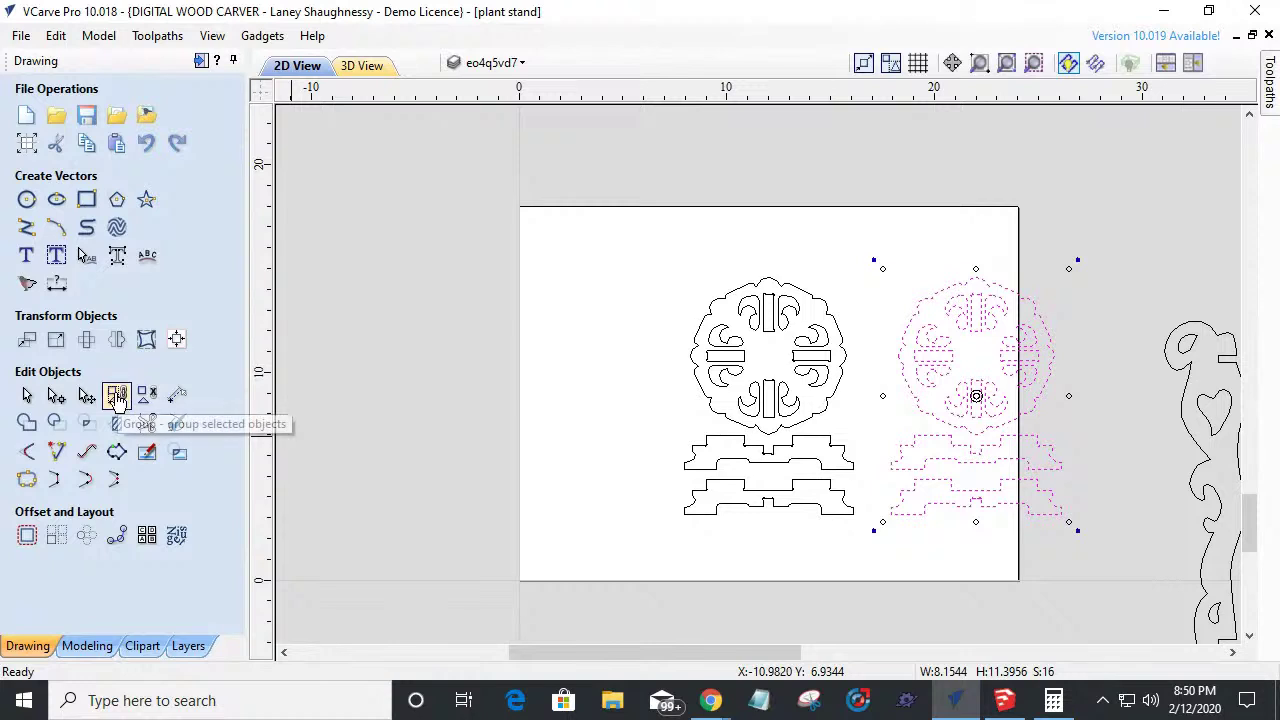
Group the copied round top and brackets into one object, and group the original set the same way.
left_click(117, 398)
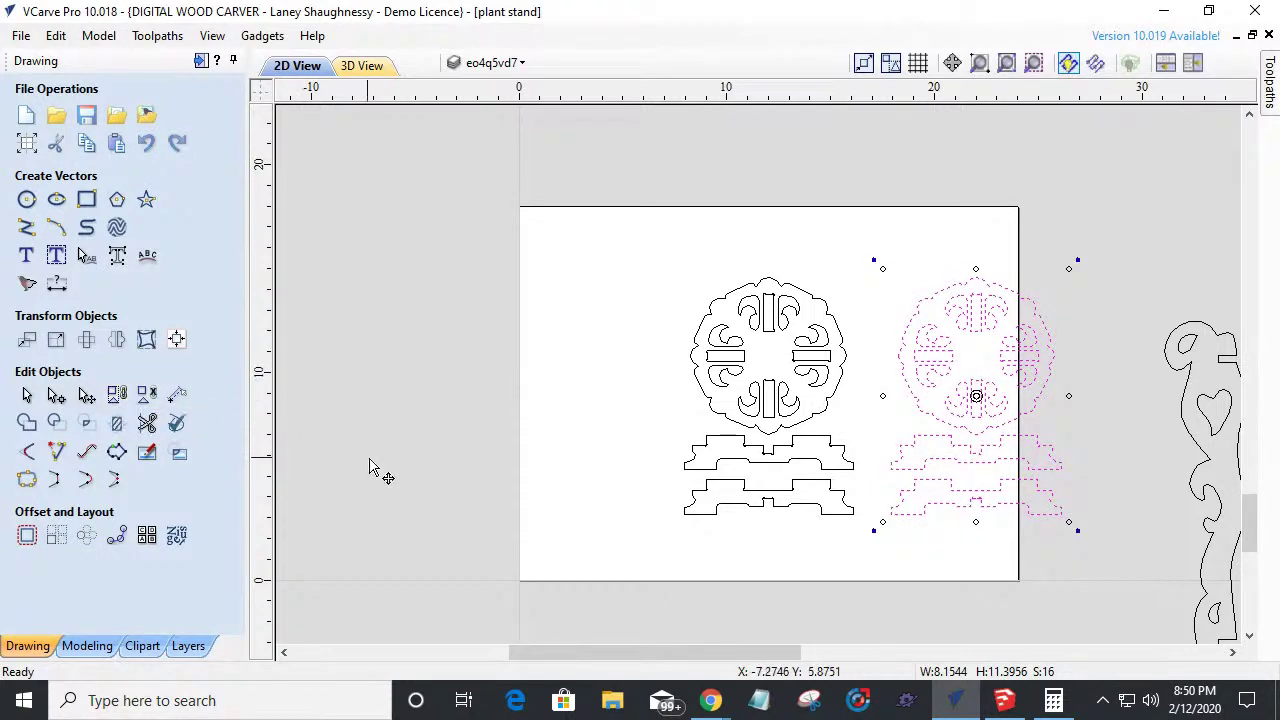
left_click_drag(605, 229, 857, 563)
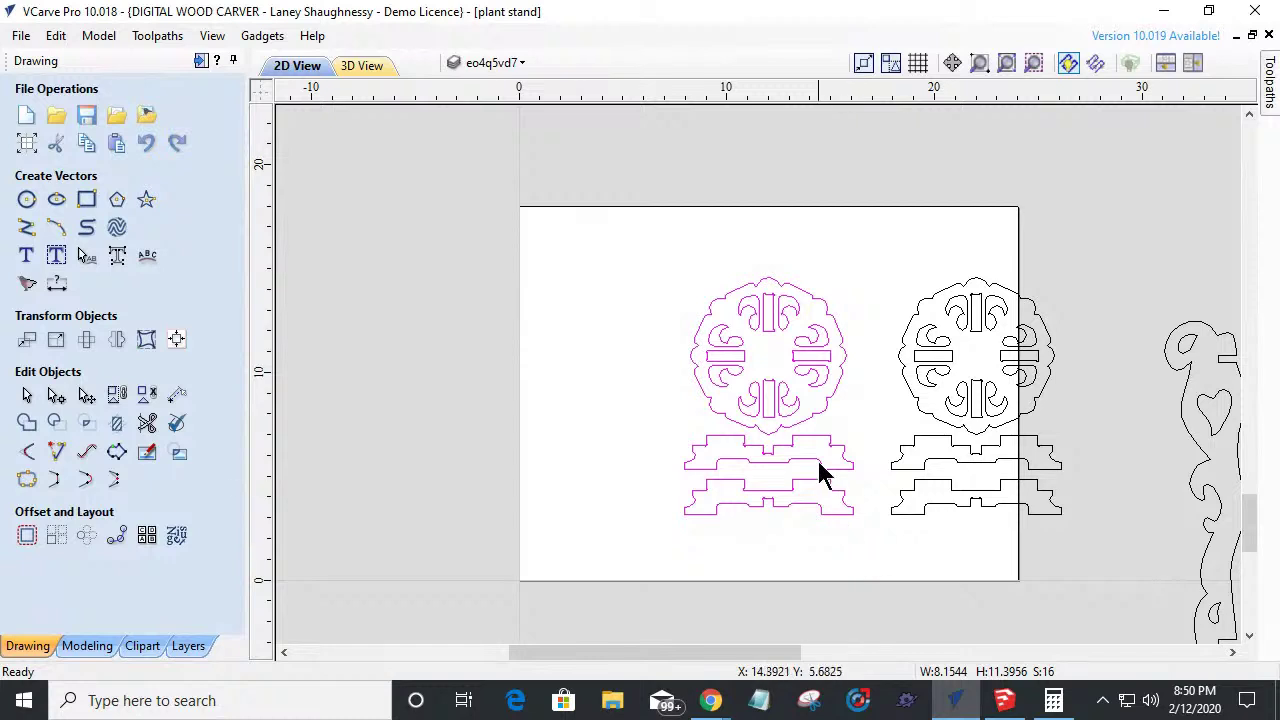
Move the two grouped part sets to the board's upper-left and upper-right areas, and place a copy of the set between them.
left_click(789, 420)
left_click_drag(797, 418, 641, 368)
left_click(915, 413)
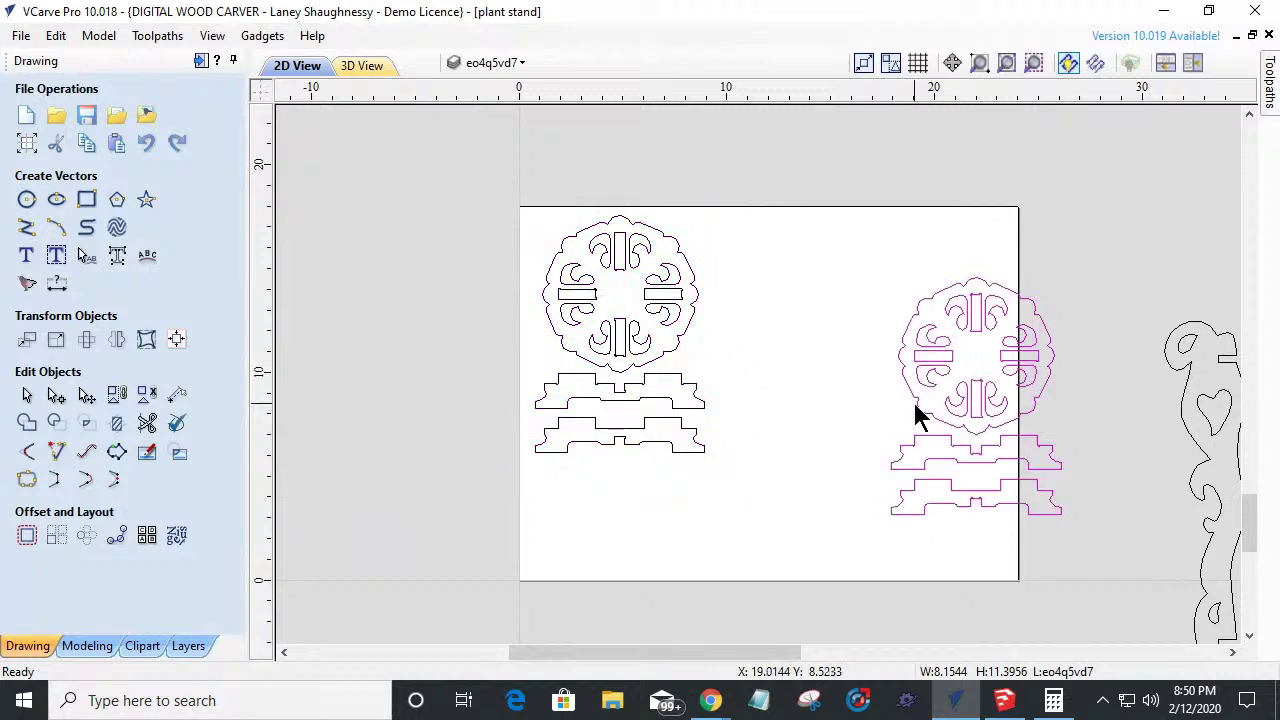
left_click_drag(977, 385, 936, 330)
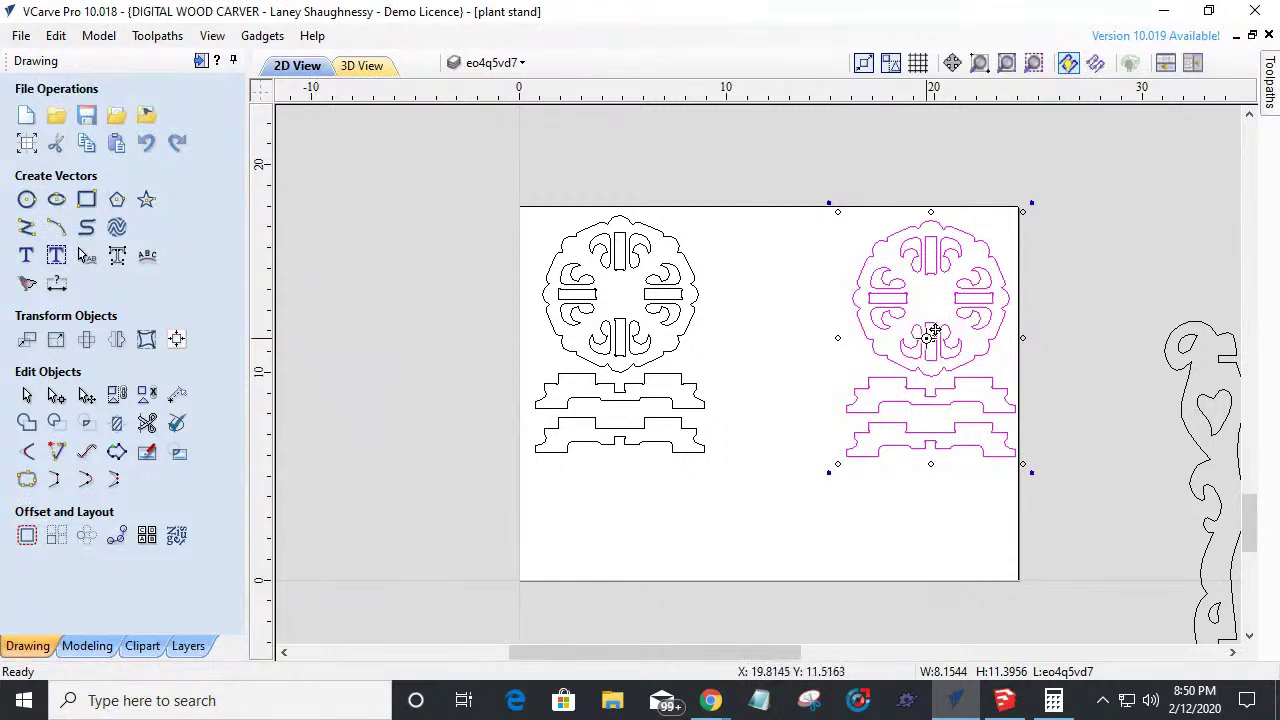
left_click_drag(934, 334, 777, 382)
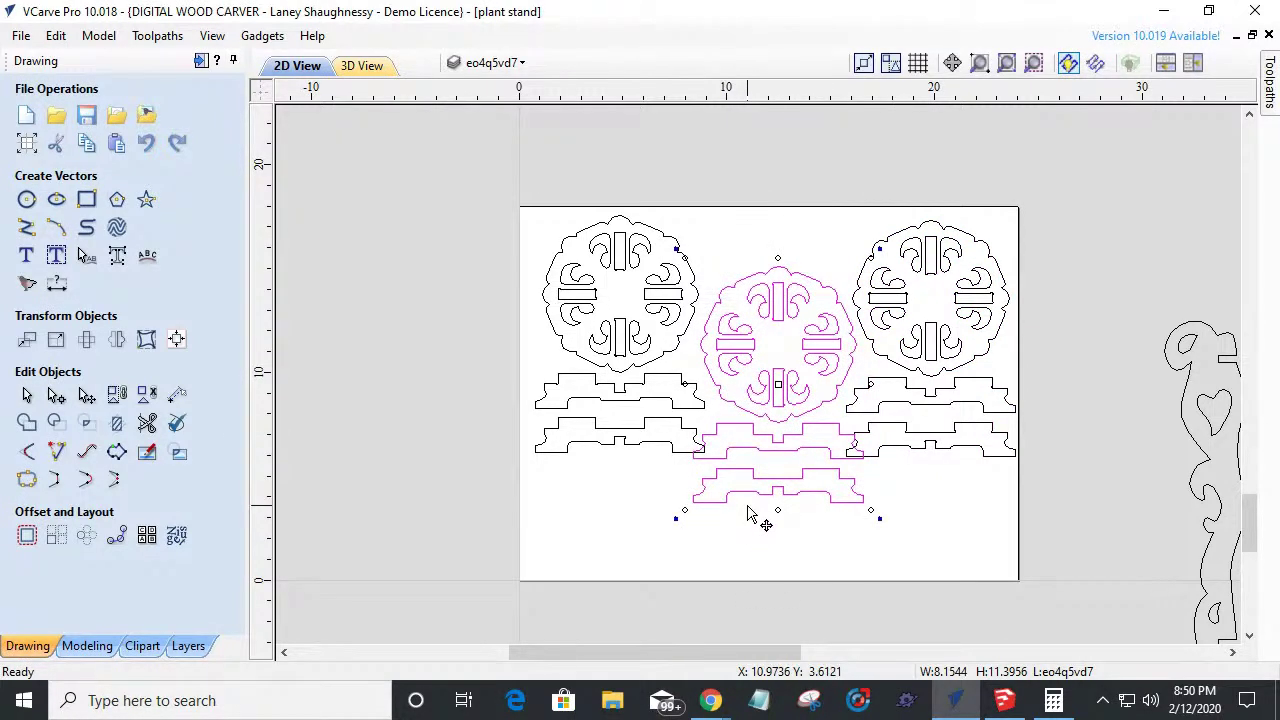
Ungroup the middle set and move its two brackets down about 3 inches, clear of the neighbouring brackets.
left_click(147, 395)
left_click(677, 540)
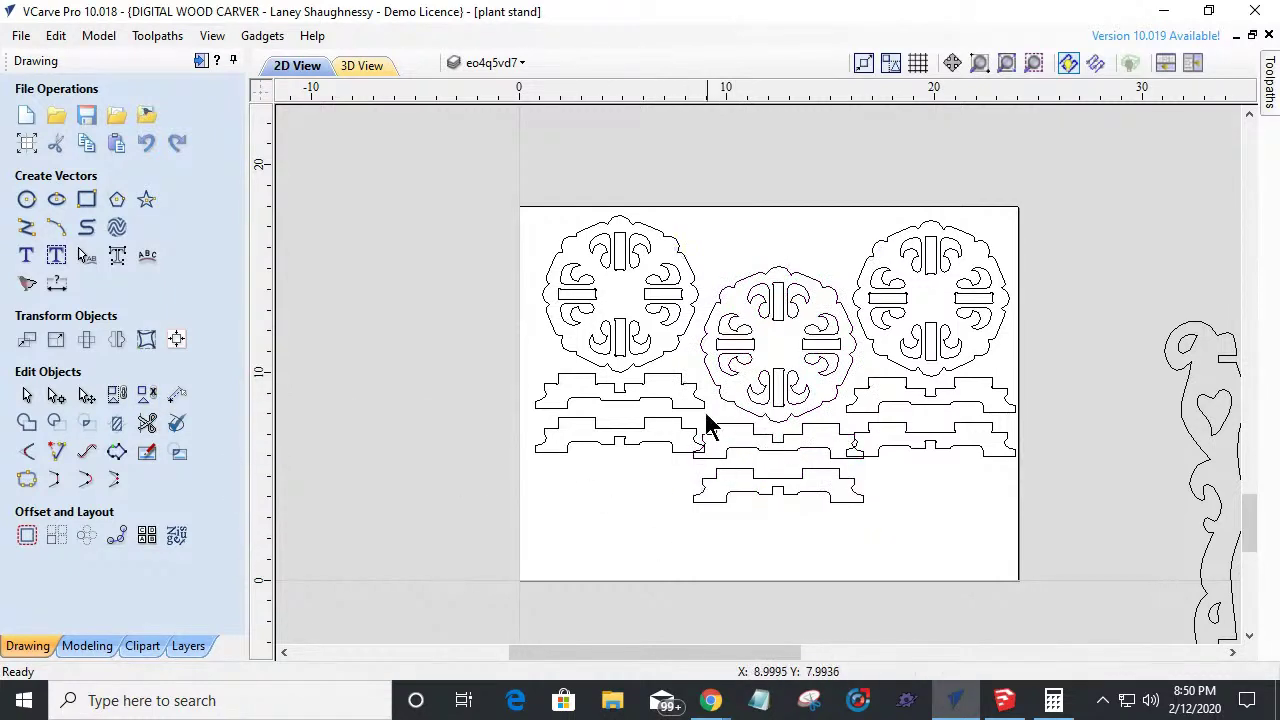
left_click(727, 435)
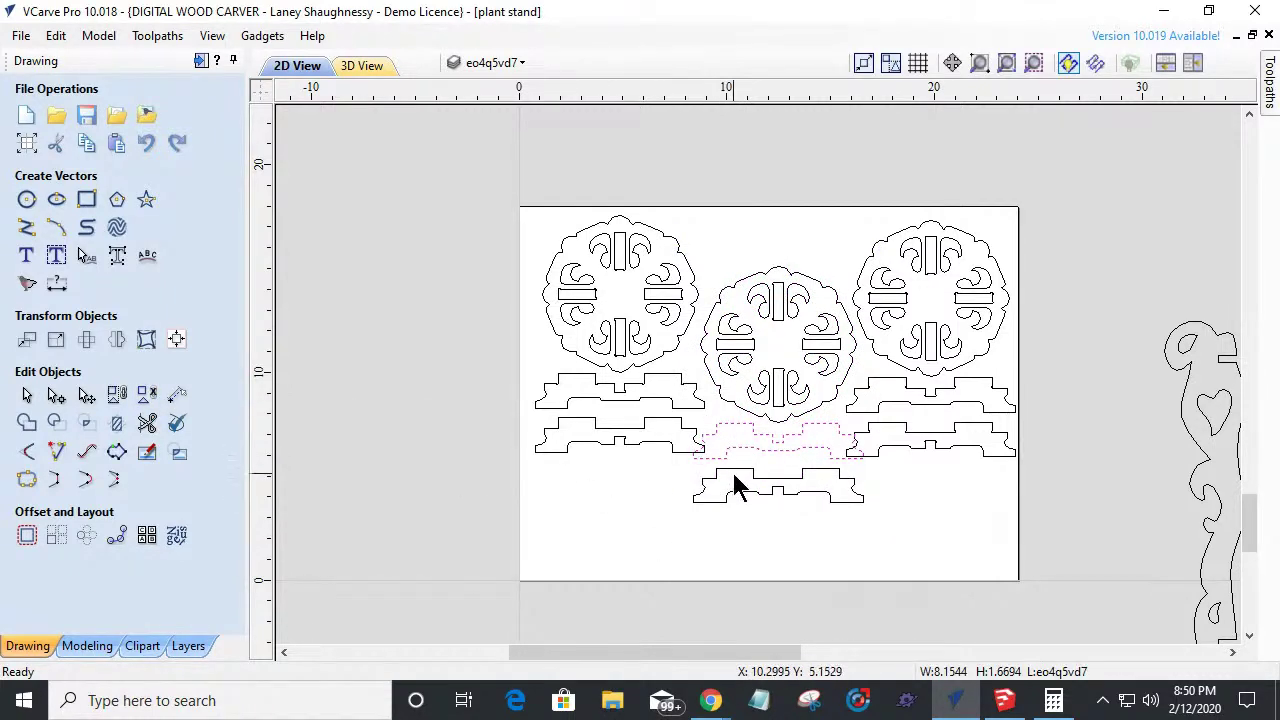
left_click(737, 483, "shift")
key("Down")
key("Down")
key("Down")
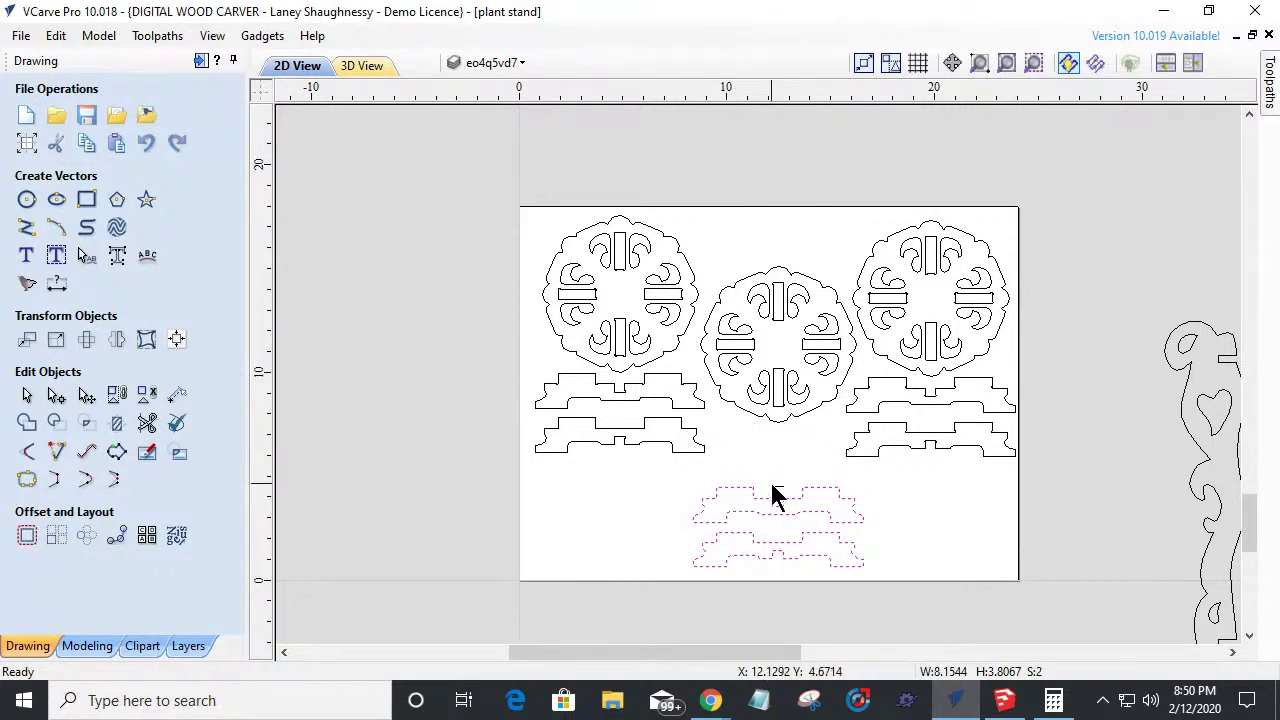
Delete the stray notch line left behind where the middle set's lower bracket had been.
left_click(776, 492)
key("Delete")
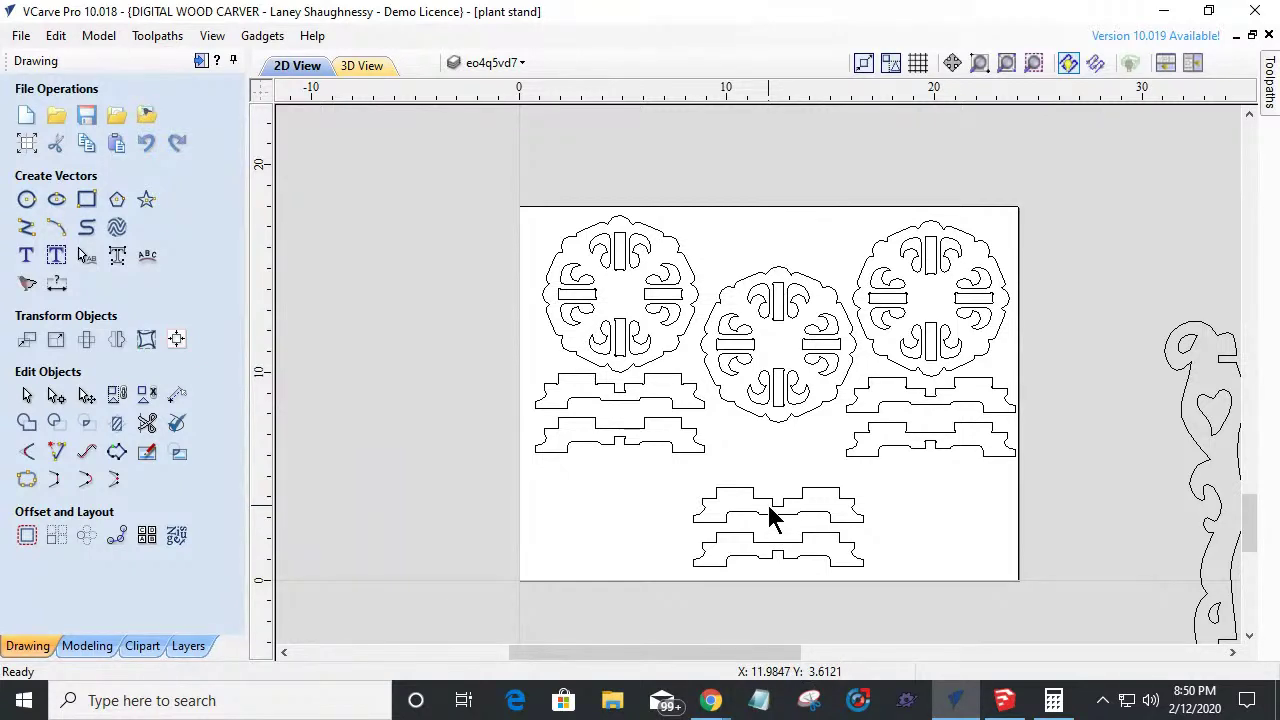
Ungroup the right-hand set and delete the leftover straight line across the dog-bone corners of its lower bracket's notch.
left_click(893, 437)
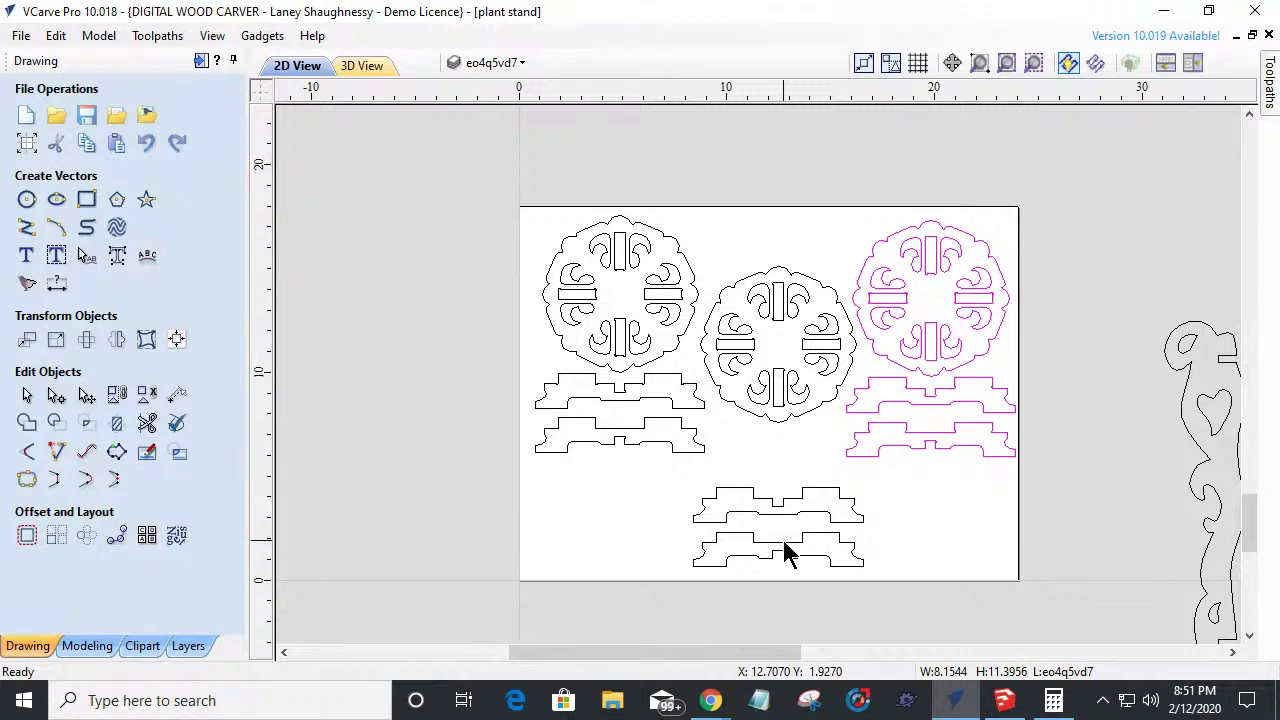
left_click(984, 450)
left_click(937, 471)
scroll(932, 458, "up", 4)
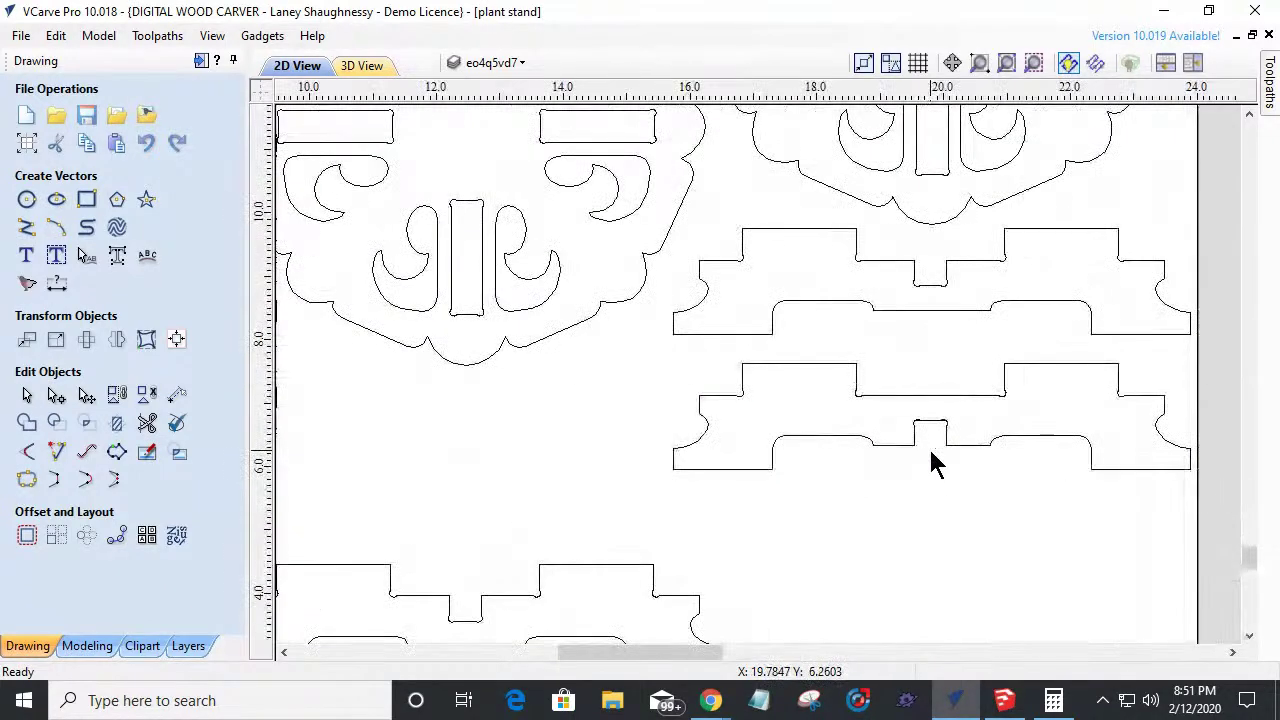
scroll(932, 460, "down", 1)
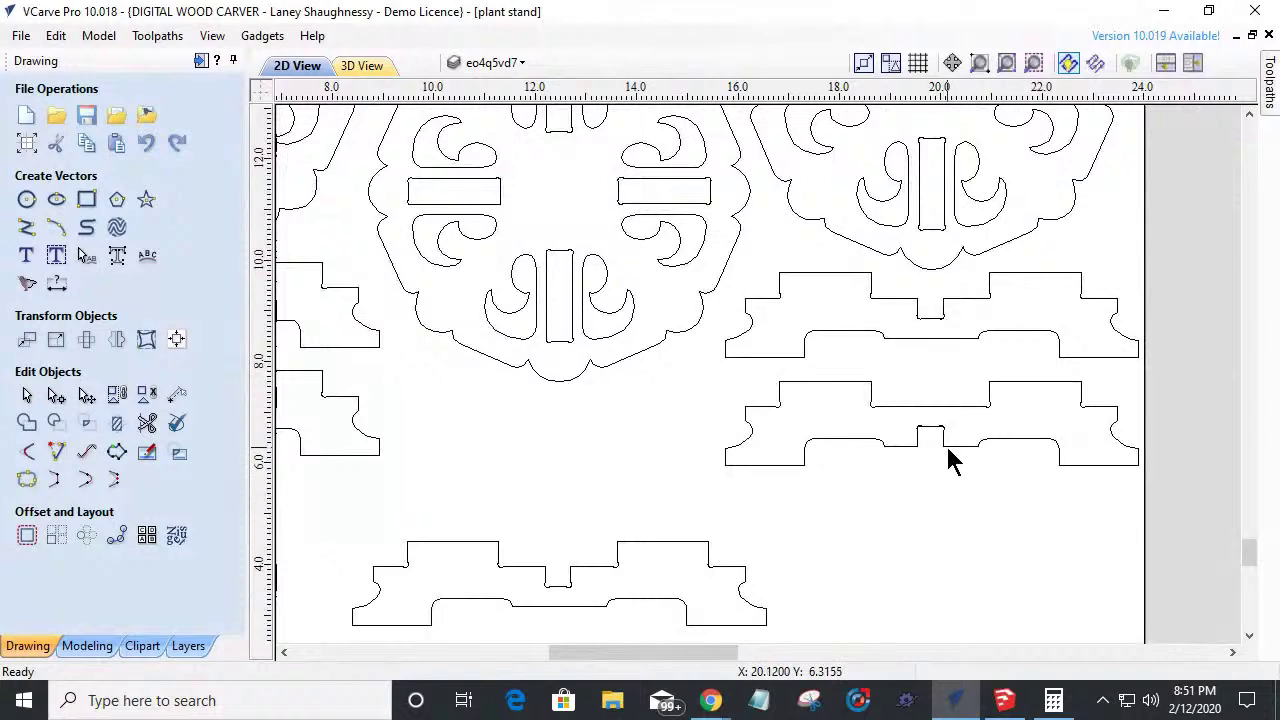
scroll(934, 445, "up", 3)
scroll(935, 445, "up", 5)
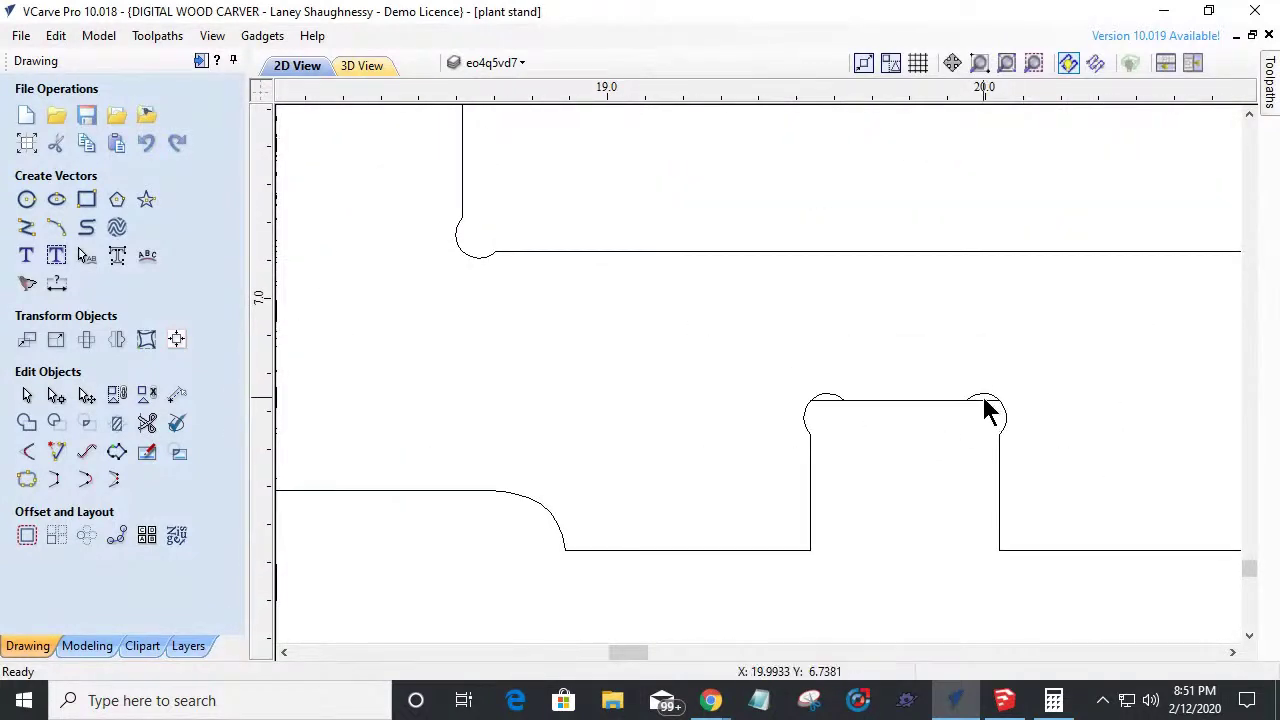
left_click(985, 410)
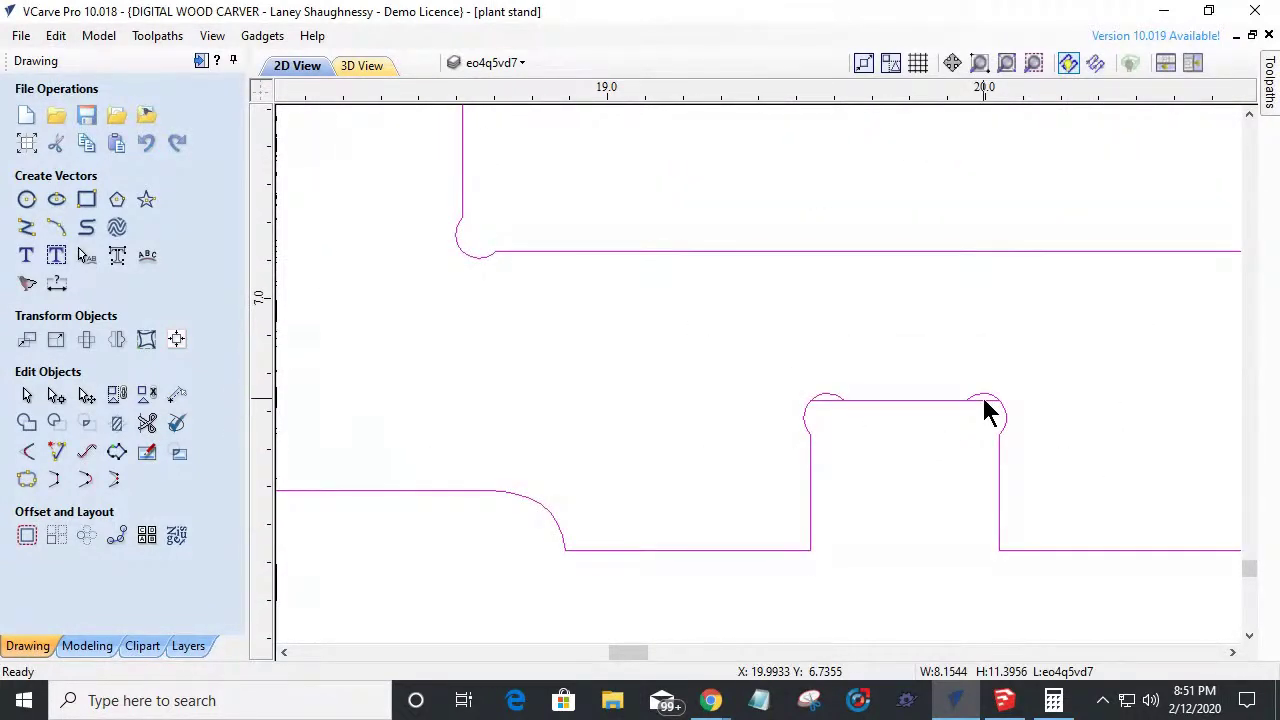
left_click(986, 405)
left_click(988, 410)
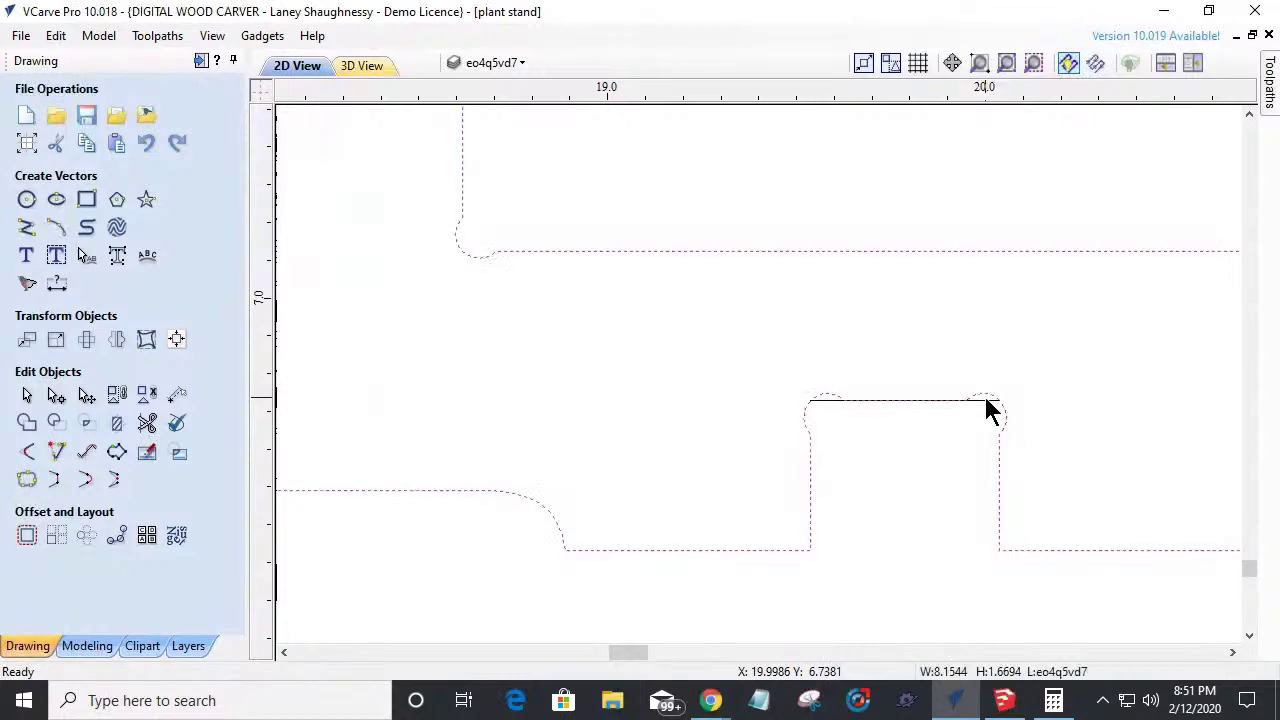
key("Escape")
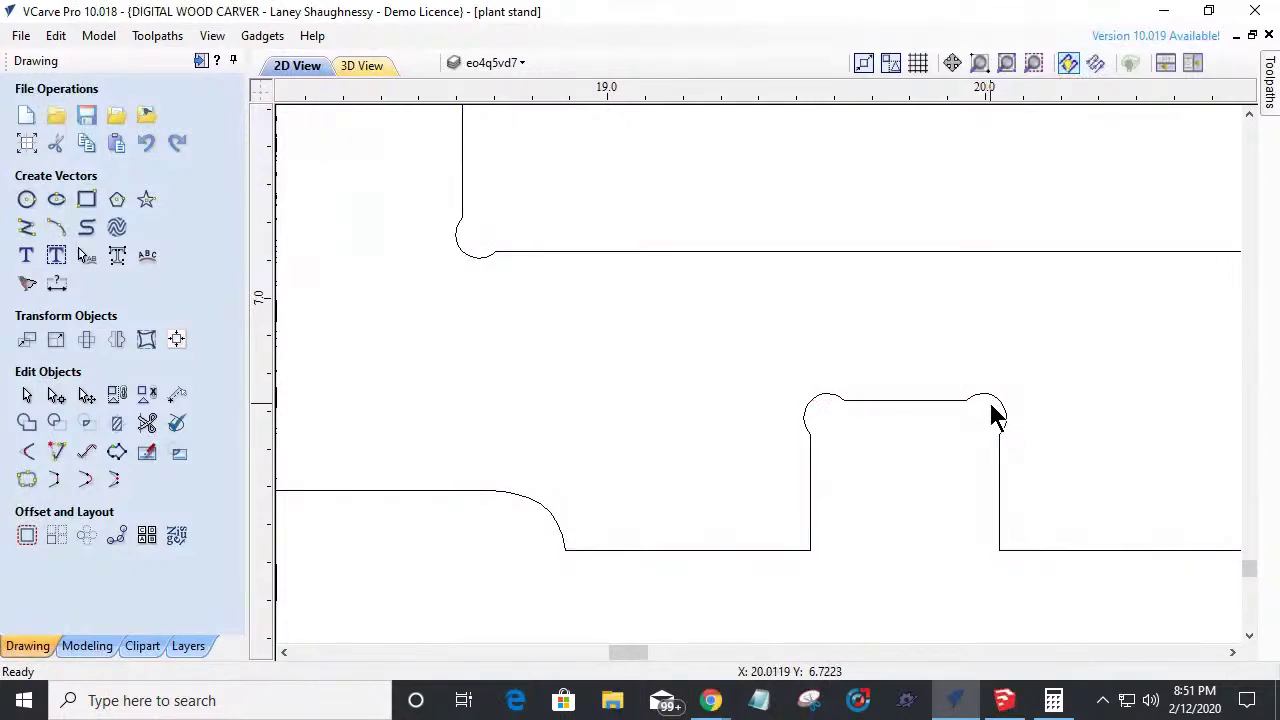
Ungroup the left-hand set and delete the leftover 0.5-inch line across its lower bracket's notch.
scroll(995, 418, "down", 6)
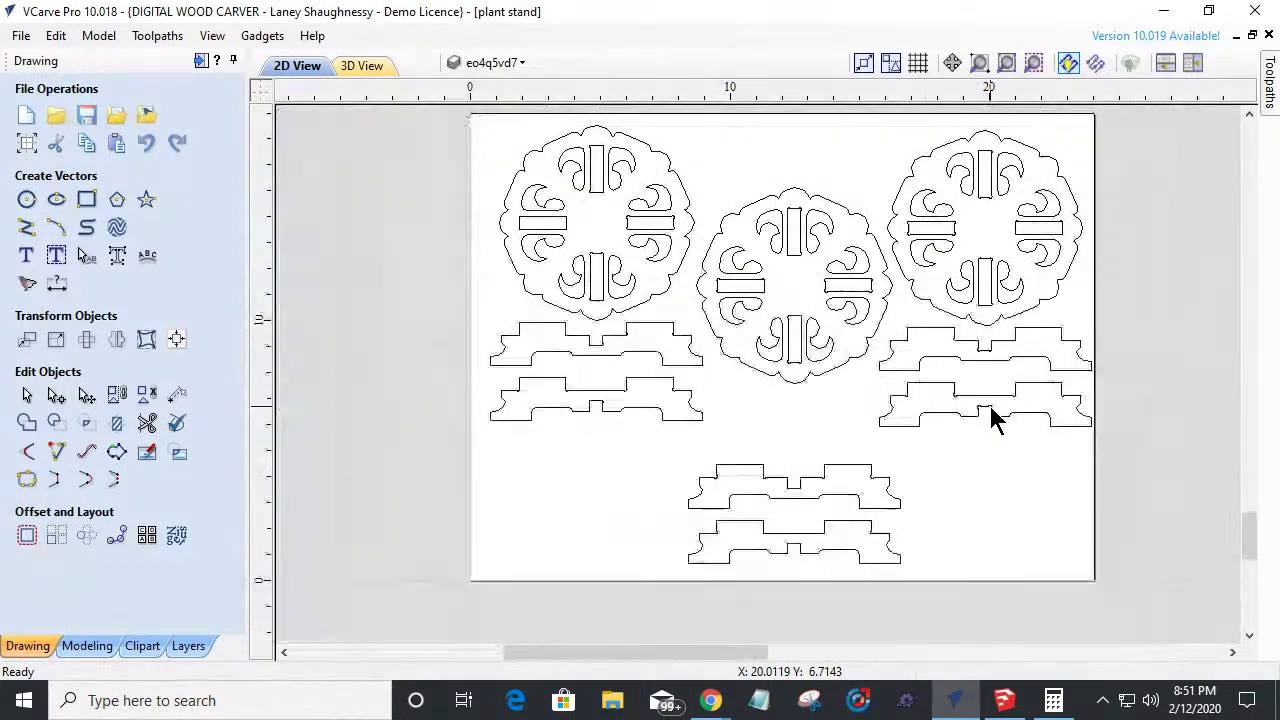
scroll(575, 437, "up", 7)
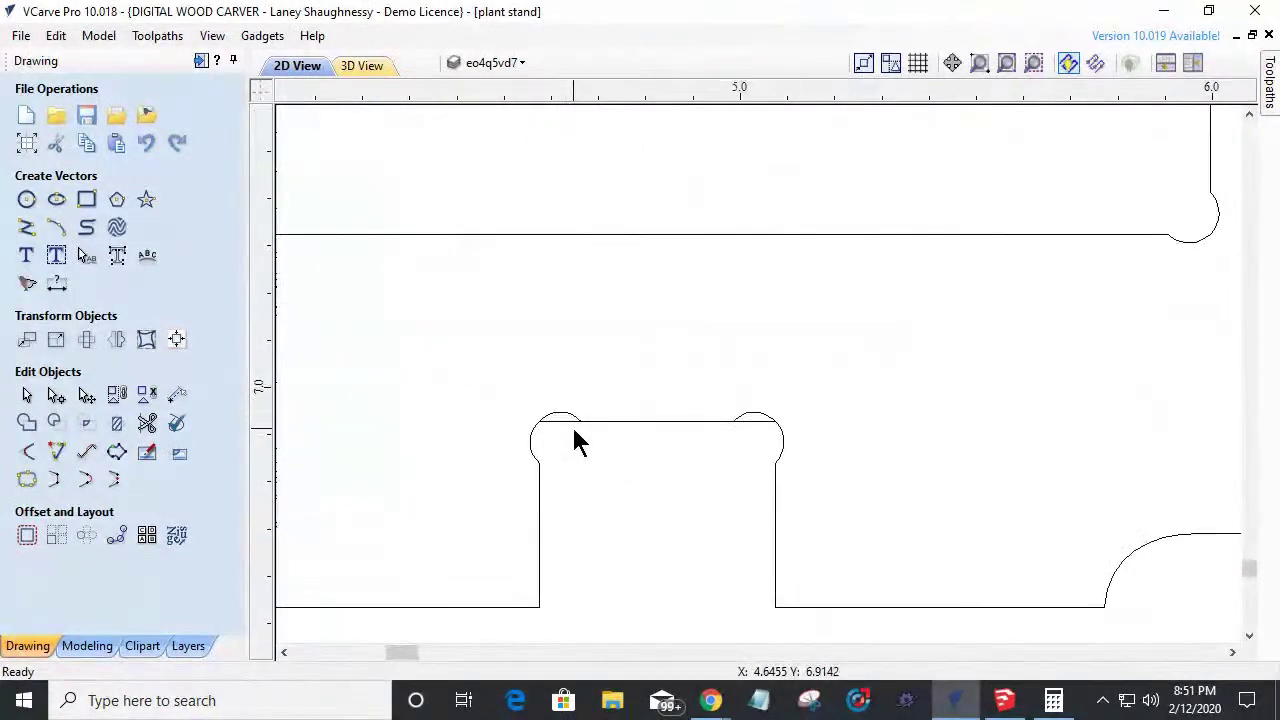
left_click(564, 416)
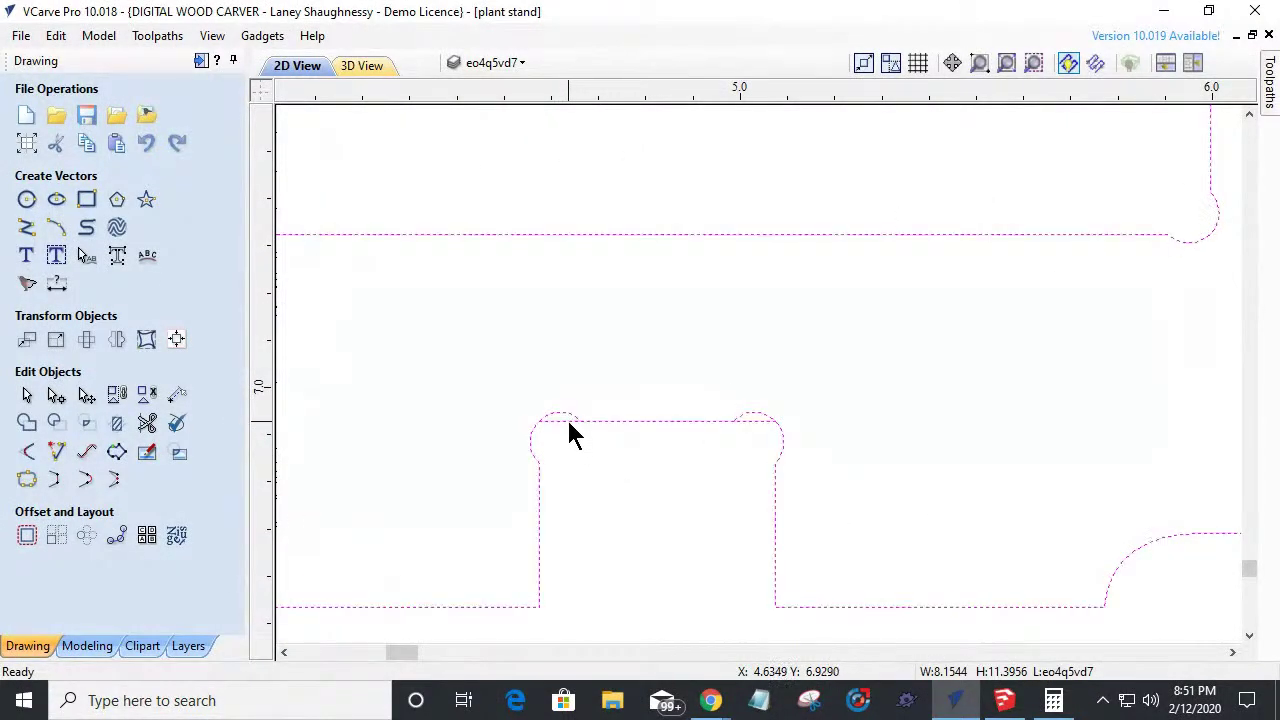
left_click(560, 422)
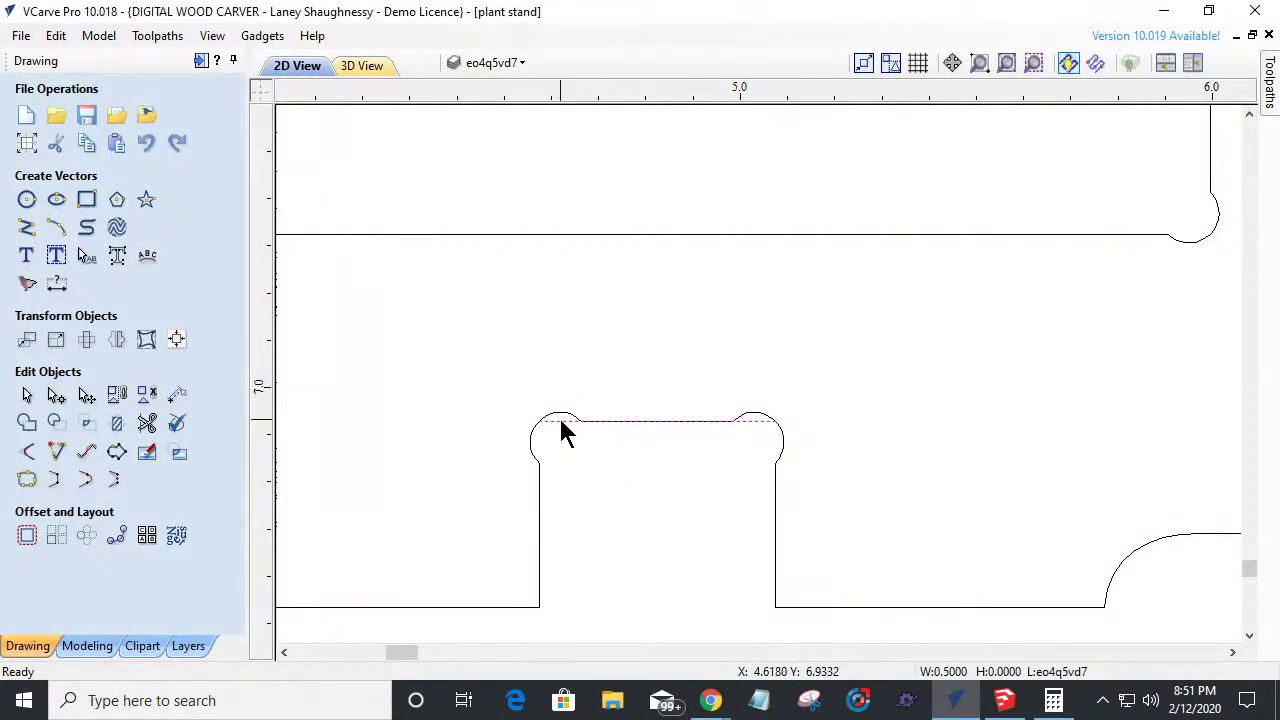
key("Escape")
Group each of the three round tops with its slots and scroll cutouts into one object.
scroll(565, 440, "down", 6)
scroll(748, 624, "up", 4)
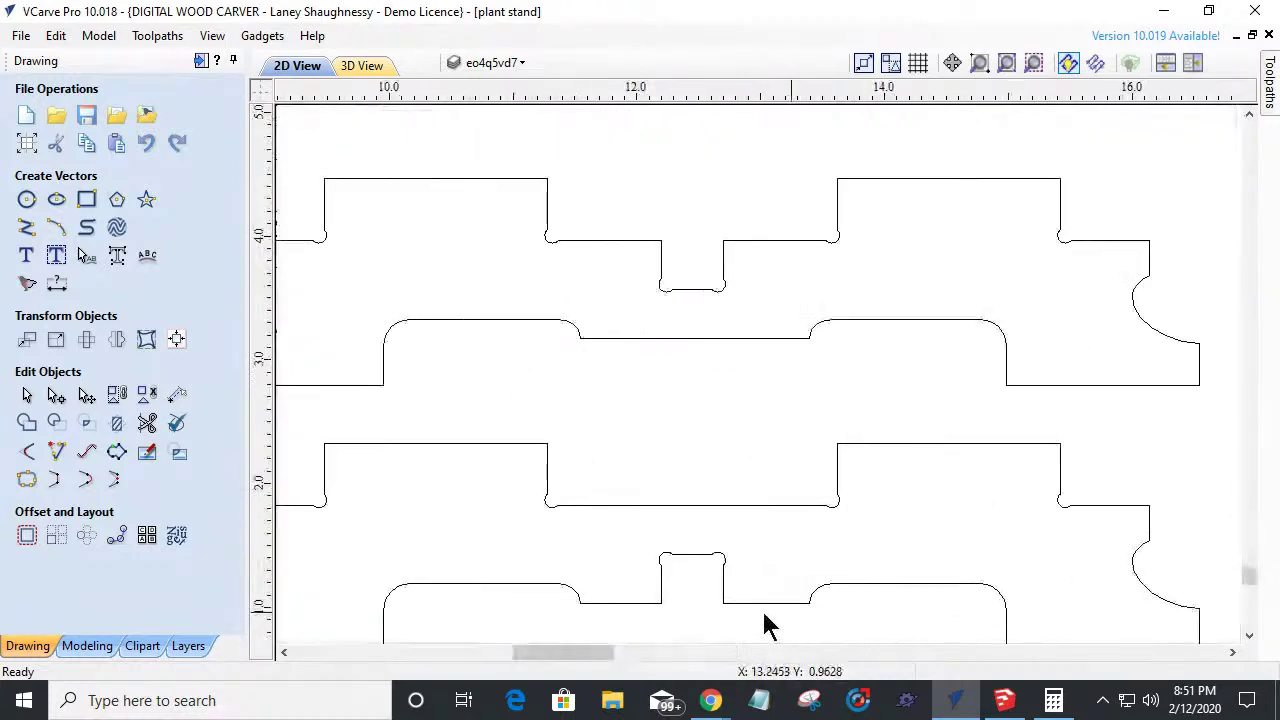
scroll(686, 585, "down", 3)
scroll(686, 582, "down", 3)
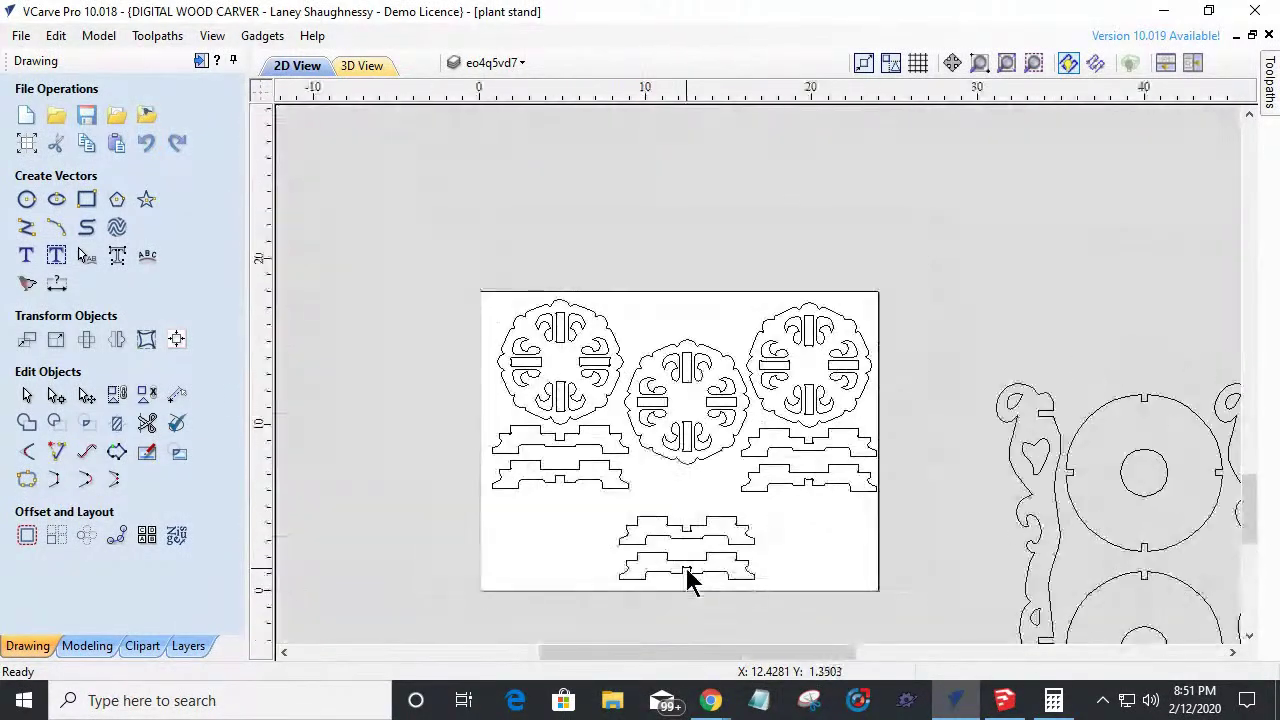
scroll(686, 580, "up", 2)
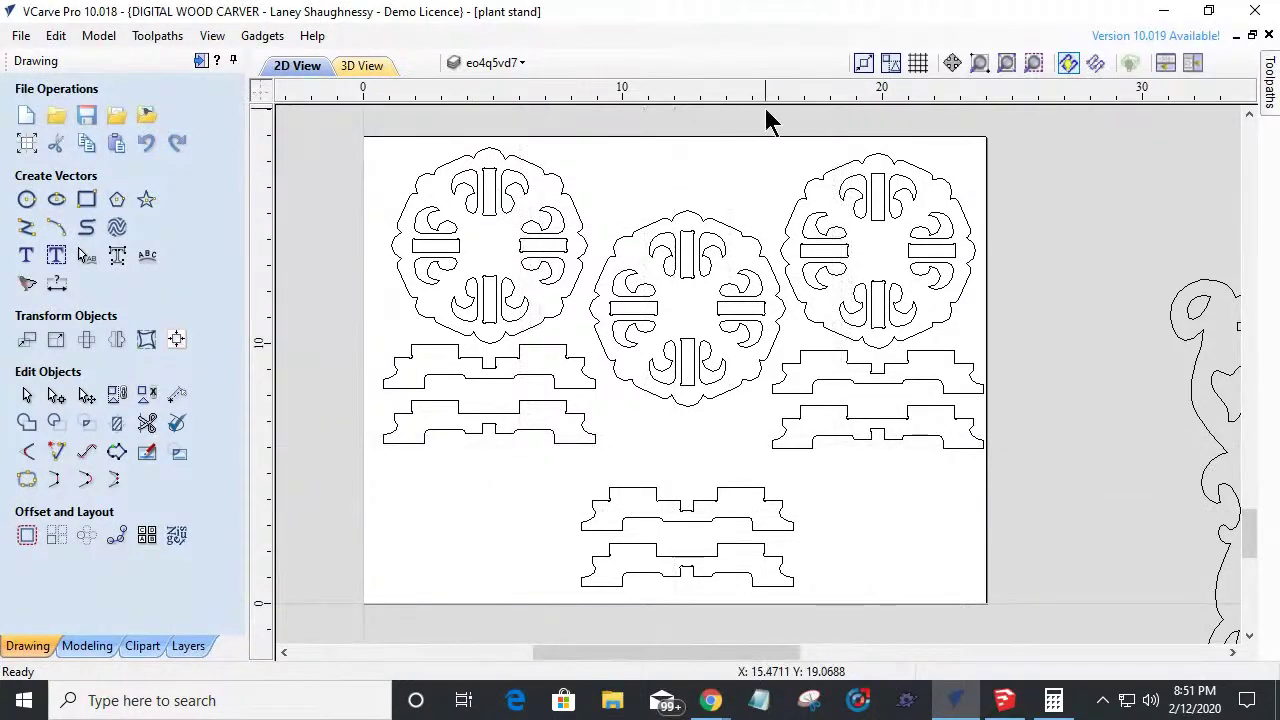
left_click_drag(875, 166, 987, 357)
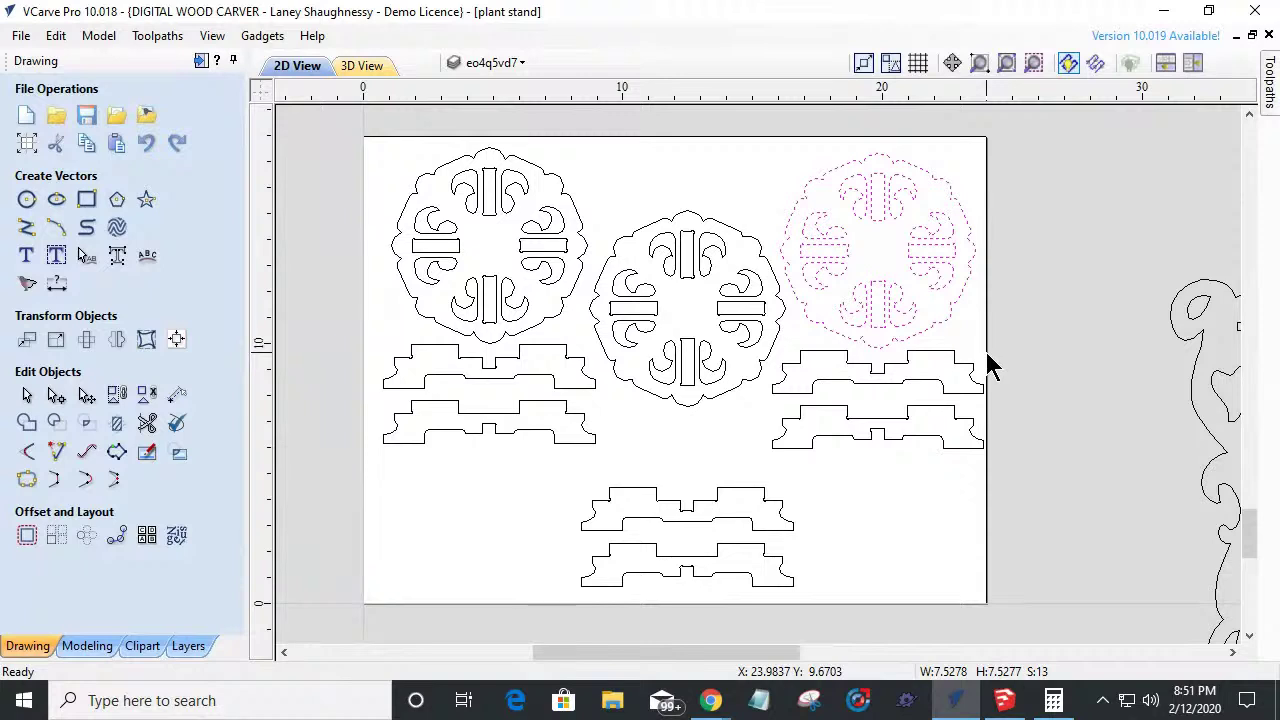
left_click_drag(565, 183, 800, 428)
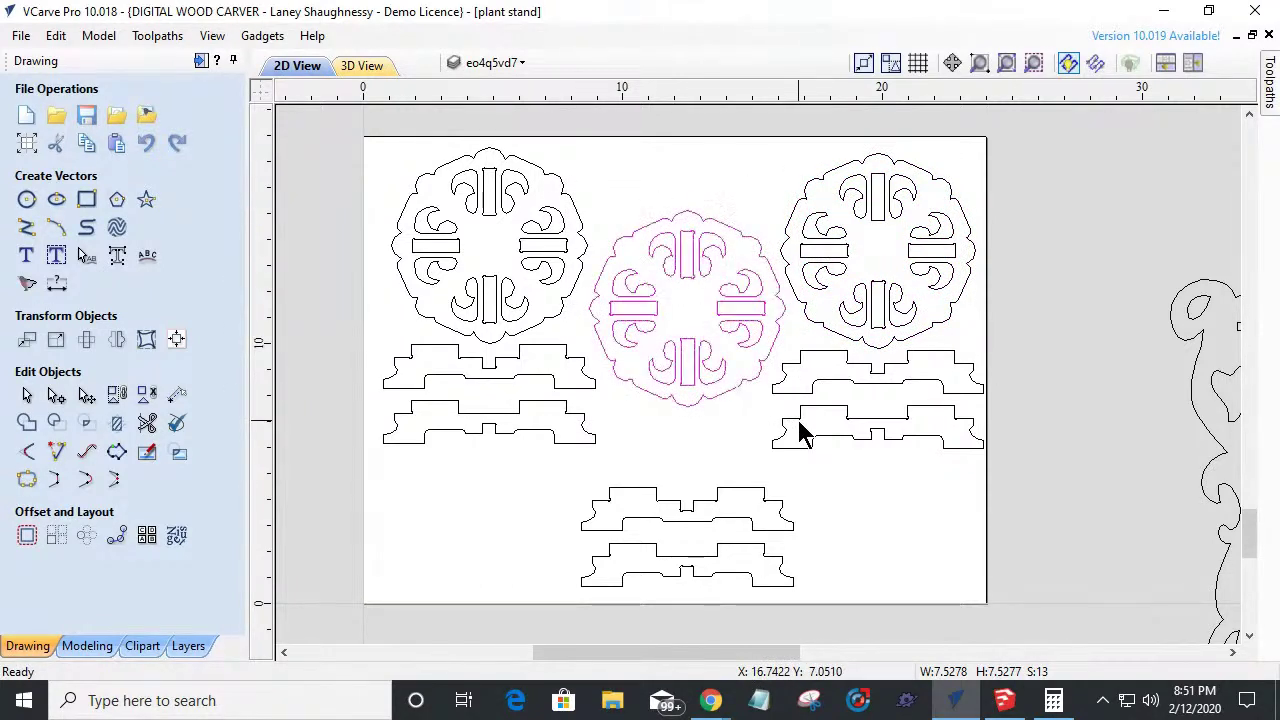
left_click_drag(359, 126, 607, 367)
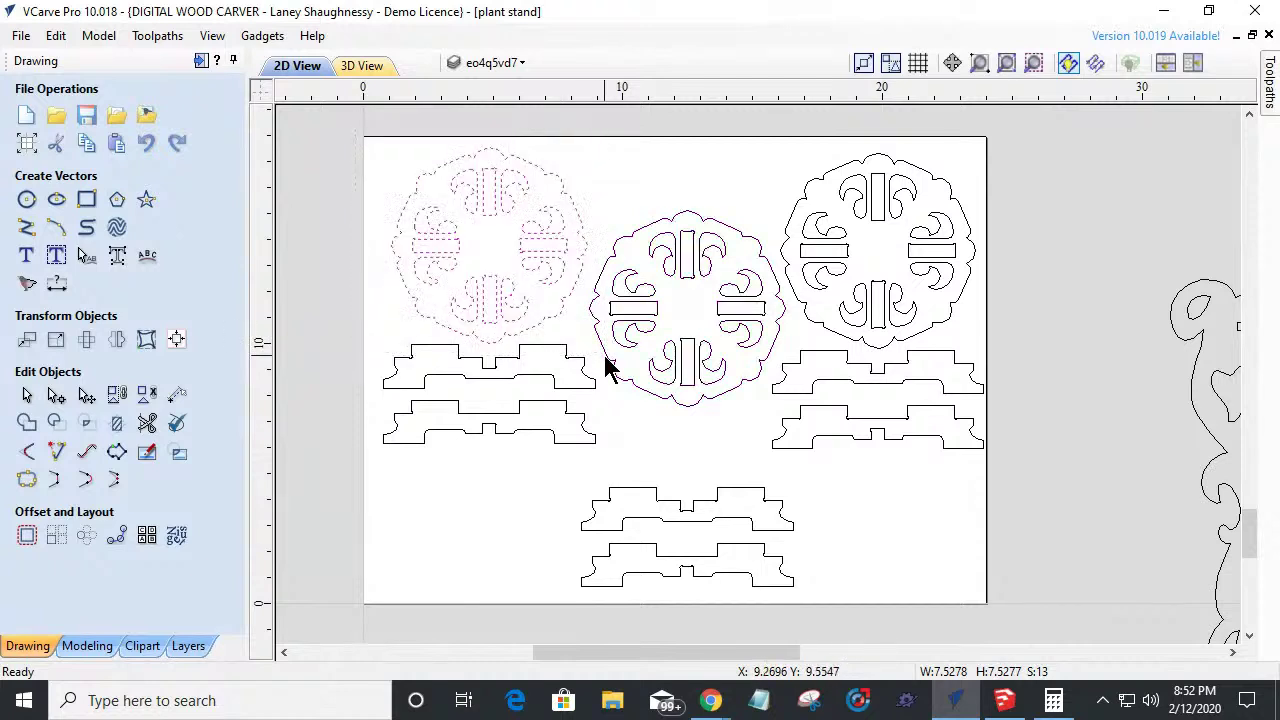
Check whether the brackets on the board can each be selected as a separate outline.
left_click(420, 352)
left_click(433, 410)
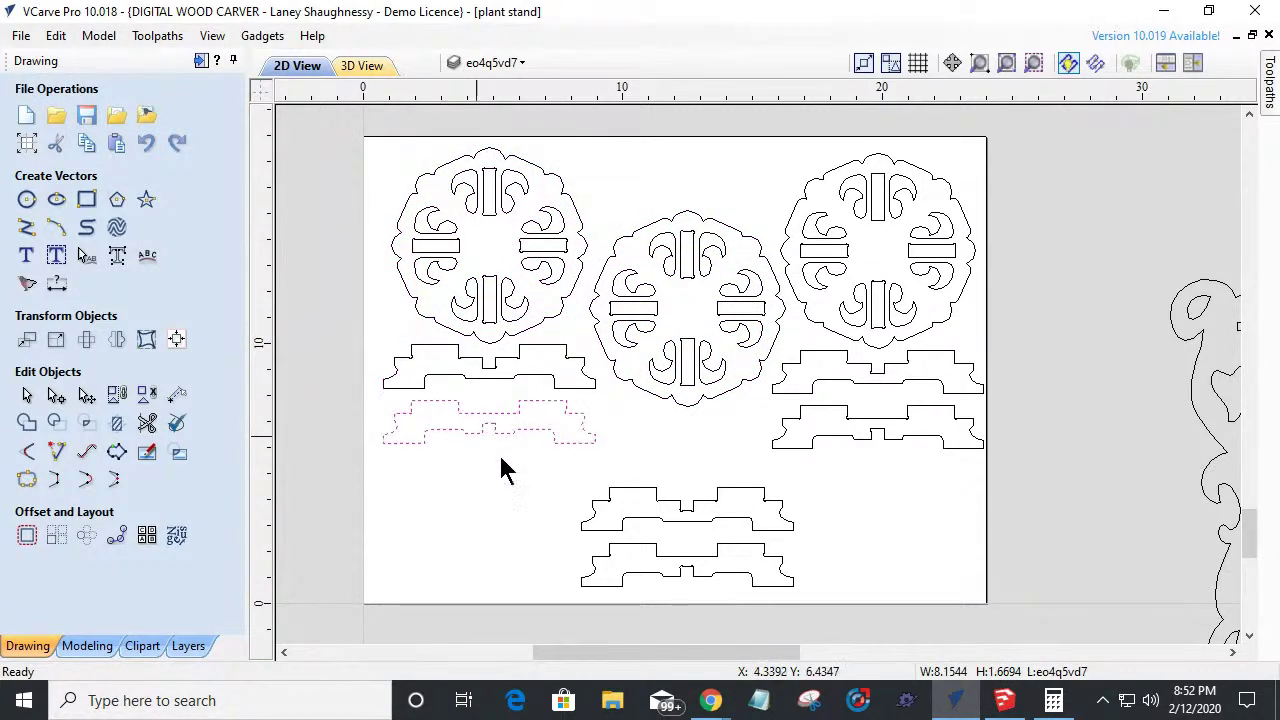
left_click(655, 503)
left_click(727, 540)
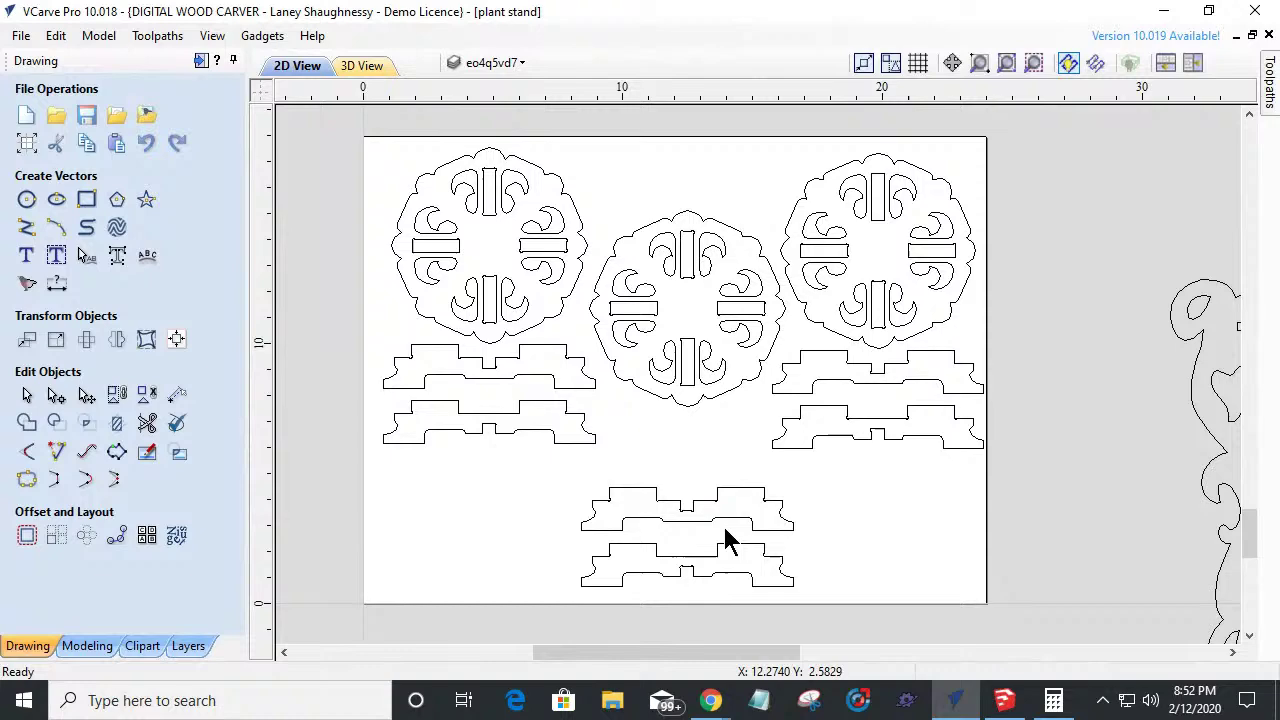
left_click(828, 433)
left_click(834, 386)
Start nesting all three round tops and six brackets with a 0.125-inch tool diameter and 0.375-inch clearance.
scroll(797, 309, "down", 4)
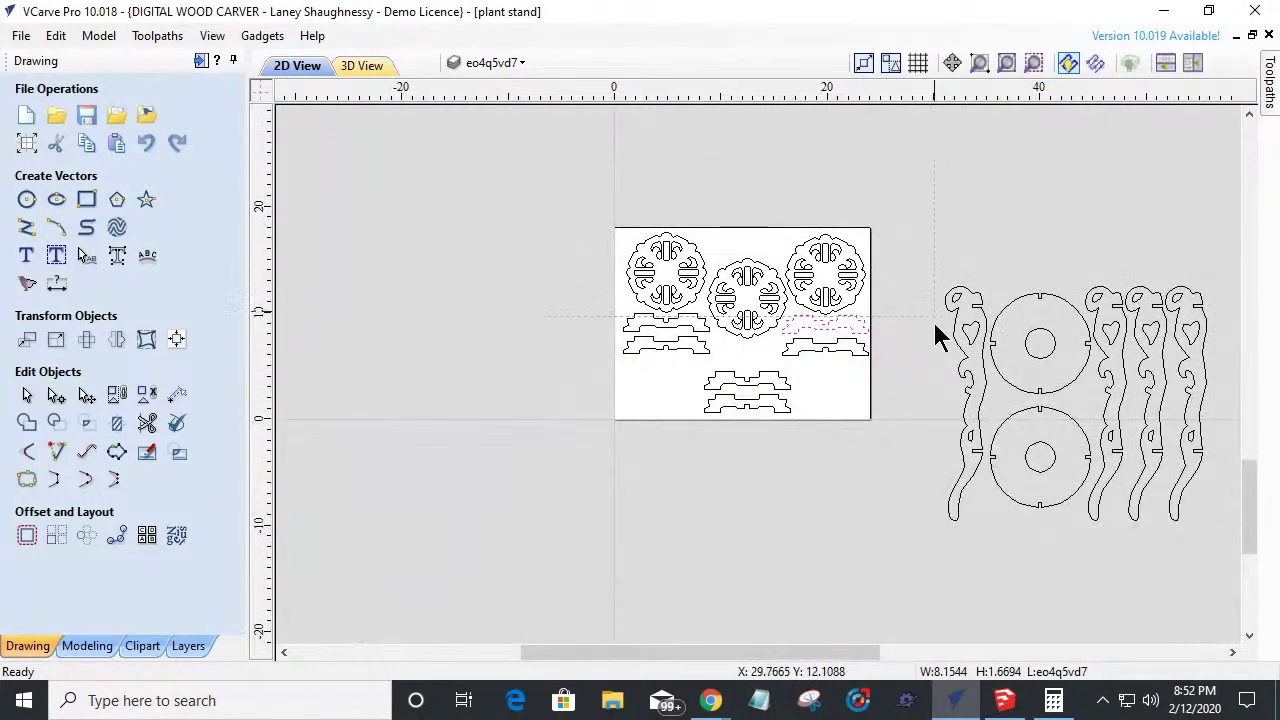
key("ctrl+a")
scroll(857, 404, "up", 3)
scroll(857, 404, "up", 1)
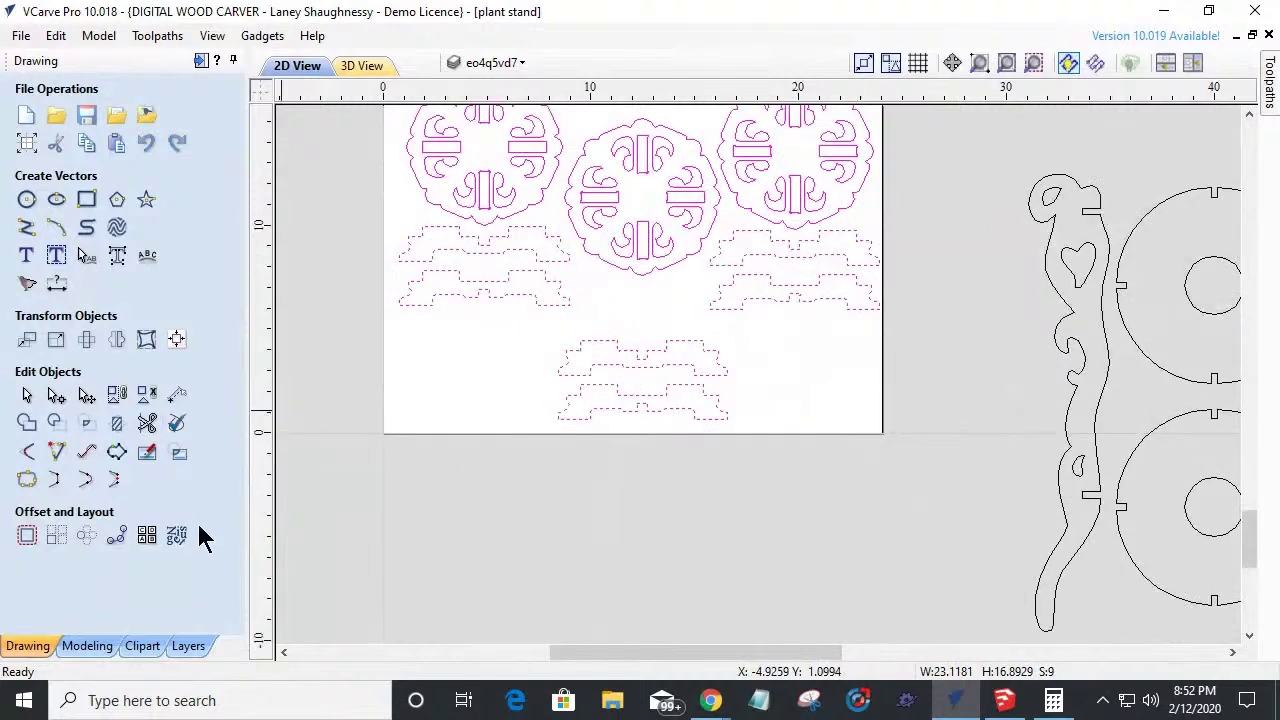
left_click(177, 538)
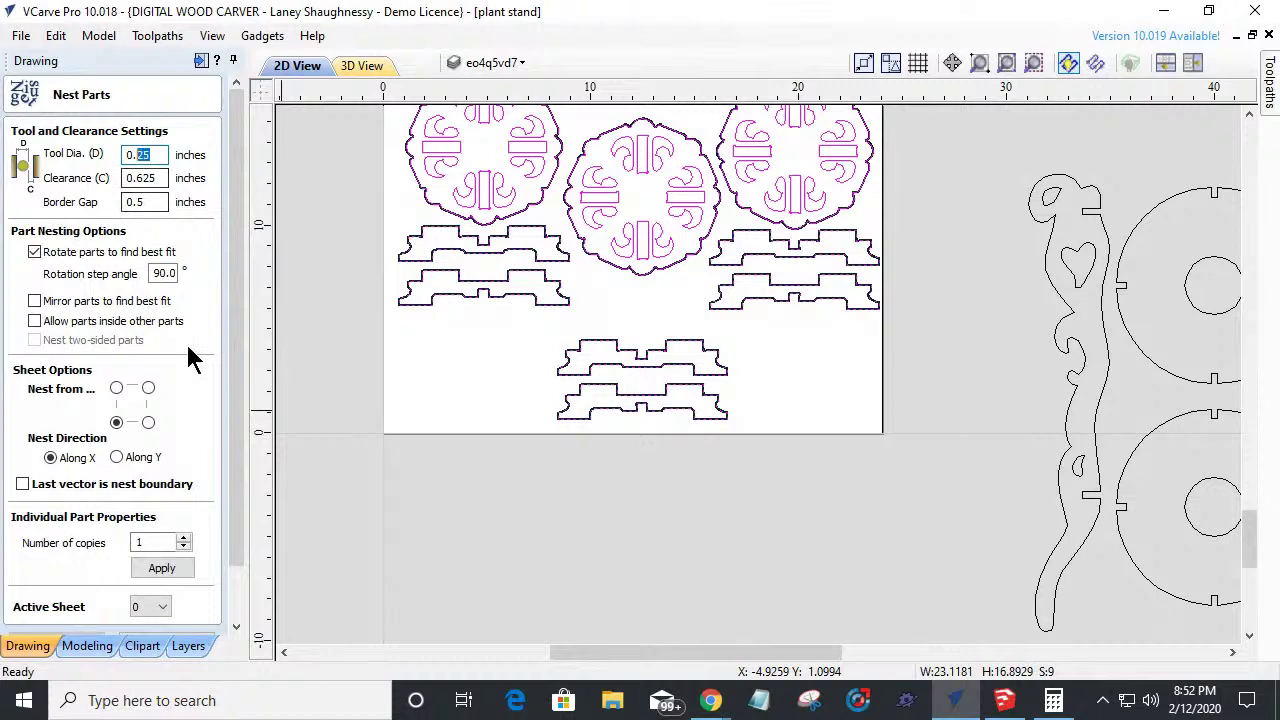
type("125")
left_click_drag(162, 177, 134, 178)
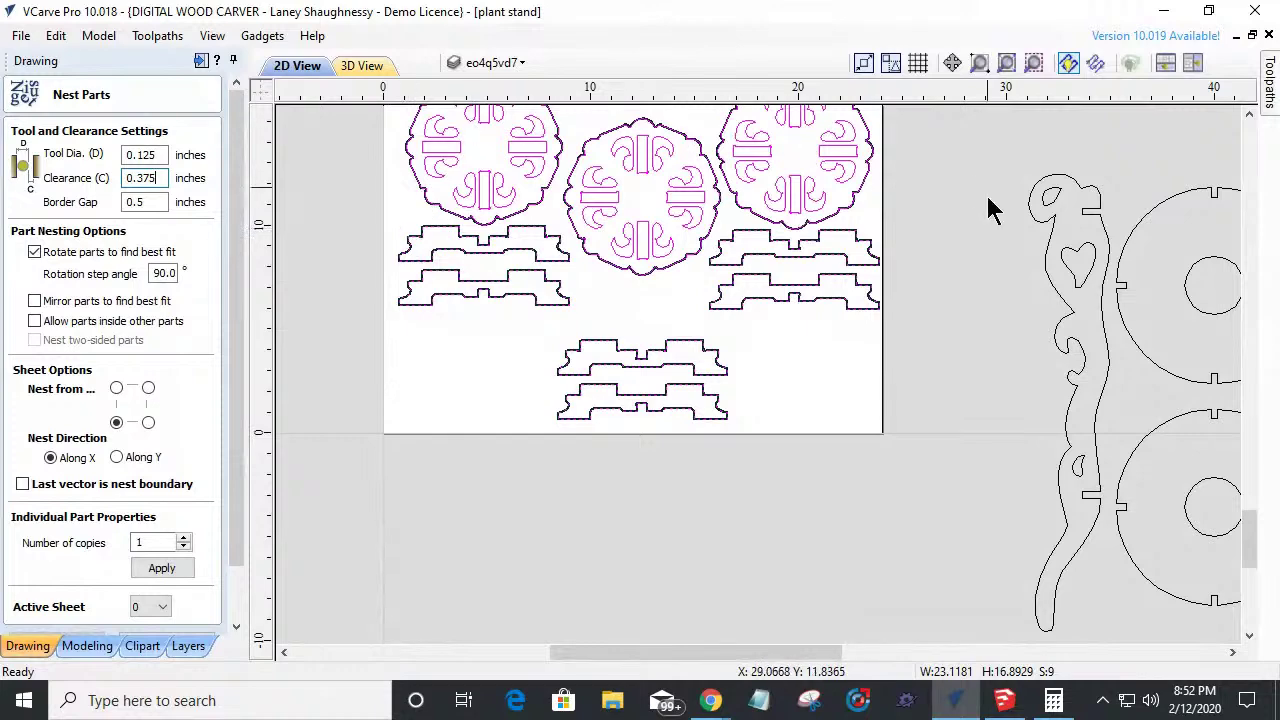
Preview the nested arrangement of the round tops and brackets on the board and inspect the layout.
scroll(880, 398, "down", 2)
scroll(880, 398, "up", 1)
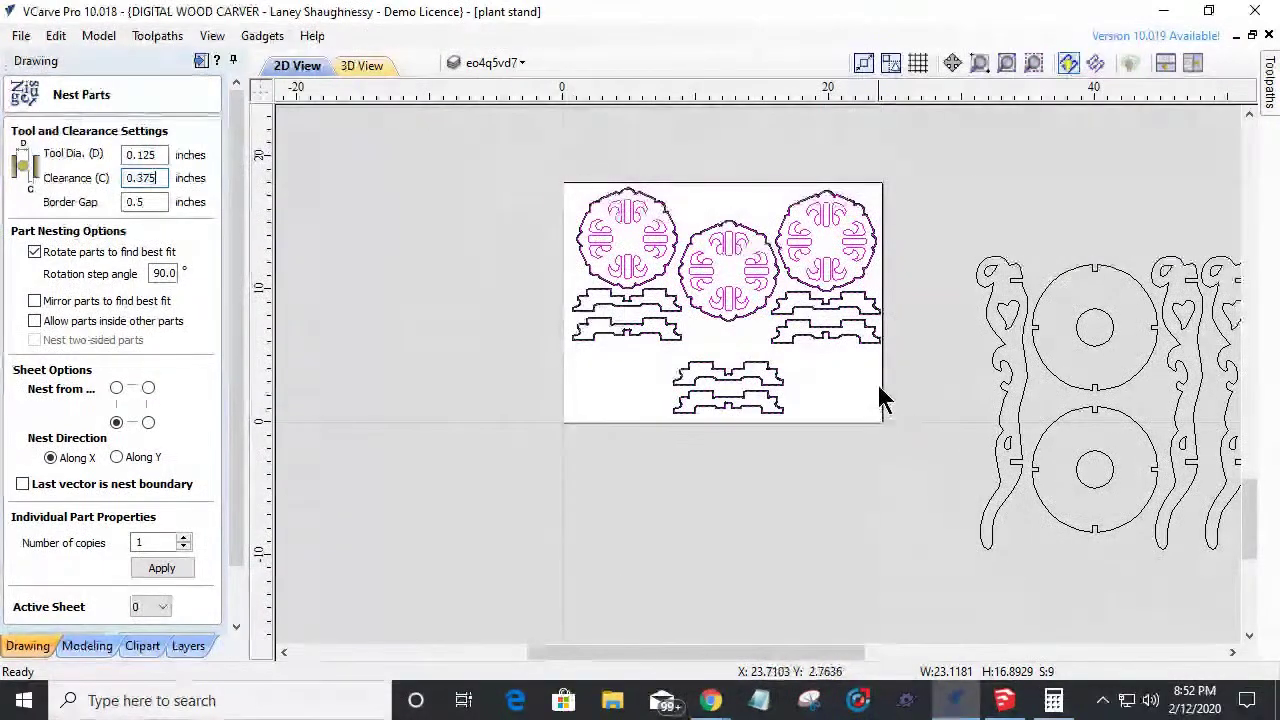
scroll(880, 398, "up", 1)
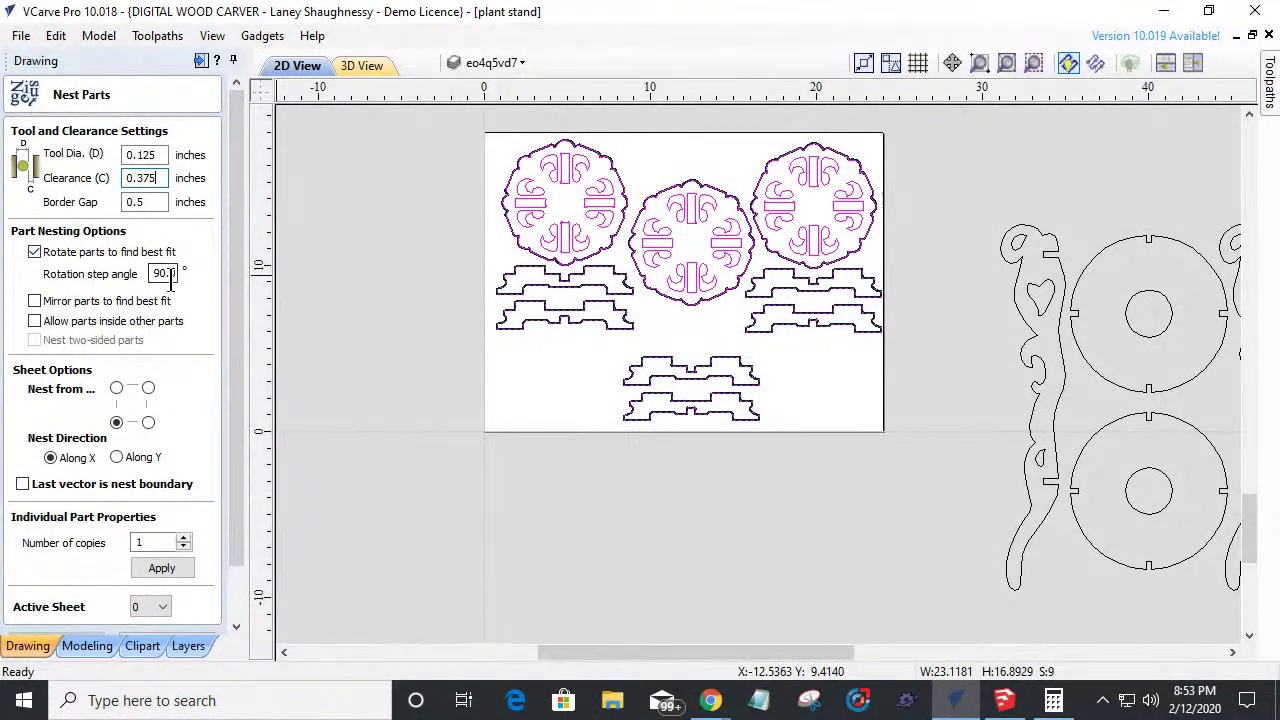
left_click_drag(237, 312, 234, 370)
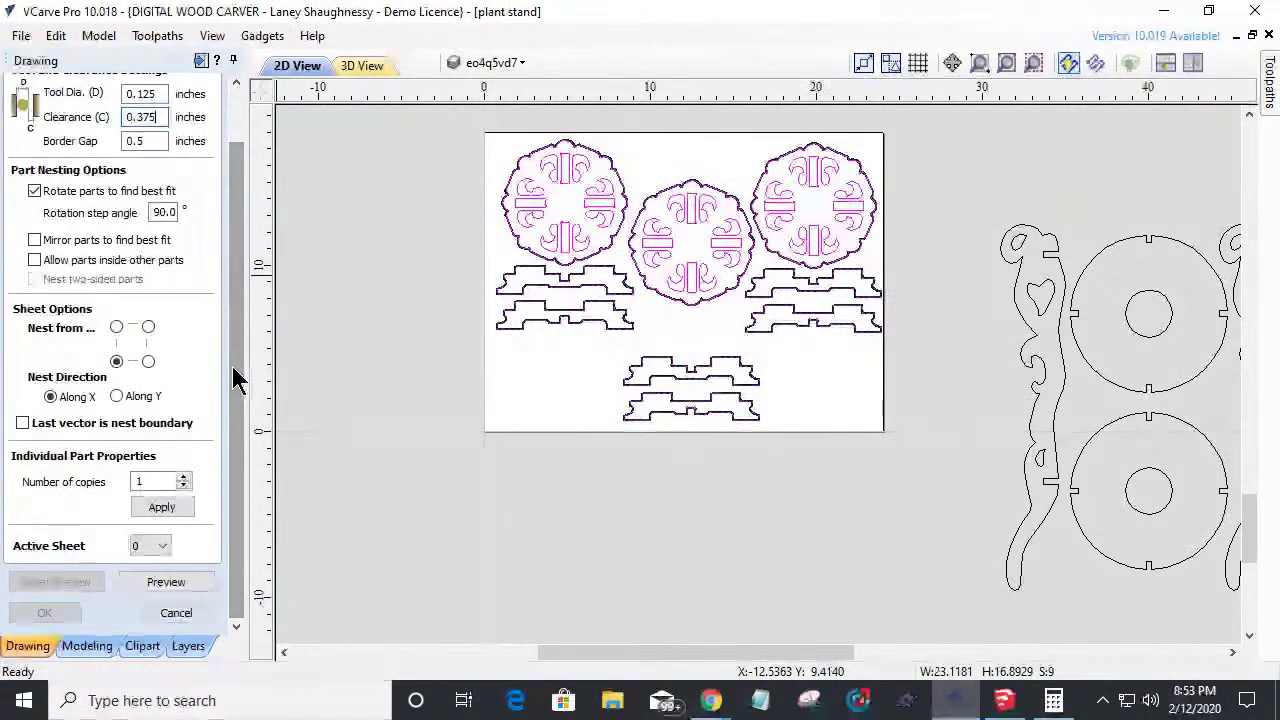
left_click(166, 582)
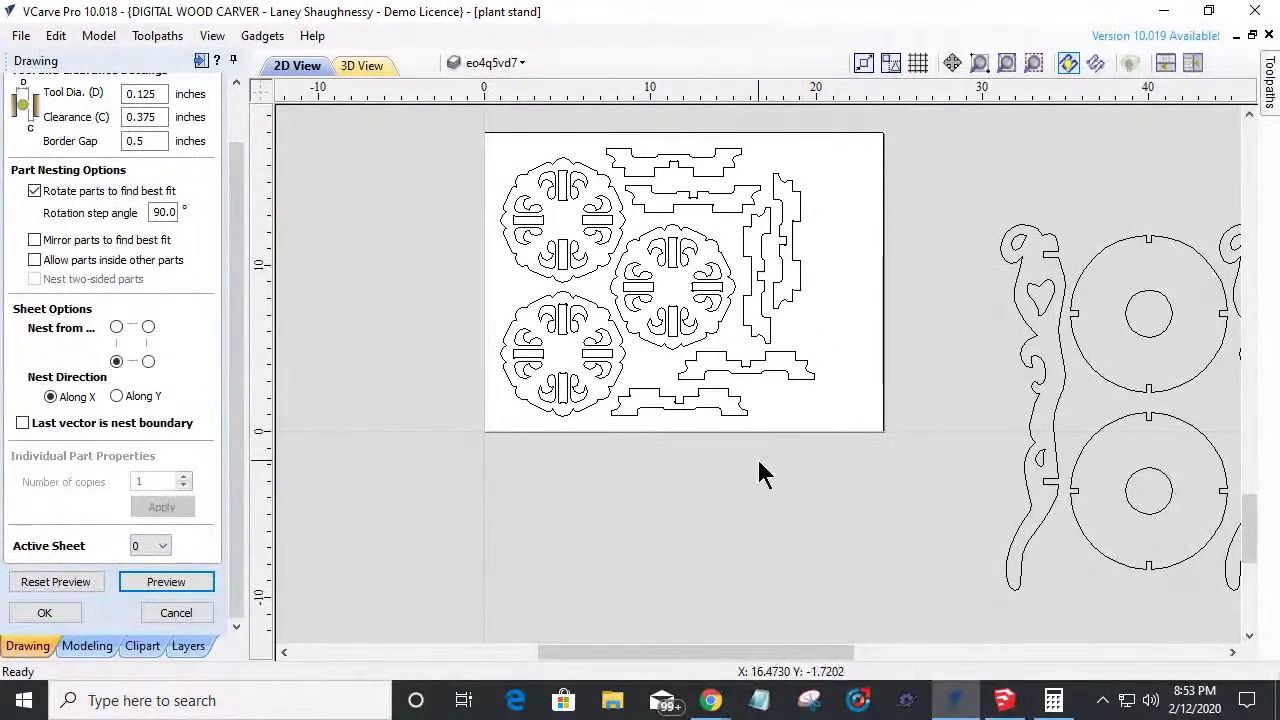
scroll(751, 477, "up", 2)
scroll(751, 477, "down", 2)
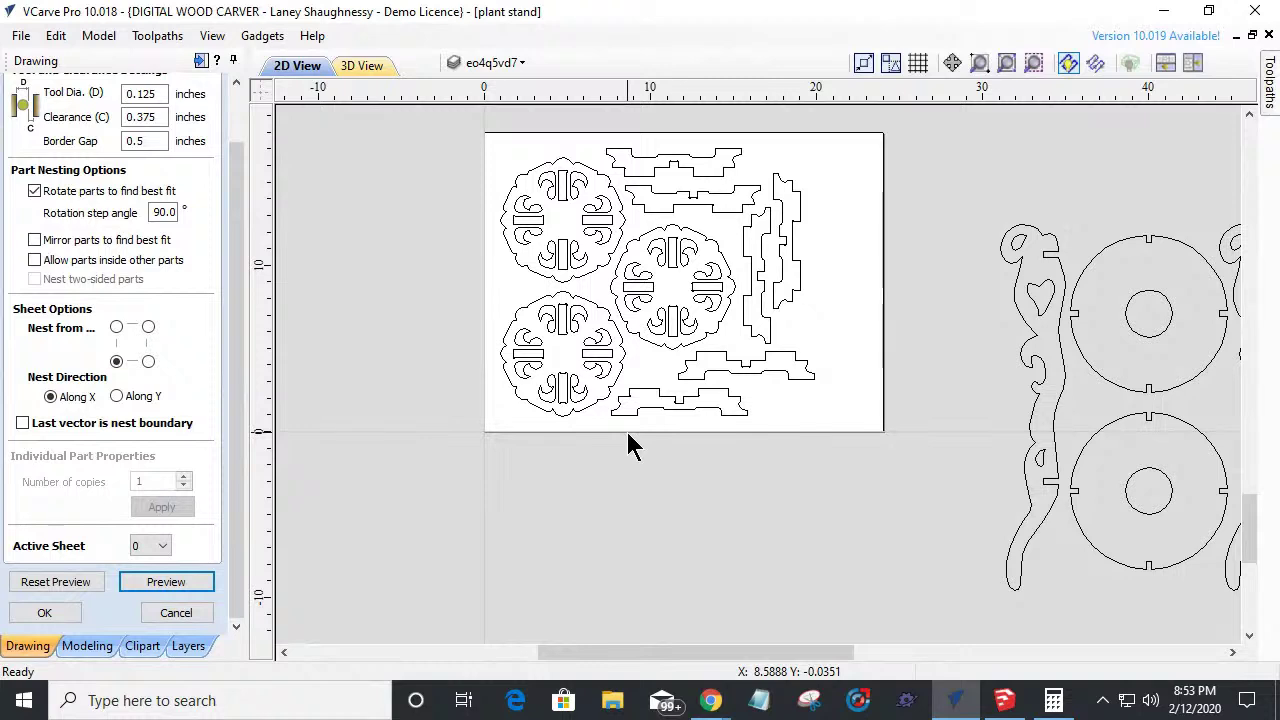
Accept the nested layout and move all nested tops and brackets to a new hidden layer named Plant Stand 2.
left_click(40, 616)
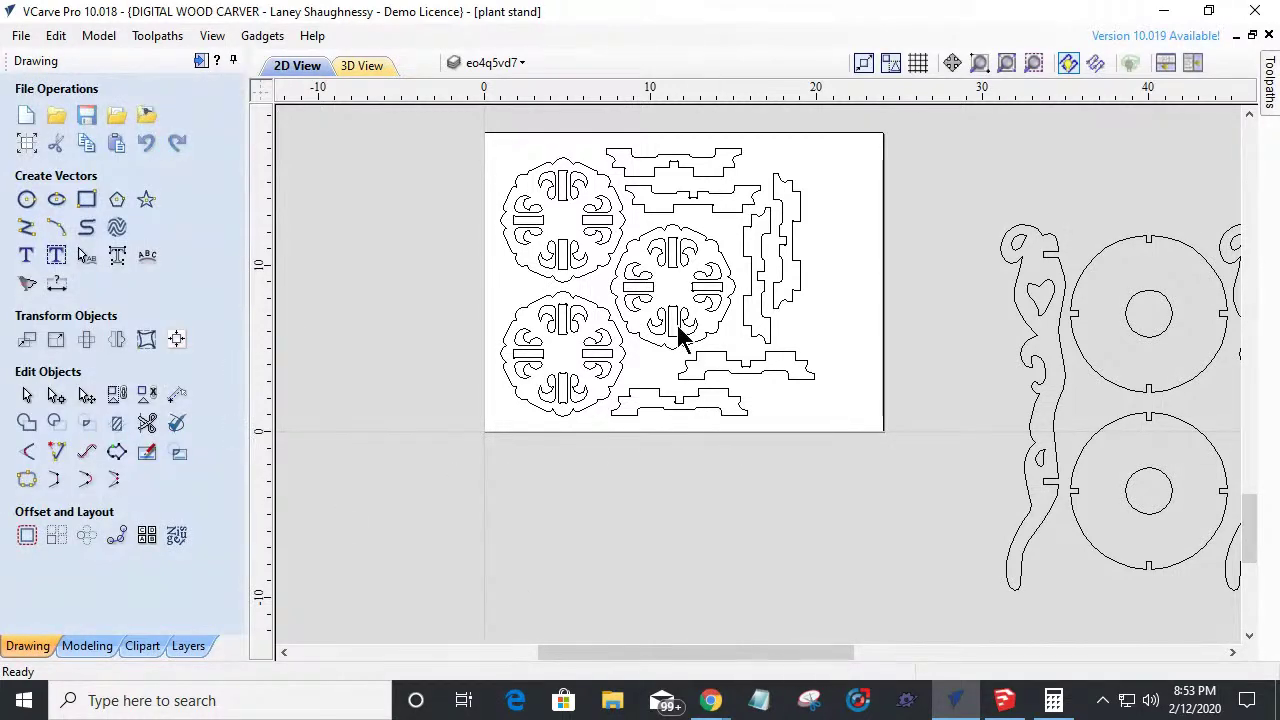
left_click(675, 318)
left_click_drag(421, 129, 880, 463)
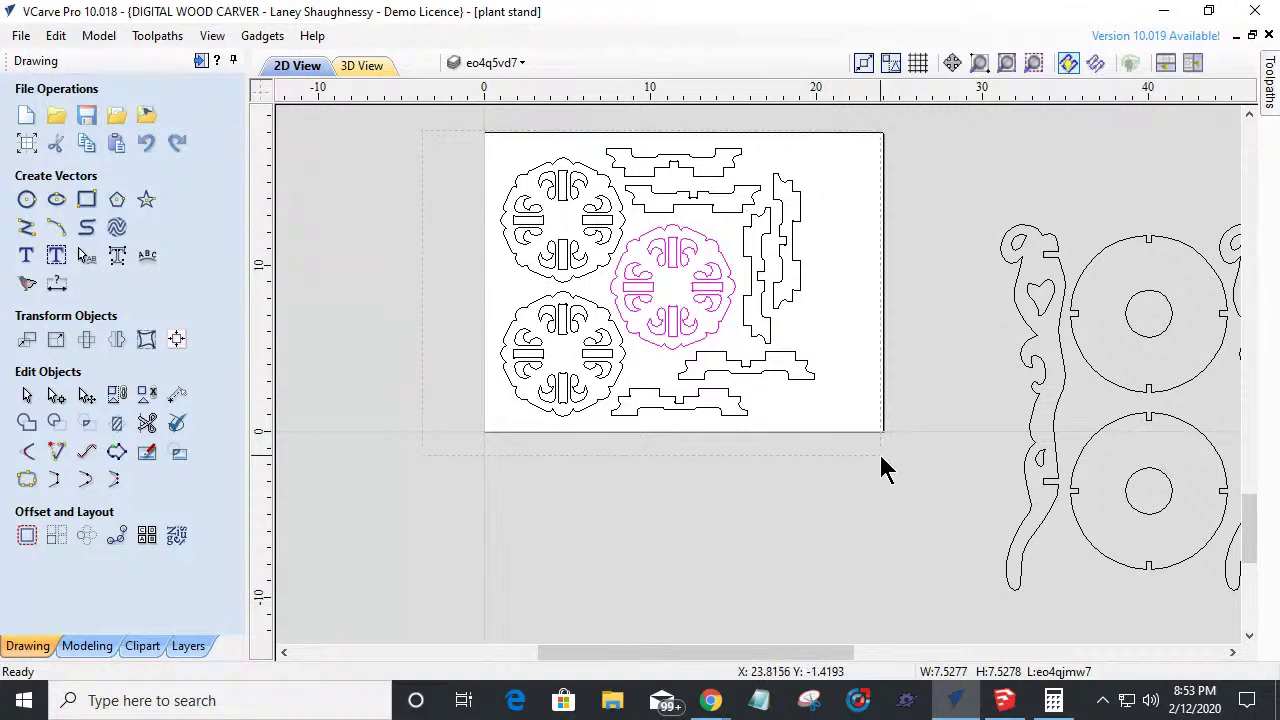
right_click(672, 255)
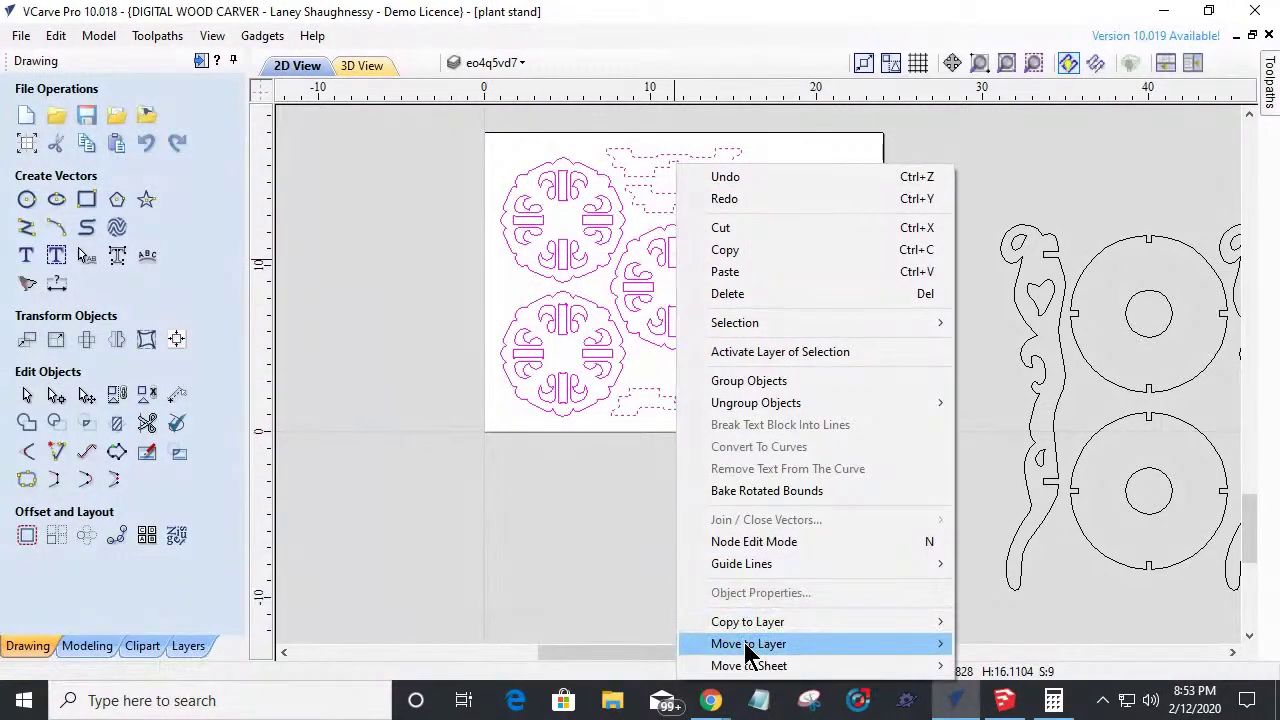
mouse_move(746, 642)
left_click(1003, 644)
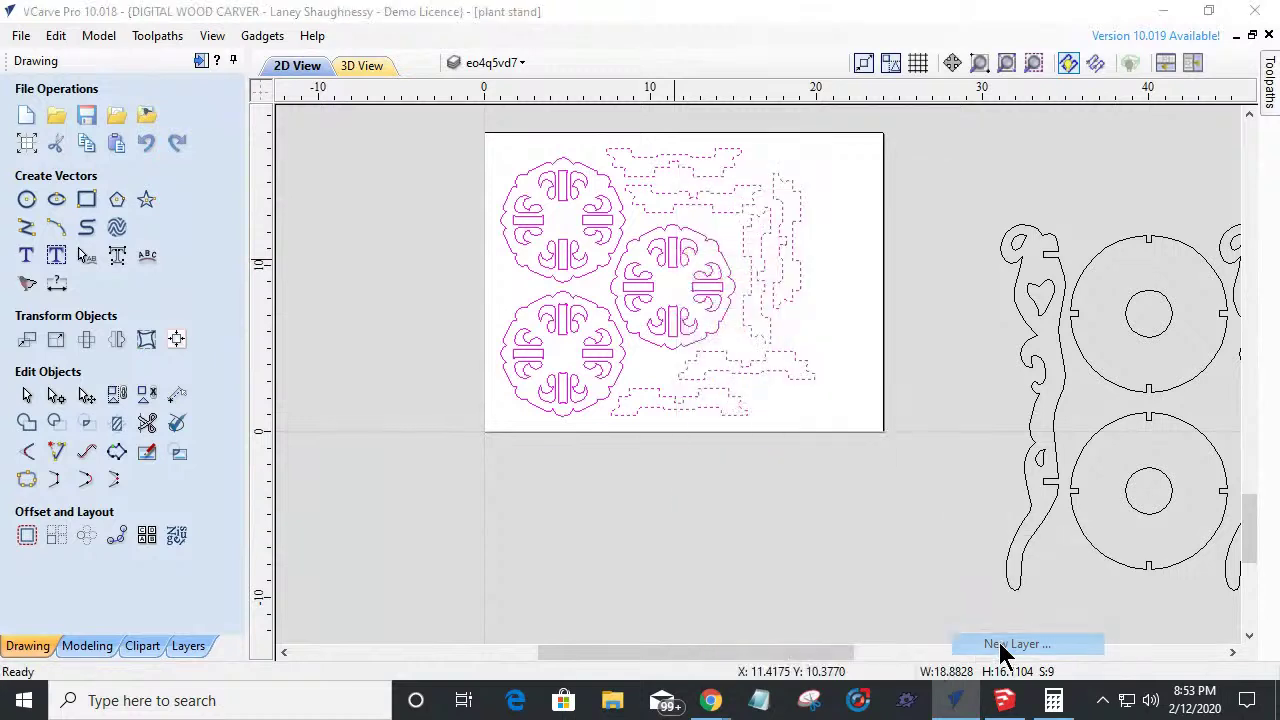
type("Pl")
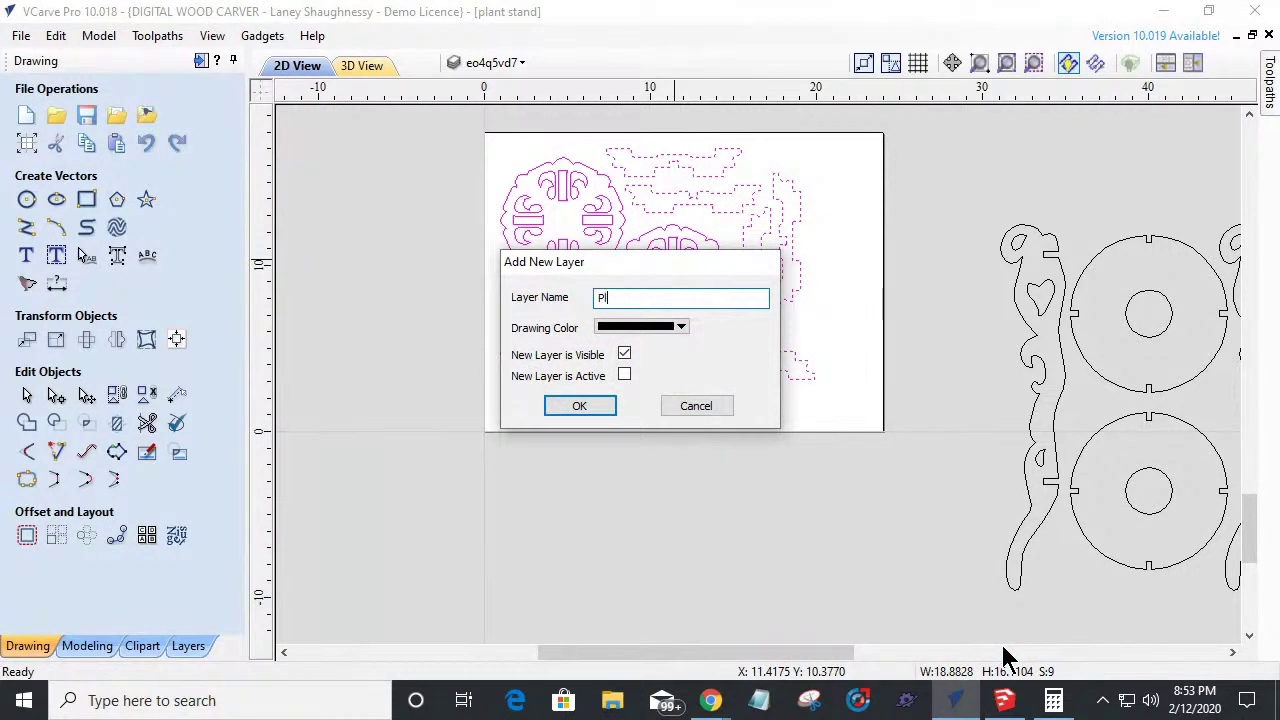
type("ant Stand 2")
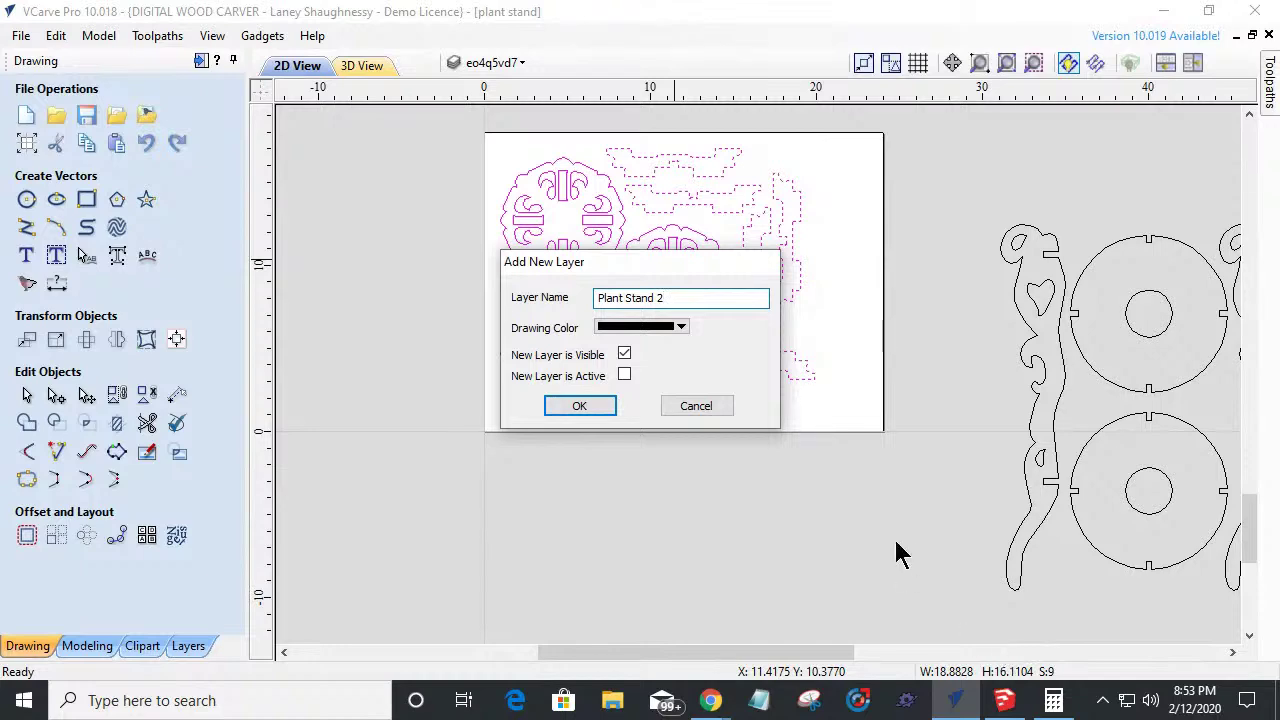
left_click(624, 354)
left_click(589, 400)
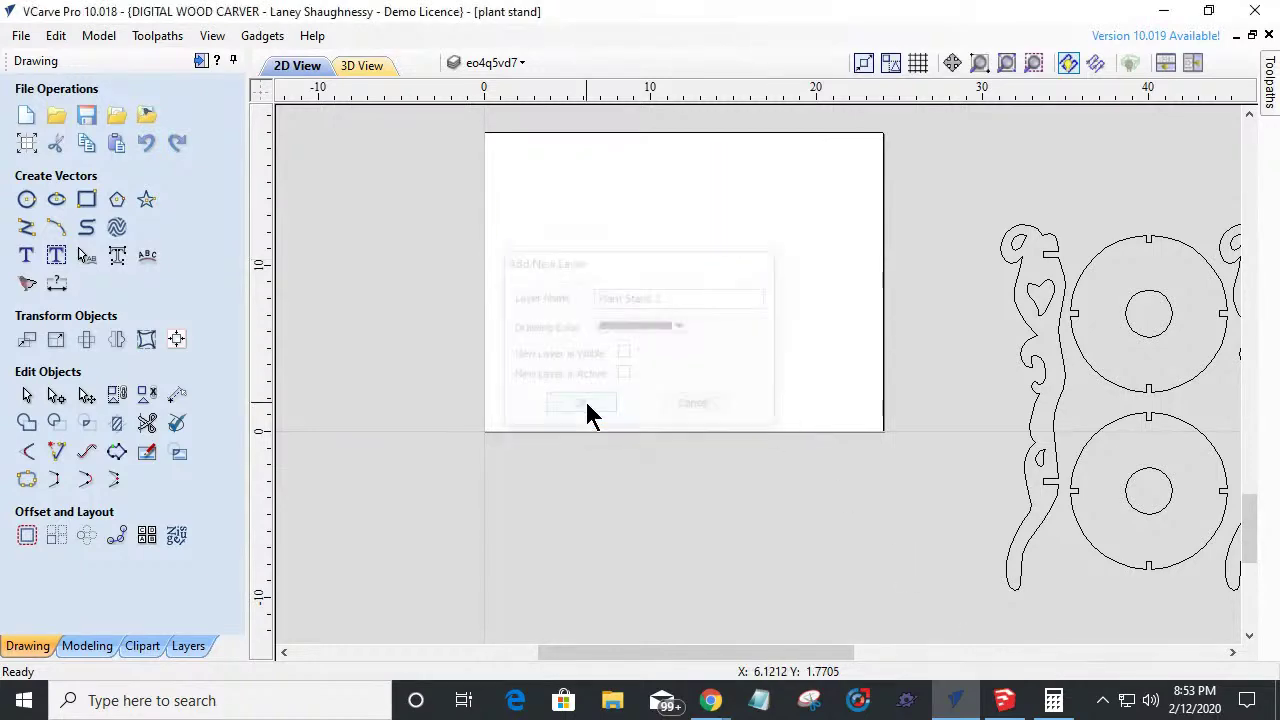
Move the other plant stand's four scroll legs and two slotted discs together onto the empty board.
scroll(586, 405, "down", 3)
scroll(940, 517, "up", 2)
scroll(940, 517, "down", 2)
scroll(766, 377, "up", 1)
left_click_drag(642, 210, 1035, 560)
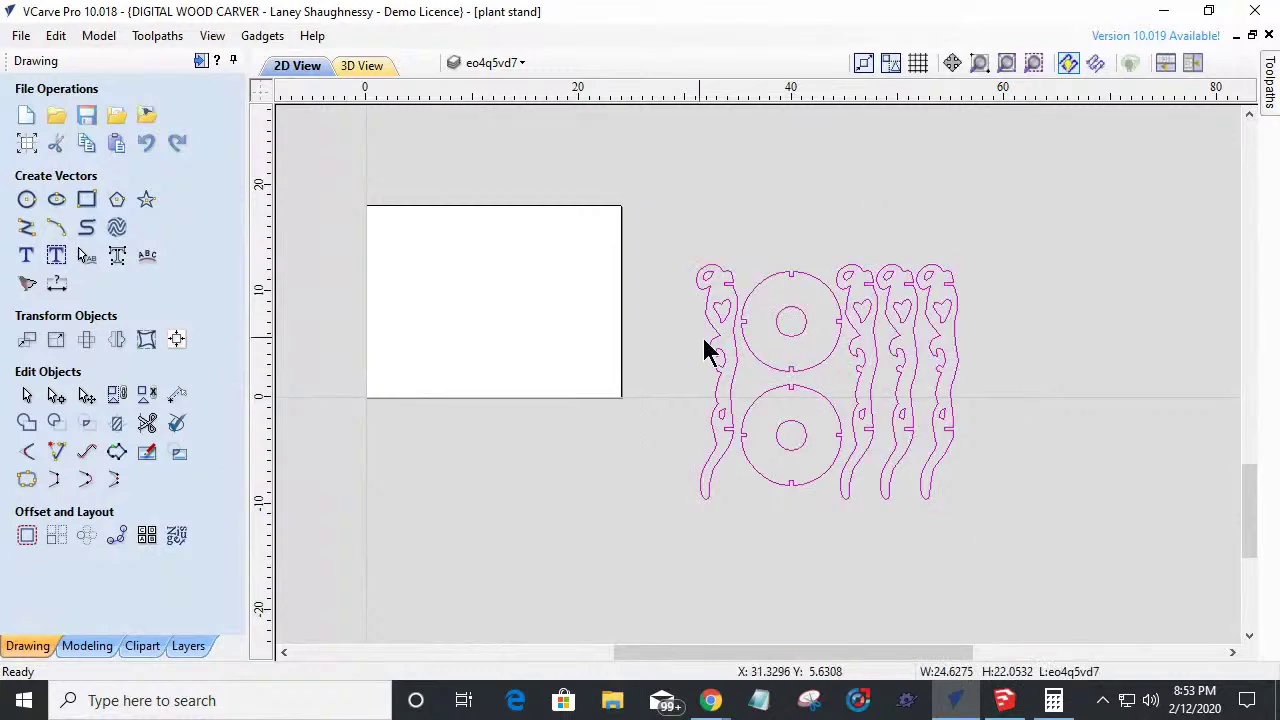
scroll(754, 363, "up", 2)
scroll(912, 395, "down", 2)
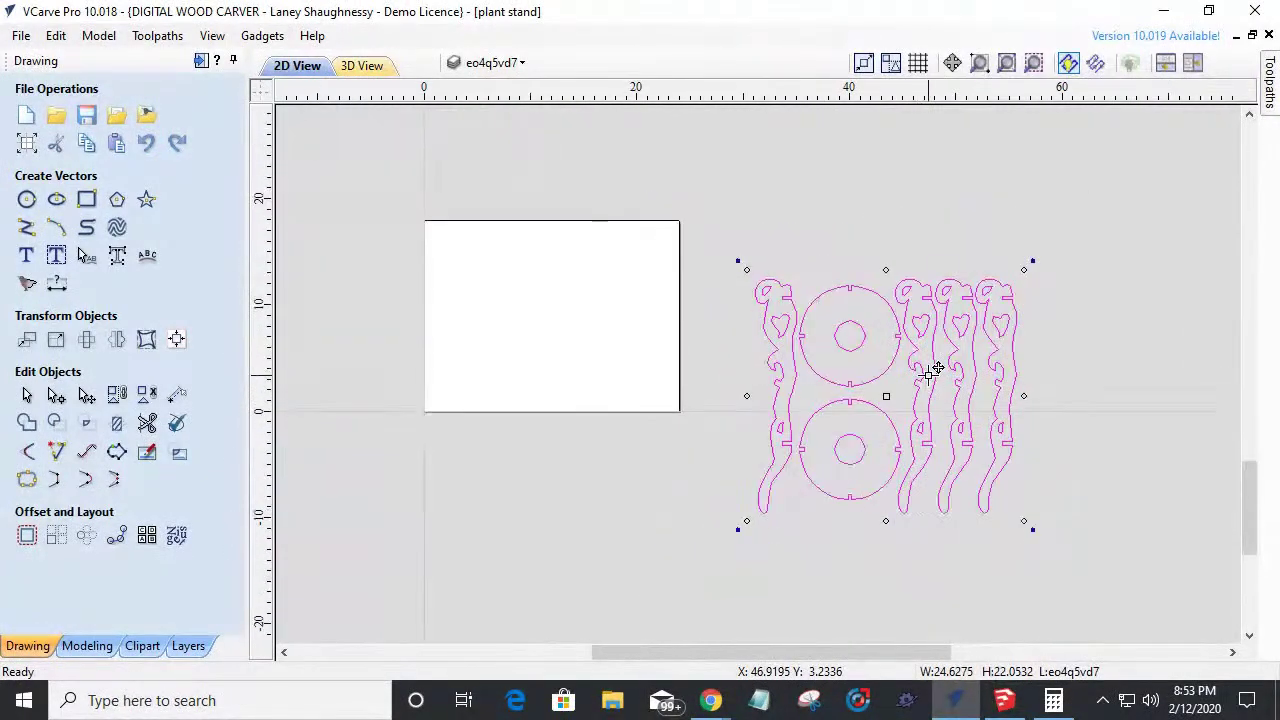
left_click_drag(922, 366, 566, 323)
scroll(505, 300, "up", 1)
scroll(505, 300, "up", 1)
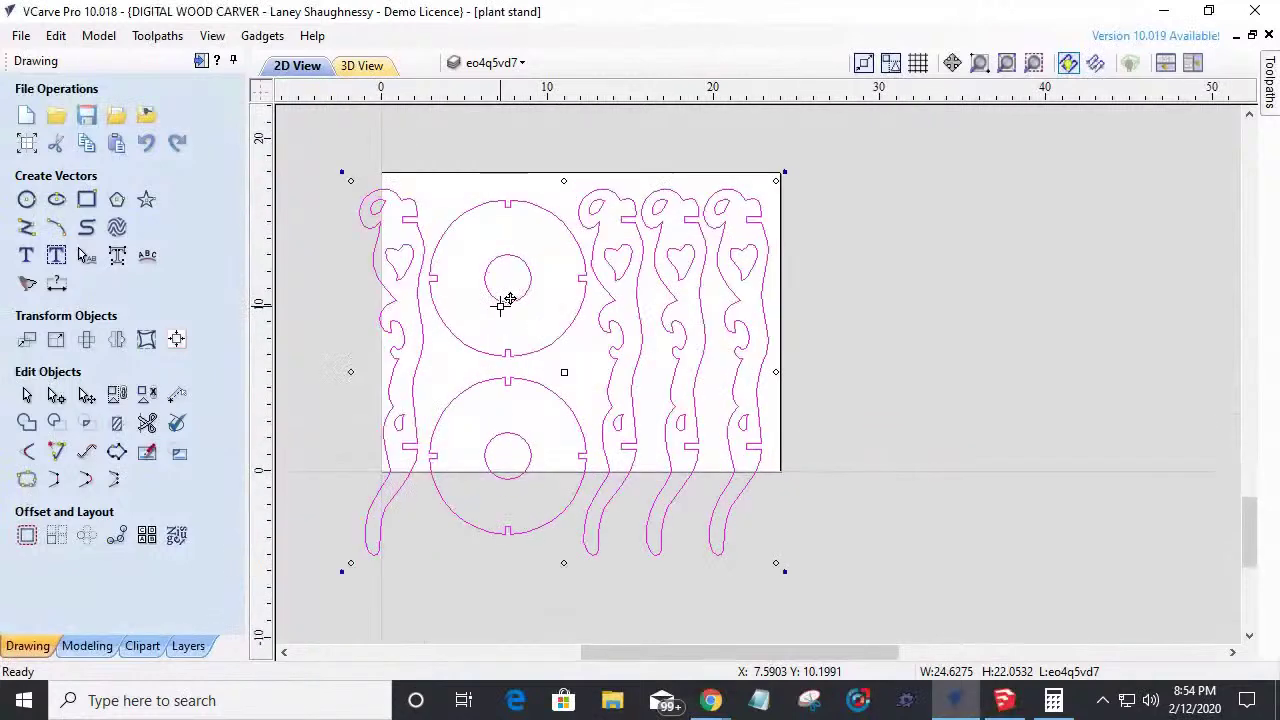
Check the overall width and height of the legs and discs.
left_click(326, 320)
left_click(52, 345)
left_click(52, 345)
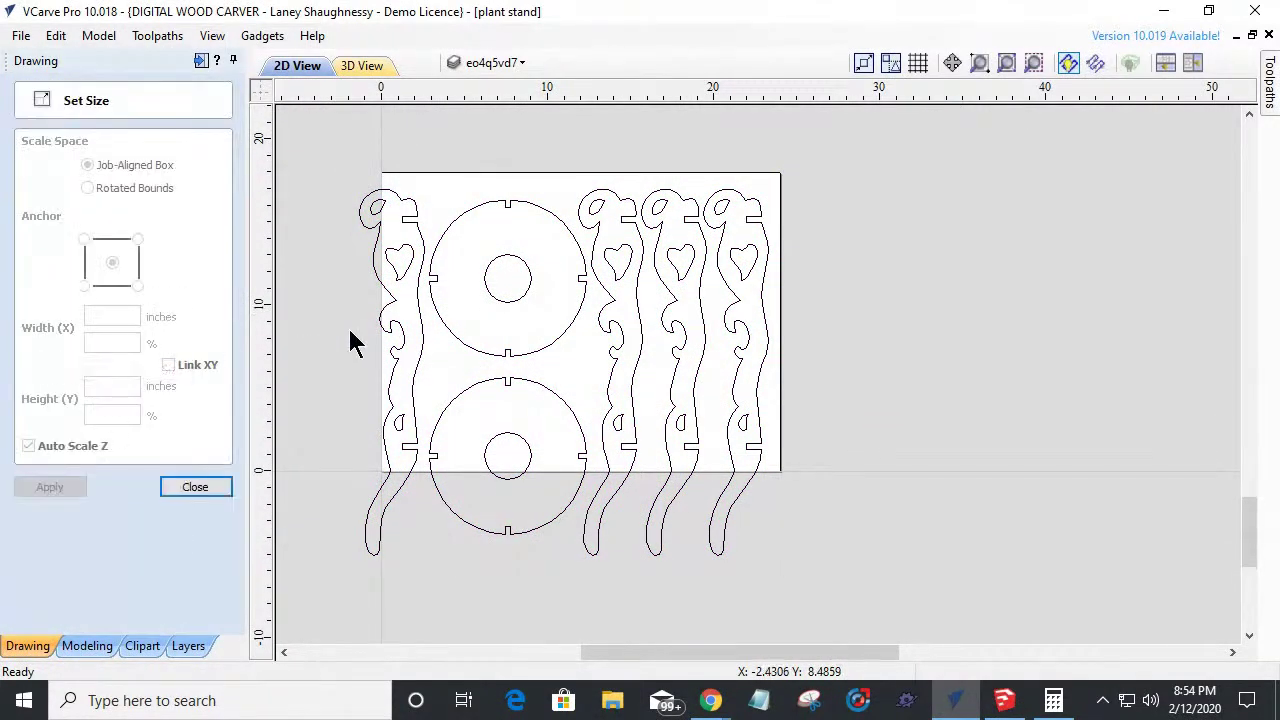
left_click(389, 309)
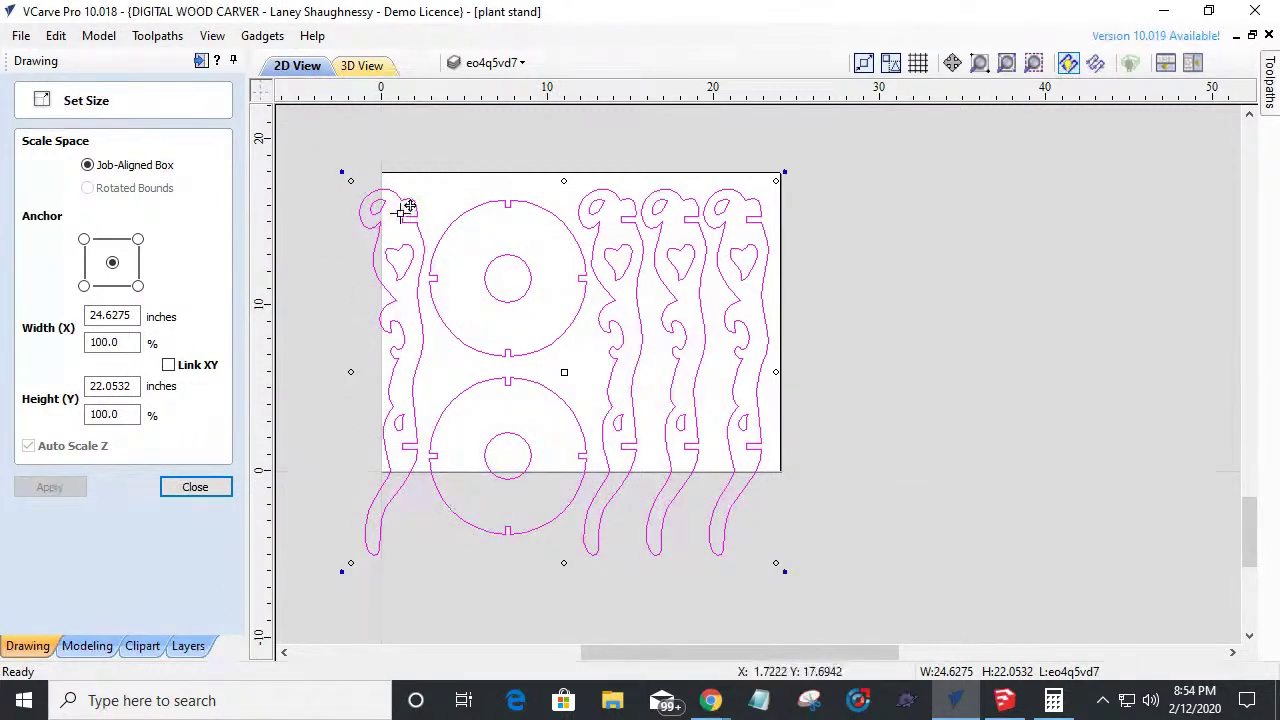
left_click(195, 487)
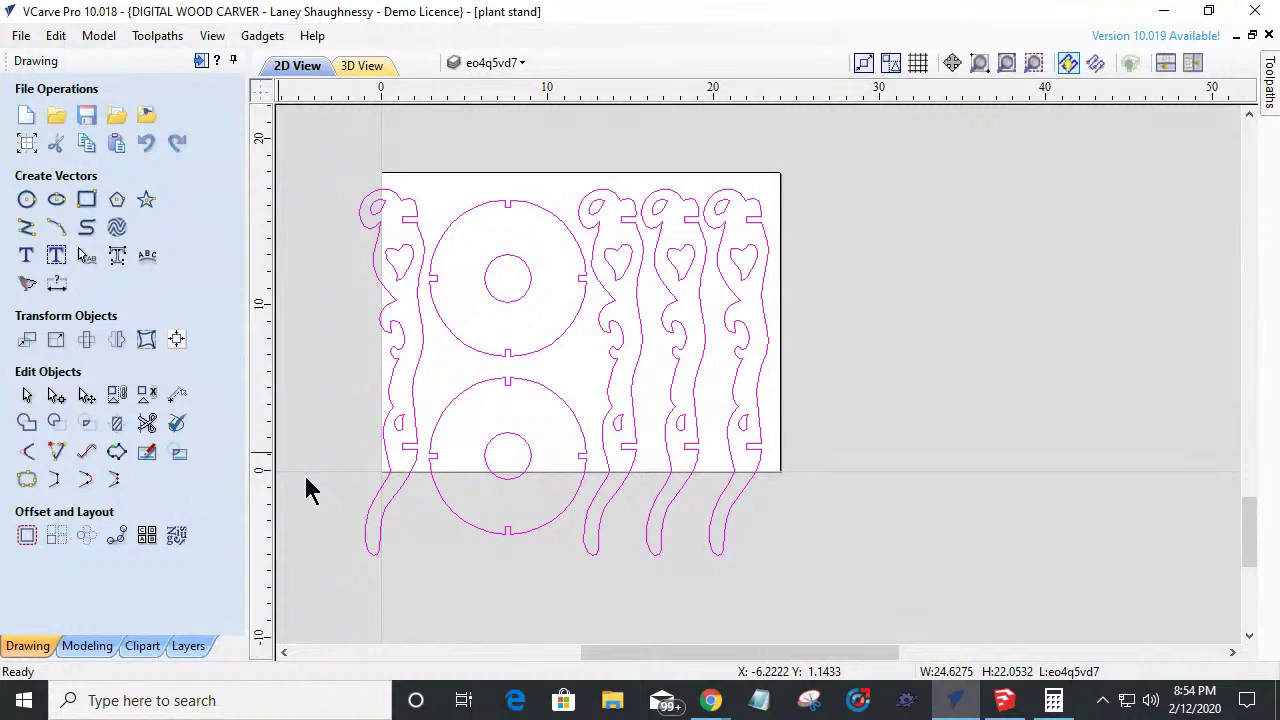
left_click(584, 424)
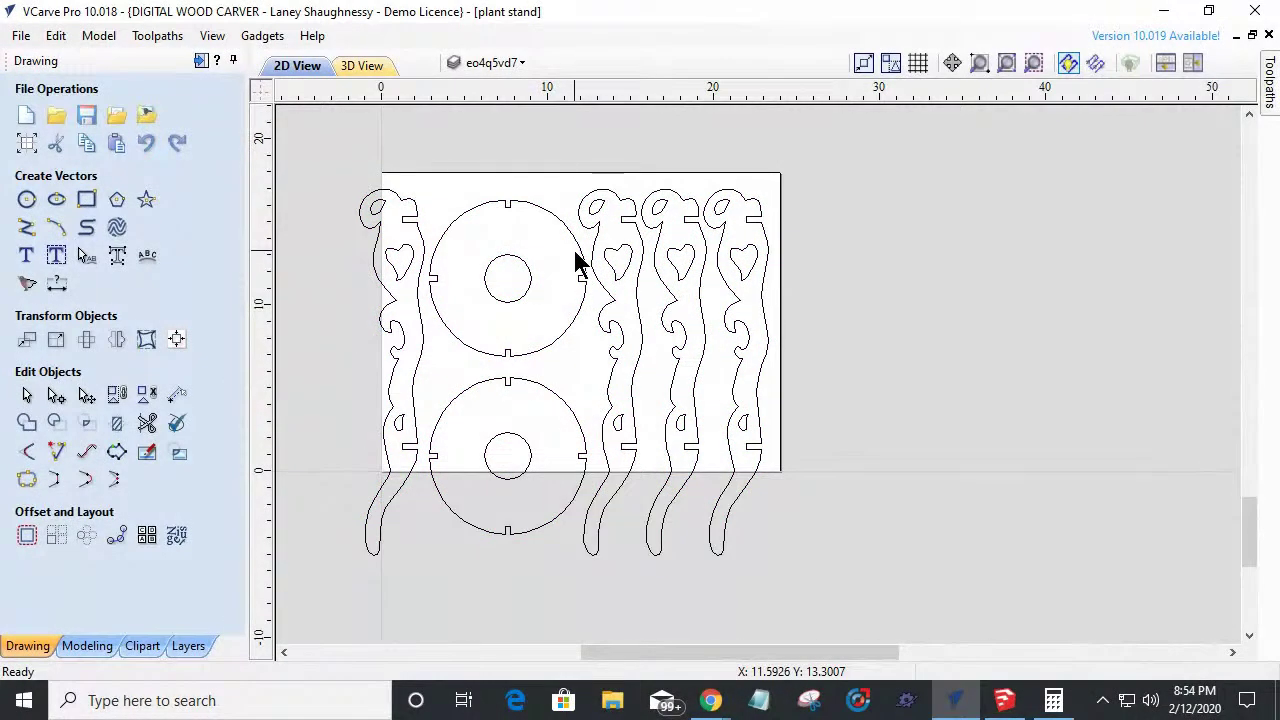
Ungroup all the legs and discs into separate outlines.
key("ctrl+a")
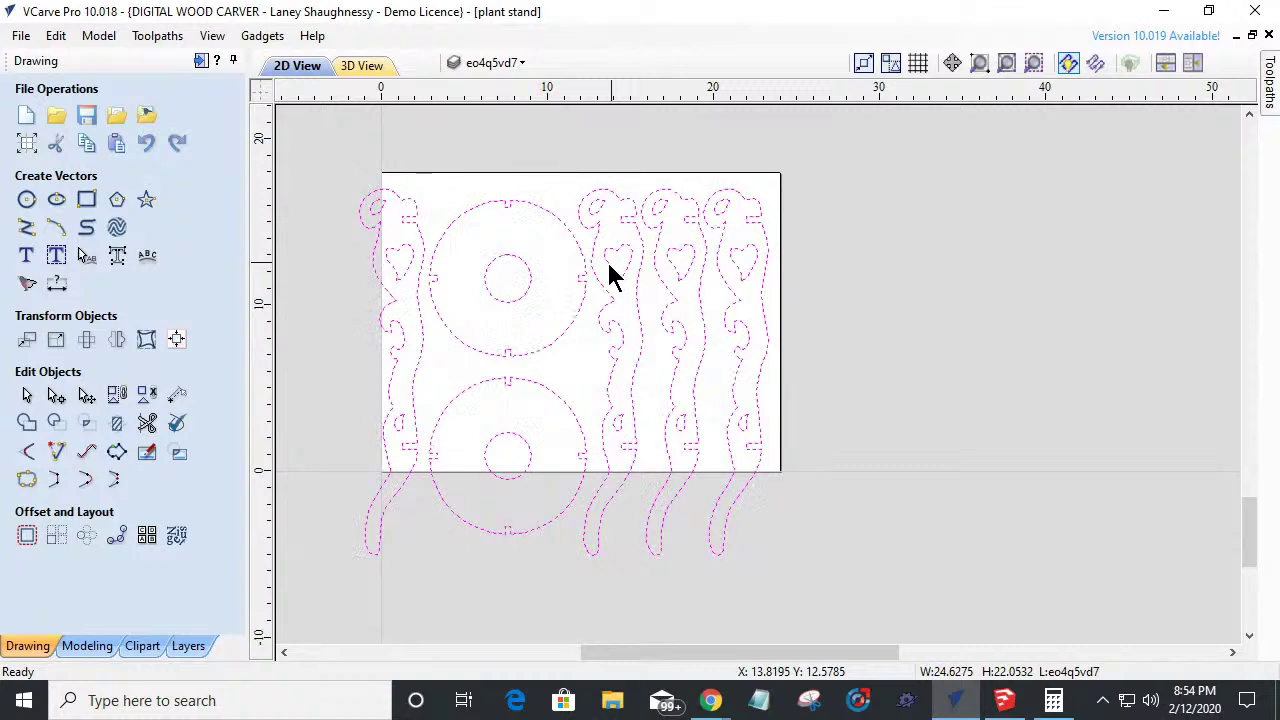
left_click(150, 400)
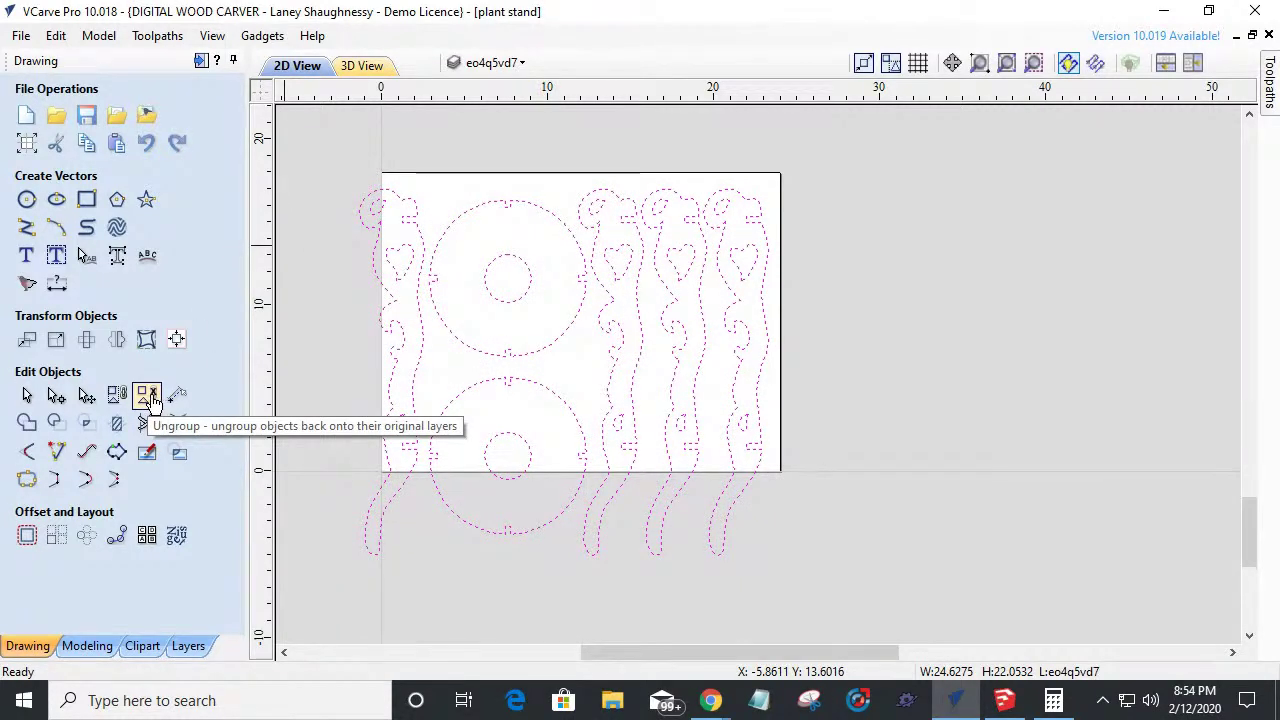
left_click(340, 330)
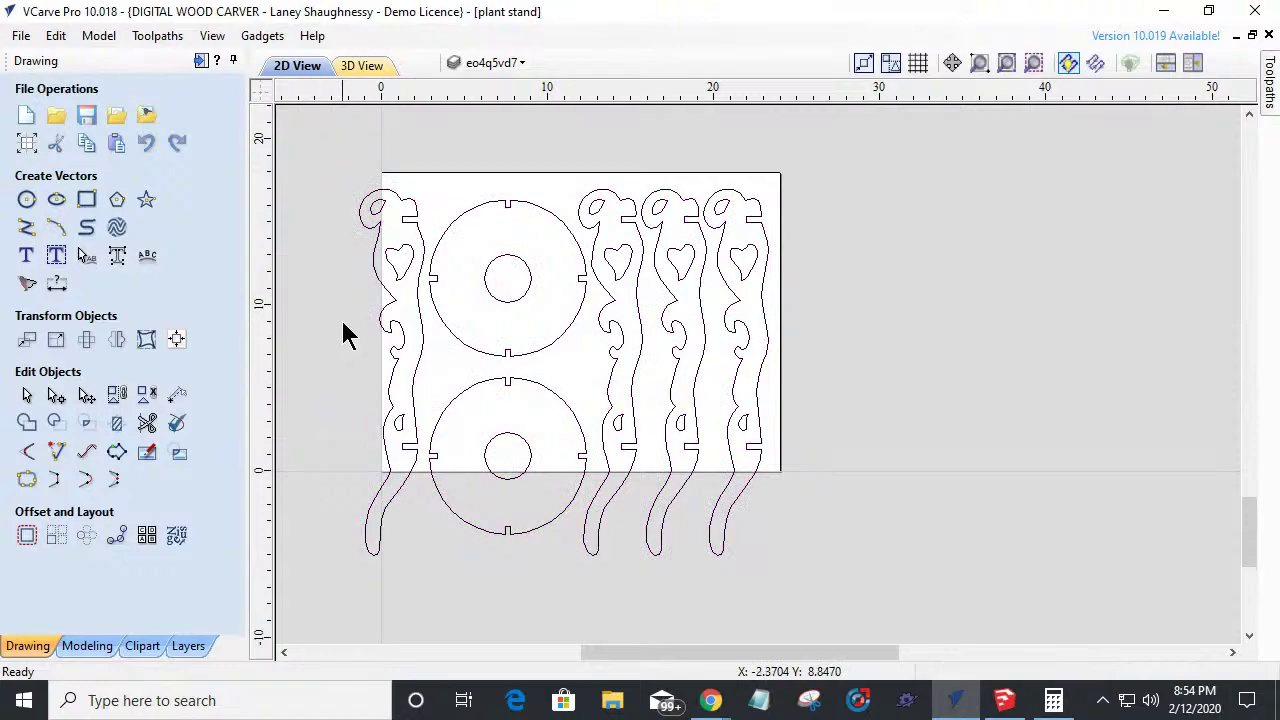
Delete the heart and lower teardrop cutouts from the first two legs.
scroll(305, 245, "up", 2)
scroll(471, 294, "down", 3)
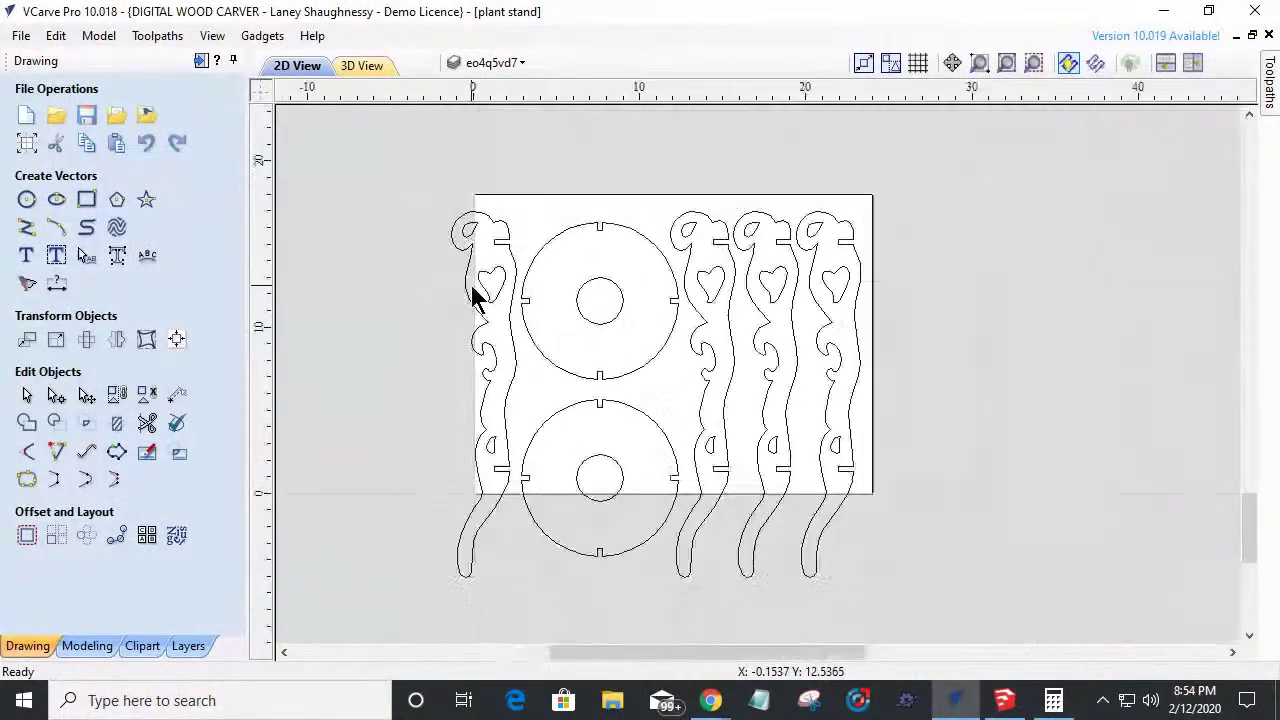
scroll(470, 281, "up", 2)
left_click(494, 286)
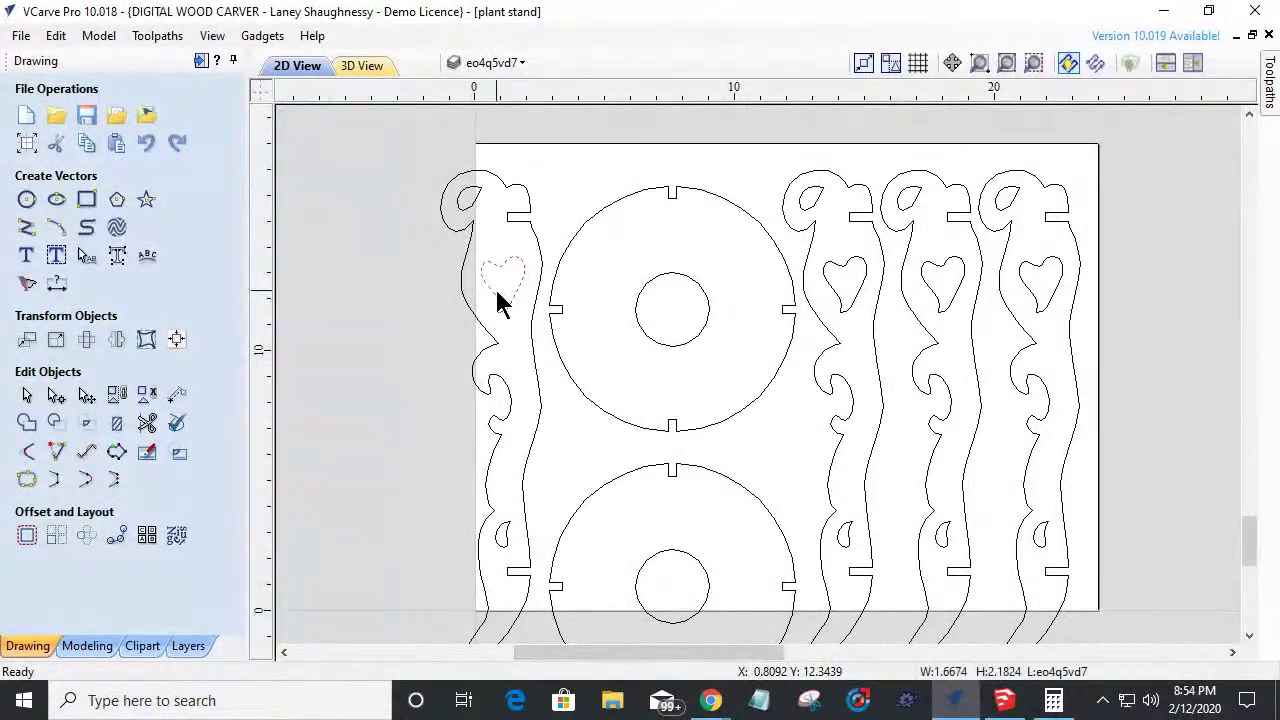
key("Delete")
left_click(503, 538)
key("Delete")
left_click(848, 540)
key("Delete")
left_click(857, 296)
key("Delete")
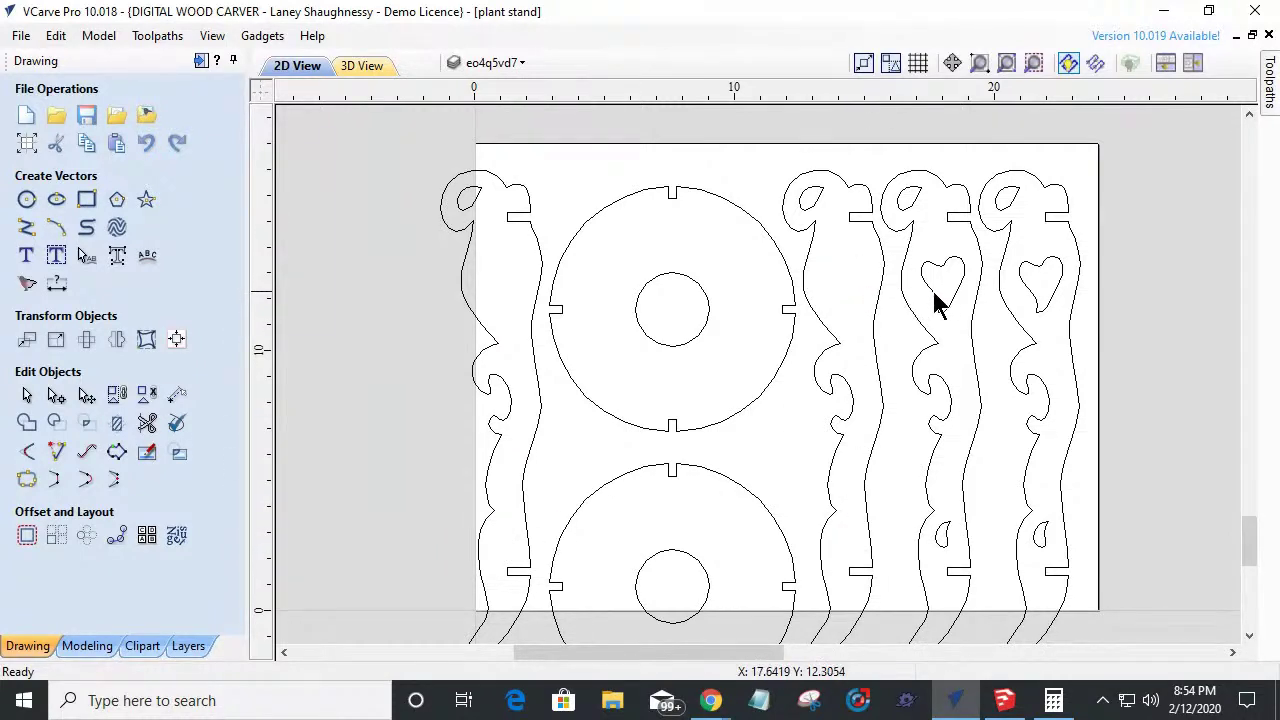
Delete the hearts from the last two legs and the lower teardrop cutout from the fourth leg.
left_click(1031, 292)
key("Delete")
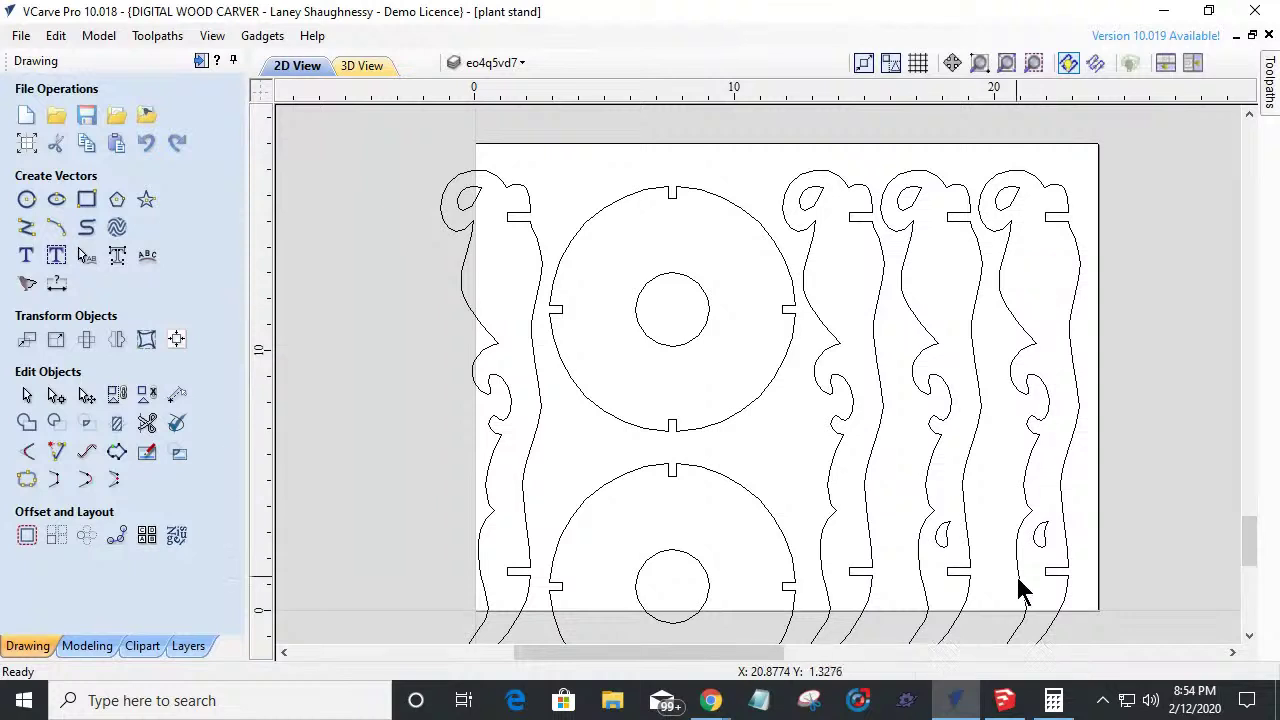
left_click(1038, 540)
key("Delete")
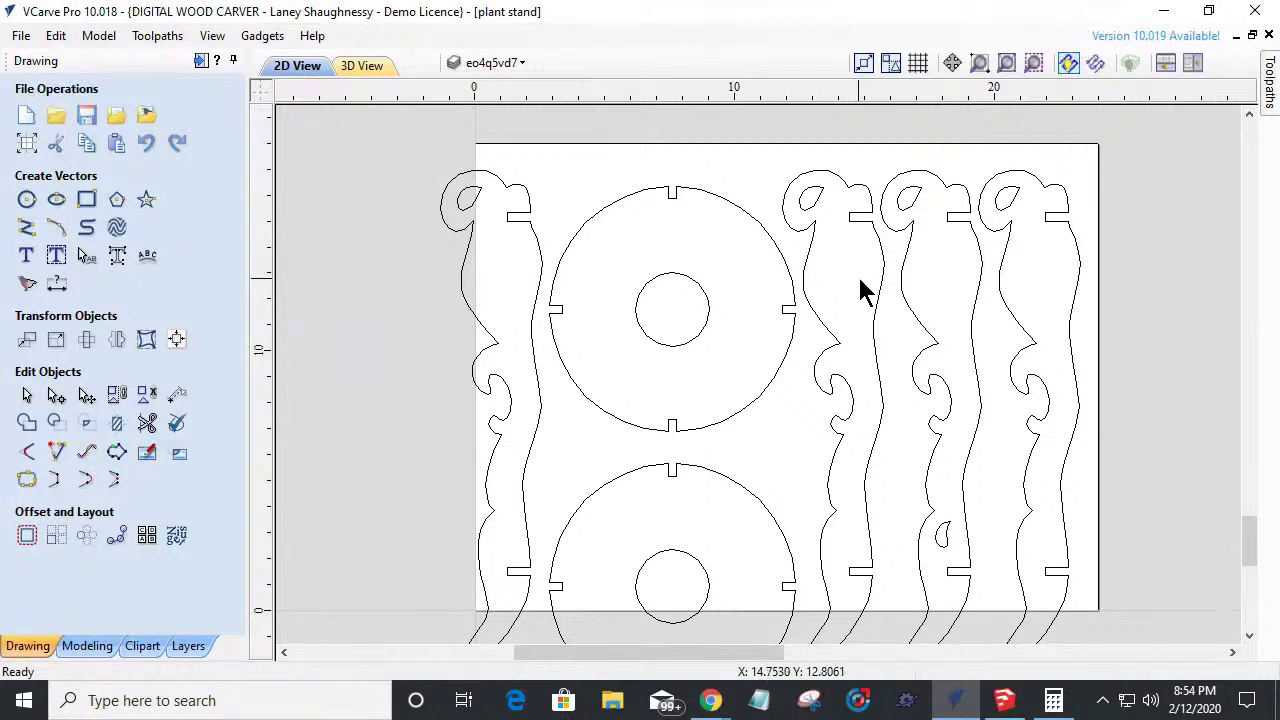
scroll(860, 288, "down", 2)
scroll(862, 288, "up", 1)
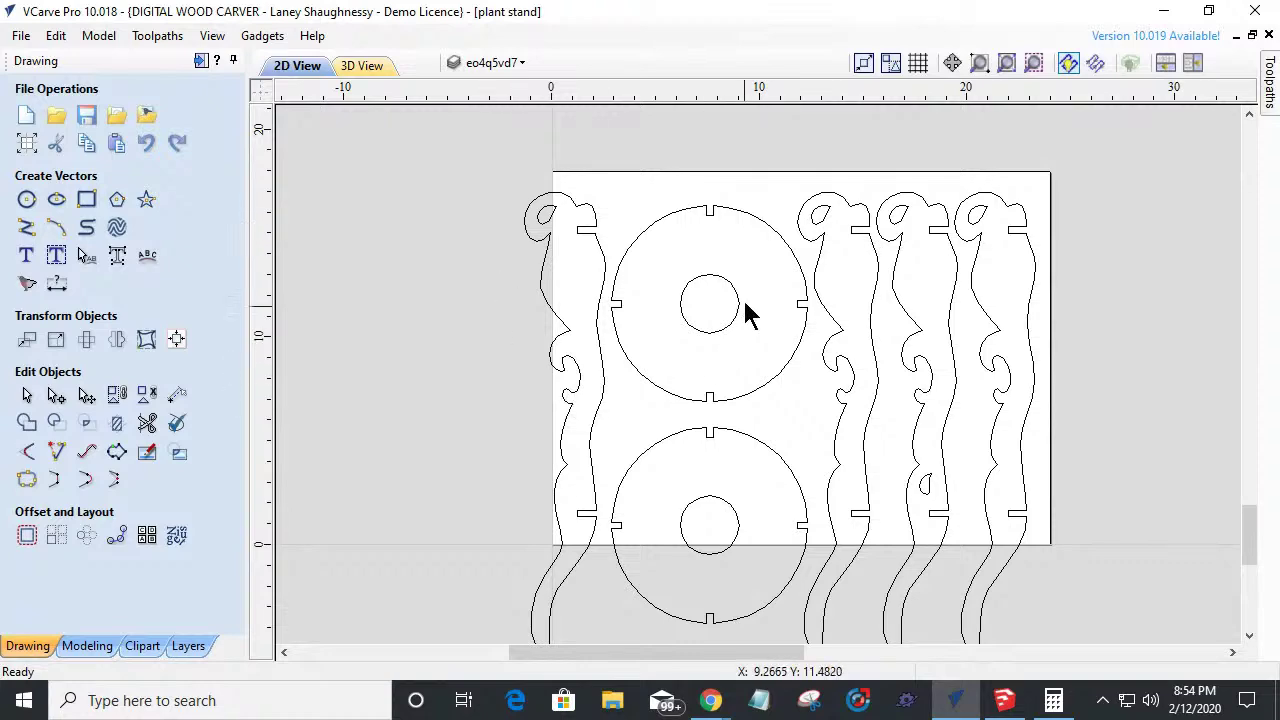
scroll(820, 405, "up", 1)
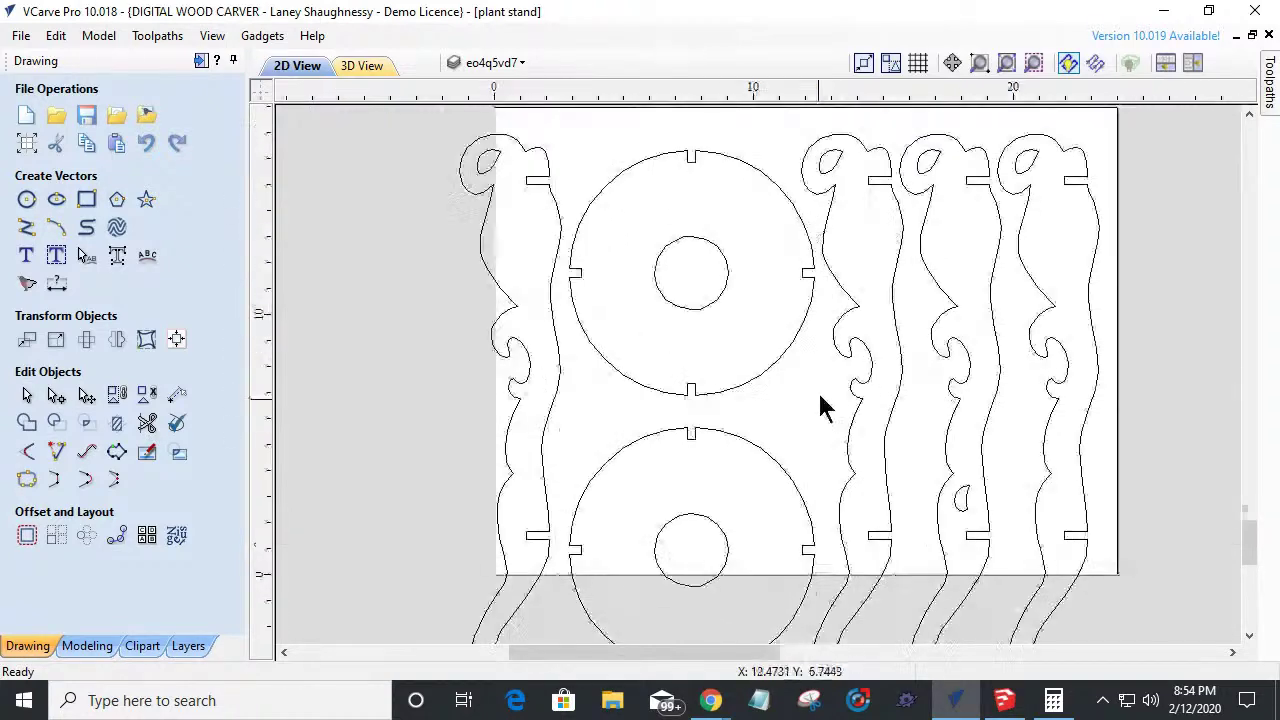
scroll(820, 405, "down", 3)
scroll(818, 385, "up", 3)
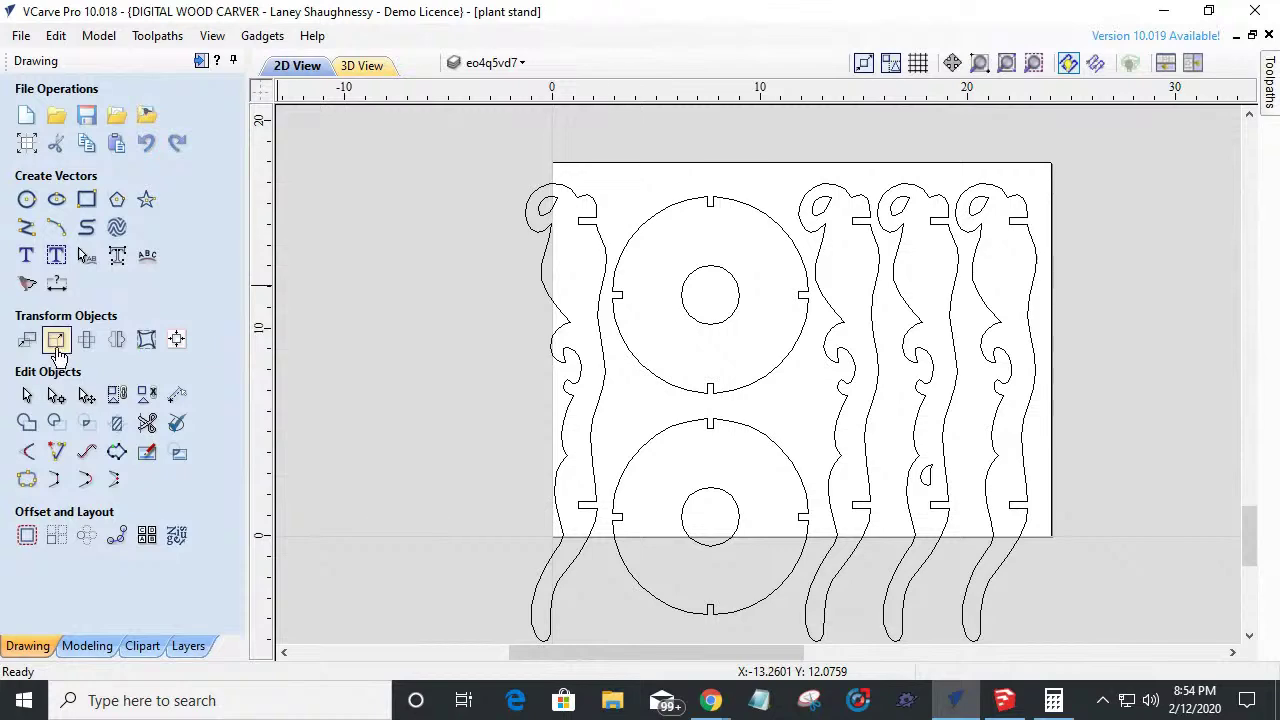
left_click(55, 342)
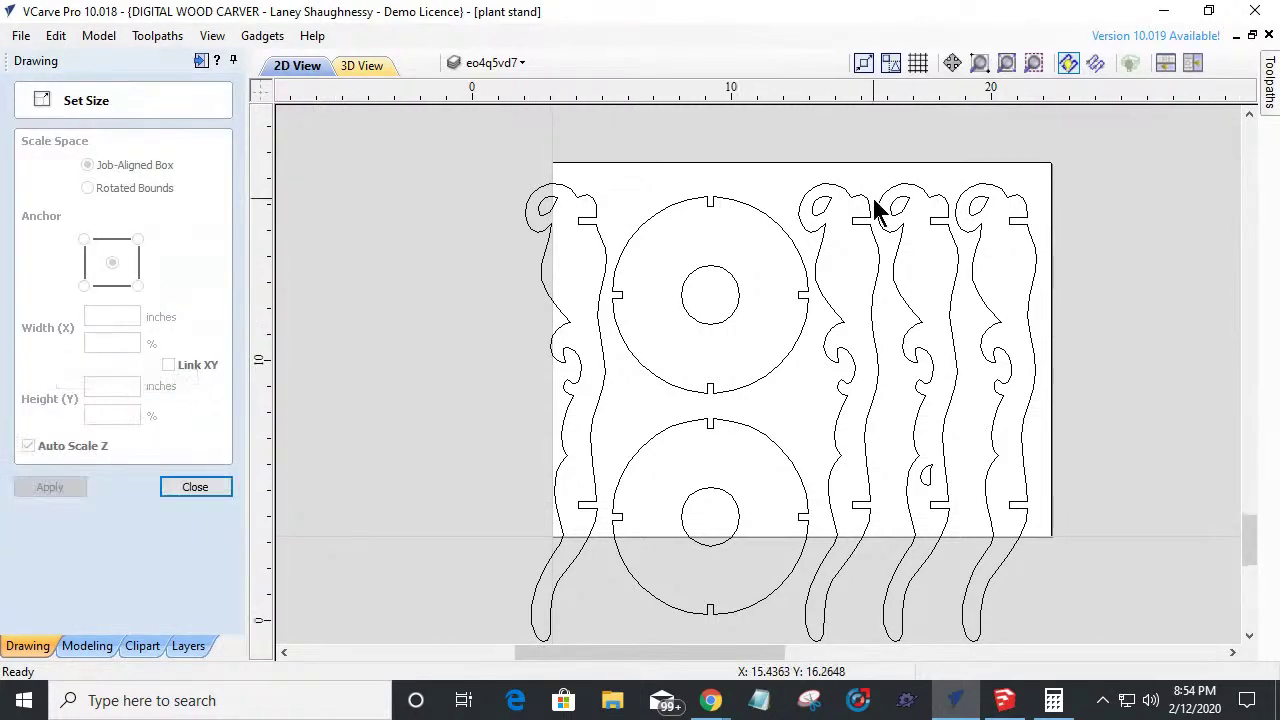
scroll(870, 210, "up", 5)
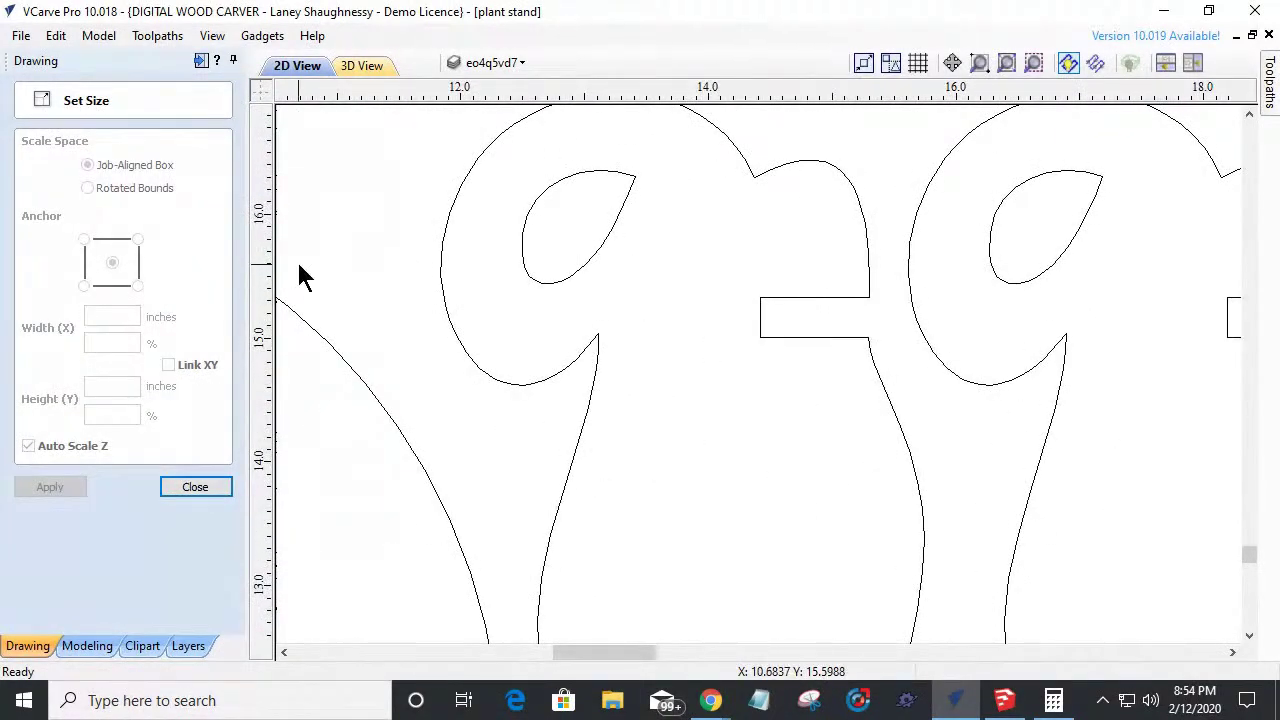
left_click(180, 490)
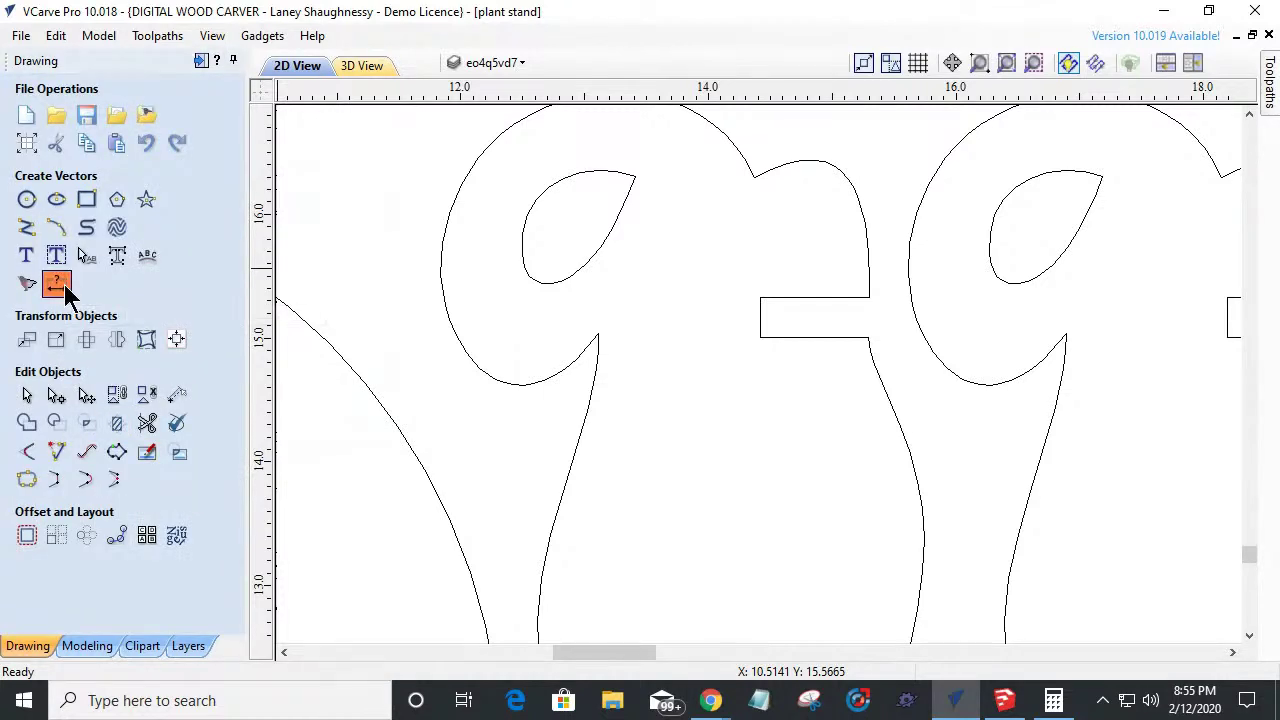
Add a vertical dimension across the upper slot of the second leg, placed beside the slot's closed end.
left_click(56, 285)
left_click(75, 193)
left_click(761, 297)
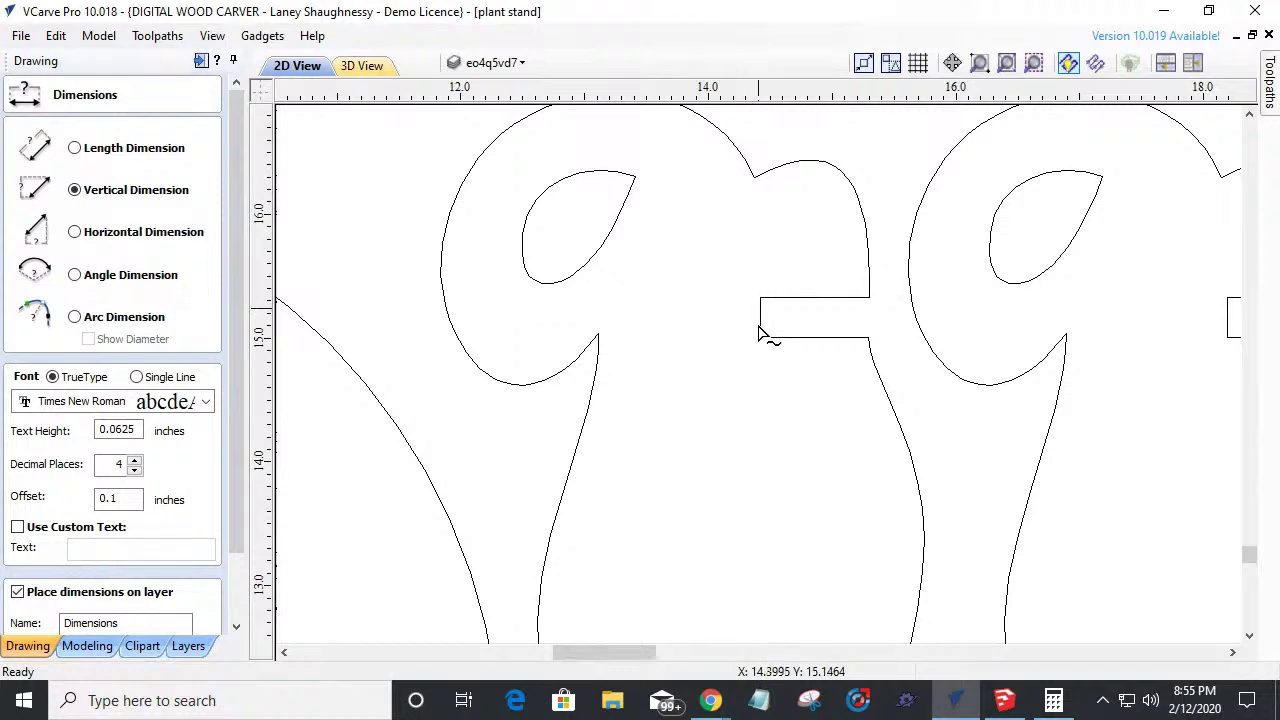
left_click(761, 337)
left_click(737, 323)
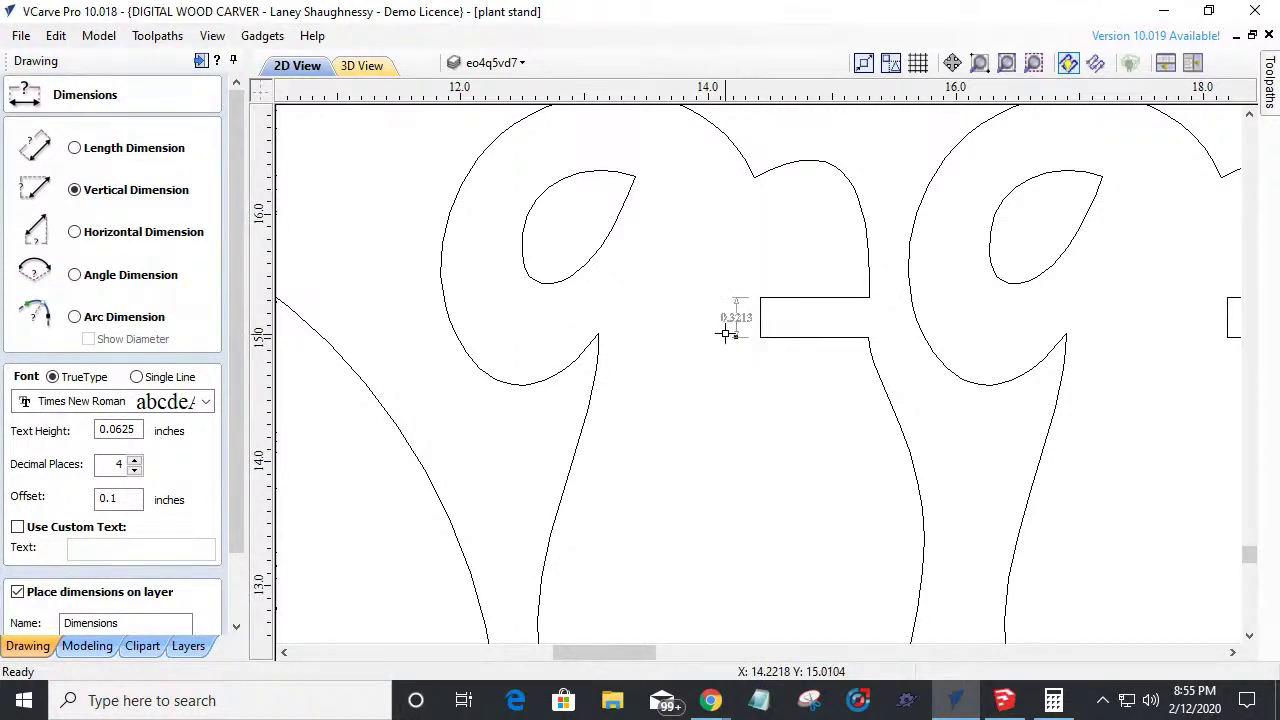
scroll(726, 327, "up", 5)
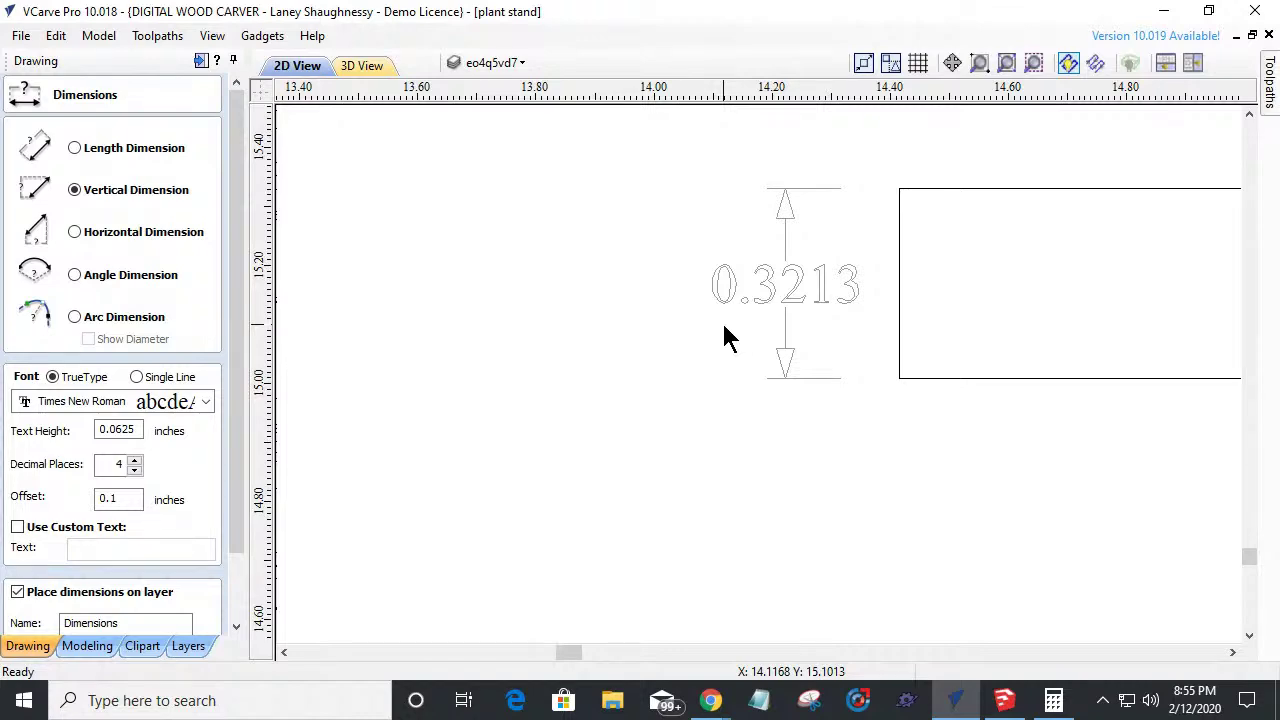
scroll(730, 345, "down", 6)
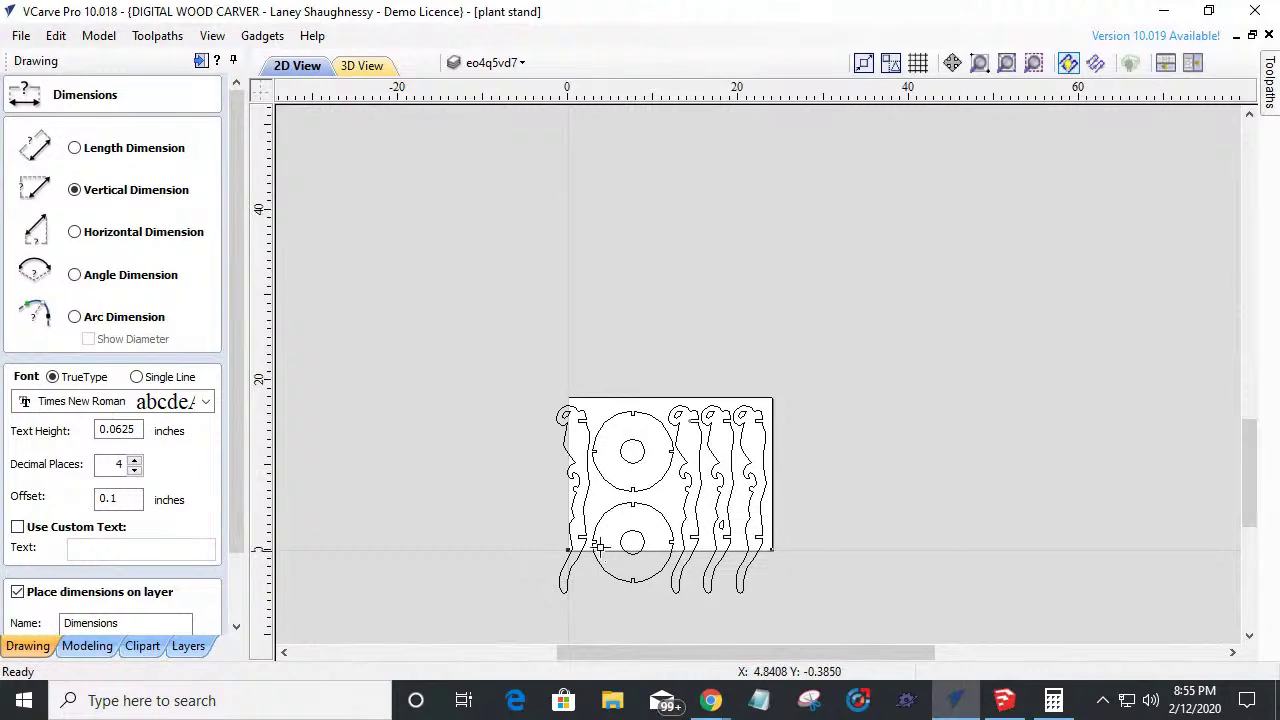
scroll(632, 574, "up", 4)
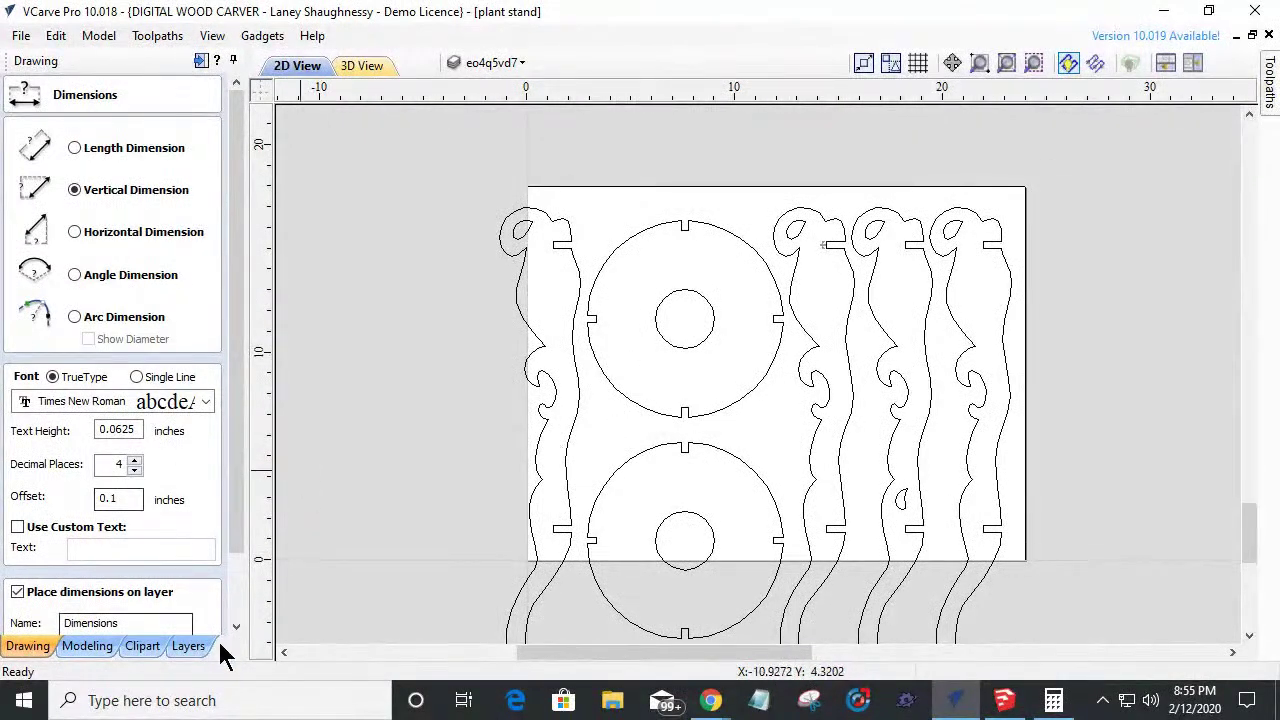
scroll(234, 543, "down", 2)
left_click(185, 622)
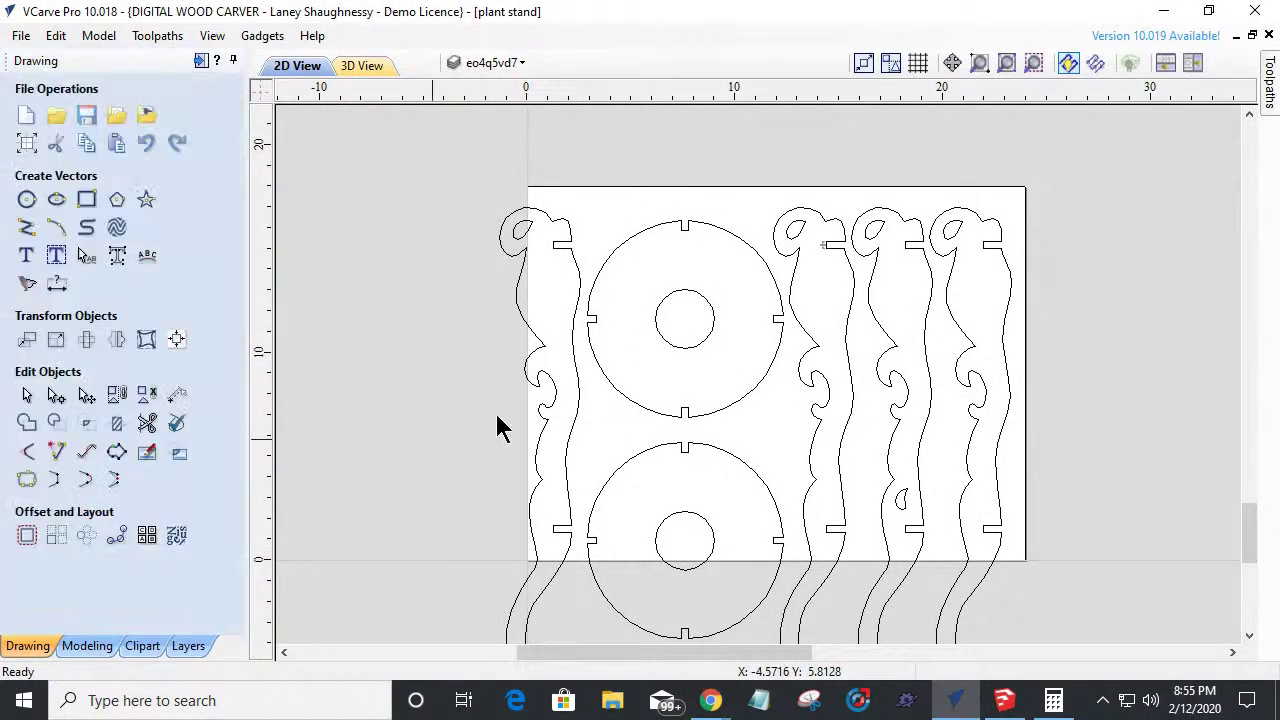
Check the overall width and height of the upper and lower slotted discs with the Set Size tool.
left_click(629, 243)
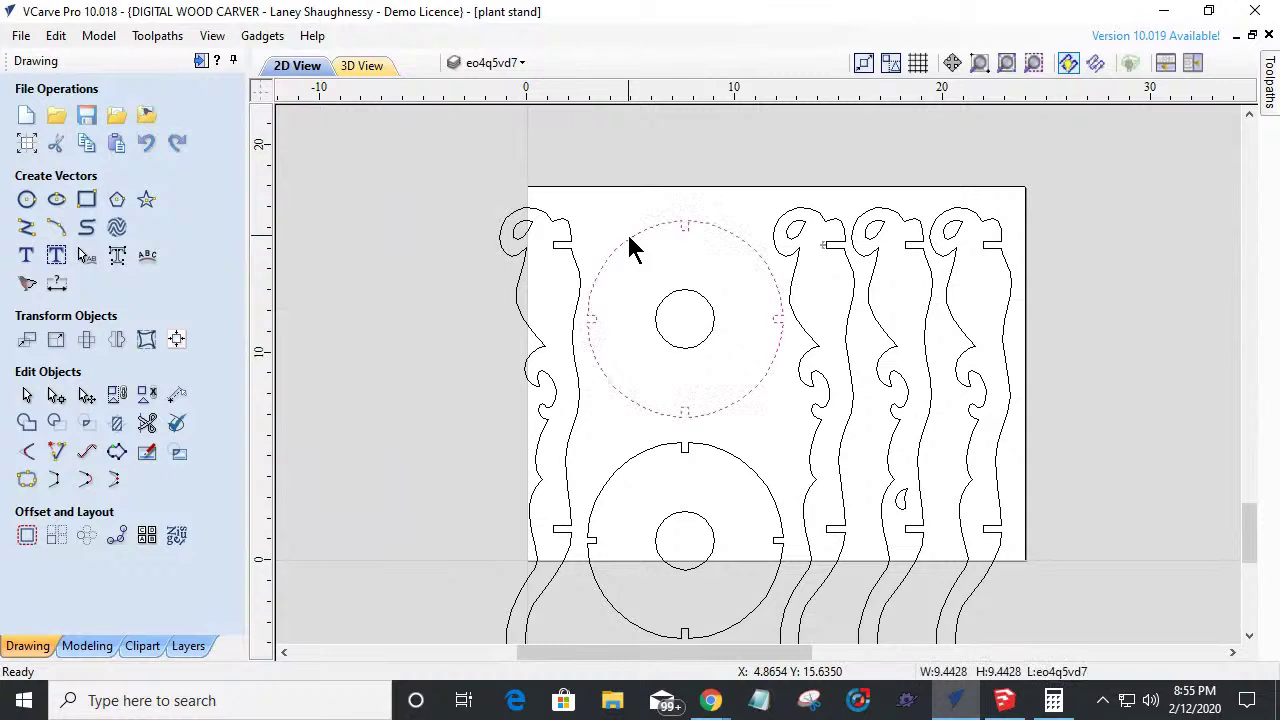
left_click(56, 340)
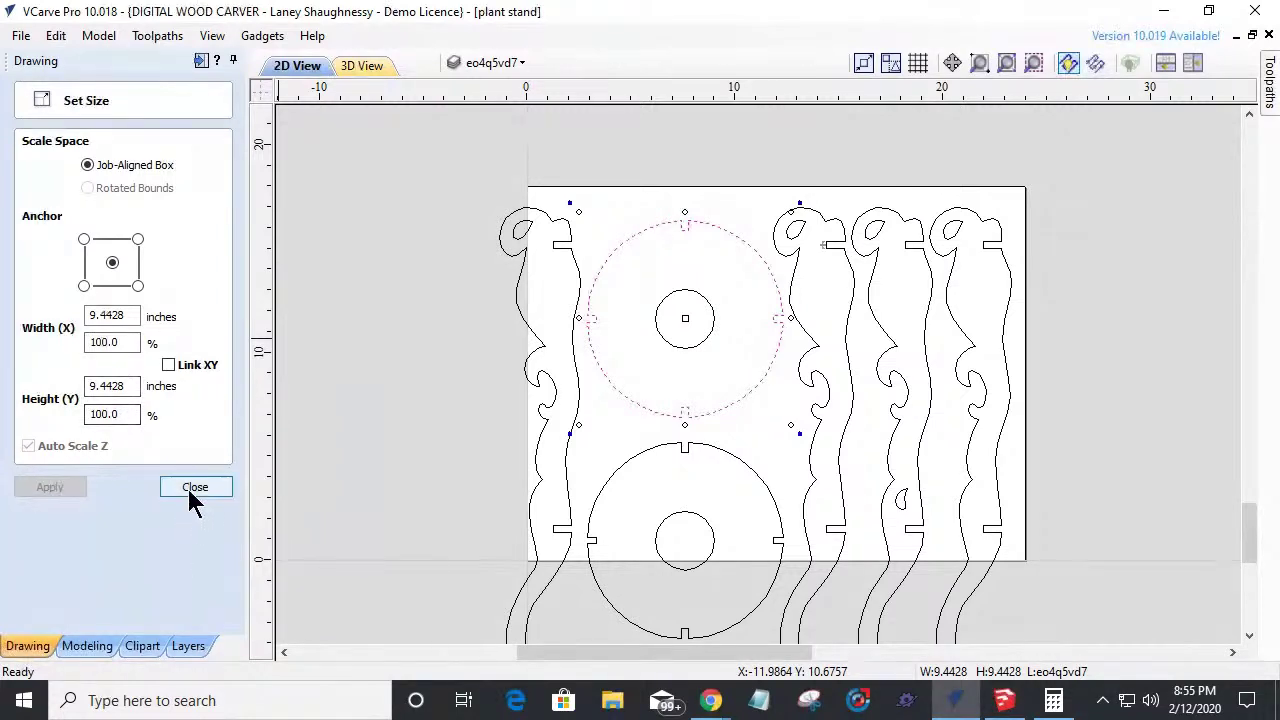
left_click(598, 493)
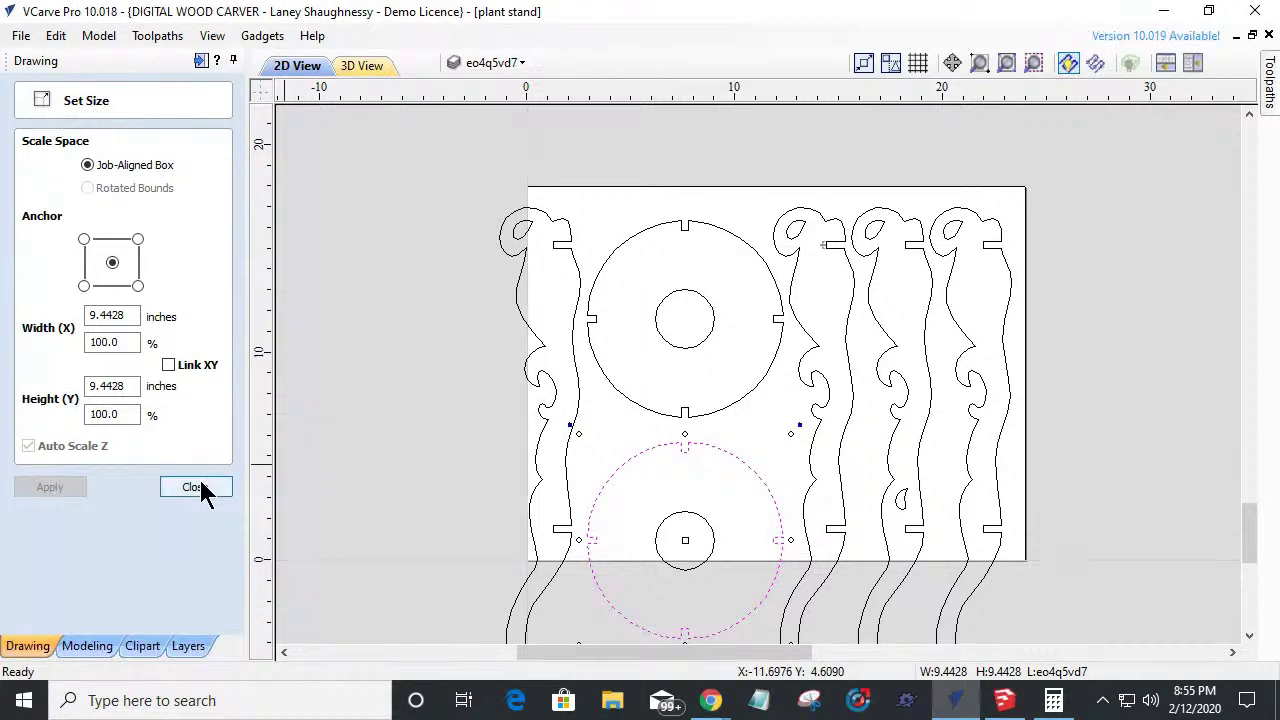
key("Escape")
Delete the lower teardrop cutout from the third leg.
scroll(643, 380, "down", 2)
scroll(657, 509, "up", 2)
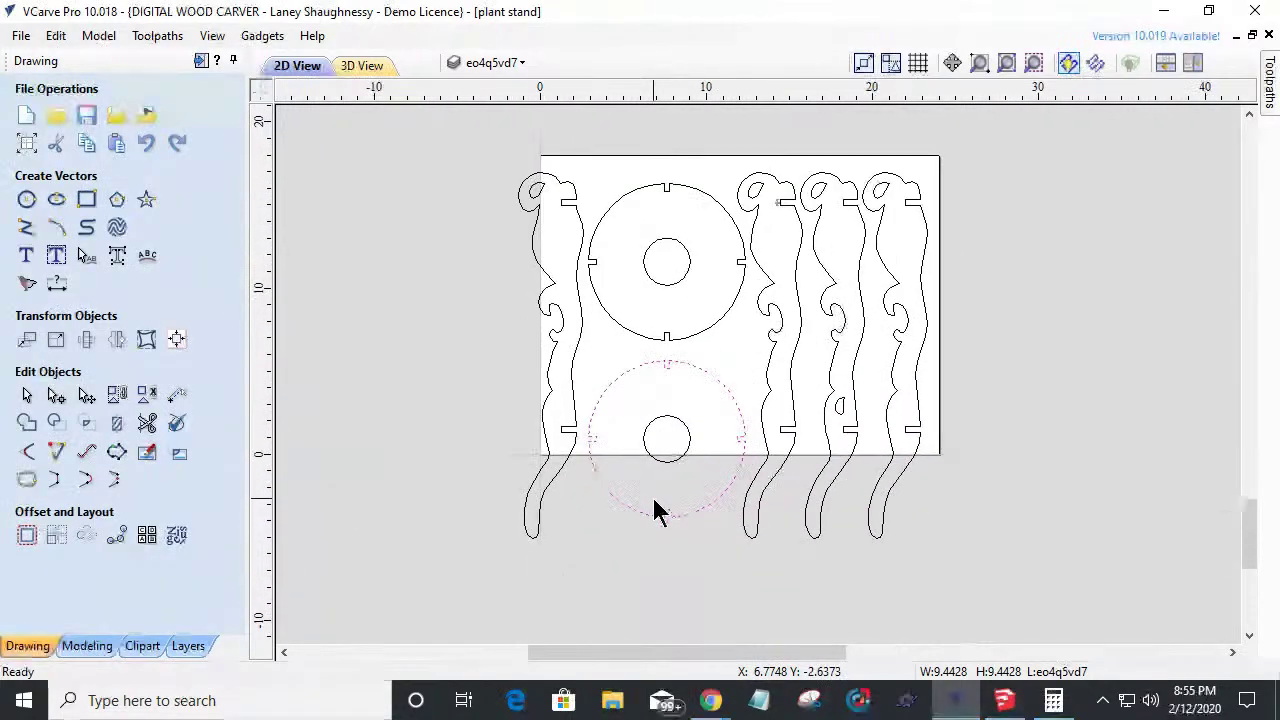
scroll(739, 465, "down", 1)
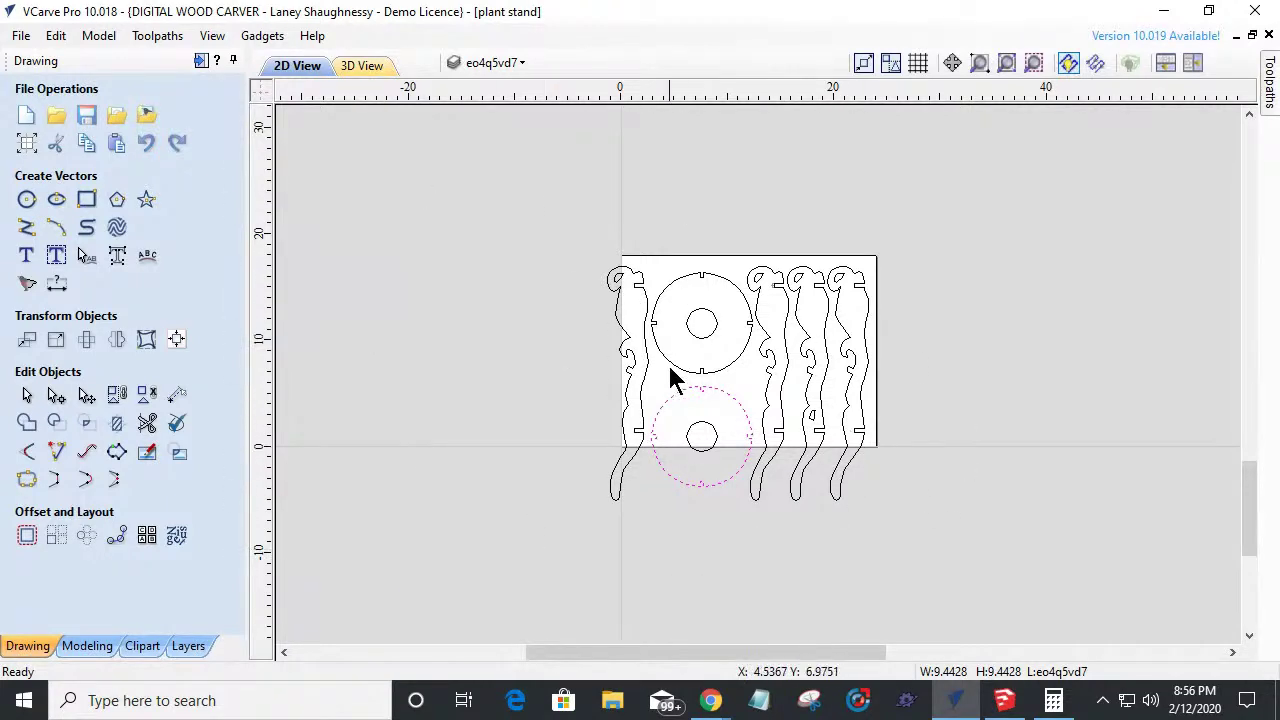
scroll(668, 370, "up", 2)
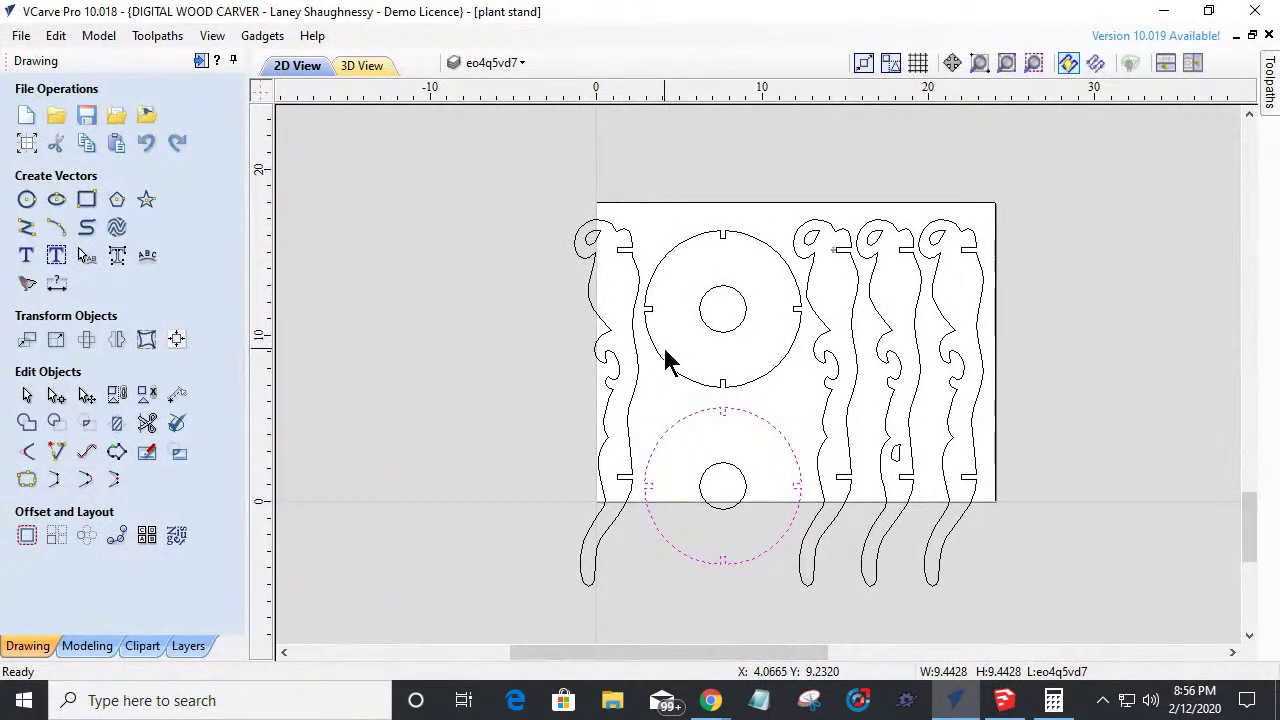
scroll(662, 353, "down", 2)
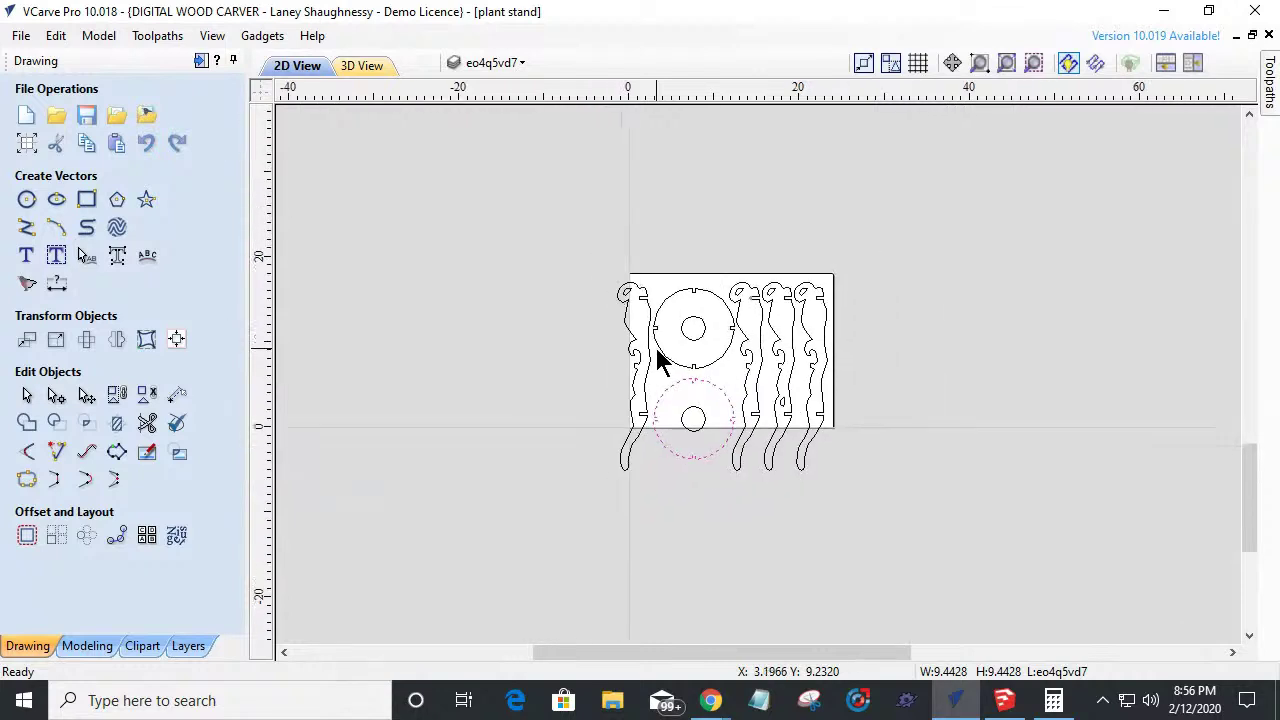
left_click(823, 432)
left_click(784, 414)
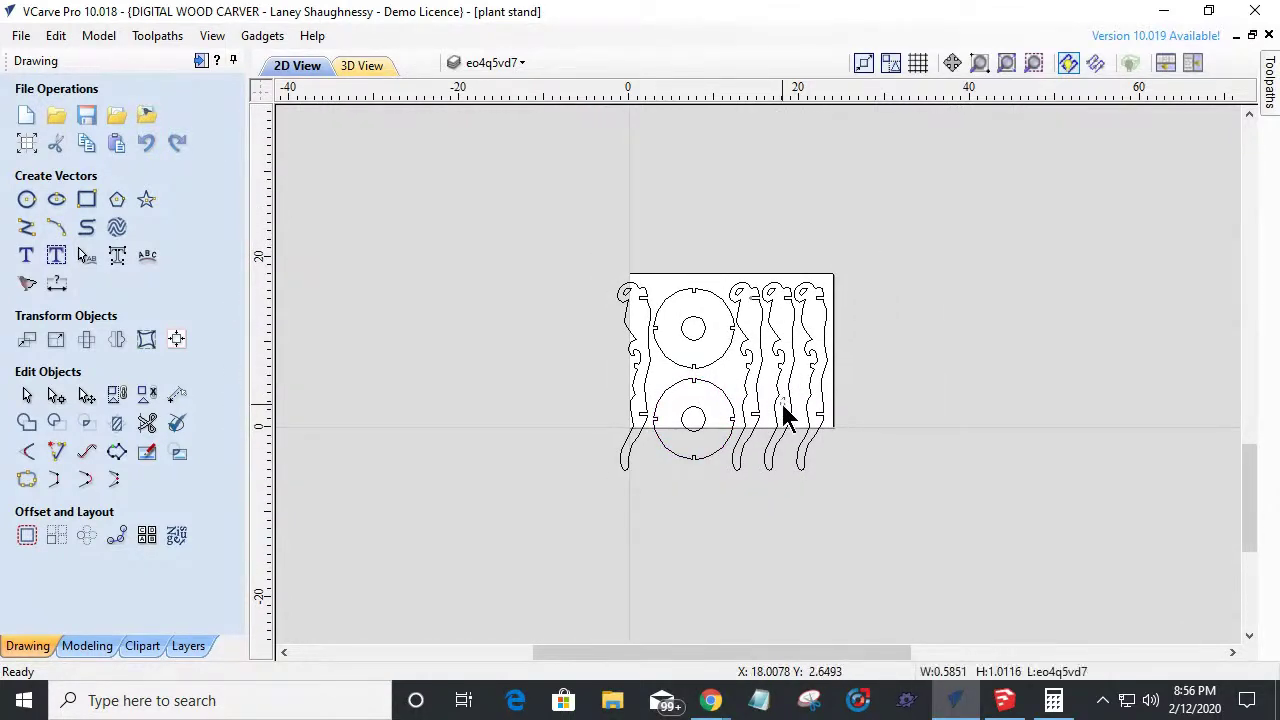
left_click(790, 410)
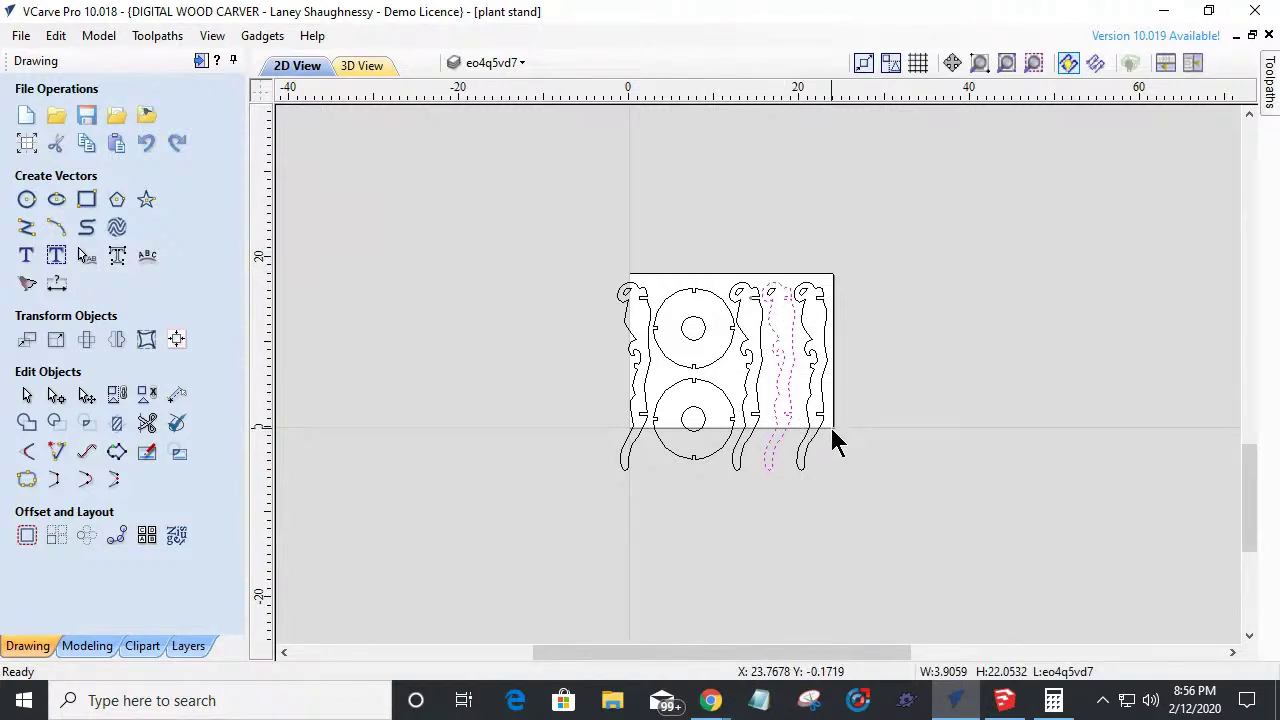
left_click(785, 355)
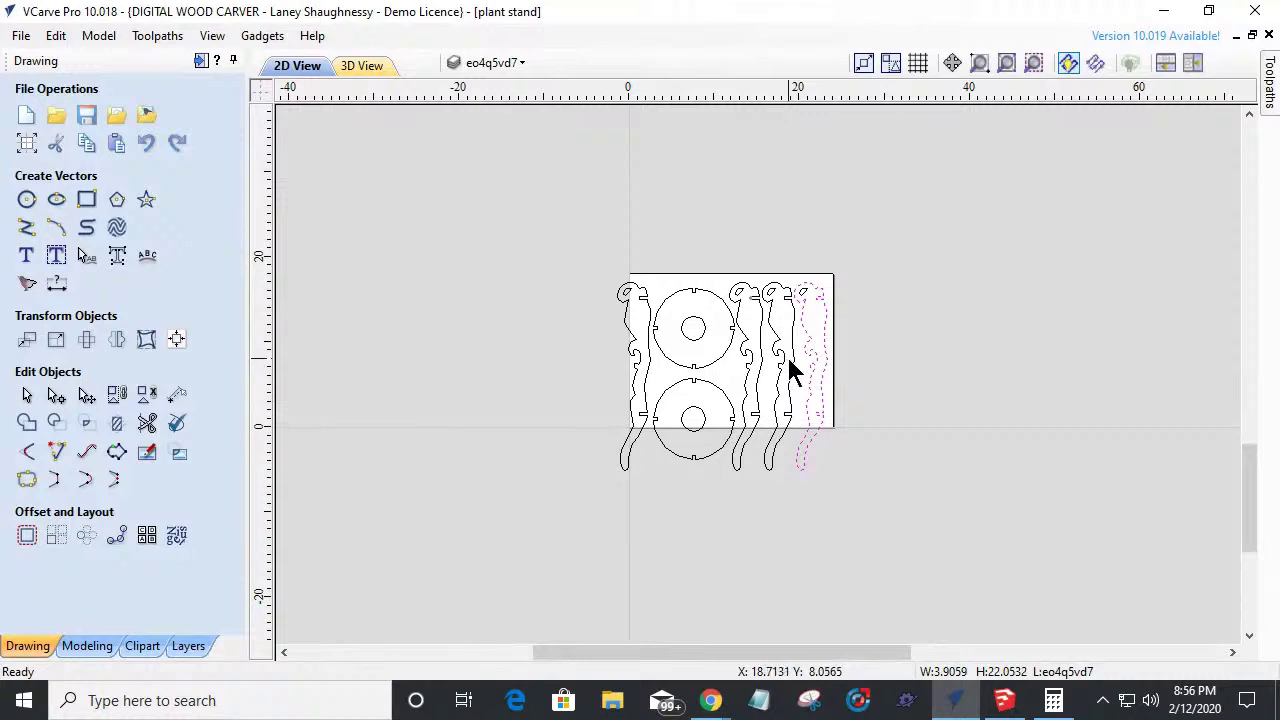
left_click(790, 371, "shift")
left_click_drag(791, 371, 994, 316)
scroll(1070, 340, "up", 5)
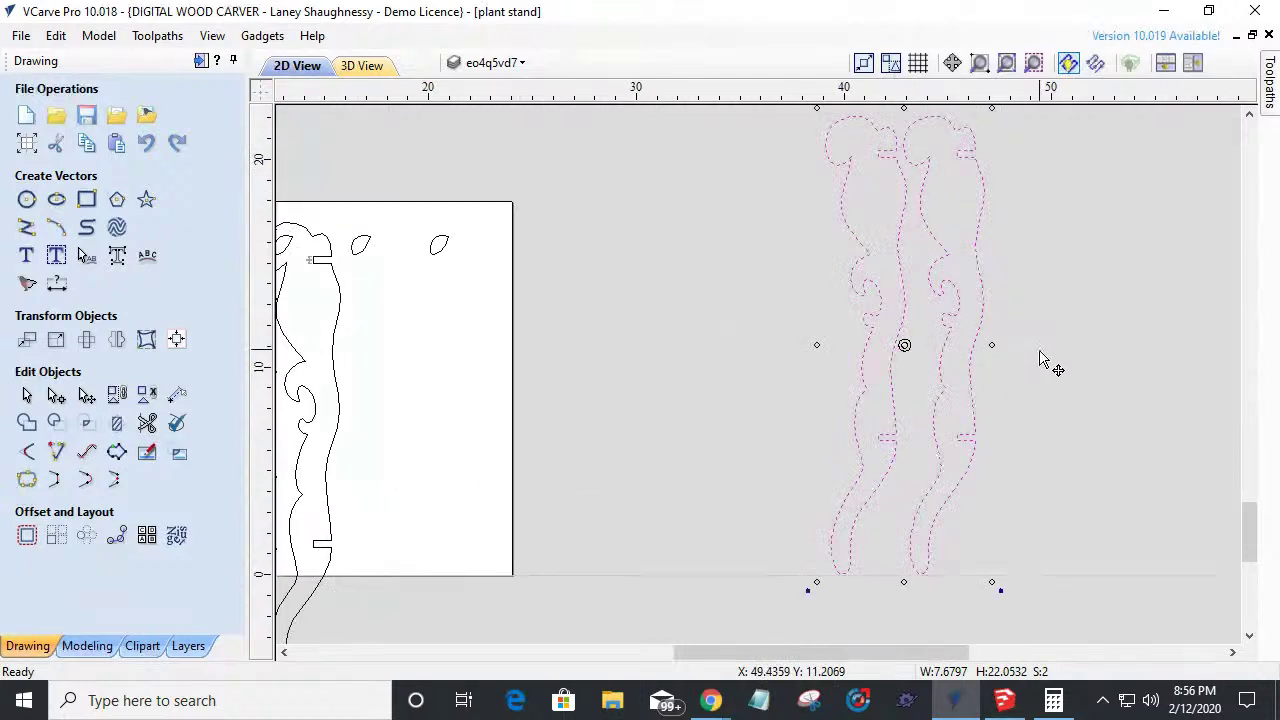
key("Escape")
left_click(988, 321)
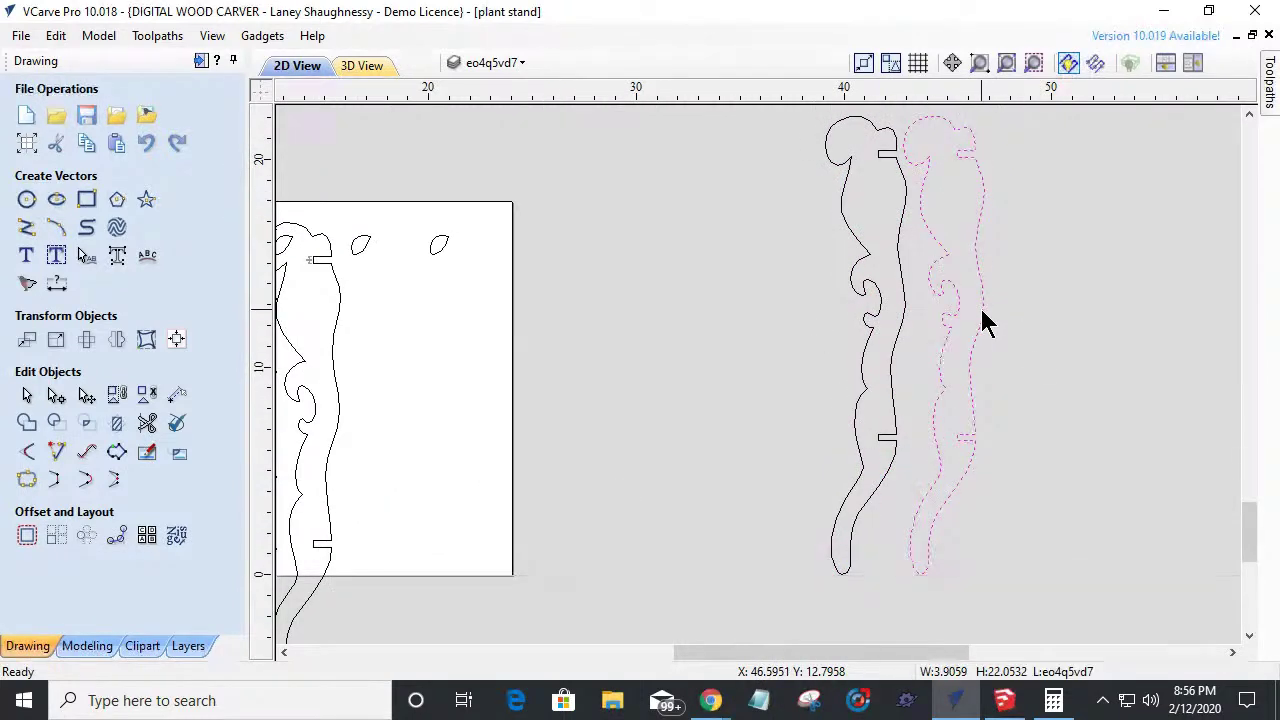
key("ctrl+z")
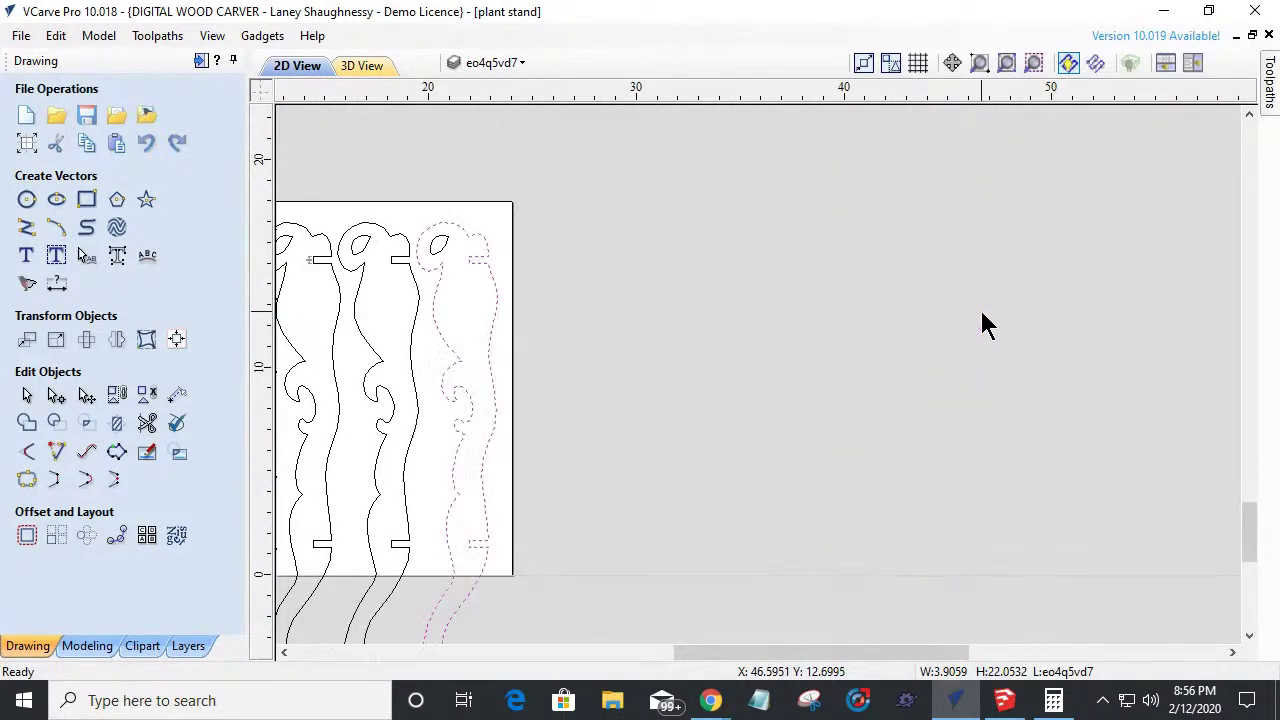
Move the last two legs together with their upper teardrop cutouts off the board into the empty space beside it.
left_click(361, 241, "shift")
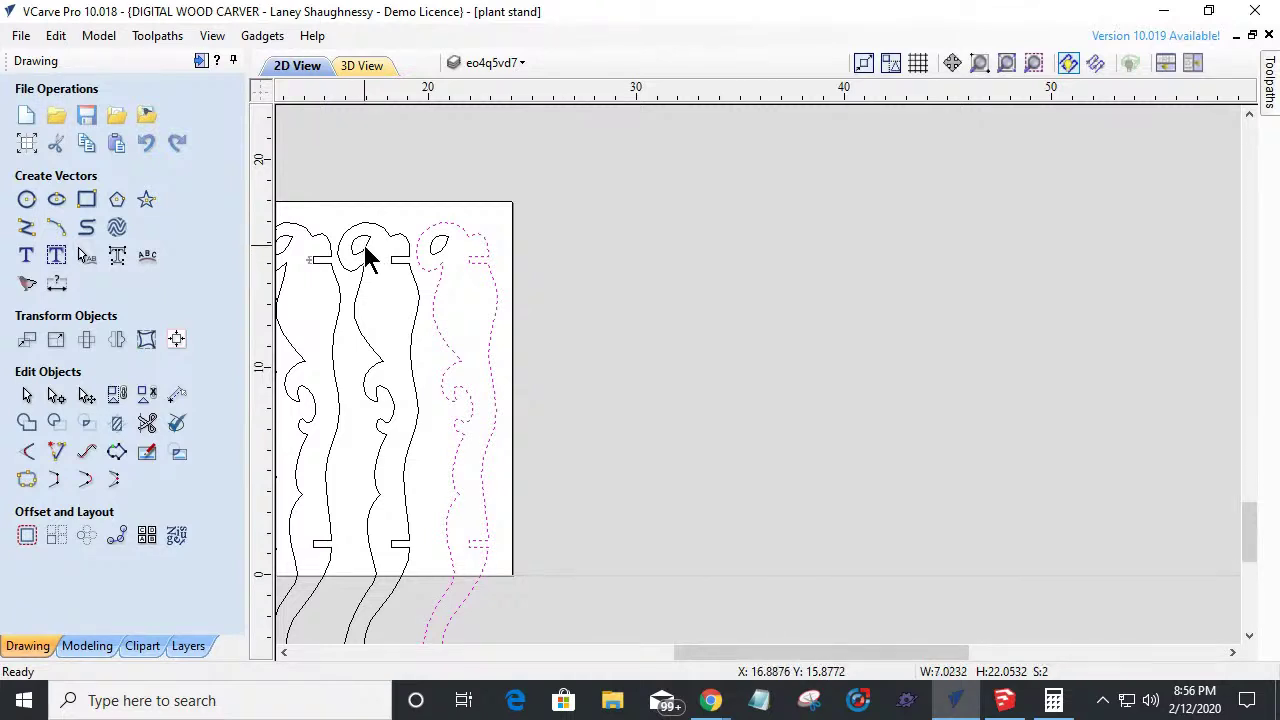
left_click(433, 250, "shift")
left_click(373, 400, "shift")
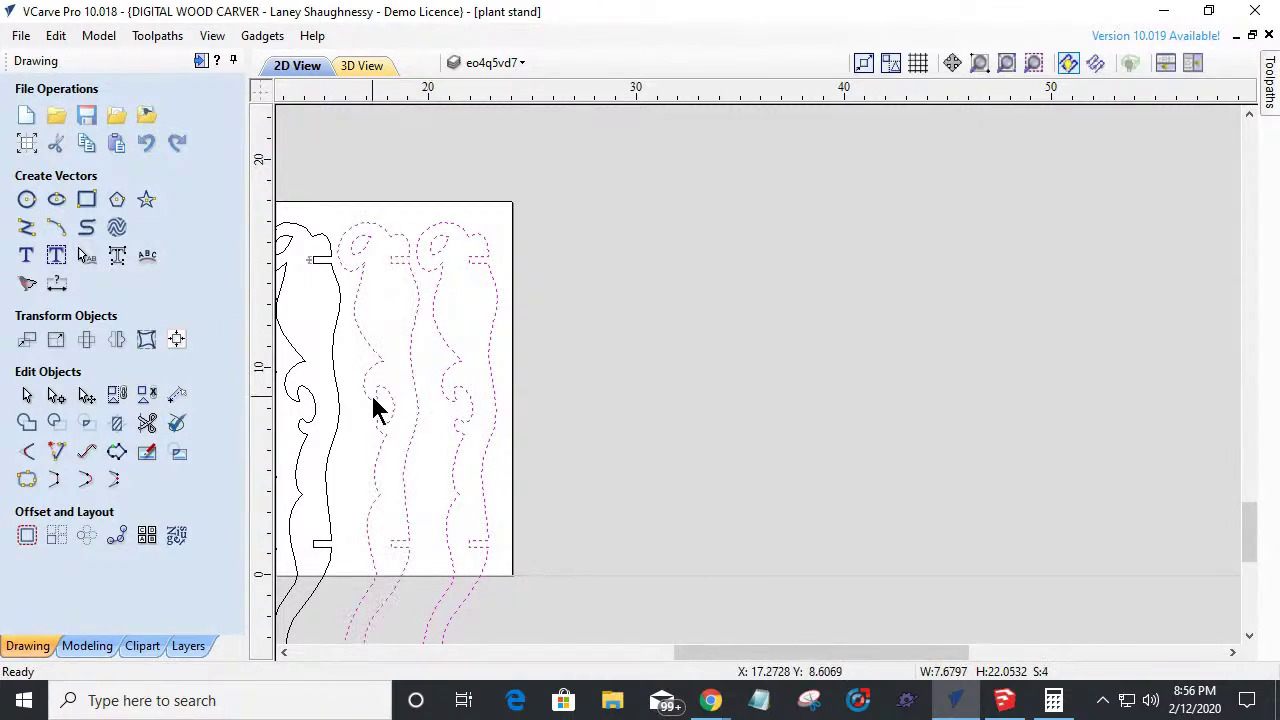
left_click(411, 343)
left_click_drag(411, 343, 700, 237)
Hide the guide lines and group each of the two off-board legs with its upper teardrop cutout.
left_click(651, 157)
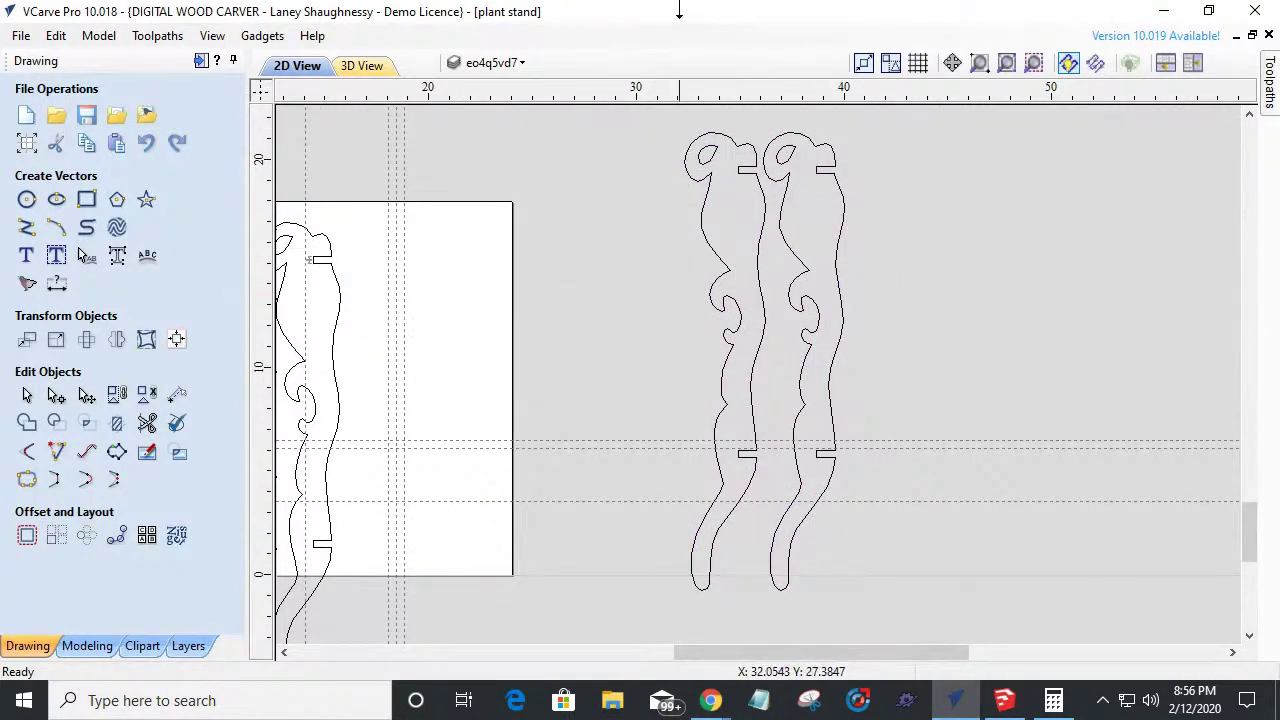
left_click(261, 92)
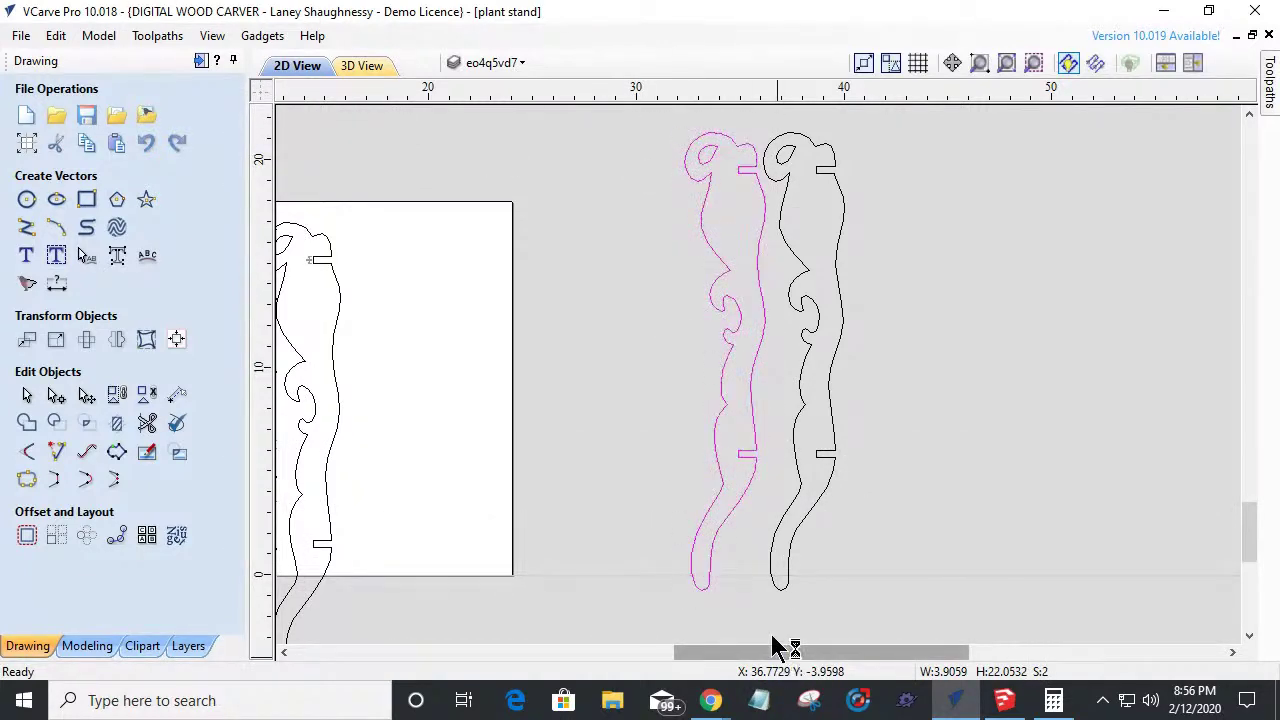
left_click_drag(737, 118, 915, 606)
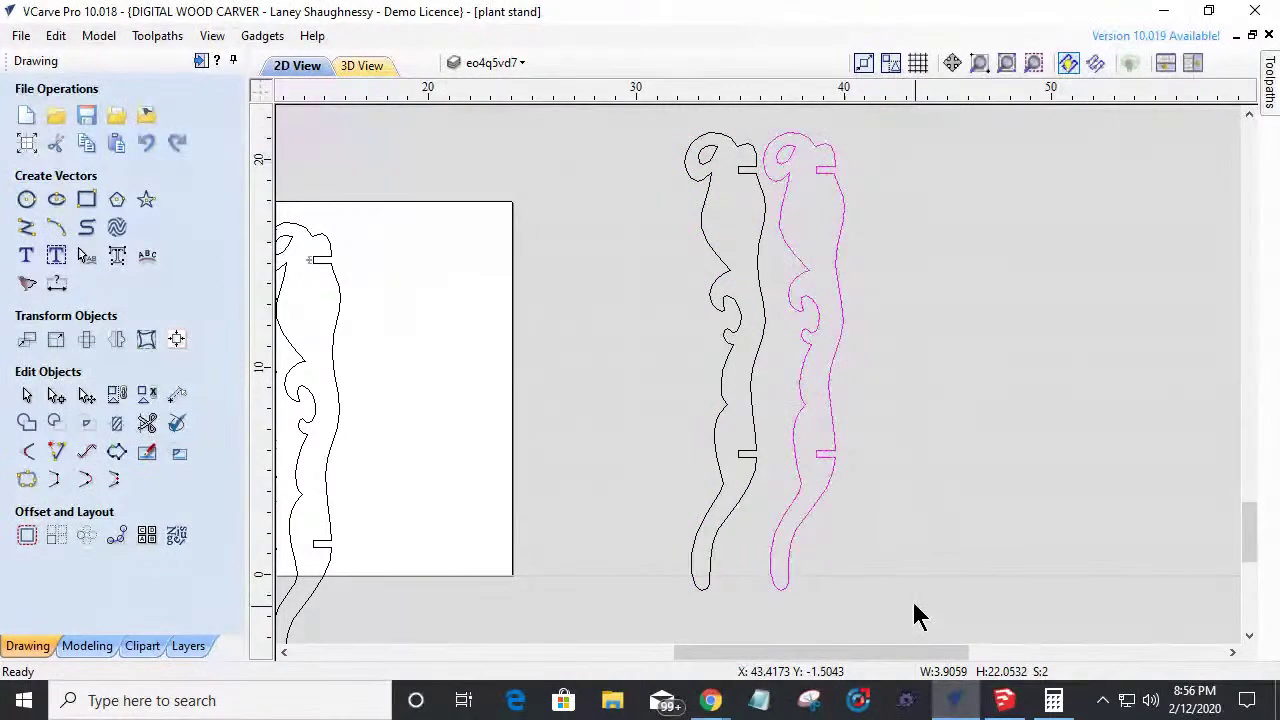
Flip the second off-board leg horizontally about its own center without a mirrored copy, and move it away from its partner for disc space.
left_click(116, 339)
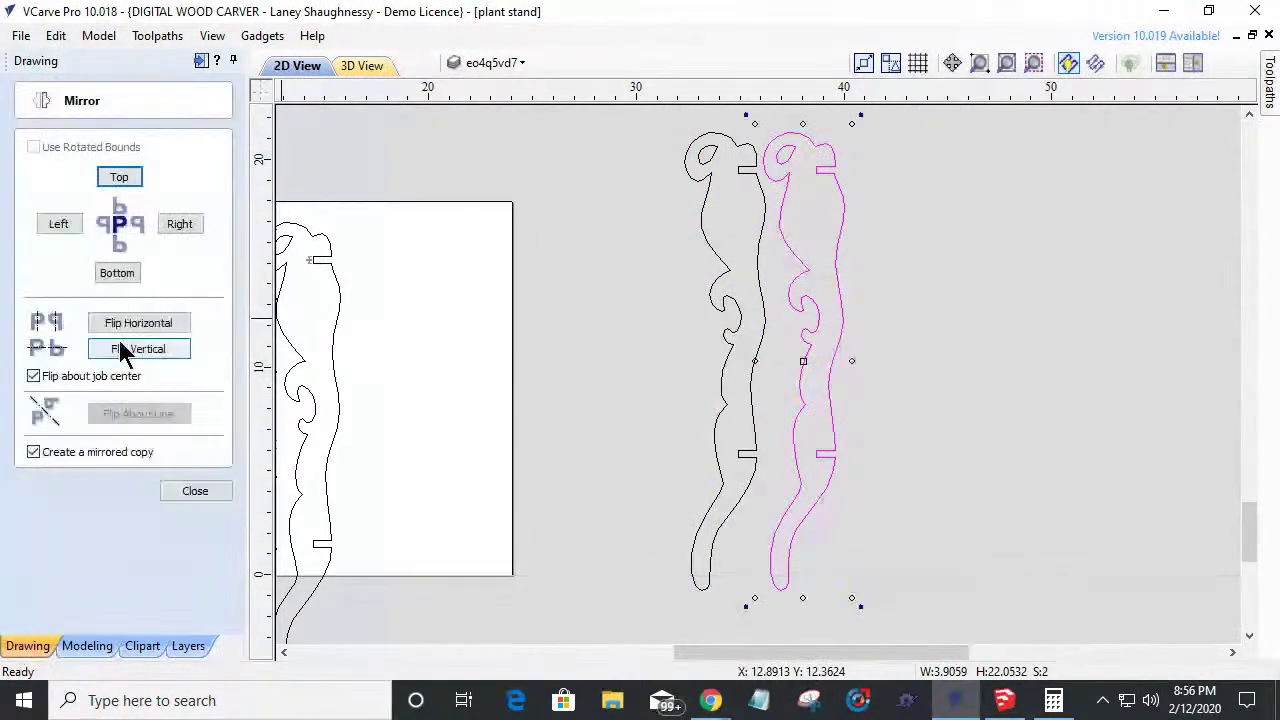
left_click(34, 452)
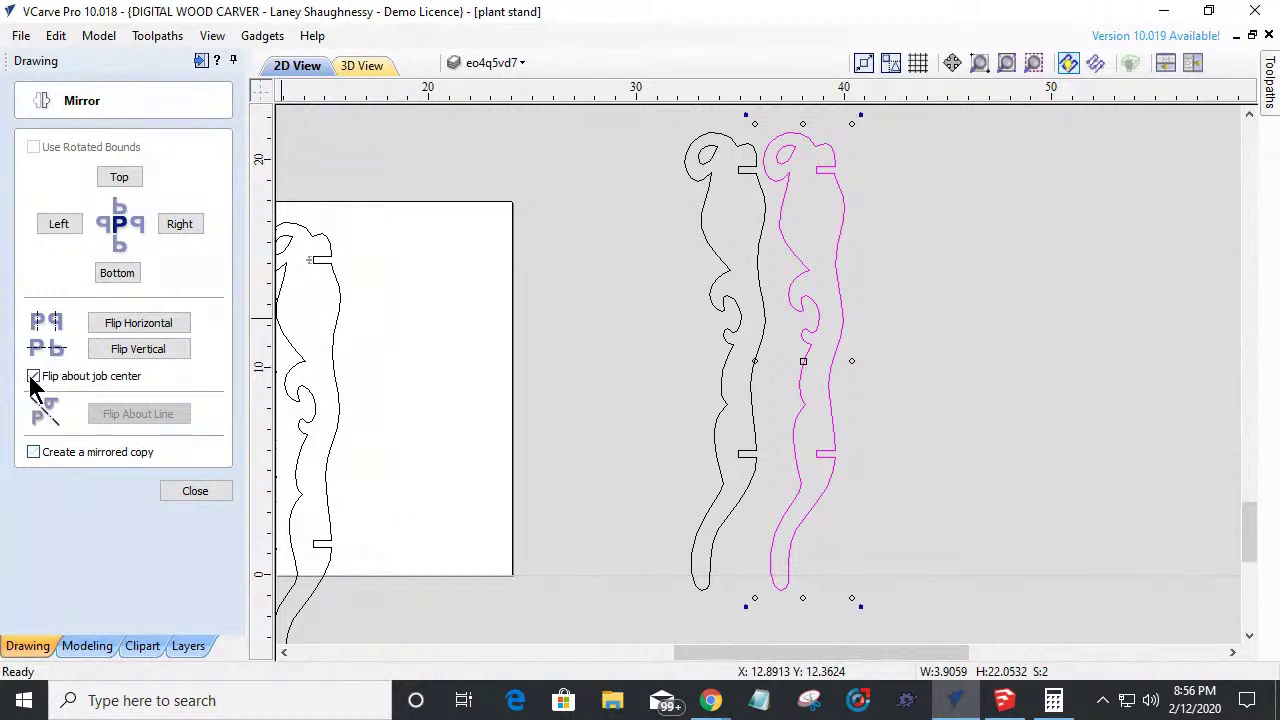
left_click(128, 322)
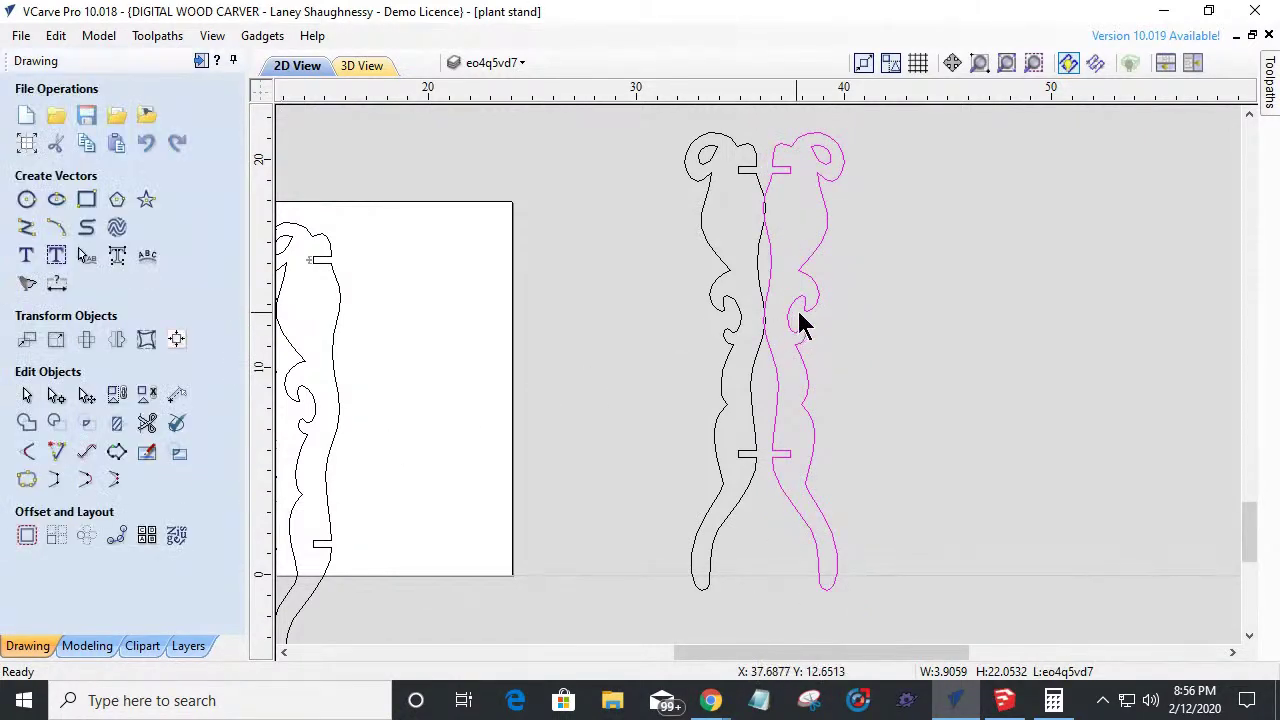
left_click_drag(803, 298, 945, 298)
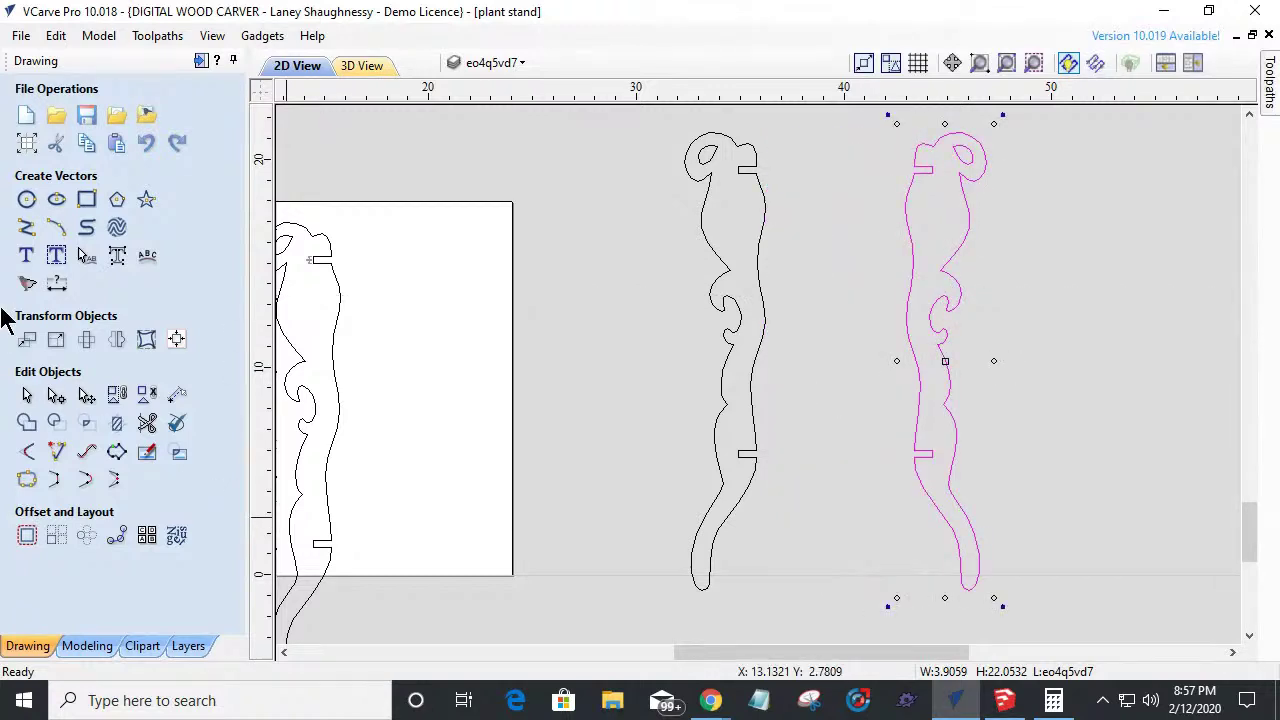
Draw a square-cornered rectangle about 0.32 inches high spanning the two legs' upper slots, and set its width to 9.5 inches.
left_click(86, 199)
left_click_drag(737, 168, 930, 175)
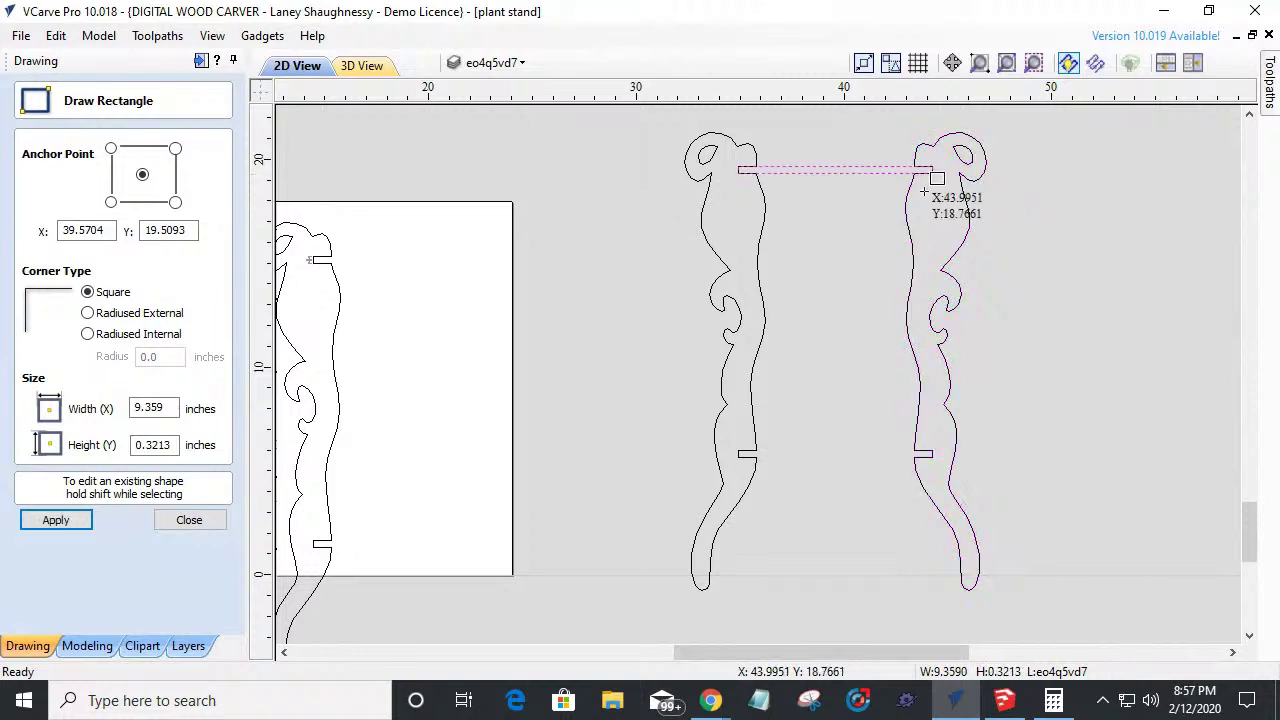
left_click_drag(166, 408, 141, 406)
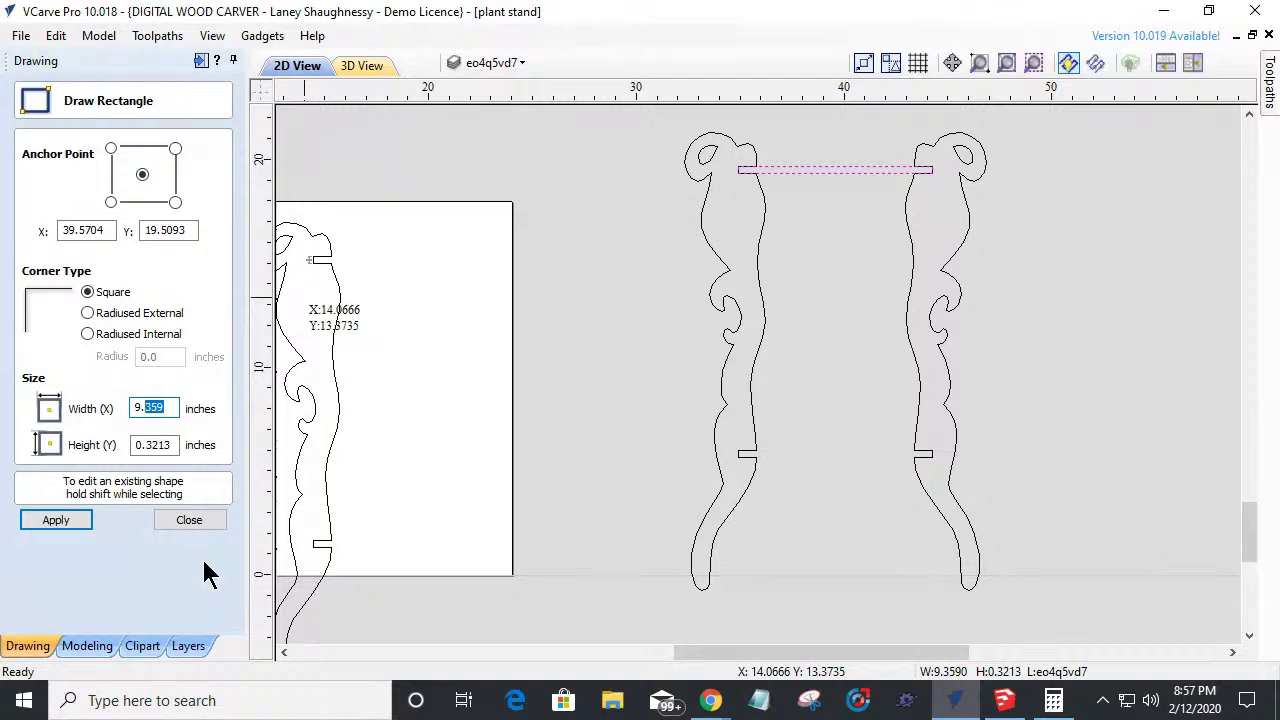
left_click(46, 524)
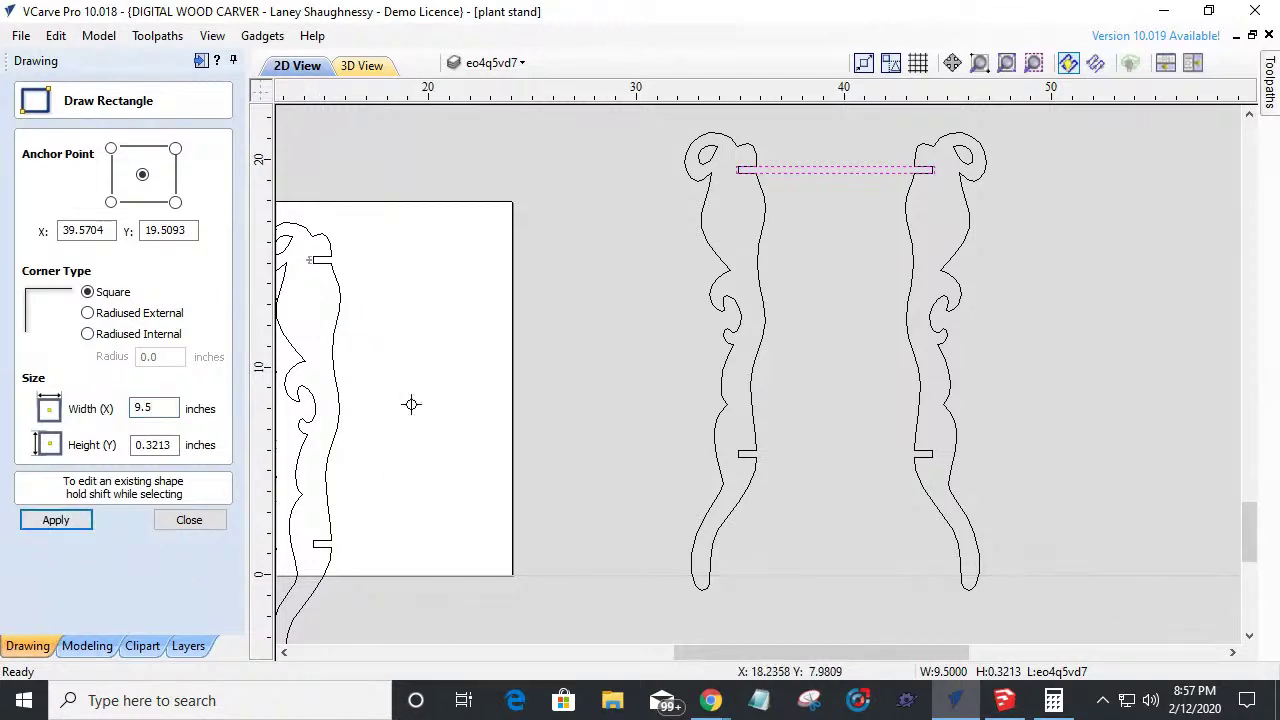
scroll(684, 248, "up", 2)
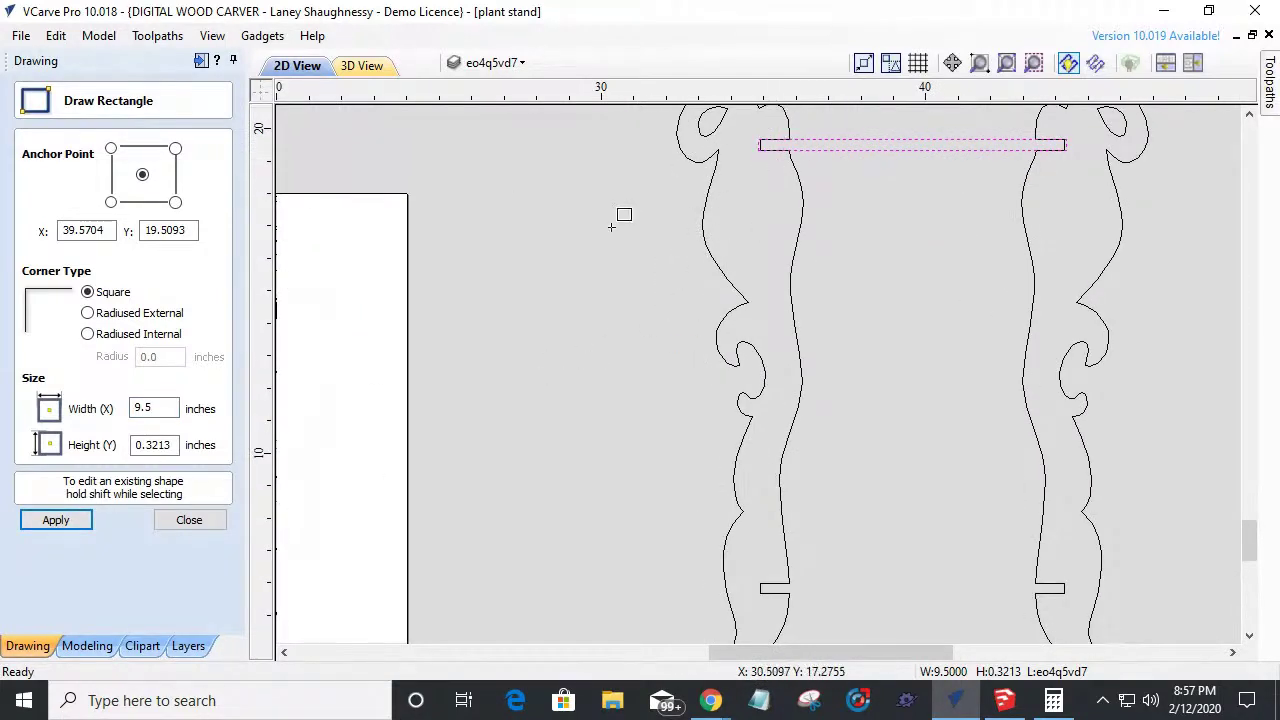
left_click(190, 520)
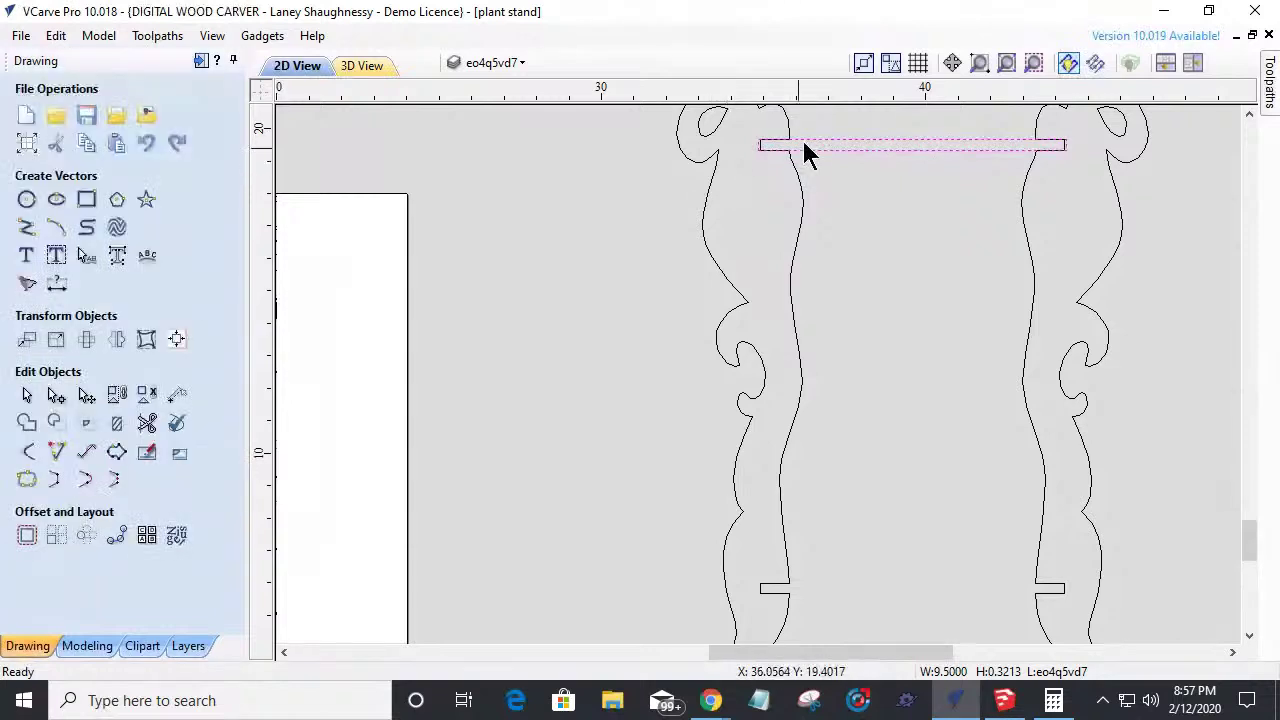
Move each facing leg so the closed end of its upper slot snaps to the matching end of the rectangle.
scroll(785, 200, "up", 3)
left_click(775, 225)
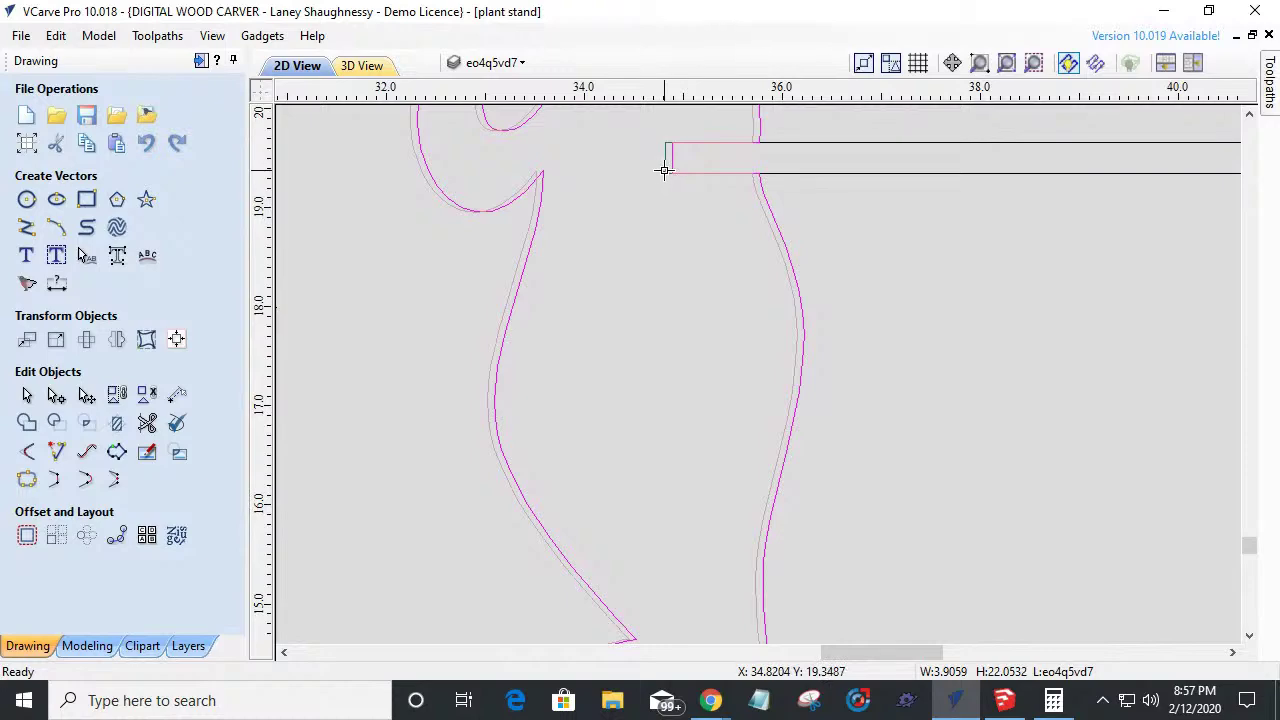
scroll(700, 277, "down", 3)
scroll(926, 258, "up", 2)
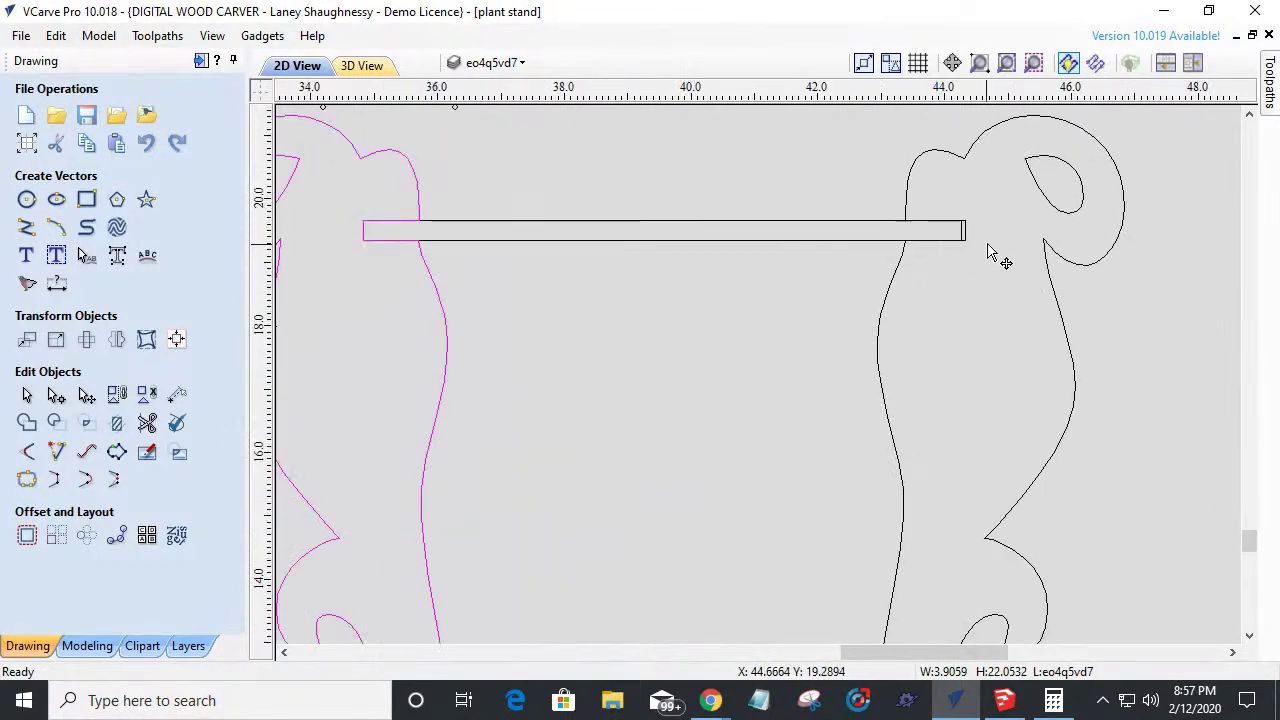
left_click(964, 240)
left_click(960, 242)
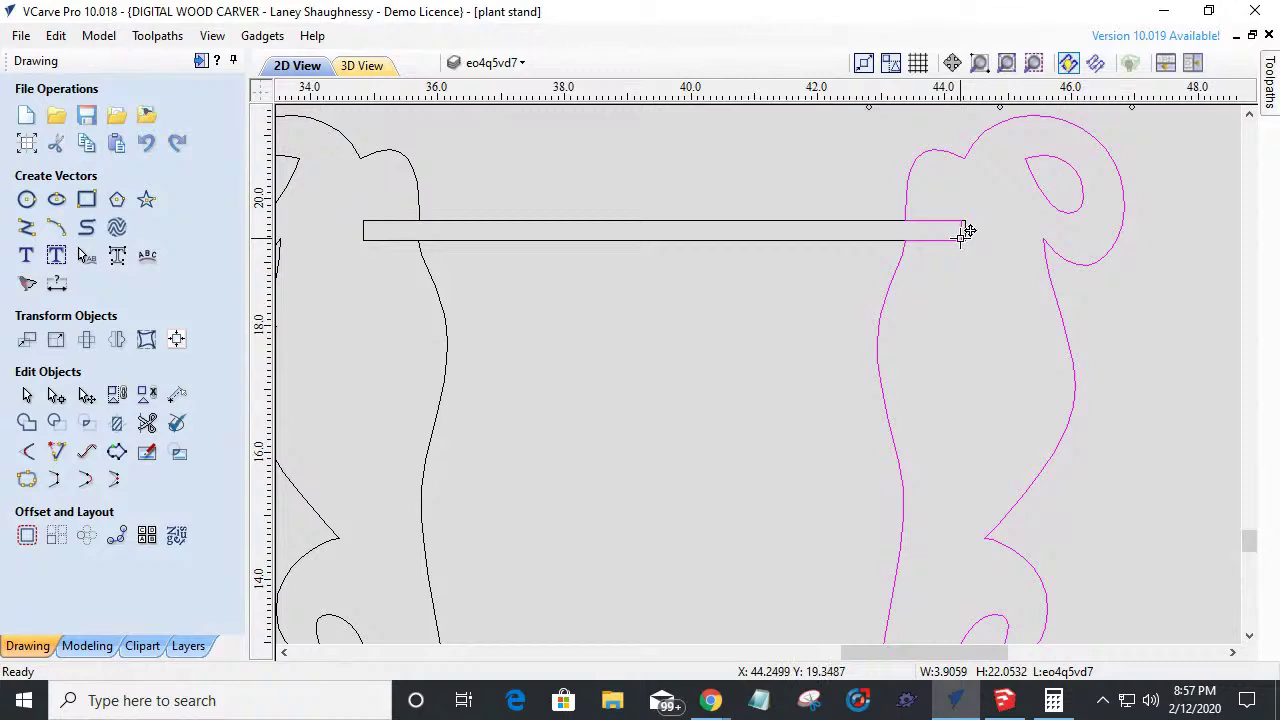
scroll(977, 283, "down", 3)
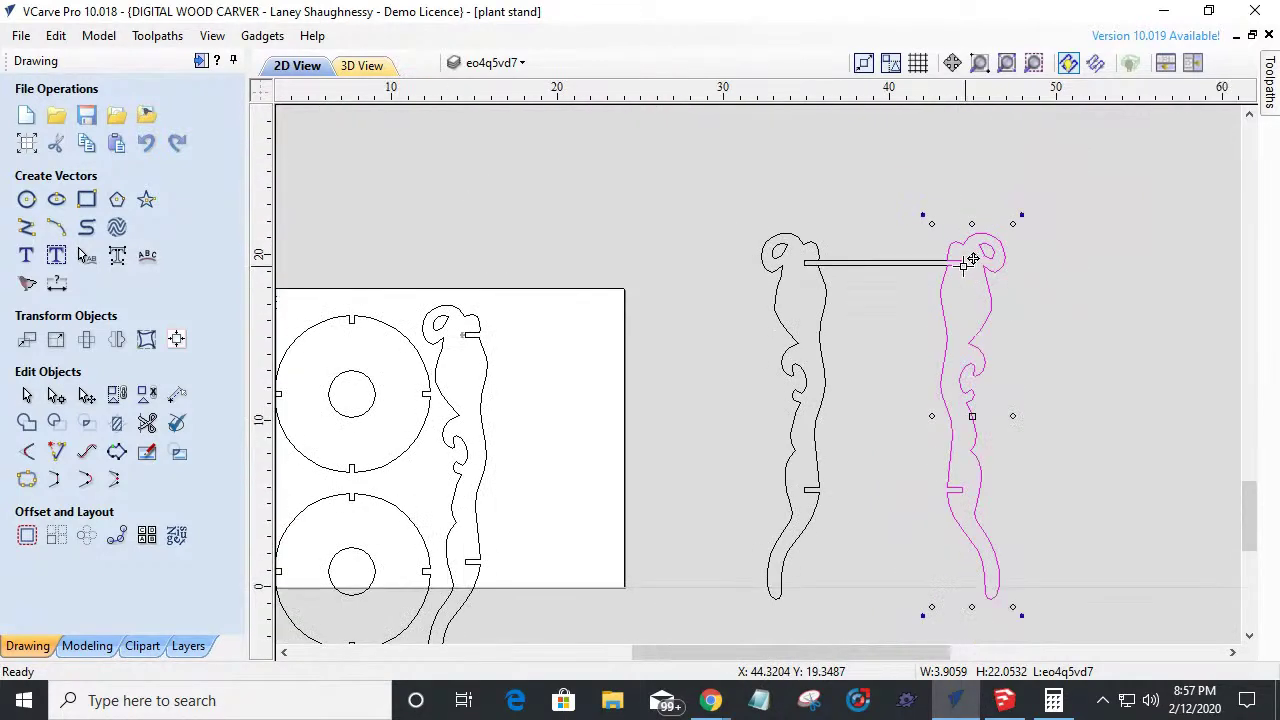
Copy the 9.5-inch disc side profile from the legs' upper slots down into their lower slots.
left_click(873, 264)
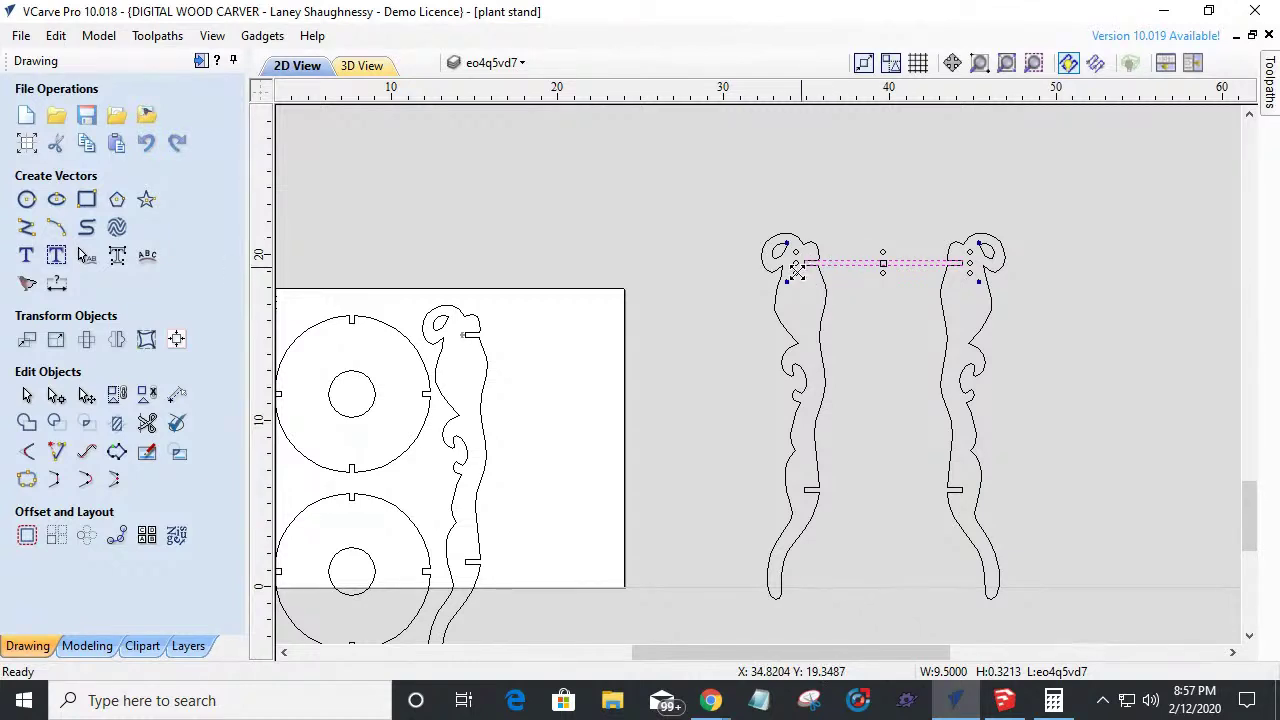
scroll(810, 272, "up", 3)
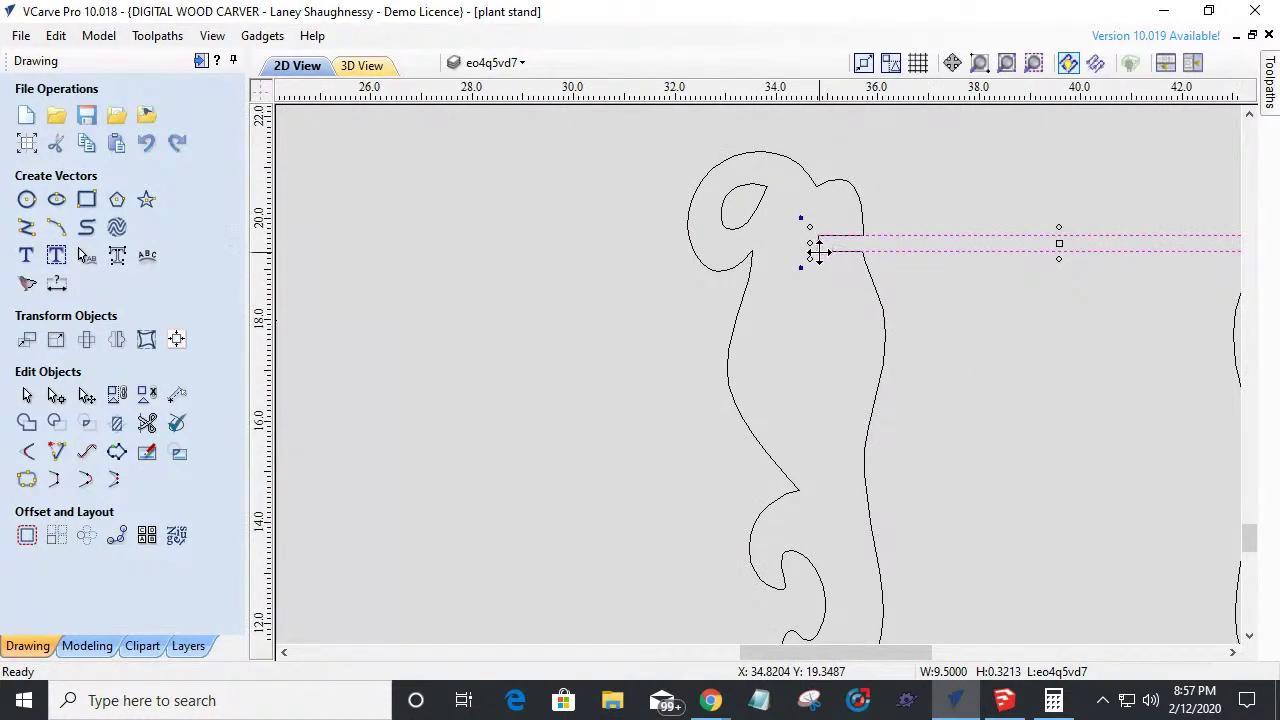
left_click_drag(818, 251, 801, 625)
scroll(803, 460, "down", 3)
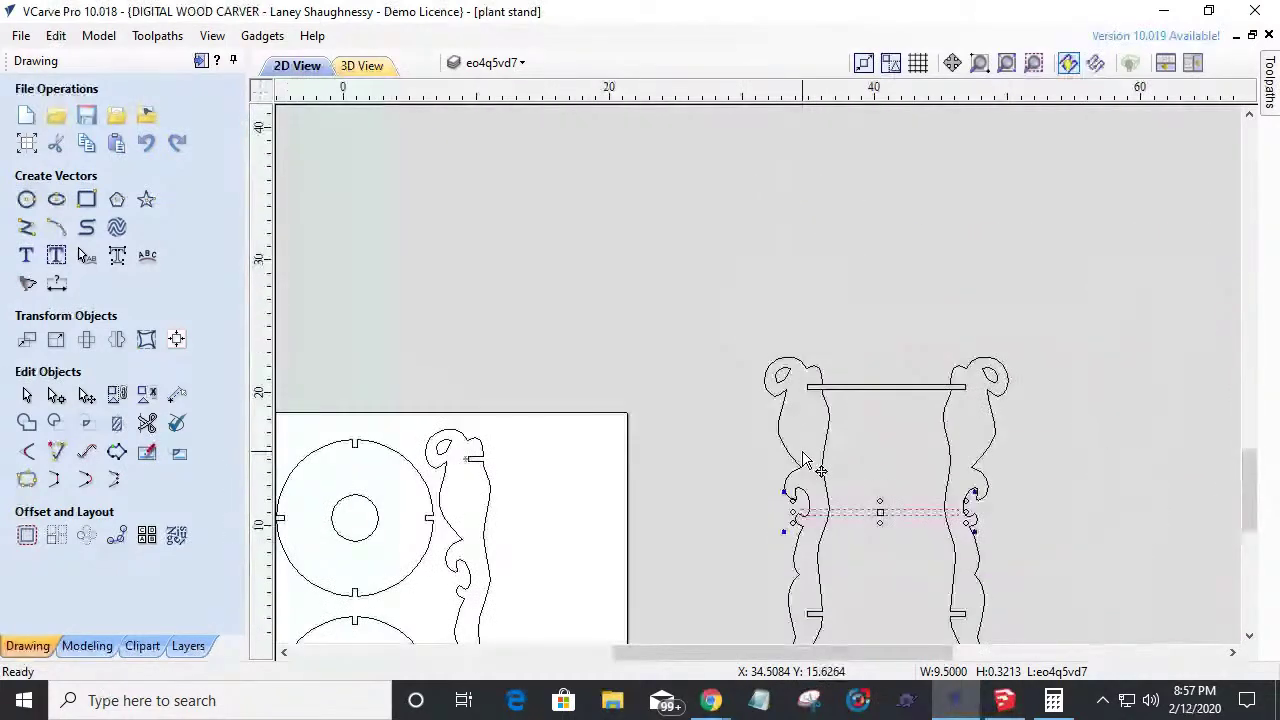
scroll(803, 460, "up", 3)
scroll(780, 420, "down", 1)
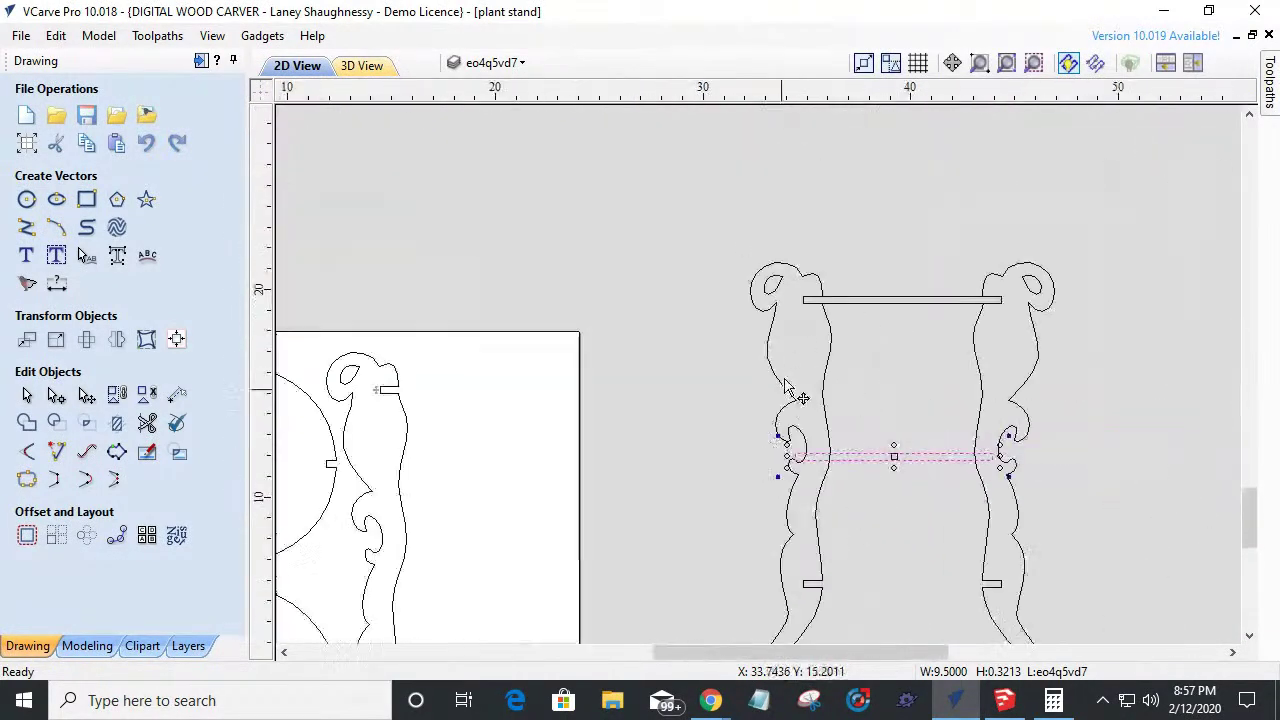
scroll(788, 450, "up", 1)
left_click_drag(797, 447, 812, 607)
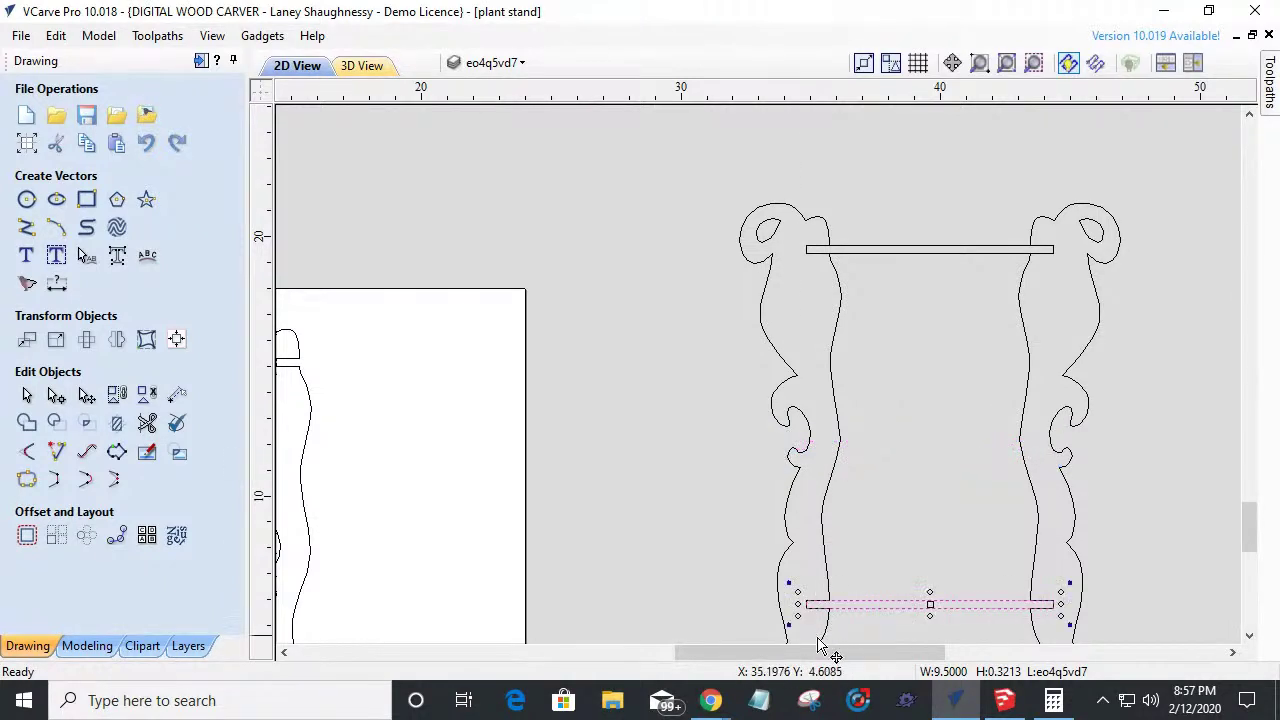
Draw a square-cornered vertical rectangle 0.5 inches wide and 22.5 inches high between the two facing legs of the assembled view.
scroll(928, 457, "down", 3)
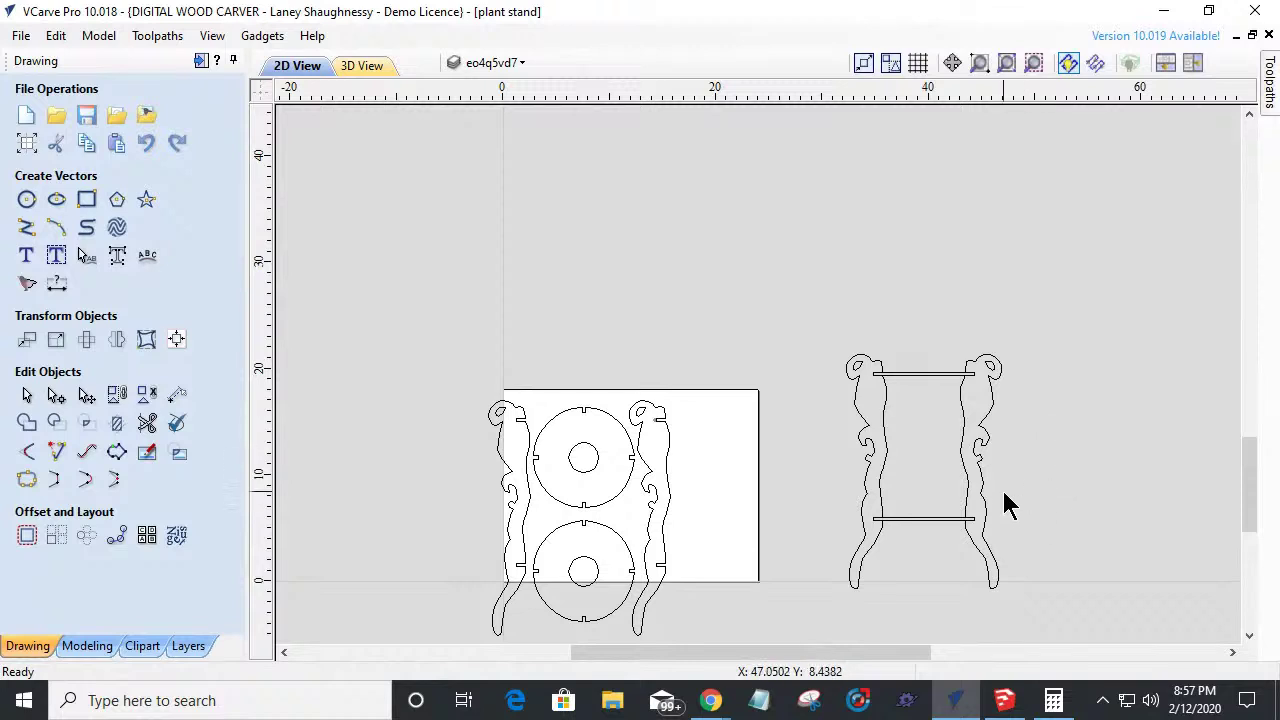
scroll(1004, 495, "up", 2)
scroll(1001, 487, "down", 1)
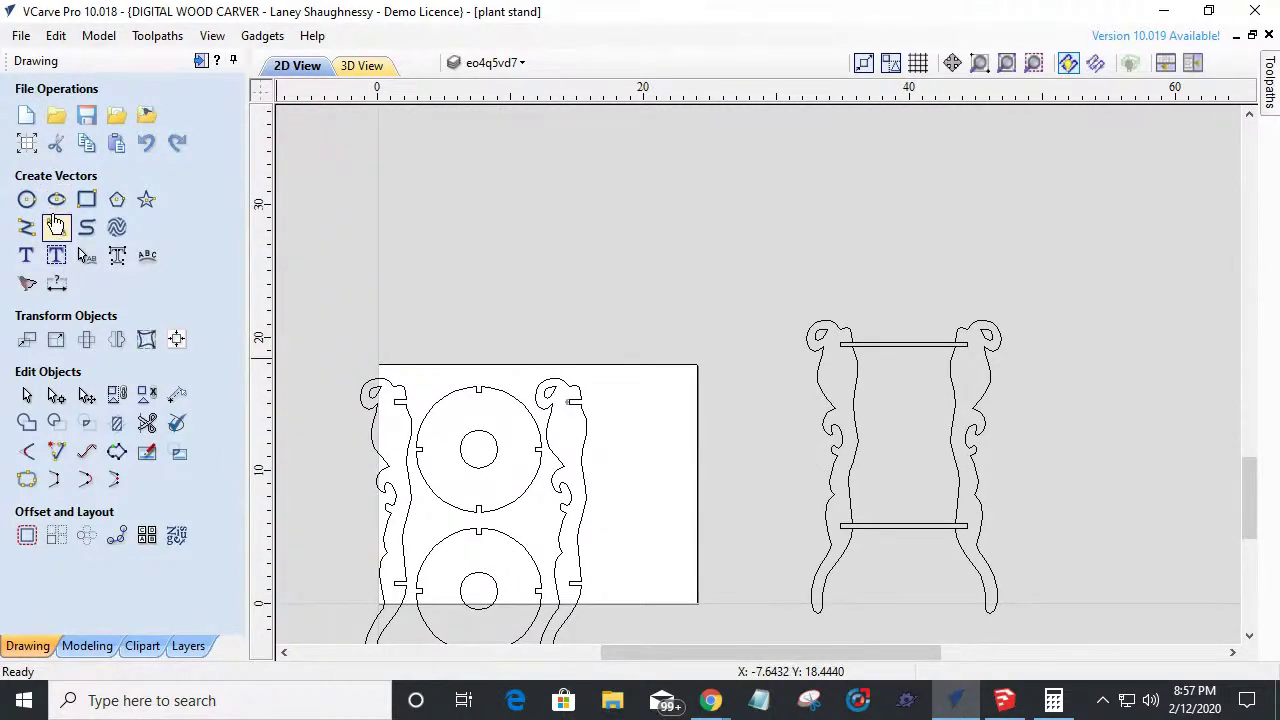
left_click(87, 199)
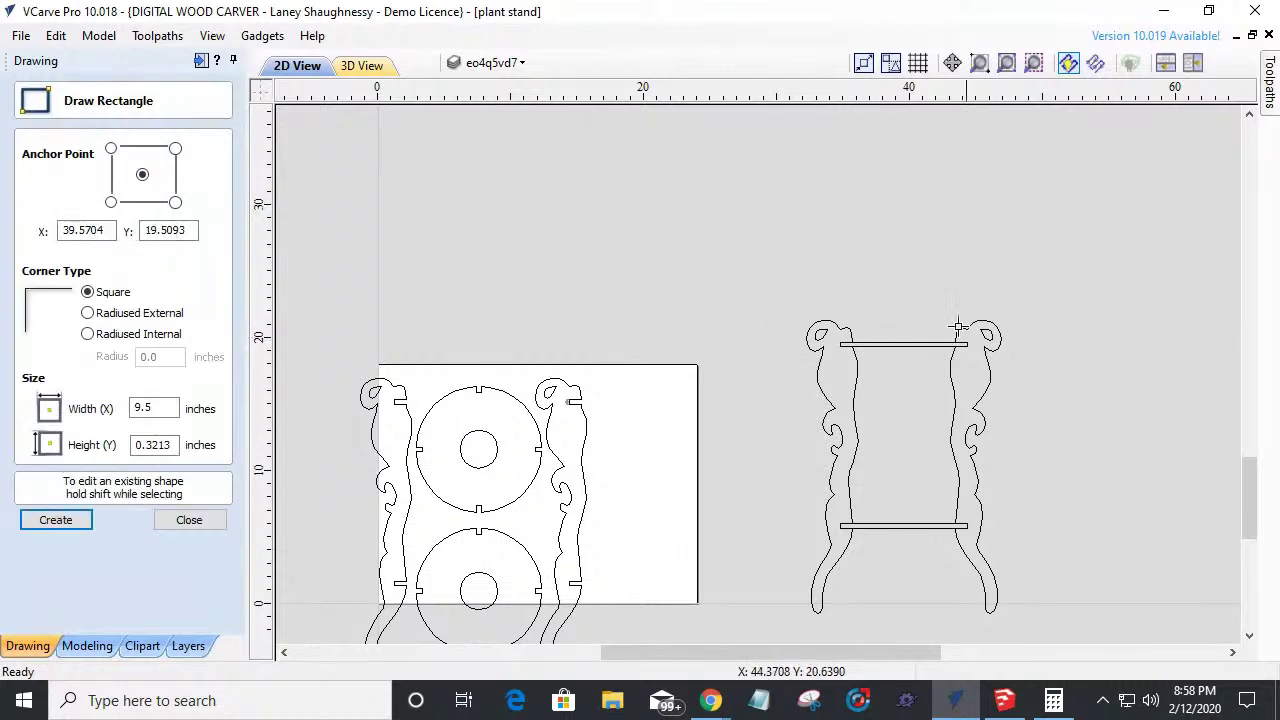
left_click_drag(889, 325, 901, 625)
type("0.5,22.5")
key("Return")
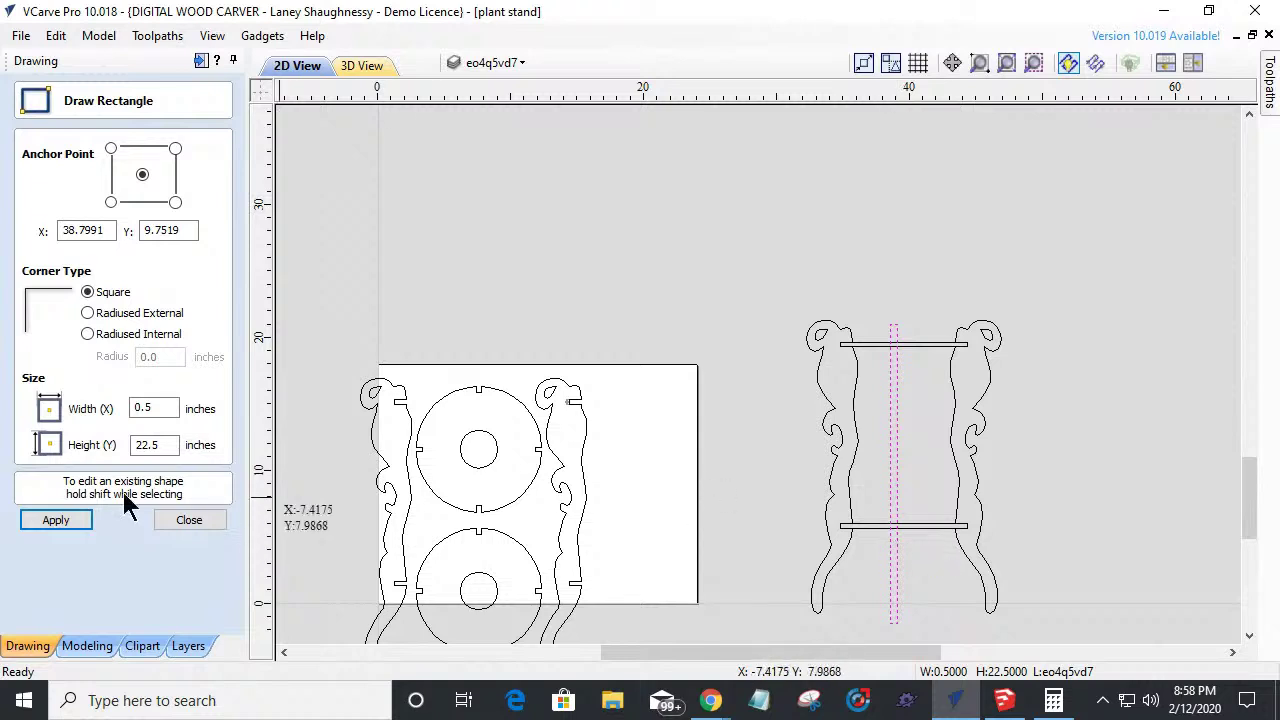
left_click(190, 521)
Move the tall 0.5-inch rectangle sideways so it is centered on the midpoint of the two disc side profiles.
left_click(893, 530)
left_click_drag(896, 527, 902, 527)
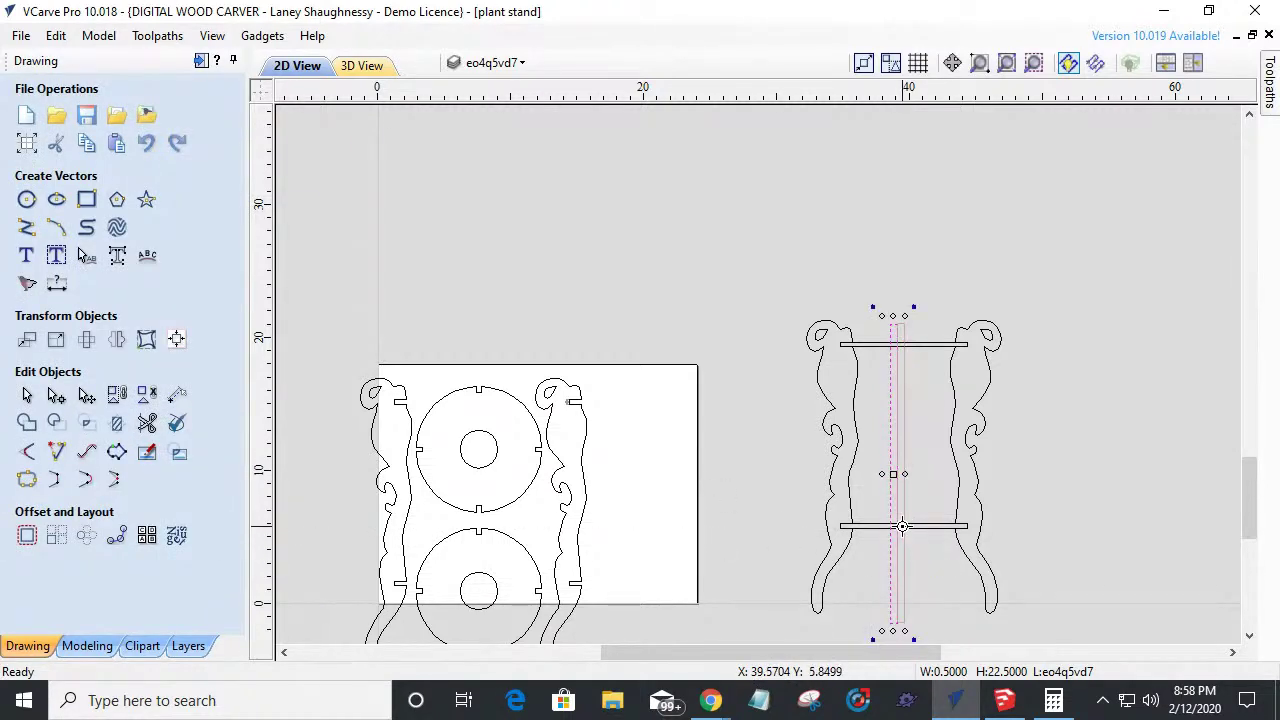
left_click(905, 293)
Examine the assembled side view, comparing the legs' shape and feet with the central upright and the parts laid out on the board.
scroll(778, 374, "down", 2)
scroll(782, 382, "up", 2)
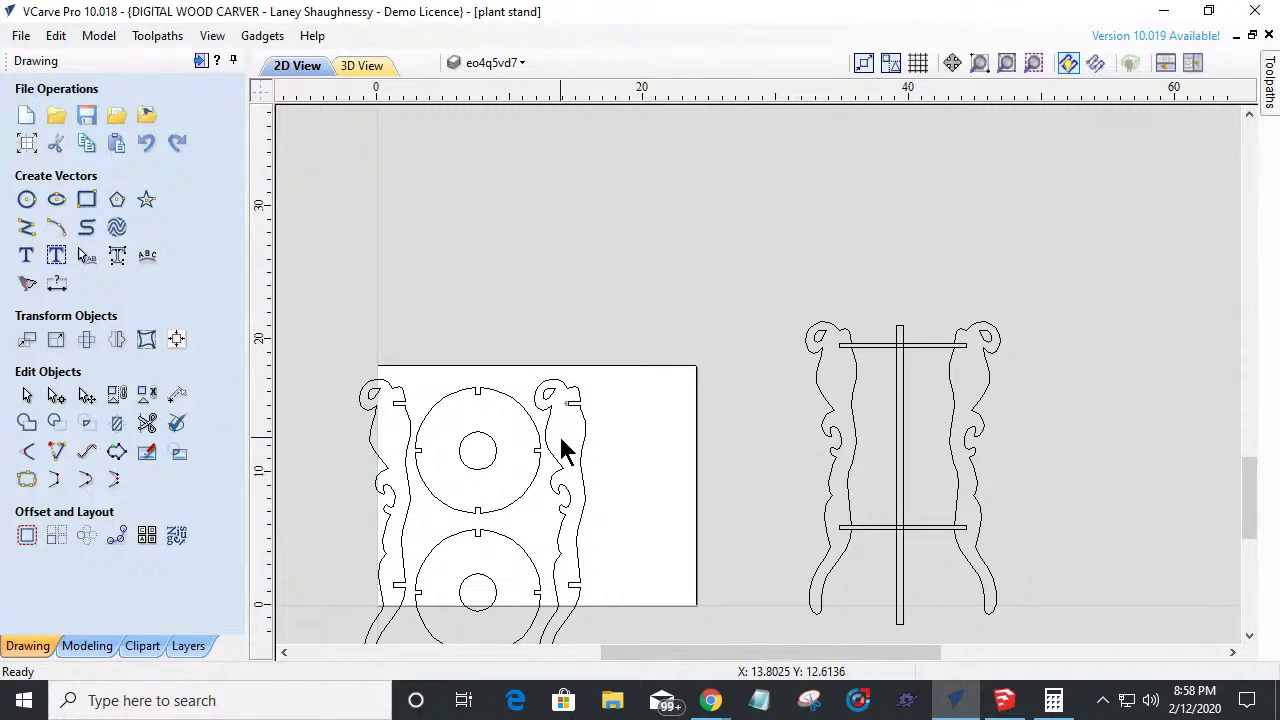
scroll(834, 451, "up", 4)
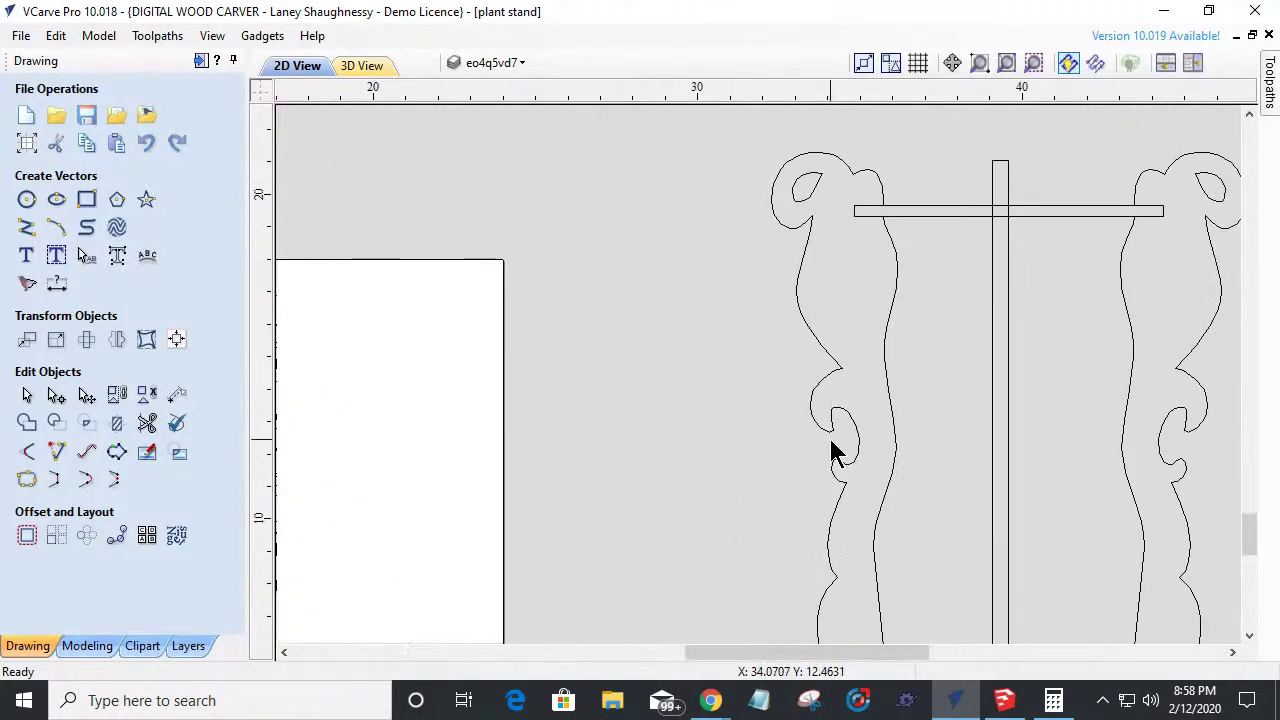
scroll(832, 445, "down", 4)
scroll(857, 500, "up", 3)
scroll(860, 505, "down", 3)
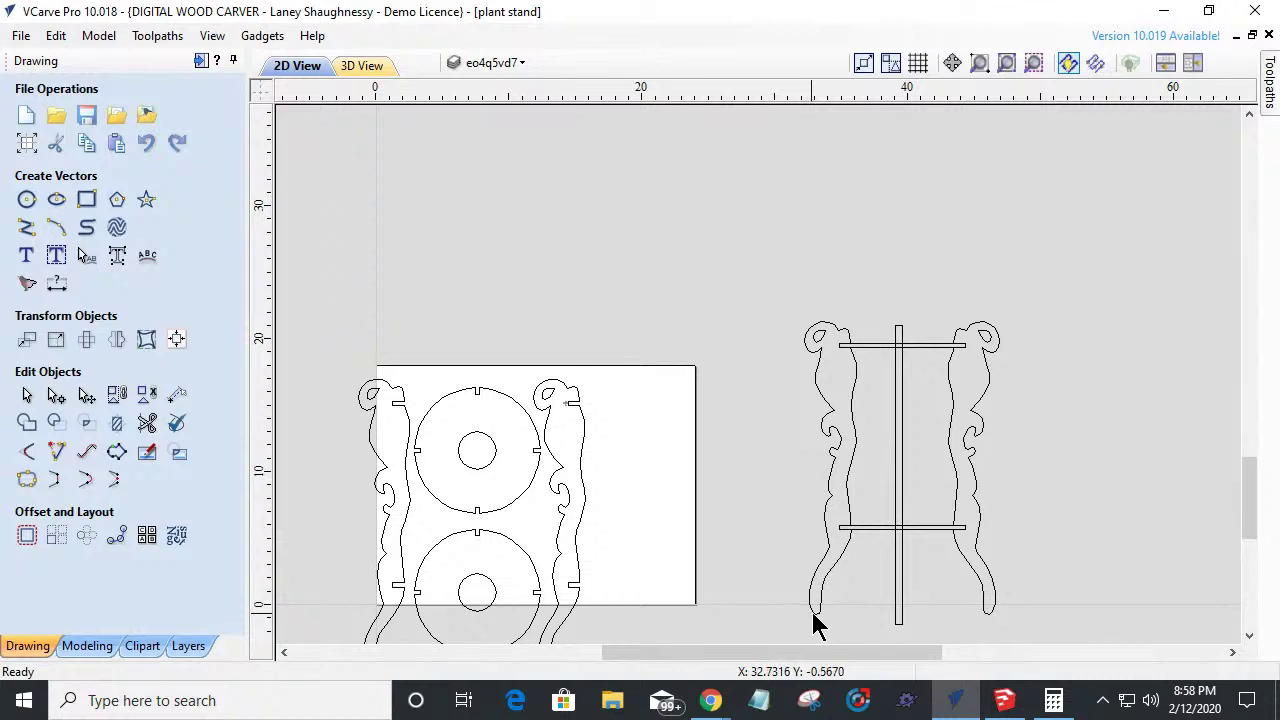
scroll(806, 606, "up", 5)
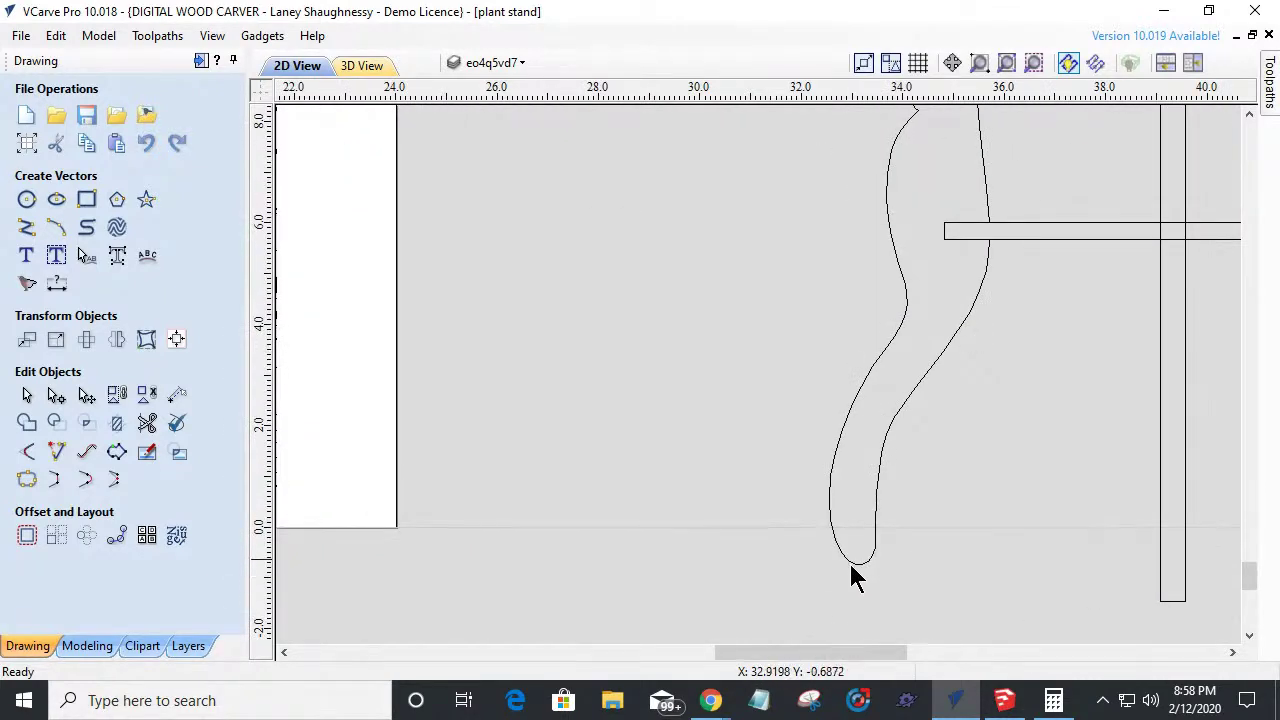
scroll(730, 530, "down", 4)
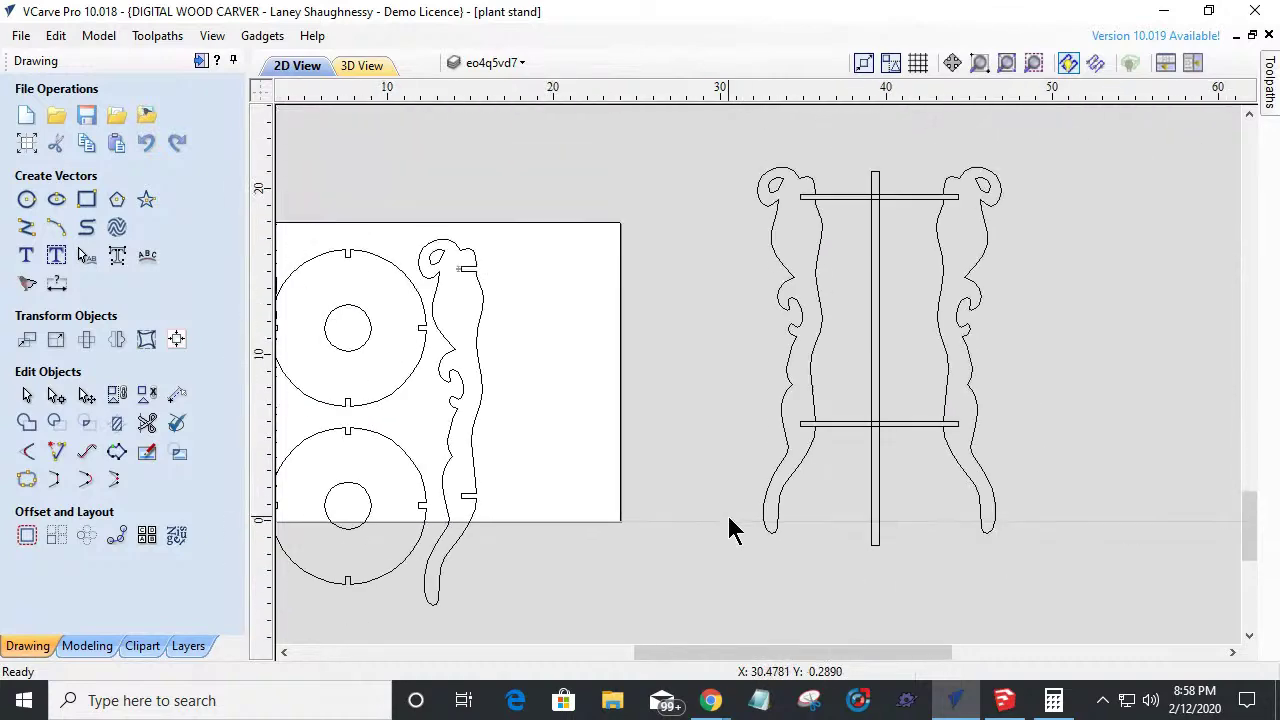
scroll(730, 530, "up", 2)
scroll(730, 530, "down", 3)
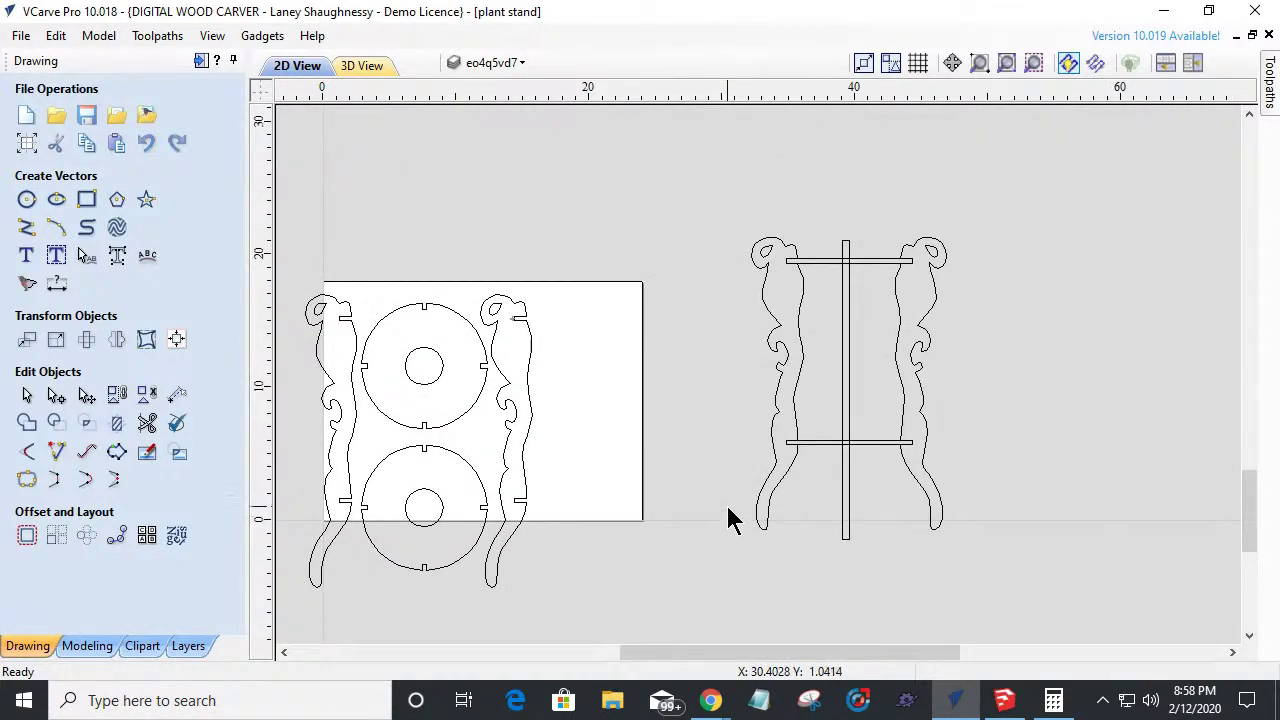
scroll(786, 277, "up", 2)
scroll(800, 303, "down", 1)
scroll(800, 303, "down", 1)
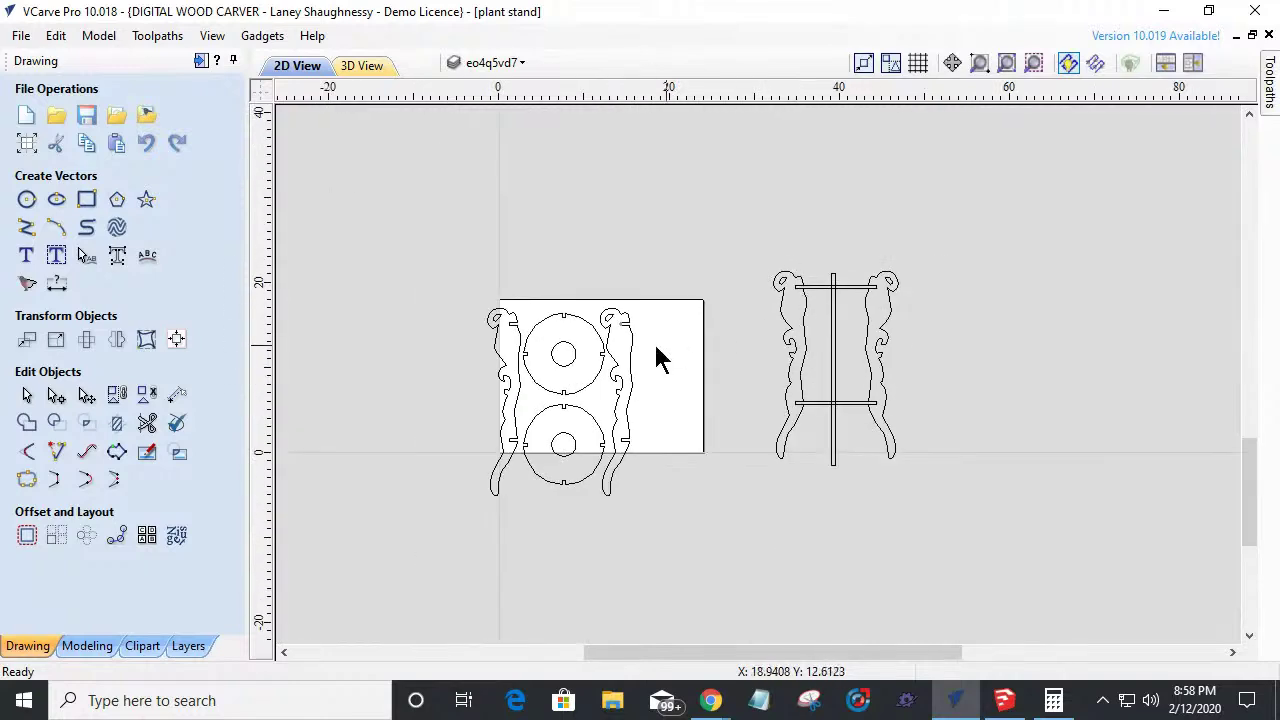
Try to delete the height dimension beside the second on-board leg's upper slot, undoing the mistaken deletion of the leg outline.
scroll(617, 333, "up", 5)
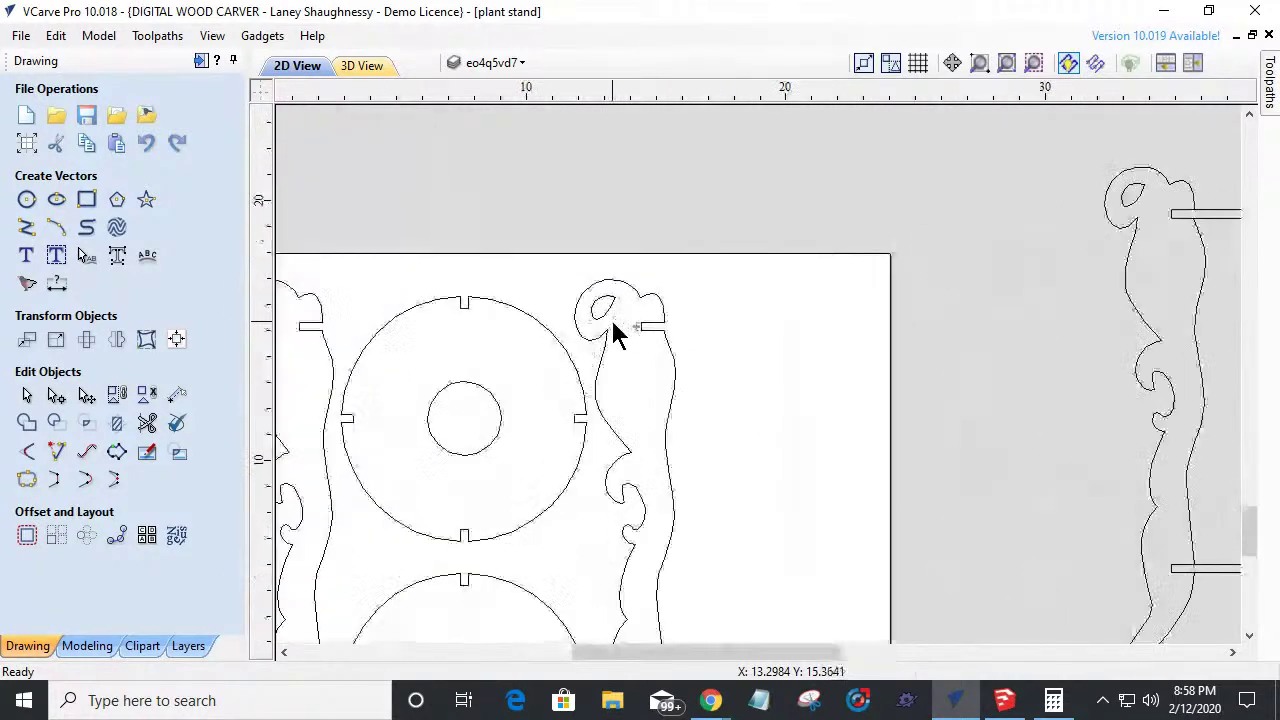
scroll(645, 325, "up", 1)
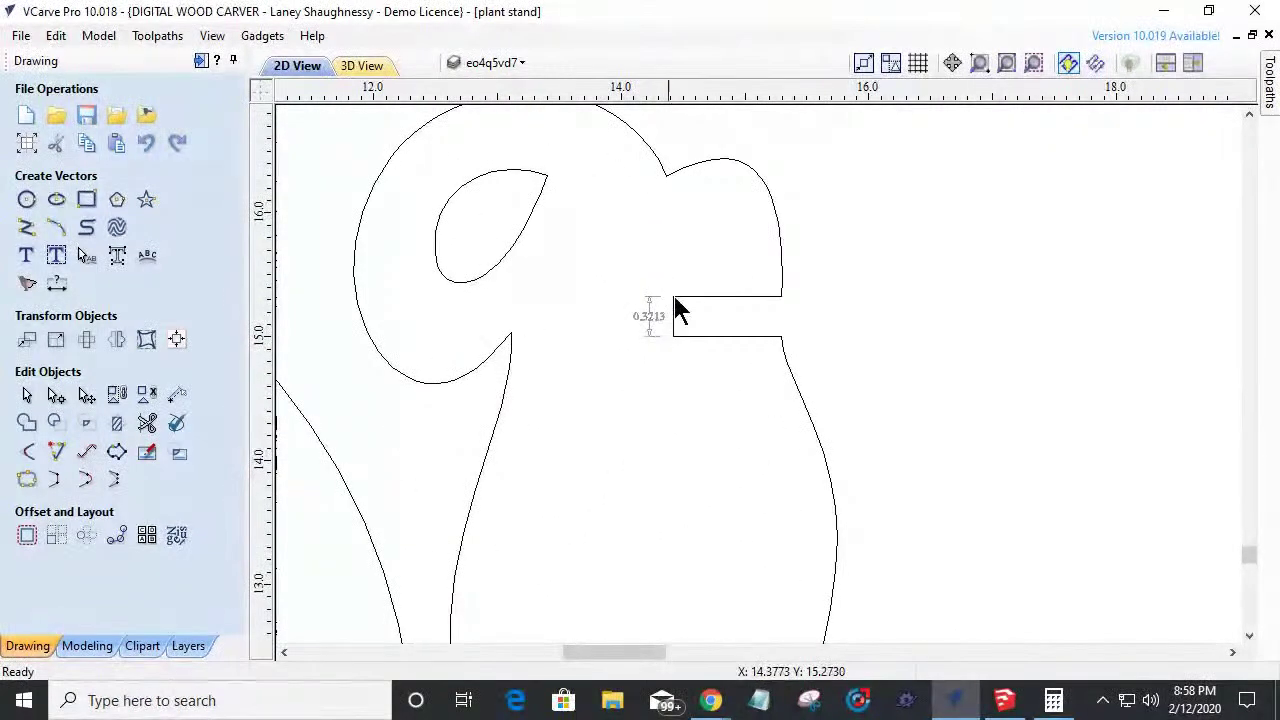
left_click(715, 336)
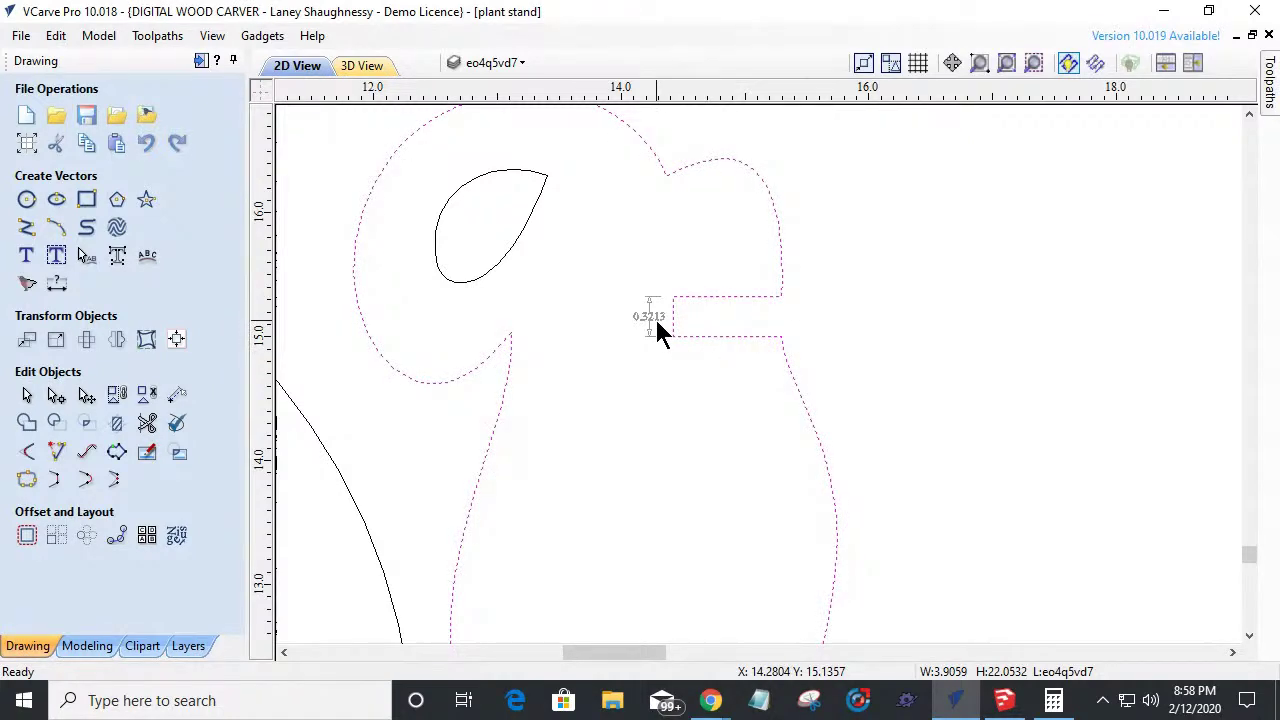
key("Delete")
key("ctrl+z")
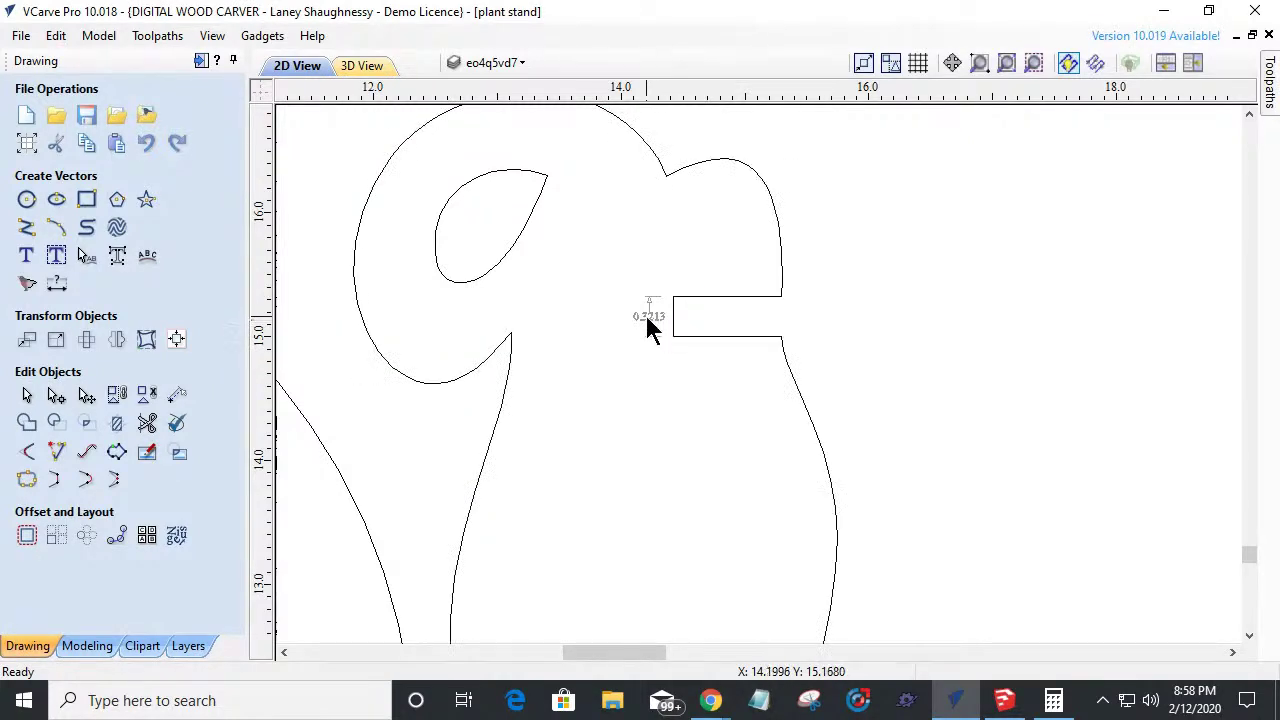
left_click(647, 318)
Cut the second on-board leg's outline at both outer corners of its lower slot to separate the slot from the leg.
scroll(645, 315, "down", 6)
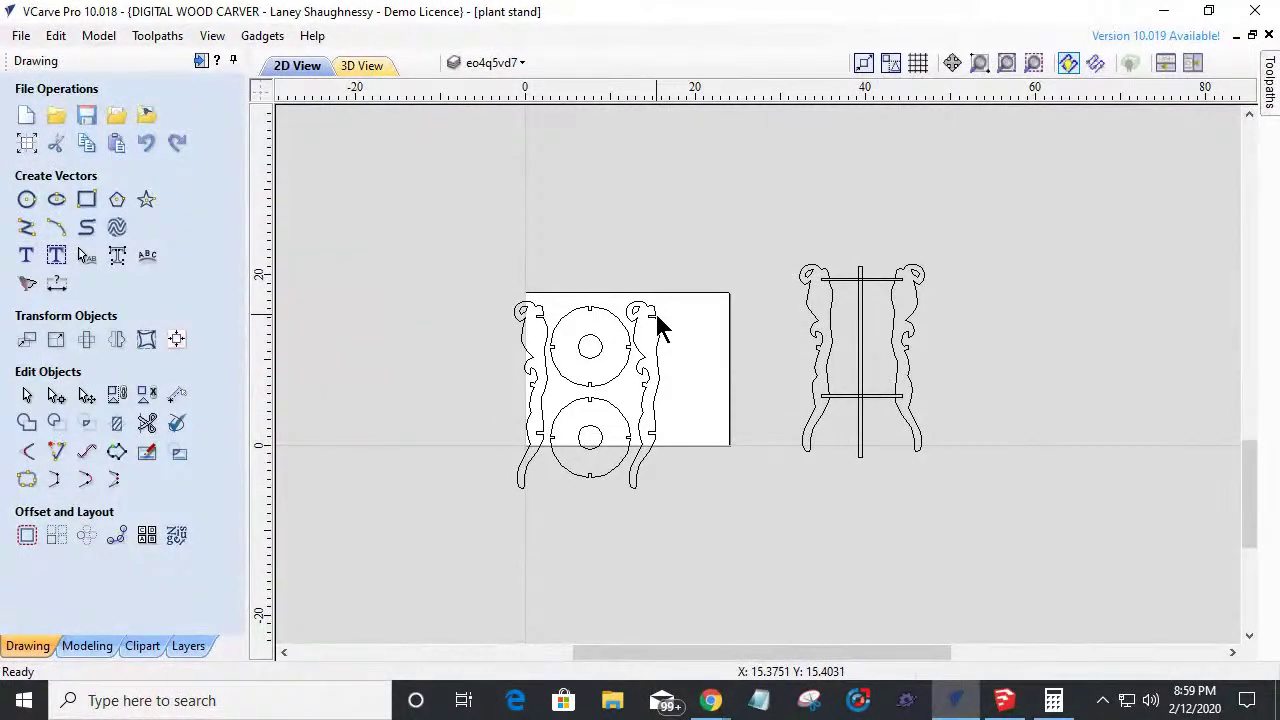
scroll(643, 435, "up", 2)
scroll(645, 440, "up", 3)
left_click(670, 428)
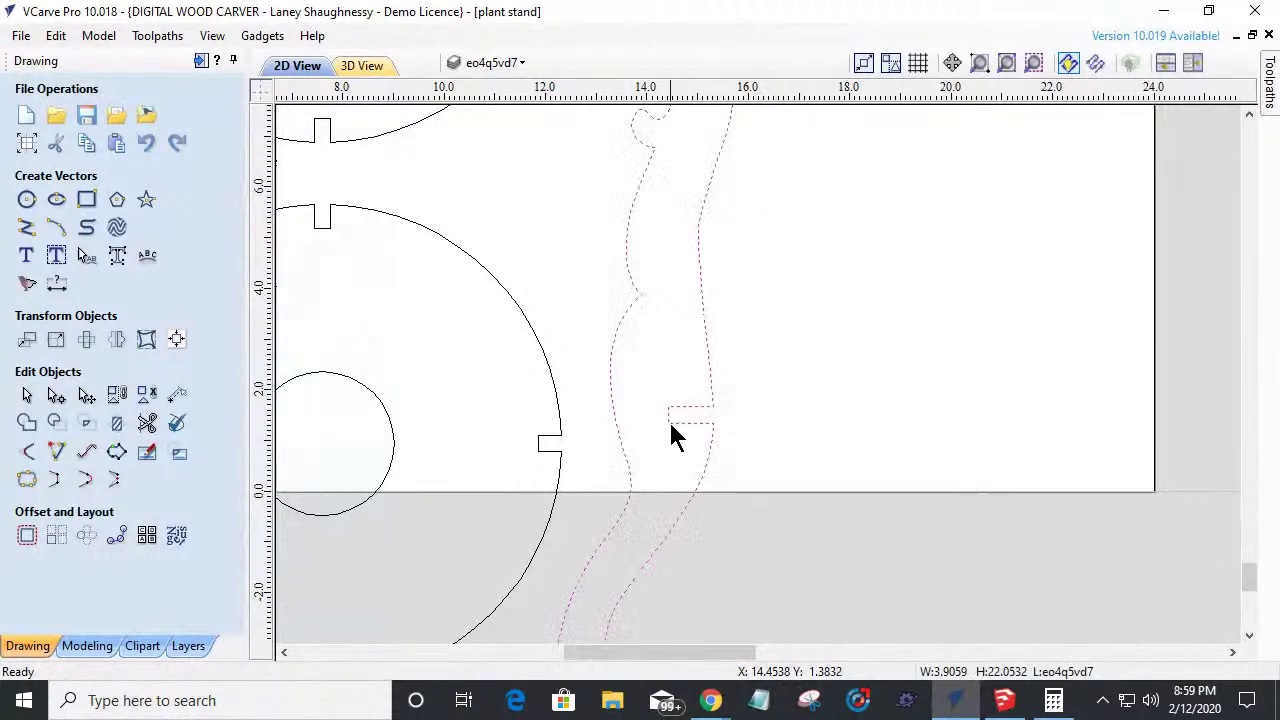
scroll(670, 432, "up", 3)
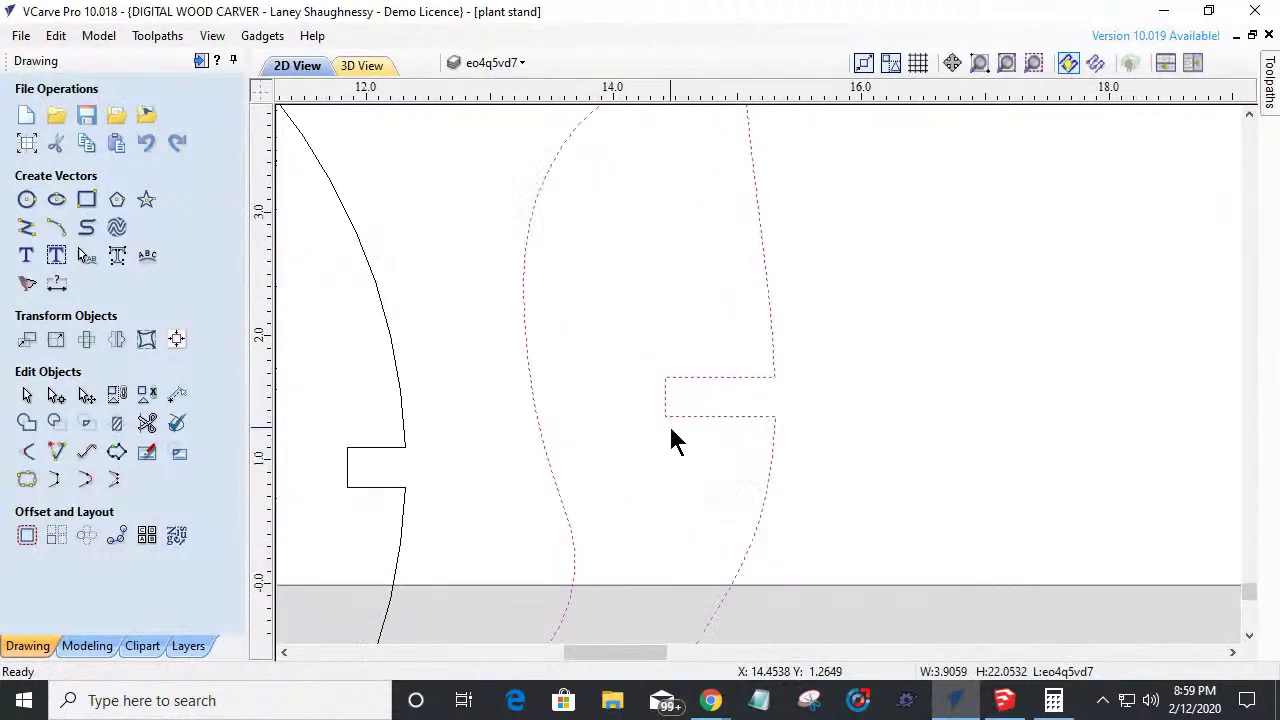
left_click(56, 394)
right_click(773, 415)
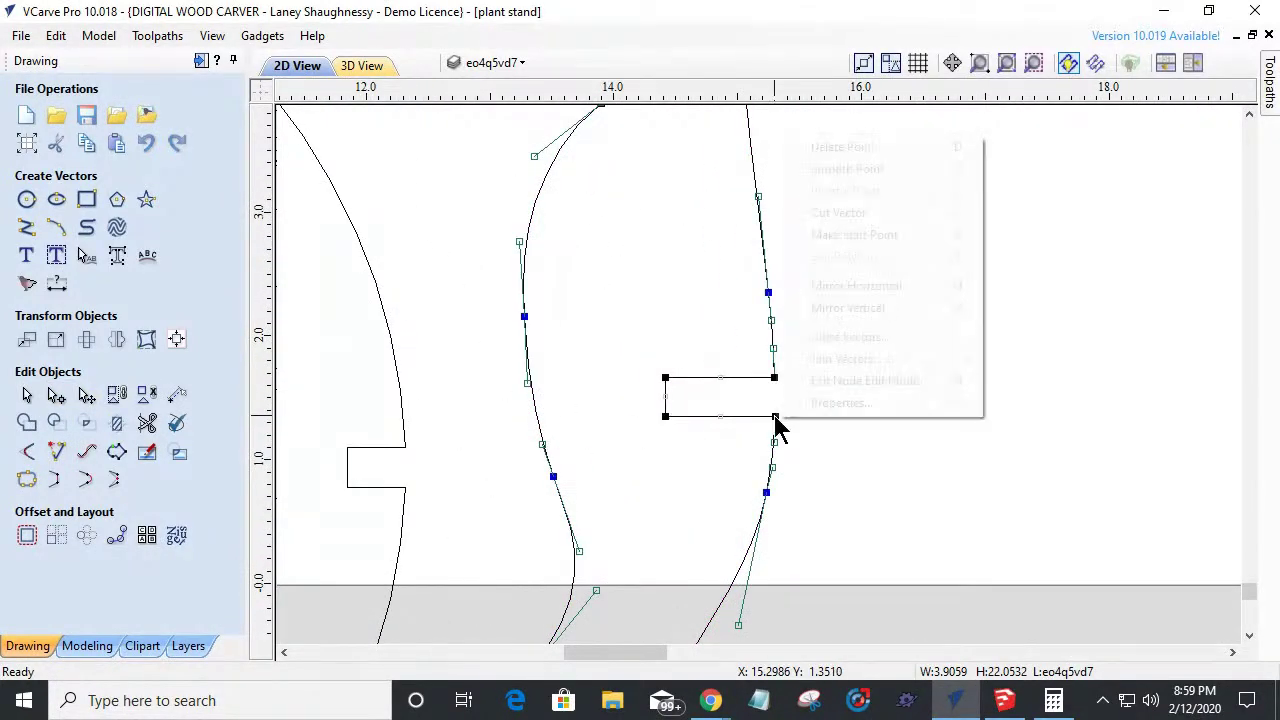
left_click(809, 219)
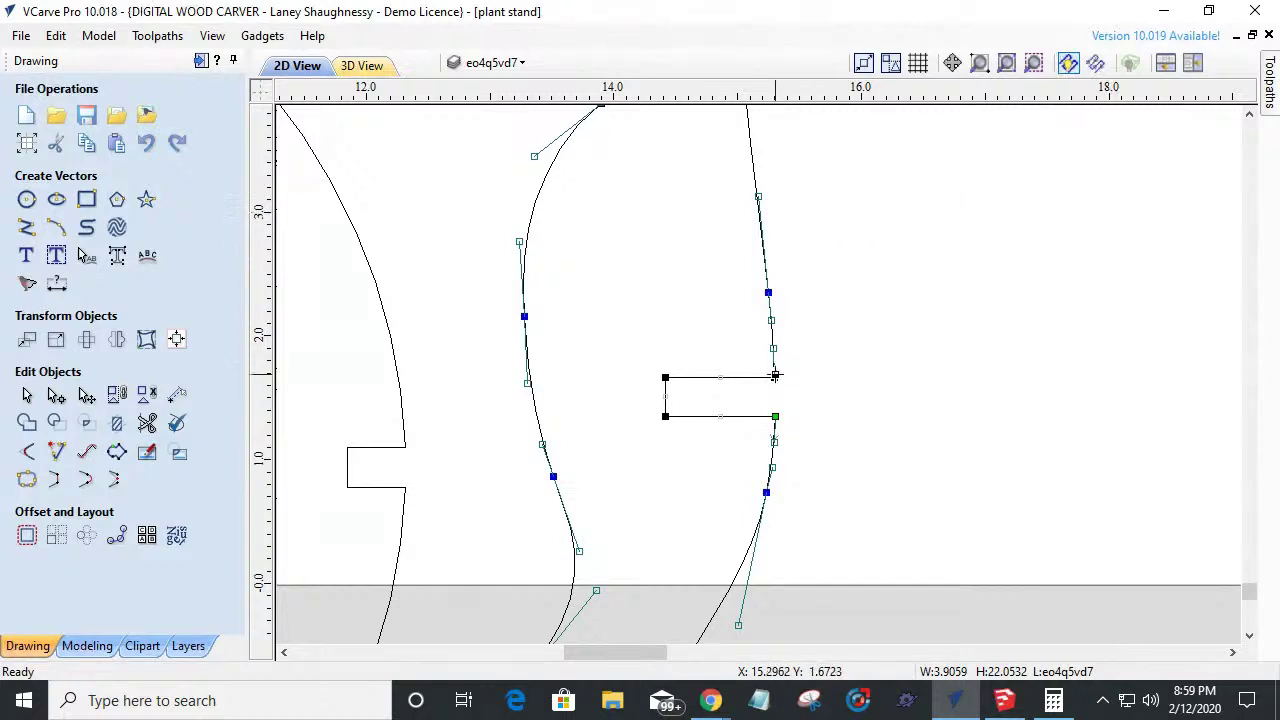
right_click(774, 375)
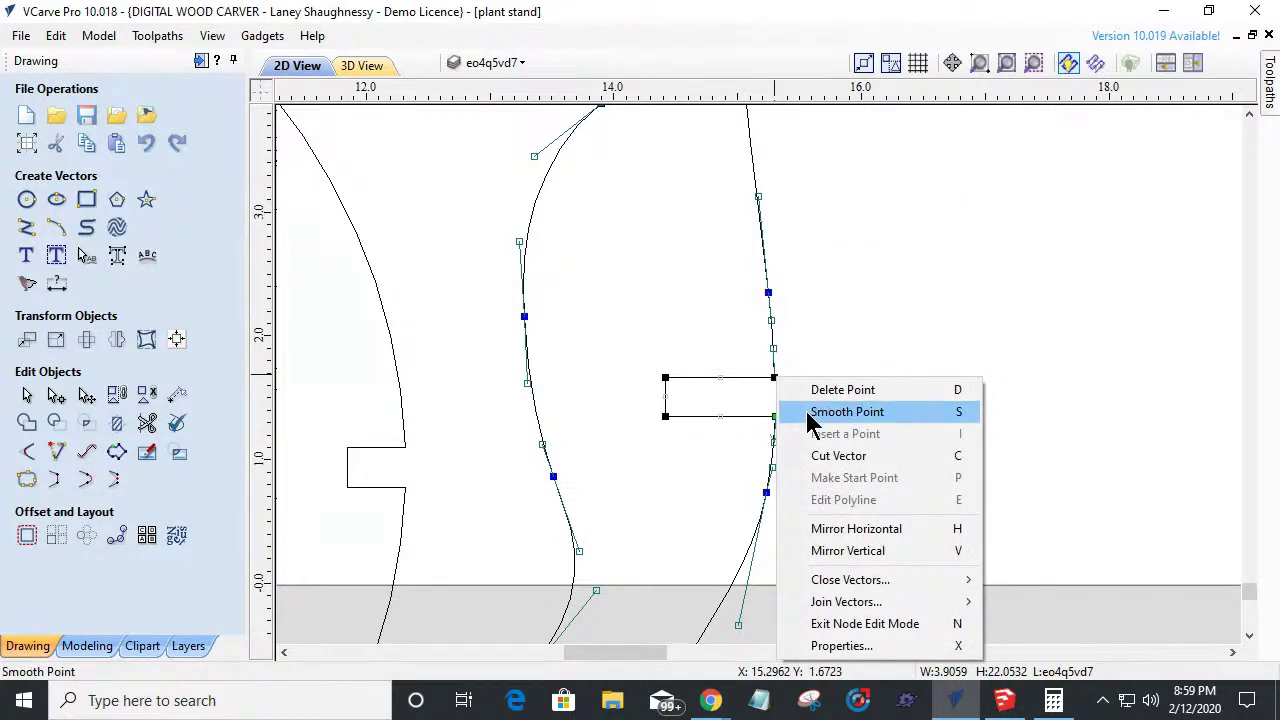
left_click(790, 452)
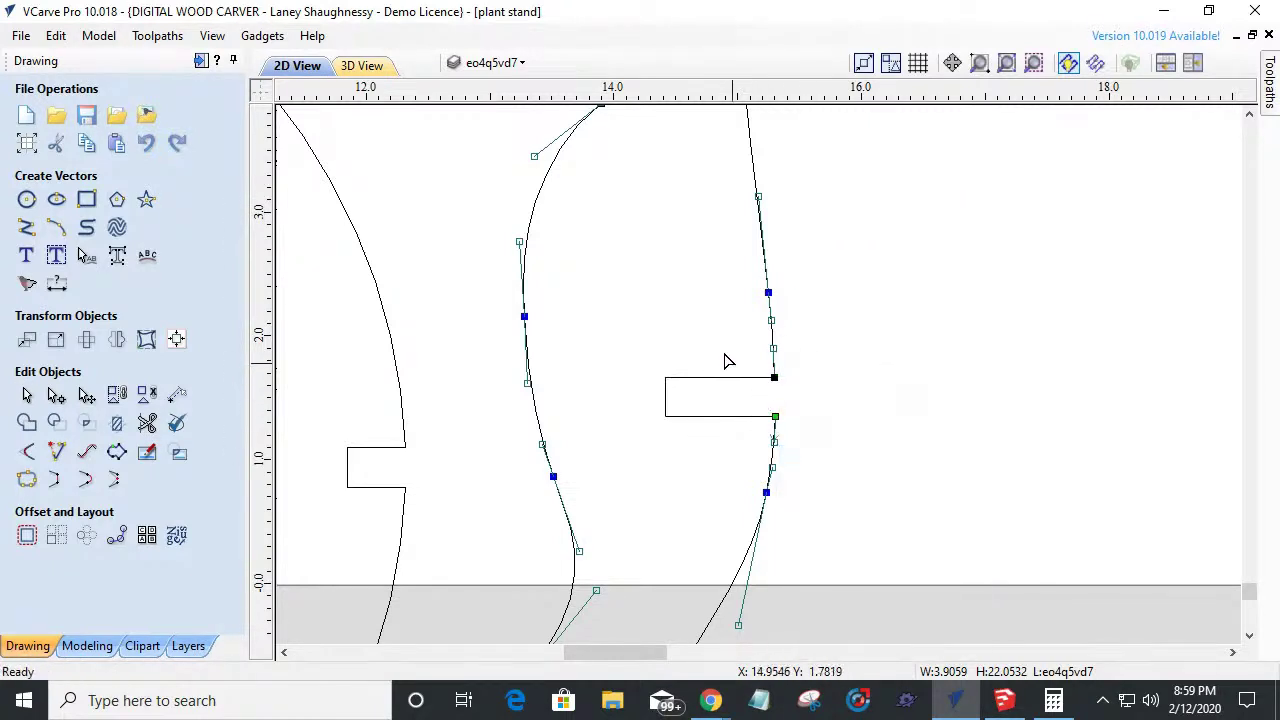
Set the height of the separated lower slot to 0.5 inches, scaling about its center.
left_click(714, 418)
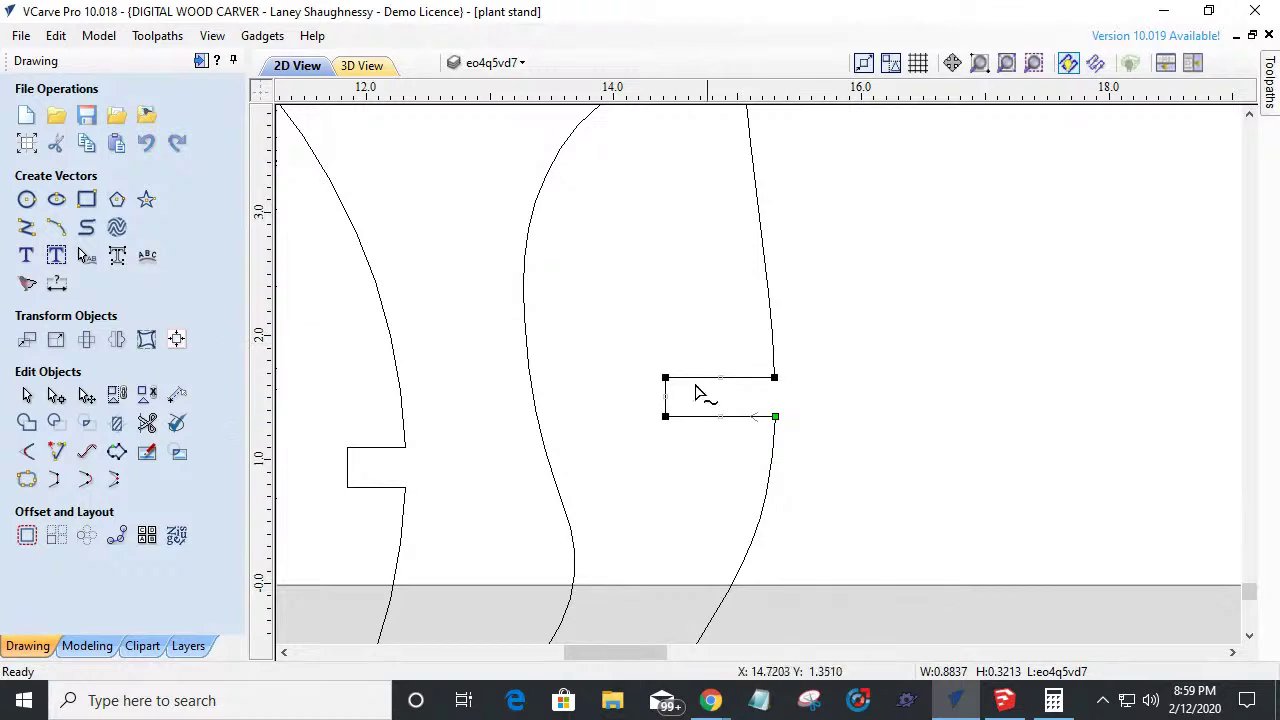
left_click(56, 341)
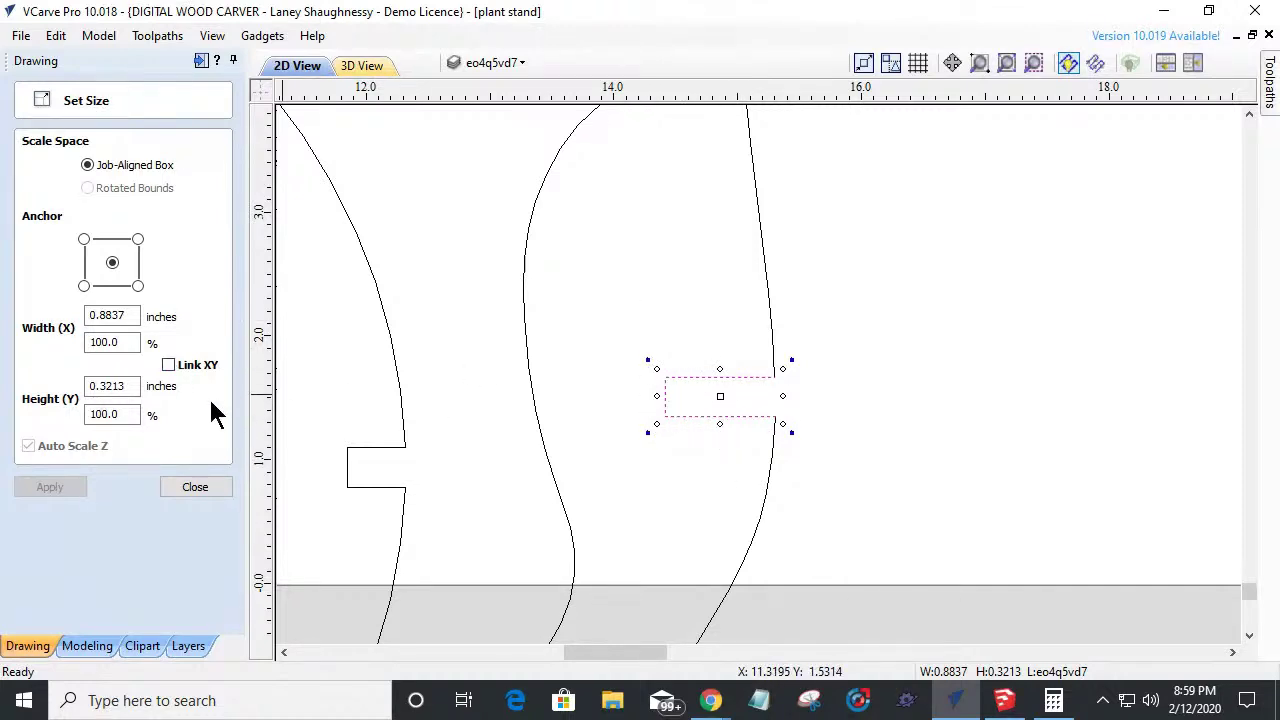
left_click_drag(126, 386, 110, 387)
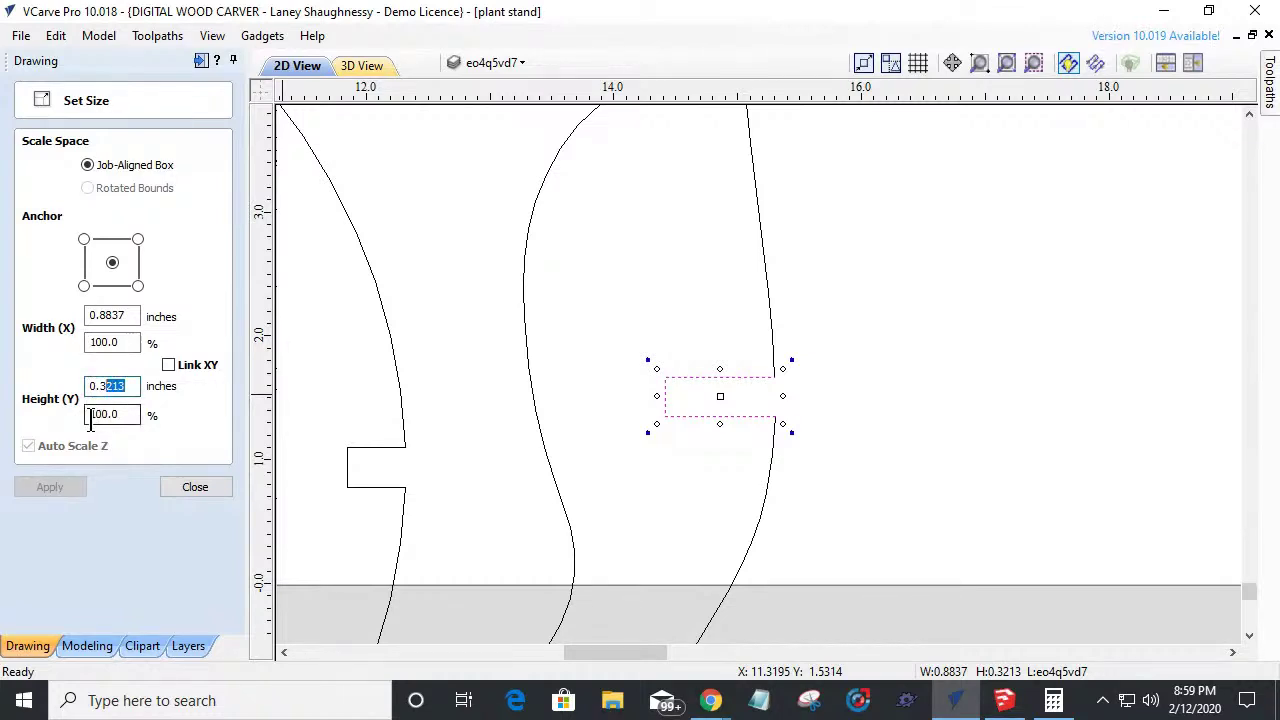
key("BackSpace")
key("BackSpace")
type("5")
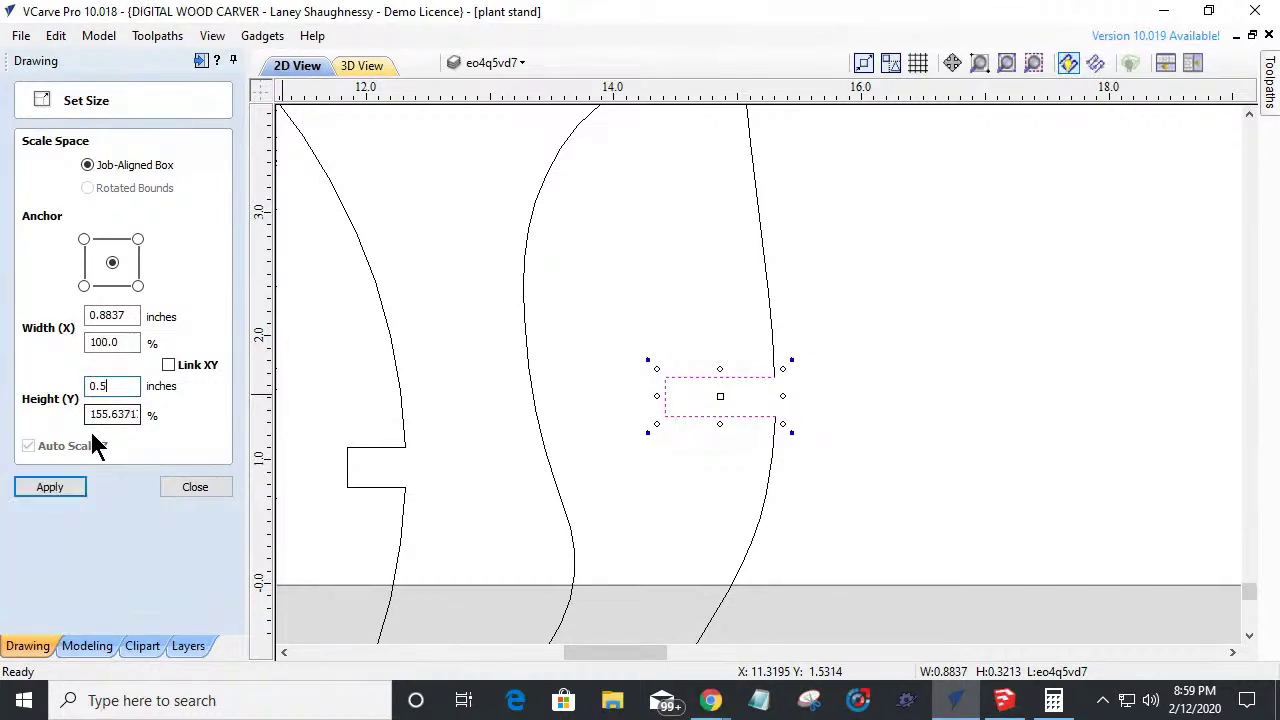
Apply the 0.5-inch height to the leg's lower notch and trim the leftover leg outline inside its opening.
left_click(70, 489)
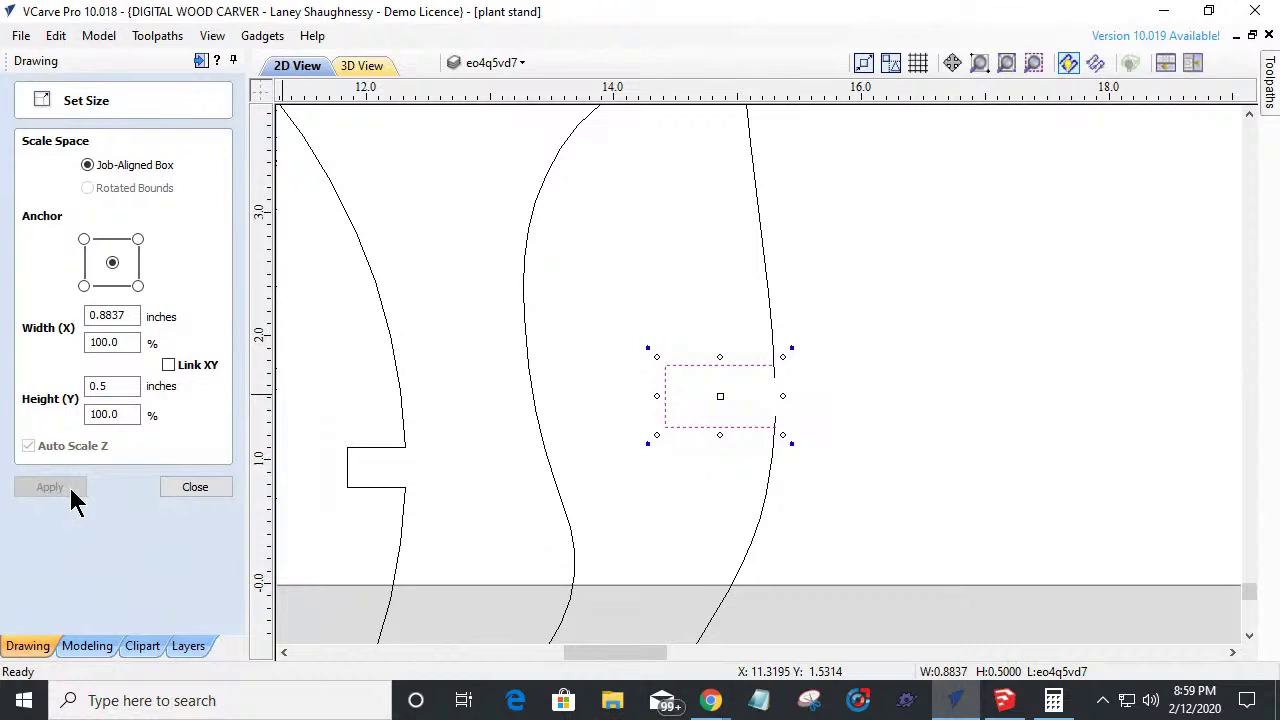
left_click(190, 487)
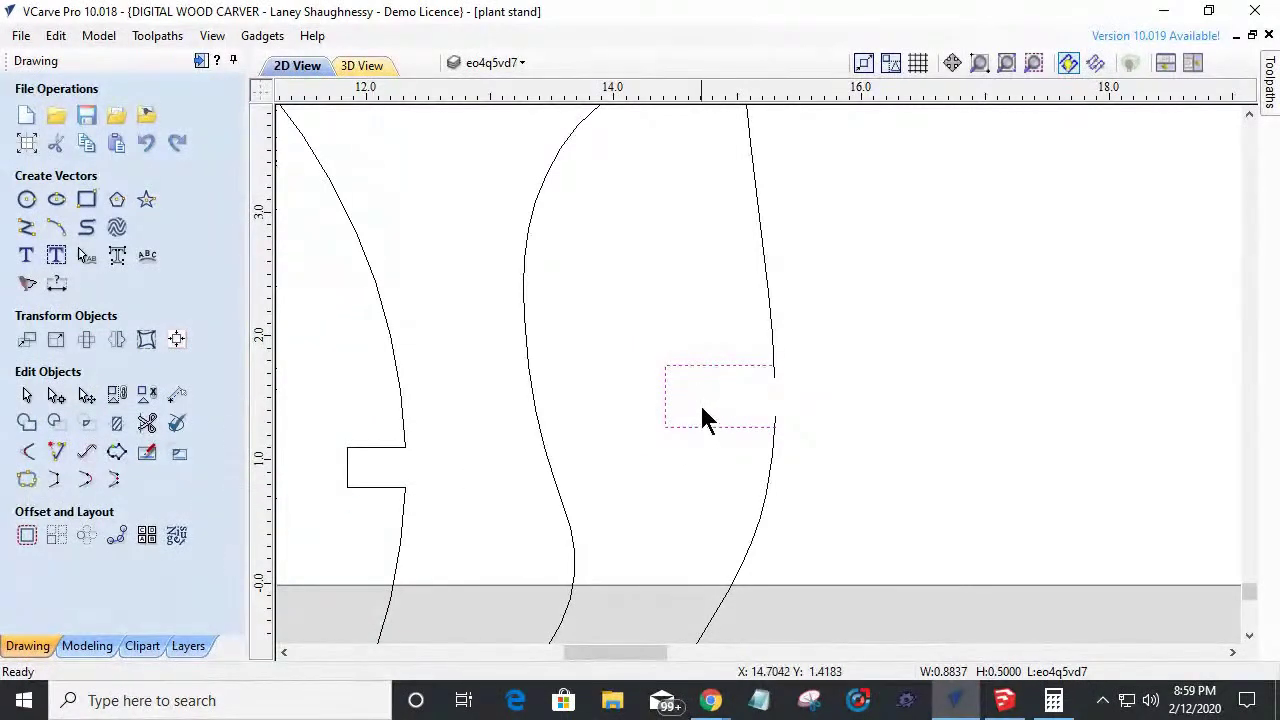
scroll(702, 409, "up", 3)
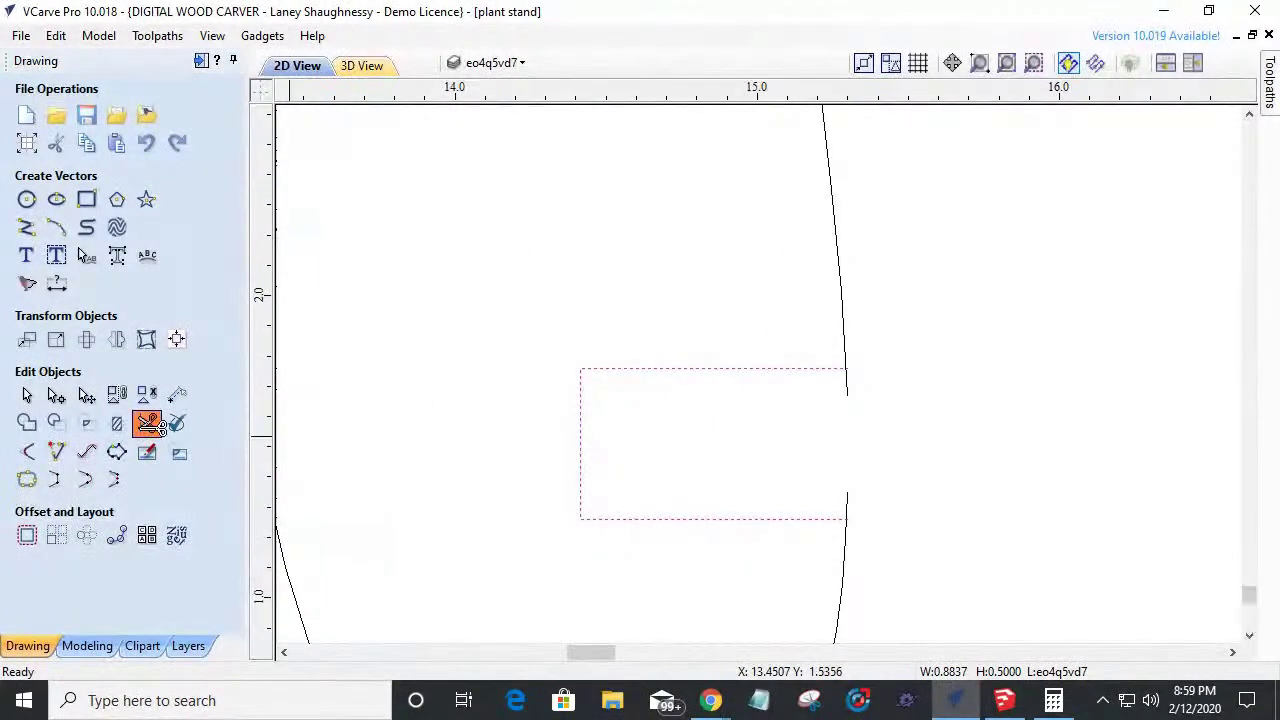
left_click(147, 423)
scroll(805, 513, "up", 2)
left_click(891, 505)
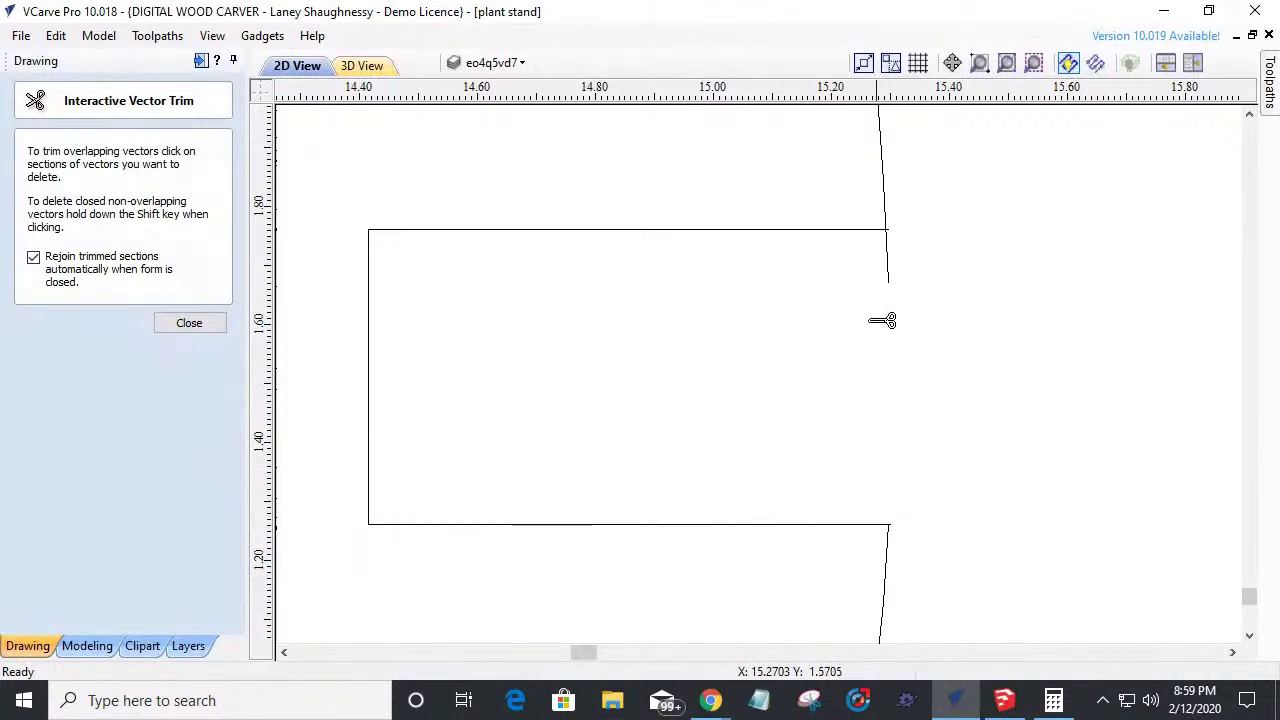
left_click(890, 257)
scroll(968, 568, "up", 3)
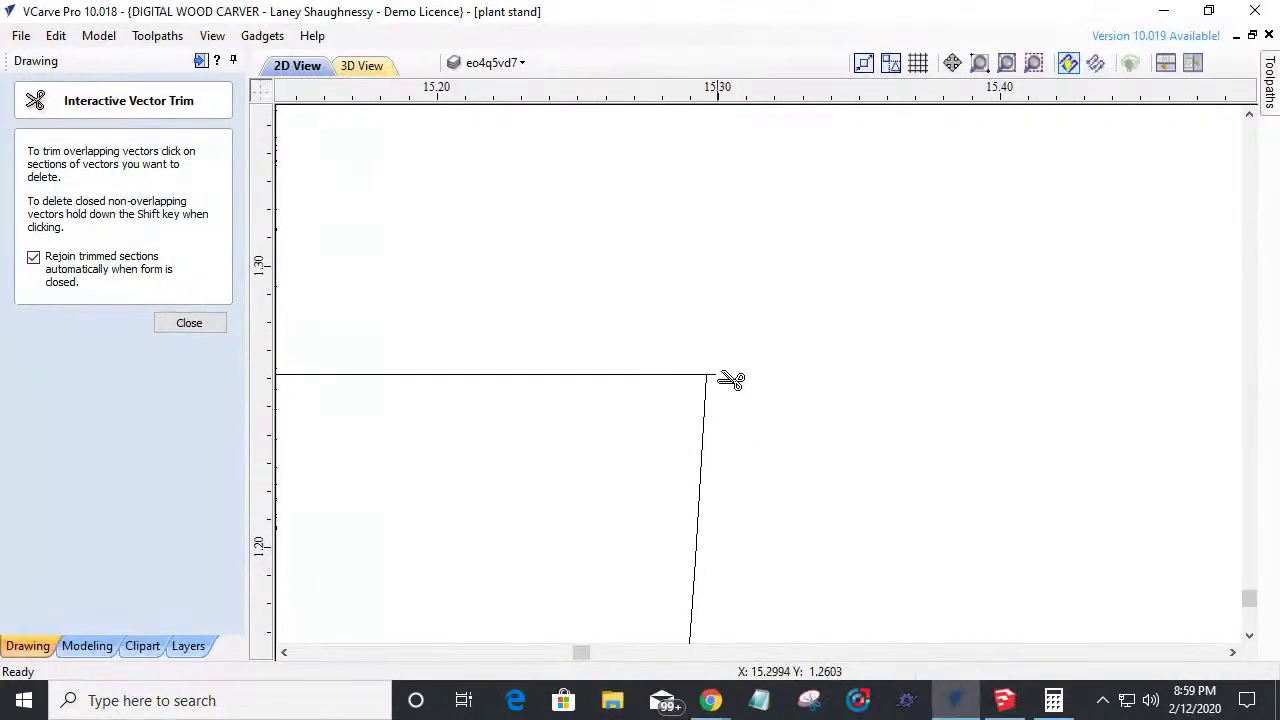
Examine the resized lower notch's corners, the disc slots and the overall plant stand layout.
scroll(731, 380, "down", 5)
scroll(723, 398, "up", 3)
scroll(715, 402, "up", 3)
scroll(870, 410, "down", 4)
scroll(1002, 389, "down", 7)
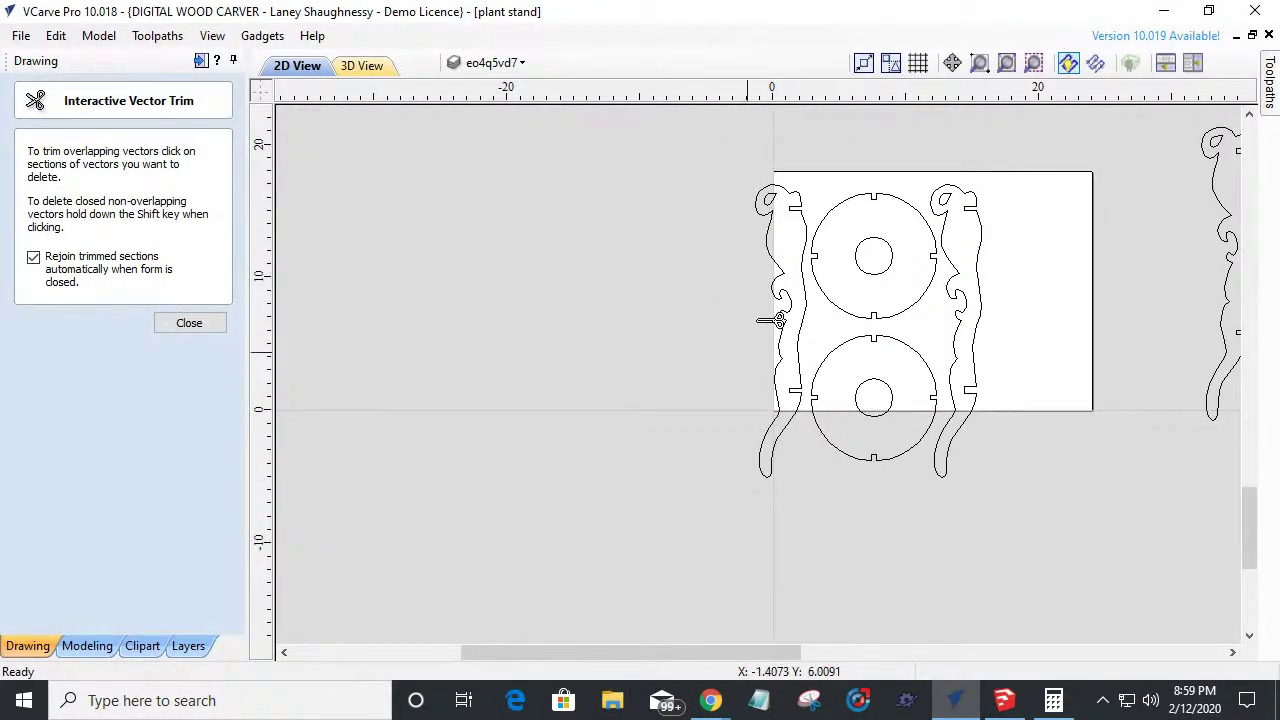
scroll(945, 272, "up", 7)
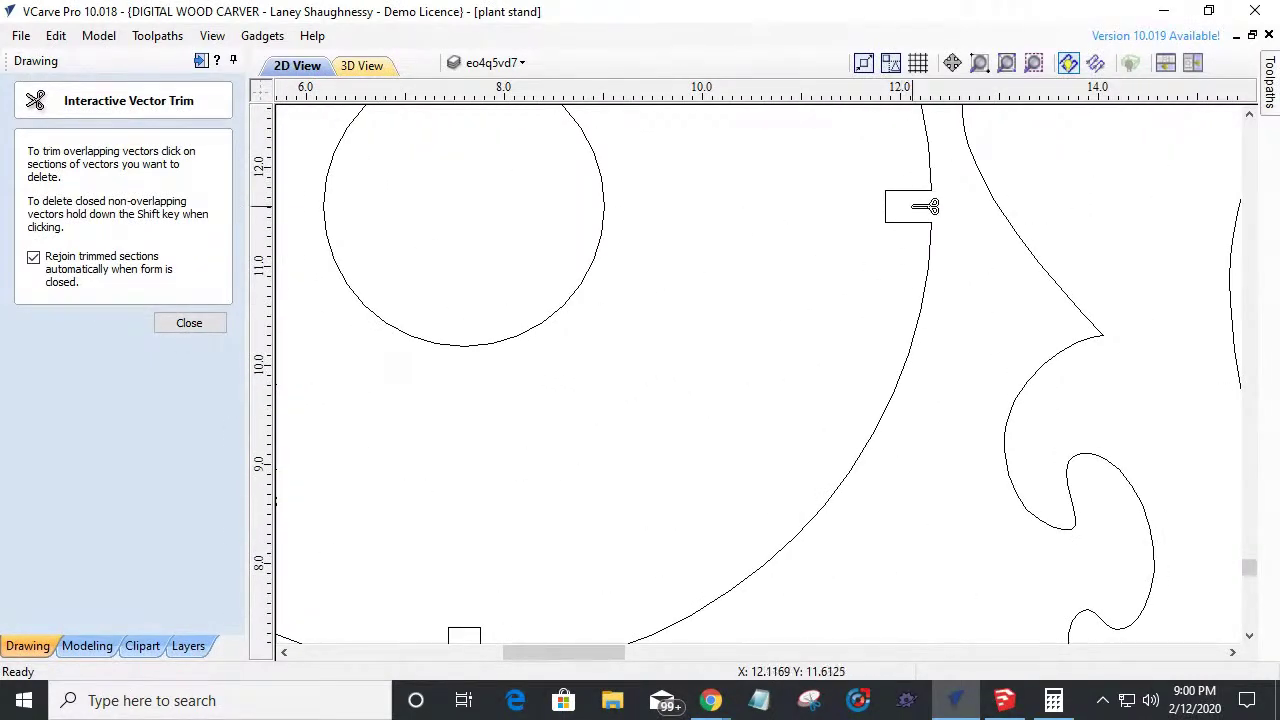
scroll(915, 289, "down", 7)
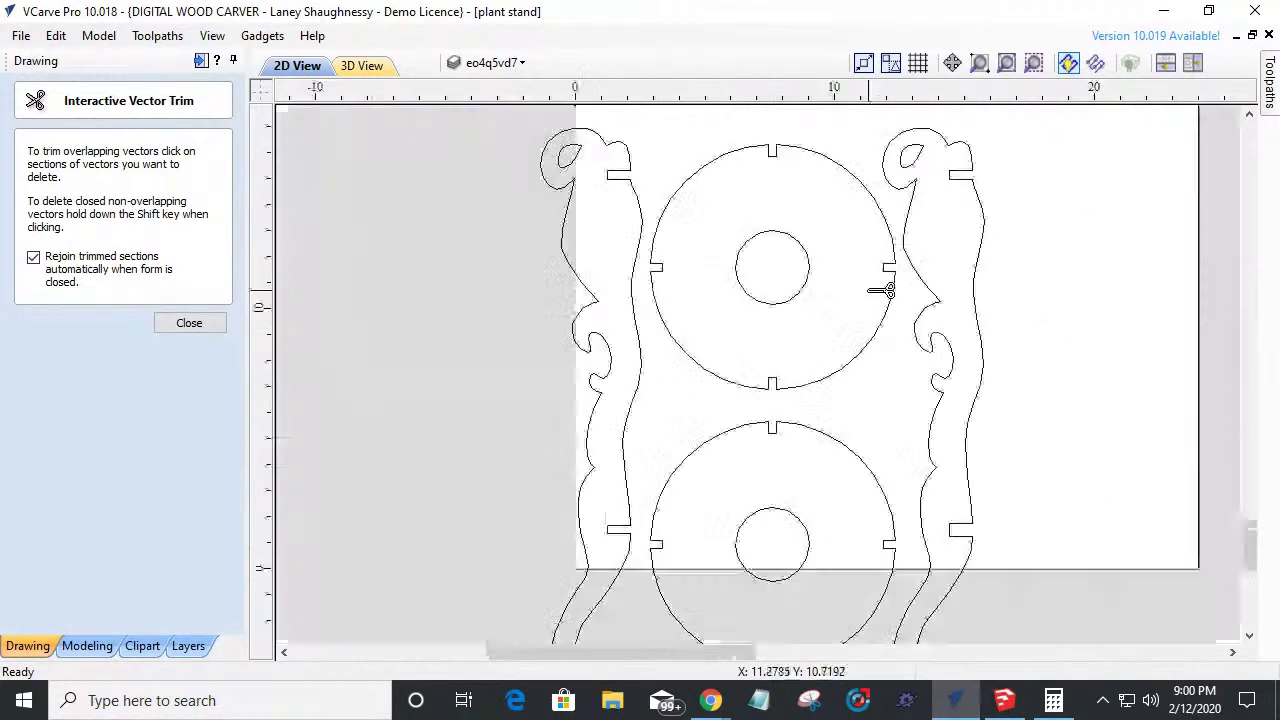
scroll(885, 295, "down", 1)
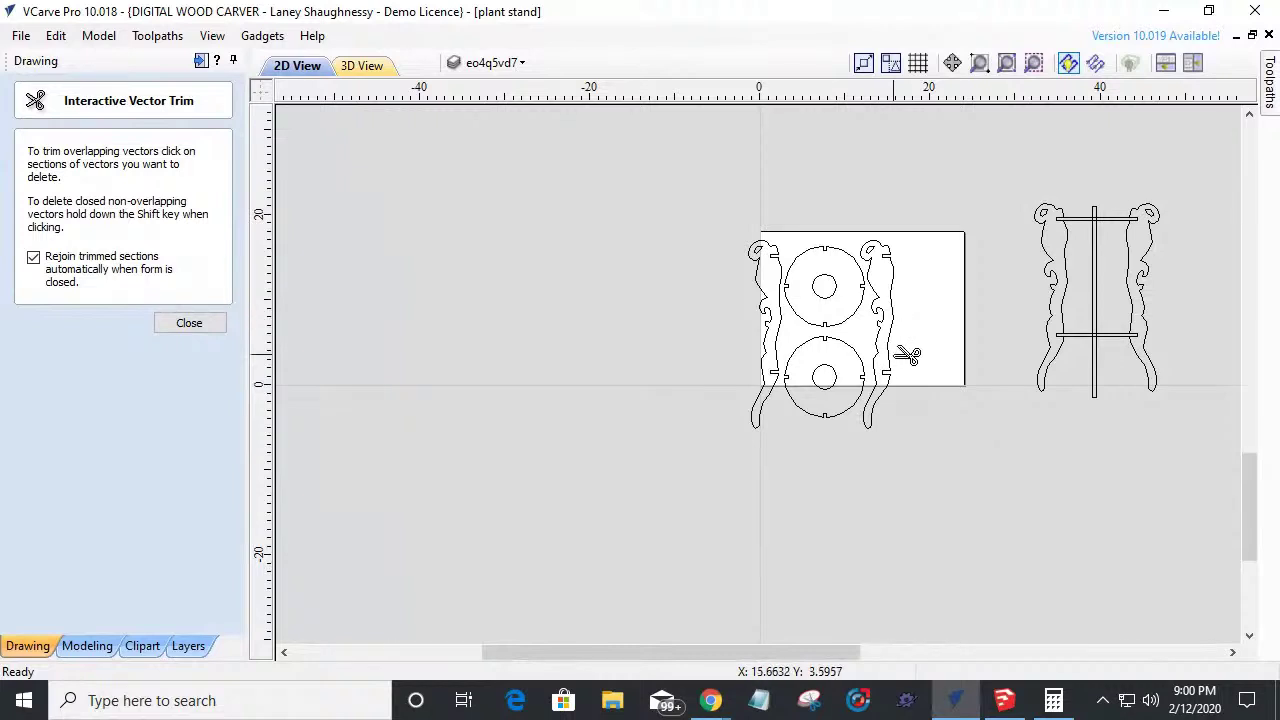
scroll(925, 368, "down", 3)
scroll(925, 365, "down", 1)
scroll(754, 345, "down", 4)
scroll(740, 340, "up", 4)
scroll(735, 350, "up", 2)
scroll(712, 362, "up", 3)
scroll(531, 391, "up", 2)
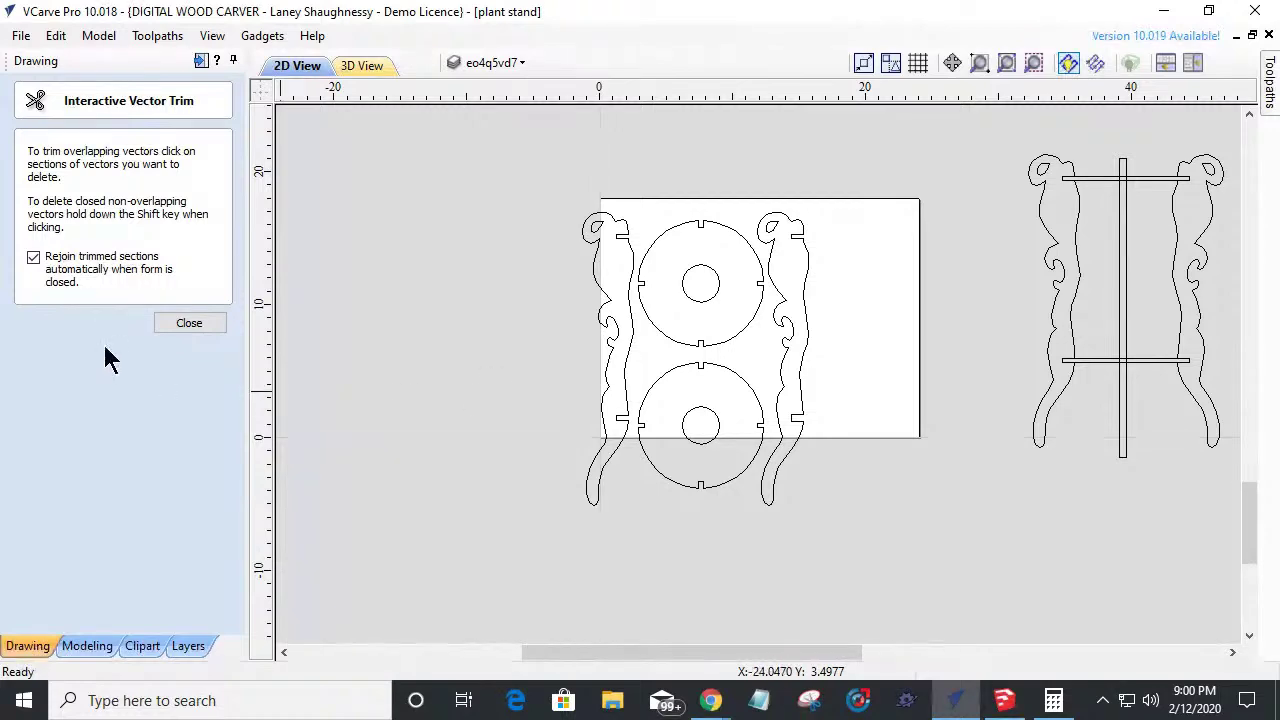
Rejoin the trimmed leg outline and cut it at both open corners of the leg's upper notch.
left_click(189, 323)
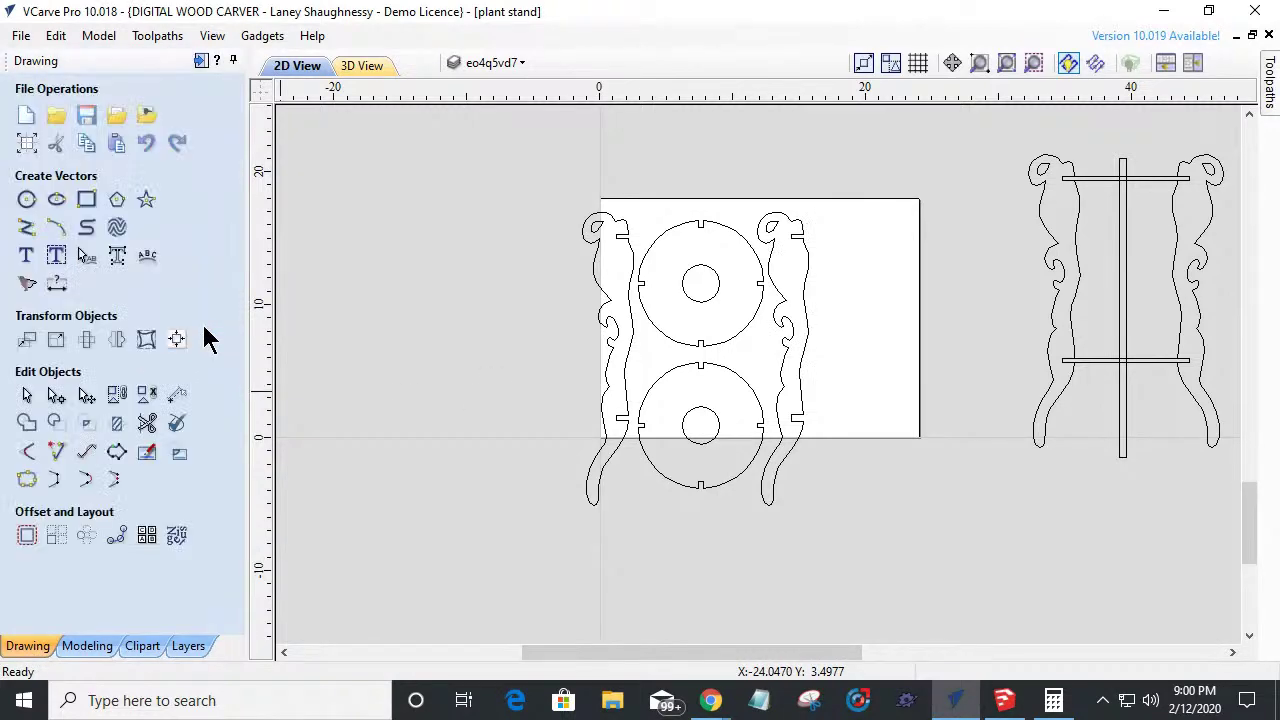
scroll(805, 438, "up", 2)
scroll(798, 427, "up", 3)
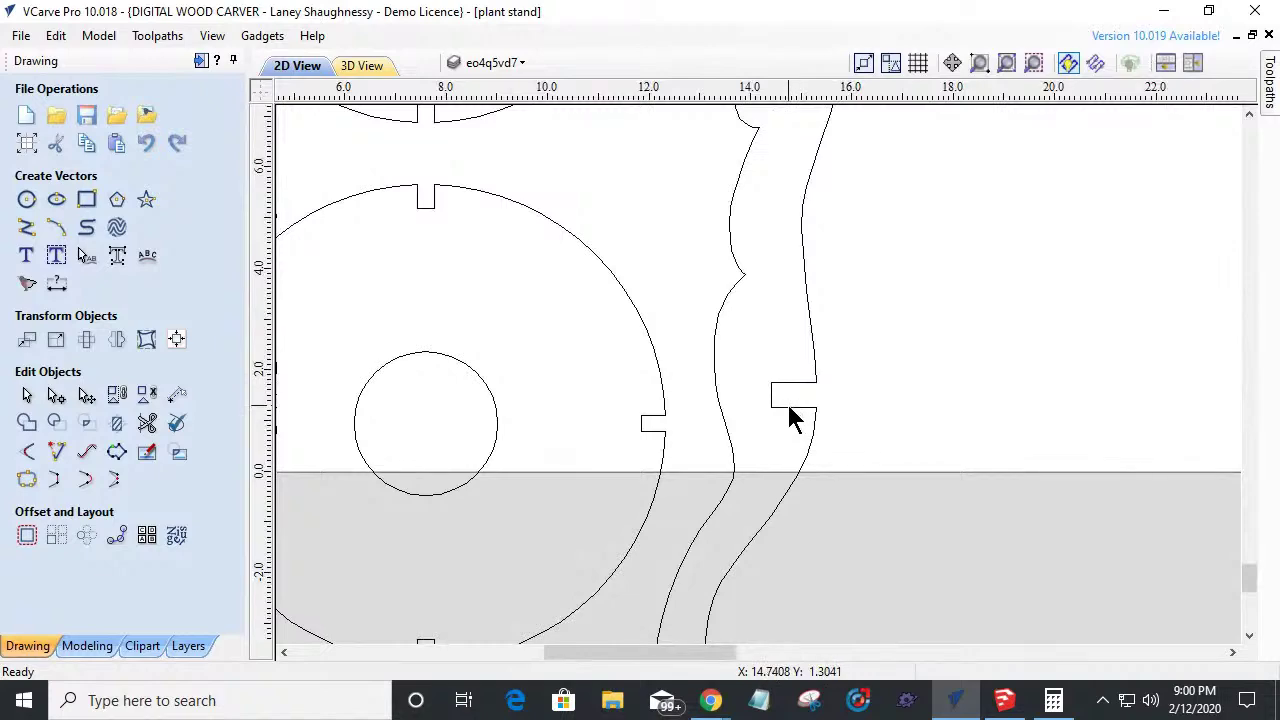
left_click(790, 418)
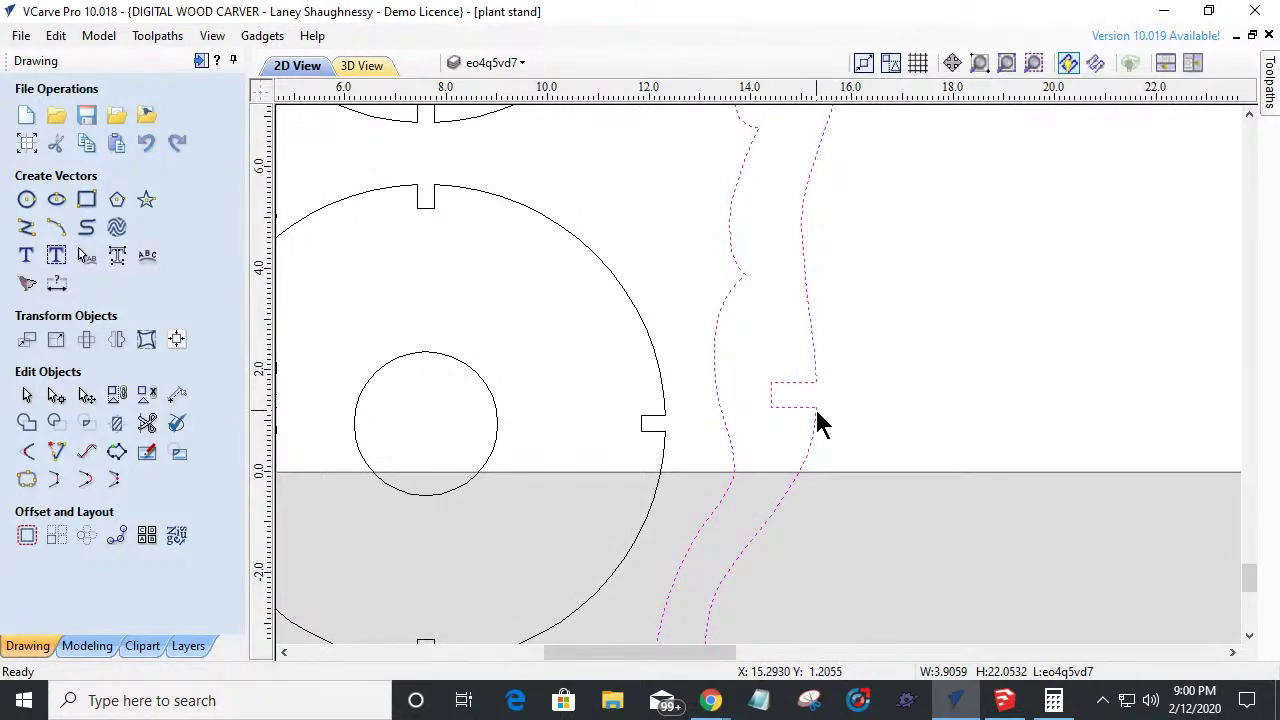
scroll(818, 422, "down", 5)
scroll(830, 232, "up", 8)
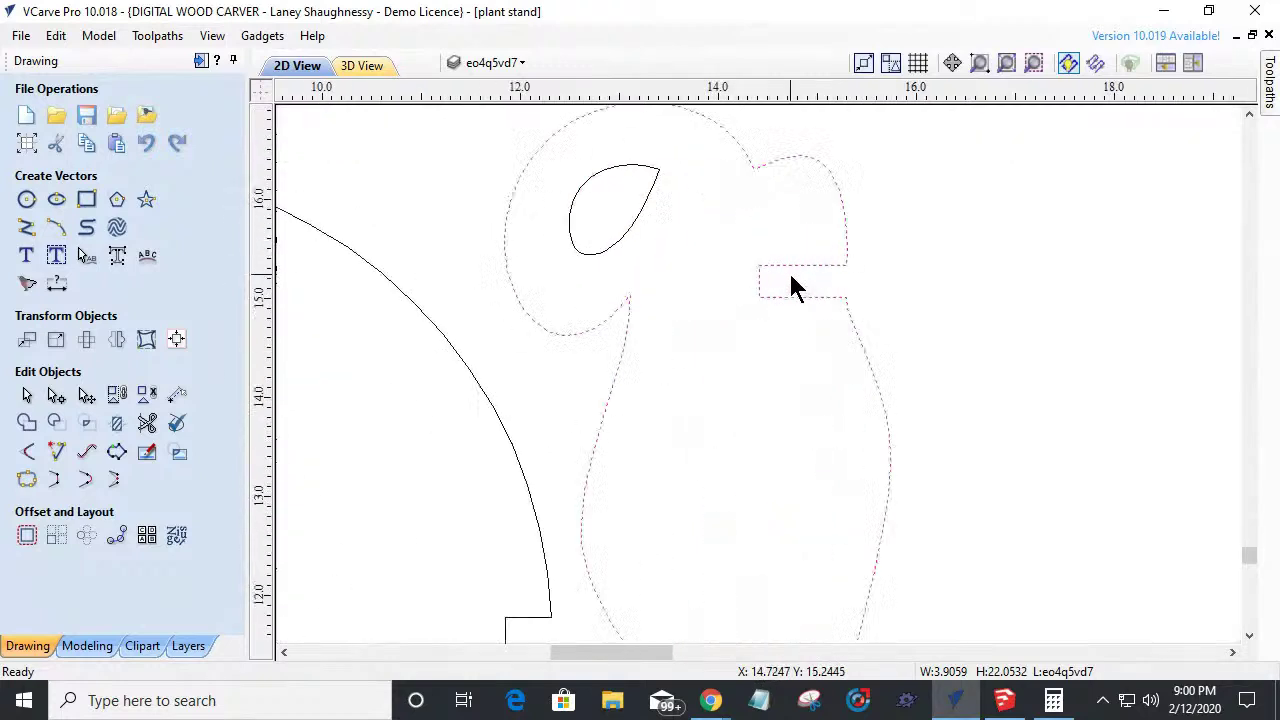
scroll(797, 282, "up", 1)
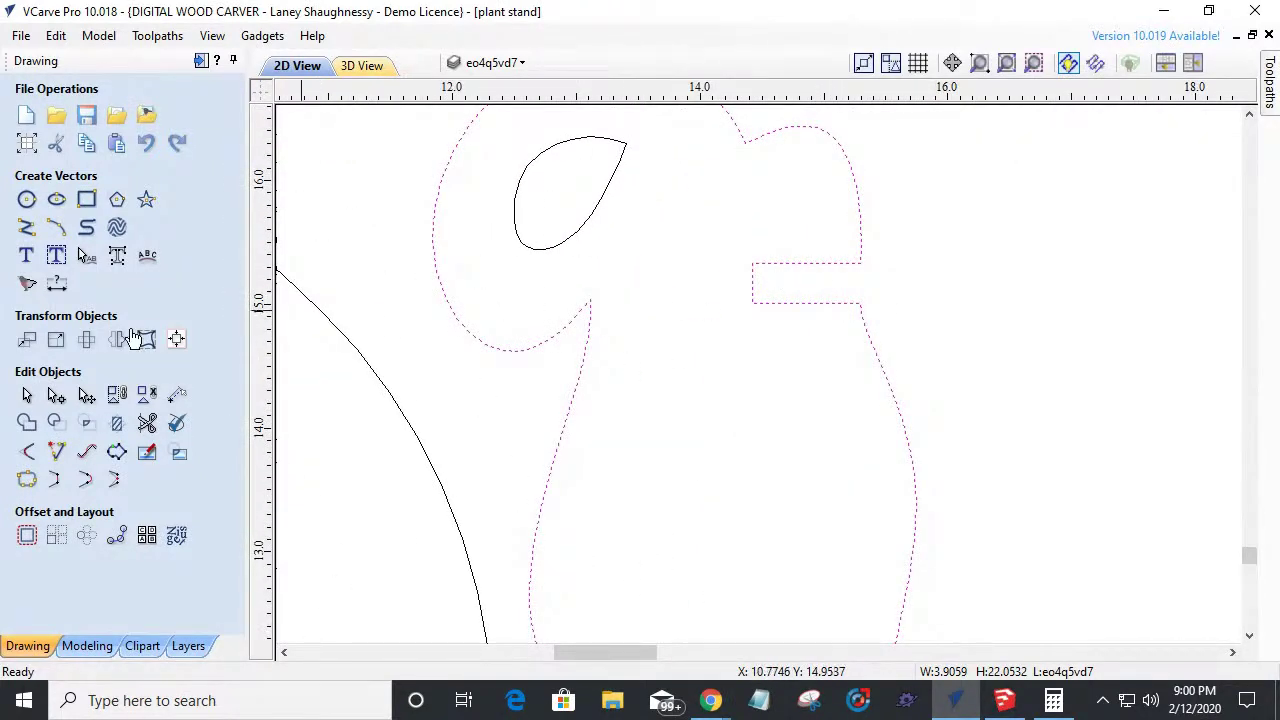
left_click(56, 395)
scroll(889, 251, "up", 6)
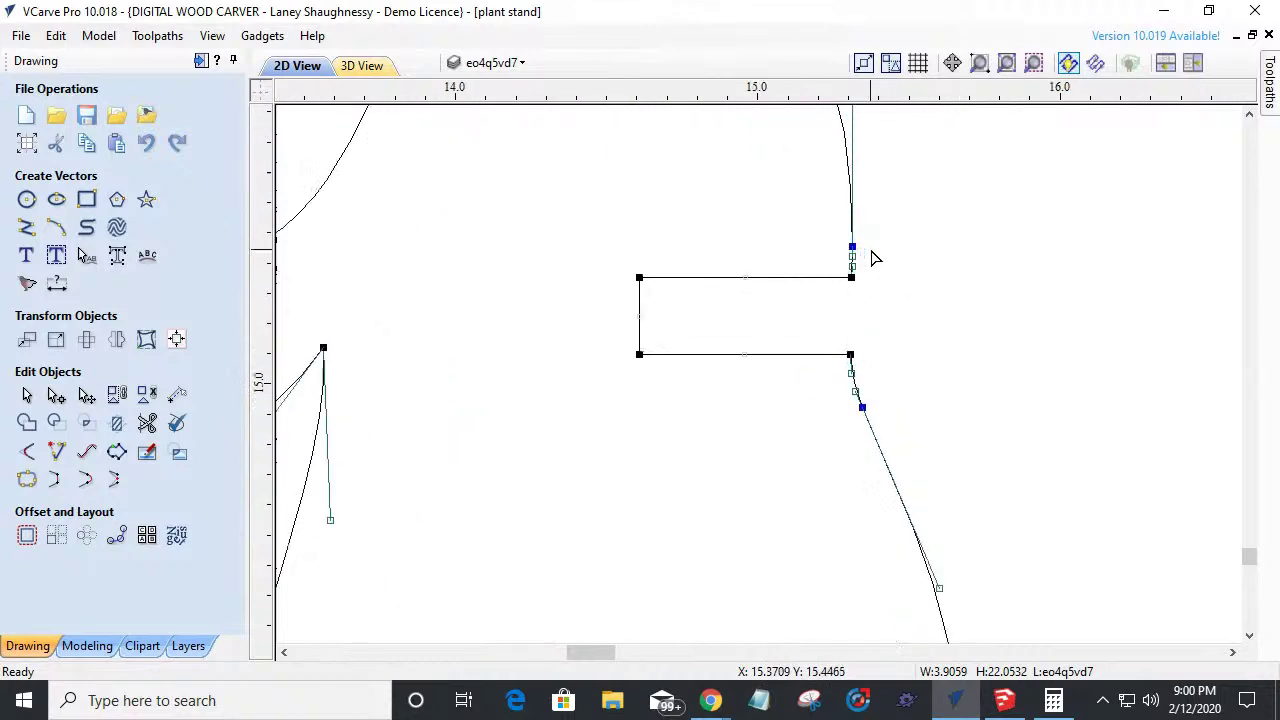
right_click(831, 302)
left_click(868, 388)
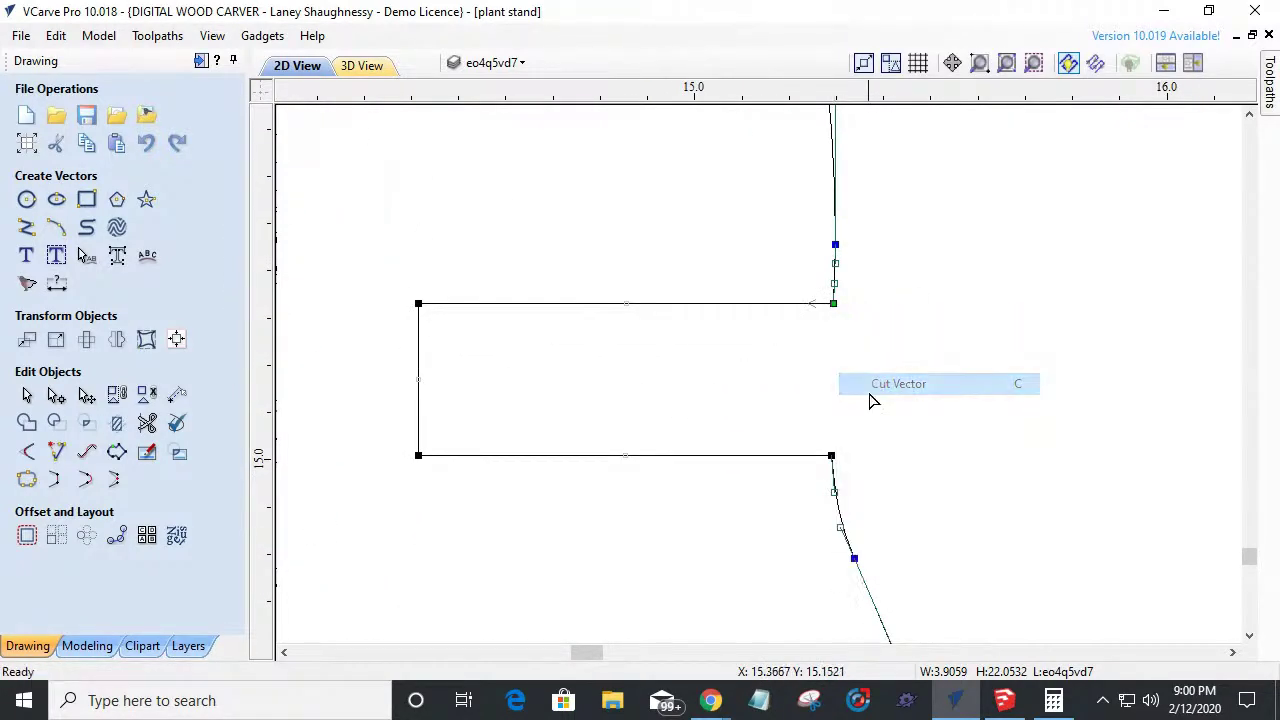
right_click(831, 455)
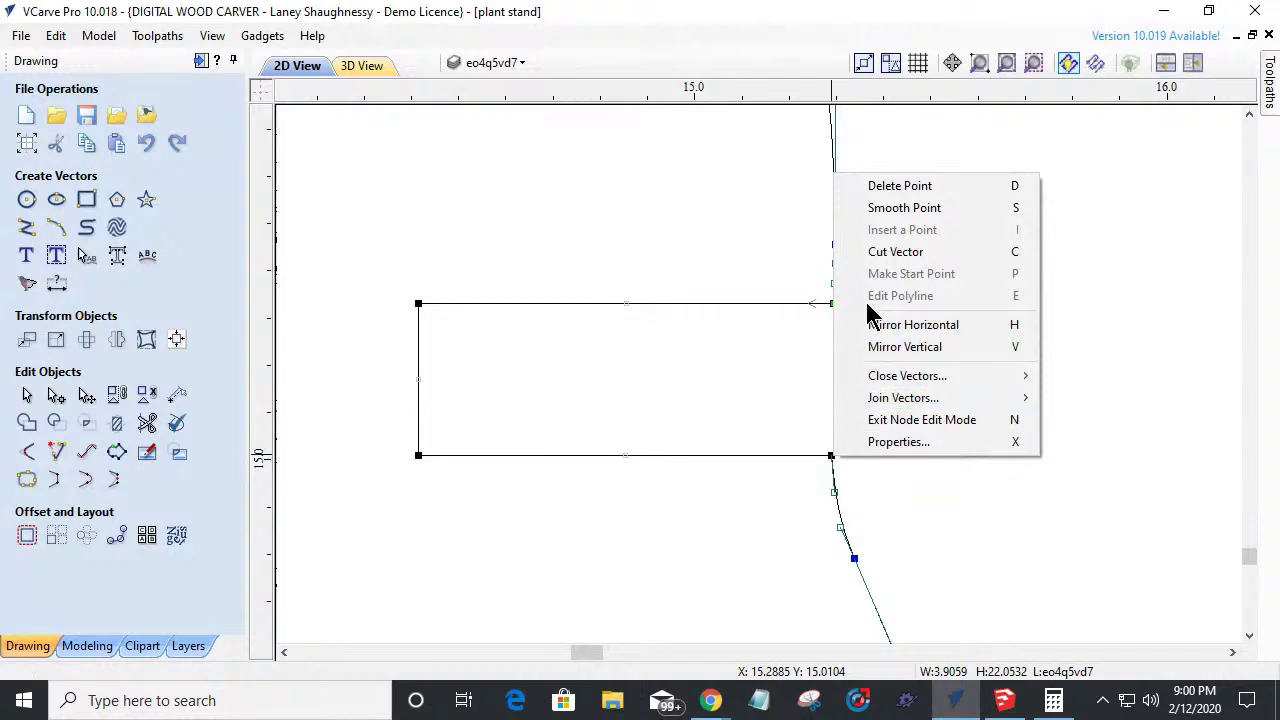
left_click(877, 252)
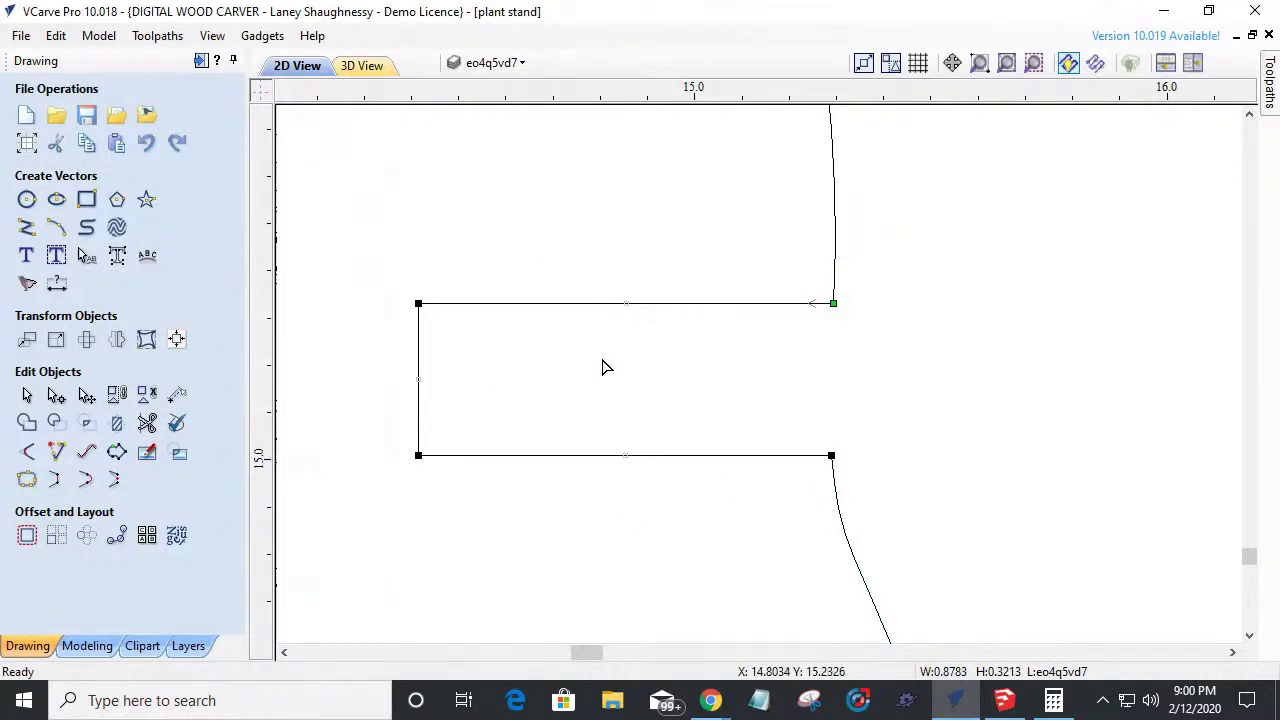
Set the upper notch's height to 0.5 inches from its centre, keeping width and height unlinked.
left_click(56, 339)
left_click_drag(127, 388, 115, 392)
type("5")
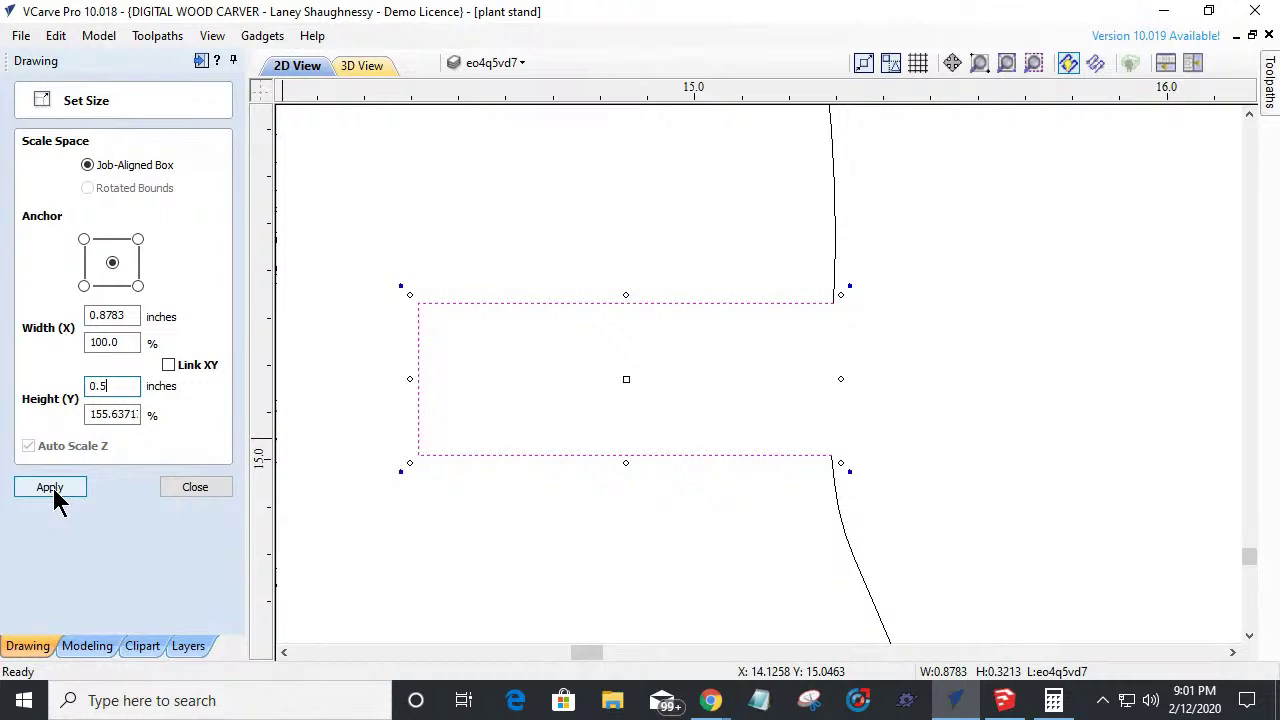
left_click(50, 488)
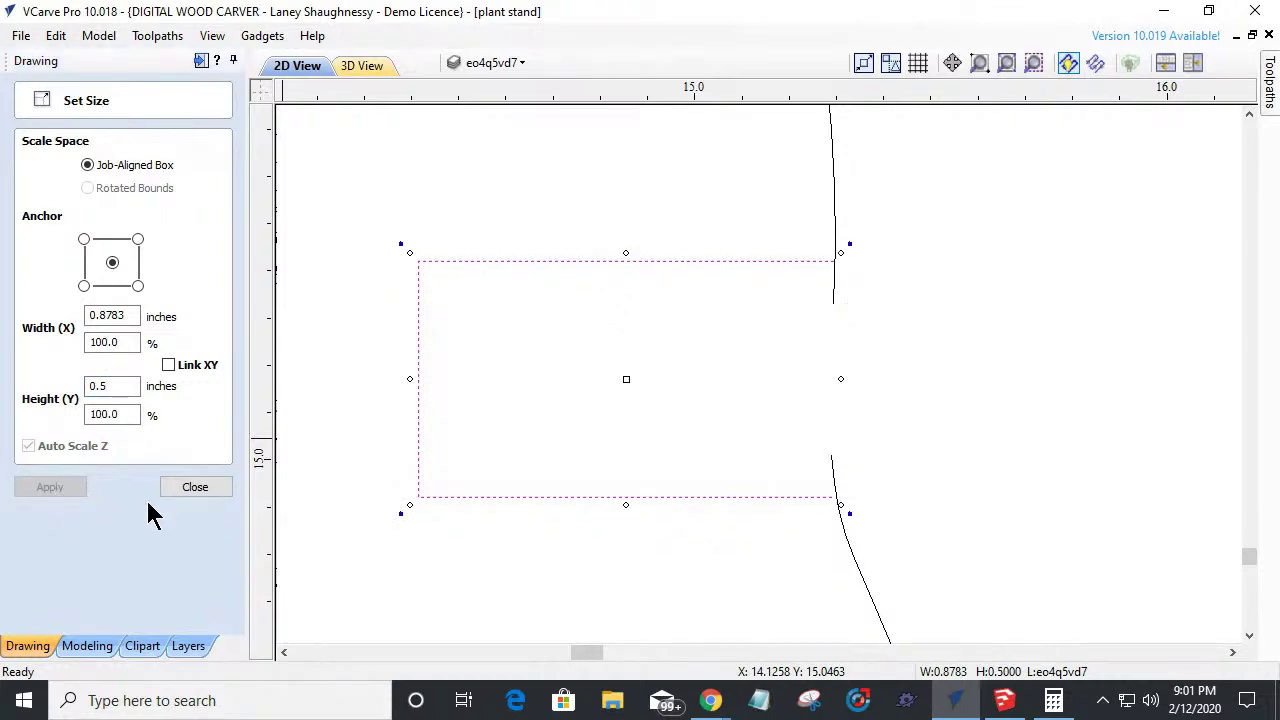
left_click(886, 390)
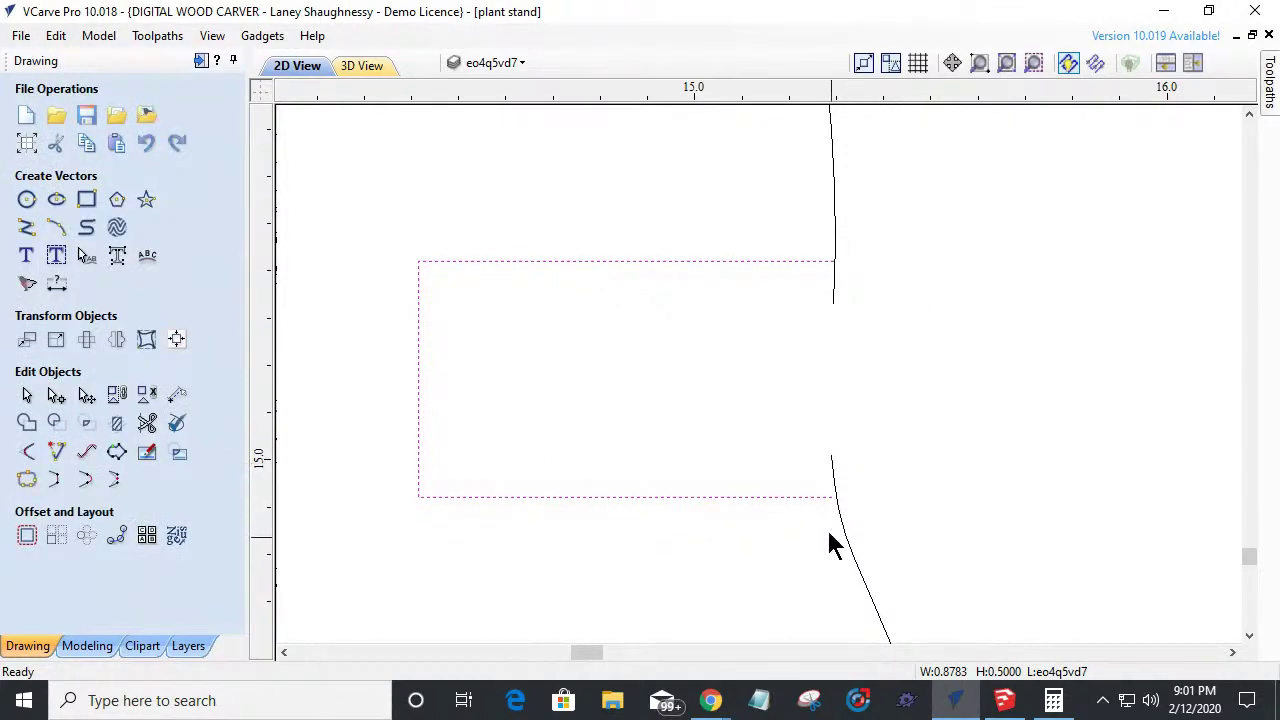
Extend the upper notch's lower edge to meet the leg outline.
scroll(845, 550, "up", 10)
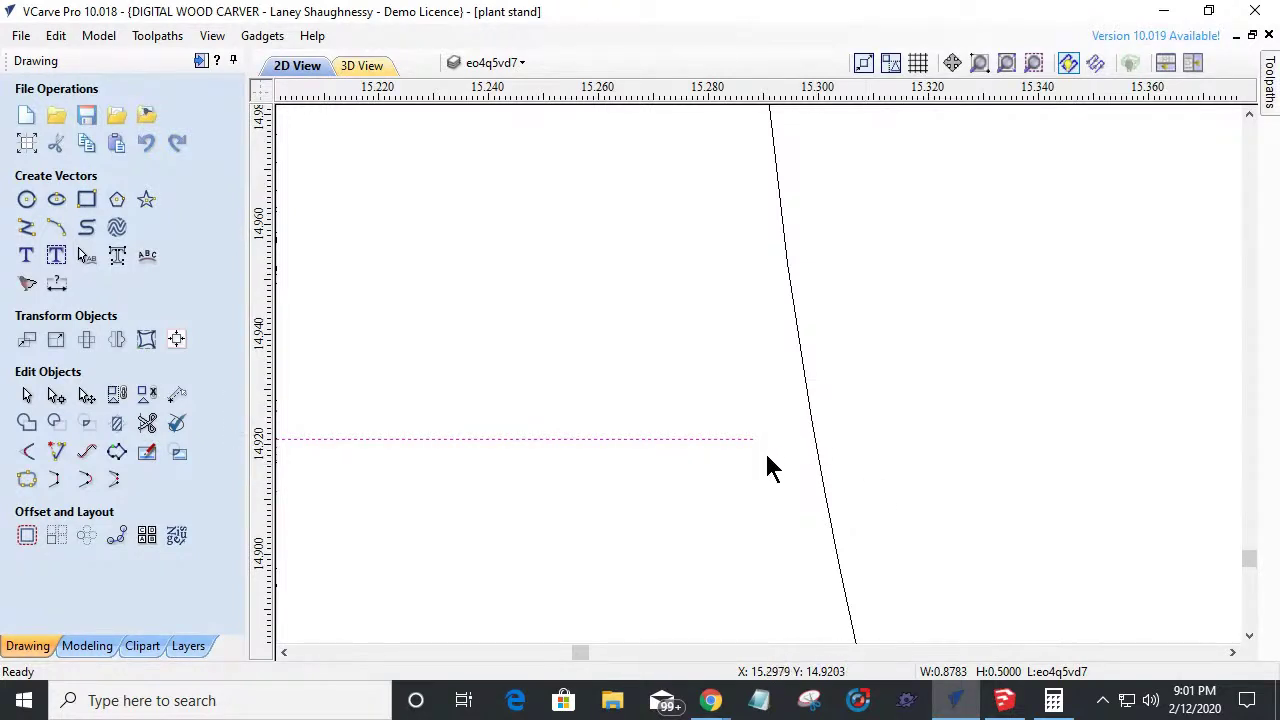
left_click(56, 452)
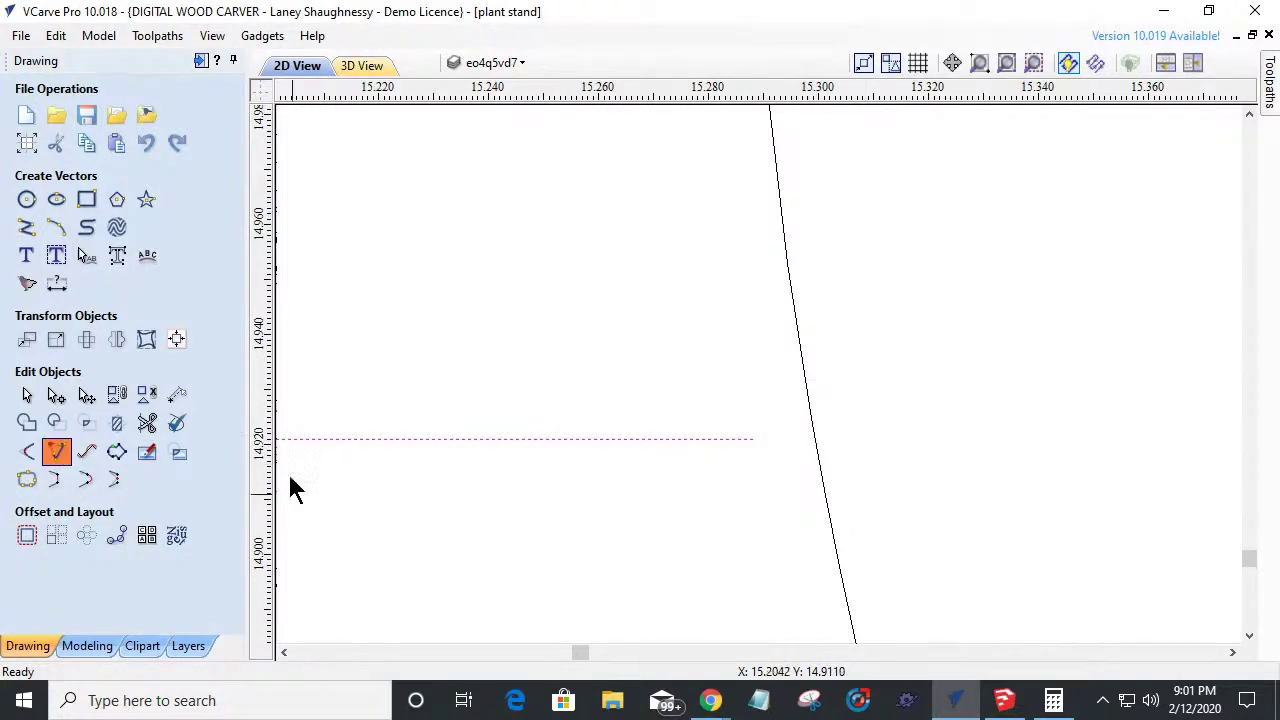
left_click(819, 447)
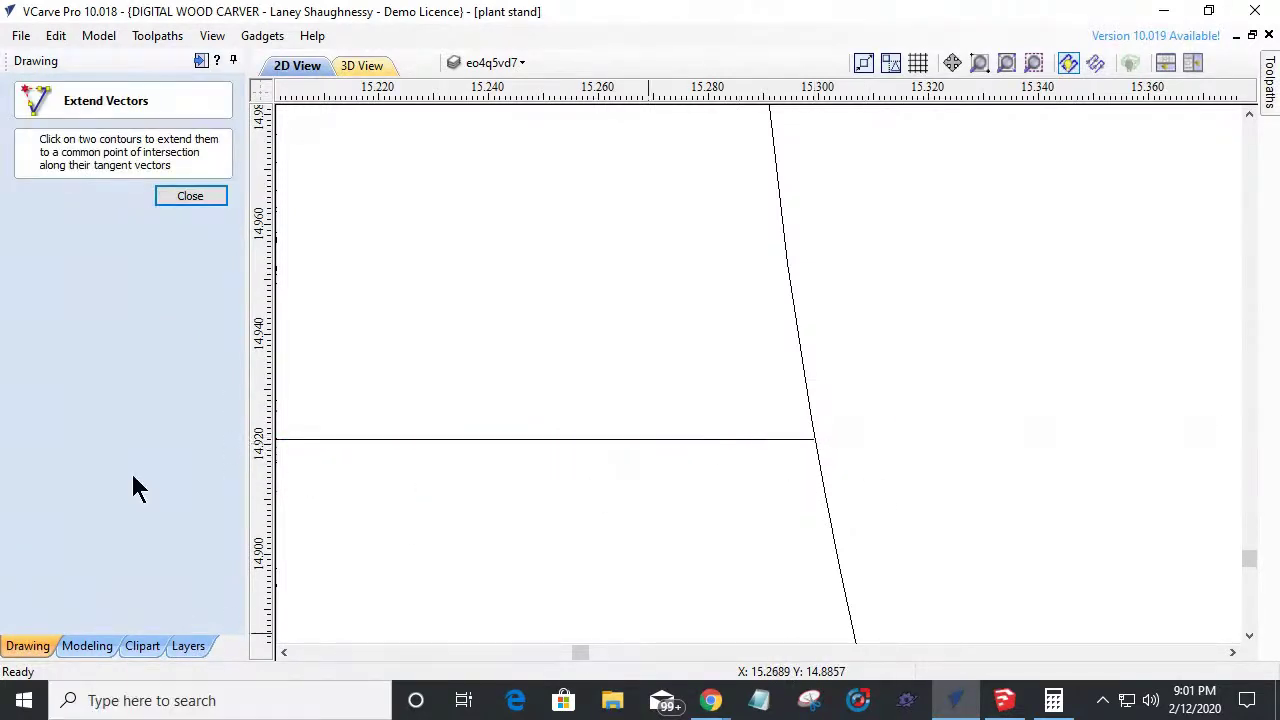
left_click(192, 200)
Try to trim the leg outline's leftover end at the upper notch's upper edge, and undo the trim.
scroll(663, 457, "down", 10)
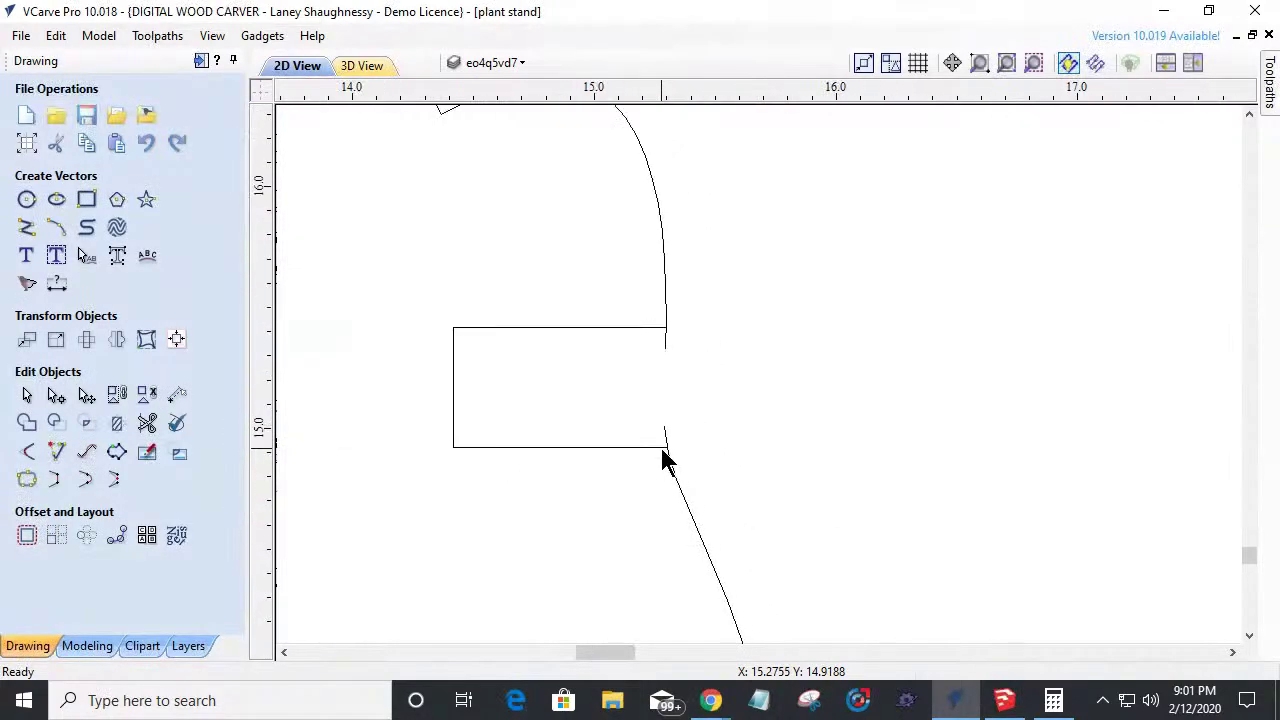
scroll(663, 457, "up", 2)
left_click(147, 423)
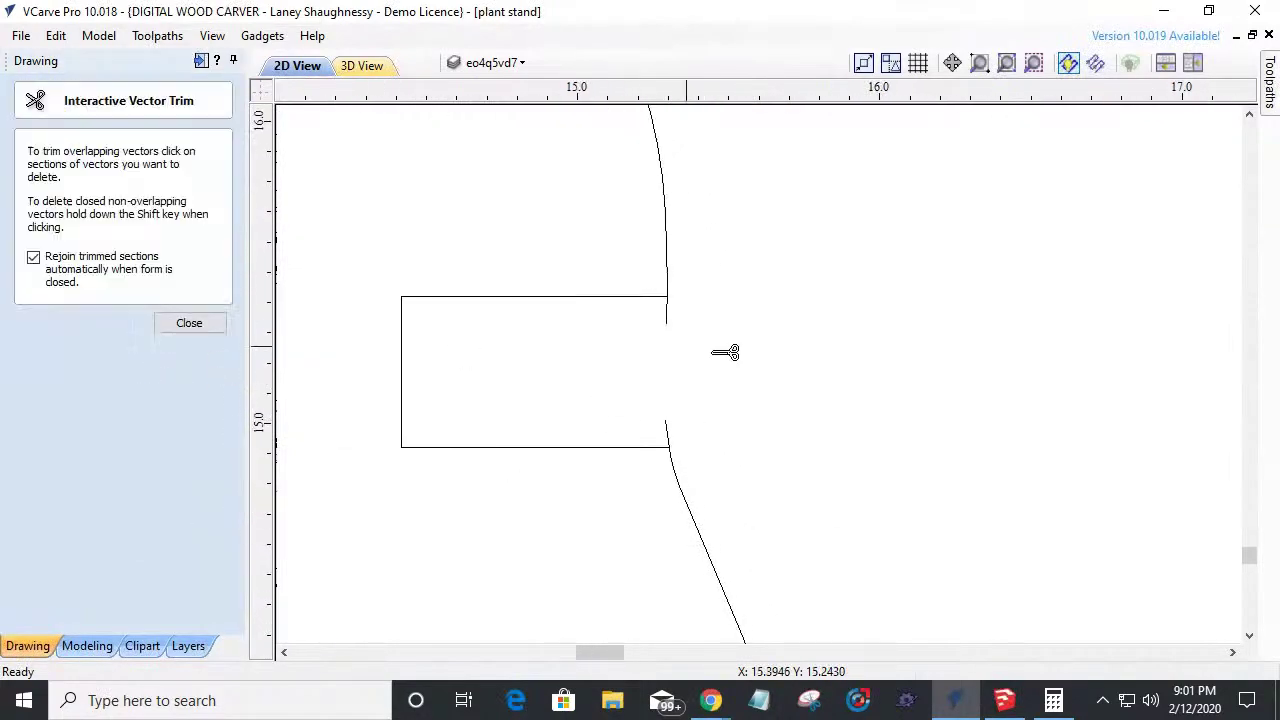
left_click(663, 320)
key("ctrl+z")
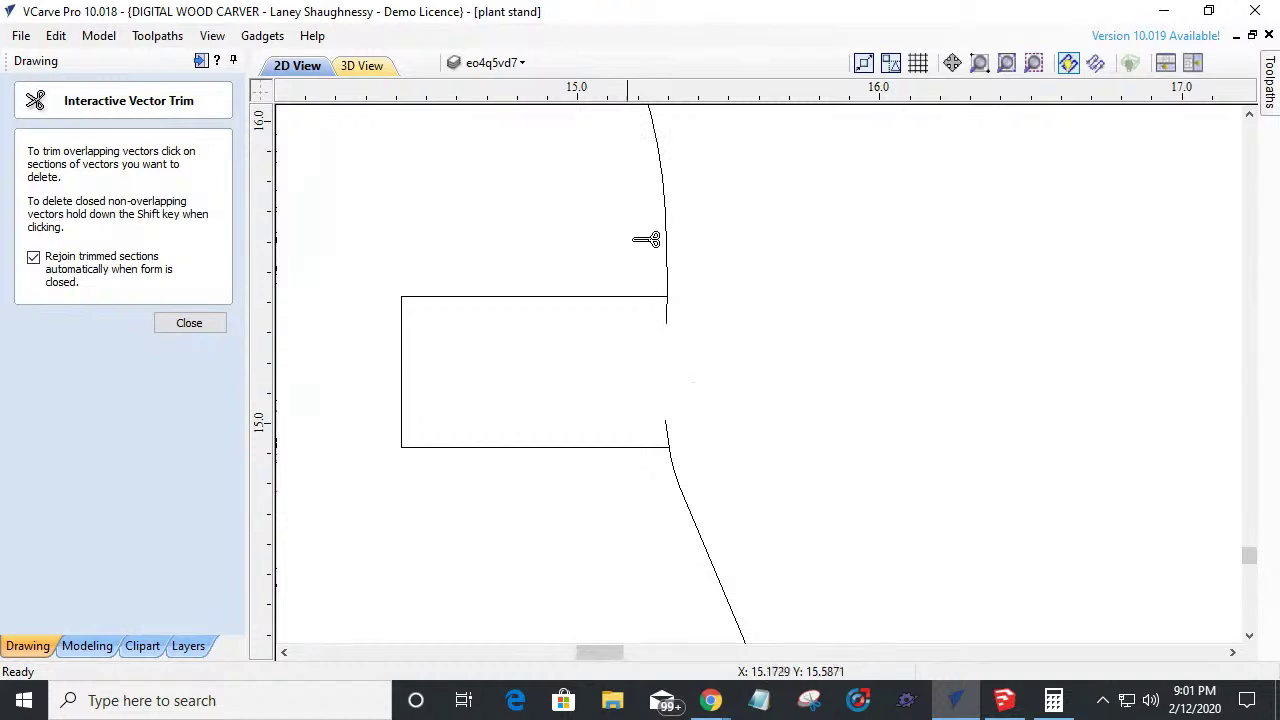
scroll(680, 306, "up", 10)
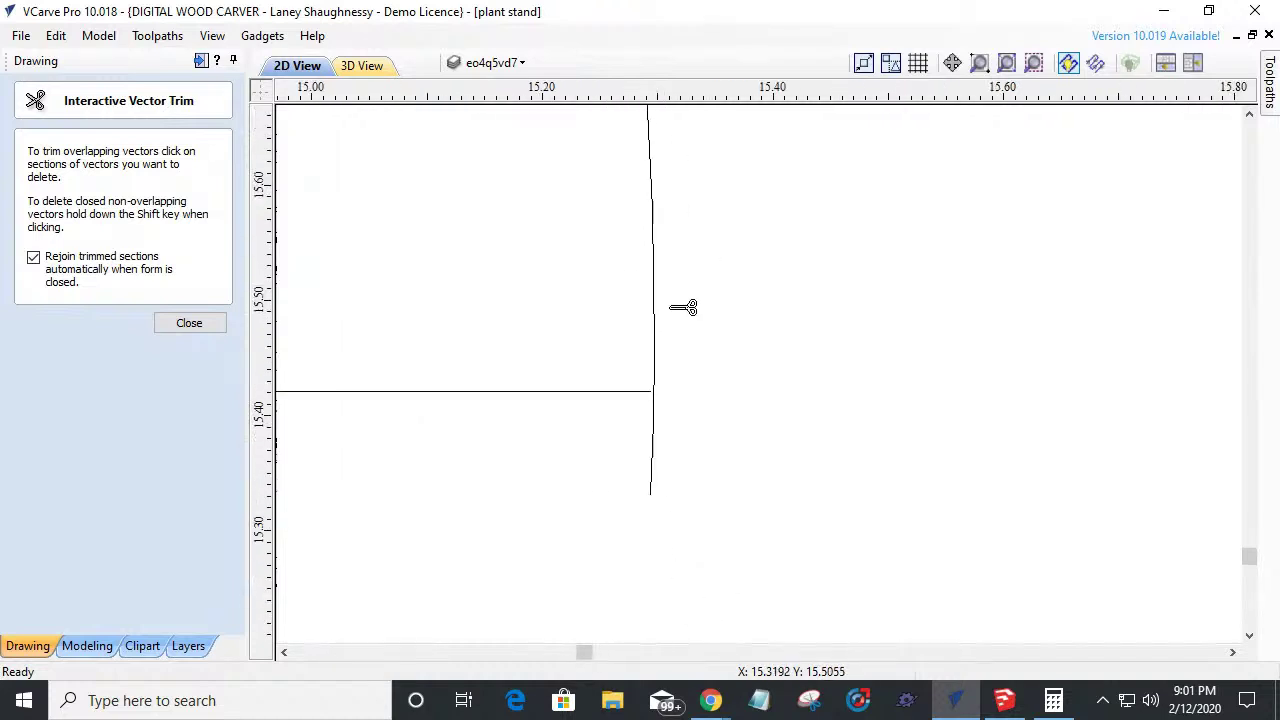
left_click(200, 326)
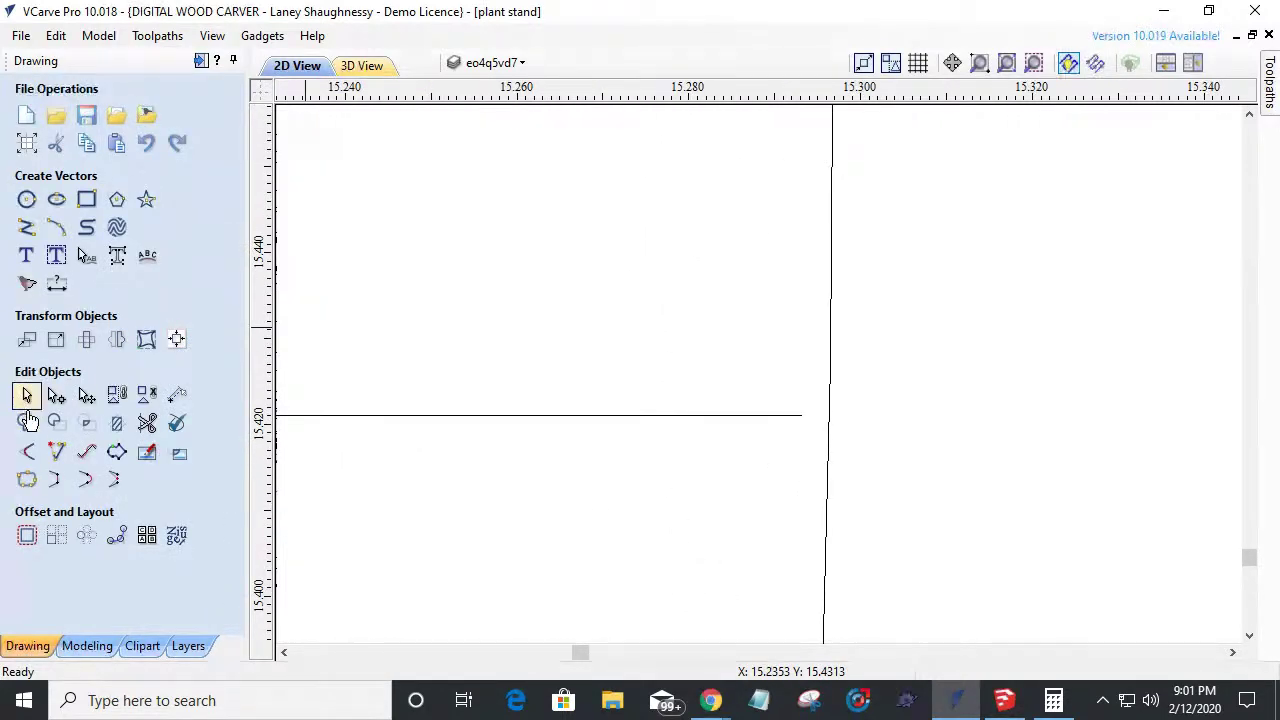
Extend the upper notch's upper edge to meet the leg outline.
left_click(27, 452)
left_click(189, 630)
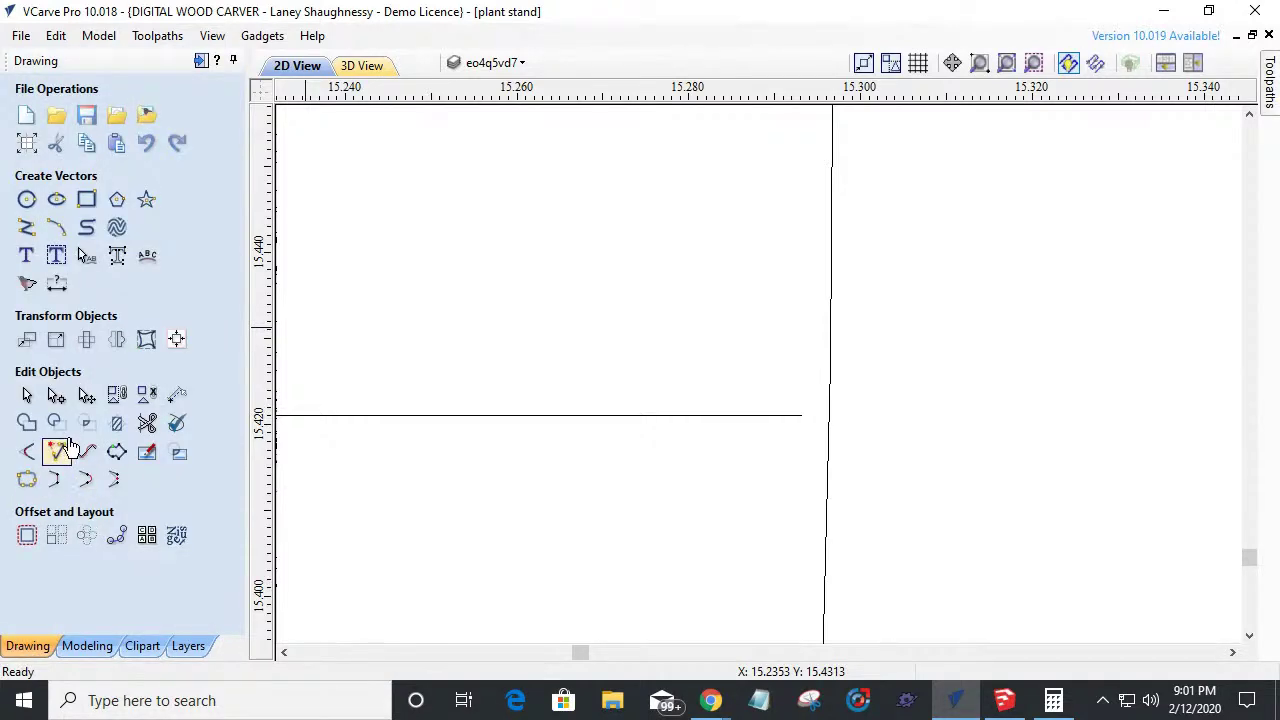
left_click(57, 452)
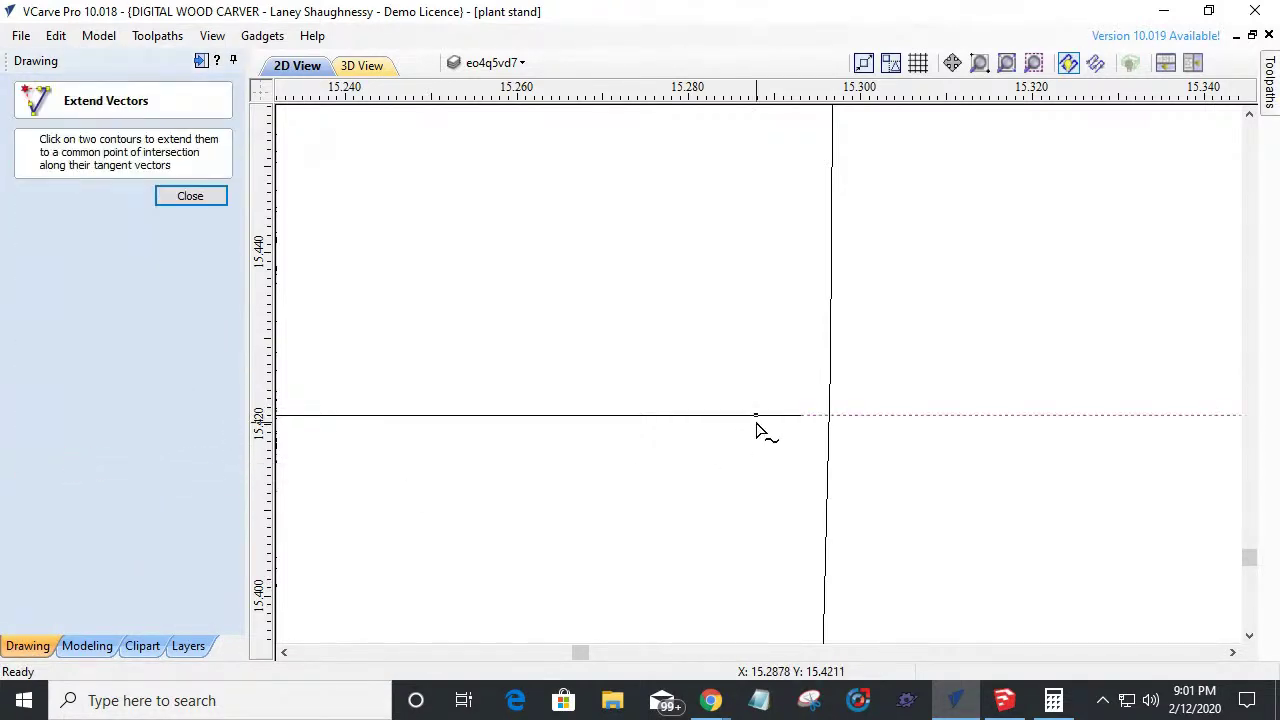
left_click(796, 418)
left_click(186, 197)
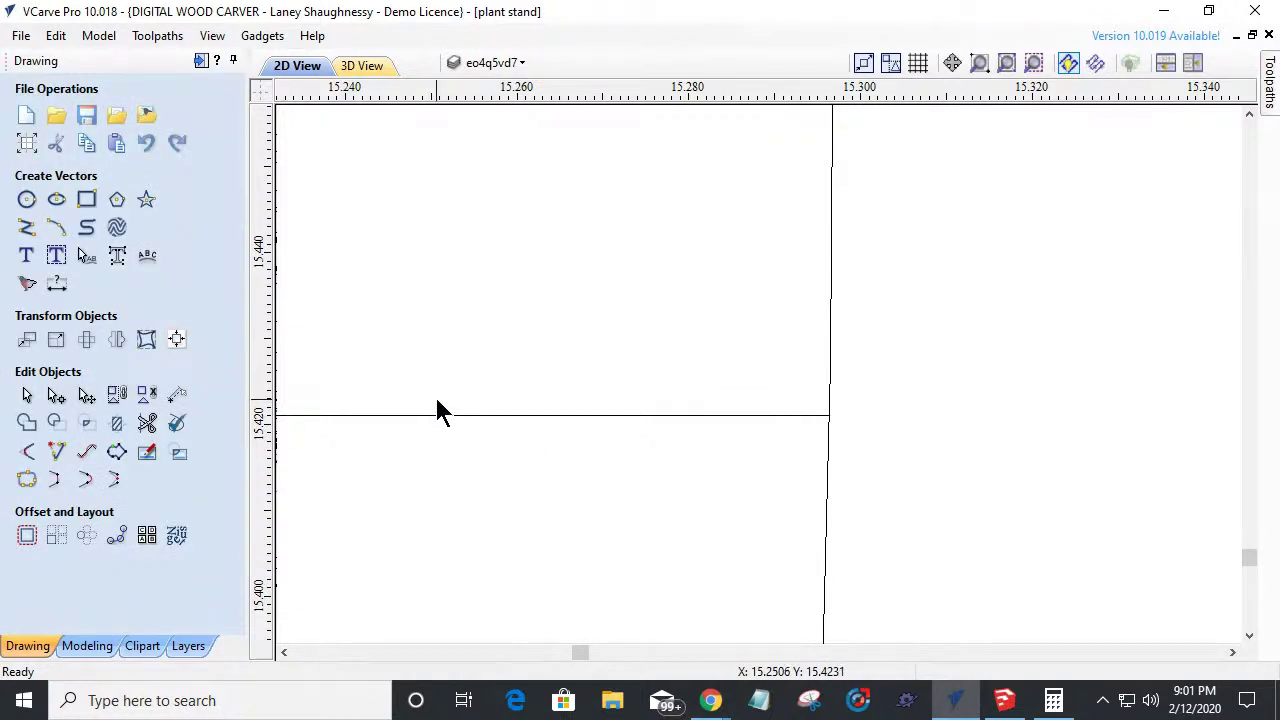
Trim the leg outline's two leftover ends inside the upper notch opening with the interactive trim tool.
scroll(437, 403, "down", 10)
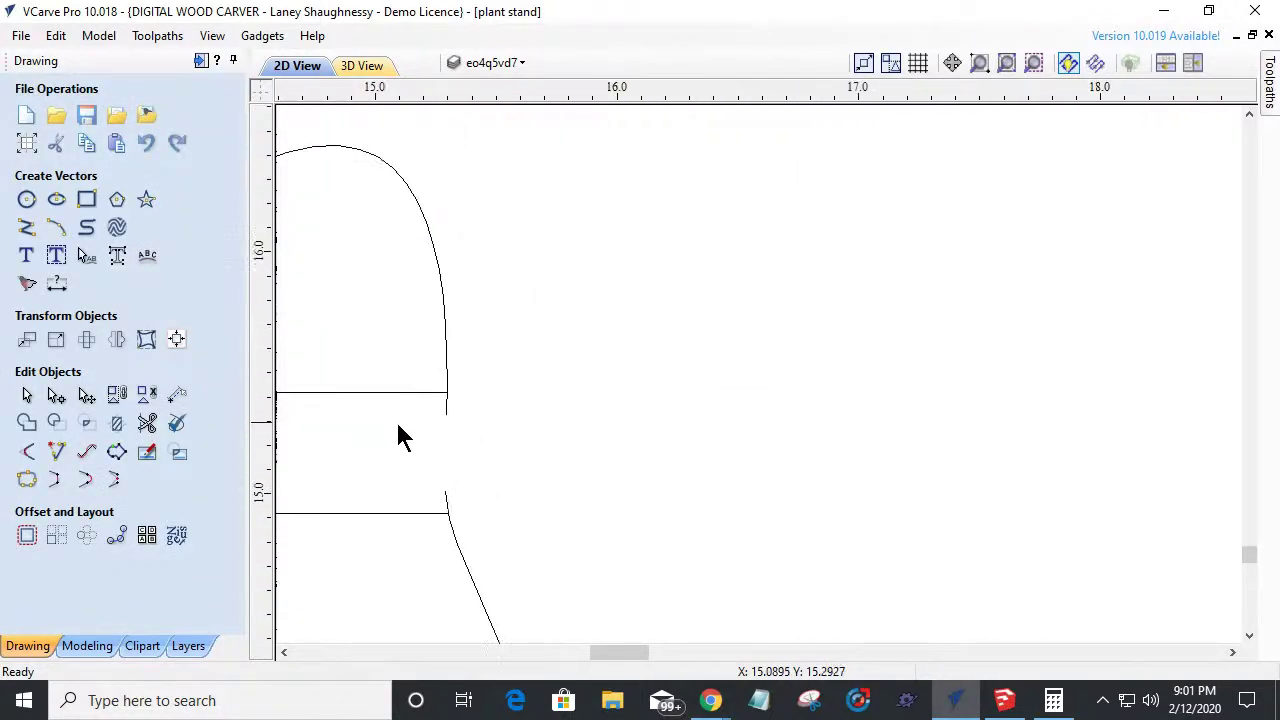
scroll(398, 437, "up", 2)
left_click(146, 422)
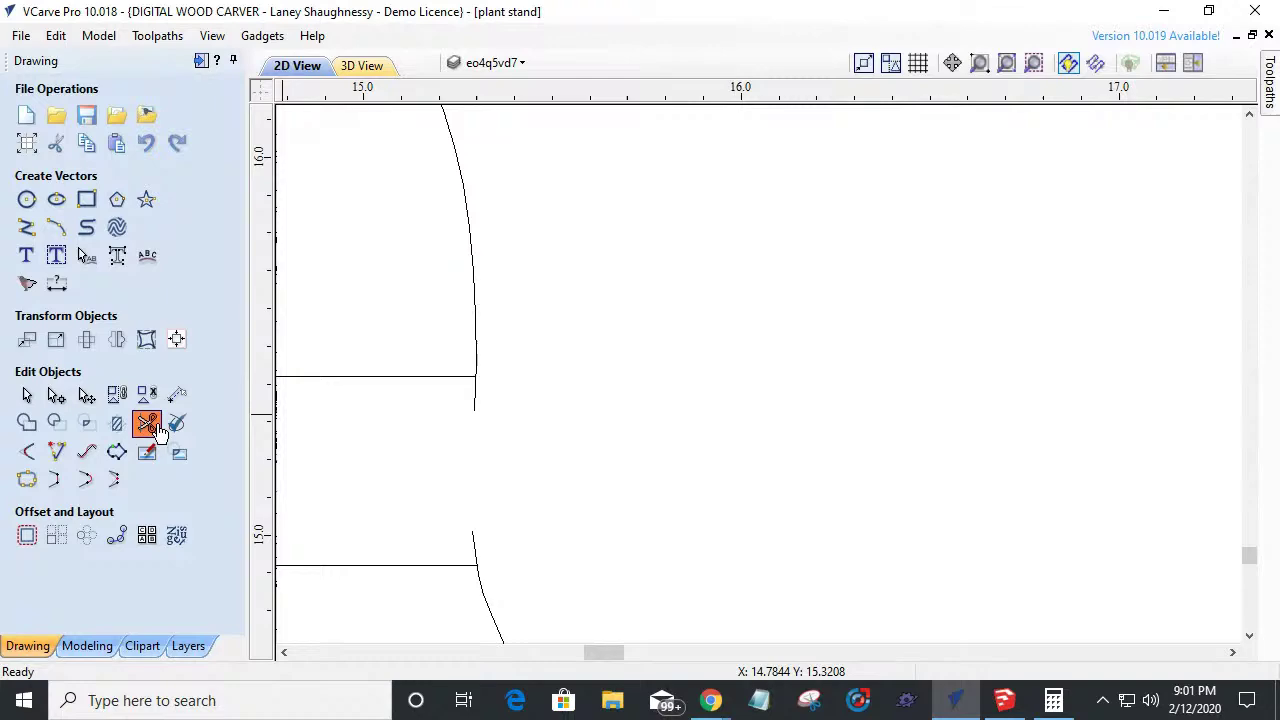
left_click(474, 398)
left_click(474, 546)
left_click(195, 325)
Delete the leg on the far side of the two discs, including its scroll cutout.
scroll(666, 443, "down", 6)
scroll(640, 603, "up", 3)
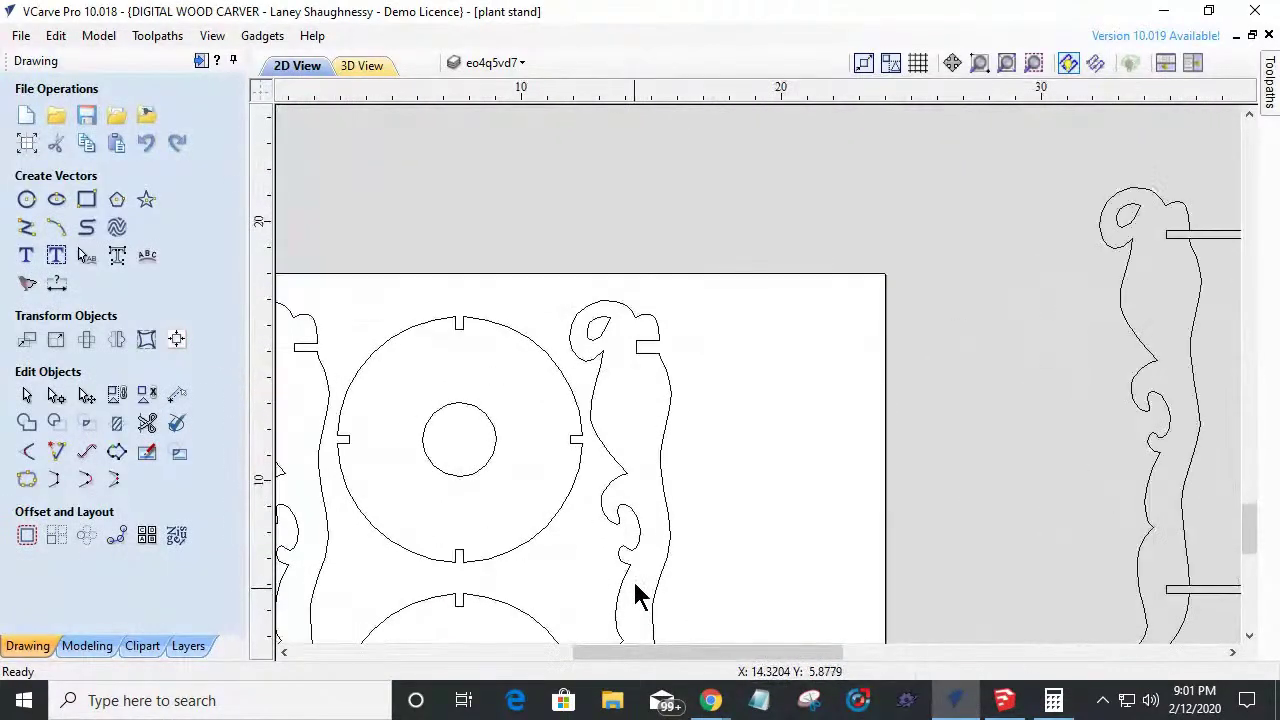
scroll(651, 500, "down", 5)
scroll(703, 563, "up", 3)
scroll(700, 567, "up", 1)
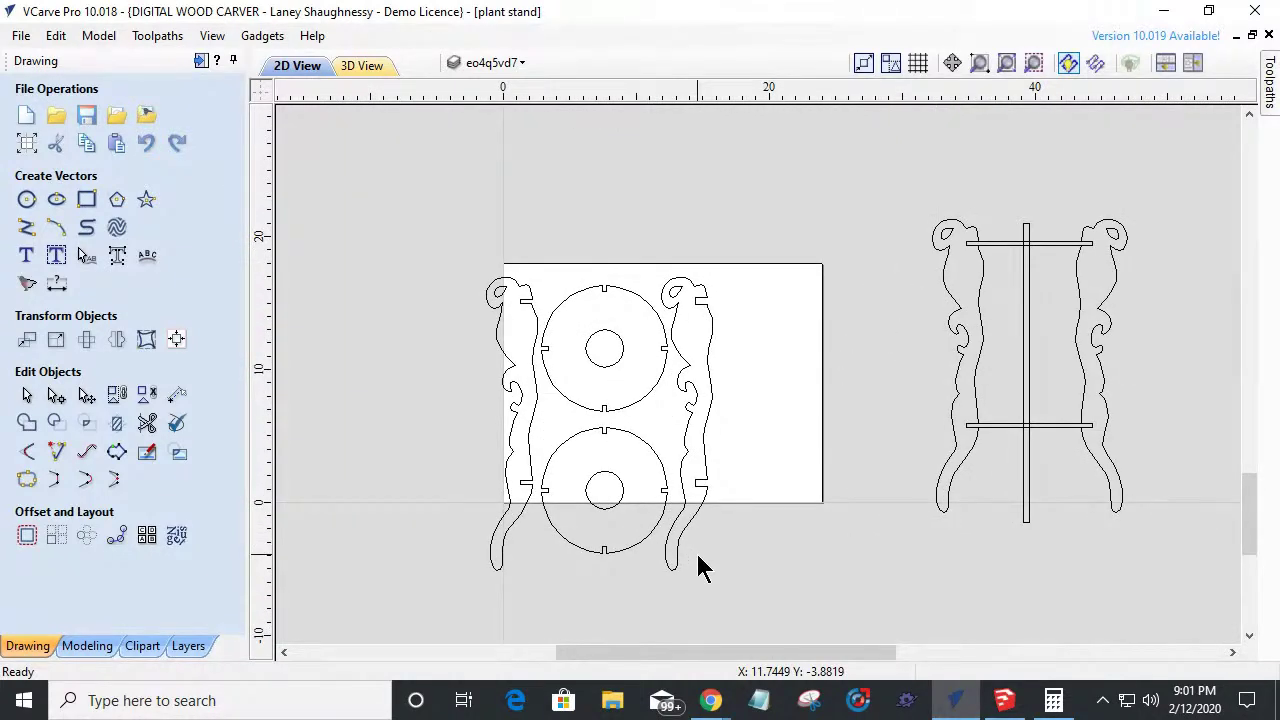
left_click(511, 384)
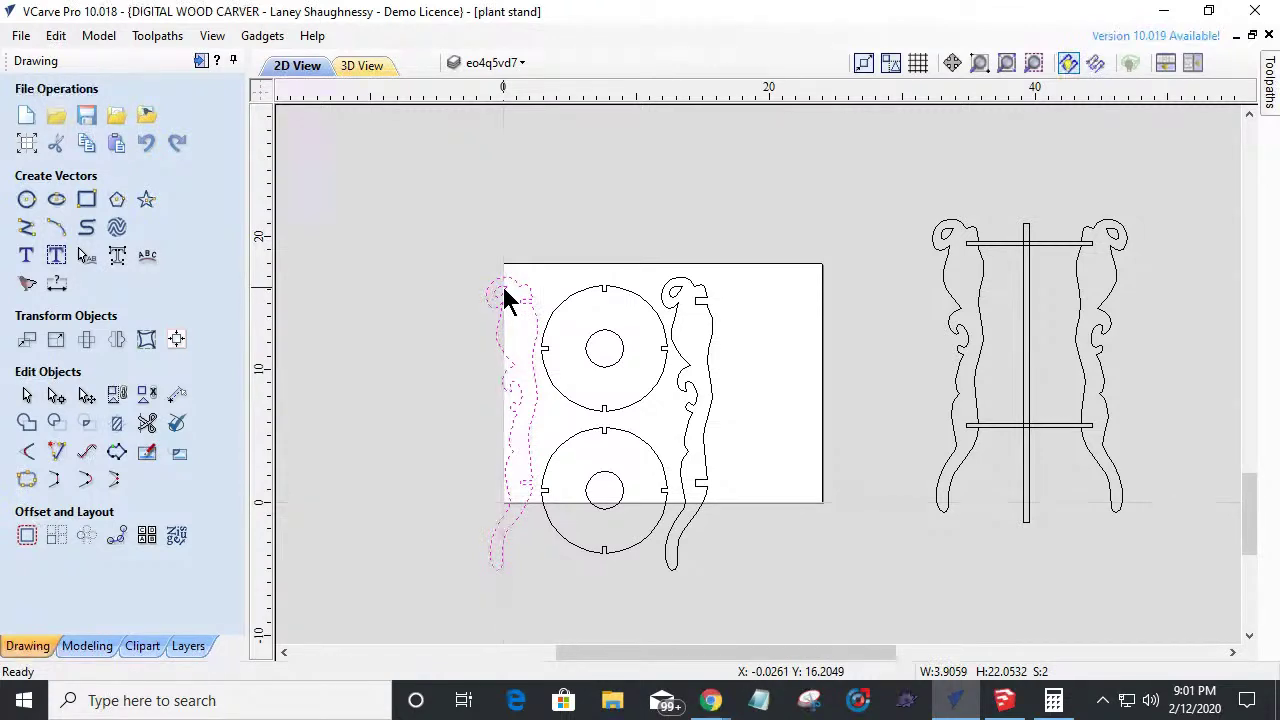
key("Delete")
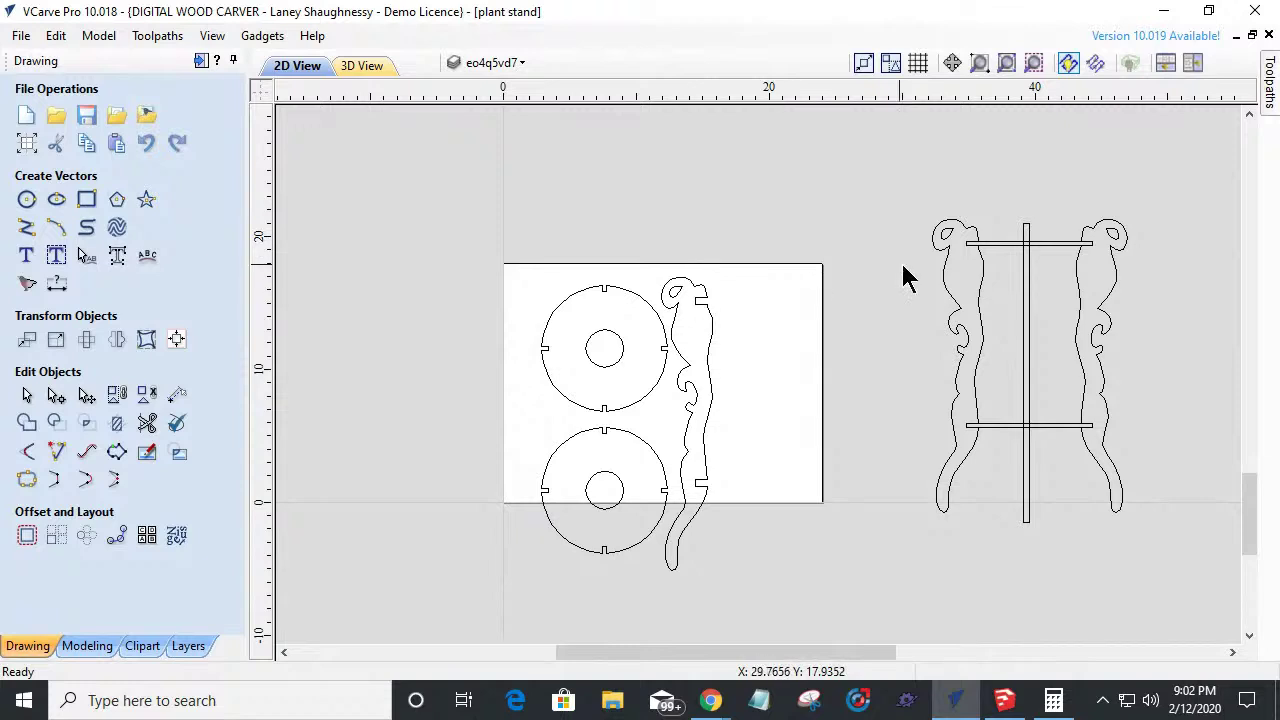
Delete both legs from the assembled plant stand drawing outside the job area, keeping the crossing bars.
left_click(949, 288)
key("Delete")
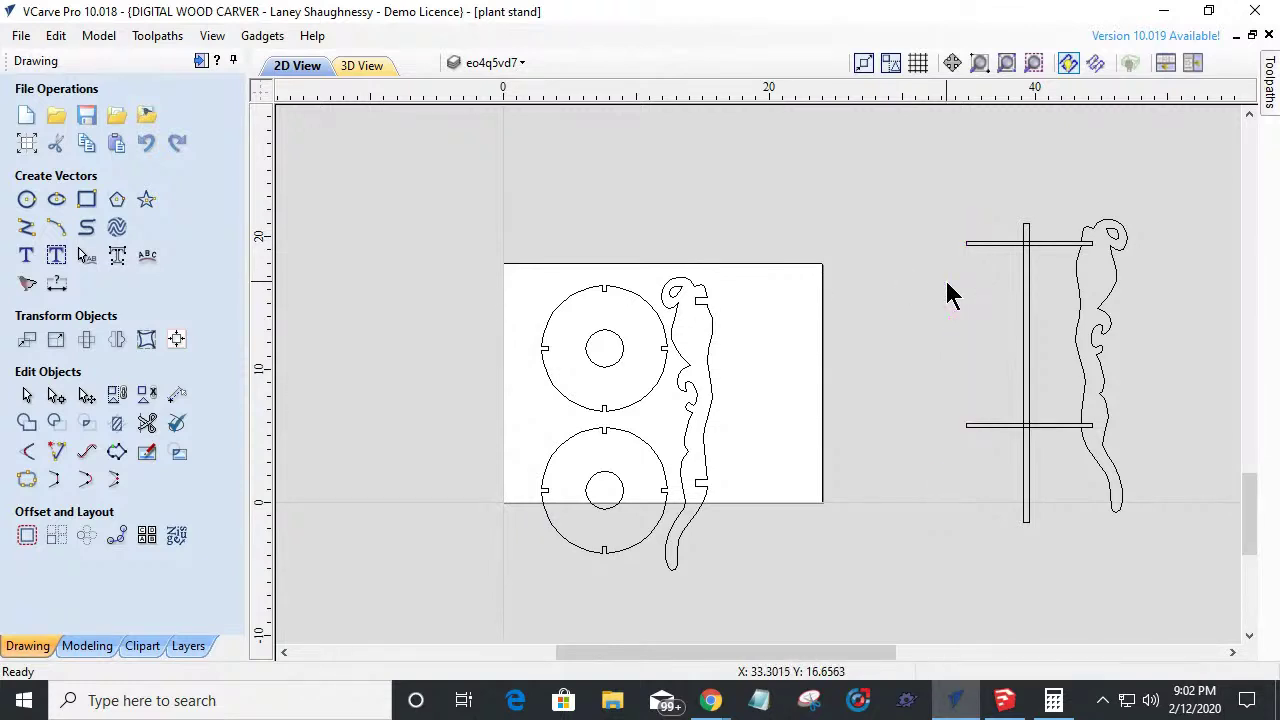
left_click(1079, 321)
key("Delete")
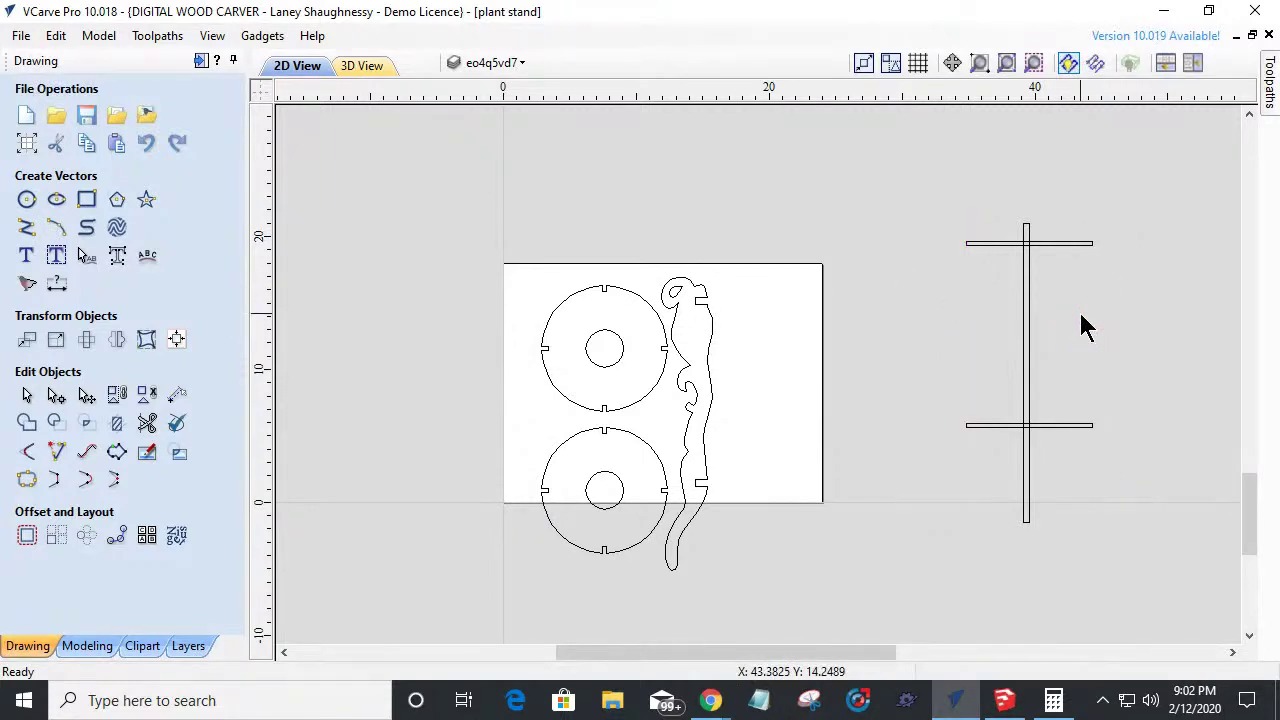
Copy the re-notched leg together with its scroll cutout three times, side by side towards the assembled stand drawing.
left_click(684, 288)
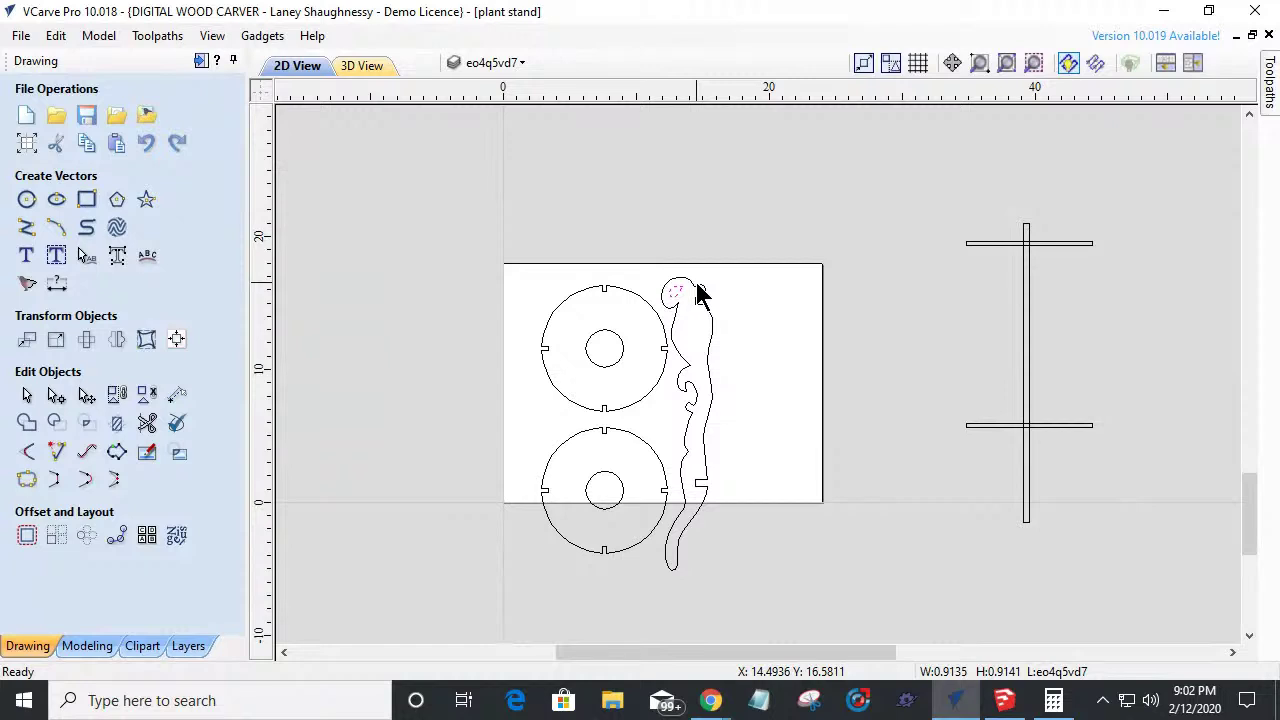
left_click(699, 291, "shift")
left_click(714, 357)
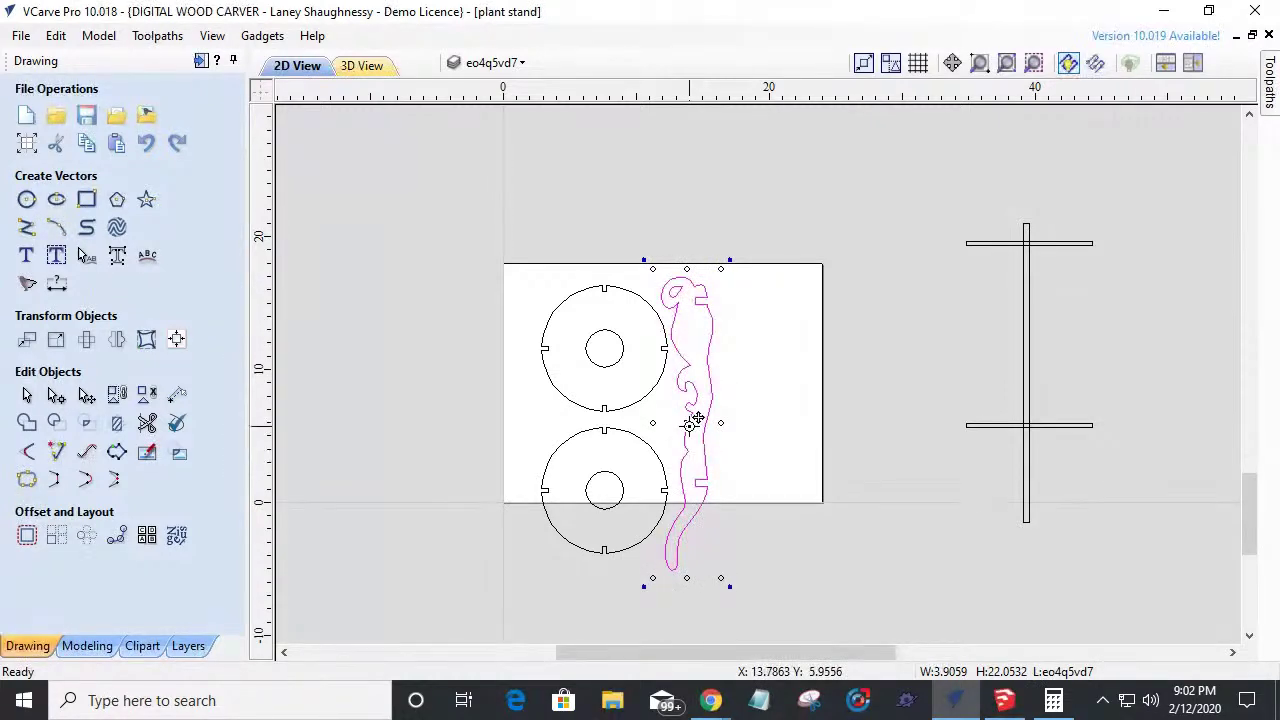
left_click_drag(694, 413, 935, 413, "ctrl")
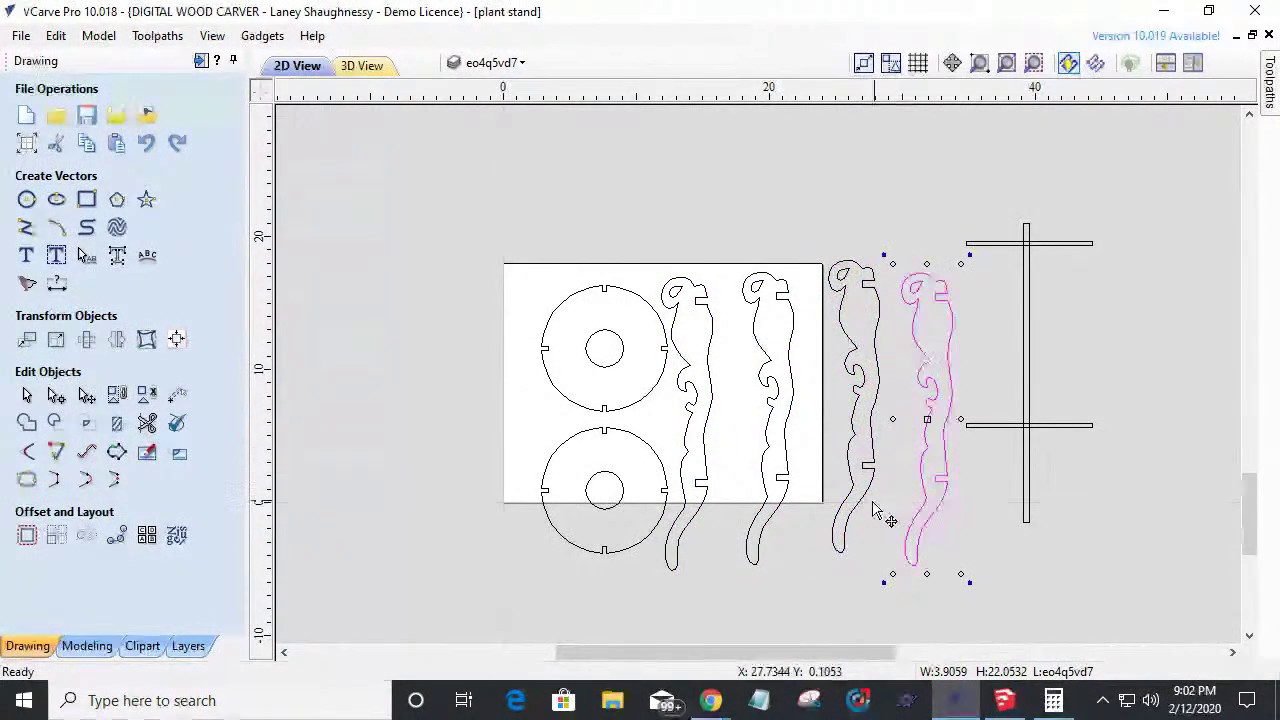
scroll(860, 540, "up", 3)
left_click(860, 533)
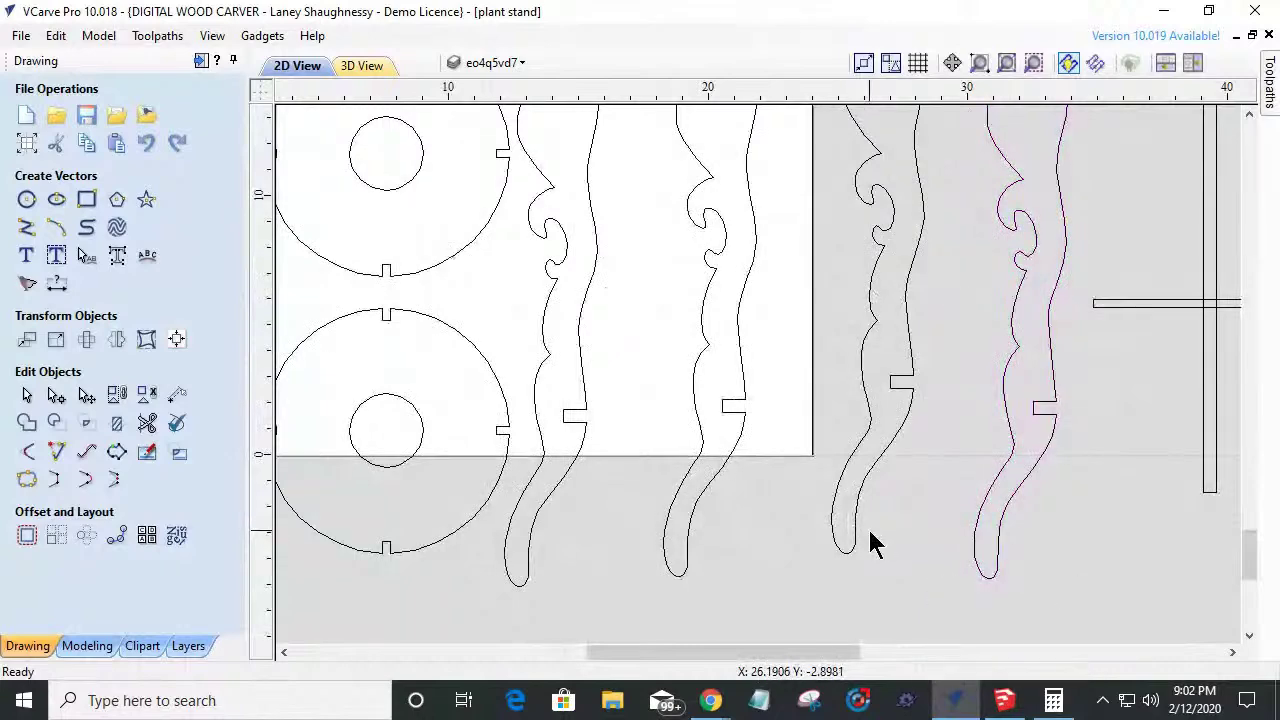
Cut the upper disc's outline at both outer corners of the notch facing the legs, using node editing.
scroll(871, 534, "down", 3)
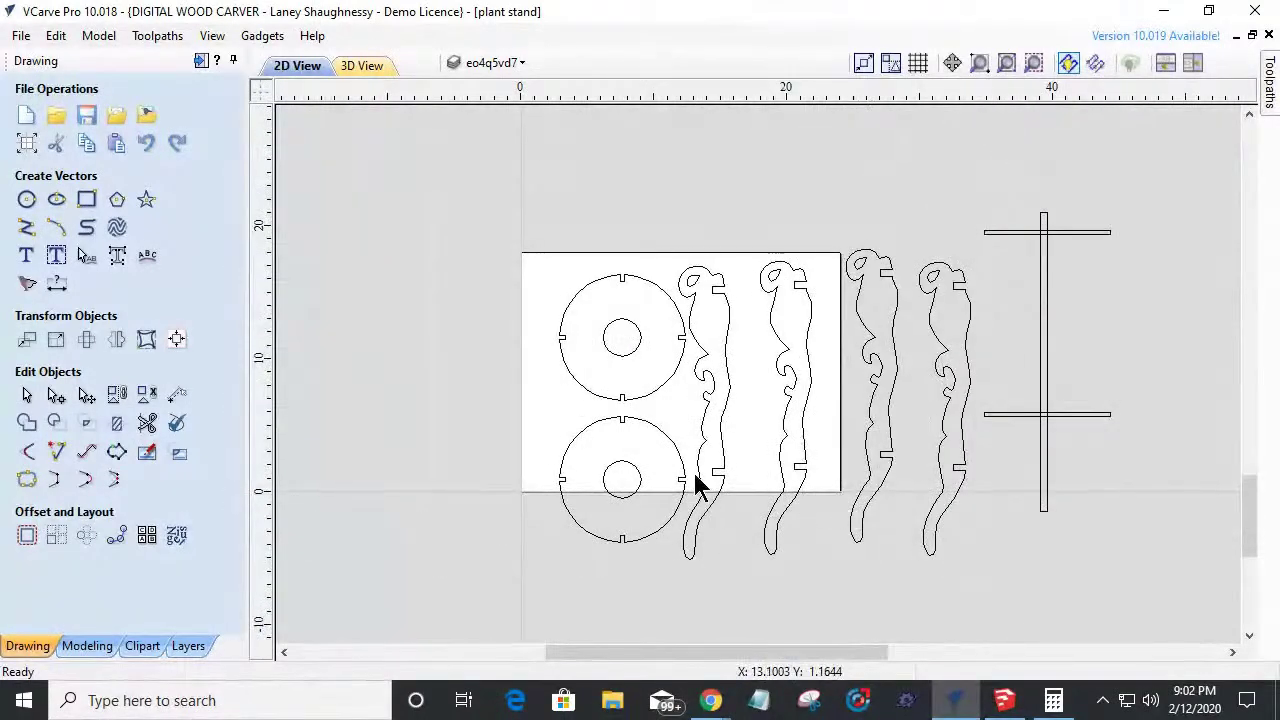
scroll(625, 318, "up", 1)
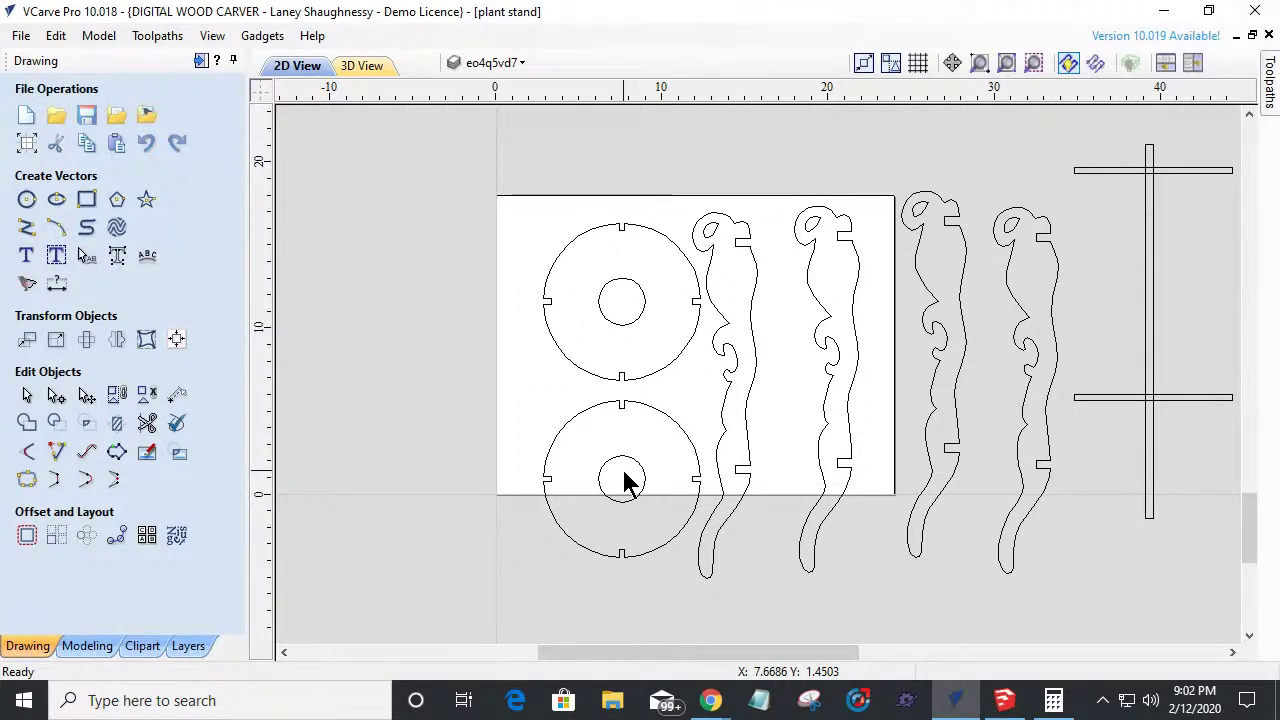
left_click(624, 327)
scroll(700, 306, "up", 3)
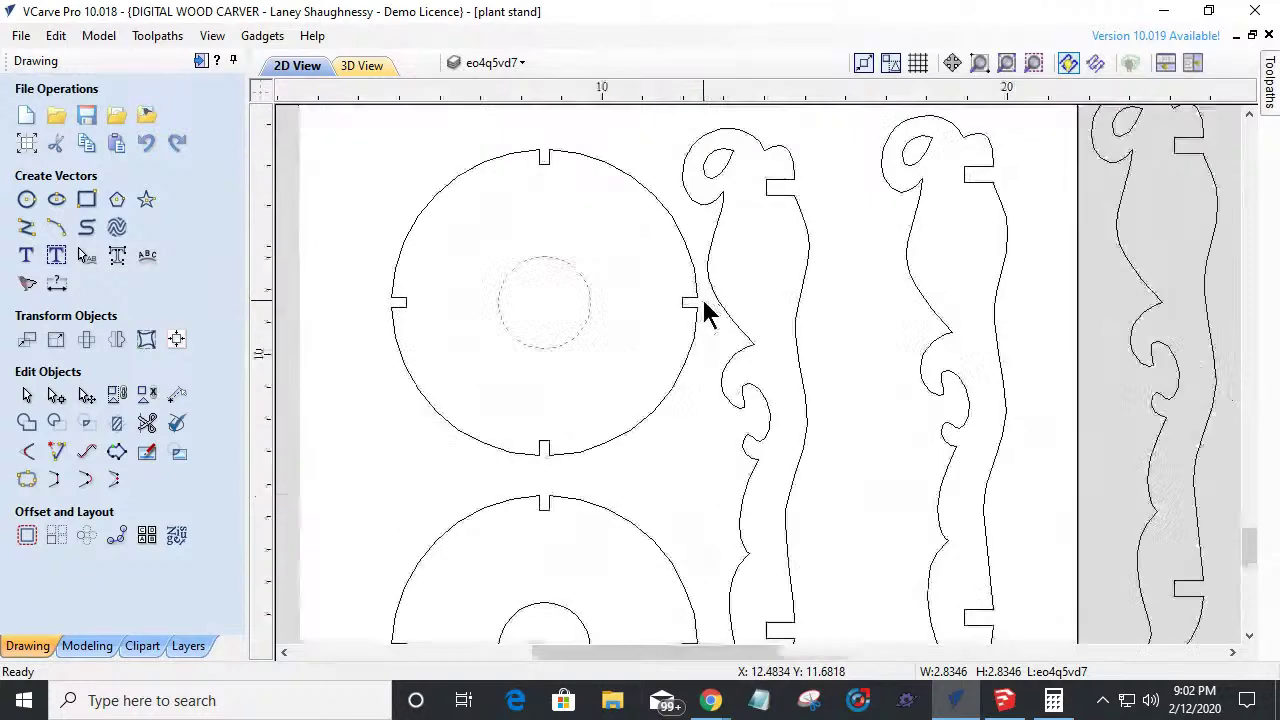
left_click(686, 318)
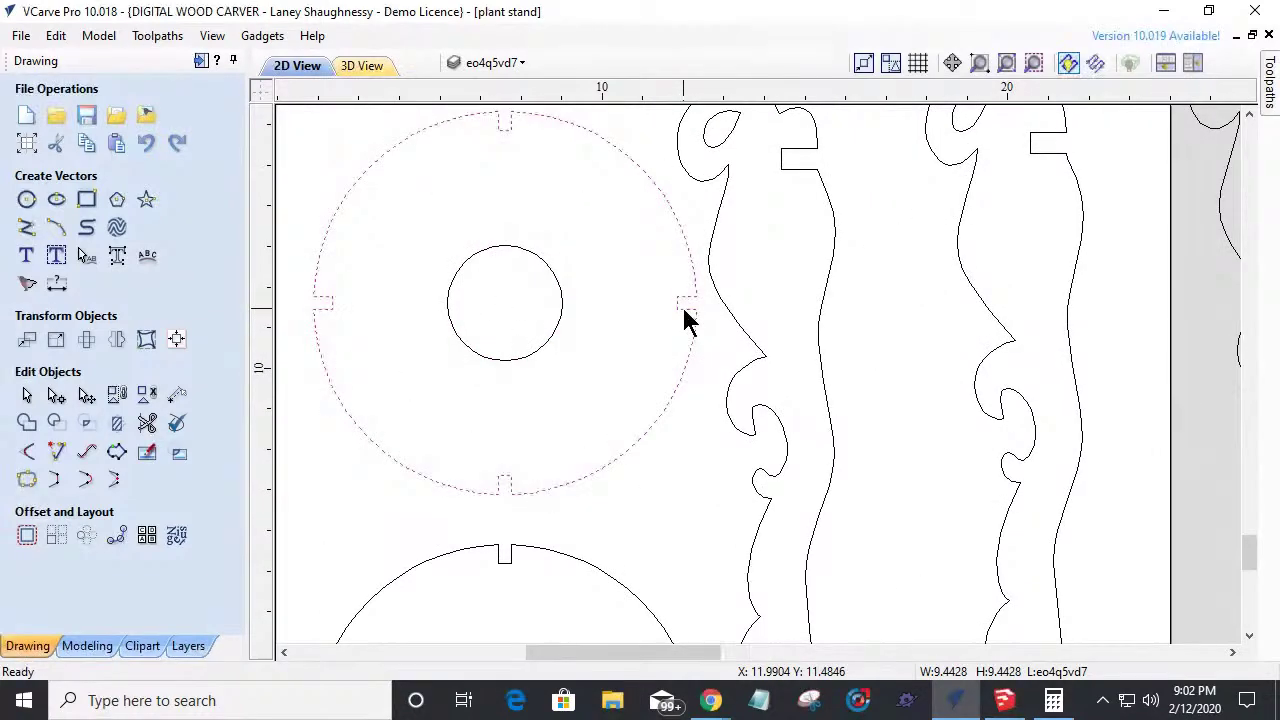
scroll(686, 320, "up", 3)
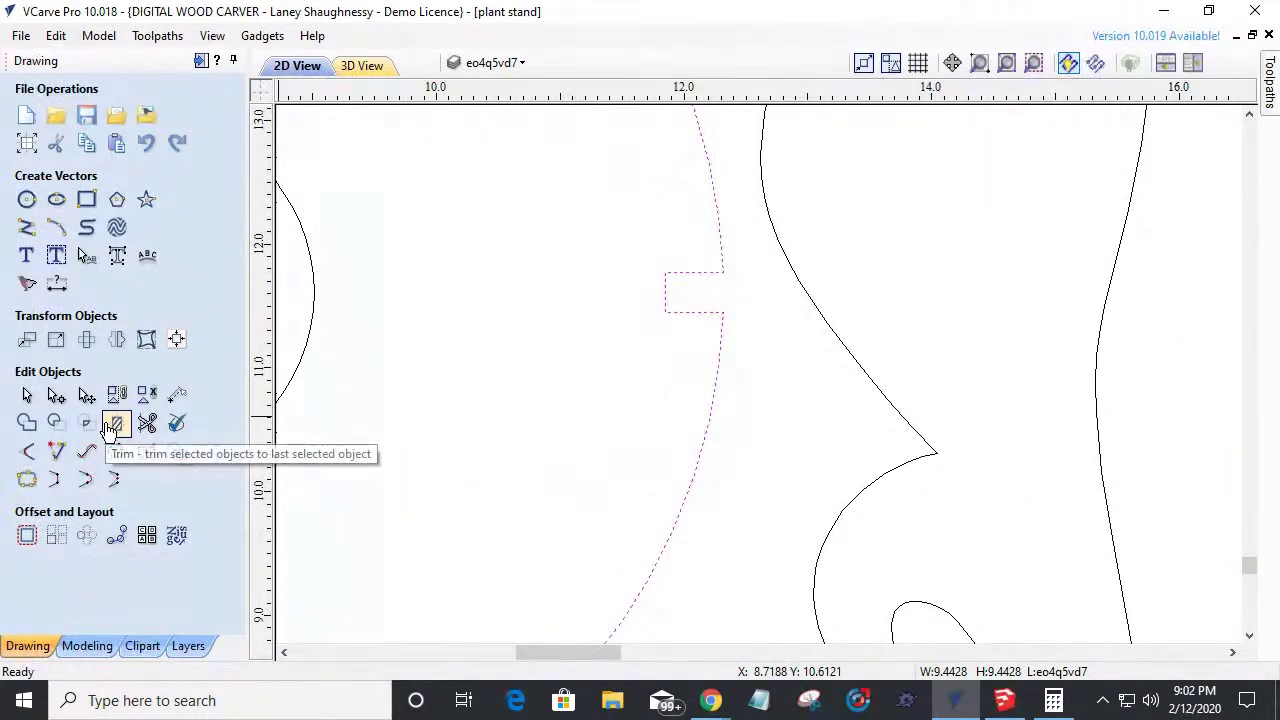
left_click(56, 394)
right_click(723, 311)
left_click(762, 393)
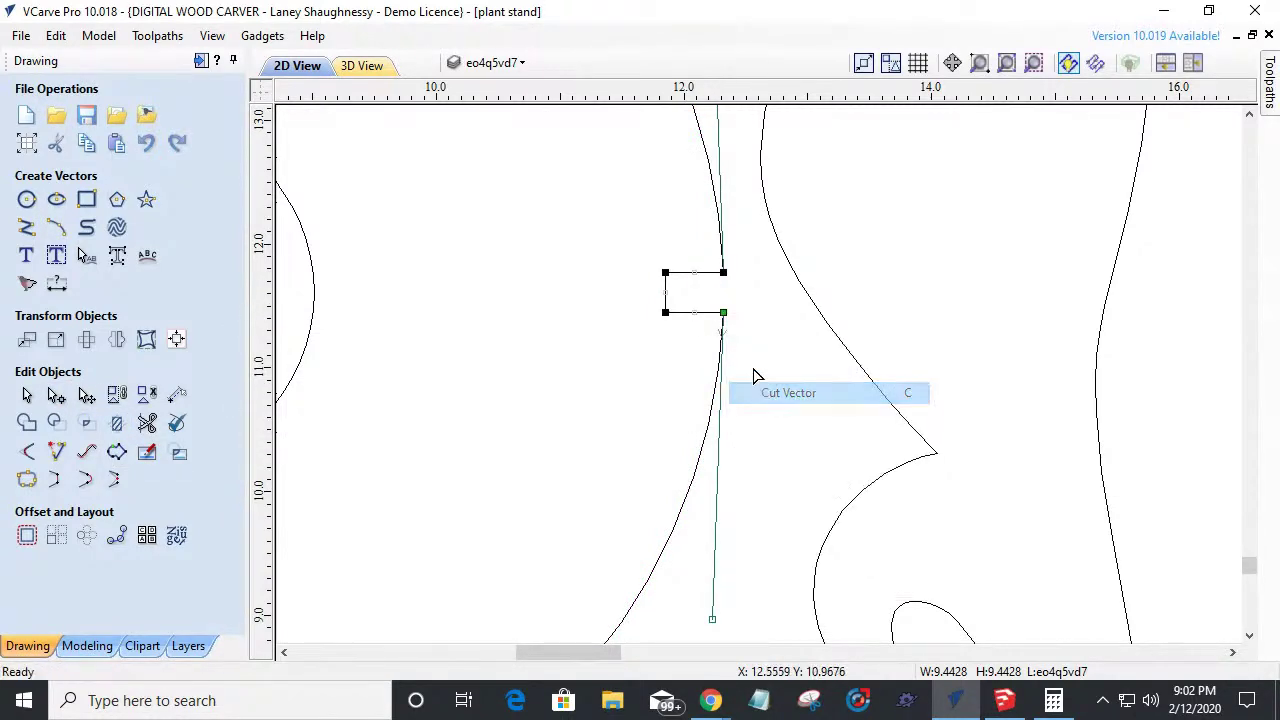
right_click(723, 273)
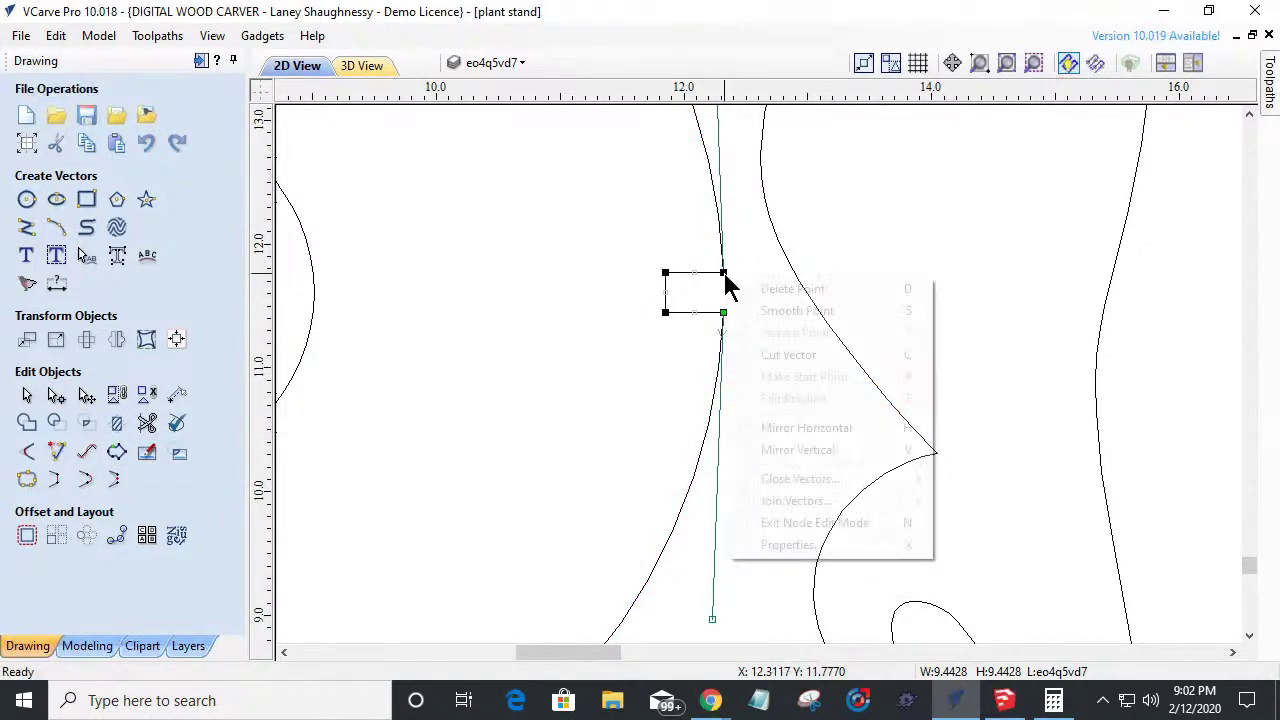
left_click(755, 362)
scroll(752, 360, "down", 3)
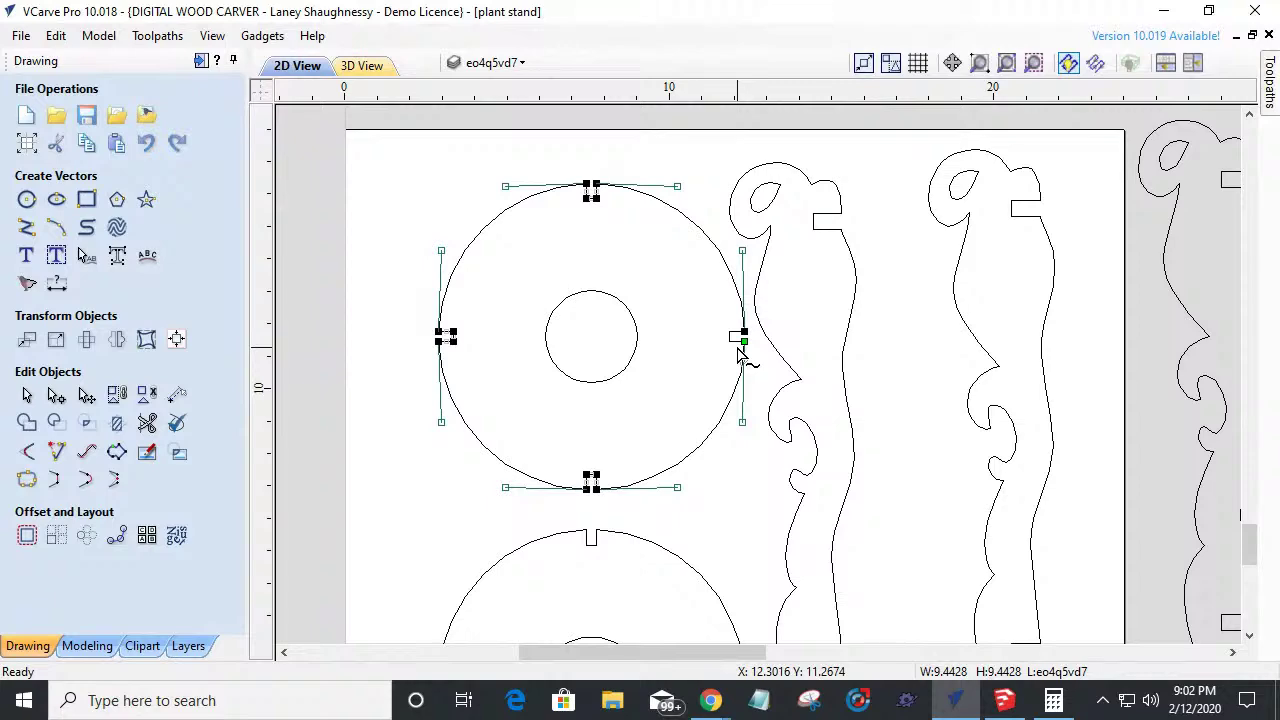
Set the separated disc notch's height to 0.5 inches from its centre, keeping width and height unlinked.
scroll(741, 352, "up", 4)
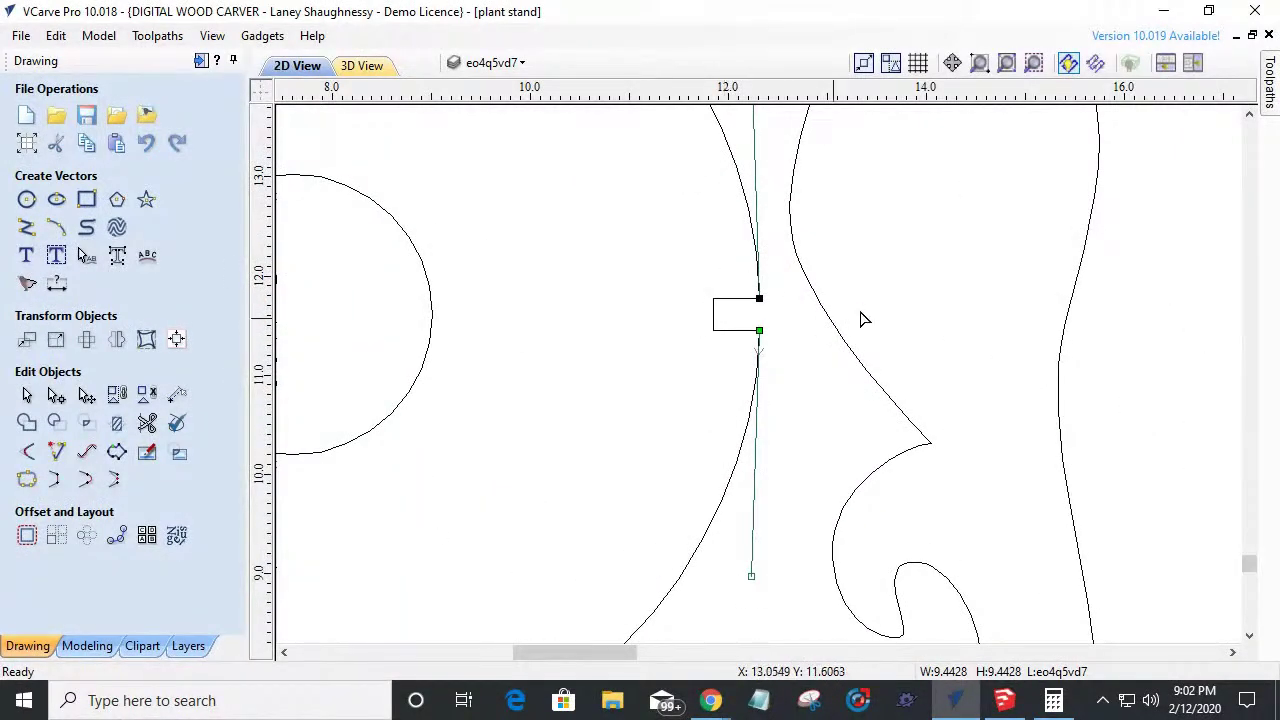
left_click(712, 316)
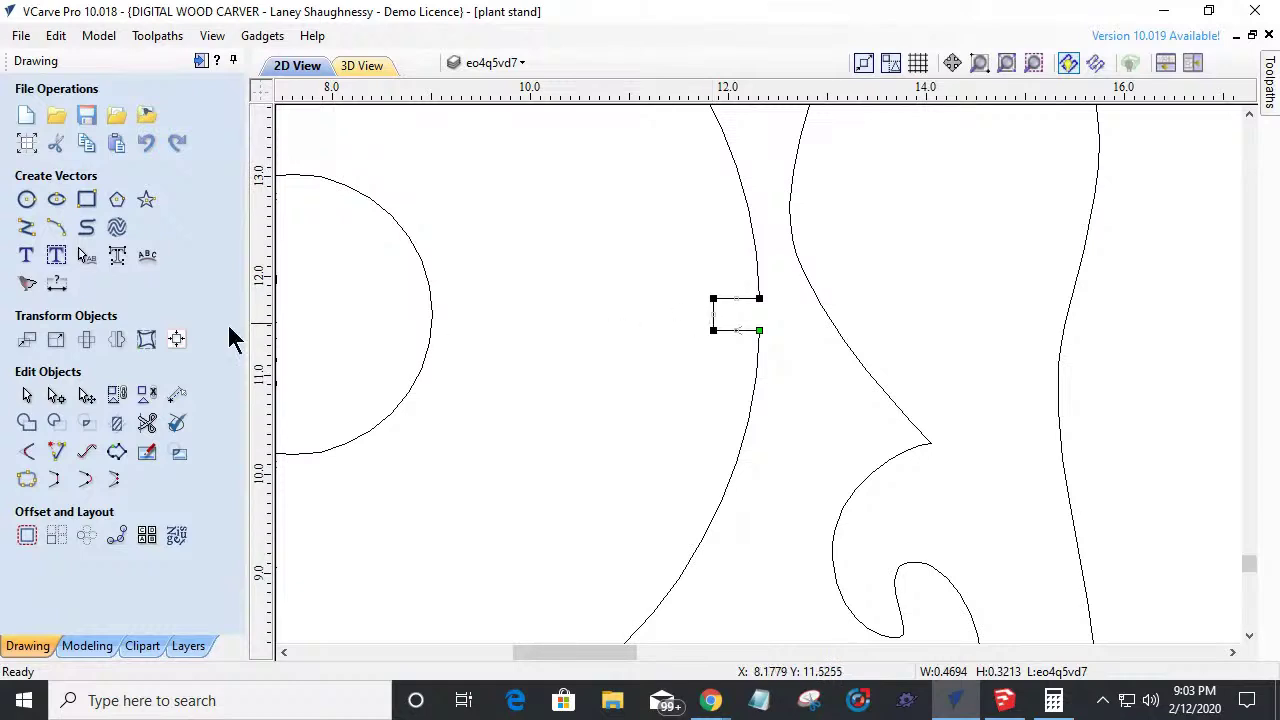
left_click(56, 339)
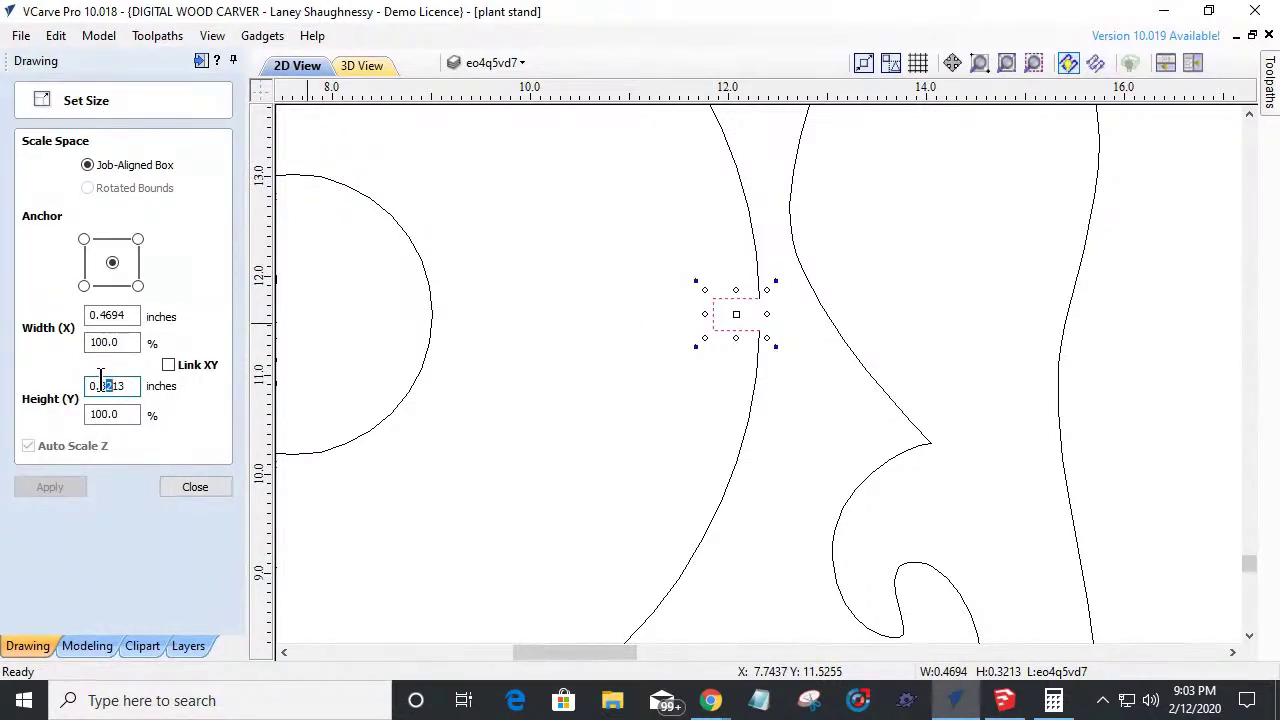
type("5")
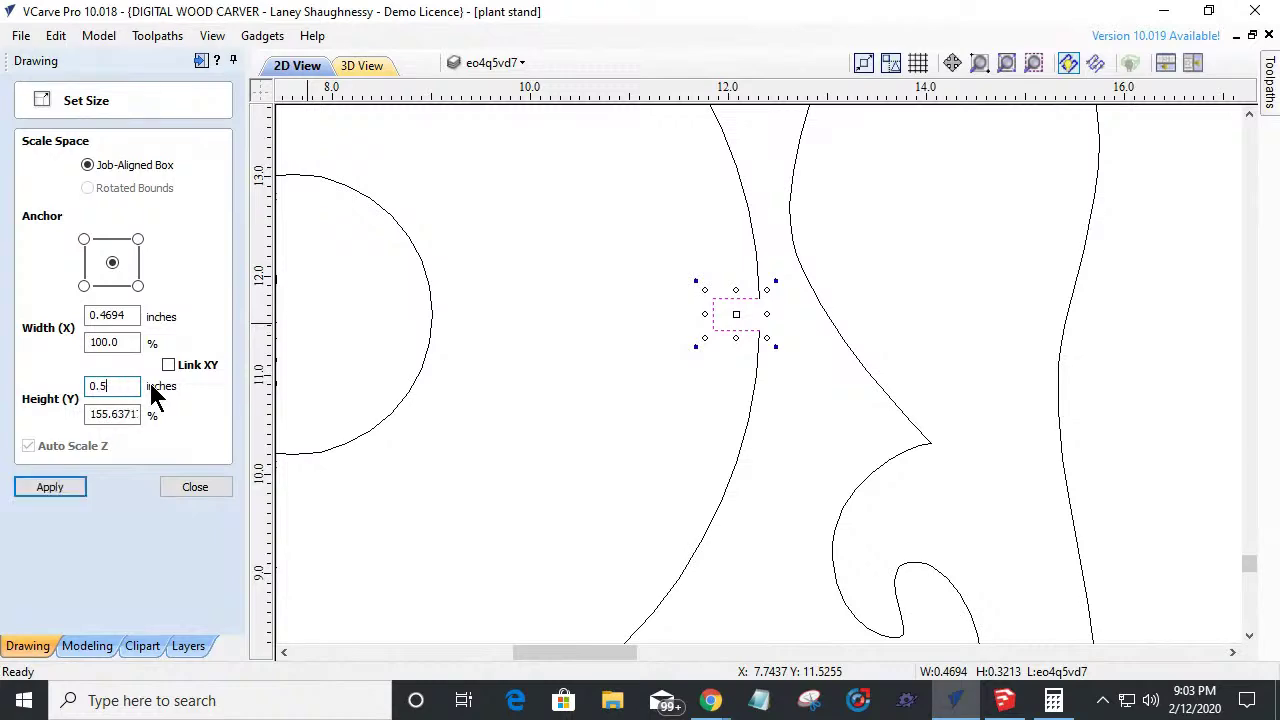
left_click(75, 490)
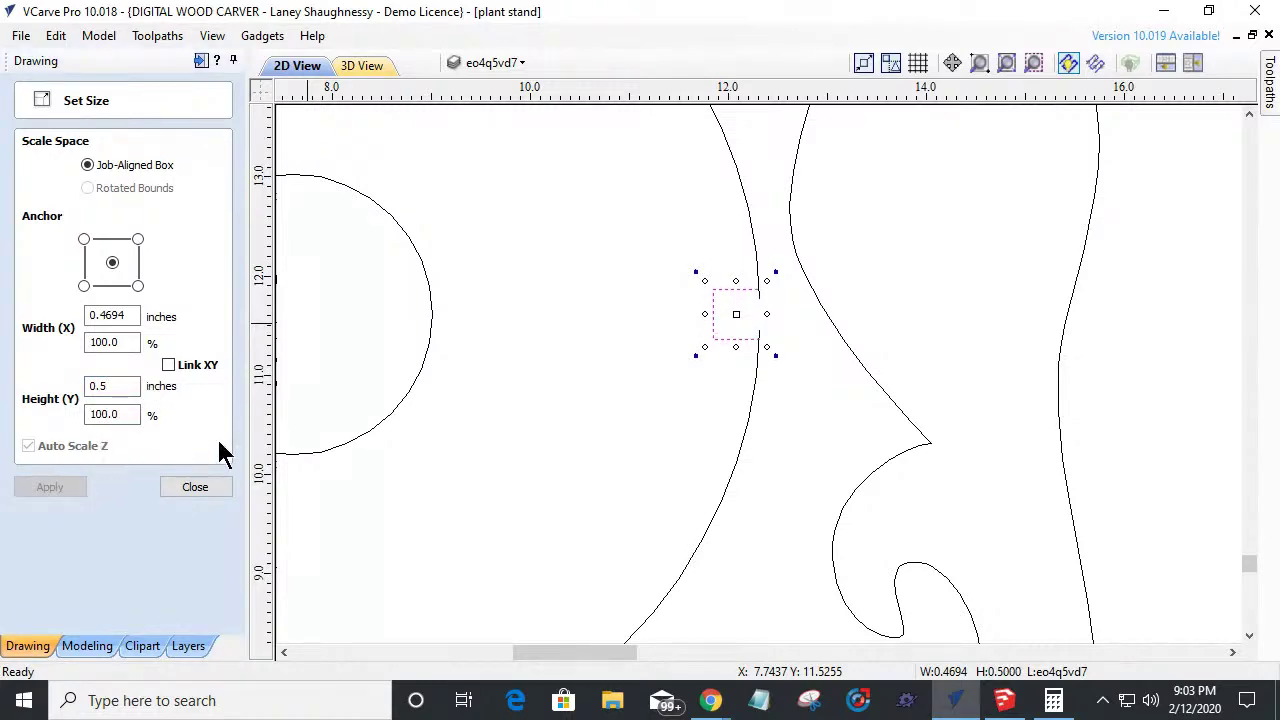
left_click(195, 488)
Look up the centre coordinates of the upper disc's inner circle using the Move and Rotate settings.
scroll(705, 340, "down", 5)
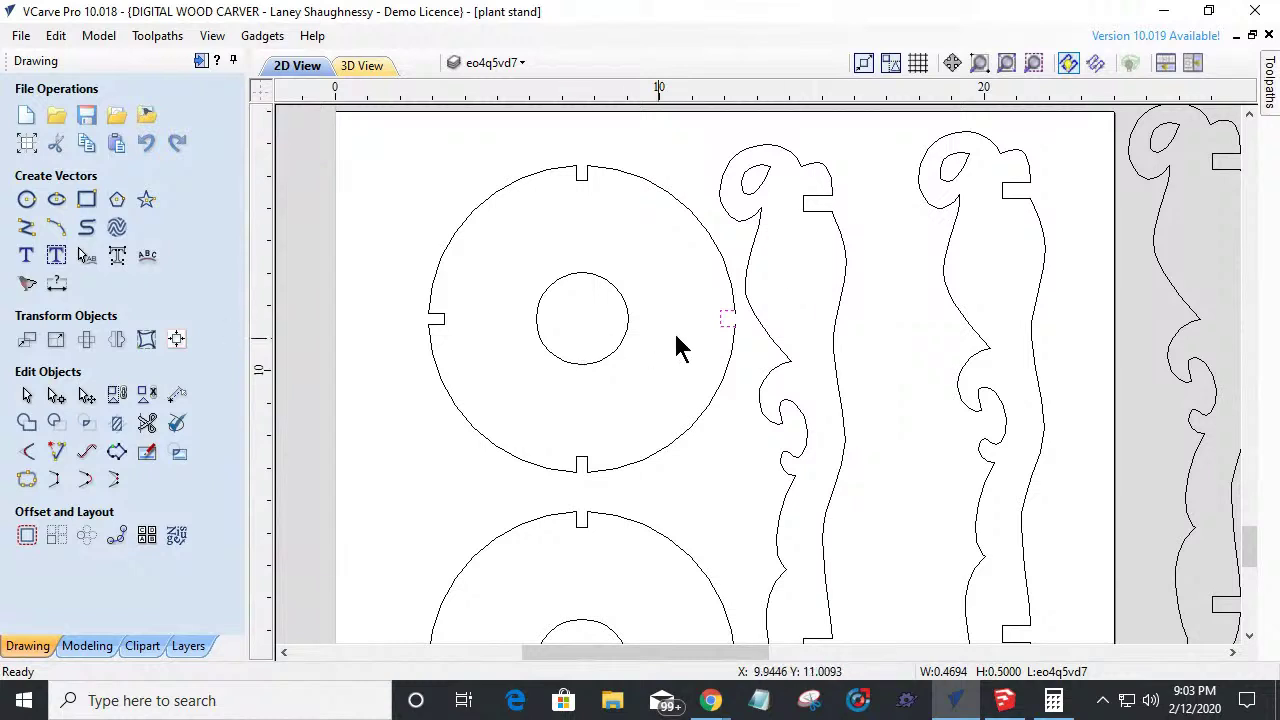
left_click(722, 318)
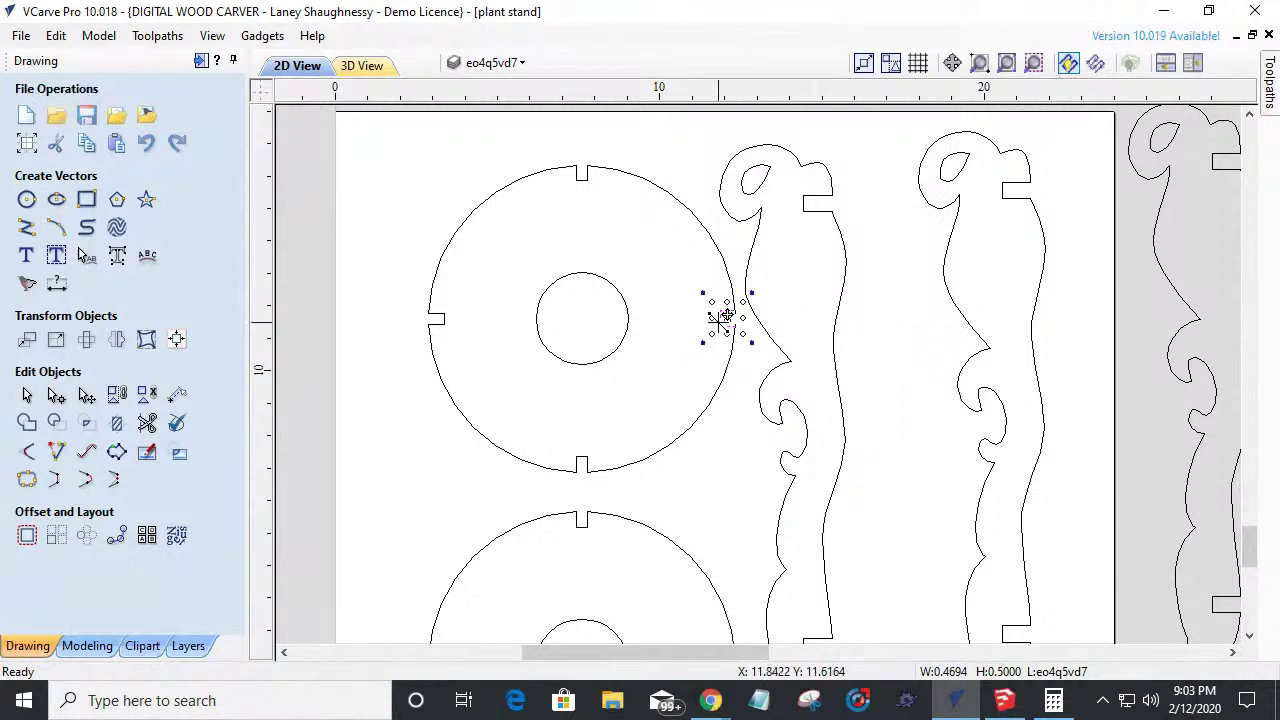
left_click(590, 332)
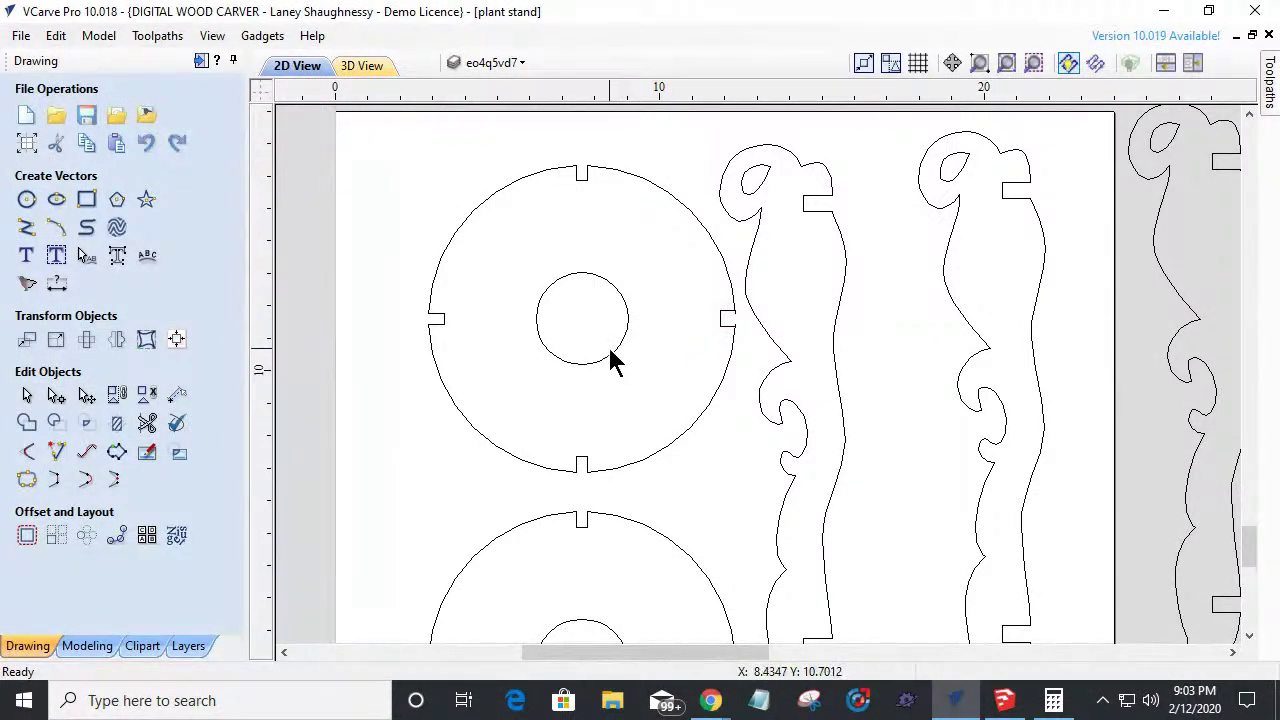
left_click(611, 351)
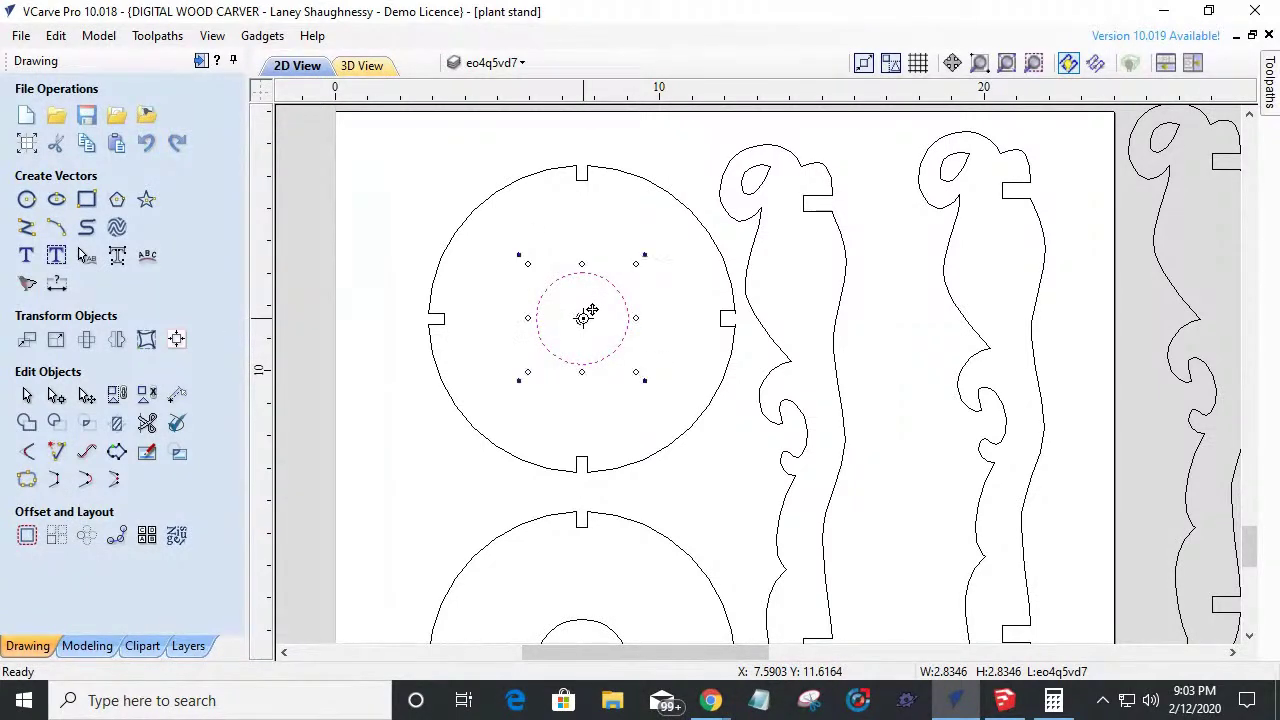
left_click(27, 340)
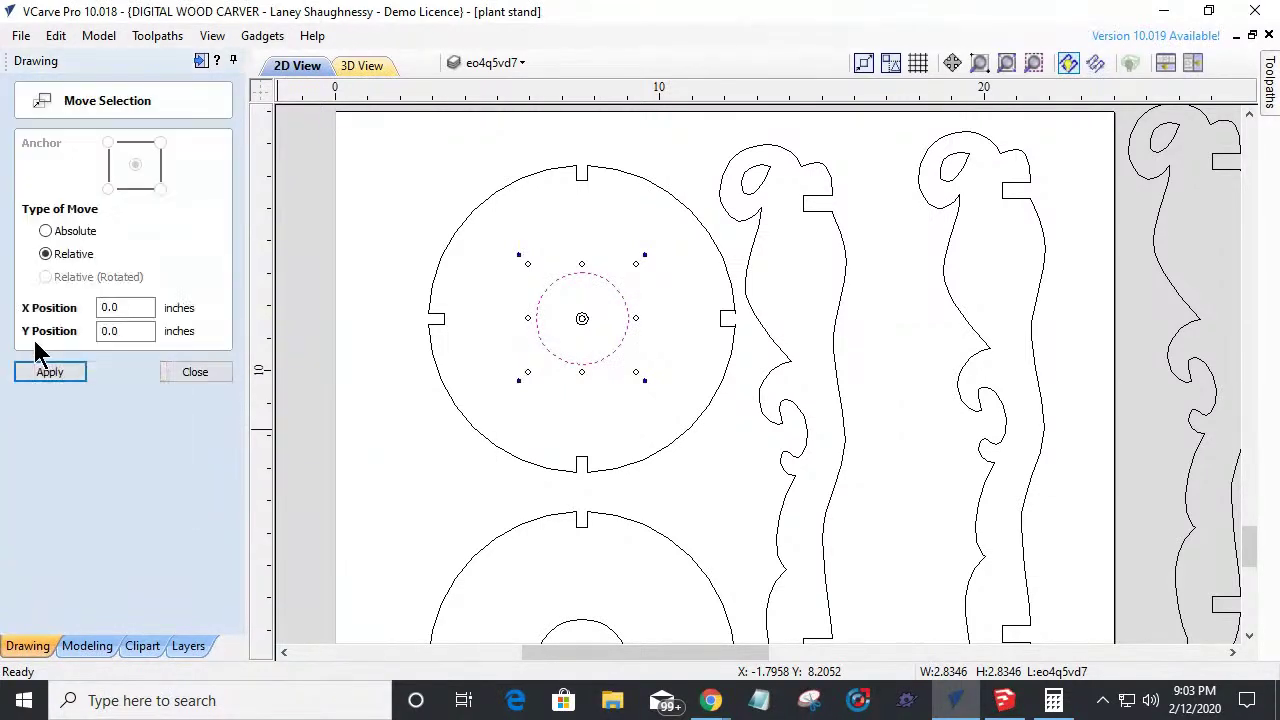
left_click(198, 373)
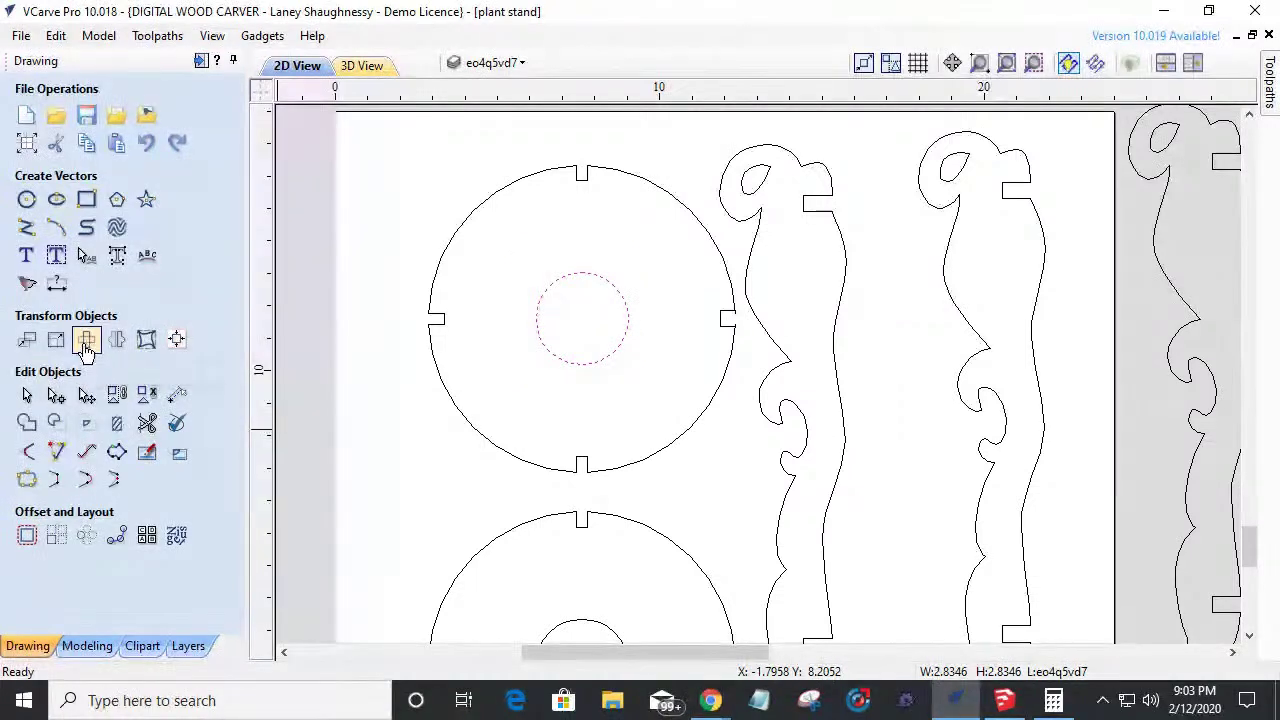
left_click(86, 340)
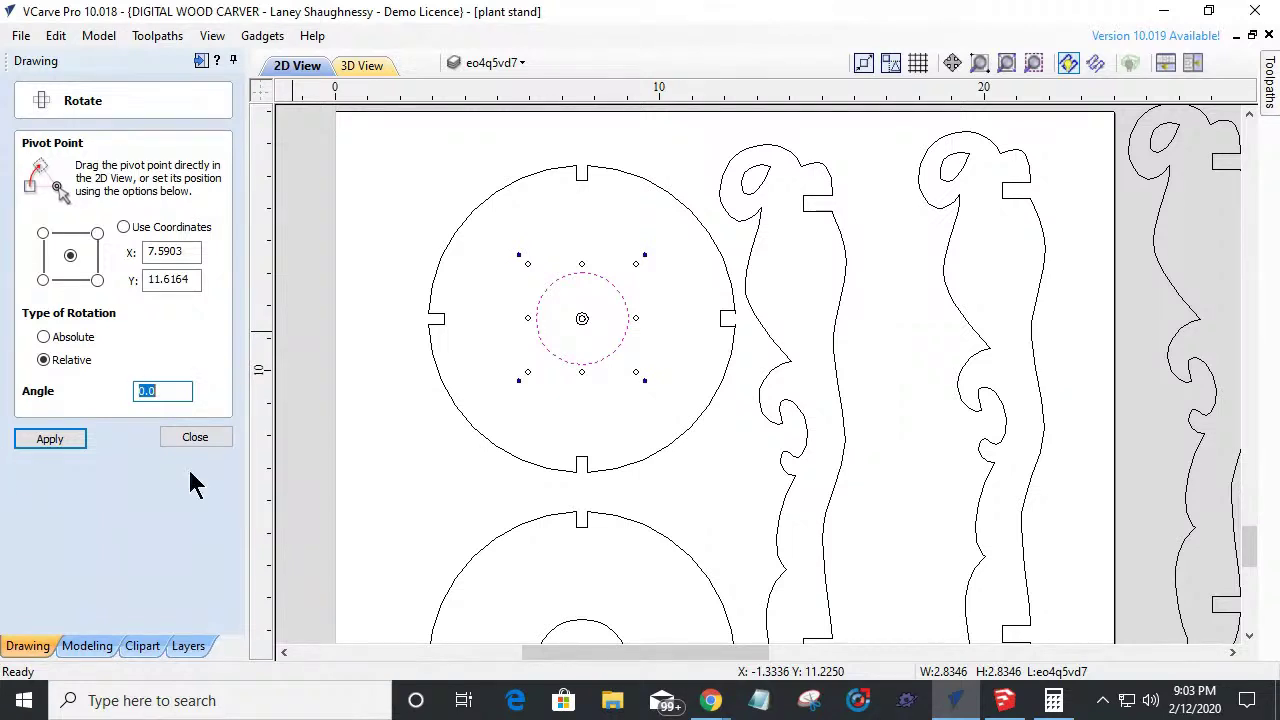
left_click(200, 440)
Circular-copy the resized notch as four rotated items over 360 degrees around the upper disc's centre, X 7.5903 and Y 11.6164.
left_click(727, 335)
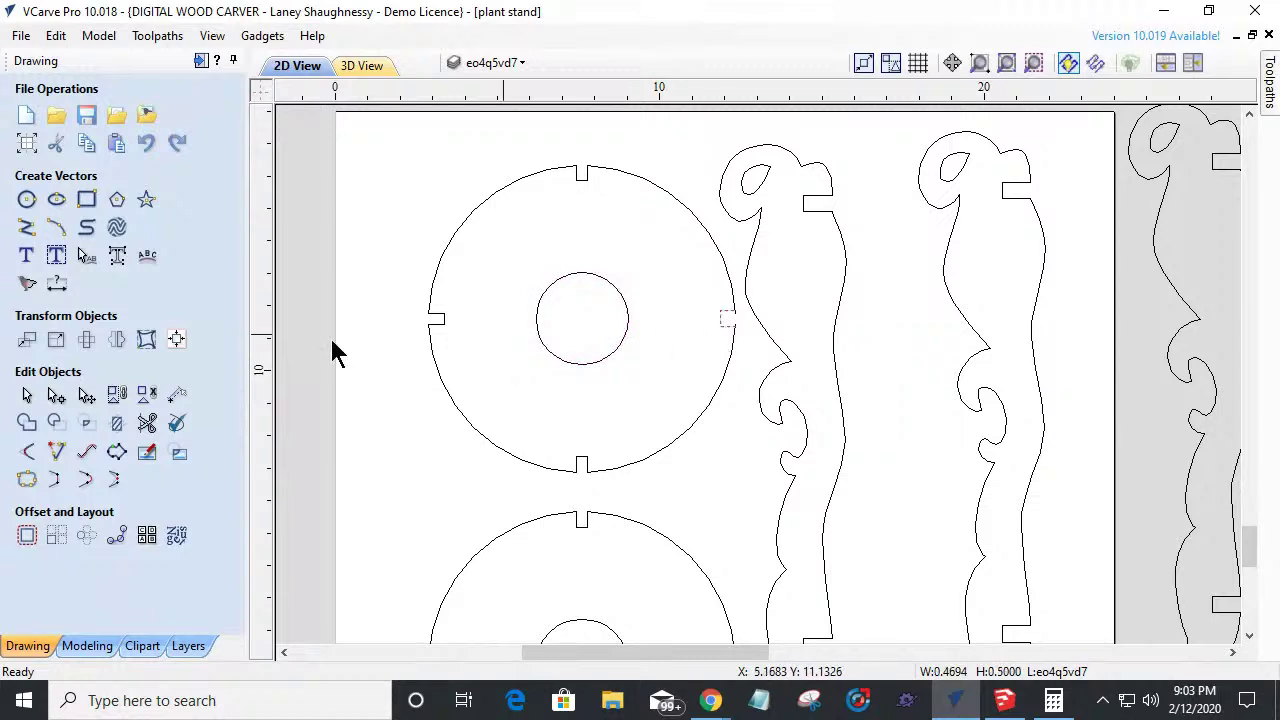
left_click(85, 537)
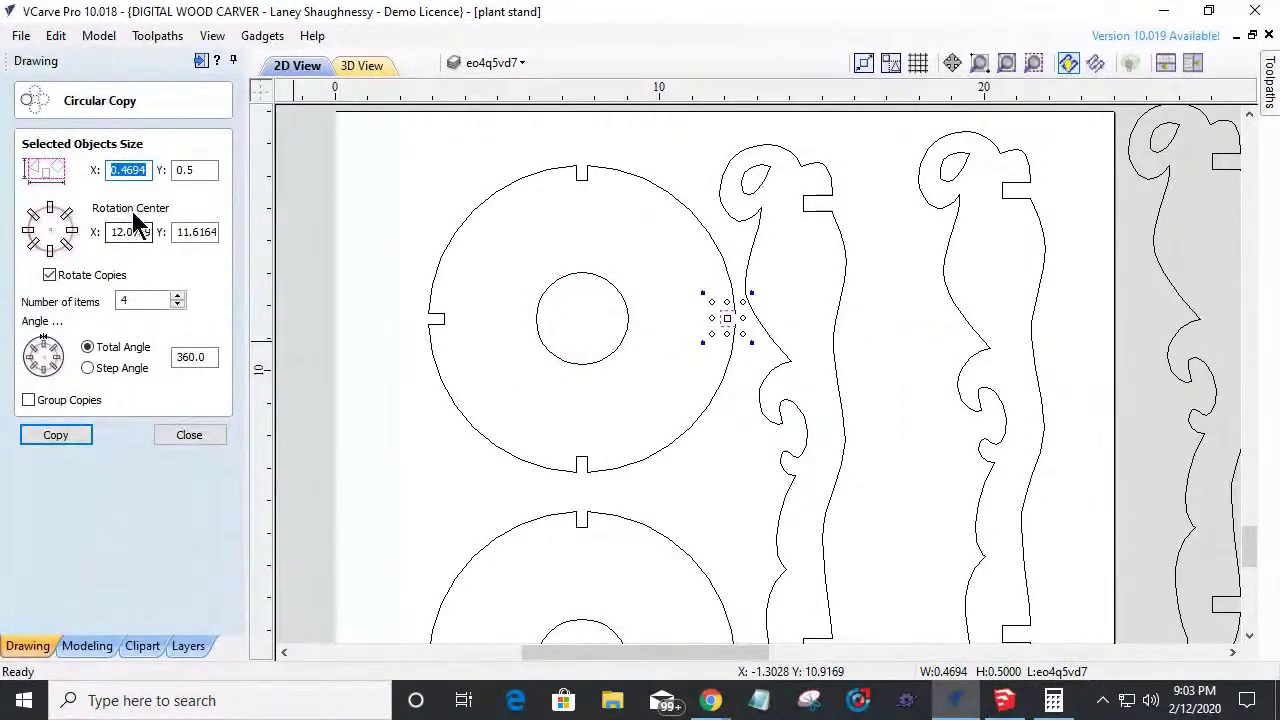
left_click(145, 232)
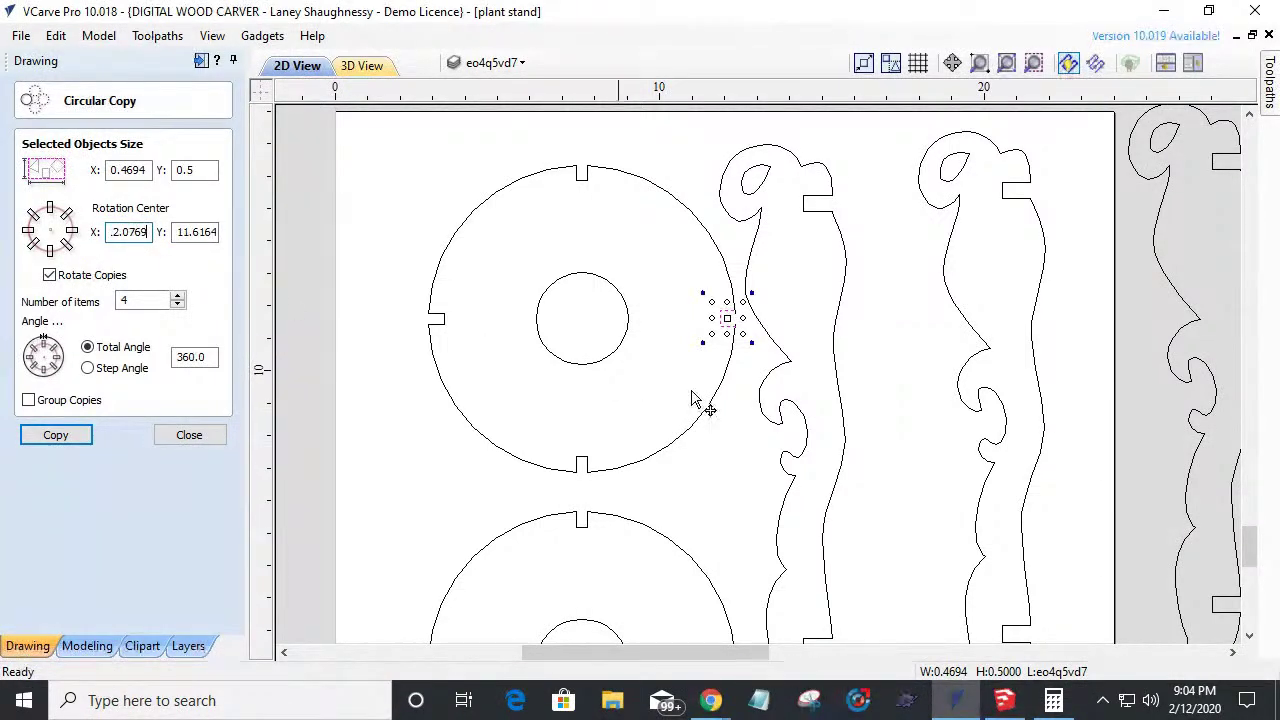
left_click(583, 324)
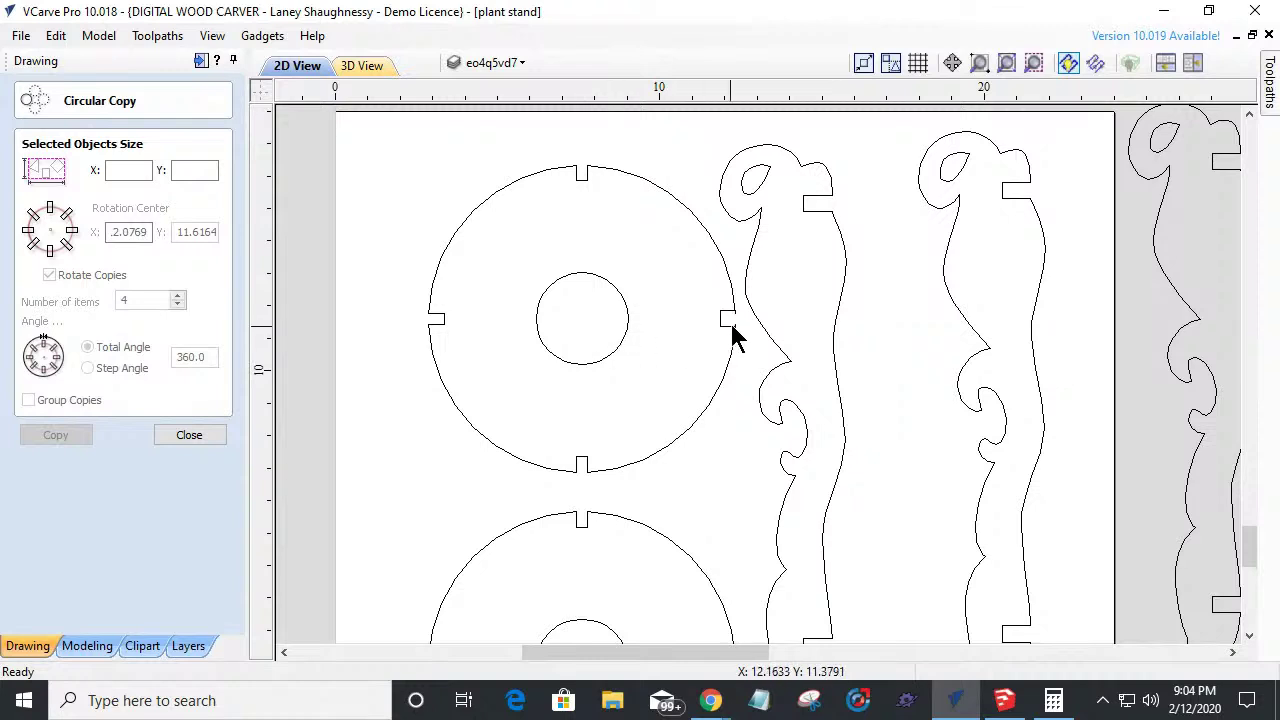
left_click(726, 322)
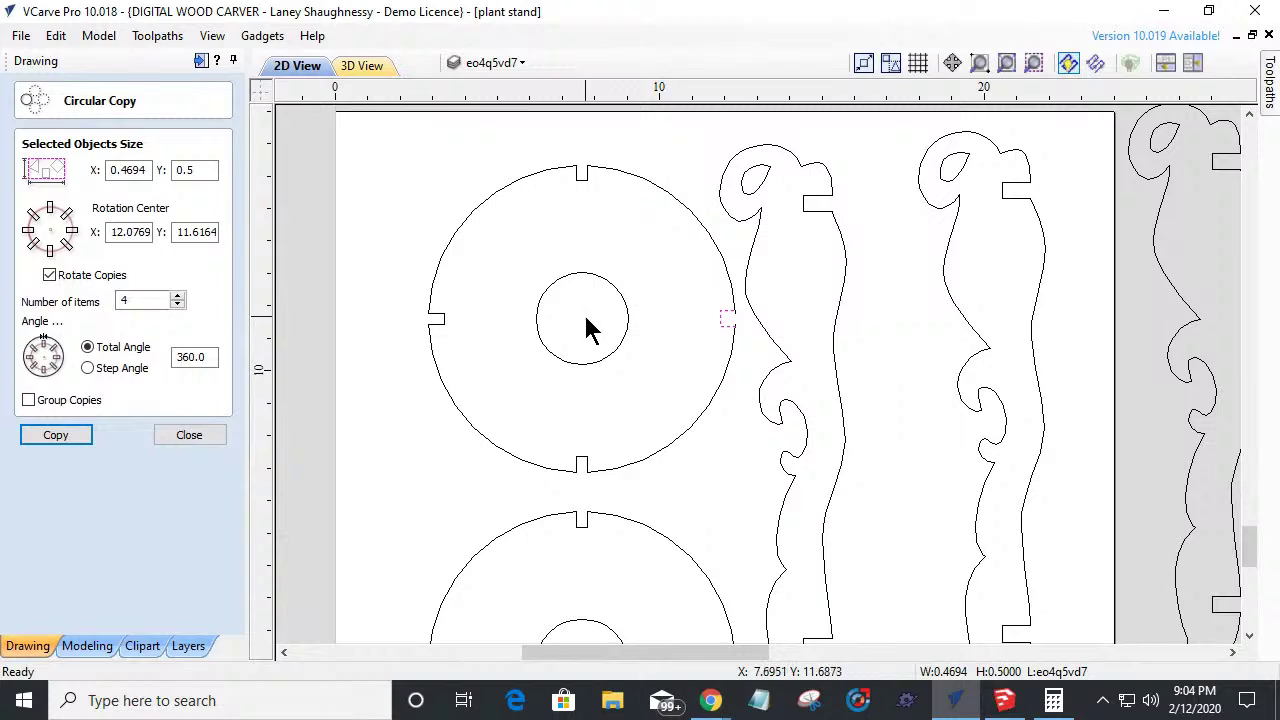
double_click(150, 232)
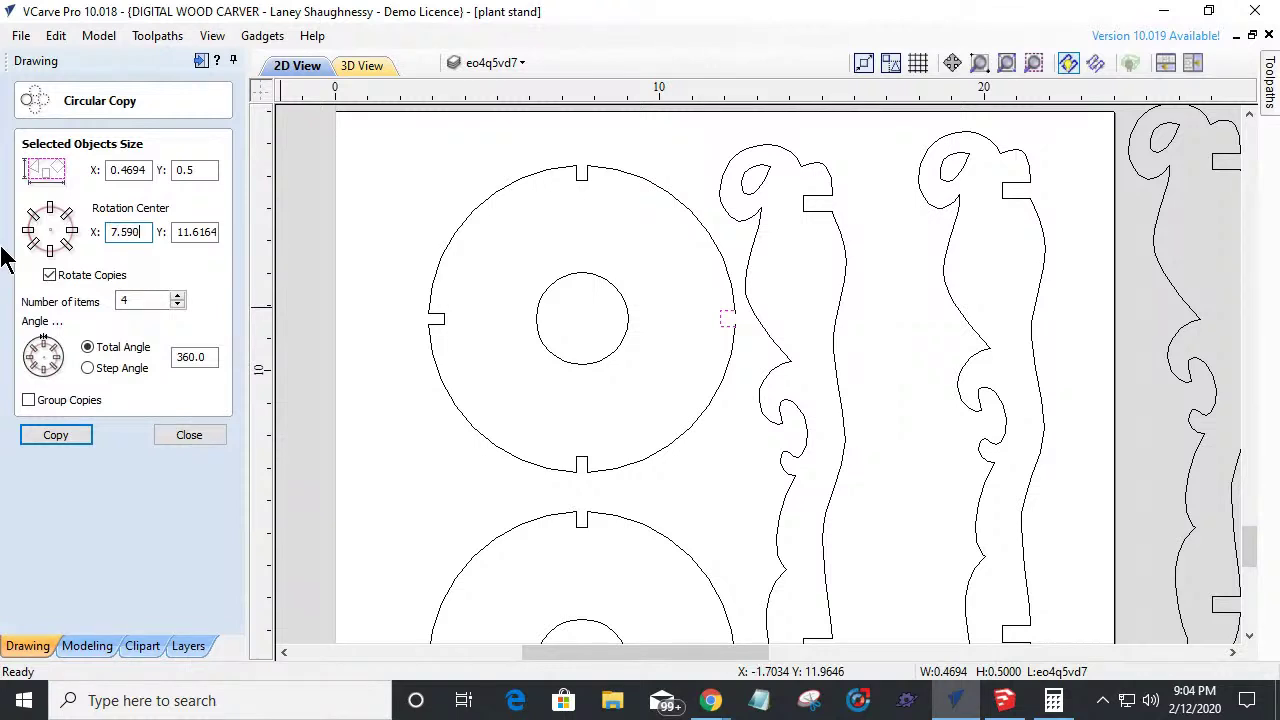
double_click(178, 231)
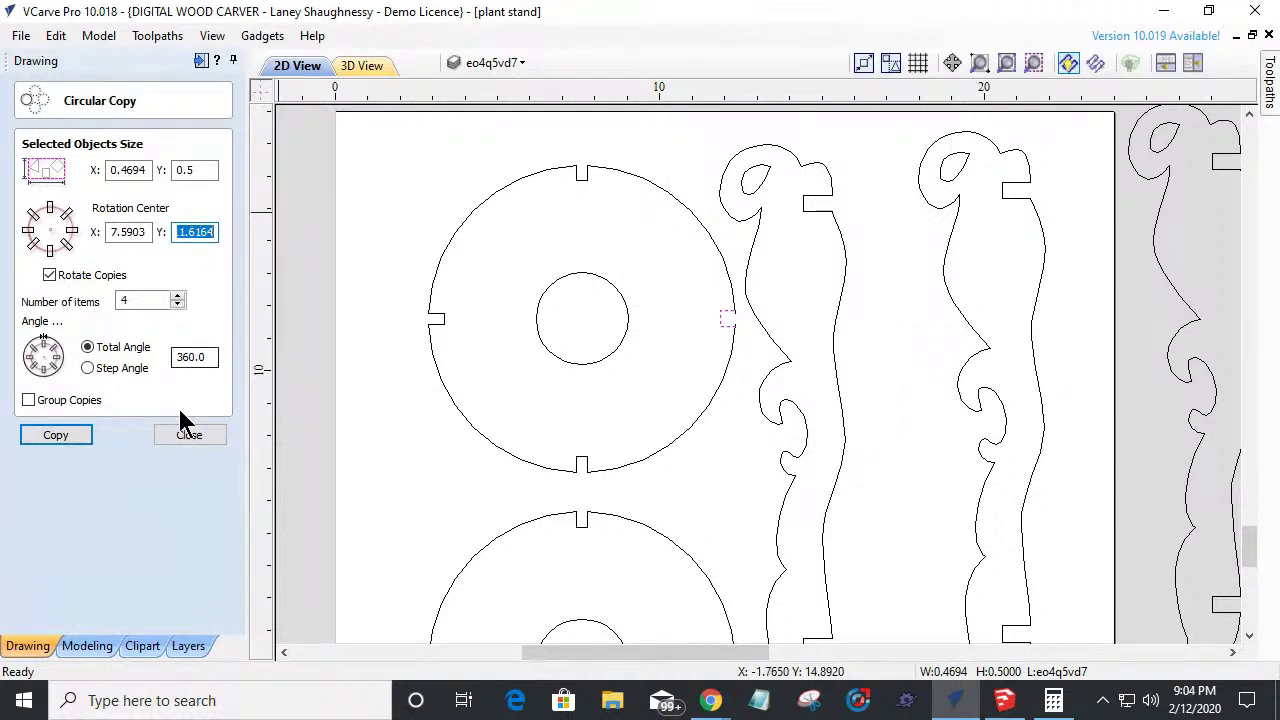
left_click(72, 440)
left_click(168, 435)
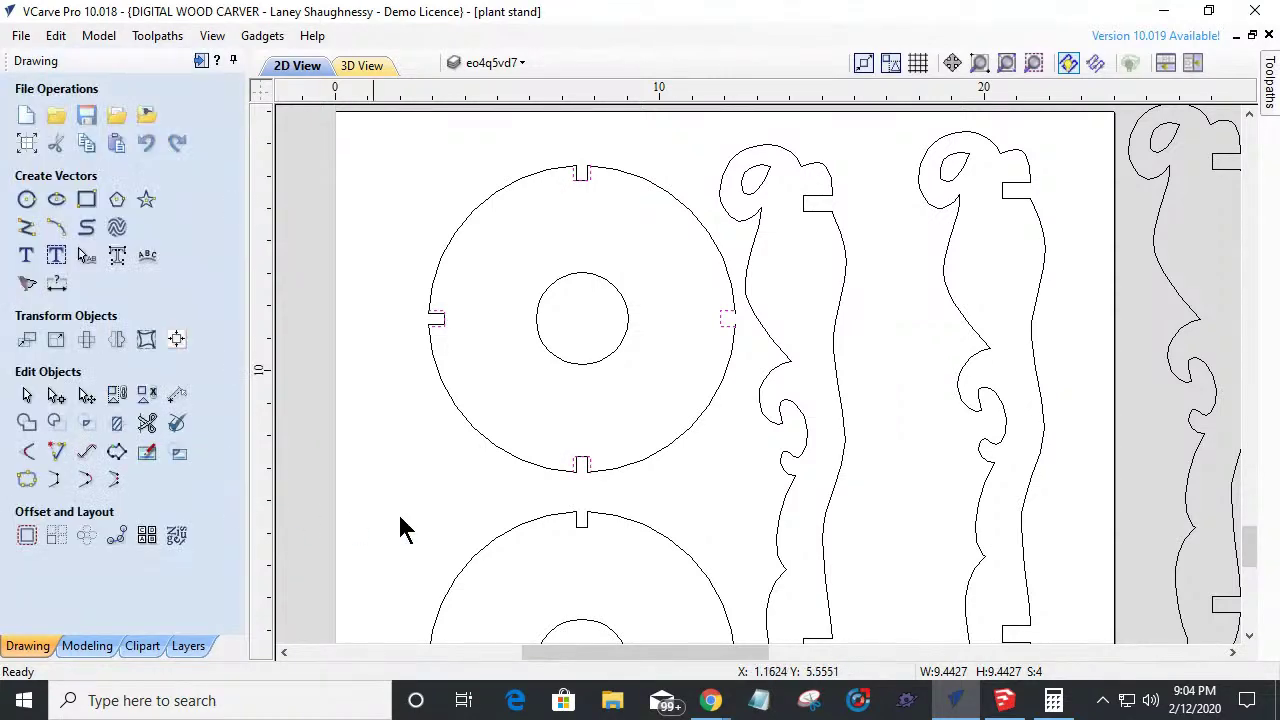
Trim away the old narrow notch's side lines inside the new notch at the top of the upper disc.
scroll(573, 187, "up", 5)
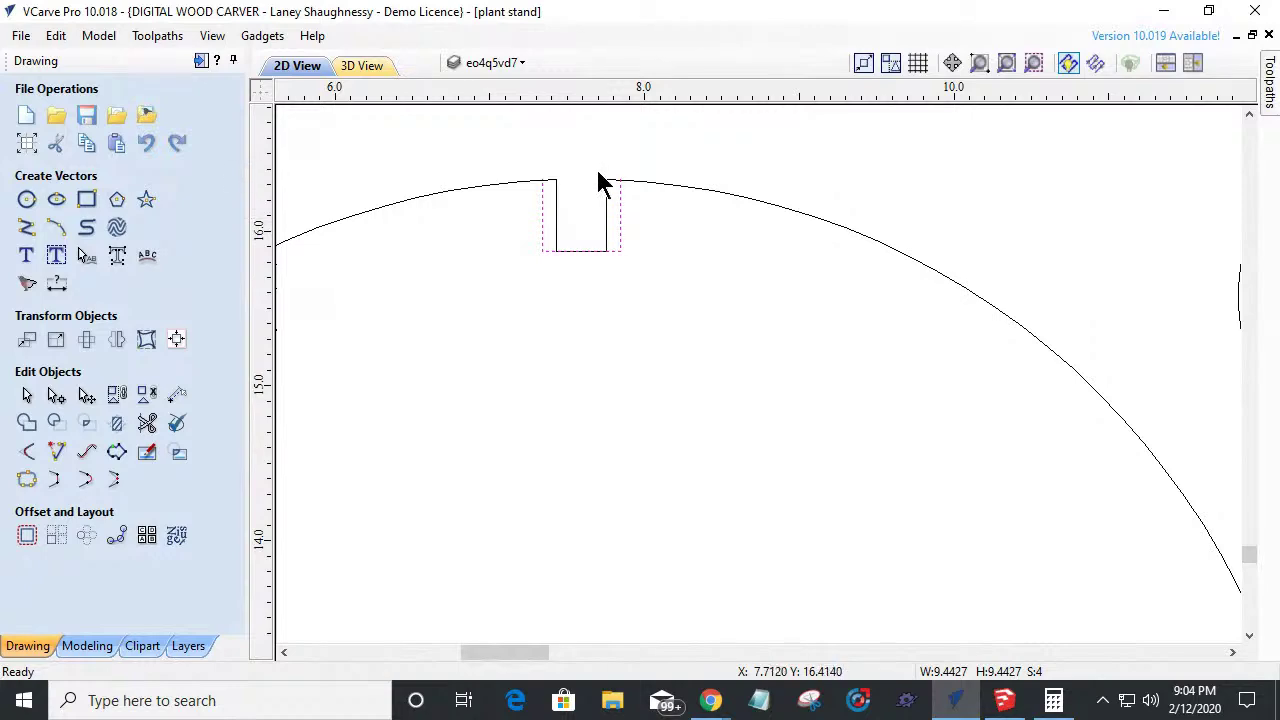
left_click(147, 423)
left_click(569, 212)
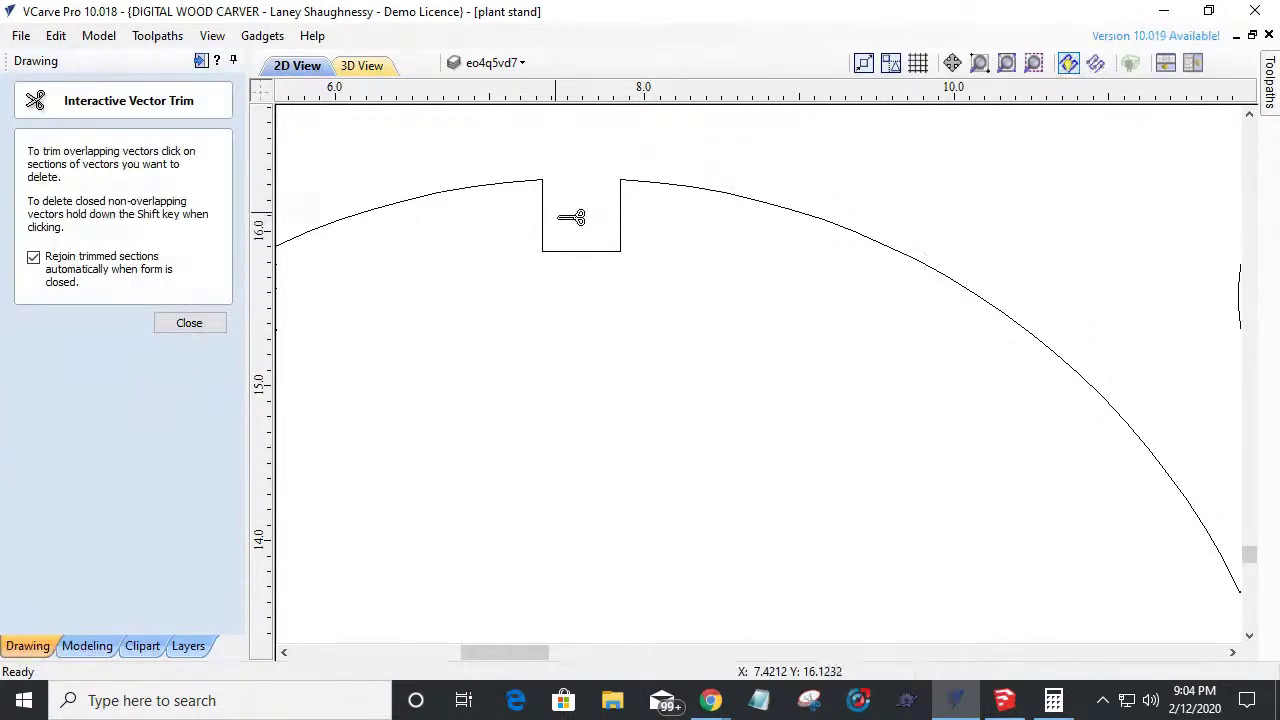
Trim the old notch lines and the overhanging line ends from the notch on the upper disc's left edge.
scroll(569, 212, "down", 3)
scroll(405, 368, "up", 3)
scroll(390, 350, "up", 1)
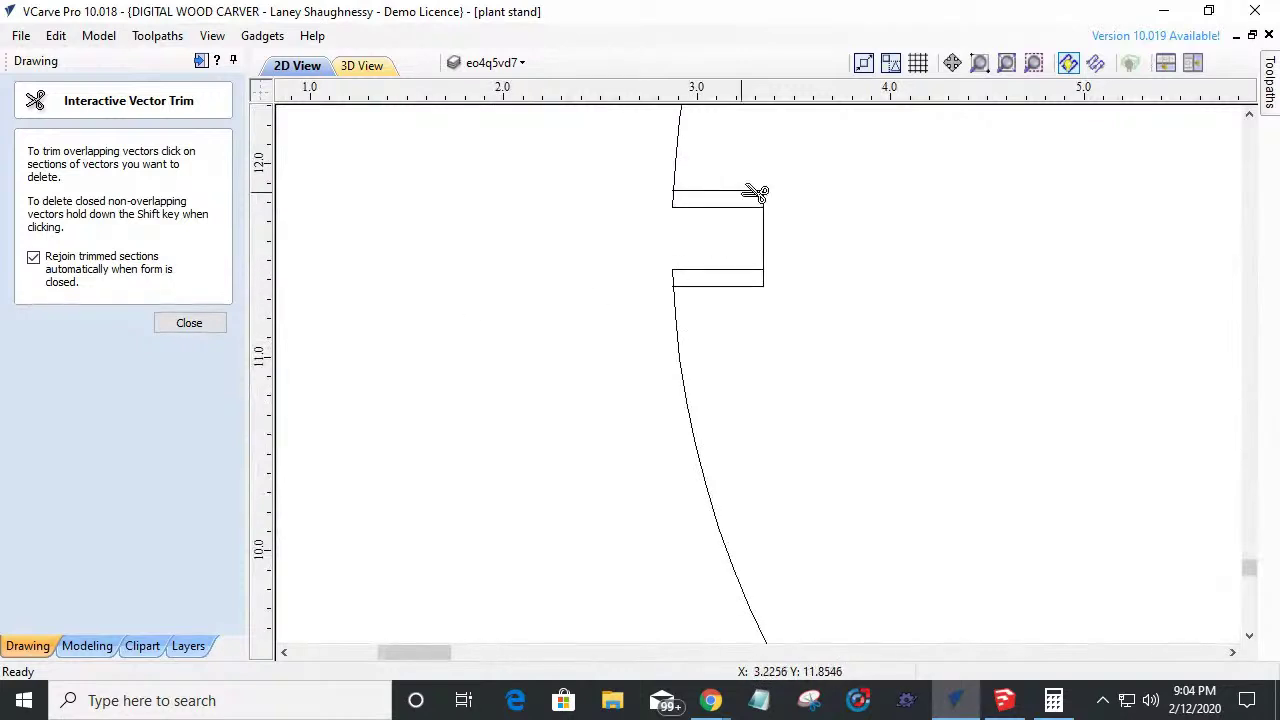
left_click(727, 210)
scroll(663, 234, "down", 3)
scroll(651, 217, "up", 5)
scroll(700, 200, "up", 1)
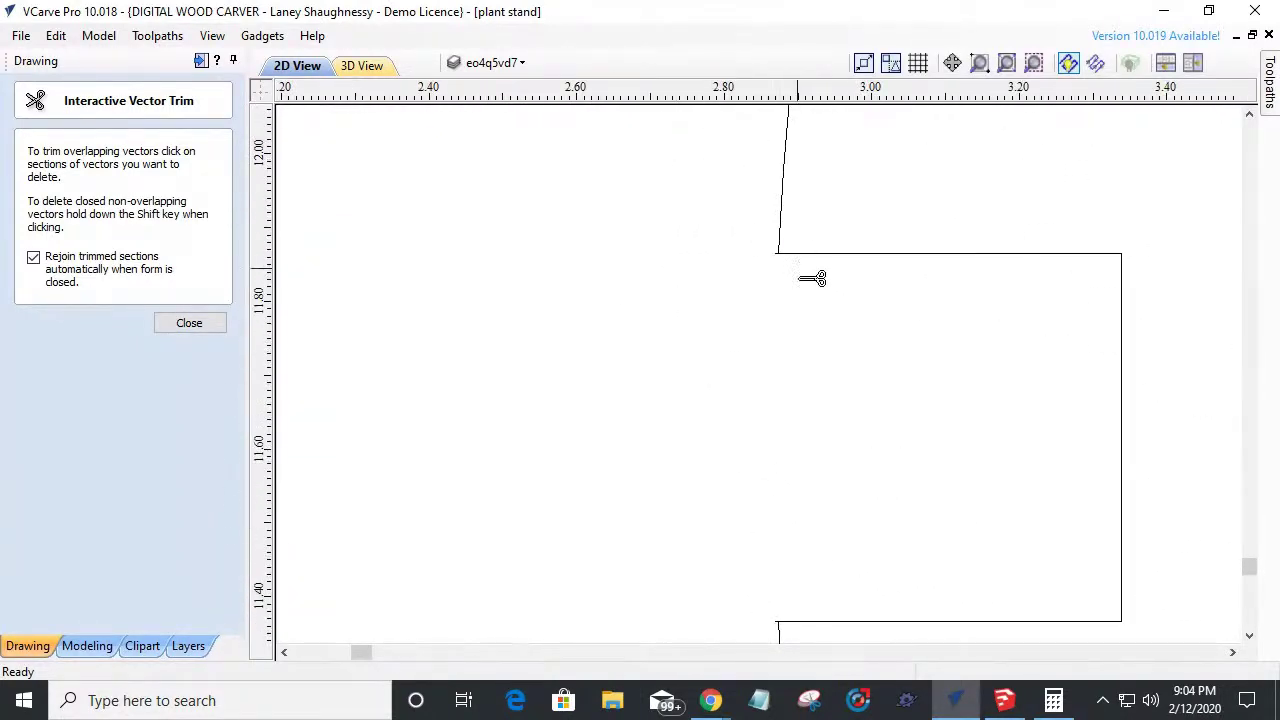
scroll(810, 272, "up", 6)
scroll(740, 228, "up", 2)
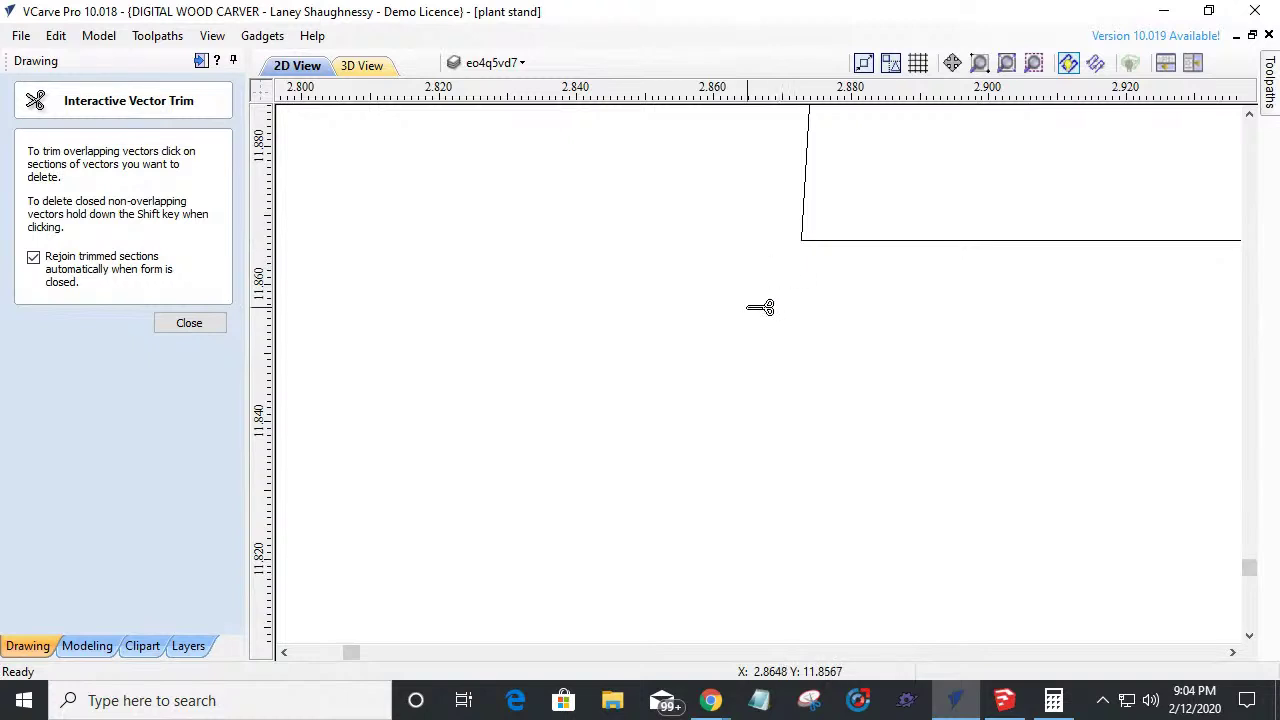
scroll(762, 290, "down", 5)
scroll(729, 311, "up", 5)
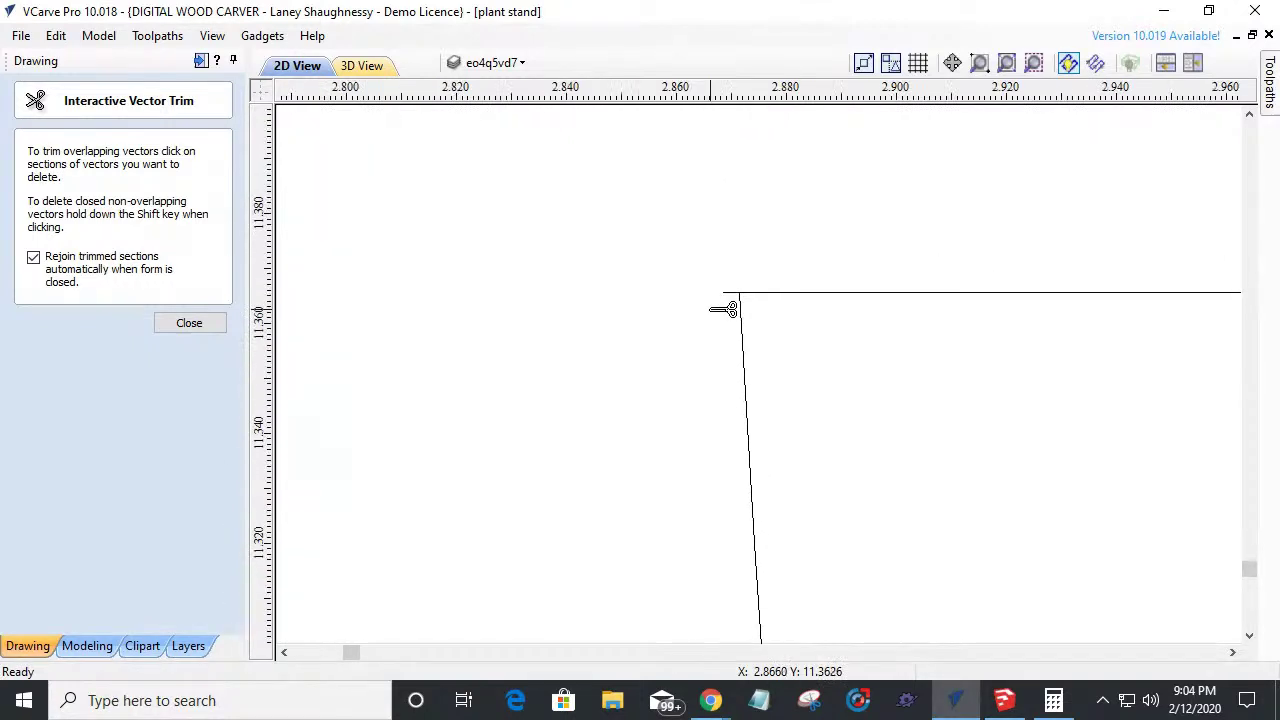
scroll(679, 310, "down", 5)
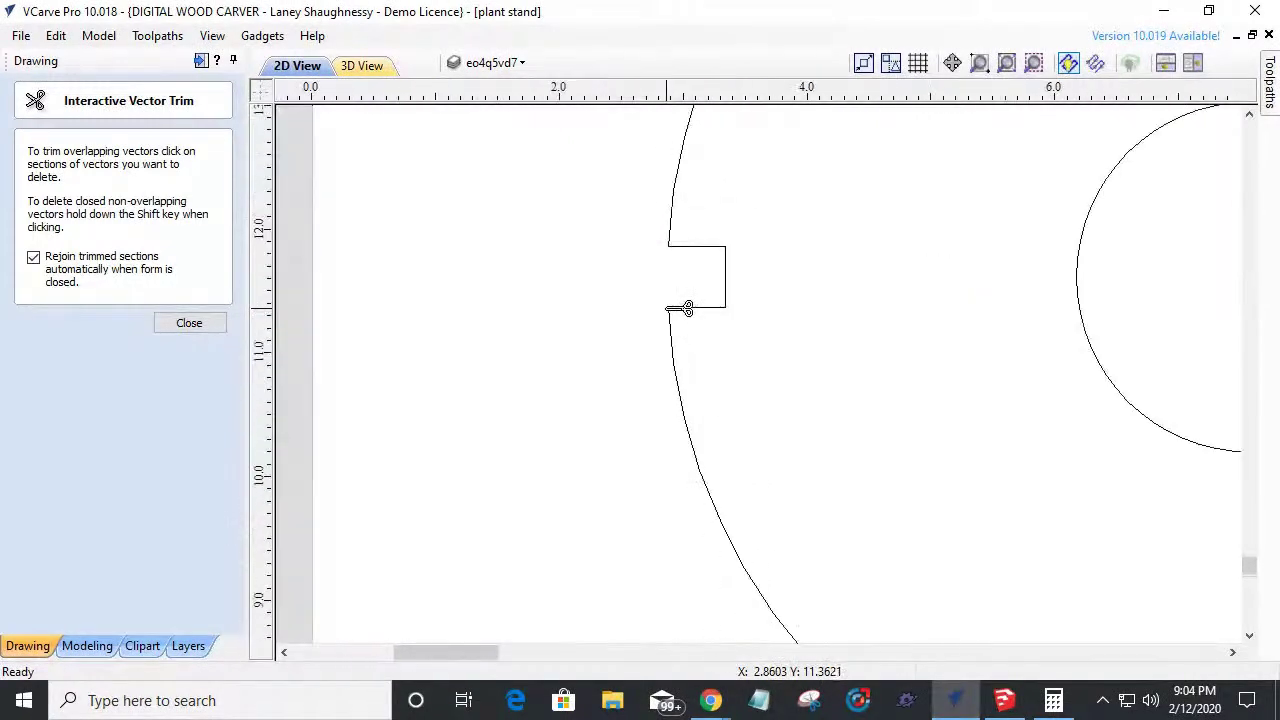
Trim the overhanging line ends at both outer corners of the upper disc's top notch.
scroll(679, 310, "down", 5)
scroll(777, 166, "up", 5)
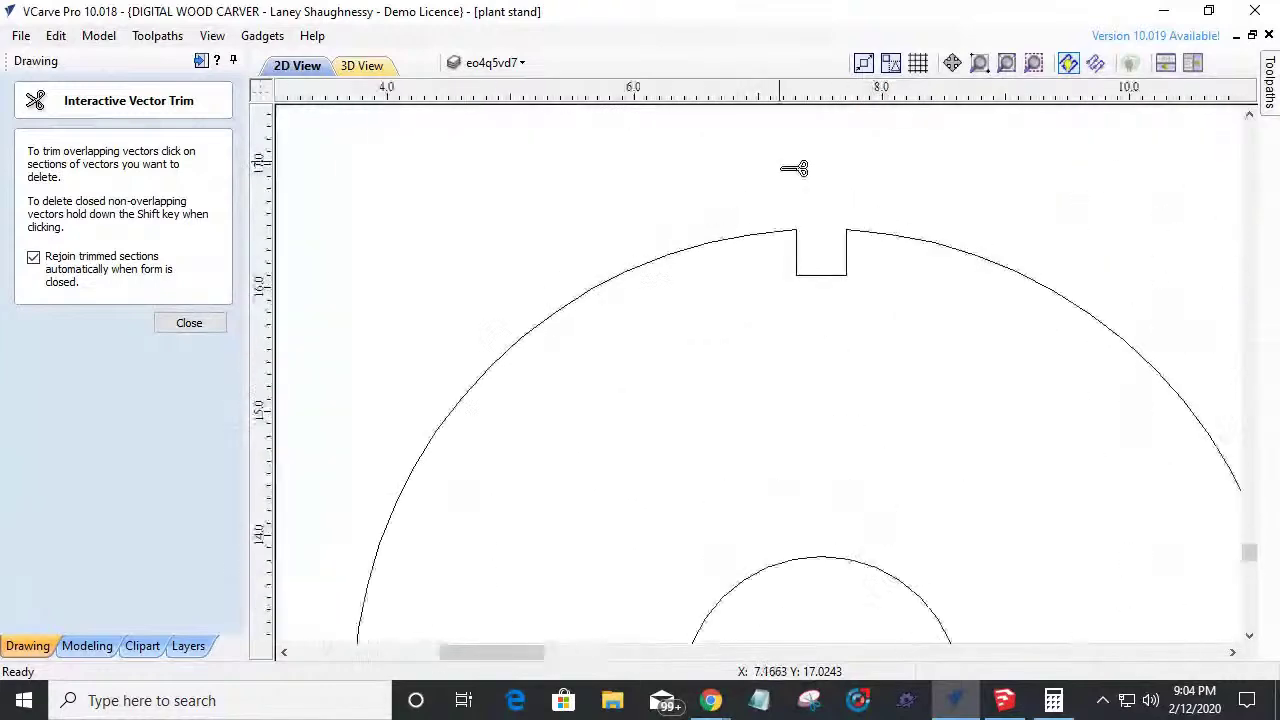
scroll(794, 251, "up", 15)
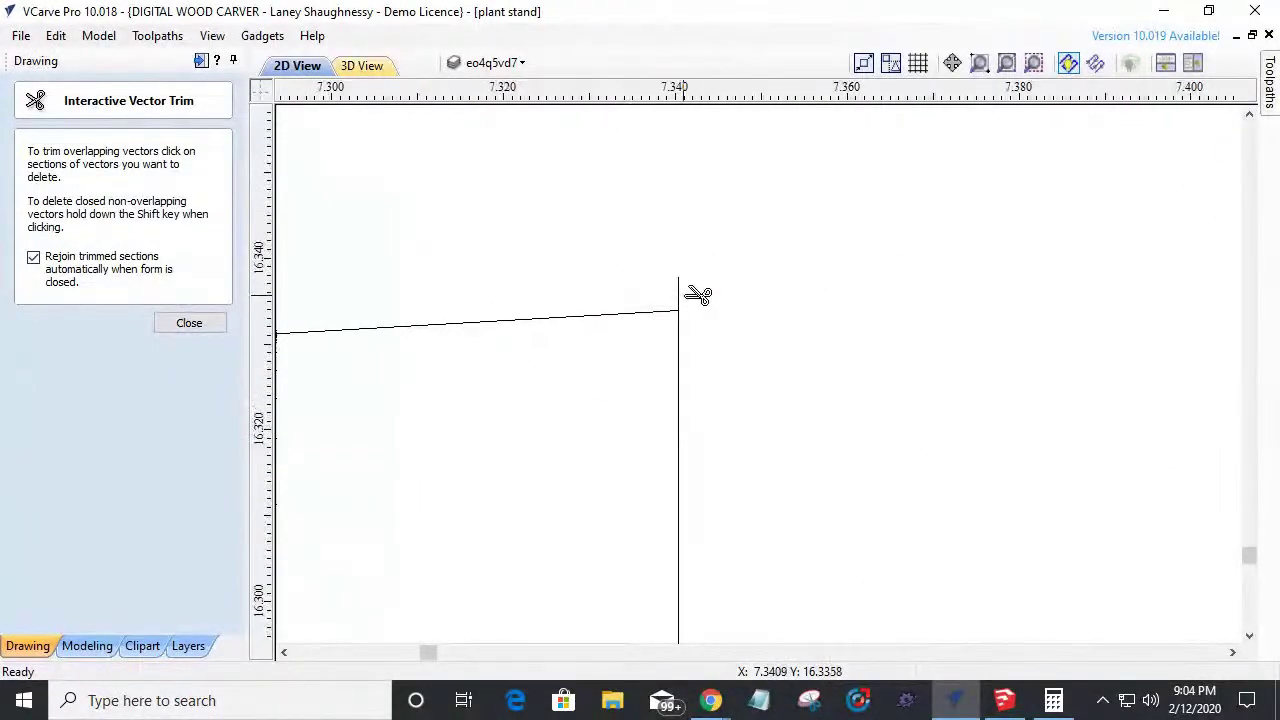
scroll(634, 277, "down", 5)
scroll(923, 259, "up", 10)
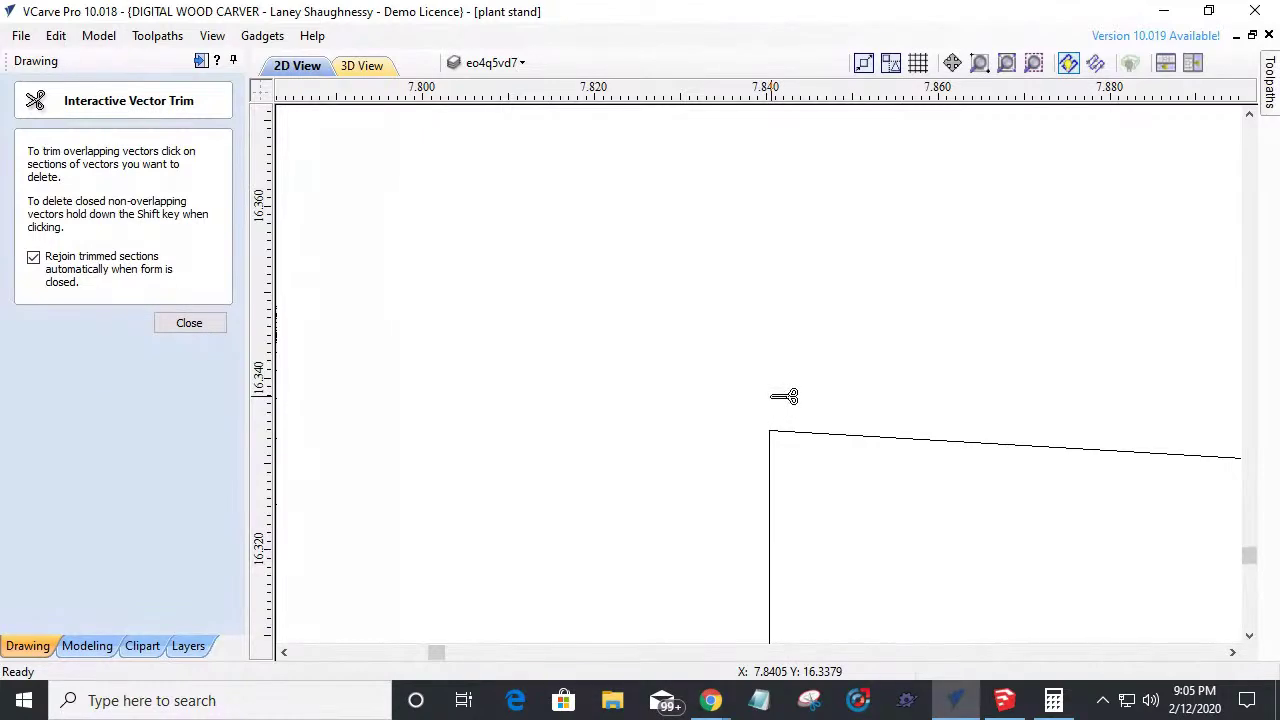
Trim the old notch lines and the overhanging ends from the notch at the bottom of the upper disc.
scroll(786, 374, "down", 15)
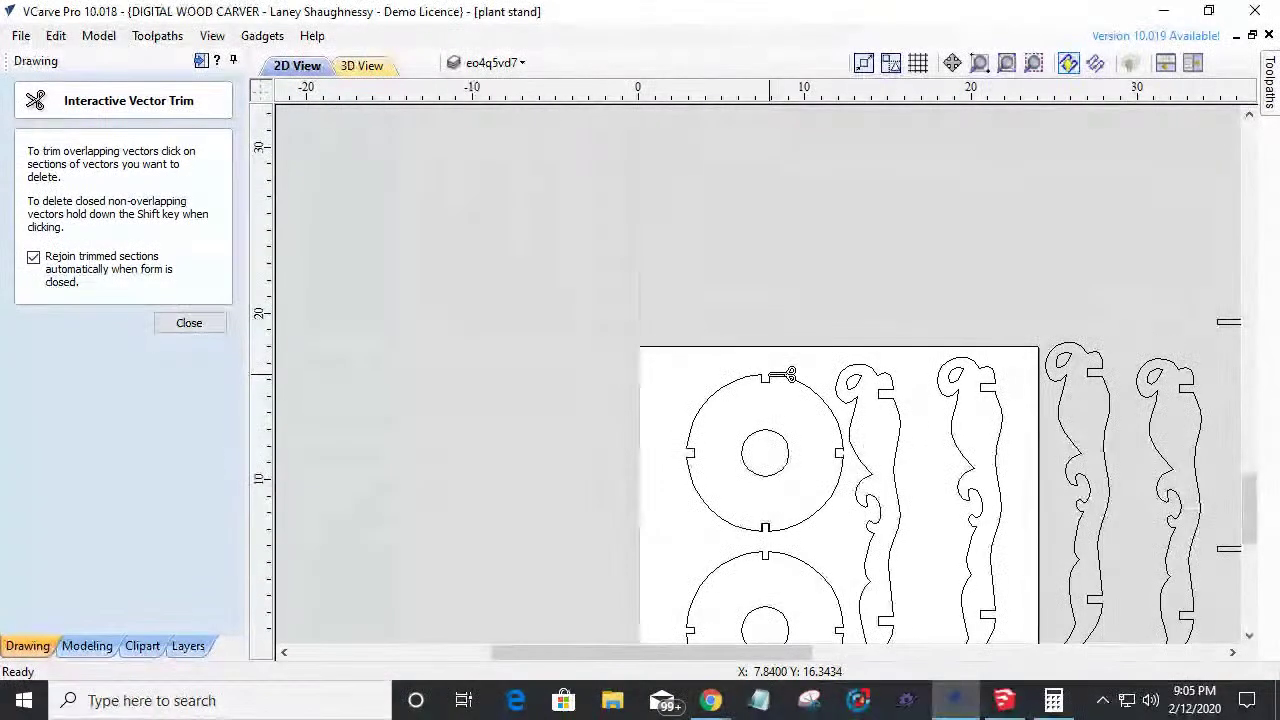
scroll(777, 531, "up", 15)
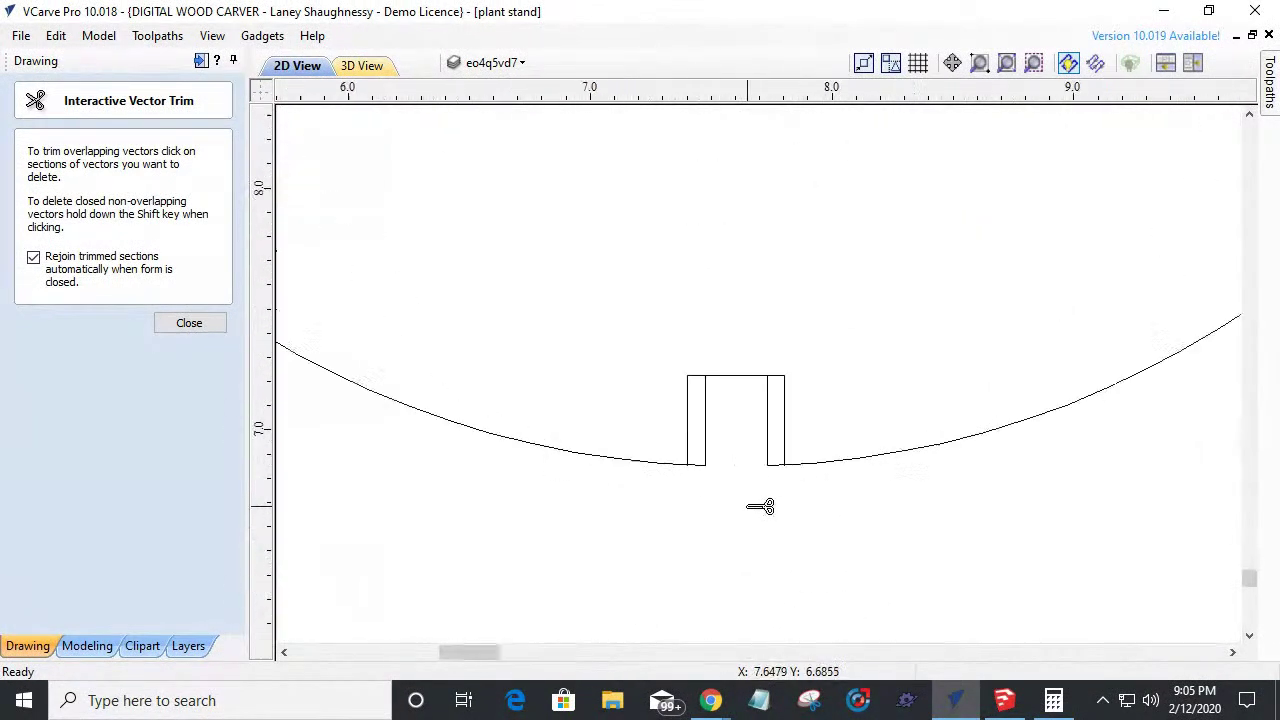
left_click(542, 310)
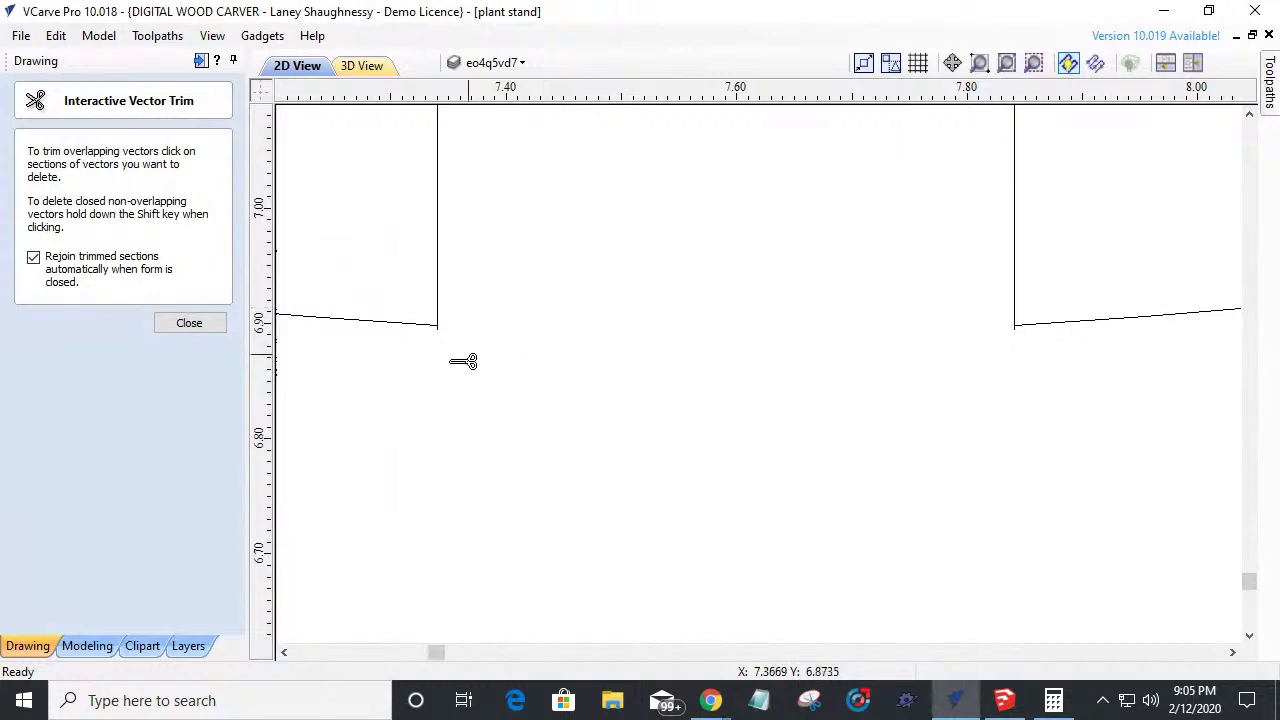
scroll(440, 340, "up", 6)
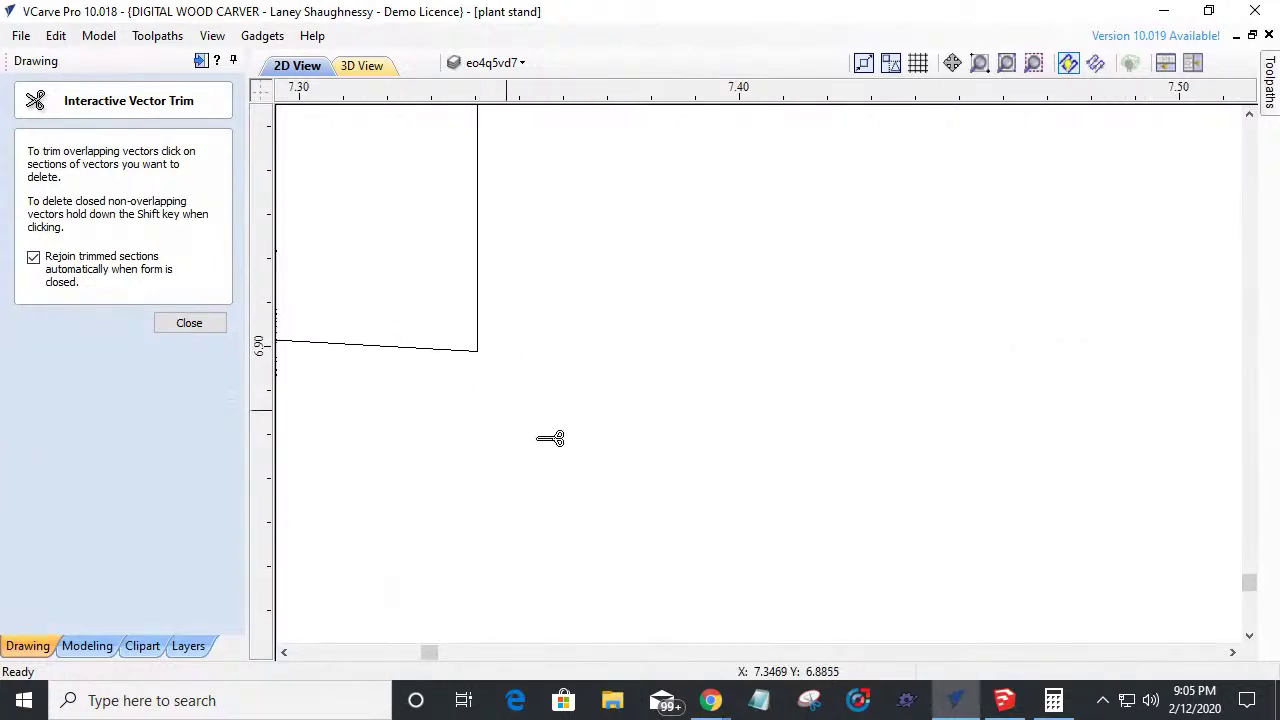
scroll(943, 371, "down", 6)
scroll(1035, 388, "up", 8)
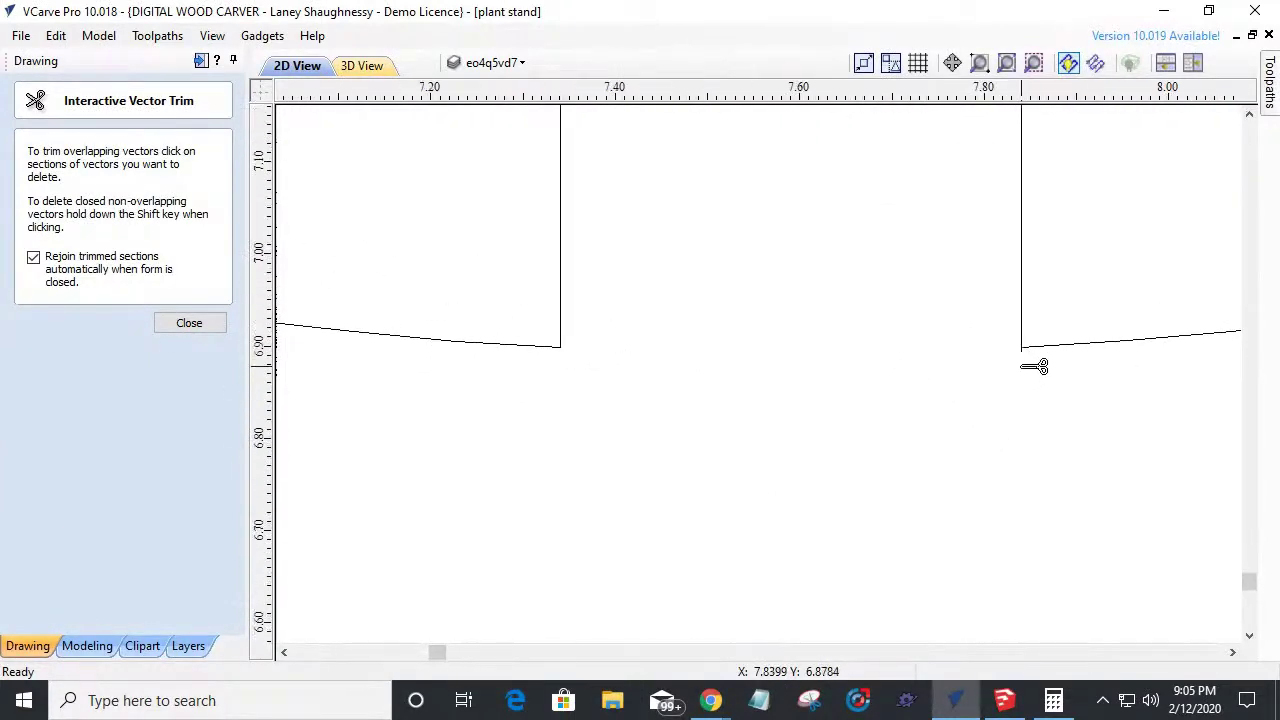
scroll(954, 388, "down", 10)
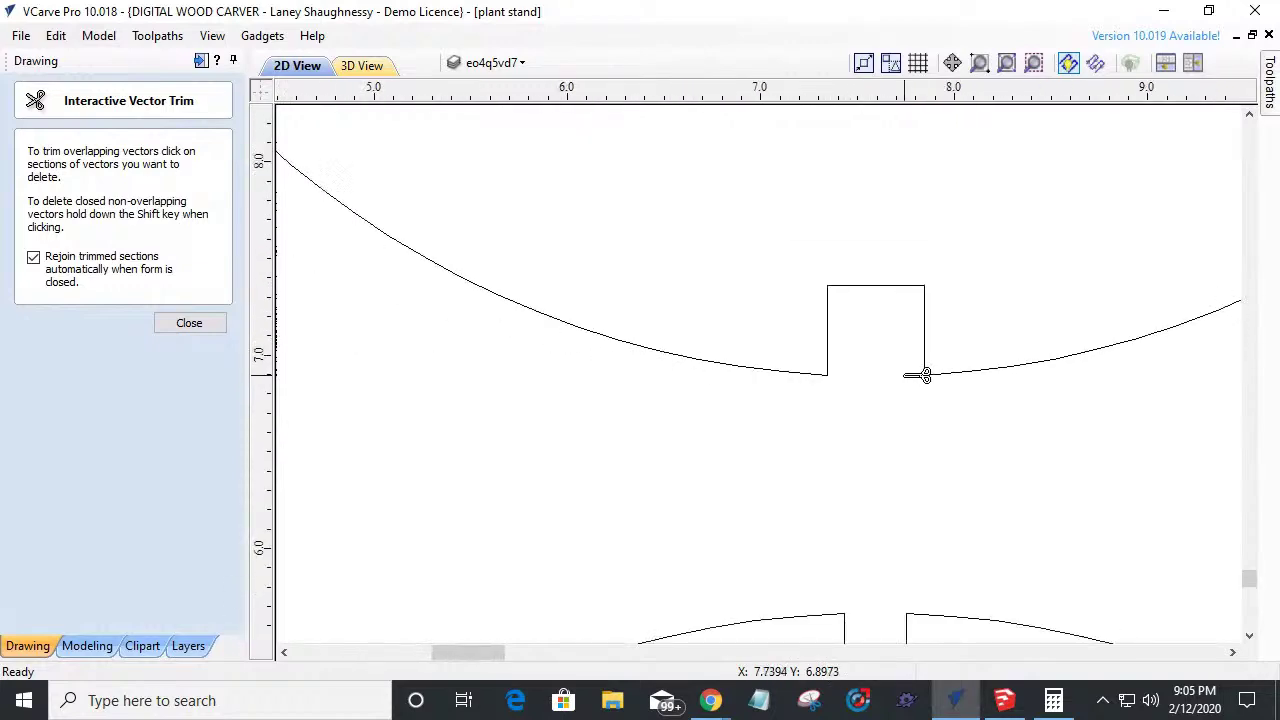
Trim the leftover outline stubs and overhanging ends at the upper disc's notch facing the legs, finishing the vector trim.
scroll(1067, 222, "up", 3)
scroll(1067, 222, "up", 3)
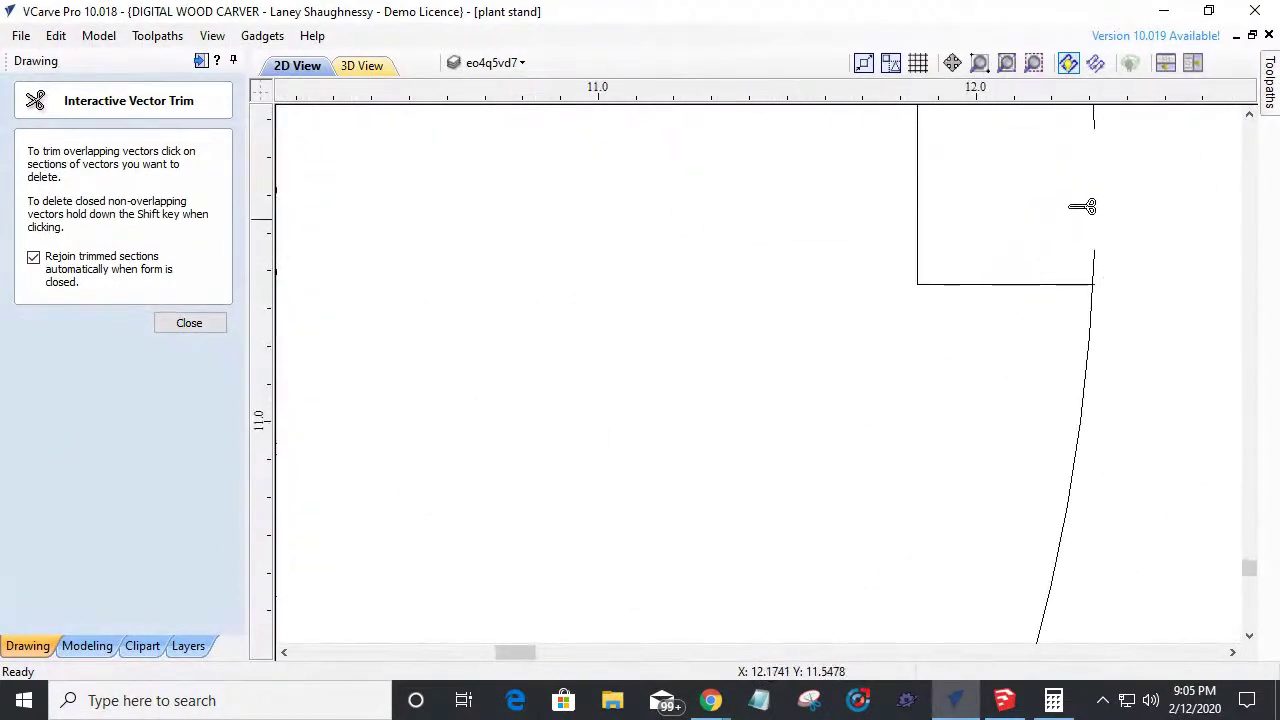
left_click(1096, 268)
scroll(1094, 280, "down", 2)
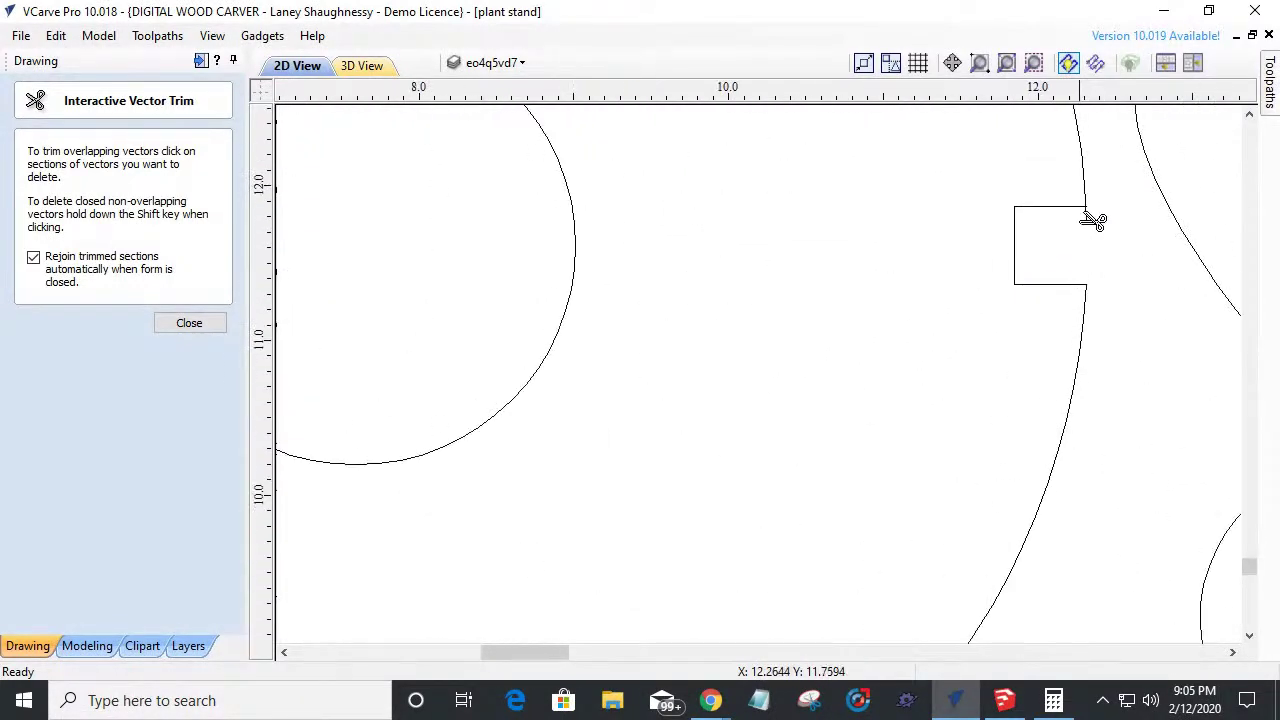
scroll(1100, 215, "up", 8)
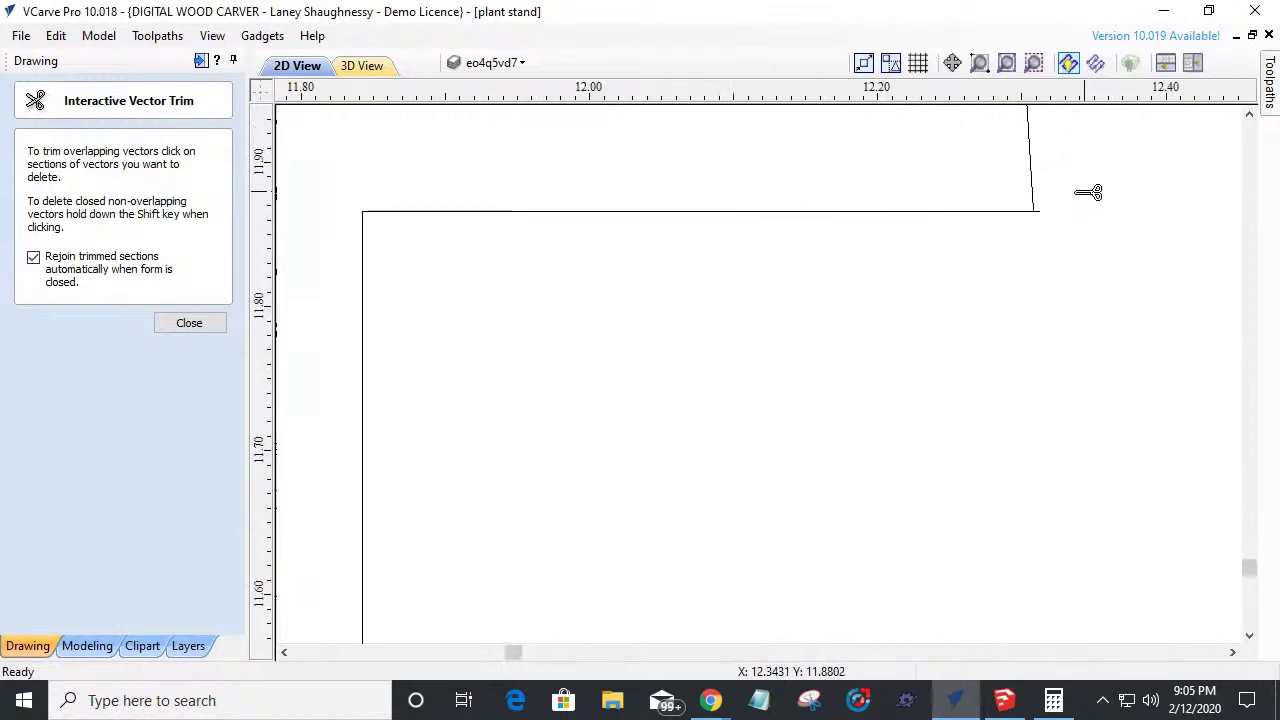
scroll(1054, 242, "down", 6)
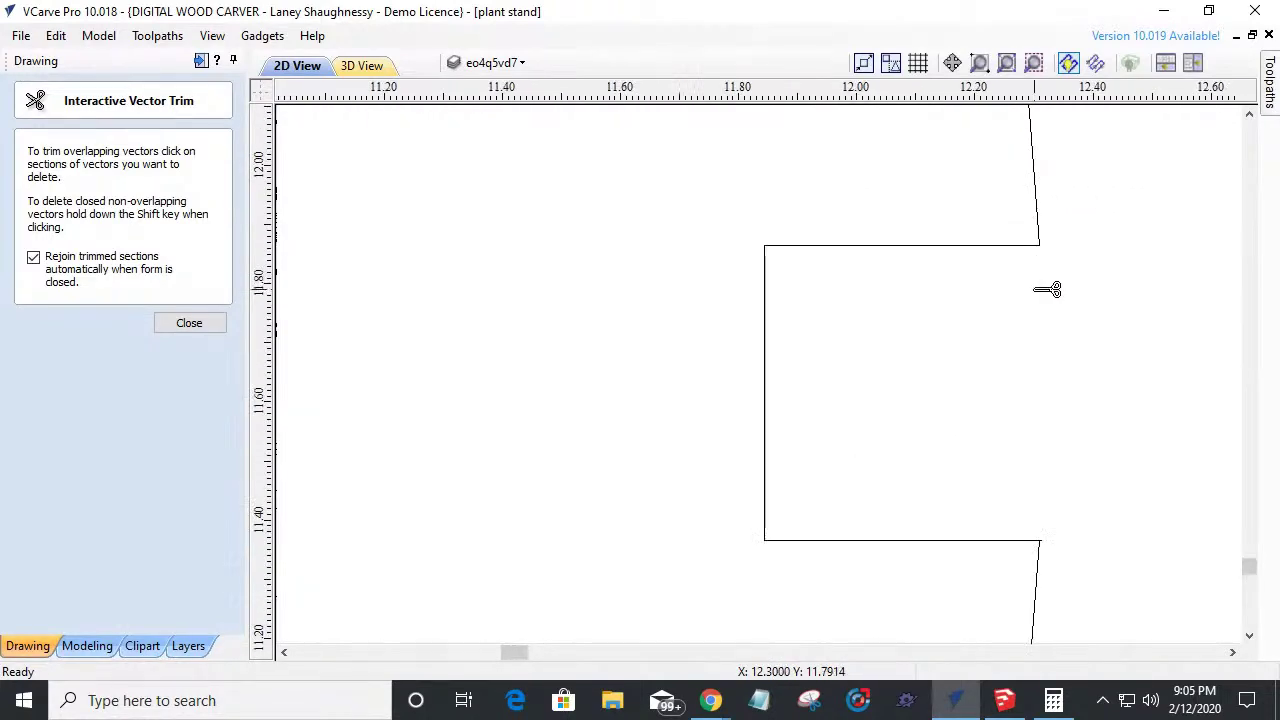
scroll(1065, 556, "up", 4)
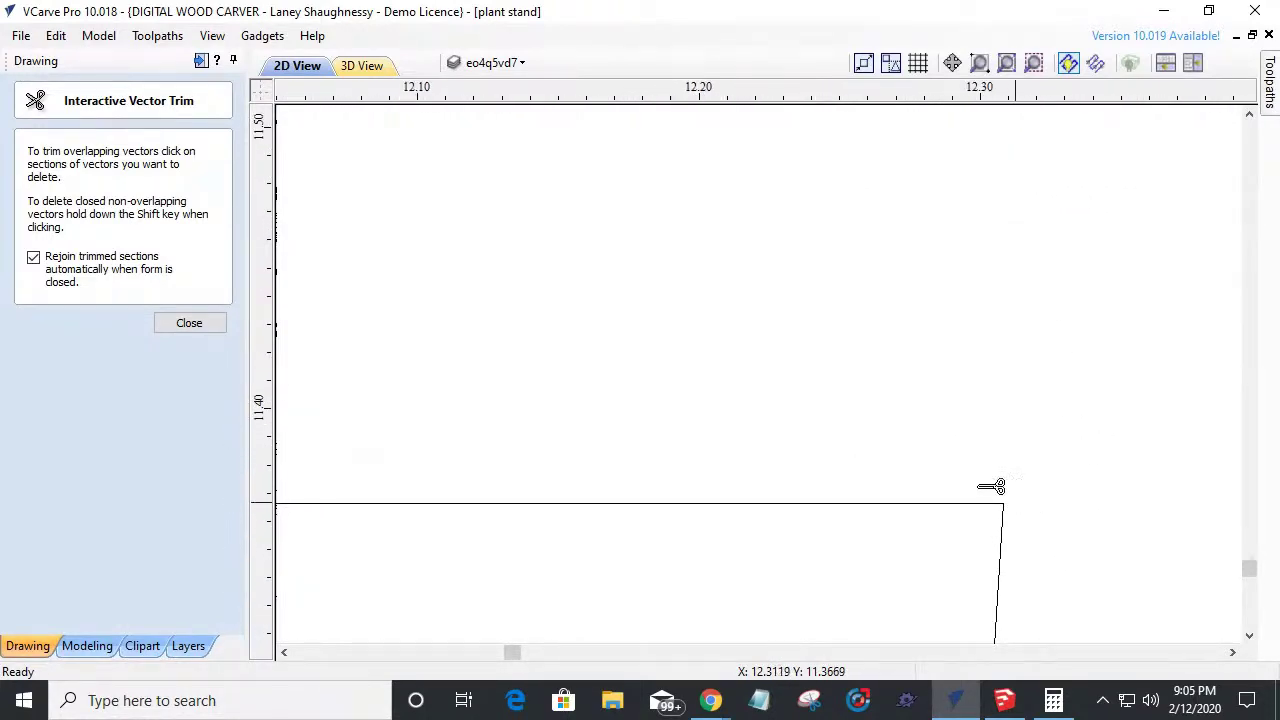
left_click(190, 323)
Delete the old lower disc together with its inner circle.
scroll(891, 409, "down", 12)
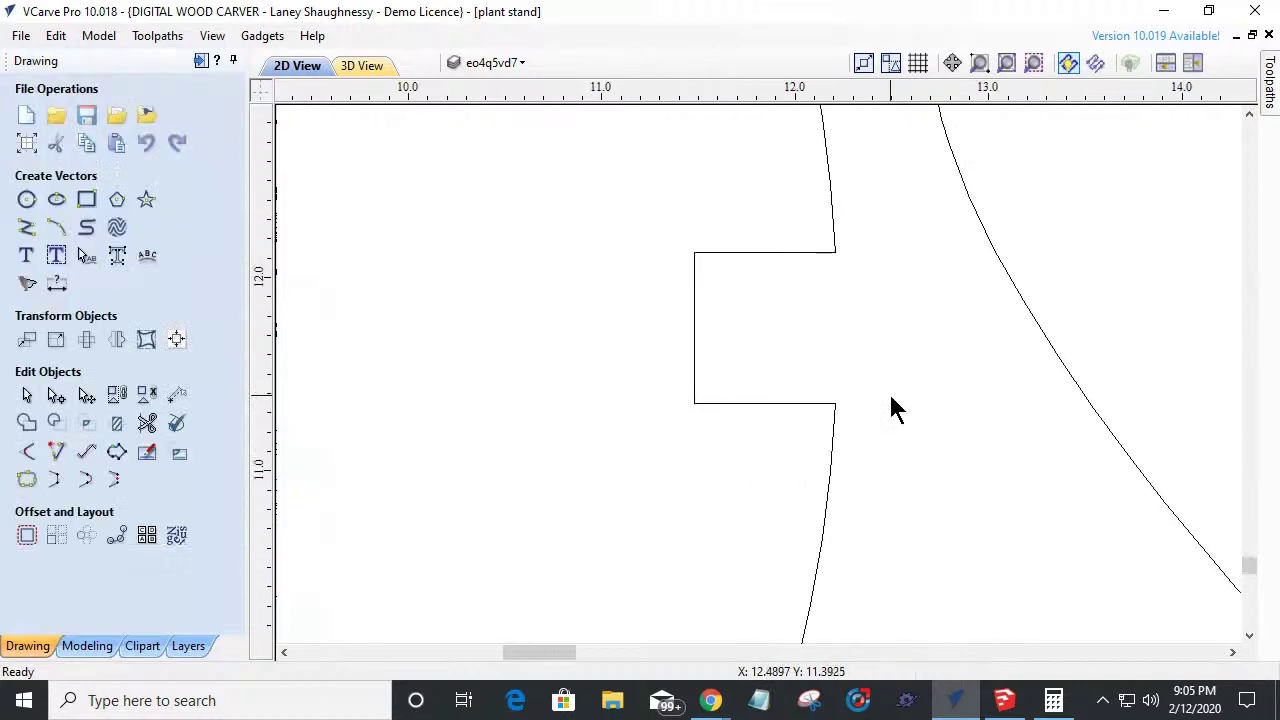
scroll(830, 435, "up", 2)
scroll(740, 480, "down", 4)
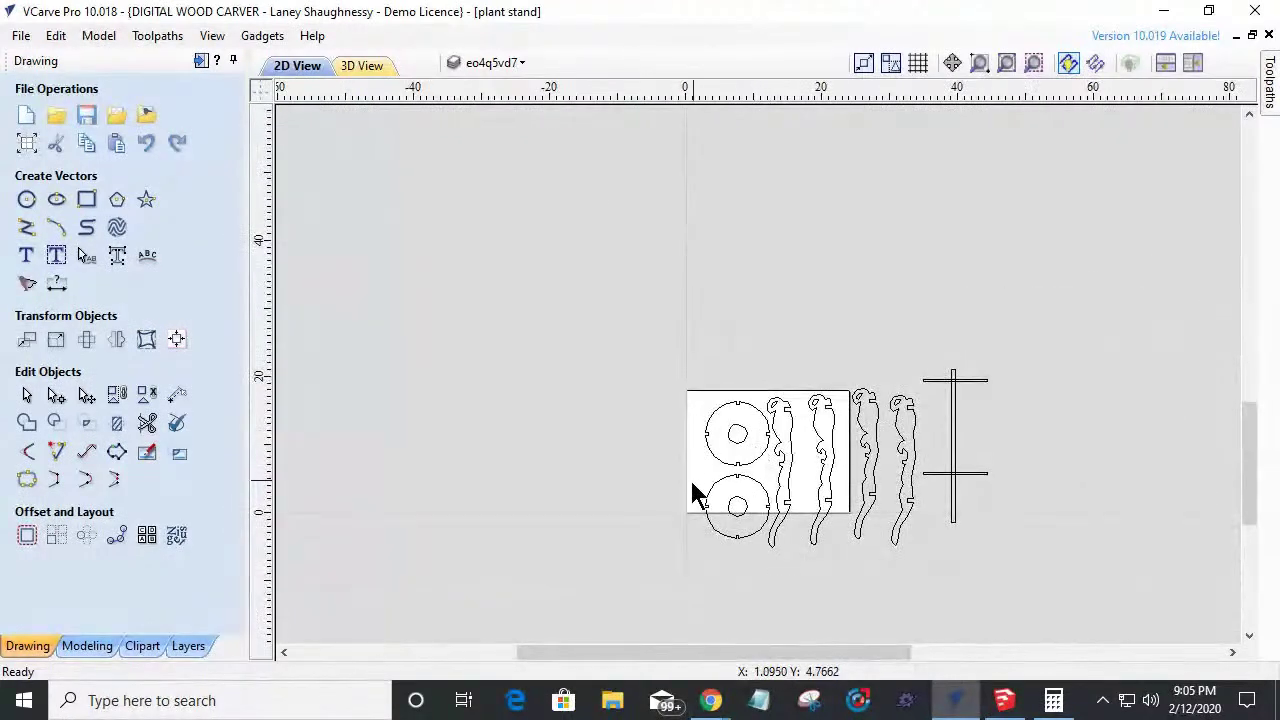
left_click_drag(791, 553, 791, 553)
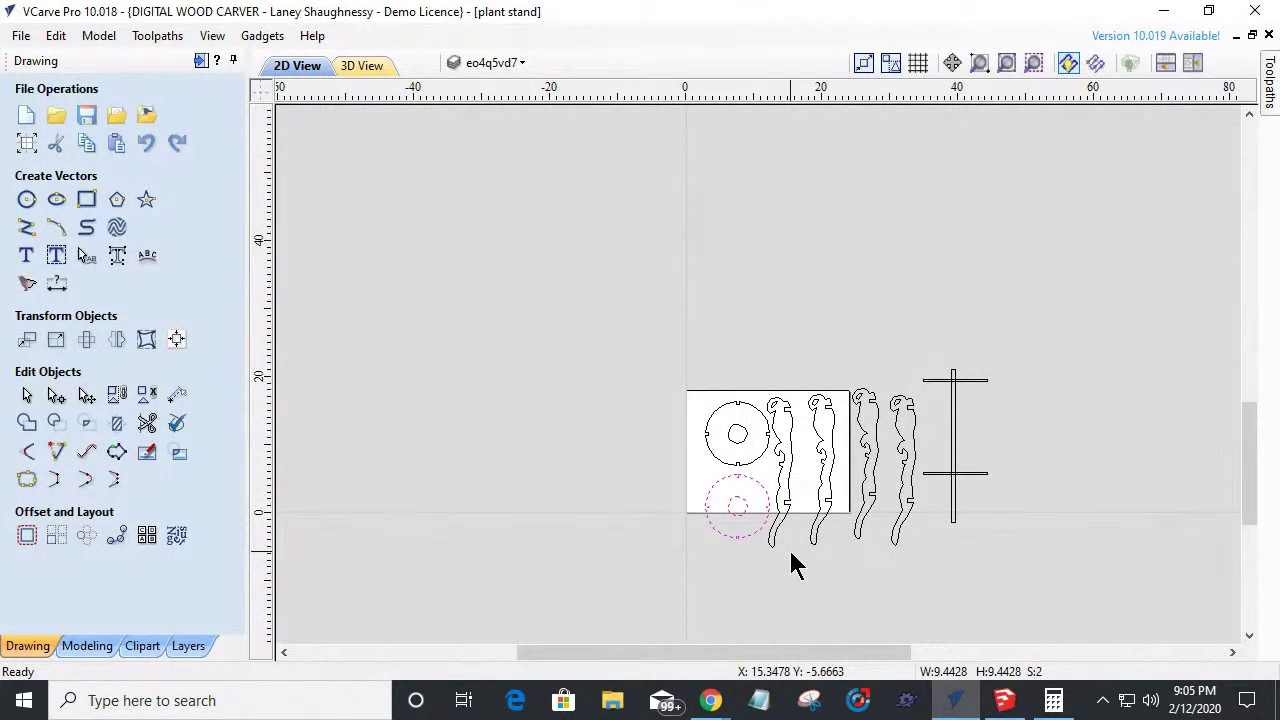
key("Delete")
Copy the re-notched upper disc with its inner circle to the space below it, near the material's lower-left corner.
left_click_drag(777, 470, 769, 449)
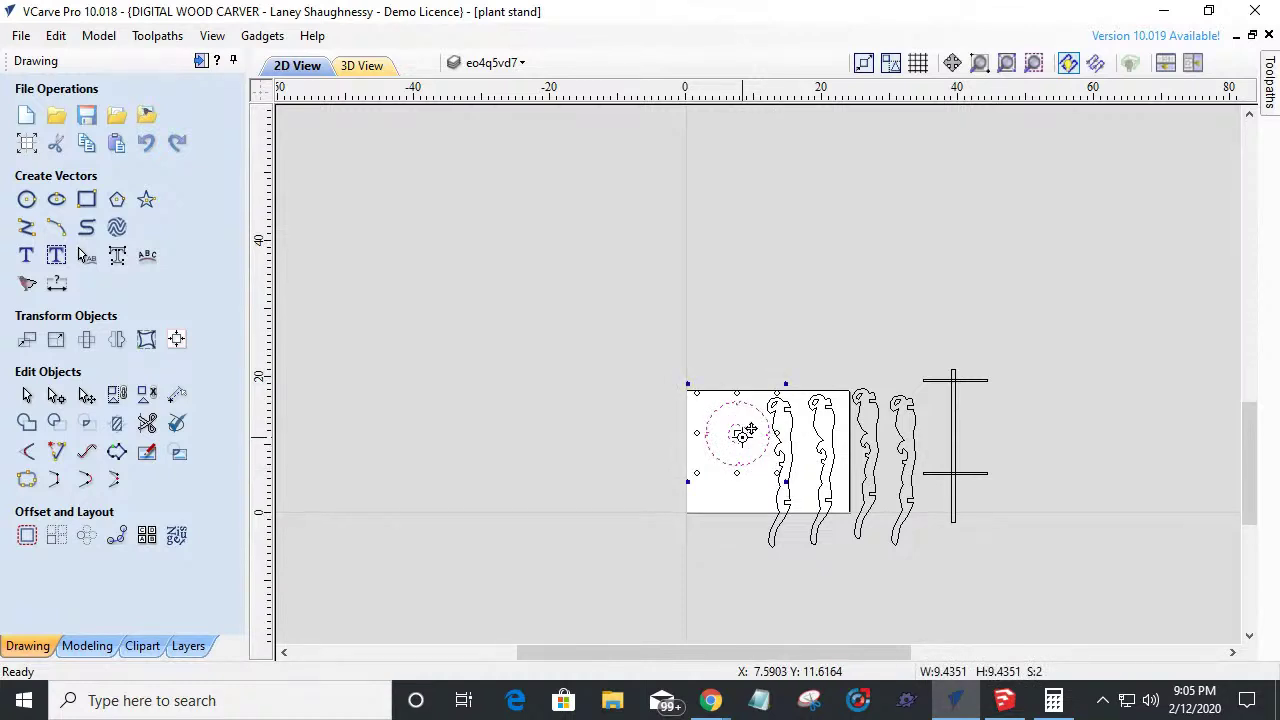
left_click_drag(744, 426, 721, 506, "ctrl")
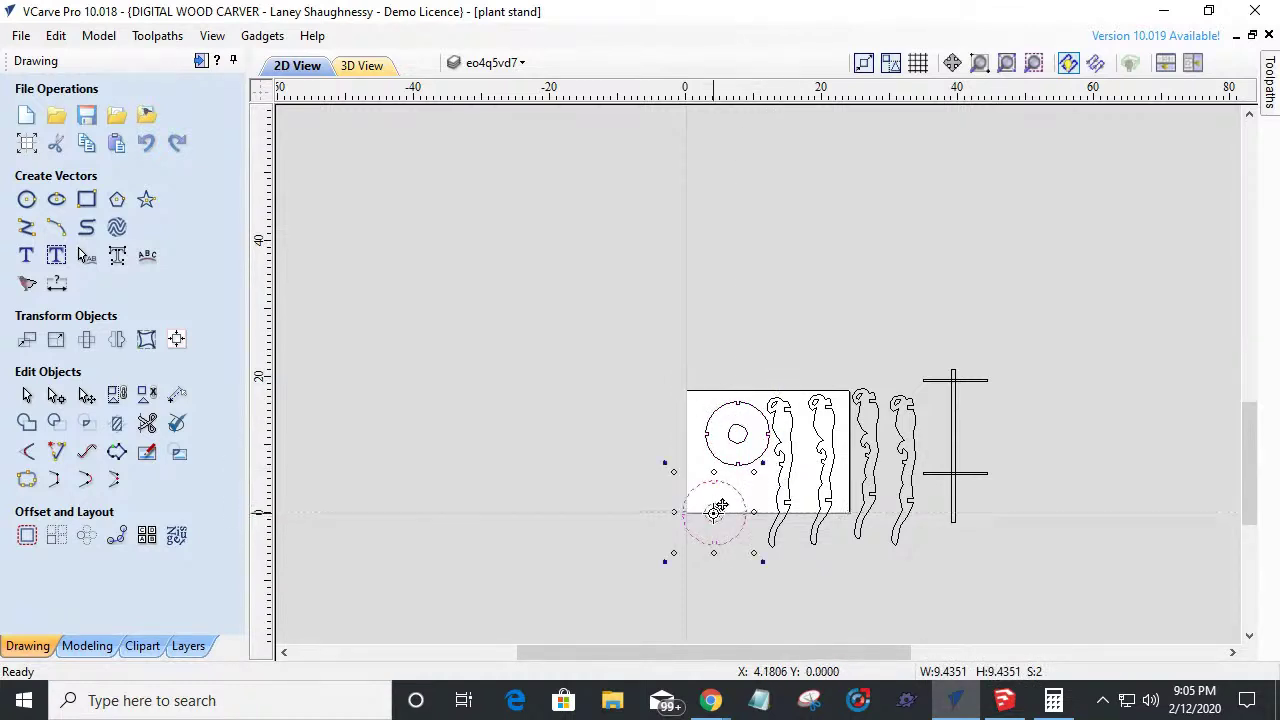
left_click(595, 537)
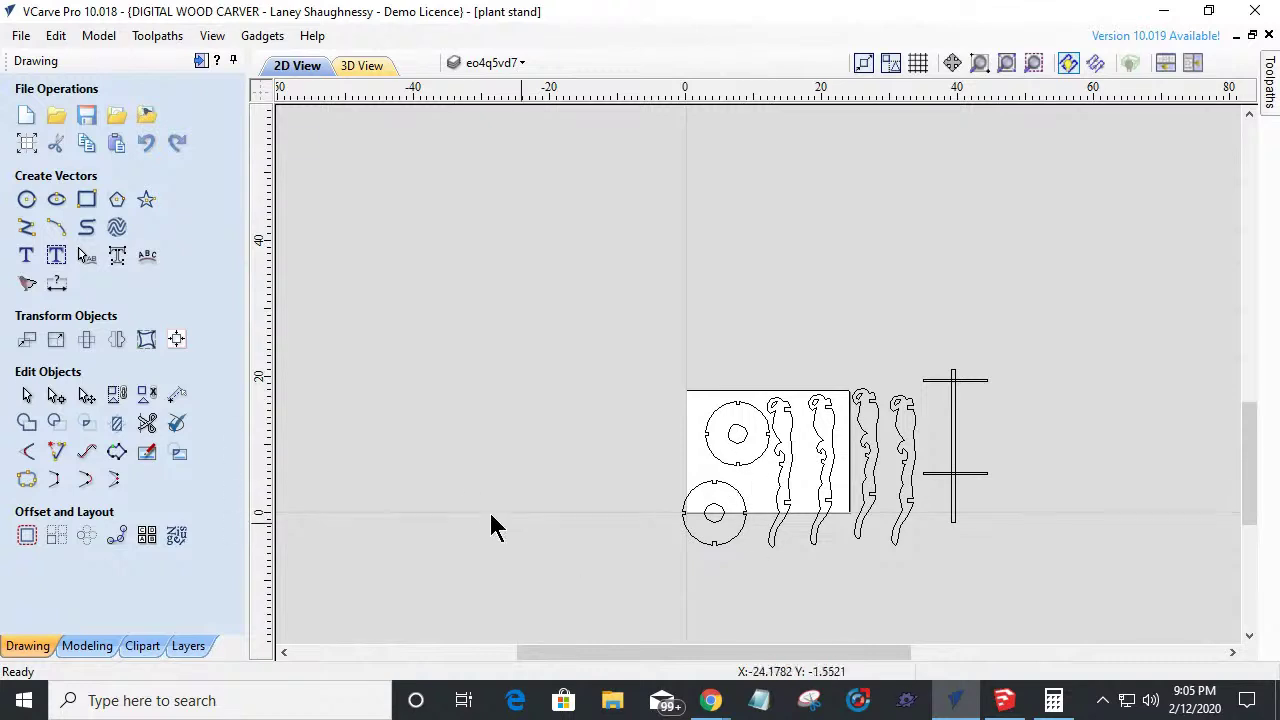
Delete the two horizontal bars and the vertical bar of the side-view sketch beside the legs.
left_click(968, 381)
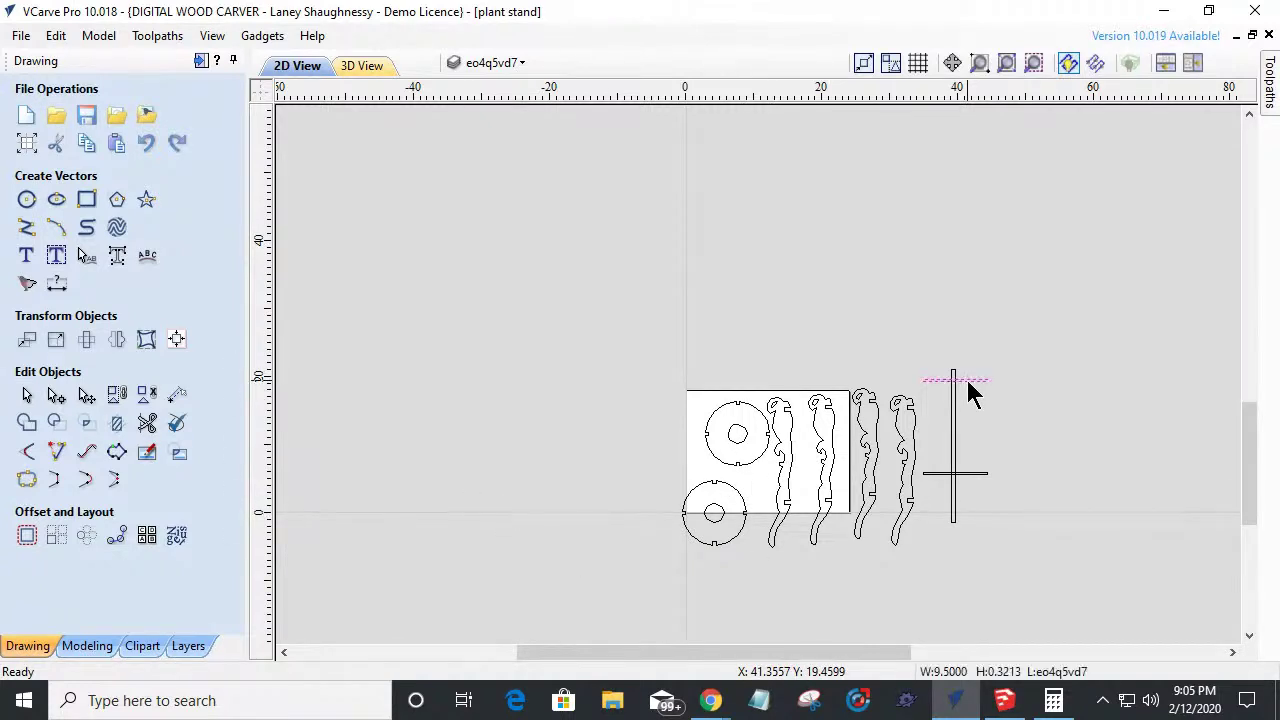
key("Delete")
left_click(954, 408)
key("Delete")
left_click(958, 475)
key("Delete")
Examine how the two discs and four legs lie relative to the material.
scroll(957, 486, "down", 2)
scroll(943, 514, "up", 3)
scroll(949, 520, "down", 3)
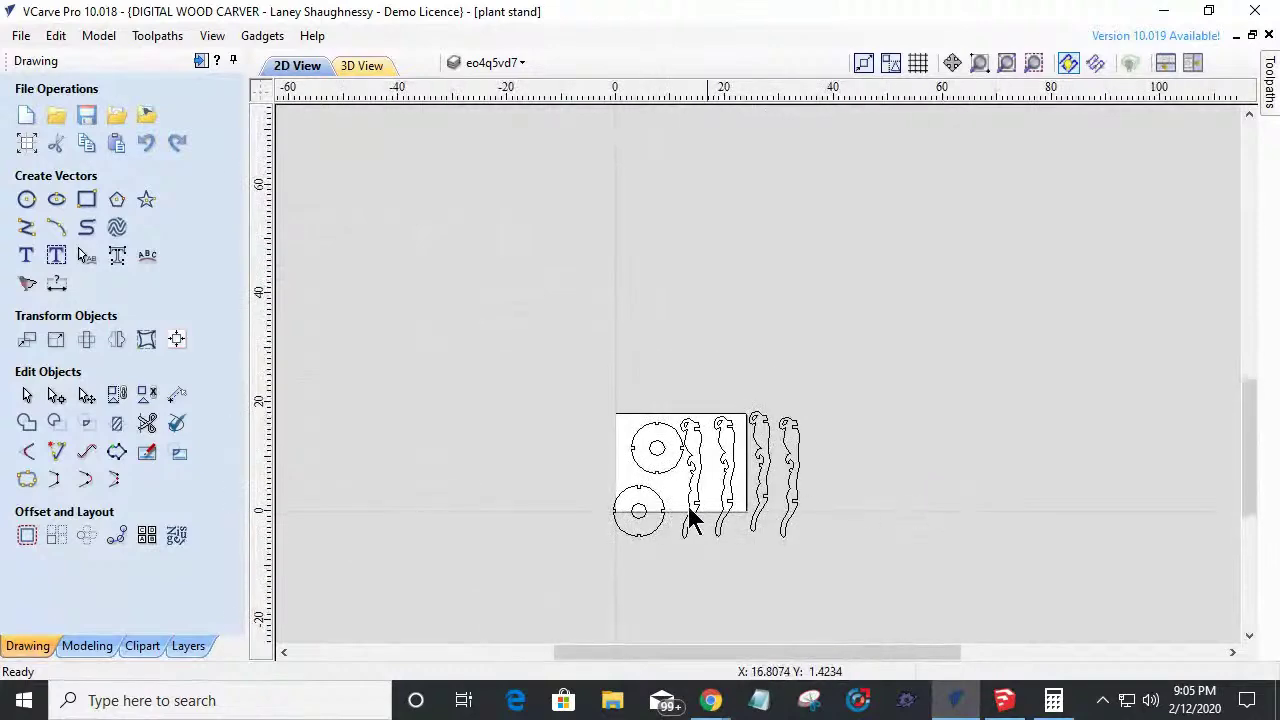
scroll(688, 526, "up", 3)
scroll(686, 531, "down", 1)
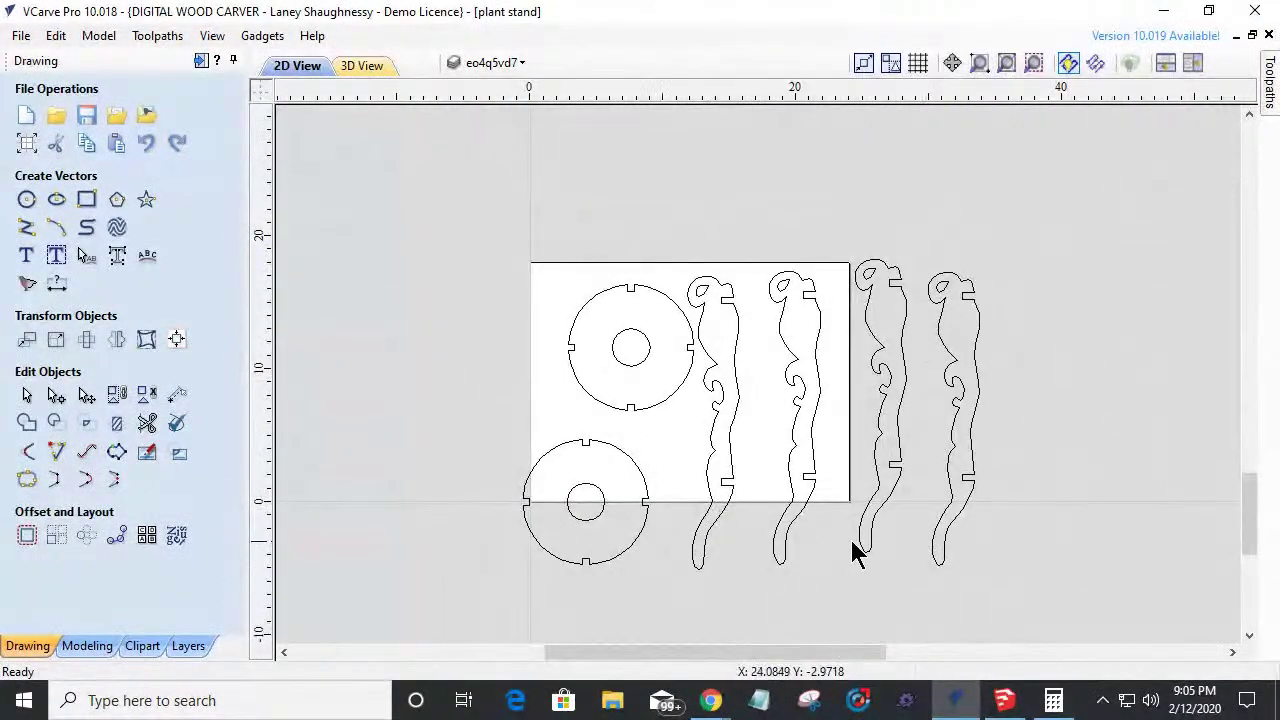
scroll(849, 536, "up", 3)
scroll(843, 518, "down", 6)
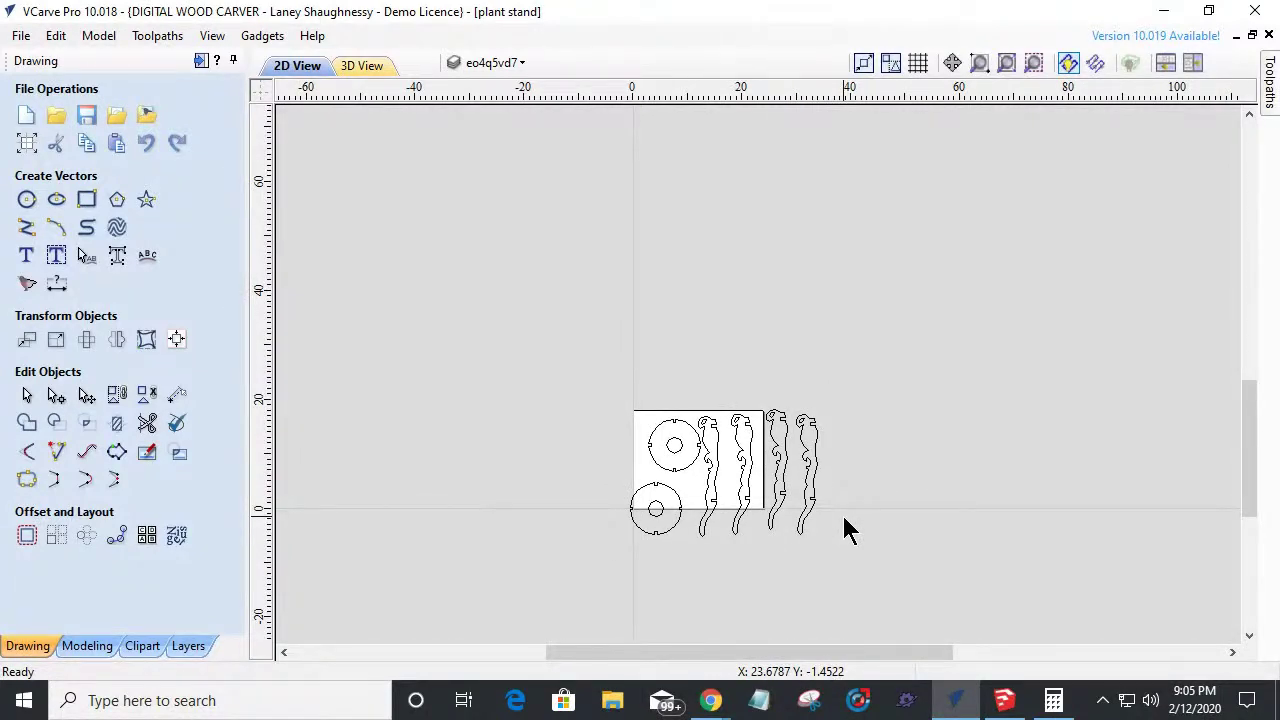
scroll(705, 483, "up", 3)
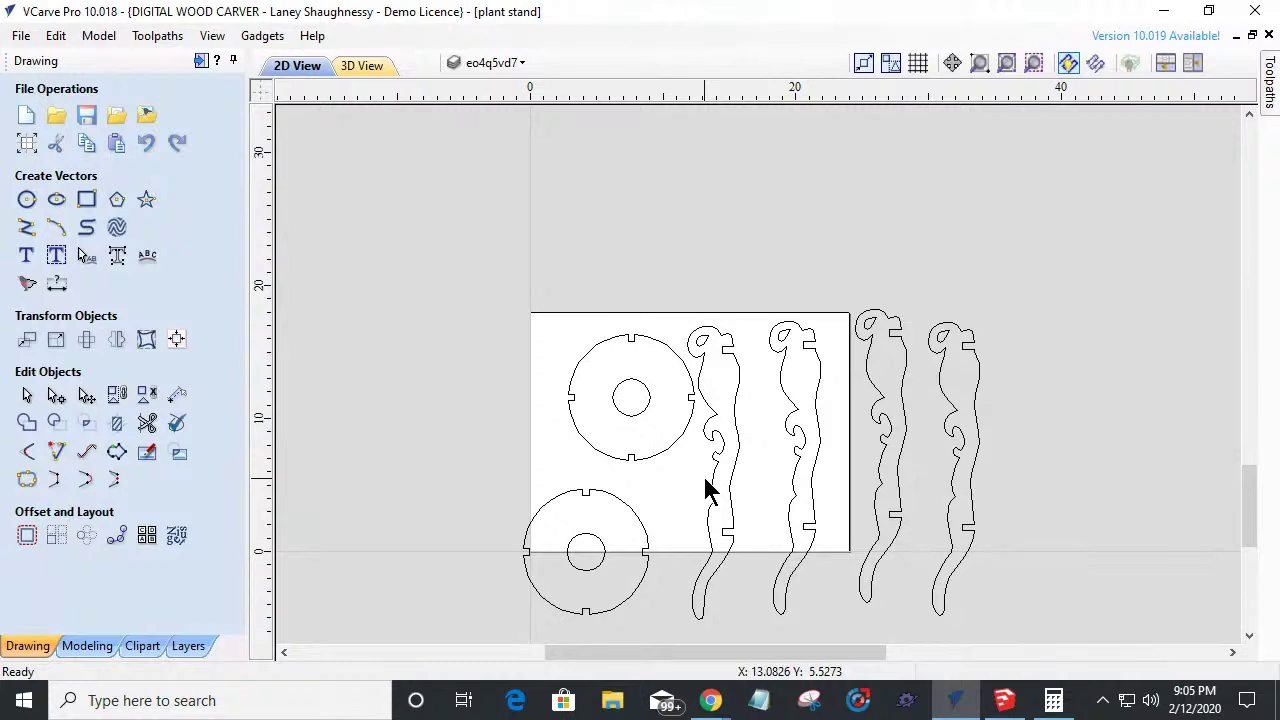
scroll(706, 488, "down", 2)
Select all the discs and legs and preview nesting them with the existing tool, clearance and rotation settings.
left_click_drag(578, 362, 897, 606)
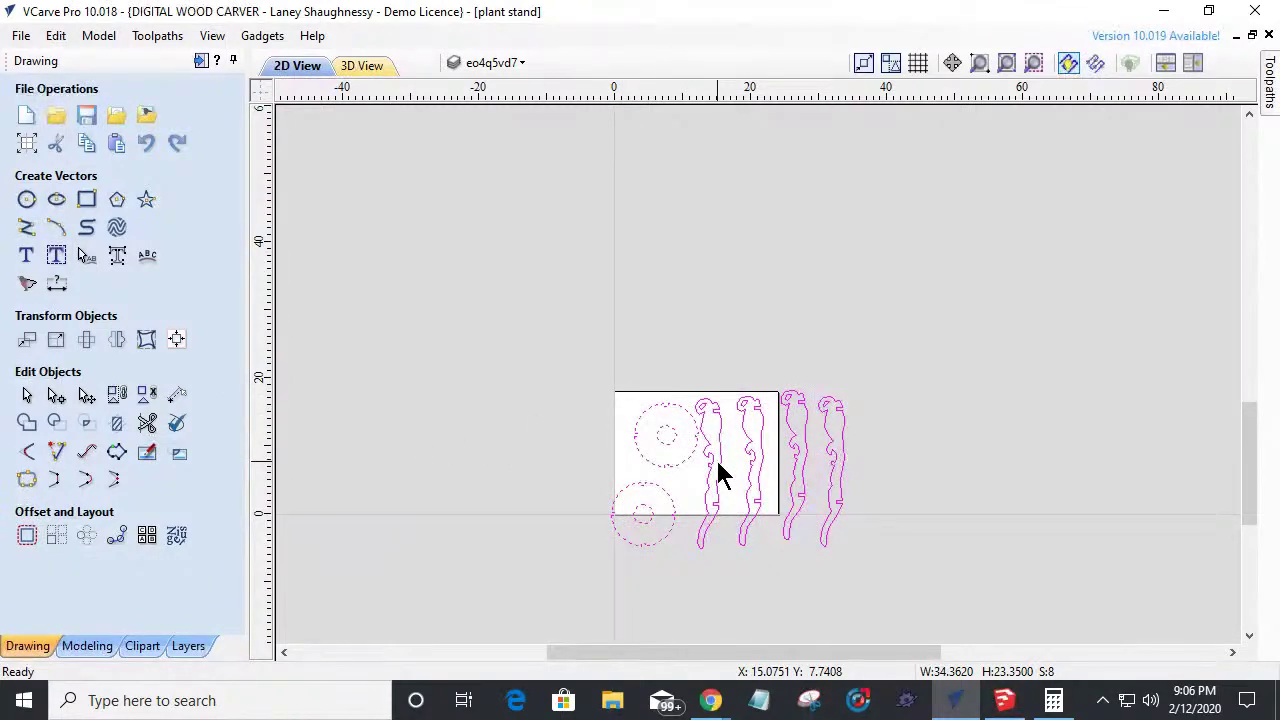
left_click(175, 537)
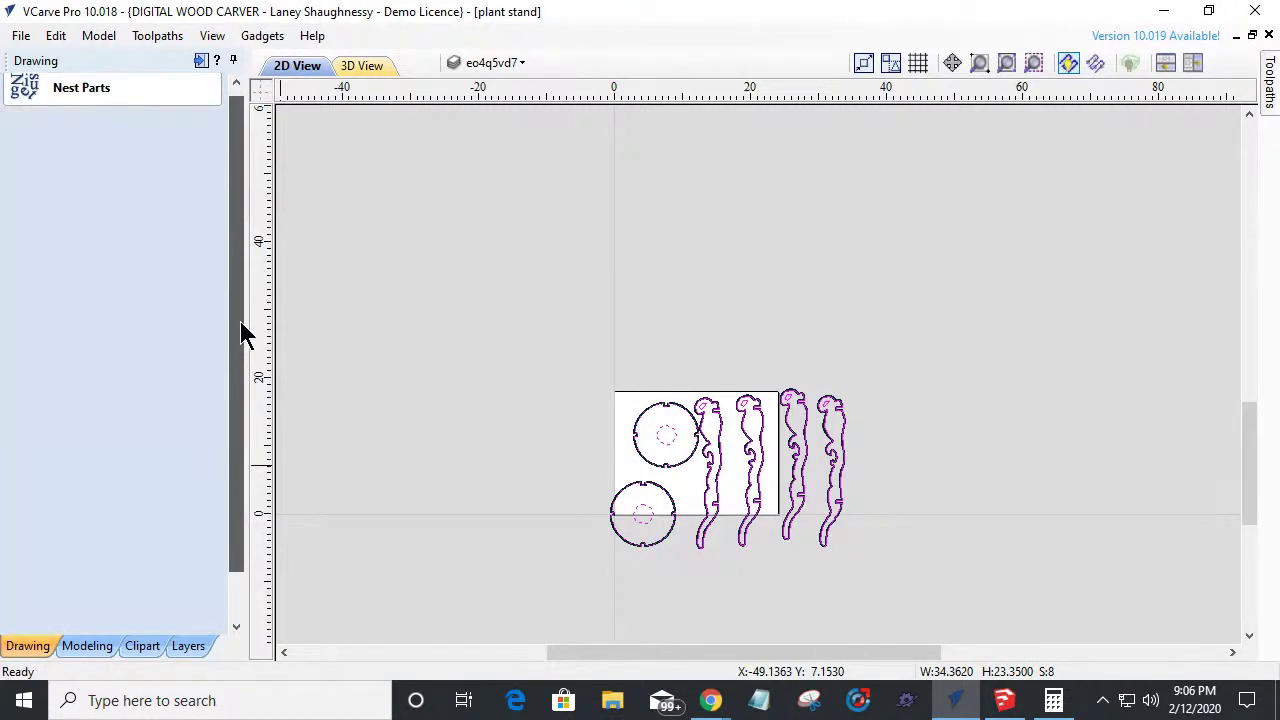
left_click_drag(239, 318, 245, 367)
left_click(168, 588)
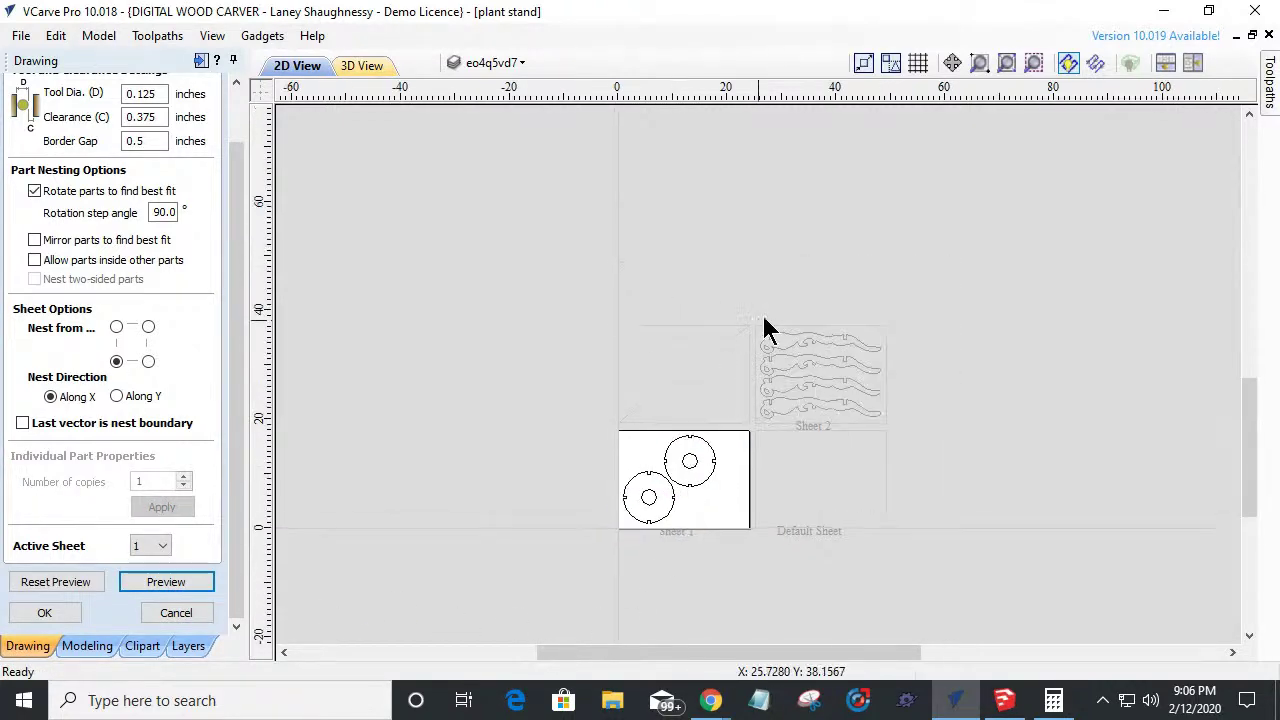
Examine how the nesting preview distributes the discs and legs over the sheets, and close it without applying.
scroll(815, 395, "up", 1)
scroll(813, 394, "up", 4)
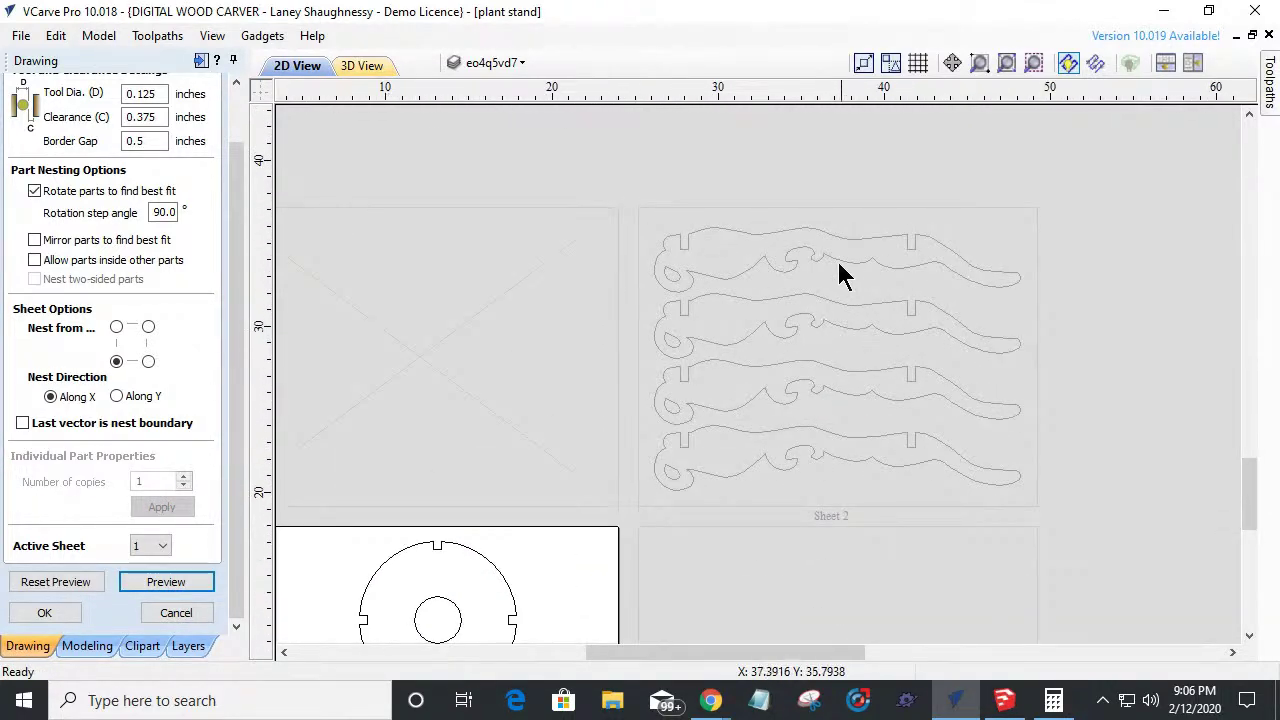
scroll(850, 402, "down", 5)
scroll(755, 541, "up", 5)
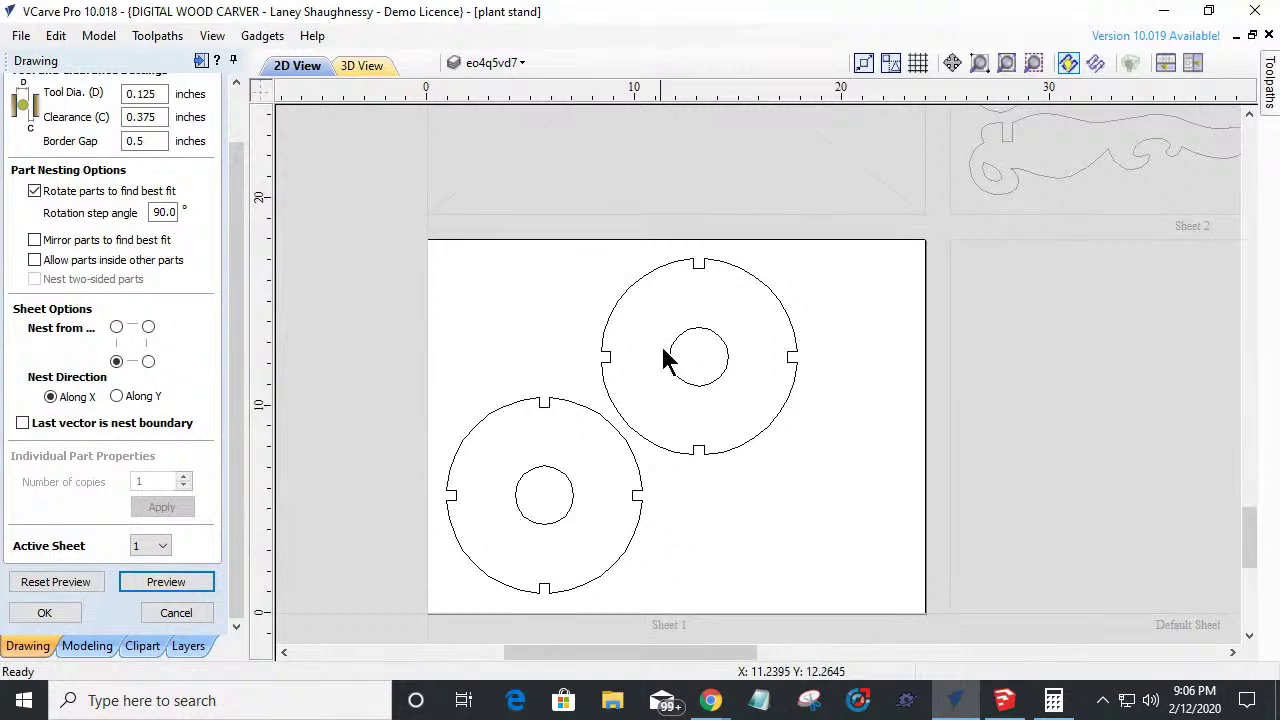
scroll(676, 537, "down", 4)
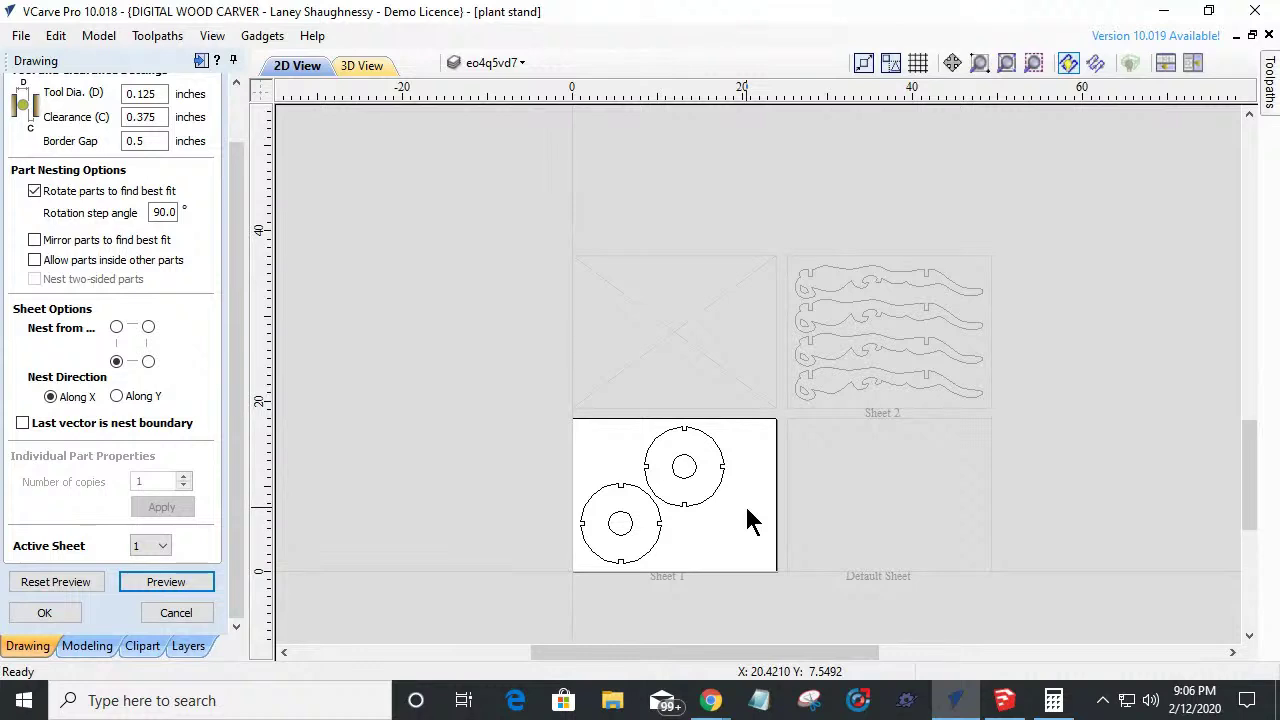
scroll(750, 522, "up", 3)
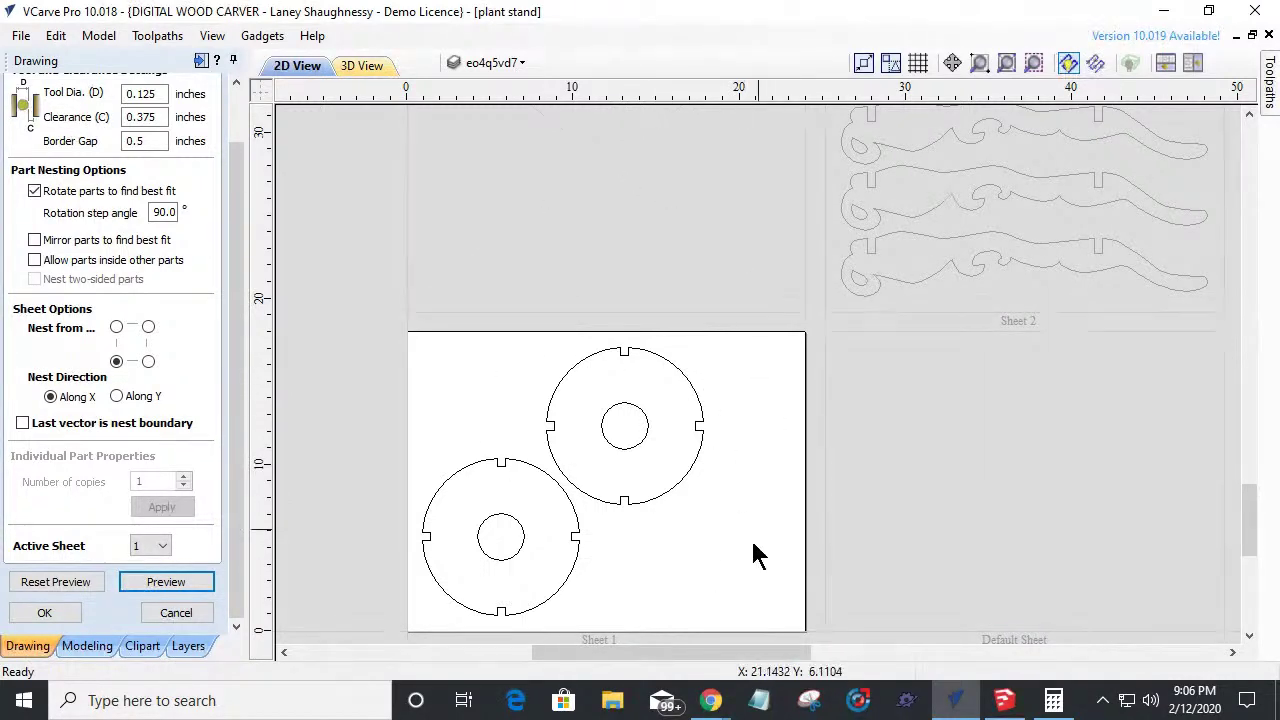
scroll(540, 420, "down", 3)
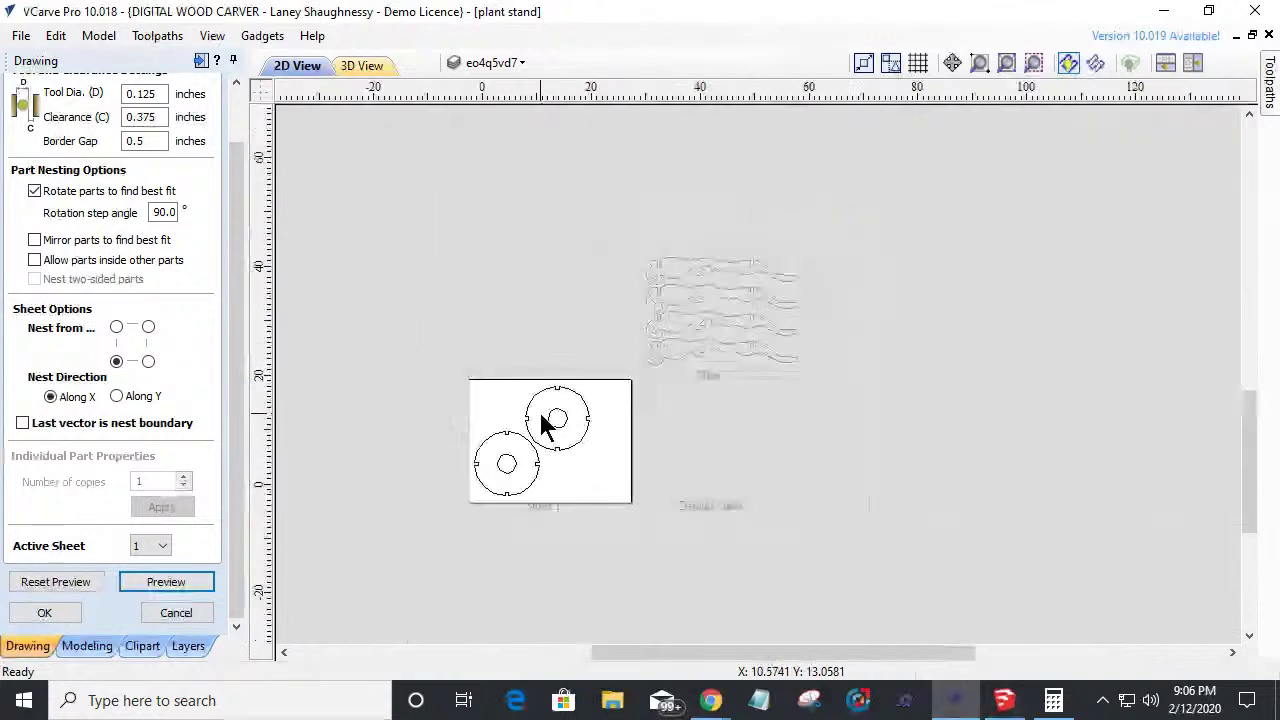
scroll(549, 471, "up", 2)
scroll(549, 471, "down", 3)
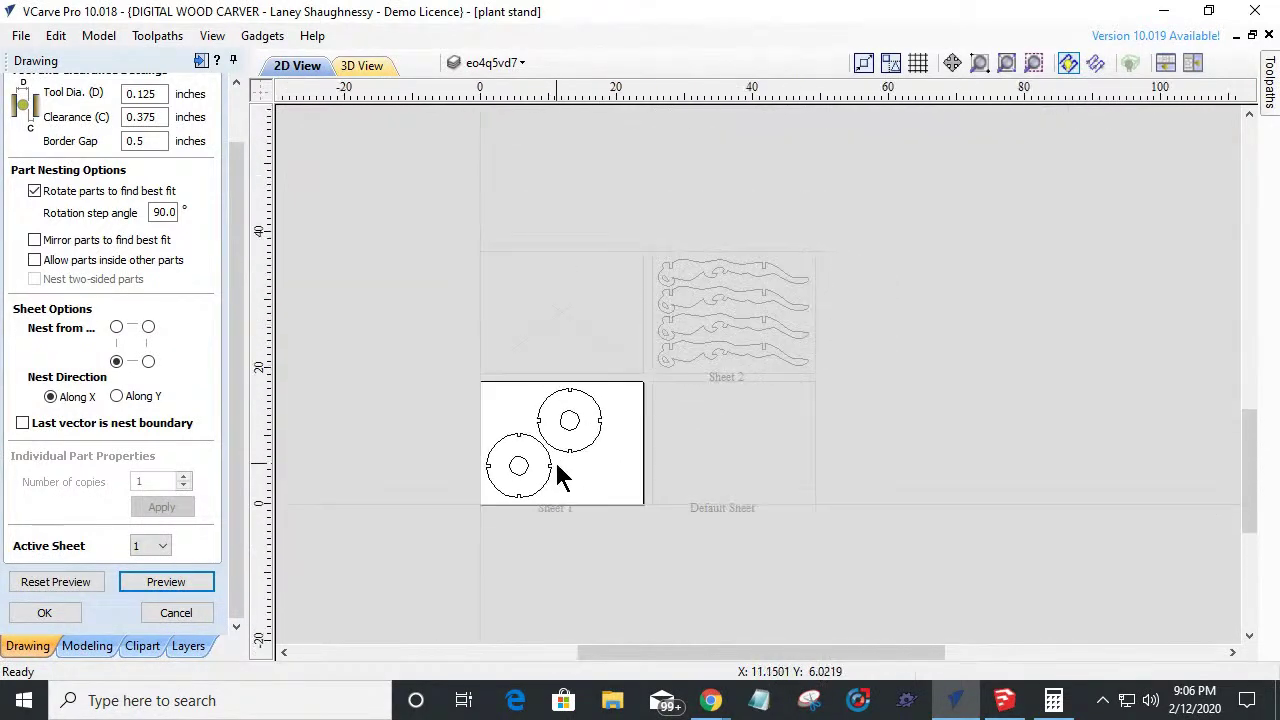
left_click(178, 614)
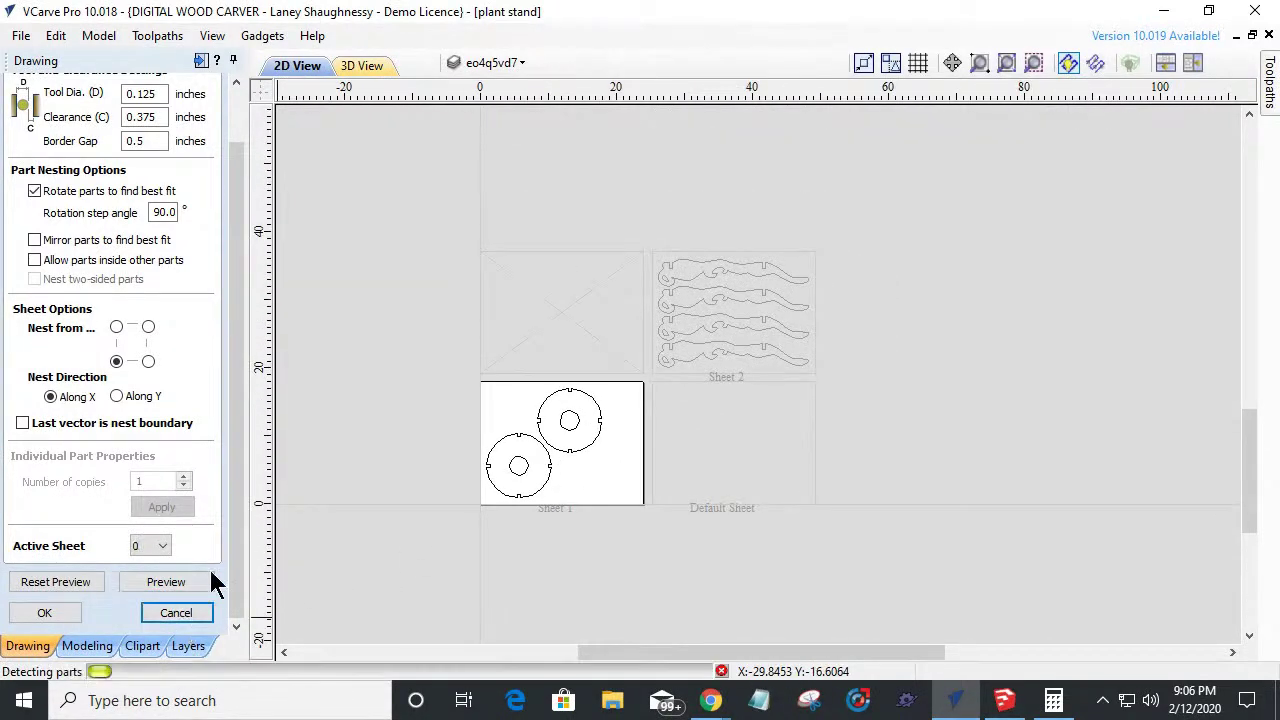
Nest all the selected discs and legs onto sheets with the existing settings and apply the layout.
scroll(412, 500, "up", 2)
scroll(410, 492, "down", 1)
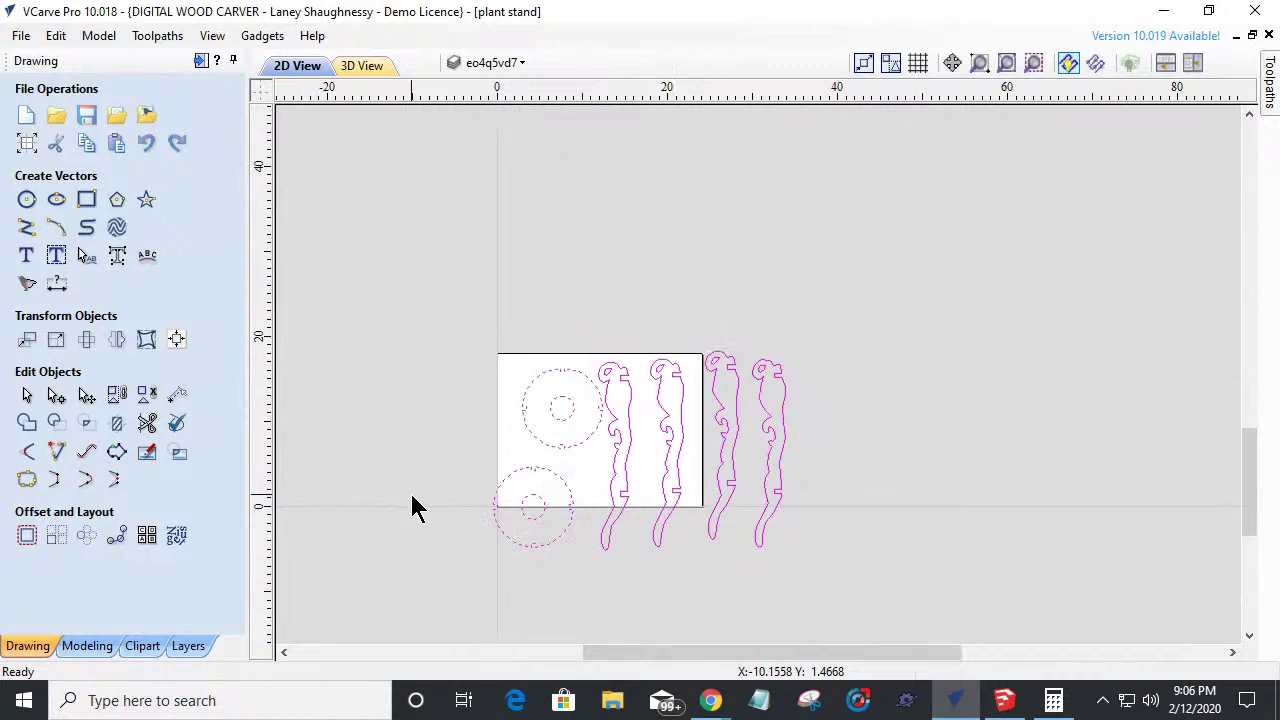
left_click(176, 537)
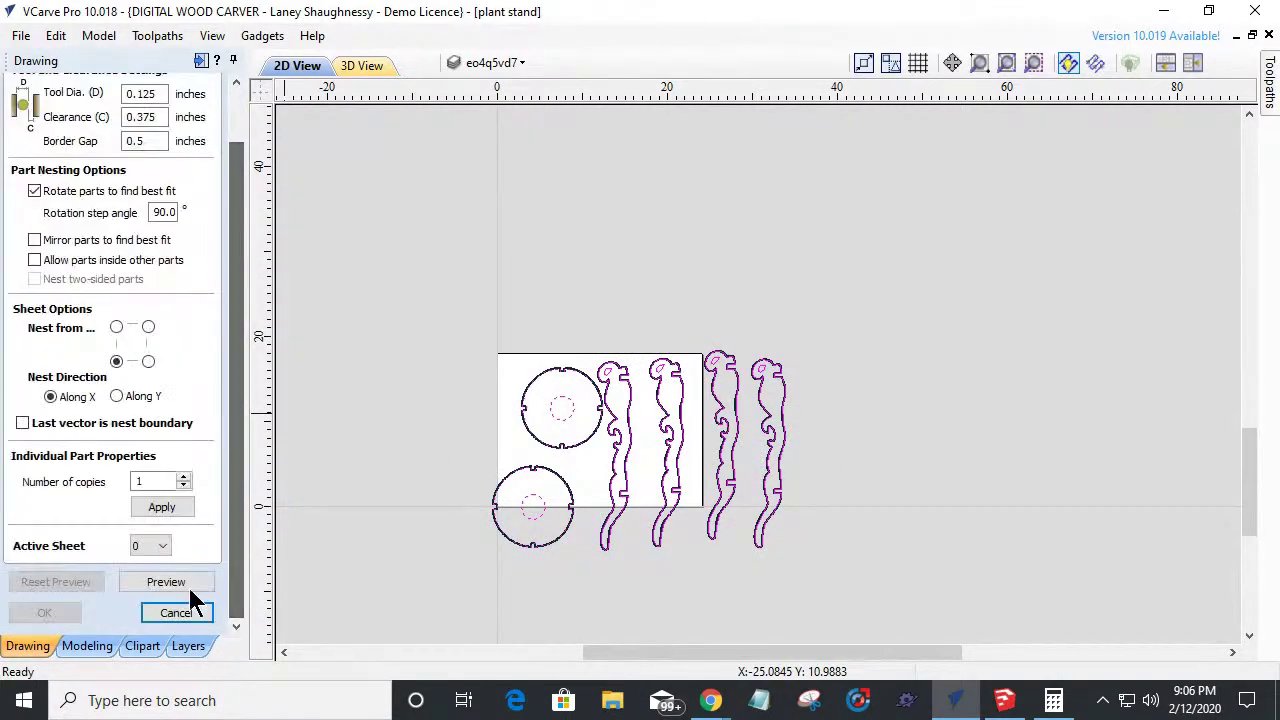
left_click(168, 585)
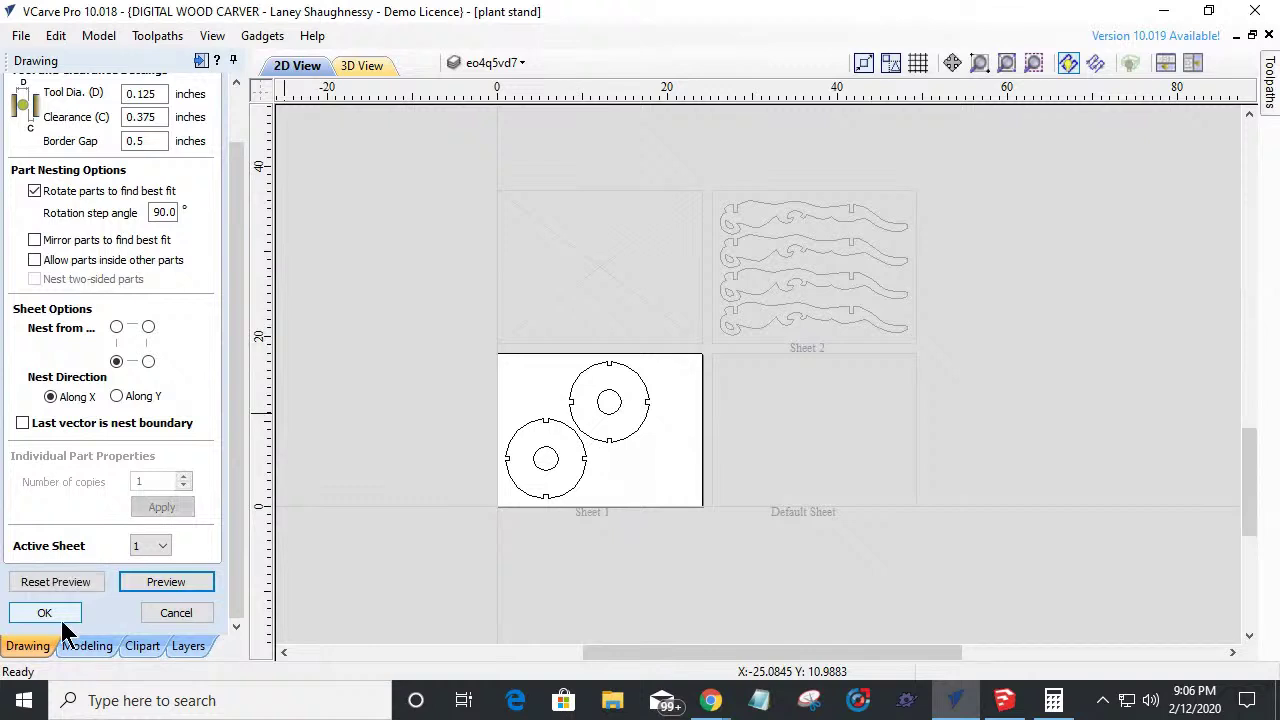
left_click(50, 613)
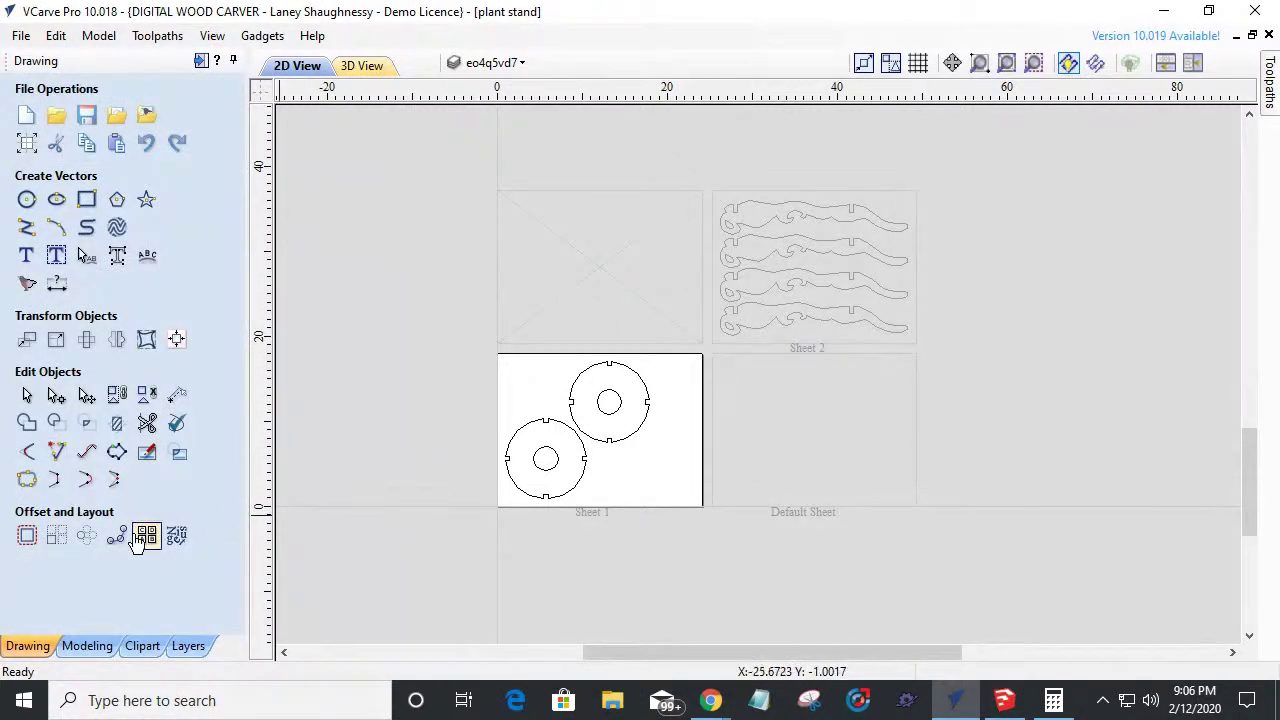
Make sheet 2 with the four legs the active sheet and close the nesting form.
left_click(178, 535)
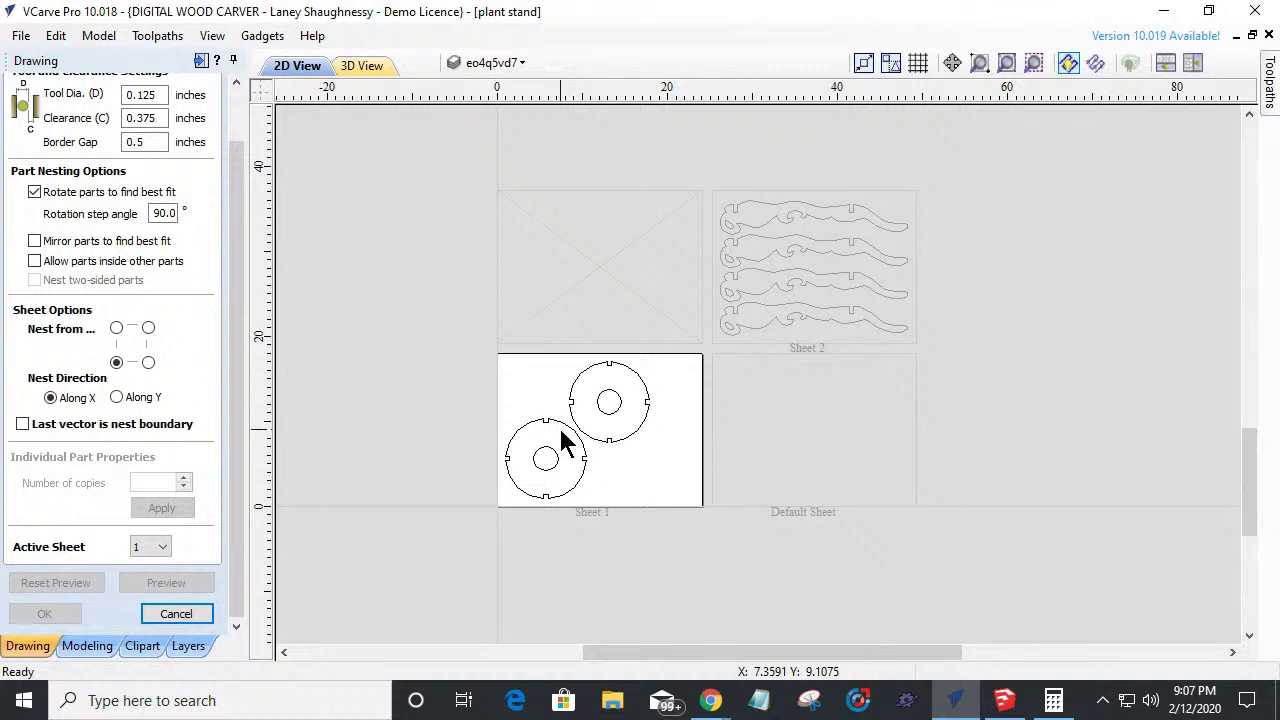
left_click(145, 550)
left_click(147, 608)
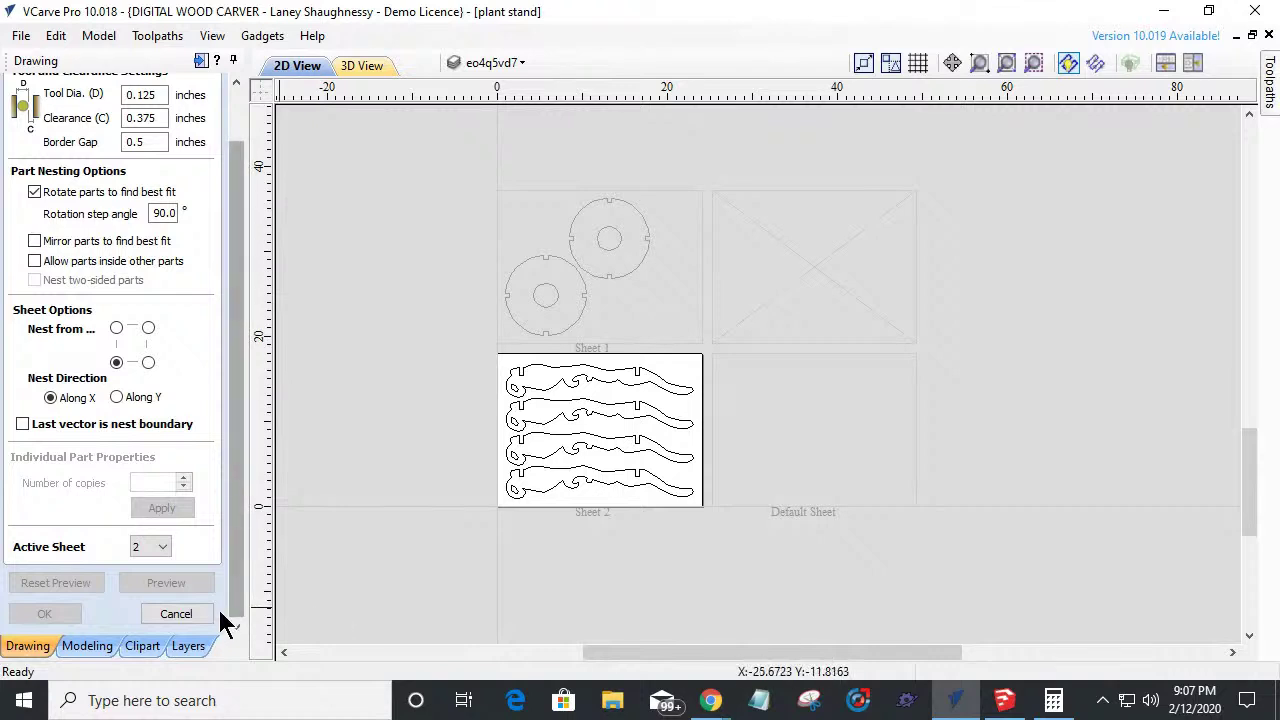
left_click(176, 614)
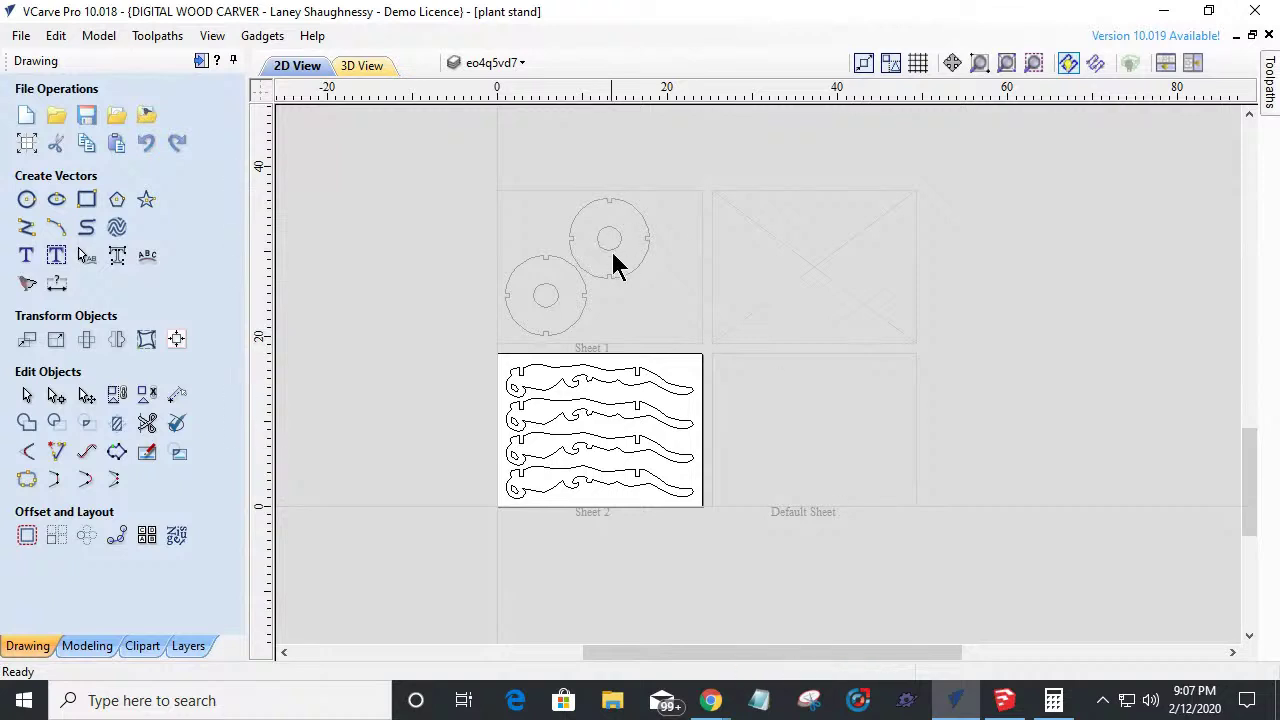
Make sheet 1 with the two discs the active sheet and close the nesting form.
left_click(177, 540)
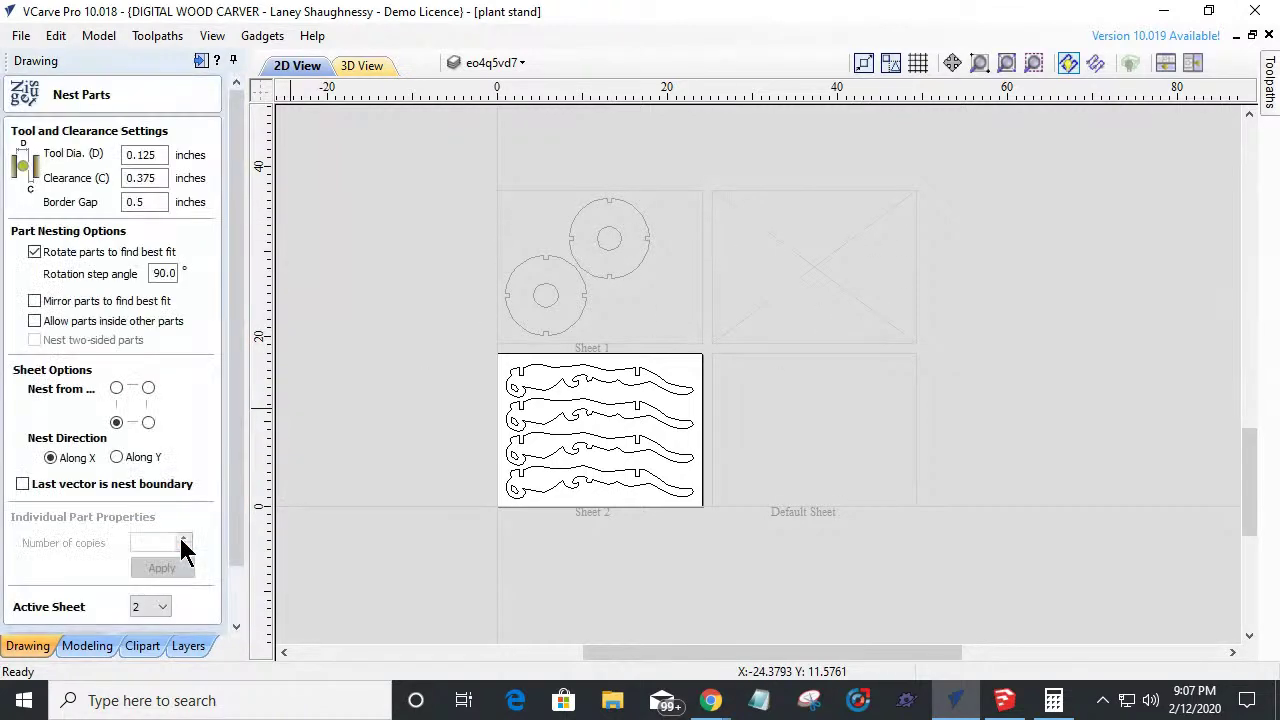
left_click(143, 606)
left_click(144, 634)
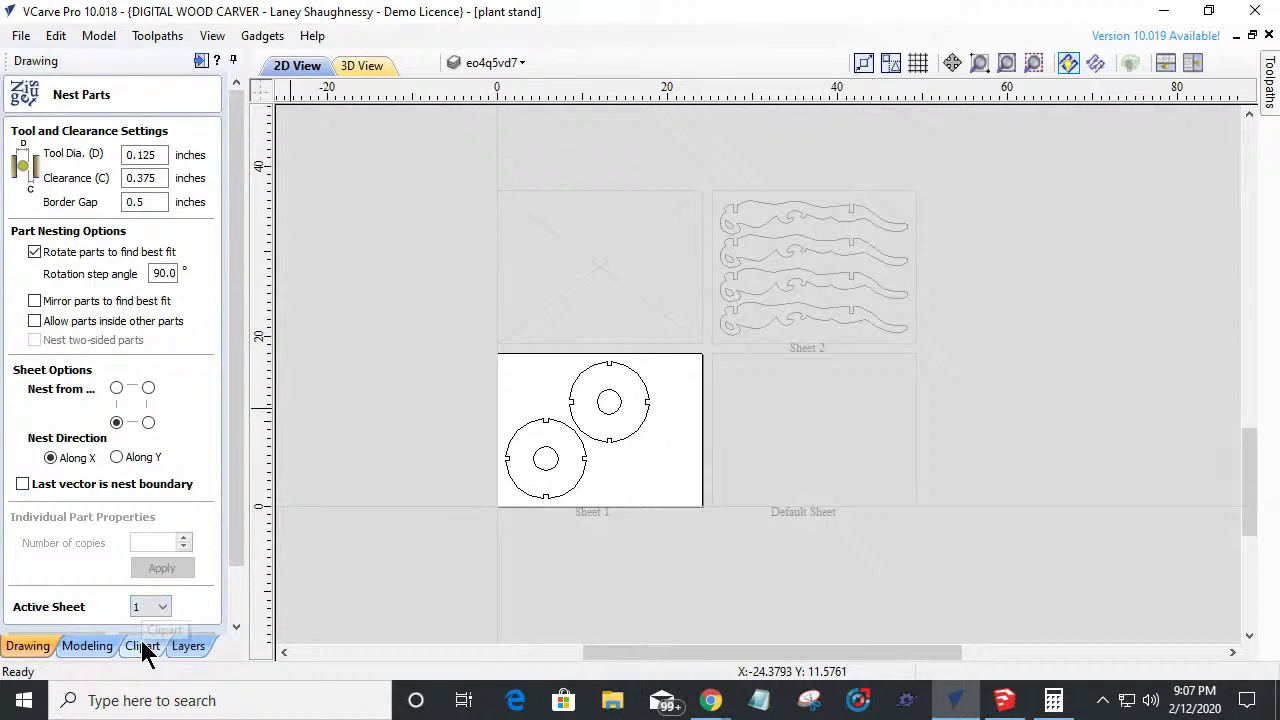
left_click(142, 610)
left_click(141, 634)
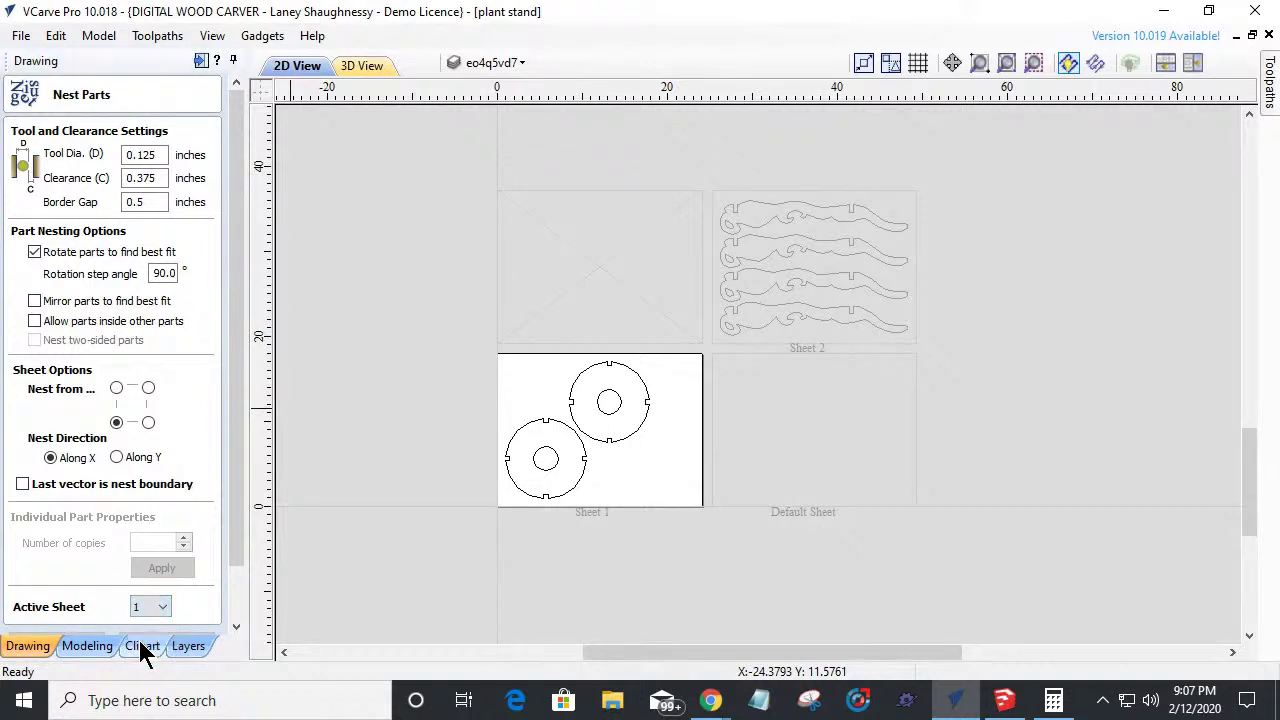
scroll(560, 451, "up", 8)
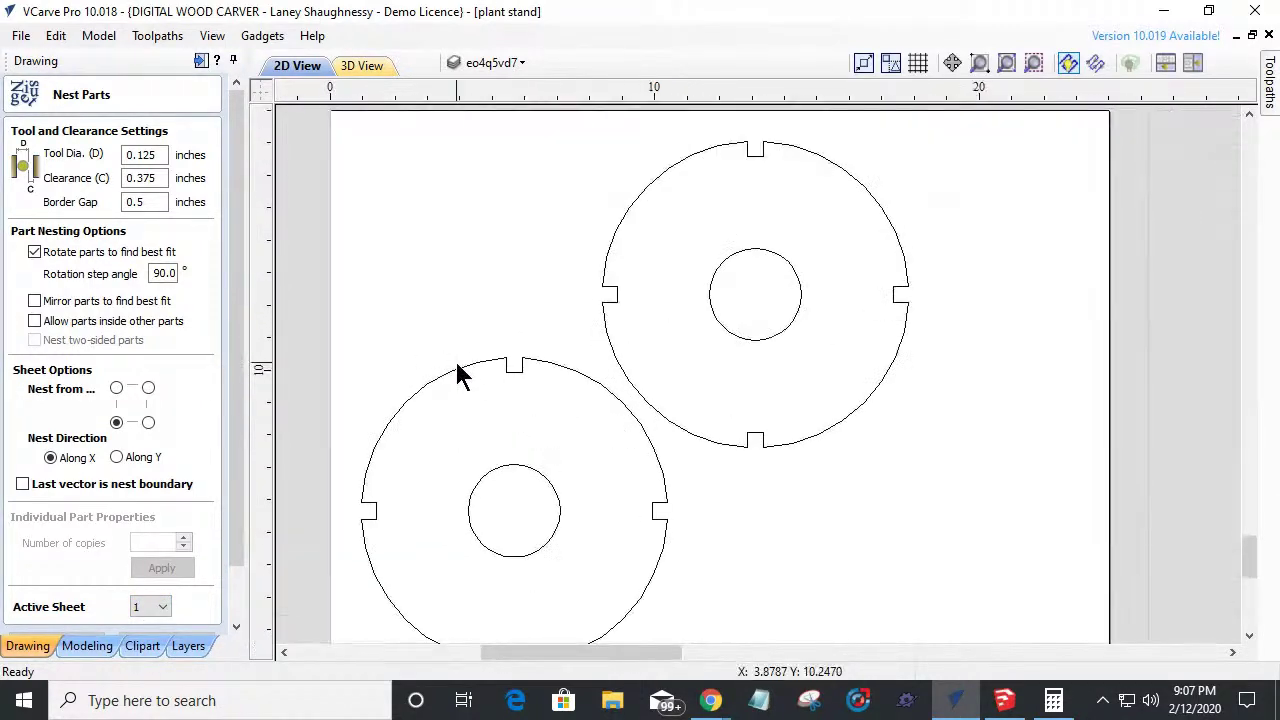
left_click_drag(229, 540, 231, 630)
left_click(176, 612)
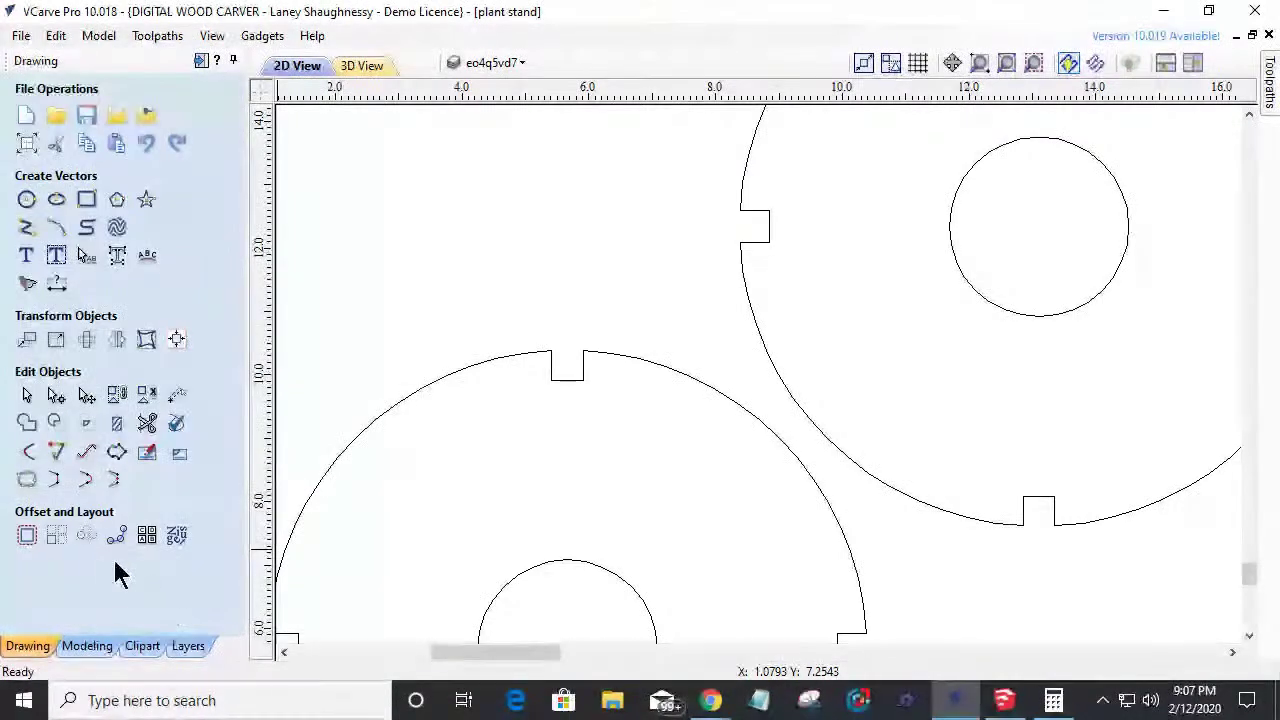
Add 0.0625-inch dog-bone fillets to the inner corners of the lower disc's top and right notches and the upper disc's left and bottom notches.
left_click(27, 452)
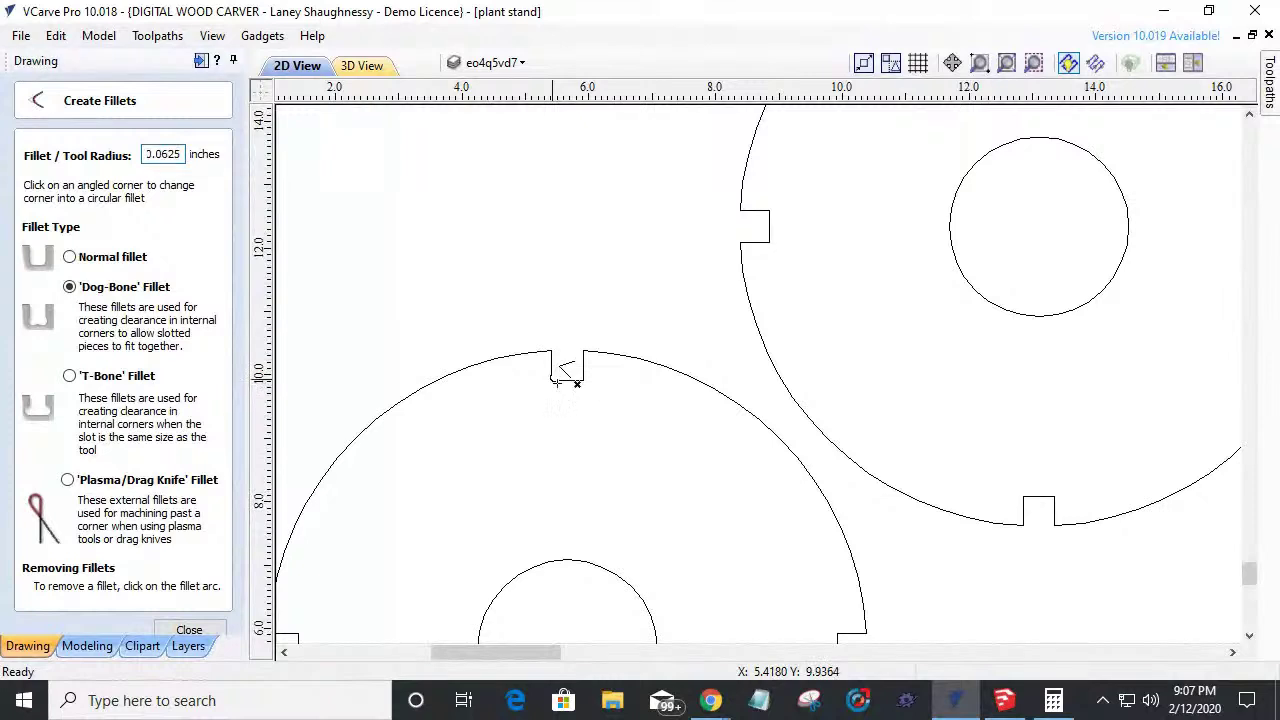
left_click(585, 381)
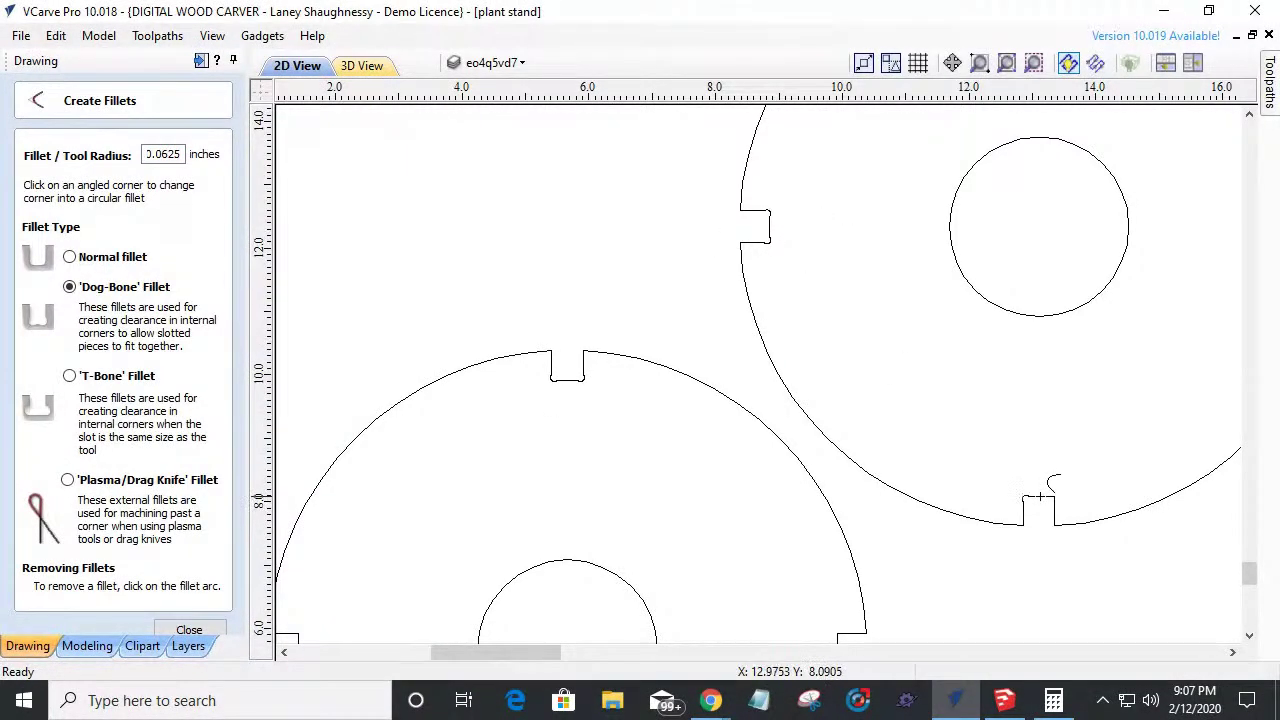
scroll(871, 494, "down", 3)
scroll(771, 508, "up", 4)
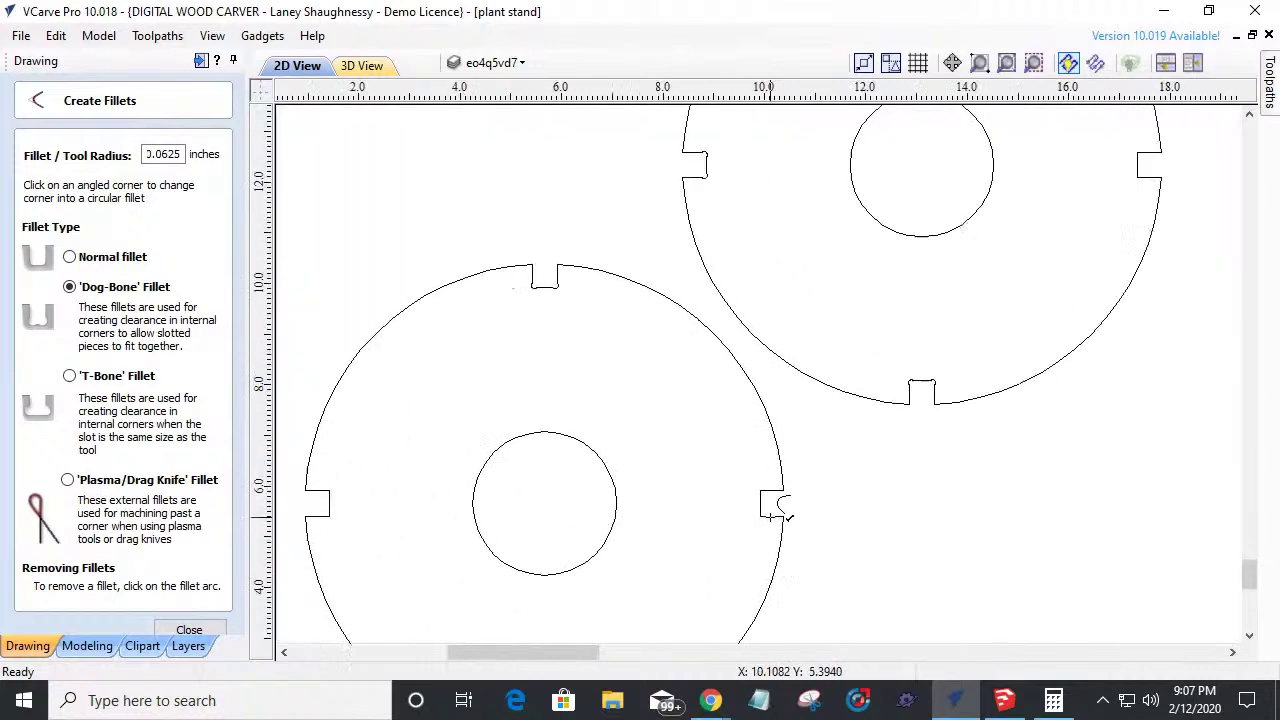
Add dog-bone fillets to the inner corners of the lower disc's left and bottom notches.
scroll(758, 517, "down", 2)
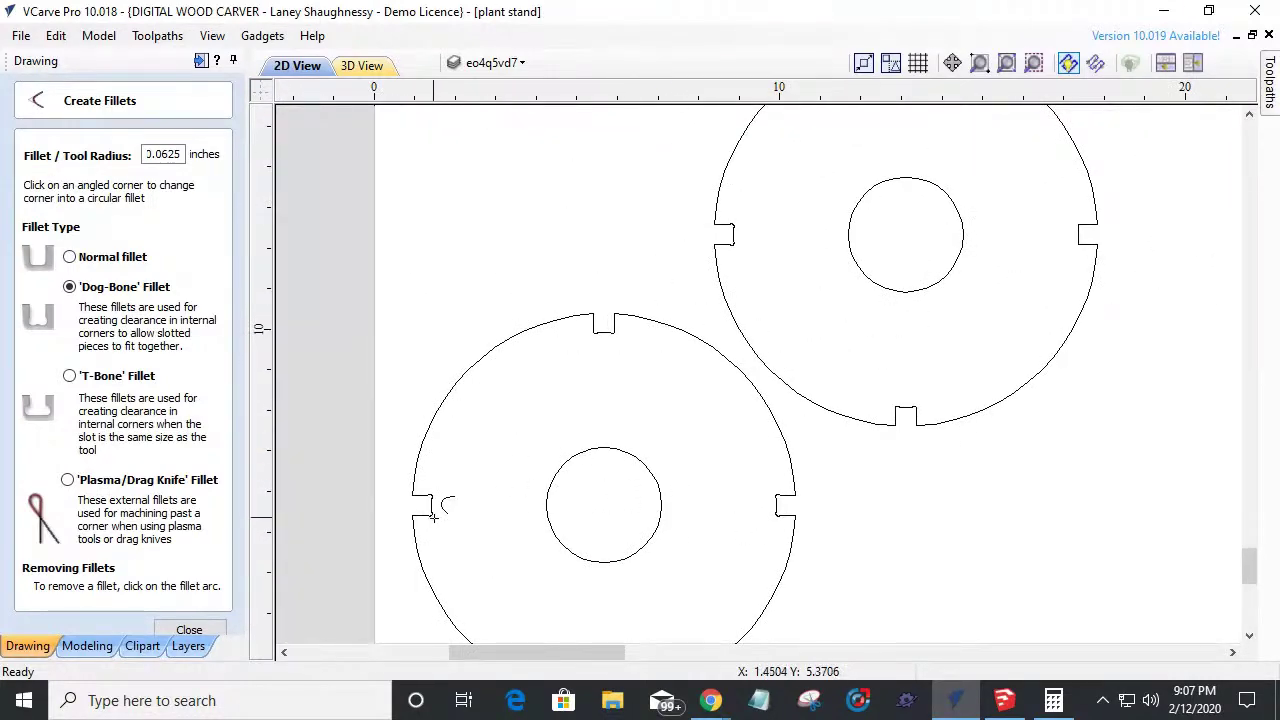
scroll(530, 504, "down", 3)
scroll(563, 576, "up", 3)
scroll(563, 576, "up", 1)
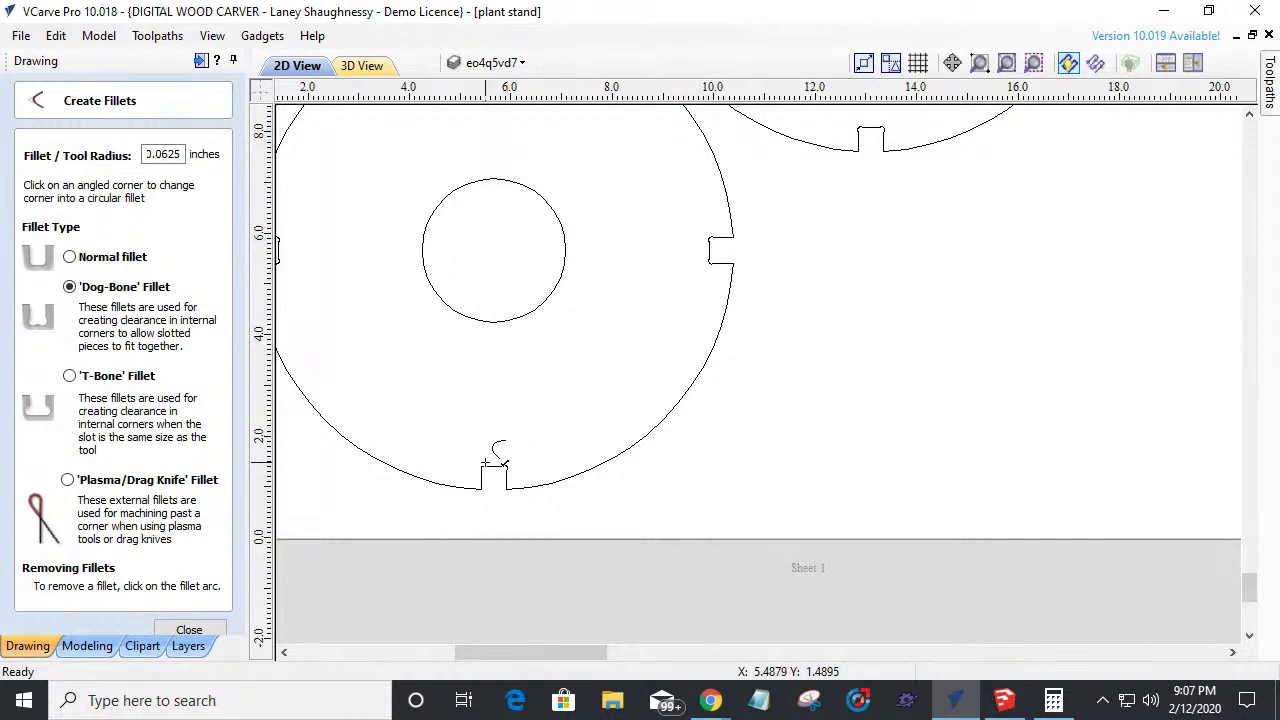
Add dog-bone fillets to the remaining inner corners of the lower disc's bottom notch and the upper disc's left and top notches, then close the fillet form.
scroll(680, 534, "down", 3)
scroll(817, 292, "up", 3)
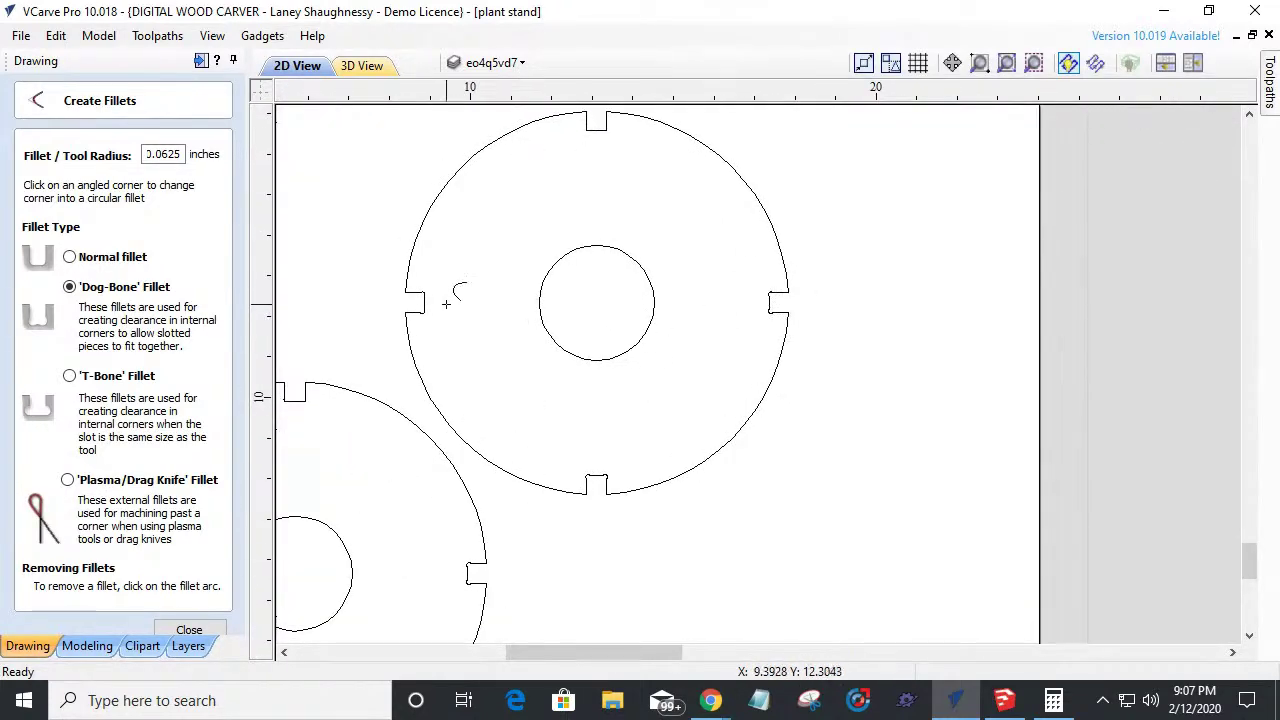
scroll(415, 292, "up", 3)
scroll(440, 290, "down", 3)
scroll(603, 131, "up", 3)
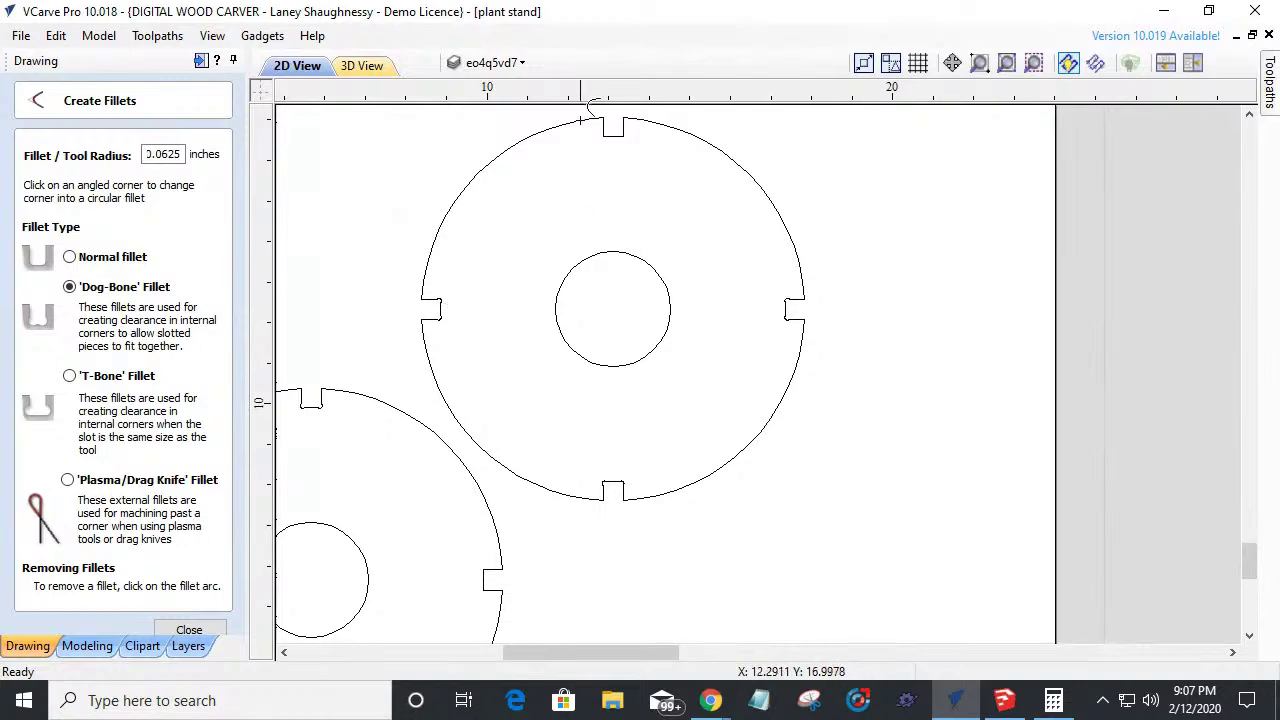
scroll(610, 128, "up", 1)
left_click(637, 170)
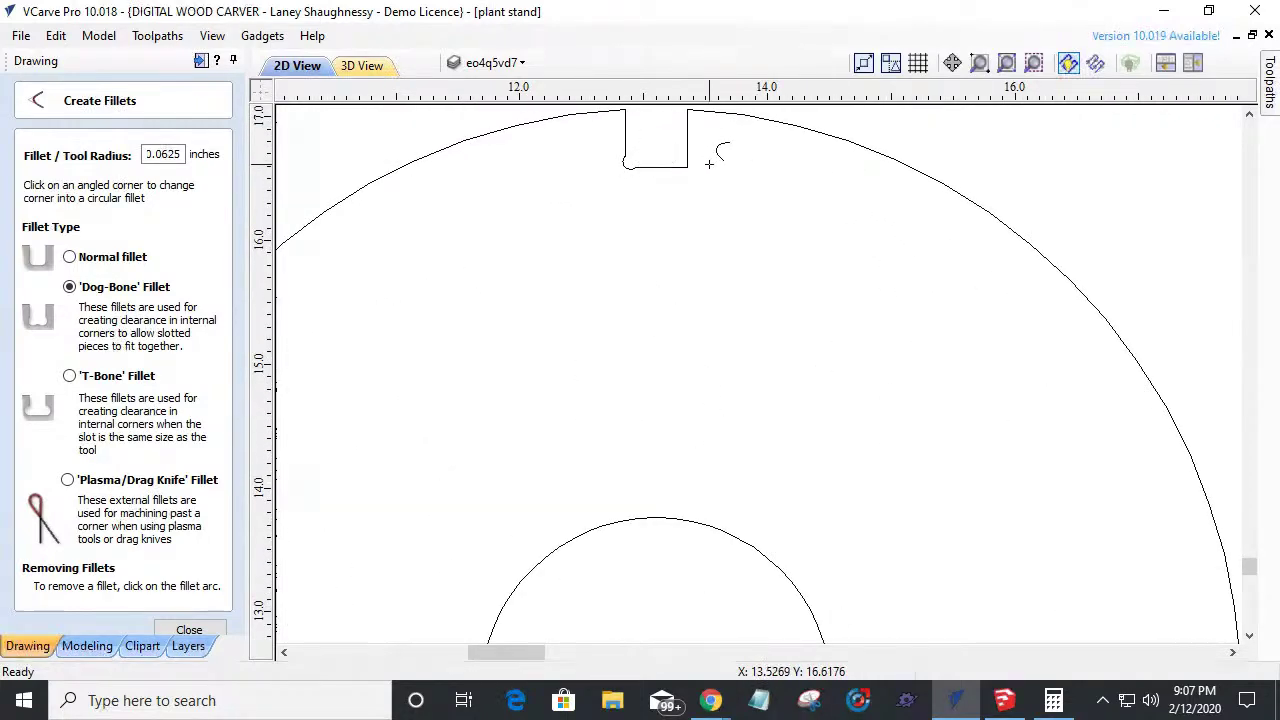
scroll(755, 279, "down", 5)
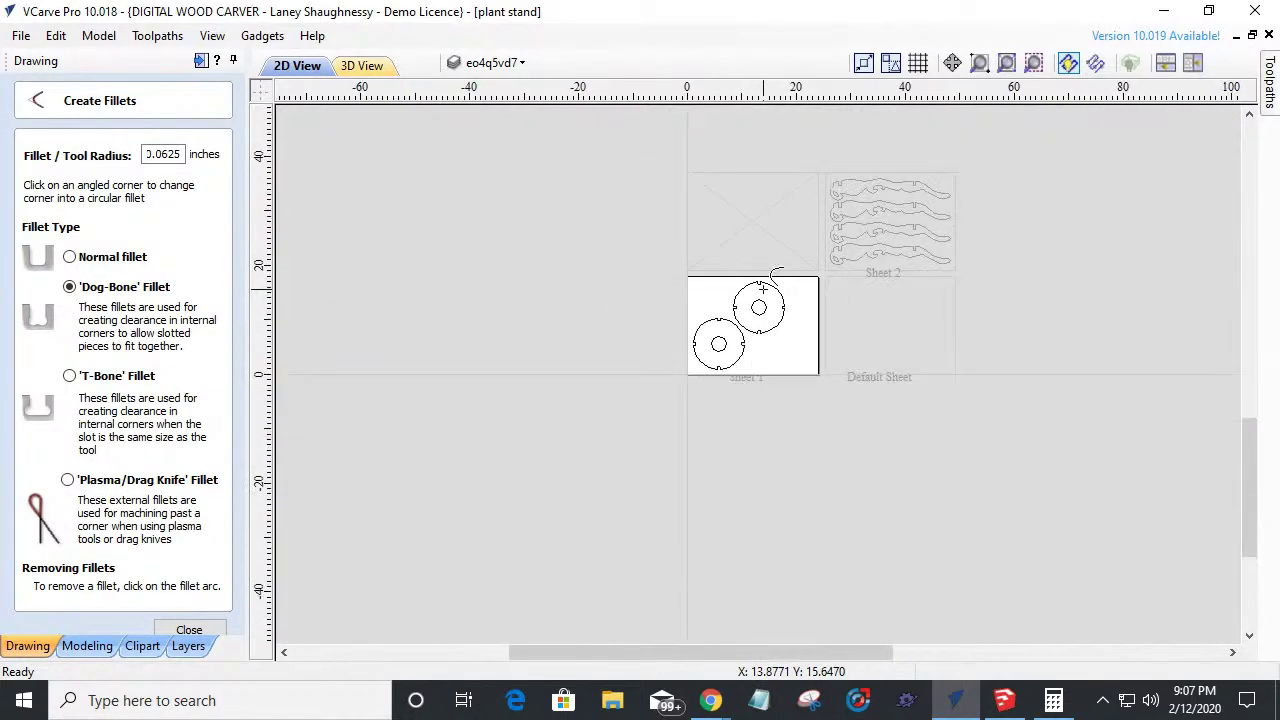
left_click(187, 631)
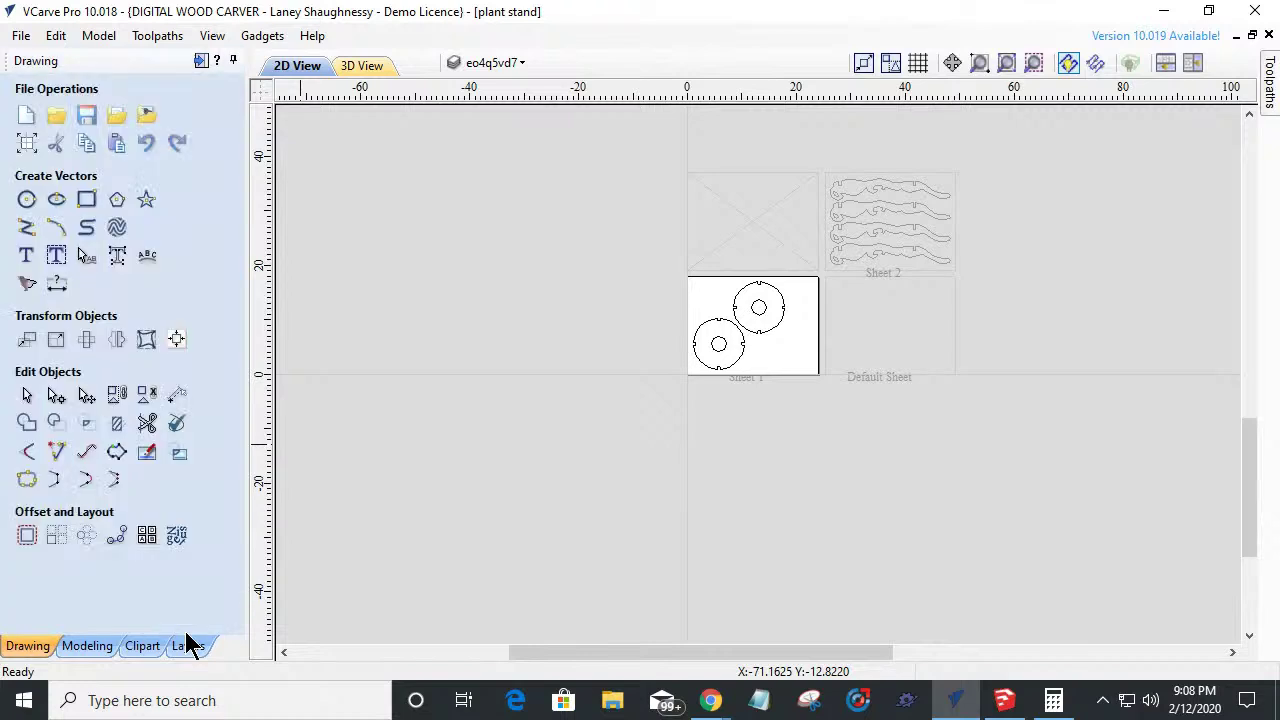
Make sheet 2 with the four legs the active sheet again and close the nesting form.
left_click(180, 540)
left_click(150, 606)
left_click(152, 656)
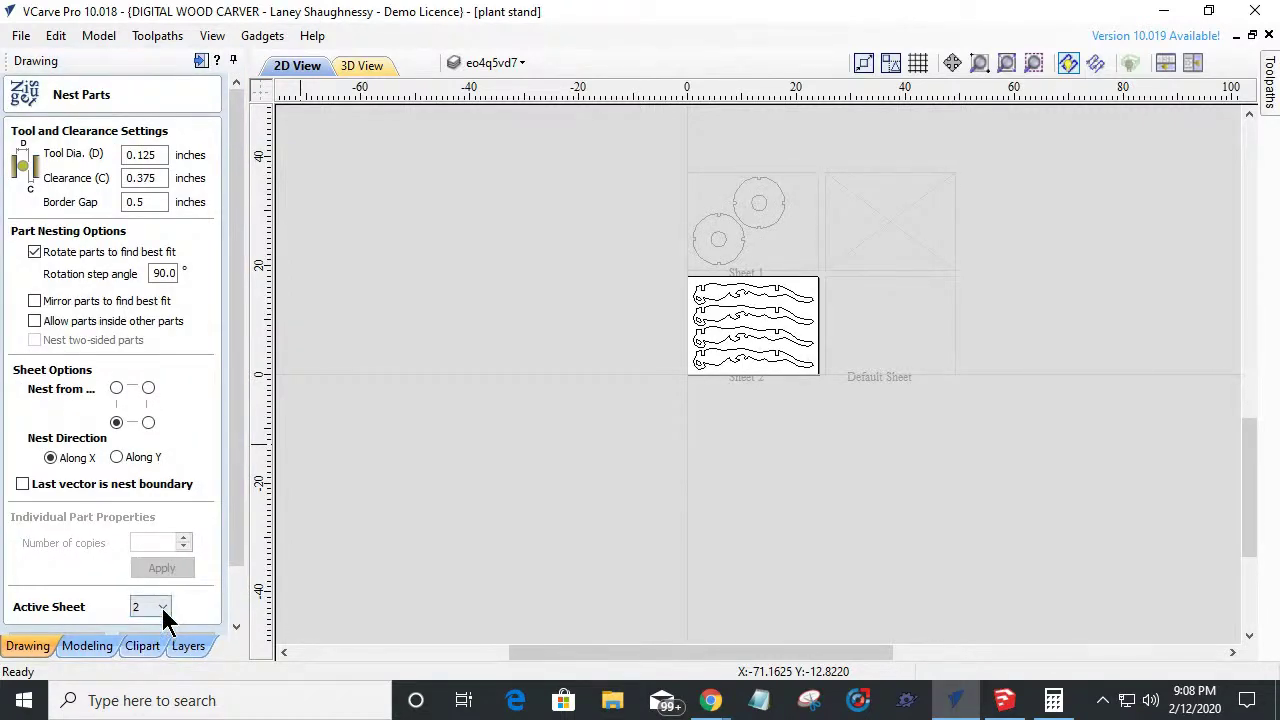
scroll(229, 551, "down", 3)
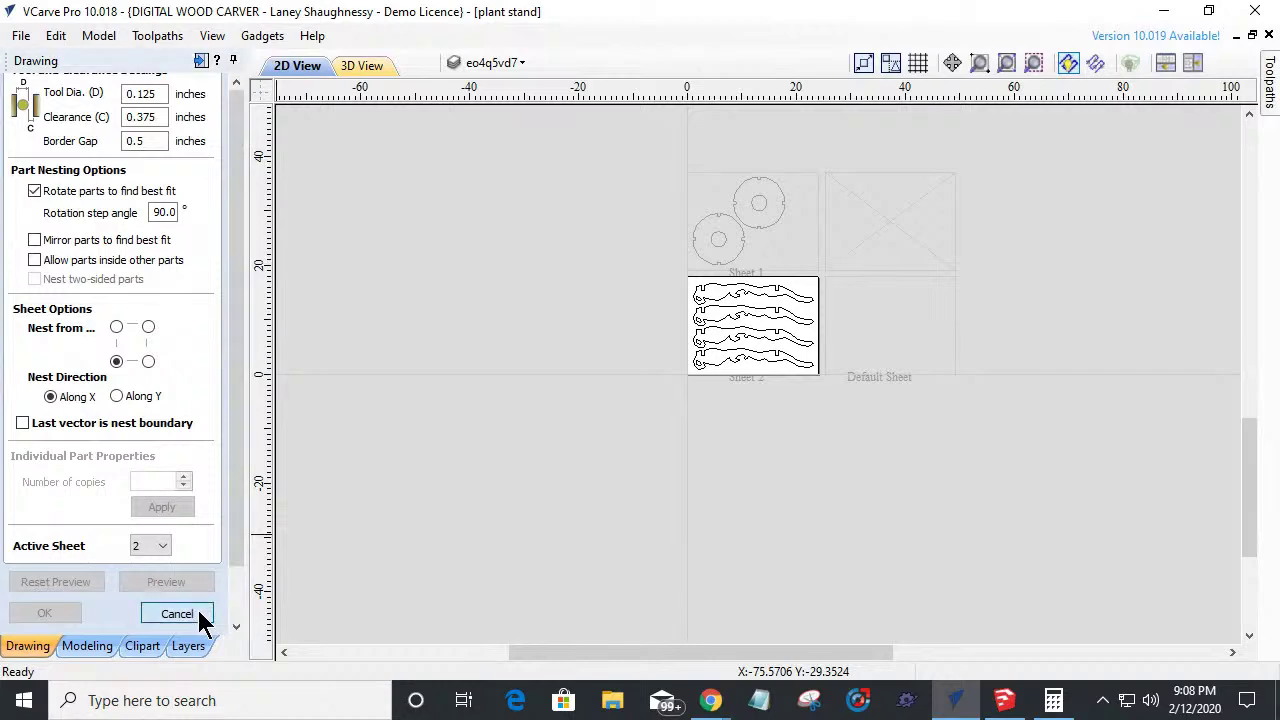
left_click(195, 614)
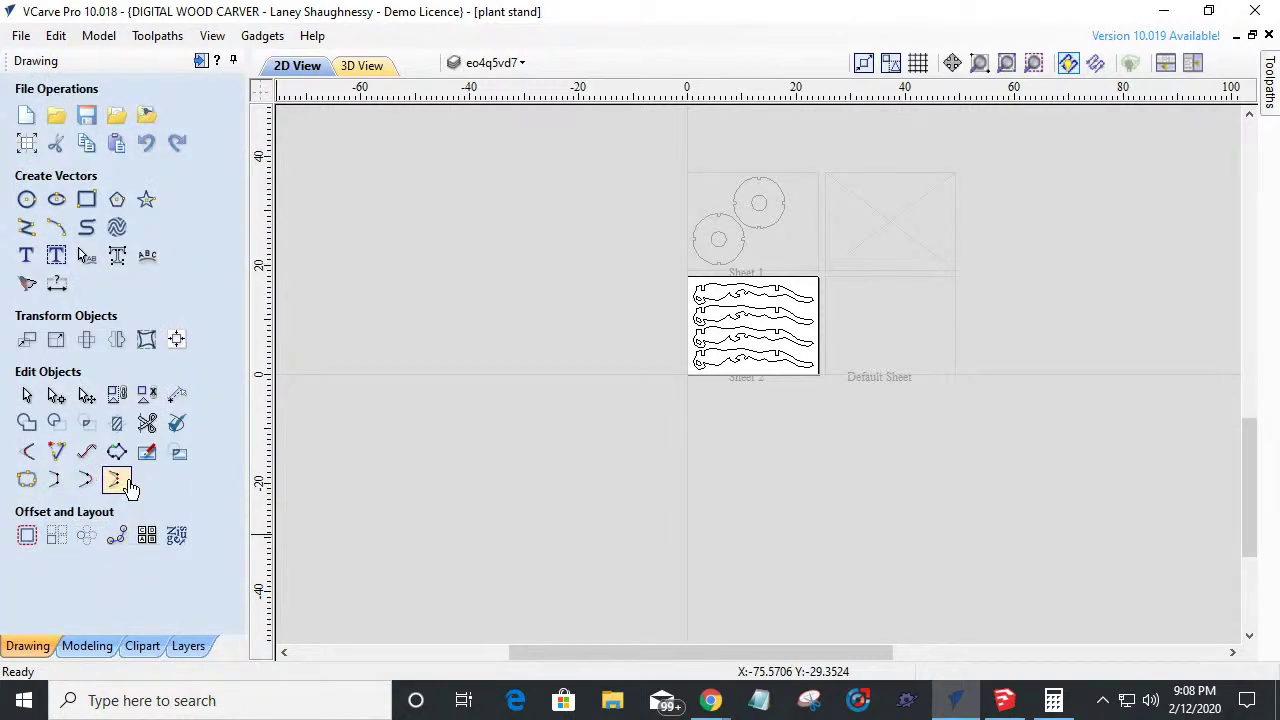
left_click(27, 452)
scroll(657, 329, "up", 5)
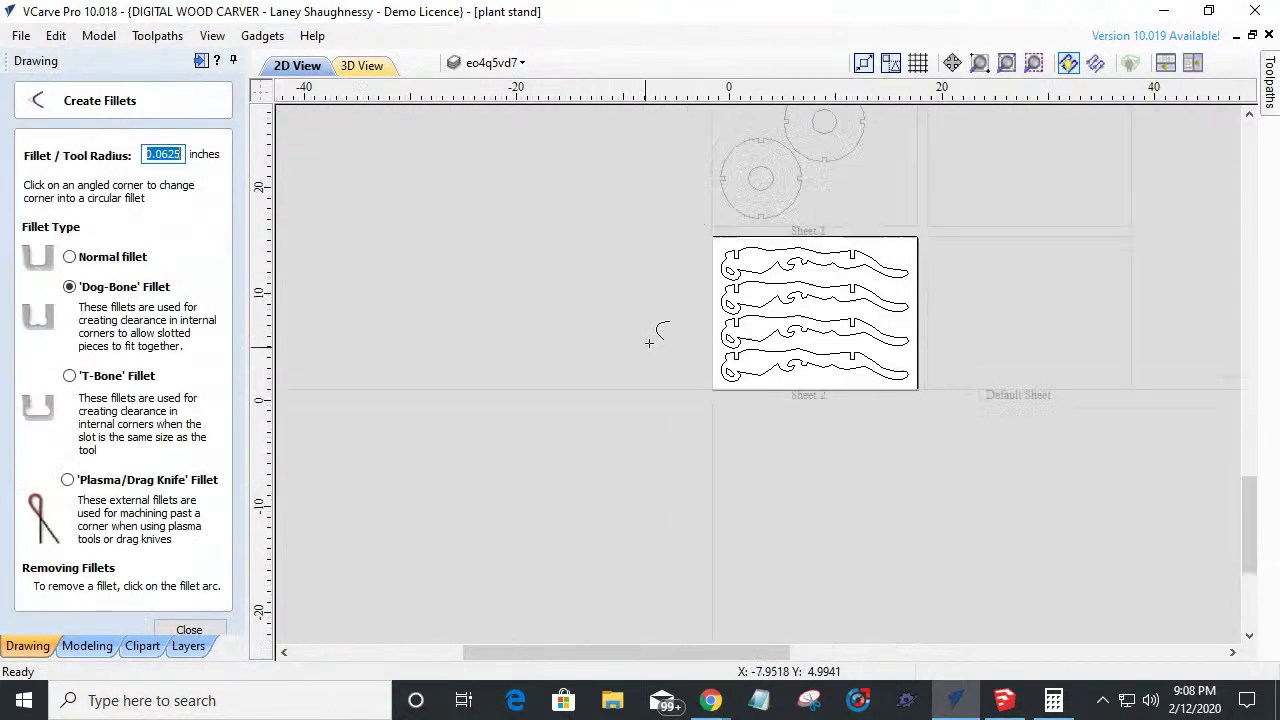
scroll(803, 349, "up", 5)
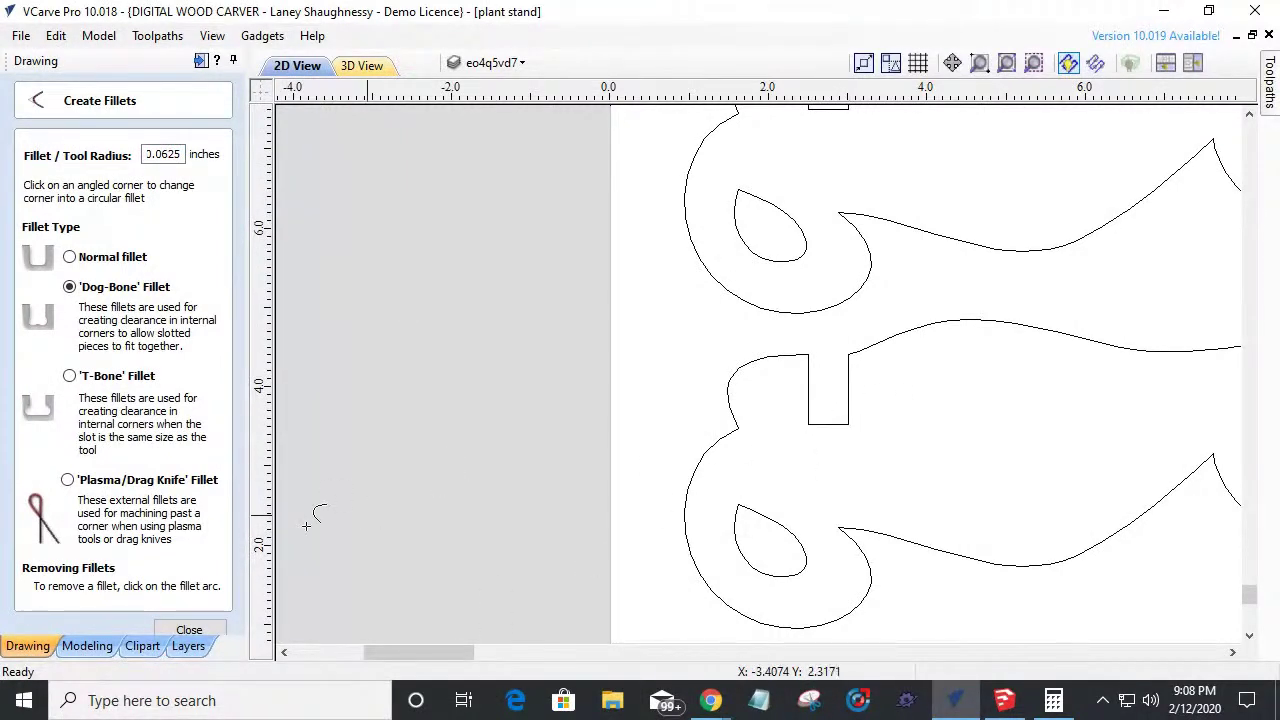
left_click(212, 635)
Ungroup each of the four legs on sheet 2 so their outlines can be edited individually.
scroll(543, 463, "down", 1)
left_click(700, 412)
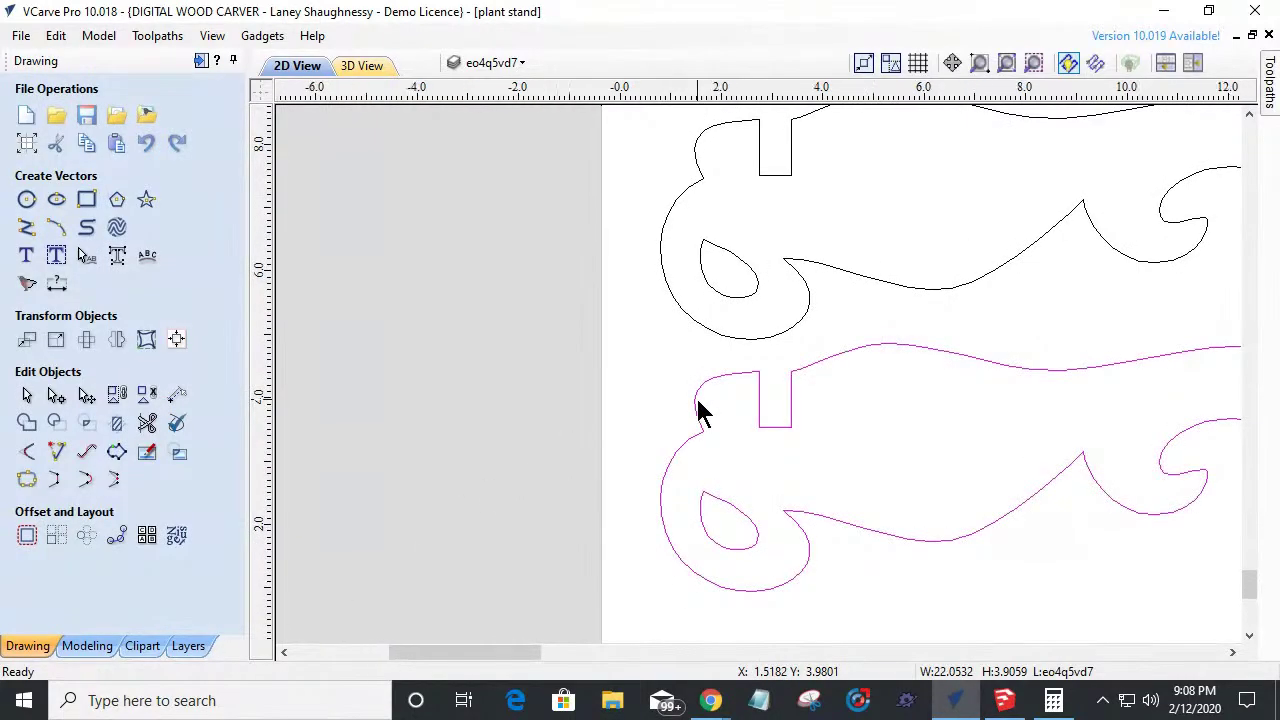
scroll(700, 412, "down", 2)
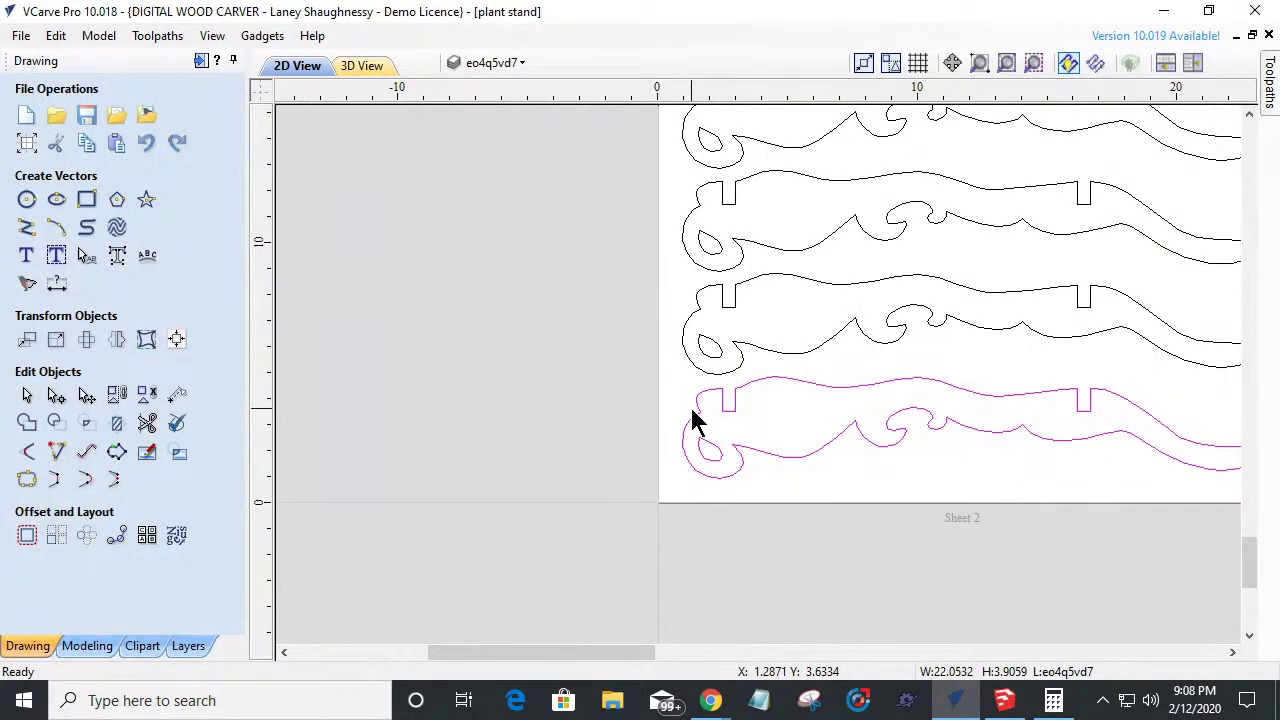
left_click(695, 372)
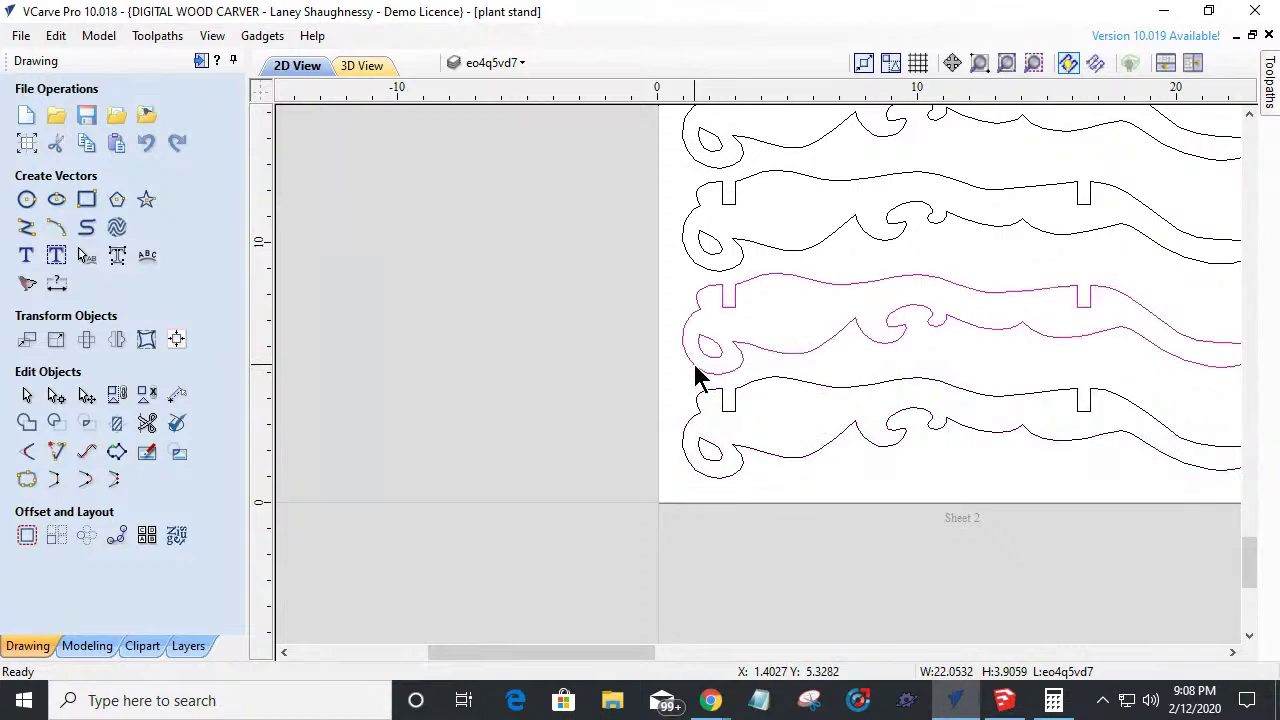
left_click(708, 201)
left_click(710, 170)
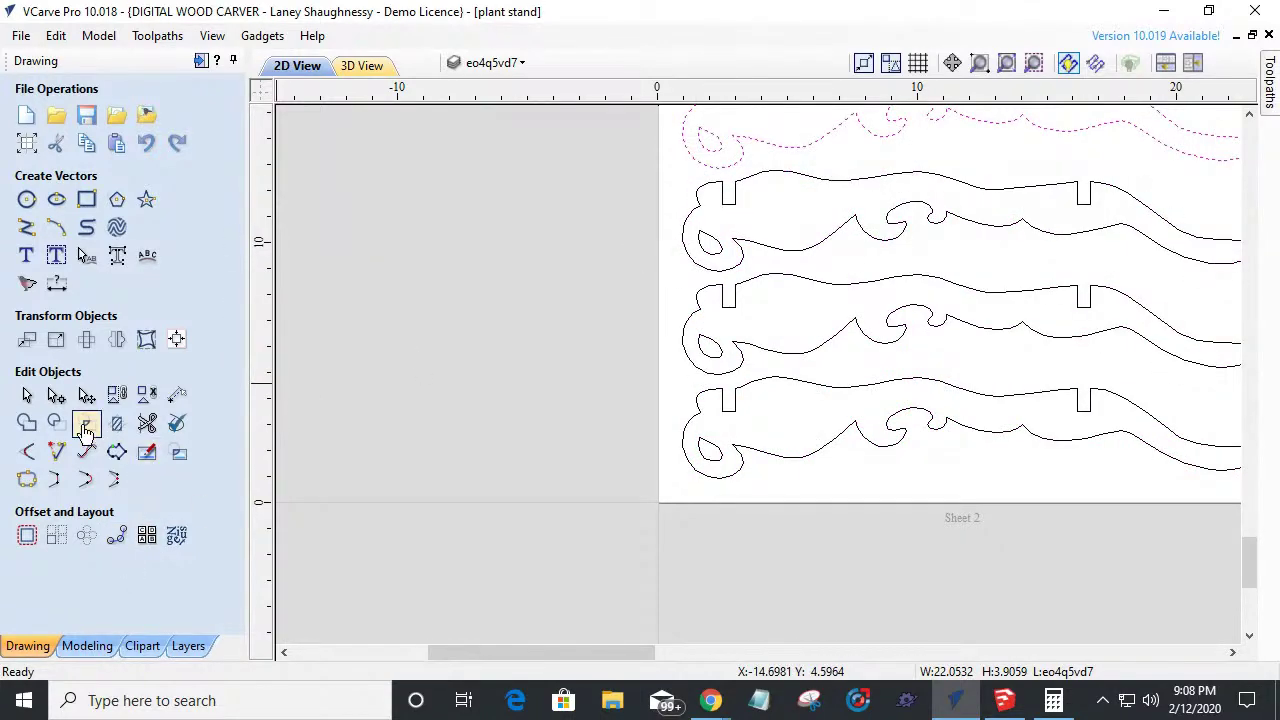
Add 0.0625-inch dog-bone fillets to the inner corners of both notches on the lowest leg.
left_click(27, 452)
scroll(725, 420, "up", 2)
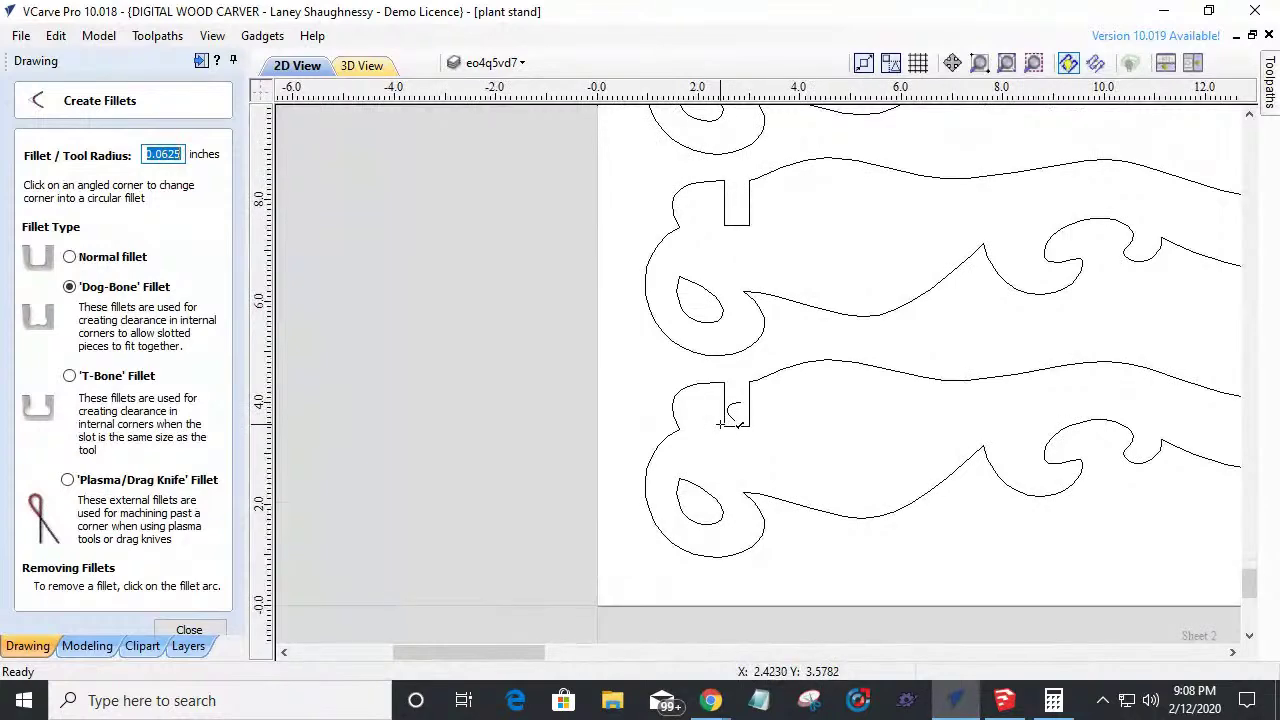
scroll(725, 462, "down", 3)
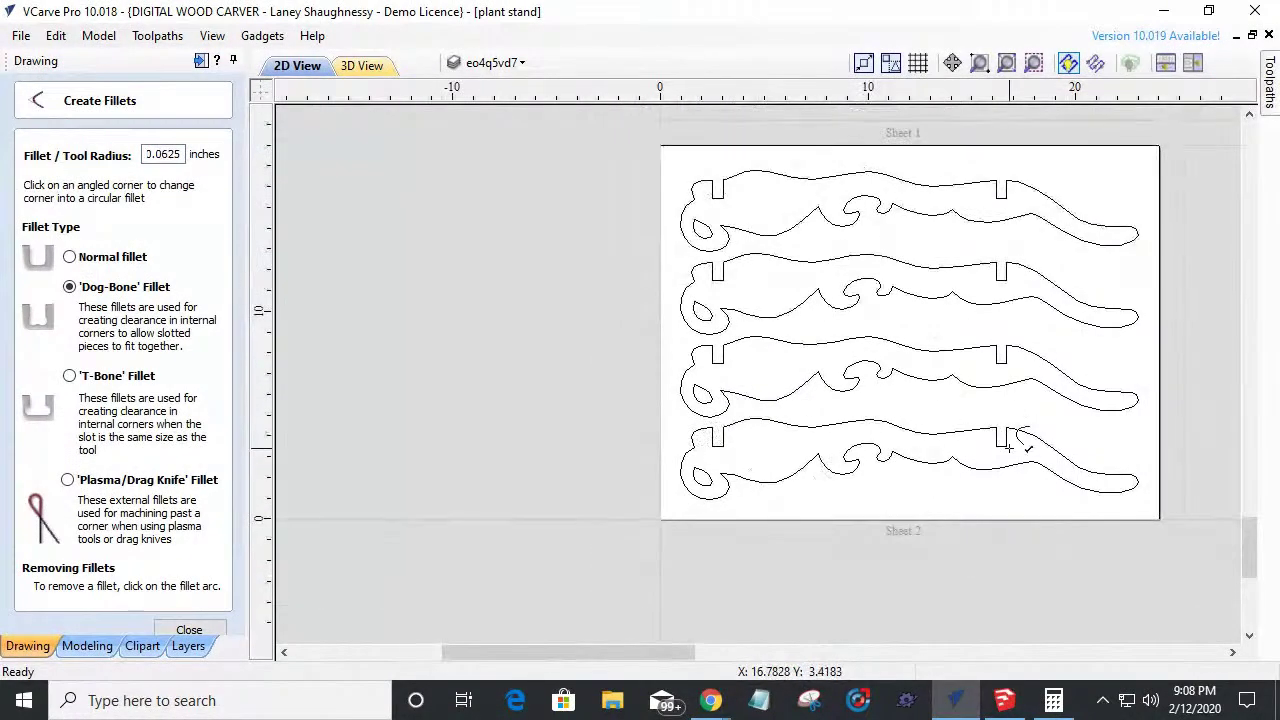
scroll(1010, 440, "up", 3)
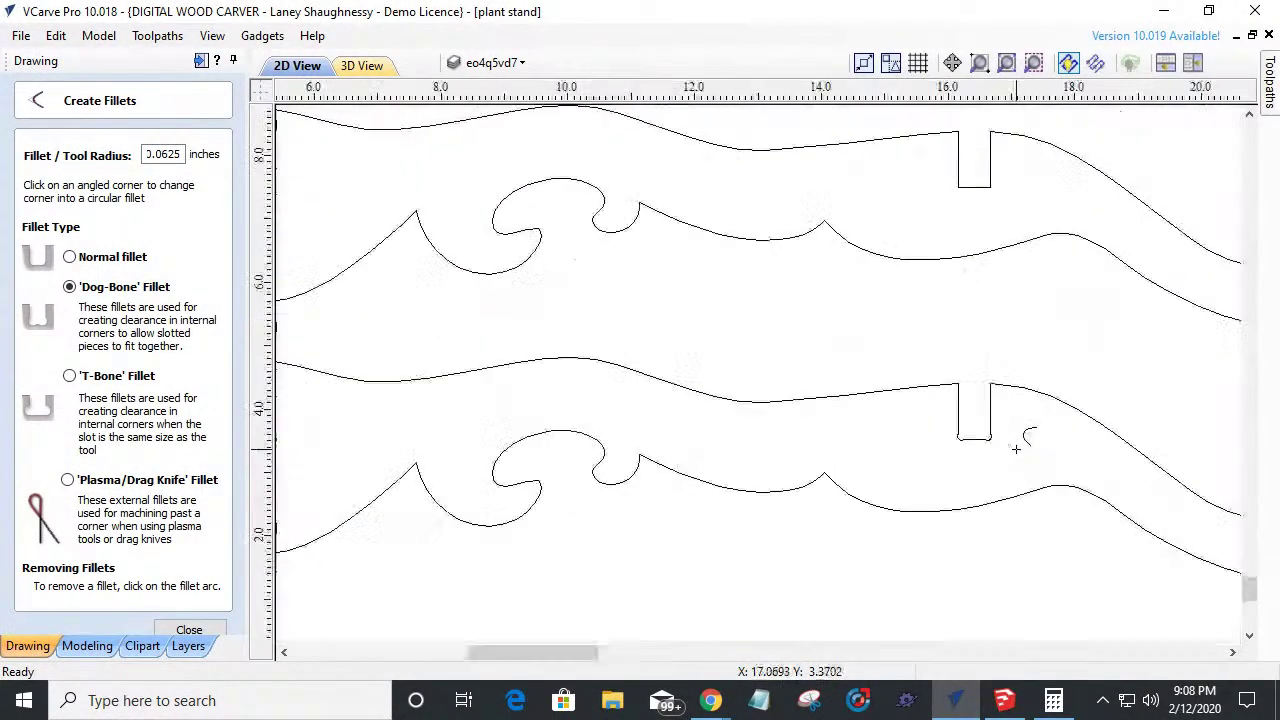
scroll(1013, 430, "down", 1)
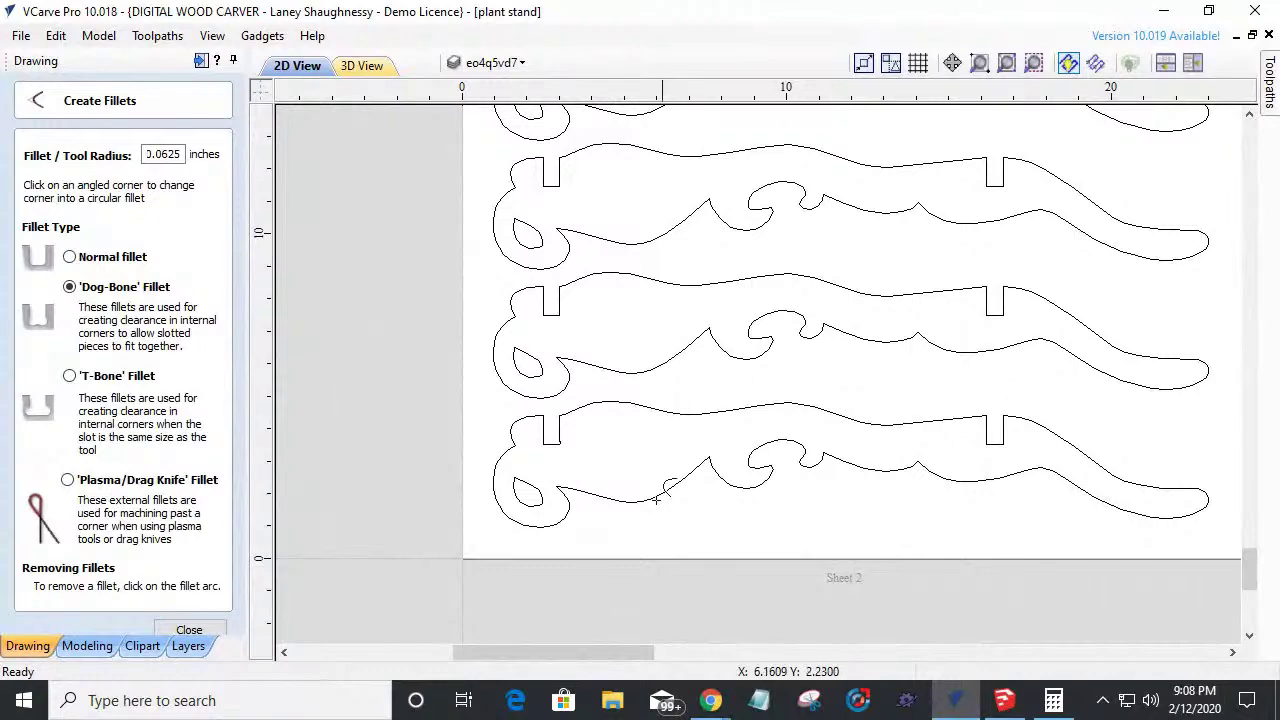
scroll(684, 413, "down", 2)
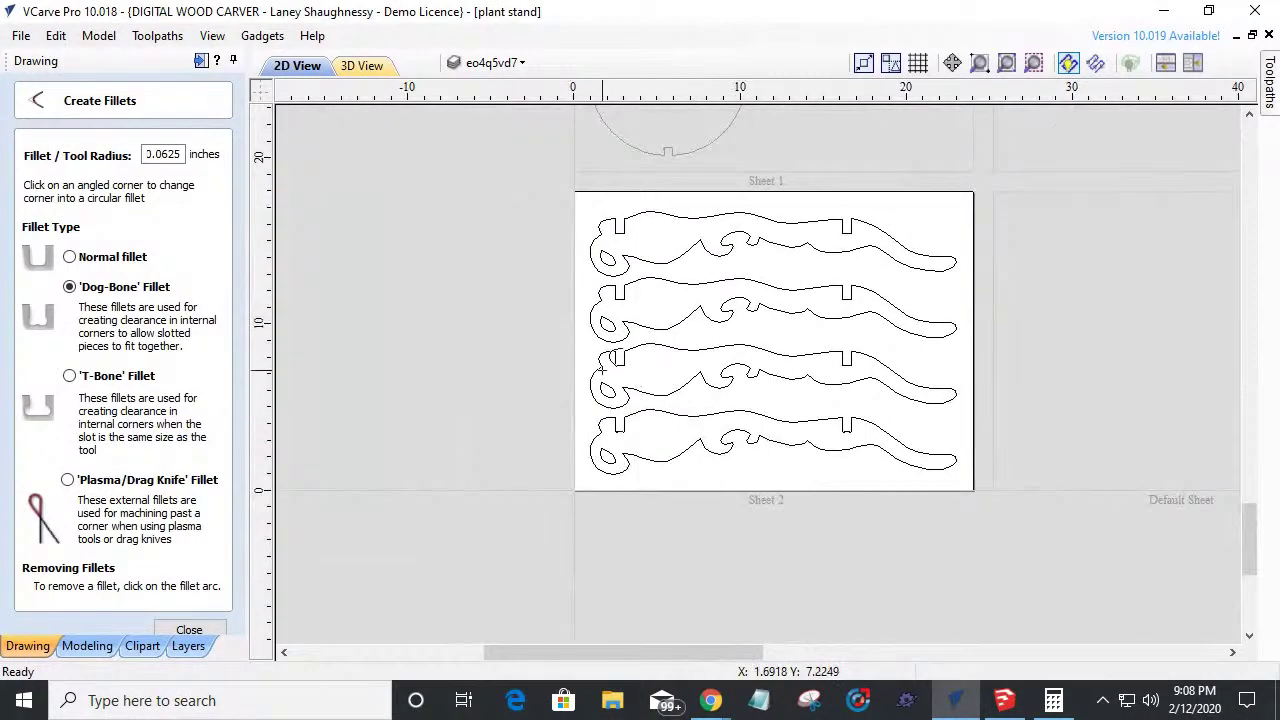
Add dog-bone fillets to the inner corners of the left notches on the upper three legs.
scroll(602, 370, "up", 2)
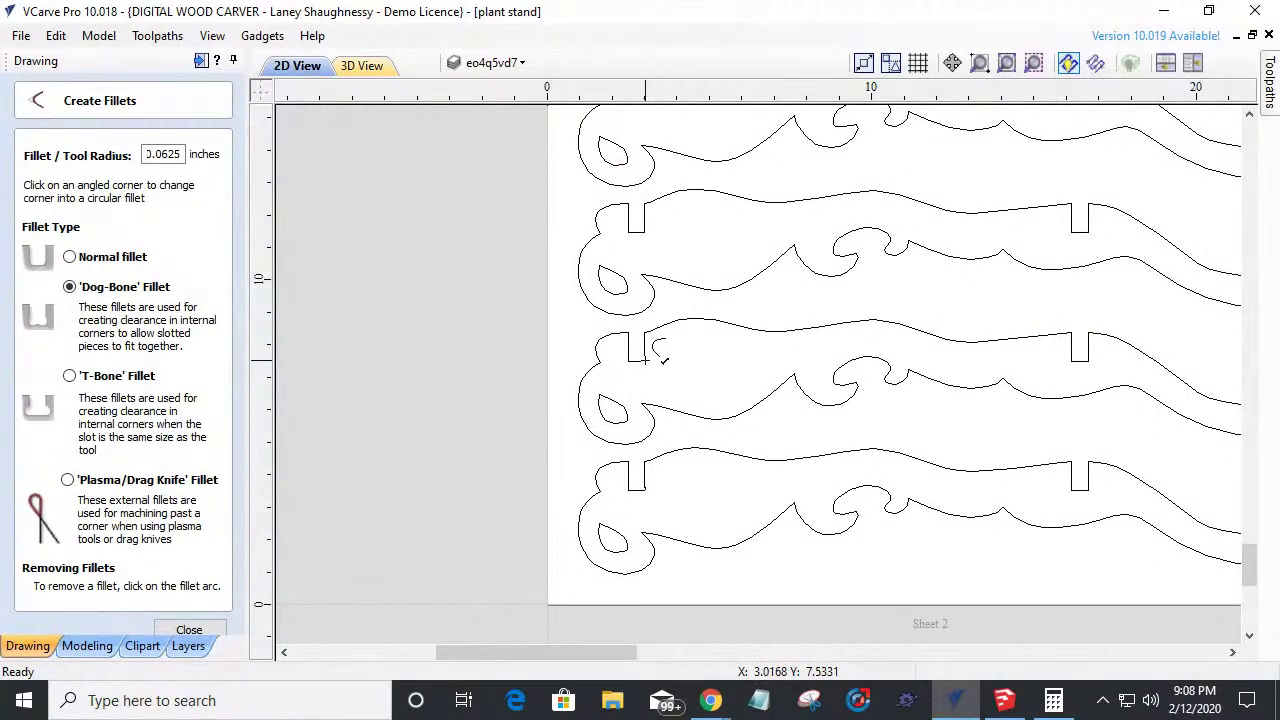
scroll(636, 360, "up", 3)
scroll(669, 297, "down", 4)
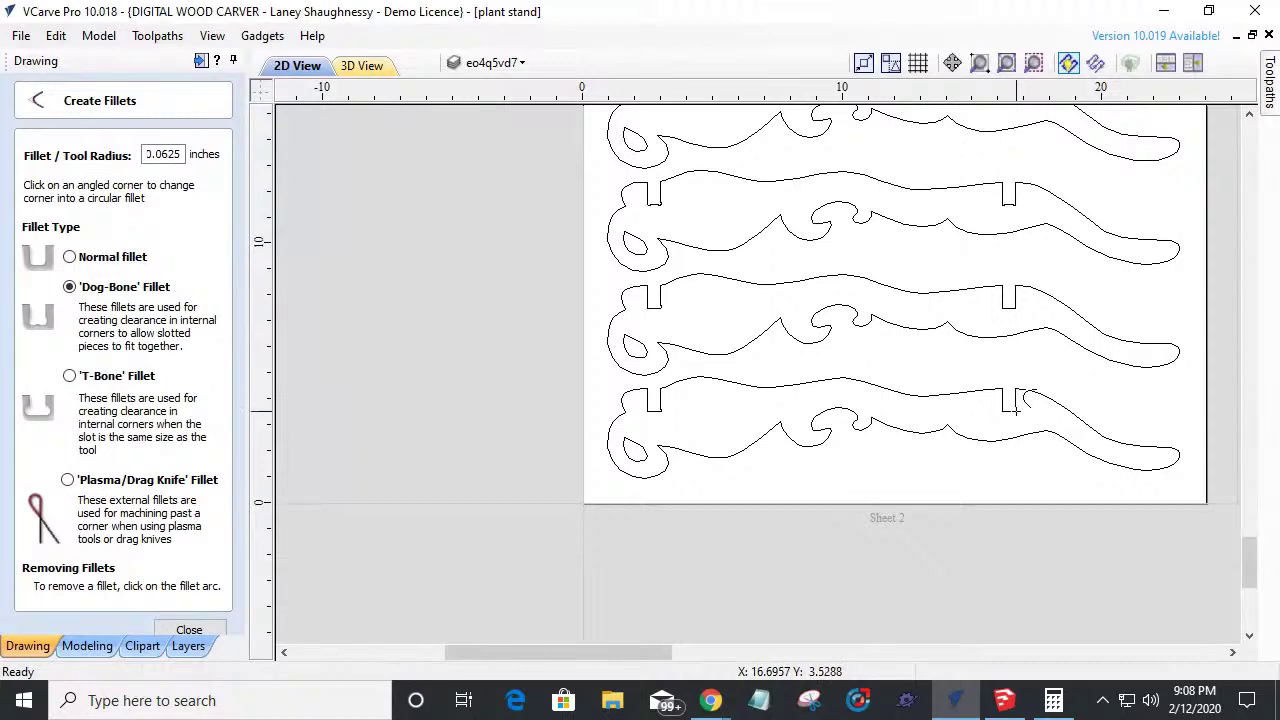
Add dog-bone fillets to the inner corners of the right notches on the upper three legs.
scroll(1015, 405, "up", 2)
scroll(1020, 380, "down", 4)
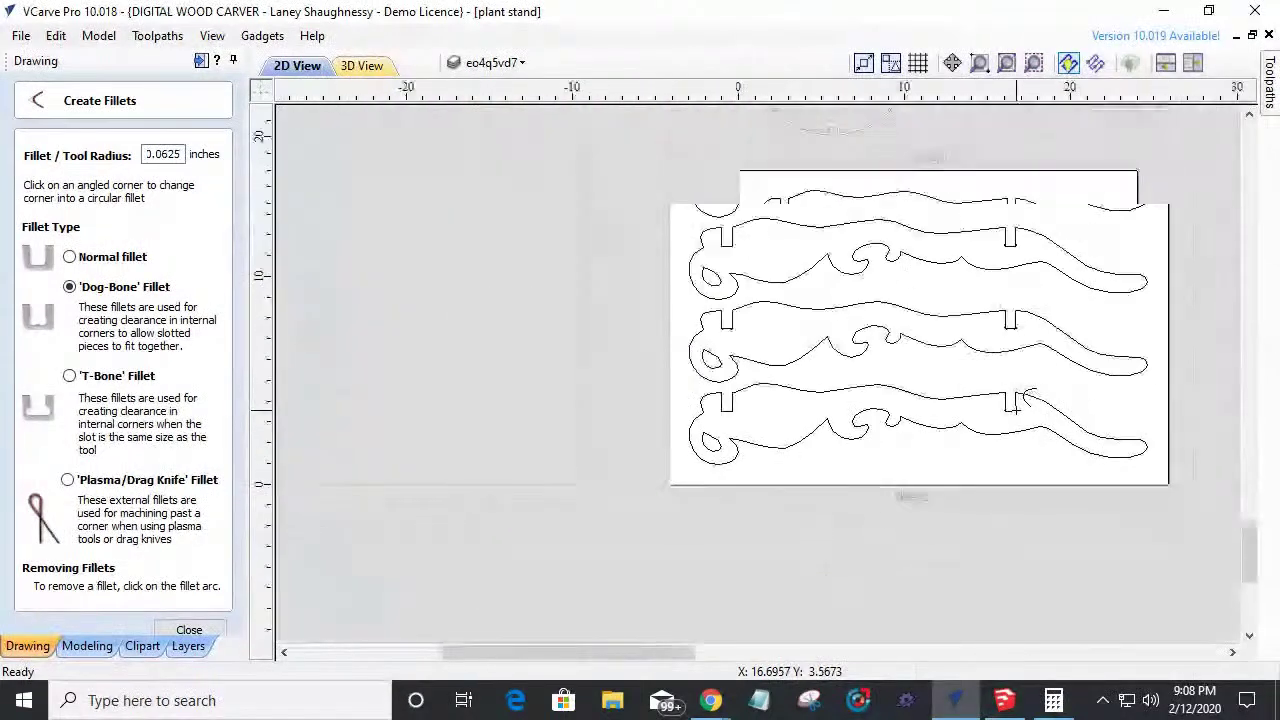
scroll(1008, 275, "up", 3)
scroll(1010, 260, "up", 5)
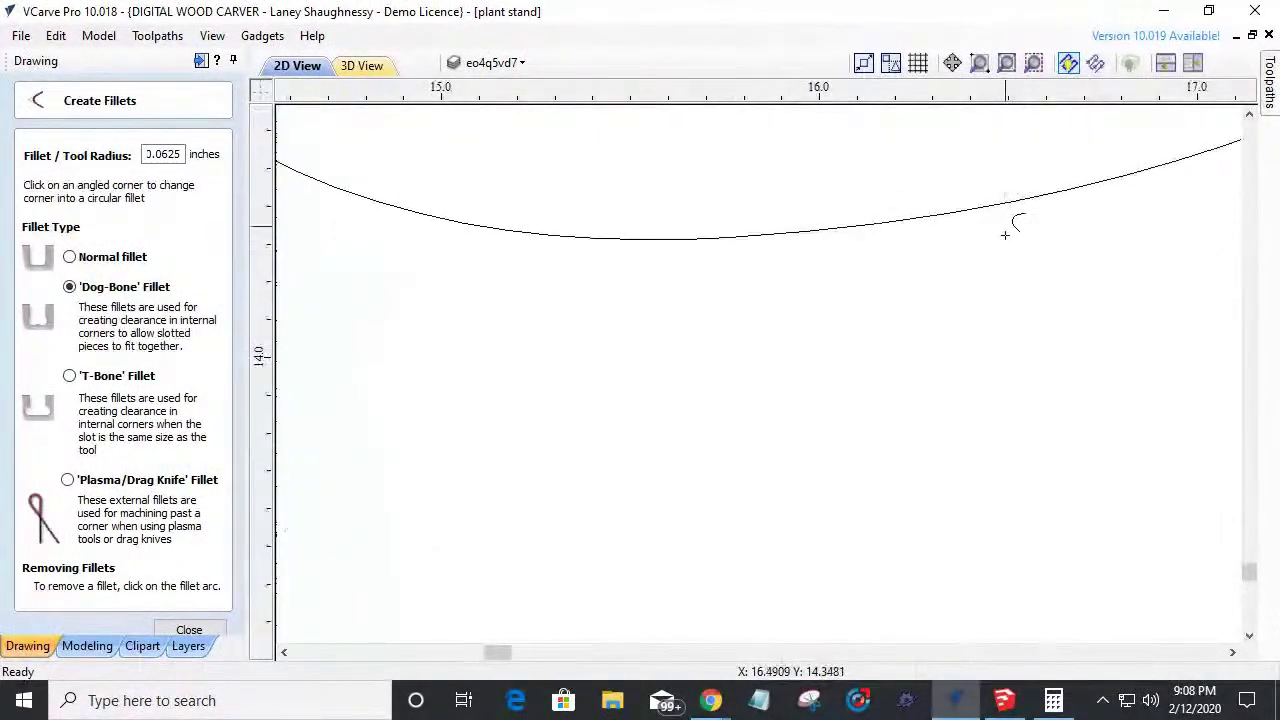
scroll(1014, 210, "down", 4)
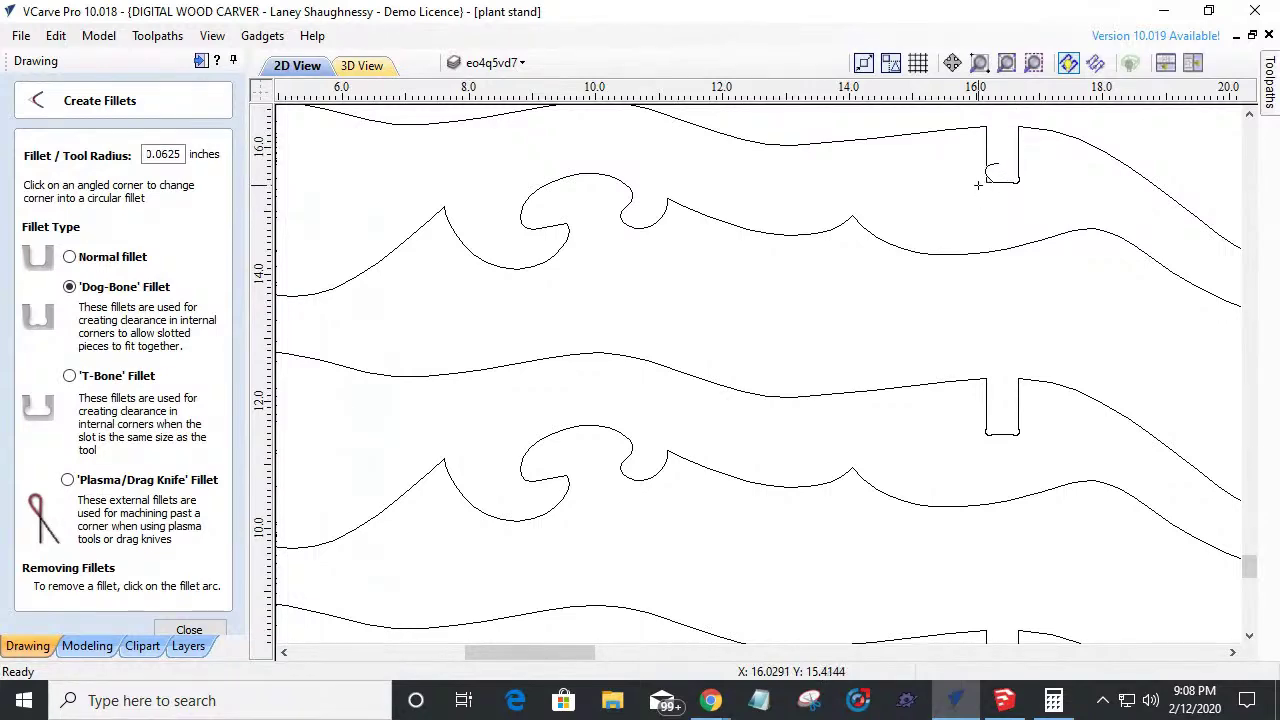
scroll(1016, 306, "down", 2)
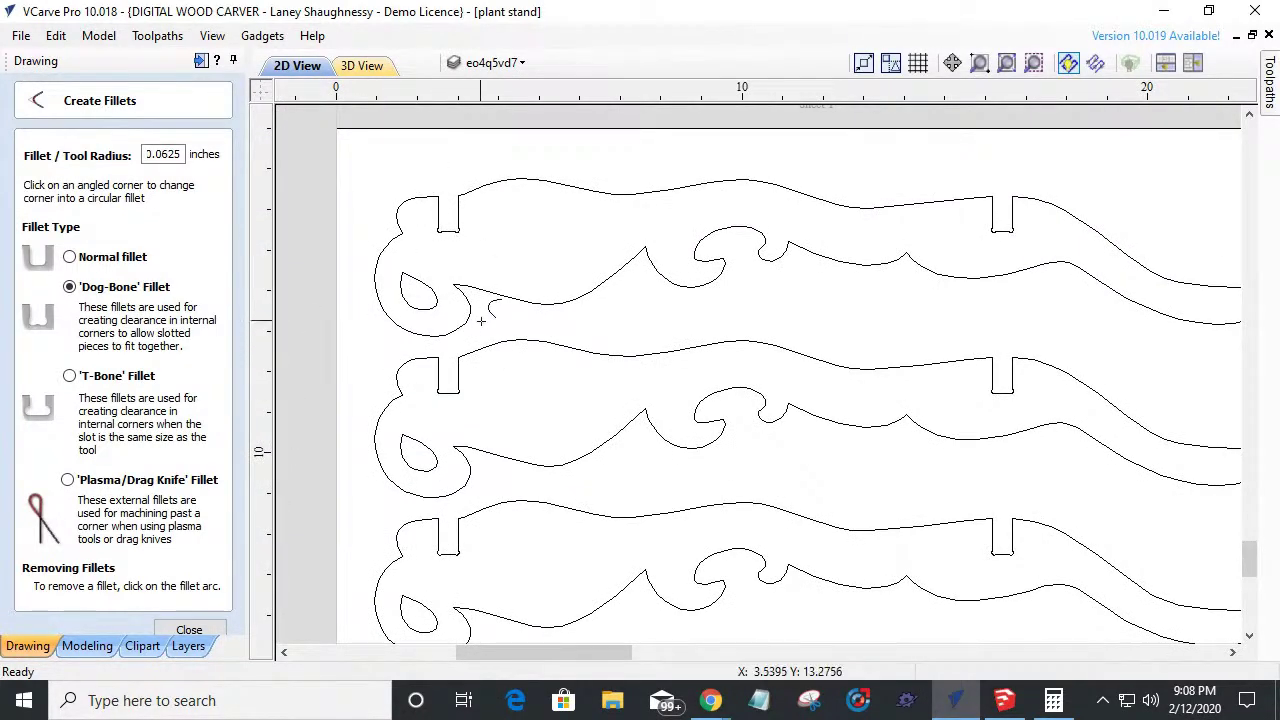
Finish the dog-bone fillets in the left notch of the second leg from the top and close the fillet form.
scroll(480, 330, "down", 2)
scroll(470, 360, "up", 4)
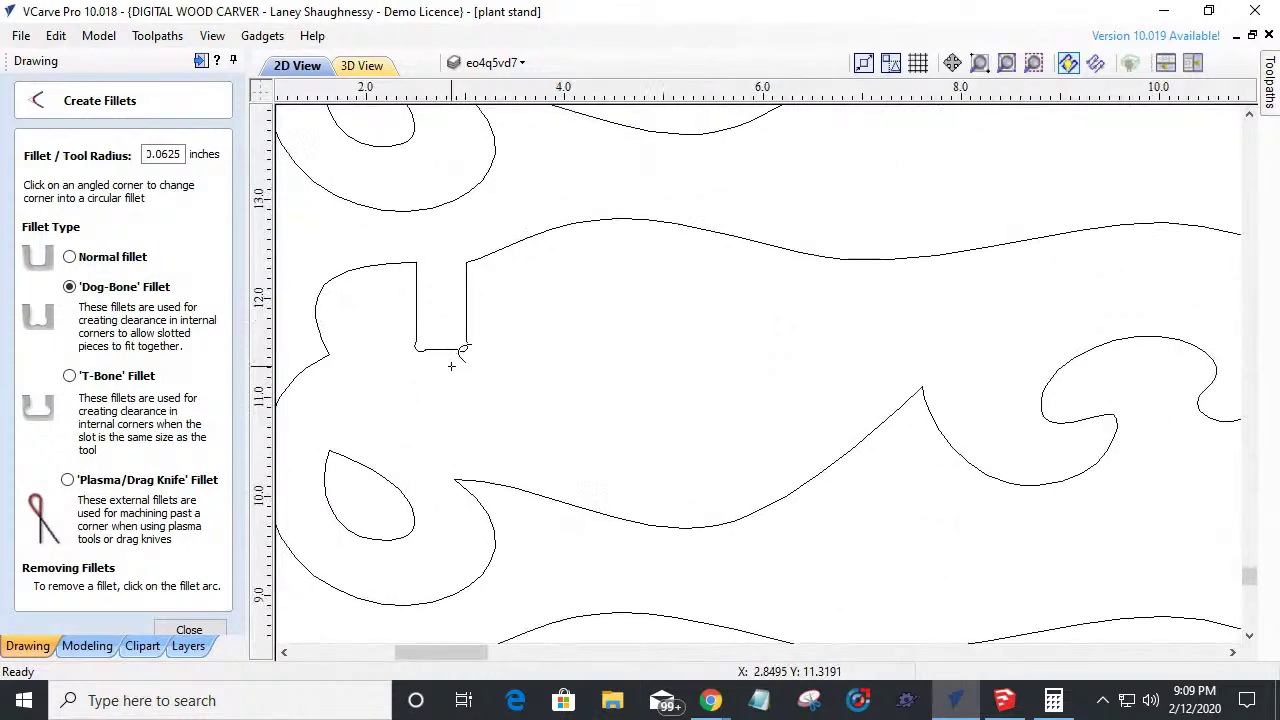
scroll(451, 366, "down", 5)
left_click(194, 636)
Clear the leg selection and switch from the drawing tools to the toolpath operations, keeping all sheets in view.
left_click(855, 574)
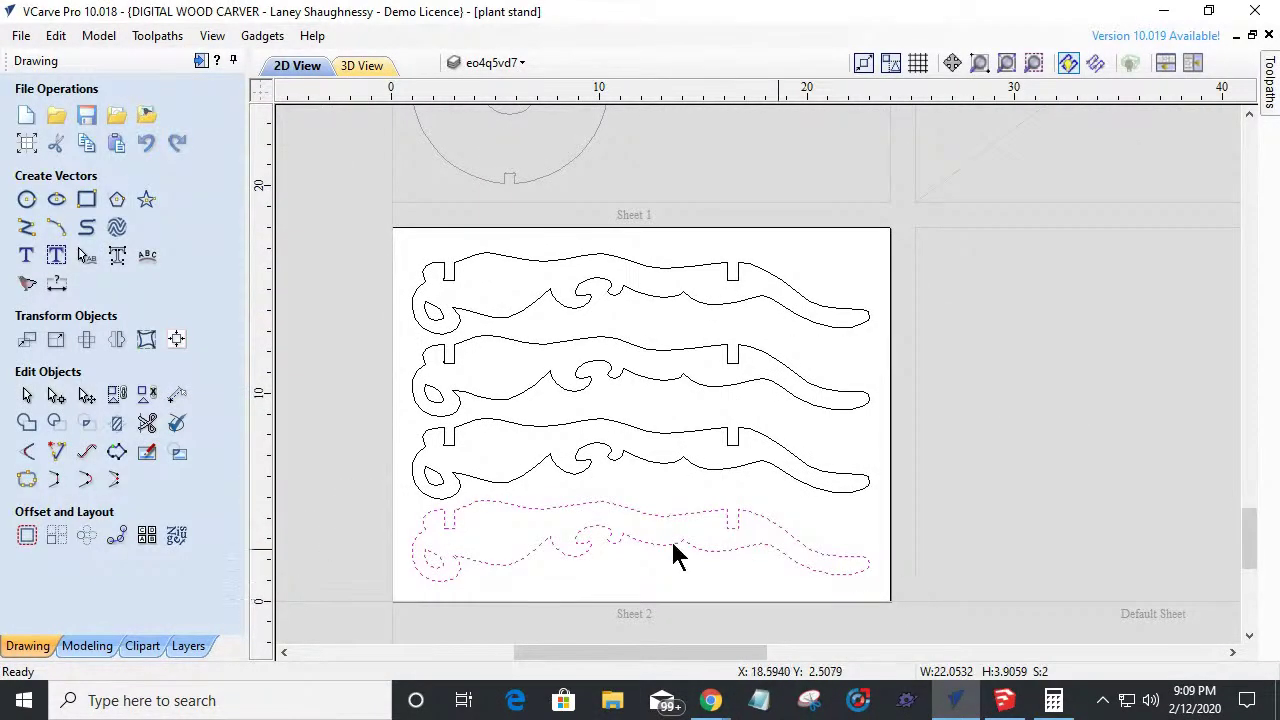
left_click(421, 590)
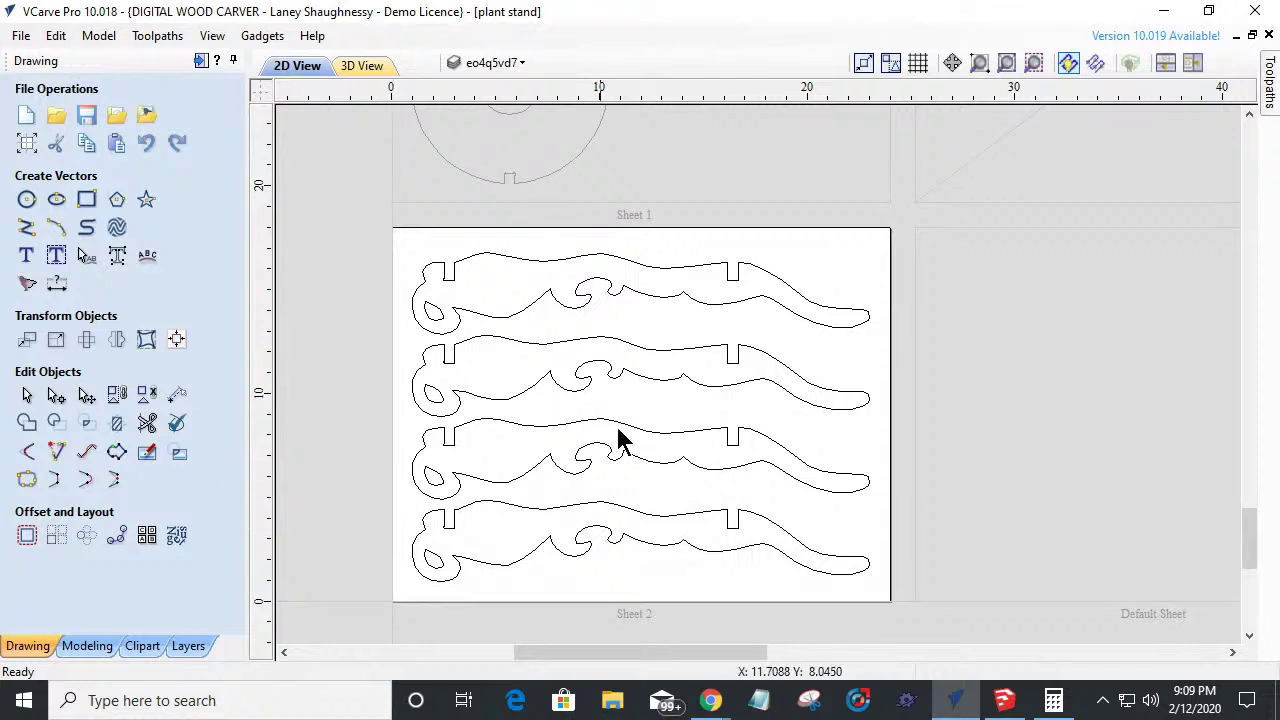
scroll(588, 478, "down", 3)
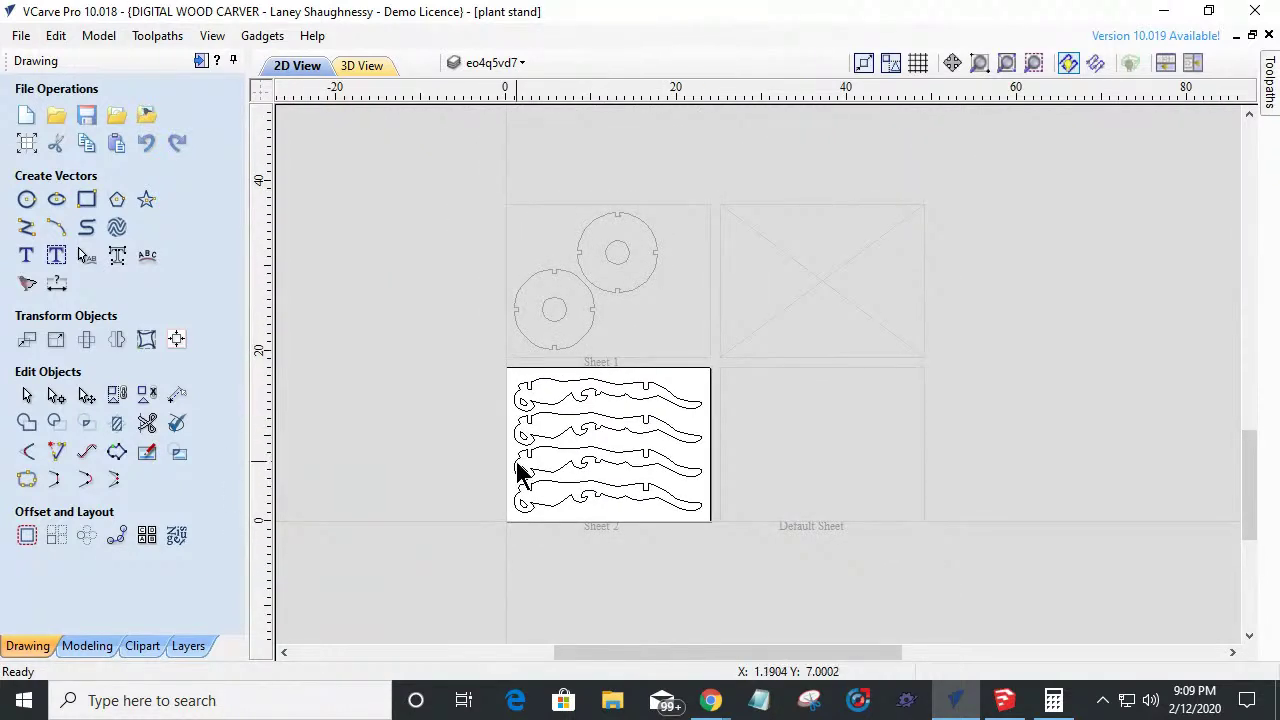
scroll(560, 393, "up", 2)
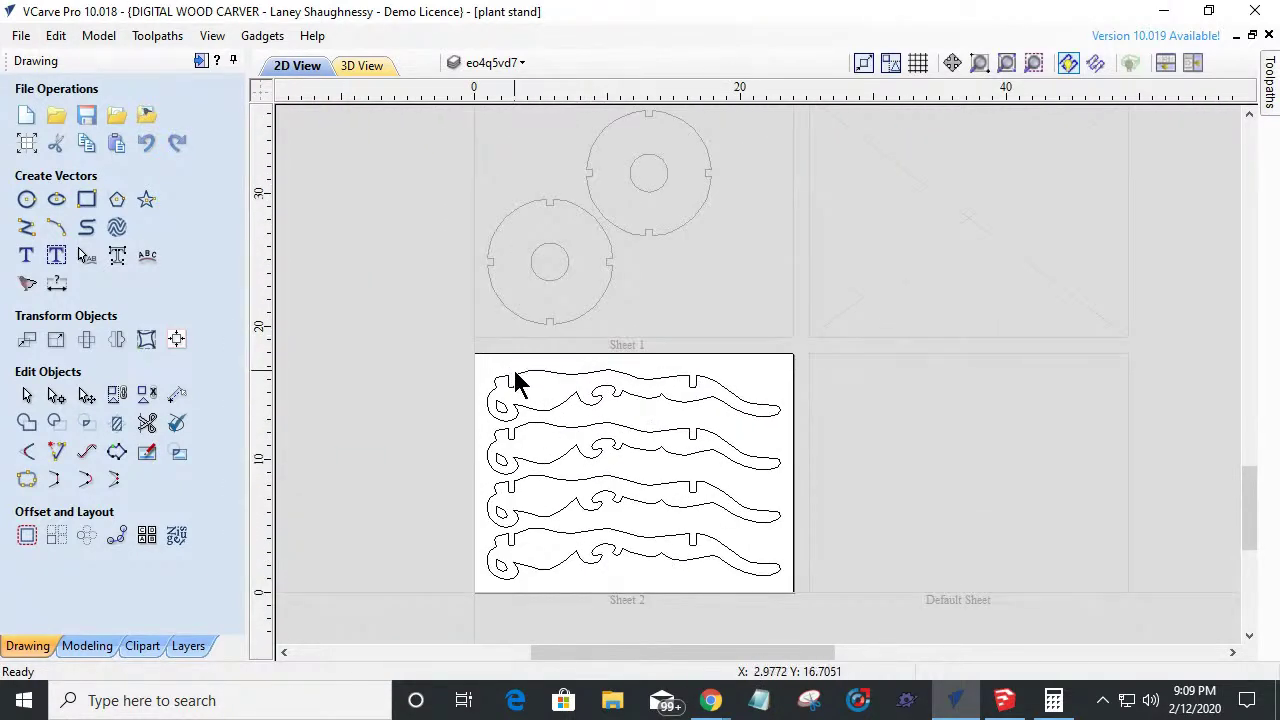
left_click(200, 62)
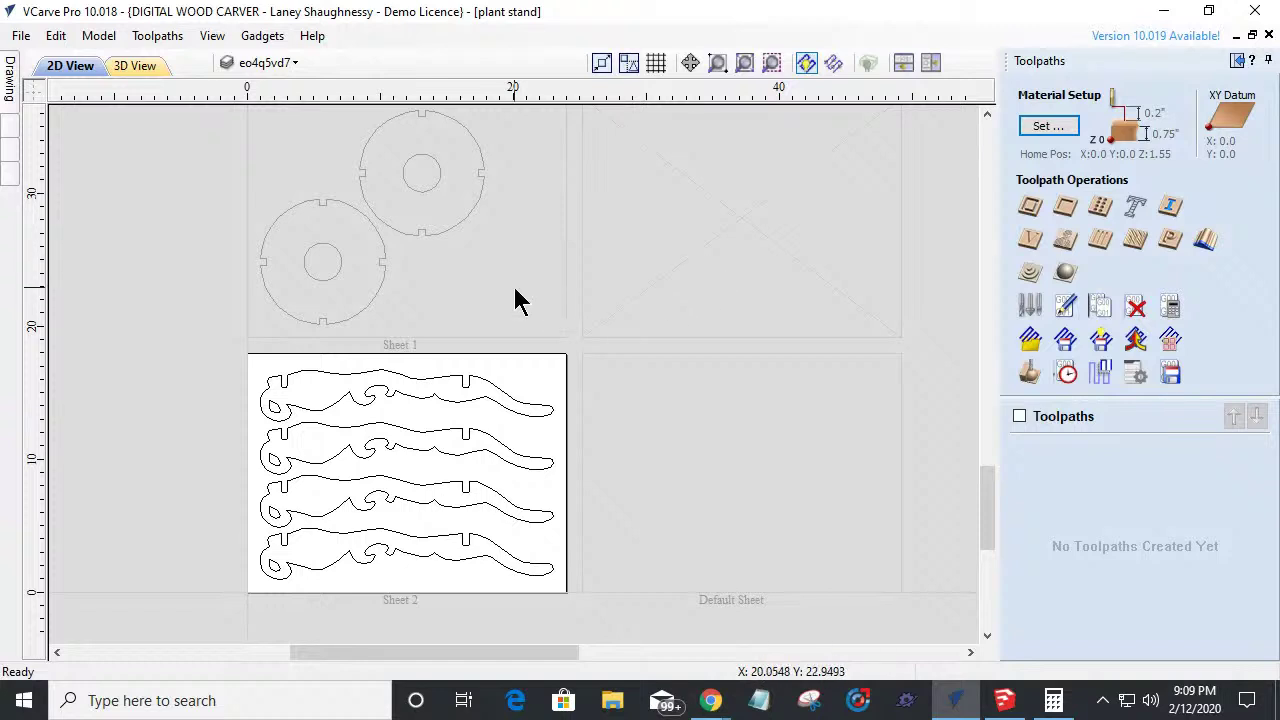
scroll(531, 343, "down", 2)
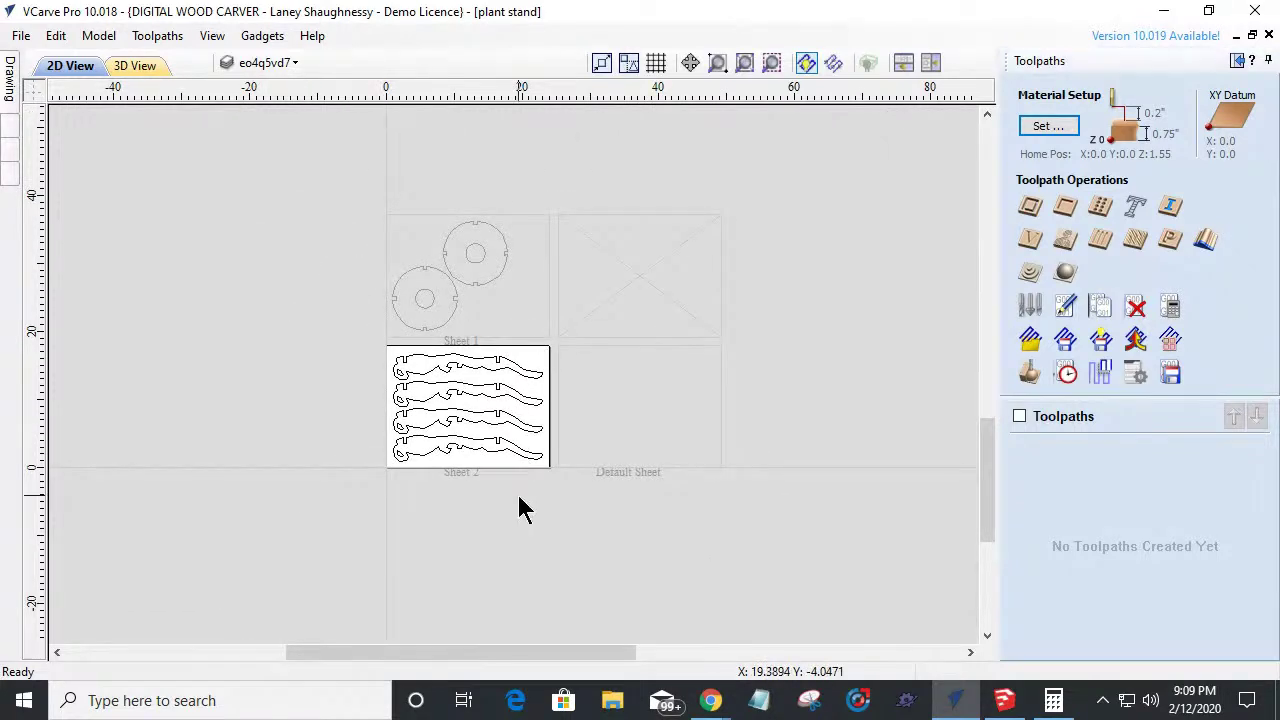
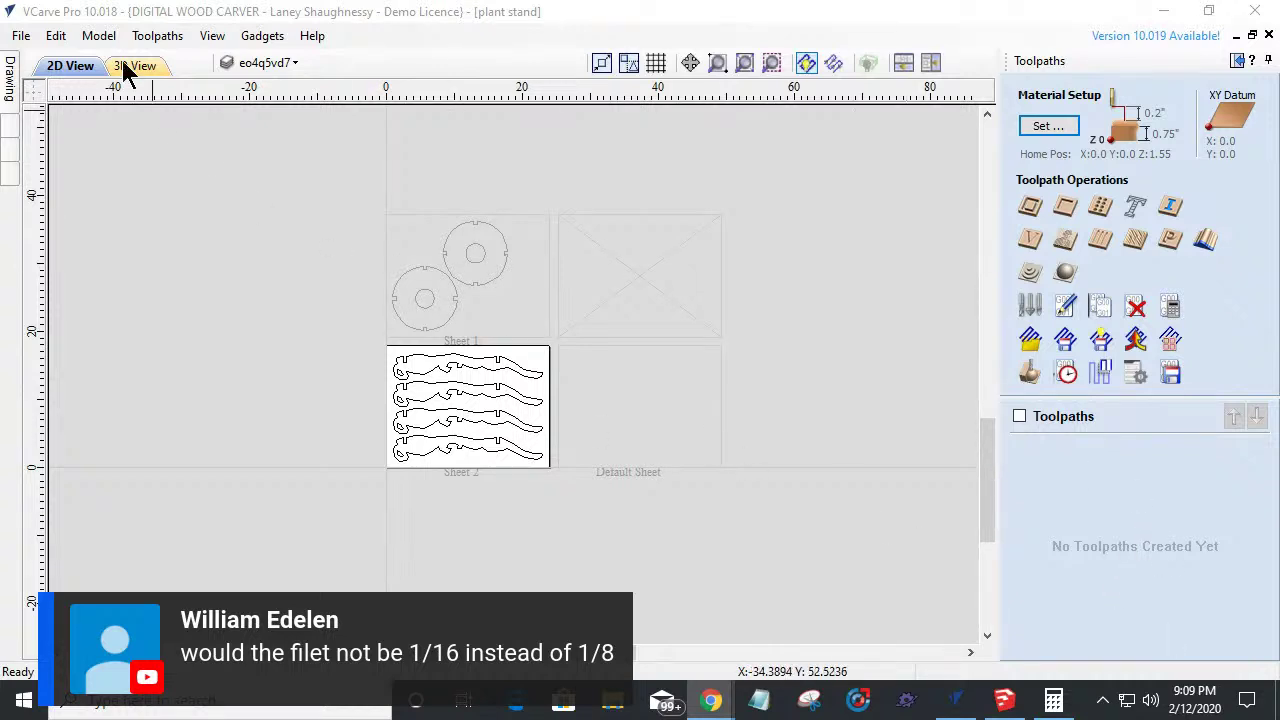
Reopen the drawing tools and the Create Fillets form to review the dog-bone fillet radius setting.
mouse_move(9, 80)
left_click(49, 451)
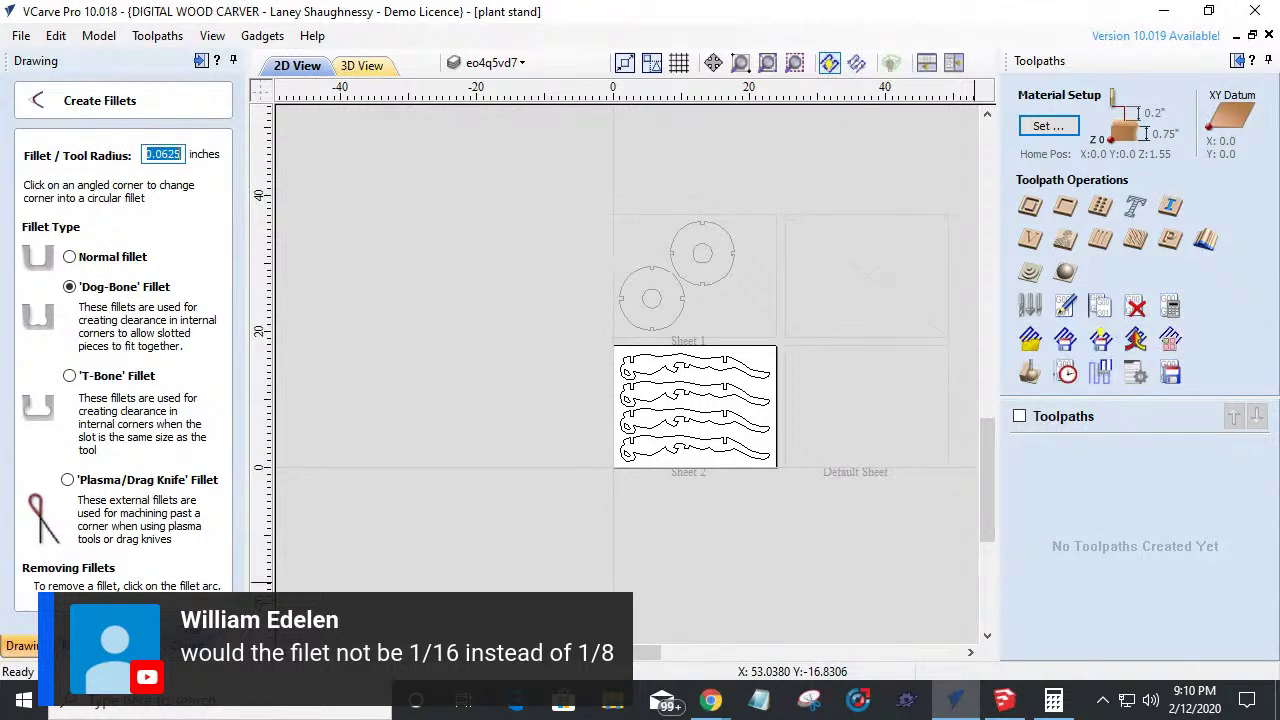
key("alt+Tab")
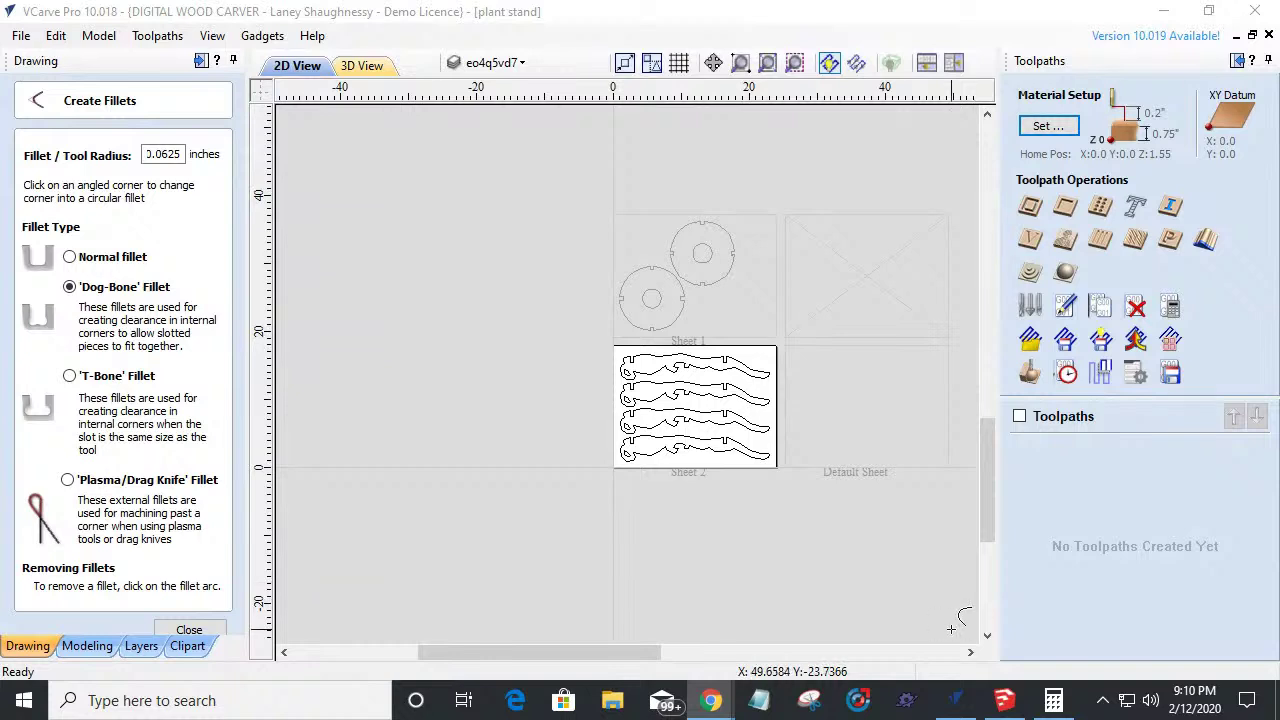
Close the fillet form and draw a square-cornered practice rectangle about 15 by 16.2 inches in the empty area left of the sheets.
left_click(190, 630)
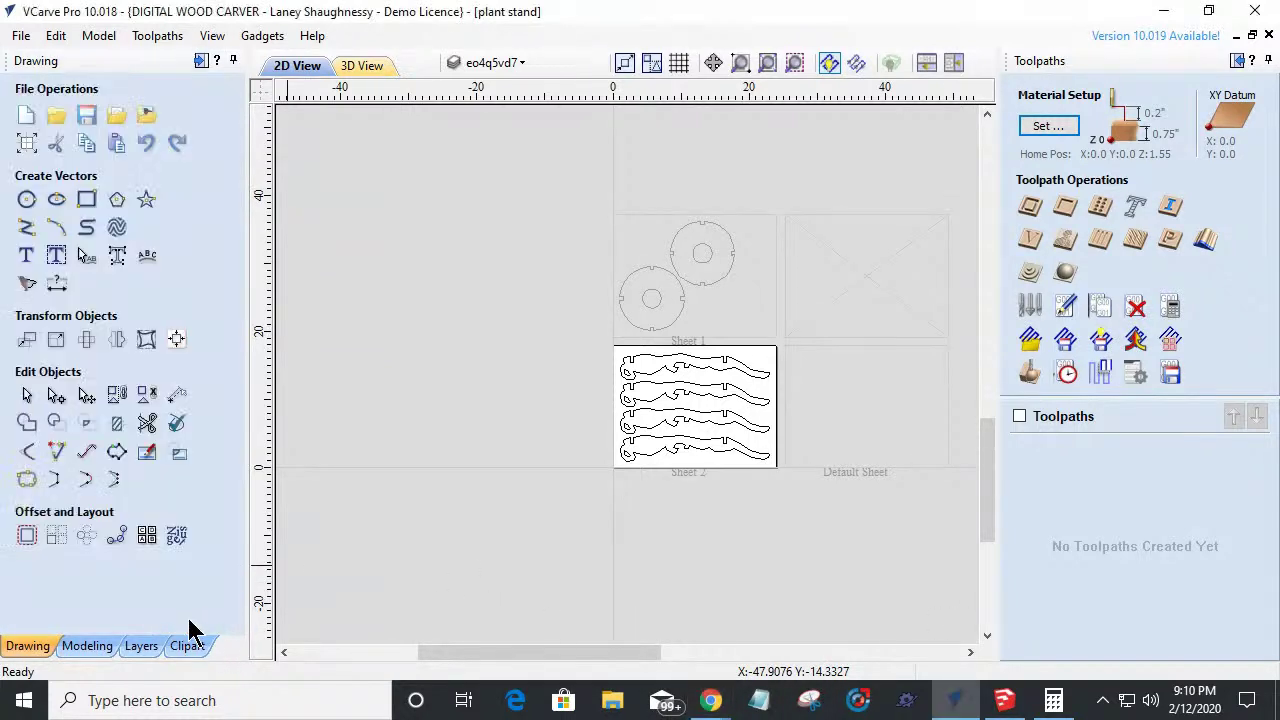
left_click(86, 199)
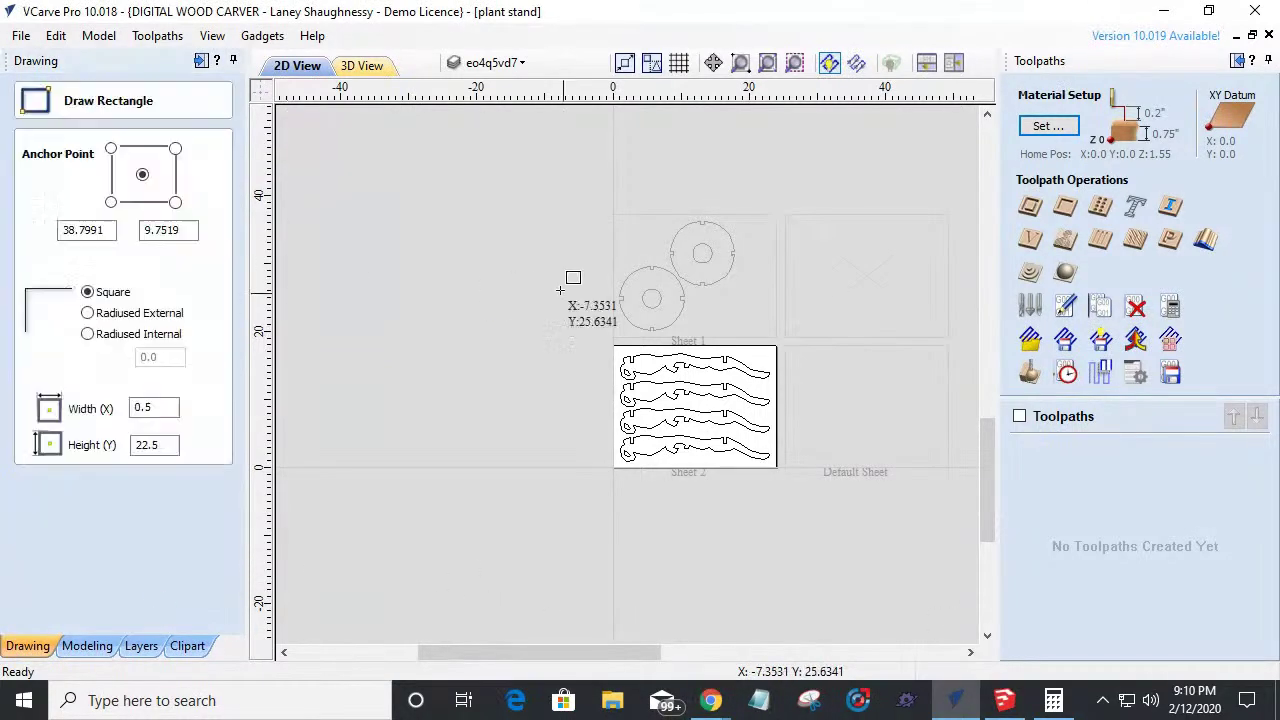
left_click_drag(554, 285, 545, 345)
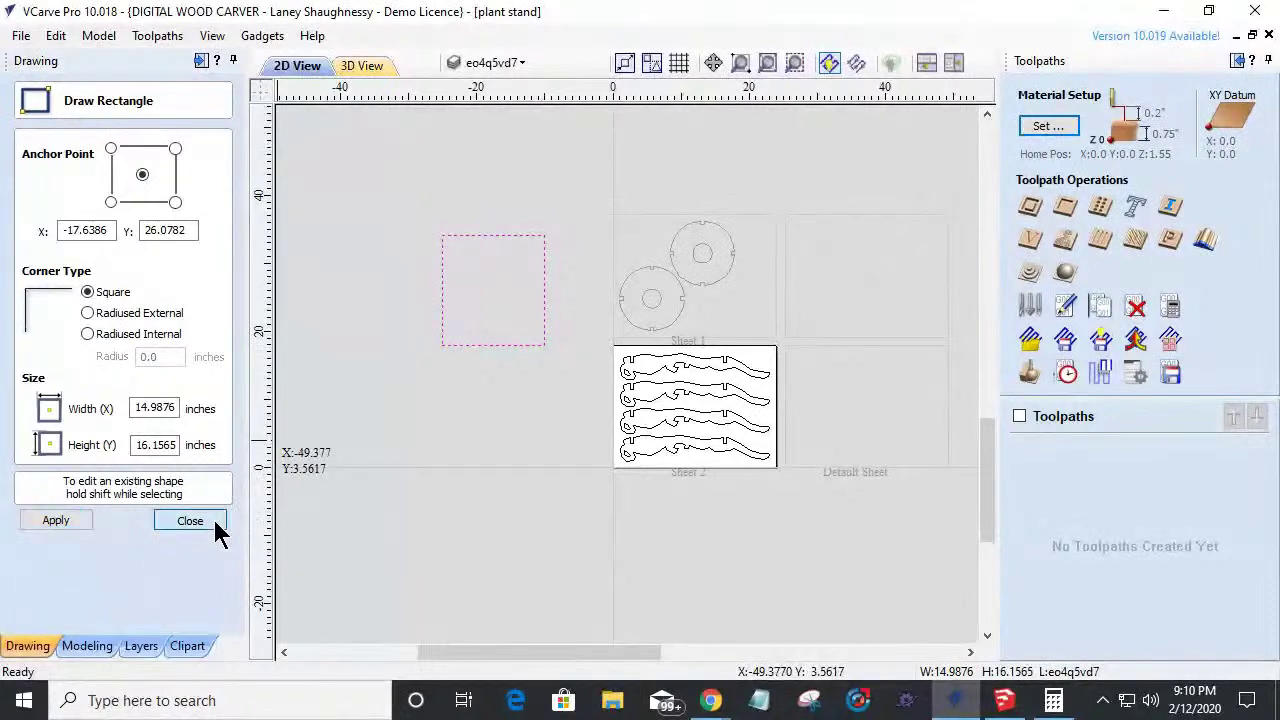
left_click(214, 527)
Node-edit the practice rectangle to cut its outline open and remove the segments around its lower-left corner.
key("n")
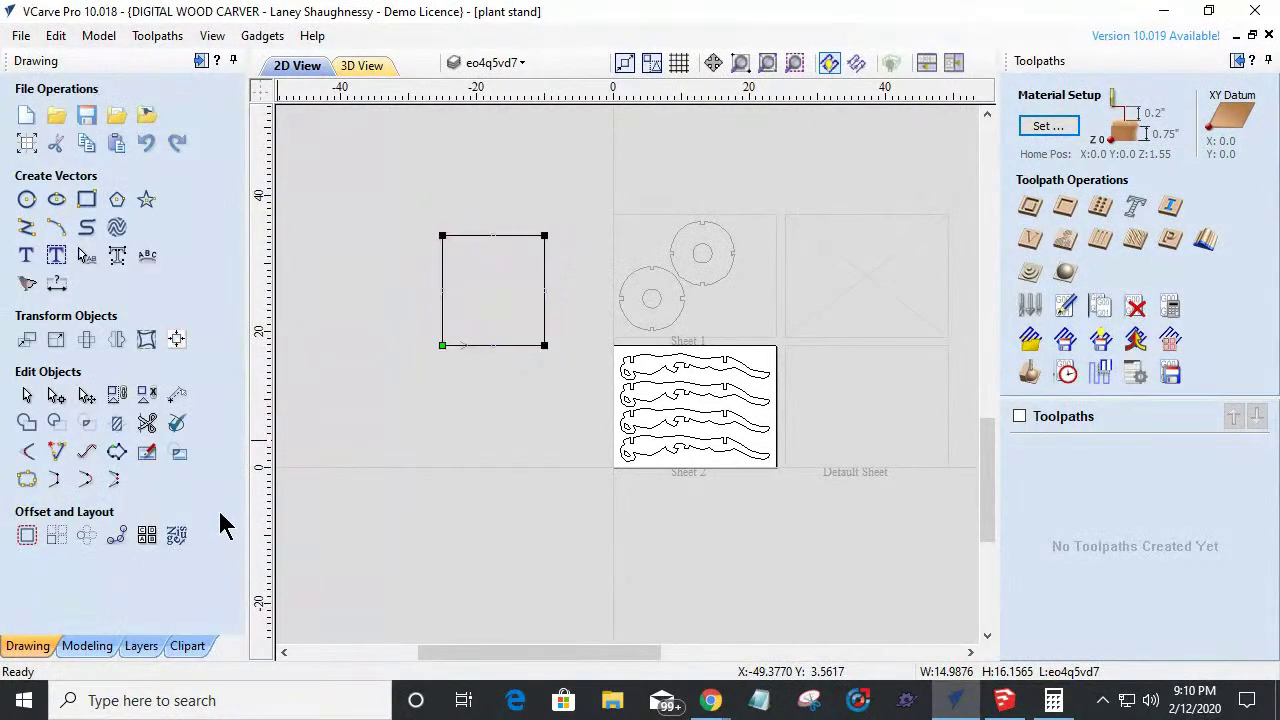
right_click(441, 346)
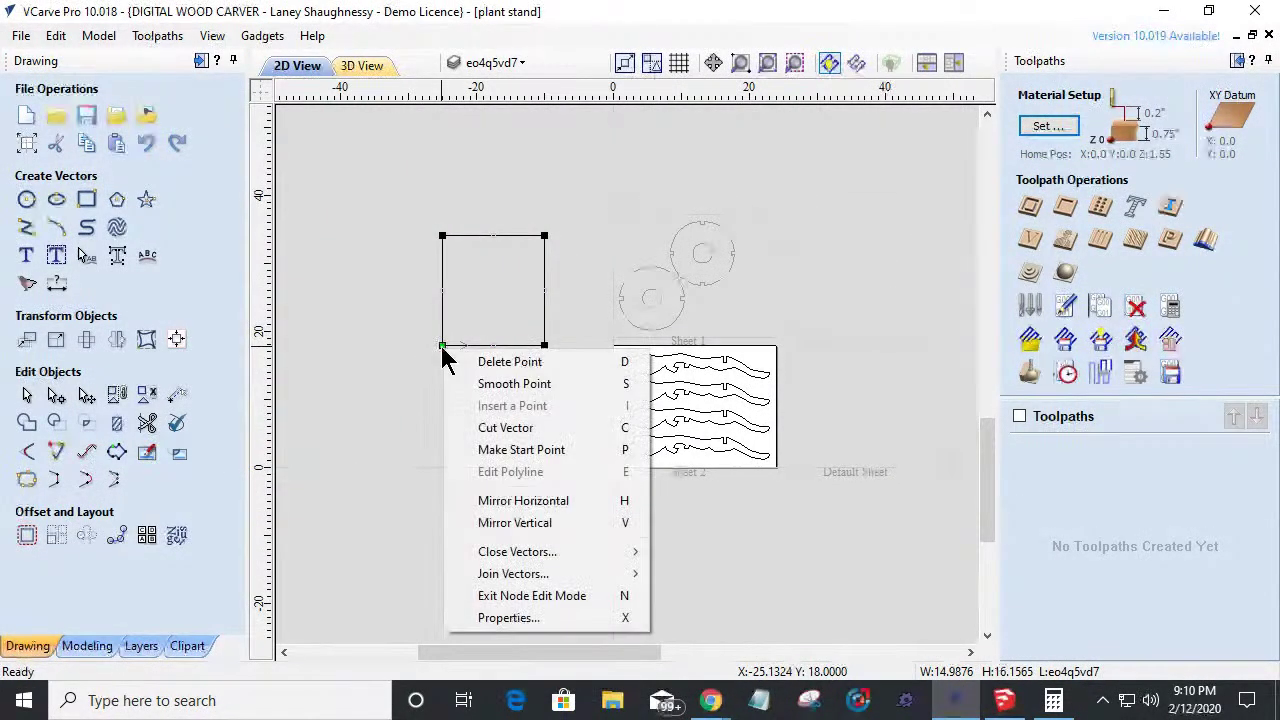
left_click(466, 429)
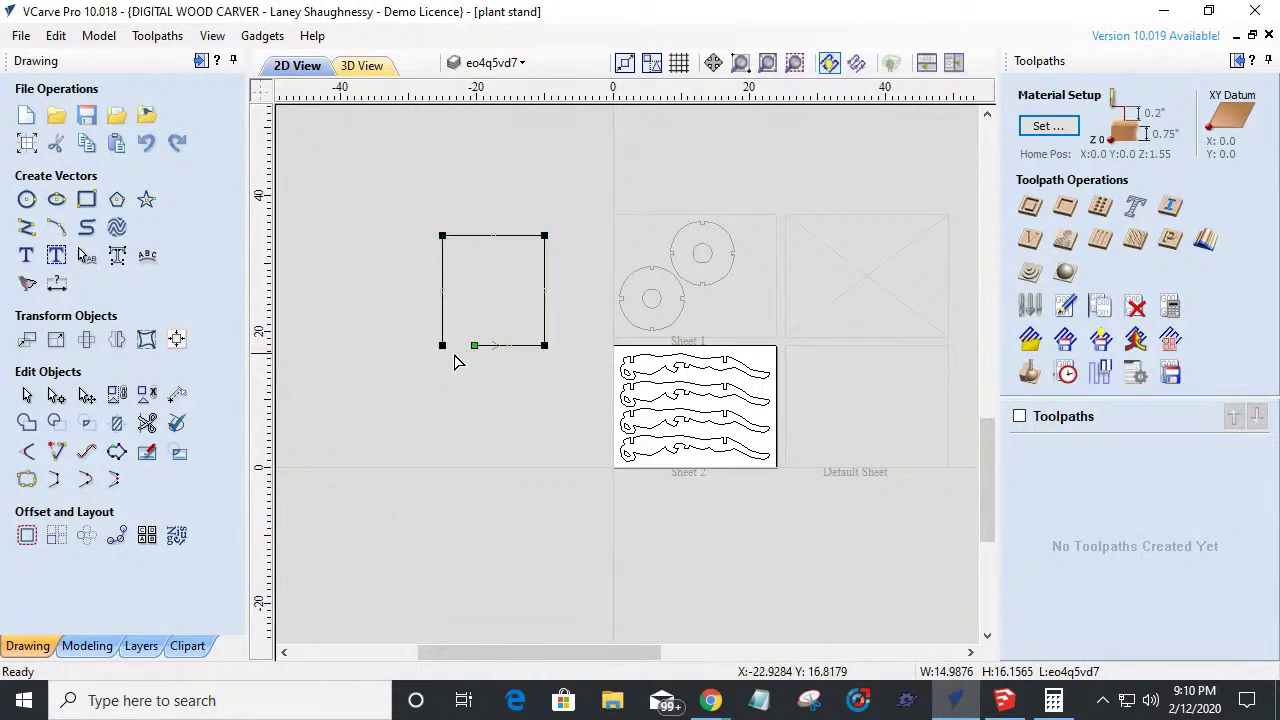
key("Delete")
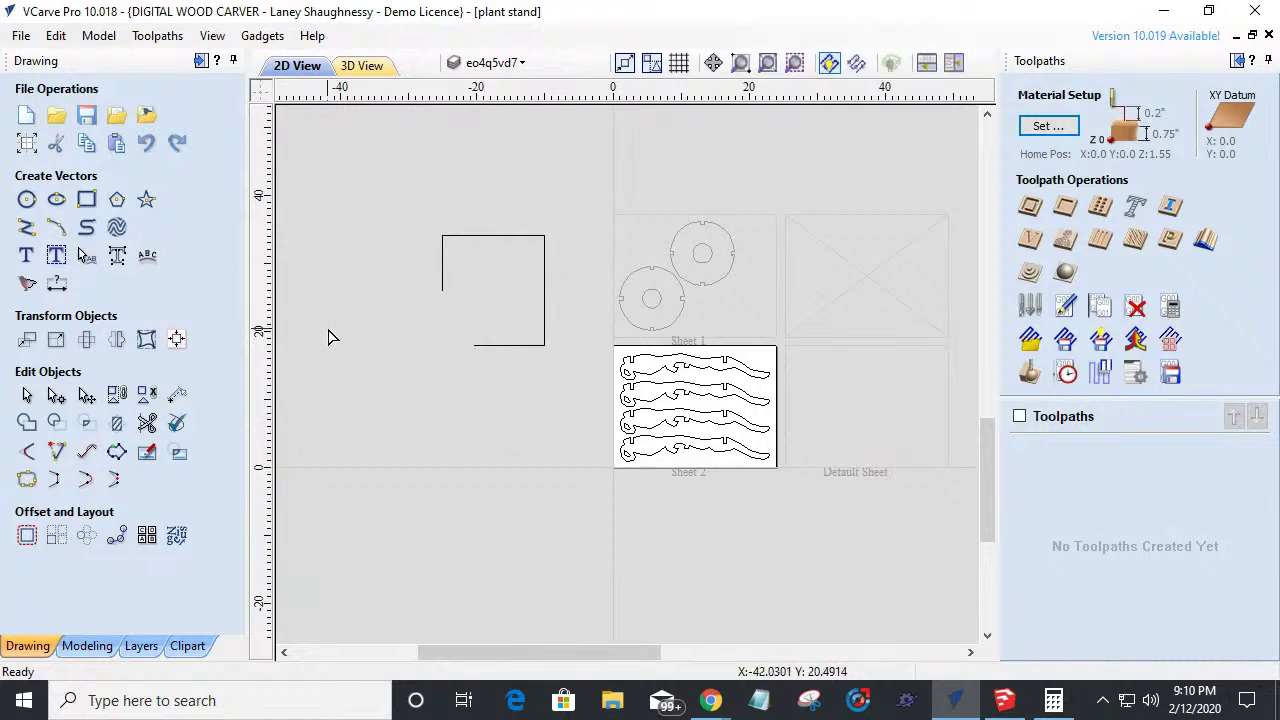
Extend the two open ends of the rectangle until they meet at the missing lower-left corner.
left_click(57, 452)
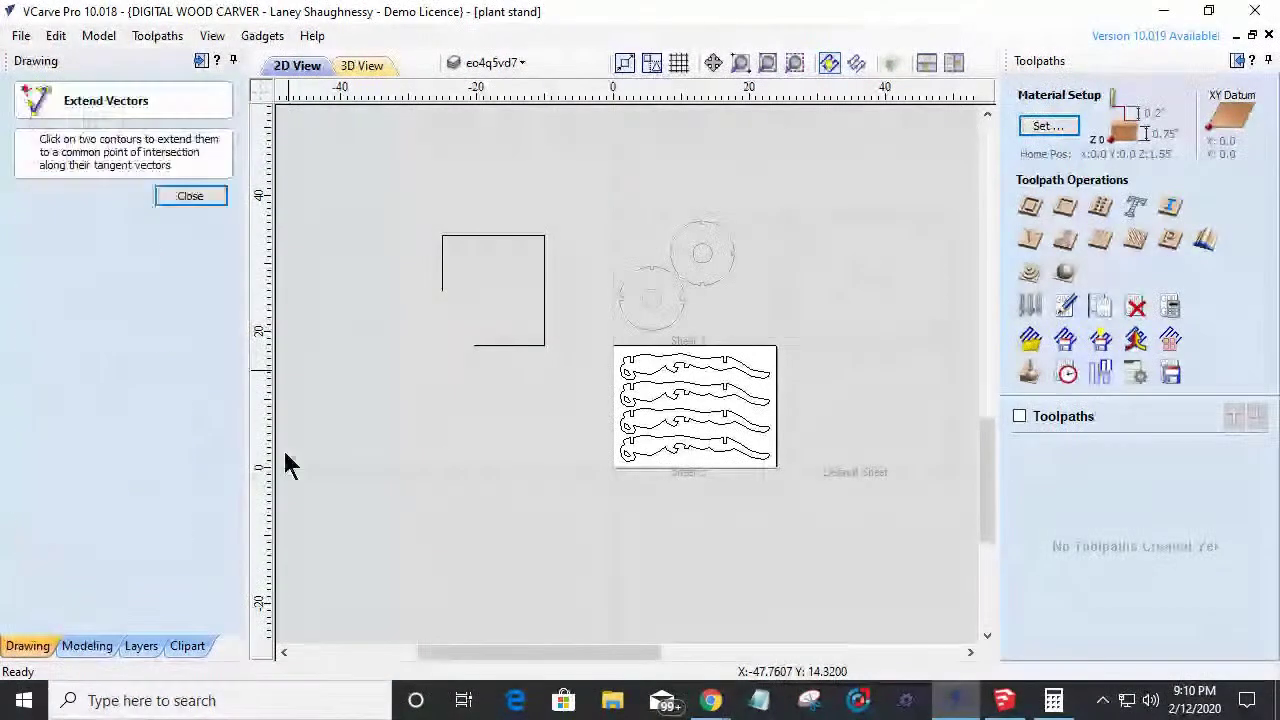
left_click(443, 297)
left_click(472, 346)
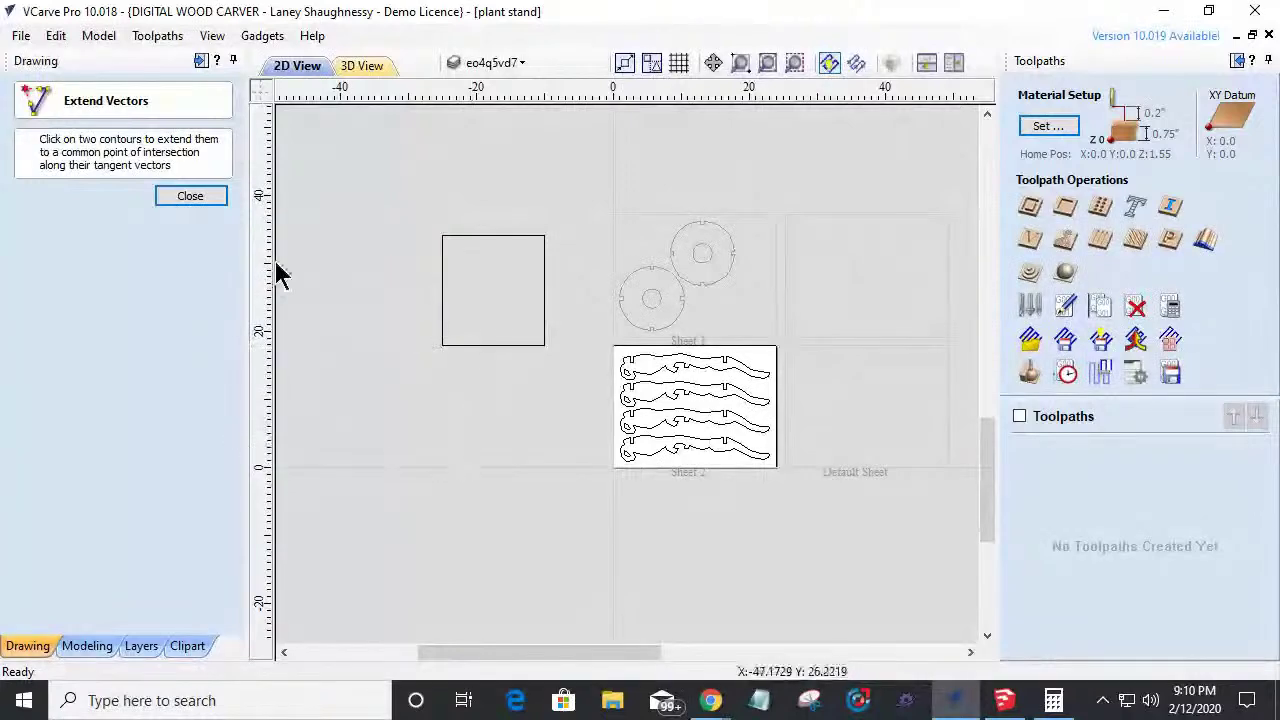
left_click(190, 197)
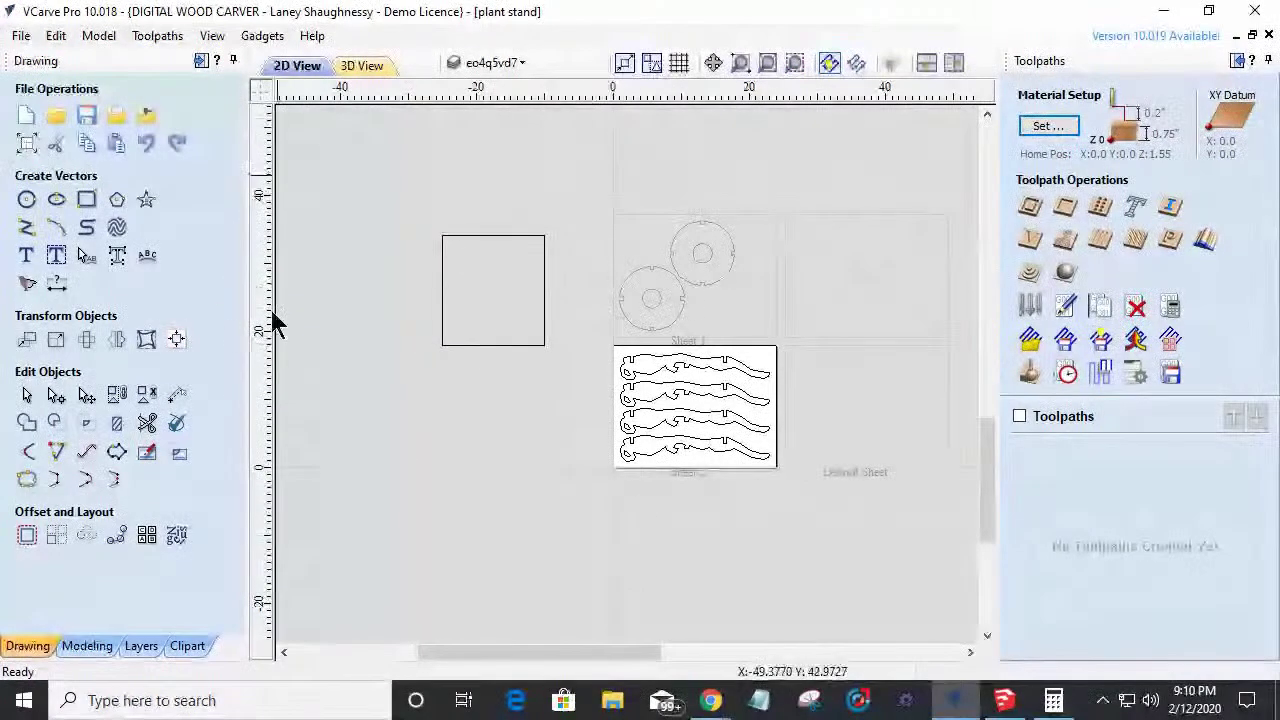
Join the open rectangle into a closed vector with a tolerance of 0.01 inches.
left_click(443, 326)
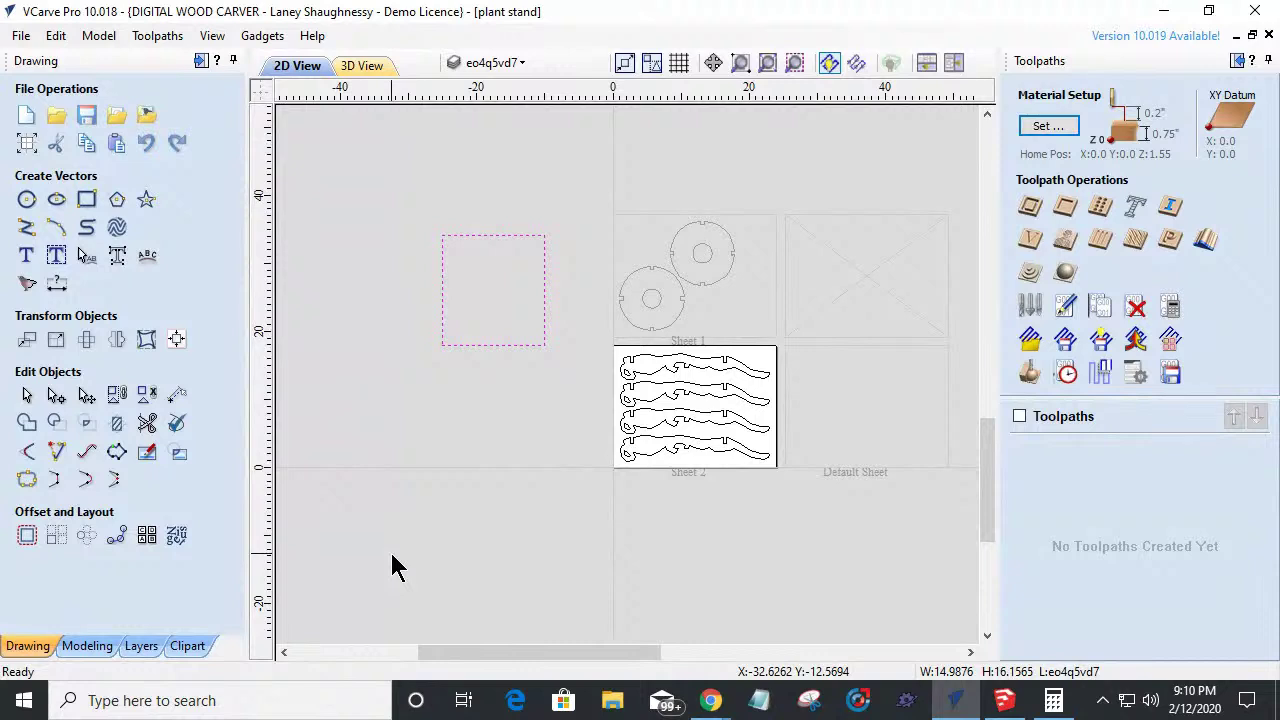
left_click_drag(378, 203, 562, 425)
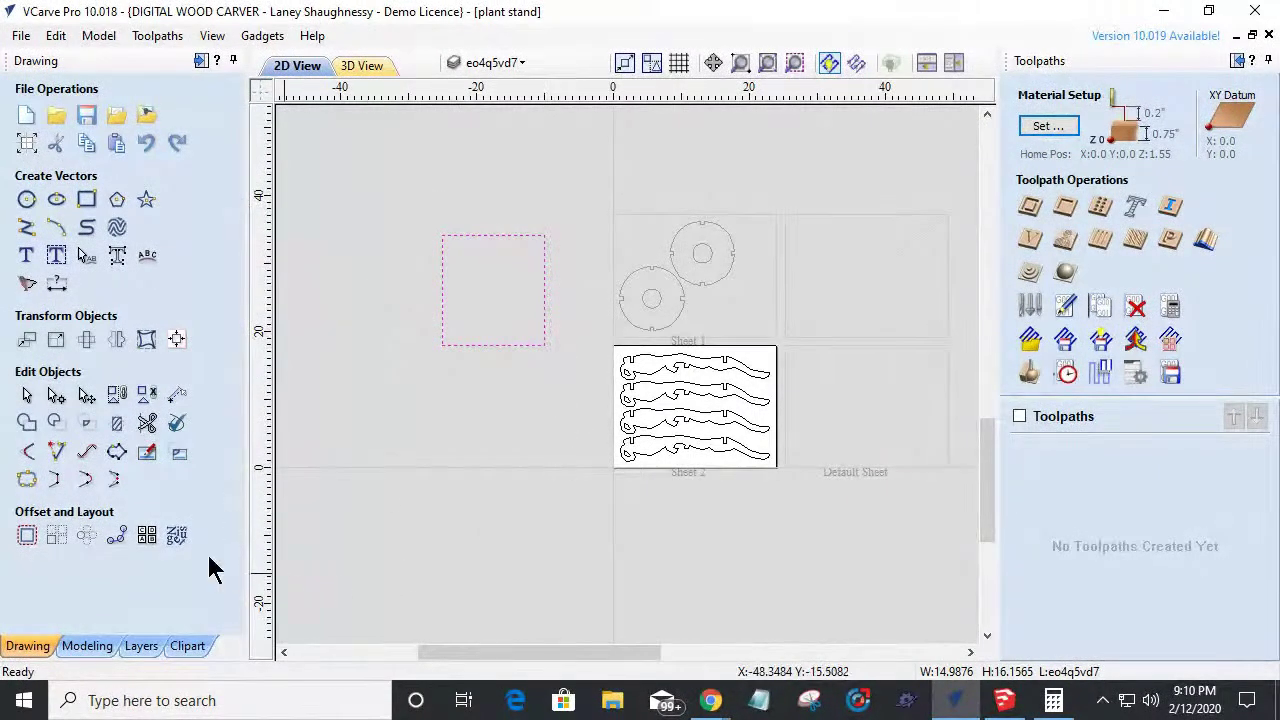
left_click(28, 480)
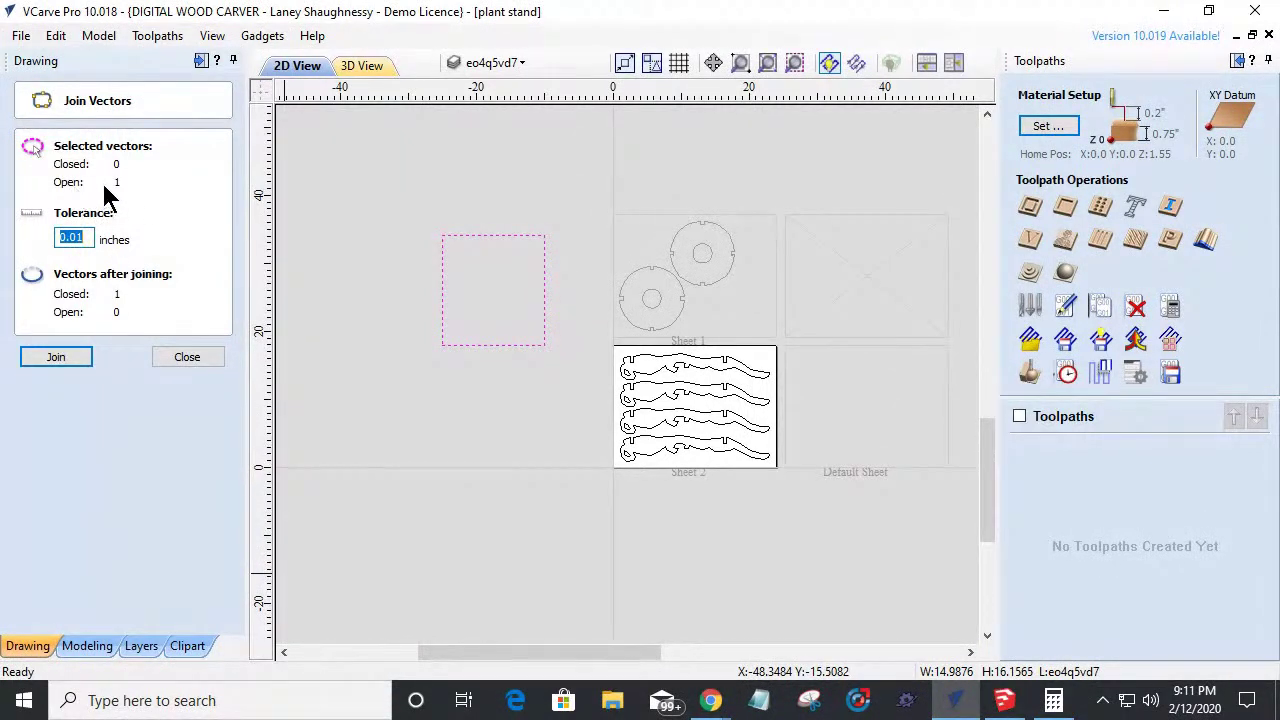
left_click(58, 358)
left_click(166, 357)
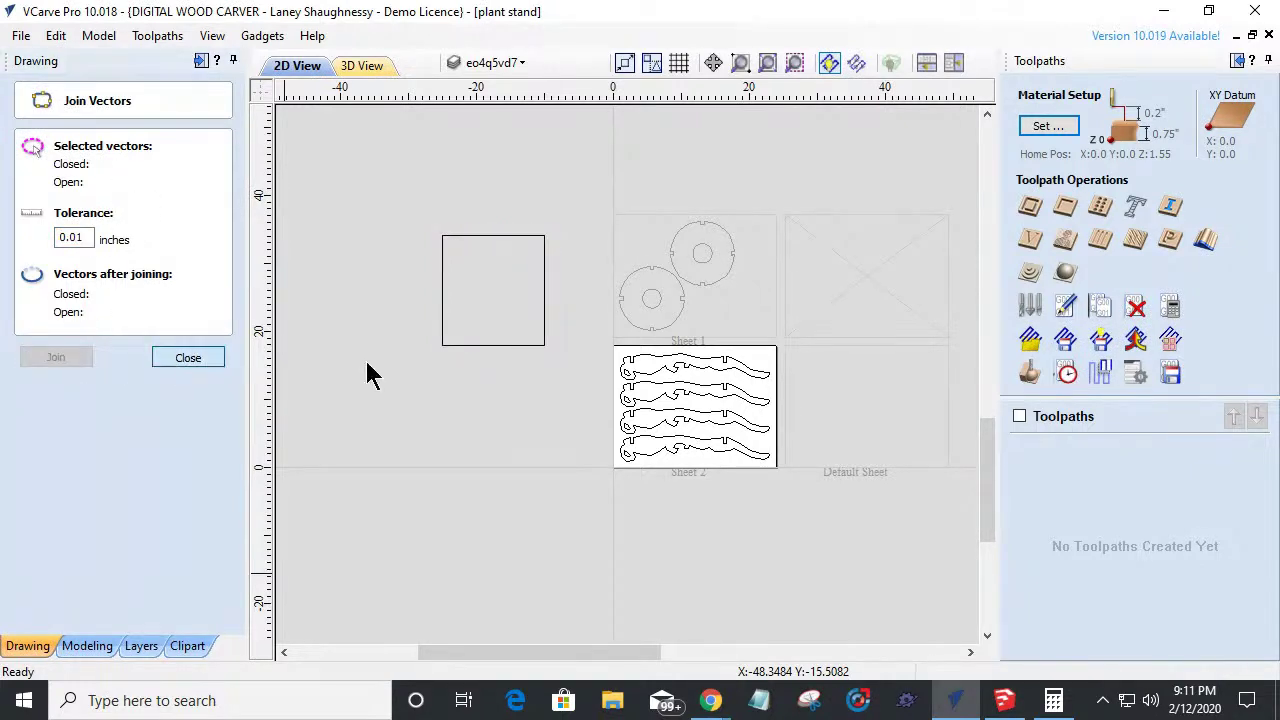
Select the rectangle, start Nest Parts for it, and make sheet 1 the active sheet.
left_click(441, 341)
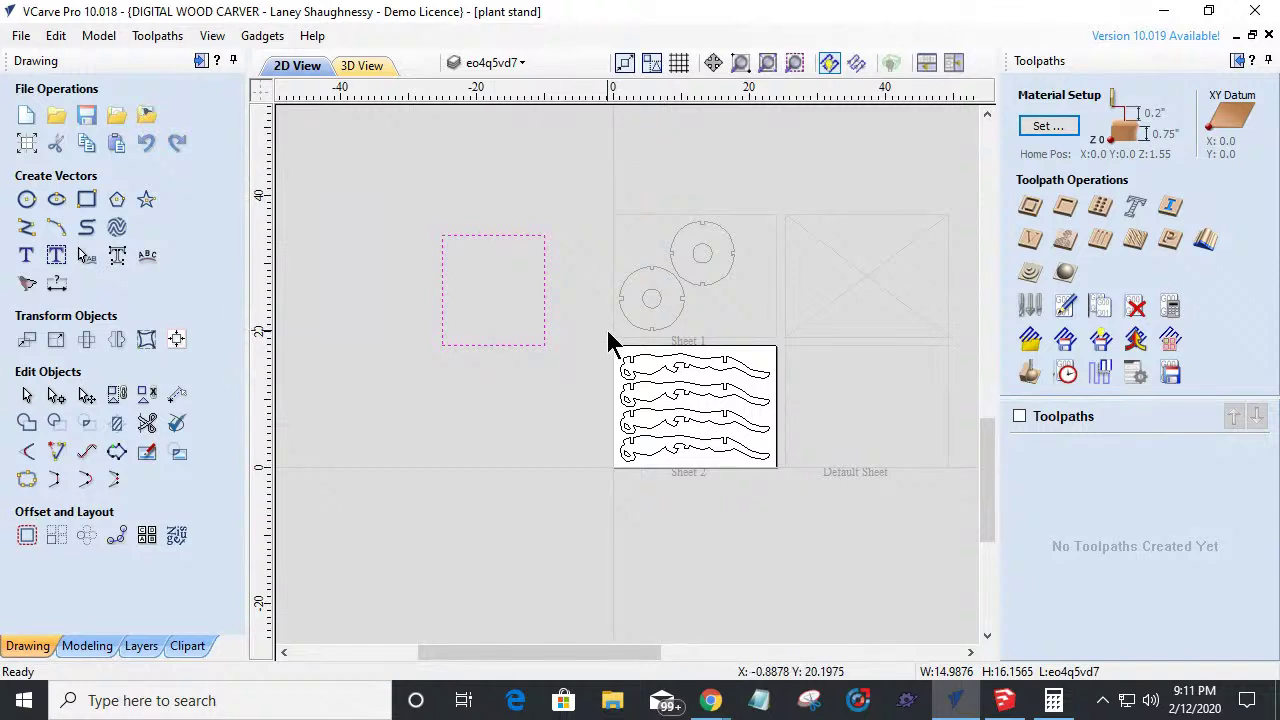
scroll(390, 300, "down", 1)
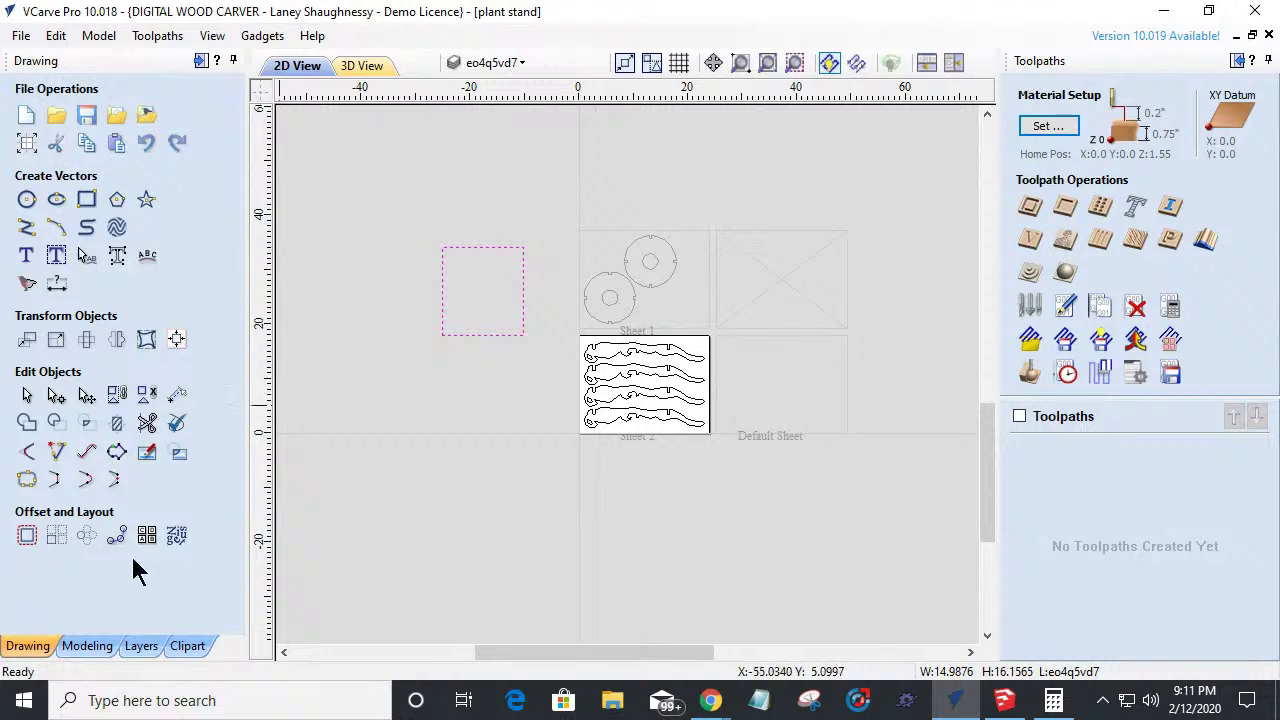
left_click(177, 535)
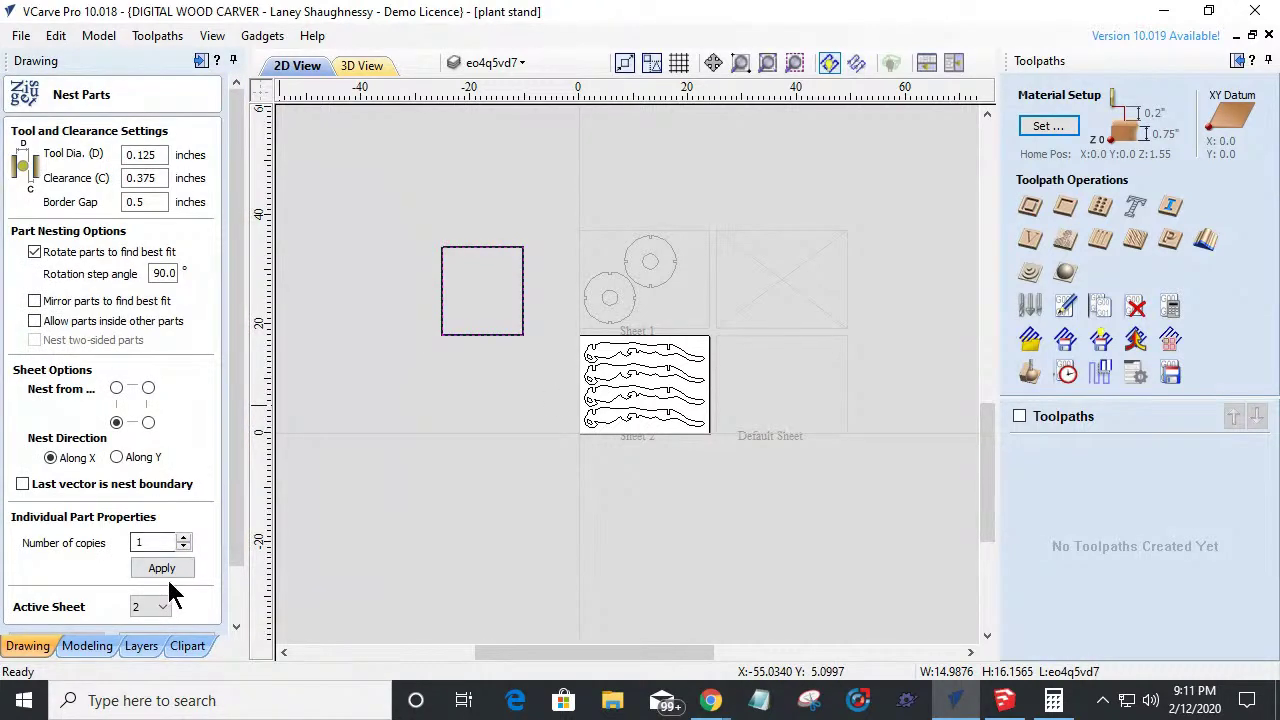
left_click(150, 606)
left_click(139, 626)
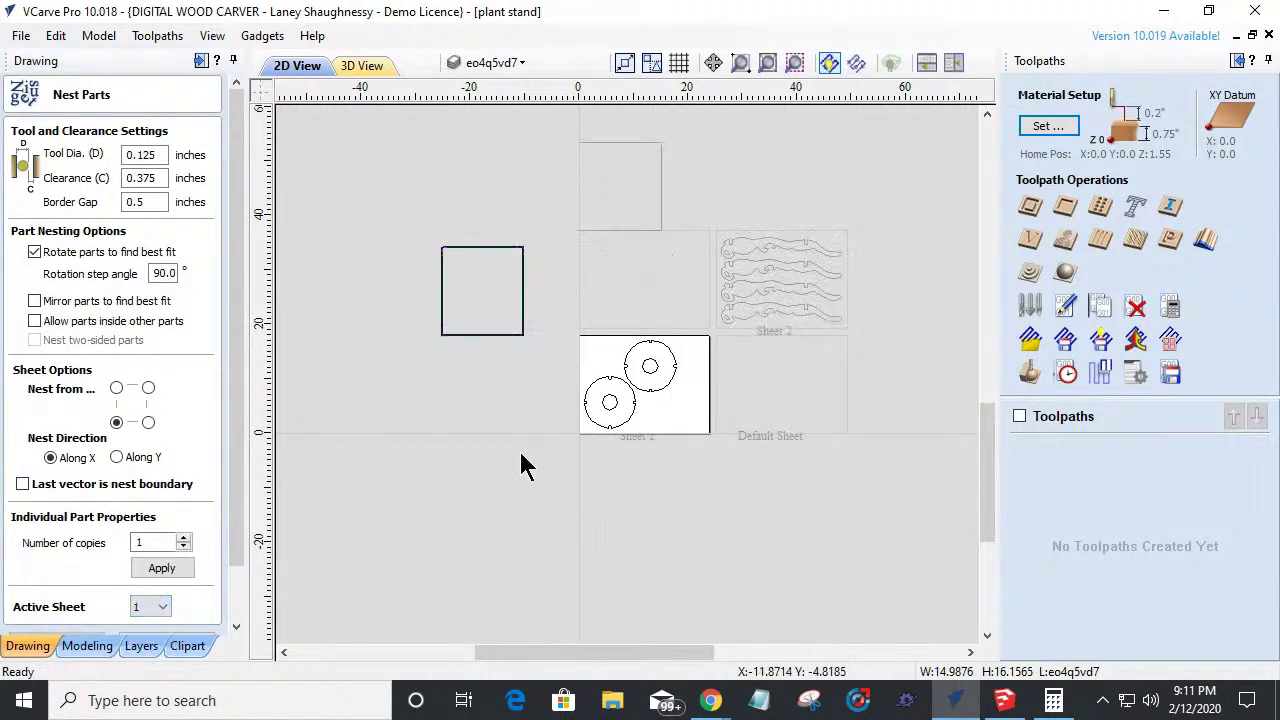
Examine the dog-bone notches on the lower-left disc of sheet 1 up close and review the layer list.
scroll(609, 408, "up", 5)
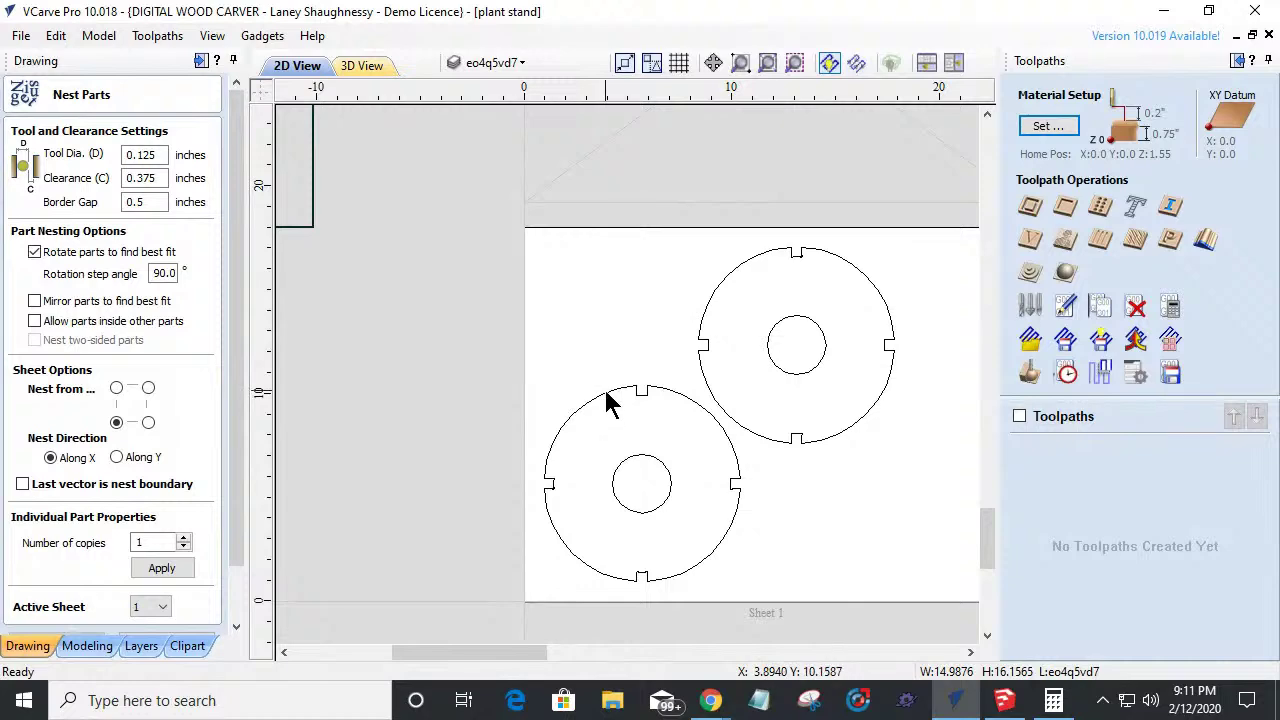
scroll(645, 404, "up", 8)
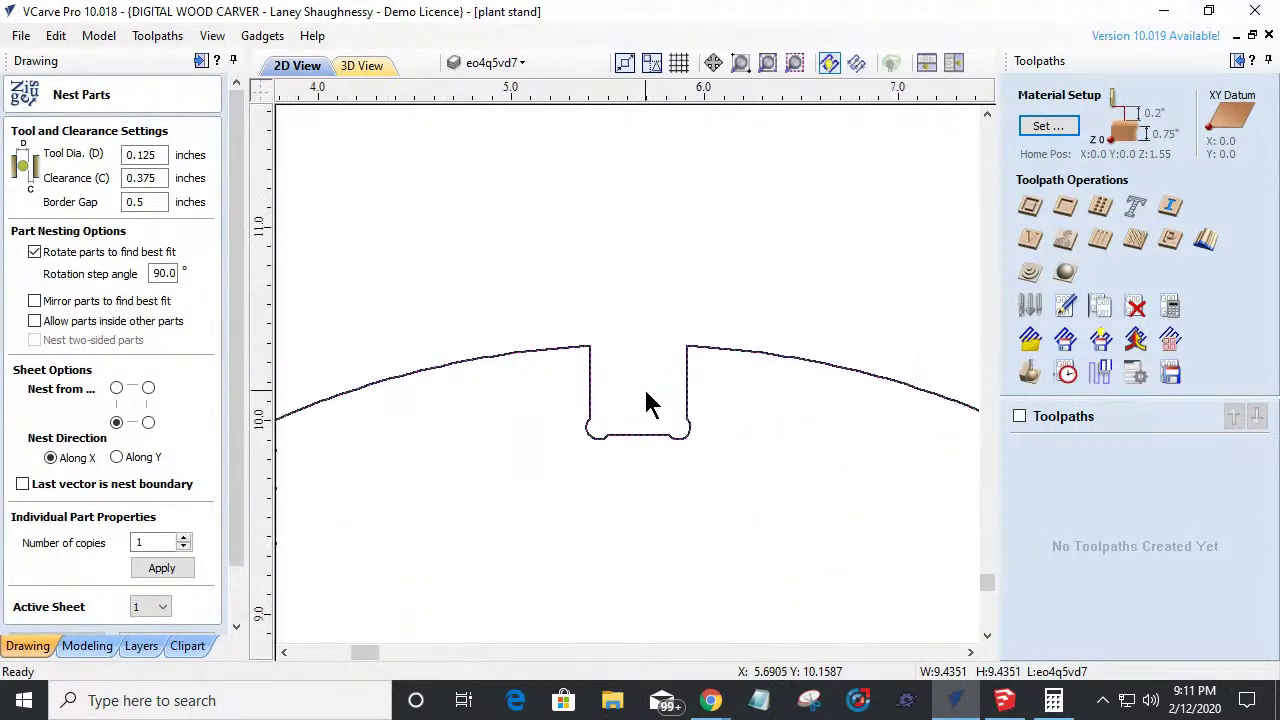
scroll(645, 404, "down", 10)
scroll(645, 404, "up", 3)
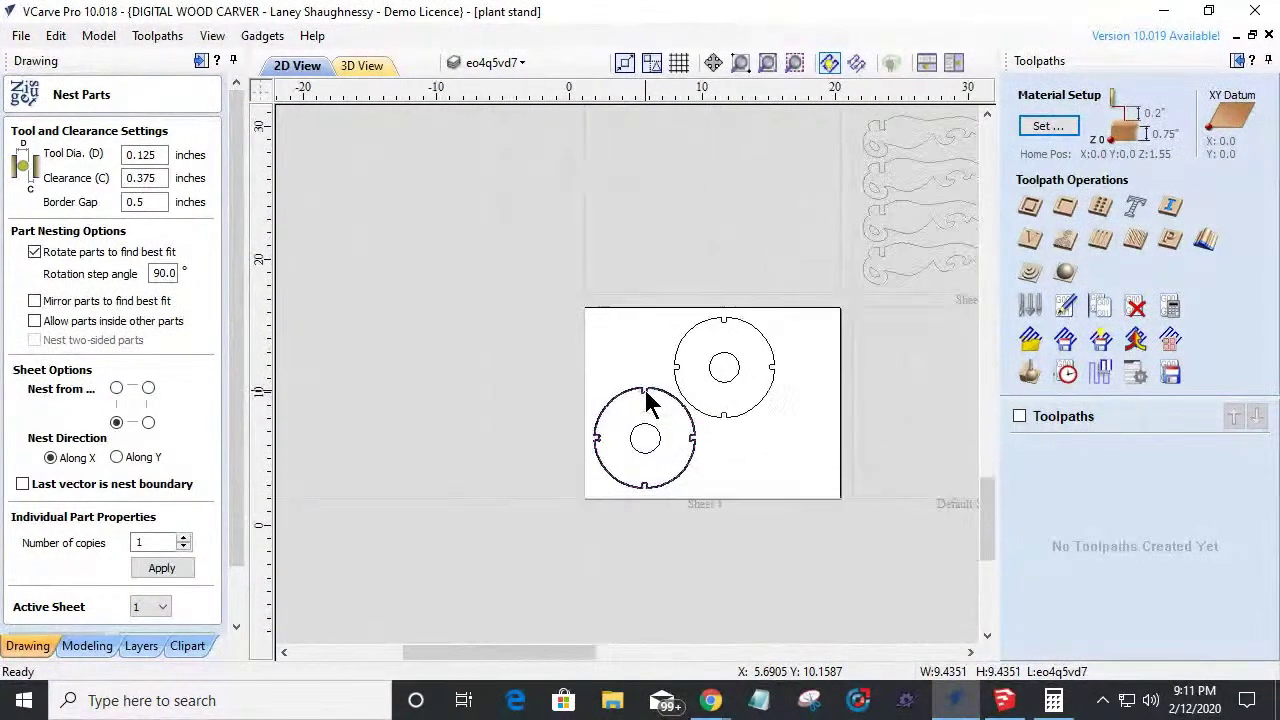
left_click(505, 62)
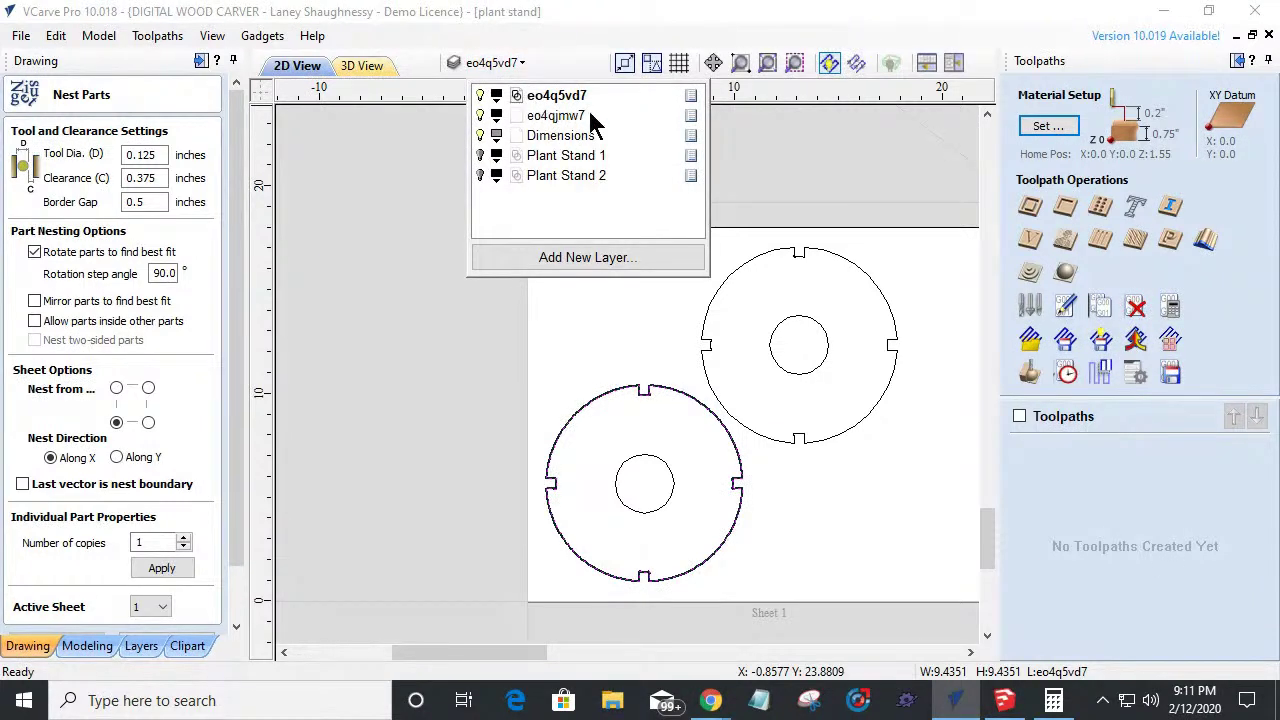
left_click(612, 412)
scroll(600, 425, "up", 3)
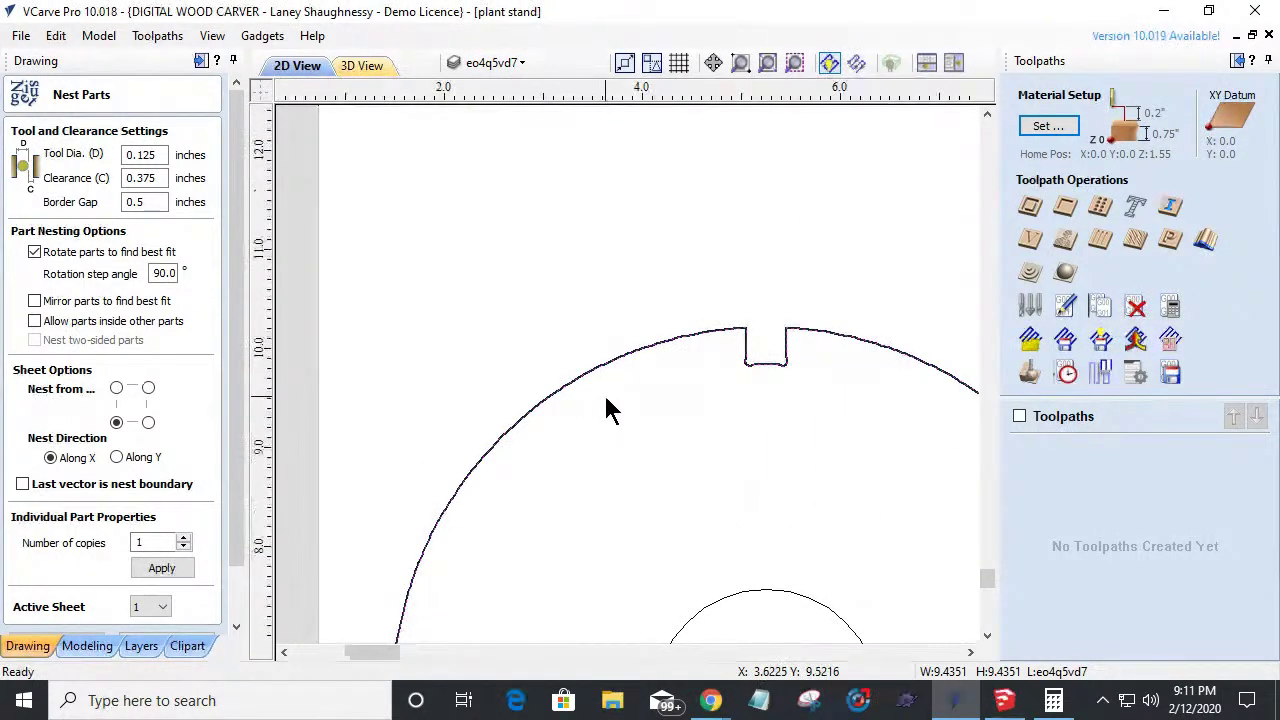
scroll(609, 400, "up", 1)
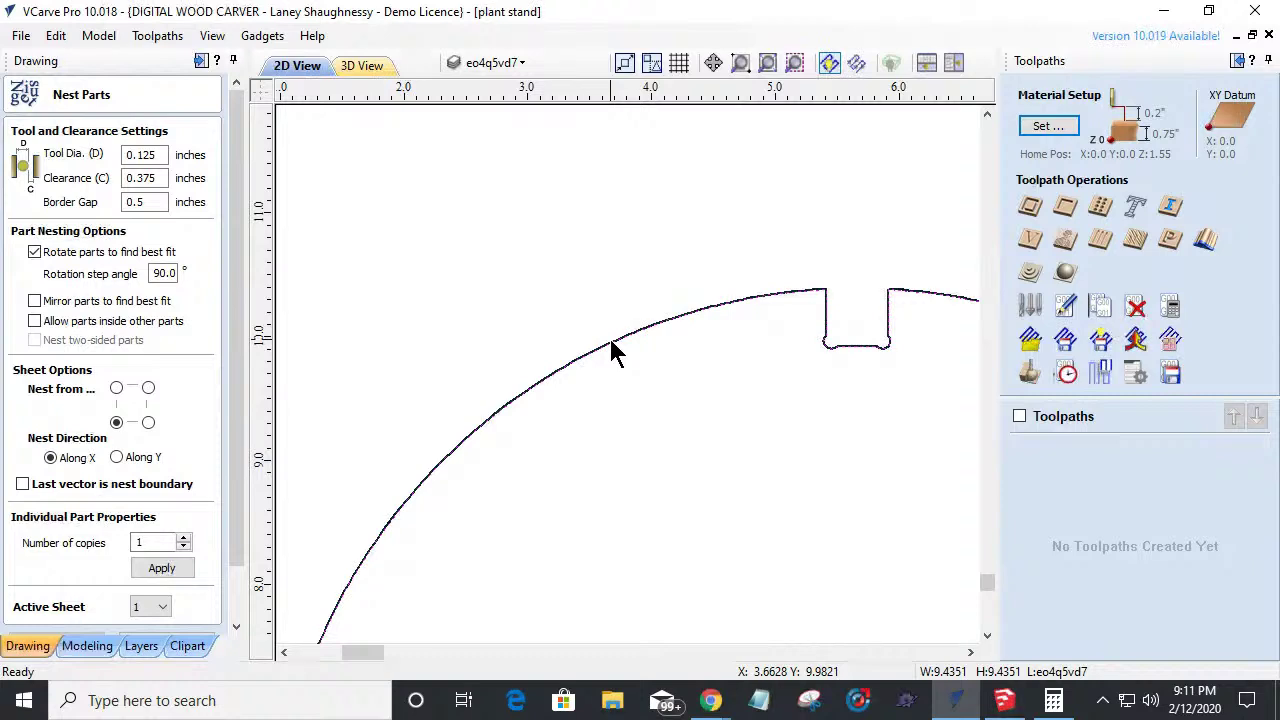
scroll(612, 350, "down", 4)
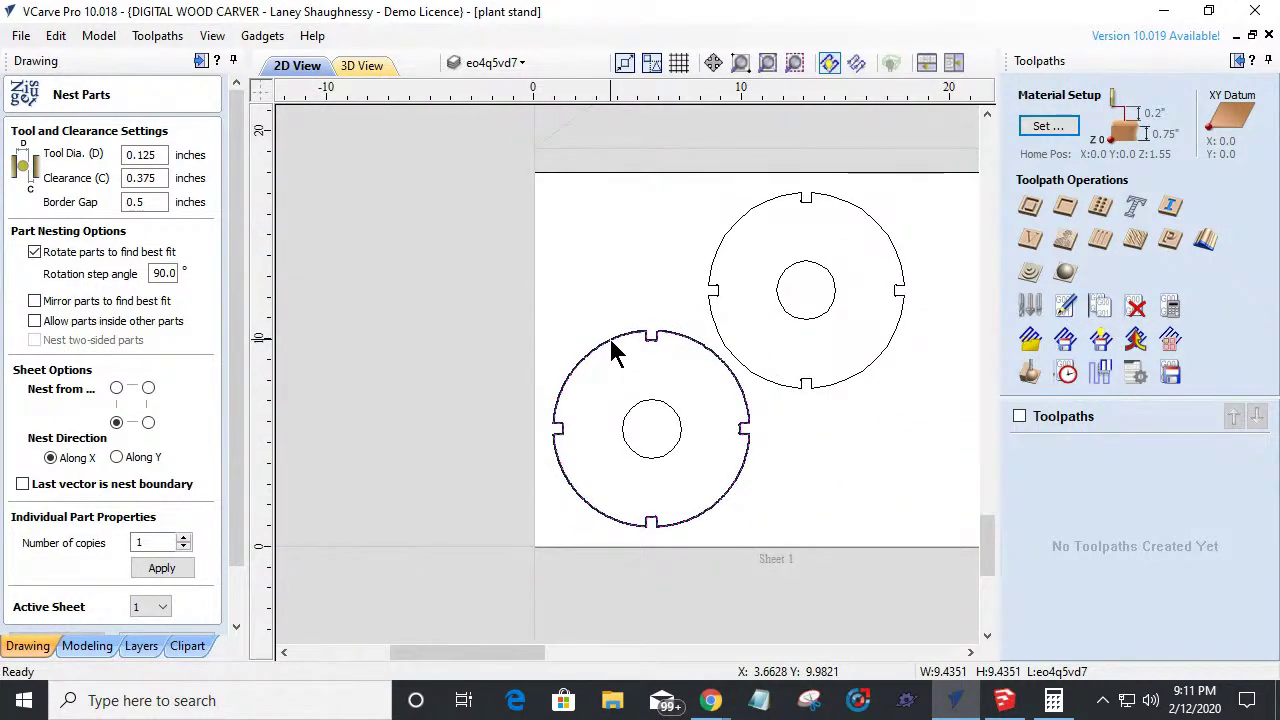
Select the lower-left disc's outline and centre hole as nesting candidates, and cancel the nesting without applying it.
left_click(564, 398)
left_click(564, 399)
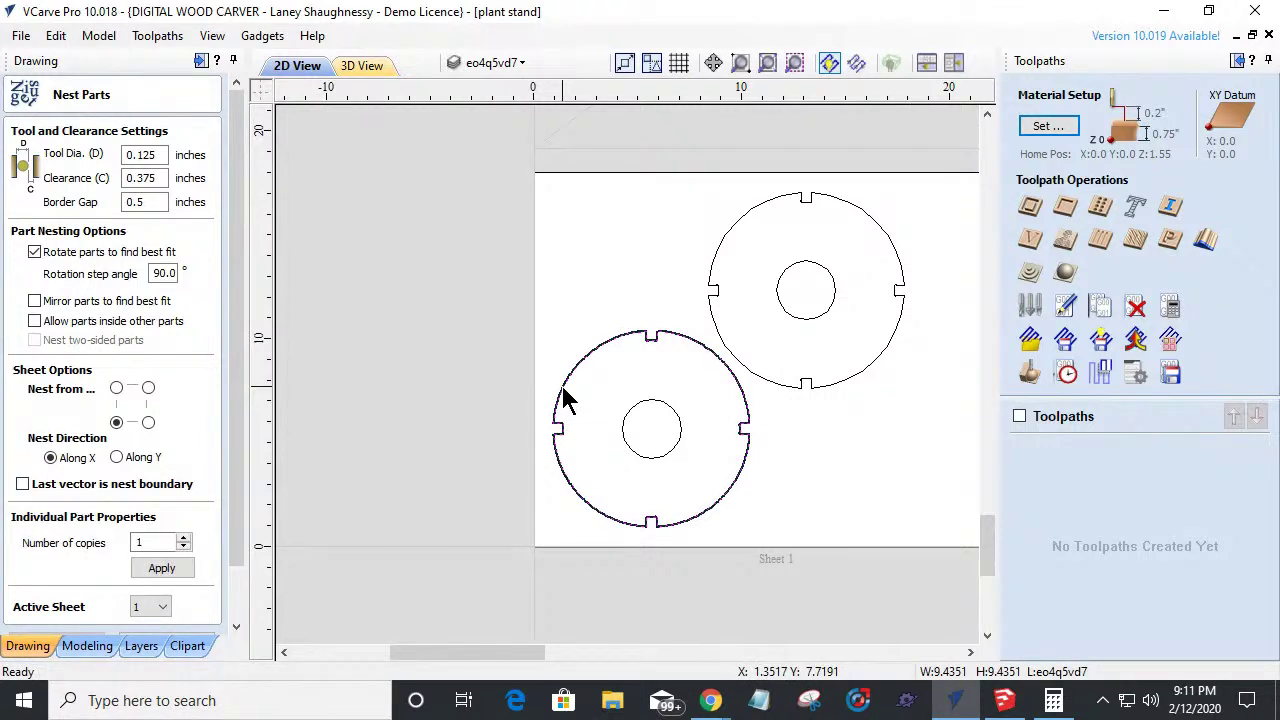
left_click(551, 356)
left_click(567, 398)
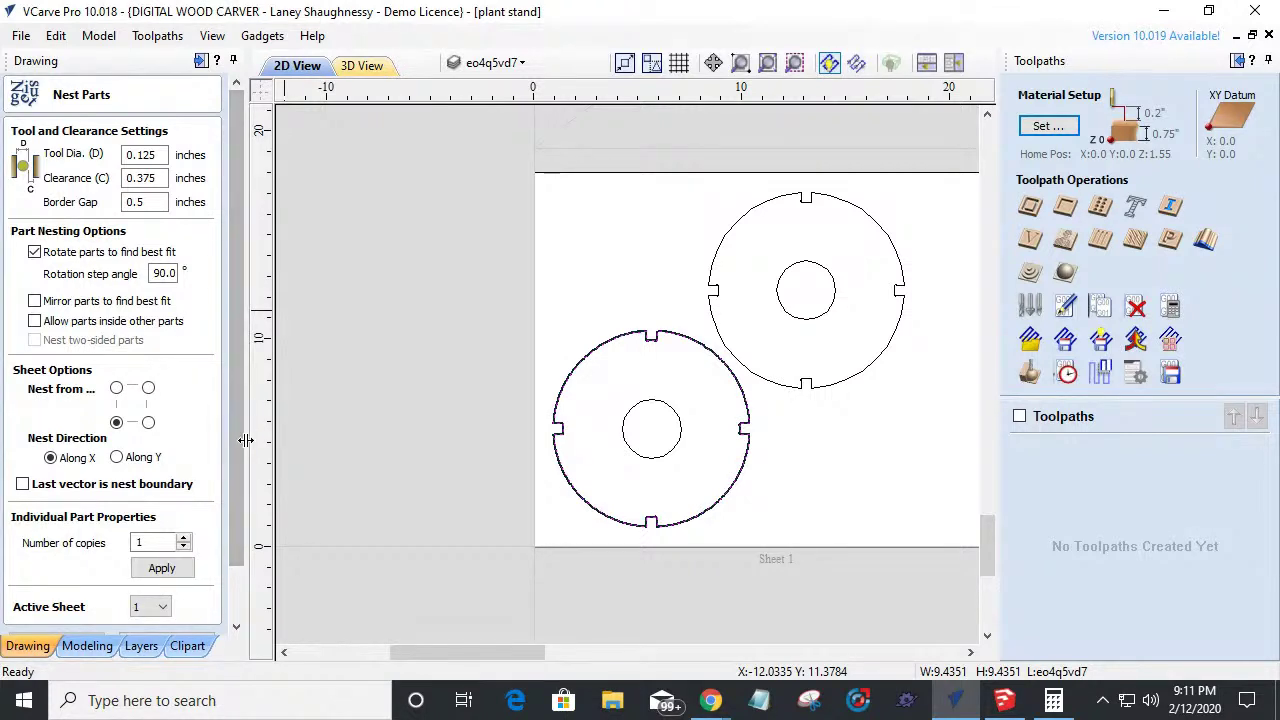
left_click(234, 591)
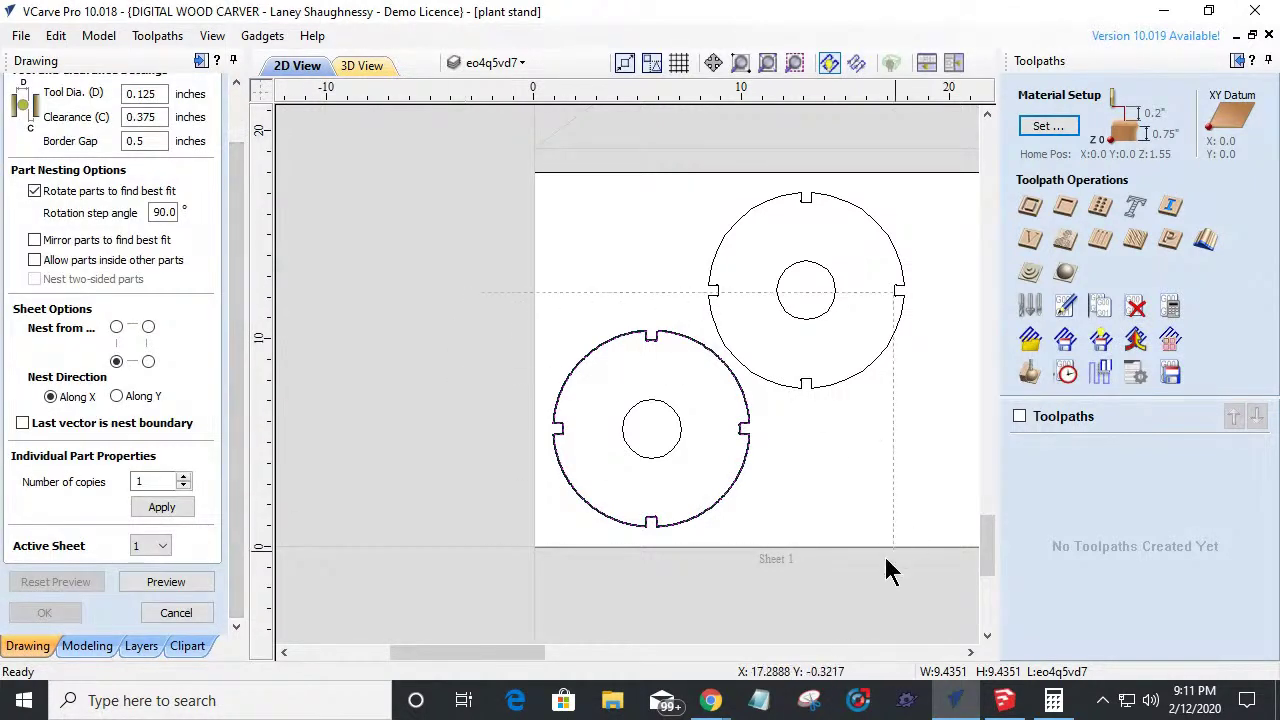
left_click(786, 578)
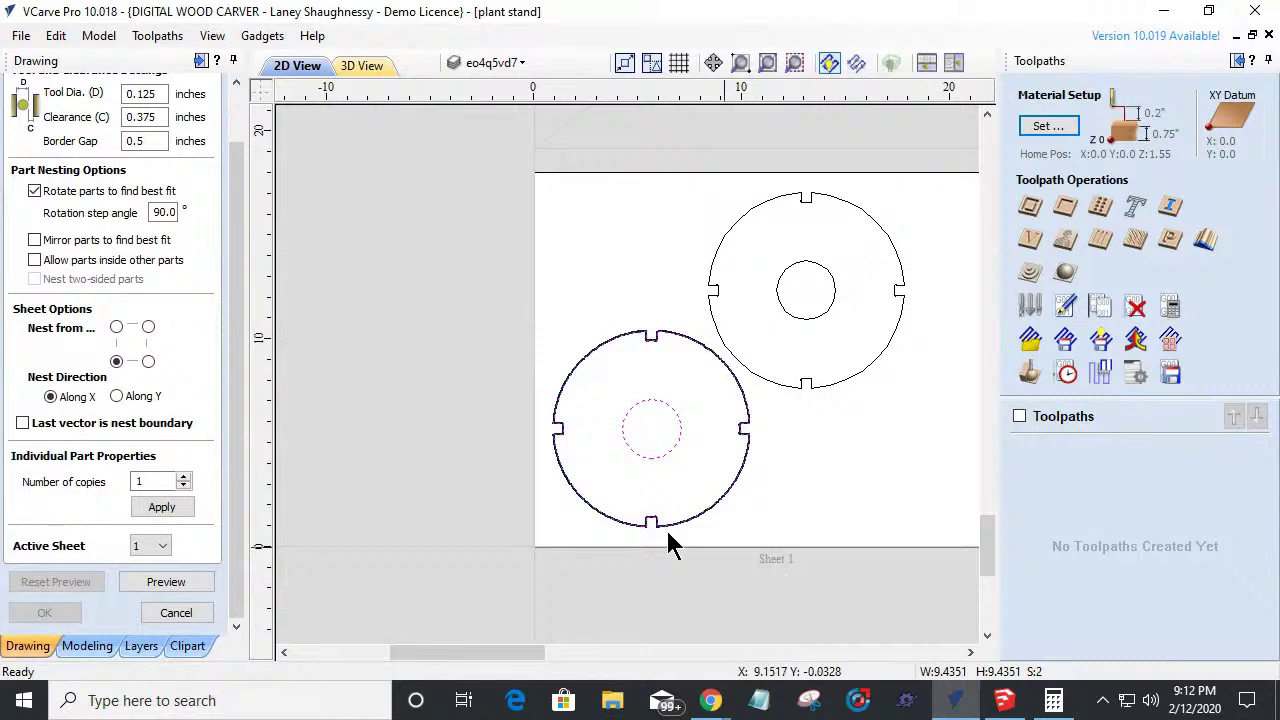
left_click(175, 613)
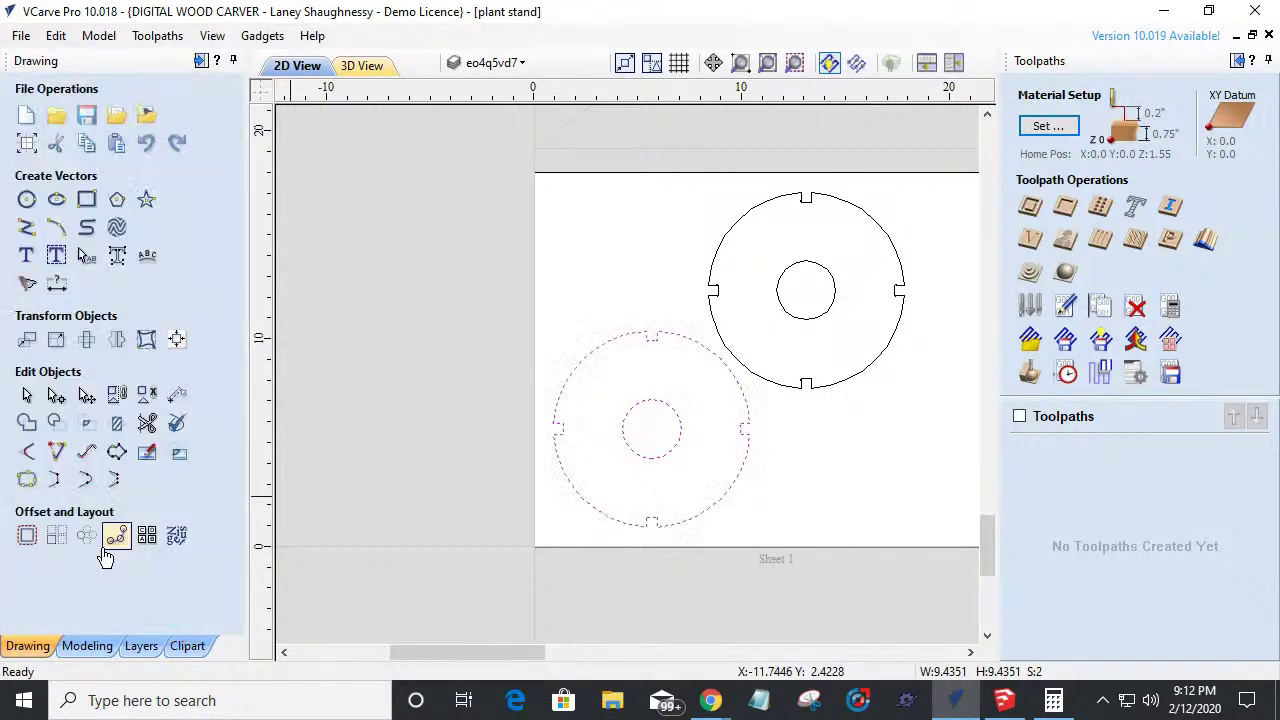
Check with Join Vectors whether the selected disc vectors are closed, and inspect the corners of the disc's left notch.
left_click(27, 480)
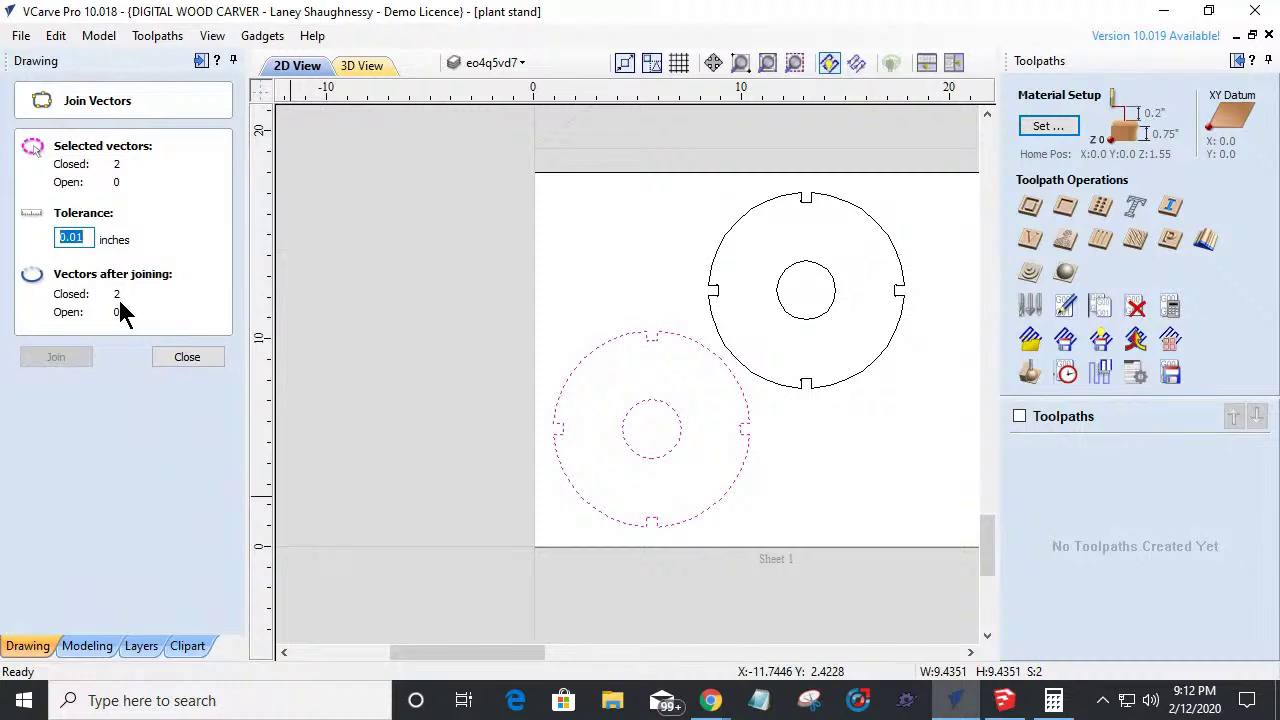
scroll(554, 437, "up", 5)
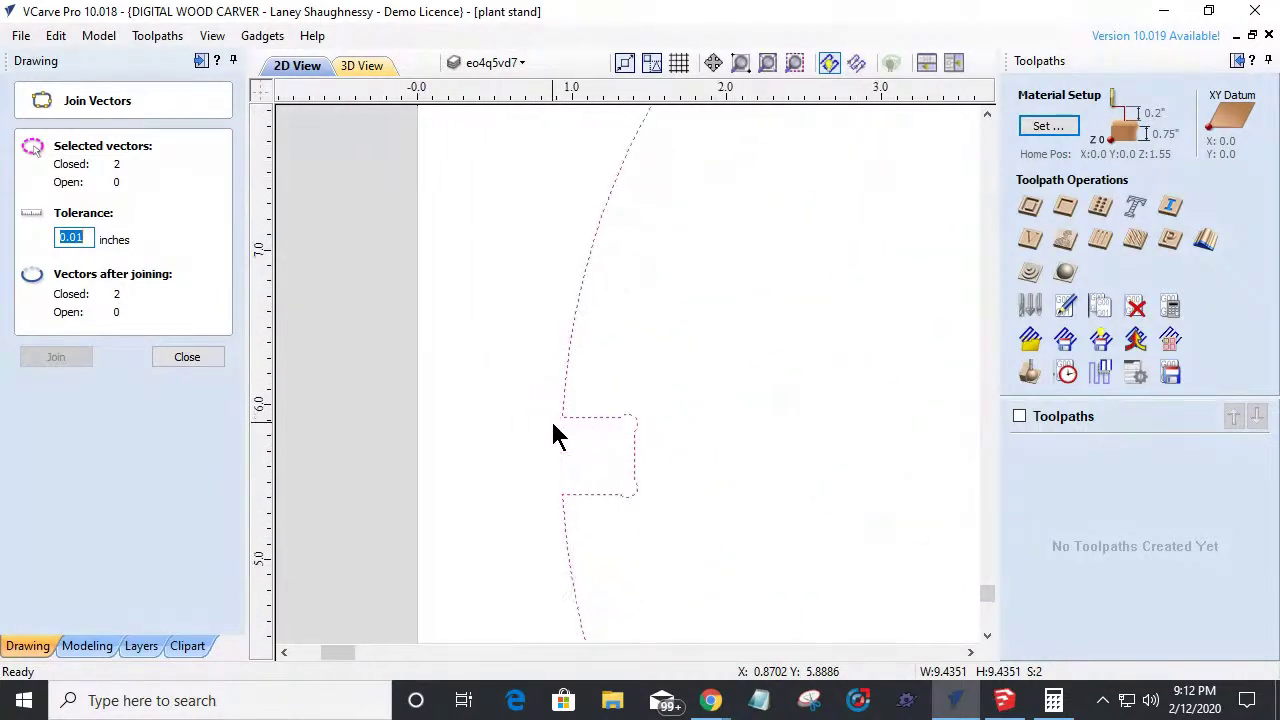
scroll(553, 425, "up", 4)
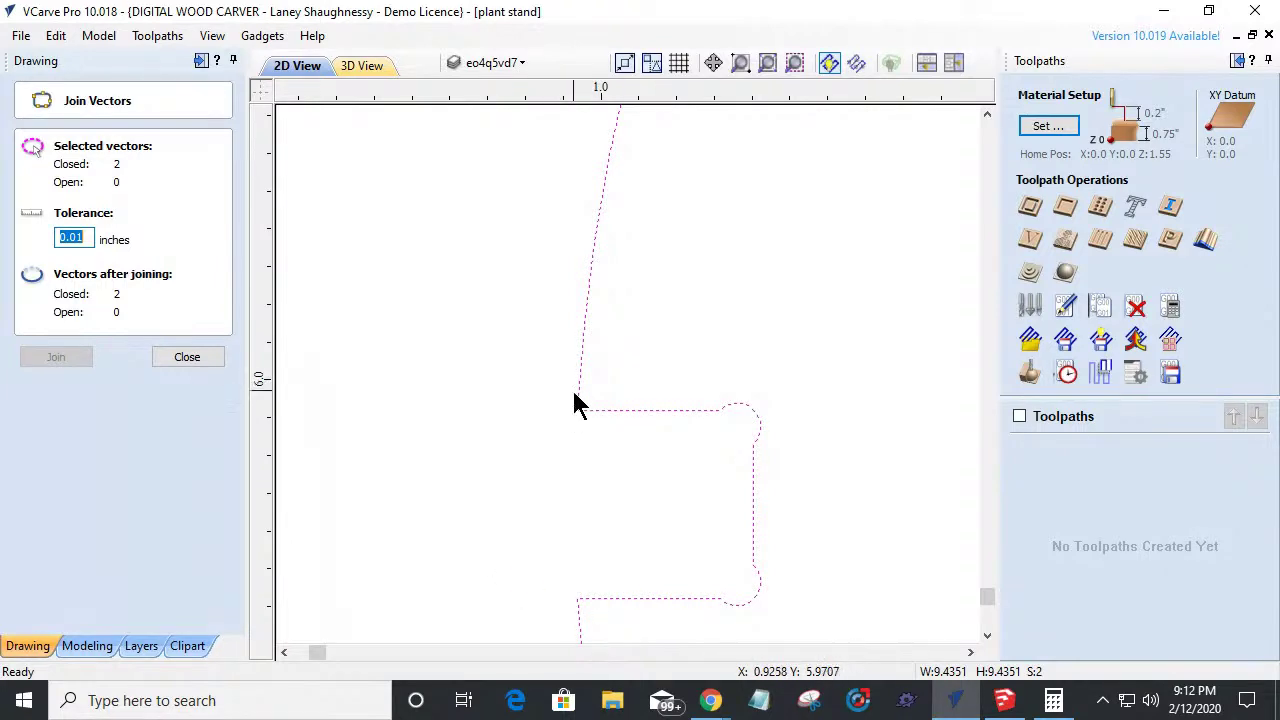
left_click(197, 360)
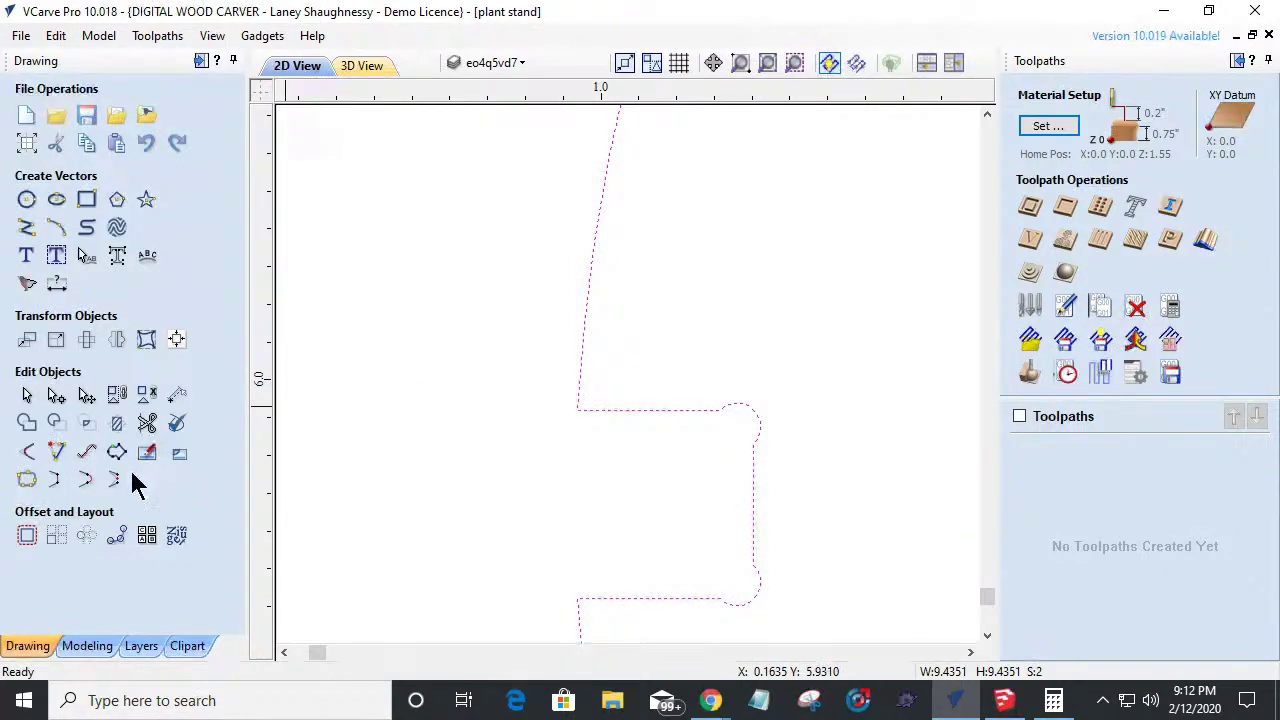
Review the Interactive Vector Trim options, and inspect the outer corner of the lower-left disc's left notch for gaps.
left_click(146, 423)
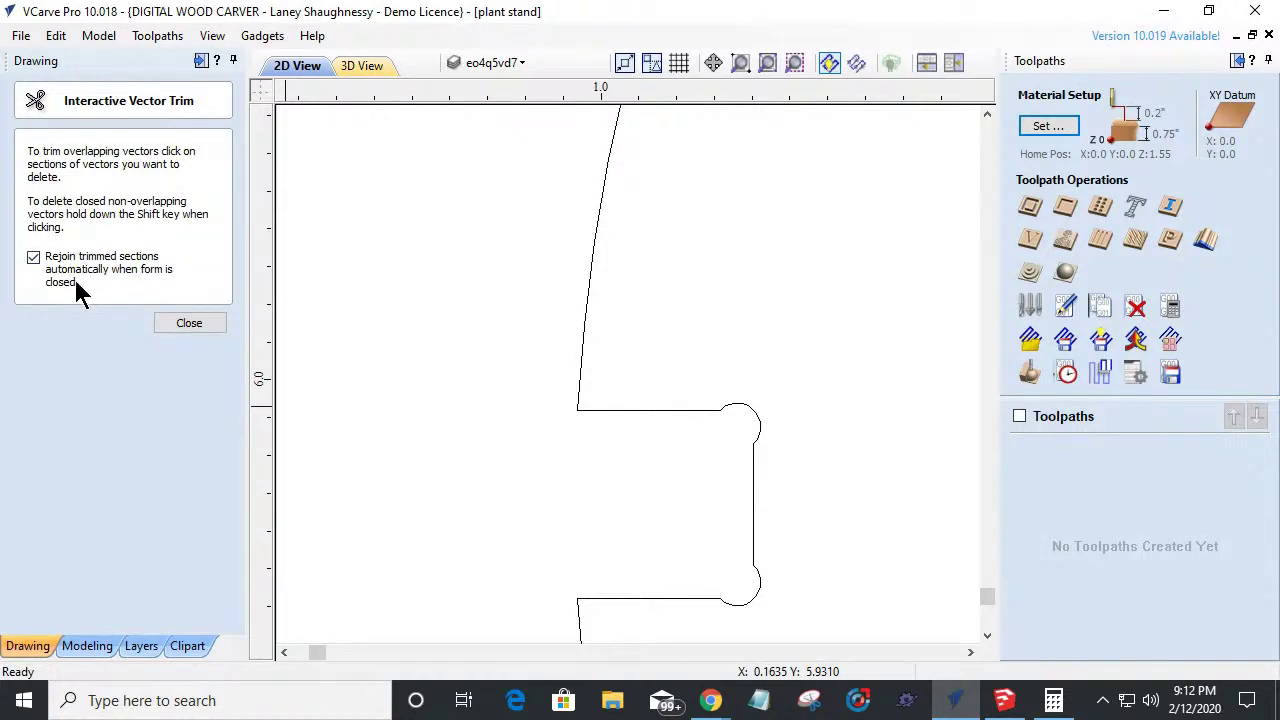
left_click(187, 323)
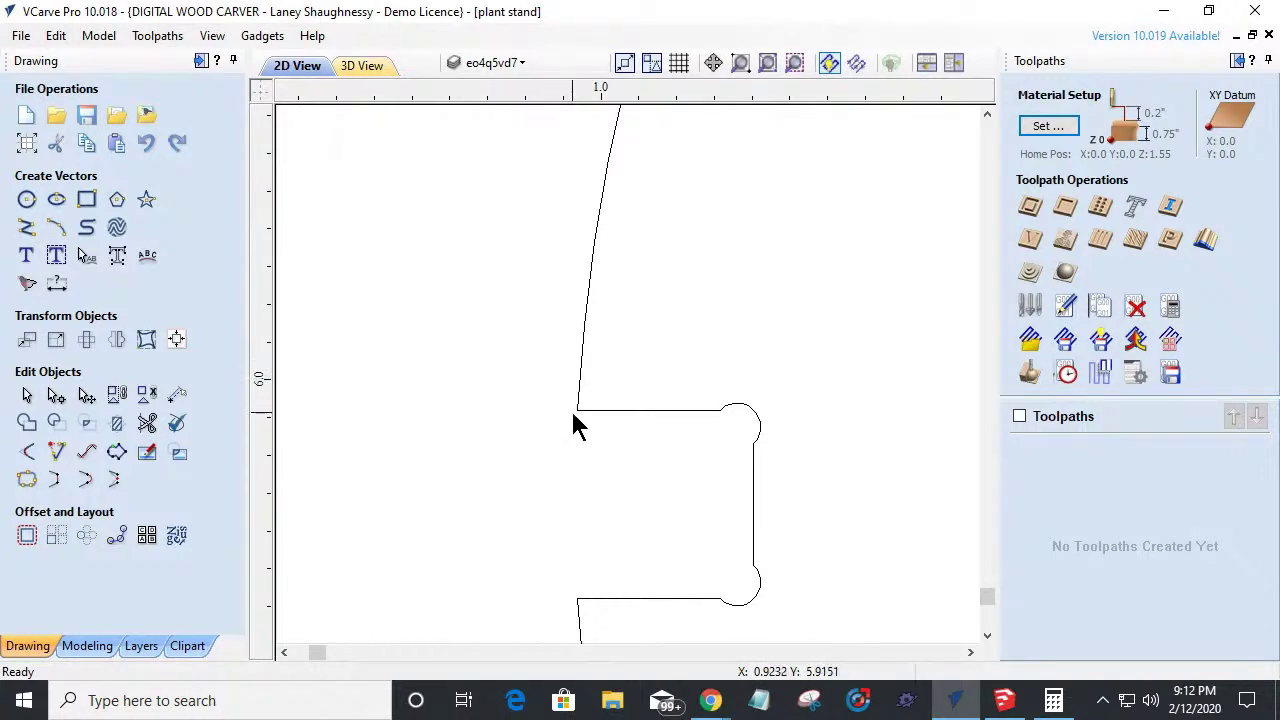
scroll(573, 425, "up", 2)
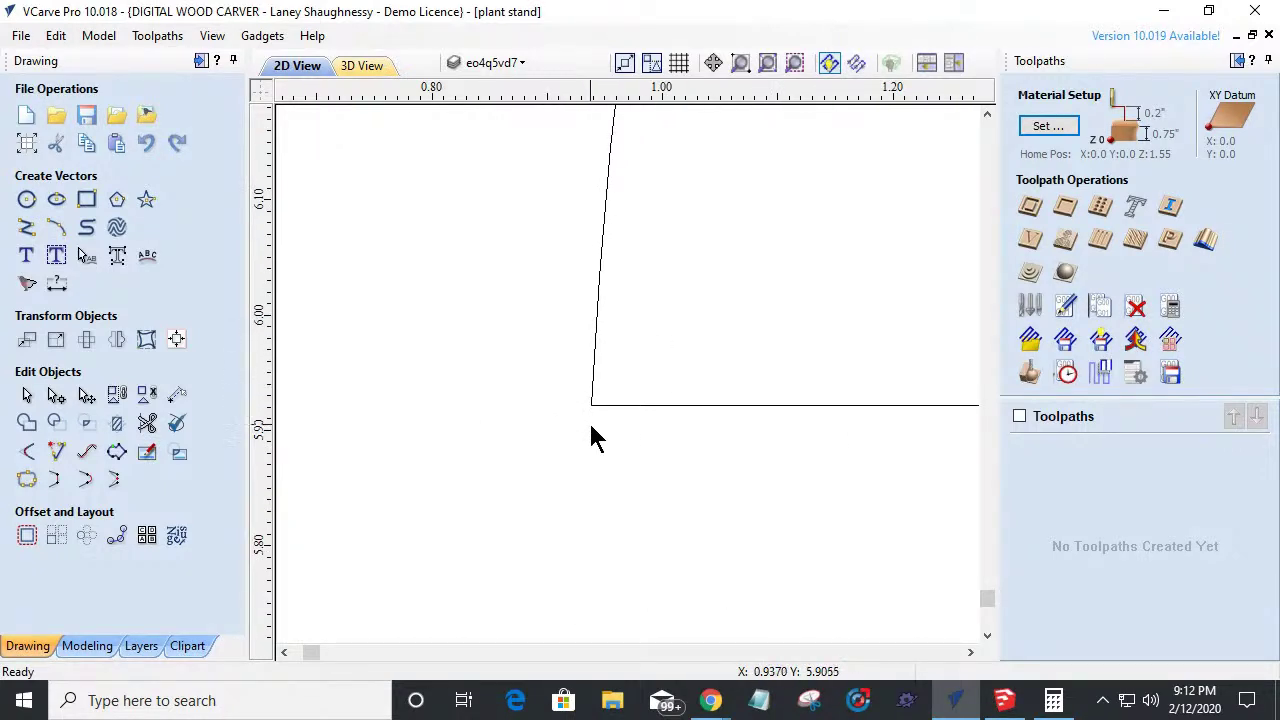
scroll(600, 440, "down", 2)
scroll(570, 590, "down", 3)
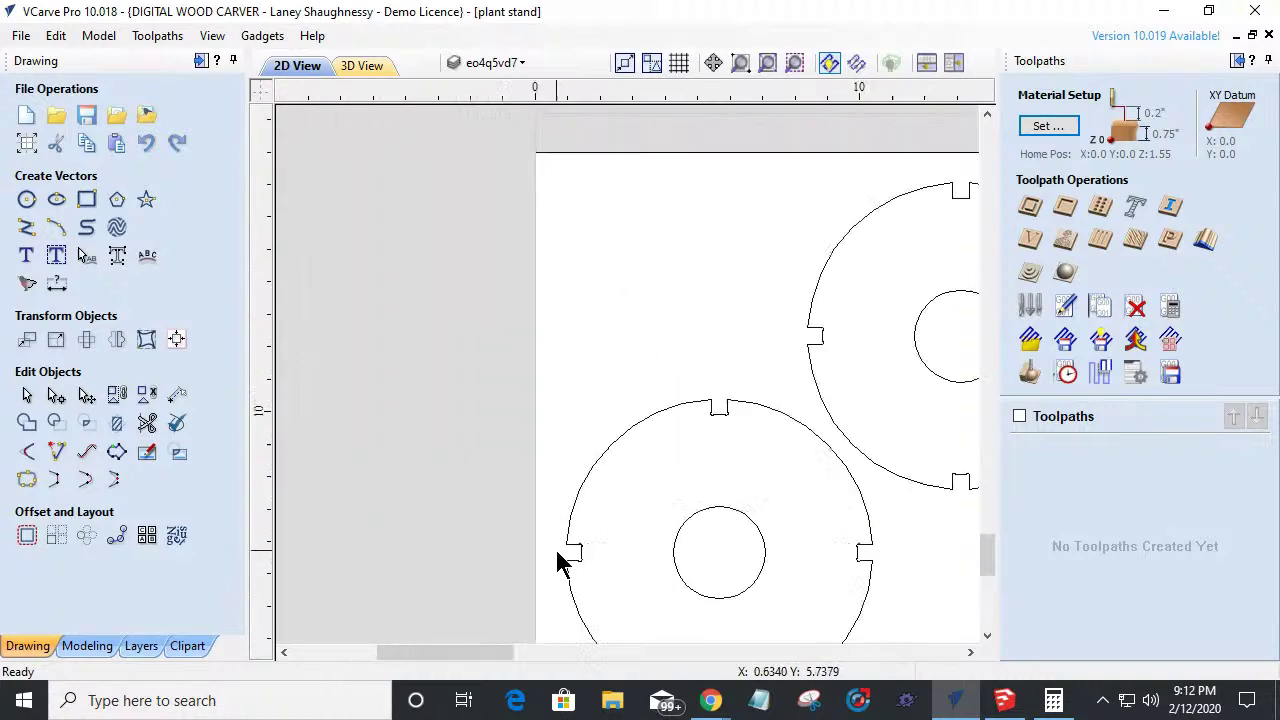
scroll(558, 563, "down", 4)
scroll(571, 563, "up", 2)
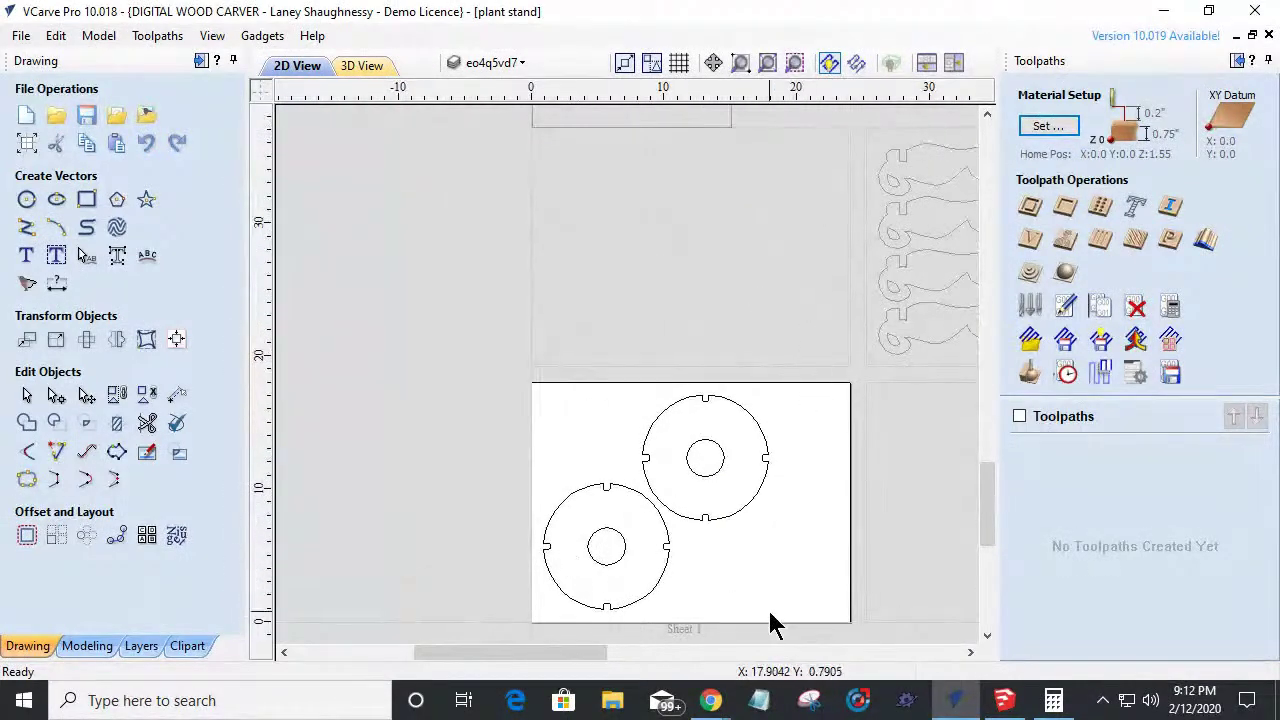
scroll(690, 528, "down", 2)
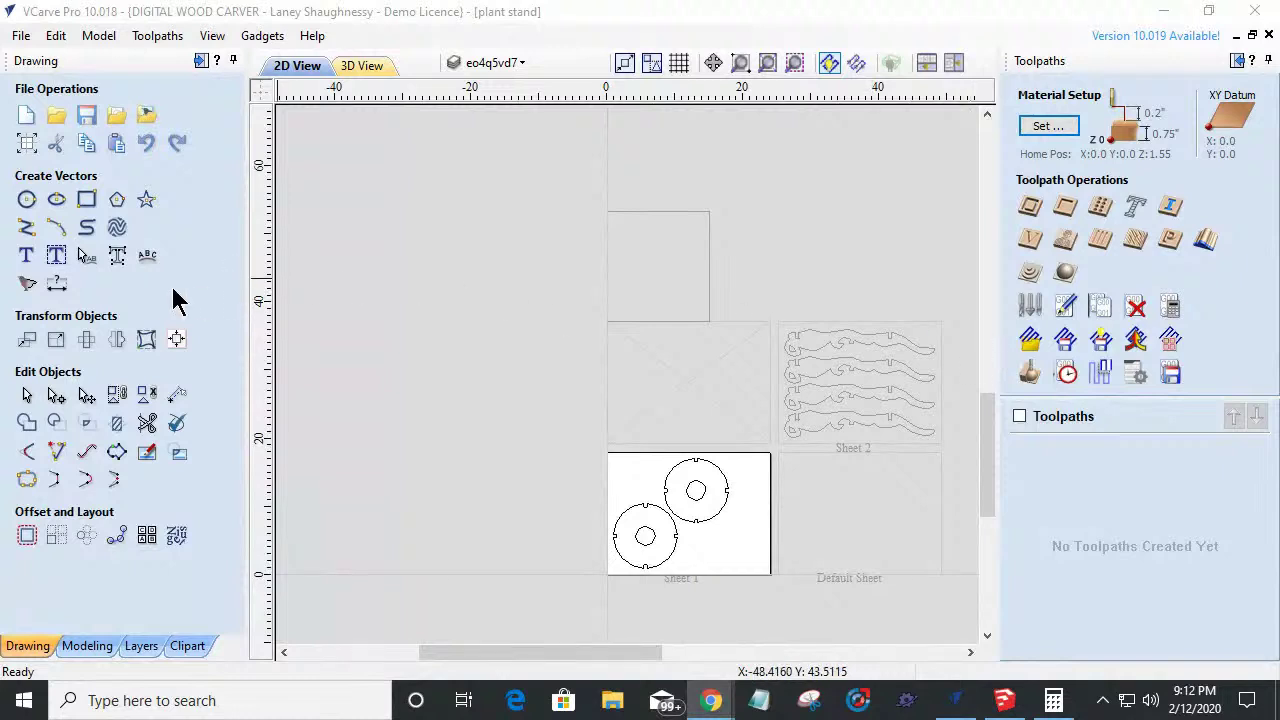
Draw a rectangle about 20 by 21 inches in the empty area beside the sheets.
left_click(86, 203)
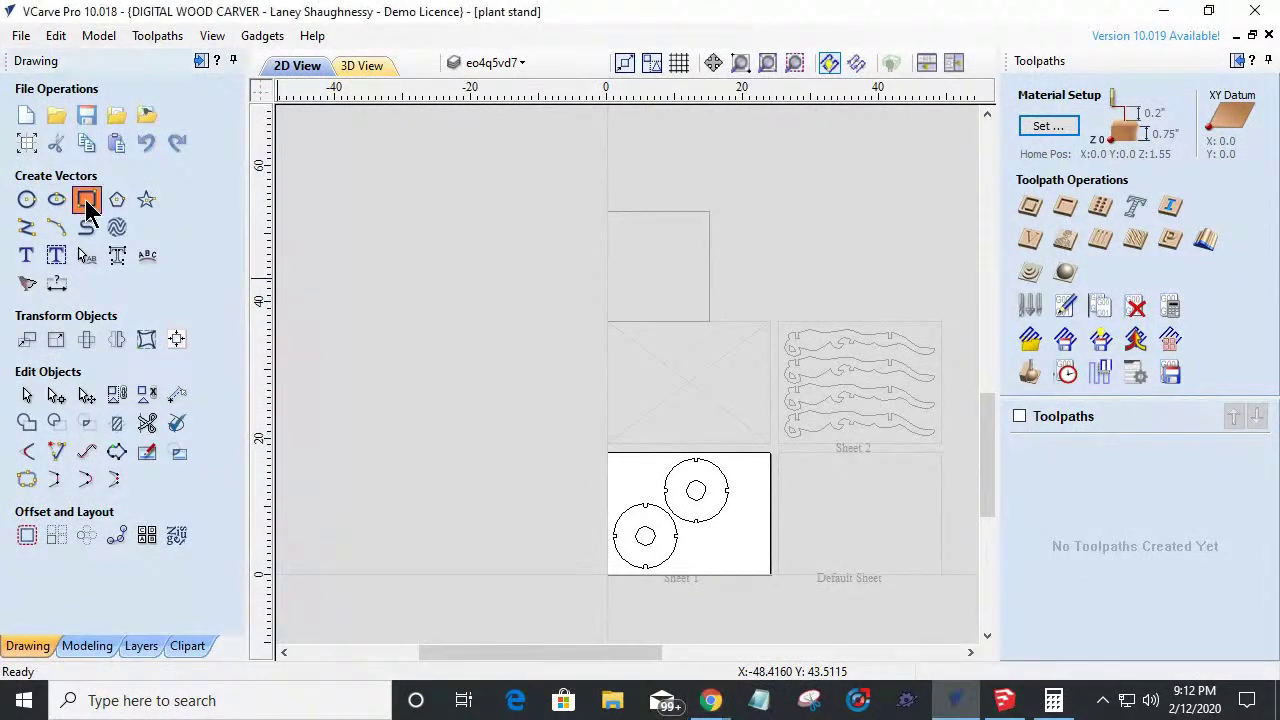
mouse_move(374, 258)
left_mouse_down()
mouse_move(531, 304)
mouse_move(510, 400)
left_mouse_up()
left_click(188, 520)
left_click(376, 398)
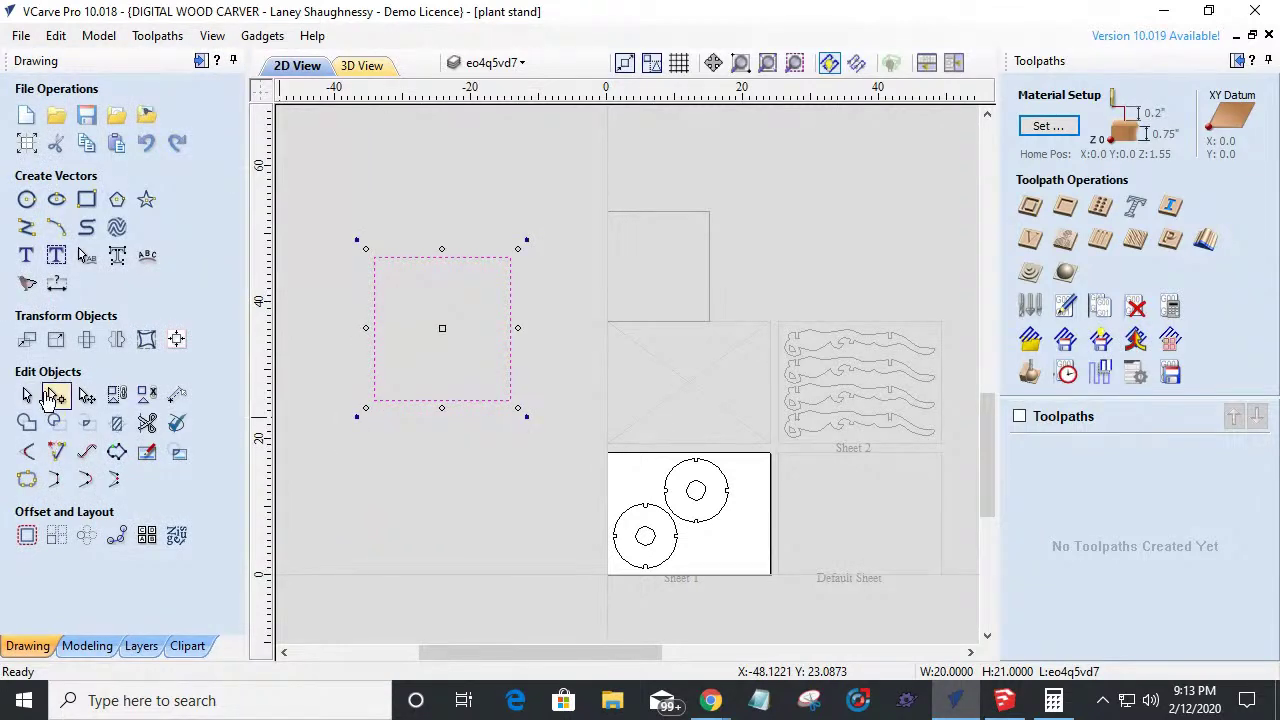
Cut the new rectangle's vector at its lower-left corner node.
left_click(55, 395)
right_click(374, 399)
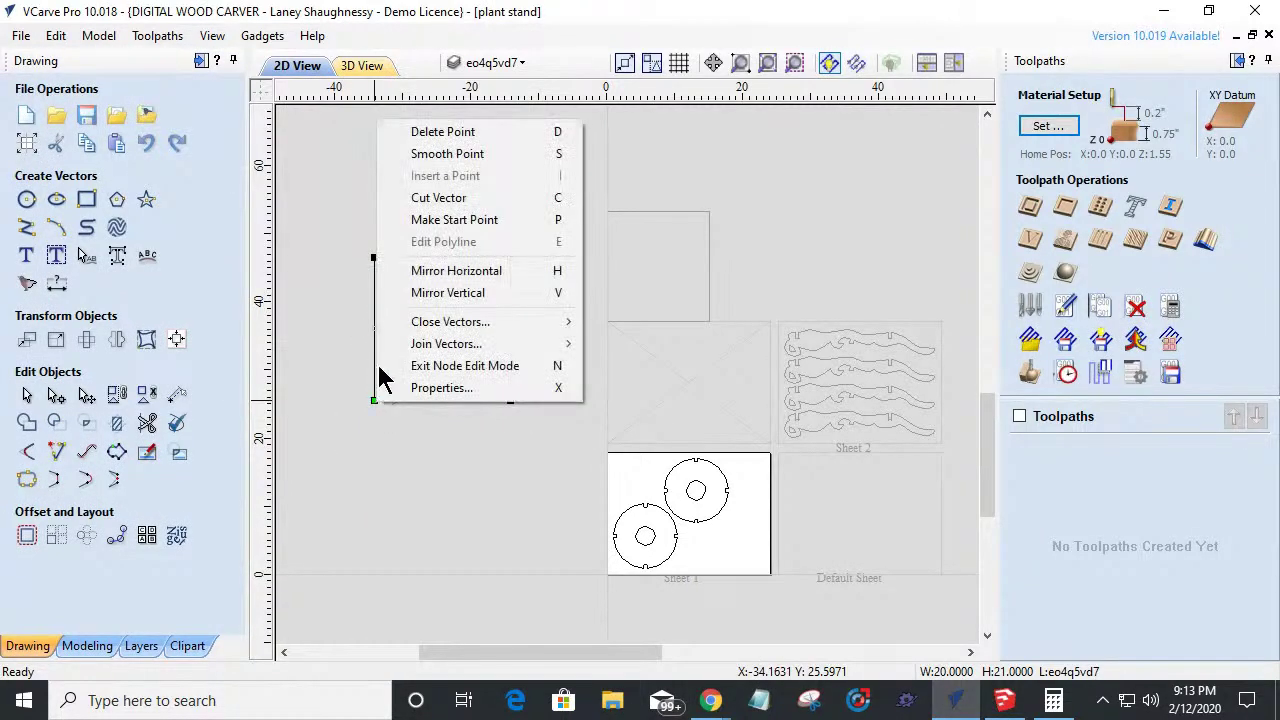
left_click(438, 197)
left_click(363, 486)
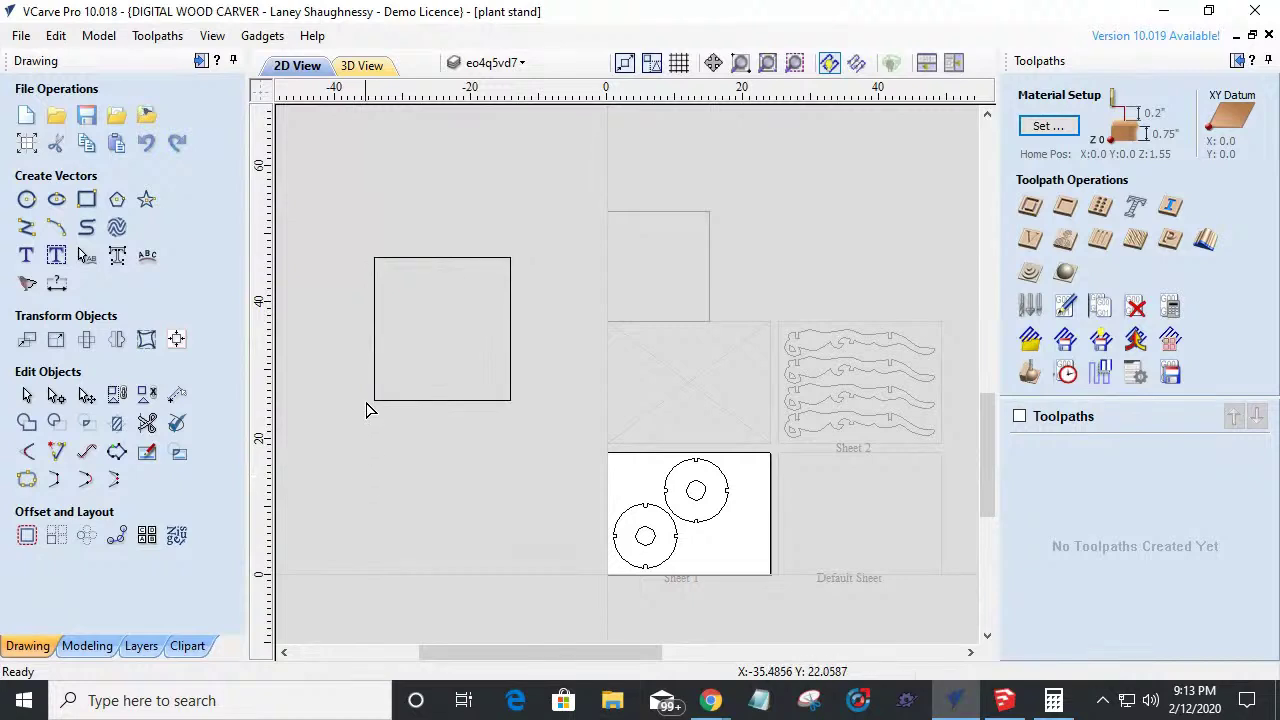
left_click(29, 395)
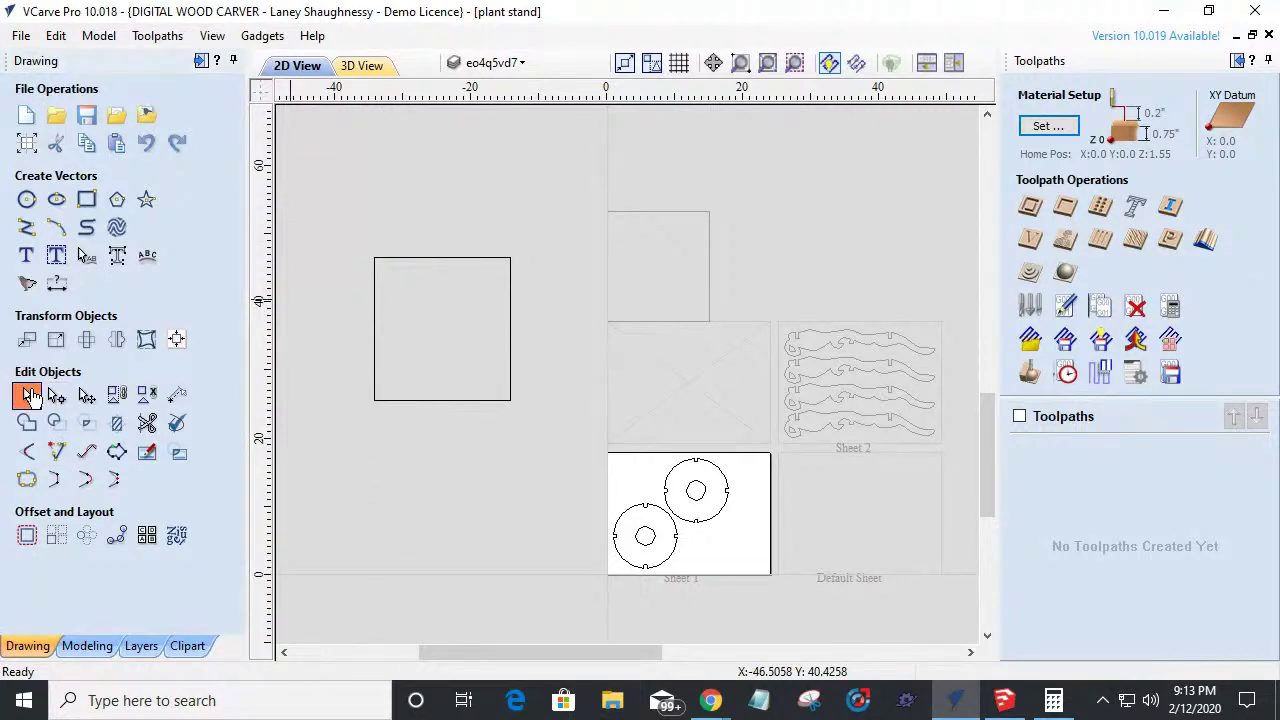
Inspect the rectangle's cut corner, and check with Join Vectors whether the rectangle is open, without joining it.
scroll(333, 423, "up", 3)
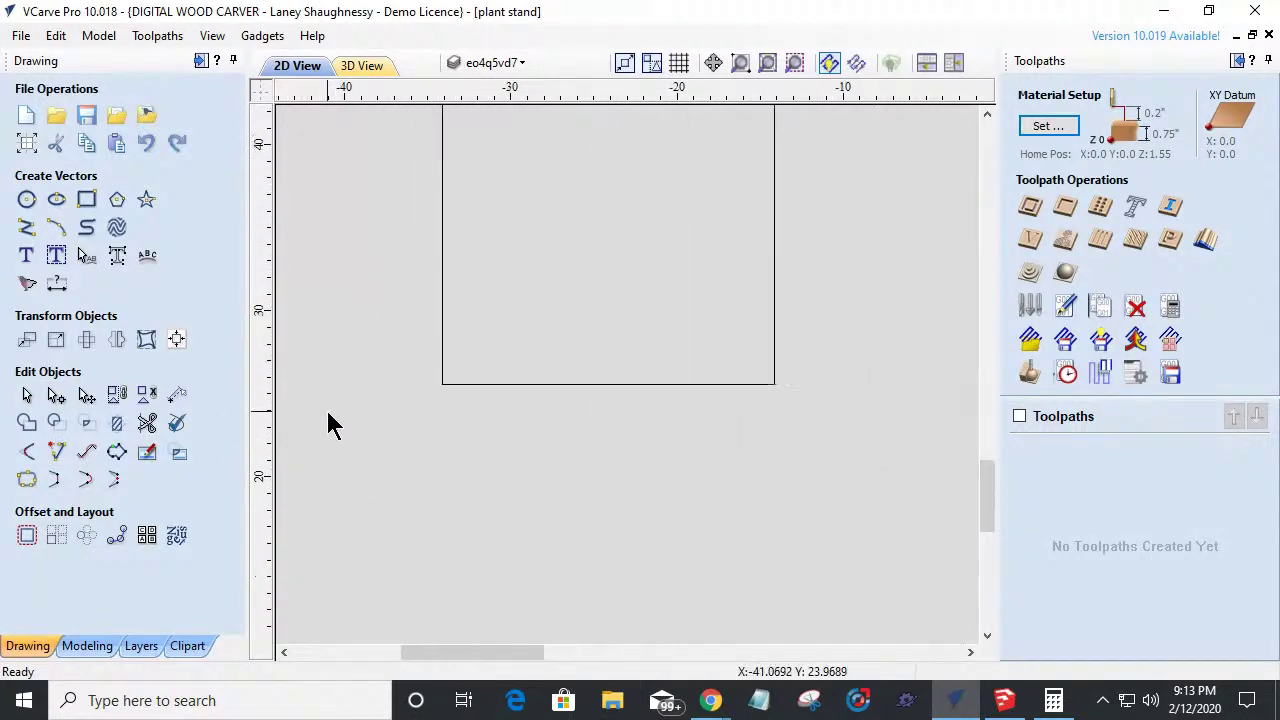
scroll(360, 360, "up", 1)
scroll(372, 378, "down", 4)
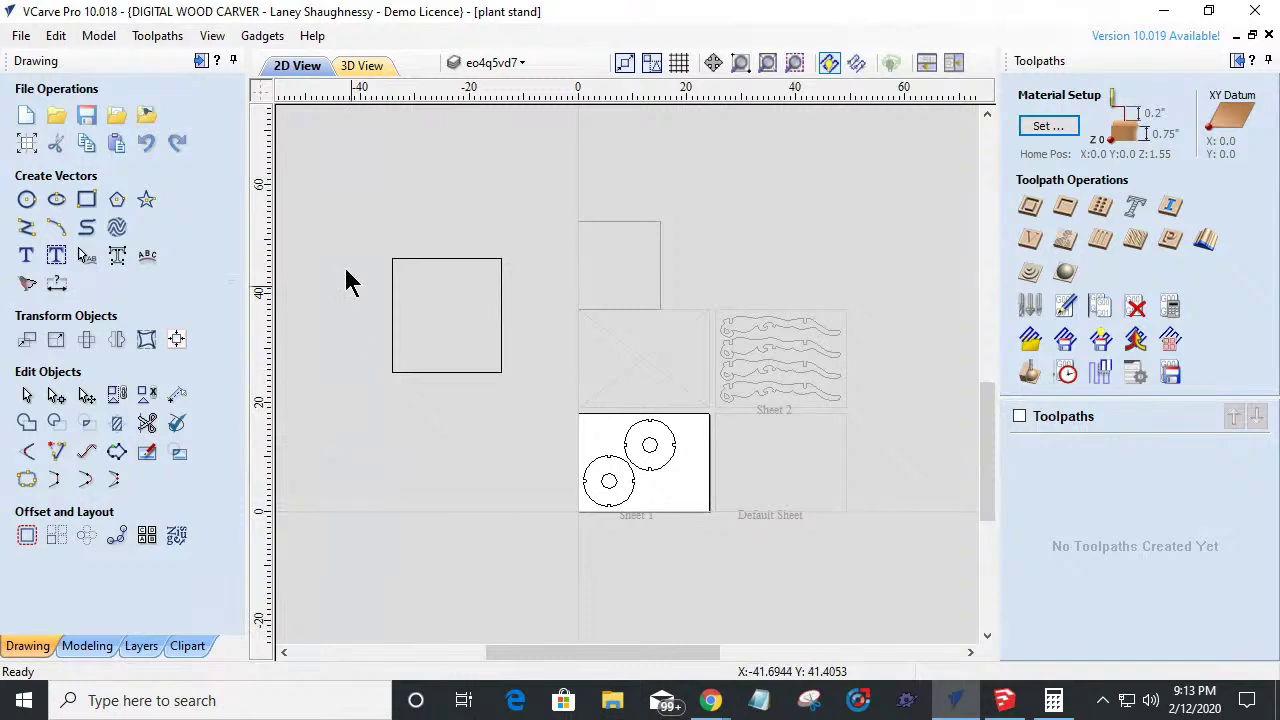
scroll(346, 257, "up", 2)
left_click(421, 367)
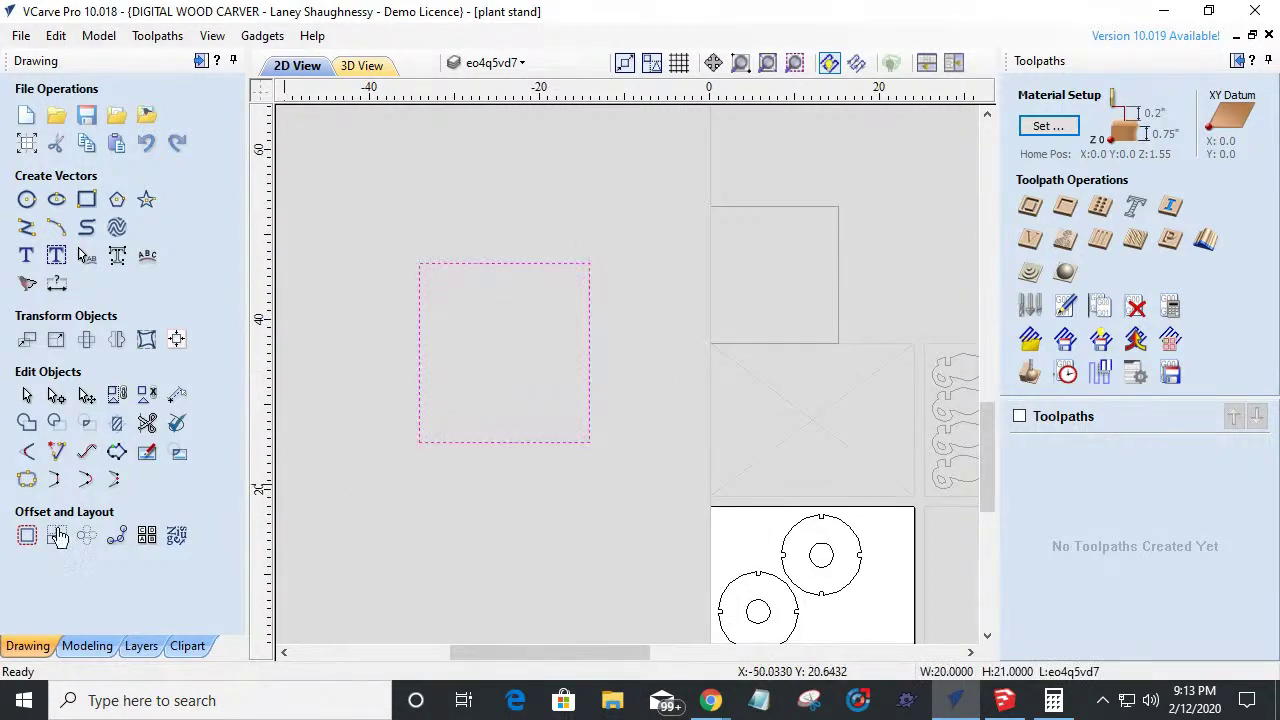
left_click(27, 479)
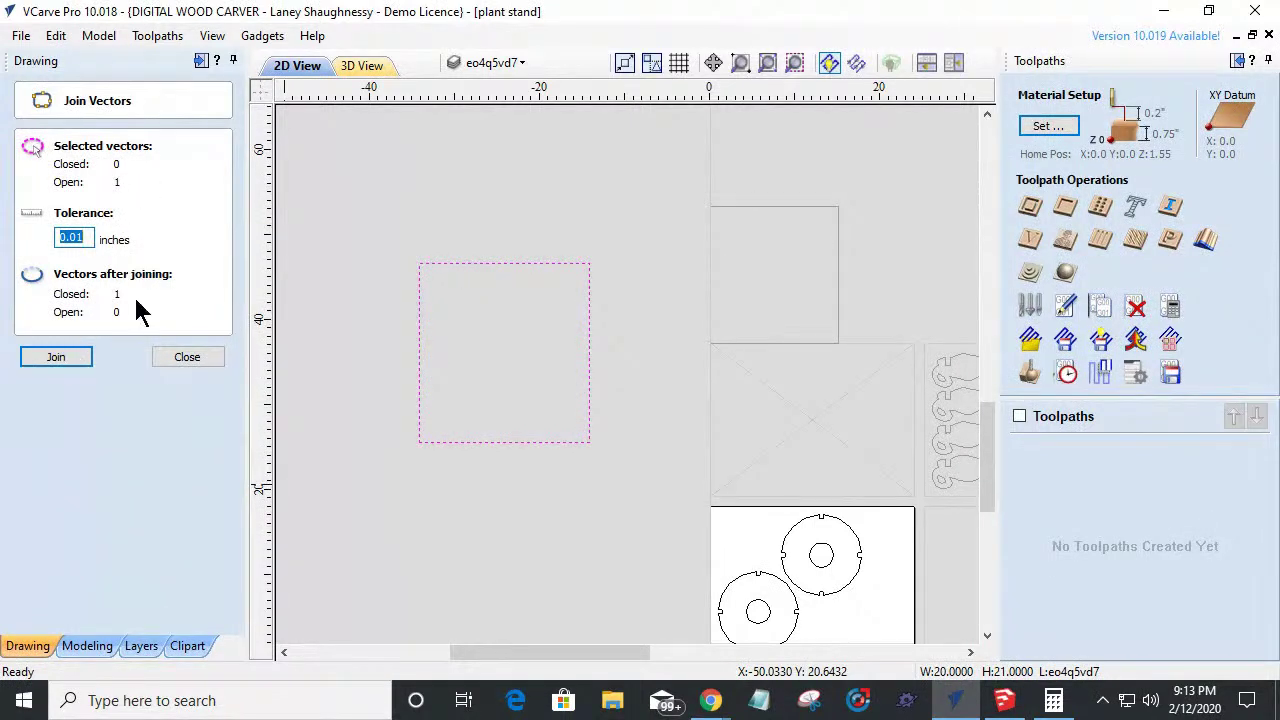
key("Escape")
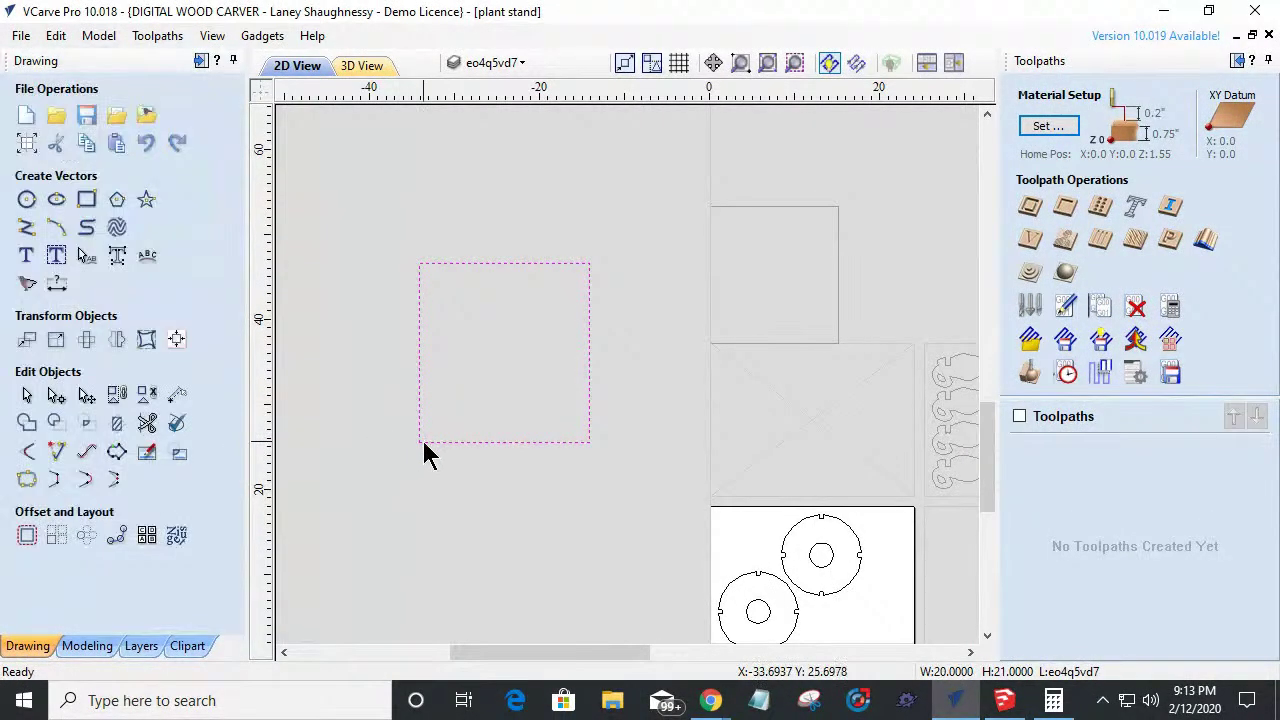
Move the bottom edge's start node about 1.5 inches inward to open a gap at the rectangle's lower-left corner, keeping the side edge's end at the original corner.
key("n")
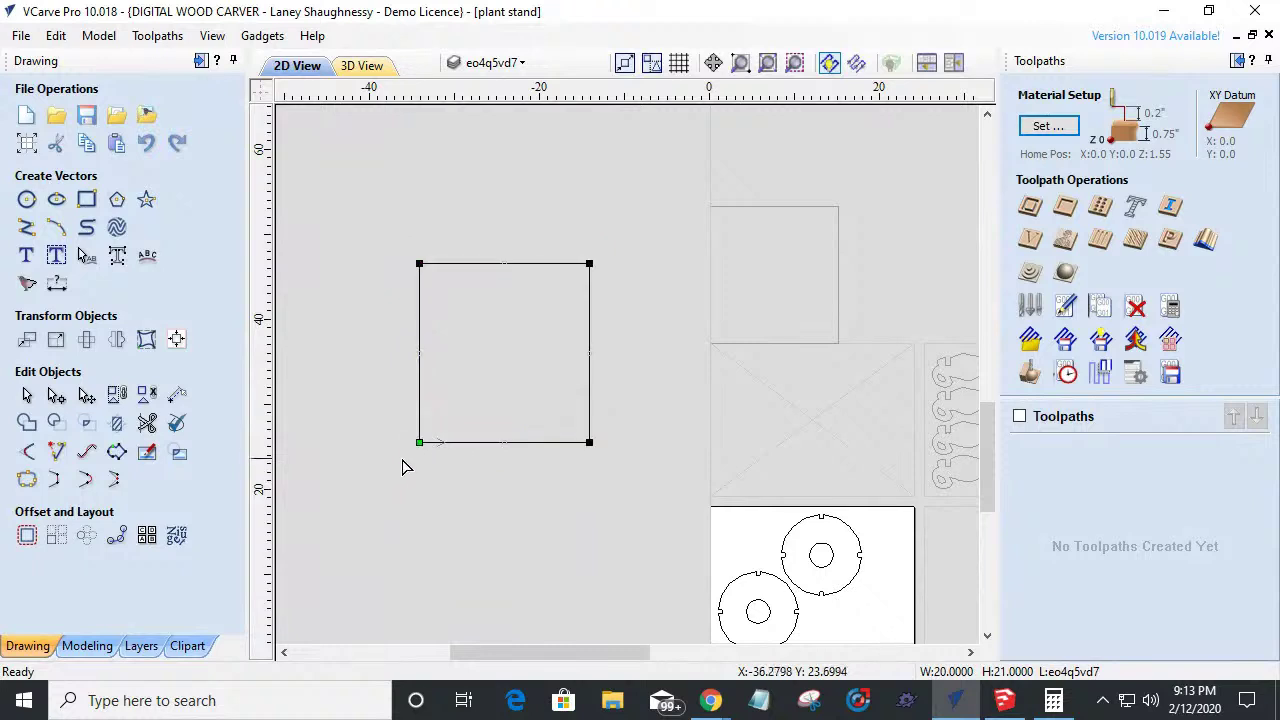
left_click_drag(420, 443, 419, 430)
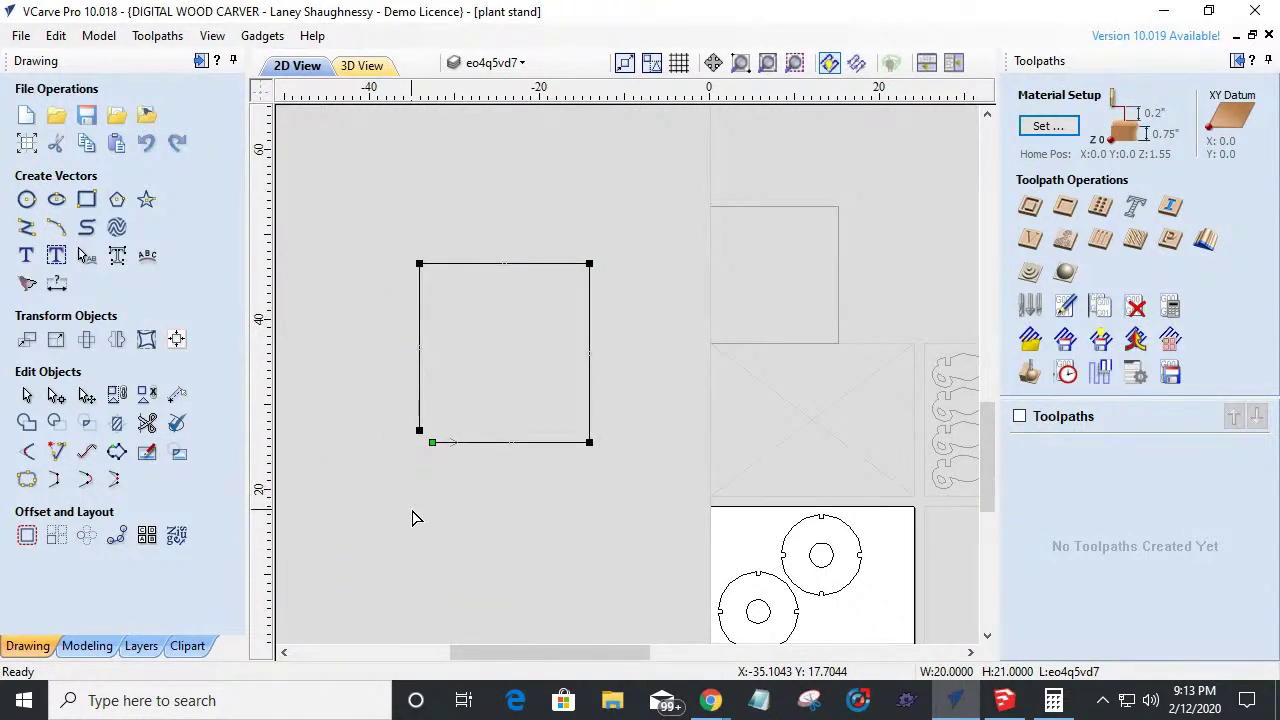
left_click_drag(419, 430, 419, 442)
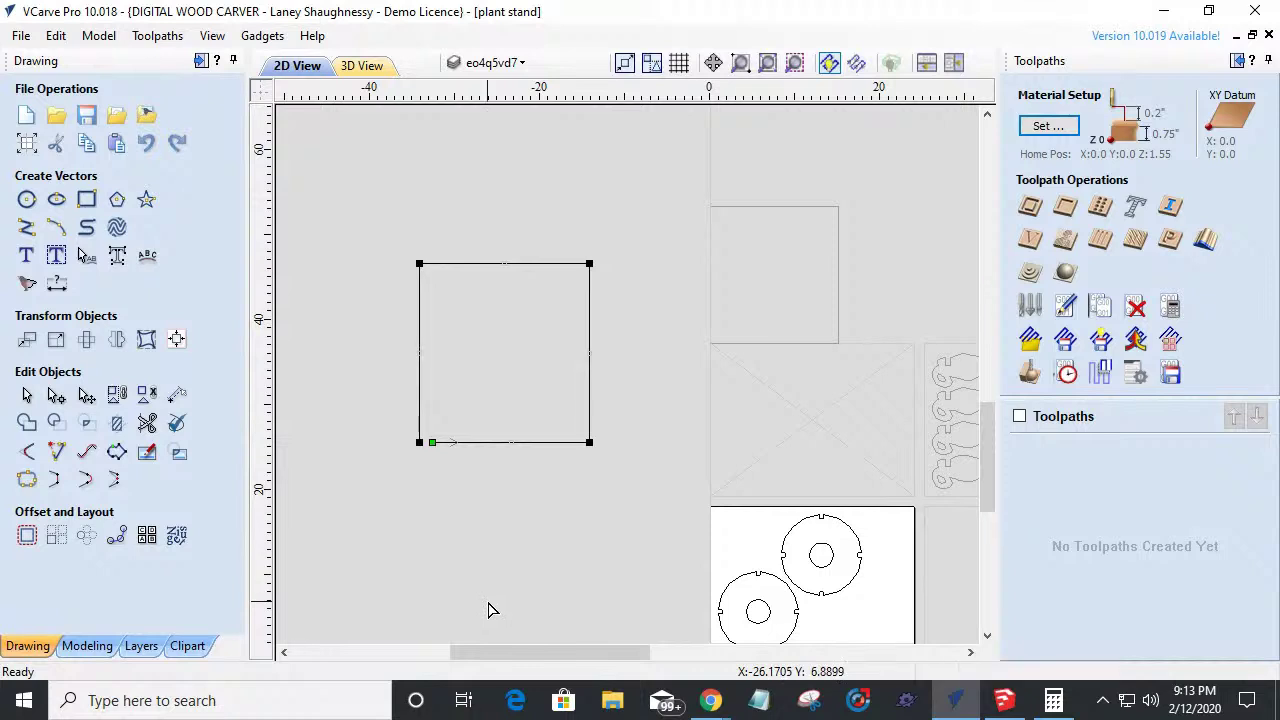
scroll(430, 425, "up", 6)
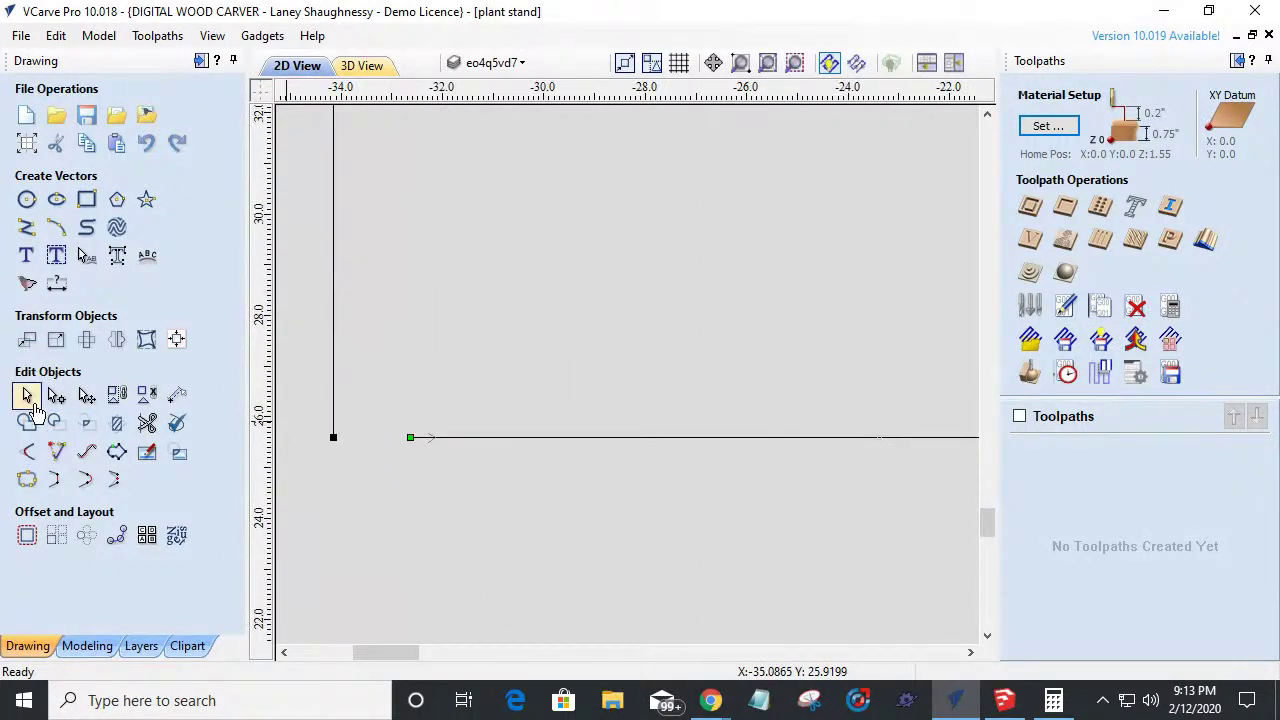
Try Join Vectors tolerances of .0625 and .125 inches on the open rectangle.
left_click(27, 479)
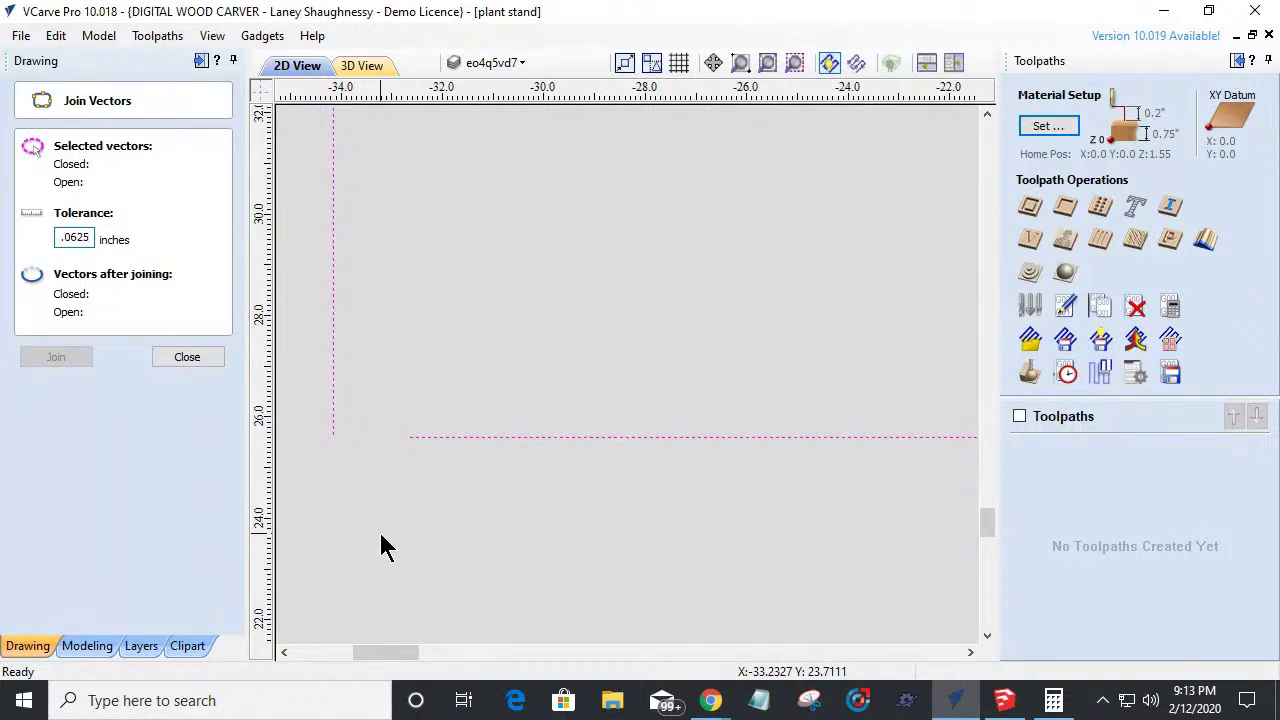
left_click(76, 237)
left_click_drag(65, 238, 240, 258)
type(".125")
Join the rectangle's open ends with a tolerance of 2 inches and examine the resulting shape.
left_click_drag(83, 237, 64, 237)
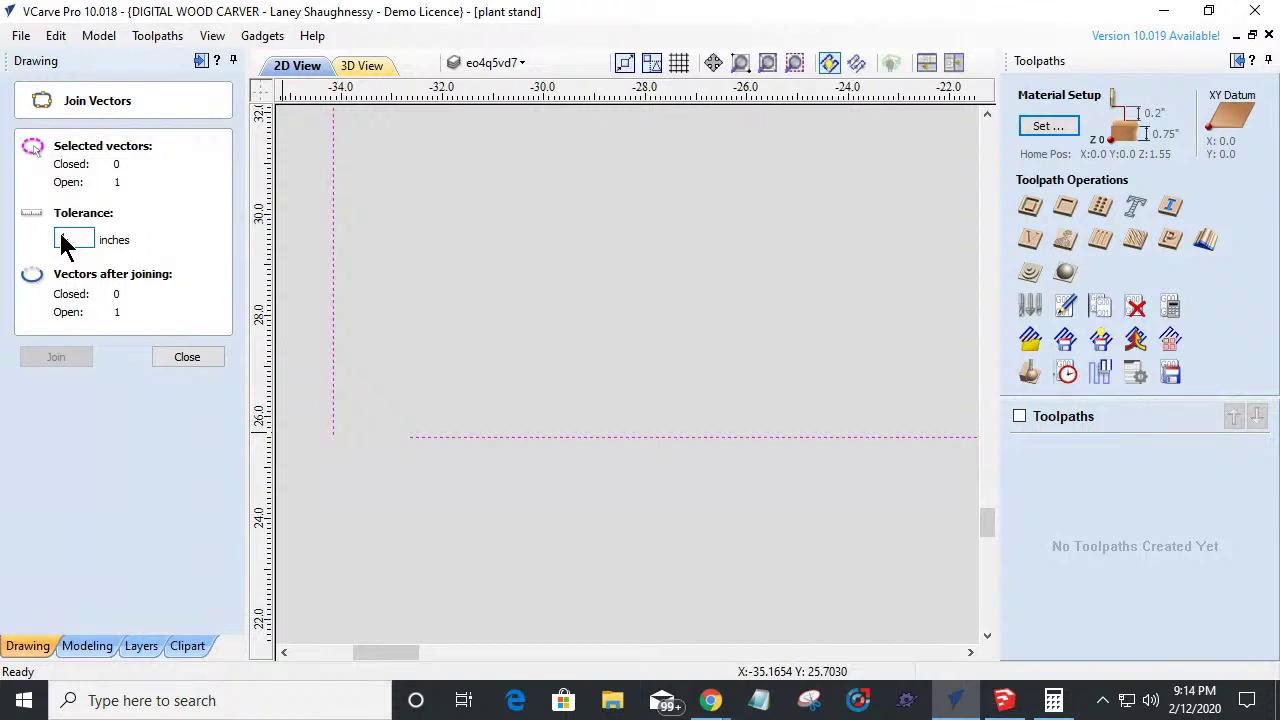
type("2")
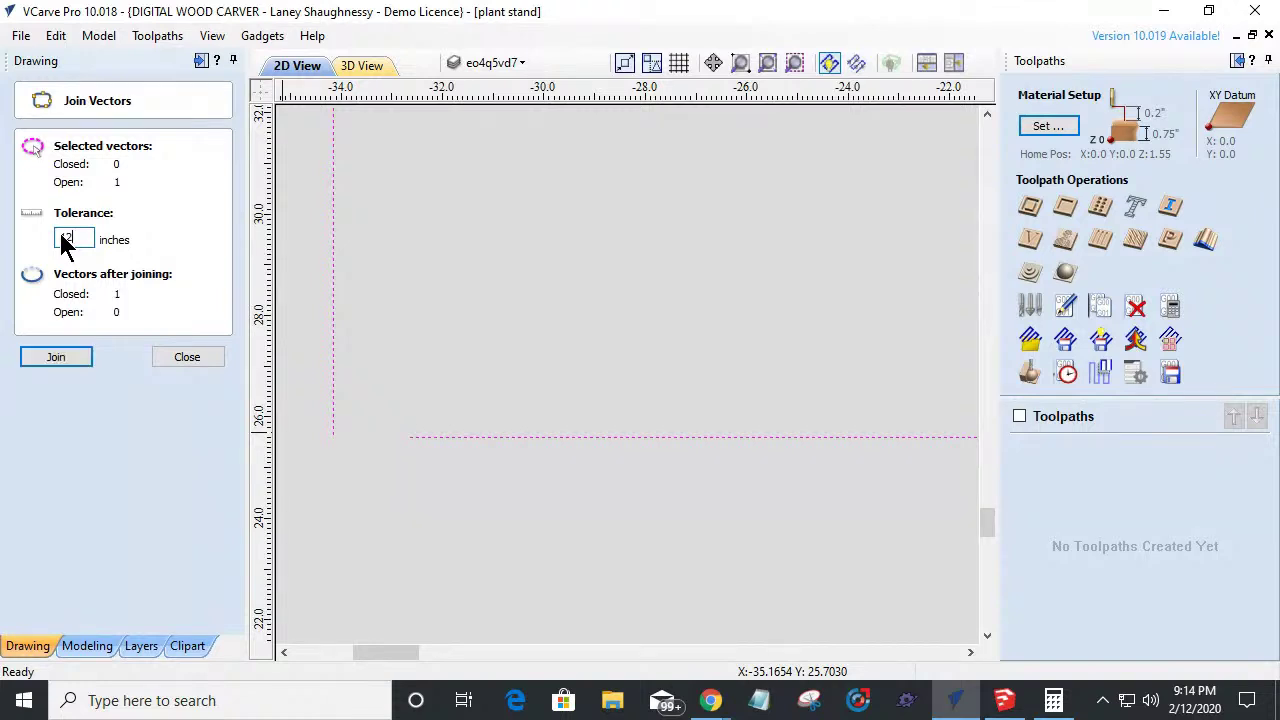
key("BackSpace")
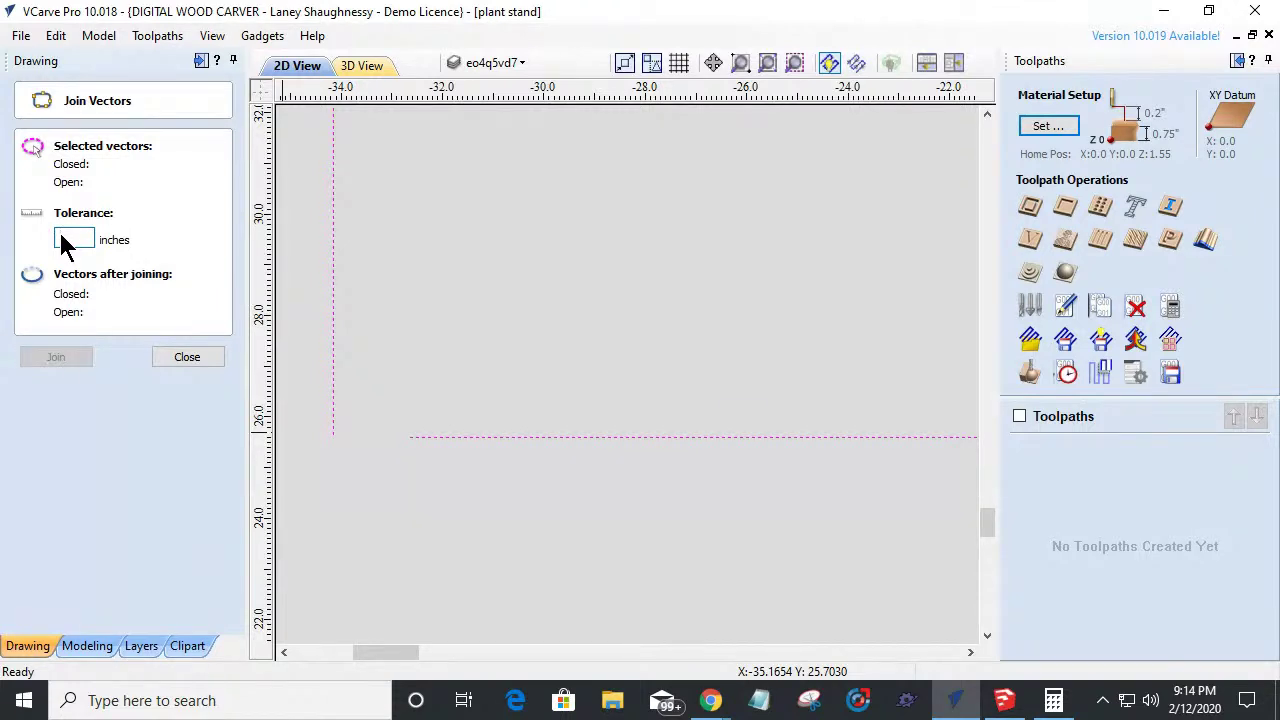
type("1")
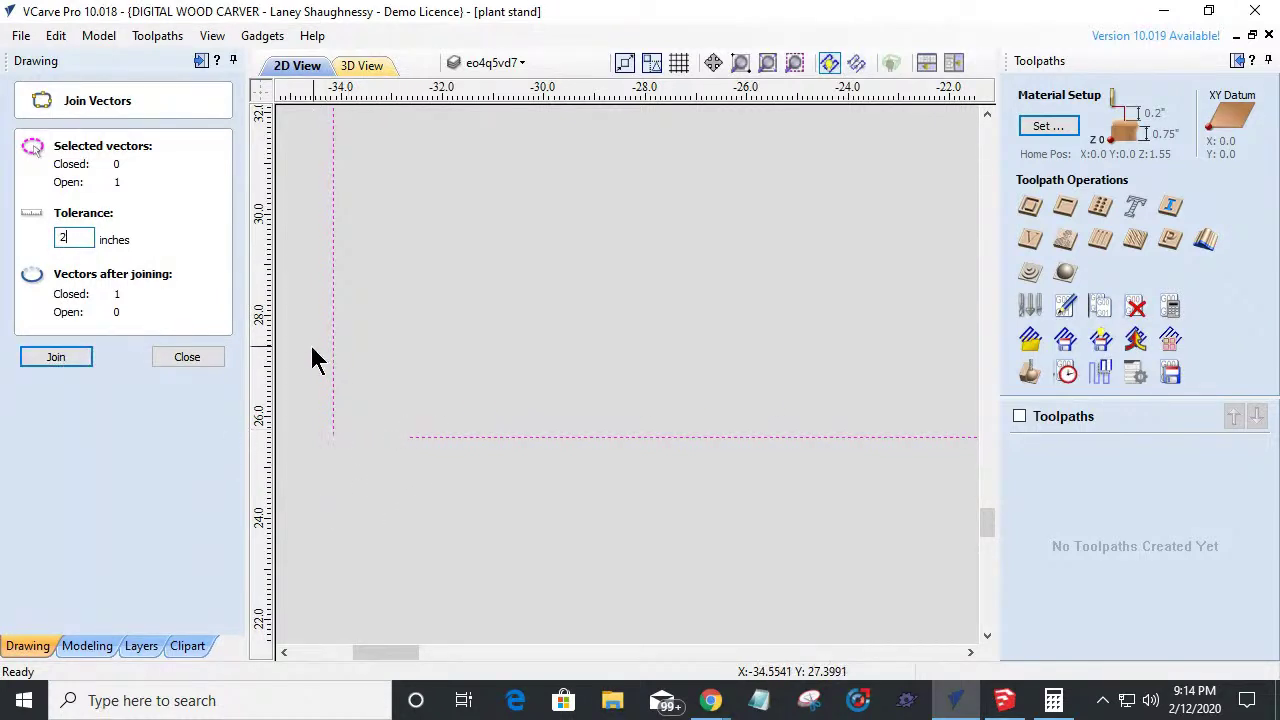
left_click(56, 359)
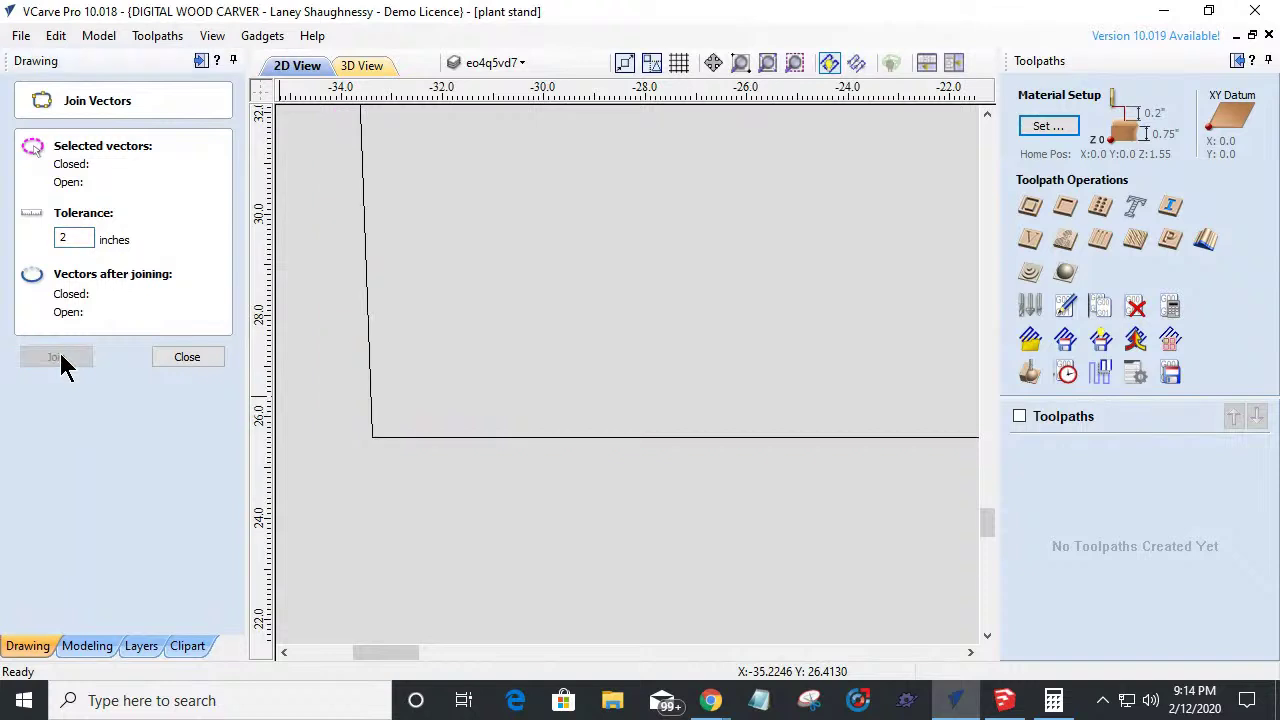
scroll(414, 505, "down", 5)
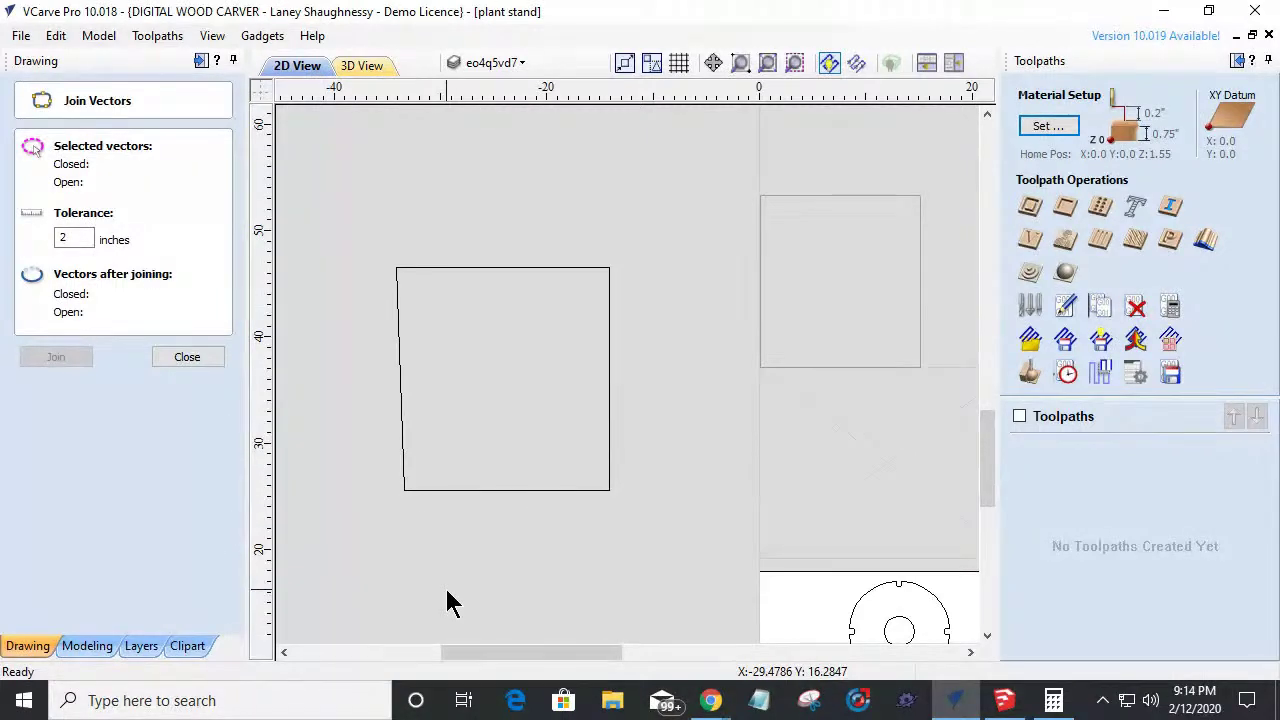
left_click(168, 358)
Set the Join Vectors tolerance to .001 inches and check the open rectangle against it without joining.
left_click(27, 479)
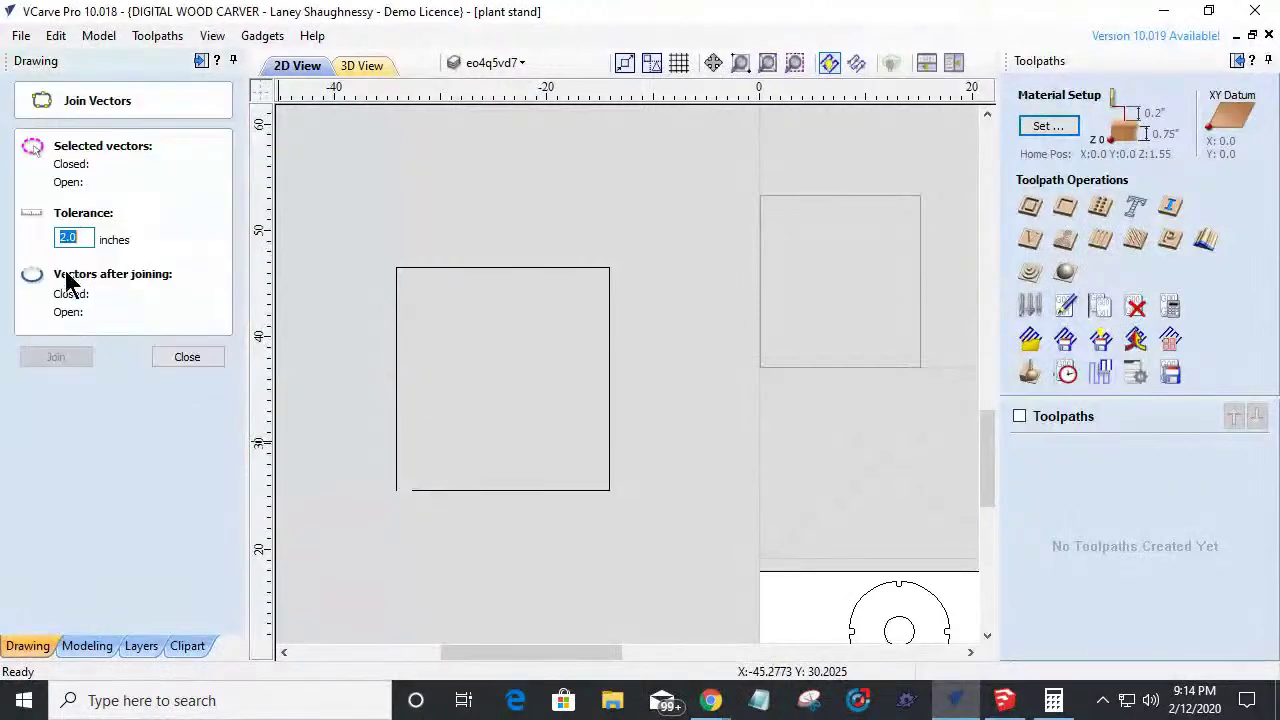
left_click_drag(83, 240, 14, 250)
type(".")
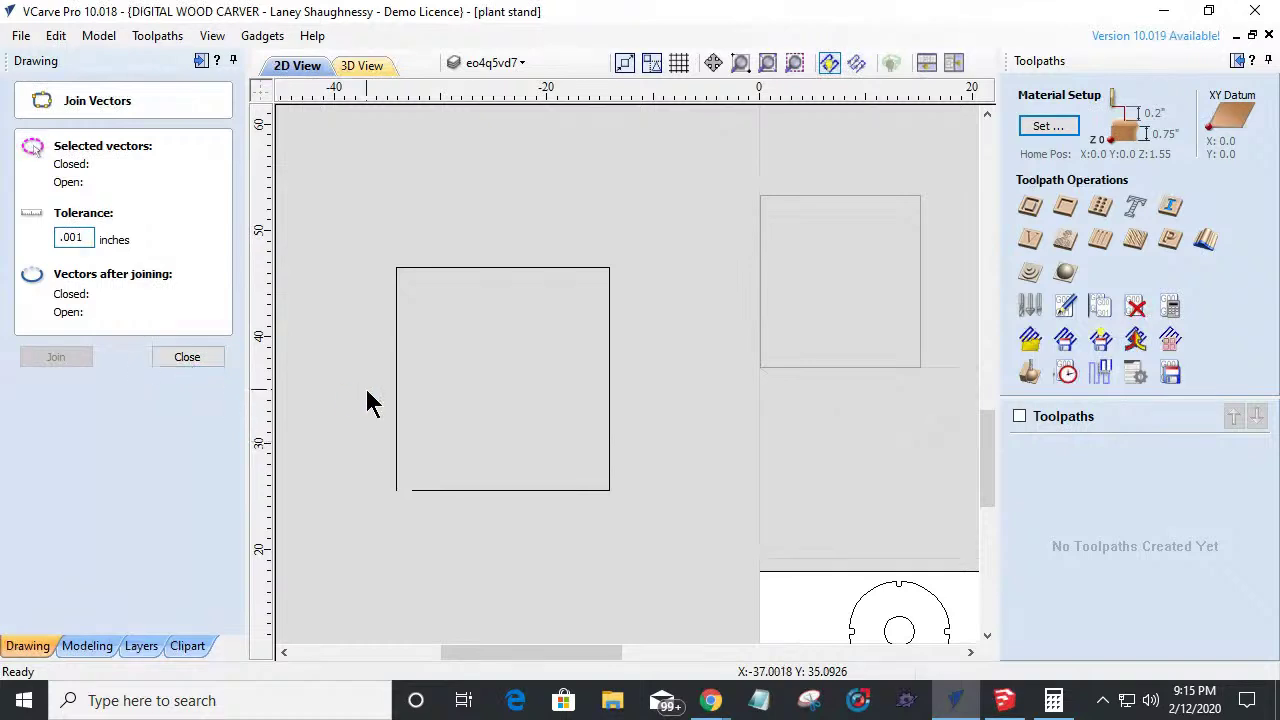
left_click(396, 414)
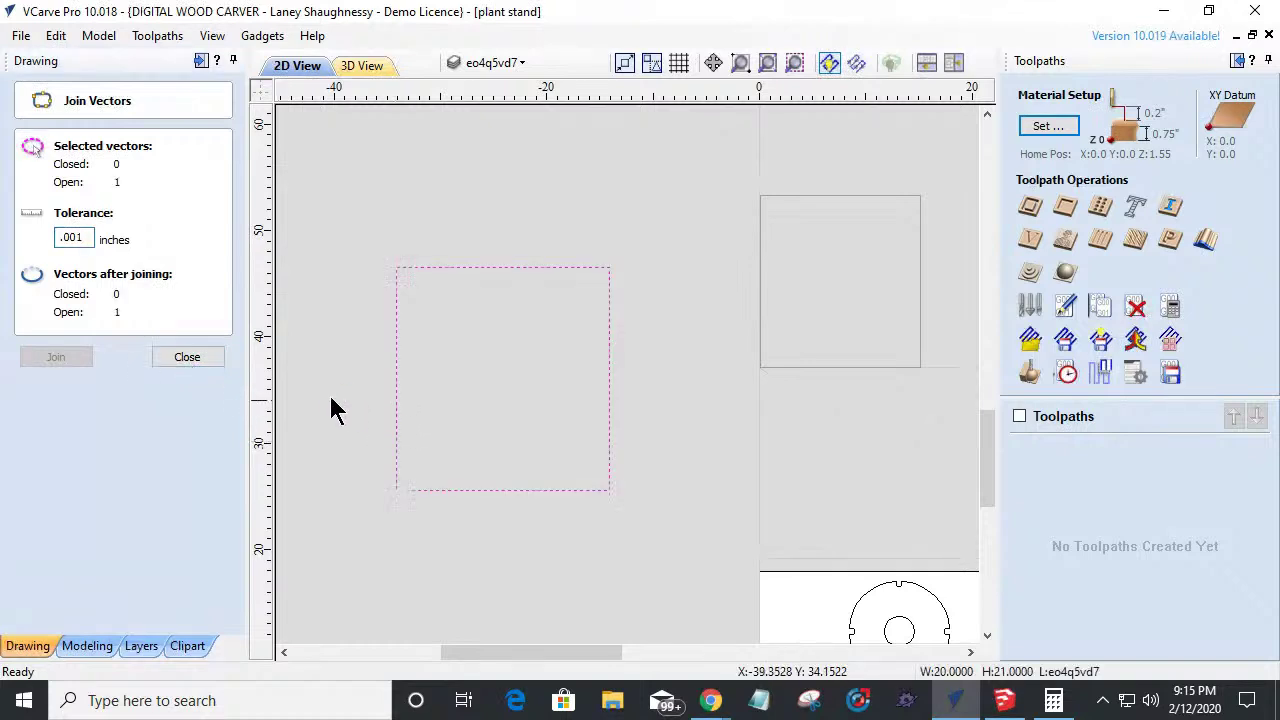
left_click(183, 357)
Try closing the rectangle's open corner with a straight line.
scroll(284, 500, "up", 1)
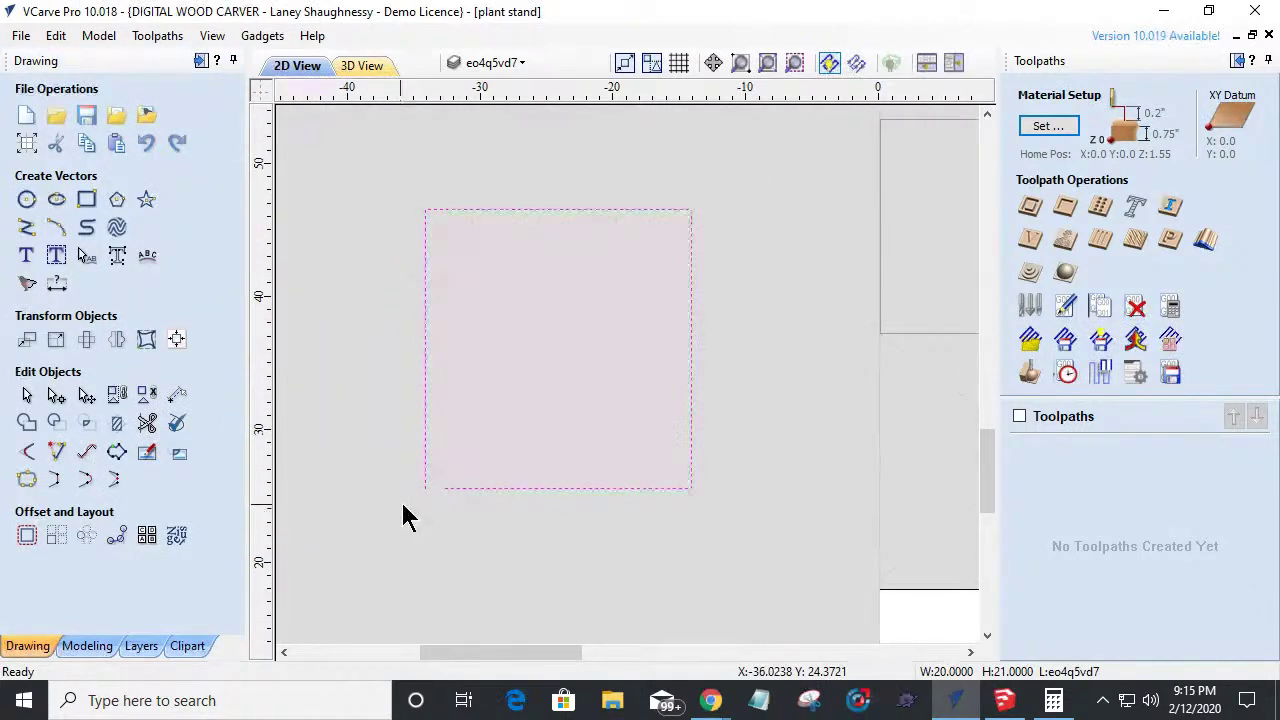
left_click(55, 481)
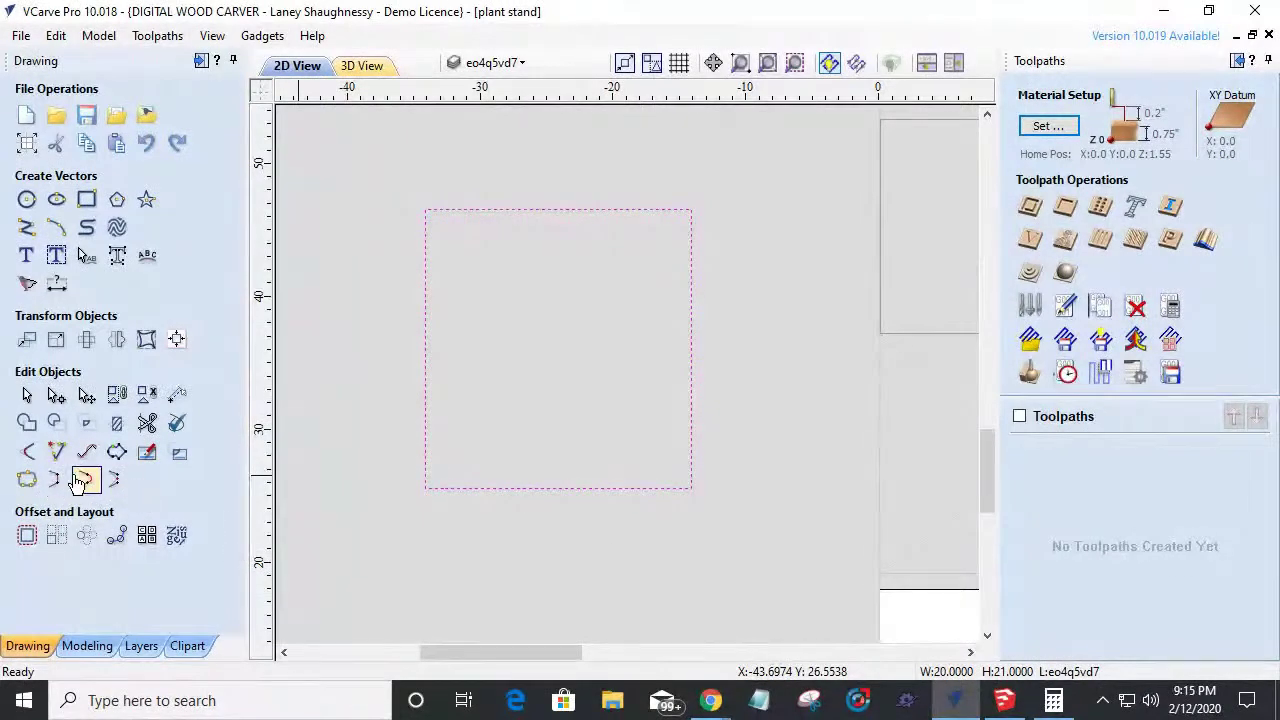
left_click(27, 480)
Extend the rectangle's bottom and left edges to their common intersection at the open lower-left corner.
scroll(410, 530, "up", 4)
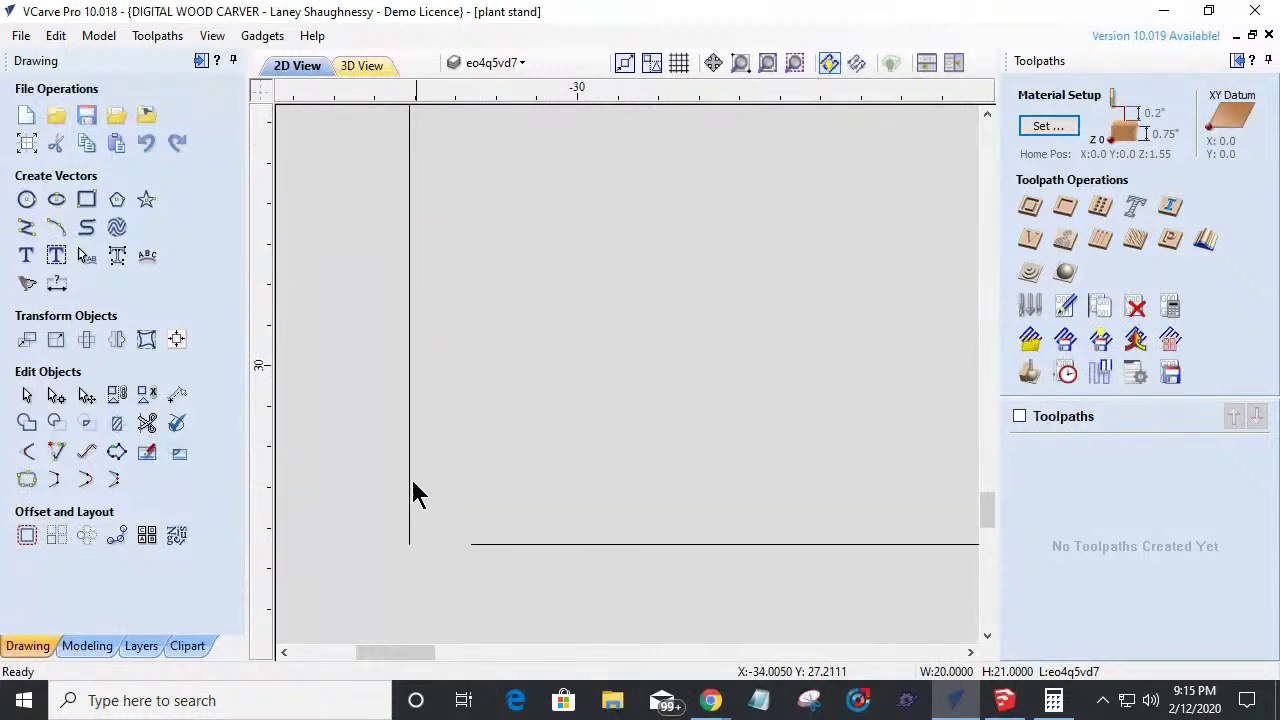
scroll(395, 545, "up", 2)
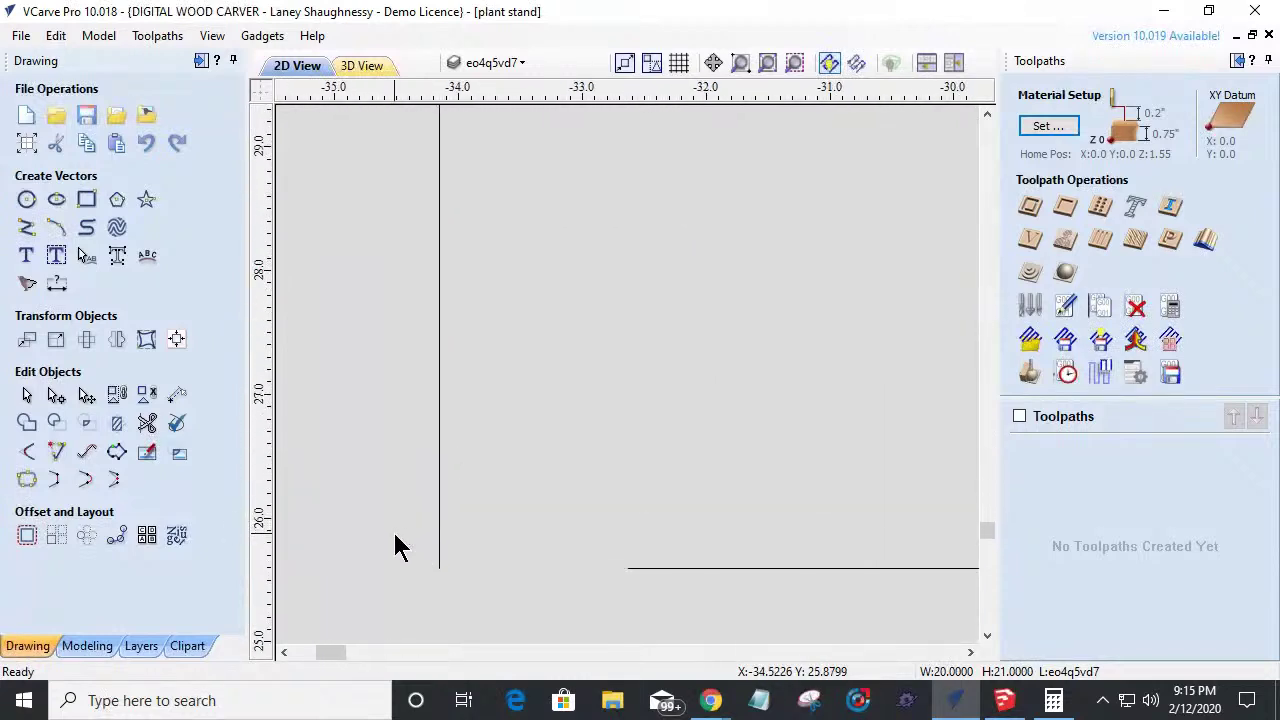
left_click(56, 452)
left_click(658, 569)
left_click(440, 566)
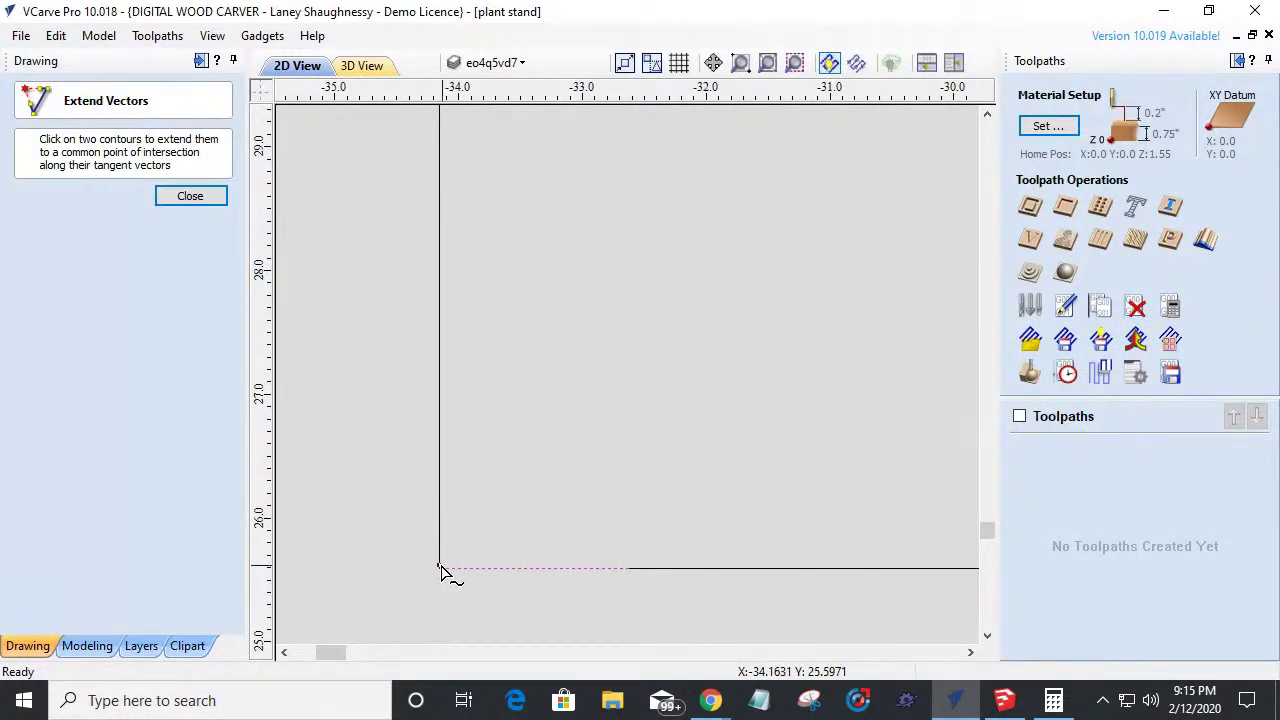
Join the extended rectangle into a closed vector with a tolerance of 0.001 inches.
left_click(190, 196)
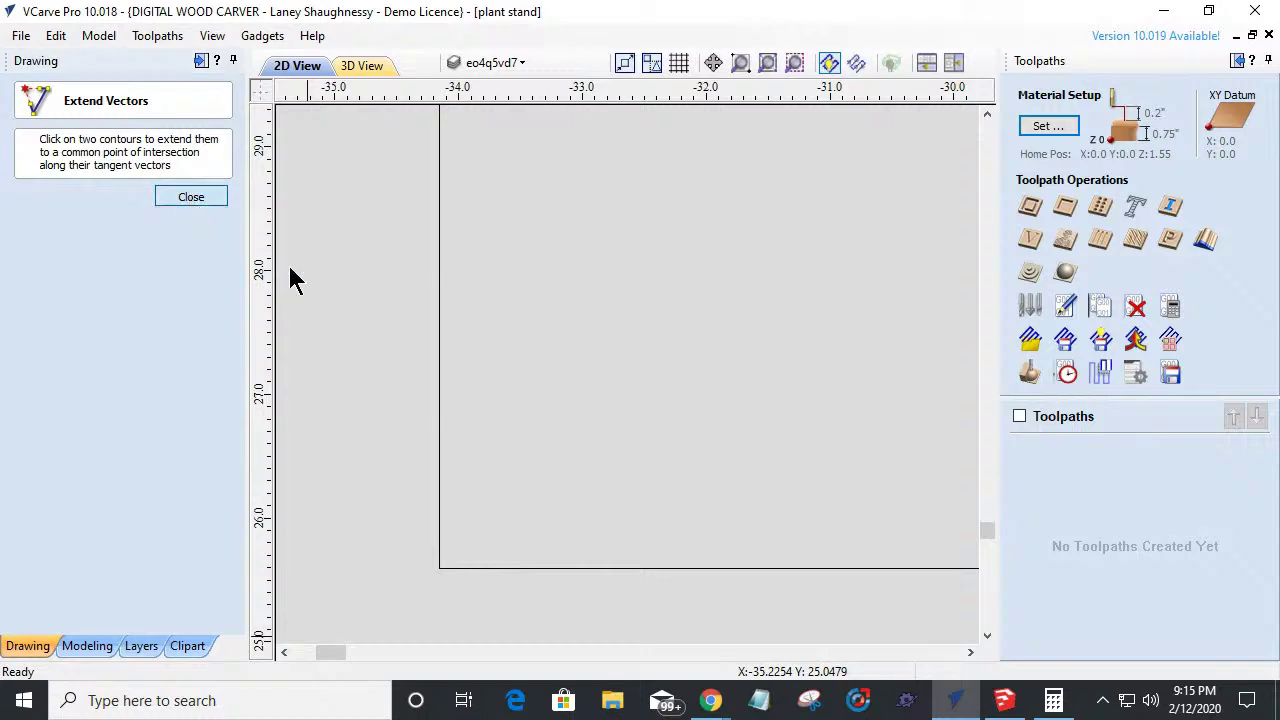
scroll(420, 352, "down", 3)
left_click(425, 348)
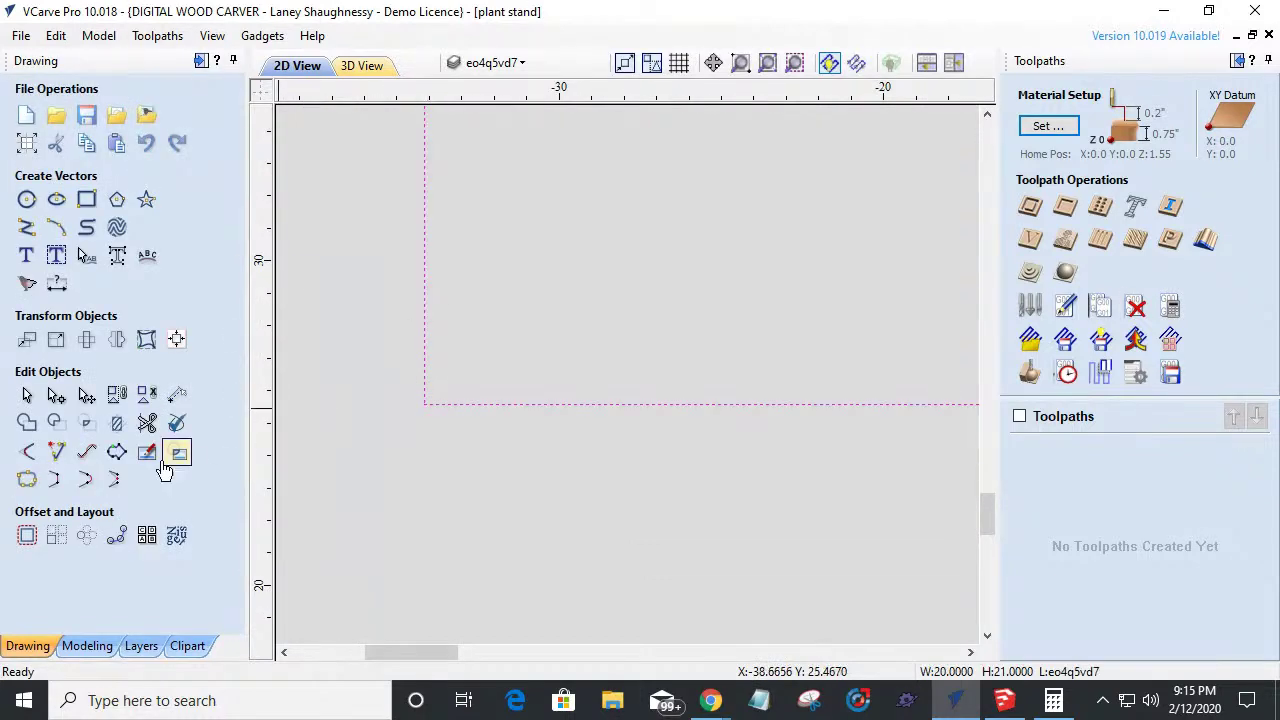
left_click(27, 480)
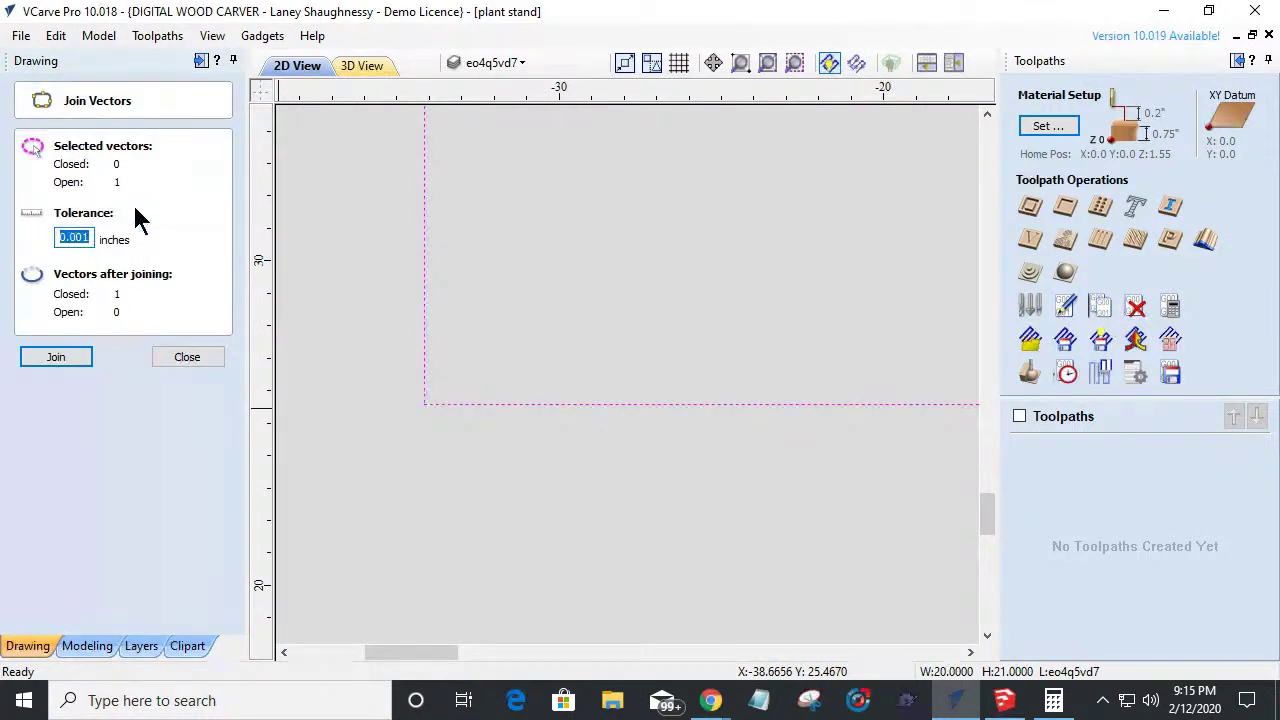
left_click(51, 360)
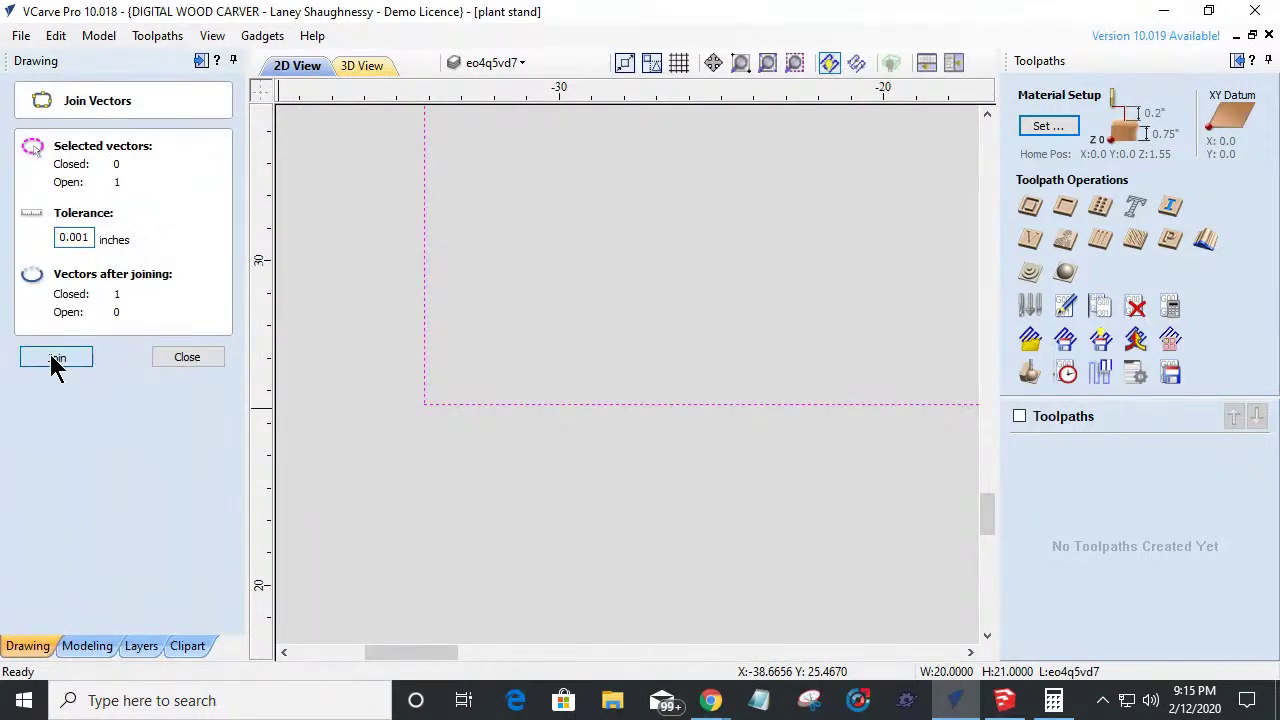
left_click(210, 363)
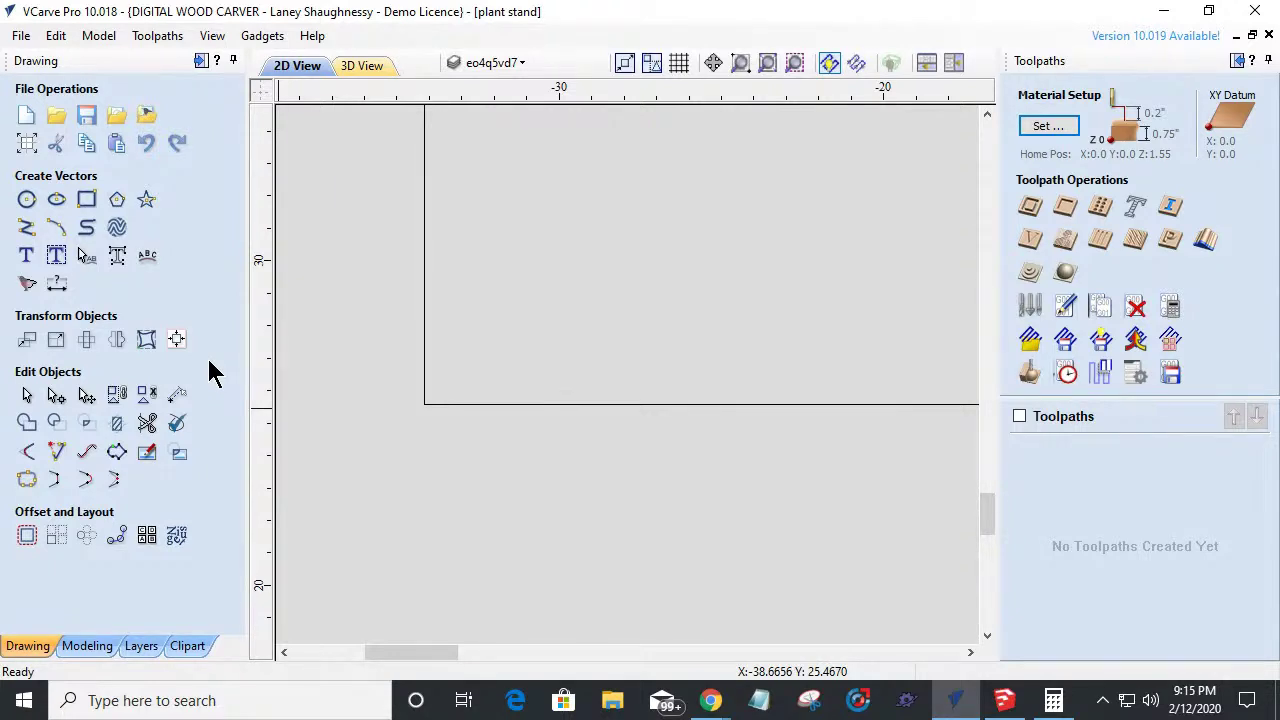
Delete the repaired rectangle lying outside the sheet.
scroll(657, 385, "down", 1)
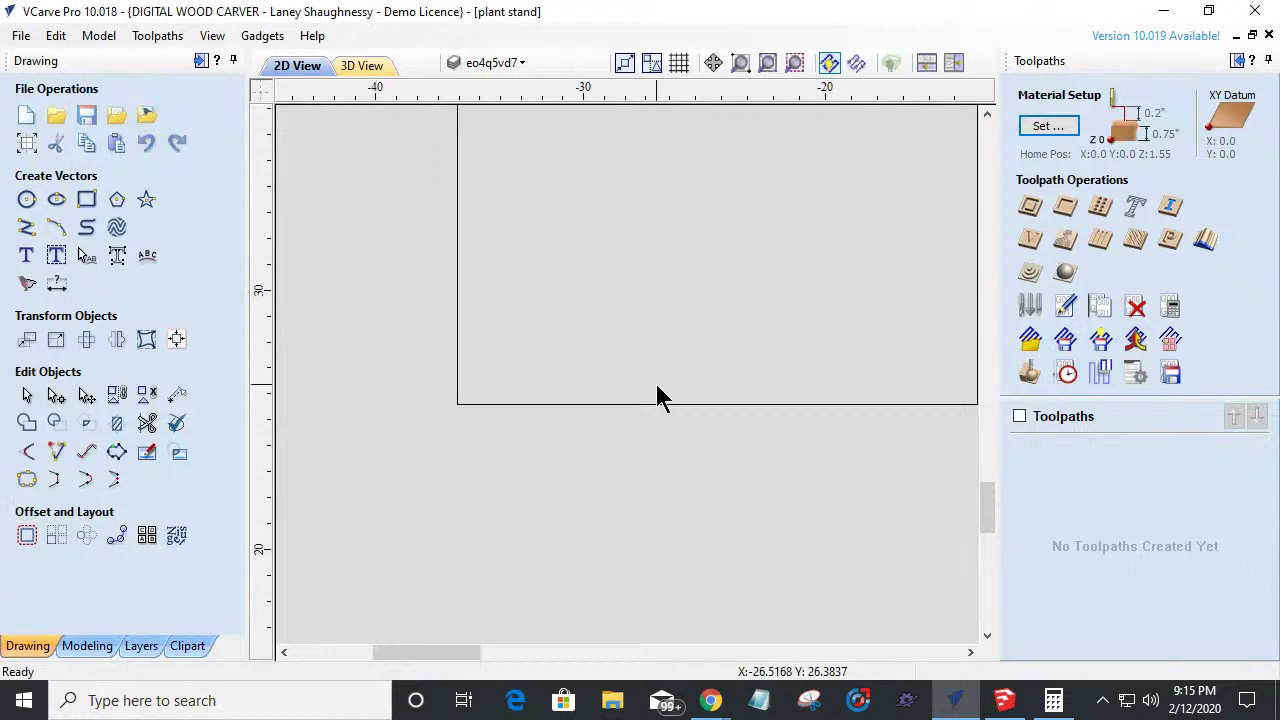
scroll(657, 396, "down", 2)
scroll(660, 397, "up", 1)
left_click(660, 403)
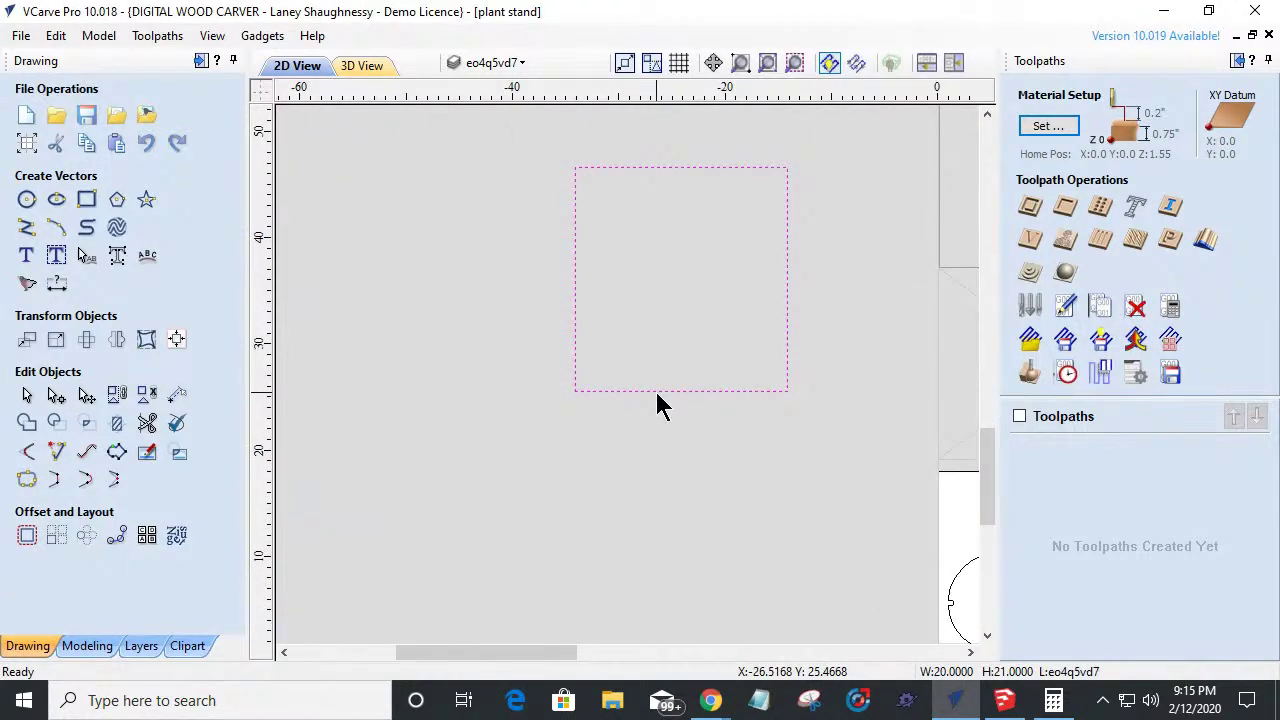
key("Delete")
scroll(500, 405, "down", 3)
scroll(540, 403, "up", 3)
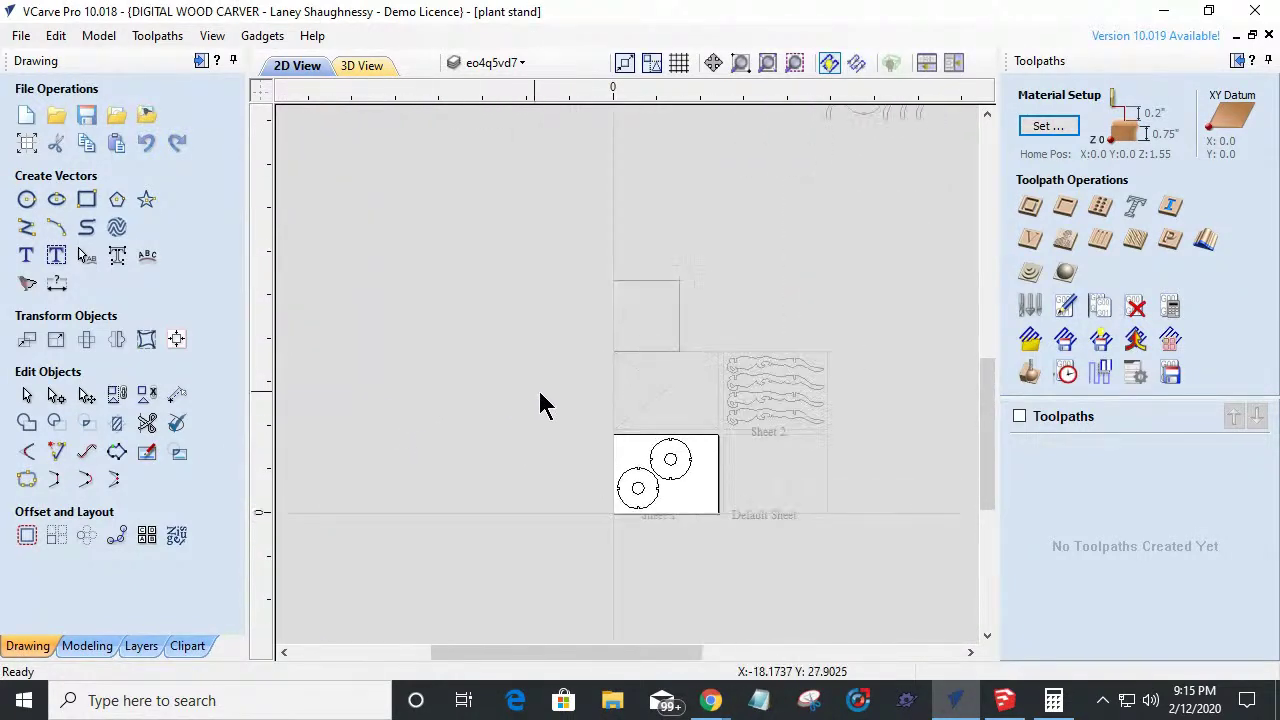
Make sheet 0 the active nesting sheet and delete the original parts and large rectangle left outside it.
scroll(631, 500, "down", 5)
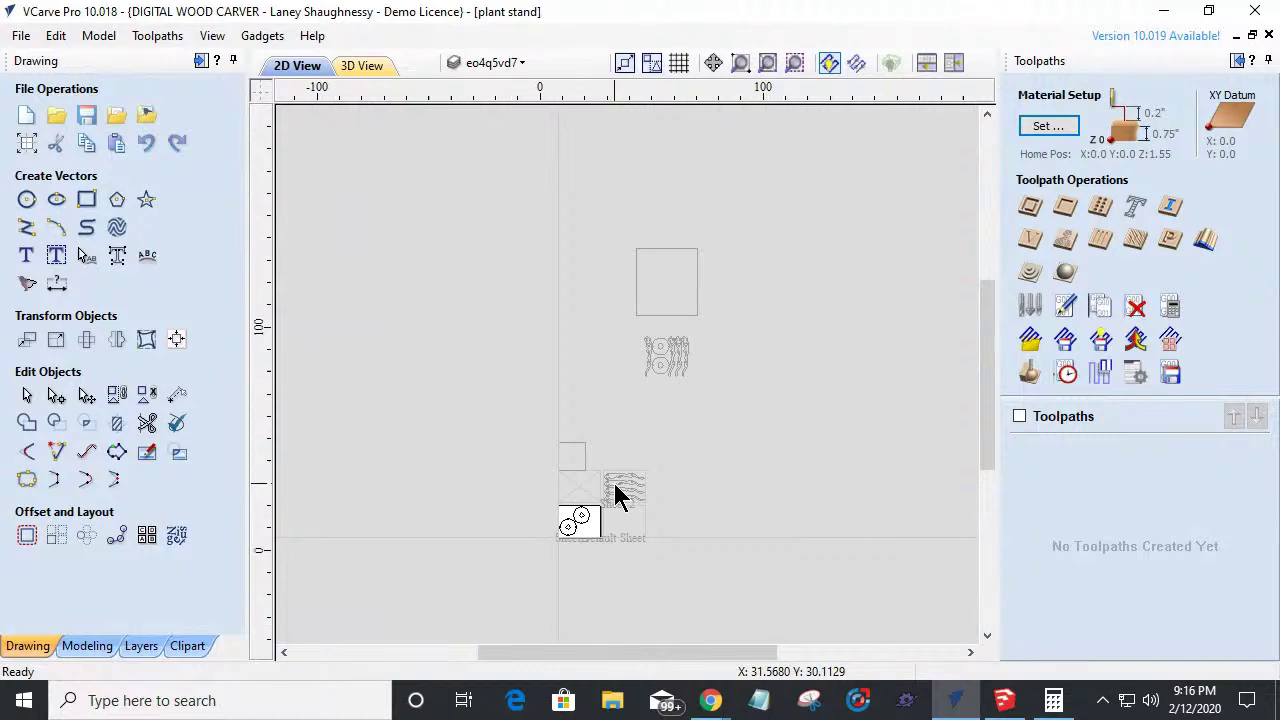
scroll(616, 494, "up", 3)
scroll(616, 494, "down", 2)
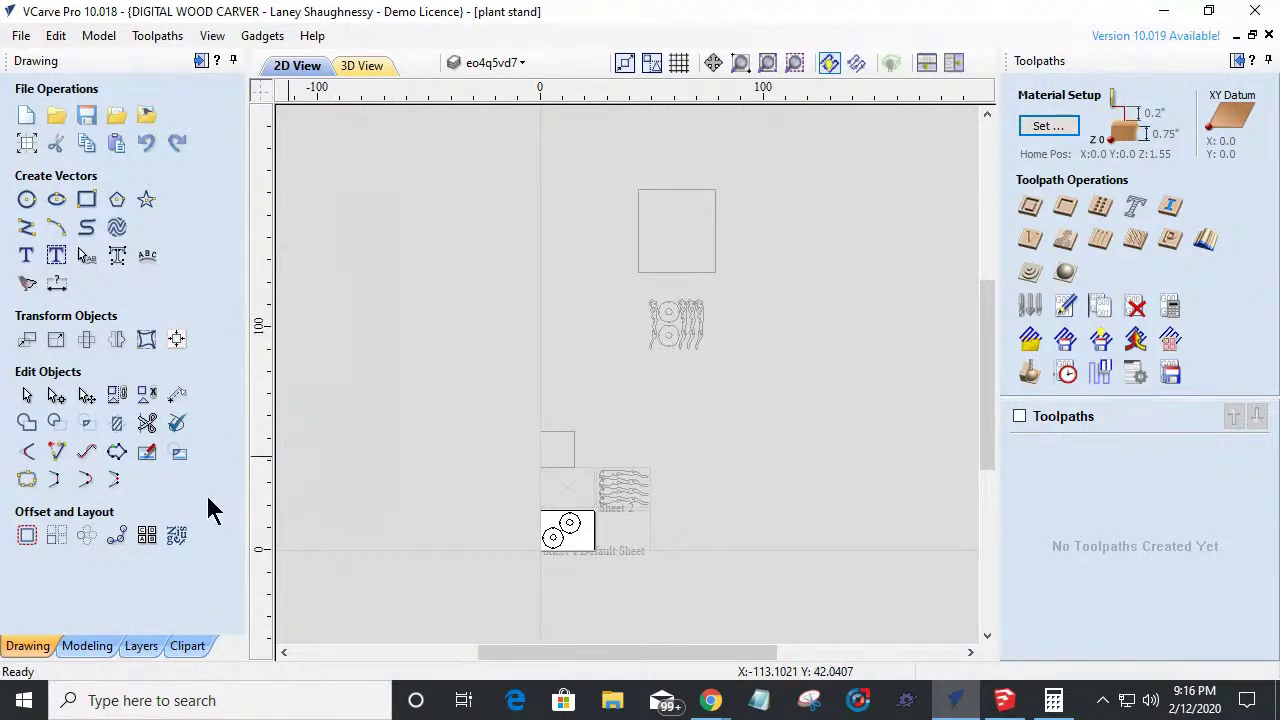
left_click(176, 535)
left_click(162, 607)
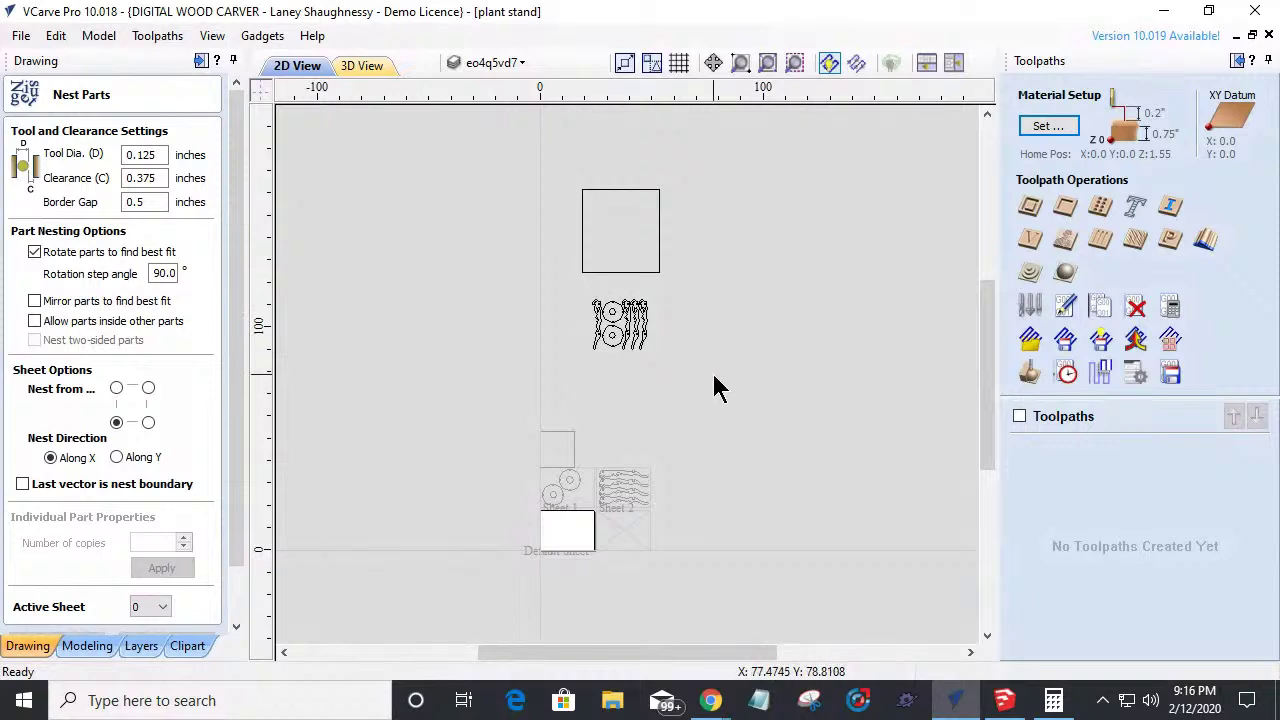
left_click(603, 271)
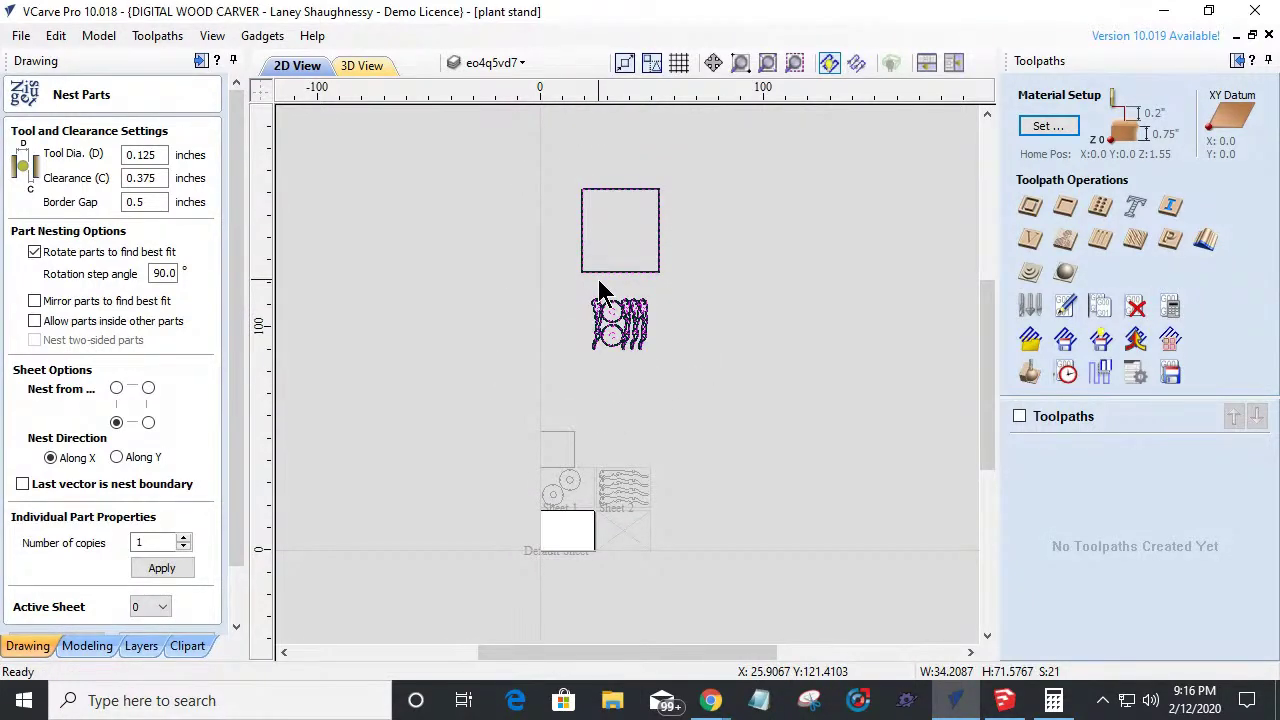
key("Delete")
scroll(623, 309, "up", 2)
scroll(630, 340, "up", 2)
scroll(380, 549, "down", 1)
scroll(478, 600, "up", 1)
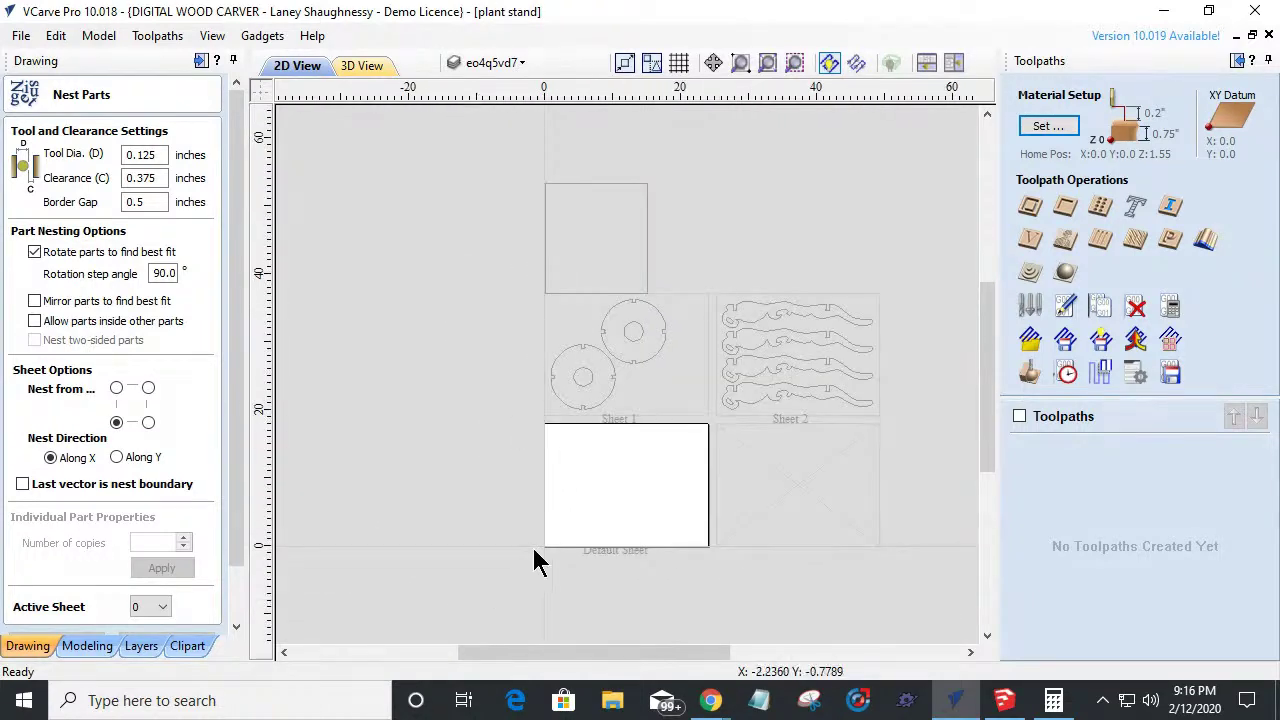
scroll(510, 460, "down", 3)
Check the contents of the Plant Stand 1 and Plant Stand 2 layers by temporarily changing their visibility.
left_click(511, 62)
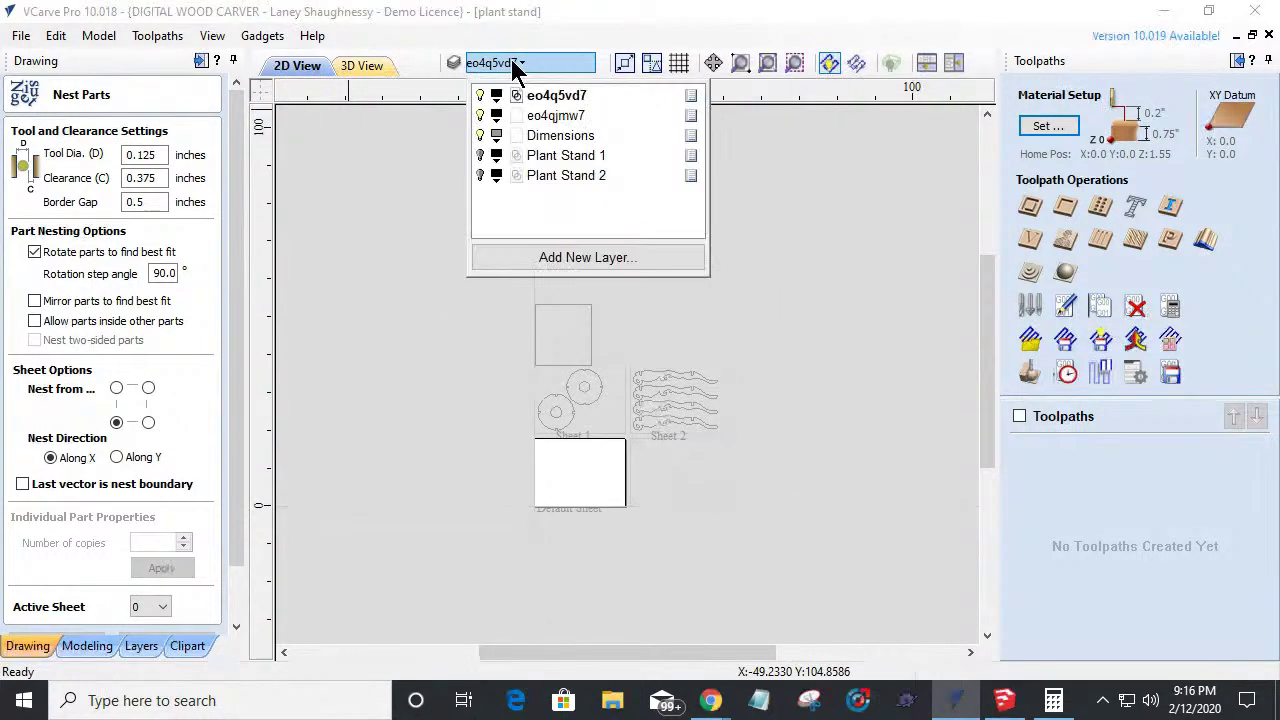
left_click(478, 157)
left_click(479, 176)
left_click(479, 157)
left_click(479, 157)
scroll(568, 465, "up", 5)
scroll(568, 469, "down", 4)
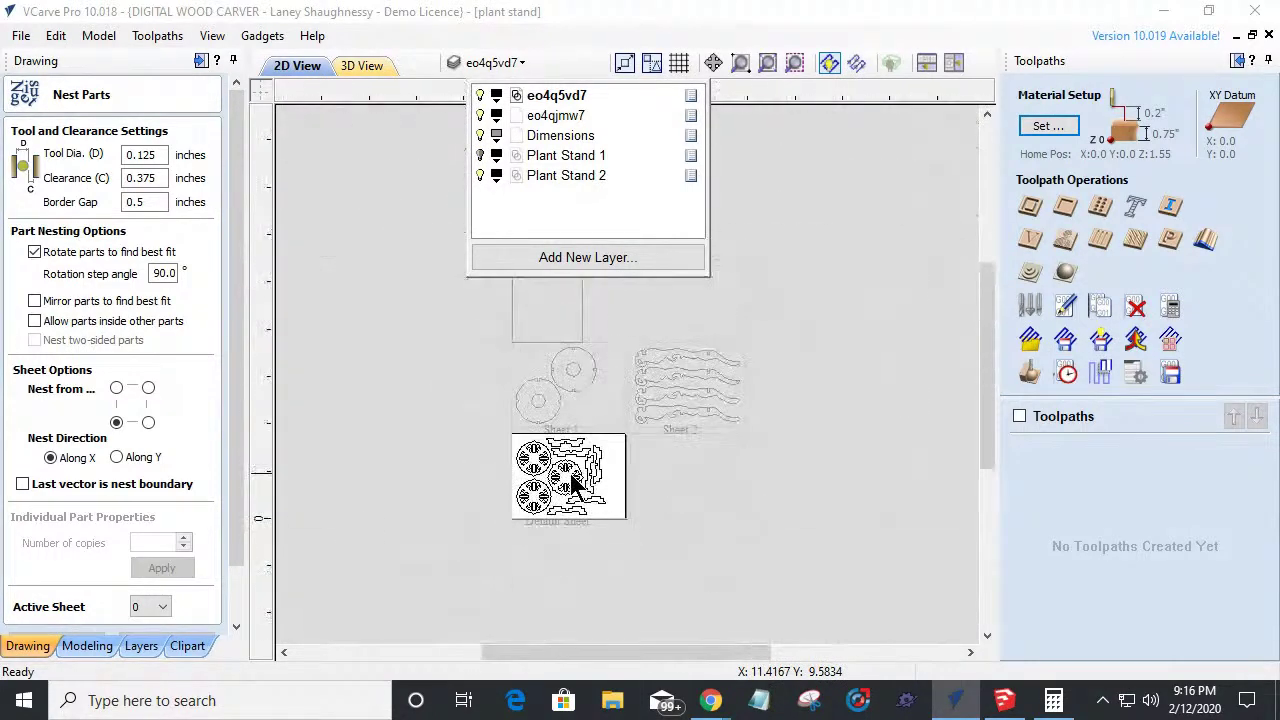
left_click(480, 177)
left_click(480, 157)
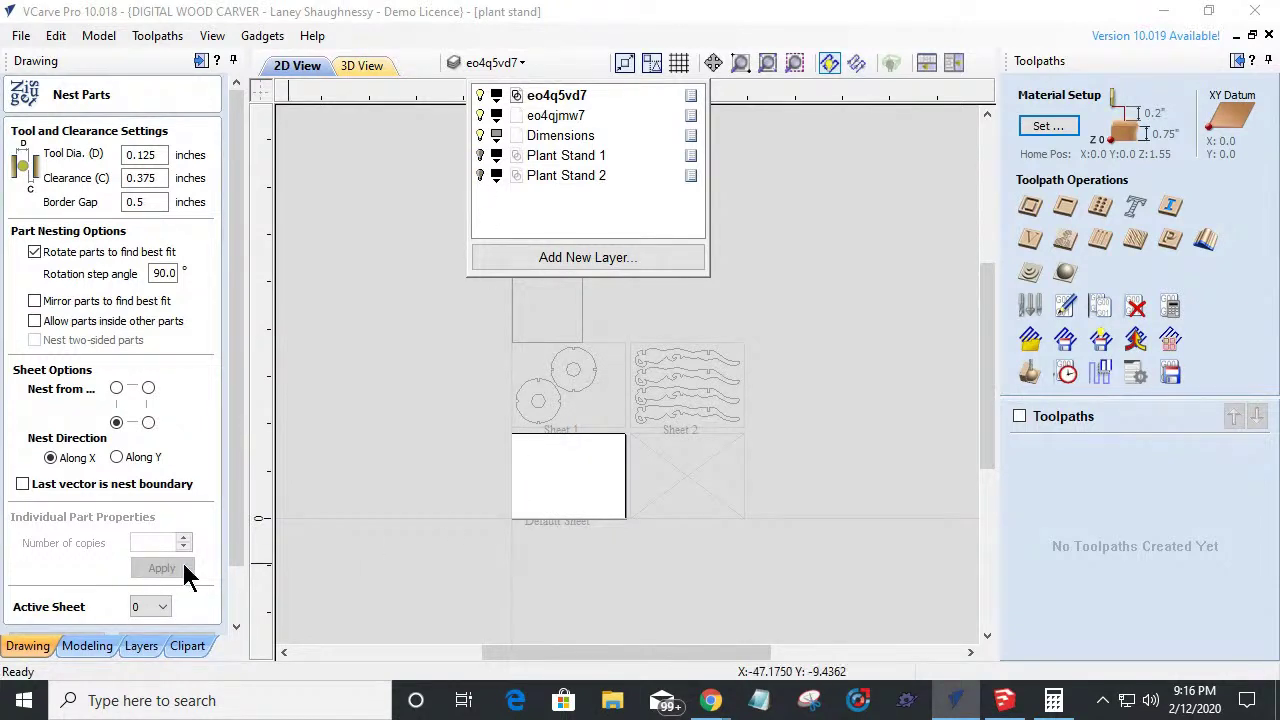
Make sheet 2, which holds the four curved legs, the active nesting sheet.
left_click(160, 607)
left_click(143, 650)
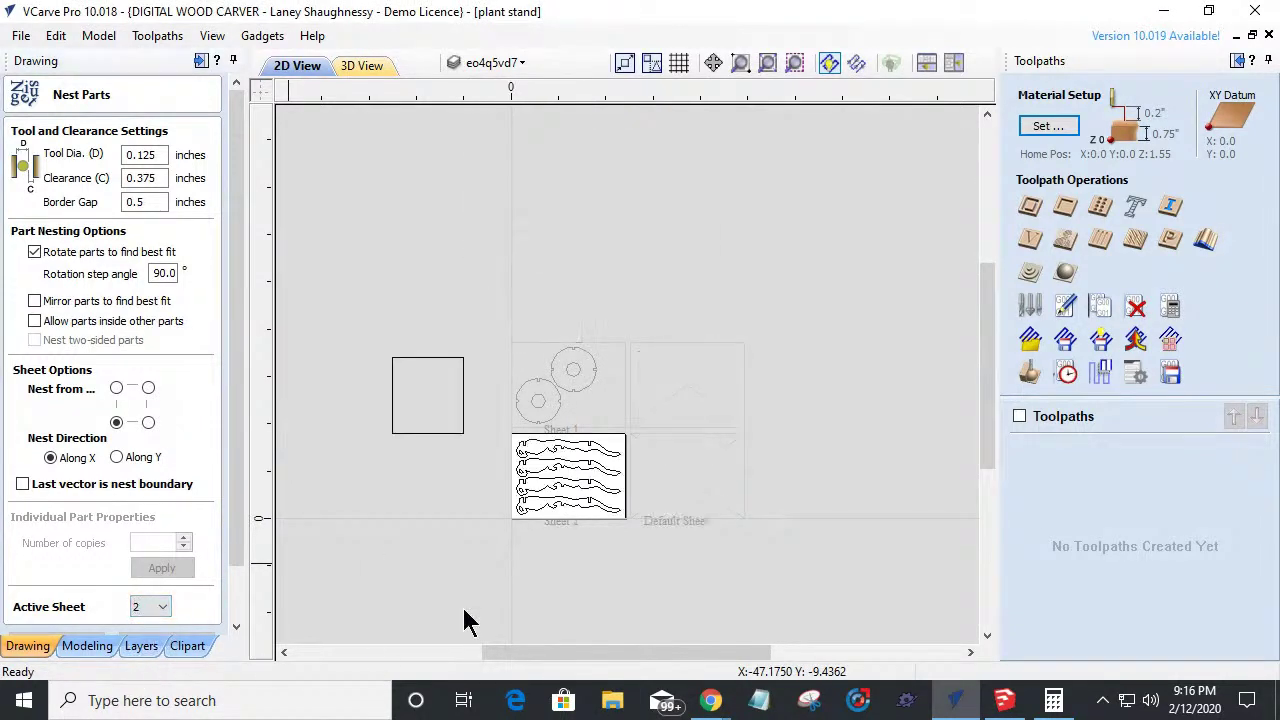
scroll(560, 486, "up", 6)
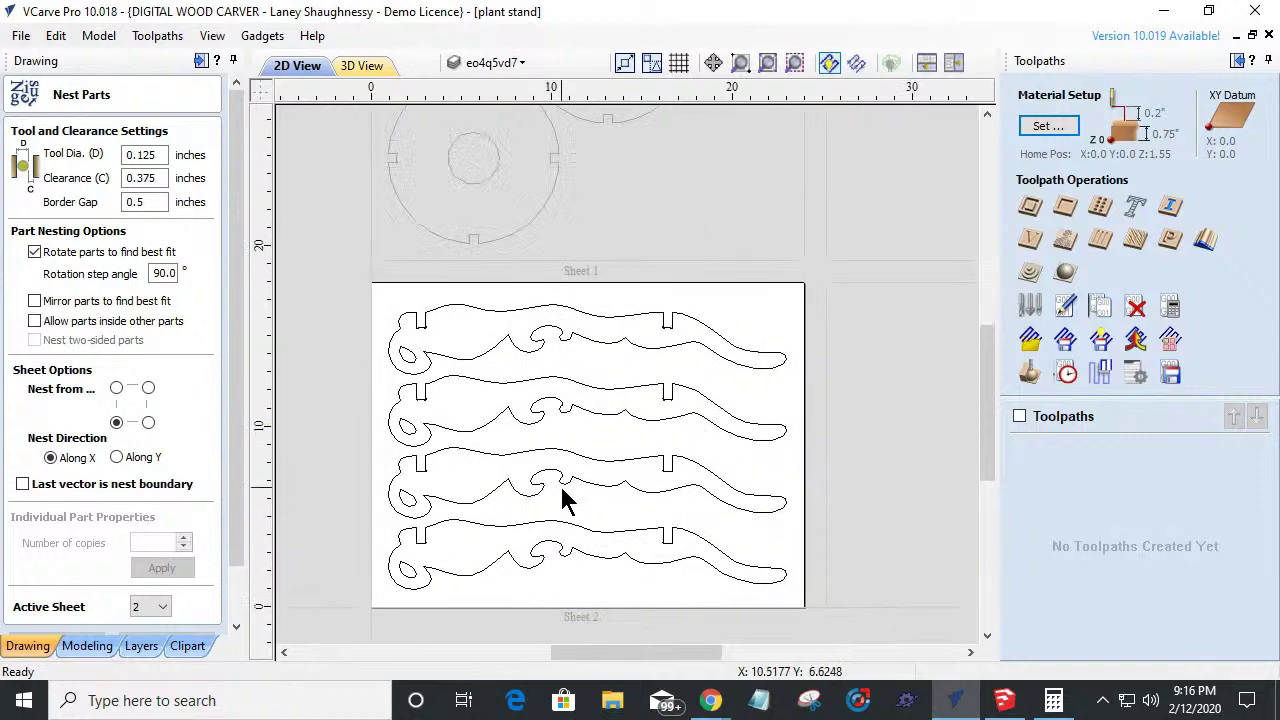
scroll(560, 486, "down", 3)
scroll(466, 406, "down", 1)
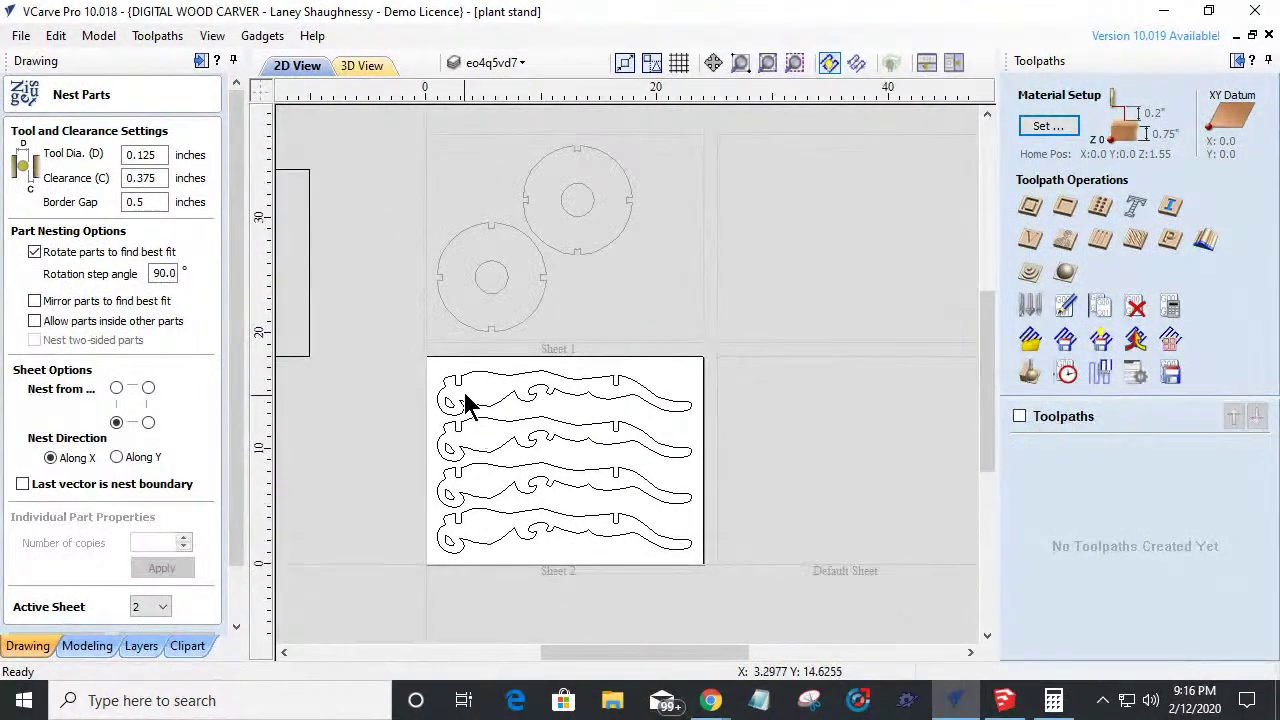
Examine the nested legs on sheet 2, including their slots, curled ends, inner cutouts and spacing.
scroll(466, 396, "up", 3)
scroll(600, 428, "down", 1)
scroll(495, 422, "down", 1)
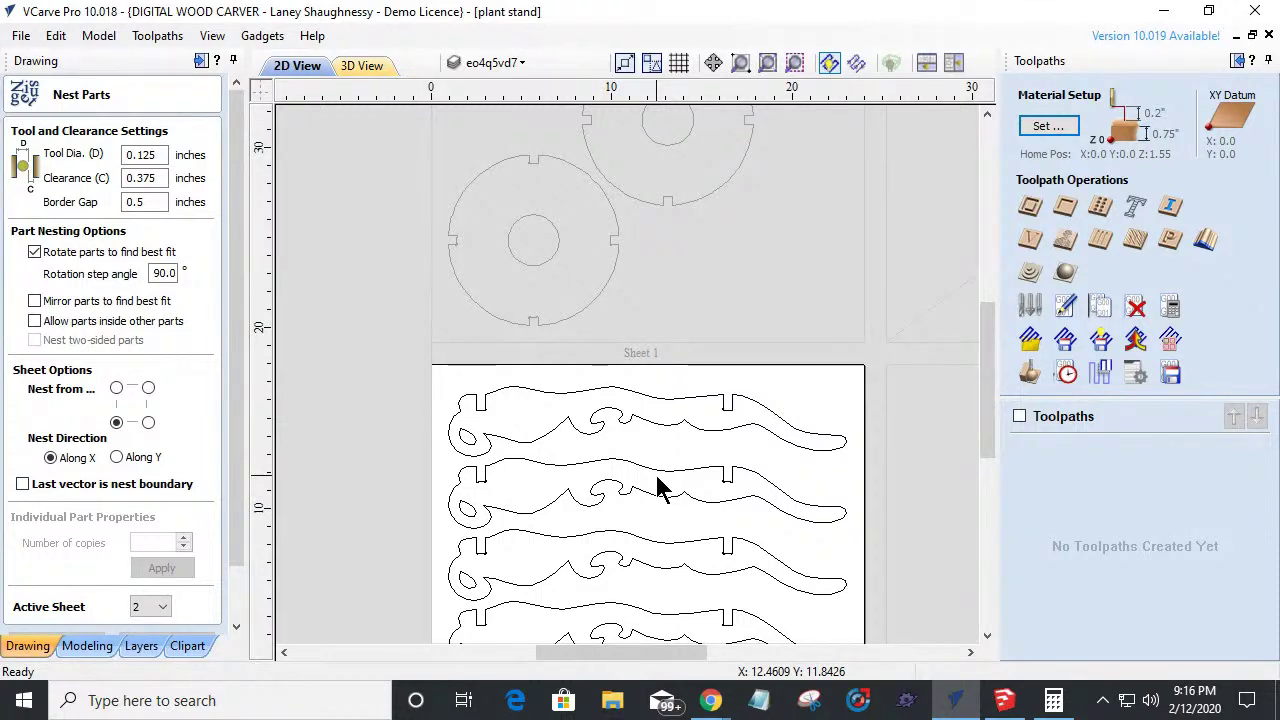
scroll(530, 458, "up", 2)
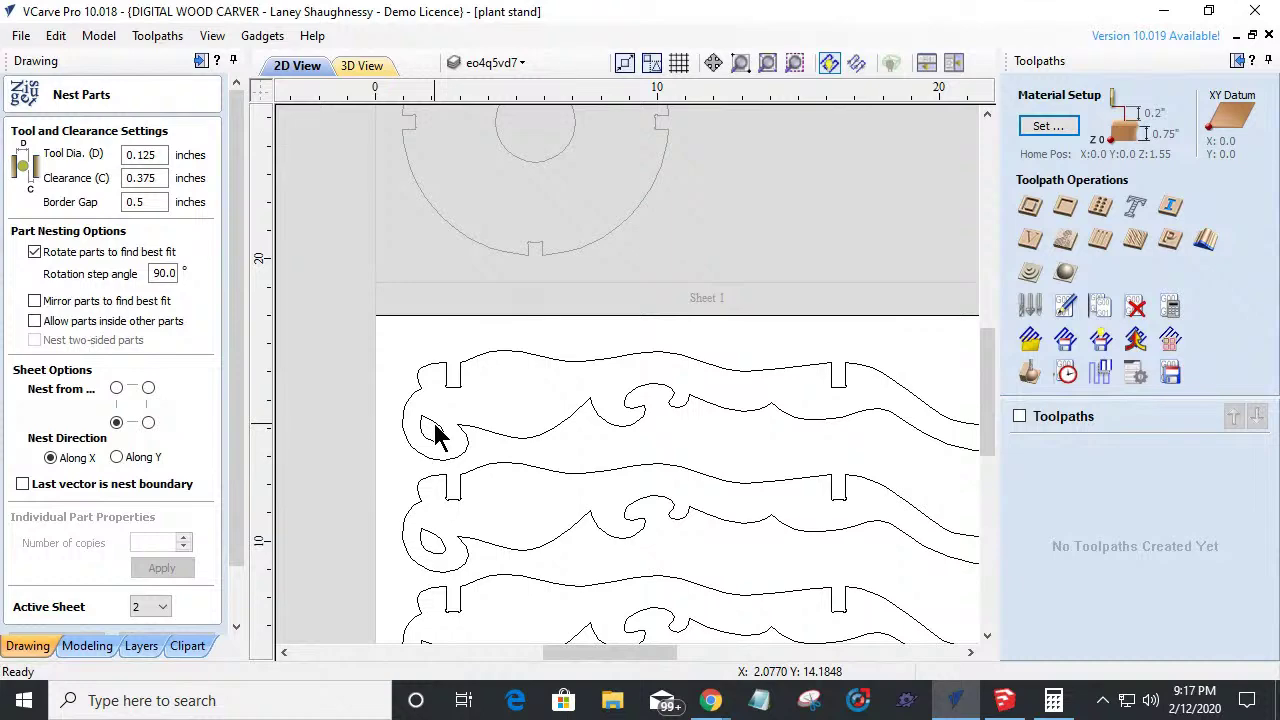
scroll(437, 430, "down", 2)
scroll(440, 440, "up", 4)
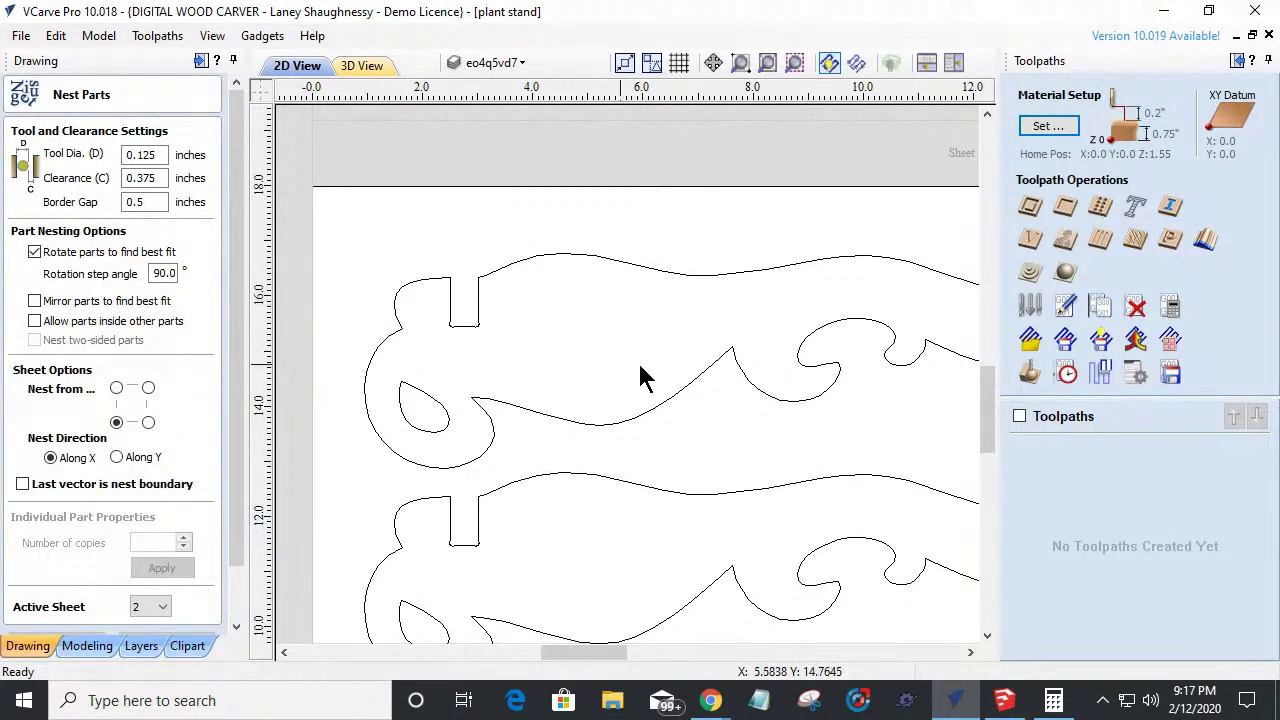
scroll(590, 347, "down", 3)
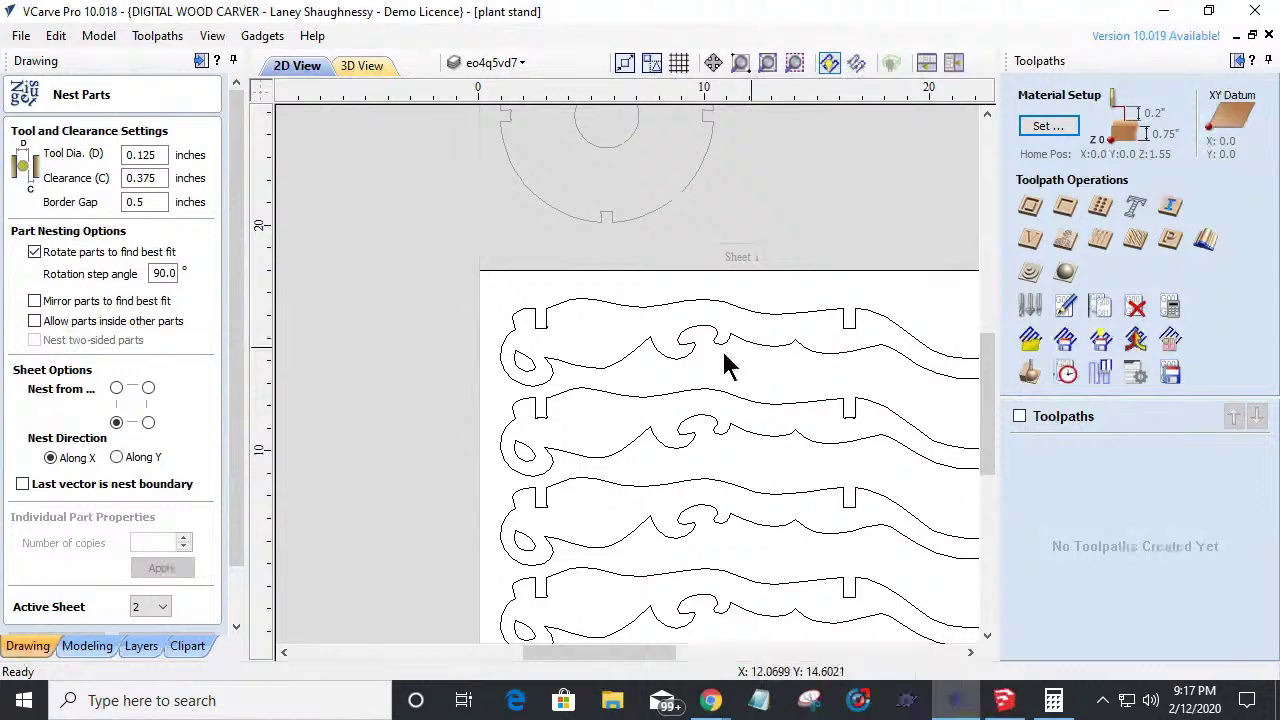
scroll(610, 410, "down", 3)
scroll(645, 535, "up", 3)
scroll(551, 480, "down", 2)
scroll(565, 520, "up", 1)
scroll(565, 510, "down", 1)
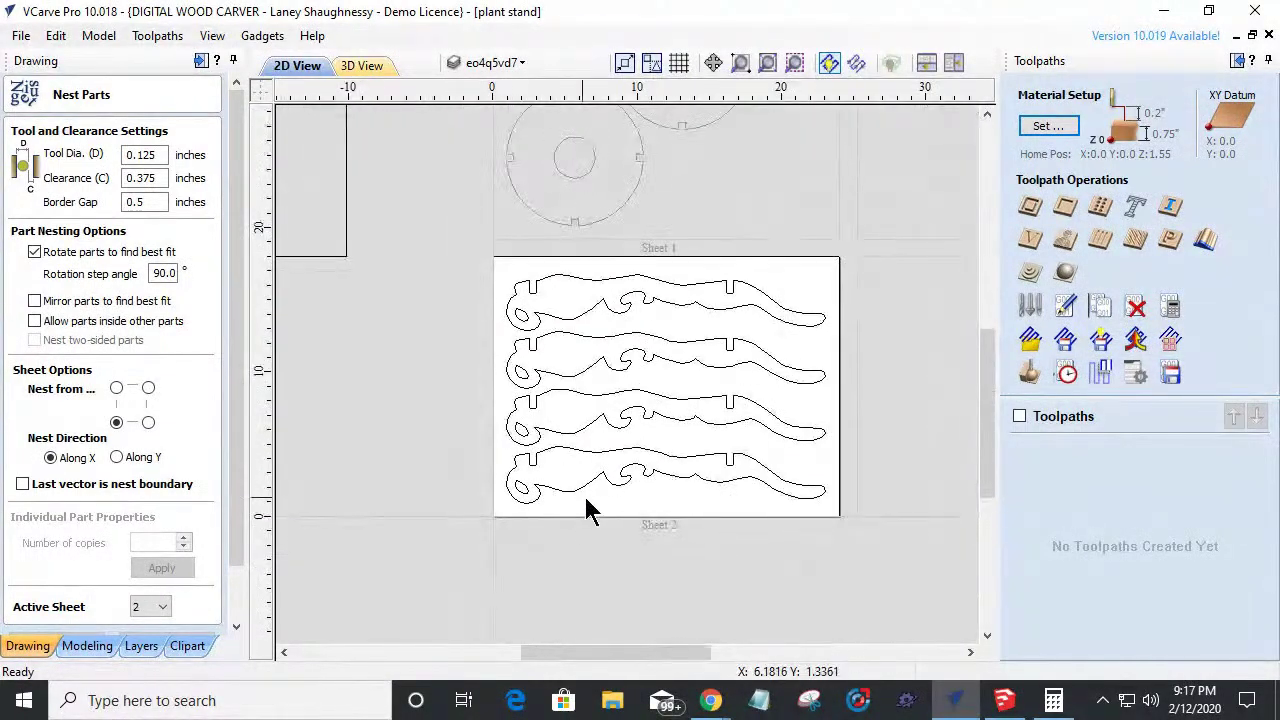
scroll(588, 505, "up", 3)
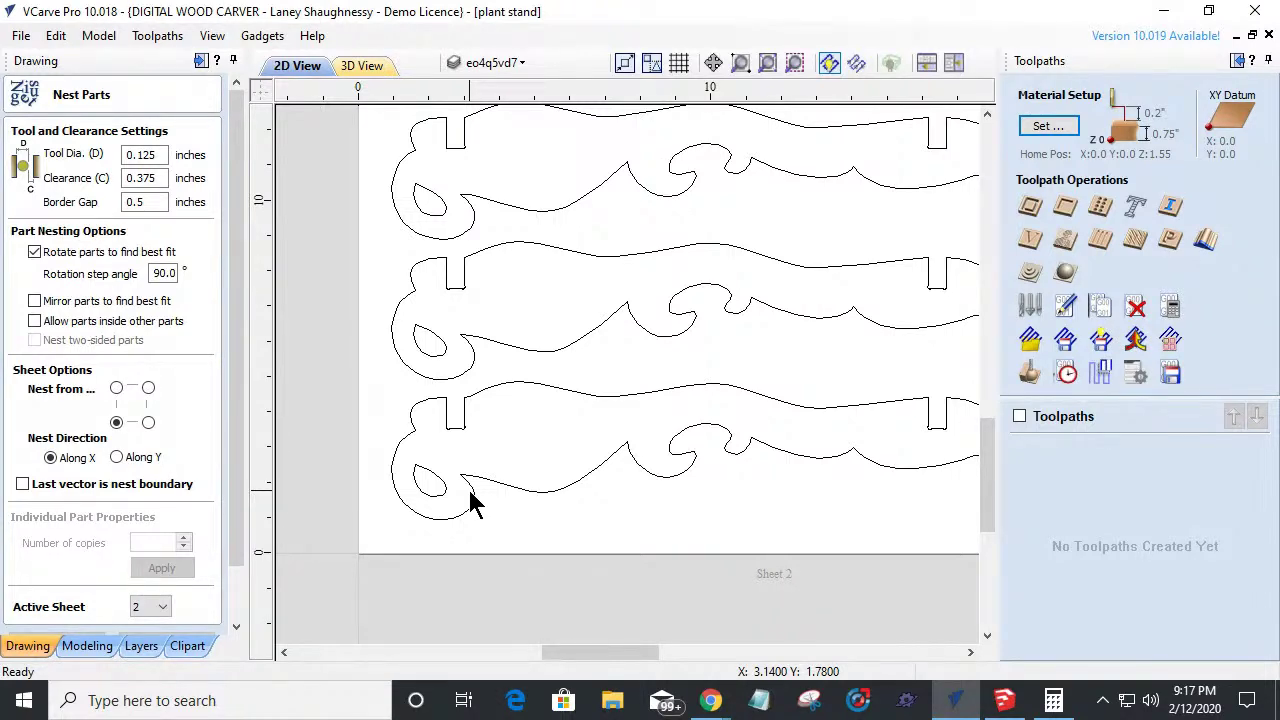
scroll(470, 503, "down", 2)
scroll(523, 517, "up", 2)
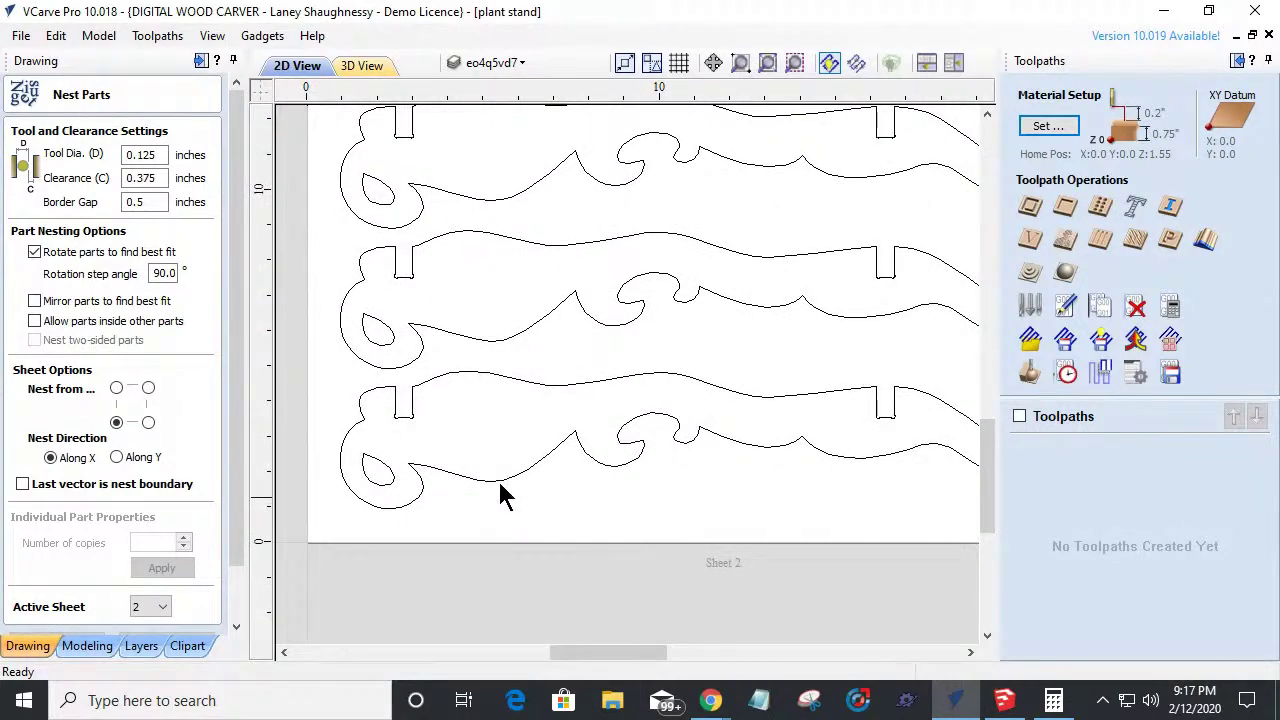
scroll(491, 491, "down", 1)
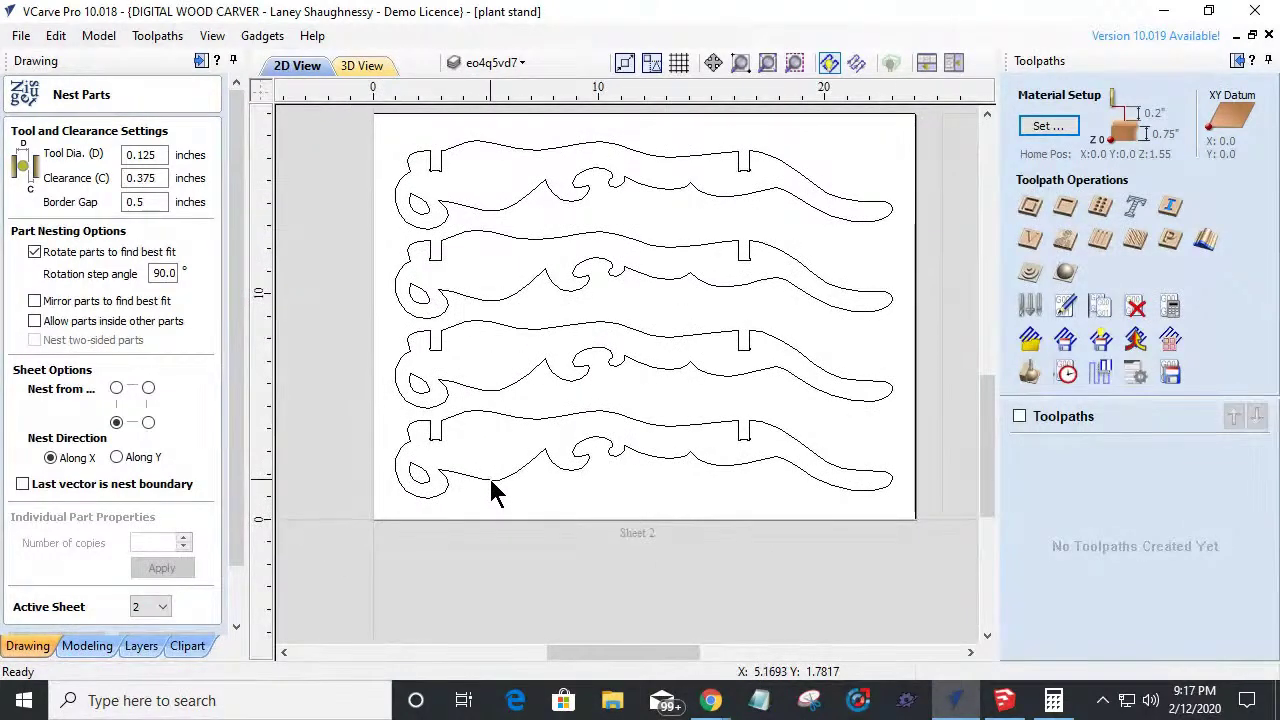
scroll(491, 491, "up", 1)
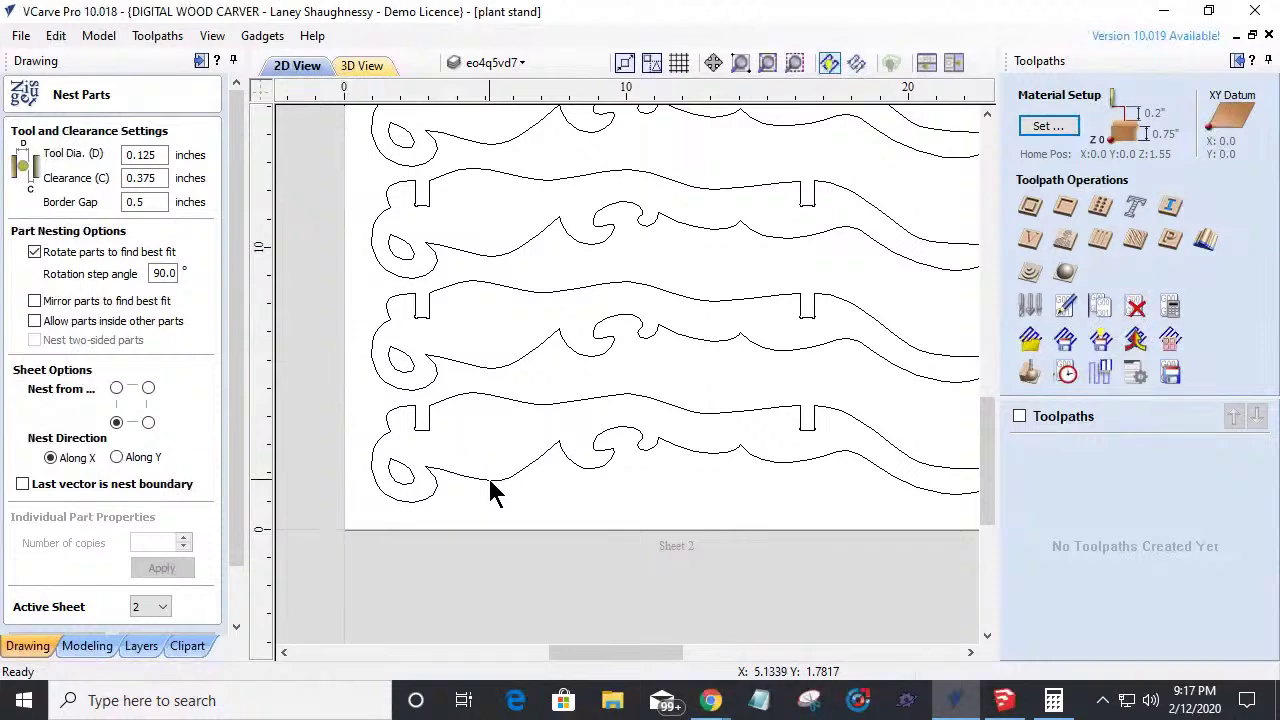
Leave part nesting and move the lowest leg with its inner cutout to the empty area just below sheet 2.
scroll(243, 557, "down", 1)
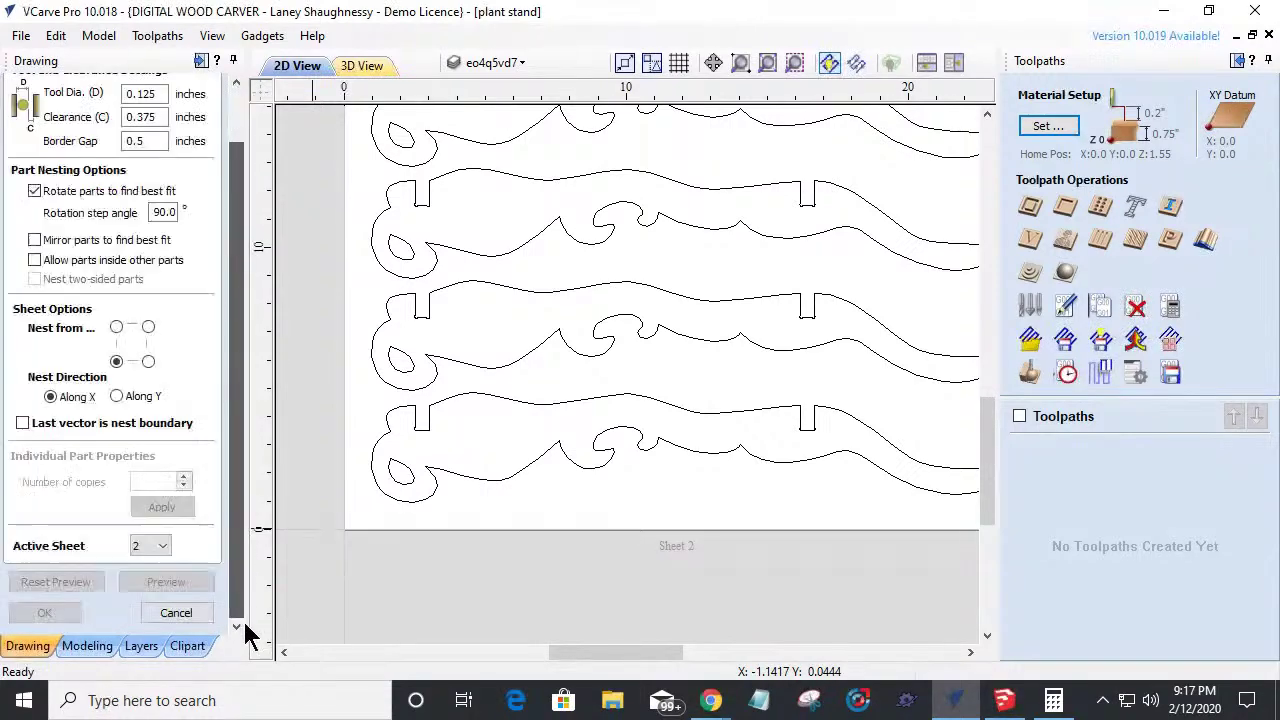
left_click(177, 614)
scroll(646, 409, "down", 1)
left_click(624, 400)
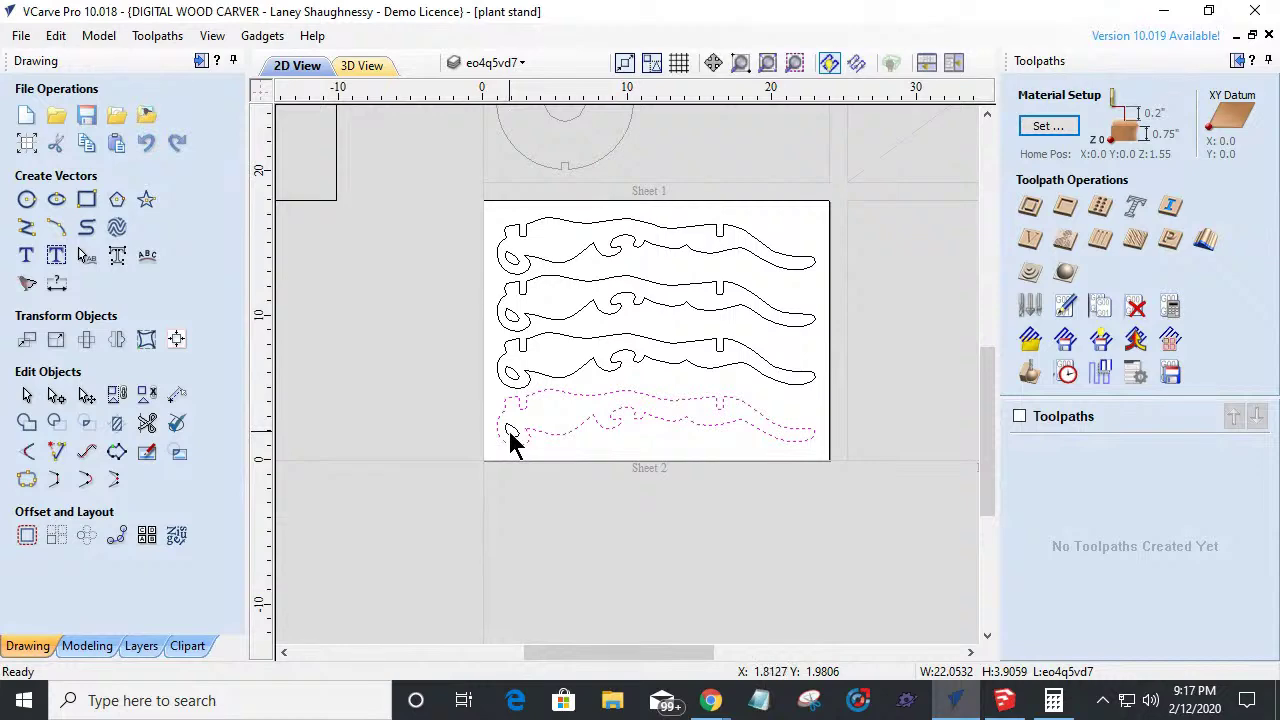
left_click(552, 398)
left_click_drag(566, 392, 560, 530)
scroll(570, 580, "up", 1)
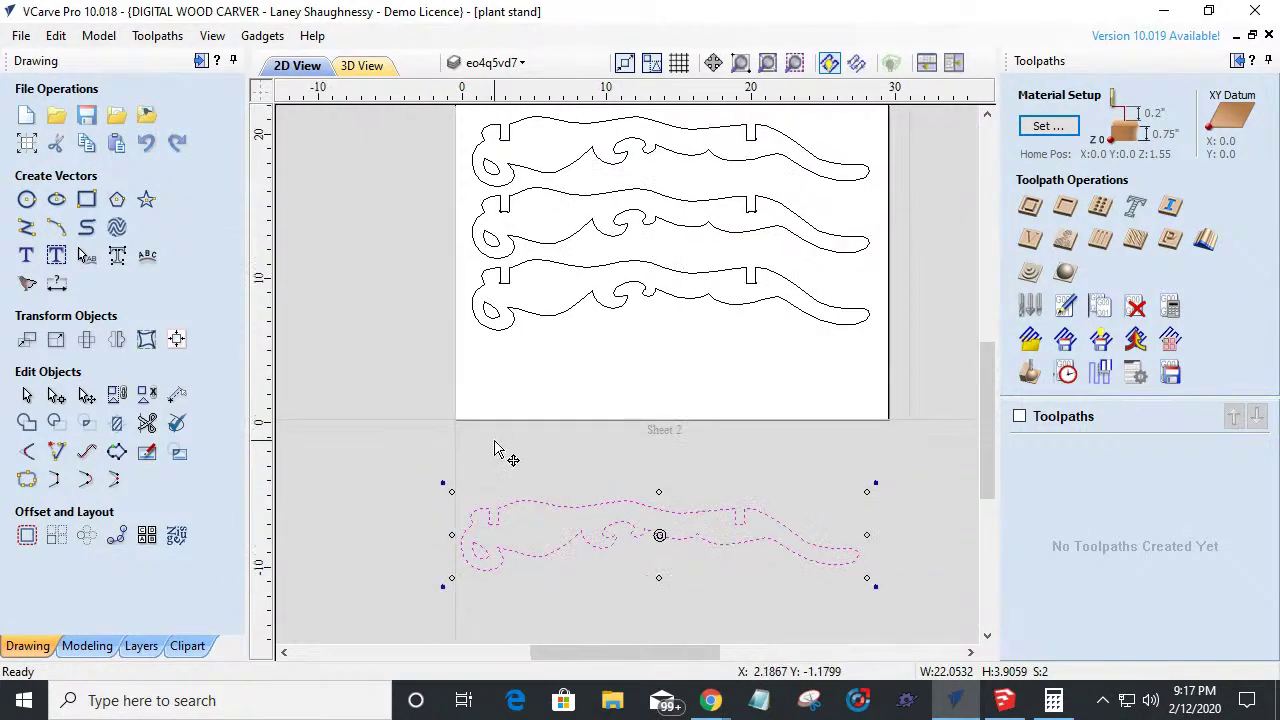
Draw a diagonal line about 7 inches long across the curled end of the leg below sheet 2.
scroll(503, 529, "down", 3)
scroll(497, 497, "up", 3)
scroll(508, 545, "up", 1)
scroll(508, 545, "up", 1)
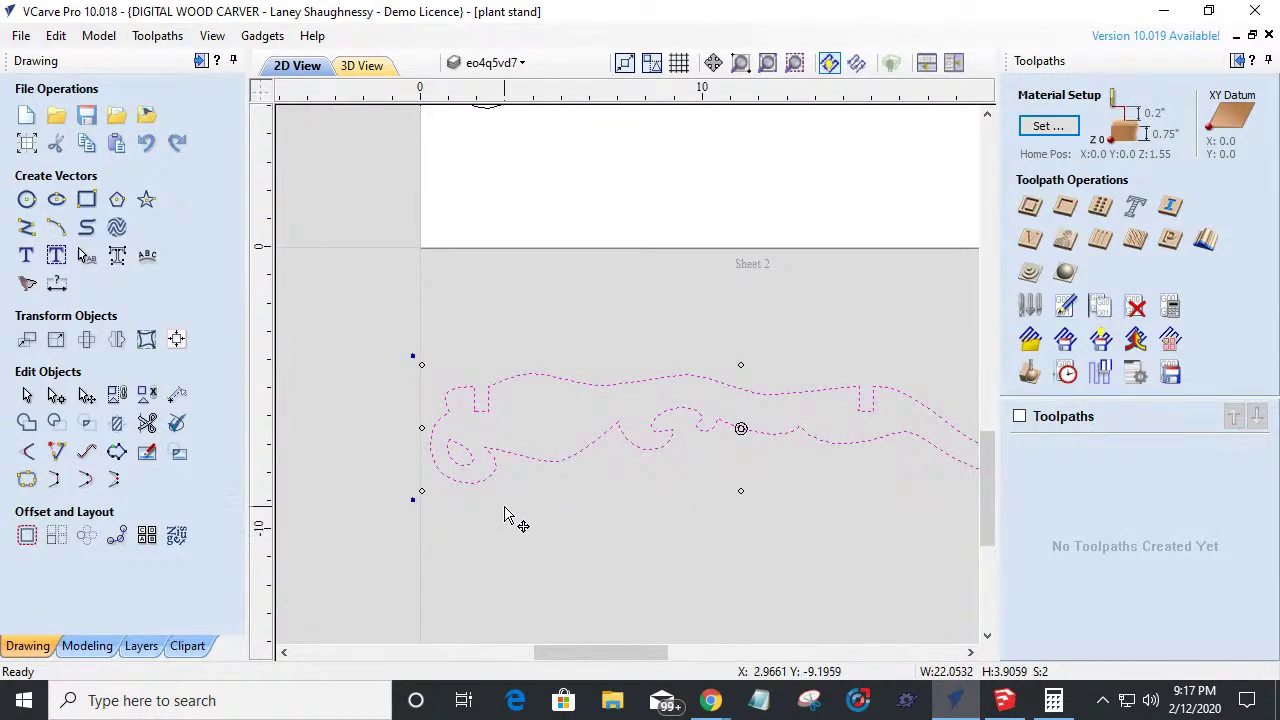
left_click(27, 230)
scroll(404, 515, "down", 2)
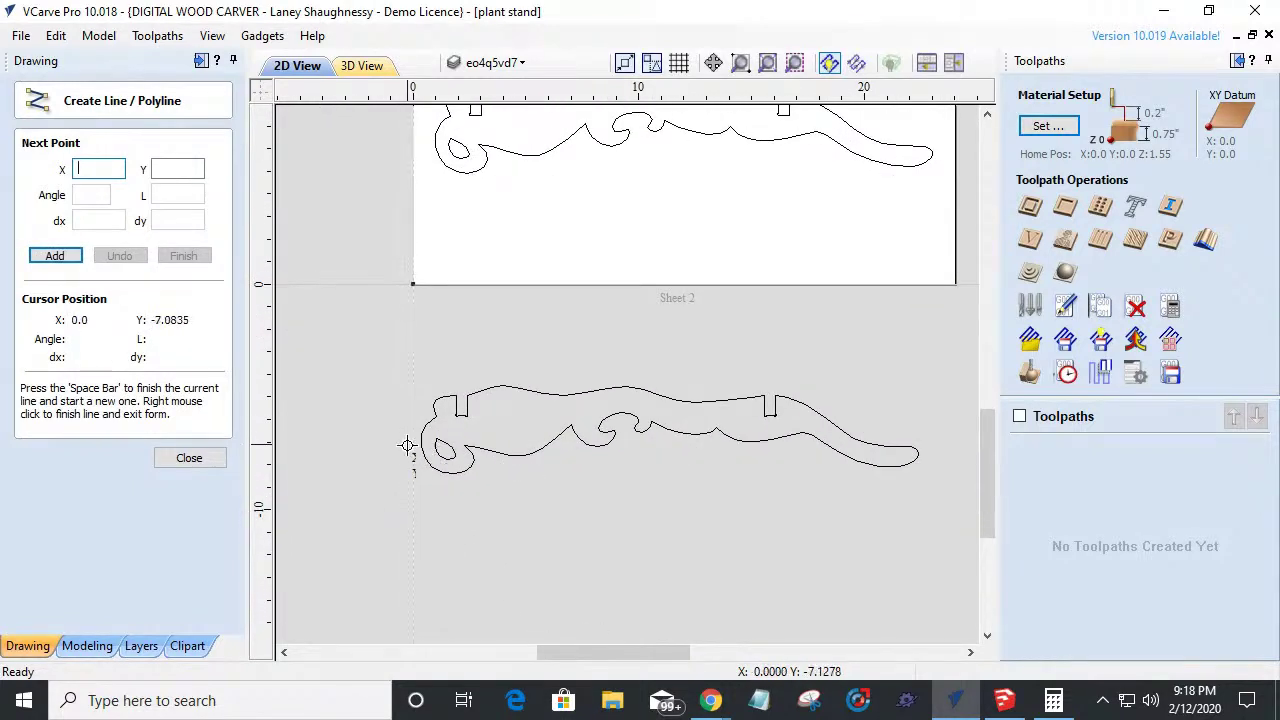
left_click(391, 381)
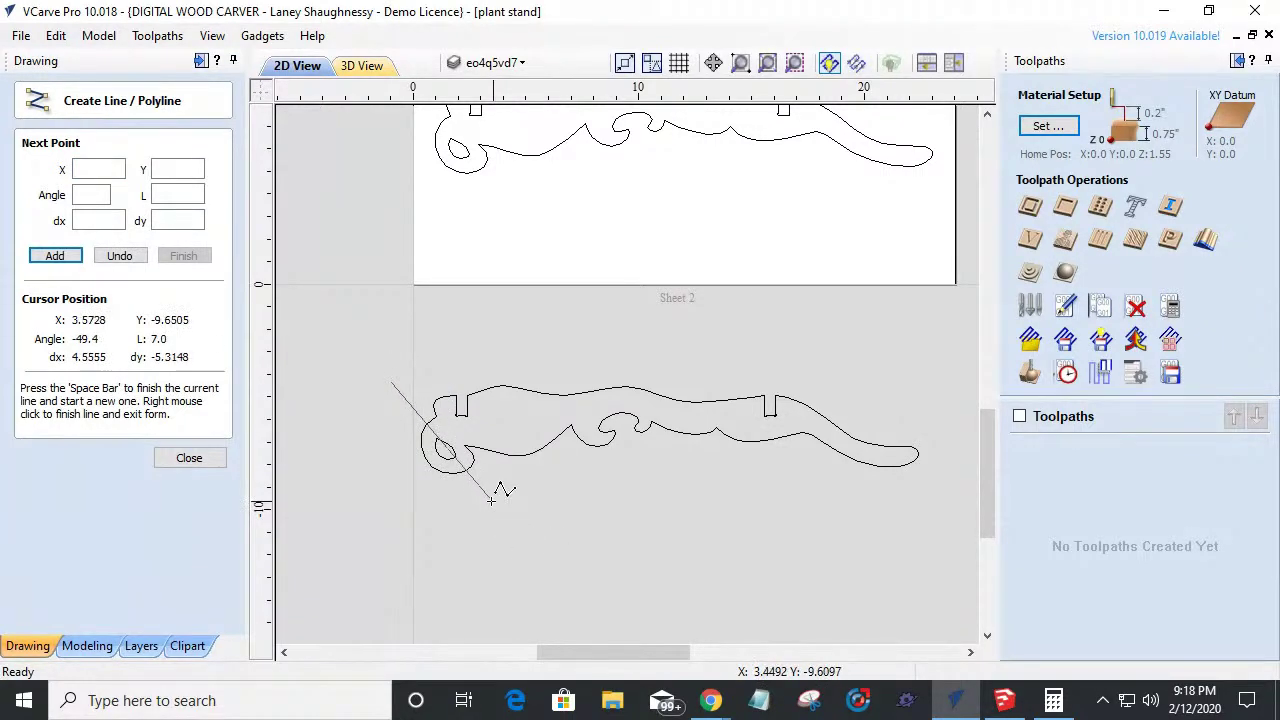
left_click(492, 501)
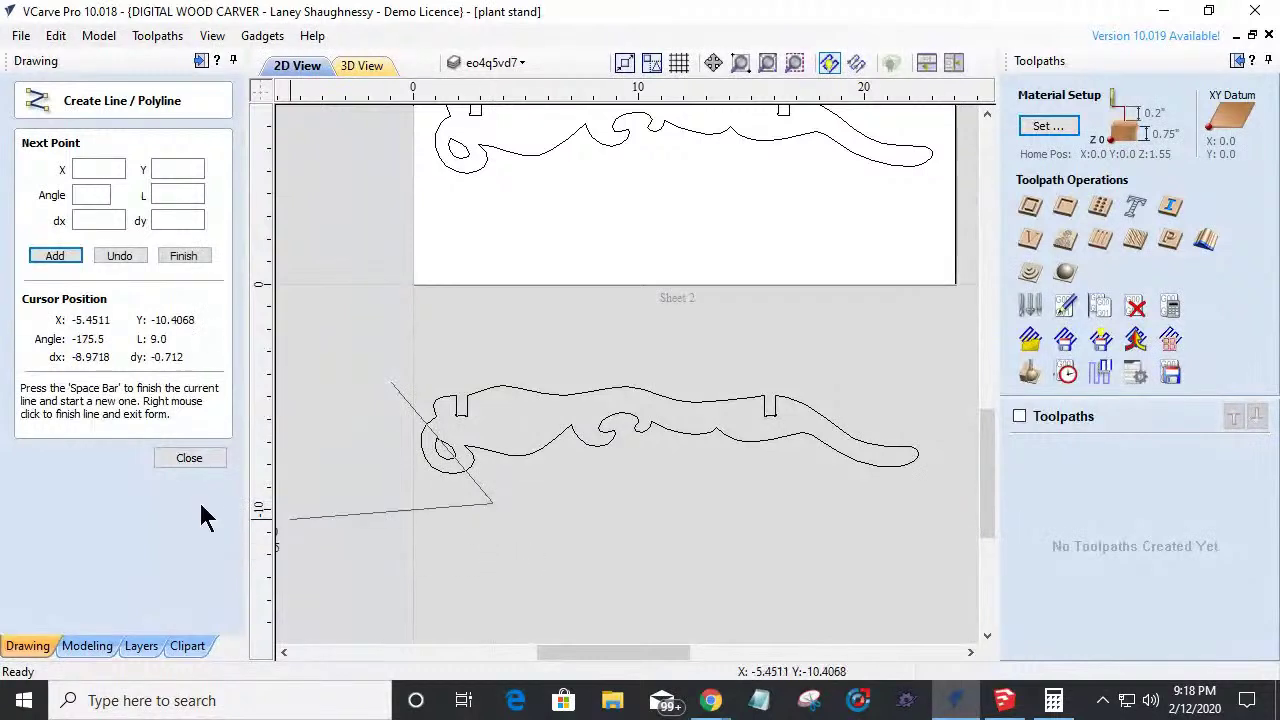
key("space")
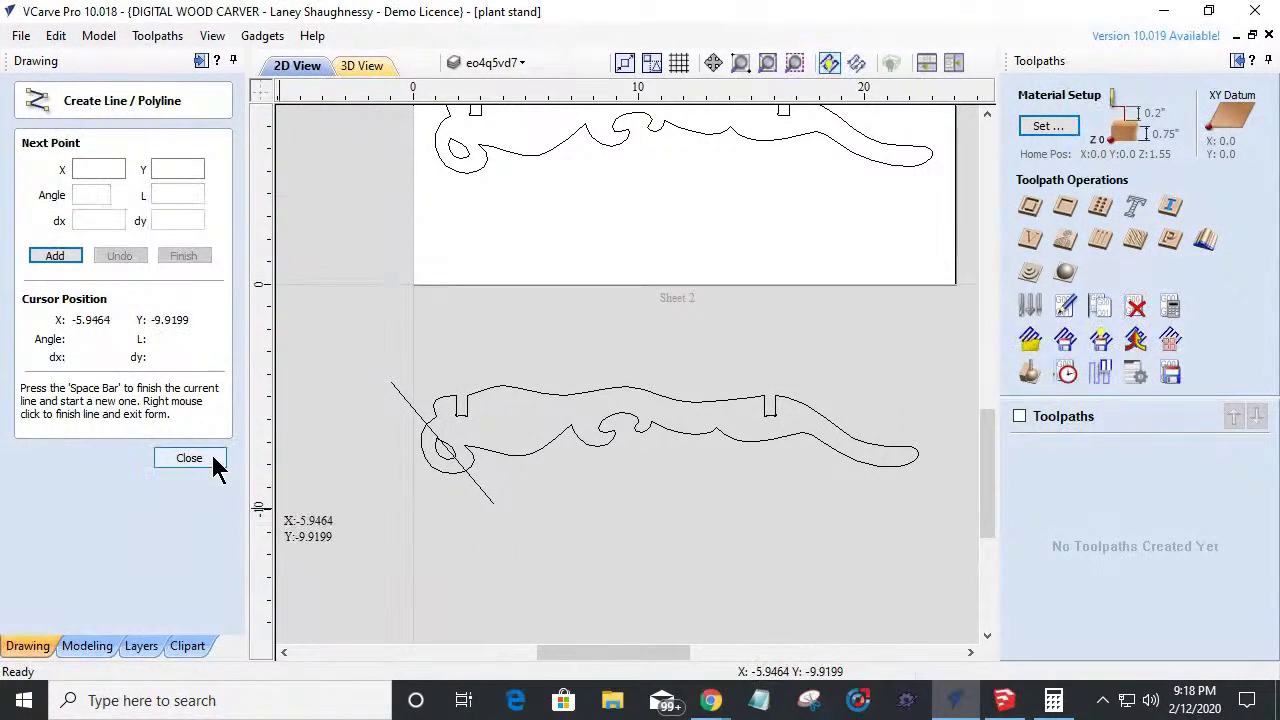
left_click(211, 458)
Set up an inwards/left vector offset of the diagonal line with sharp offset corners turned off and a distance of .125 inches.
left_click(417, 419)
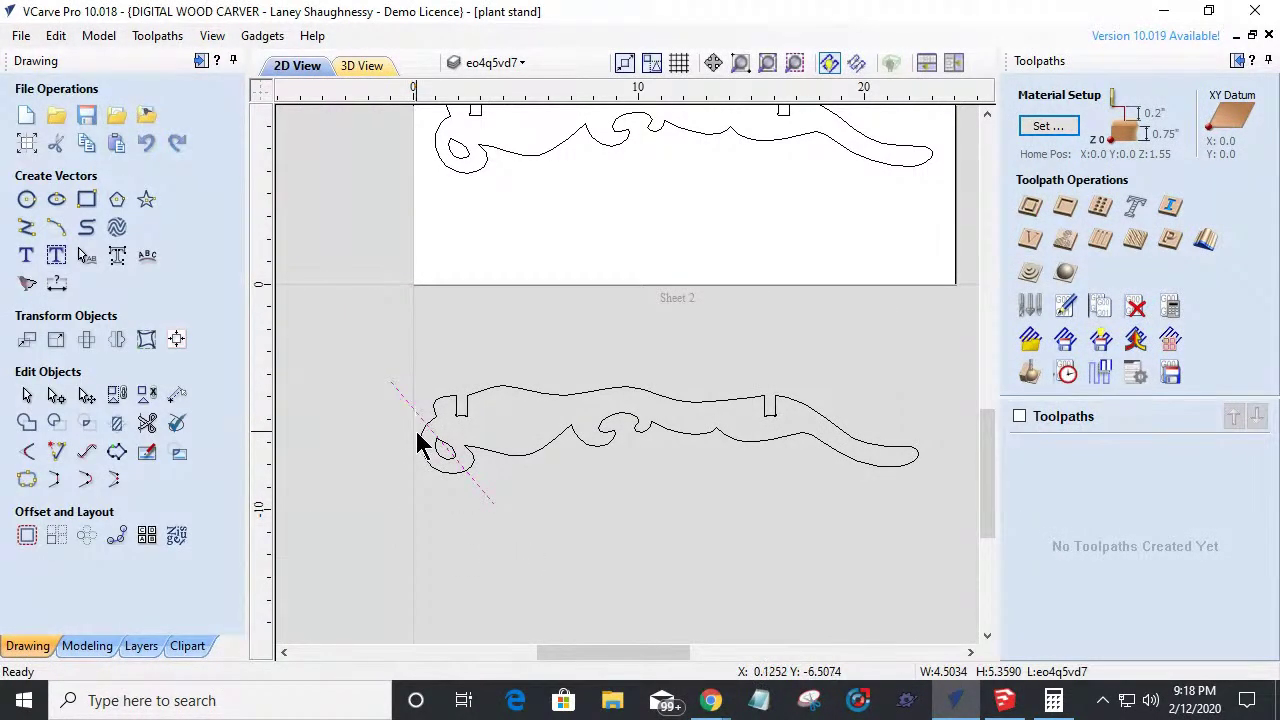
scroll(421, 443, "up", 2)
scroll(418, 445, "down", 1)
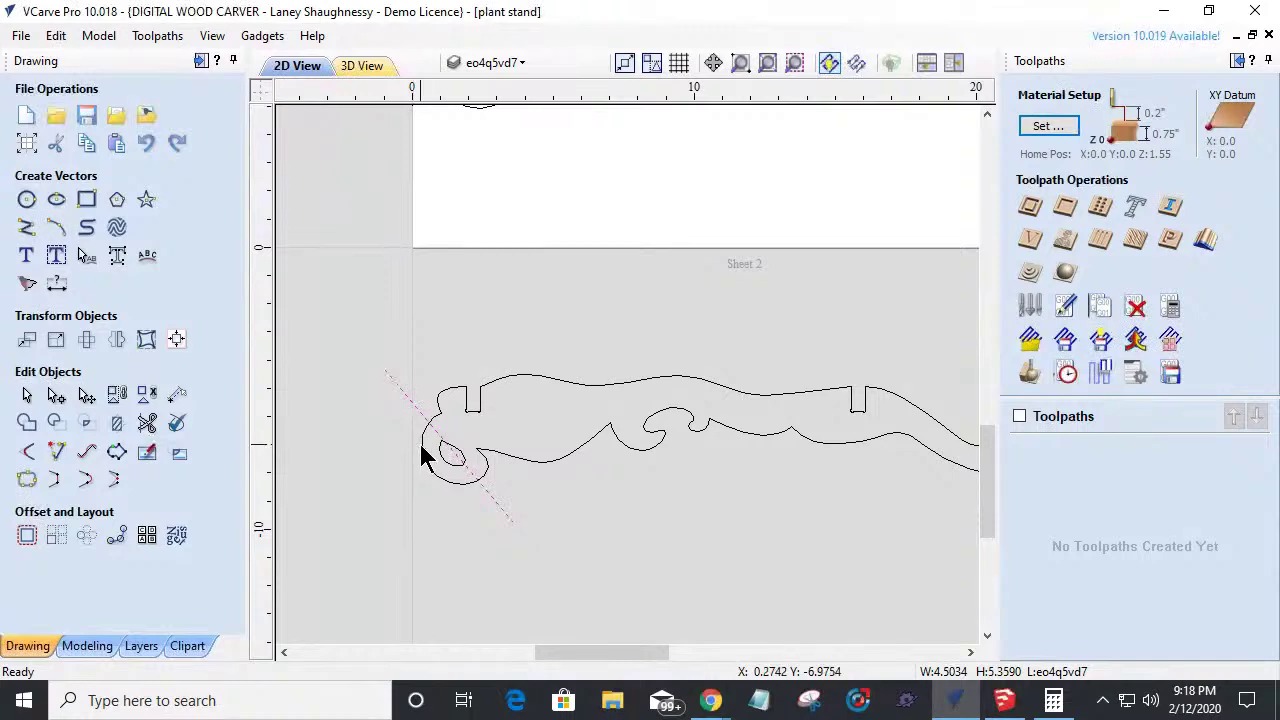
scroll(422, 456, "down", 1)
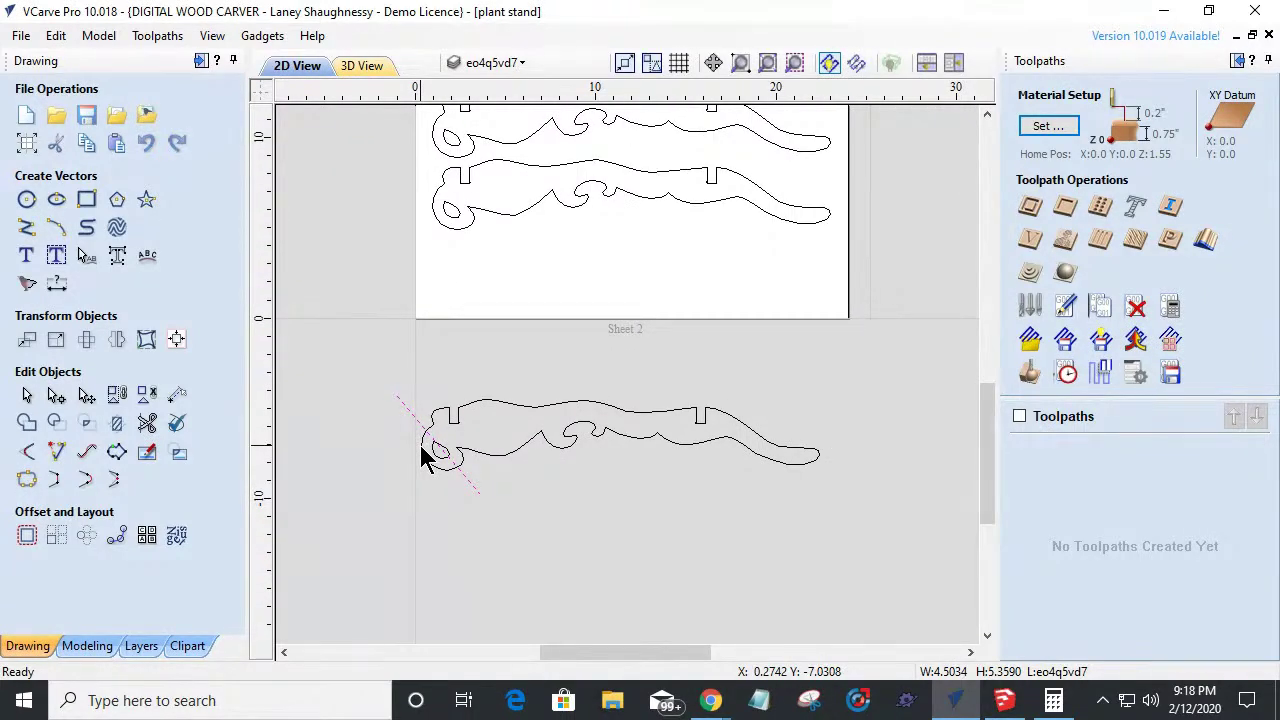
left_click(27, 538)
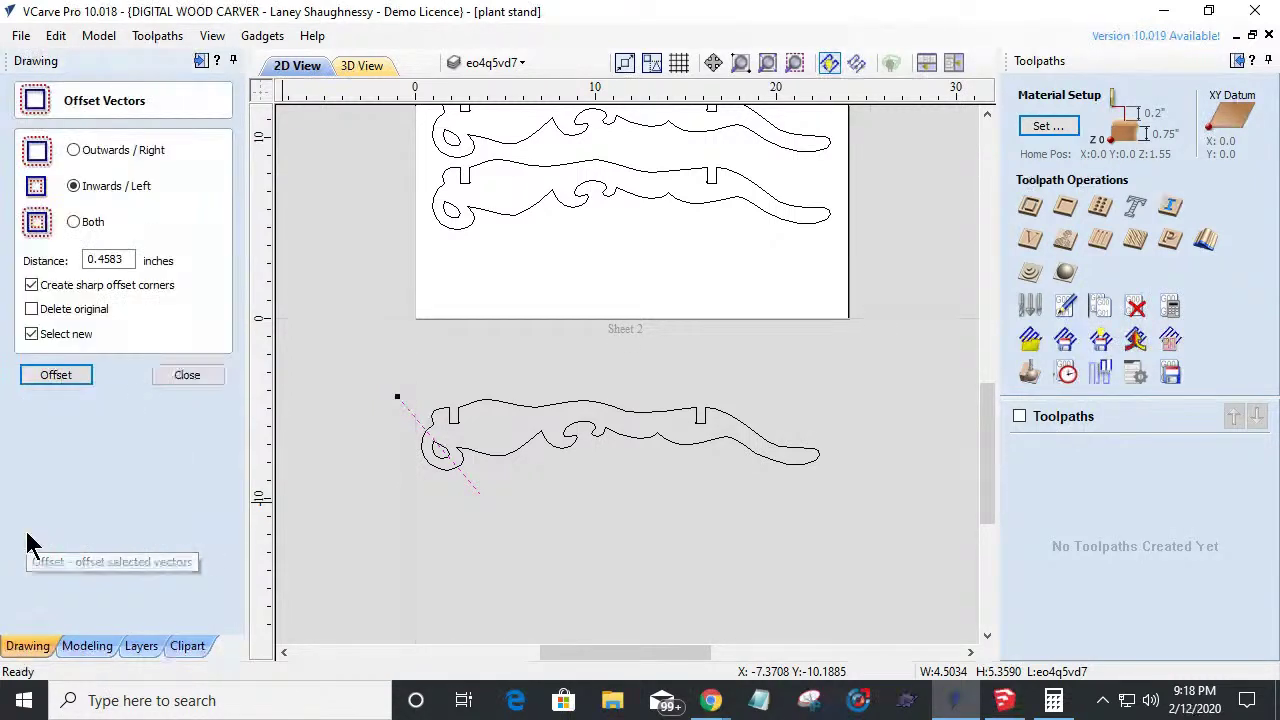
left_click(32, 285)
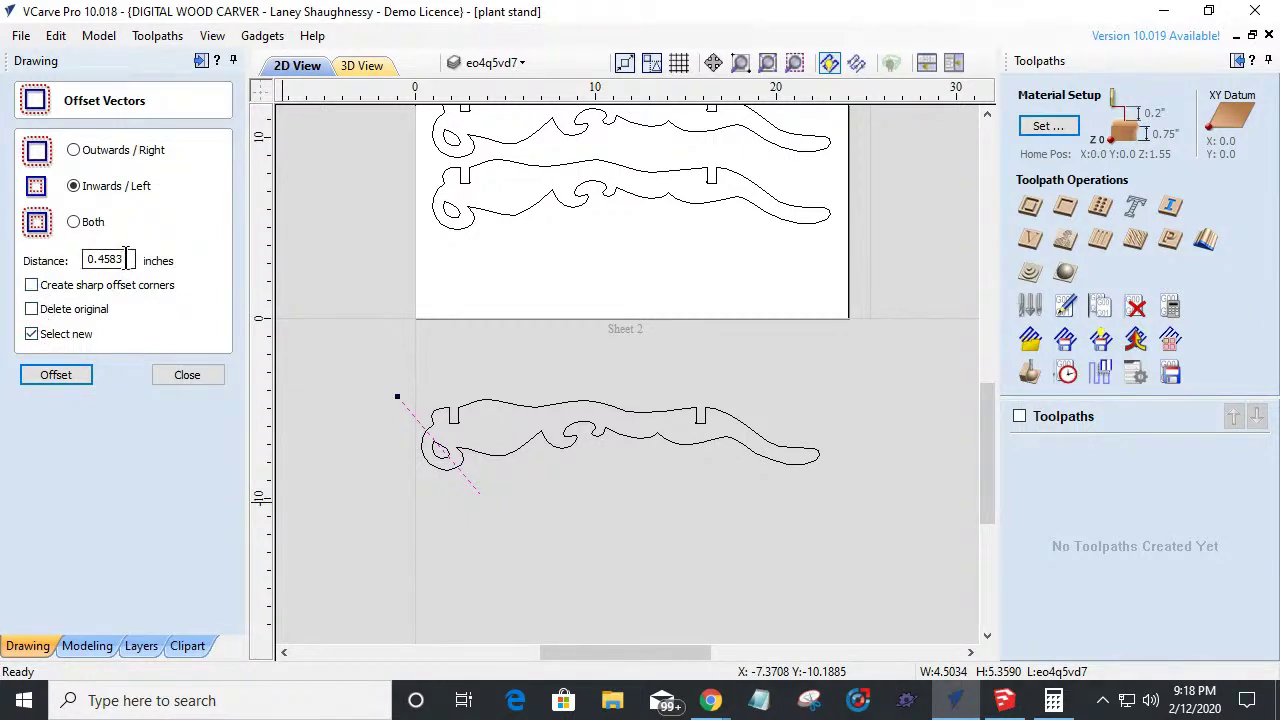
left_click(75, 154)
left_click(74, 187)
left_click_drag(128, 259, 35, 268)
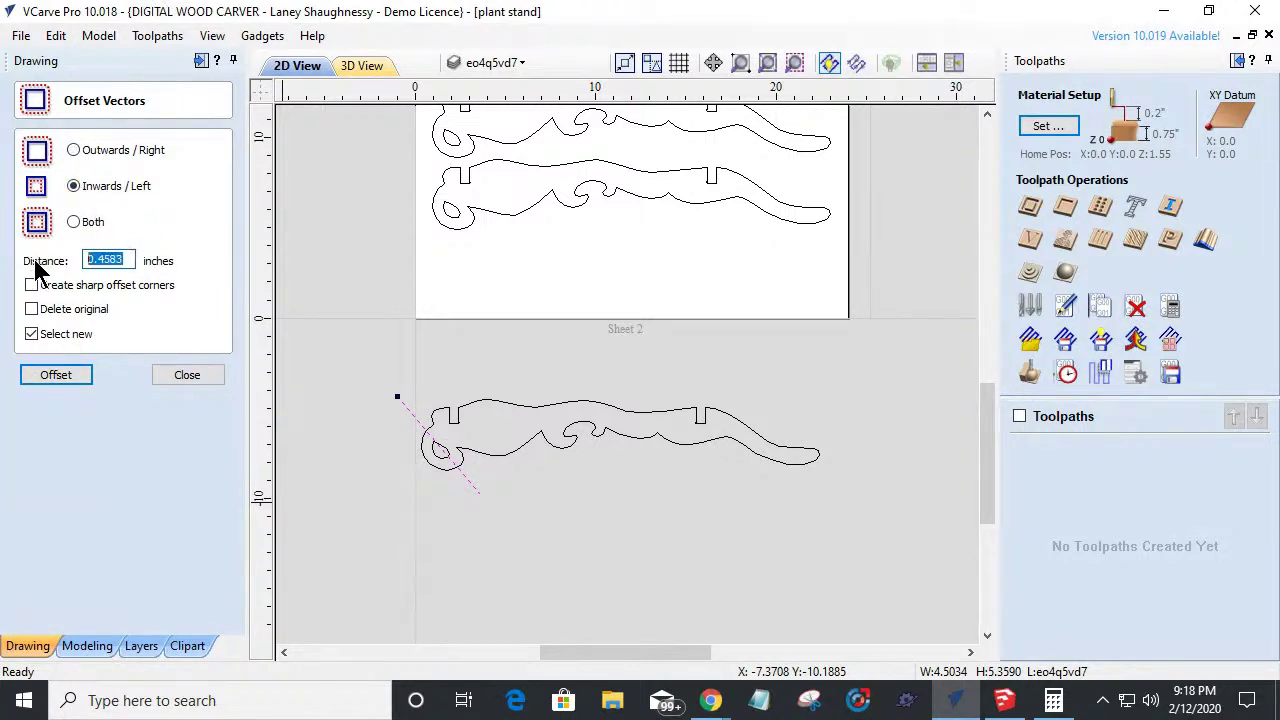
type(".125")
left_click(40, 385)
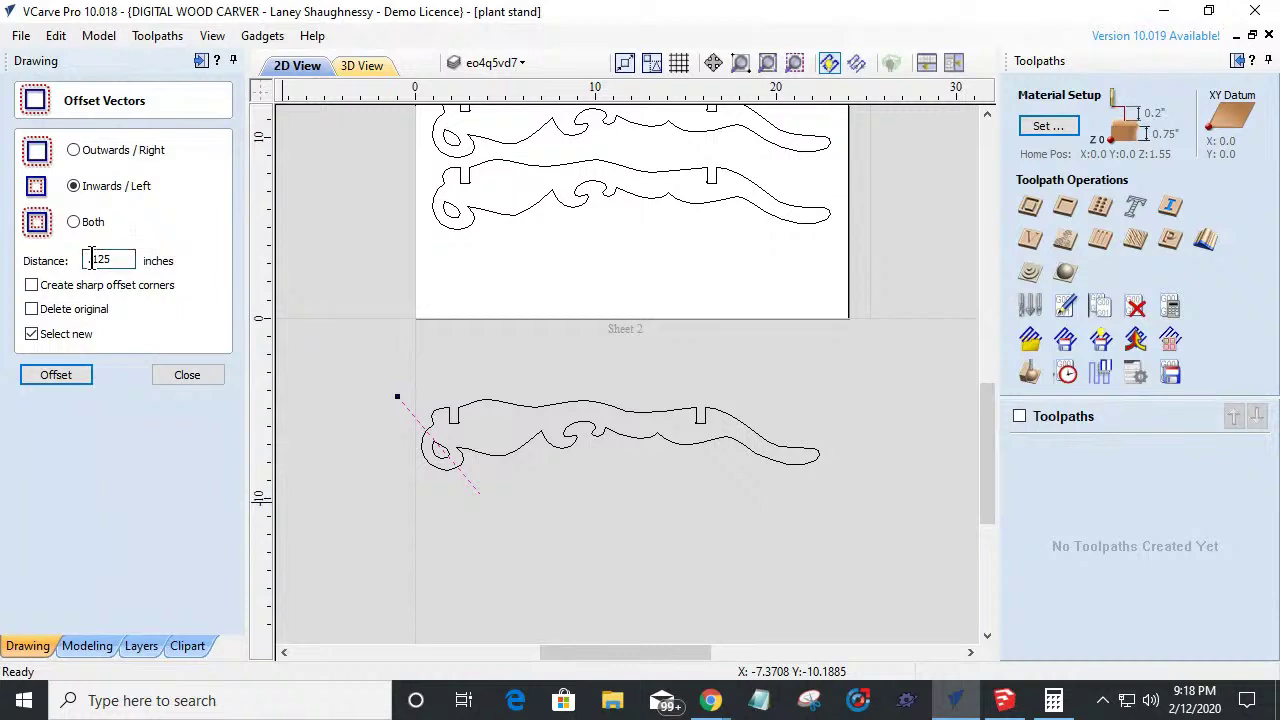
Offset the diagonal line repeatedly by .25 inches, each time from the newest copy, until there are twenty parallel lines.
left_click(66, 380)
left_click(56, 376)
left_click(56, 376)
left_click(56, 376)
left_click(56, 376)
left_click(56, 376)
left_click(56, 376)
left_click(56, 376)
left_click(56, 376)
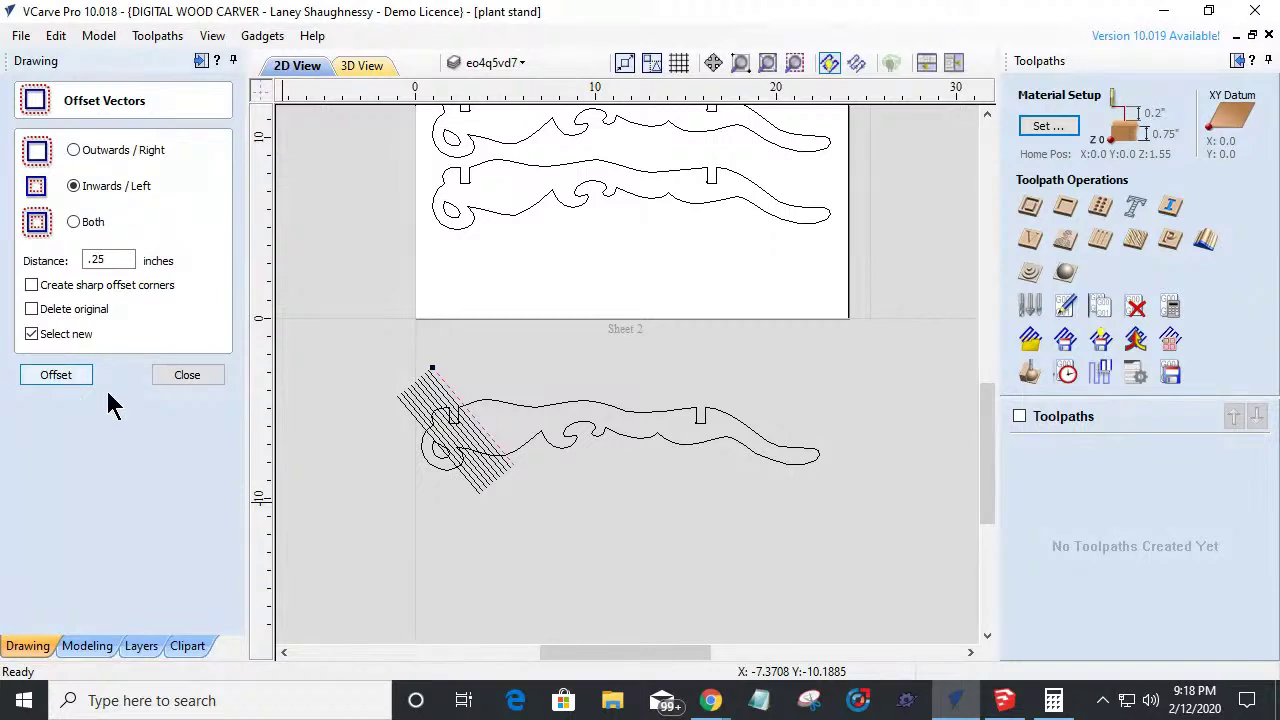
scroll(476, 388, "up", 4)
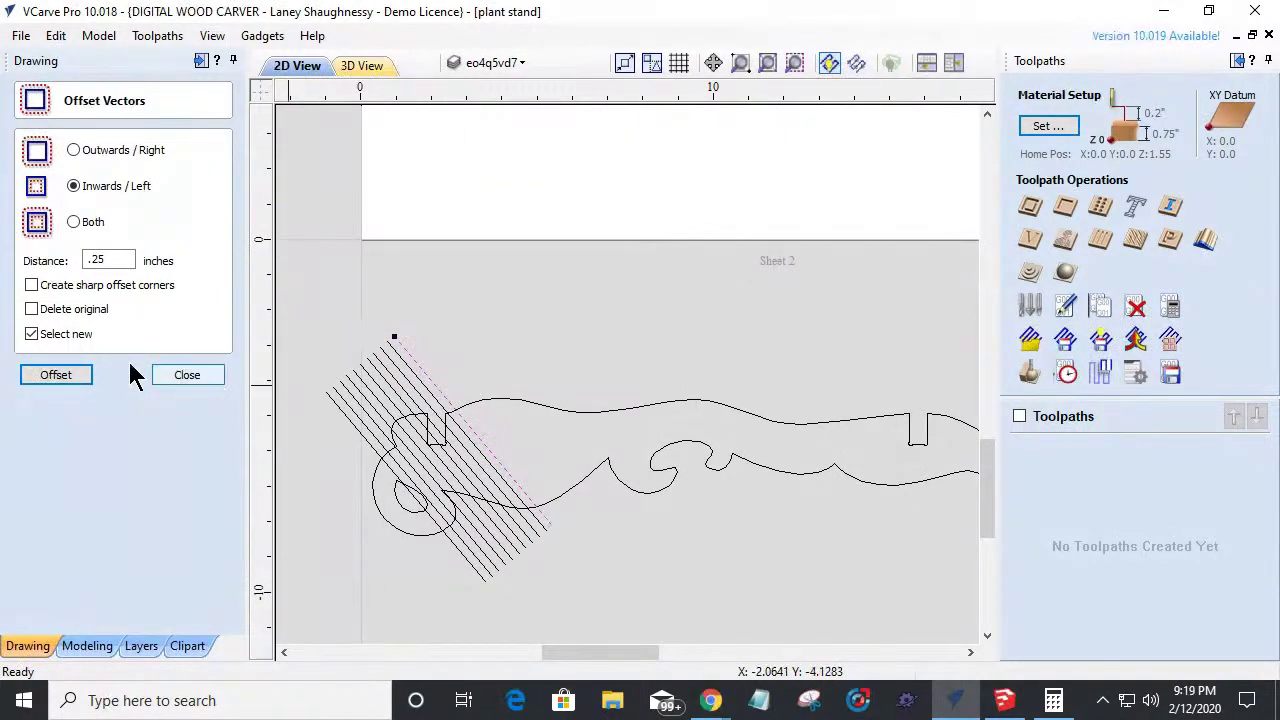
left_click(37, 377)
left_click(56, 376)
left_click(56, 376)
left_click(56, 376)
left_click(56, 376)
left_click(56, 376)
left_click(56, 376)
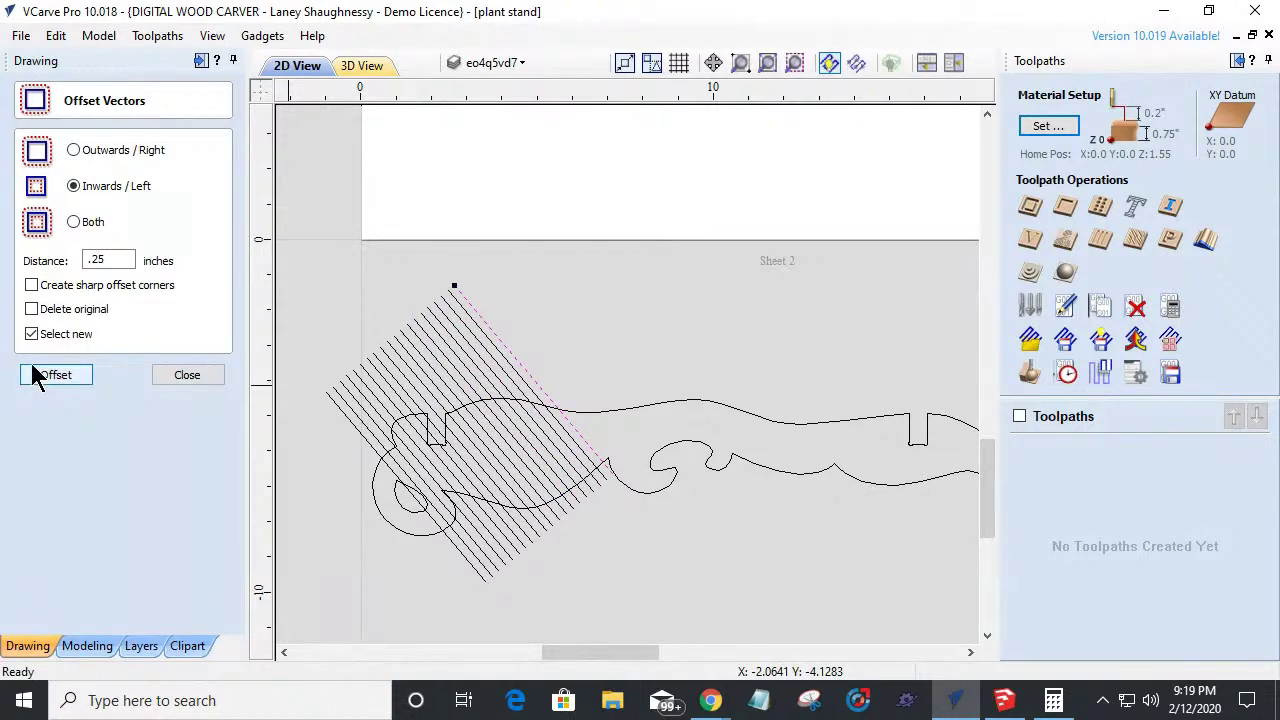
Select the twenty parallel lines without the leg outline and its inner cutout, and enlarge them to about 13.8 by 14.3 inches.
scroll(353, 397, "down", 2)
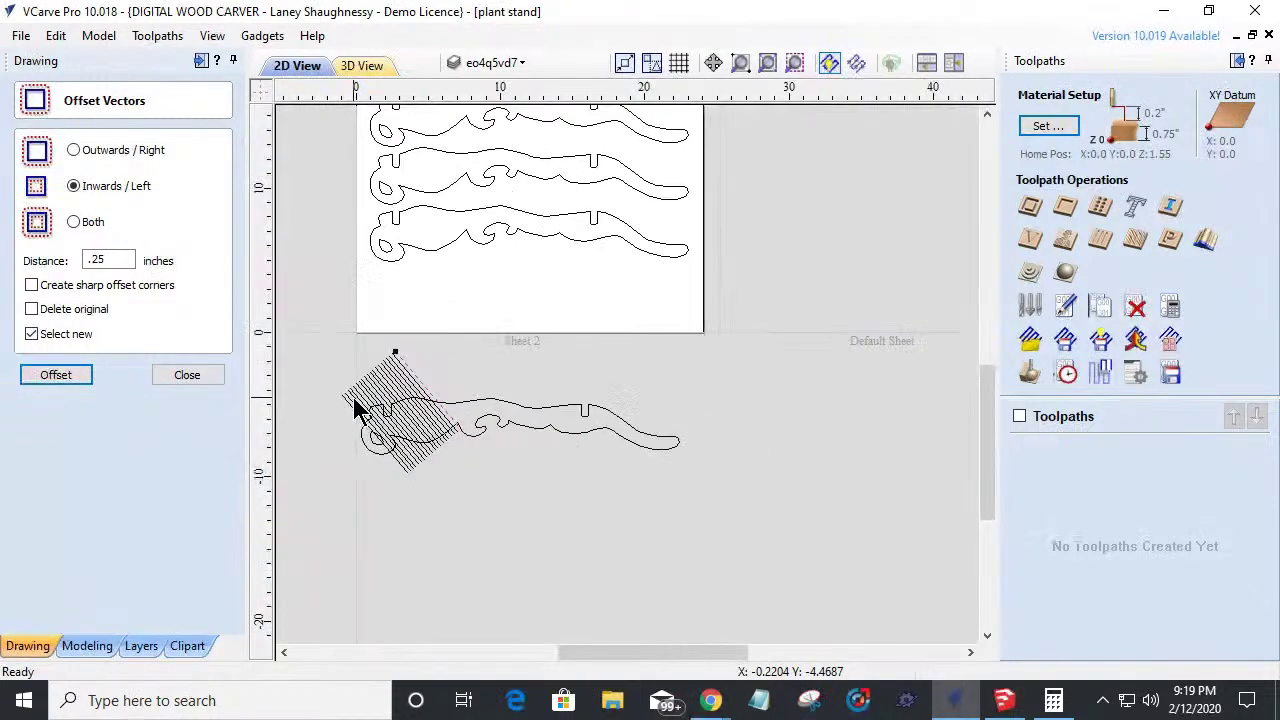
scroll(353, 397, "up", 1)
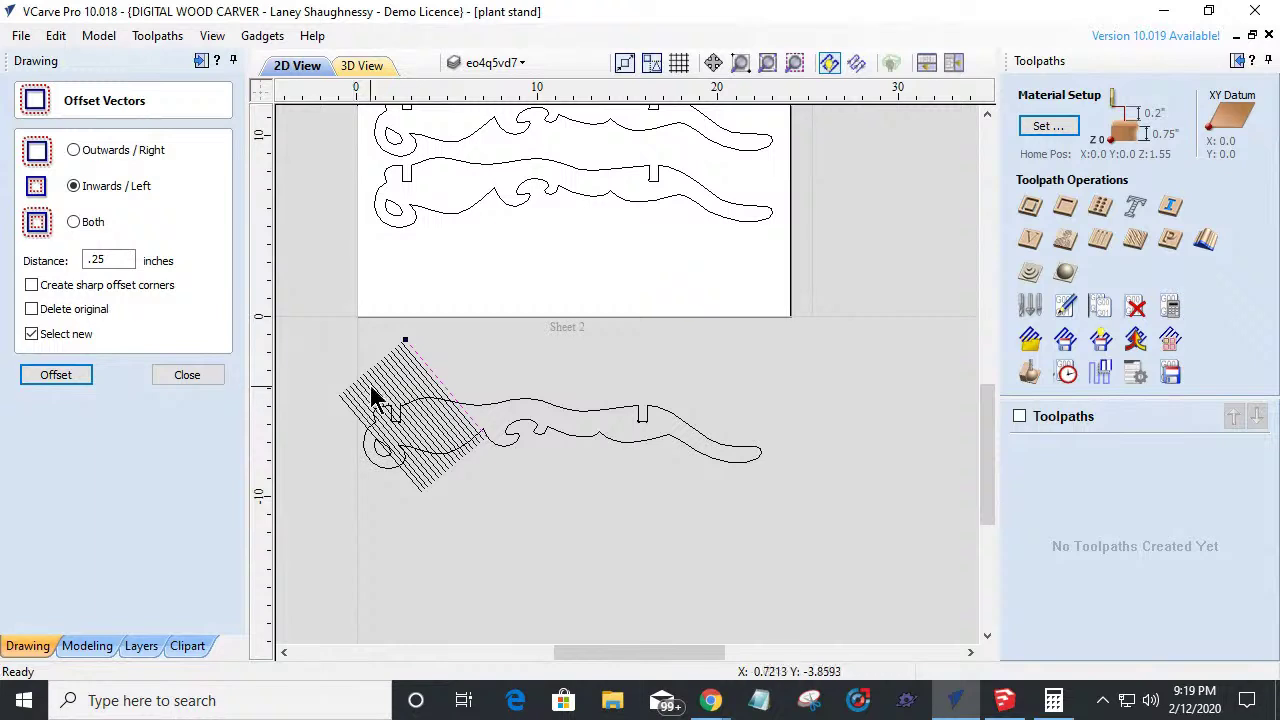
left_click_drag(517, 484, 334, 386)
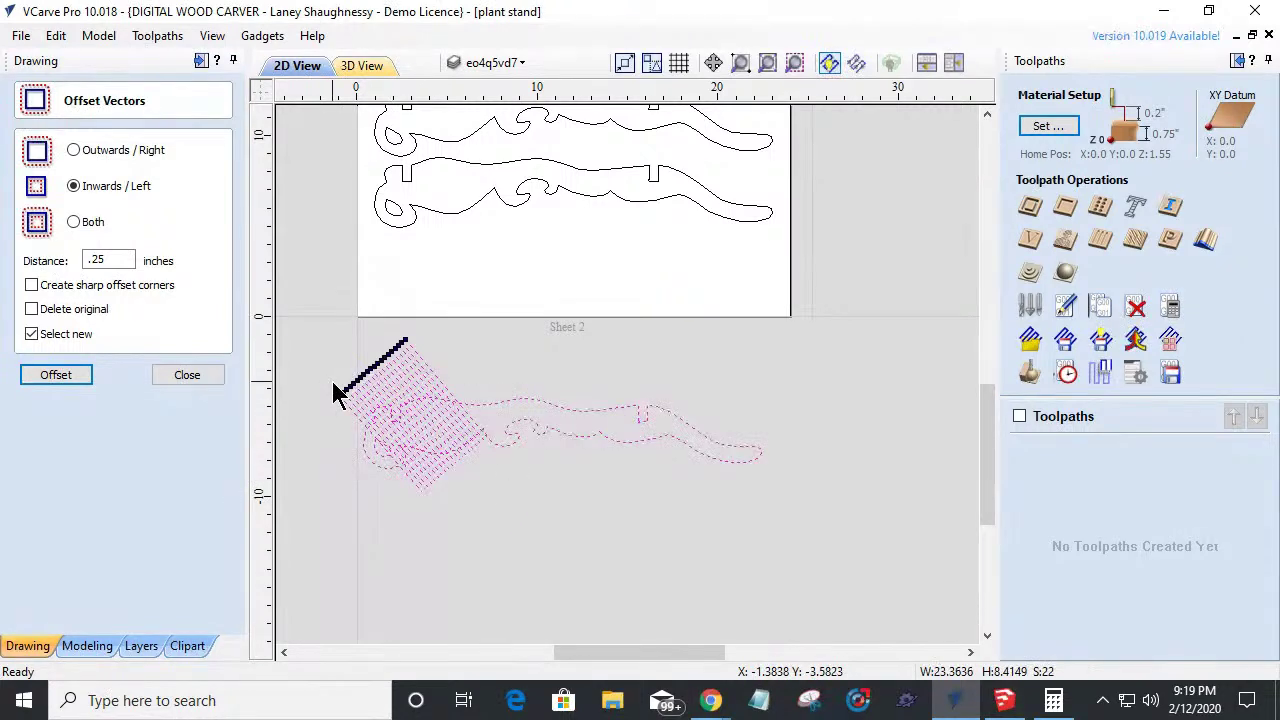
left_click(528, 428, "shift")
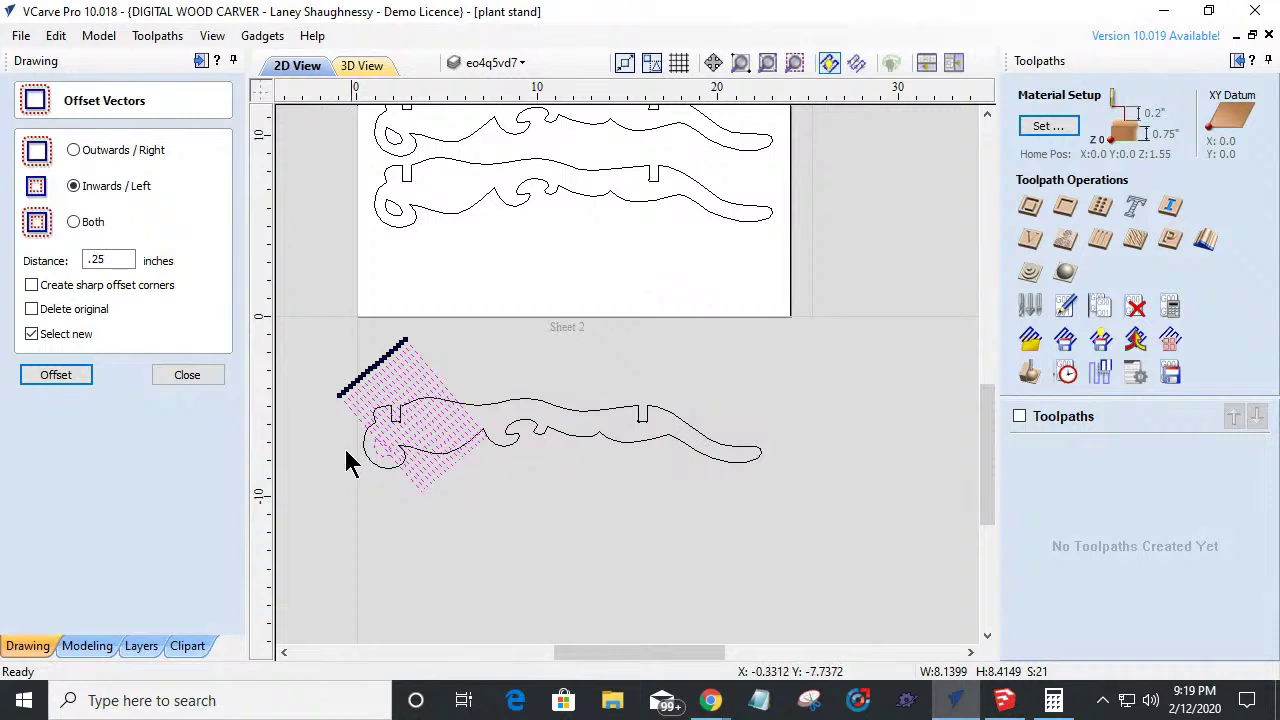
left_click(423, 478, "shift")
key("Return")
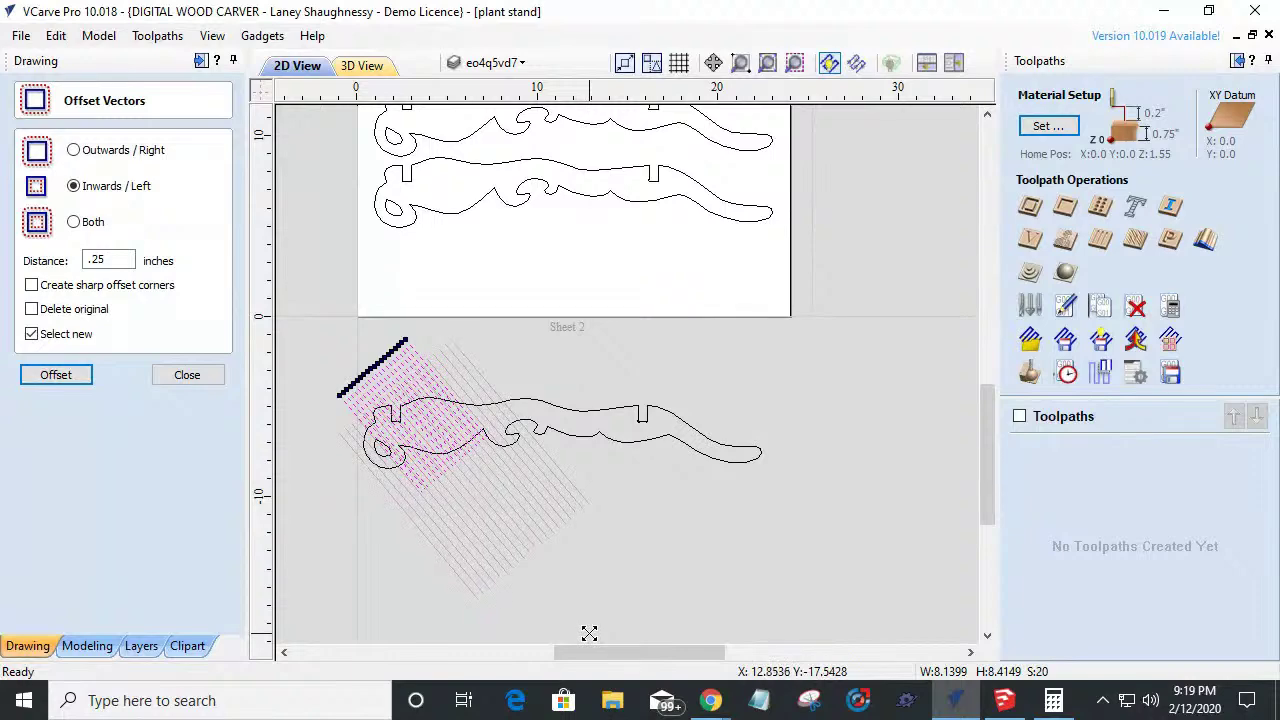
scroll(340, 490, "up", 2)
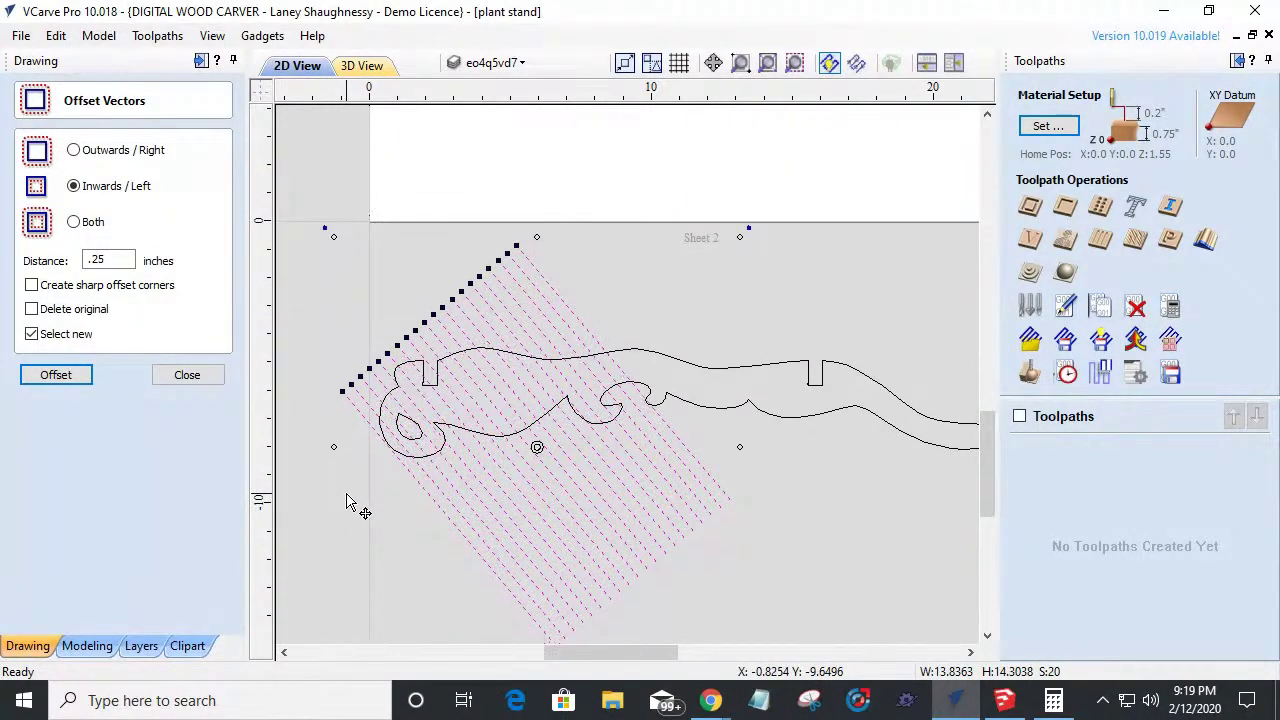
scroll(348, 503, "down", 2)
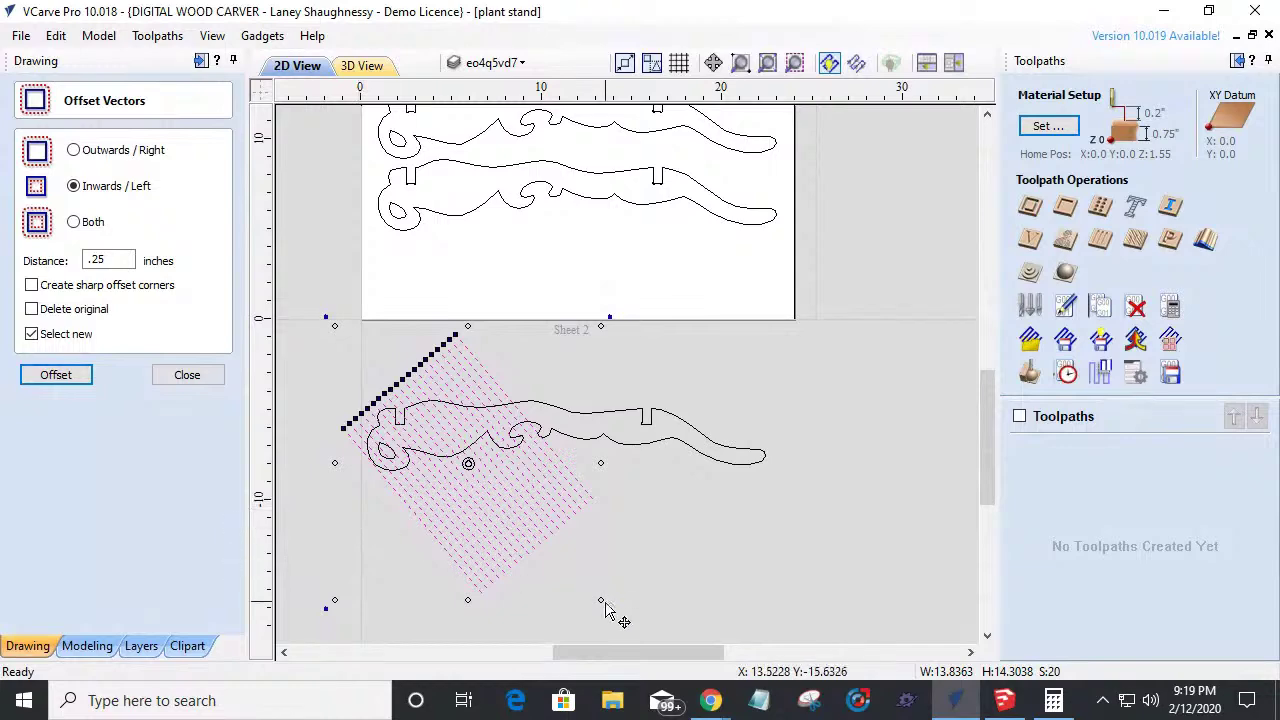
Rotate the parallel lines slightly steeper over the leg's curled end and enlarge the set to about 15 by 16.3 inches.
left_click_drag(610, 609, 594, 629)
scroll(429, 531, "up", 2)
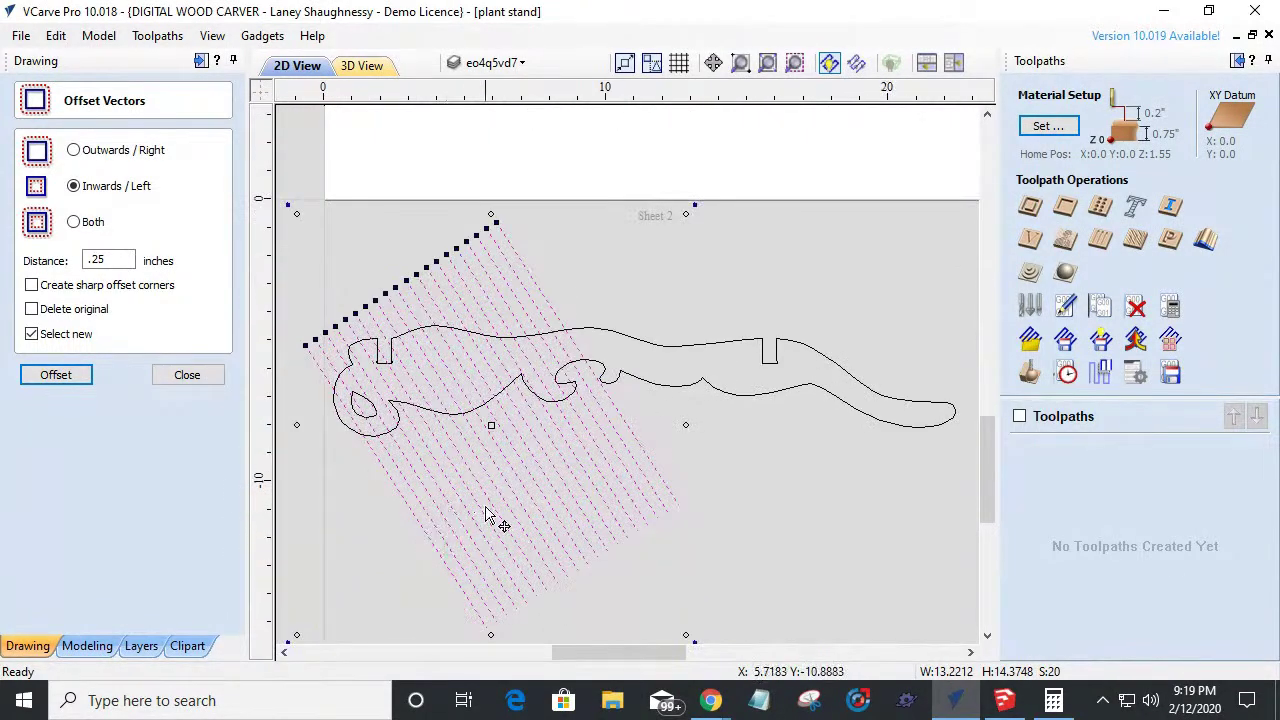
left_click_drag(470, 508, 452, 509)
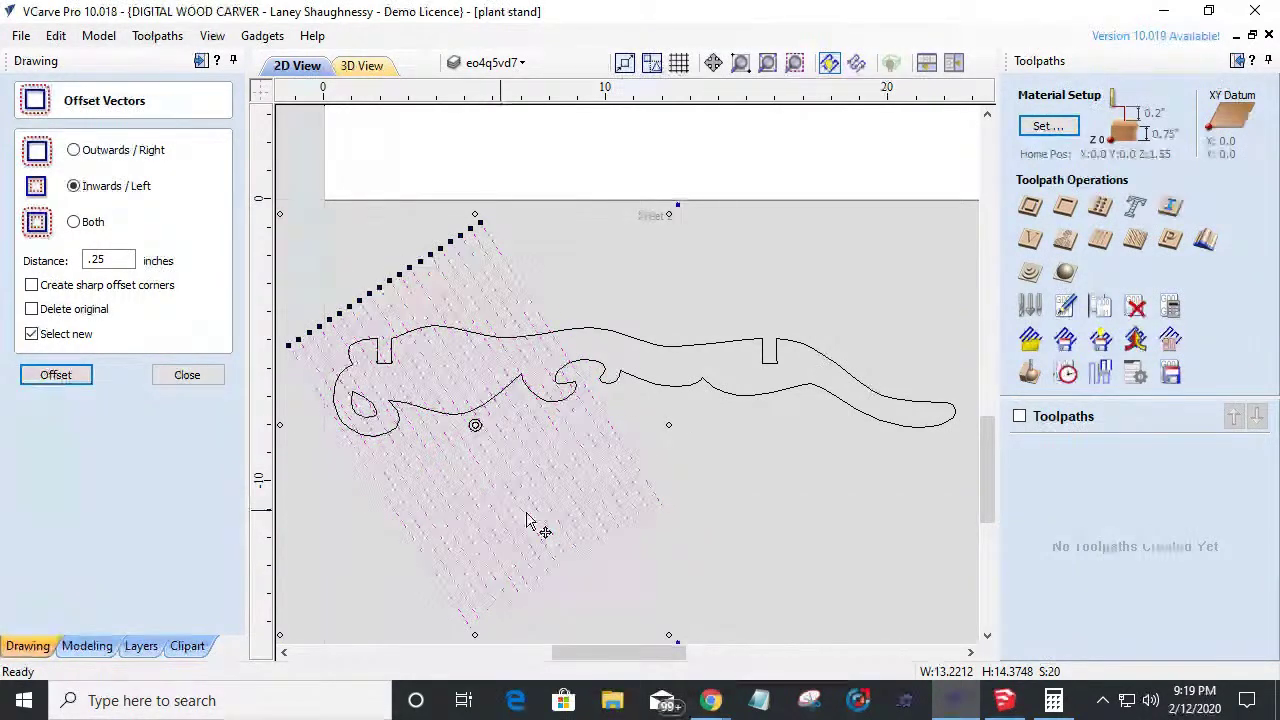
scroll(597, 496, "down", 2)
left_click_drag(651, 589, 677, 626)
scroll(609, 534, "up", 1)
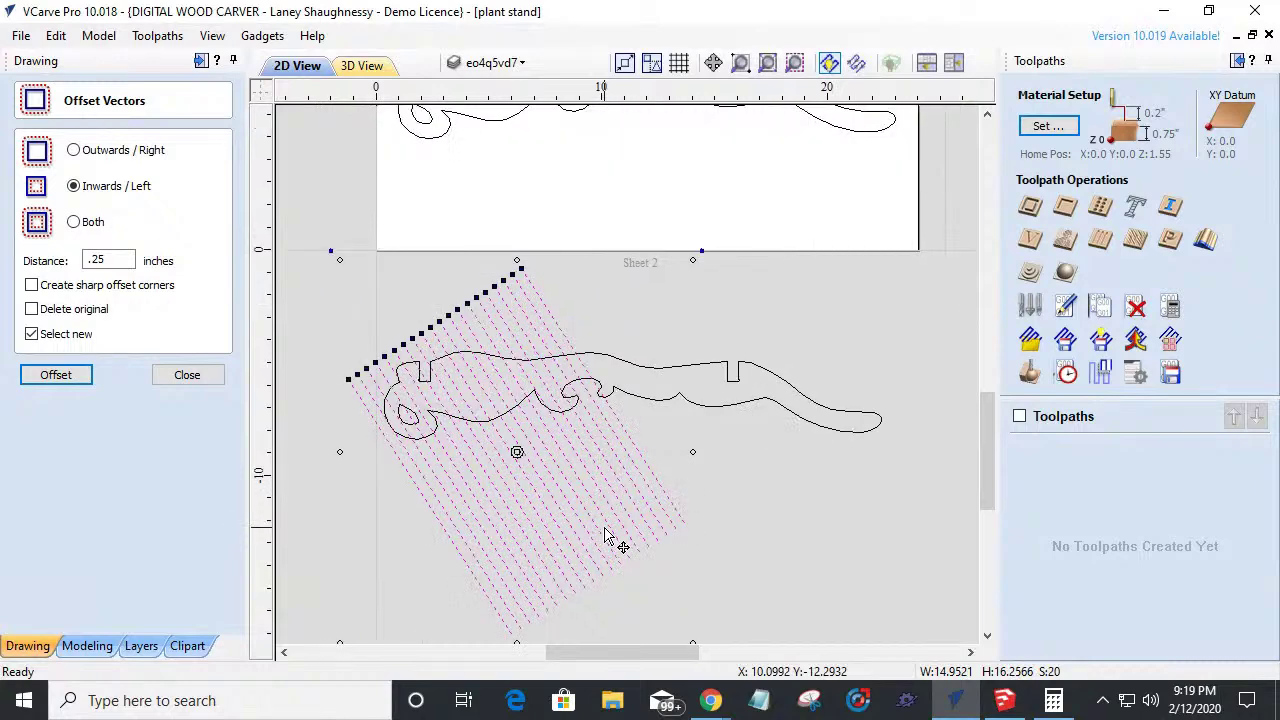
Add a length dimension between the lower ends of the two rightmost parallel lines to get their spacing.
left_click(689, 463)
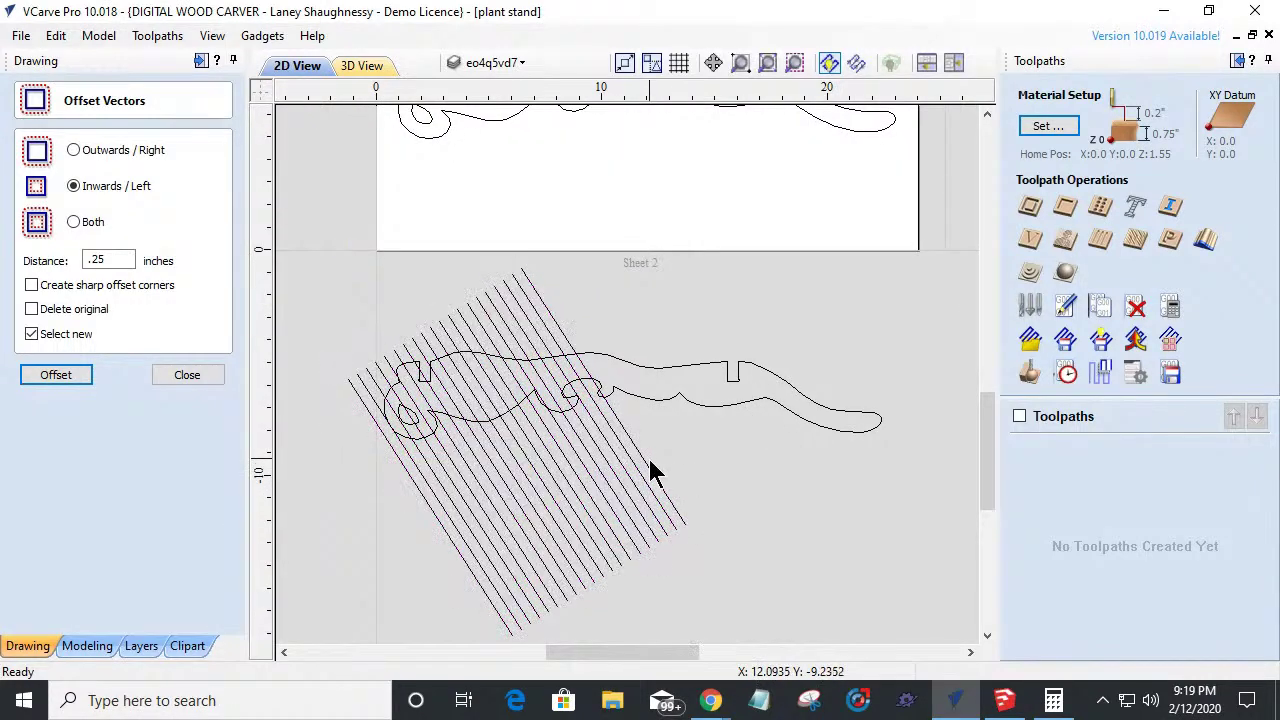
left_click(649, 463)
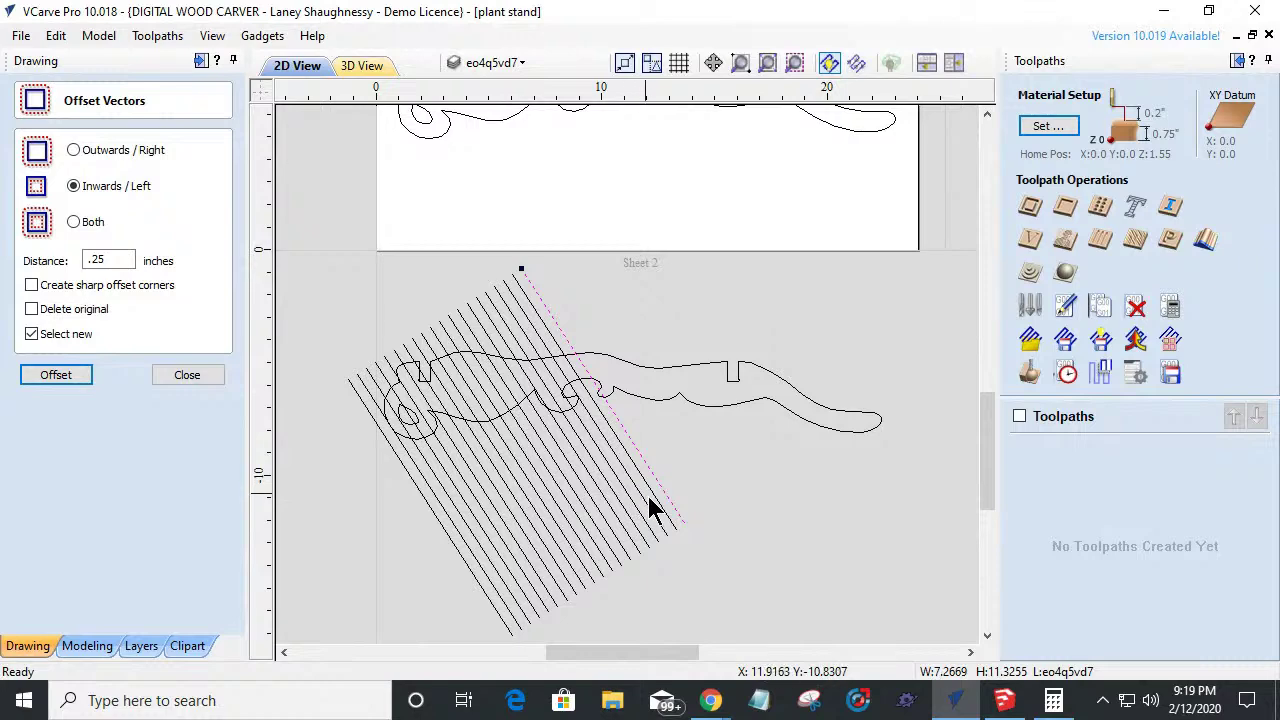
scroll(650, 498, "up", 2)
left_click(203, 380)
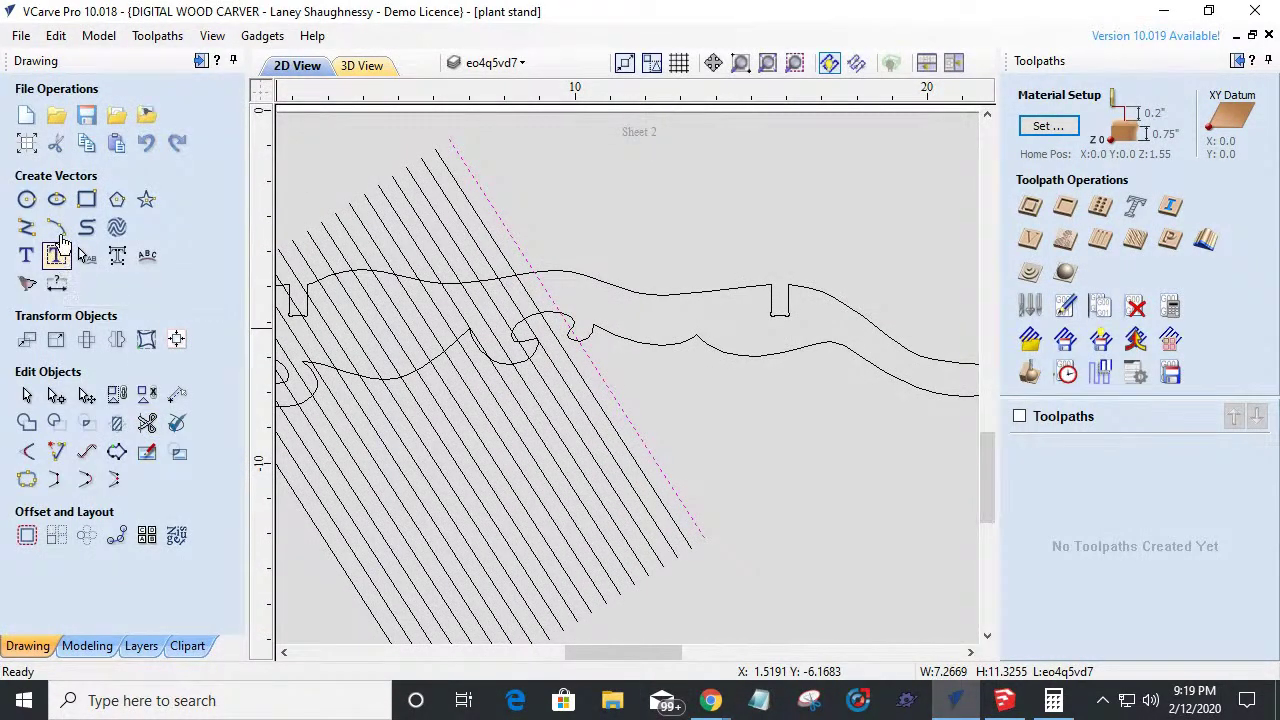
left_click(56, 283)
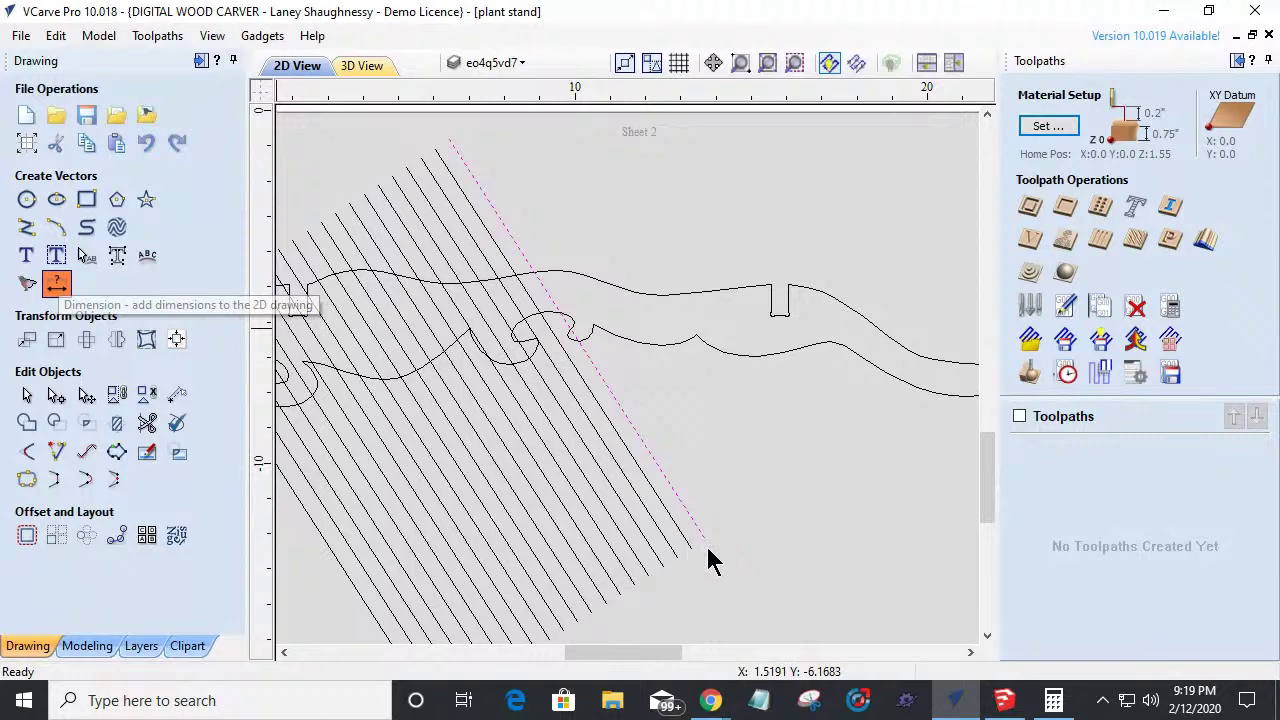
scroll(706, 550, "up", 2)
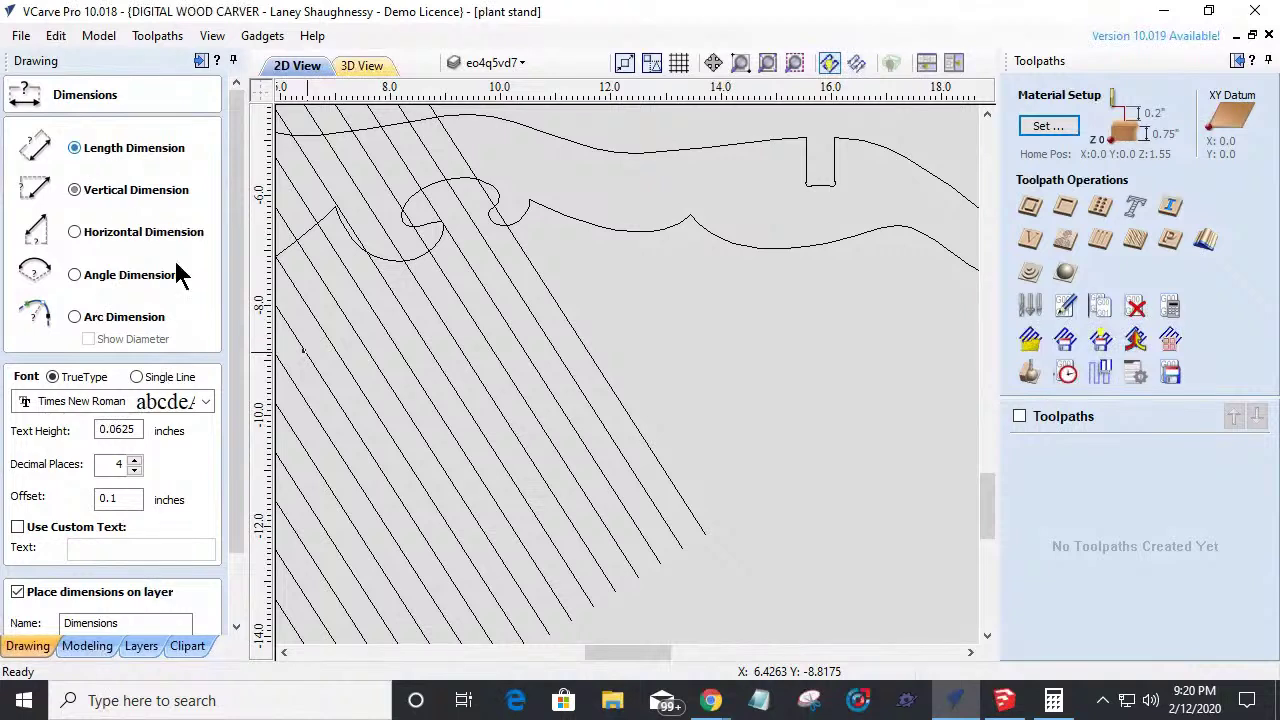
left_click(687, 553)
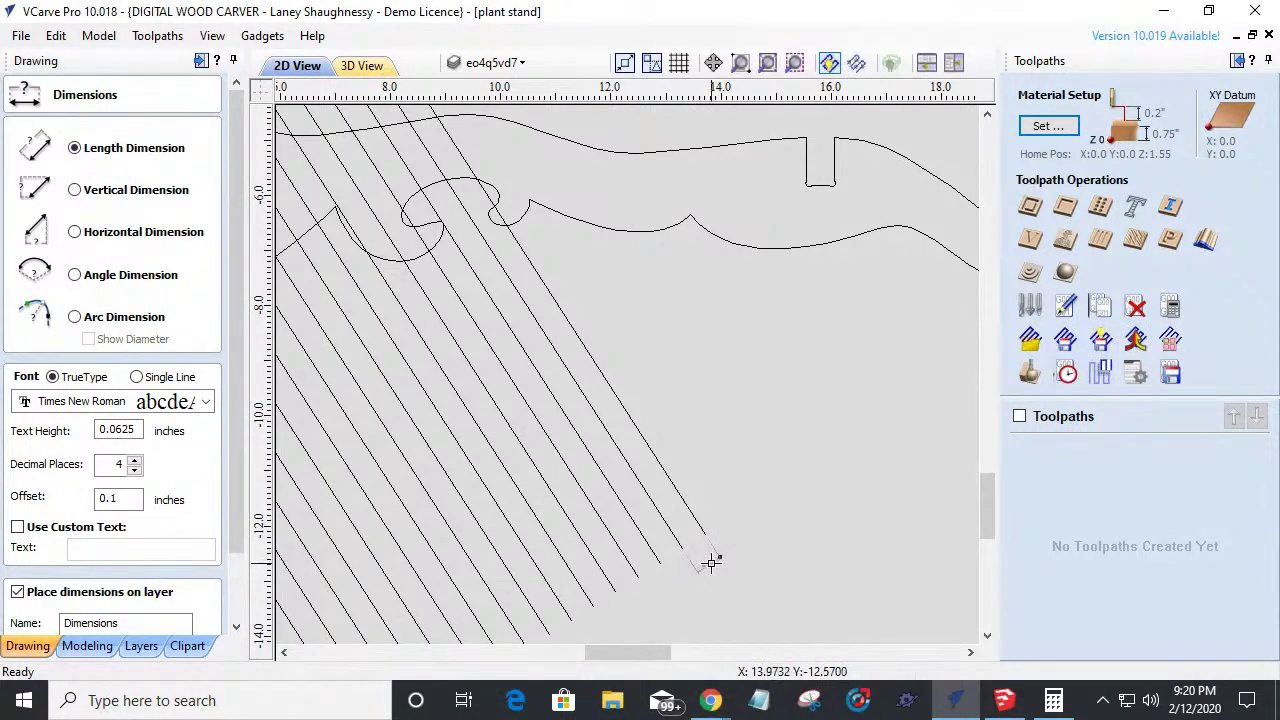
scroll(713, 568, "up", 5)
scroll(718, 575, "down", 8)
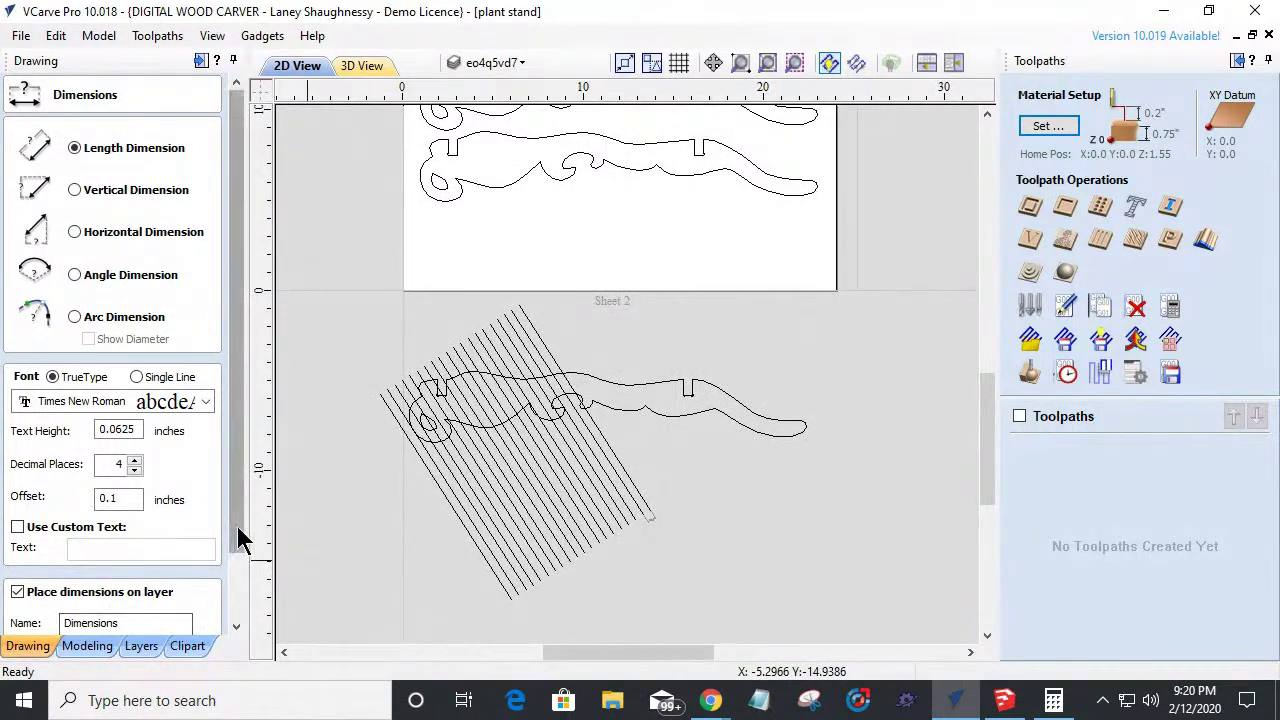
scroll(237, 526, "down", 2)
left_click(185, 621)
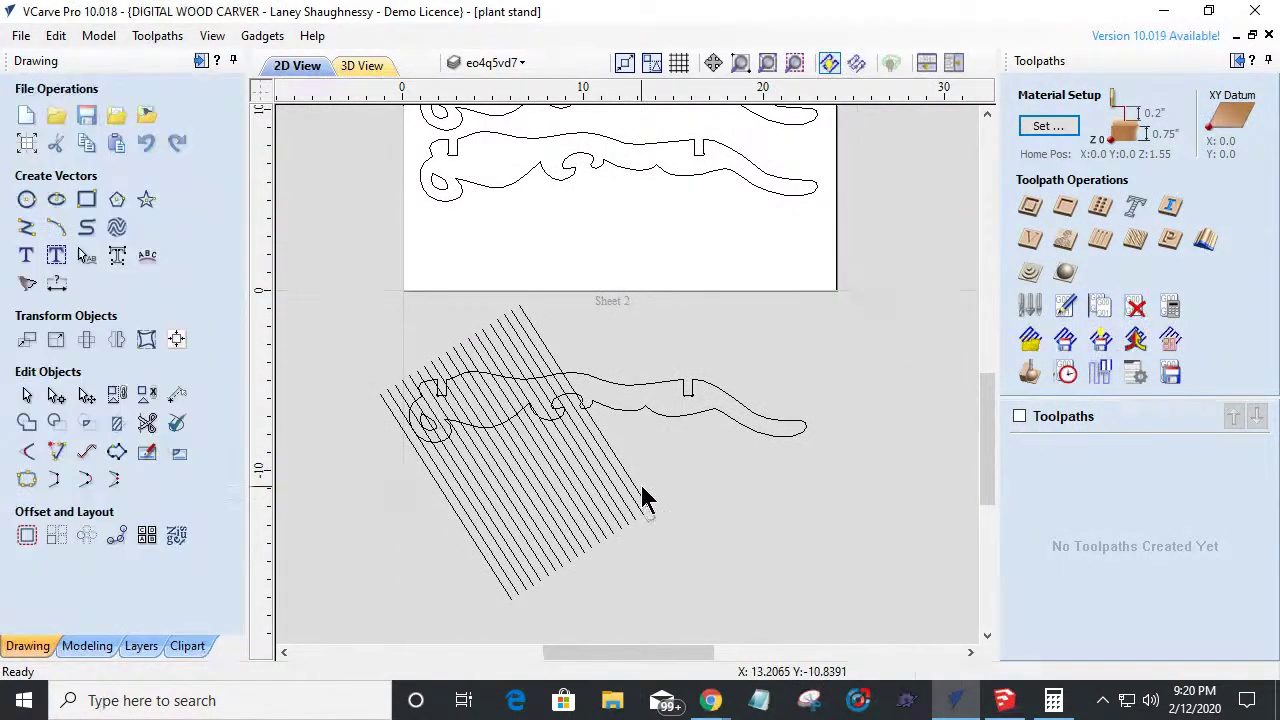
Offset the rightmost diagonal line inwards/left by .4806 inches repeatedly, each time from the newest copy, until the parallel lines span the whole leg.
left_click(636, 497)
left_click(27, 537)
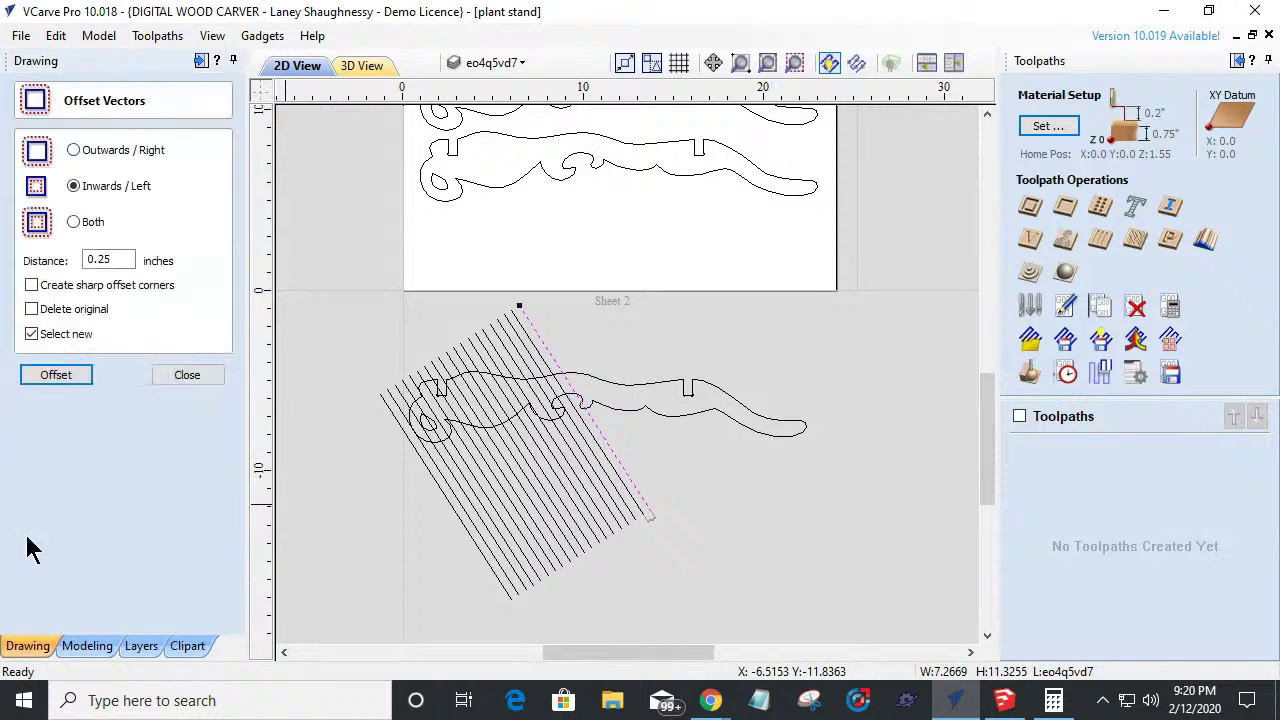
type(".4806")
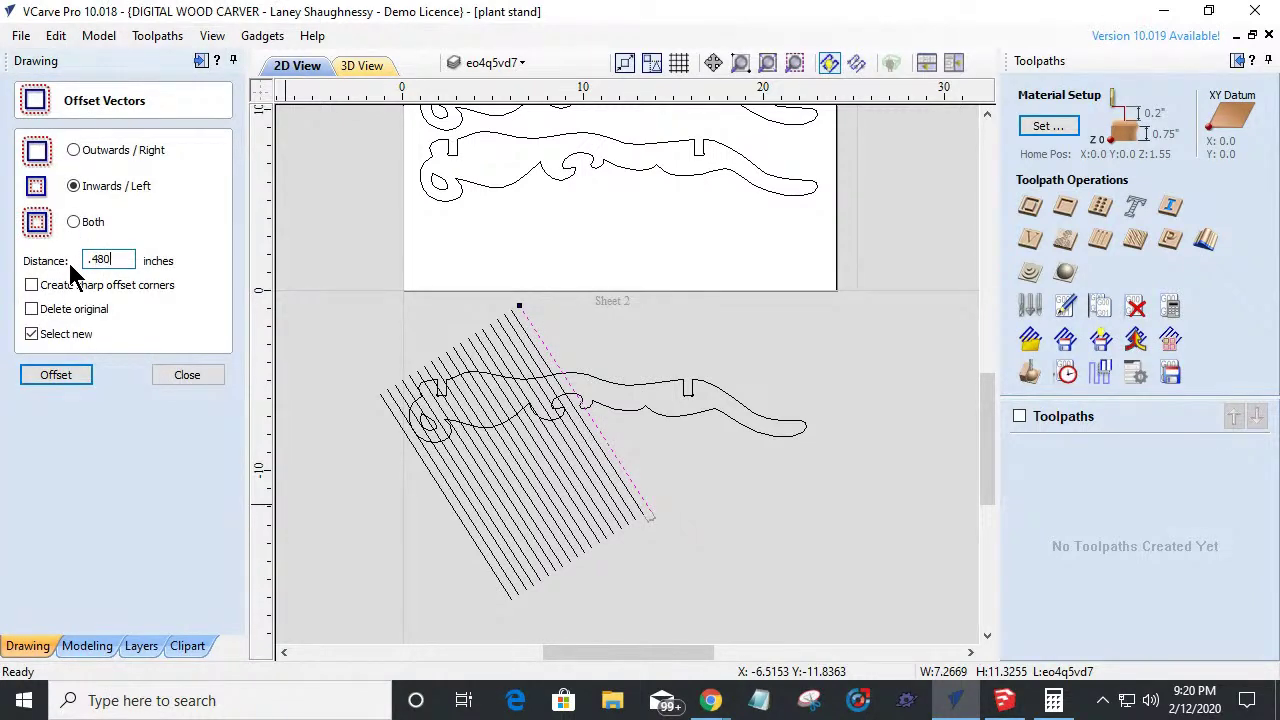
left_click(56, 375)
left_click(56, 375)
left_click(56, 375)
left_click(56, 375)
left_click(56, 375)
left_click(56, 375)
left_click(56, 375)
left_click(56, 375)
left_click(56, 375)
left_click(56, 375)
left_click(56, 375)
left_click(56, 375)
left_click(56, 375)
left_click(56, 375)
left_click(63, 377)
left_click(63, 377)
left_click(63, 377)
left_click(63, 377)
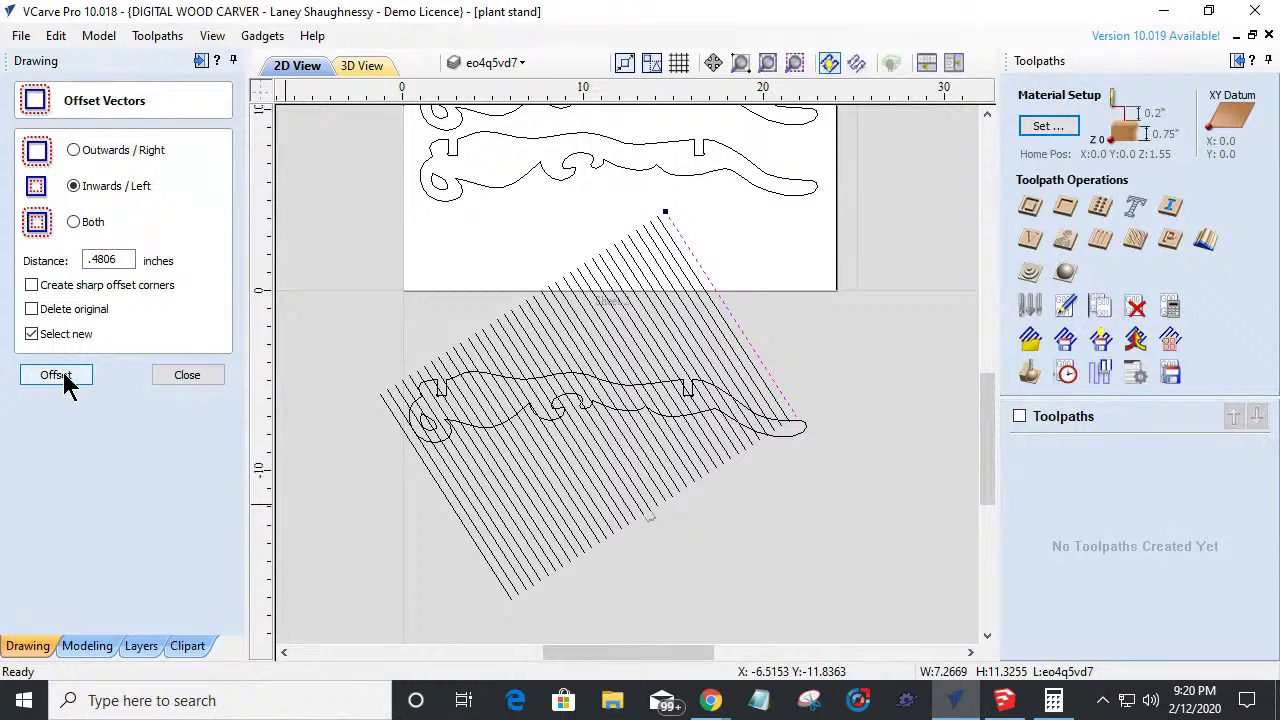
left_click(63, 378)
left_click(63, 378)
left_click(189, 374)
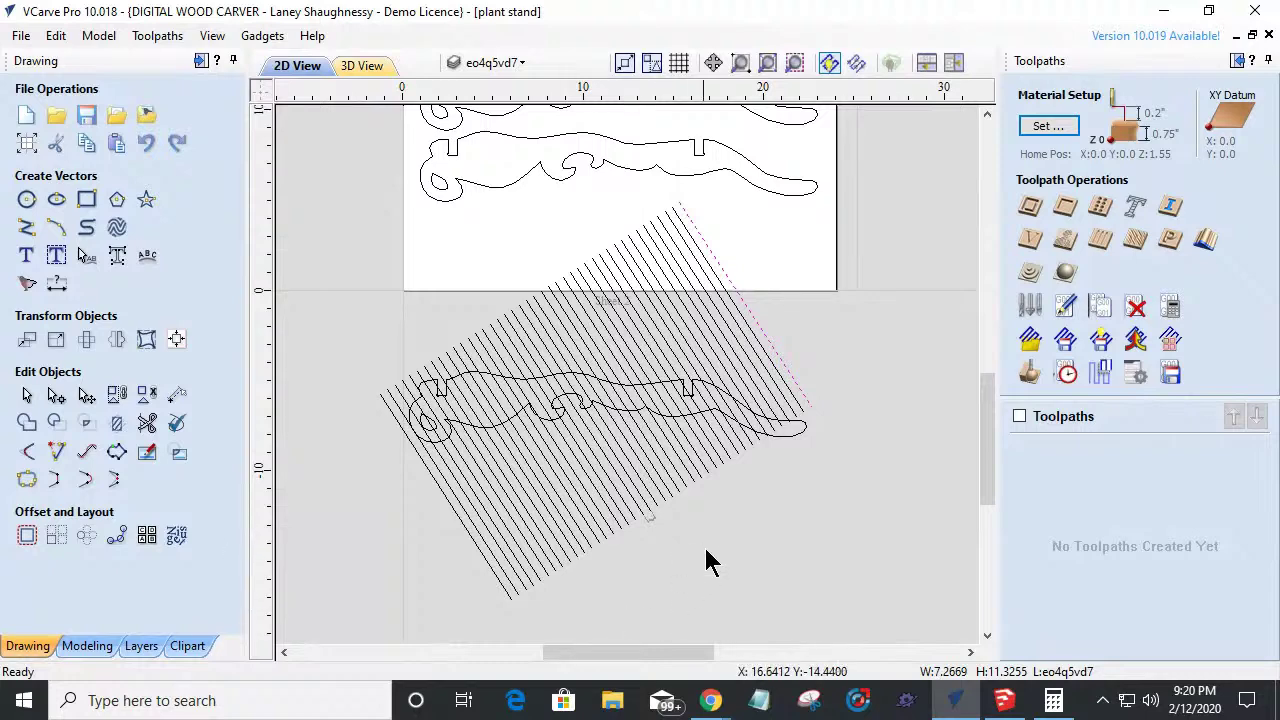
Select all the parallel diagonal lines across the leg, leaving the leg outline and its inner cutout out of the selection.
mouse_move(482, 558)
left_mouse_down()
mouse_move(406, 515)
mouse_move(391, 485)
left_mouse_up()
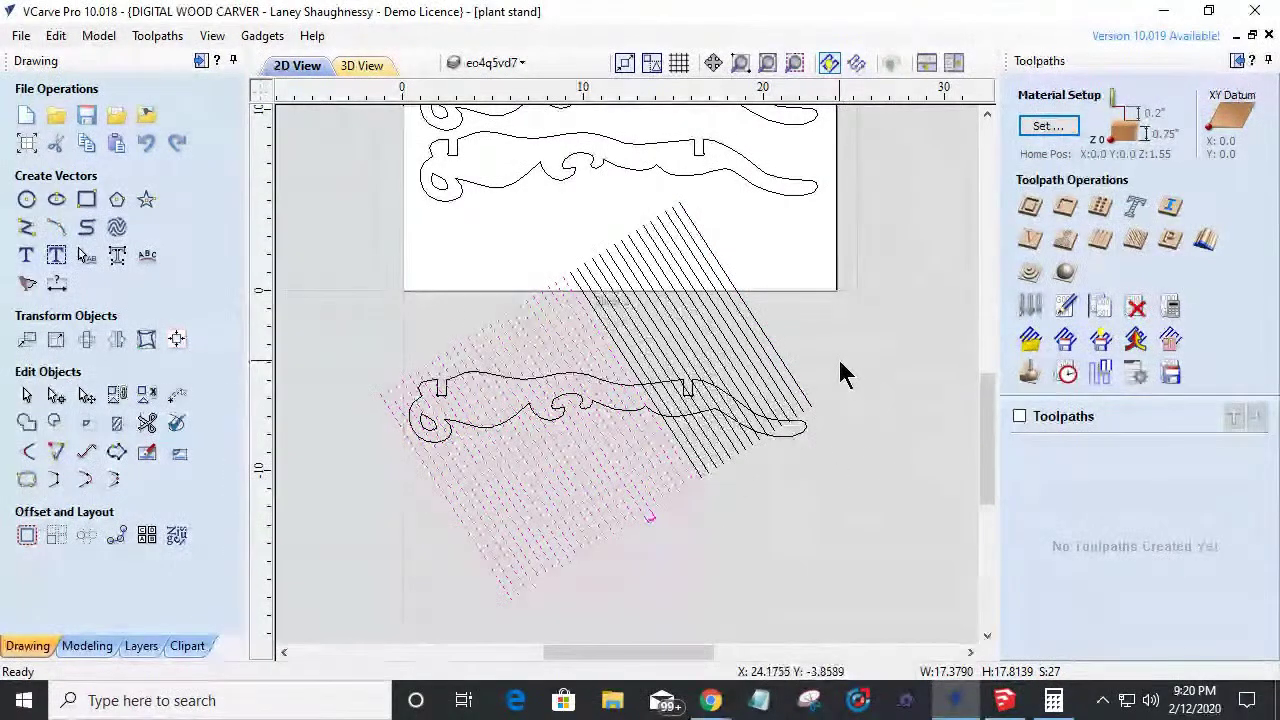
left_click_drag(785, 322, 549, 251, "shift")
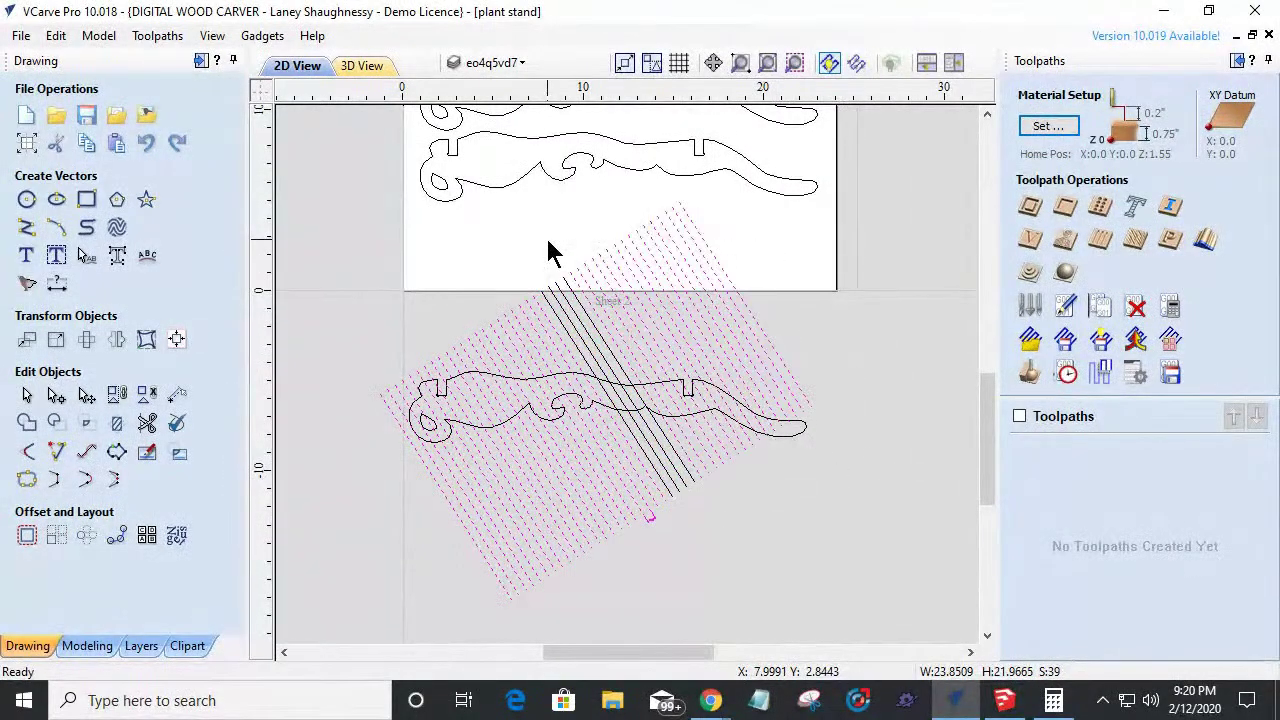
left_click(571, 314, "shift")
left_click(566, 320, "shift")
left_click(563, 322, "shift")
left_click(555, 311, "shift")
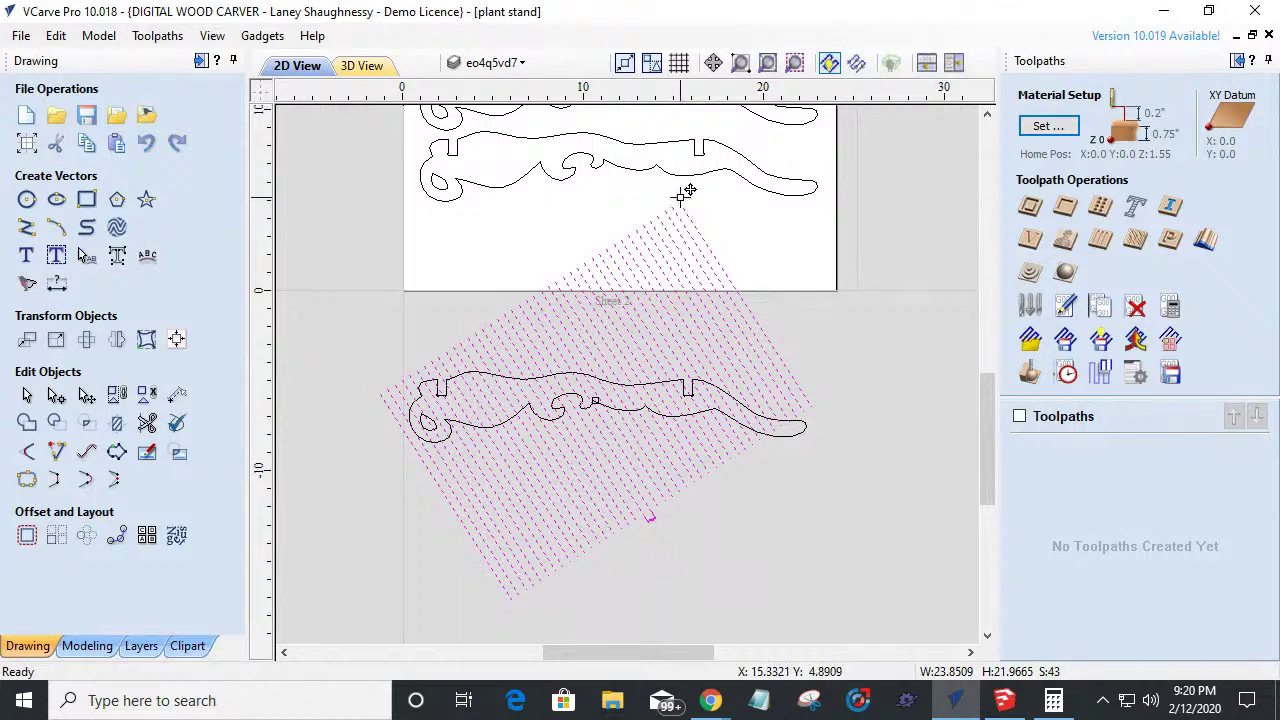
Group the diagonal lines without the length dimension and rotate the group slightly steeper, to about 23.7 by 21.3 inches.
scroll(682, 195, "up", 3)
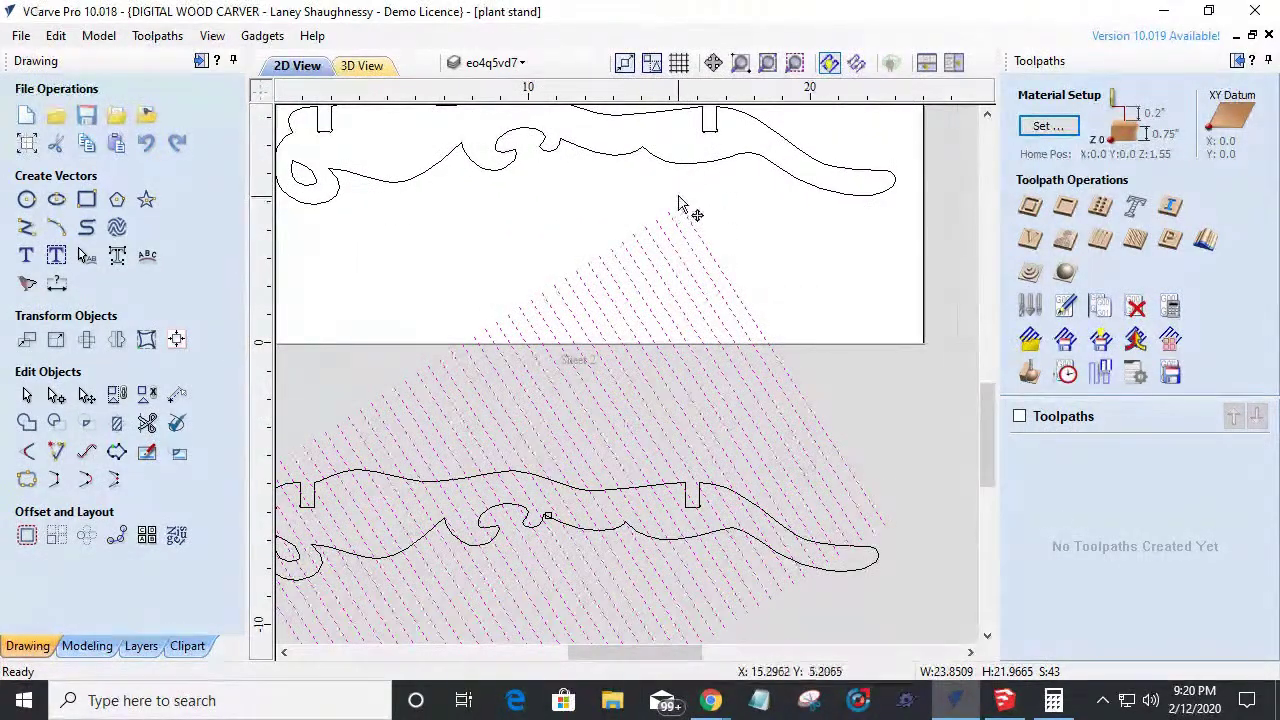
left_click_drag(684, 203, 708, 230)
scroll(708, 230, "down", 3)
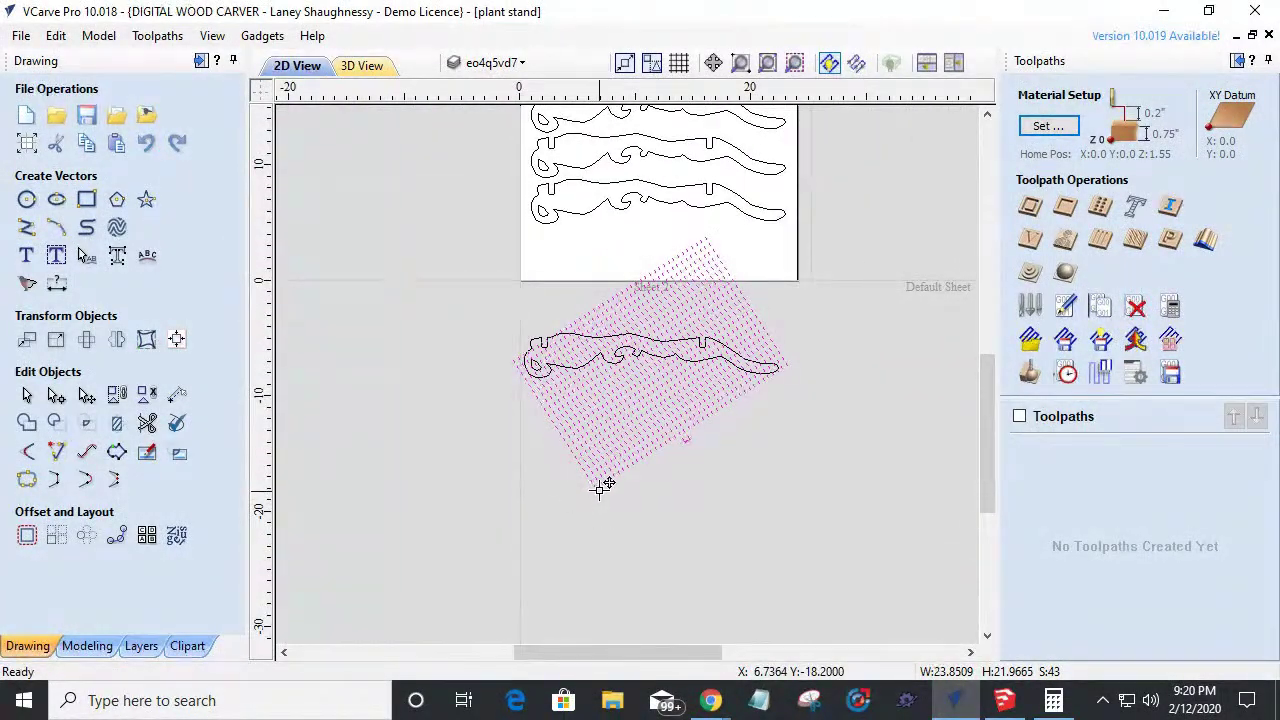
scroll(686, 474, "up", 3)
scroll(692, 438, "up", 1)
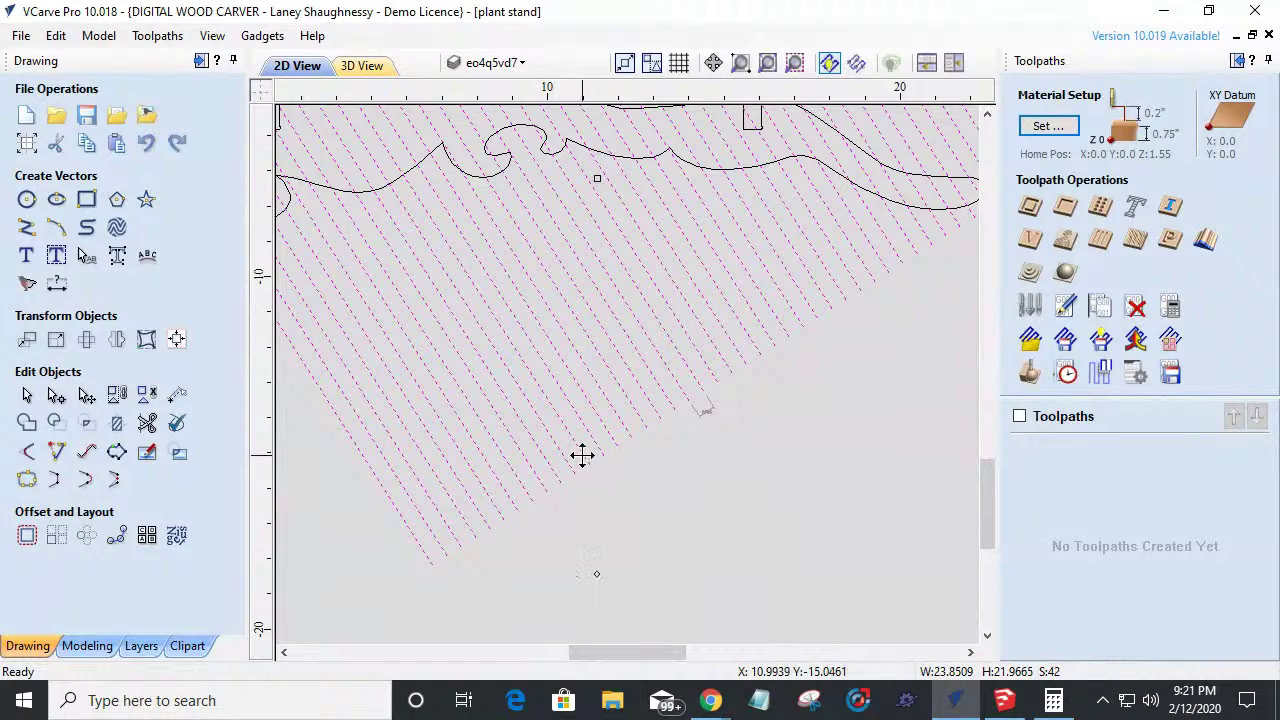
scroll(570, 460, "down", 2)
scroll(394, 549, "up", 1)
scroll(345, 563, "down", 1)
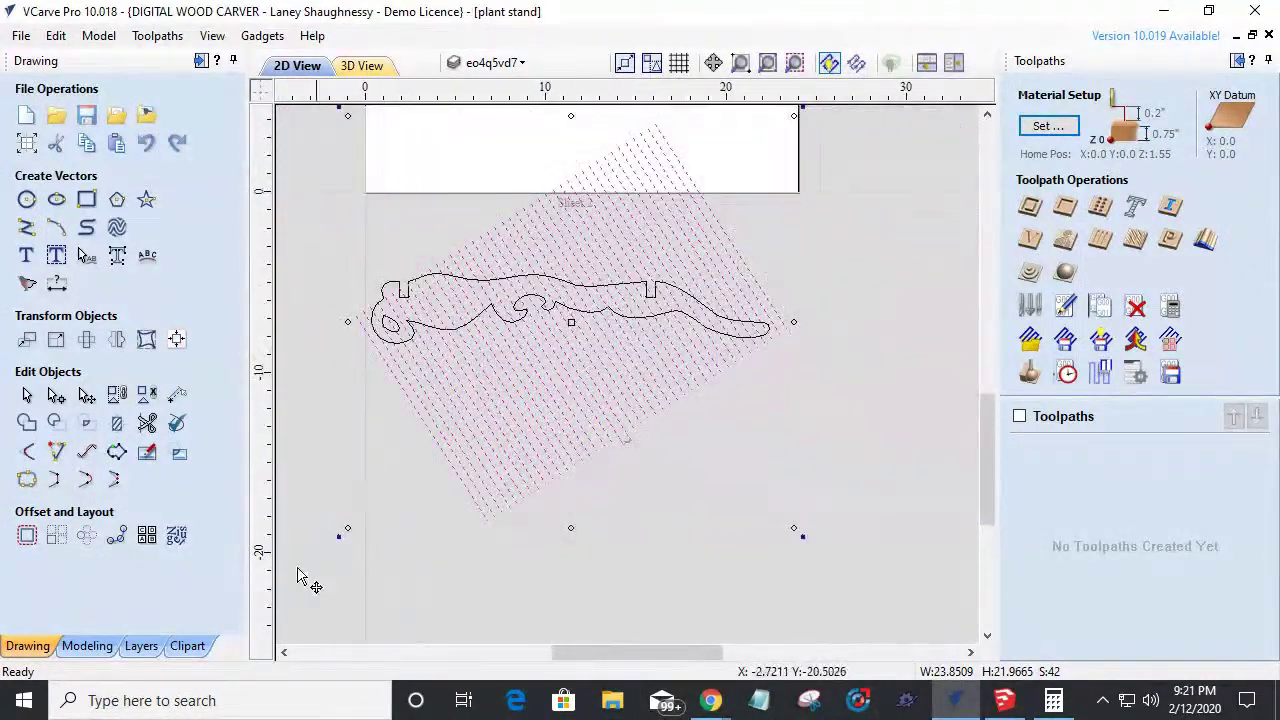
left_click(328, 530)
key("ctrl+a")
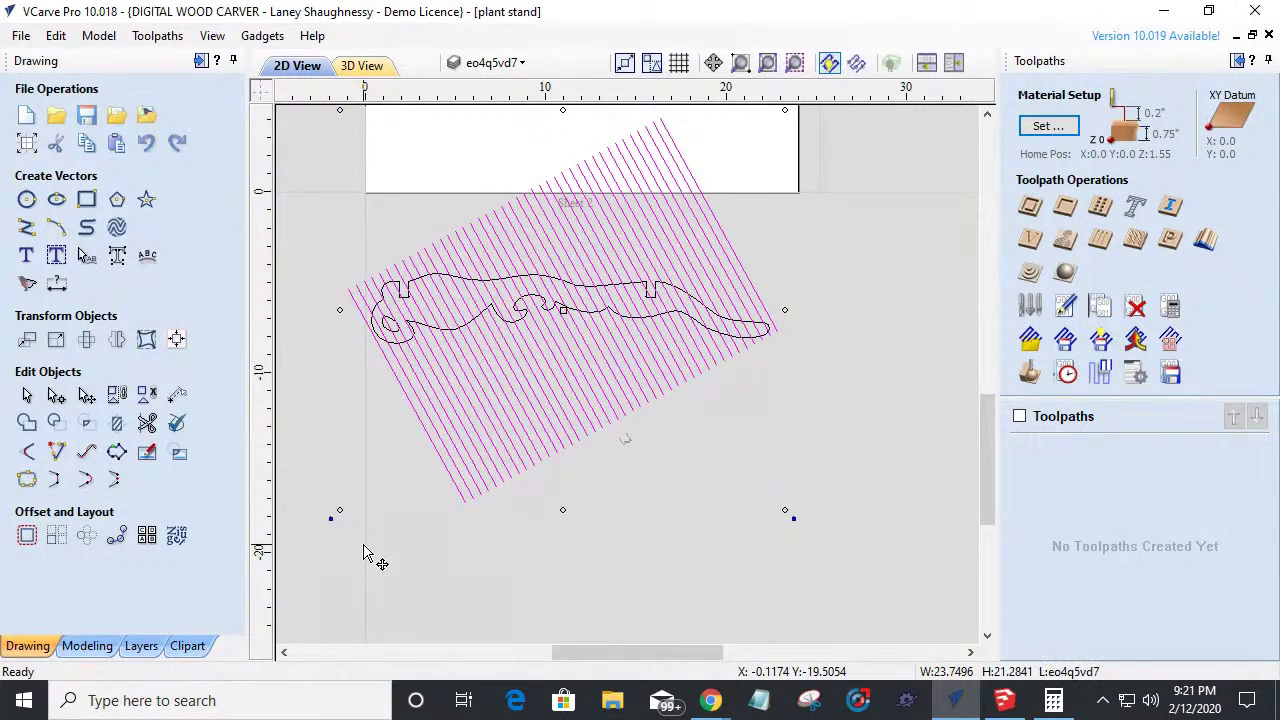
Make a rotated copy of the line group leaning the opposite way, forming a diamond lattice over the leg.
scroll(875, 465, "down", 2)
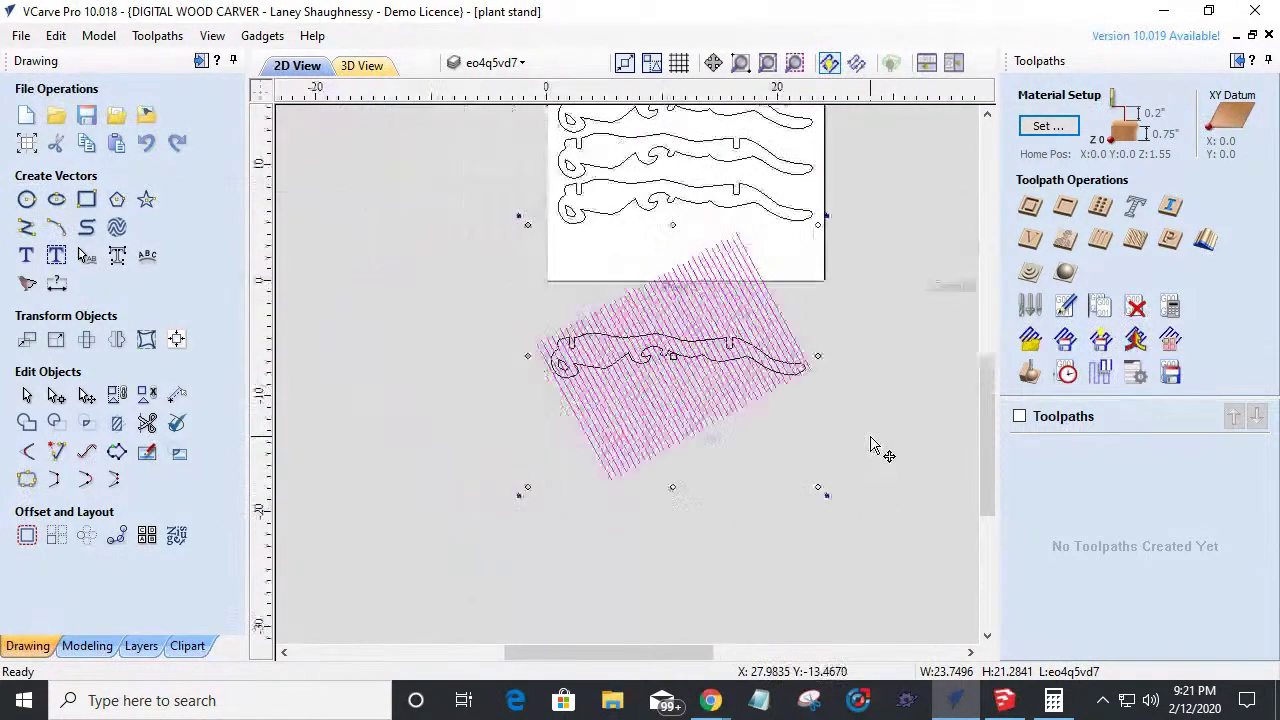
left_click(513, 495)
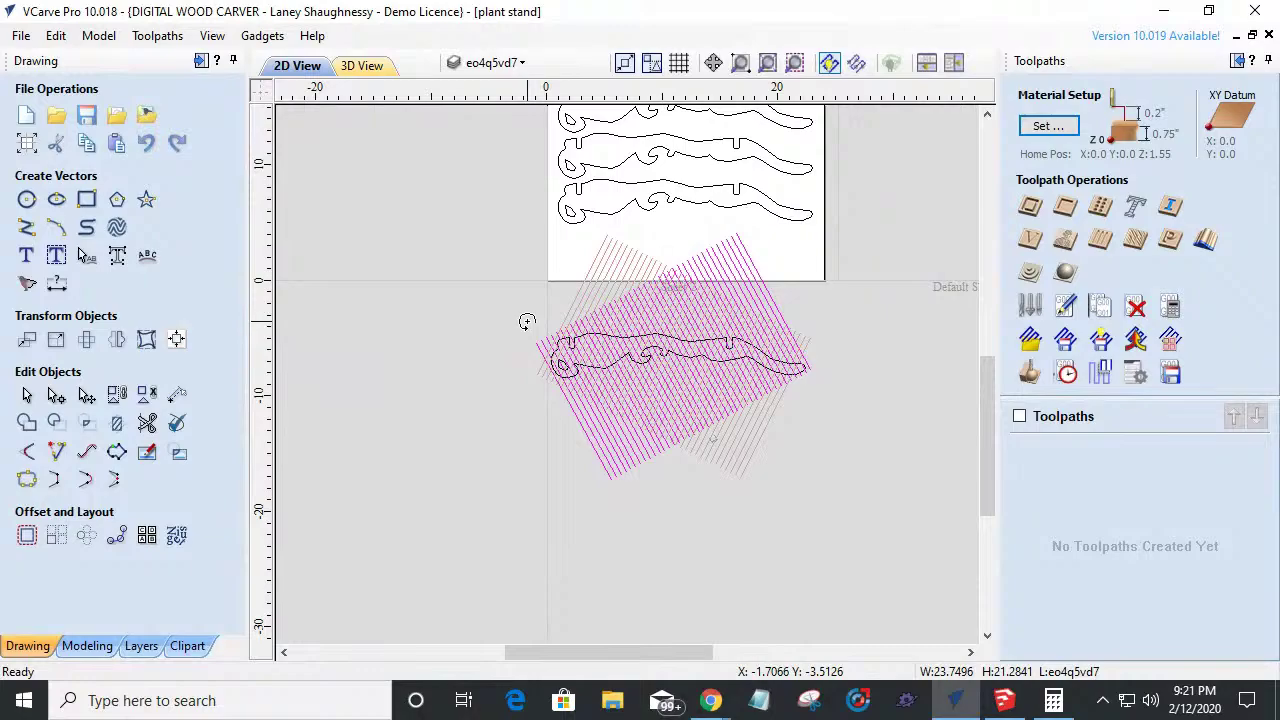
left_click_drag(527, 321, 530, 330)
scroll(609, 363, "up", 2)
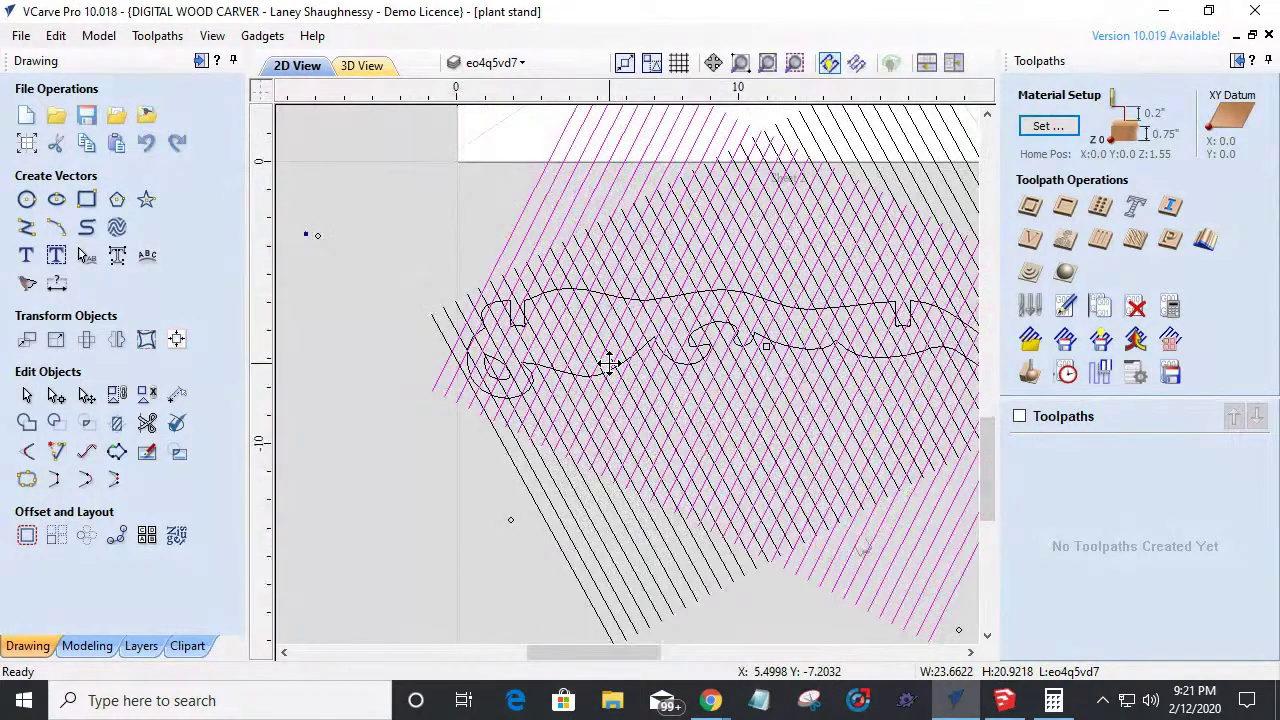
scroll(609, 363, "up", 2)
scroll(600, 358, "down", 3)
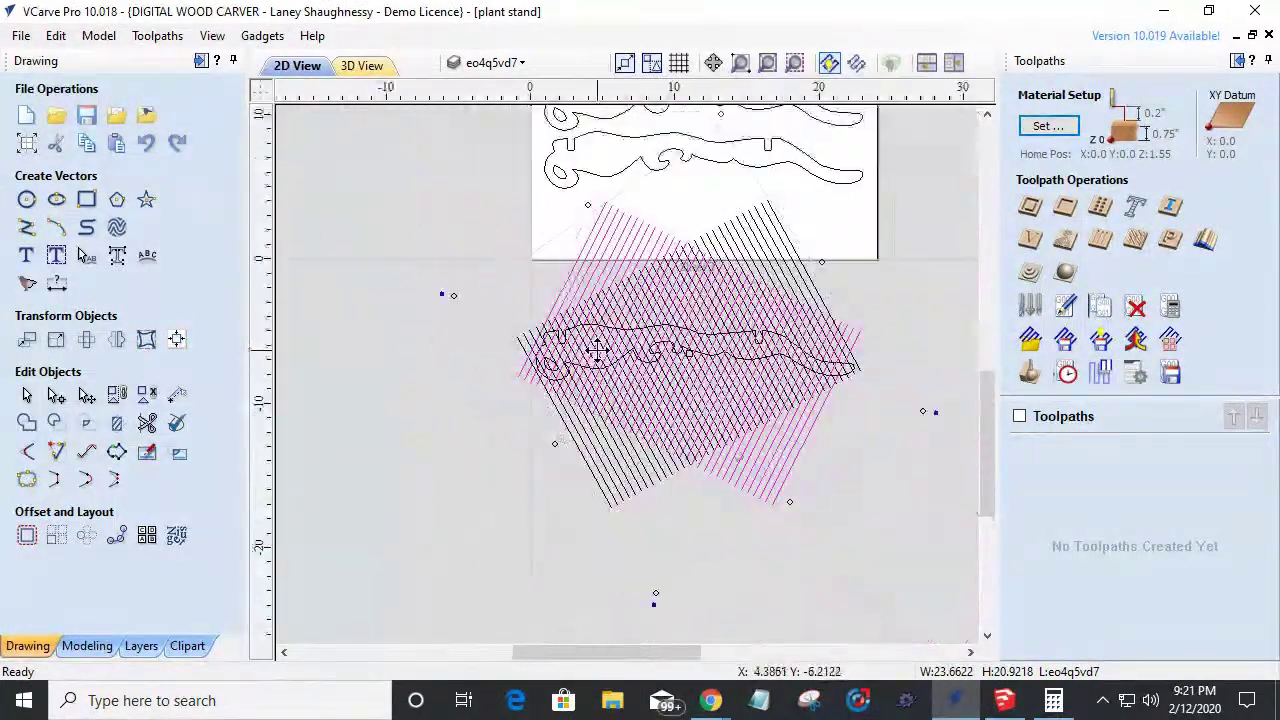
scroll(593, 353, "up", 2)
scroll(593, 355, "down", 2)
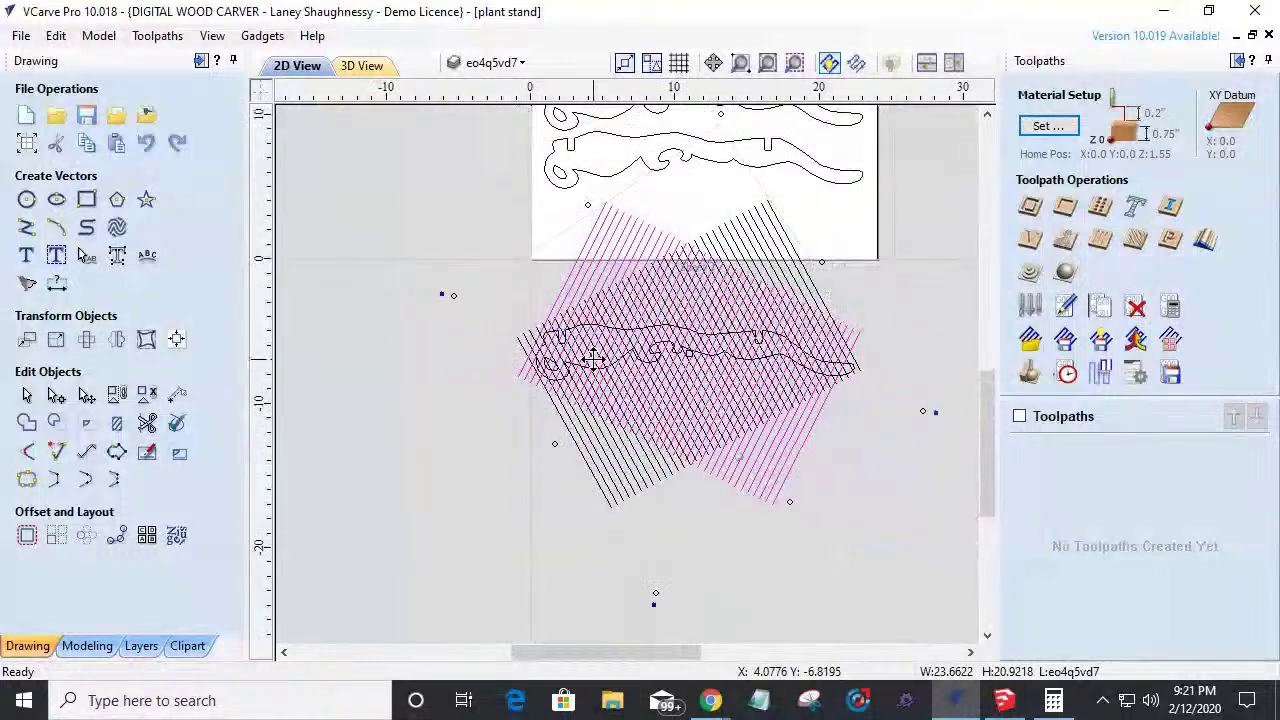
Trim both line groups with the leg outline as the boundary, clearing everything outside it.
left_click(605, 502, "shift")
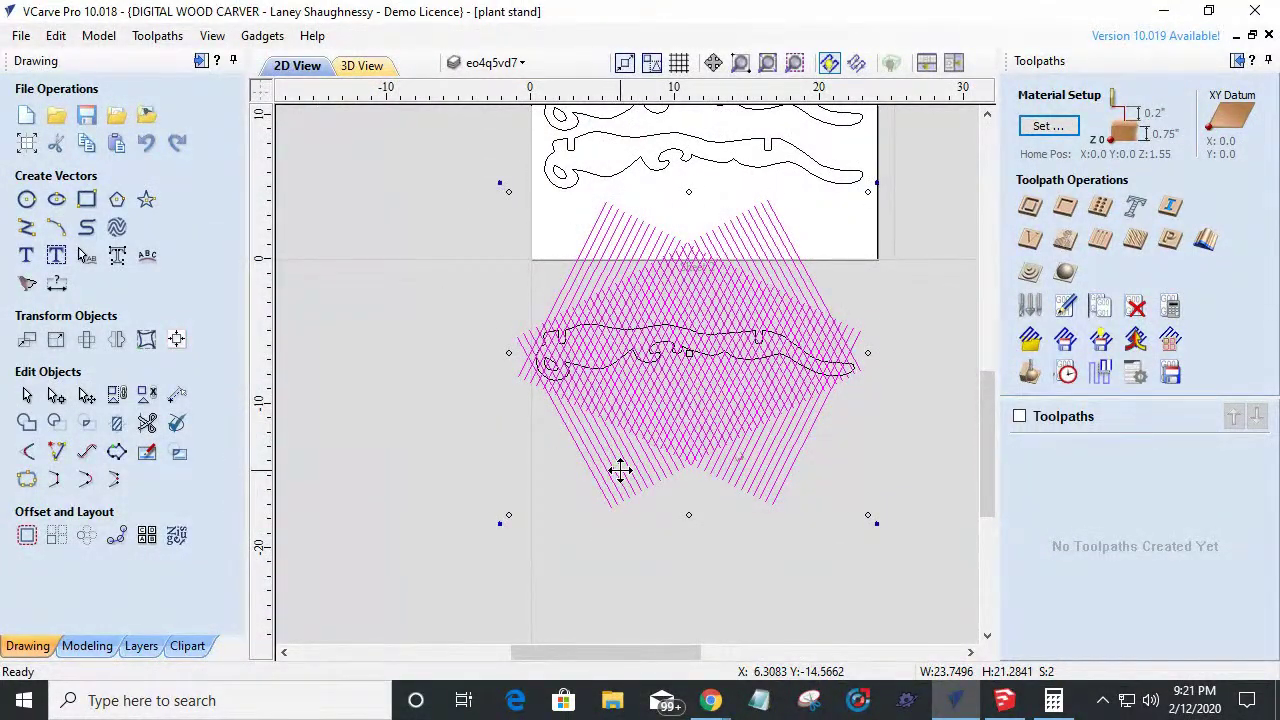
scroll(609, 373, "up", 4)
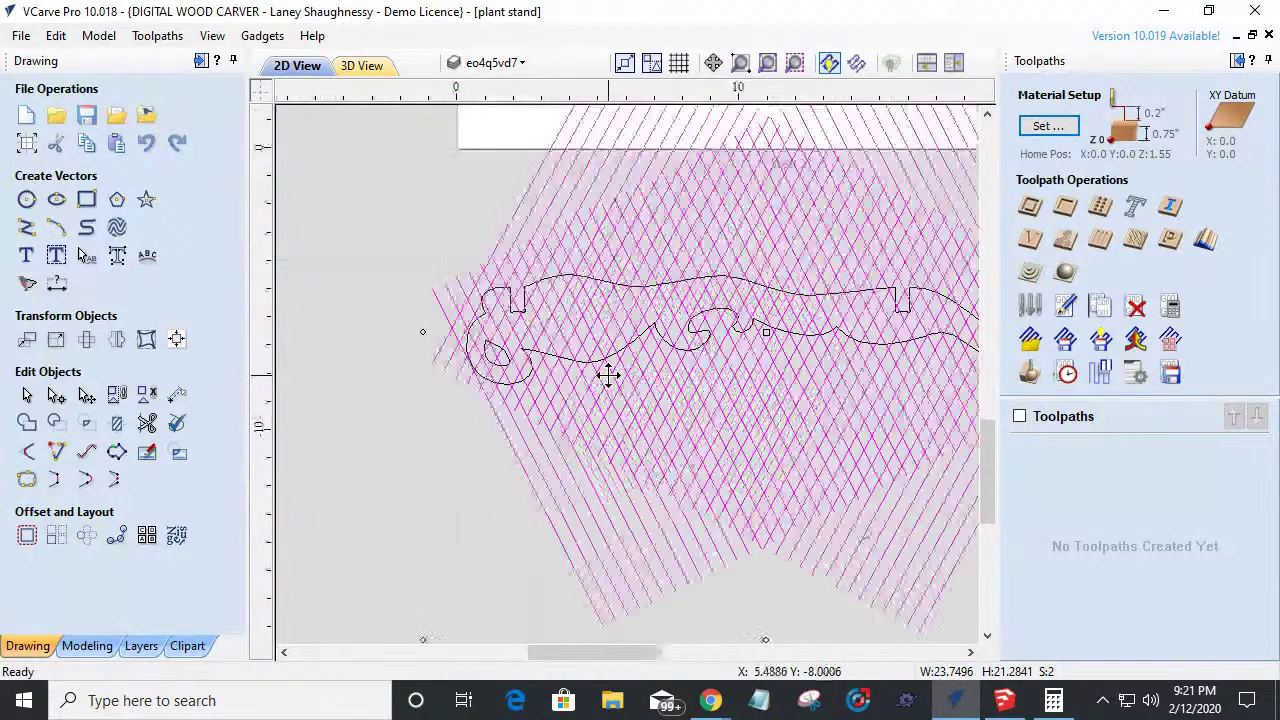
scroll(608, 374, "up", 2)
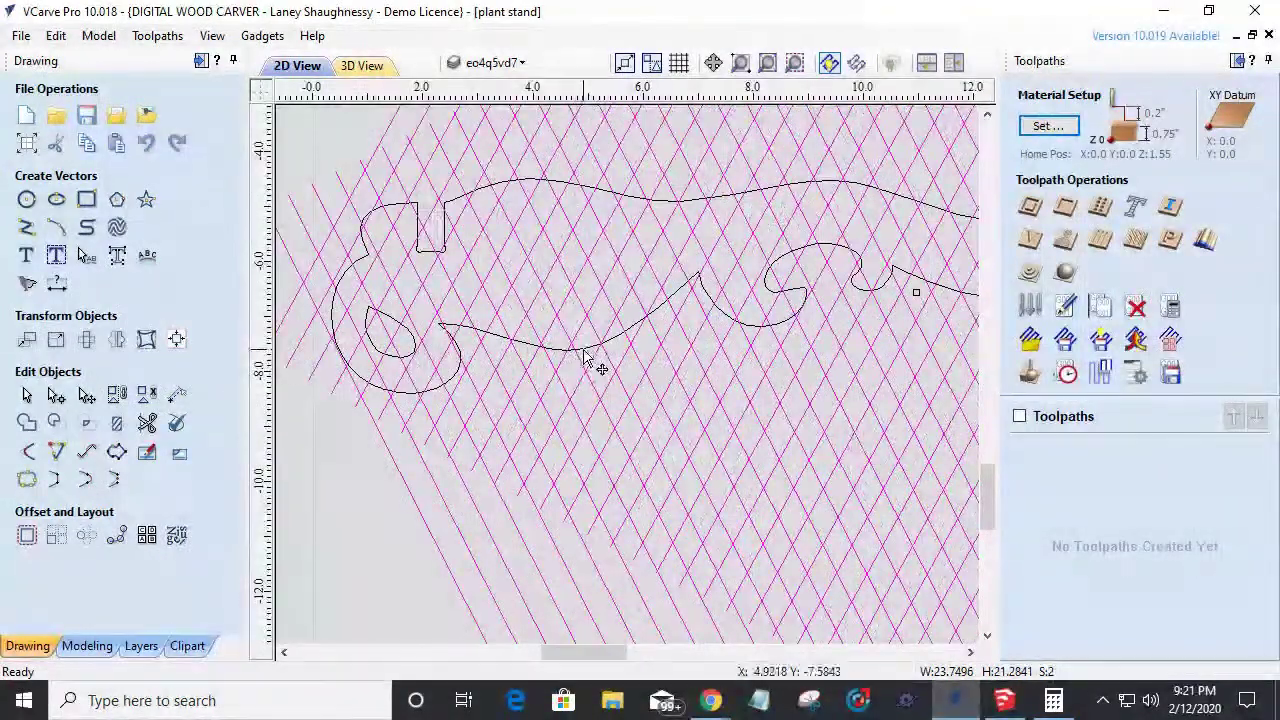
left_click(586, 352, "shift")
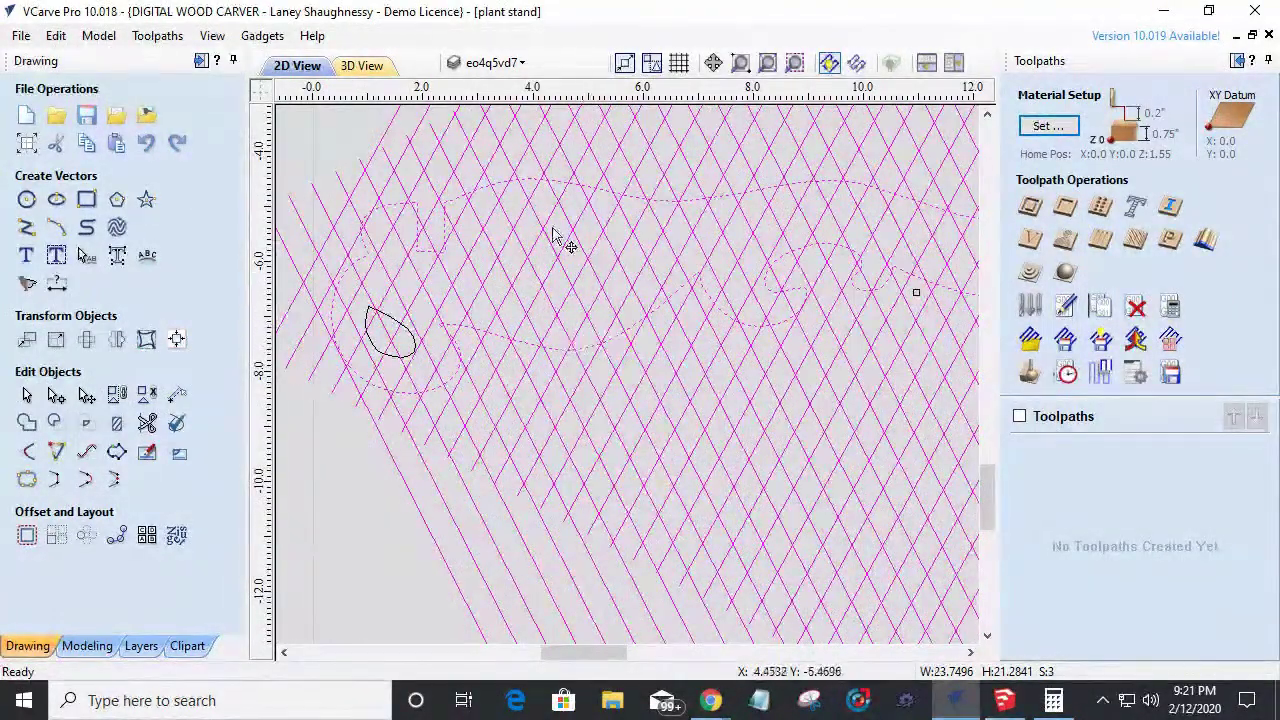
left_click(117, 424)
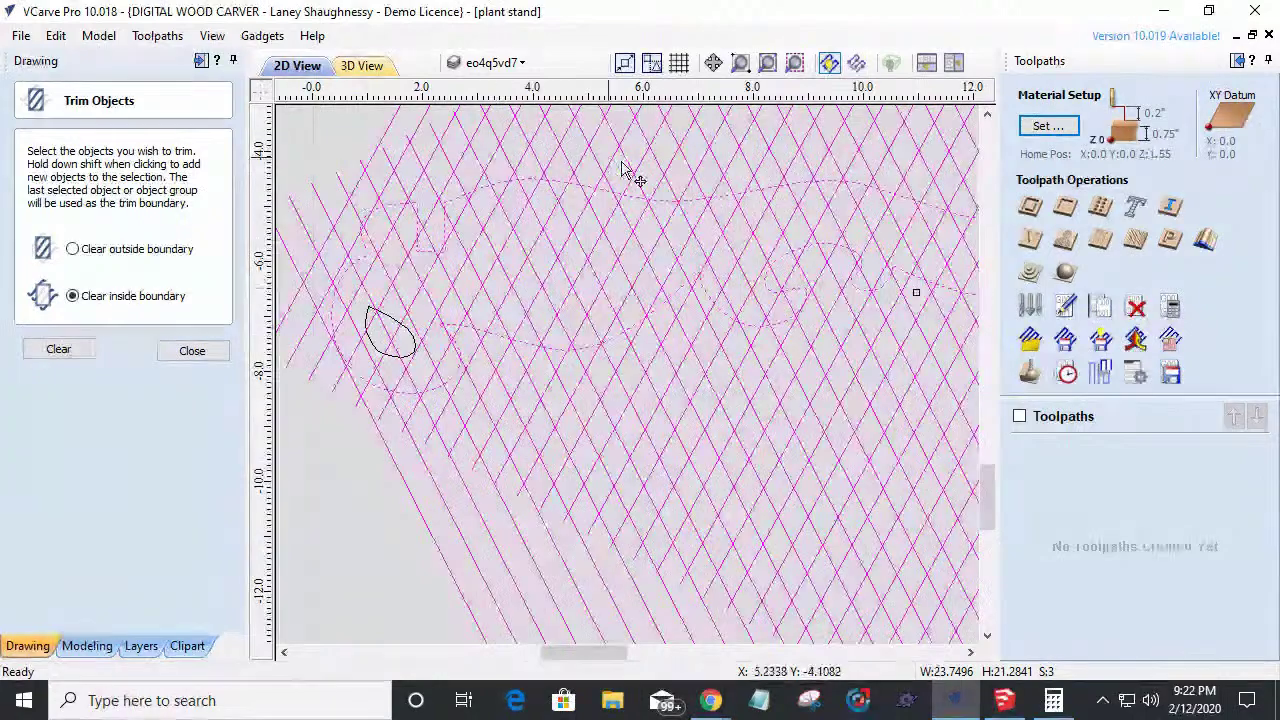
left_click(88, 255)
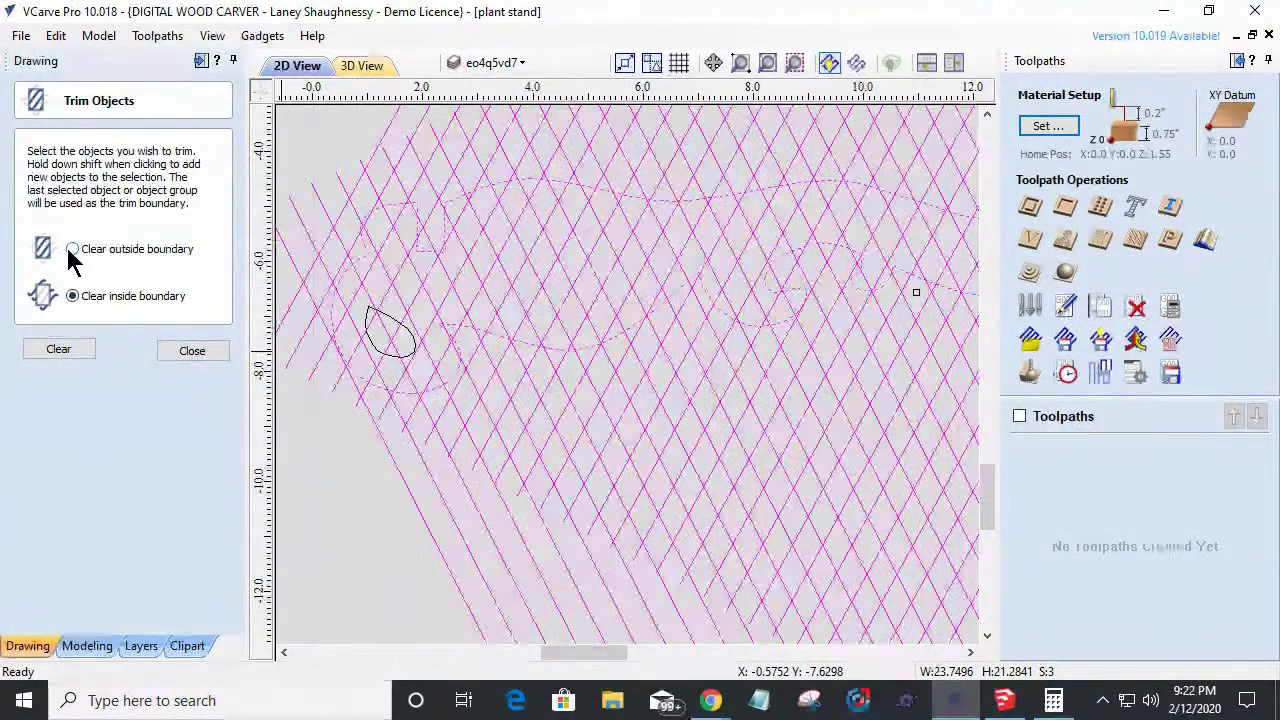
left_click(66, 358)
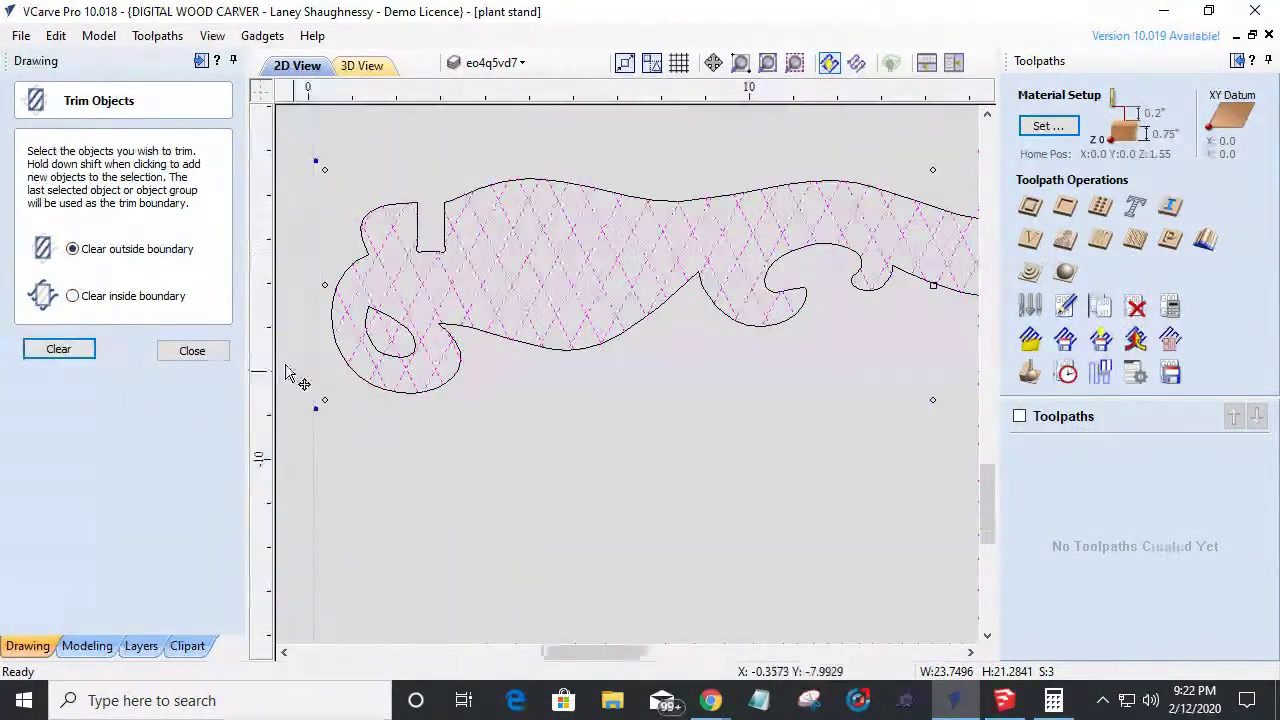
scroll(300, 372, "down", 2)
scroll(403, 252, "up", 2)
scroll(549, 300, "up", 2)
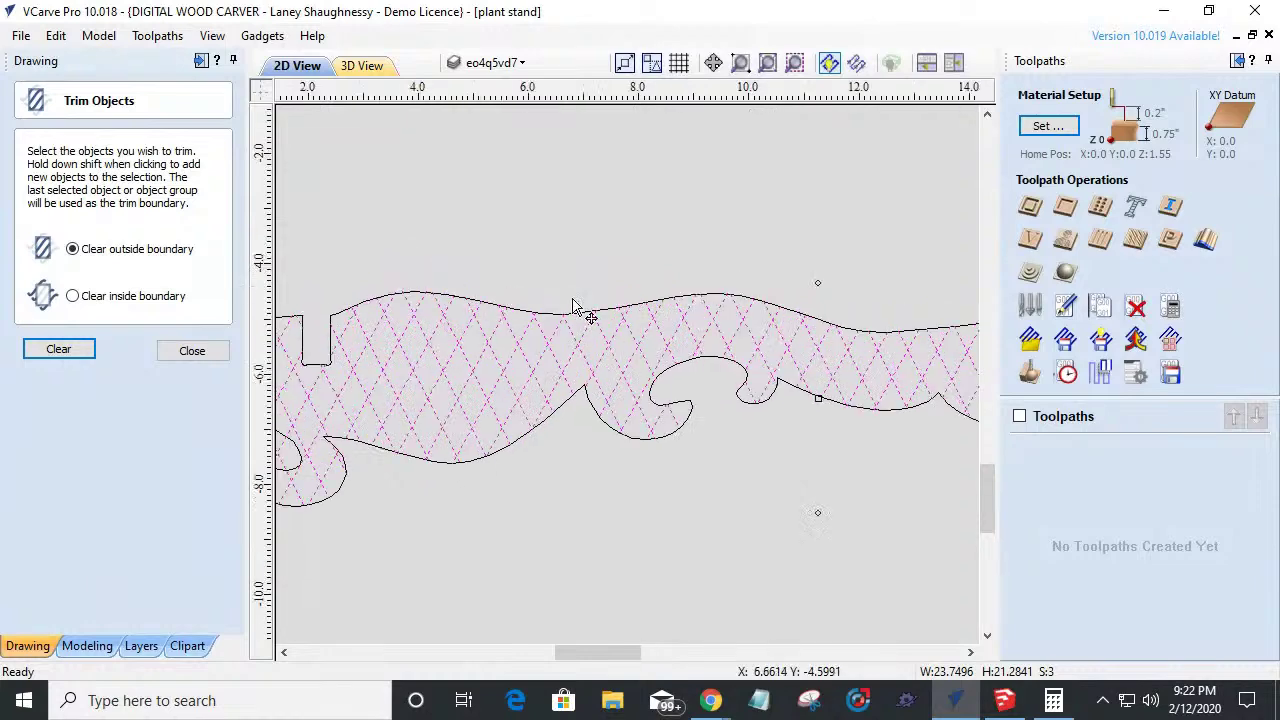
scroll(600, 295, "down", 3)
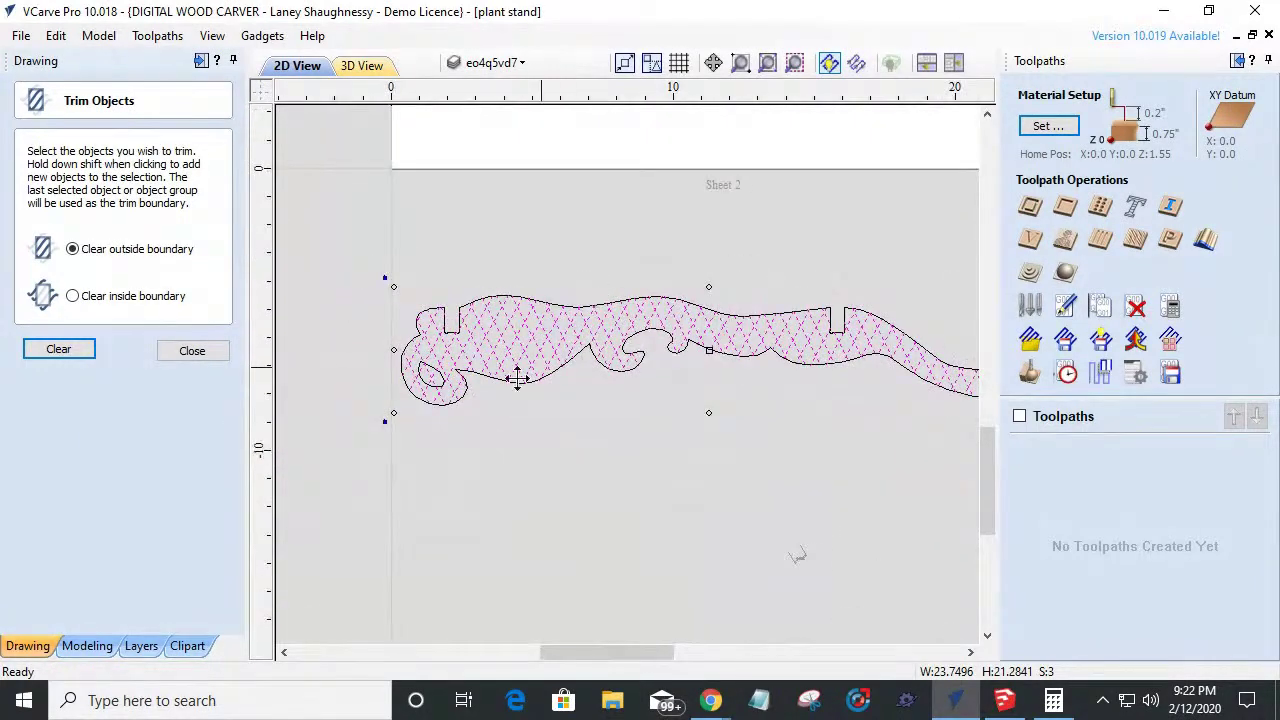
scroll(488, 358, "up", 1)
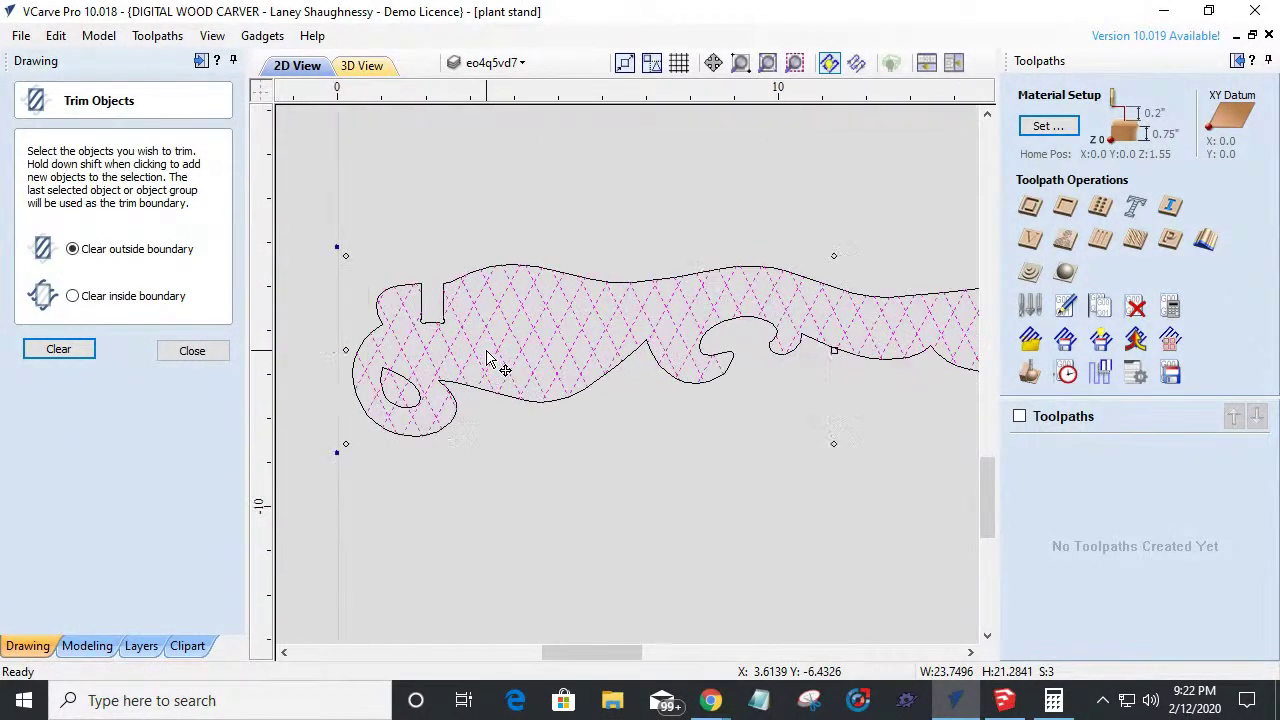
left_click(207, 356)
scroll(511, 263, "up", 1)
scroll(511, 263, "down", 1)
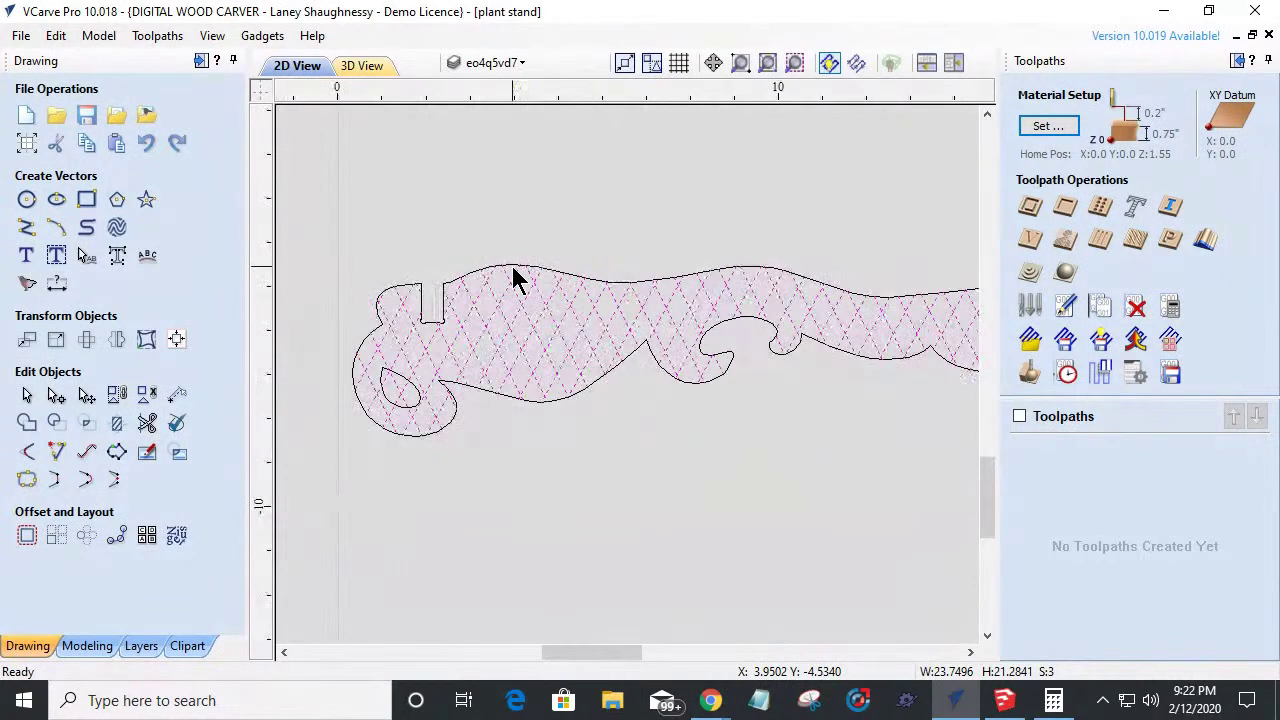
Offset the leg outline inwards by 0.0625 inches with sharp offset corners.
left_click(508, 408)
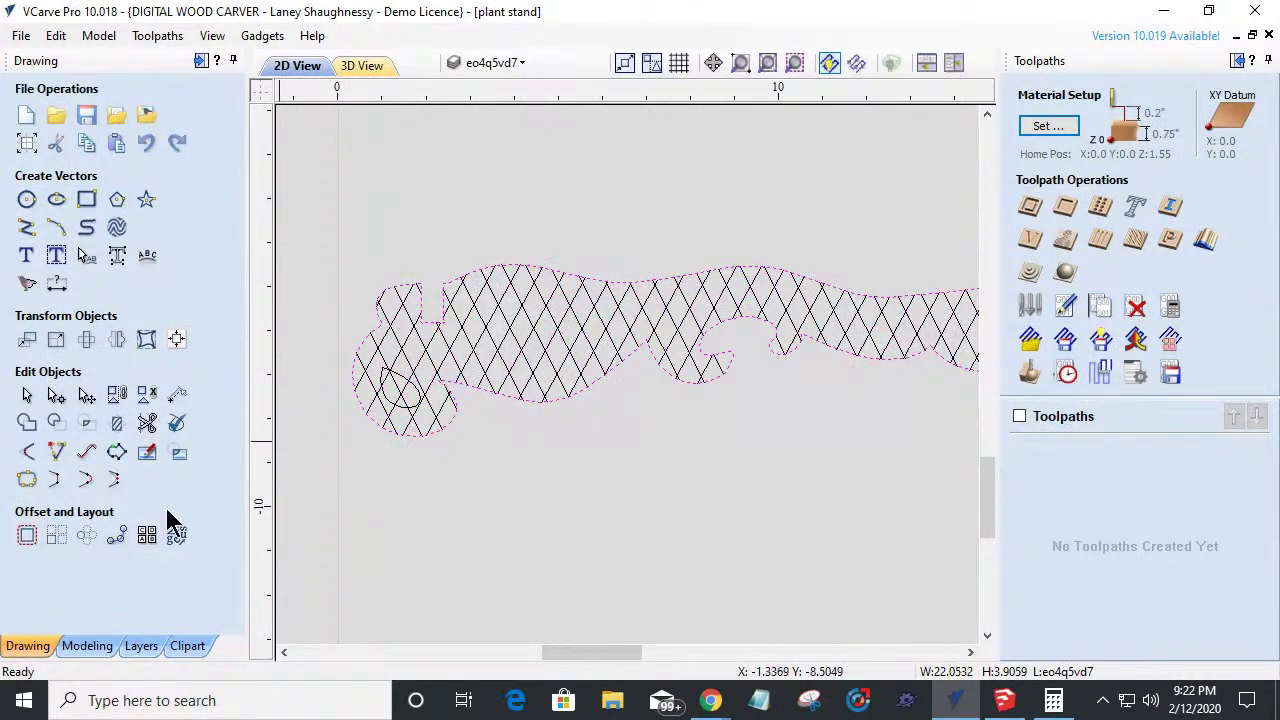
left_click(26, 538)
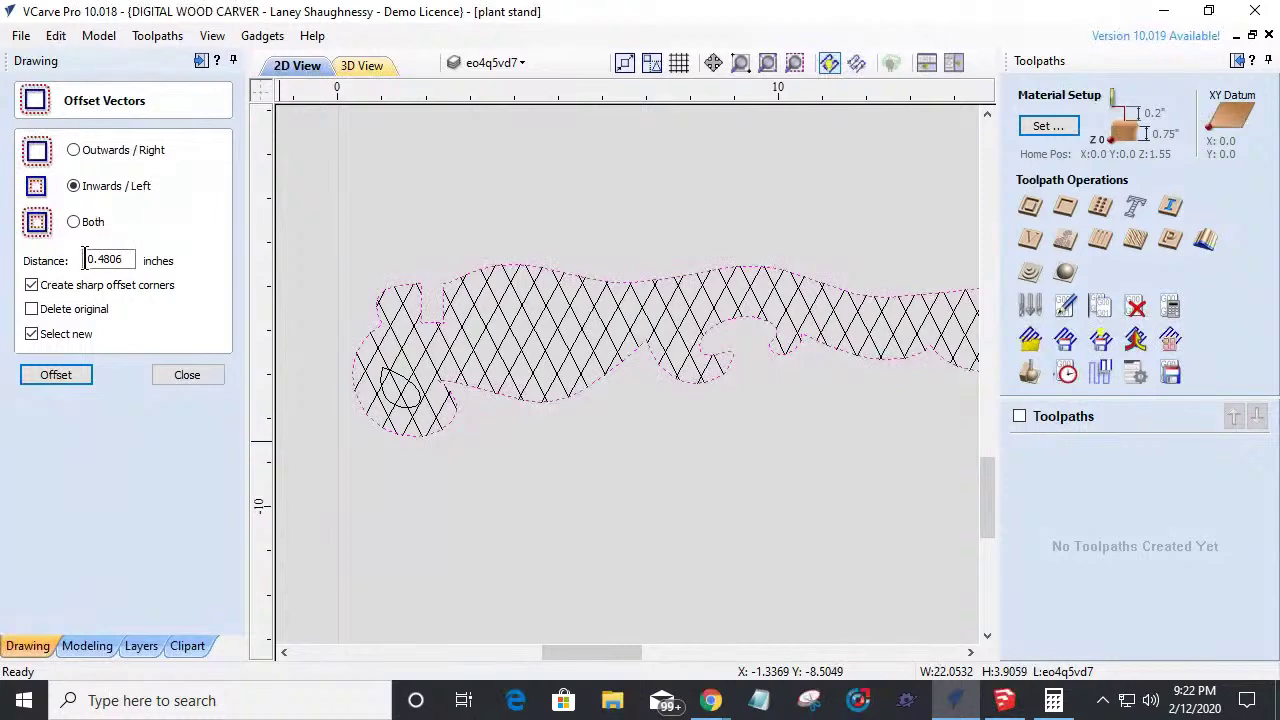
left_click_drag(98, 260, 131, 261)
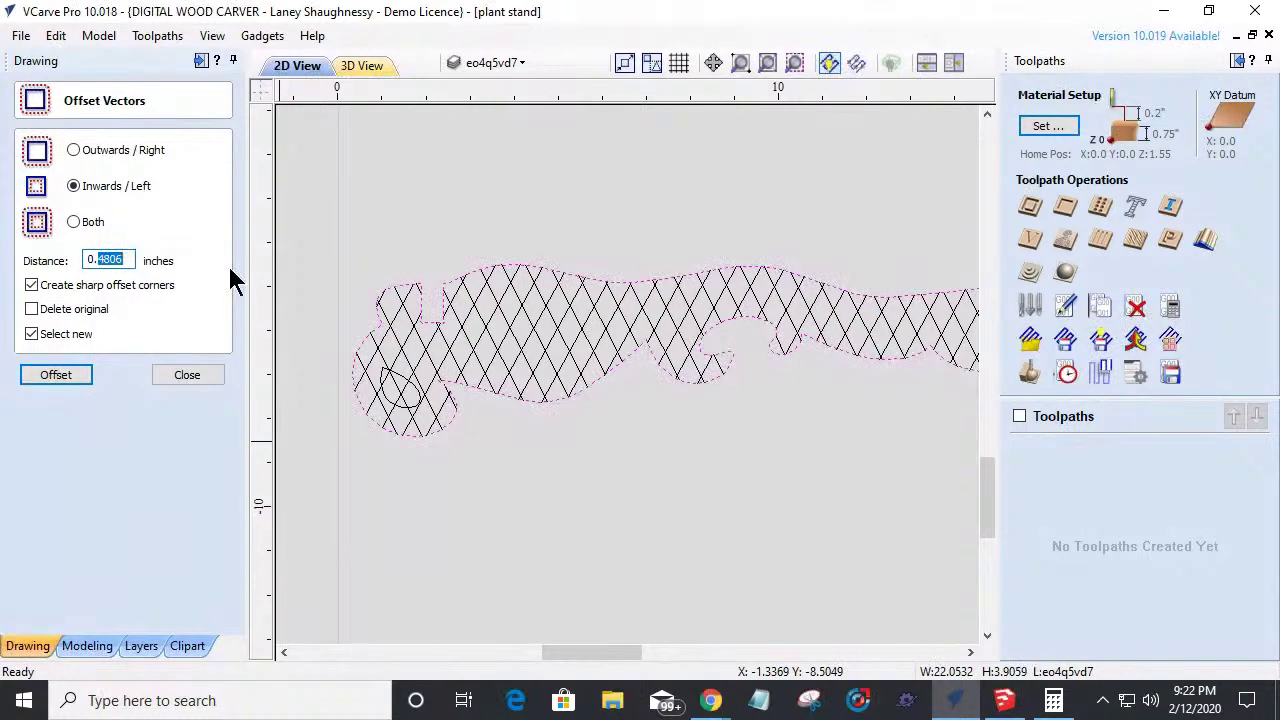
type("06231")
key("BackSpace")
key("BackSpace")
key("BackSpace")
key("BackSpace")
type("0625")
left_click(57, 378)
left_click(187, 375)
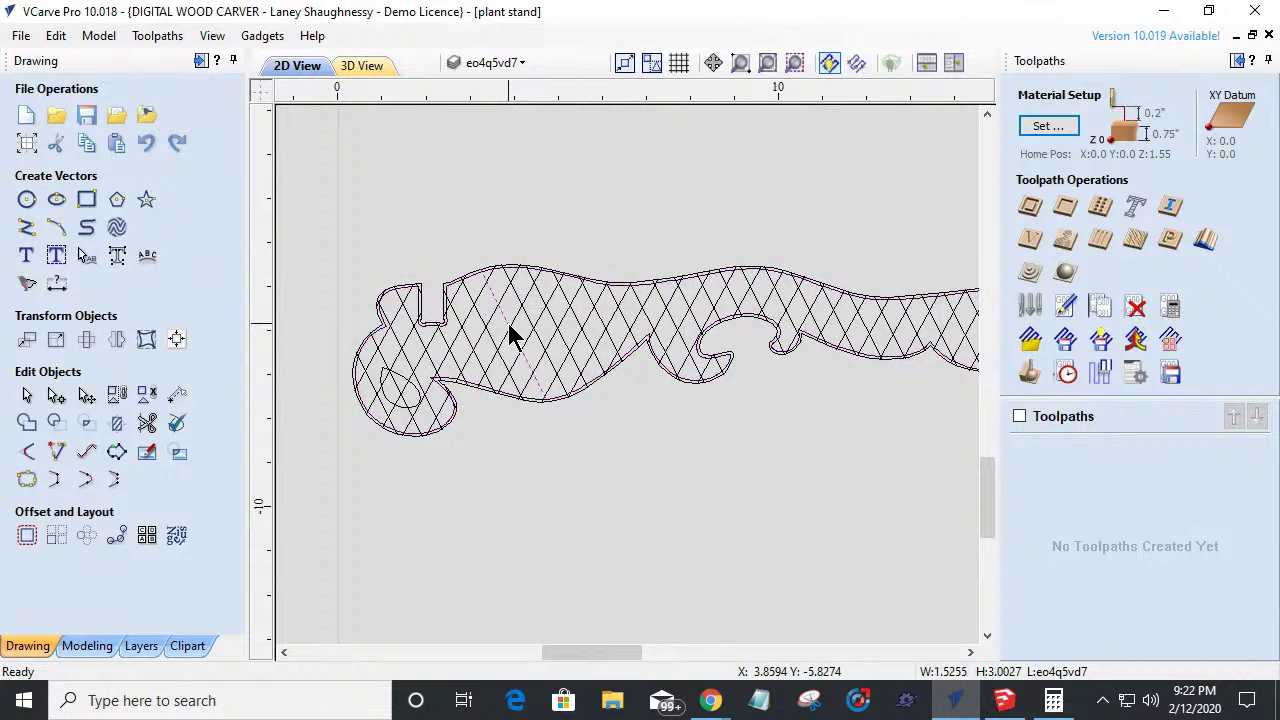
Try to trim the lattice lines outside the leg's inner offset outline, leaving the outer outline and the cutout unselected.
scroll(510, 337, "down", 4)
left_click(760, 340)
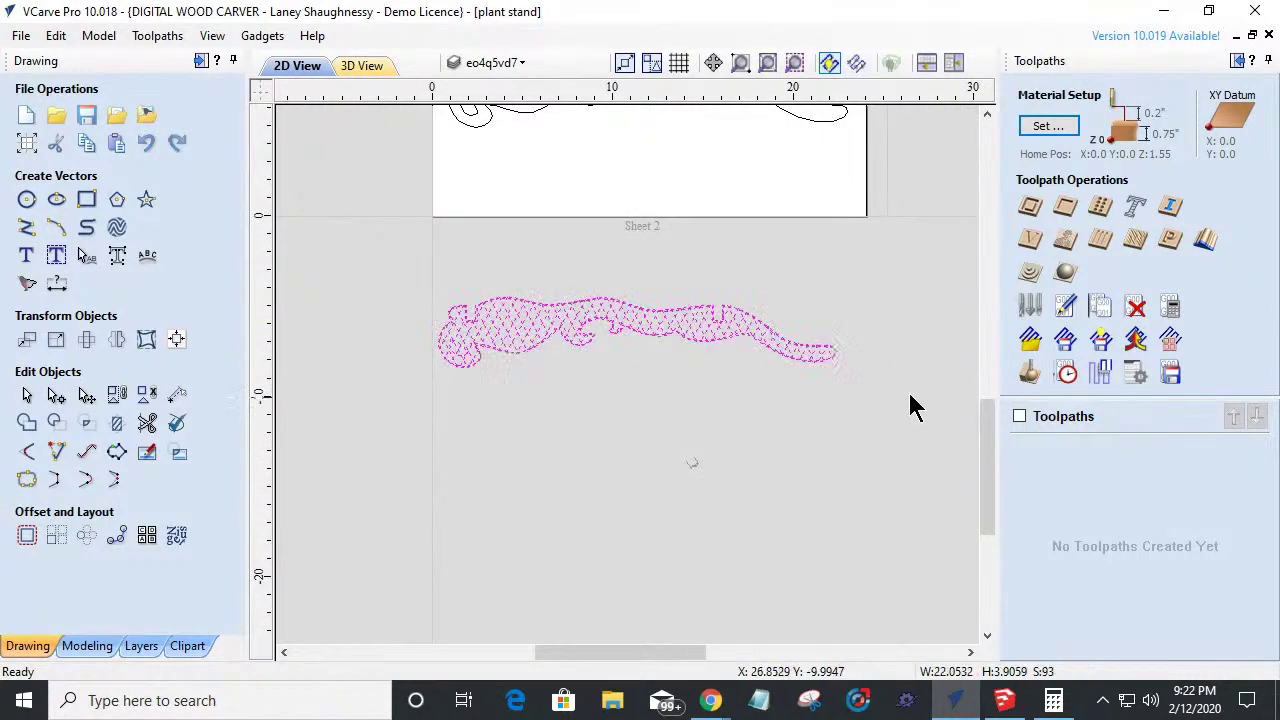
scroll(510, 362, "up", 4)
scroll(503, 365, "up", 5)
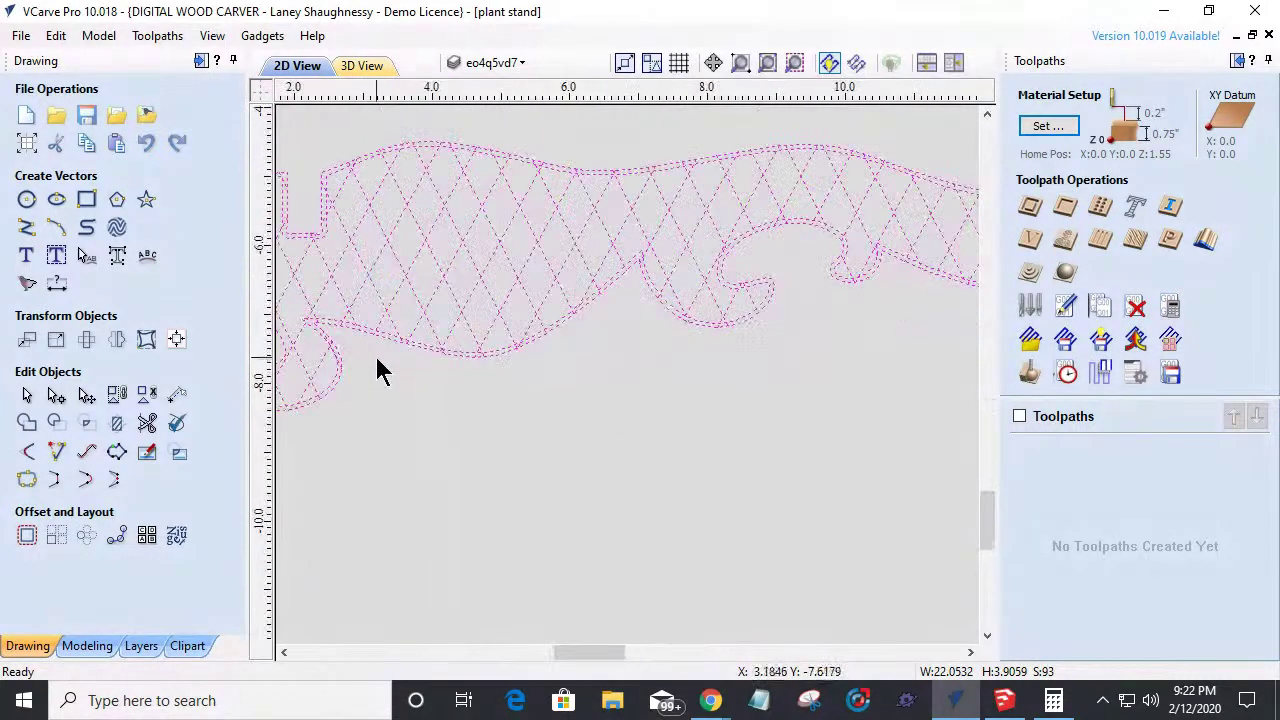
scroll(507, 330, "down", 5)
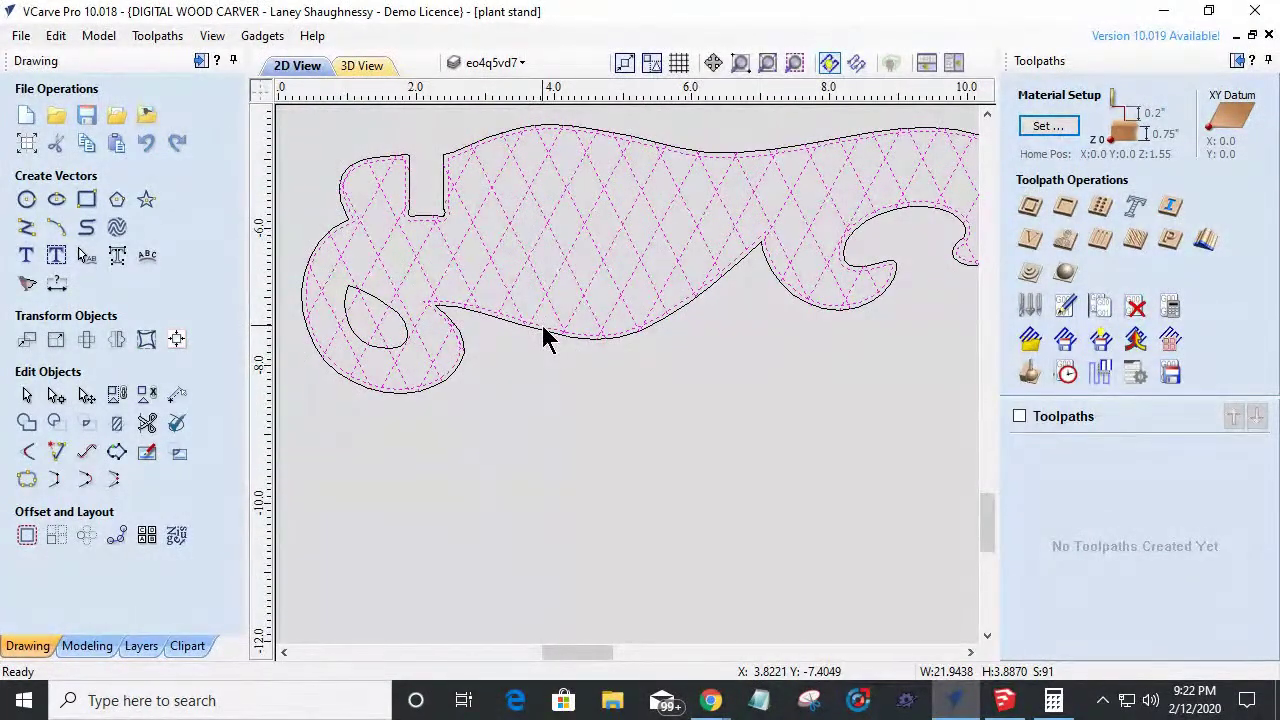
scroll(543, 335, "up", 4)
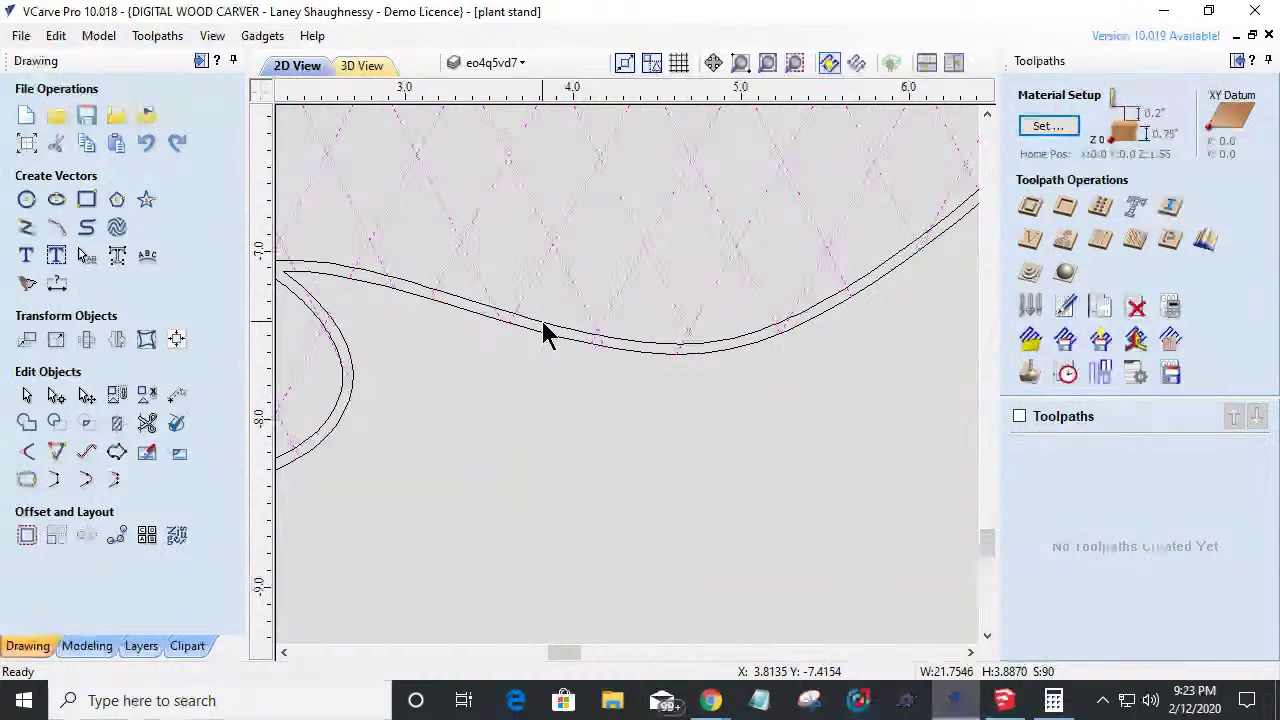
scroll(543, 335, "down", 4)
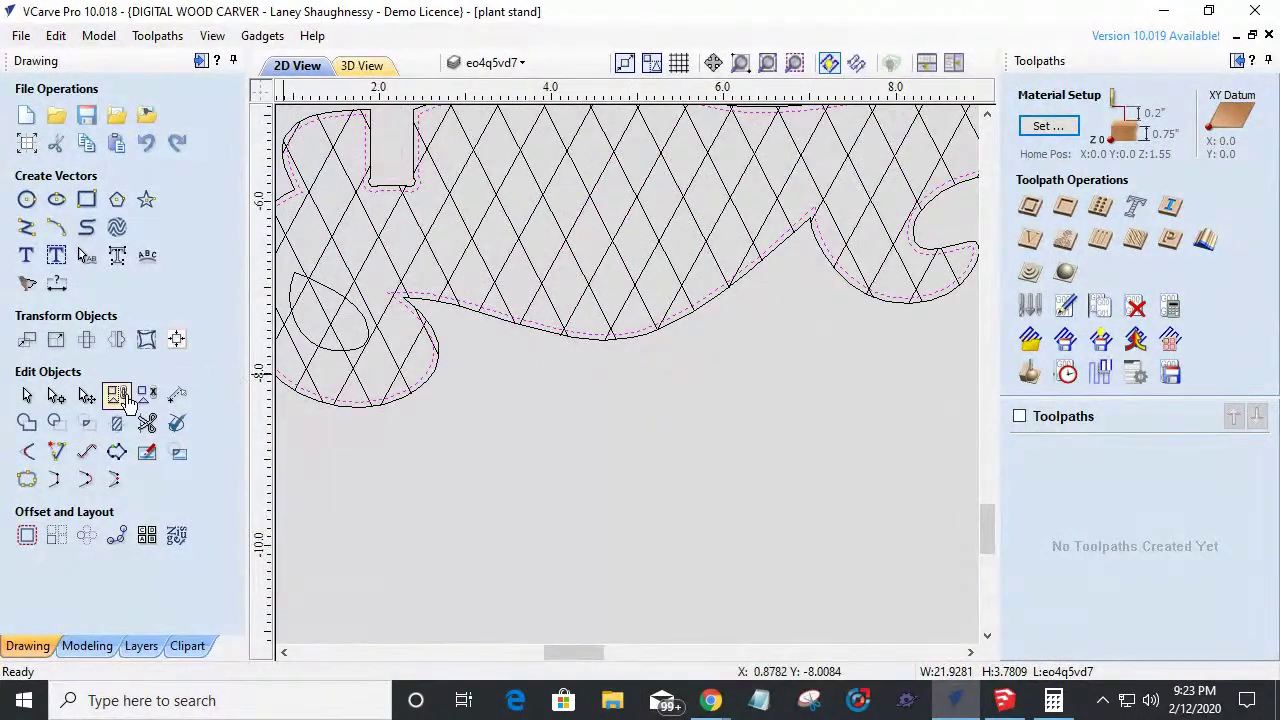
left_click(116, 425)
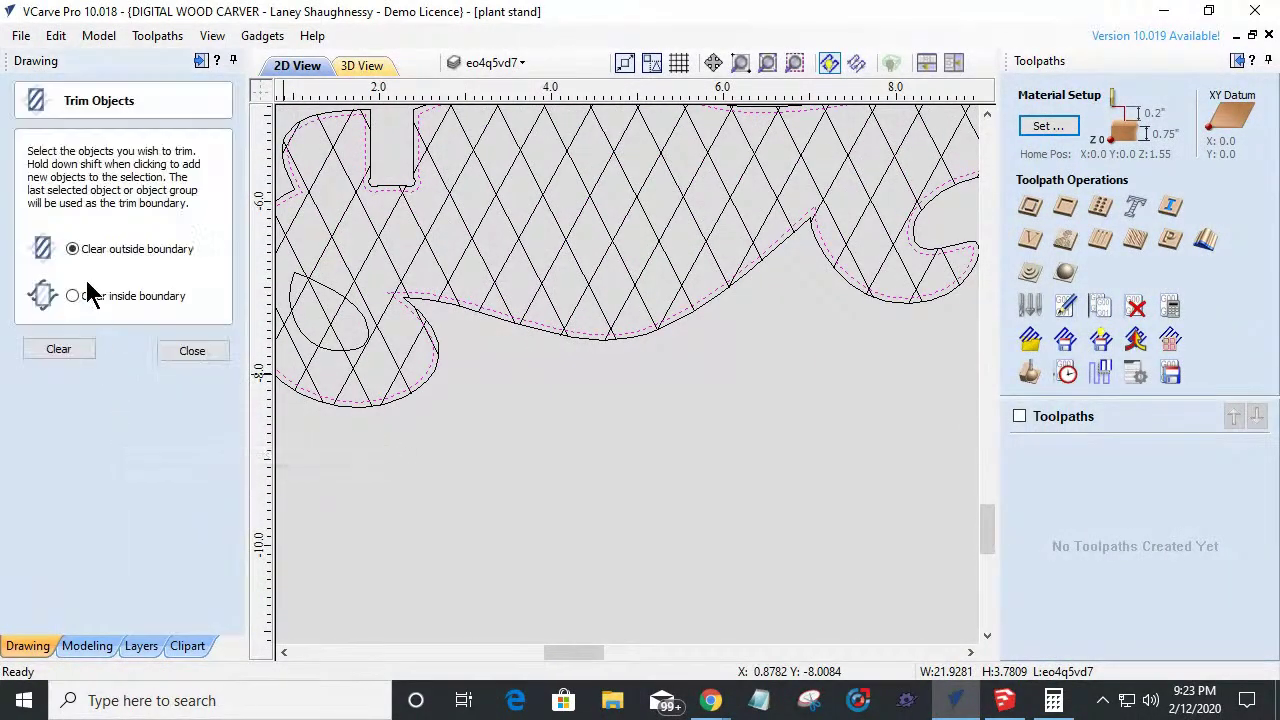
left_click(63, 360)
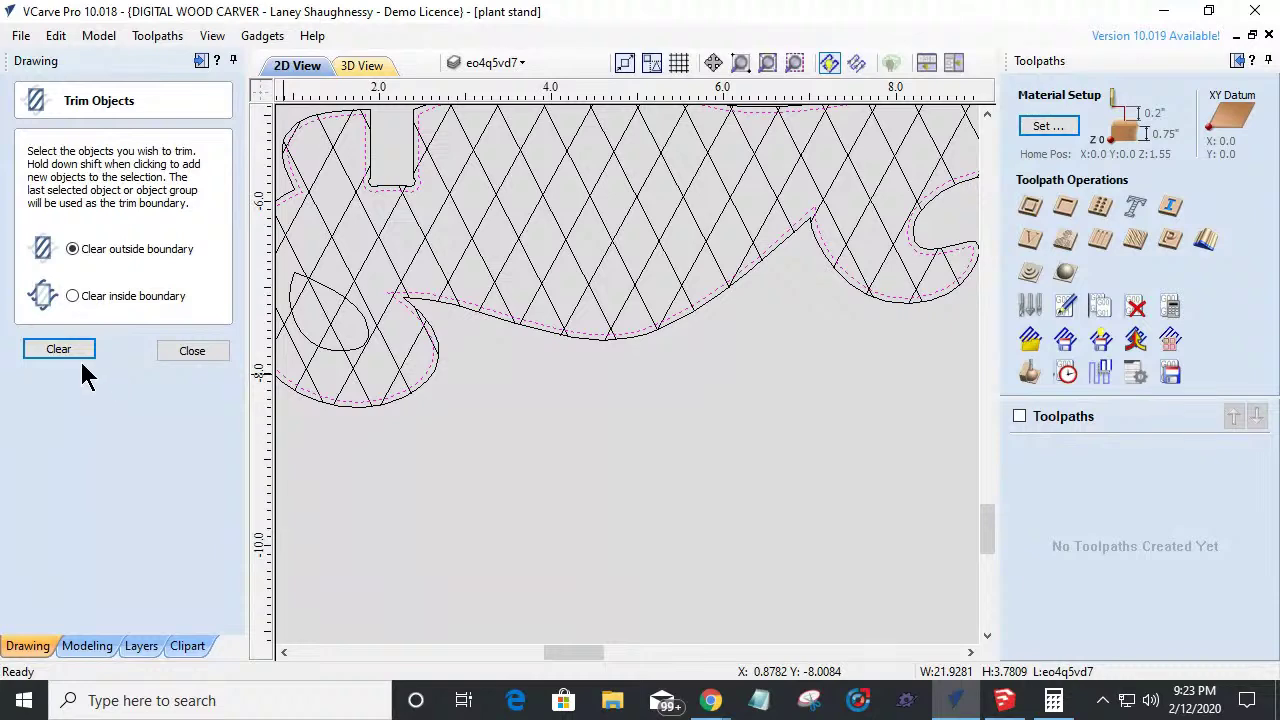
left_click(70, 352)
scroll(440, 362, "down", 2)
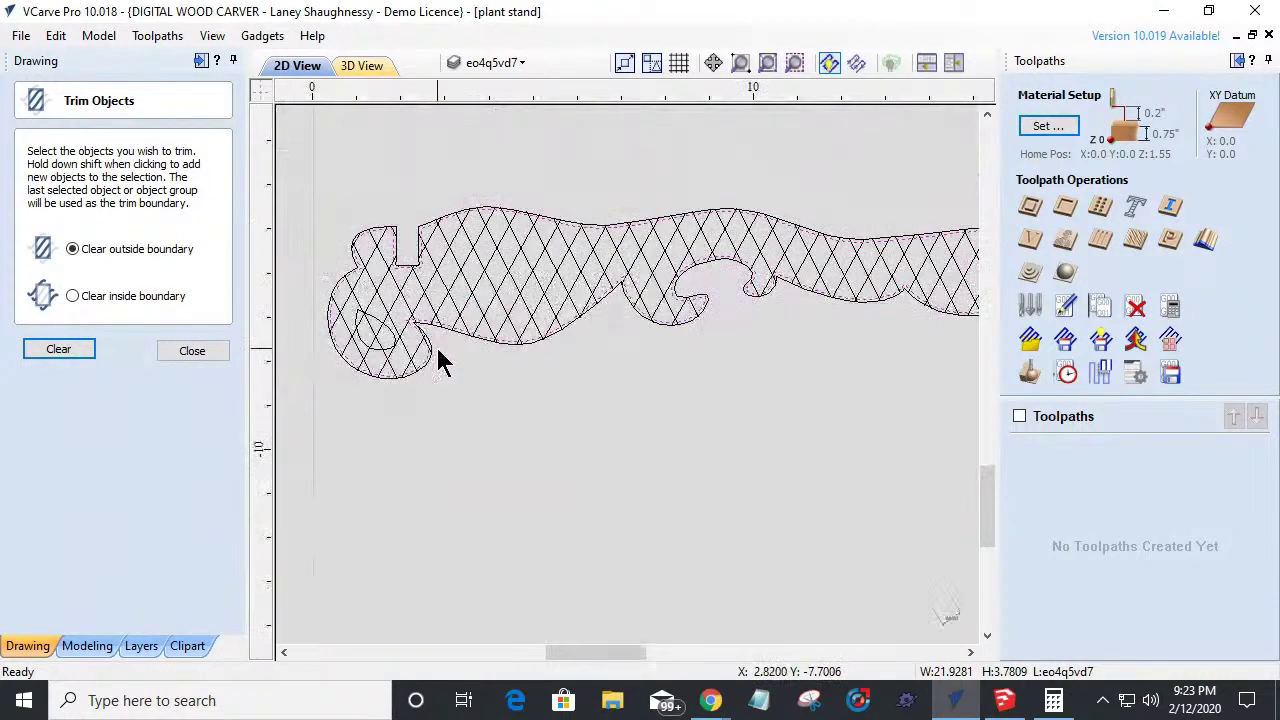
scroll(440, 362, "down", 2)
left_click(452, 408)
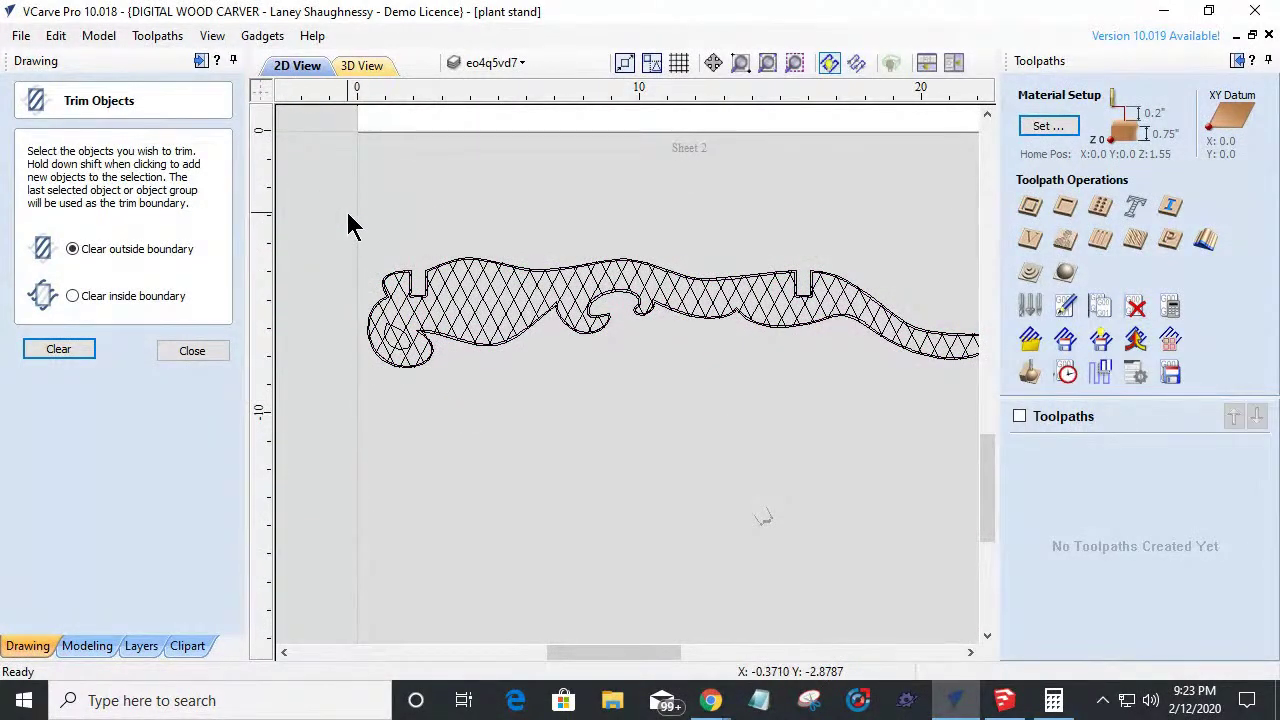
Trim the leg's lattice lines outside the inner offset outline, leaving the outer outline and teardrop out of the trim.
scroll(345, 208, "down", 2)
left_click_drag(316, 212, 800, 366)
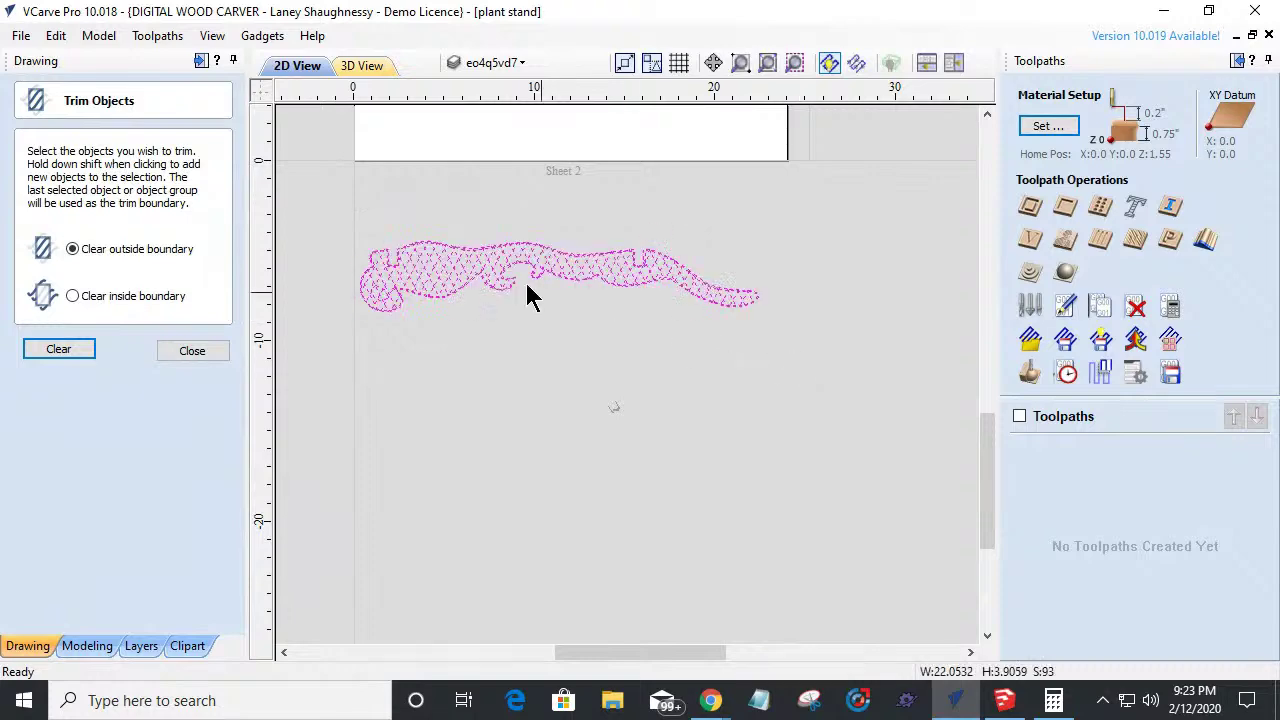
scroll(354, 263, "up", 2)
scroll(414, 349, "up", 2)
scroll(417, 309, "up", 2)
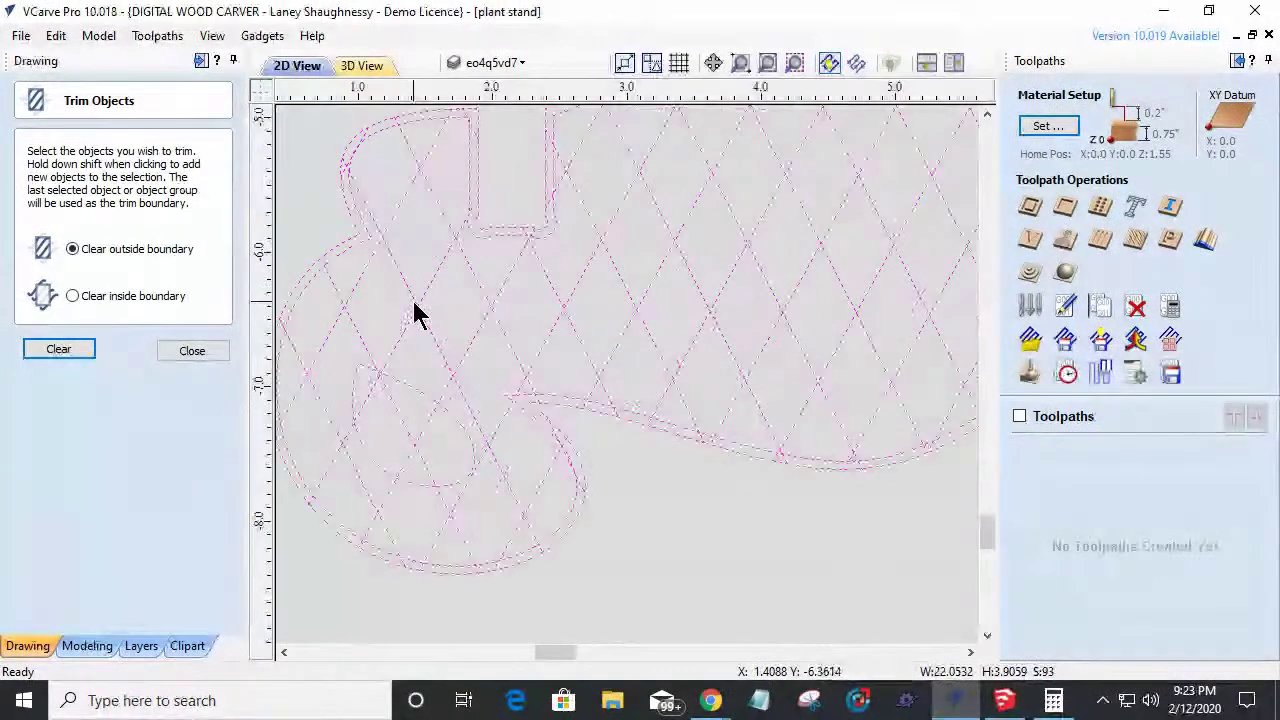
left_click(345, 251)
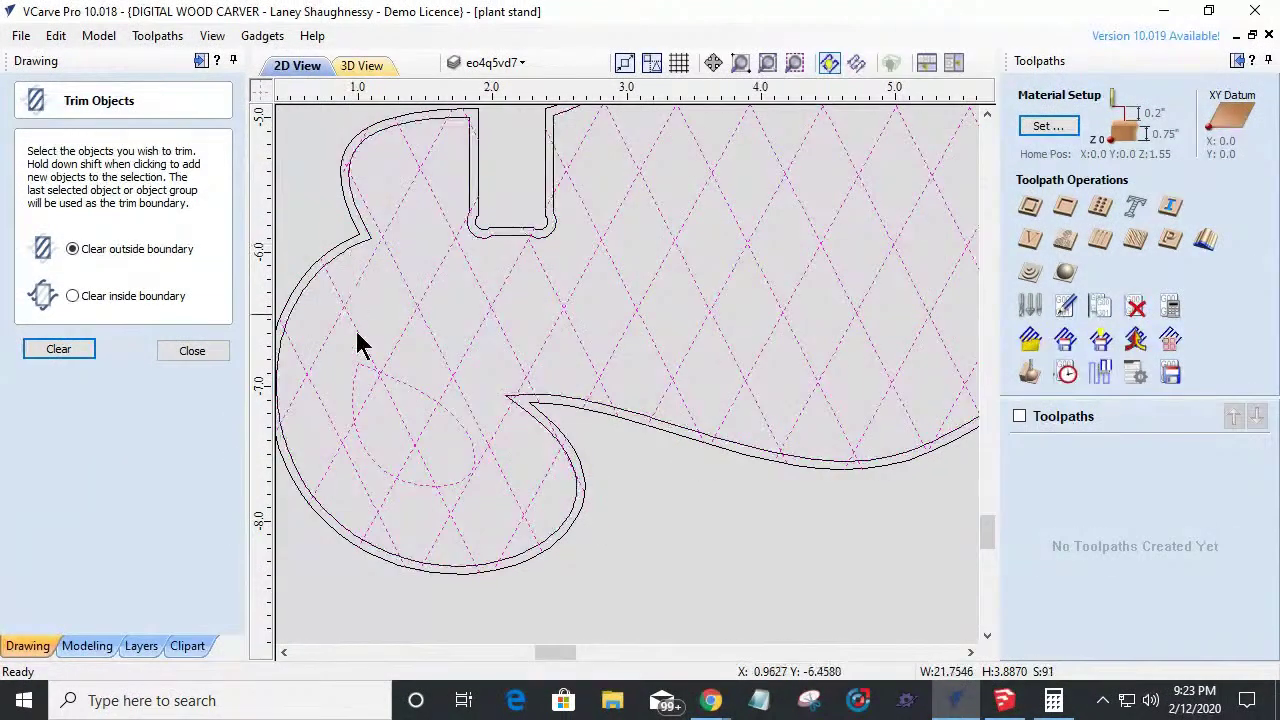
left_click(396, 380)
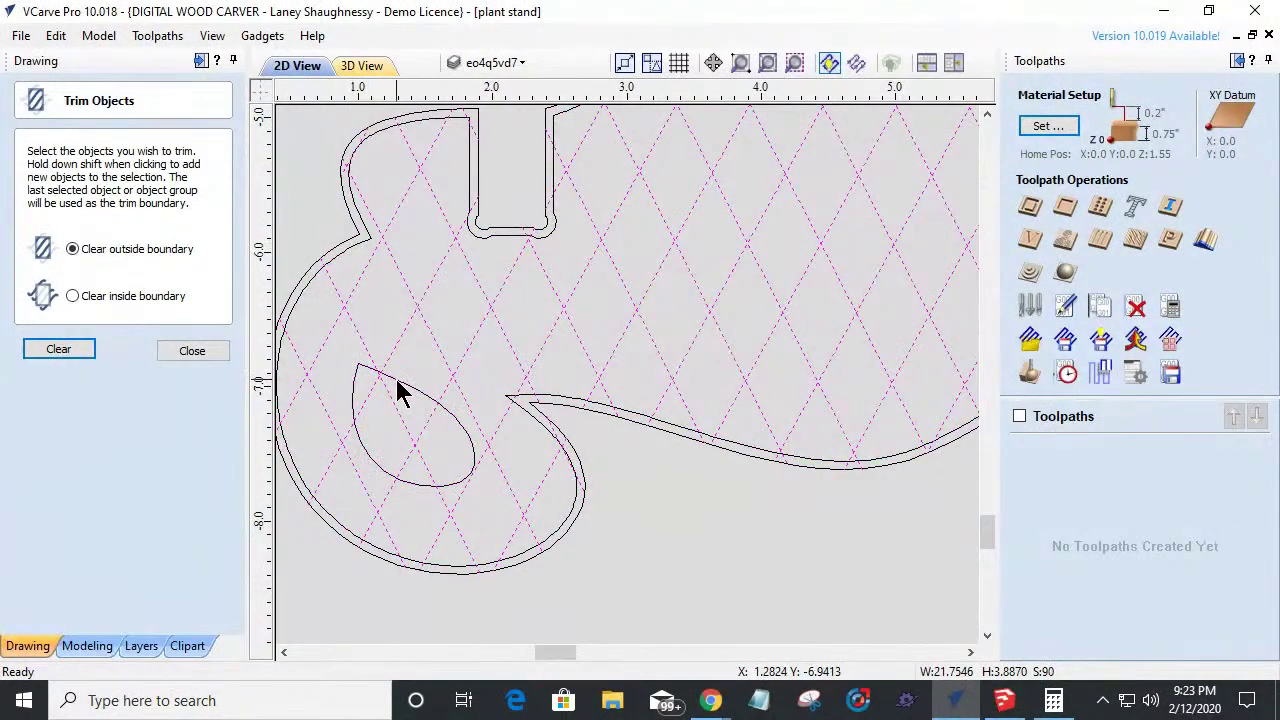
left_click(355, 245)
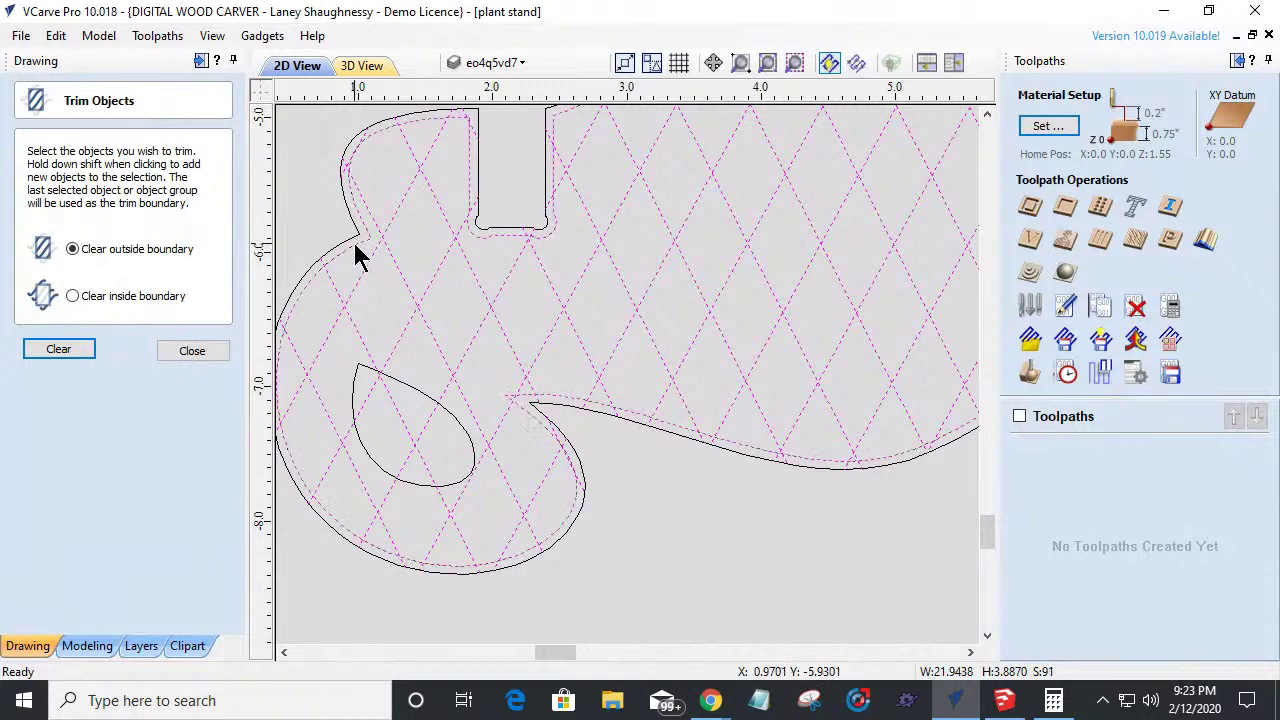
left_click(57, 352)
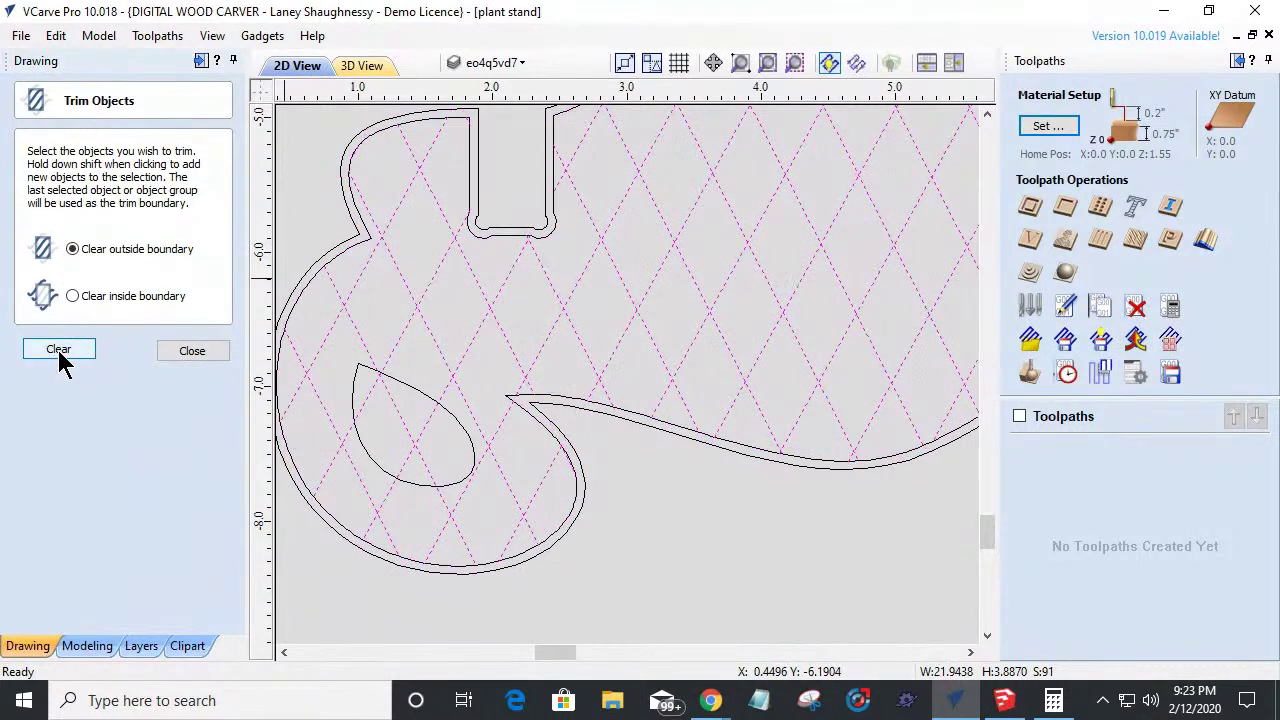
left_click(205, 352)
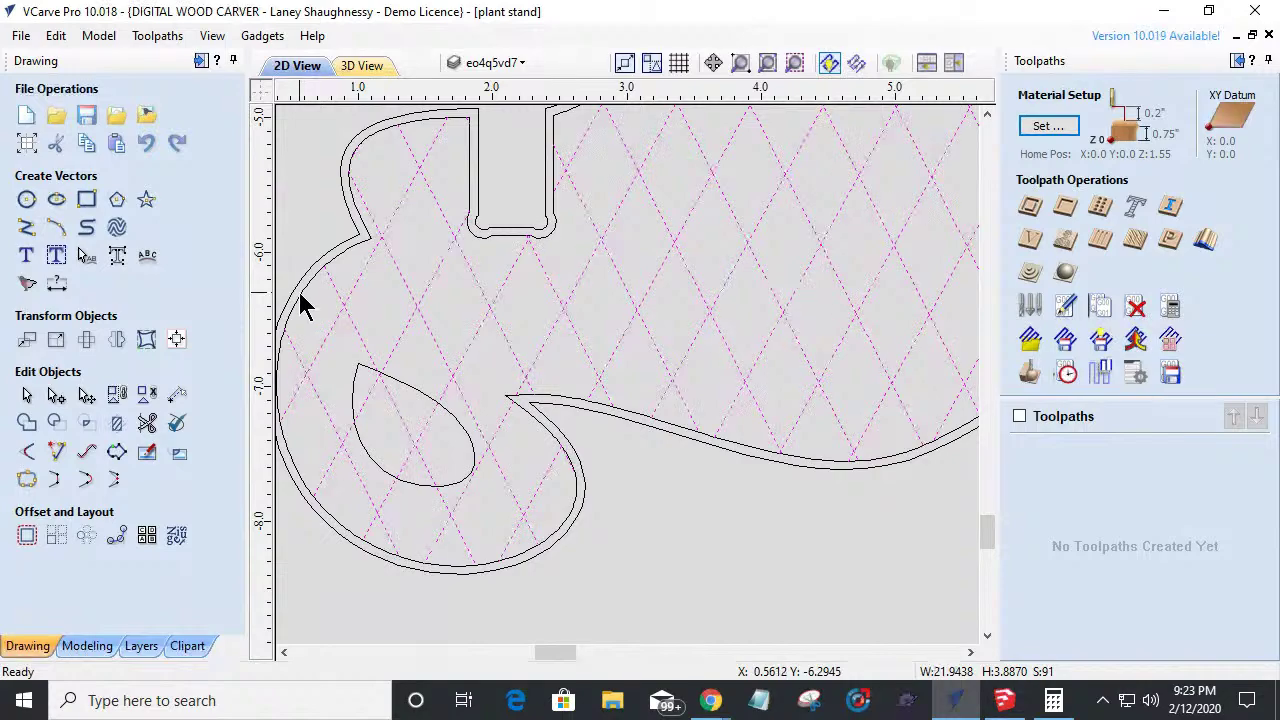
Delete the inner offset outline that served as the trim boundary of the leg.
left_click(300, 294)
key("Escape")
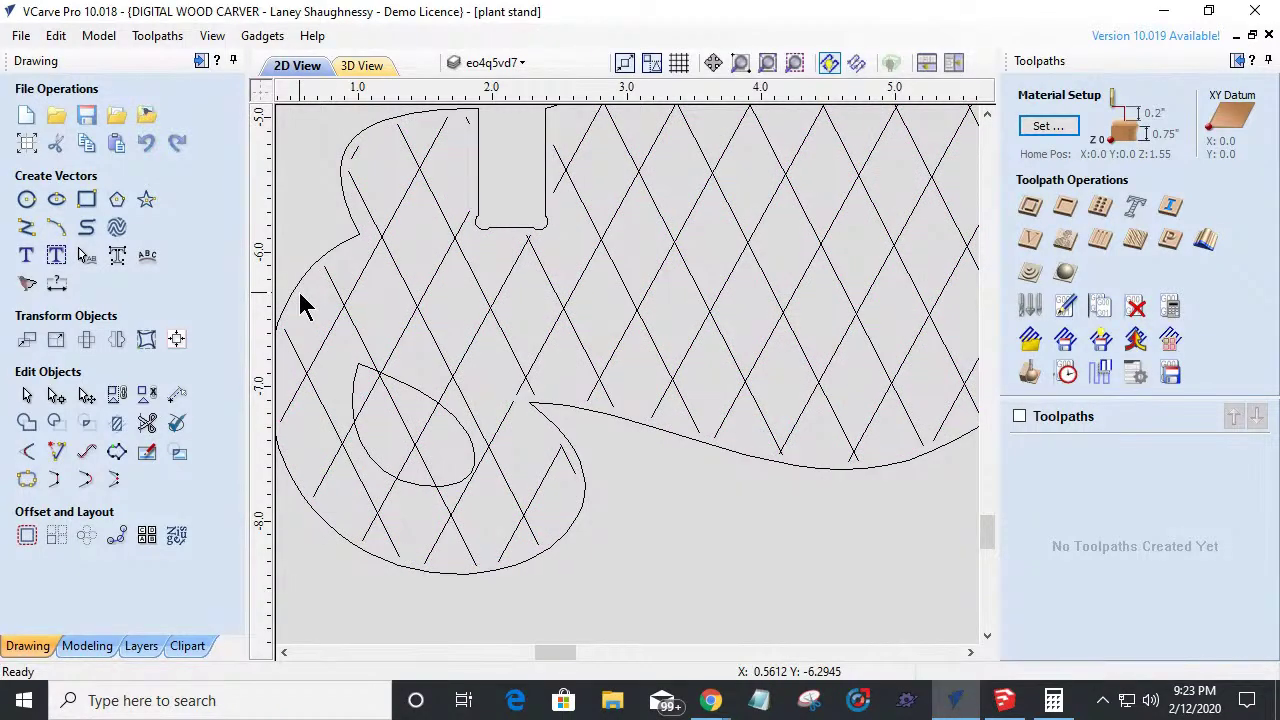
scroll(297, 288, "down", 4)
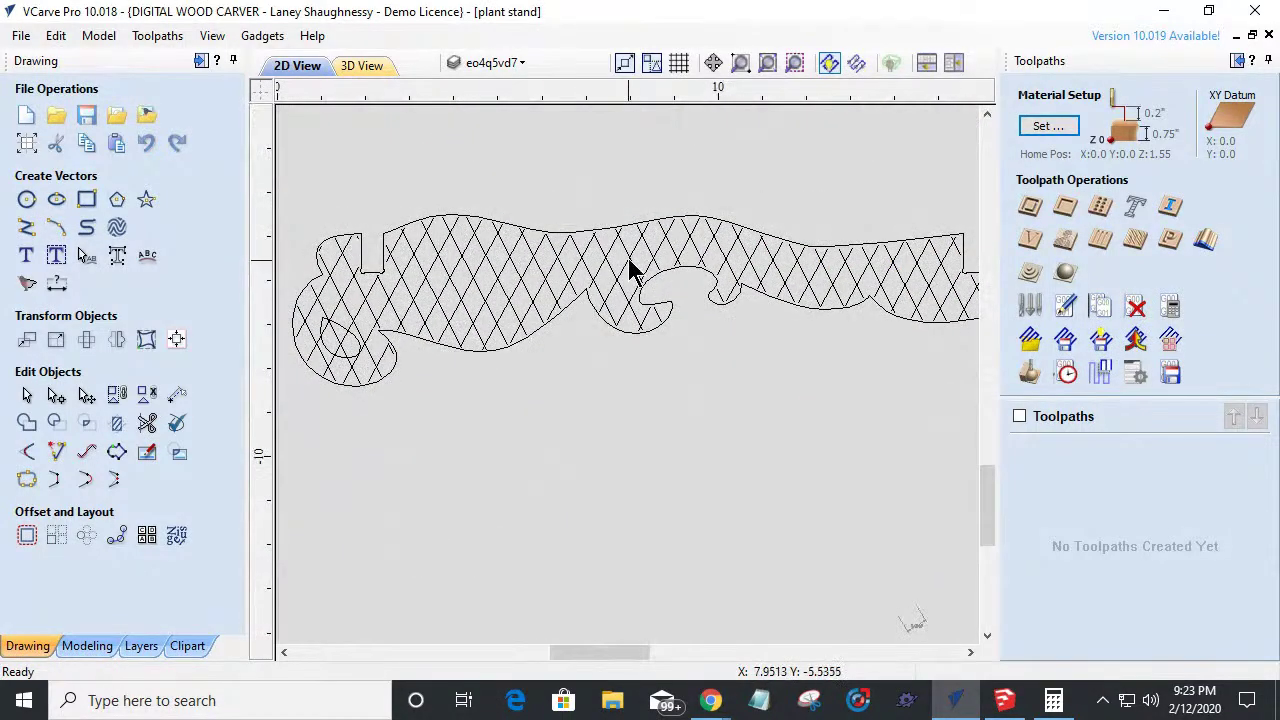
scroll(606, 227, "up", 2)
scroll(603, 240, "down", 2)
scroll(311, 277, "down", 3)
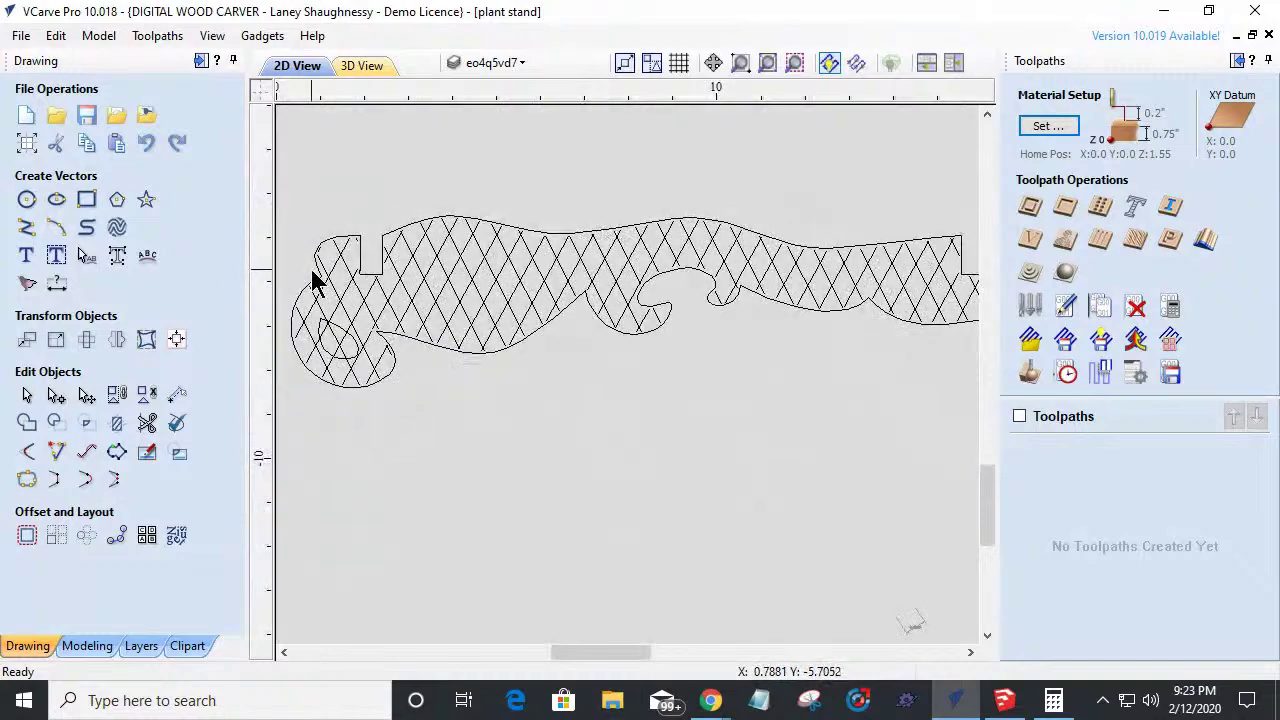
Offset the teardrop in the leg's scroll end outwards by 0.0625 inches with sharp corners, keeping the original.
scroll(313, 277, "up", 2)
scroll(397, 343, "up", 3)
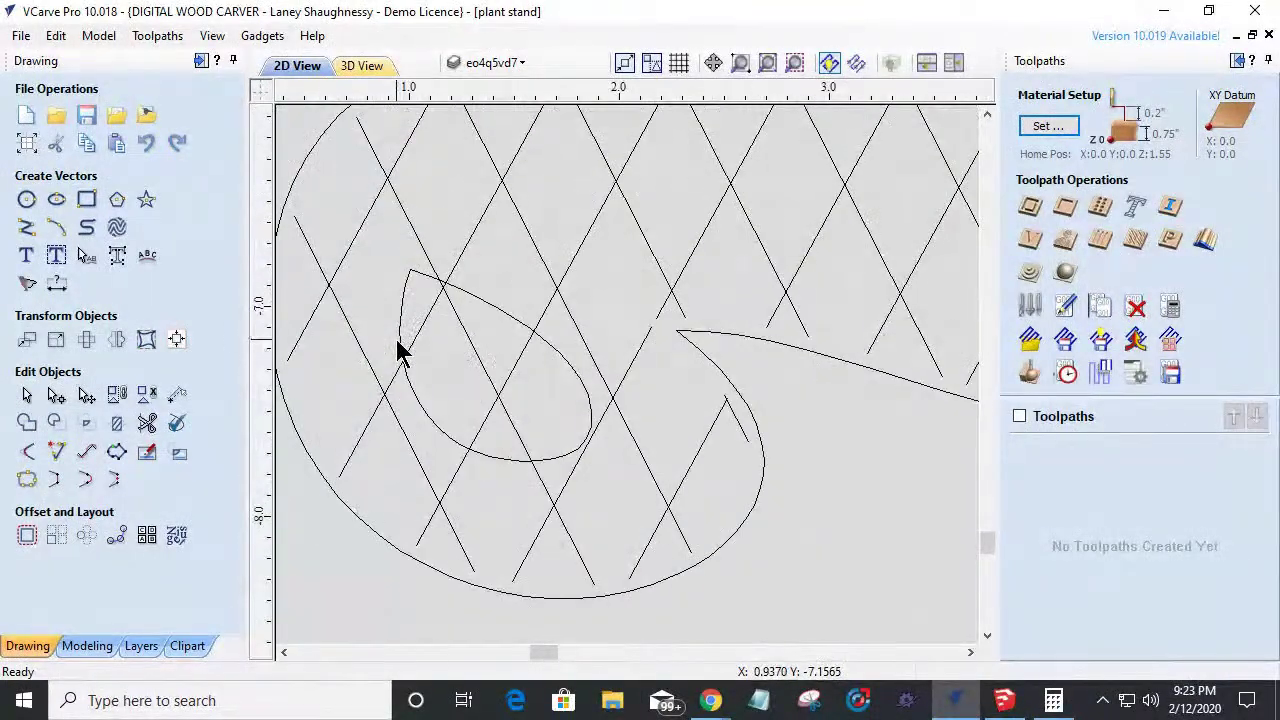
scroll(397, 350, "down", 1)
scroll(366, 357, "up", 4)
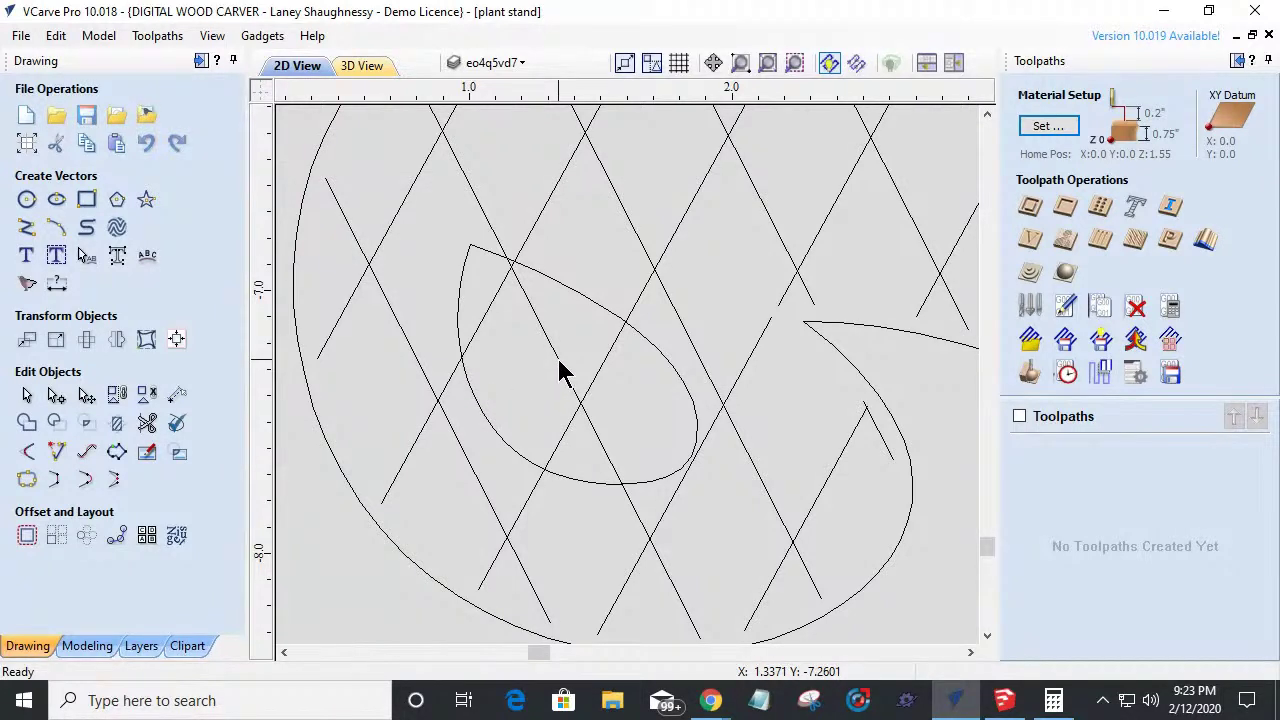
left_click(472, 396)
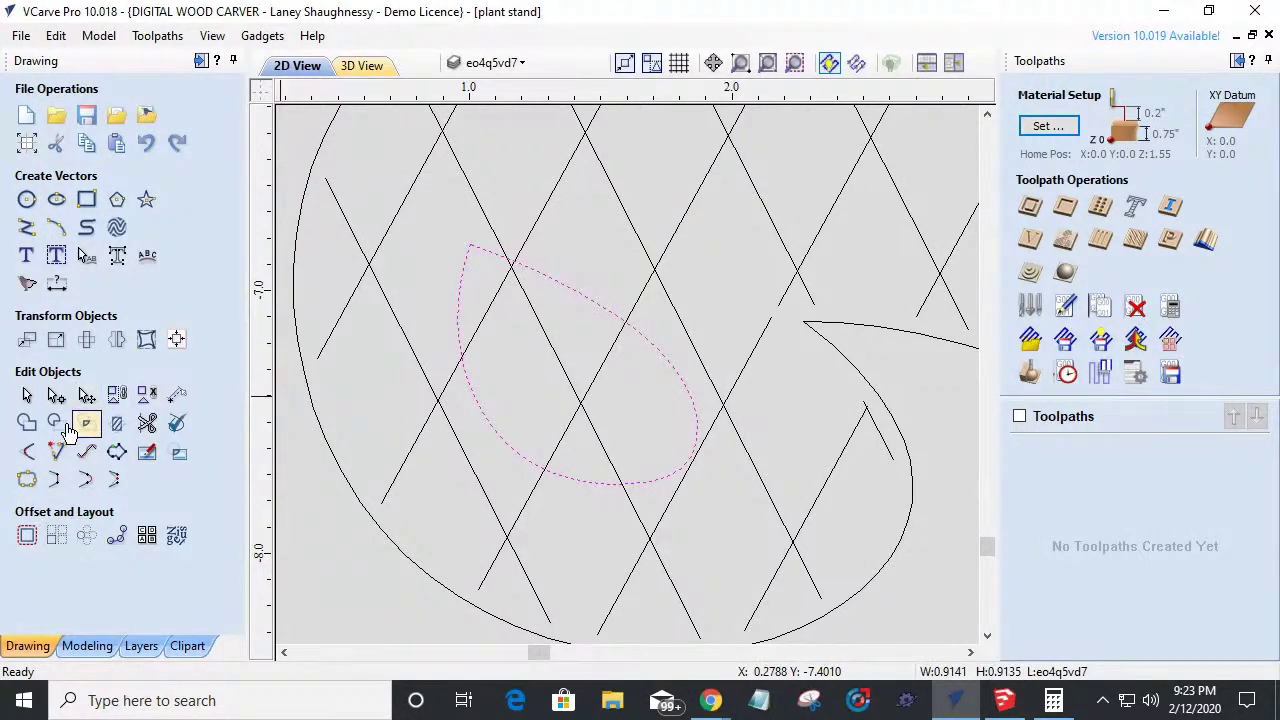
left_click(27, 535)
left_click(72, 151)
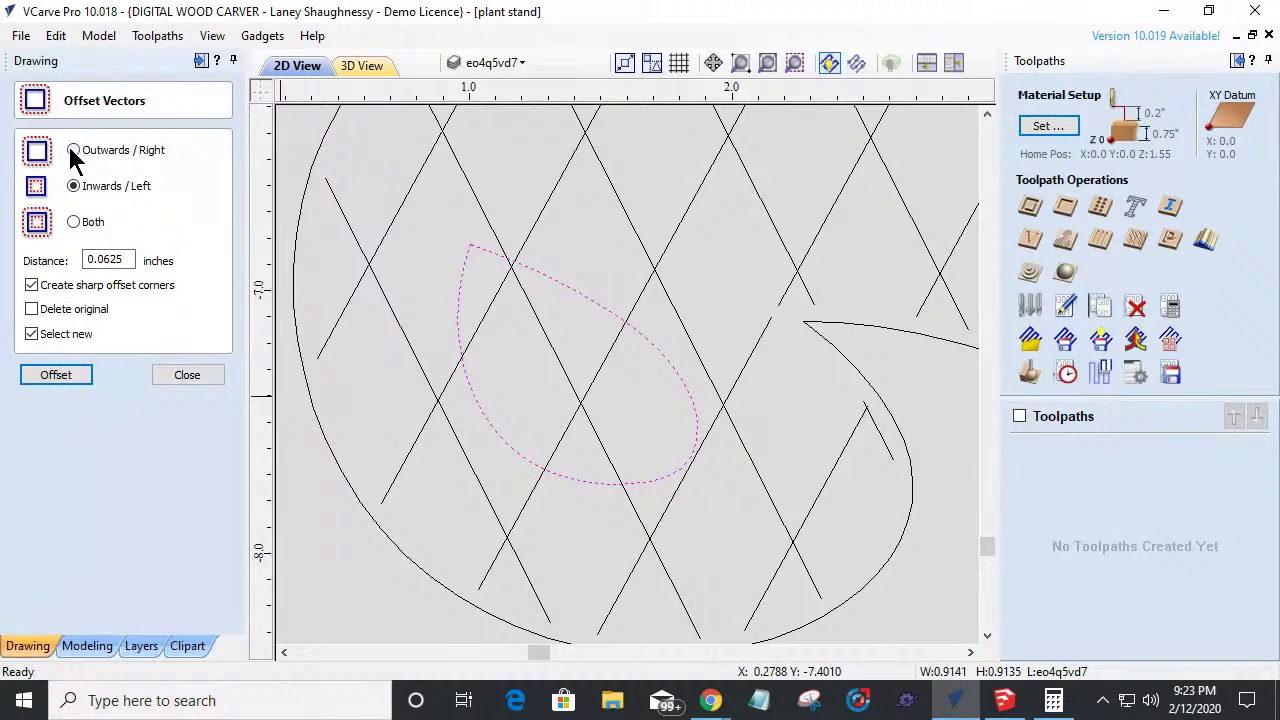
left_click(72, 376)
left_click(163, 376)
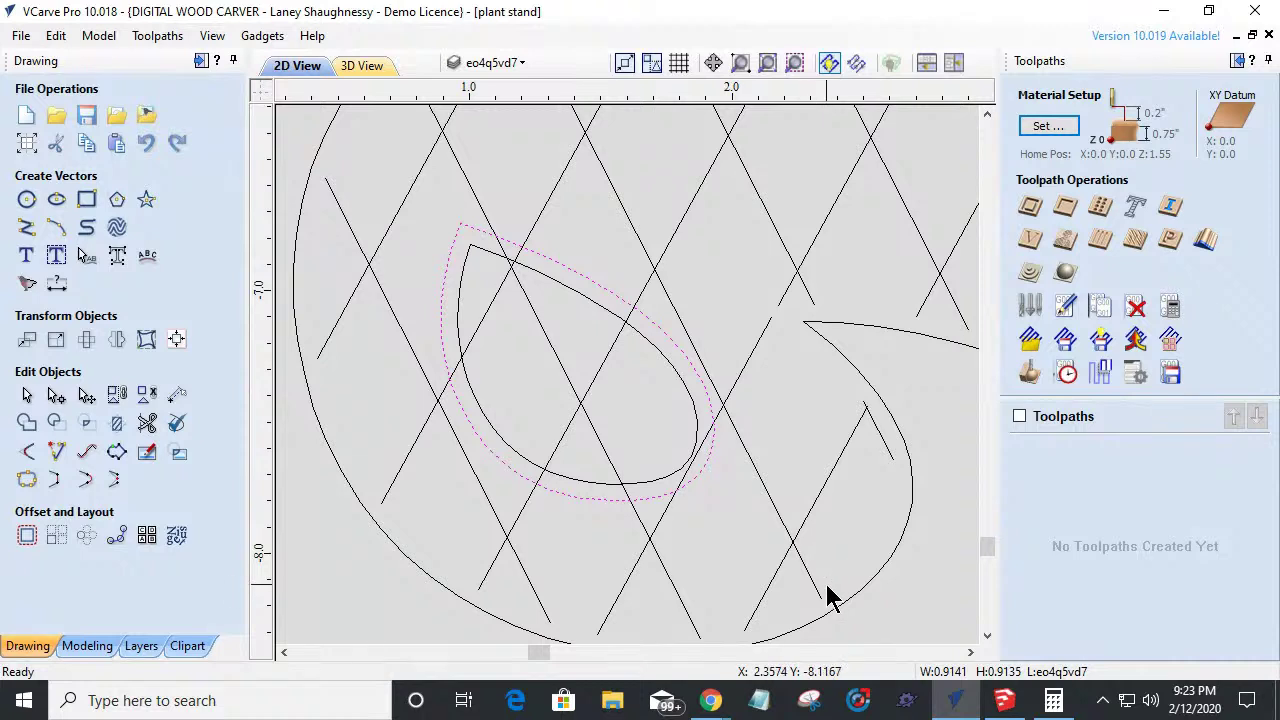
Trim the lattice lines crossing the teardrop, clearing everything inside its outer offset boundary.
left_click_drag(825, 595, 340, 195)
left_click(306, 392, "shift")
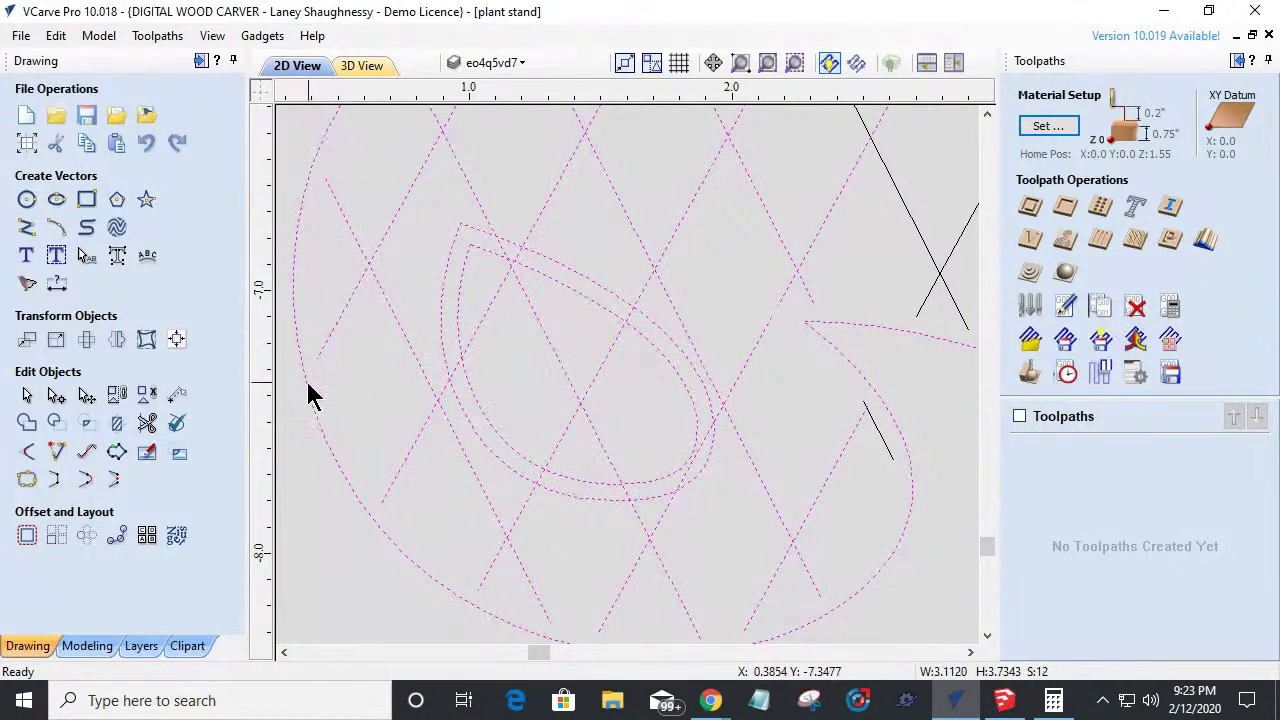
left_click(590, 299, "shift")
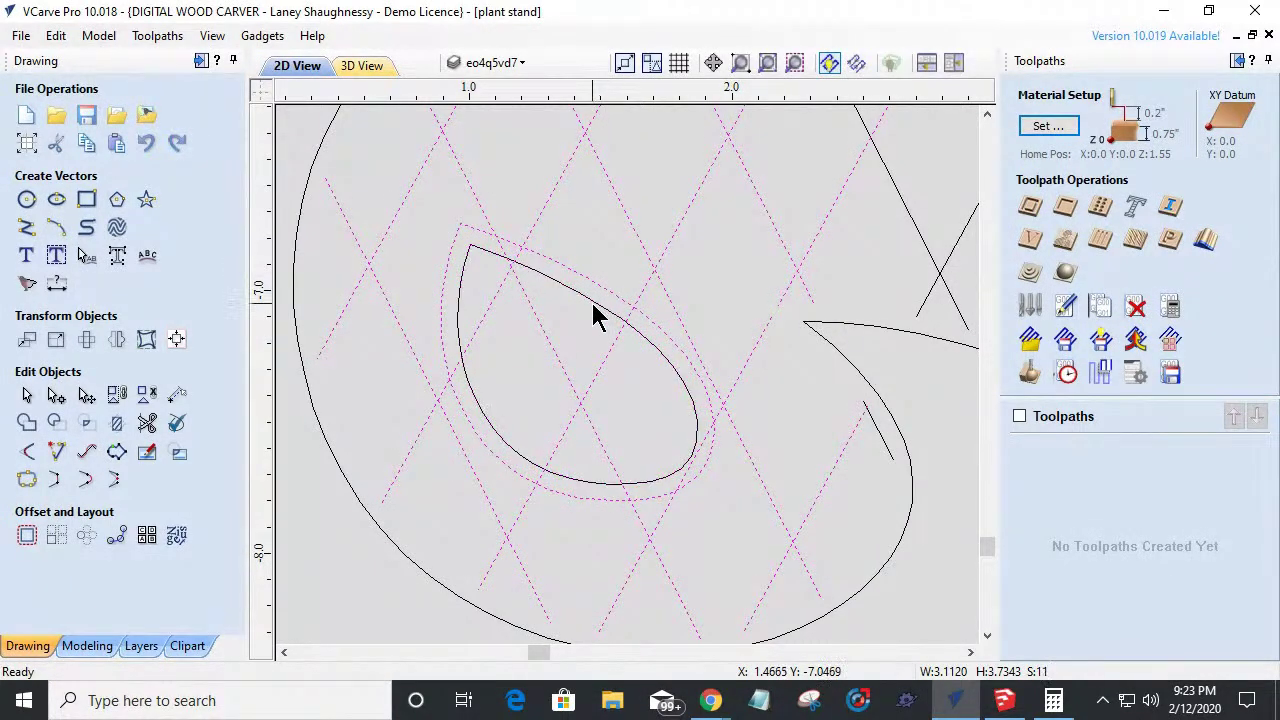
left_click(579, 283, "shift")
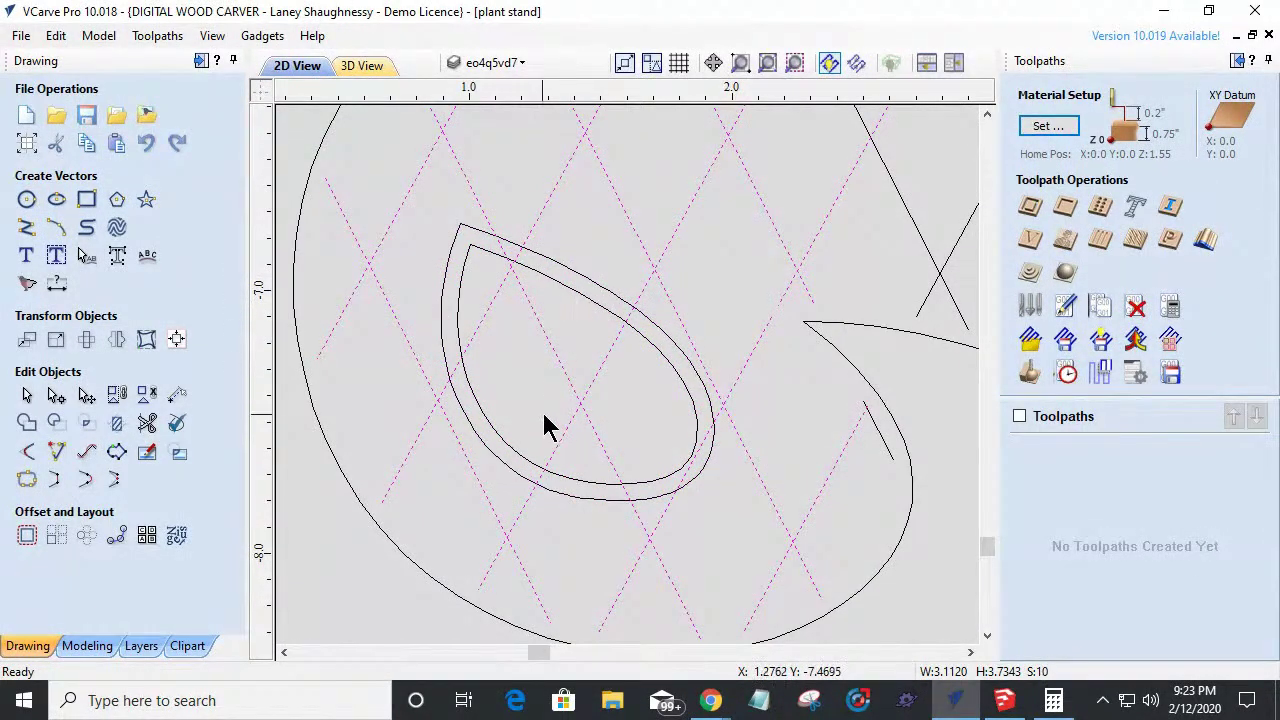
scroll(584, 291, "down", 4)
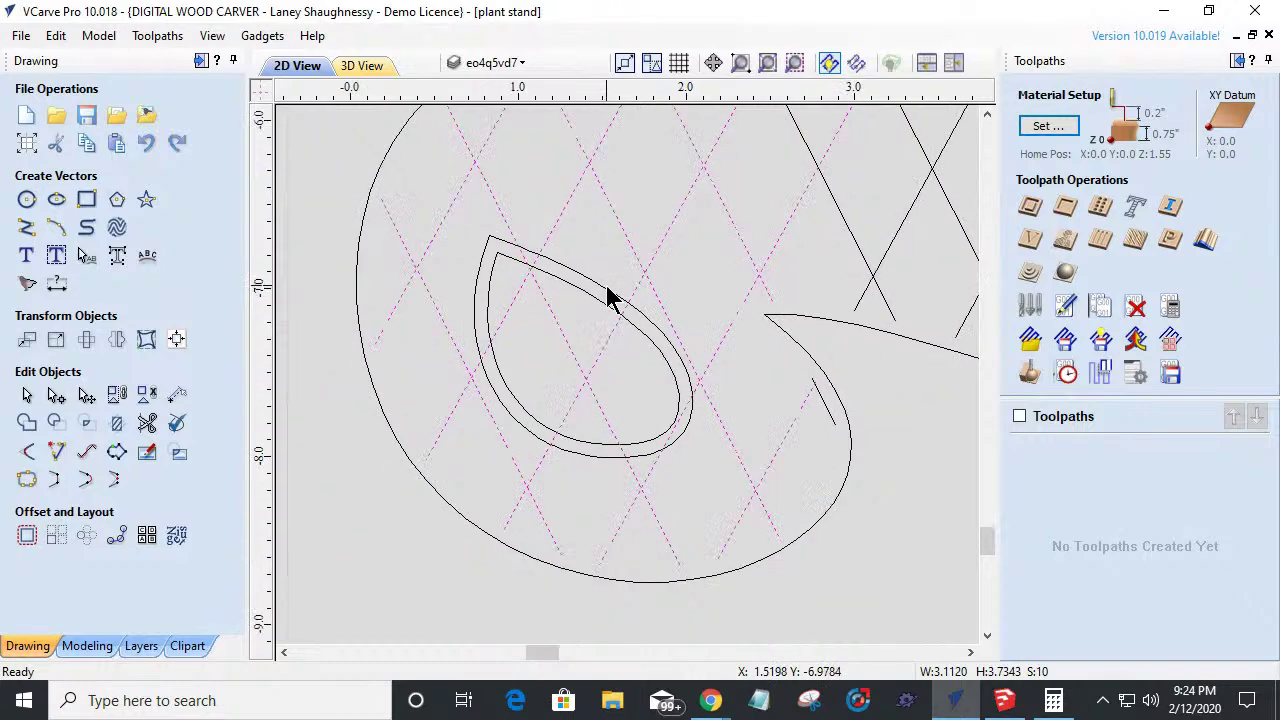
scroll(606, 285, "up", 2)
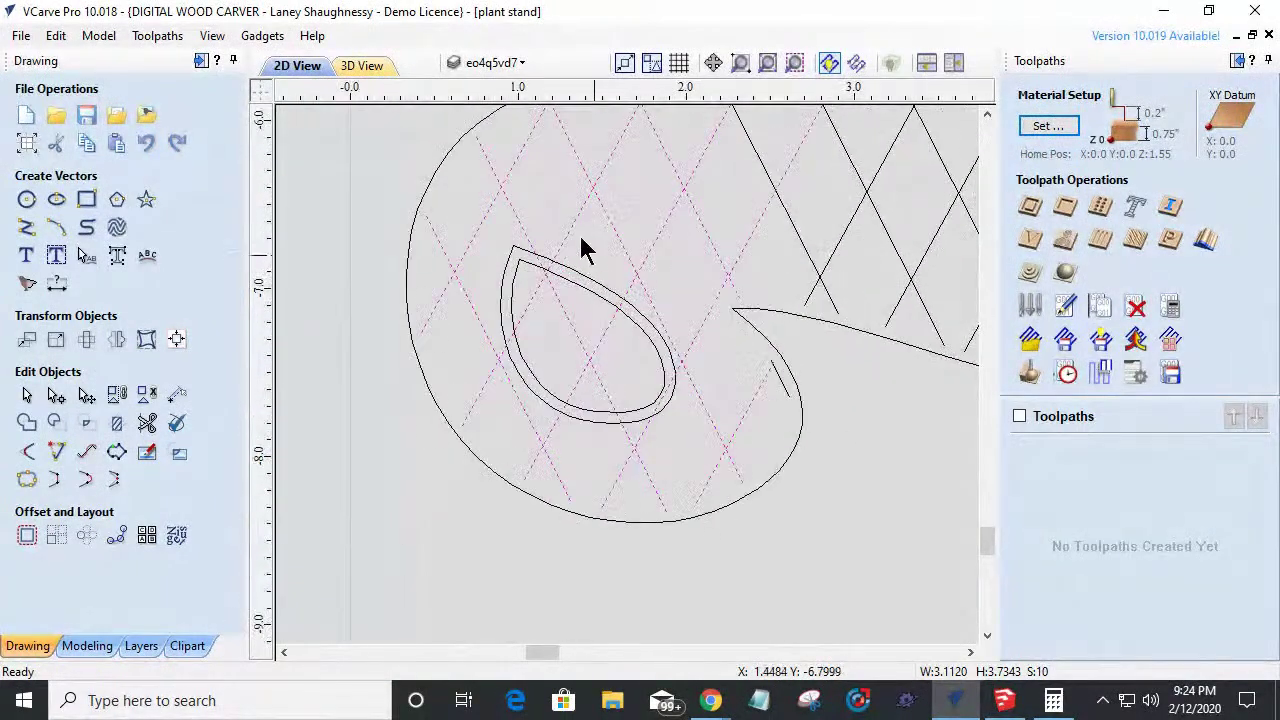
left_click(616, 245, "shift")
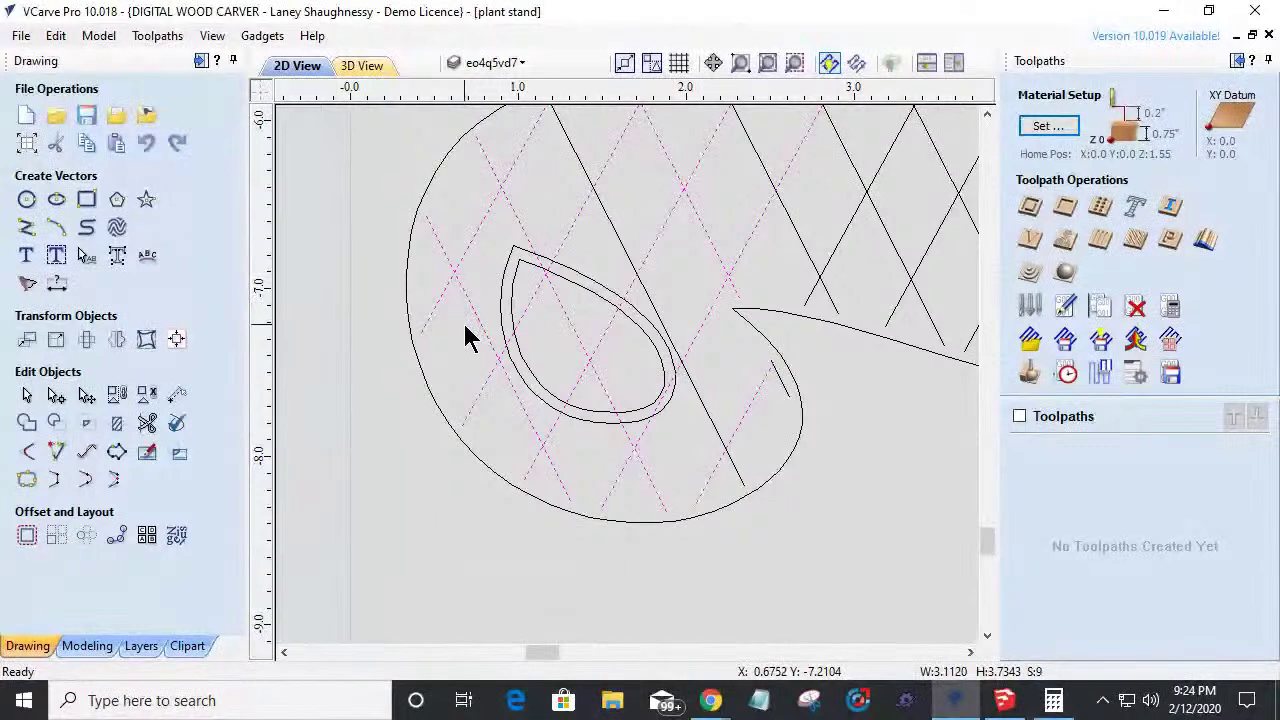
left_click(518, 405, "shift")
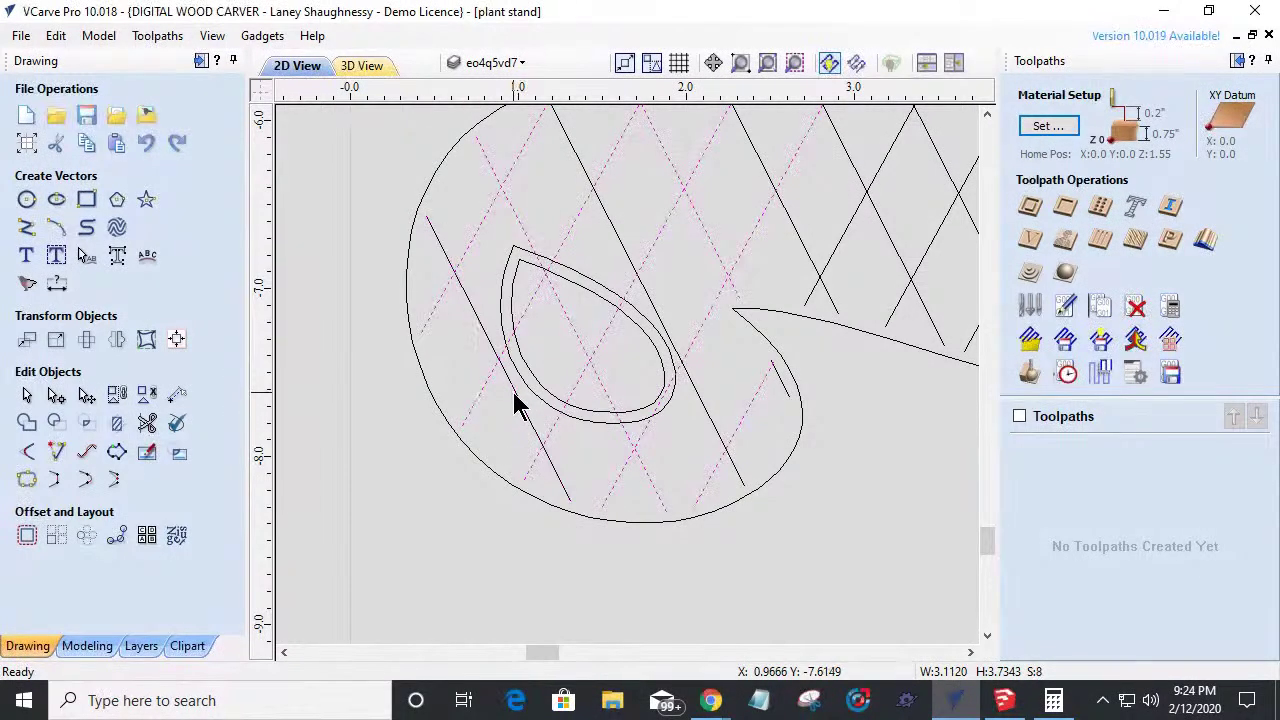
left_click(472, 243, "shift")
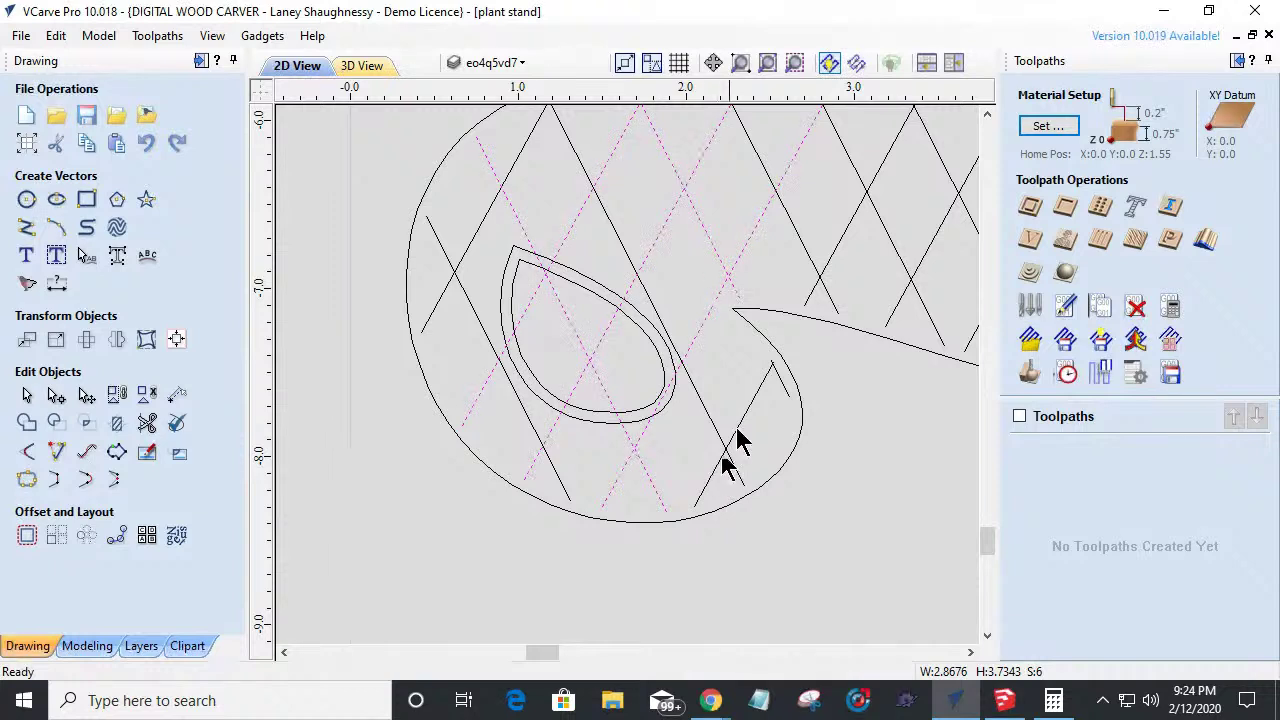
left_click(708, 240, "shift")
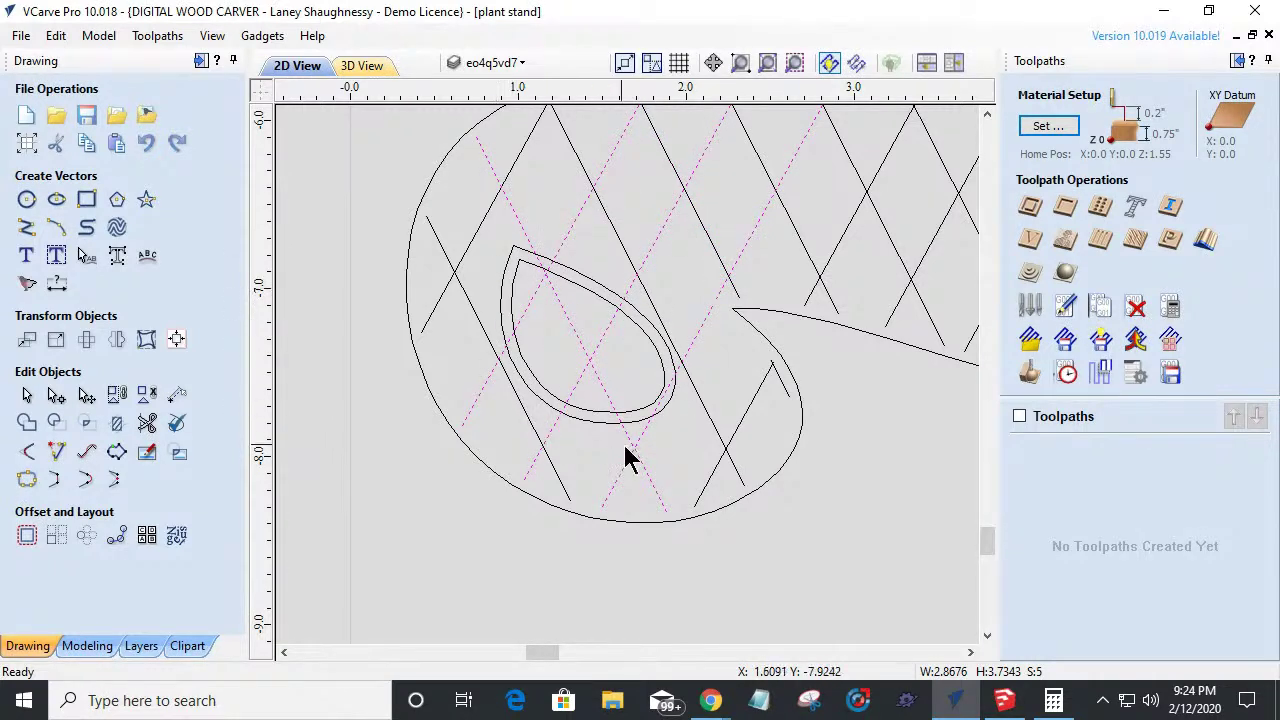
left_click(589, 280, "shift")
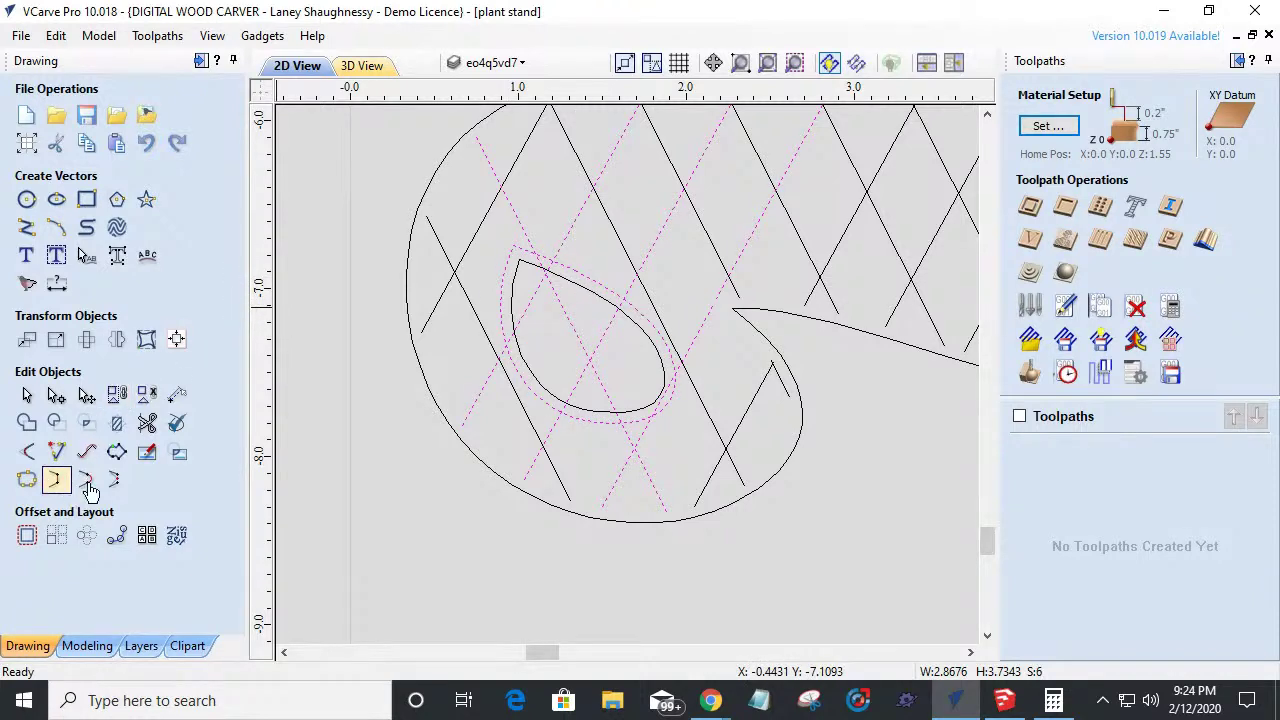
left_click(117, 425)
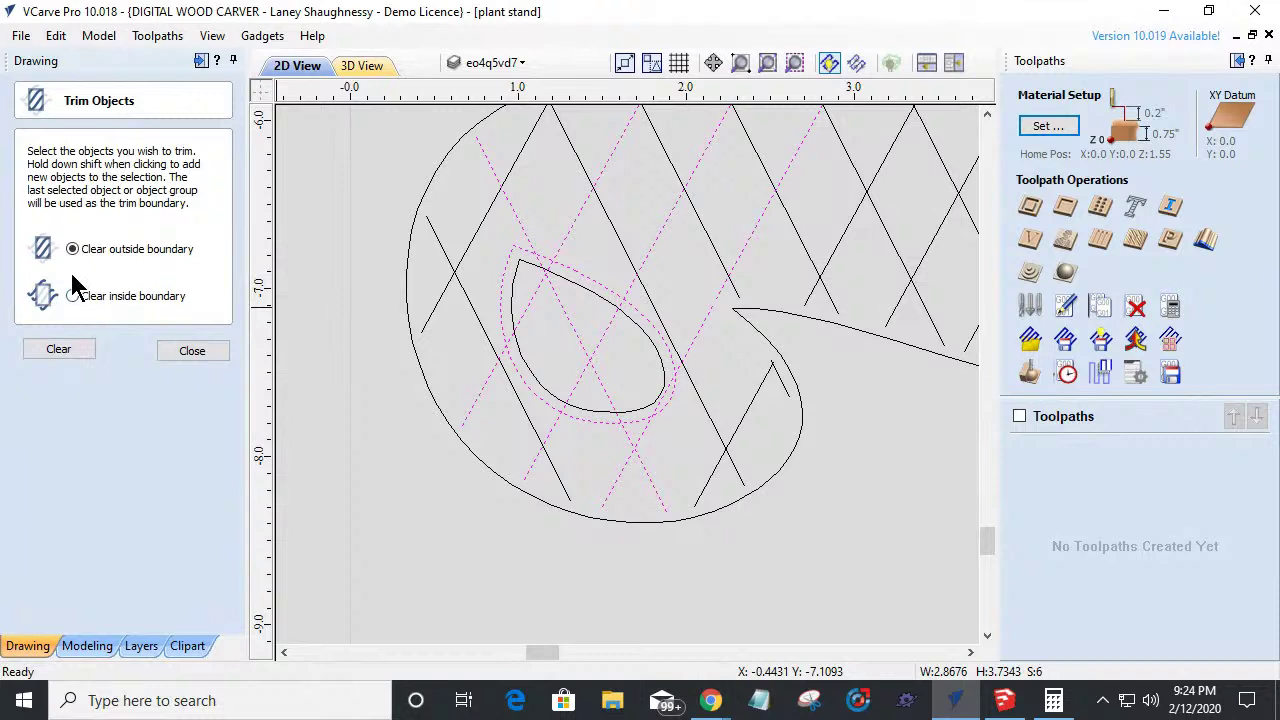
left_click(73, 297)
left_click(60, 350)
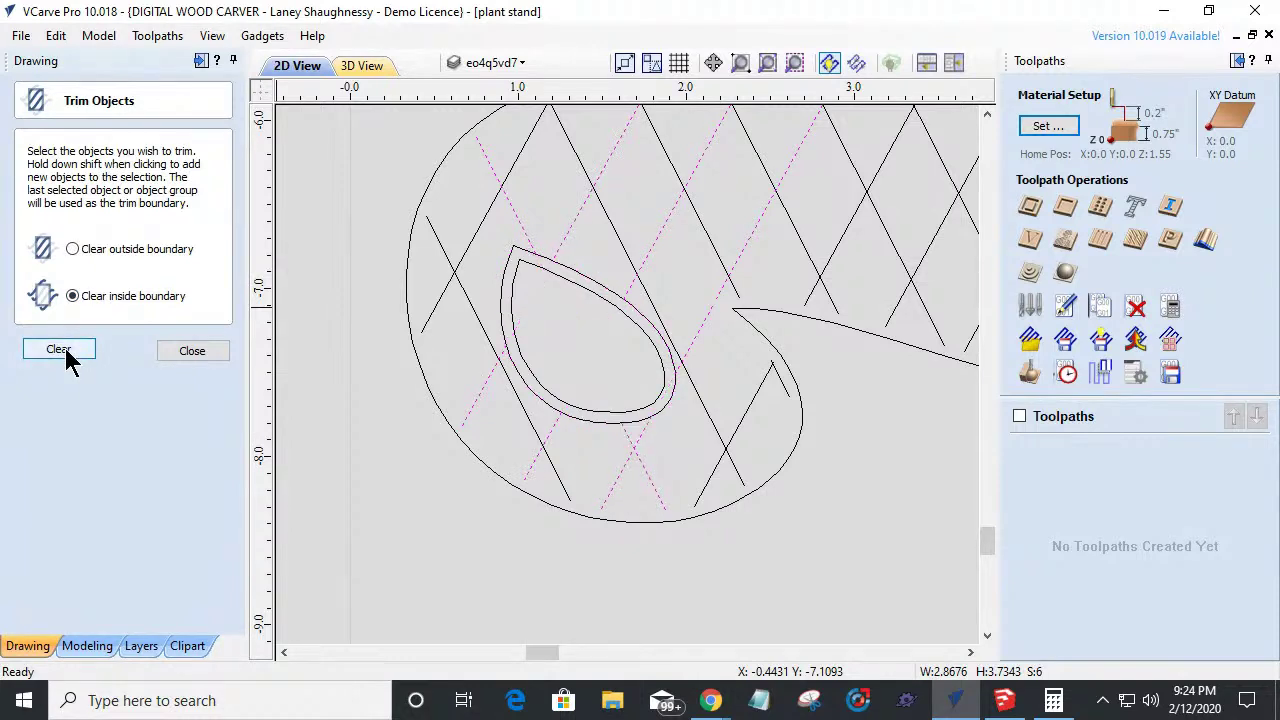
left_click(183, 351)
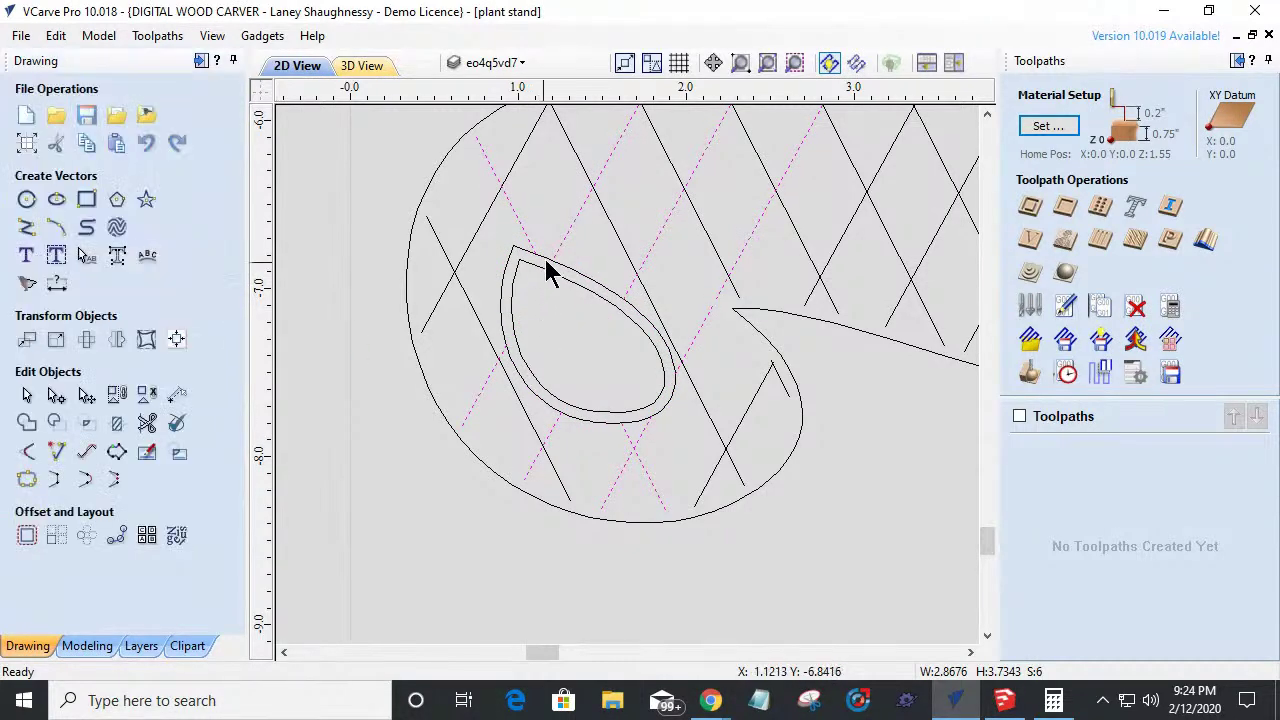
Delete the outer offset around the teardrop, keeping the original teardrop.
left_click(550, 263)
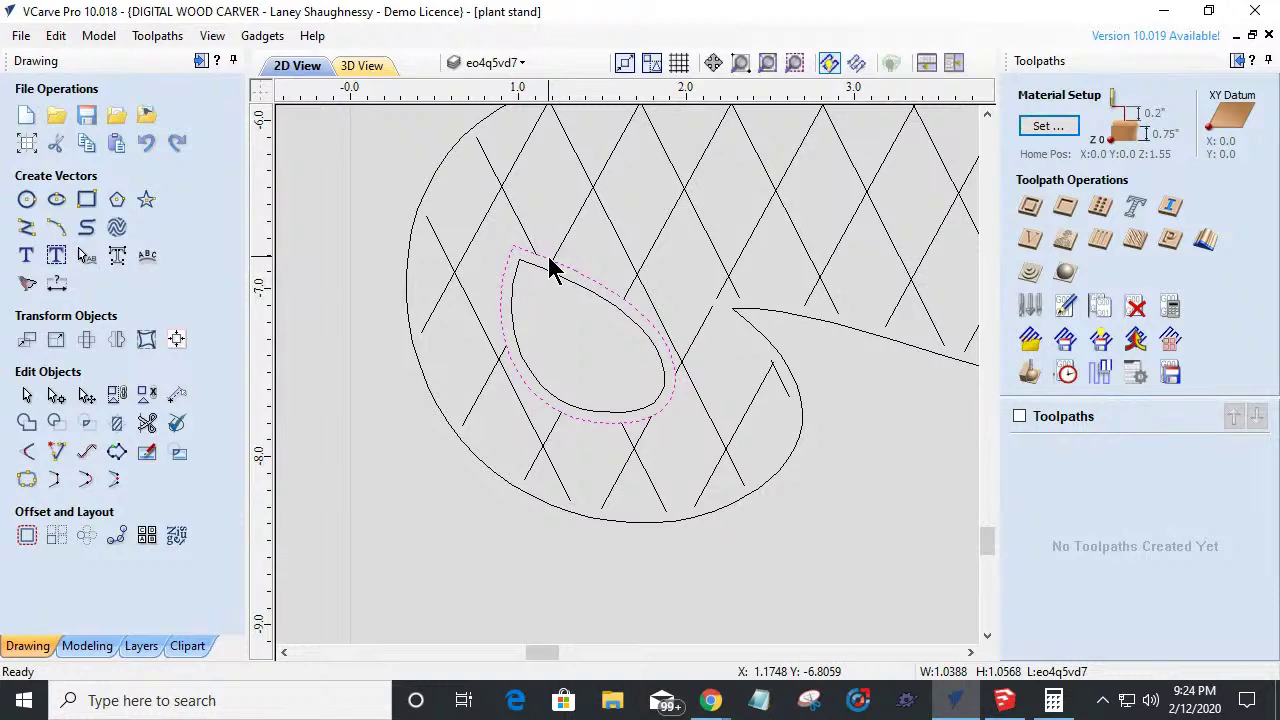
key("Delete")
scroll(606, 403, "down", 4)
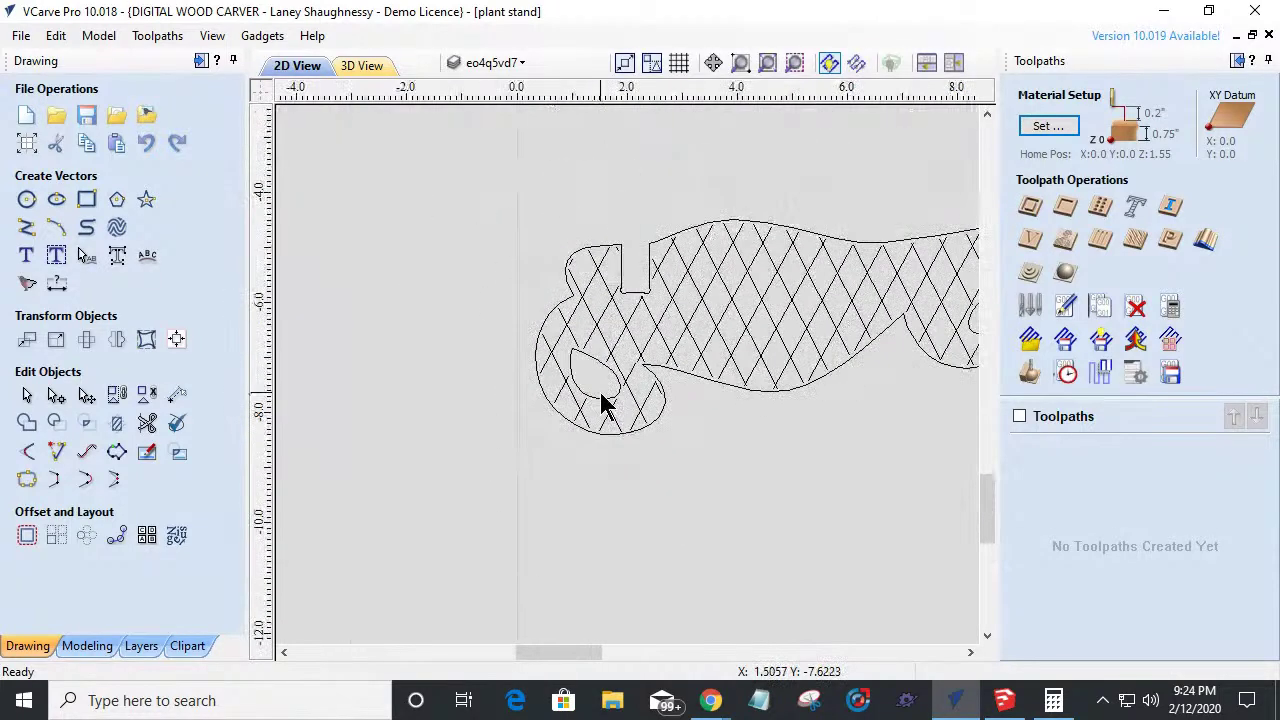
scroll(865, 400, "up", 3)
scroll(865, 400, "up", 1)
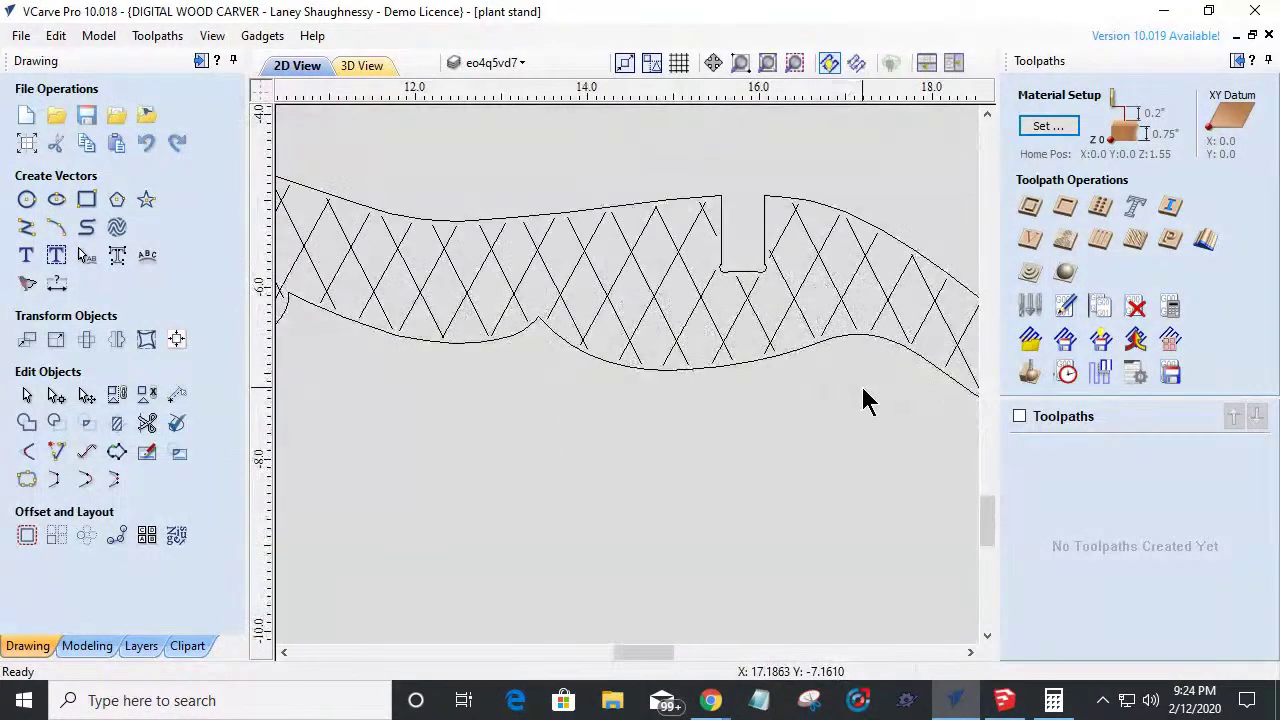
scroll(863, 400, "down", 4)
scroll(690, 395, "up", 3)
scroll(643, 300, "down", 2)
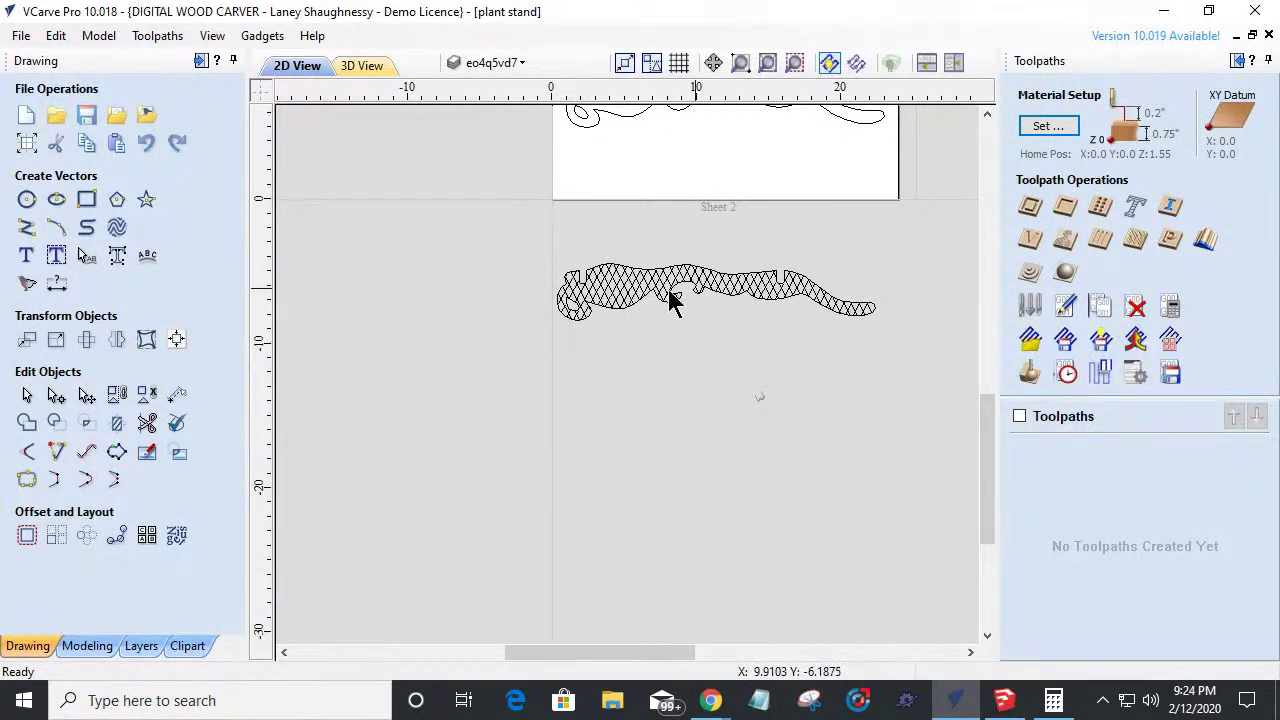
left_click_drag(472, 239, 920, 397)
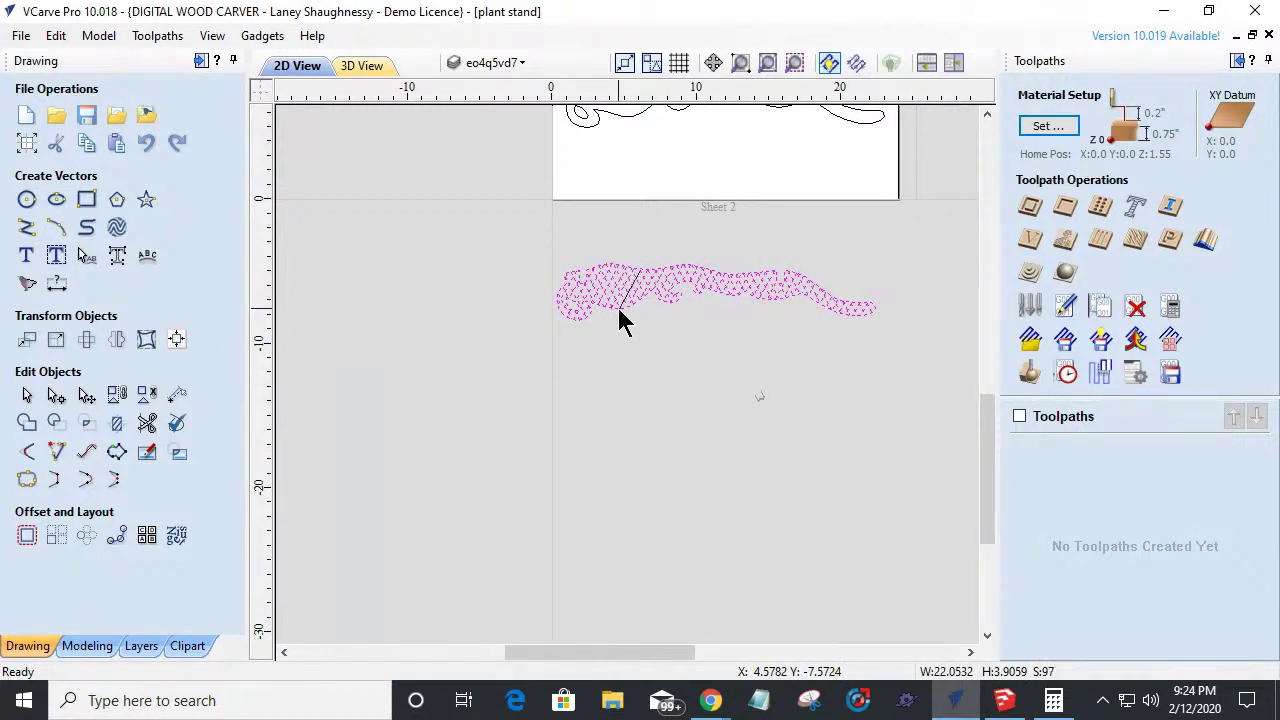
scroll(619, 311, "up", 5)
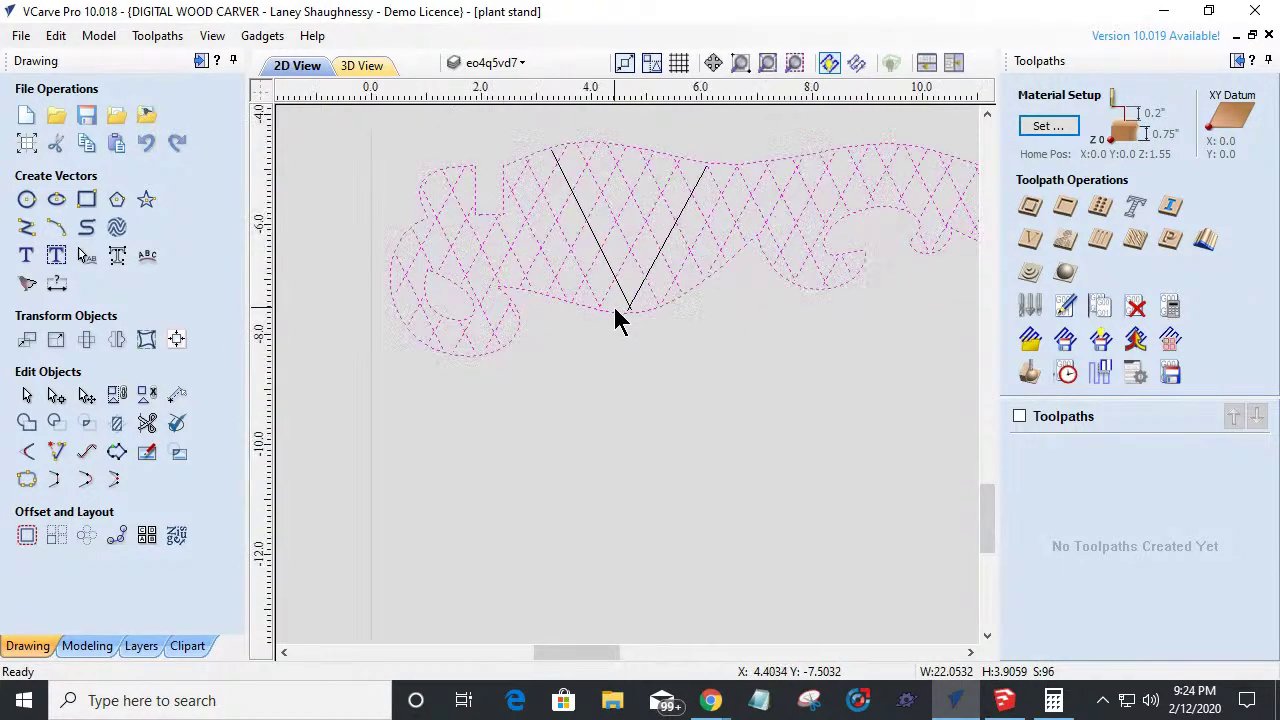
left_click(595, 370)
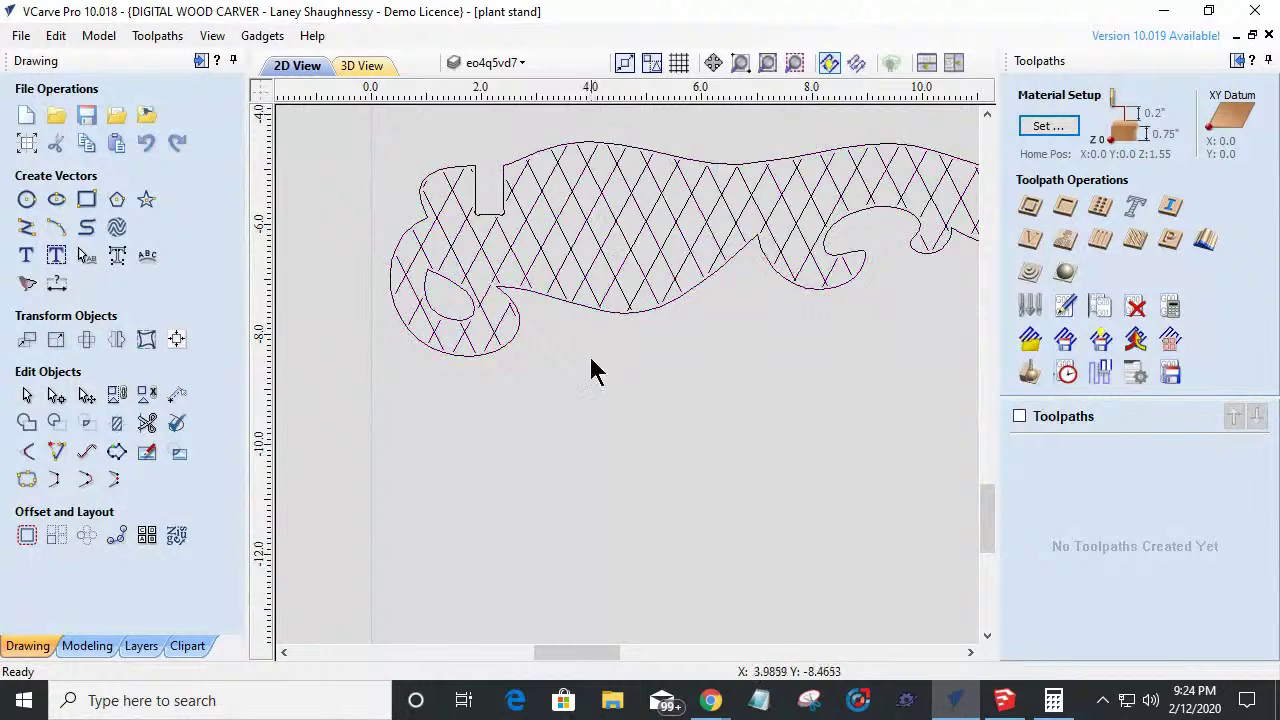
scroll(565, 335, "down", 1)
Group the lattice-filled leg's outline together with the teardrop cutout.
left_click(484, 310)
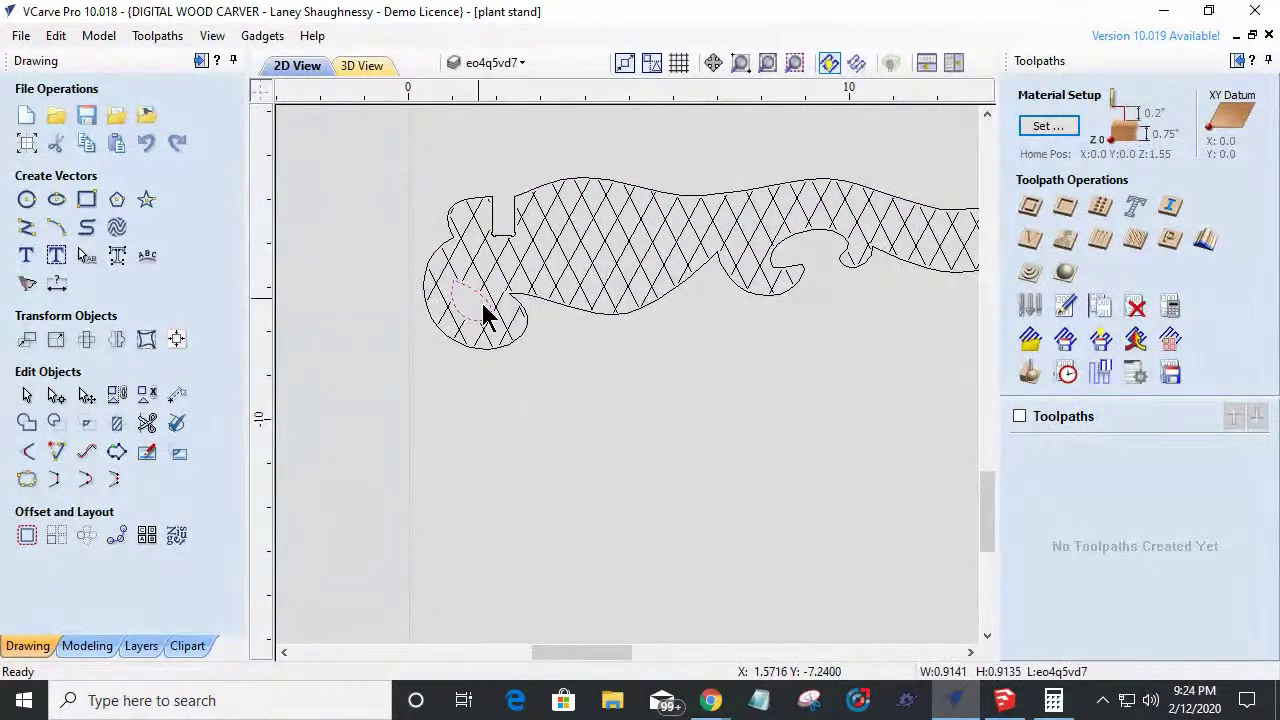
left_click(520, 303, "shift")
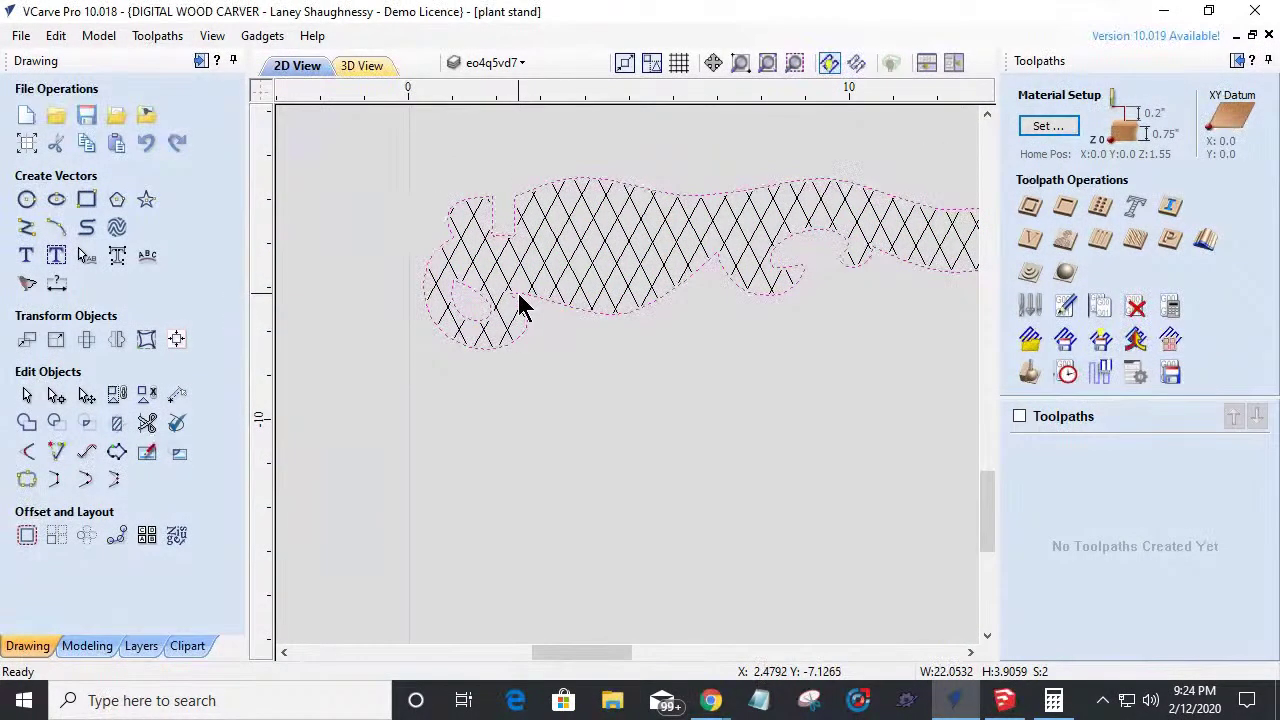
key("F10")
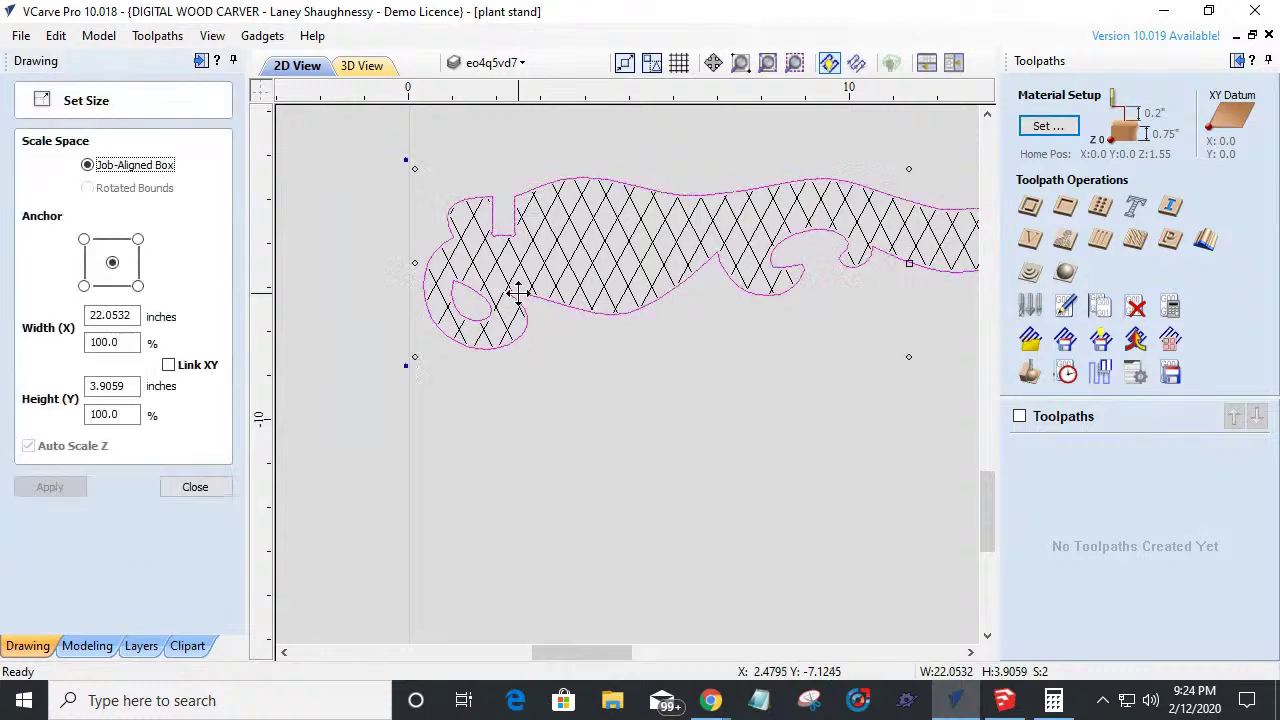
scroll(518, 295, "down", 5)
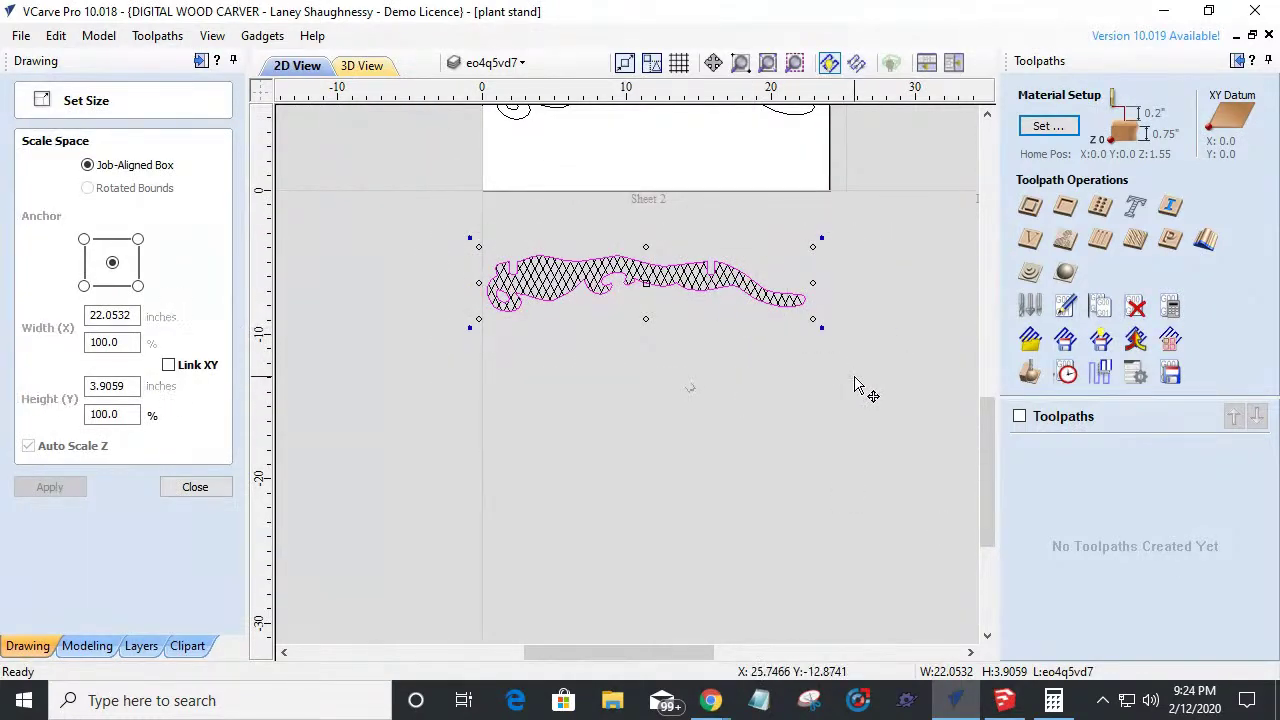
Move the leg outline, teardrop and lattice together onto the lower part of the sheet, below the other leg outline.
key("ctrl+a")
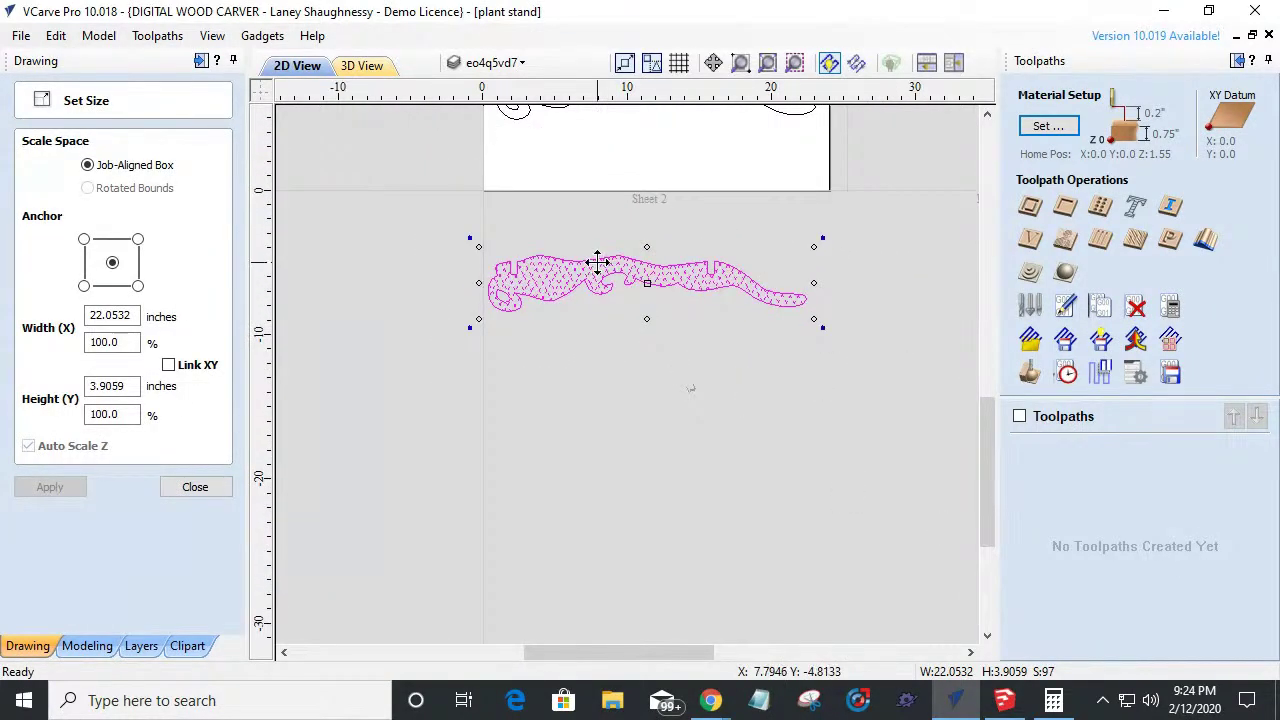
left_click_drag(606, 270, 609, 126)
scroll(620, 160, "up", 5)
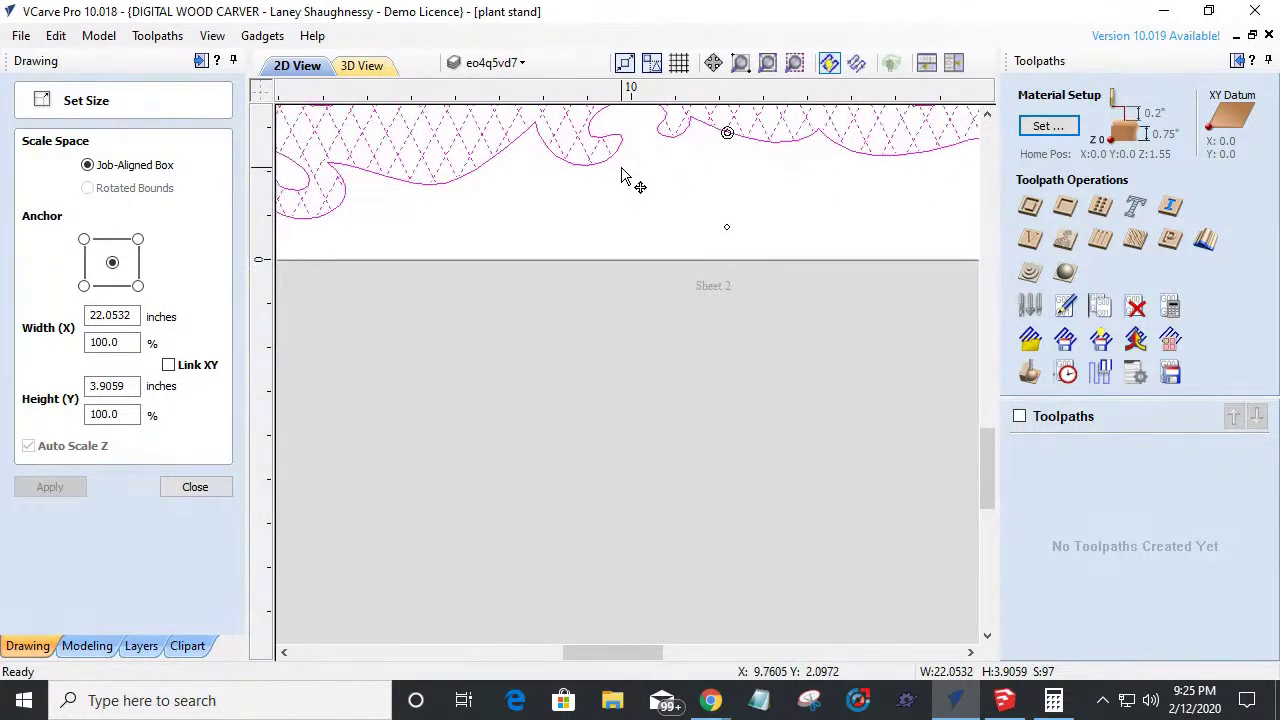
left_click(637, 197)
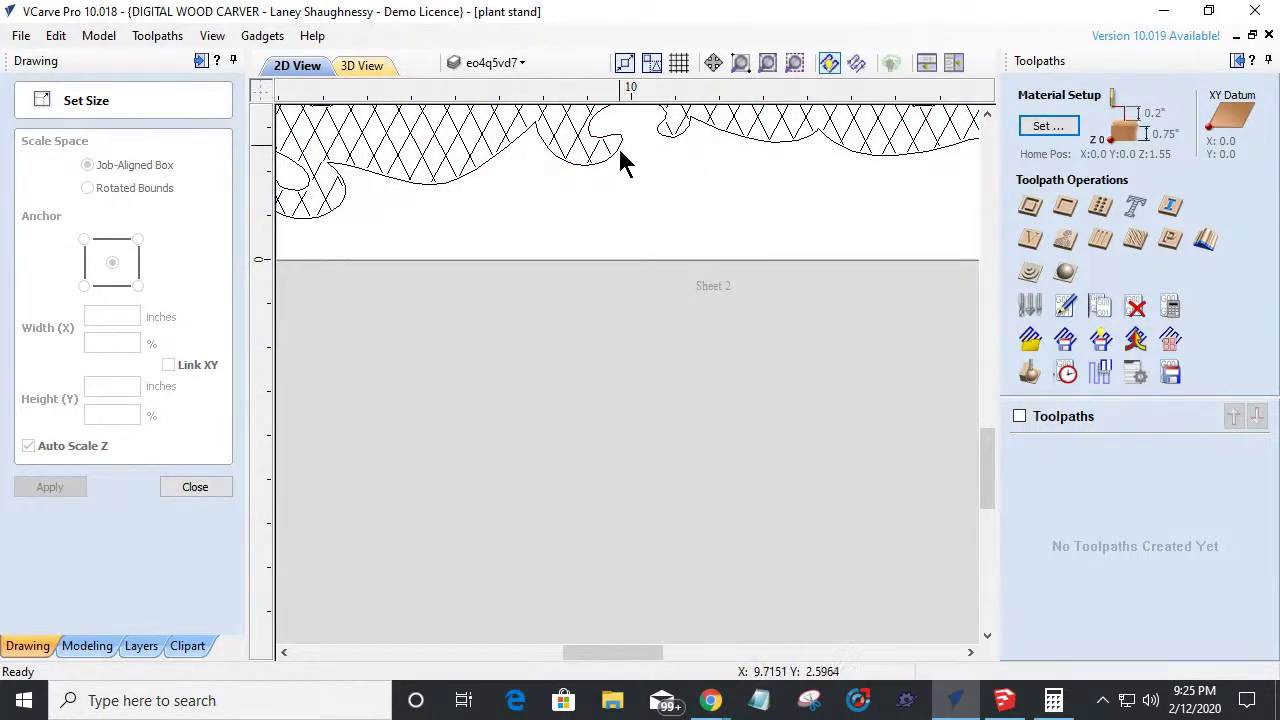
scroll(622, 158, "down", 6)
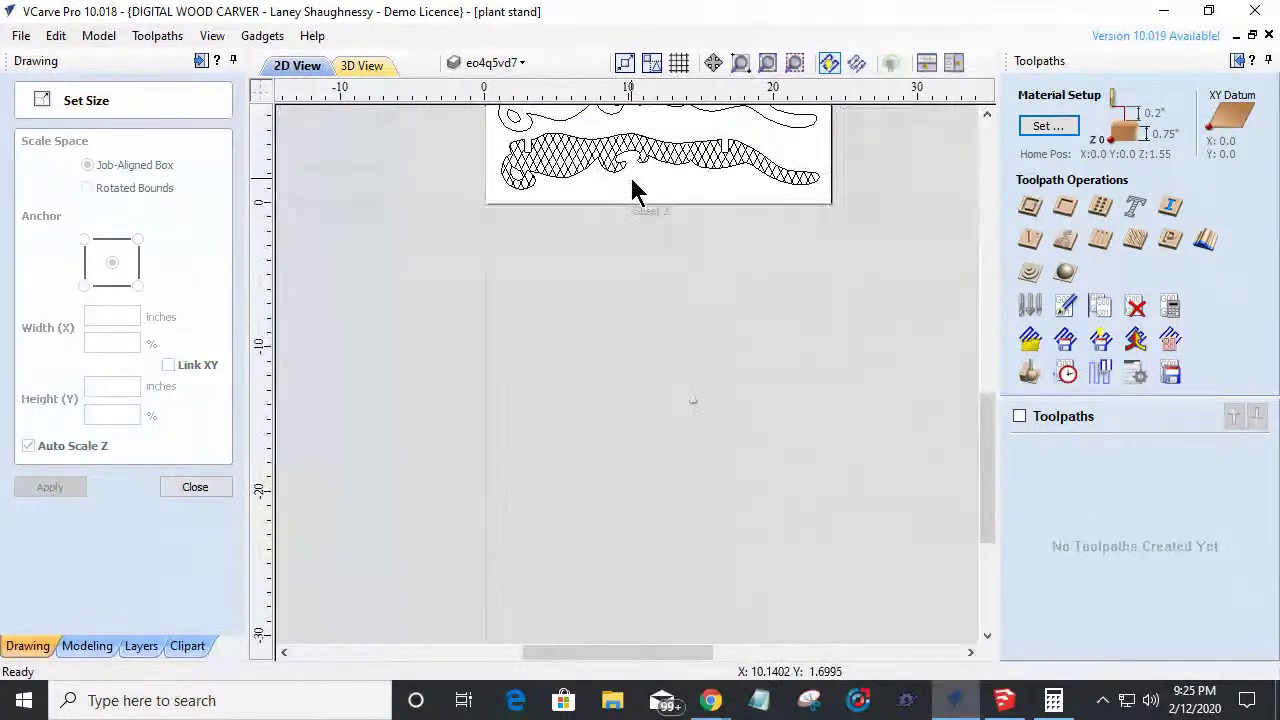
Start a Texture toolpath on only the leg's lattice lines, with start depth 0.0 and maximum cut depth 0.125 inches.
left_click(765, 206)
scroll(758, 205, "up", 4)
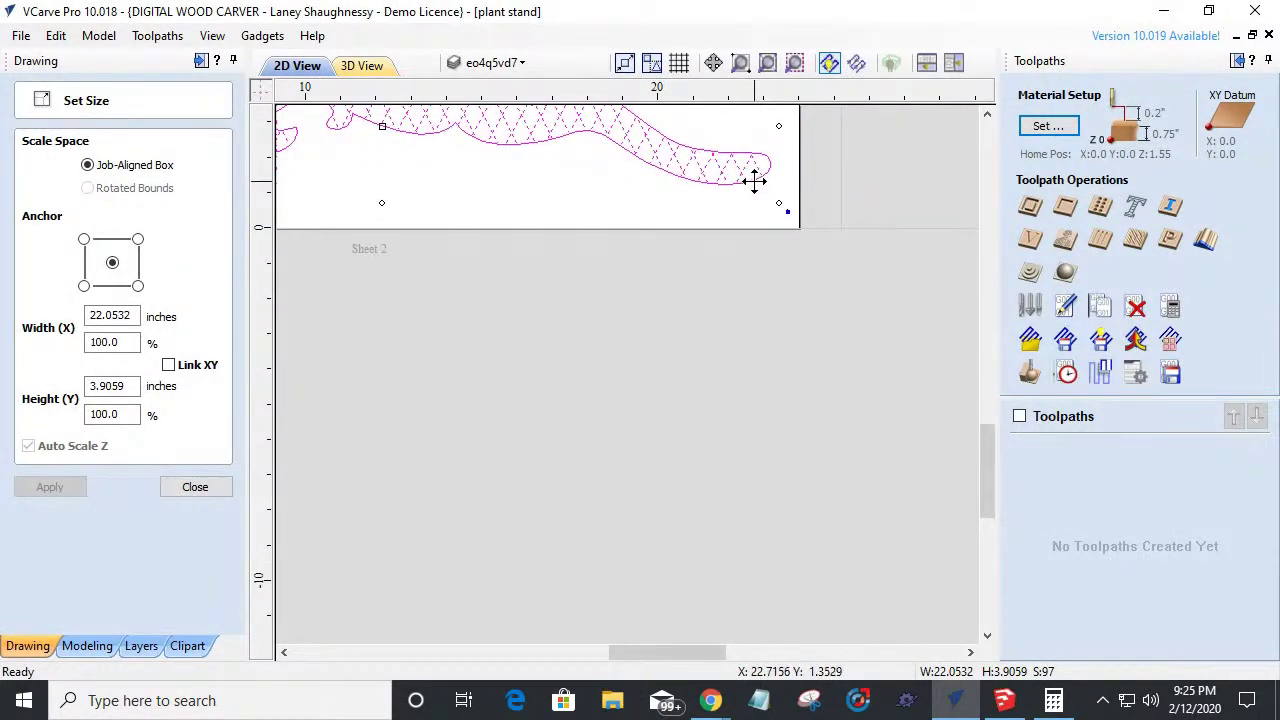
left_click(762, 196)
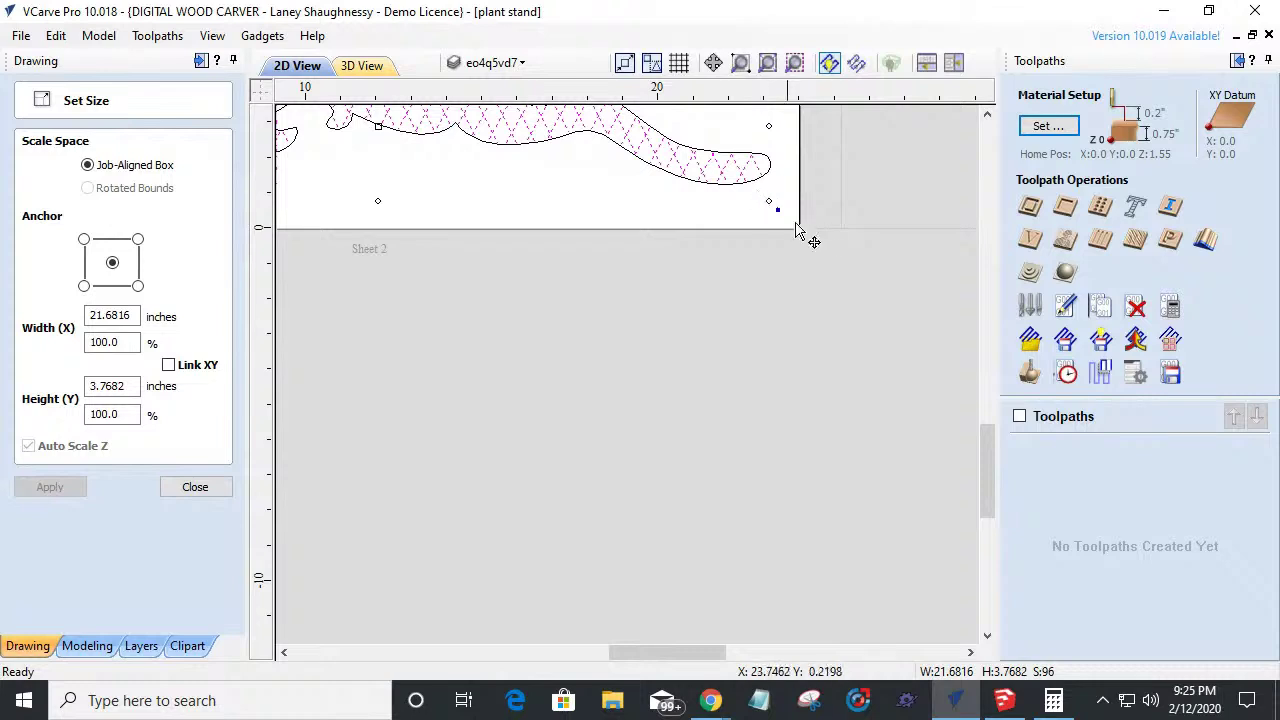
scroll(814, 234, "down", 4)
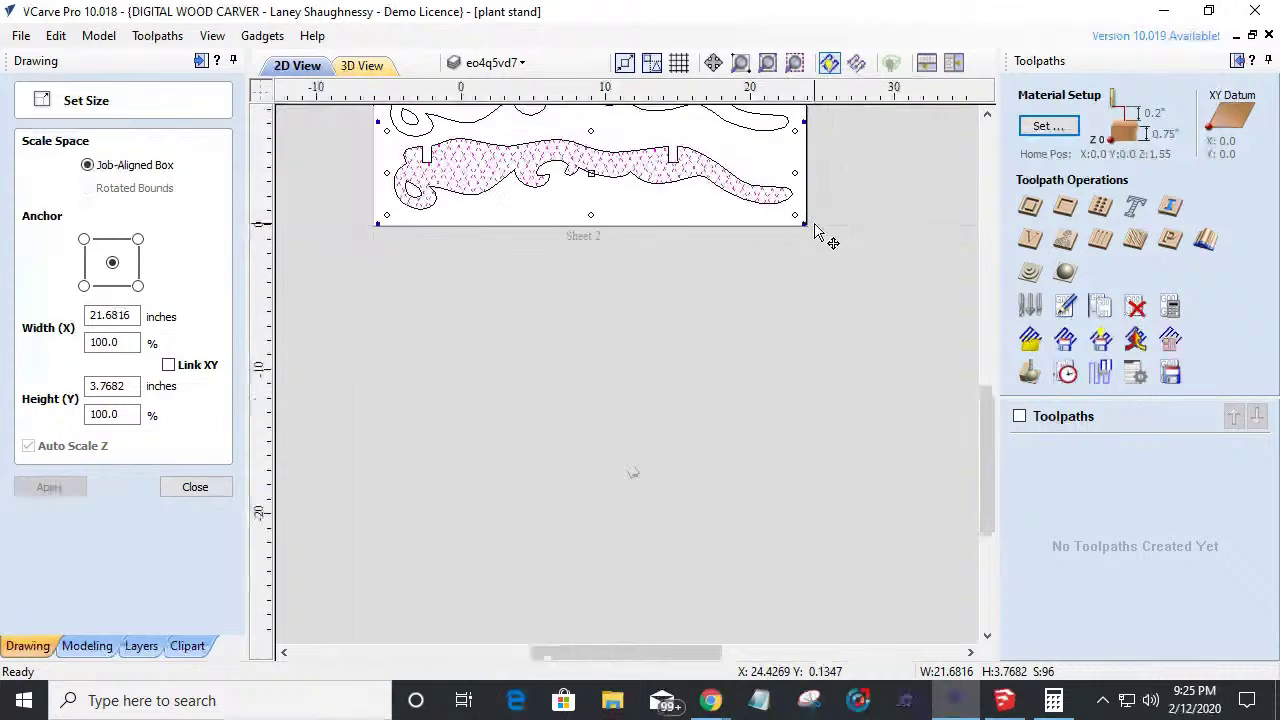
left_click(1142, 248)
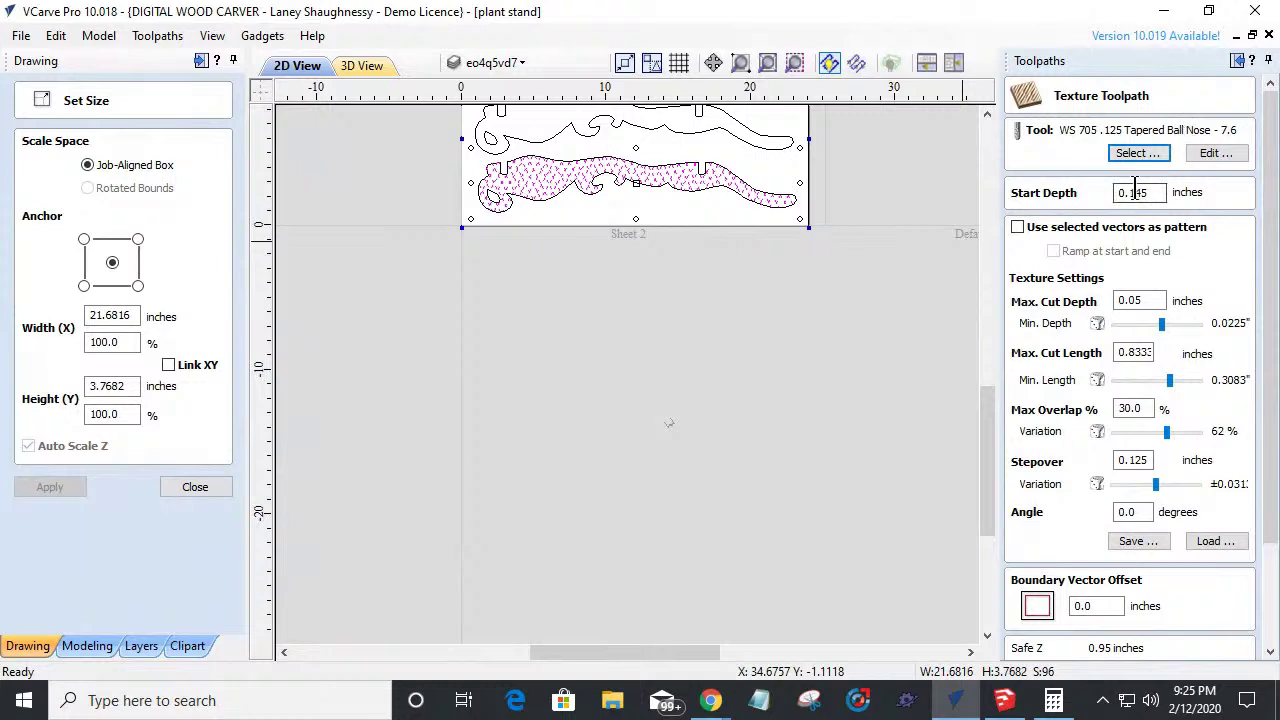
left_click_drag(1130, 192, 1195, 207)
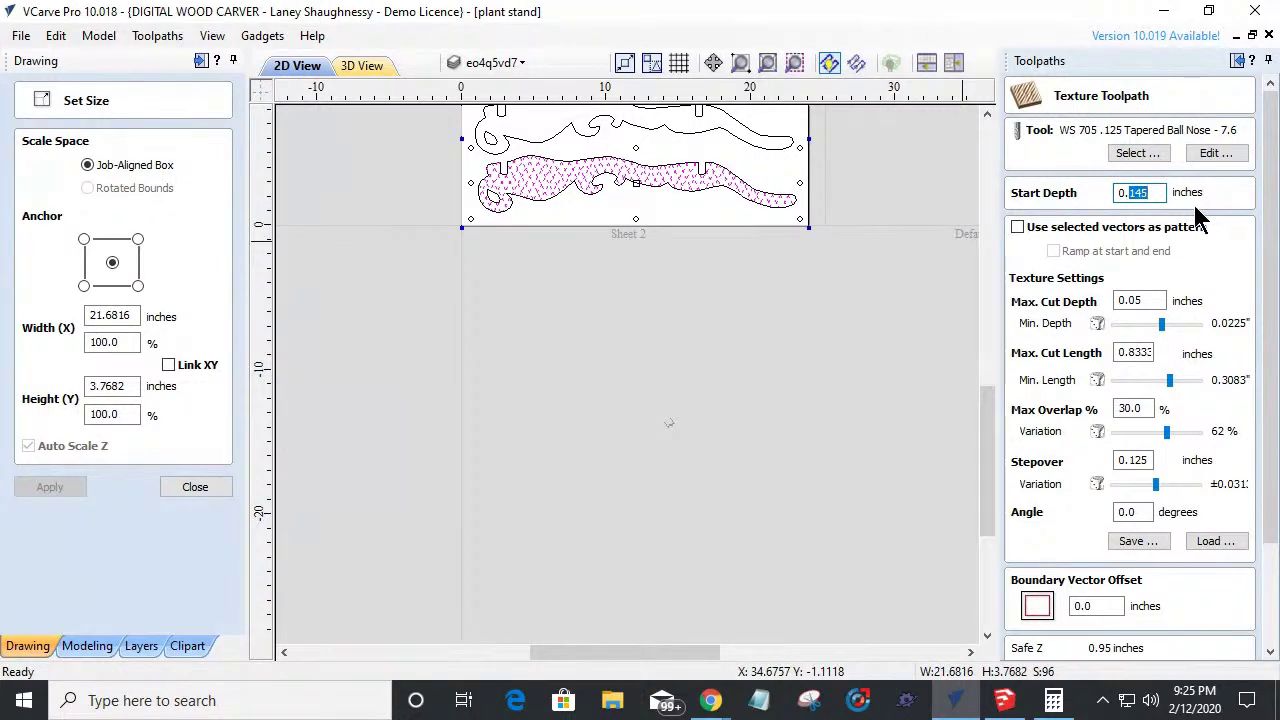
type("0")
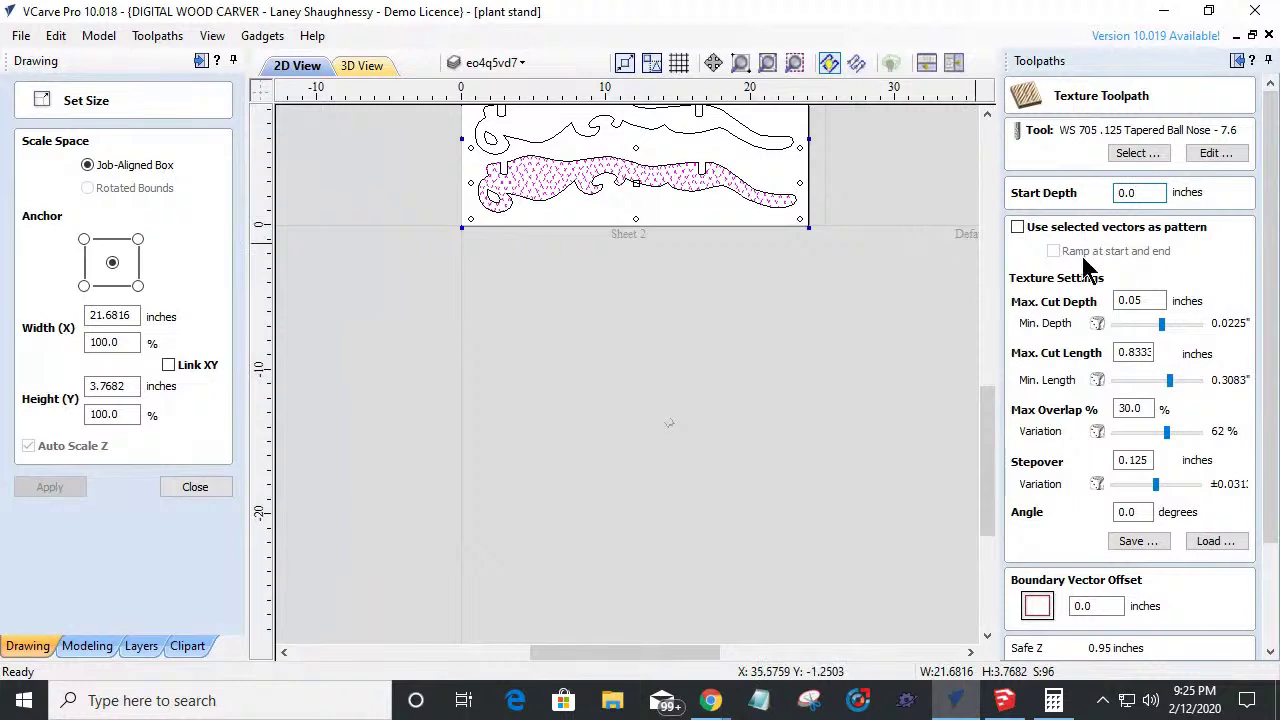
left_click_drag(1135, 301, 1184, 302)
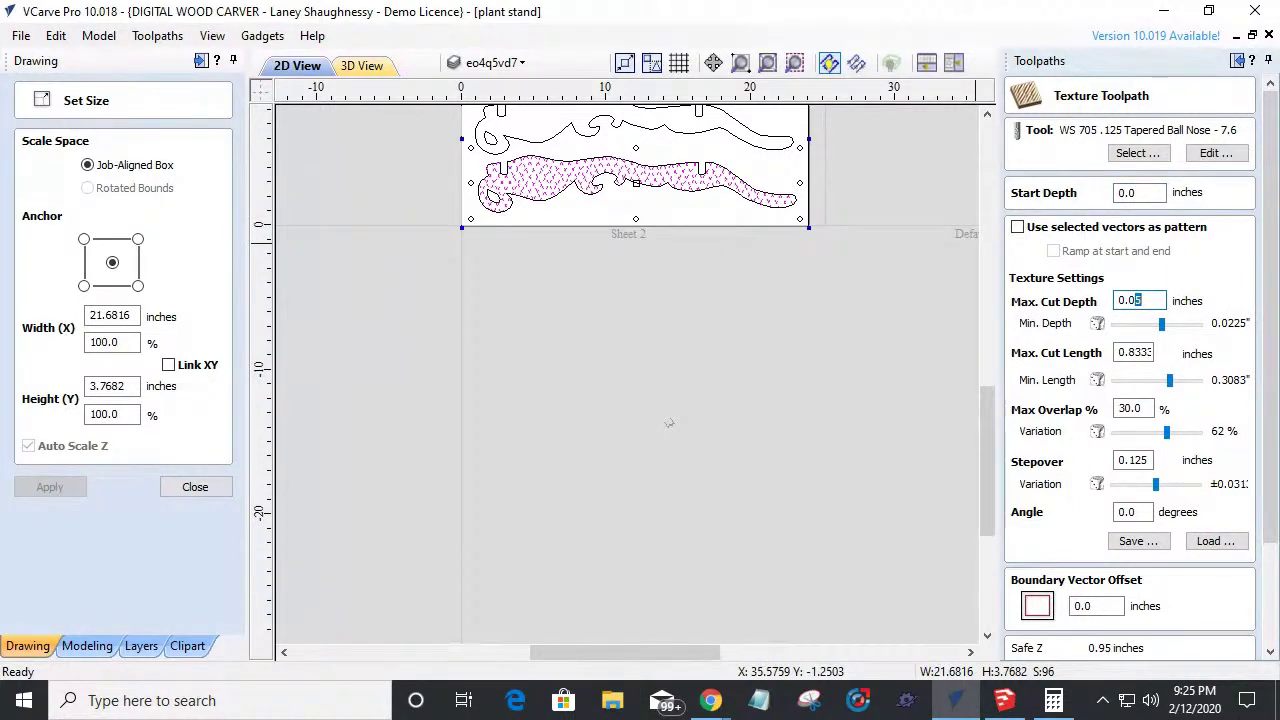
key("BackSpace")
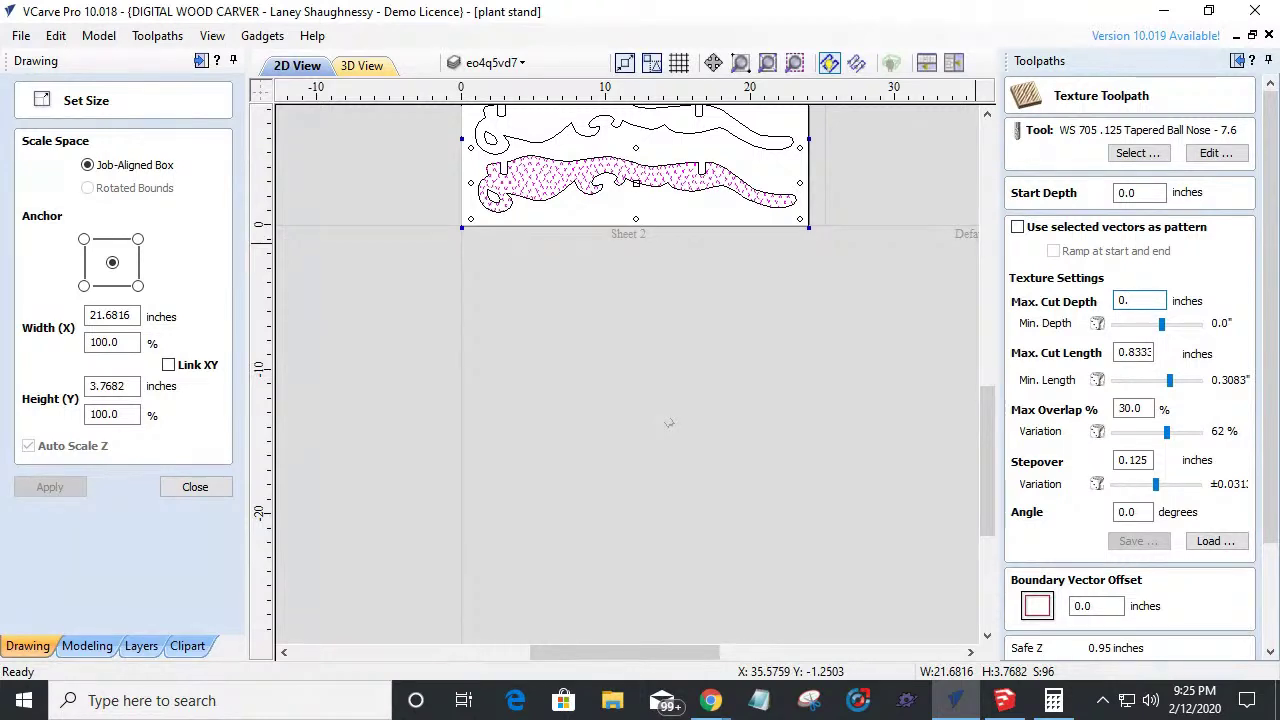
type("125")
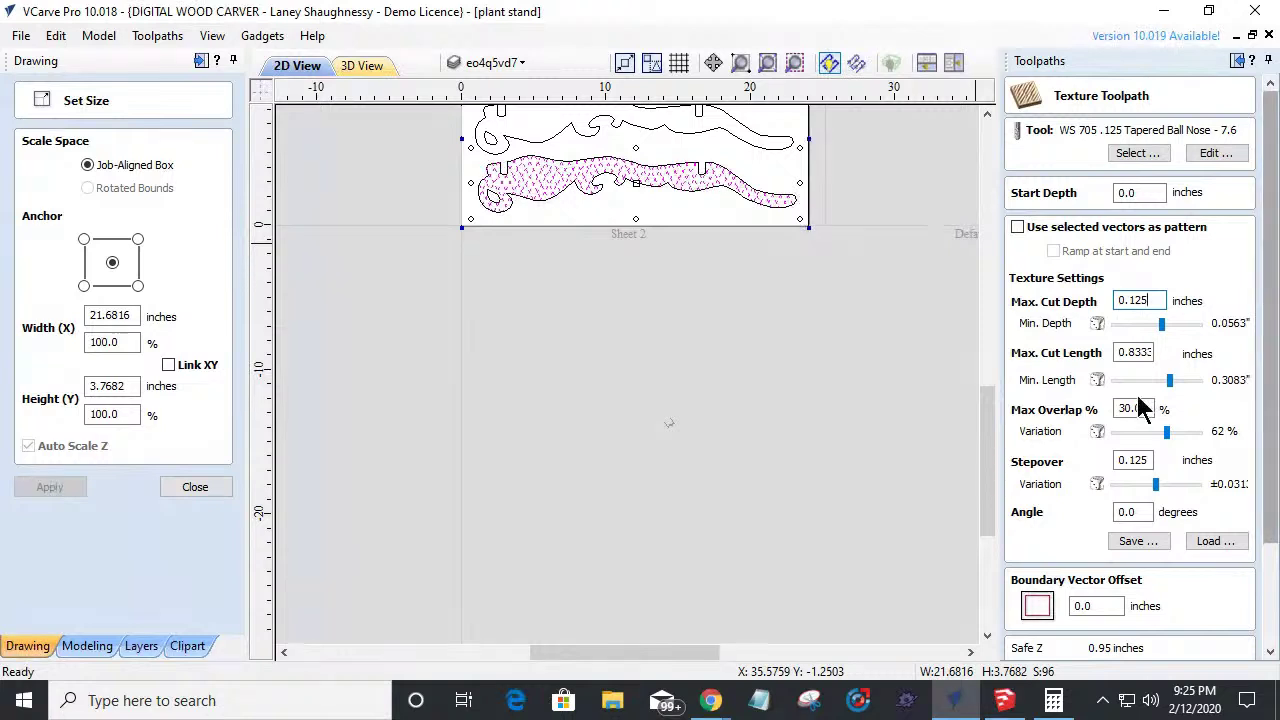
Use the selected lattice vectors as the texture pattern and calculate the toolpath.
left_click_drag(1130, 350, 1197, 360)
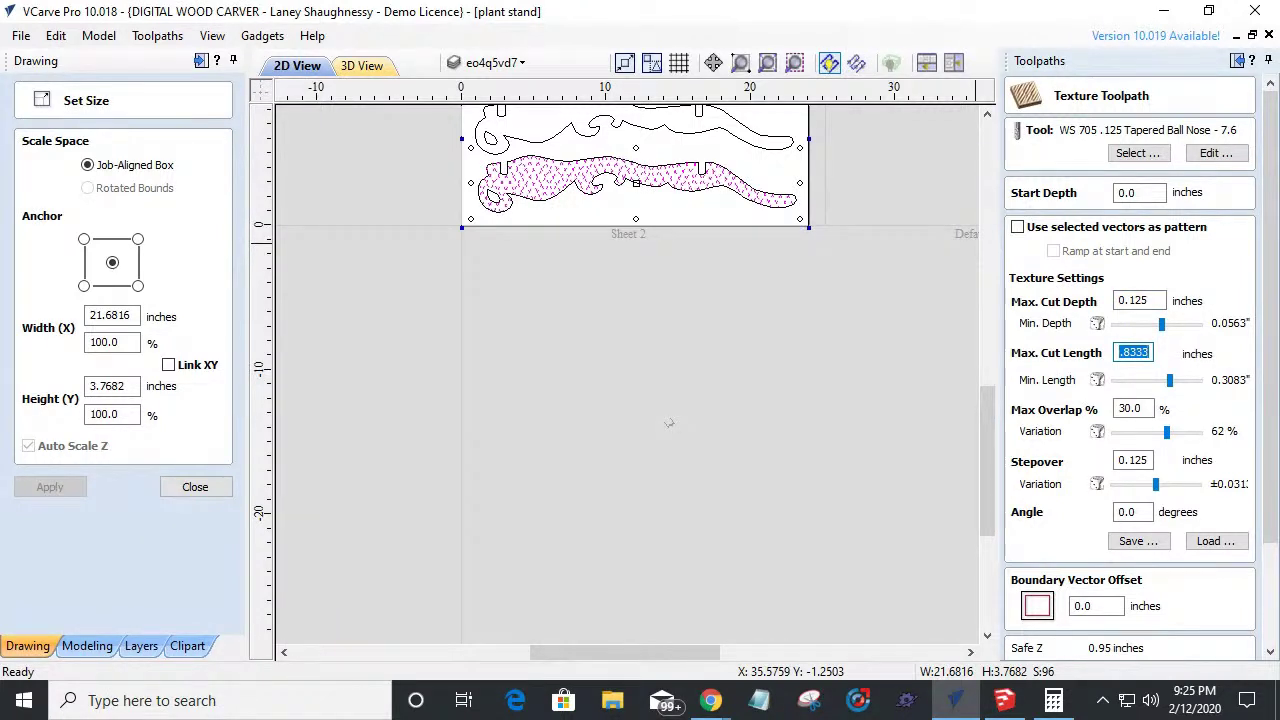
left_click(1015, 228)
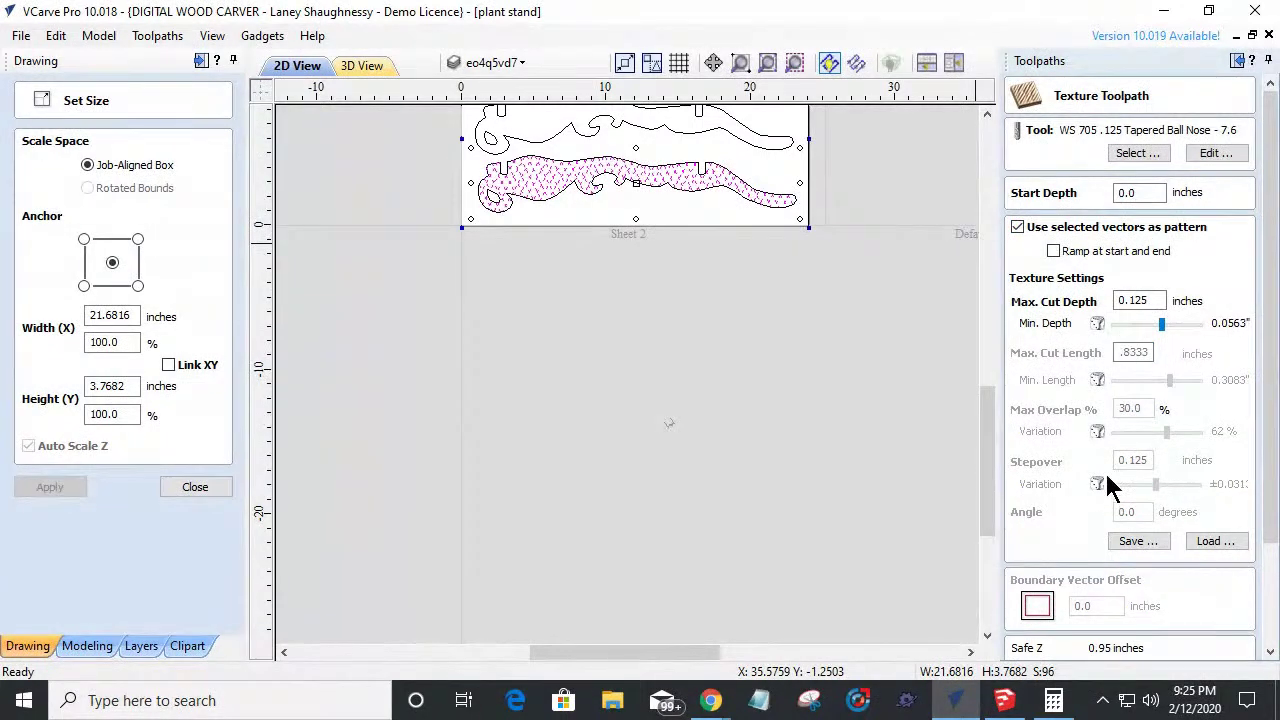
scroll(1102, 452, "down", 3)
left_click(1030, 645)
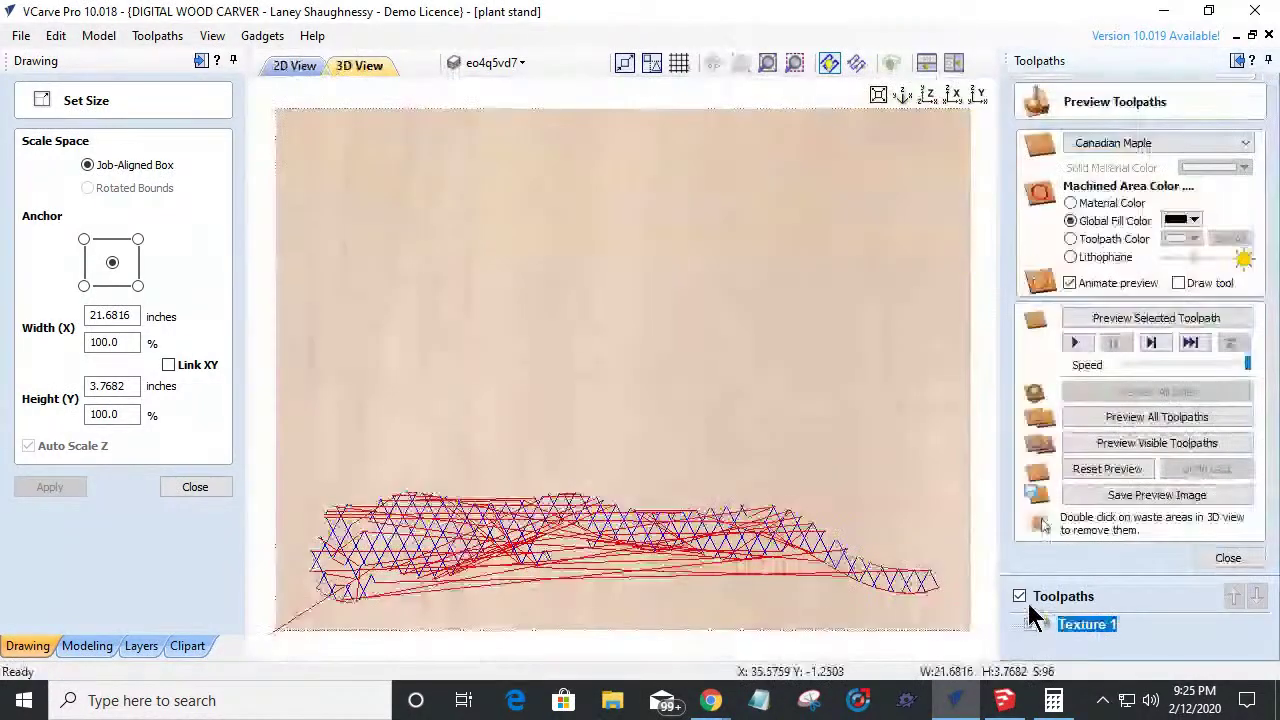
Preview the lattice texture toolpath on the maple block and examine the carved lines up close at an angle.
left_click(1112, 319)
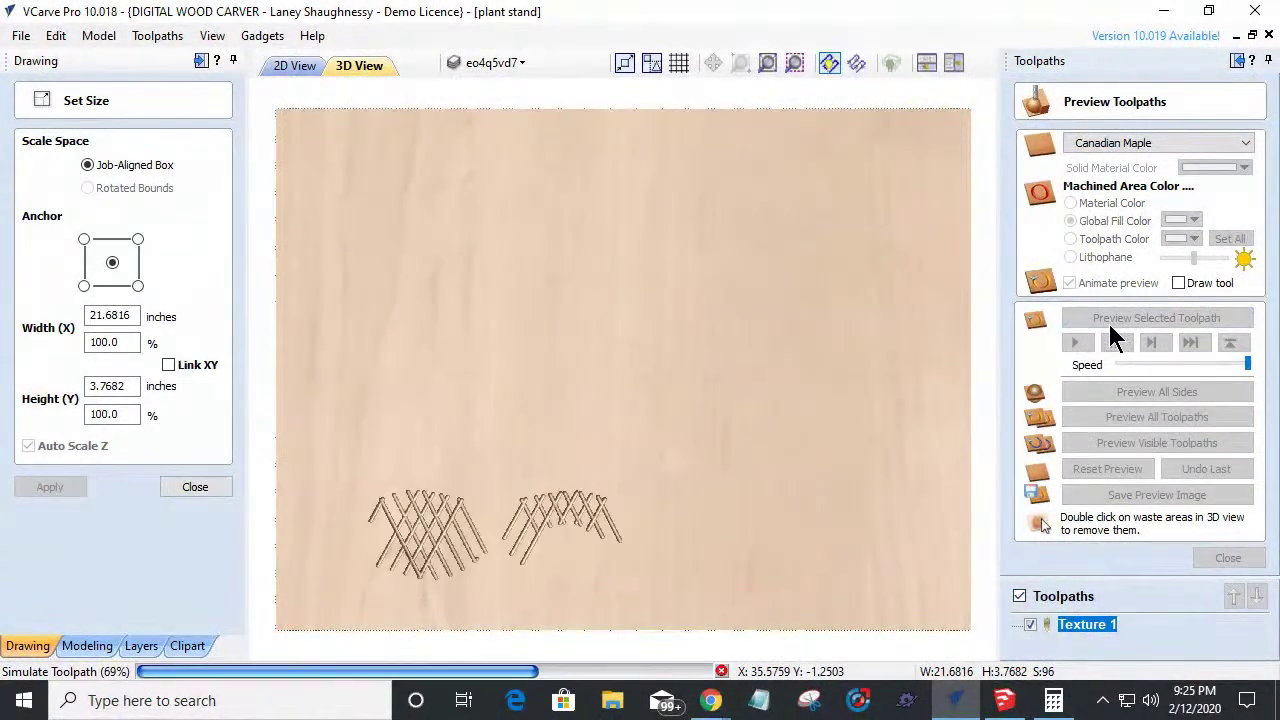
left_click_drag(586, 629, 615, 28)
scroll(603, 514, "up", 5)
left_click_drag(586, 191, 568, 330)
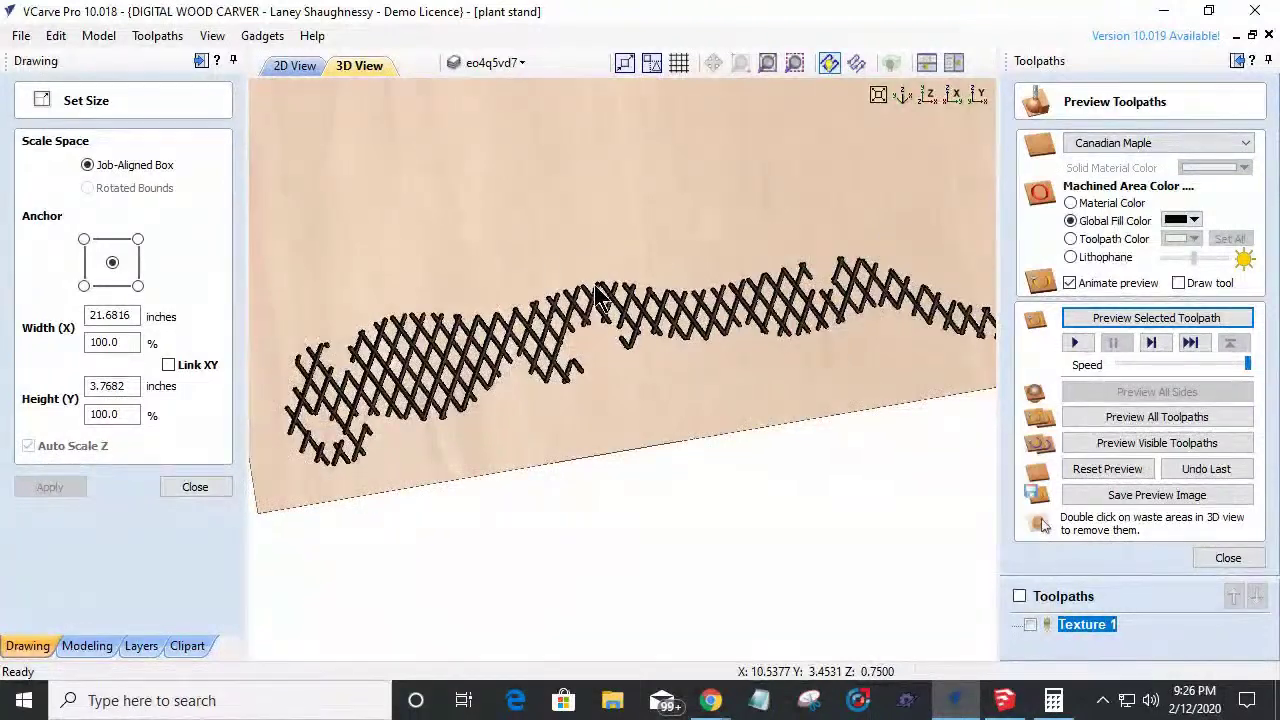
Return to the 2D drawing, close the sizing and preview forms, and select only the leg's outline and teardrop group.
left_click(284, 65)
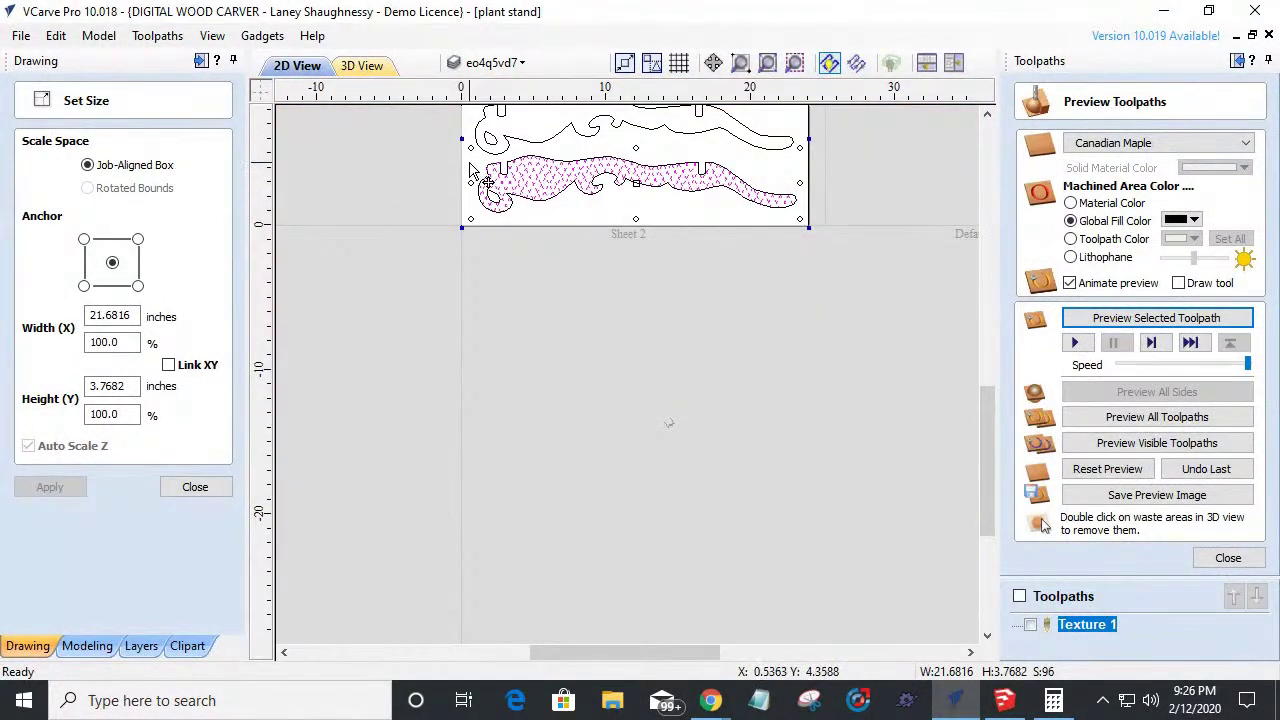
scroll(470, 172, "up", 3)
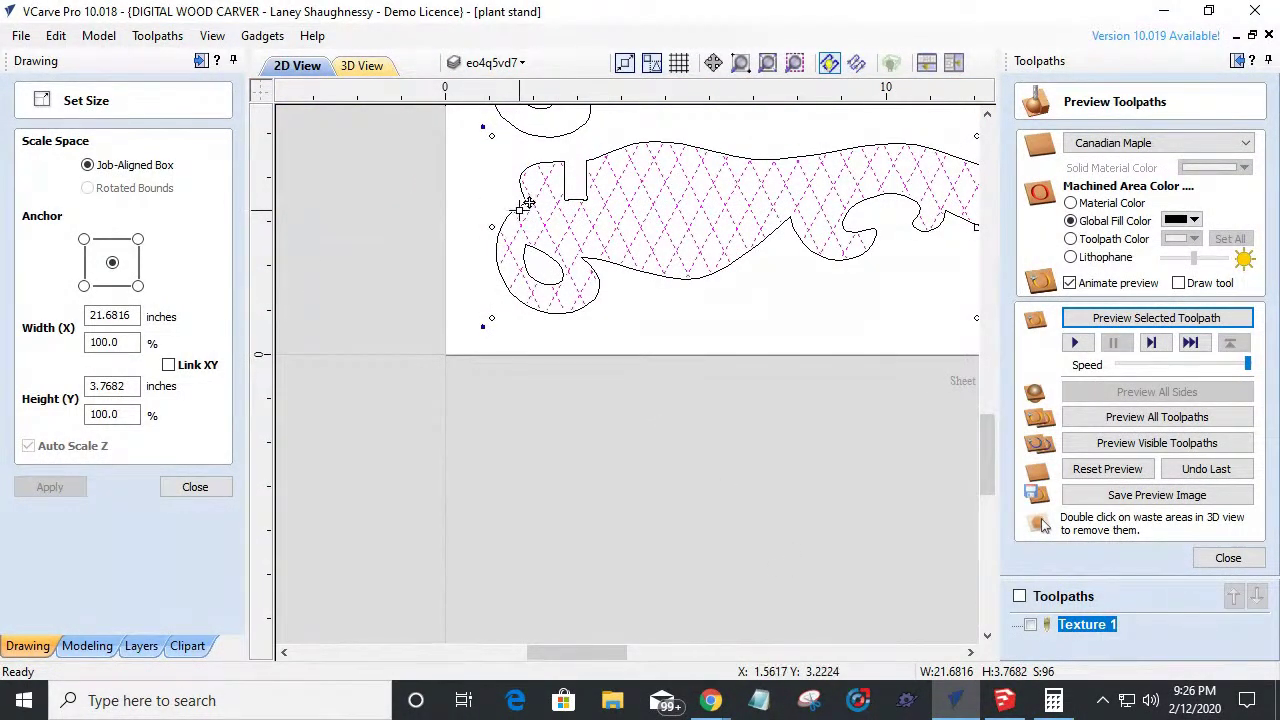
left_click(186, 490)
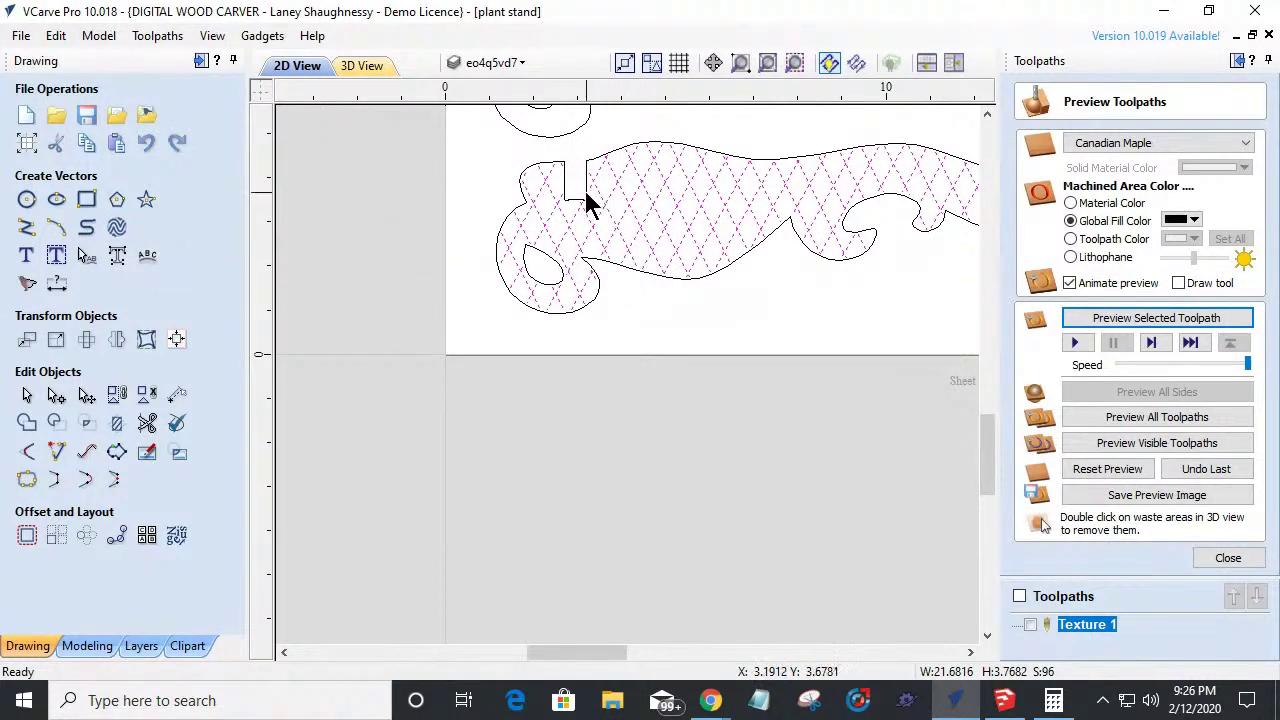
left_click(592, 162)
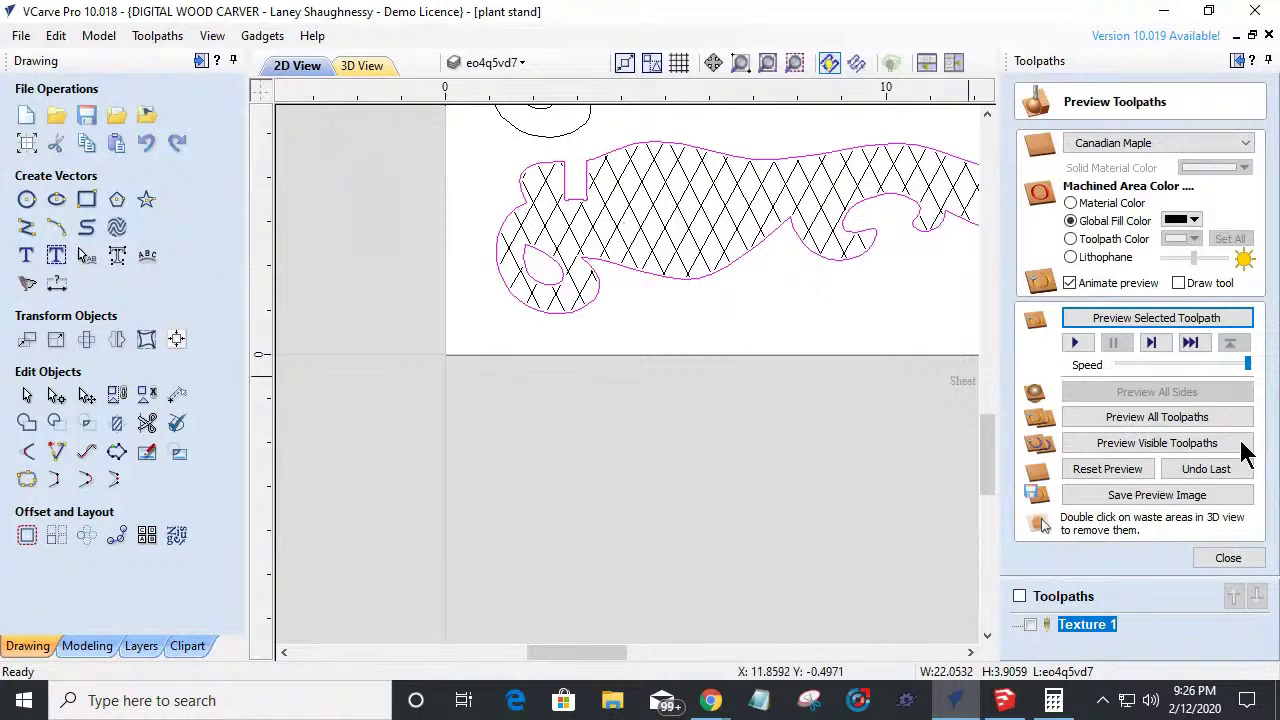
left_click(1201, 560)
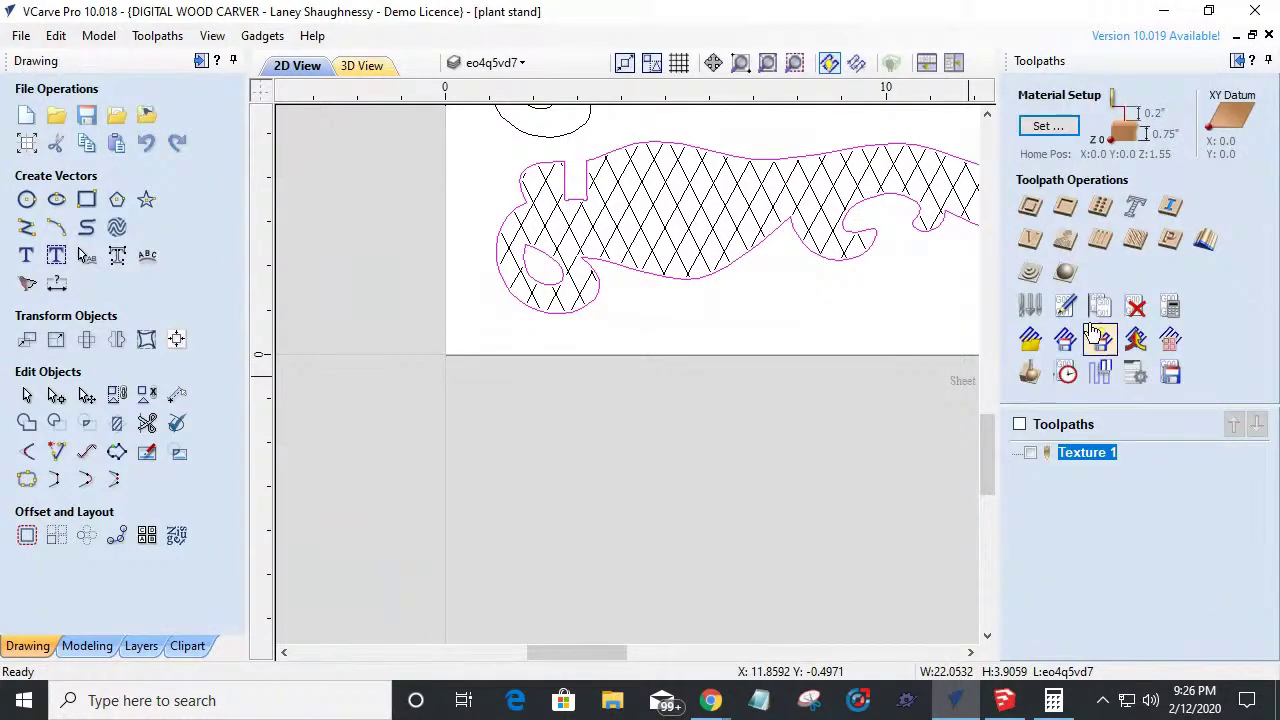
left_click(1030, 212)
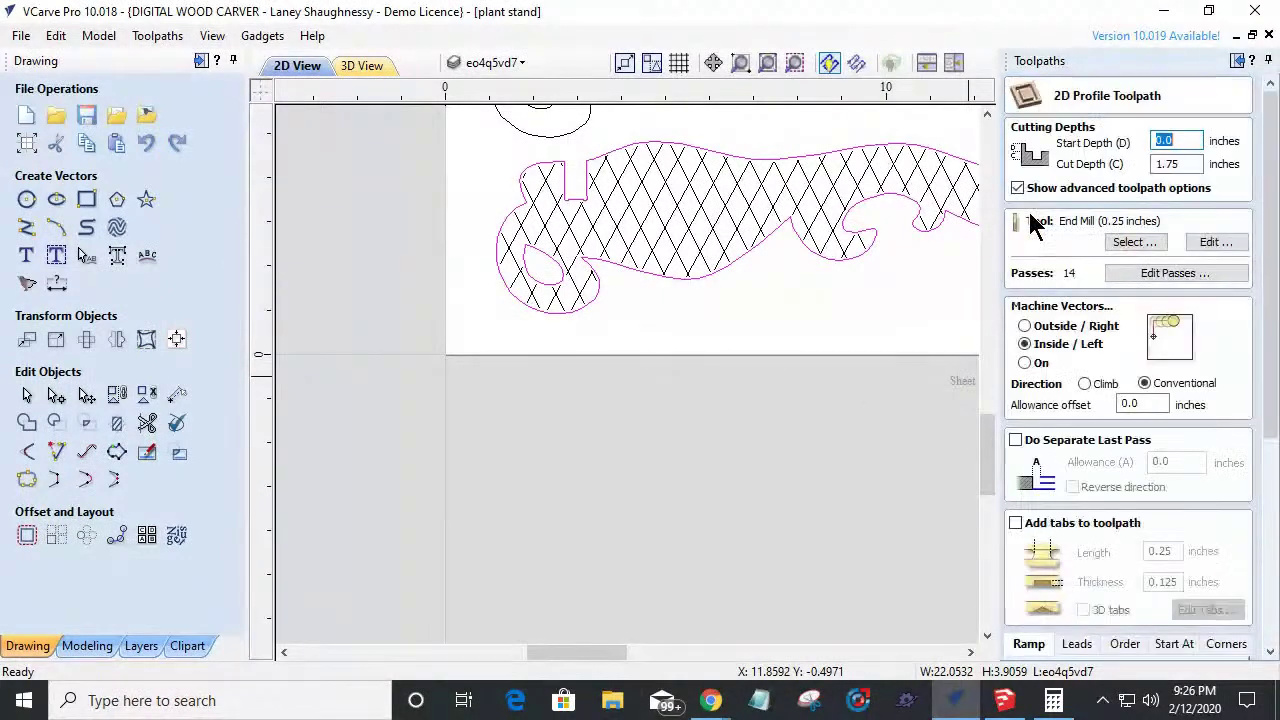
left_click(1175, 165)
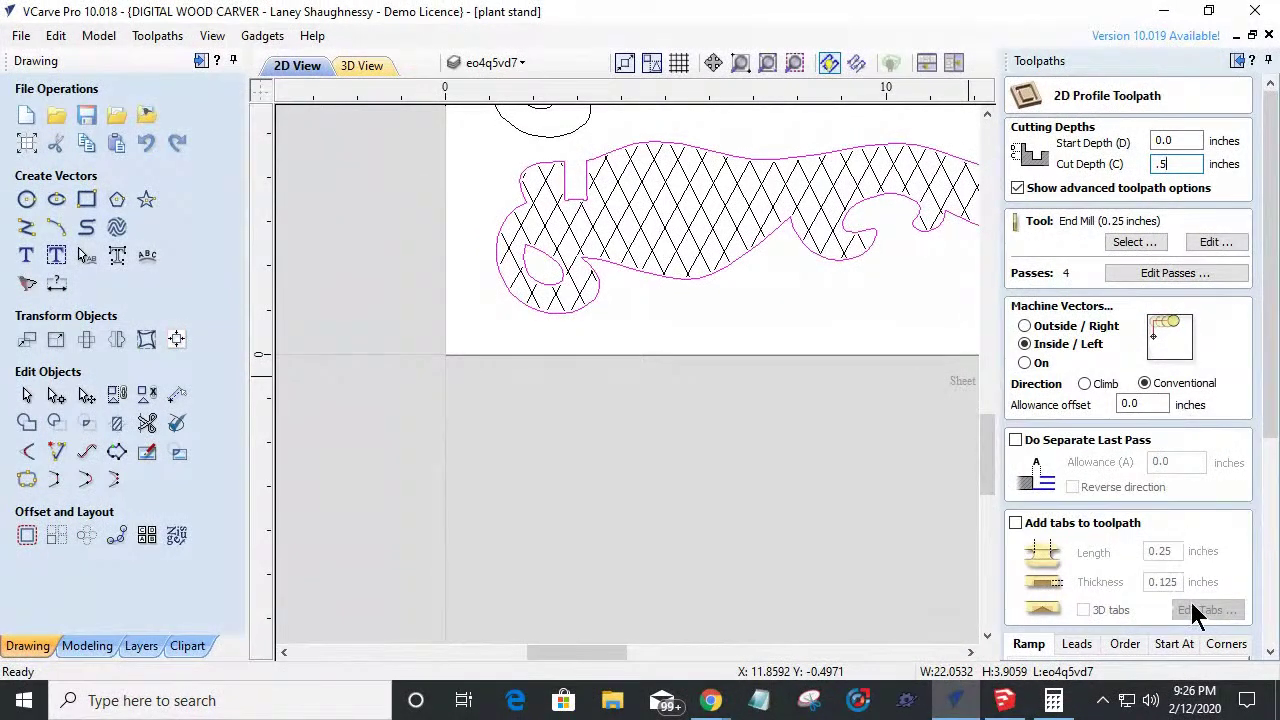
left_click_drag(1260, 449, 1275, 660)
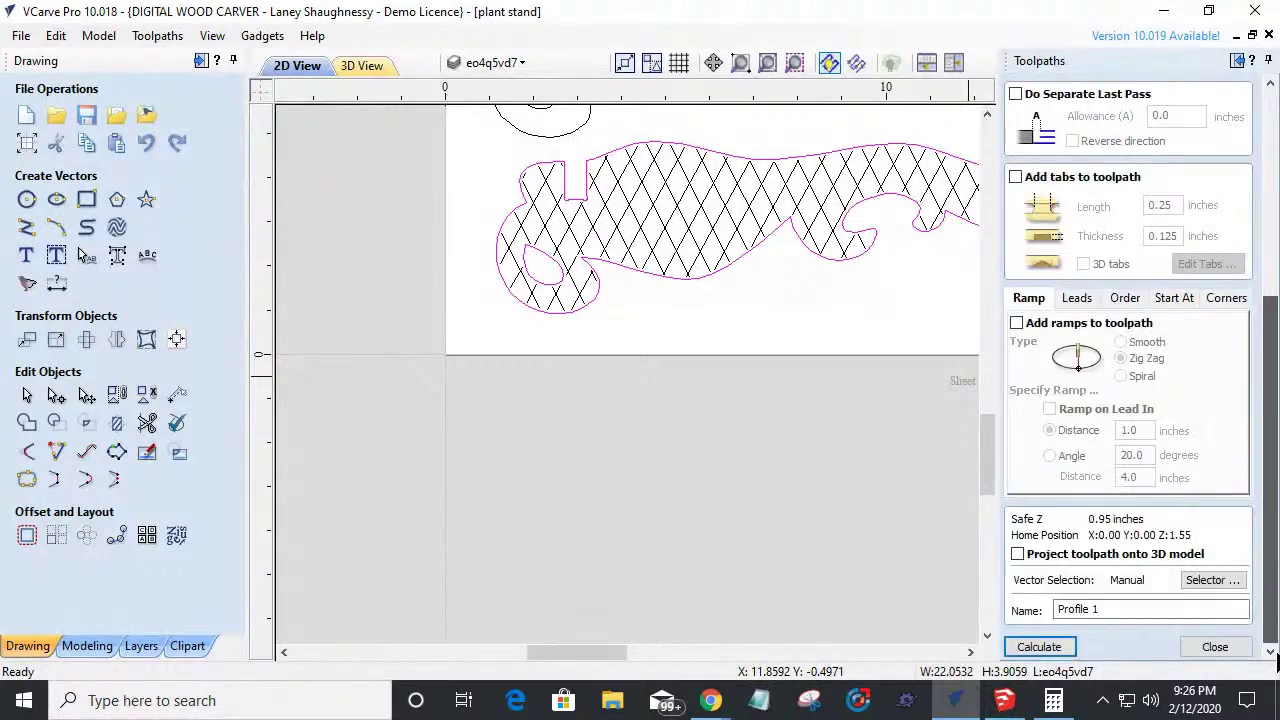
left_click(1202, 645)
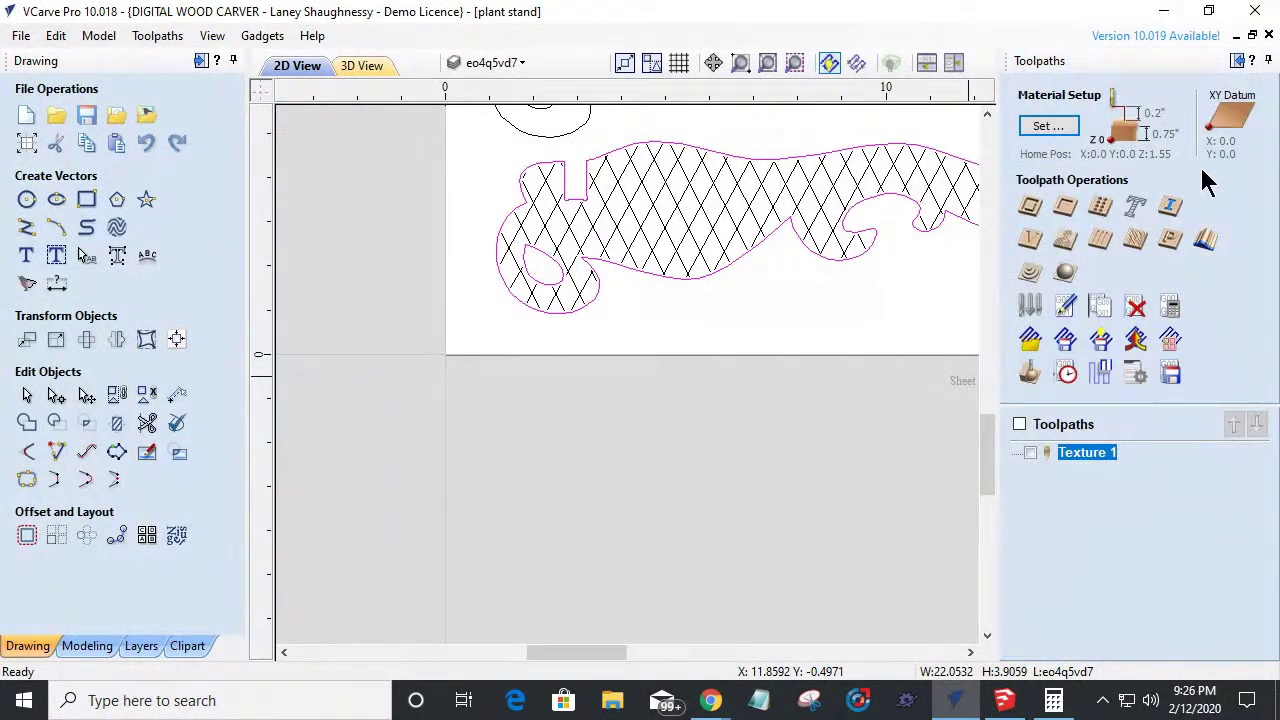
Set the material thickness to 0.5 inches in the material setup and decline recalculating the existing toolpaths.
left_click(1048, 126)
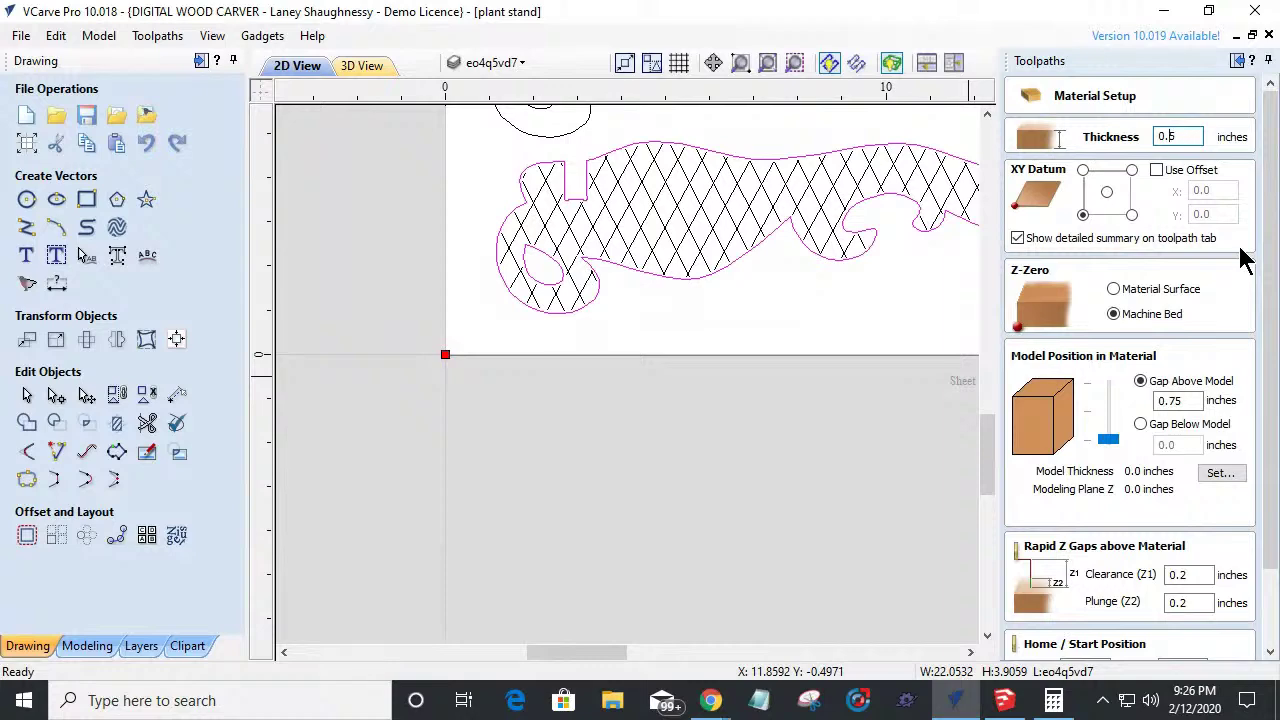
type("0.5")
left_click(1274, 380)
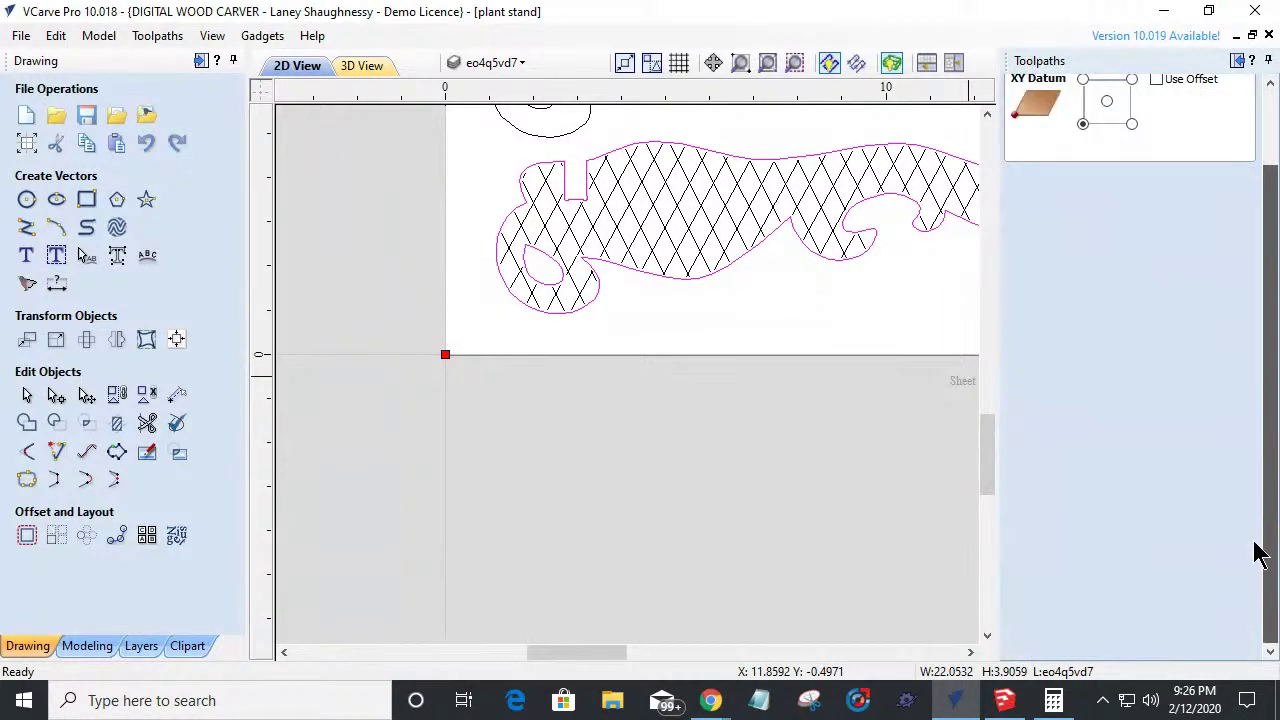
left_click(1065, 647)
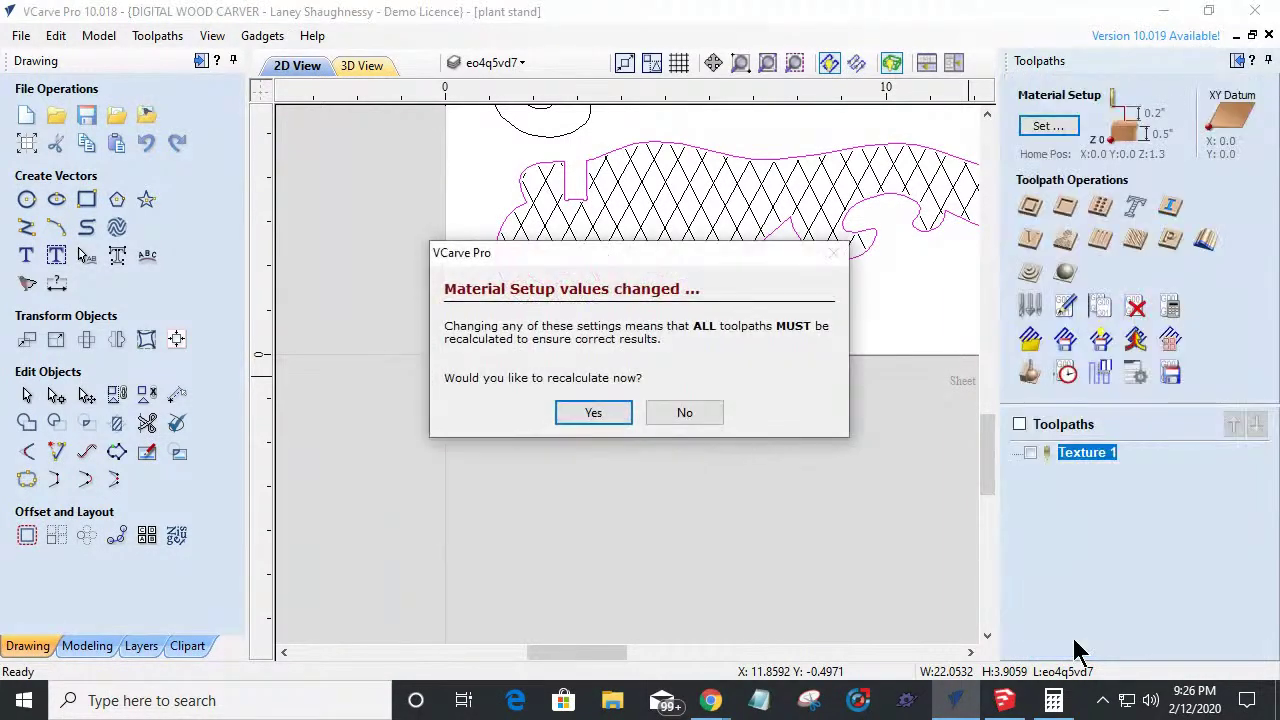
left_click(680, 414)
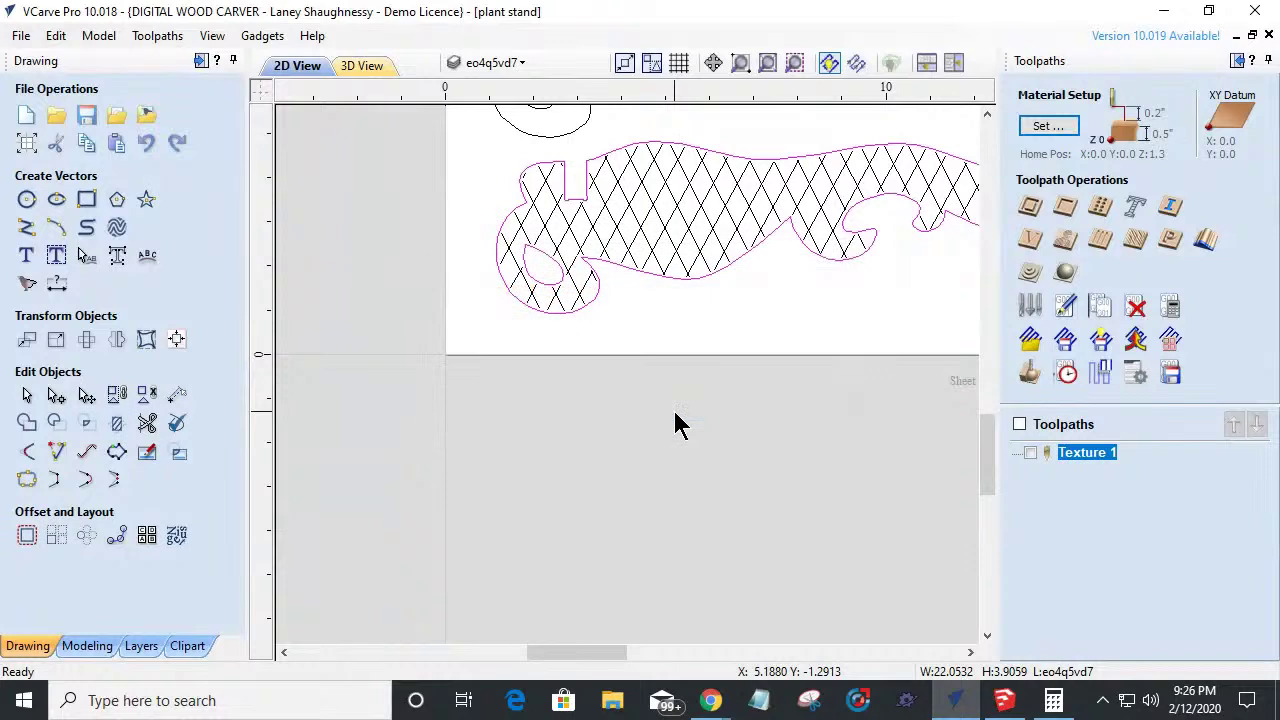
Start a Profile toolpath on the leg's outline group with cut depth .5 inches, the 0.125 inch End Mill, and machining outside the vectors.
left_click(1035, 210)
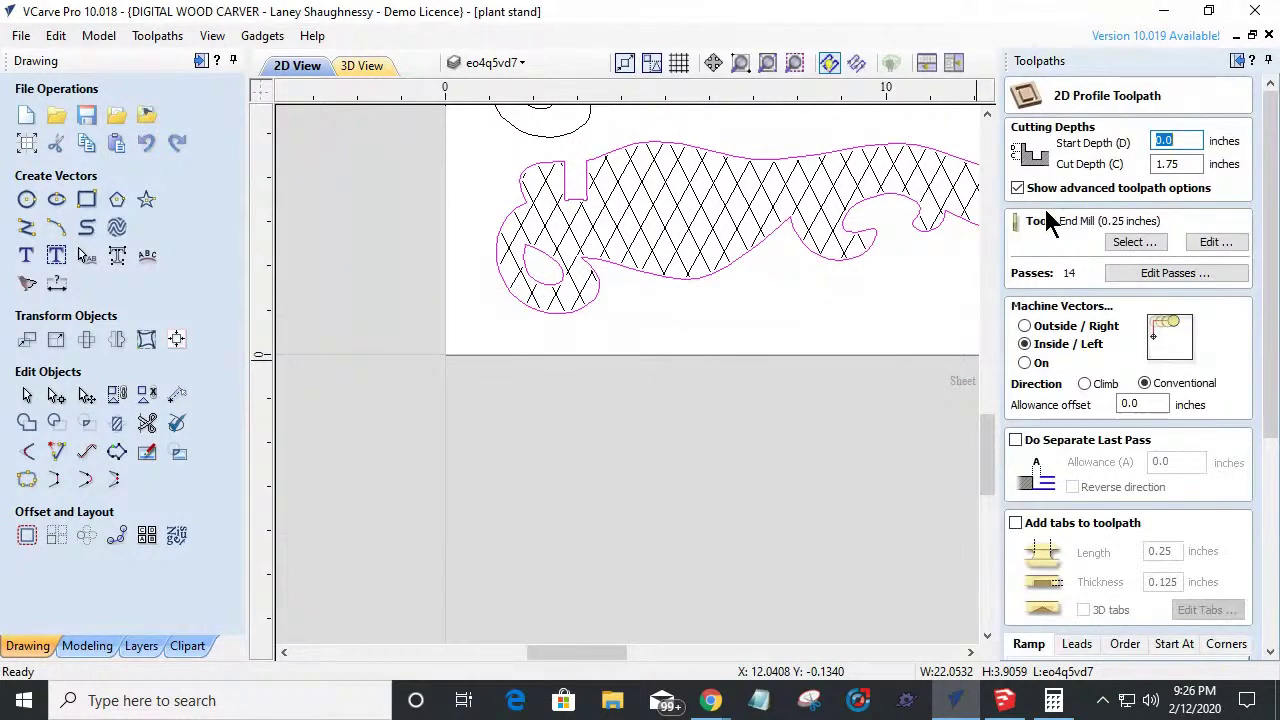
key("Tab")
type(".5")
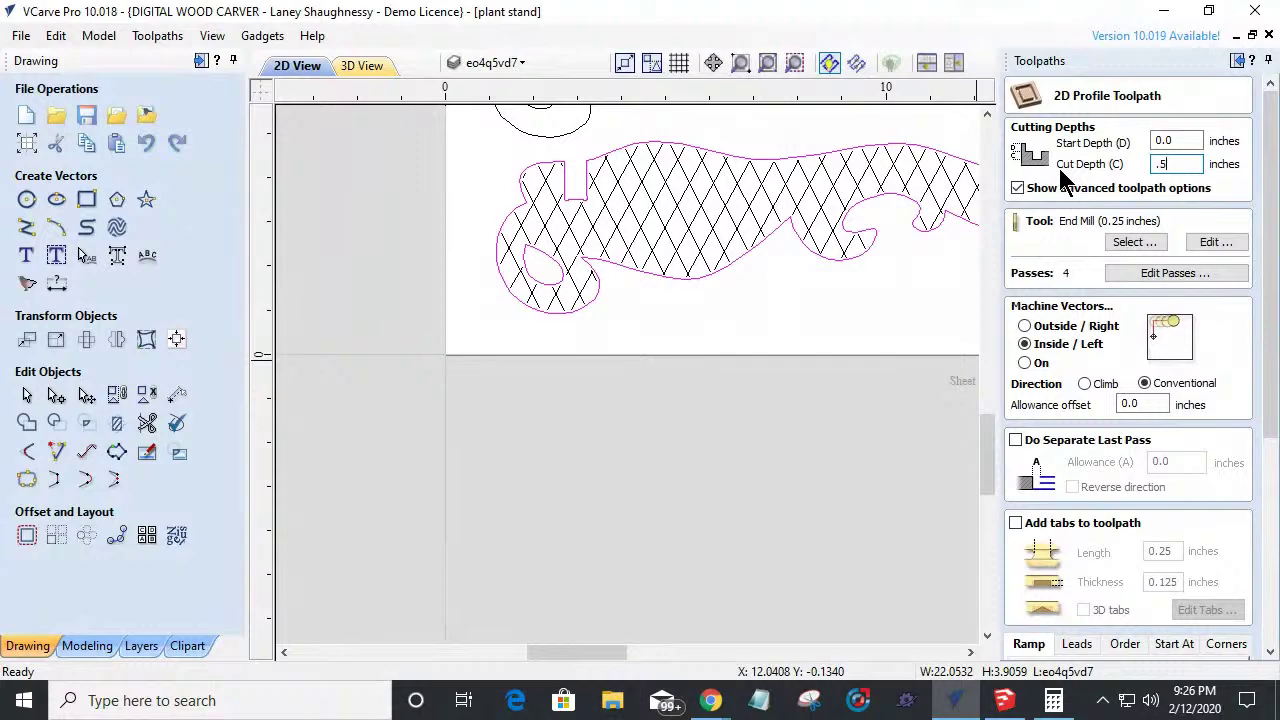
left_click(1120, 246)
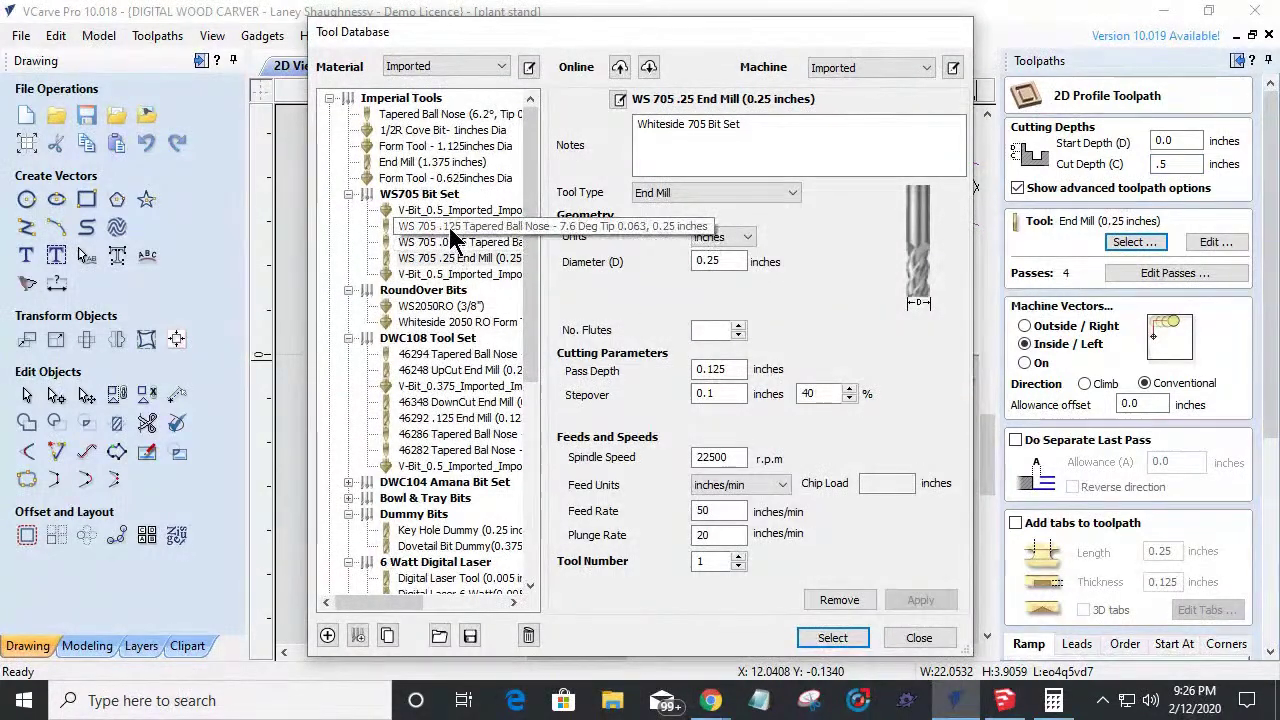
scroll(440, 430, "down", 5)
scroll(432, 450, "down", 1)
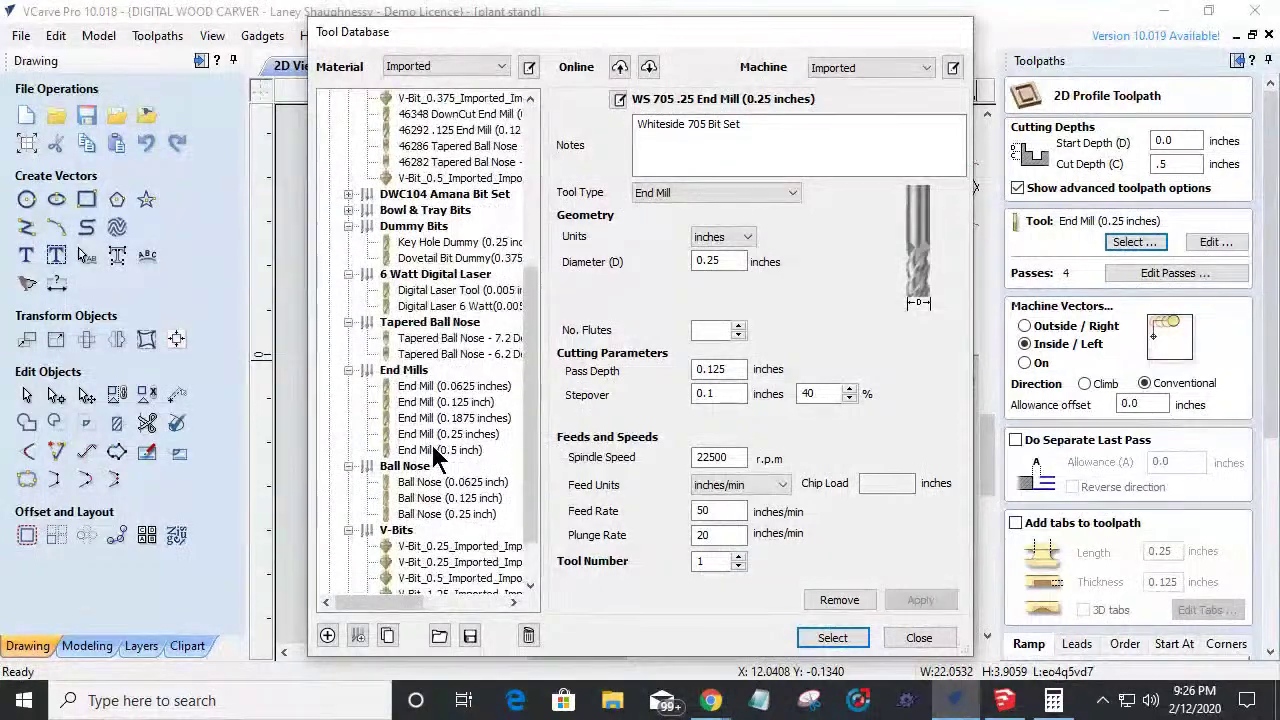
left_click(436, 400)
left_click(830, 640)
left_click(1024, 326)
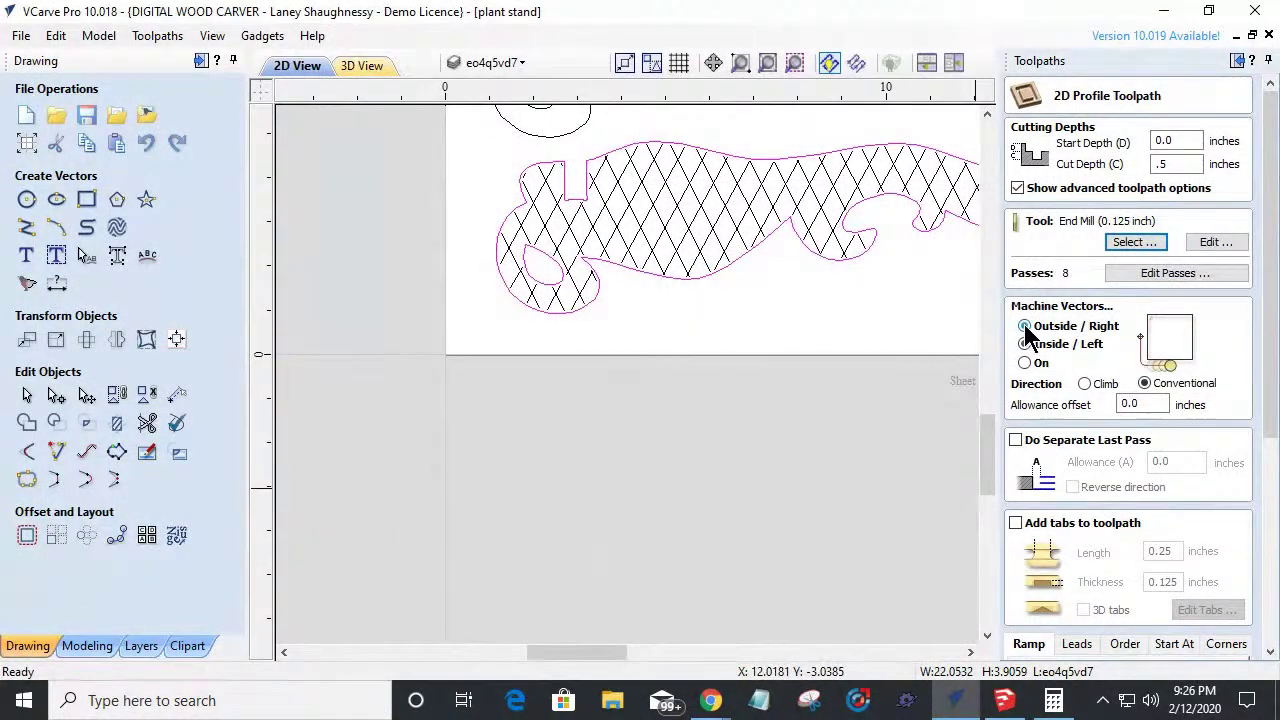
Enable tabs for the profile toolpath and place five tabs individually around the leg's outline.
left_click_drag(1262, 428, 1275, 678)
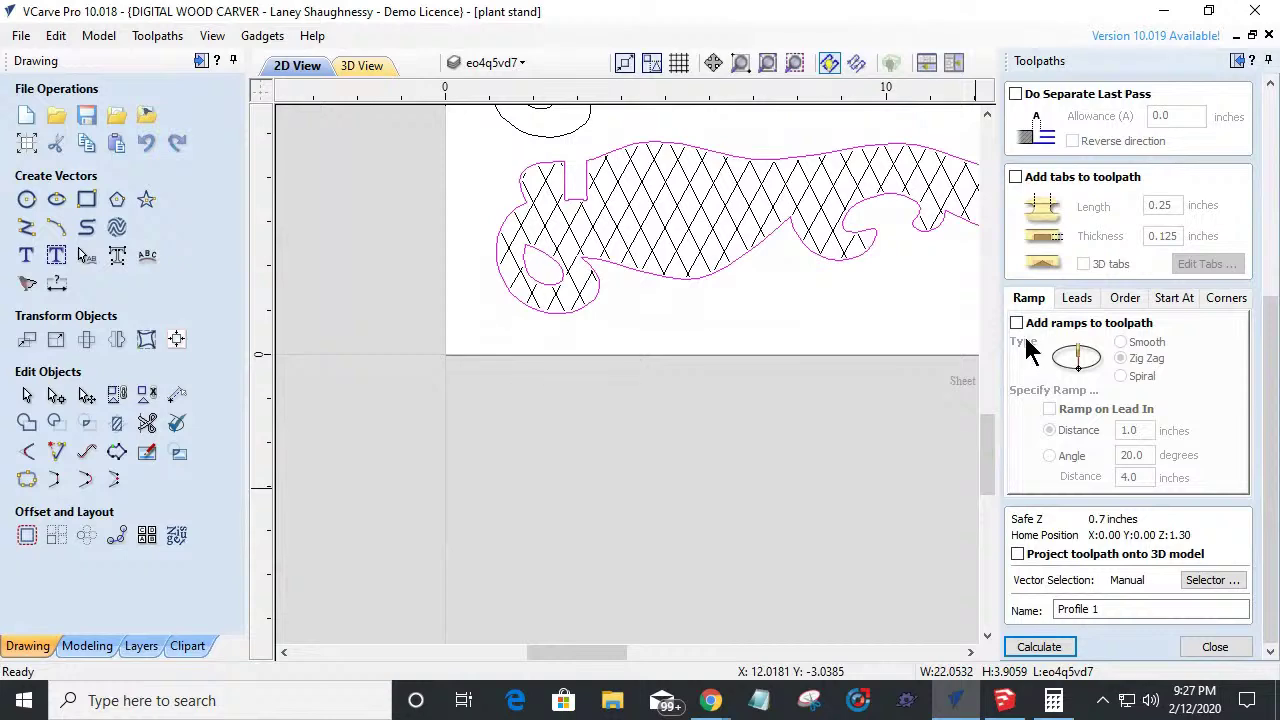
left_click(1015, 178)
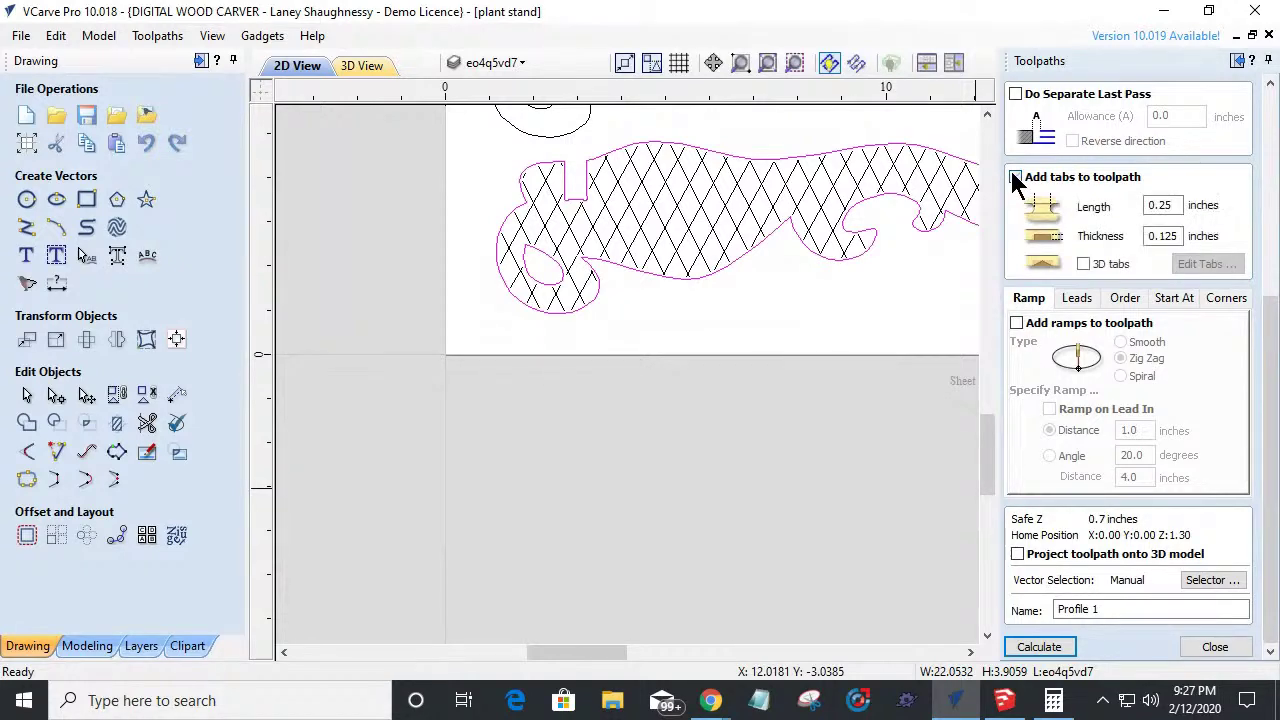
left_click(1207, 264)
scroll(655, 222, "down", 5)
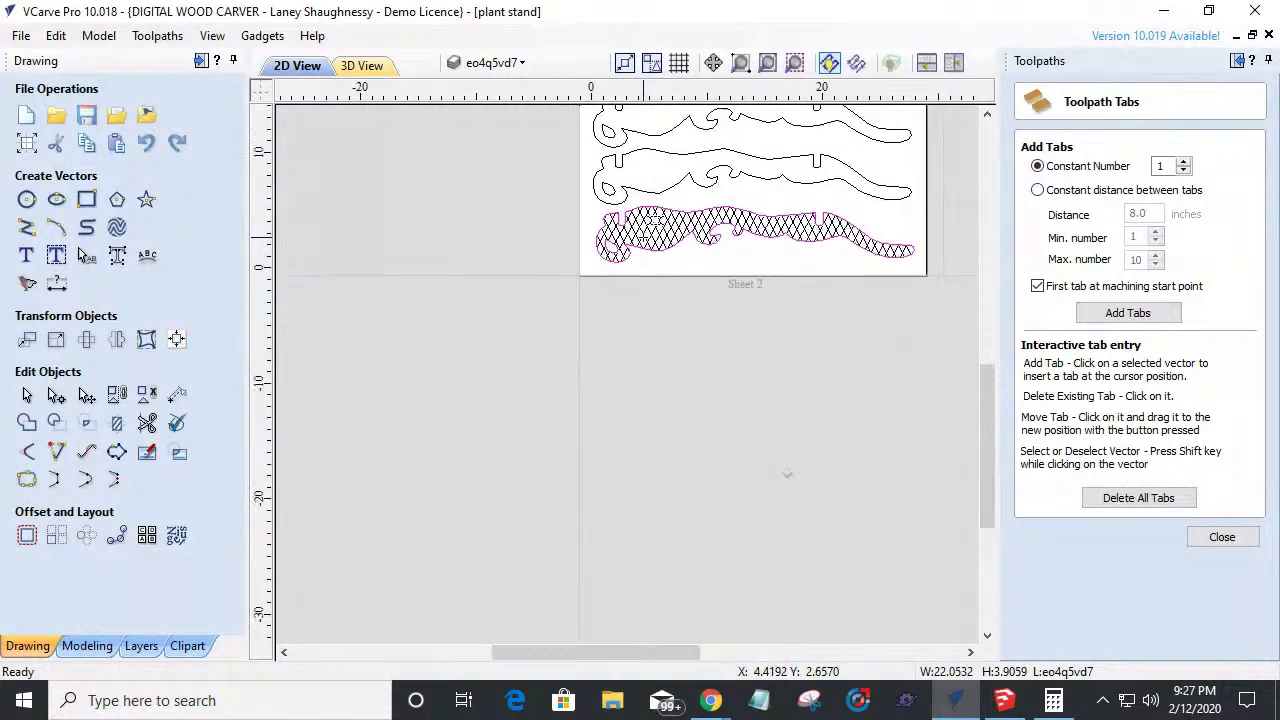
scroll(900, 255, "up", 2)
left_click(866, 237)
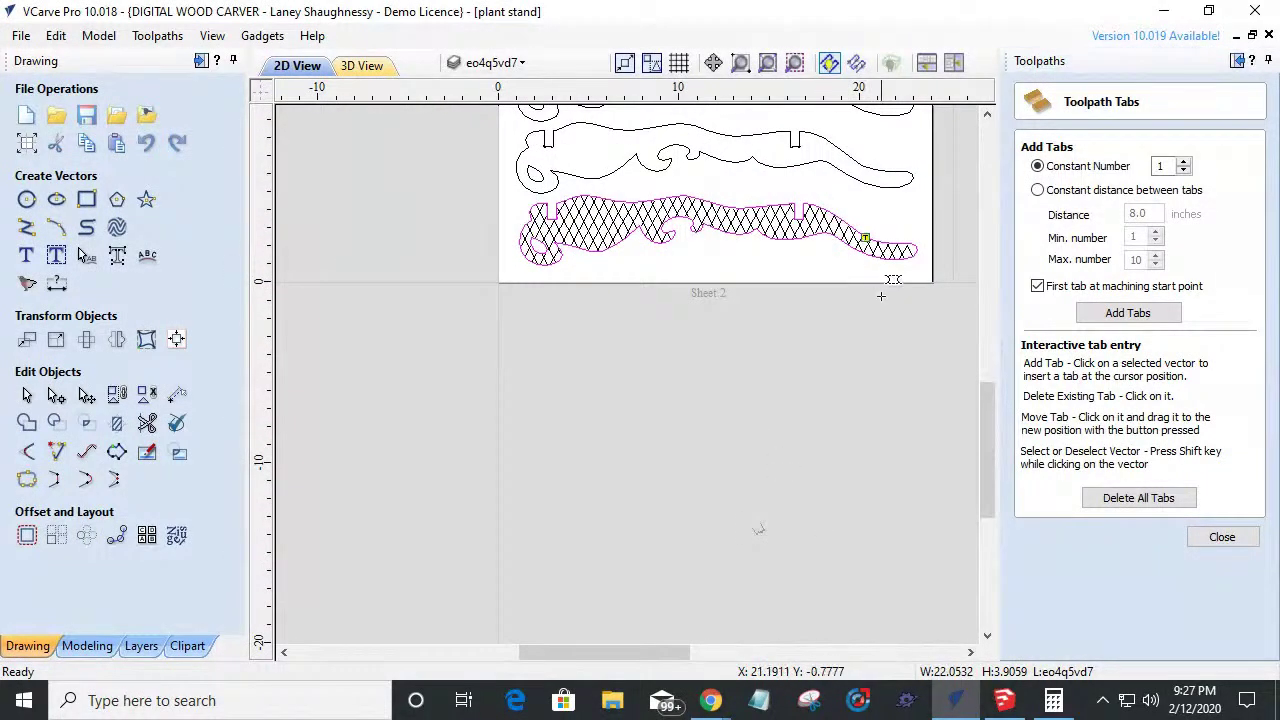
left_click(717, 229)
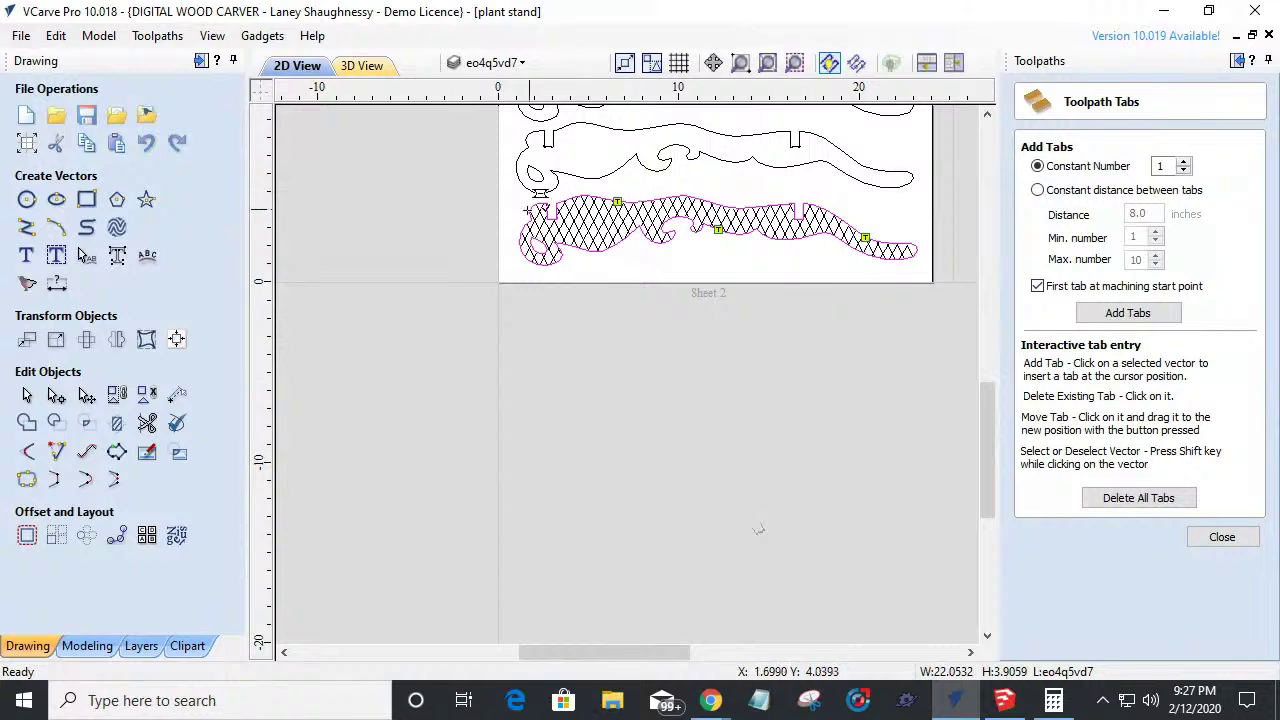
left_click(527, 258)
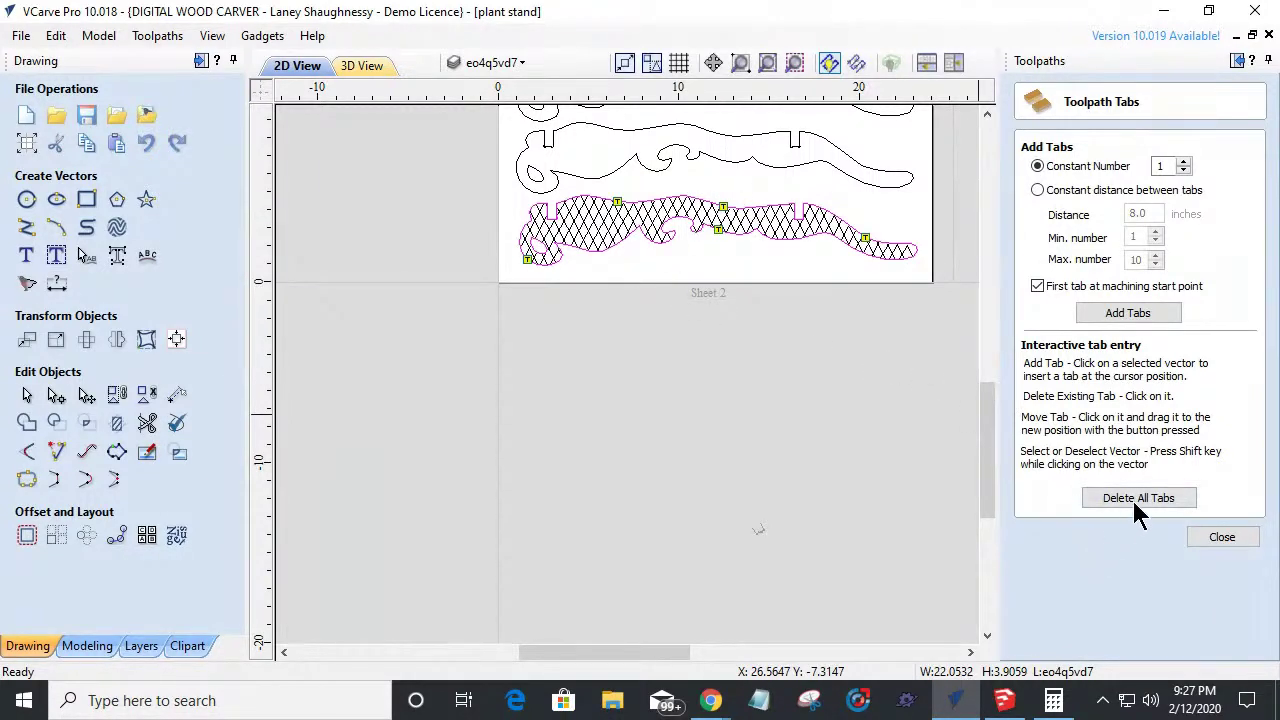
left_click(1222, 540)
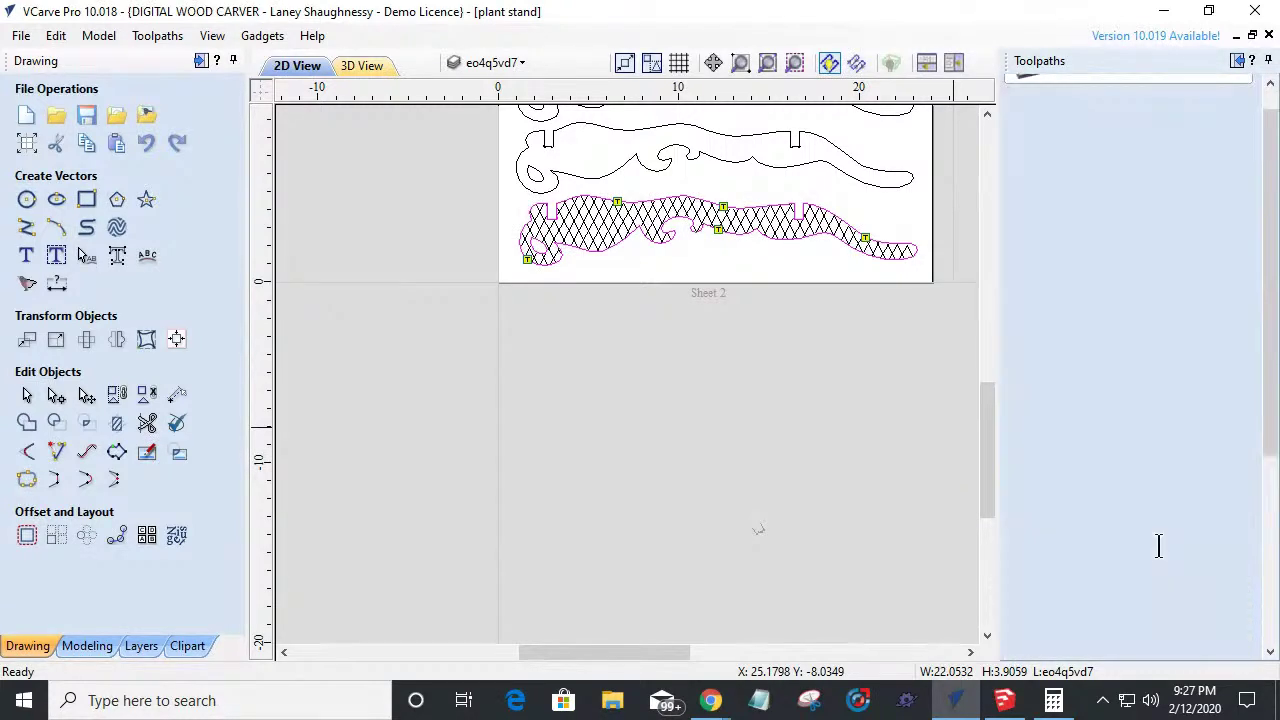
Calculate the profile toolpath and preview its cut on the maple block.
left_click(1048, 648)
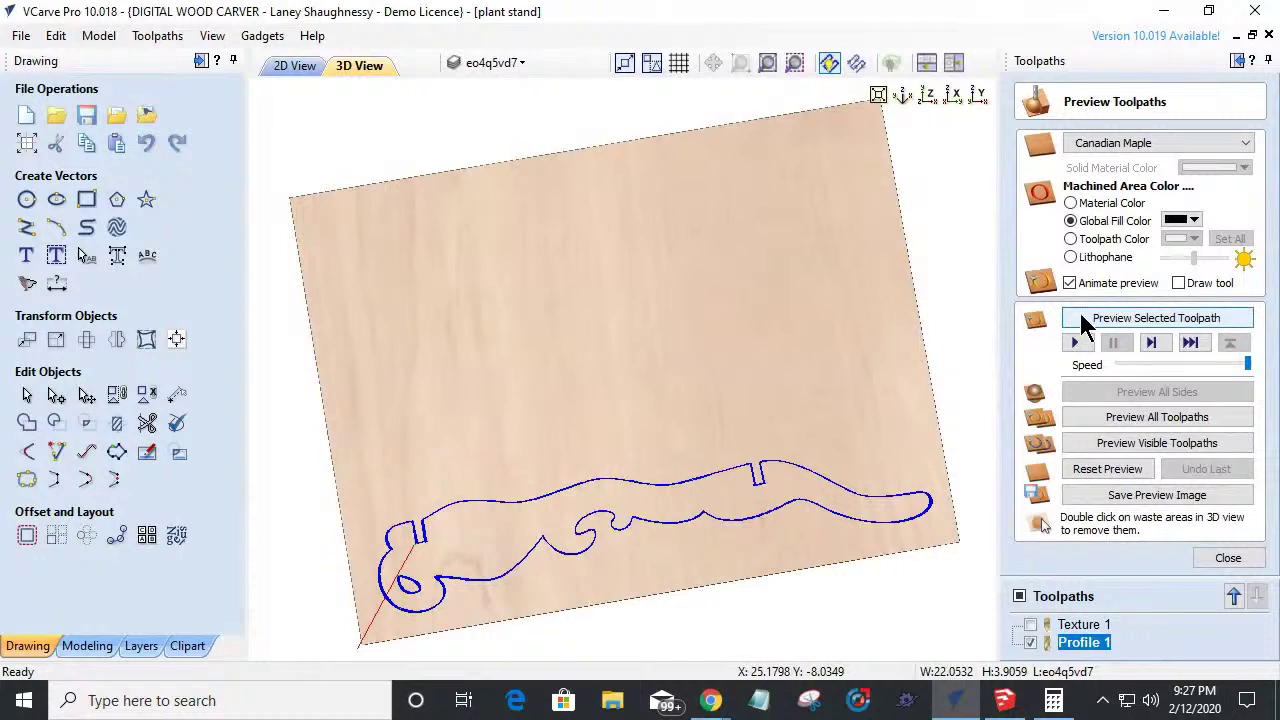
left_click(1081, 318)
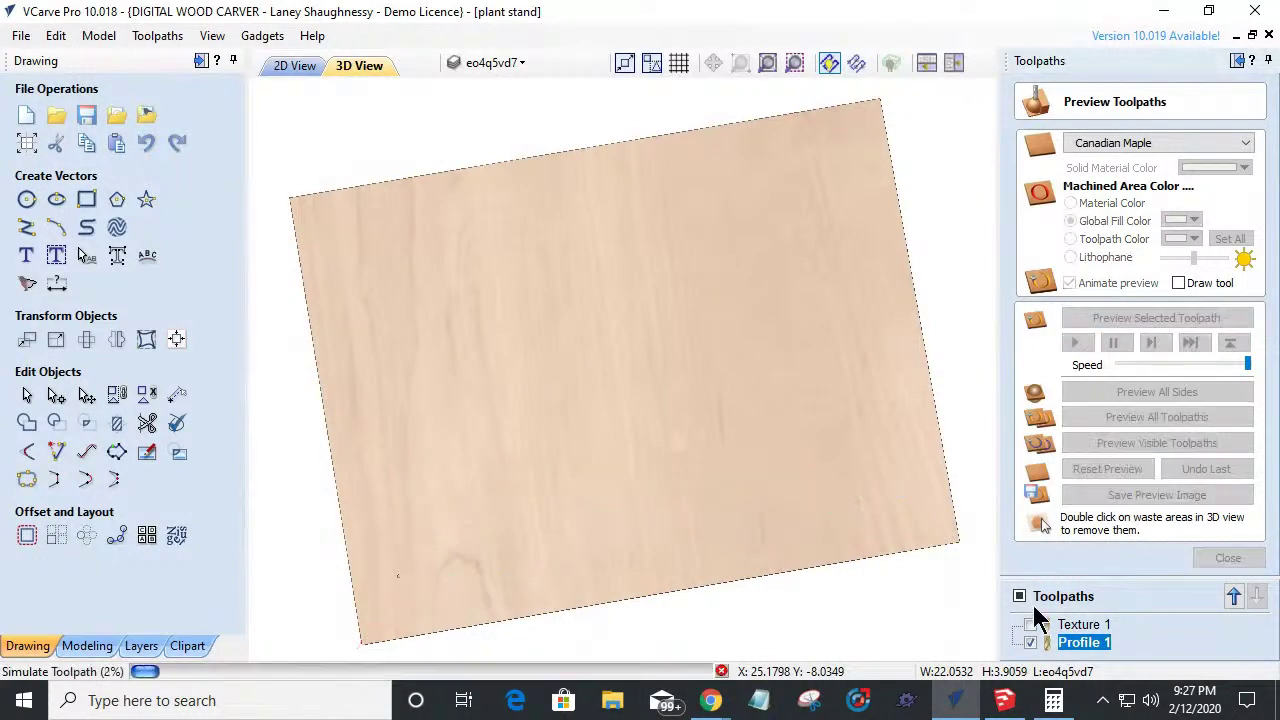
left_click(1140, 318)
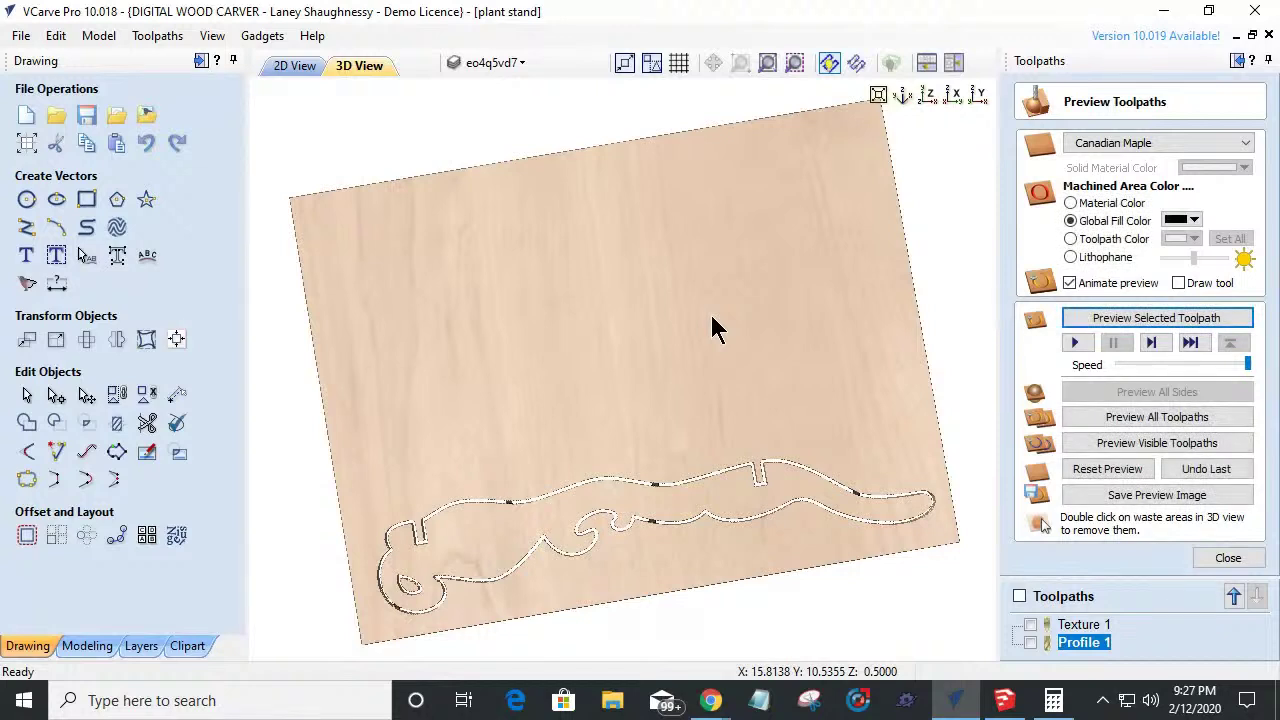
Try to preview the Texture 1 toolpath on the same block and tilt the model to check it.
left_click(1085, 624)
left_click(1155, 318)
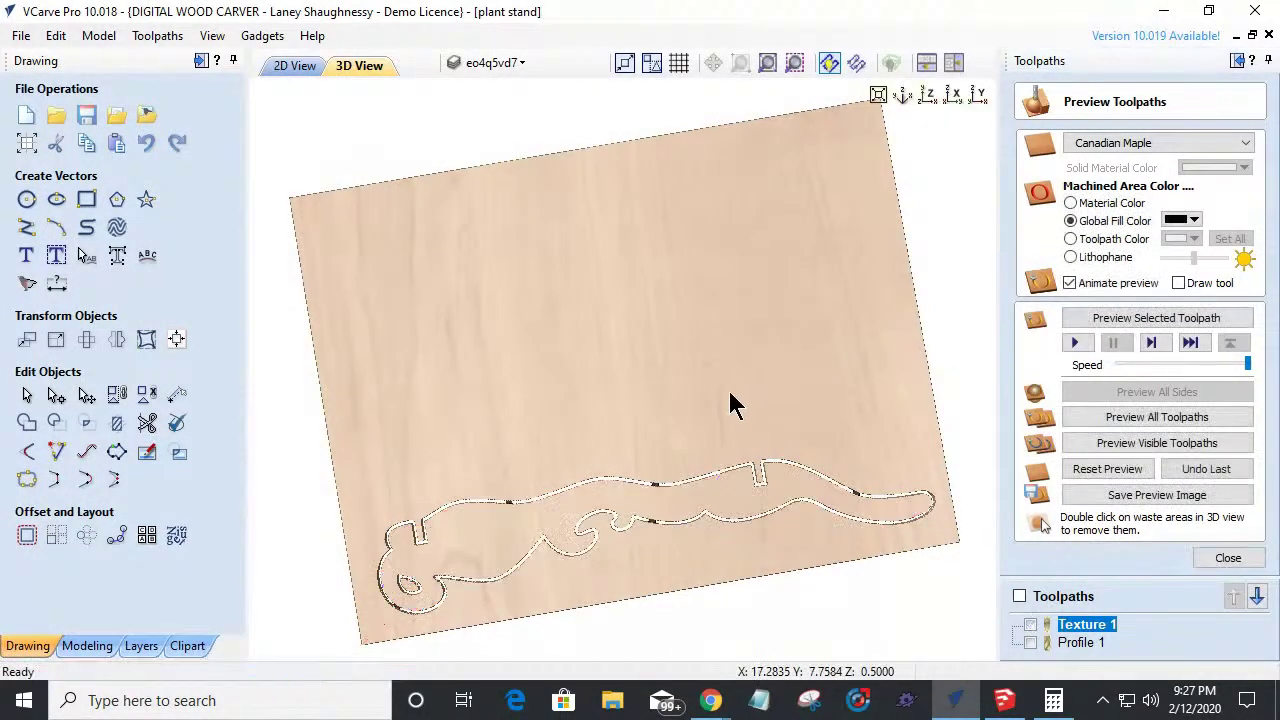
left_click_drag(634, 586, 554, 394)
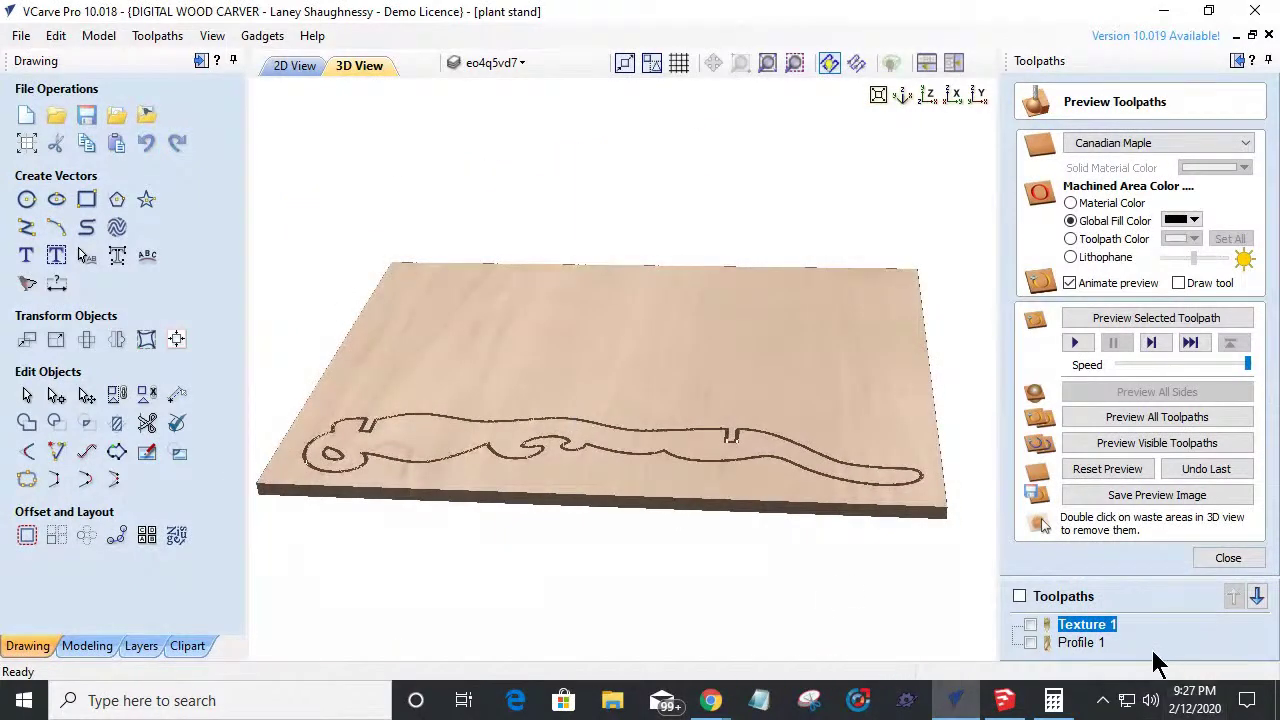
Reopen the Texture 1 toolpath and recalculate it with its lattice vectors for the changed material thickness.
double_click(1088, 625)
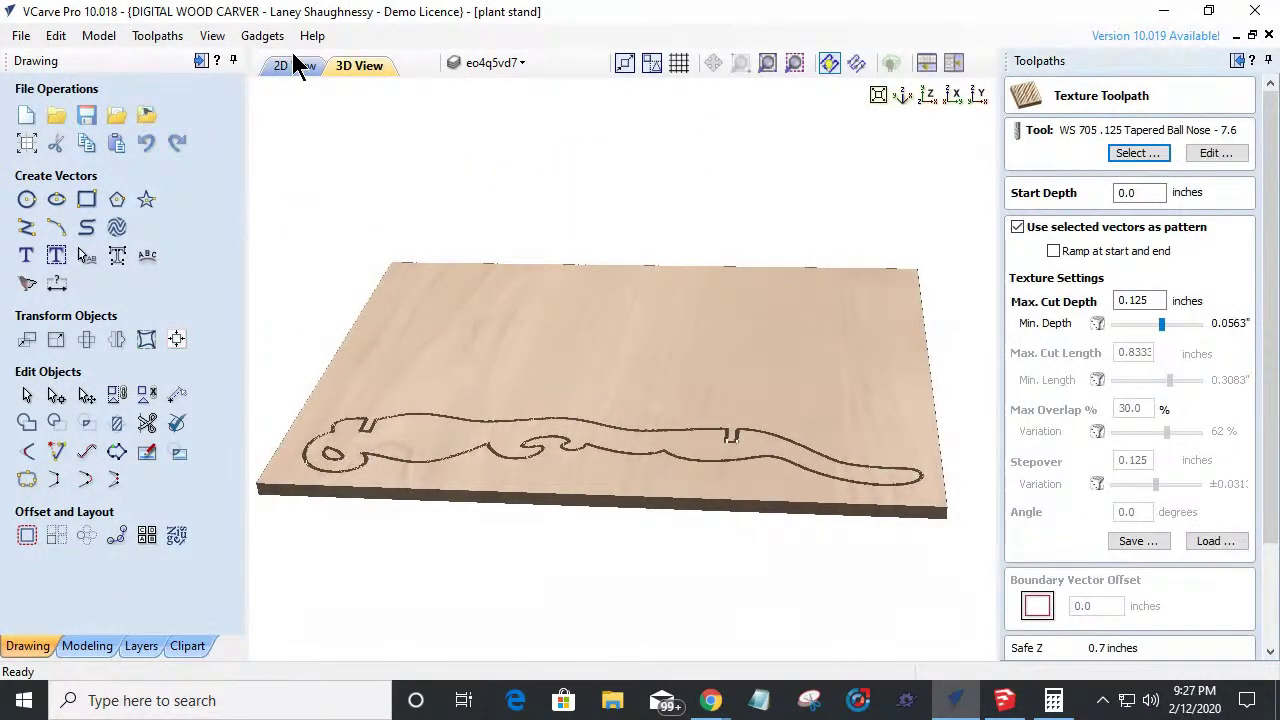
left_click(294, 66)
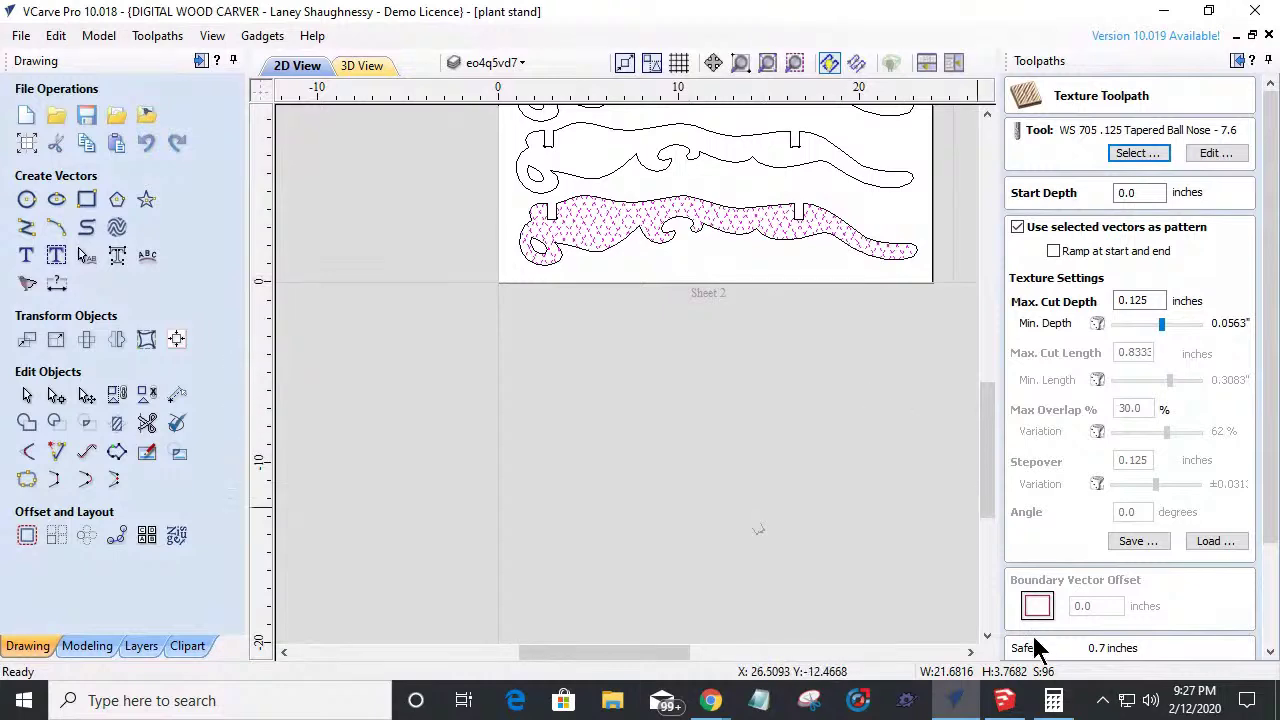
scroll(1272, 250, "down", 3)
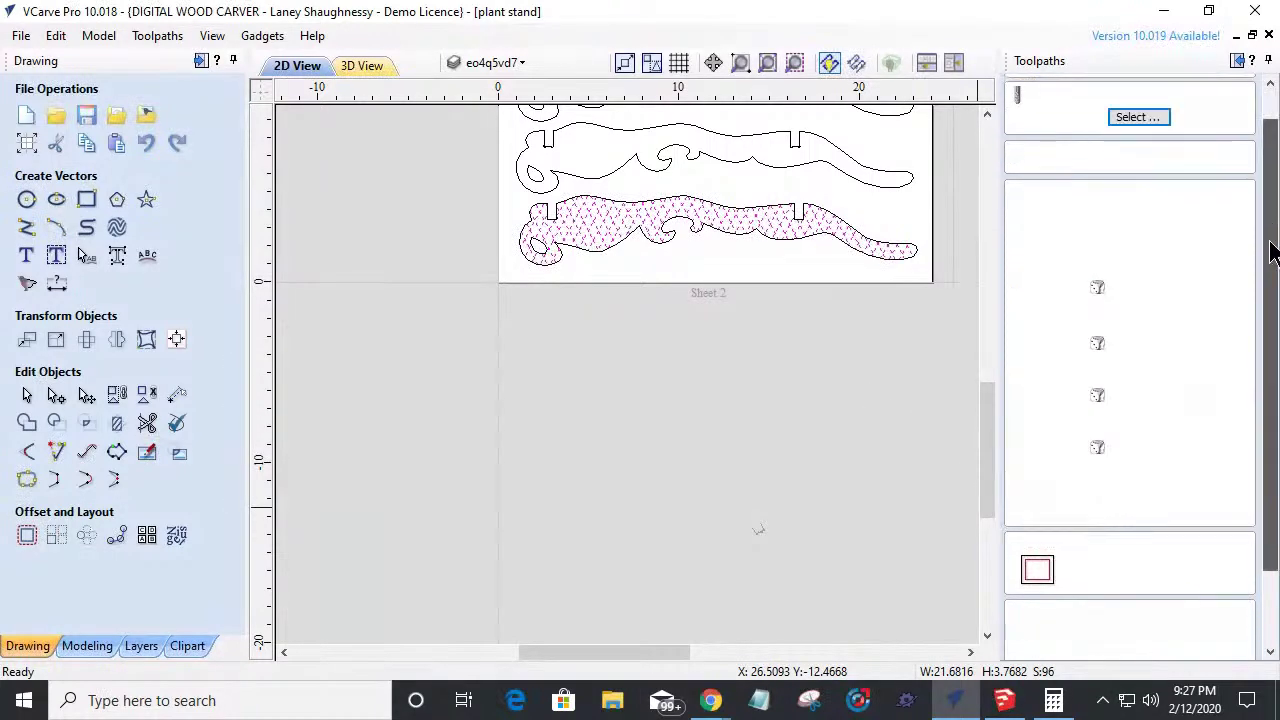
left_click(1066, 644)
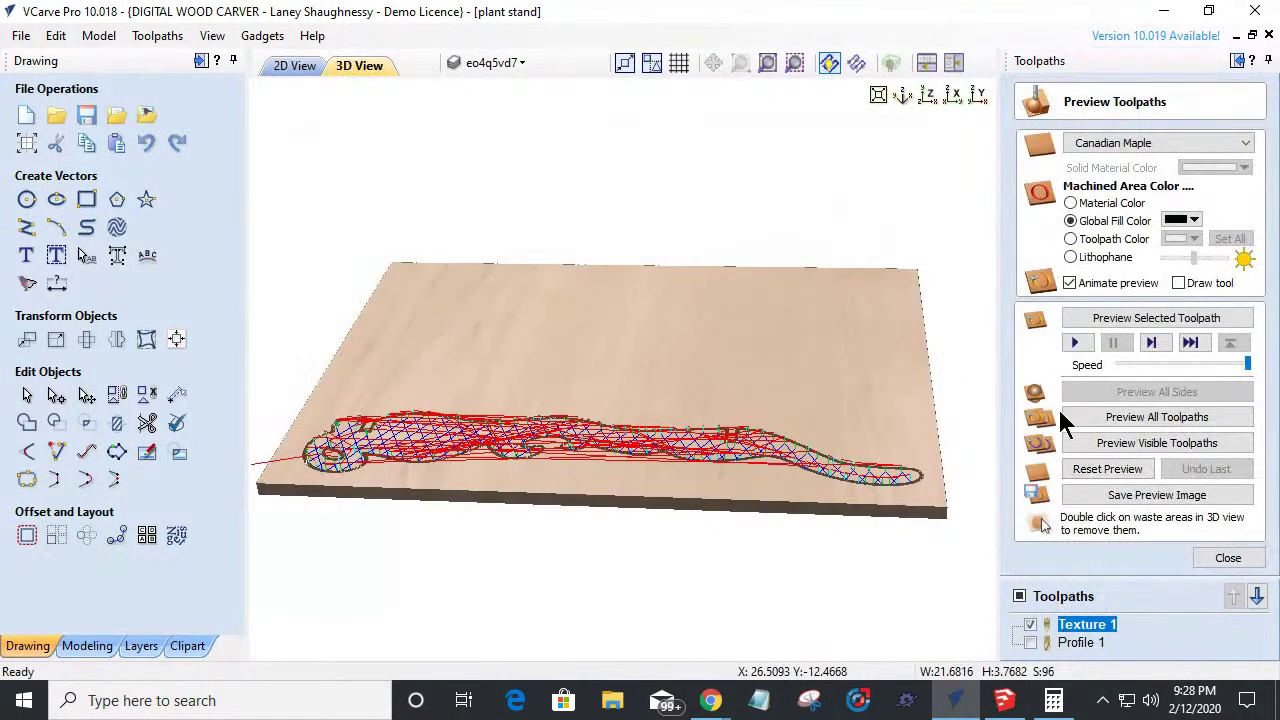
Preview the recalculated texture toolpath, show machined areas in the material color, and examine the carved leg up close.
left_click(1095, 320)
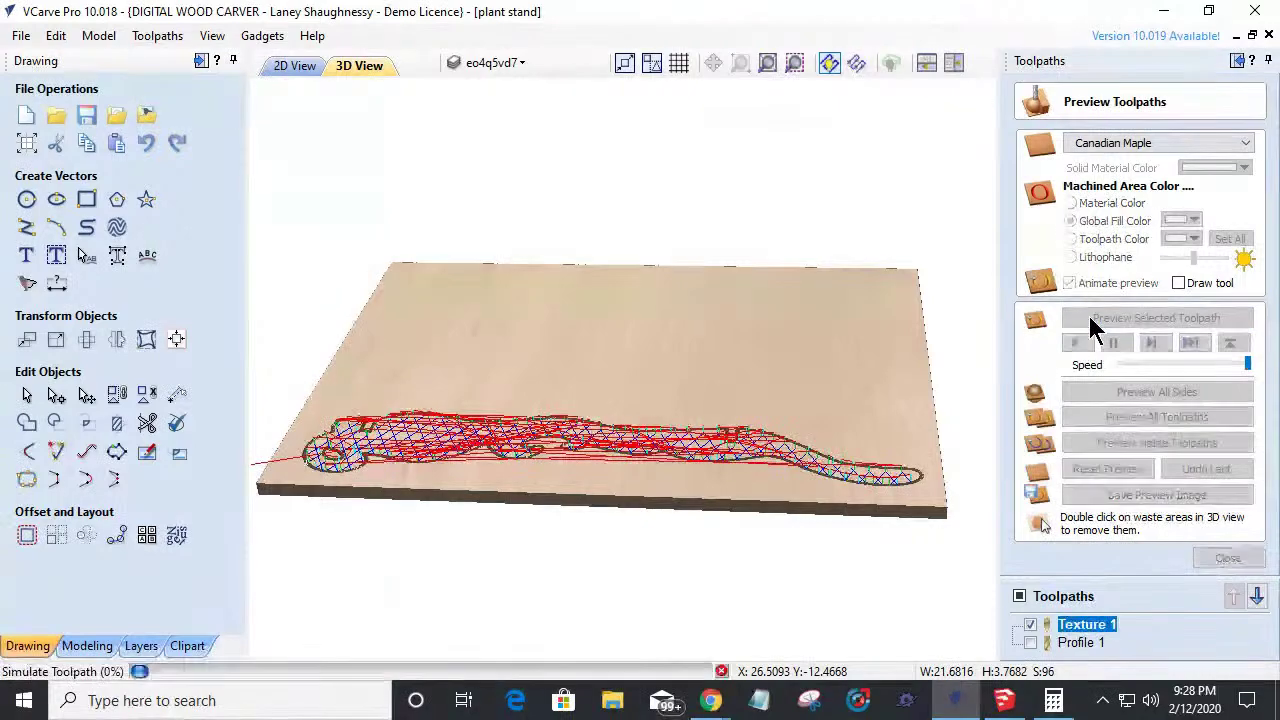
left_click_drag(857, 509, 518, 567)
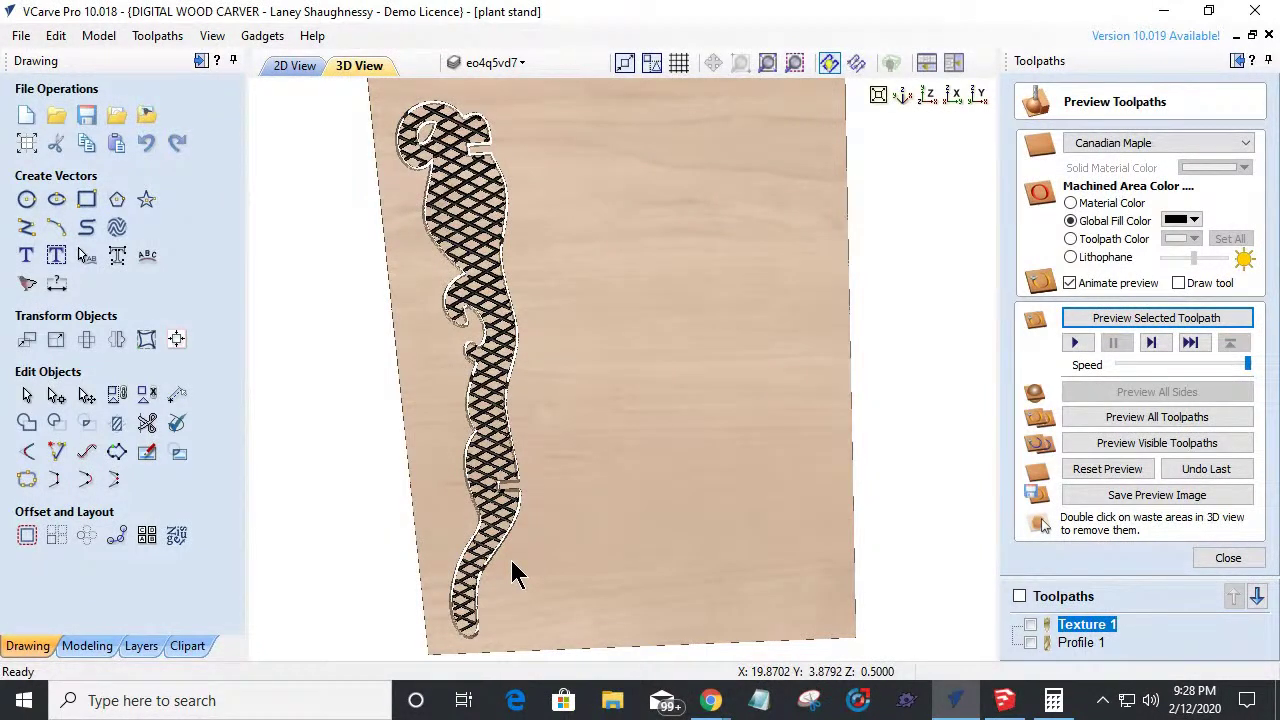
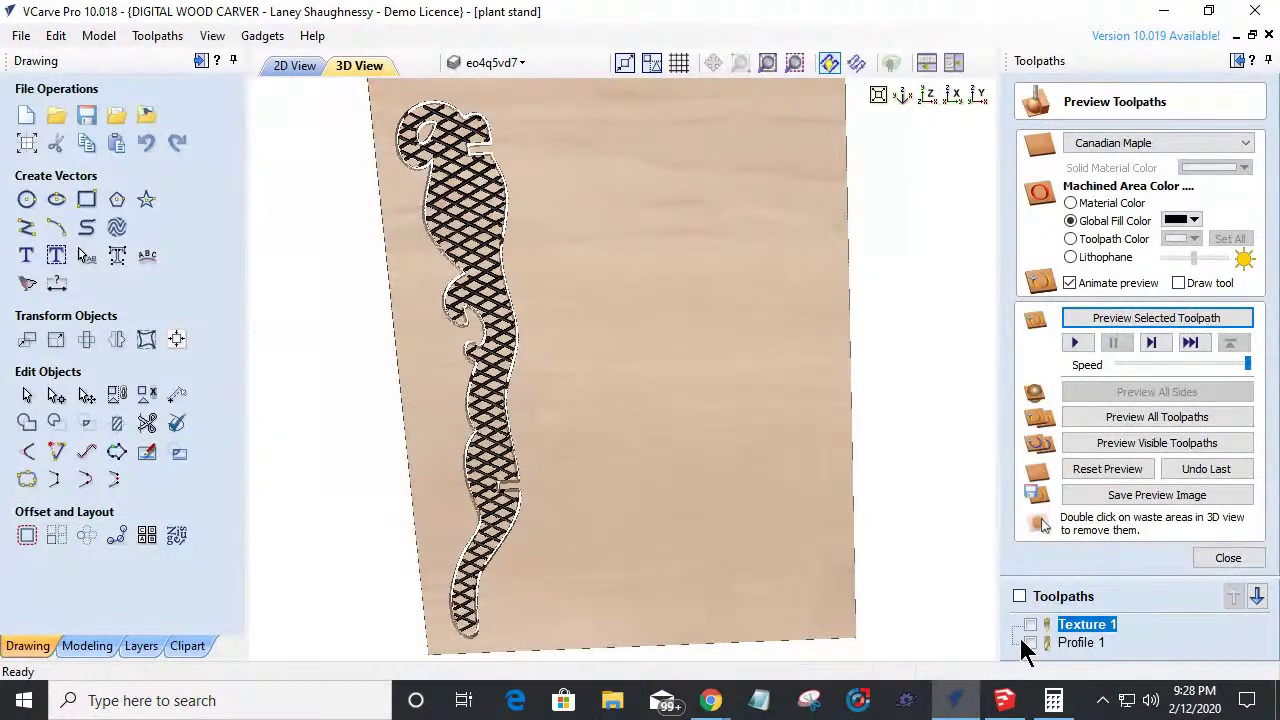
left_click(1071, 204)
left_click_drag(591, 400, 566, 386)
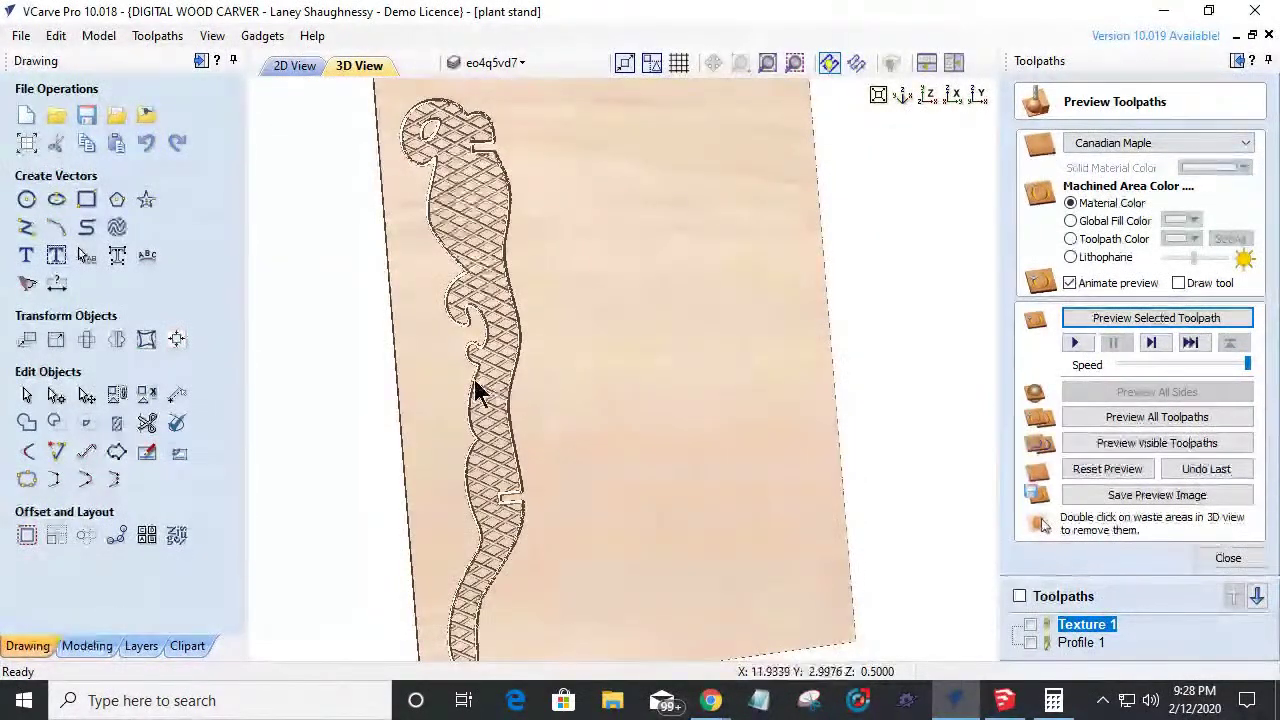
scroll(477, 391, "up", 5)
scroll(745, 380, "down", 4)
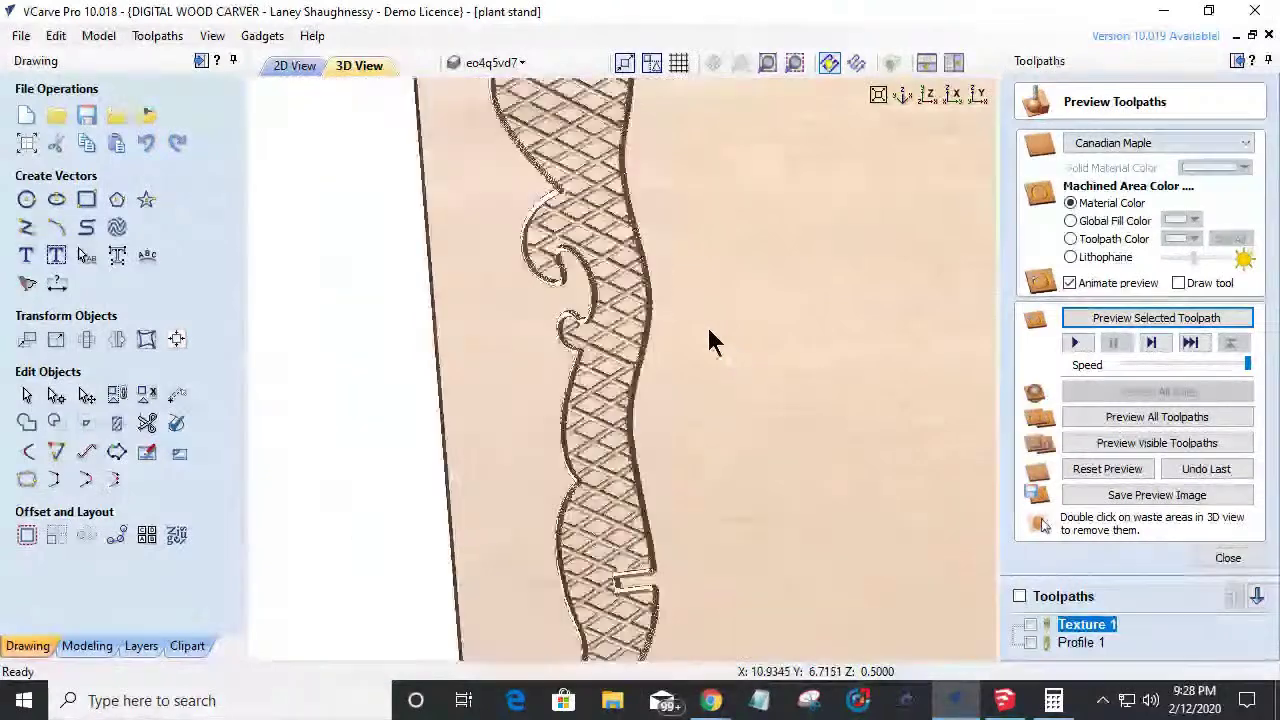
Start a 2D profile toolpath on the leg's lattice vectors with a cut depth of 0.125 inches.
left_click(1224, 558)
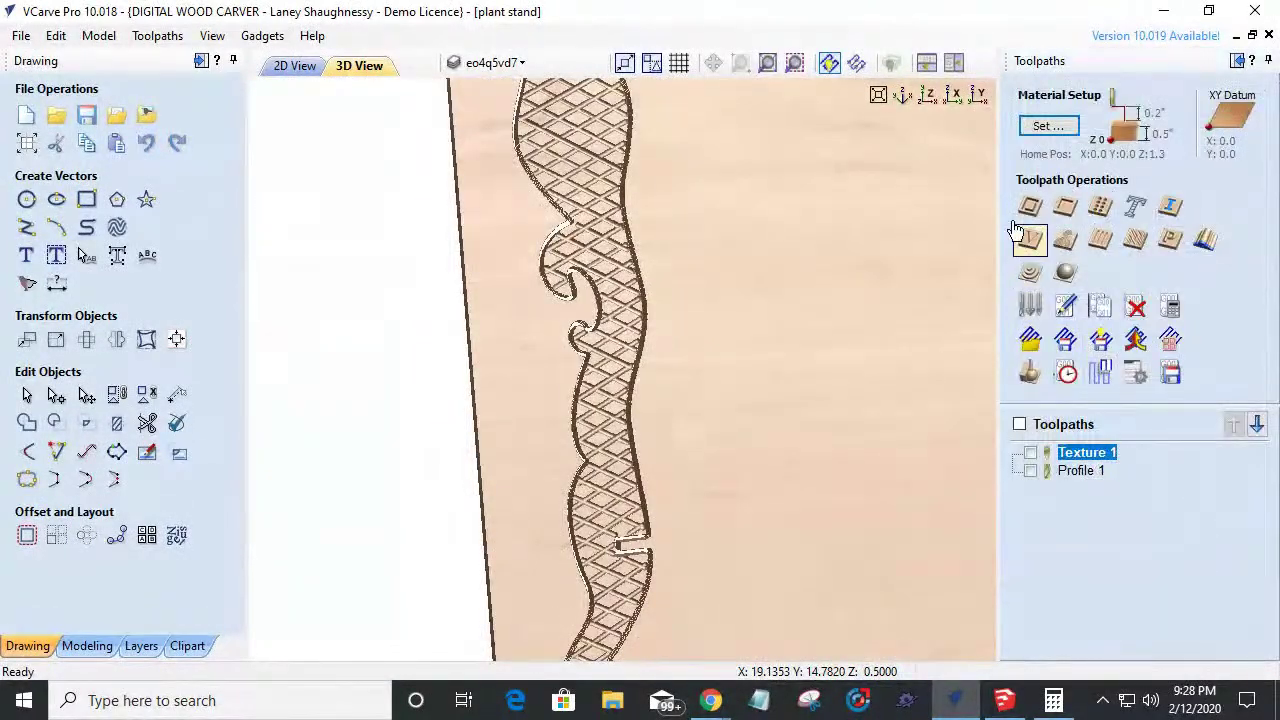
left_click(282, 68)
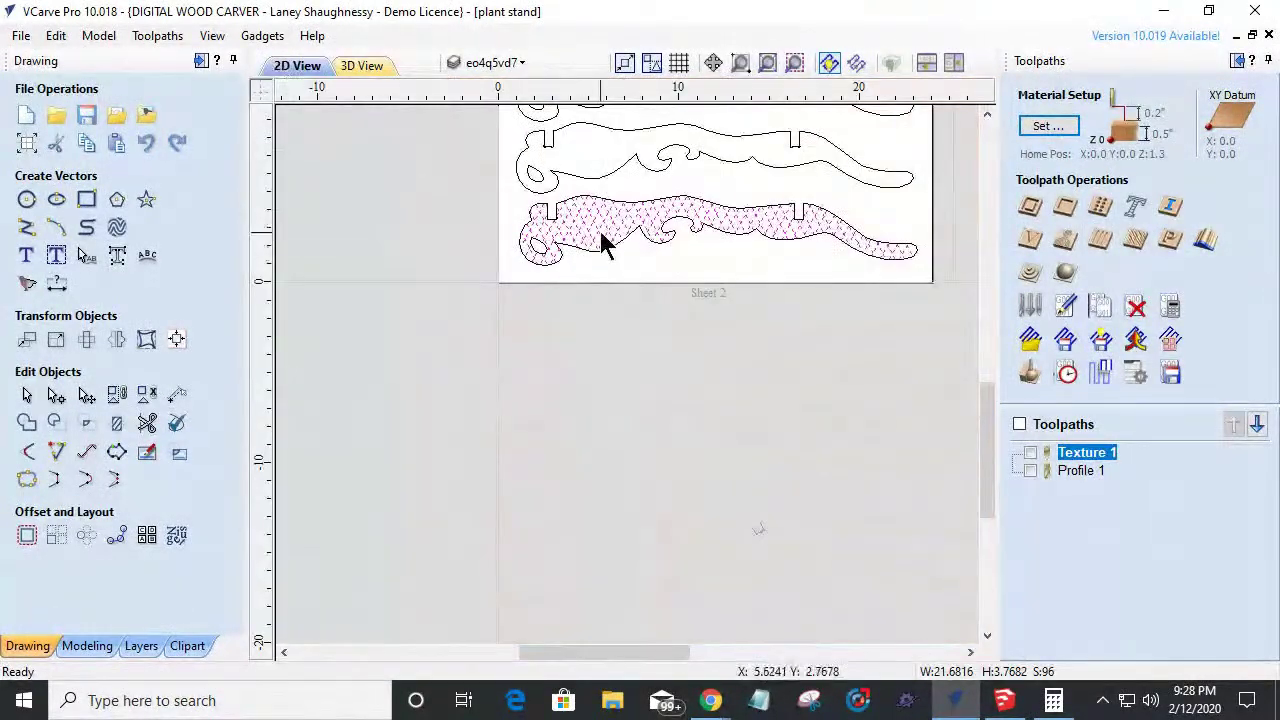
left_click(1032, 207)
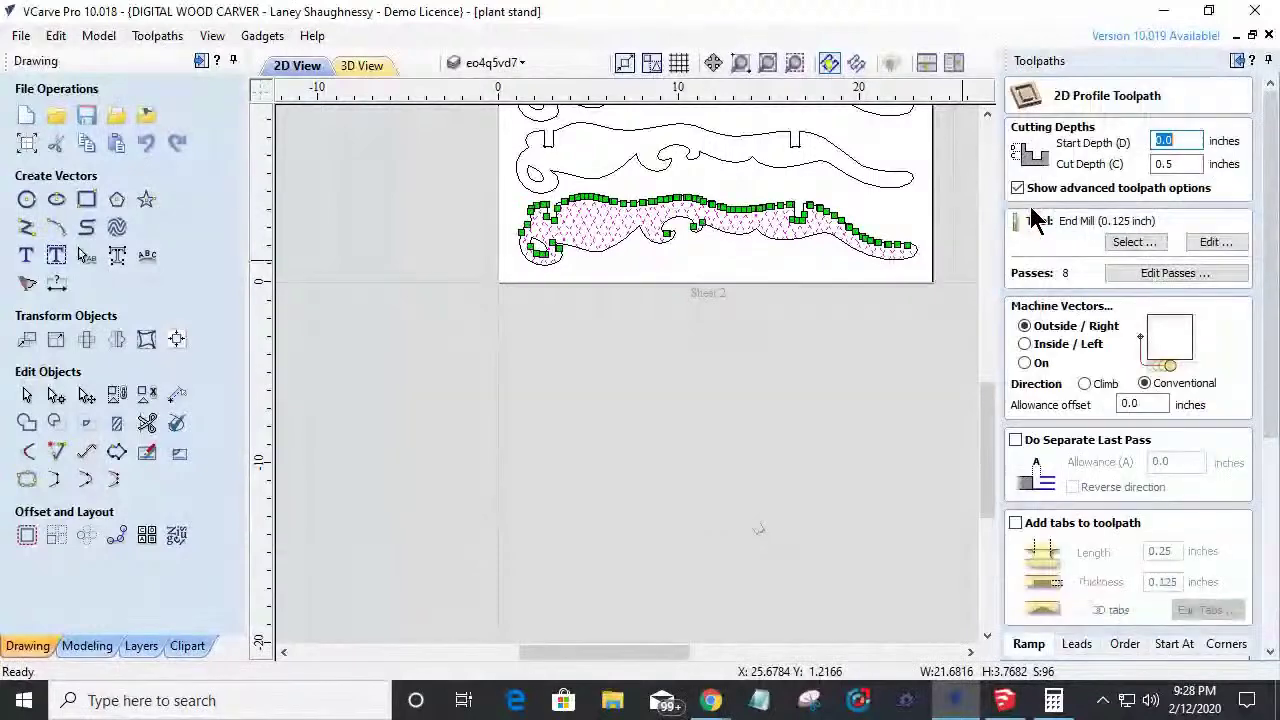
double_click(1176, 167)
type(".12")
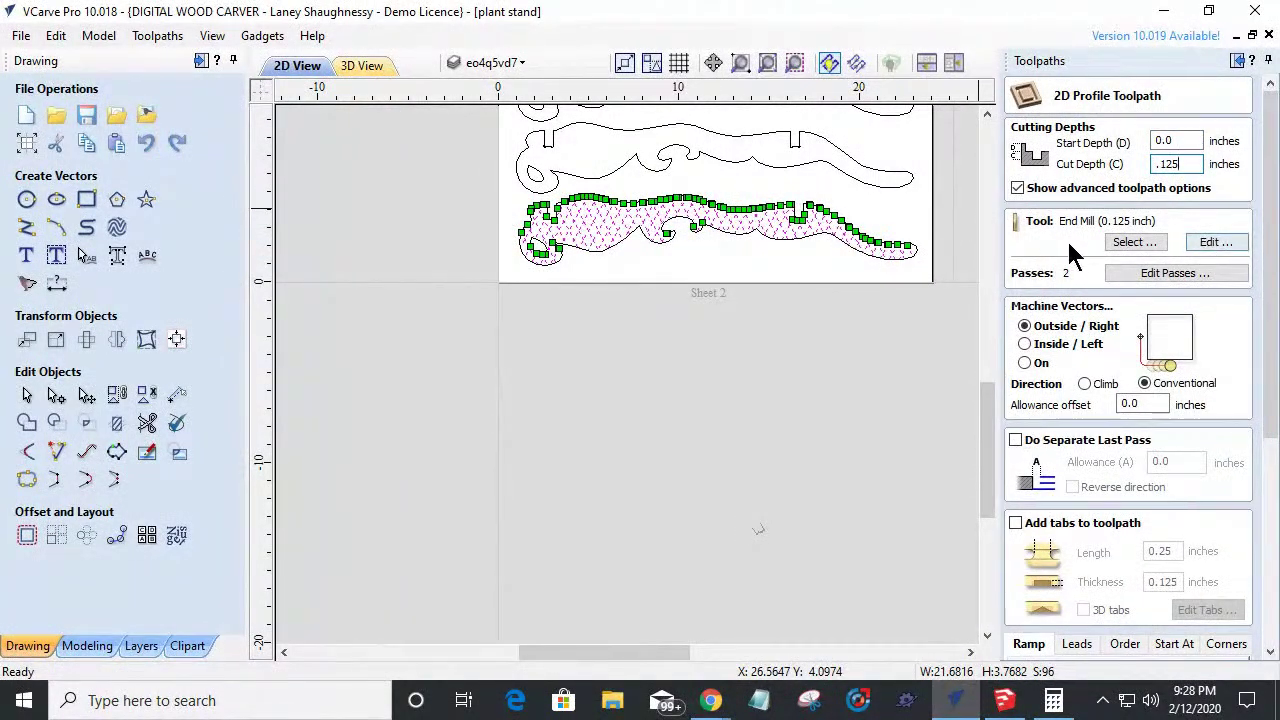
Choose the 60-degree V-bit with a 0.25 inch diameter as the profile toolpath's tool.
left_click(1117, 240)
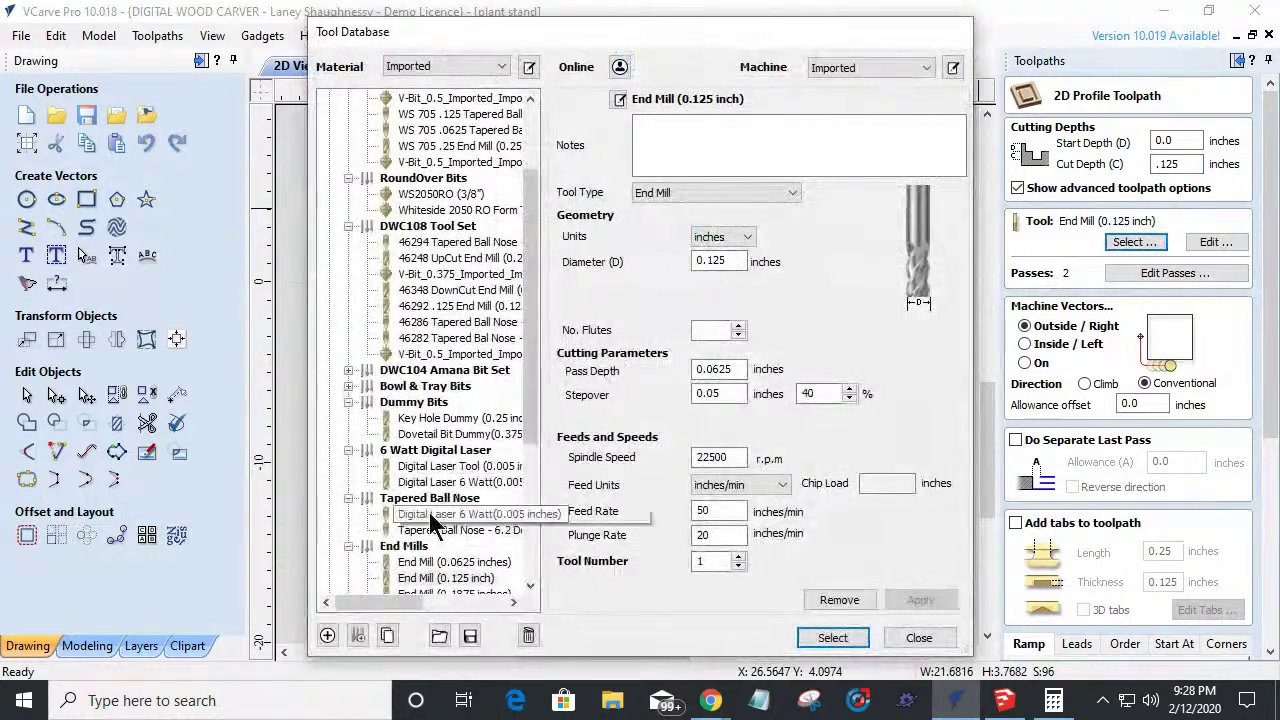
scroll(418, 289, "down", 4)
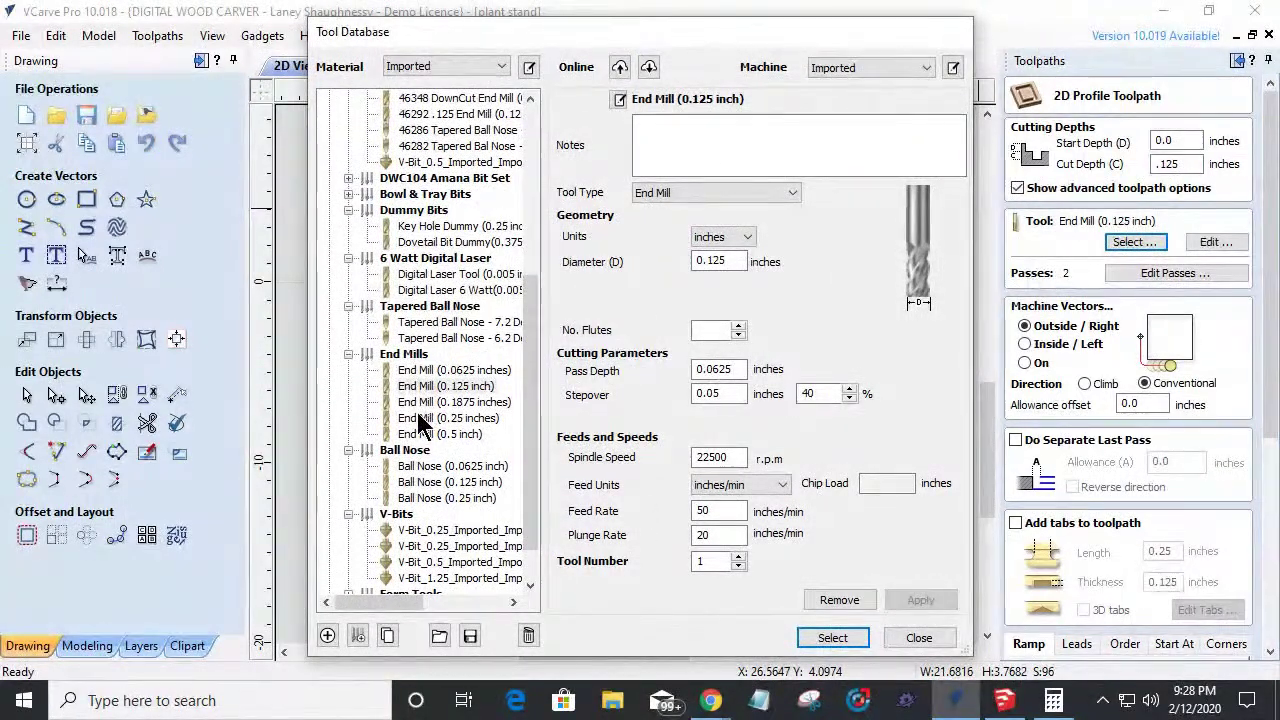
scroll(417, 412, "down", 1)
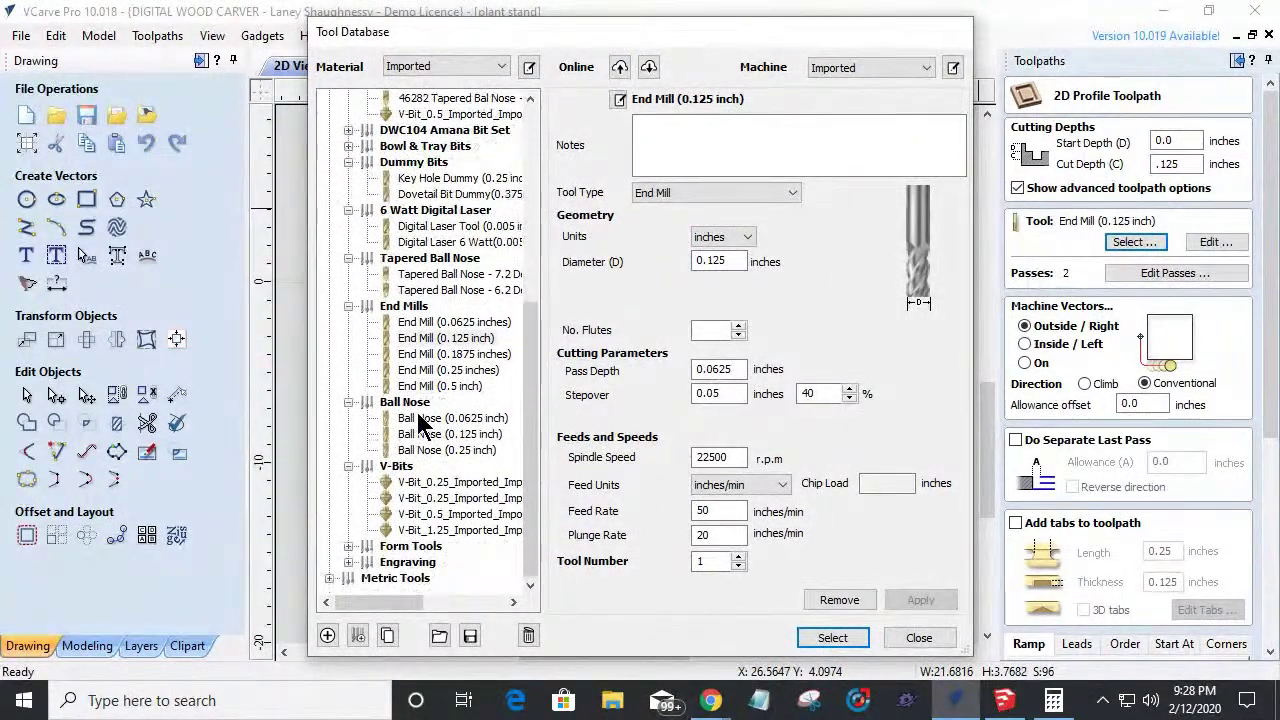
left_click(428, 505)
left_click(855, 639)
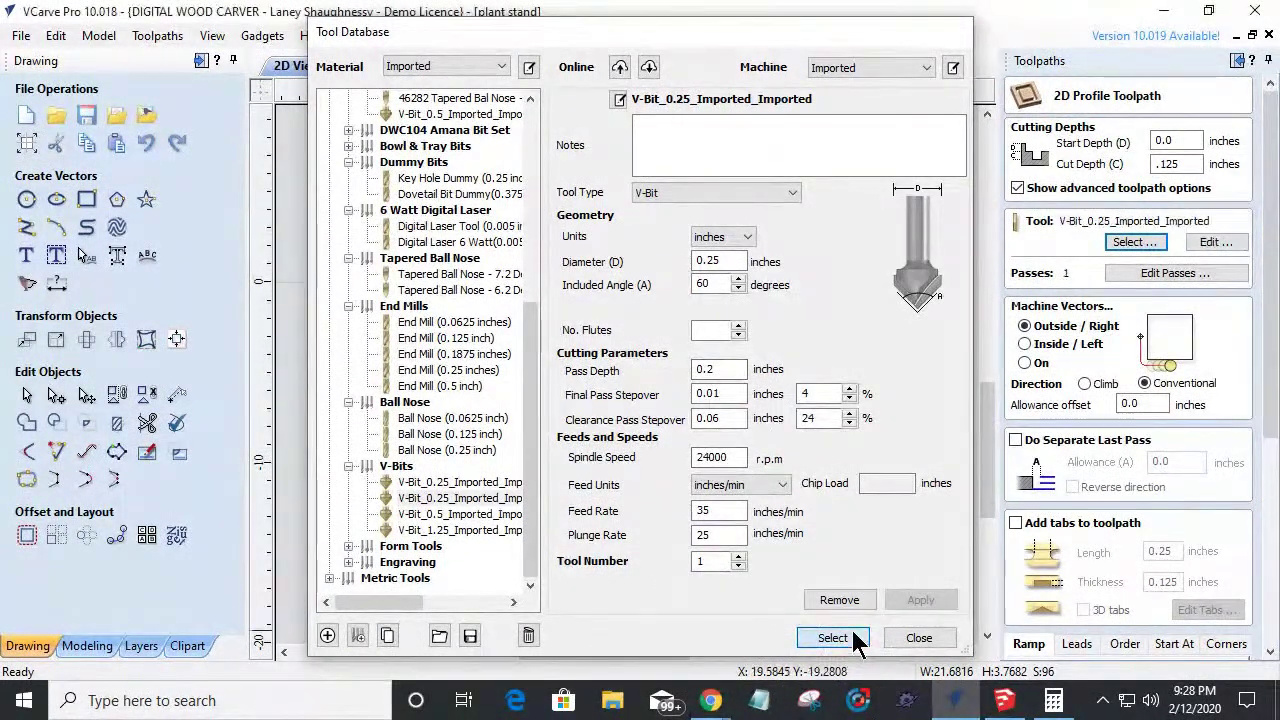
Set the toolpath to machine on the vectors and calculate it as Profile 2.
left_click(1026, 365)
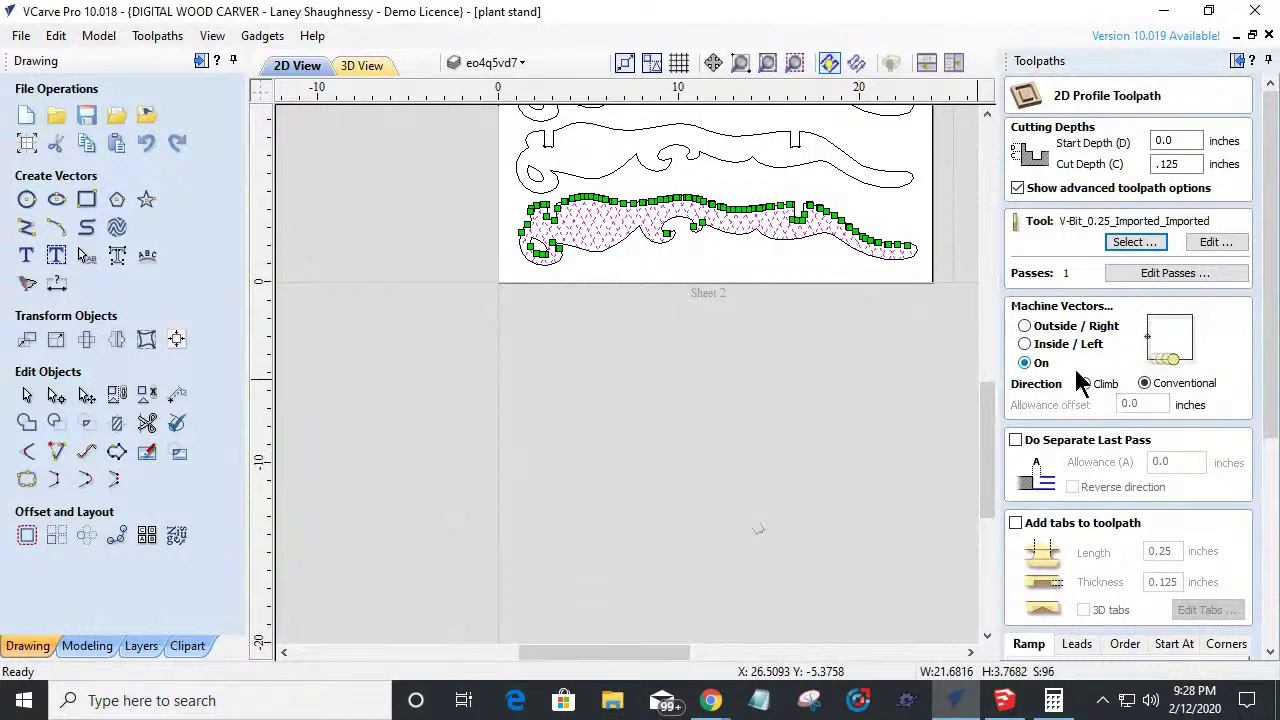
left_click_drag(1270, 347, 1274, 587)
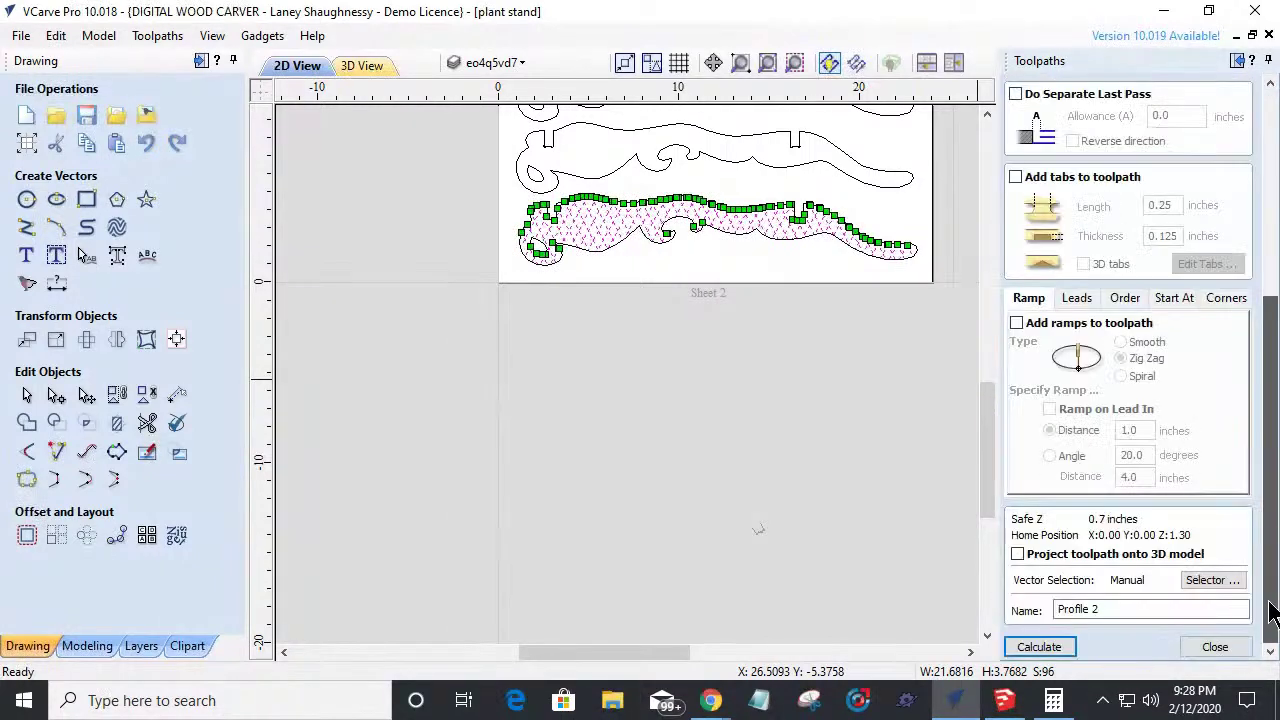
left_click(1062, 650)
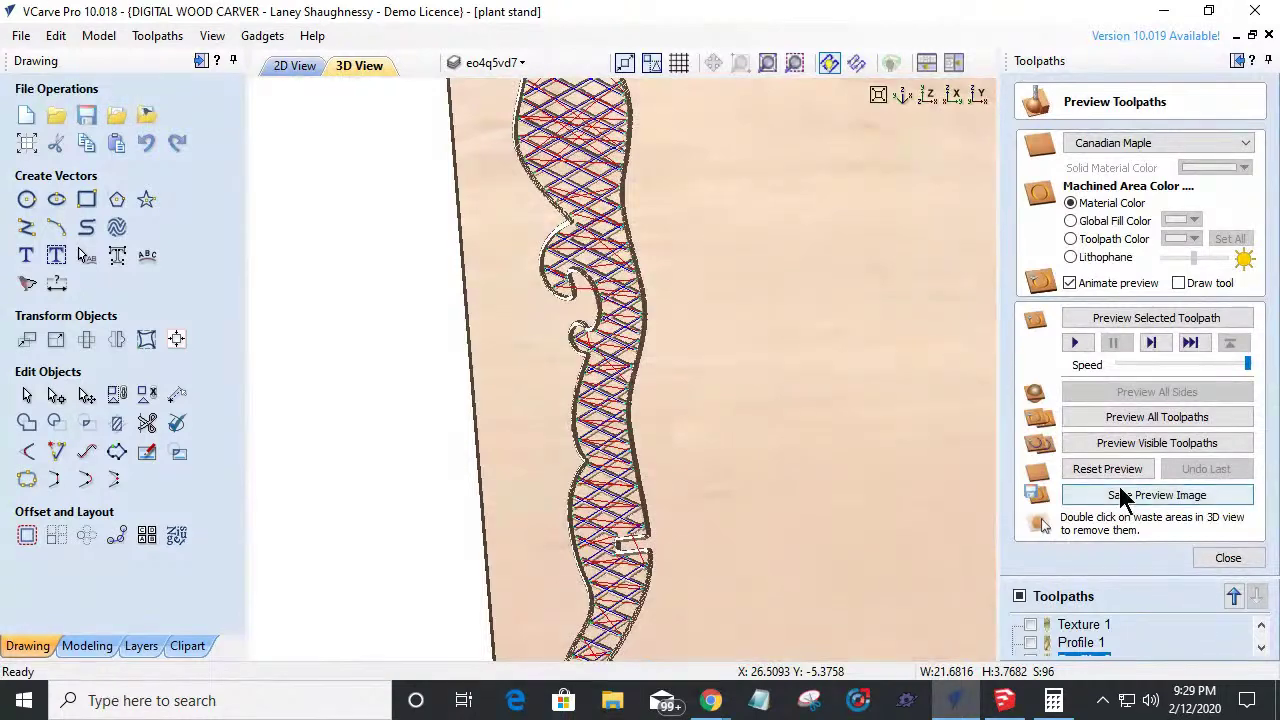
Try to preview Profile 1 together with Profile 2 on a reset block and remove its waste area.
left_click(1110, 470)
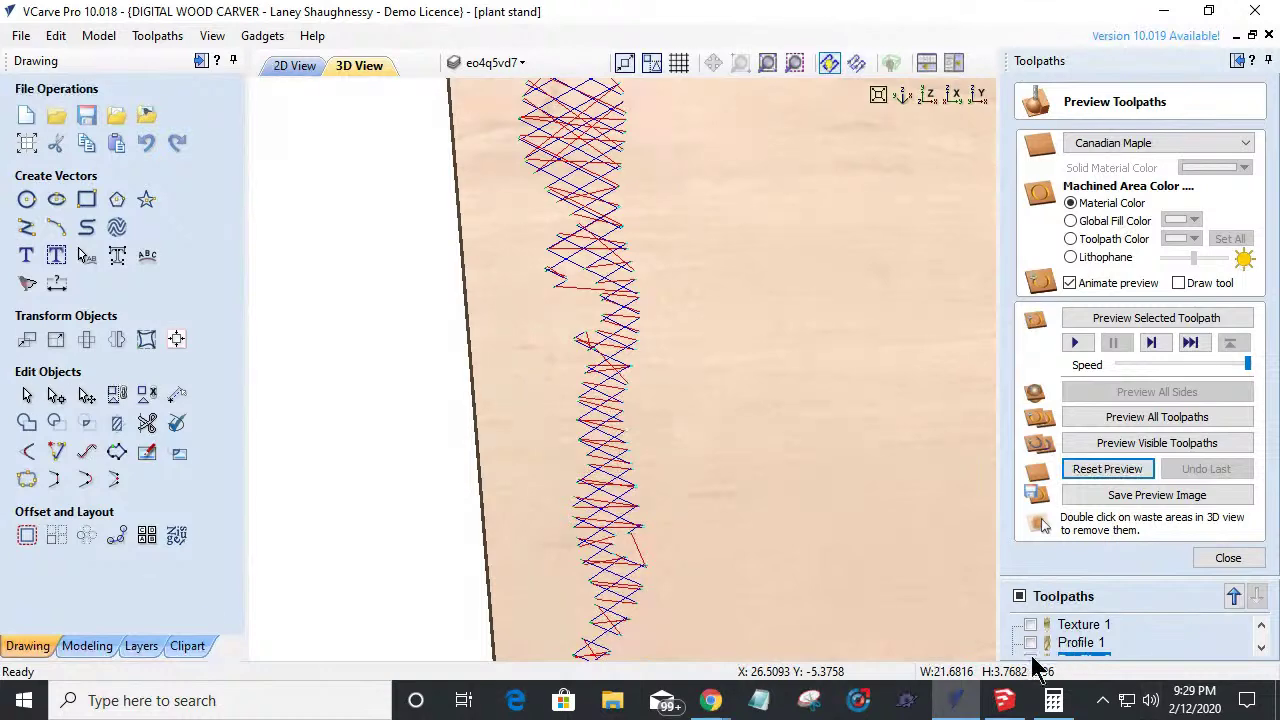
left_click(1090, 596)
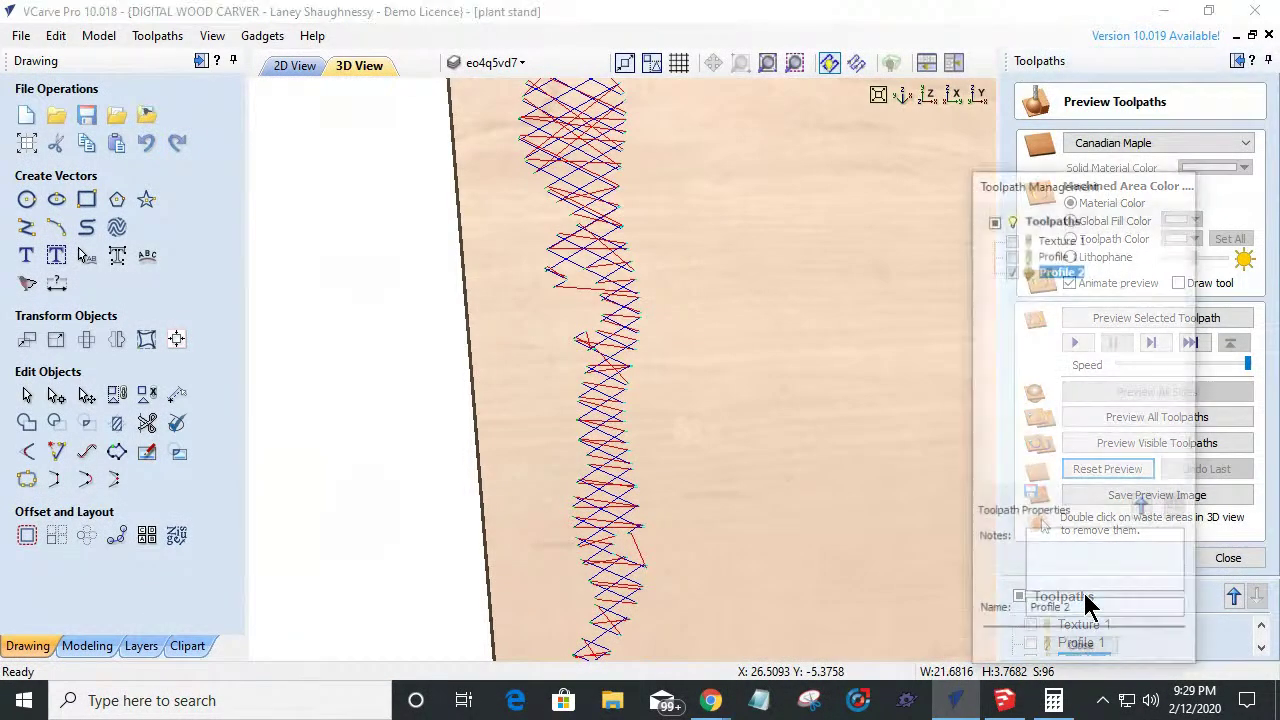
left_click(1011, 255)
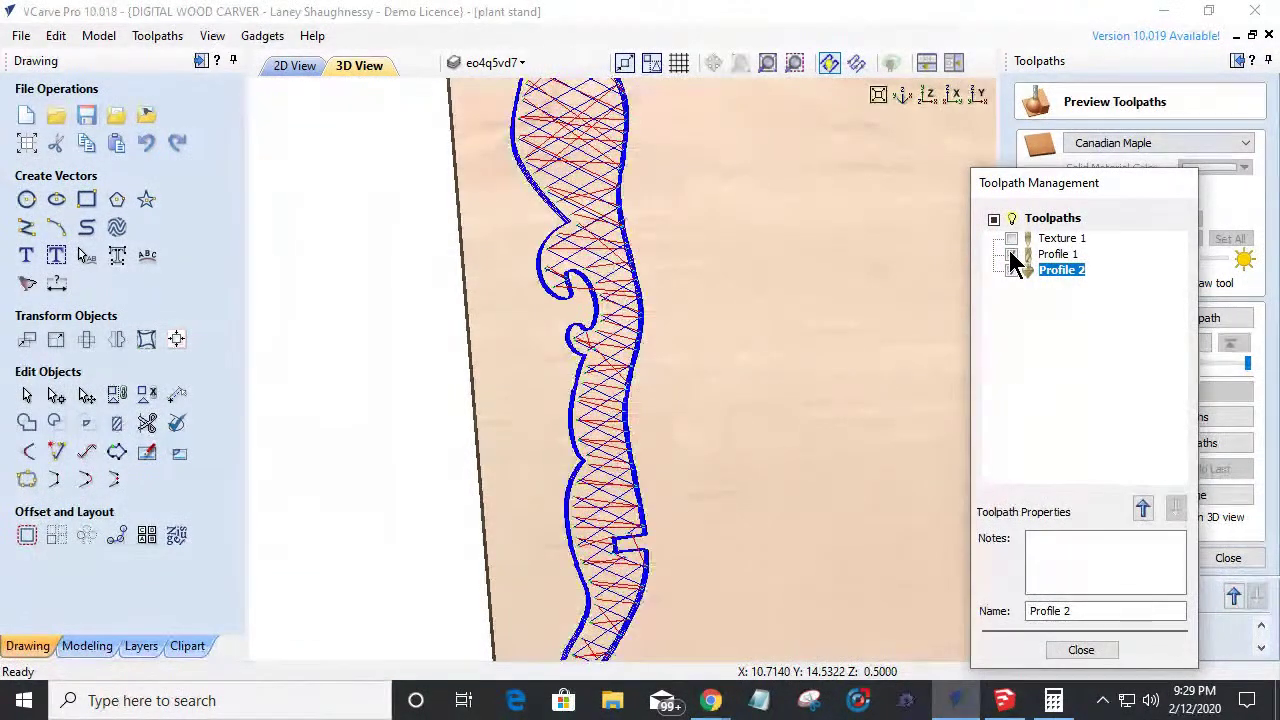
left_click(1081, 651)
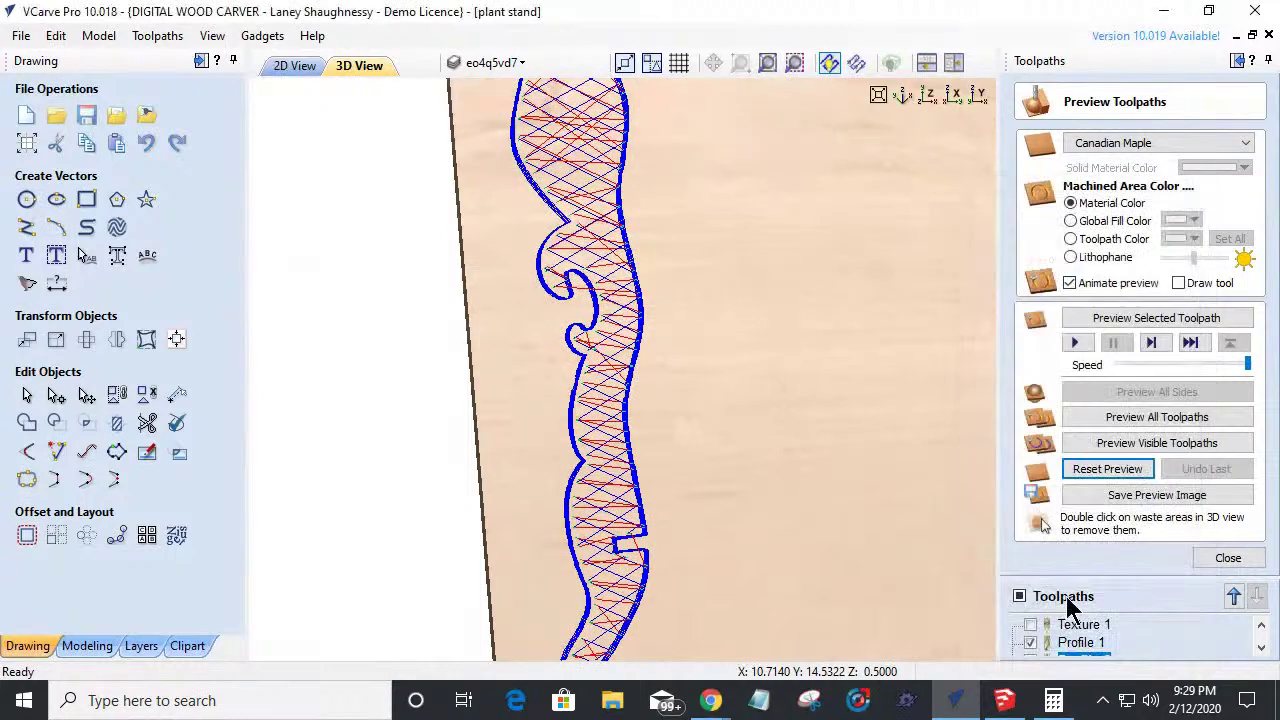
left_click(1112, 452)
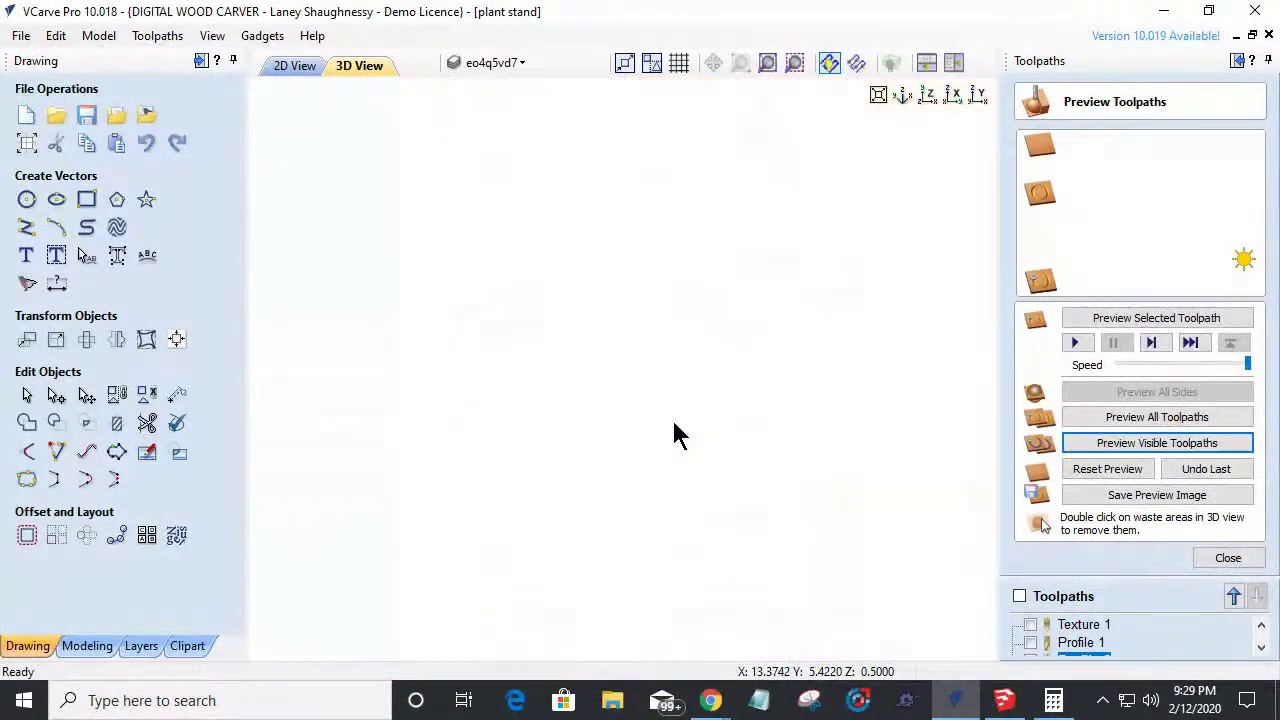
double_click(665, 434)
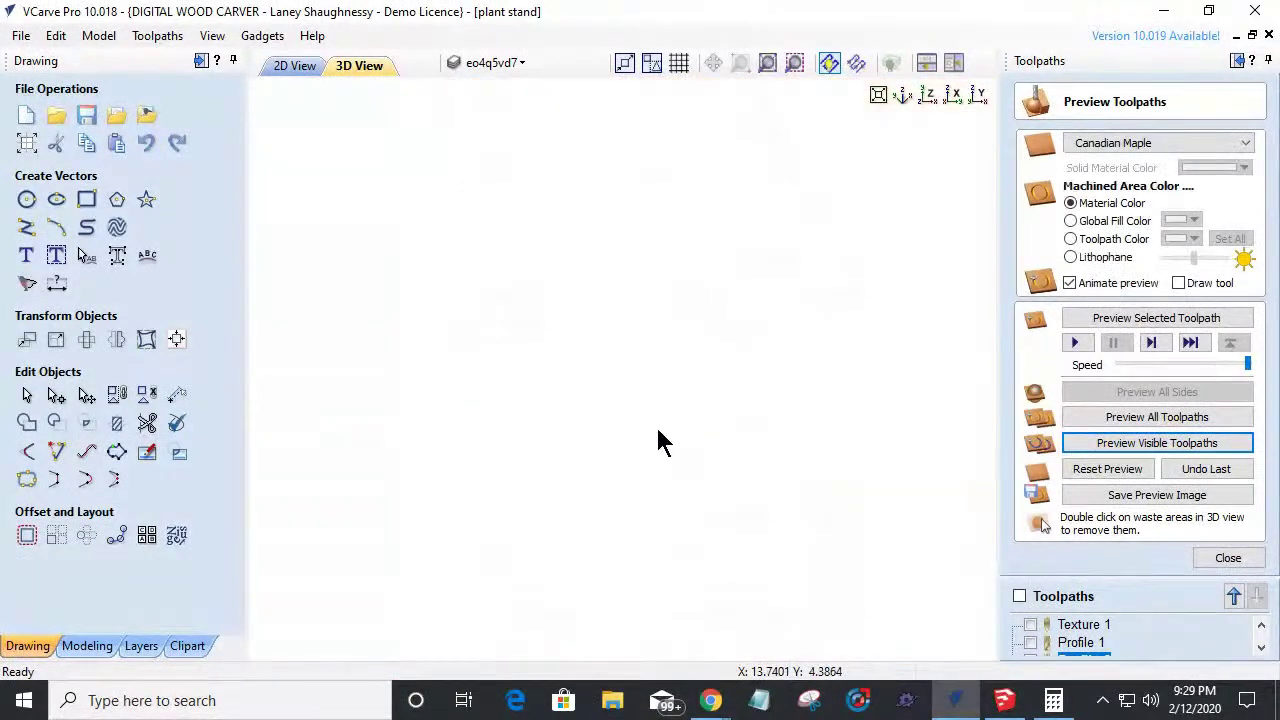
Reset the preview, show Profile 1 alongside Profile 2, preview both toolpaths, and examine the V-carved lattice up close.
left_click(1110, 474)
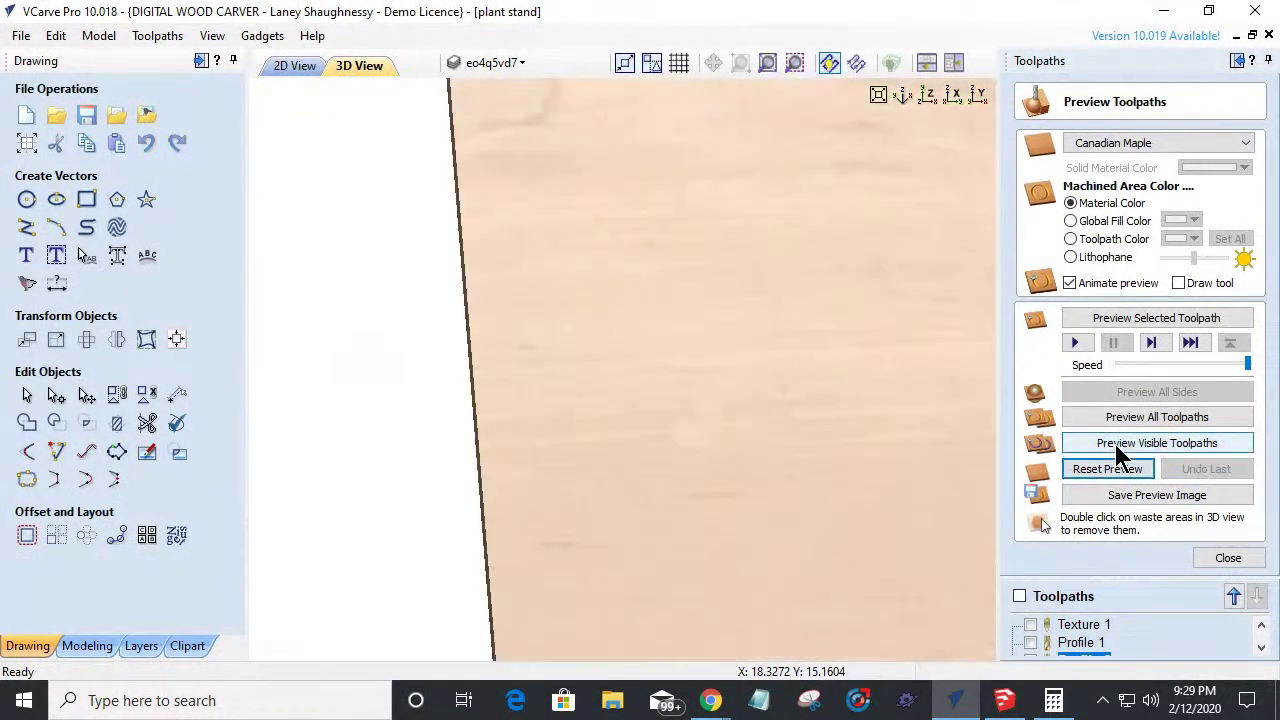
left_click(1031, 643)
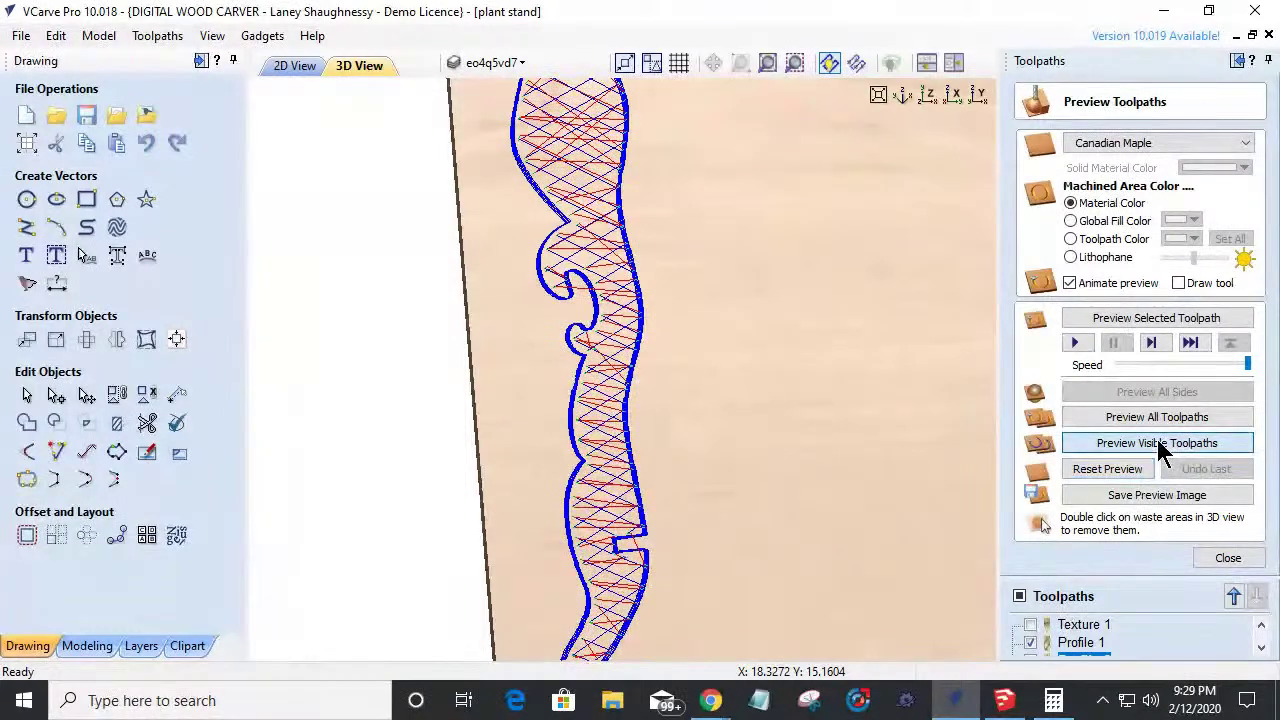
left_click(1092, 443)
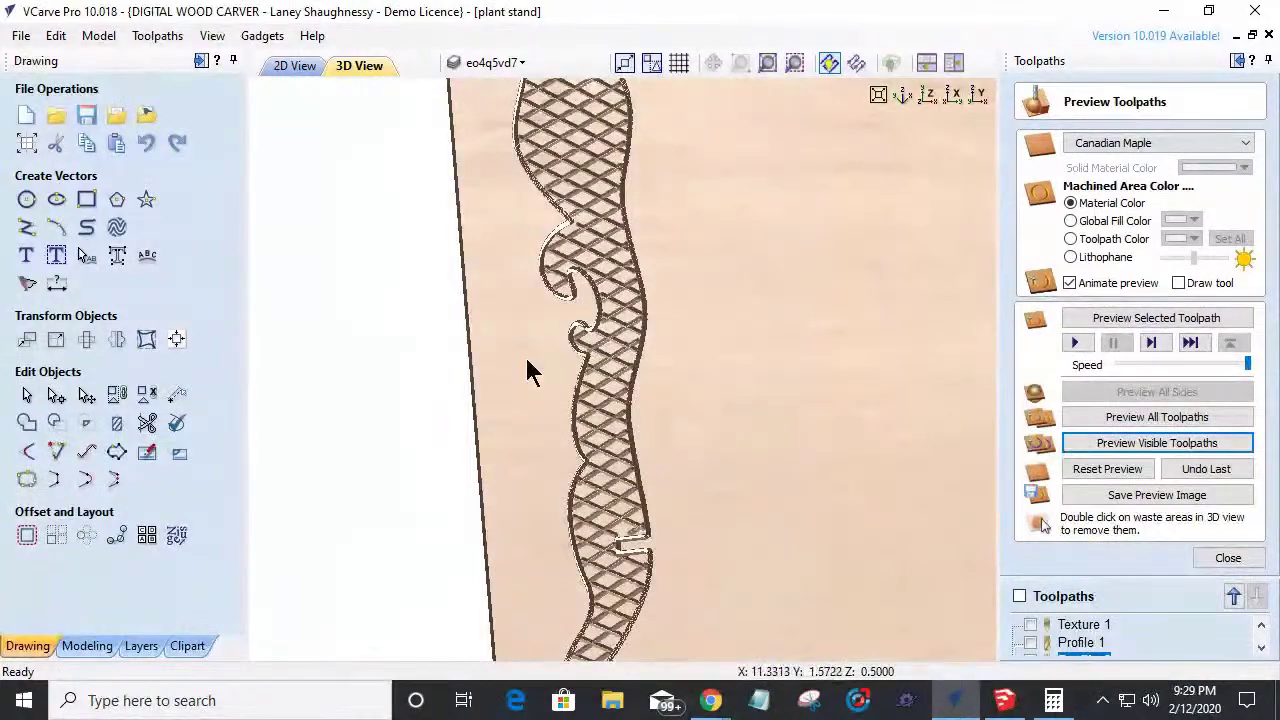
scroll(517, 372, "up", 5)
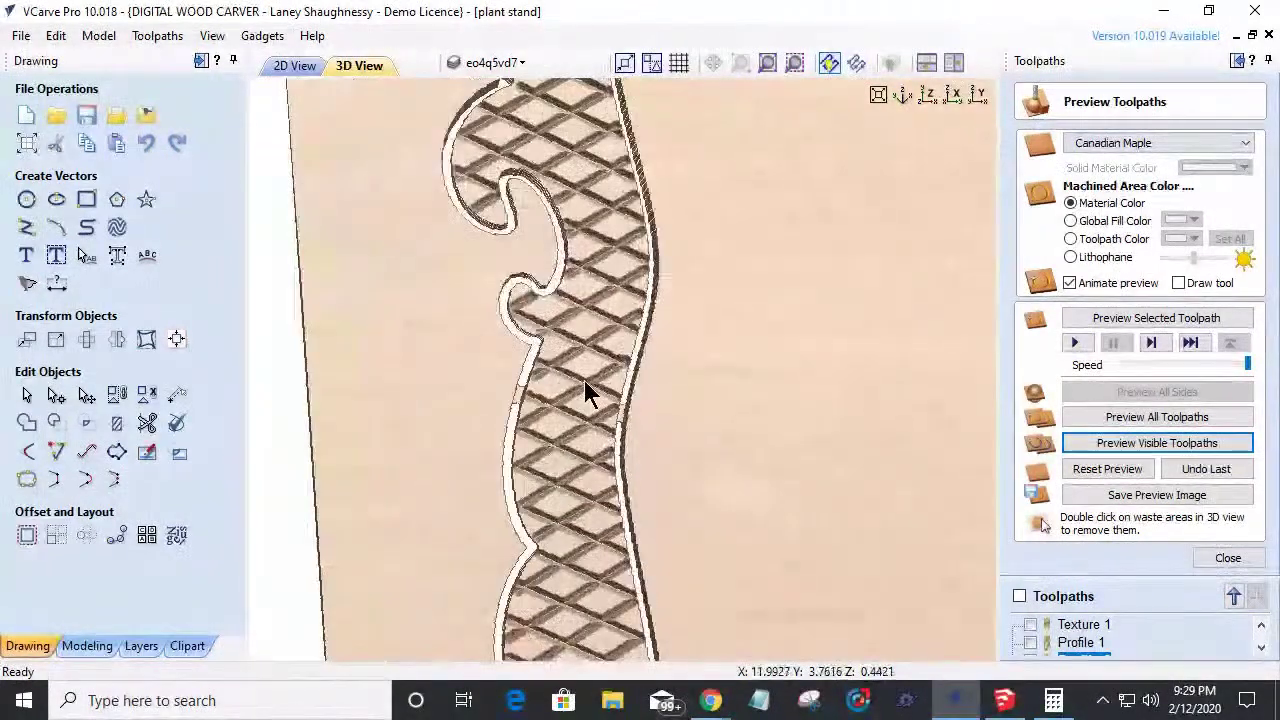
mouse_move(588, 432)
left_mouse_down()
mouse_move(571, 535)
mouse_move(577, 443)
left_mouse_up()
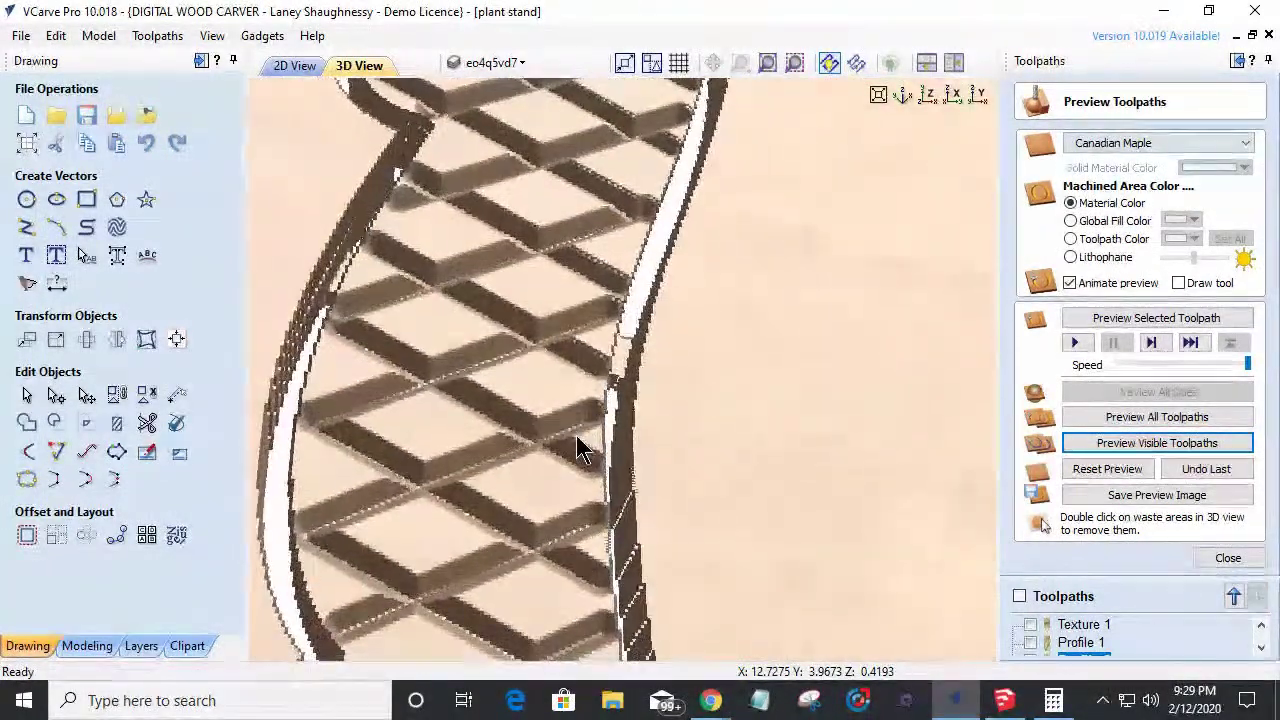
scroll(580, 445, "down", 3)
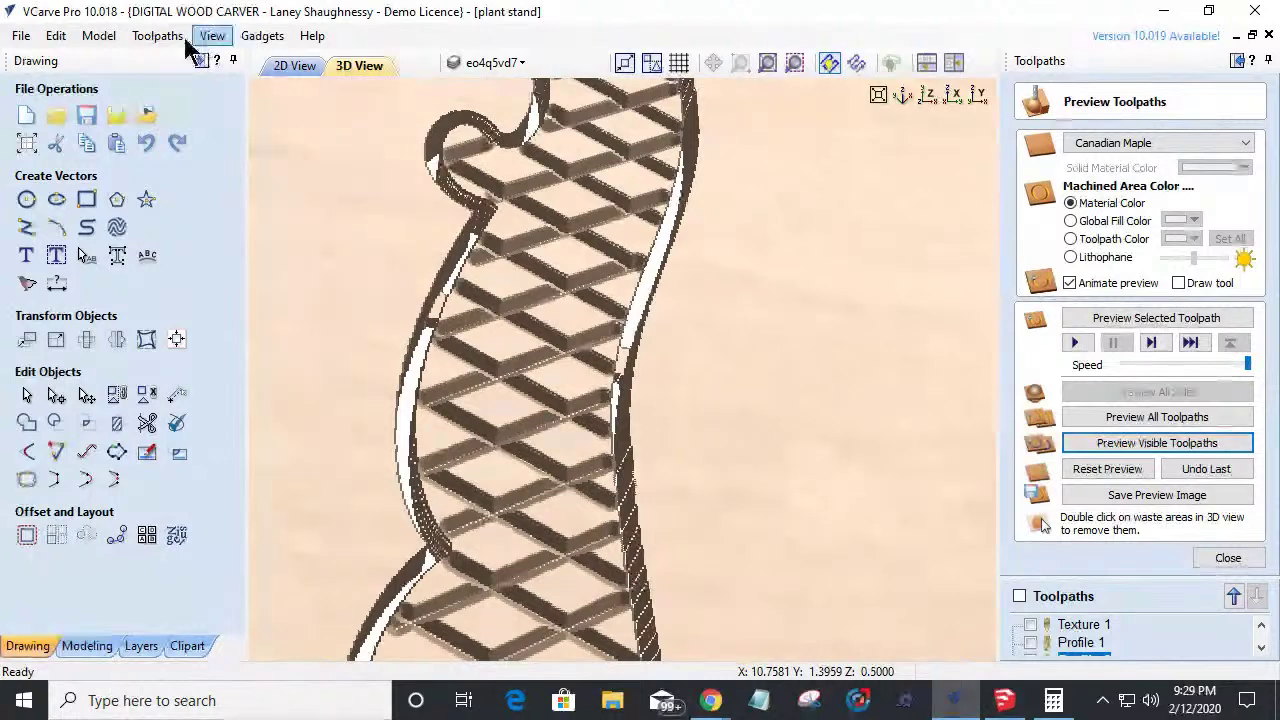
Set the preview simulation quality to Extremely High (8 x Slower), preview Profile 1 and Profile 2 again, and inspect the carved leg.
left_click(157, 36)
mouse_move(200, 125)
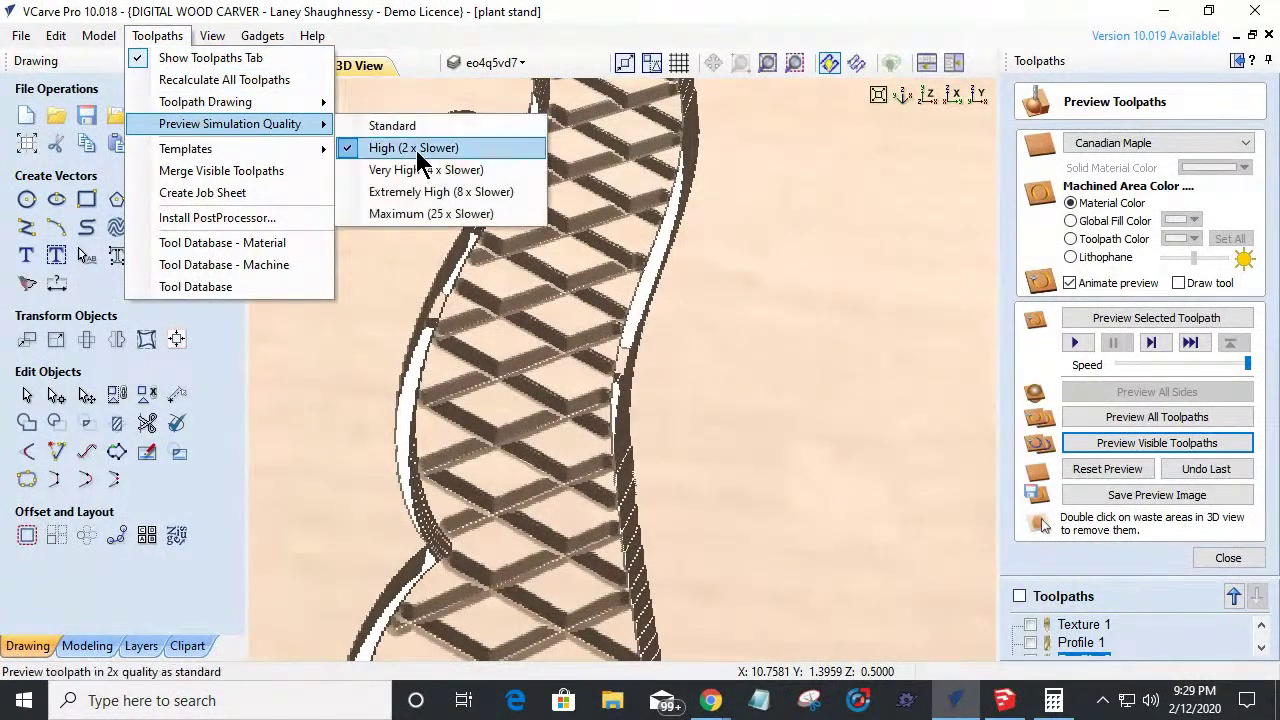
left_click(424, 192)
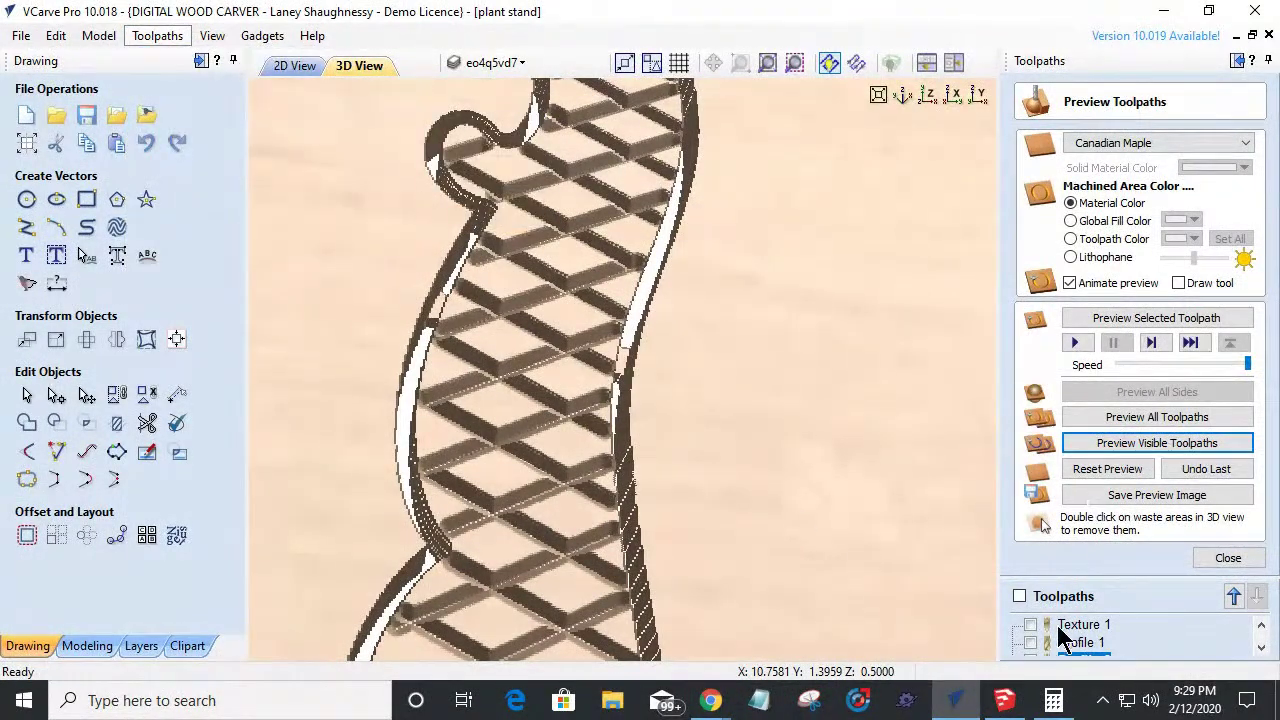
left_click(1031, 642)
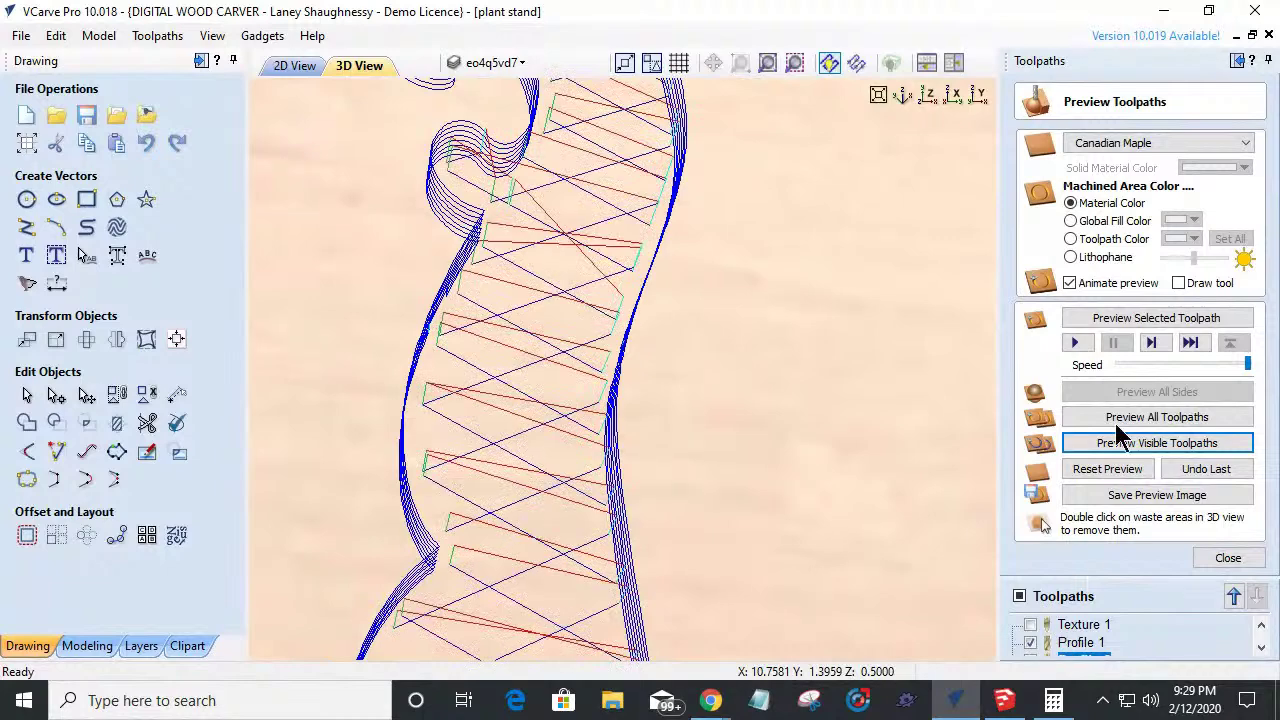
left_click(1145, 453)
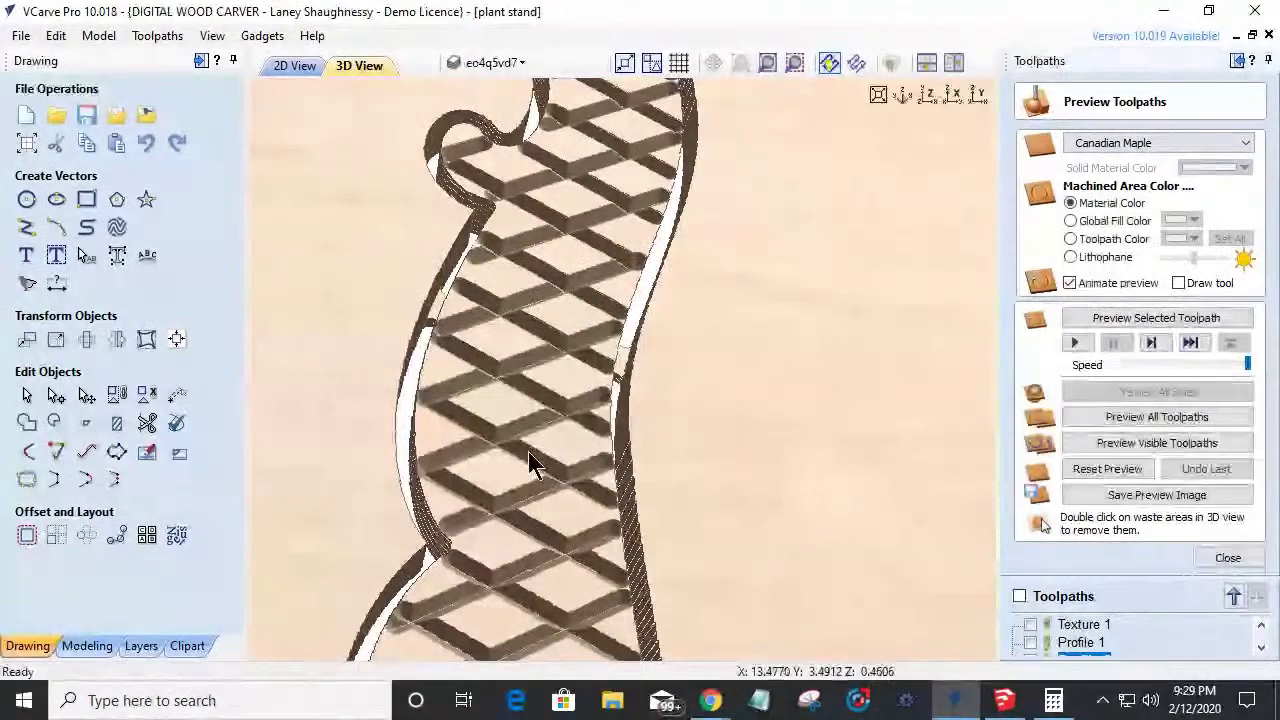
left_click_drag(534, 394, 535, 398)
scroll(535, 398, "down", 3)
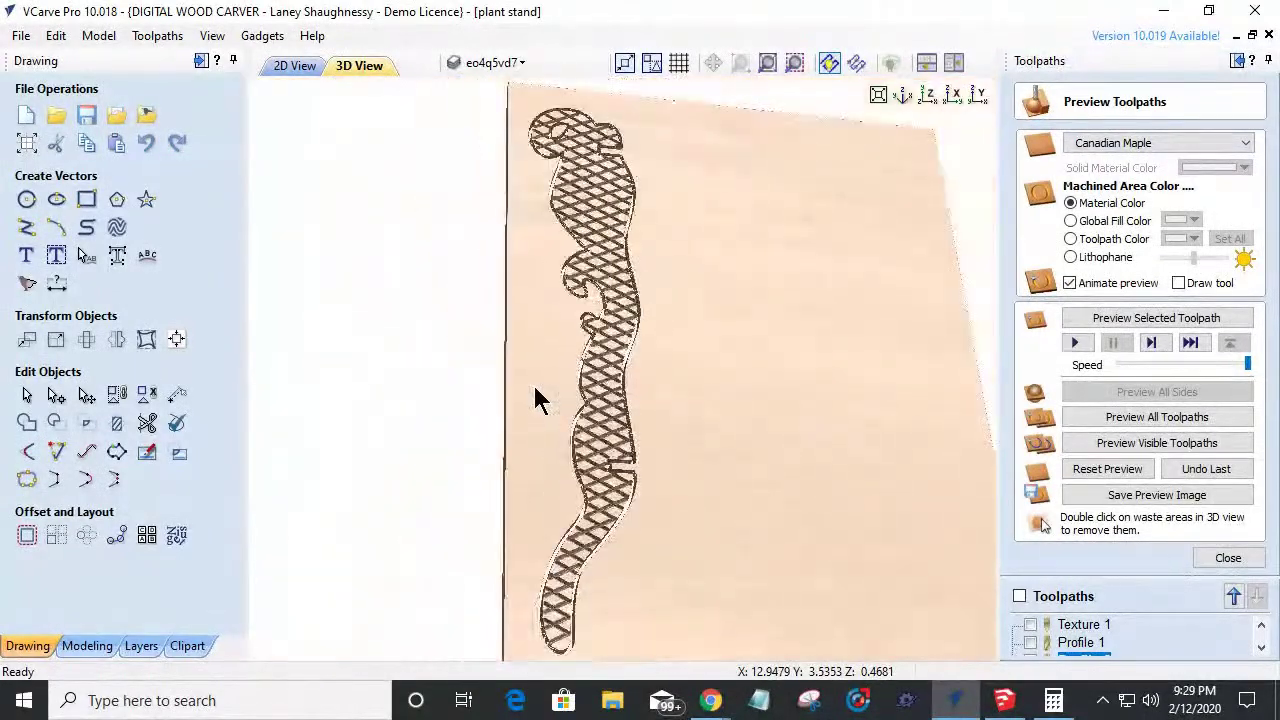
scroll(535, 398, "up", 3)
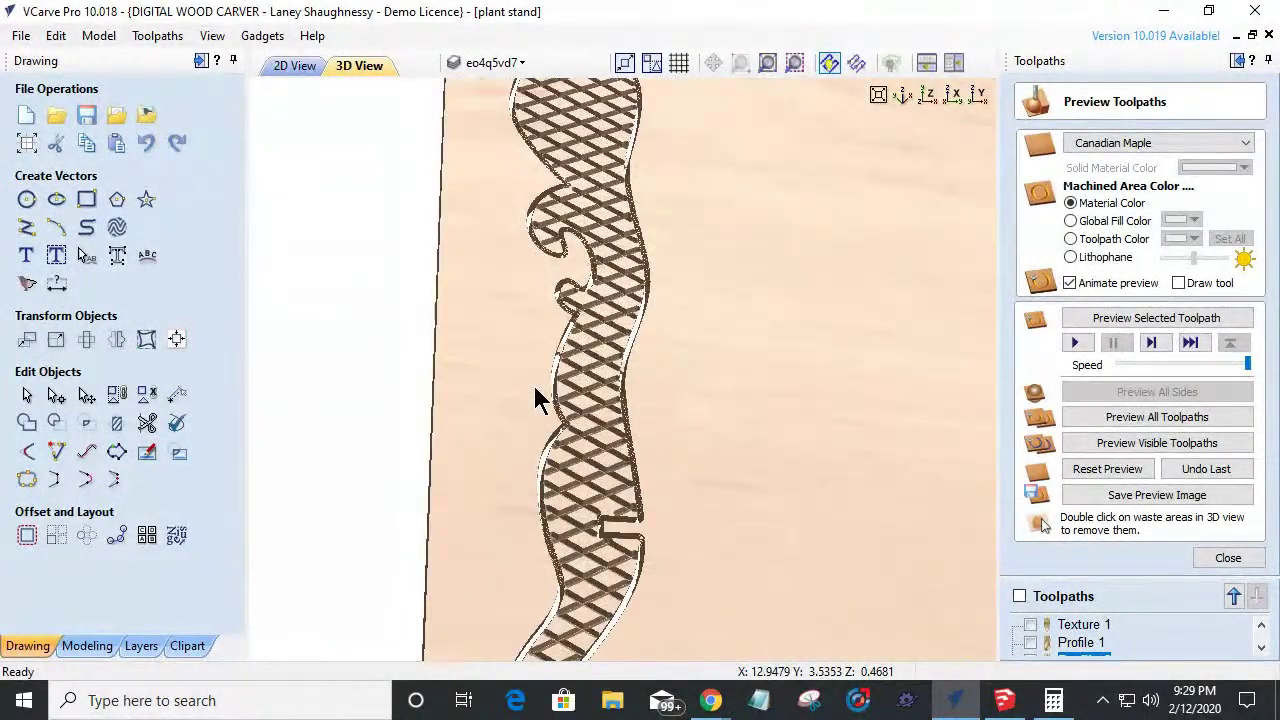
scroll(535, 398, "down", 3)
left_click_drag(869, 406, 651, 531)
left_click_drag(600, 206, 557, 282)
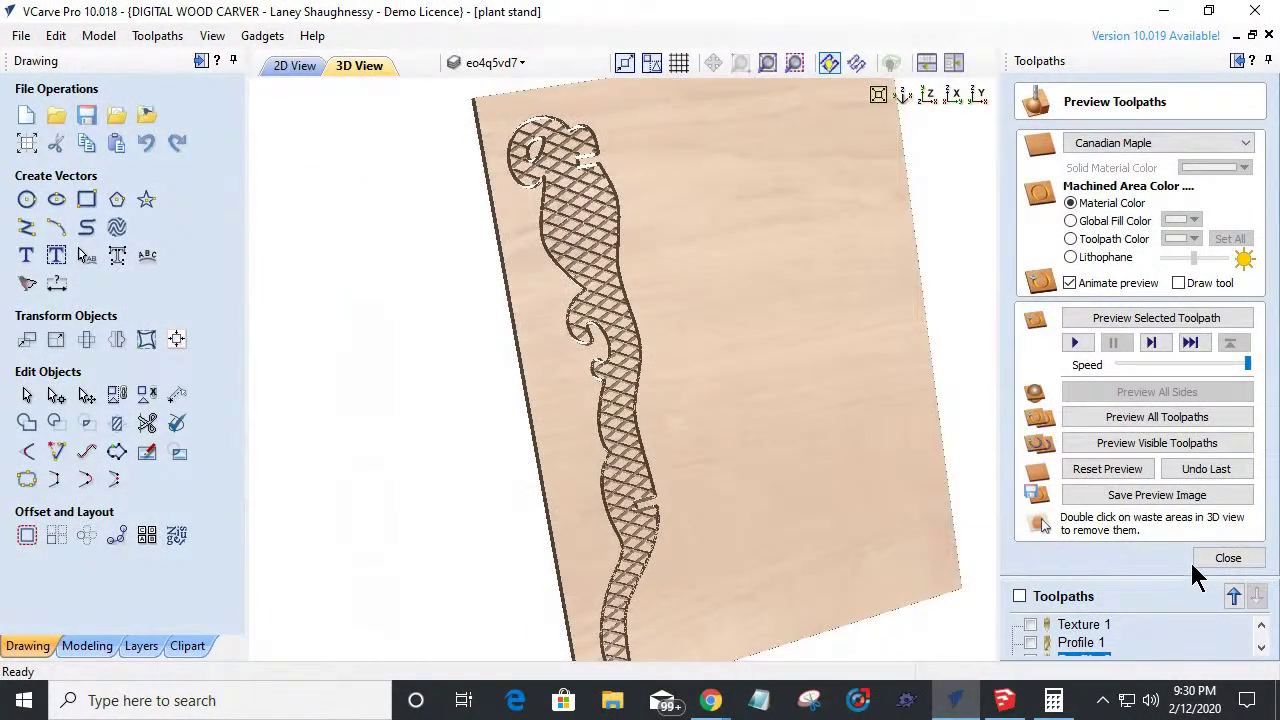
Leave the toolpath preview and clear the lattice vectors from the lowest leg in the 2D drawing of Sheet 2.
left_click(1228, 558)
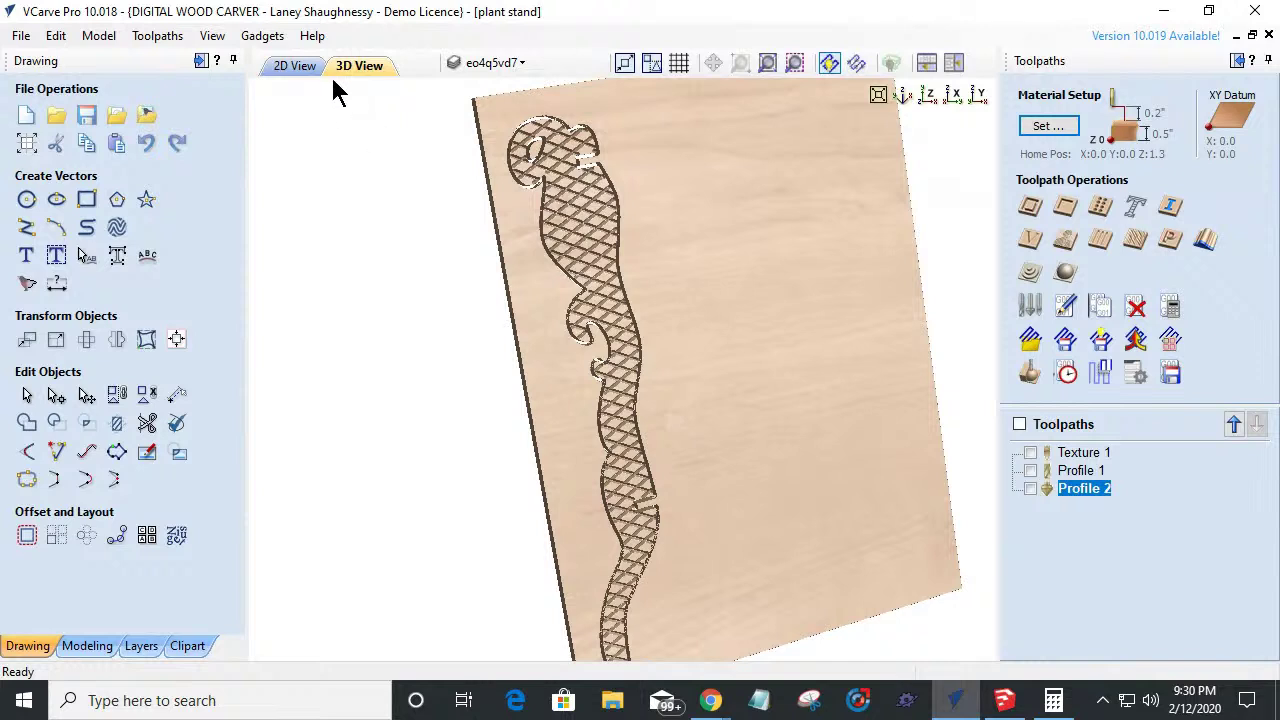
left_click(296, 66)
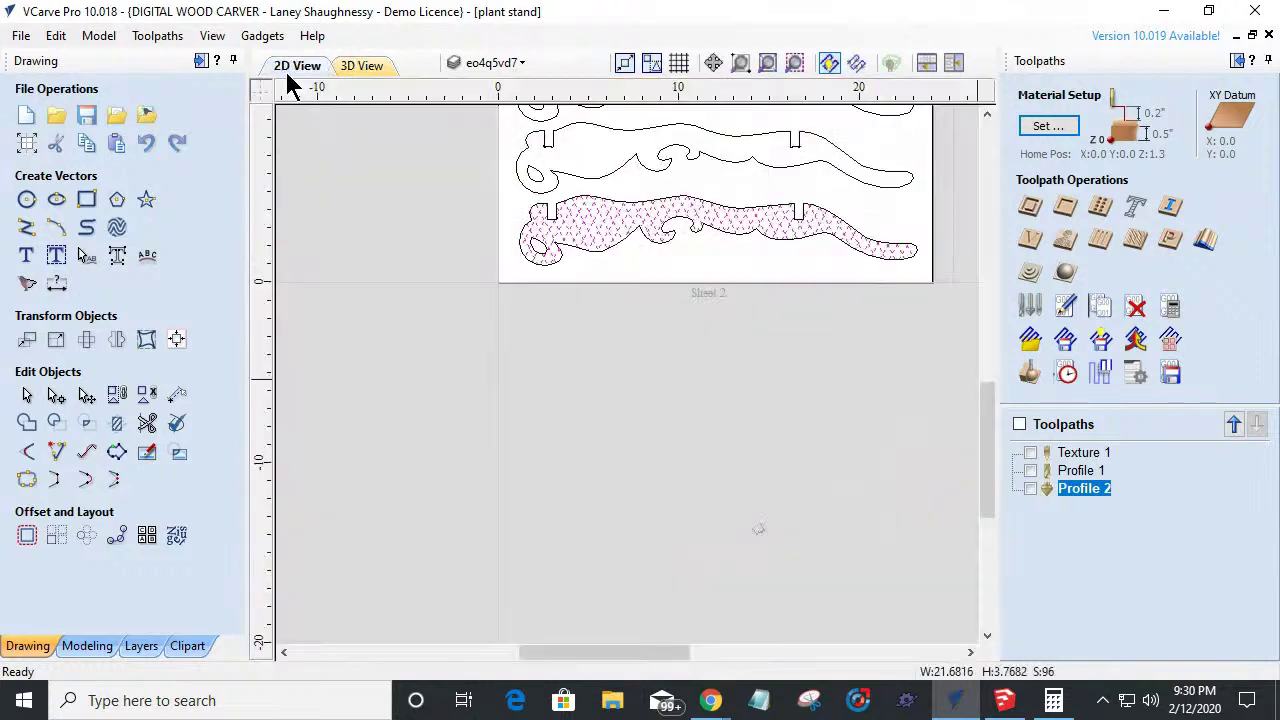
left_click(752, 268)
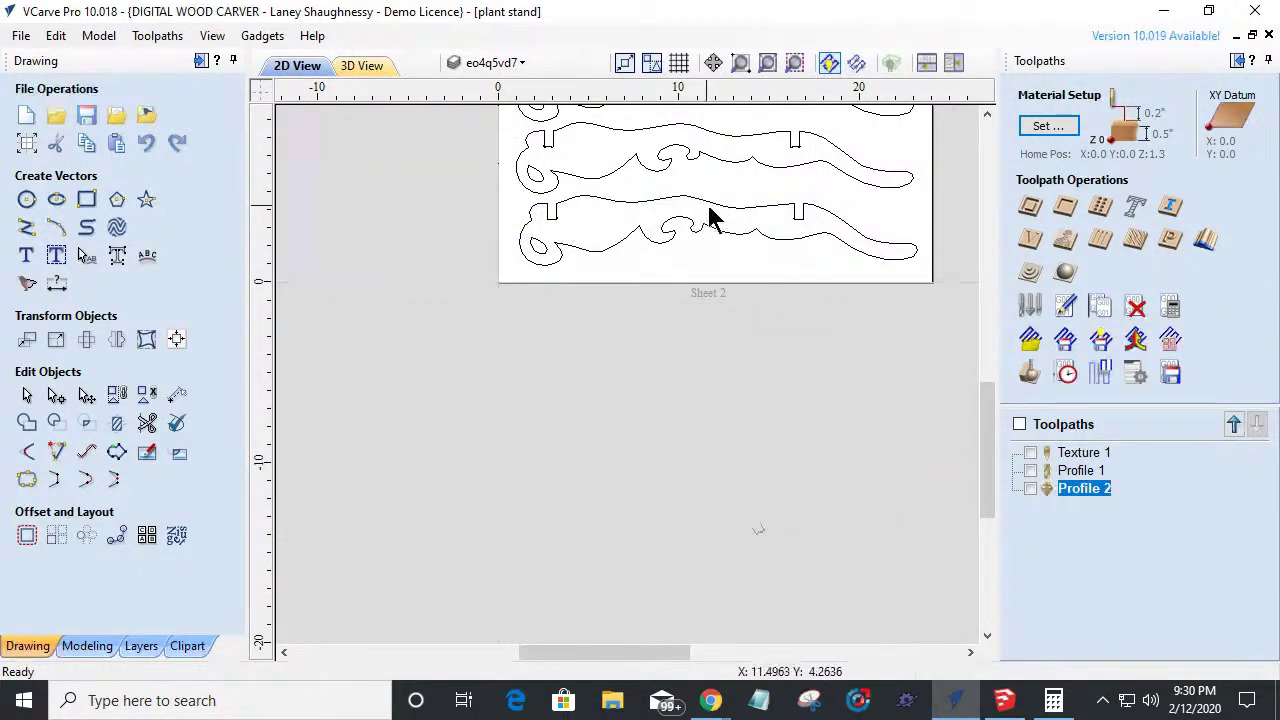
scroll(614, 223, "up", 3)
scroll(762, 229, "down", 4)
scroll(774, 230, "up", 5)
scroll(774, 230, "up", 1)
scroll(640, 360, "down", 6)
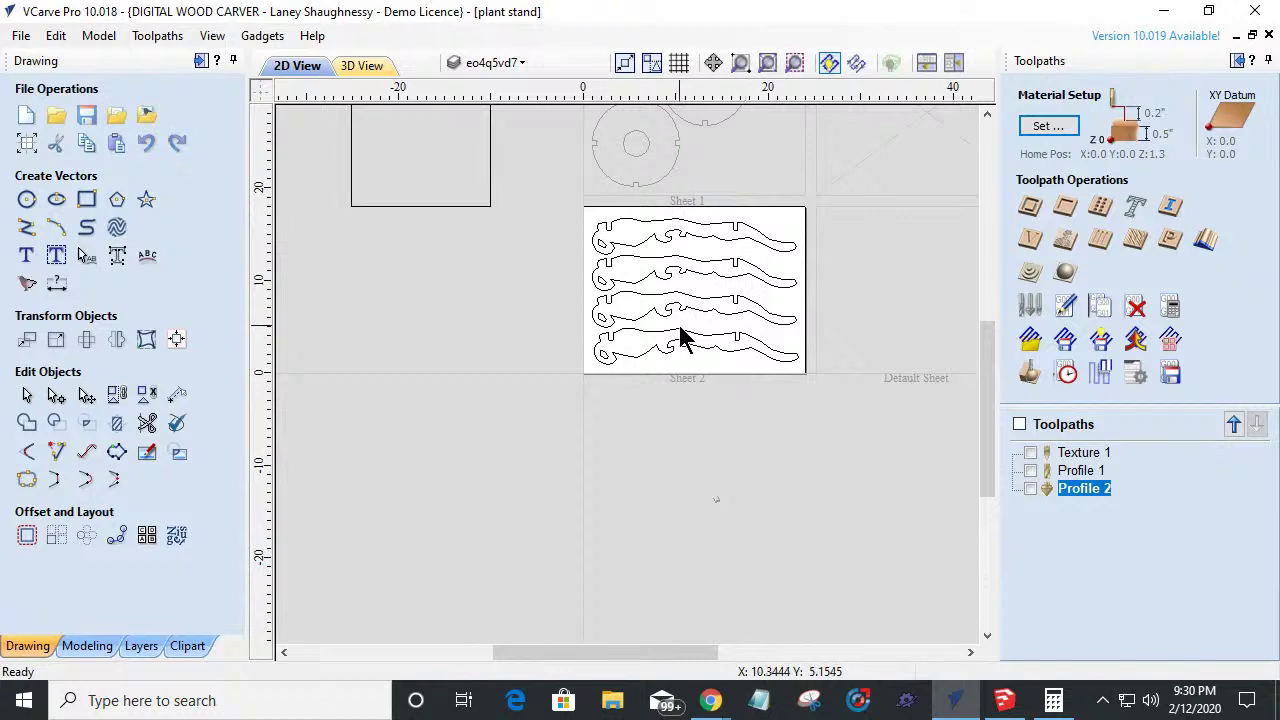
scroll(680, 338, "up", 4)
scroll(680, 338, "up", 1)
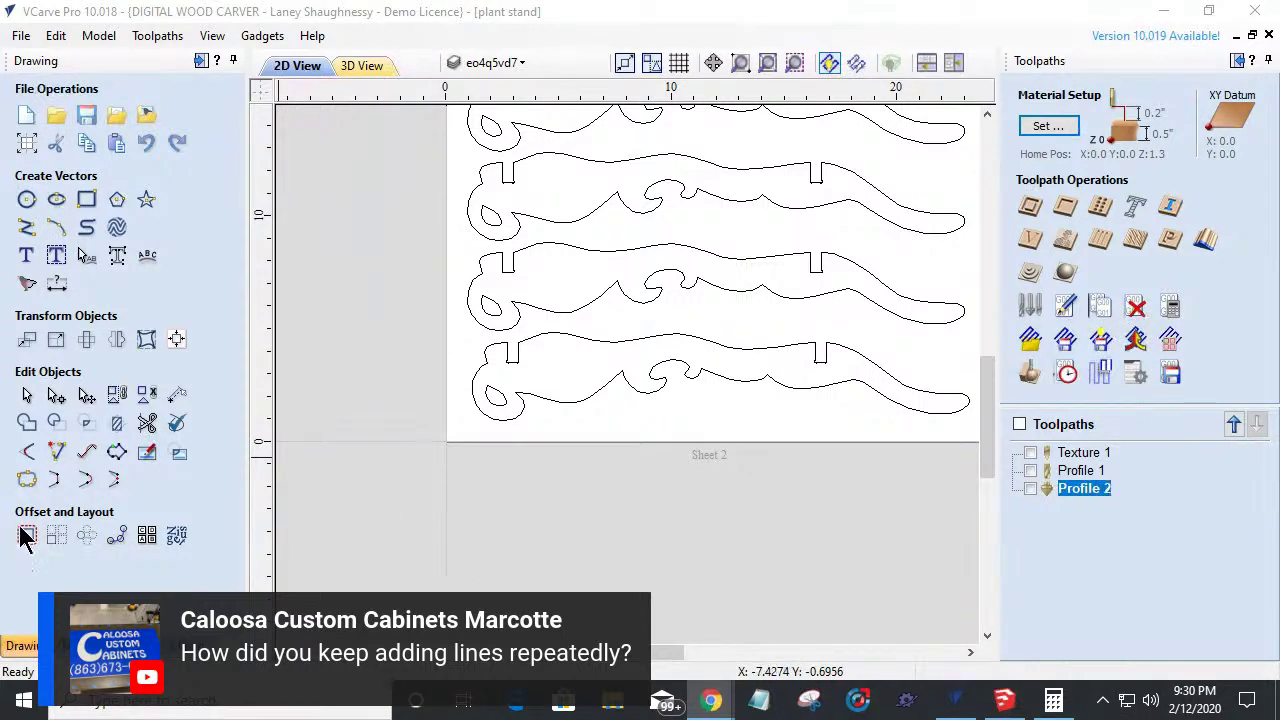
Draw a horizontal line about 16.5 inches long below Sheet 2 and select it.
left_click(27, 230)
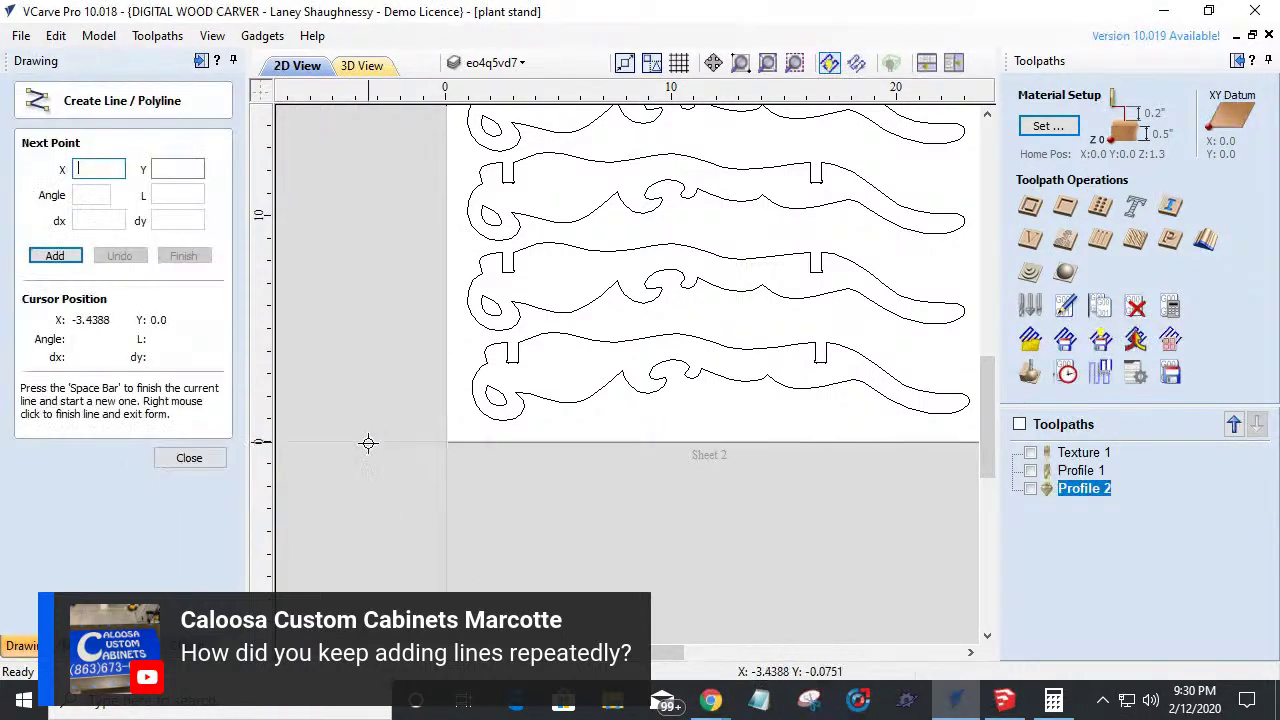
left_click(493, 521)
left_click(865, 521)
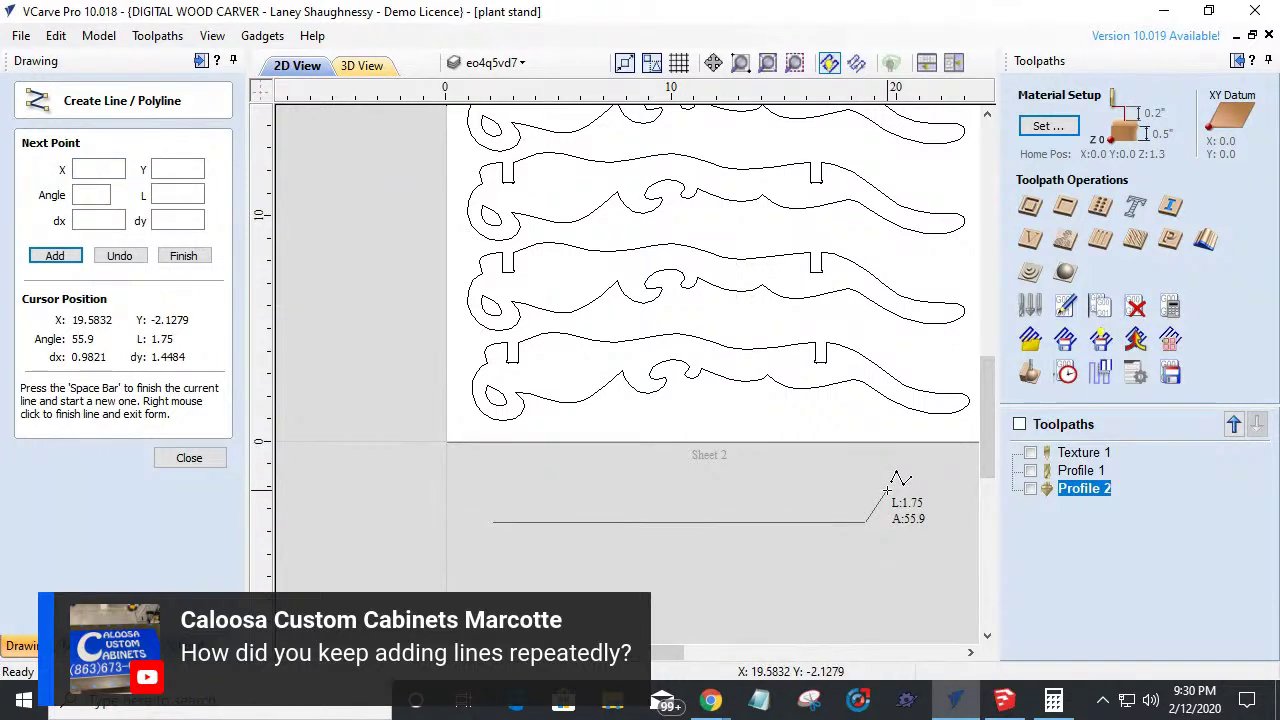
left_click(215, 458)
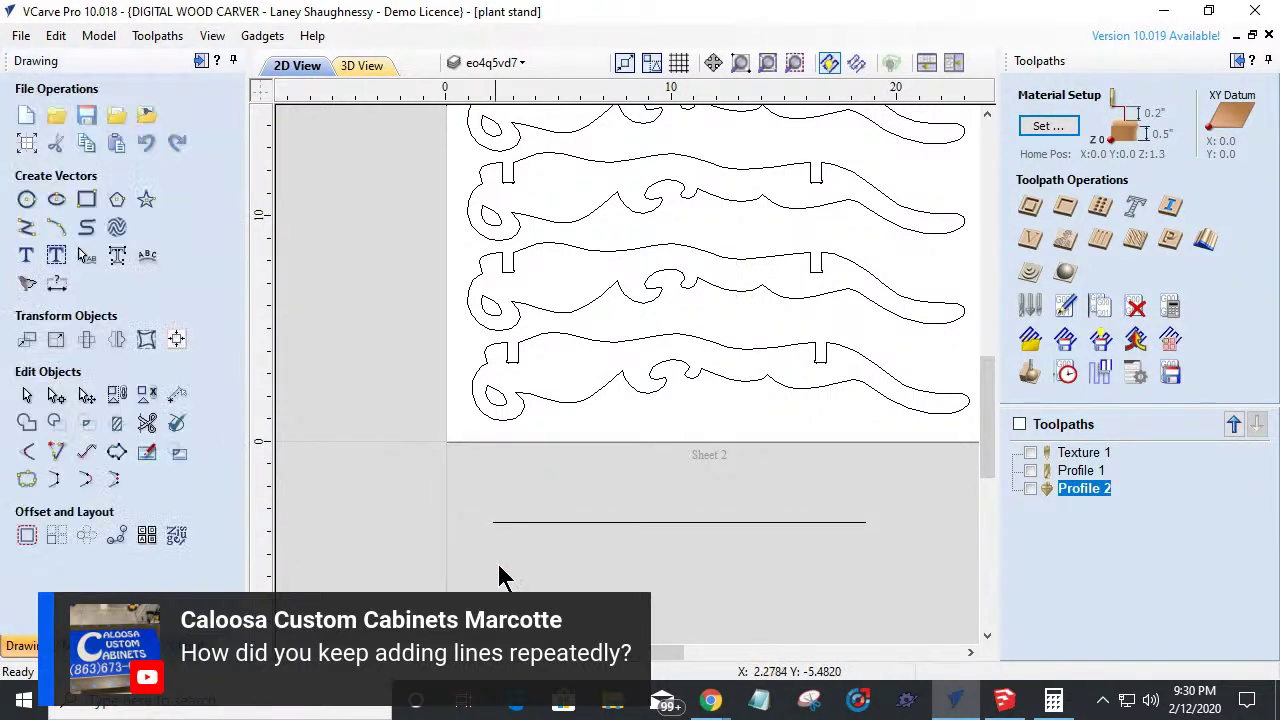
left_click(641, 522)
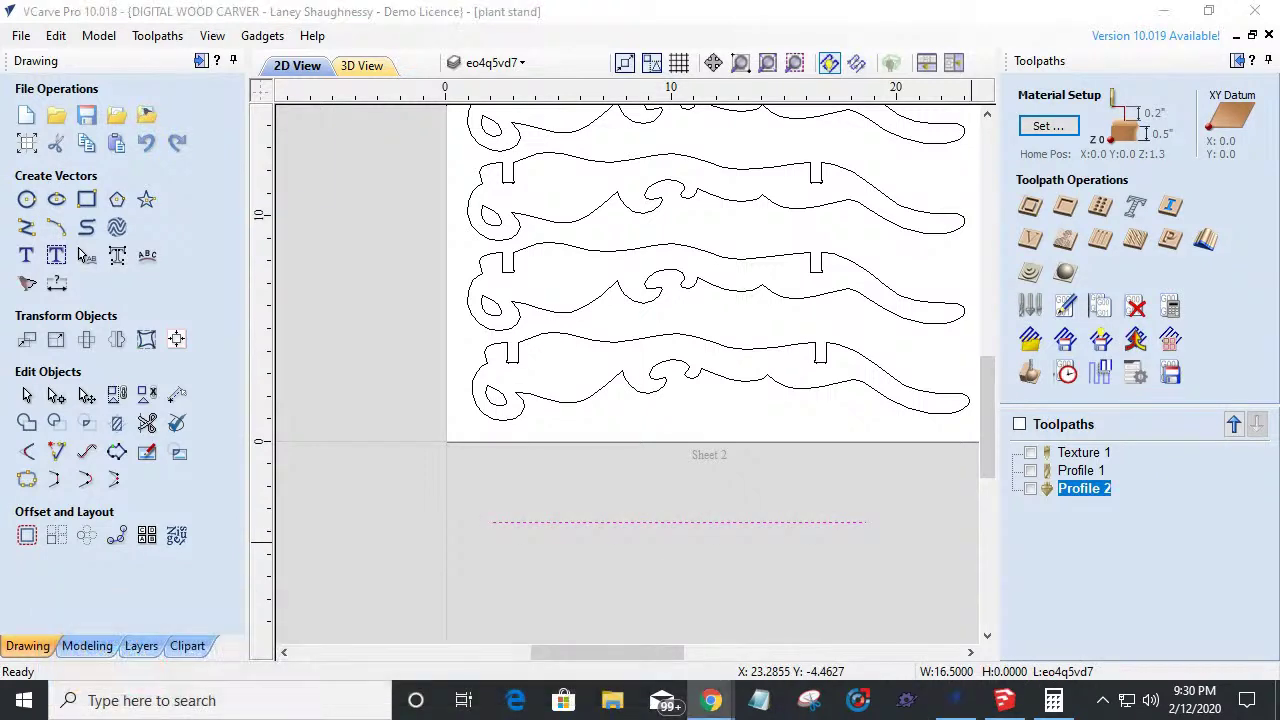
Offset the line Inwards / Left by .25 inches repeatedly, without sharp offset corners and selecting each new line, to build a stack of parallel lines.
left_click(26, 537)
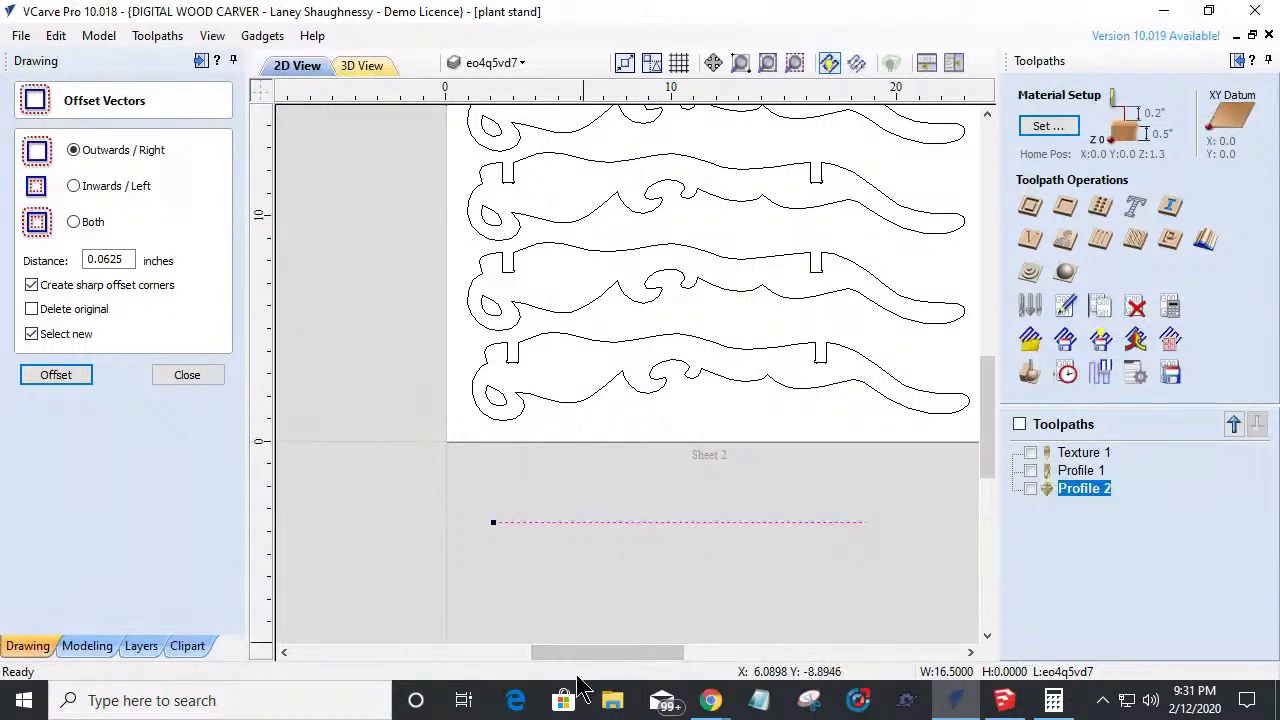
left_click(74, 187)
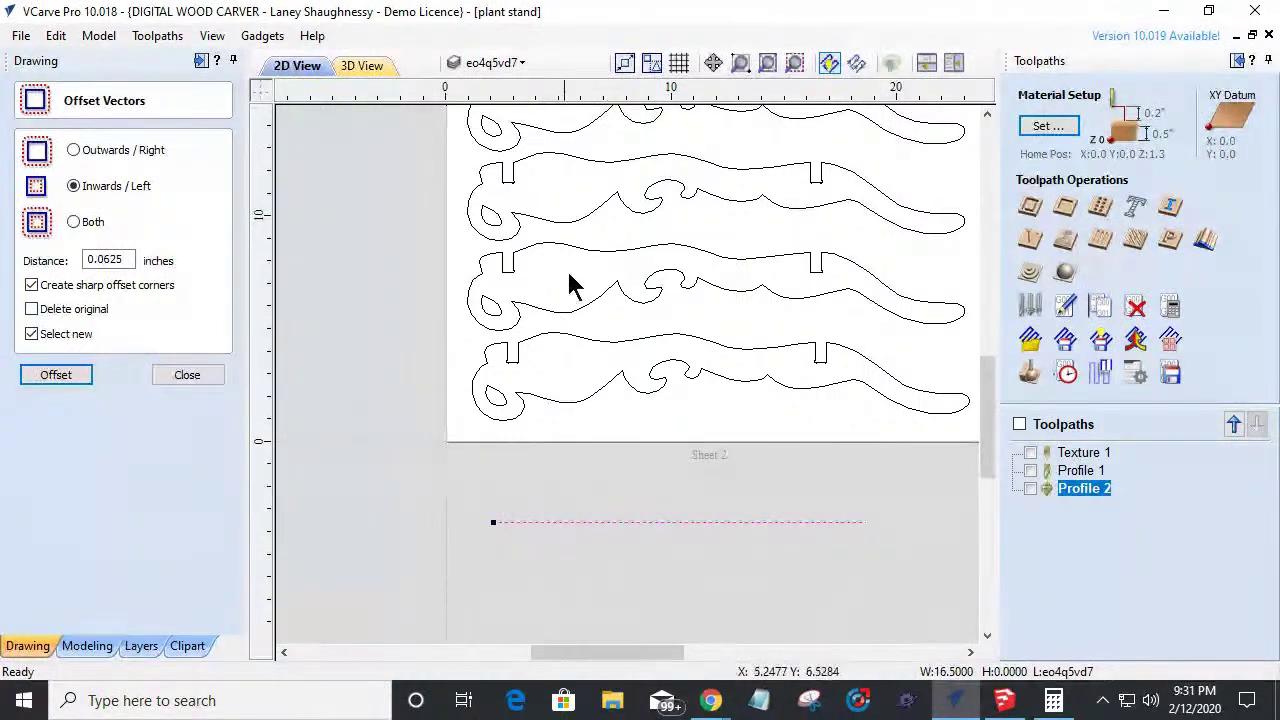
double_click(121, 257)
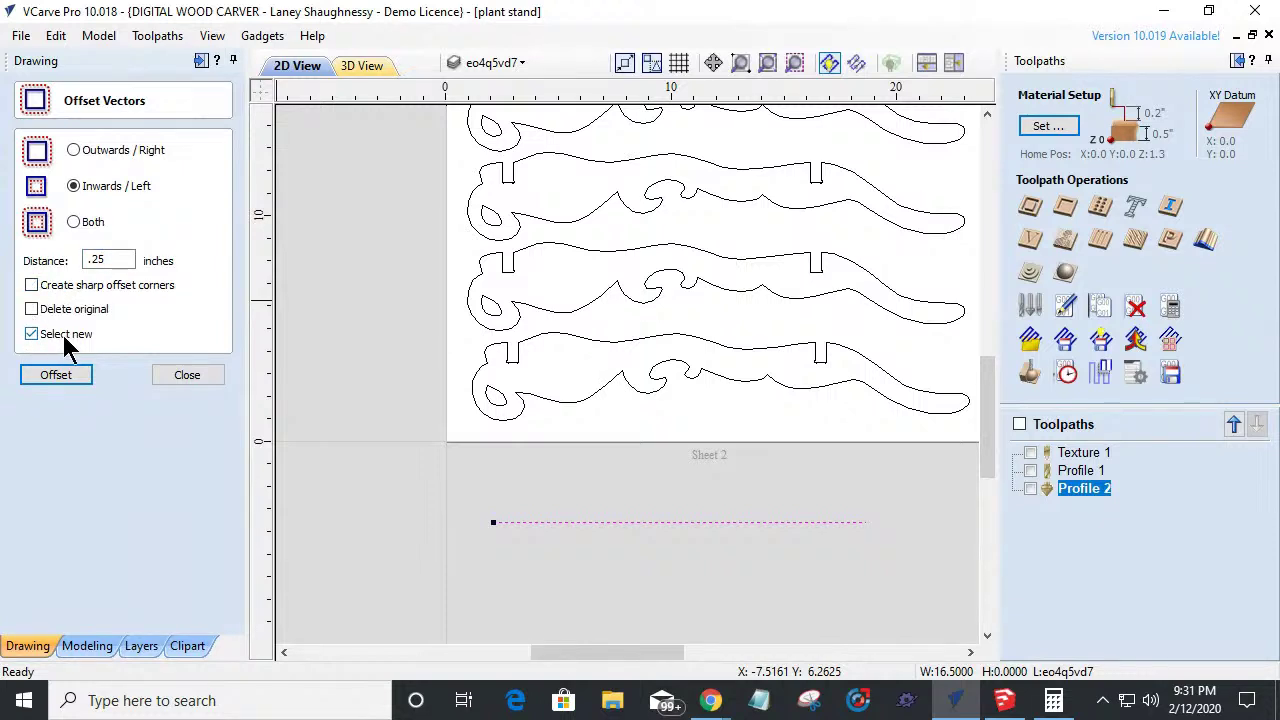
left_click(58, 384)
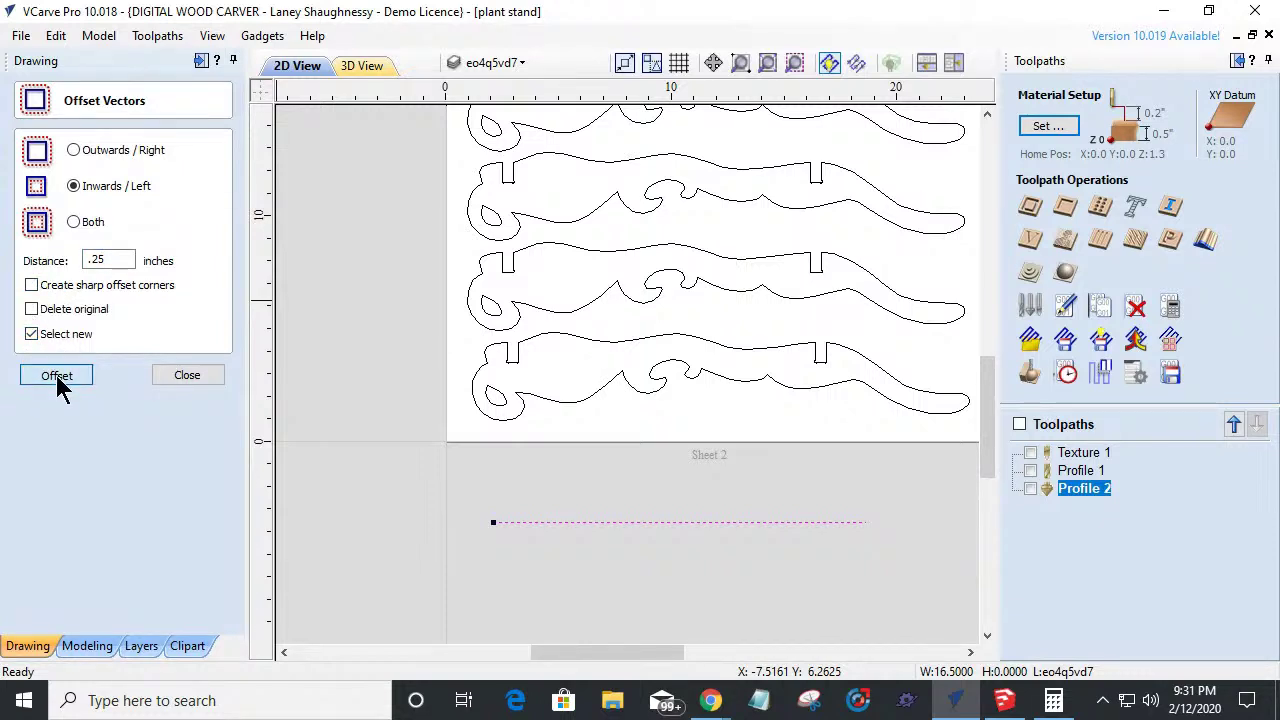
left_click(56, 376)
left_click(56, 376)
left_click(56, 376)
left_click(56, 376)
left_click(57, 378)
left_click(57, 378)
left_click(57, 378)
left_click(57, 378)
left_click(57, 378)
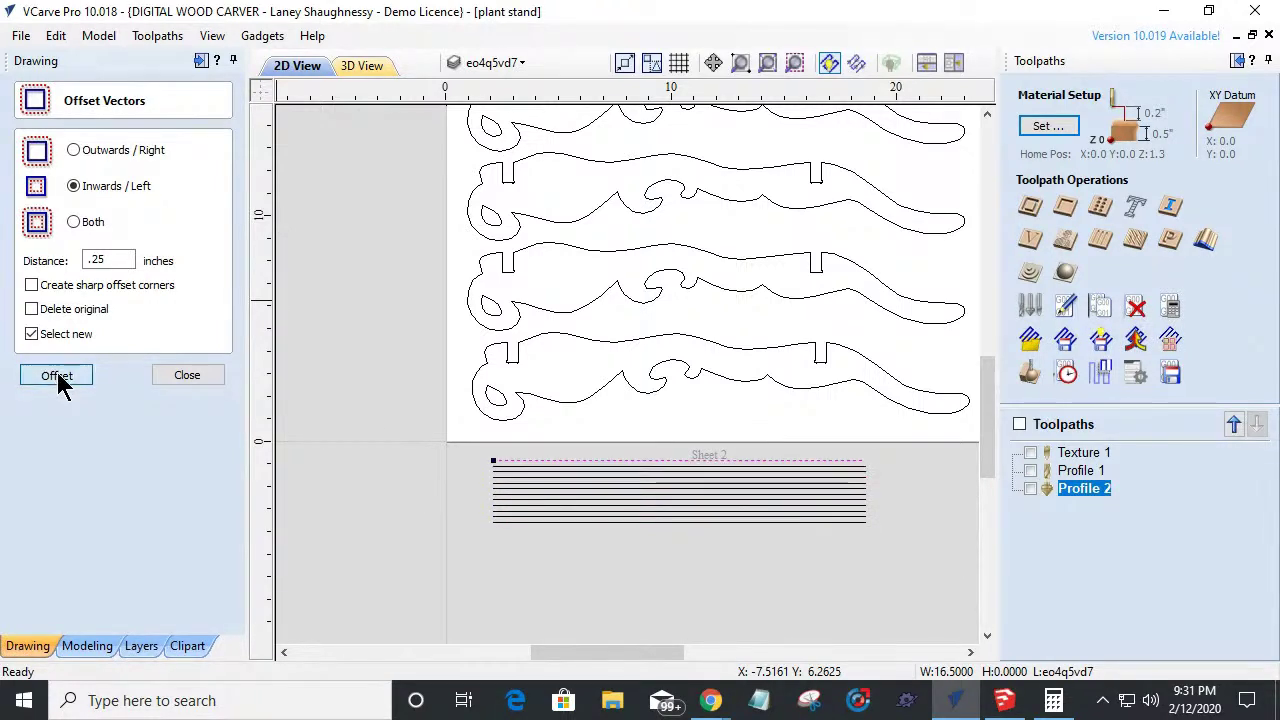
left_click(58, 378)
left_click(58, 378)
left_click(58, 377)
left_click(59, 376)
left_click(59, 376)
left_click(60, 375)
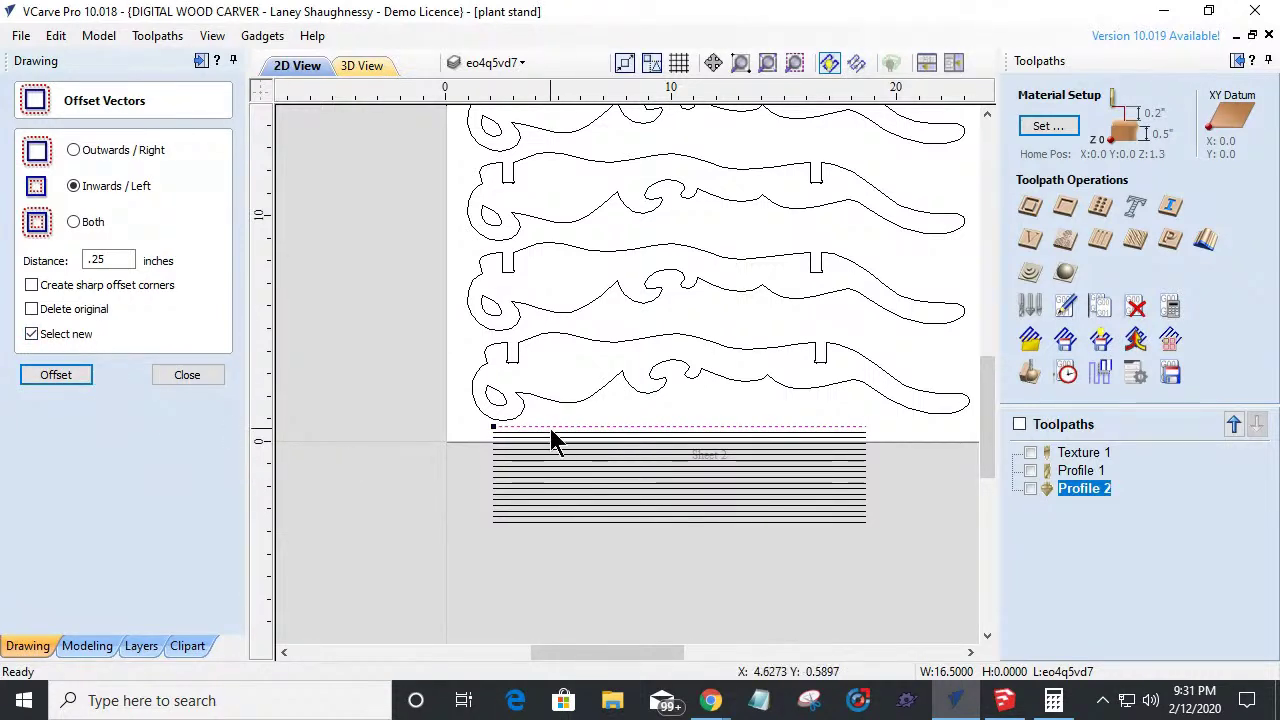
left_click(69, 389)
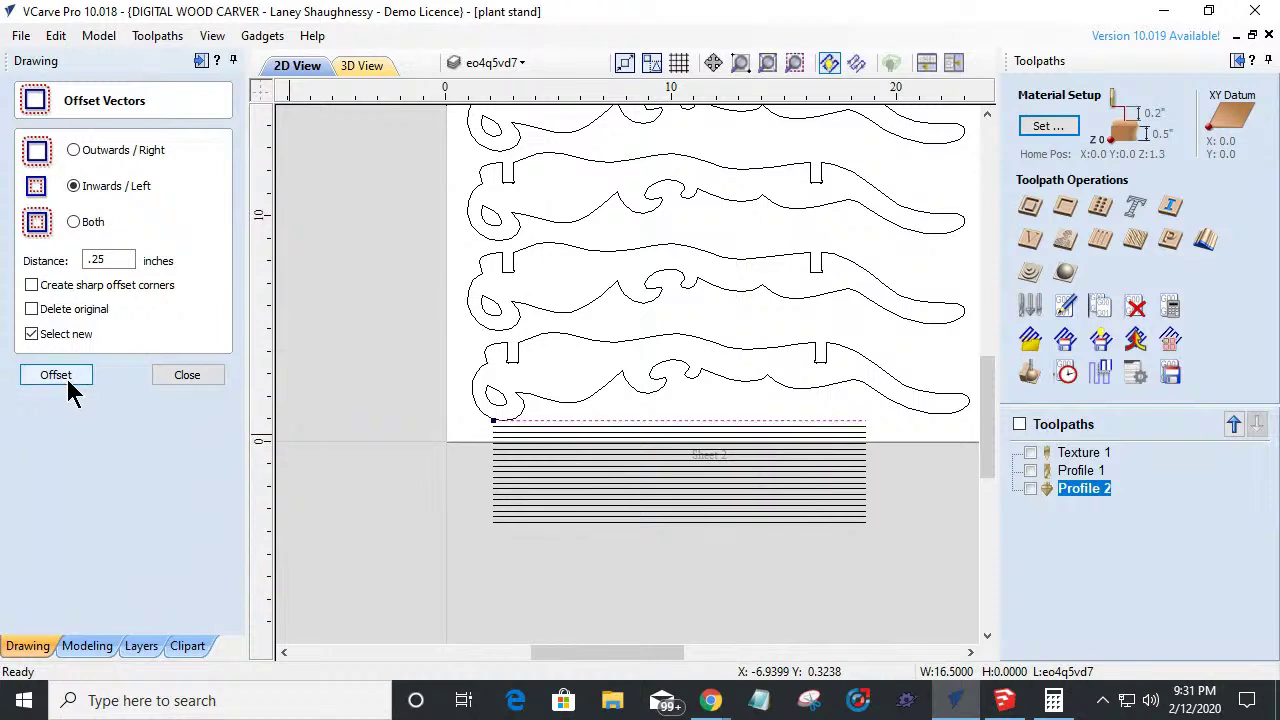
left_click(69, 387)
left_click(69, 387)
left_click(69, 387)
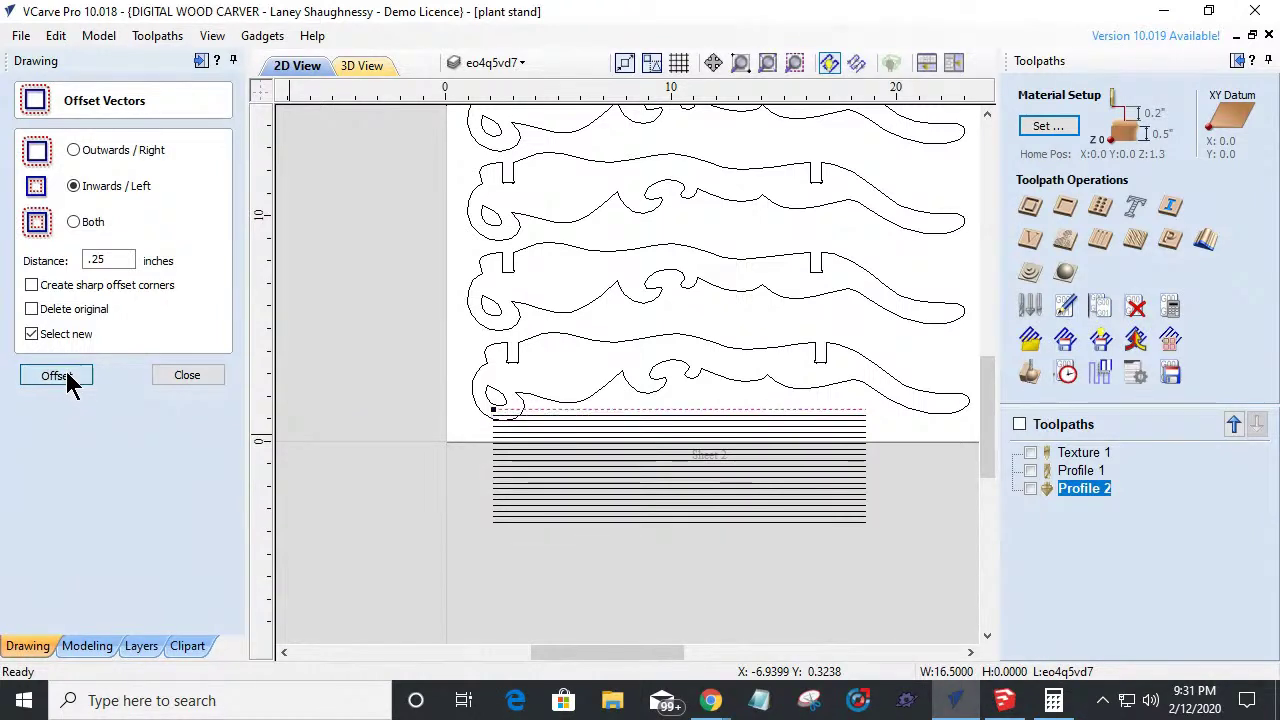
left_click(69, 387)
Undo all the line offsets, leave Offset Vectors, and remove the original line below Sheet 2.
key("ctrl+z")
key("ctrl+z")
key("ctrl+z")
key("ctrl+z")
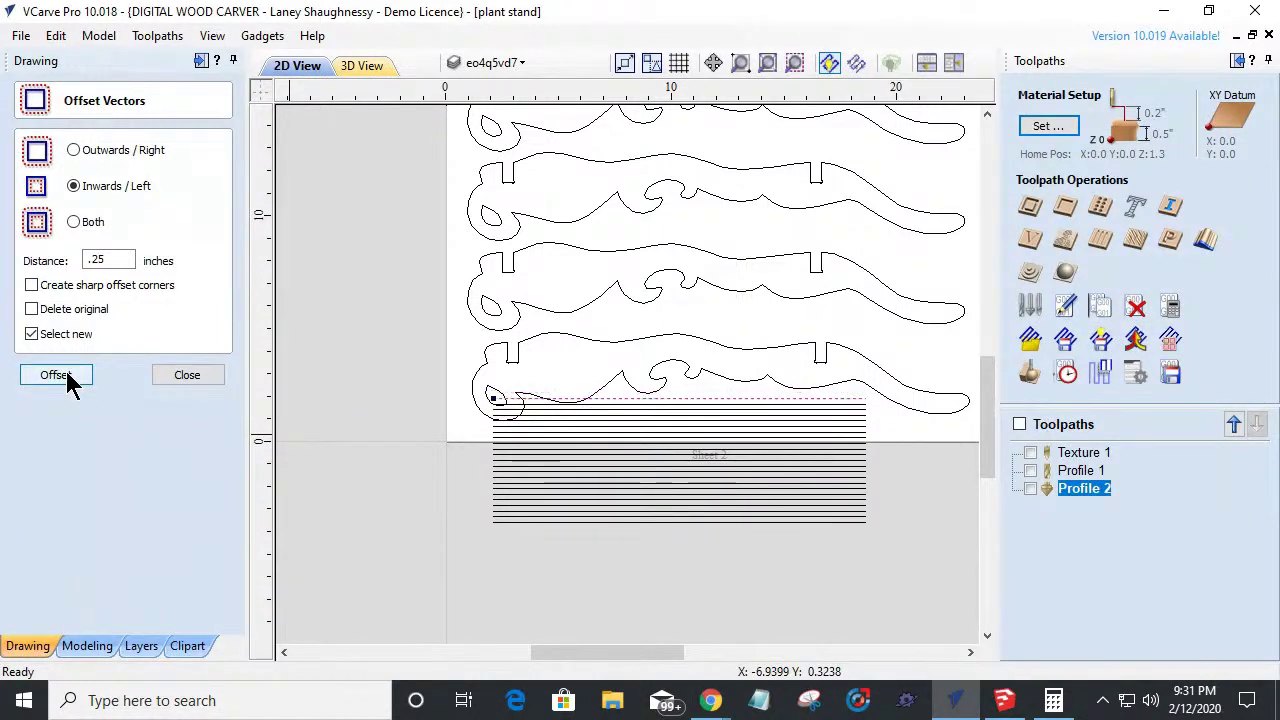
key("ctrl+z")
key("ctrl+z")
key("ctrl+z")
key("ctrl+z")
key("ctrl+z")
key("ctrl+z")
key("ctrl+z")
key("ctrl+z")
key("ctrl+z")
key("ctrl+z")
key("ctrl+z")
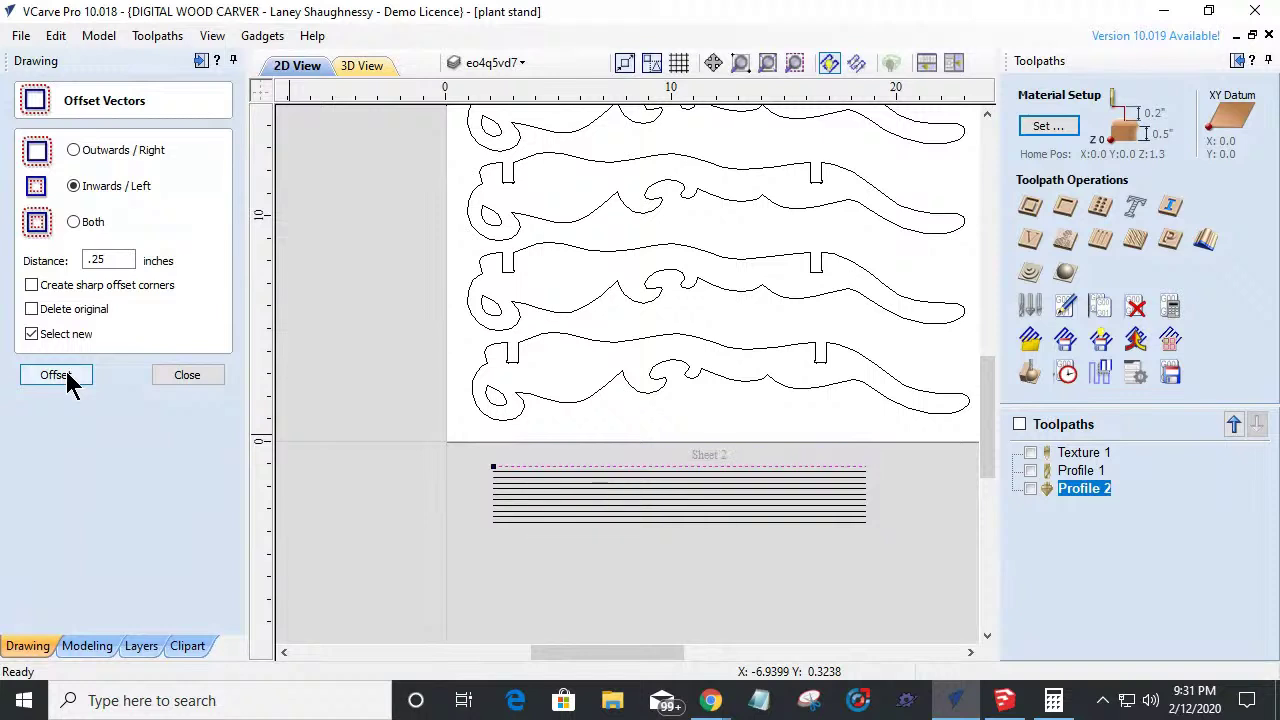
key("ctrl+z")
key("ctrl+z")
key("ctrl+z")
key("ctrl+z")
key("ctrl+z")
key("ctrl+z")
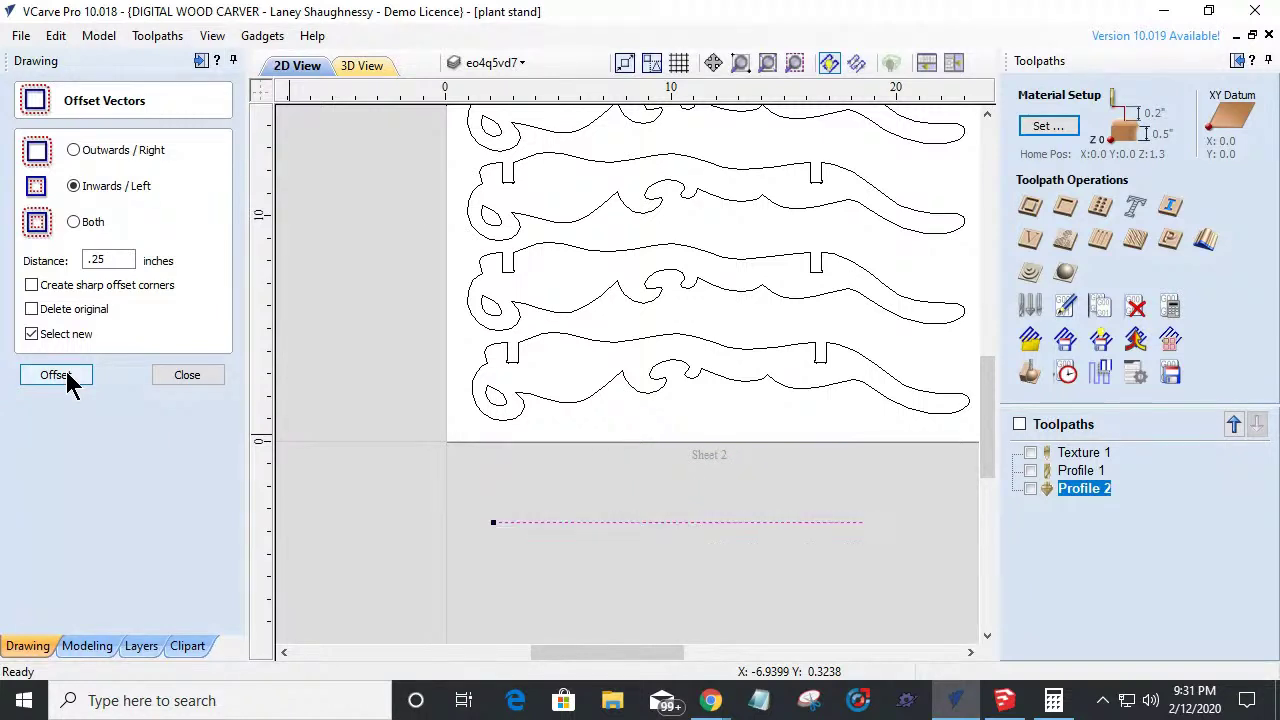
left_click(187, 375)
left_click(594, 528)
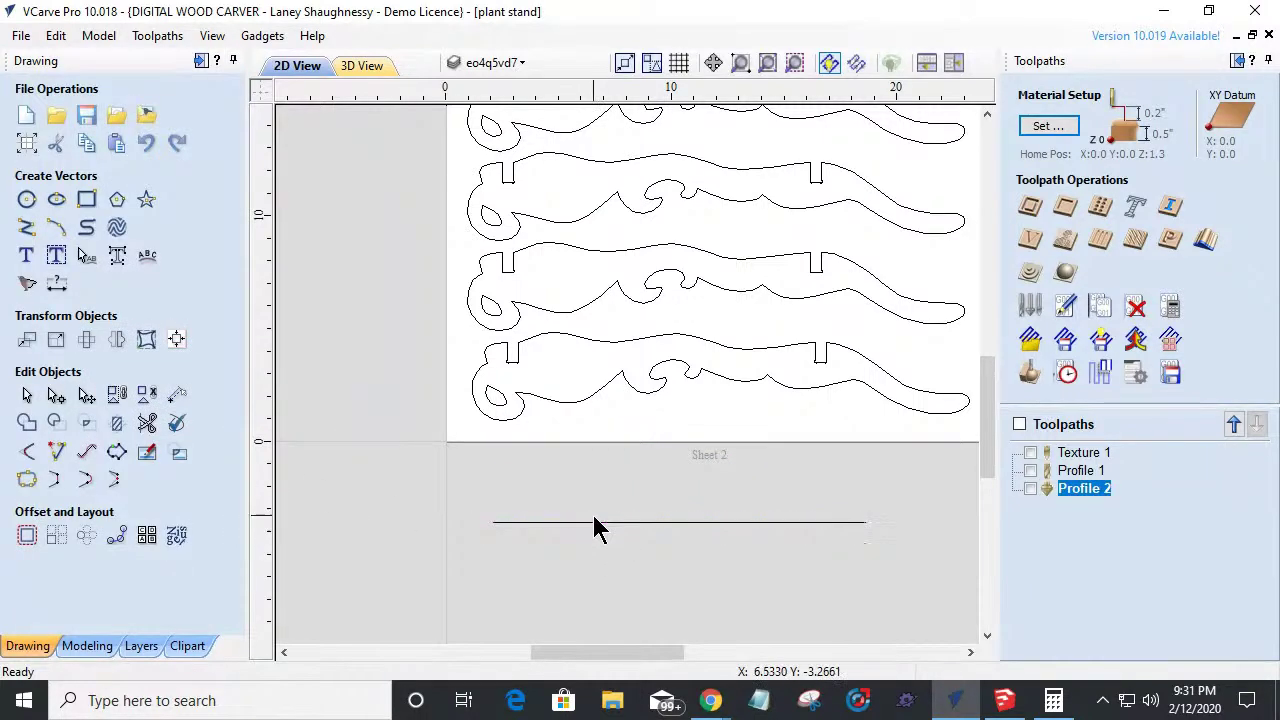
key("ctrl+z")
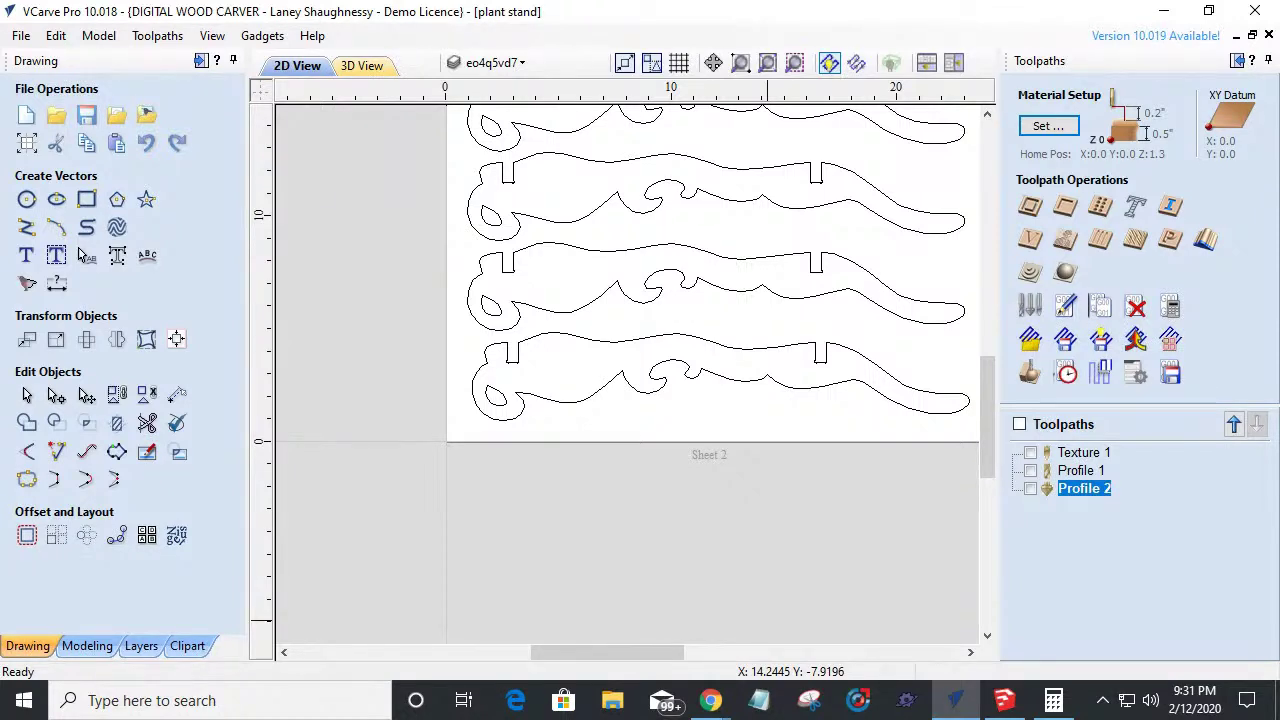
Examine the leg outlines on Sheet 2 up close and the overall sheet layout.
scroll(686, 500, "down", 3)
scroll(708, 370, "up", 2)
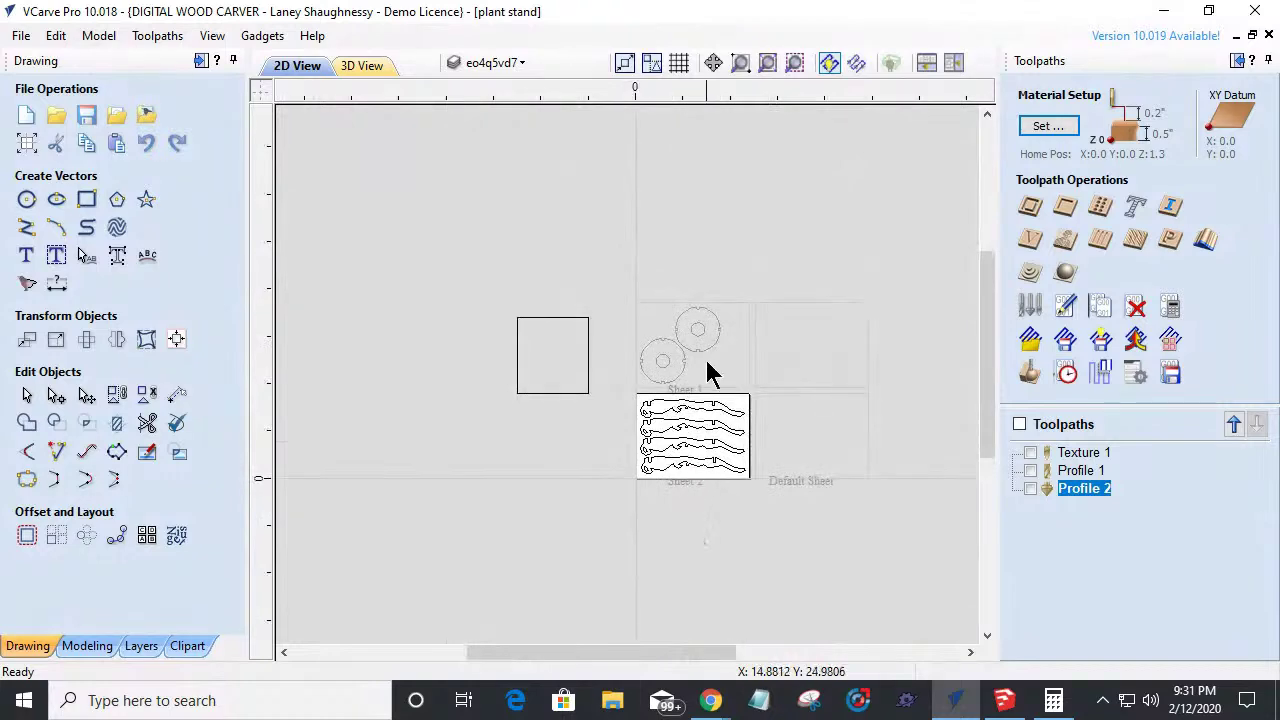
scroll(752, 548, "up", 3)
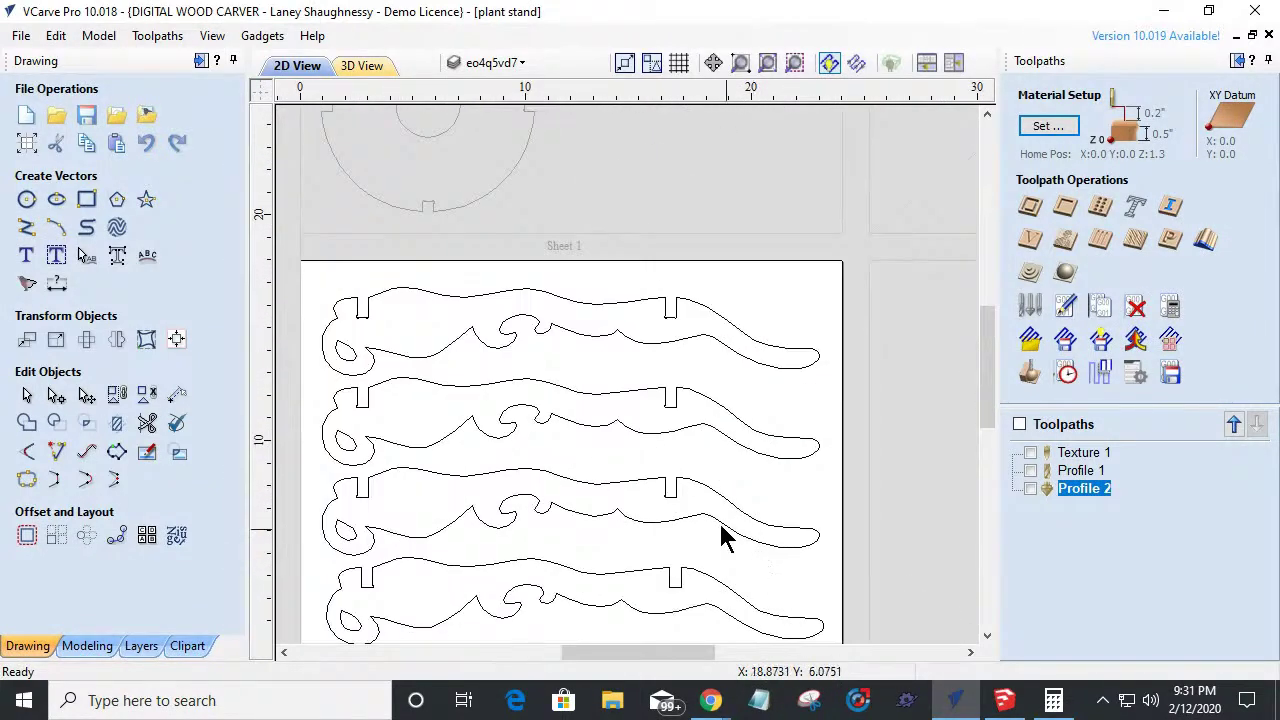
scroll(666, 446, "up", 3)
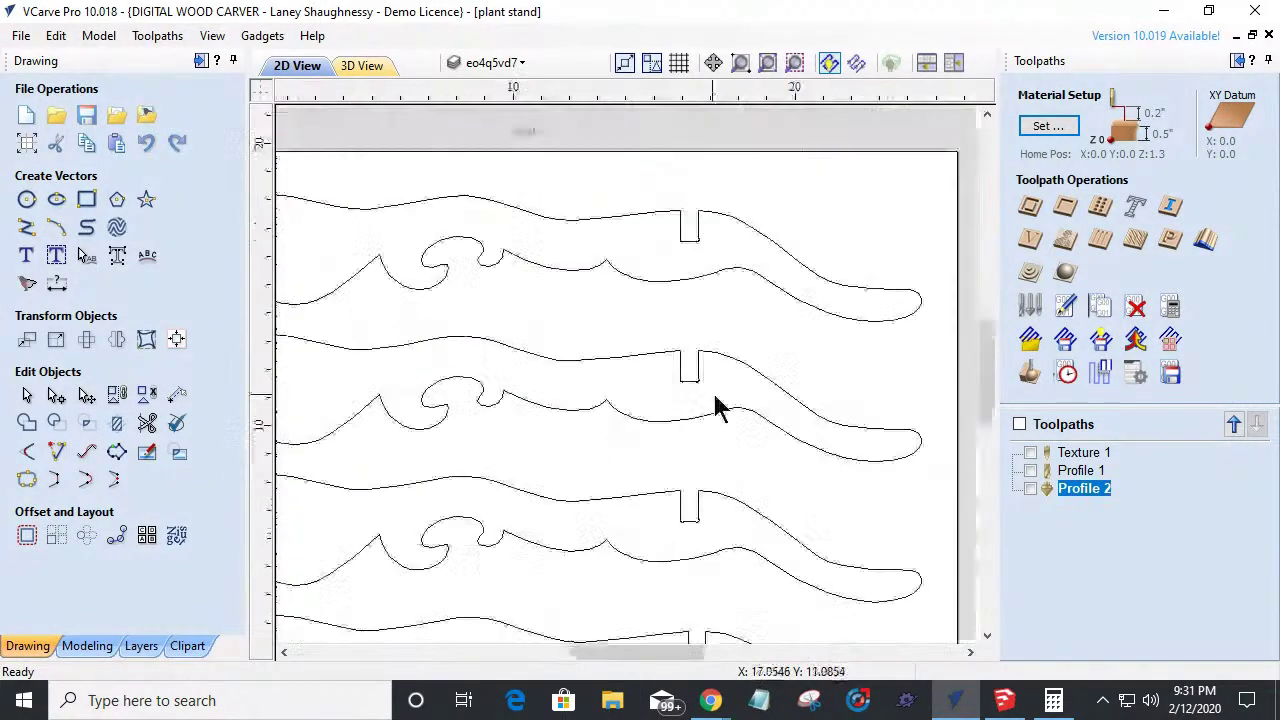
scroll(714, 408, "down", 3)
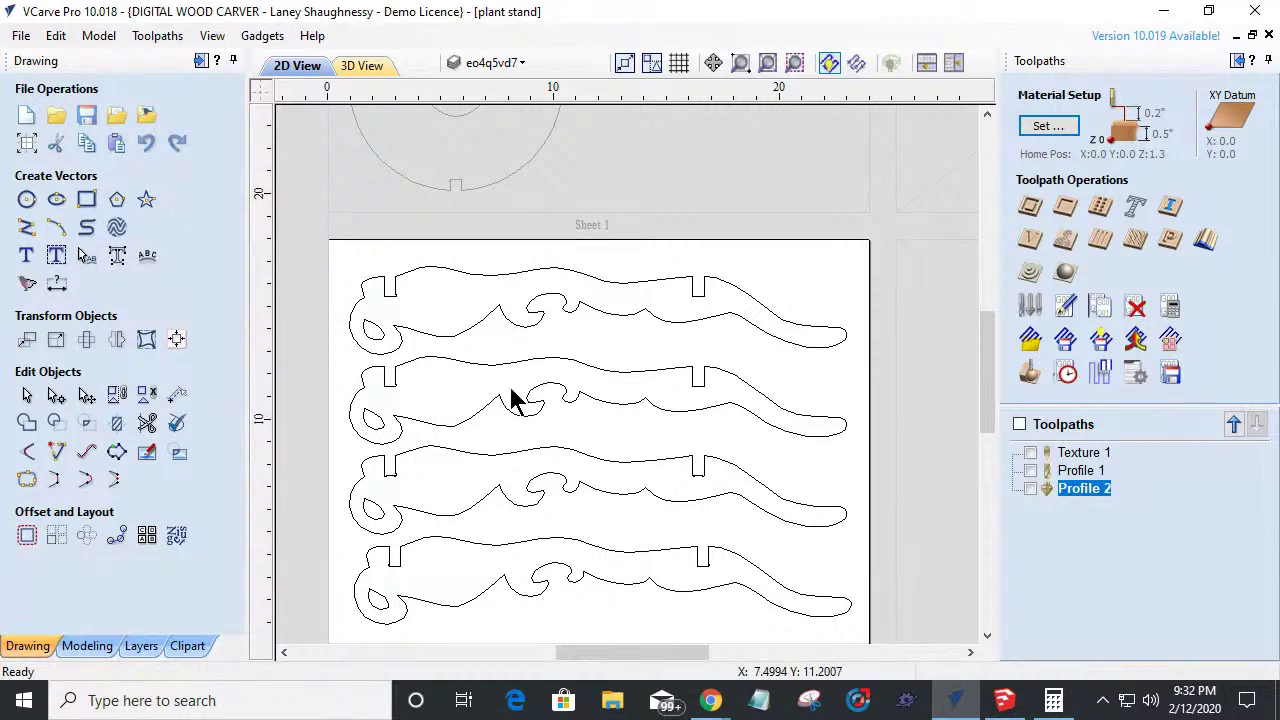
left_click(632, 377)
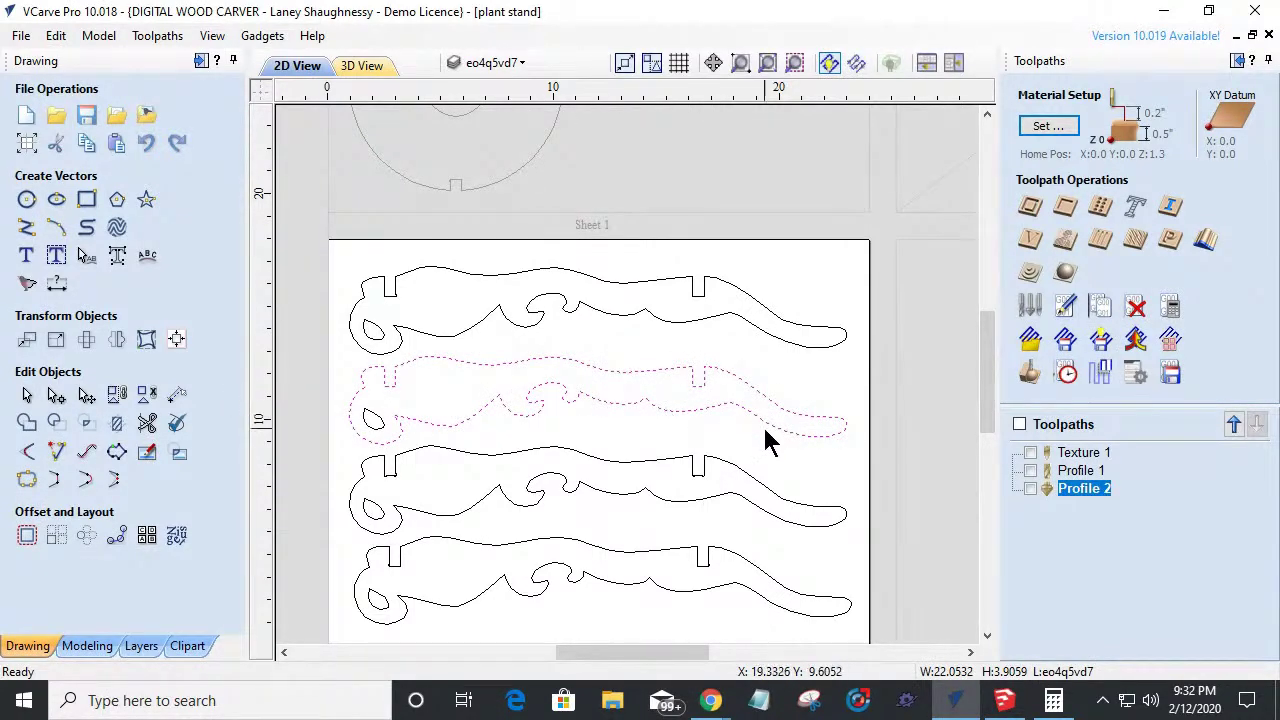
scroll(716, 455, "down", 4)
scroll(714, 451, "up", 2)
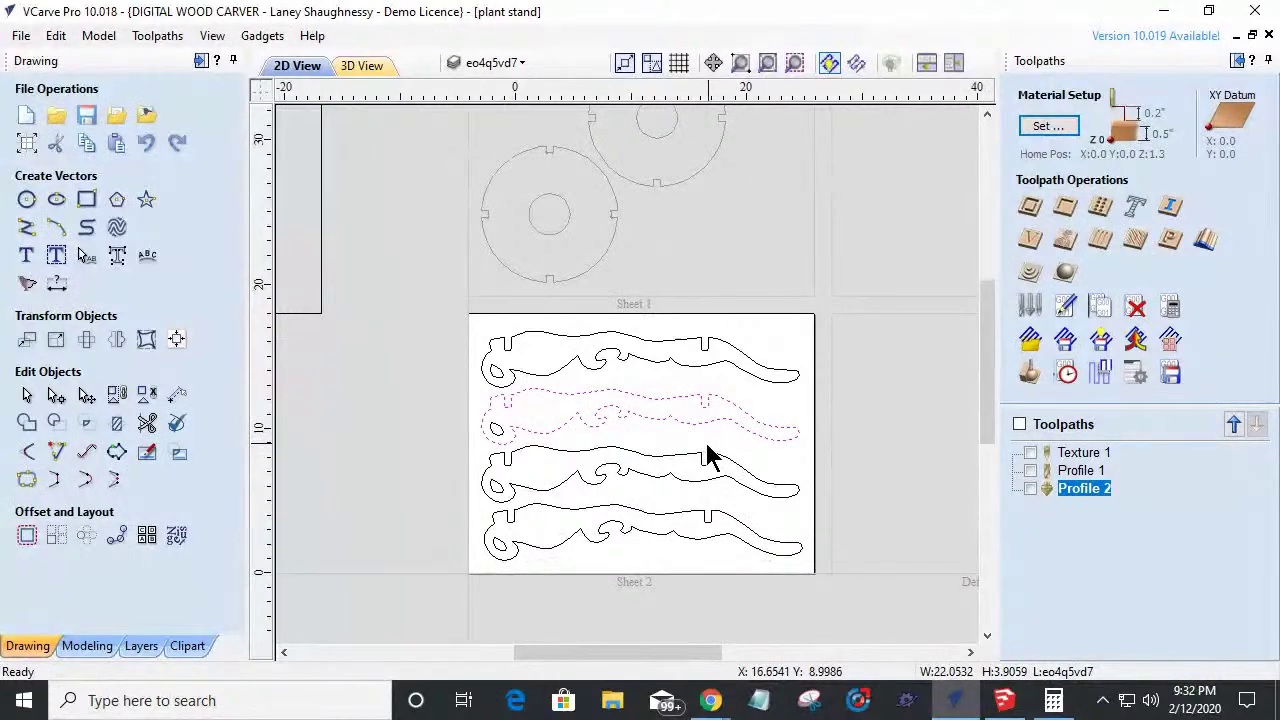
scroll(706, 451, "down", 4)
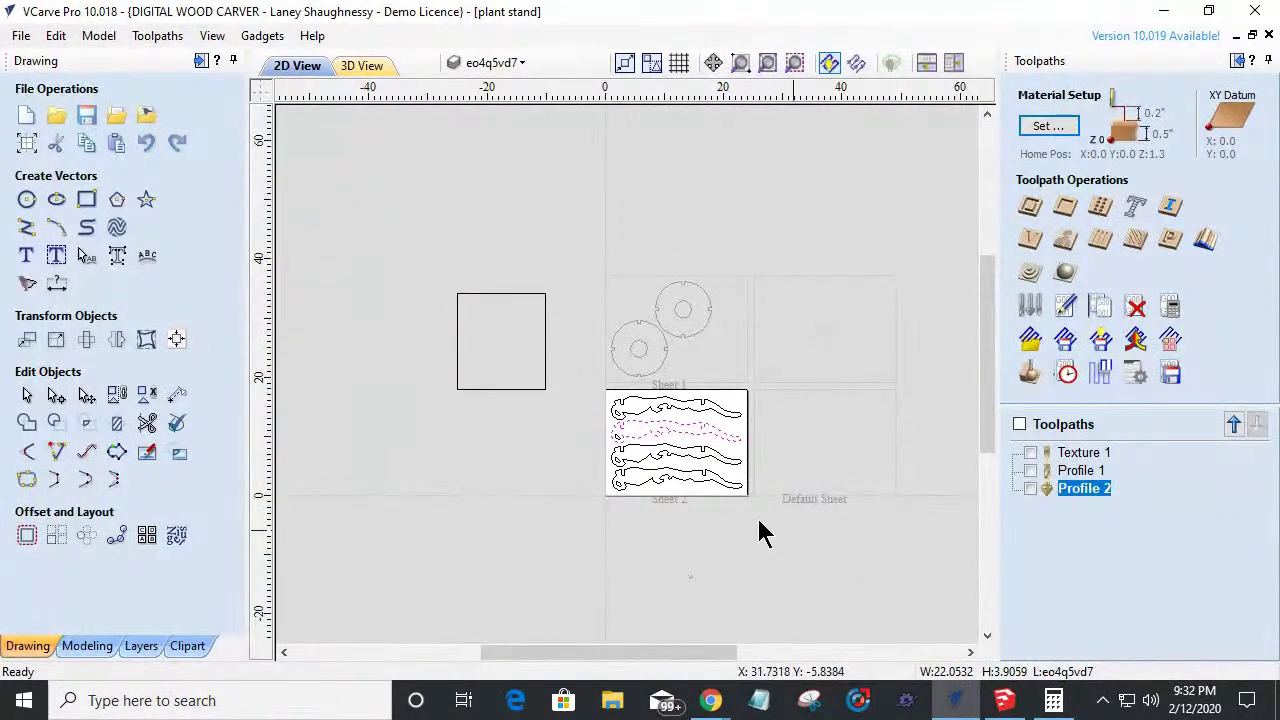
Delete the empty rectangle outside the sheets and leave all leg vectors deselected.
left_click(644, 420)
left_click(628, 430)
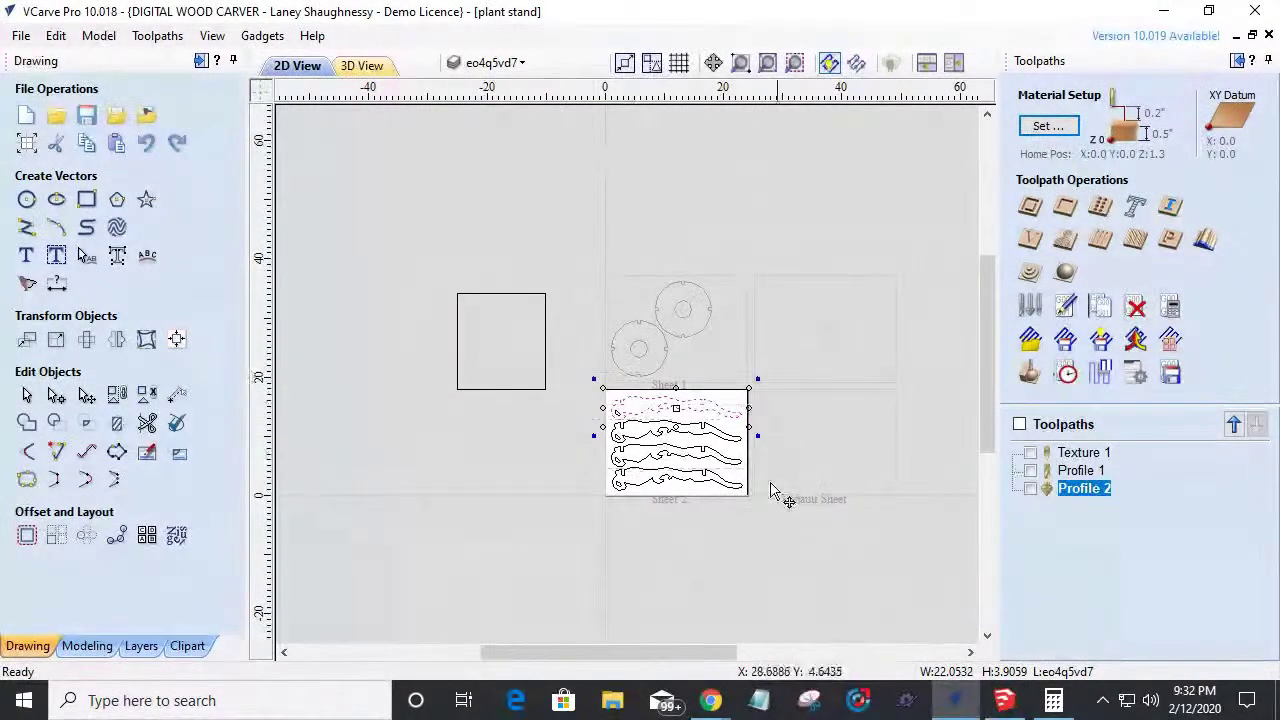
left_click(763, 522)
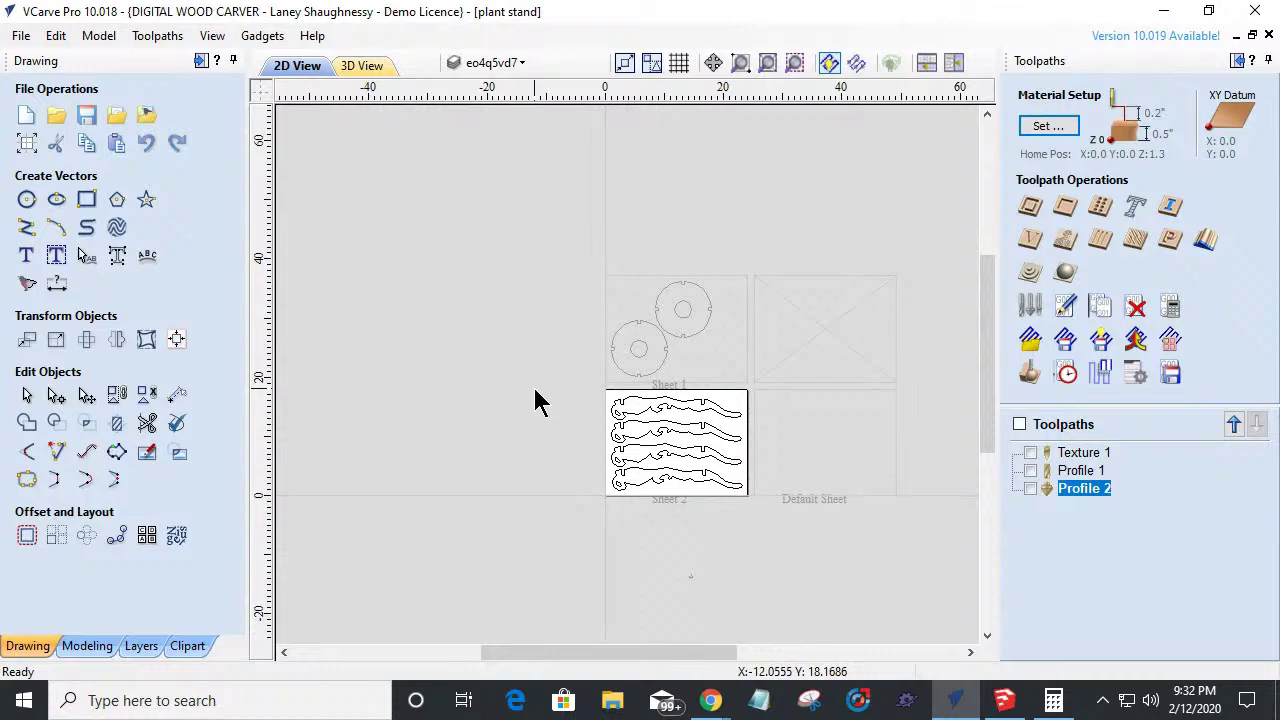
Hide the eo4q5vd7 layer holding the legs and show the Plant Stand 2 layer.
scroll(623, 449, "up", 6)
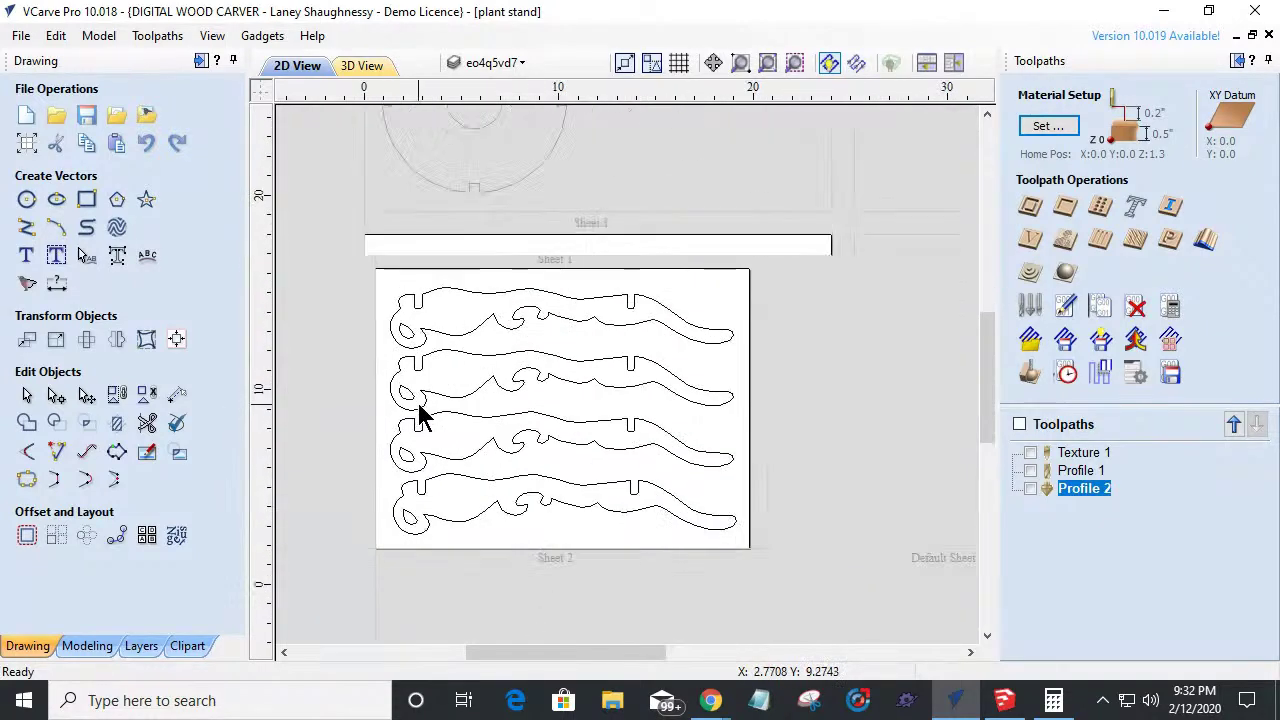
scroll(509, 414, "down", 7)
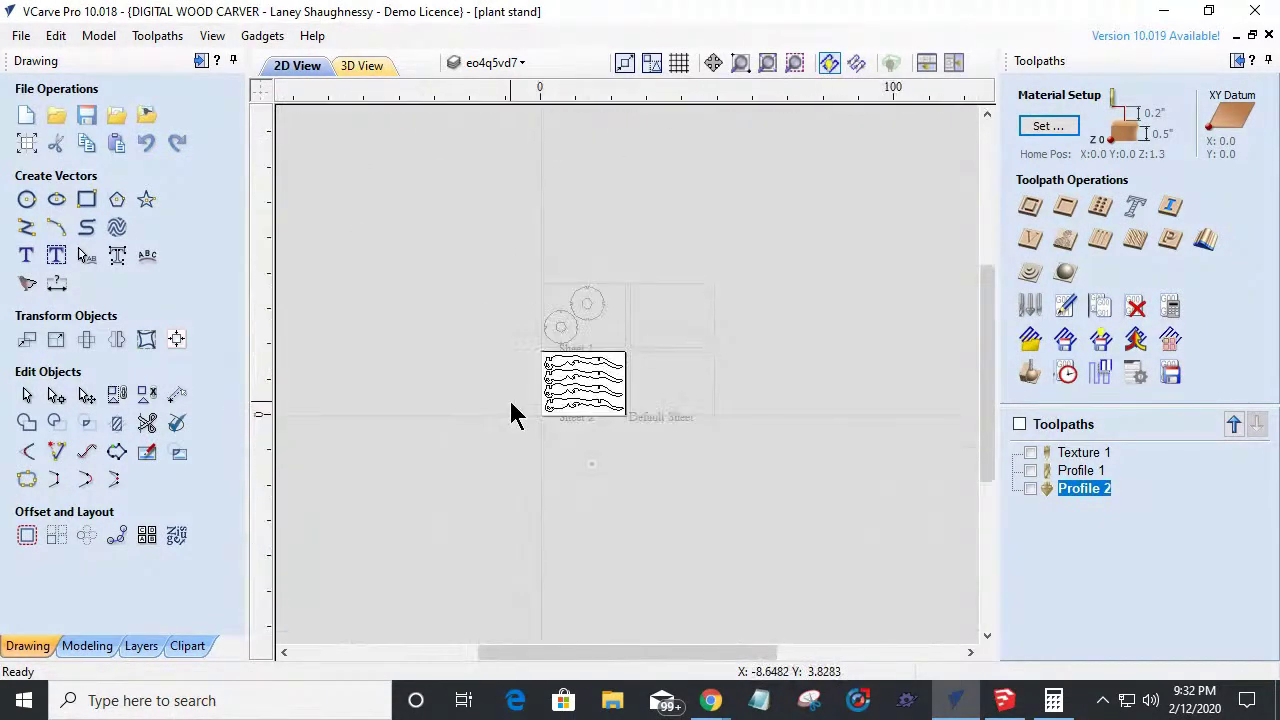
scroll(514, 414, "up", 2)
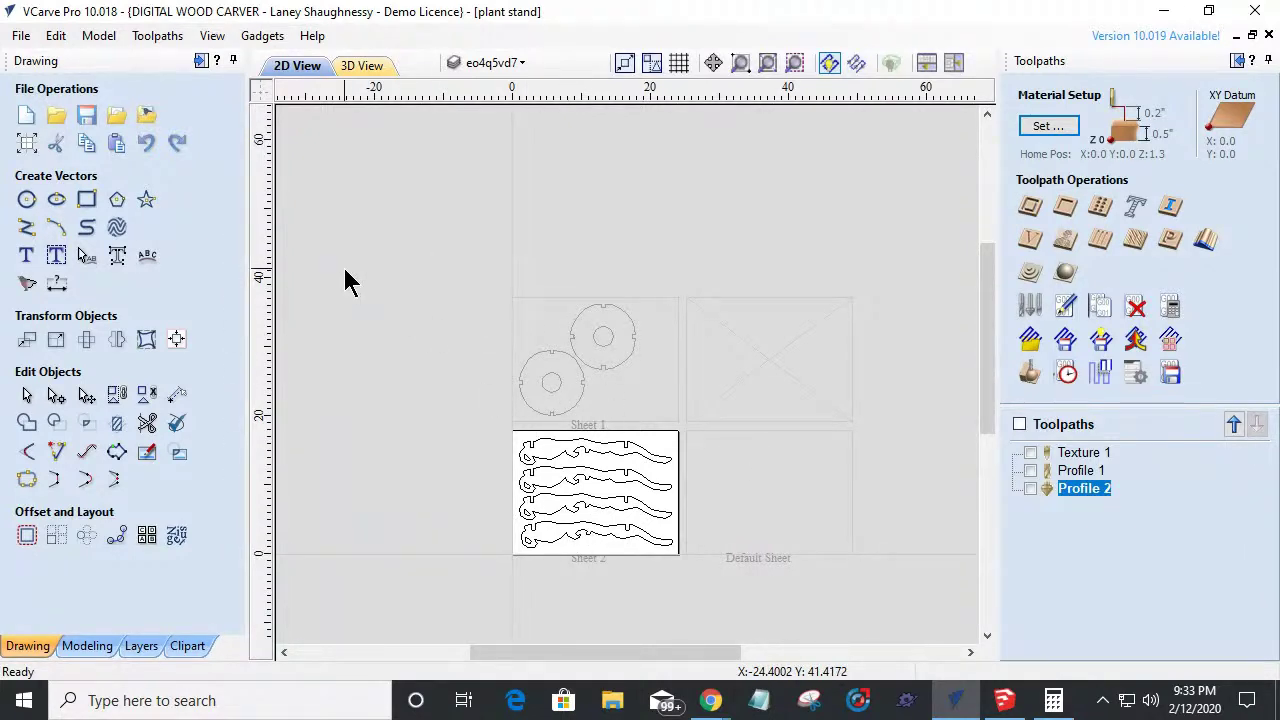
left_click(480, 62)
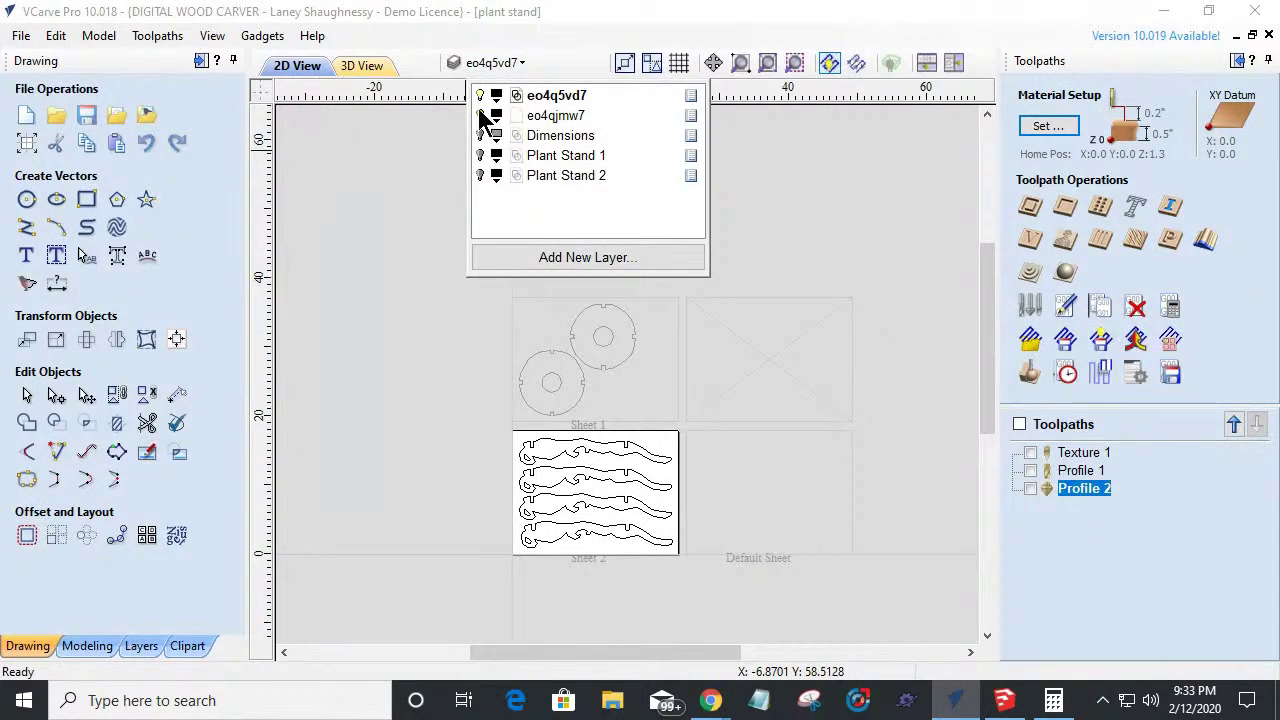
left_click(479, 95)
left_click(480, 177)
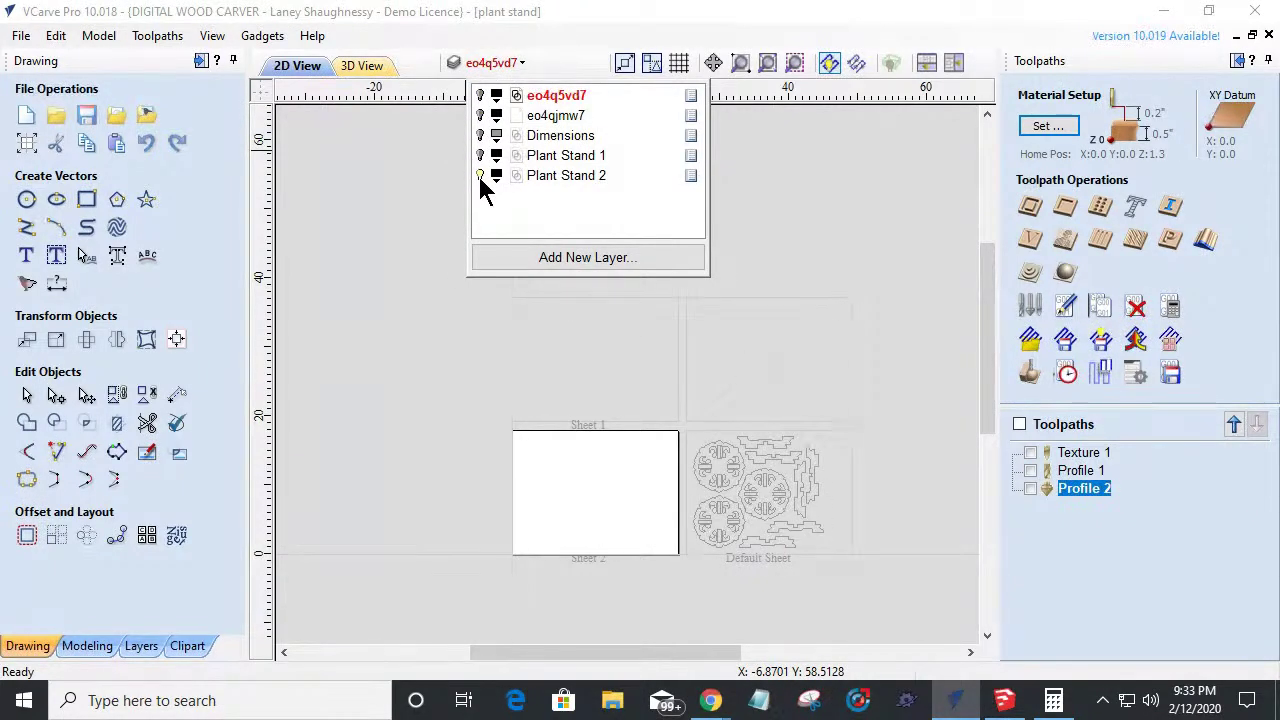
Make sheet 0 the active sheet in Nest Parts and examine the Plant Stand 2 parts on it.
left_click(176, 535)
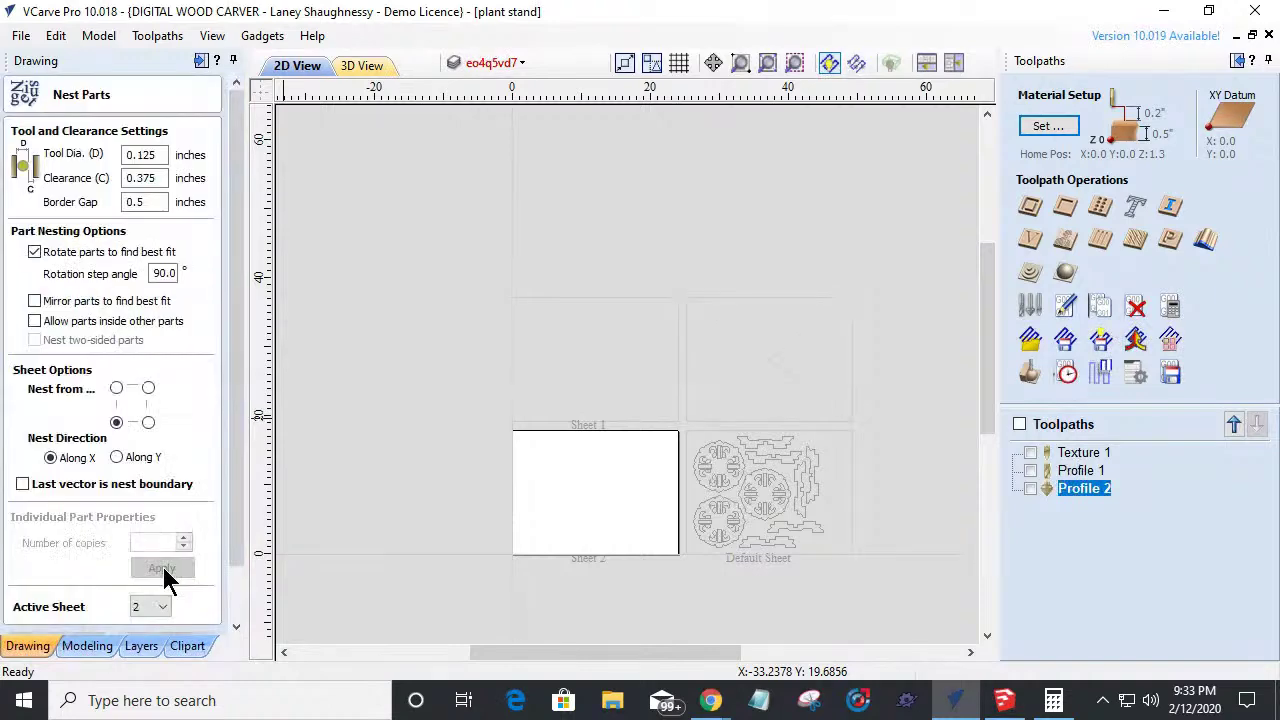
left_click(157, 607)
left_click(142, 625)
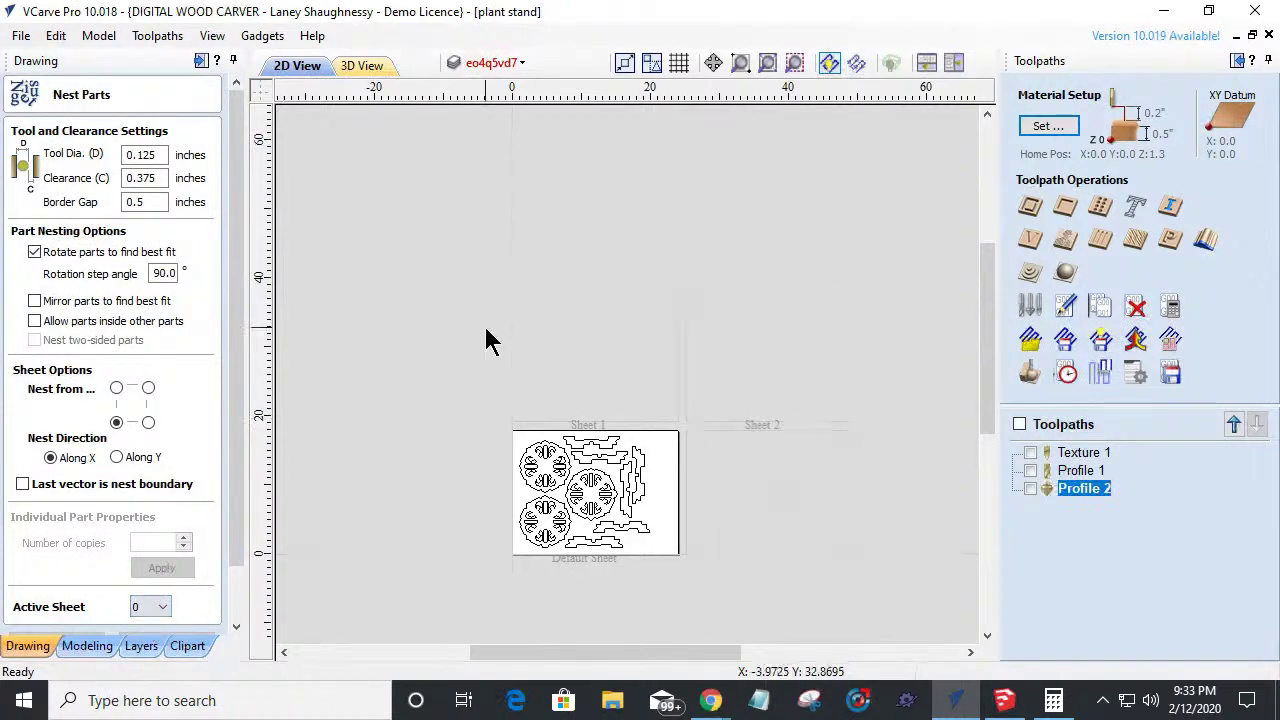
scroll(575, 537, "up", 5)
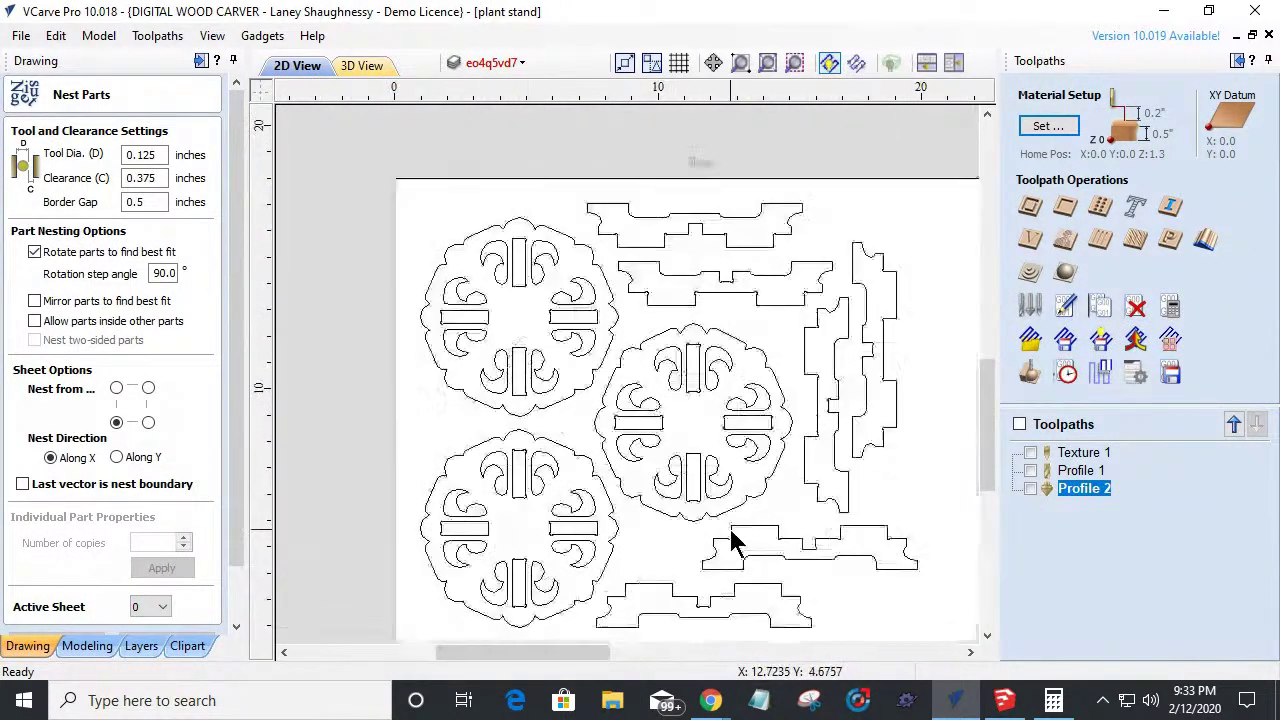
scroll(752, 313, "down", 2)
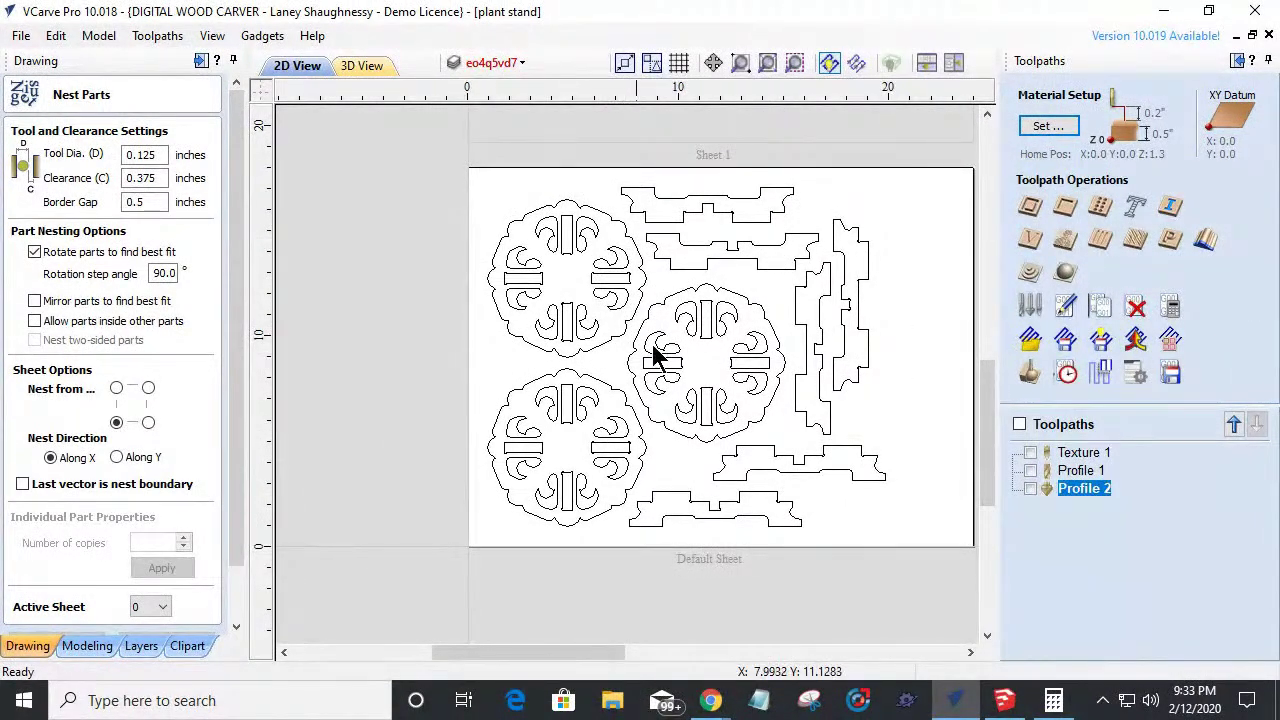
Close Nest Parts and add a vertical dimension to the full height of the lowest bracket on the default sheet.
scroll(849, 455, "up", 2)
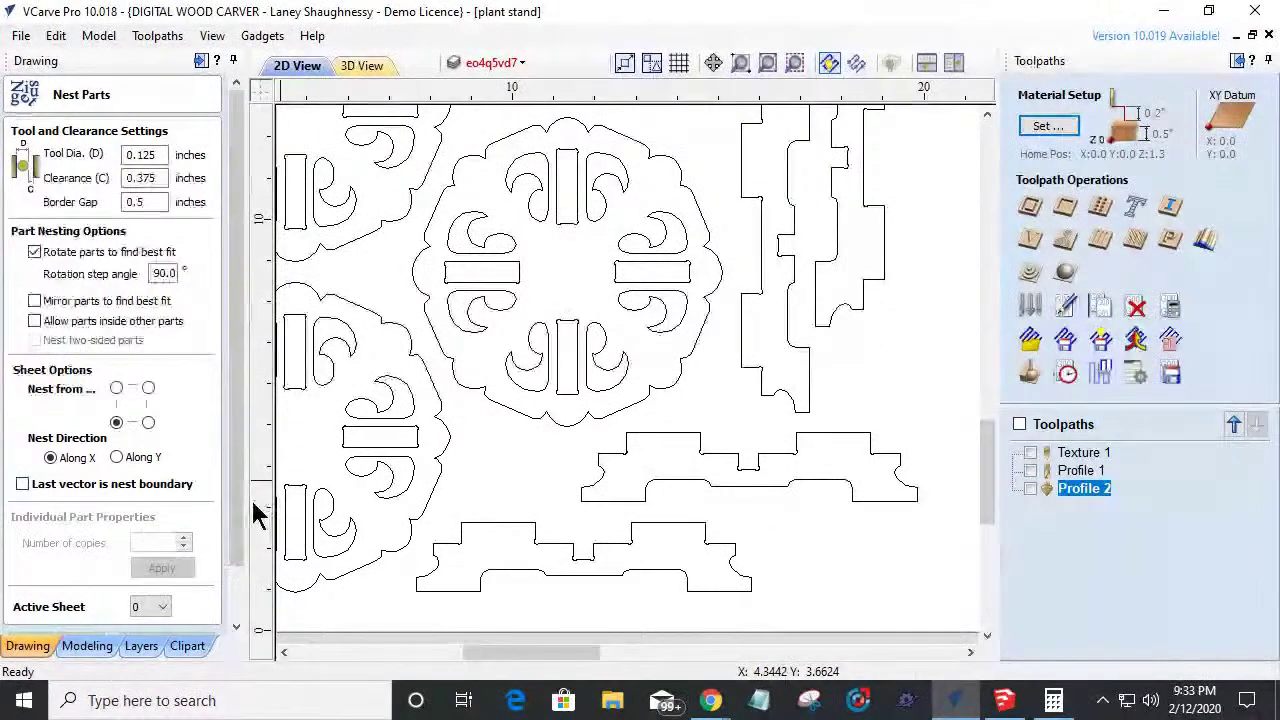
scroll(237, 600, "down", 2)
left_click(178, 613)
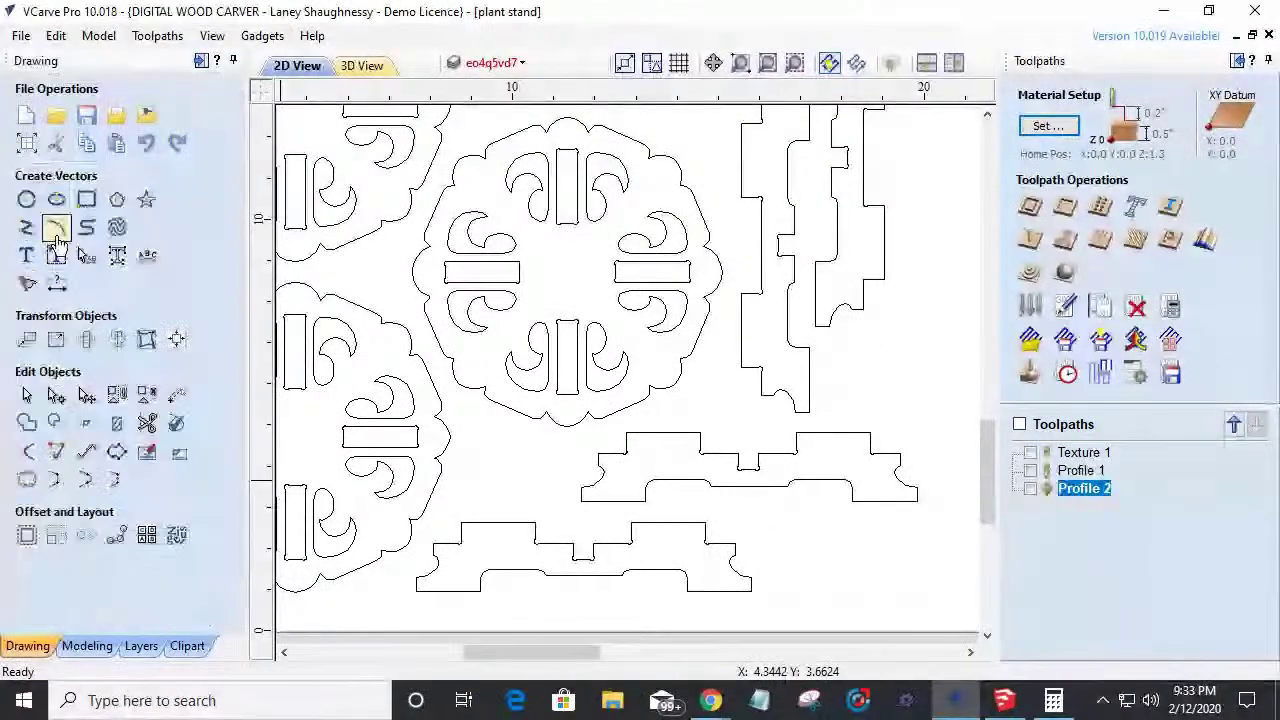
left_click(714, 589)
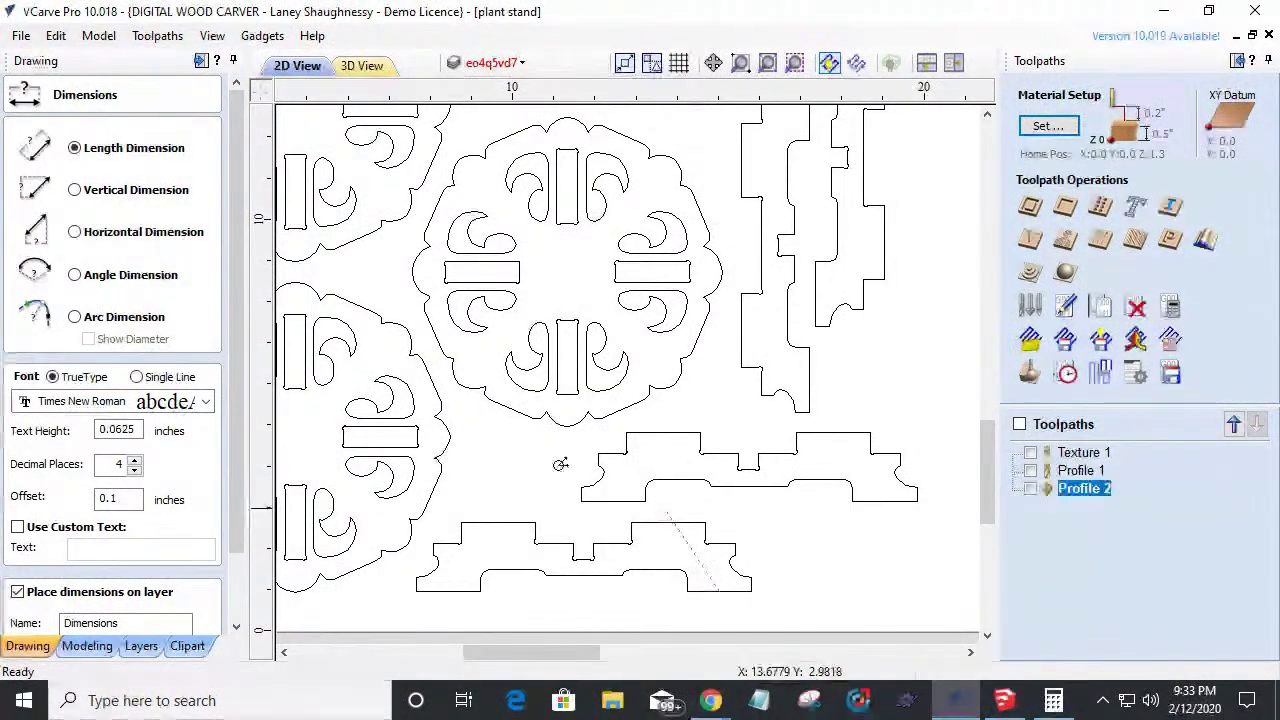
left_click(76, 189)
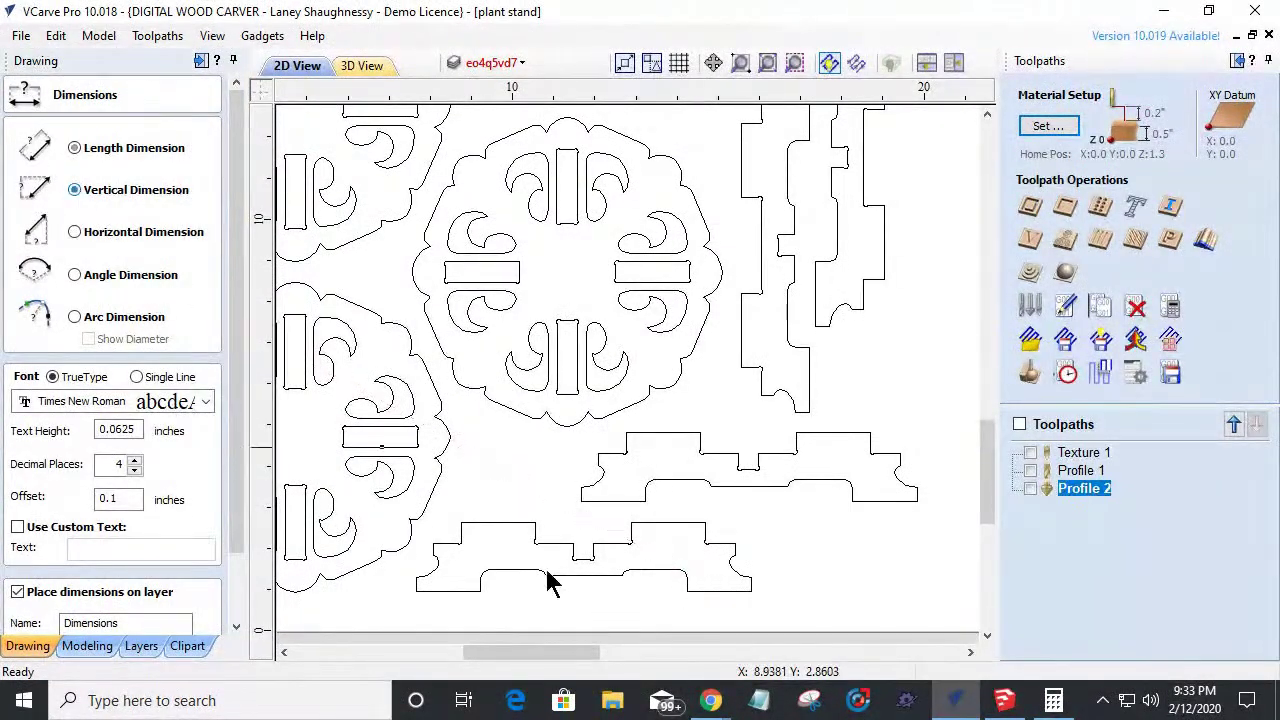
left_click(686, 590)
left_click(705, 522)
scroll(822, 572, "up", 5)
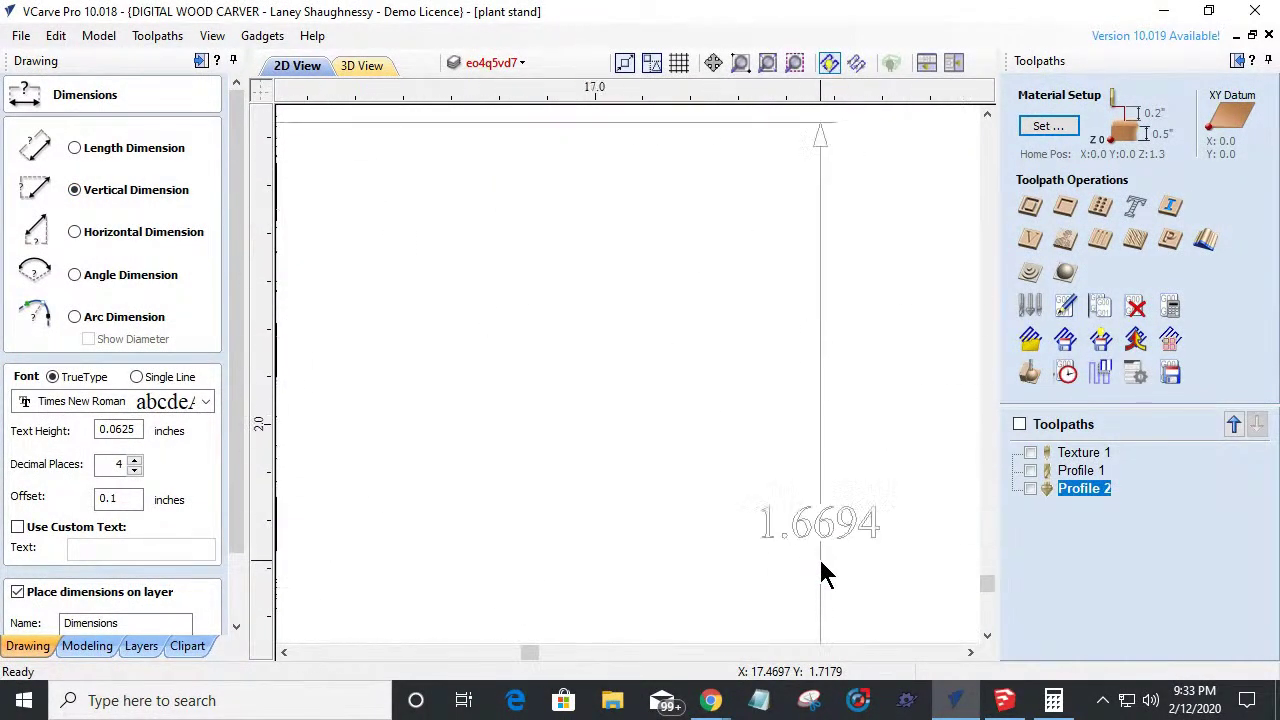
Examine the dimensioned bracket up close and the overall layout of the Plant Stand 2 parts on the default sheet.
scroll(822, 572, "down", 4)
scroll(820, 571, "down", 5)
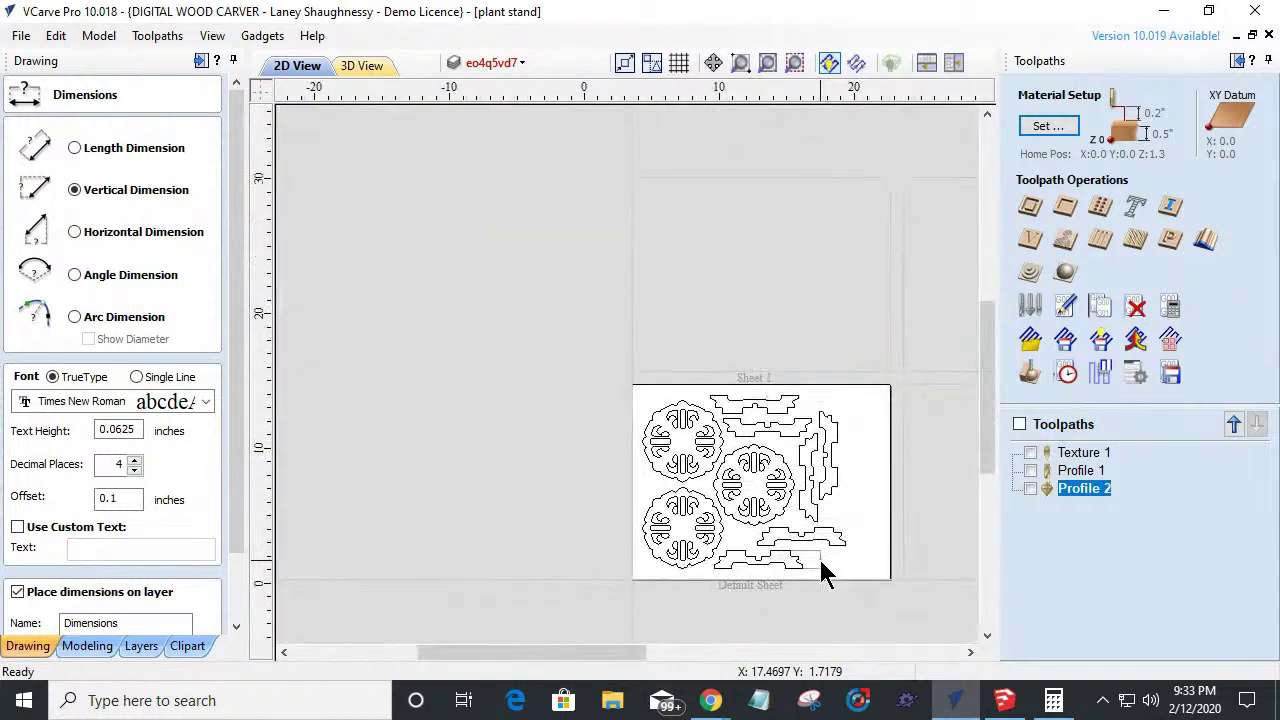
scroll(820, 571, "up", 3)
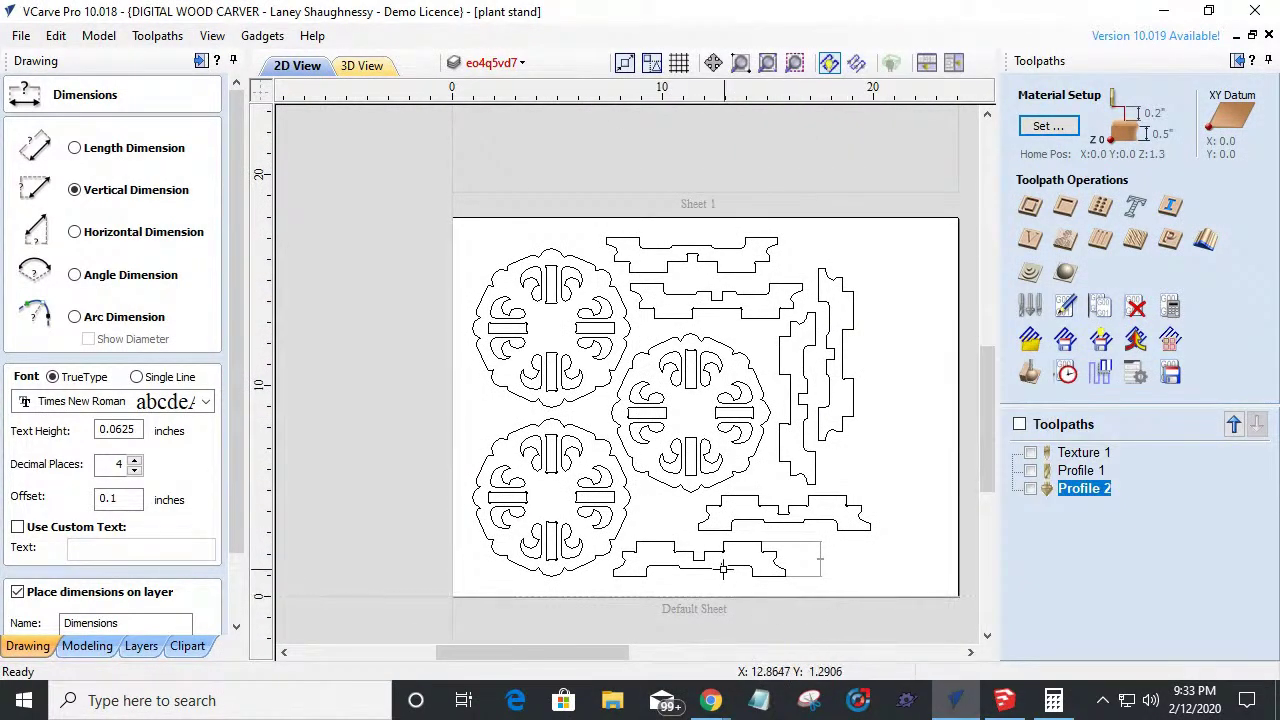
scroll(724, 568, "up", 2)
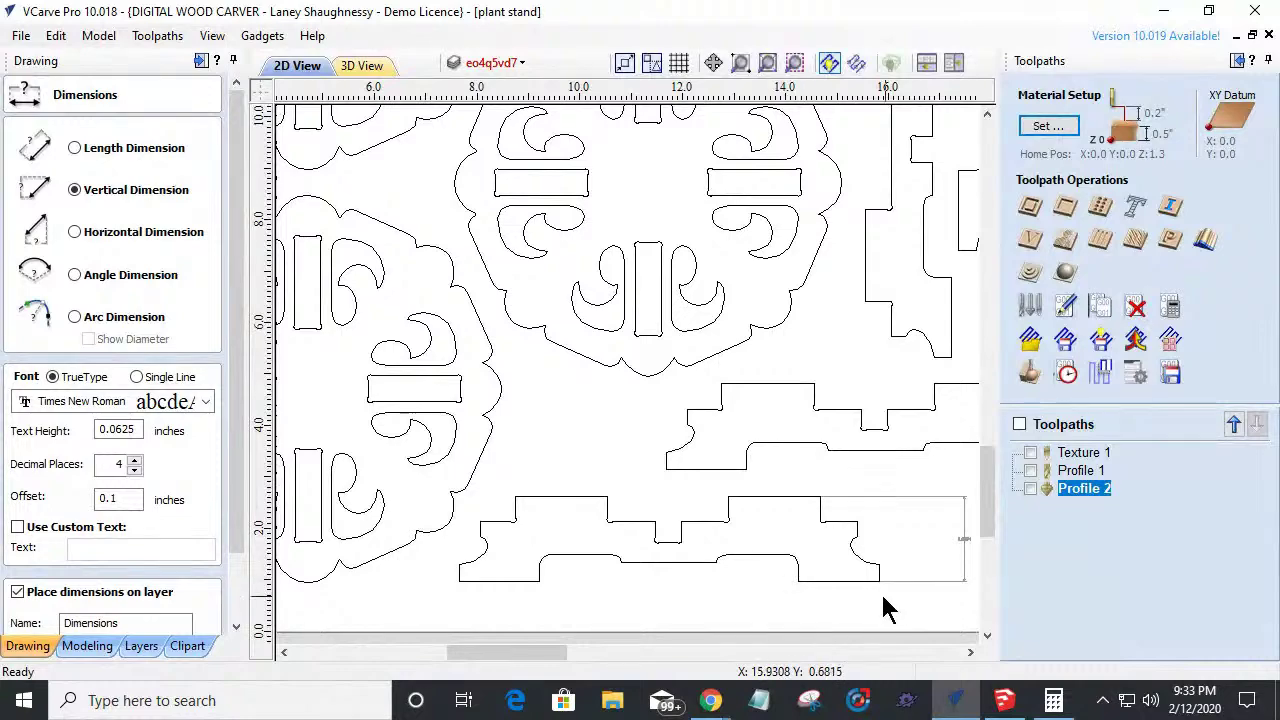
scroll(760, 572, "down", 2)
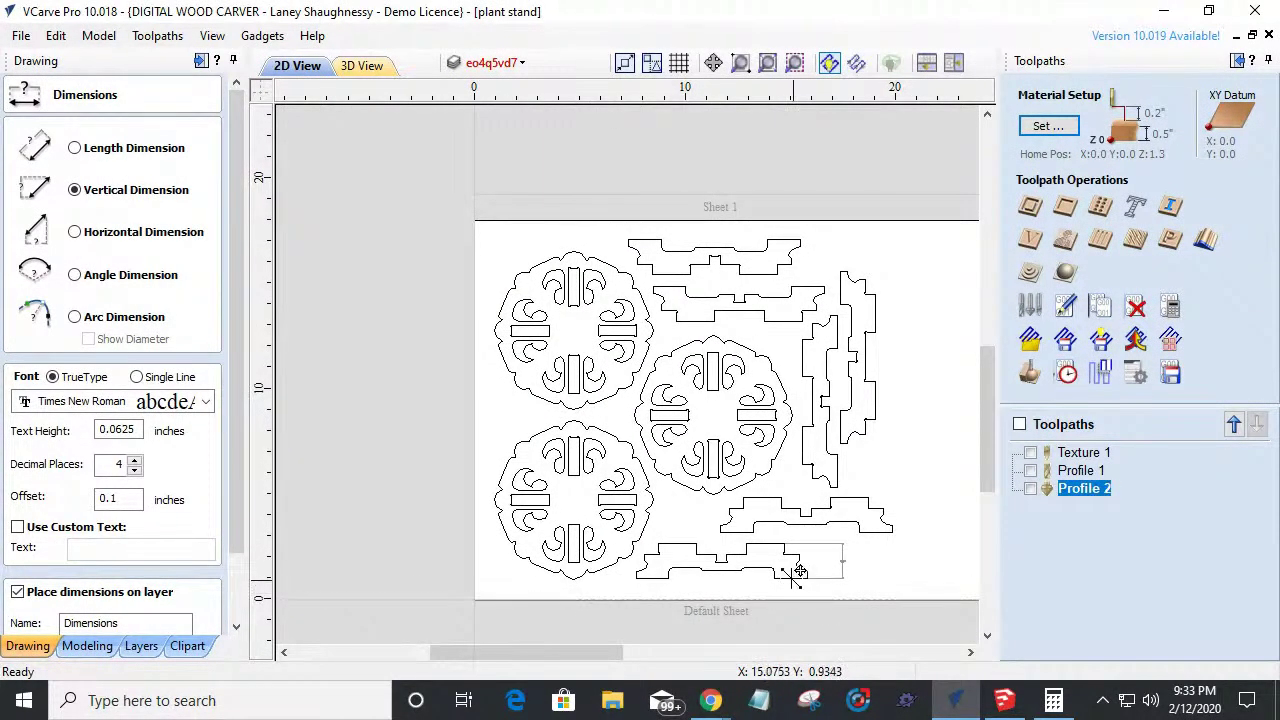
scroll(575, 545, "up", 3)
scroll(614, 523, "down", 4)
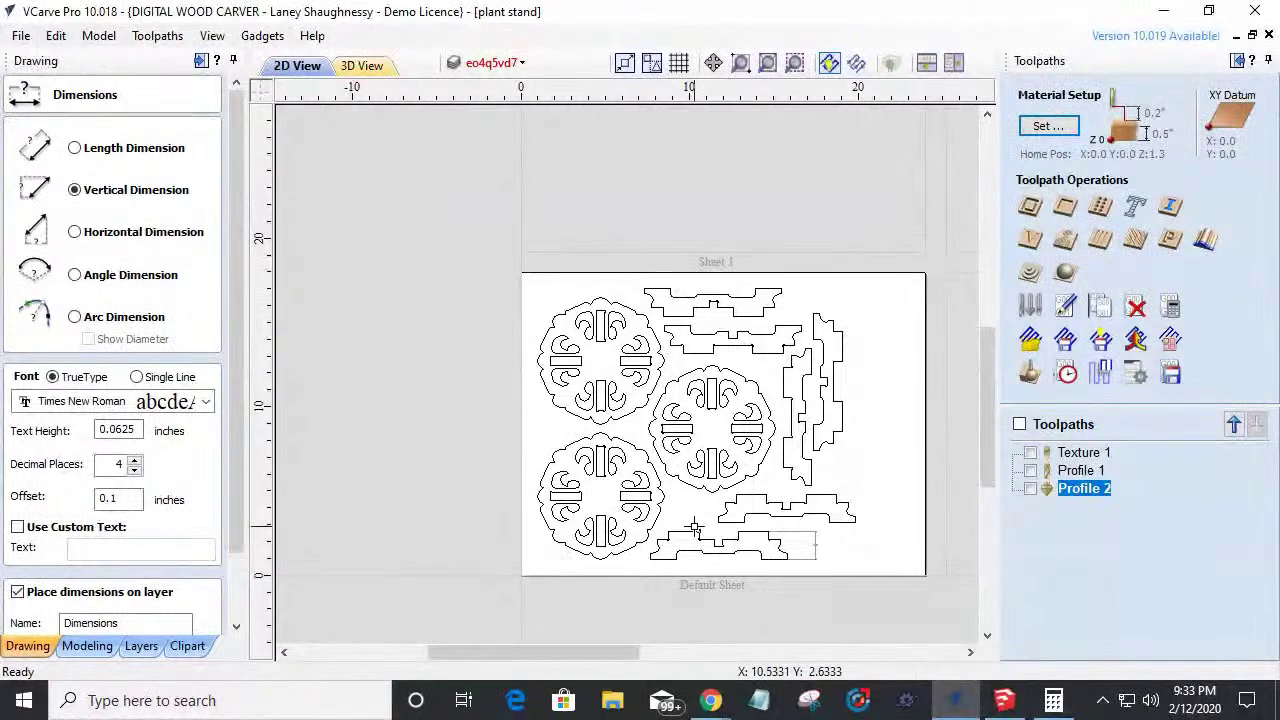
scroll(694, 528, "down", 2)
scroll(831, 548, "up", 3)
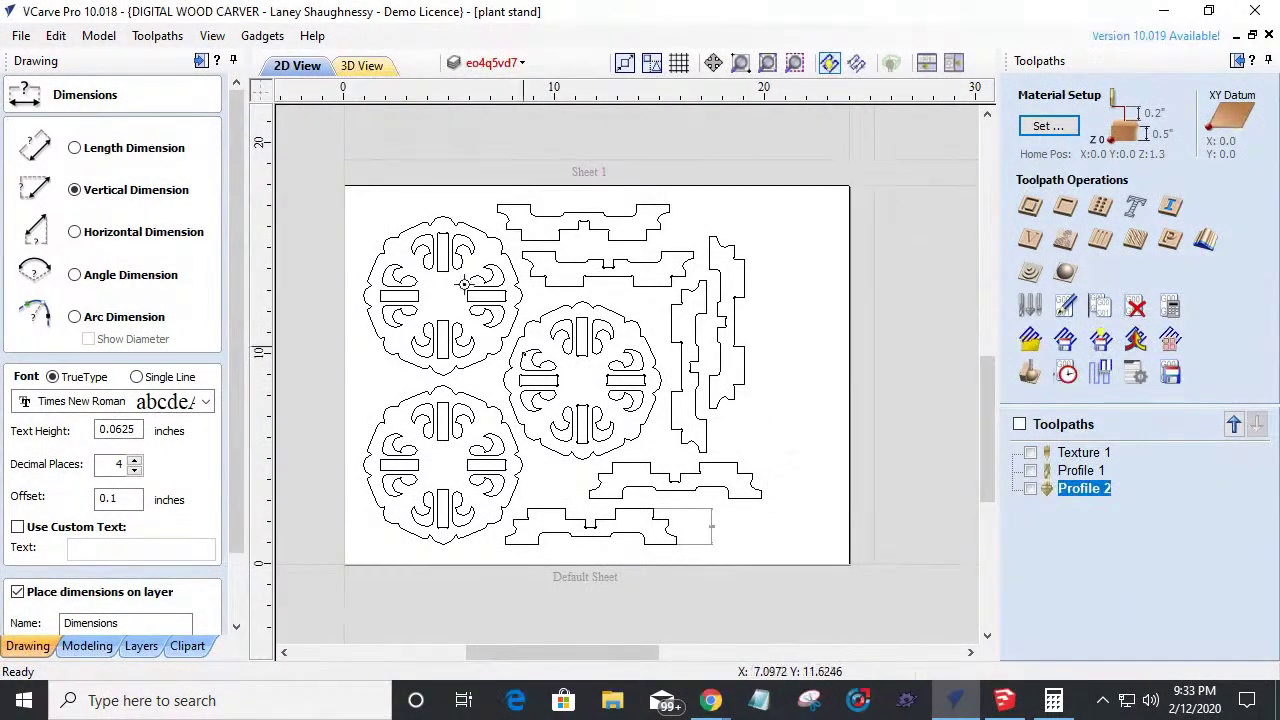
Hide the Plant Stand 2 layer, show the Plant Stand 1 layer, and close the dimension tool.
left_click(496, 62)
left_click(480, 170)
left_click(480, 155)
left_click(480, 175)
scroll(495, 348, "down", 1)
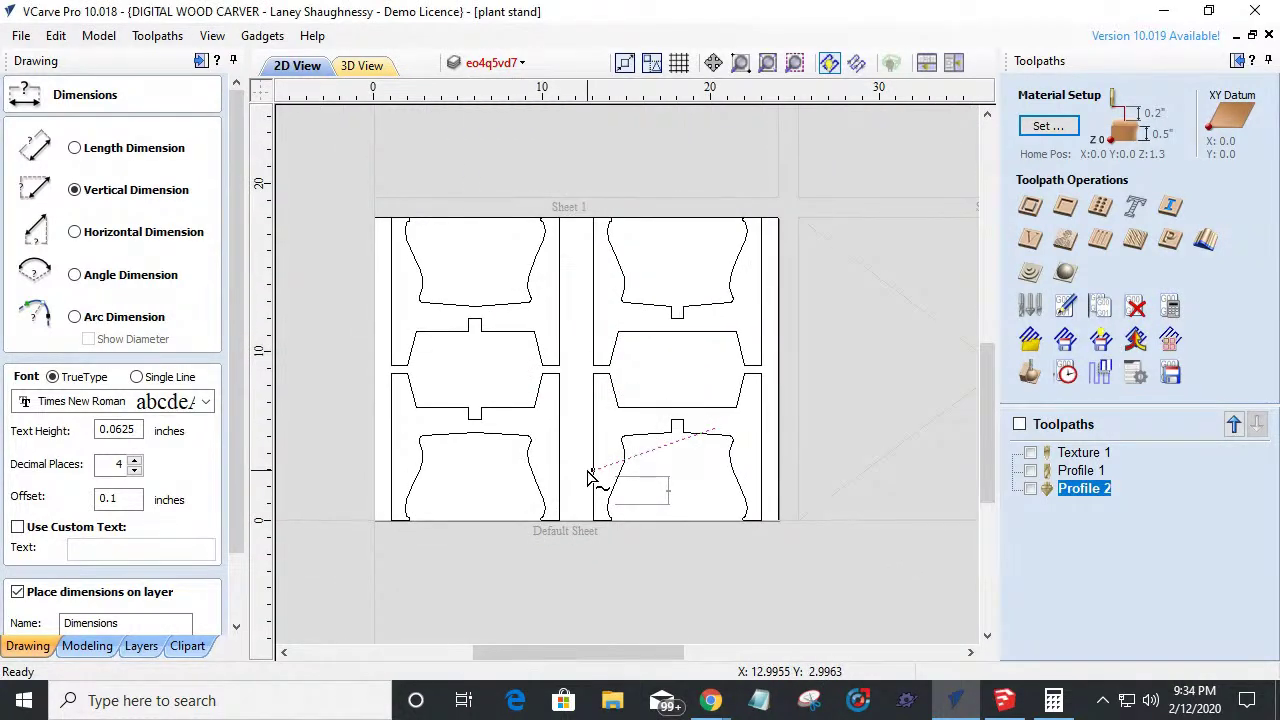
scroll(234, 537, "down", 2)
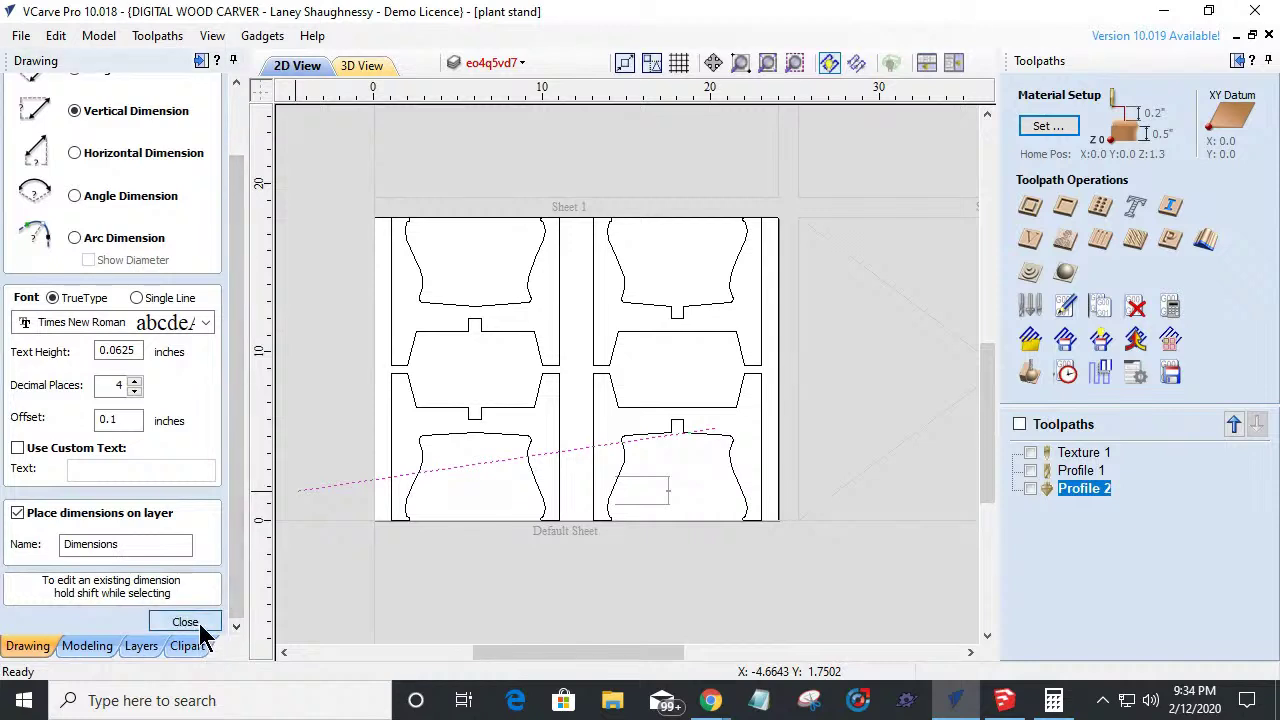
left_click(201, 627)
Select the two lower Plant Stand 1 panel outlines one after the other to inspect their shape and size.
left_click(393, 449)
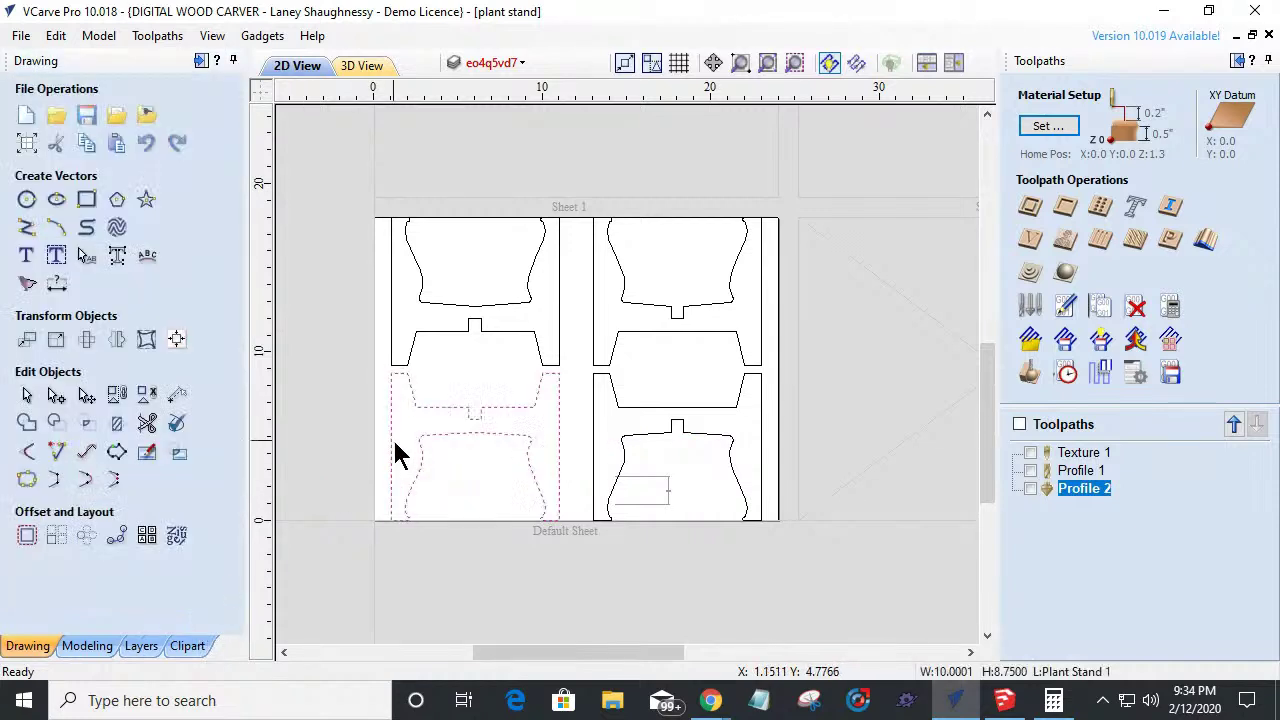
left_click(587, 452)
scroll(589, 455, "up", 2)
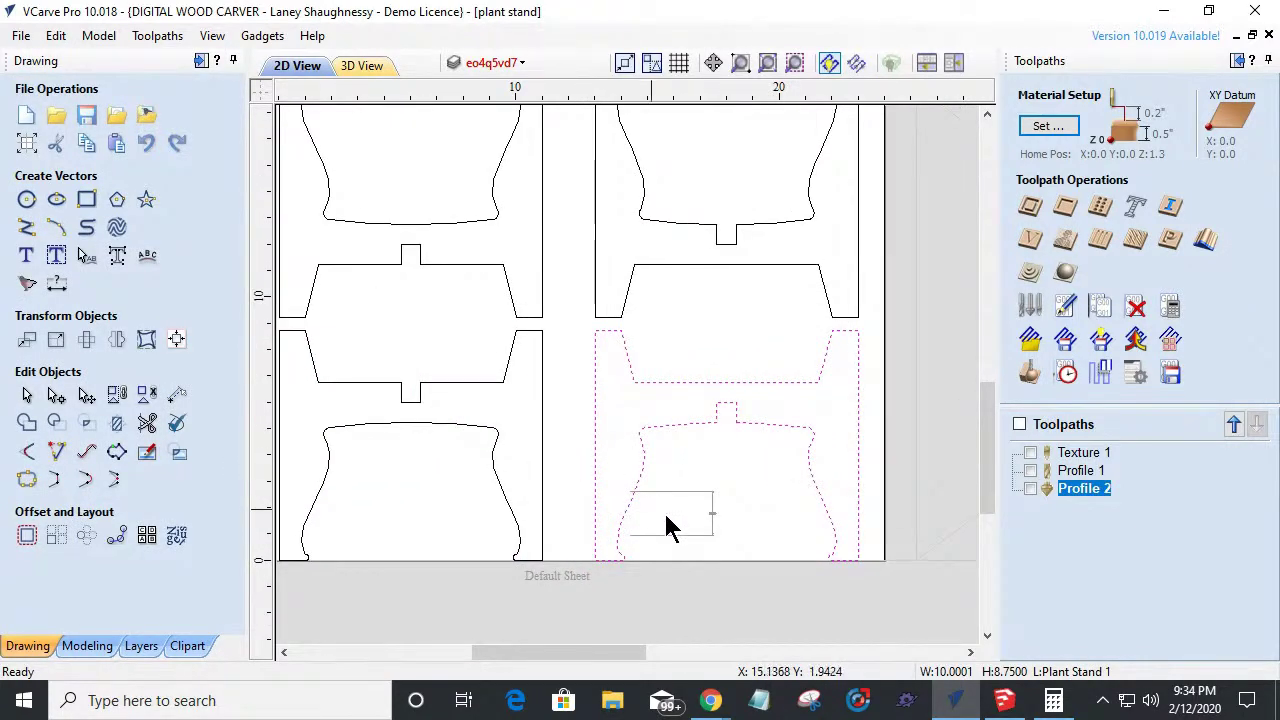
scroll(674, 500, "down", 2)
Hide the Plant Stand 1 layer, show the eo4q5vd7 layer, and examine the discs and legs on Sheets 1 and 2.
left_click(491, 63)
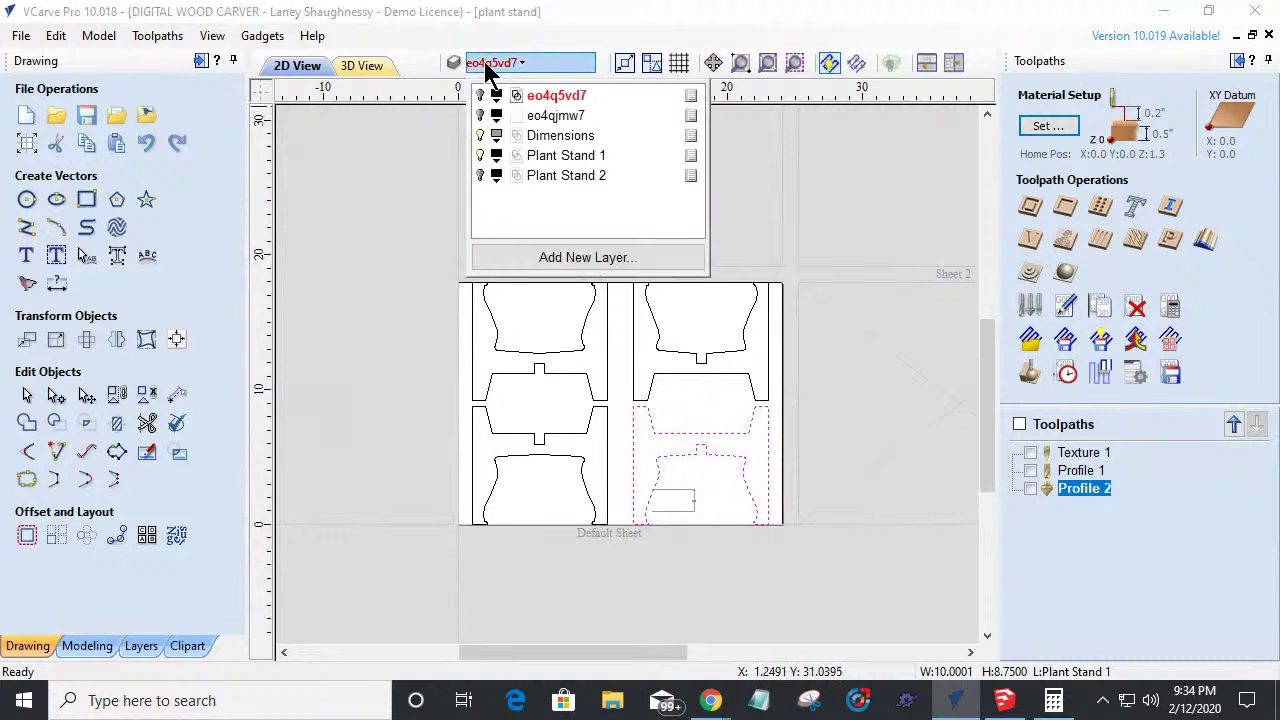
left_click(480, 155)
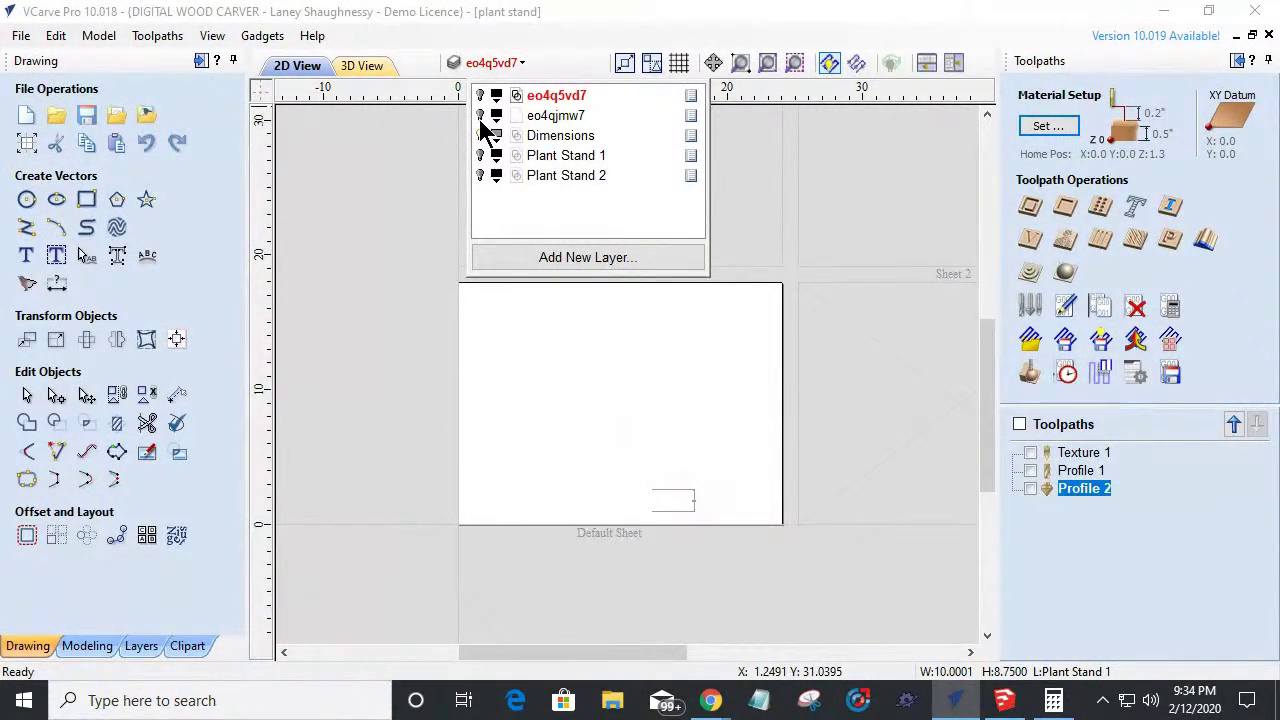
left_click(480, 96)
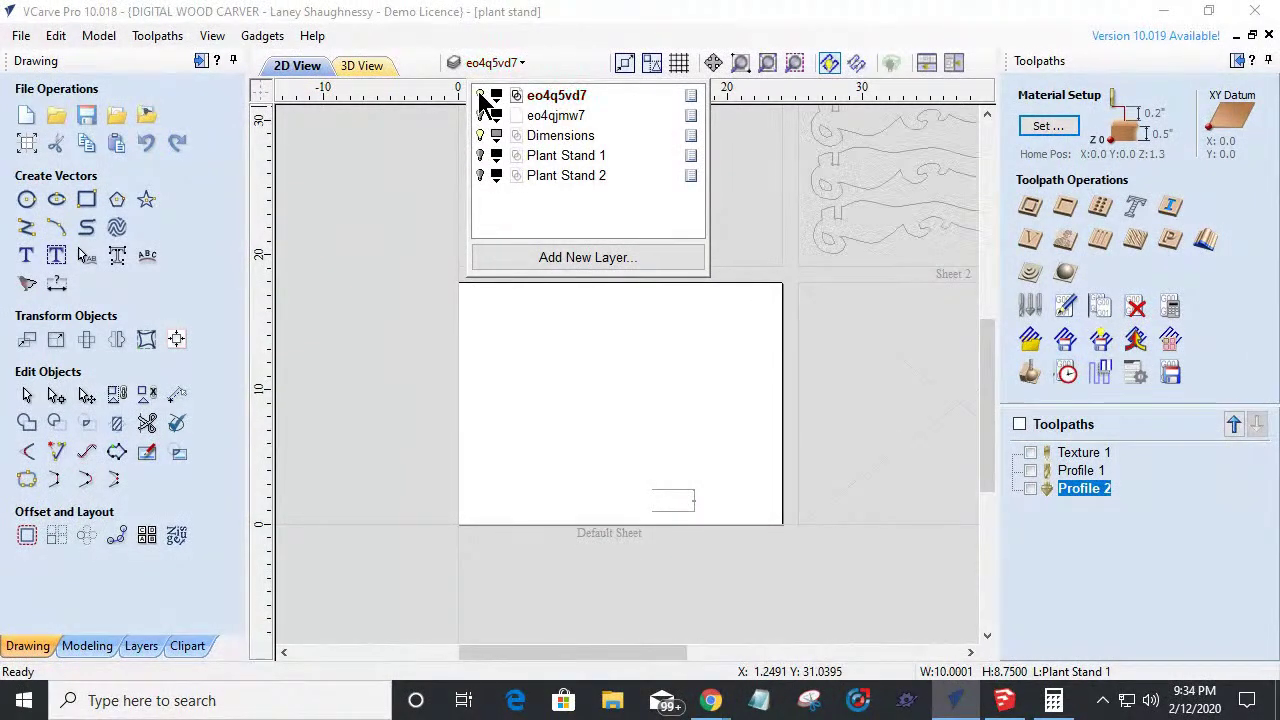
scroll(597, 366, "down", 4)
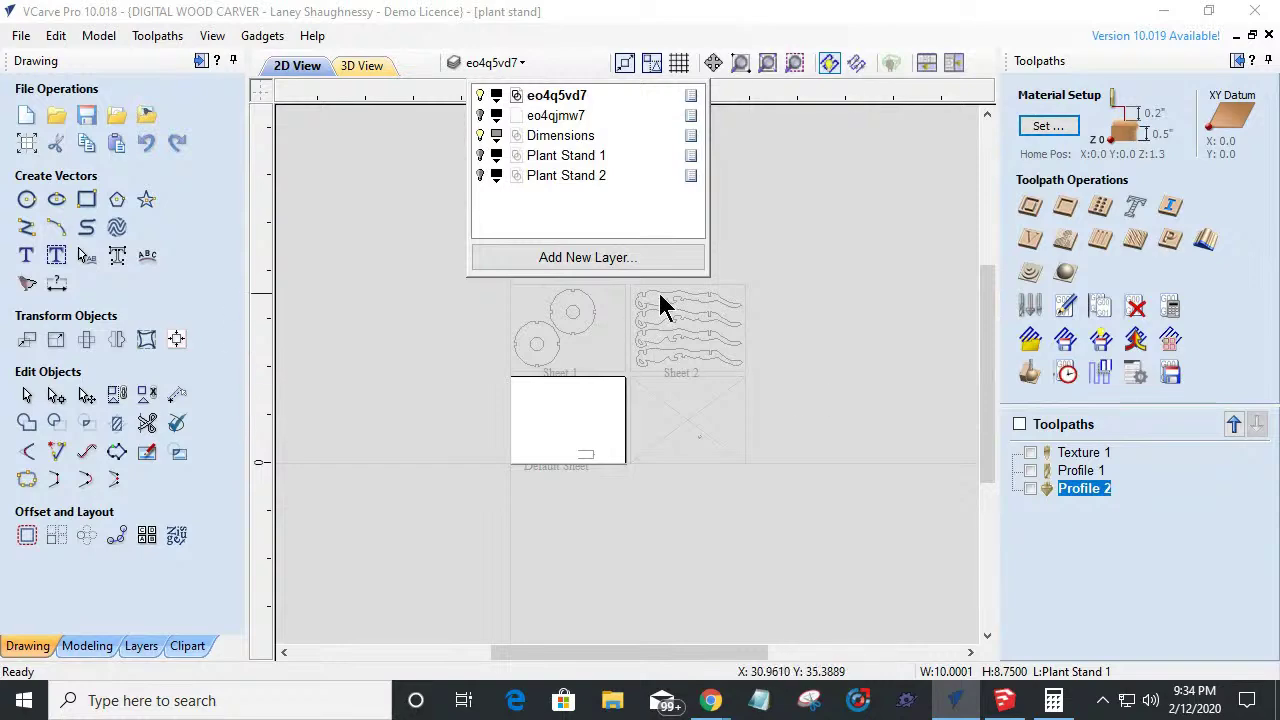
scroll(663, 300, "up", 7)
scroll(663, 300, "down", 5)
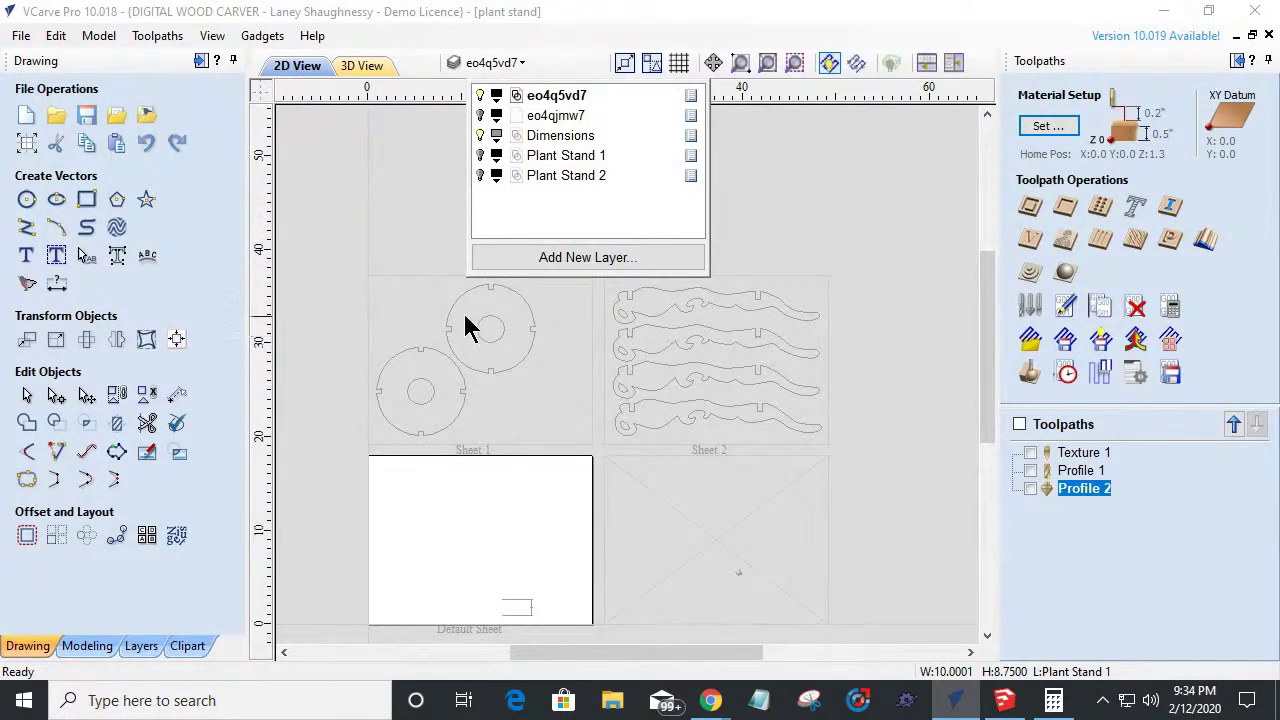
scroll(766, 420, "down", 3)
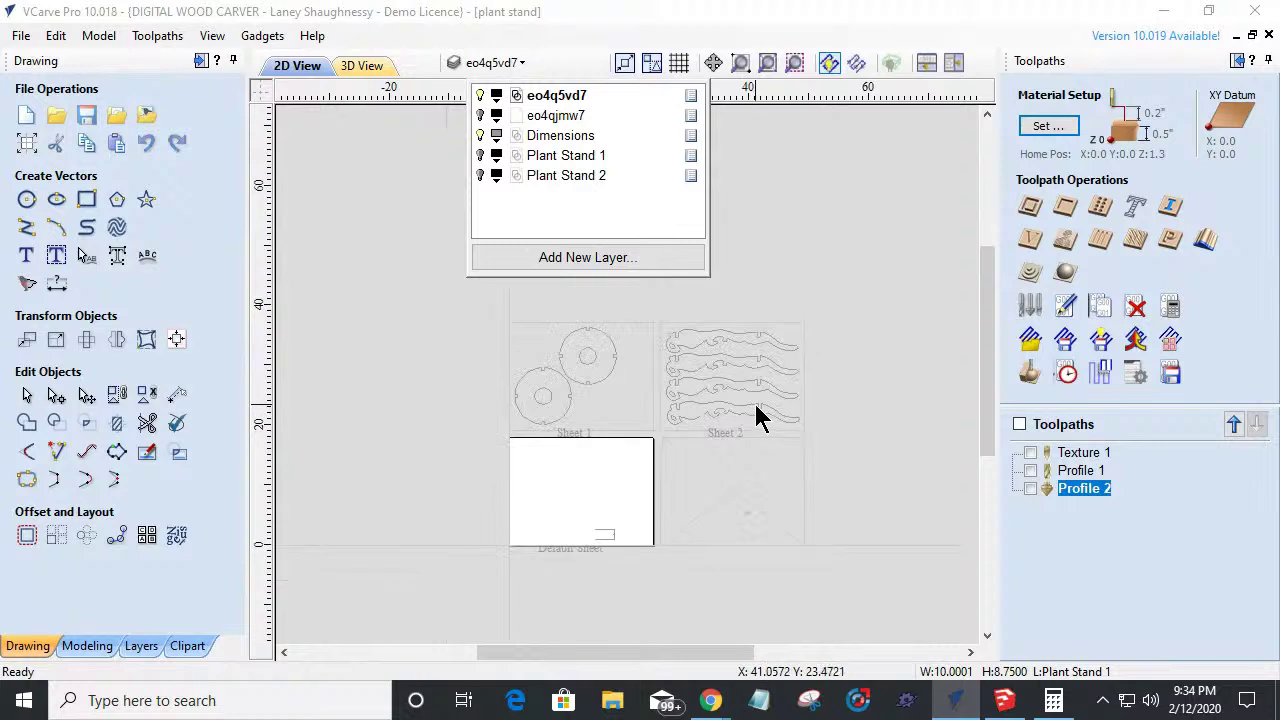
scroll(757, 420, "up", 4)
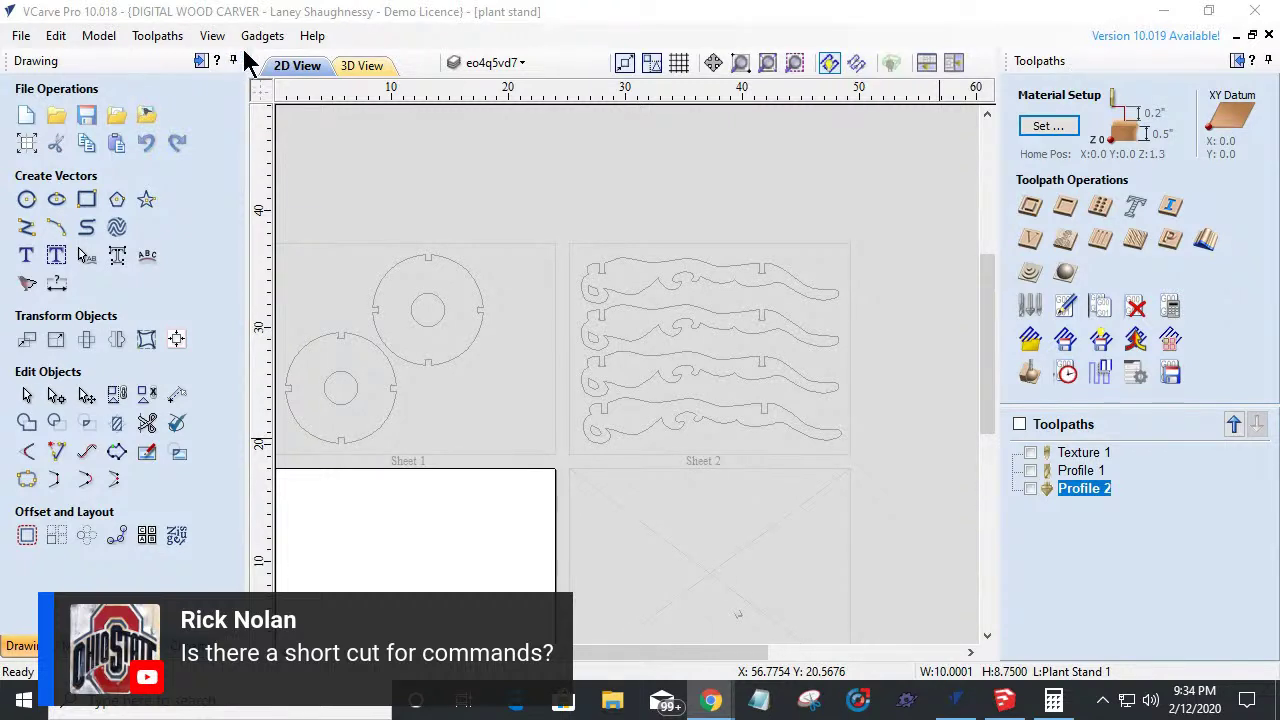
Open the VCarve Pro Keyboard Shortcuts help page in the browser and read through the general, node editing and object moving shortcuts.
left_click(316, 38)
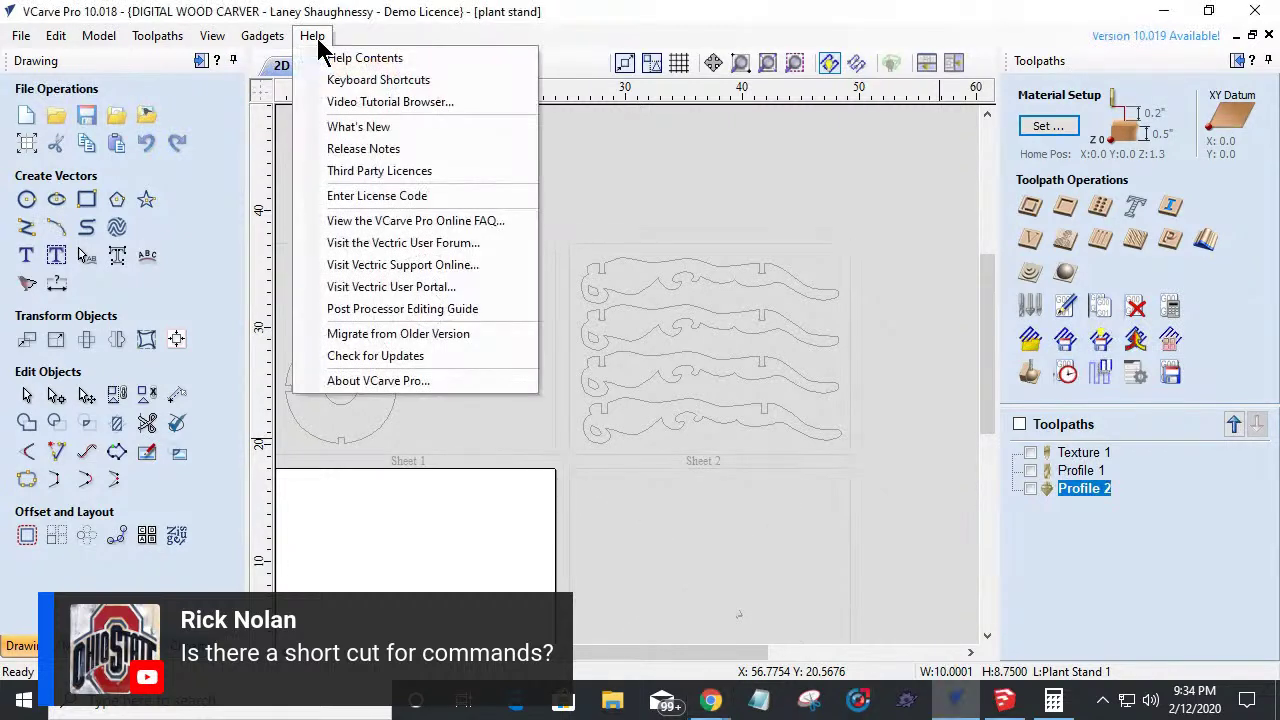
left_click(351, 81)
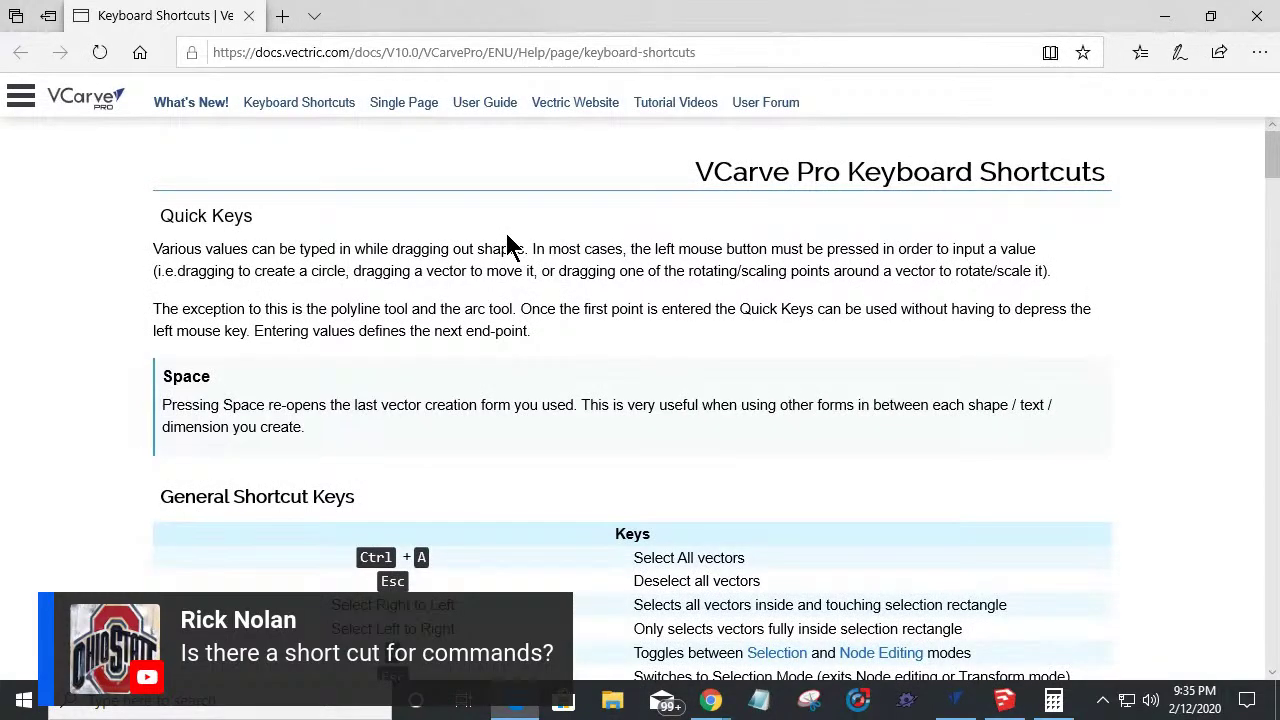
scroll(508, 248, "down", 20)
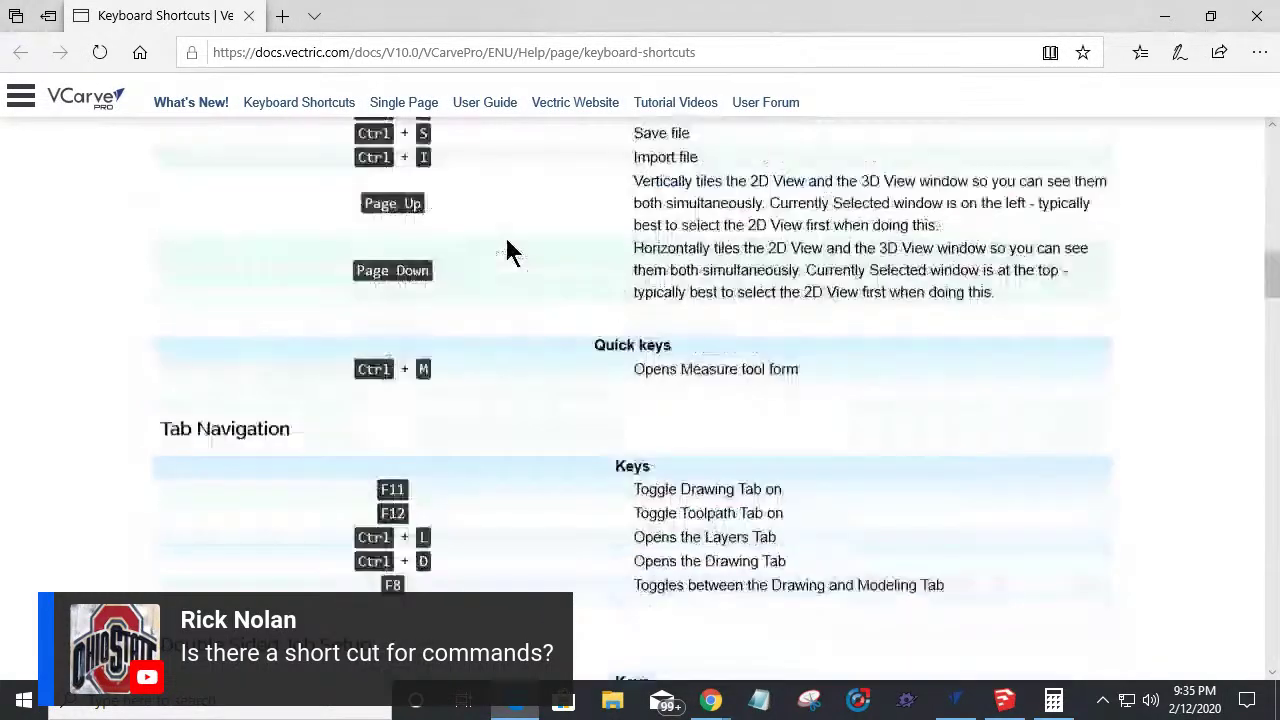
scroll(508, 250, "down", 10)
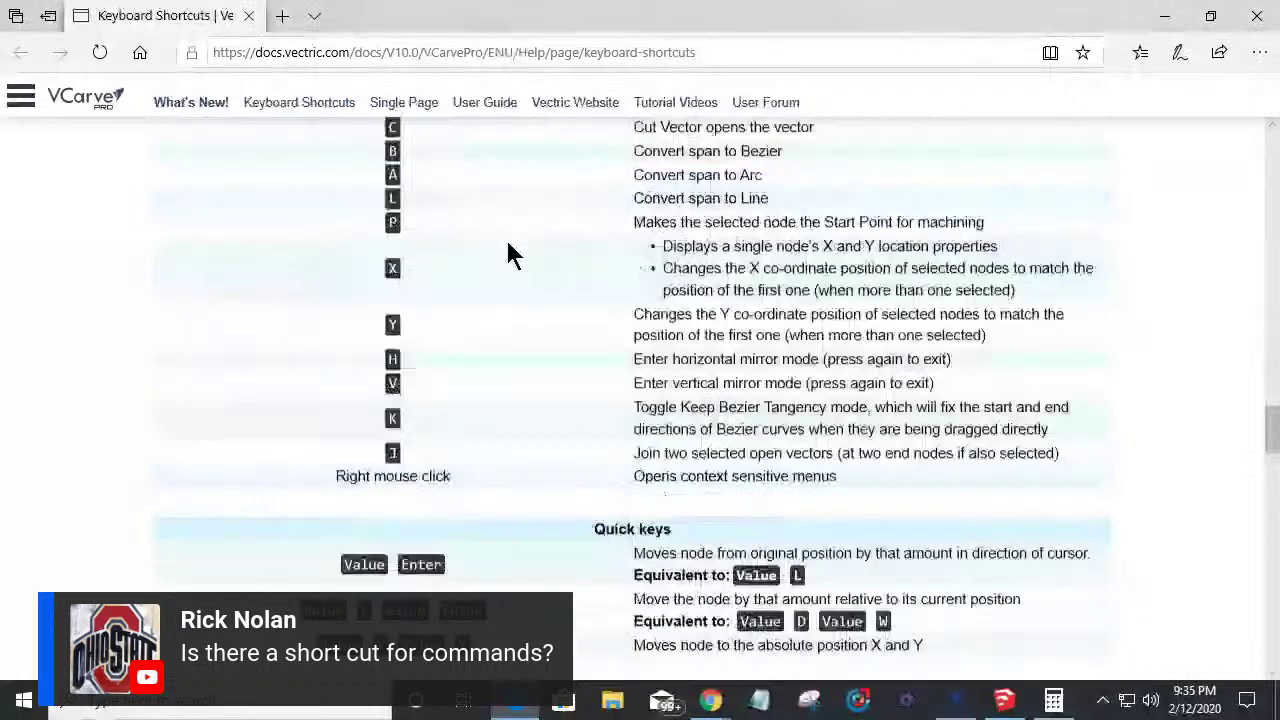
scroll(508, 255, "down", 1)
scroll(508, 255, "down", 3)
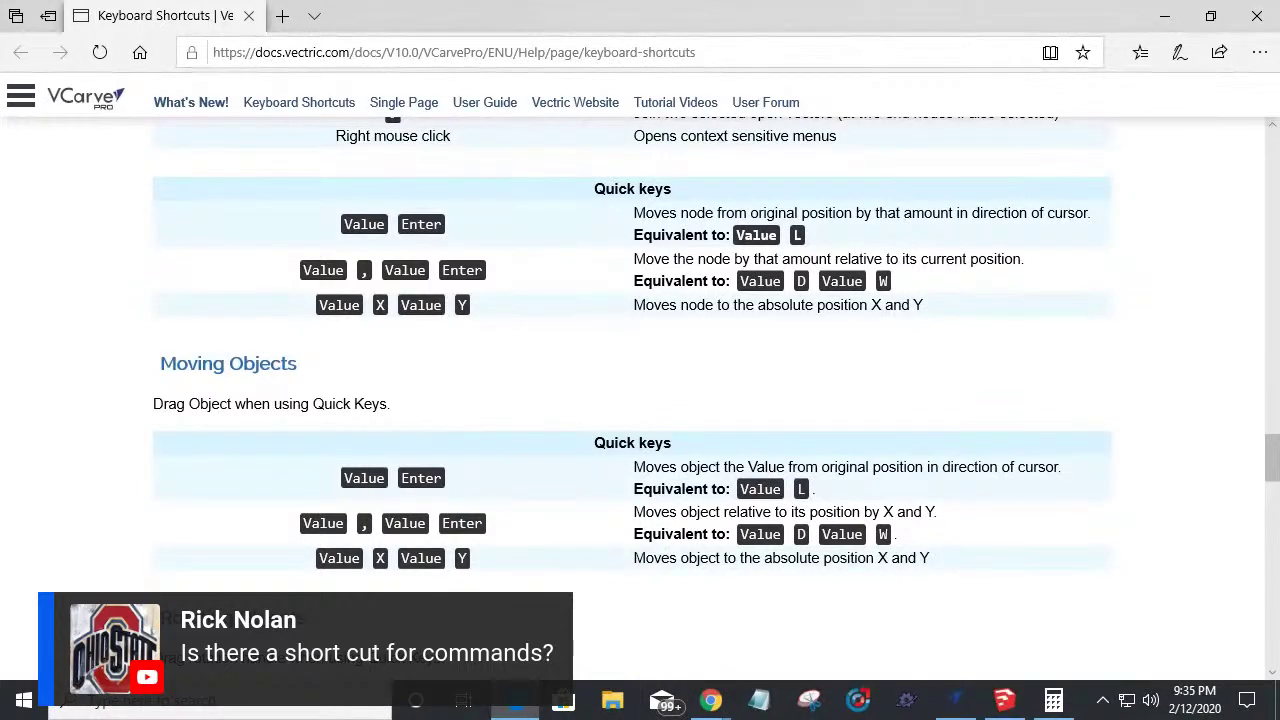
Review the quick keys for scaling objects, polylines, circles, ellipses, rectangles, polygons and stars, and close the browser to return to VCarve Pro.
left_click(710, 700)
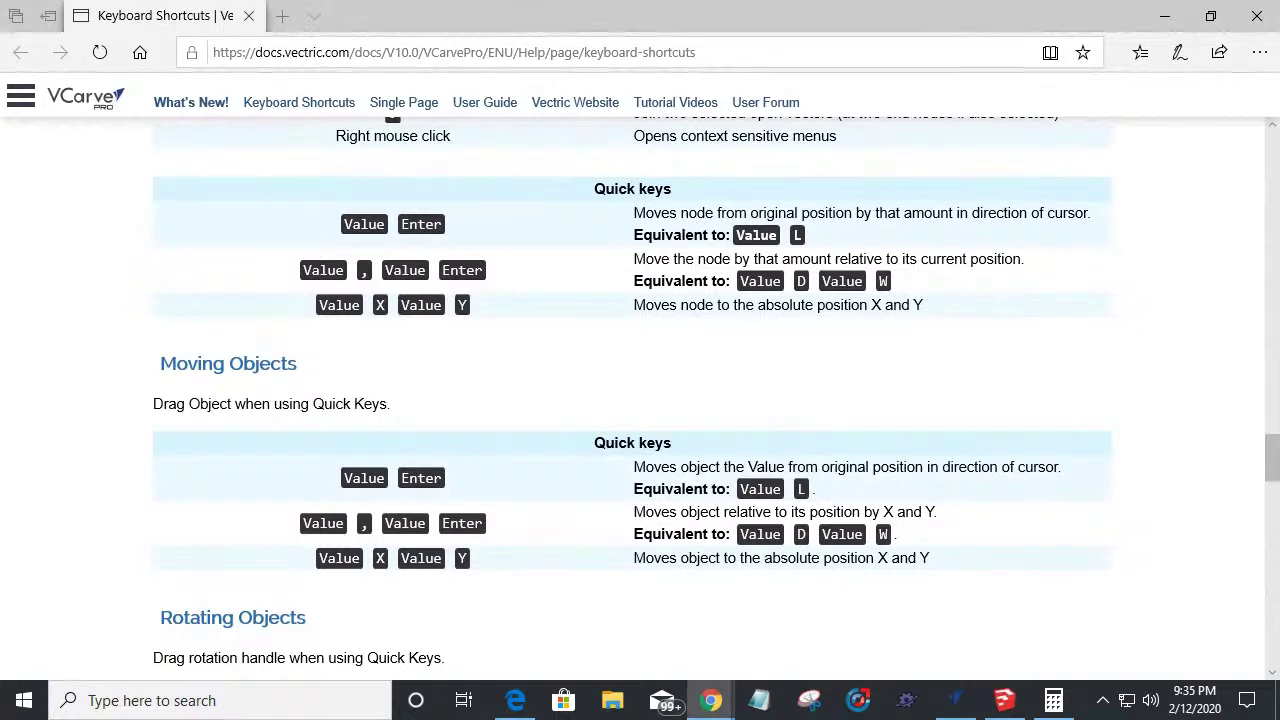
scroll(727, 510, "down", 7)
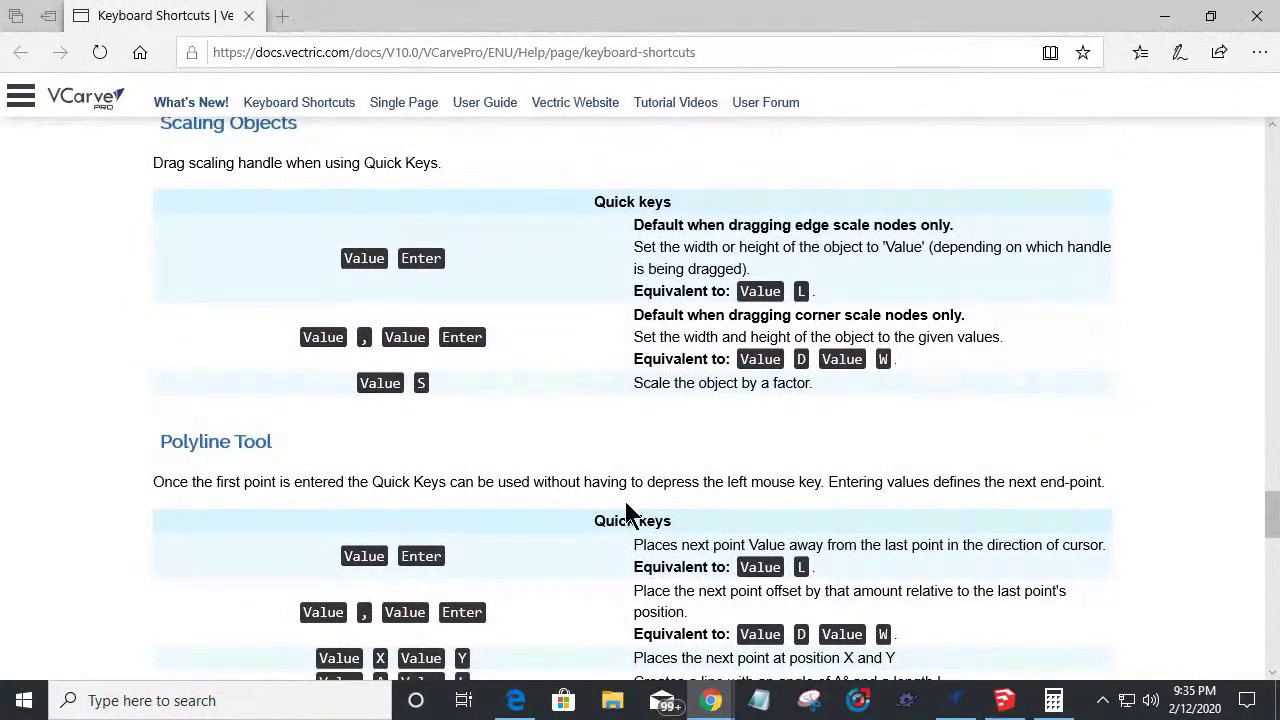
scroll(624, 510, "down", 1)
scroll(624, 510, "down", 3)
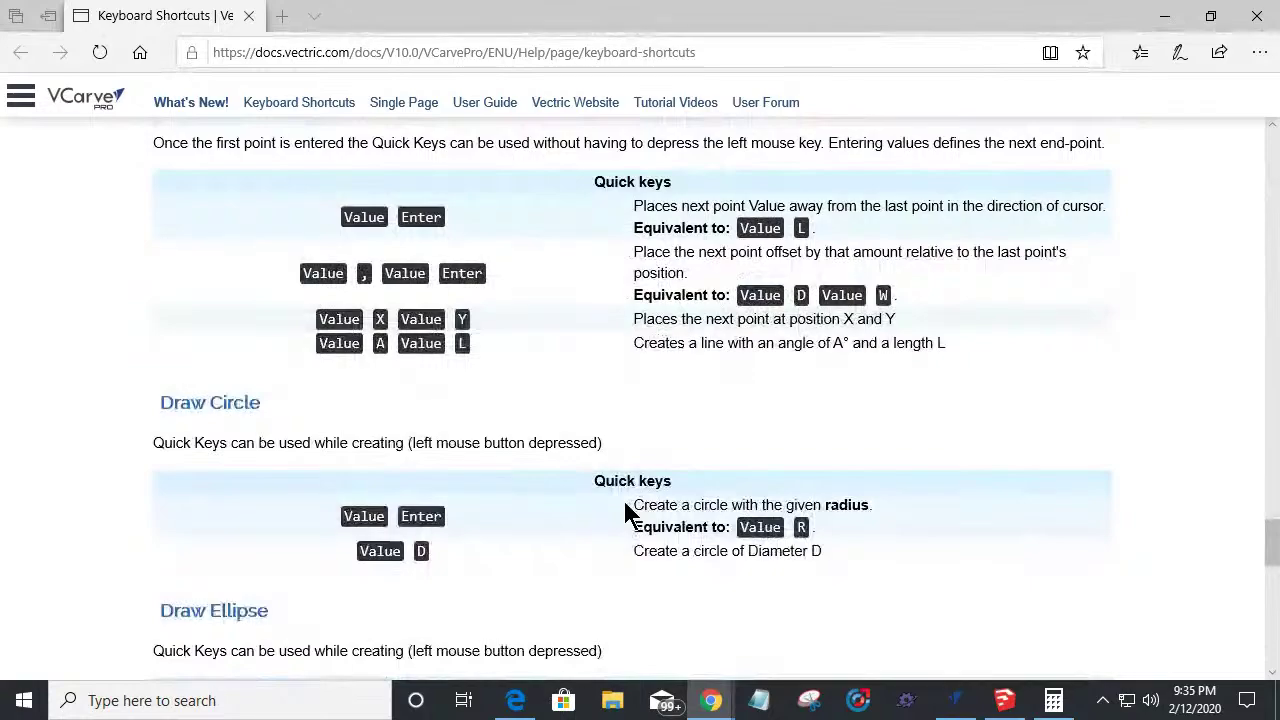
scroll(624, 512, "down", 1)
scroll(624, 512, "down", 7)
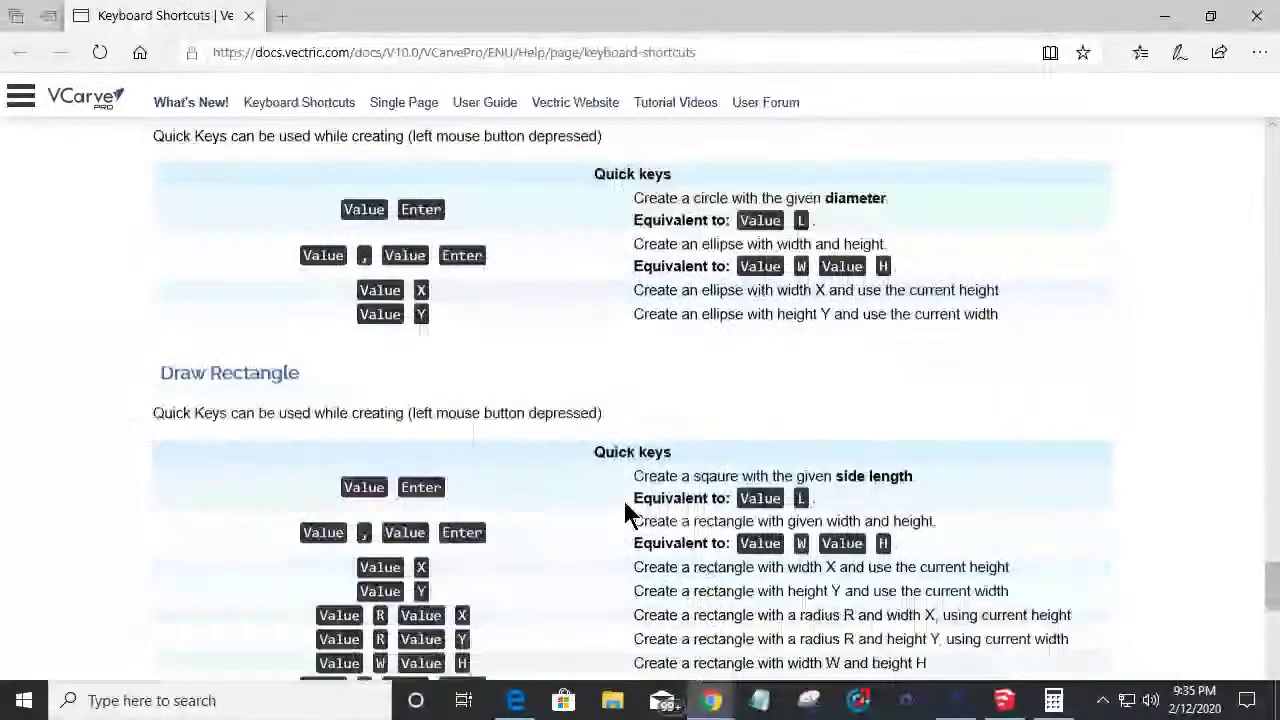
scroll(624, 512, "down", 4)
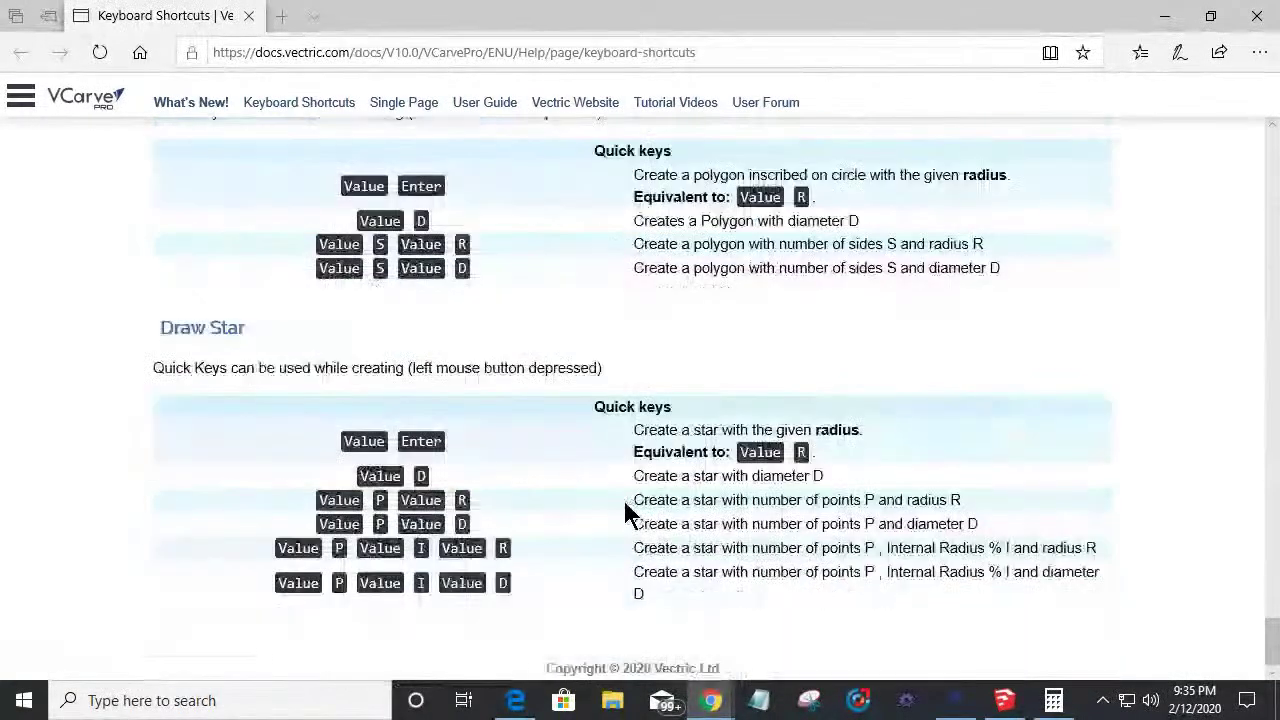
scroll(624, 512, "up", 20)
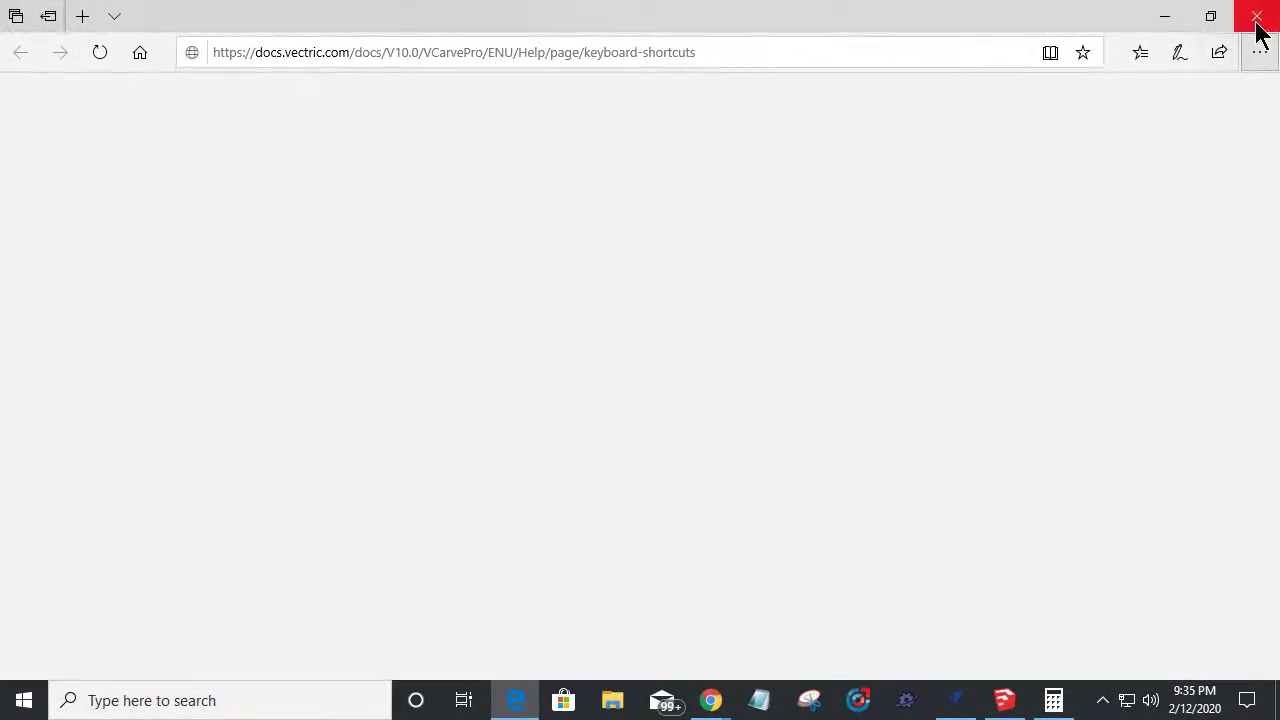
left_click(1257, 16)
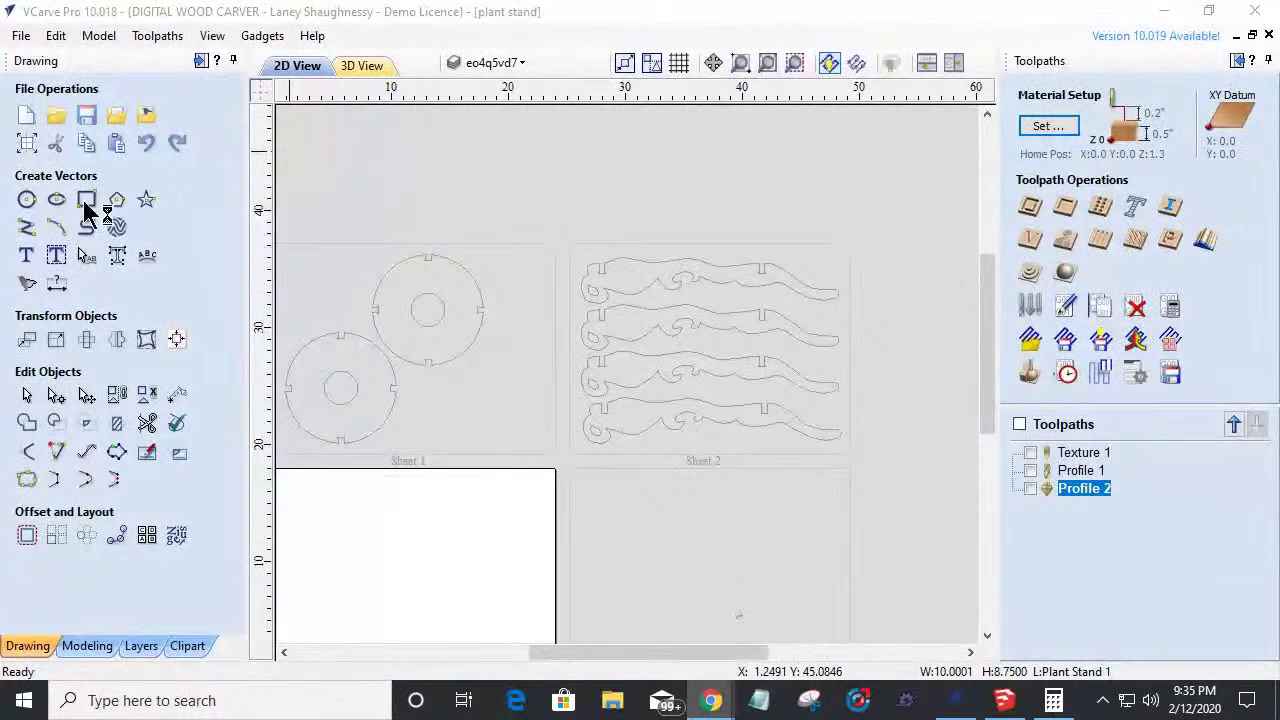
Open the Draw Rectangle help page, read through its quick key combinations for size and corner radius, and return to the drawing.
left_click(88, 203)
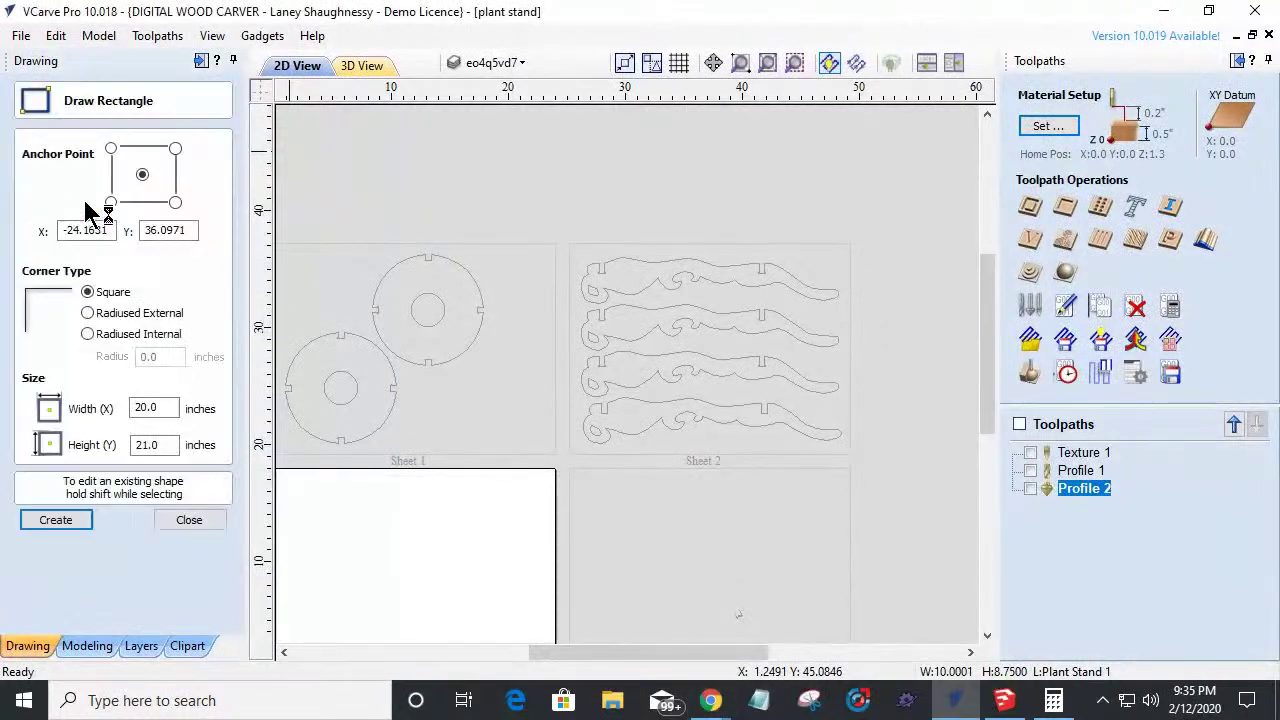
left_click(216, 61)
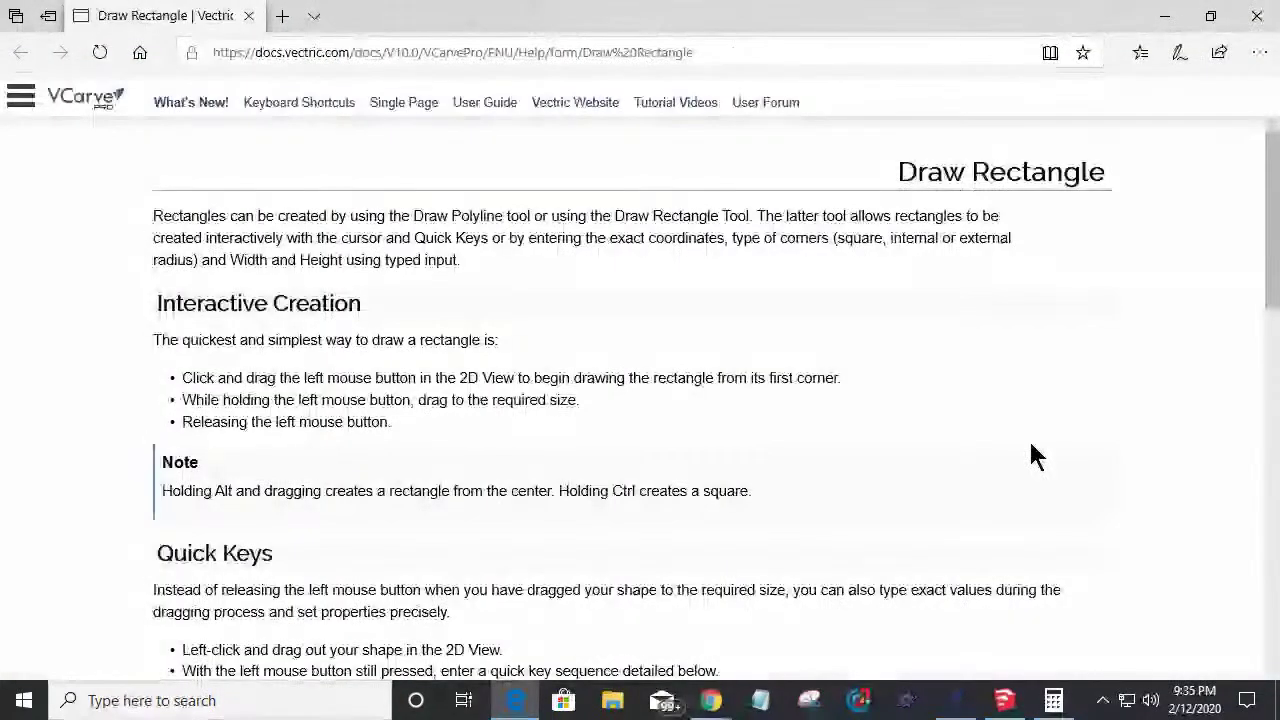
scroll(563, 351, "down", 5)
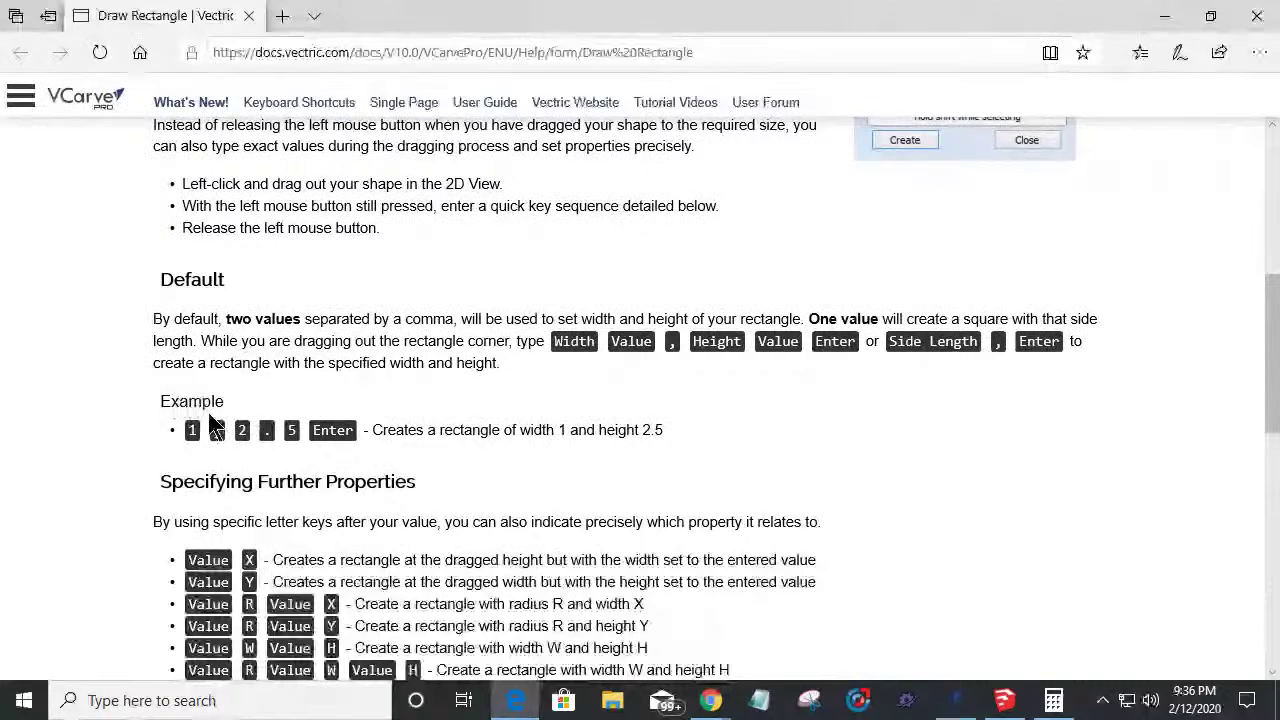
scroll(276, 424, "down", 1)
scroll(276, 420, "down", 4)
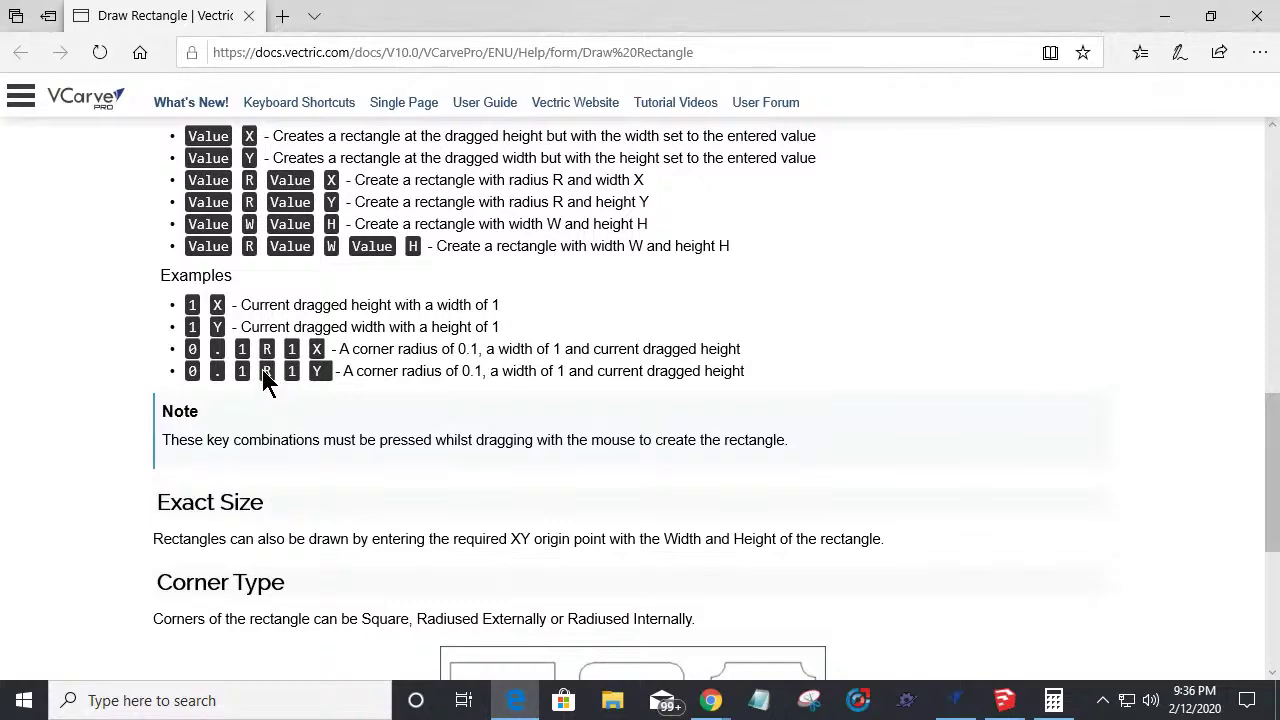
scroll(460, 403, "up", 12)
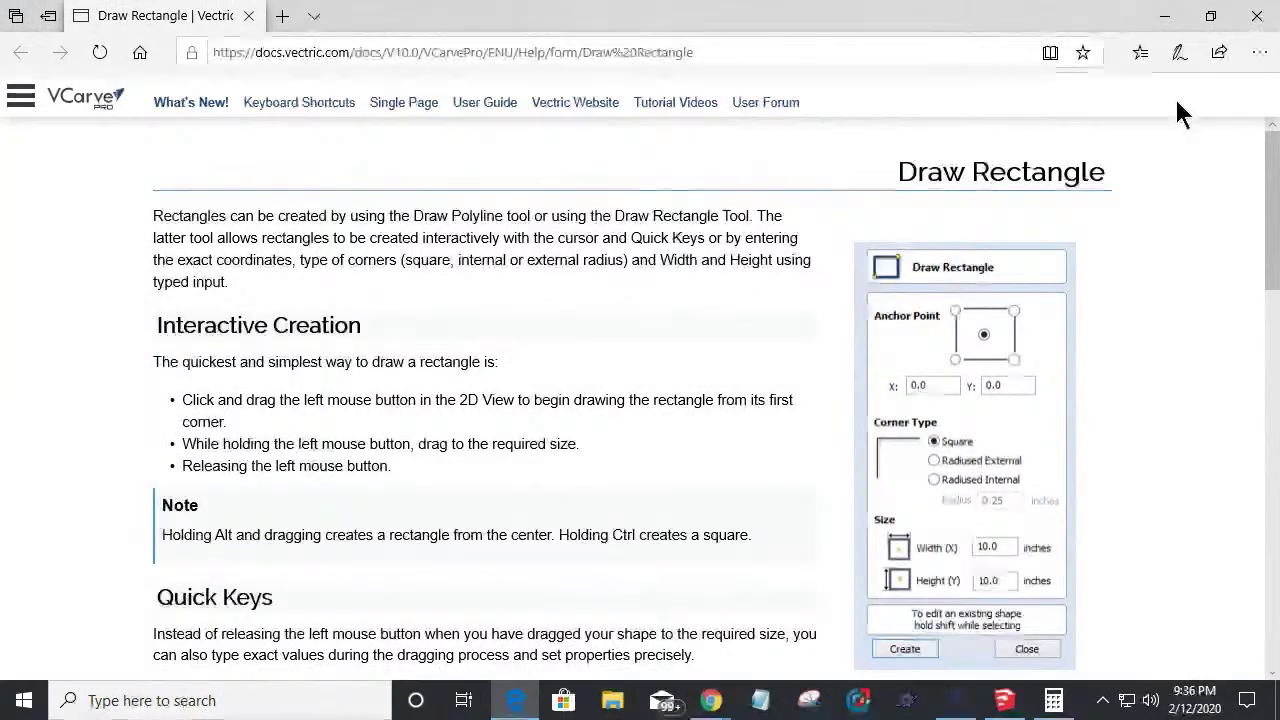
left_click(1165, 16)
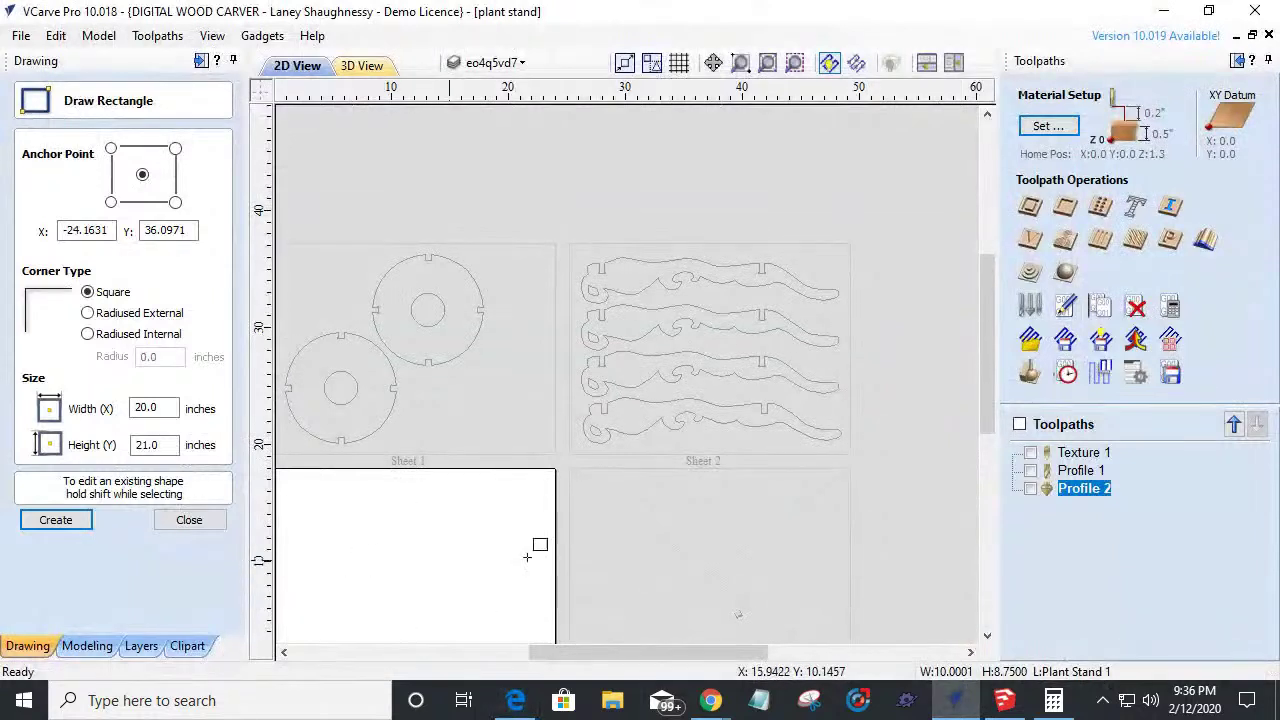
Try to draw a rectangle on the Default Sheet using quick keys for radius 0.25, height 2 and width 4.
scroll(543, 549, "down", 3)
left_click(215, 528)
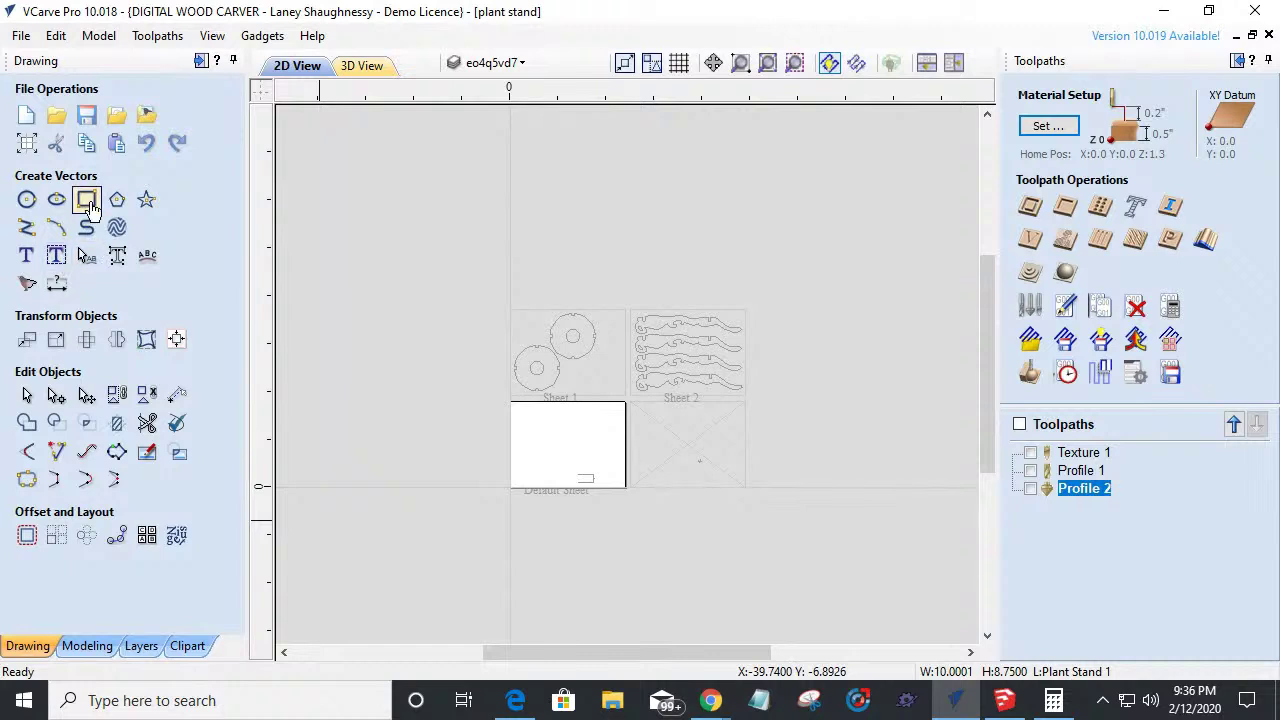
left_click(87, 199)
scroll(554, 443, "up", 5)
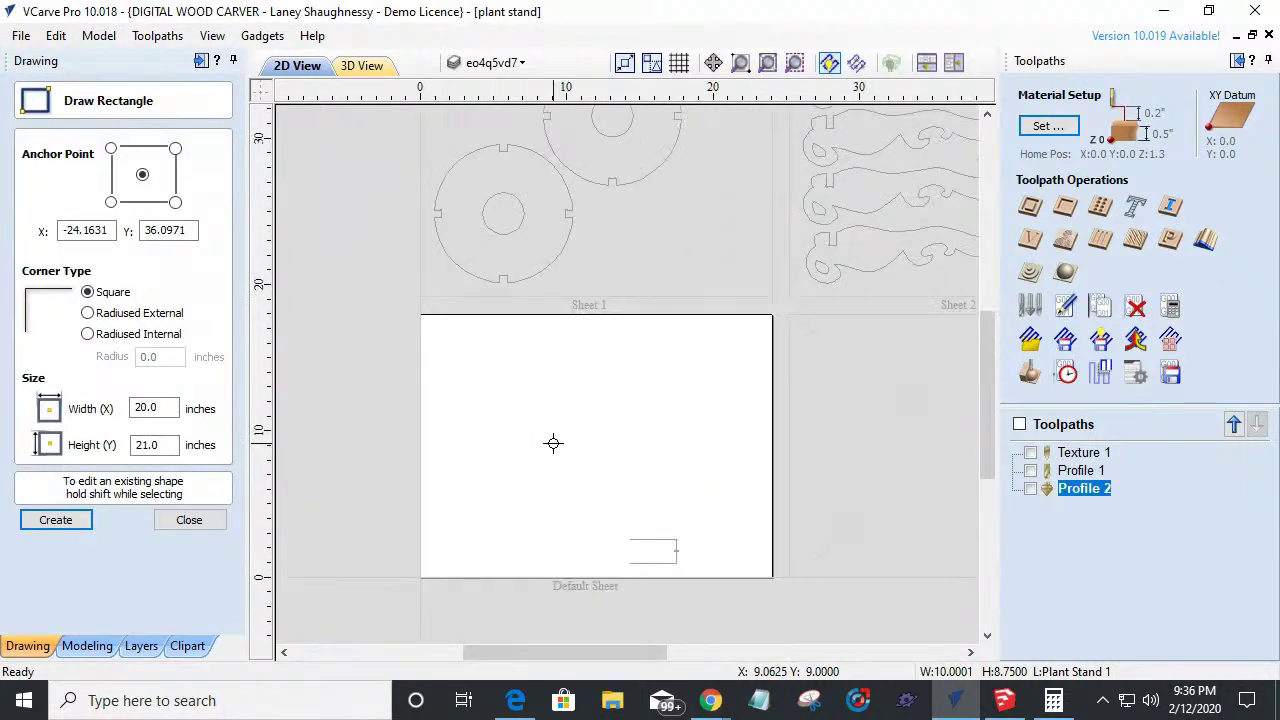
left_click_drag(512, 378, 609, 457)
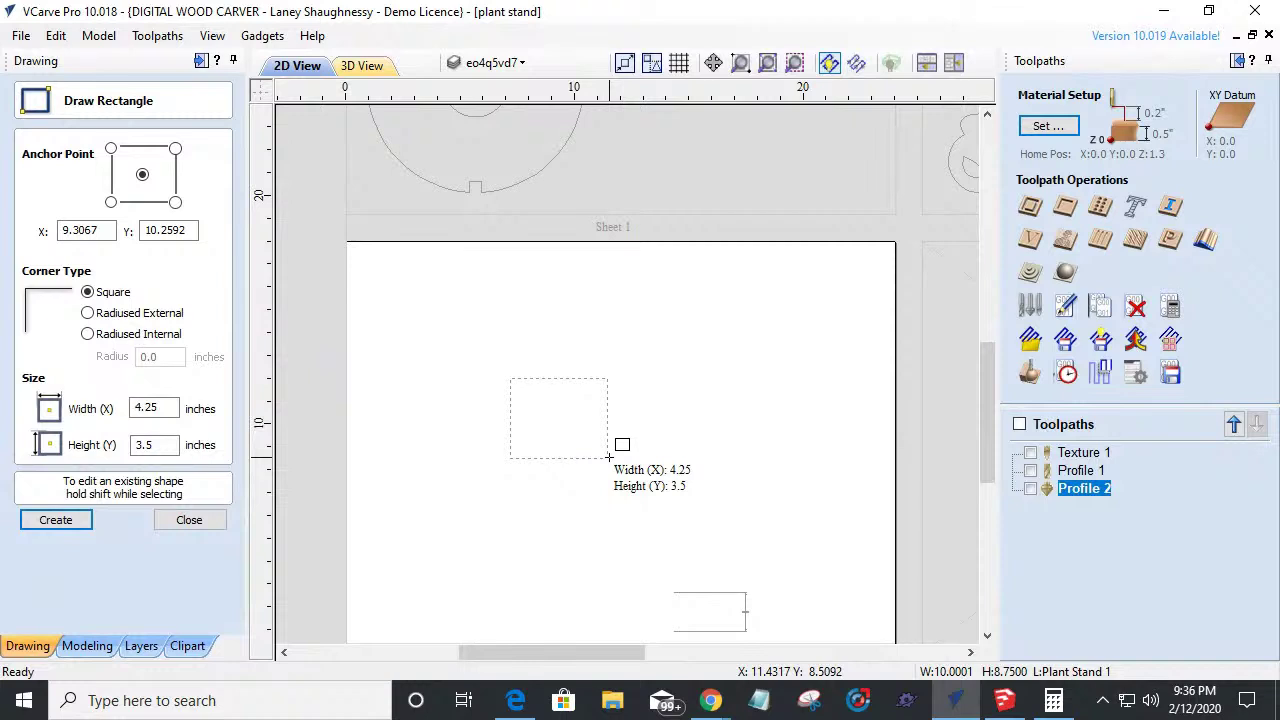
type(".25r")
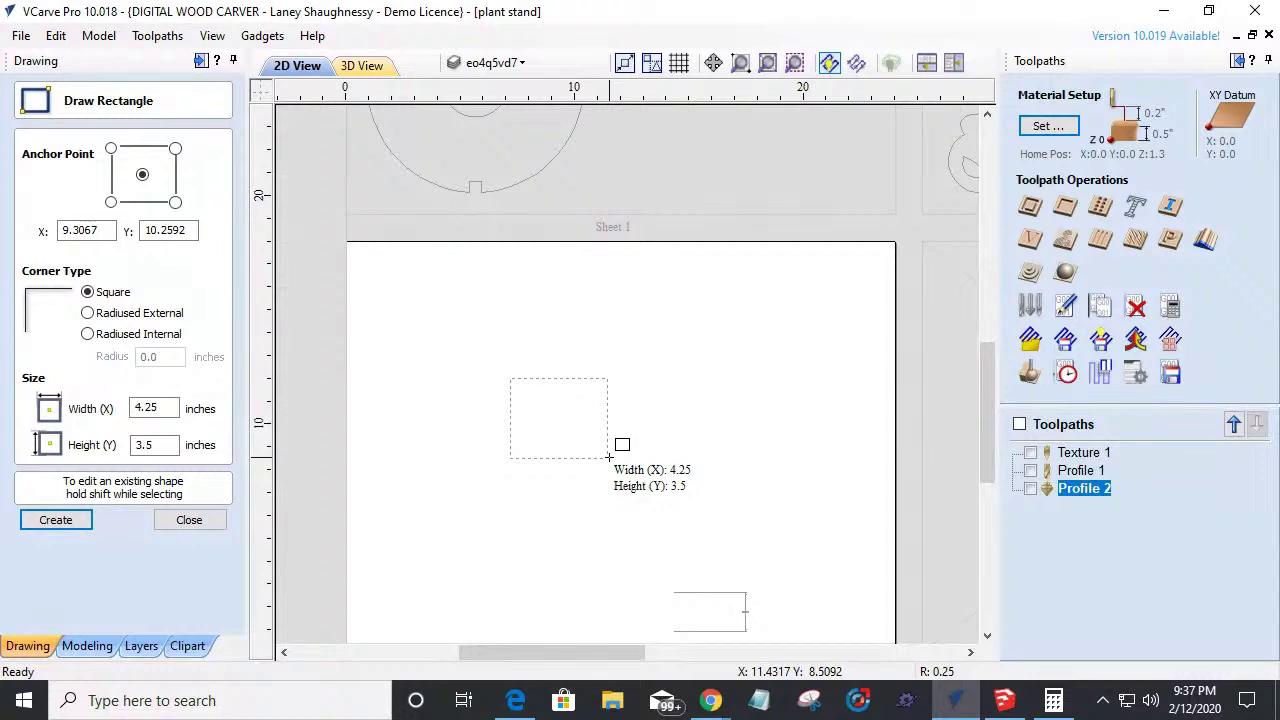
type("2")
type("h")
type("4")
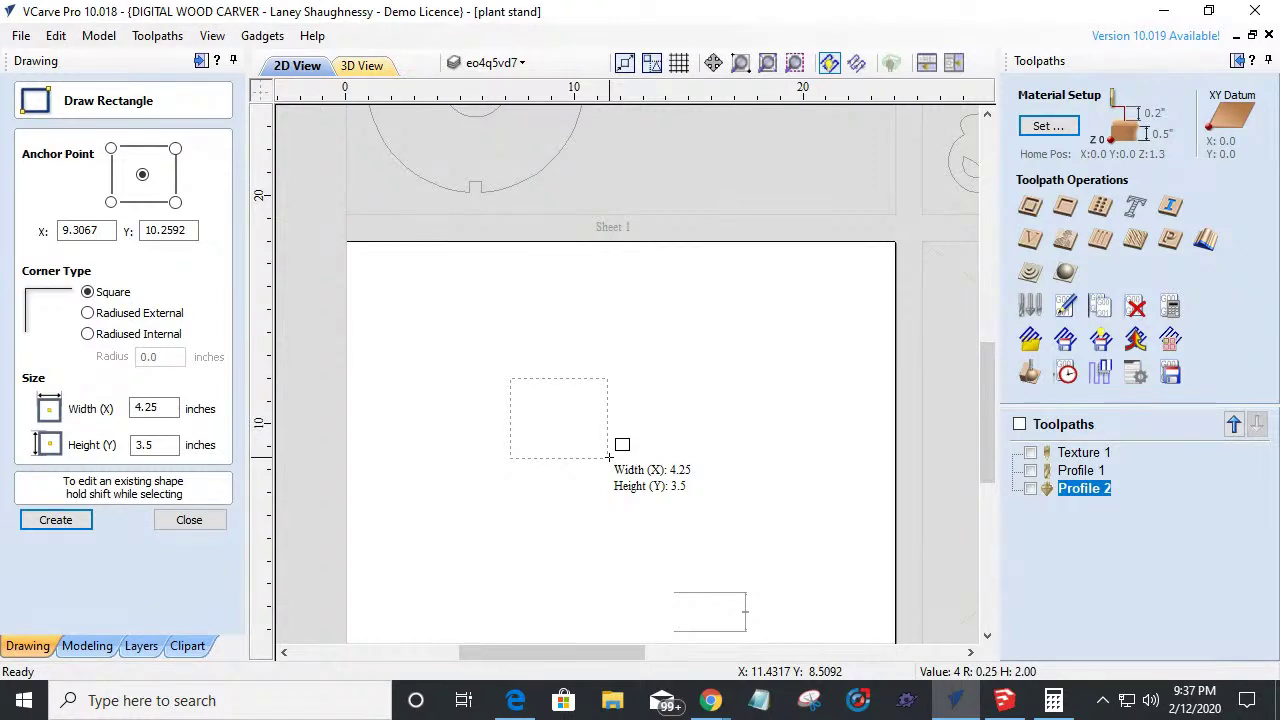
left_click(608, 456)
scroll(600, 409, "up", 3)
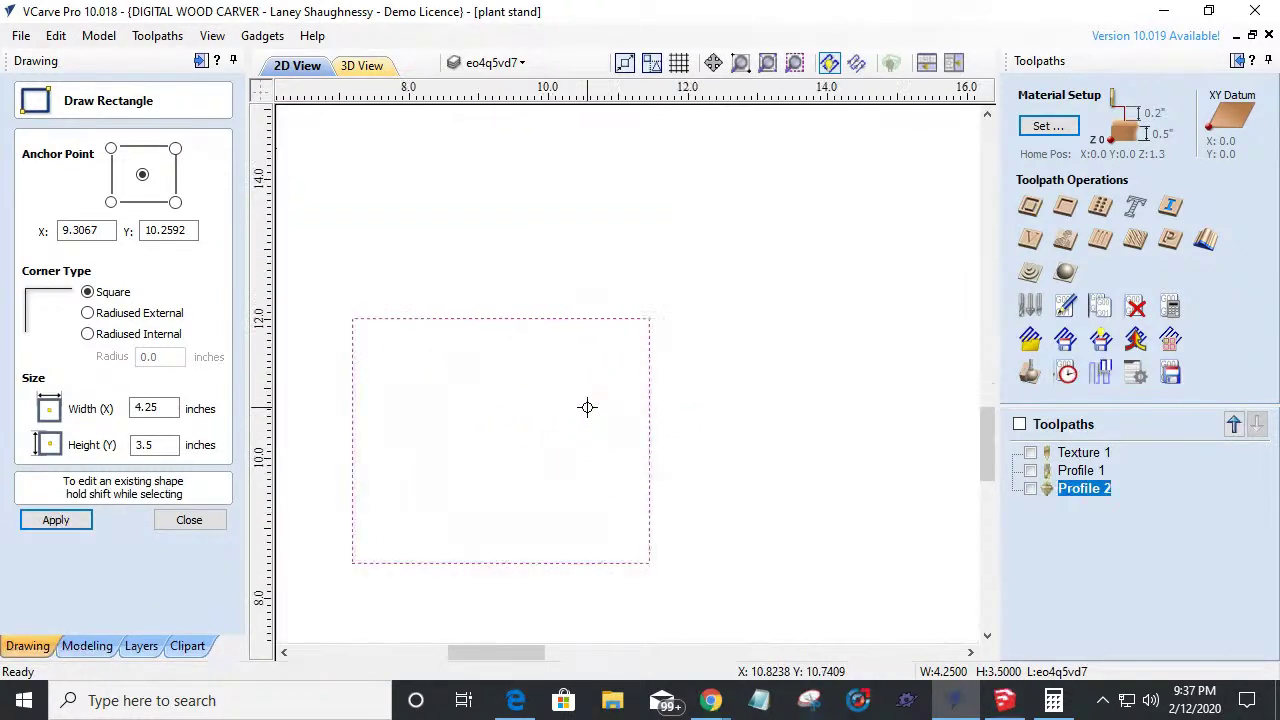
scroll(634, 372, "down", 2)
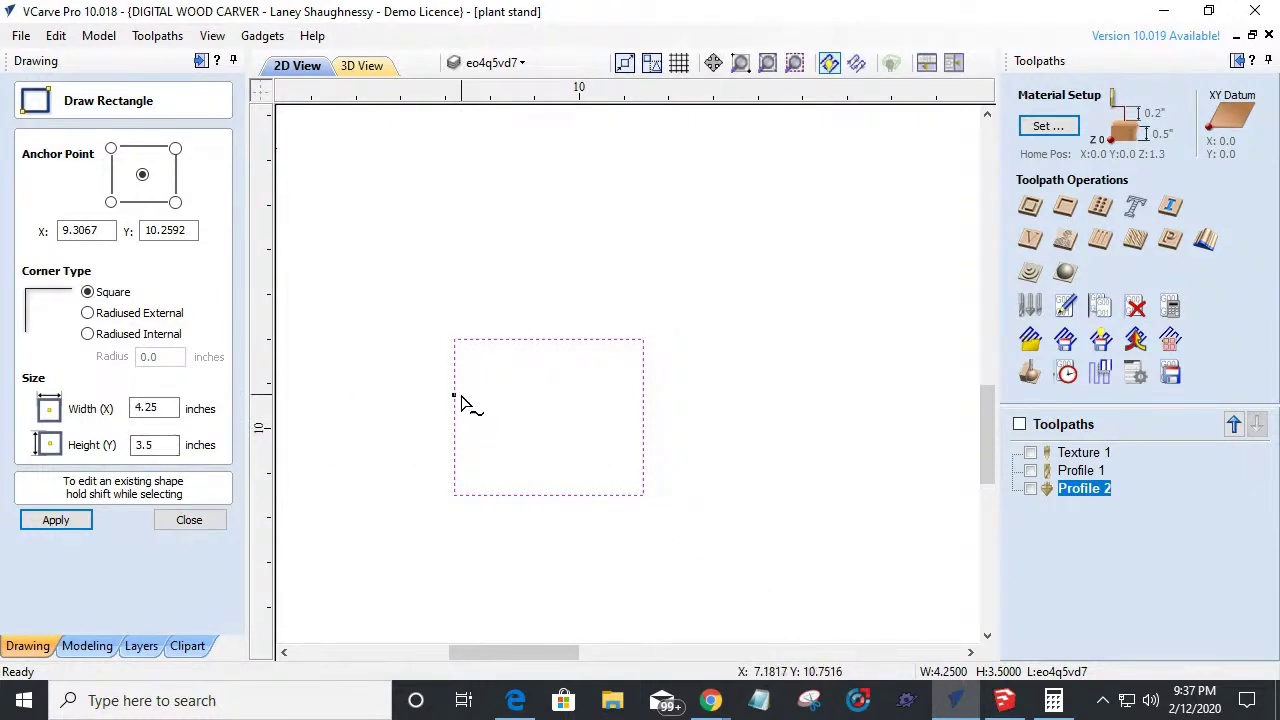
Draw a 4 by 4 inch rectangle with 0.25 inch external corner radii on the Default Sheet using quick keys.
left_click(614, 541)
left_click_drag(525, 290, 730, 490)
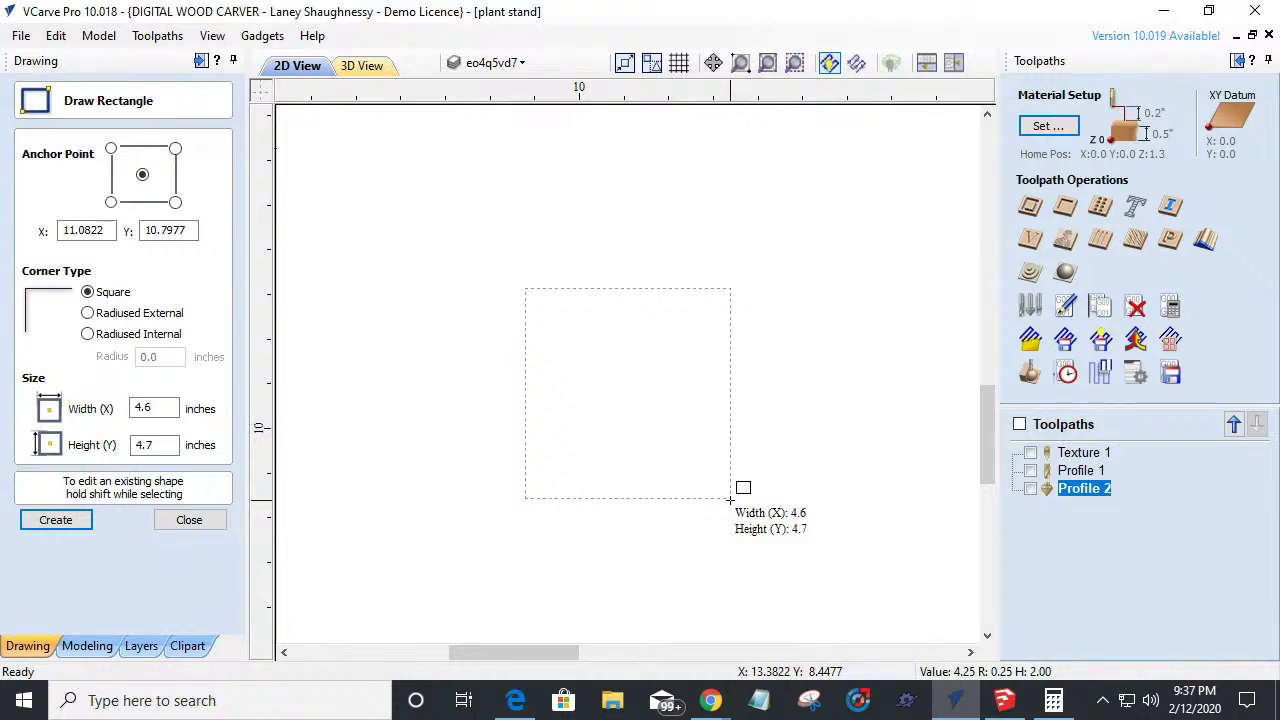
left_click_drag(730, 498, 735, 507)
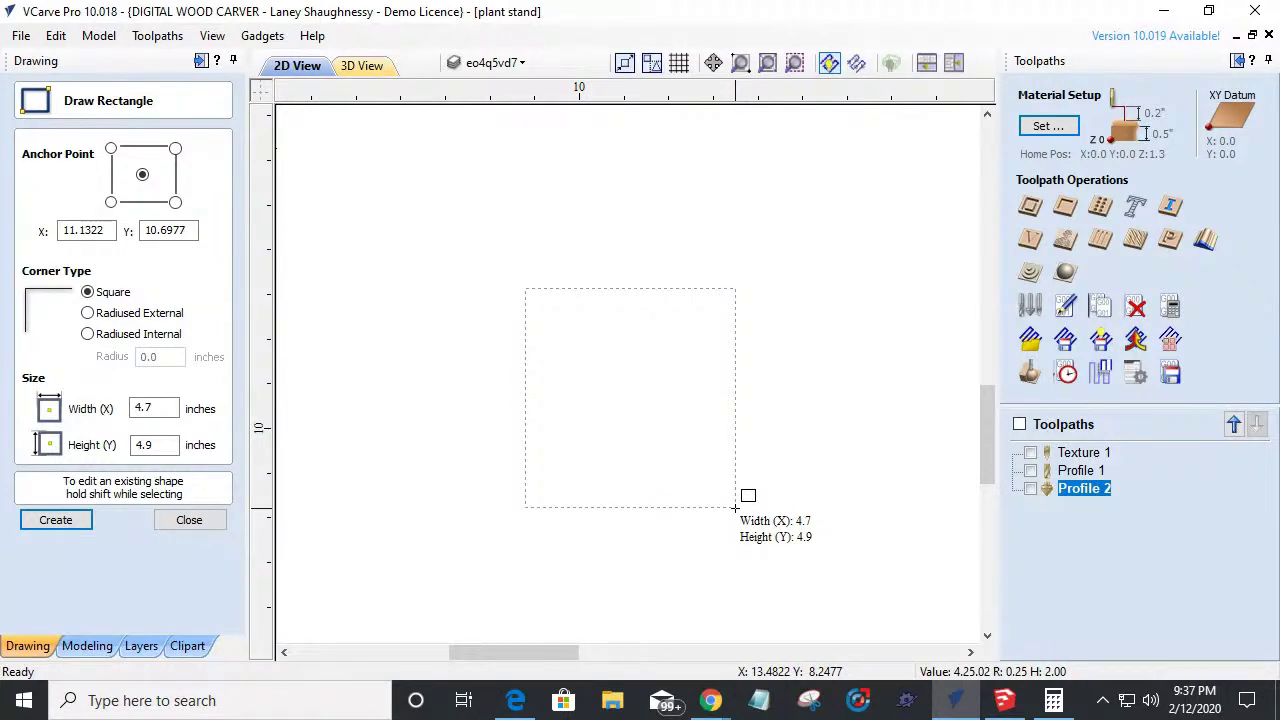
mouse_move(735, 507)
left_mouse_down()
mouse_move(729, 450)
mouse_move(704, 475)
mouse_move(716, 512)
left_mouse_up()
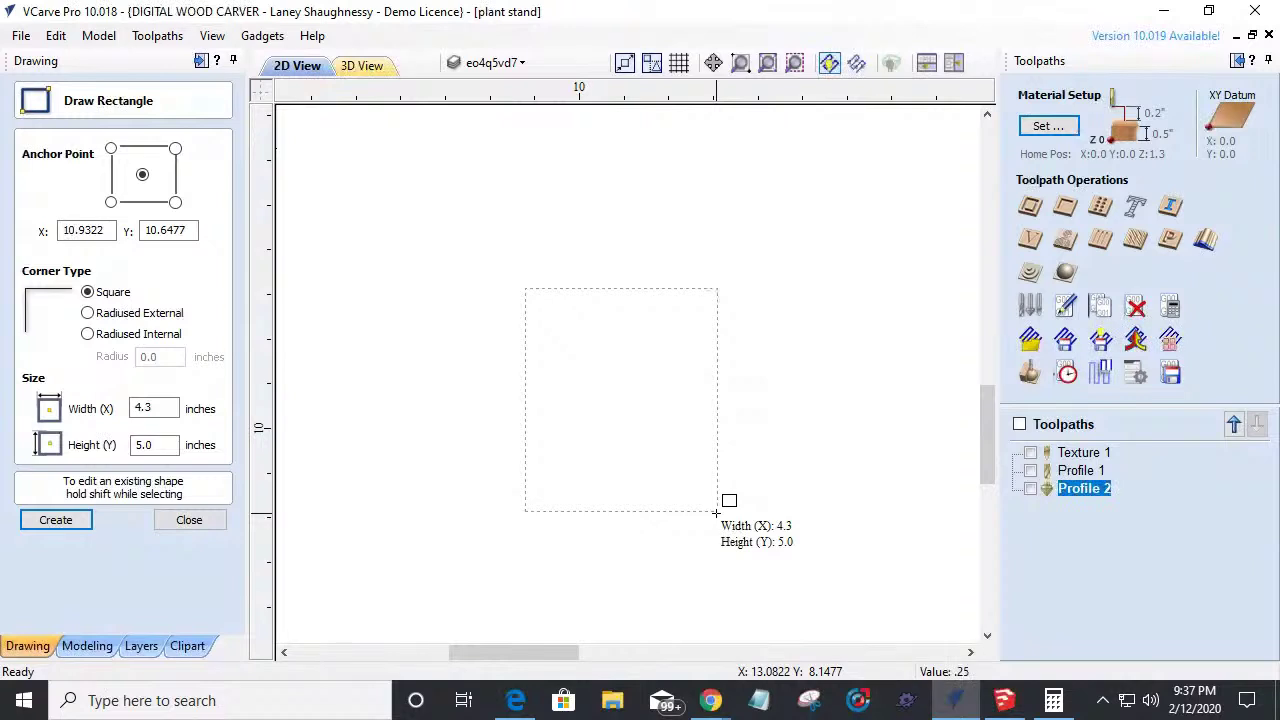
left_click_drag(716, 512, 716, 516)
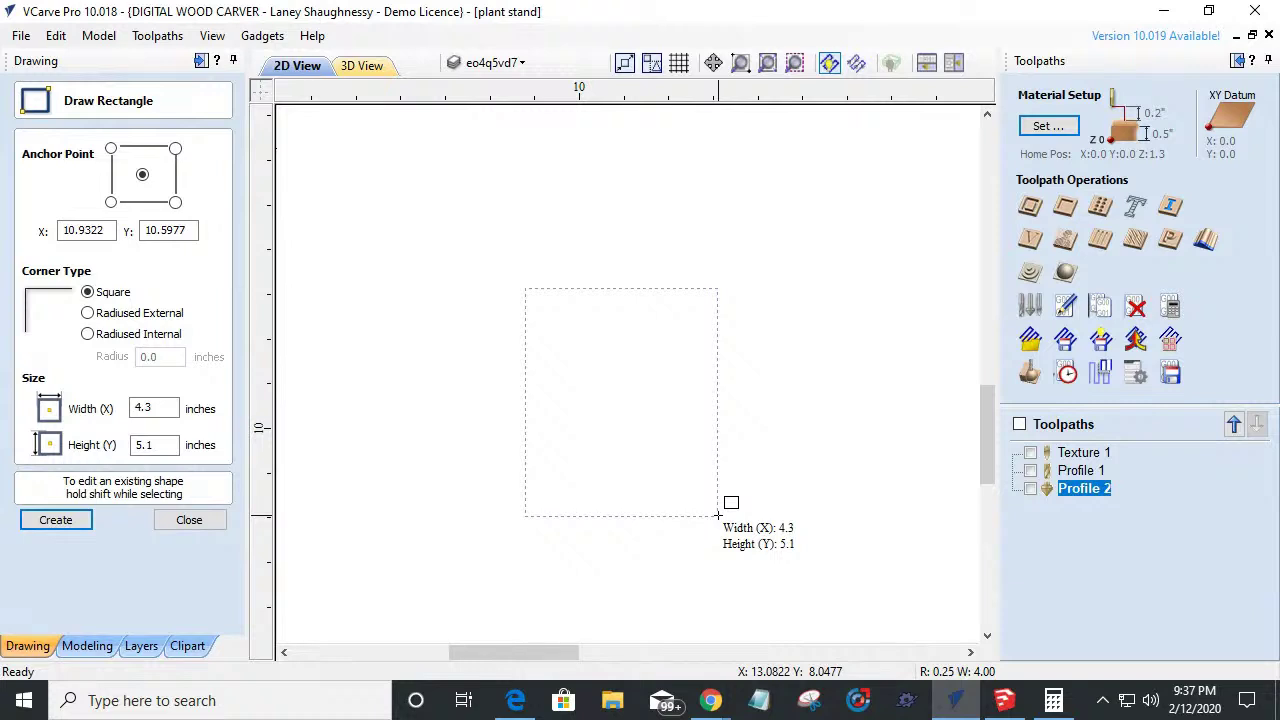
key("Return")
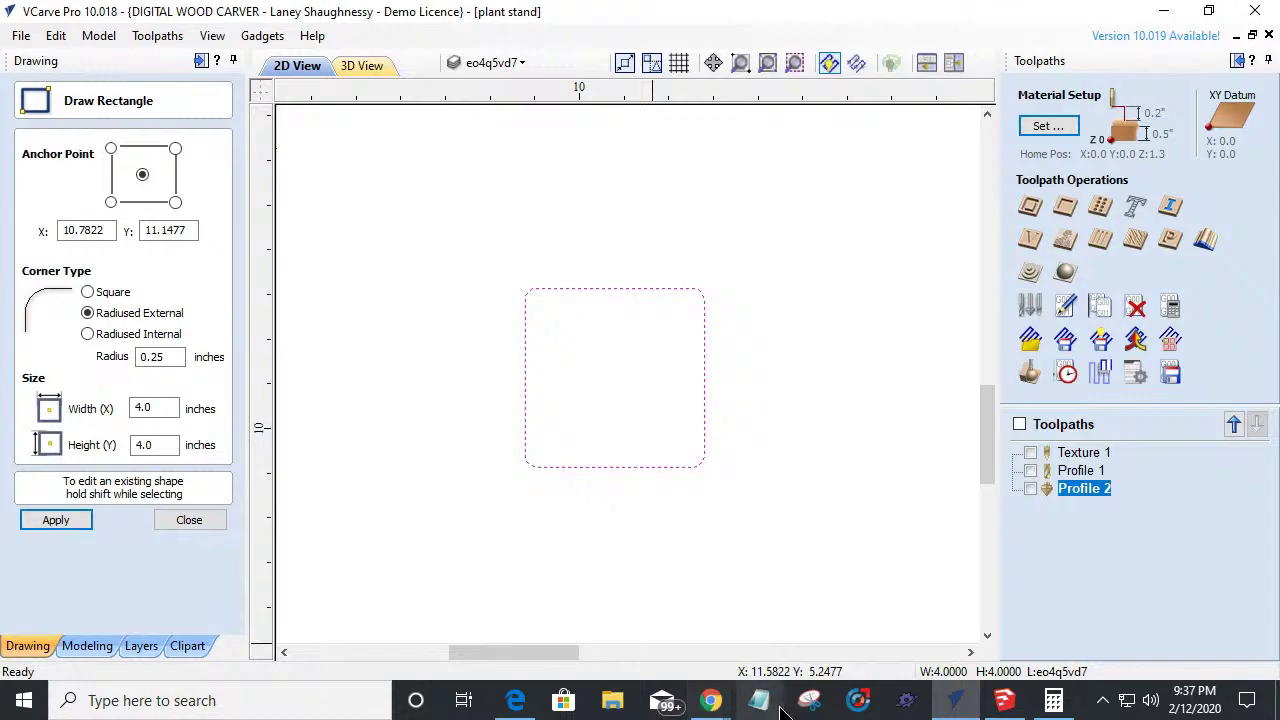
Review the quick key examples and corner types on the Draw Rectangle help page, and switch back to VCarve Pro.
left_click(515, 702)
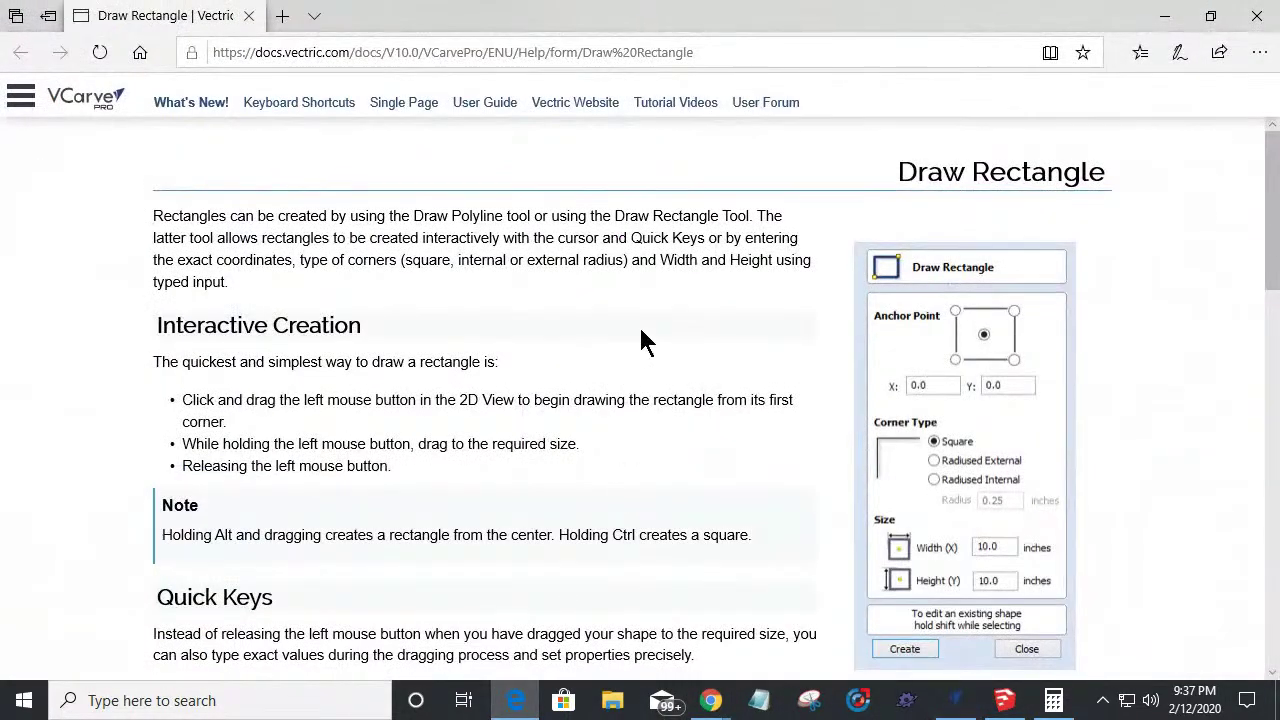
scroll(643, 340, "down", 9)
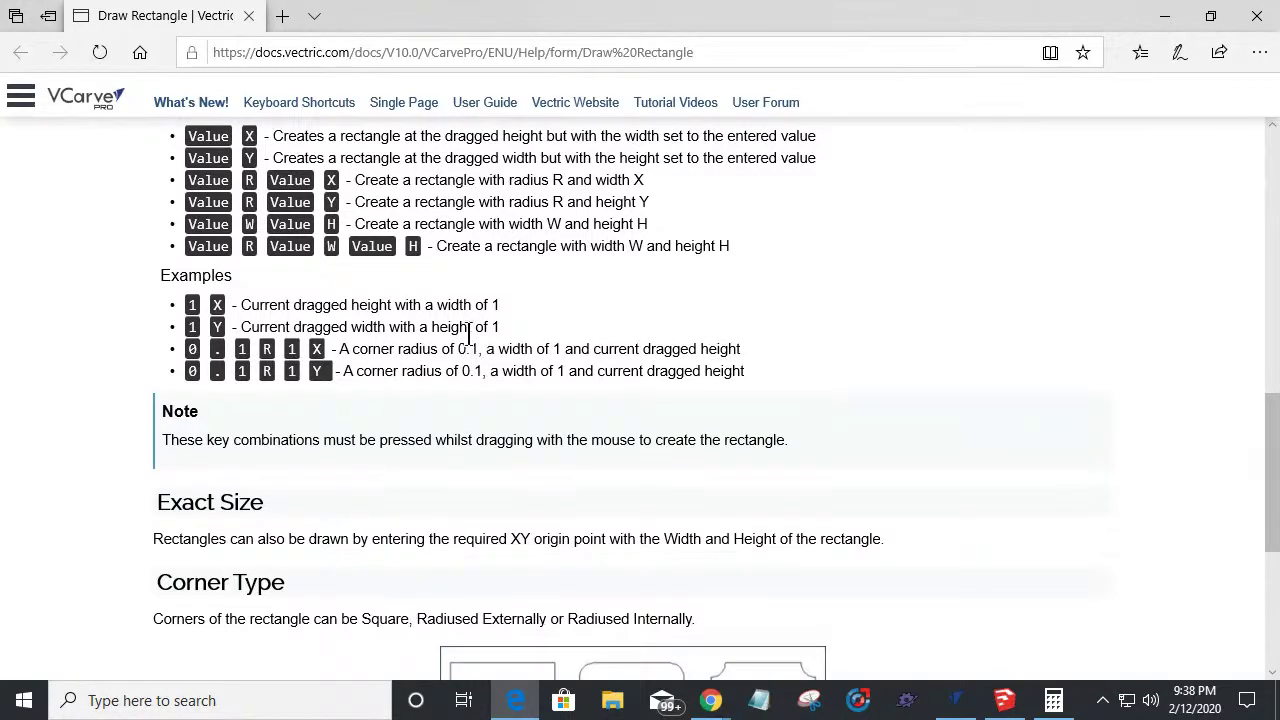
scroll(471, 352, "down", 5)
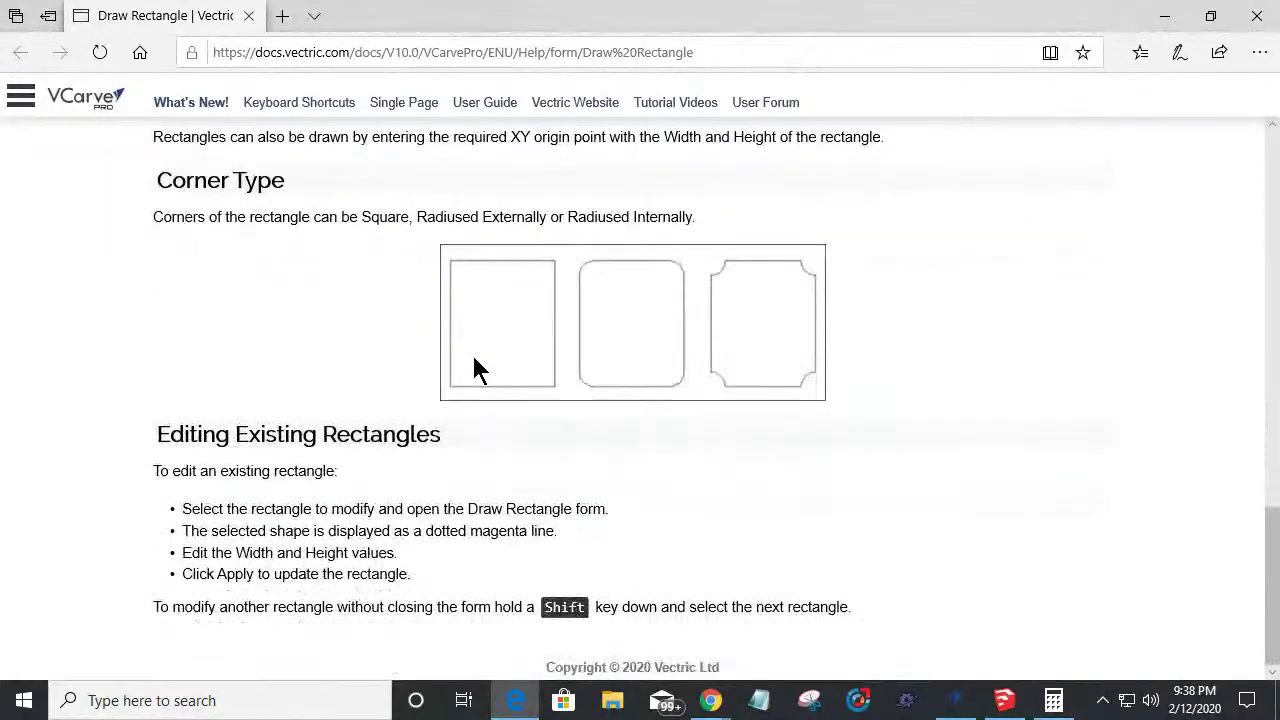
scroll(475, 368, "up", 6)
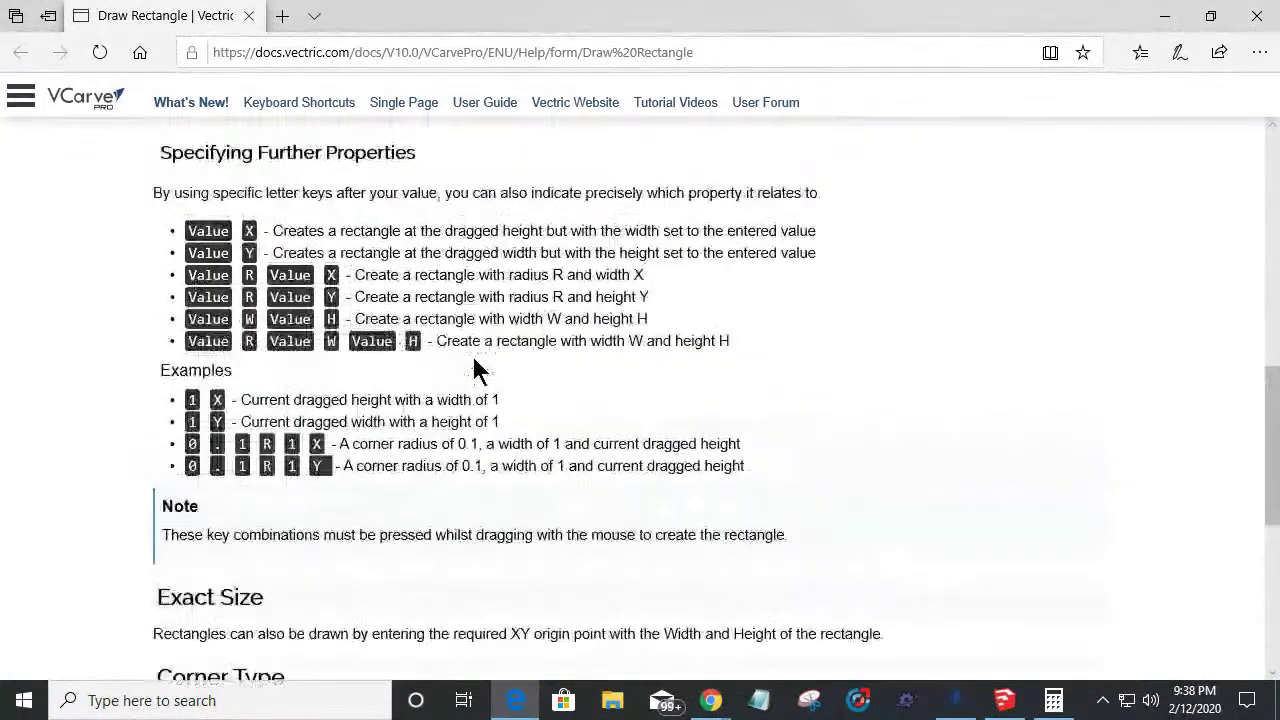
scroll(474, 366, "up", 3)
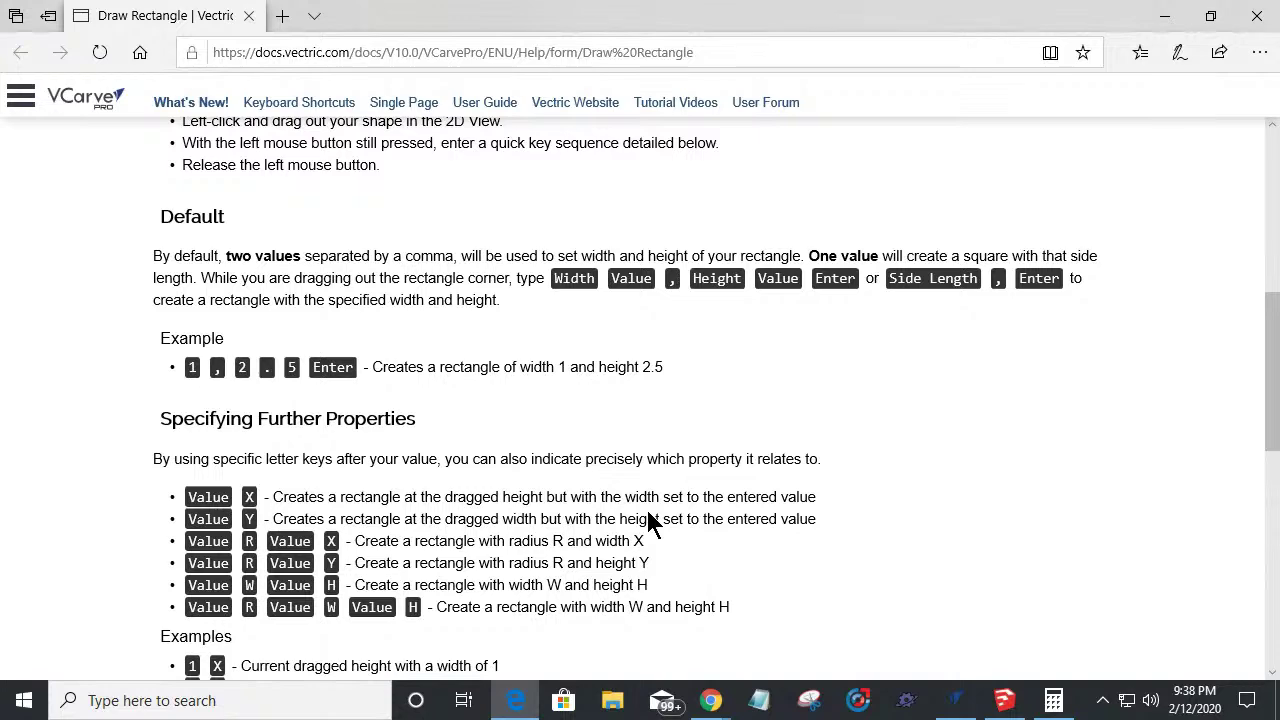
left_click(957, 702)
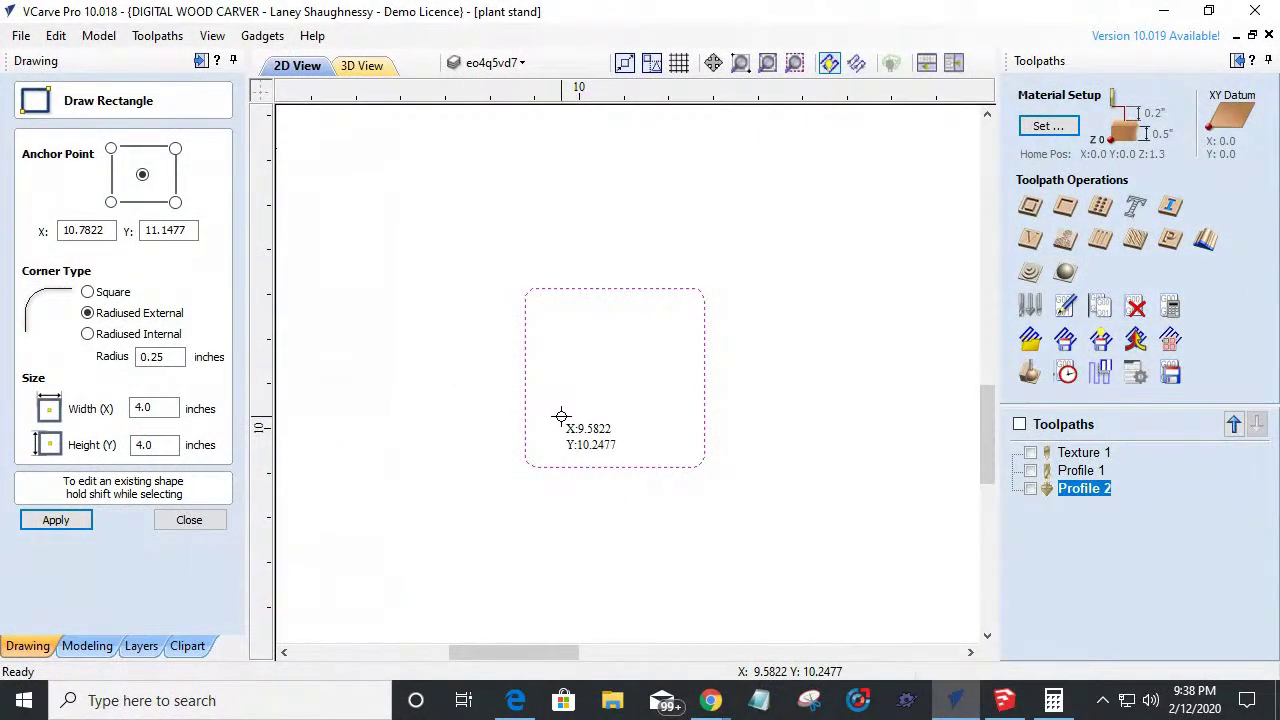
Draw a rectangle 4 inches wide and 6 inches high with 0.5 inch external corner radii using quick keys.
left_click_drag(486, 289, 729, 496)
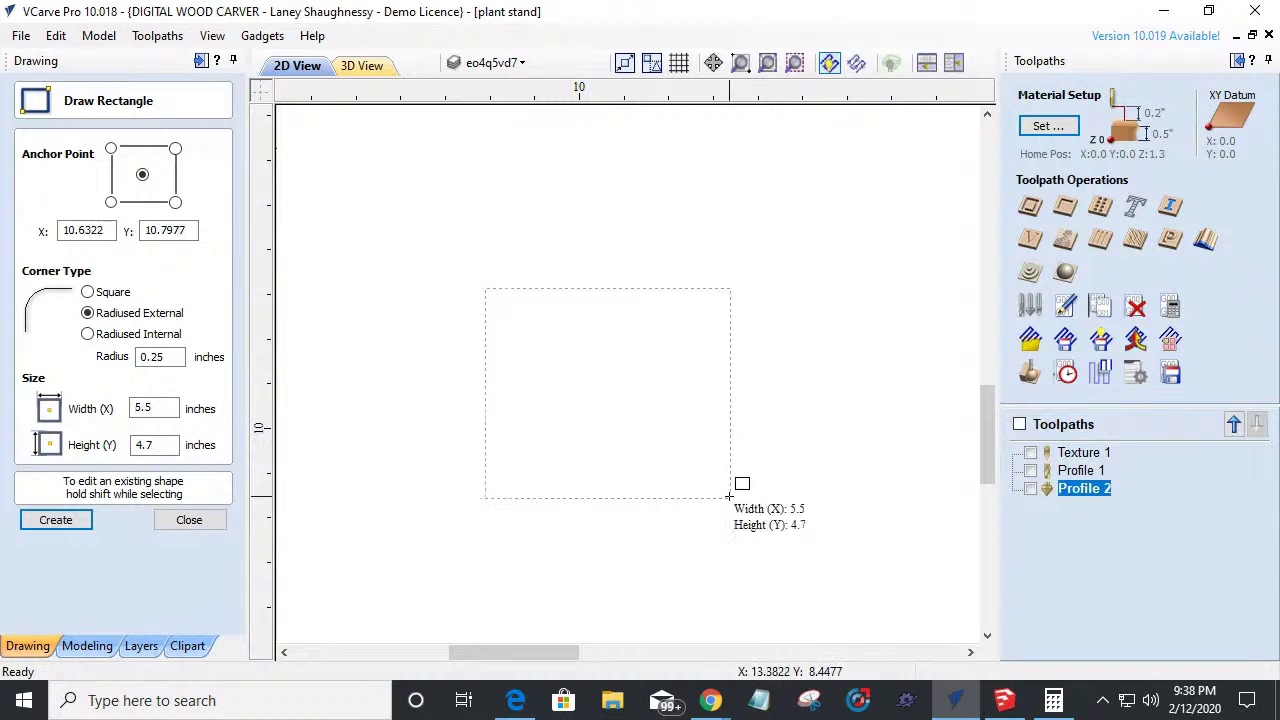
type("0.5r")
type("4")
key("Return")
type("6")
key("Return")
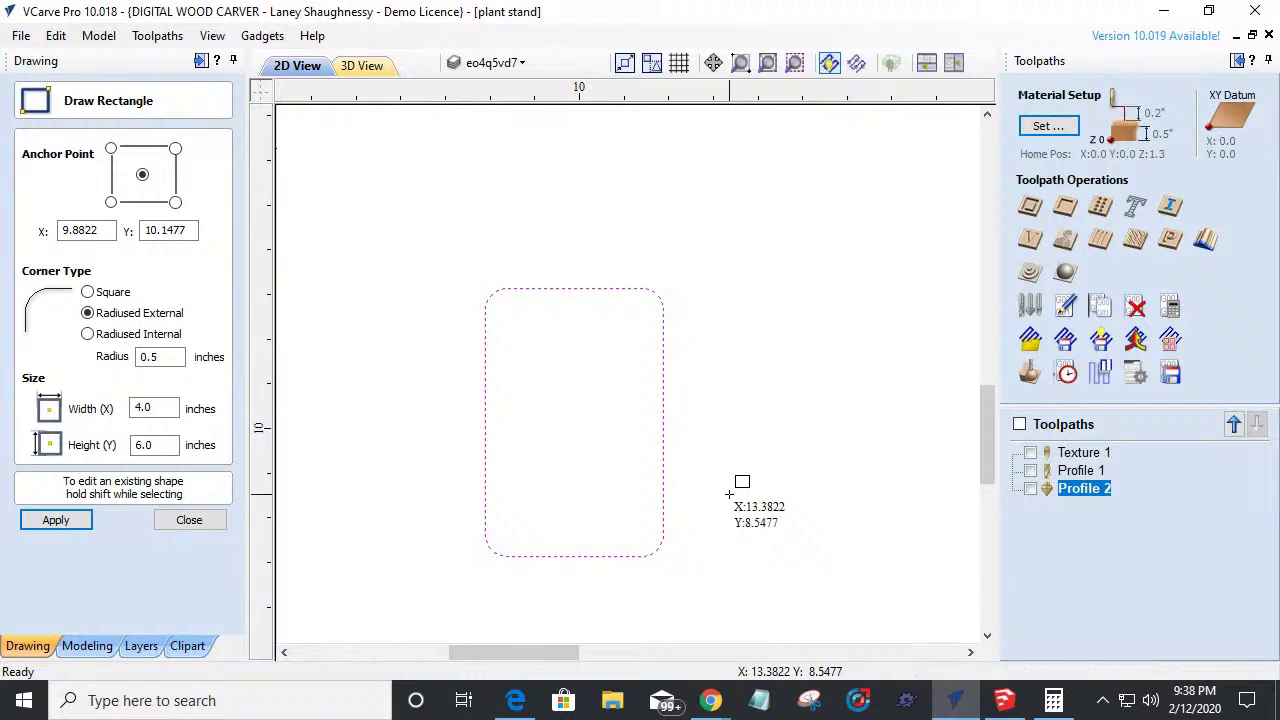
Undo the 4 by 6 inch rounded rectangle and close the Draw Rectangle form.
key("ctrl+z")
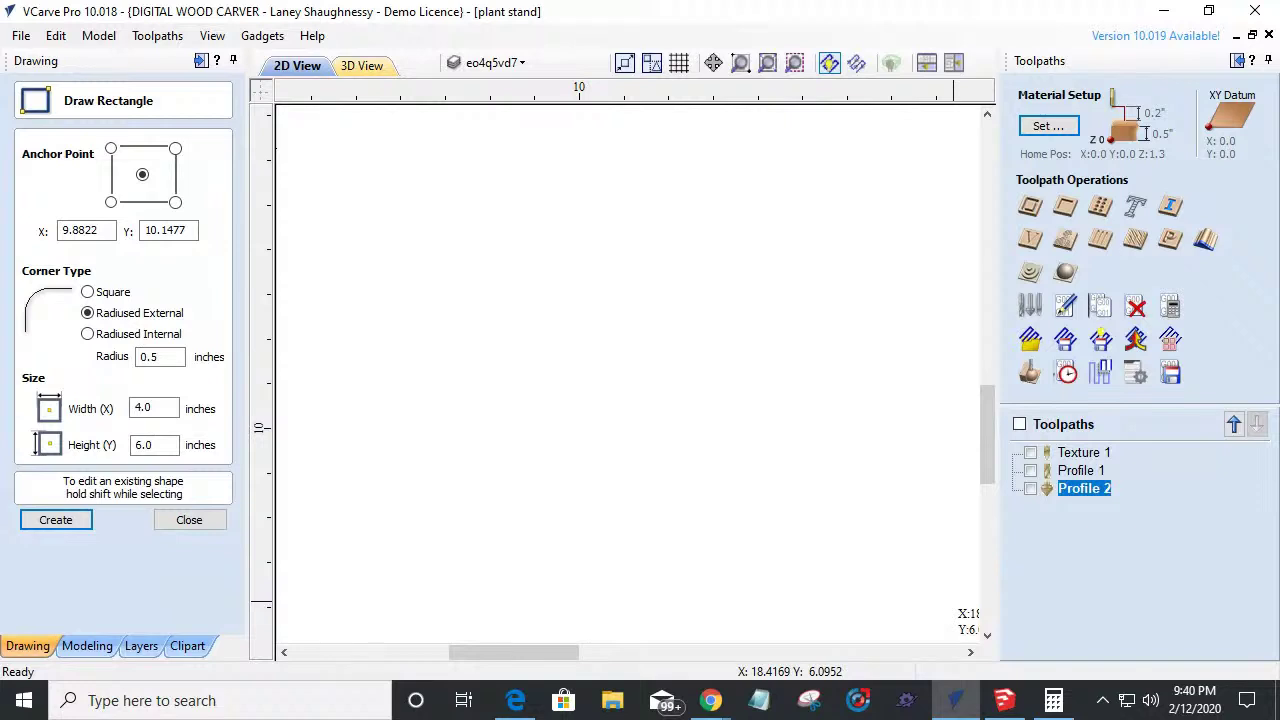
scroll(580, 325, "down", 3)
scroll(589, 337, "down", 2)
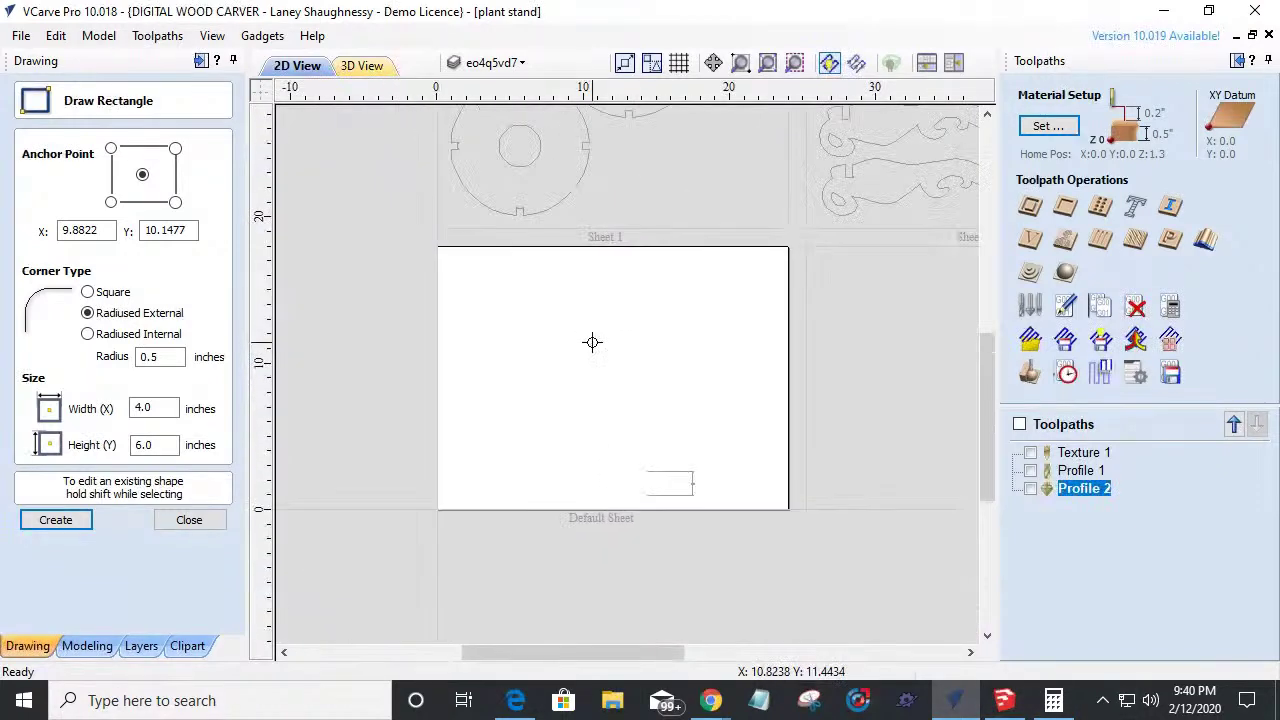
scroll(668, 306, "up", 2)
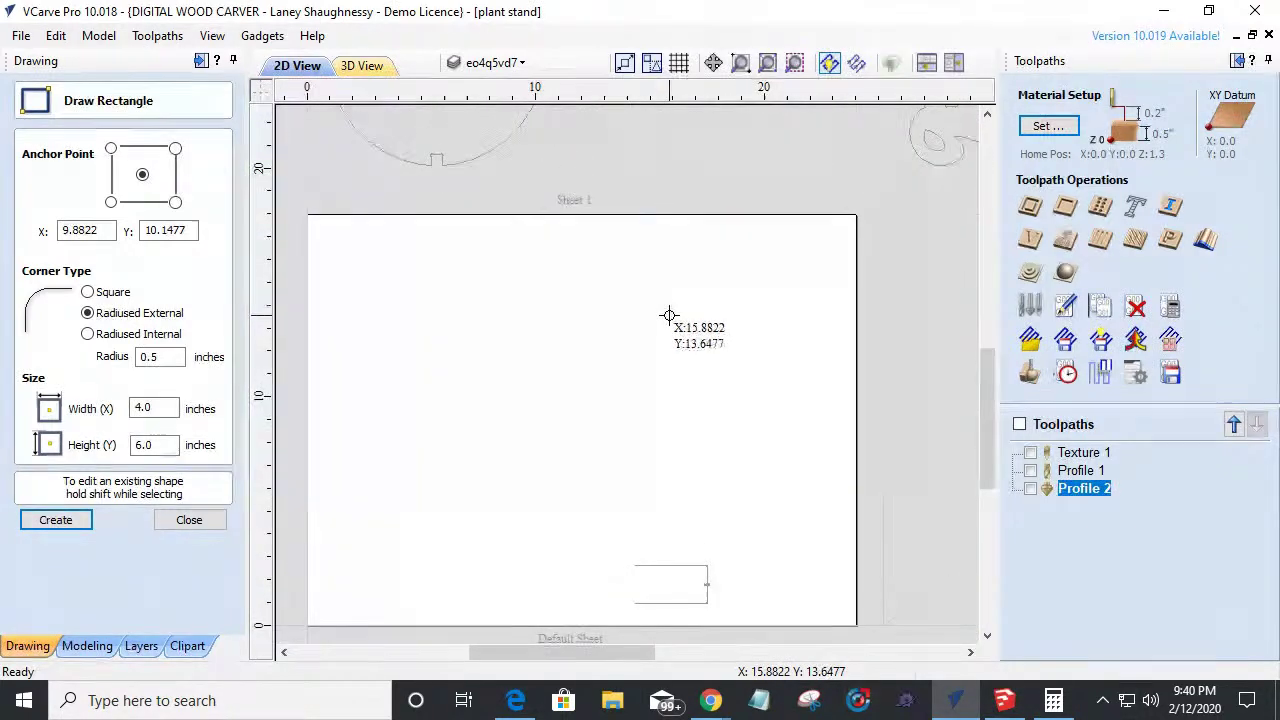
scroll(670, 366, "down", 2)
scroll(668, 375, "down", 3)
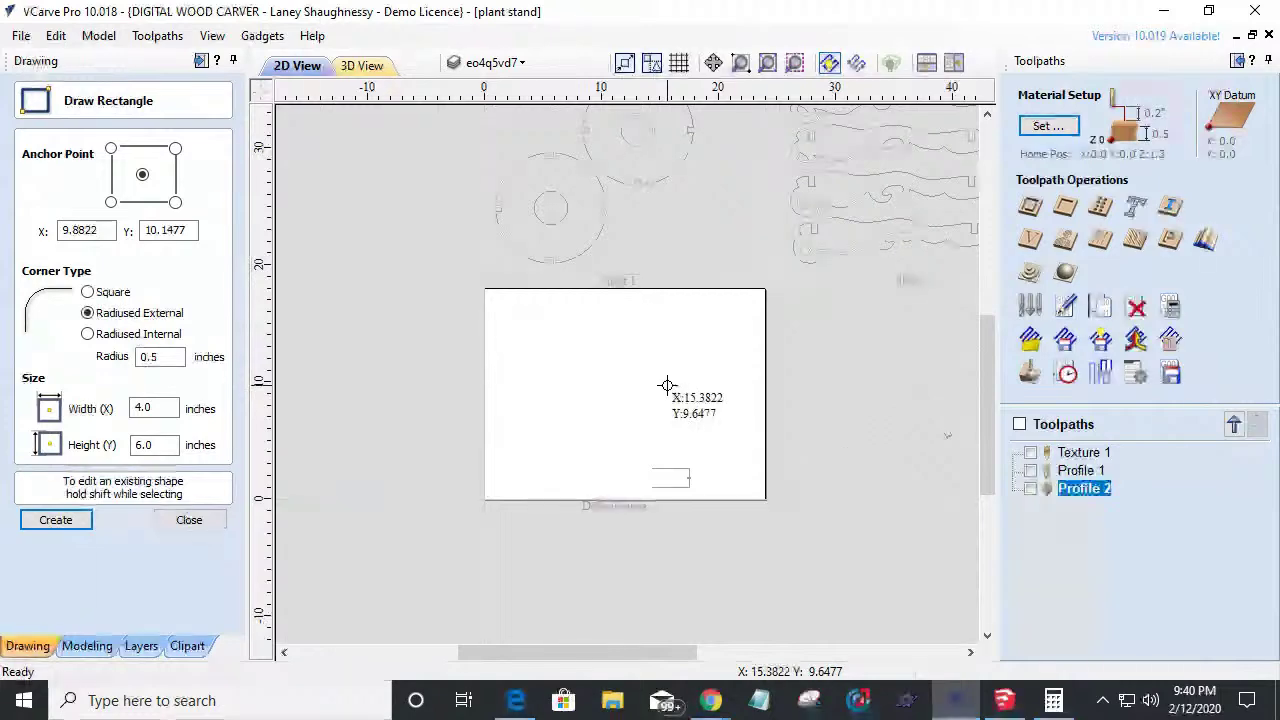
left_click(190, 521)
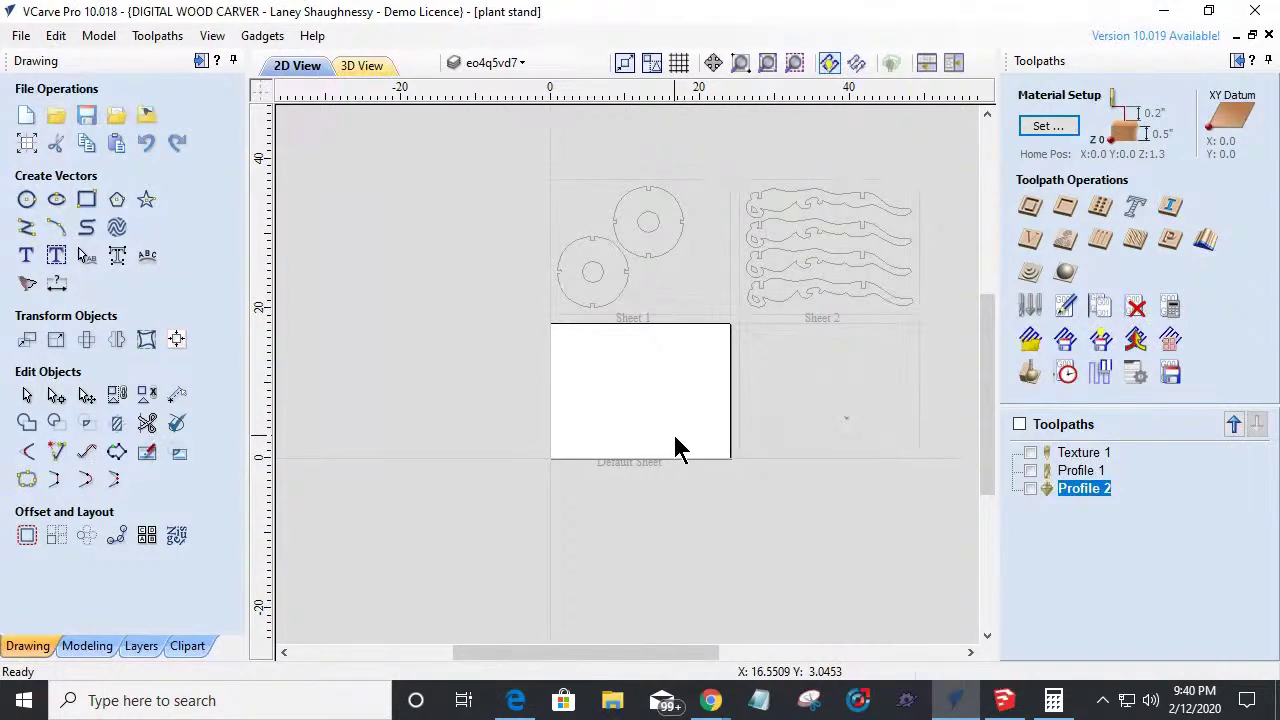
Open the Create Text help page and read through its font, alignment, anchor and editing sections.
left_click(29, 256)
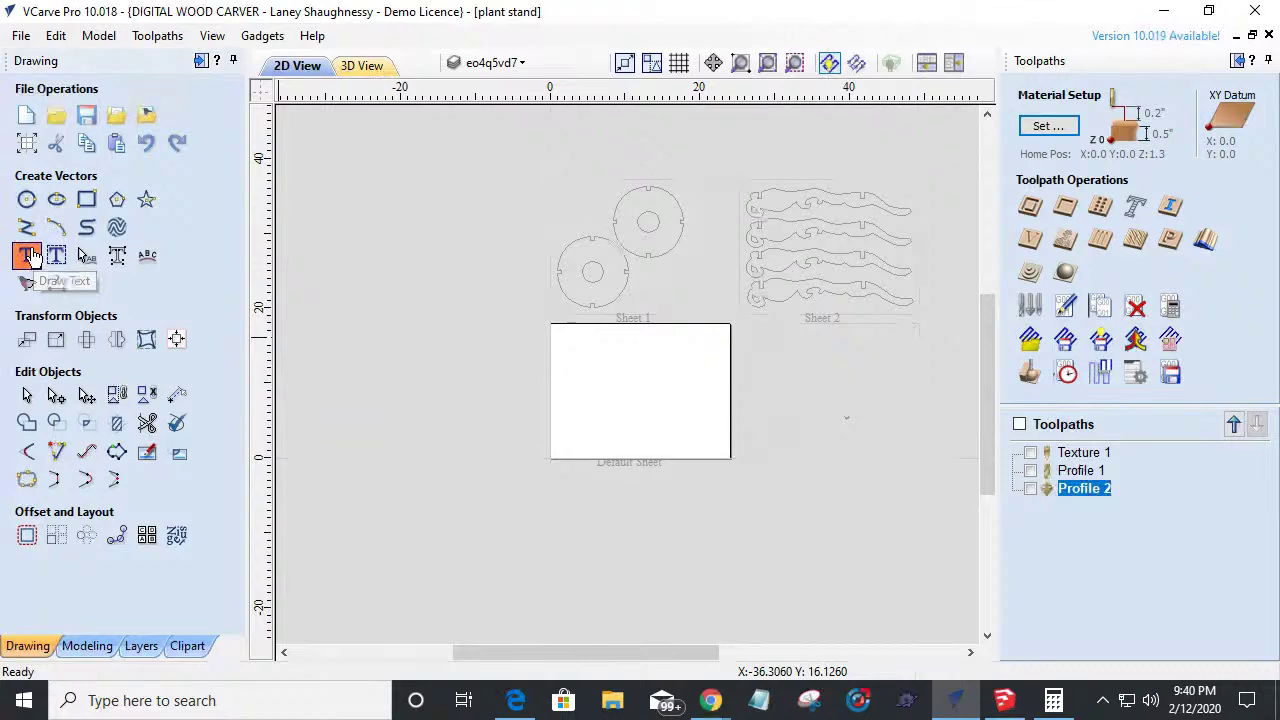
left_click(218, 63)
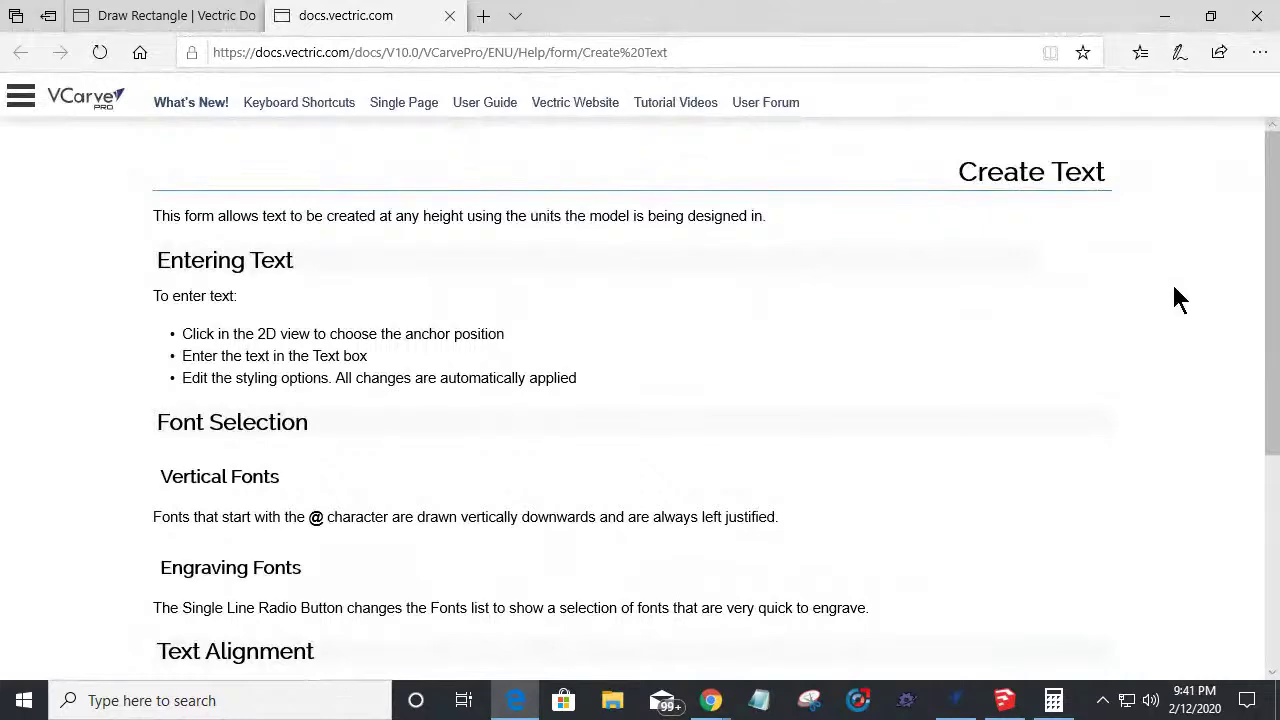
scroll(650, 370, "down", 4)
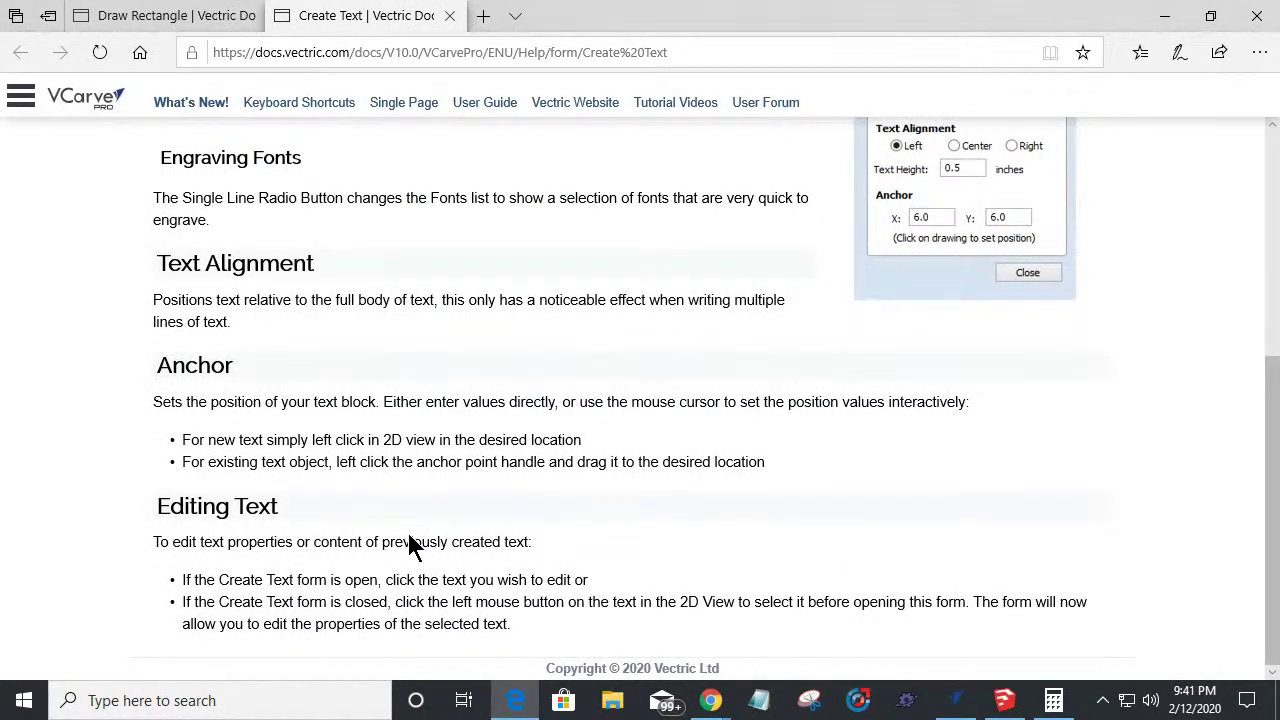
scroll(409, 541, "up", 4)
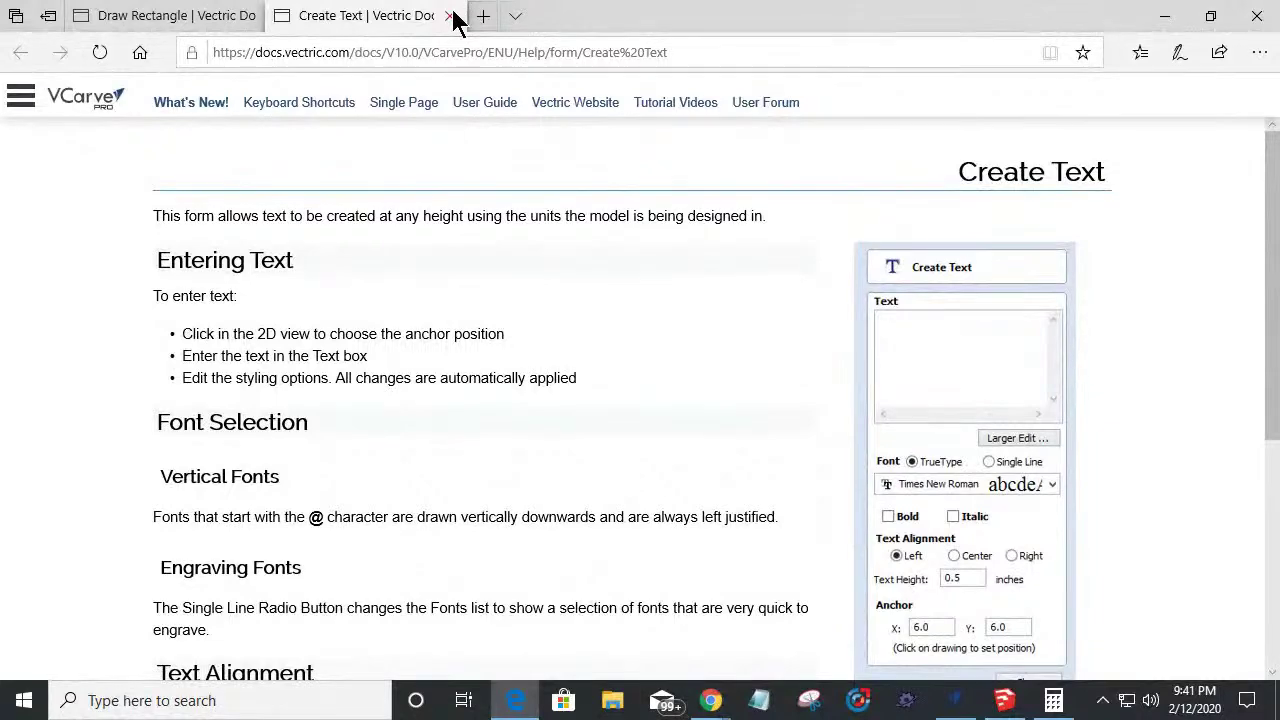
Close the tool help pages and read through the Keyboard Shortcuts help page, from the general keys to node editing.
left_click(450, 15)
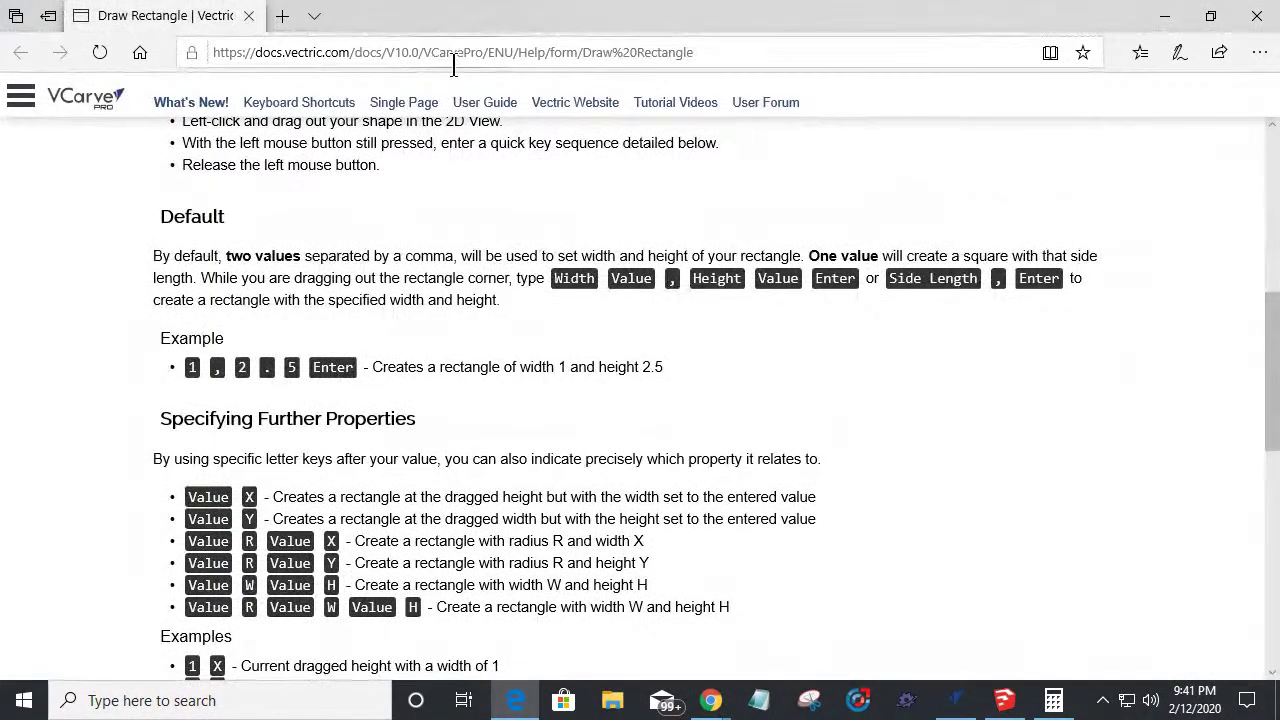
left_click(249, 17)
left_click(311, 35)
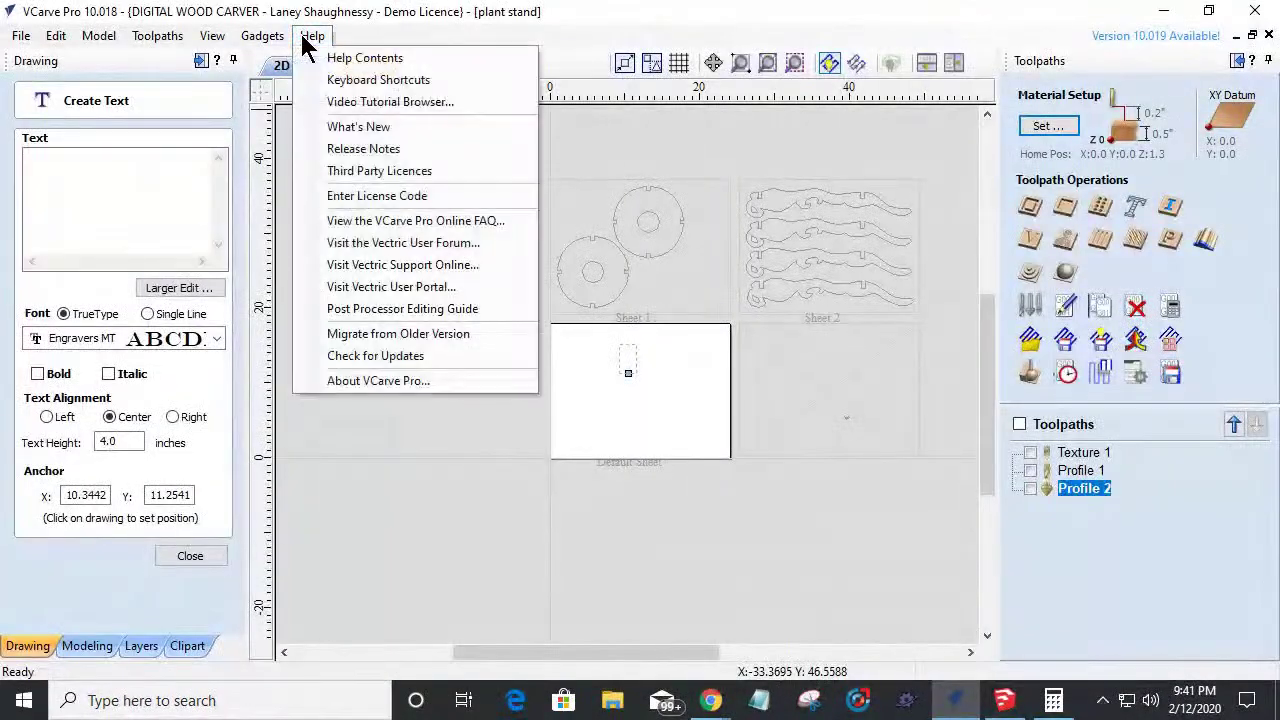
left_click(350, 84)
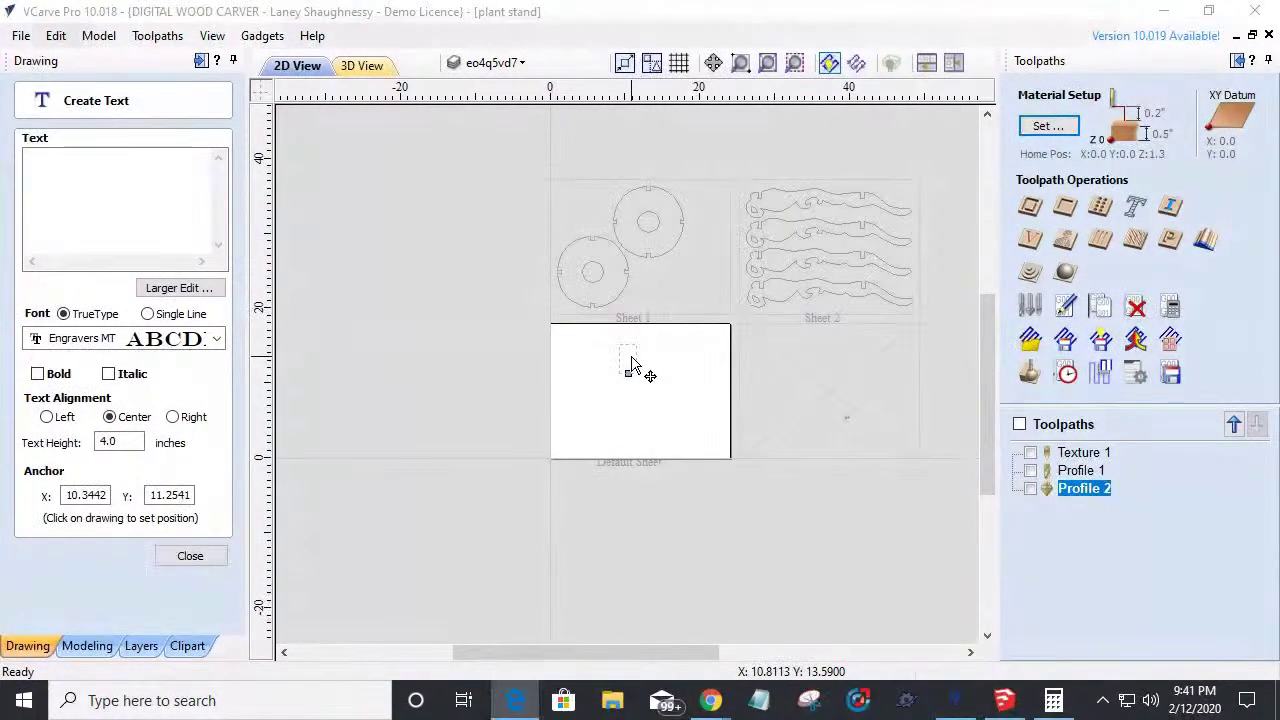
scroll(539, 337, "down", 3)
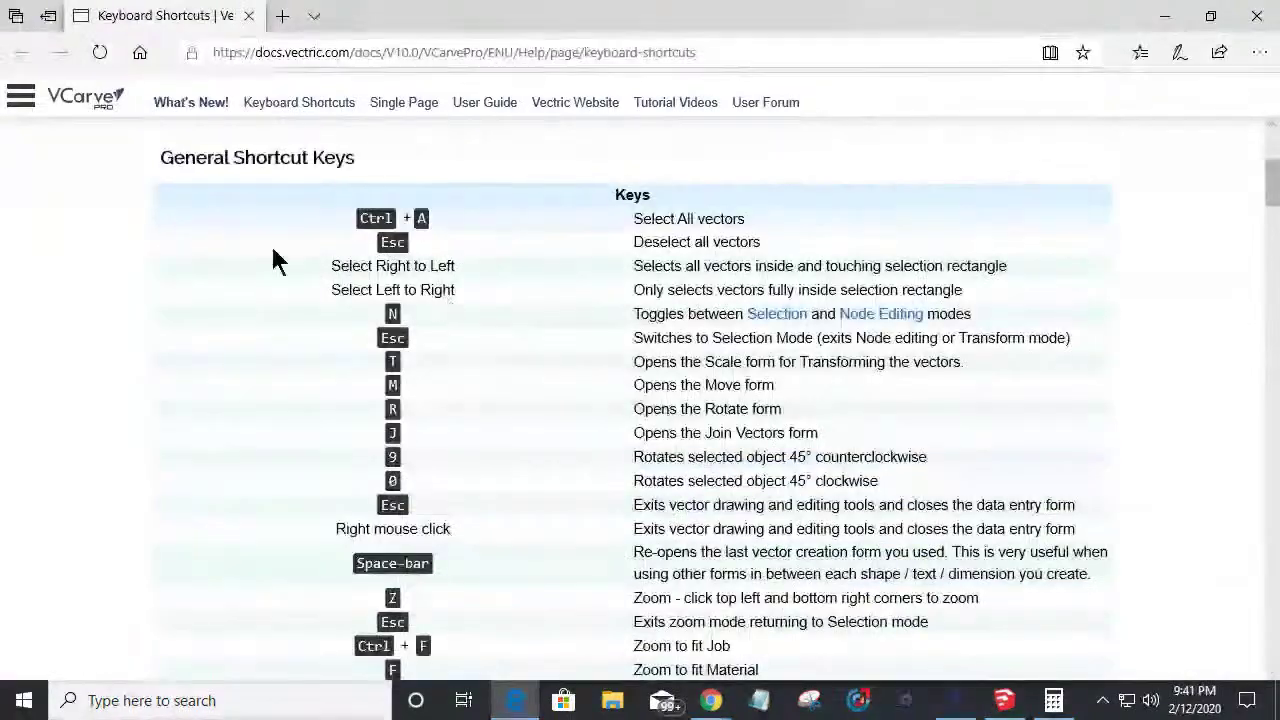
scroll(356, 190, "down", 9)
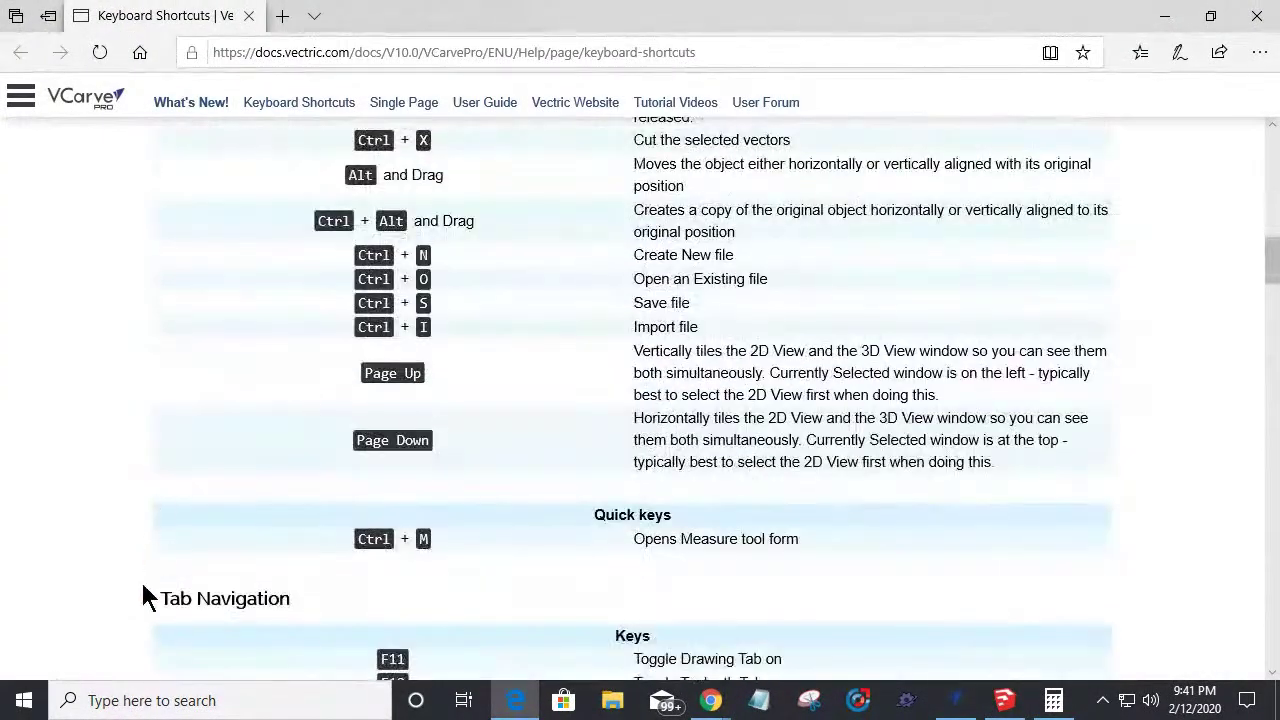
scroll(300, 600, "down", 5)
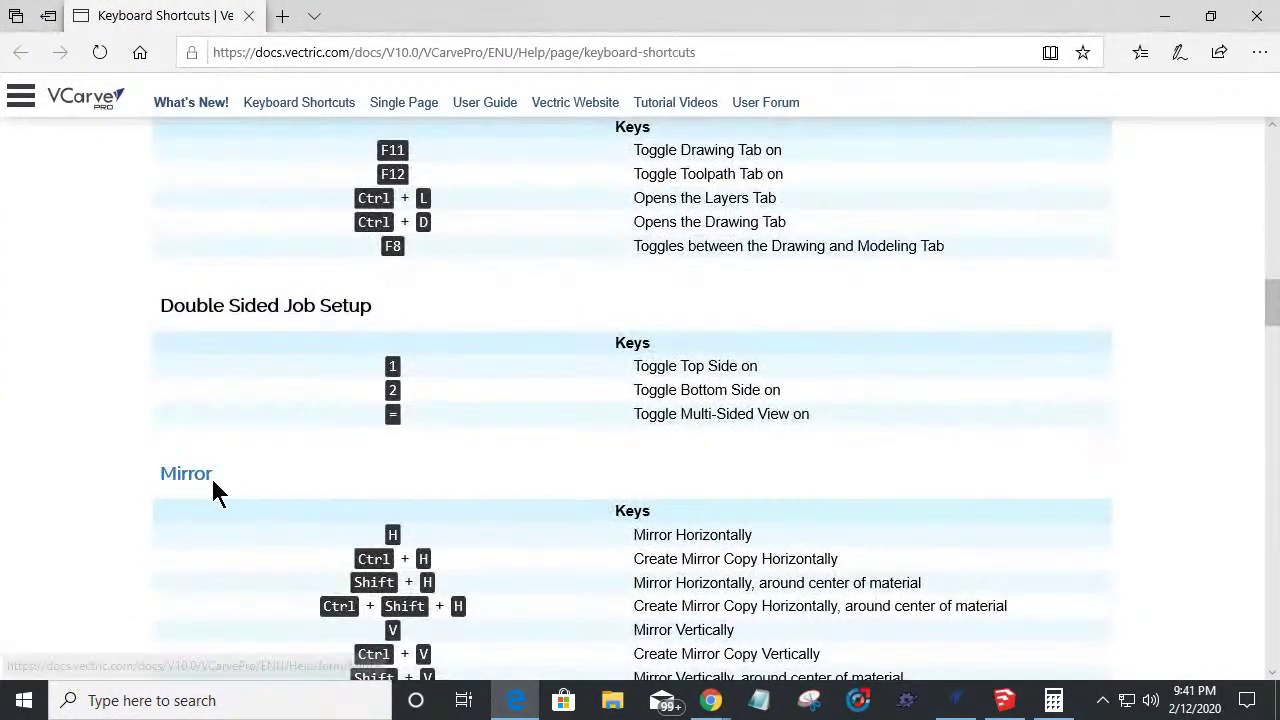
scroll(189, 473, "down", 5)
scroll(200, 440, "down", 5)
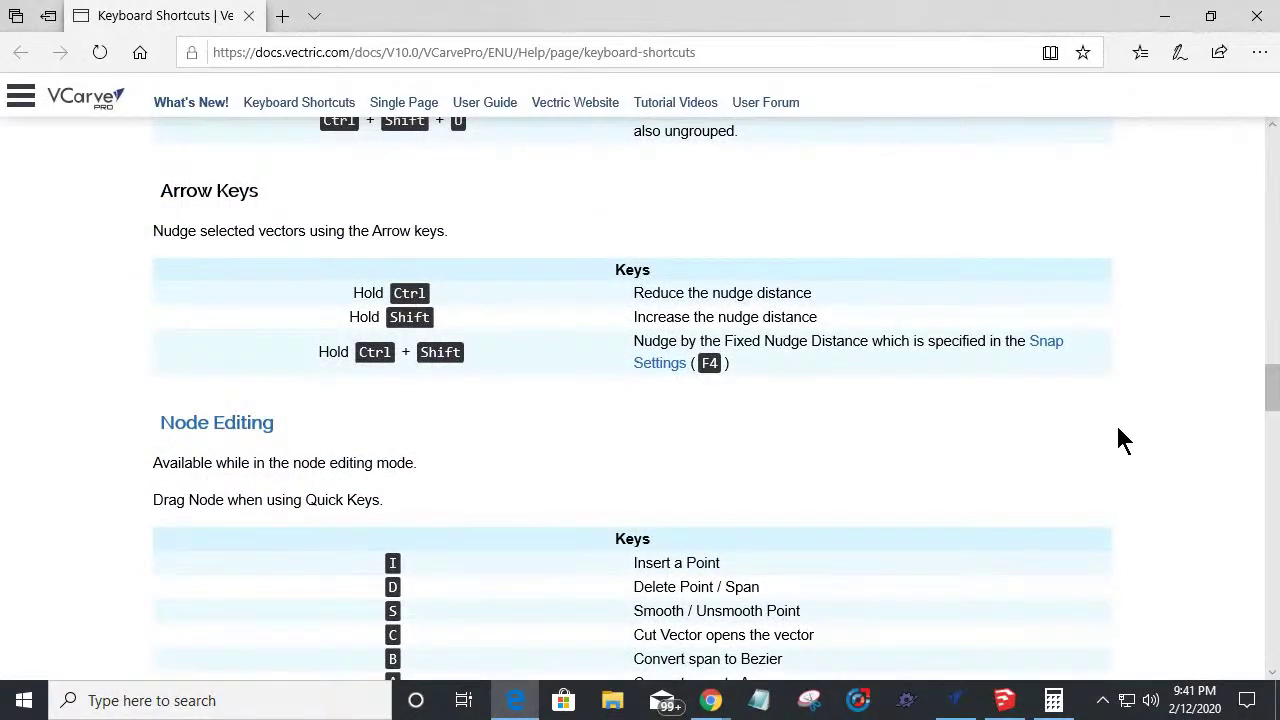
left_click(251, 16)
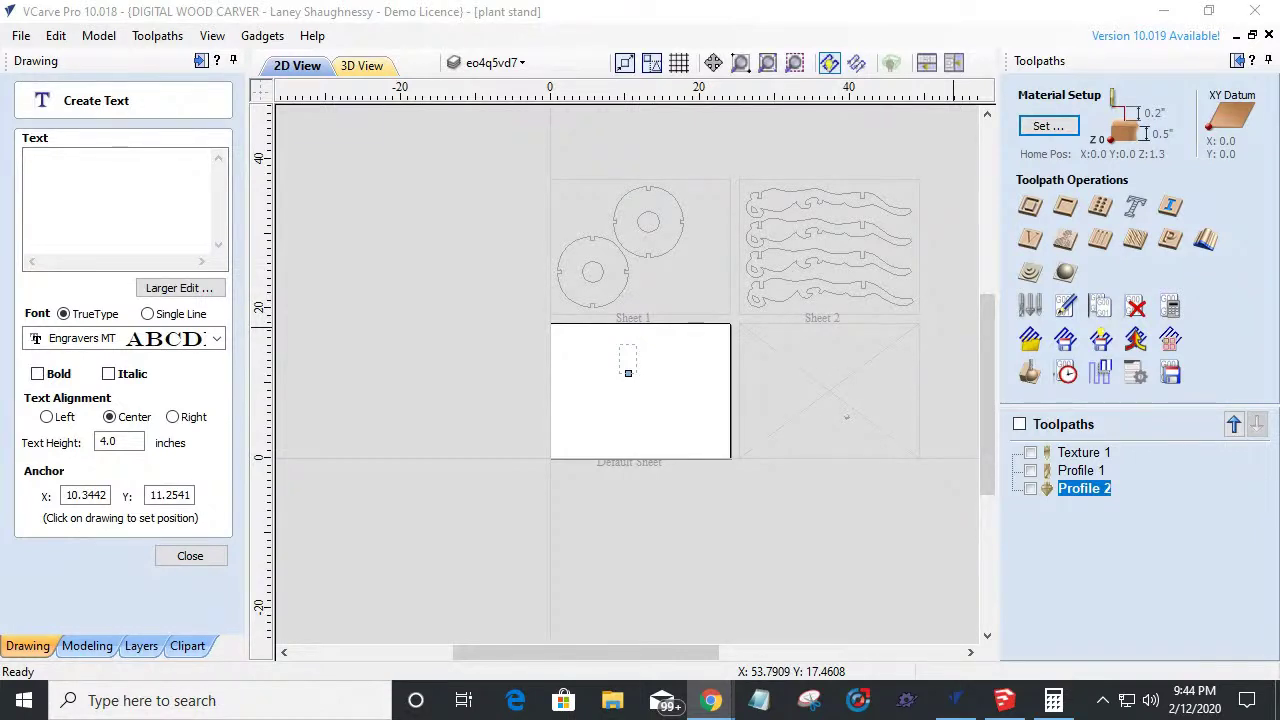
Close the Create Text form and draw a square-cornered rectangle about 5.25 by 5.5 inches on the blank default sheet.
scroll(540, 326, "up", 5)
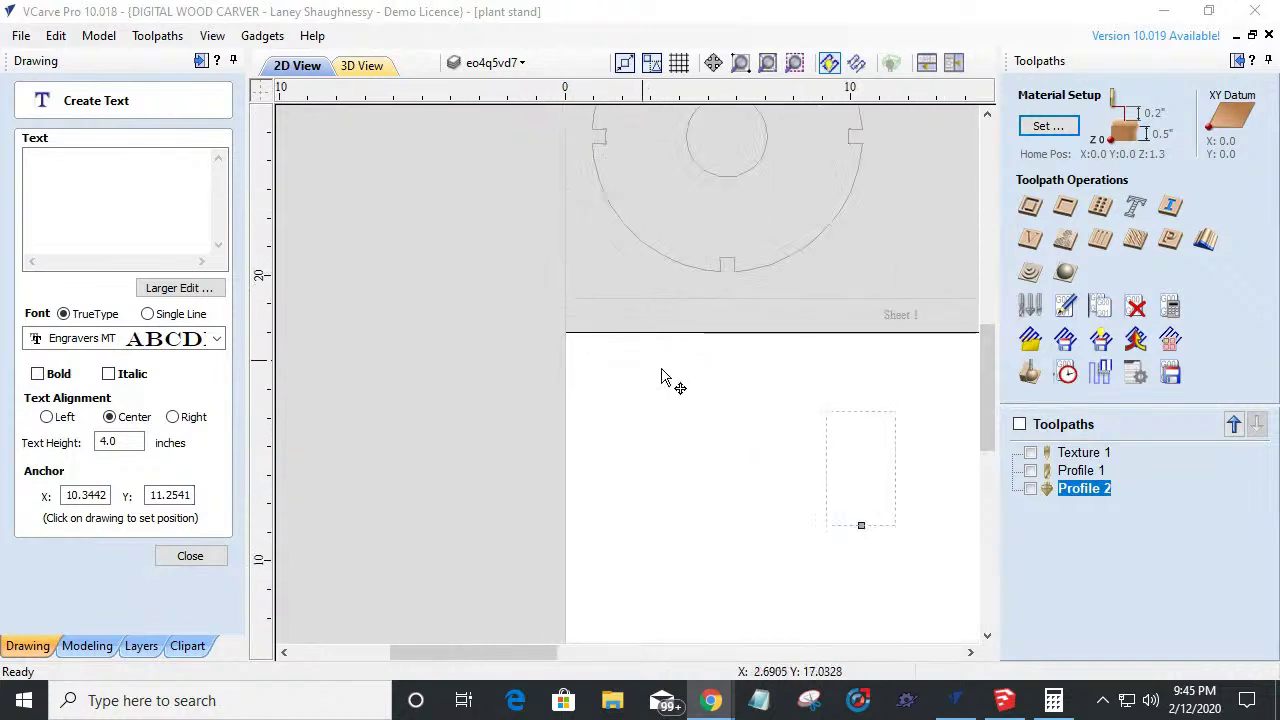
left_click(214, 557)
left_click(86, 200)
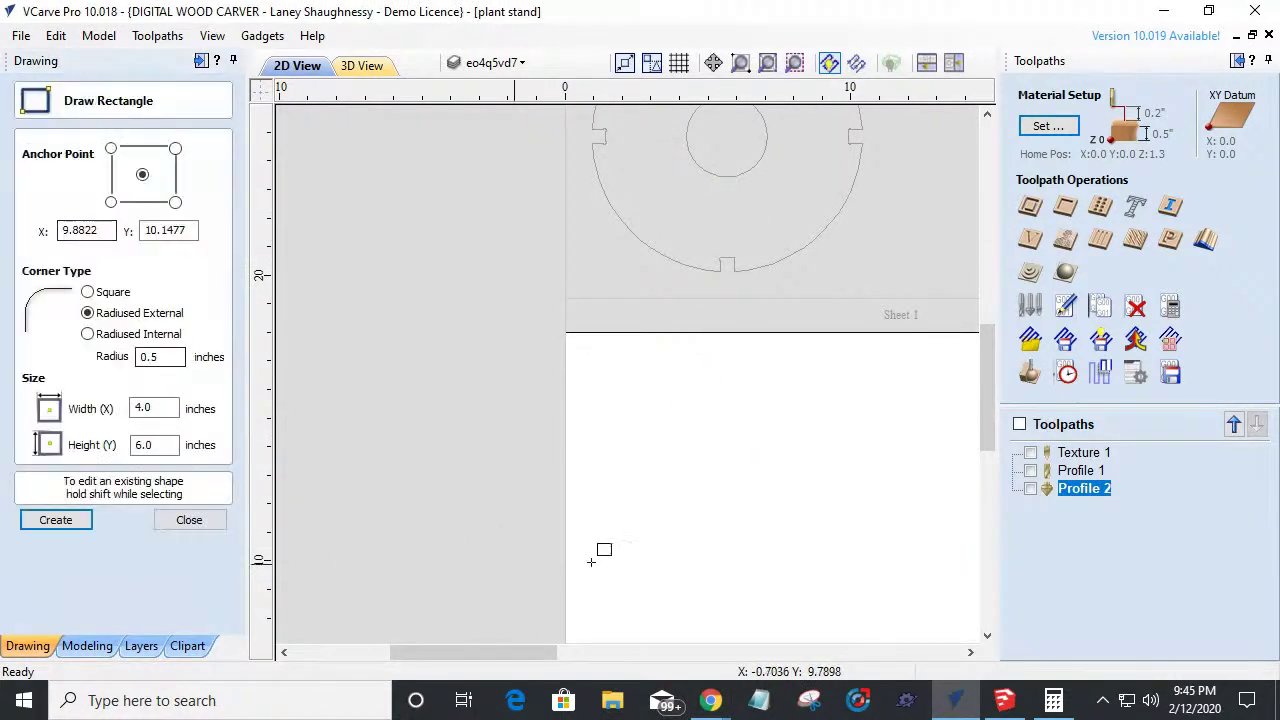
left_click(87, 291)
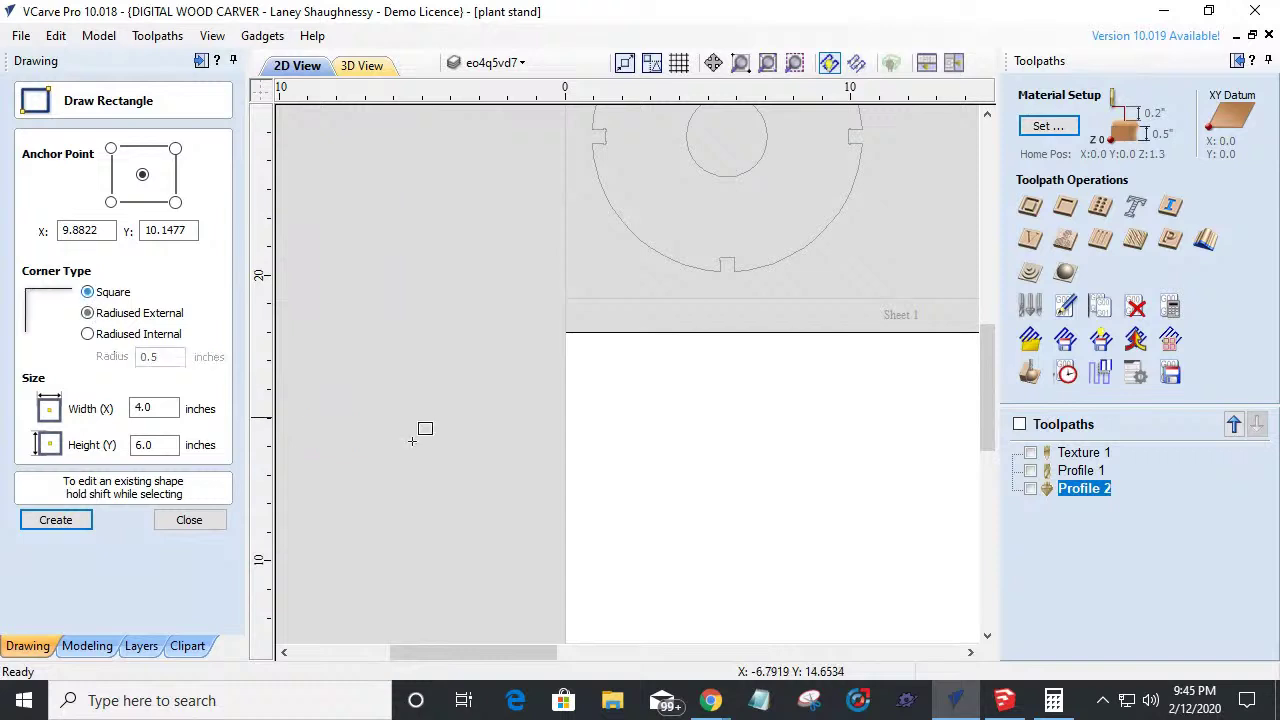
left_click_drag(670, 398, 822, 556)
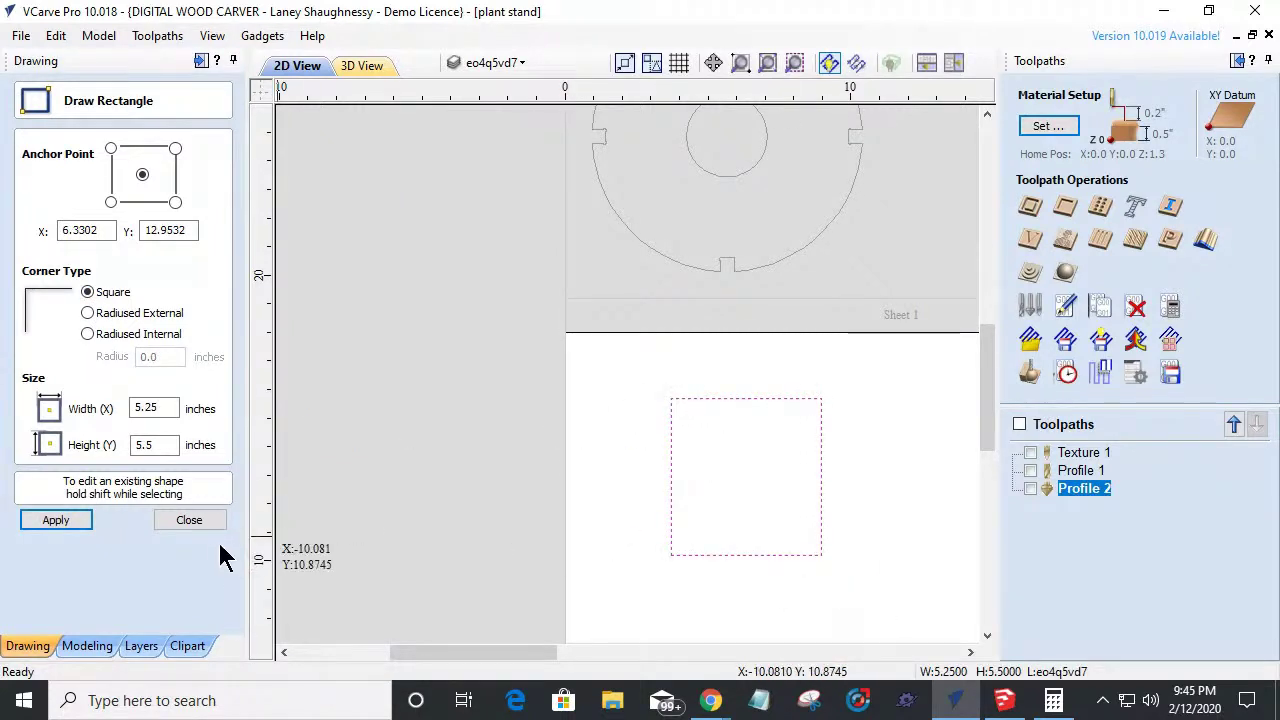
left_click(183, 521)
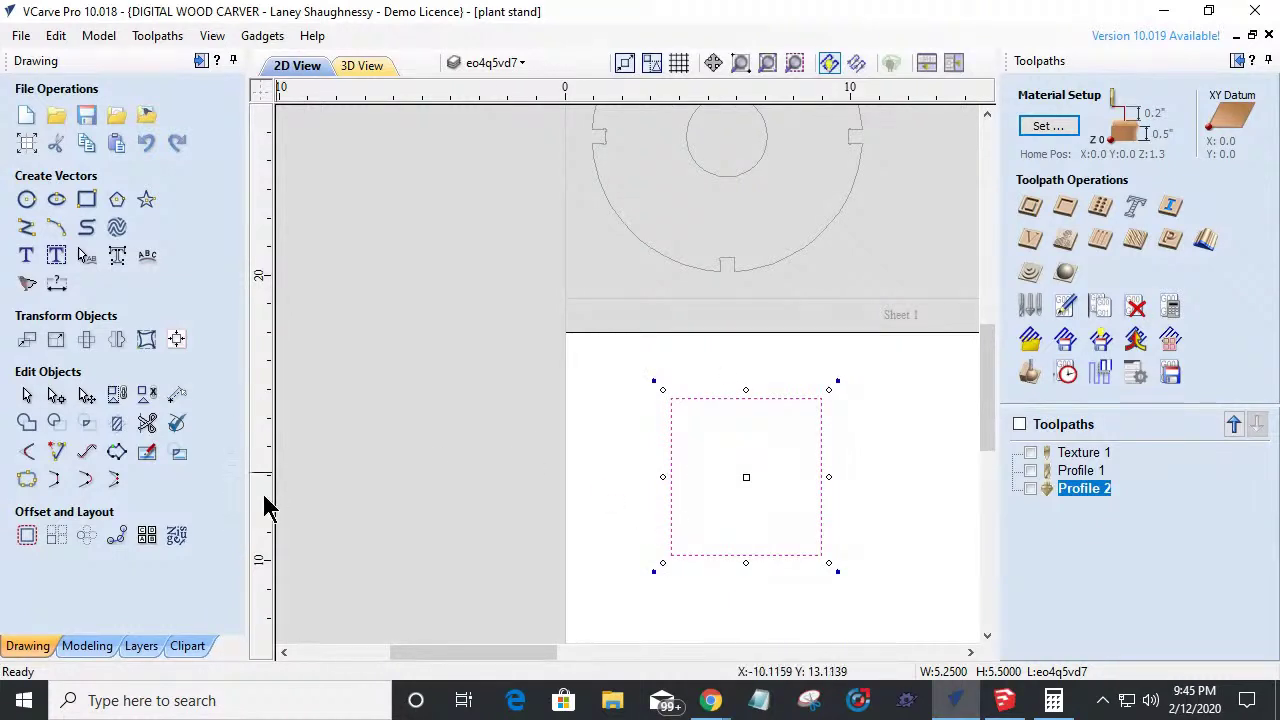
Offset the rectangle outwards by 0.125 inches without sharp offset corners.
left_click(28, 540)
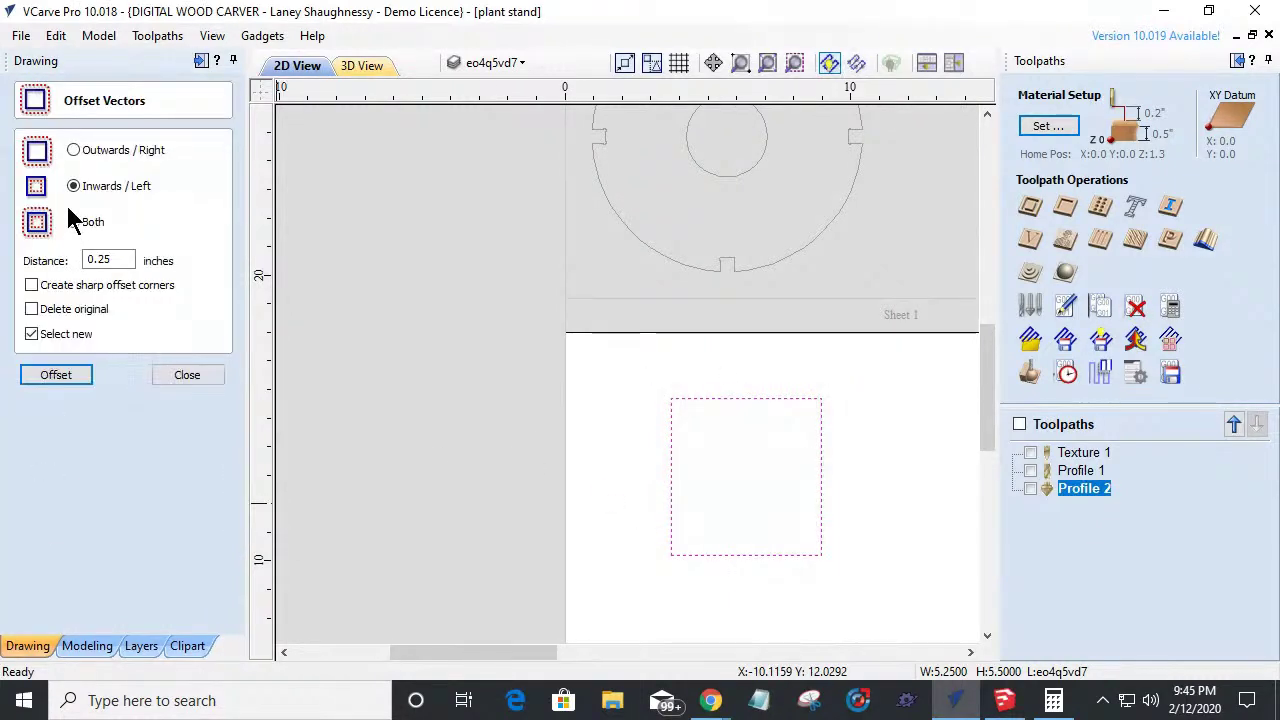
left_click(74, 151)
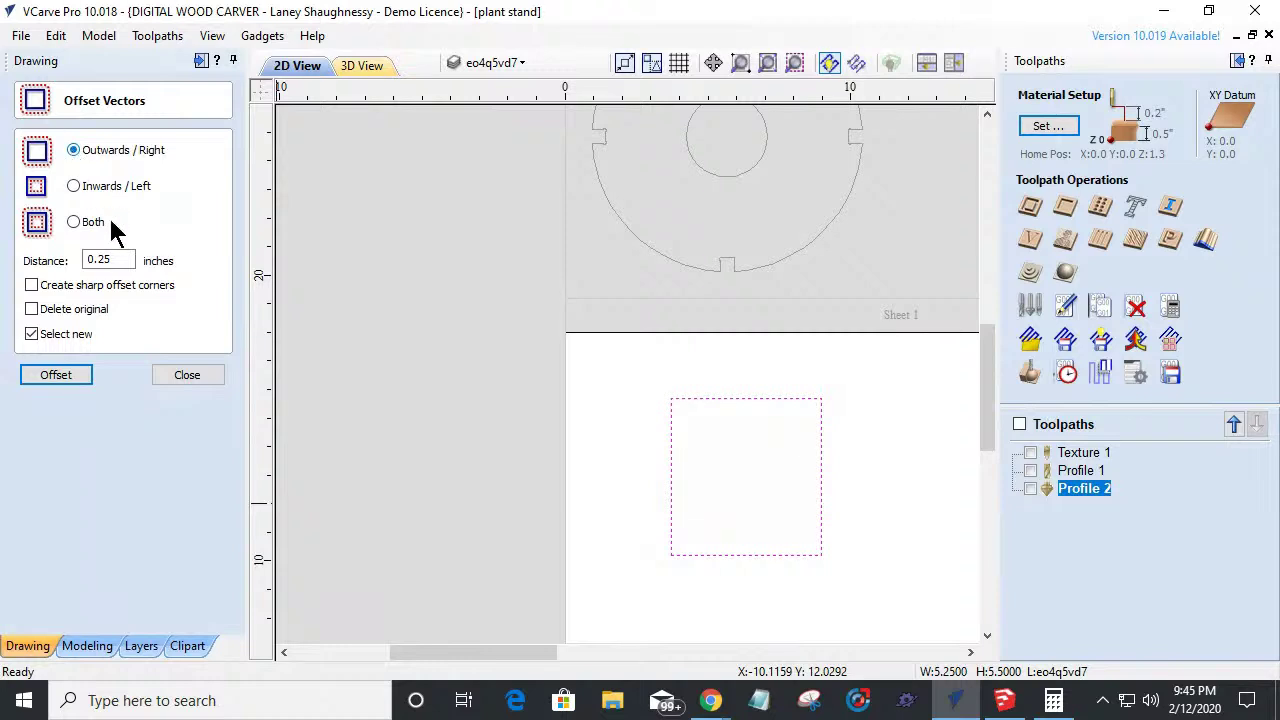
left_click(100, 259)
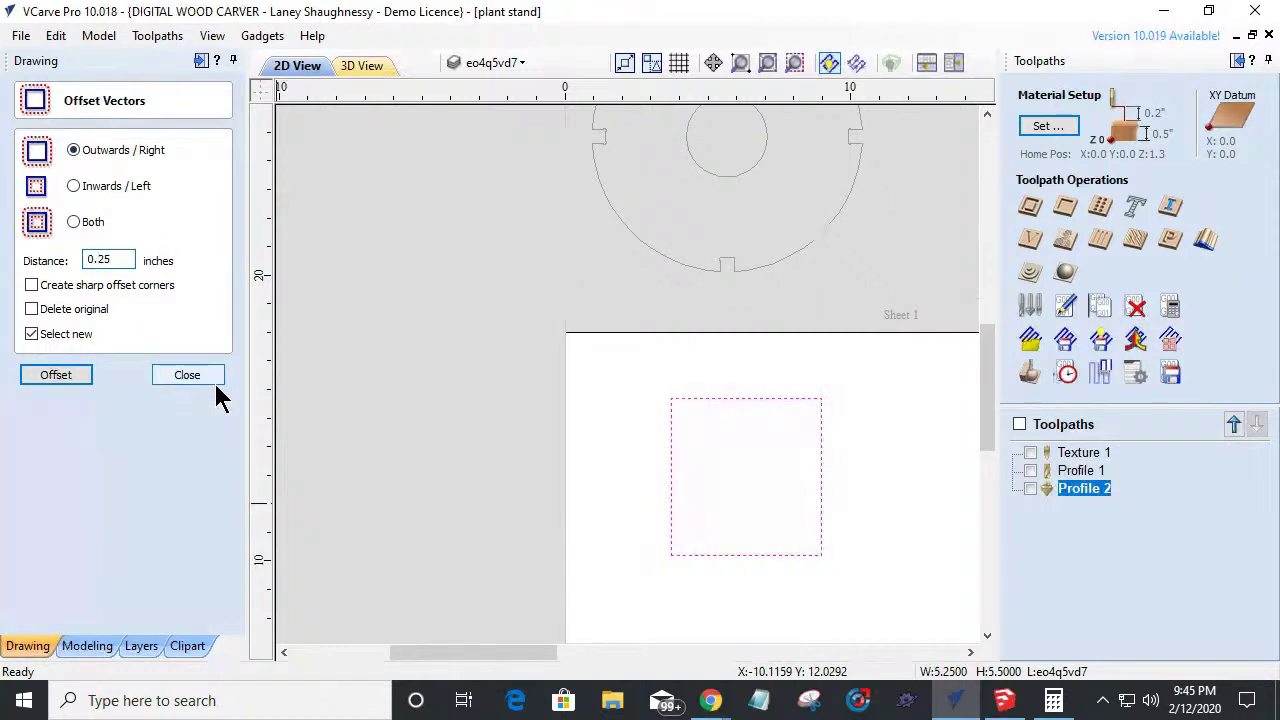
left_click(58, 378)
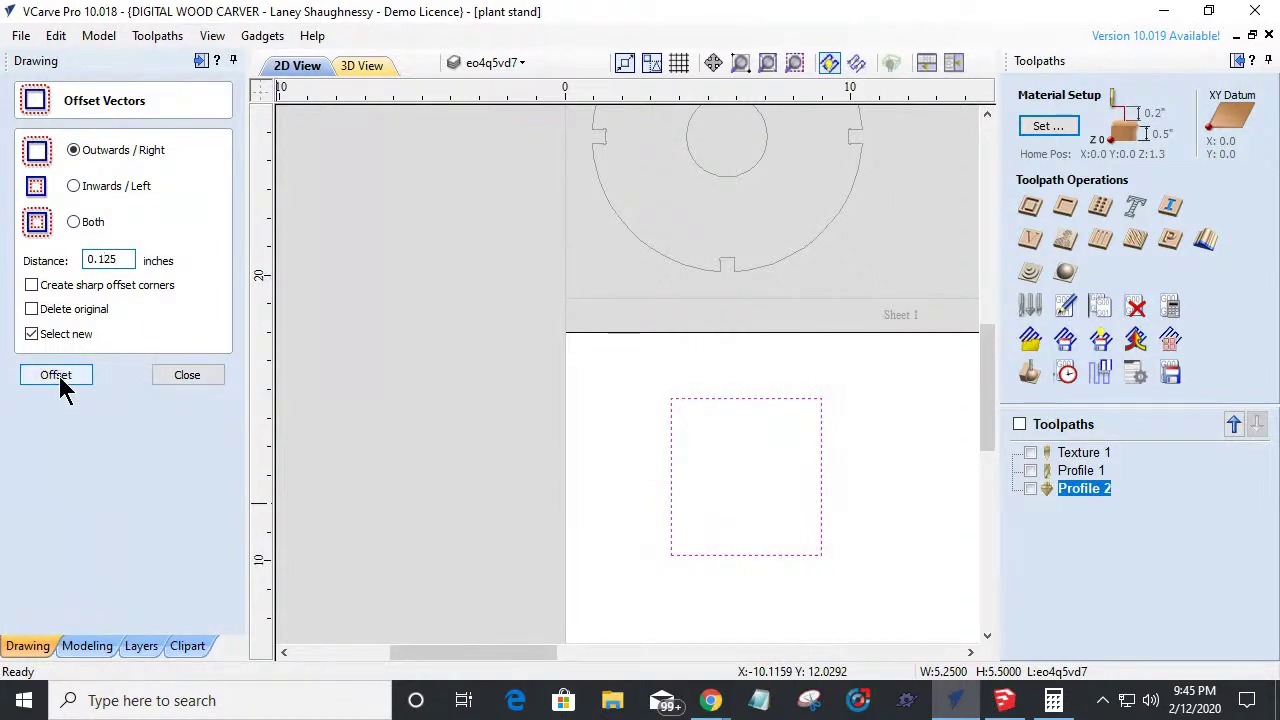
scroll(690, 400, "up", 5)
scroll(580, 422, "up", 3)
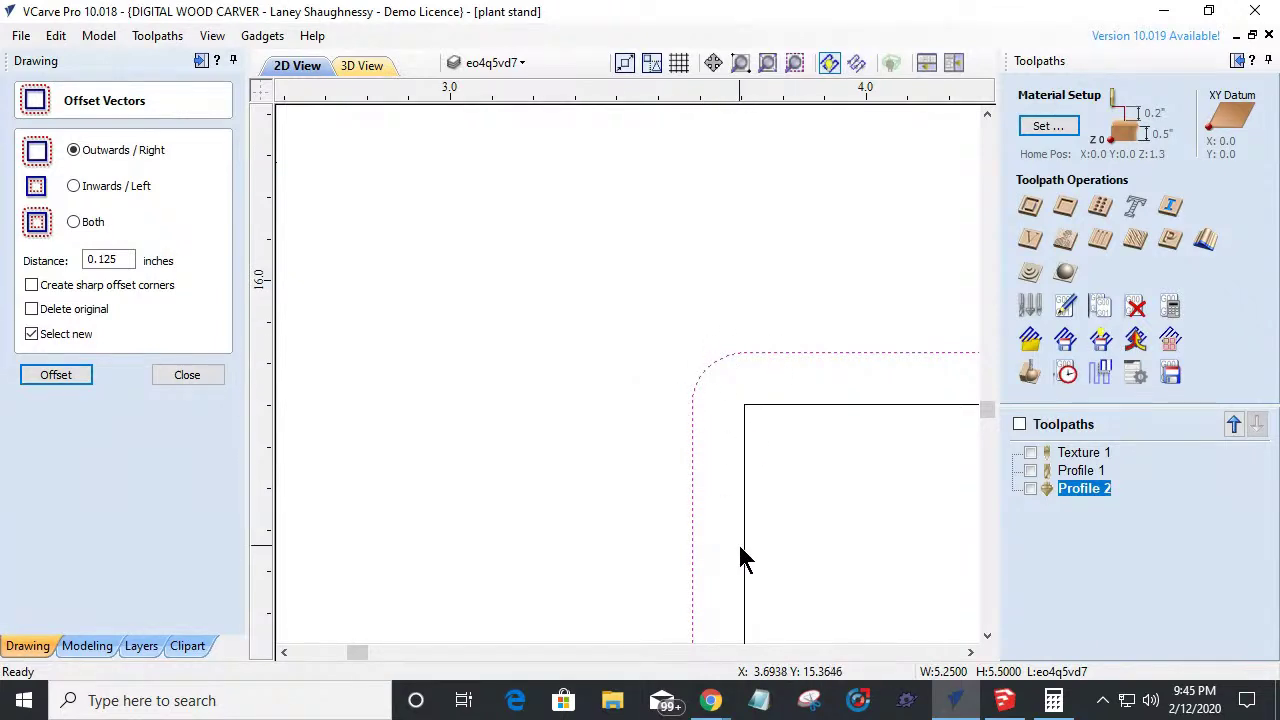
left_click(188, 377)
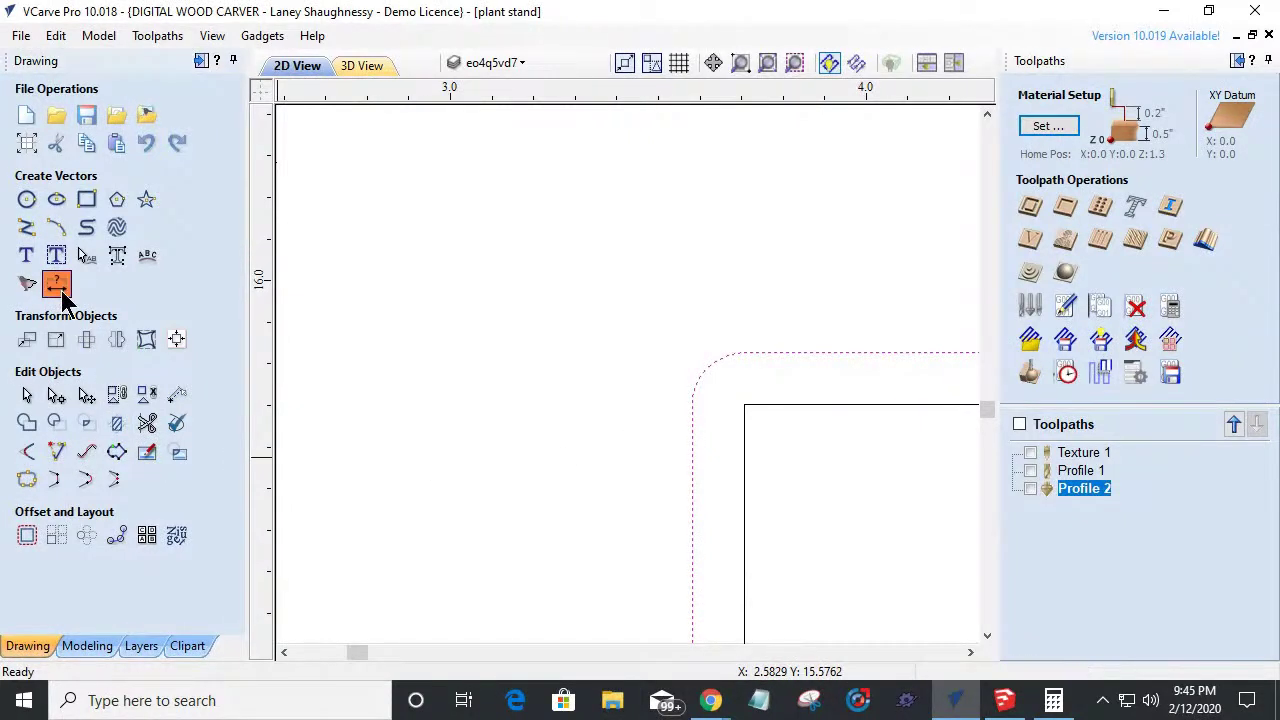
Add an arc dimension to the upper-left rounded corner of the outer offset, with its label placed outside the shape.
left_click(57, 286)
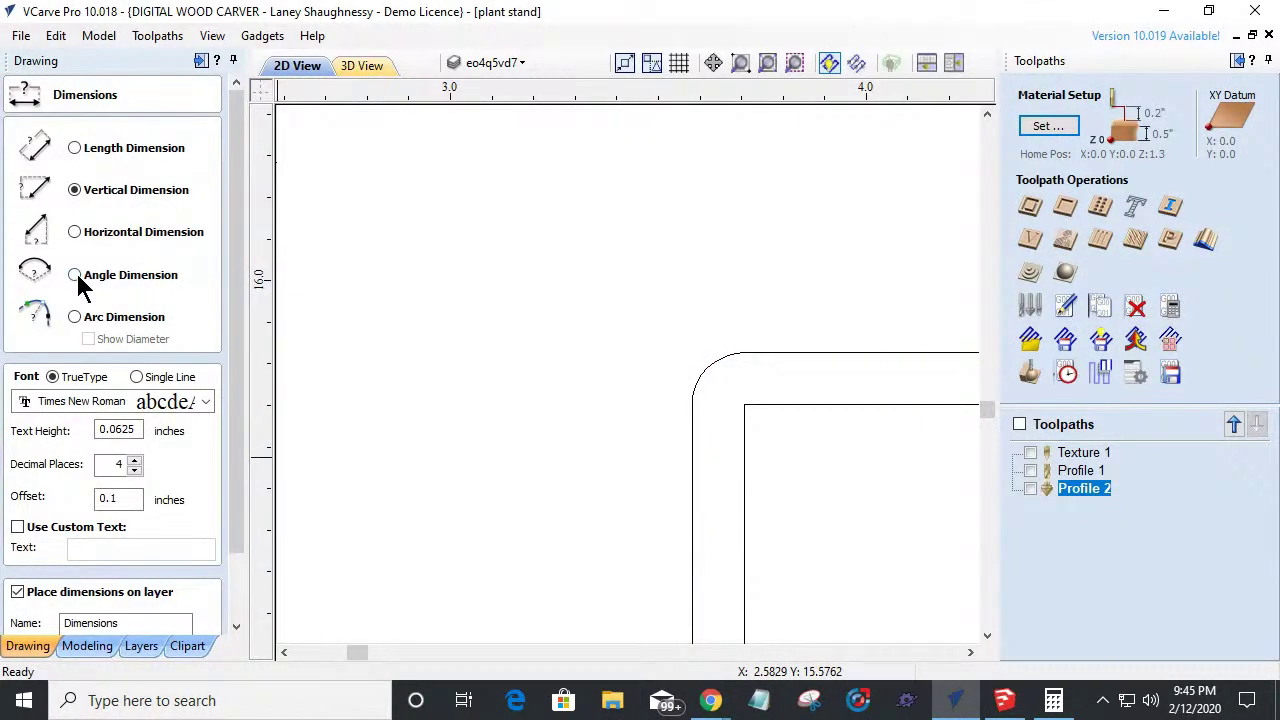
left_click(75, 316)
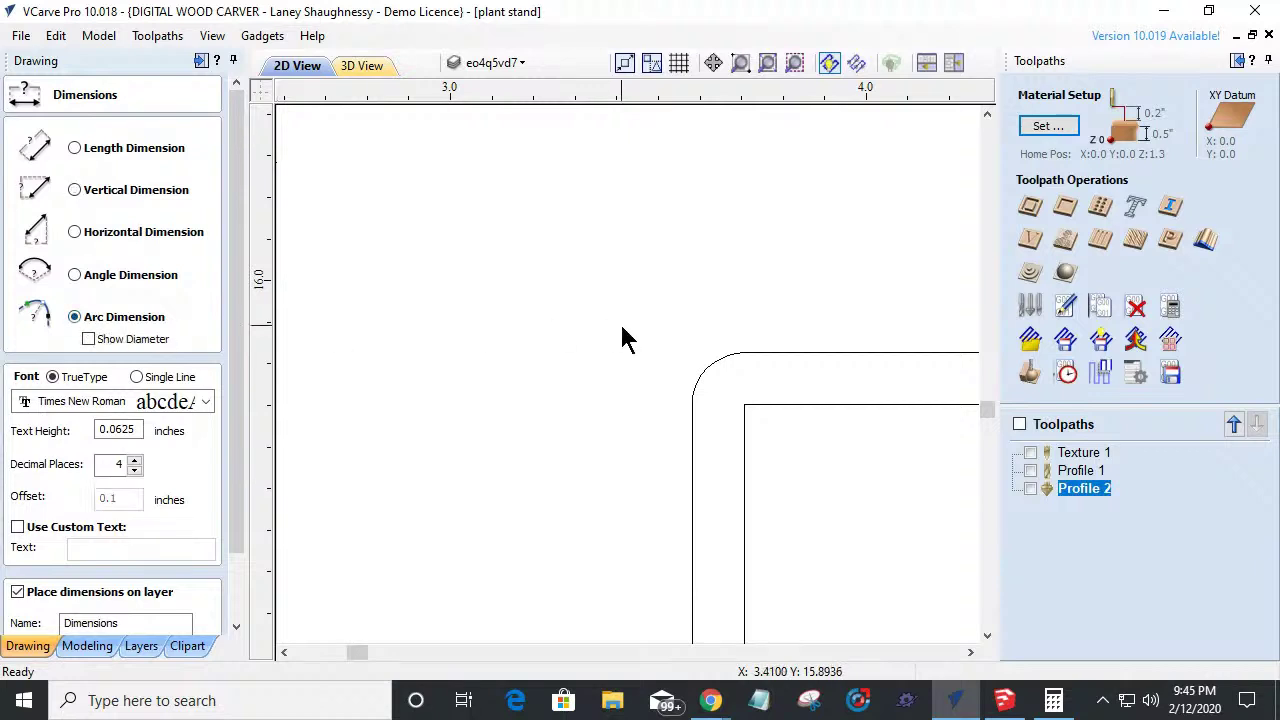
left_click(708, 370)
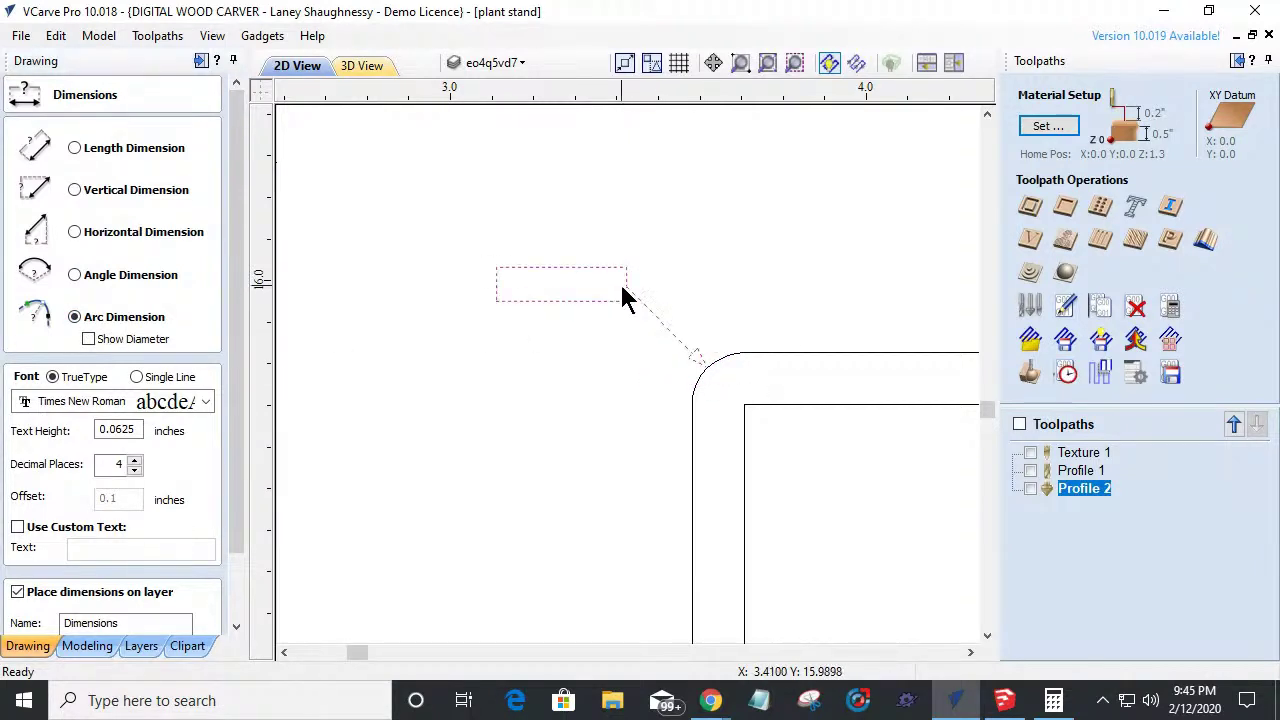
left_click(622, 297)
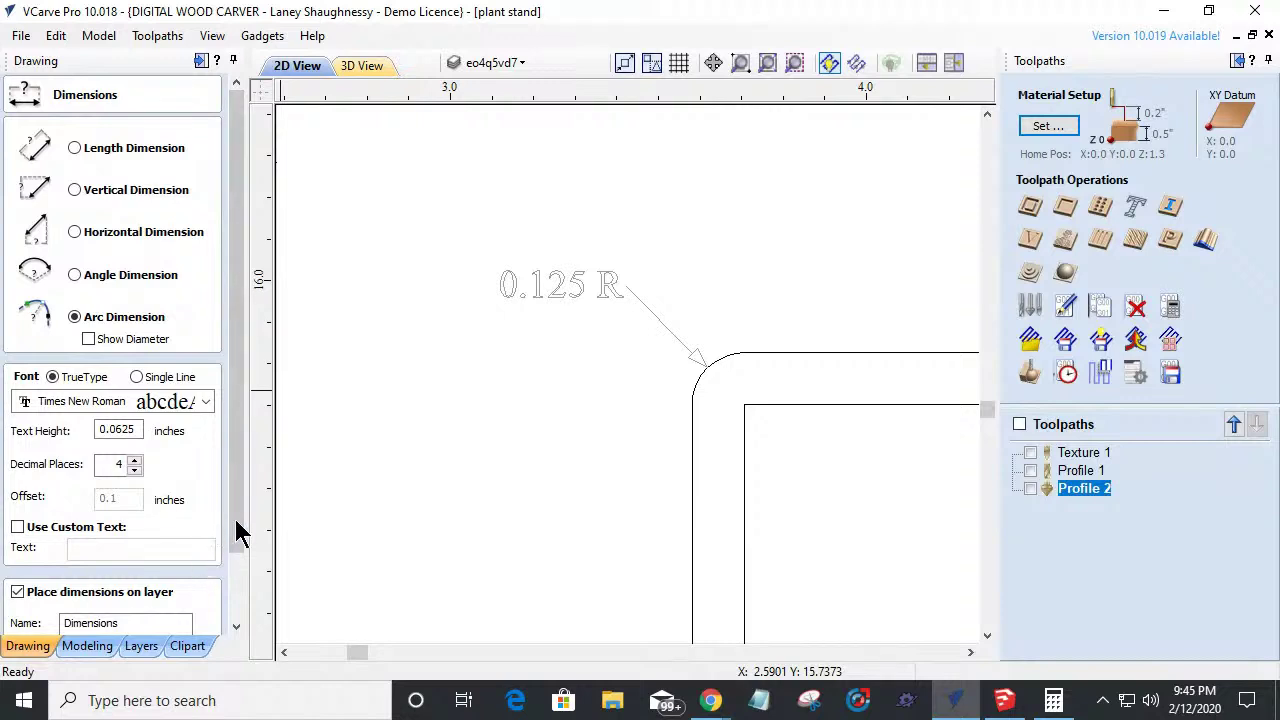
scroll(234, 600, "down", 2)
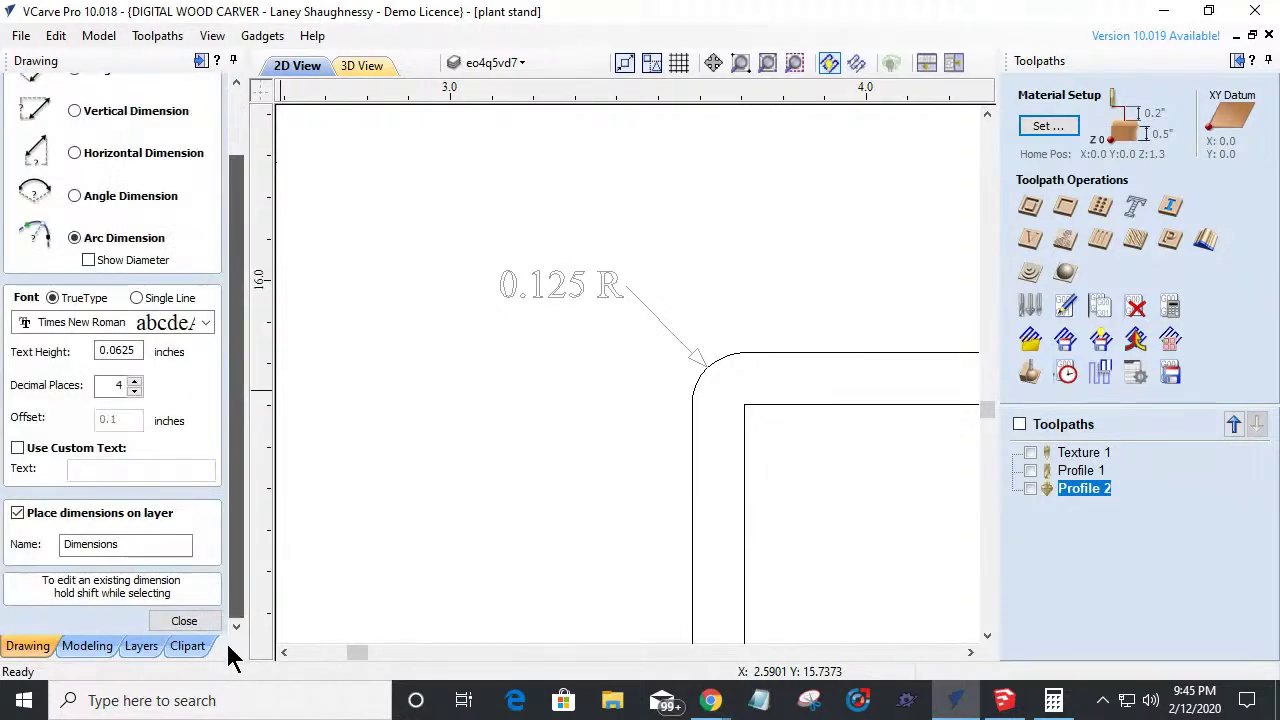
left_click(200, 622)
Offset the original square-cornered rectangle inwards by 0.125 inches and inspect the new upper-left corner up close.
scroll(417, 400, "down", 3)
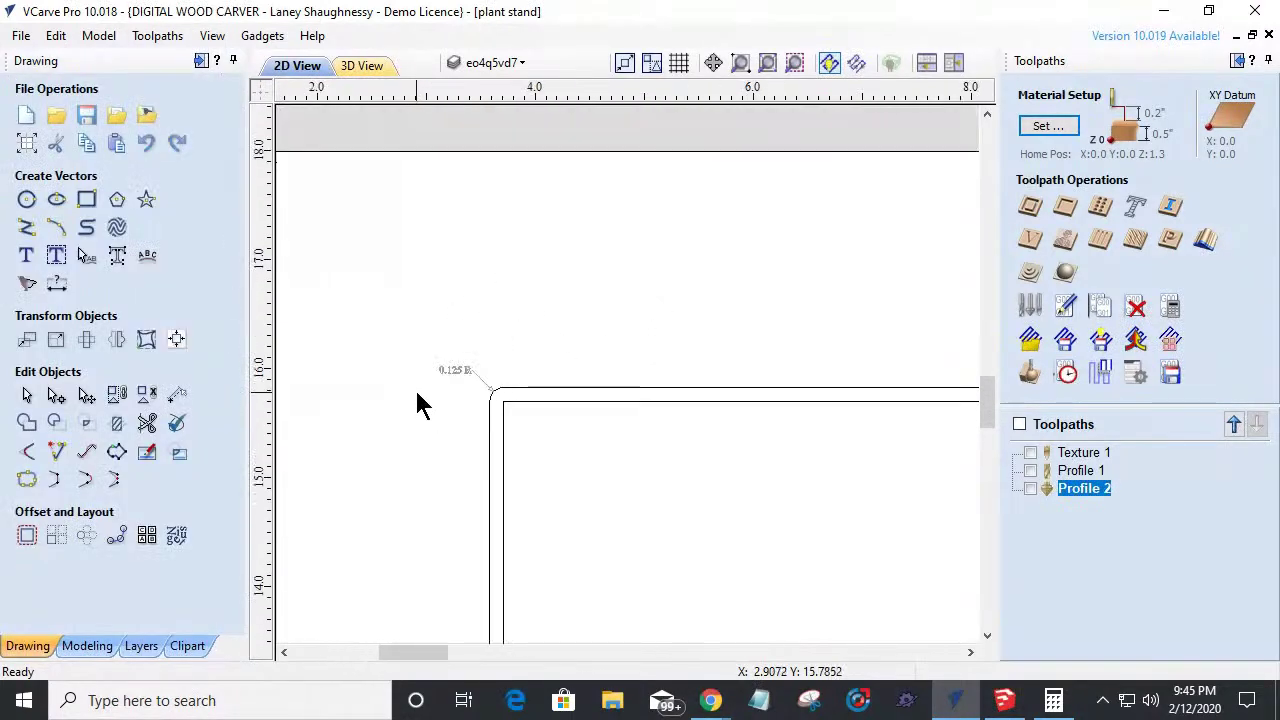
left_click(519, 400)
scroll(510, 420, "down", 4)
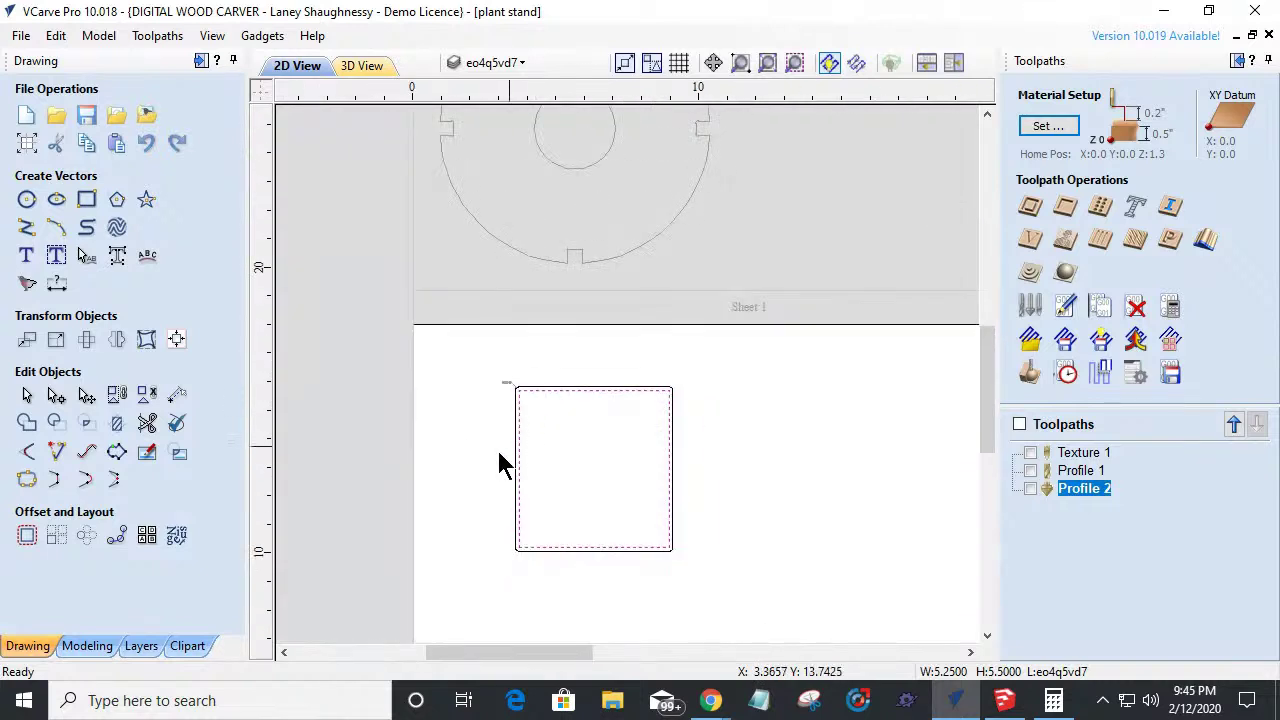
left_click(27, 535)
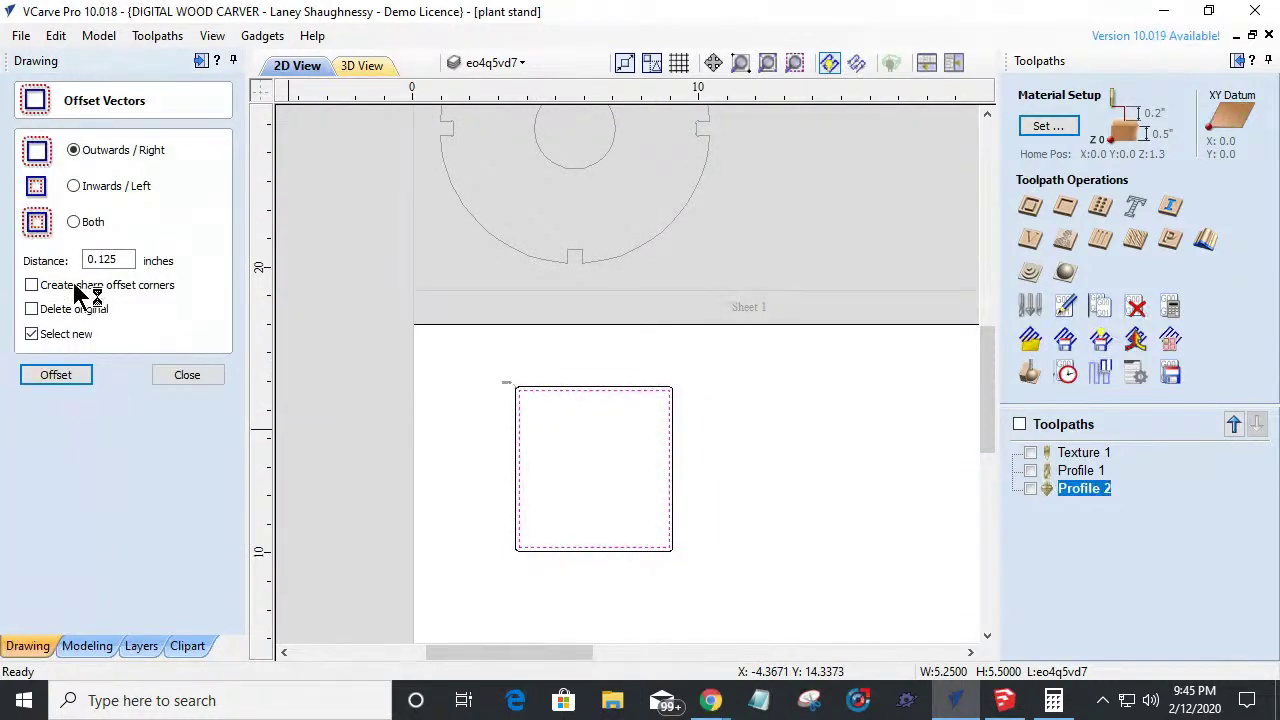
left_click(73, 186)
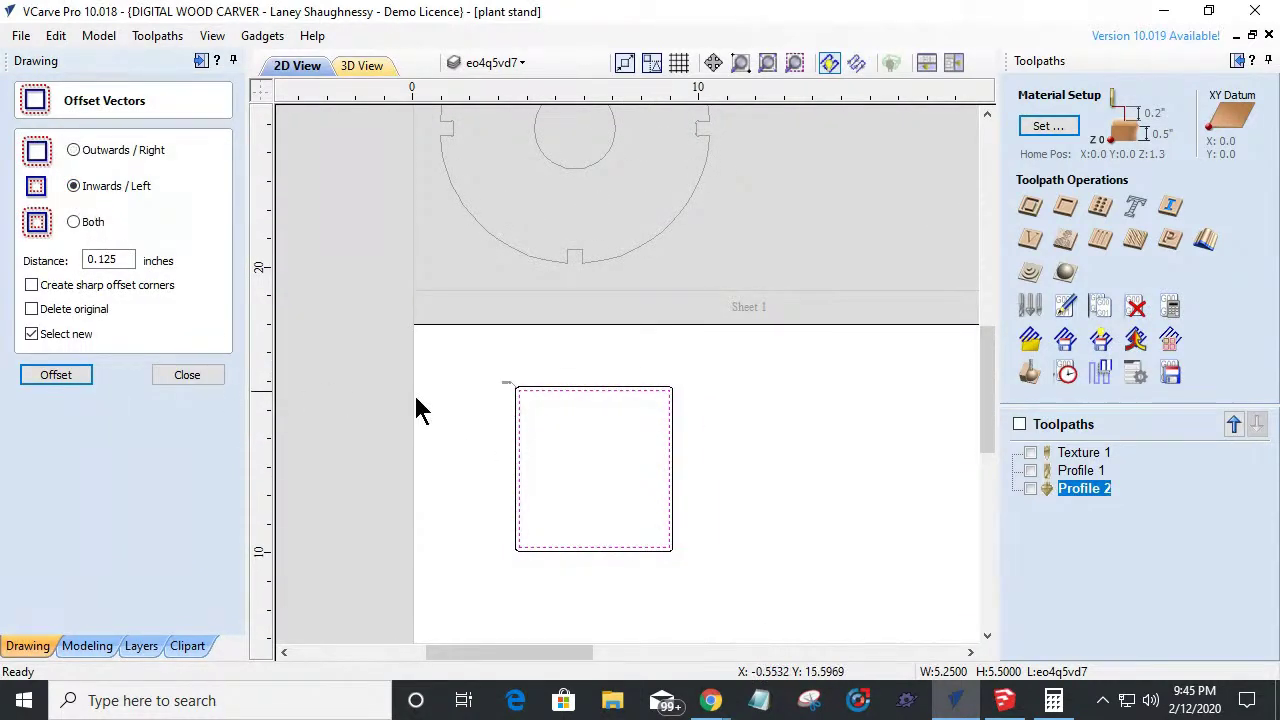
left_click(42, 378)
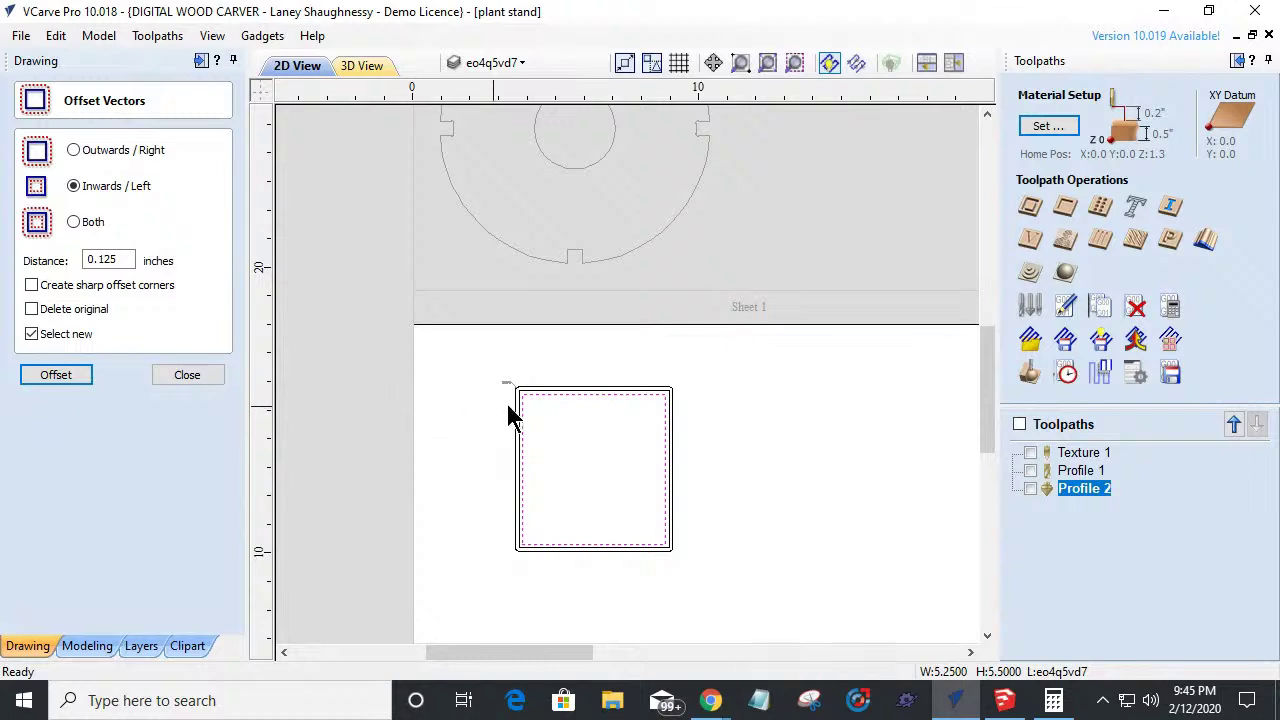
scroll(512, 414, "up", 5)
scroll(540, 395, "up", 6)
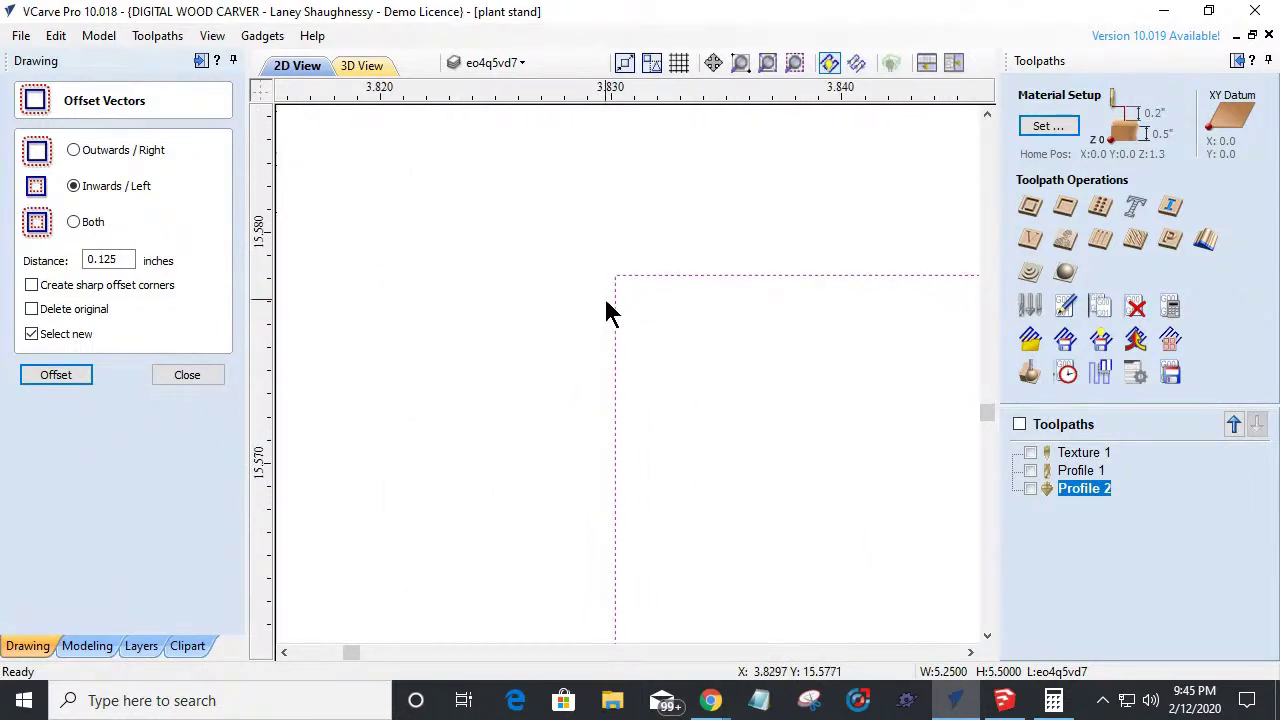
scroll(615, 274, "up", 5)
scroll(617, 288, "down", 10)
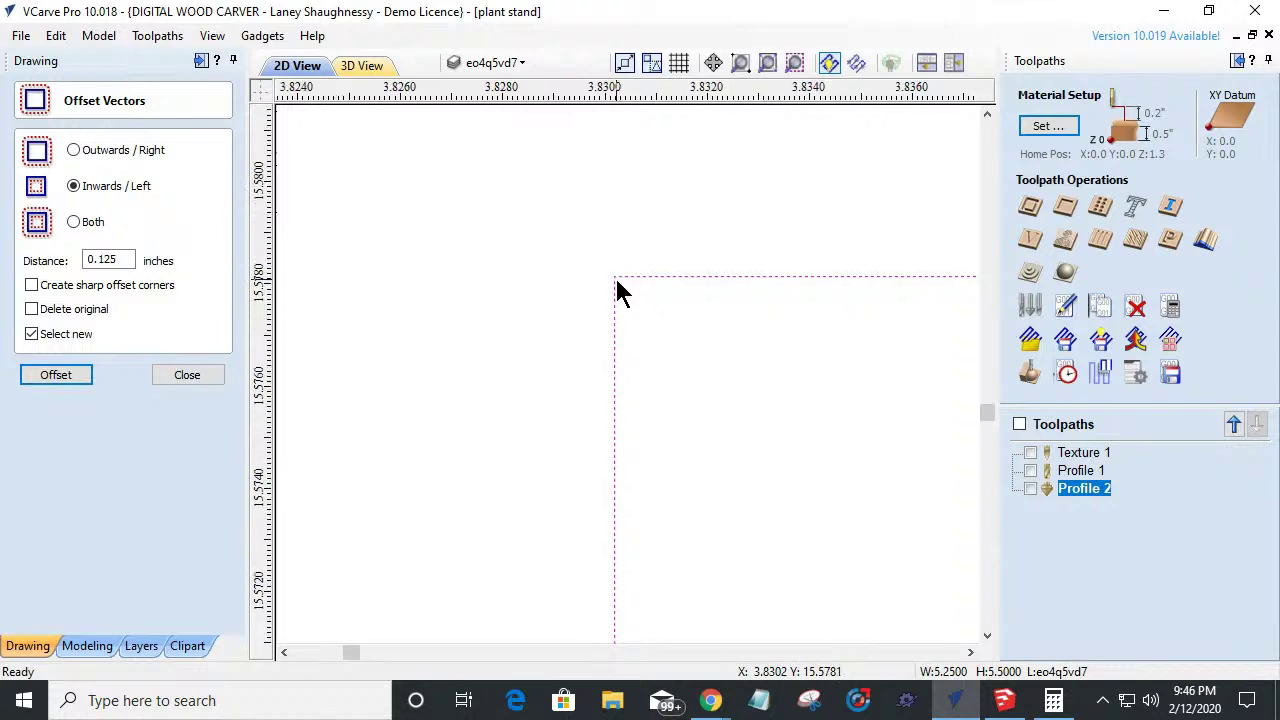
scroll(616, 289, "up", 1)
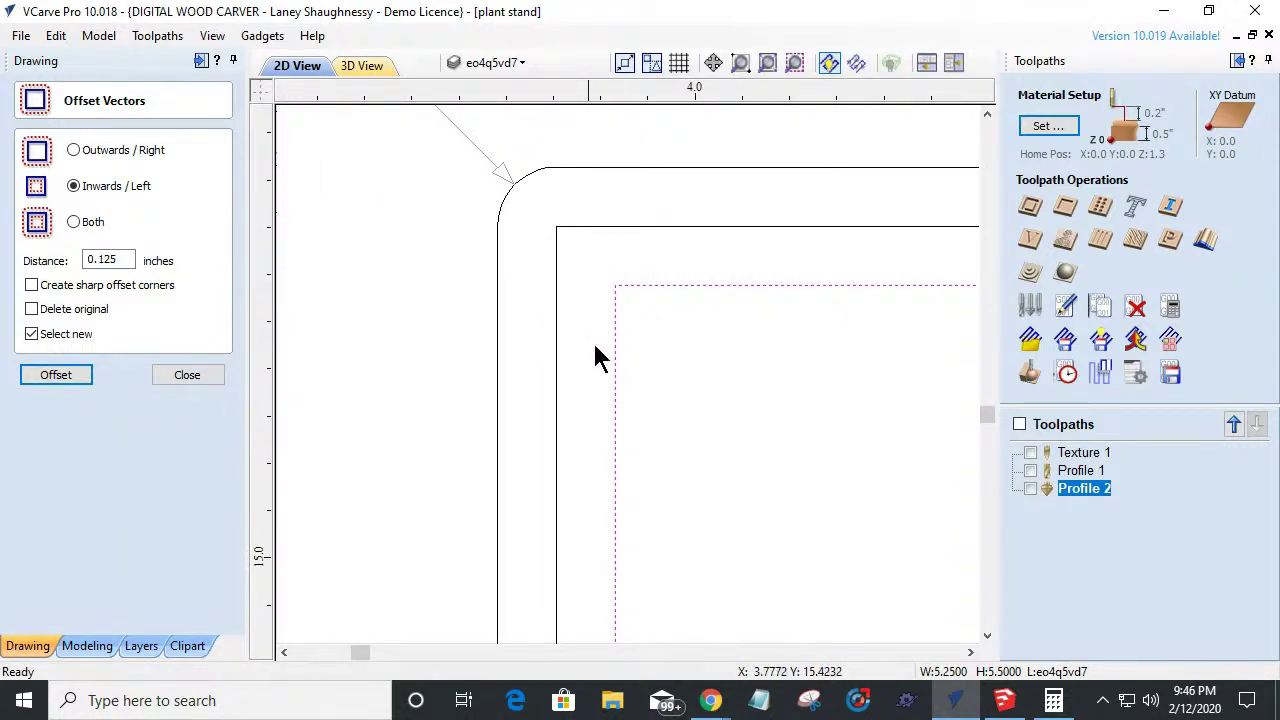
left_click(183, 376)
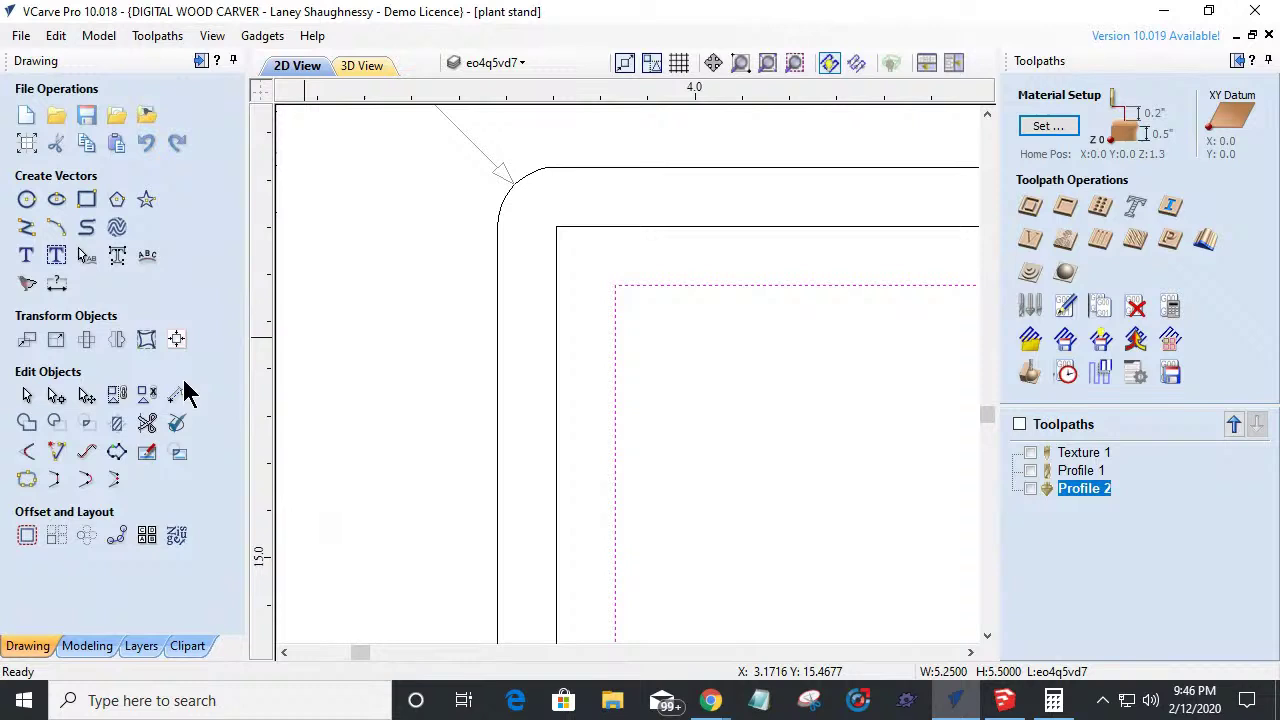
Add a Dog-Bone fillet with a 0.0625 inch tool radius to the upper-left corner of the inner offset.
left_click(56, 425)
left_click(614, 291)
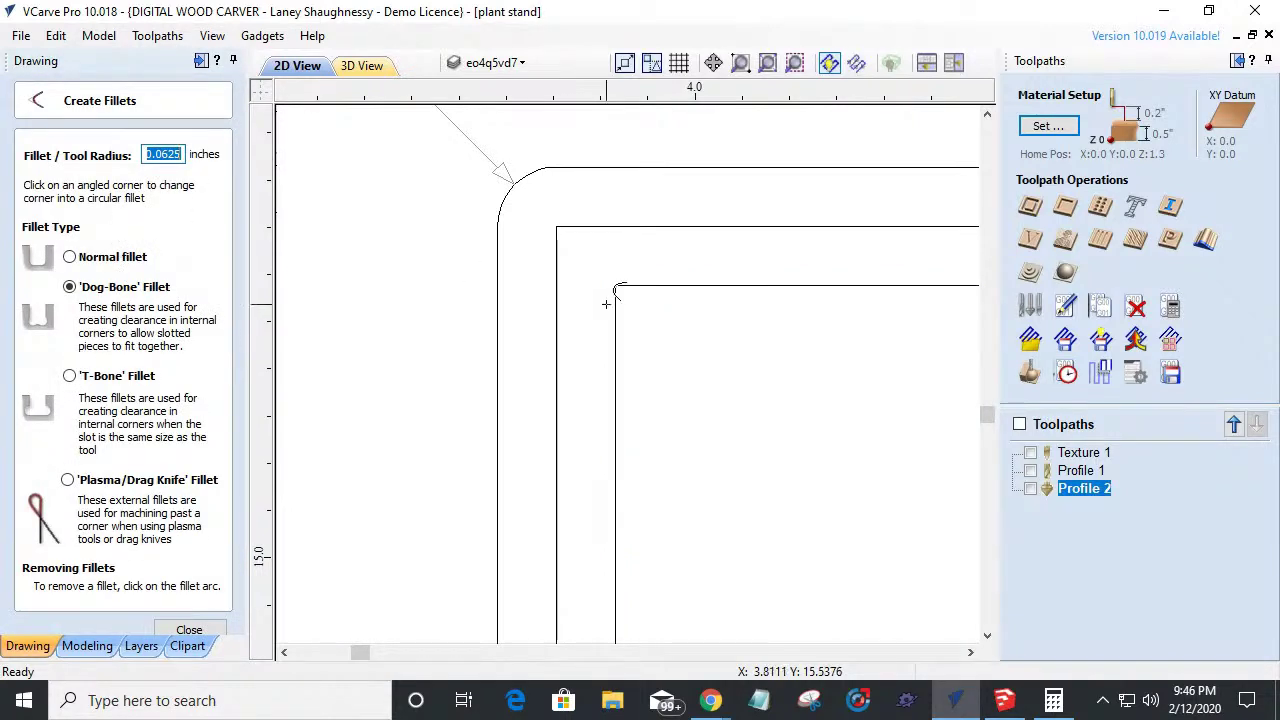
left_click(617, 287)
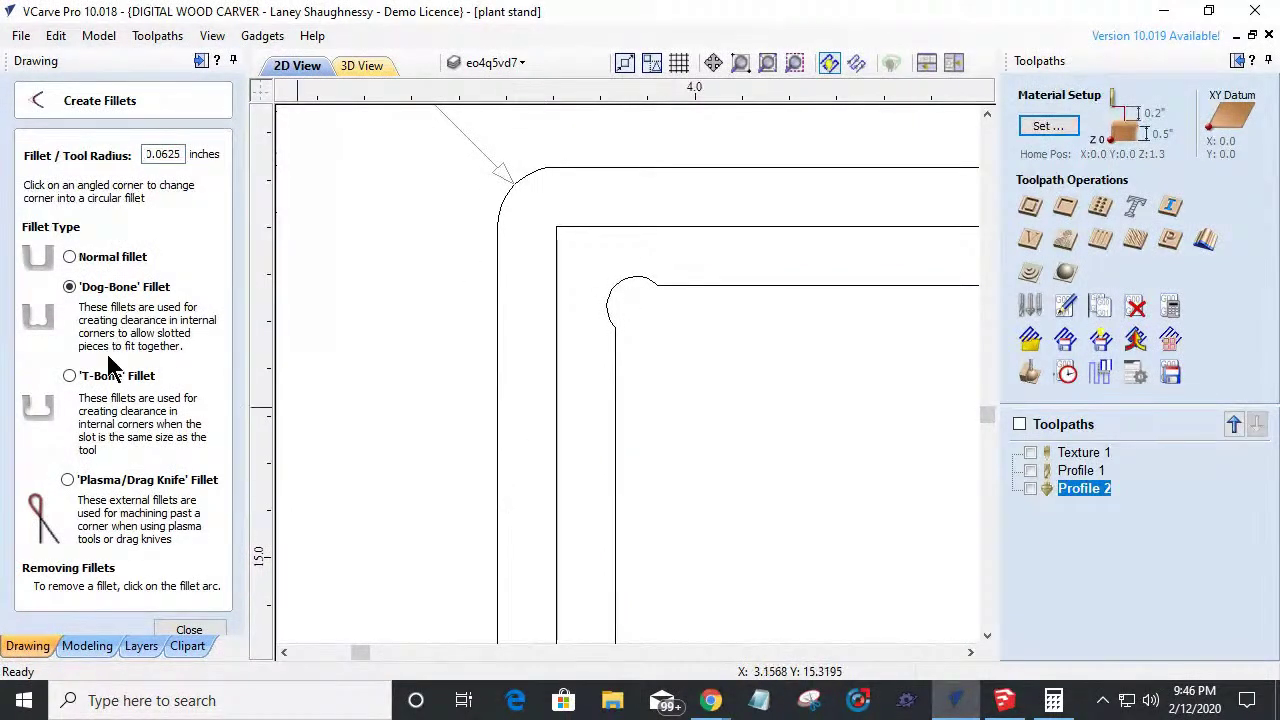
Remove the Dog-Bone fillet from the inner offset's upper-left corner, try a Normal fillet there, and undo it.
left_click(640, 287)
left_click(69, 257)
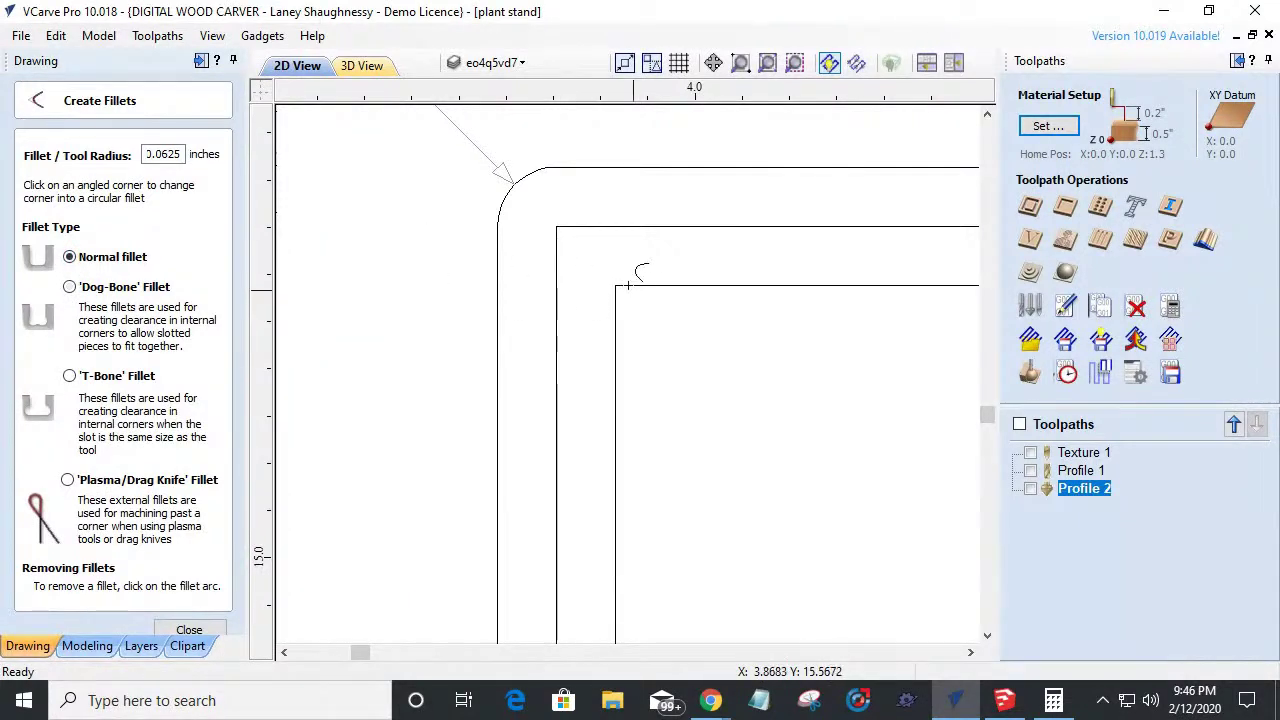
left_click(616, 287)
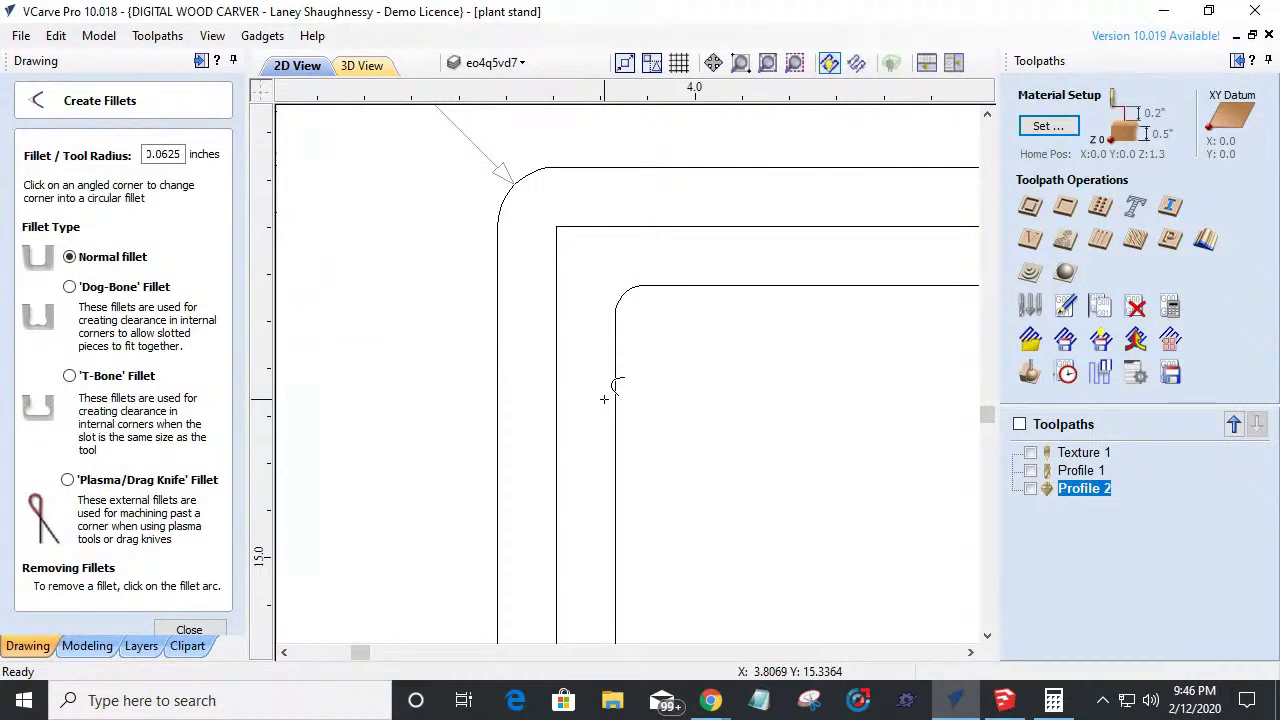
key("ctrl+z")
left_click(190, 630)
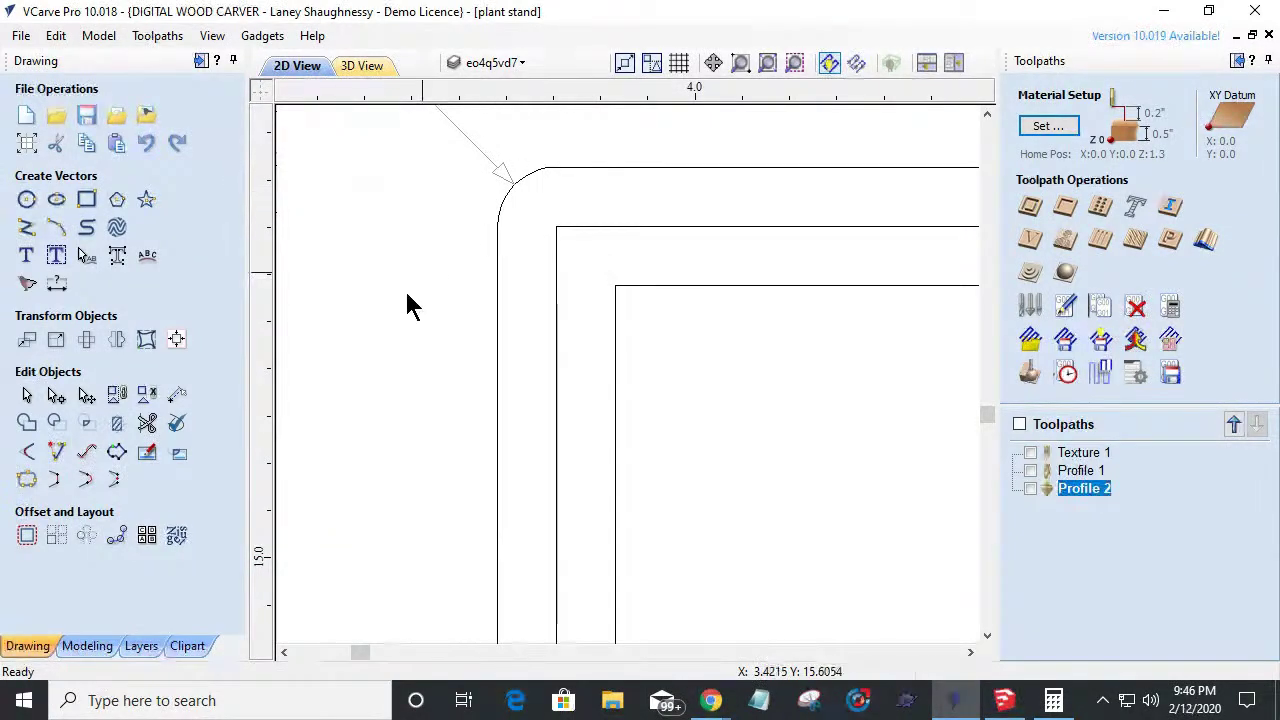
Try offsetting the original square-cornered rectangle outwards by 0.125 inches with sharp offset corners.
left_click(27, 535)
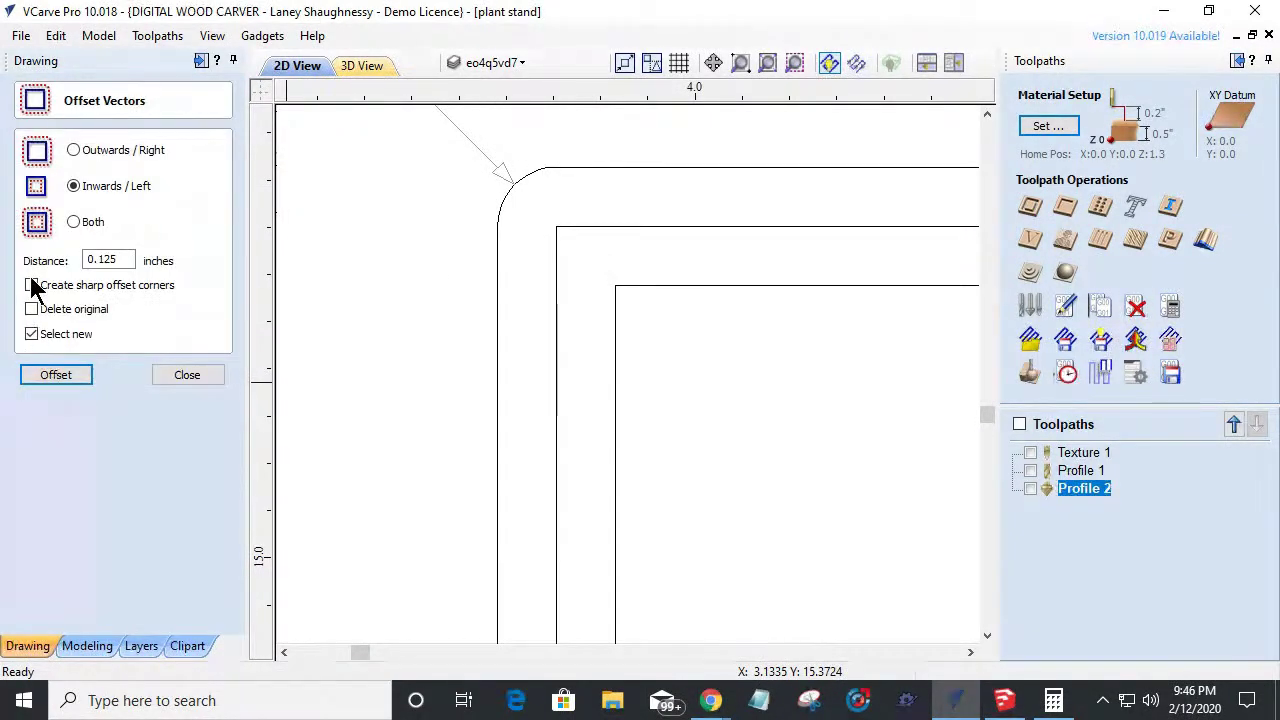
left_click(32, 286)
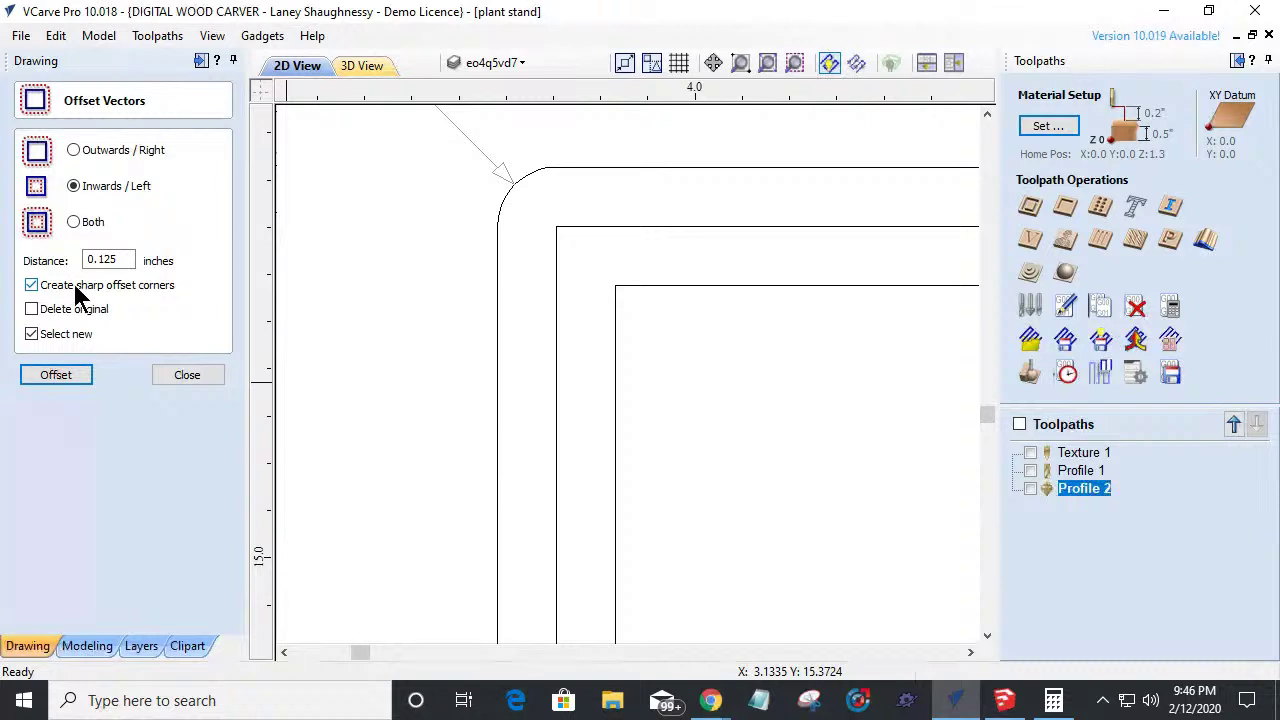
left_click(557, 286)
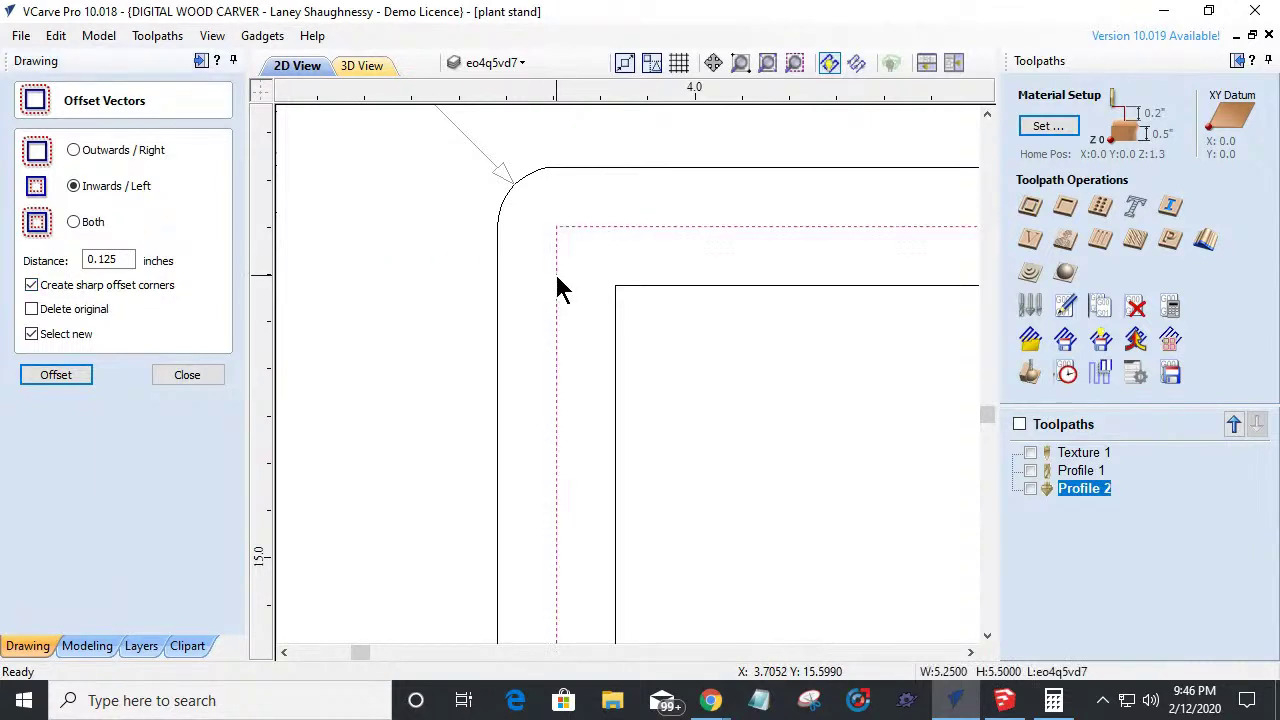
left_click(74, 150)
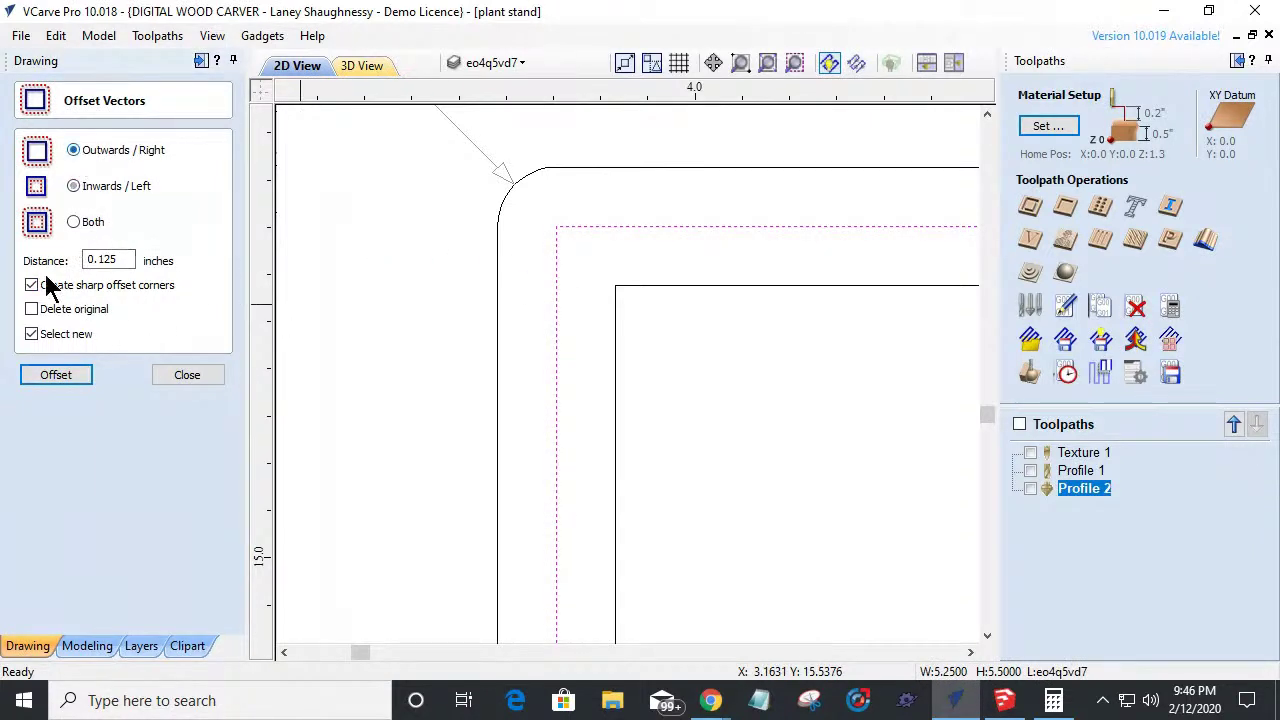
left_click(55, 376)
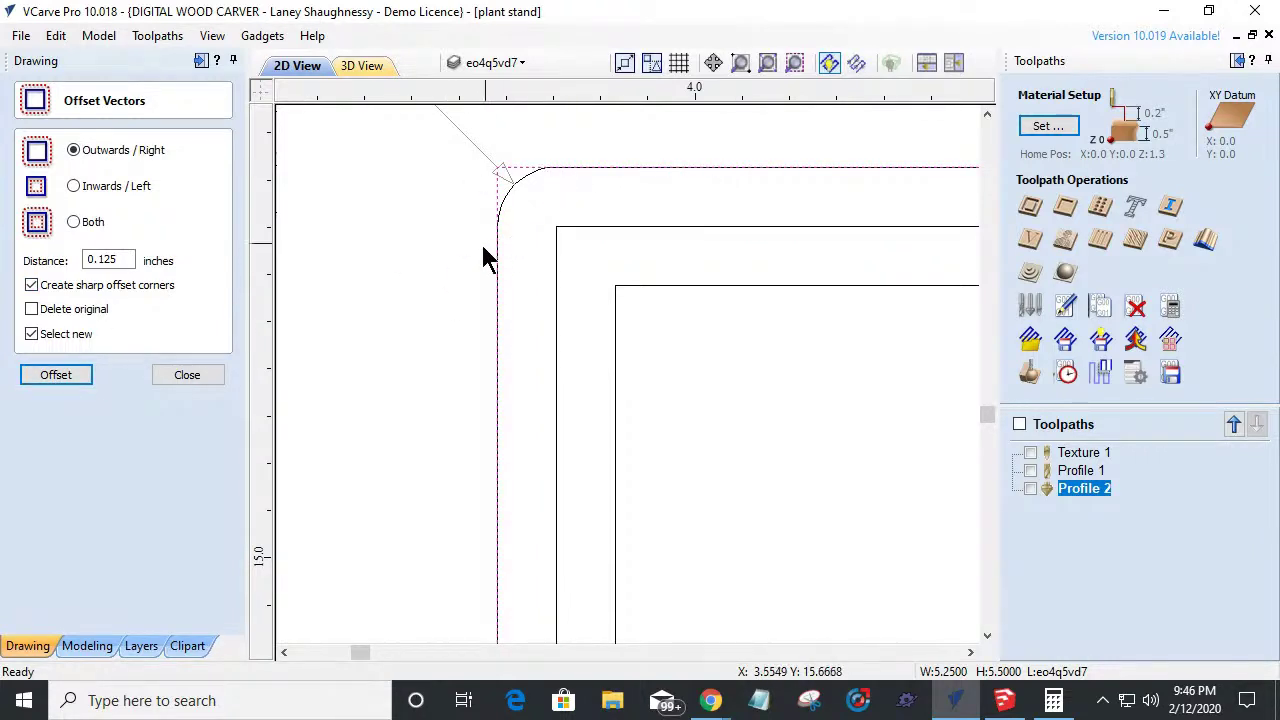
left_click(205, 378)
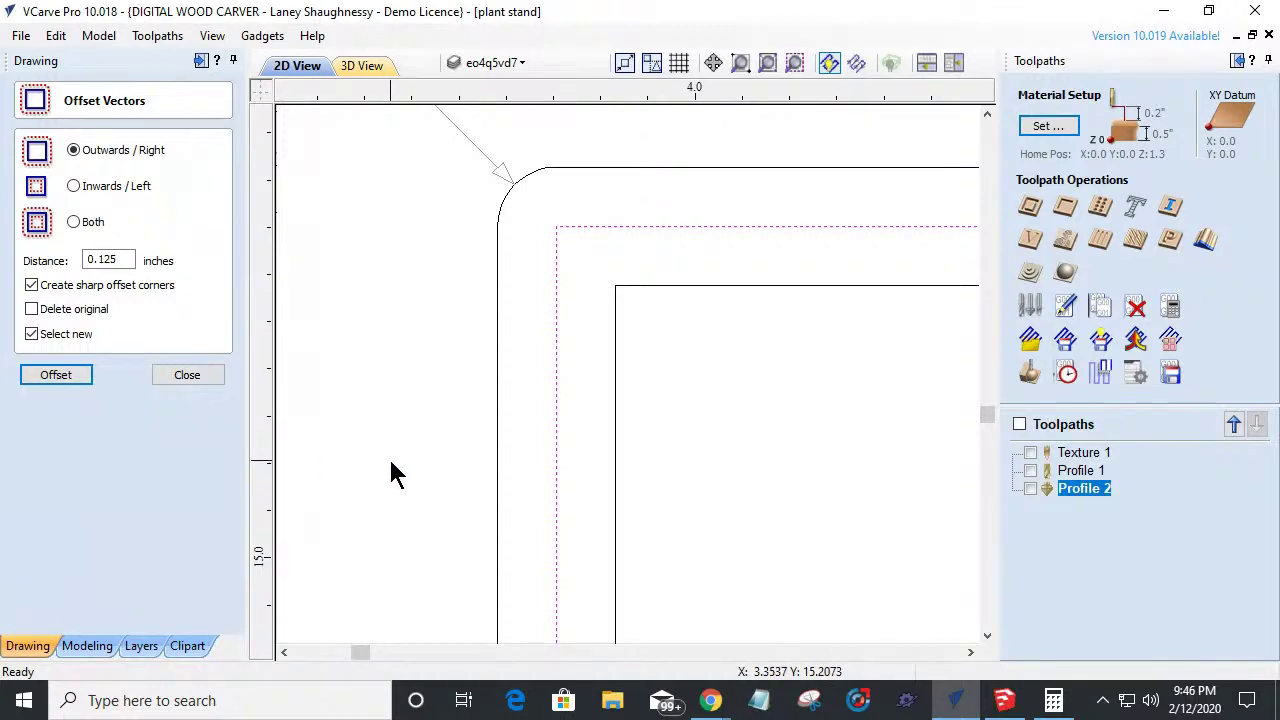
Delete the original rectangle, both of its offsets and the corner radius dimension.
scroll(537, 434, "down", 2)
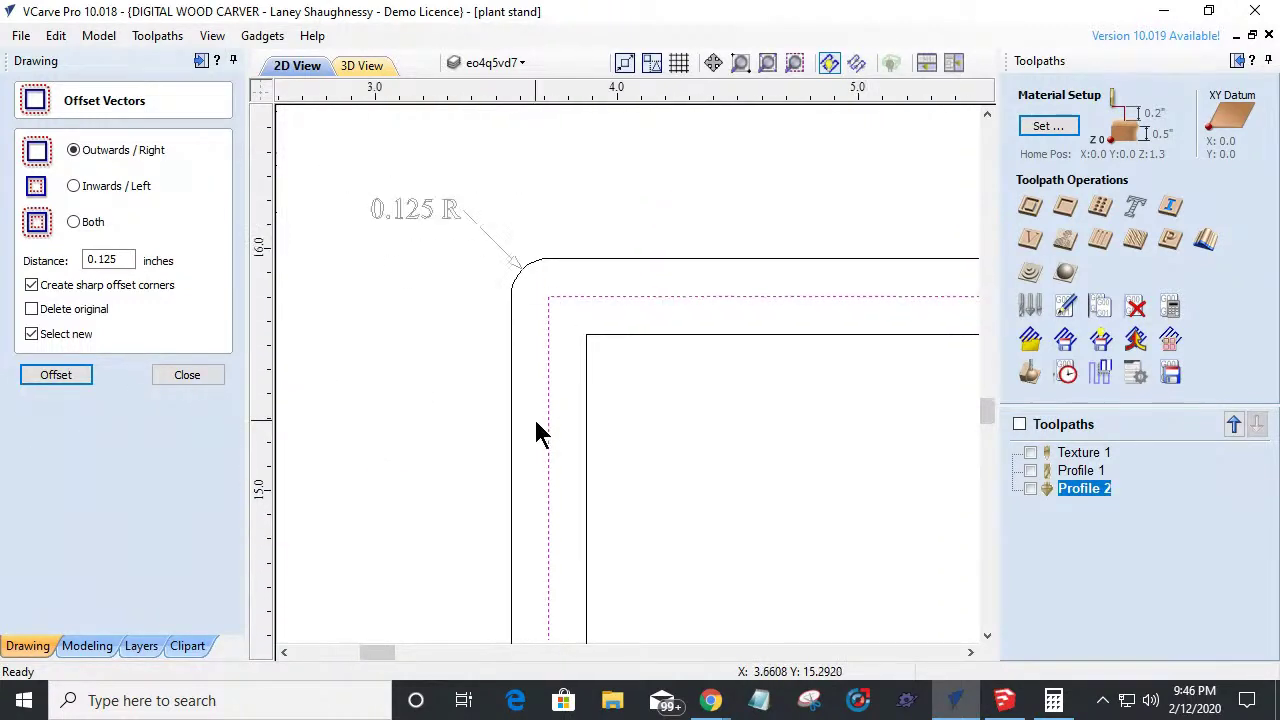
scroll(372, 224, "up", 1)
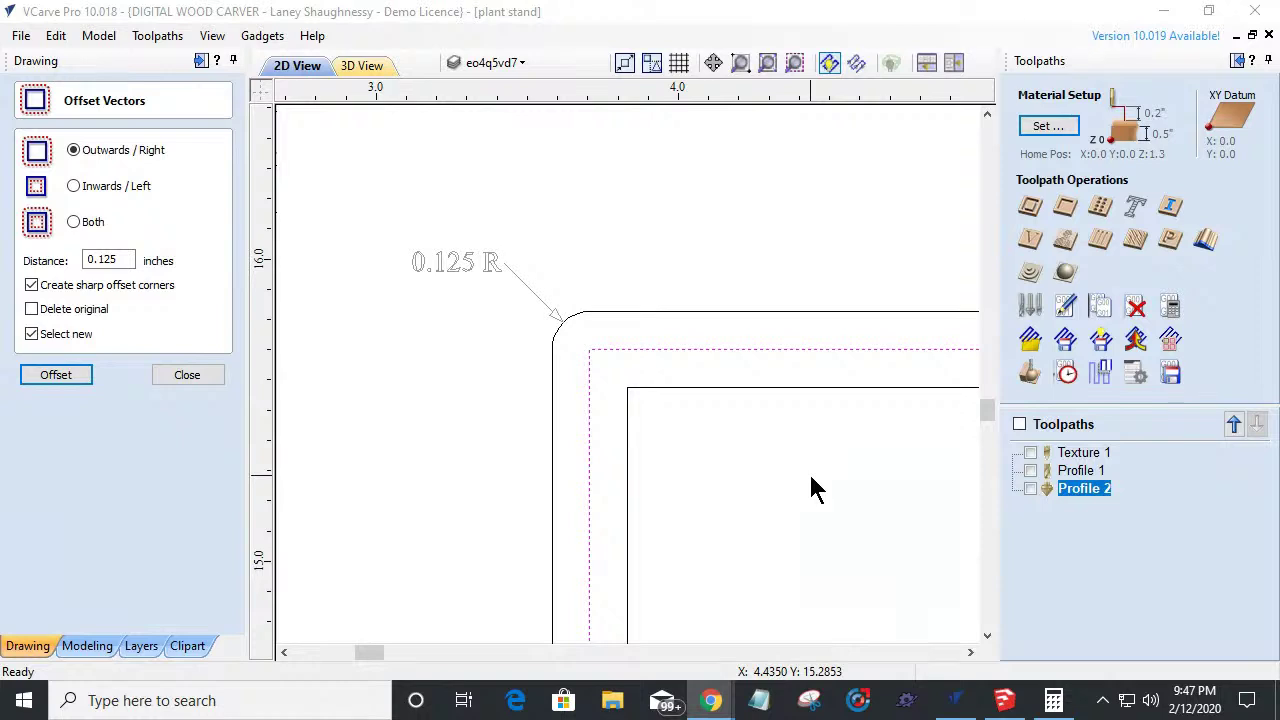
left_click_drag(846, 444, 401, 184)
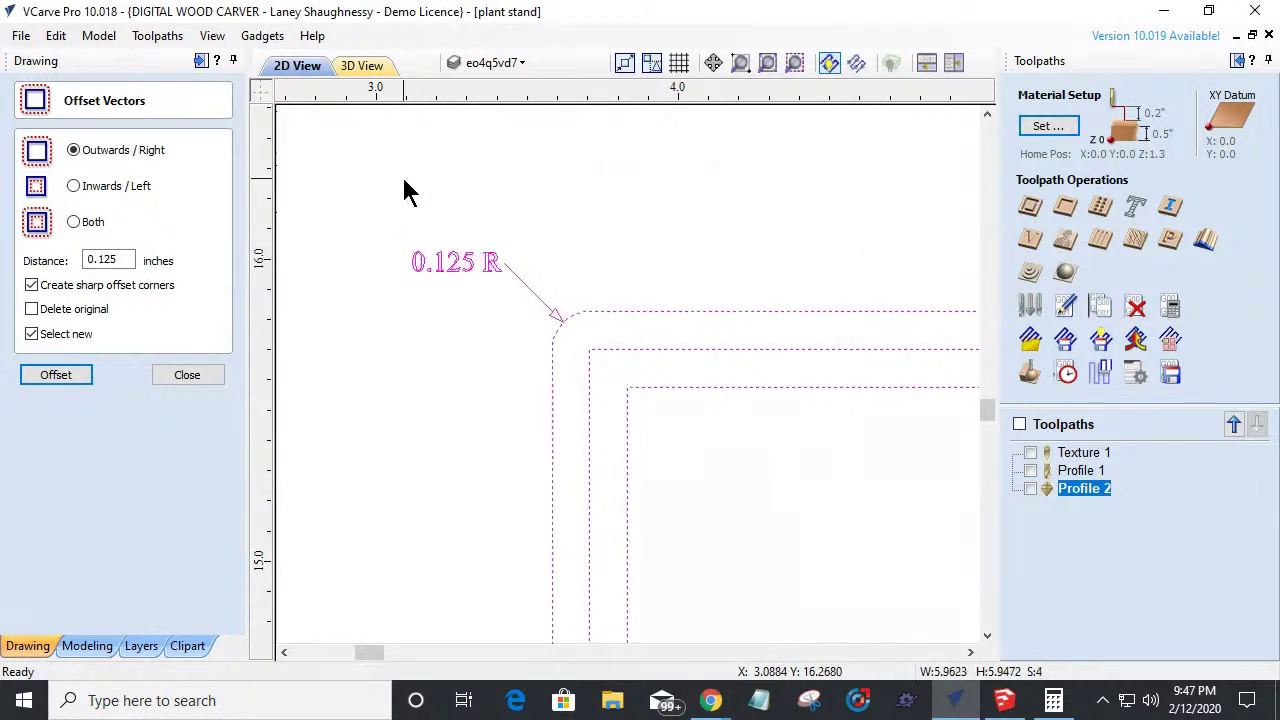
key("Delete")
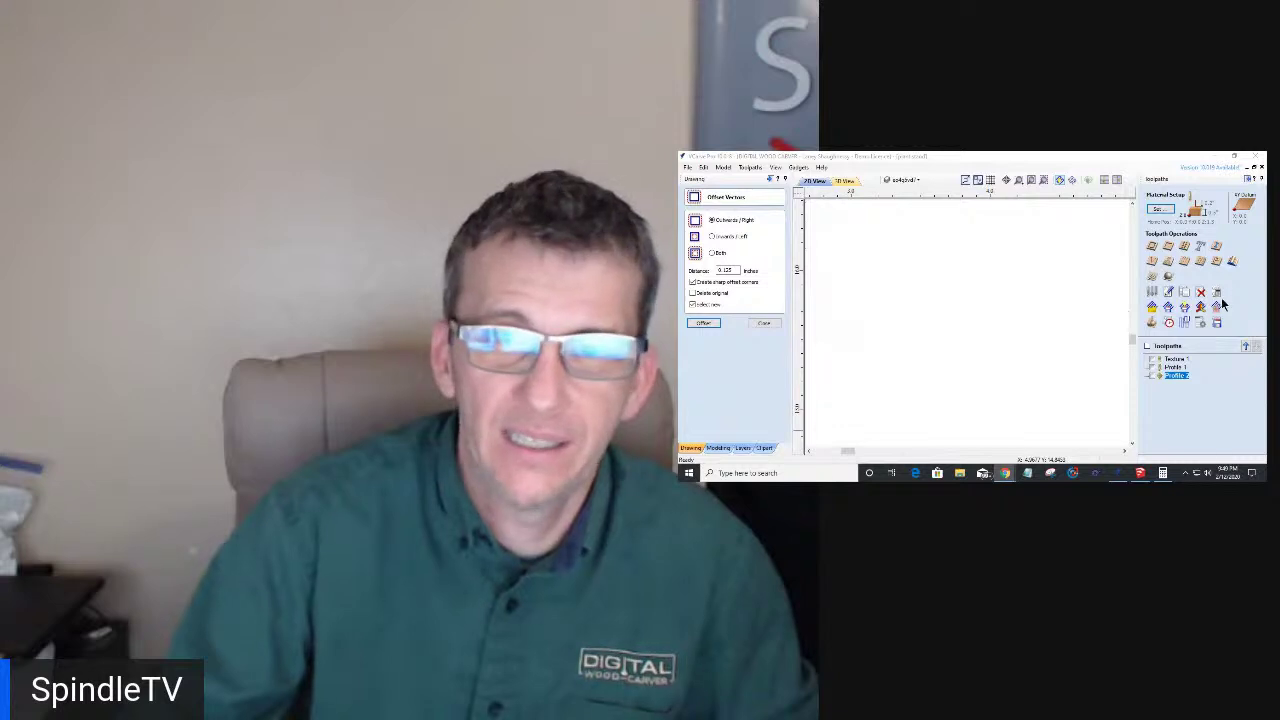
Start a Pocket toolpath and locate its Pocket Allowance setting.
left_click(1169, 246)
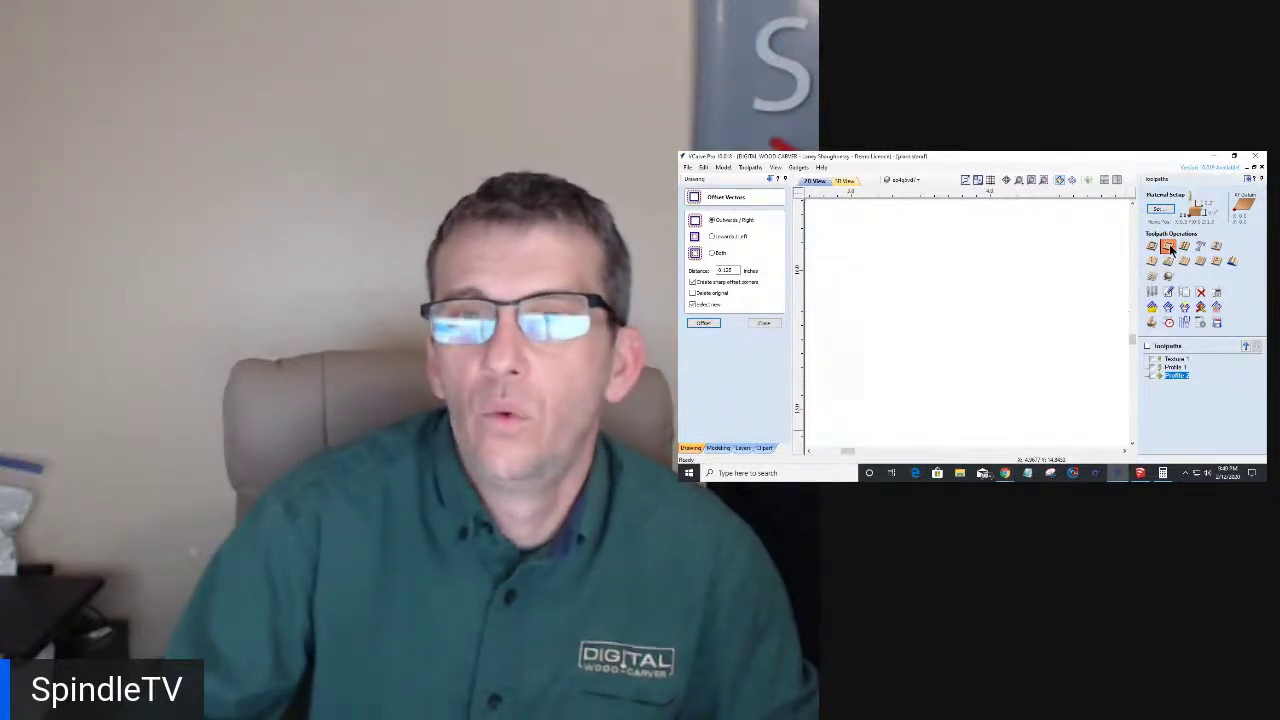
scroll(1173, 363, "down", 1)
double_click(1194, 400)
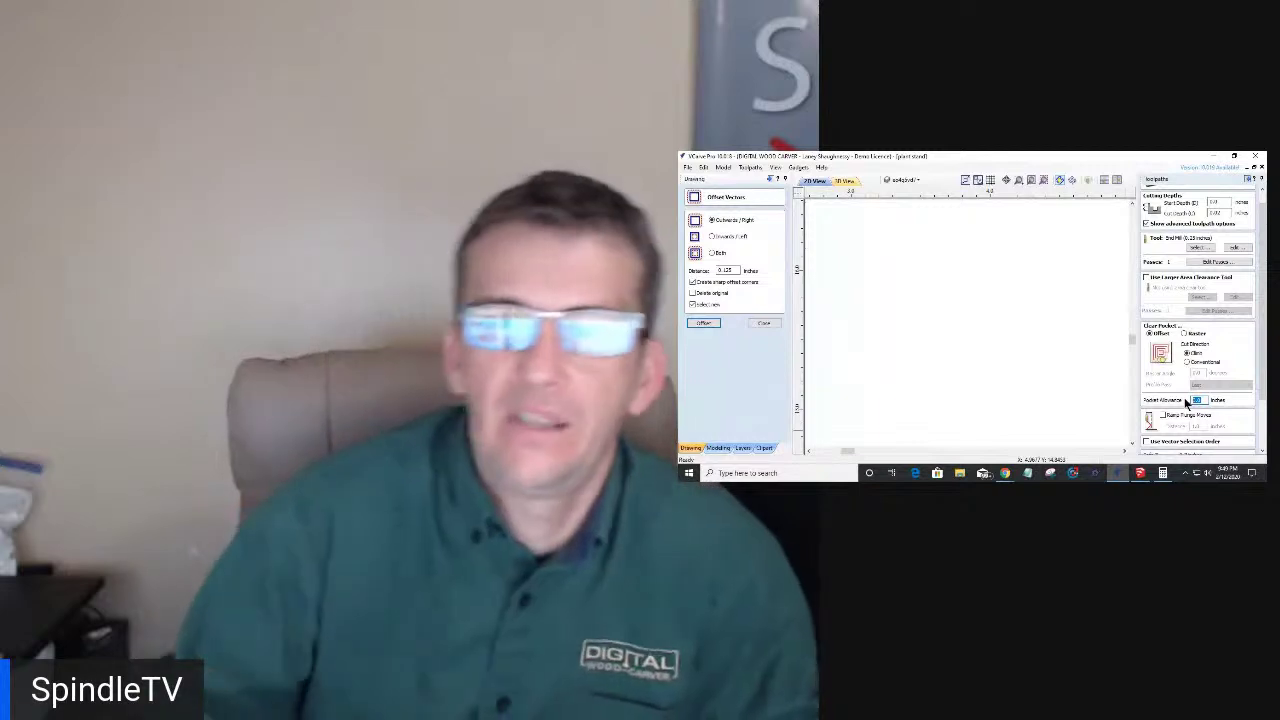
Close the offset settings and draw a square-cornered rectangle about 3.25 by 10.25 inches in the upper-left area of the material.
left_click(765, 323)
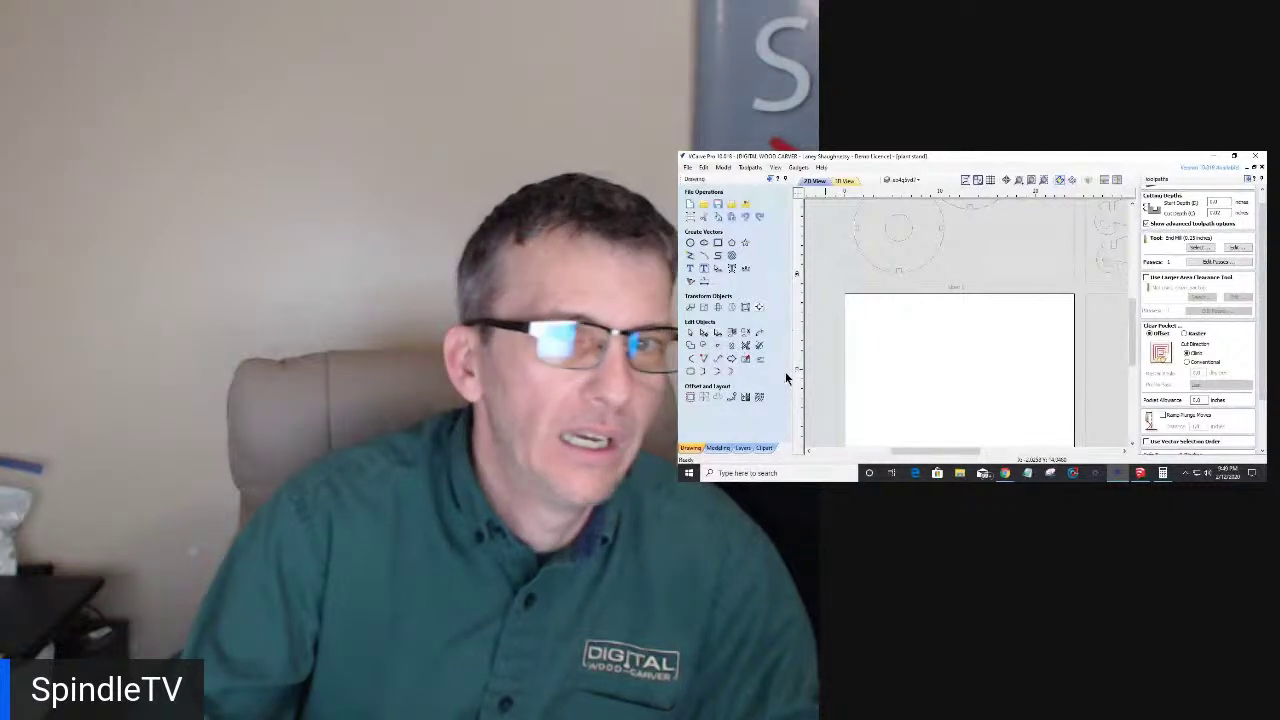
scroll(907, 353, "down", 1)
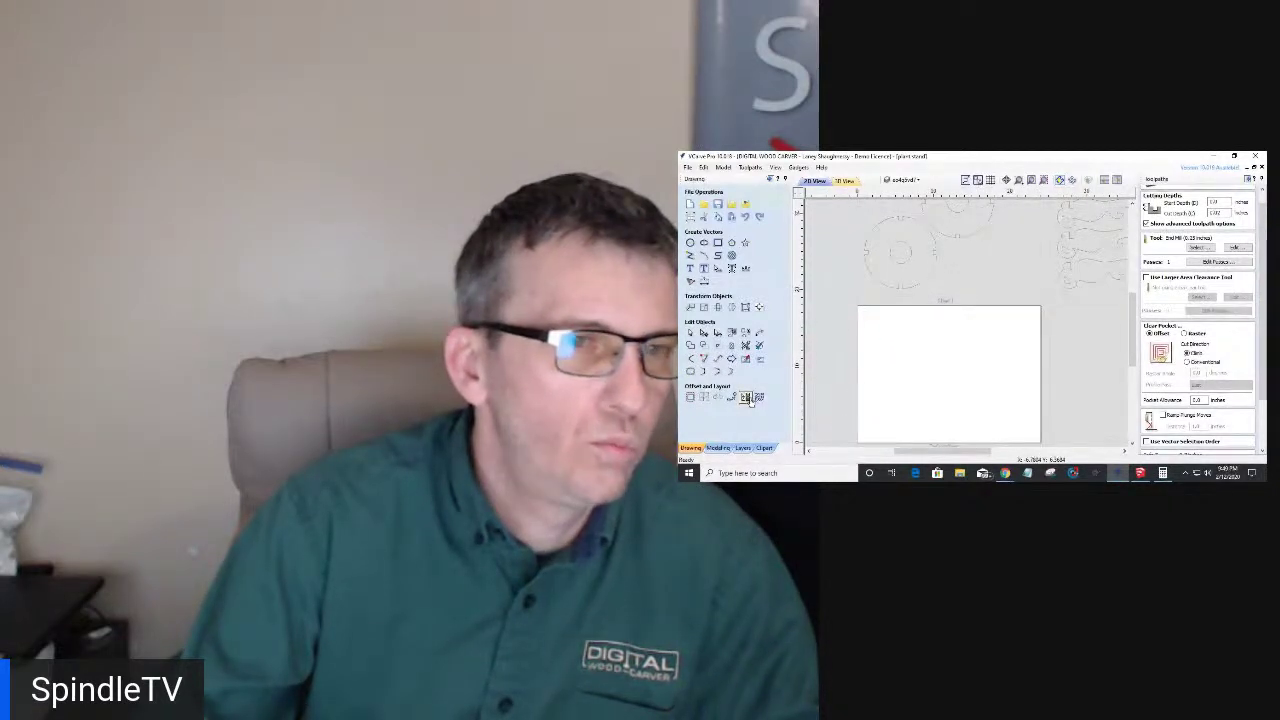
scroll(935, 345, "down", 1)
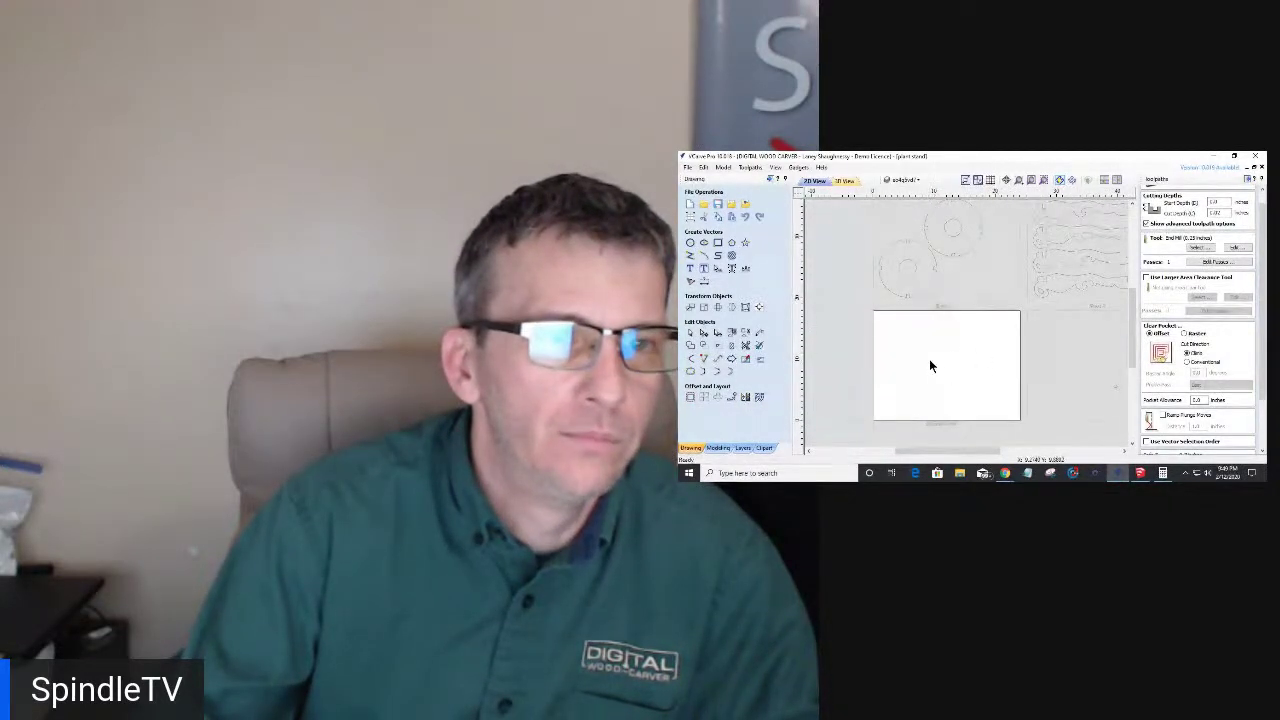
scroll(930, 364, "up", 1)
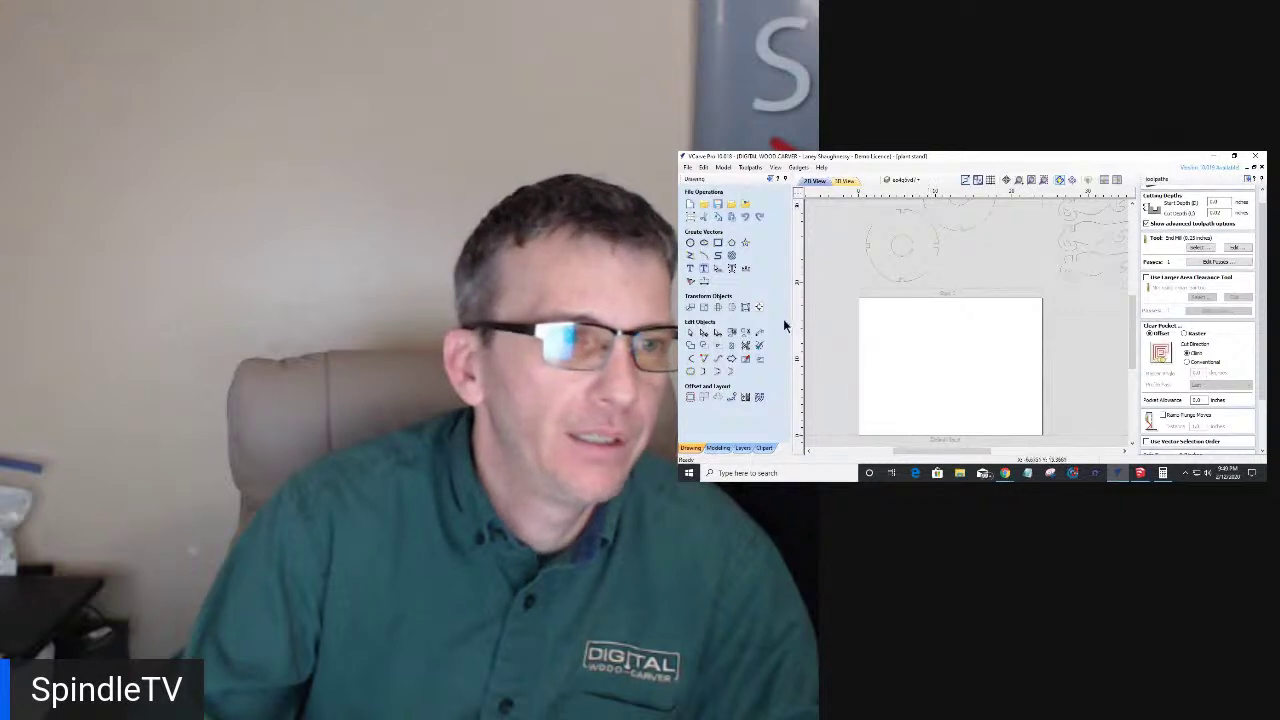
left_click(718, 242)
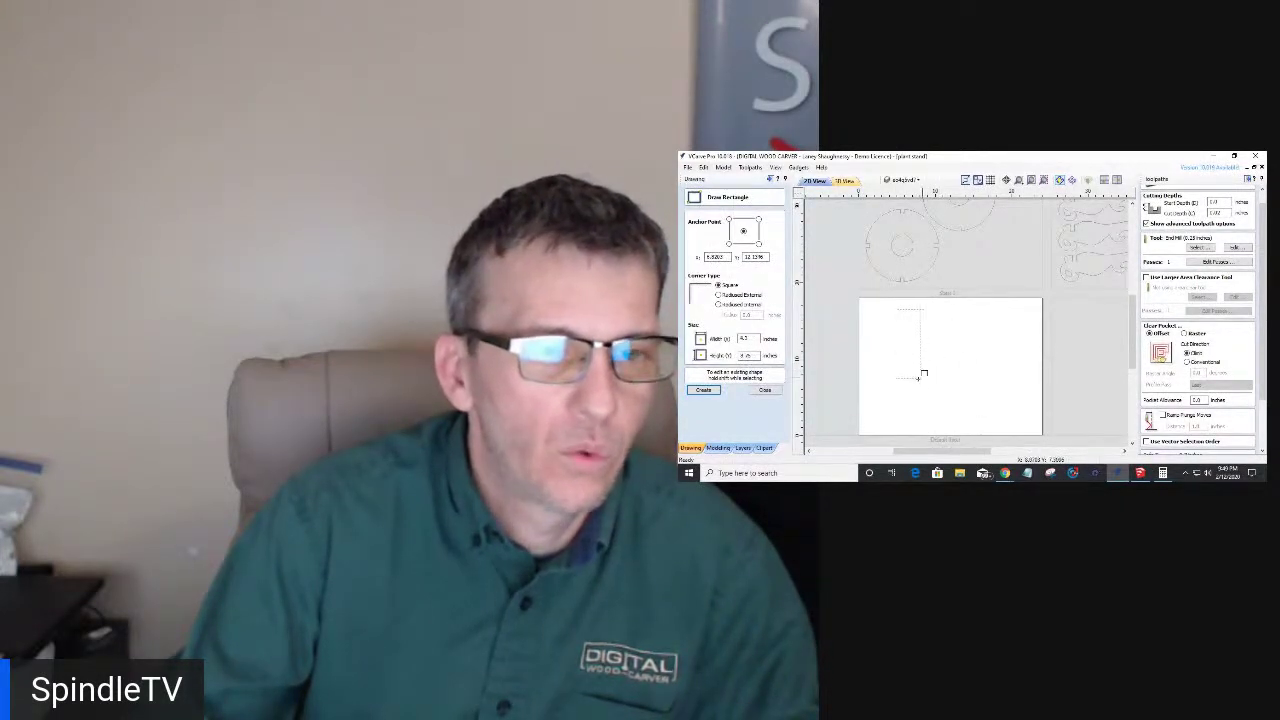
left_click_drag(920, 386, 901, 395)
left_click(766, 391)
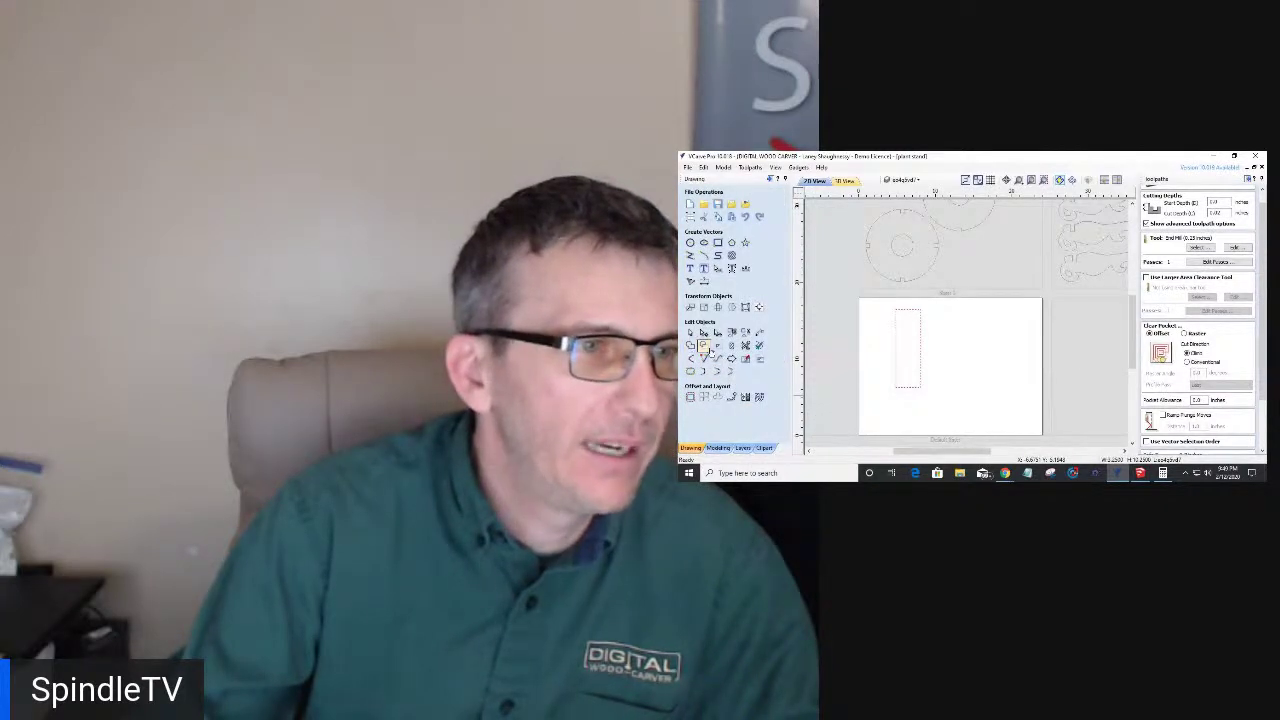
Round the new rectangle's corners with Normal fillets of 0.0625 inch radius and inspect the upper-left corner.
left_click(704, 346)
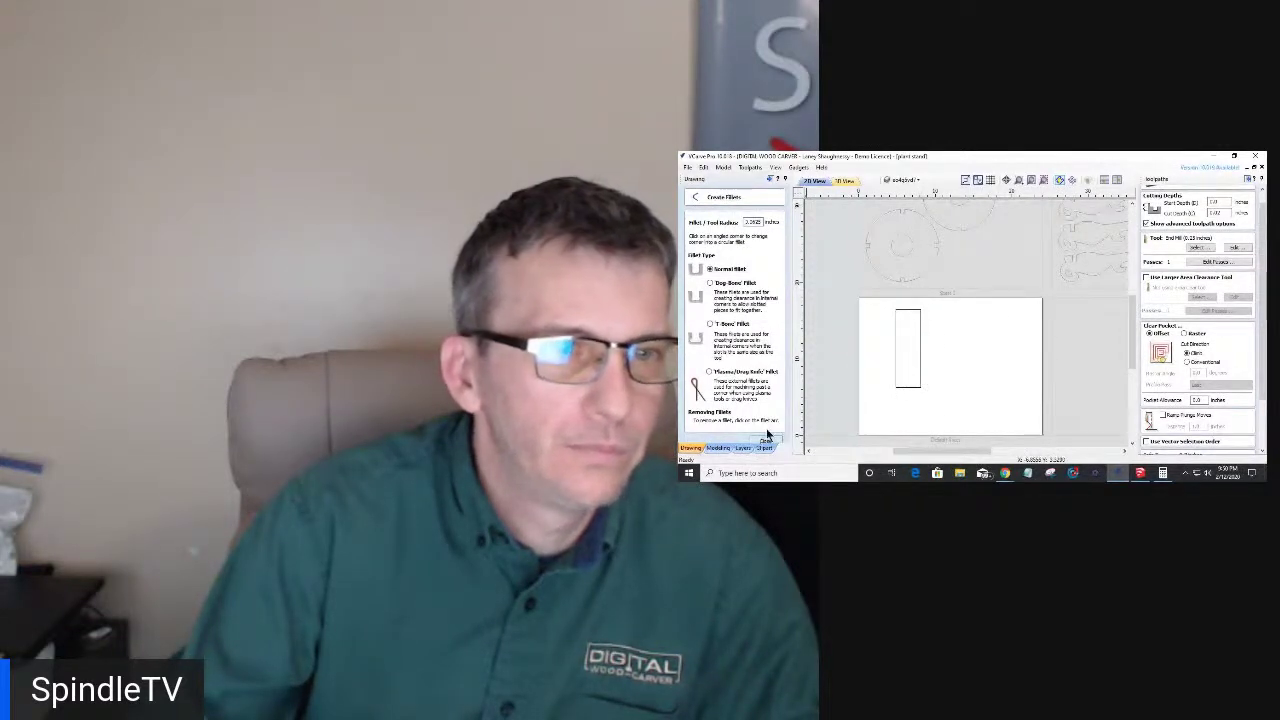
key("Escape")
scroll(913, 342, "up", 5)
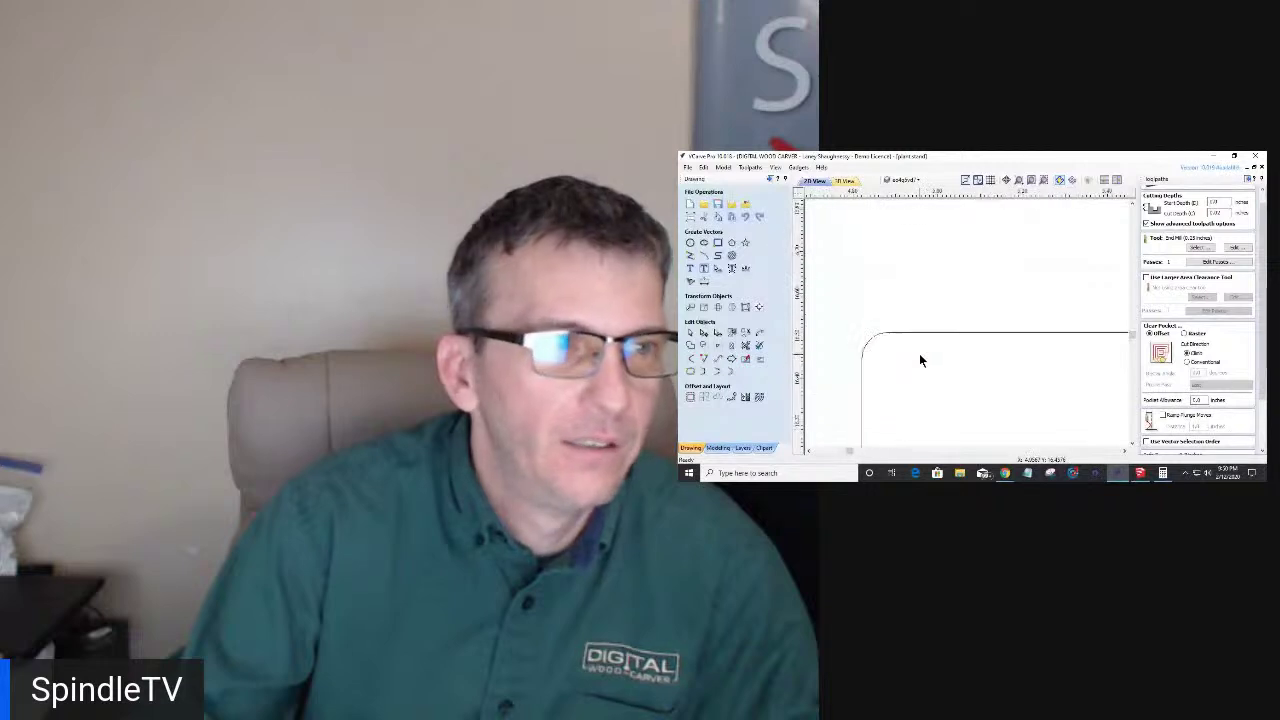
scroll(892, 337, "down", 4)
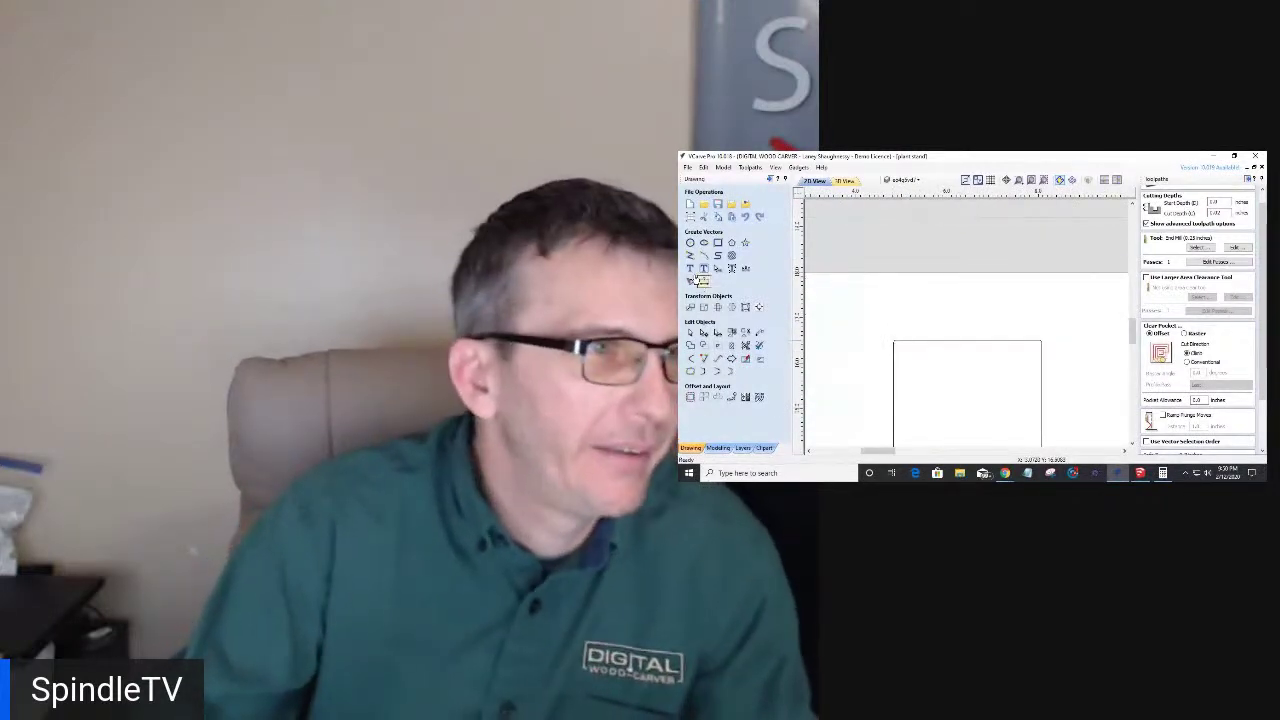
Reset the filleted rectangle to the Square corner type and check its upper-left corner up close.
left_click(913, 341)
left_click(717, 242)
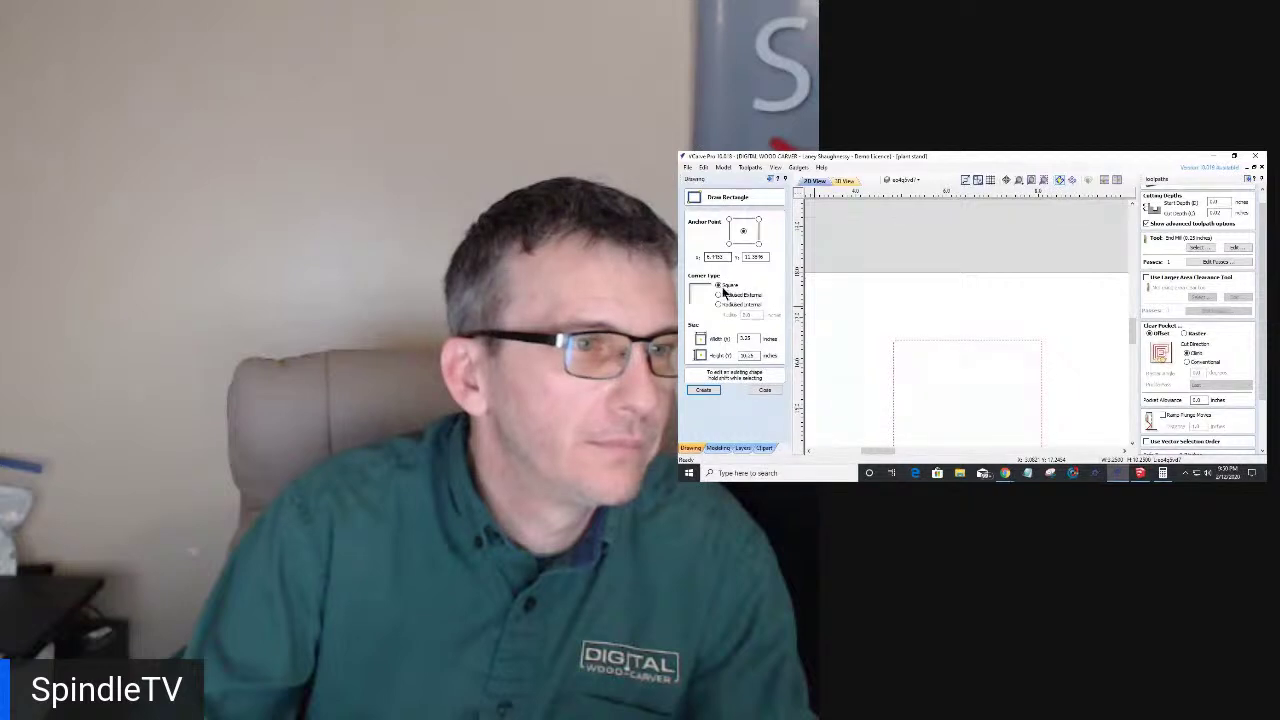
left_click(704, 389)
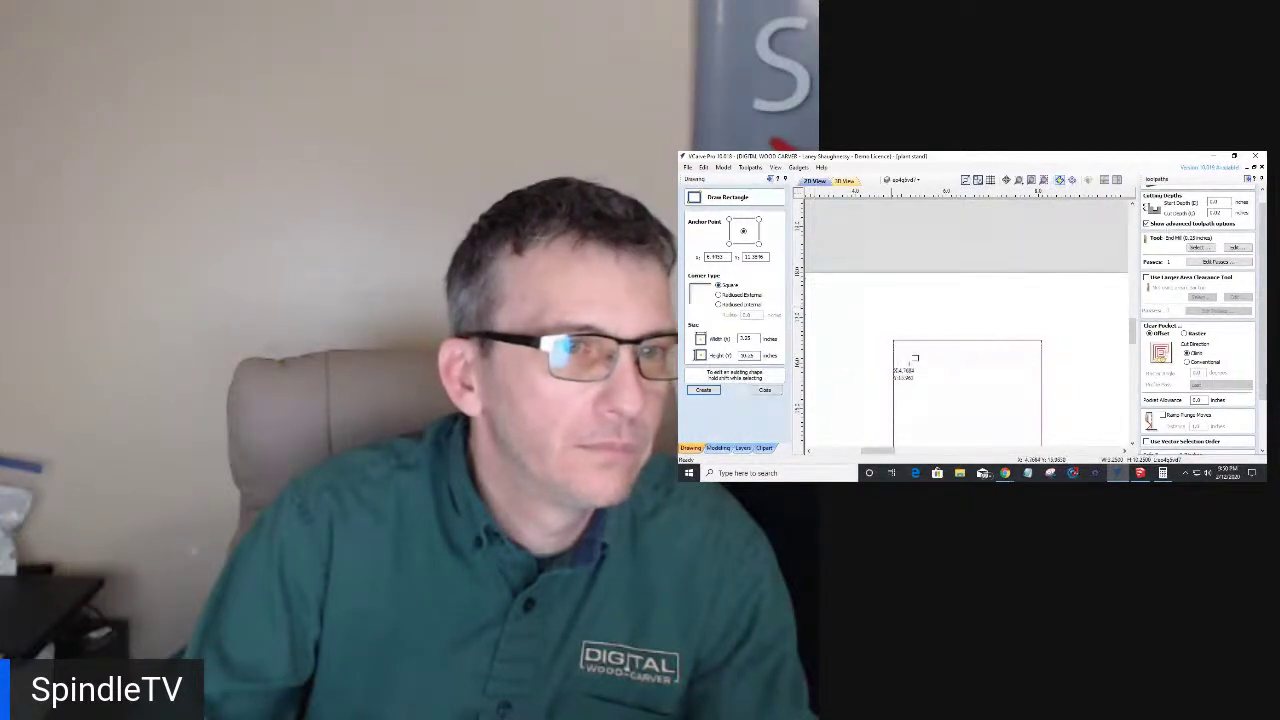
scroll(880, 330, "up", 4)
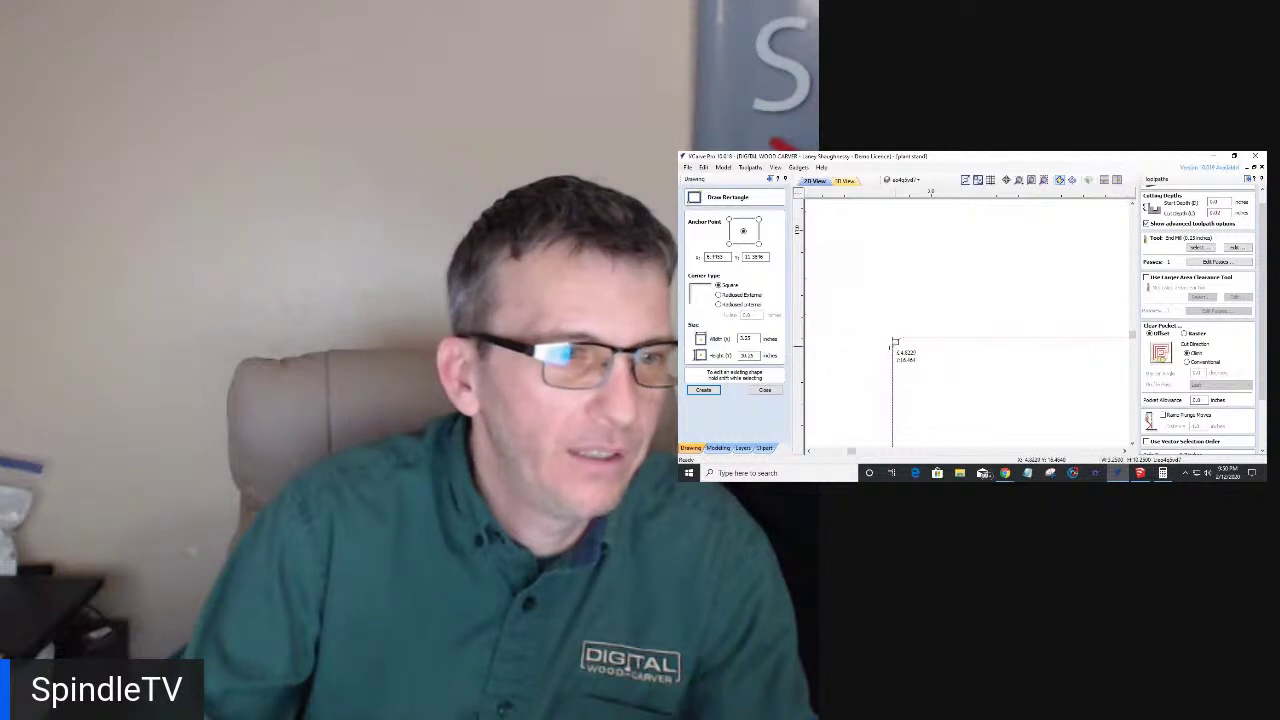
left_click(763, 390)
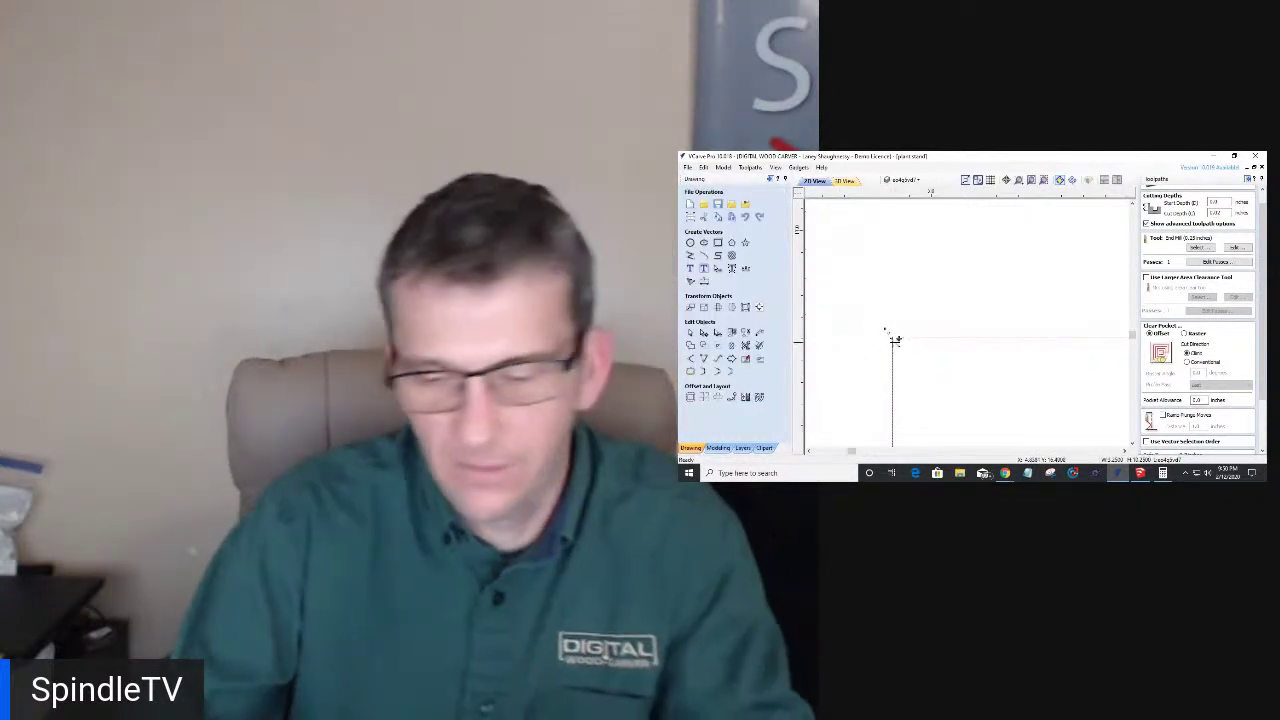
Add Dog-Bone fillets with a 0.0625 inch tool radius to all four corners of the tall rectangle and inspect its upper corners.
left_click(699, 359)
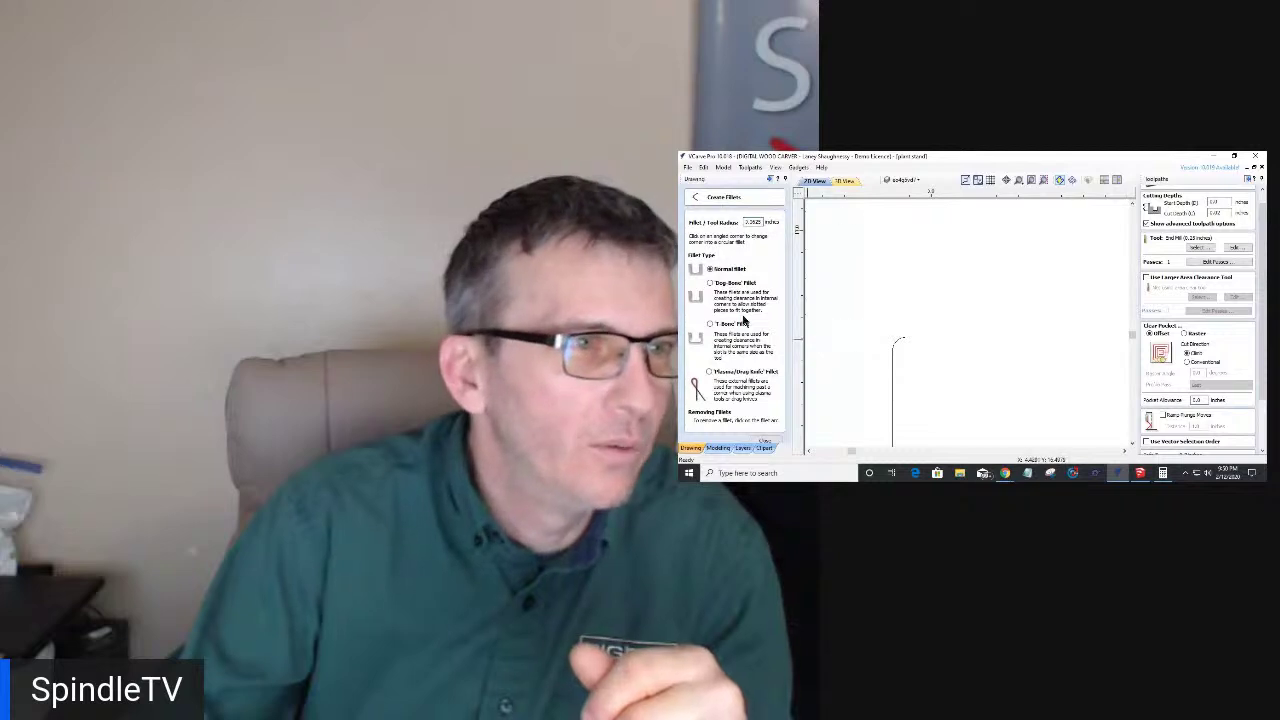
left_click(708, 283)
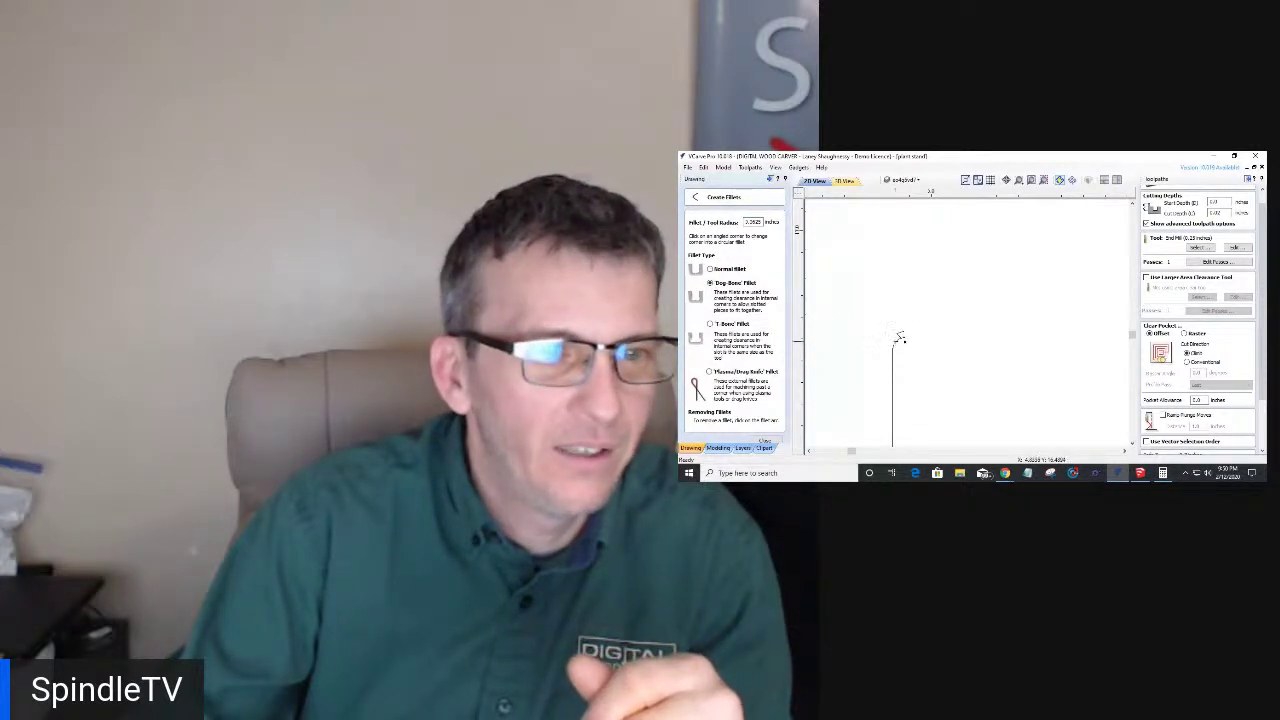
scroll(857, 340, "down", 2)
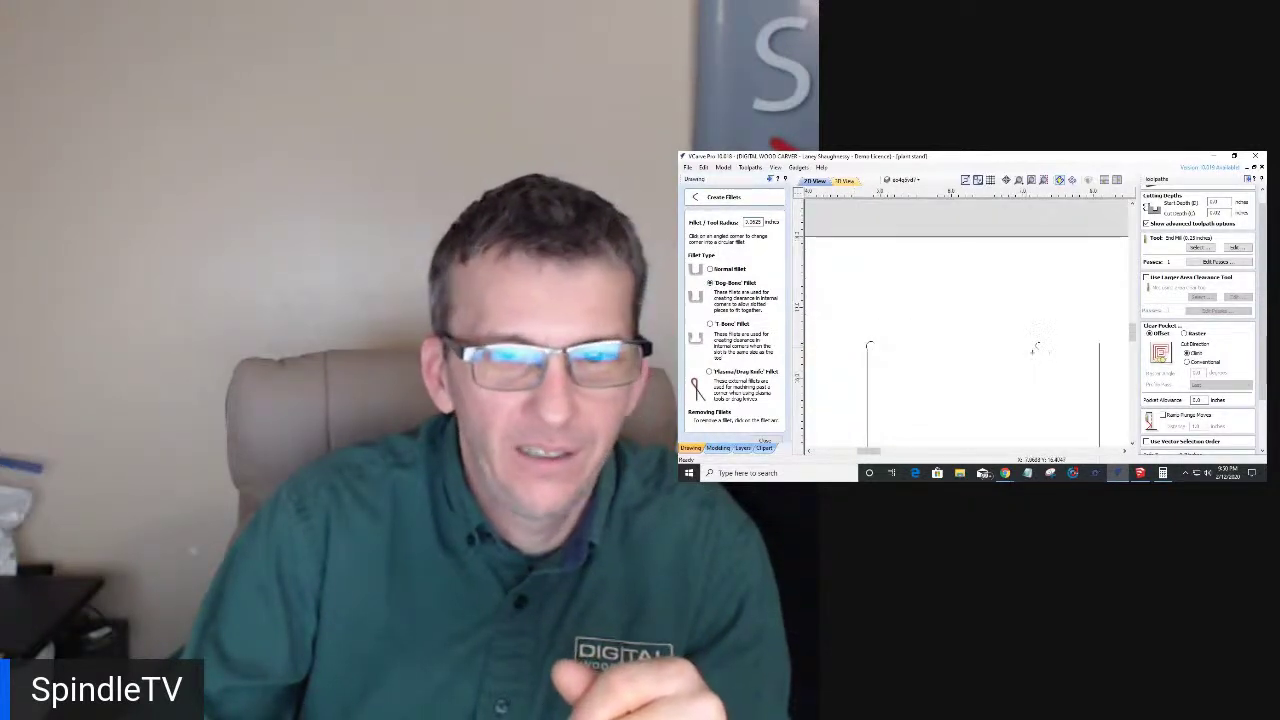
scroll(1012, 435, "down", 4)
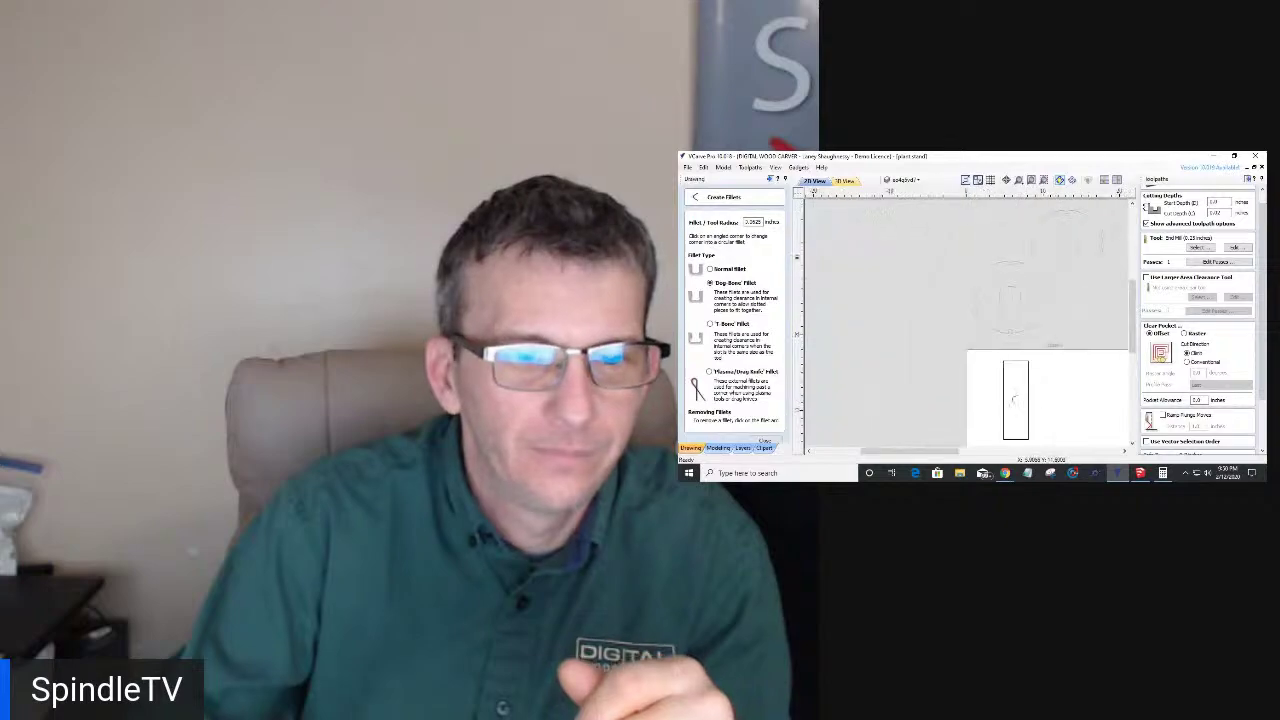
scroll(1010, 436, "up", 3)
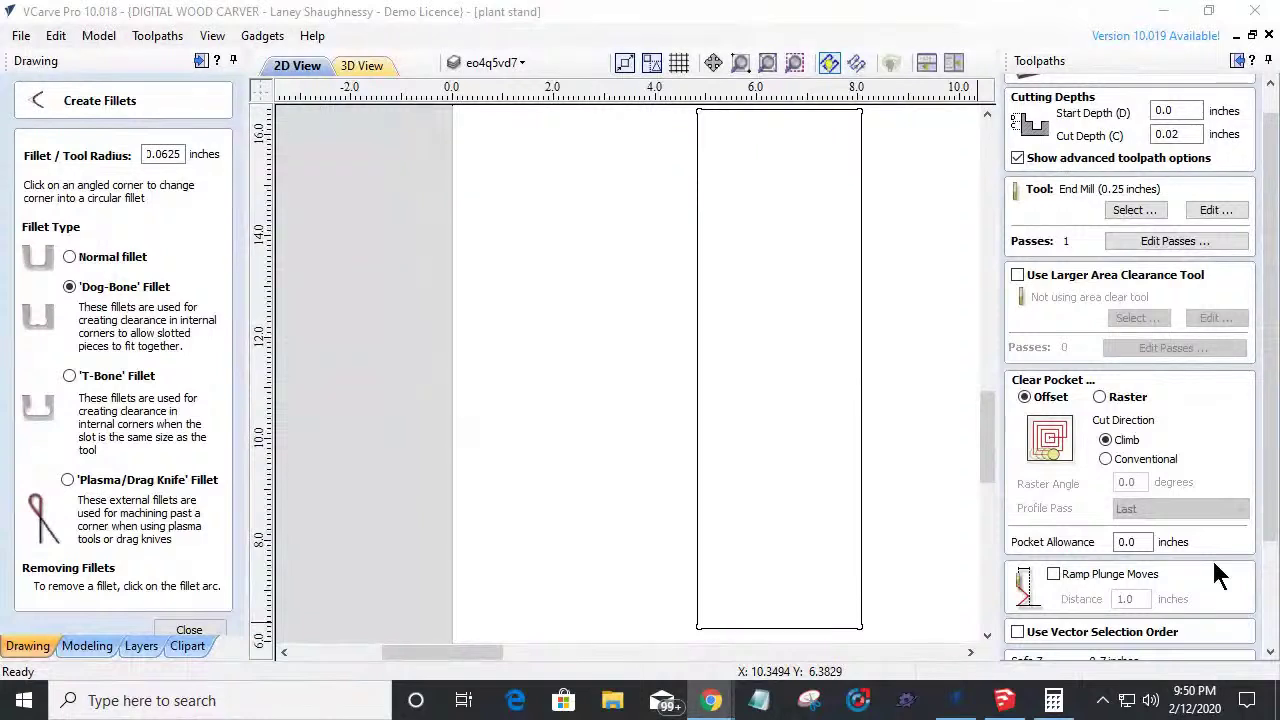
scroll(737, 337, "up", 1)
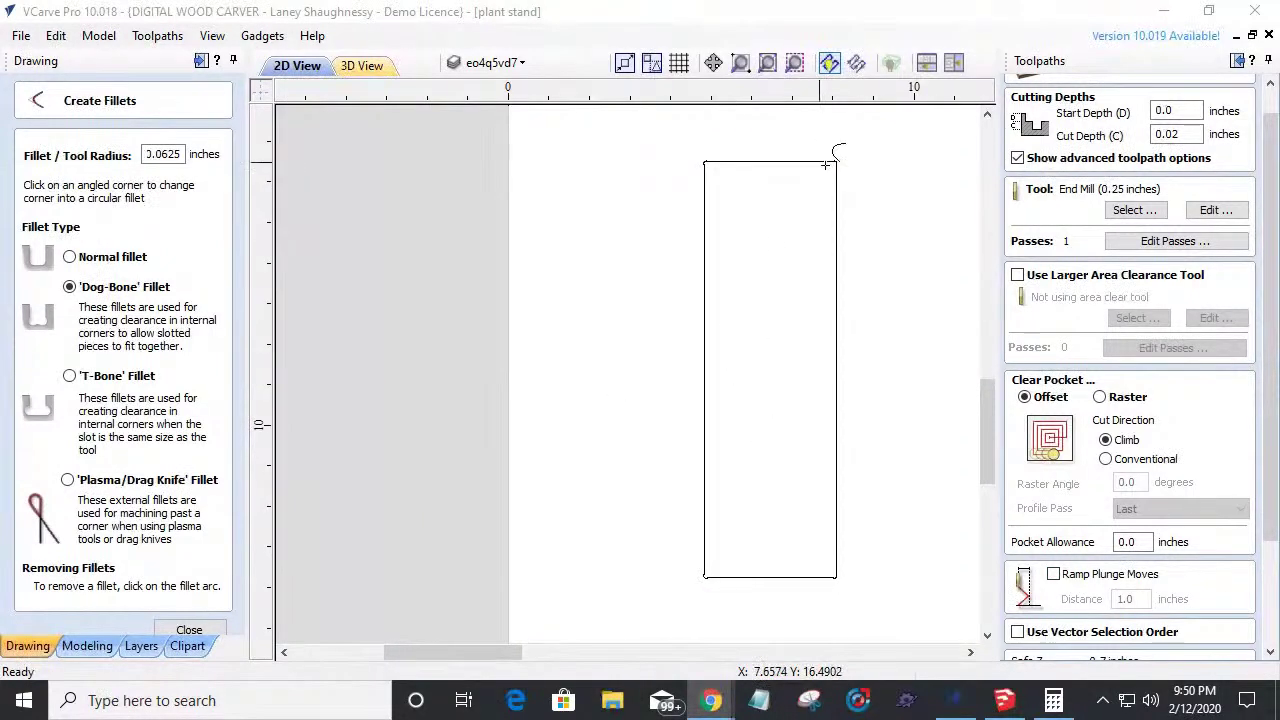
scroll(869, 157, "up", 1)
scroll(869, 157, "up", 2)
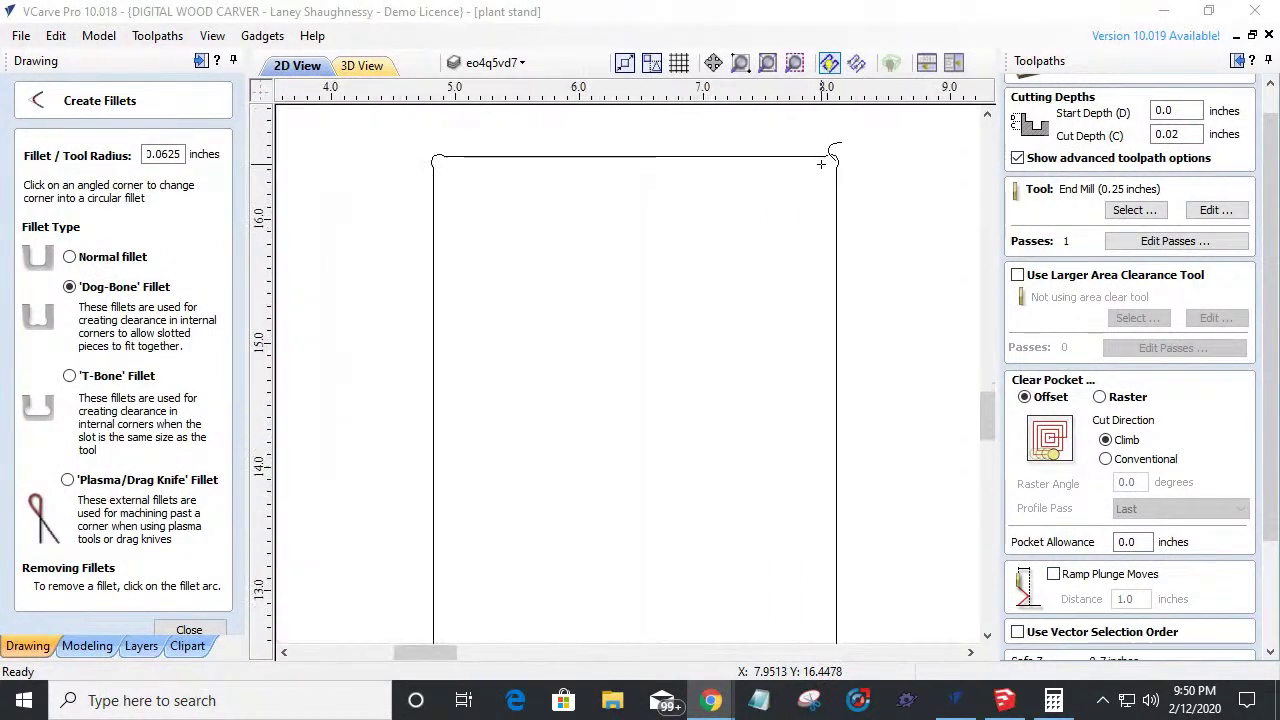
Set the pocket toolpath's cut depth to 0.5 inches and choose the 0.125 inch End Mill as its tool.
scroll(640, 215, "down", 5)
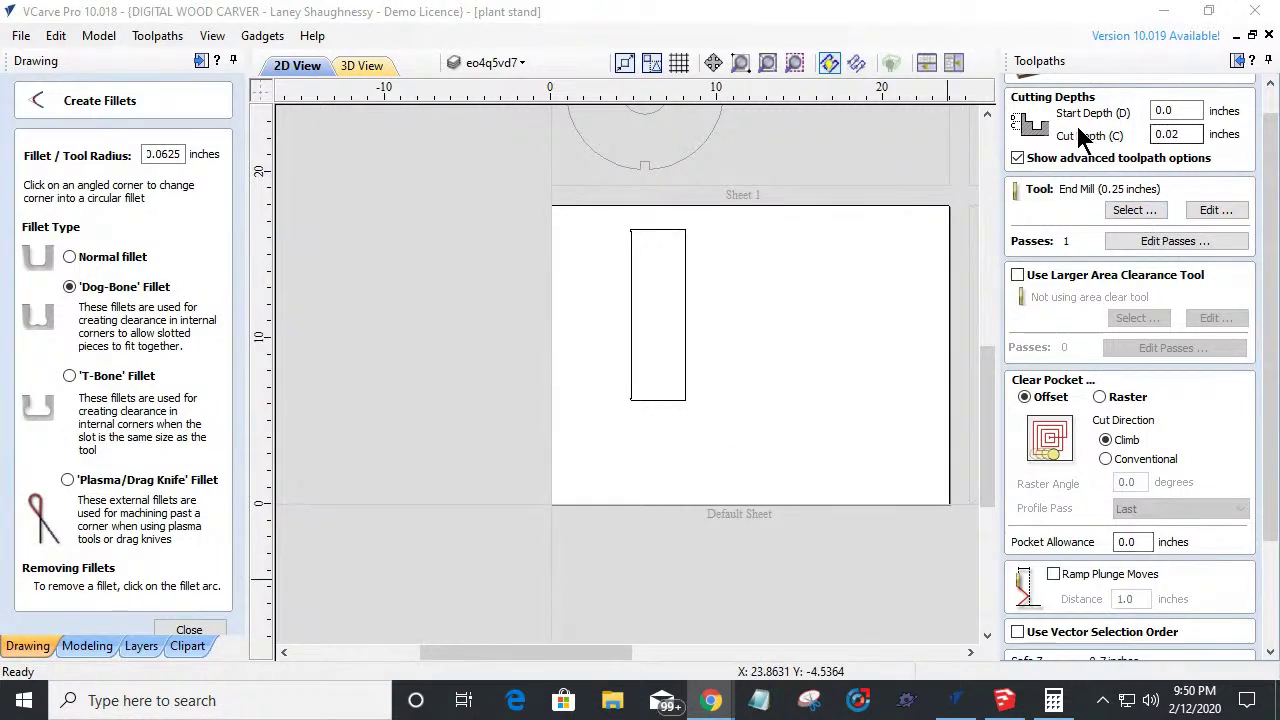
double_click(1175, 134)
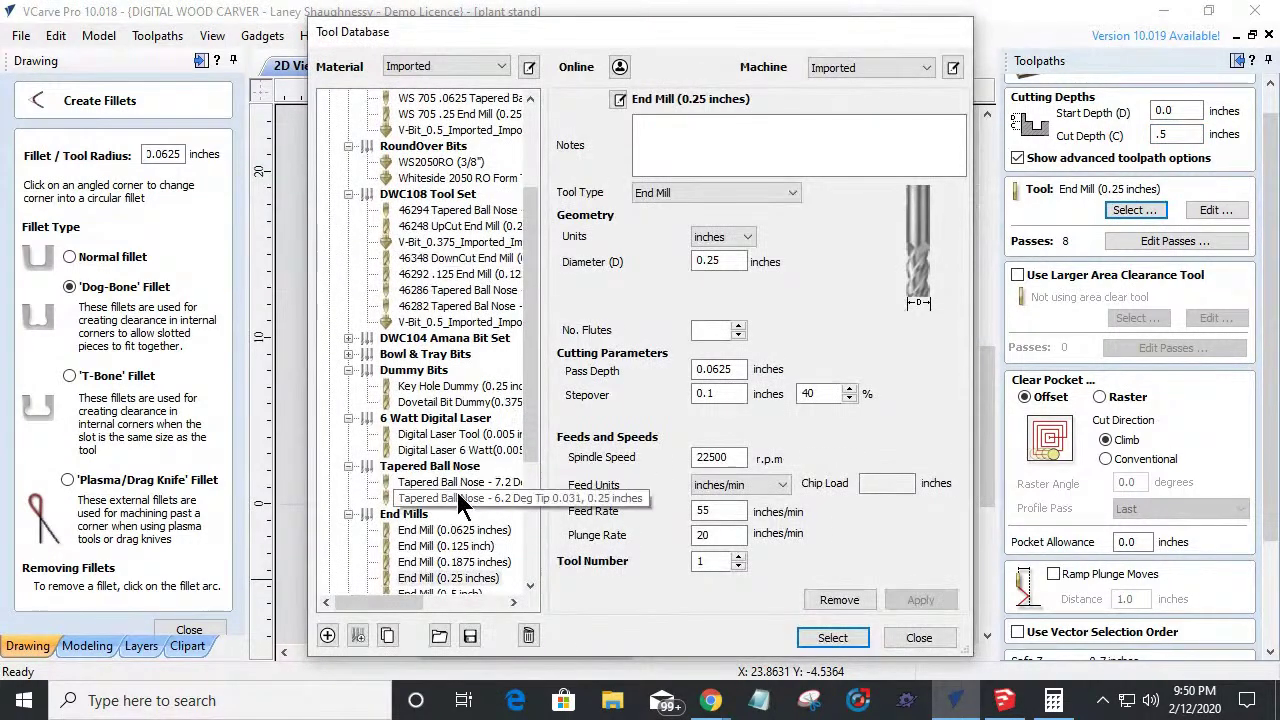
scroll(457, 493, "down", 4)
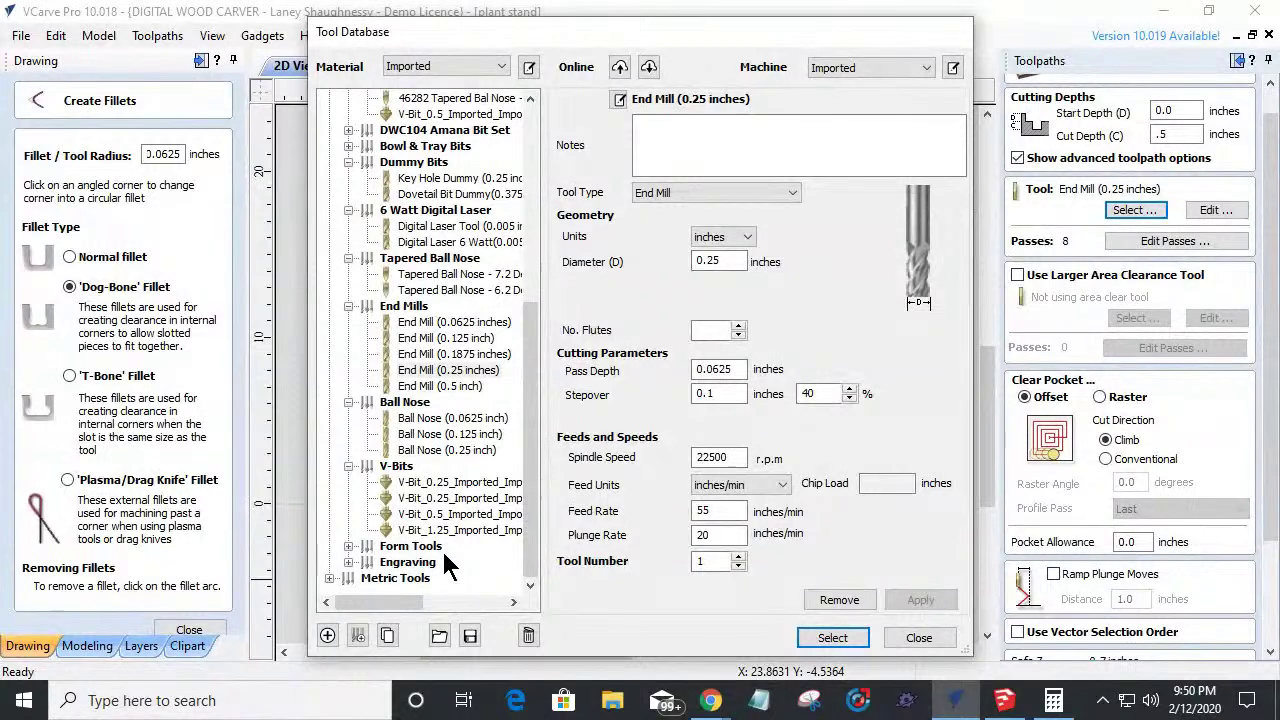
left_click(441, 339)
left_click(845, 638)
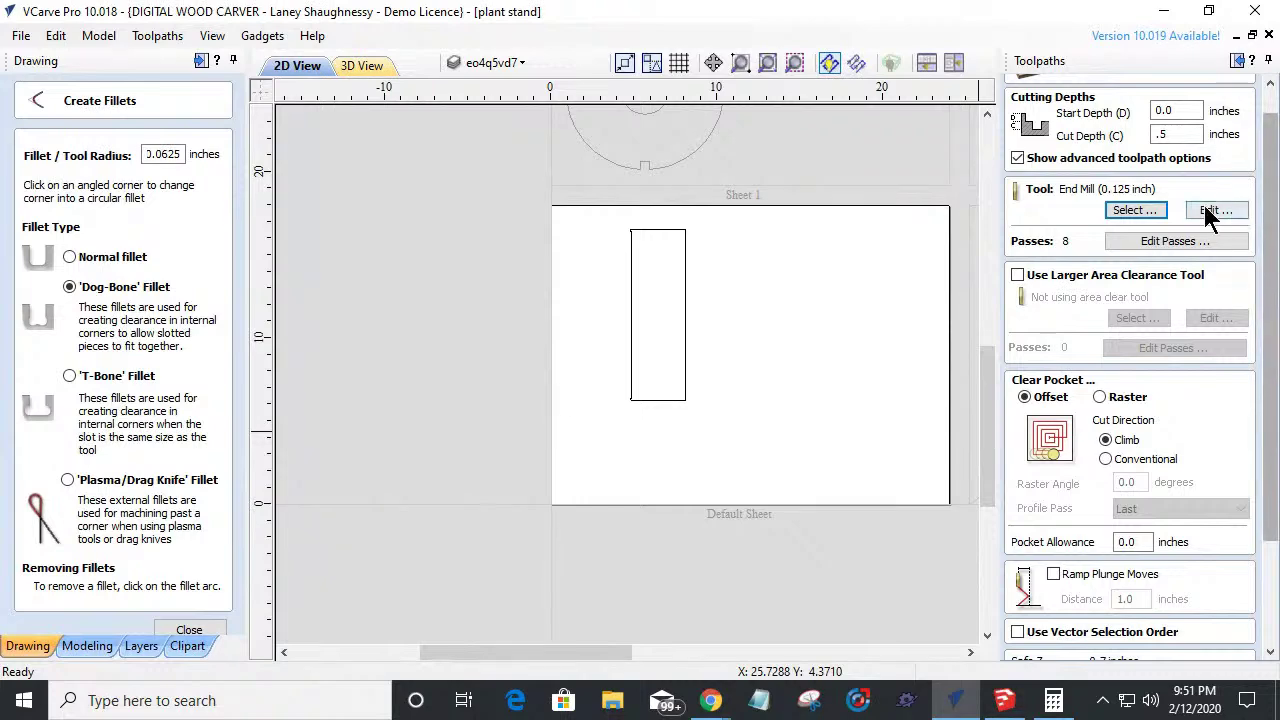
Reduce the pocket toolpath's number of passes to 1.
left_click(1181, 243)
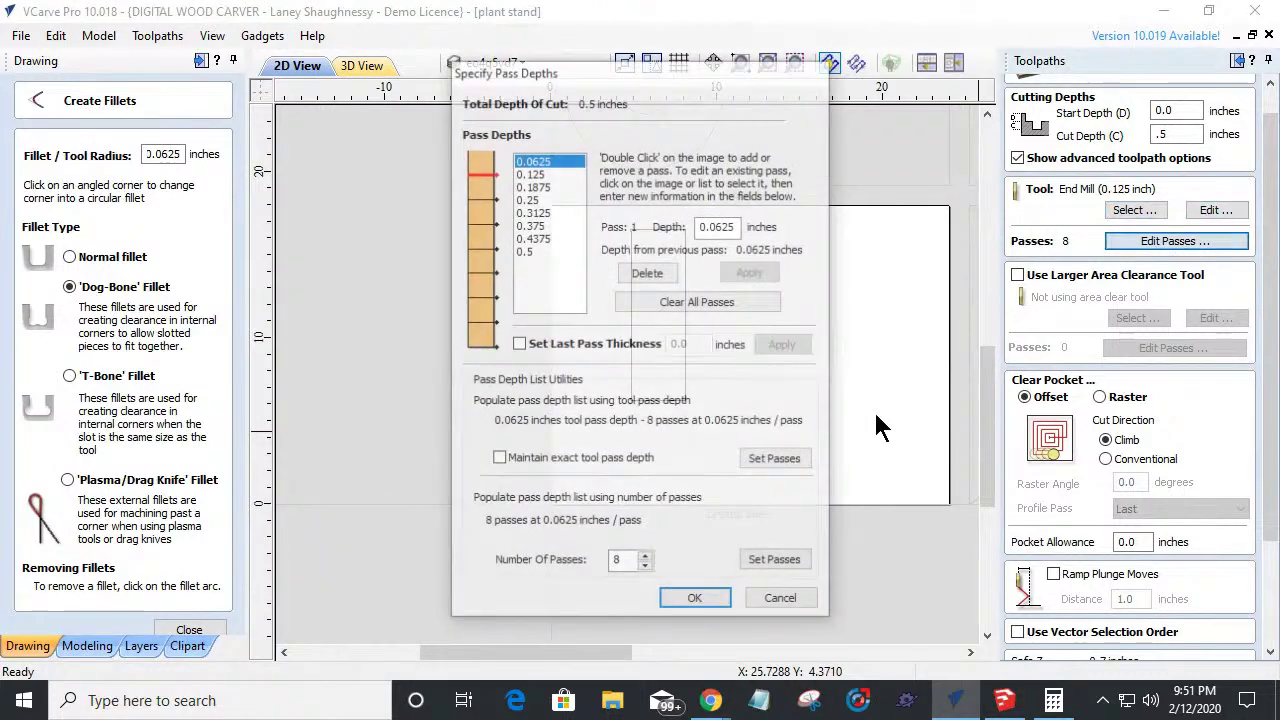
left_click(646, 566)
left_click(645, 566)
left_click(644, 566)
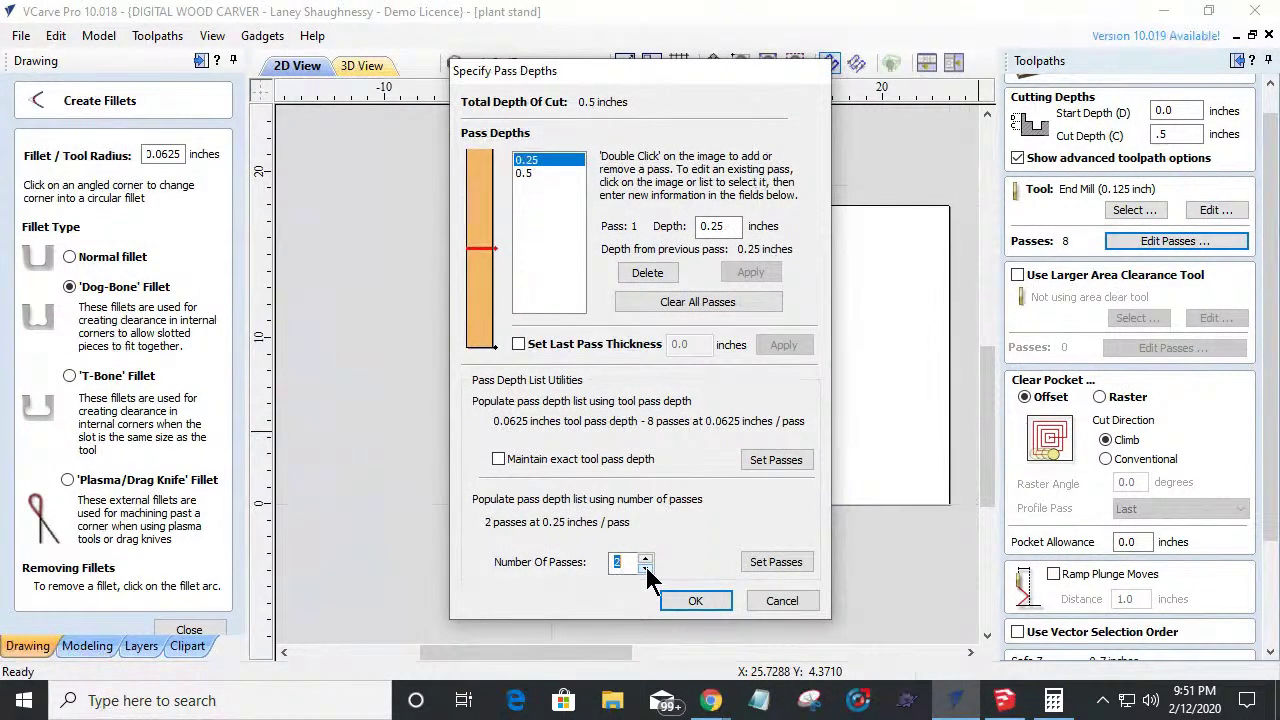
left_click(644, 566)
left_click(690, 600)
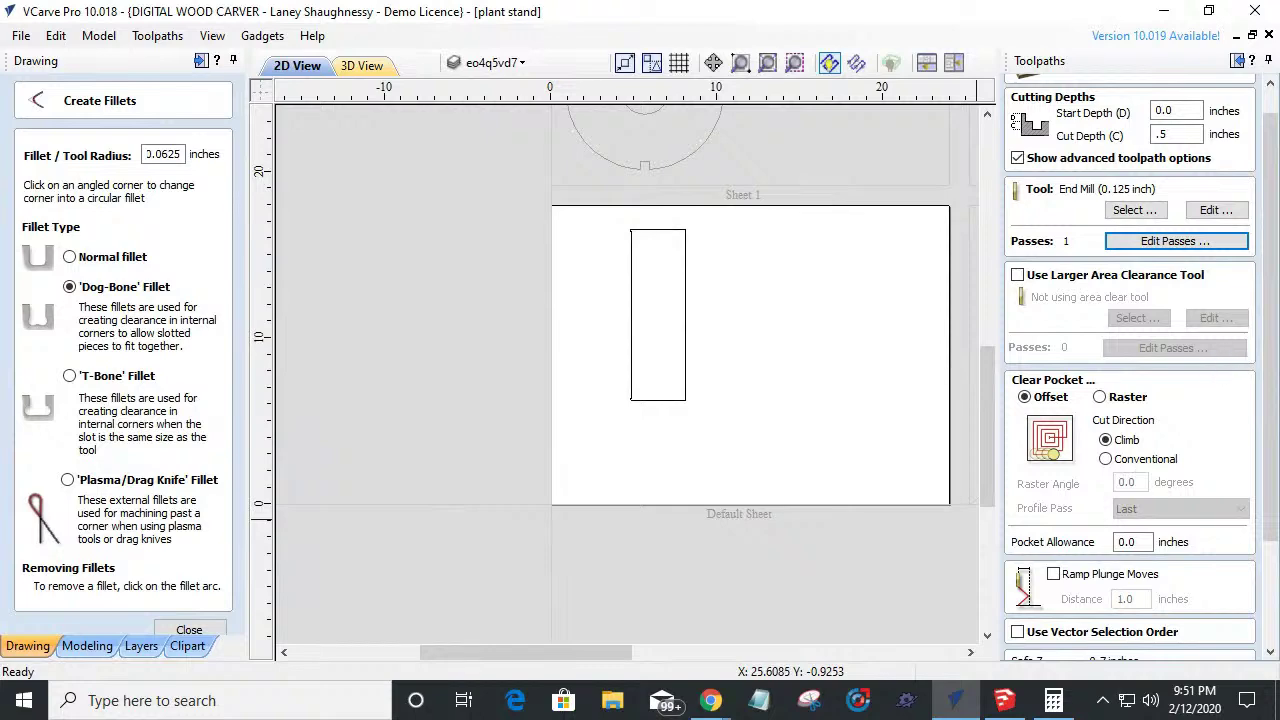
Calculate the Pocket 1 toolpath for the tall dog-bone rectangle and preview its cut in 3D.
left_click_drag(1271, 330, 1271, 432)
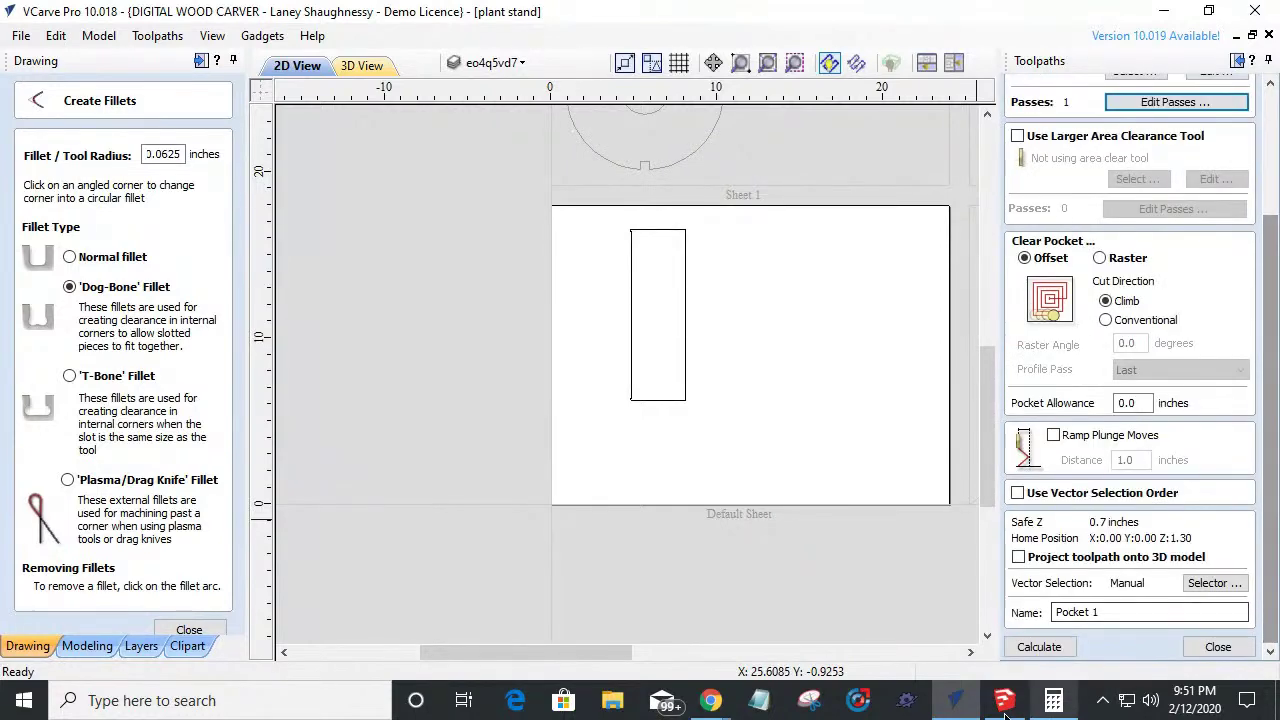
left_click(1037, 648)
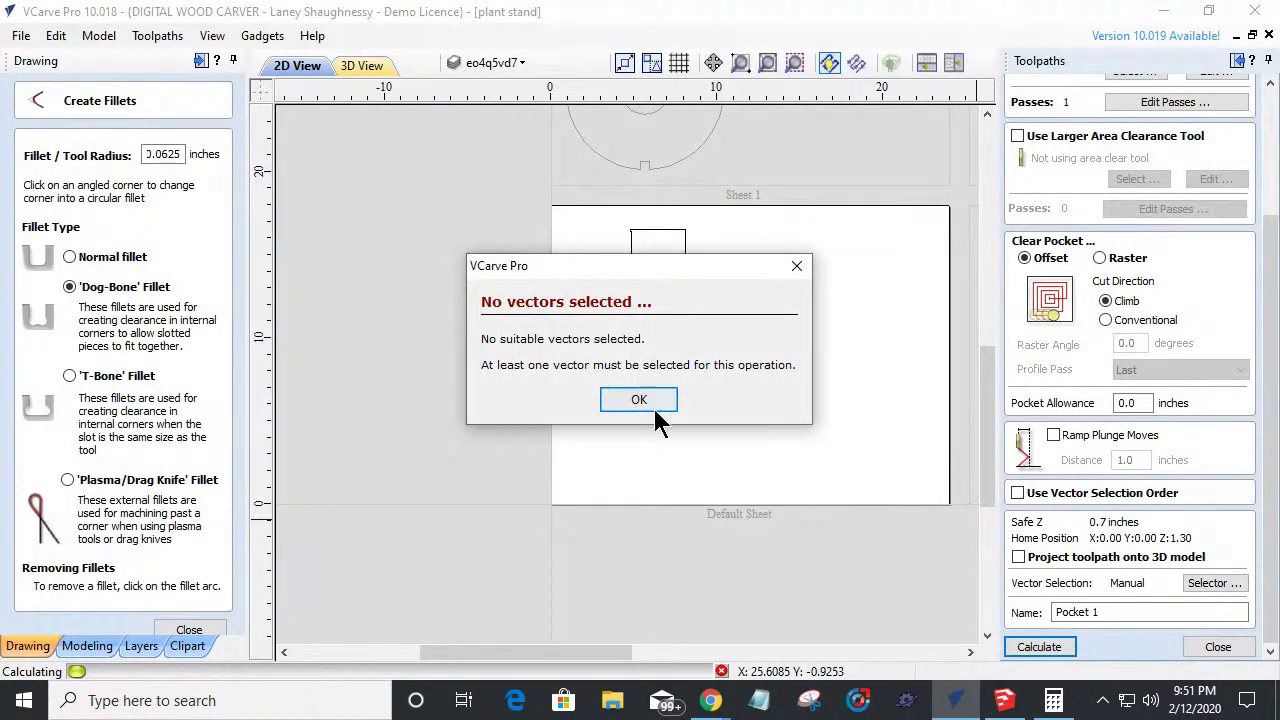
left_click(645, 405)
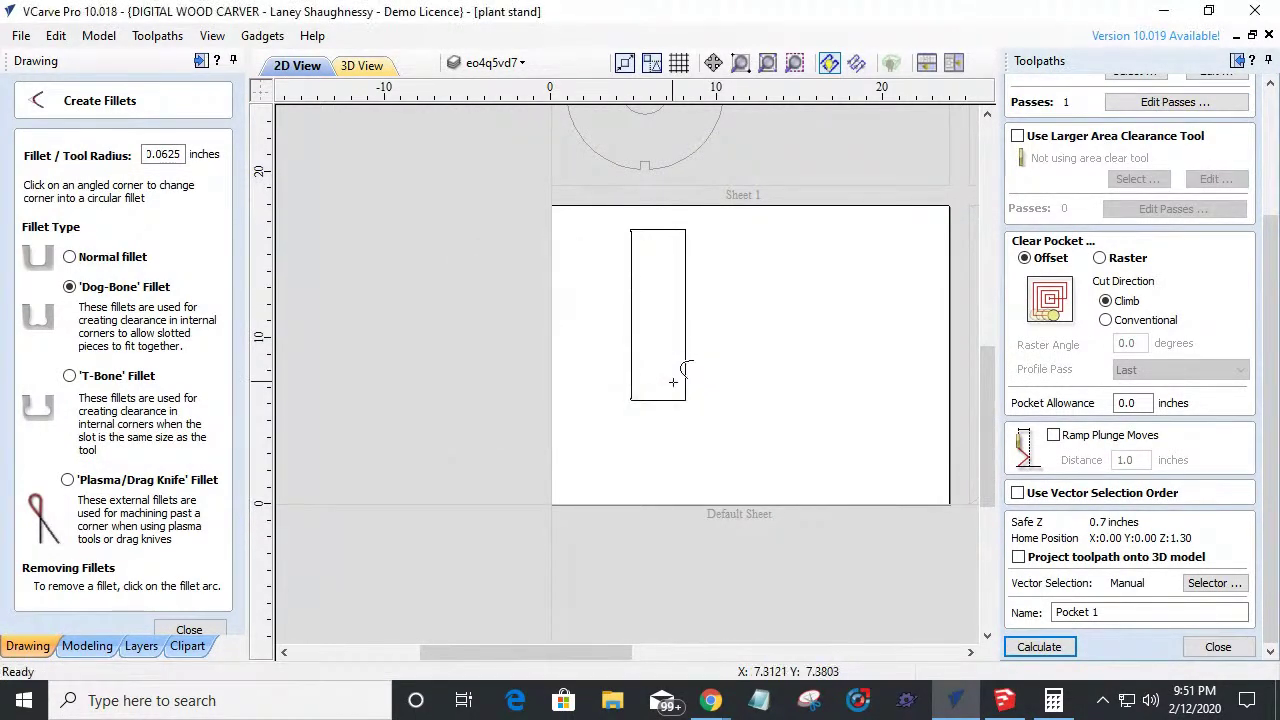
left_click(212, 632)
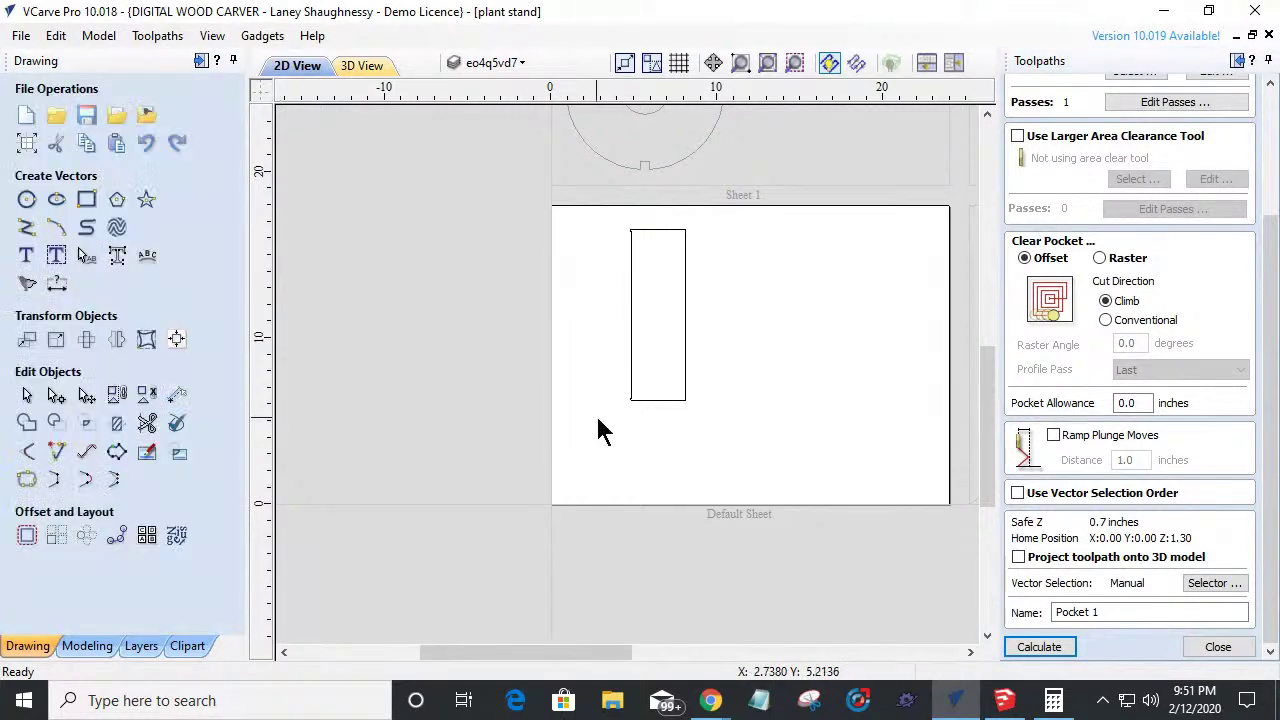
left_click(650, 410)
left_click(1042, 648)
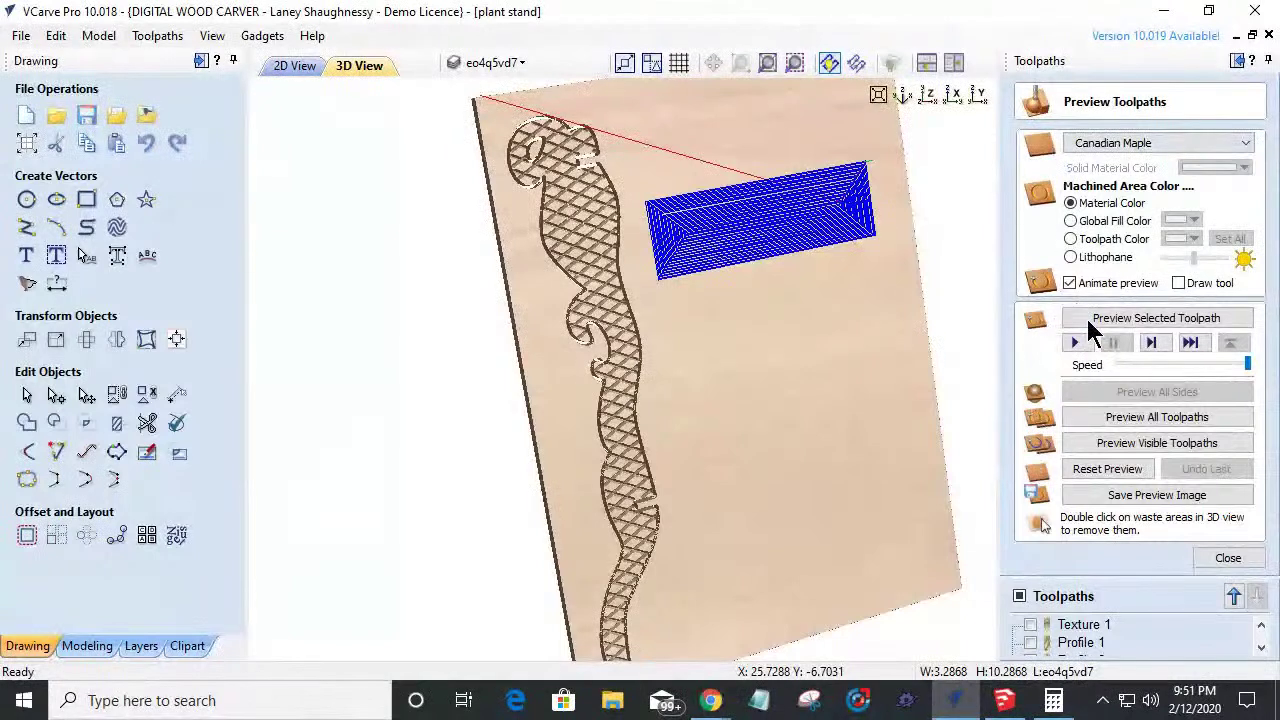
left_click(1092, 320)
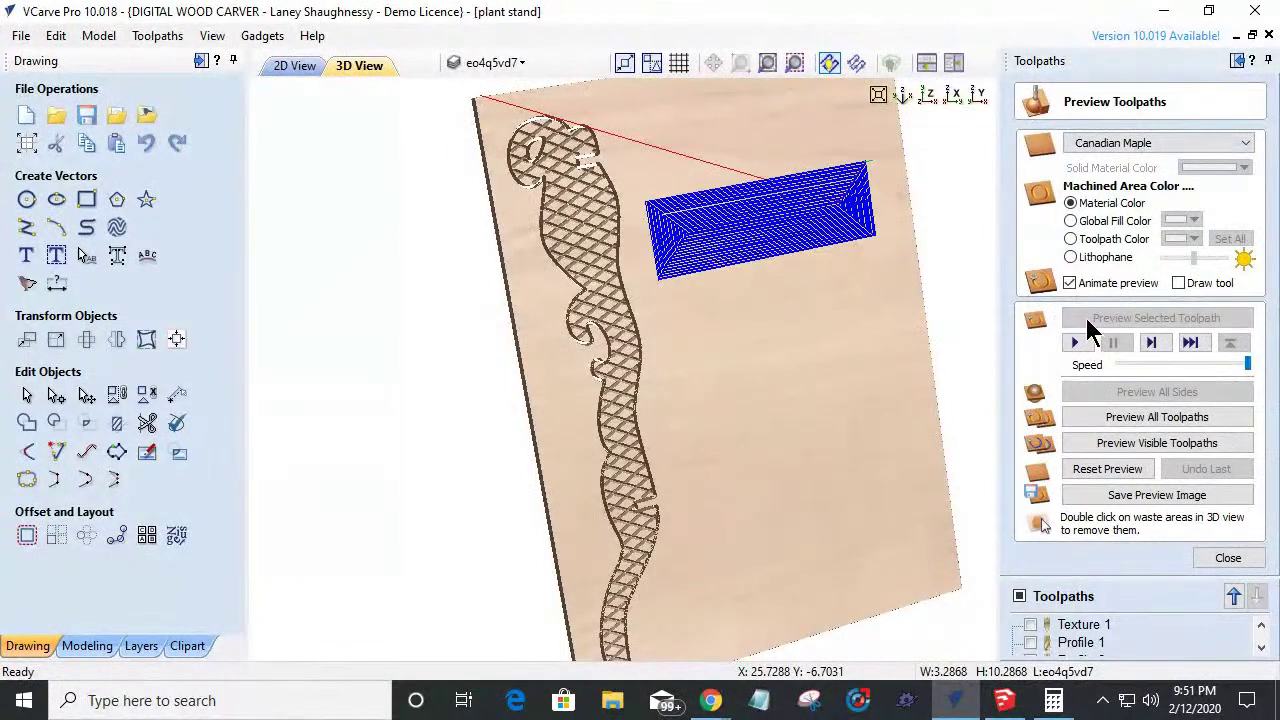
Show the Pocket 1 toolpath in the 2D view and examine its path lines inside the rectangle.
left_click(285, 68)
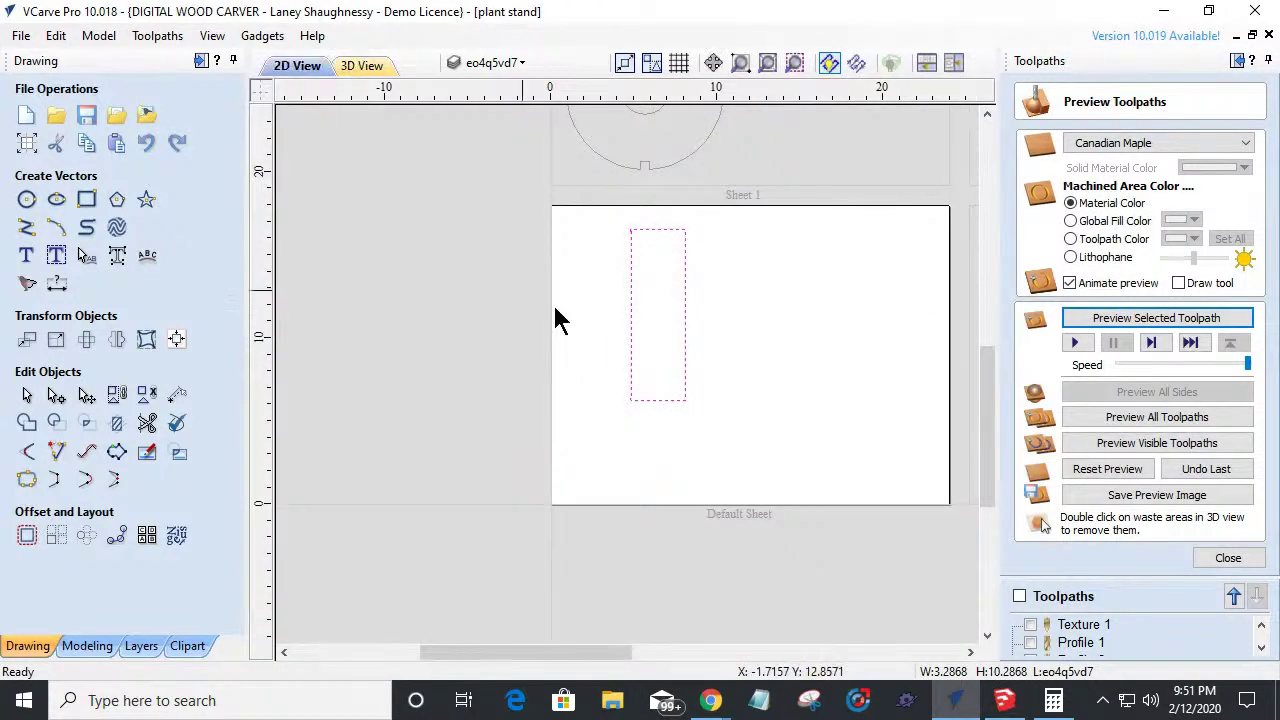
left_click(1031, 642)
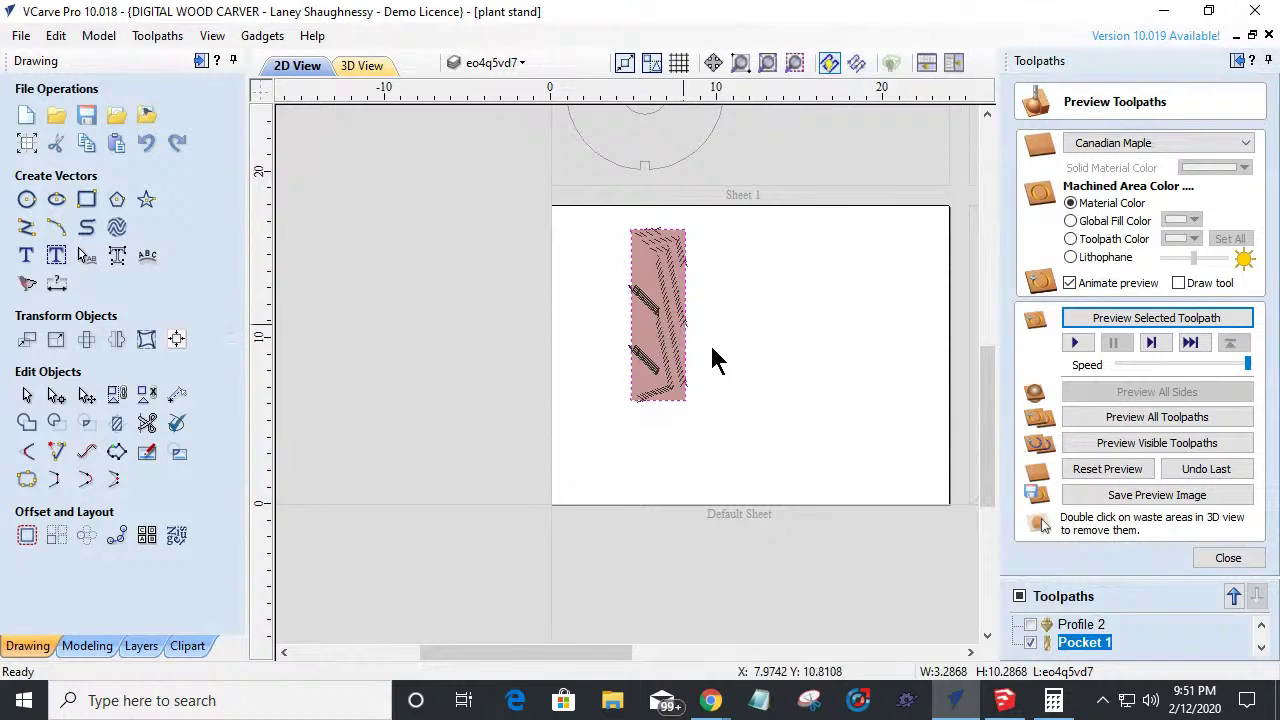
scroll(632, 322, "up", 4)
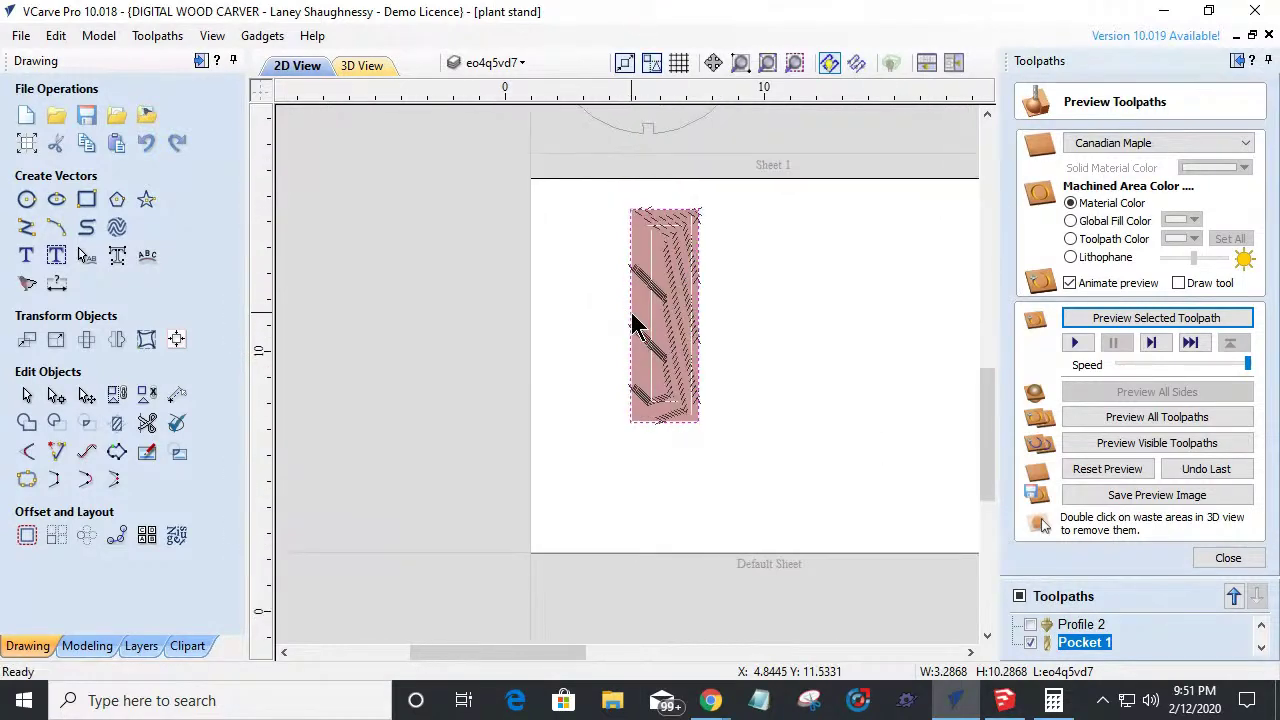
scroll(829, 351, "up", 4)
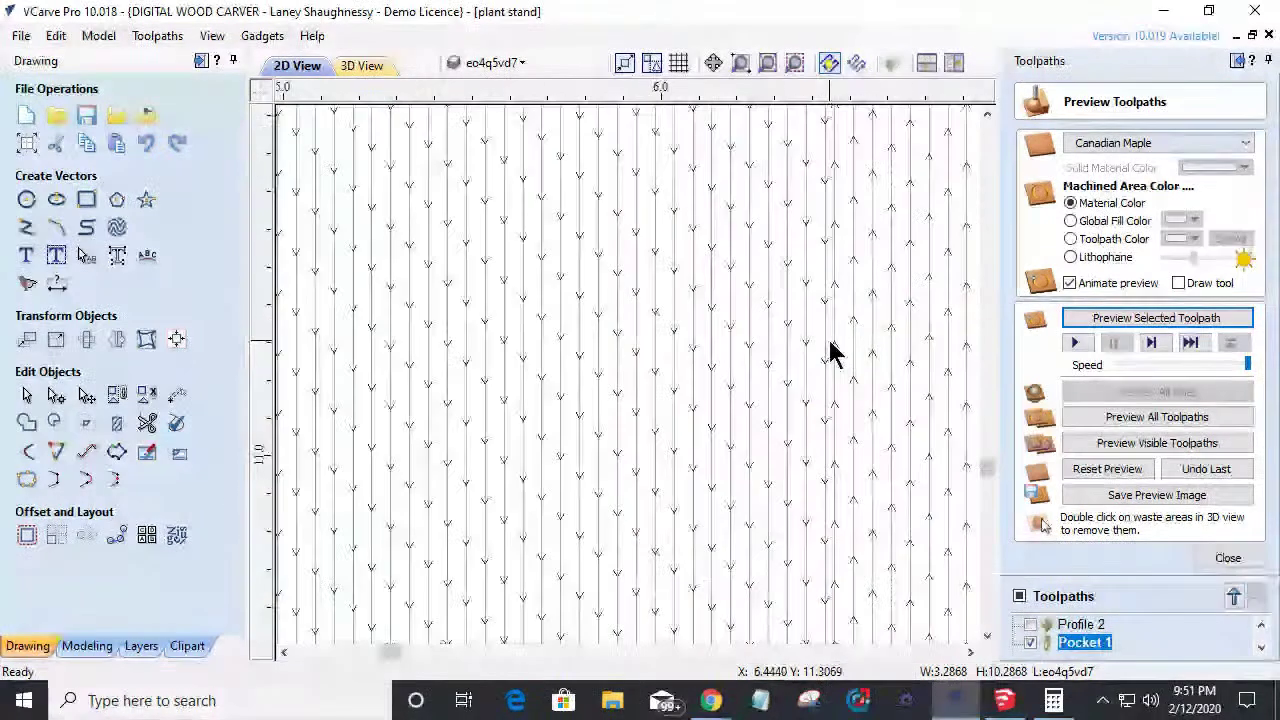
scroll(832, 352, "down", 3)
scroll(835, 345, "down", 3)
scroll(903, 206, "up", 2)
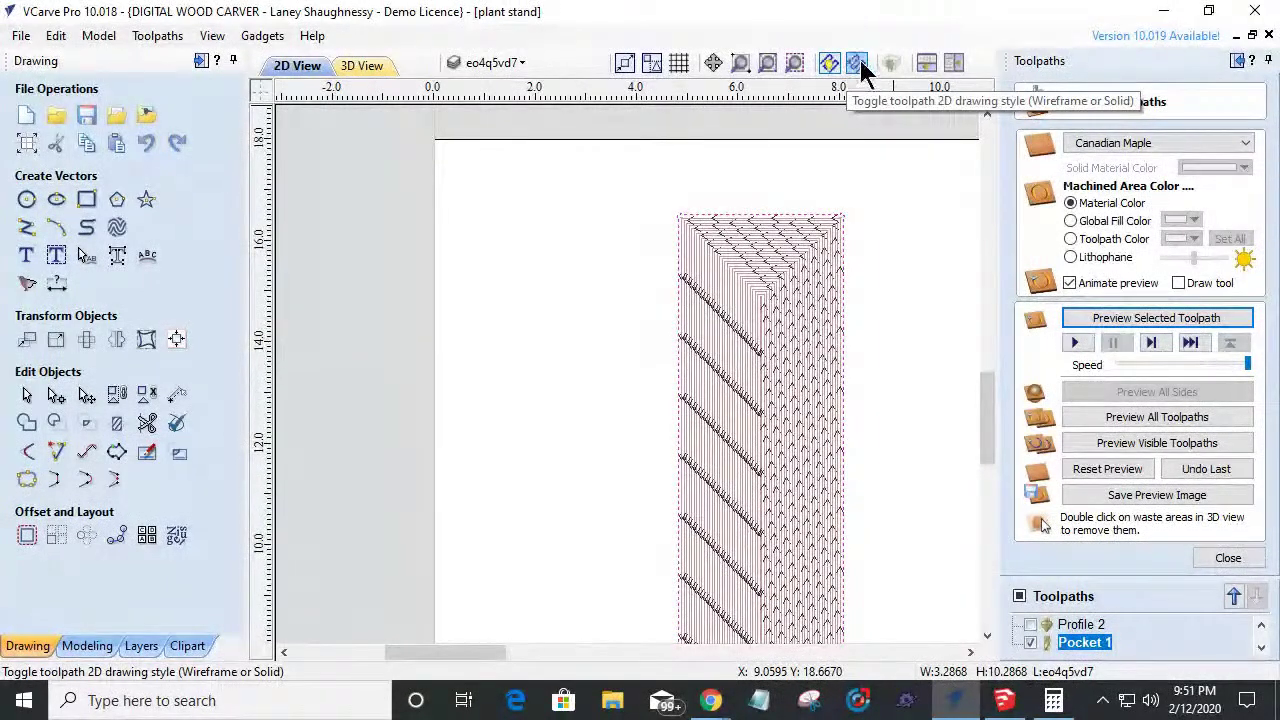
Switch the 2D toolpath drawing style to solid and inspect the upper end of the pocket.
left_click(858, 63)
scroll(690, 300, "up", 2)
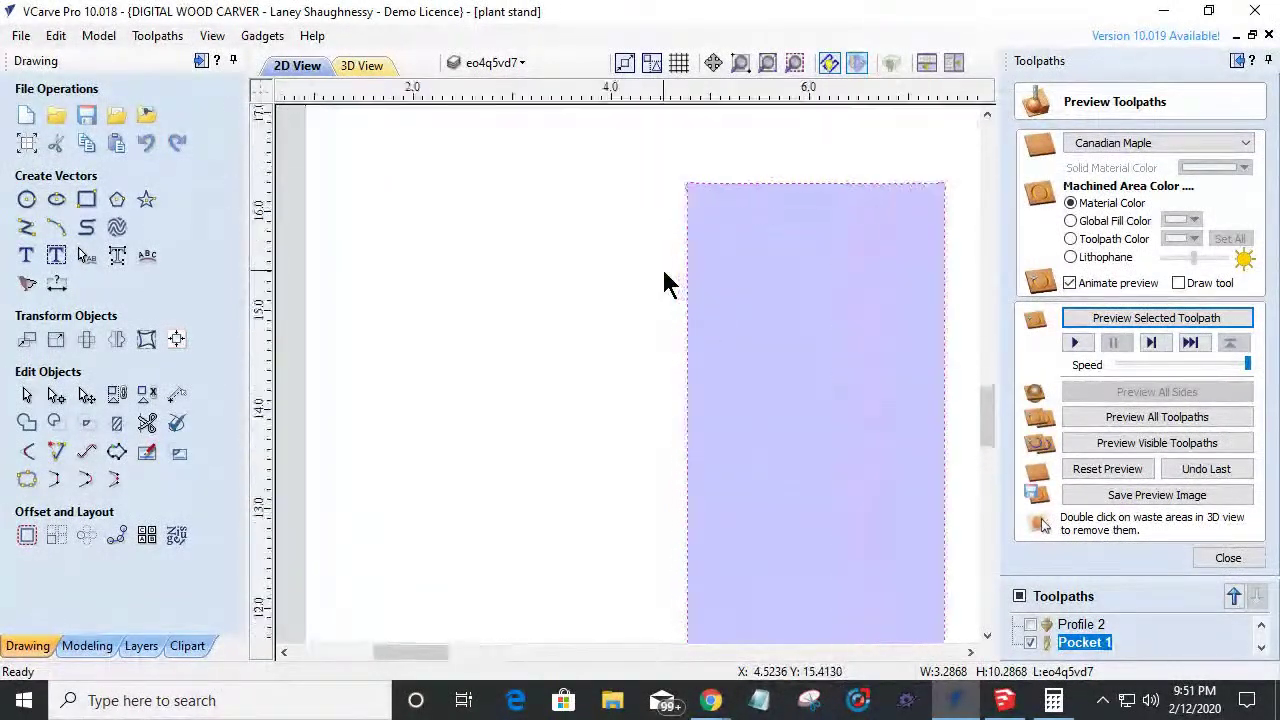
scroll(746, 266, "up", 2)
scroll(706, 289, "down", 4)
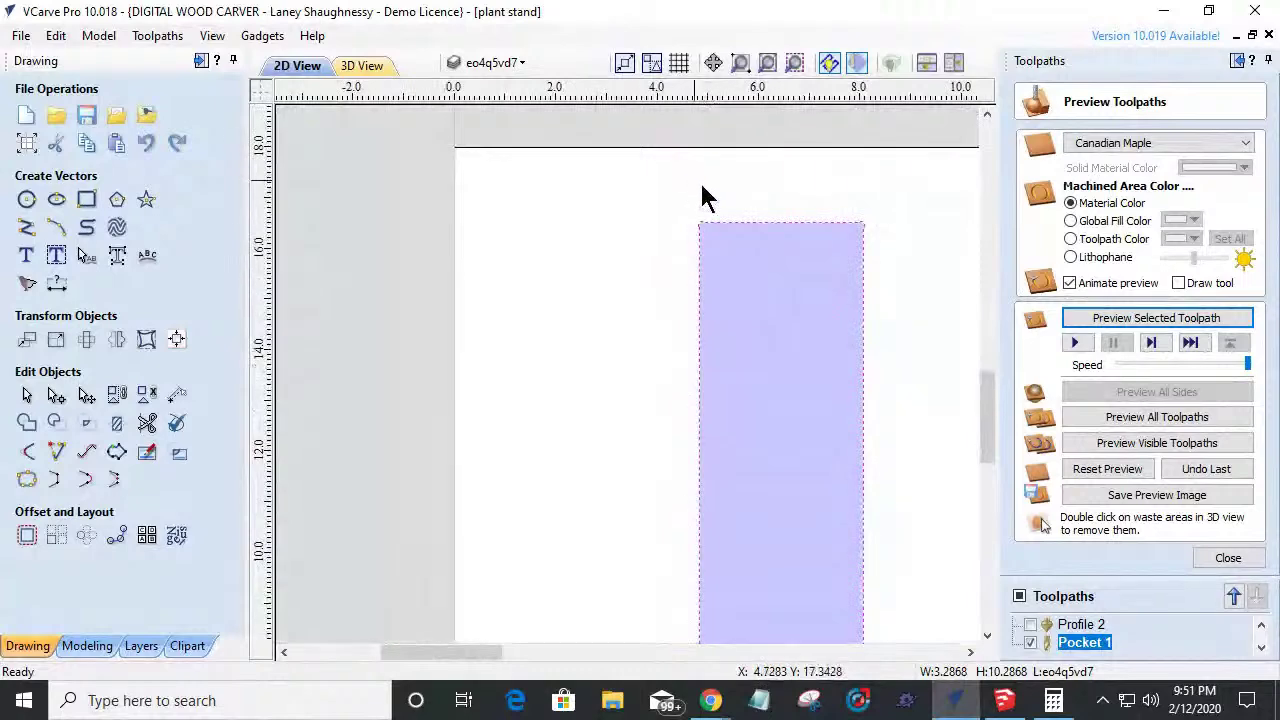
scroll(720, 240, "up", 3)
scroll(414, 276, "down", 3)
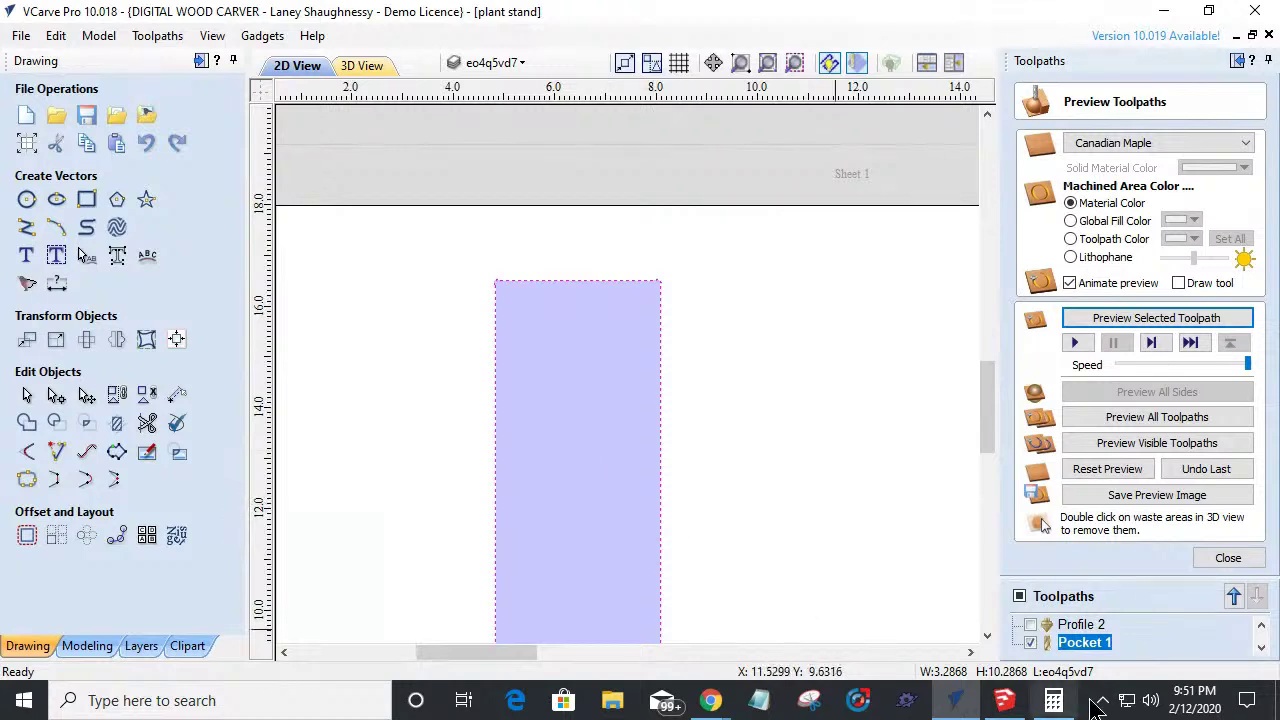
Edit Pocket 1 with a pocket allowance of -0.005 inches and recalculate the toolpath.
double_click(1083, 643)
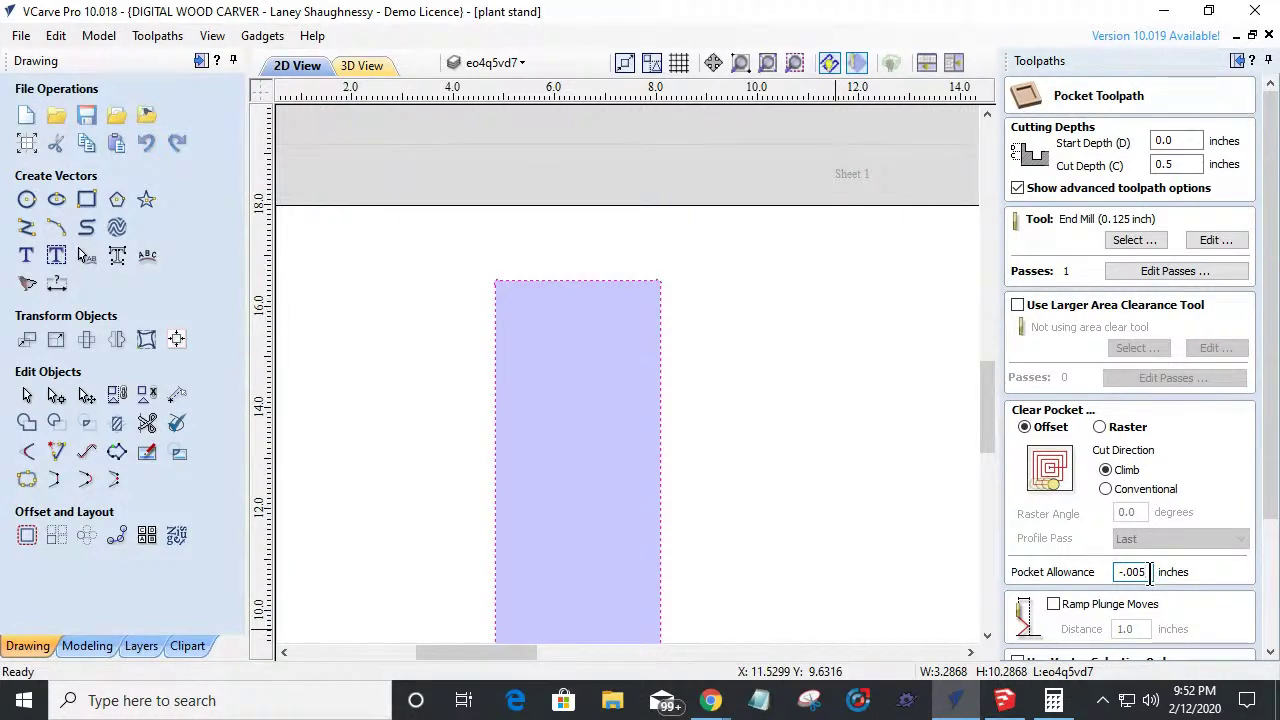
left_click_drag(1272, 425, 1278, 608)
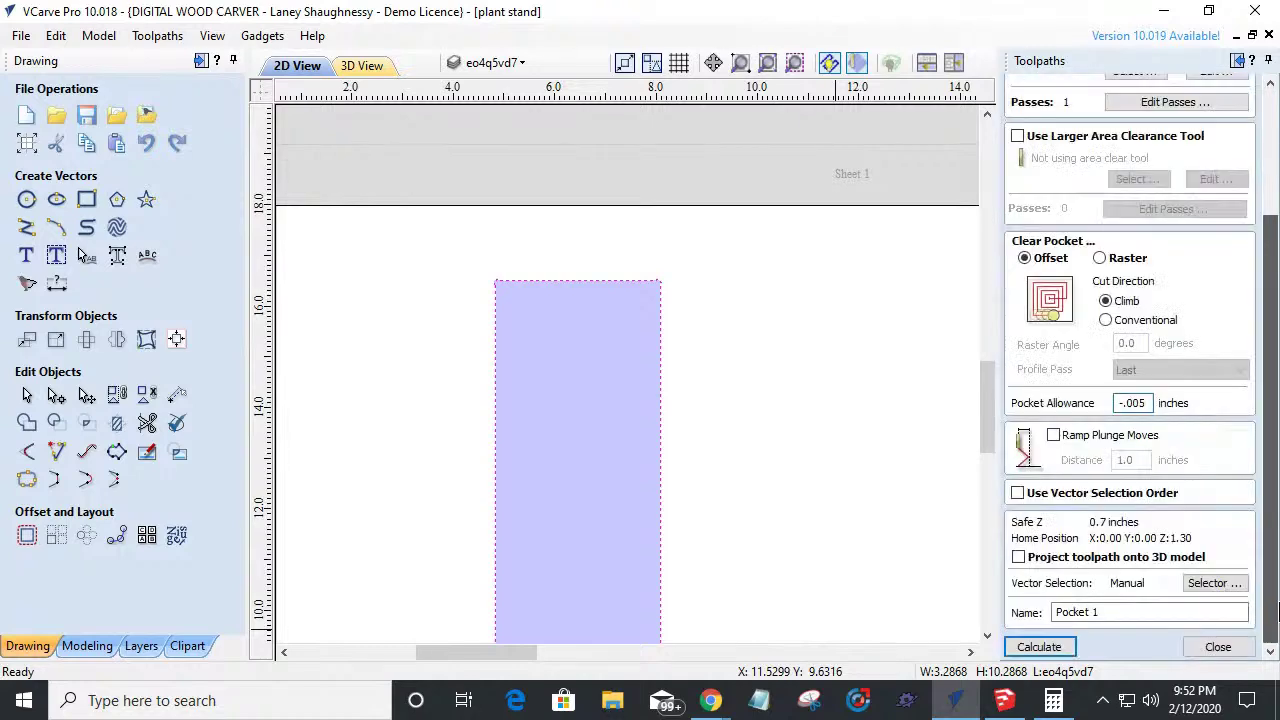
left_click(1044, 647)
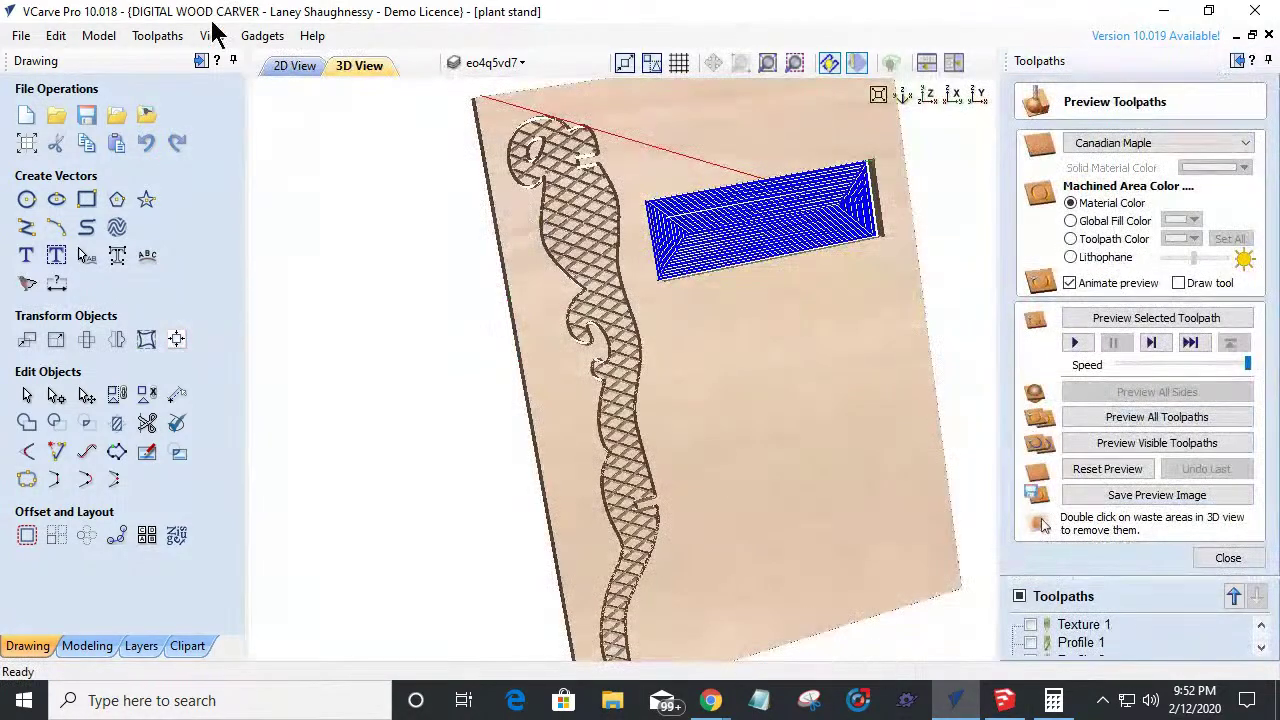
Examine in the 2D view how far the recalculated pocket extends past the rectangle's top edge and upper-right dog-bone corner.
left_click(286, 70)
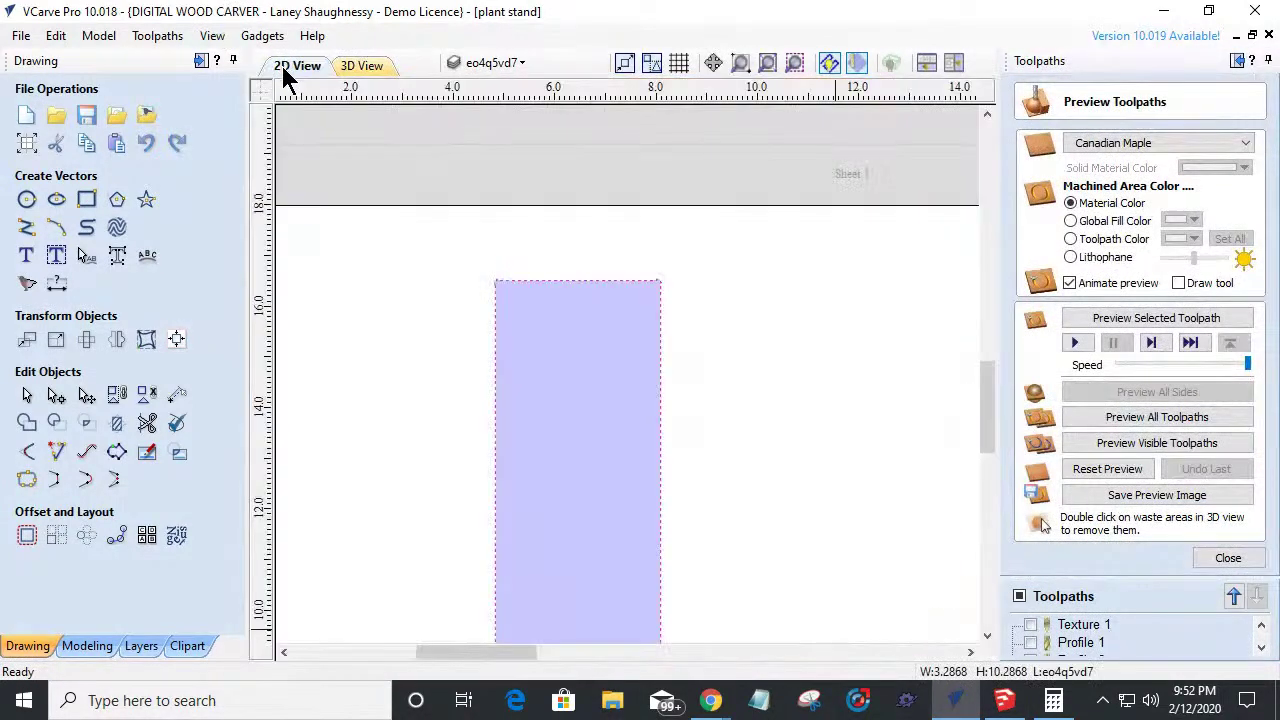
scroll(536, 250, "up", 15)
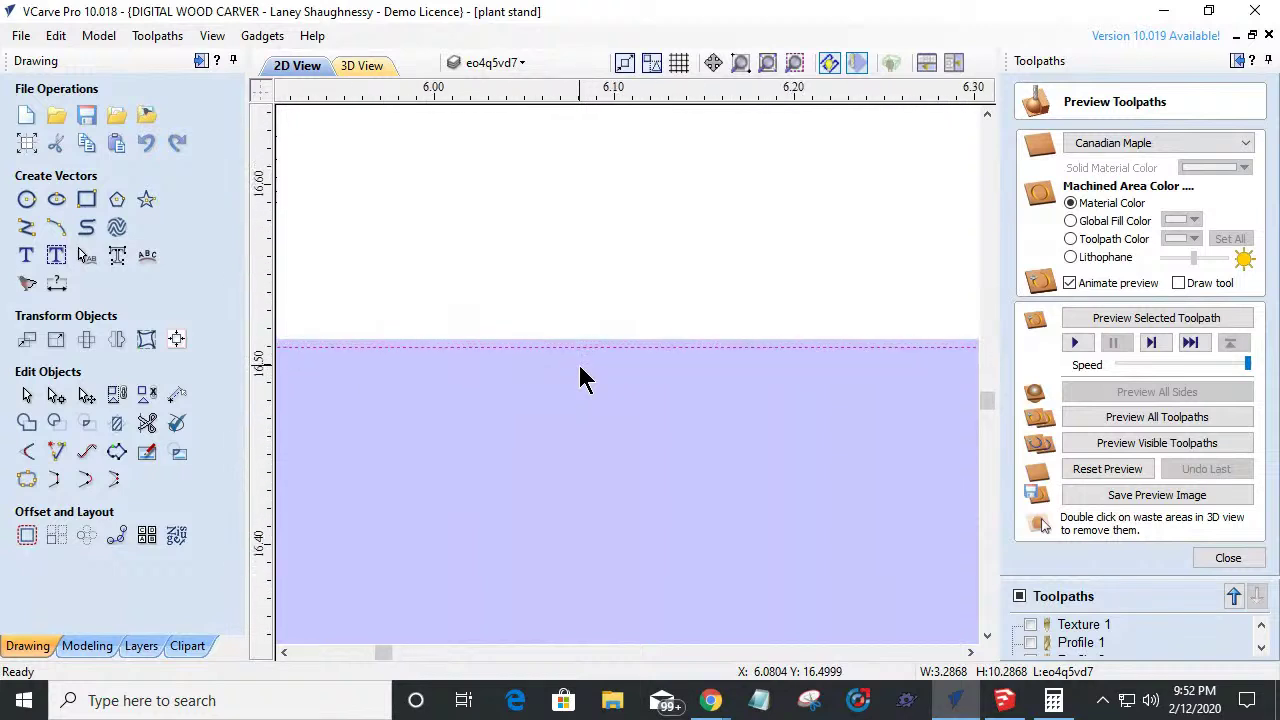
scroll(585, 378, "up", 2)
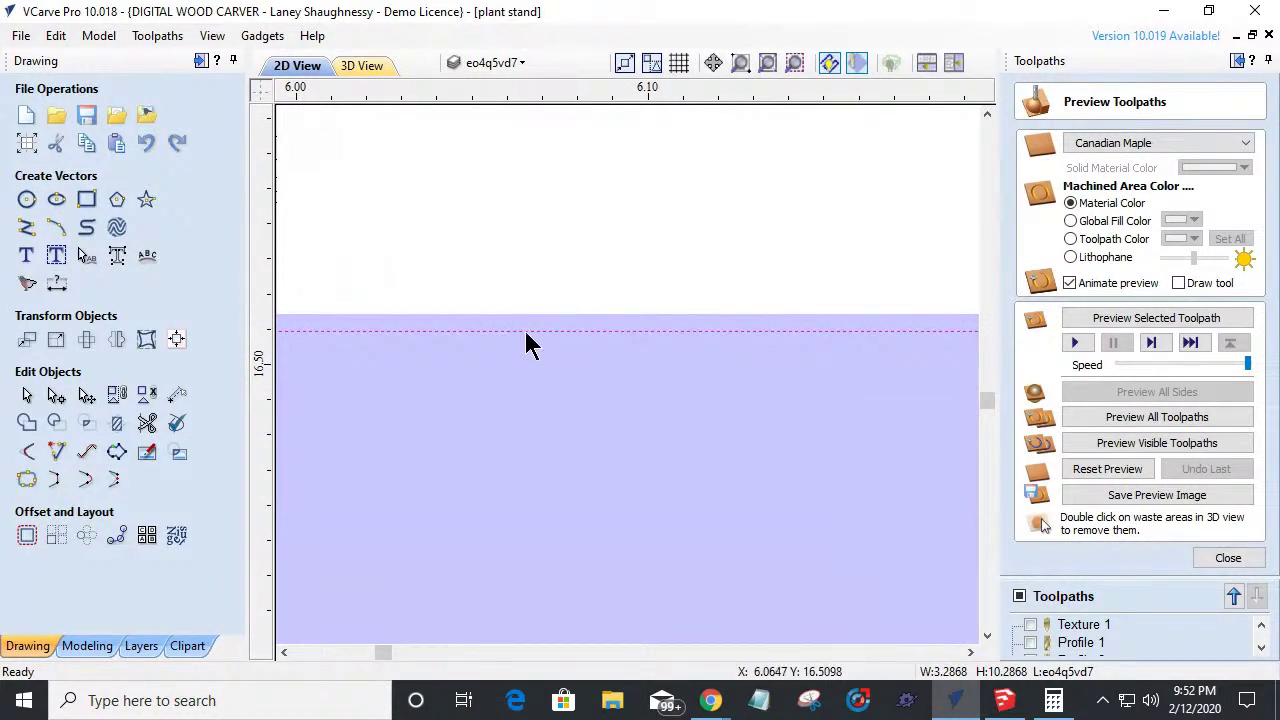
scroll(574, 332, "down", 4)
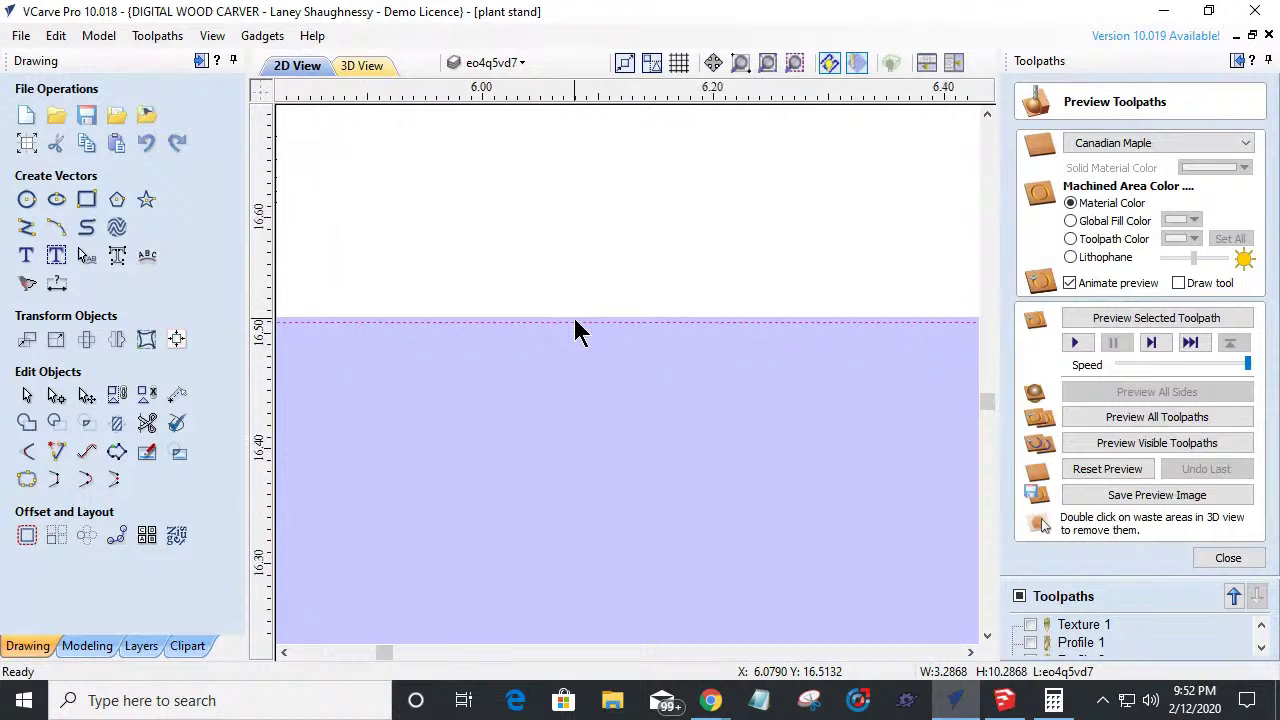
scroll(578, 339, "down", 4)
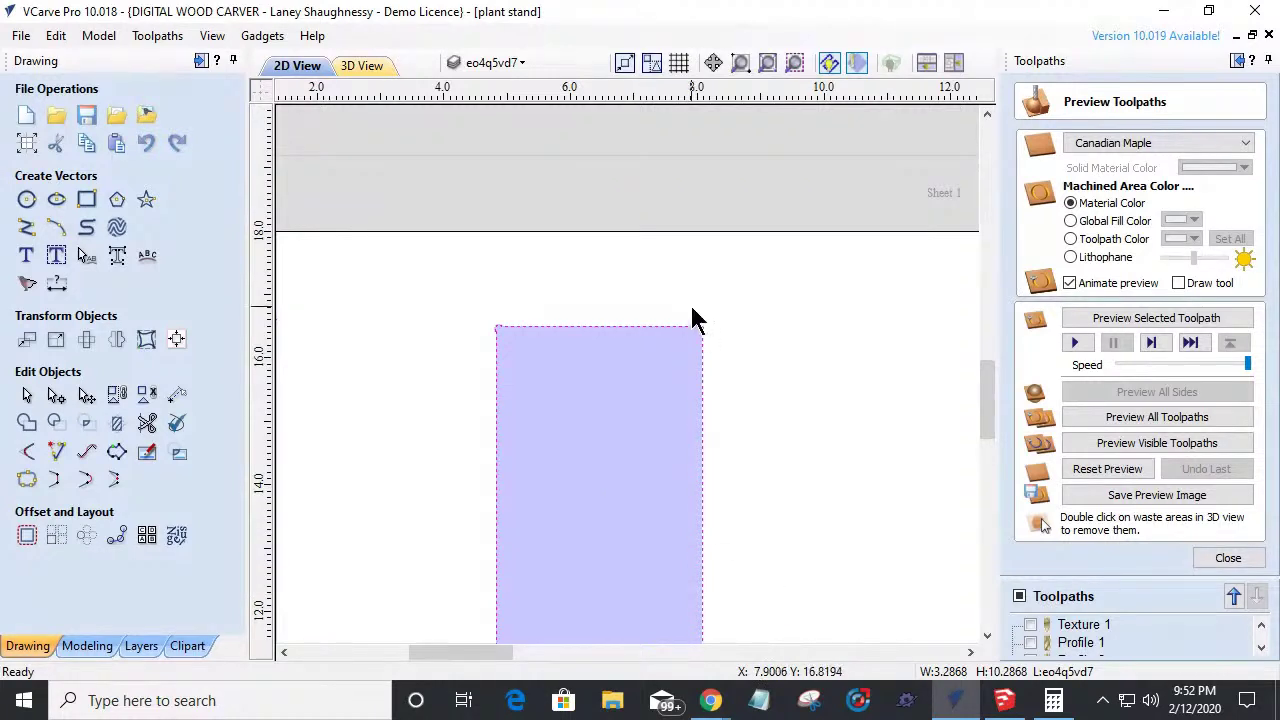
scroll(694, 320, "up", 6)
scroll(700, 370, "up", 1)
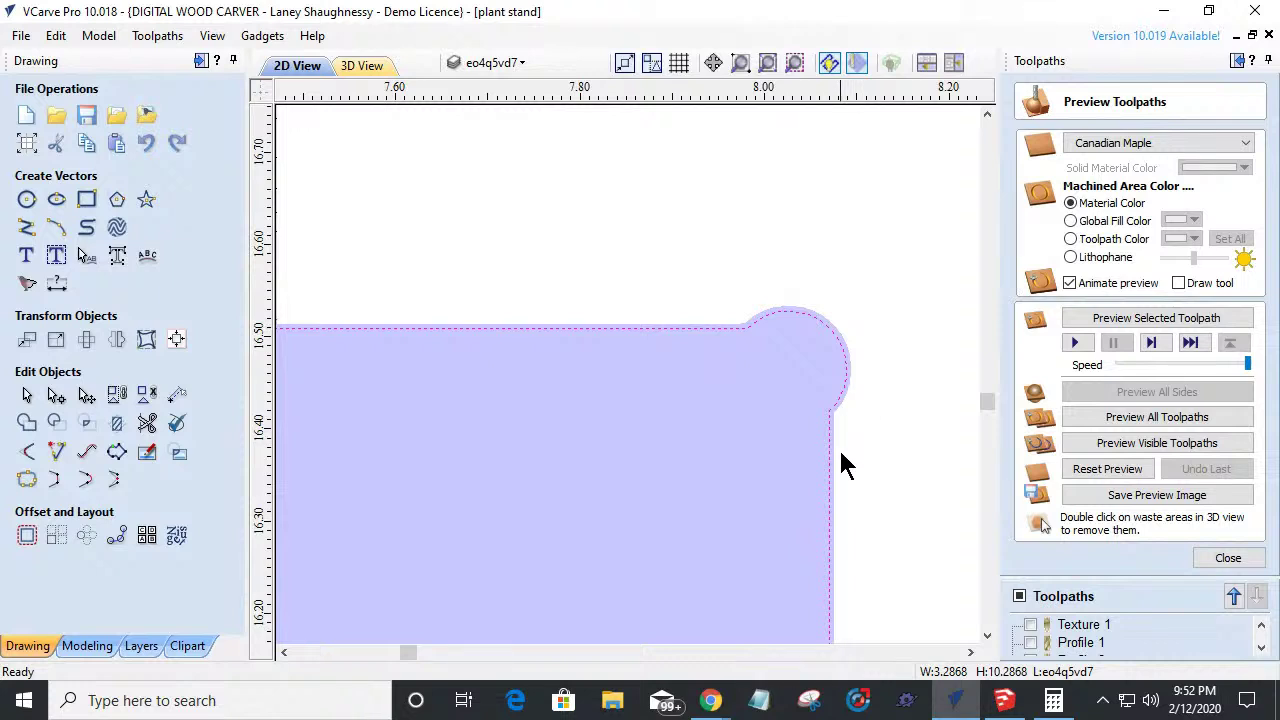
scroll(843, 451, "down", 10)
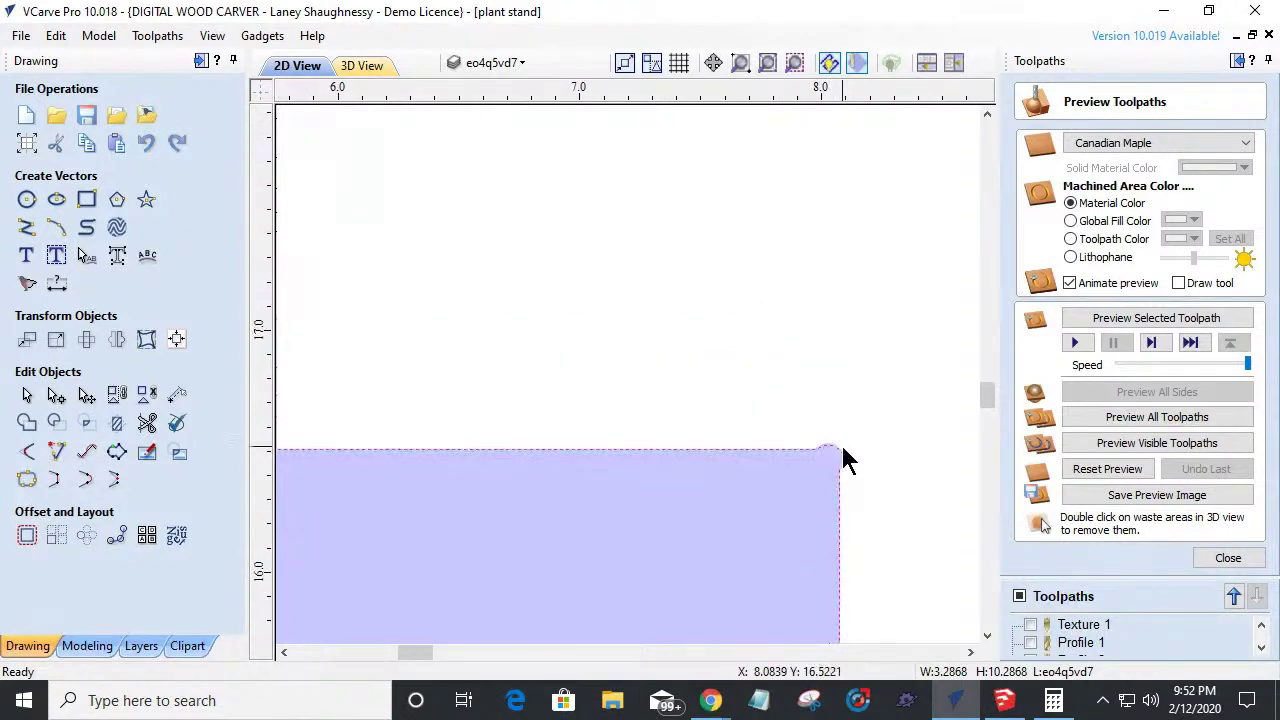
scroll(823, 594, "up", 2)
scroll(831, 588, "up", 1)
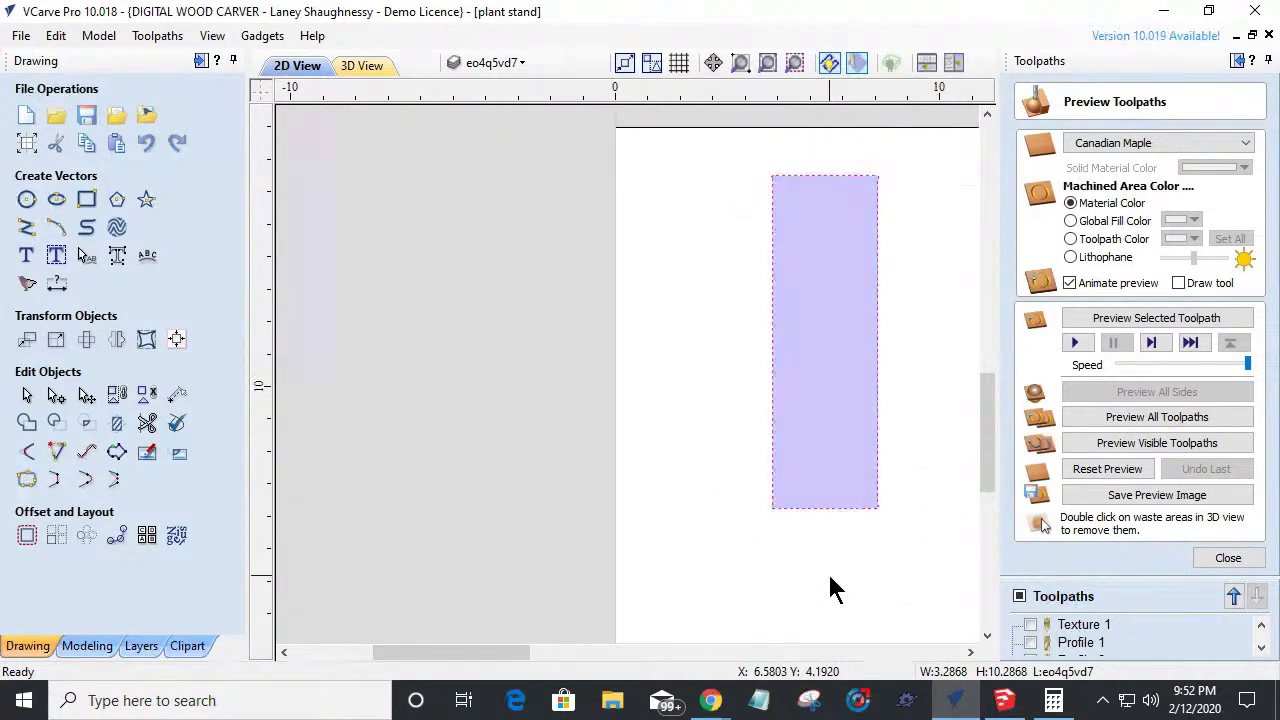